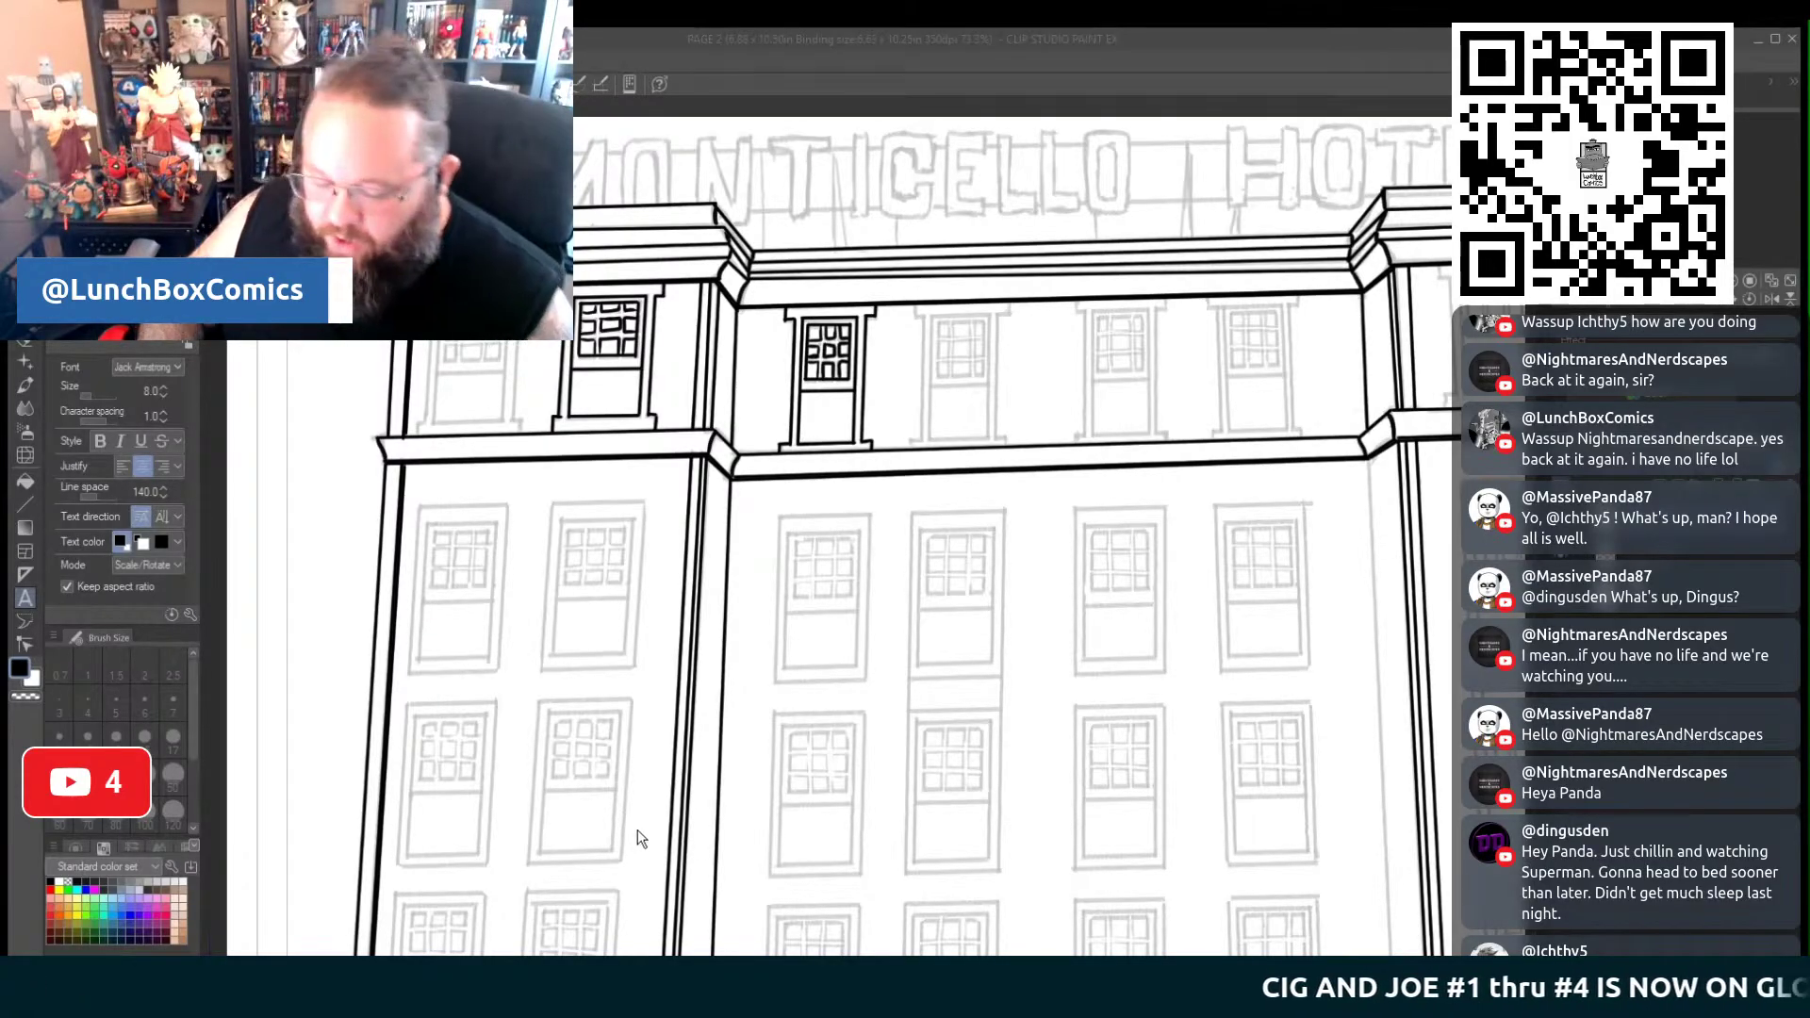
Erase the stray ink at the sill corner of the inked right-hand window in the left wing's top row
{"action": "left_click", "coordinate": [25, 504]}
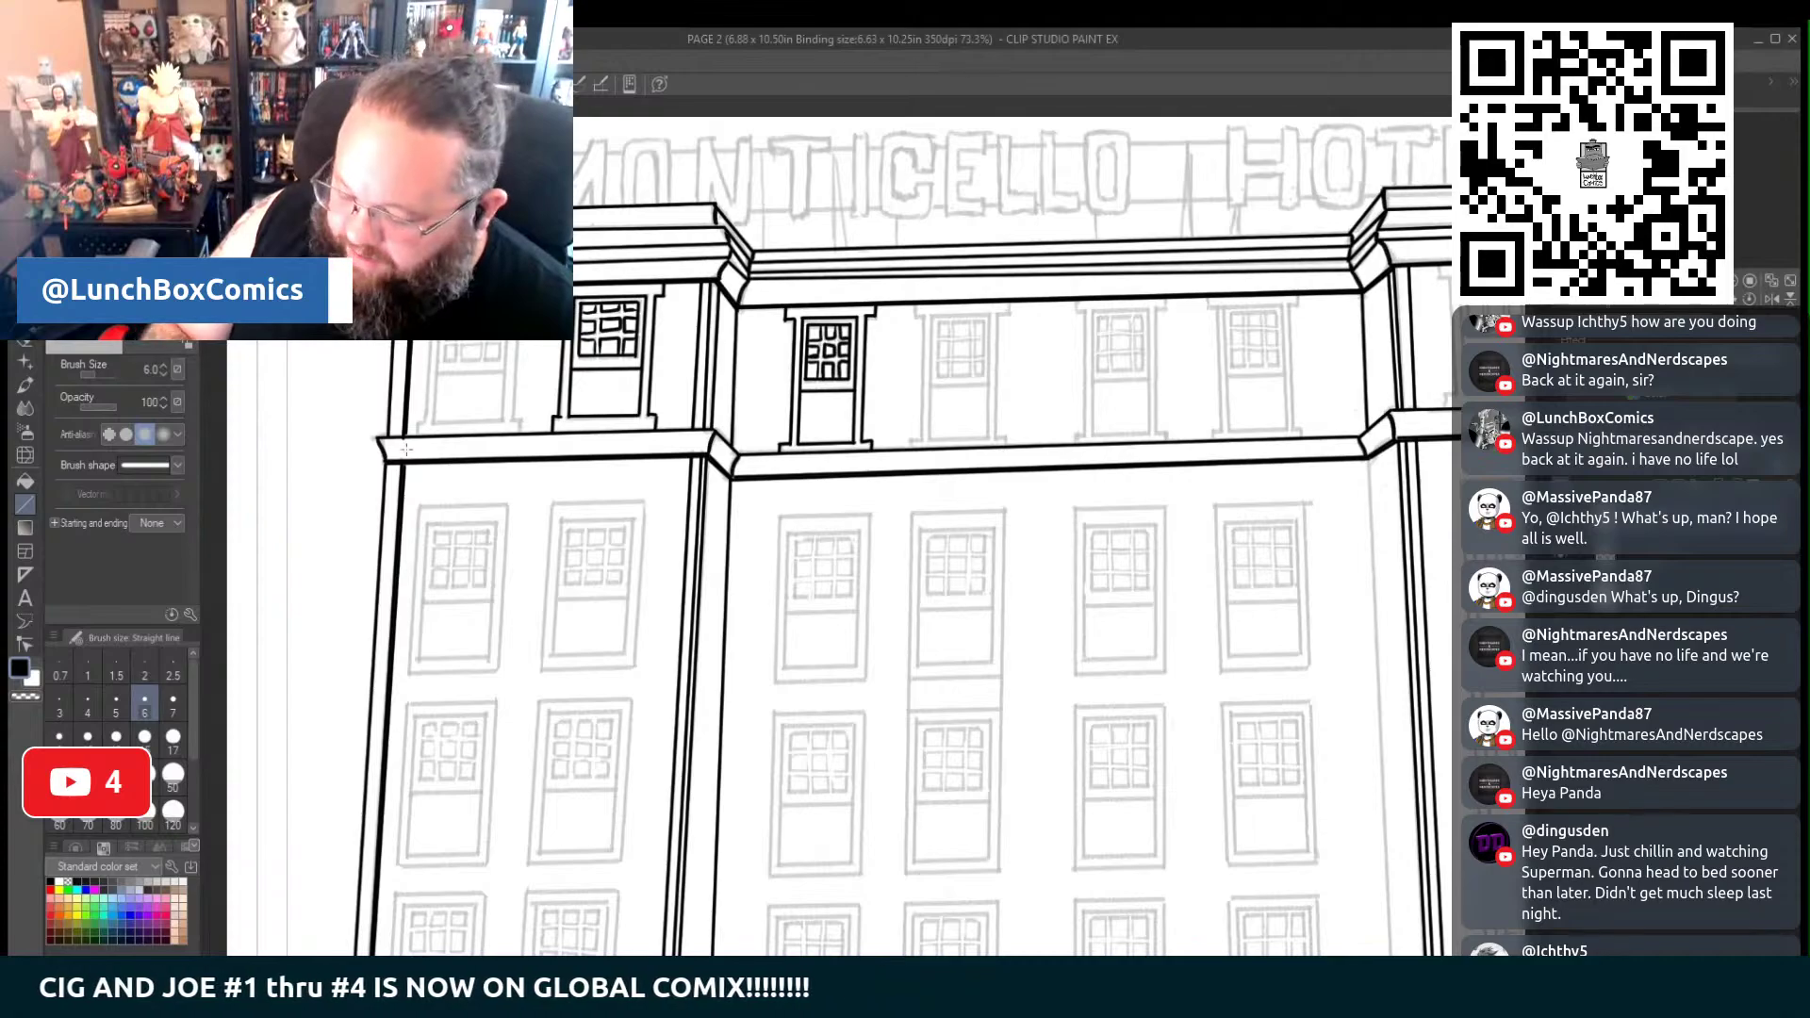
{"action": "left_click_drag", "start_coordinate": [405, 450], "coordinate": [413, 443]}
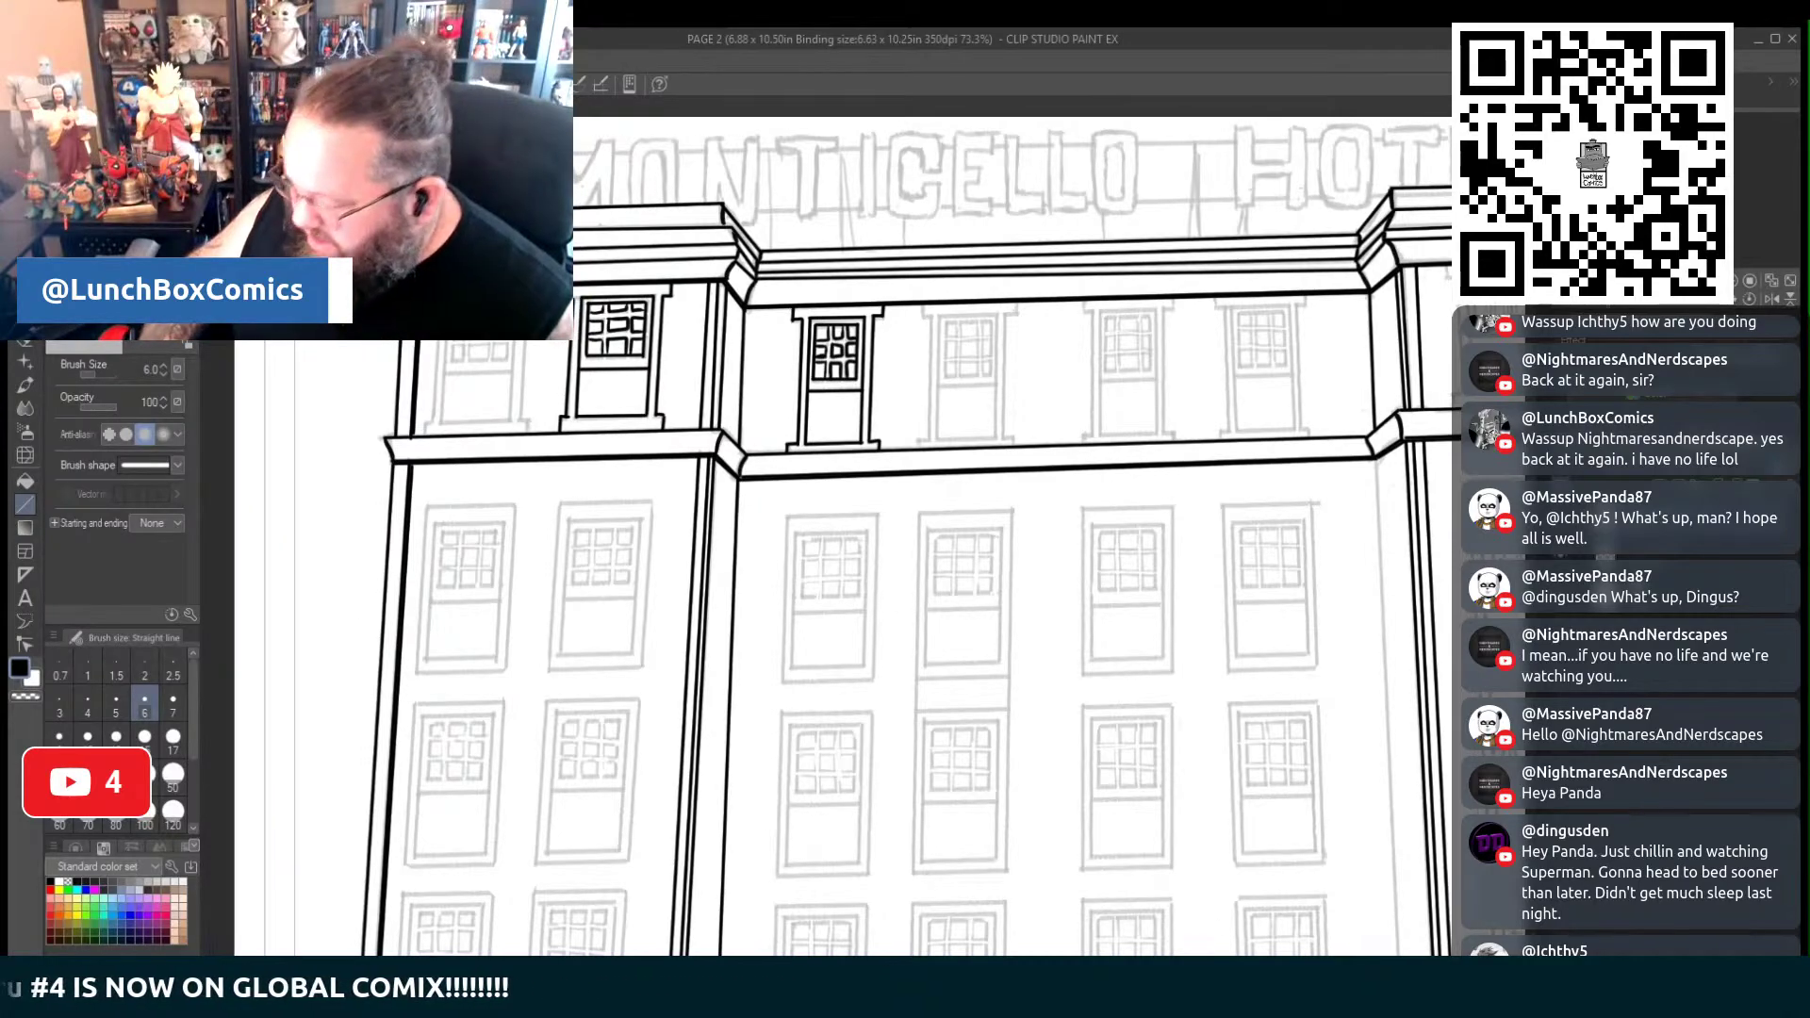
{"action": "left_click_drag", "start_coordinate": [554, 851], "coordinate": [804, 851]}
{"action": "scroll", "coordinate": [943, 471], "scroll_direction": "up", "scroll_amount": 3}
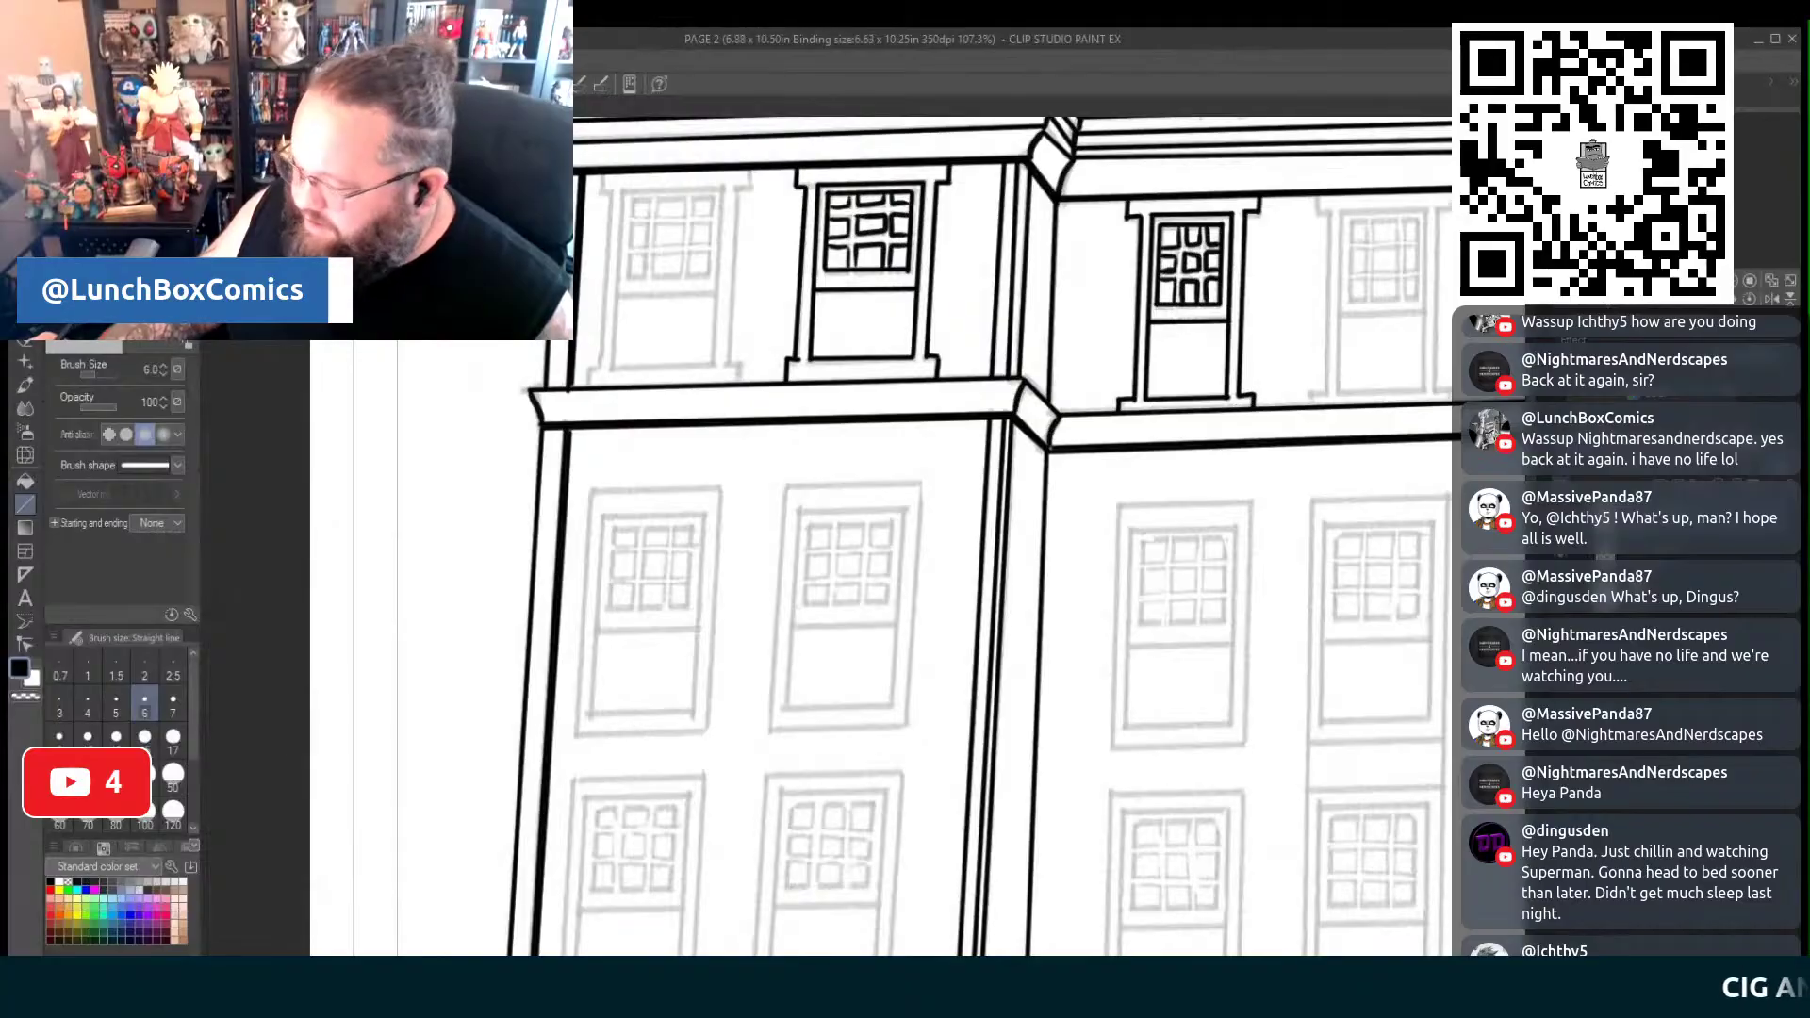
{"action": "scroll", "coordinate": [1013, 535], "scroll_direction": "up", "scroll_amount": 2}
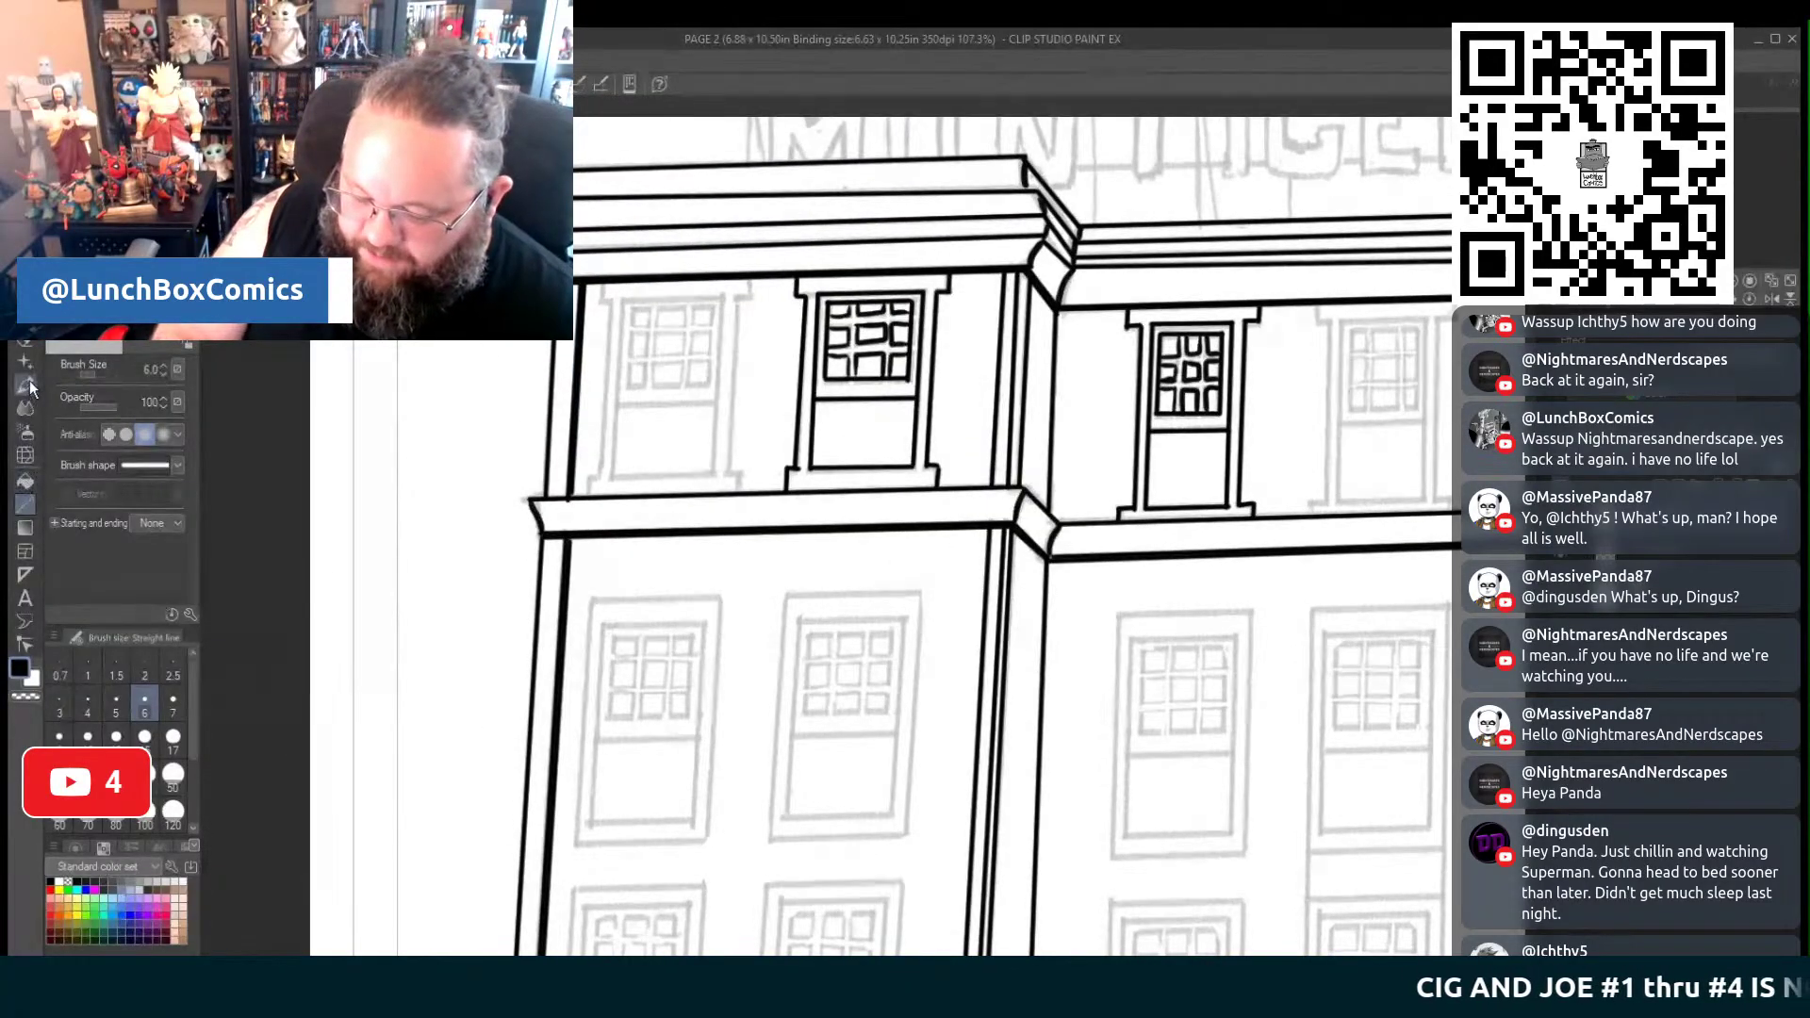
{"action": "left_click", "coordinate": [27, 349]}
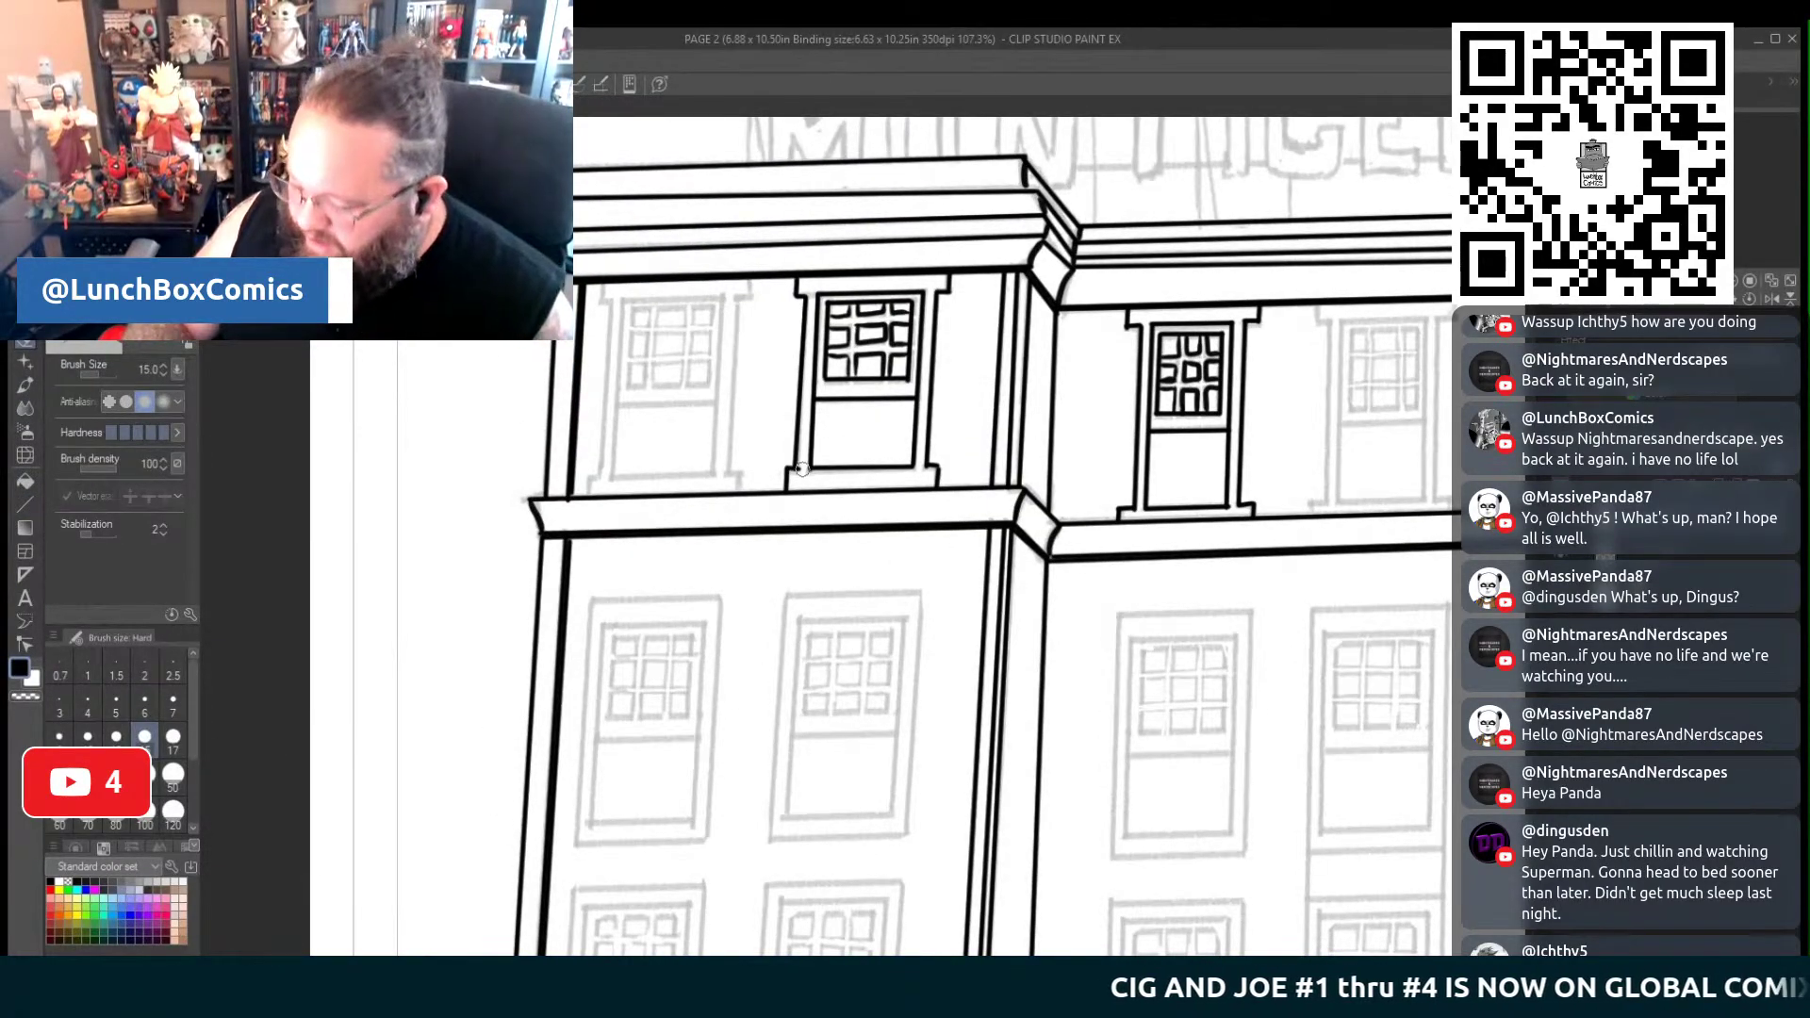
{"action": "left_click_drag", "start_coordinate": [790, 469], "coordinate": [797, 478]}
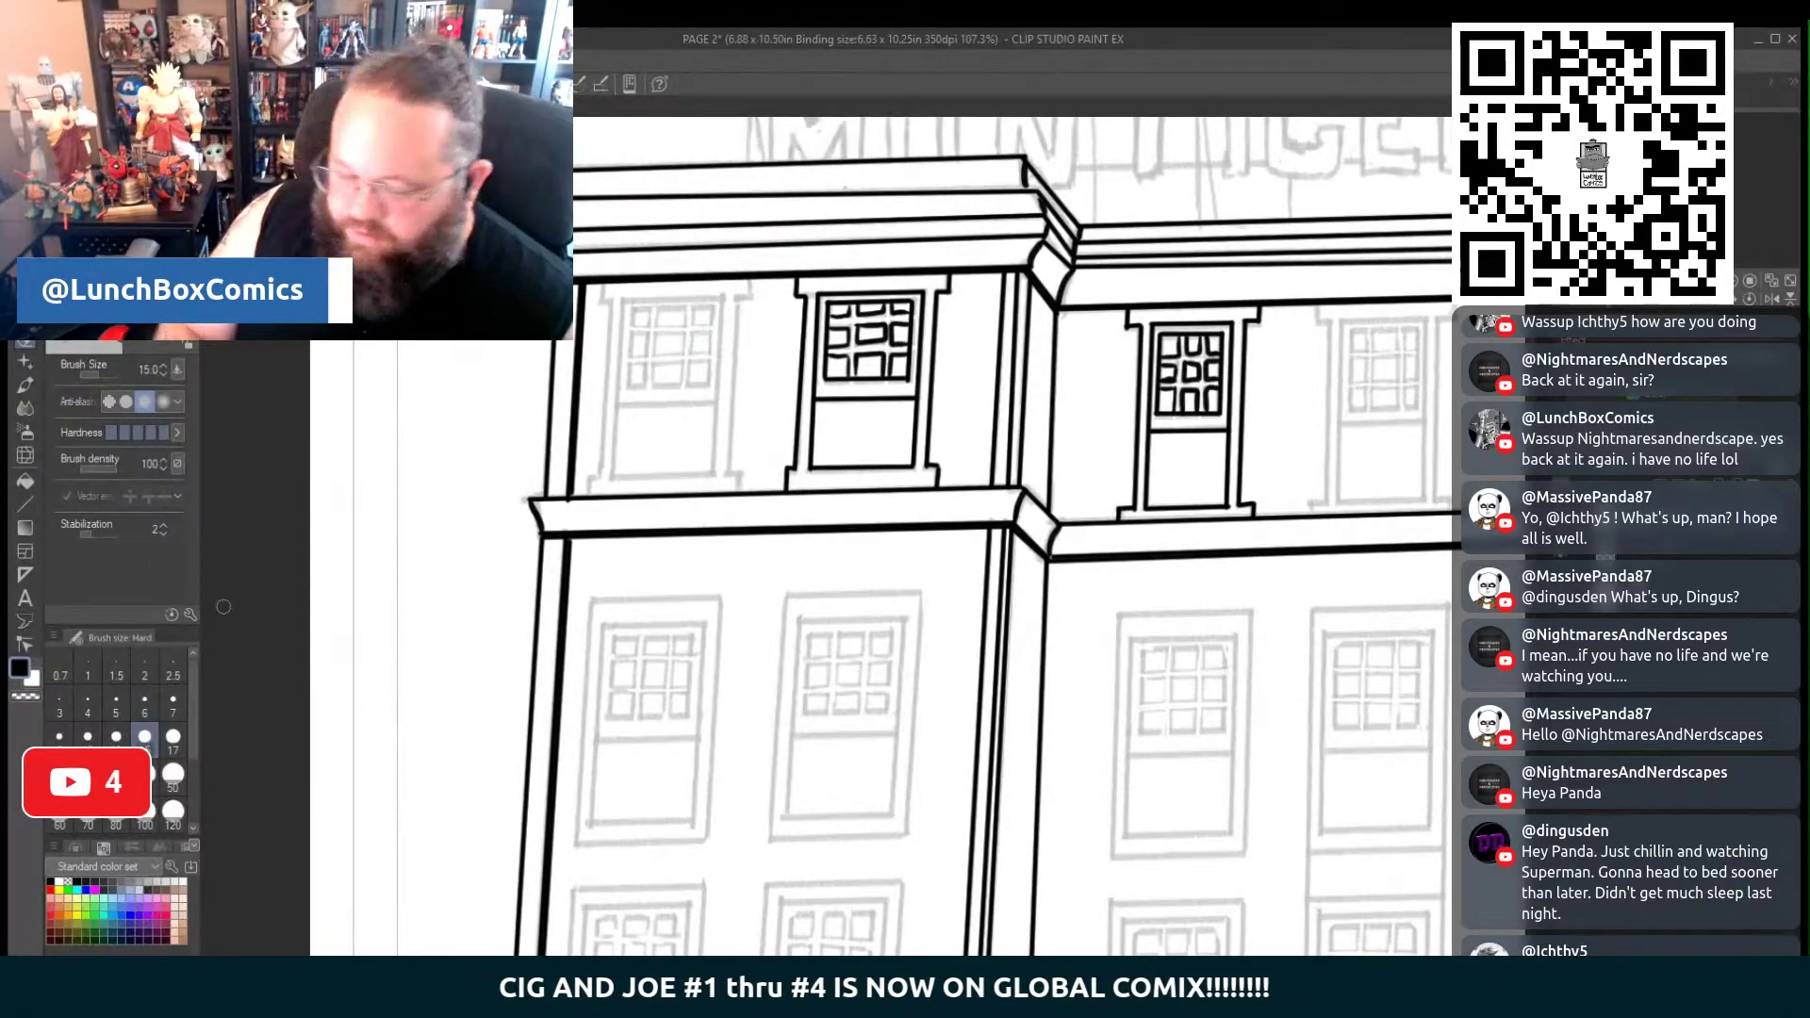
Ink the left wing's leftmost top-row window over the sketch, with straight frame and sash lines and a pen-drawn pane grid
{"action": "left_click", "coordinate": [25, 503]}
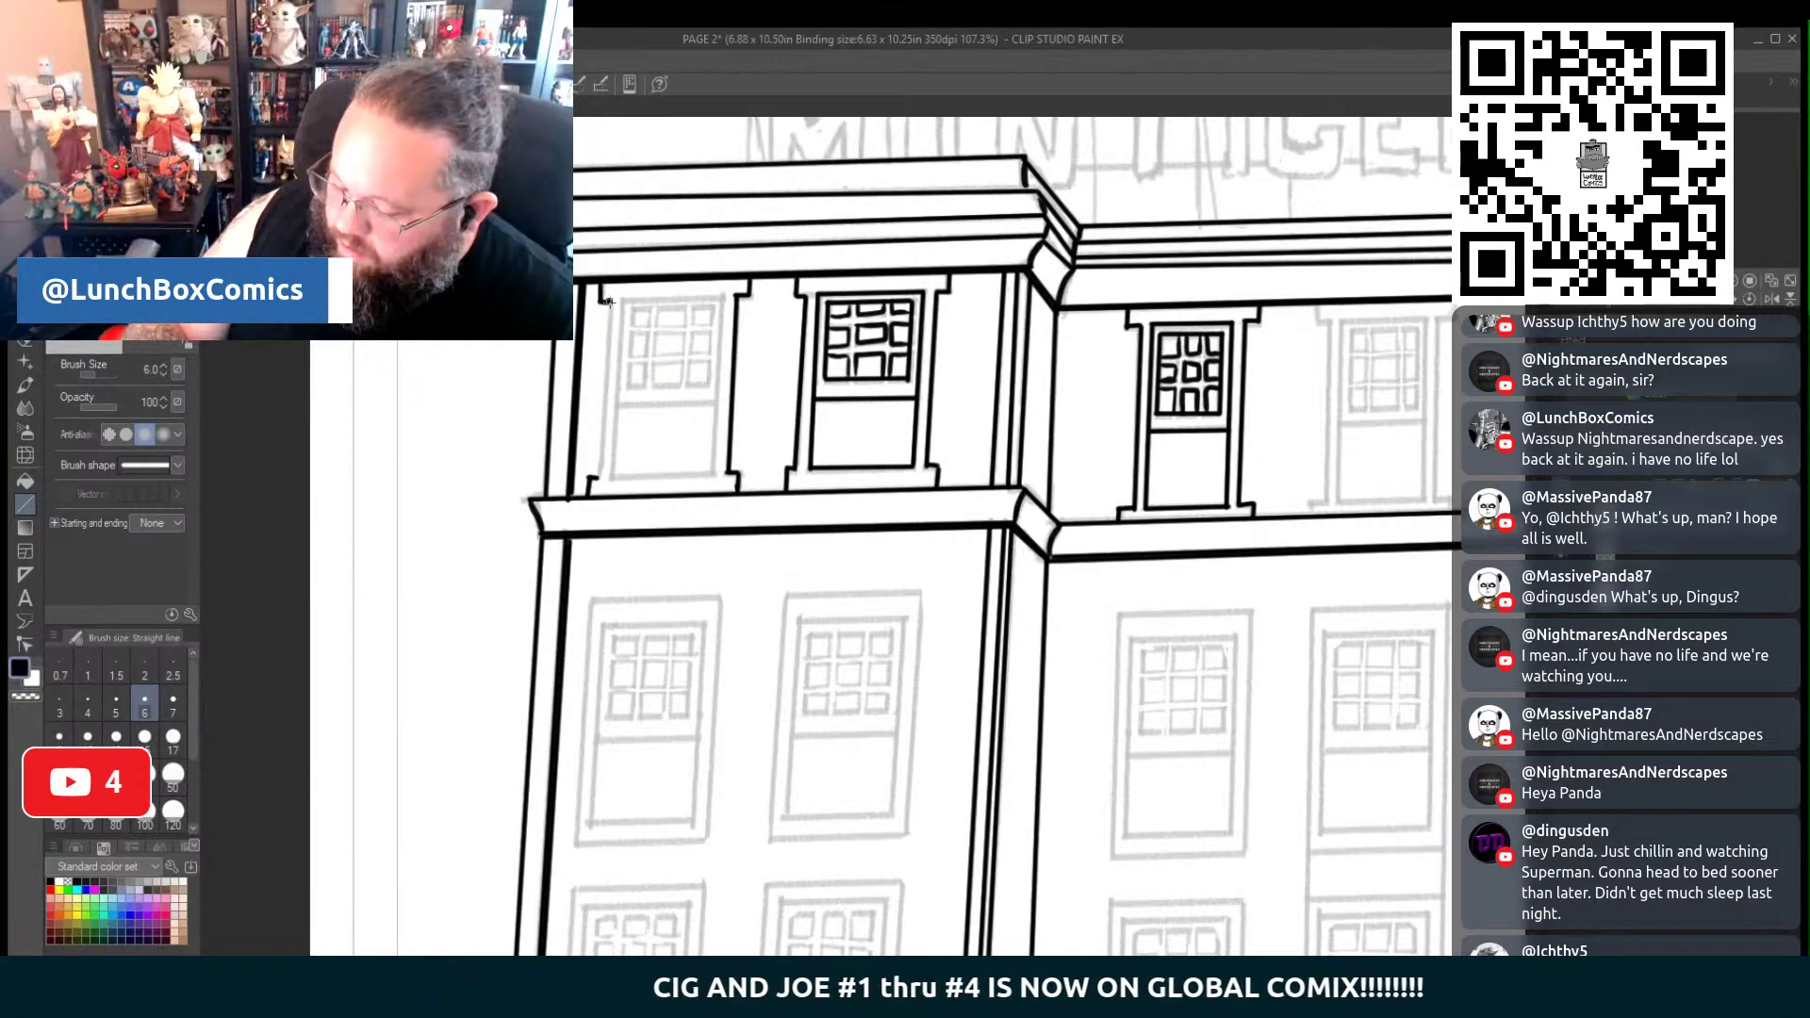
{"action": "left_click_drag", "start_coordinate": [608, 300], "coordinate": [605, 492]}
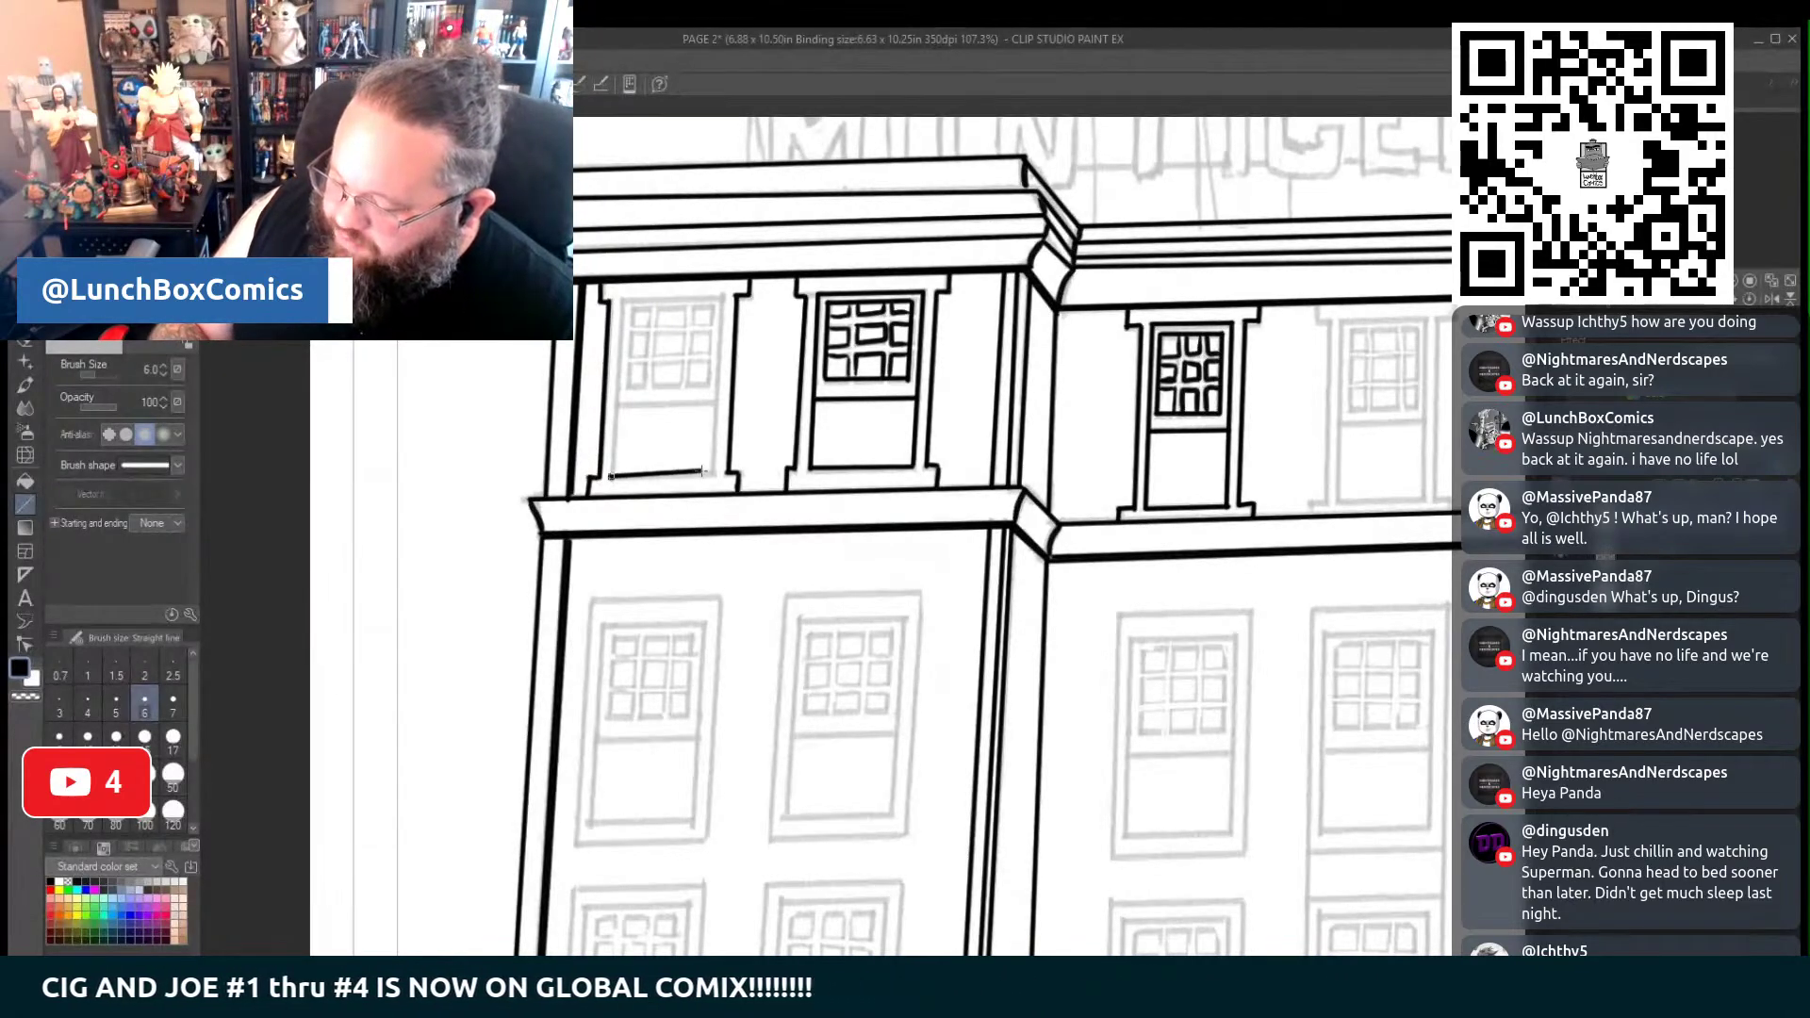
{"action": "left_click_drag", "start_coordinate": [610, 476], "coordinate": [713, 475]}
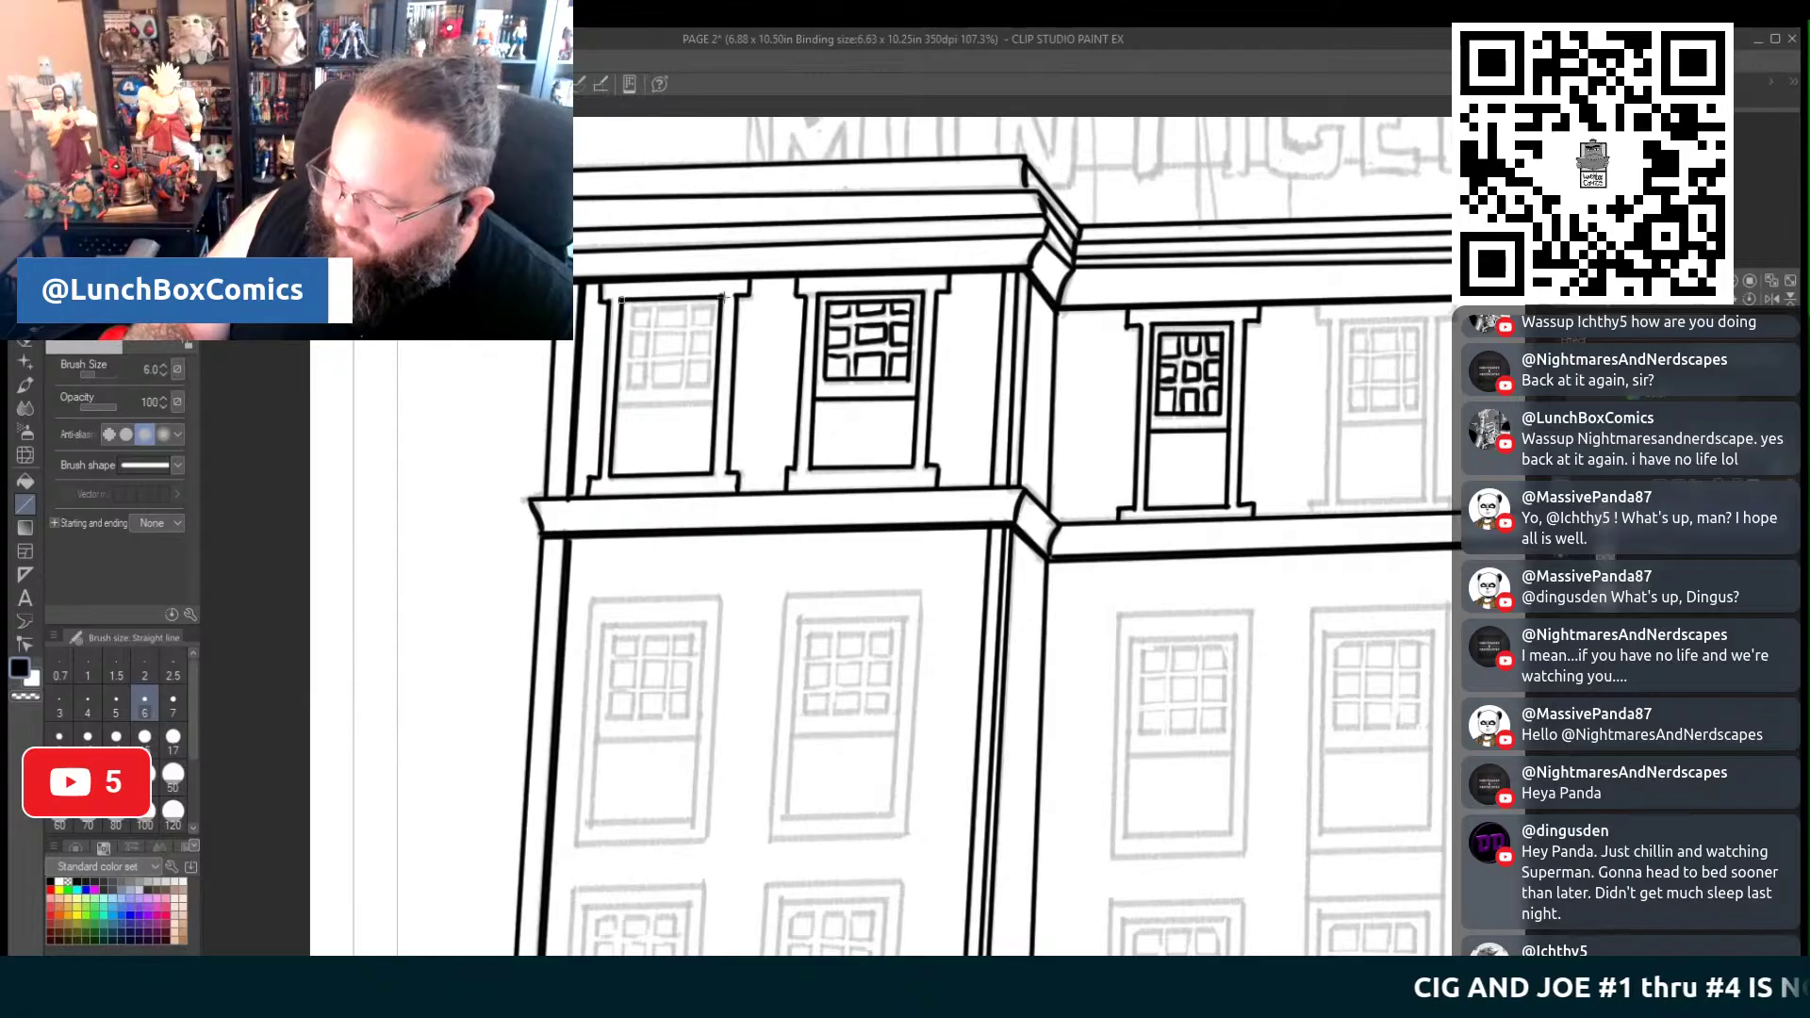
{"action": "left_click_drag", "start_coordinate": [618, 405], "coordinate": [714, 404]}
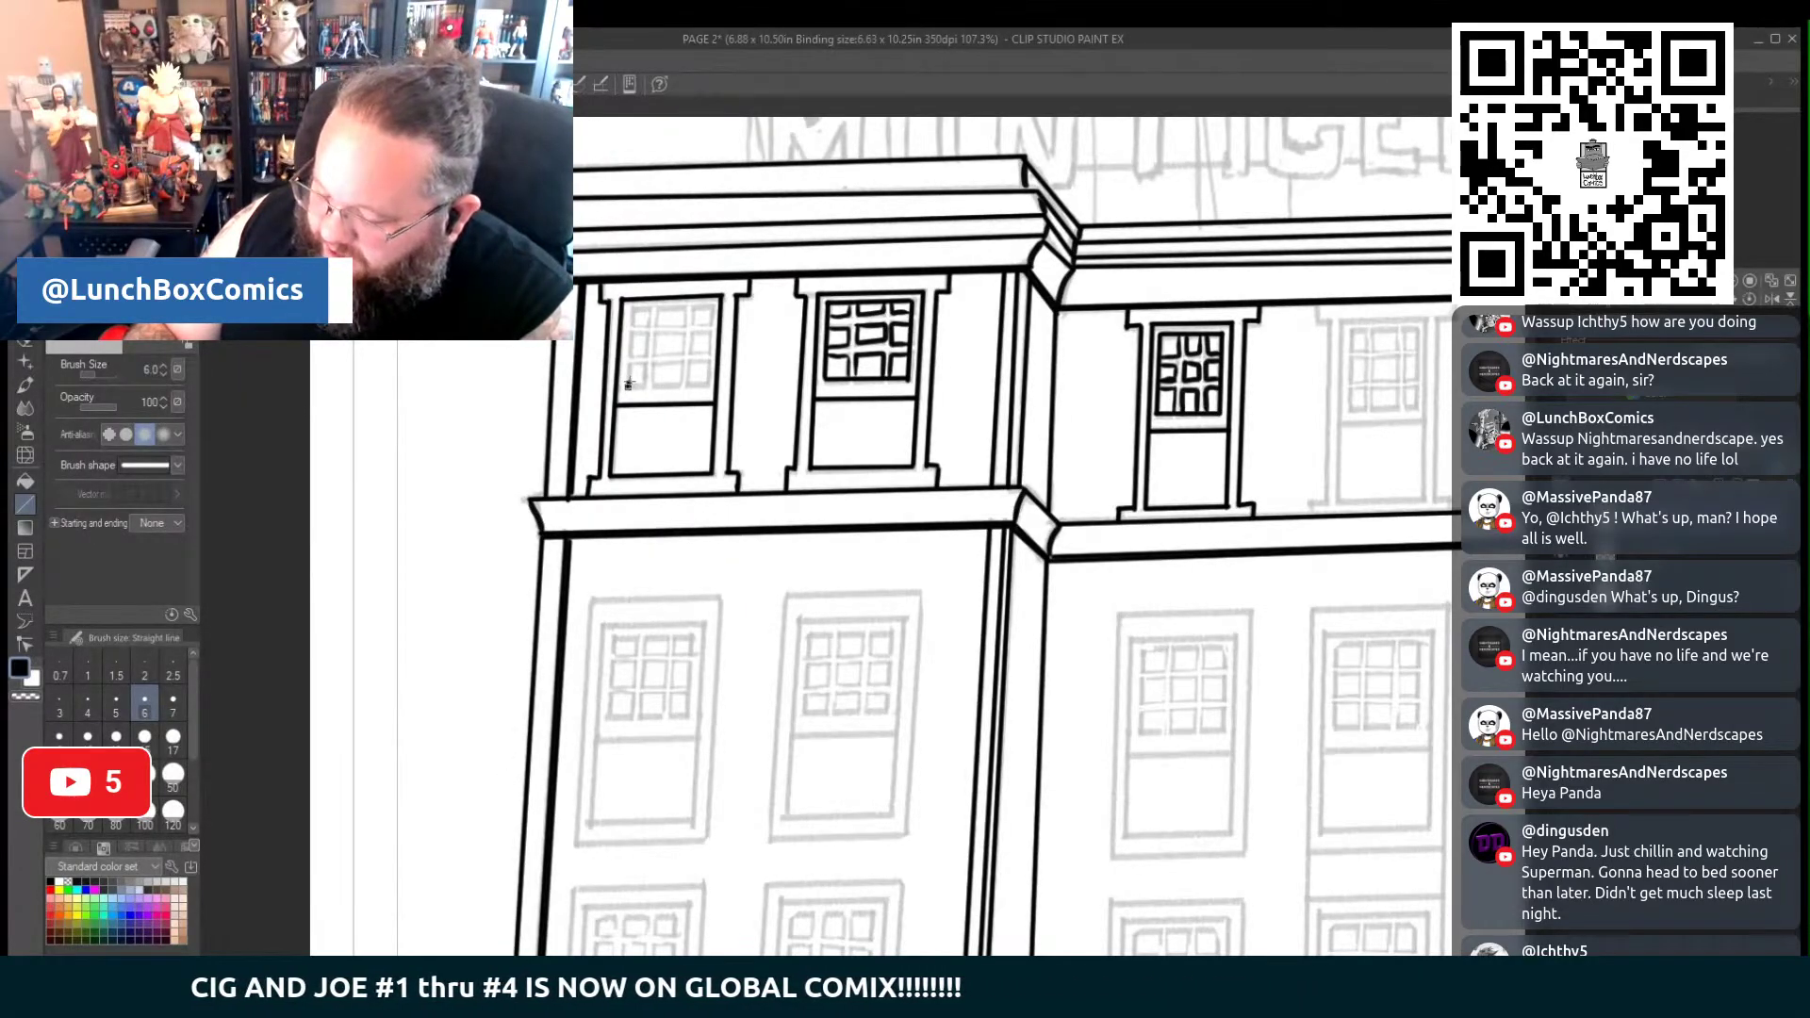
{"action": "left_click_drag", "start_coordinate": [627, 385], "coordinate": [632, 302]}
{"action": "left_click_drag", "start_coordinate": [628, 386], "coordinate": [710, 388]}
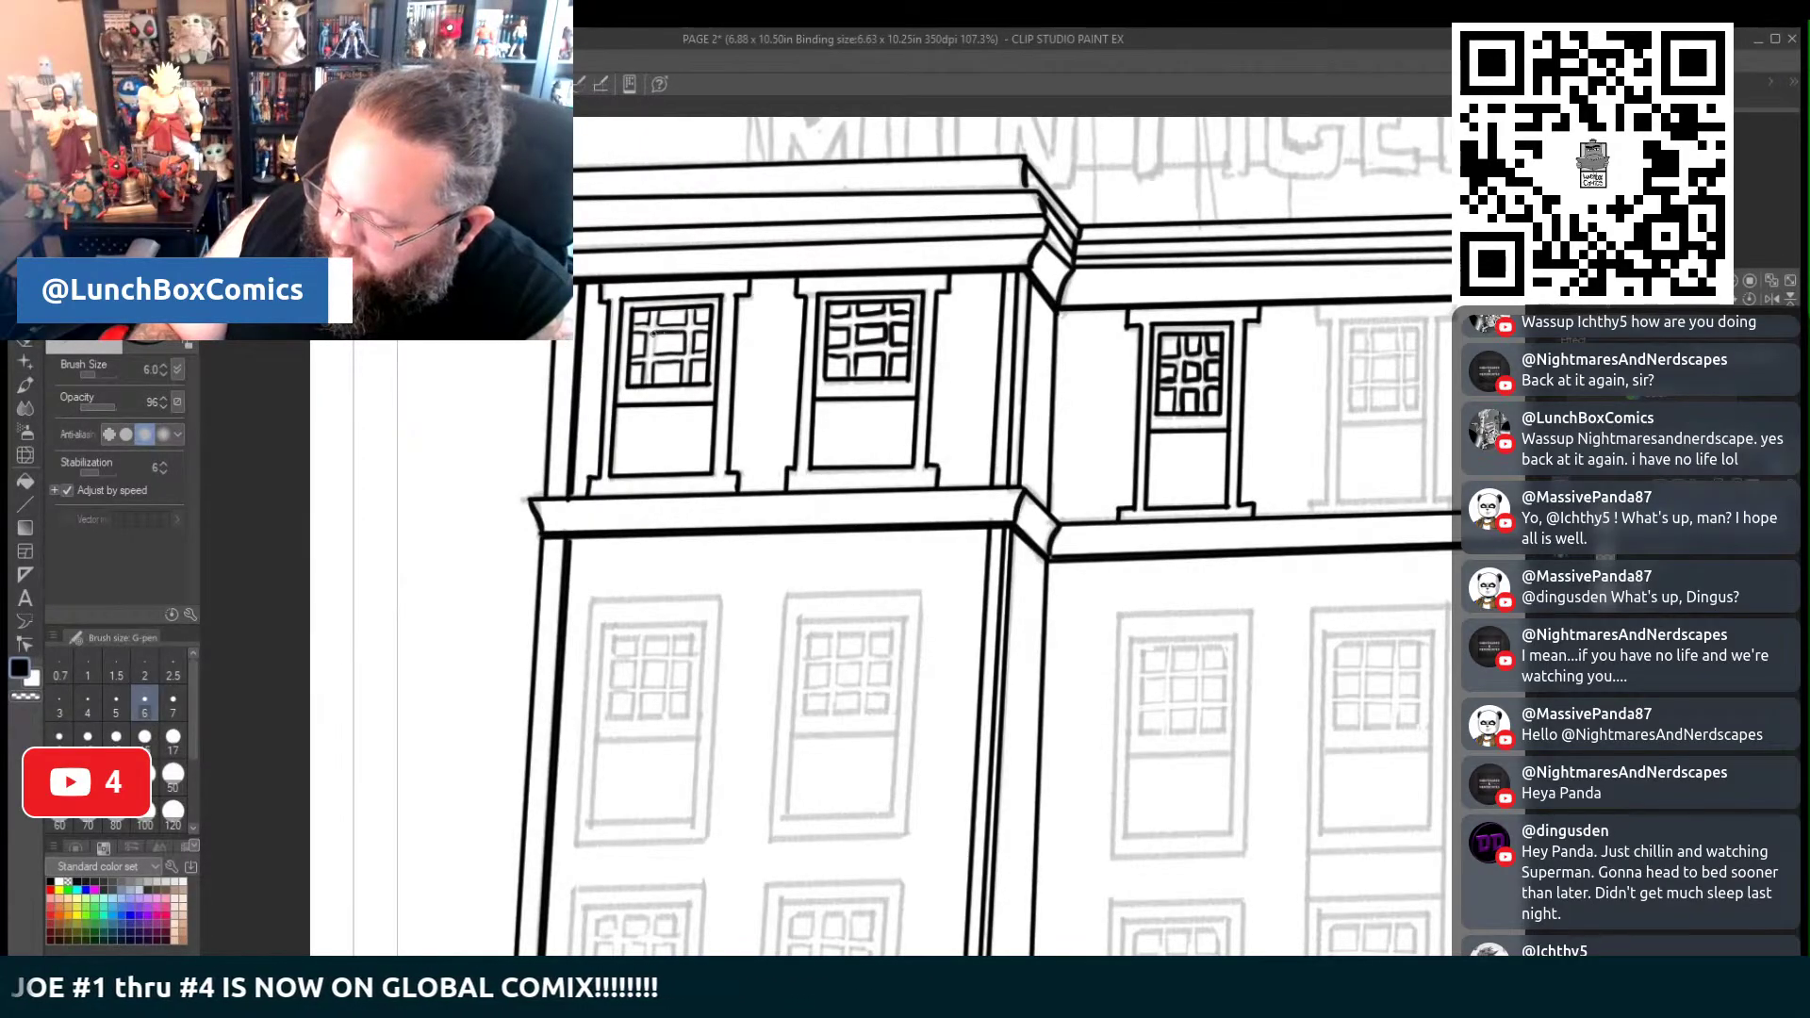
Ink the second top-row window of the central facade, with its stepped sill, frame, sash lines and G-pen pane grid
{"action": "scroll", "coordinate": [1014, 538], "scroll_direction": "right", "scroll_amount": 10}
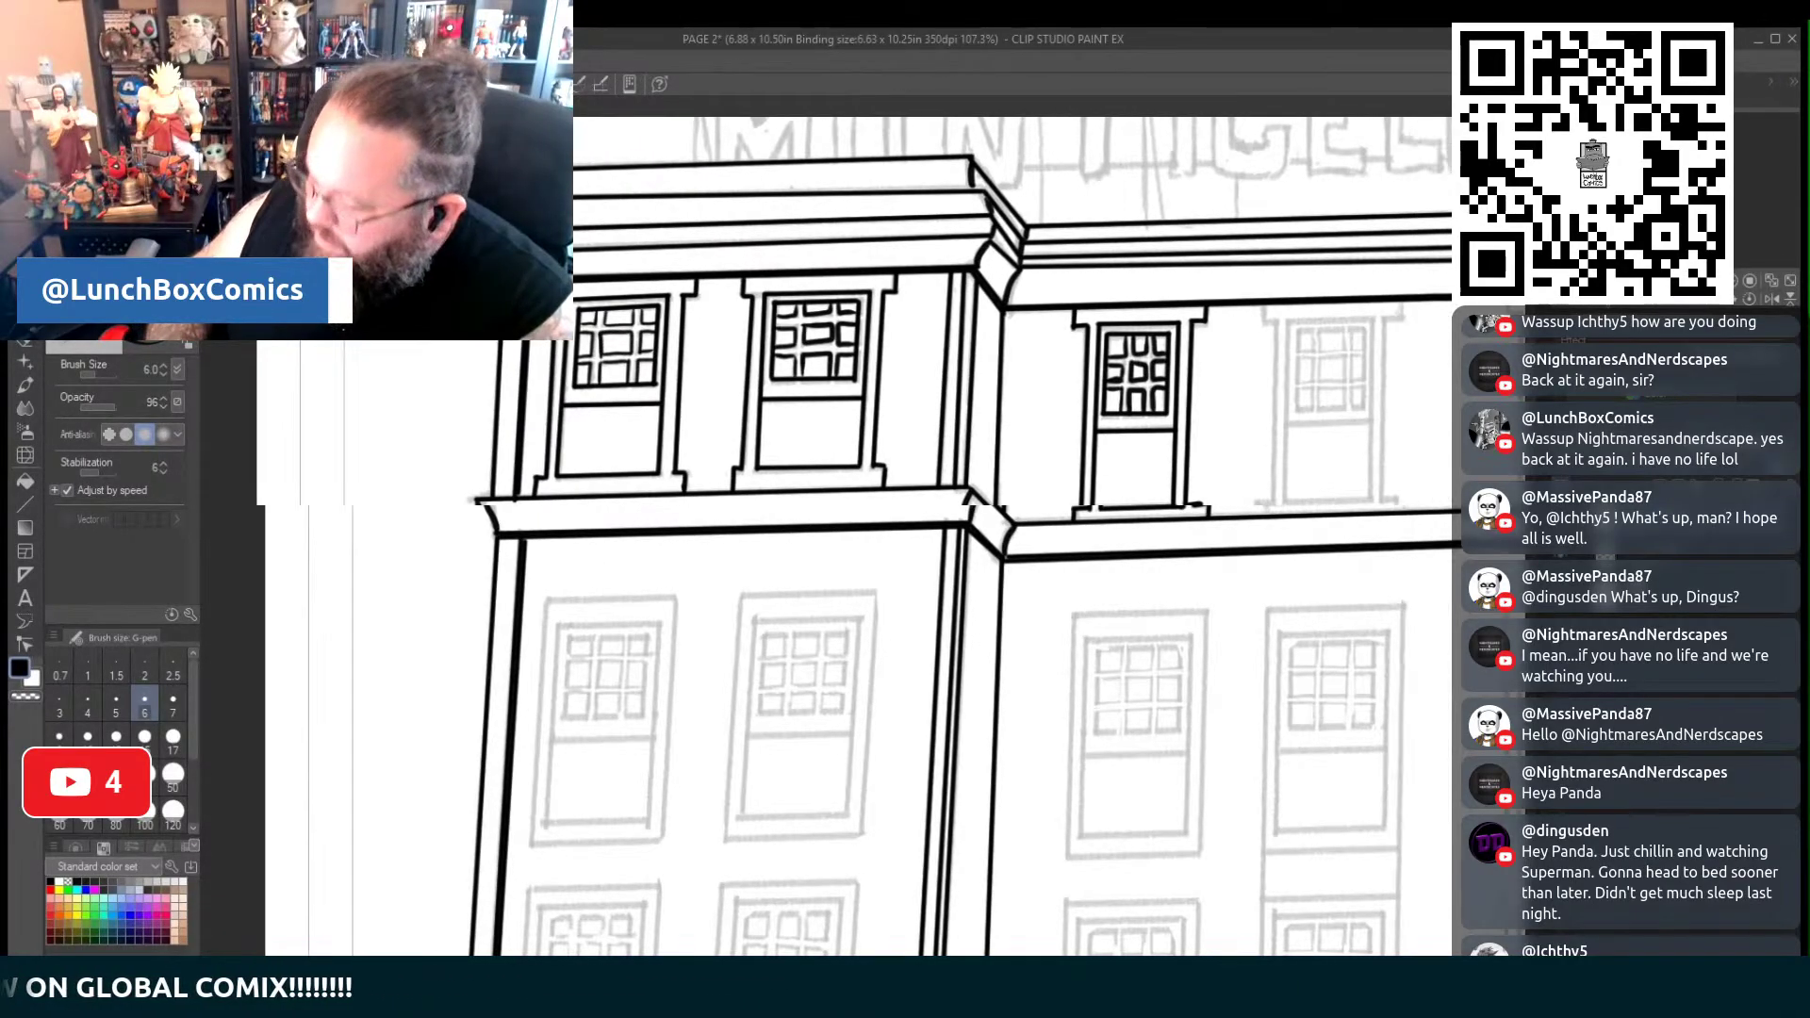
{"action": "scroll", "coordinate": [877, 874], "scroll_direction": "left", "scroll_amount": 5}
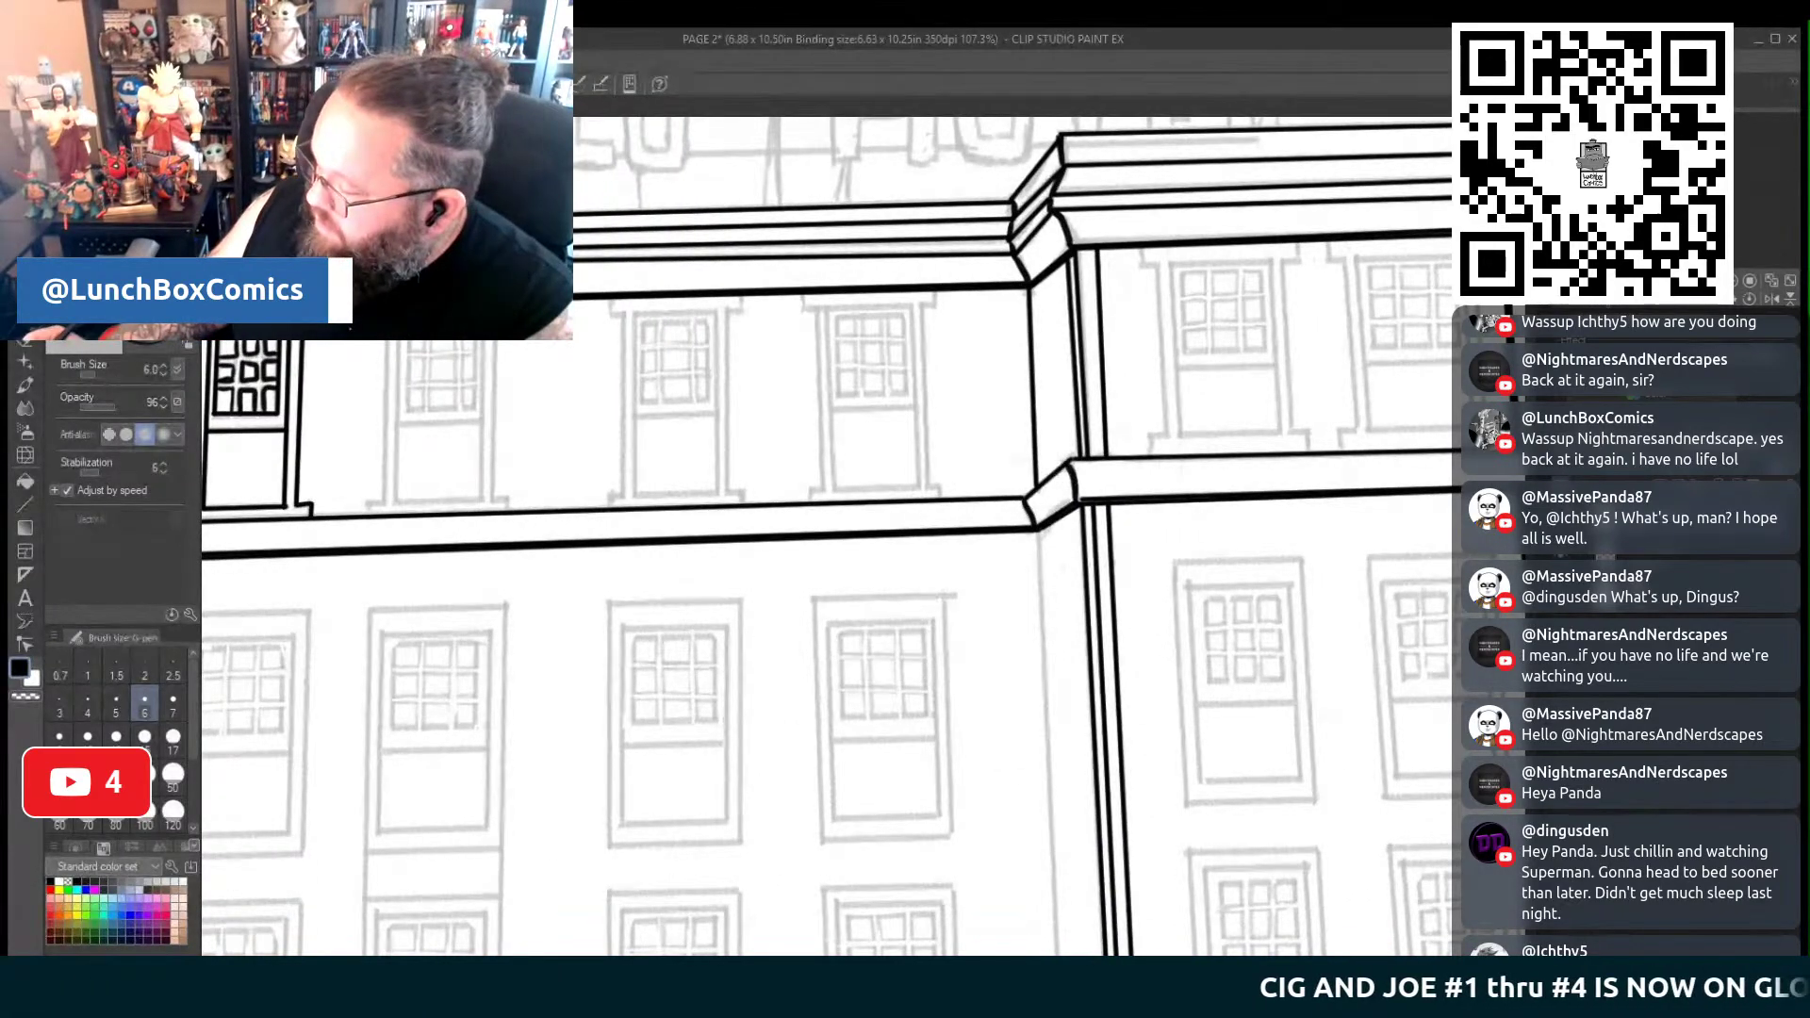
{"action": "key", "text": "u"}
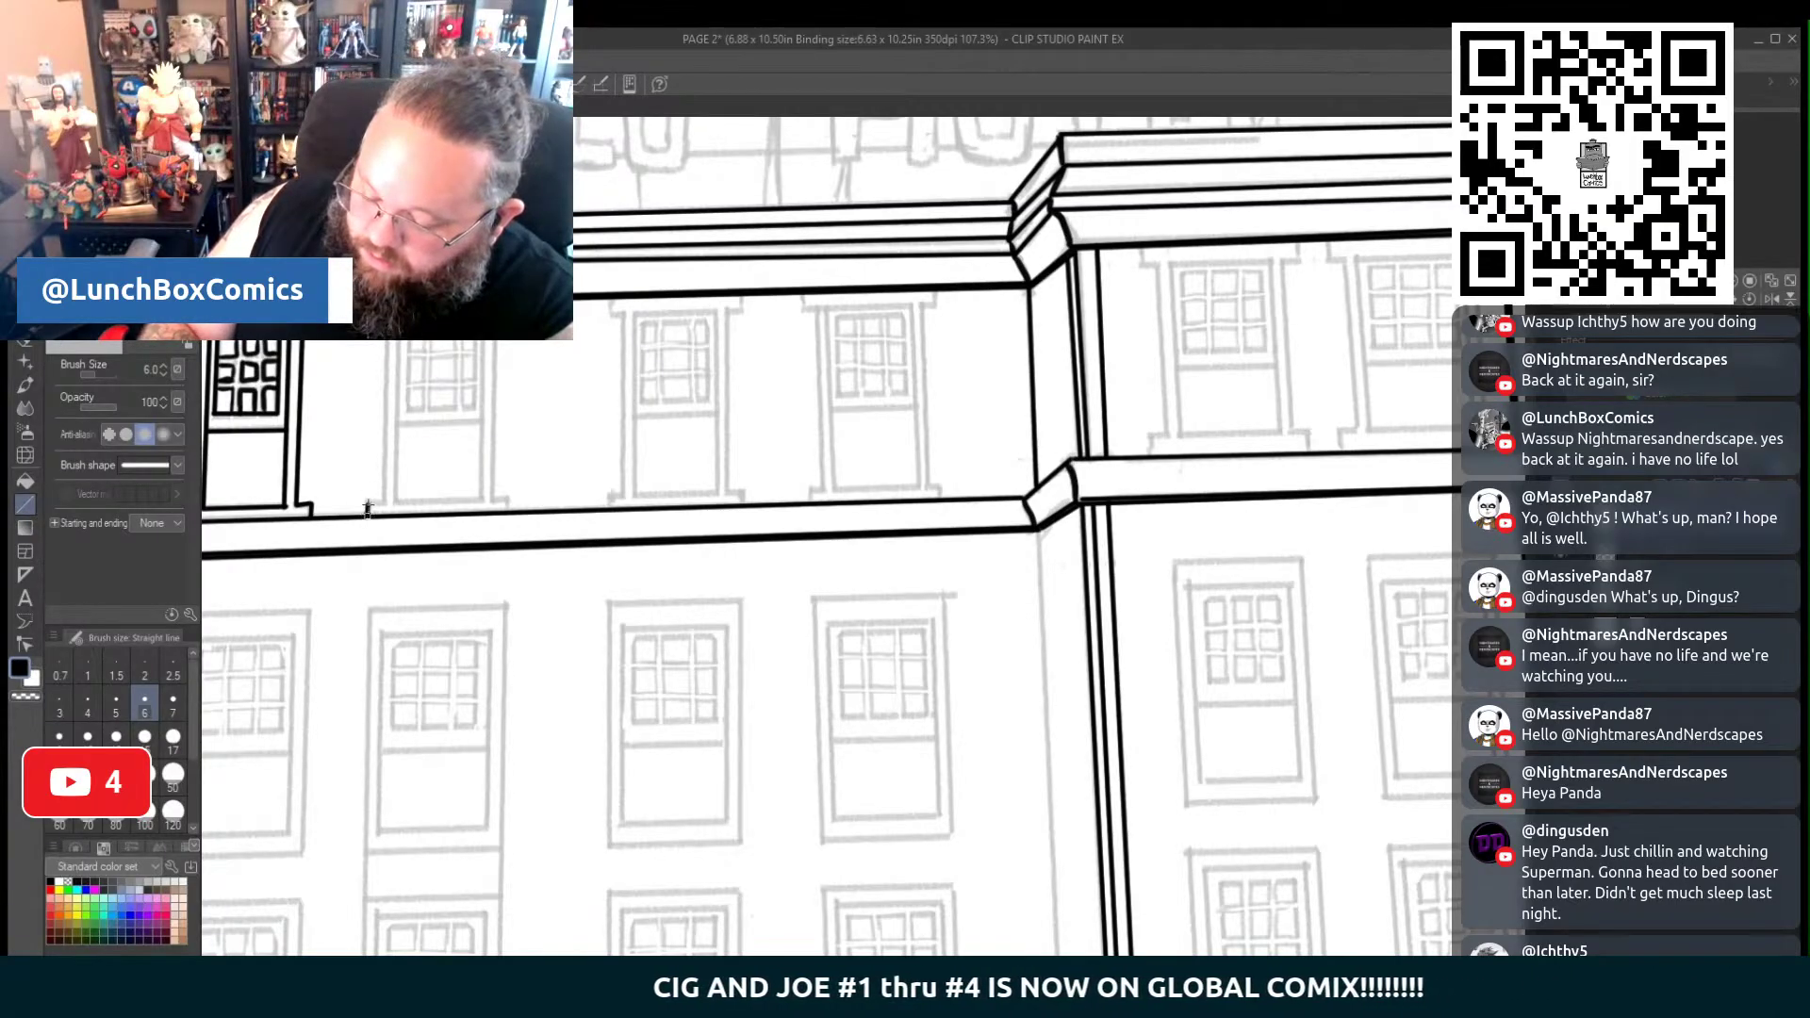
{"action": "left_click_drag", "start_coordinate": [367, 512], "coordinate": [382, 504]}
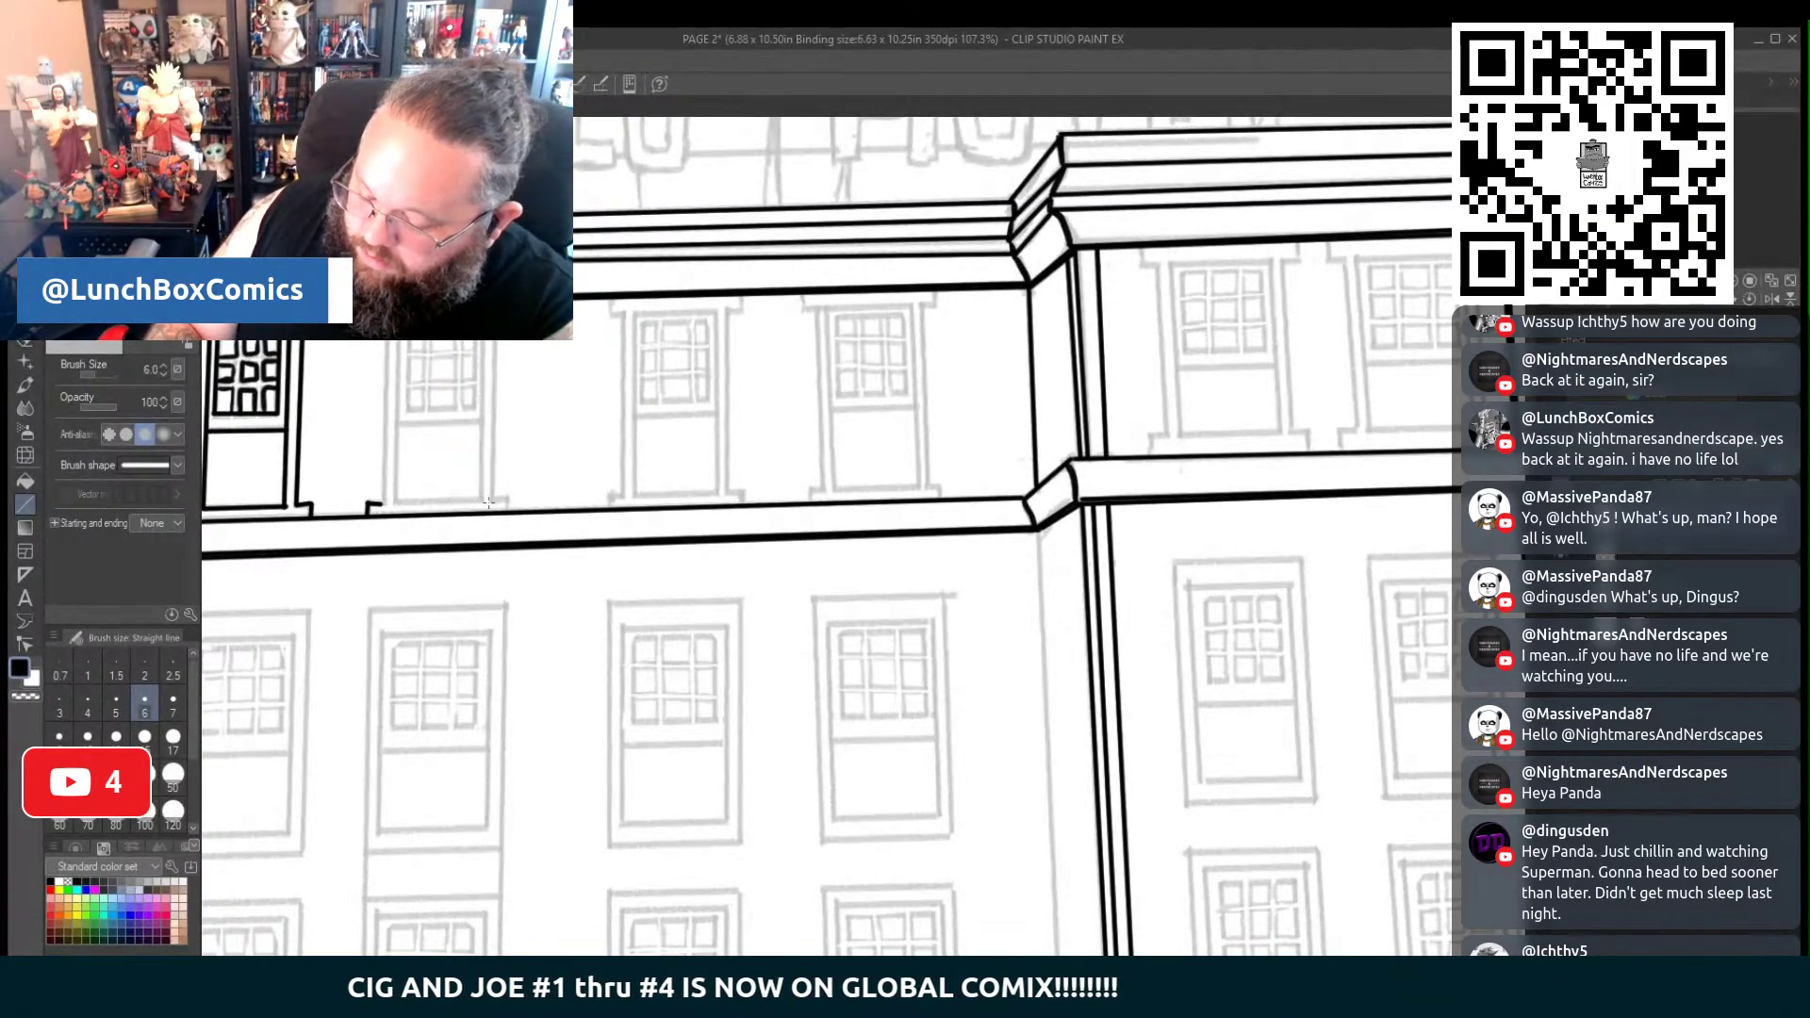
{"action": "left_click_drag", "start_coordinate": [490, 501], "coordinate": [509, 514]}
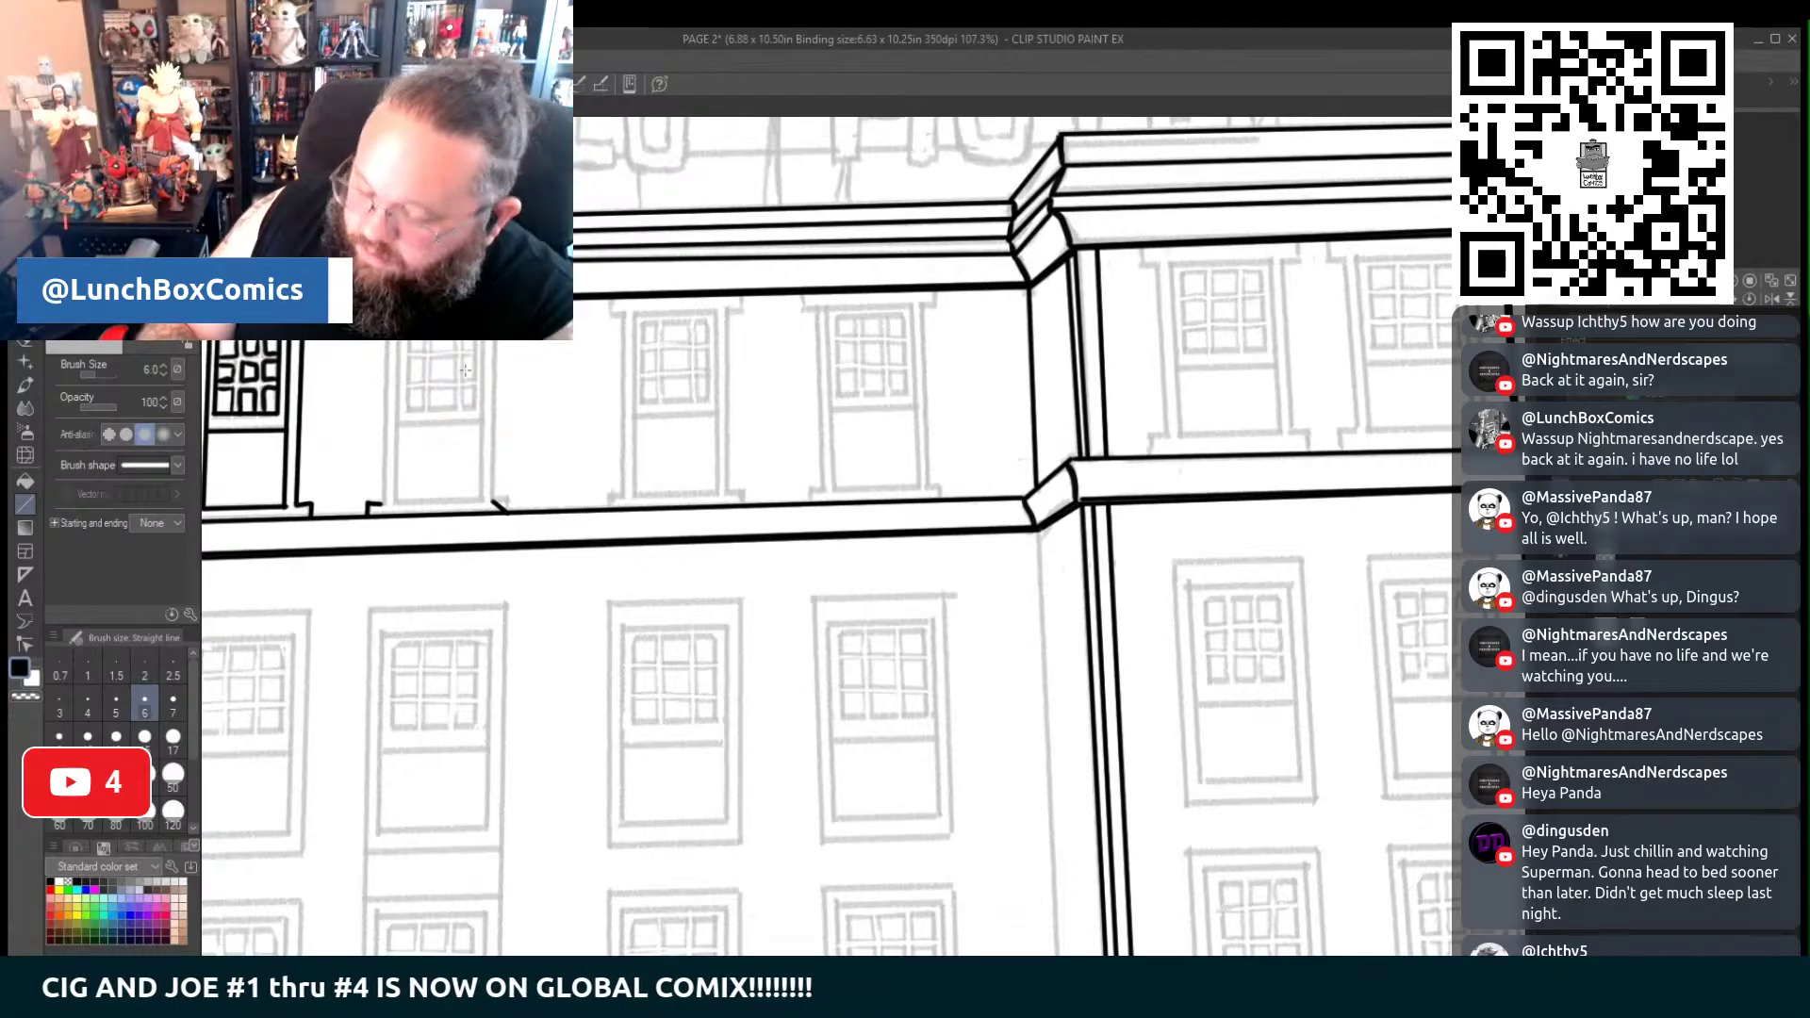
{"action": "key", "text": "ctrl+z"}
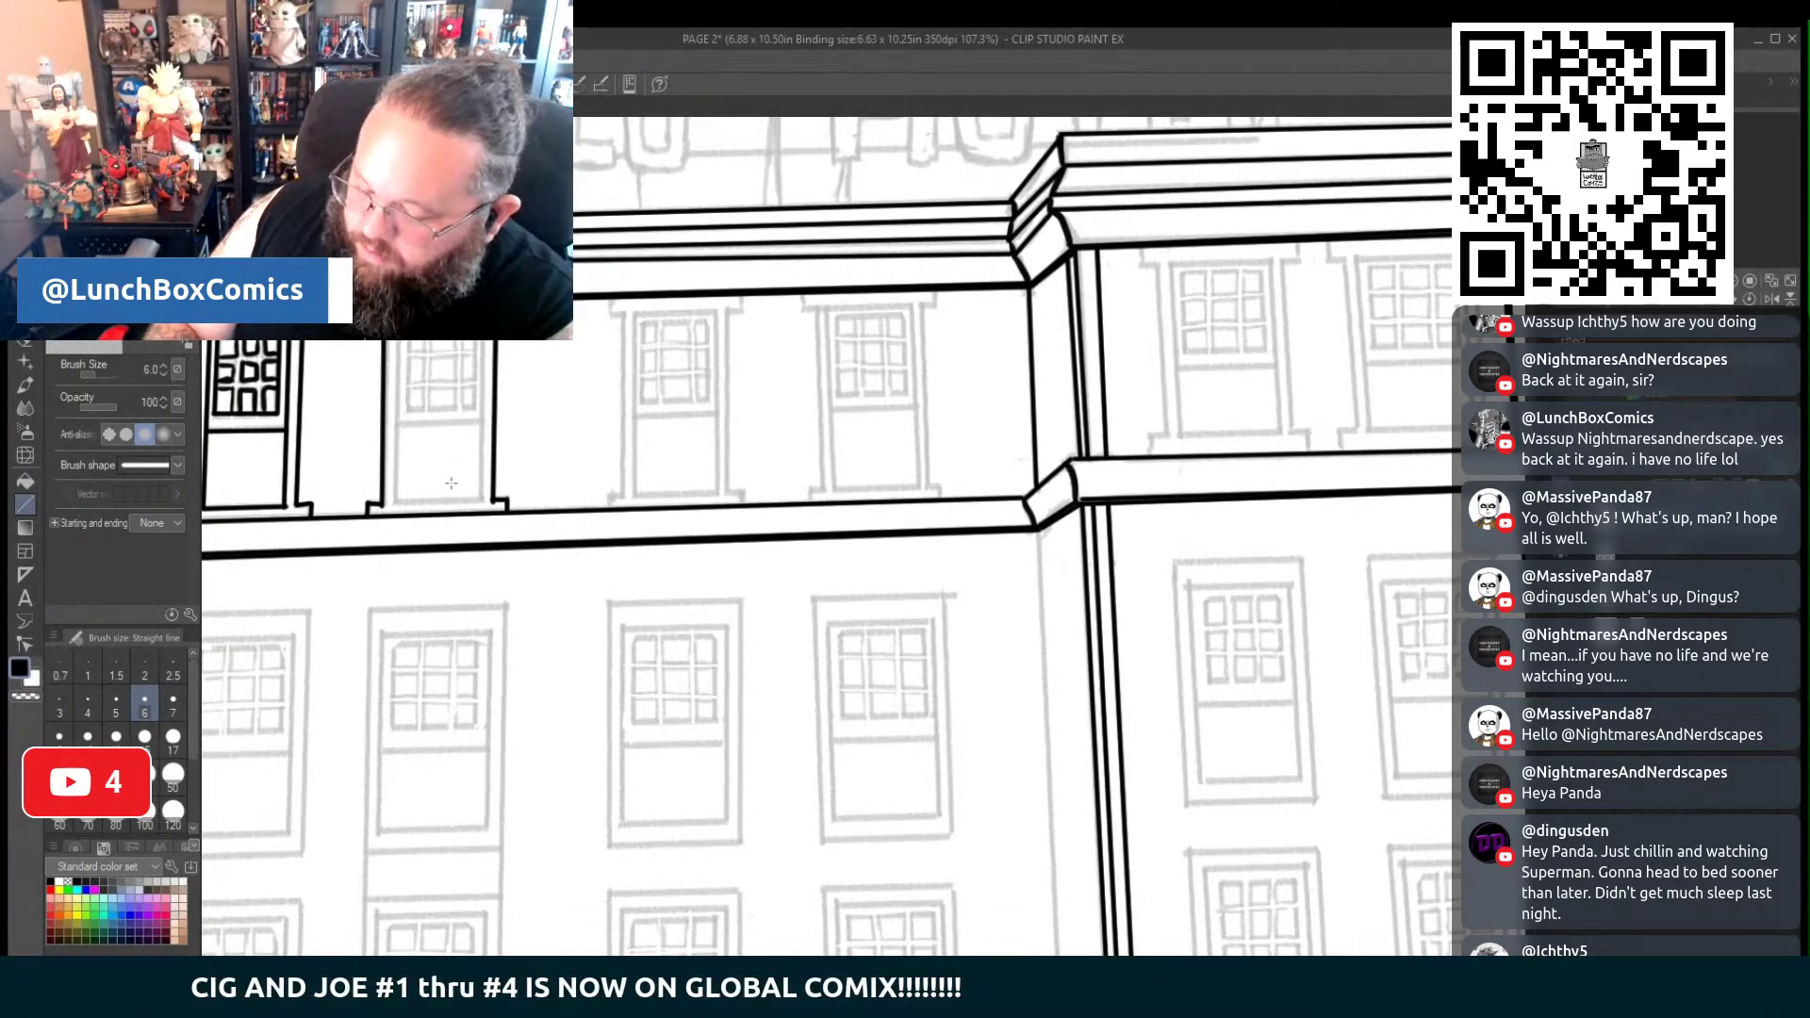
{"action": "left_click_drag", "start_coordinate": [395, 505], "coordinate": [395, 340]}
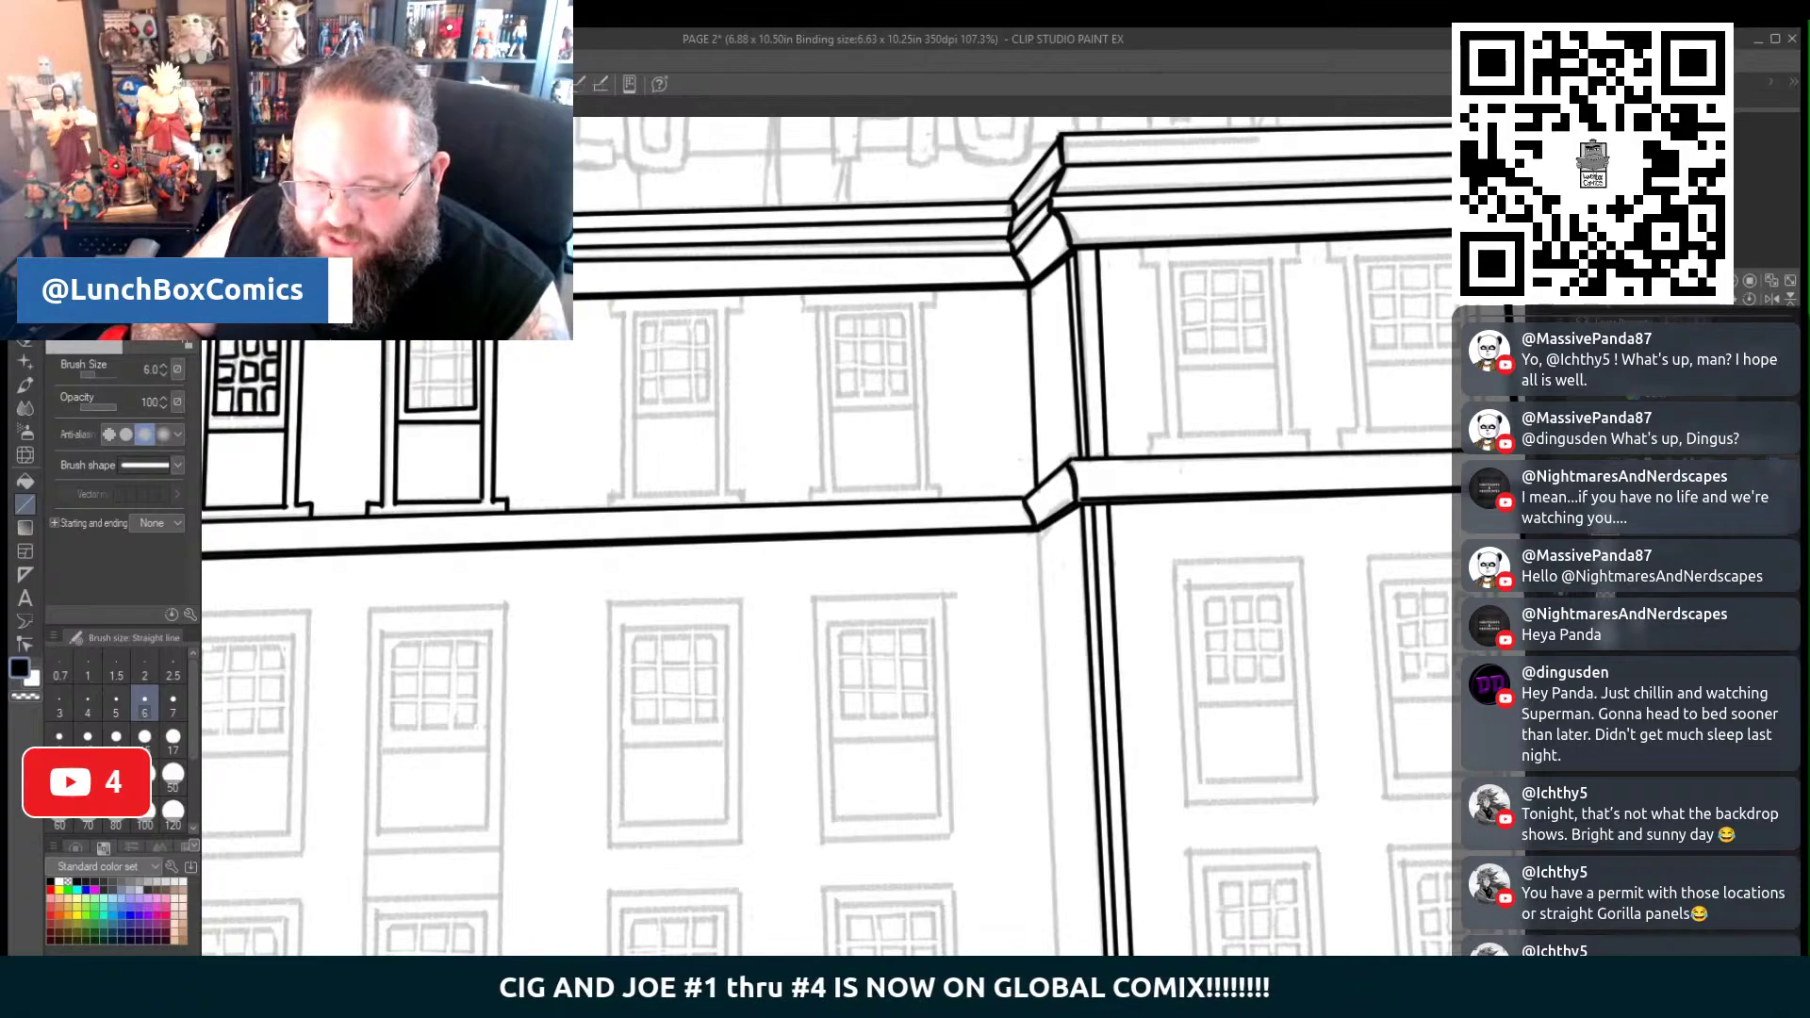
{"action": "left_click", "coordinate": [28, 367]}
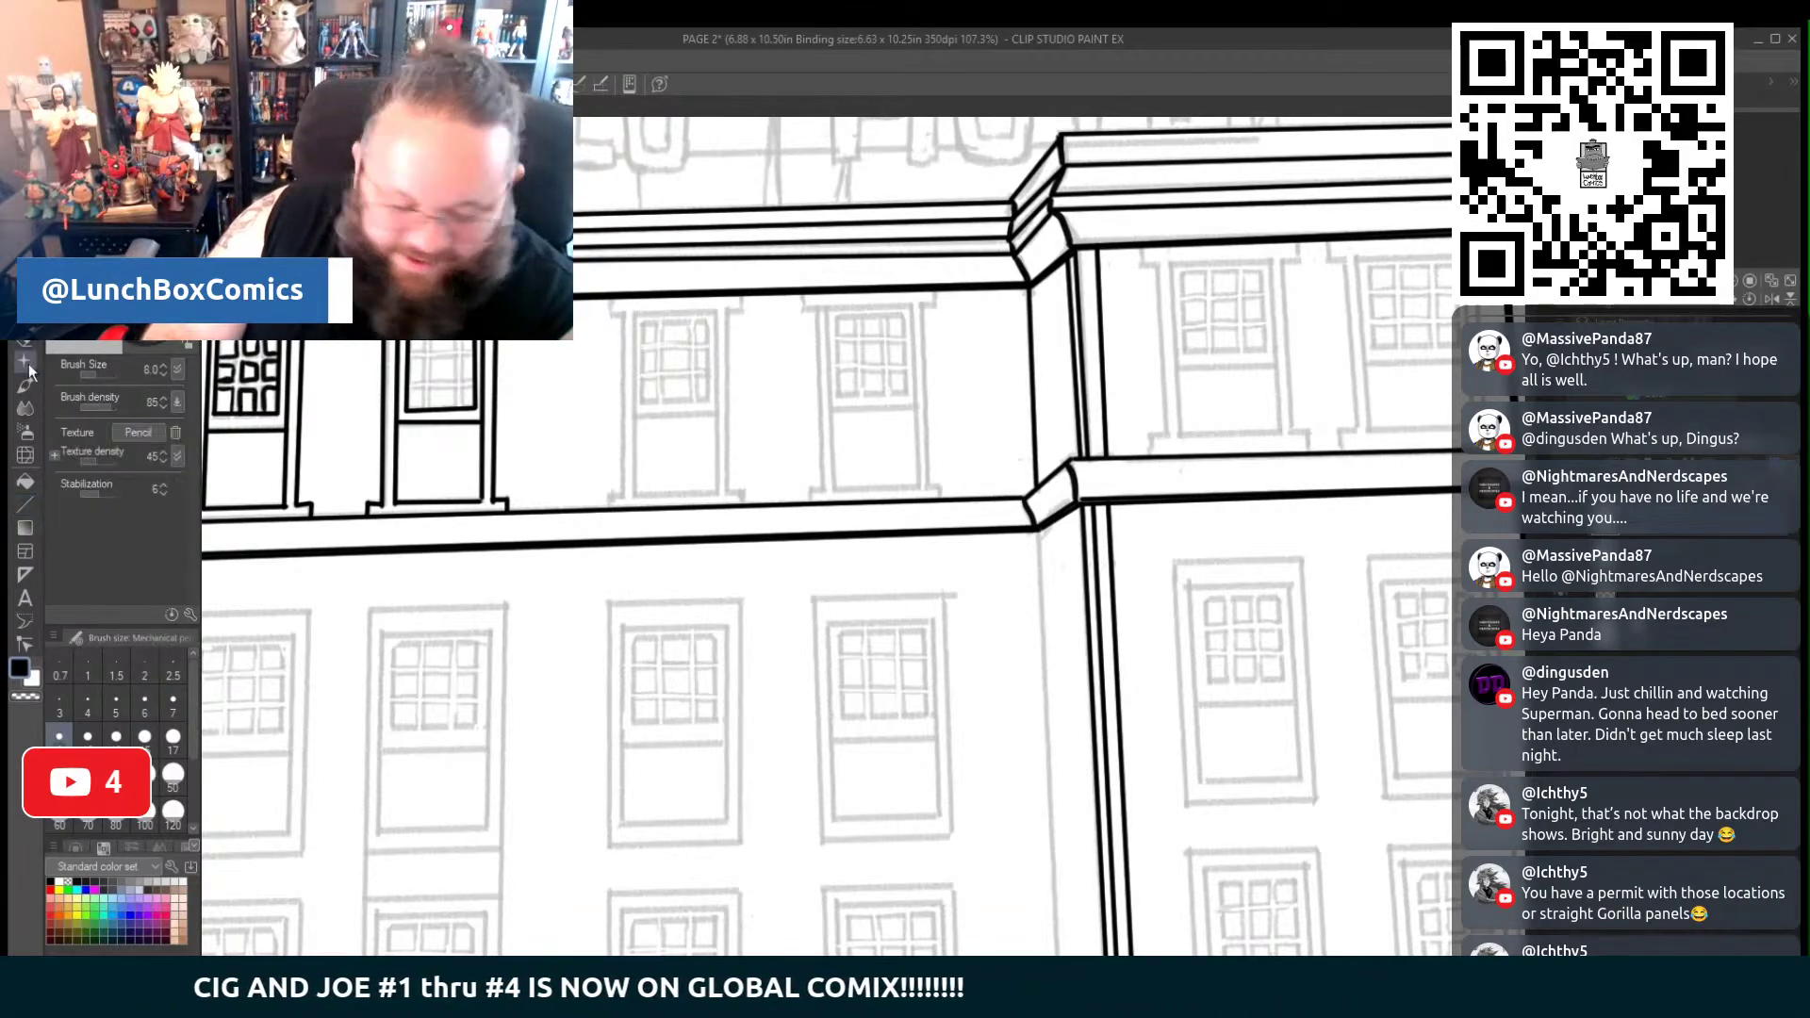
{"action": "left_click", "coordinate": [25, 384]}
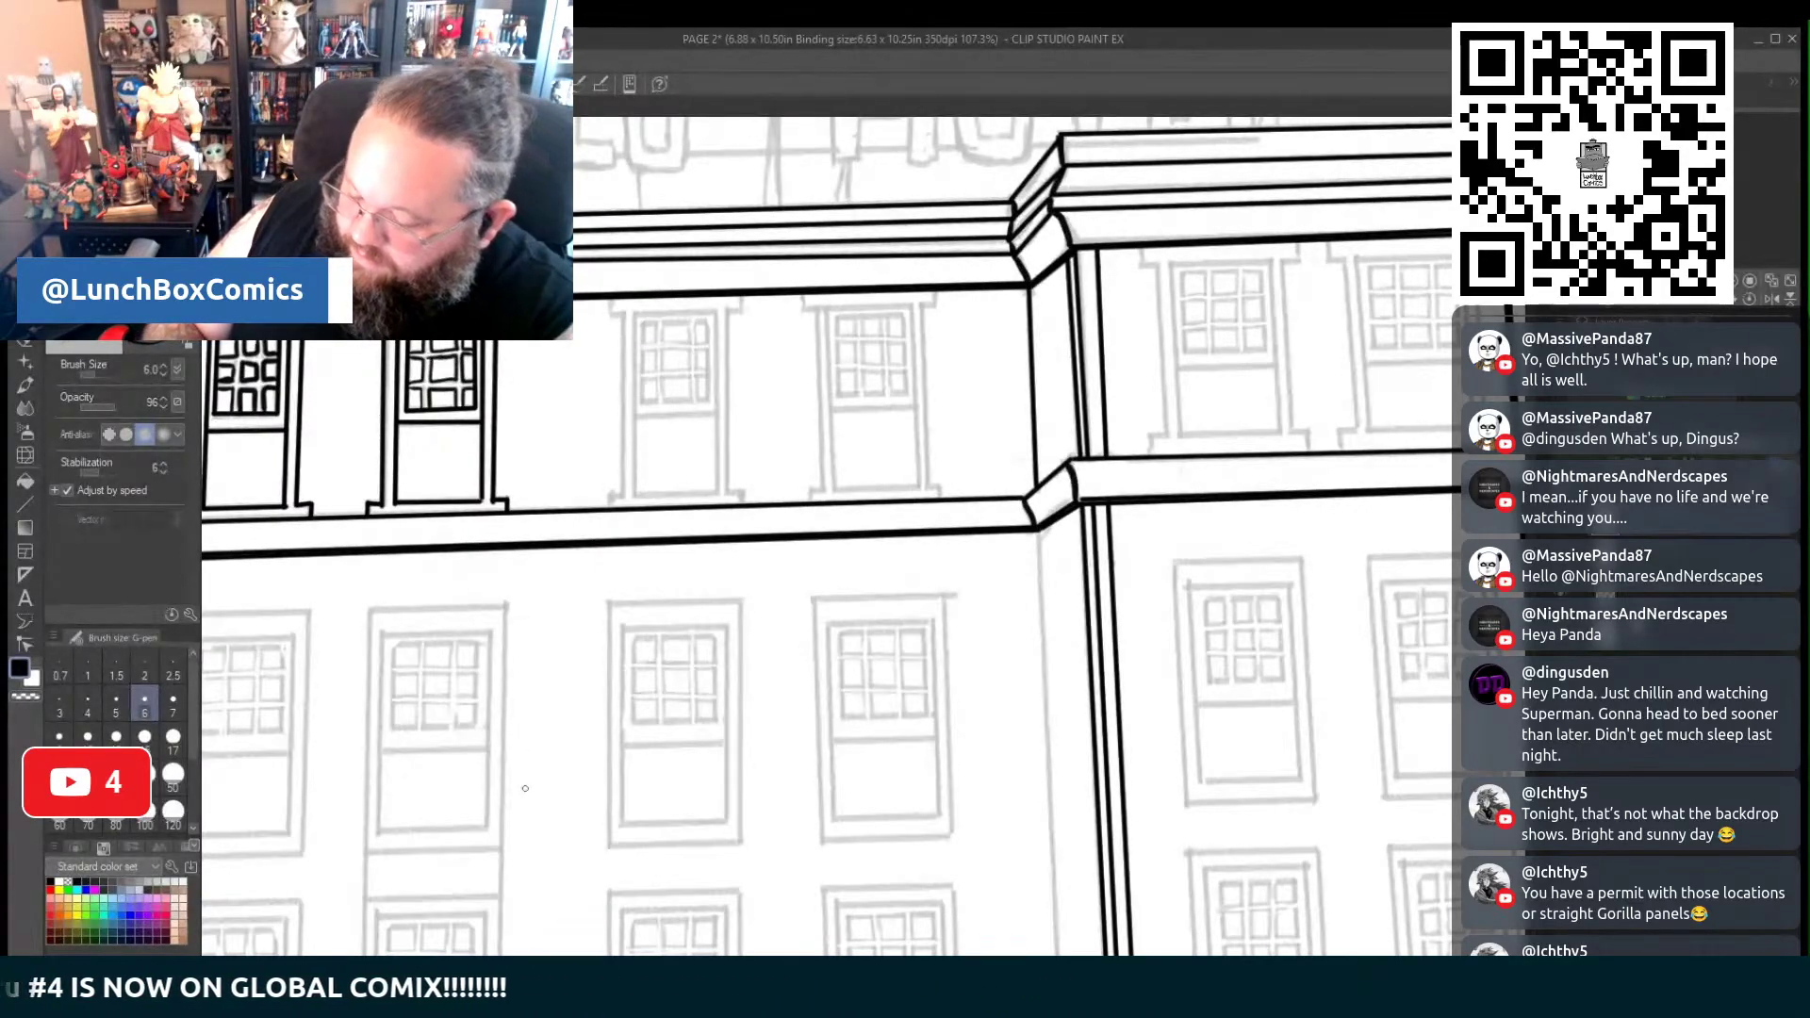
Lasso the central facade's second inked window and place a copy over the third sketched window in the same row
{"action": "key", "text": "m"}
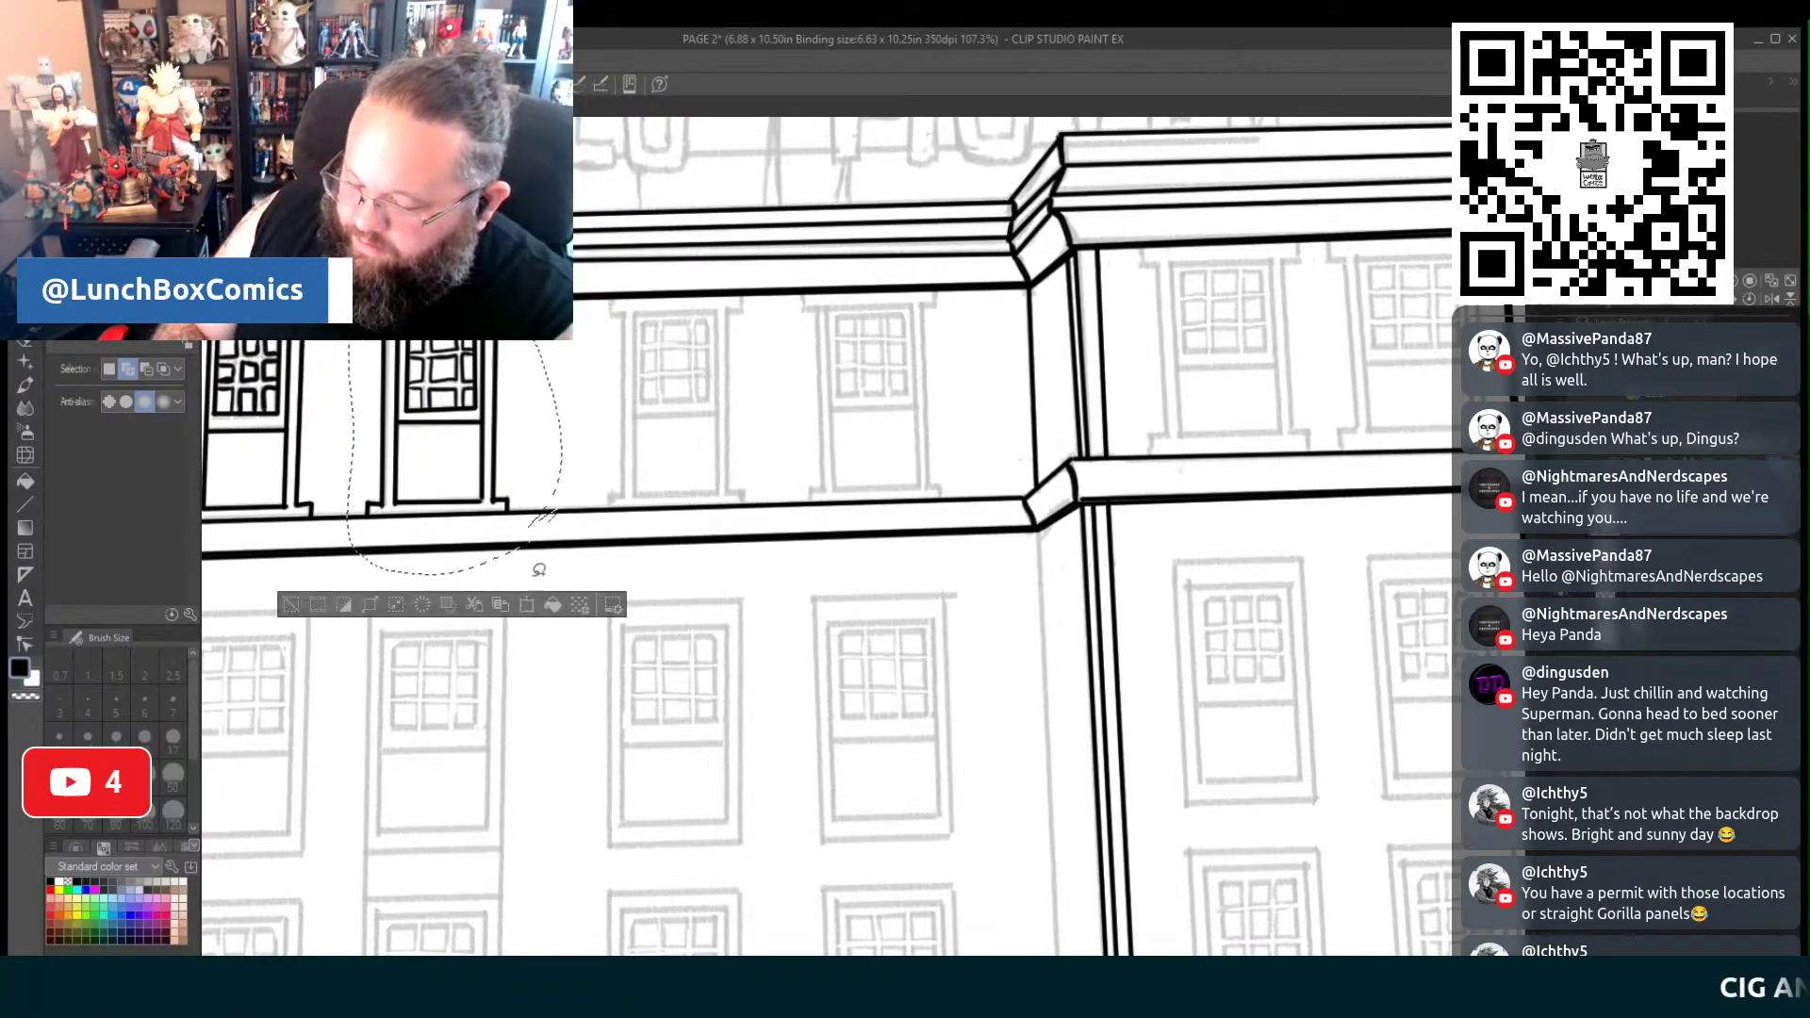
{"action": "left_click", "coordinate": [505, 610]}
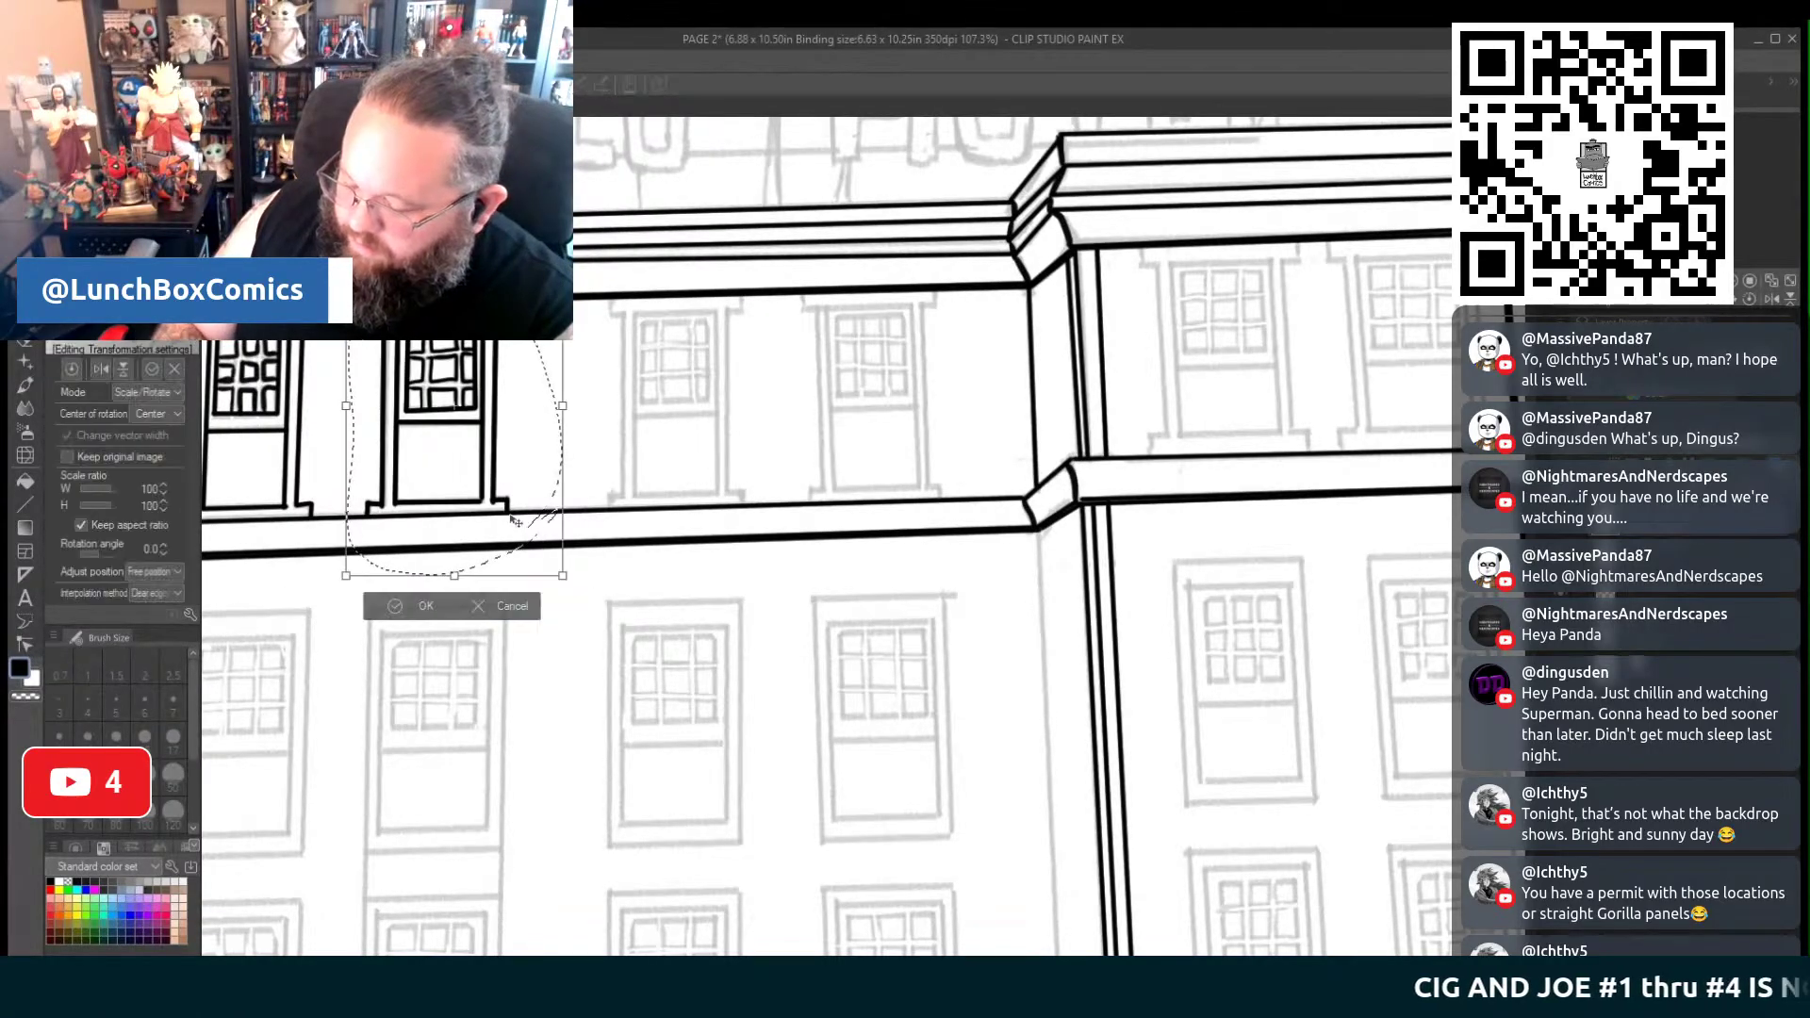
{"action": "left_click_drag", "start_coordinate": [515, 519], "coordinate": [752, 511]}
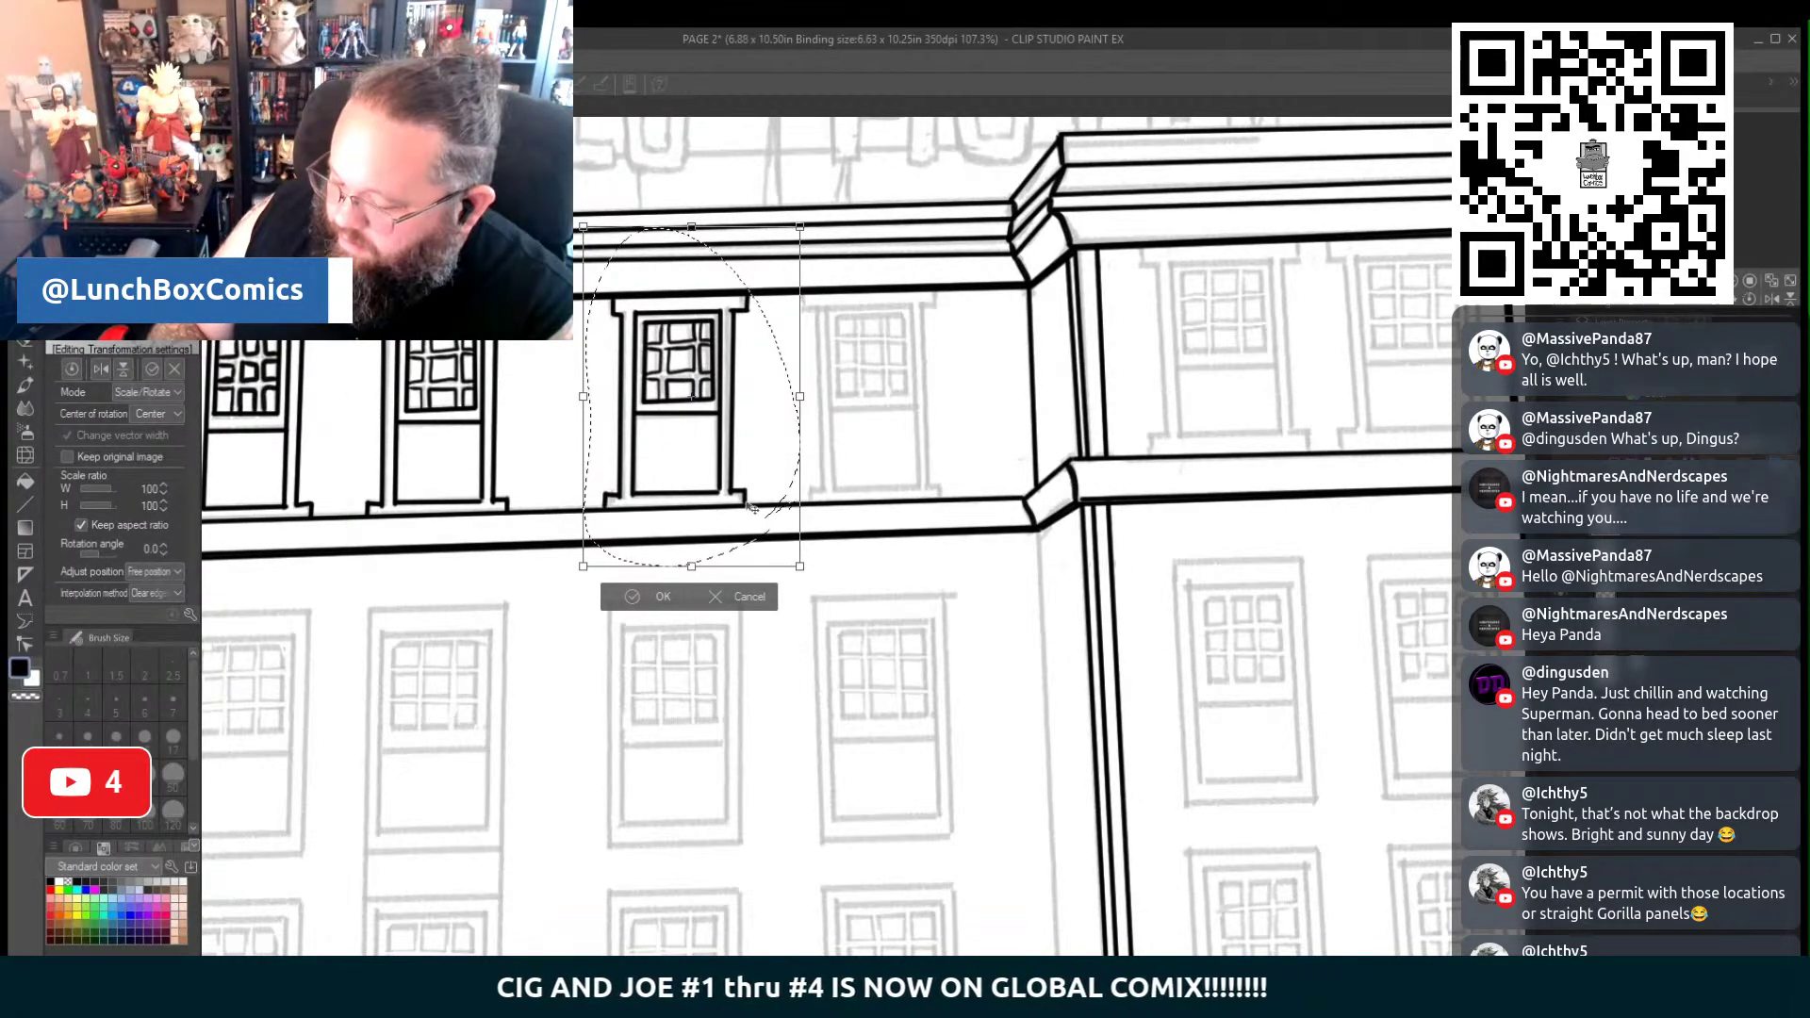
{"action": "left_click", "coordinate": [660, 596]}
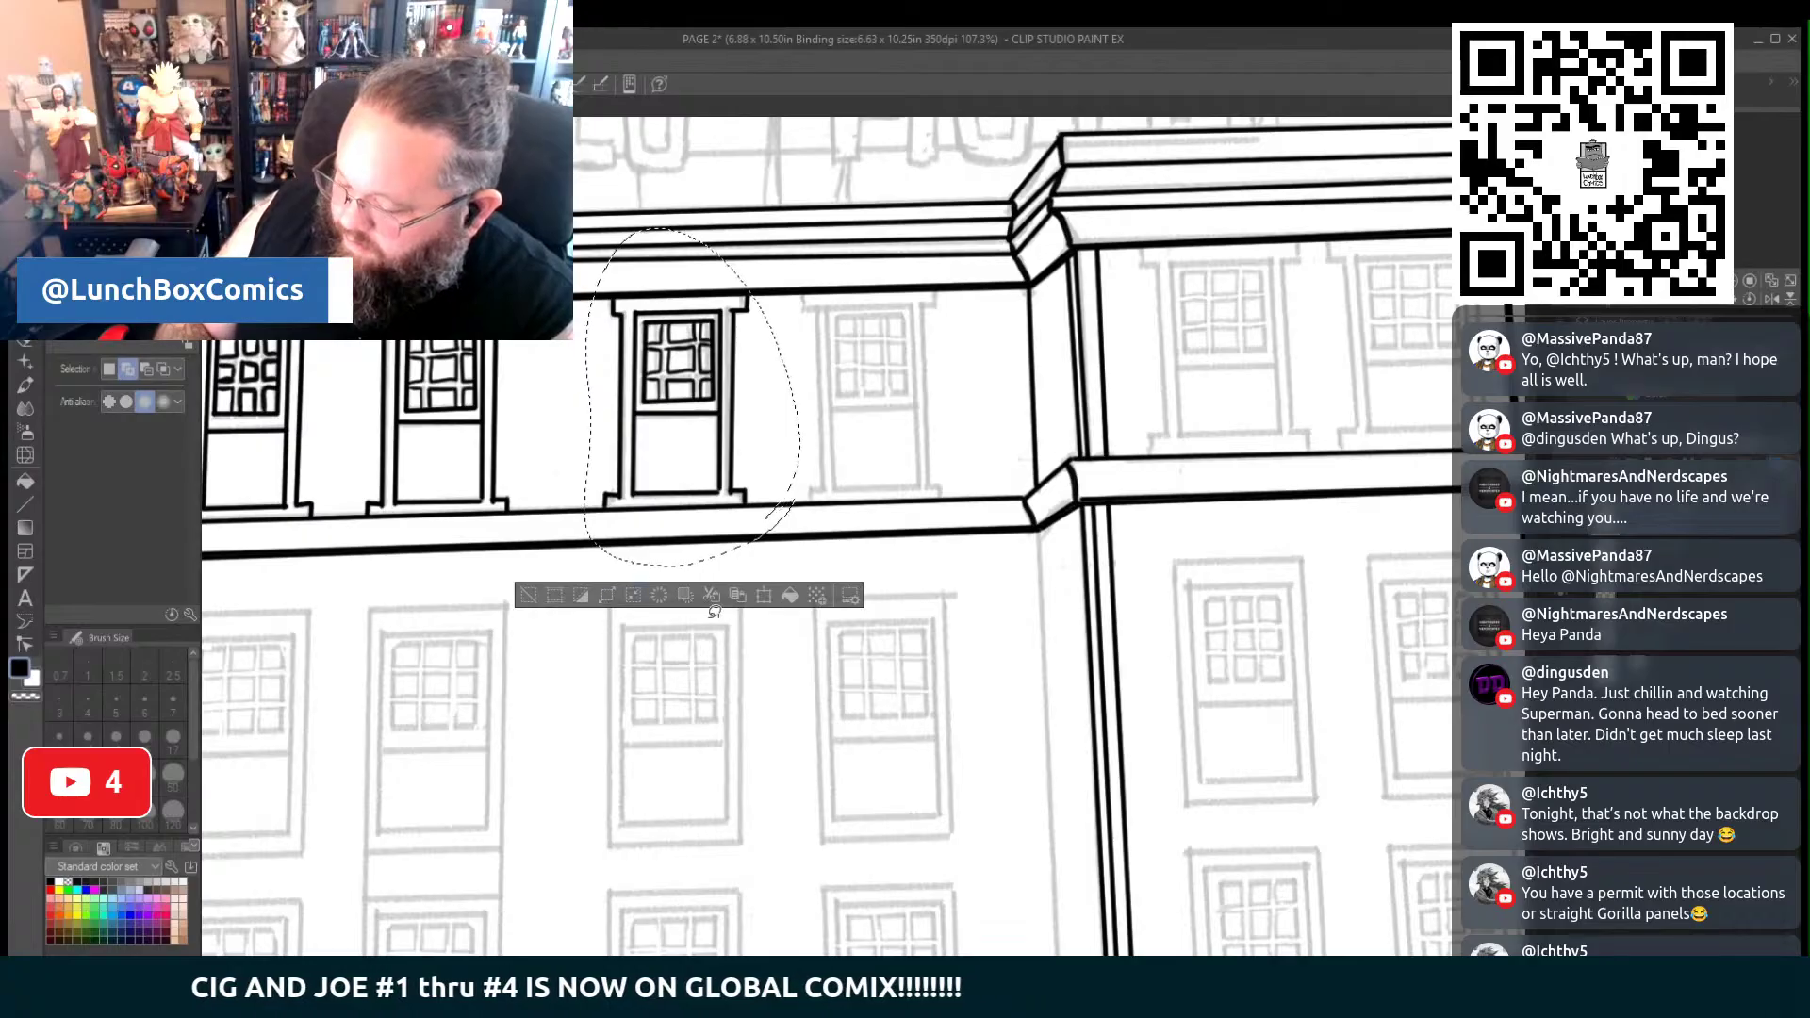
Place another copy of the inked window over the fourth sketched window in the central top row, and clear the selection
{"action": "left_click", "coordinate": [606, 595]}
{"action": "left_click_drag", "start_coordinate": [751, 516], "coordinate": [925, 513]}
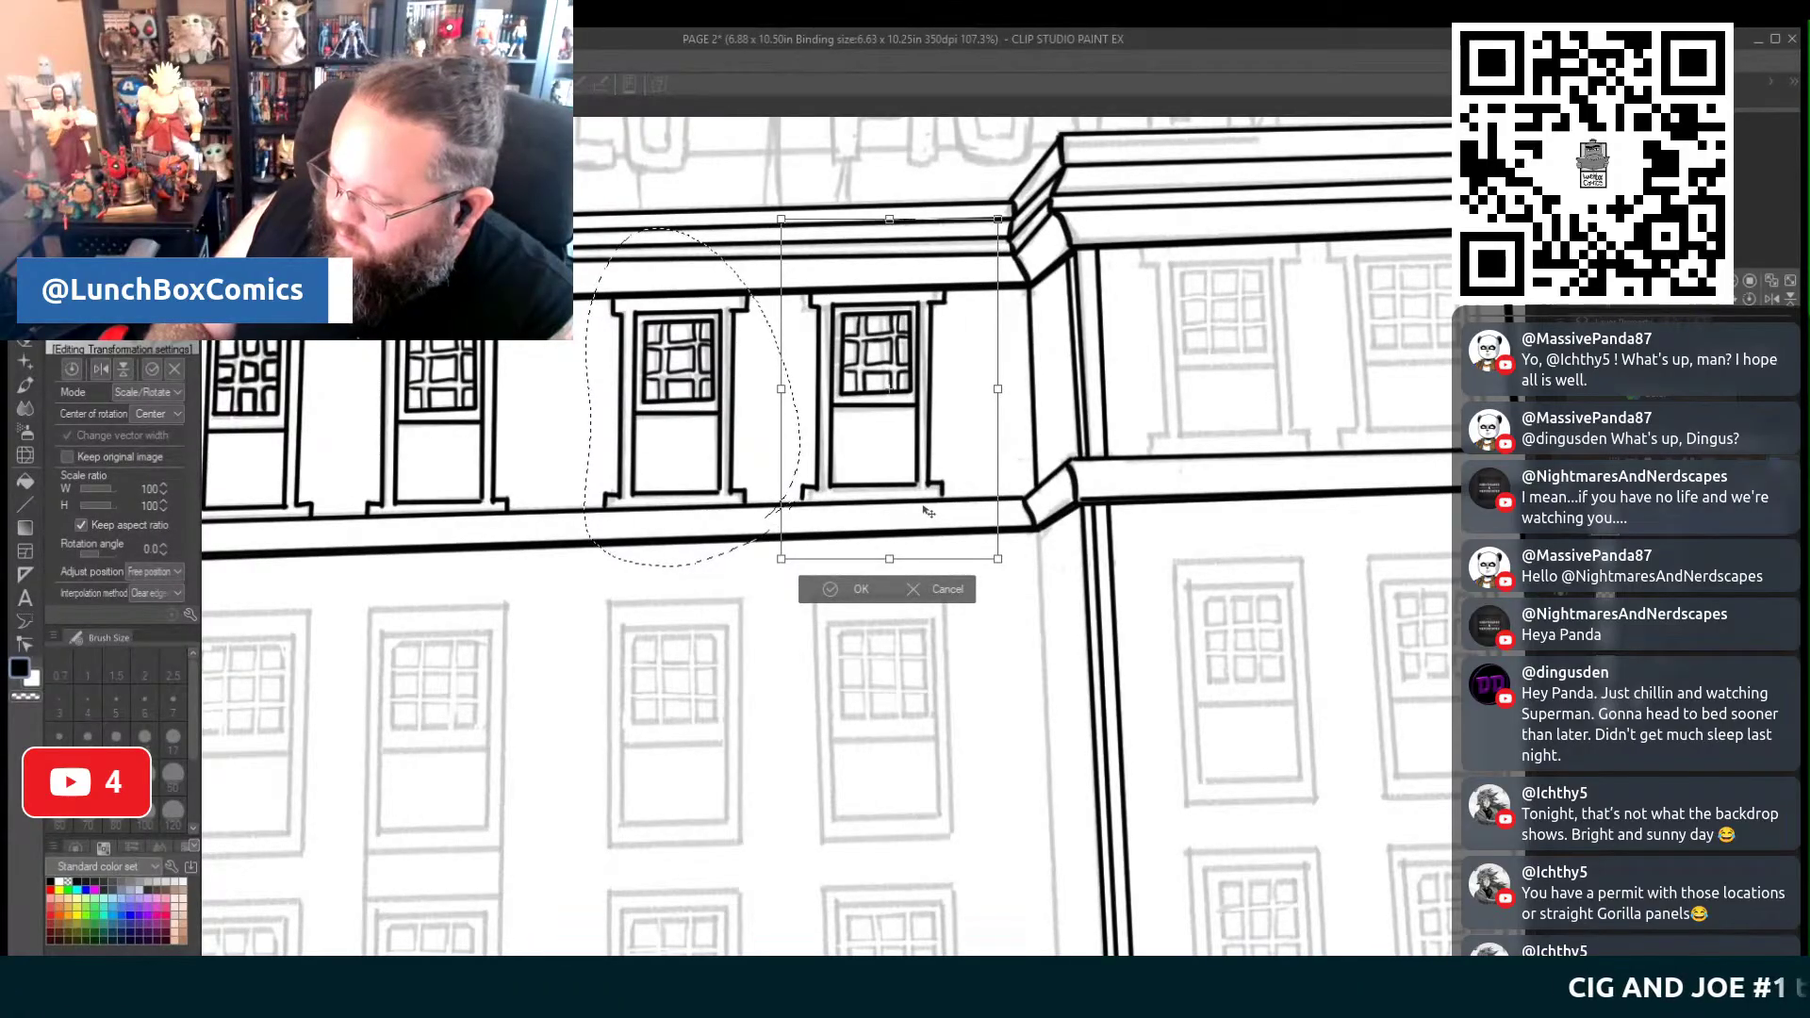
{"action": "left_click_drag", "start_coordinate": [922, 509], "coordinate": [926, 512]}
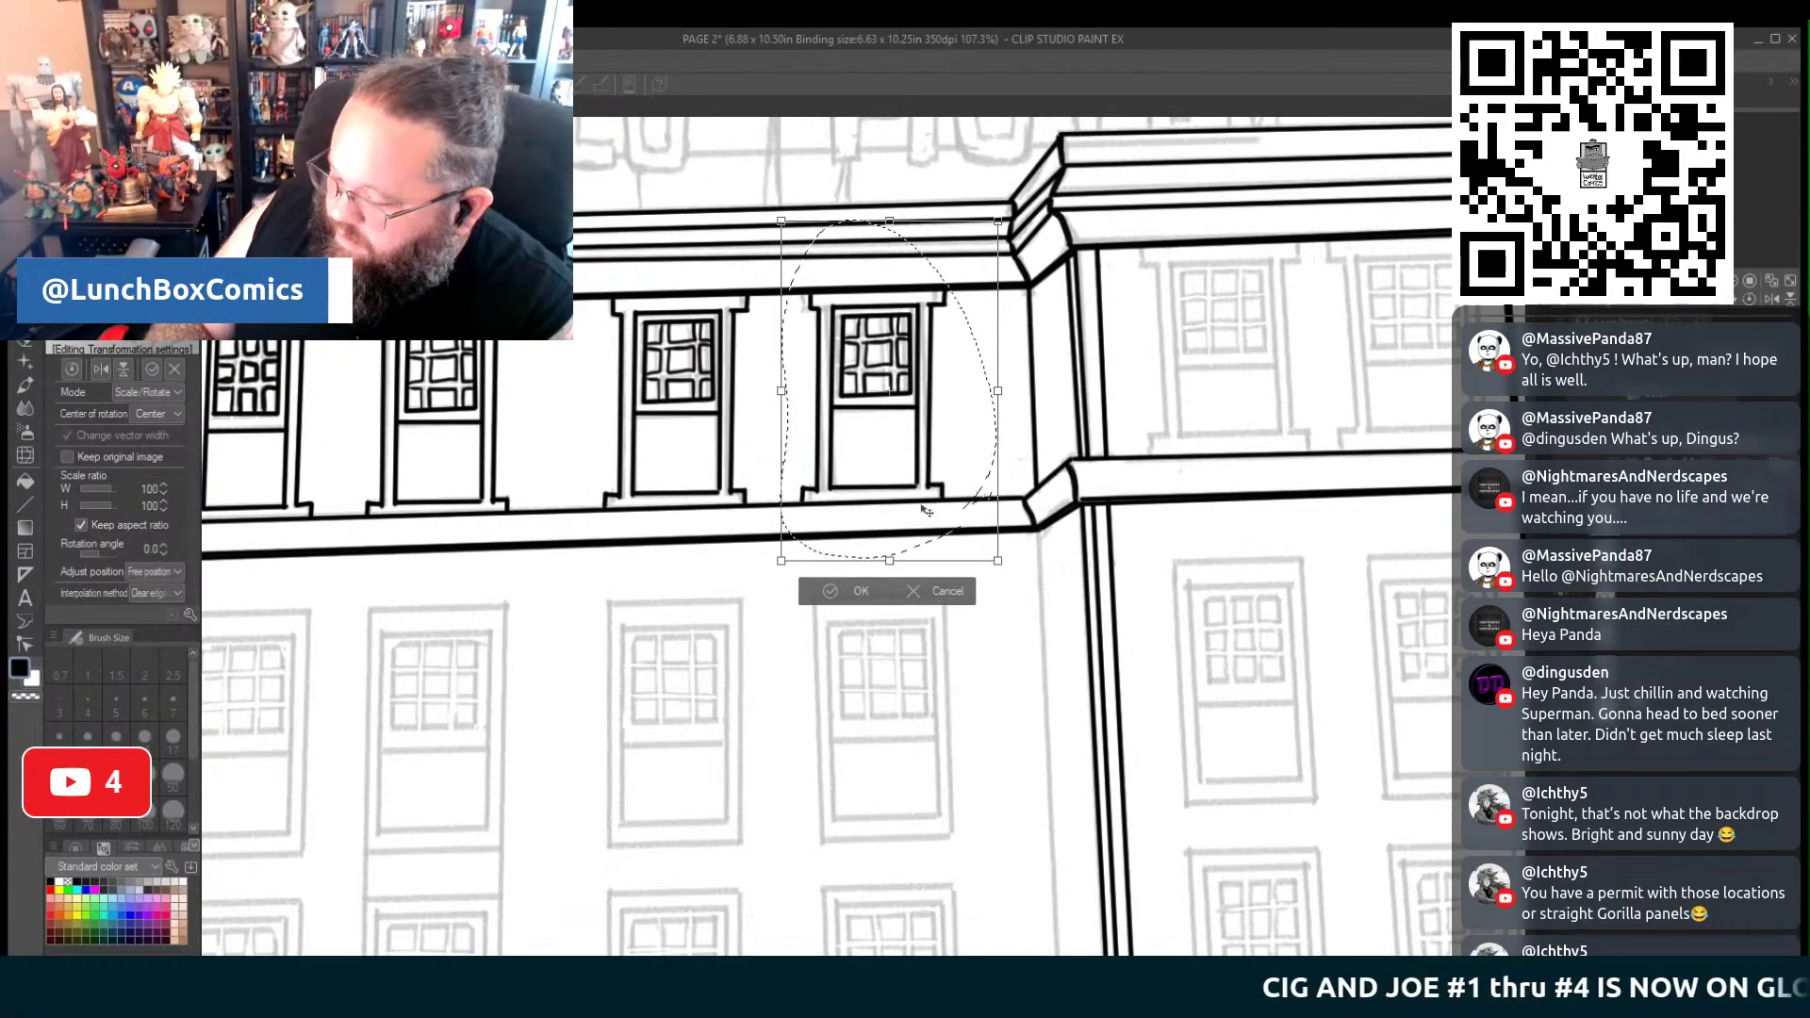
{"action": "left_click", "coordinate": [861, 590]}
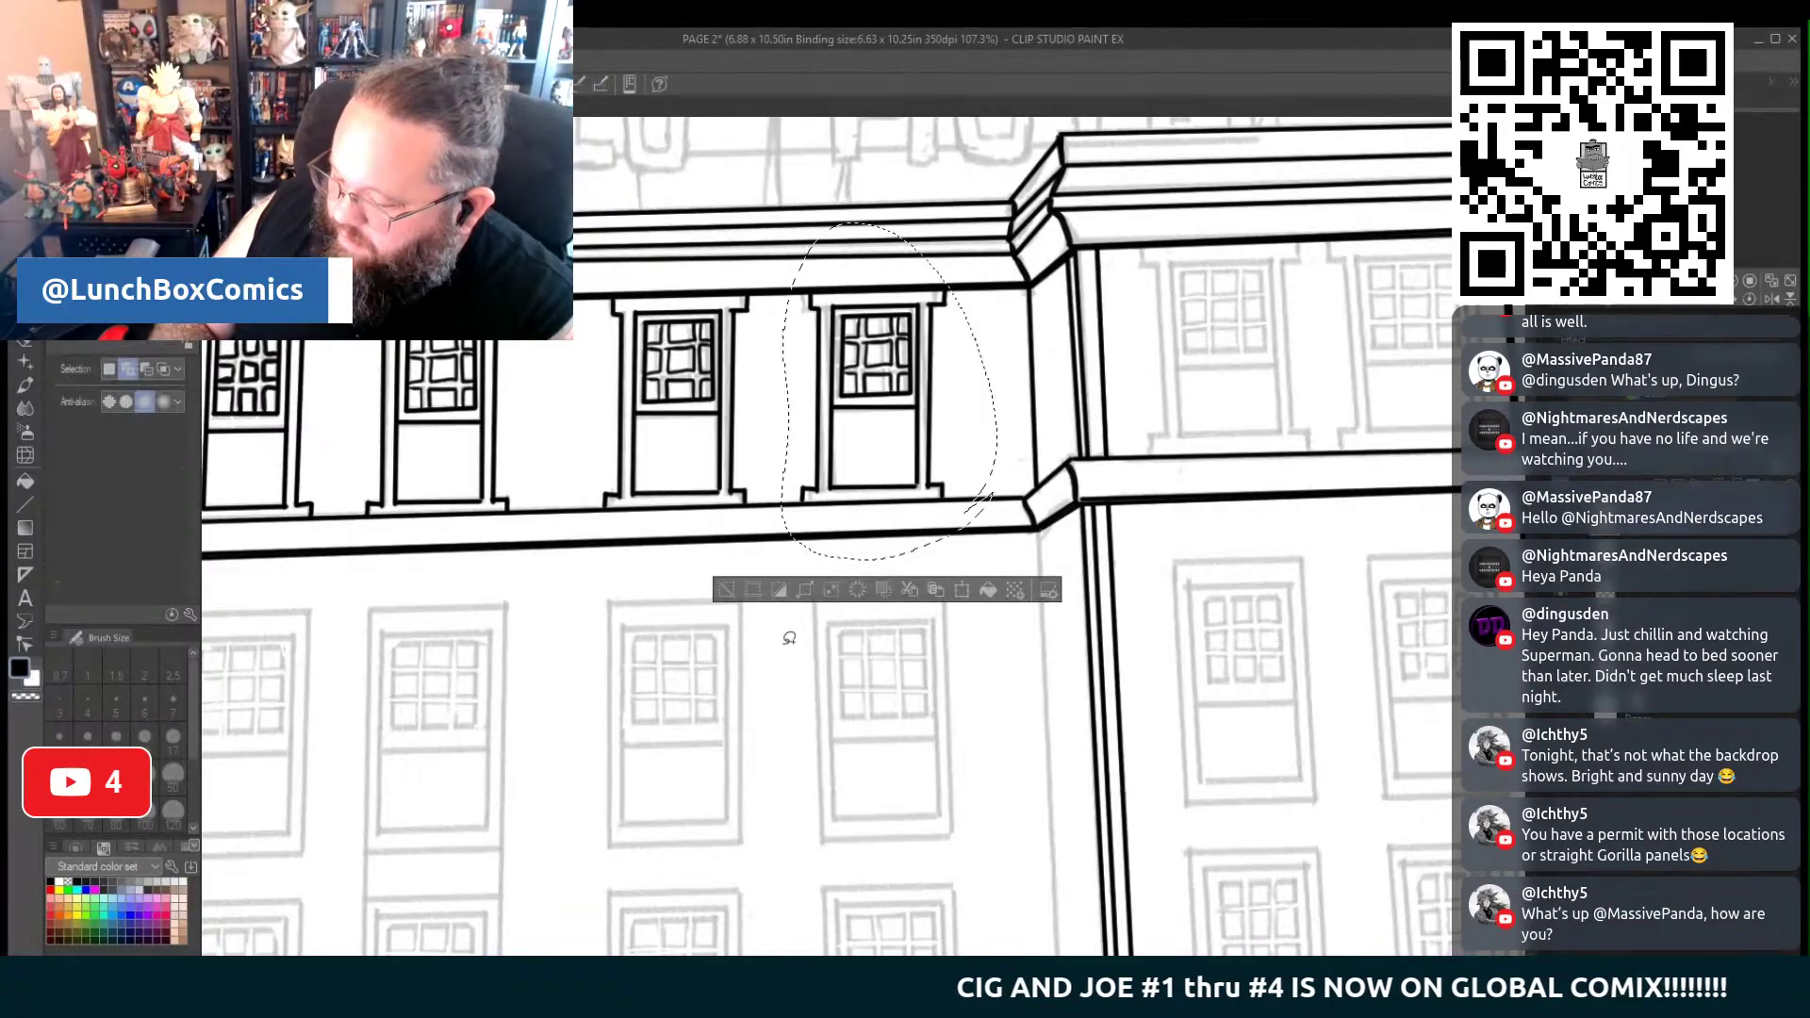
{"action": "left_click", "coordinate": [722, 592]}
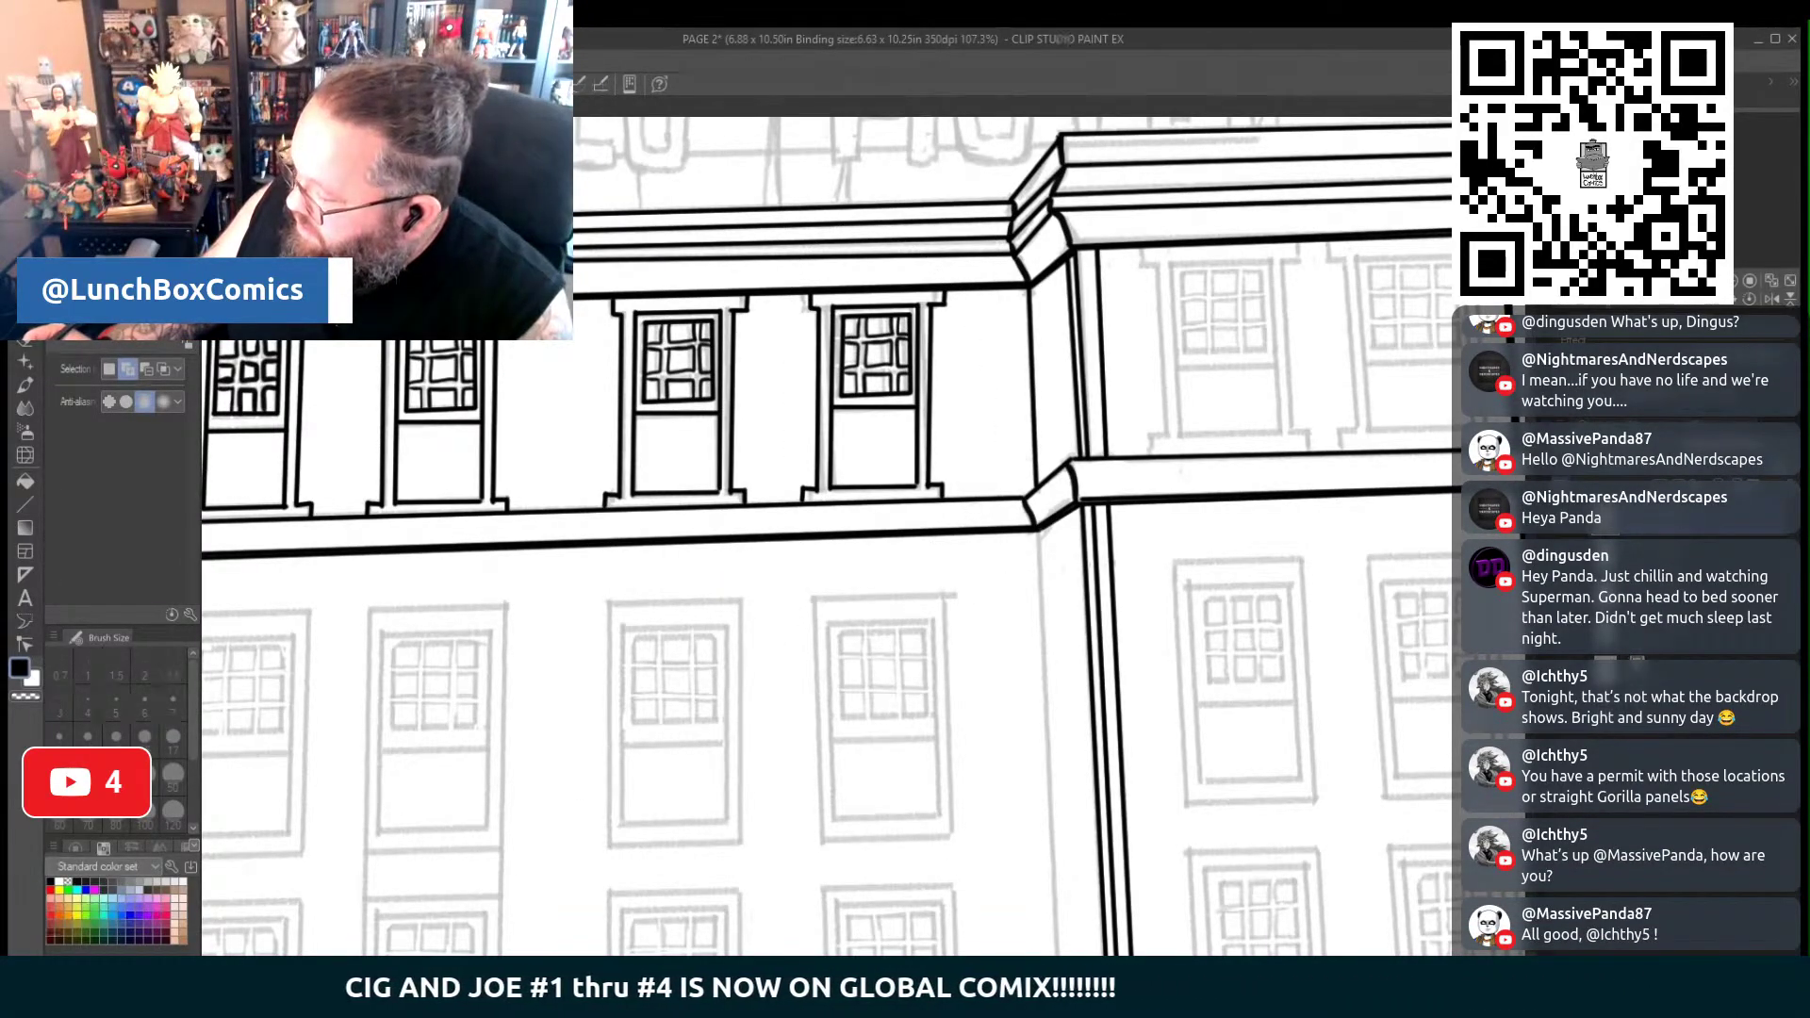
{"action": "key", "text": "ctrl+z"}
{"action": "key", "text": "ctrl+y"}
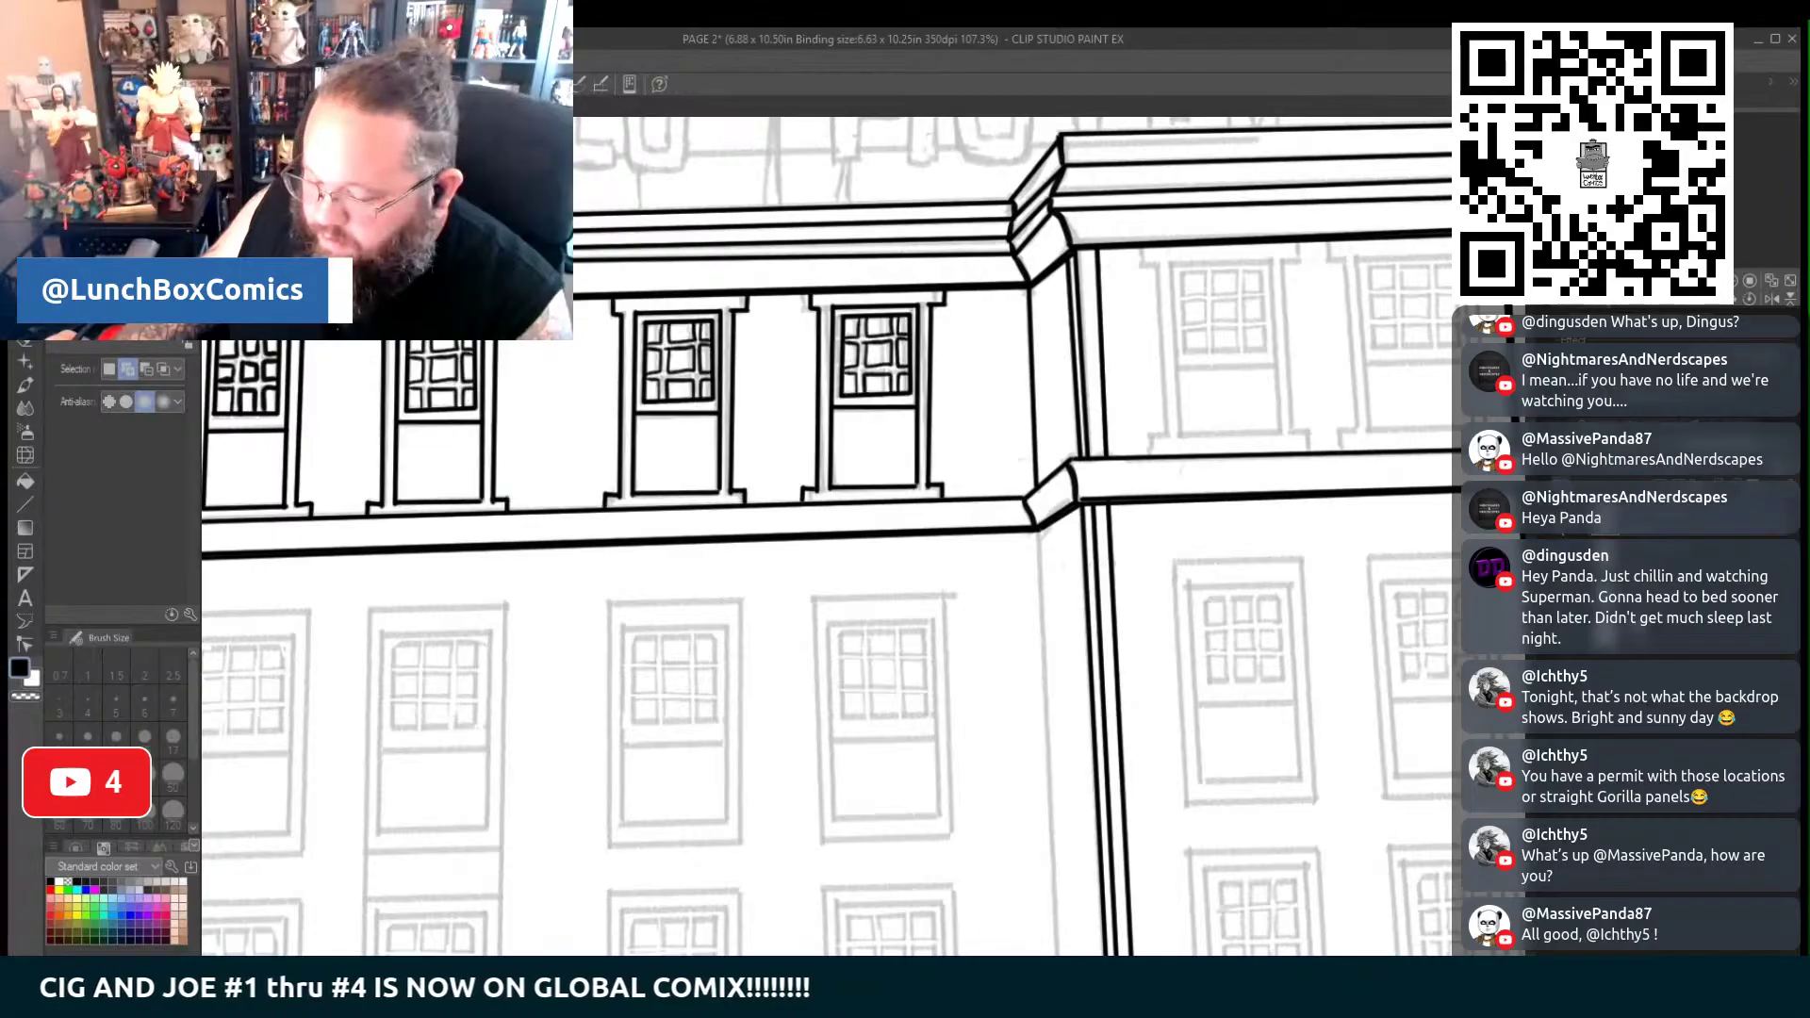
Ink the left window in the right wing's top row, with straight frame, sill and sash lines and a G-pen pane grid
{"action": "scroll", "coordinate": [827, 536], "scroll_direction": "right", "scroll_amount": 10}
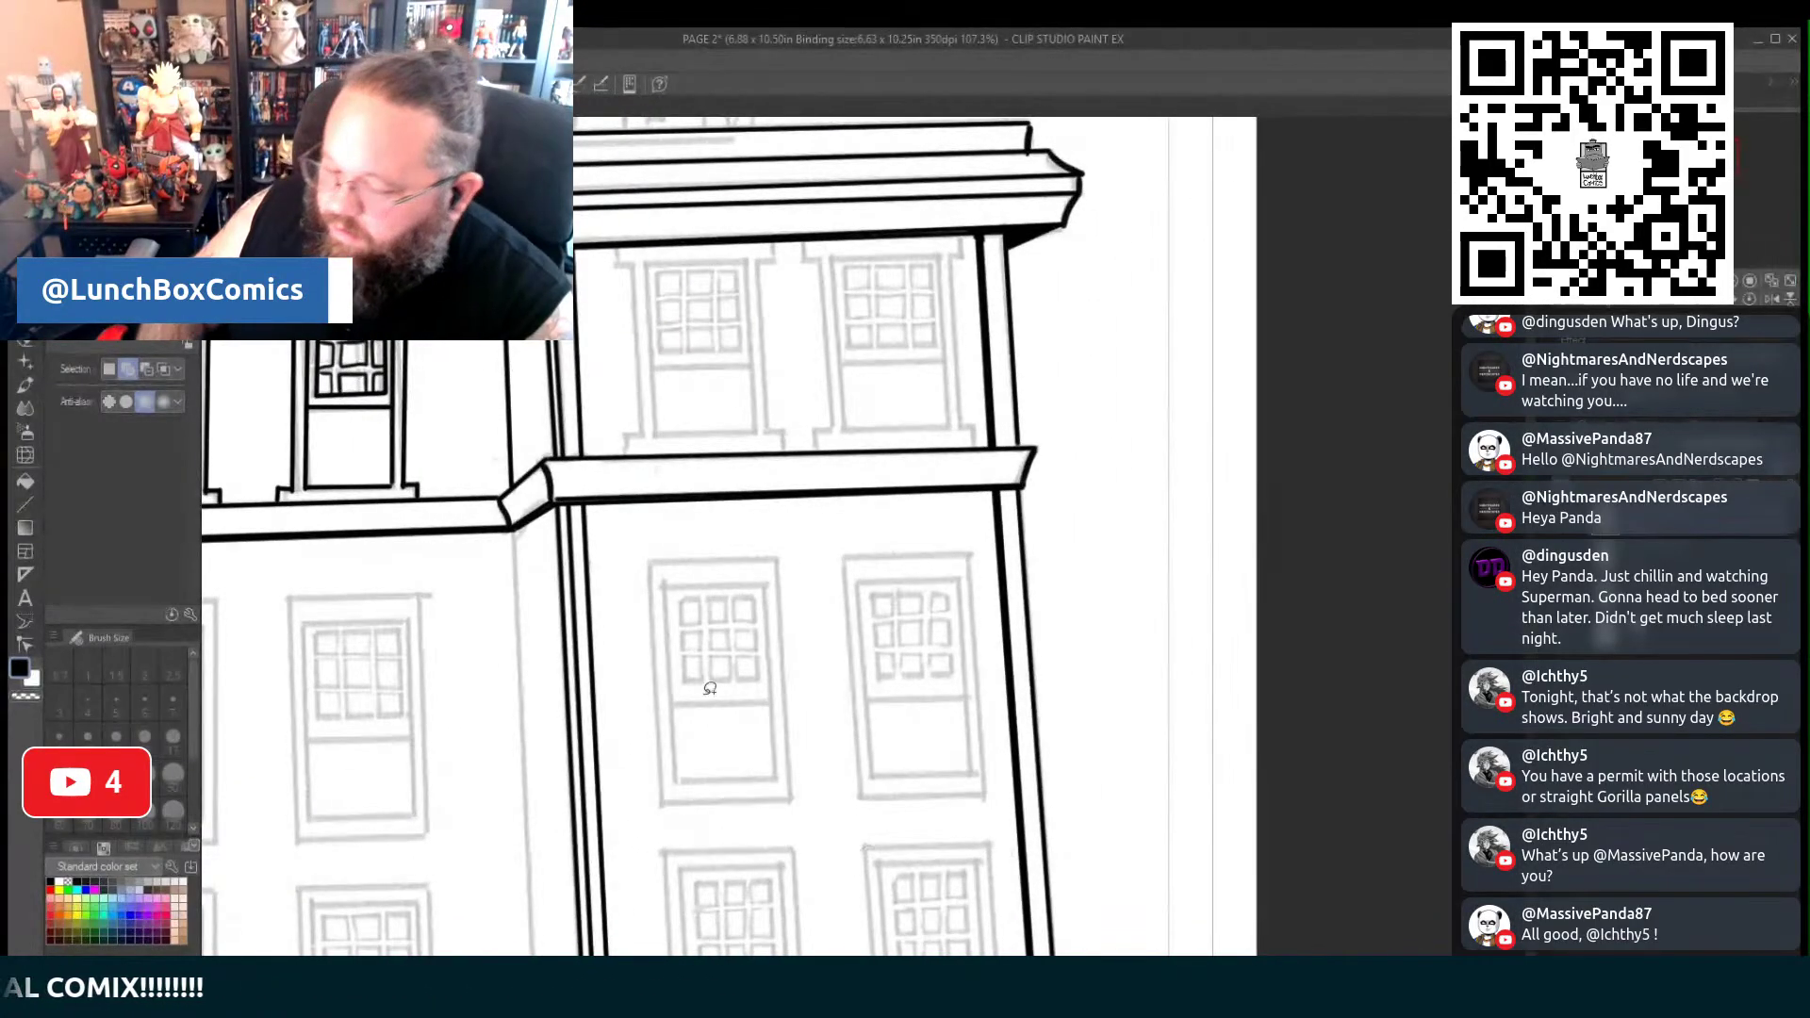
{"action": "left_click", "coordinate": [23, 509]}
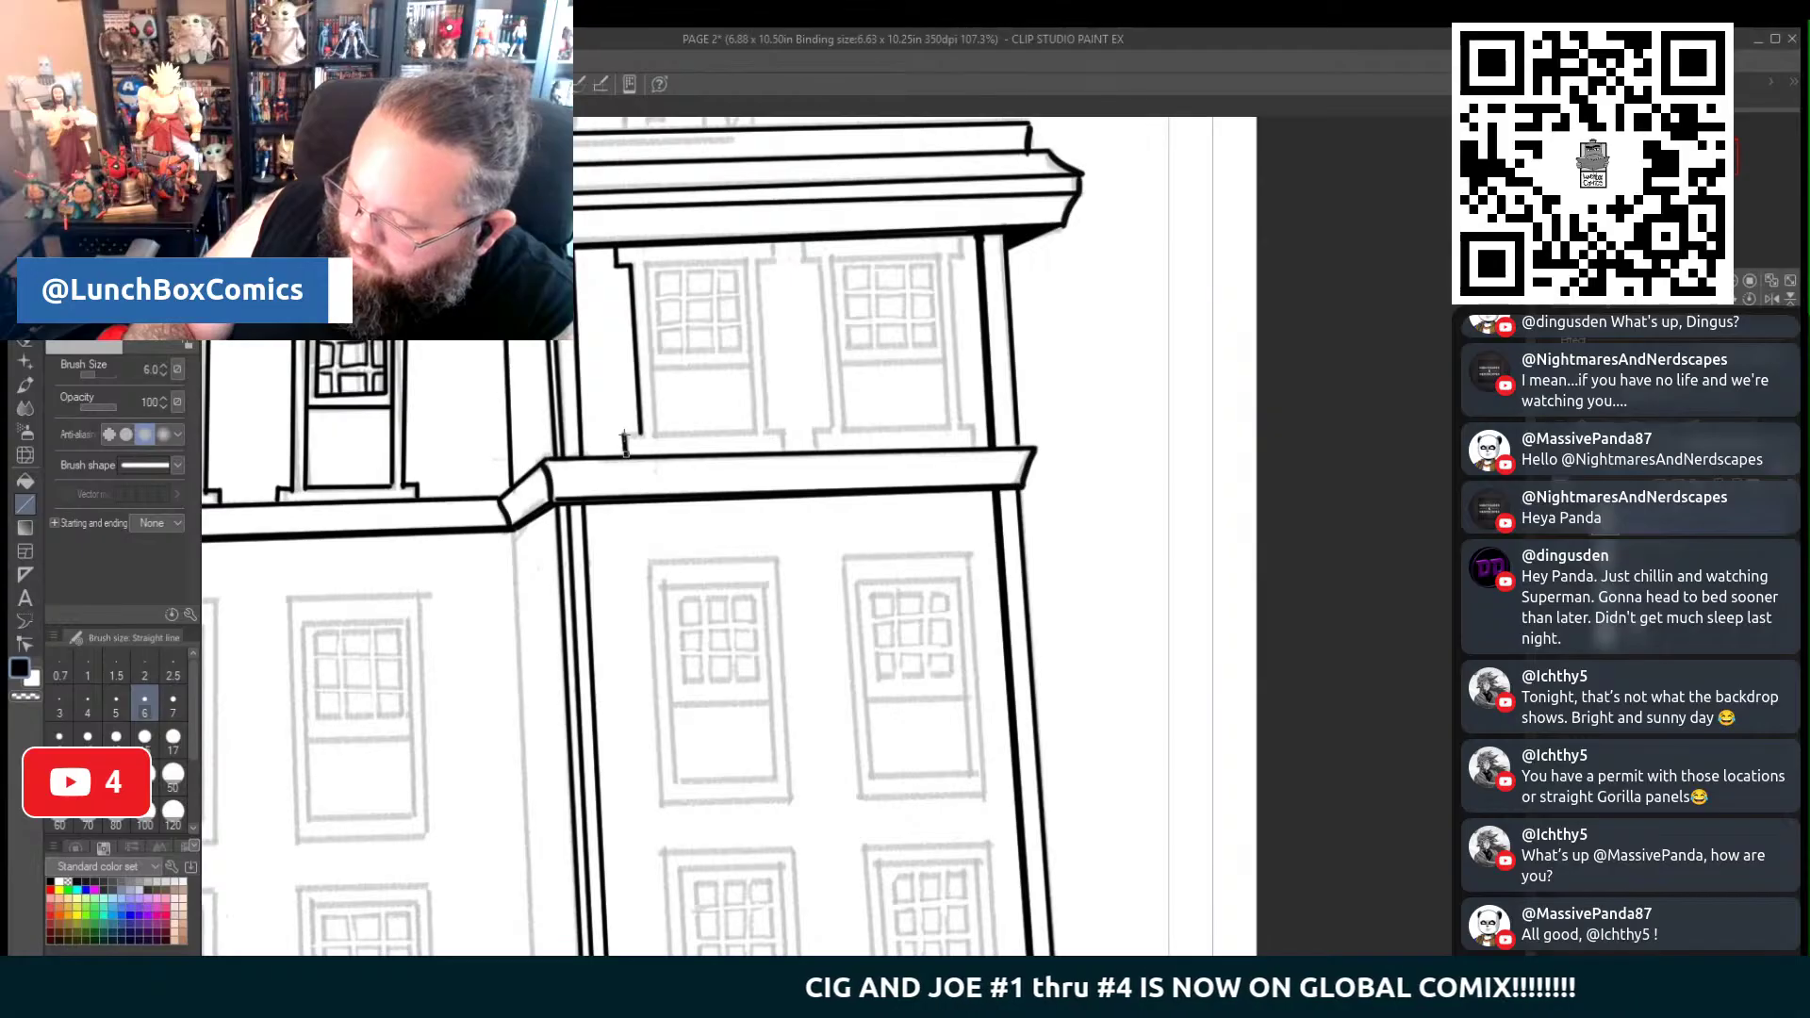
{"action": "mouse_move", "coordinate": [624, 439]}
{"action": "left_mouse_down"}
{"action": "mouse_move", "coordinate": [782, 440]}
{"action": "mouse_move", "coordinate": [764, 429]}
{"action": "mouse_move", "coordinate": [759, 255]}
{"action": "left_mouse_up"}
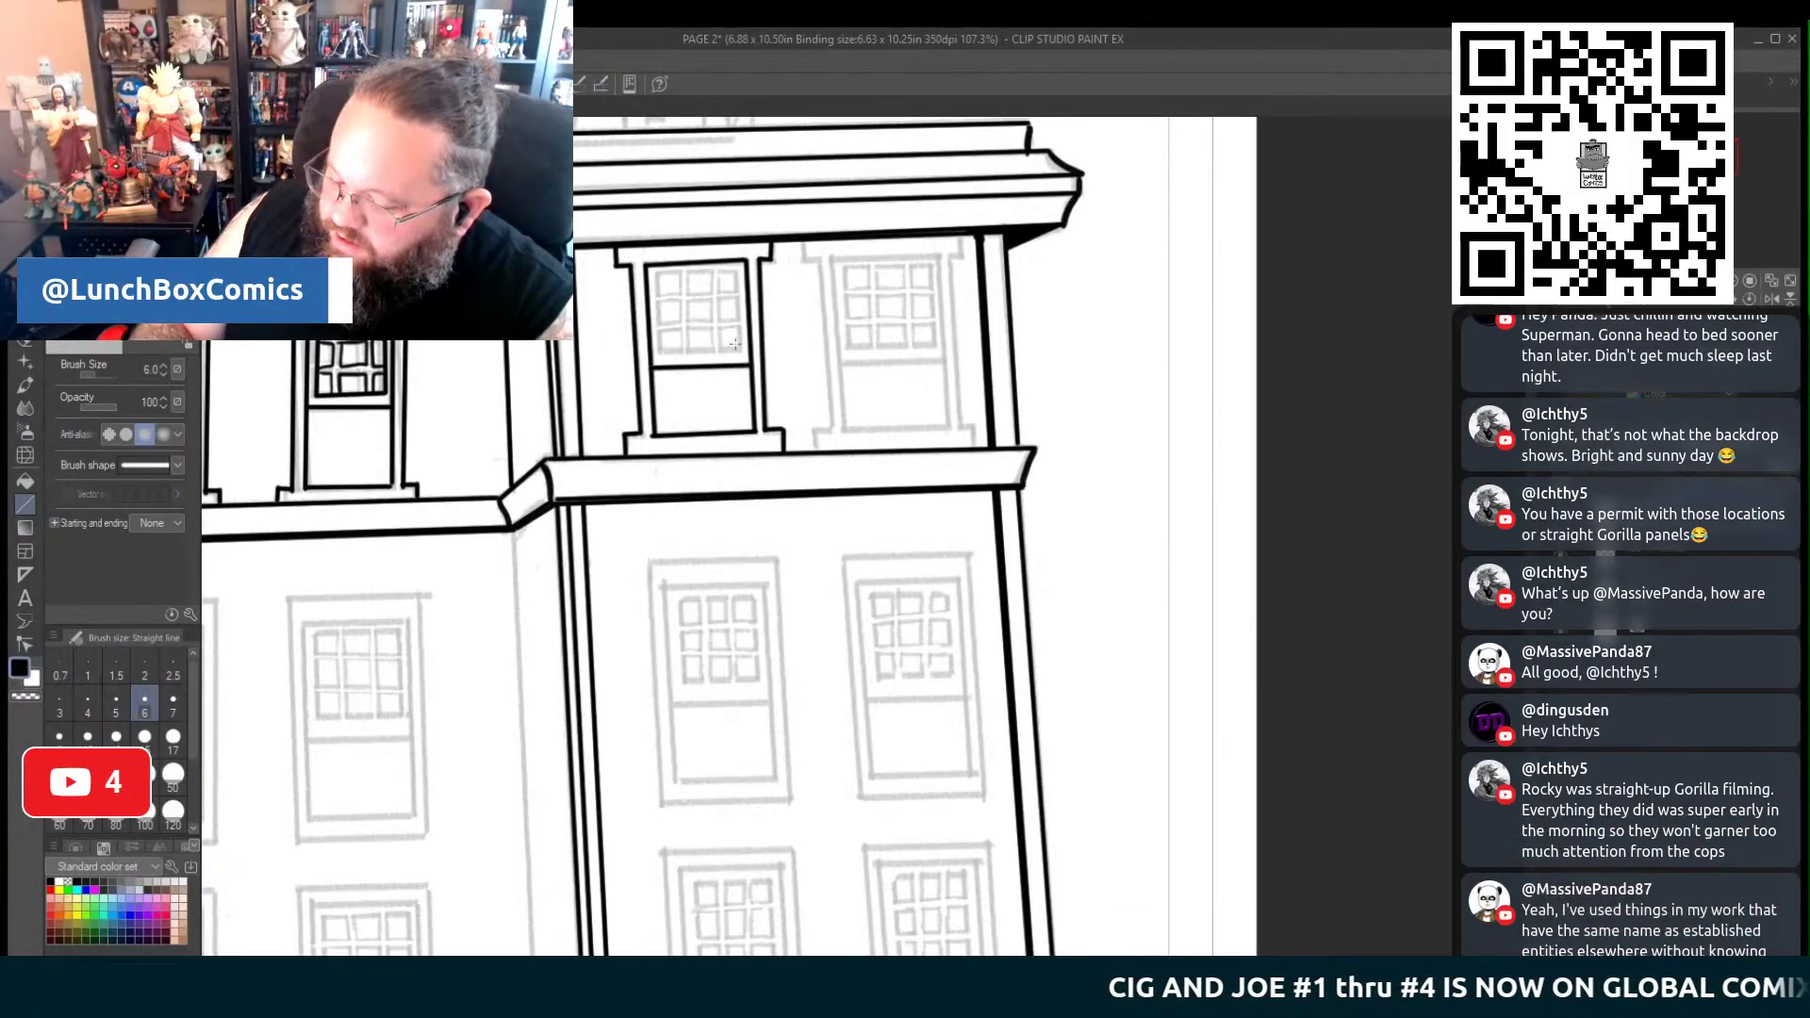
{"action": "left_click_drag", "start_coordinate": [658, 353], "coordinate": [658, 274]}
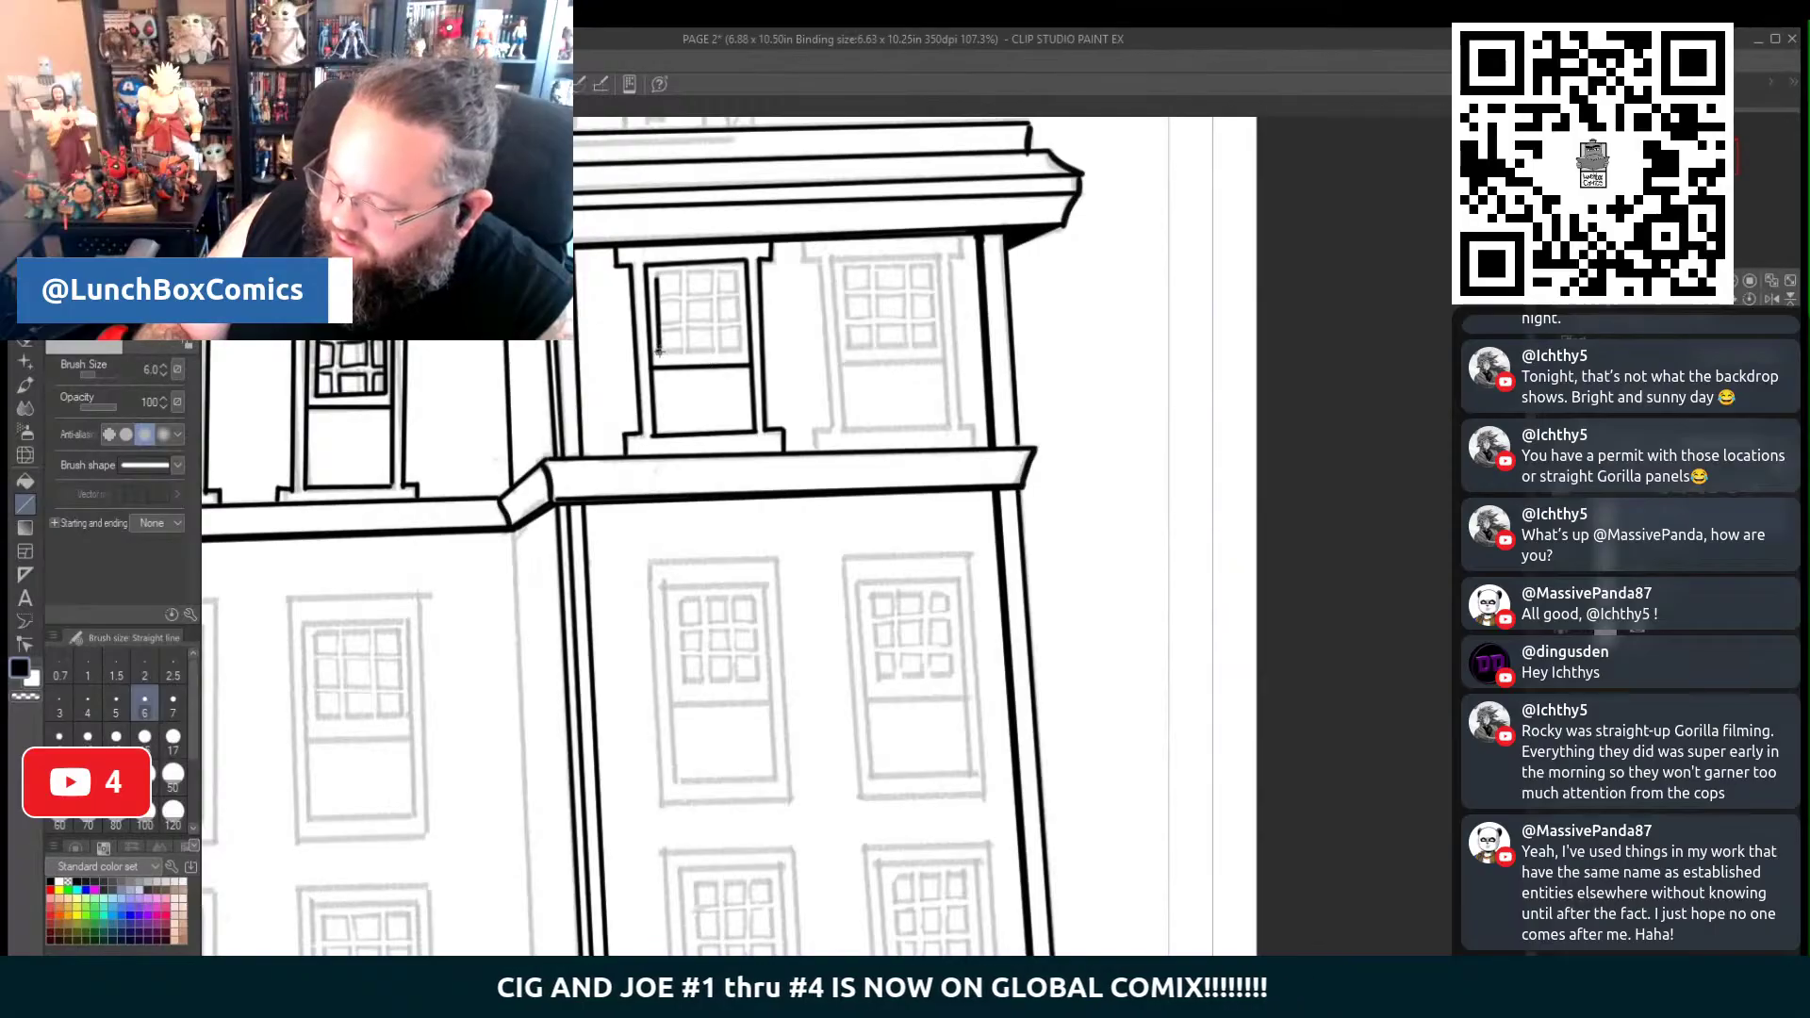
{"action": "left_click_drag", "start_coordinate": [658, 350], "coordinate": [655, 270]}
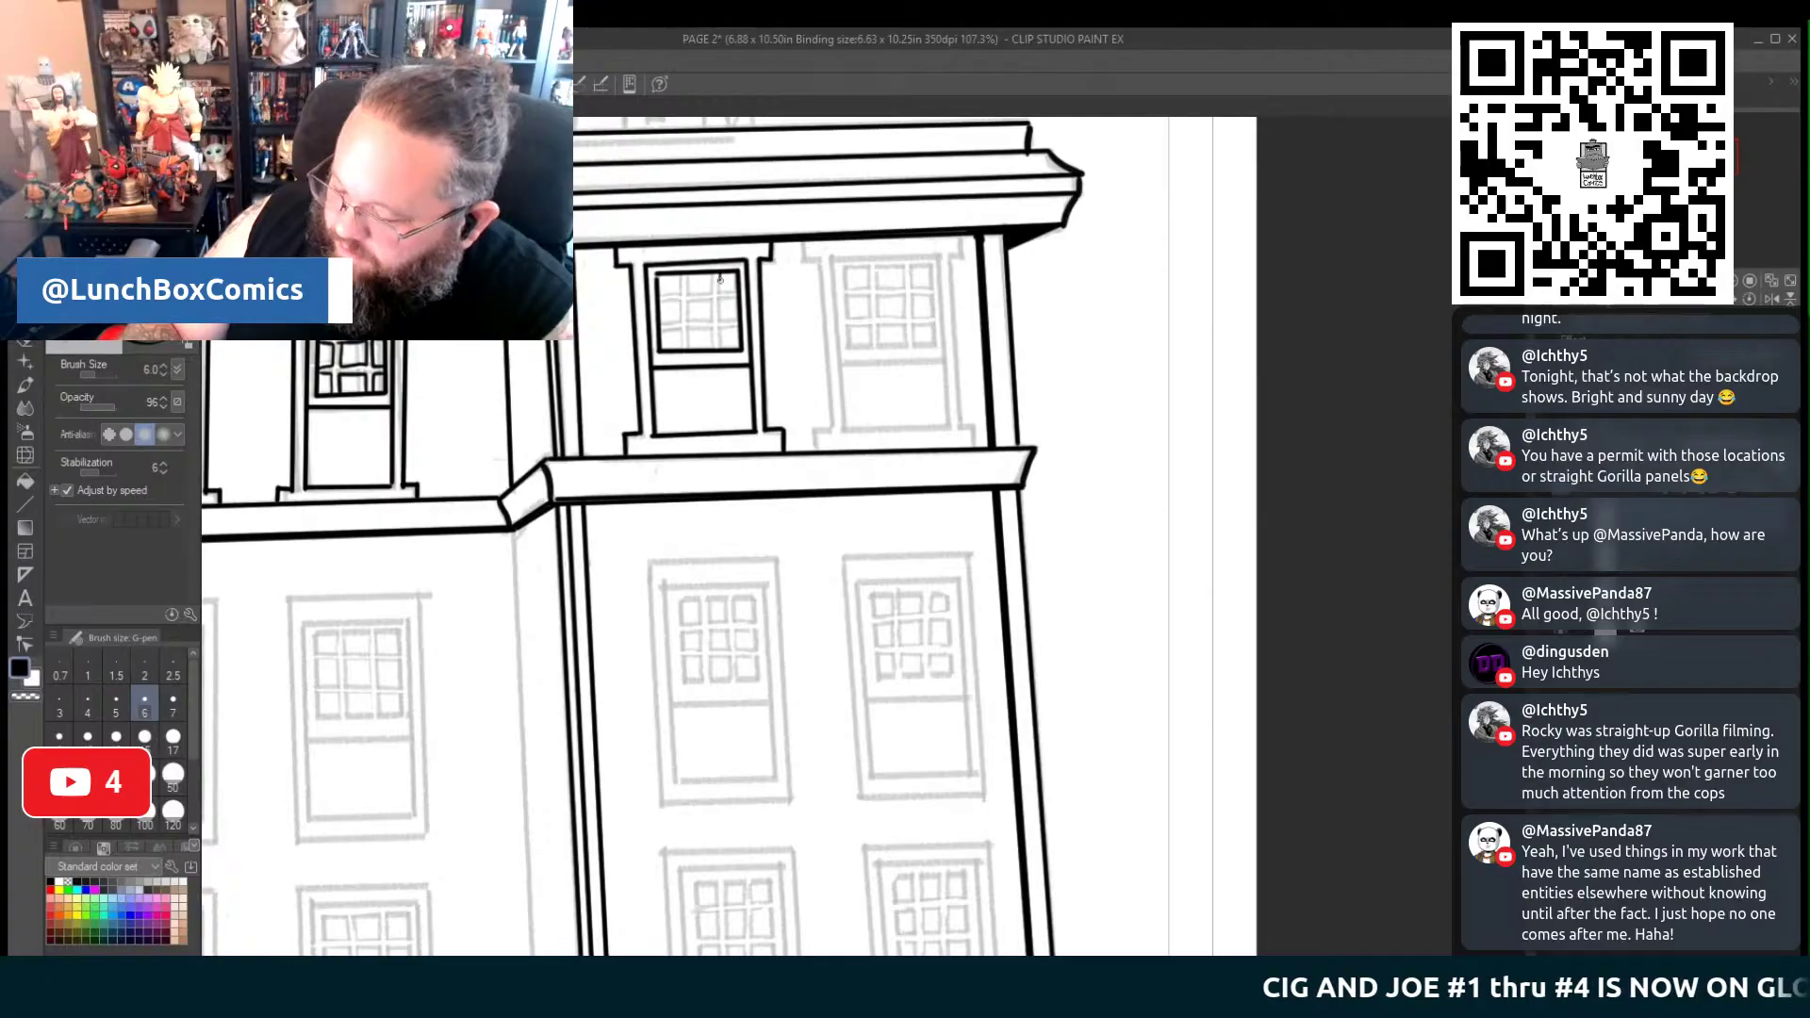
{"action": "mouse_move", "coordinate": [722, 288]}
{"action": "left_mouse_down"}
{"action": "mouse_move", "coordinate": [722, 346]}
{"action": "mouse_move", "coordinate": [688, 327]}
{"action": "mouse_move", "coordinate": [713, 349]}
{"action": "mouse_move", "coordinate": [689, 349]}
{"action": "left_mouse_up"}
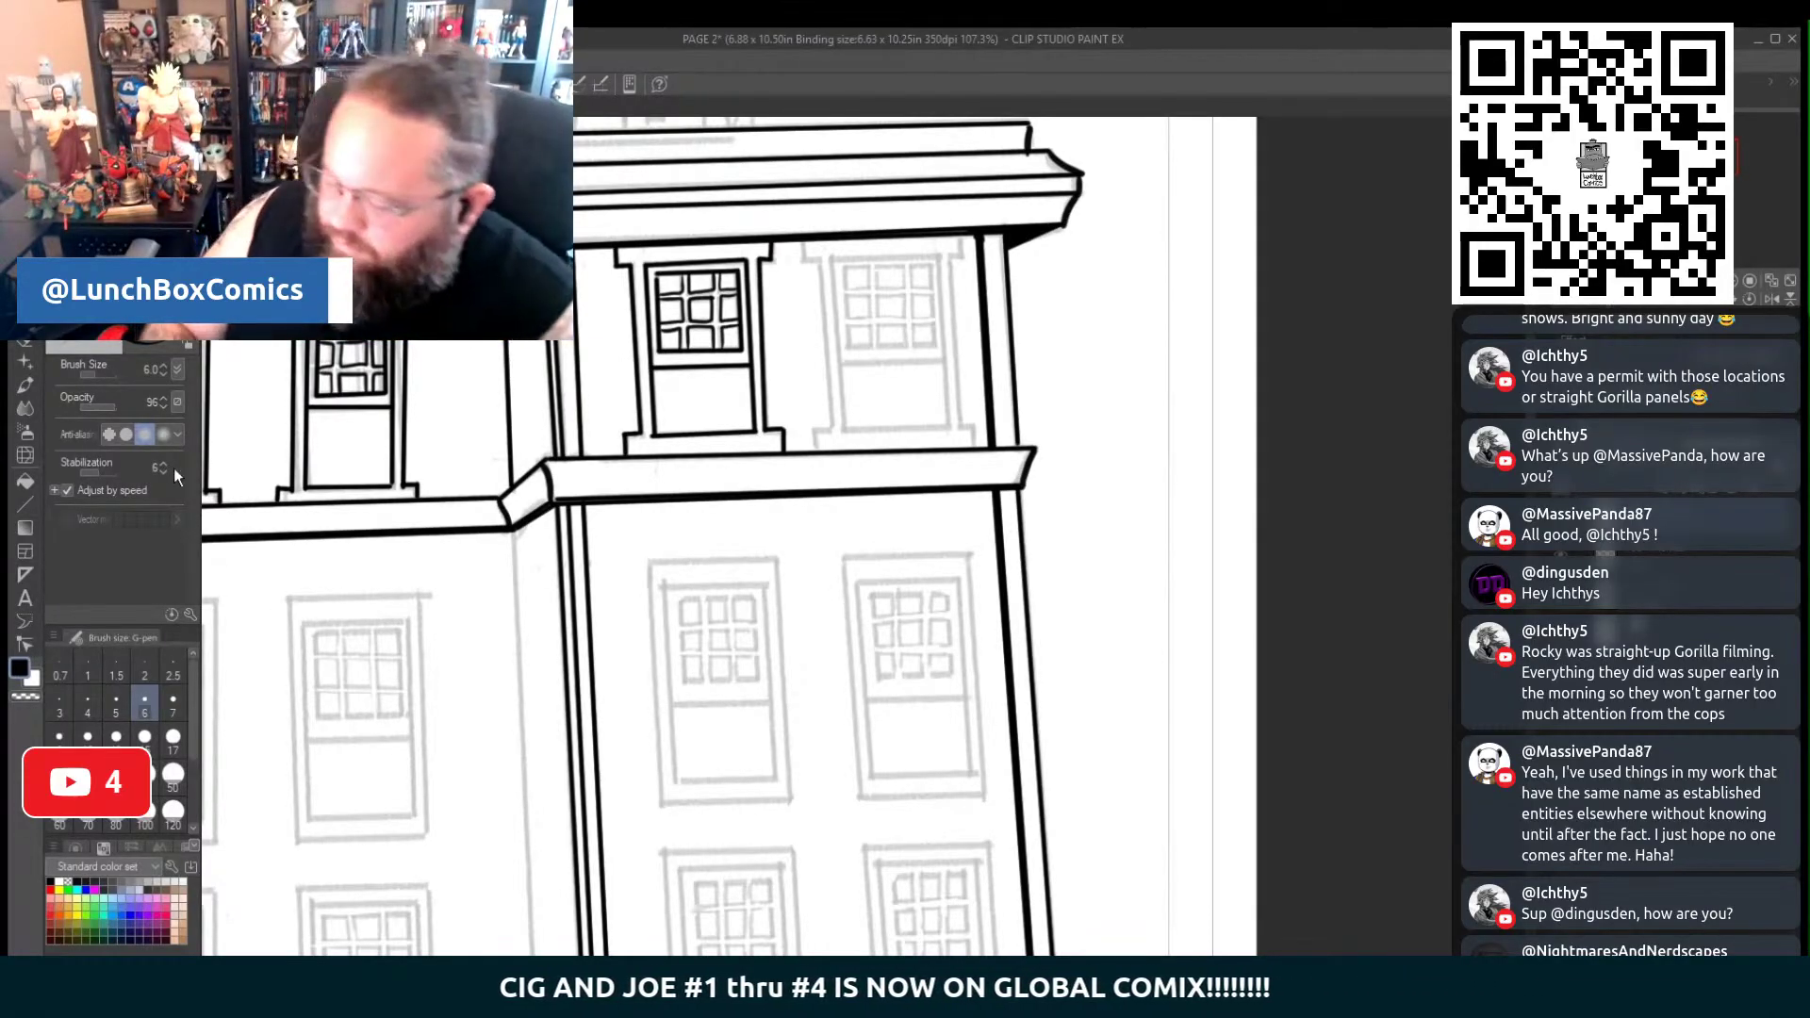
Lasso the inked top-row window of the right wing, place a copy over the sketched window beside it, and clear the selection
{"action": "key", "text": "m"}
{"action": "mouse_move", "coordinate": [801, 478]}
{"action": "left_mouse_down"}
{"action": "mouse_move", "coordinate": [556, 386]}
{"action": "mouse_move", "coordinate": [706, 172]}
{"action": "mouse_move", "coordinate": [850, 379]}
{"action": "mouse_move", "coordinate": [796, 486]}
{"action": "left_mouse_up"}
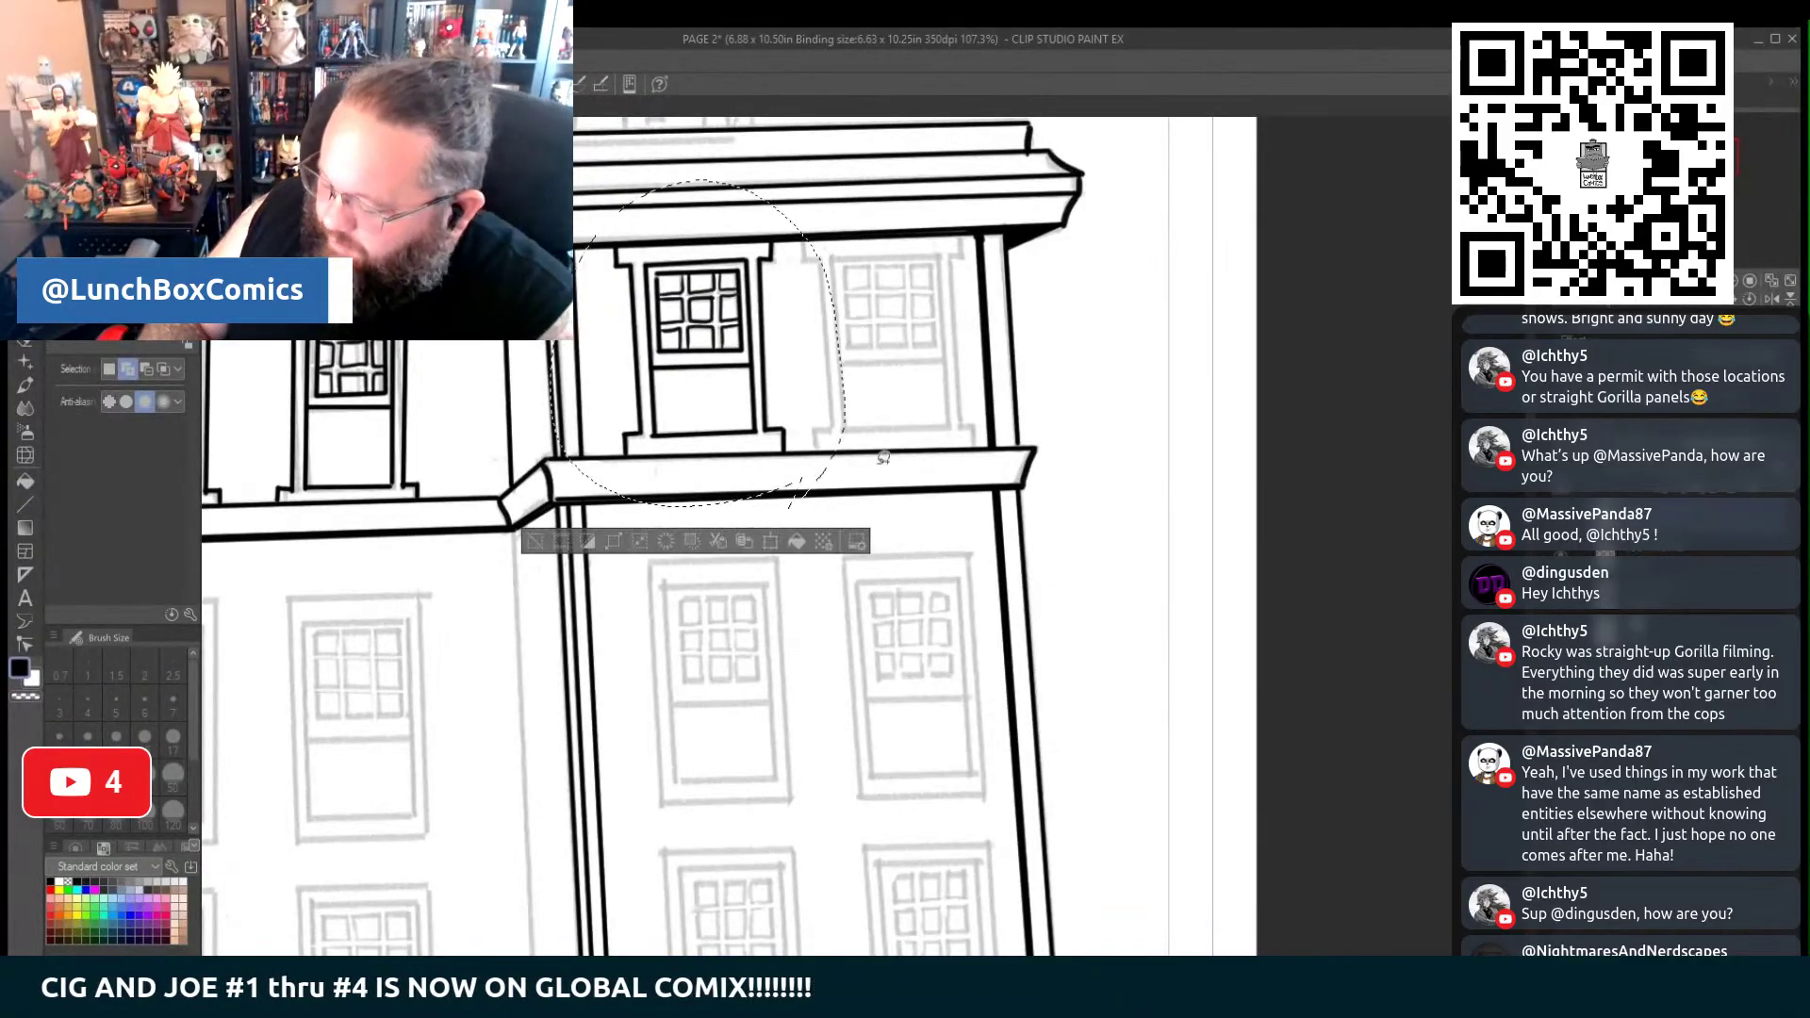
{"action": "left_click", "coordinate": [770, 540]}
{"action": "left_click_drag", "start_coordinate": [724, 443], "coordinate": [918, 447]}
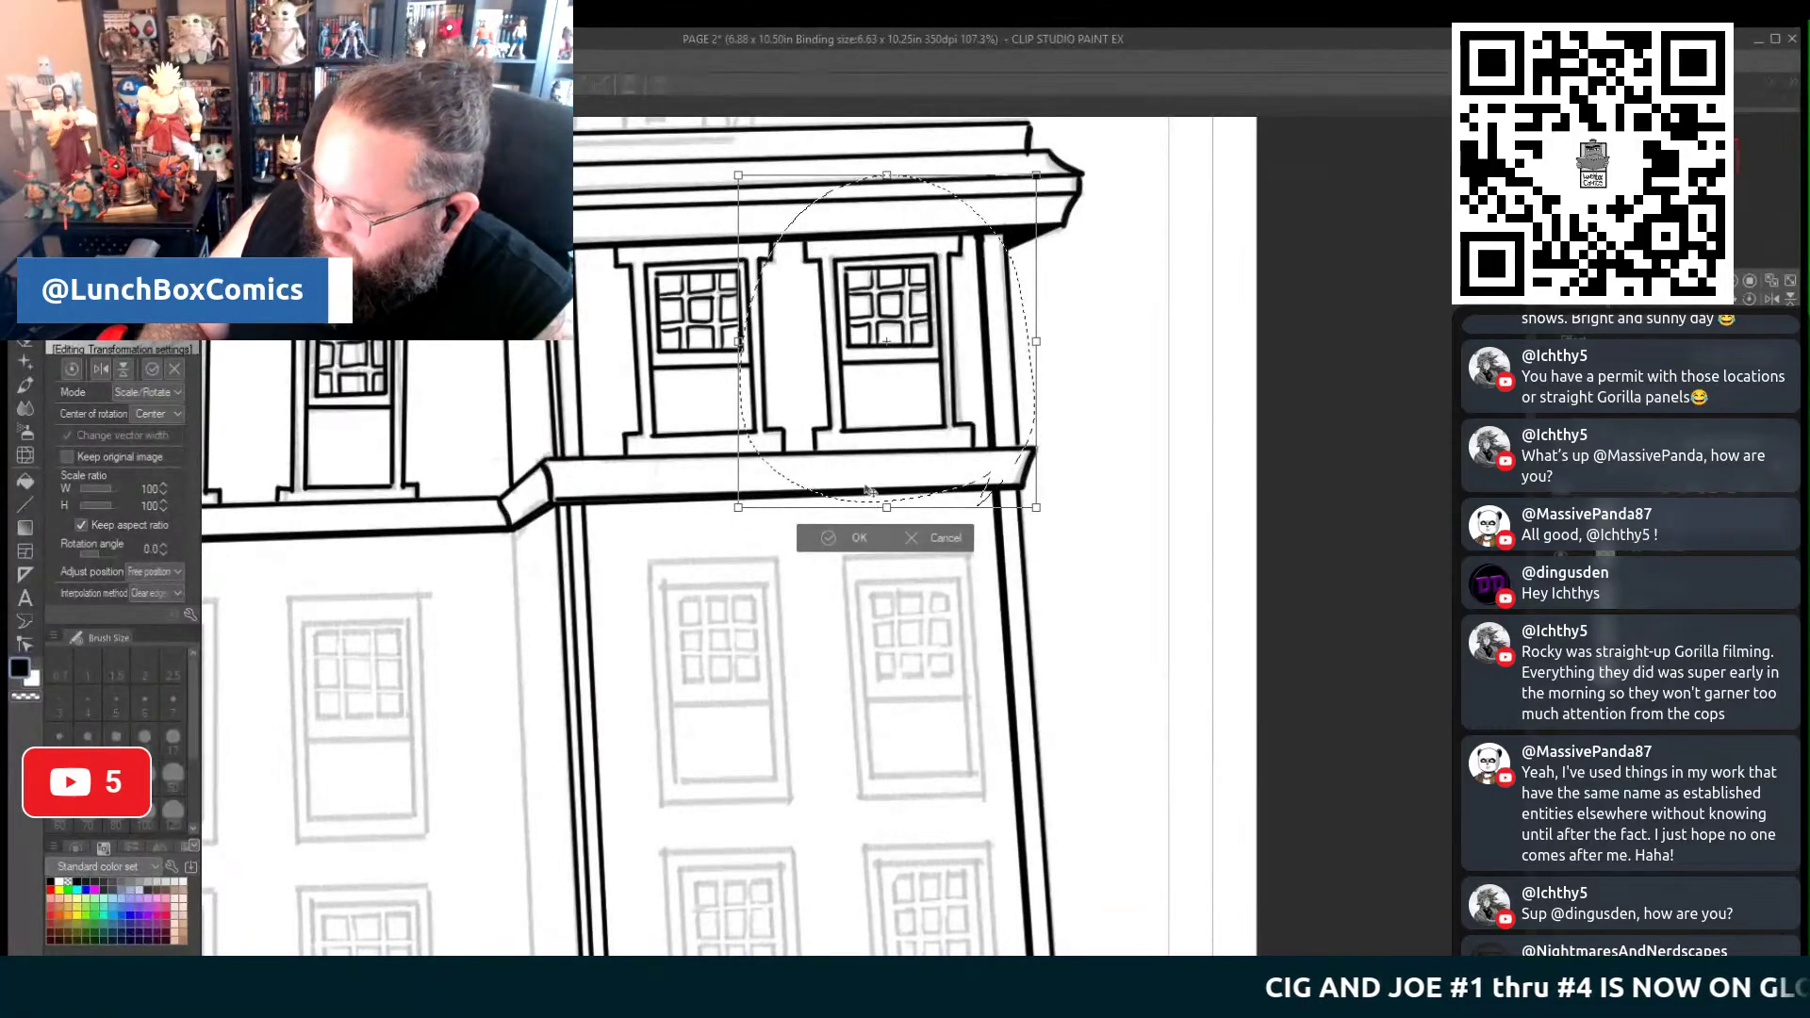
{"action": "left_click", "coordinate": [829, 537]}
{"action": "key", "text": "ctrl+d"}
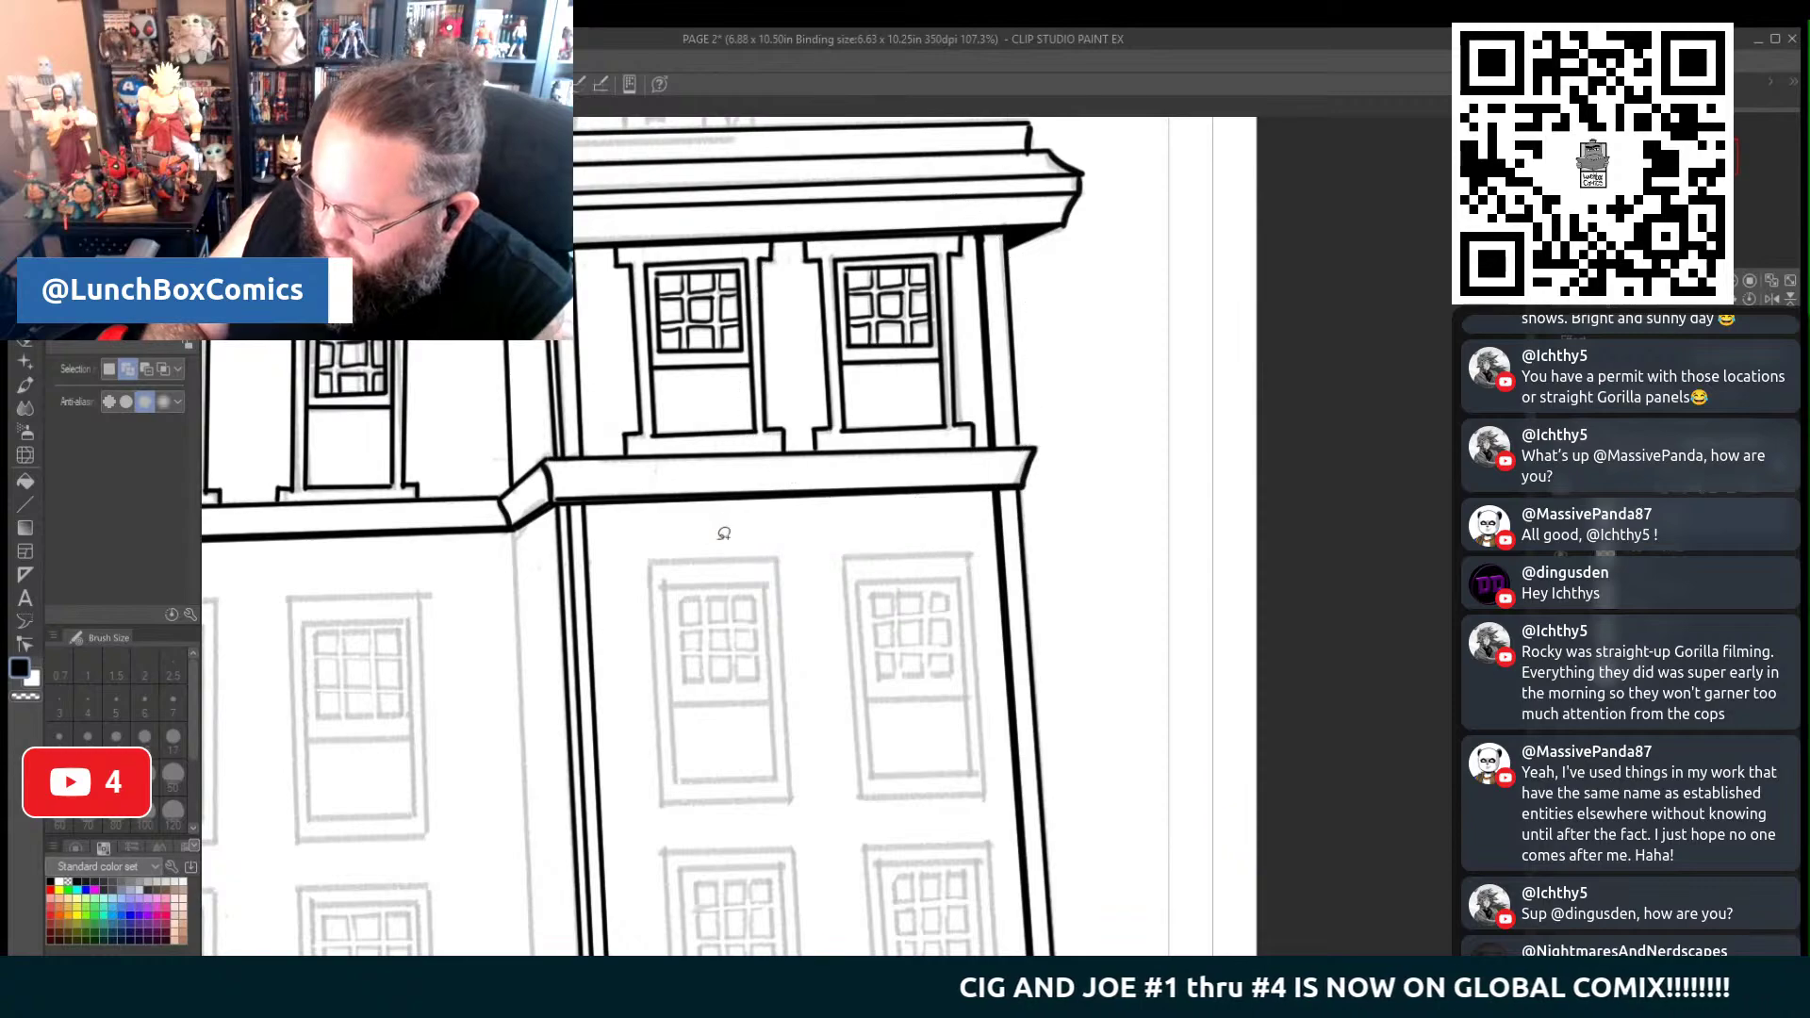
Ink the left window in the right wing's first row below the cornice with straight outer and inner frames, sash line and pane border
{"action": "scroll", "coordinate": [724, 534], "scroll_direction": "down", "scroll_amount": 5}
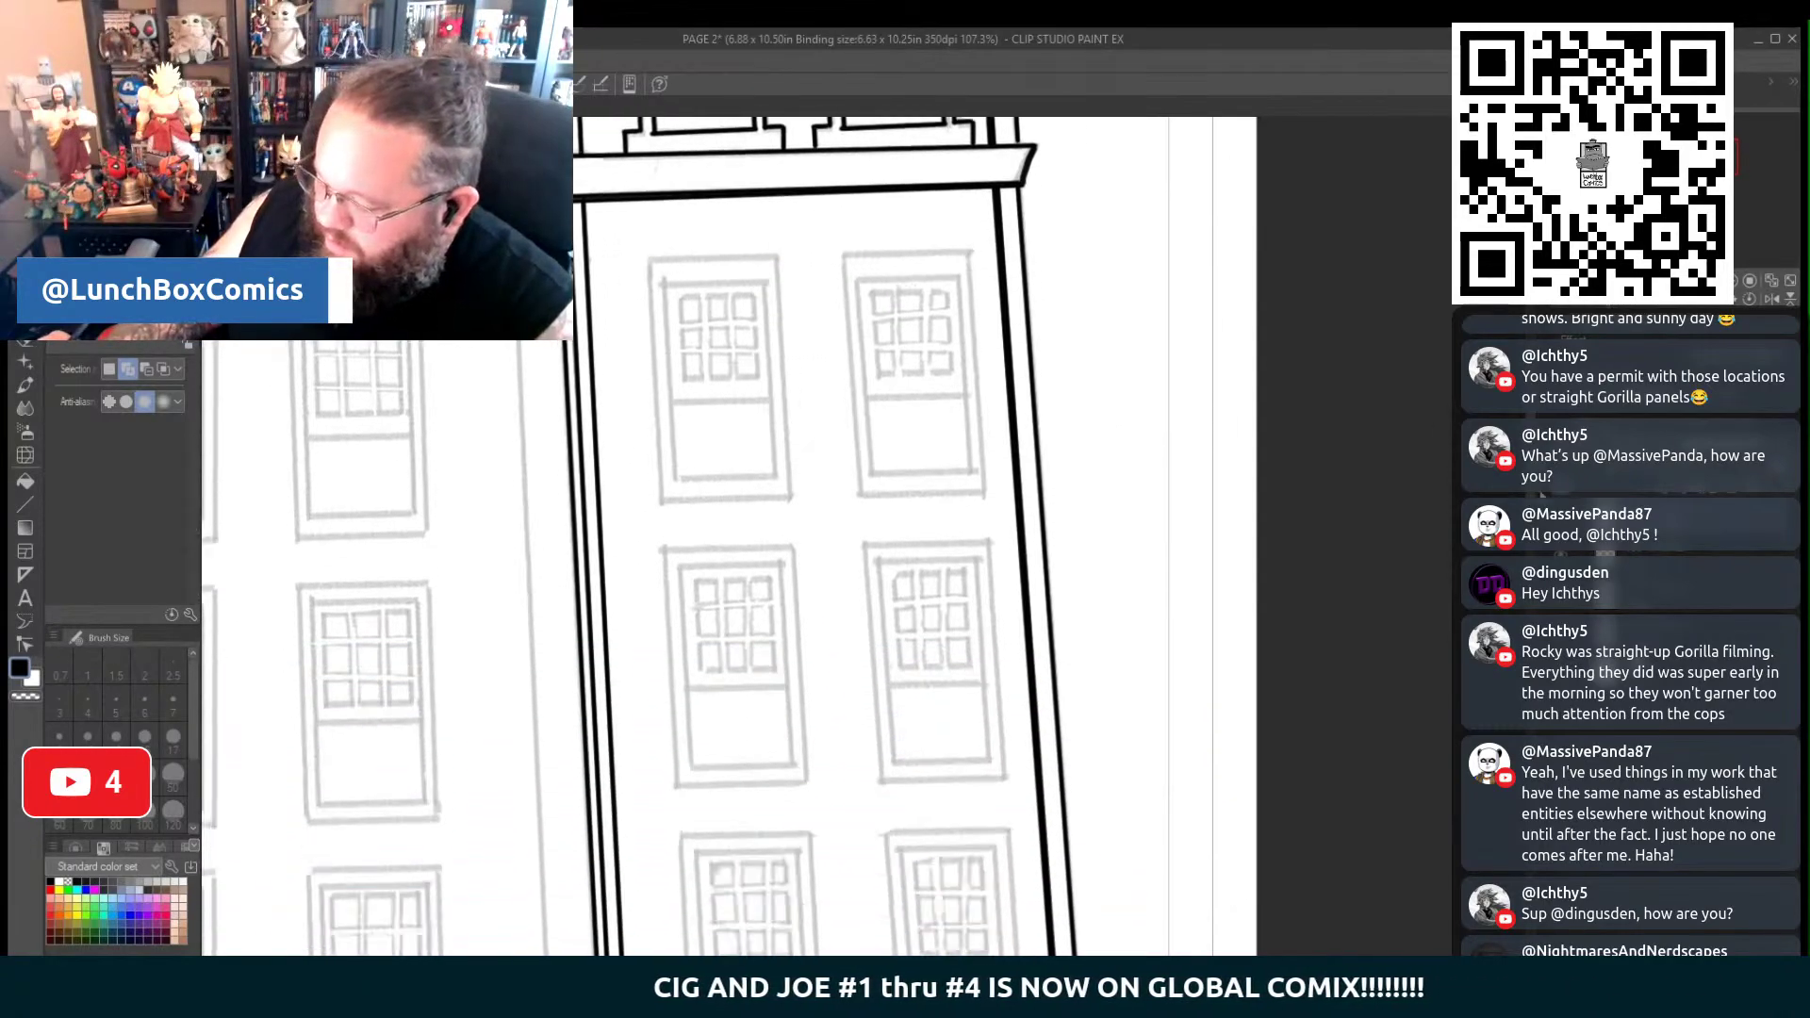
{"action": "scroll", "coordinate": [724, 533], "scroll_direction": "down", "scroll_amount": 5}
{"action": "scroll", "coordinate": [724, 533], "scroll_direction": "up", "scroll_amount": 4}
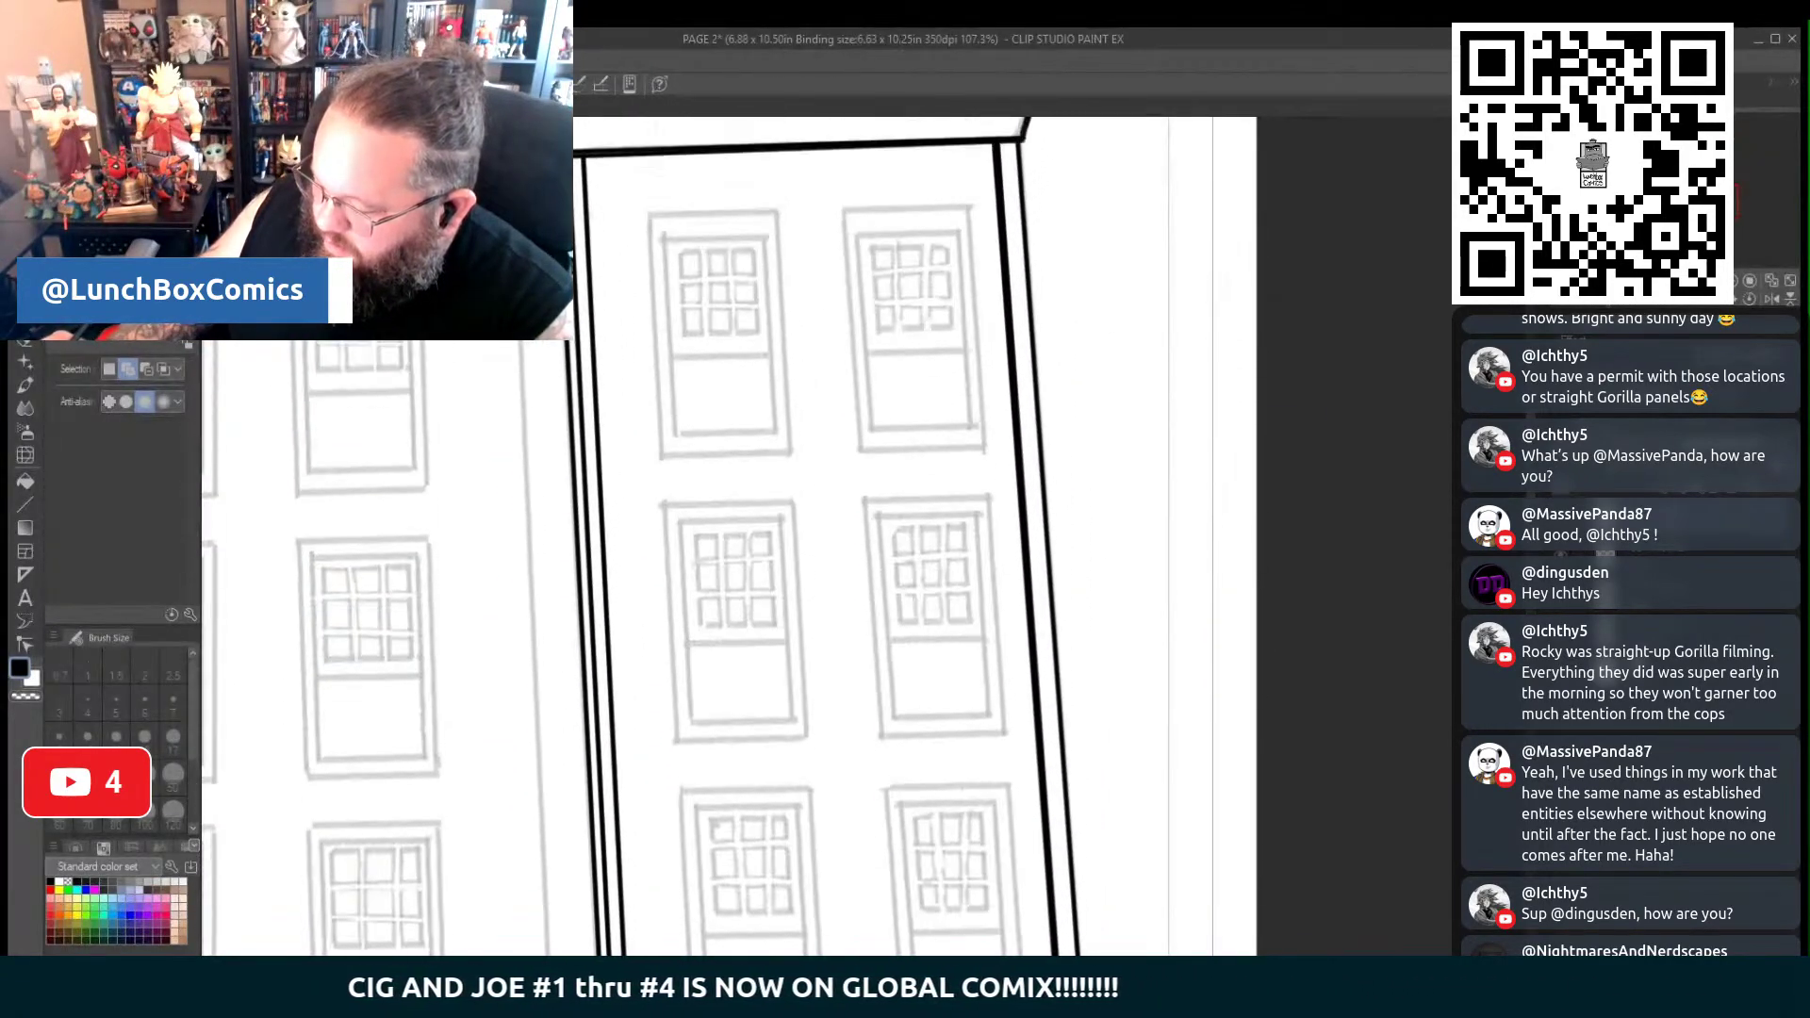
{"action": "scroll", "coordinate": [724, 534], "scroll_direction": "up", "scroll_amount": 2}
{"action": "left_click", "coordinate": [25, 504]}
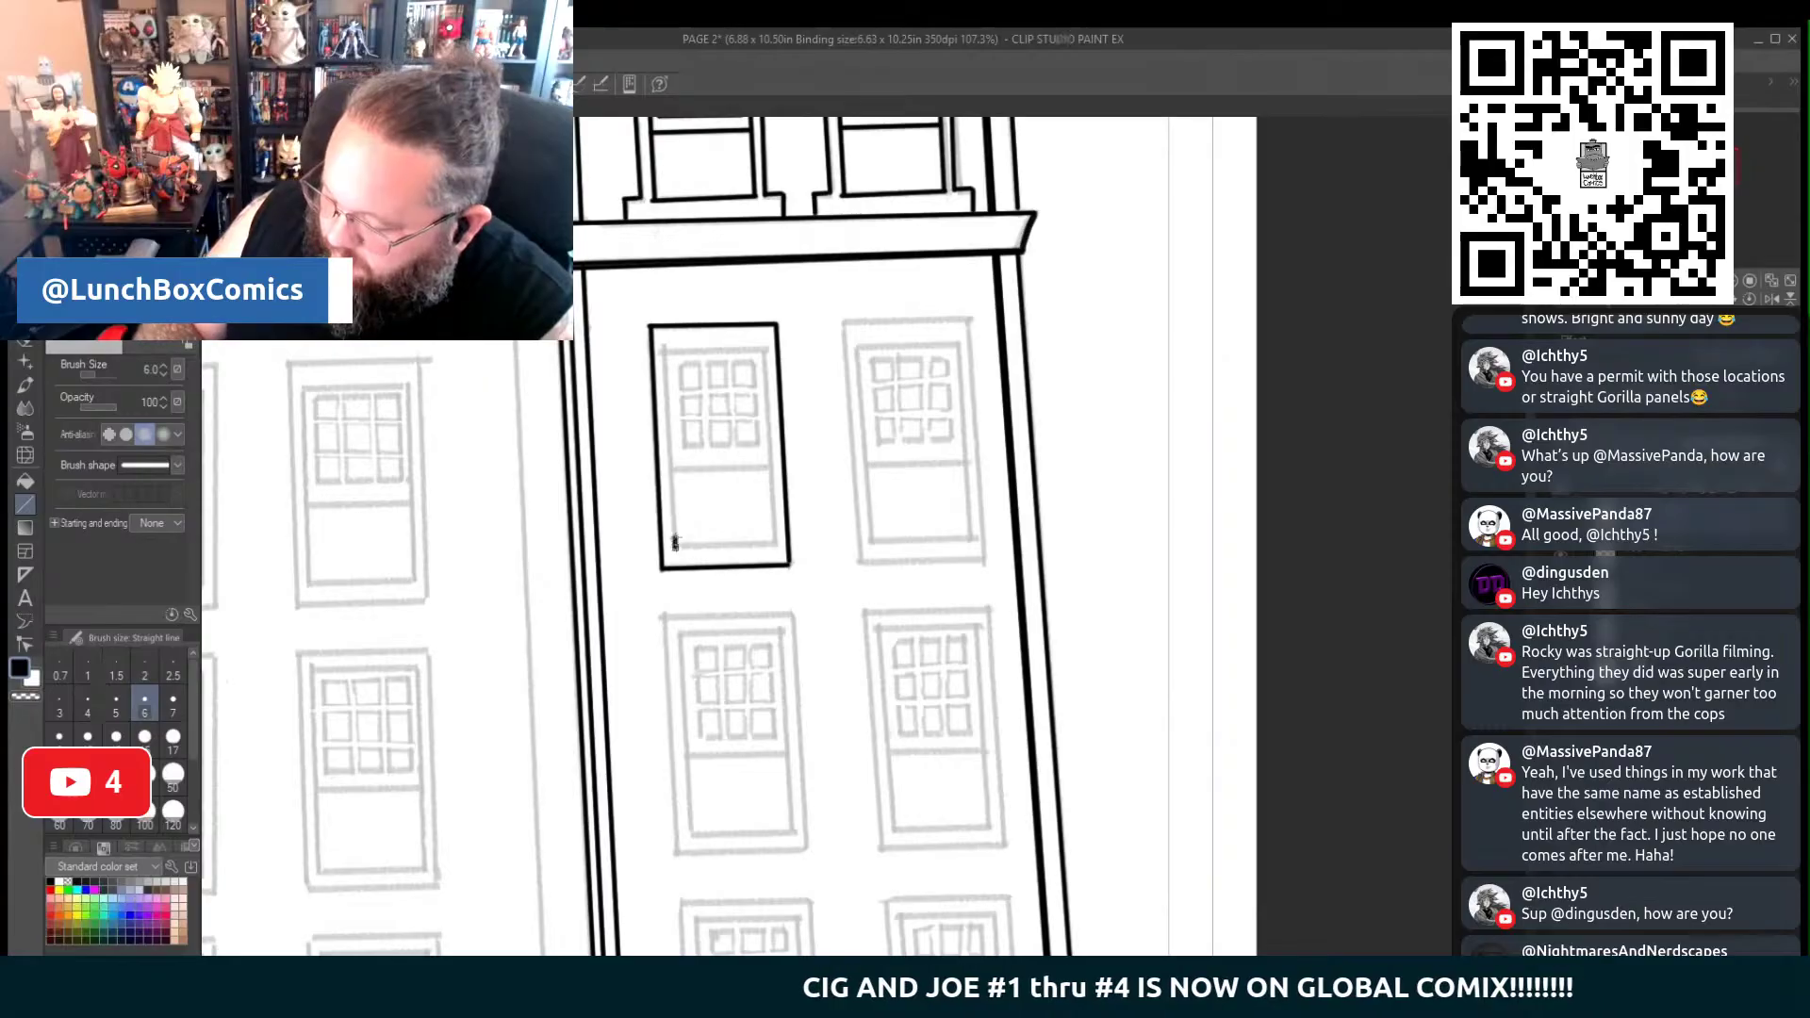
{"action": "mouse_move", "coordinate": [675, 546]}
{"action": "left_mouse_down"}
{"action": "mouse_move", "coordinate": [667, 351]}
{"action": "mouse_move", "coordinate": [765, 349]}
{"action": "left_mouse_up"}
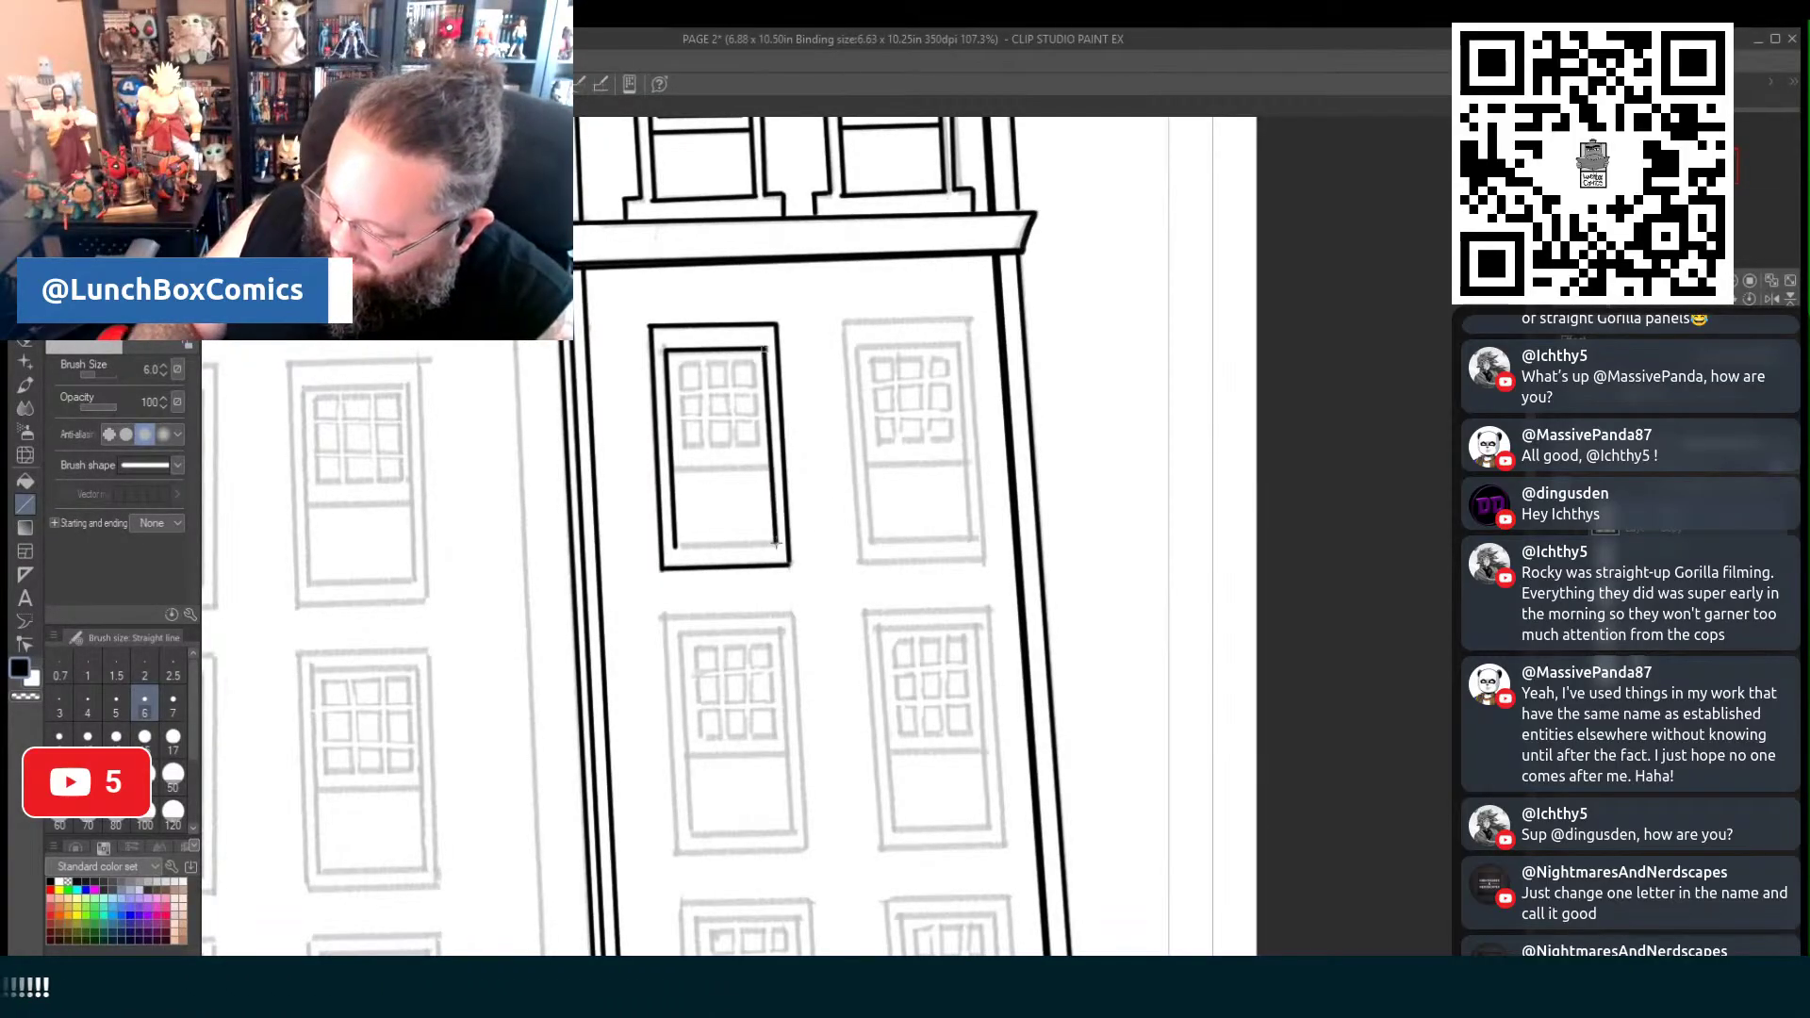
{"action": "left_click_drag", "start_coordinate": [673, 547], "coordinate": [731, 545]}
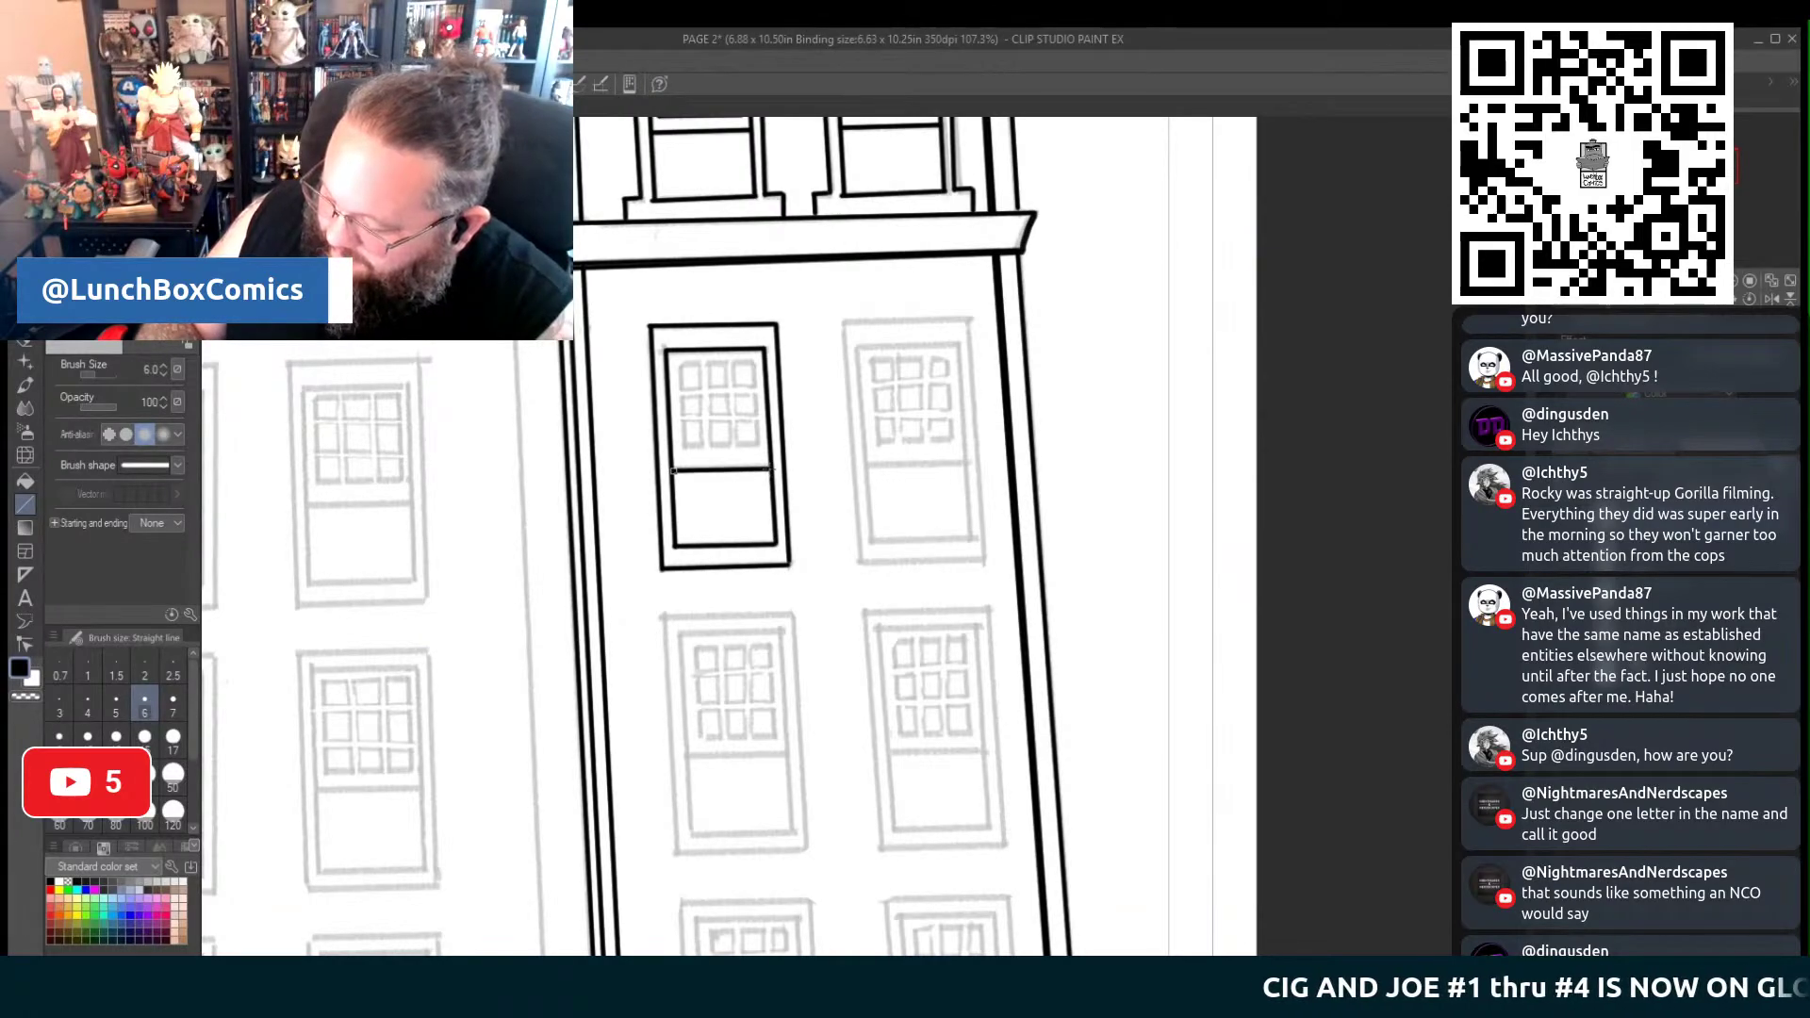
{"action": "mouse_move", "coordinate": [683, 445]}
{"action": "left_mouse_down"}
{"action": "mouse_move", "coordinate": [681, 362]}
{"action": "mouse_move", "coordinate": [760, 359]}
{"action": "mouse_move", "coordinate": [759, 443]}
{"action": "mouse_move", "coordinate": [686, 444]}
{"action": "left_mouse_up"}
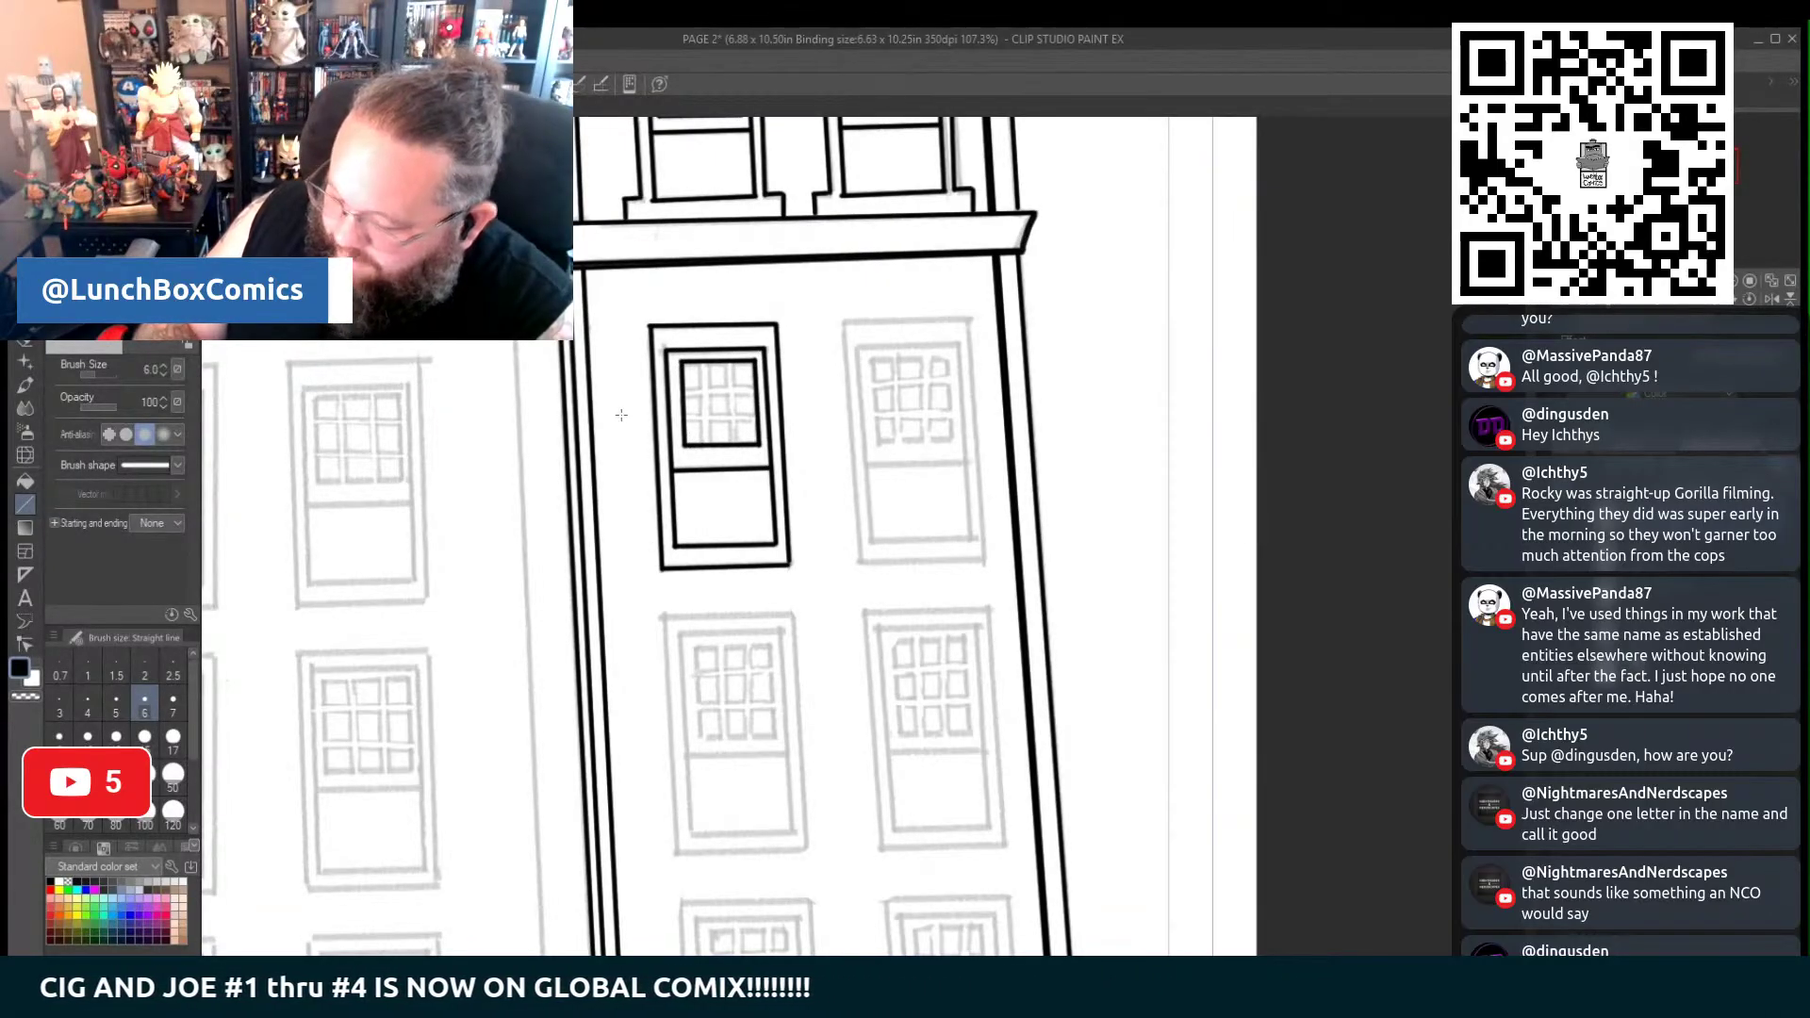
Draw the small pane grid in that window's upper sash with the G-pen
{"action": "key", "text": "p"}
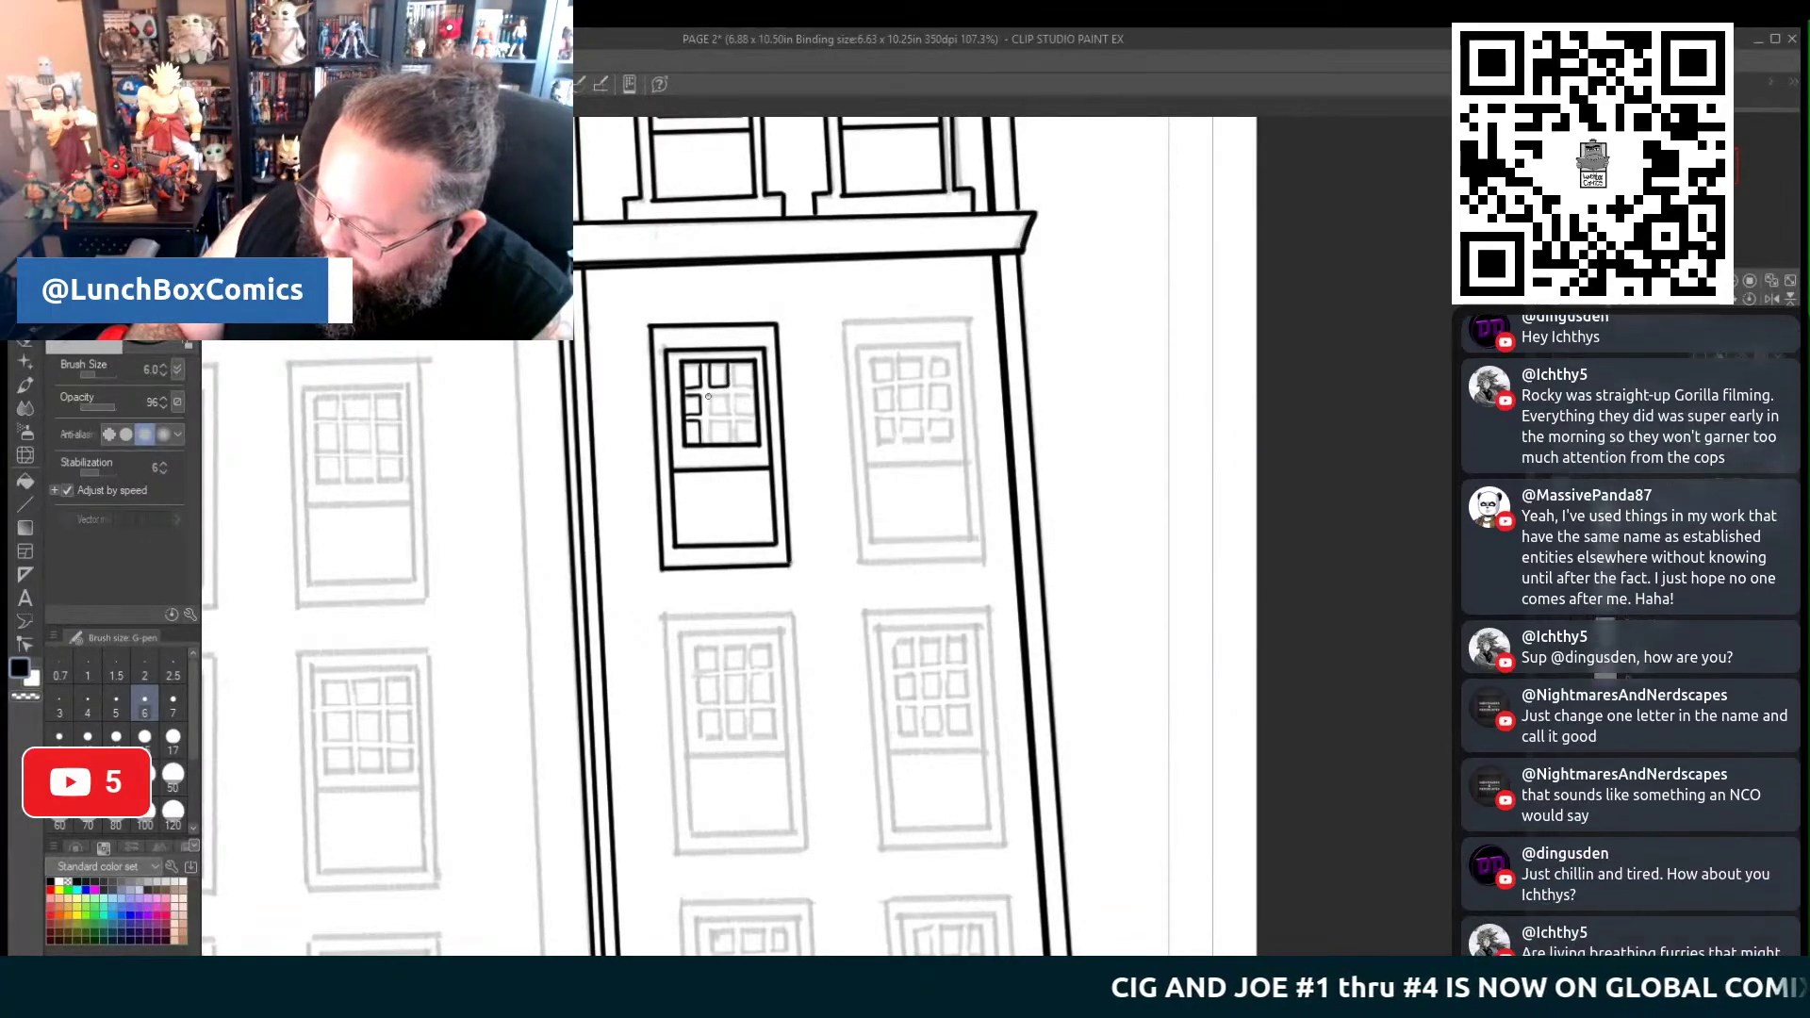
{"action": "left_click_drag", "start_coordinate": [709, 394], "coordinate": [730, 412]}
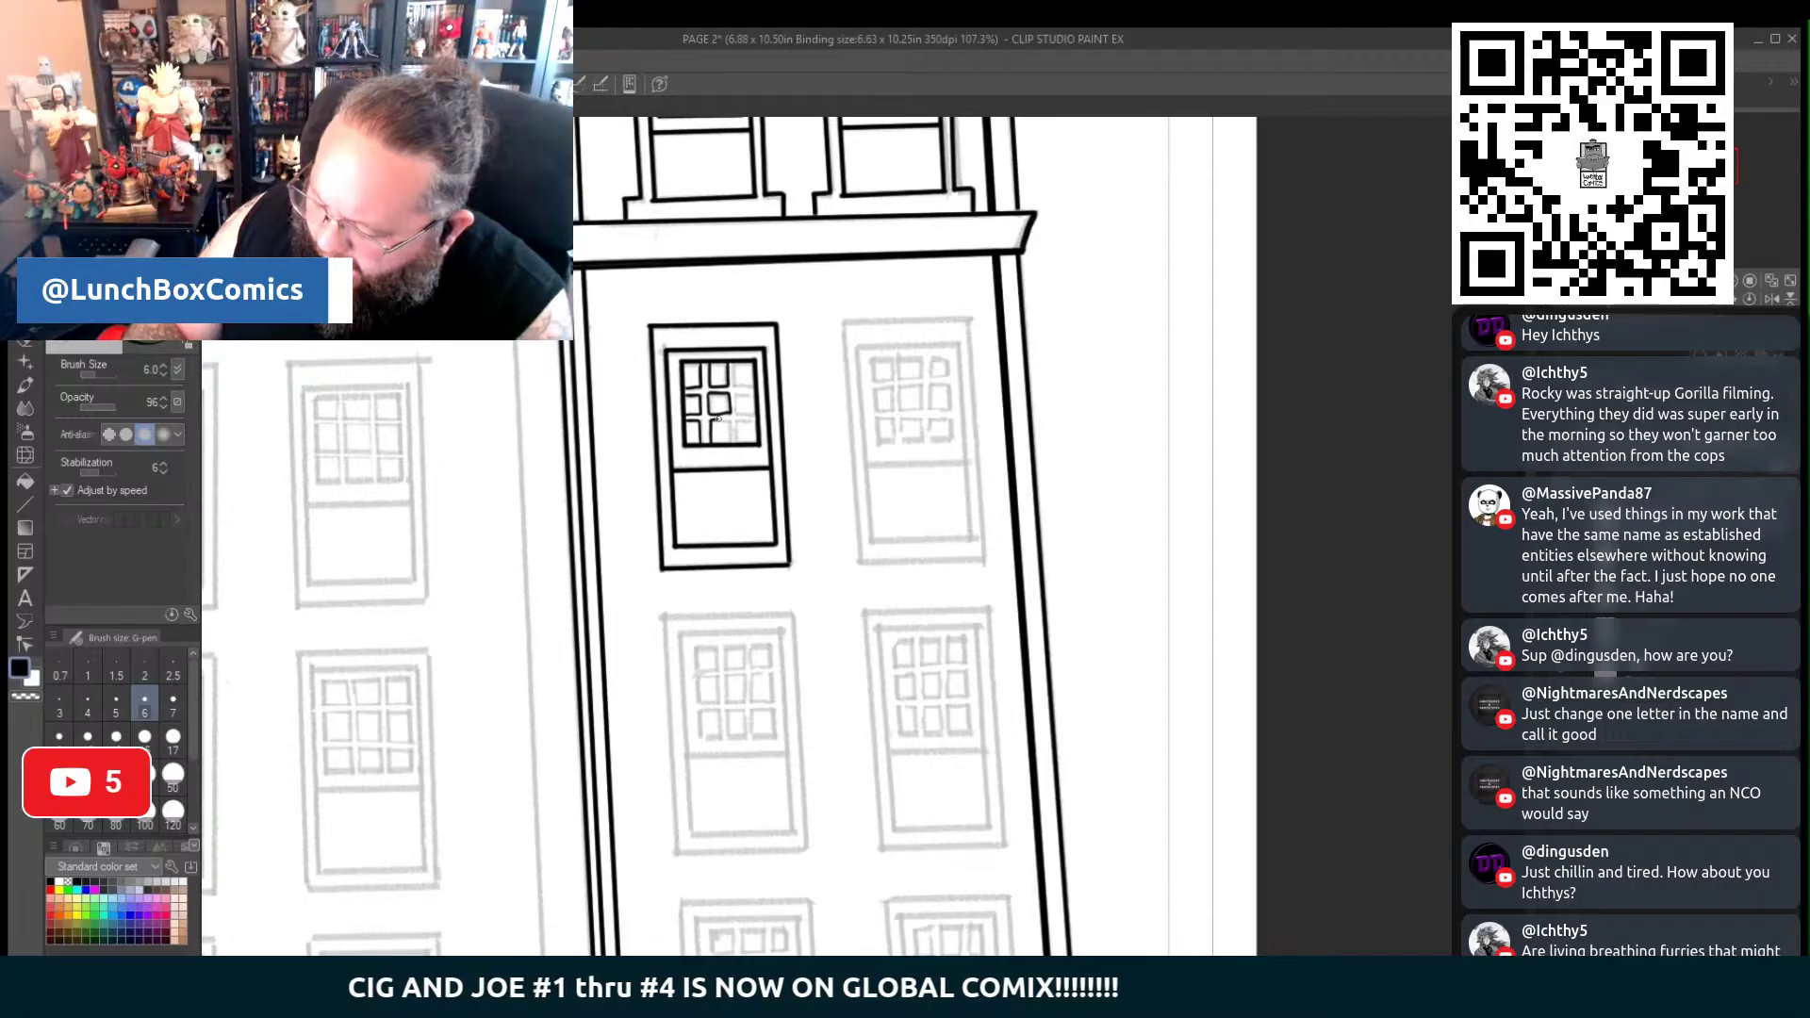
{"action": "left_click_drag", "start_coordinate": [718, 418], "coordinate": [757, 422]}
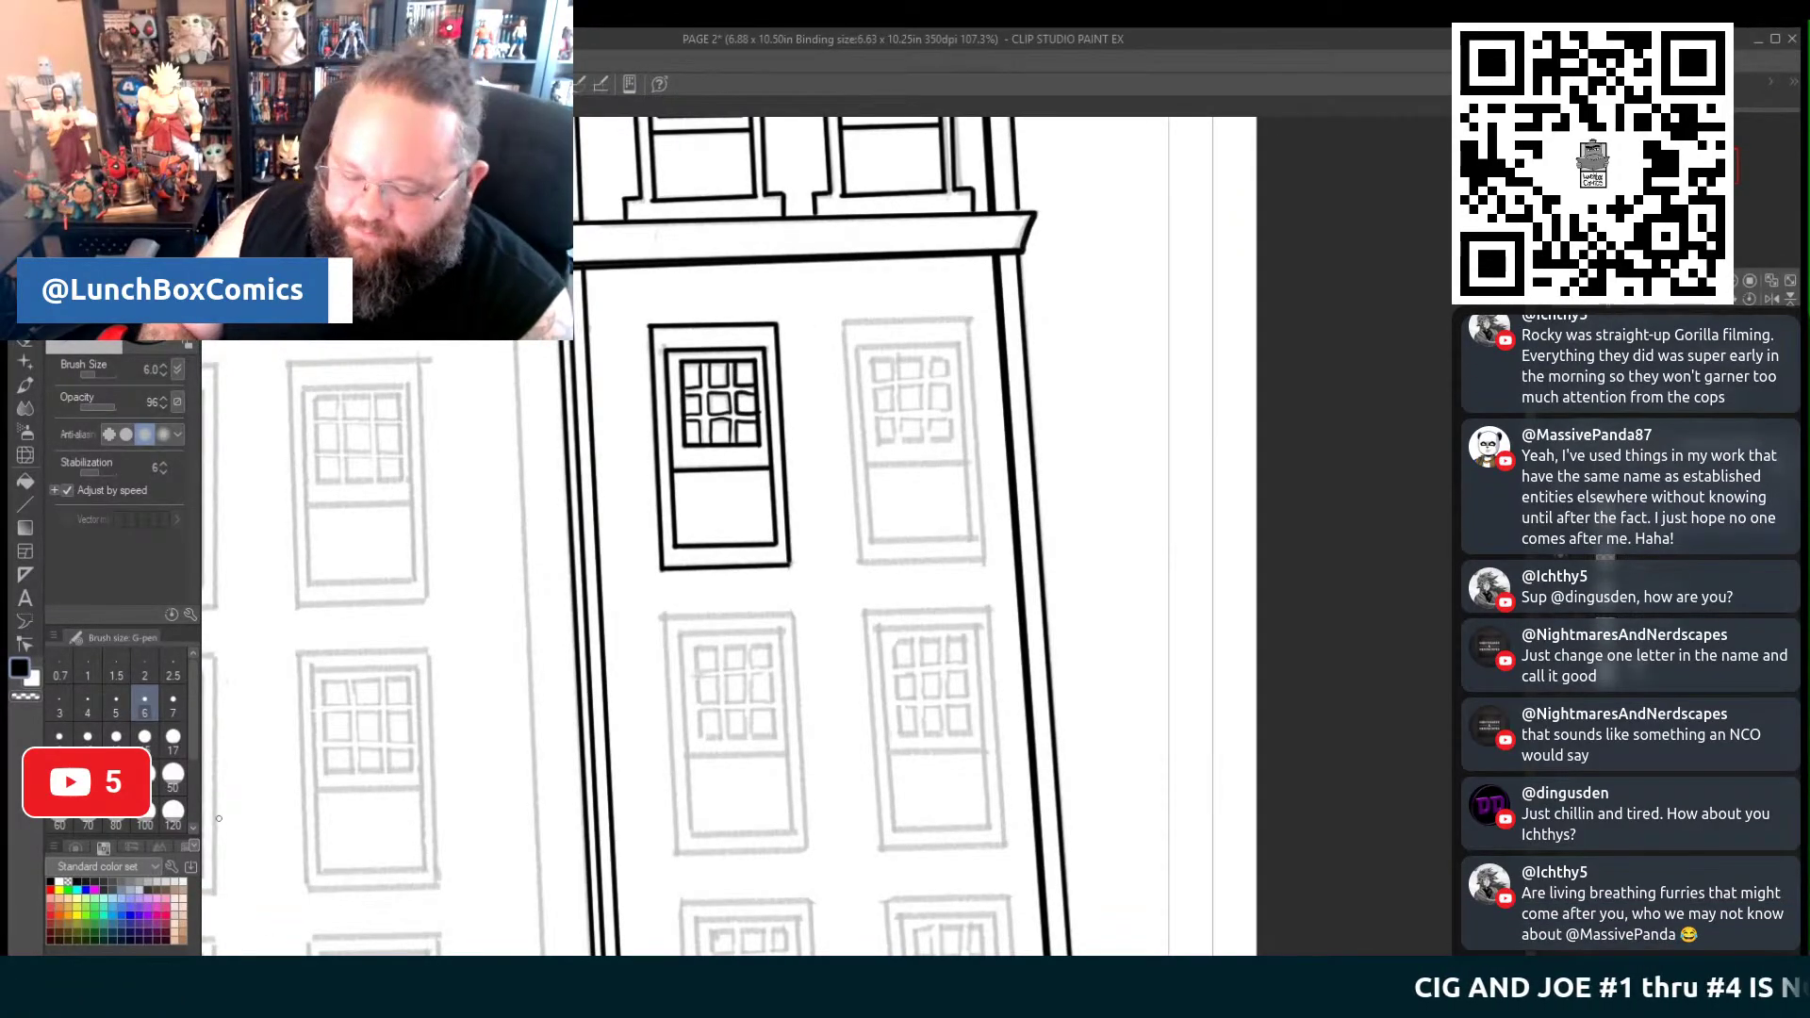
Lasso the finished window below the right wing's cornice and place a copy over the sketched window to its right
{"action": "key", "text": "m"}
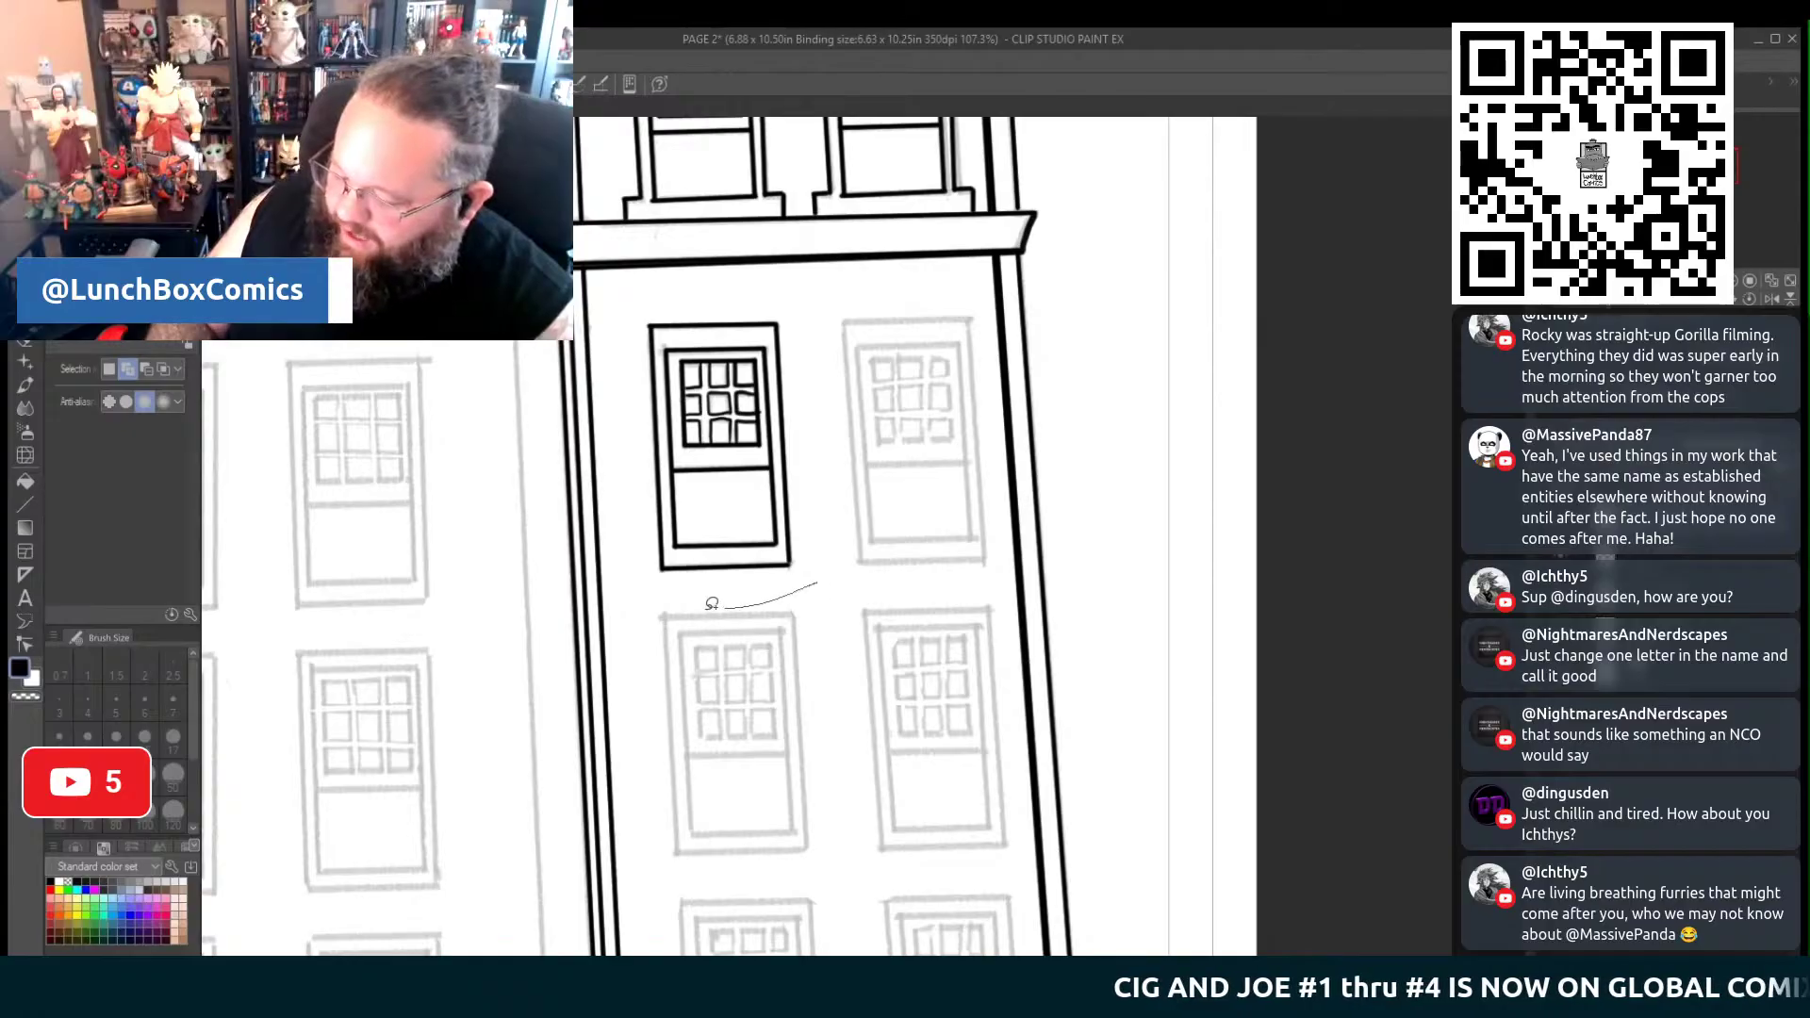
{"action": "mouse_move", "coordinate": [685, 284]}
{"action": "left_mouse_down"}
{"action": "mouse_move", "coordinate": [829, 517]}
{"action": "mouse_move", "coordinate": [815, 576]}
{"action": "left_mouse_up"}
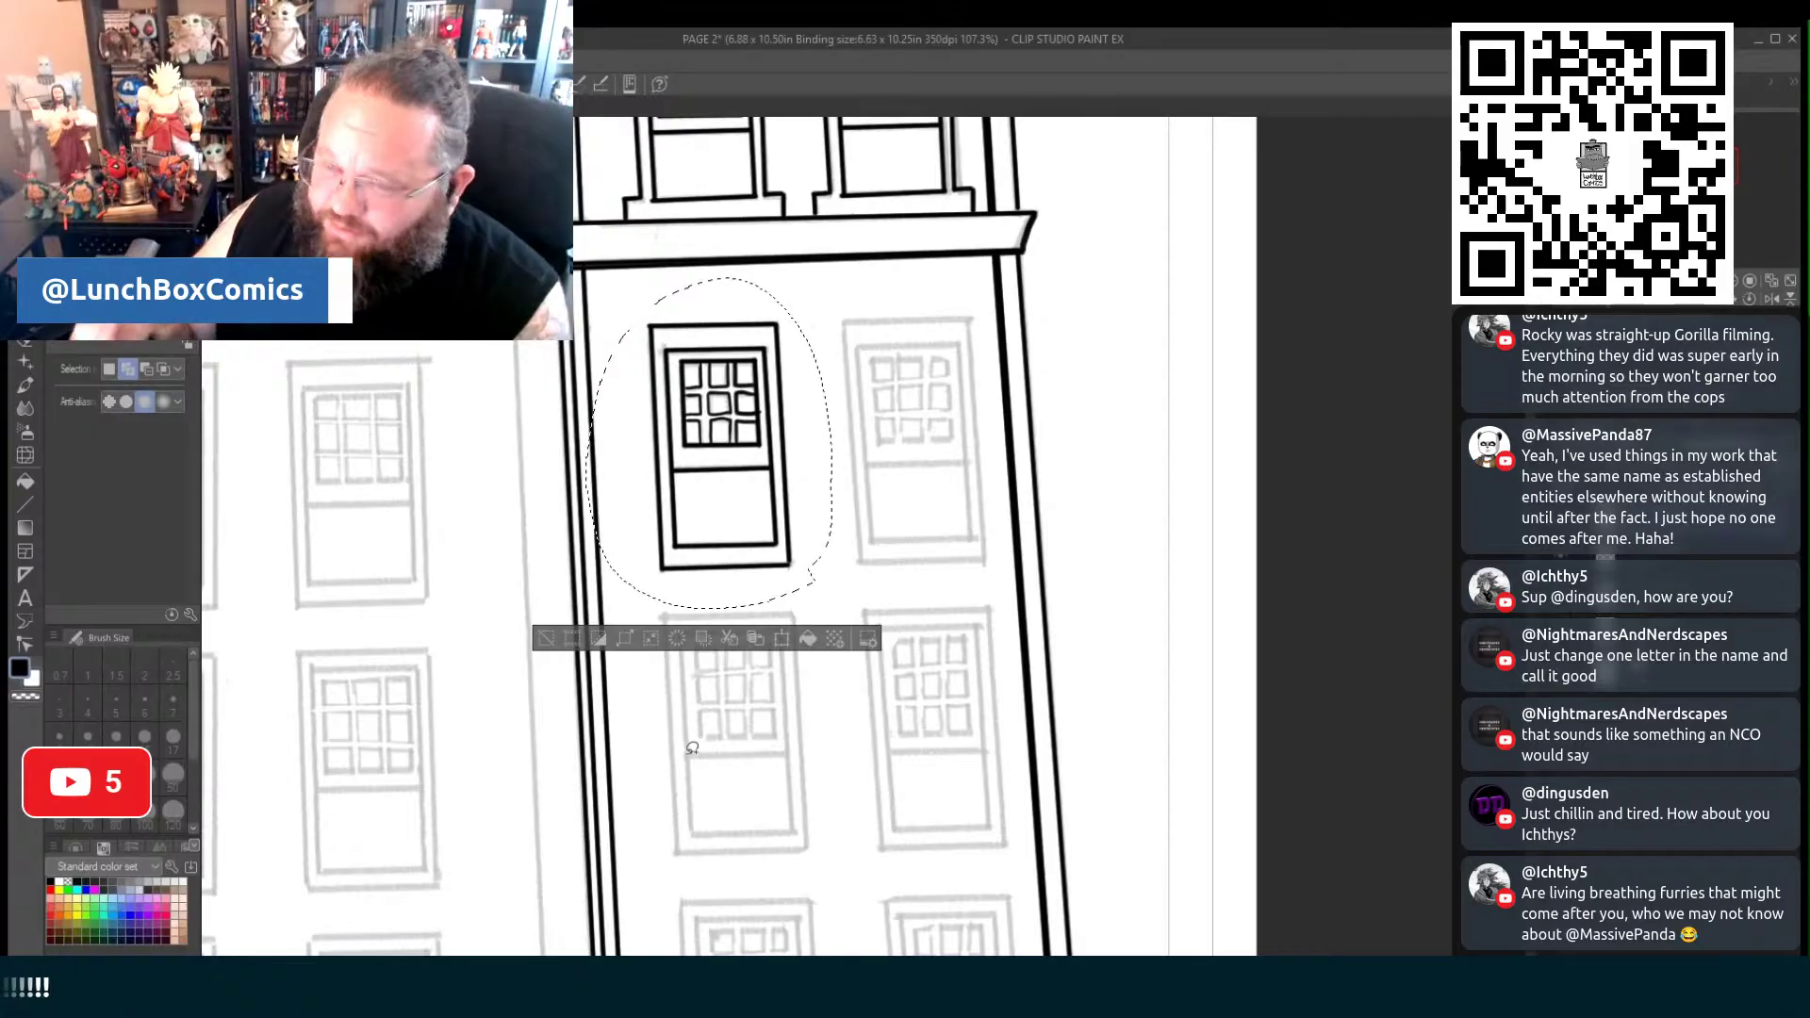
{"action": "left_click", "coordinate": [758, 641]}
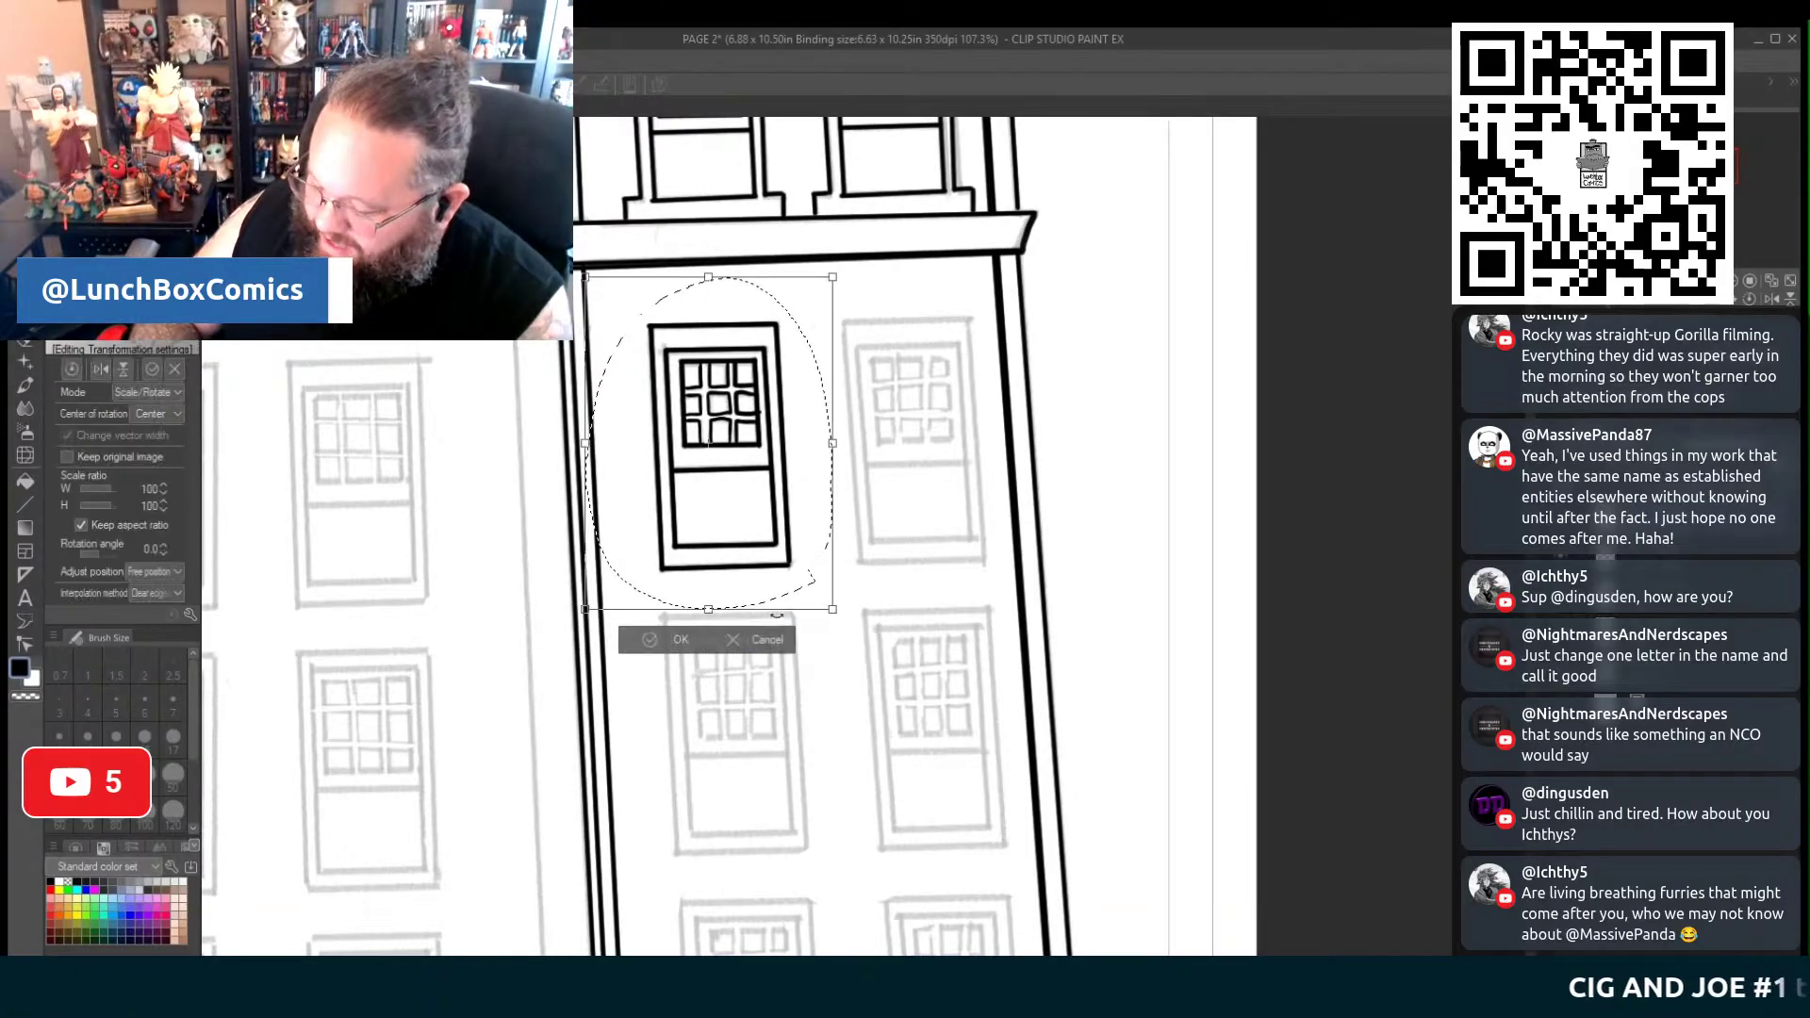
{"action": "left_click_drag", "start_coordinate": [772, 591], "coordinate": [966, 586]}
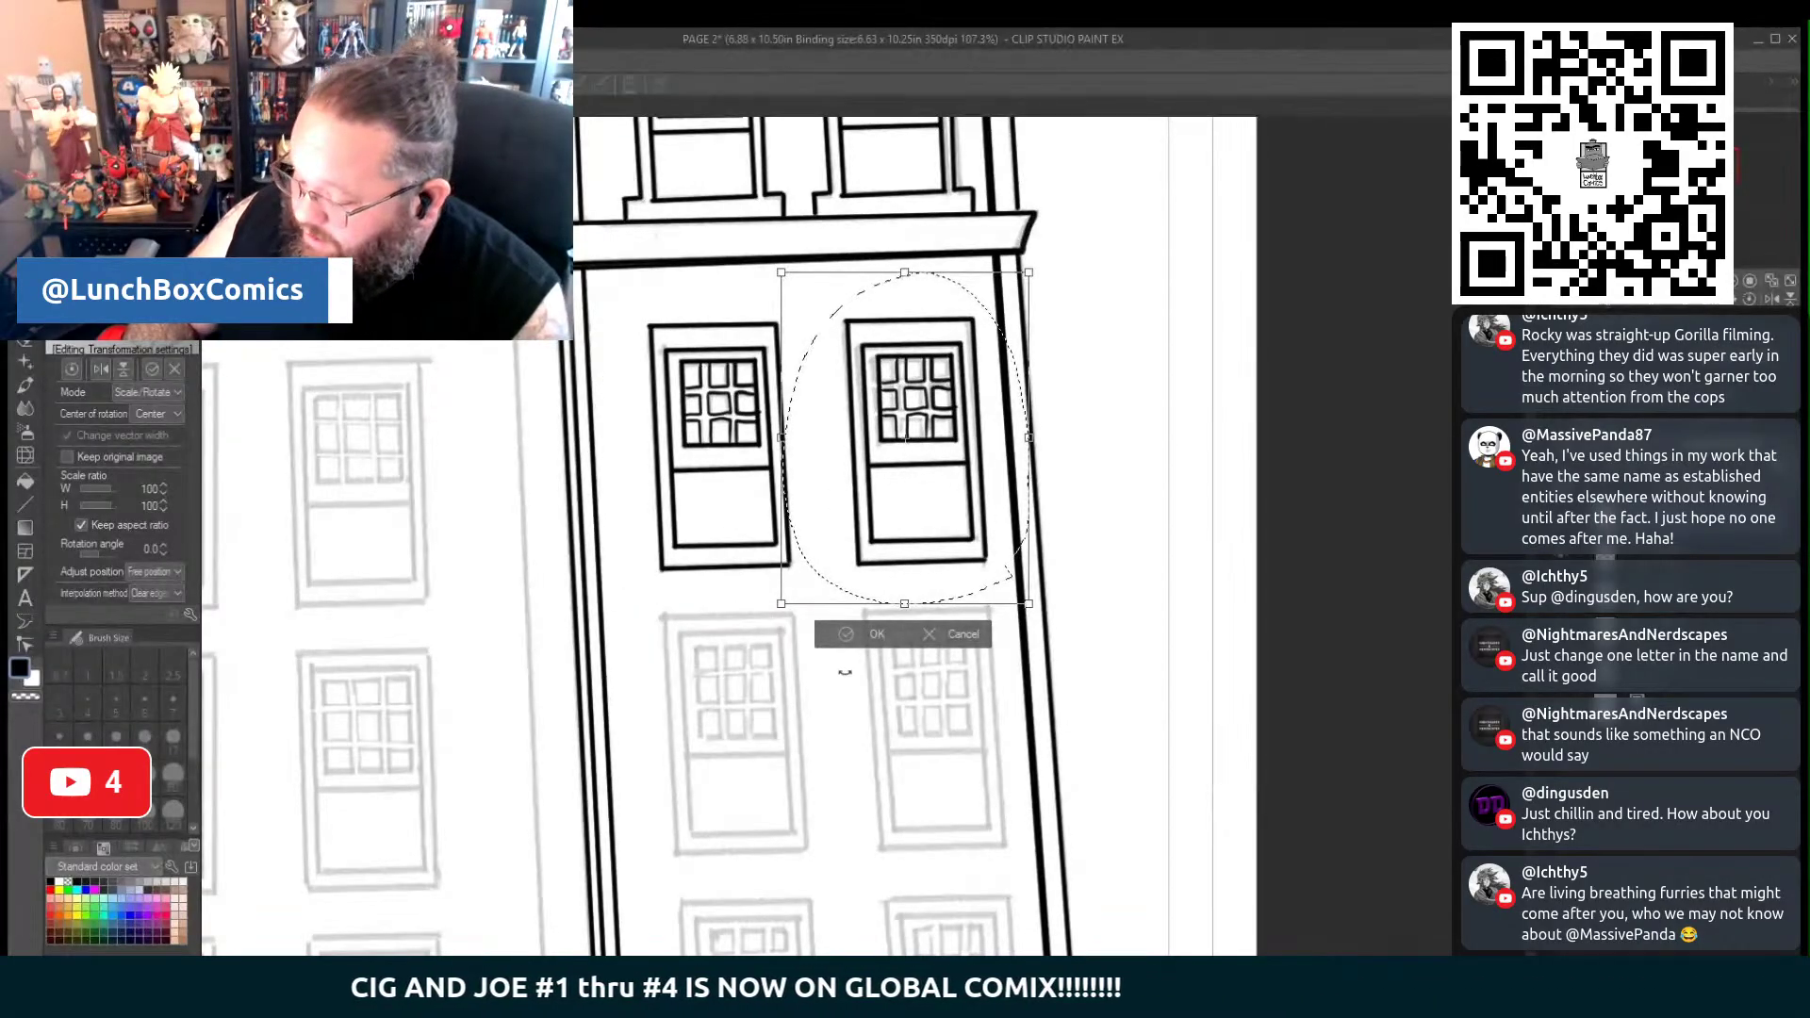
{"action": "left_click", "coordinate": [869, 634]}
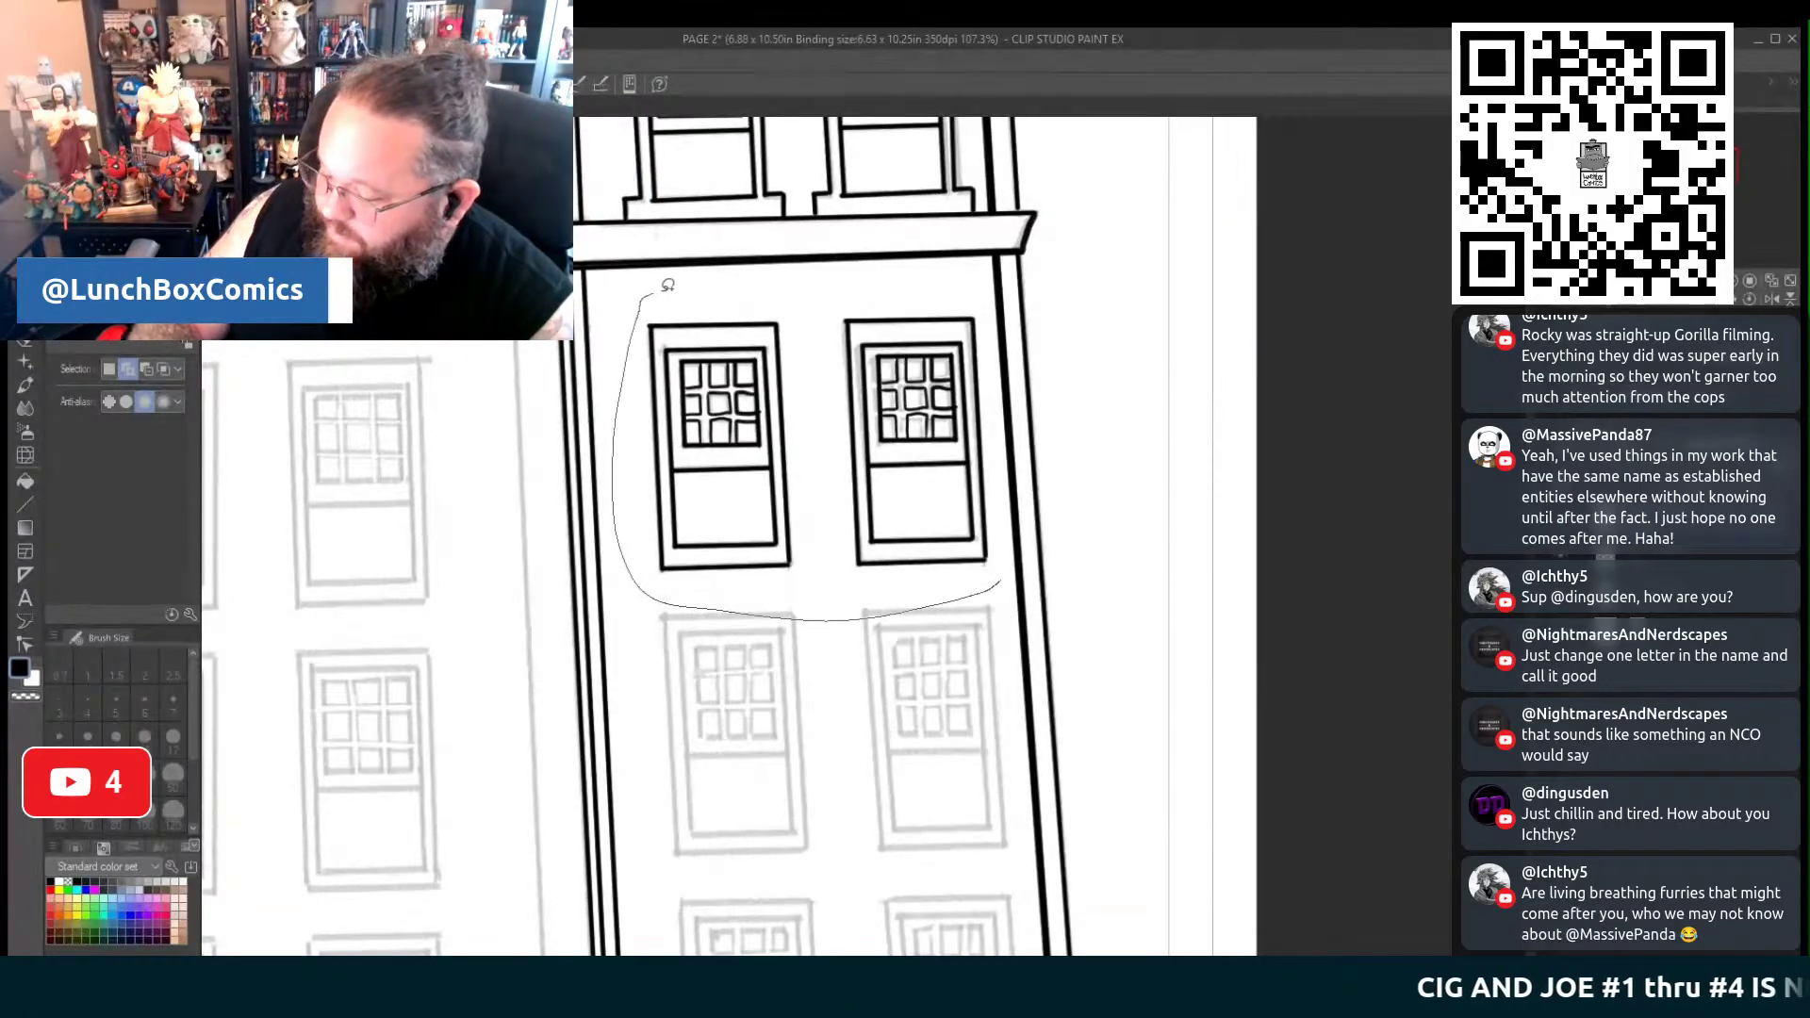
Lasso the pair of inked windows below the cornice and place a copy over the sketched pair in the second row down
{"action": "left_click_drag", "start_coordinate": [1002, 563], "coordinate": [1004, 556]}
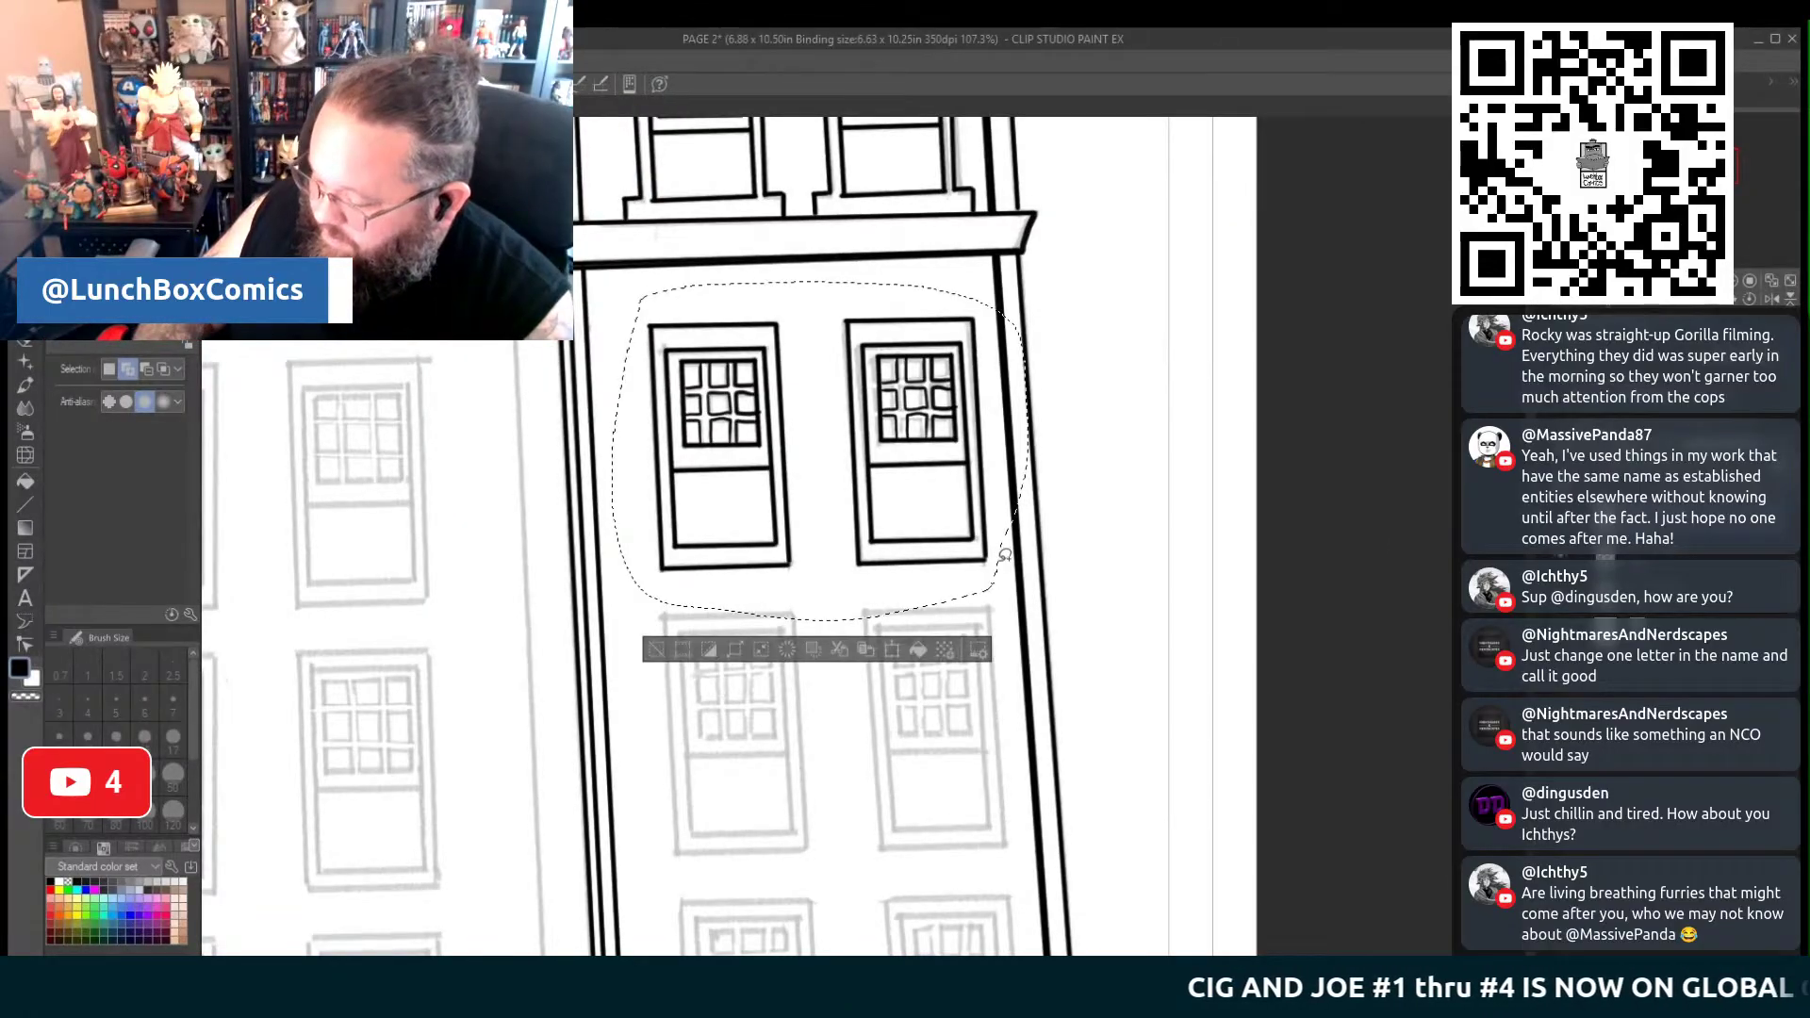
{"action": "left_click", "coordinate": [893, 654]}
{"action": "left_click_drag", "start_coordinate": [922, 587], "coordinate": [938, 874]}
{"action": "scroll", "coordinate": [836, 538], "scroll_direction": "down", "scroll_amount": 5}
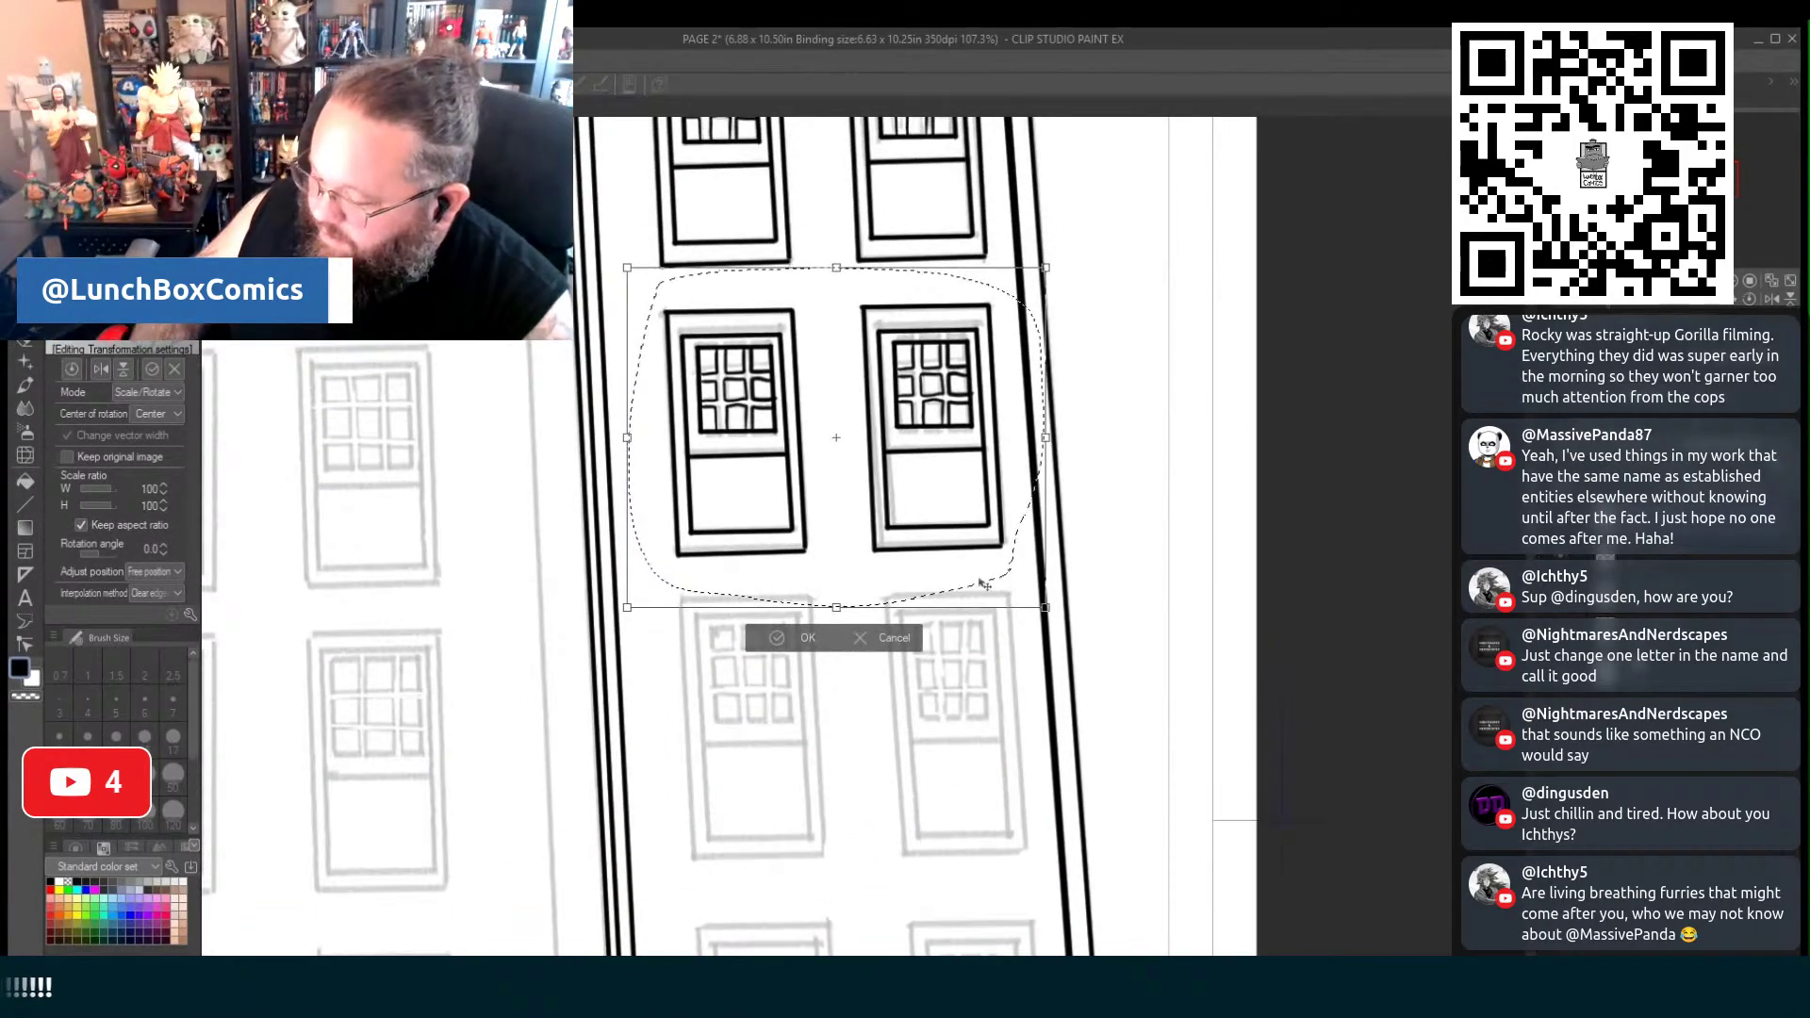
{"action": "left_click_drag", "start_coordinate": [949, 568], "coordinate": [943, 568]}
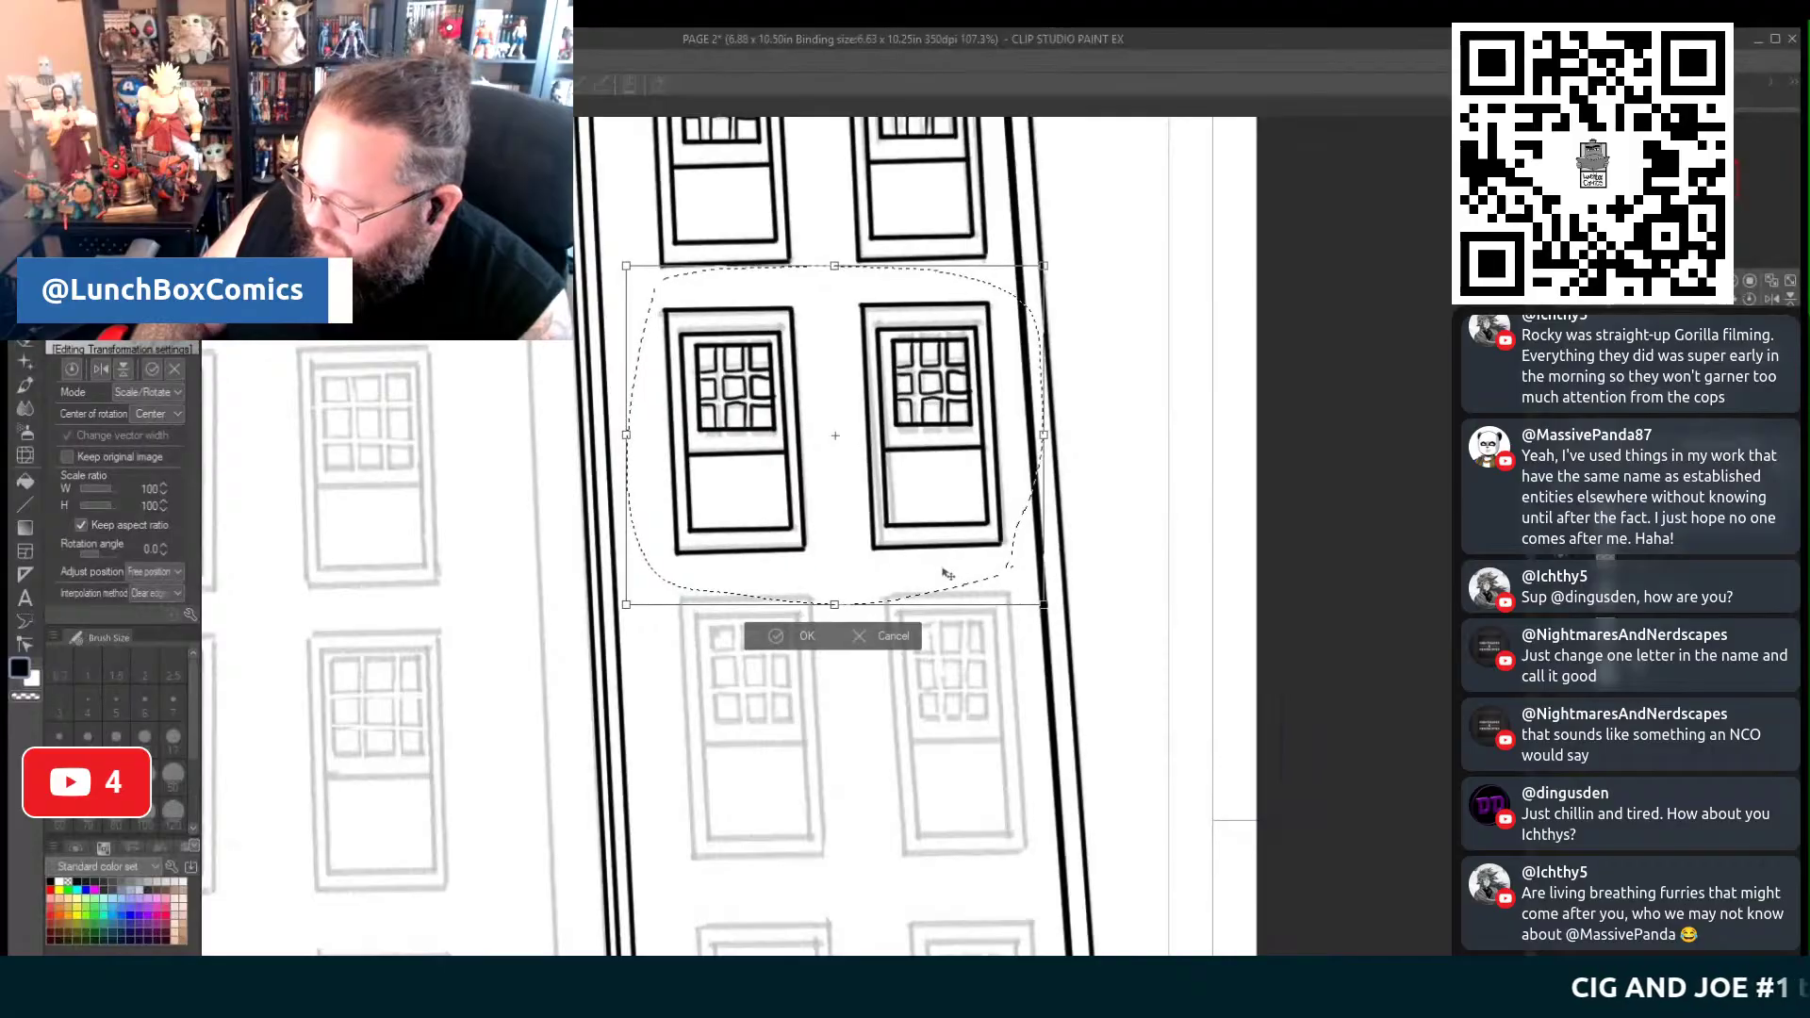
{"action": "left_click", "coordinate": [796, 636]}
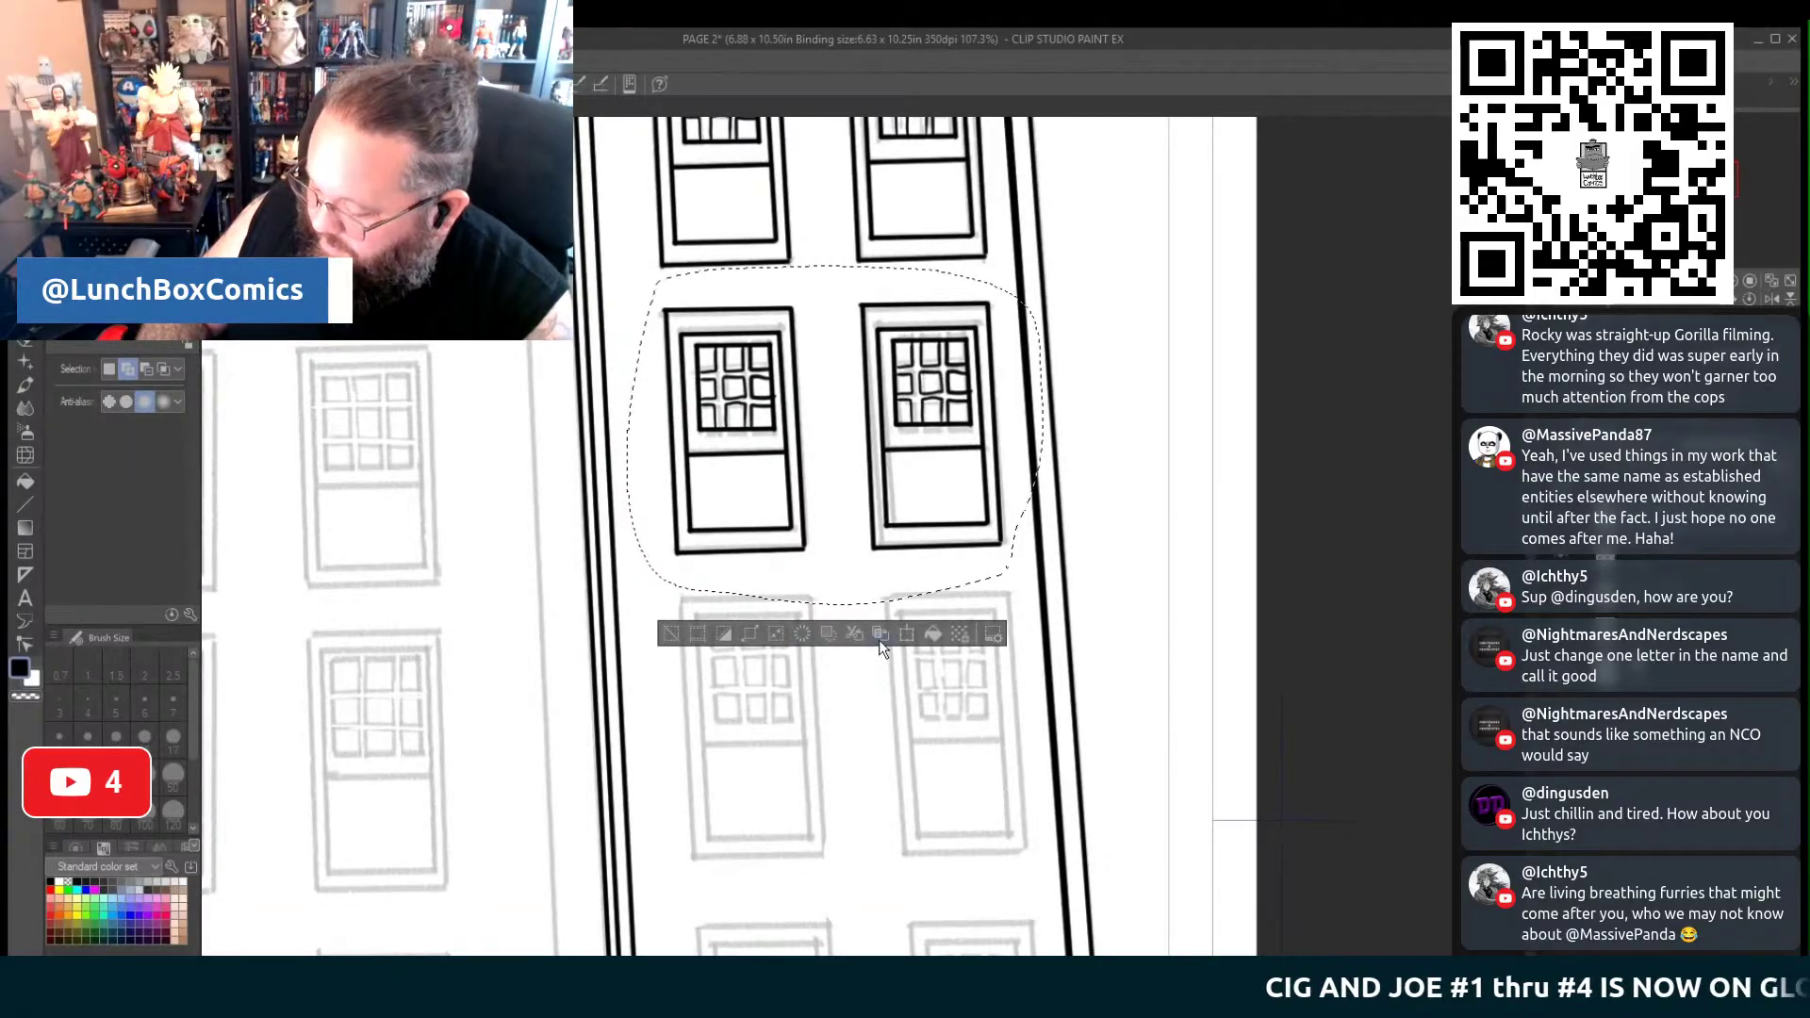
Place another copy of the selected window pair over the sketched windows in the third row below the cornice
{"action": "left_click", "coordinate": [879, 634]}
{"action": "left_click", "coordinate": [906, 634]}
{"action": "left_click_drag", "start_coordinate": [913, 610], "coordinate": [937, 871]}
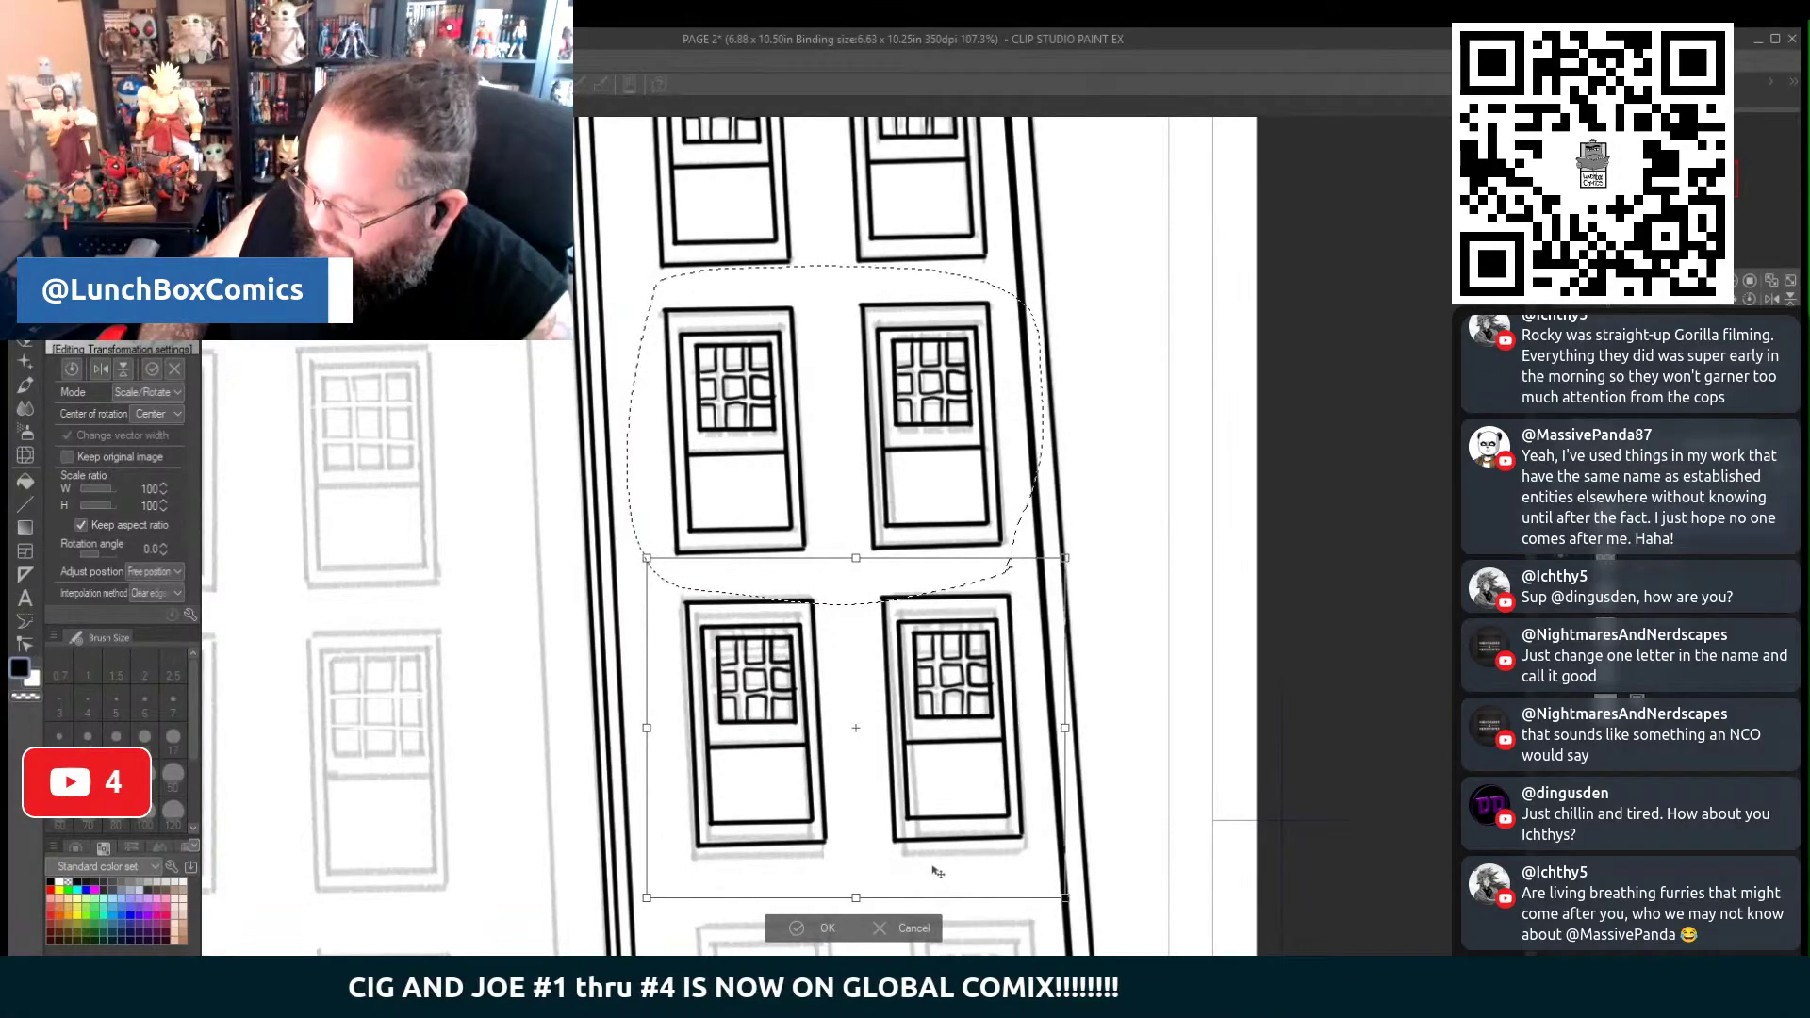
{"action": "scroll", "coordinate": [937, 870], "scroll_direction": "down", "scroll_amount": 5}
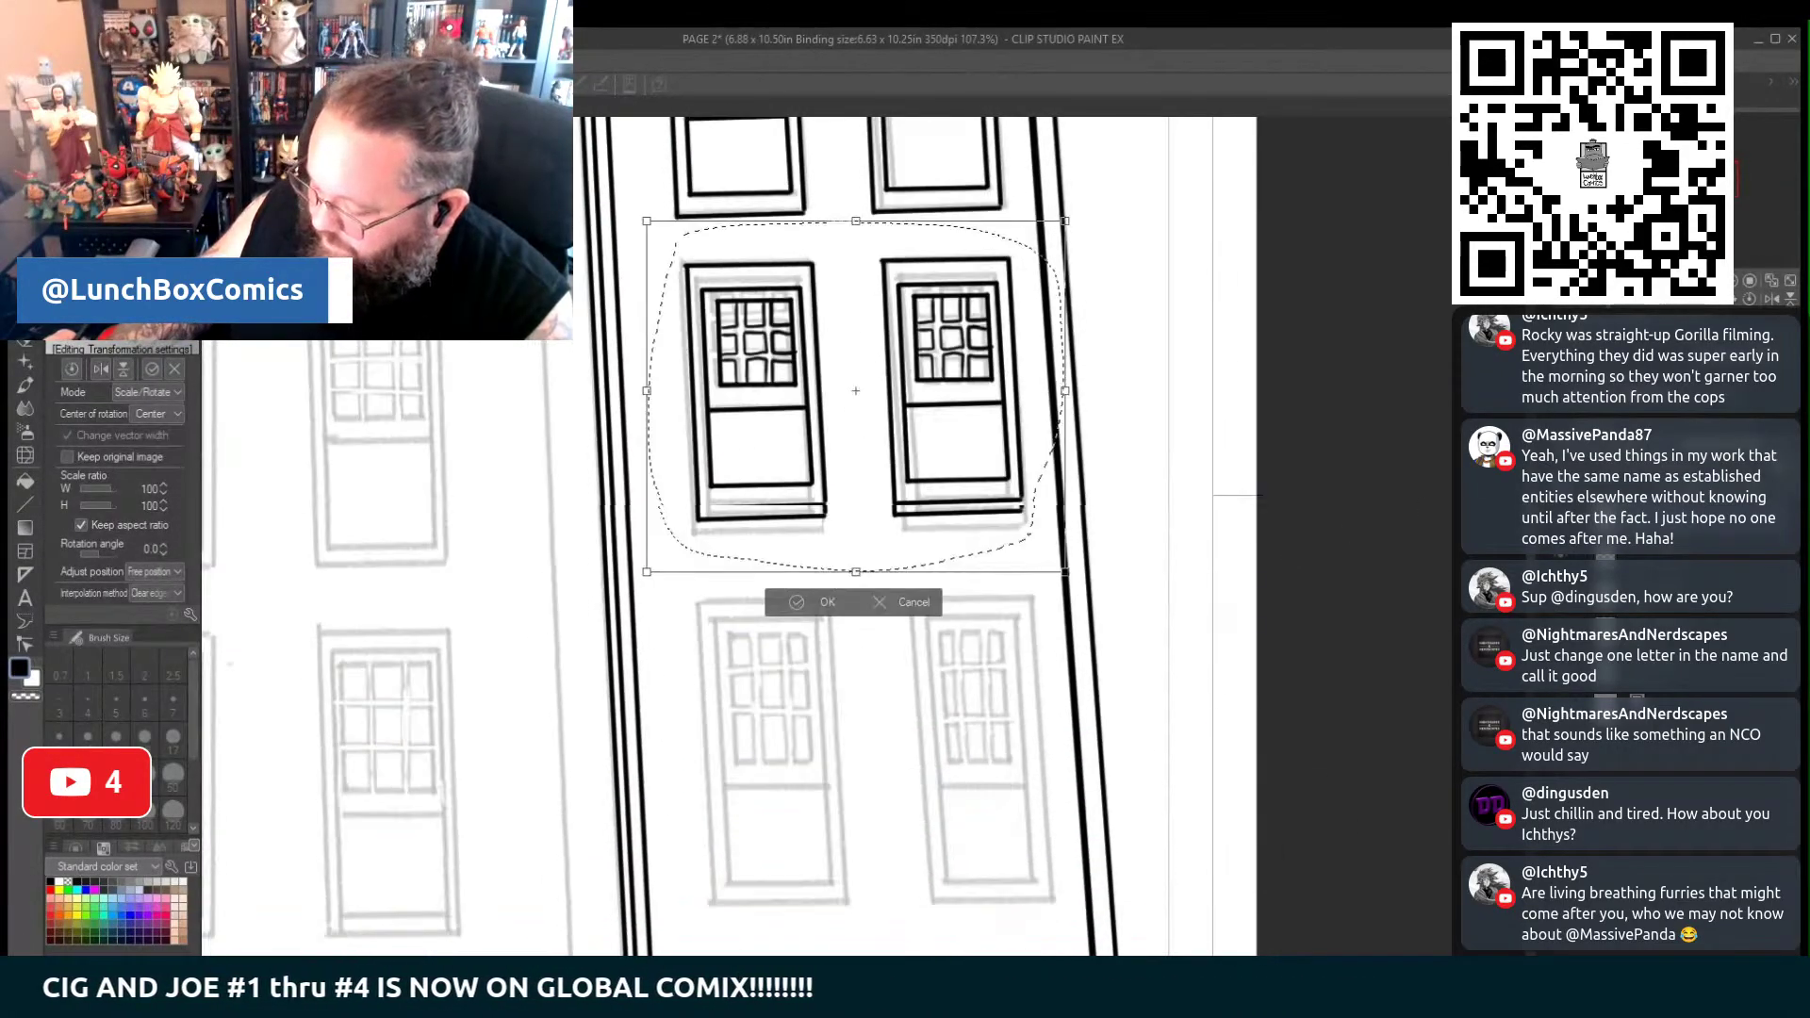
{"action": "scroll", "coordinate": [1089, 686], "scroll_direction": "up", "scroll_amount": 1}
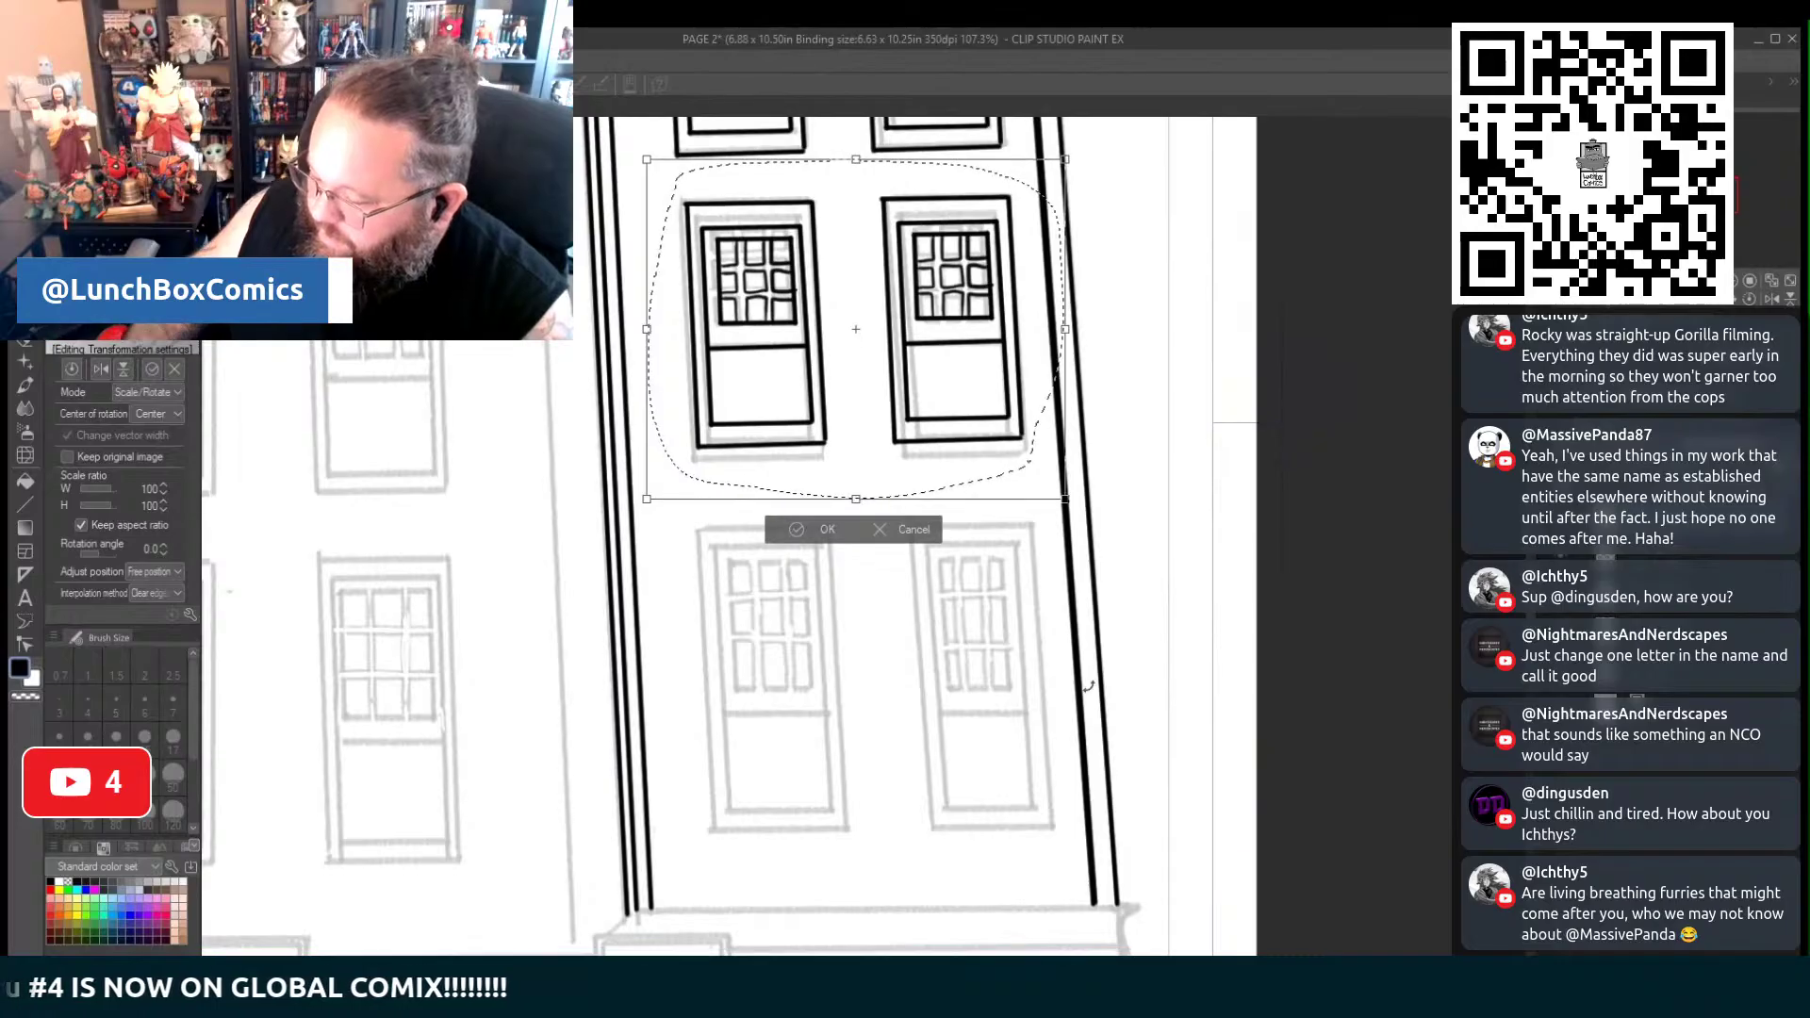
{"action": "left_click", "coordinate": [820, 534]}
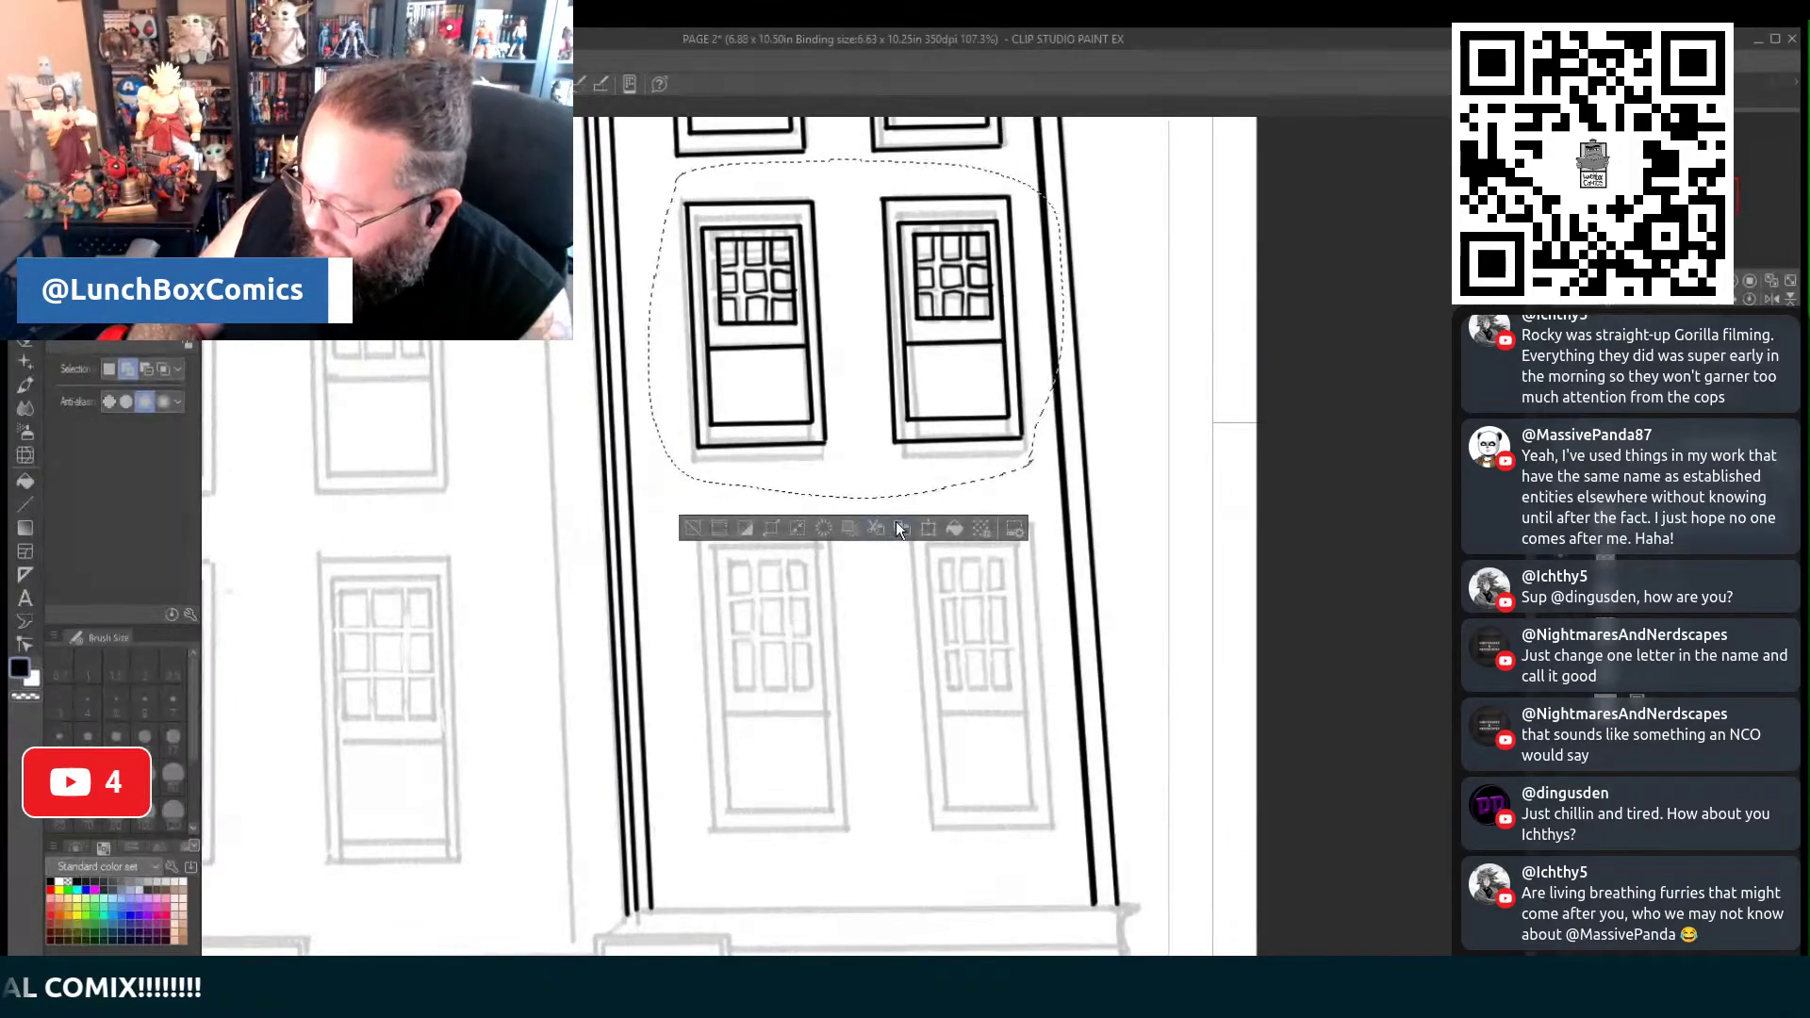
Place a further copy of the window pair over the right wing's bottom sketched row, aligned with the lower part of the sketch
{"action": "left_click_drag", "start_coordinate": [910, 471], "coordinate": [926, 622]}
{"action": "left_click", "coordinate": [929, 657]}
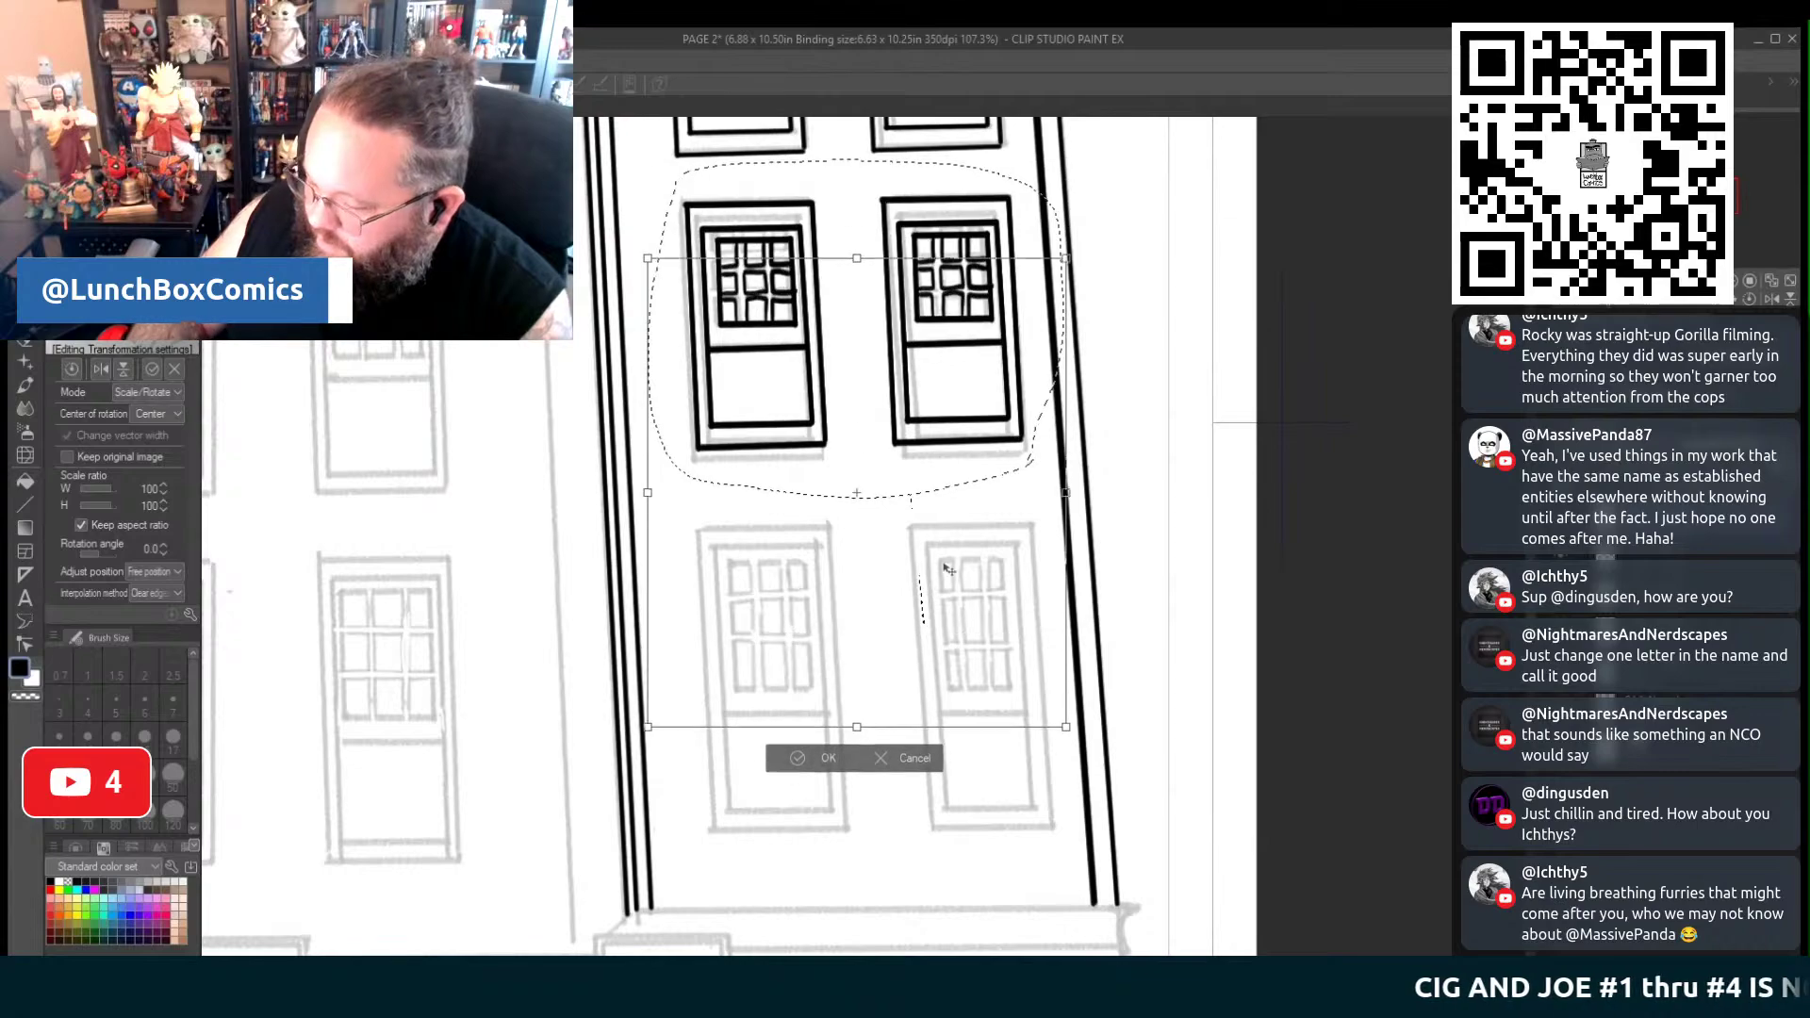
{"action": "left_click_drag", "start_coordinate": [952, 487], "coordinate": [961, 776]}
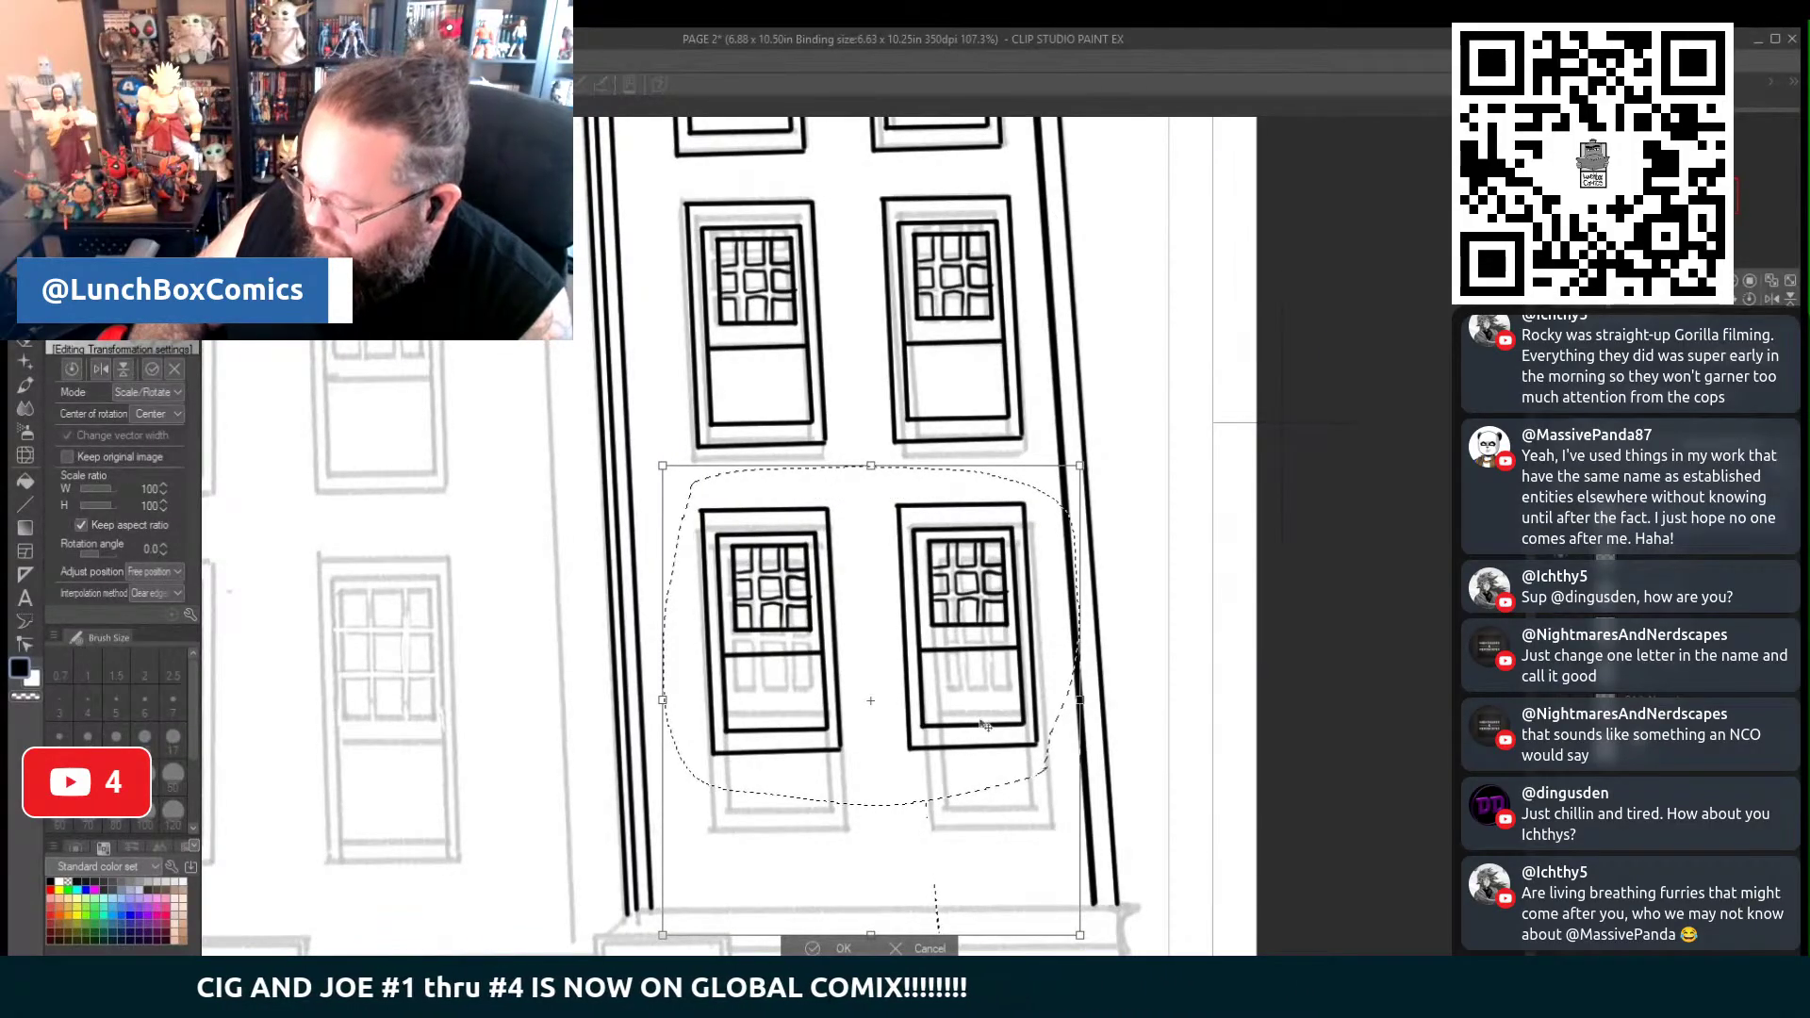
{"action": "left_click_drag", "start_coordinate": [989, 776], "coordinate": [993, 839]}
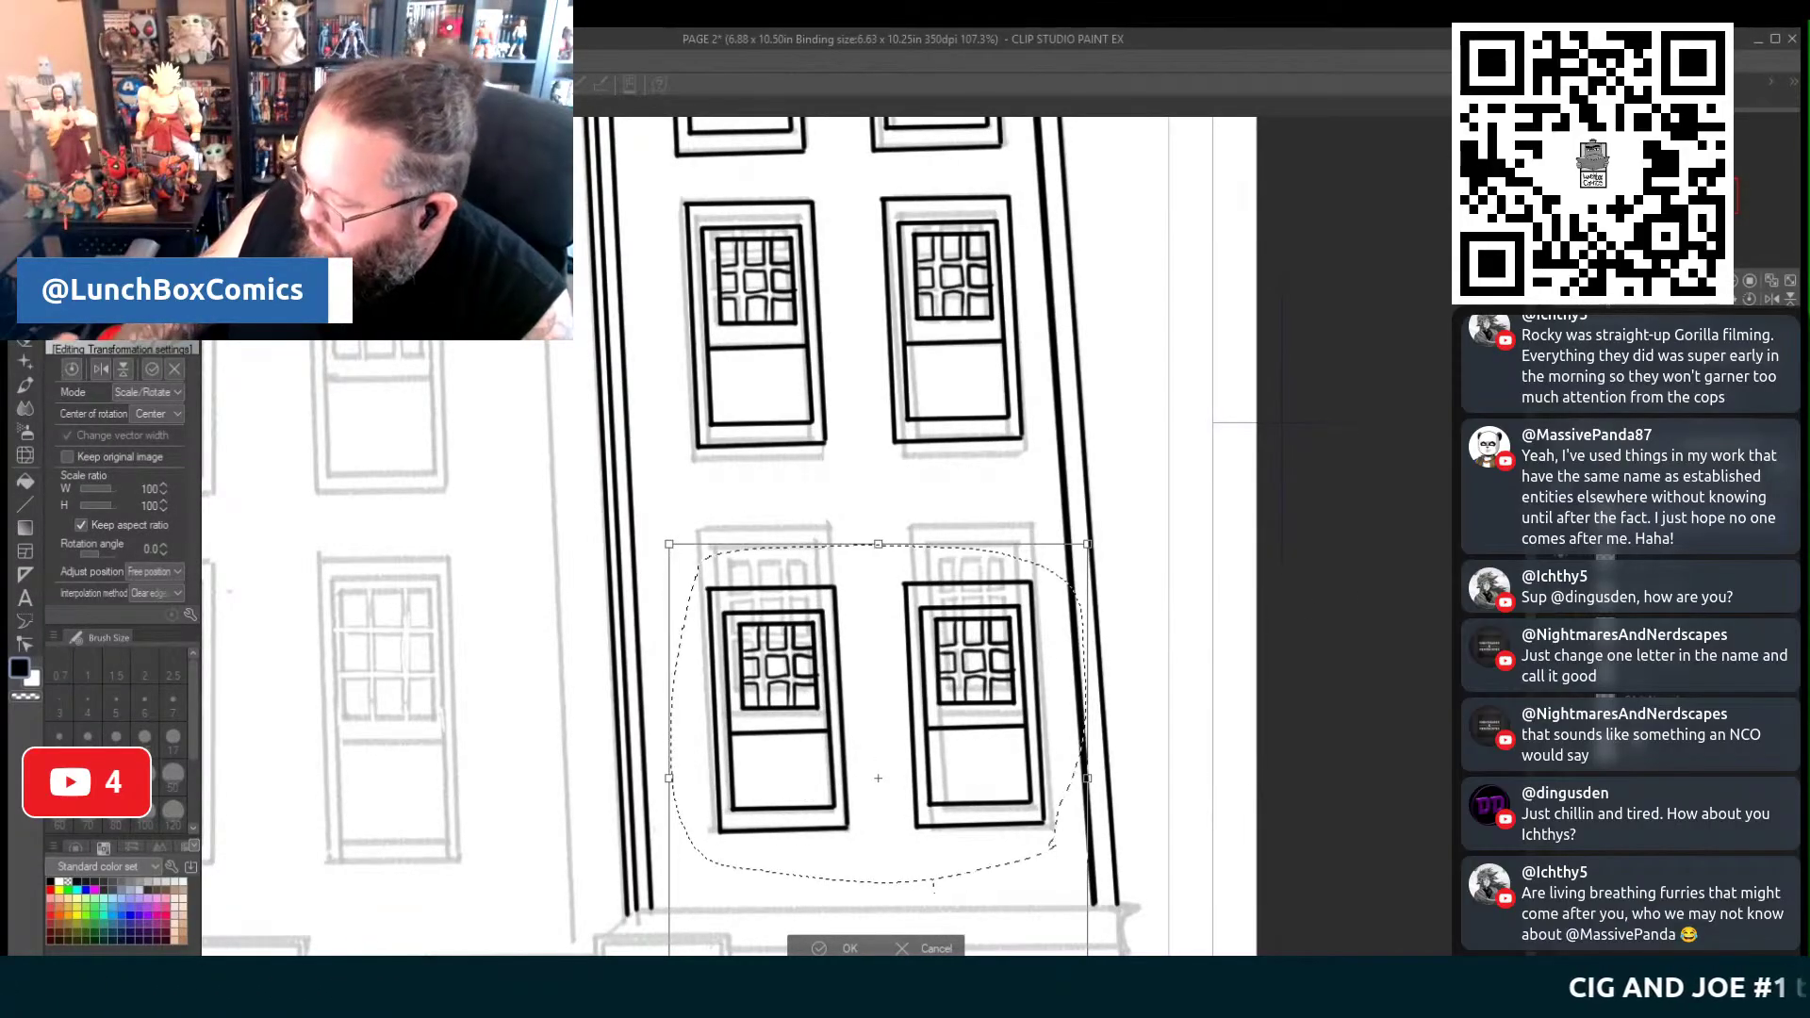
{"action": "scroll", "coordinate": [915, 537], "scroll_direction": "up", "scroll_amount": 3}
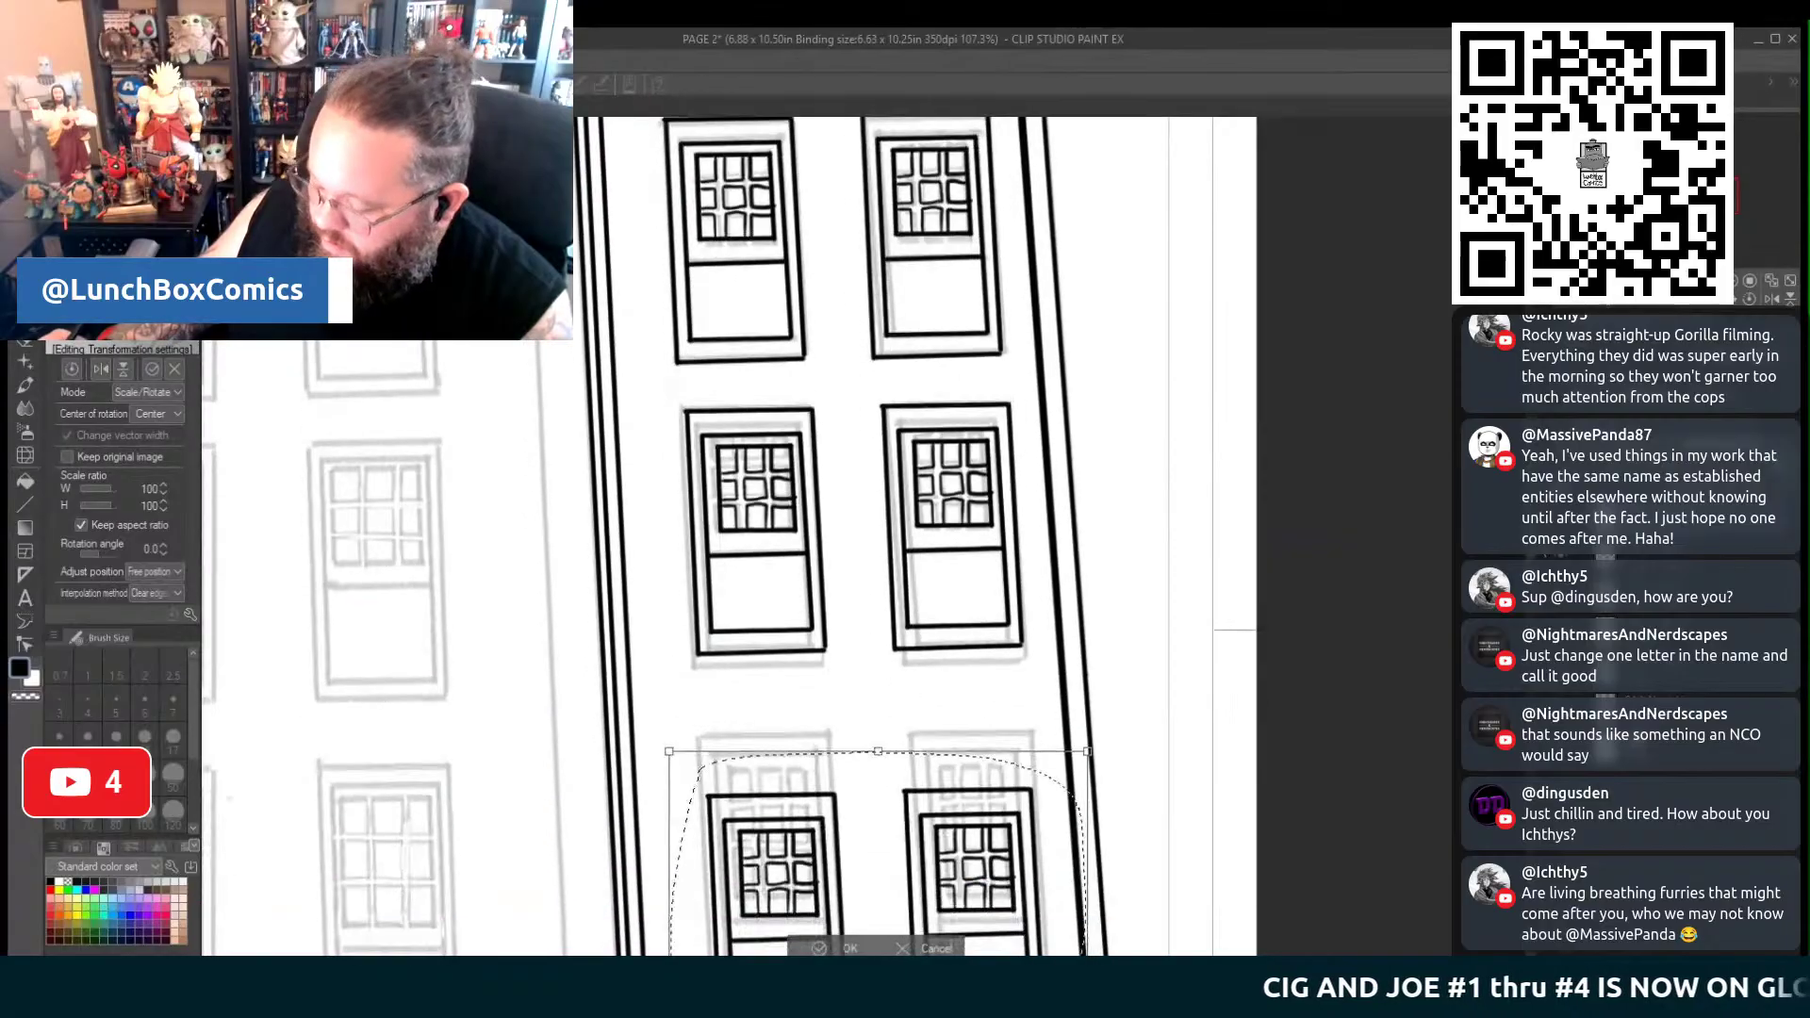
{"action": "scroll", "coordinate": [859, 537], "scroll_direction": "down", "scroll_amount": 6}
{"action": "scroll", "coordinate": [859, 537], "scroll_direction": "up", "scroll_amount": 2}
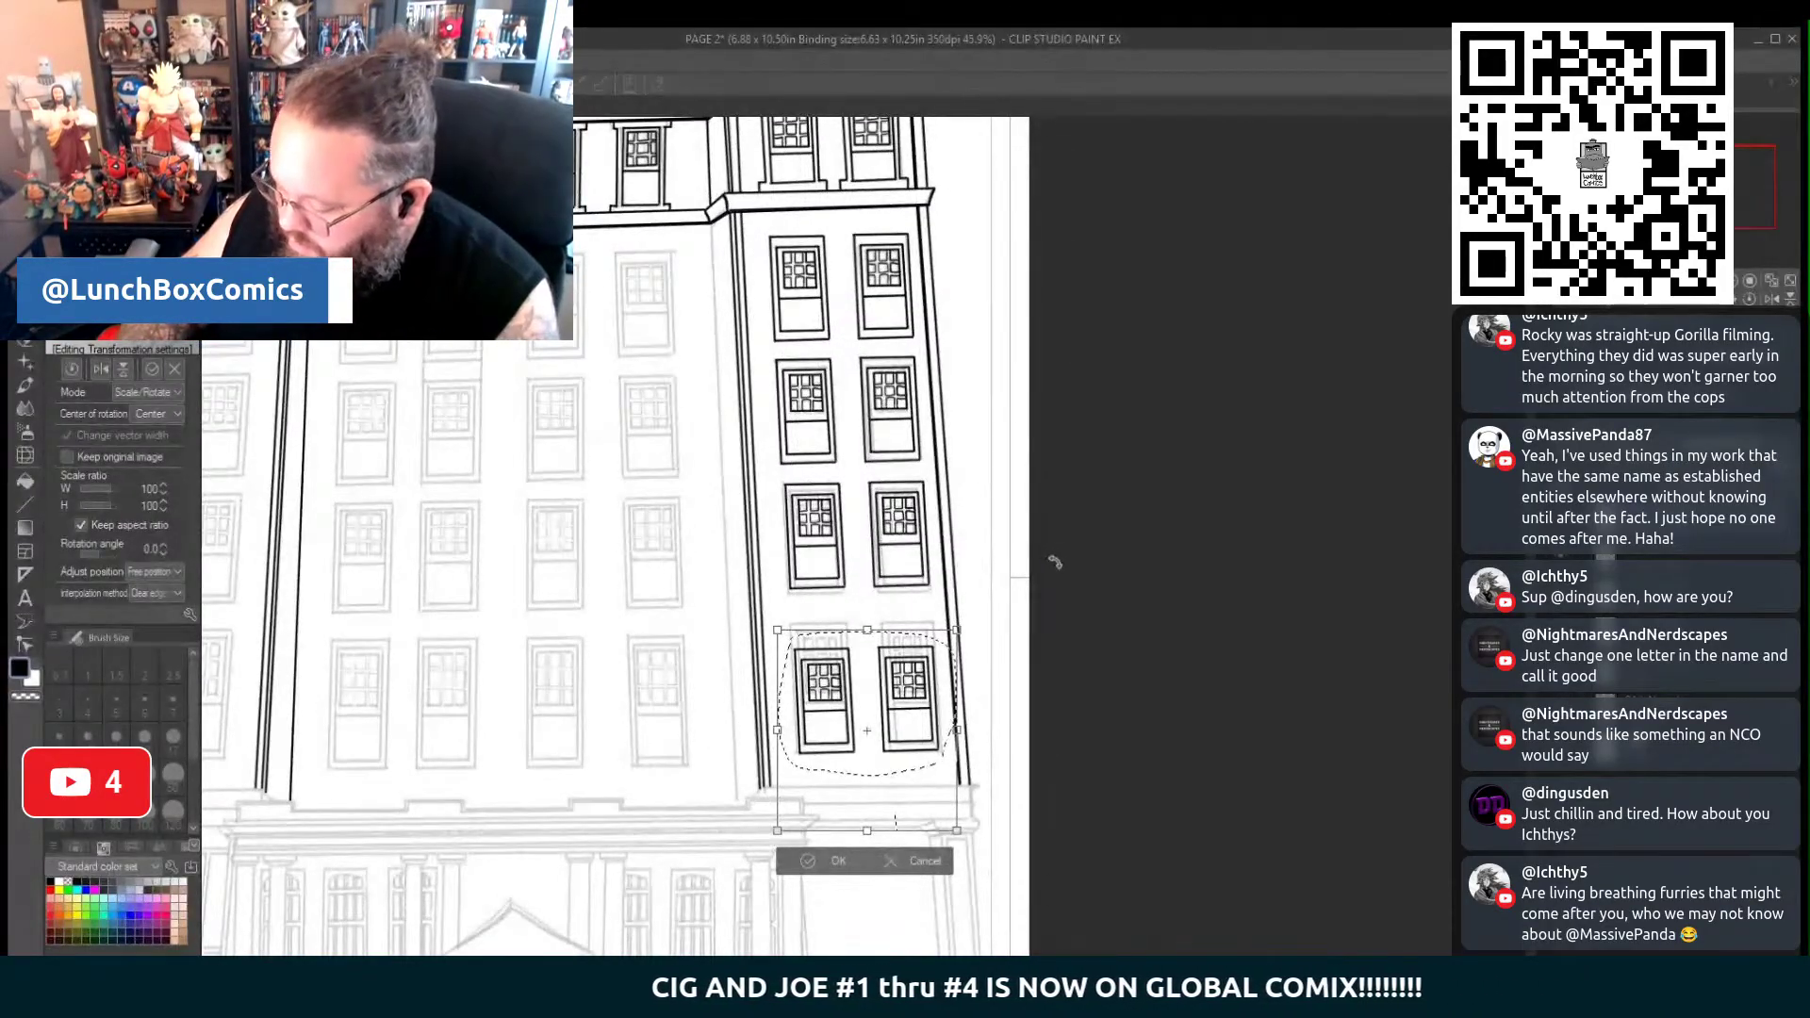
{"action": "left_click", "coordinate": [804, 862]}
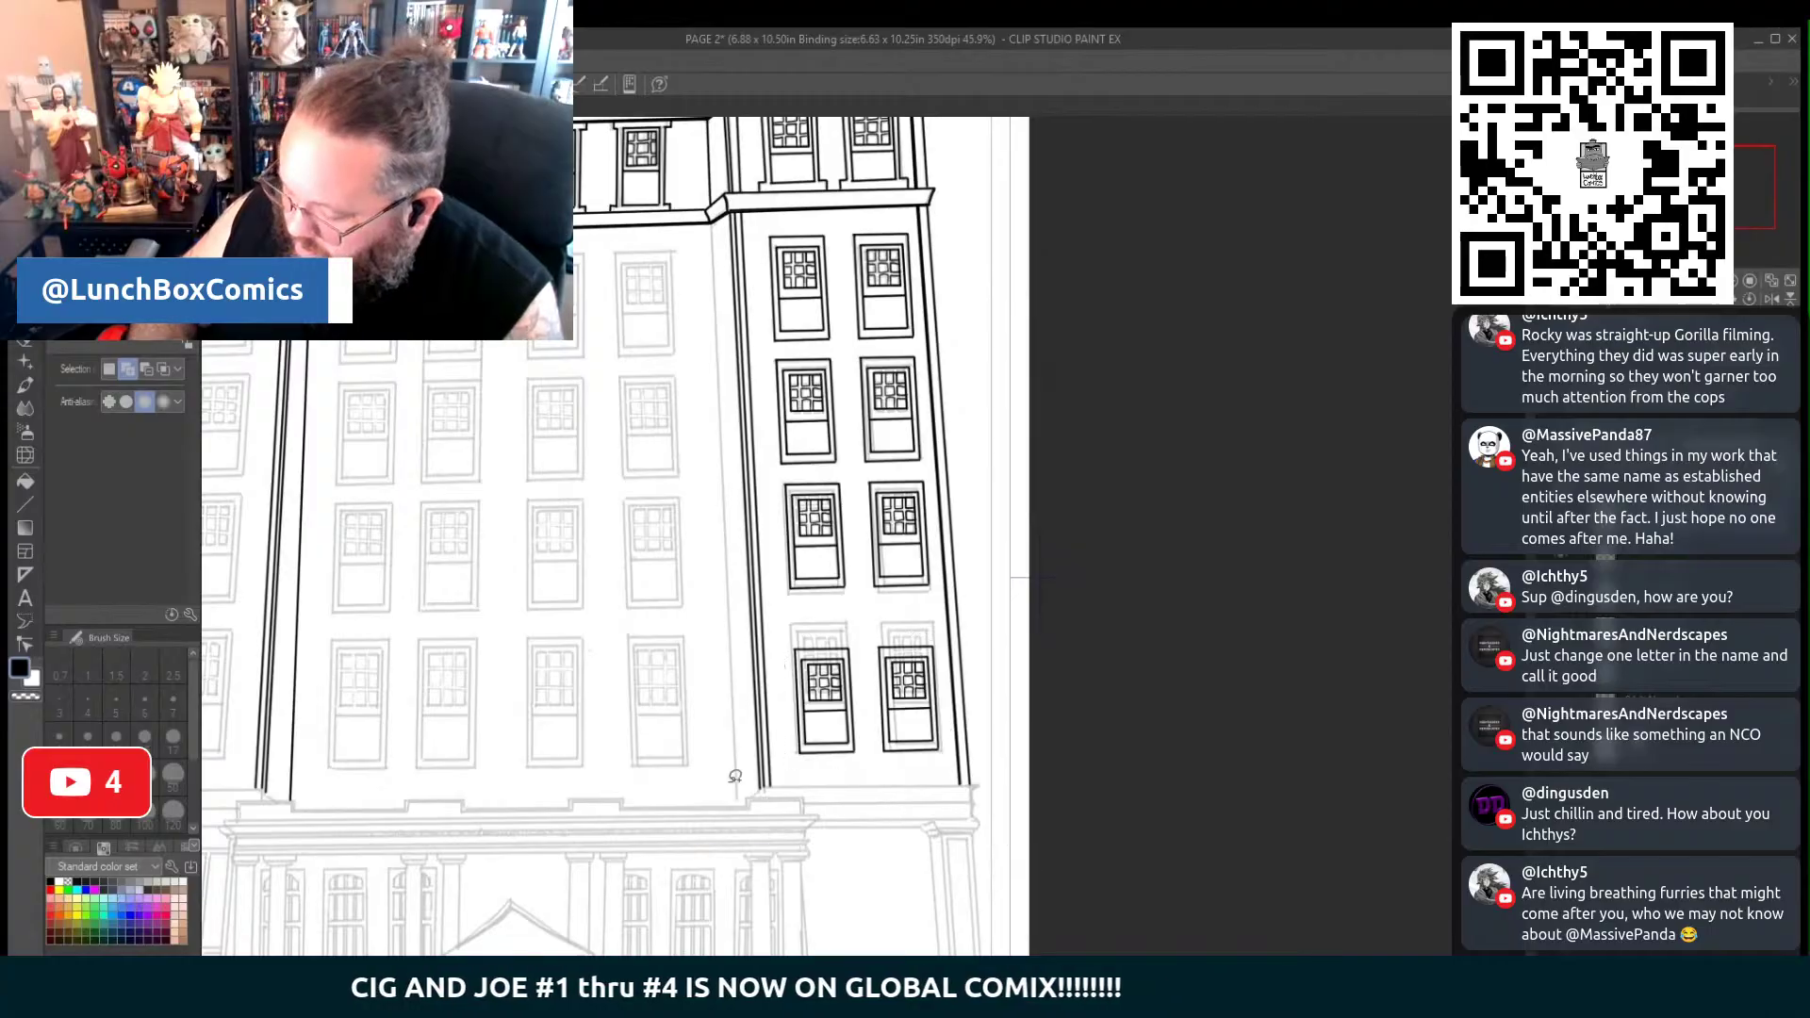
Lasso the inked window pair in the third row below the cornice and move it down closer to the bottom pair
{"action": "mouse_move", "coordinate": [853, 611]}
{"action": "left_mouse_down"}
{"action": "mouse_move", "coordinate": [767, 554]}
{"action": "mouse_move", "coordinate": [766, 514]}
{"action": "left_mouse_up"}
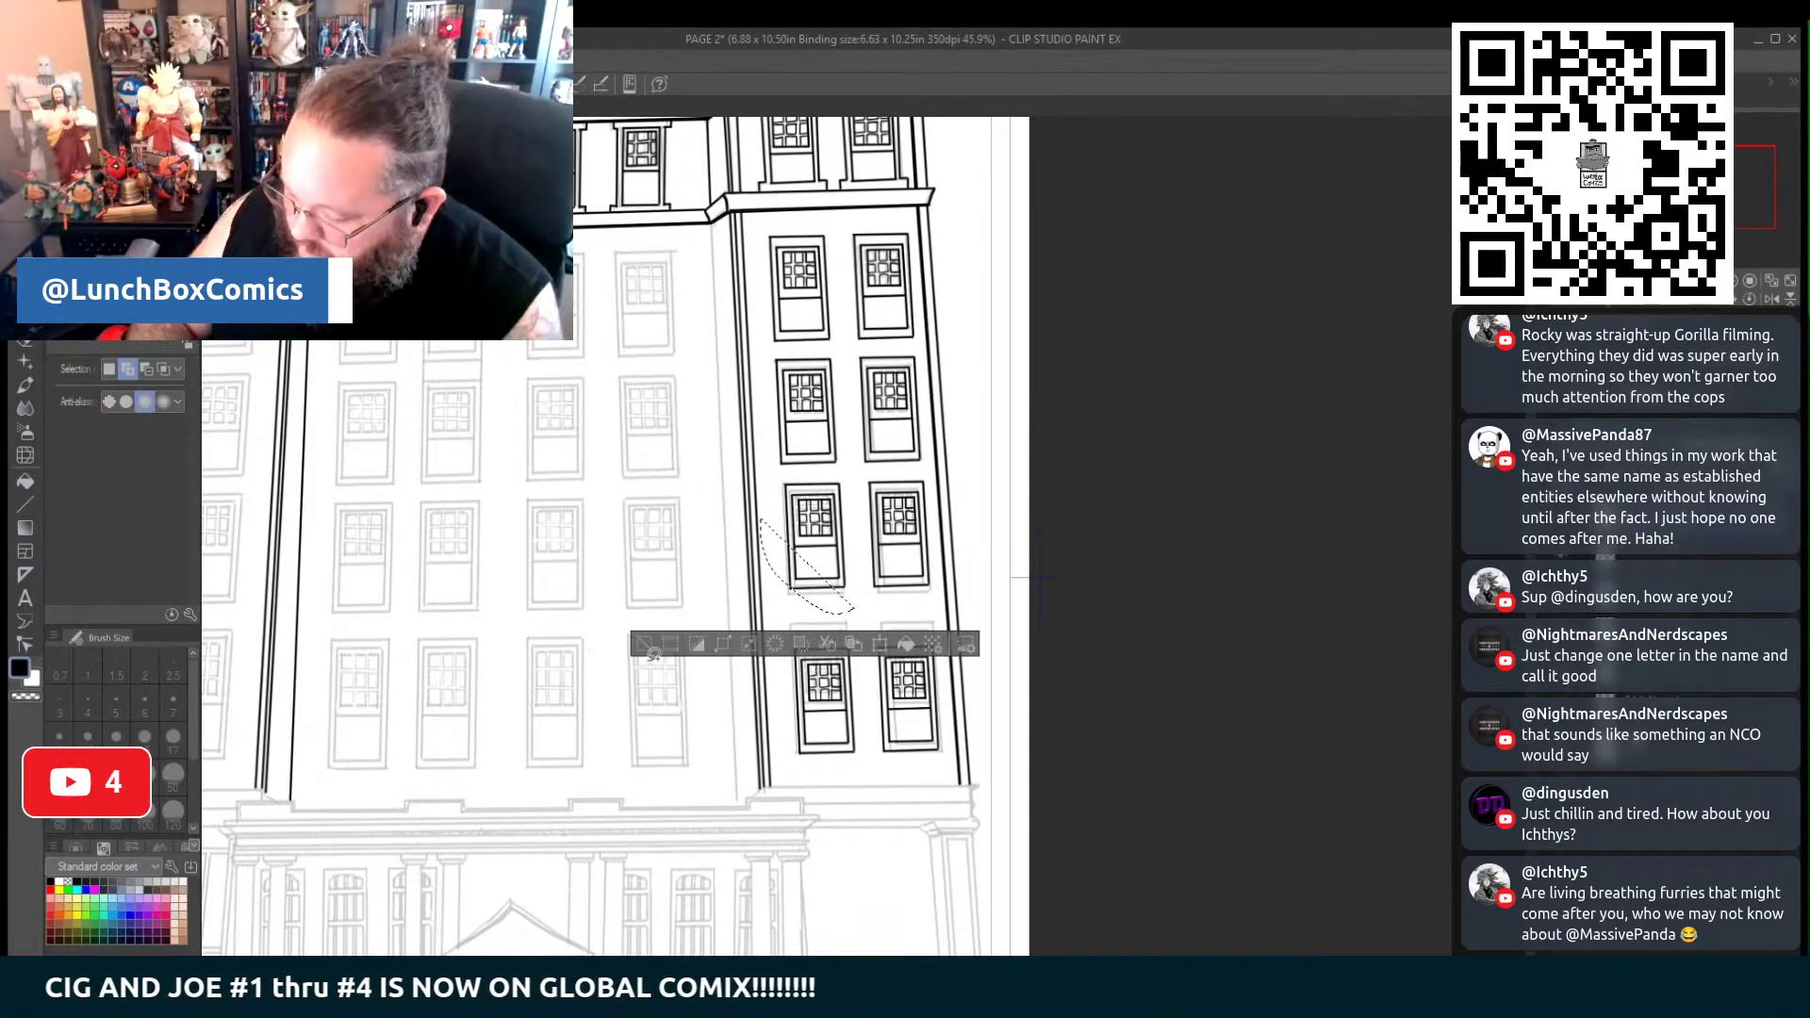
{"action": "key", "text": "ctrl+d"}
{"action": "left_click_drag", "start_coordinate": [899, 466], "coordinate": [938, 483]}
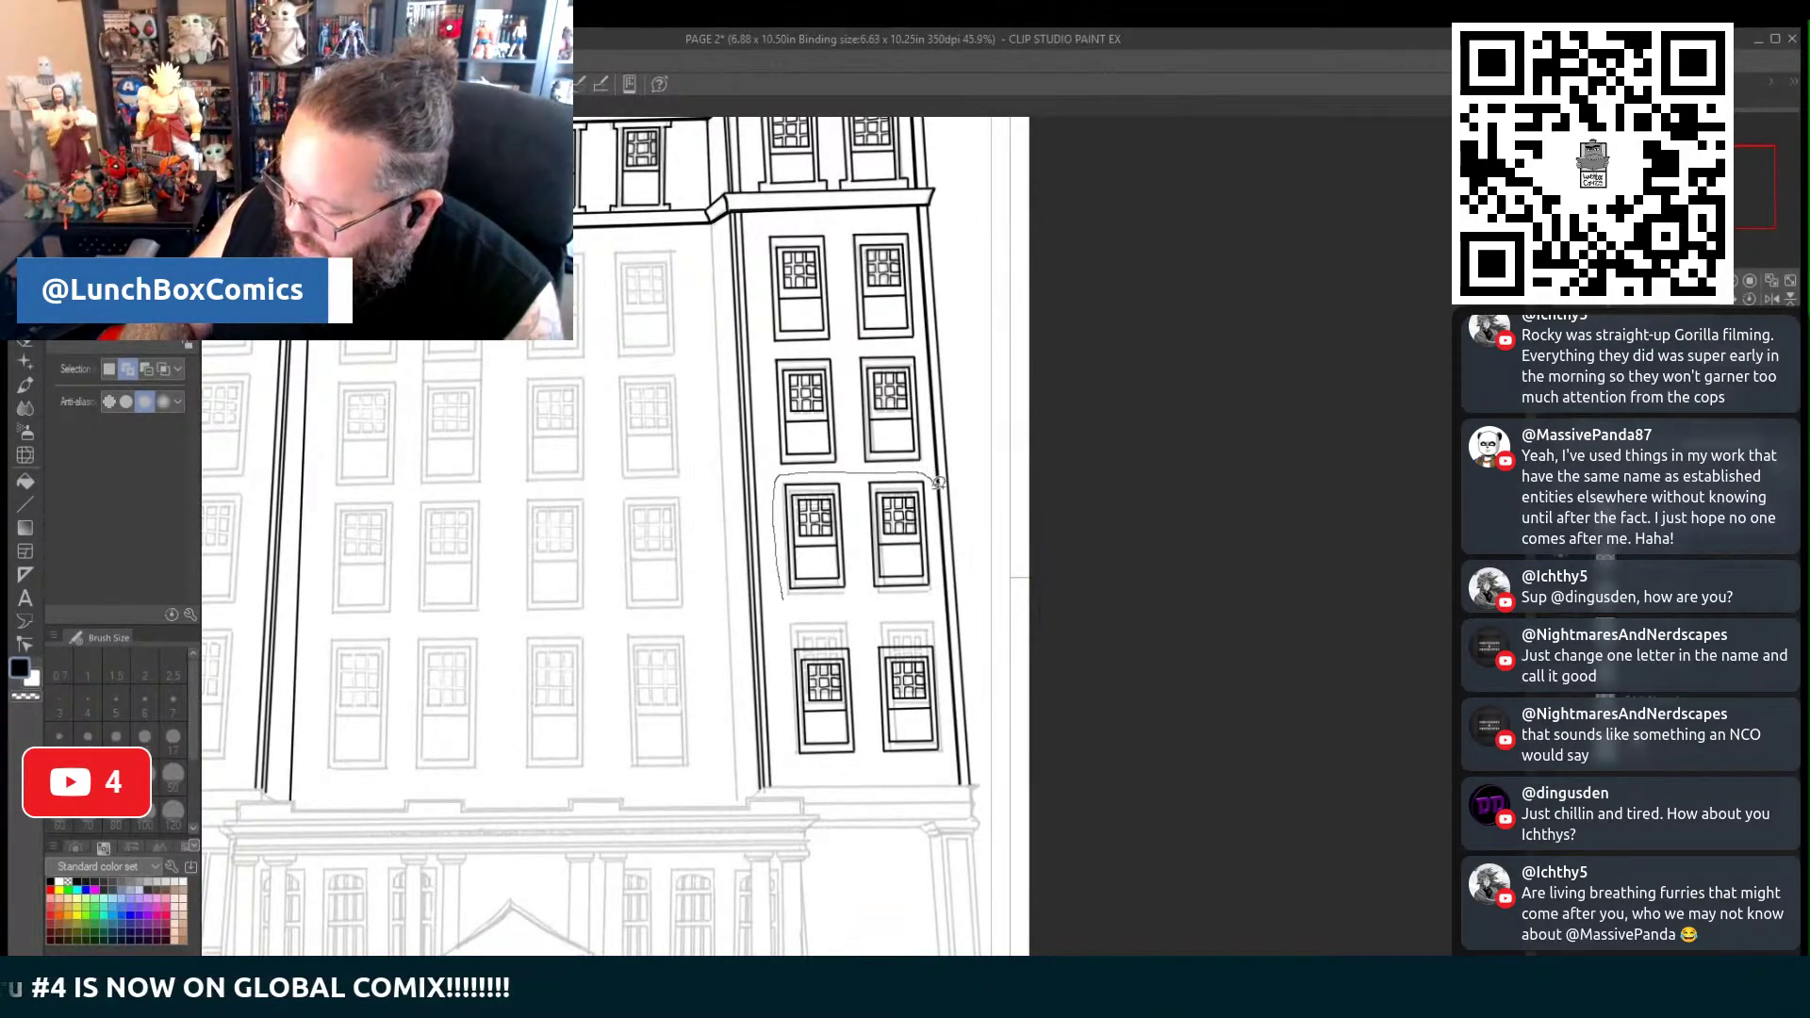
{"action": "left_click_drag", "start_coordinate": [814, 601], "coordinate": [797, 582]}
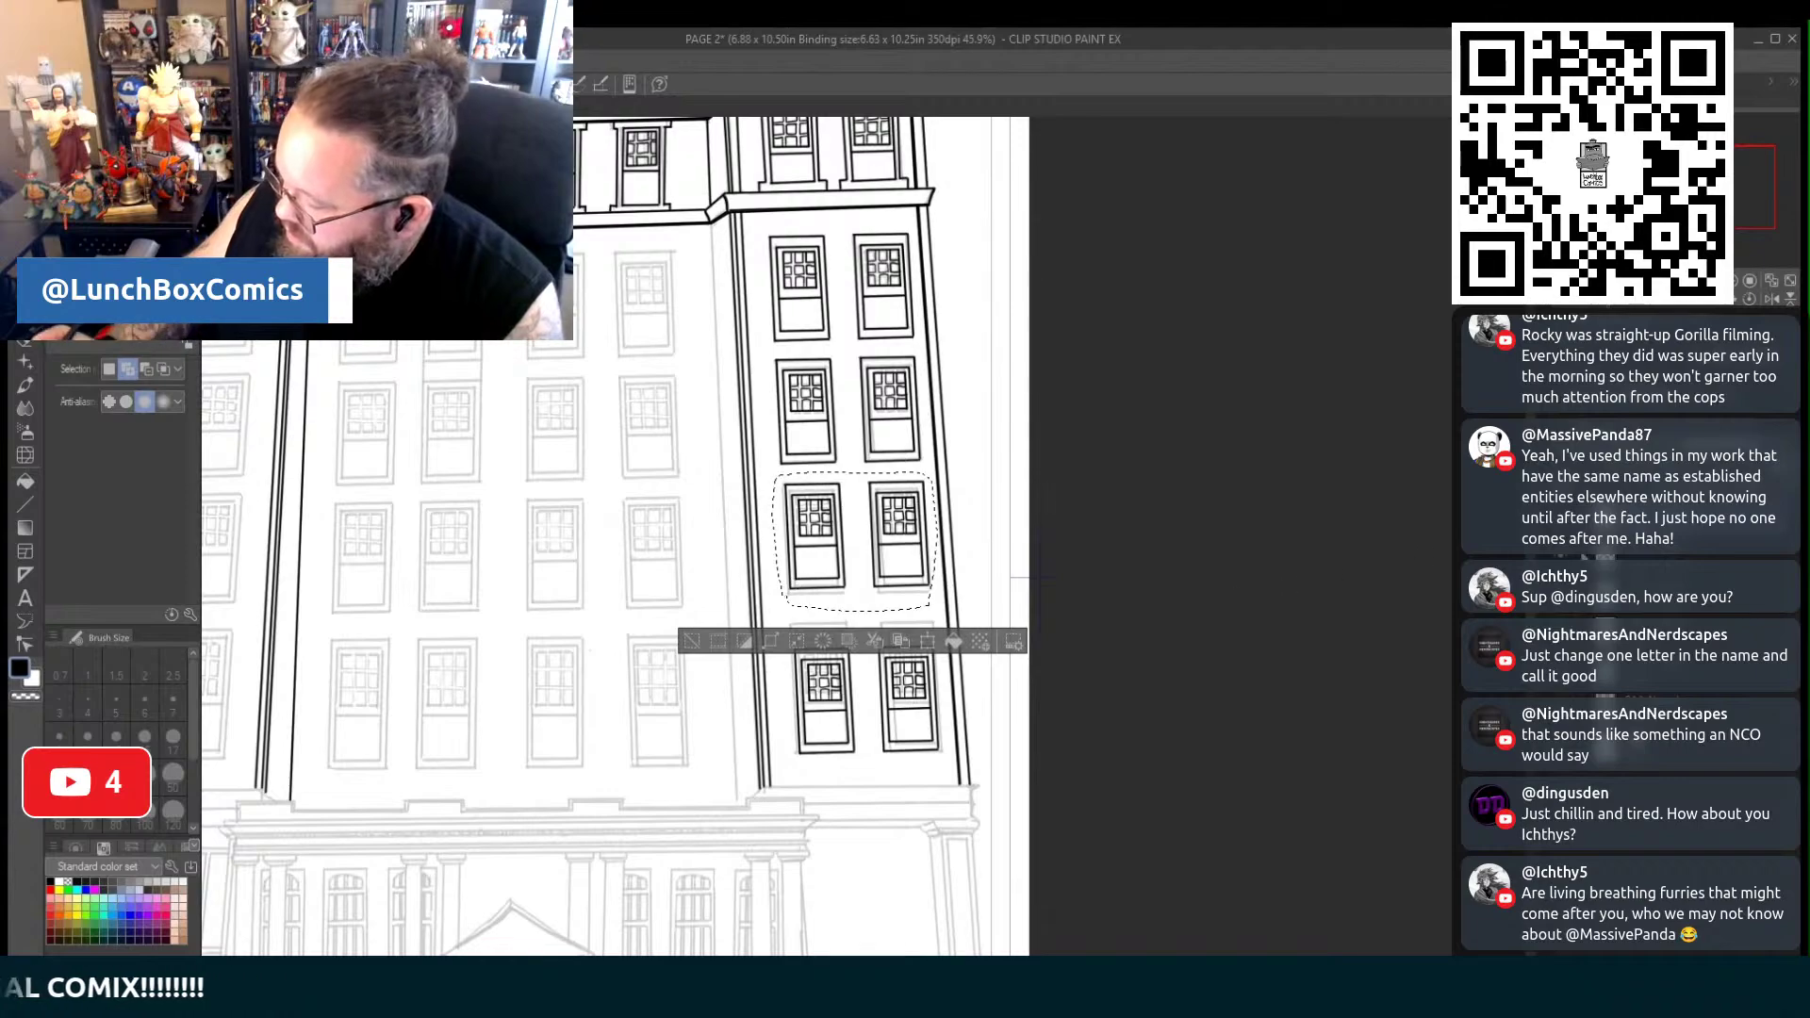
{"action": "left_click", "coordinate": [928, 641]}
{"action": "left_click_drag", "start_coordinate": [920, 583], "coordinate": [914, 599]}
{"action": "left_click", "coordinate": [790, 675]}
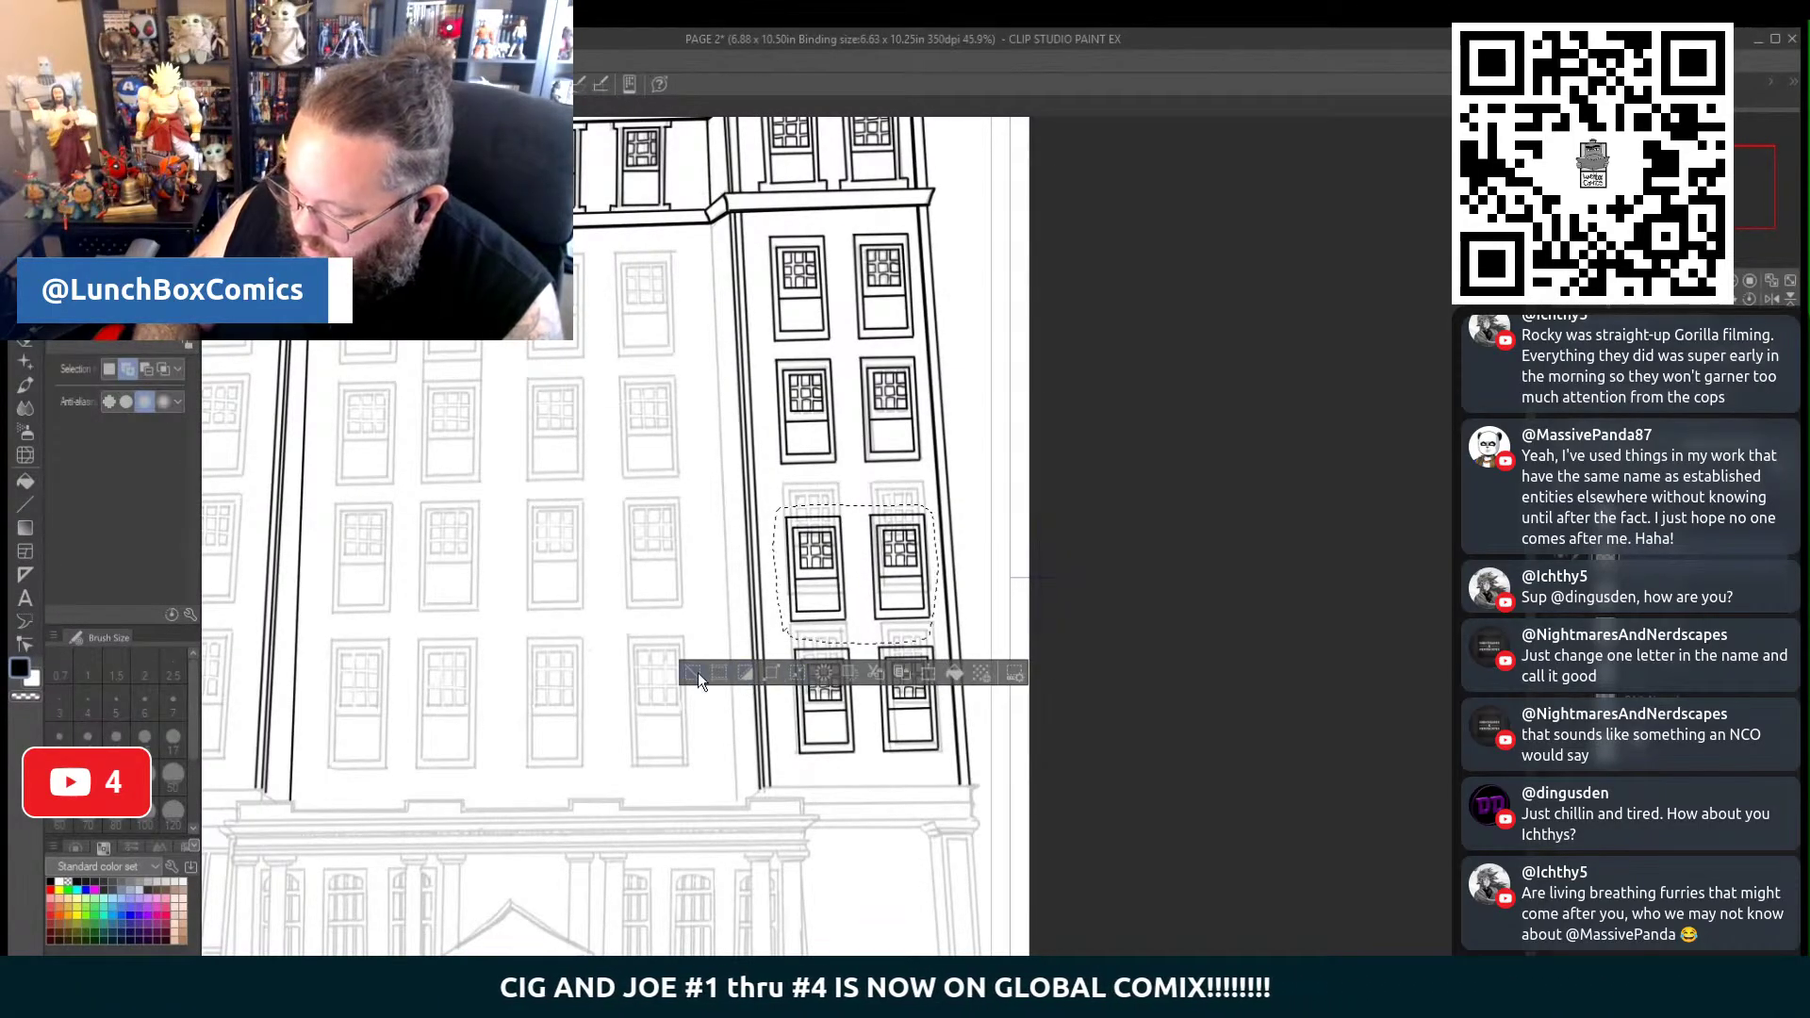
Lasso the inked window pair in the right wing's second row, move it down slightly to even the spacing, and check the inks without the sketch
{"action": "mouse_move", "coordinate": [867, 483]}
{"action": "left_mouse_down"}
{"action": "mouse_move", "coordinate": [752, 399]}
{"action": "mouse_move", "coordinate": [789, 323]}
{"action": "mouse_move", "coordinate": [900, 318]}
{"action": "mouse_move", "coordinate": [950, 457]}
{"action": "mouse_move", "coordinate": [881, 485]}
{"action": "left_mouse_up"}
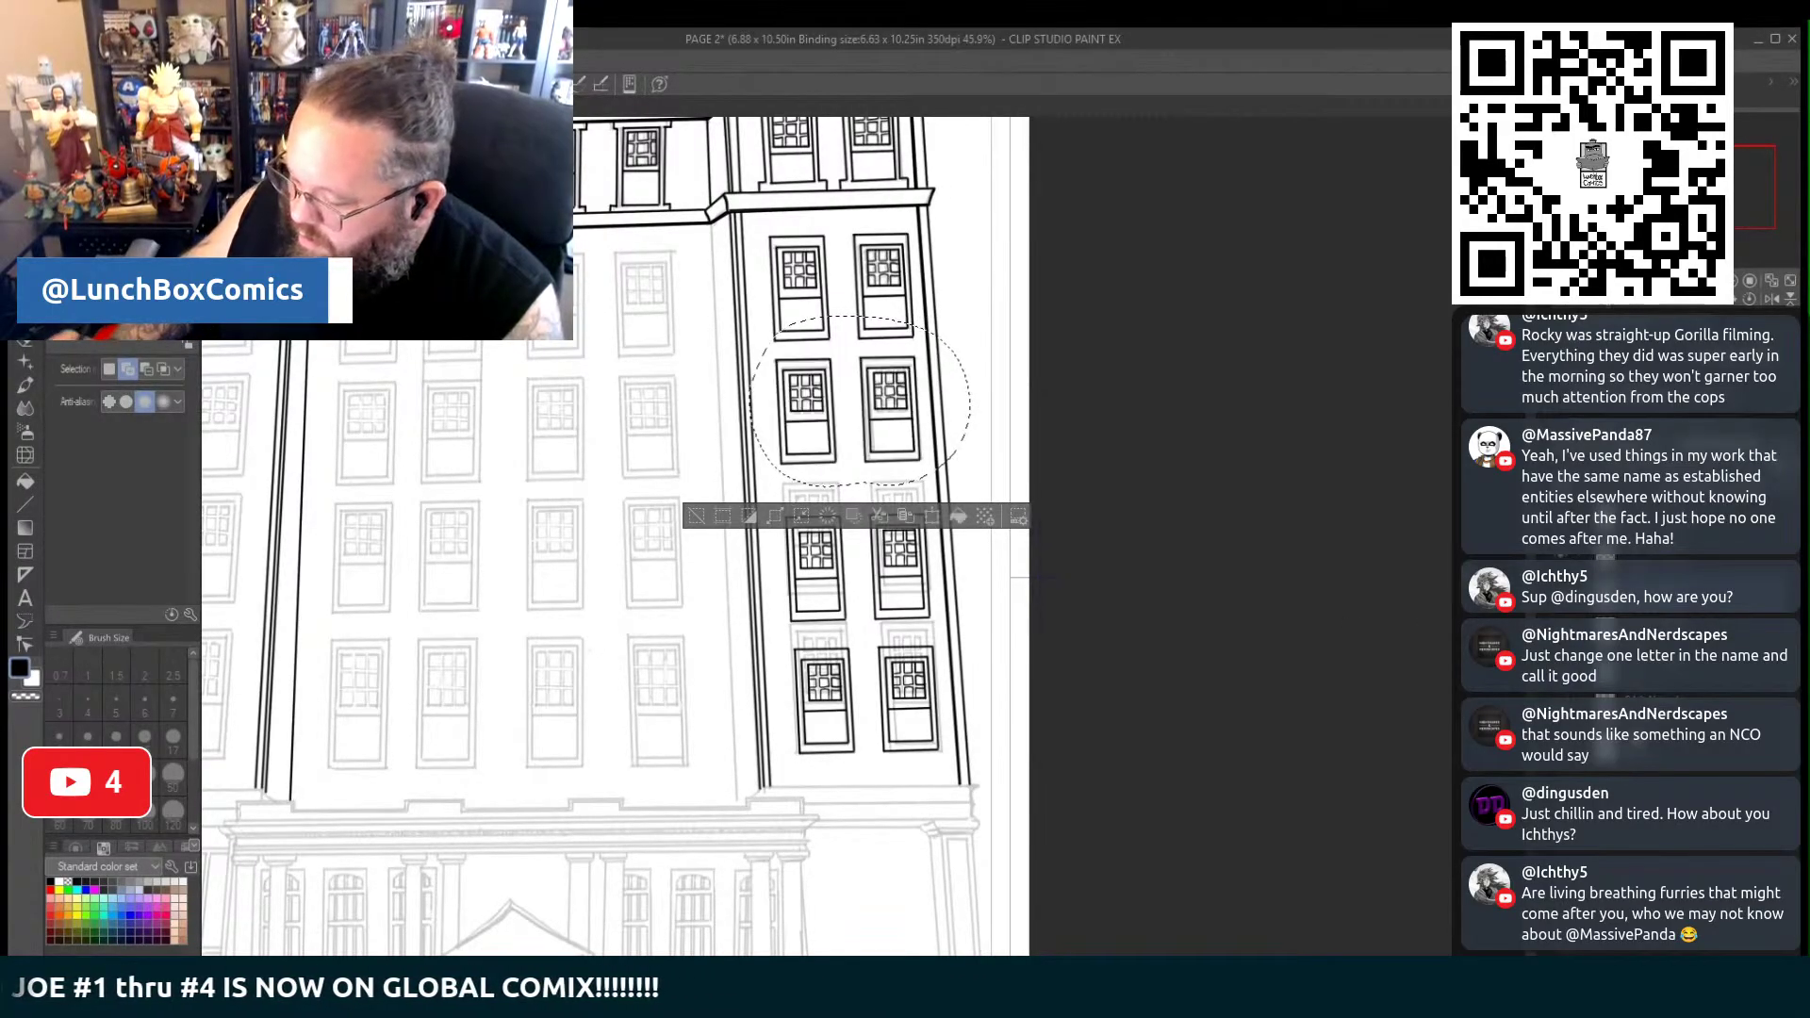
{"action": "left_click", "coordinate": [926, 516]}
{"action": "left_click_drag", "start_coordinate": [913, 467], "coordinate": [915, 482]}
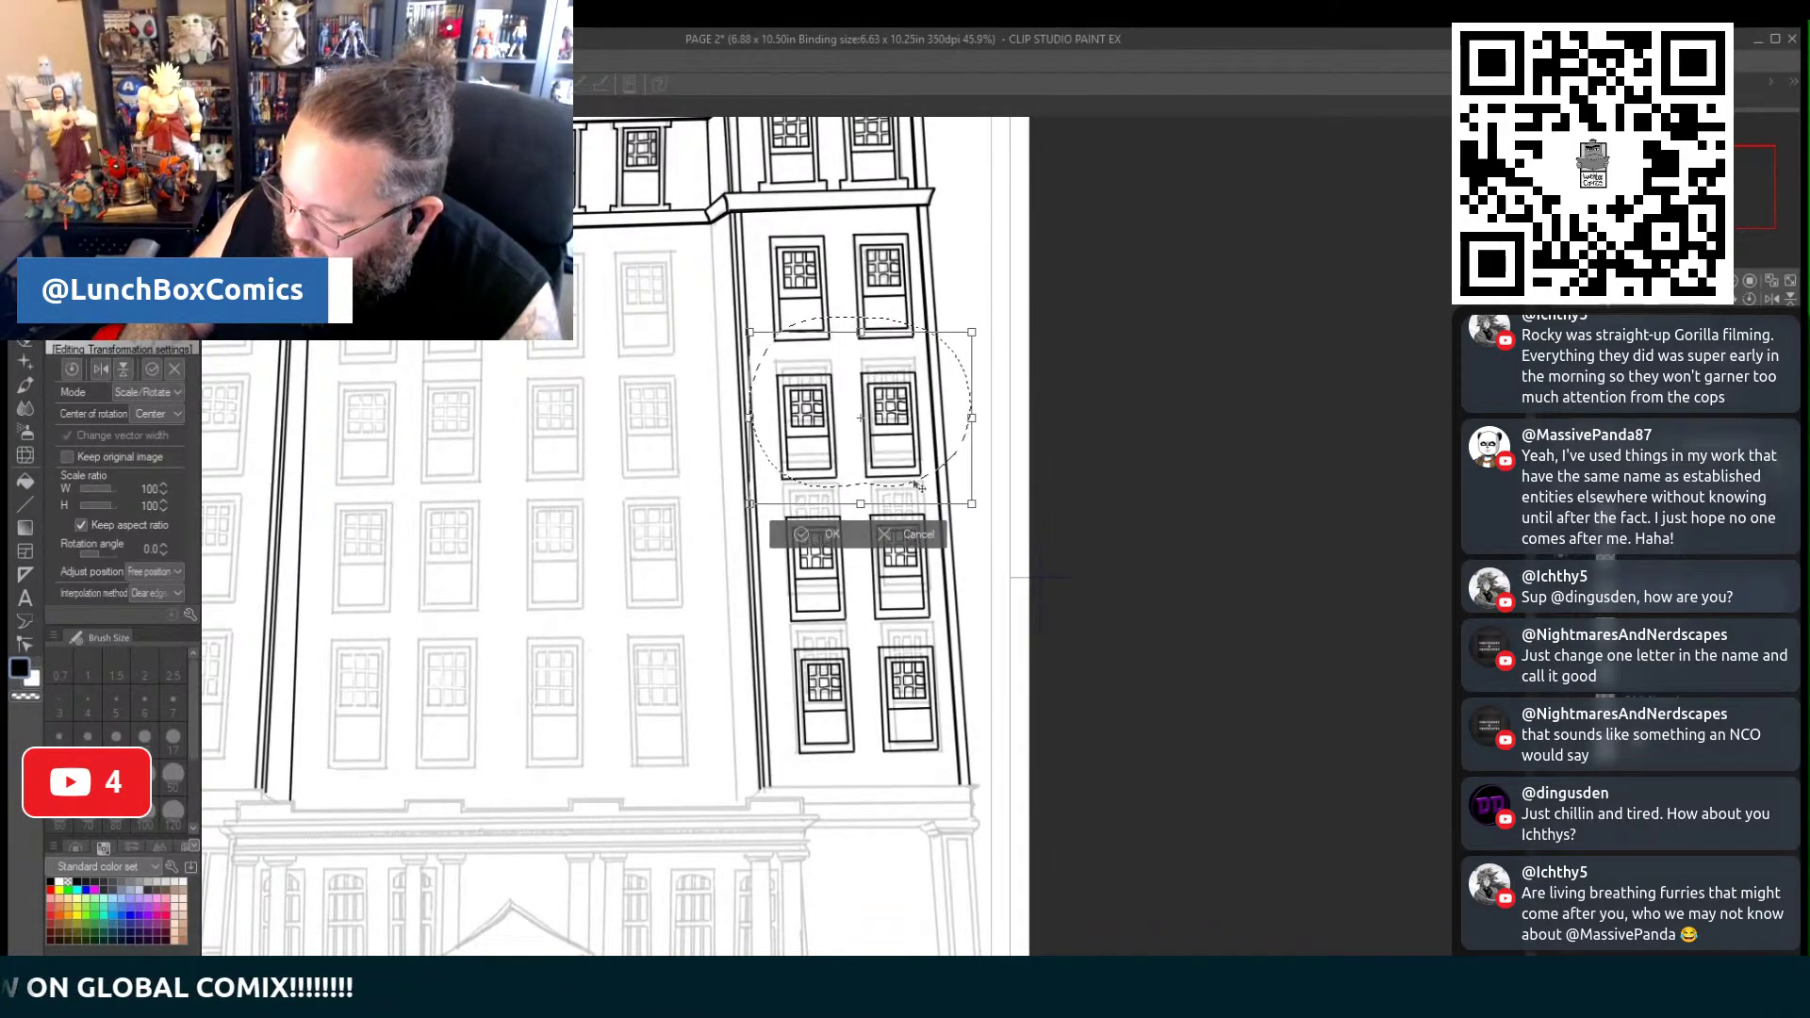
{"action": "left_click", "coordinate": [799, 533]}
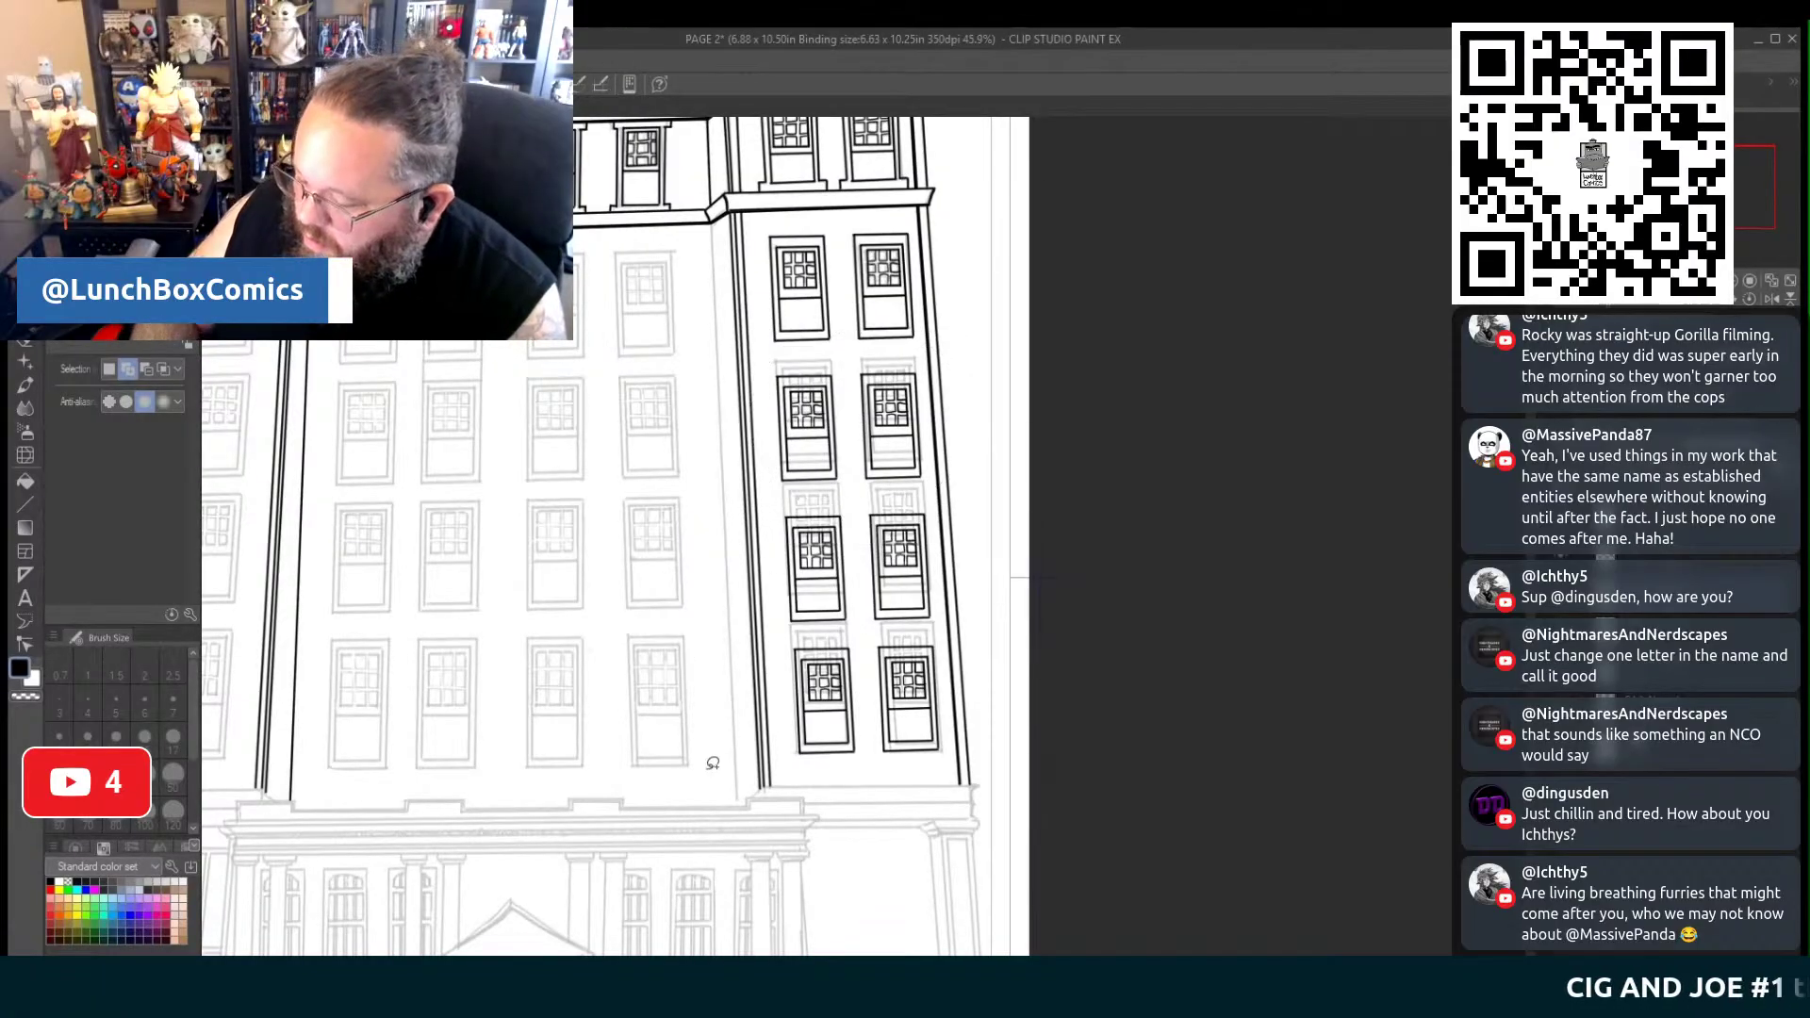
{"action": "left_click", "coordinate": [1542, 735]}
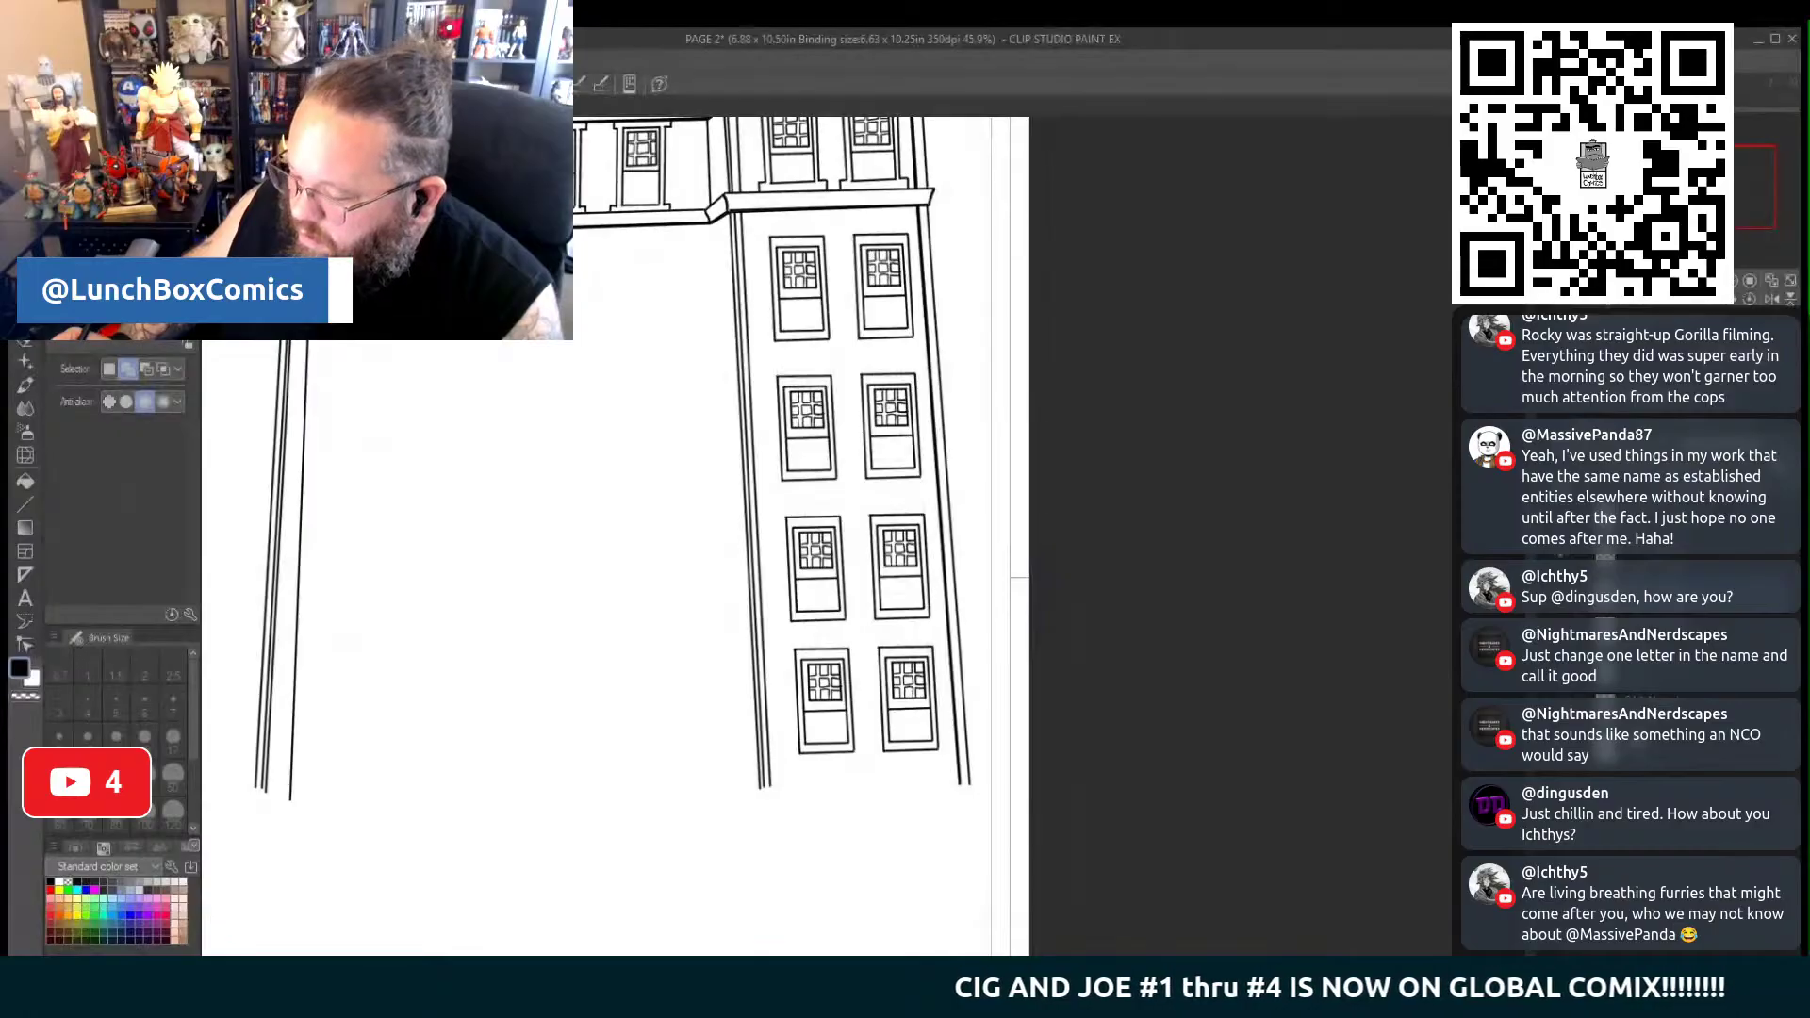
{"action": "left_click", "coordinate": [1543, 735]}
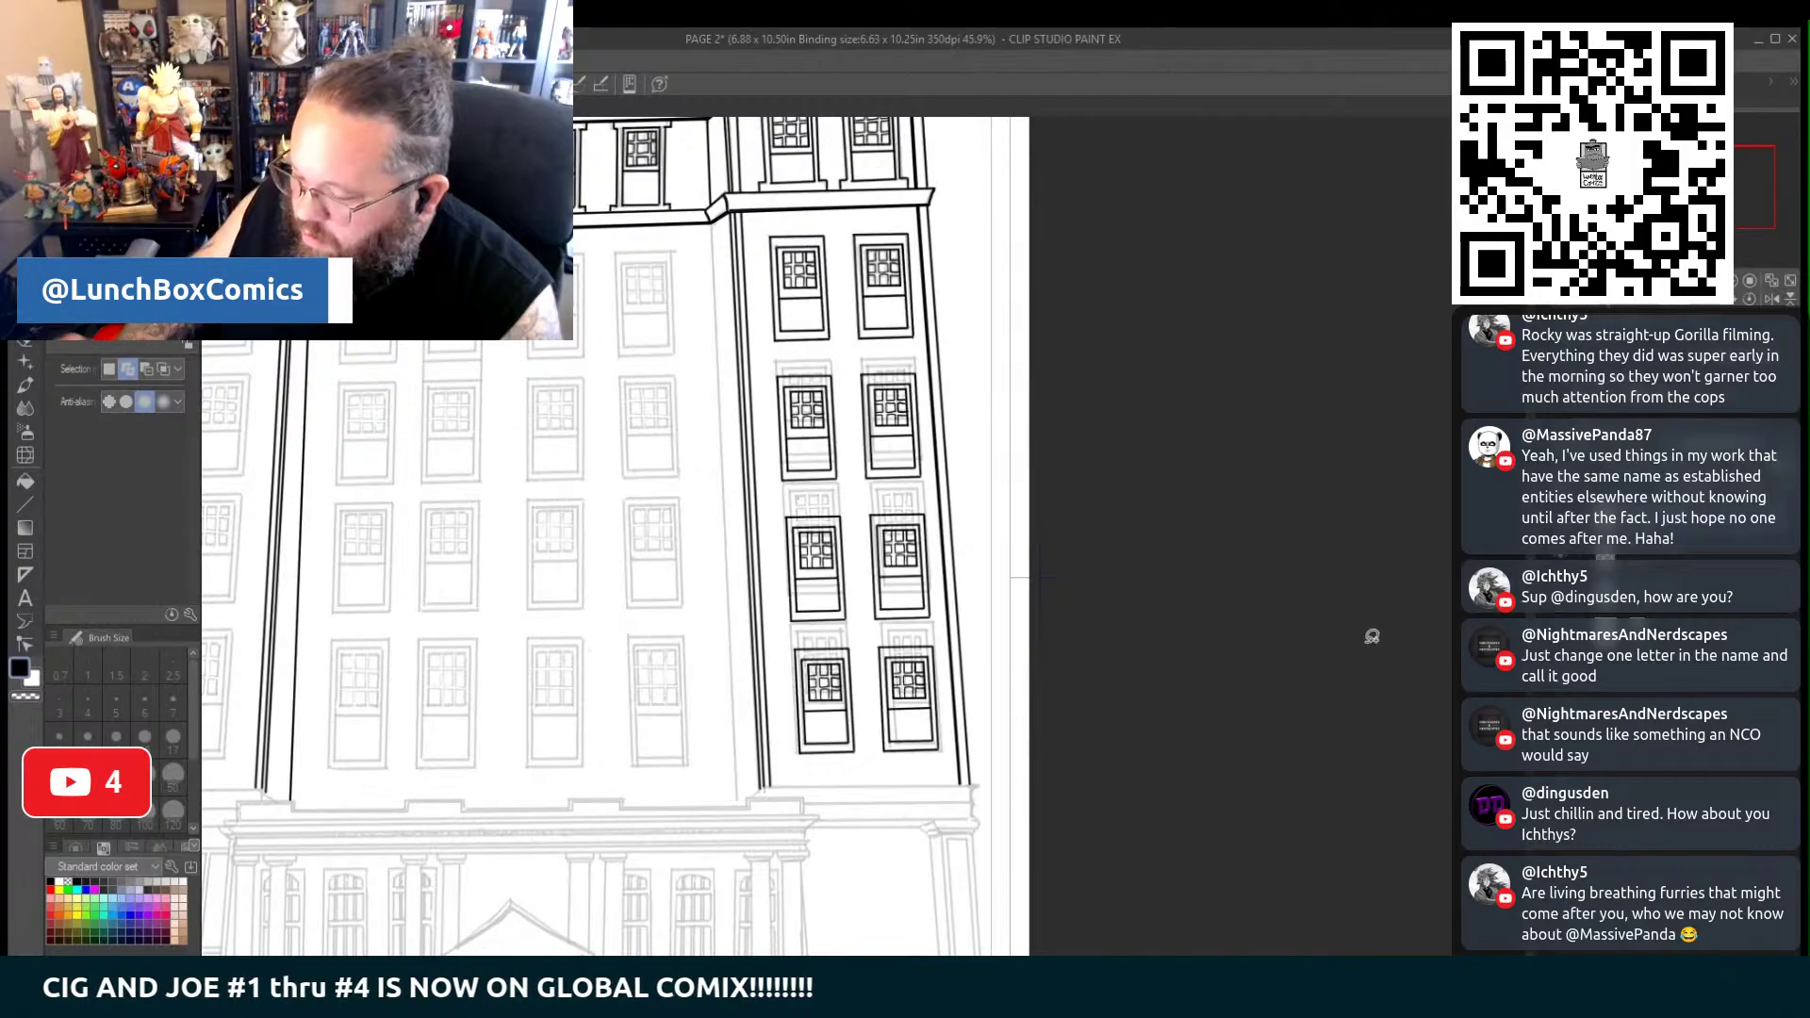
Ink the outer frame of the left wing's first sketched window below the cornice using size 6 straight lines
{"action": "left_click_drag", "start_coordinate": [245, 935], "coordinate": [877, 954]}
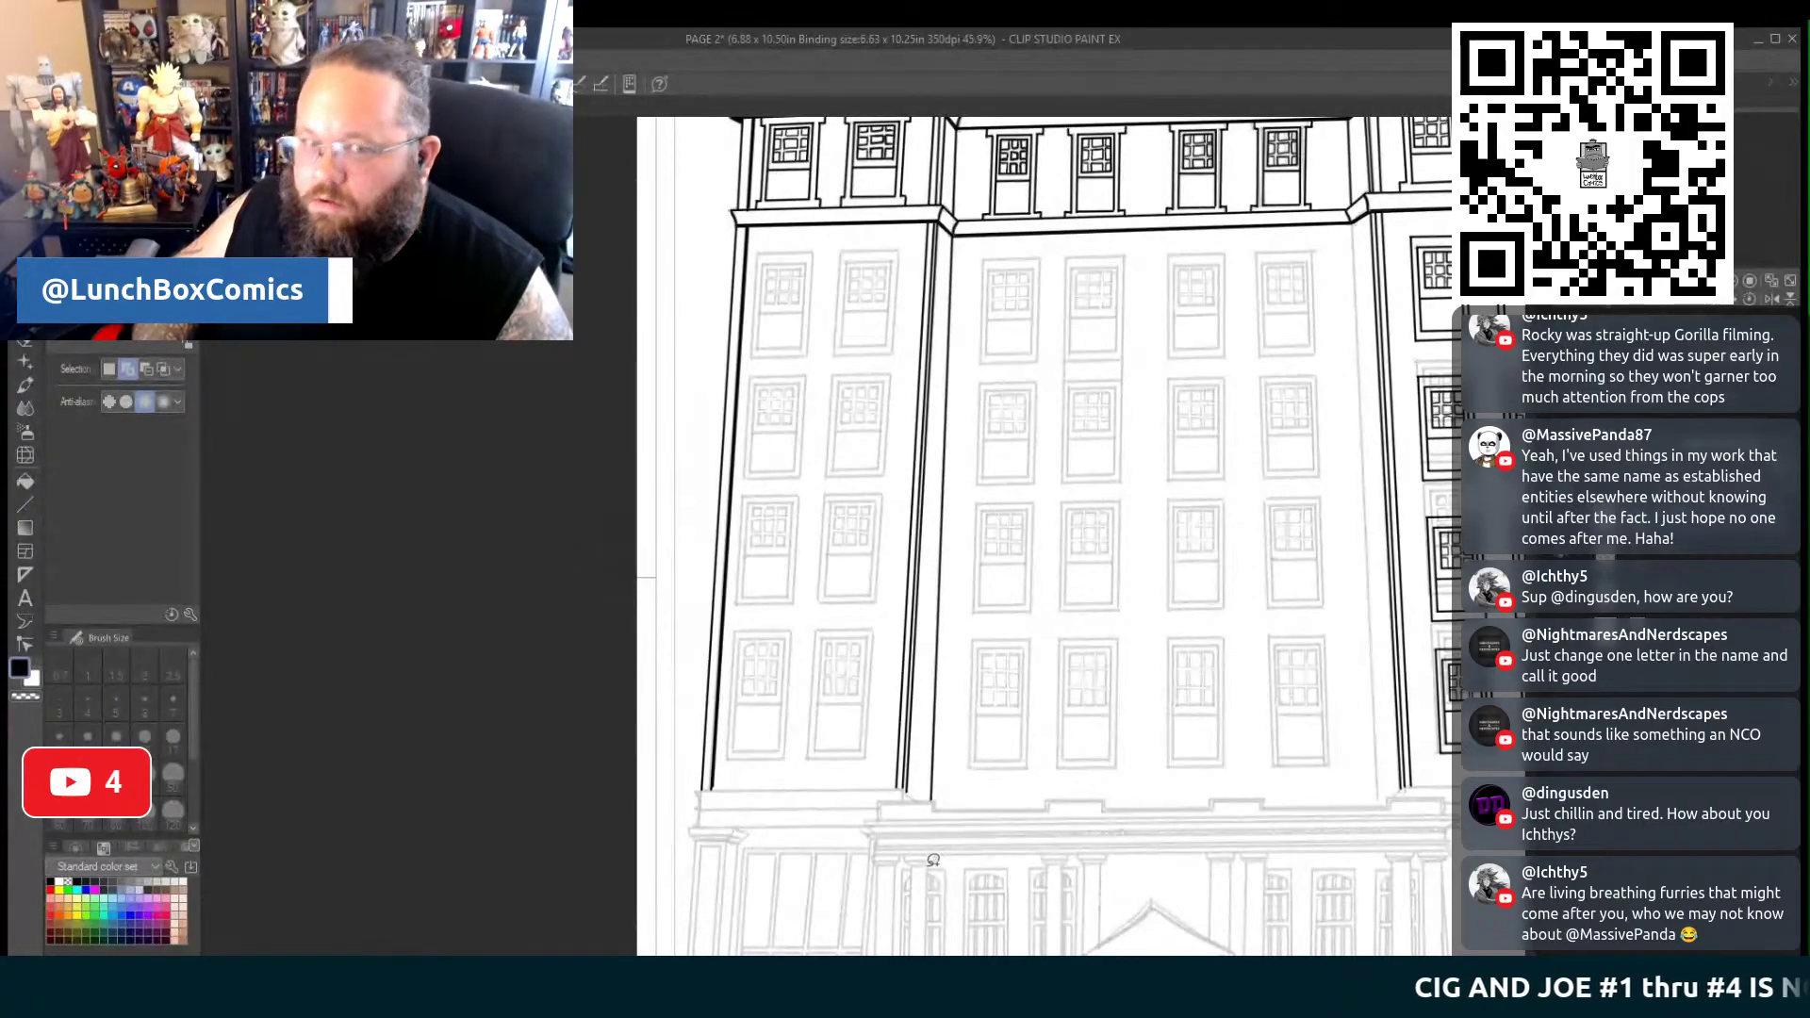
{"action": "left_click_drag", "start_coordinate": [629, 577], "coordinate": [820, 812]}
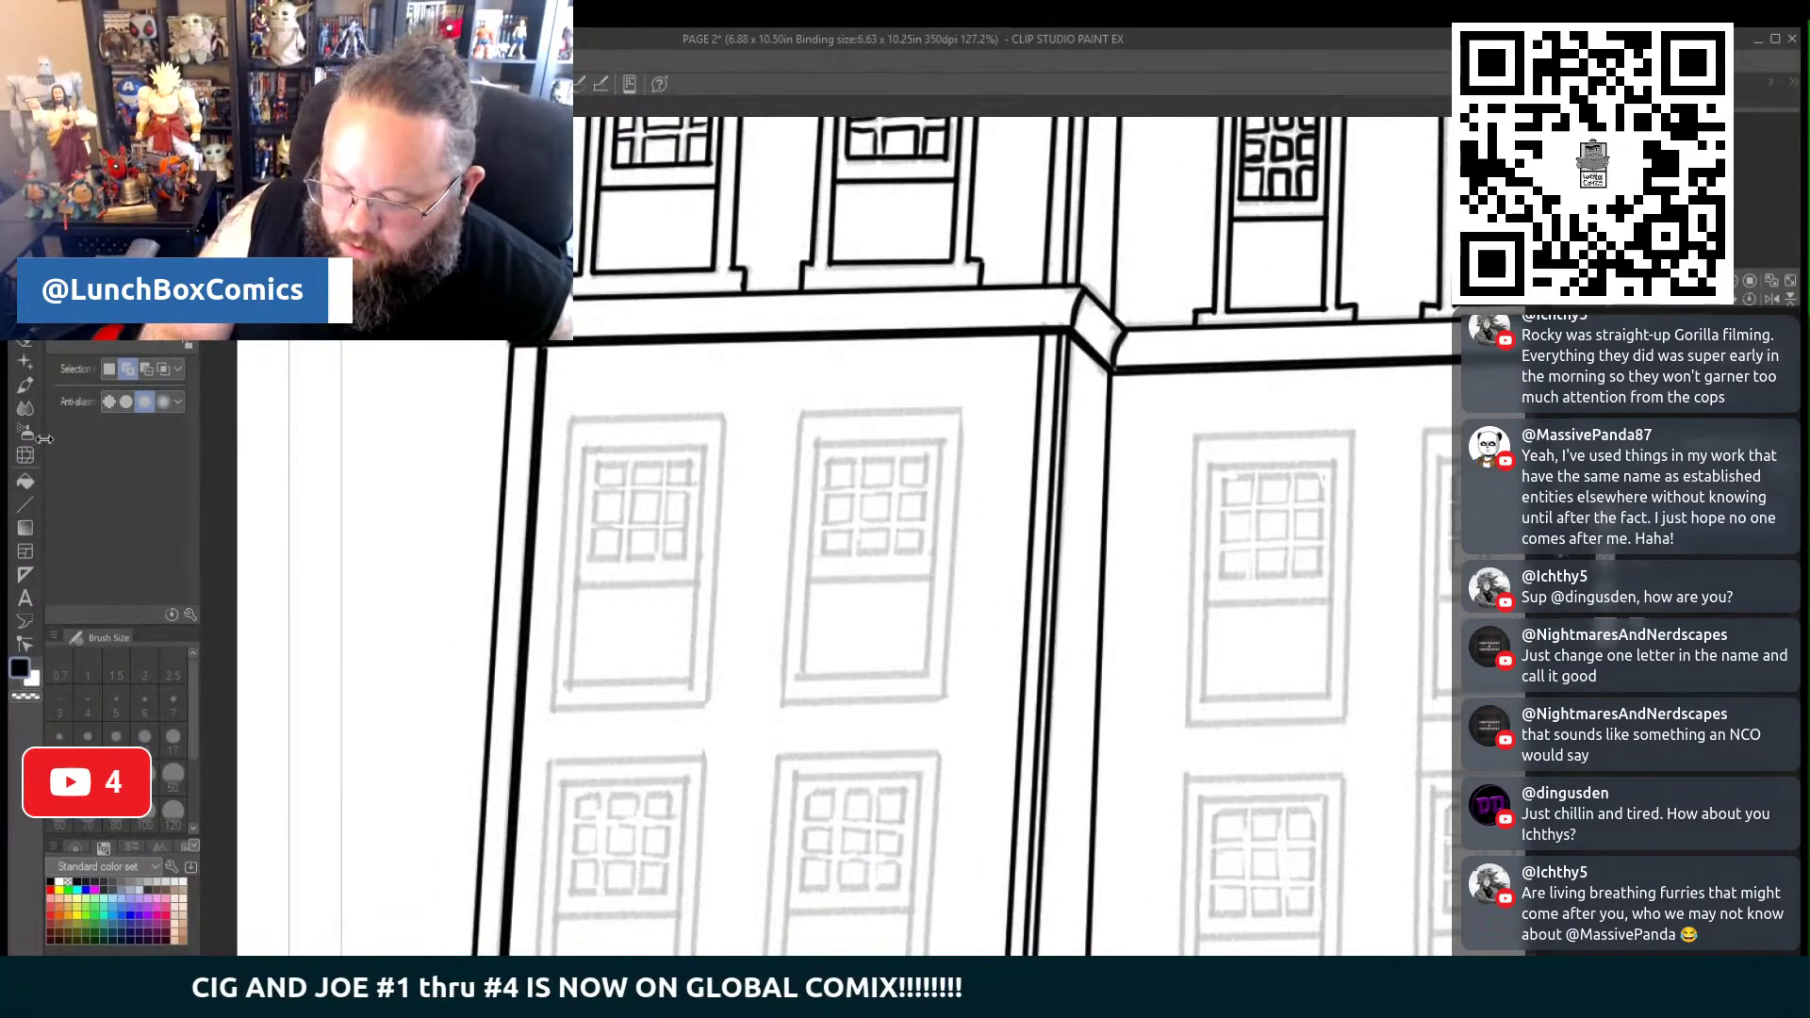
{"action": "left_click", "coordinate": [27, 506]}
{"action": "mouse_move", "coordinate": [551, 708]}
{"action": "left_mouse_down"}
{"action": "mouse_move", "coordinate": [569, 422]}
{"action": "mouse_move", "coordinate": [726, 416]}
{"action": "mouse_move", "coordinate": [708, 707]}
{"action": "left_mouse_up"}
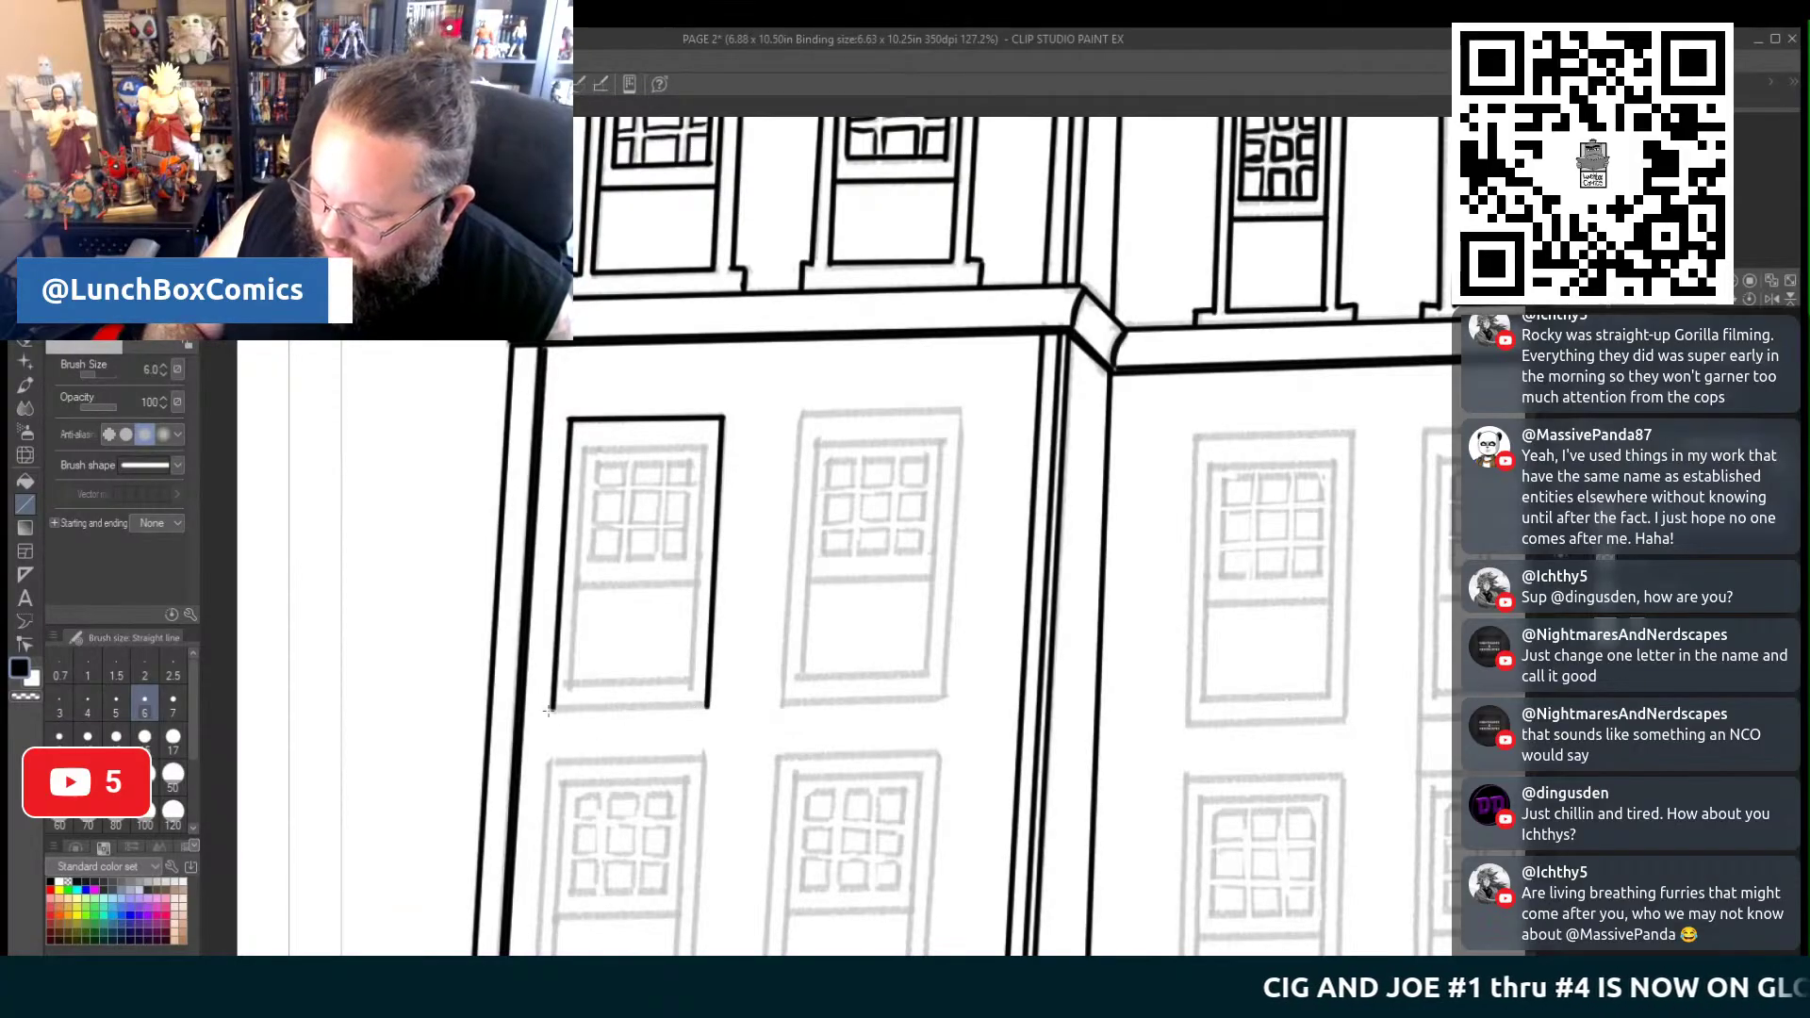
{"action": "left_click_drag", "start_coordinate": [548, 710], "coordinate": [946, 699]}
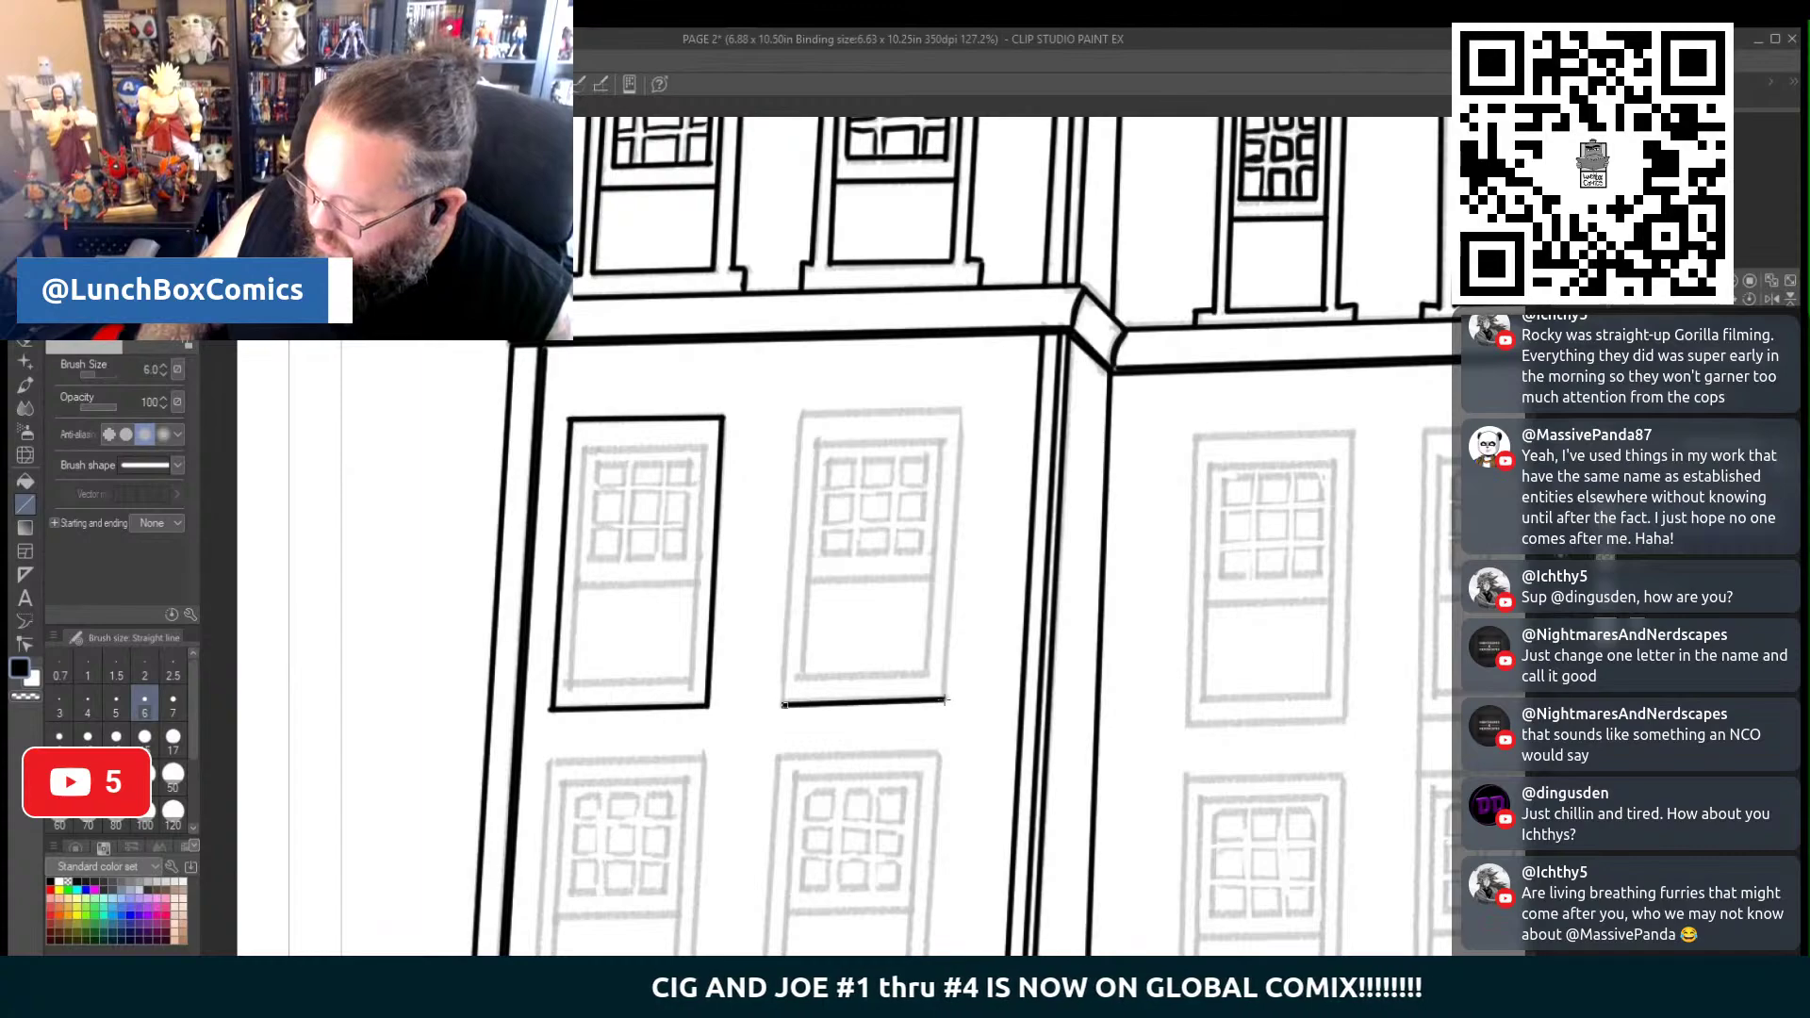
{"action": "left_click_drag", "start_coordinate": [785, 705], "coordinate": [802, 415]}
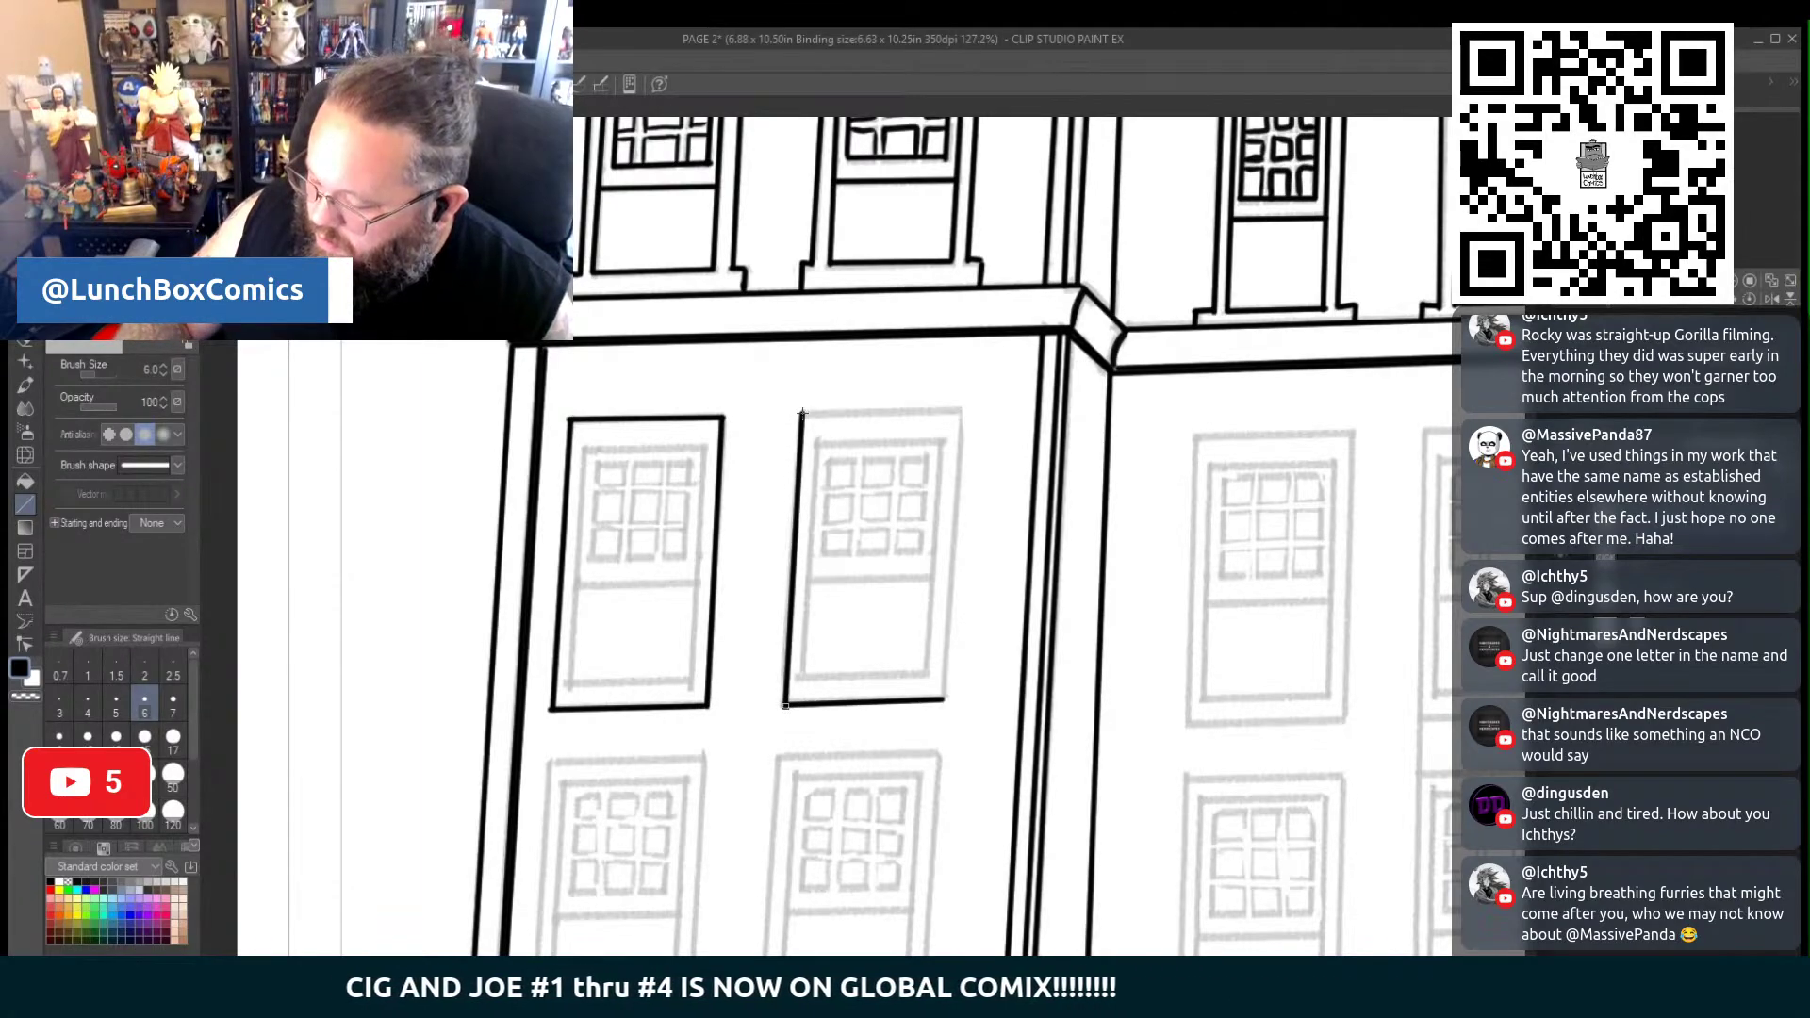
{"action": "key", "text": "ctrl+z"}
{"action": "key", "text": "ctrl+z"}
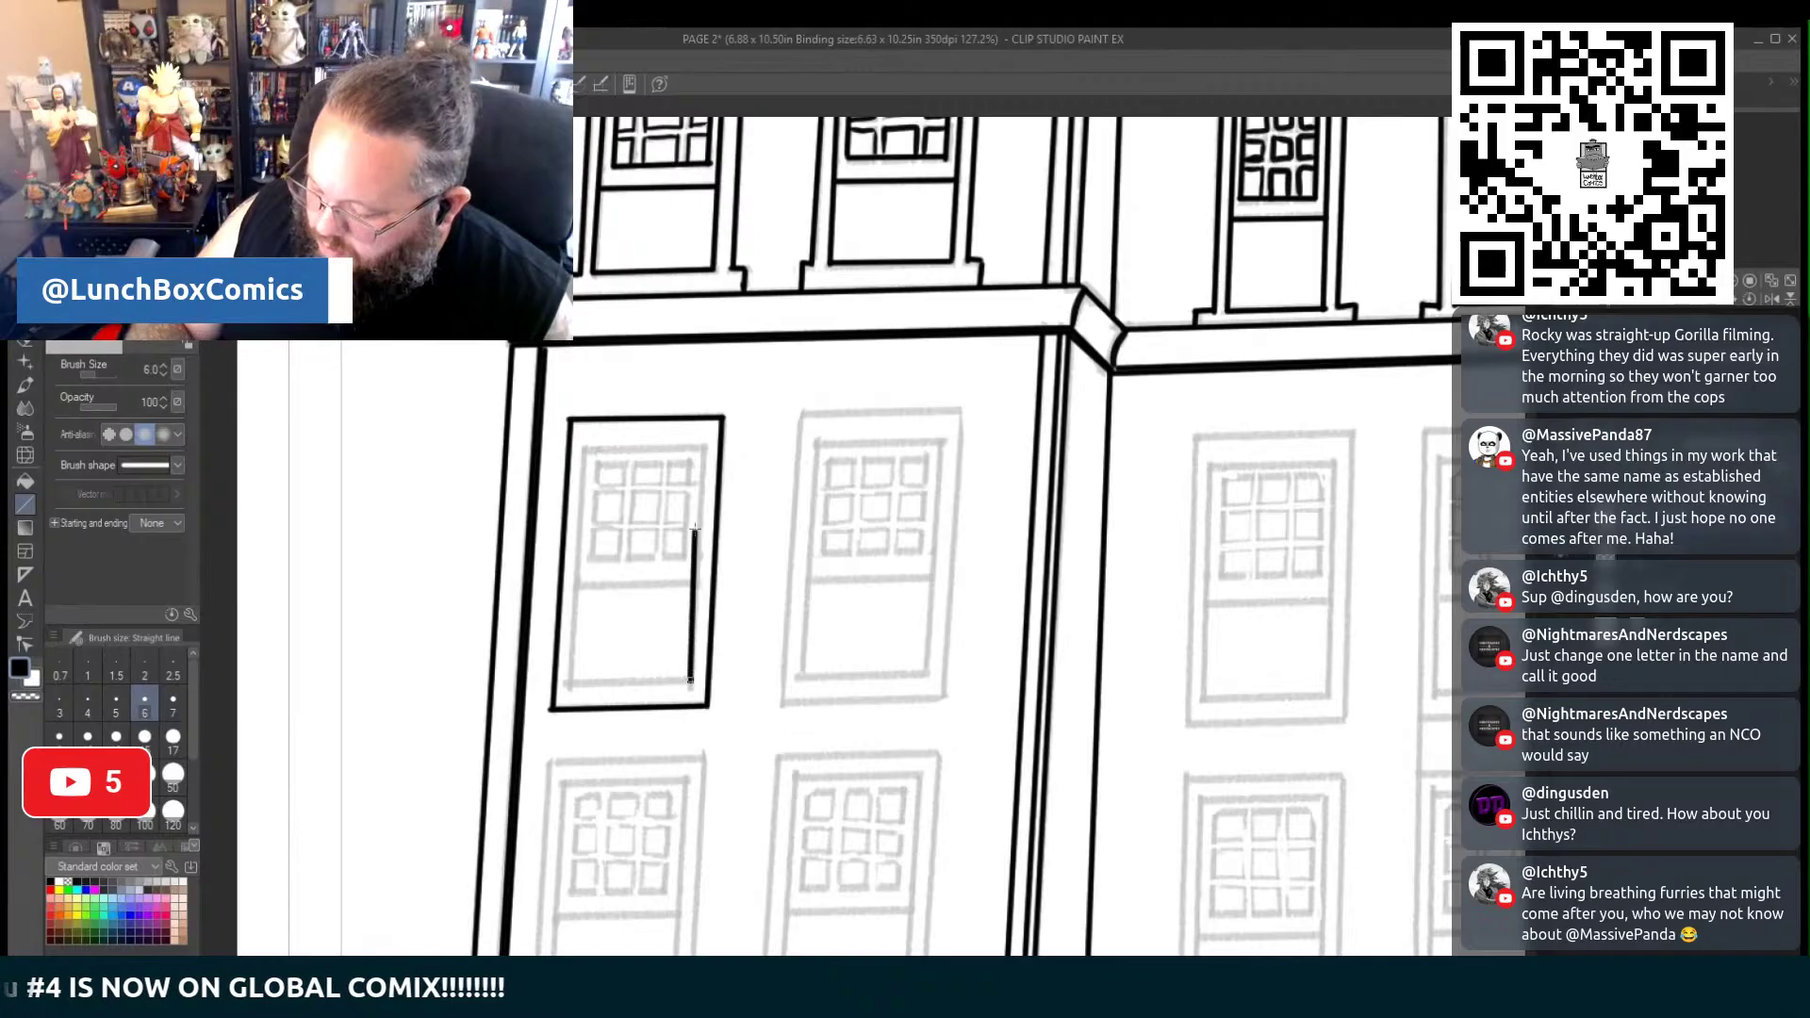
Ink the inner frame, the middle crossbar and the upper pane border of the left wing's first window with straight lines
{"action": "left_click_drag", "start_coordinate": [690, 680], "coordinate": [702, 448]}
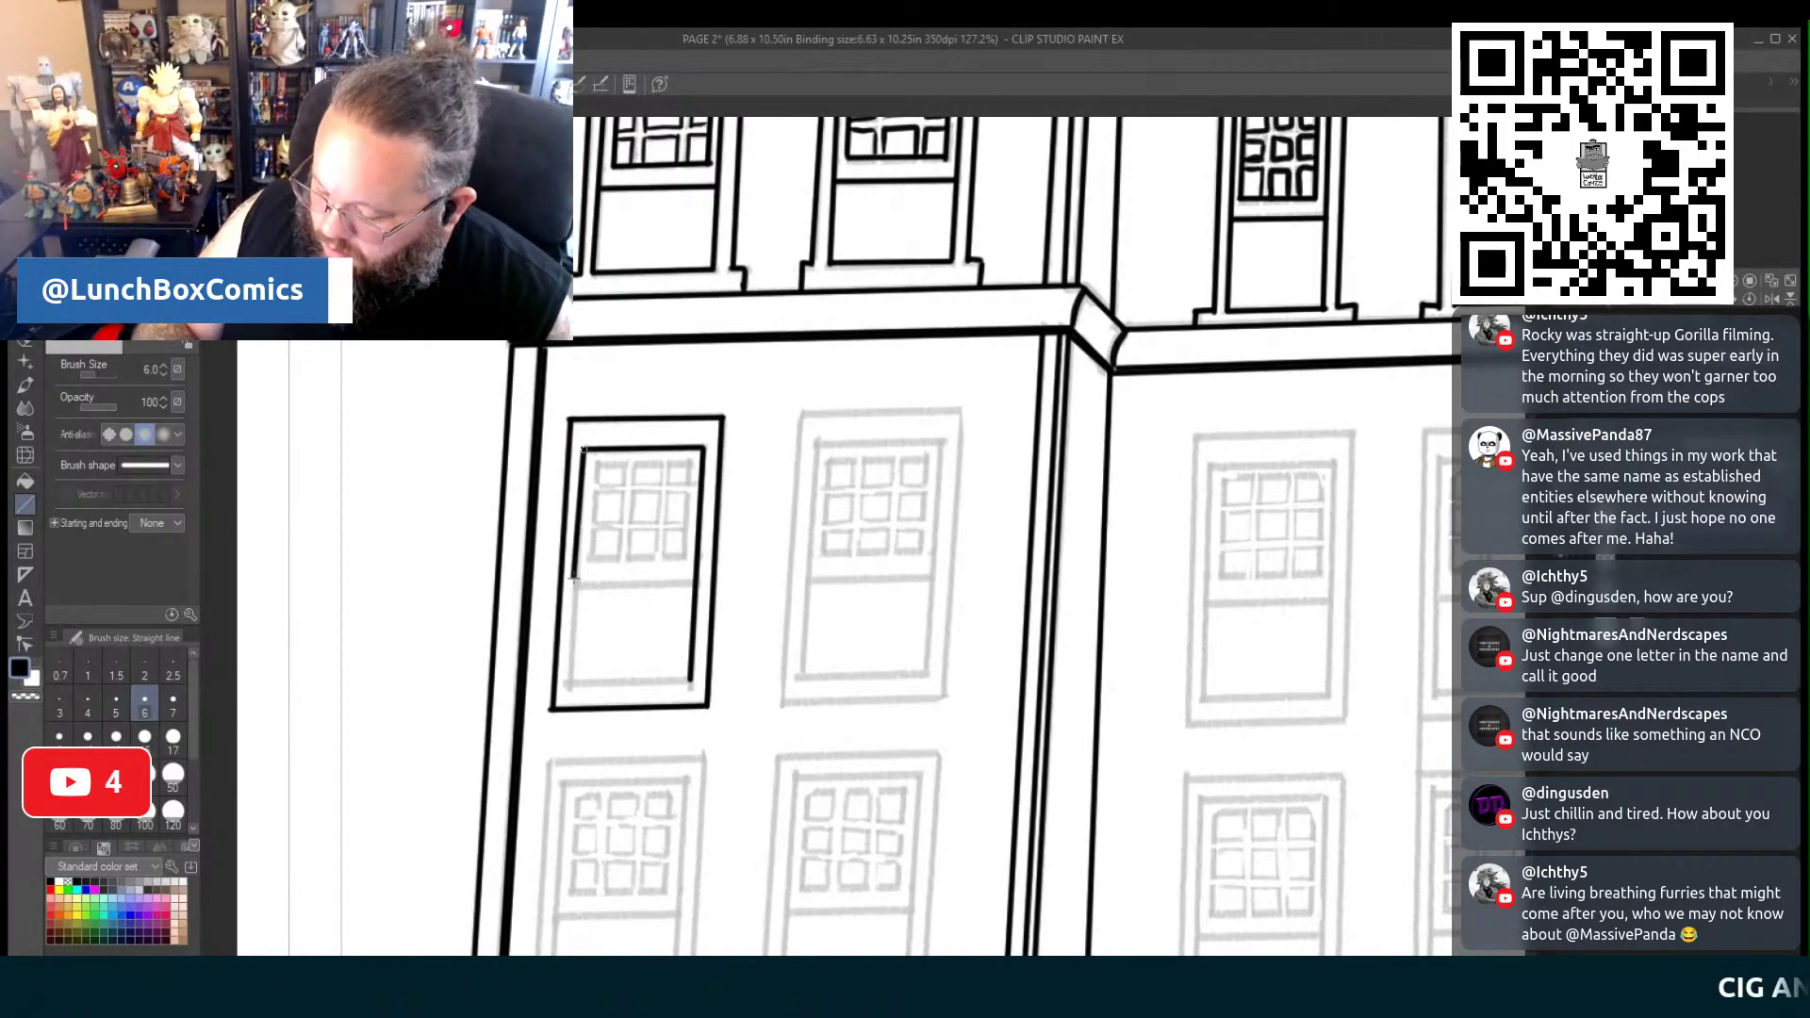
{"action": "left_click_drag", "start_coordinate": [584, 449], "coordinate": [571, 680]}
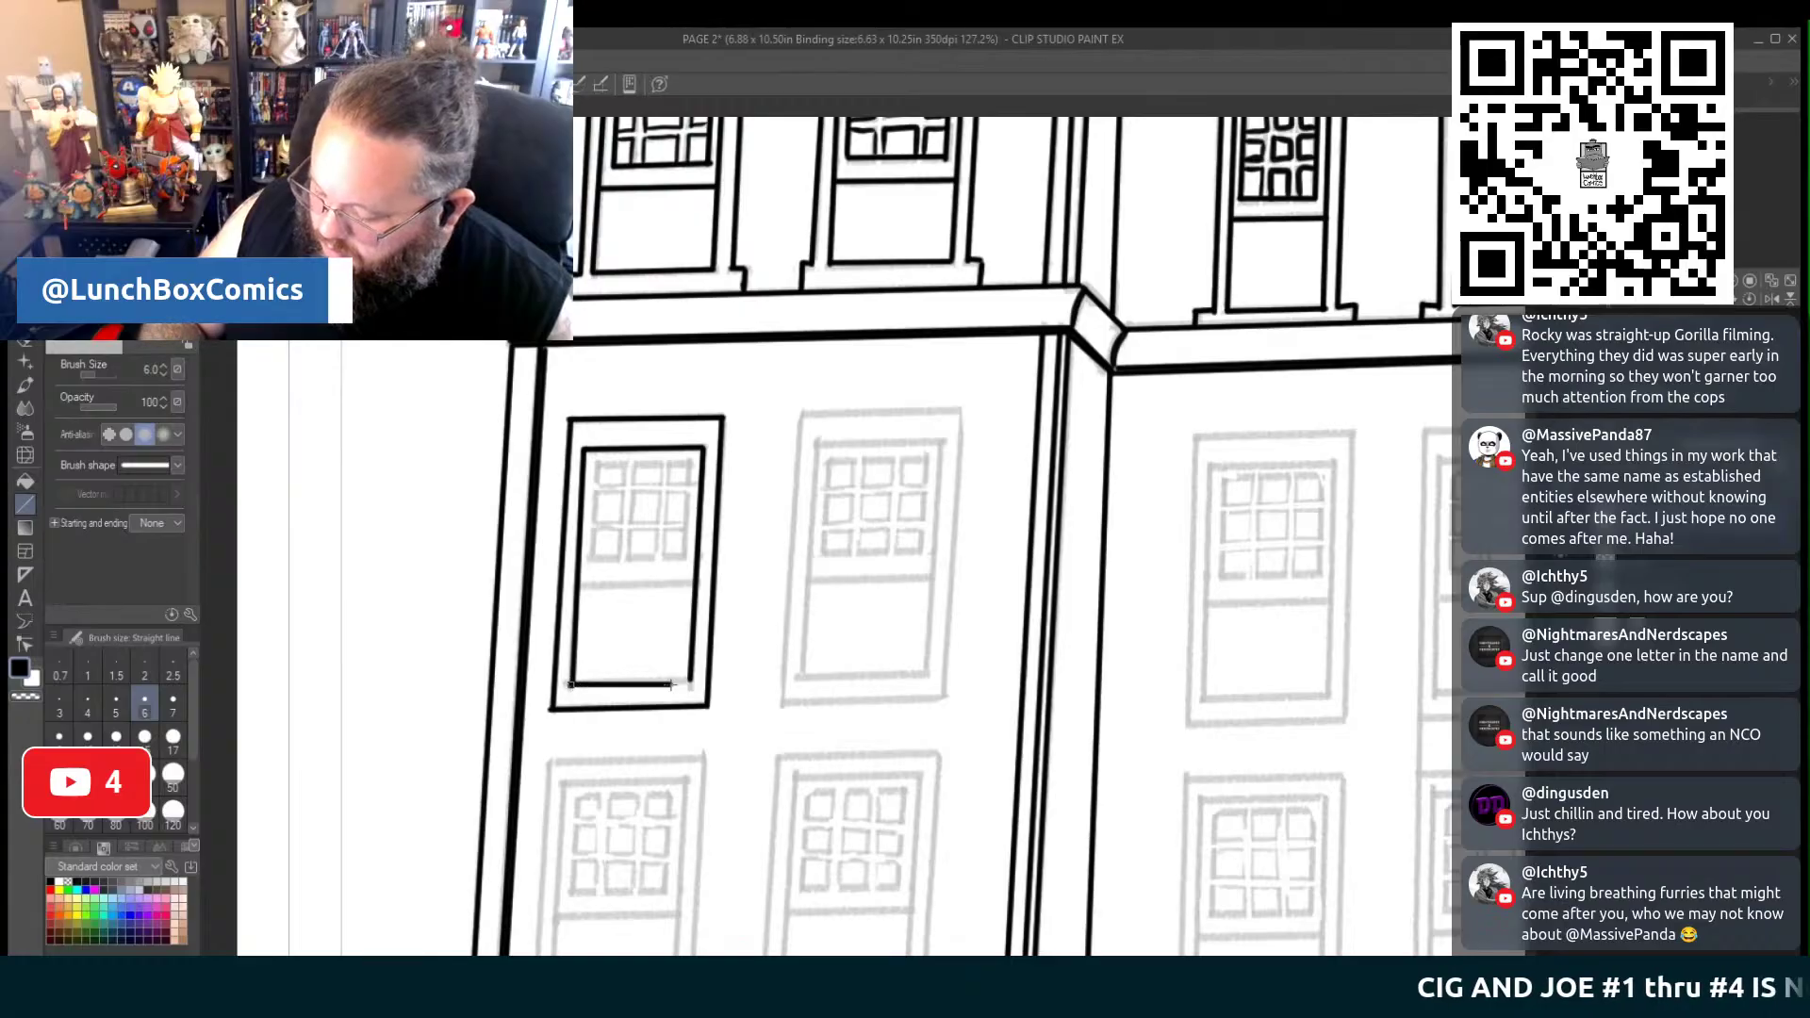
{"action": "left_click_drag", "start_coordinate": [579, 584], "coordinate": [698, 583]}
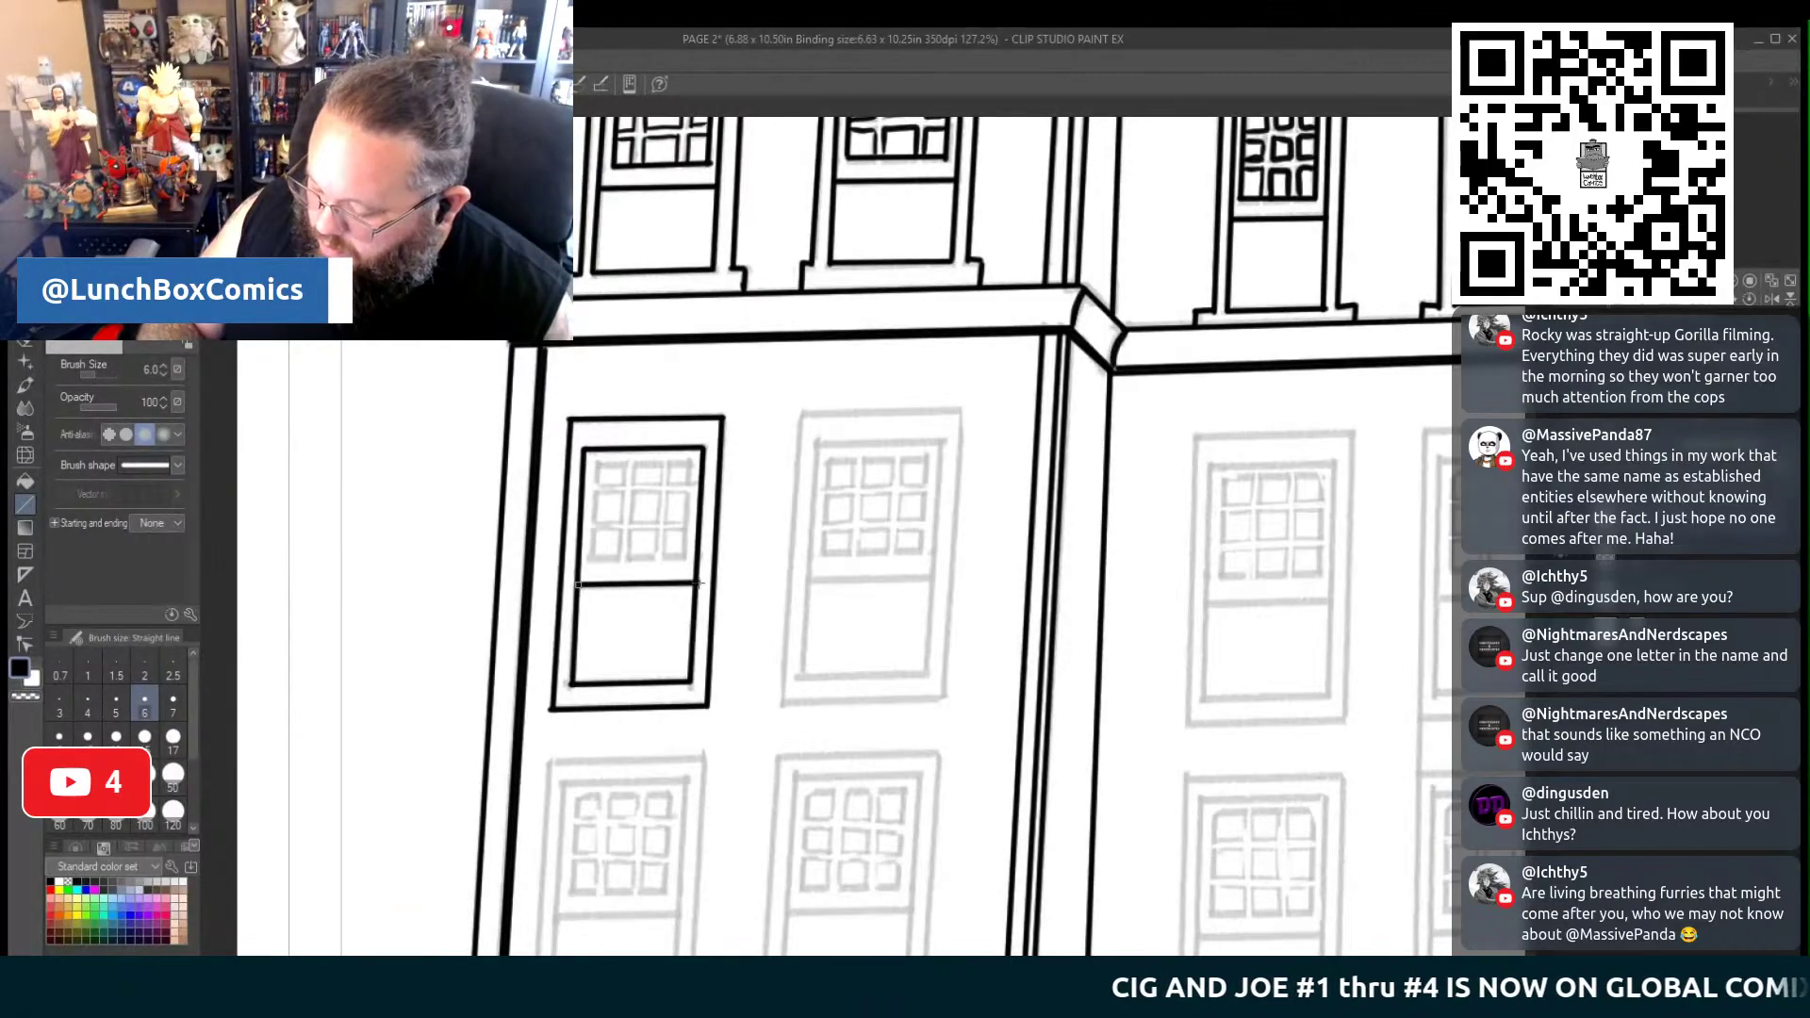
{"action": "mouse_move", "coordinate": [593, 556]}
{"action": "left_mouse_down"}
{"action": "mouse_move", "coordinate": [594, 462]}
{"action": "mouse_move", "coordinate": [691, 460]}
{"action": "mouse_move", "coordinate": [687, 560]}
{"action": "mouse_move", "coordinate": [592, 558]}
{"action": "left_mouse_up"}
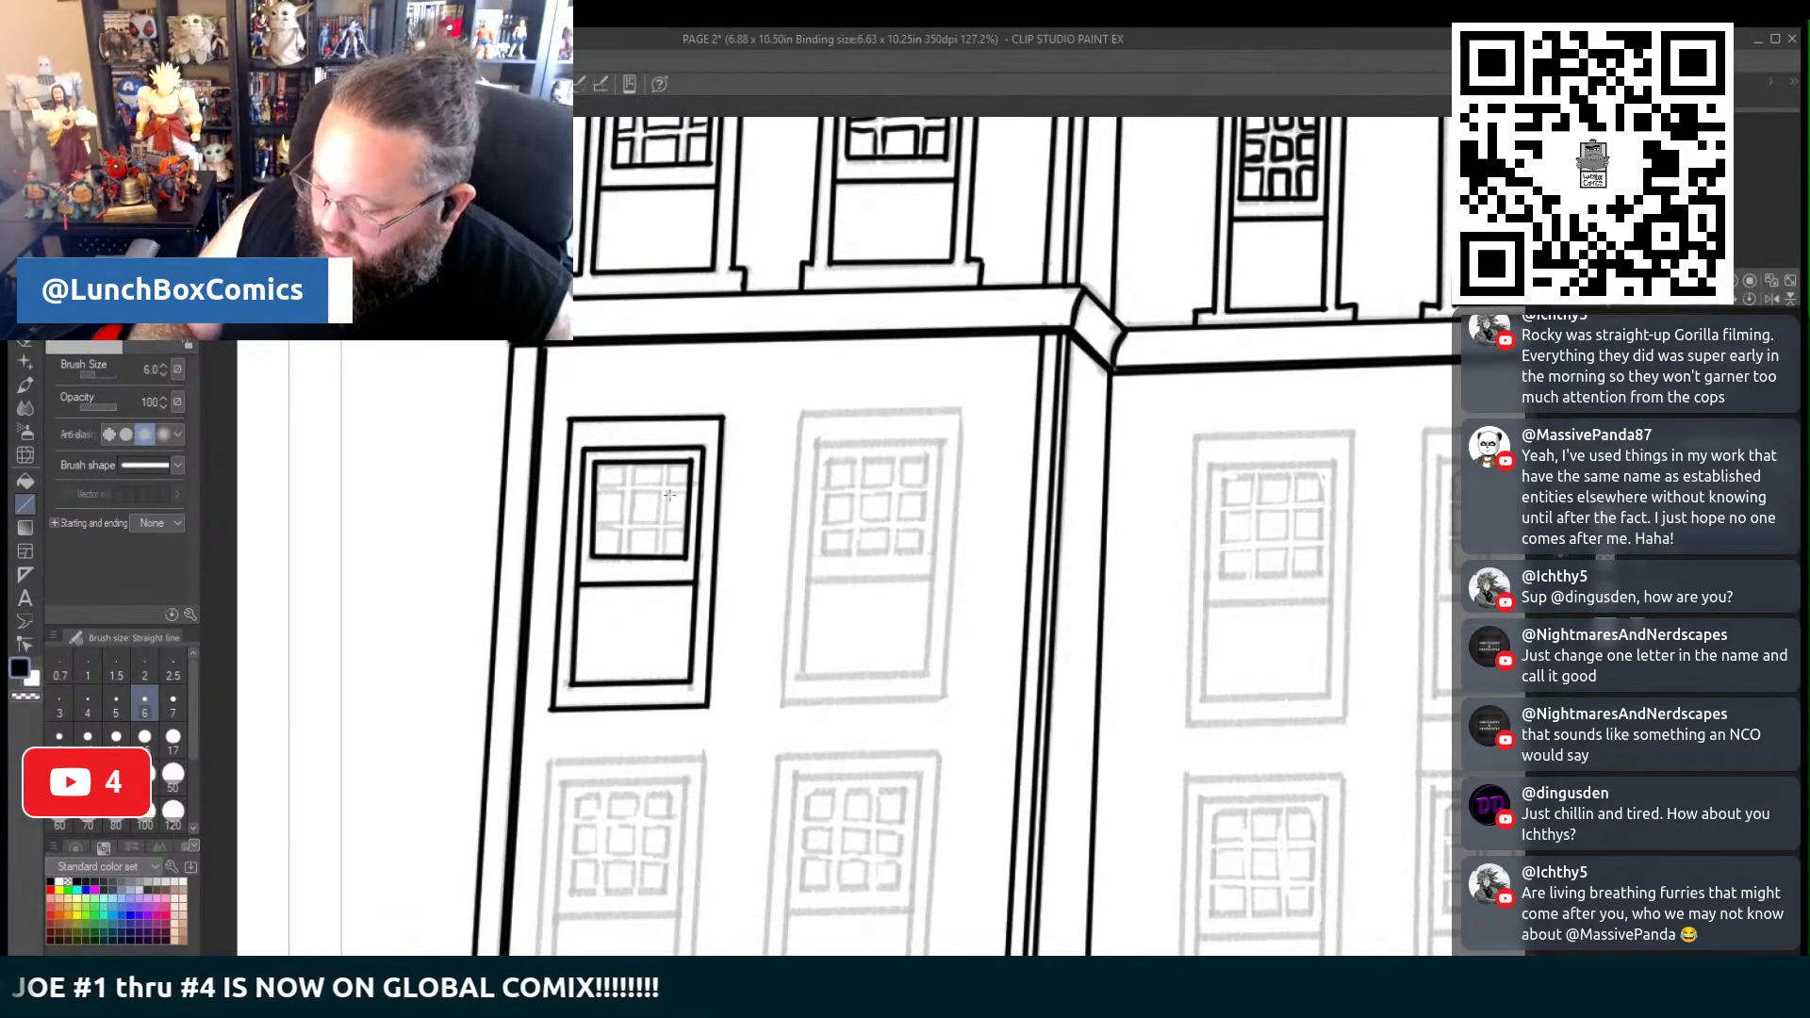
Ink the grid of small panes in the window's upper sash freehand with the G-pen at size 6
{"action": "key", "text": "p"}
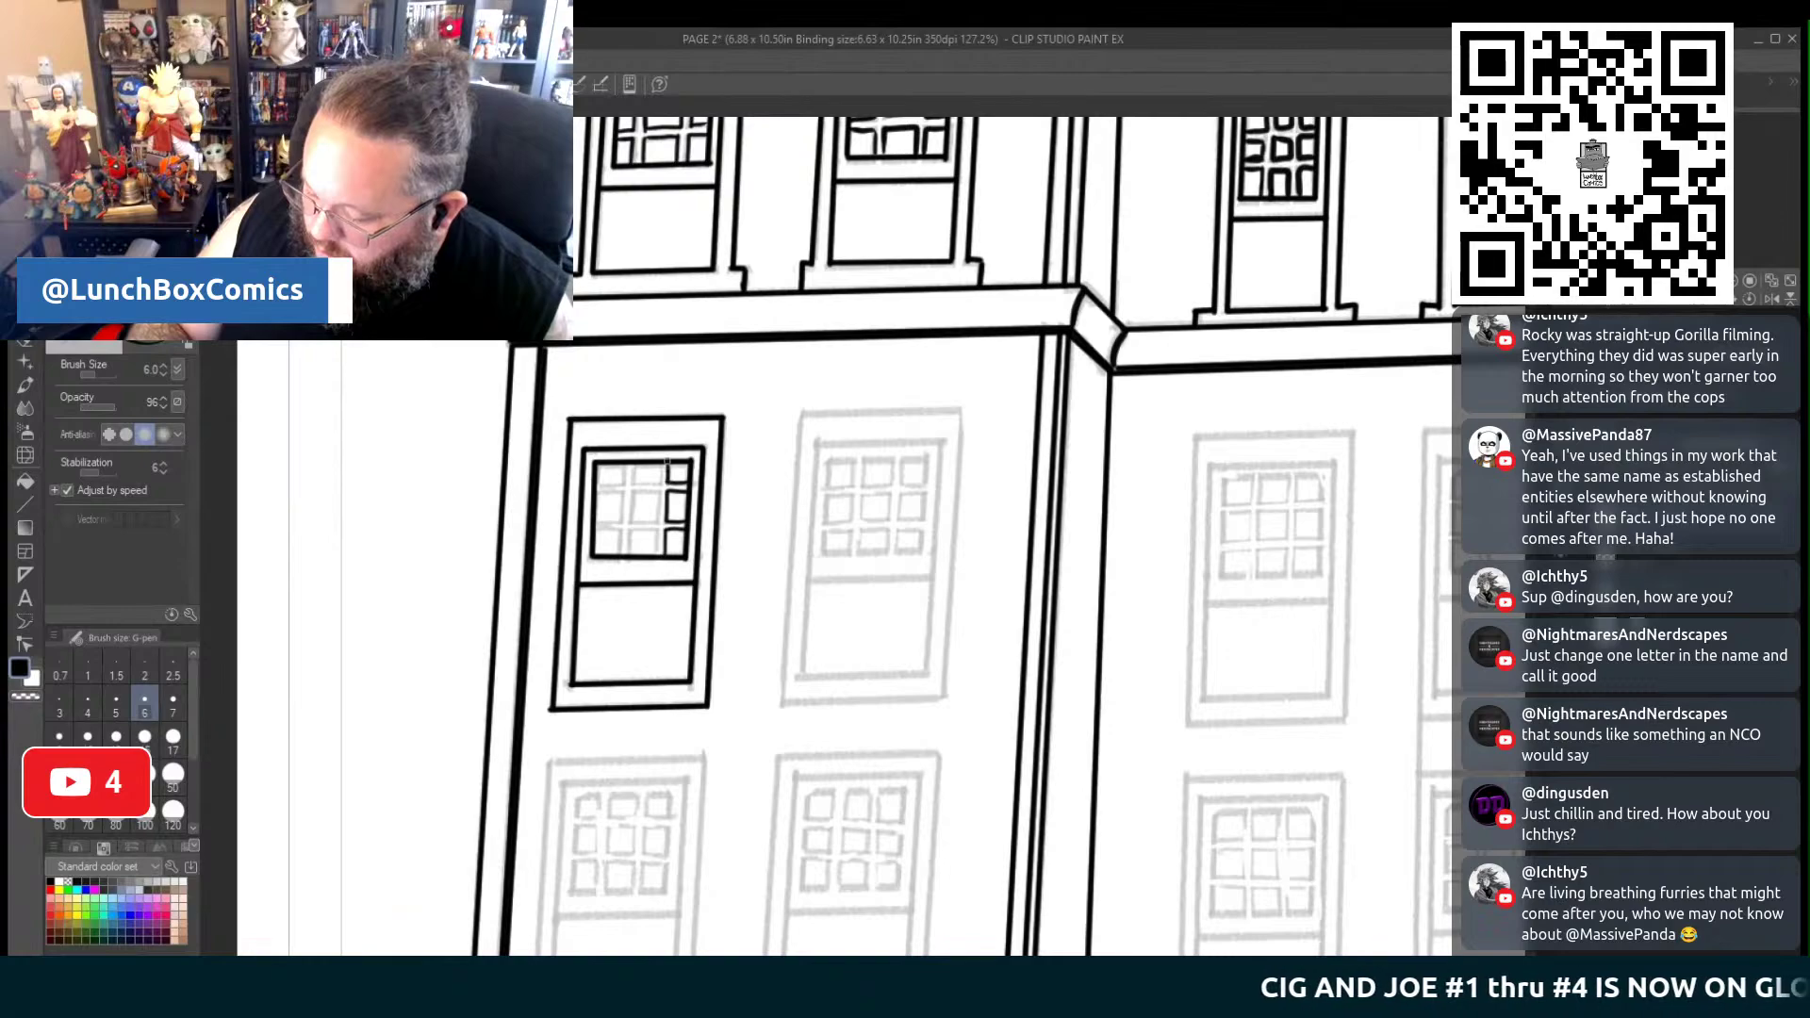
{"action": "mouse_move", "coordinate": [659, 481]}
{"action": "left_mouse_down"}
{"action": "mouse_move", "coordinate": [633, 465]}
{"action": "mouse_move", "coordinate": [660, 492]}
{"action": "mouse_move", "coordinate": [633, 491]}
{"action": "mouse_move", "coordinate": [637, 523]}
{"action": "left_mouse_up"}
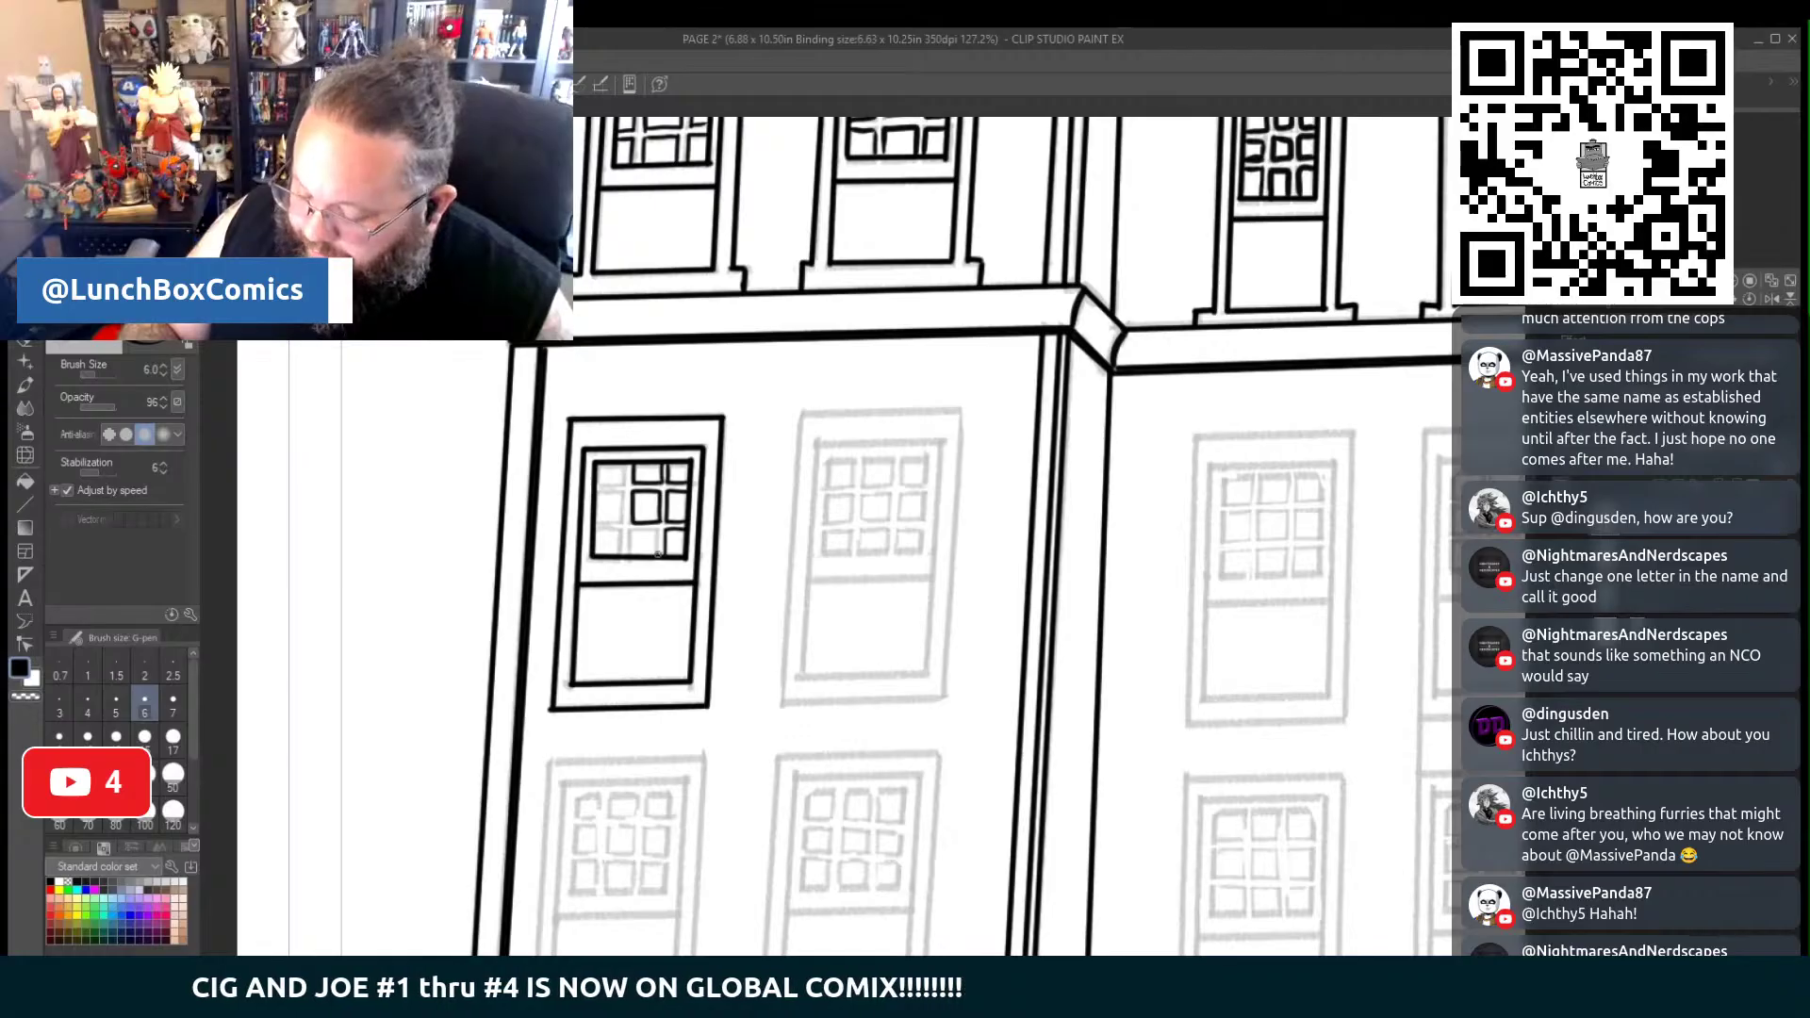
{"action": "left_click_drag", "start_coordinate": [630, 530], "coordinate": [631, 556]}
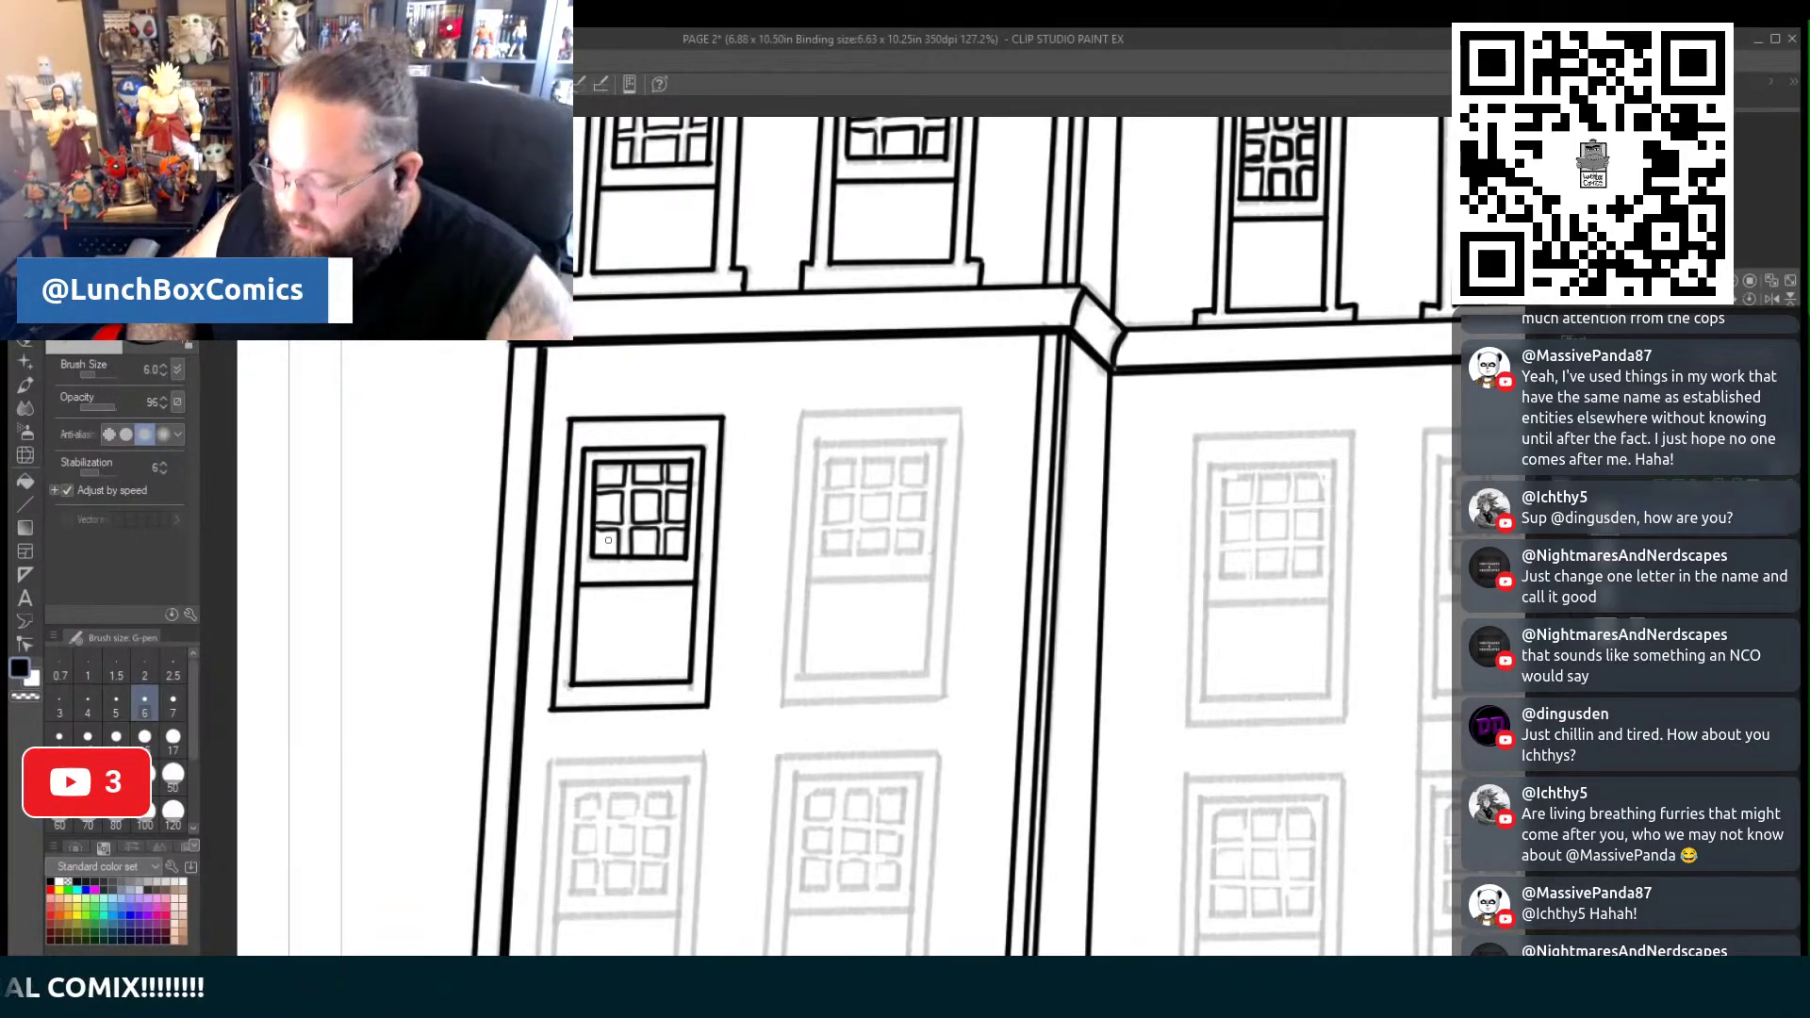
Lasso the finished window, place a copy over the adjacent sketched window in the same row, and clear the selection
{"action": "key", "text": "m"}
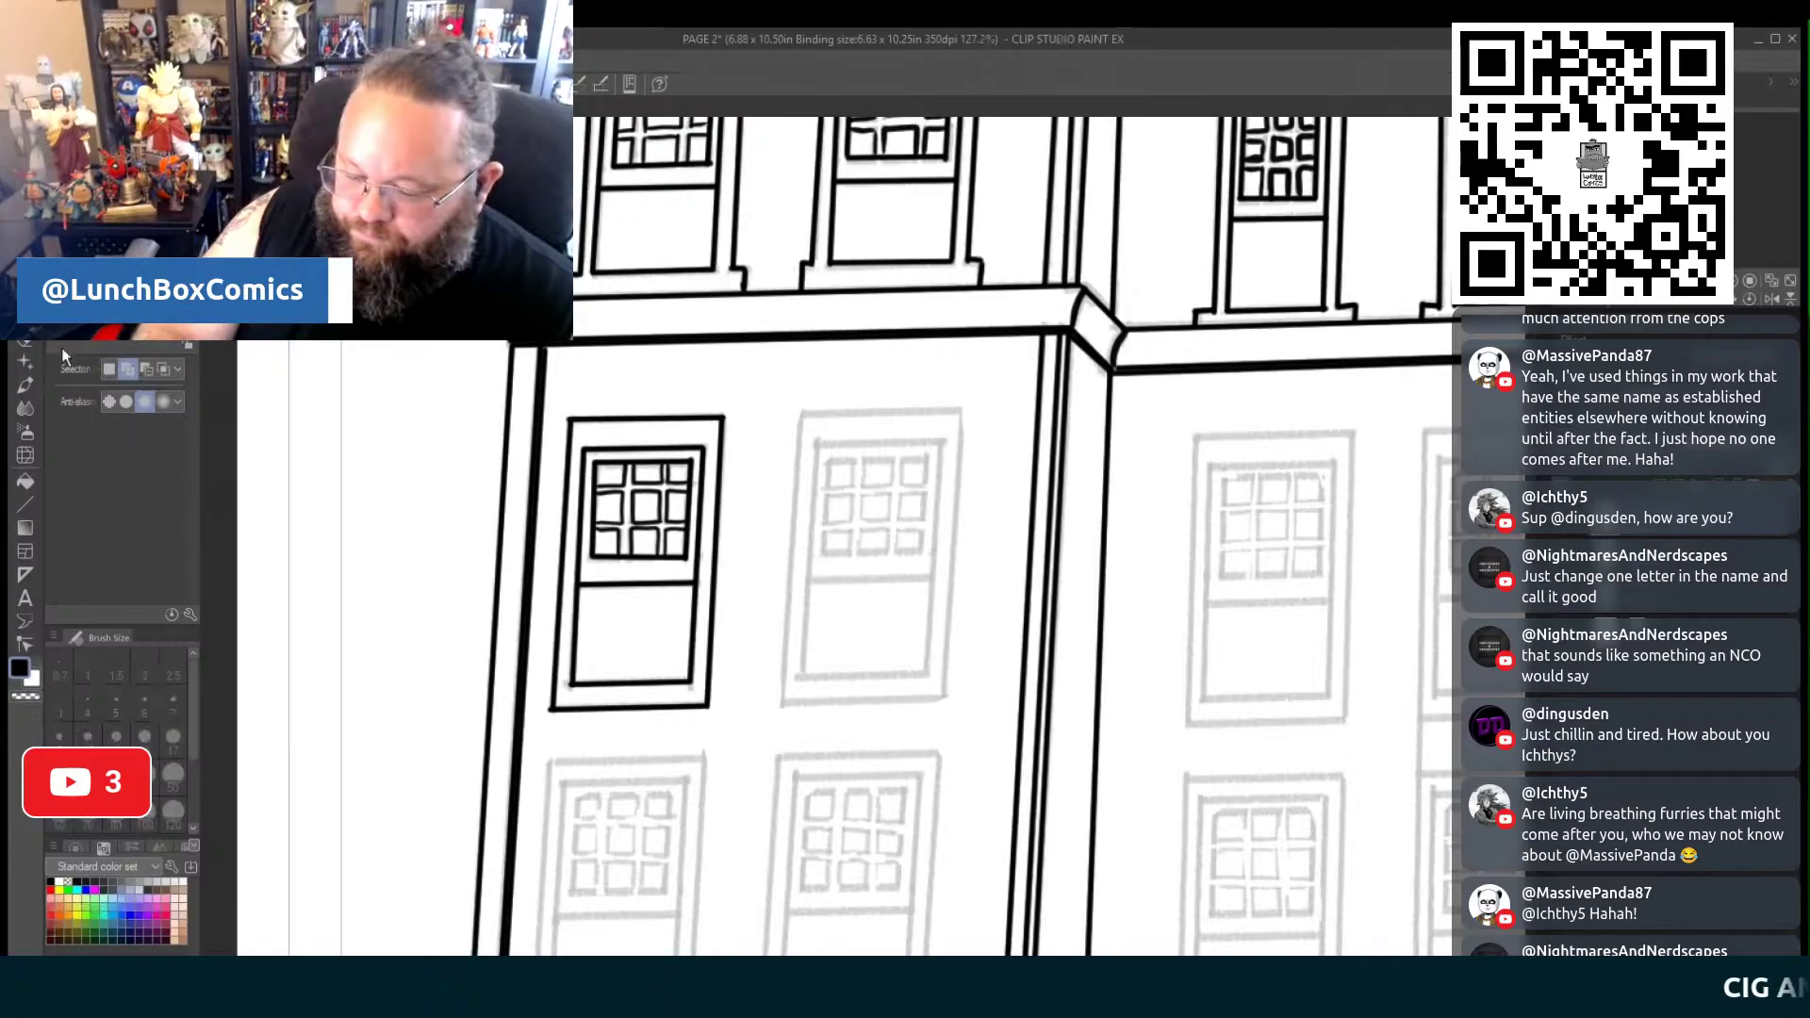
{"action": "mouse_move", "coordinate": [771, 415]}
{"action": "left_mouse_down"}
{"action": "mouse_move", "coordinate": [777, 691]}
{"action": "mouse_move", "coordinate": [732, 732]}
{"action": "mouse_move", "coordinate": [835, 738]}
{"action": "left_mouse_up"}
{"action": "left_click", "coordinate": [712, 783]}
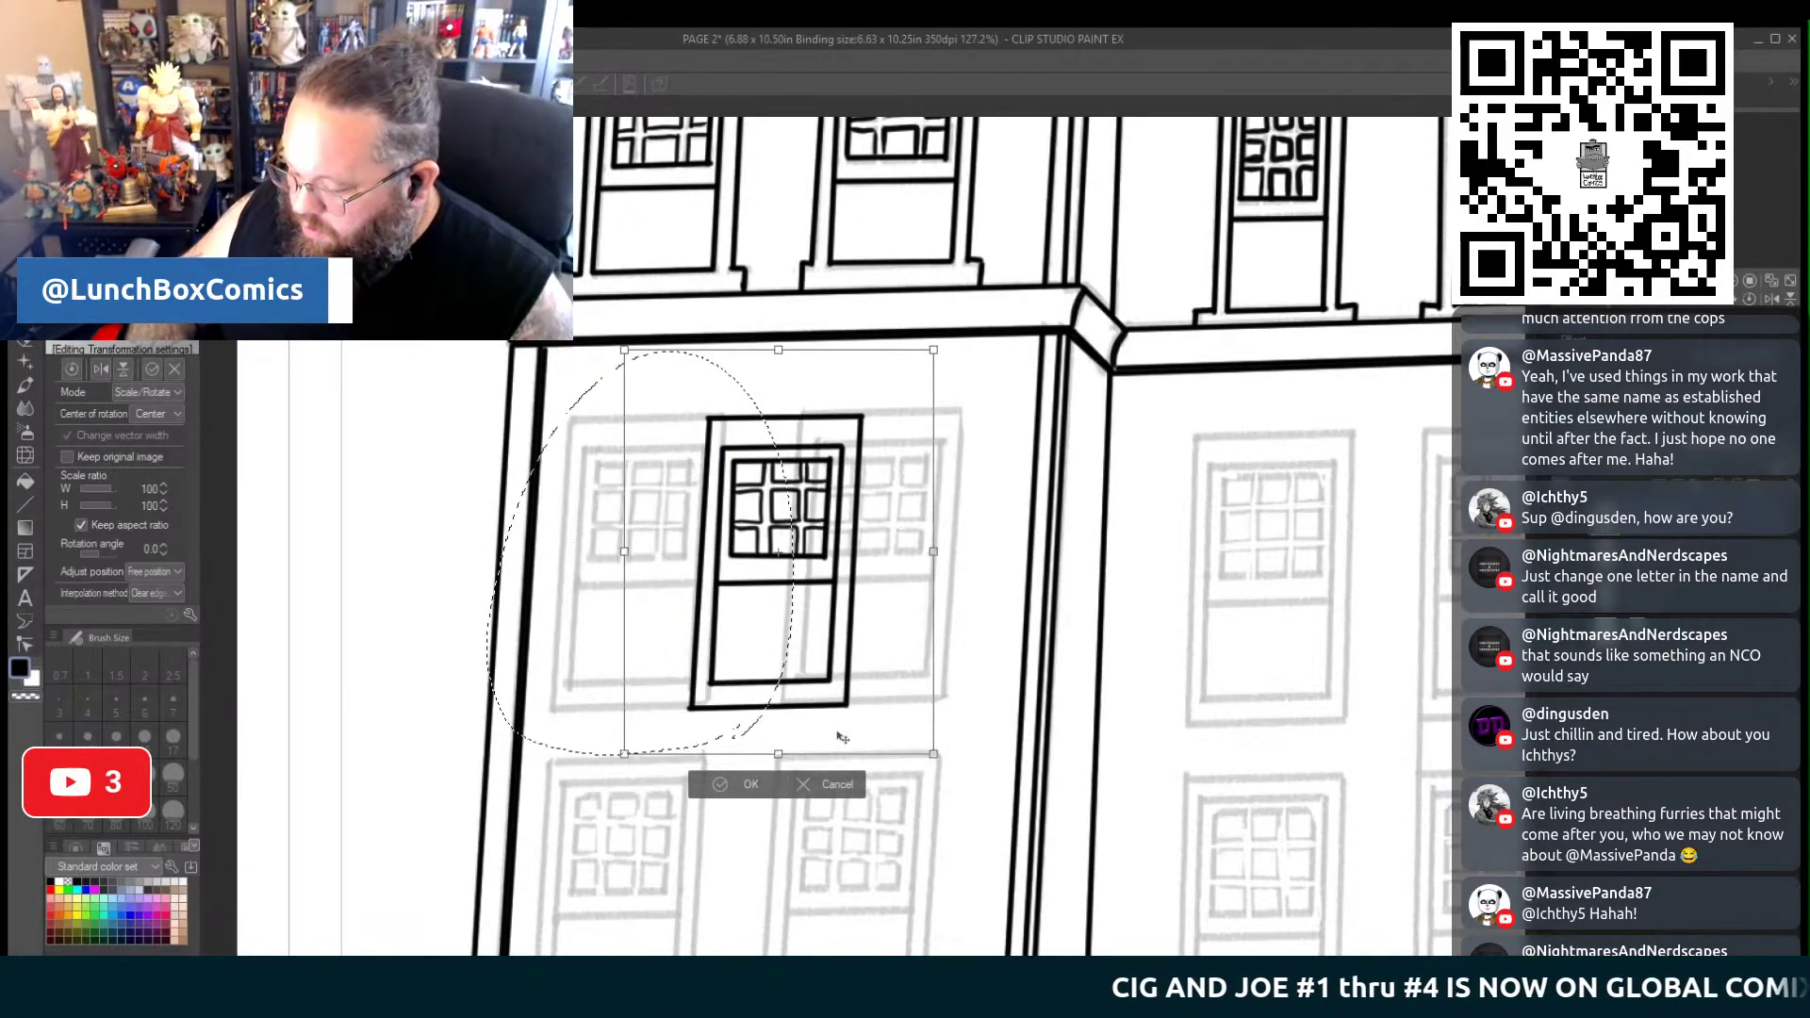
{"action": "left_click", "coordinate": [829, 785]}
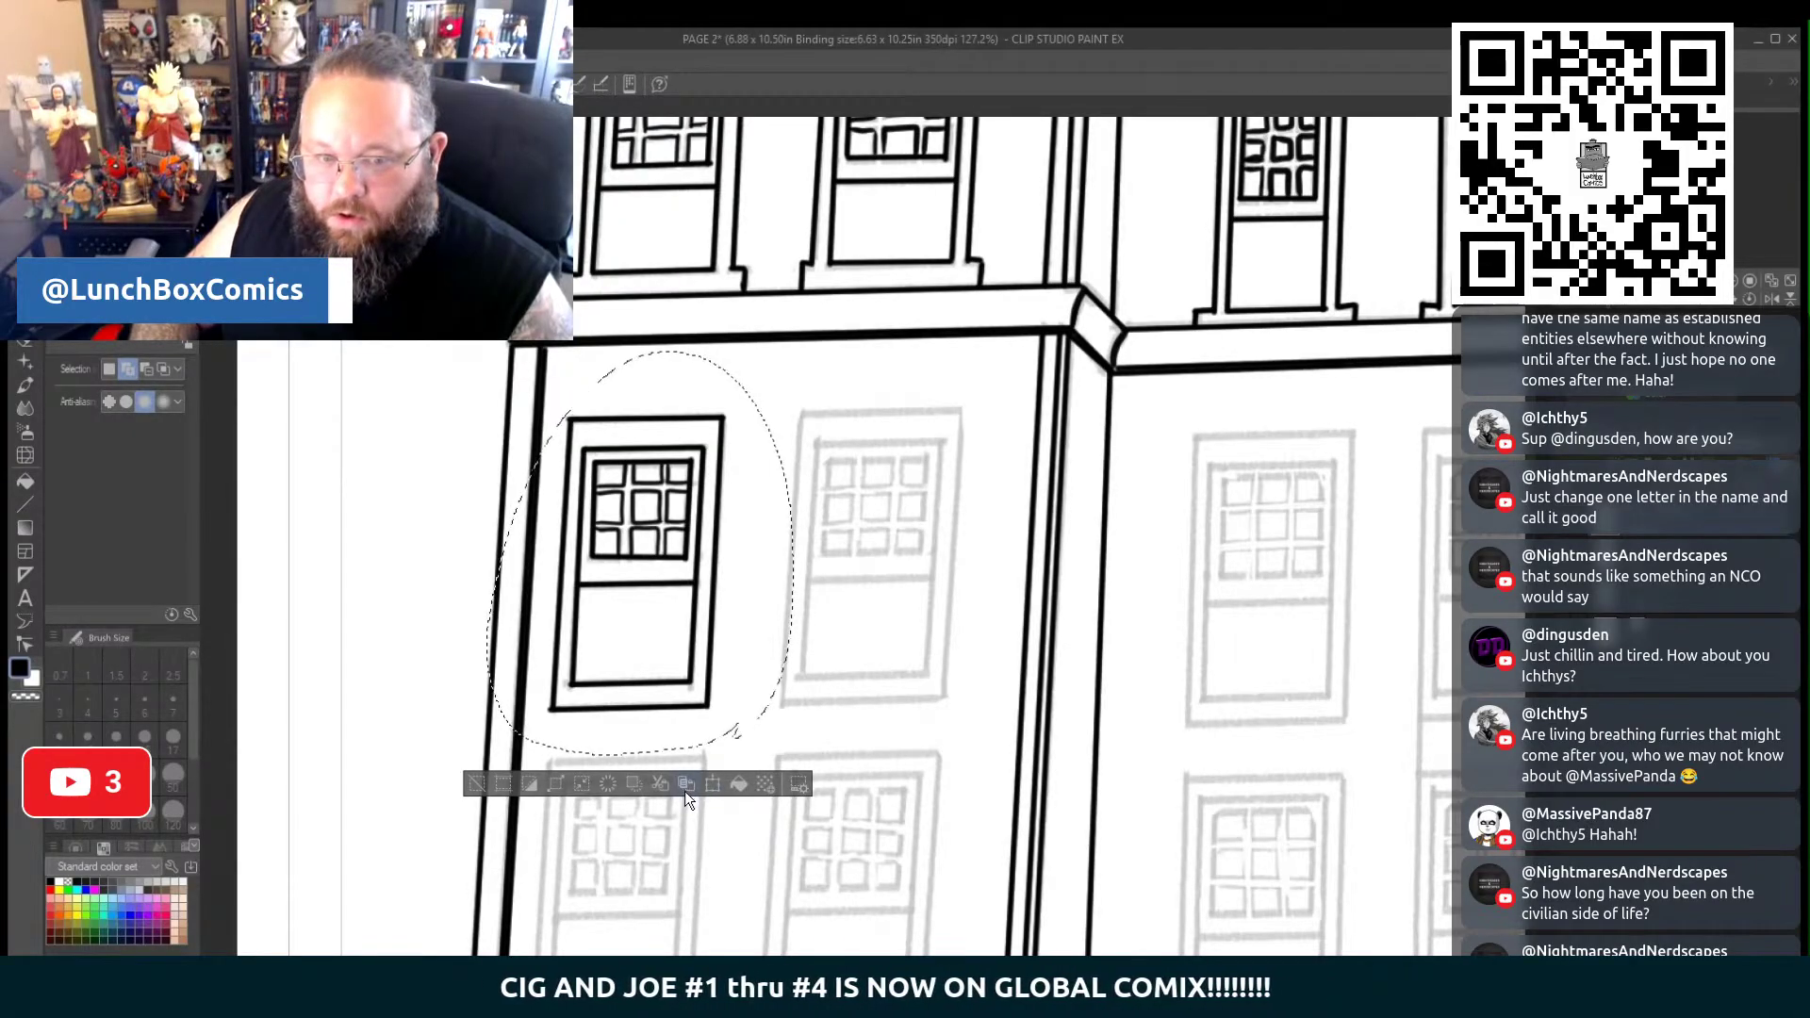
{"action": "left_click", "coordinate": [686, 786]}
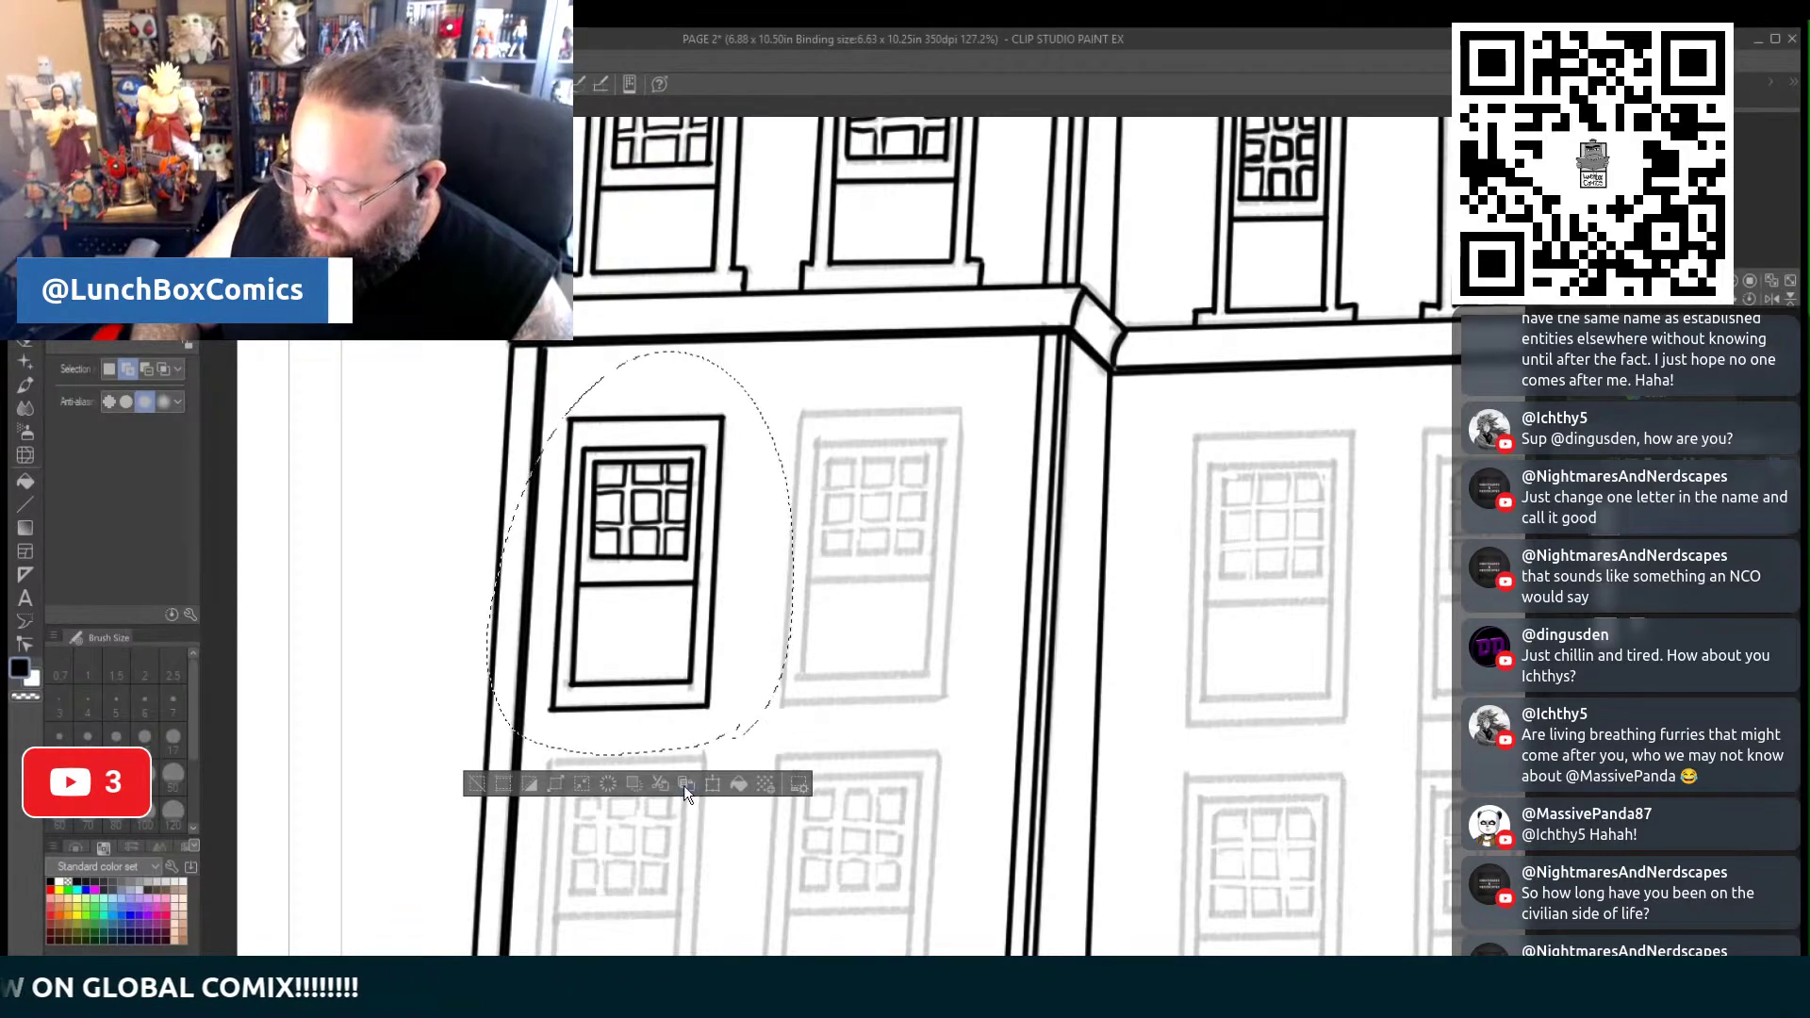
{"action": "left_click", "coordinate": [712, 786]}
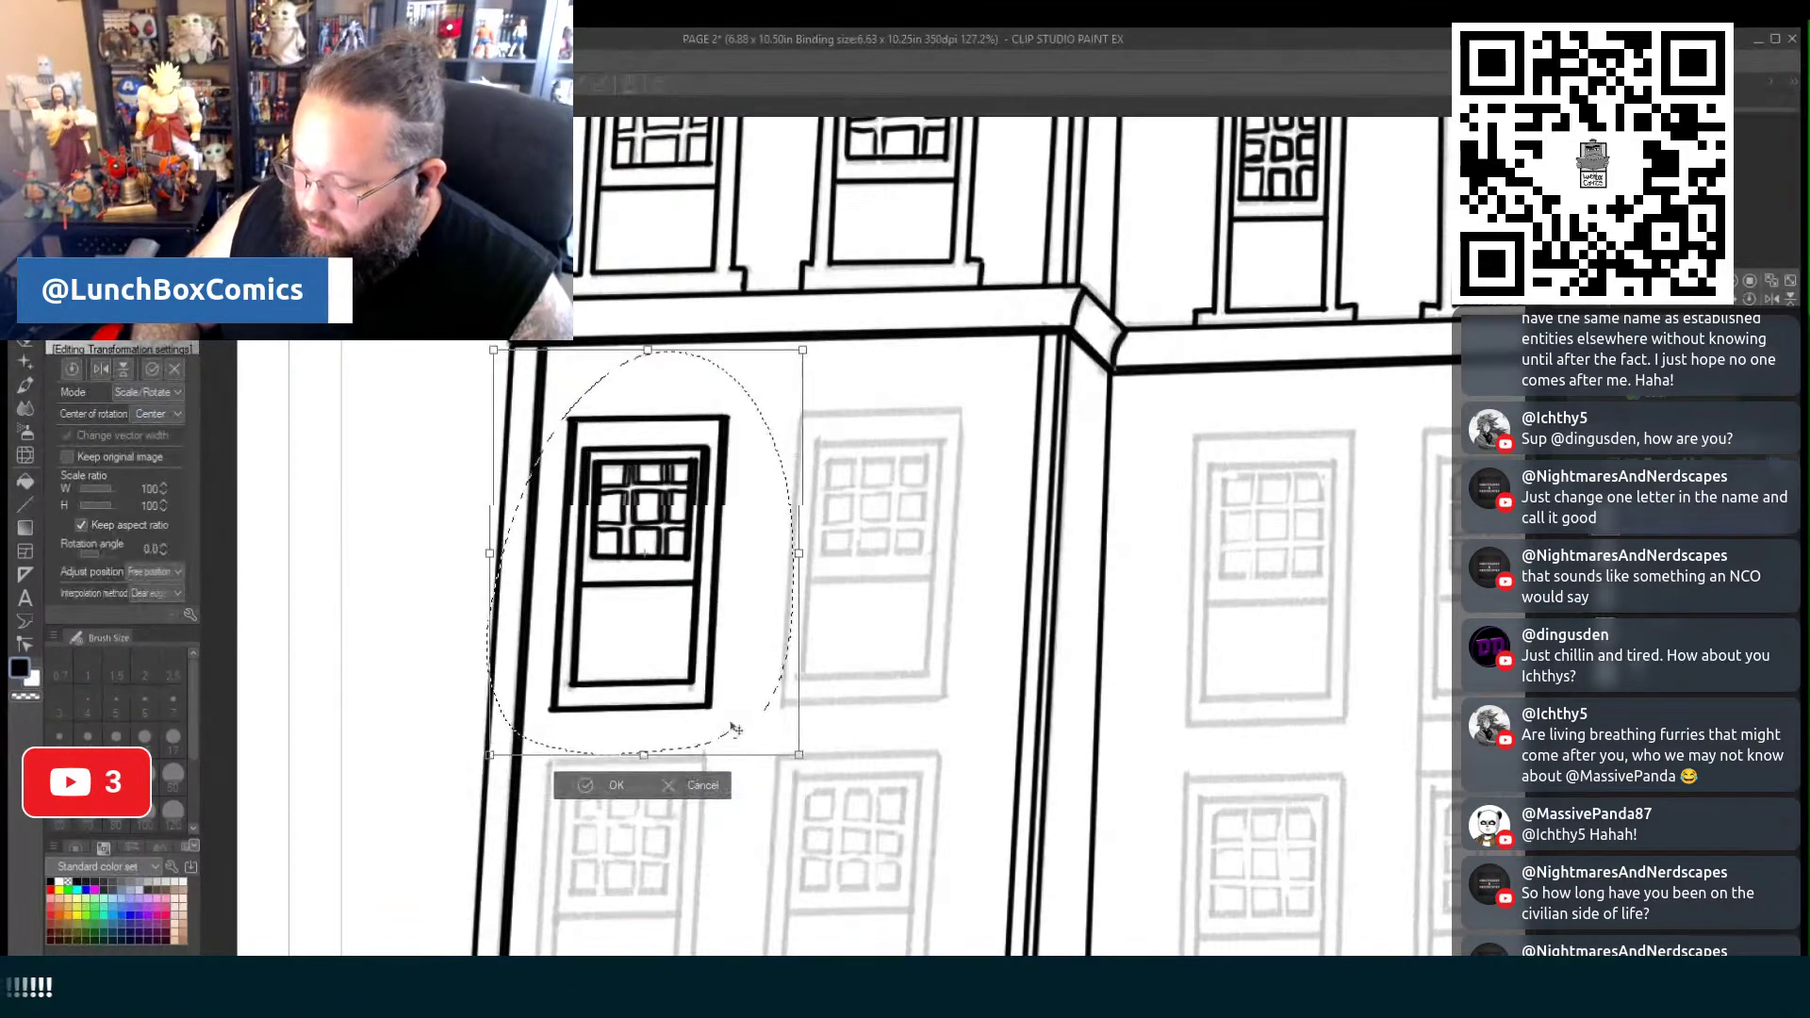
{"action": "left_click_drag", "start_coordinate": [727, 728], "coordinate": [933, 716]}
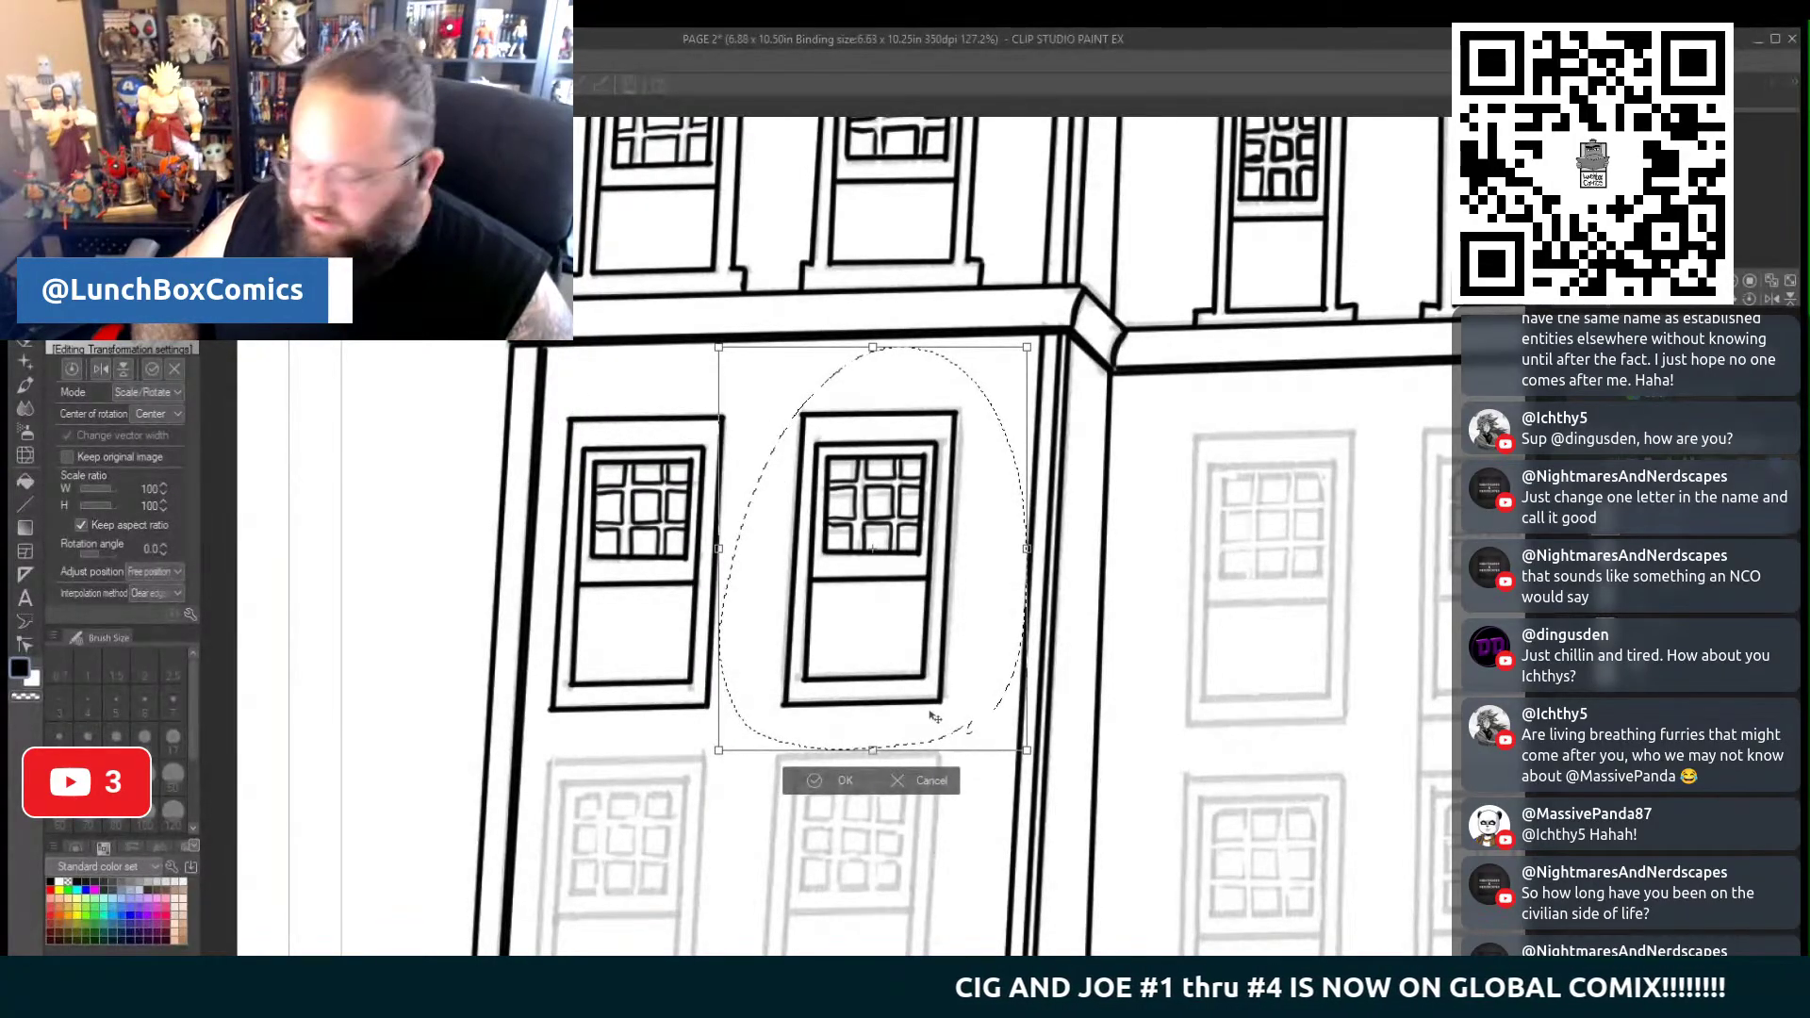
{"action": "left_click_drag", "start_coordinate": [962, 715], "coordinate": [965, 716]}
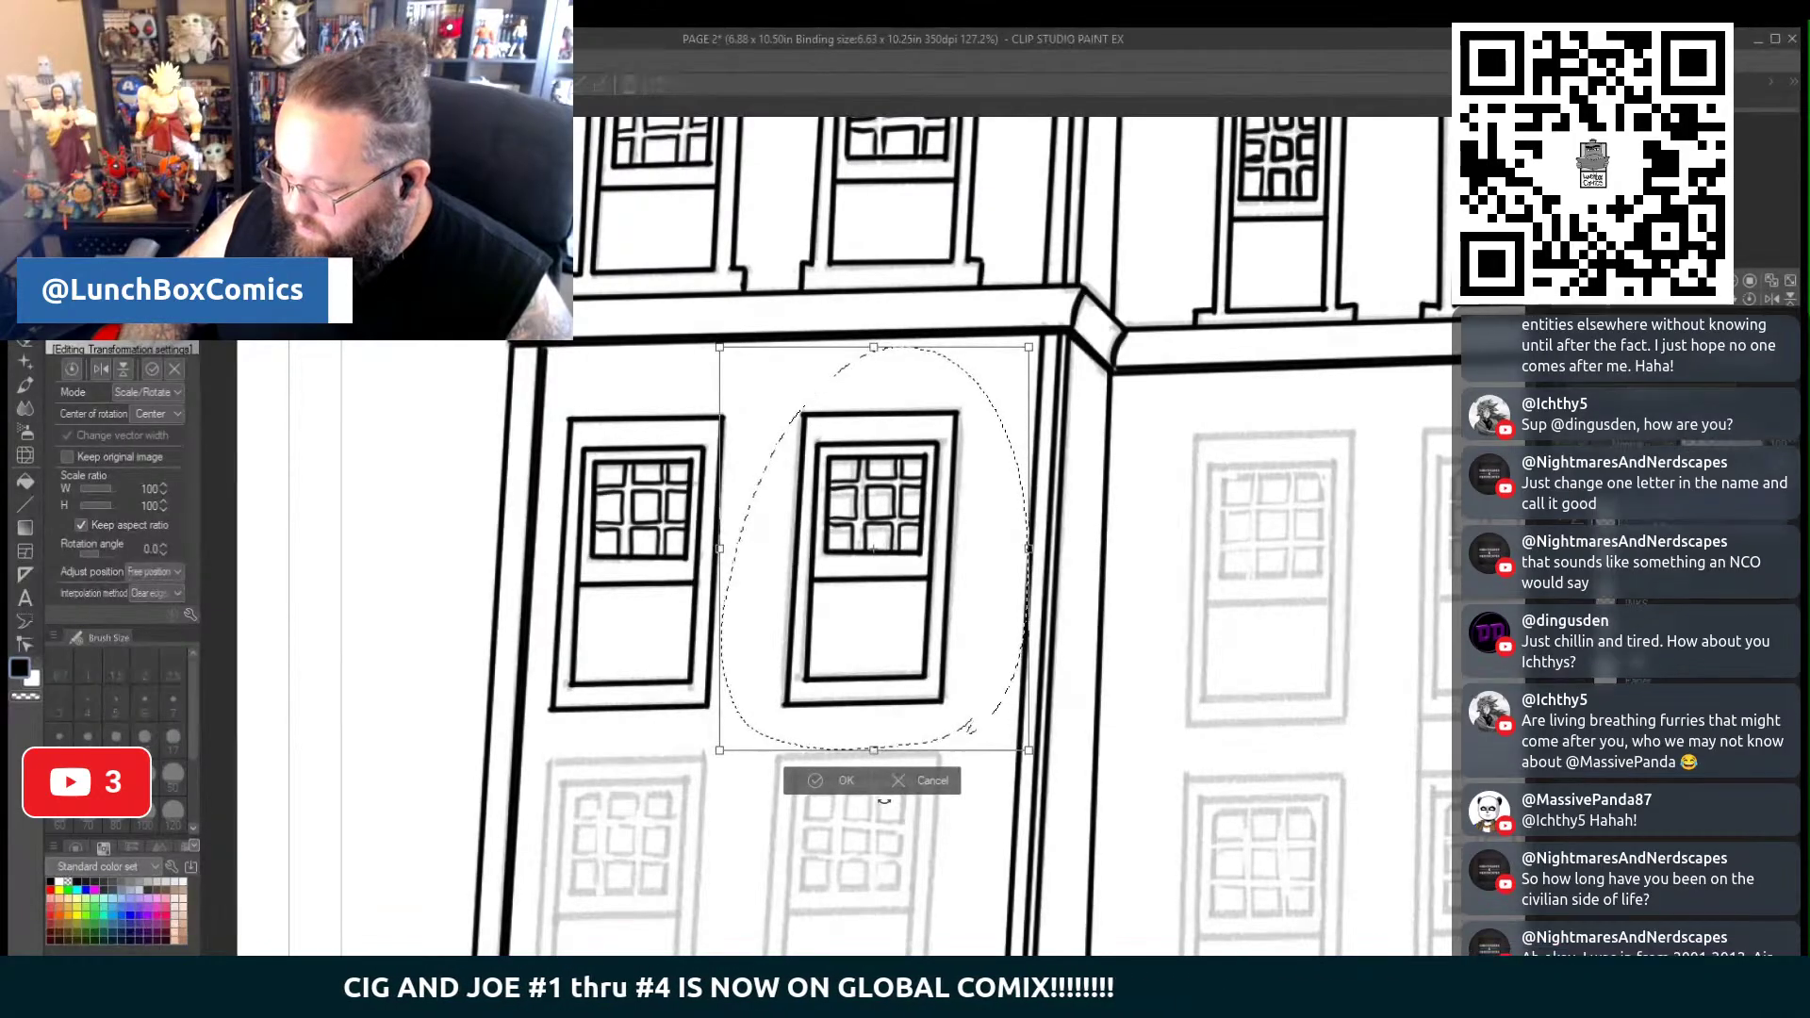
{"action": "left_click", "coordinate": [814, 778]}
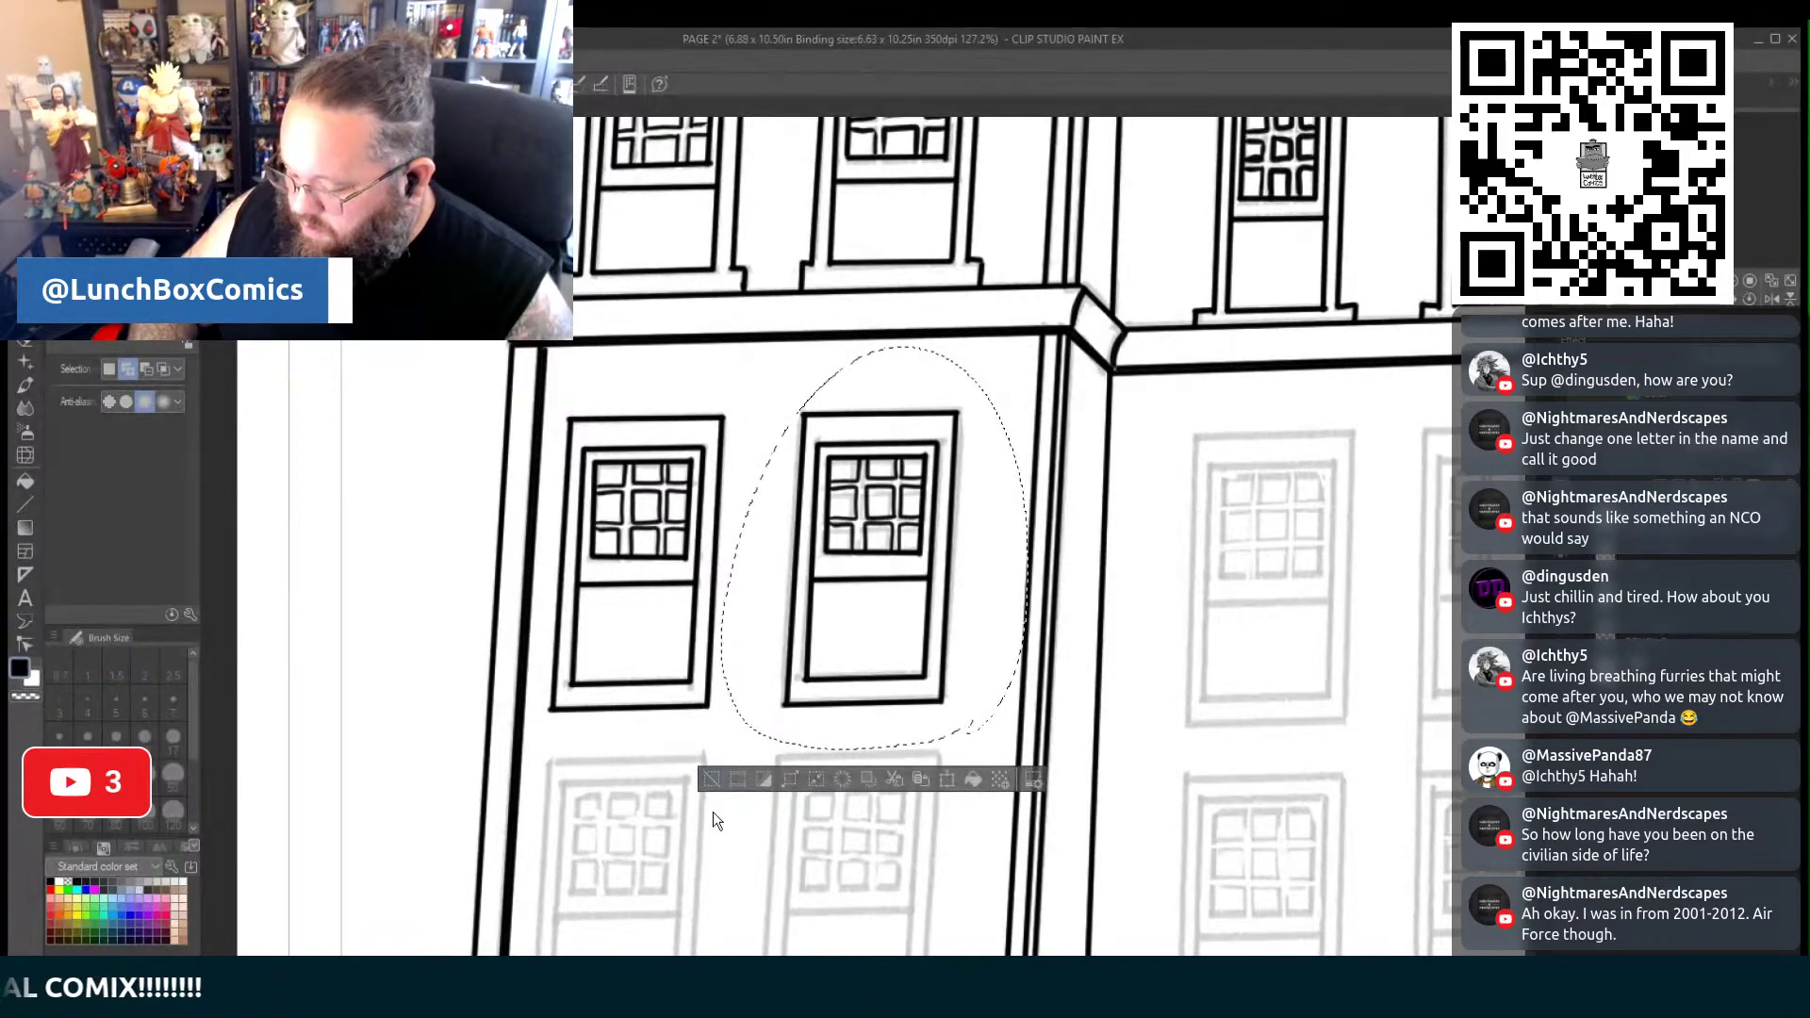
{"action": "left_click", "coordinate": [709, 780]}
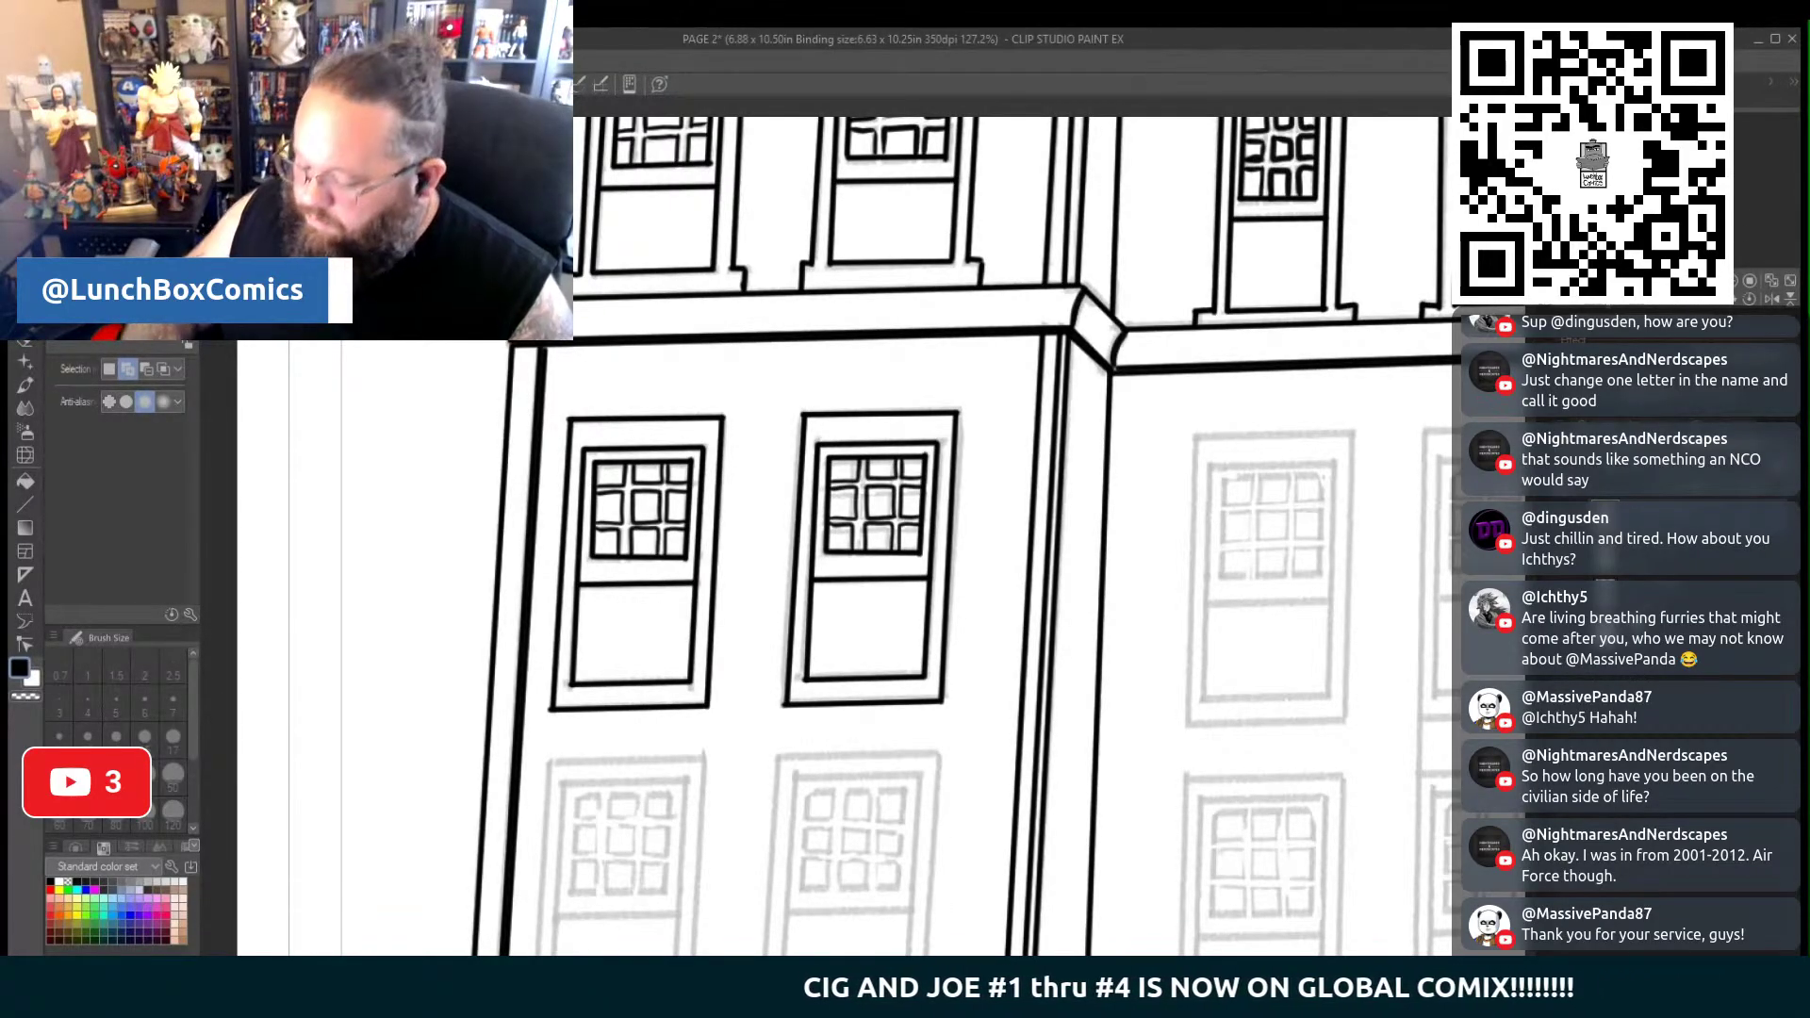
Lasso the left wing's two finished windows below the cornice and place a copy of the pair over the second sketched row
{"action": "mouse_move", "coordinate": [966, 714]}
{"action": "left_mouse_down"}
{"action": "mouse_move", "coordinate": [510, 726]}
{"action": "mouse_move", "coordinate": [519, 447]}
{"action": "mouse_move", "coordinate": [689, 364]}
{"action": "mouse_move", "coordinate": [921, 385]}
{"action": "mouse_move", "coordinate": [1023, 489]}
{"action": "mouse_move", "coordinate": [963, 714]}
{"action": "left_mouse_up"}
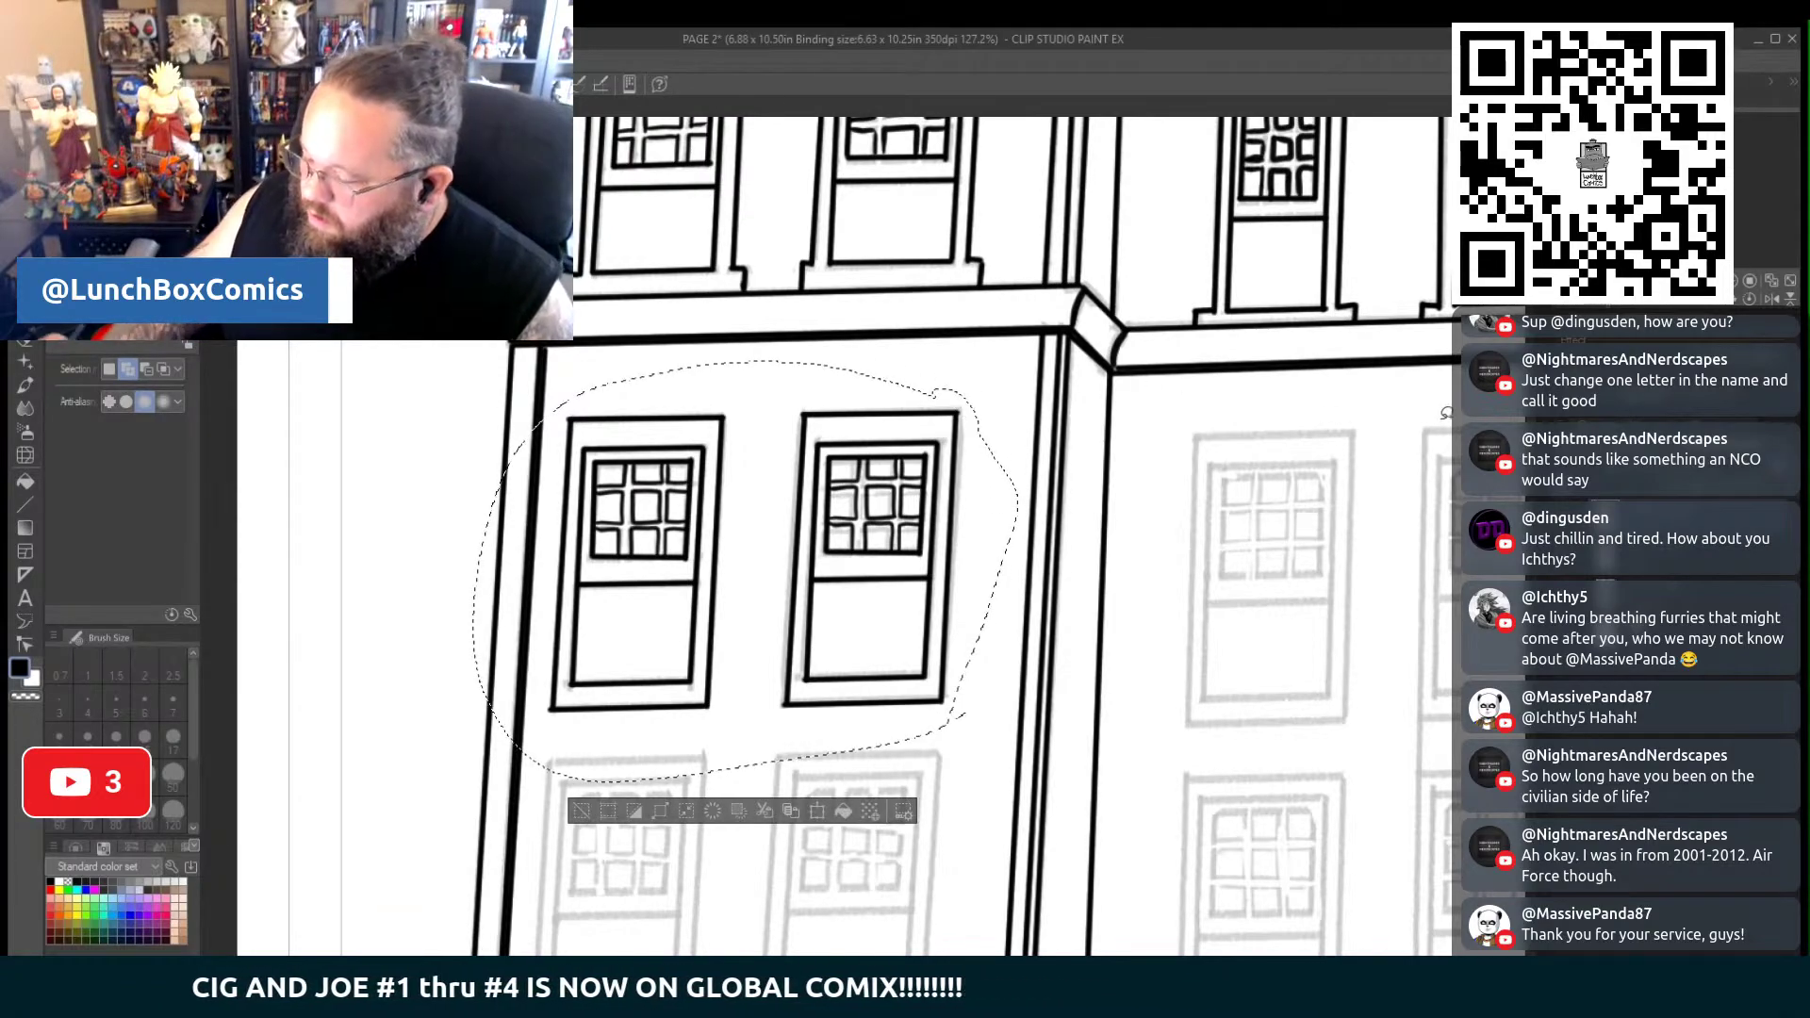
{"action": "scroll", "coordinate": [1446, 412], "scroll_direction": "down", "scroll_amount": 4}
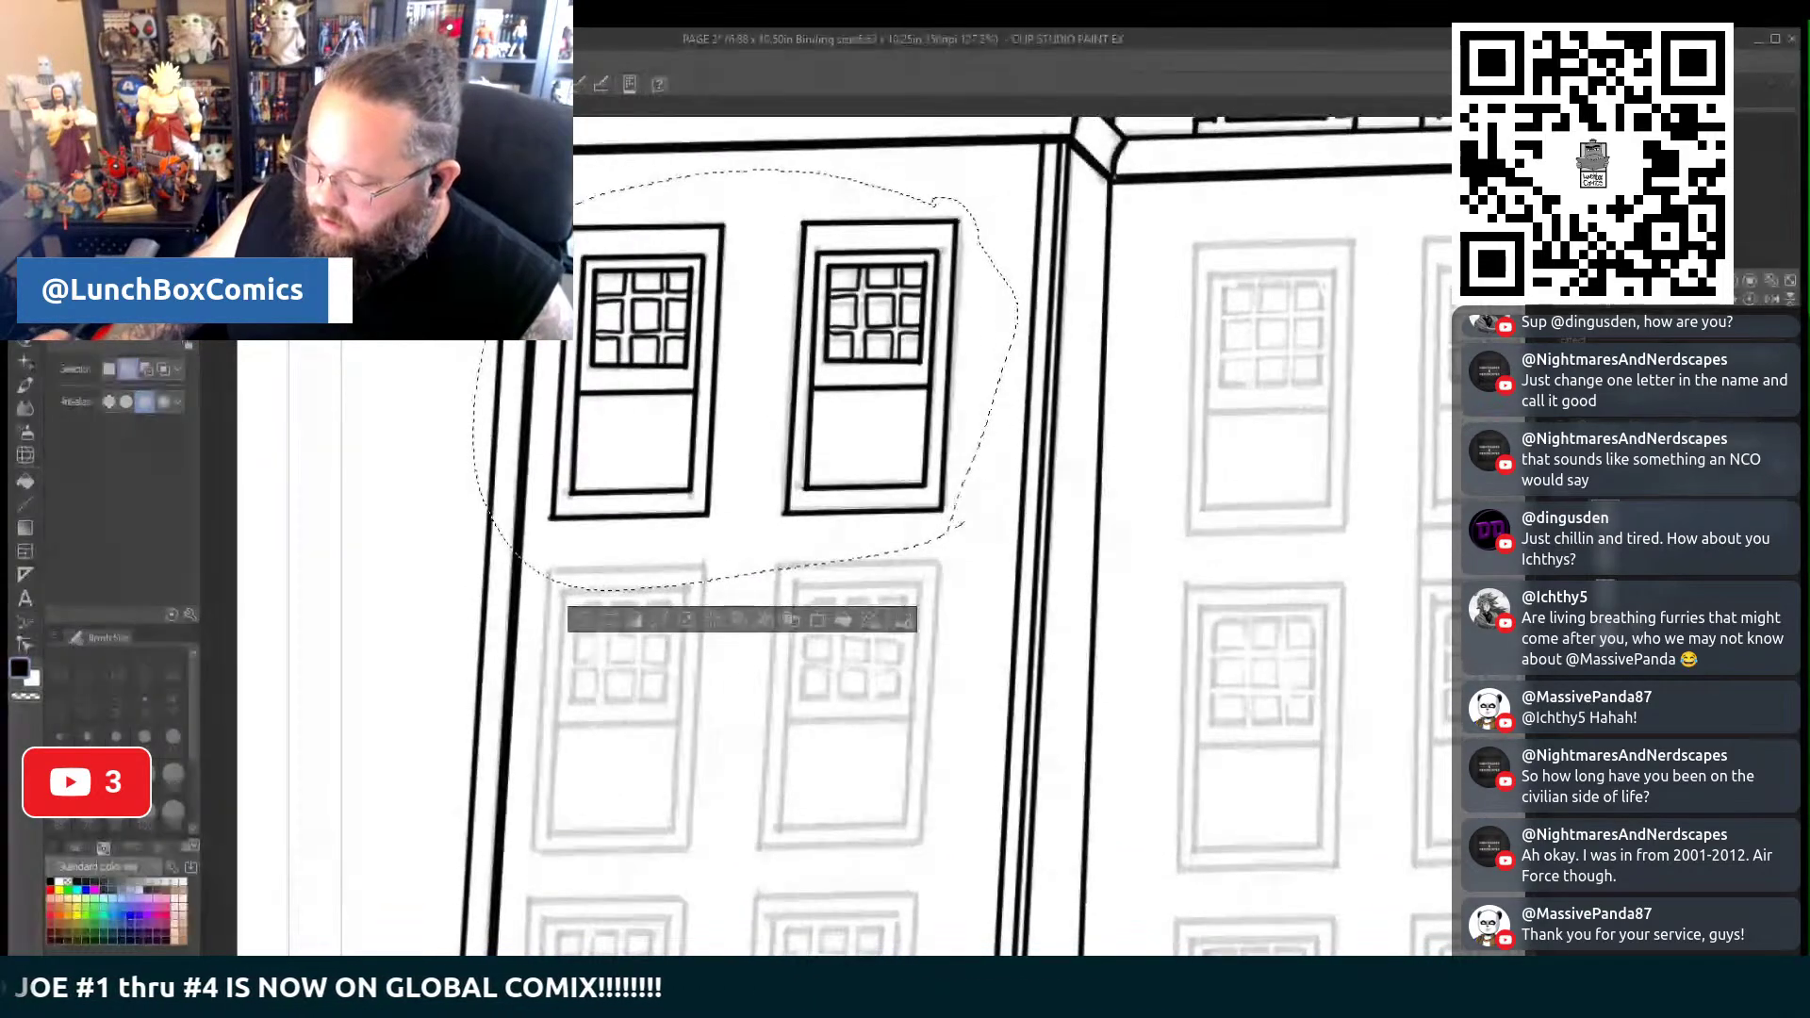
{"action": "scroll", "coordinate": [864, 540], "scroll_direction": "down", "scroll_amount": 5}
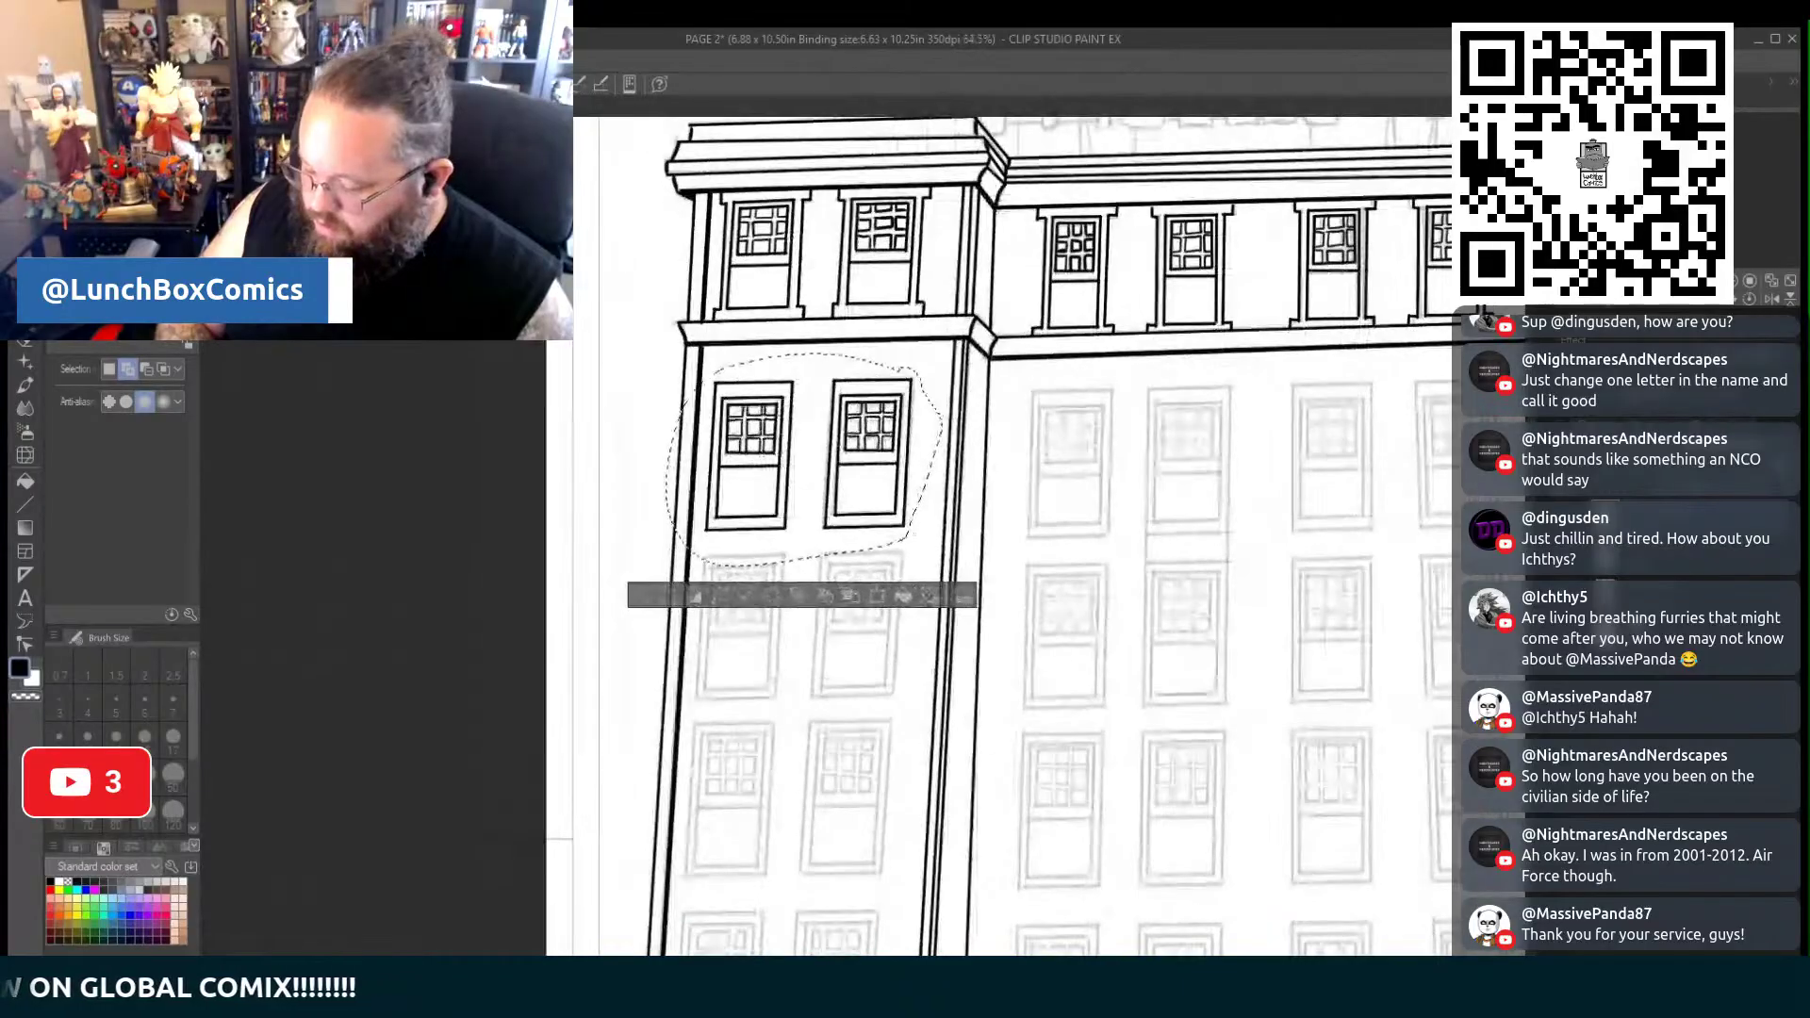
{"action": "scroll", "coordinate": [886, 599], "scroll_direction": "up", "scroll_amount": 1}
{"action": "left_click", "coordinate": [869, 600]}
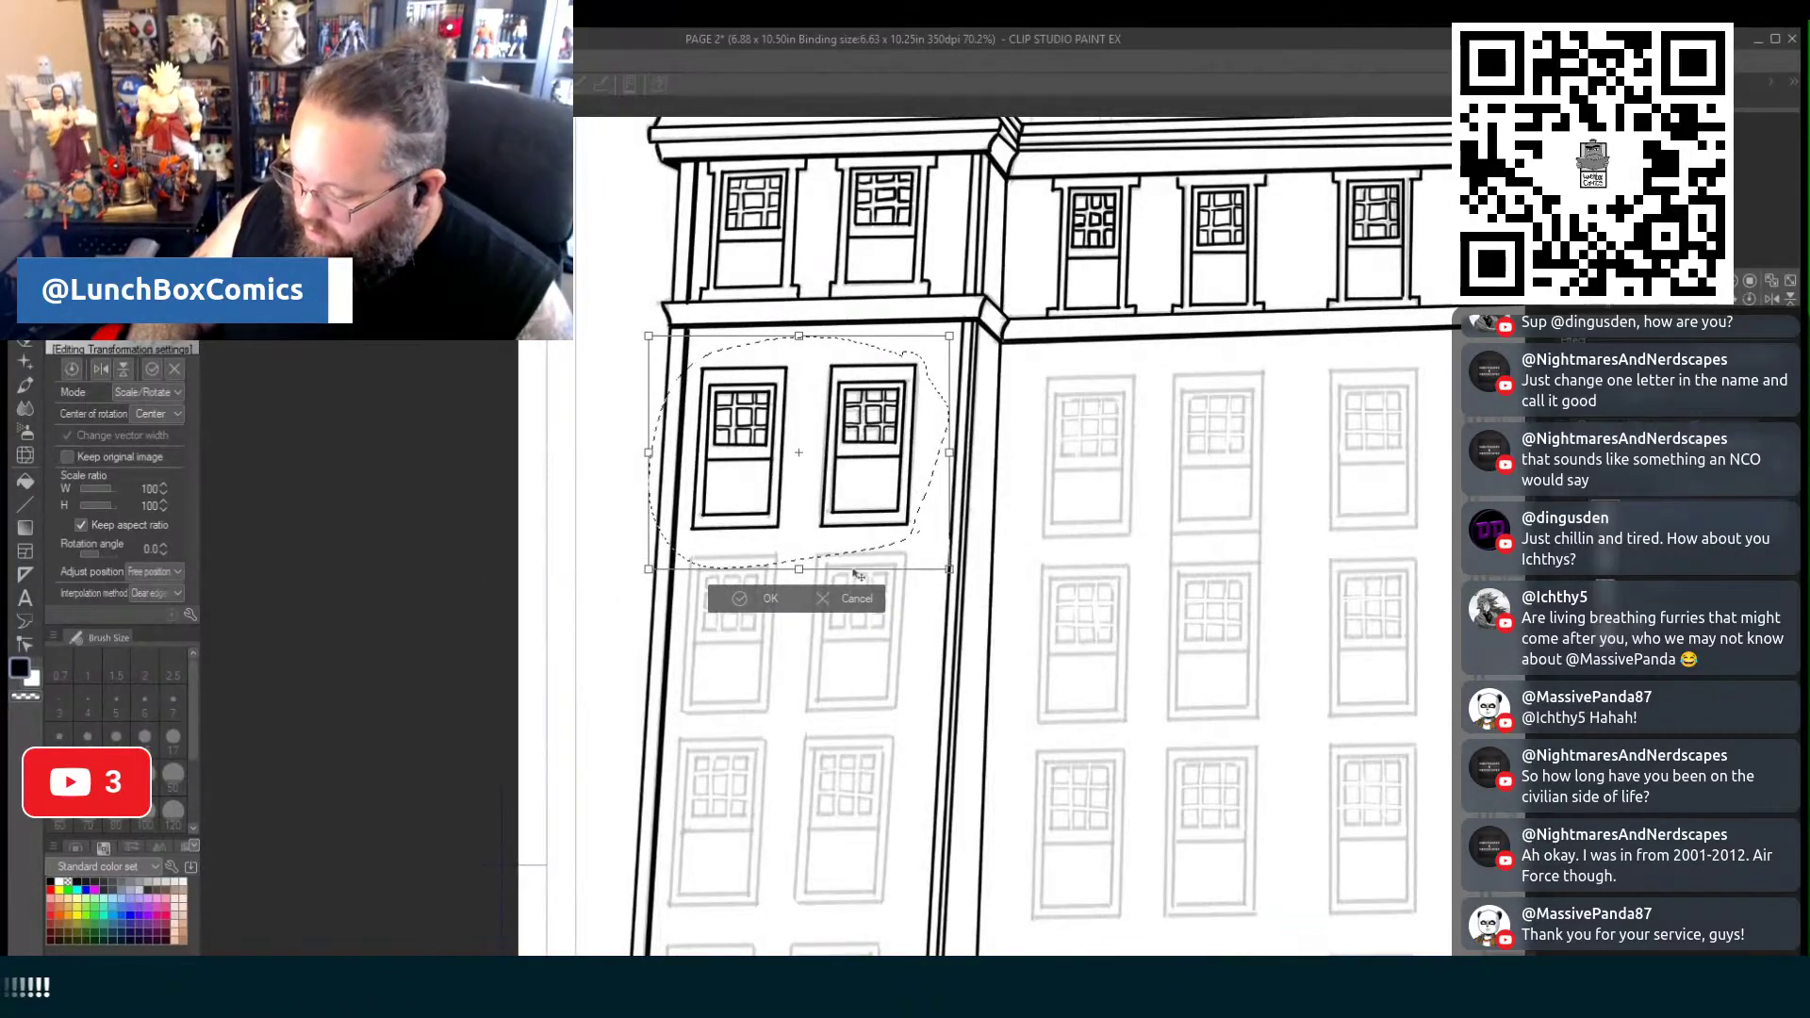
{"action": "left_click", "coordinate": [848, 602]}
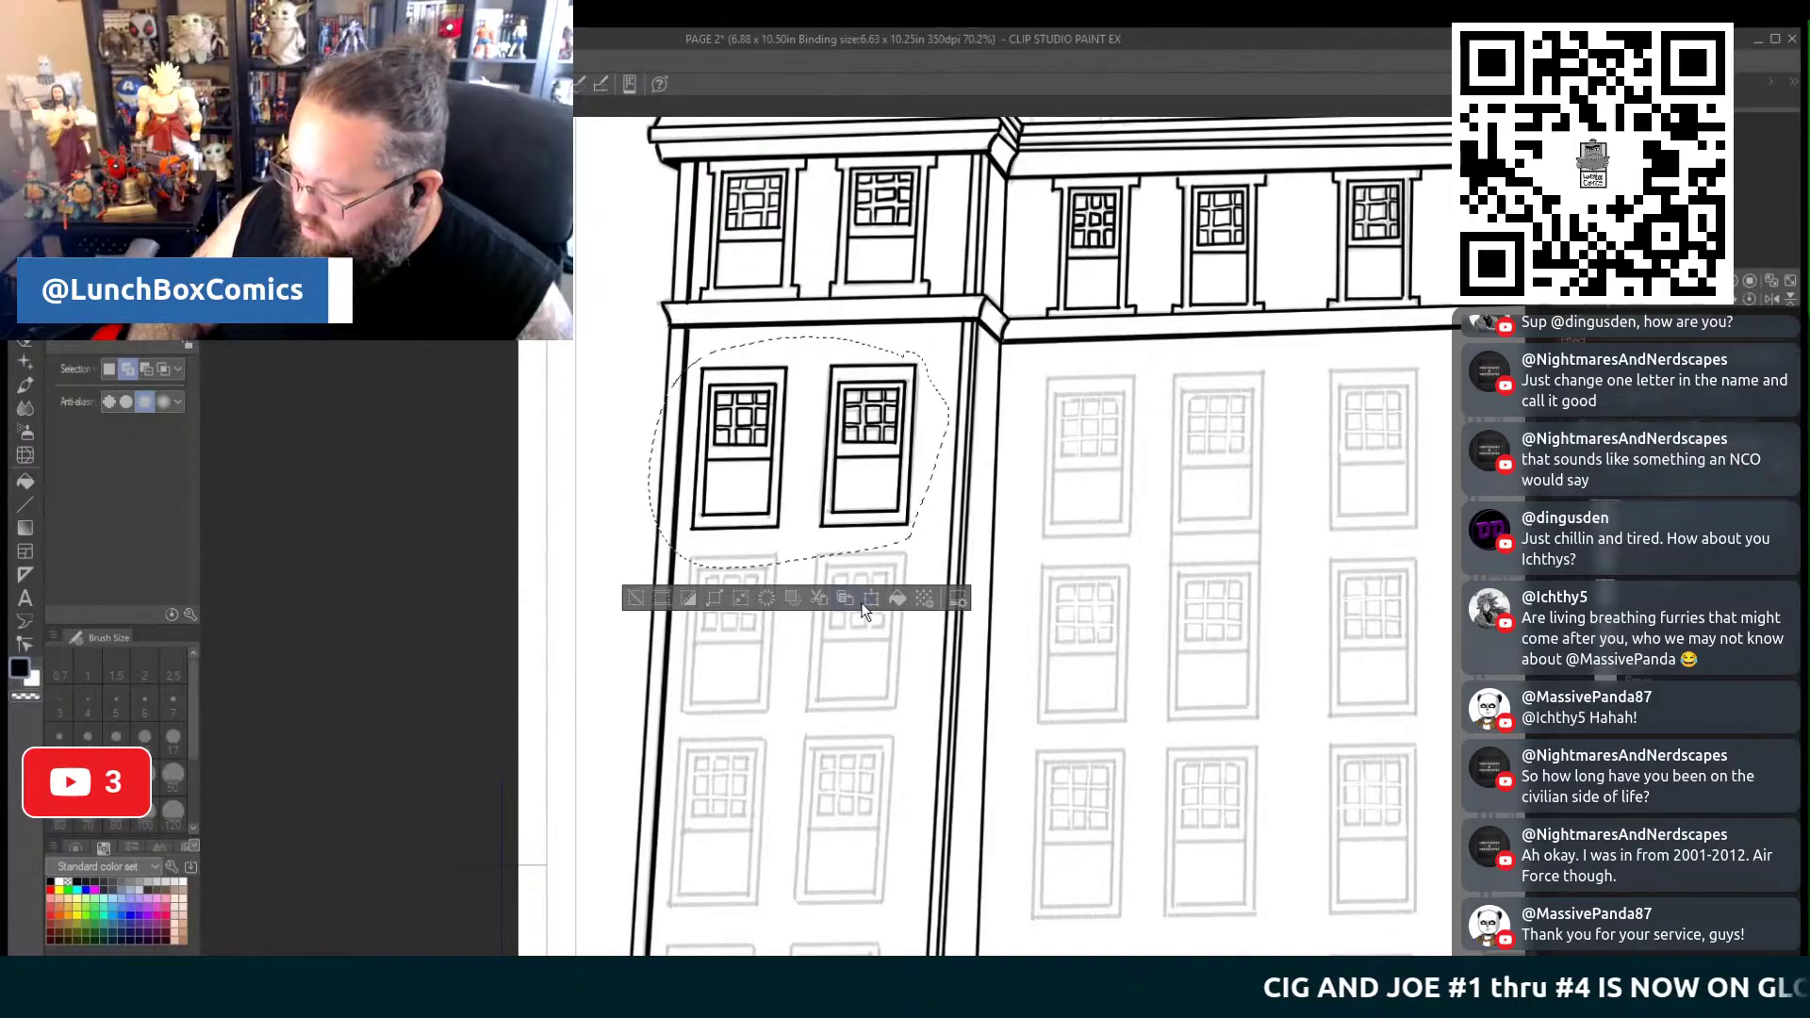
{"action": "left_click", "coordinate": [843, 599]}
{"action": "left_click_drag", "start_coordinate": [874, 561], "coordinate": [860, 755]}
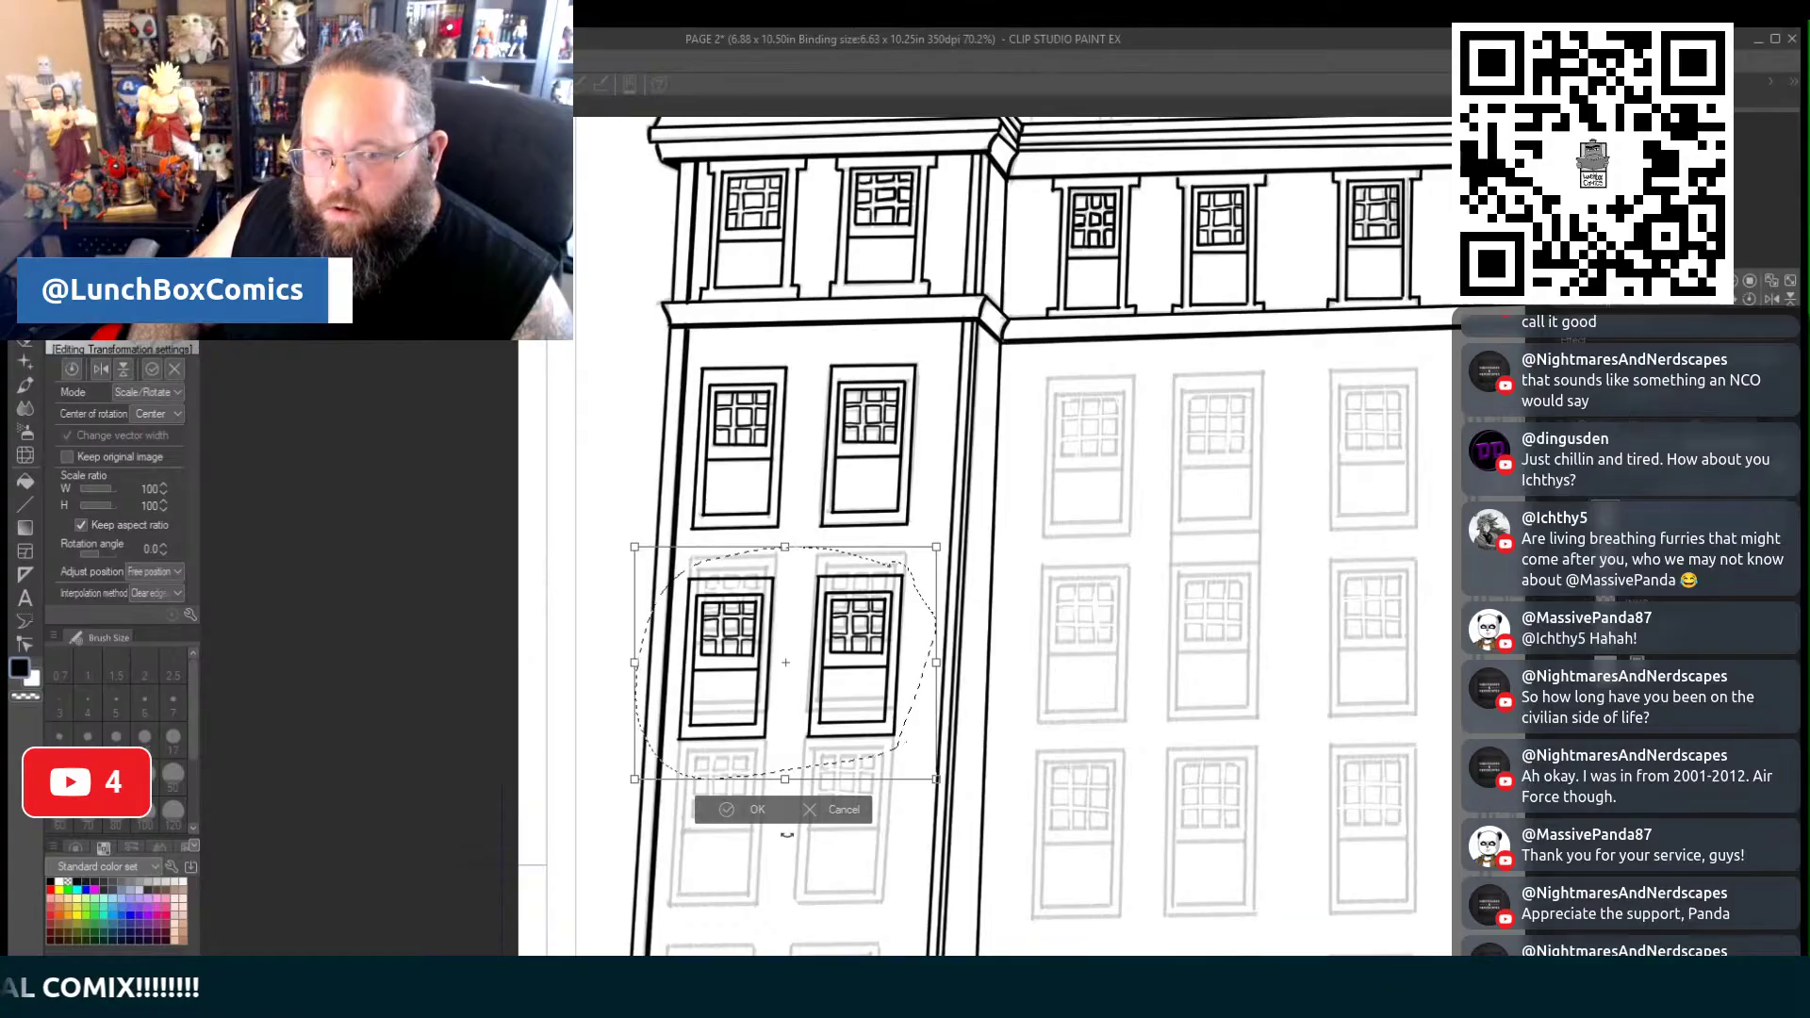
{"action": "left_click_drag", "start_coordinate": [912, 642], "coordinate": [912, 636]}
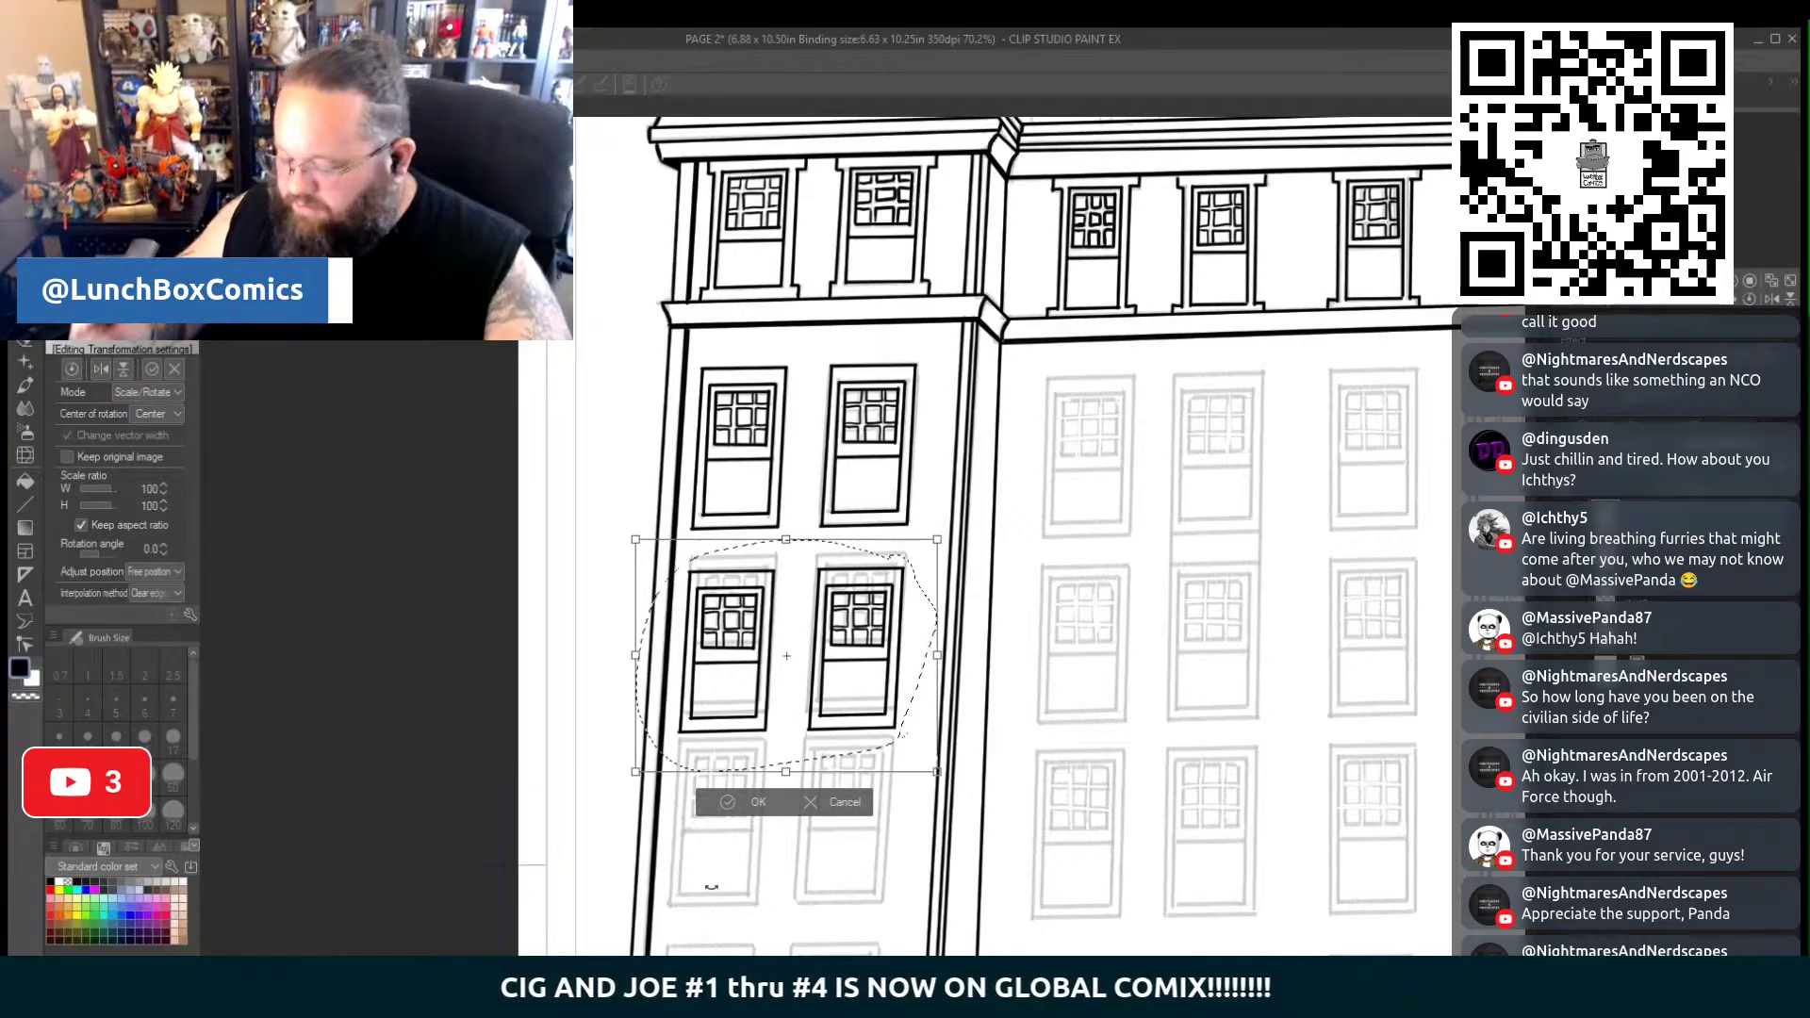
{"action": "scroll", "coordinate": [710, 887], "scroll_direction": "down", "scroll_amount": 3}
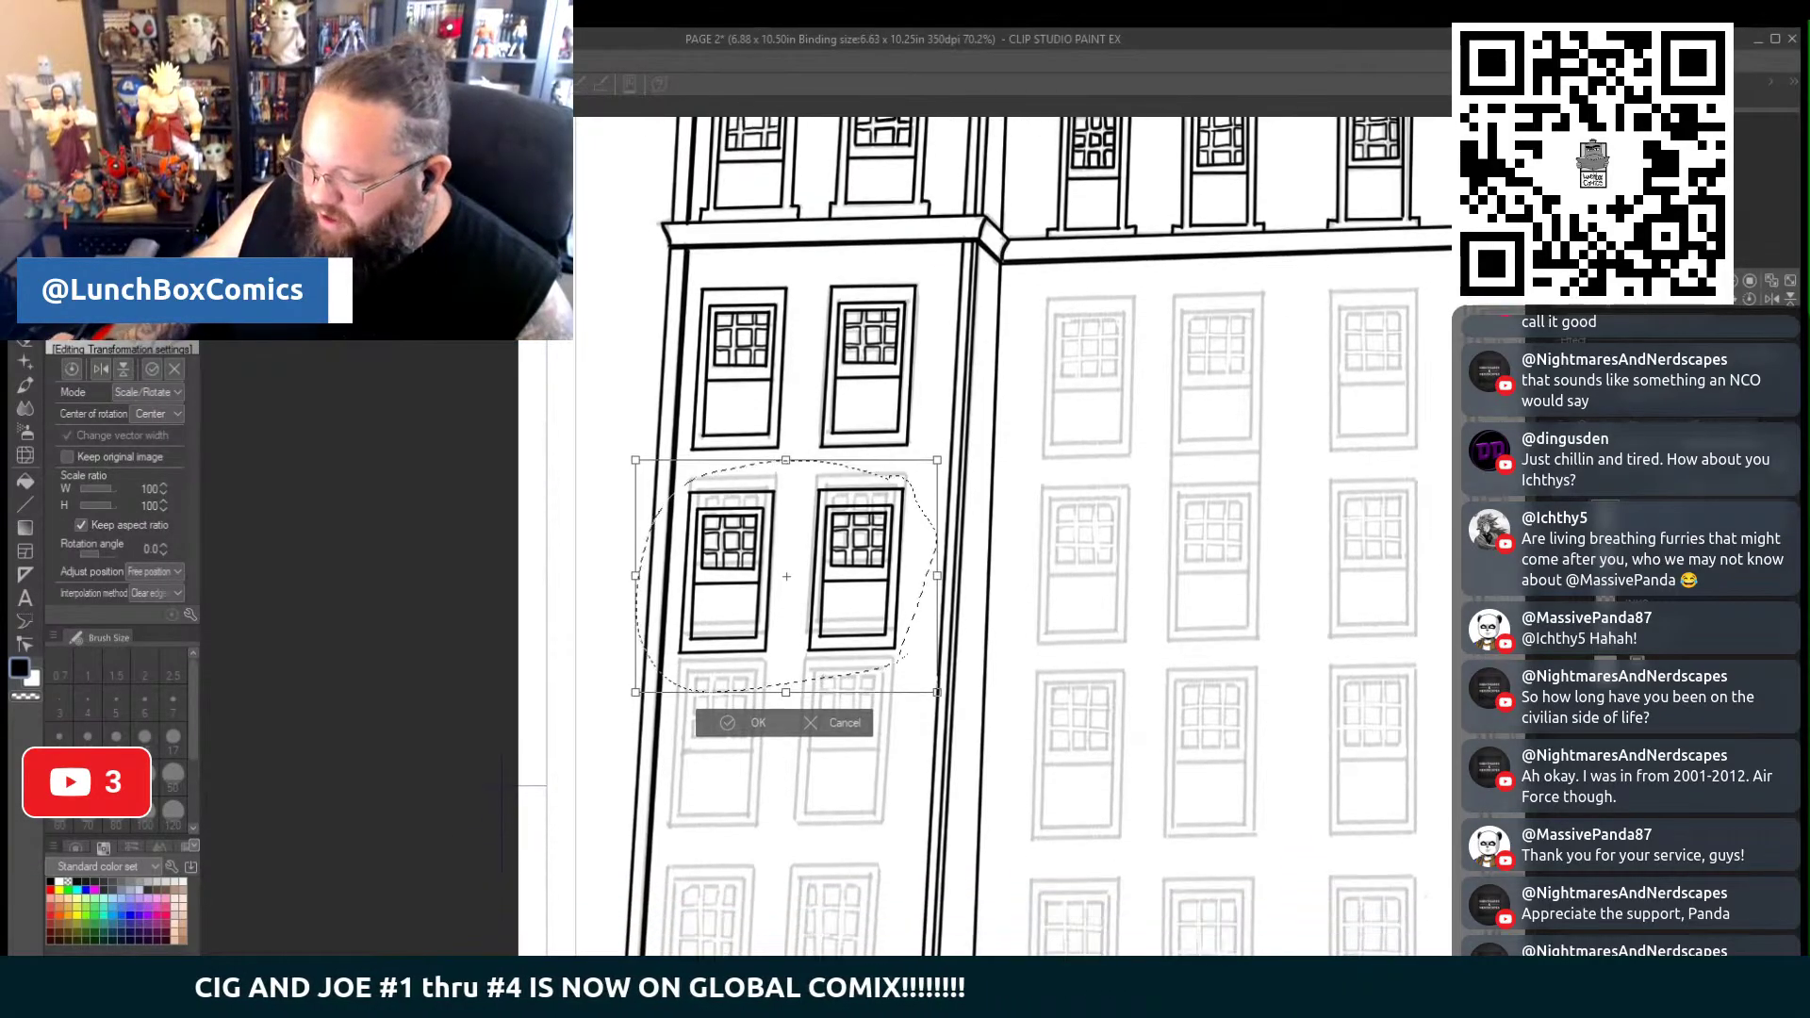
{"action": "scroll", "coordinate": [726, 517], "scroll_direction": "down", "scroll_amount": 8}
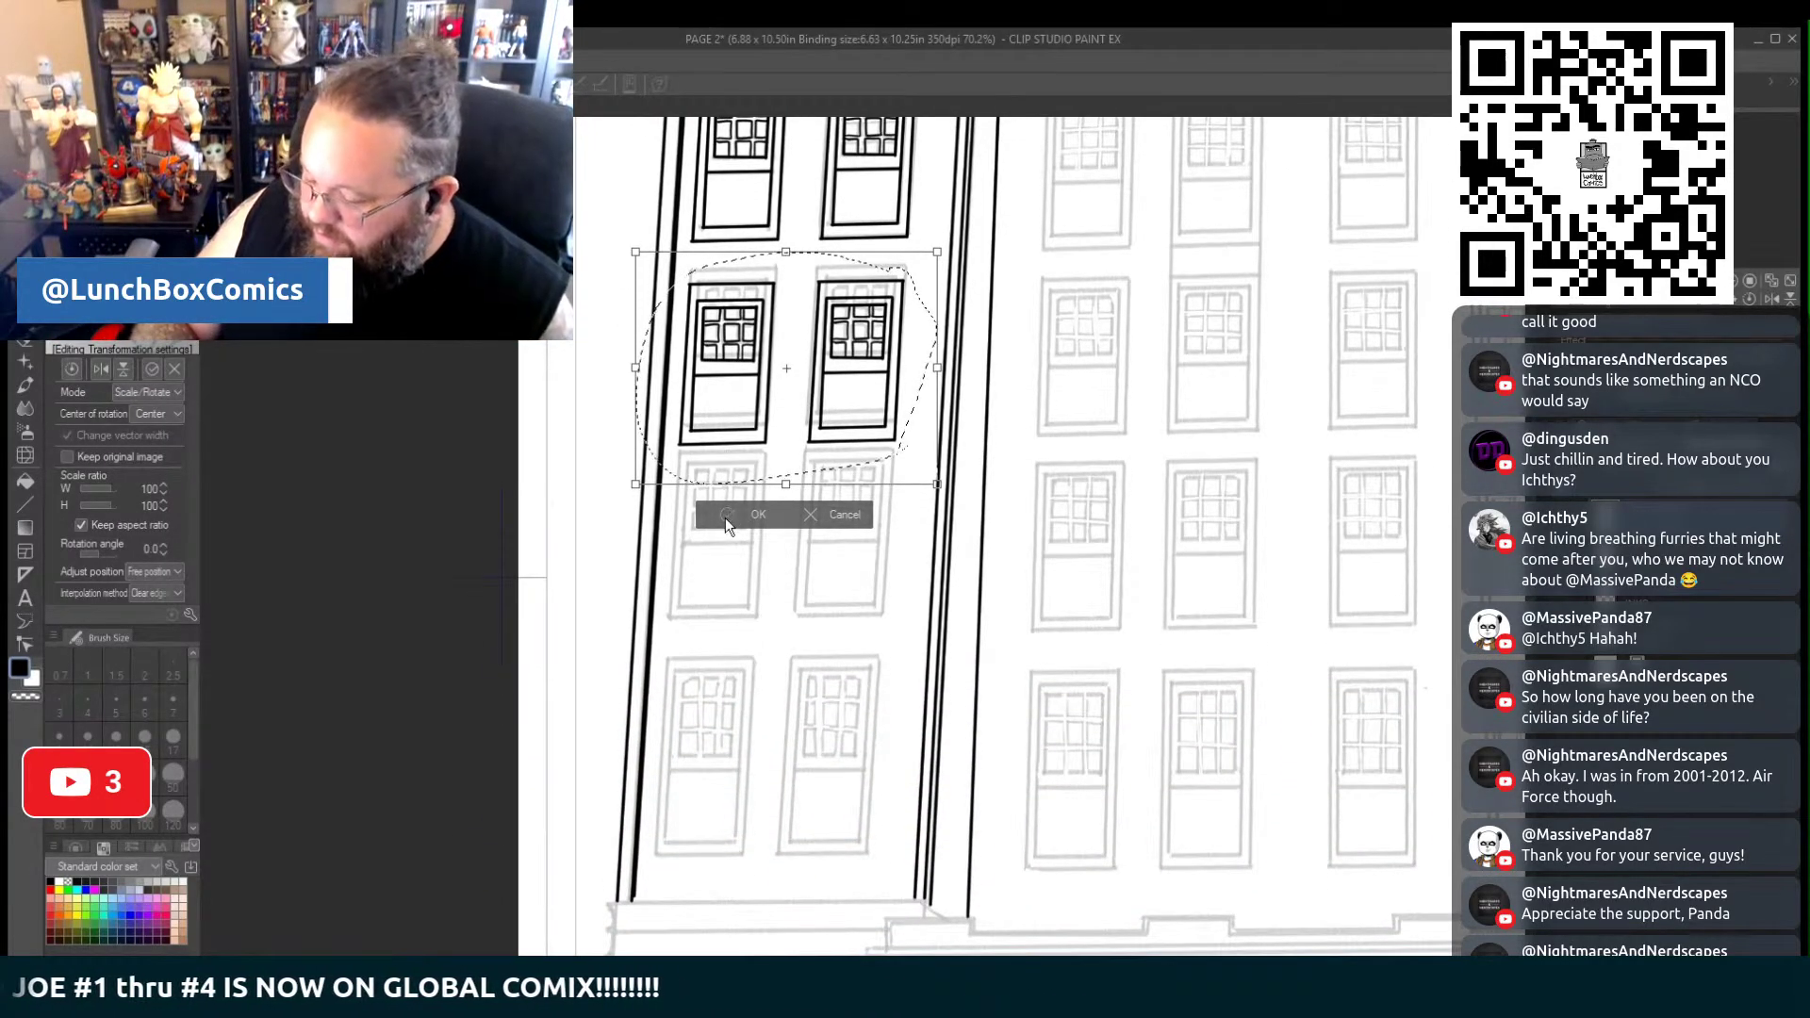
{"action": "left_click", "coordinate": [726, 517]}
Place copies of the window pair over the left wing's third and fourth sketched rows, and clear the selection
{"action": "left_click", "coordinate": [831, 517]}
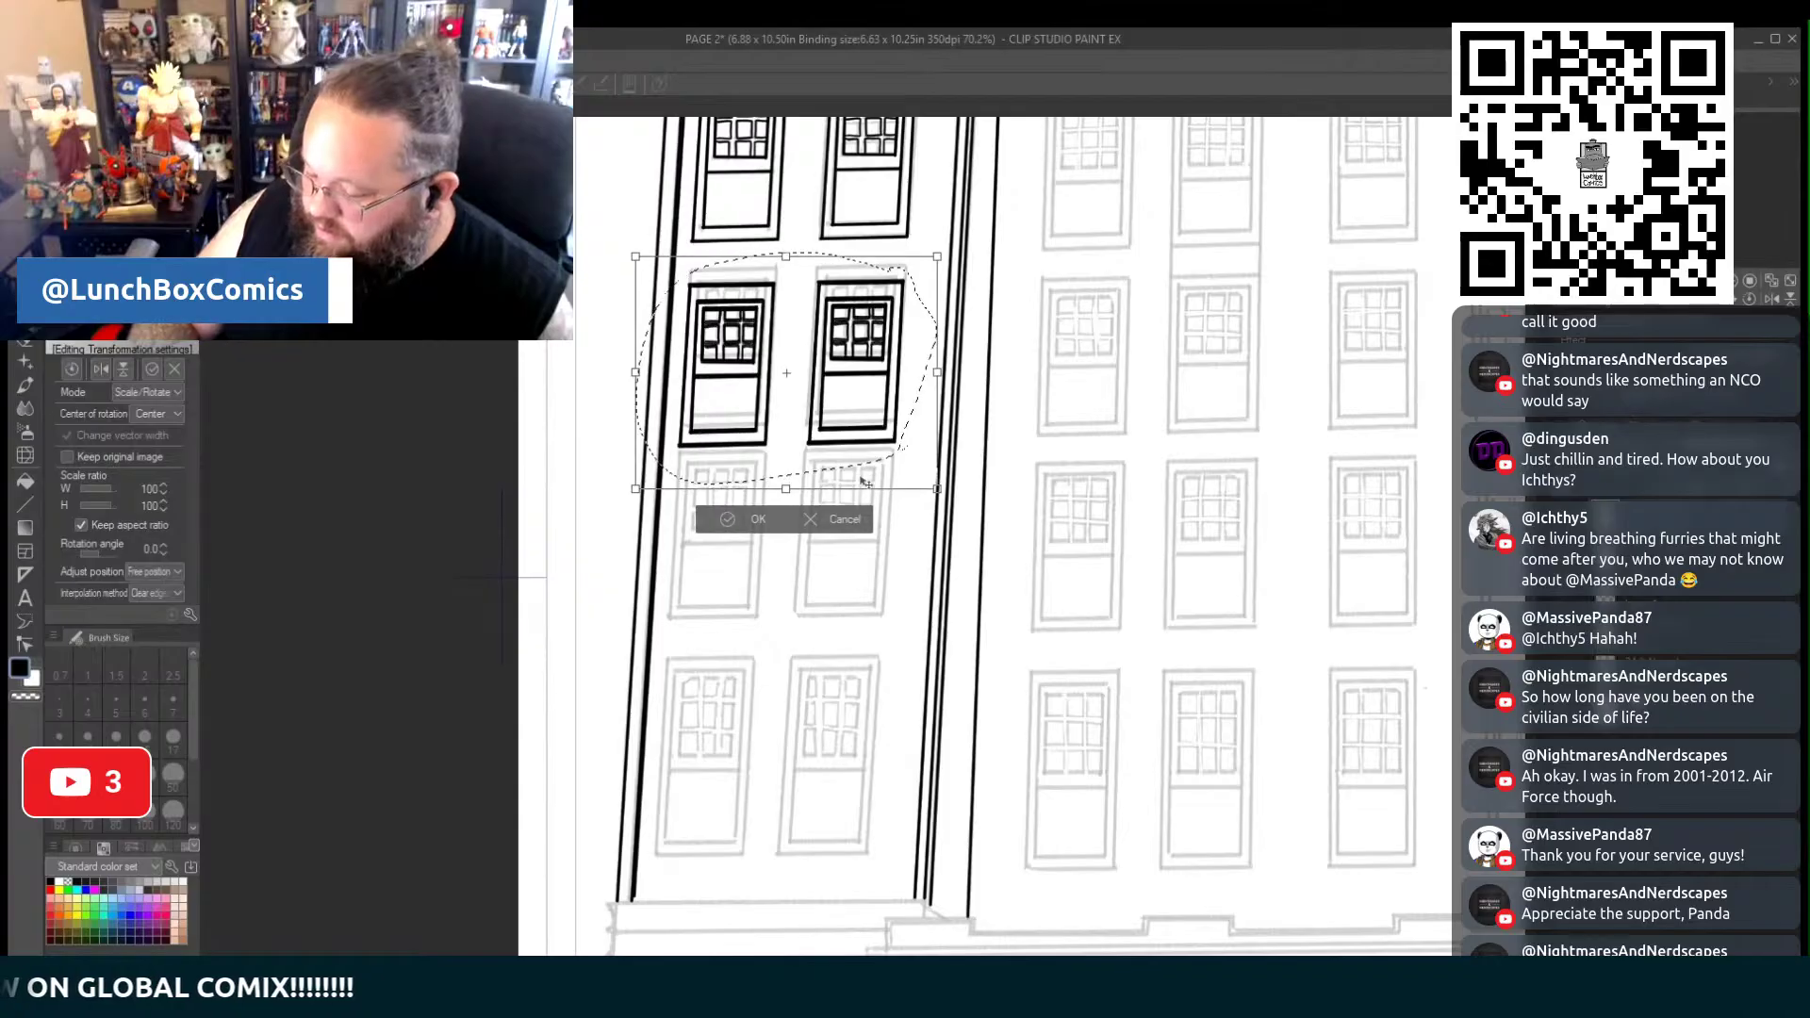
{"action": "left_click_drag", "start_coordinate": [861, 480], "coordinate": [844, 681]}
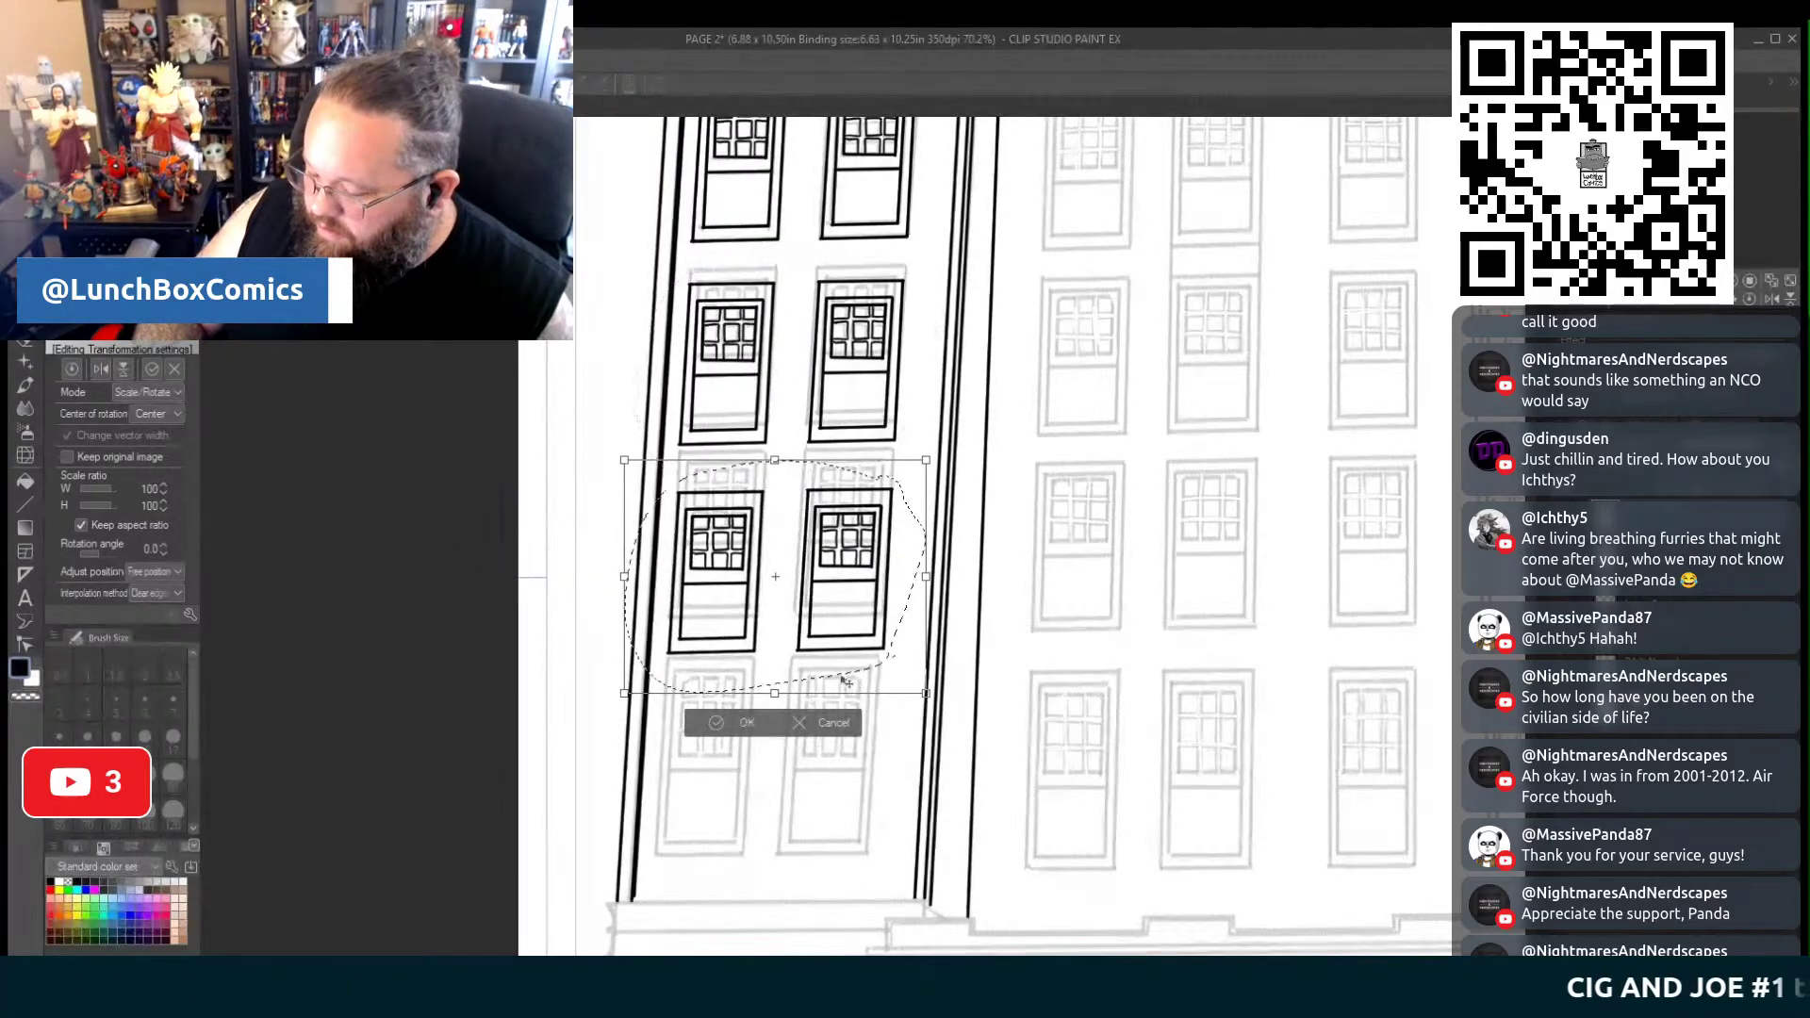
{"action": "left_click", "coordinate": [716, 723]}
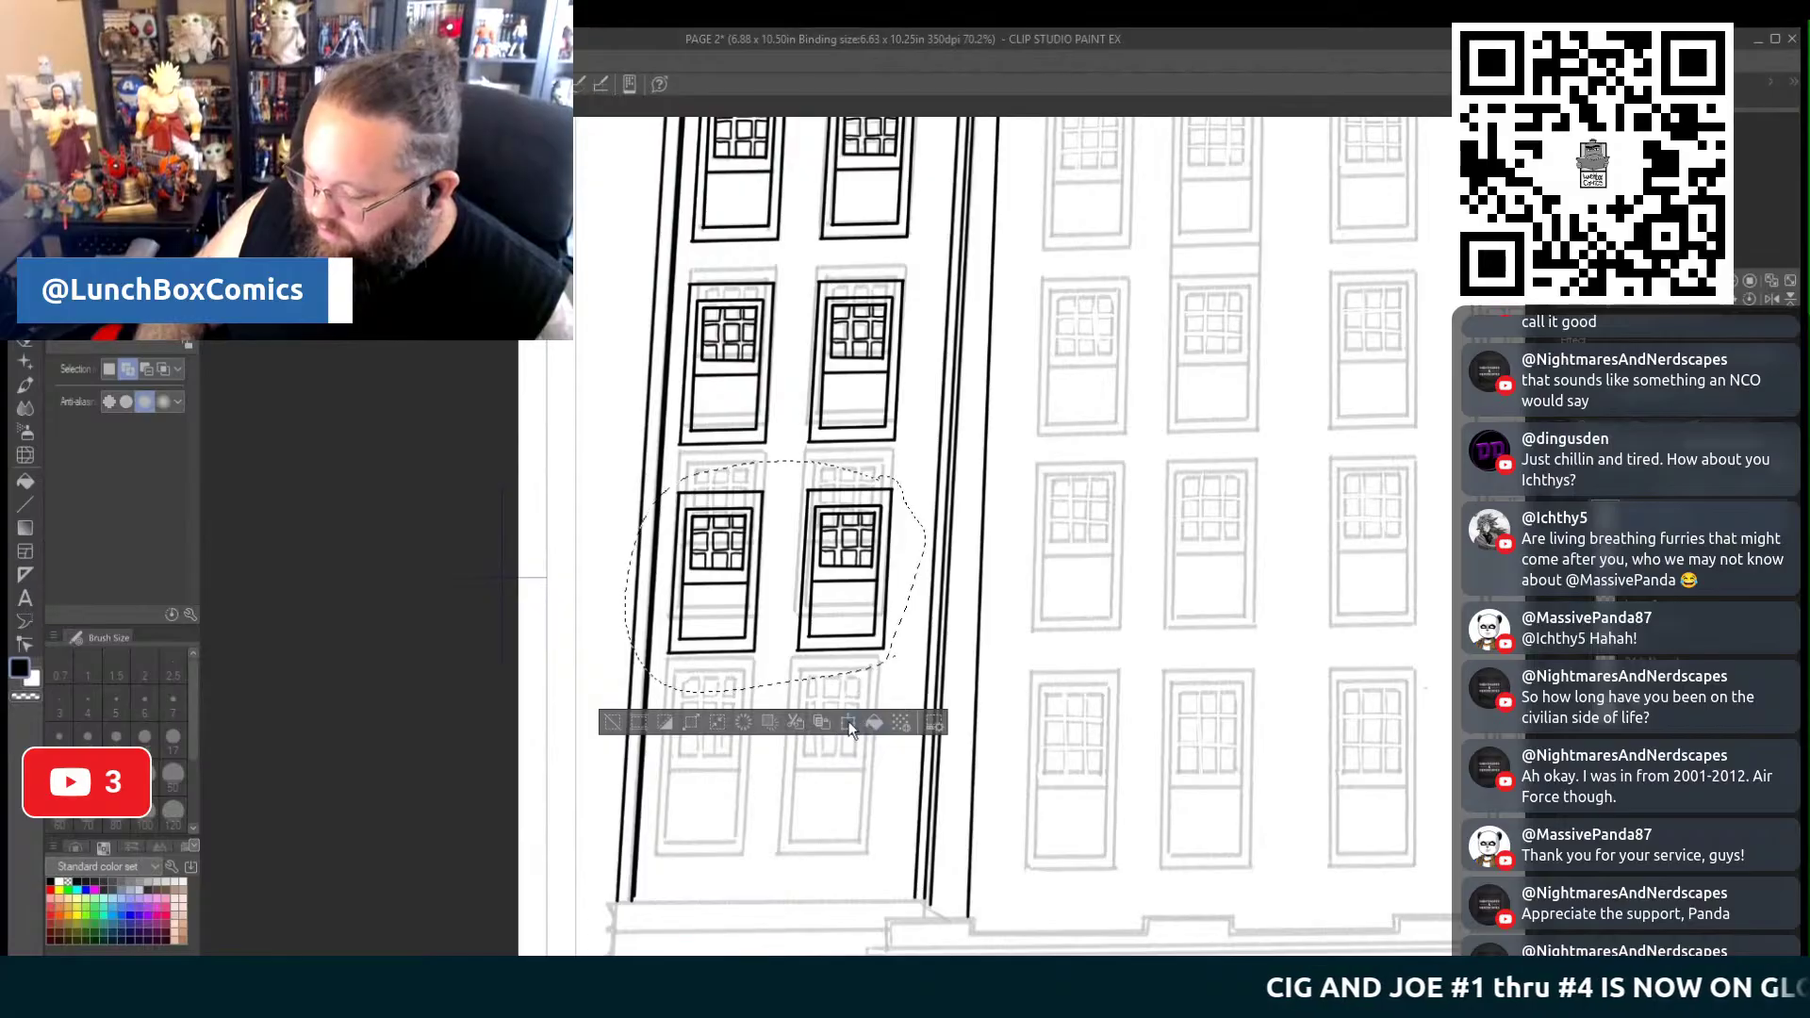
{"action": "left_click", "coordinate": [821, 725]}
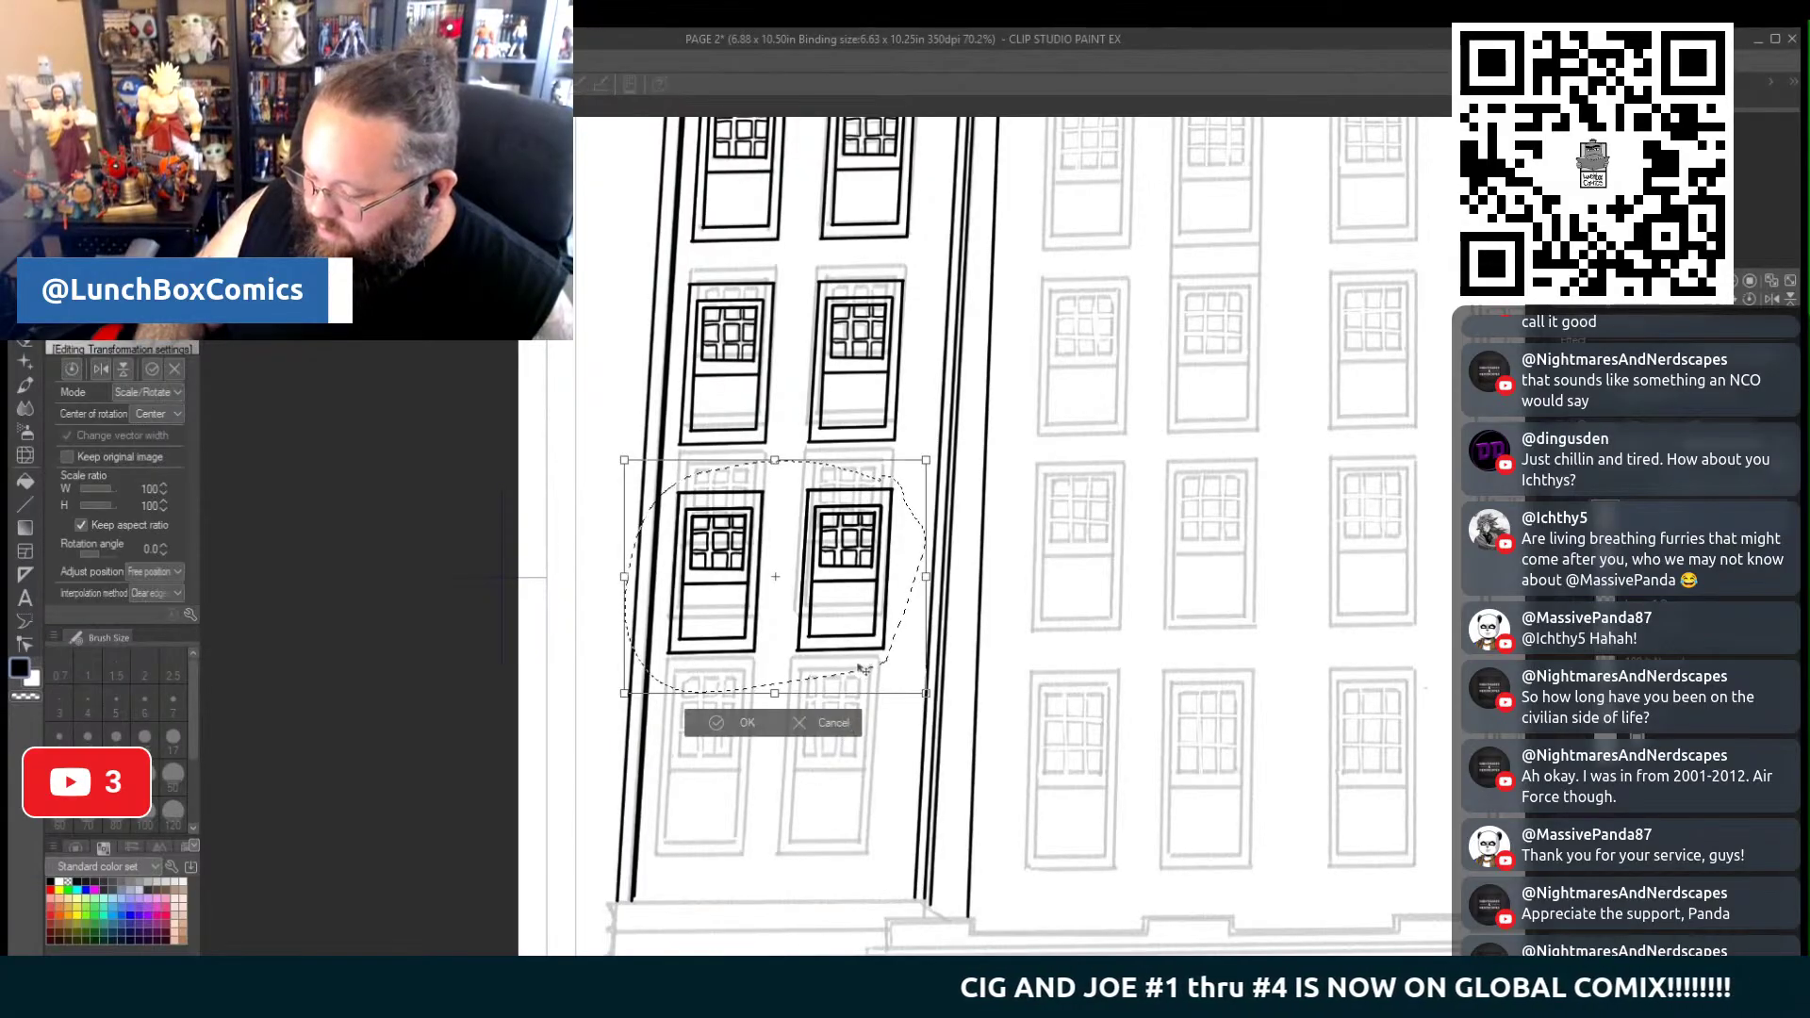
{"action": "left_click_drag", "start_coordinate": [860, 669], "coordinate": [848, 874]}
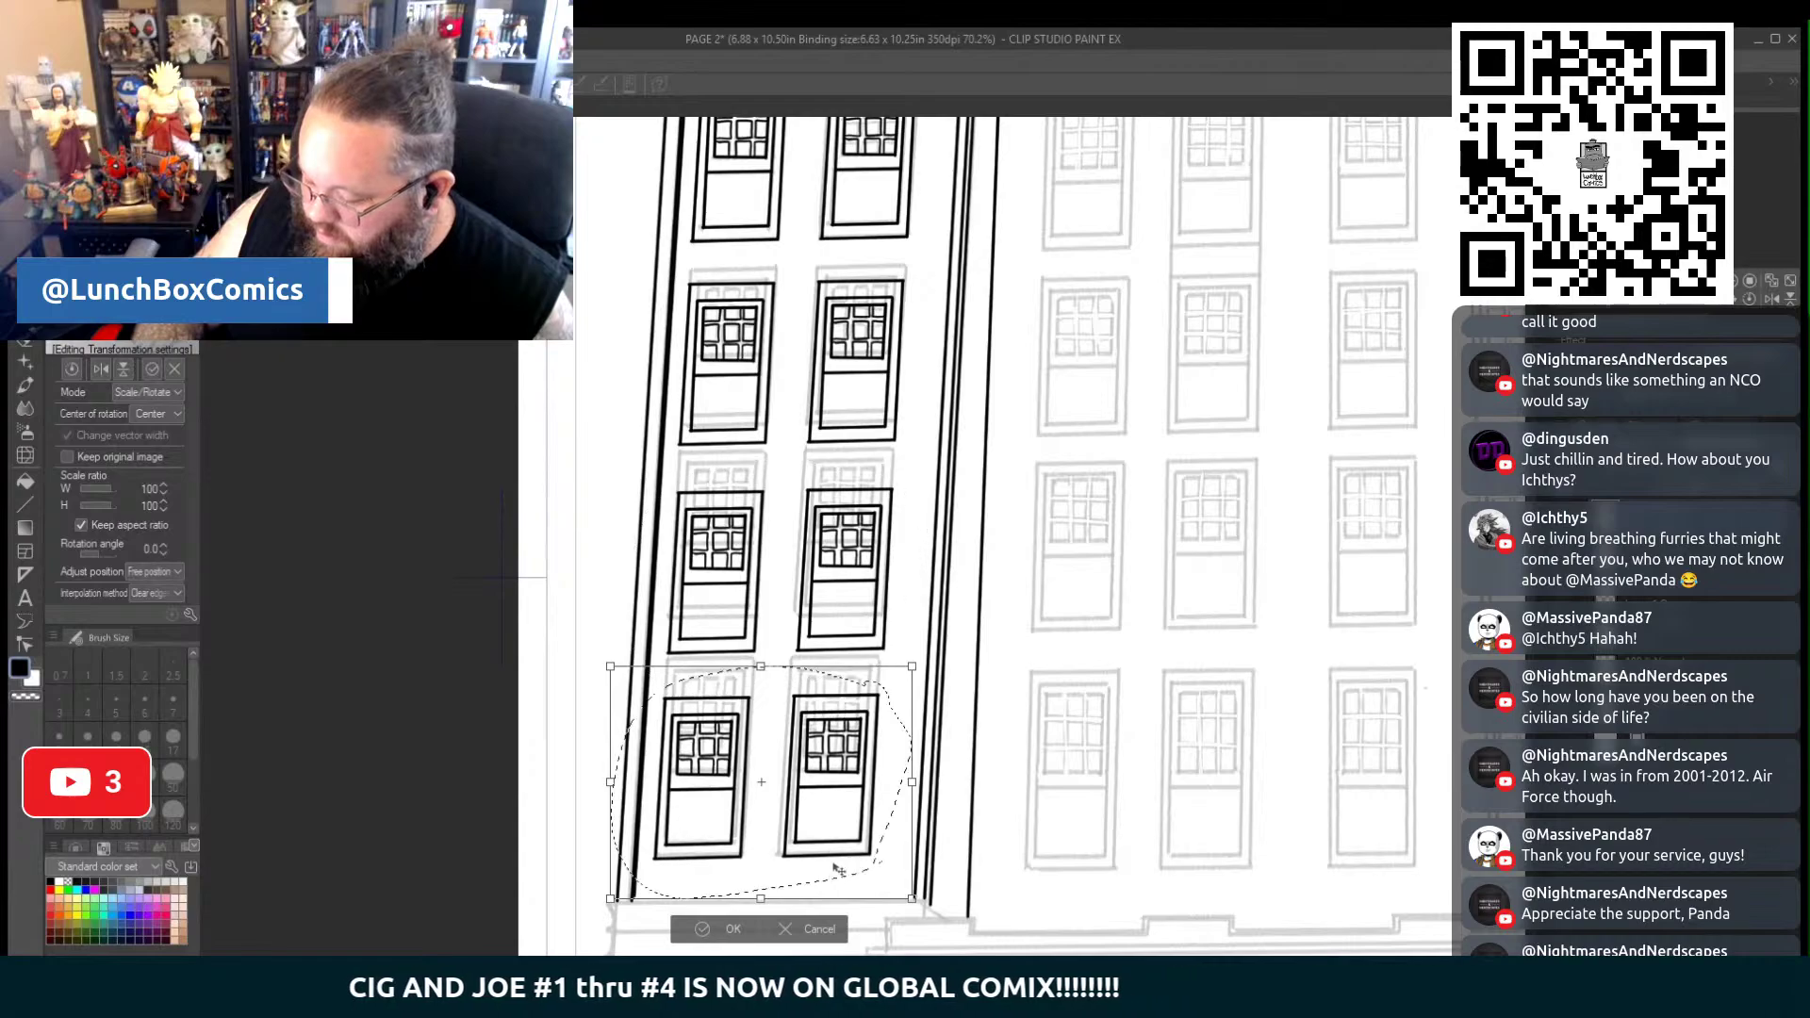
{"action": "left_click", "coordinate": [699, 929]}
{"action": "left_click", "coordinate": [597, 927]}
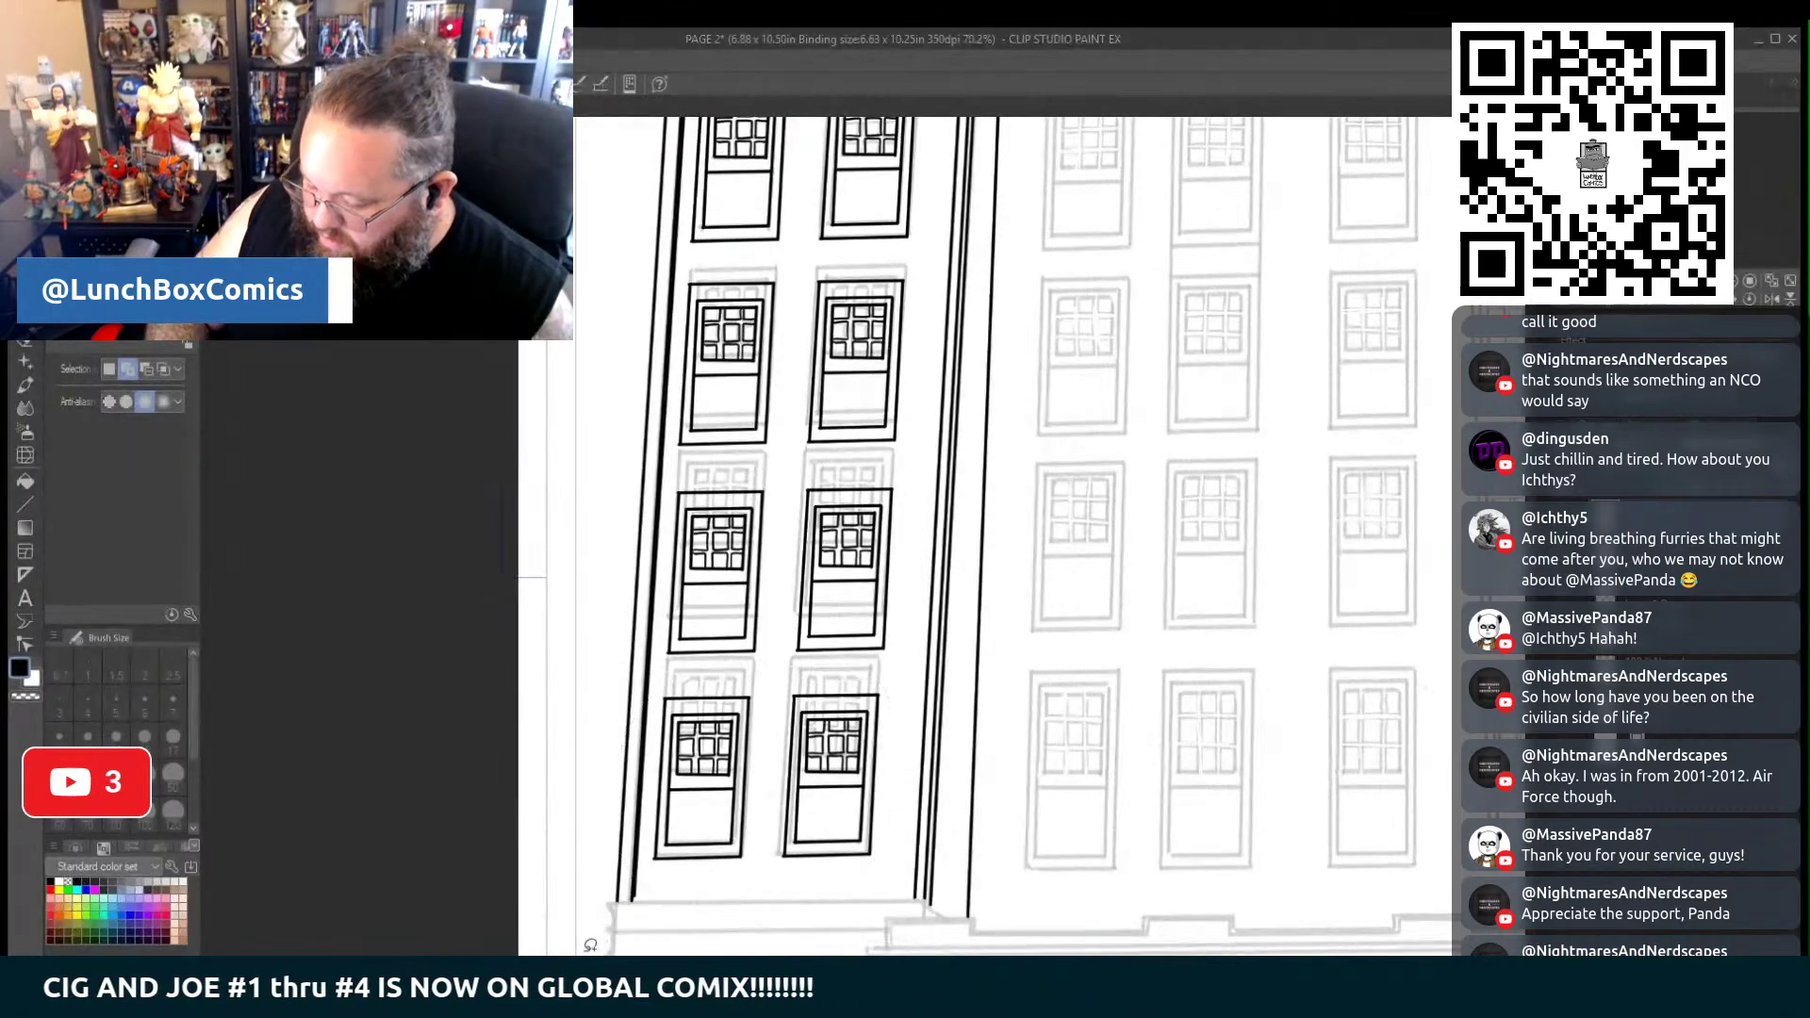
Ink the frames, crossbar and upper pane border of the central section's first window below the cornice with size 6 straight lines
{"action": "key", "text": "ctrl+minus"}
{"action": "key", "text": "ctrl+0"}
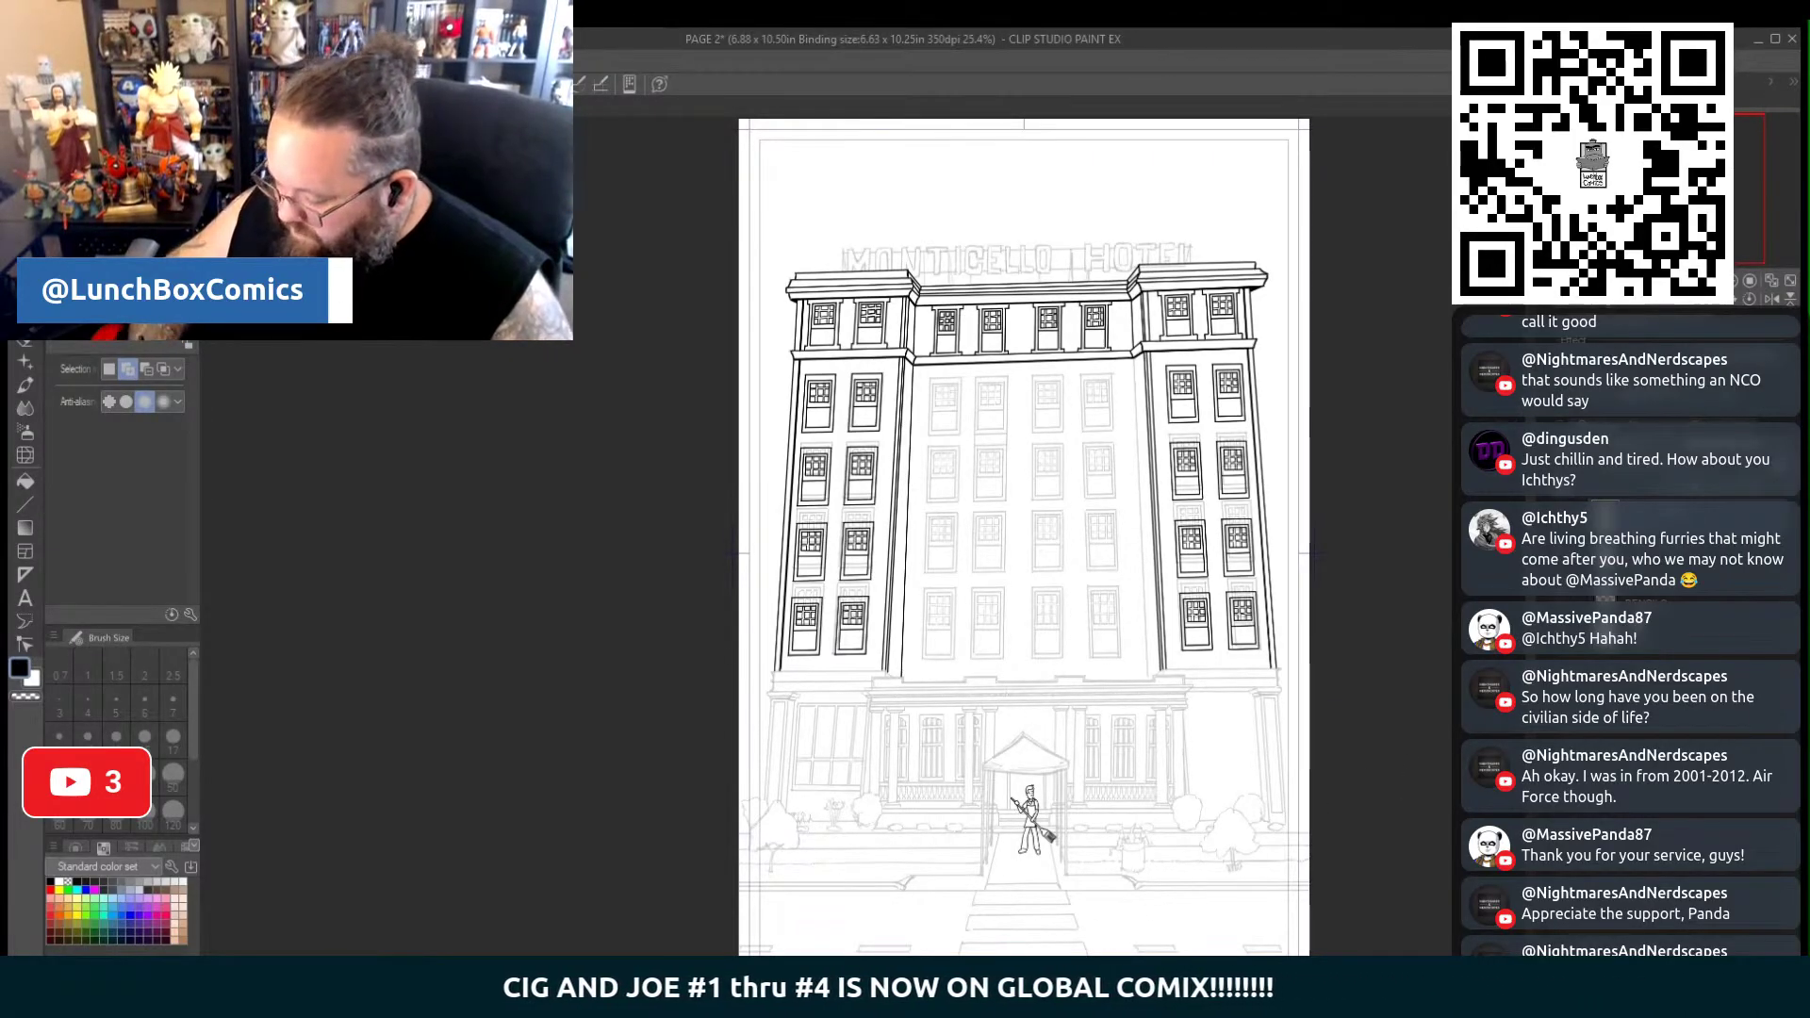
{"action": "scroll", "coordinate": [943, 537], "scroll_direction": "right", "scroll_amount": 5}
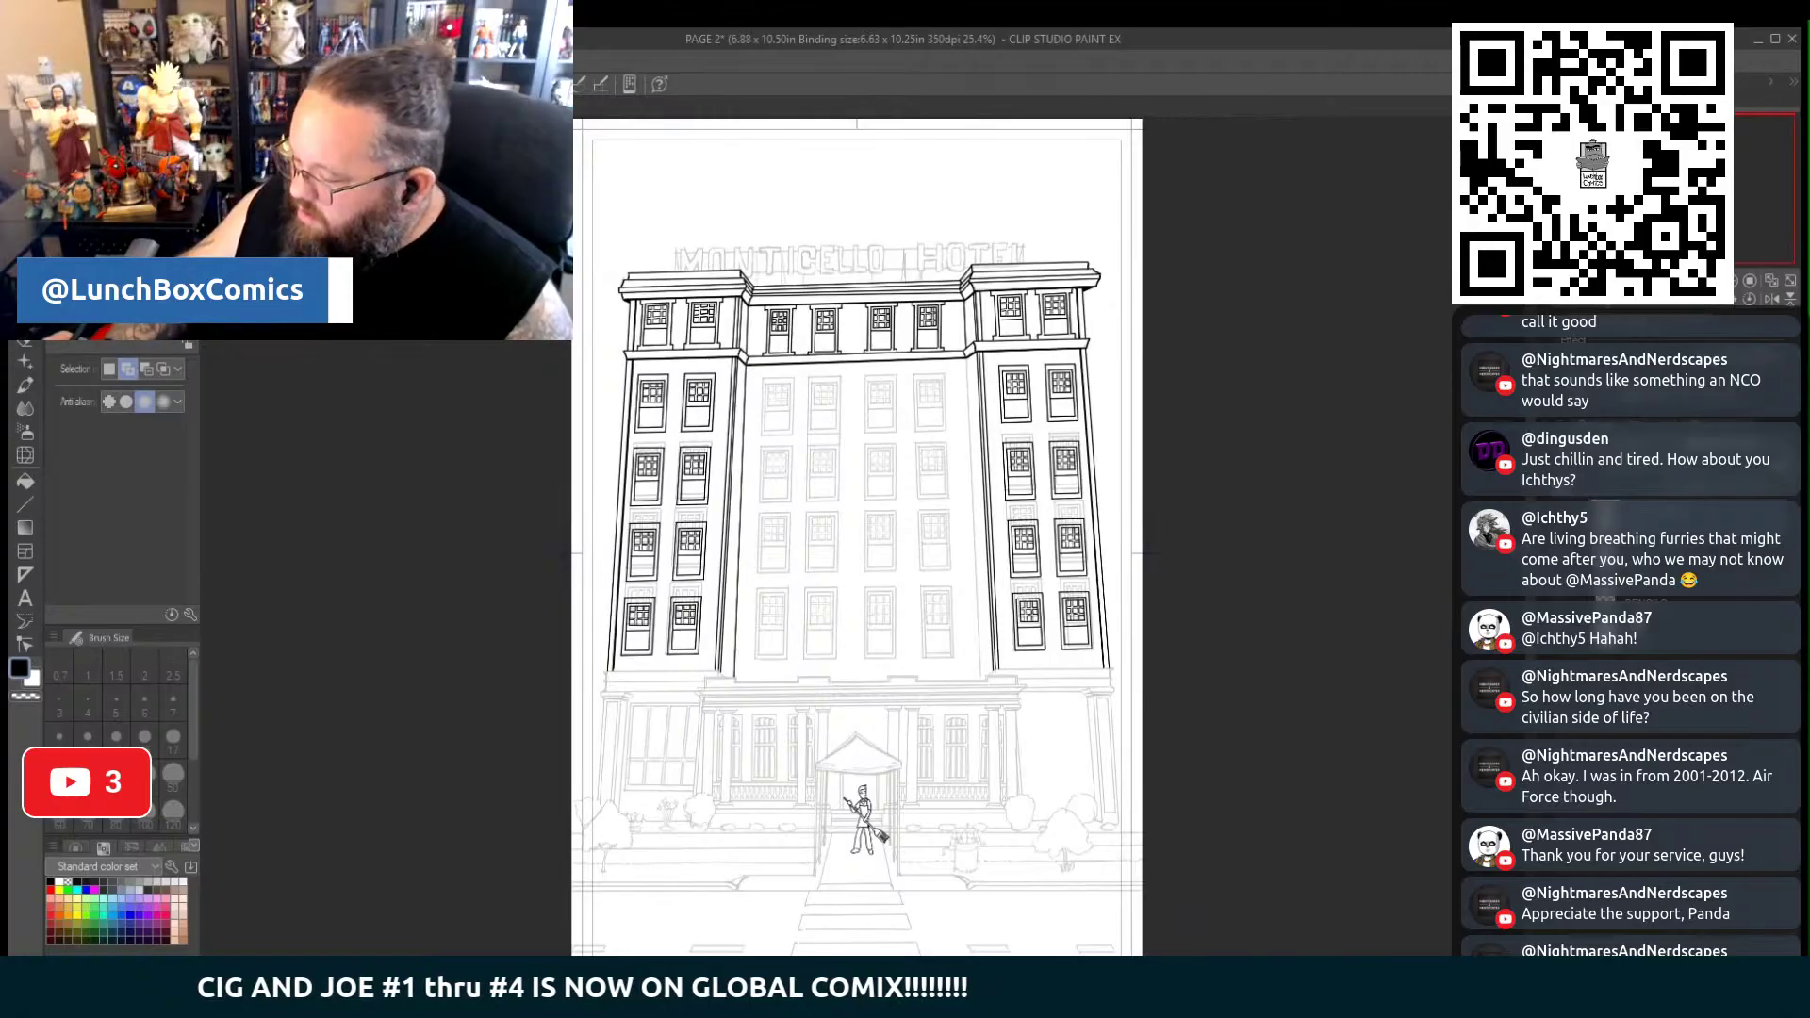
{"action": "scroll", "coordinate": [858, 566], "scroll_direction": "up", "scroll_amount": 3}
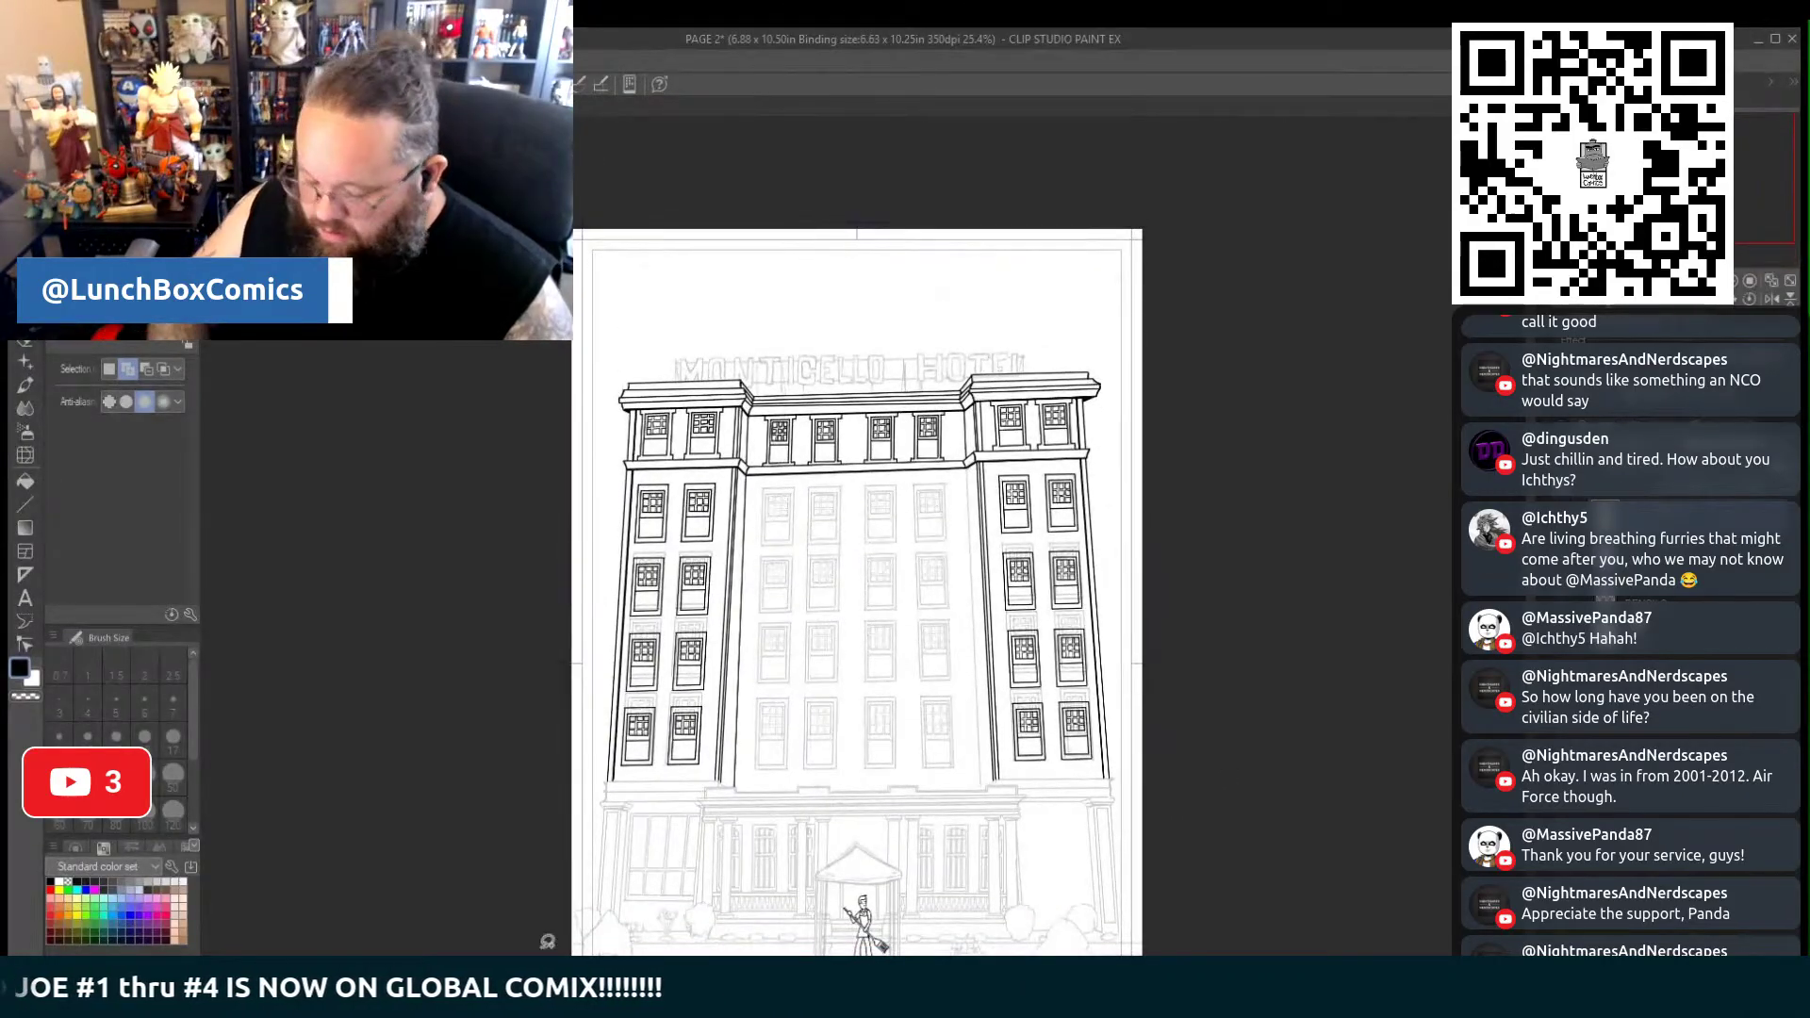
{"action": "scroll", "coordinate": [864, 543], "scroll_direction": "up", "scroll_amount": 6}
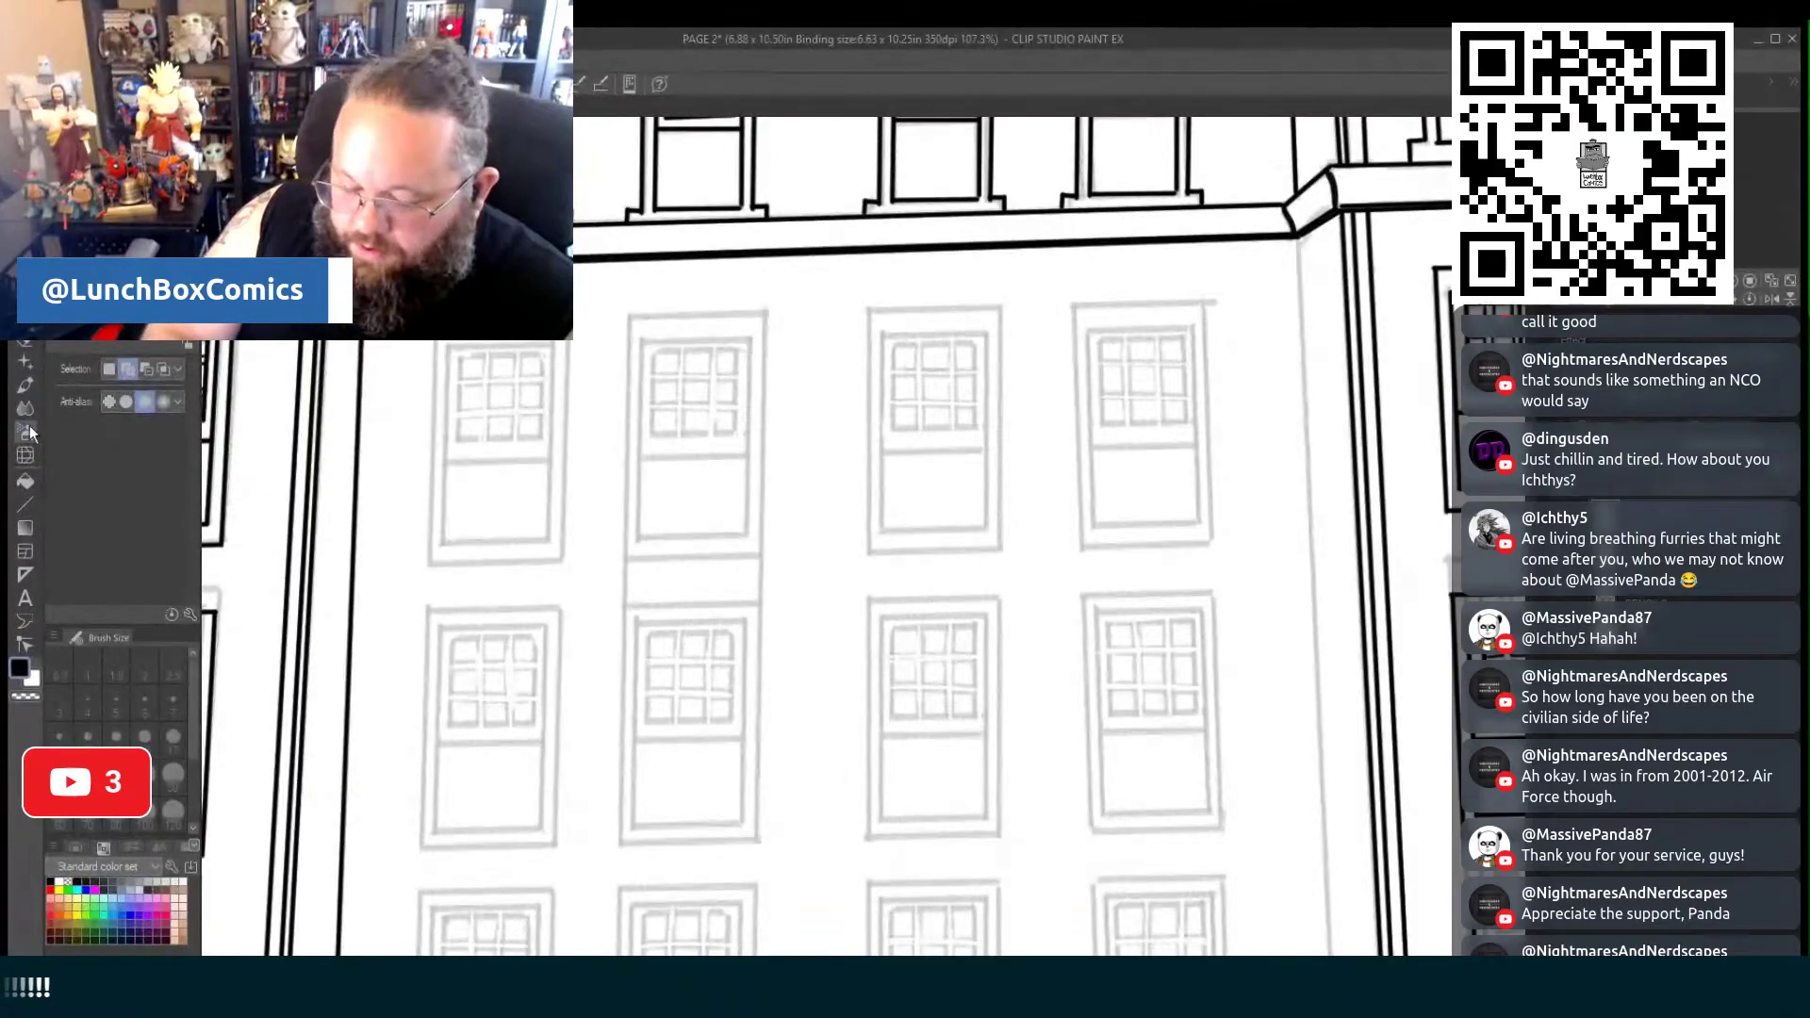
{"action": "left_click", "coordinate": [25, 504]}
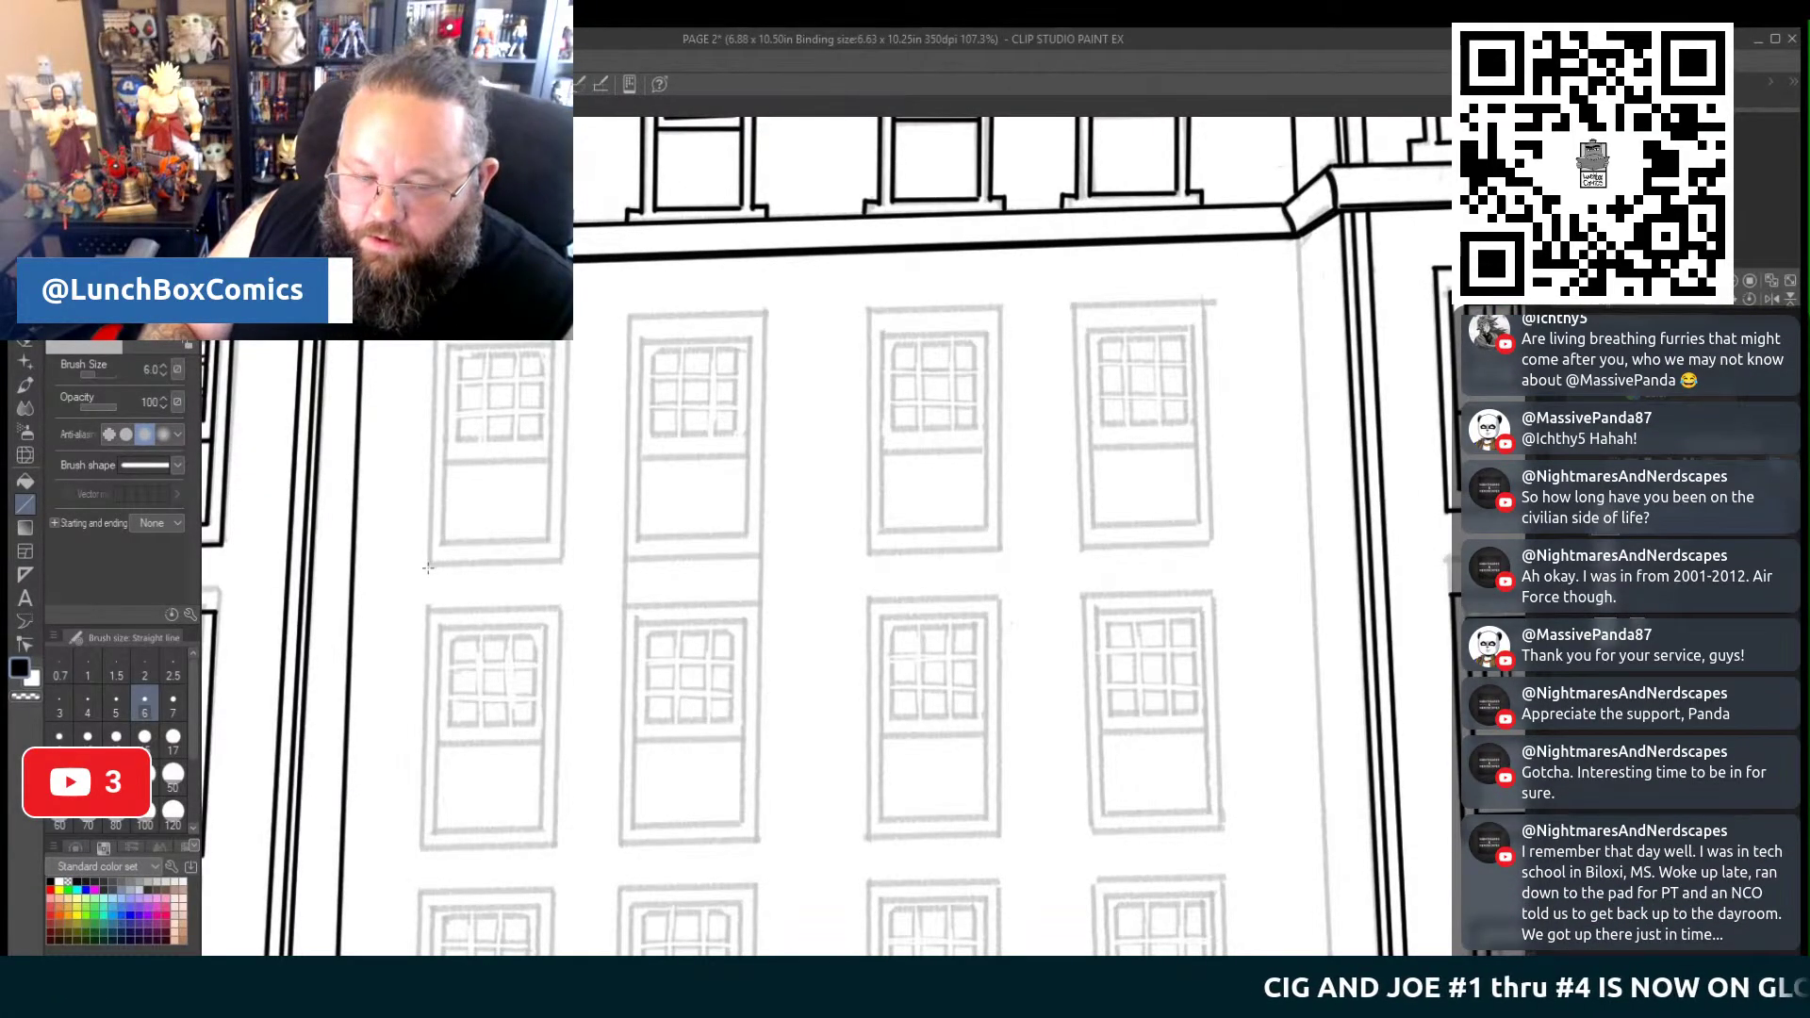
{"action": "left_click_drag", "start_coordinate": [427, 565], "coordinate": [428, 345]}
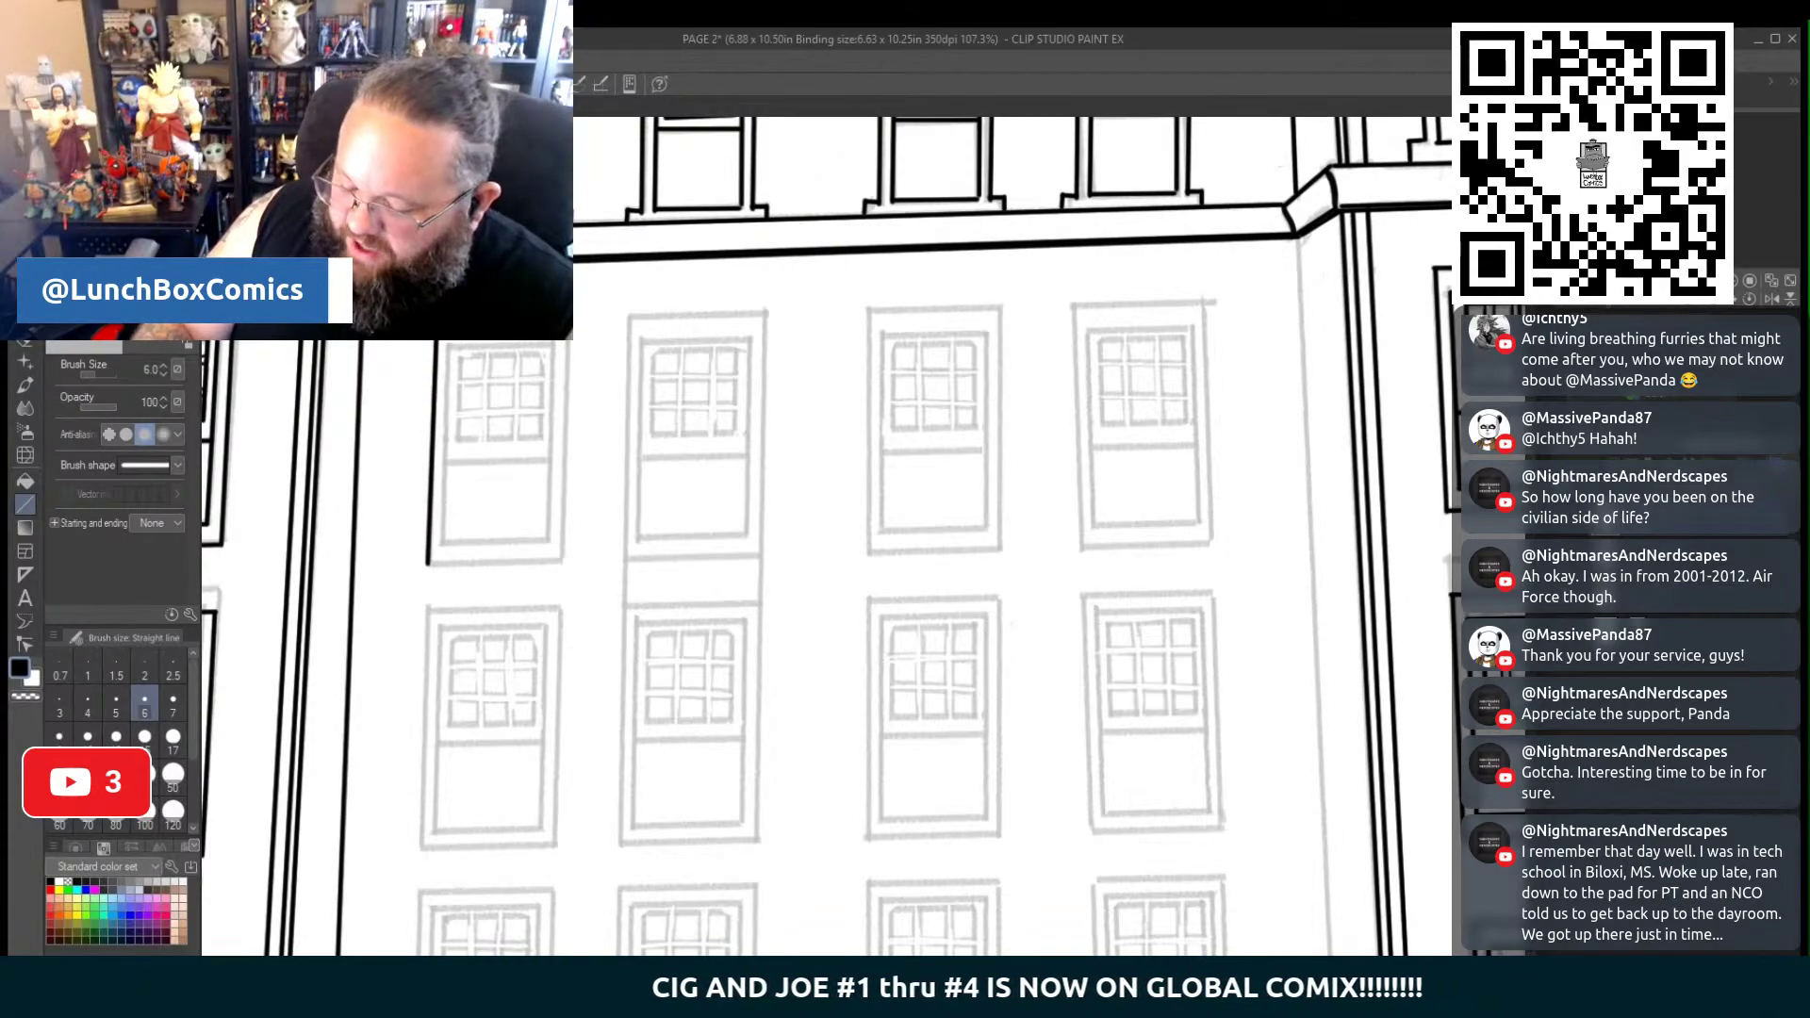
{"action": "left_click_drag", "start_coordinate": [561, 345], "coordinate": [426, 564]}
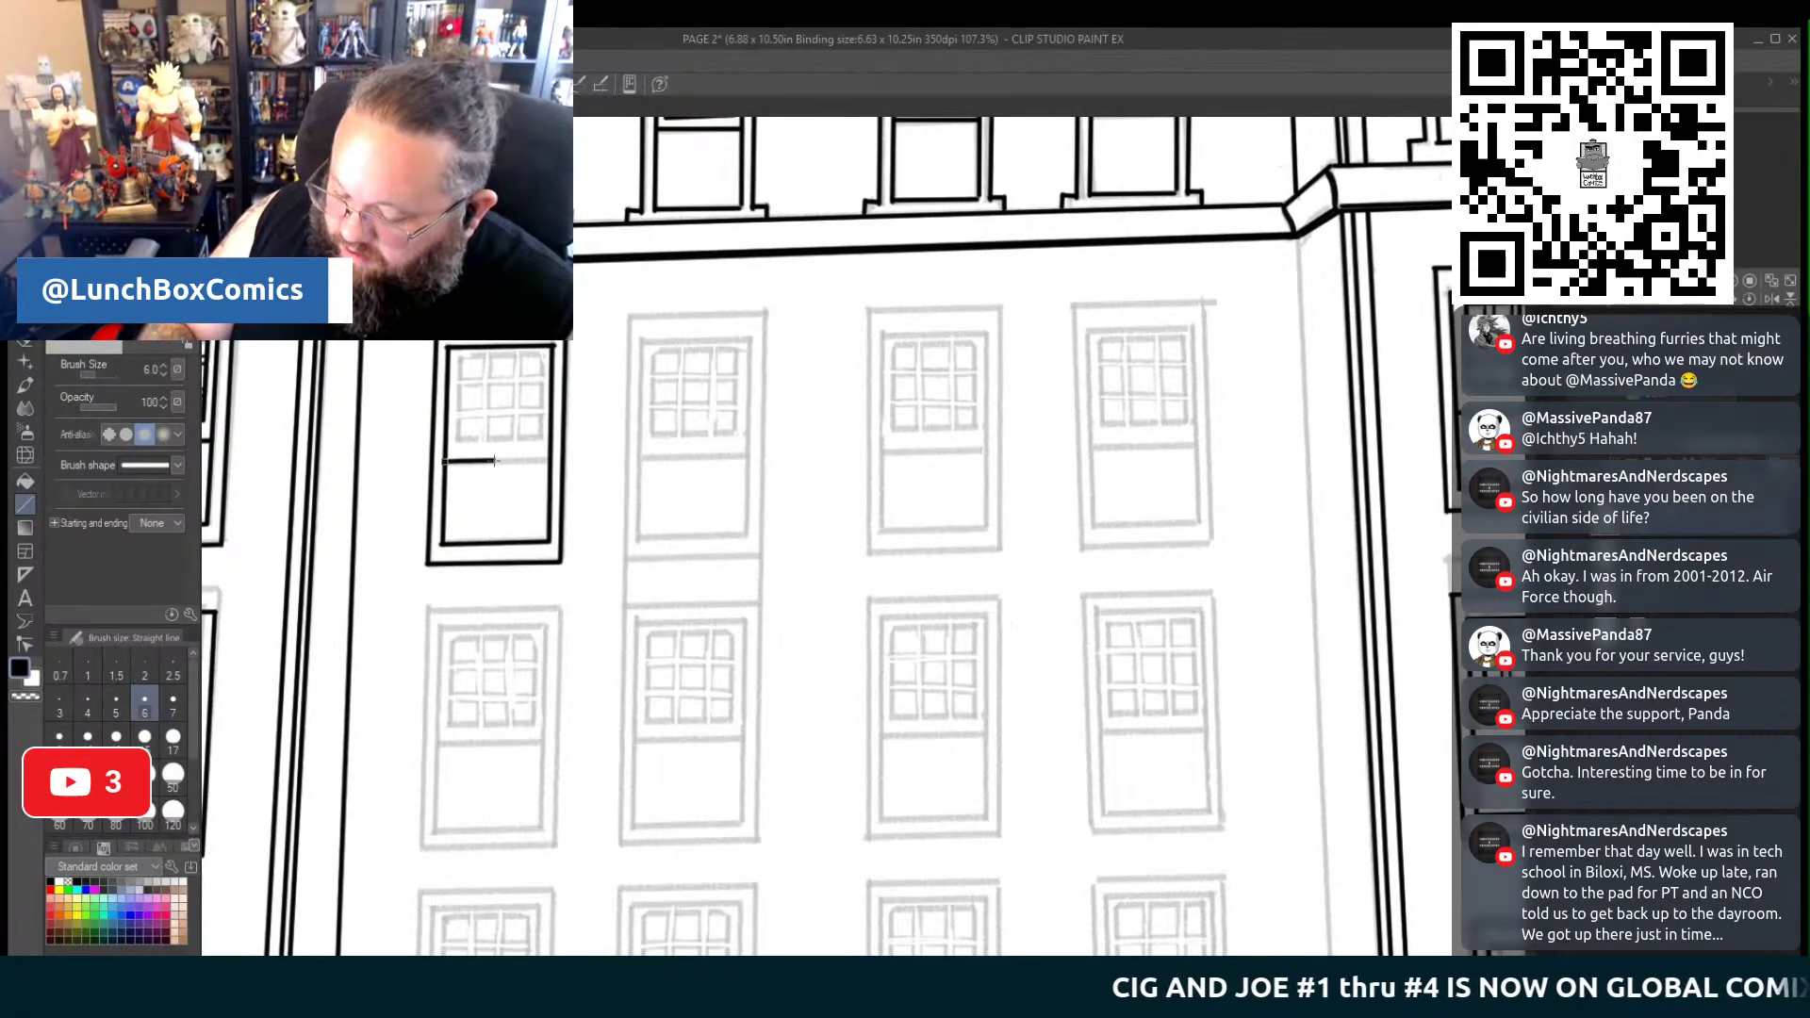
{"action": "mouse_move", "coordinate": [493, 461]}
{"action": "left_mouse_down"}
{"action": "mouse_move", "coordinate": [553, 460]}
{"action": "mouse_move", "coordinate": [458, 386]}
{"action": "mouse_move", "coordinate": [458, 360]}
{"action": "mouse_move", "coordinate": [545, 356]}
{"action": "mouse_move", "coordinate": [542, 443]}
{"action": "mouse_move", "coordinate": [457, 440]}
{"action": "left_mouse_up"}
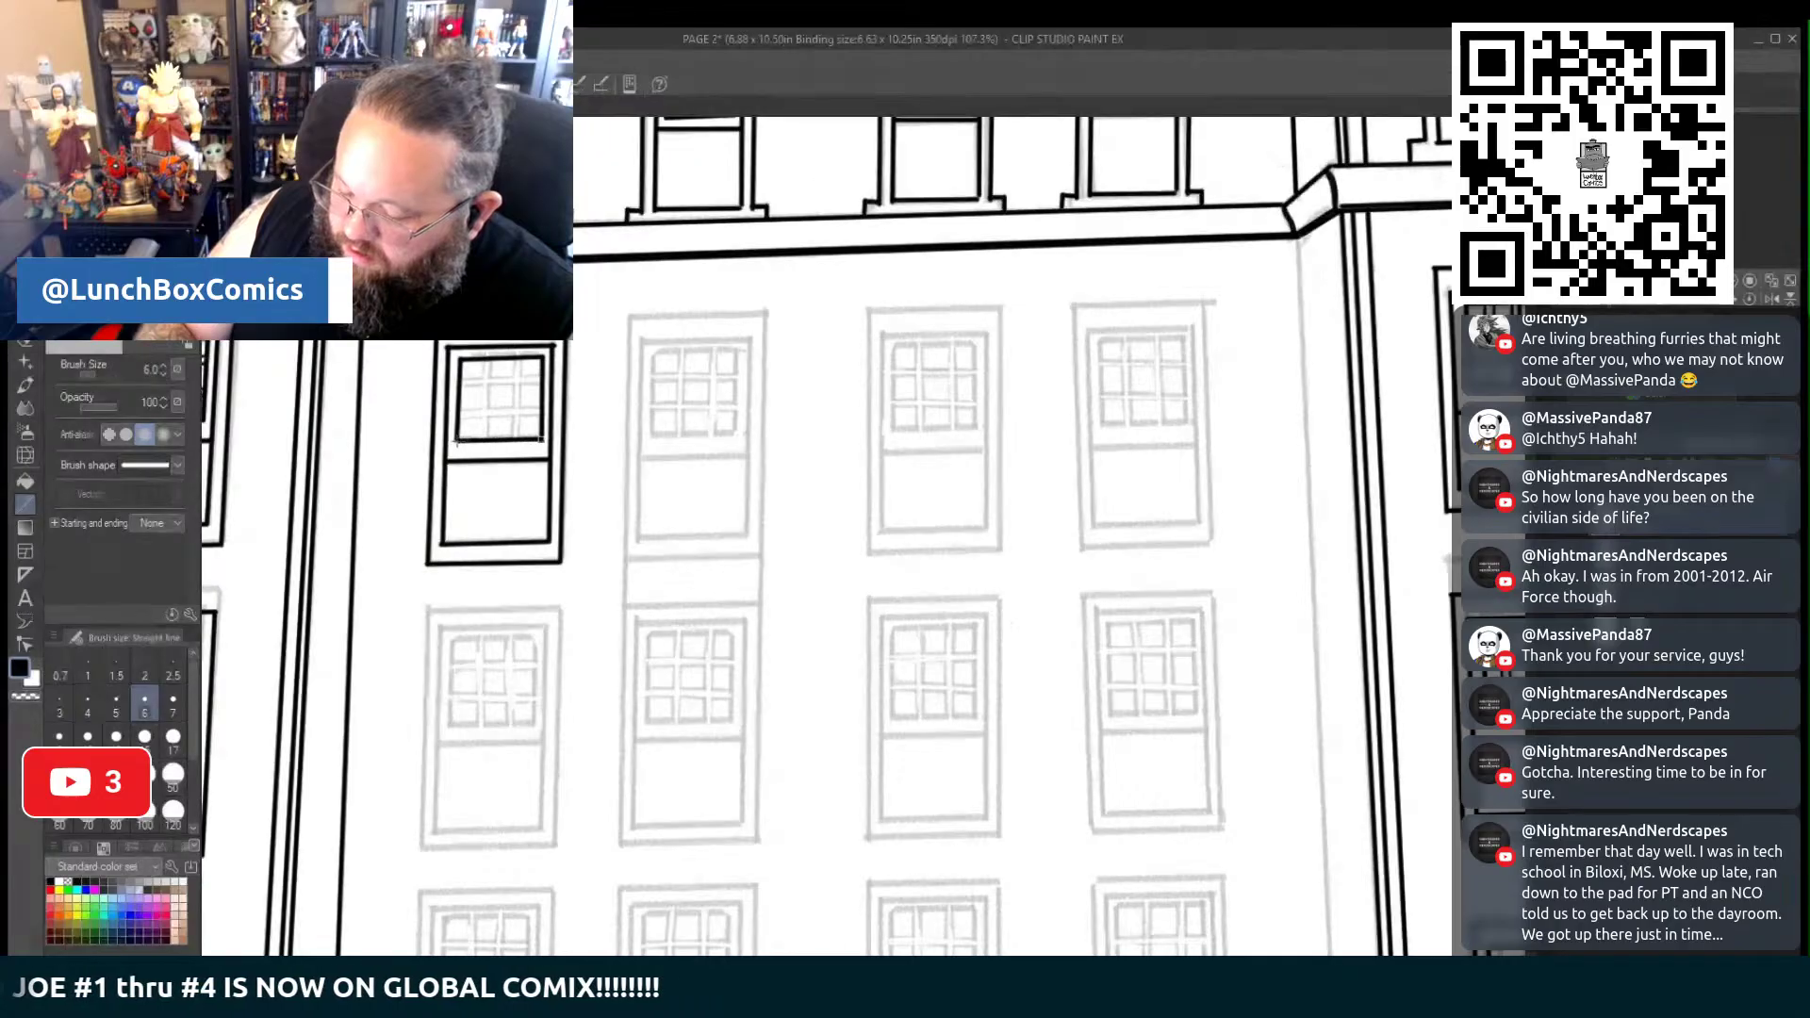
Ink the grid of small panes in the central section's first window freehand with the G-pen at size 6
{"action": "key", "text": "p"}
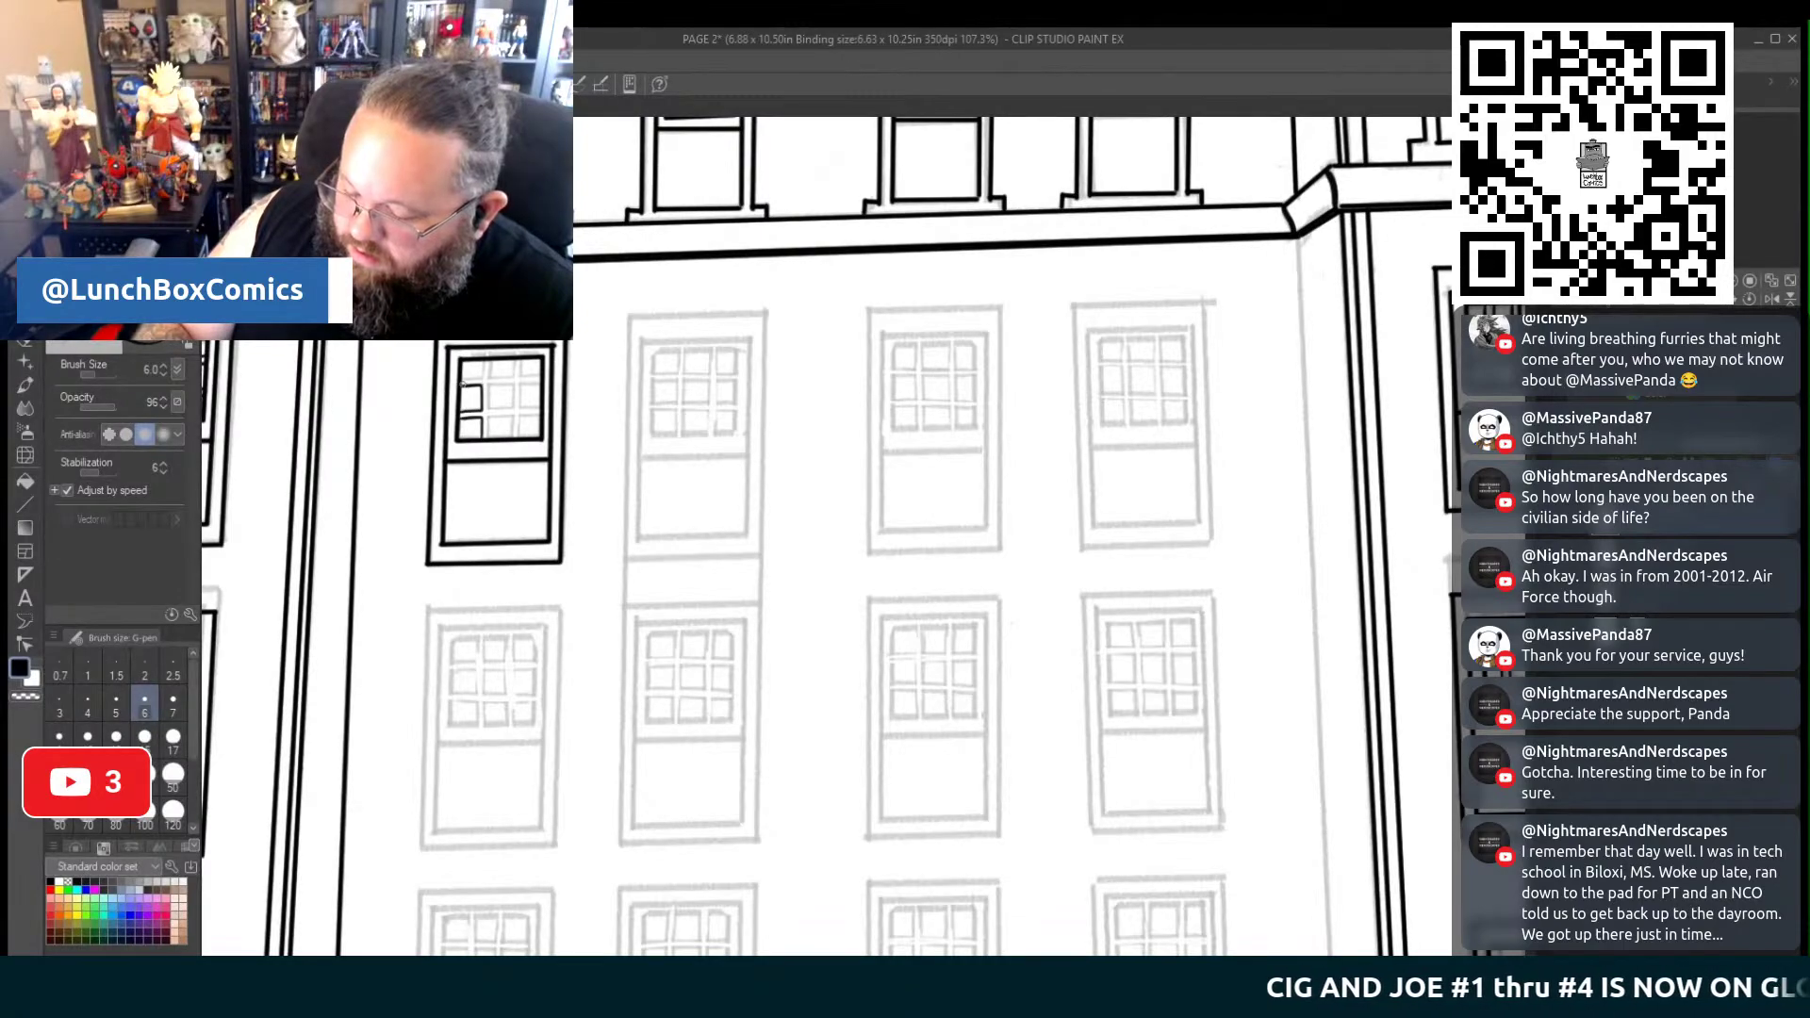
{"action": "left_click_drag", "start_coordinate": [483, 379], "coordinate": [483, 359]}
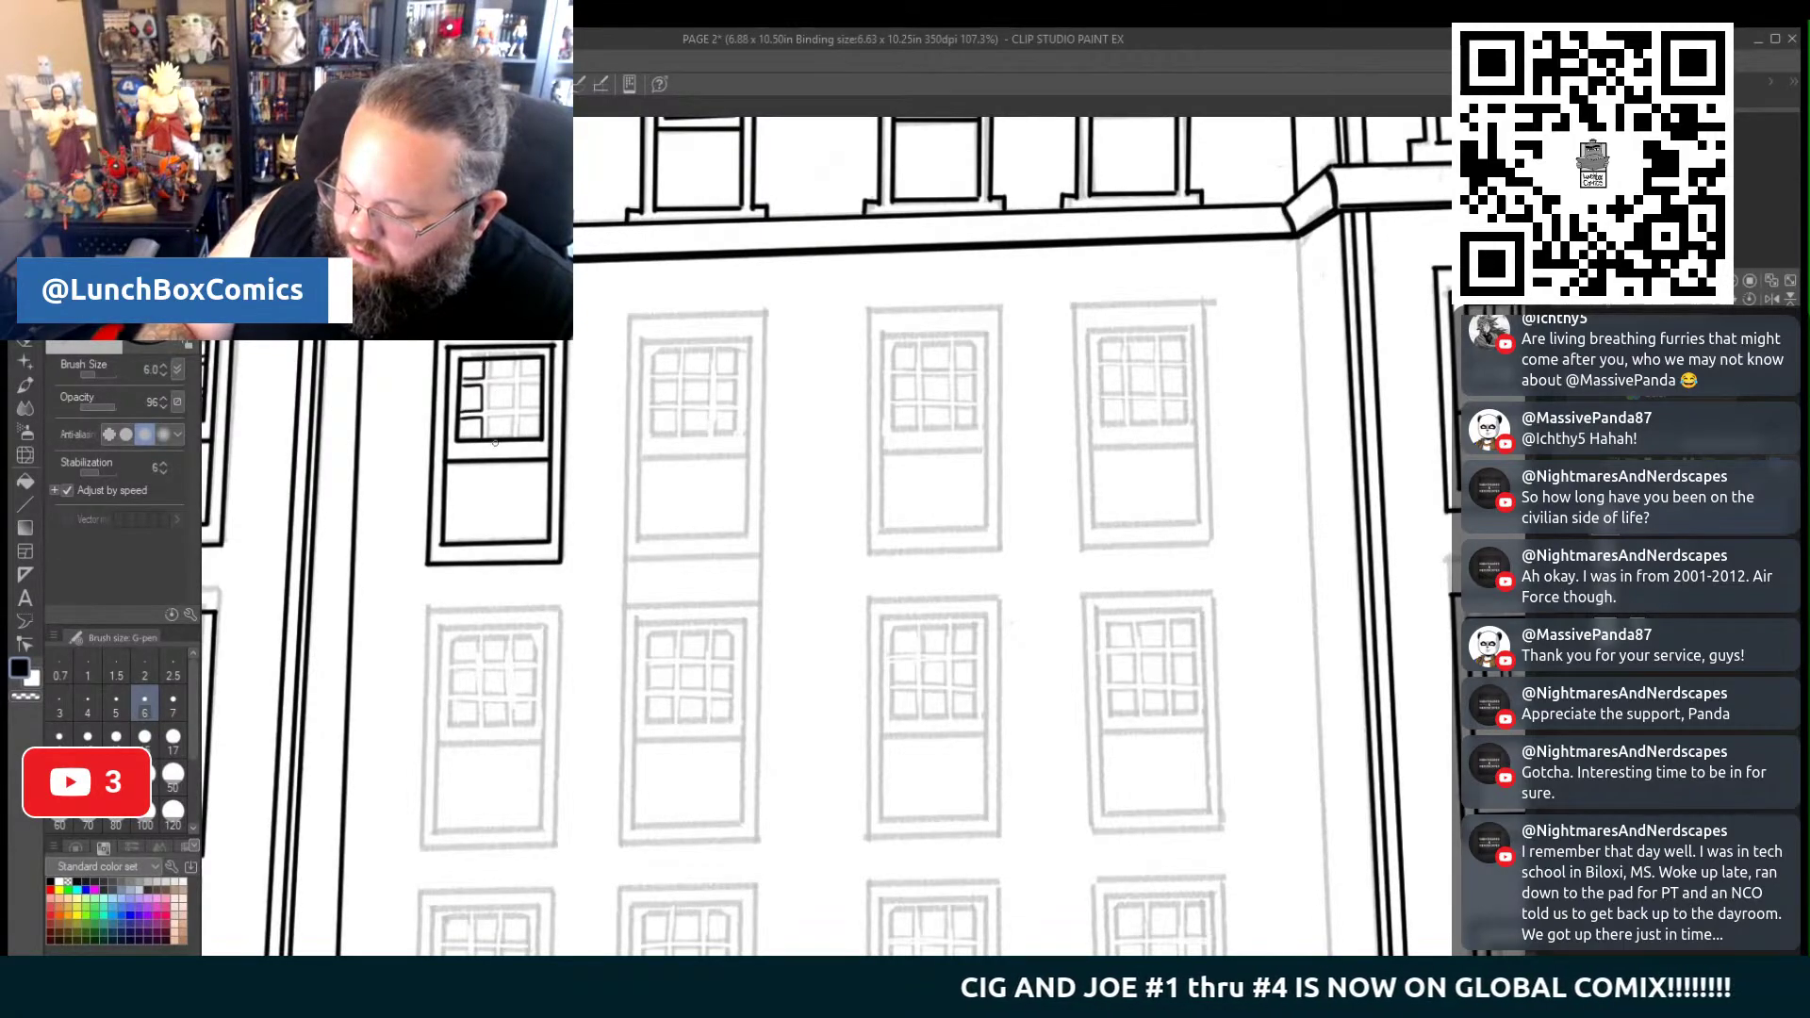
{"action": "mouse_move", "coordinate": [488, 438]}
{"action": "left_mouse_down"}
{"action": "mouse_move", "coordinate": [487, 417]}
{"action": "mouse_move", "coordinate": [513, 416]}
{"action": "mouse_move", "coordinate": [514, 439]}
{"action": "mouse_move", "coordinate": [516, 384]}
{"action": "mouse_move", "coordinate": [517, 407]}
{"action": "mouse_move", "coordinate": [492, 377]}
{"action": "mouse_move", "coordinate": [514, 376]}
{"action": "left_mouse_up"}
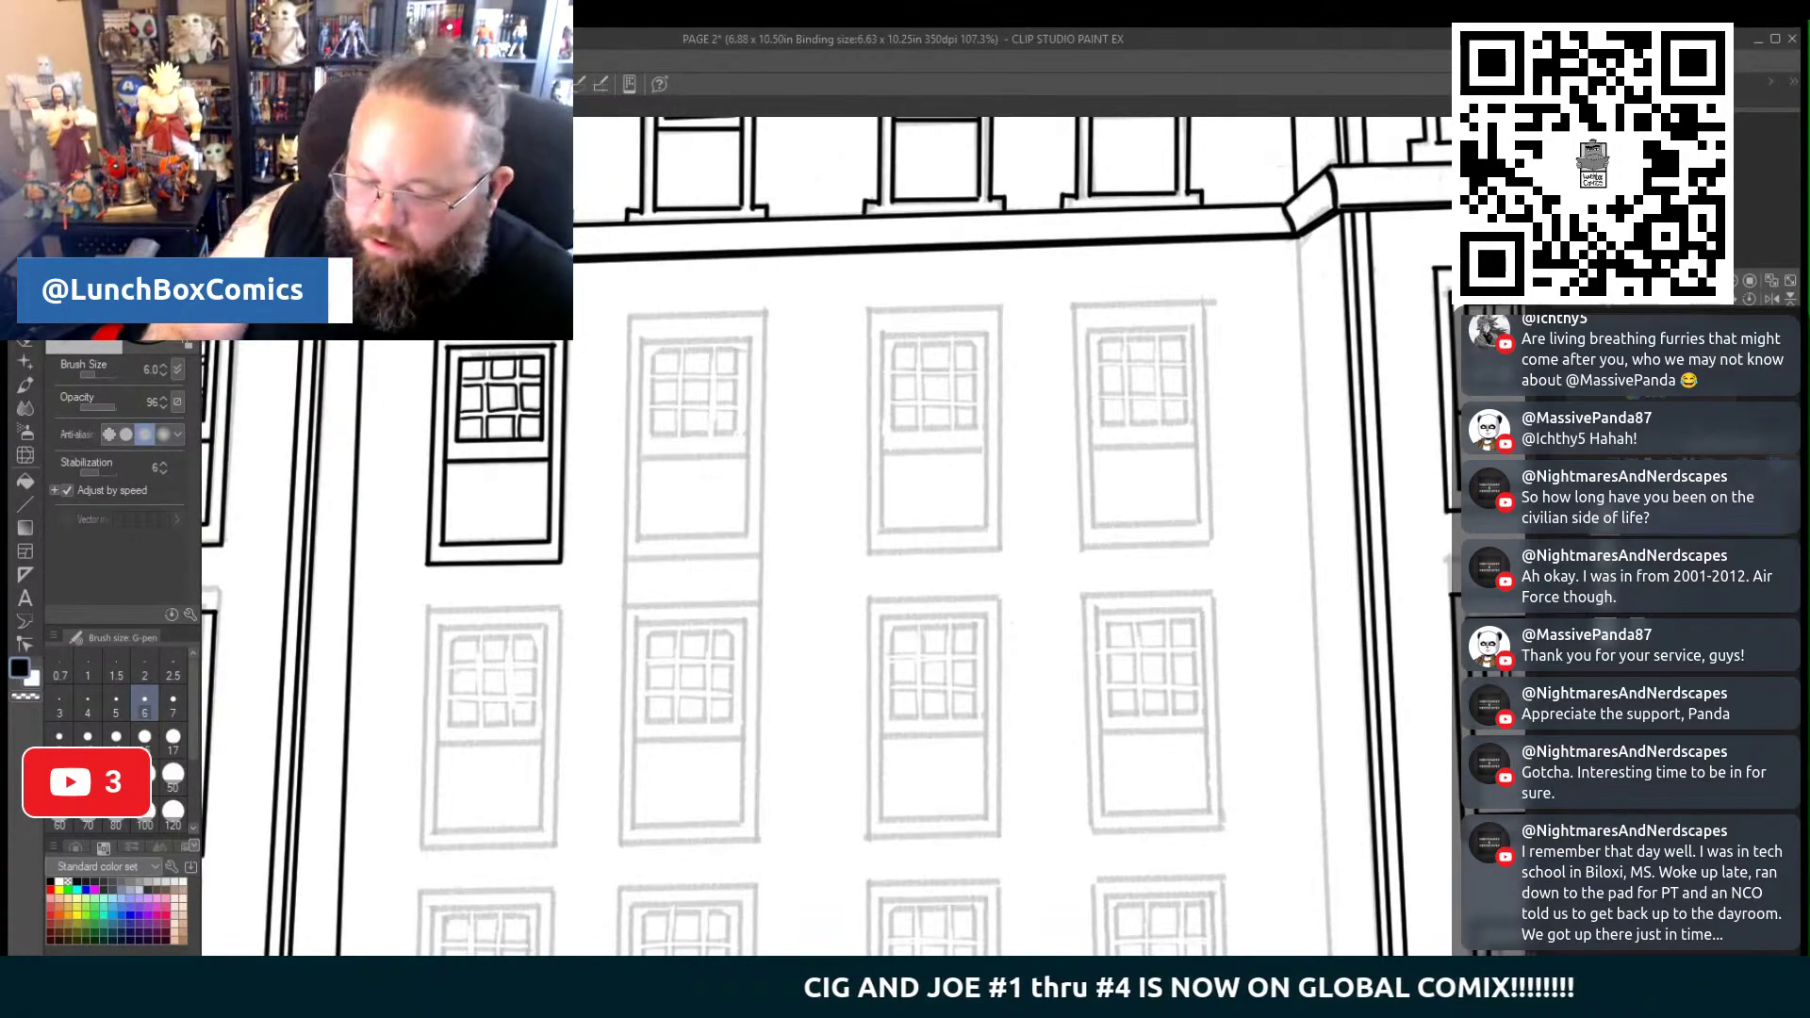
Lasso the central section's first window and place a copy over the second sketched window in the same row
{"action": "left_click", "coordinate": [25, 341]}
{"action": "mouse_move", "coordinate": [592, 566]}
{"action": "left_mouse_down"}
{"action": "mouse_move", "coordinate": [443, 571]}
{"action": "mouse_move", "coordinate": [414, 354]}
{"action": "mouse_move", "coordinate": [613, 415]}
{"action": "mouse_move", "coordinate": [586, 573]}
{"action": "left_mouse_up"}
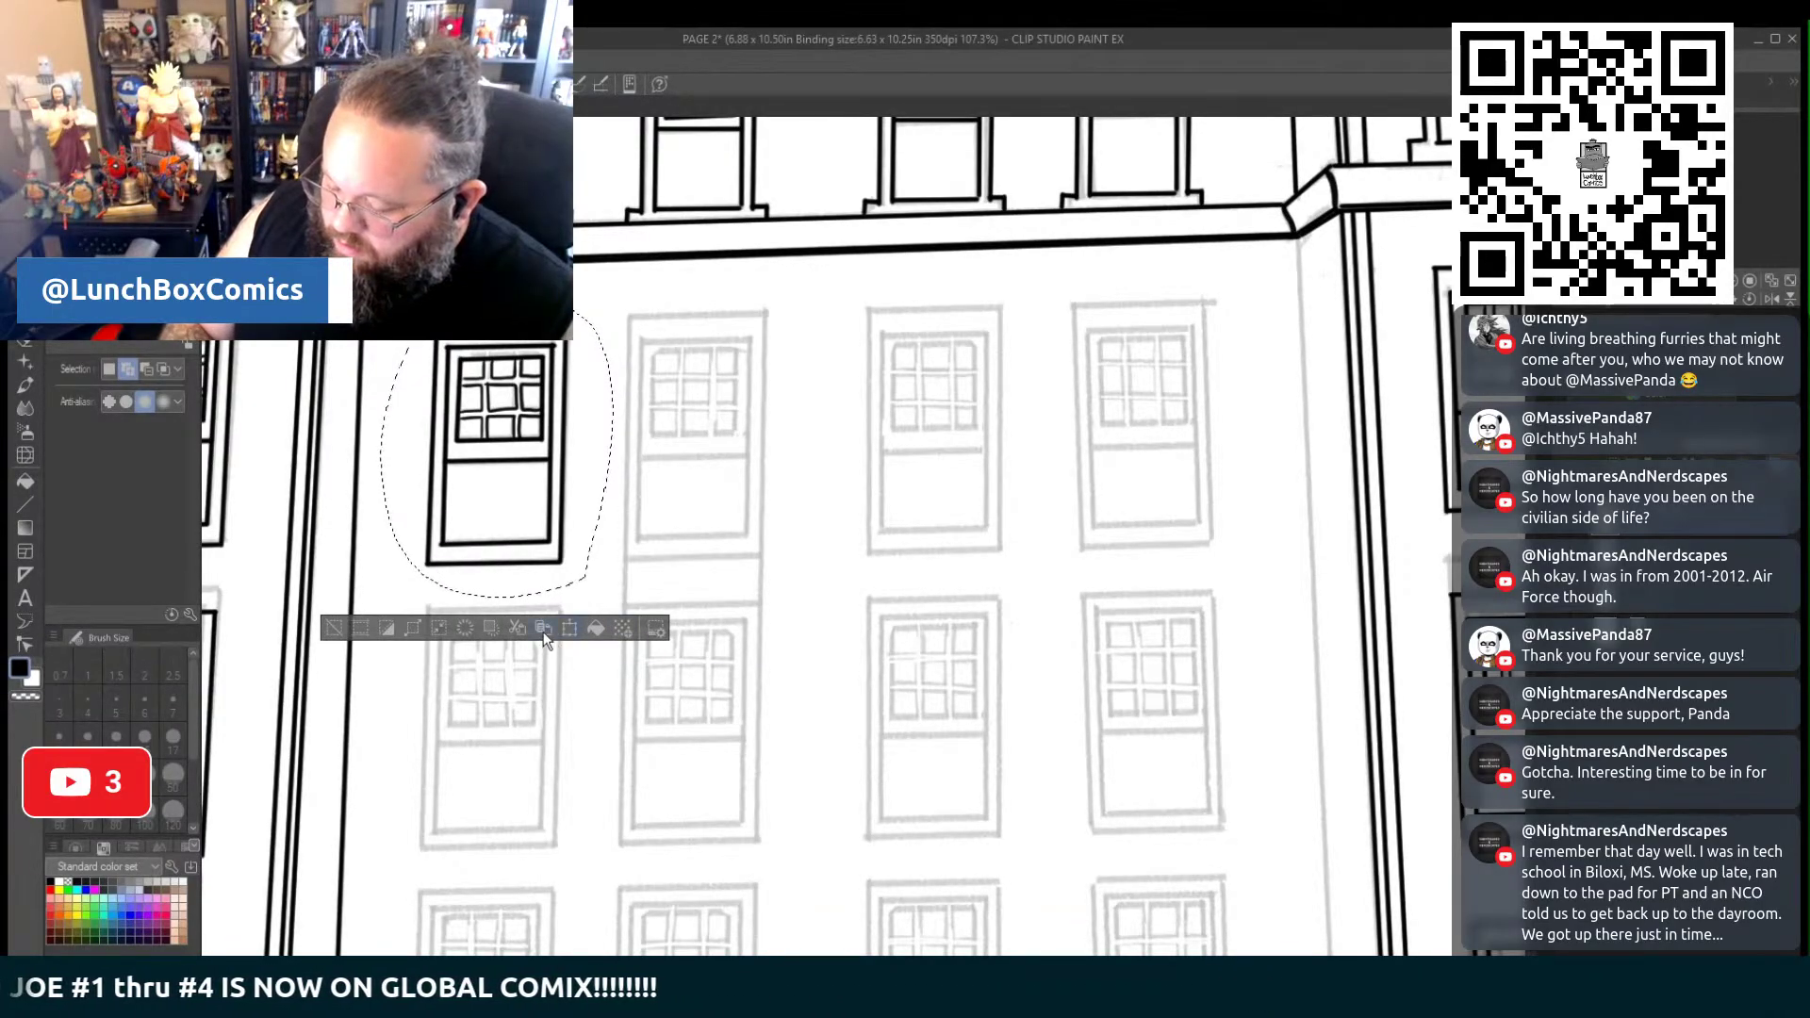
{"action": "left_click", "coordinate": [569, 629]}
{"action": "mouse_move", "coordinate": [572, 604]}
{"action": "left_mouse_down"}
{"action": "mouse_move", "coordinate": [765, 585]}
{"action": "mouse_move", "coordinate": [748, 566]}
{"action": "left_mouse_up"}
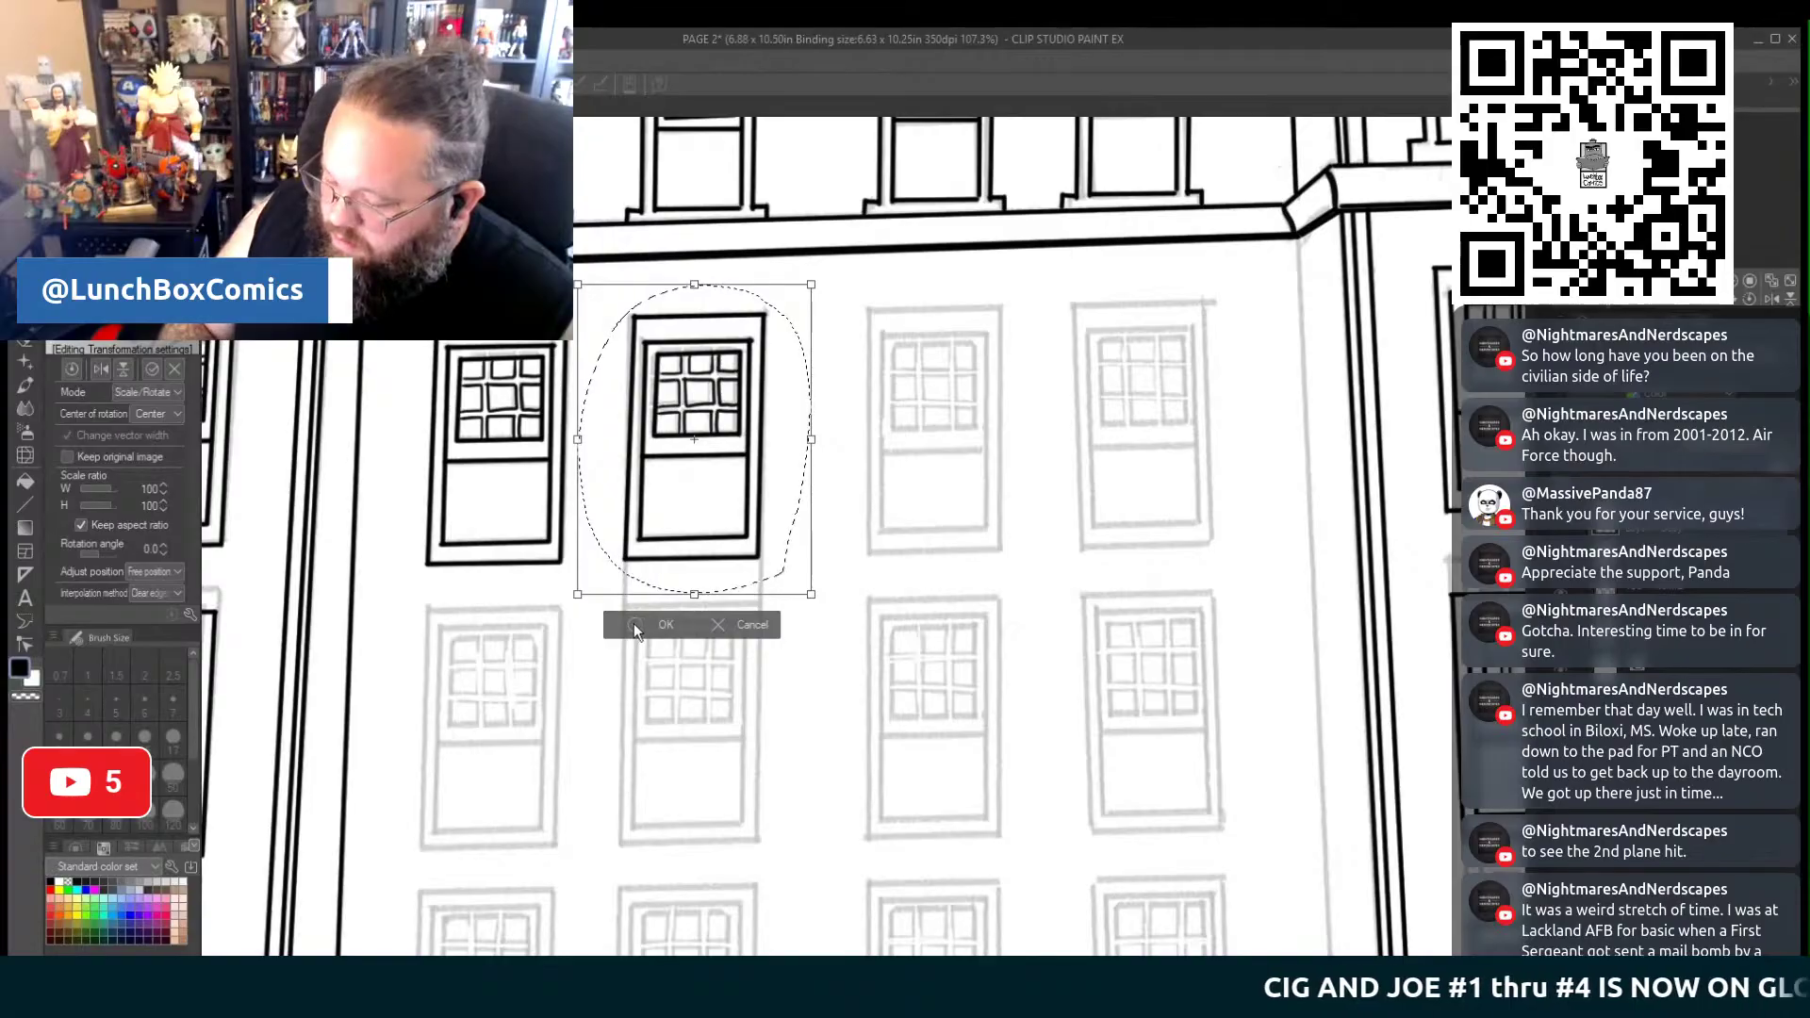
{"action": "left_click", "coordinate": [635, 625]}
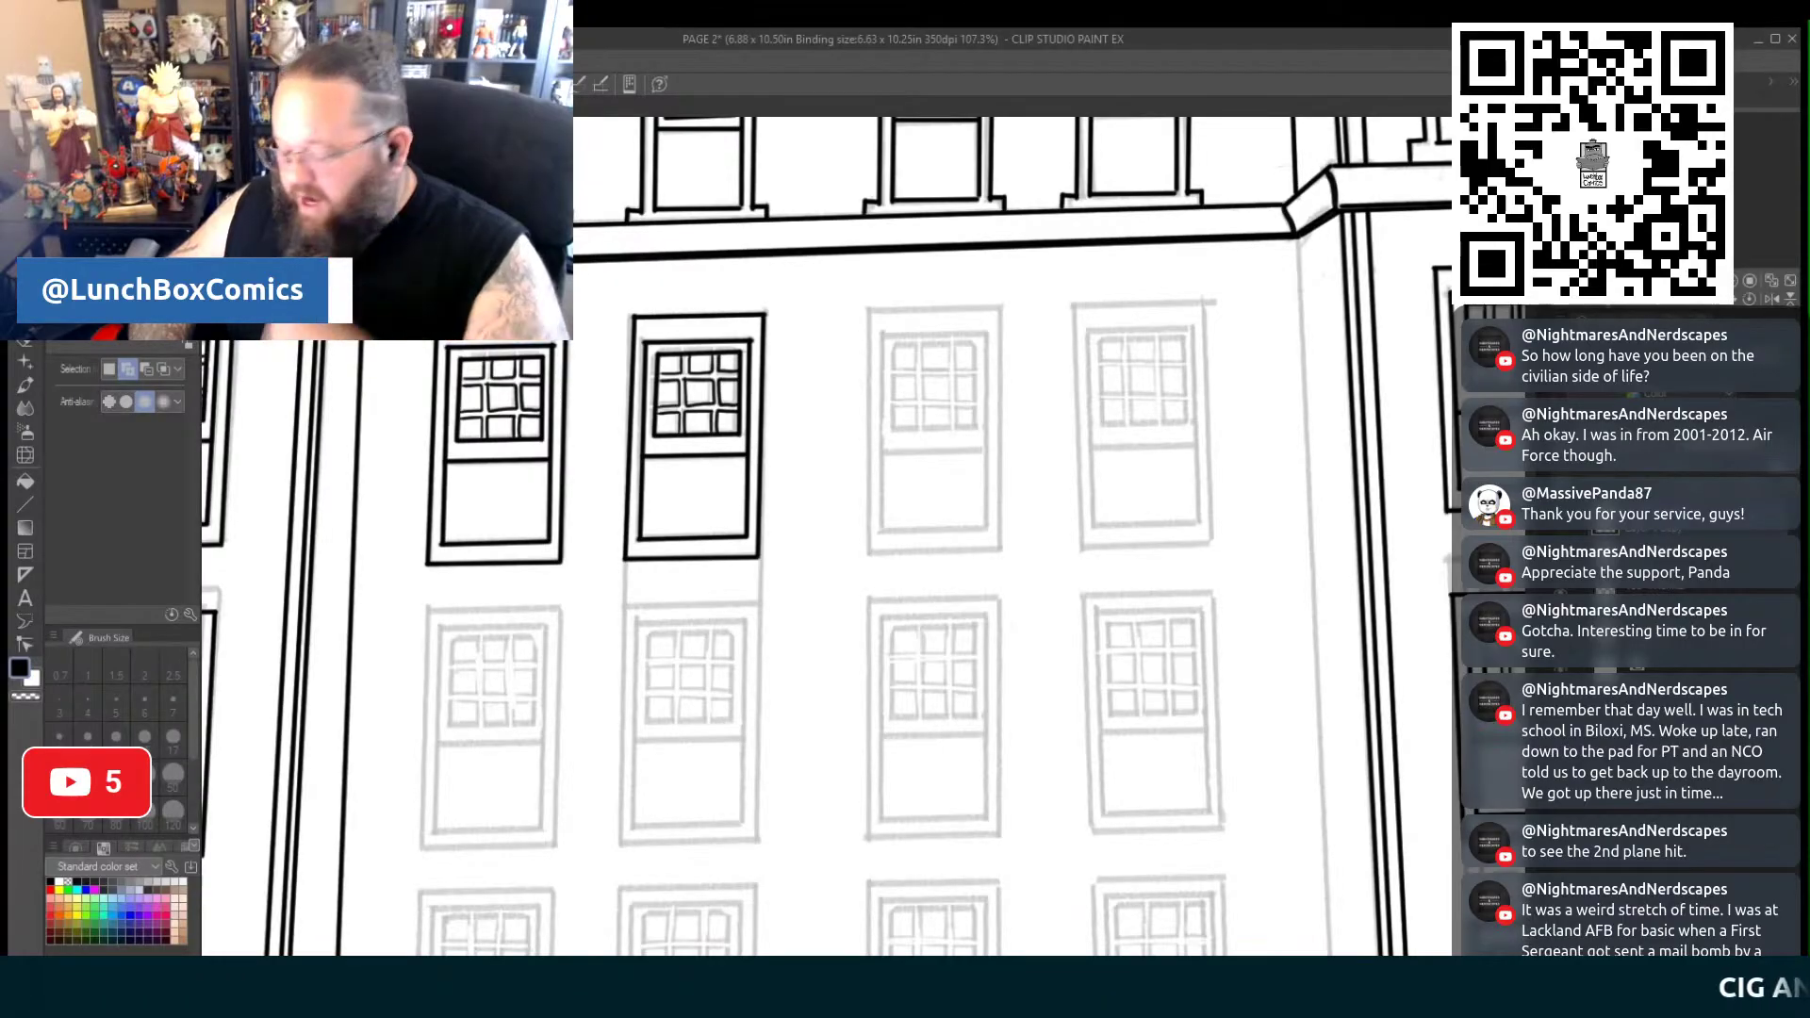
Ink the outer frame, inner frame and crossbar of the top row's third central window with size 6 straight lines
{"action": "left_click", "coordinate": [26, 507]}
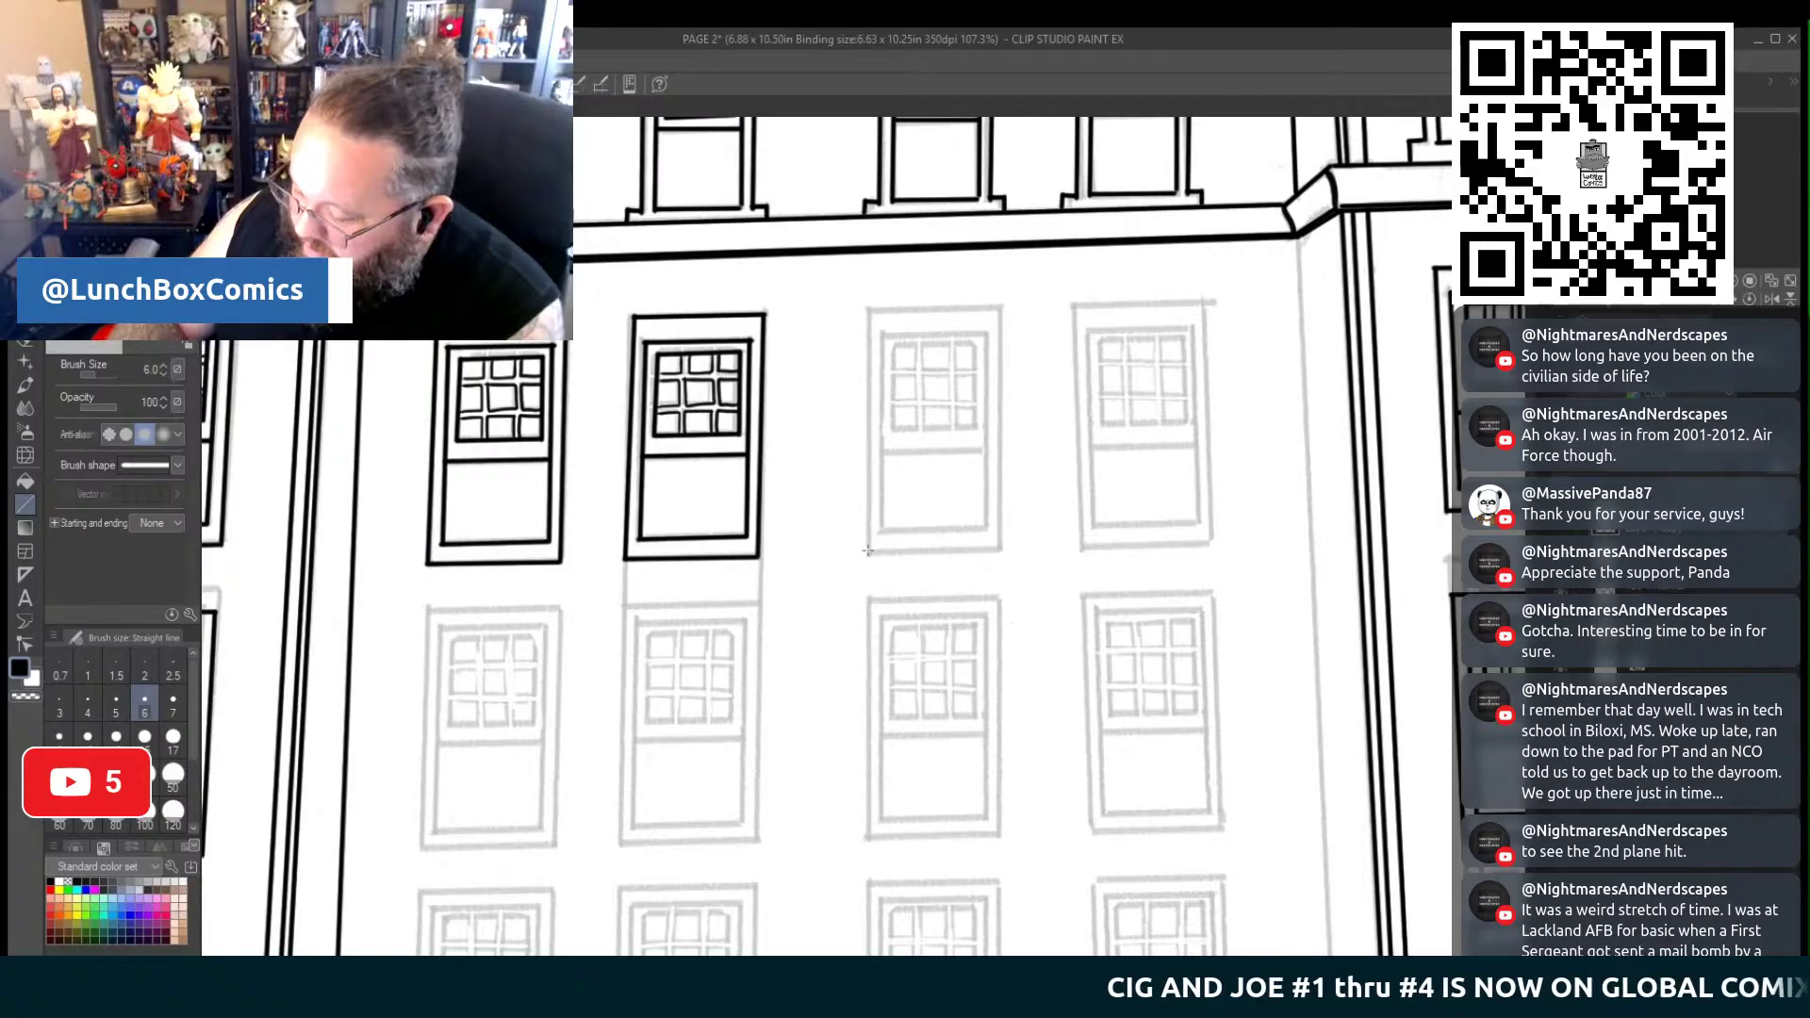
{"action": "mouse_move", "coordinate": [868, 550]}
{"action": "left_mouse_down"}
{"action": "mouse_move", "coordinate": [869, 309]}
{"action": "mouse_move", "coordinate": [1000, 306]}
{"action": "left_mouse_up"}
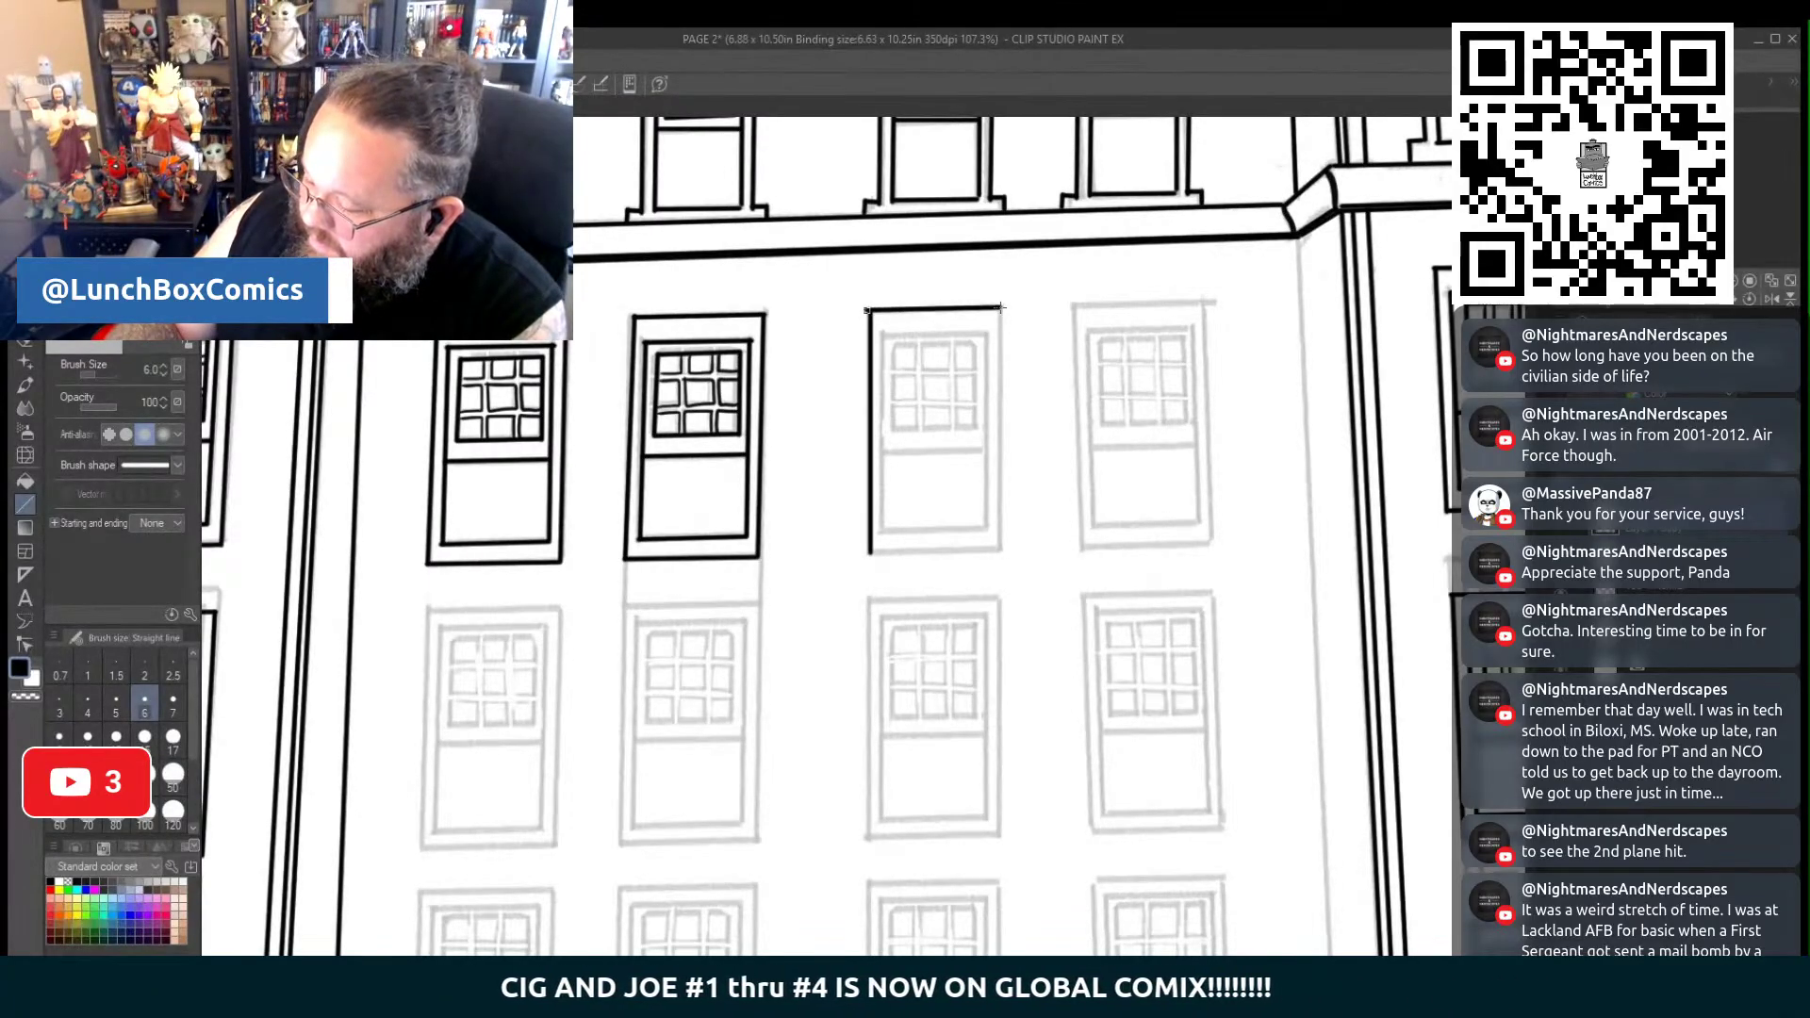
{"action": "mouse_move", "coordinate": [868, 553]}
{"action": "left_mouse_down"}
{"action": "mouse_move", "coordinate": [999, 554]}
{"action": "mouse_move", "coordinate": [999, 306]}
{"action": "left_mouse_up"}
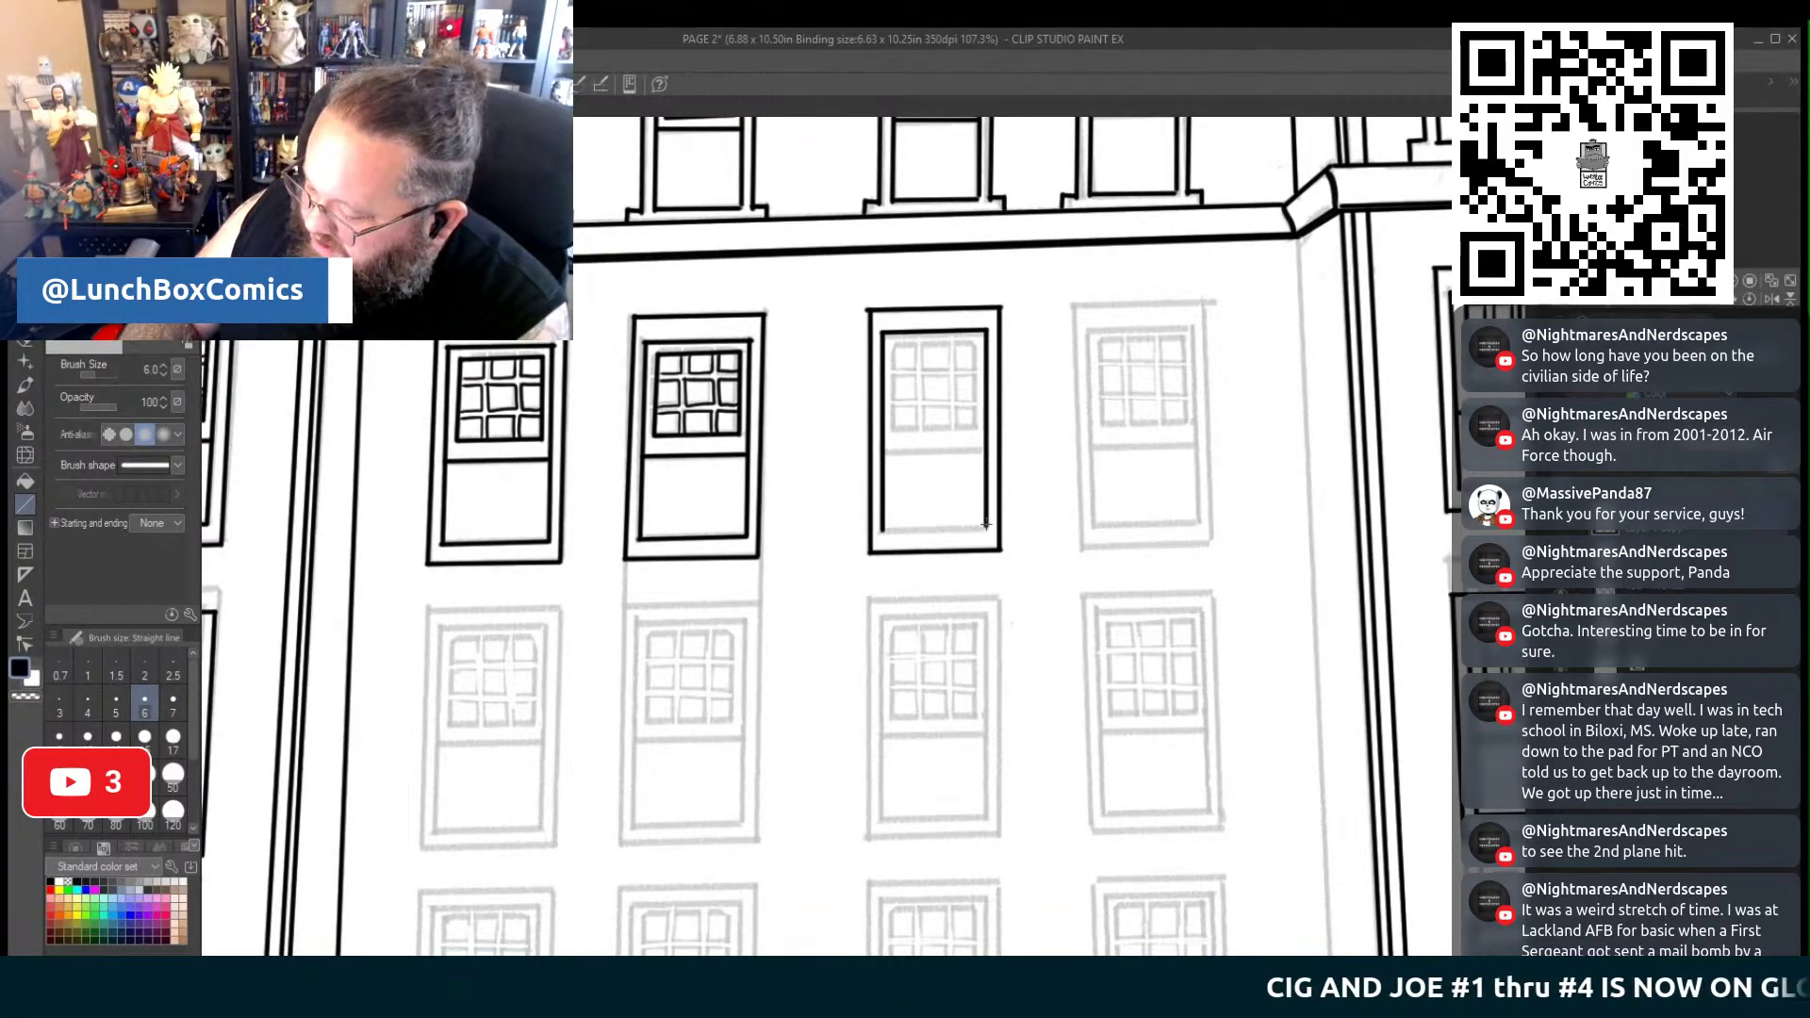
{"action": "left_click_drag", "start_coordinate": [921, 525], "coordinate": [883, 525]}
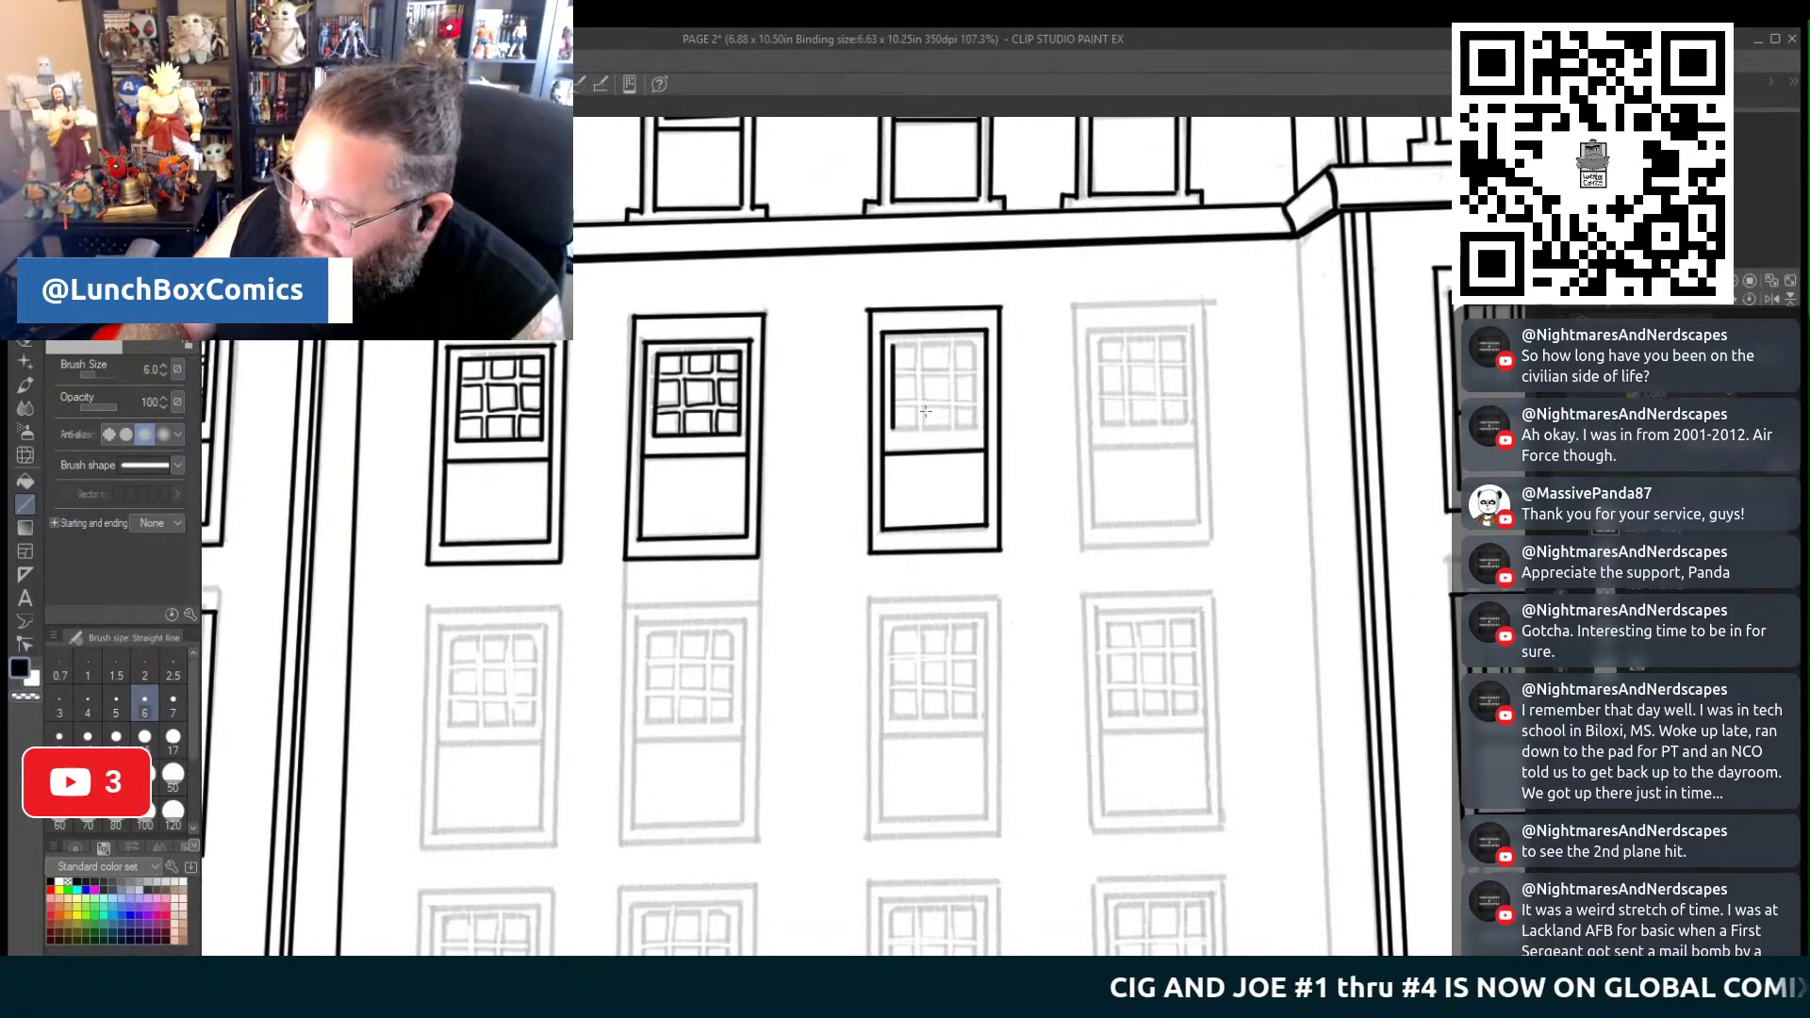
Ink the third central window's upper pane border with straight lines and its small panes with the size 6 G-pen, undoing a stray stroke
{"action": "left_click_drag", "start_coordinate": [891, 426], "coordinate": [891, 345]}
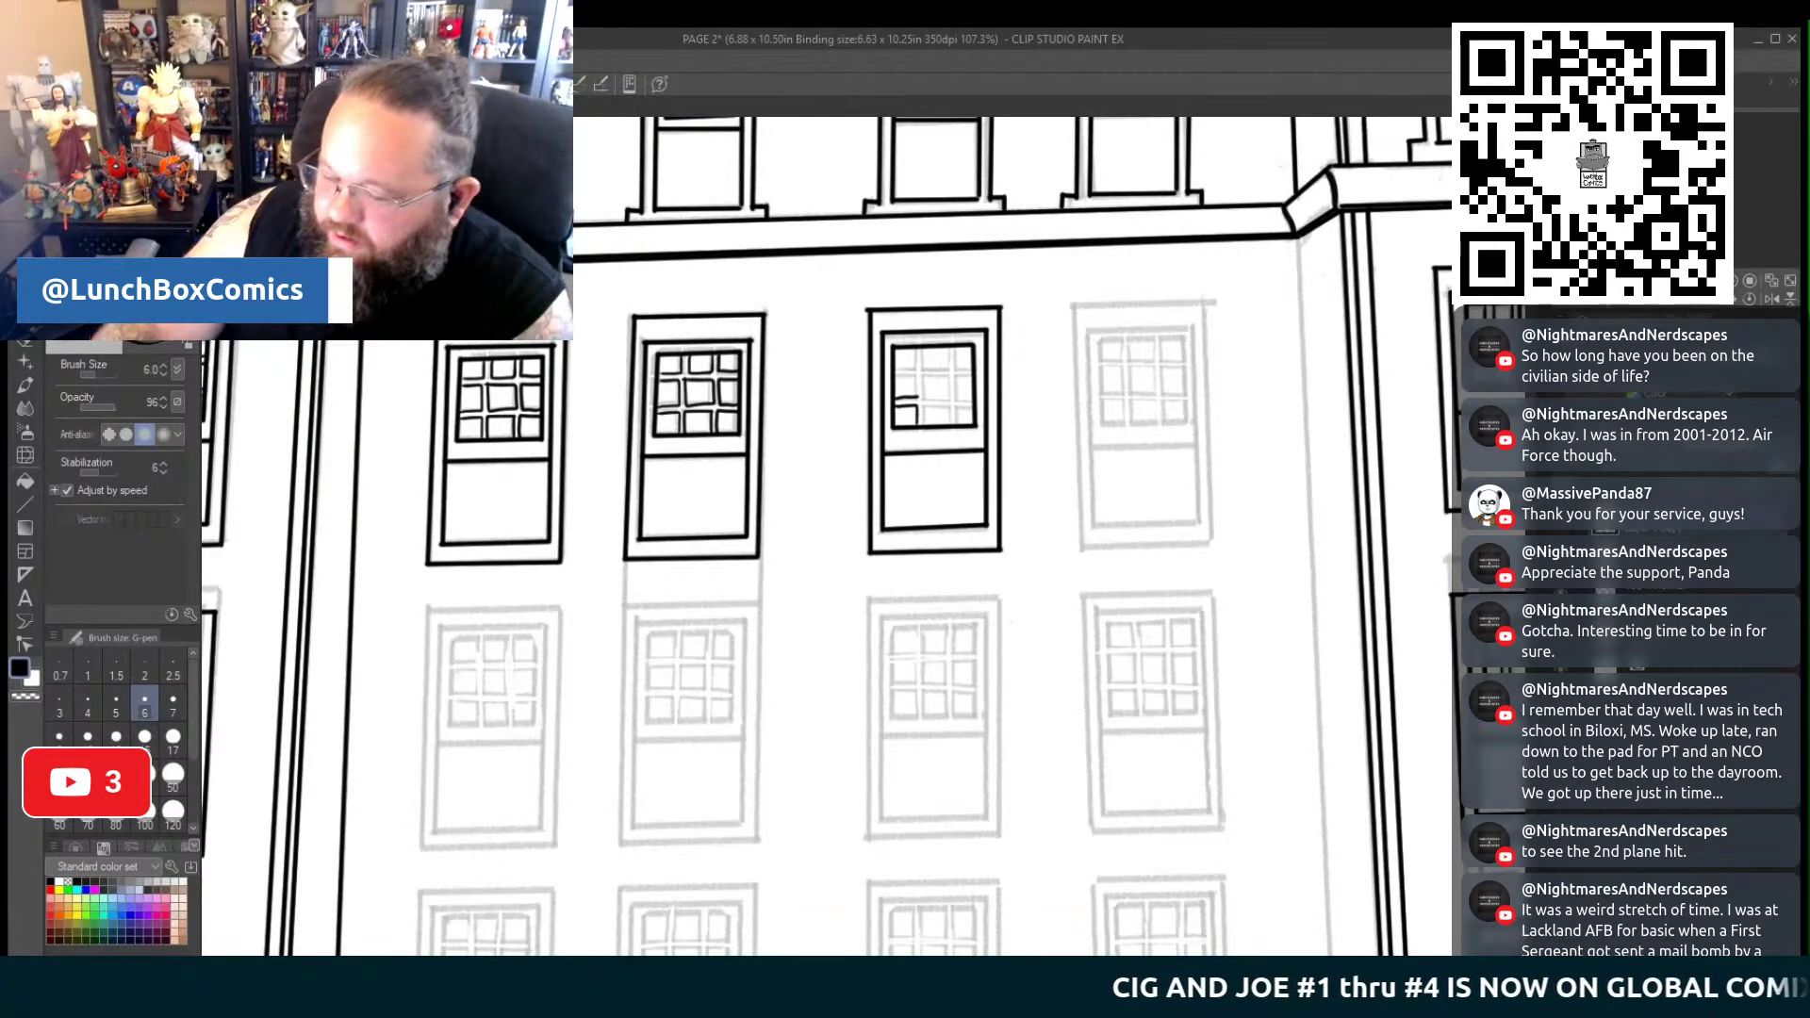
{"action": "key", "text": "ctrl+z"}
{"action": "mouse_move", "coordinate": [895, 398]}
{"action": "left_mouse_down"}
{"action": "mouse_move", "coordinate": [916, 399]}
{"action": "mouse_move", "coordinate": [918, 346]}
{"action": "left_mouse_up"}
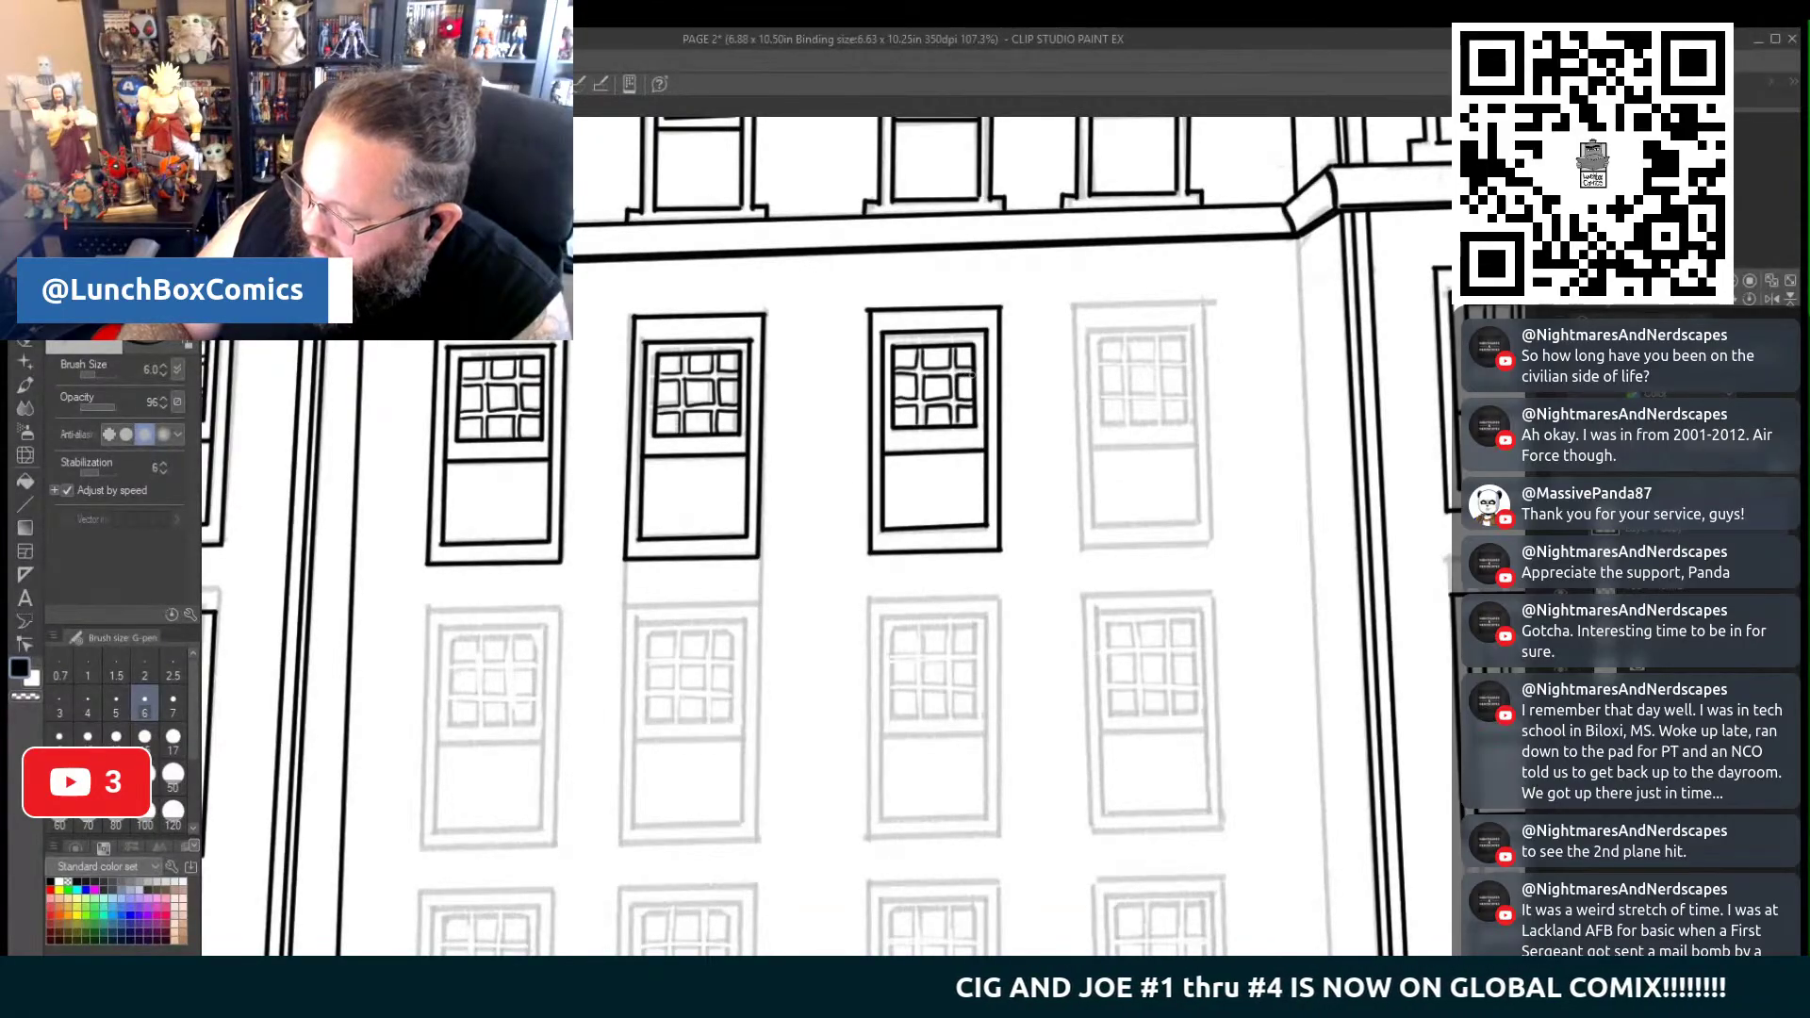
Lasso the third inked central window and place a copy over the fourth sketched window in the same row, then deselect
{"action": "left_click", "coordinate": [25, 431]}
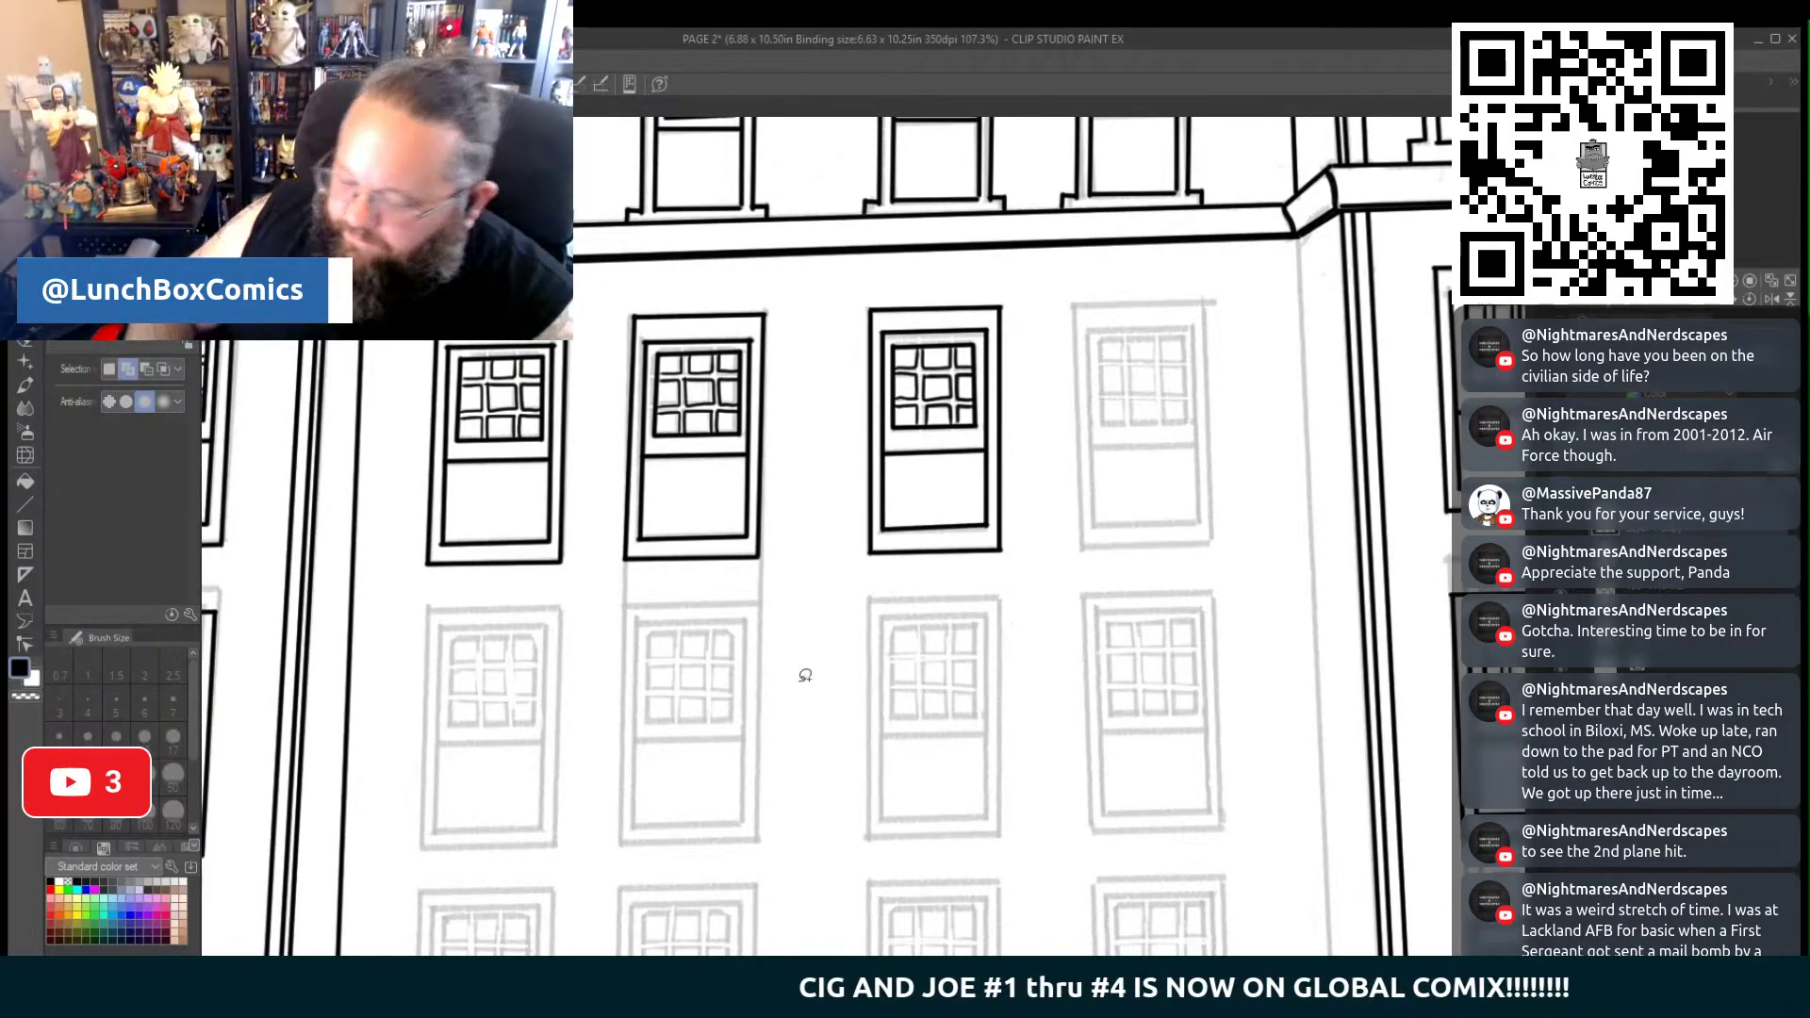
{"action": "key", "text": "m"}
{"action": "mouse_move", "coordinate": [1019, 579]}
{"action": "left_mouse_down"}
{"action": "mouse_move", "coordinate": [849, 588]}
{"action": "mouse_move", "coordinate": [824, 365]}
{"action": "mouse_move", "coordinate": [932, 249]}
{"action": "mouse_move", "coordinate": [1070, 411]}
{"action": "mouse_move", "coordinate": [995, 586]}
{"action": "left_mouse_up"}
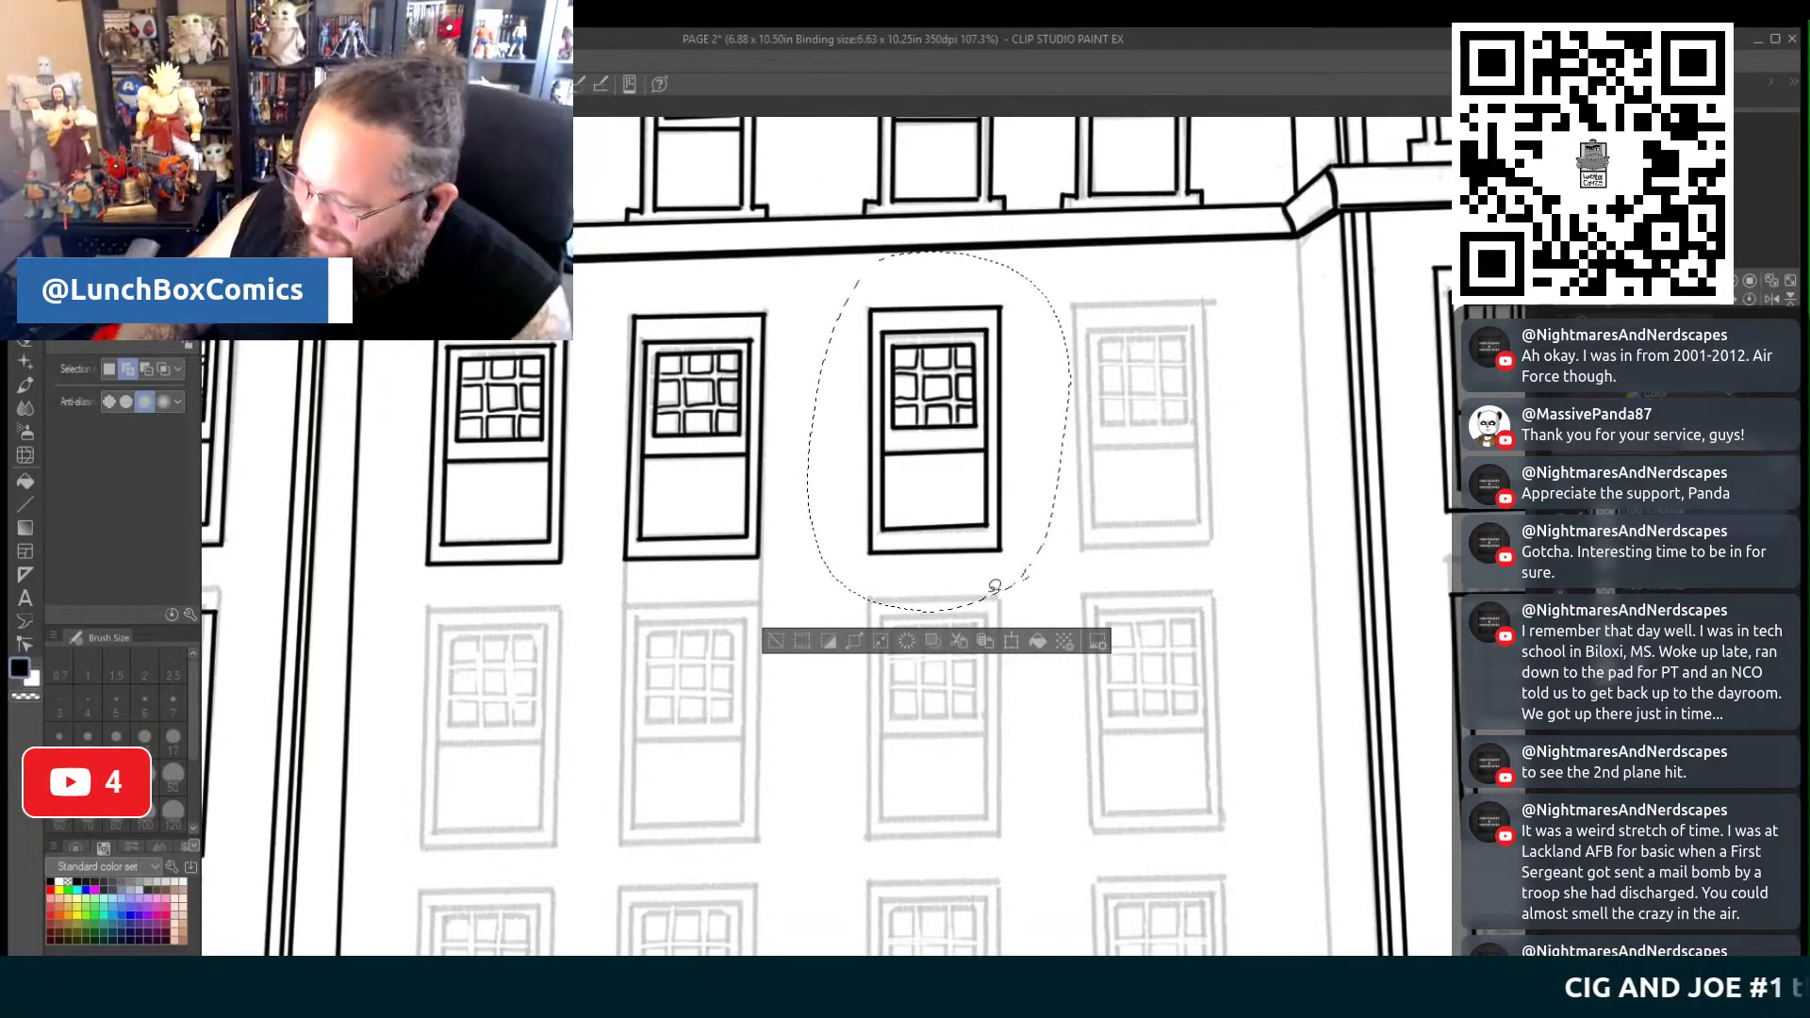
{"action": "left_click", "coordinate": [1009, 641]}
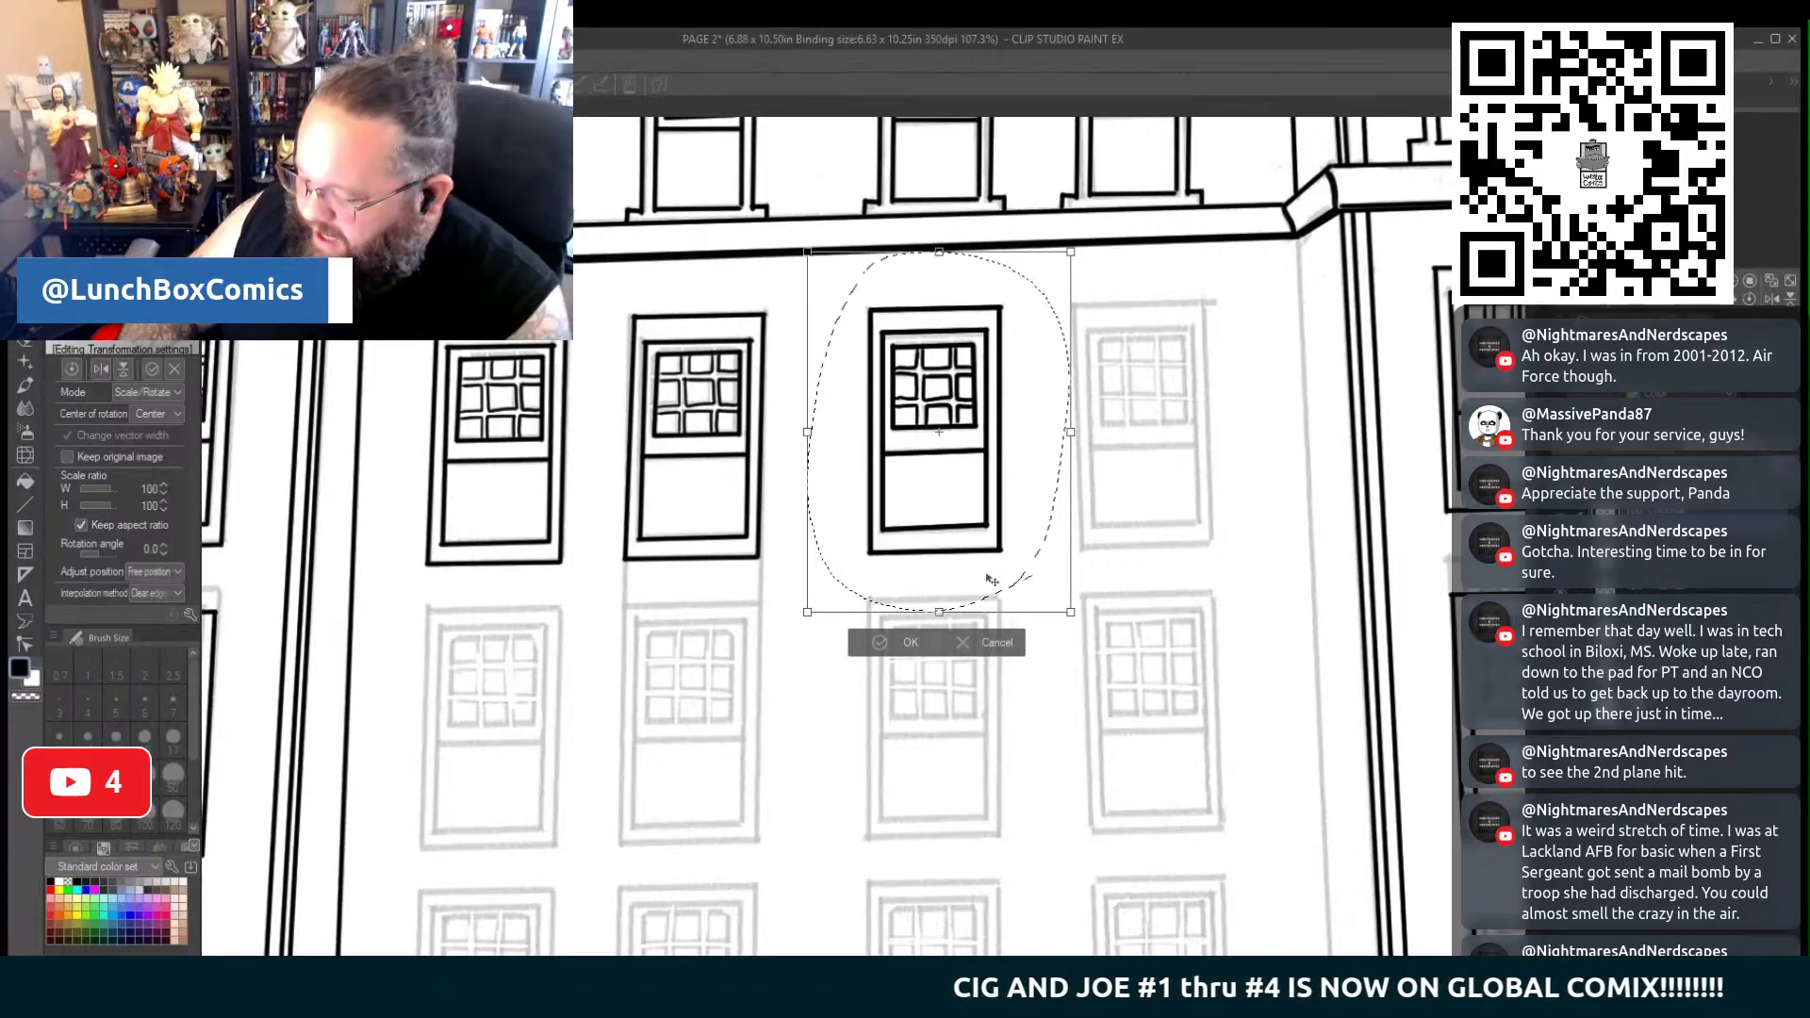
{"action": "left_click_drag", "start_coordinate": [990, 577], "coordinate": [1199, 572]}
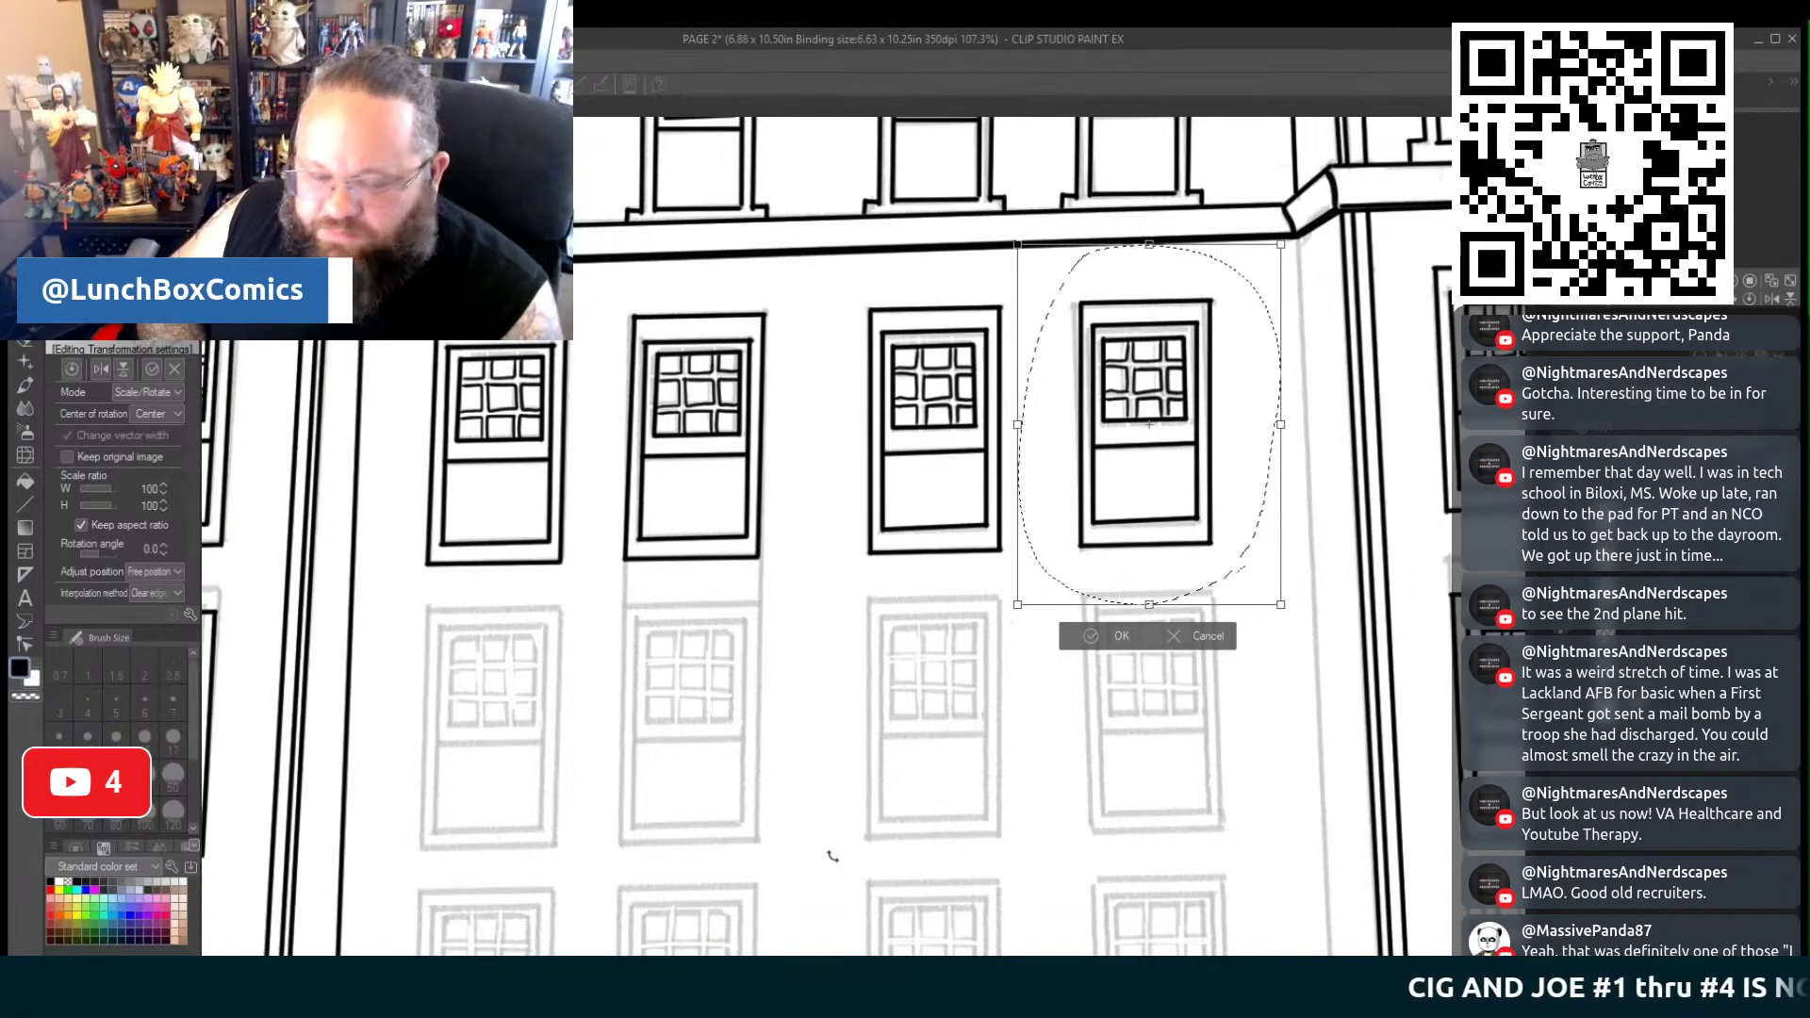
{"action": "left_click", "coordinate": [1088, 637]}
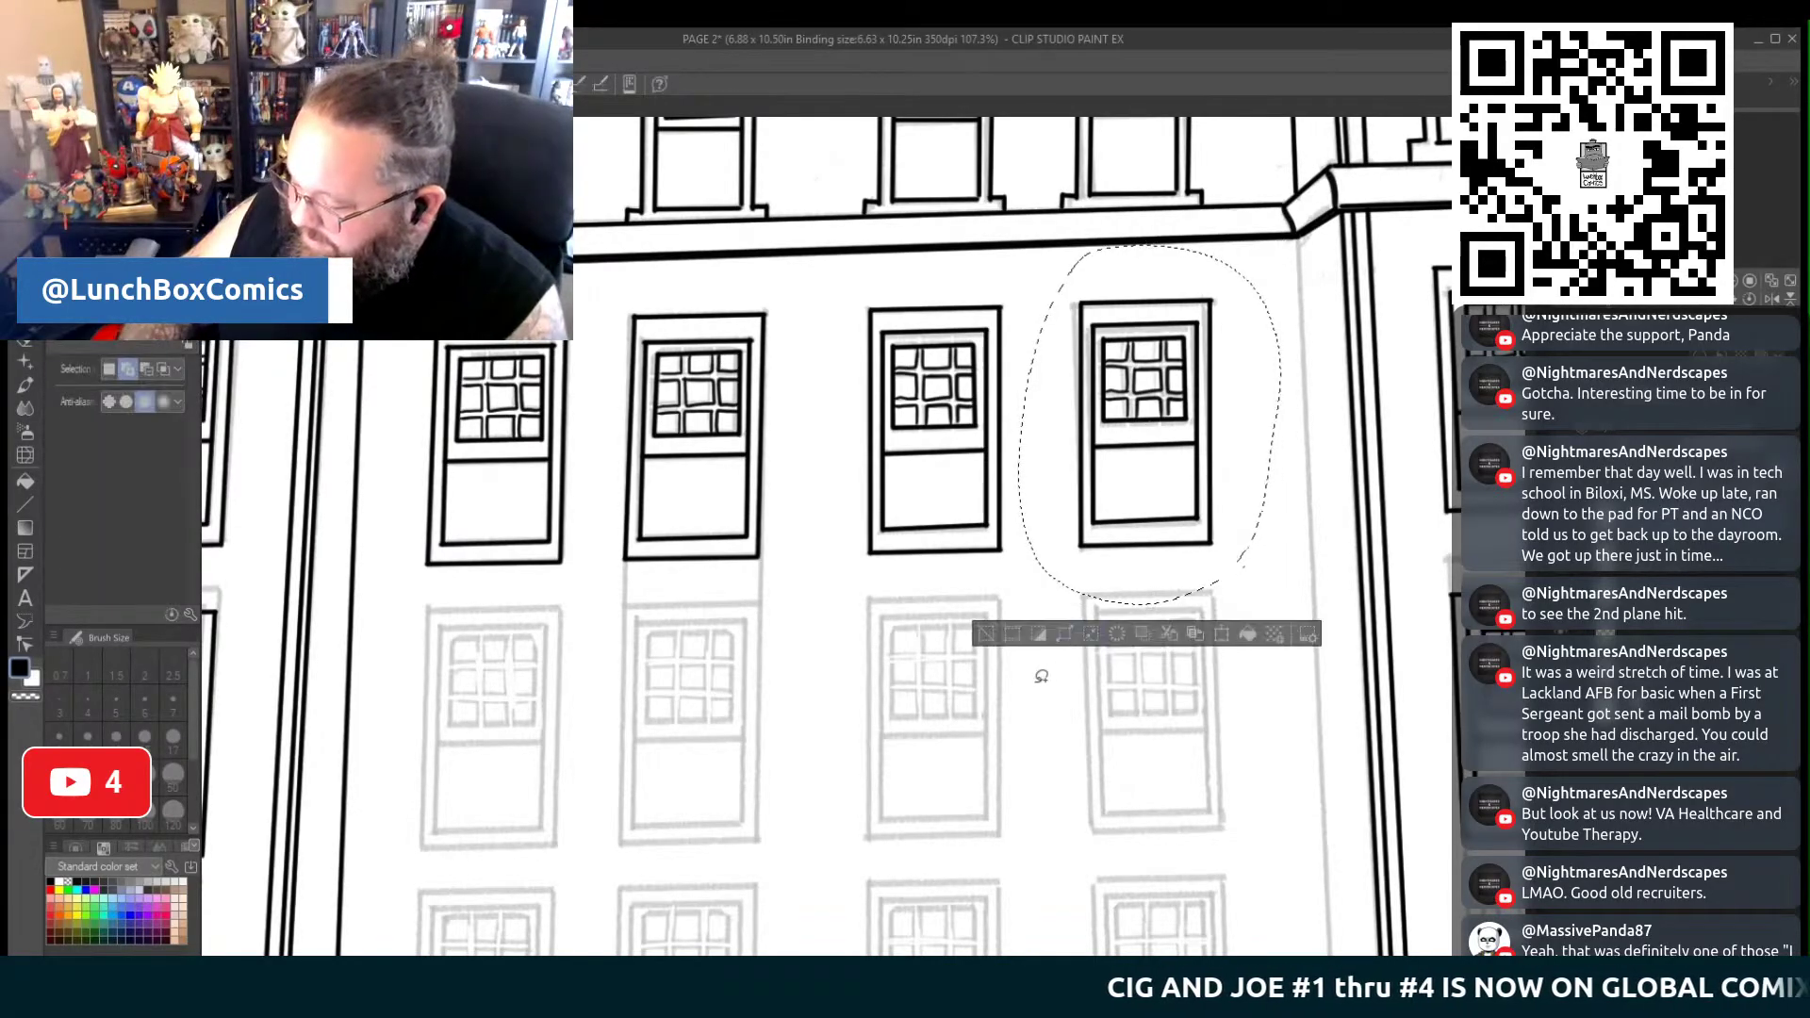
{"action": "key", "text": "ctrl+d"}
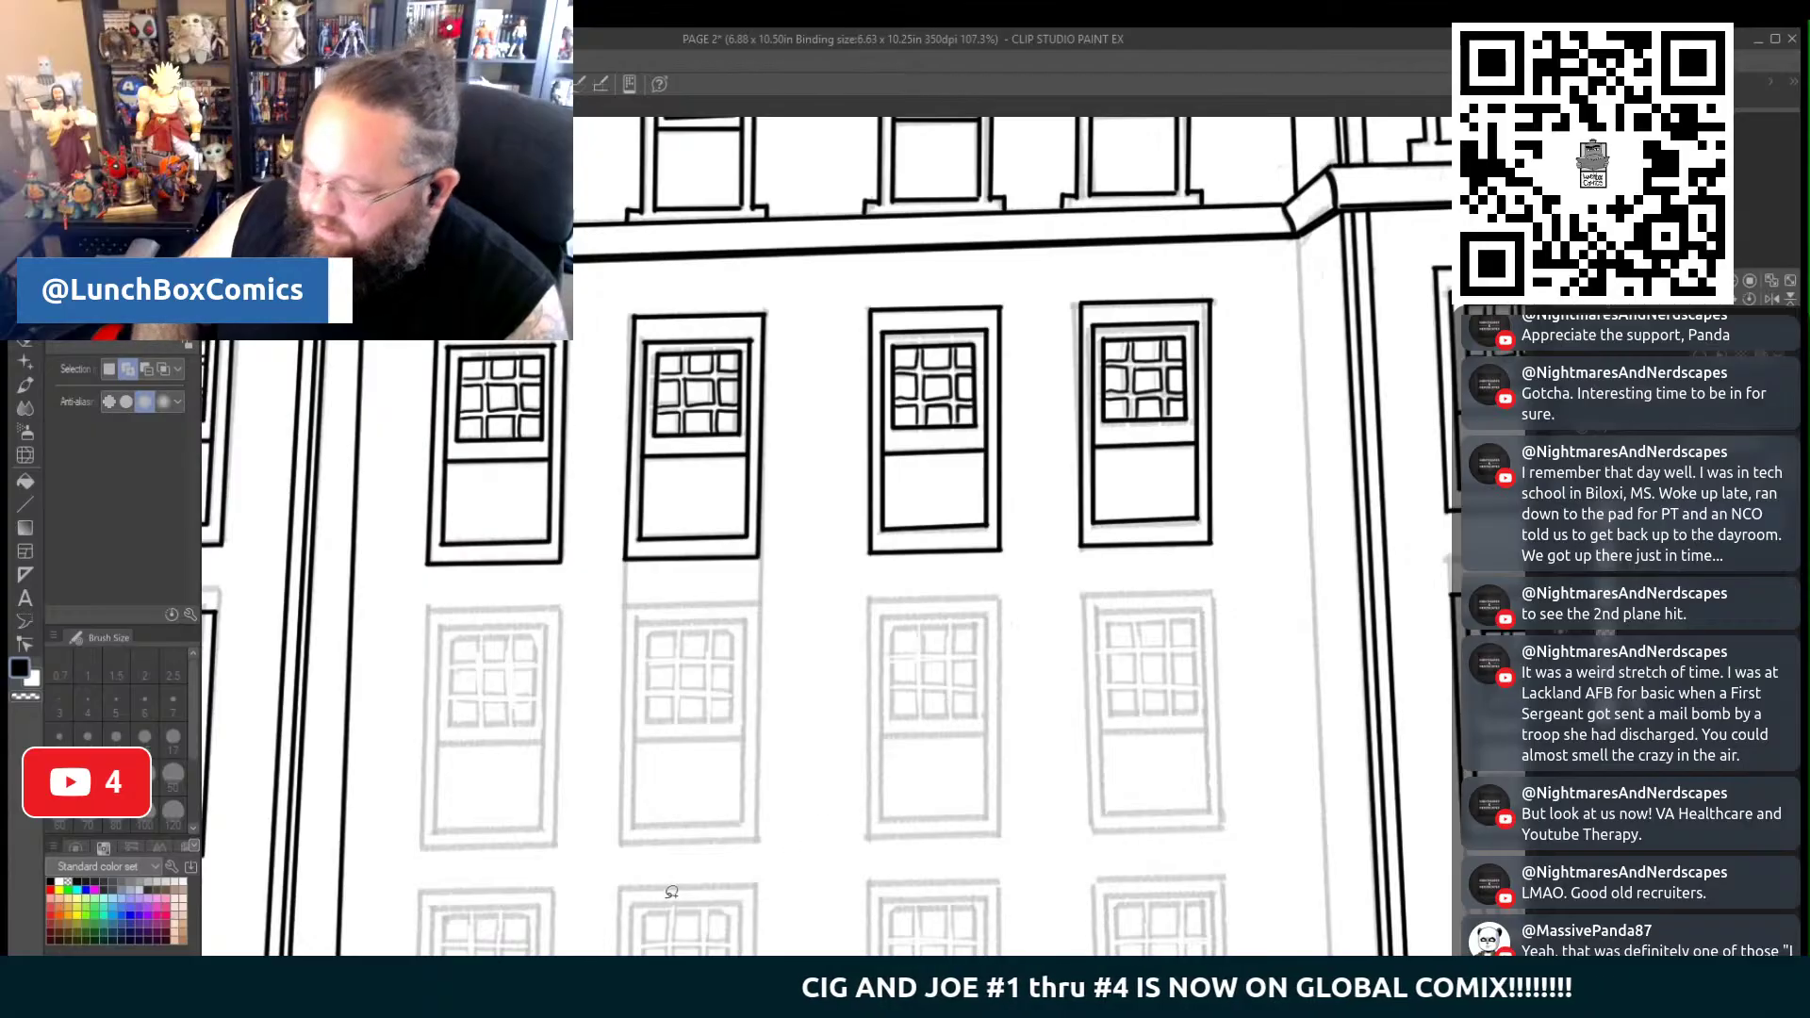
Lasso the four inked central windows below the cornice and place a copy of the row over the second sketched row
{"action": "key", "text": "ctrl+minus"}
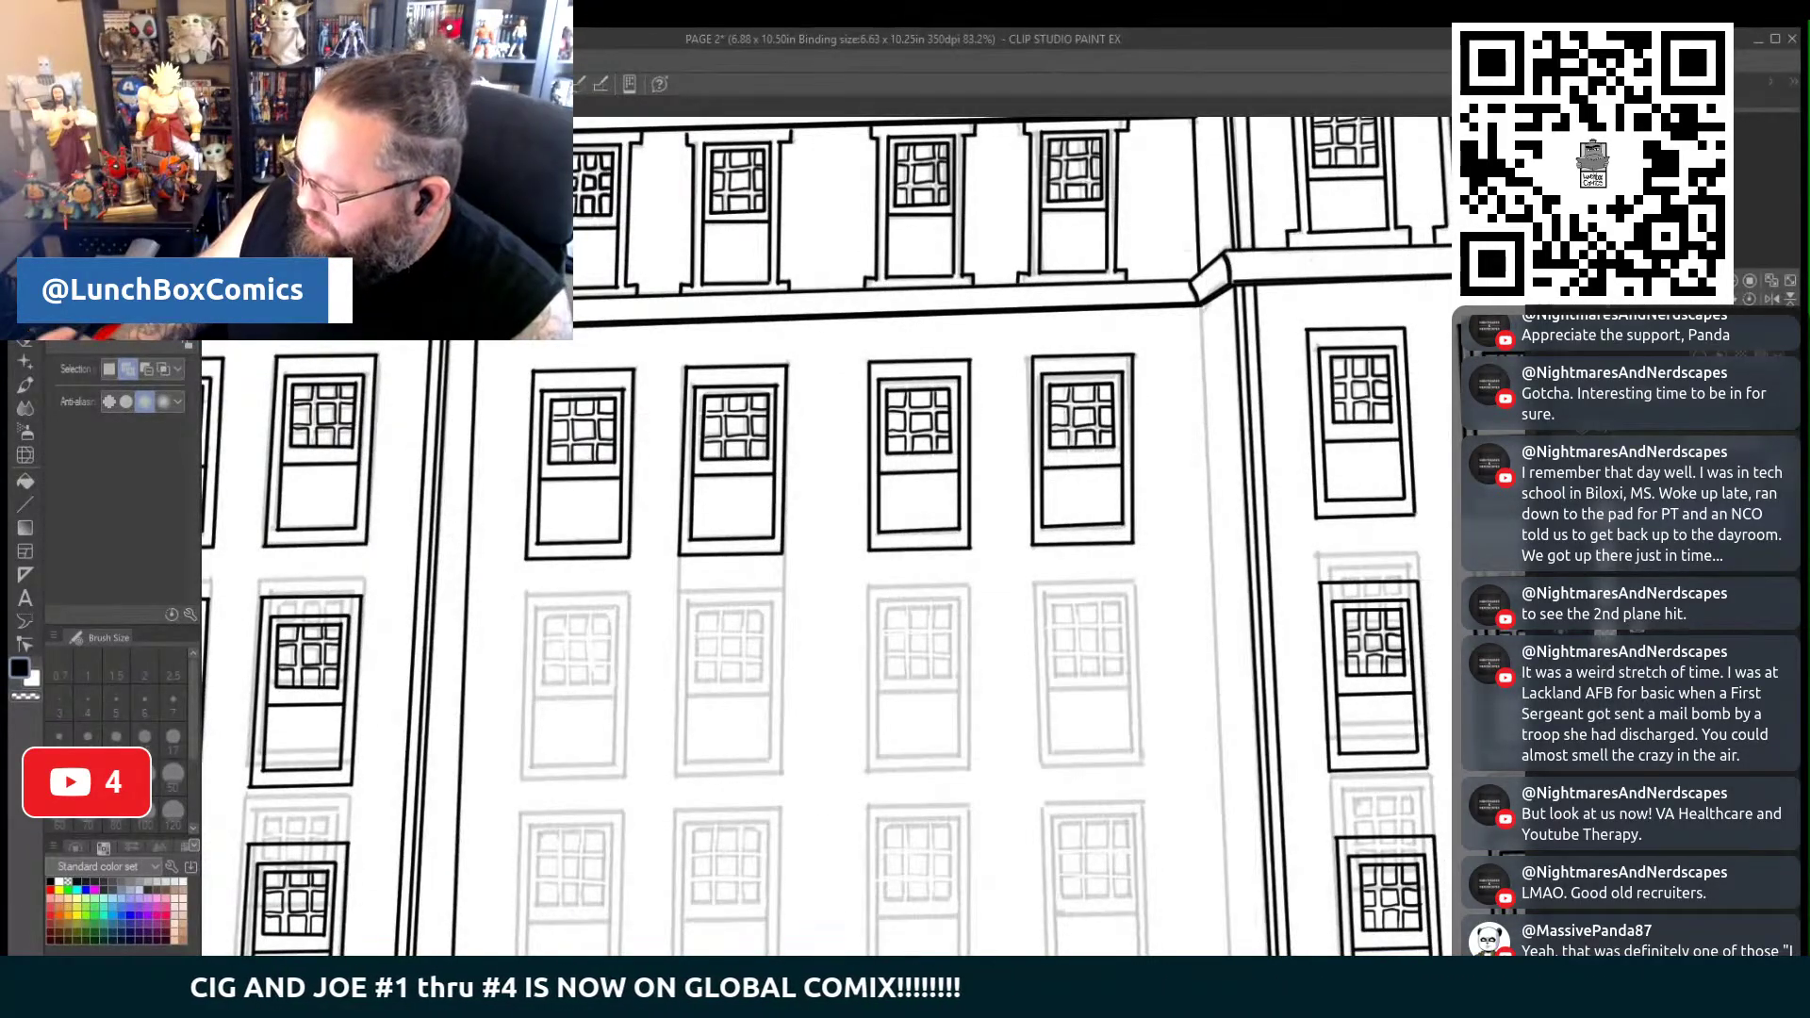
{"action": "key", "text": "ctrl+z"}
{"action": "key", "text": "ctrl+y"}
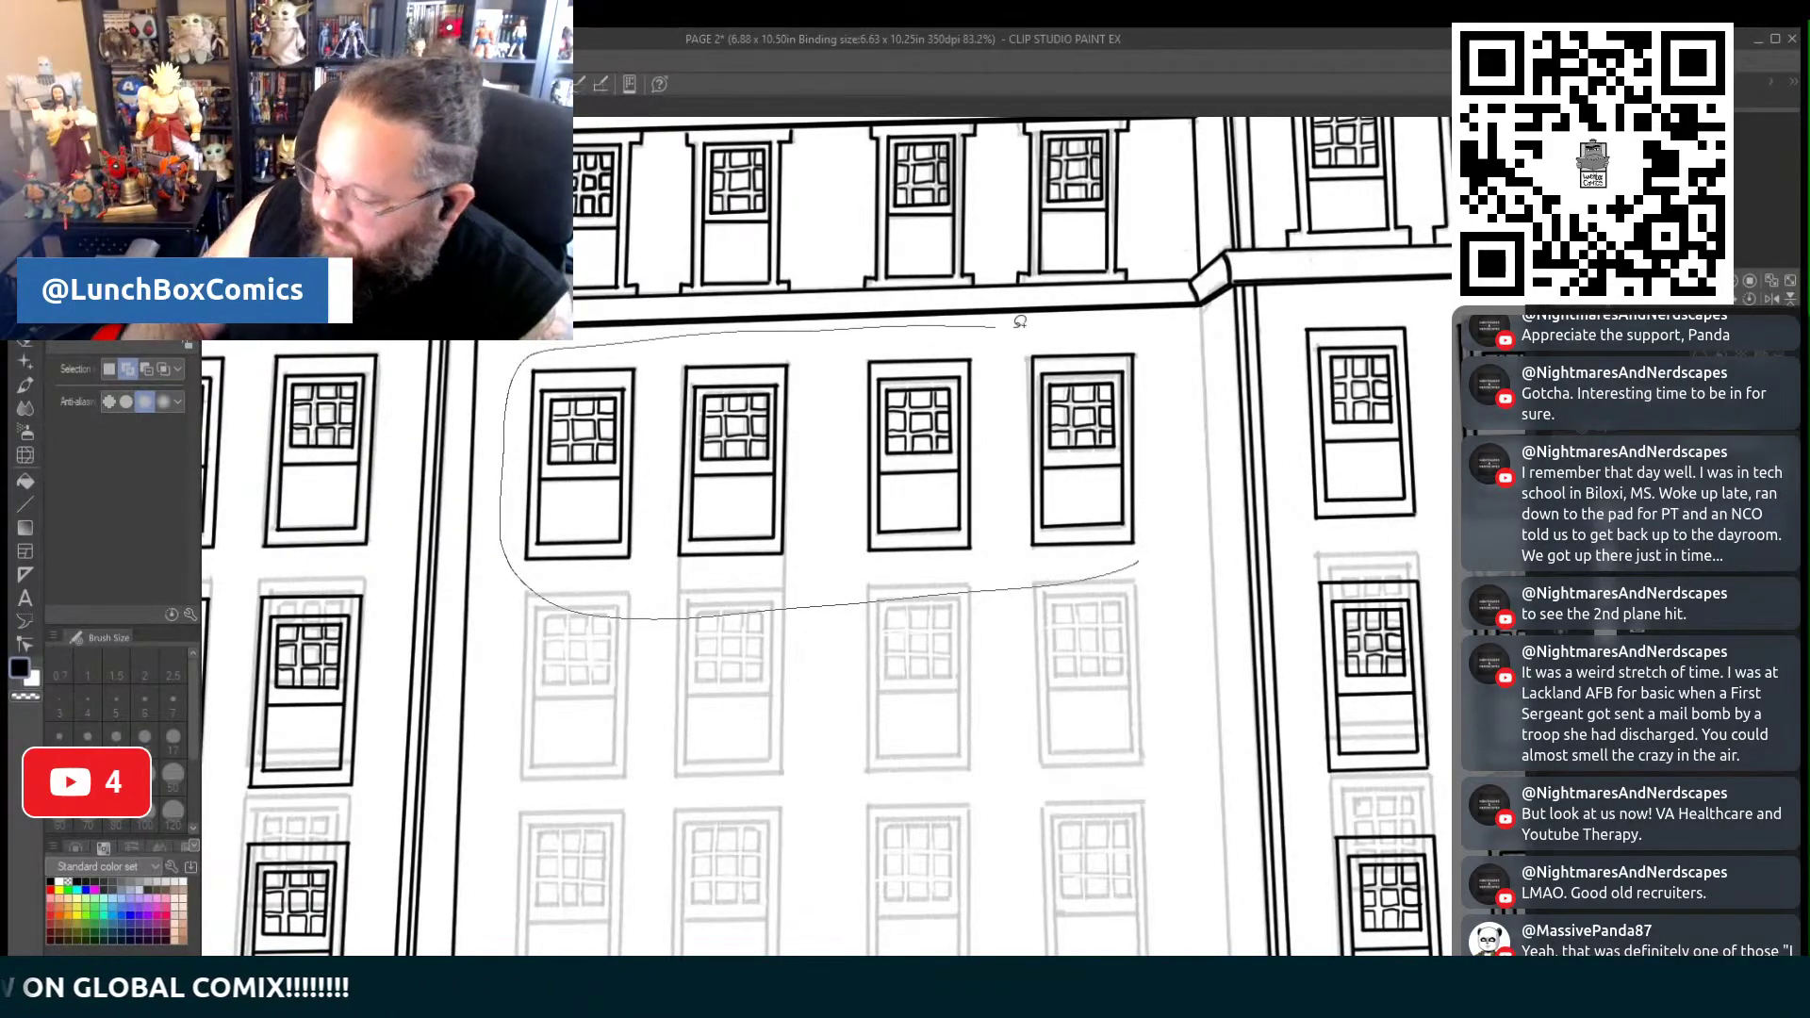
{"action": "left_click_drag", "start_coordinate": [1149, 543], "coordinate": [1142, 560]}
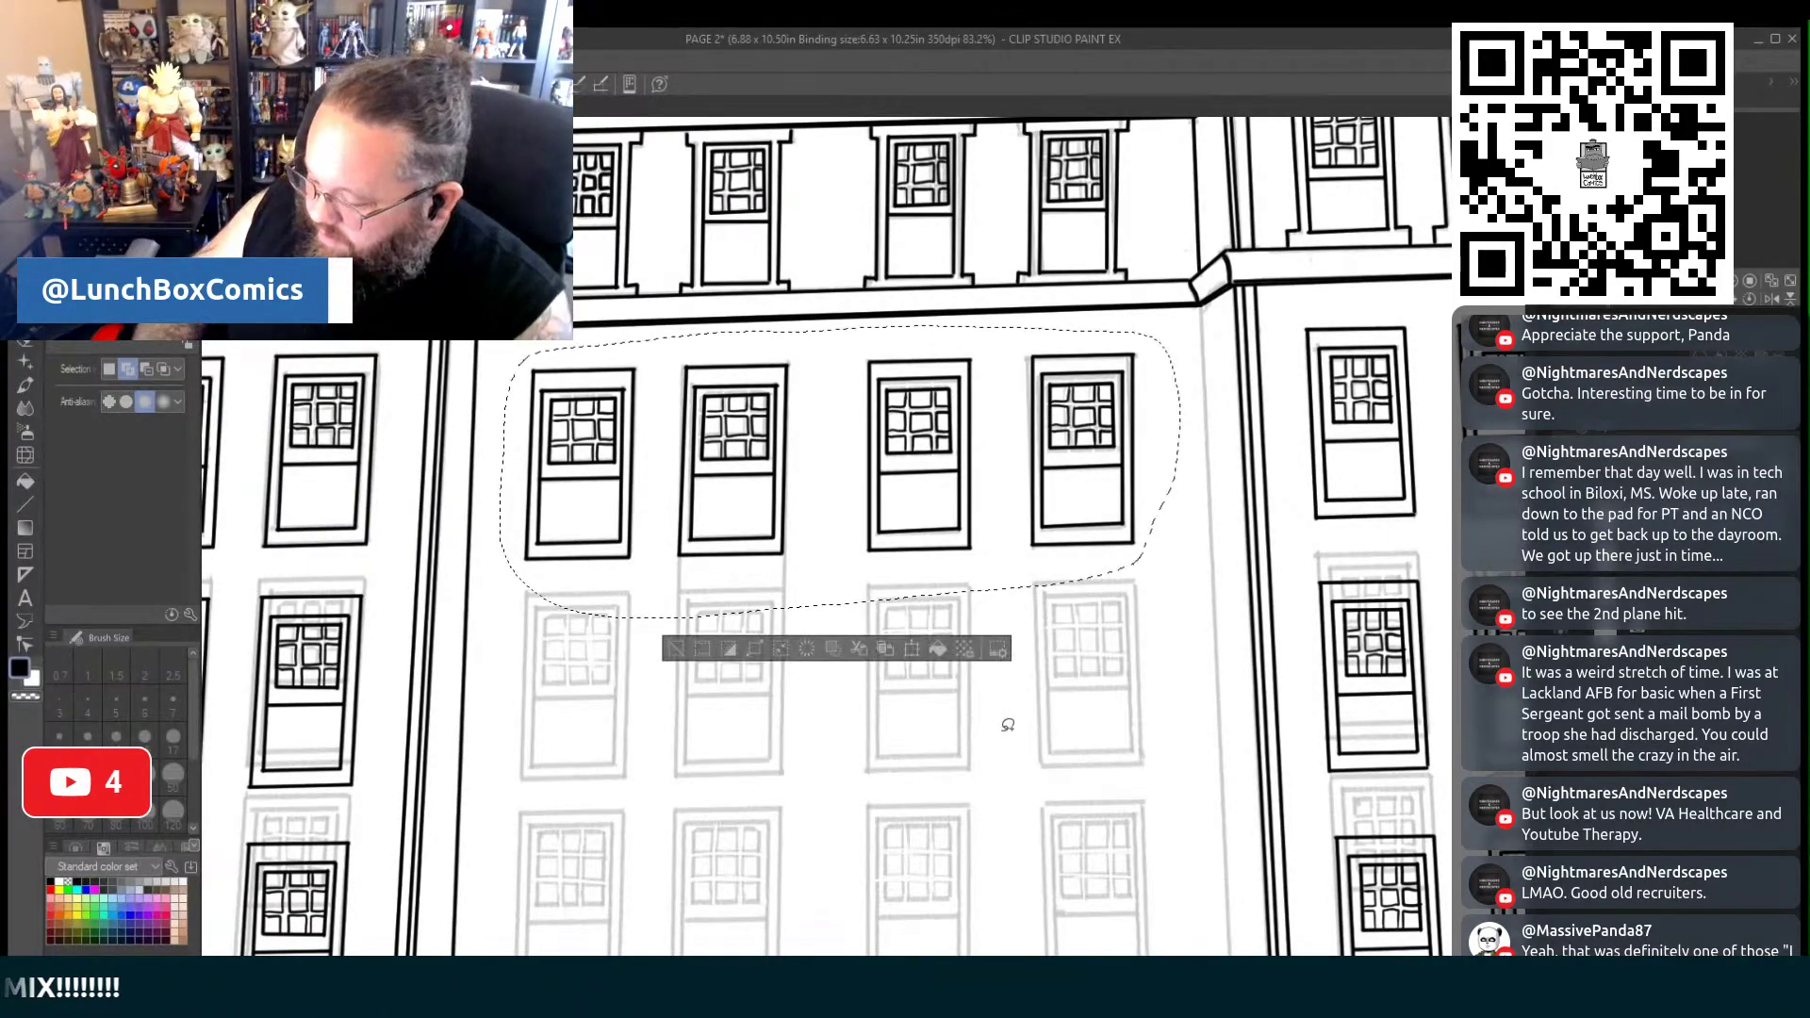
{"action": "left_click", "coordinate": [887, 648]}
{"action": "left_click_drag", "start_coordinate": [935, 578], "coordinate": [933, 810]}
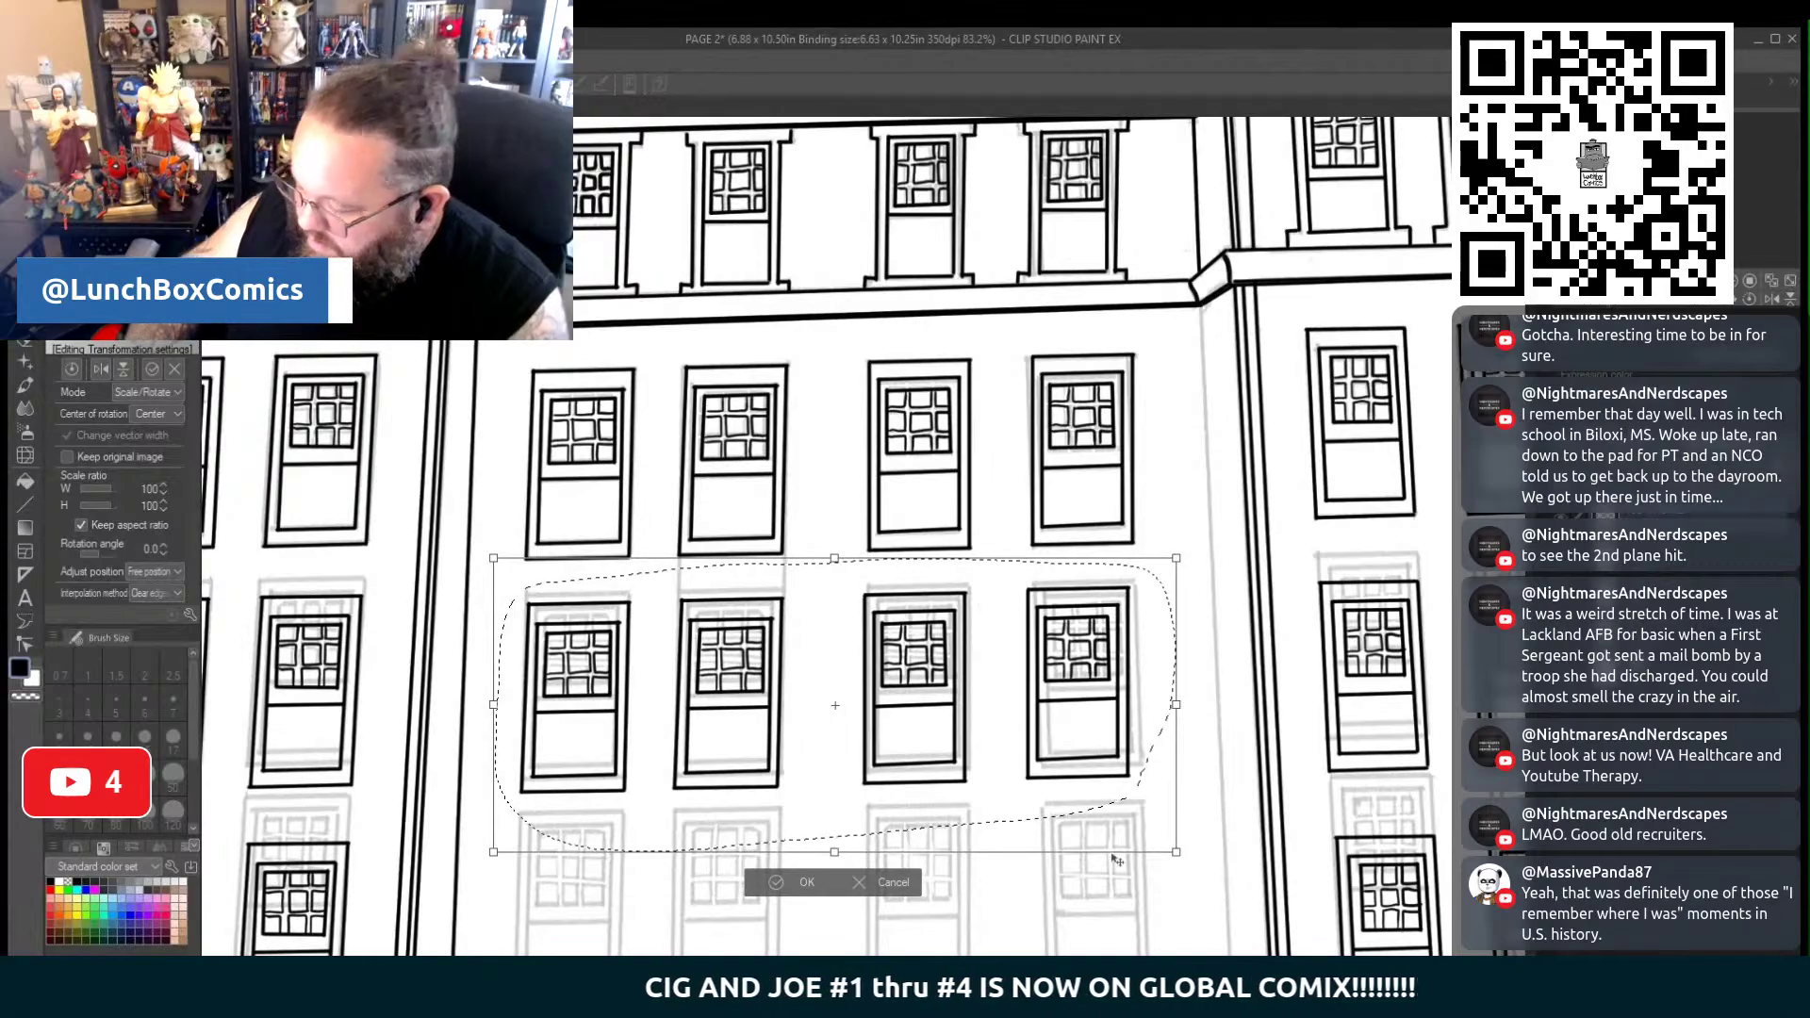
{"action": "scroll", "coordinate": [1101, 857], "scroll_direction": "down", "scroll_amount": 5}
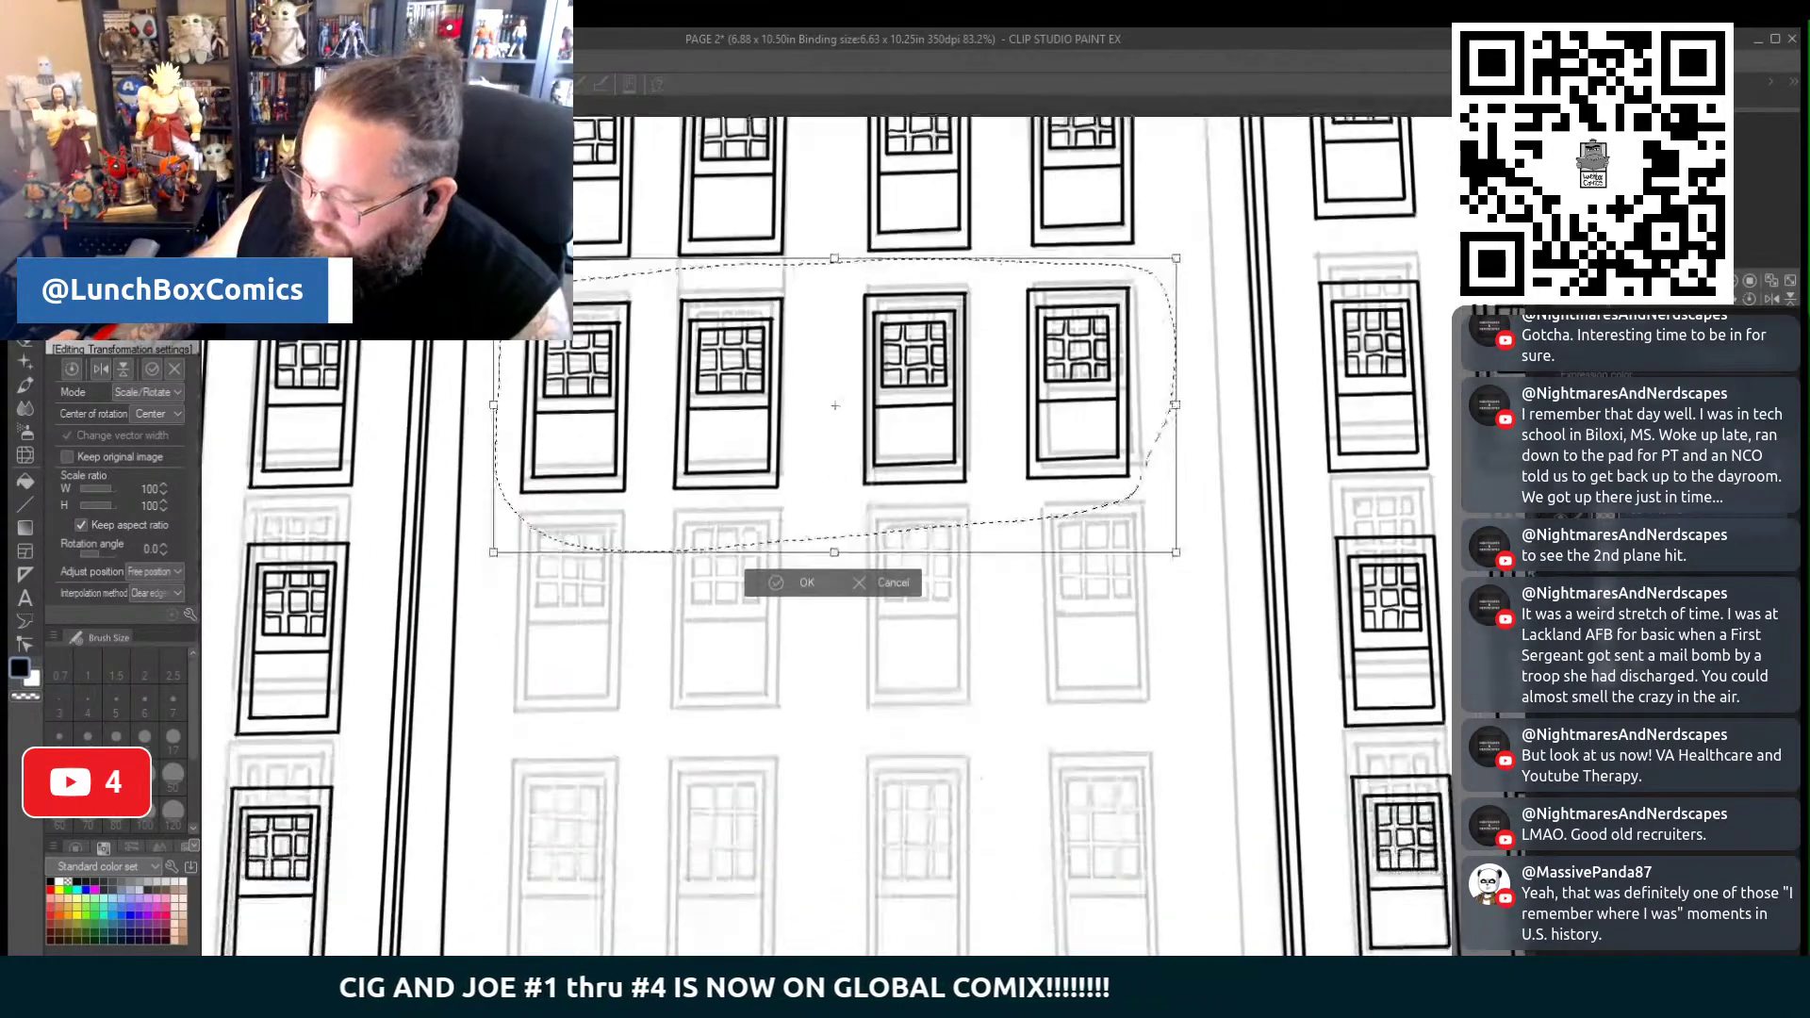
{"action": "scroll", "coordinate": [834, 532], "scroll_direction": "up", "scroll_amount": 2}
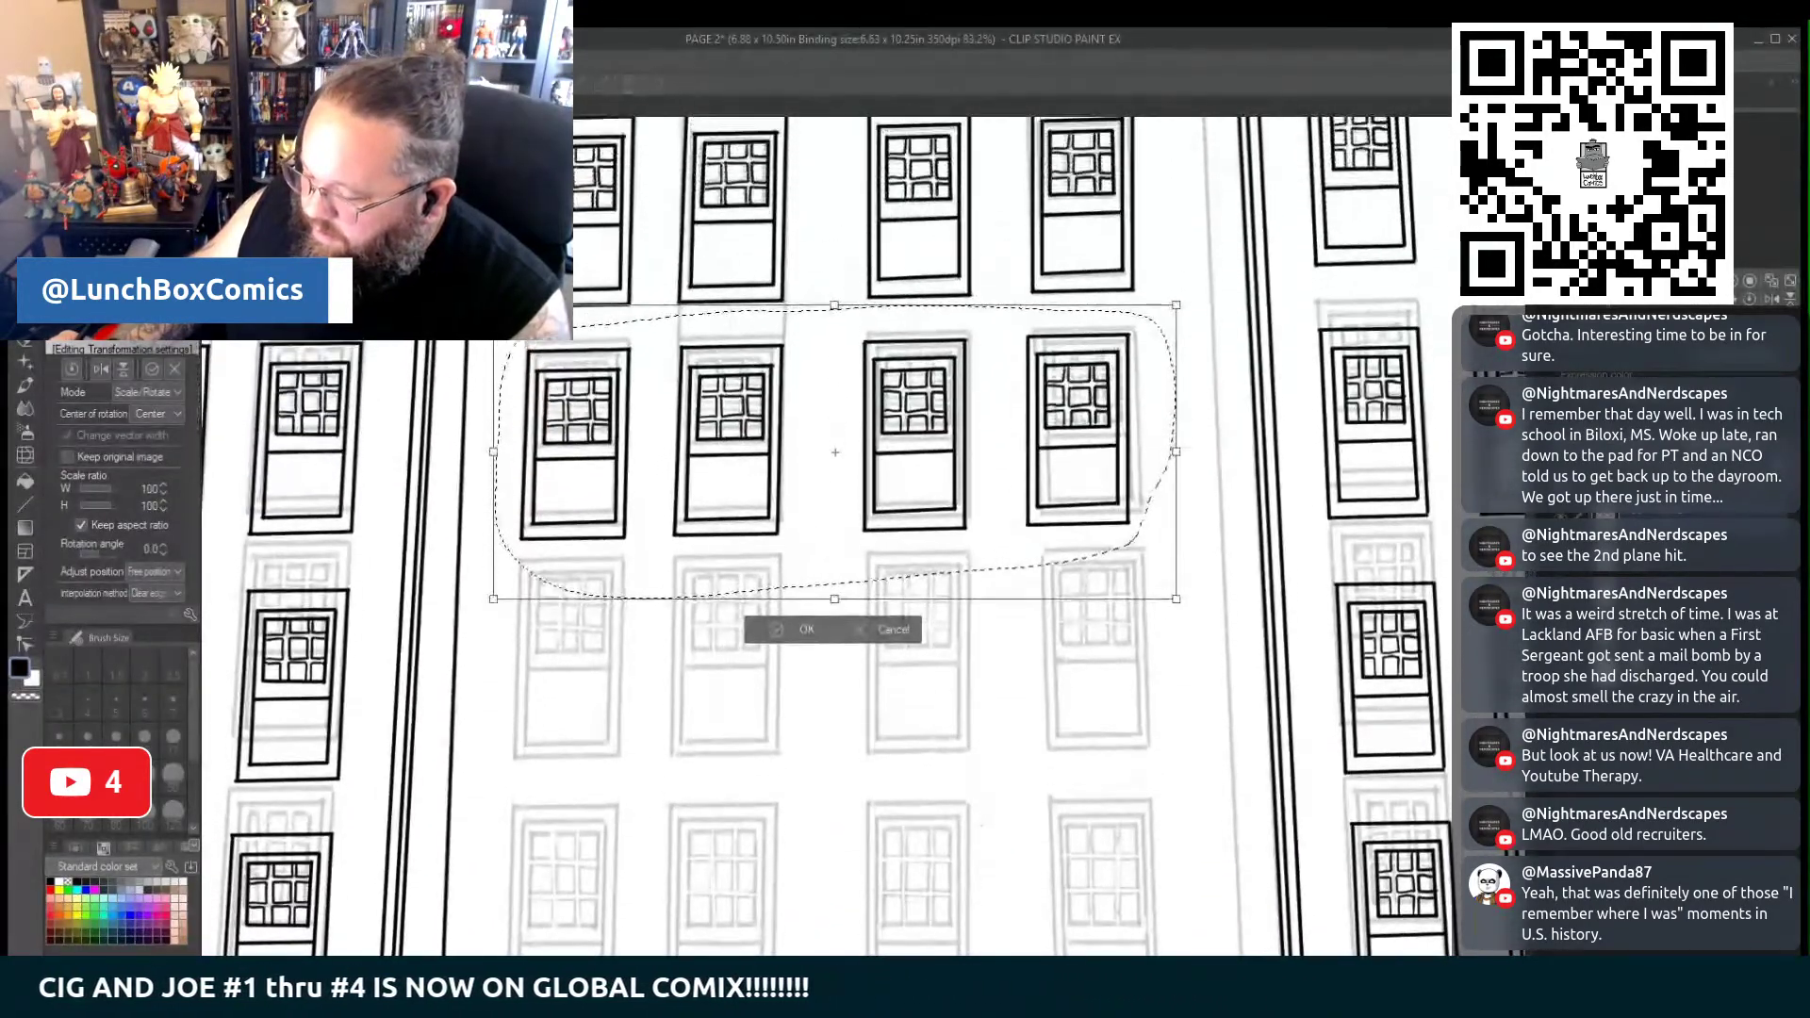
{"action": "scroll", "coordinate": [834, 533], "scroll_direction": "down", "scroll_amount": 3}
{"action": "scroll", "coordinate": [834, 533], "scroll_direction": "up", "scroll_amount": 2}
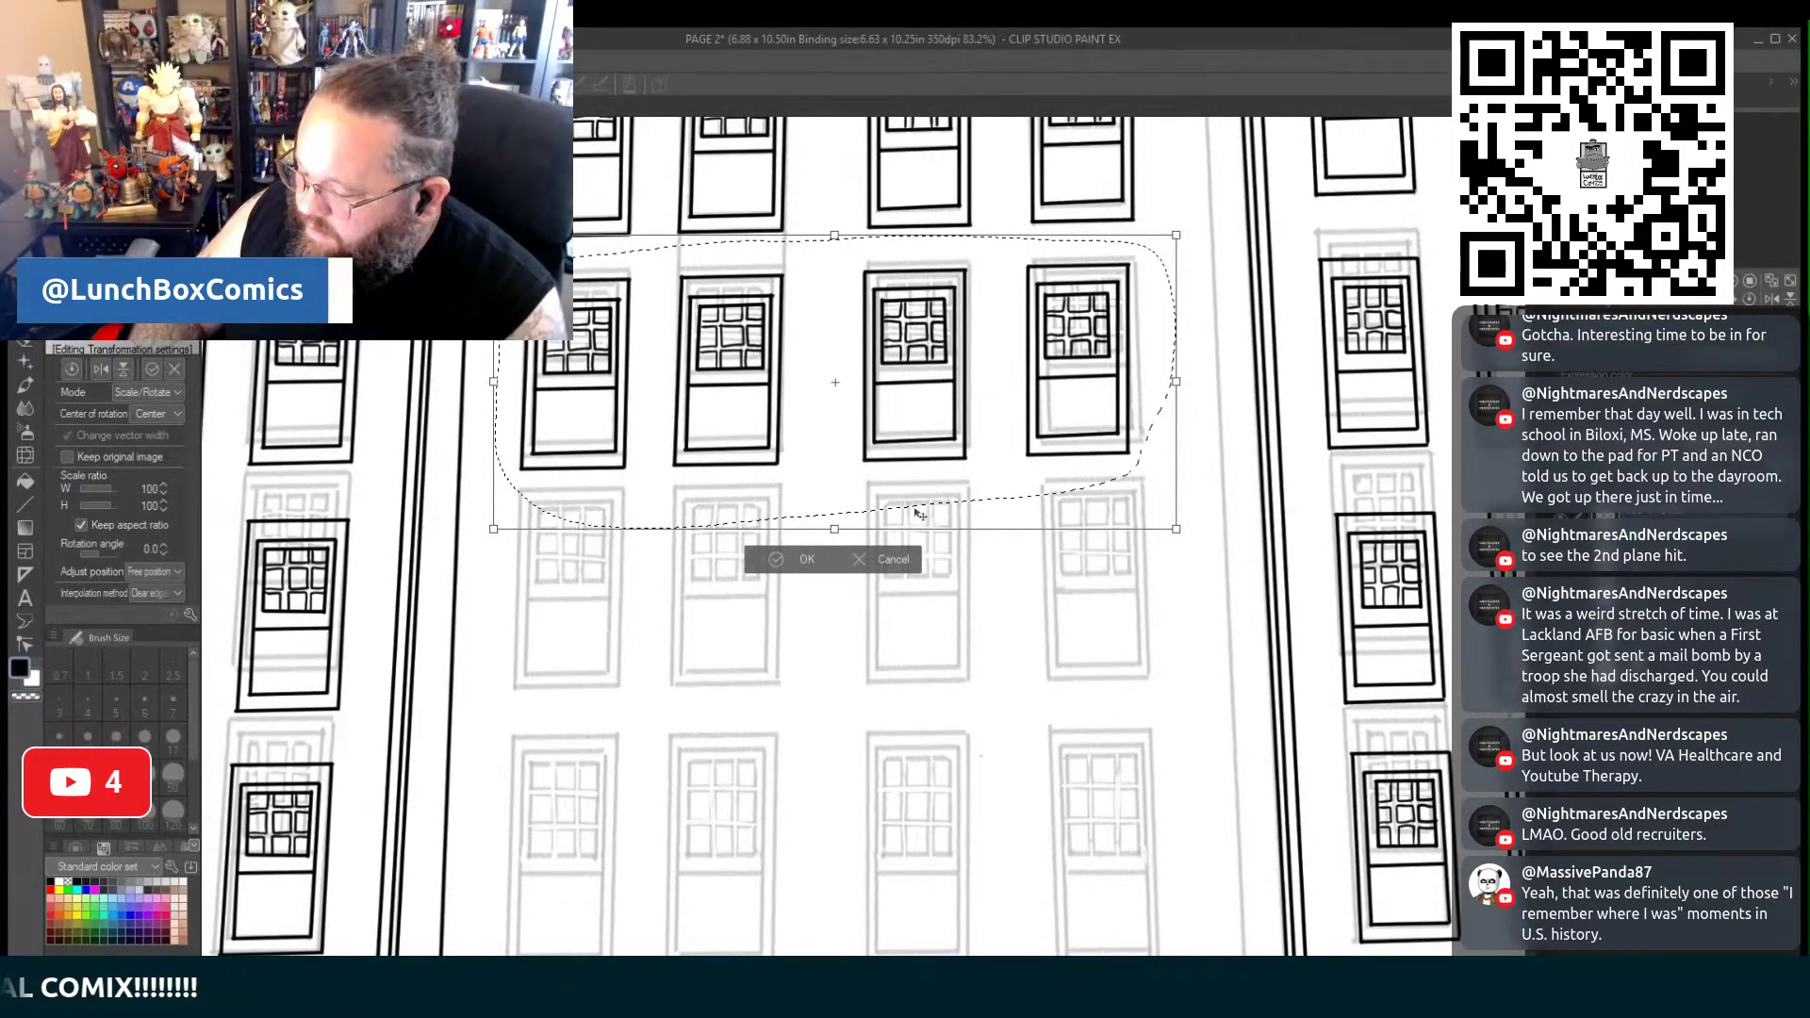
{"action": "left_click", "coordinate": [773, 563]}
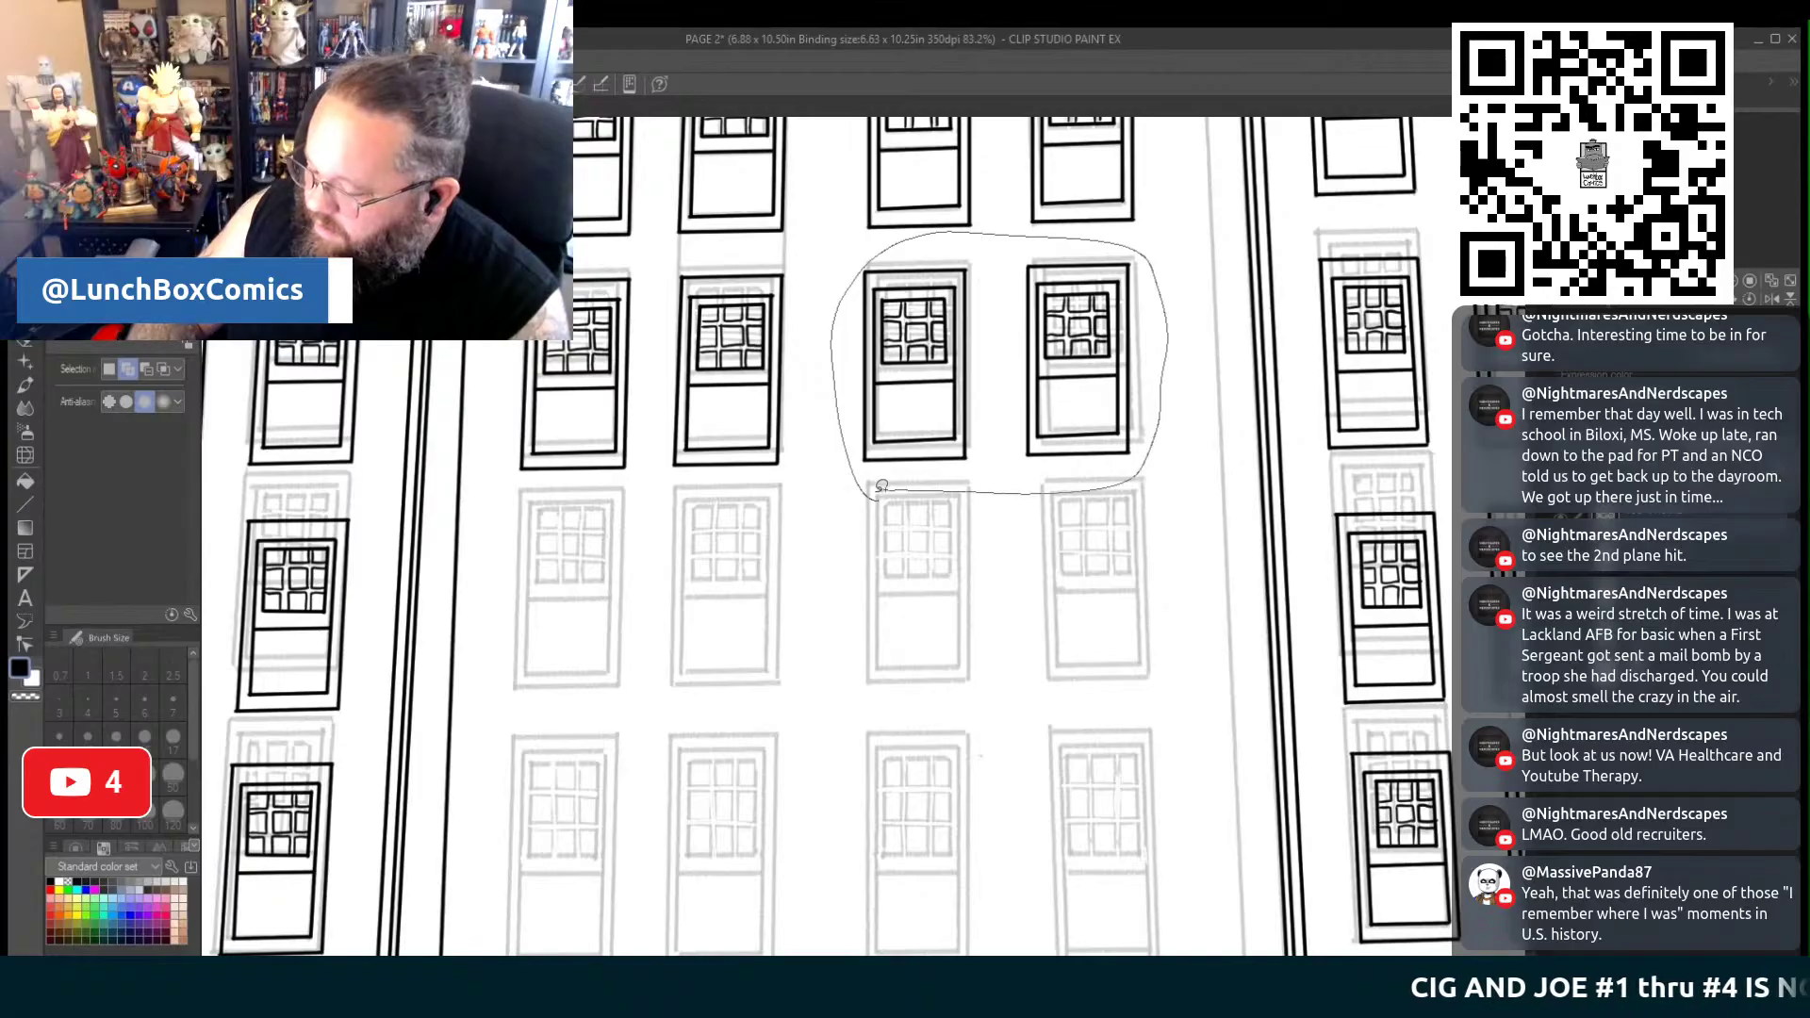
Lasso the third and fourth windows of the second central row and shift them slightly right to match the sketch
{"action": "left_click_drag", "start_coordinate": [882, 485], "coordinate": [876, 489]}
{"action": "key", "text": "ctrl+t"}
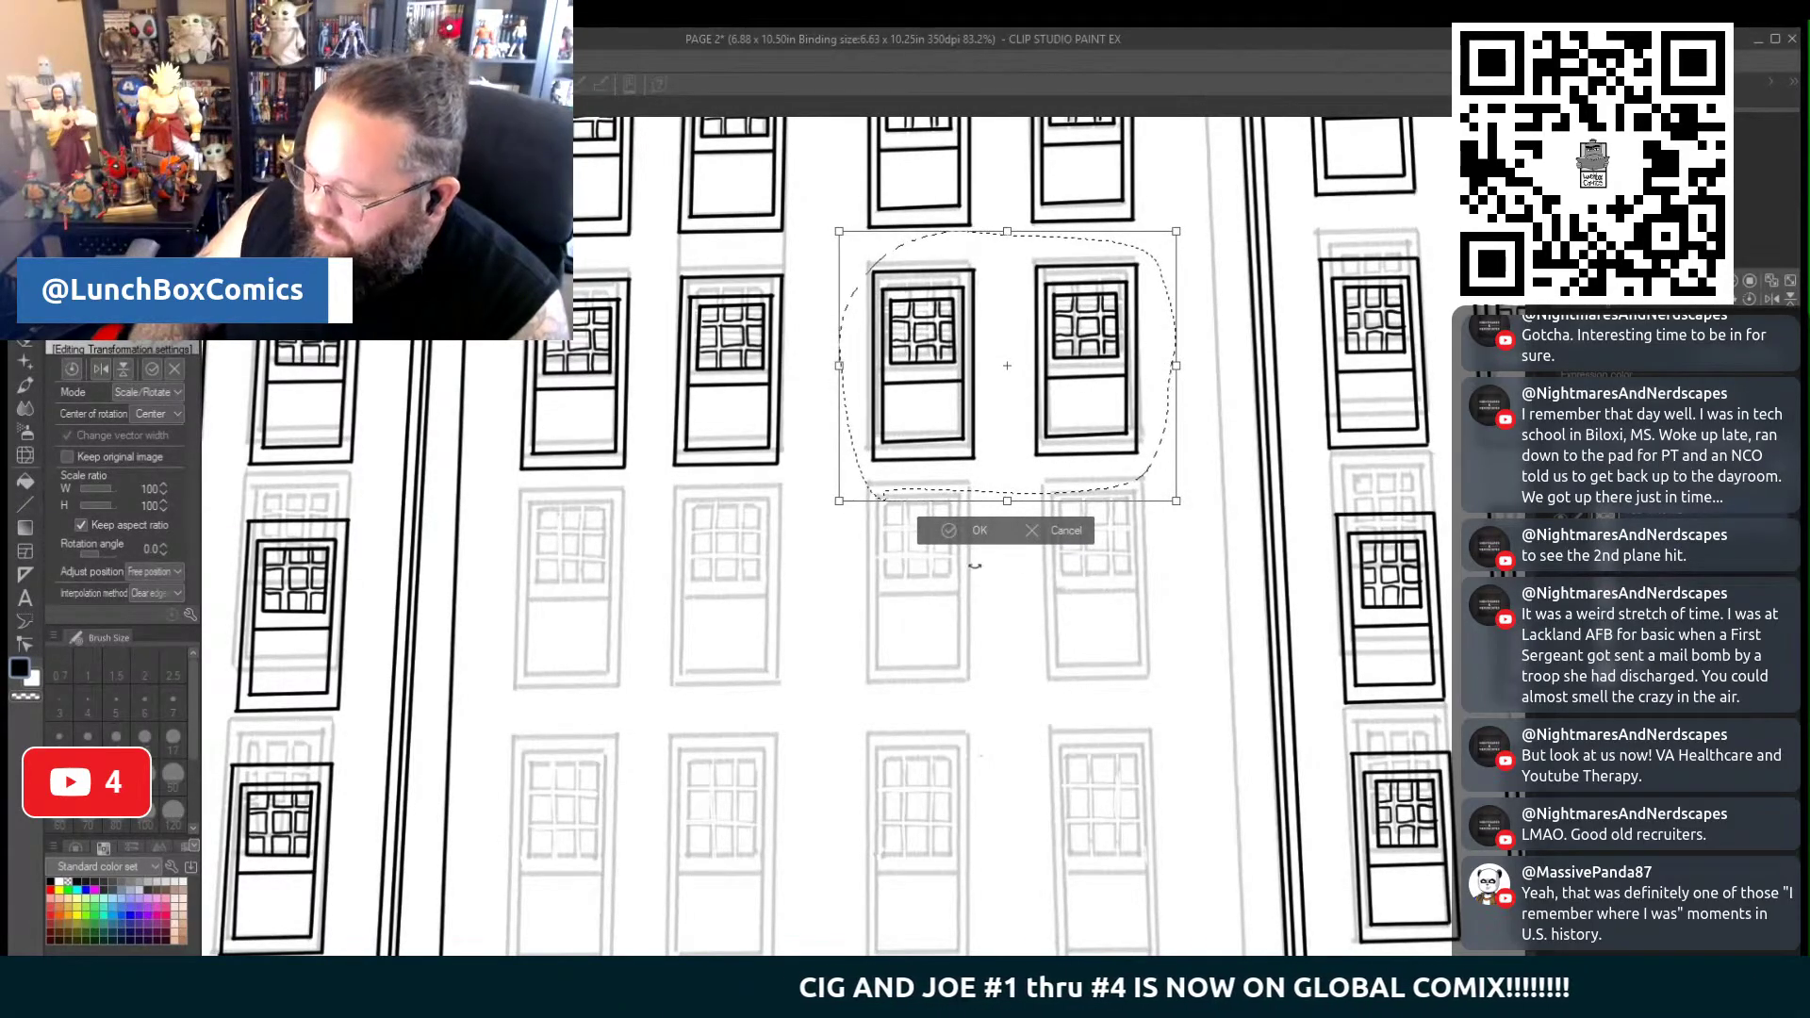
{"action": "key", "text": "Return"}
{"action": "left_click", "coordinate": [854, 542]}
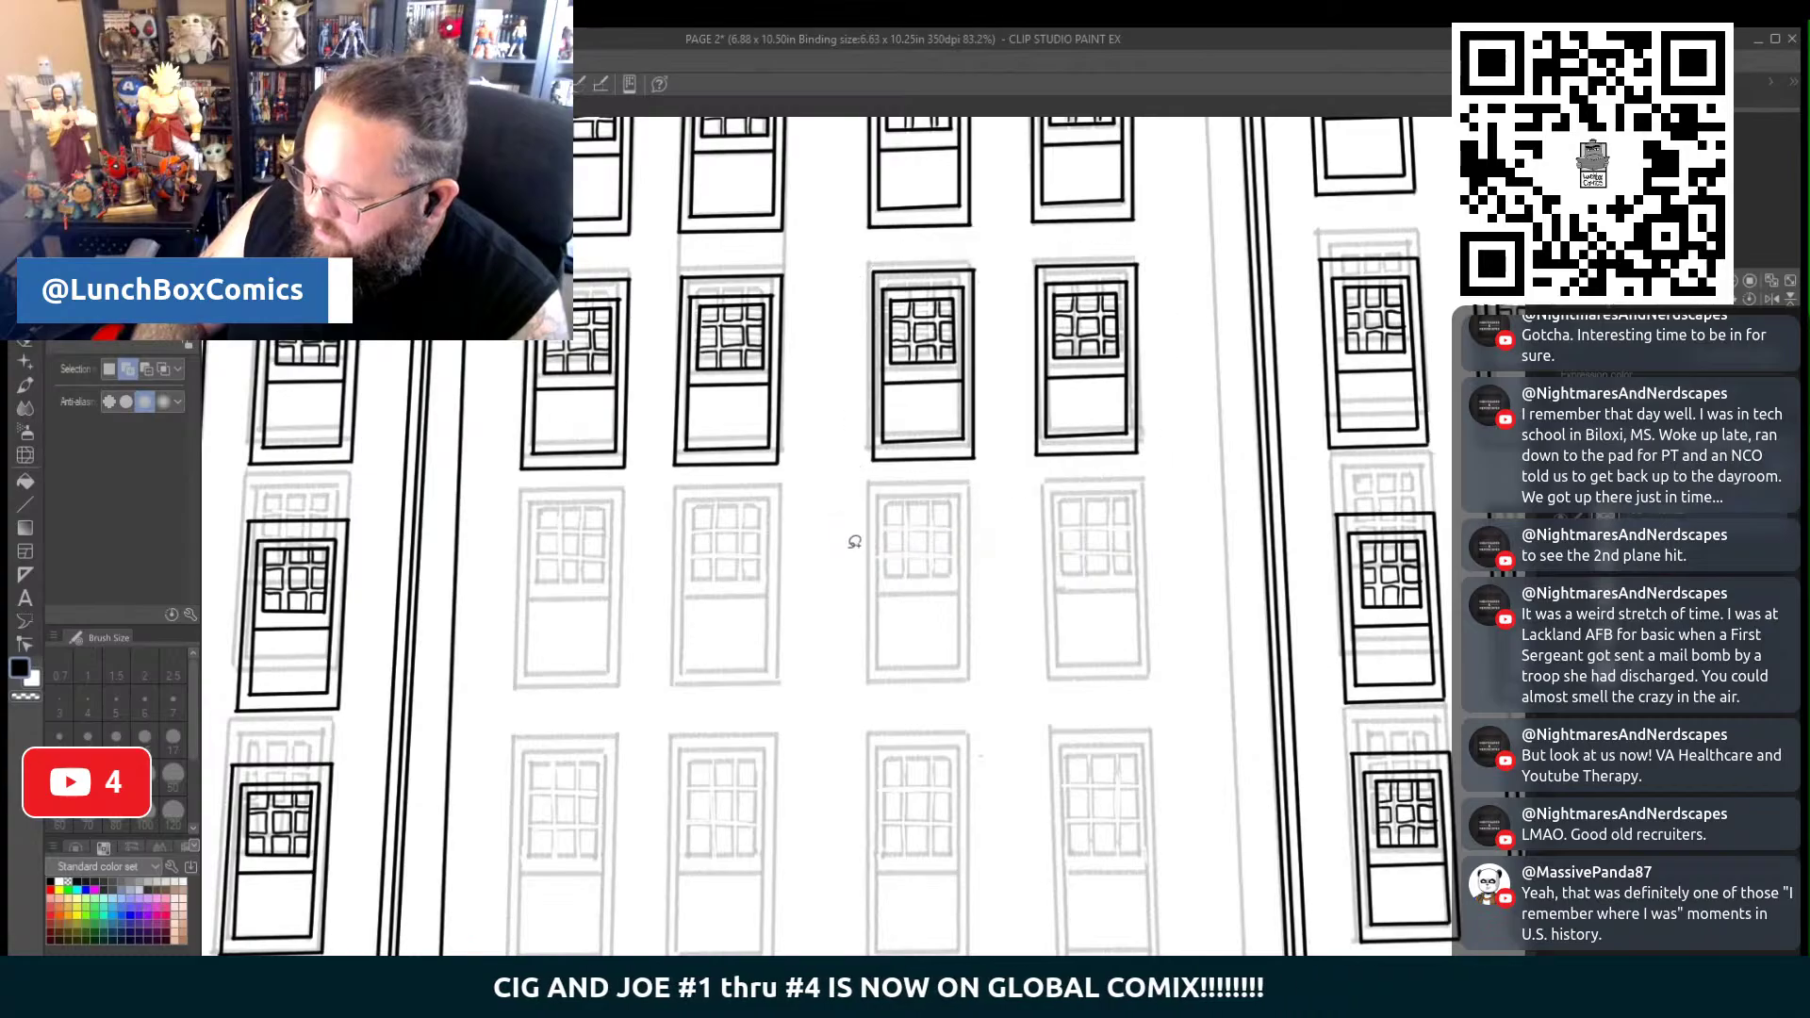
Lasso the second row of four central windows and place a copy over the third sketched row
{"action": "mouse_move", "coordinate": [1104, 478]}
{"action": "left_mouse_down"}
{"action": "mouse_move", "coordinate": [962, 520]}
{"action": "mouse_move", "coordinate": [638, 516]}
{"action": "mouse_move", "coordinate": [489, 455]}
{"action": "mouse_move", "coordinate": [490, 392]}
{"action": "mouse_move", "coordinate": [794, 239]}
{"action": "mouse_move", "coordinate": [1033, 244]}
{"action": "mouse_move", "coordinate": [1173, 264]}
{"action": "mouse_move", "coordinate": [1175, 403]}
{"action": "mouse_move", "coordinate": [1143, 462]}
{"action": "left_mouse_up"}
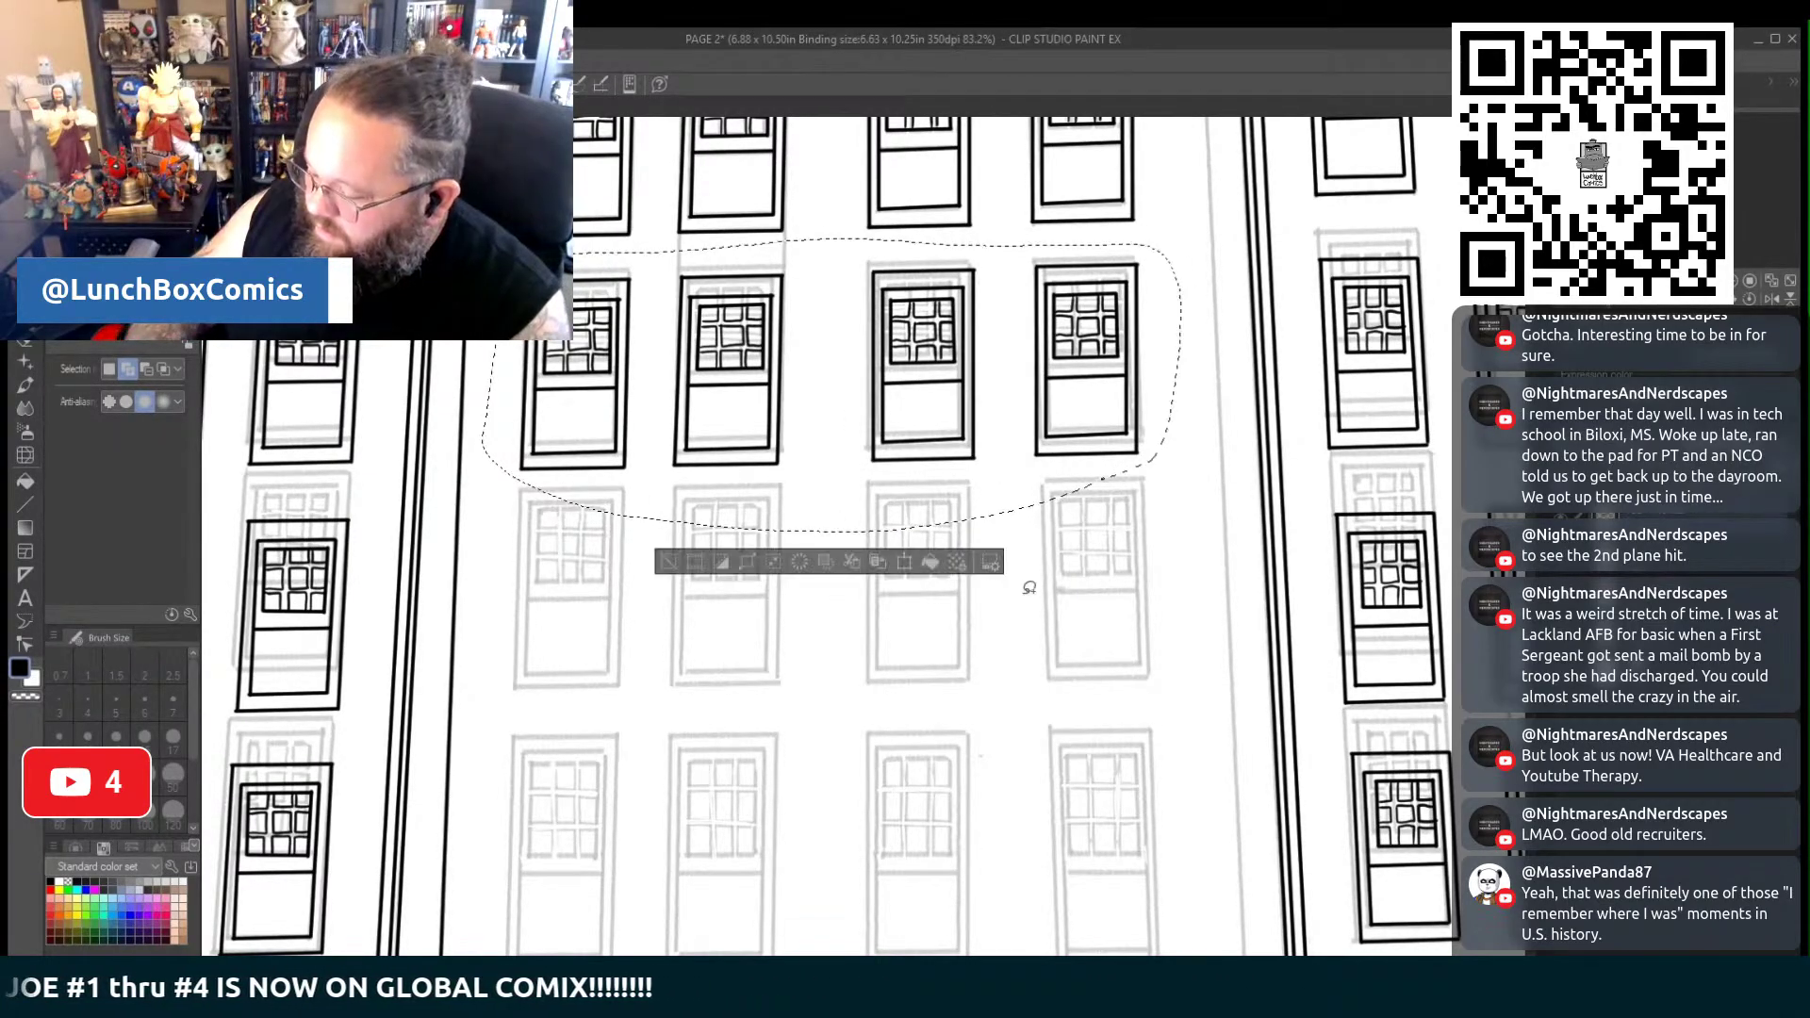
{"action": "left_click", "coordinate": [893, 561]}
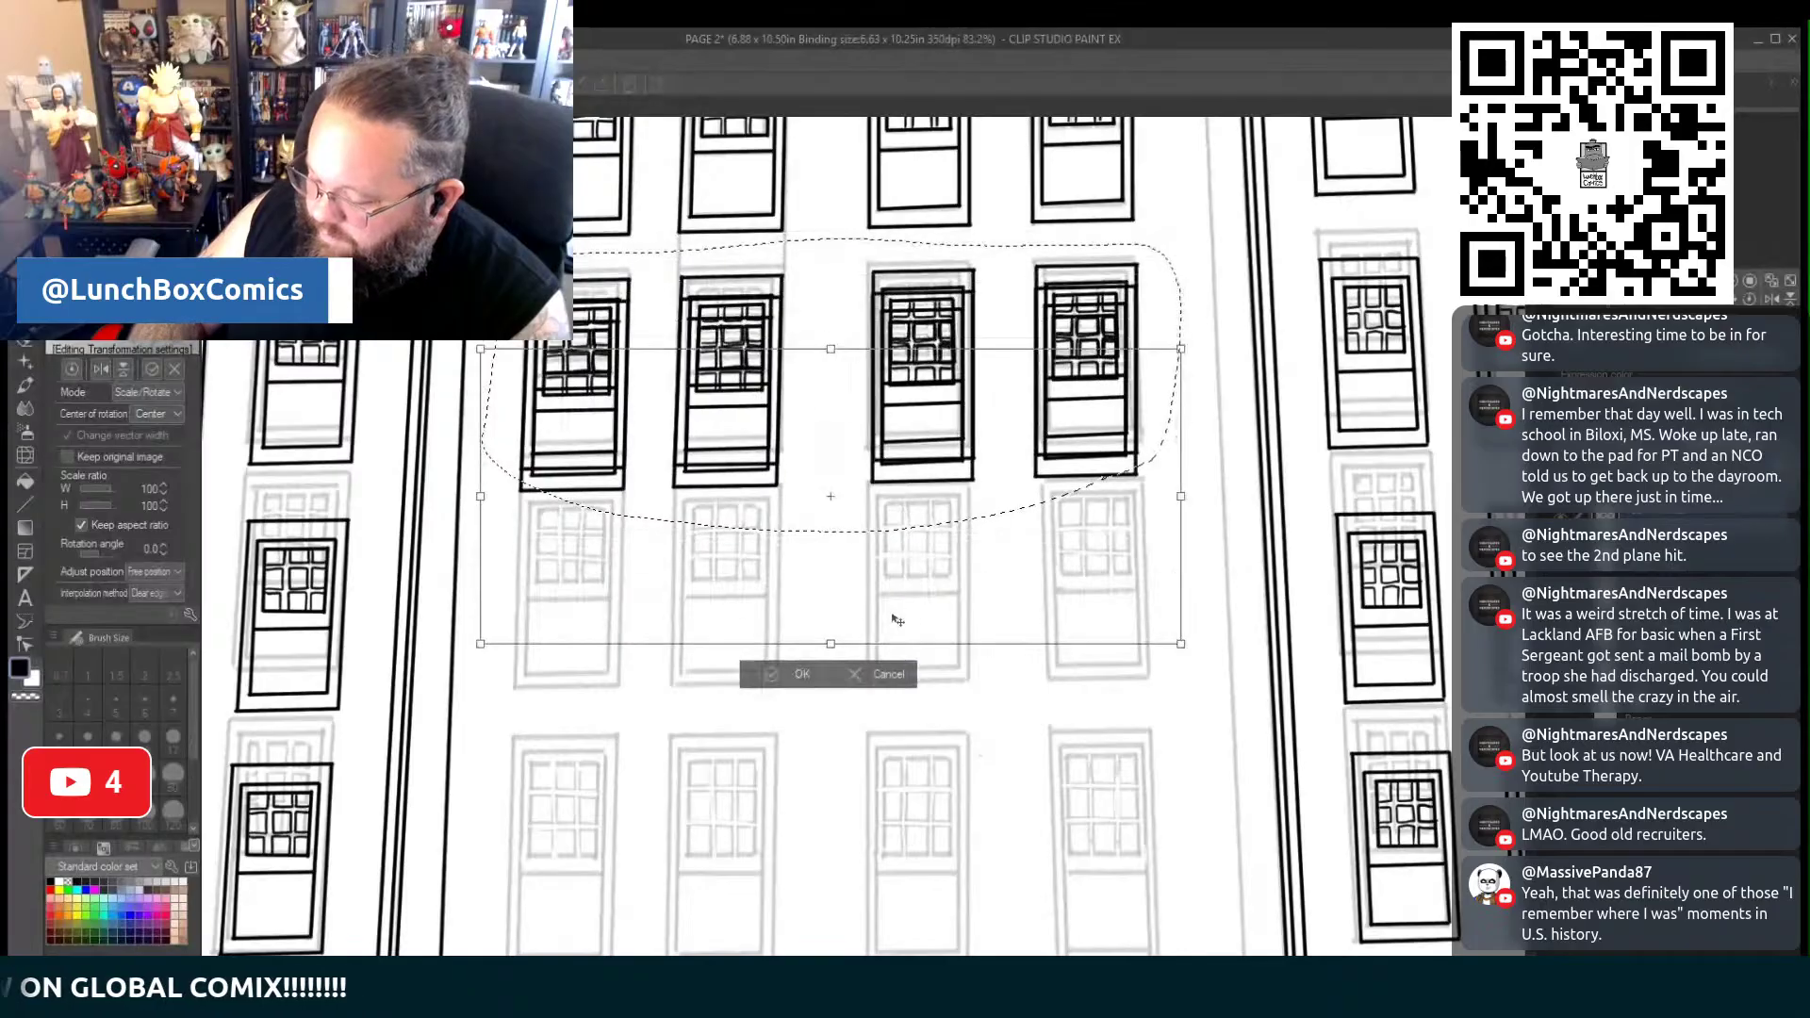
{"action": "left_click_drag", "start_coordinate": [894, 620], "coordinate": [894, 728]}
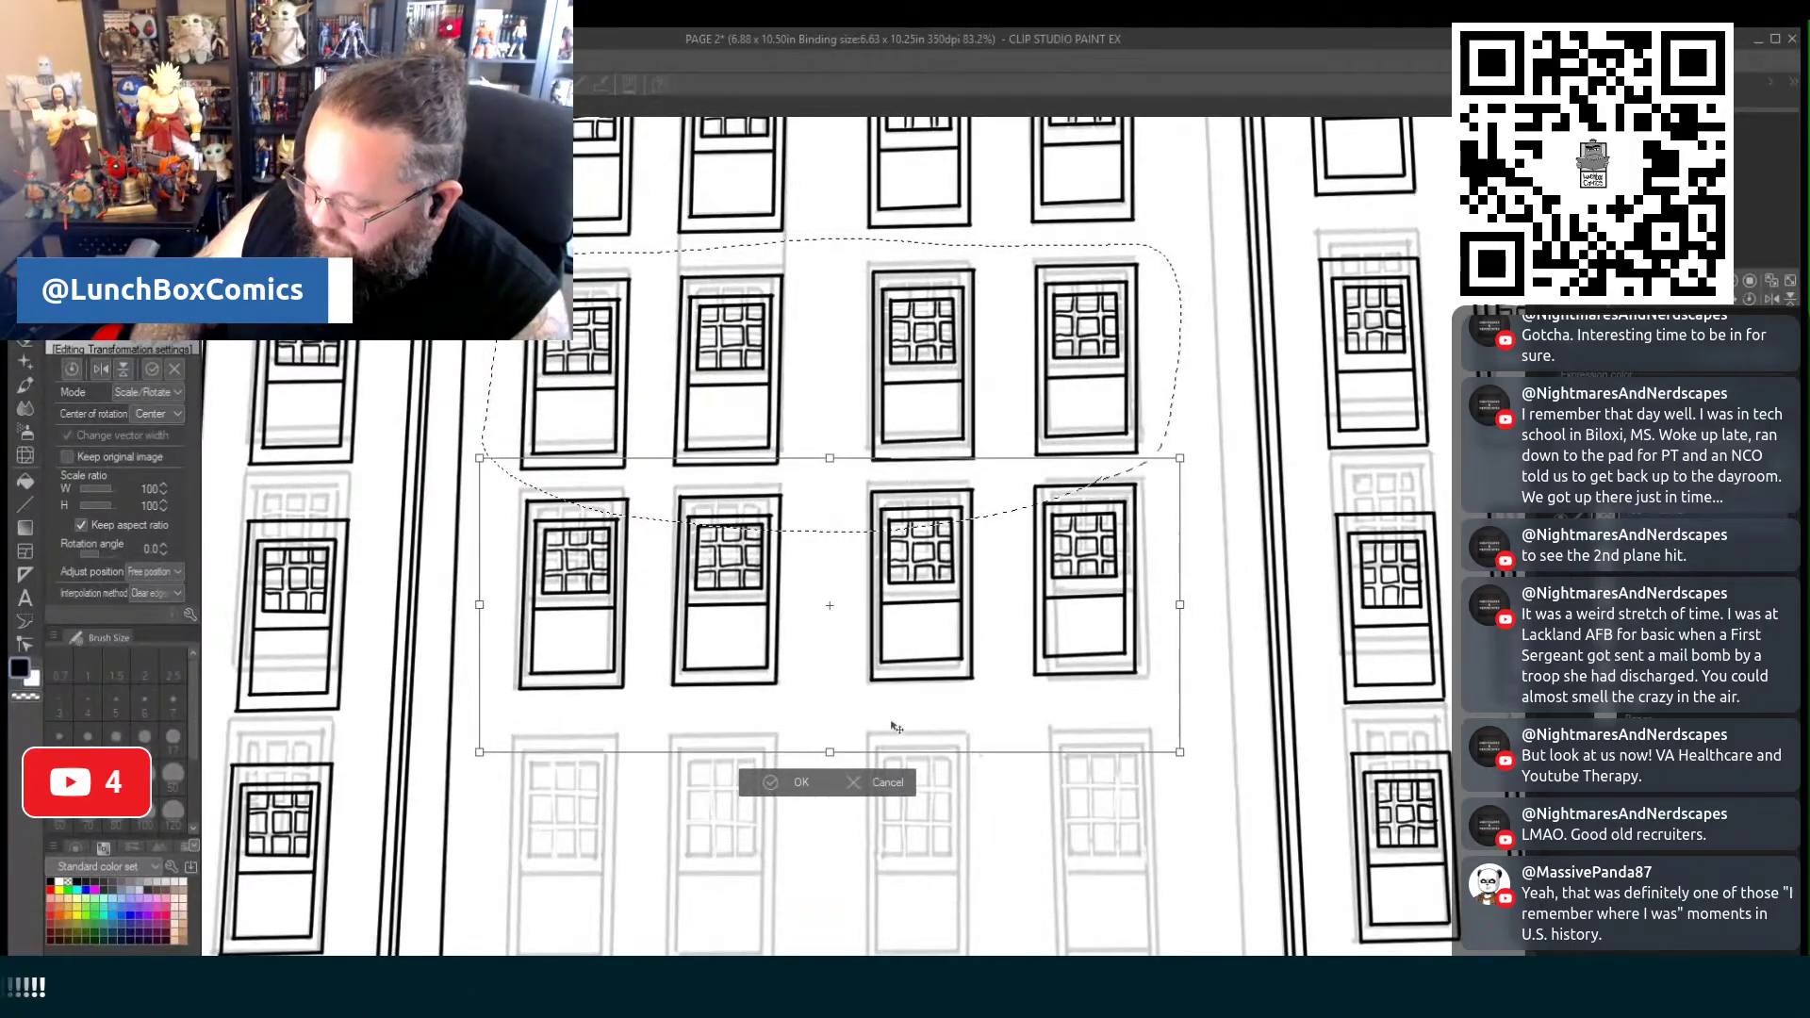
{"action": "left_click_drag", "start_coordinate": [1019, 692], "coordinate": [1010, 707]}
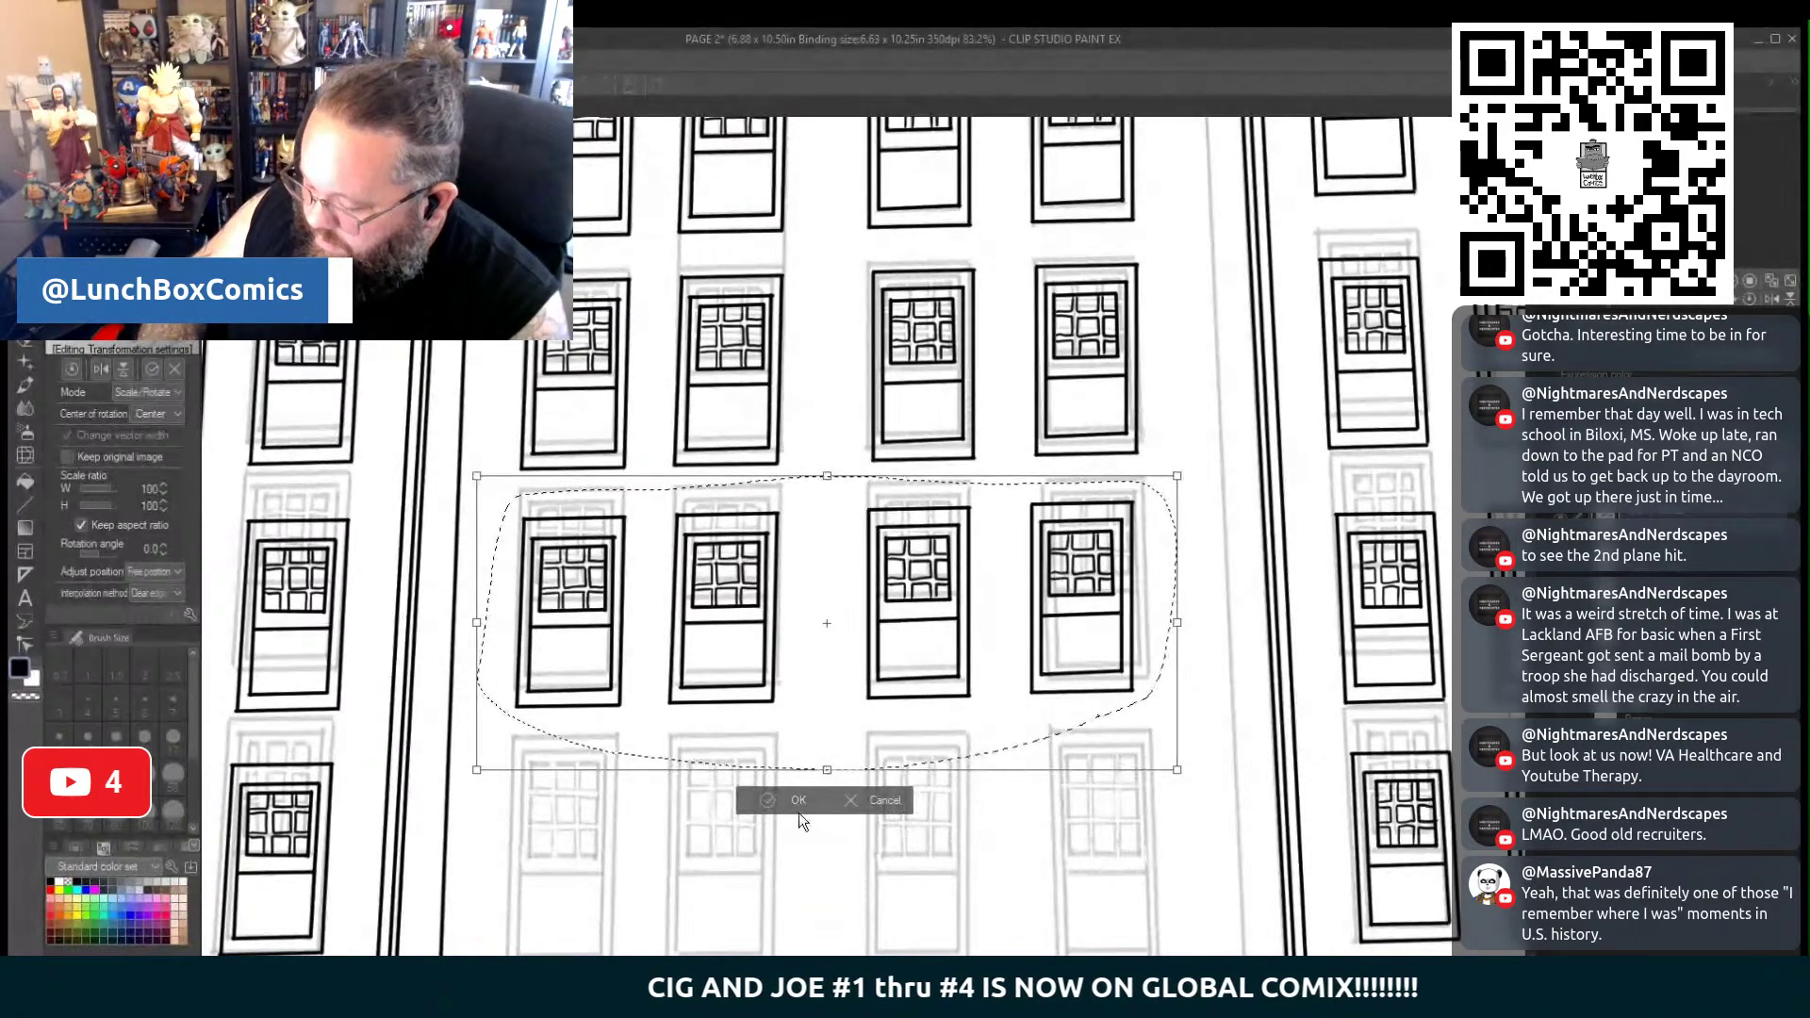
{"action": "key", "text": "Return"}
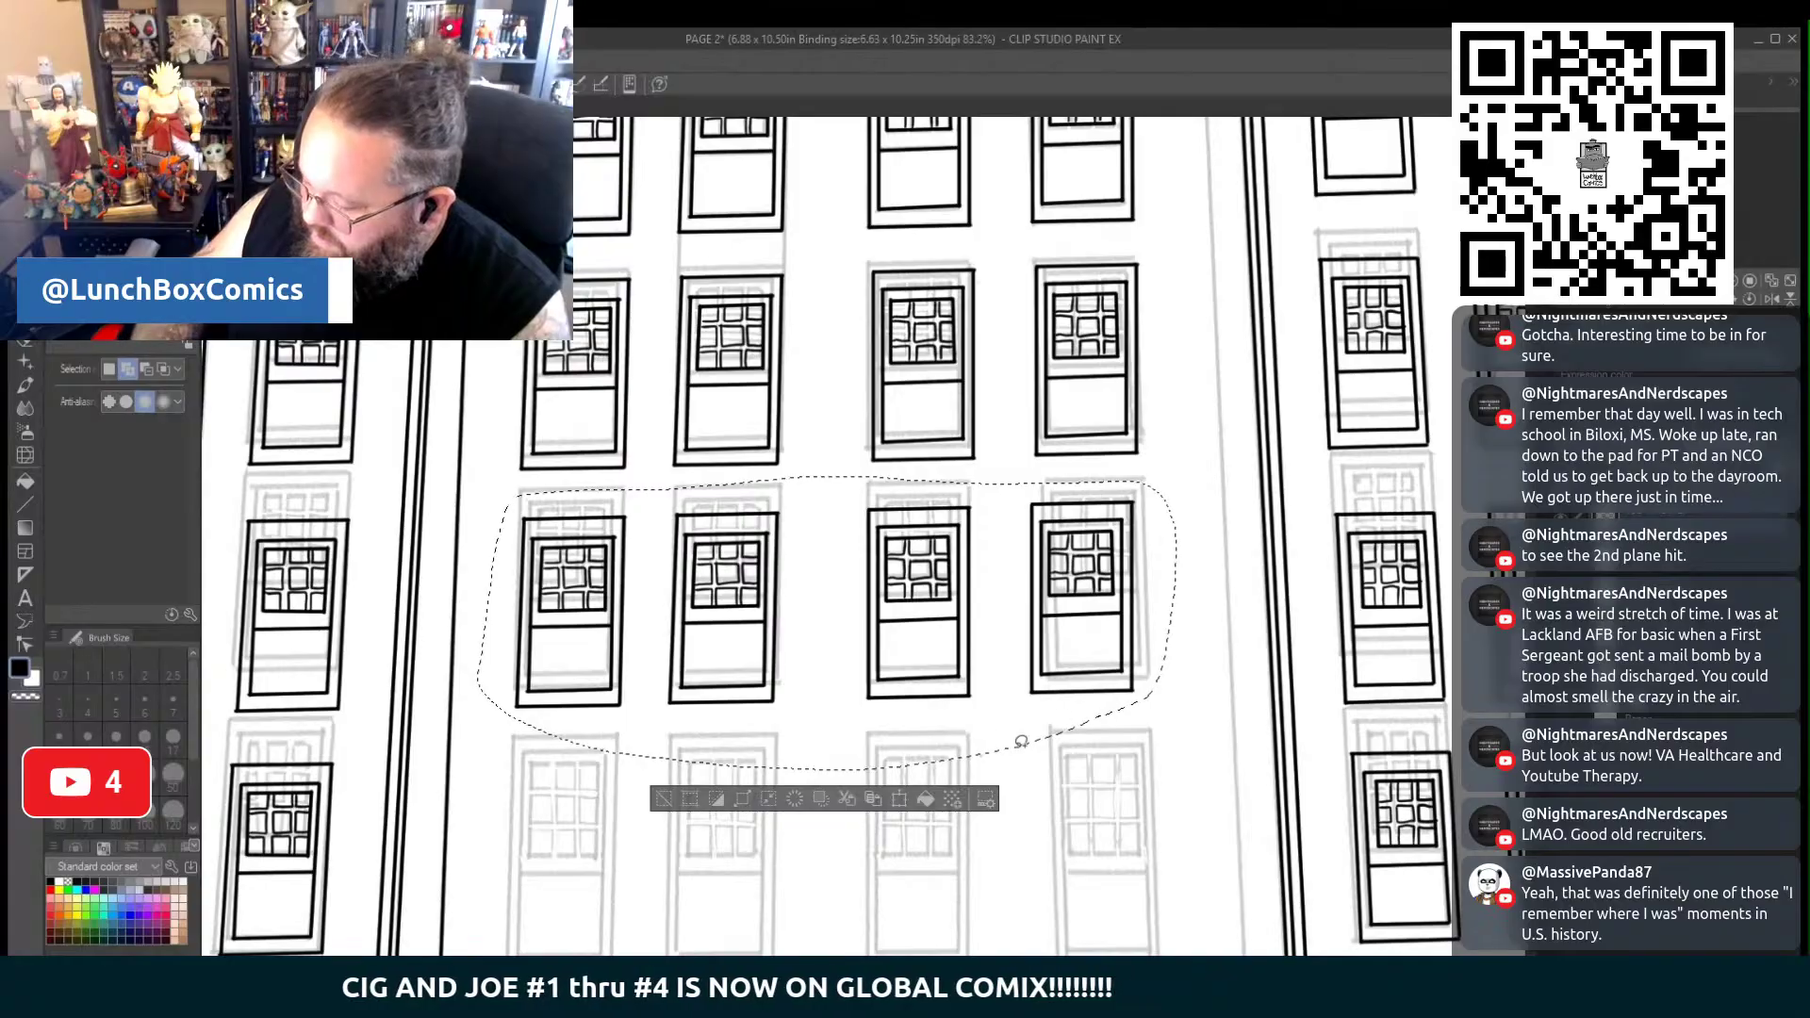
{"action": "key", "text": "ctrl+d"}
Lasso the fourth window of the third central row and shift it slightly right to line up with the sketch
{"action": "mouse_move", "coordinate": [1061, 727]}
{"action": "left_mouse_down"}
{"action": "mouse_move", "coordinate": [997, 638]}
{"action": "mouse_move", "coordinate": [1041, 459]}
{"action": "mouse_move", "coordinate": [1141, 473]}
{"action": "left_mouse_up"}
{"action": "mouse_move", "coordinate": [1088, 718]}
{"action": "left_mouse_down"}
{"action": "mouse_move", "coordinate": [1160, 666]}
{"action": "mouse_move", "coordinate": [1117, 705]}
{"action": "left_mouse_up"}
{"action": "left_click", "coordinate": [1163, 760]}
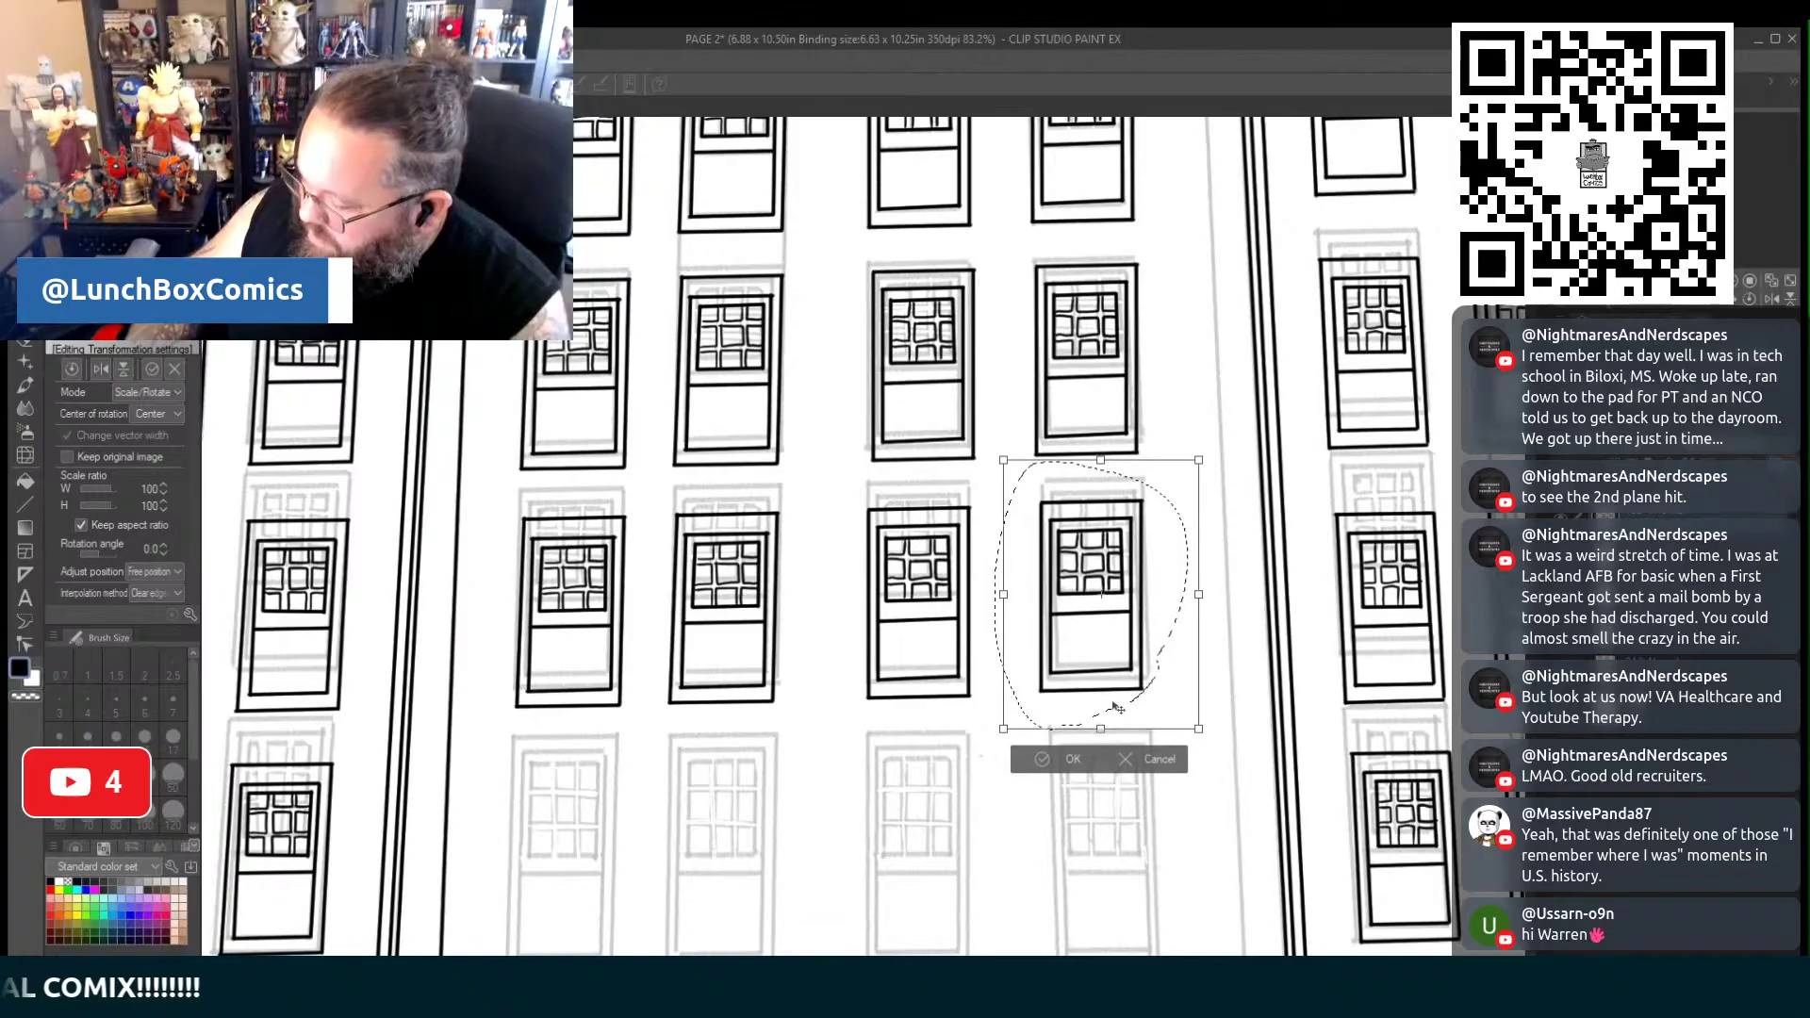
{"action": "left_click", "coordinate": [1037, 760]}
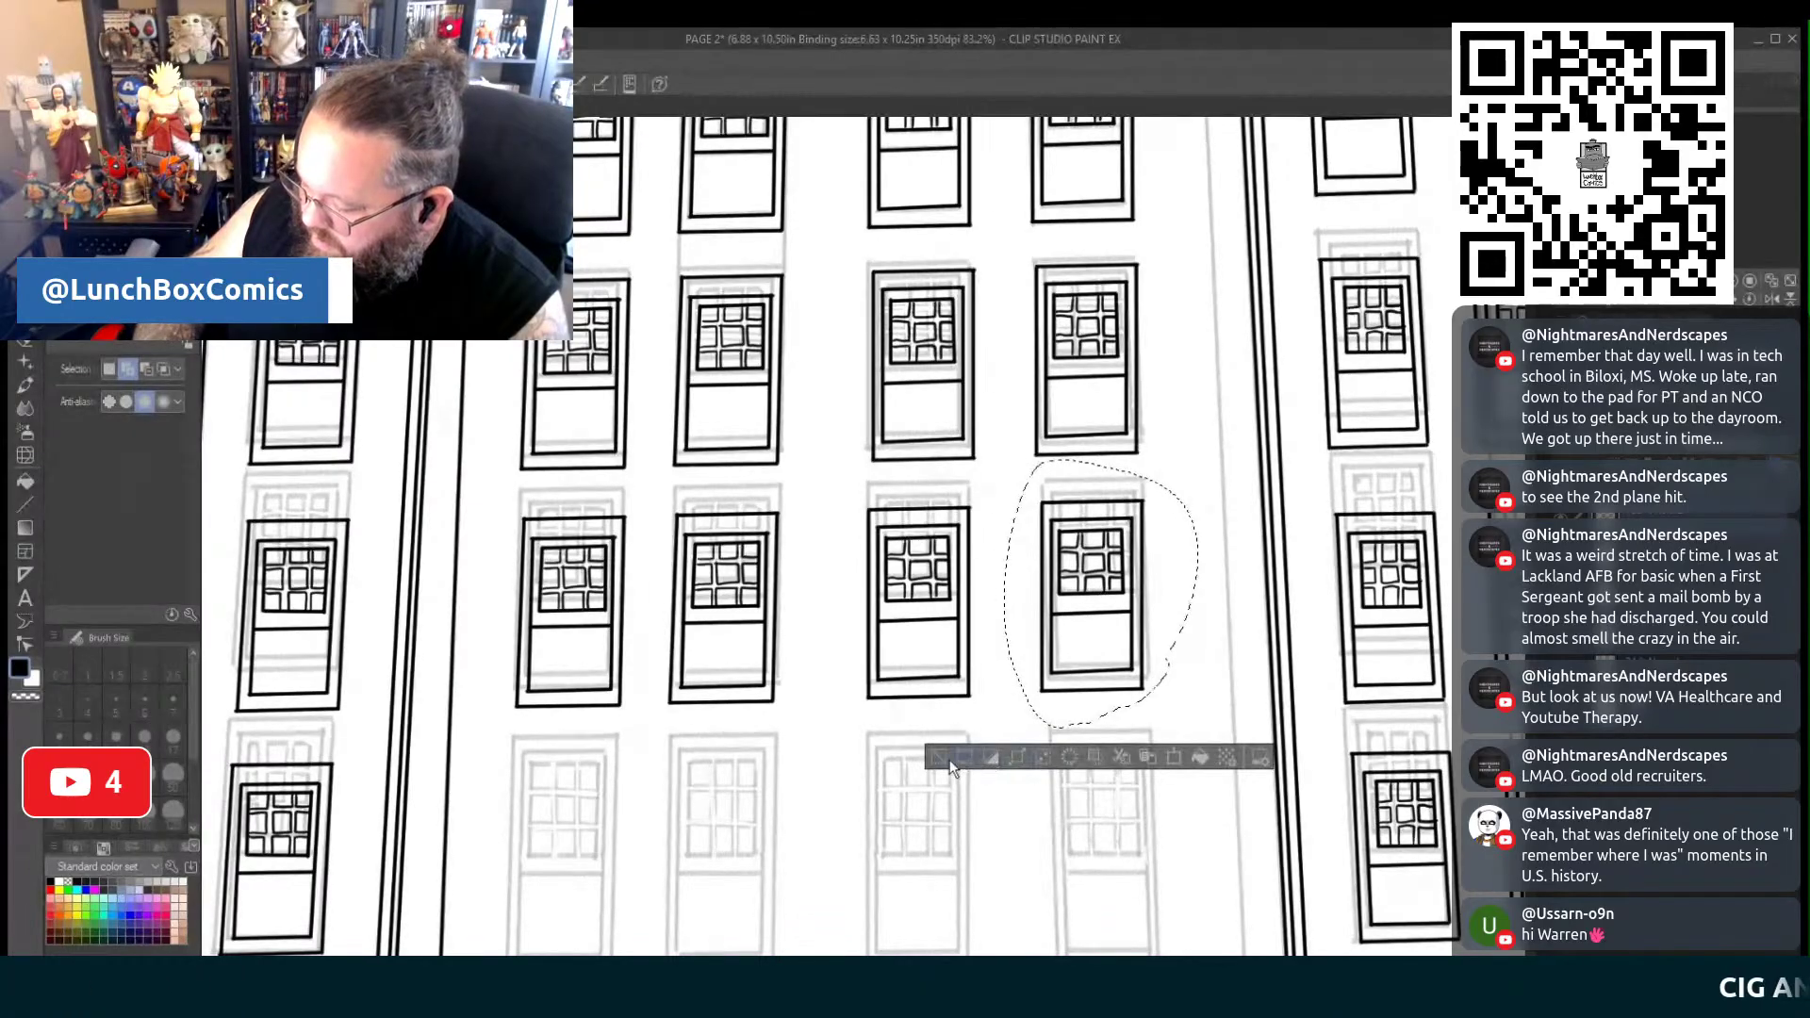
{"action": "key", "text": "ctrl+d"}
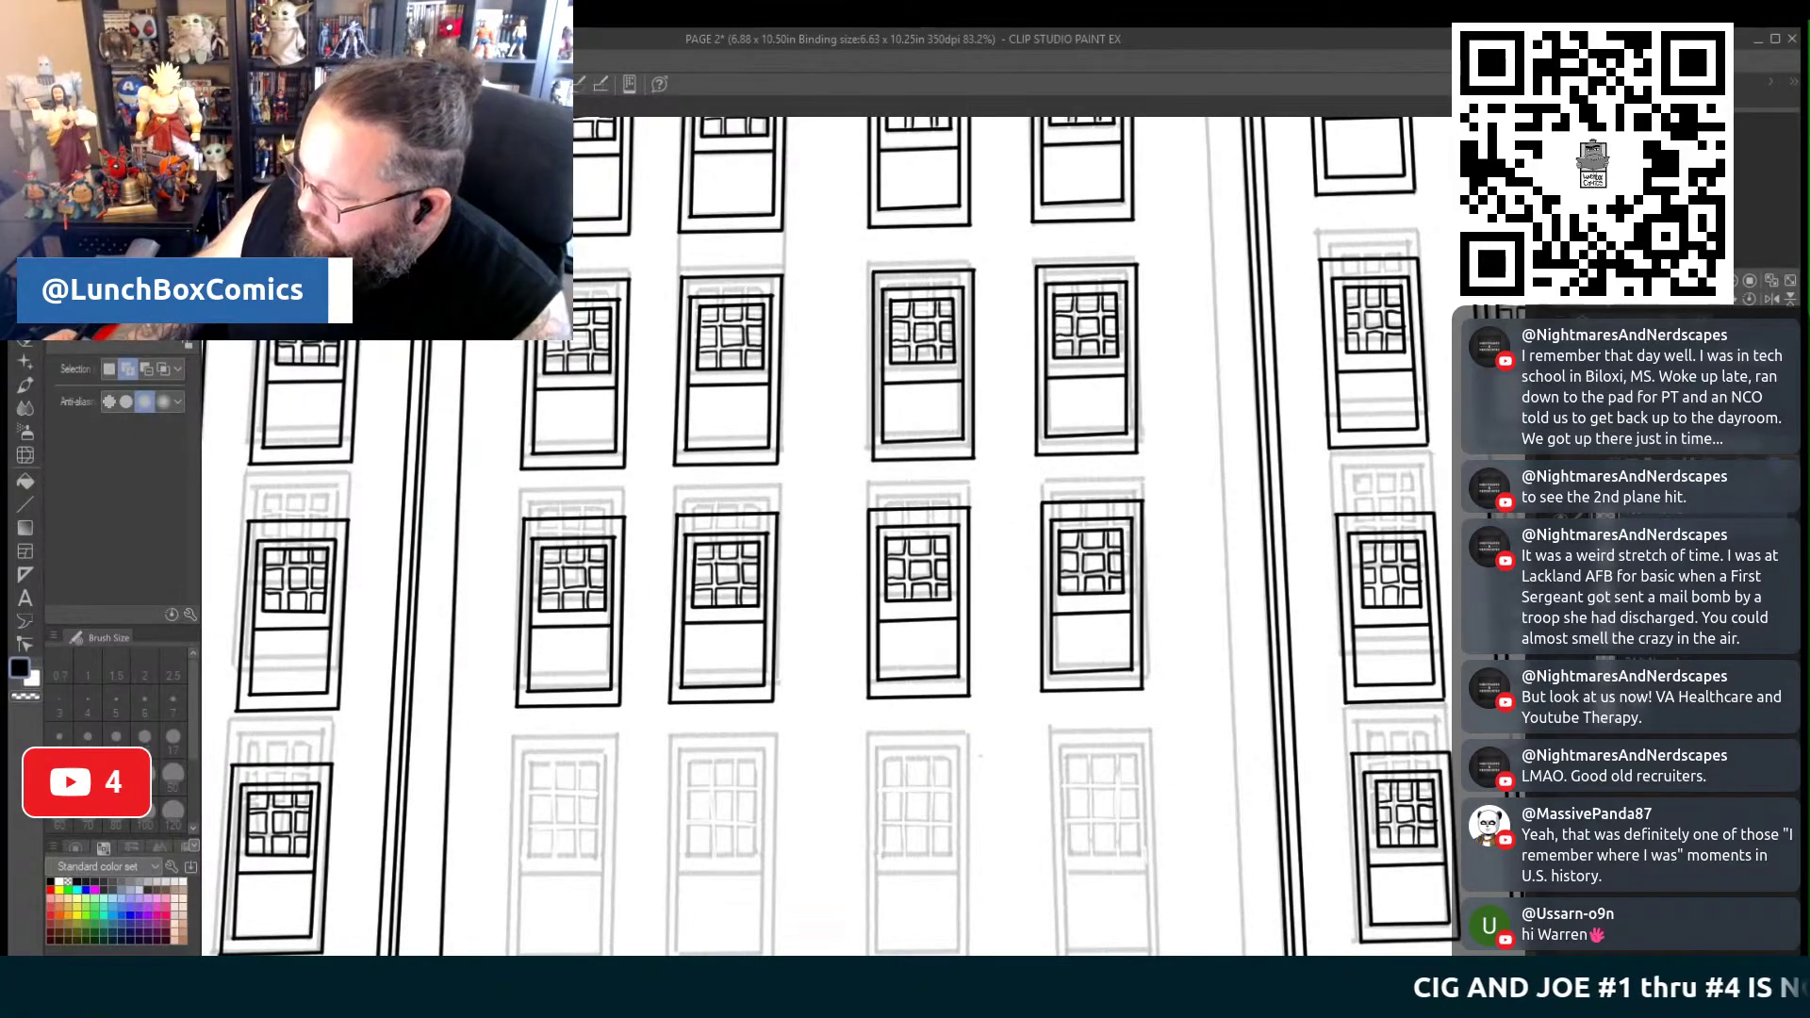
Lasso the third row of four central windows and place a copy over the bottom sketched row
{"action": "scroll", "coordinate": [825, 534], "scroll_direction": "down", "scroll_amount": 3}
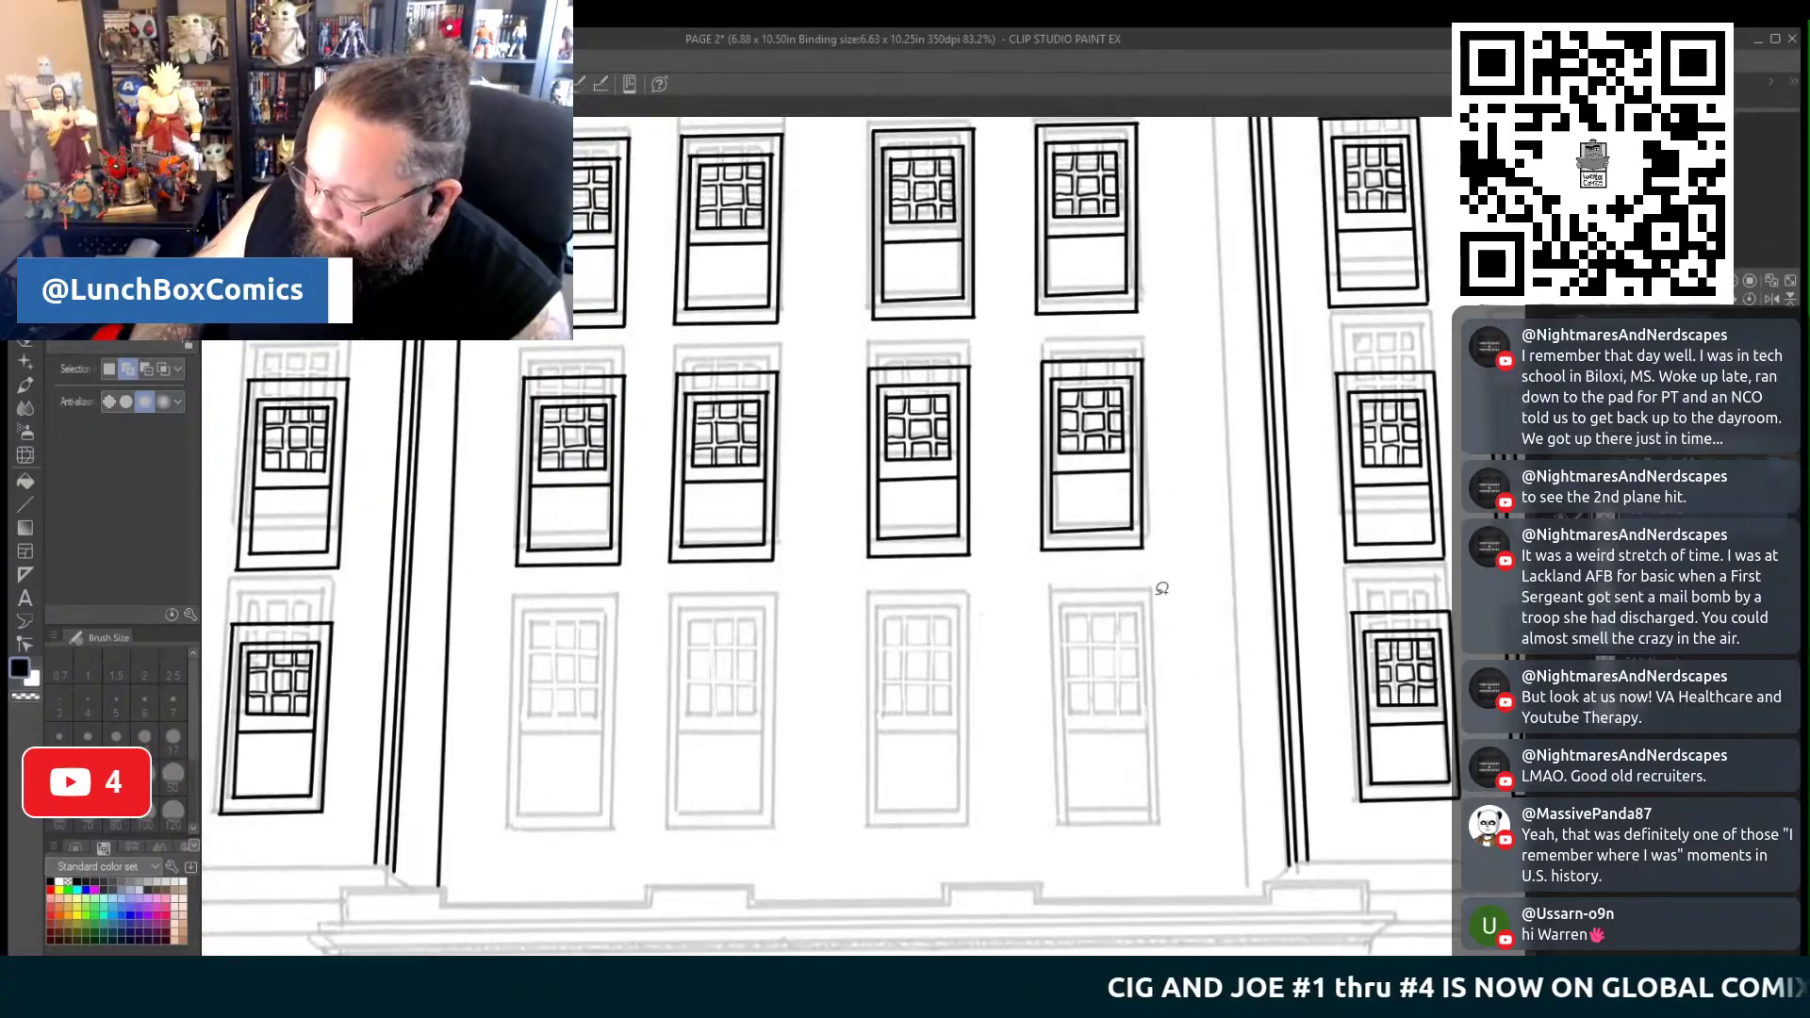
{"action": "mouse_move", "coordinate": [741, 648]}
{"action": "left_mouse_down"}
{"action": "mouse_move", "coordinate": [494, 519]}
{"action": "mouse_move", "coordinate": [556, 356]}
{"action": "mouse_move", "coordinate": [1074, 335]}
{"action": "mouse_move", "coordinate": [1197, 428]}
{"action": "mouse_move", "coordinate": [1156, 522]}
{"action": "left_mouse_up"}
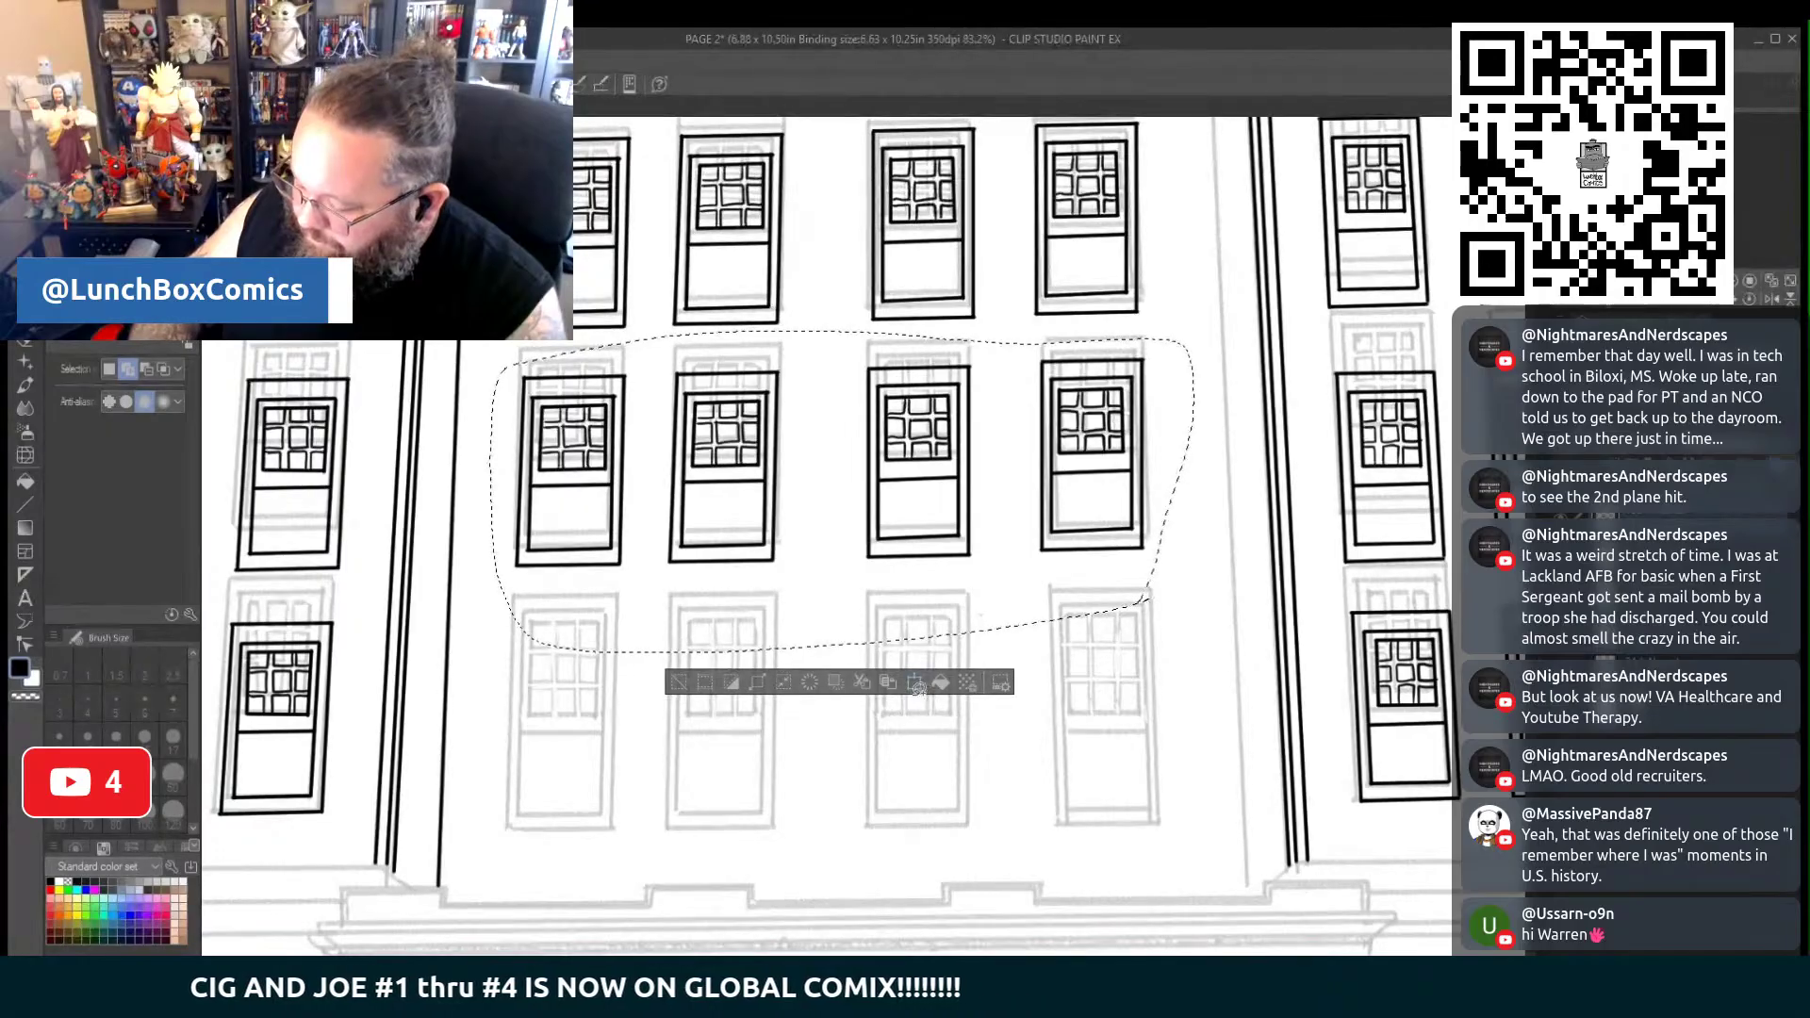
{"action": "left_click", "coordinate": [887, 682]}
{"action": "mouse_move", "coordinate": [948, 622]}
{"action": "left_mouse_down"}
{"action": "mouse_move", "coordinate": [960, 809]}
{"action": "mouse_move", "coordinate": [942, 880]}
{"action": "left_mouse_up"}
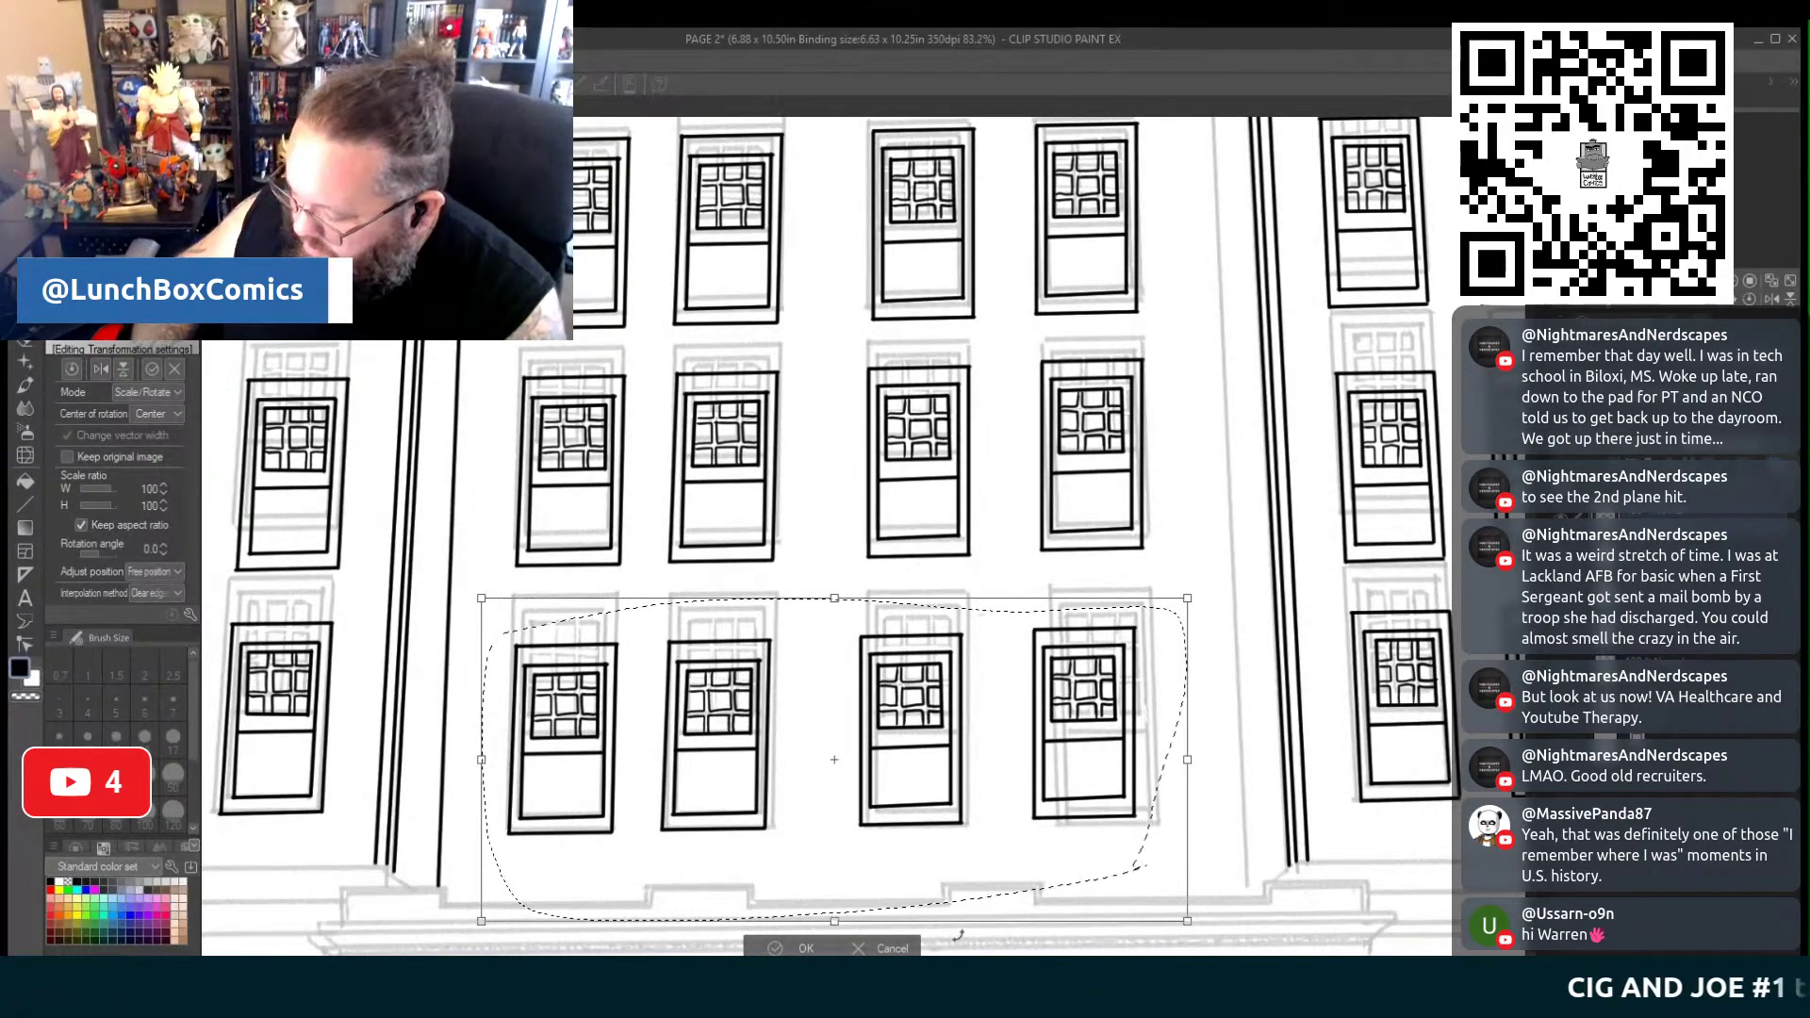
{"action": "key", "text": "Return"}
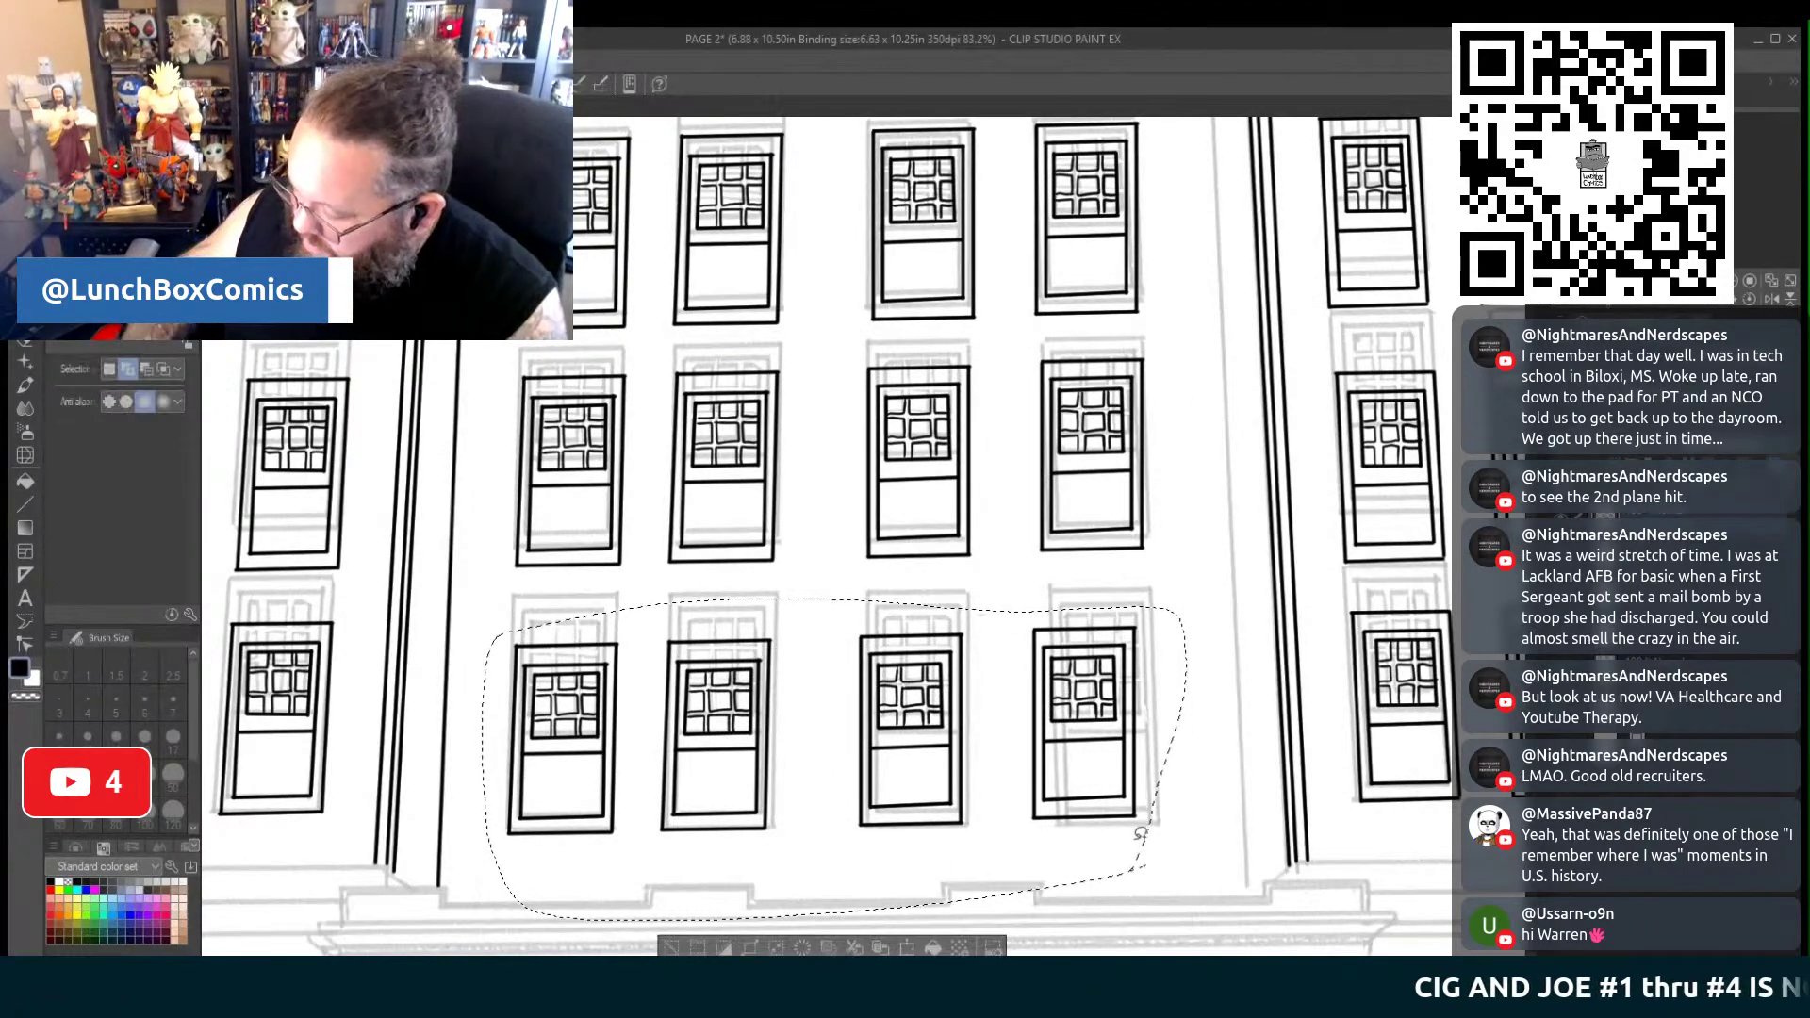
{"action": "left_click", "coordinate": [671, 947]}
Lasso the fourth window of the bottom central row and move it right onto its sketched outline
{"action": "left_click_drag", "start_coordinate": [1117, 584], "coordinate": [1099, 587]}
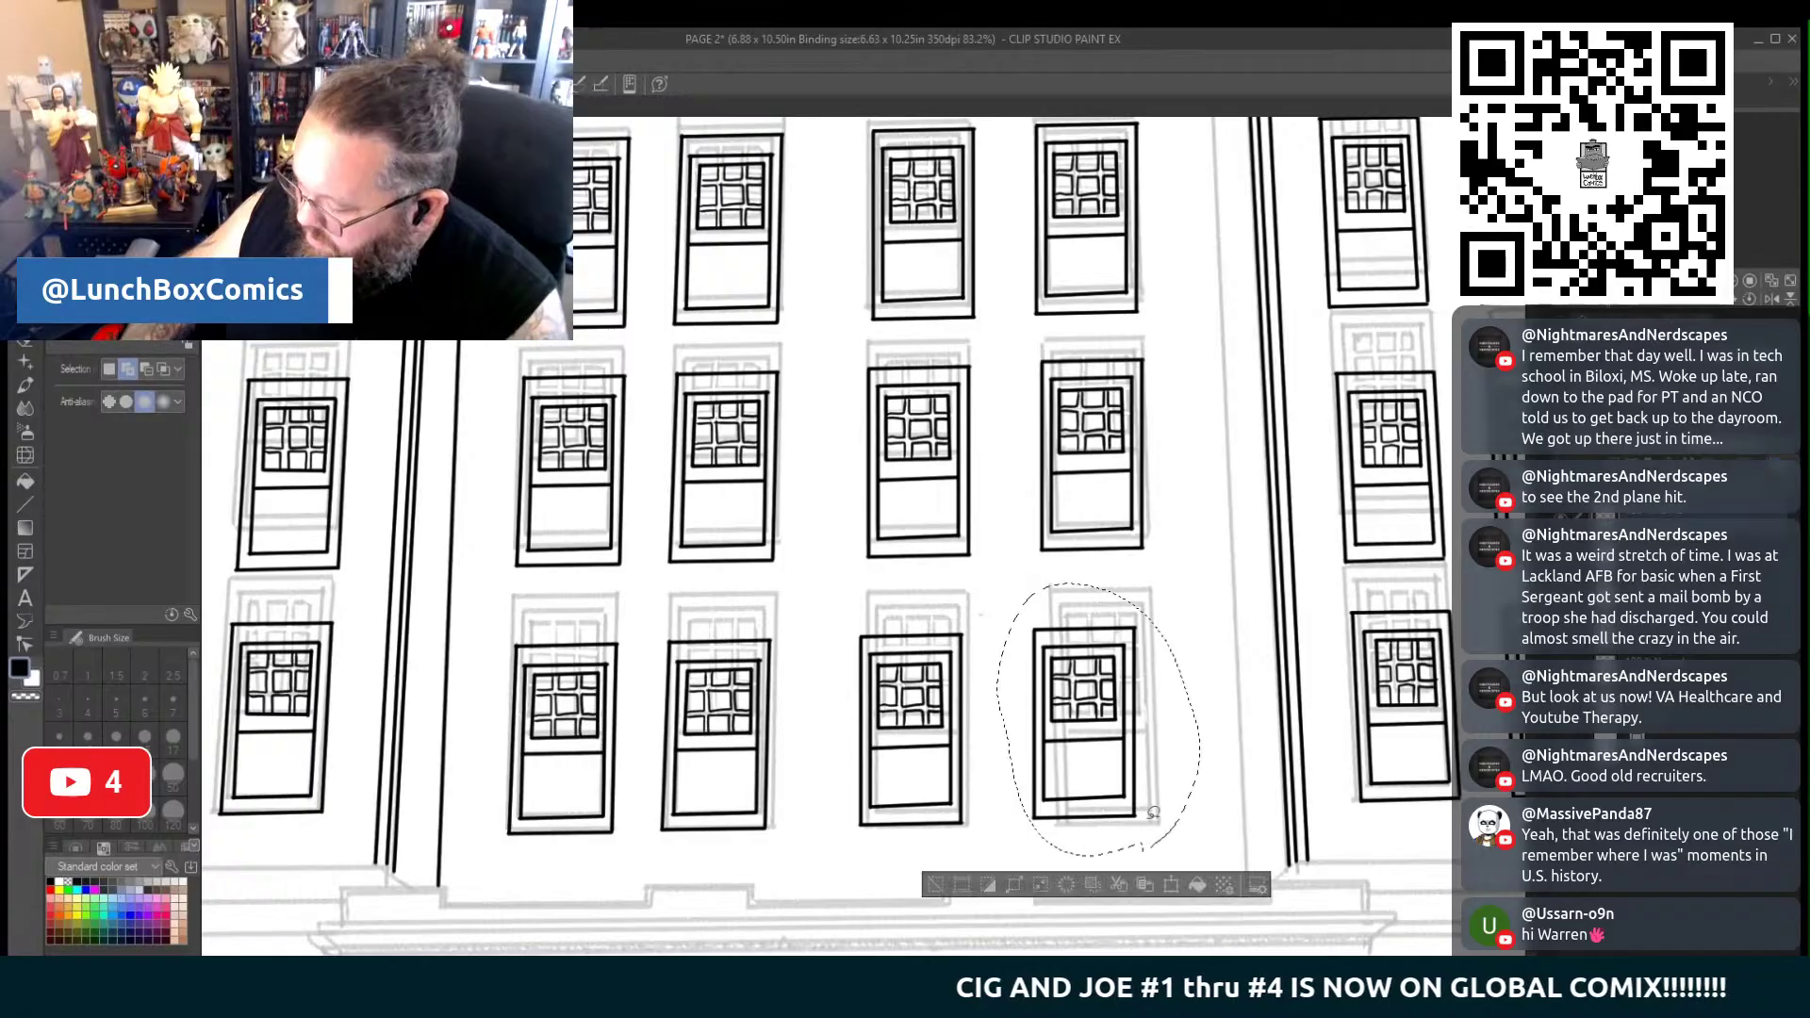
{"action": "key", "text": "ctrl+t"}
{"action": "mouse_move", "coordinate": [1155, 810]}
{"action": "left_mouse_down"}
{"action": "mouse_move", "coordinate": [1175, 813]}
{"action": "mouse_move", "coordinate": [1180, 783]}
{"action": "left_mouse_up"}
{"action": "left_click", "coordinate": [1066, 893]}
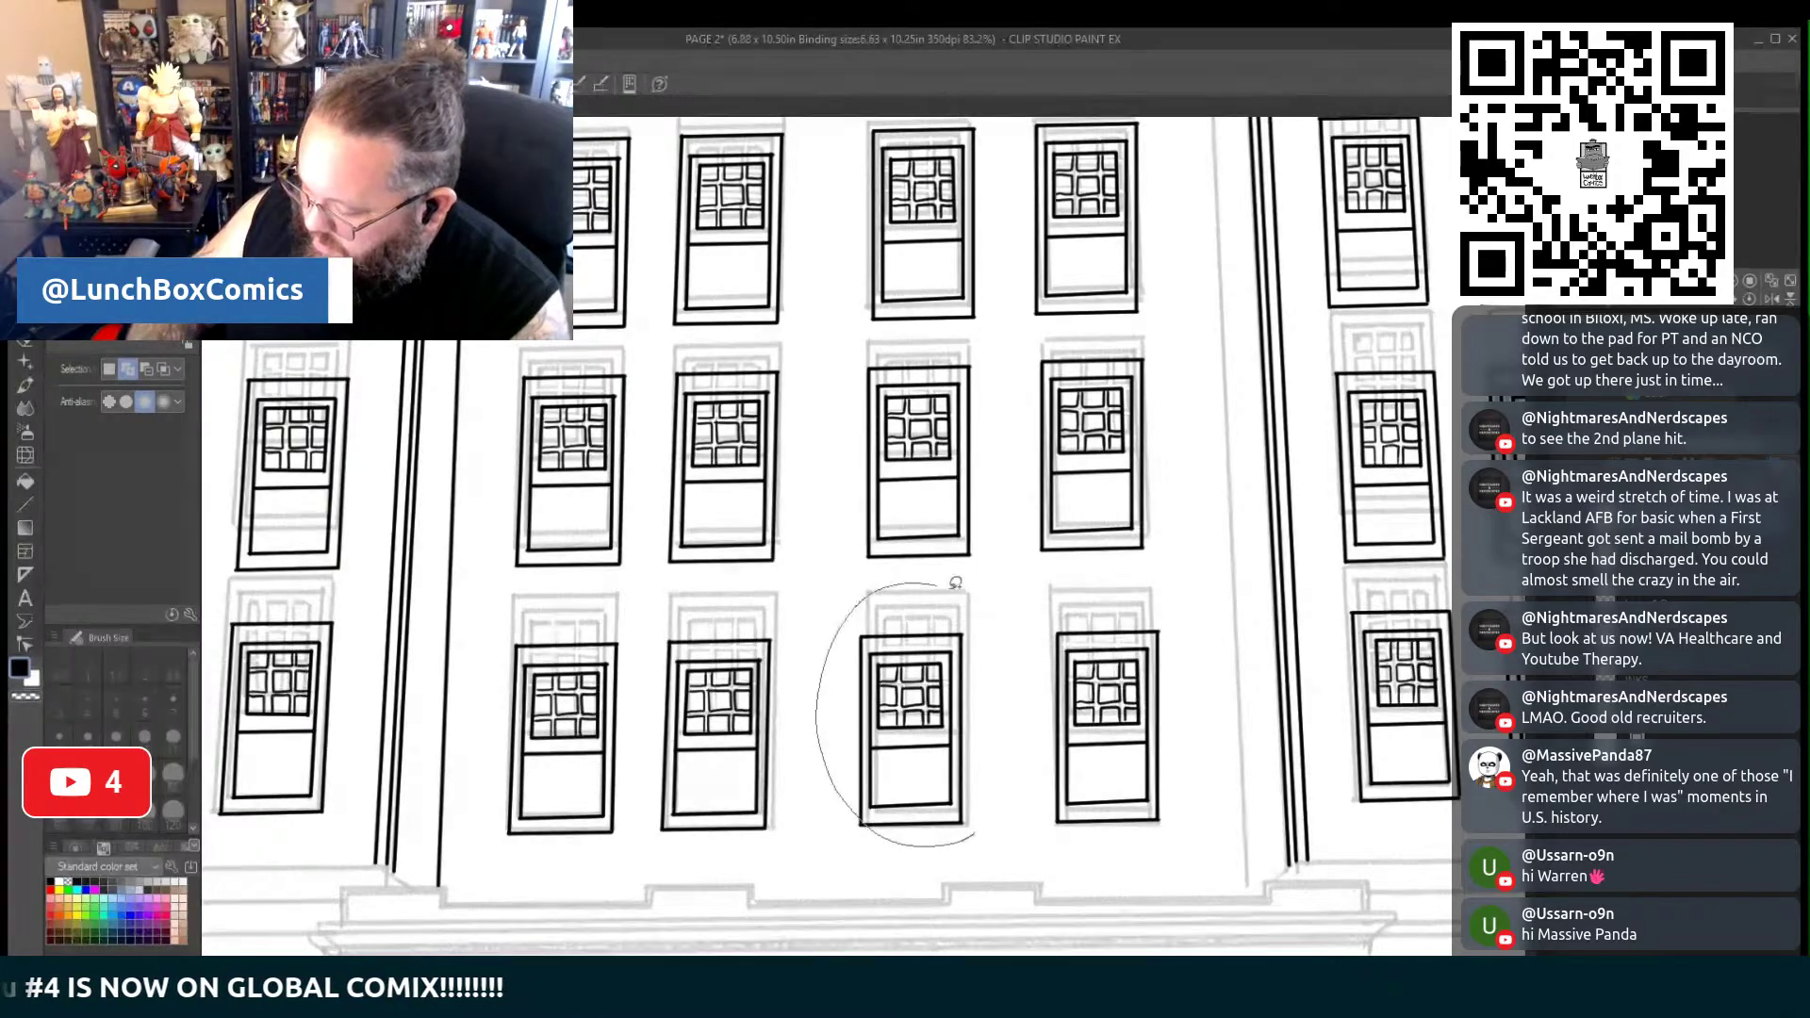
Lasso the third and second windows of the bottom central row one at a time and nudge each right onto its sketch
{"action": "mouse_move", "coordinate": [973, 836]}
{"action": "left_mouse_down"}
{"action": "mouse_move", "coordinate": [842, 775]}
{"action": "mouse_move", "coordinate": [985, 826]}
{"action": "left_mouse_up"}
{"action": "left_click", "coordinate": [985, 882]}
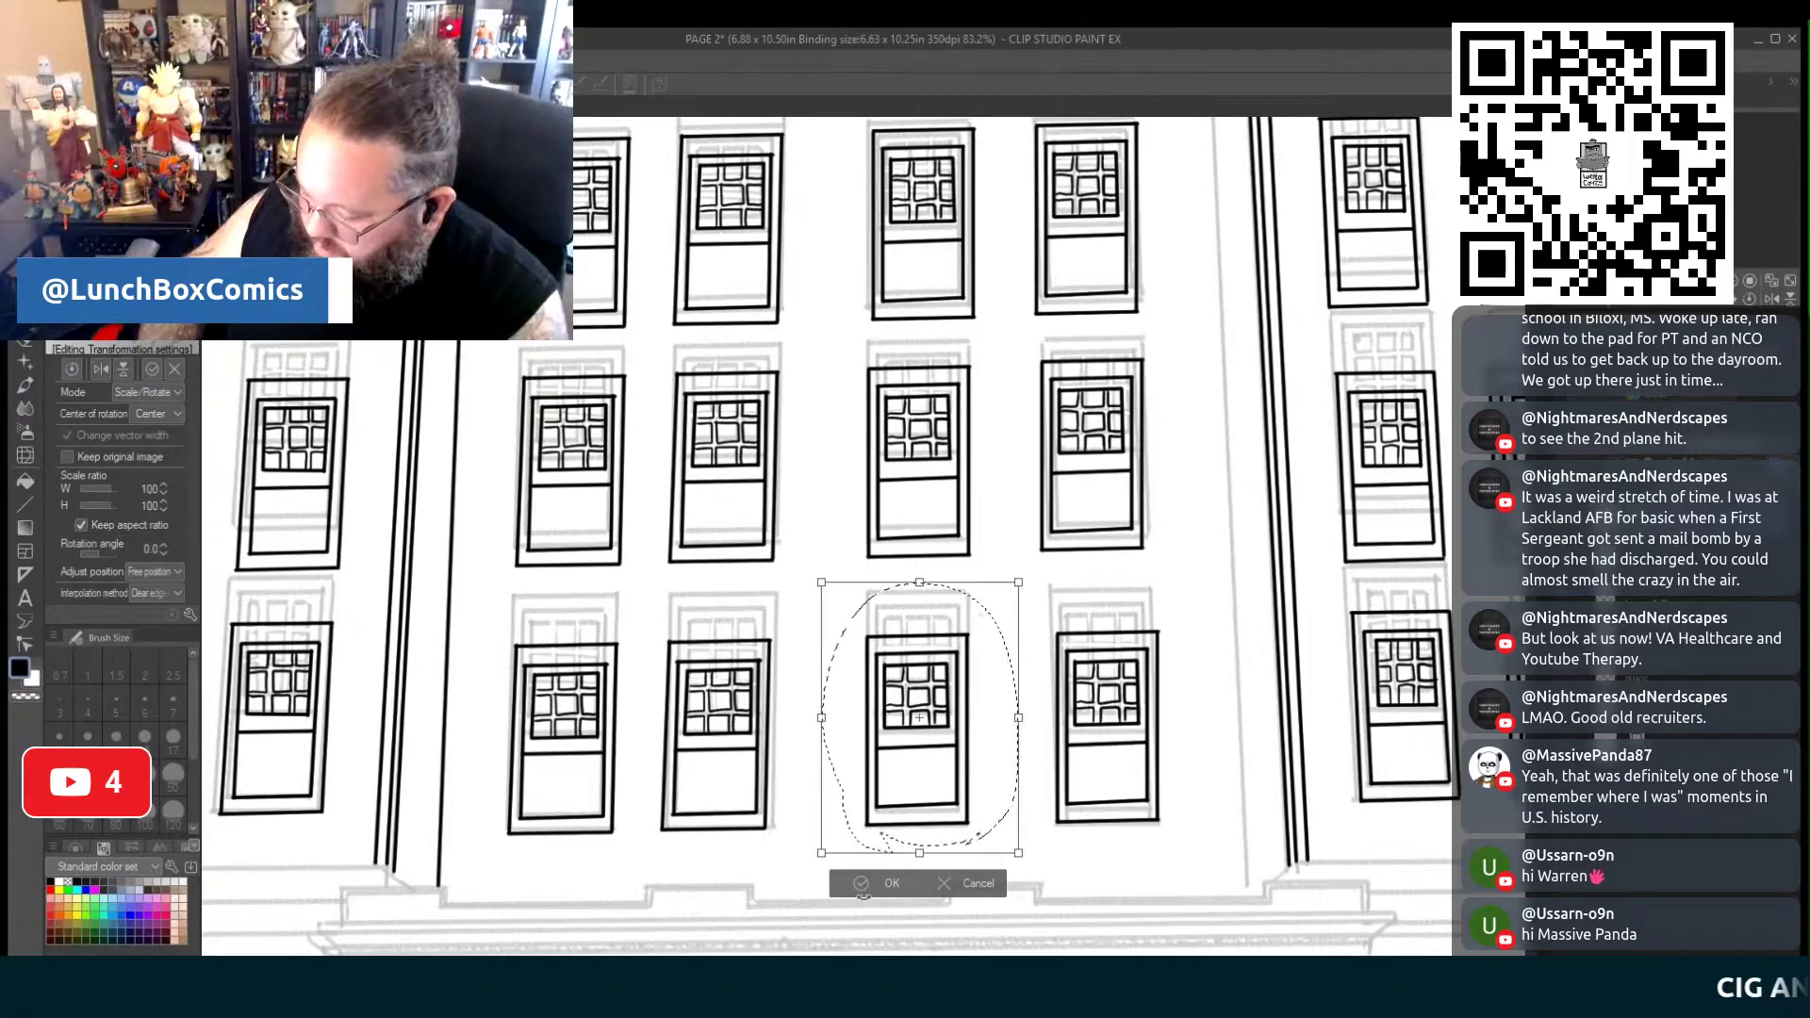
{"action": "left_click", "coordinate": [886, 883]}
{"action": "left_click", "coordinate": [757, 883]}
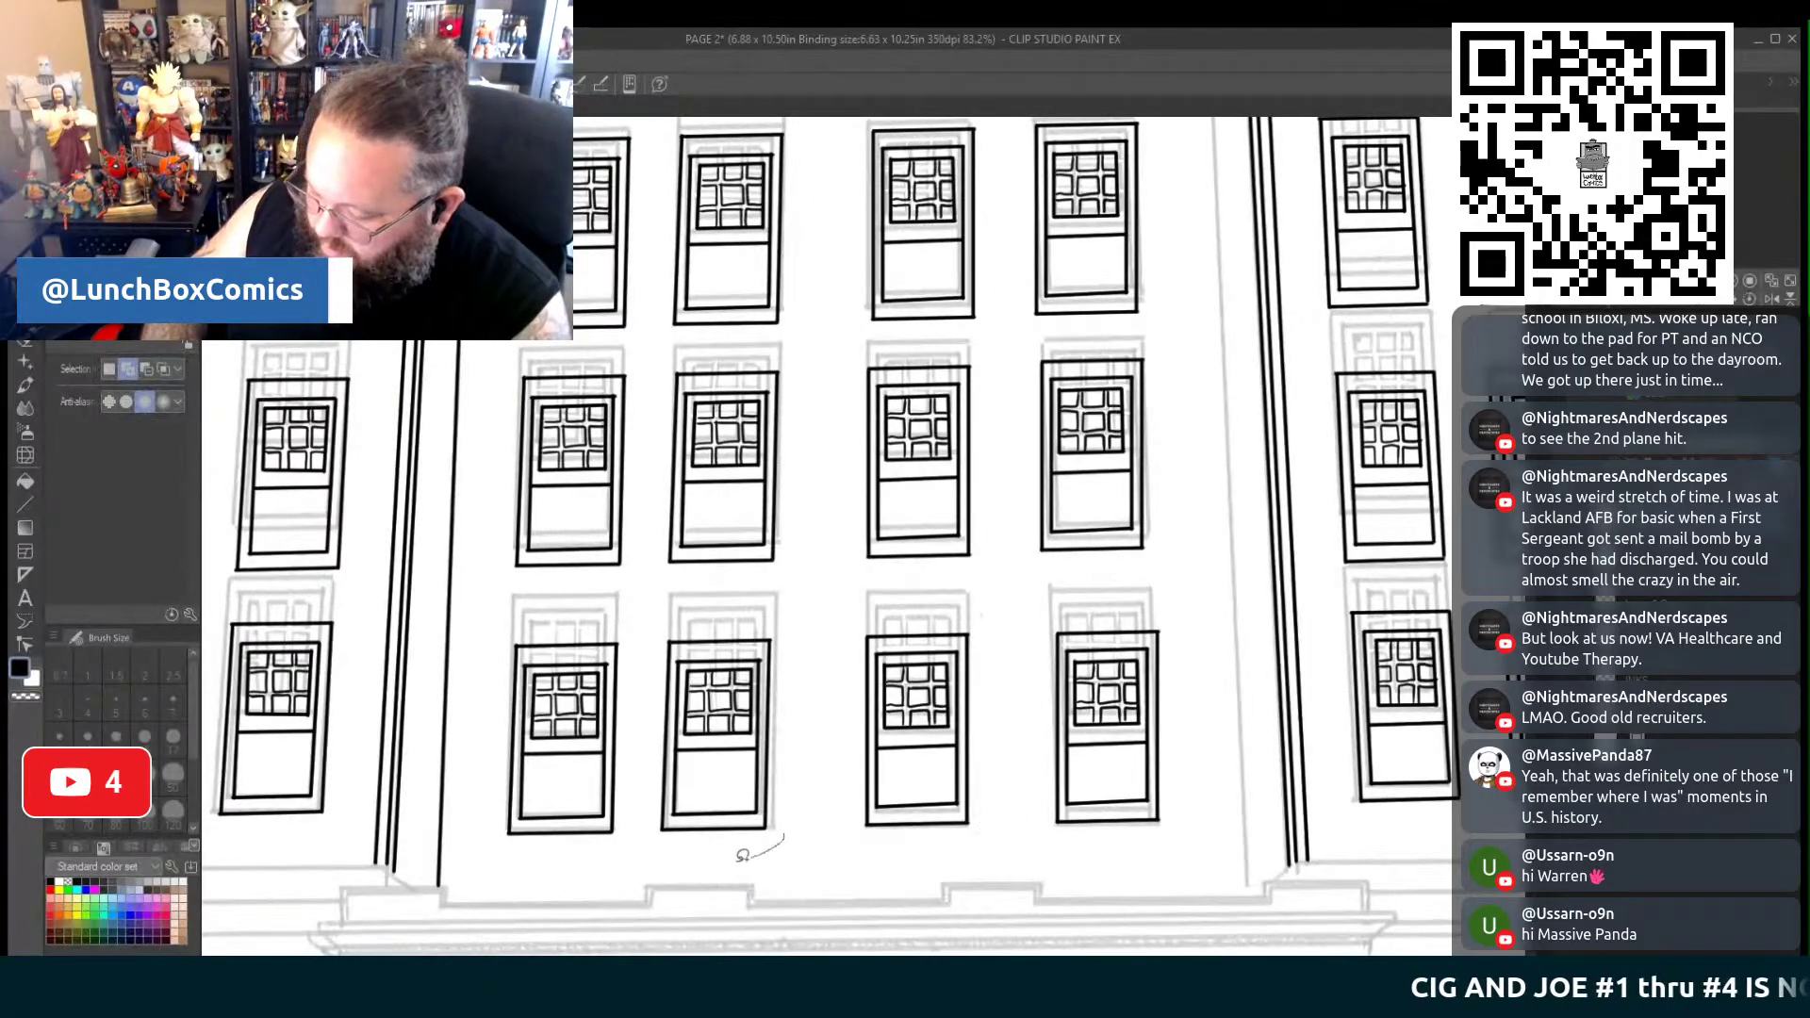
{"action": "mouse_move", "coordinate": [816, 738]}
{"action": "left_mouse_down"}
{"action": "mouse_move", "coordinate": [829, 792]}
{"action": "mouse_move", "coordinate": [785, 820]}
{"action": "left_mouse_up"}
{"action": "left_click", "coordinate": [790, 894]}
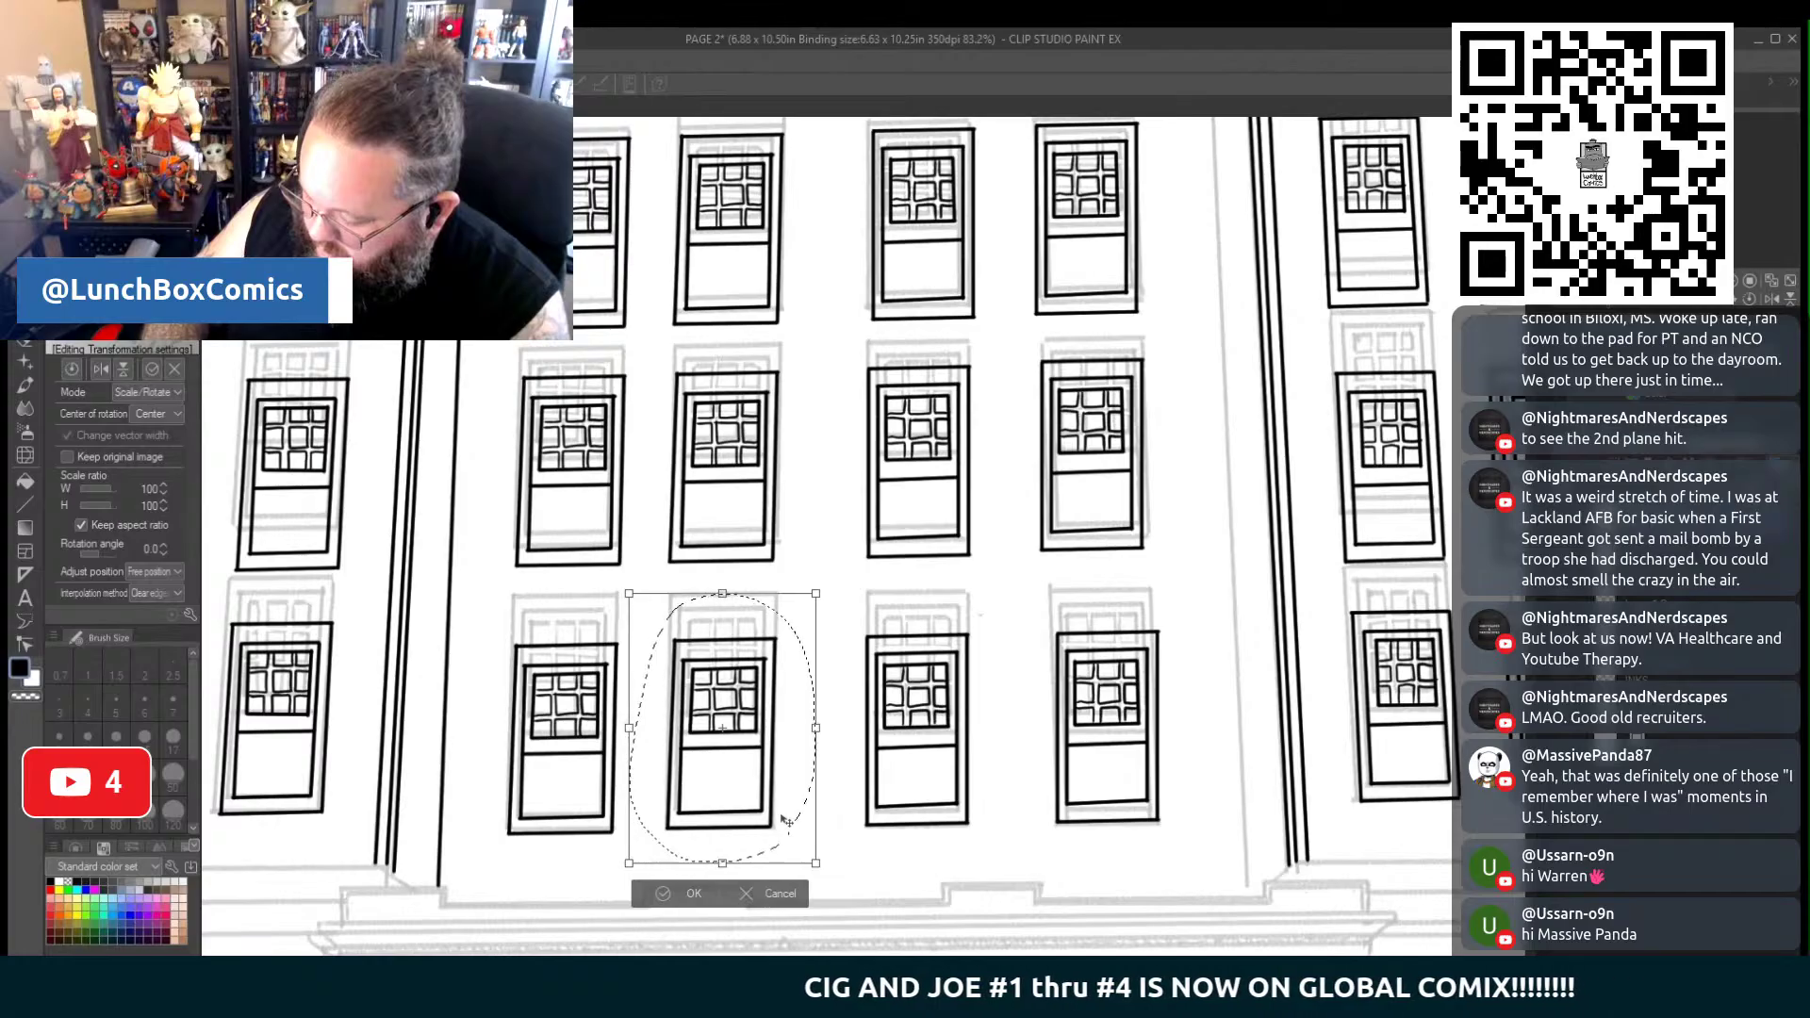
{"action": "key", "text": "Return"}
{"action": "key", "text": "ctrl+d"}
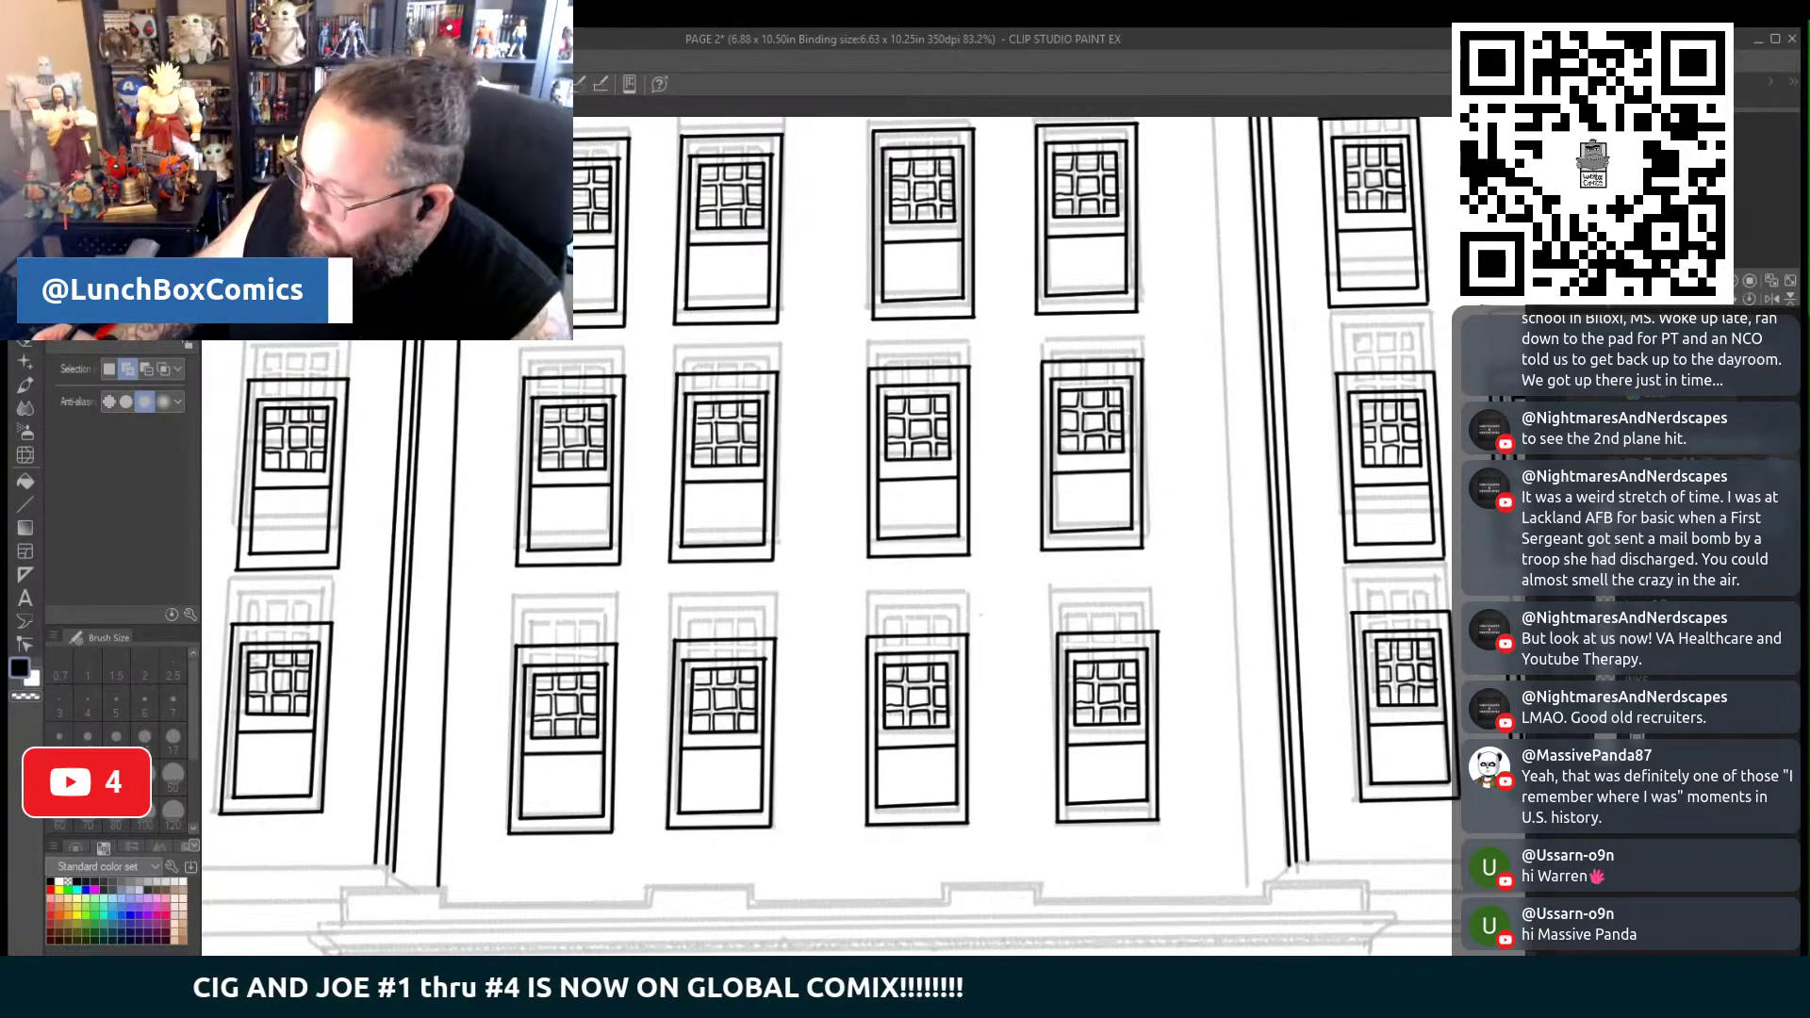
Lasso the third row of four central windows and move the whole row slightly down and right over the sketch
{"action": "left_click_drag", "start_coordinate": [1175, 556], "coordinate": [744, 583]}
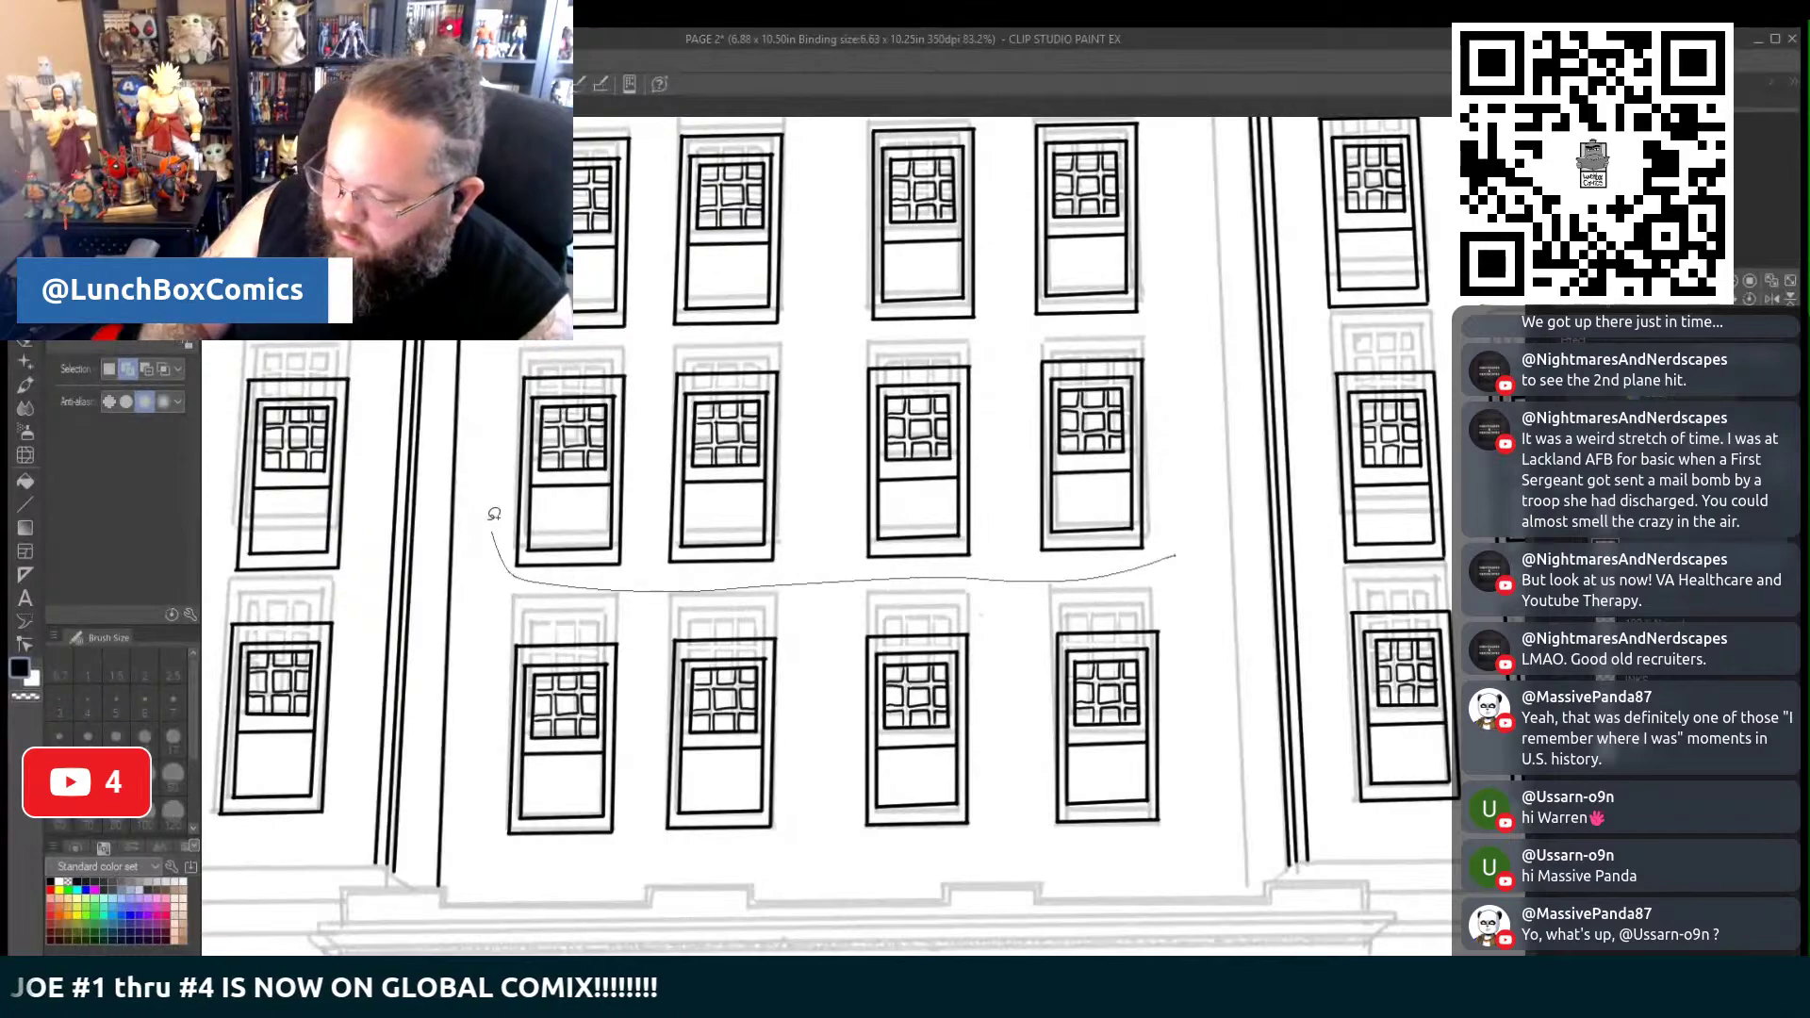
{"action": "mouse_move", "coordinate": [492, 516]}
{"action": "left_mouse_down"}
{"action": "mouse_move", "coordinate": [491, 394]}
{"action": "mouse_move", "coordinate": [567, 343]}
{"action": "left_mouse_up"}
{"action": "mouse_move", "coordinate": [1195, 453]}
{"action": "left_mouse_down"}
{"action": "mouse_move", "coordinate": [1178, 532]}
{"action": "mouse_move", "coordinate": [1100, 577]}
{"action": "mouse_move", "coordinate": [1103, 599]}
{"action": "left_mouse_up"}
{"action": "left_click", "coordinate": [905, 625]}
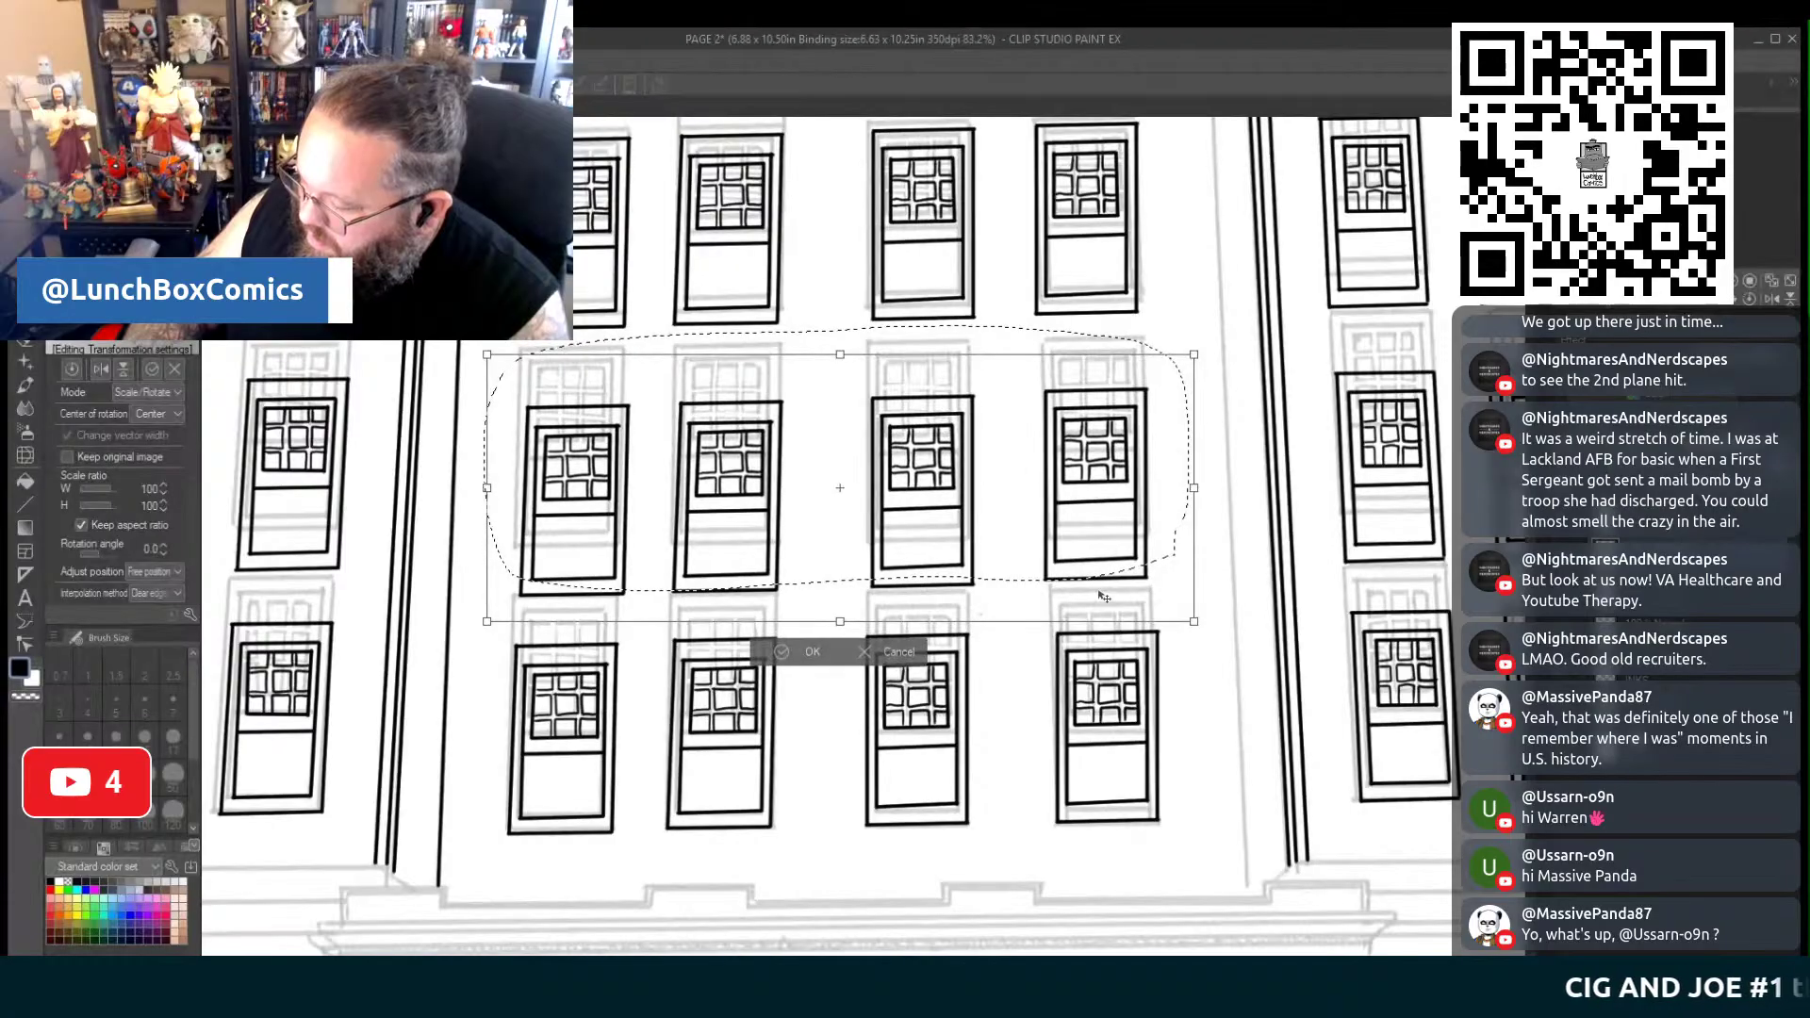
{"action": "left_click_drag", "start_coordinate": [1102, 596], "coordinate": [1107, 589]}
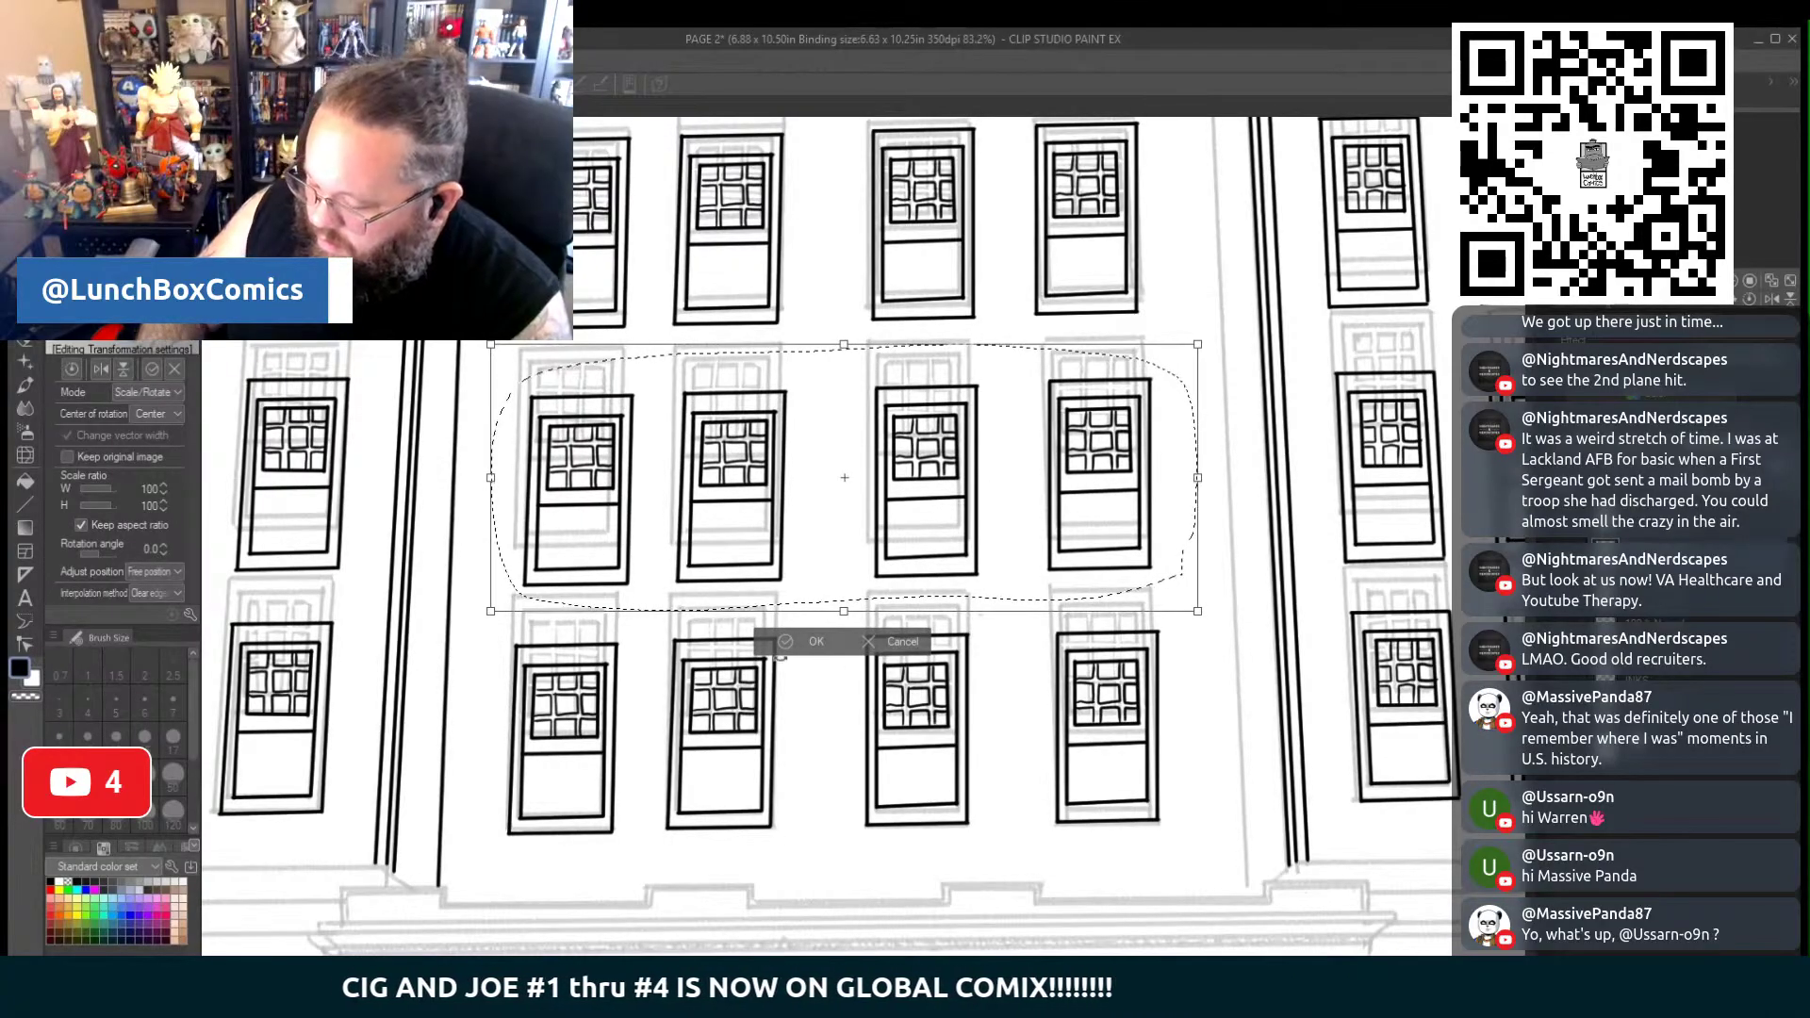
{"action": "left_click", "coordinate": [784, 644]}
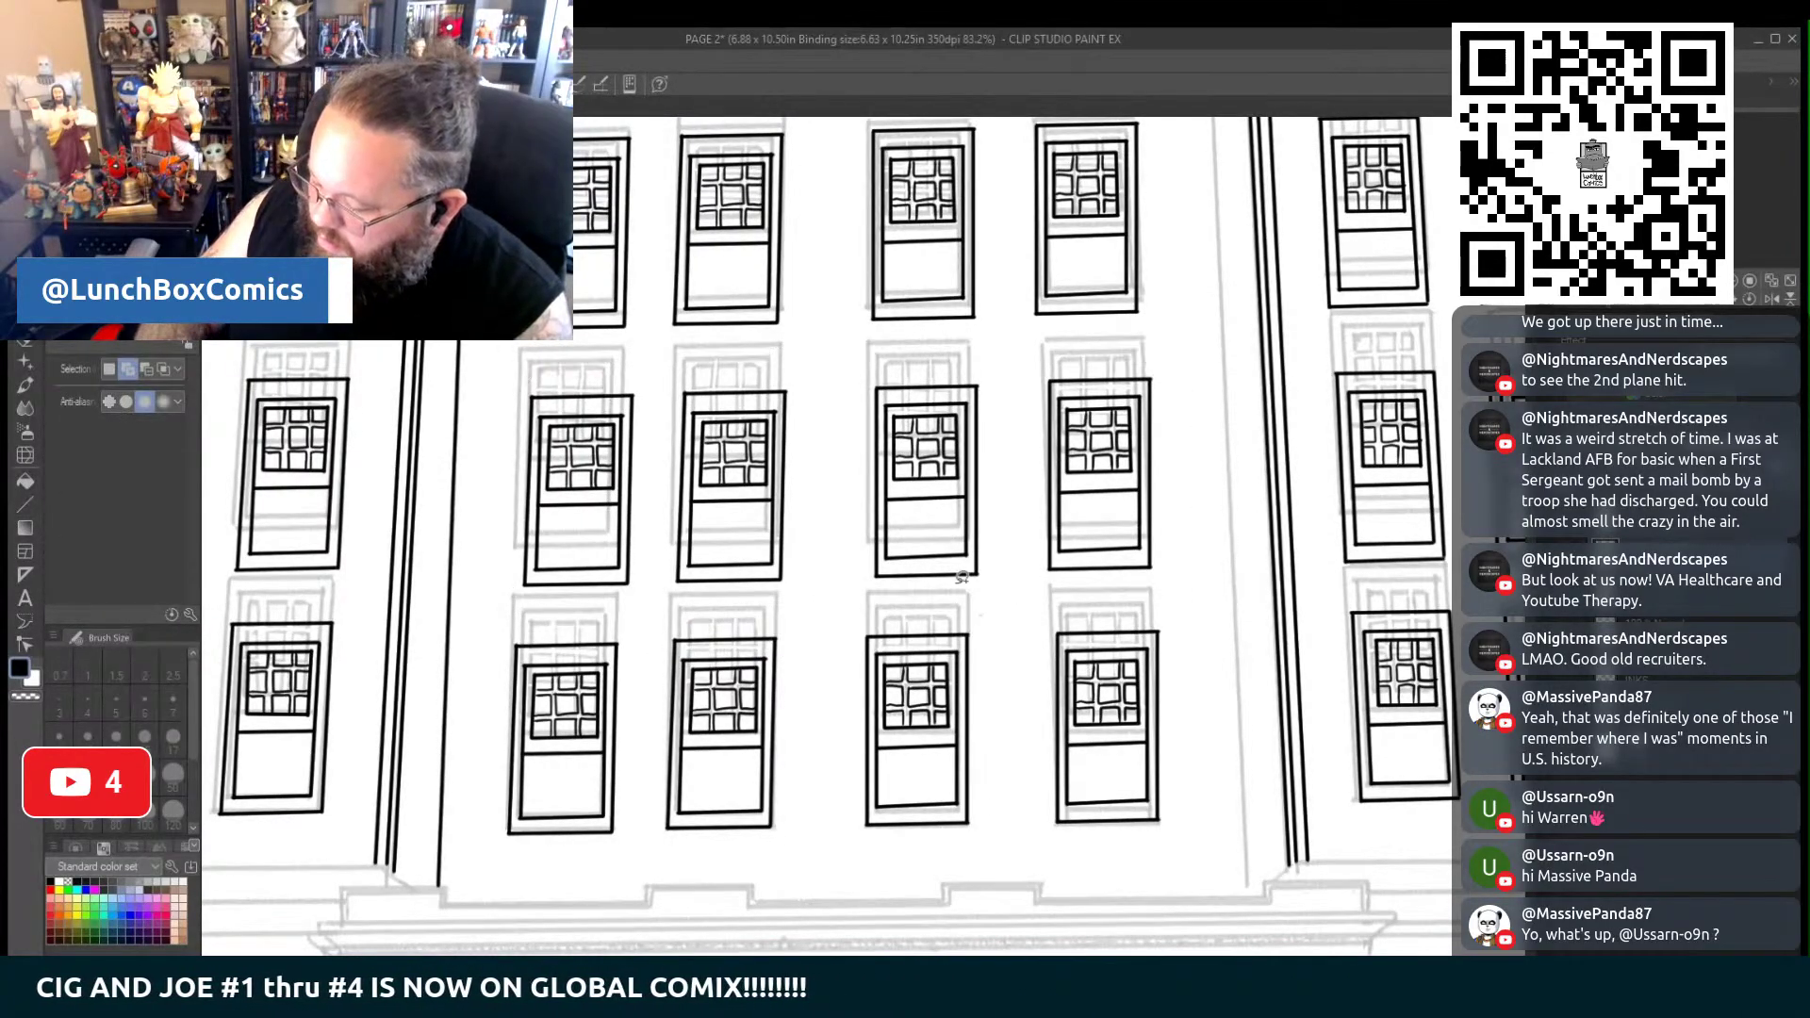
Lasso the first three windows of the third central row, shift them slightly left onto their sketched outlines, and deselect
{"action": "left_click_drag", "start_coordinate": [963, 592], "coordinate": [688, 617]}
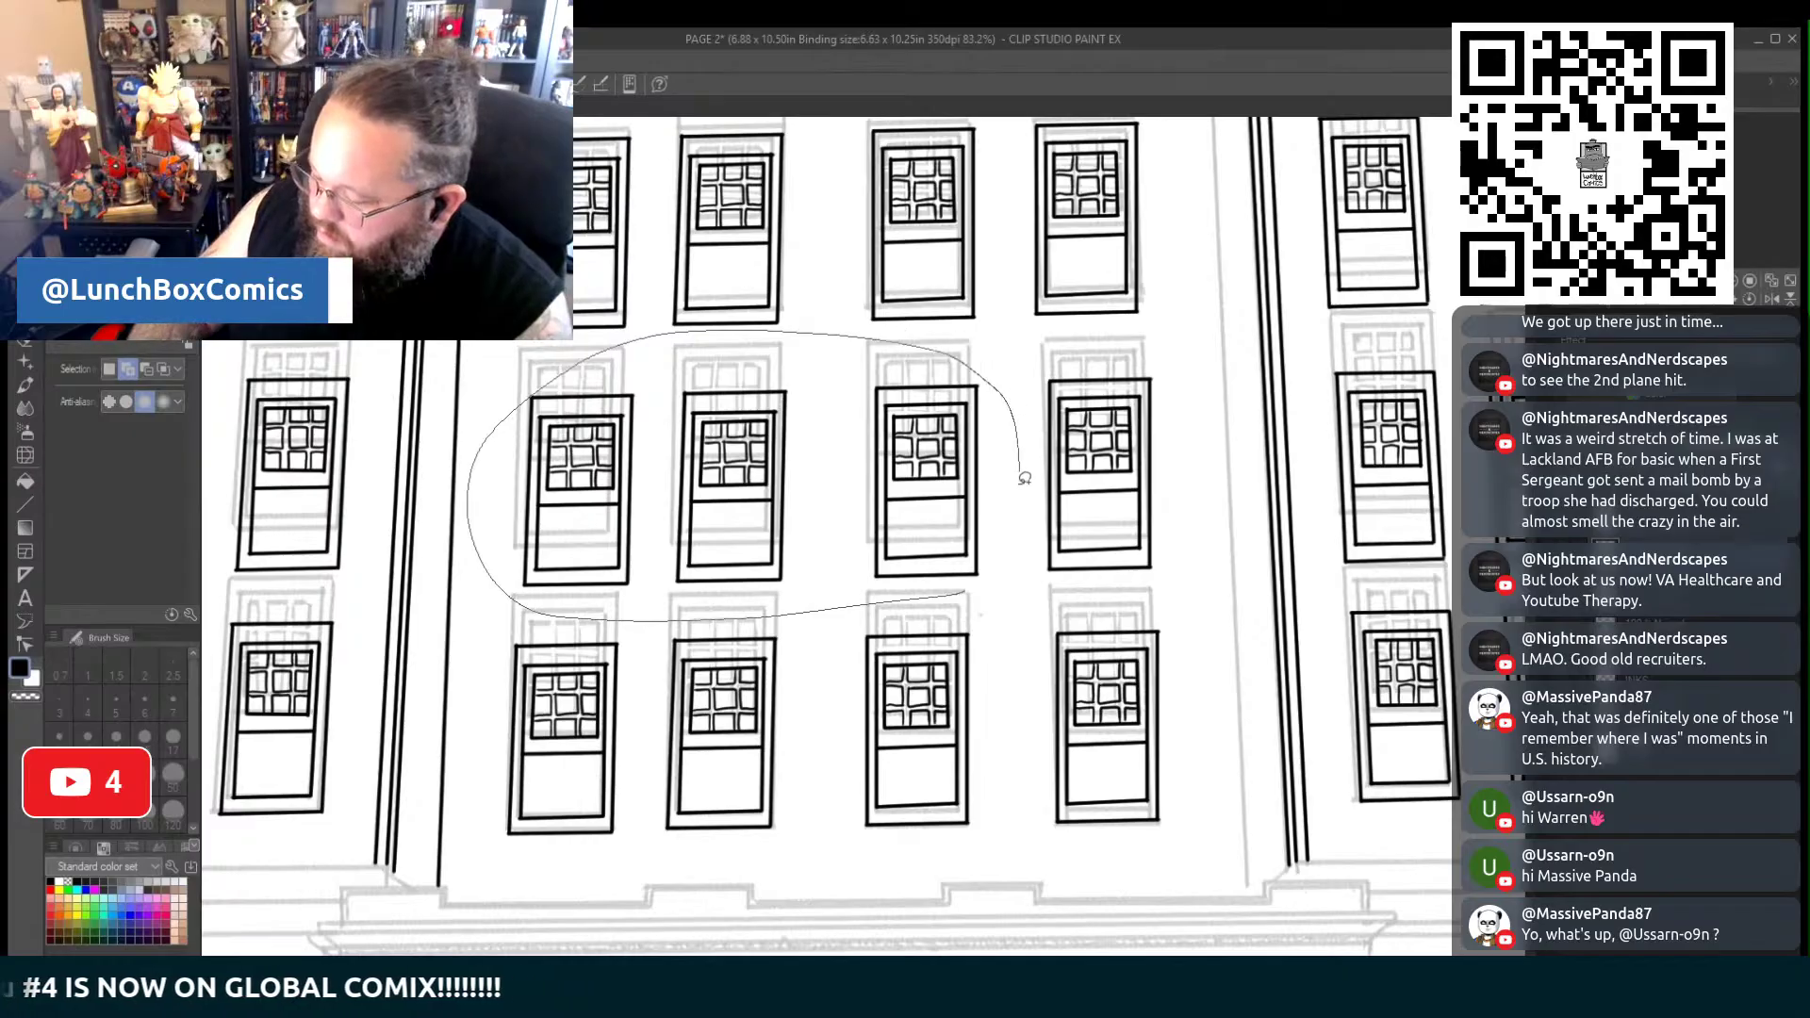
{"action": "left_click", "coordinate": [816, 651]}
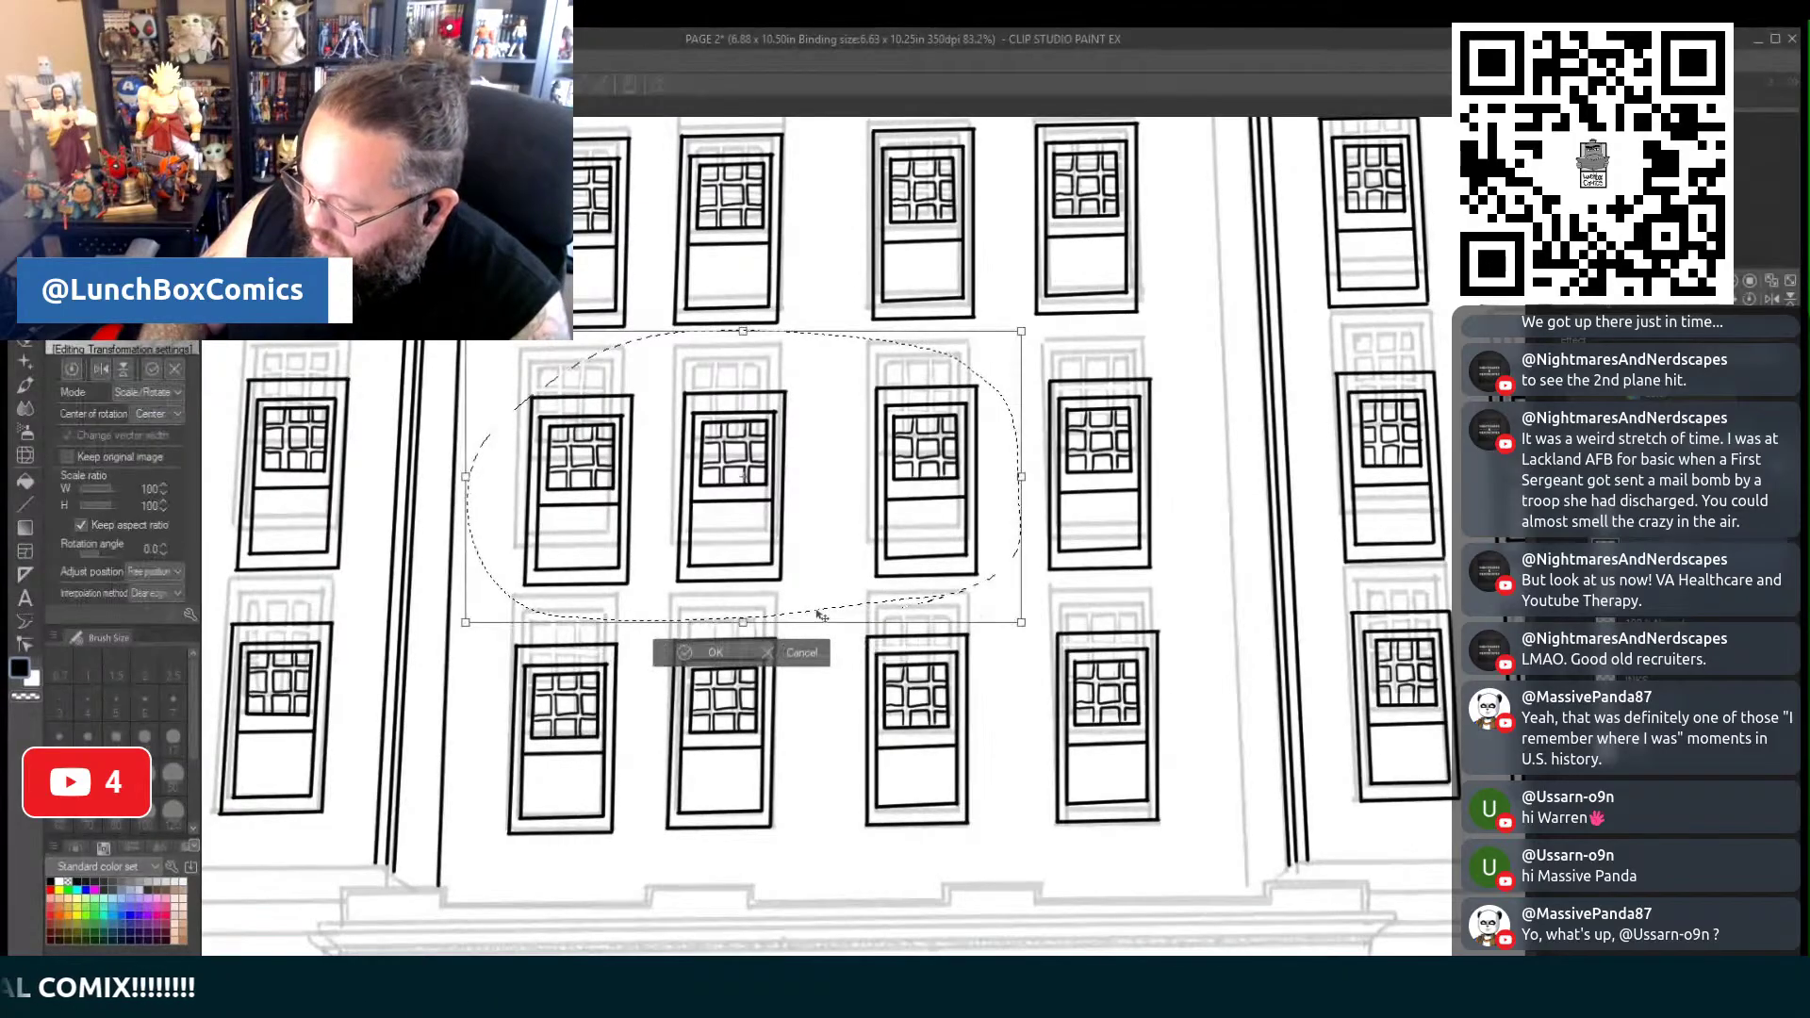
{"action": "left_click_drag", "start_coordinate": [820, 615], "coordinate": [813, 614]}
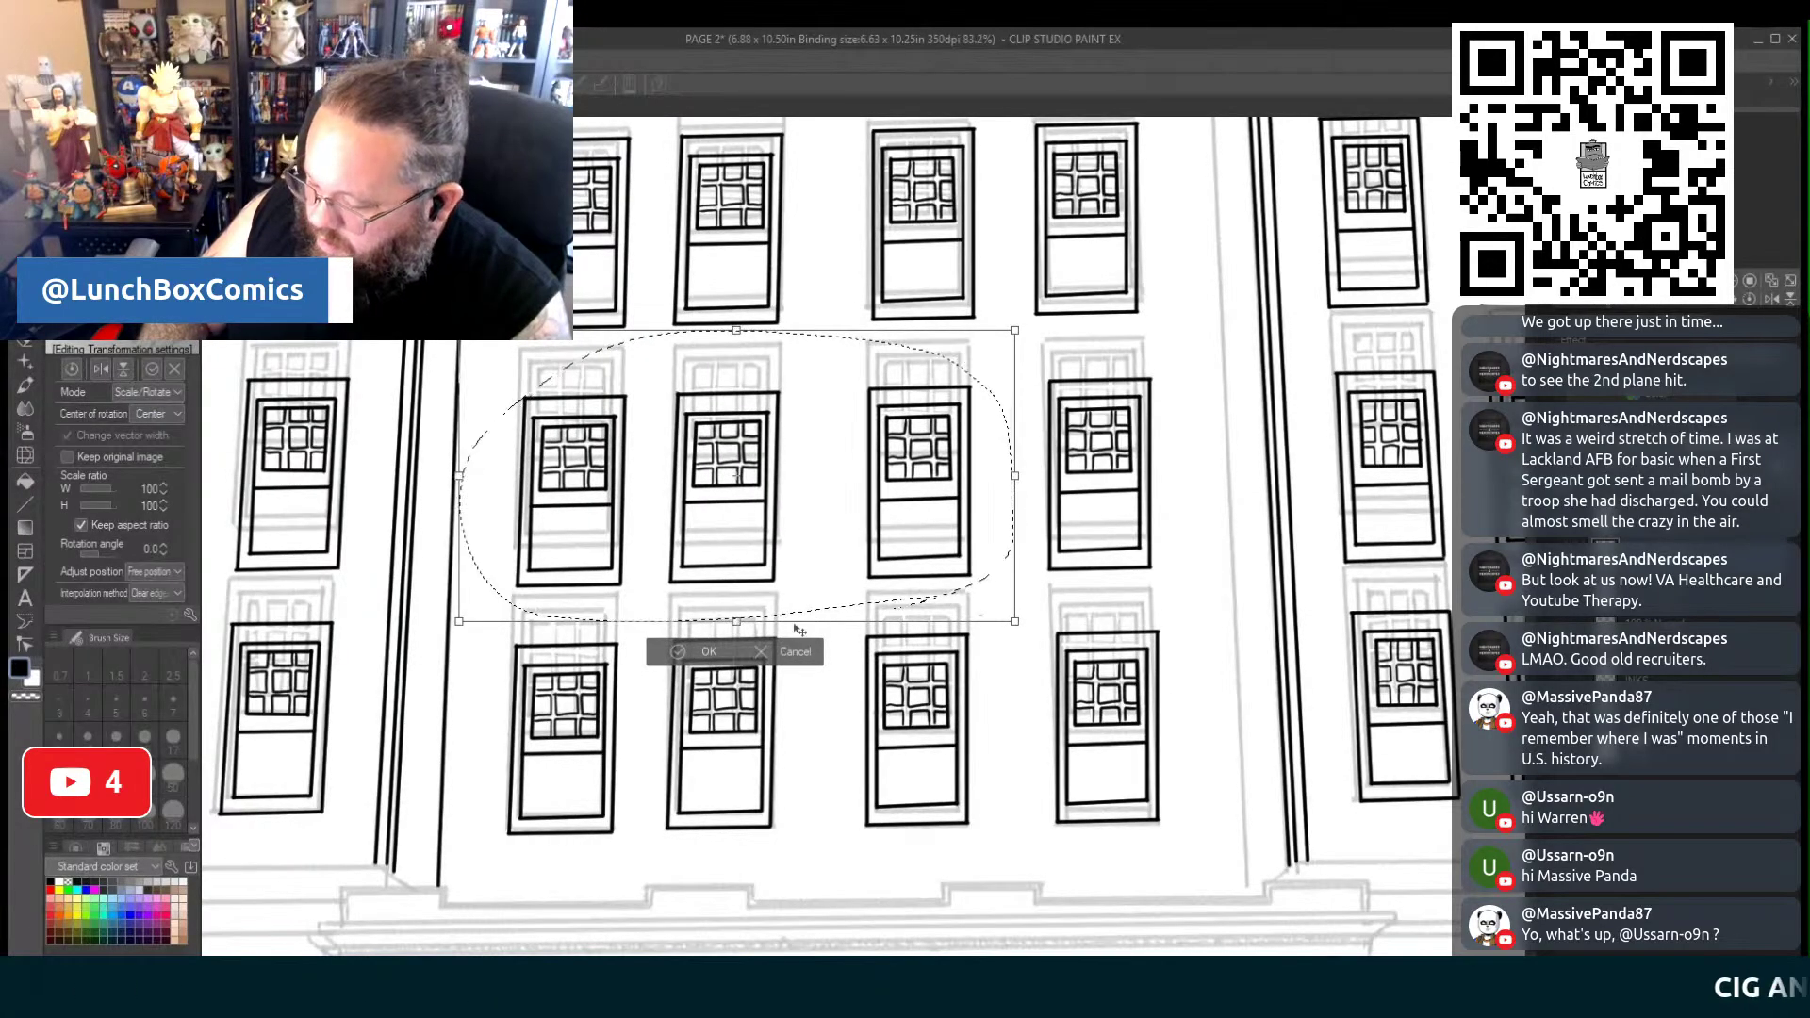
{"action": "left_click", "coordinate": [705, 652]}
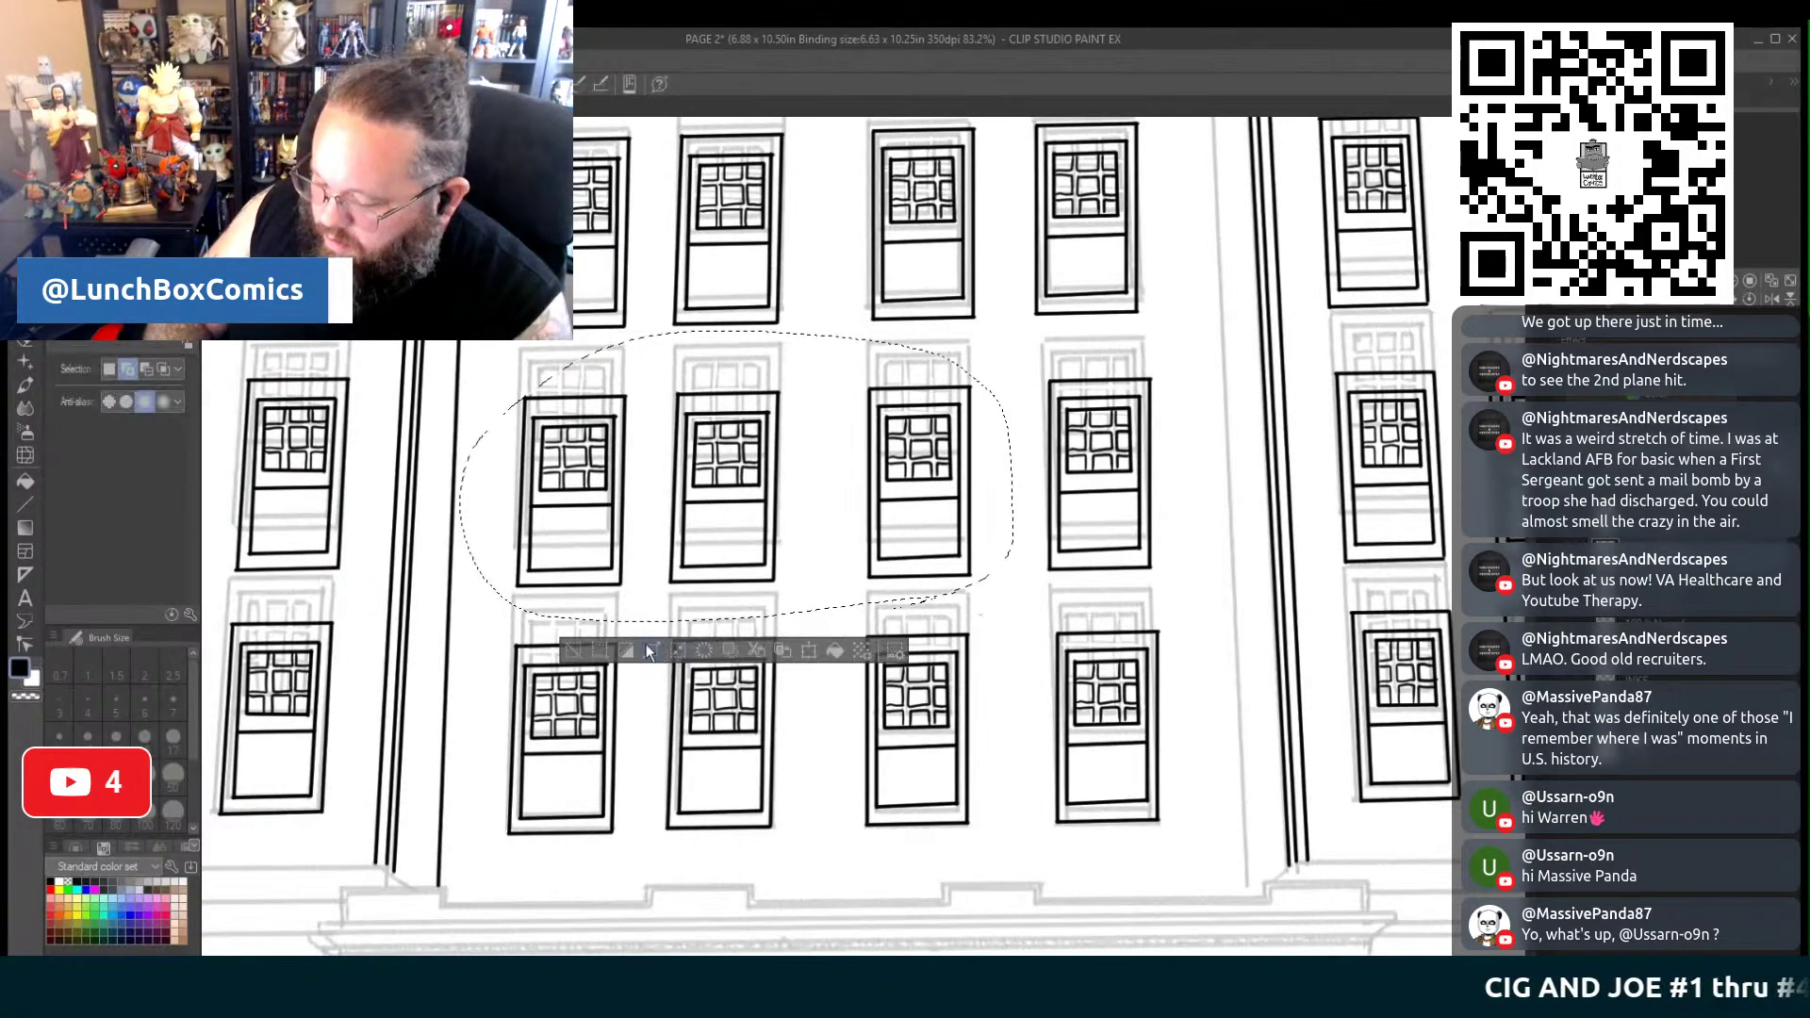
{"action": "left_click", "coordinate": [574, 652]}
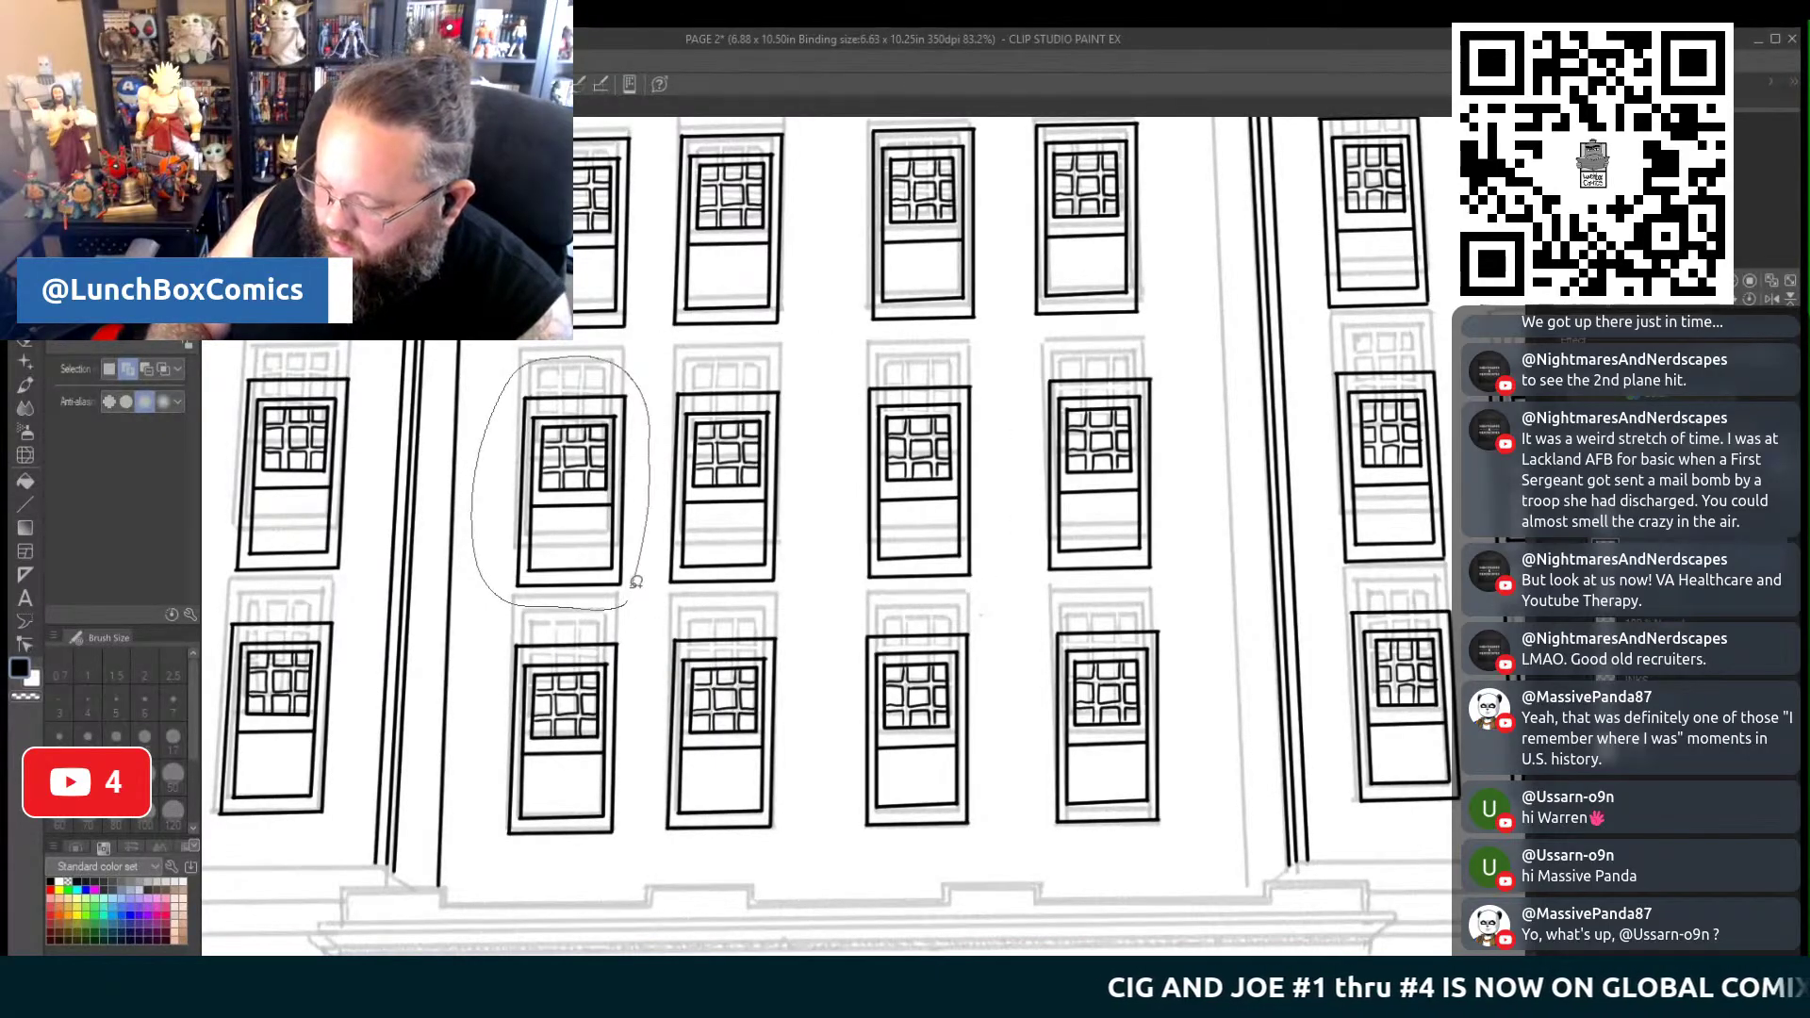
Lasso the first window of the third central row, nudge it slightly left, and clear the selection
{"action": "left_click_drag", "start_coordinate": [636, 581], "coordinate": [634, 592]}
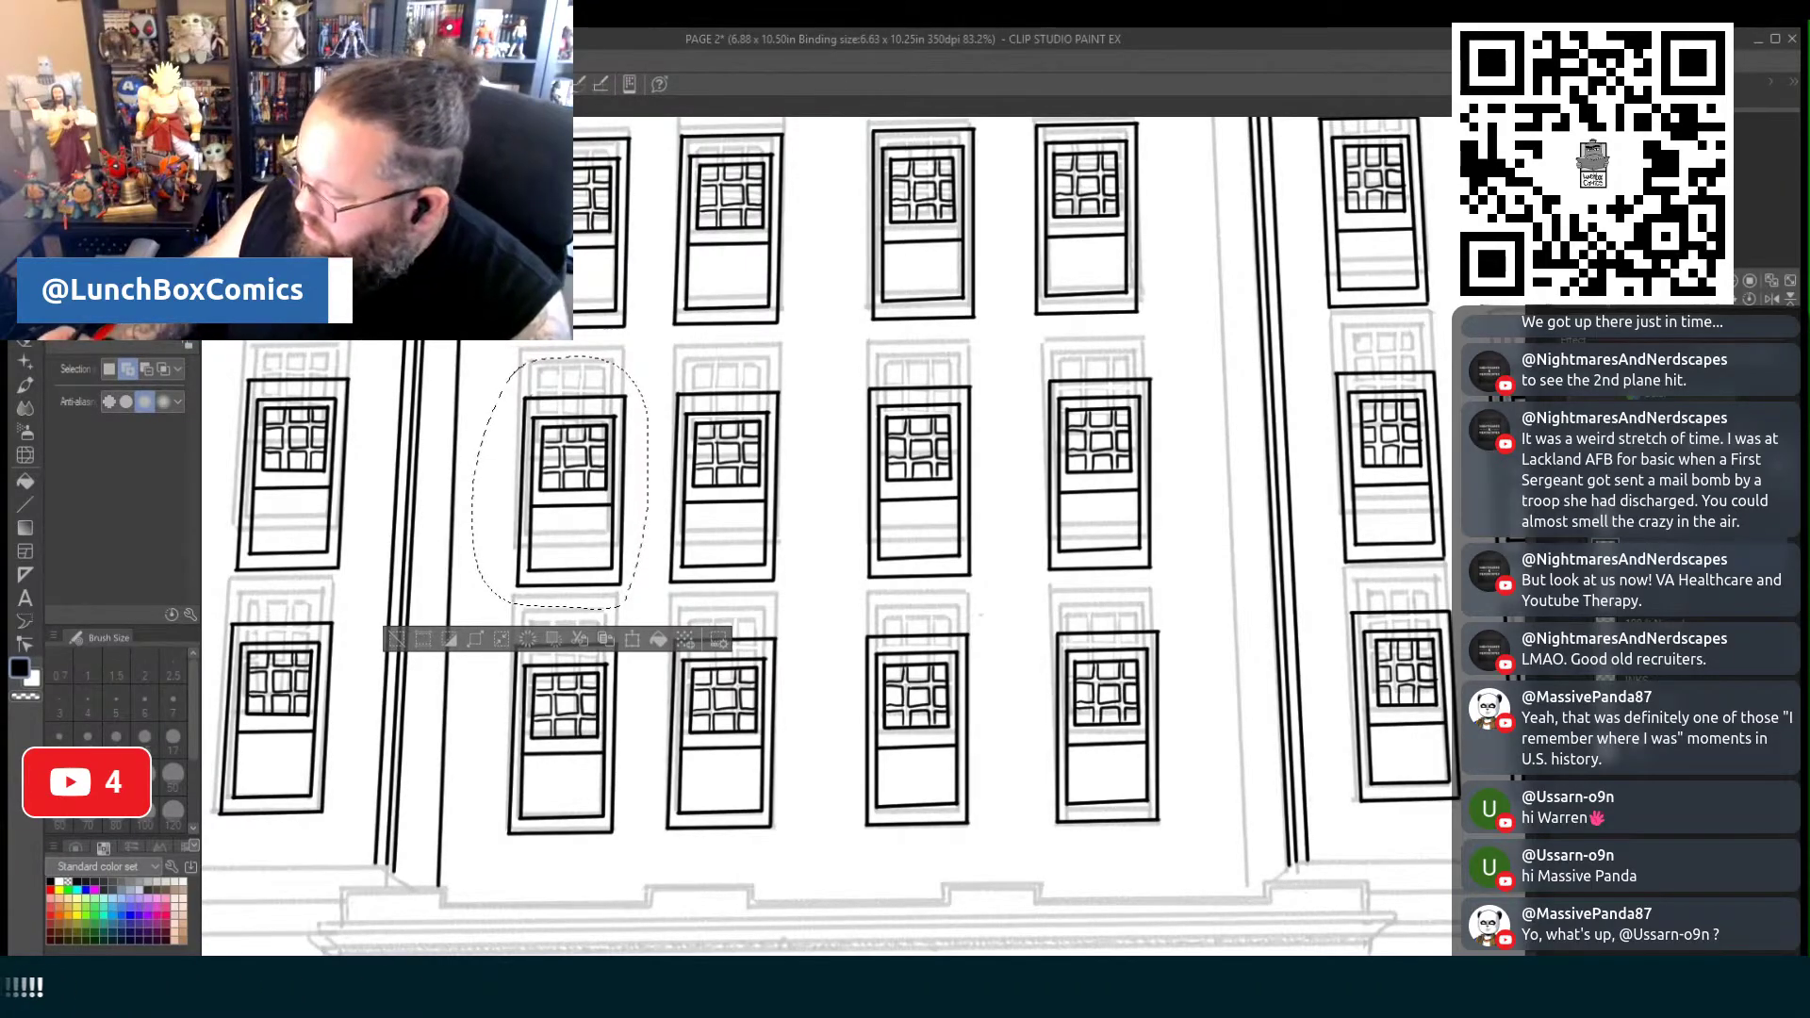
{"action": "left_click", "coordinate": [633, 641]}
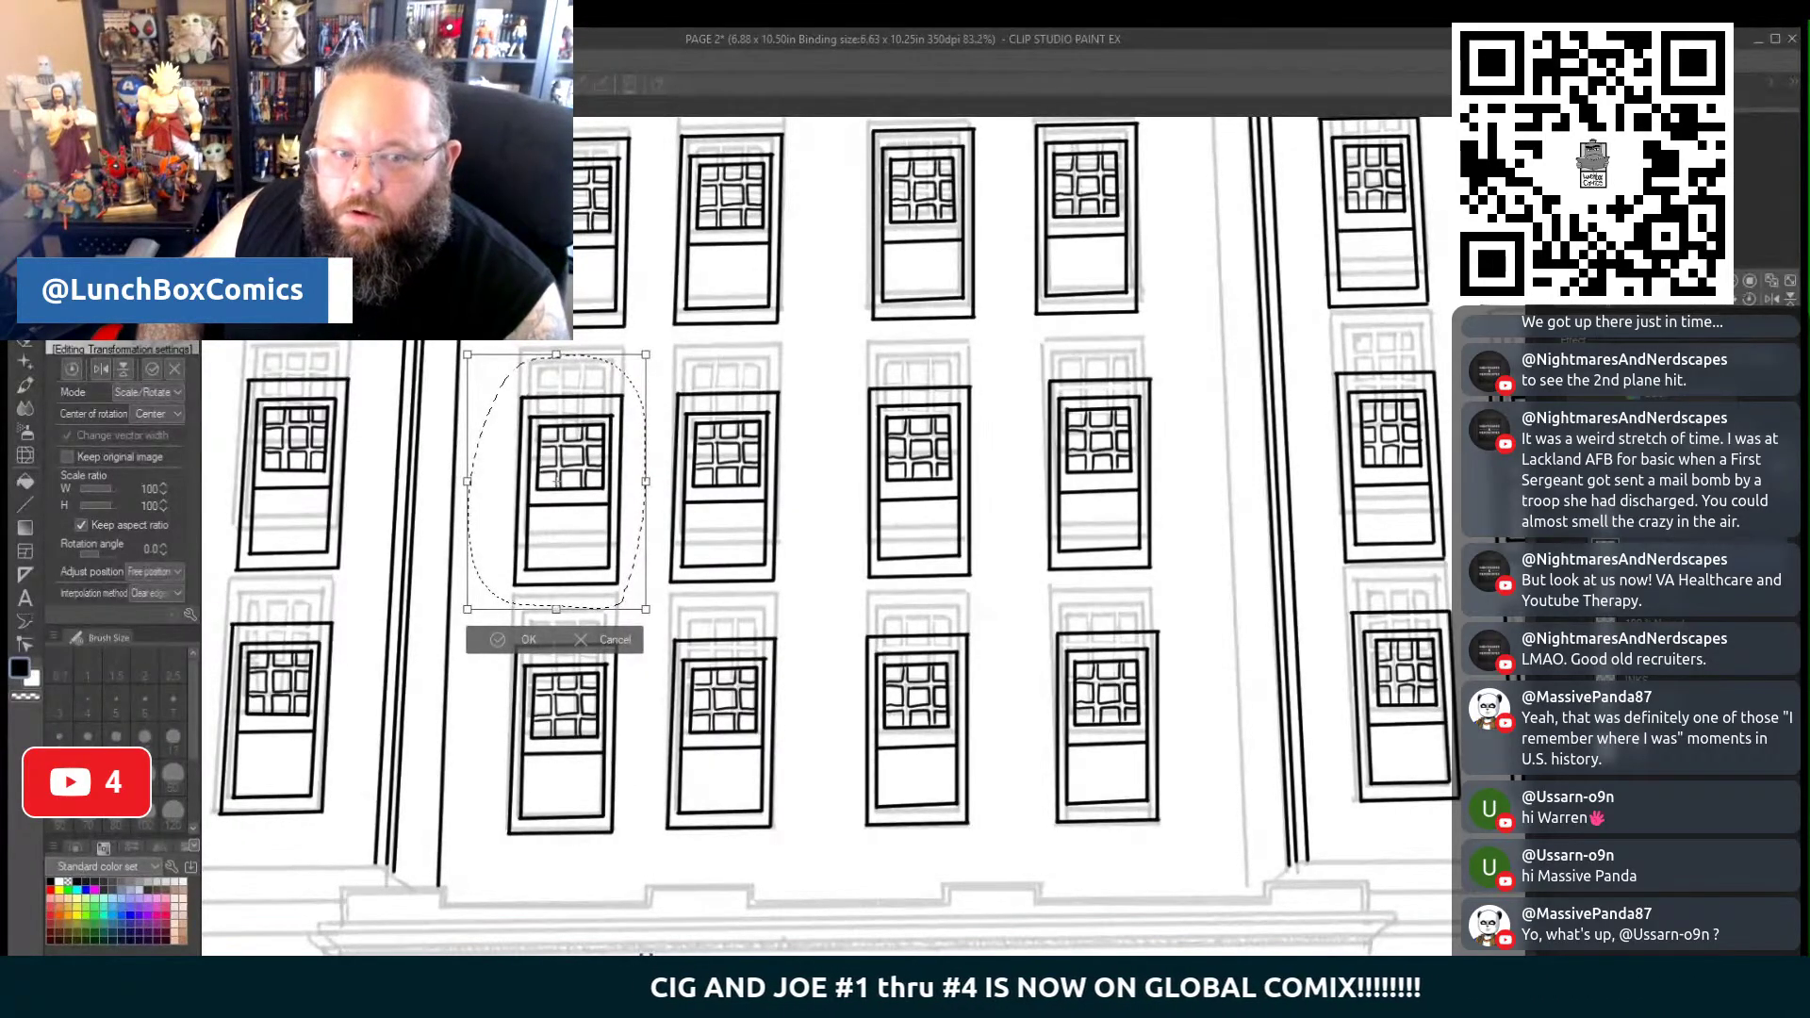
{"action": "left_click", "coordinate": [523, 639]}
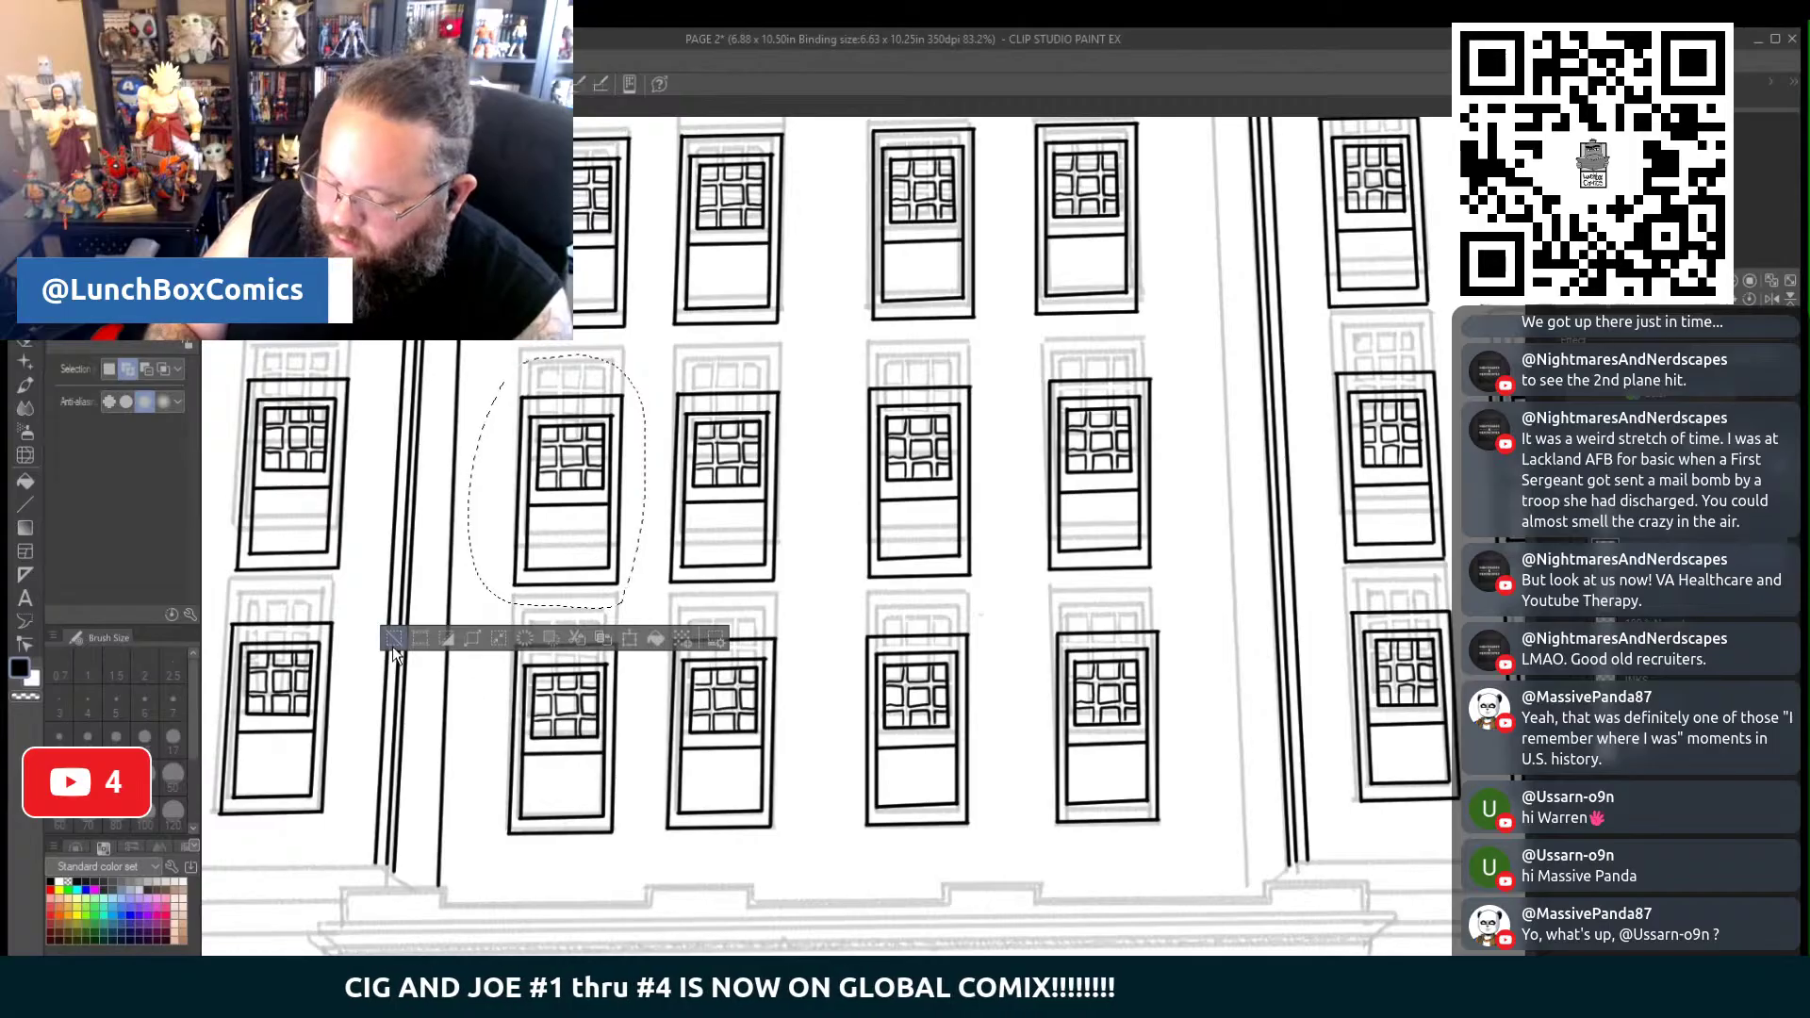
{"action": "key", "text": "ctrl+d"}
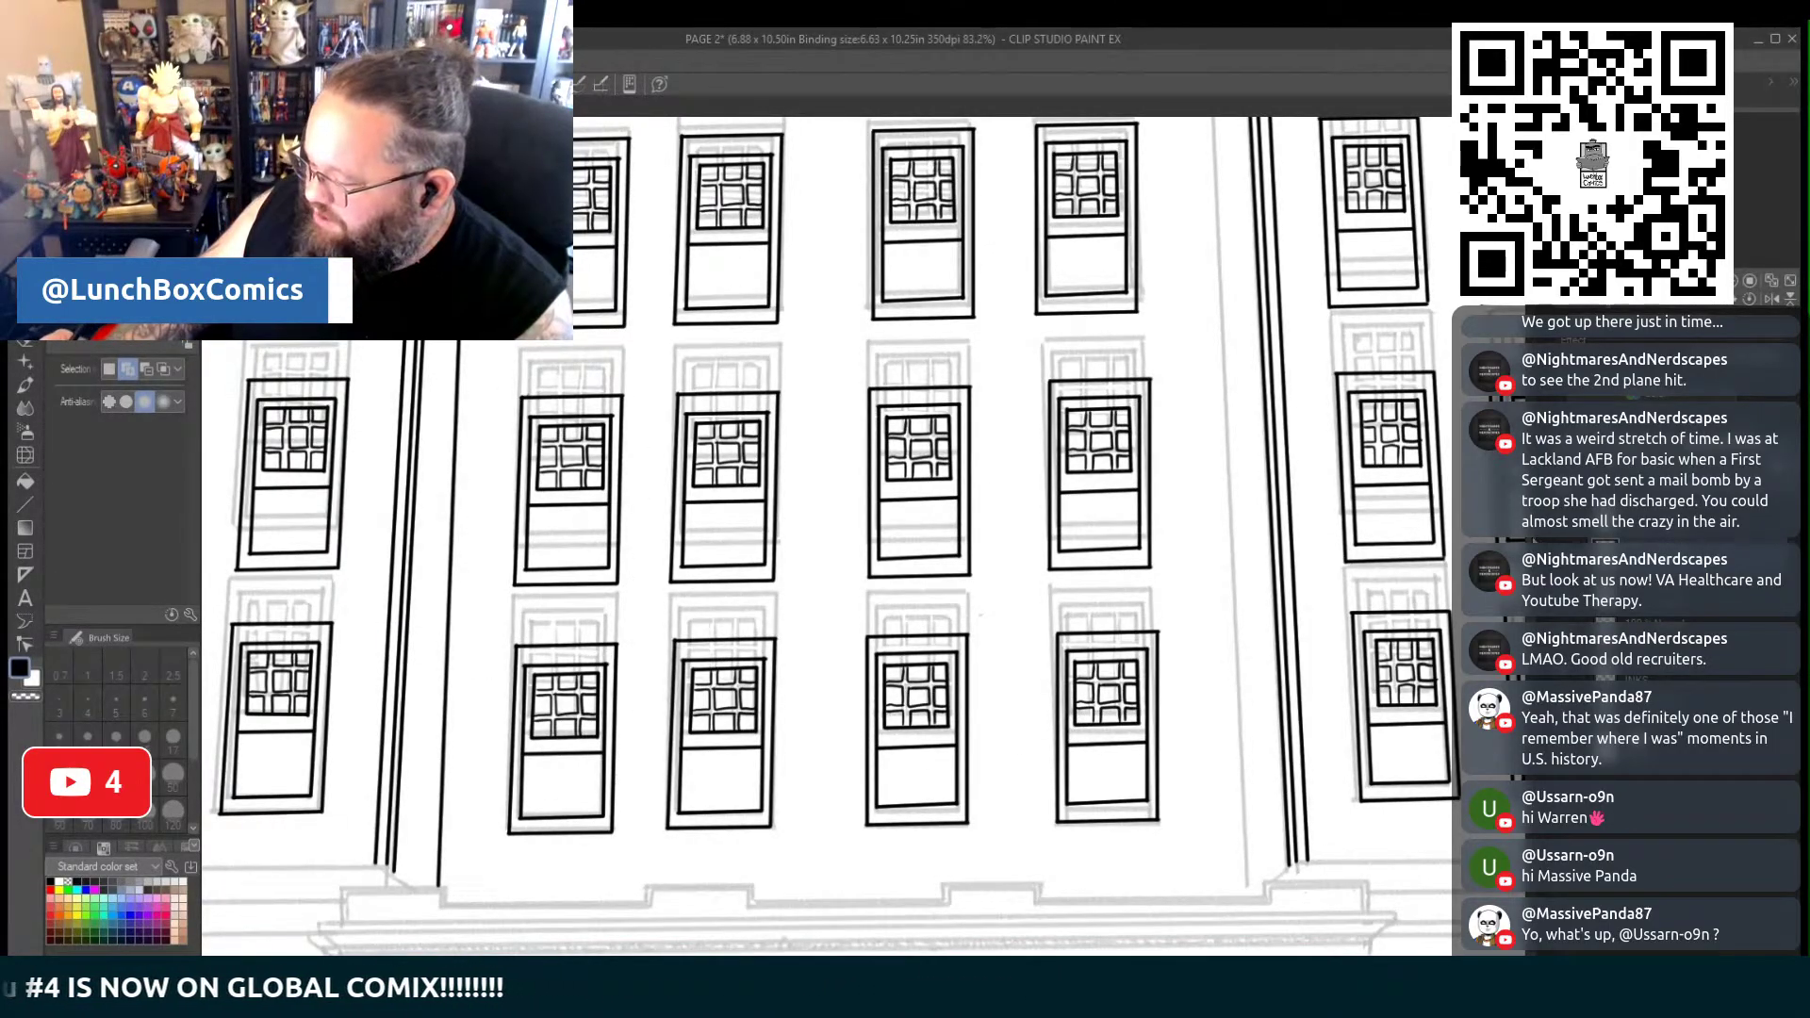
Lasso the second row of four central windows and move it slightly down to even out the row spacing
{"action": "left_click_drag", "start_coordinate": [923, 358], "coordinate": [924, 770]}
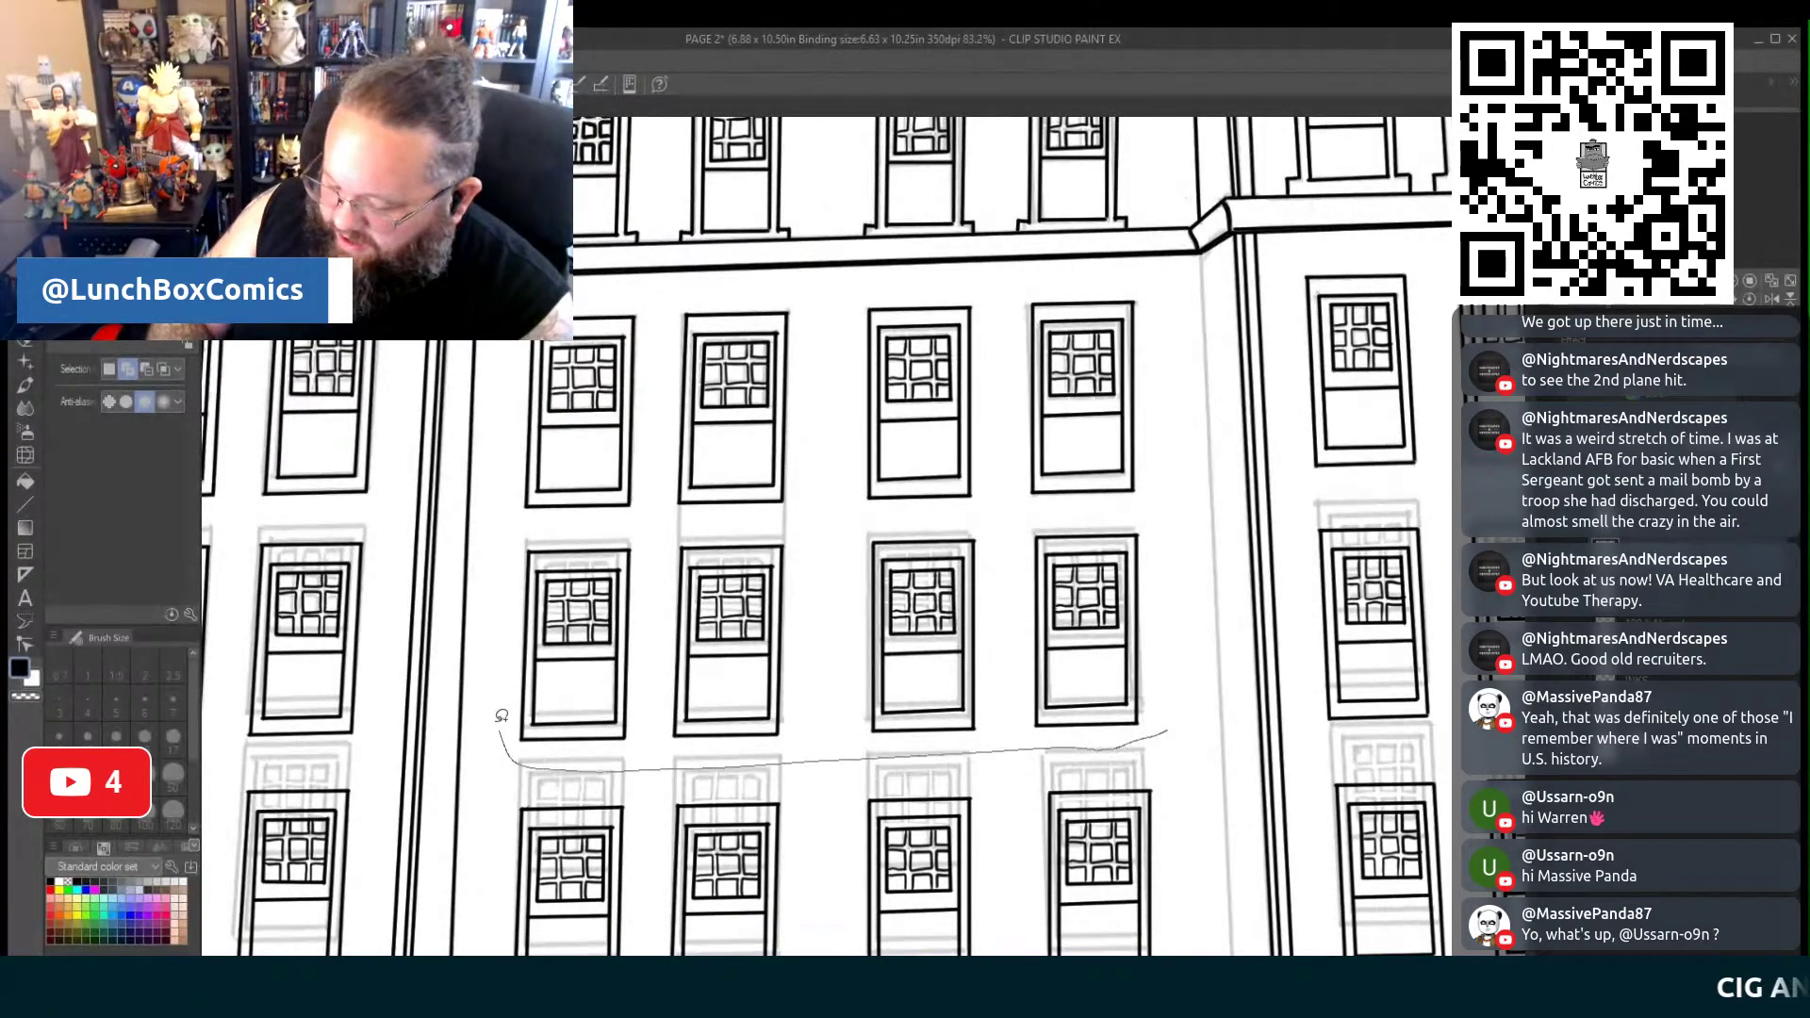
{"action": "left_click_drag", "start_coordinate": [1186, 709], "coordinate": [1184, 712]}
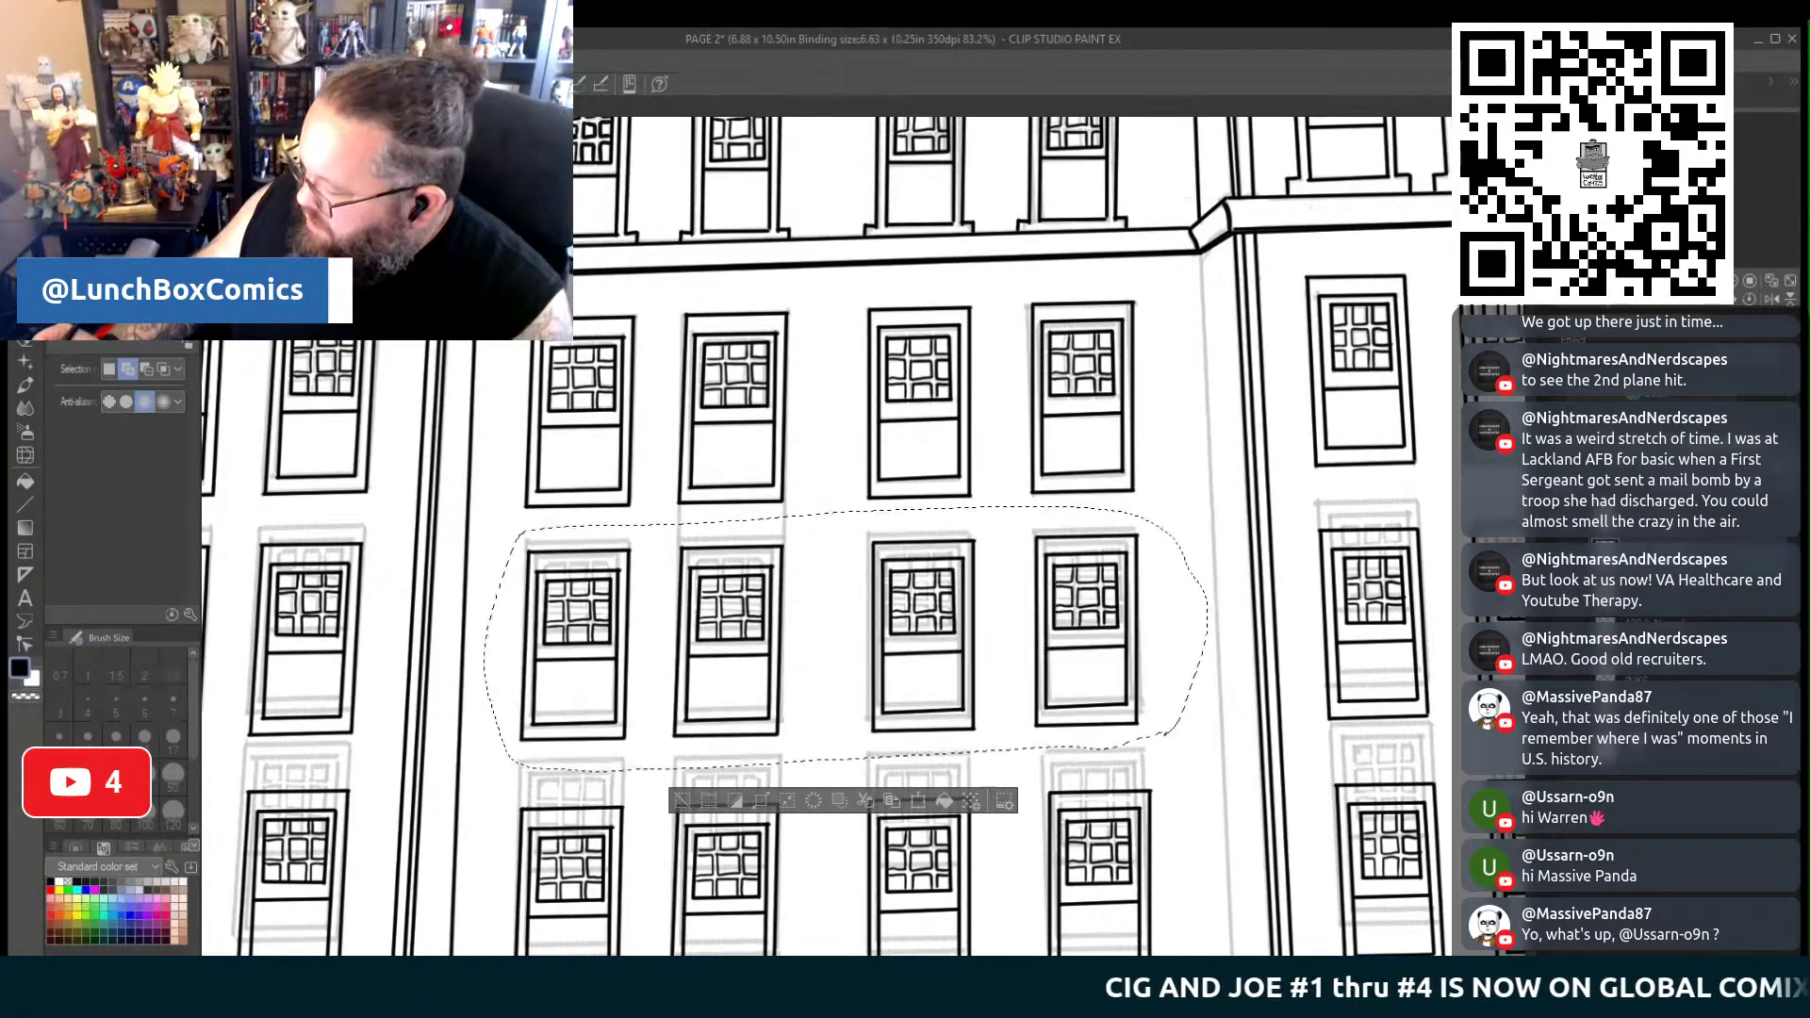
{"action": "left_click", "coordinate": [917, 808]}
{"action": "mouse_move", "coordinate": [992, 743]}
{"action": "left_mouse_down"}
{"action": "mouse_move", "coordinate": [995, 768]}
{"action": "mouse_move", "coordinate": [985, 757]}
{"action": "left_mouse_up"}
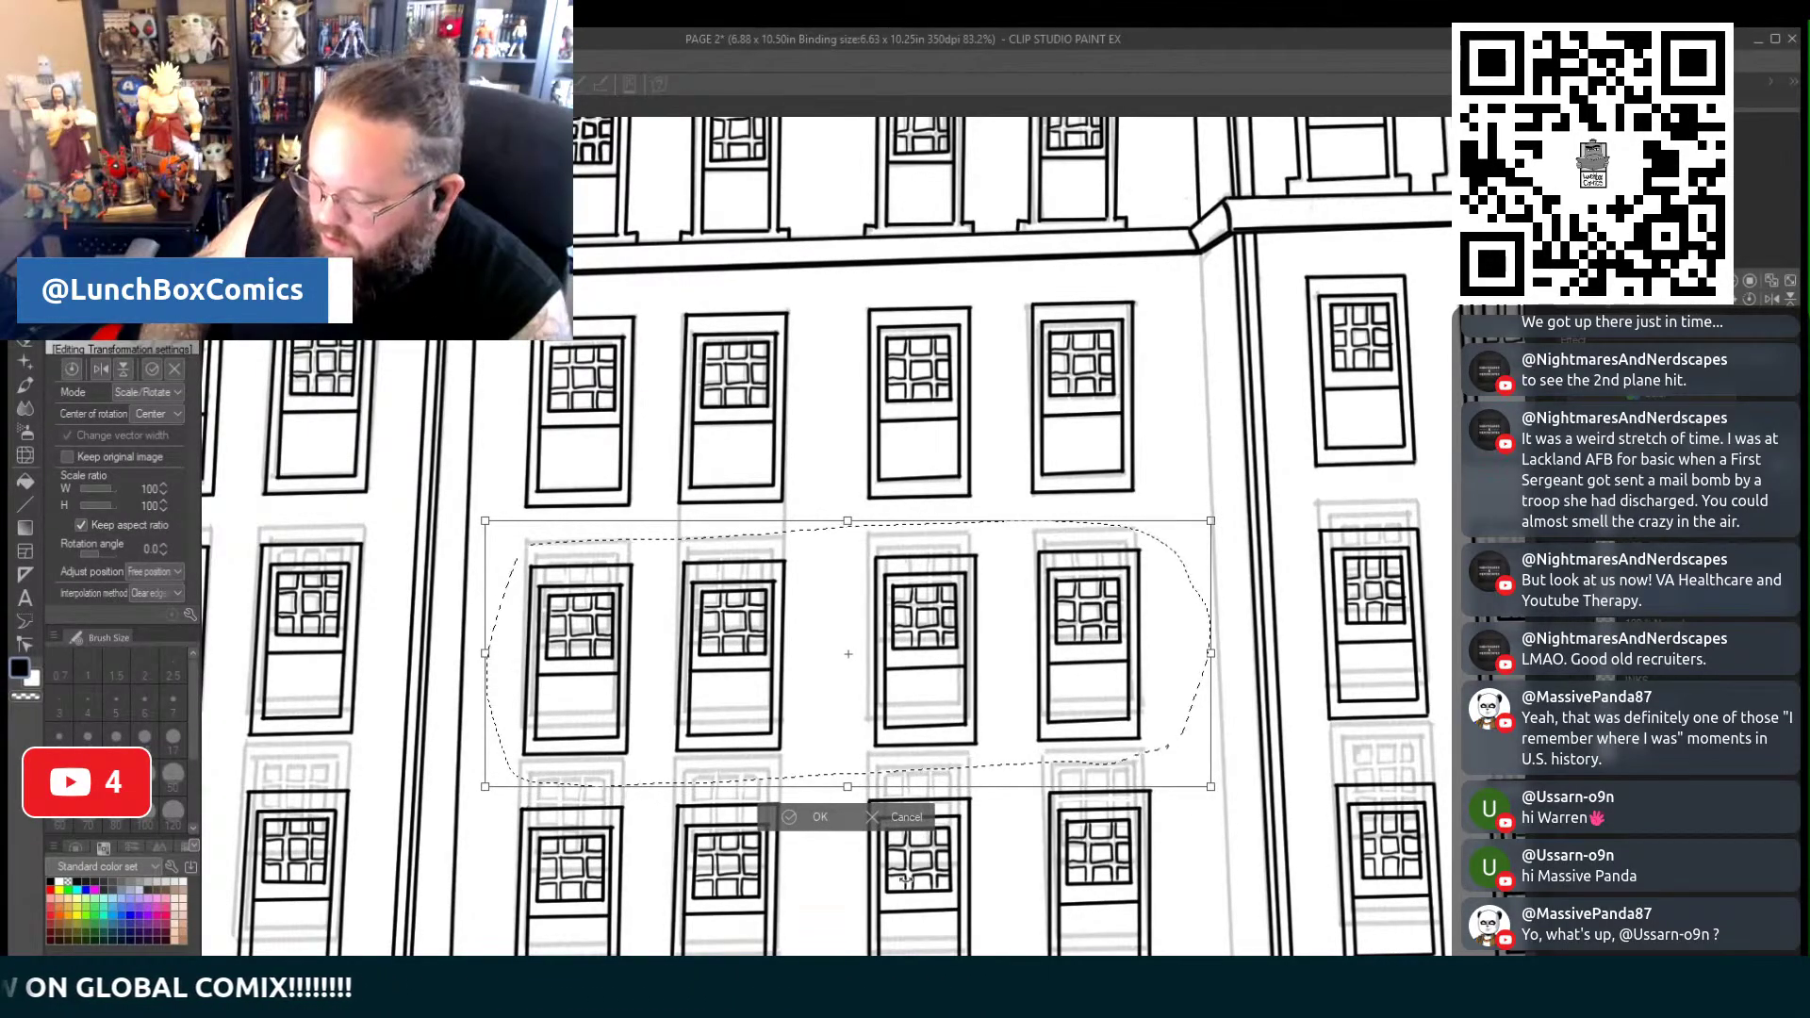
{"action": "left_click", "coordinate": [788, 818]}
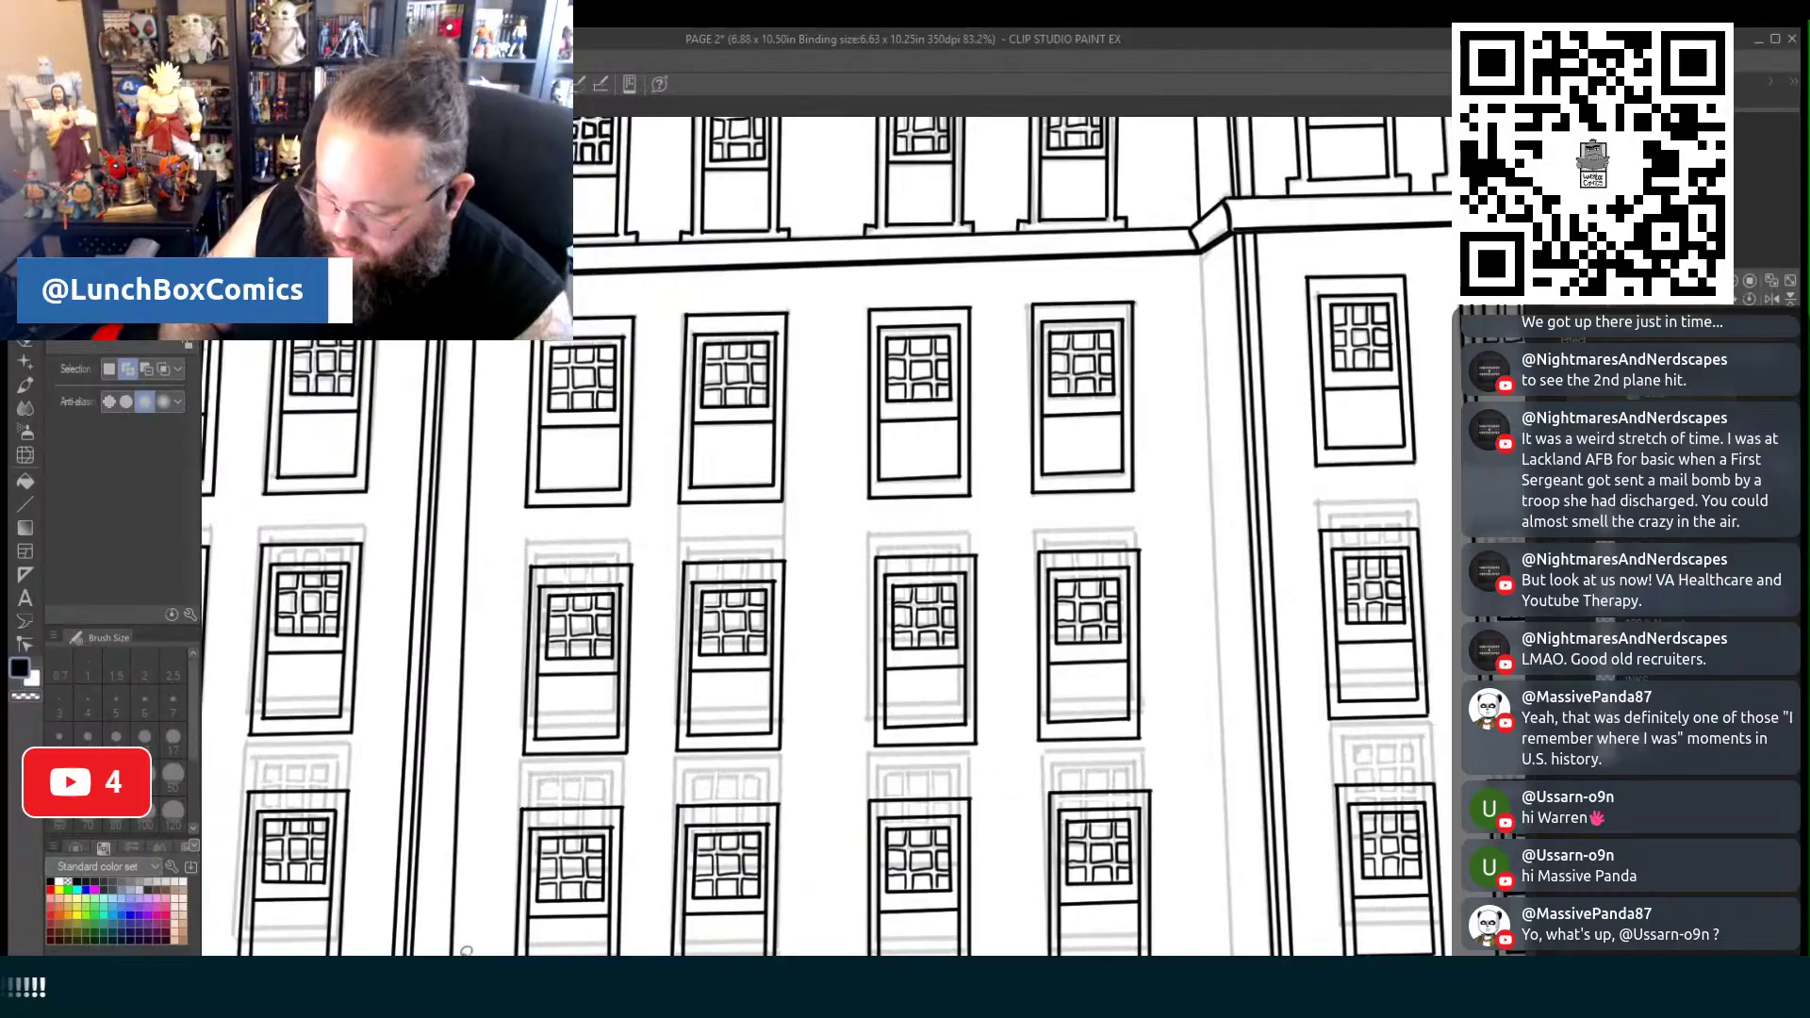
Examine the inked window rows across the whole building and the uninked ground-floor sketch around the entrance
{"action": "scroll", "coordinate": [862, 947], "scroll_direction": "down", "scroll_amount": 5}
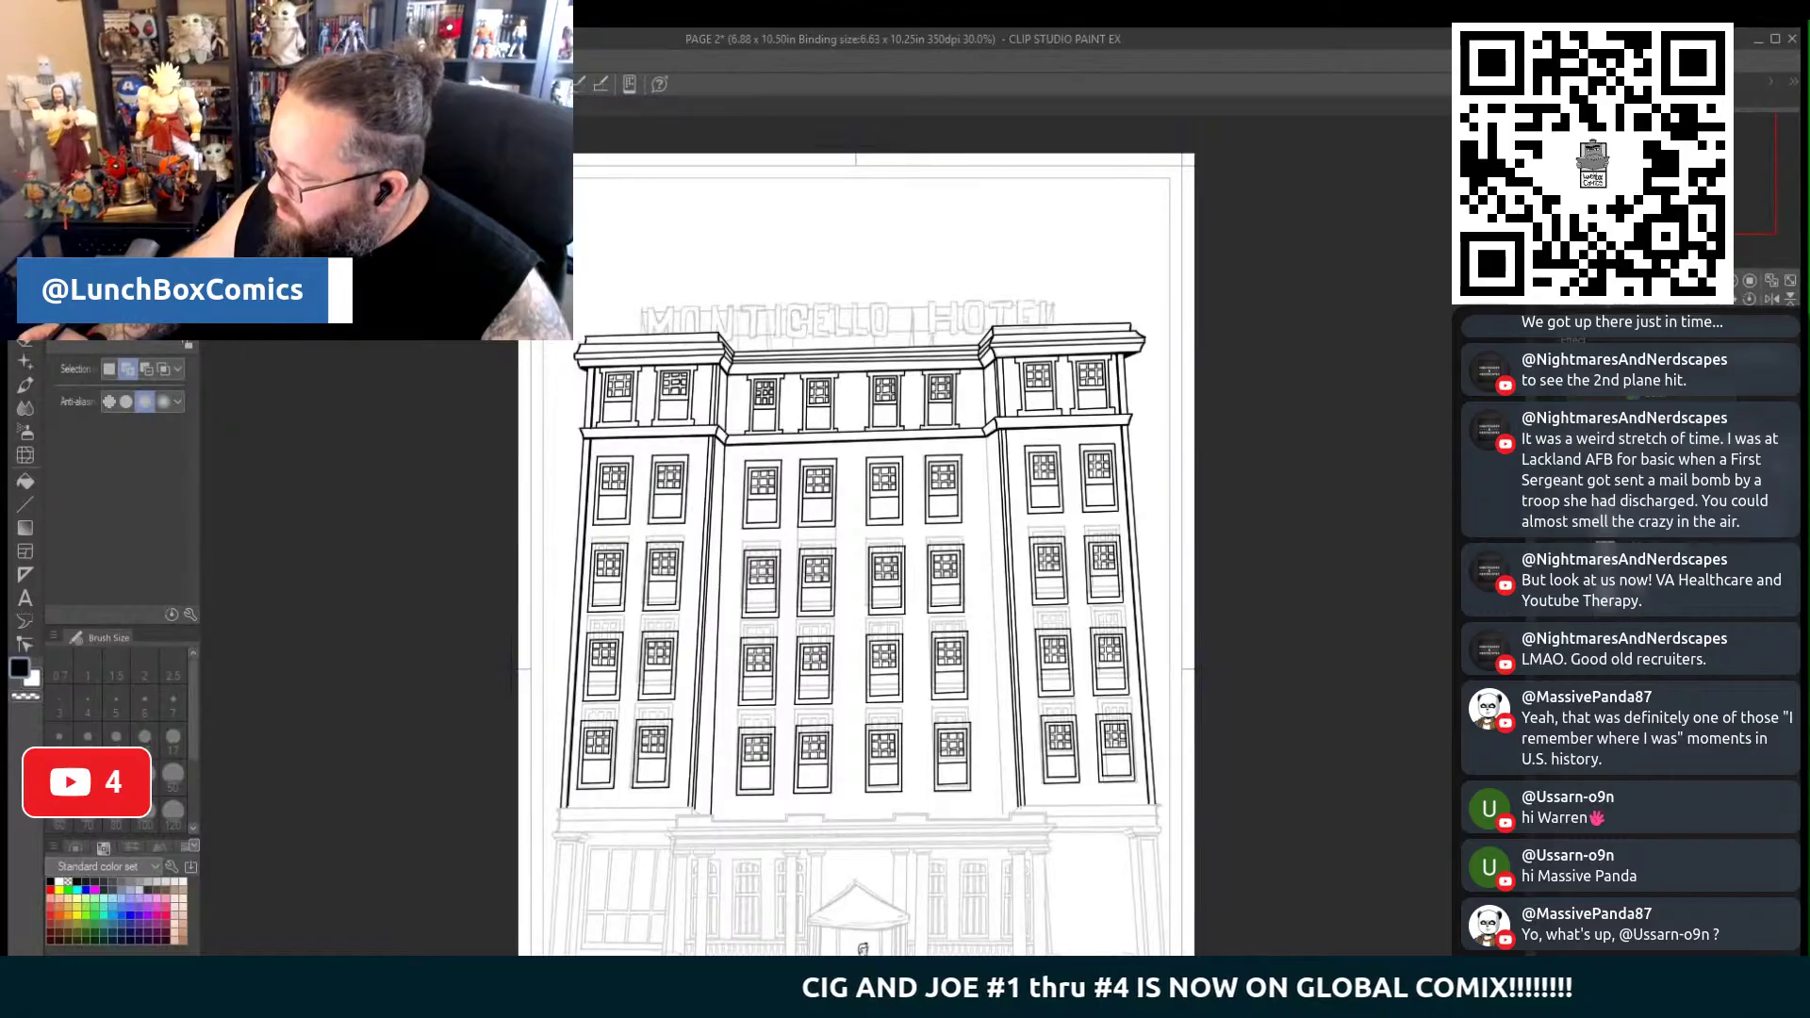
{"action": "scroll", "coordinate": [856, 528], "scroll_direction": "down", "scroll_amount": 5}
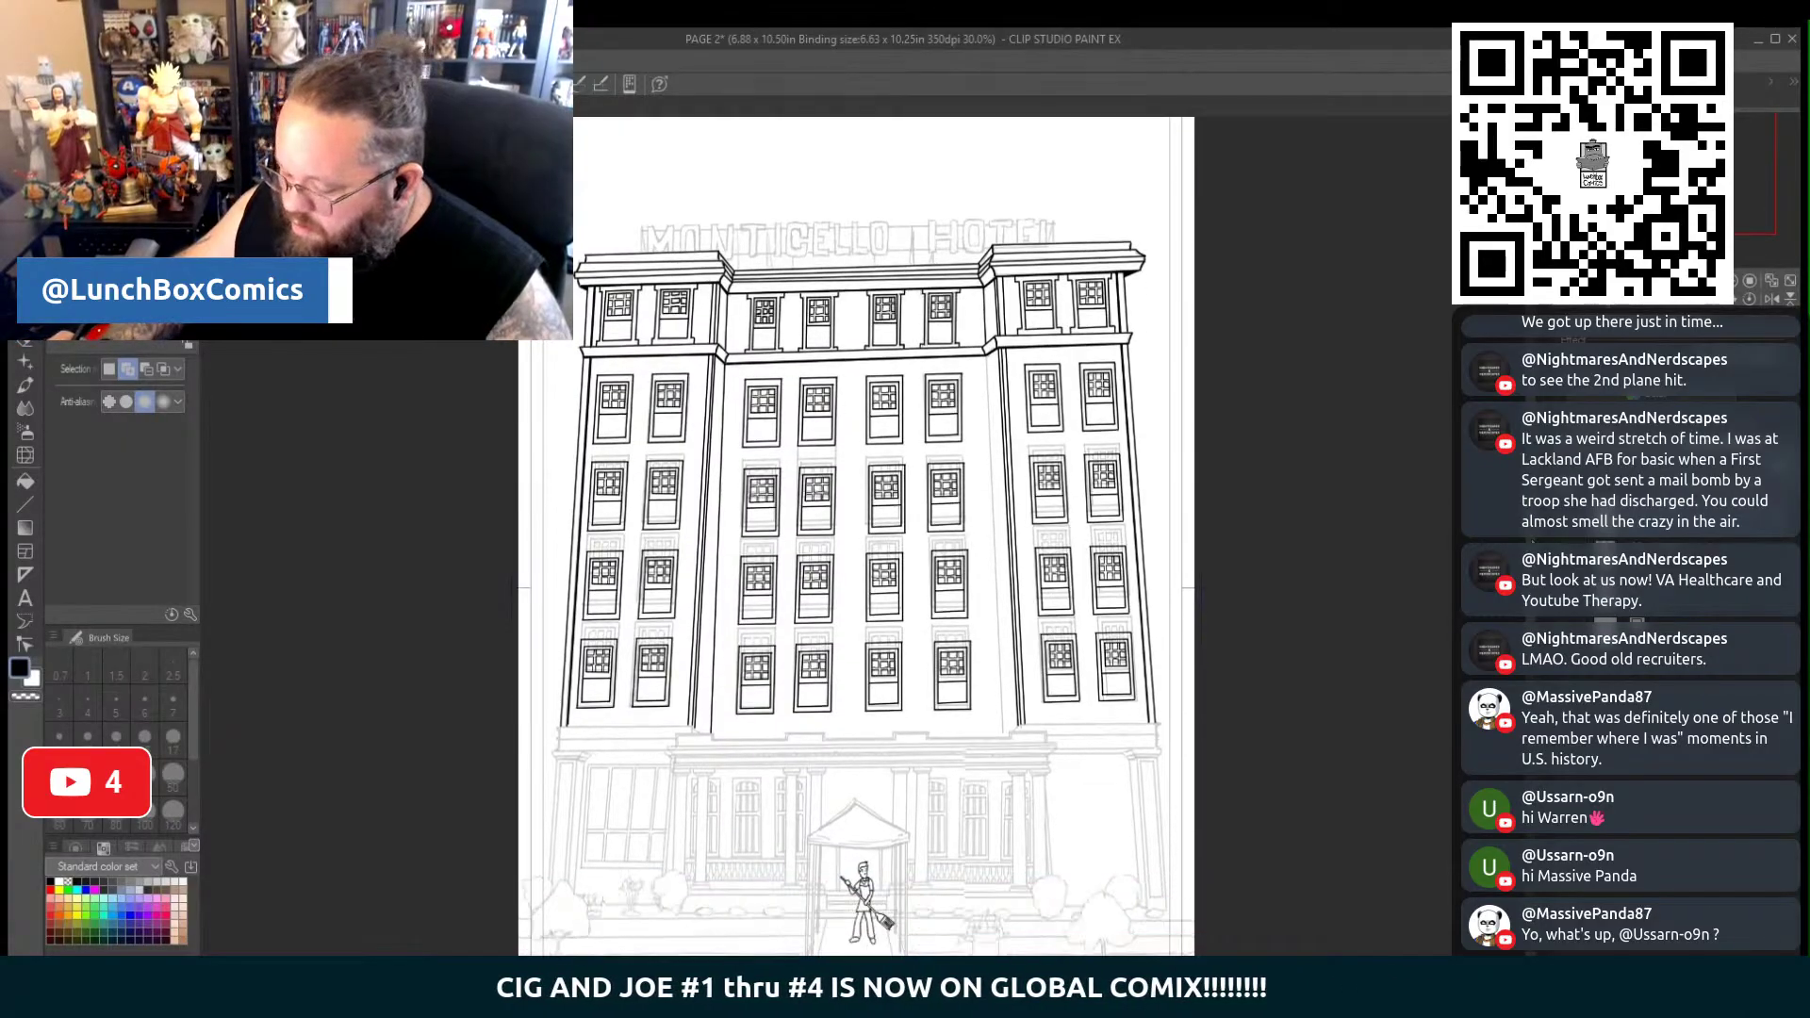
{"action": "scroll", "coordinate": [862, 558], "scroll_direction": "up", "scroll_amount": 5}
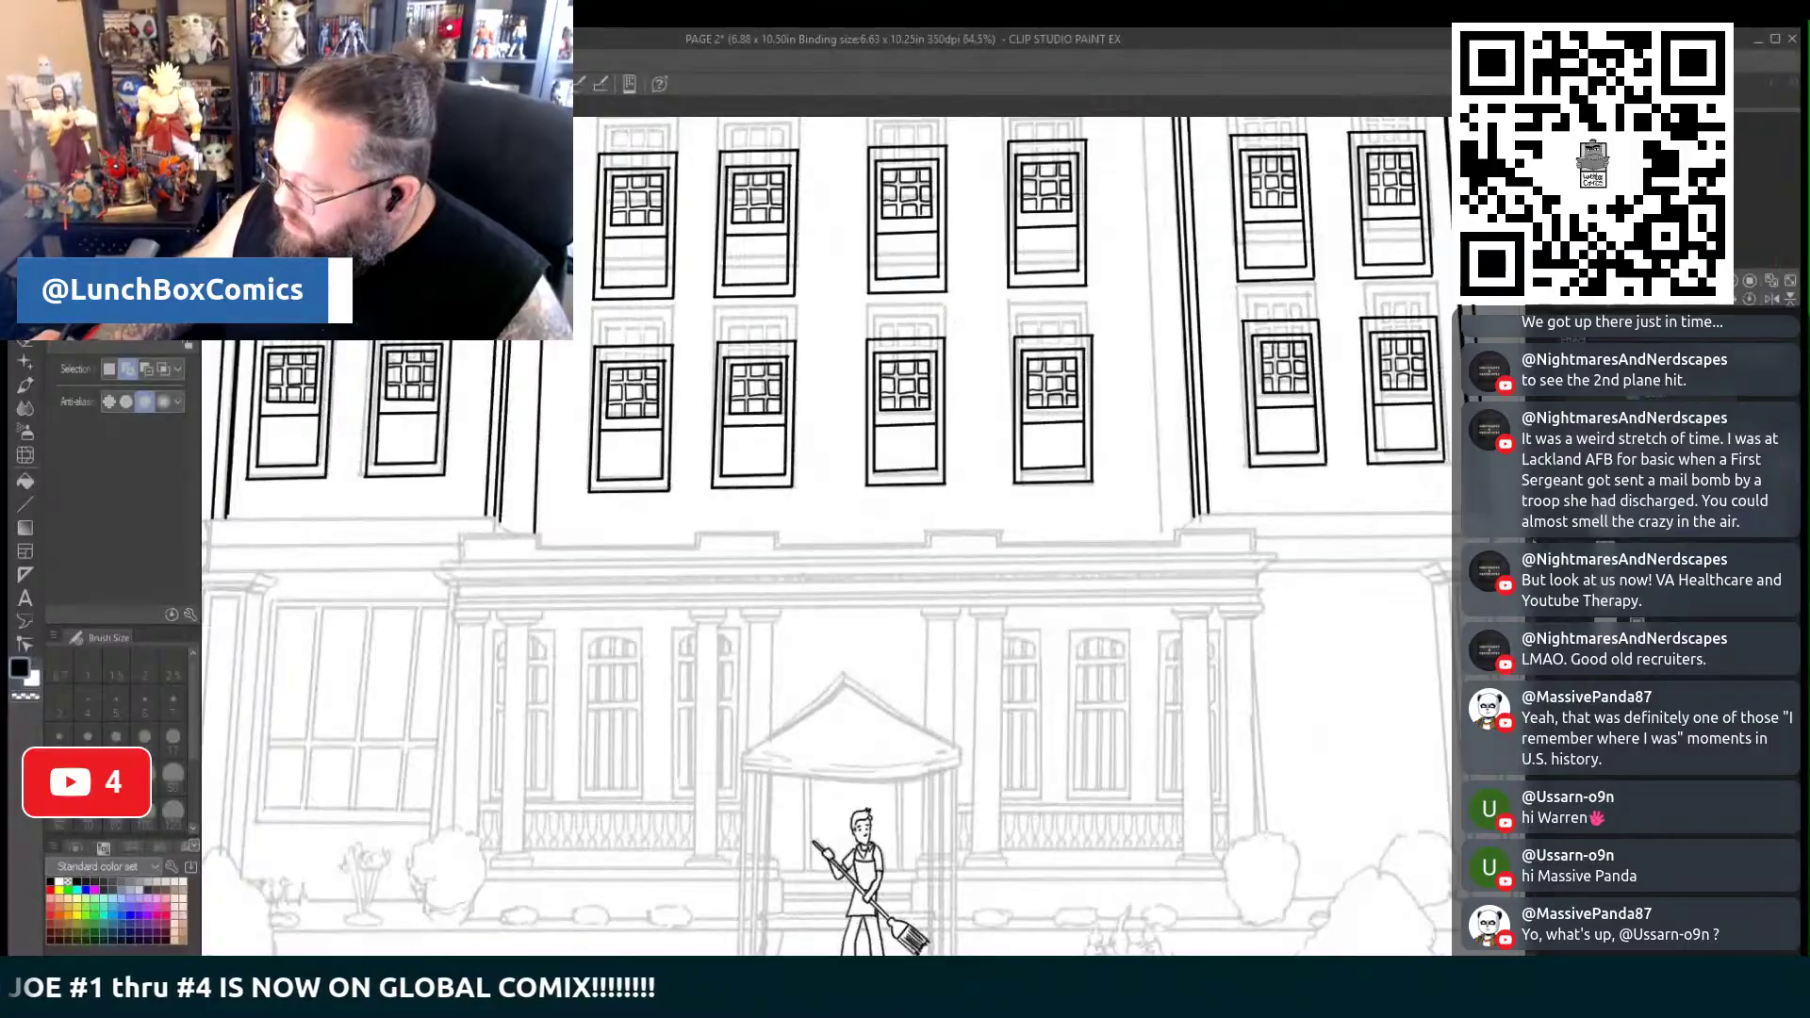
{"action": "scroll", "coordinate": [856, 527], "scroll_direction": "down", "scroll_amount": 4}
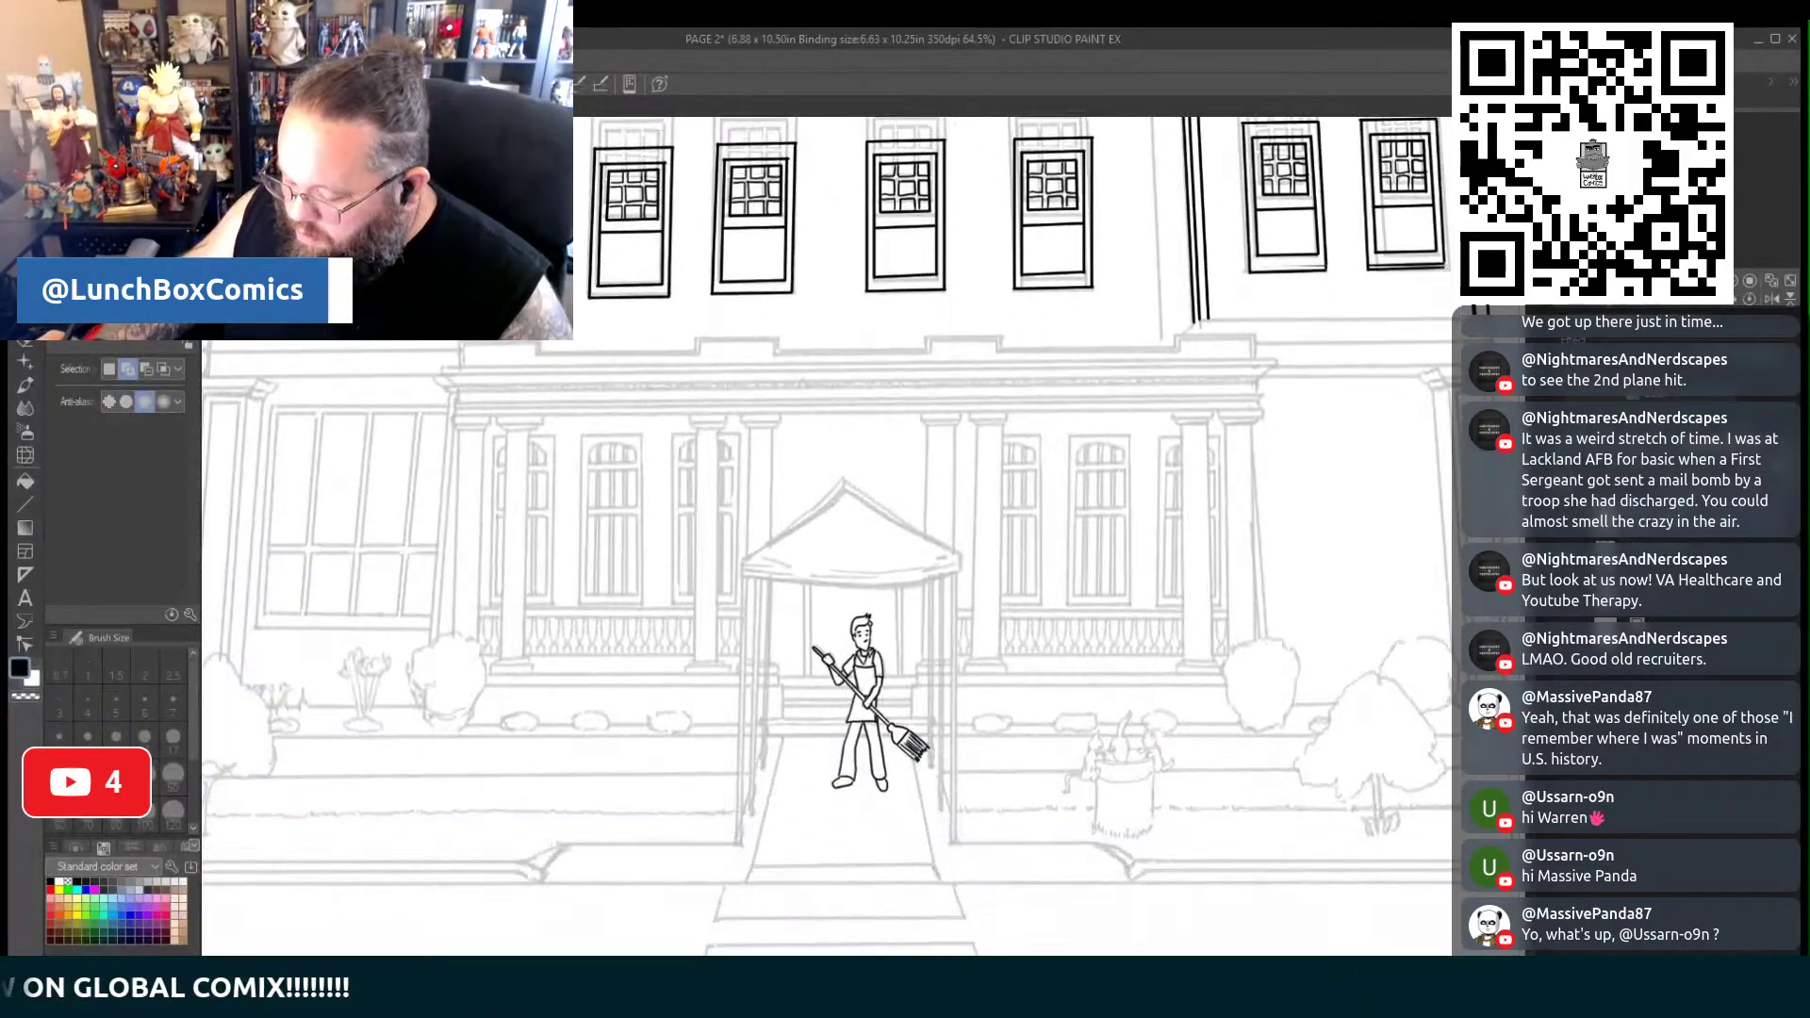
{"action": "scroll", "coordinate": [825, 538], "scroll_direction": "up", "scroll_amount": 3}
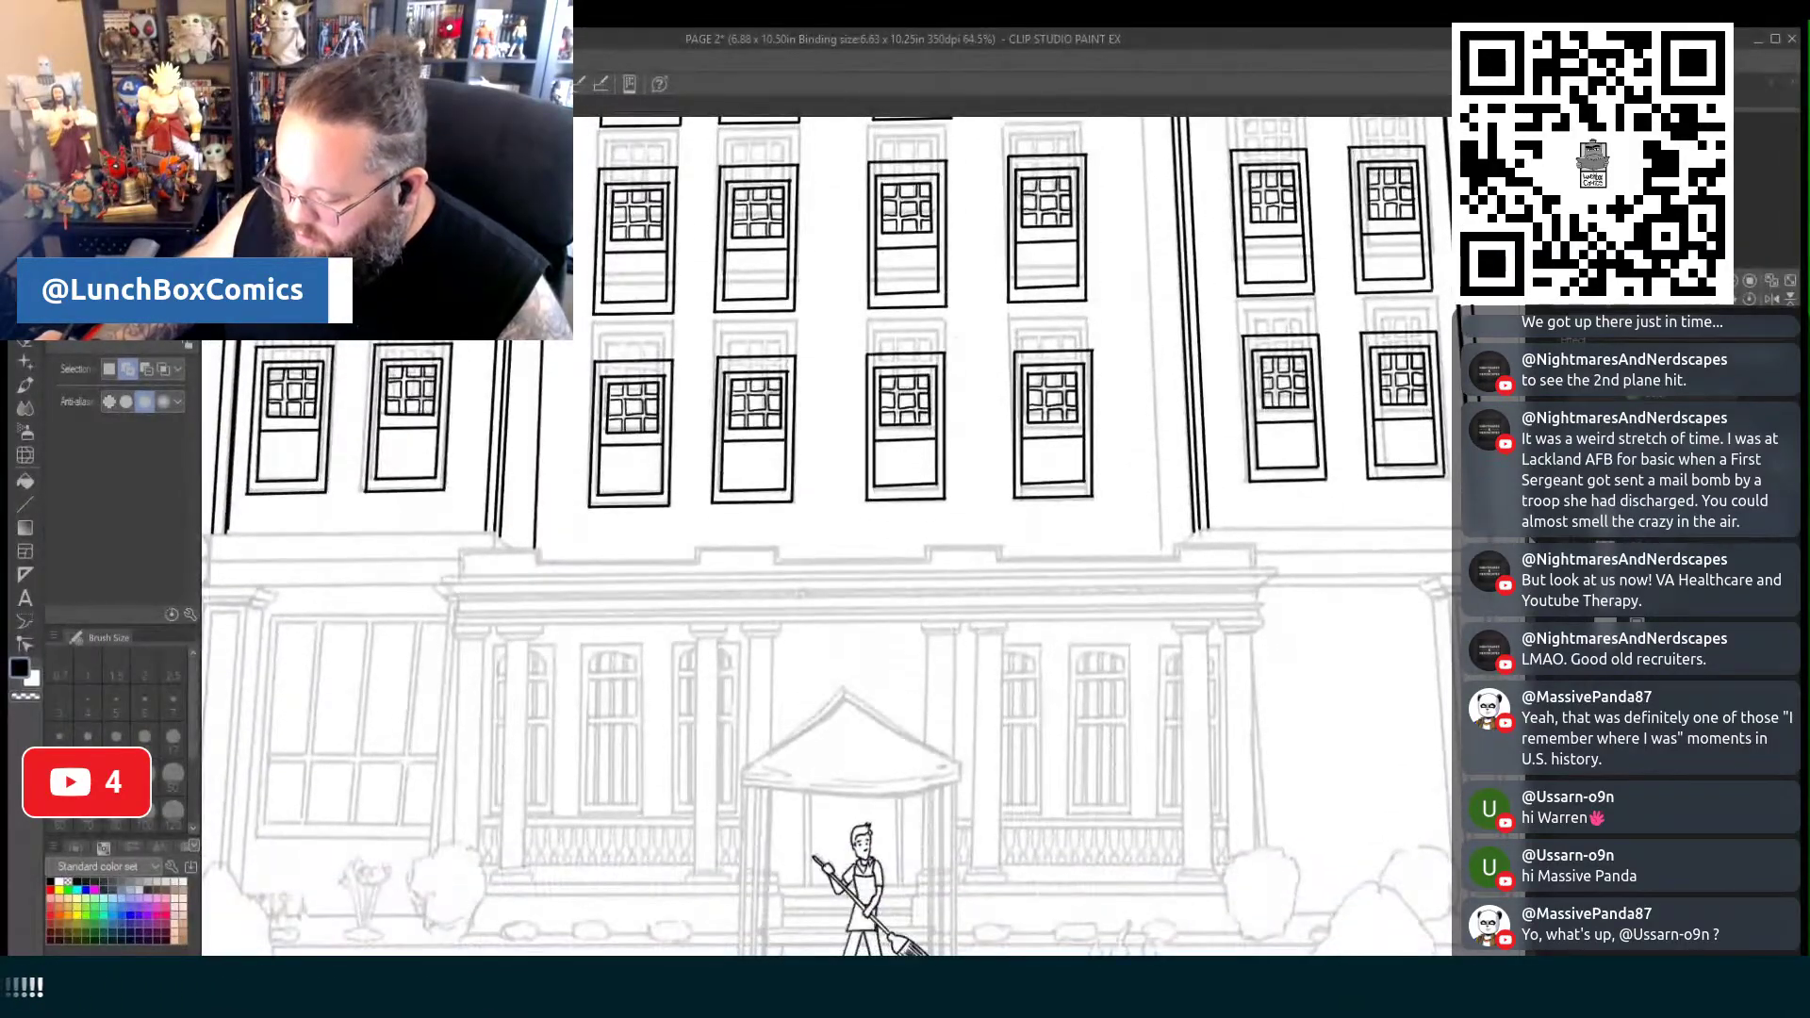
{"action": "scroll", "coordinate": [1376, 550], "scroll_direction": "up", "scroll_amount": 1}
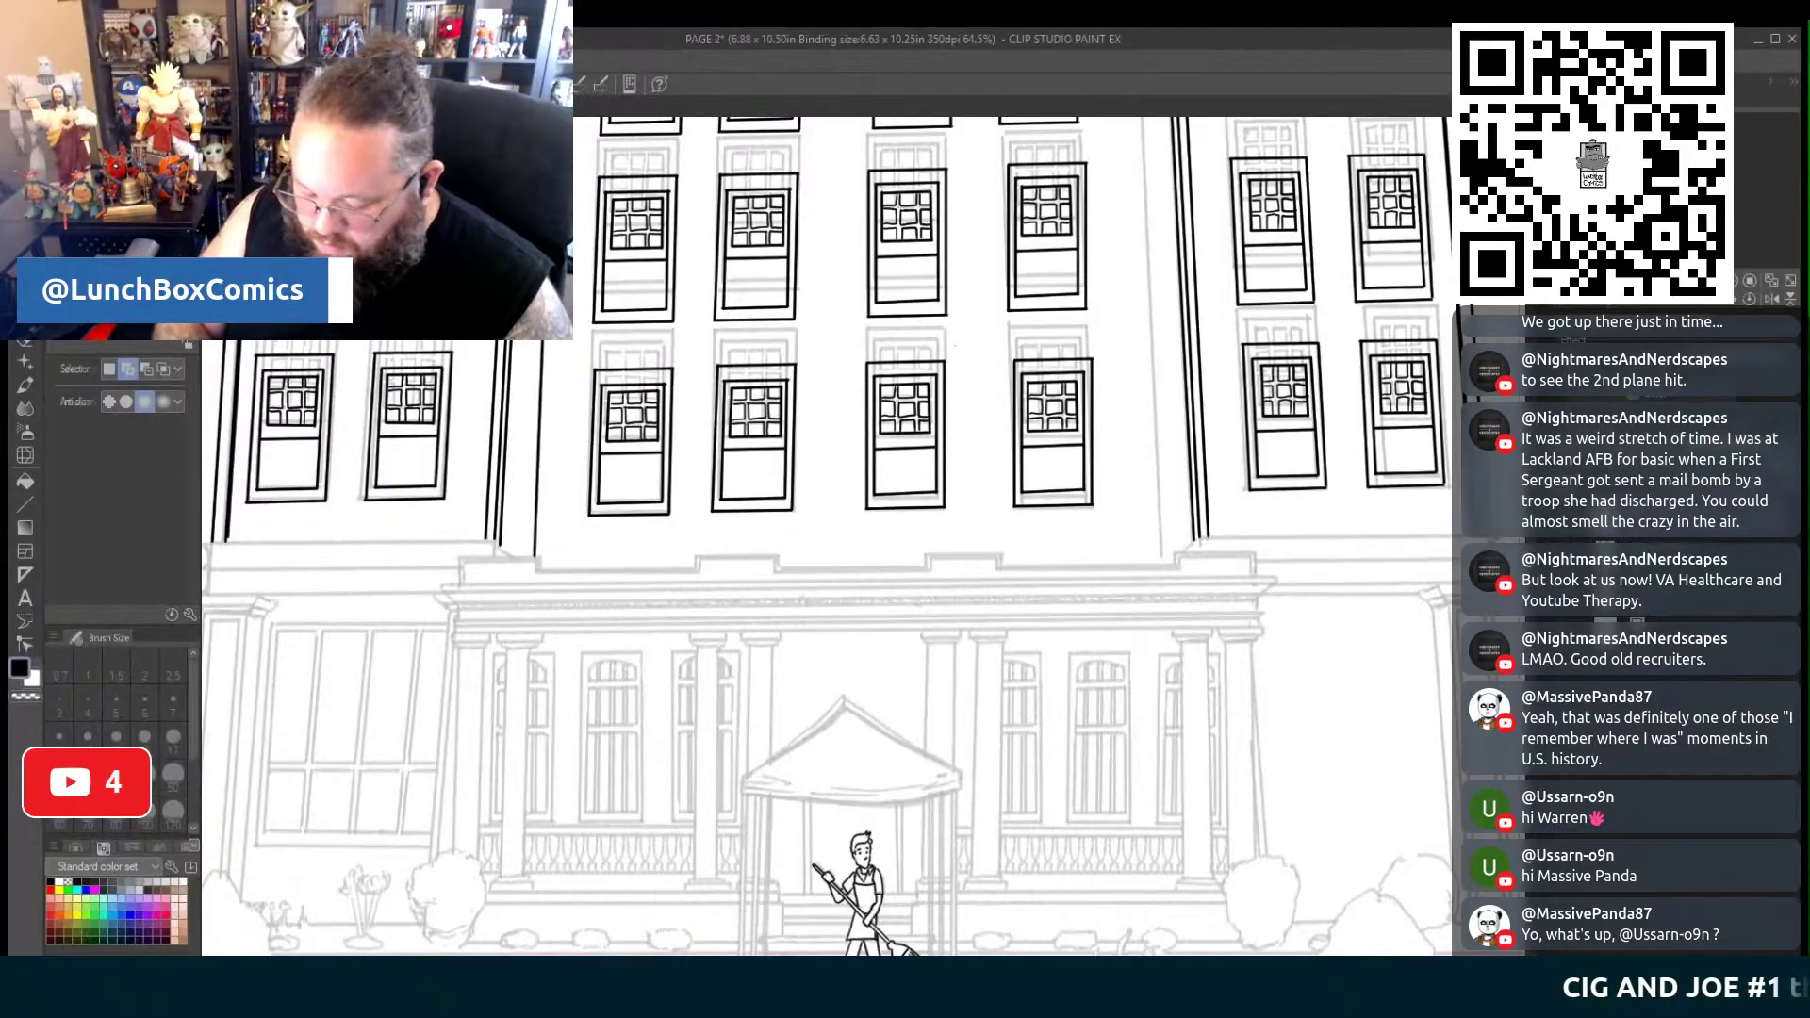
{"action": "scroll", "coordinate": [864, 546], "scroll_direction": "up", "scroll_amount": 4}
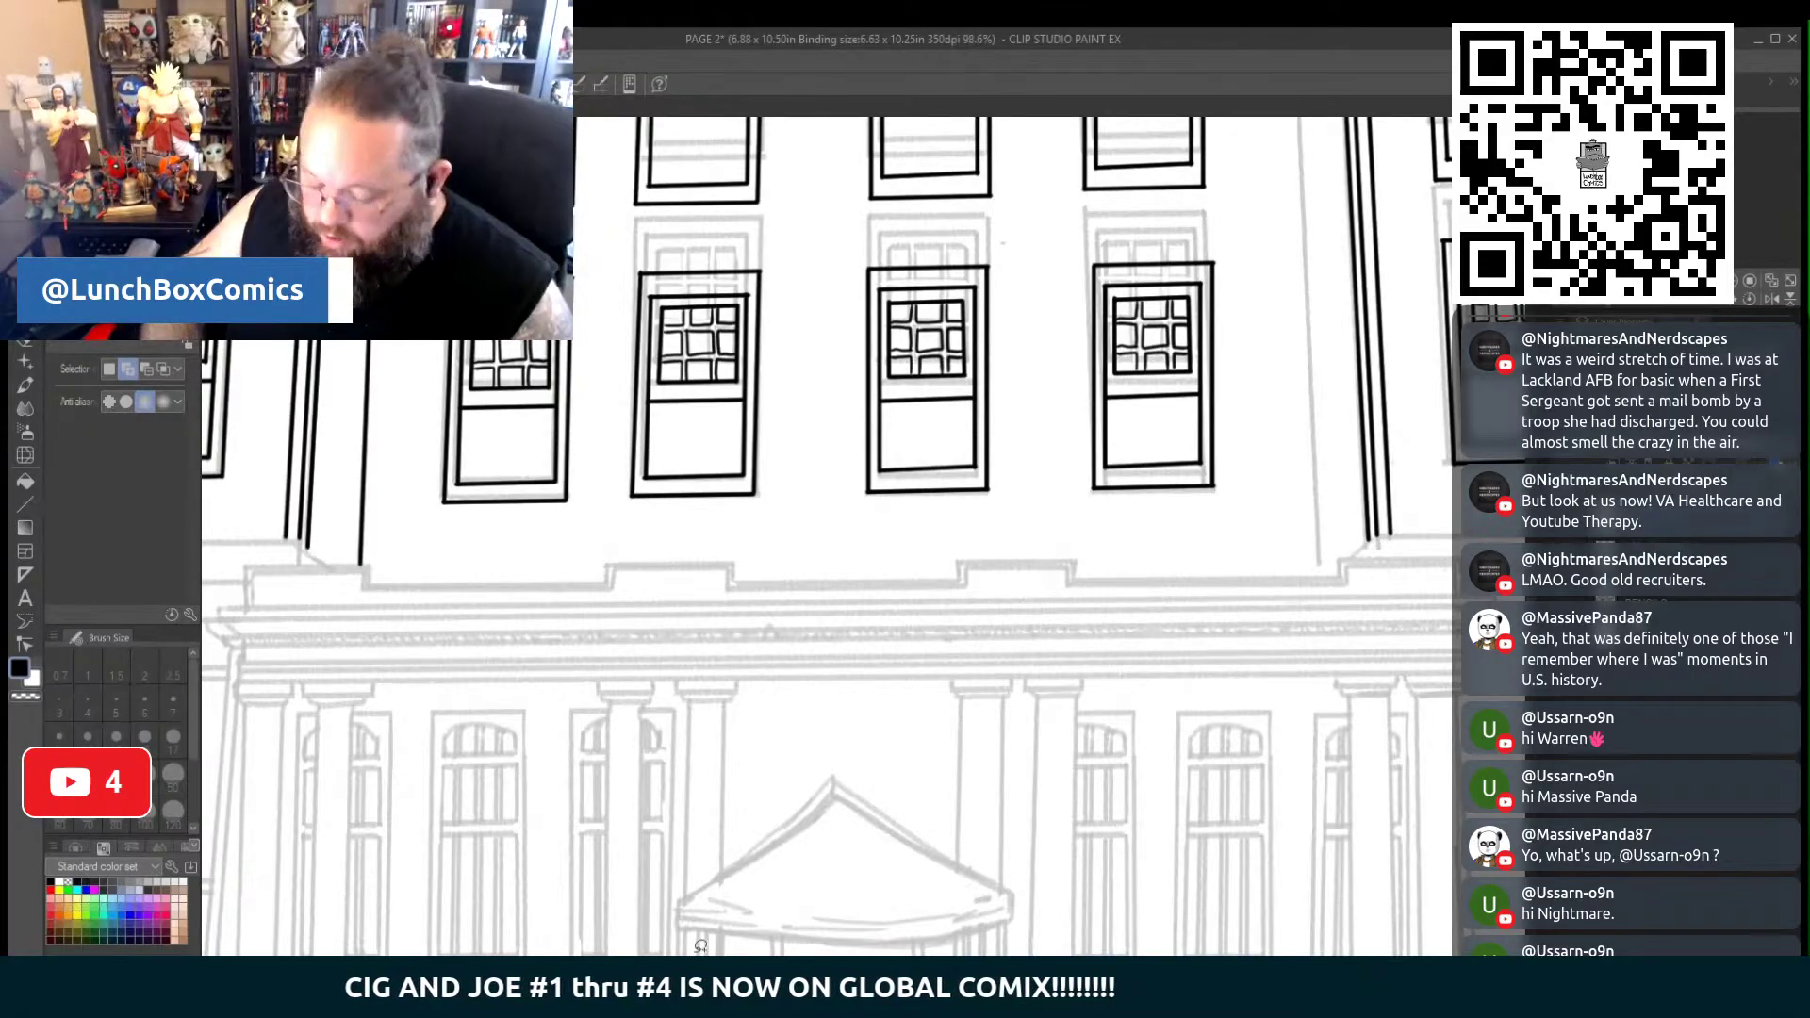
{"action": "mouse_move", "coordinate": [1147, 536]}
{"action": "left_mouse_down"}
{"action": "mouse_move", "coordinate": [1094, 370]}
{"action": "mouse_move", "coordinate": [1145, 502]}
{"action": "mouse_move", "coordinate": [1141, 483]}
{"action": "mouse_move", "coordinate": [1127, 556]}
{"action": "left_mouse_up"}
{"action": "scroll", "coordinate": [825, 533], "scroll_direction": "down", "scroll_amount": 3}
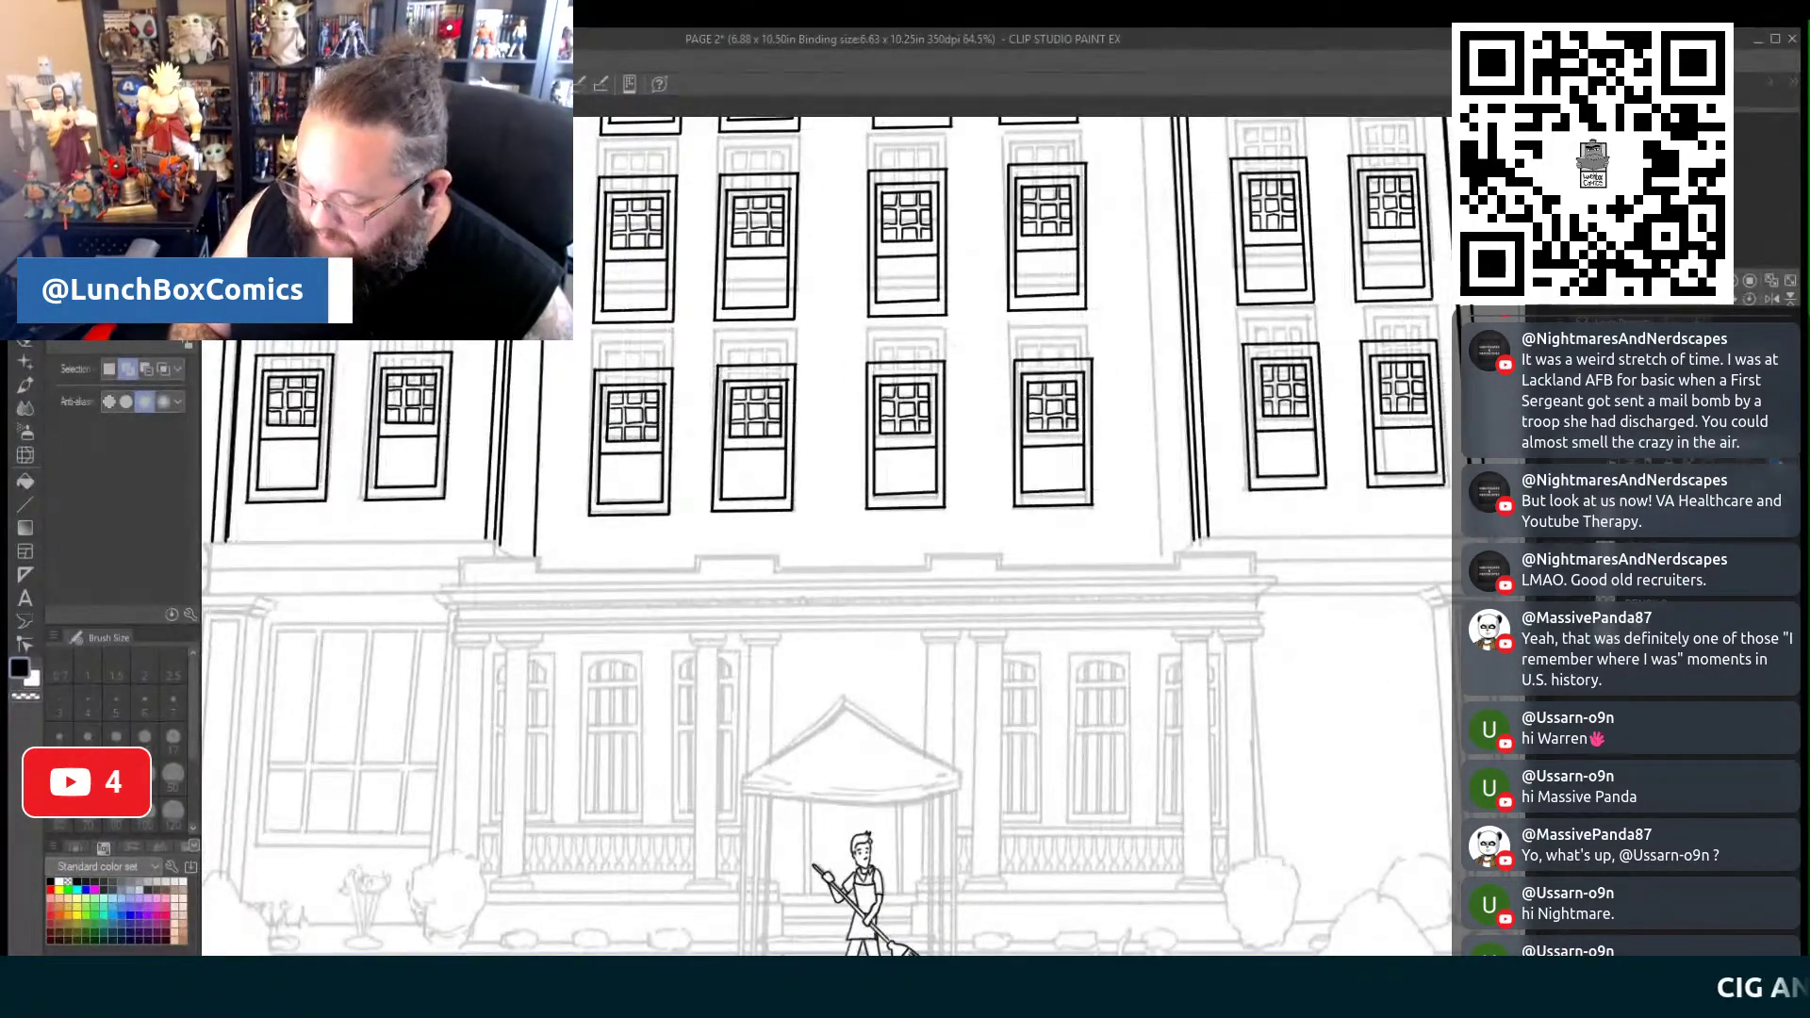
Rotate the canvas and ink the long parallel cornice lines above the porch columns with size 6 straight lines
{"action": "left_click_drag", "start_coordinate": [285, 731], "coordinate": [400, 933]}
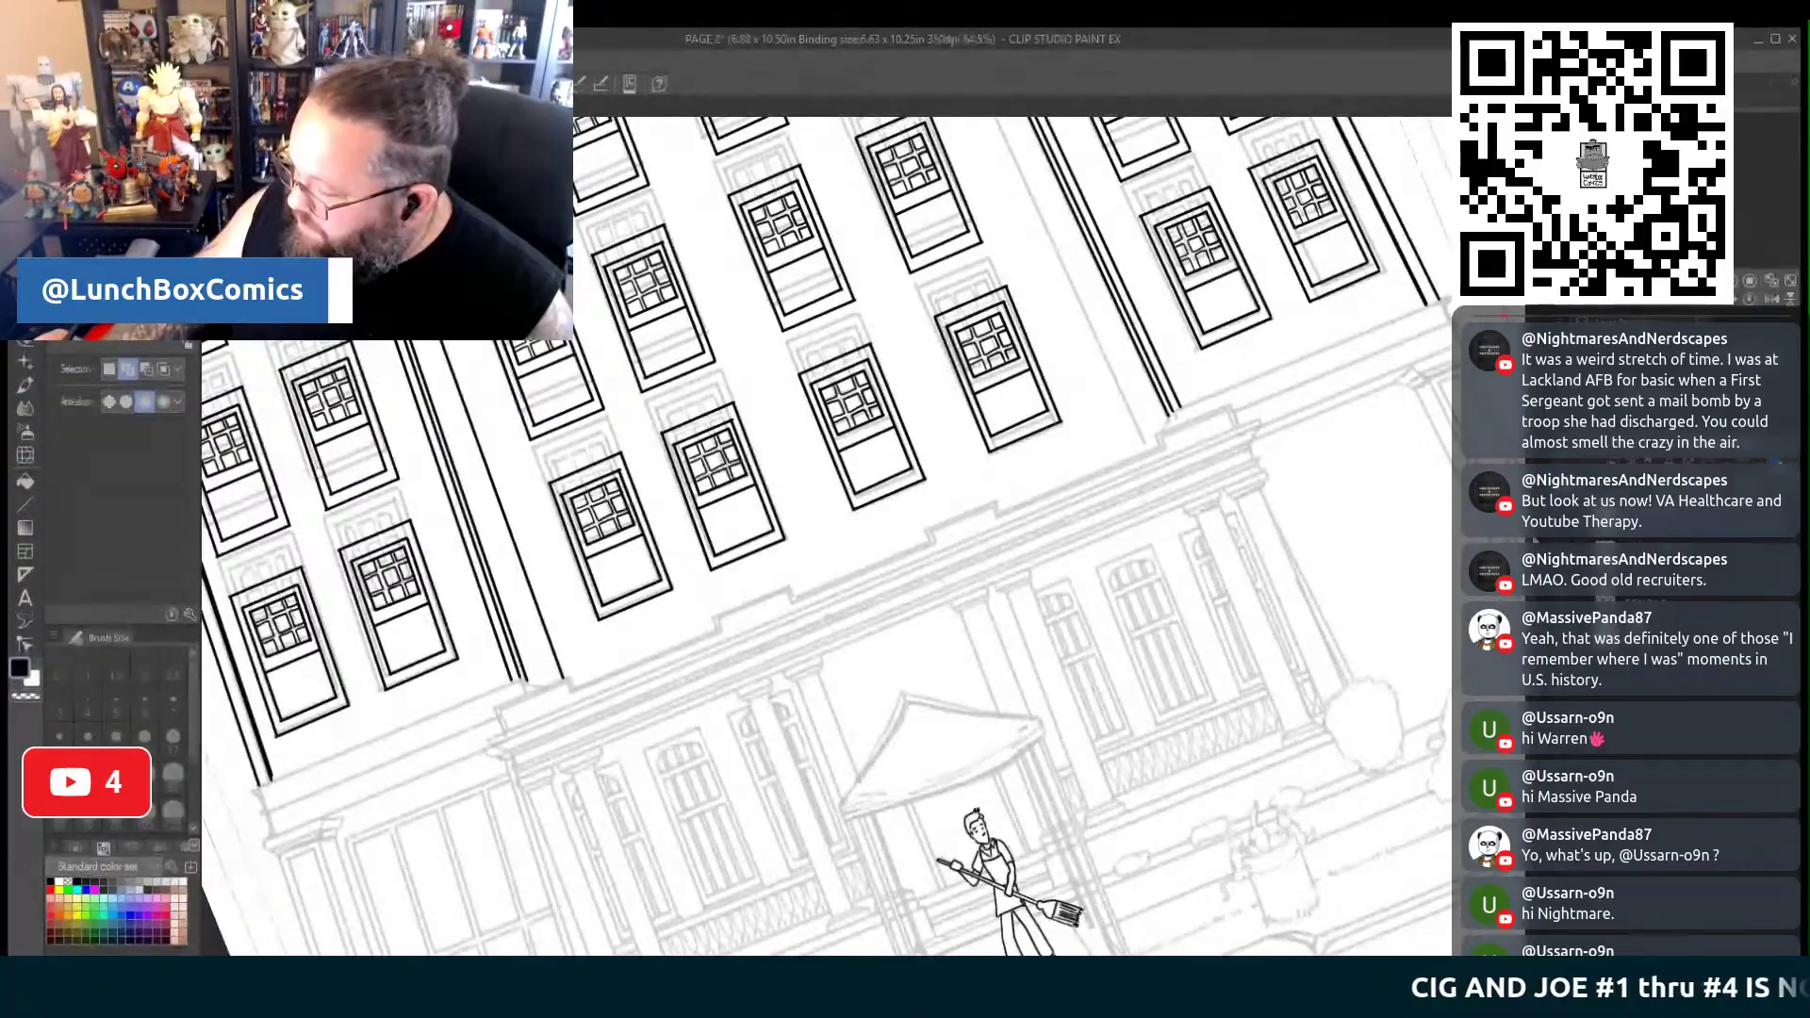
{"action": "left_click_drag", "start_coordinate": [819, 827], "coordinate": [819, 756]}
{"action": "scroll", "coordinate": [825, 535], "scroll_direction": "up", "scroll_amount": 3}
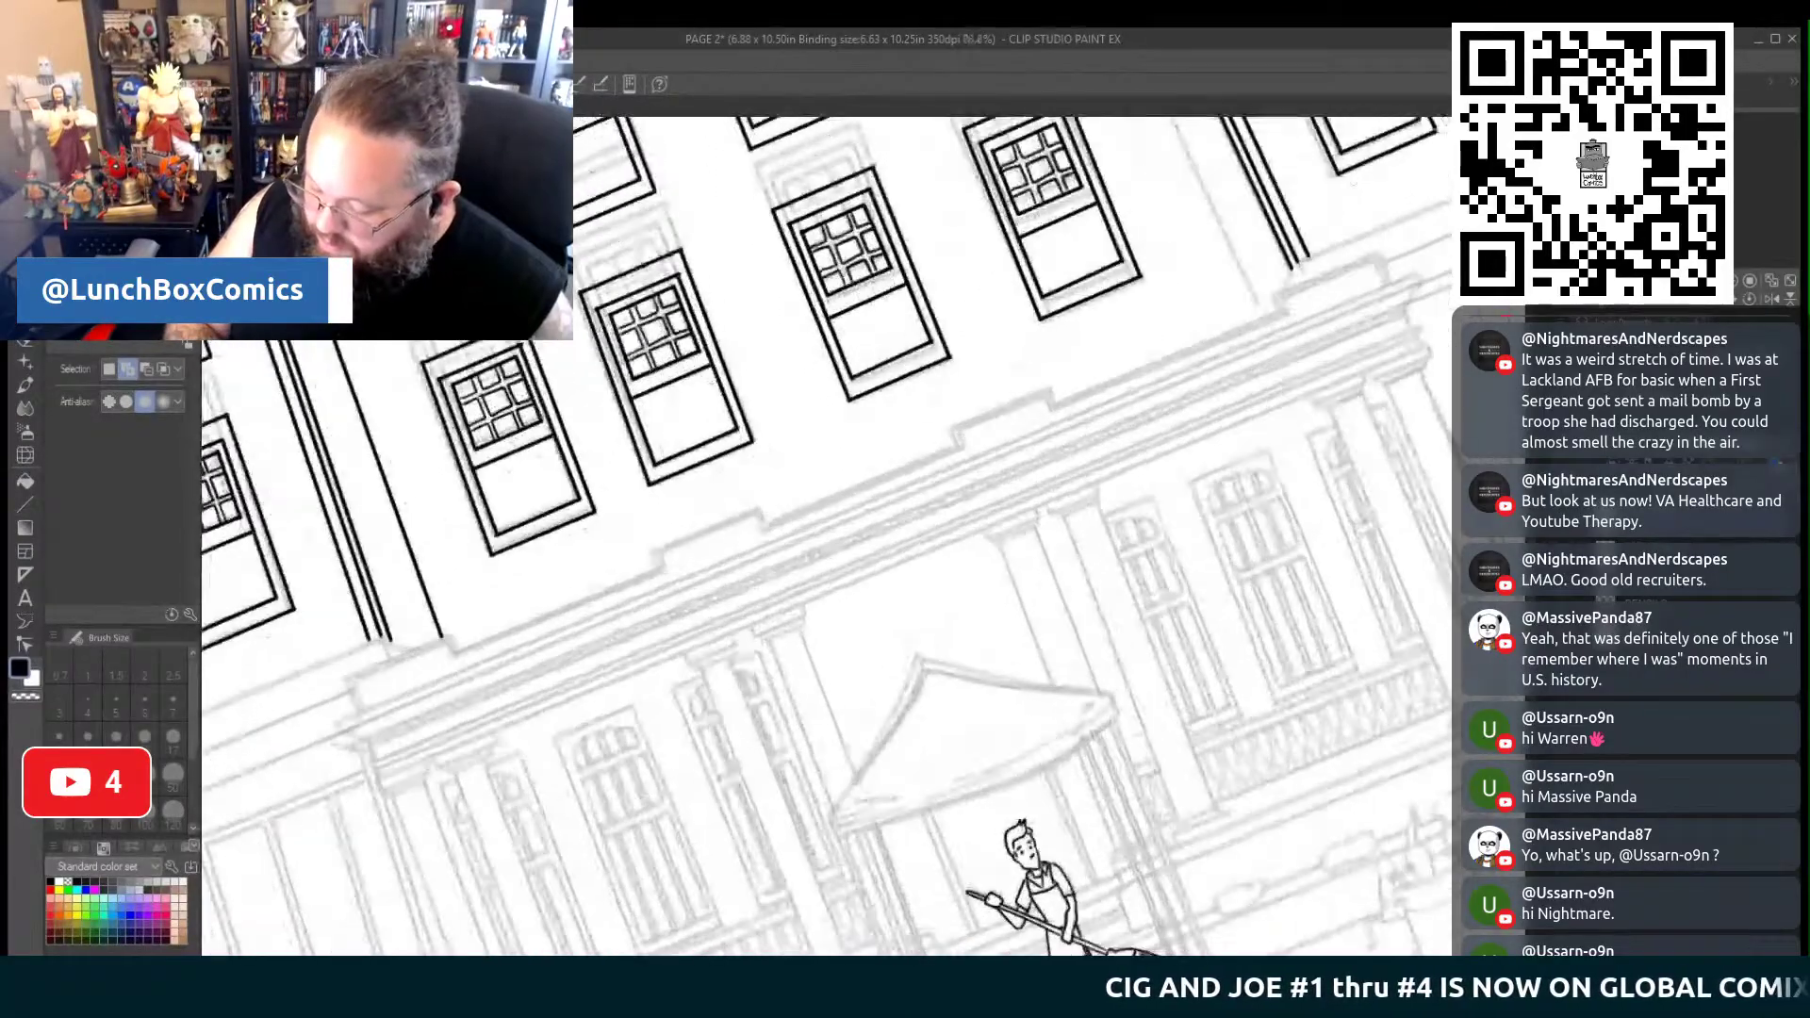
{"action": "left_click", "coordinate": [26, 503]}
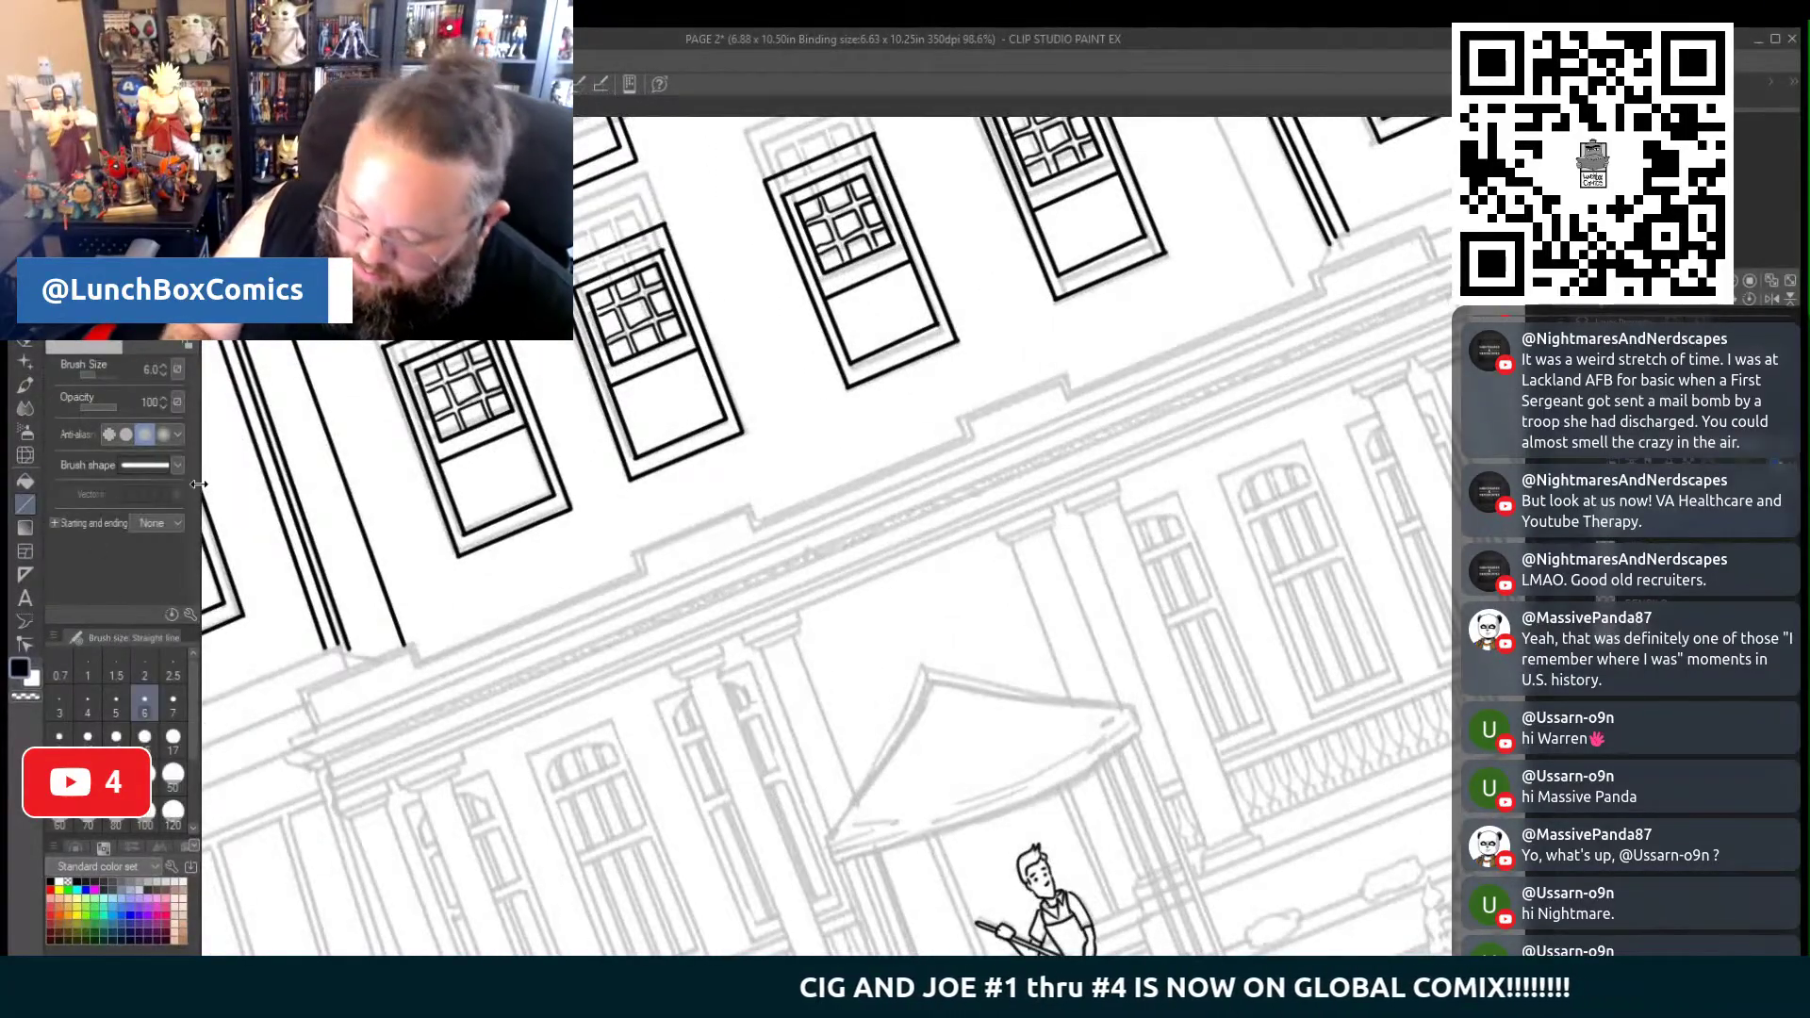
{"action": "mouse_move", "coordinate": [288, 738]}
{"action": "left_mouse_down"}
{"action": "mouse_move", "coordinate": [869, 518]}
{"action": "mouse_move", "coordinate": [1452, 252]}
{"action": "left_mouse_up"}
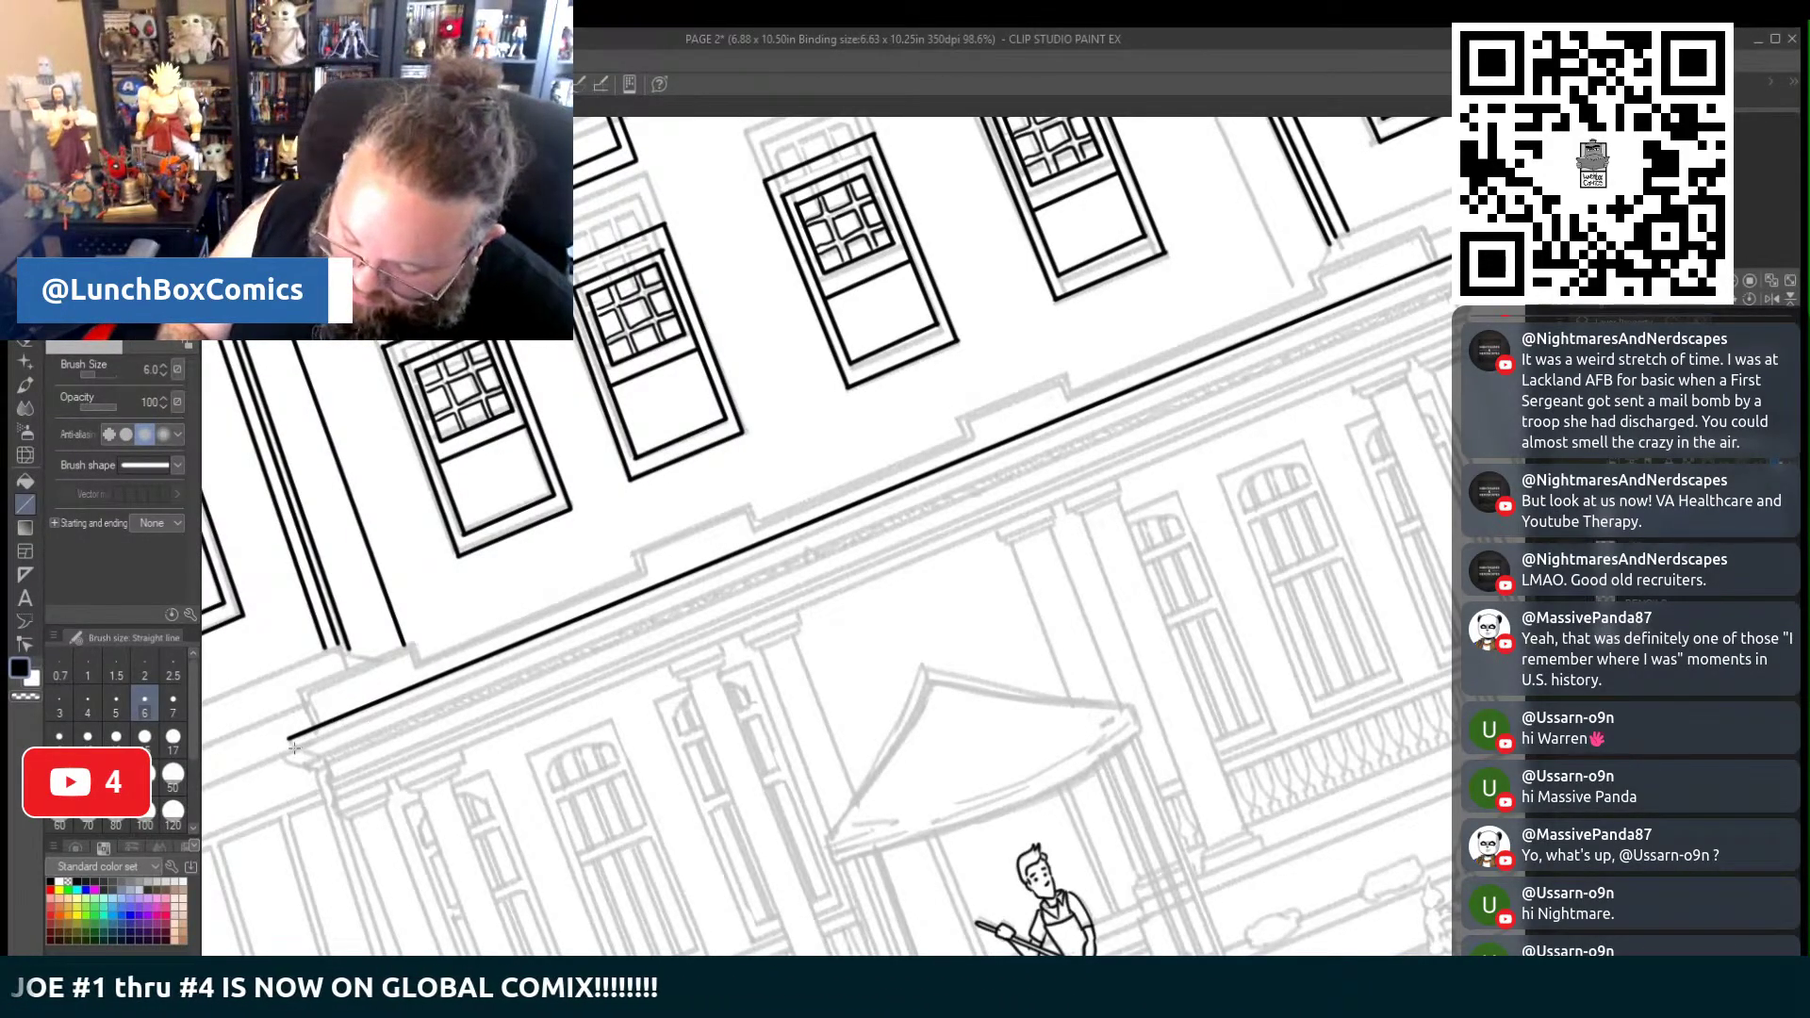
{"action": "left_click_drag", "start_coordinate": [868, 533], "coordinate": [1452, 266]}
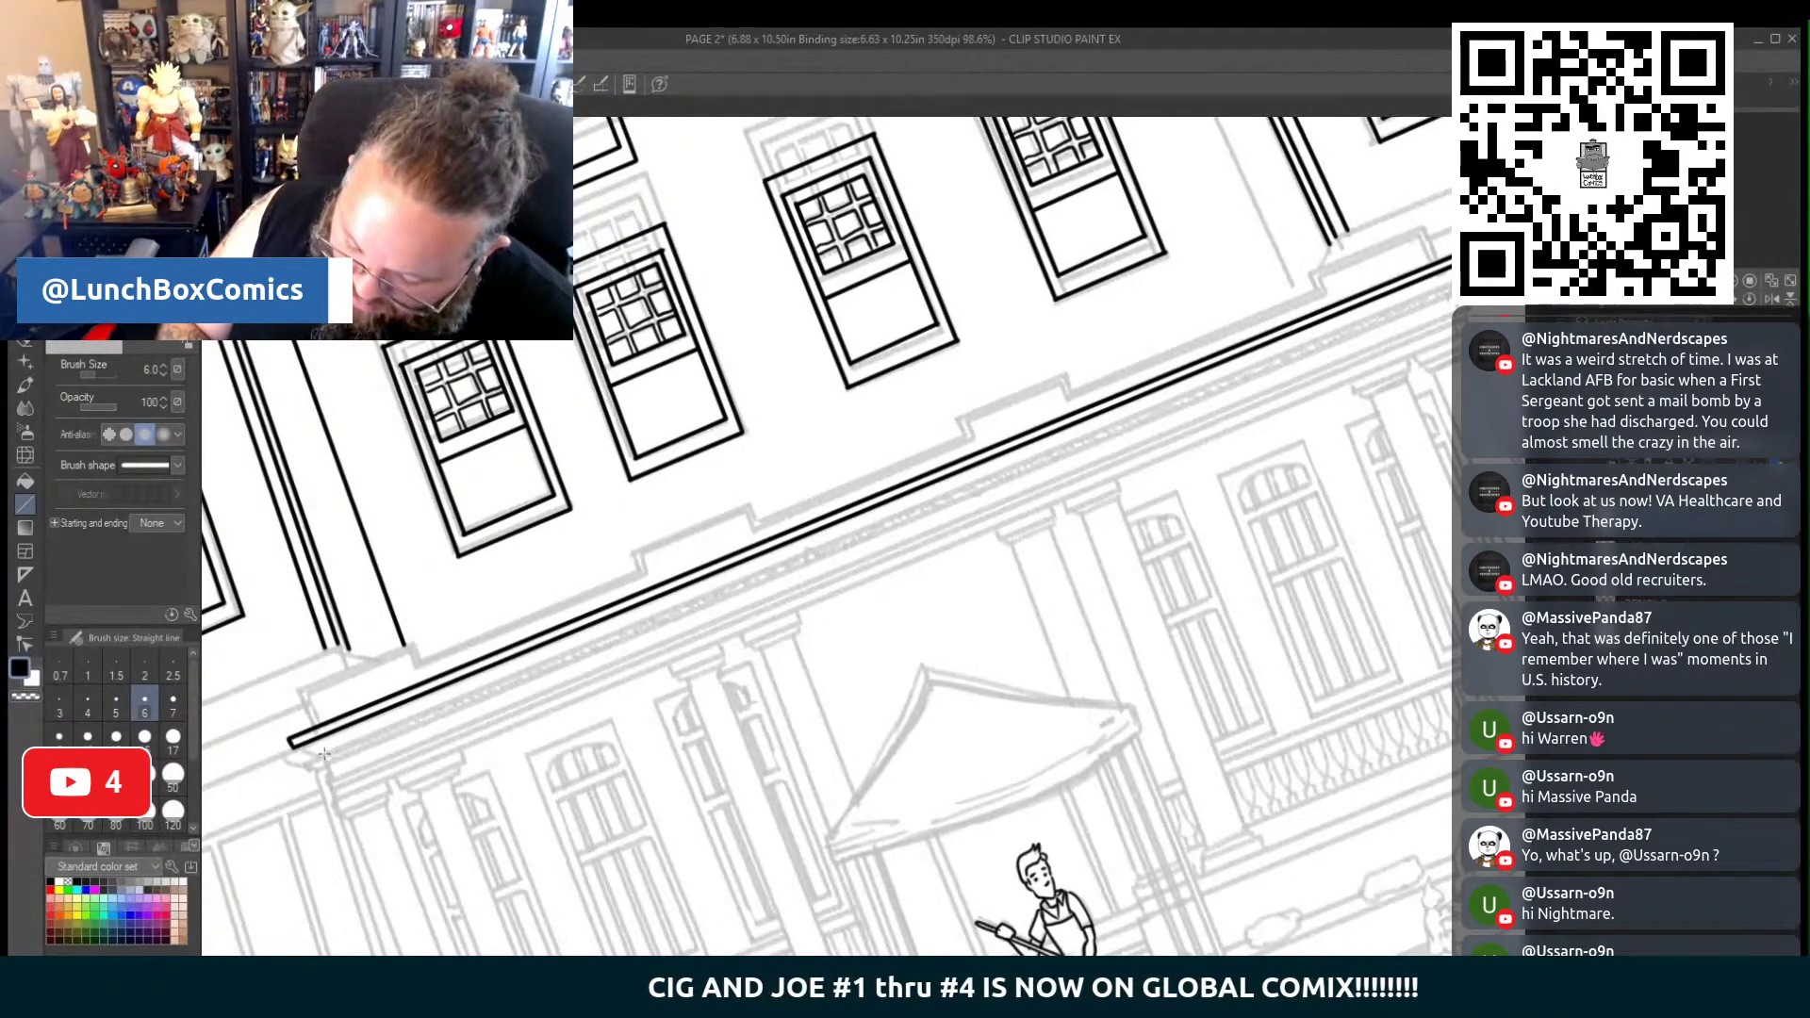
{"action": "left_click_drag", "start_coordinate": [323, 753], "coordinate": [1450, 280]}
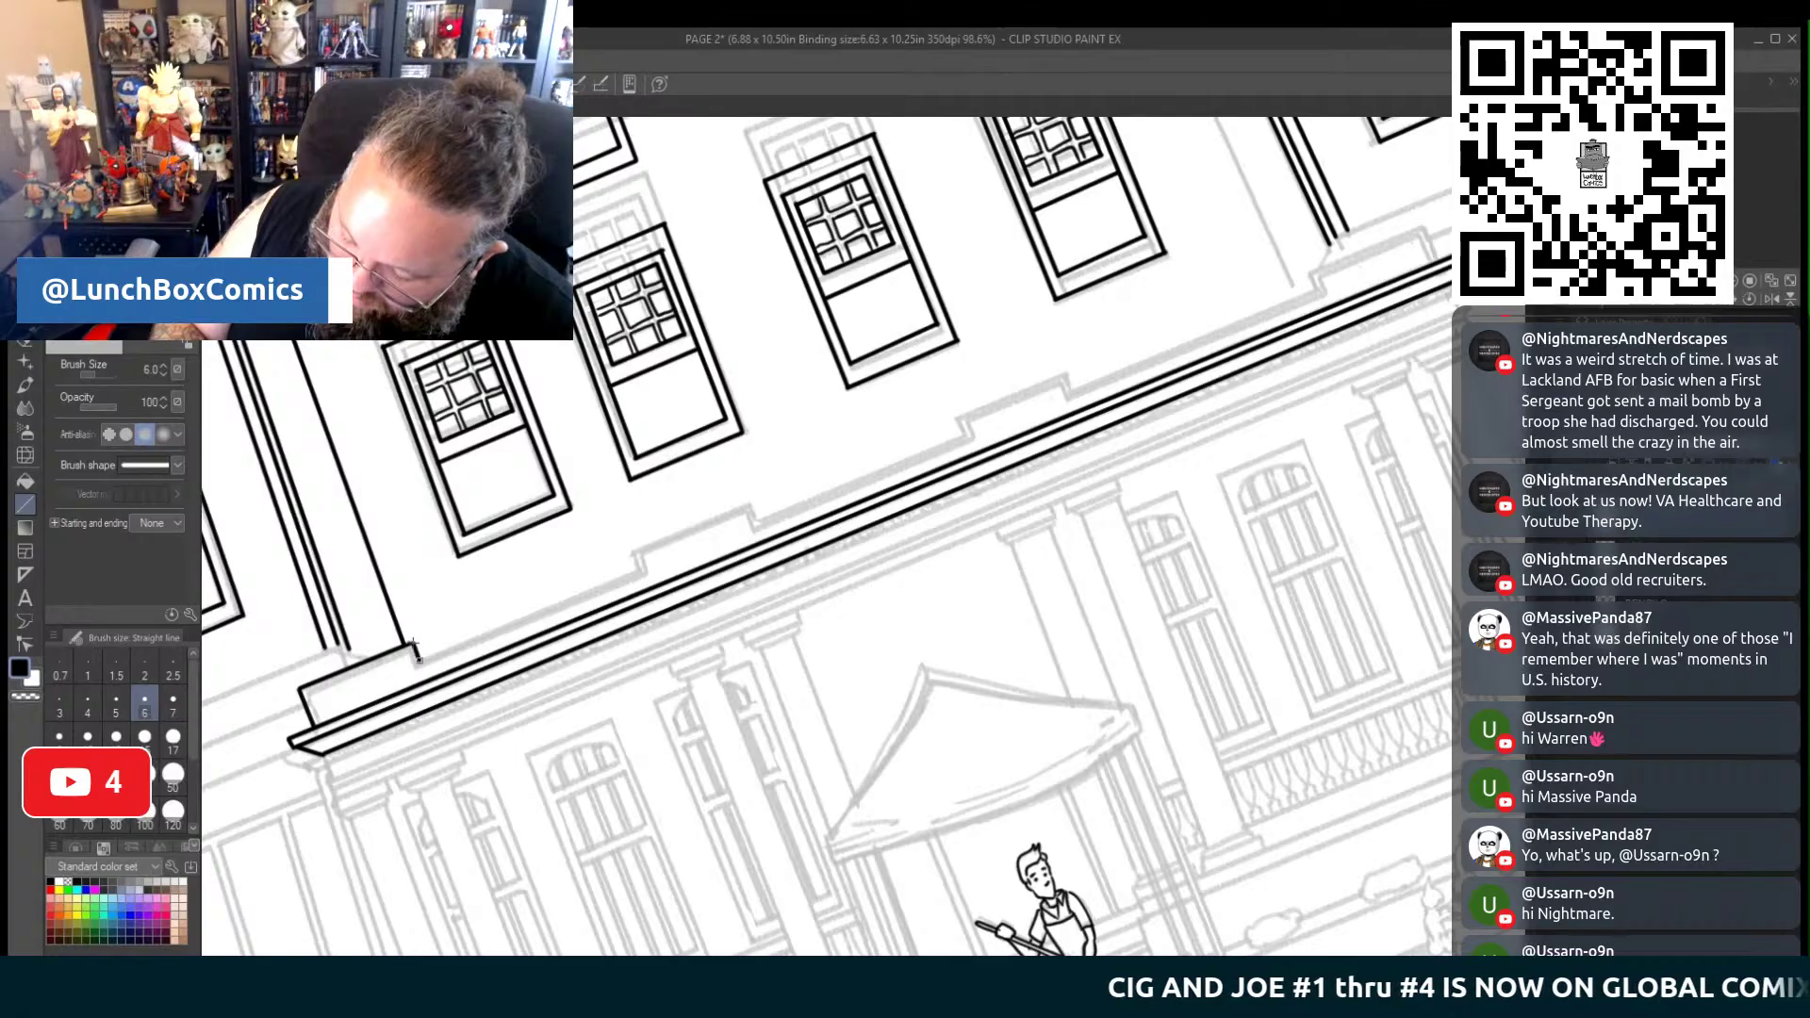
Ink the stepped parapet outline along the top of the cornice, following its raised sections to the far end
{"action": "left_click_drag", "start_coordinate": [415, 651], "coordinate": [753, 510]}
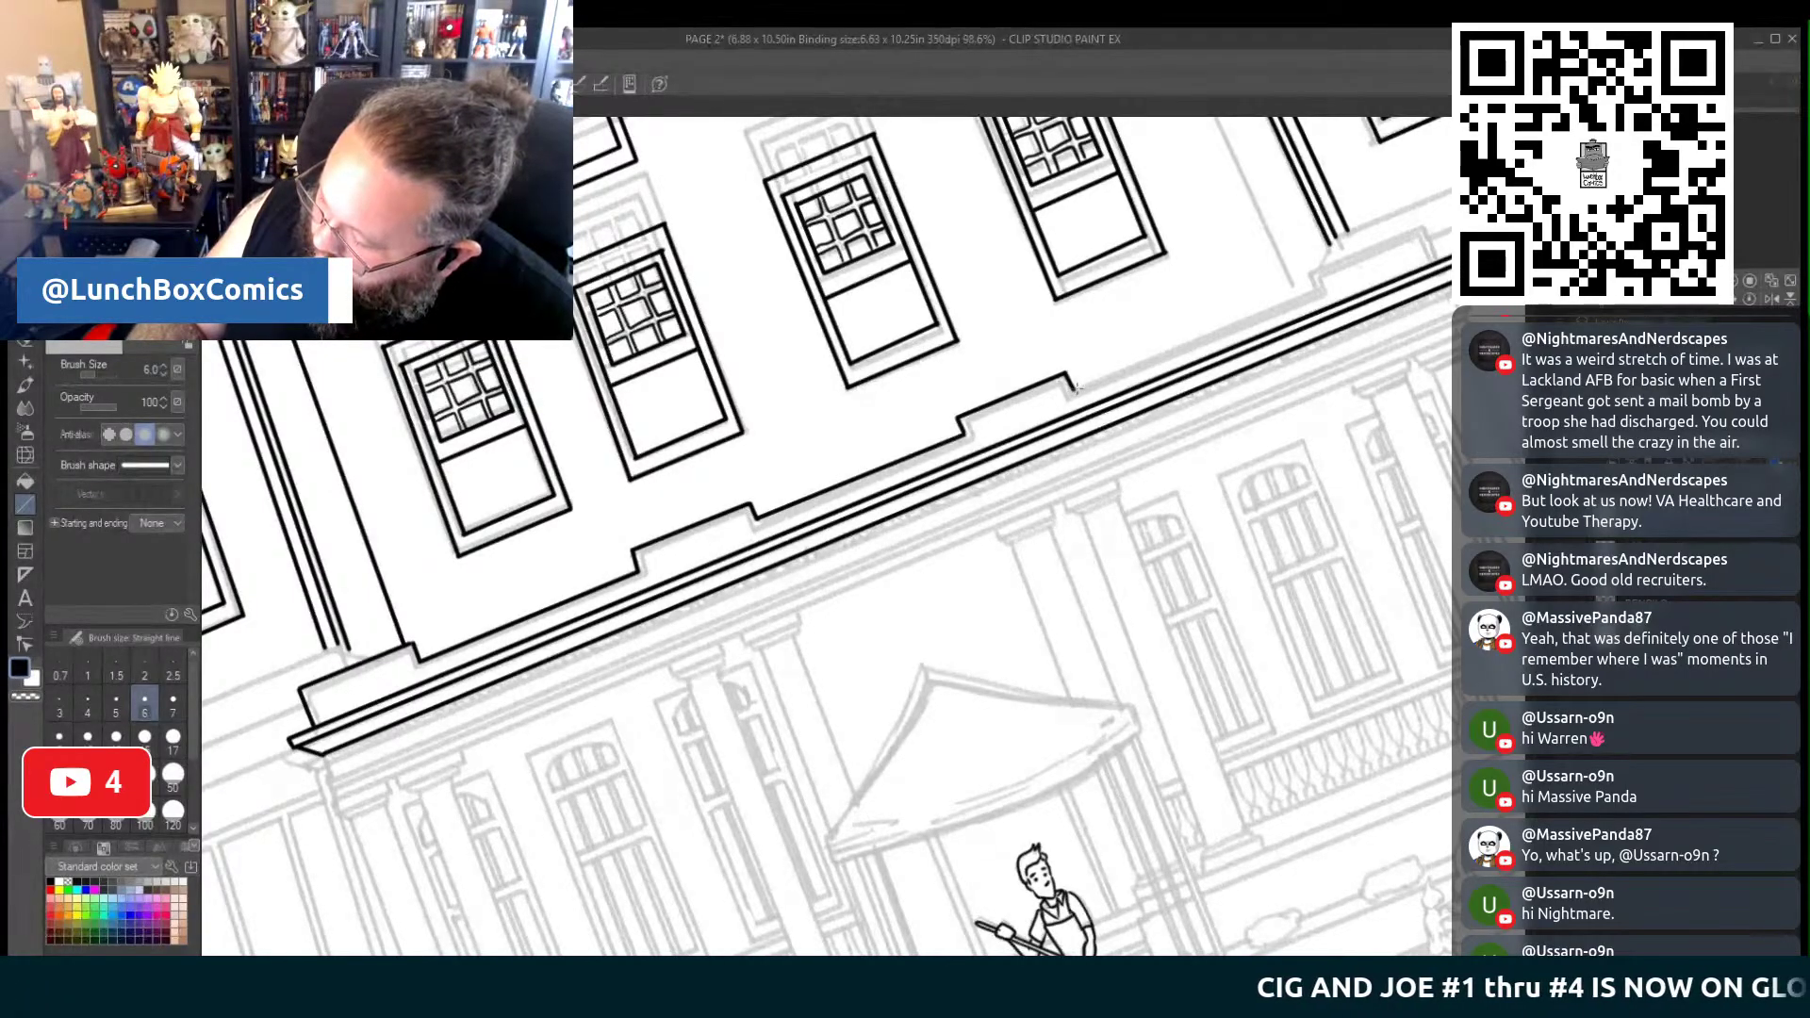
{"action": "left_click_drag", "start_coordinate": [1098, 381], "coordinate": [1442, 252]}
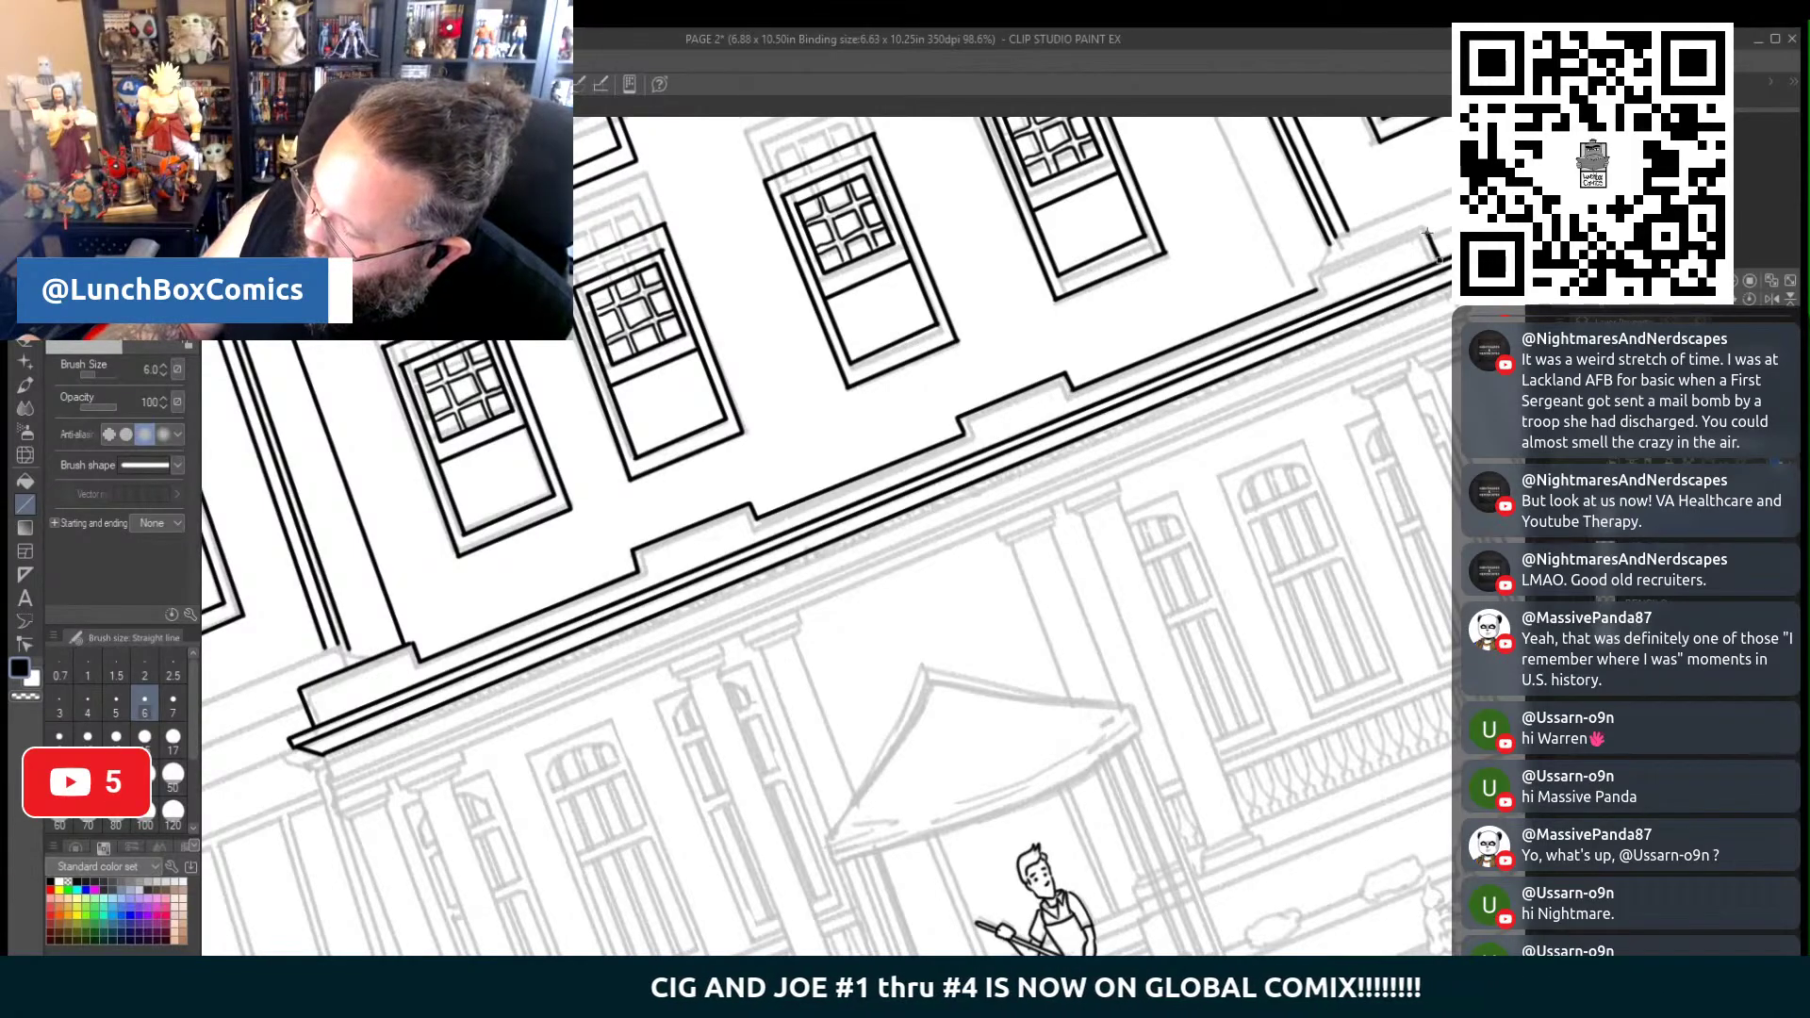
{"action": "mouse_move", "coordinate": [1439, 262]}
{"action": "left_mouse_down"}
{"action": "mouse_move", "coordinate": [1426, 227]}
{"action": "mouse_move", "coordinate": [1311, 275]}
{"action": "left_mouse_up"}
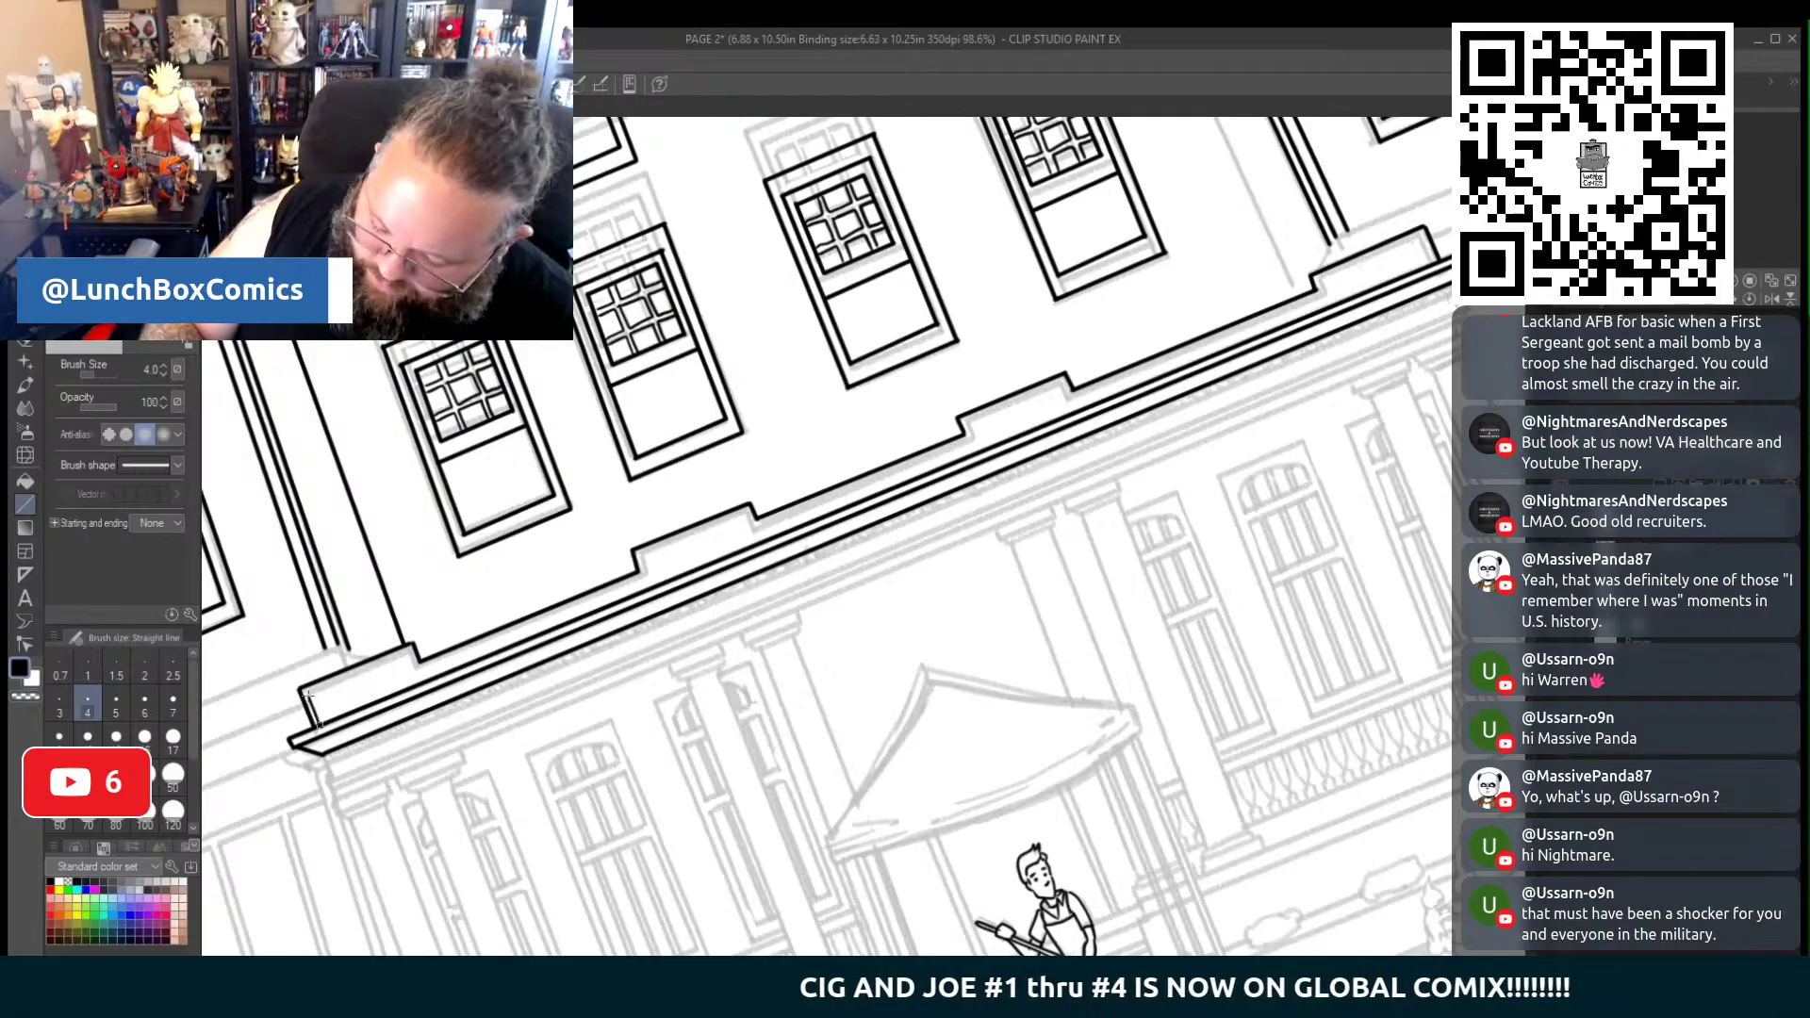
Ink a thinner inner line at size 4 just inside the parapet outline, following each of its raised and lowered sections
{"action": "left_click_drag", "start_coordinate": [307, 695], "coordinate": [405, 656]}
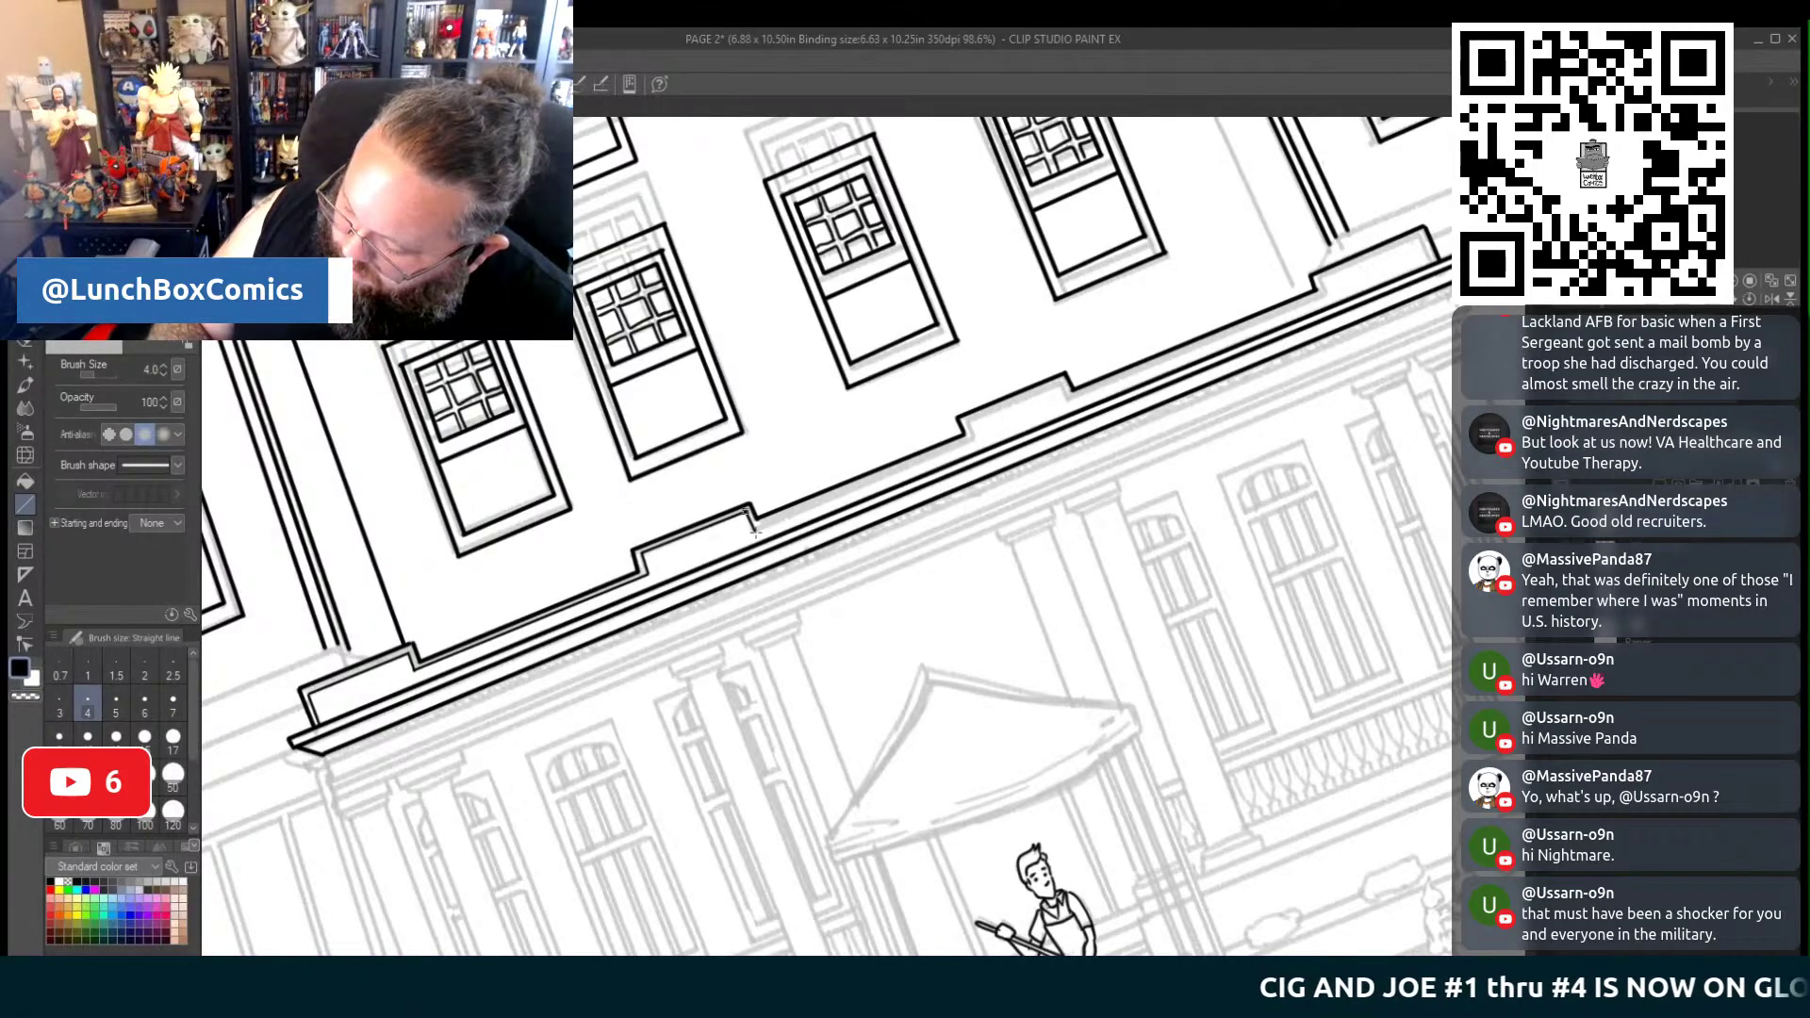
{"action": "left_click_drag", "start_coordinate": [754, 520], "coordinate": [969, 432]}
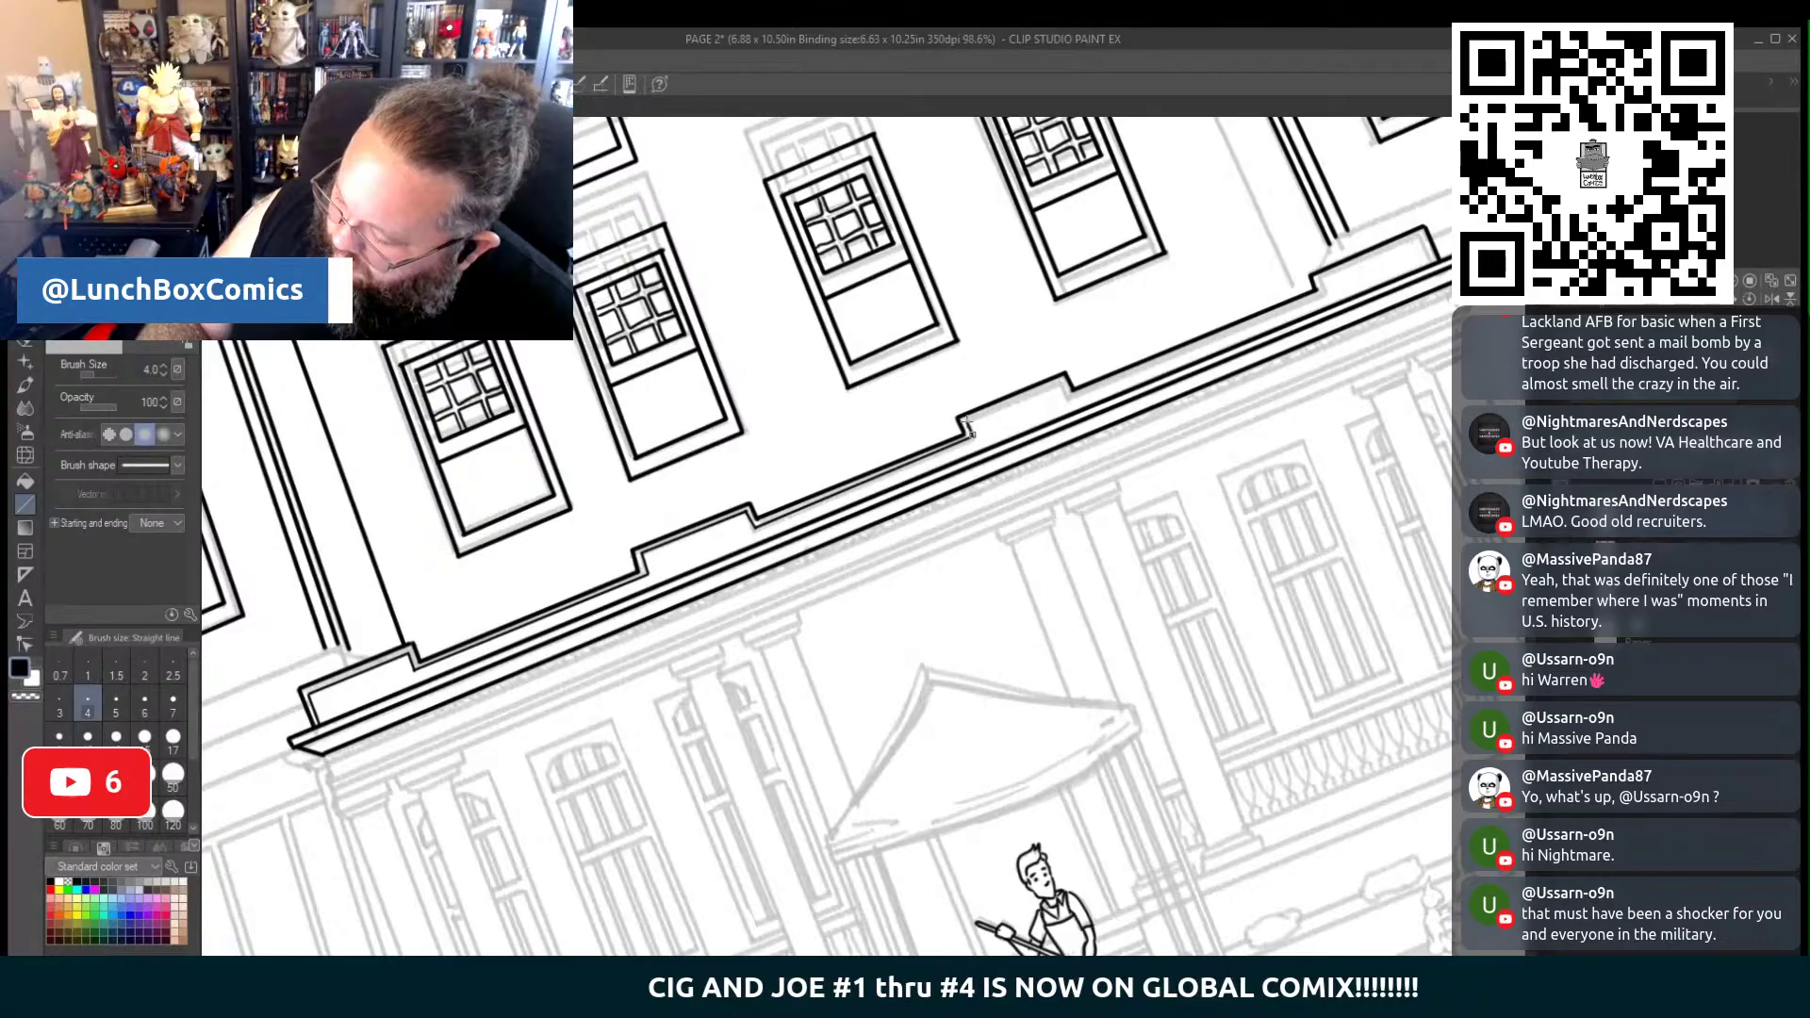
{"action": "left_click_drag", "start_coordinate": [966, 424], "coordinate": [1060, 386]}
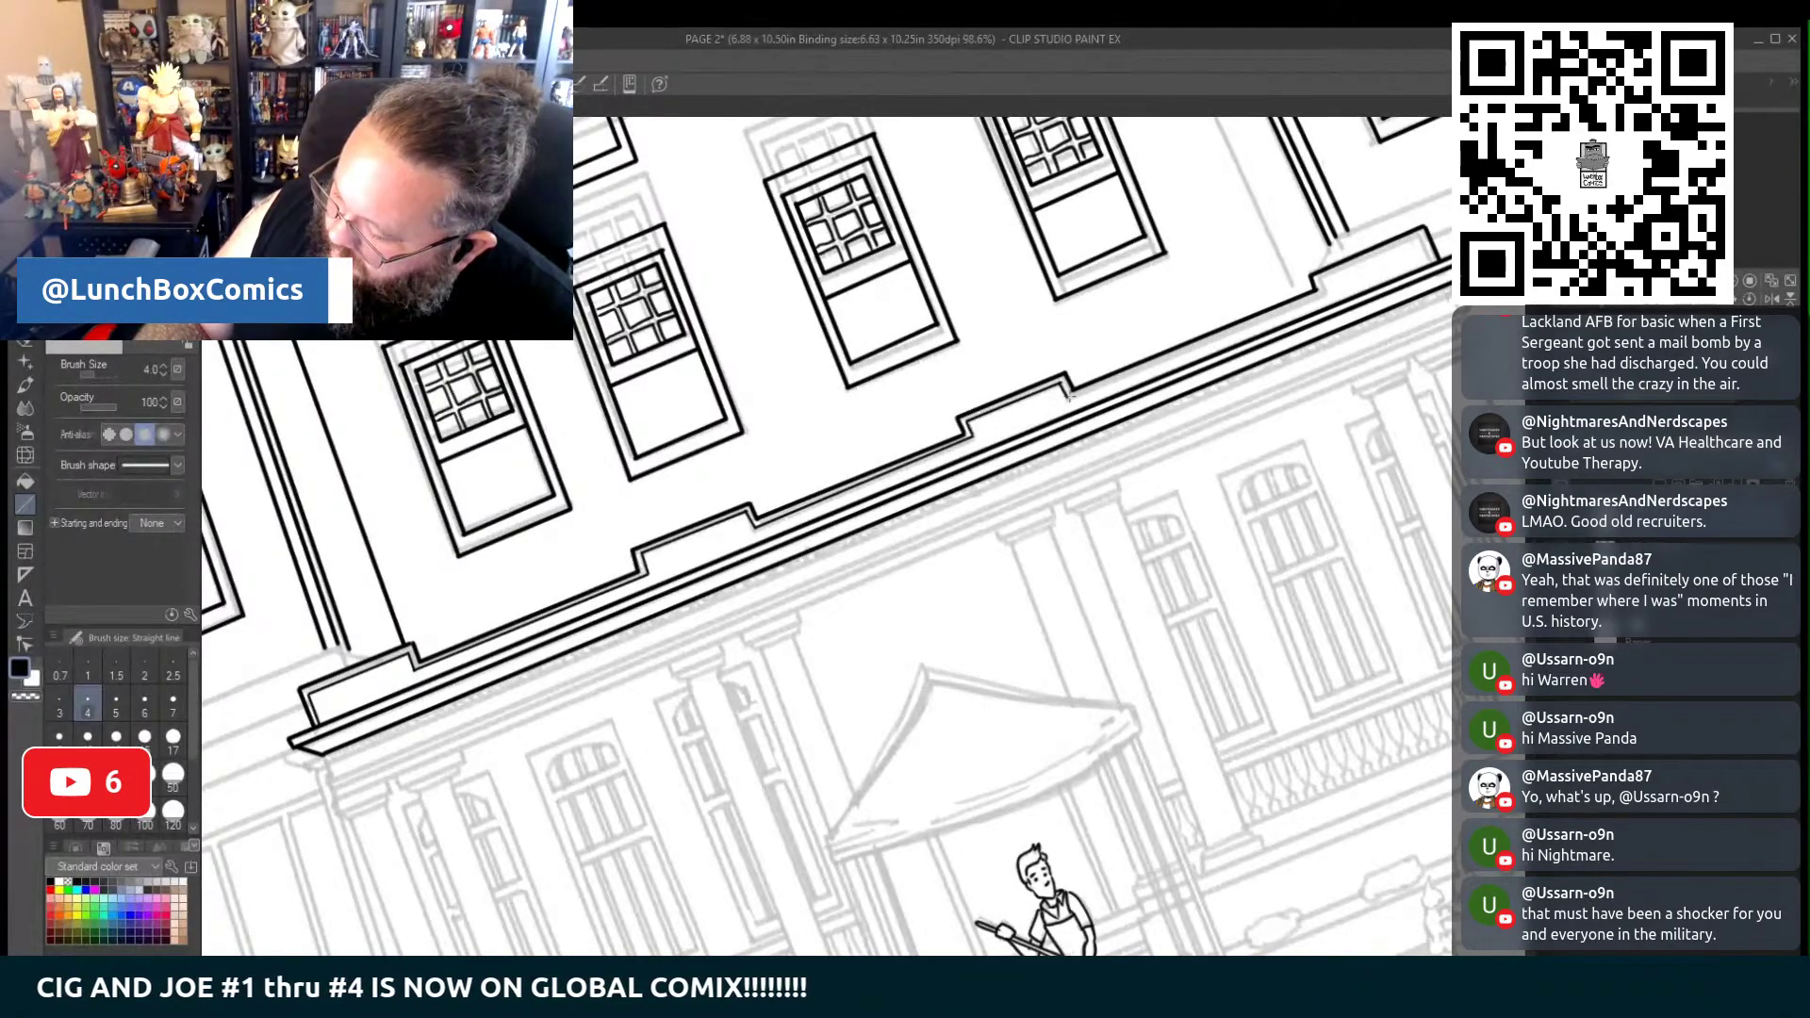
{"action": "left_click_drag", "start_coordinate": [1068, 394], "coordinate": [1325, 292]}
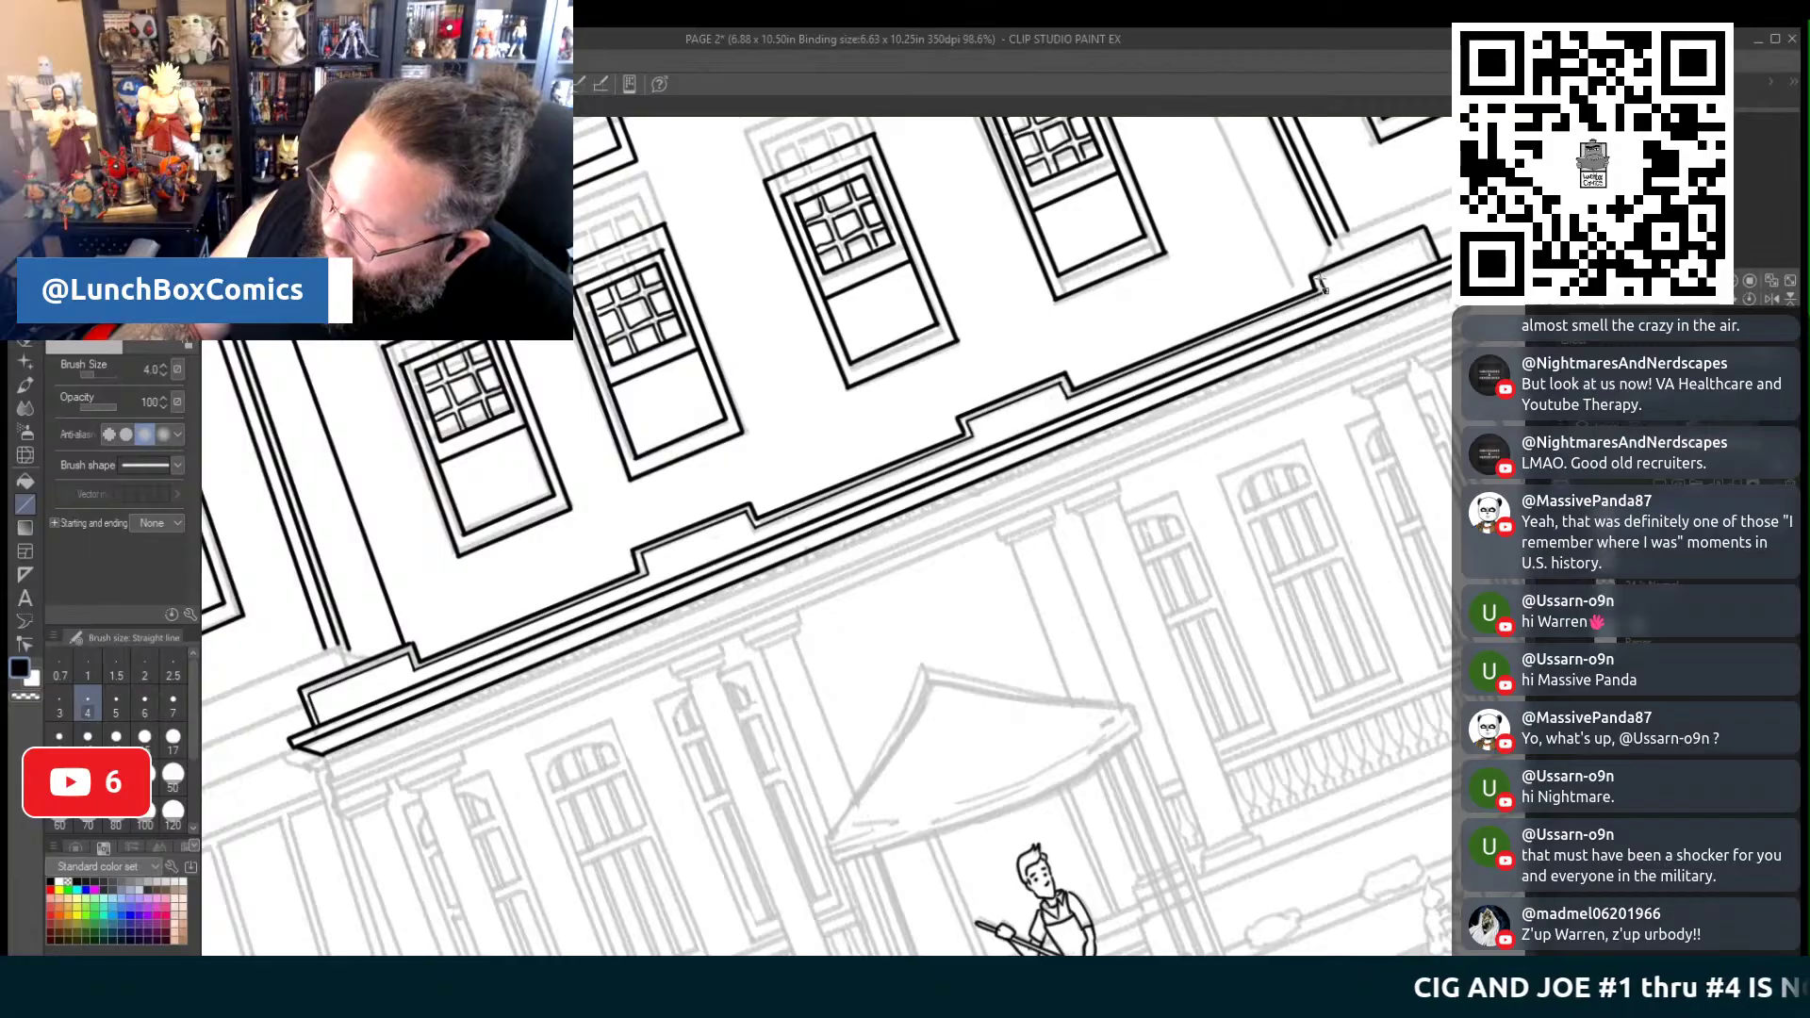
{"action": "left_click_drag", "start_coordinate": [1323, 279], "coordinate": [1418, 234]}
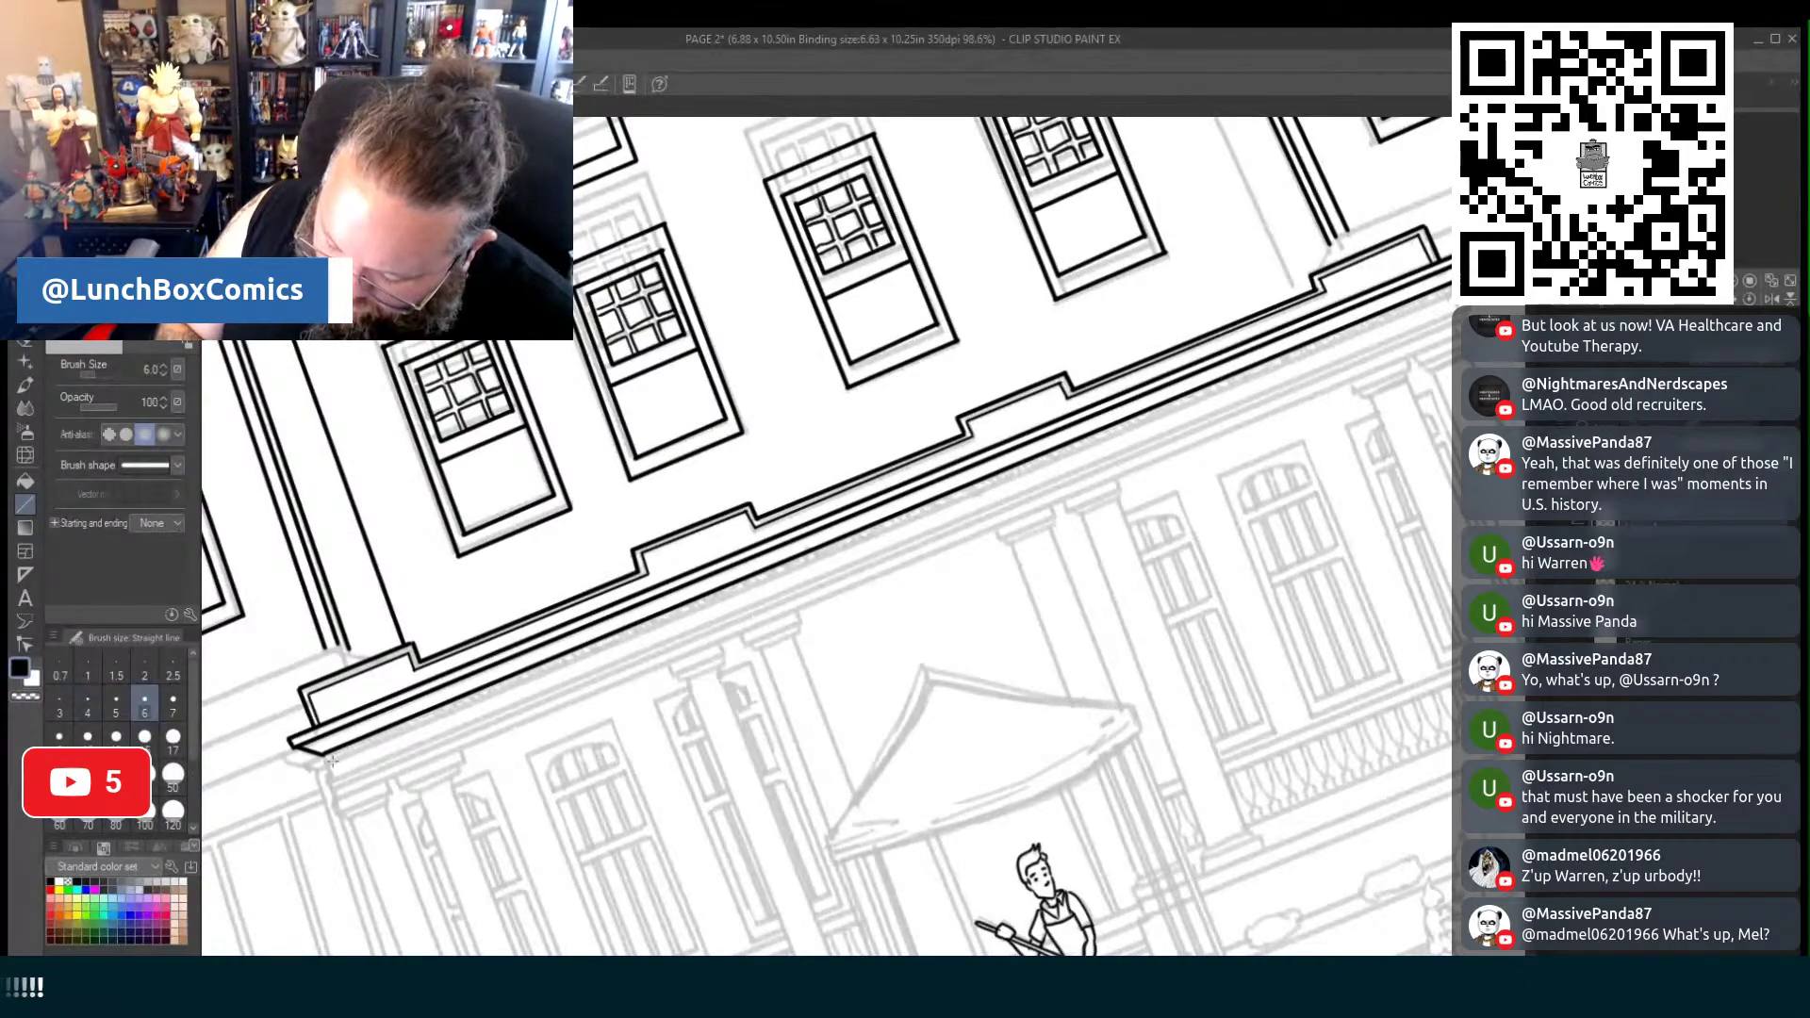
Ink the remaining parallel cornice lines below the existing ones with size 6 straight lines, down to the column tops
{"action": "left_click_drag", "start_coordinate": [699, 621], "coordinate": [1456, 288]}
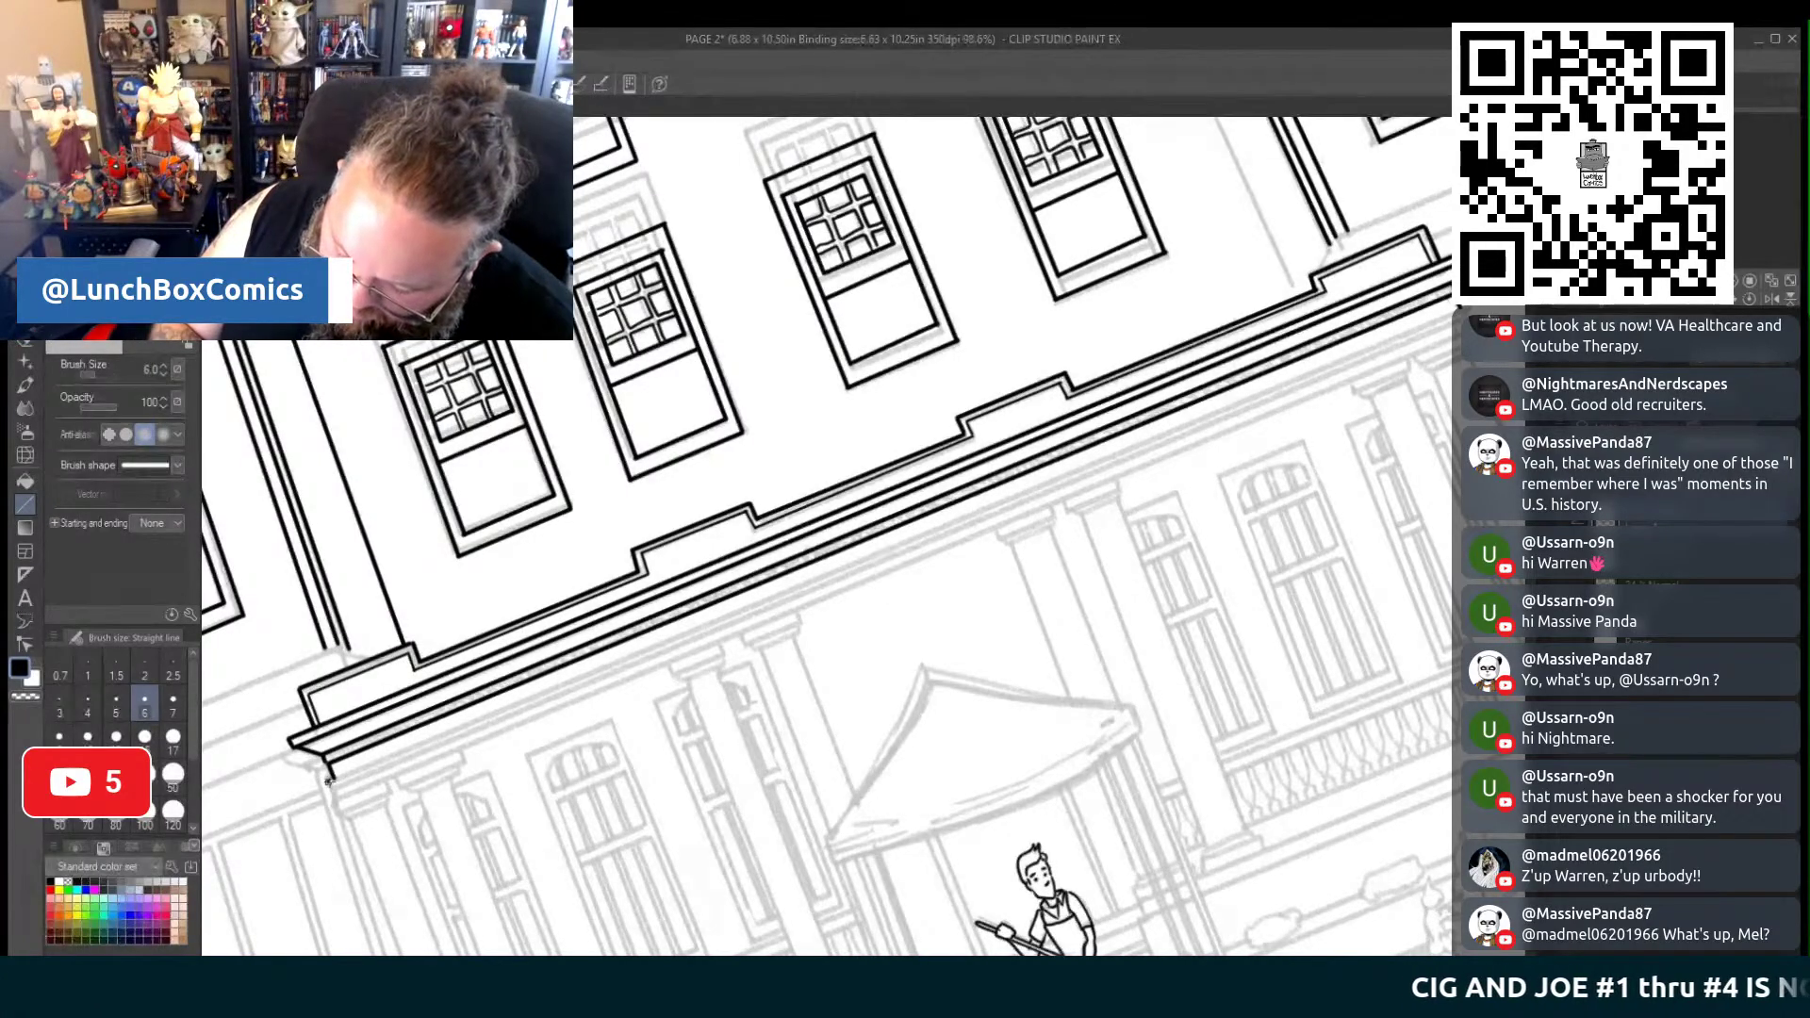
{"action": "left_click_drag", "start_coordinate": [519, 695], "coordinate": [1471, 267]}
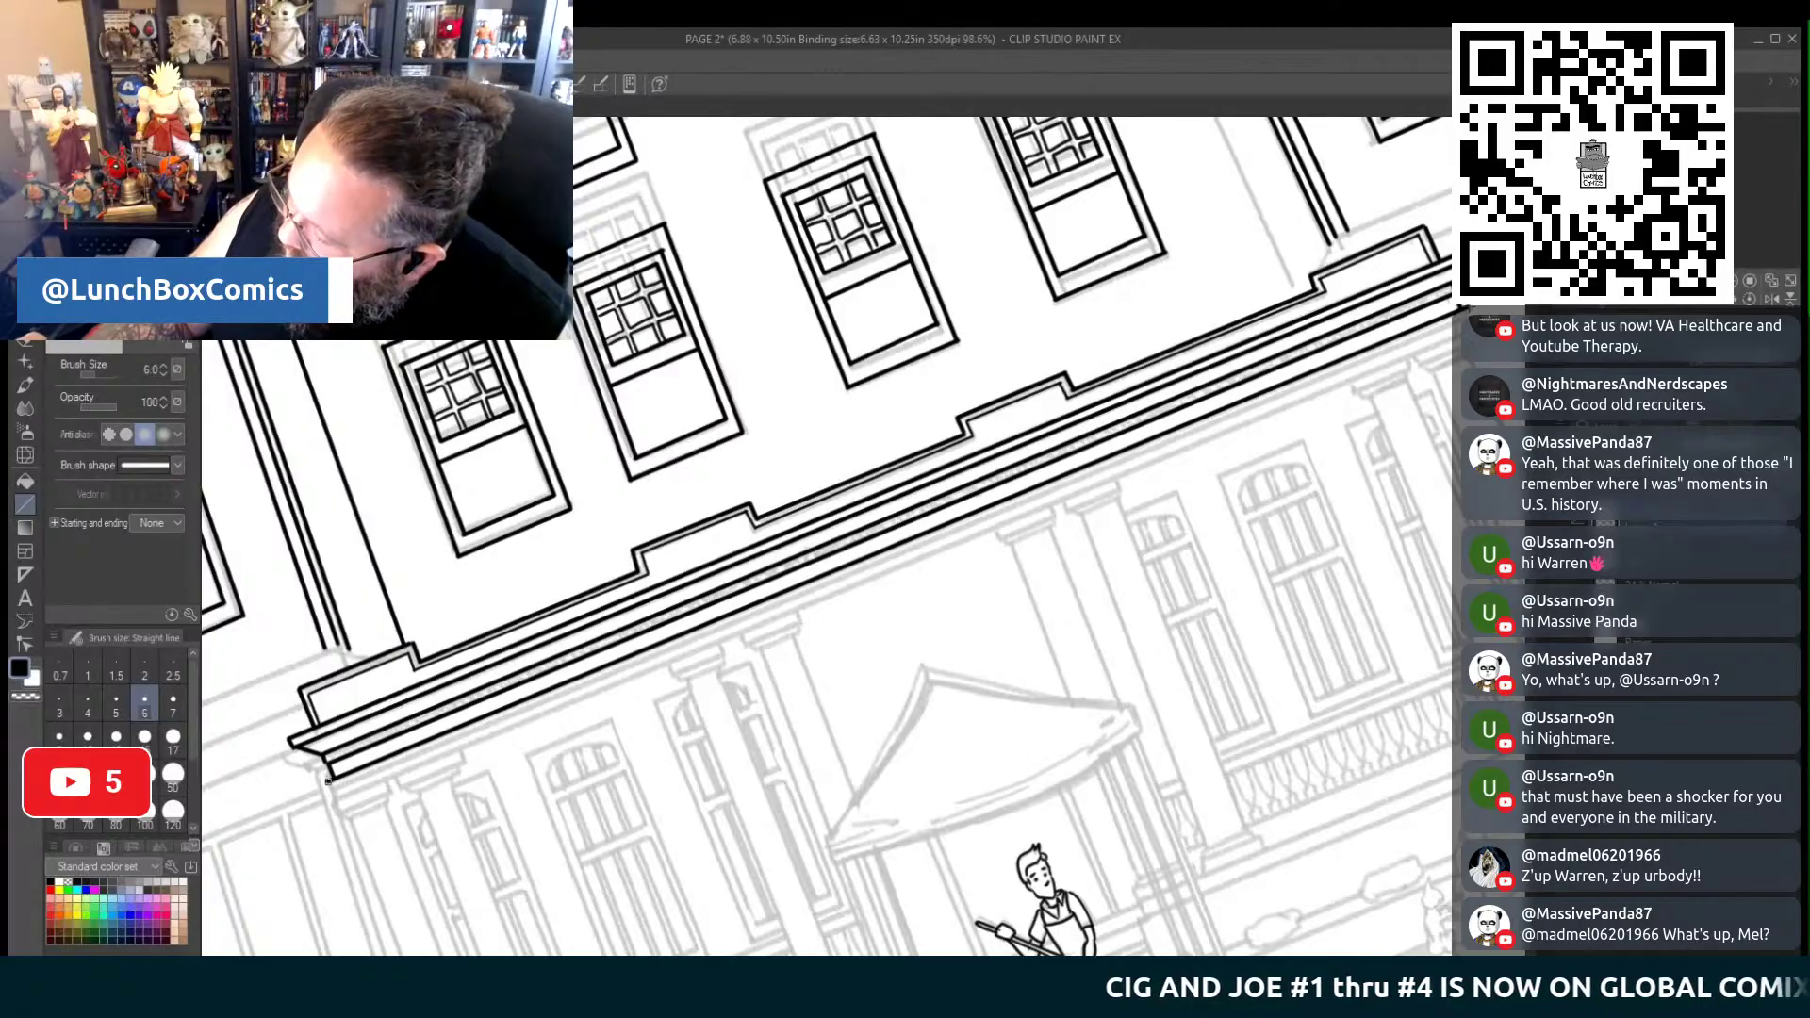
{"action": "mouse_move", "coordinate": [334, 784]}
{"action": "left_mouse_down"}
{"action": "mouse_move", "coordinate": [1466, 313]}
{"action": "mouse_move", "coordinate": [1386, 338]}
{"action": "left_mouse_up"}
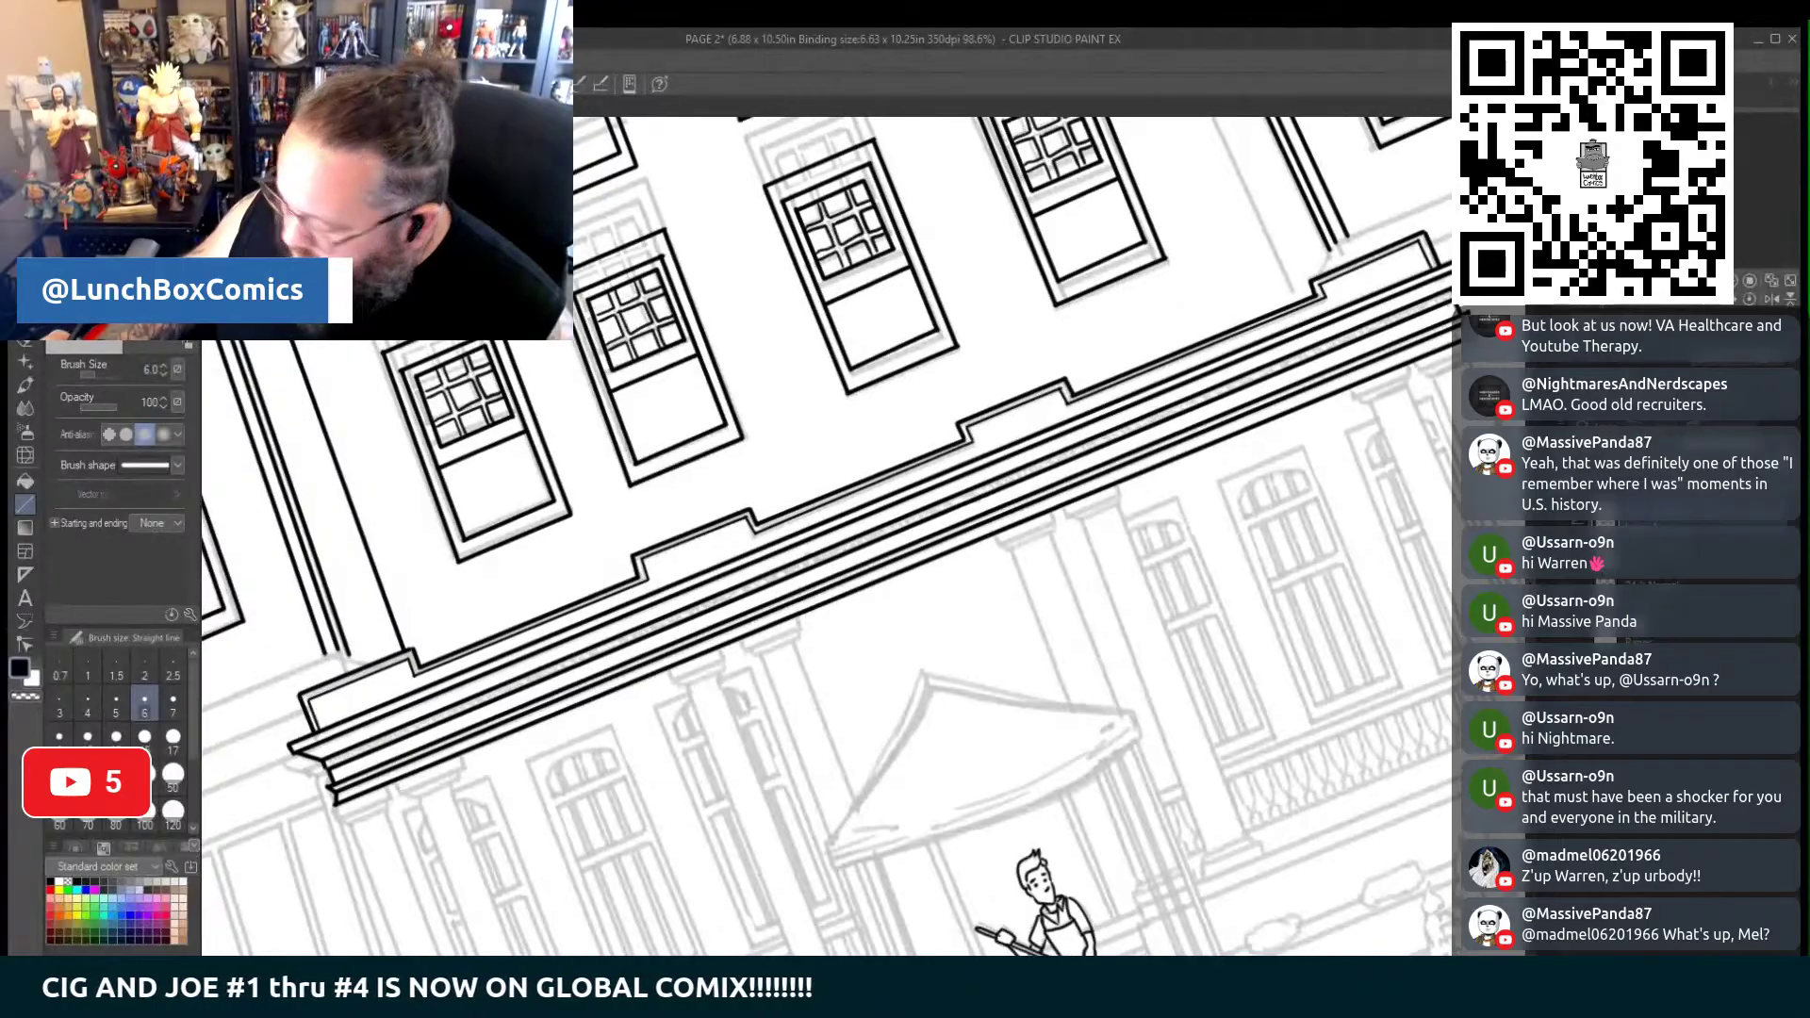
Fill the narrow band between the cornice lines with small dark dentil marks along its full length, using the G-pen at size 6
{"action": "scroll", "coordinate": [829, 537], "scroll_direction": "down", "scroll_amount": 3}
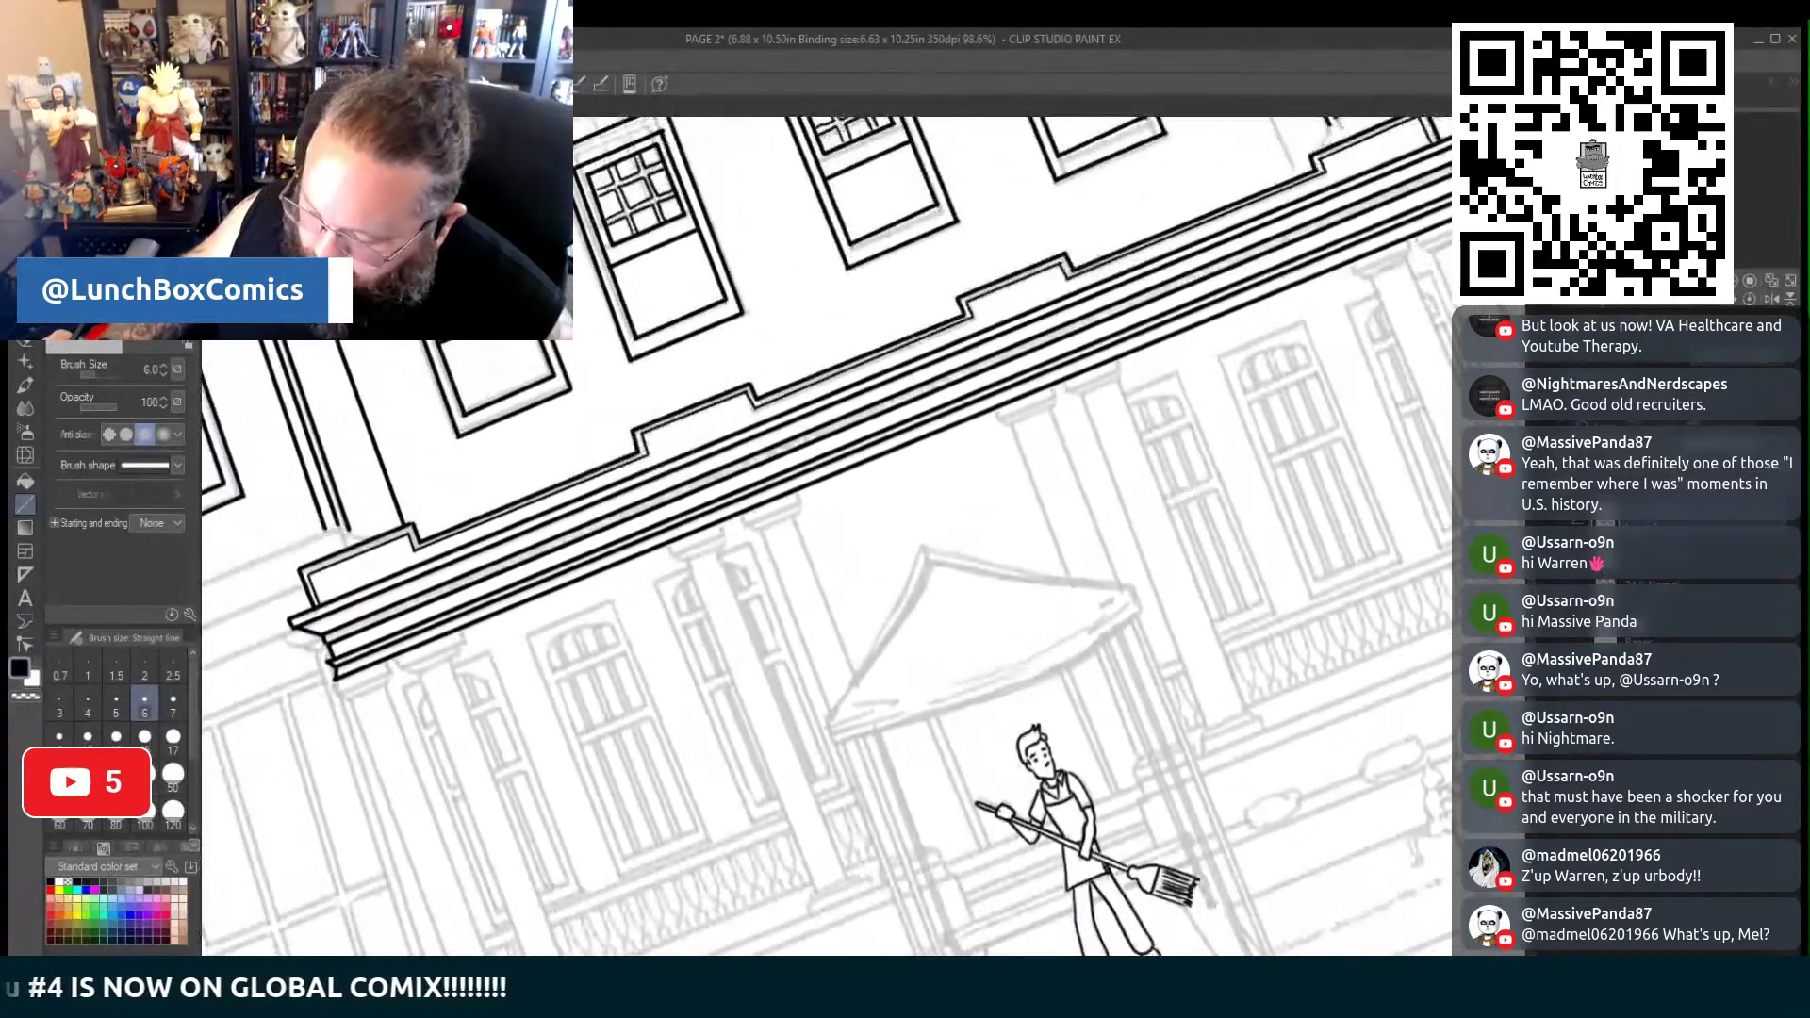
{"action": "scroll", "coordinate": [1441, 577], "scroll_direction": "up", "scroll_amount": 1}
{"action": "key", "text": "p"}
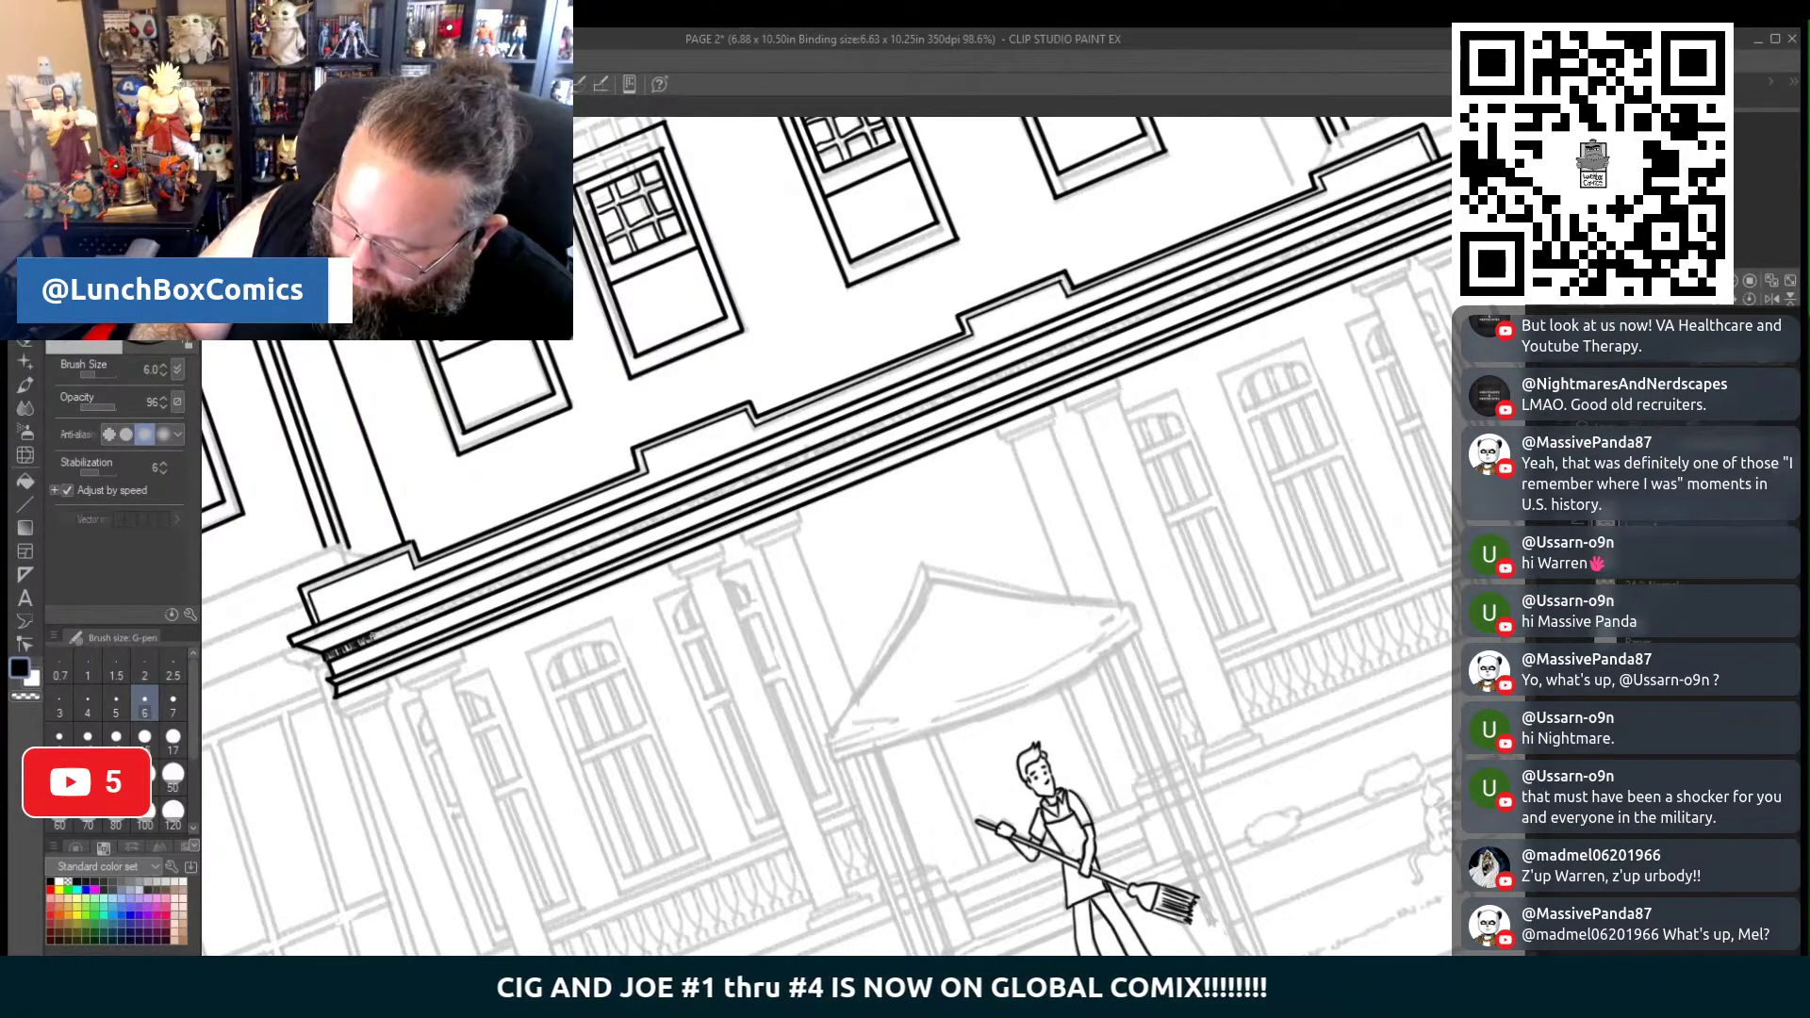
{"action": "left_click_drag", "start_coordinate": [369, 637], "coordinate": [402, 633]}
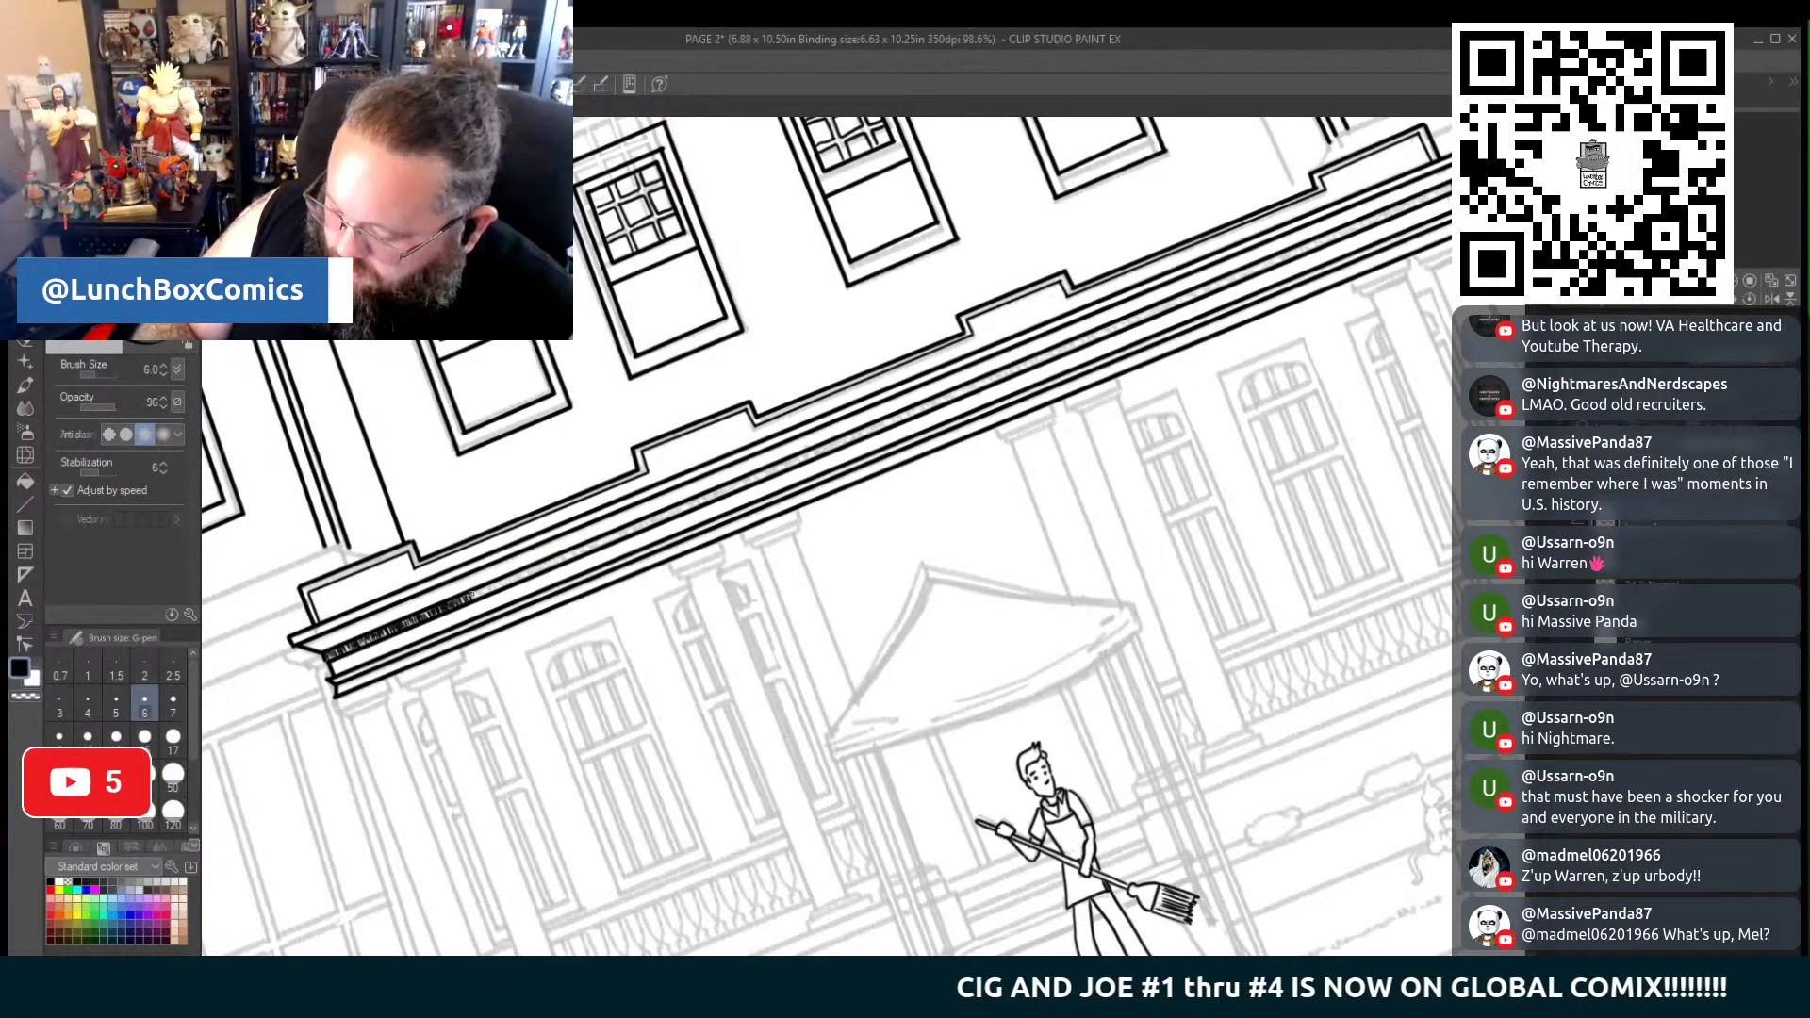
{"action": "left_click_drag", "start_coordinate": [482, 588], "coordinate": [524, 581]}
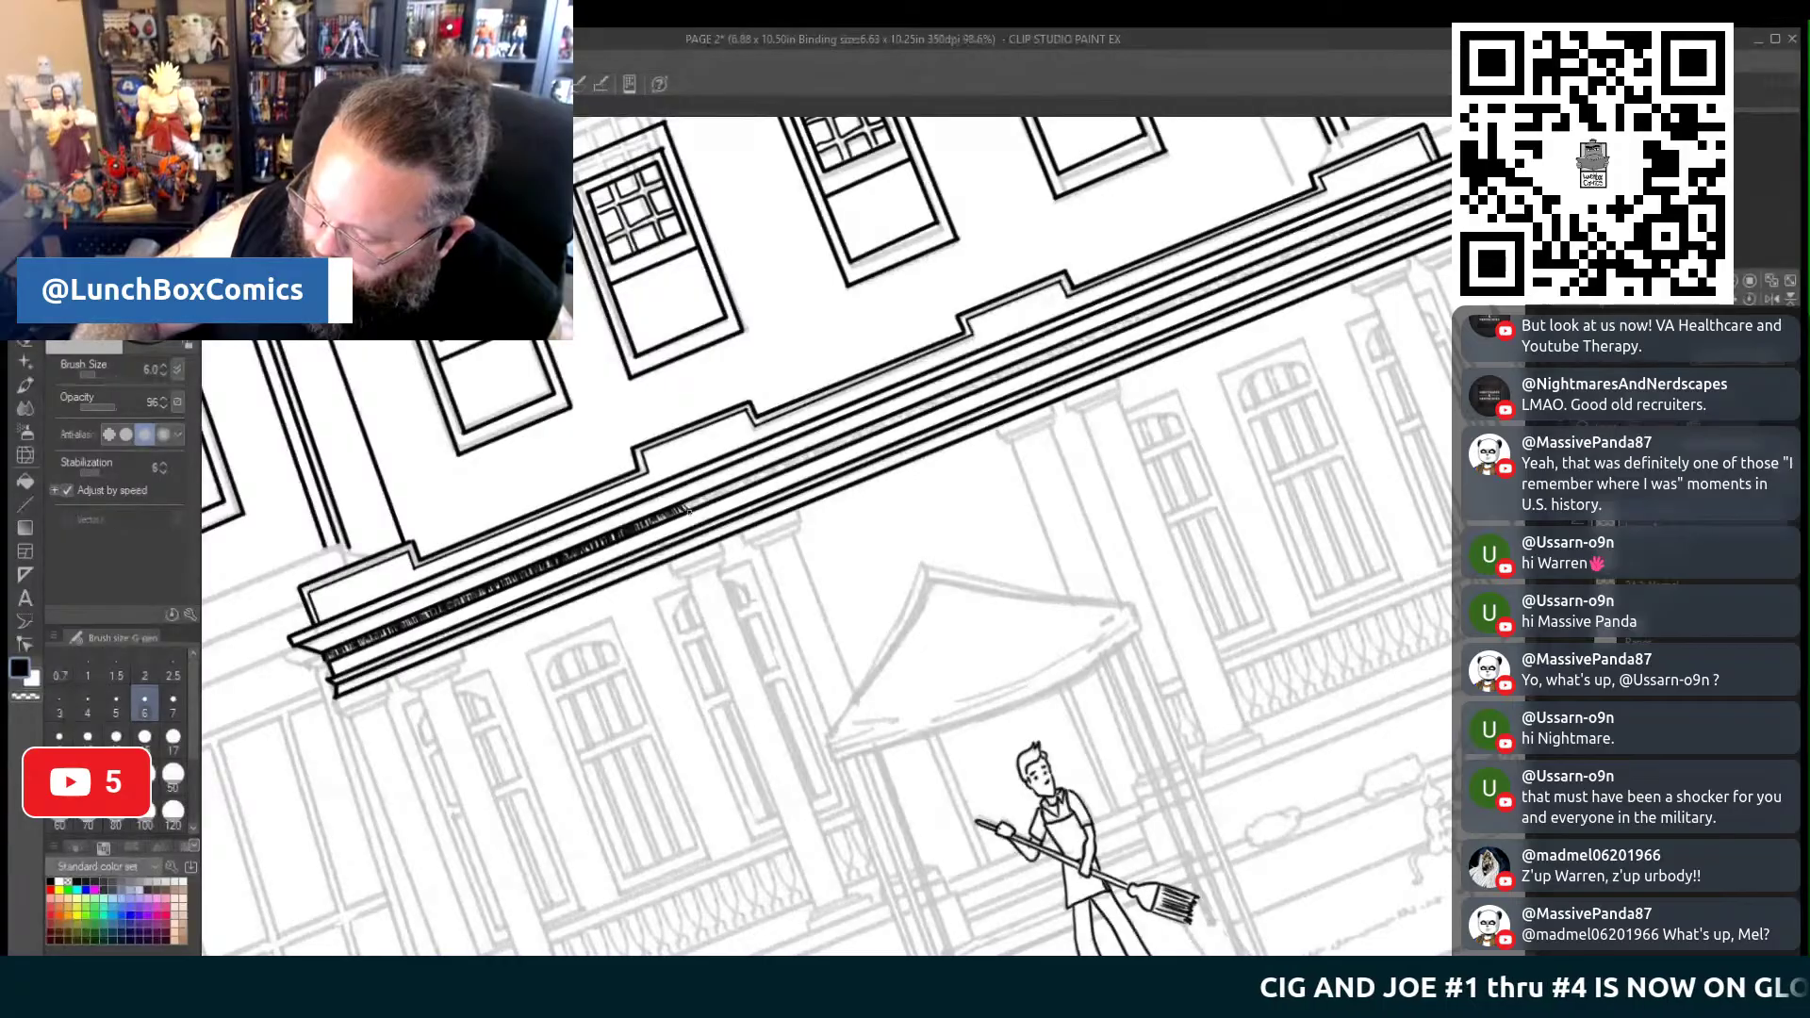
{"action": "left_click_drag", "start_coordinate": [695, 501], "coordinate": [762, 483]}
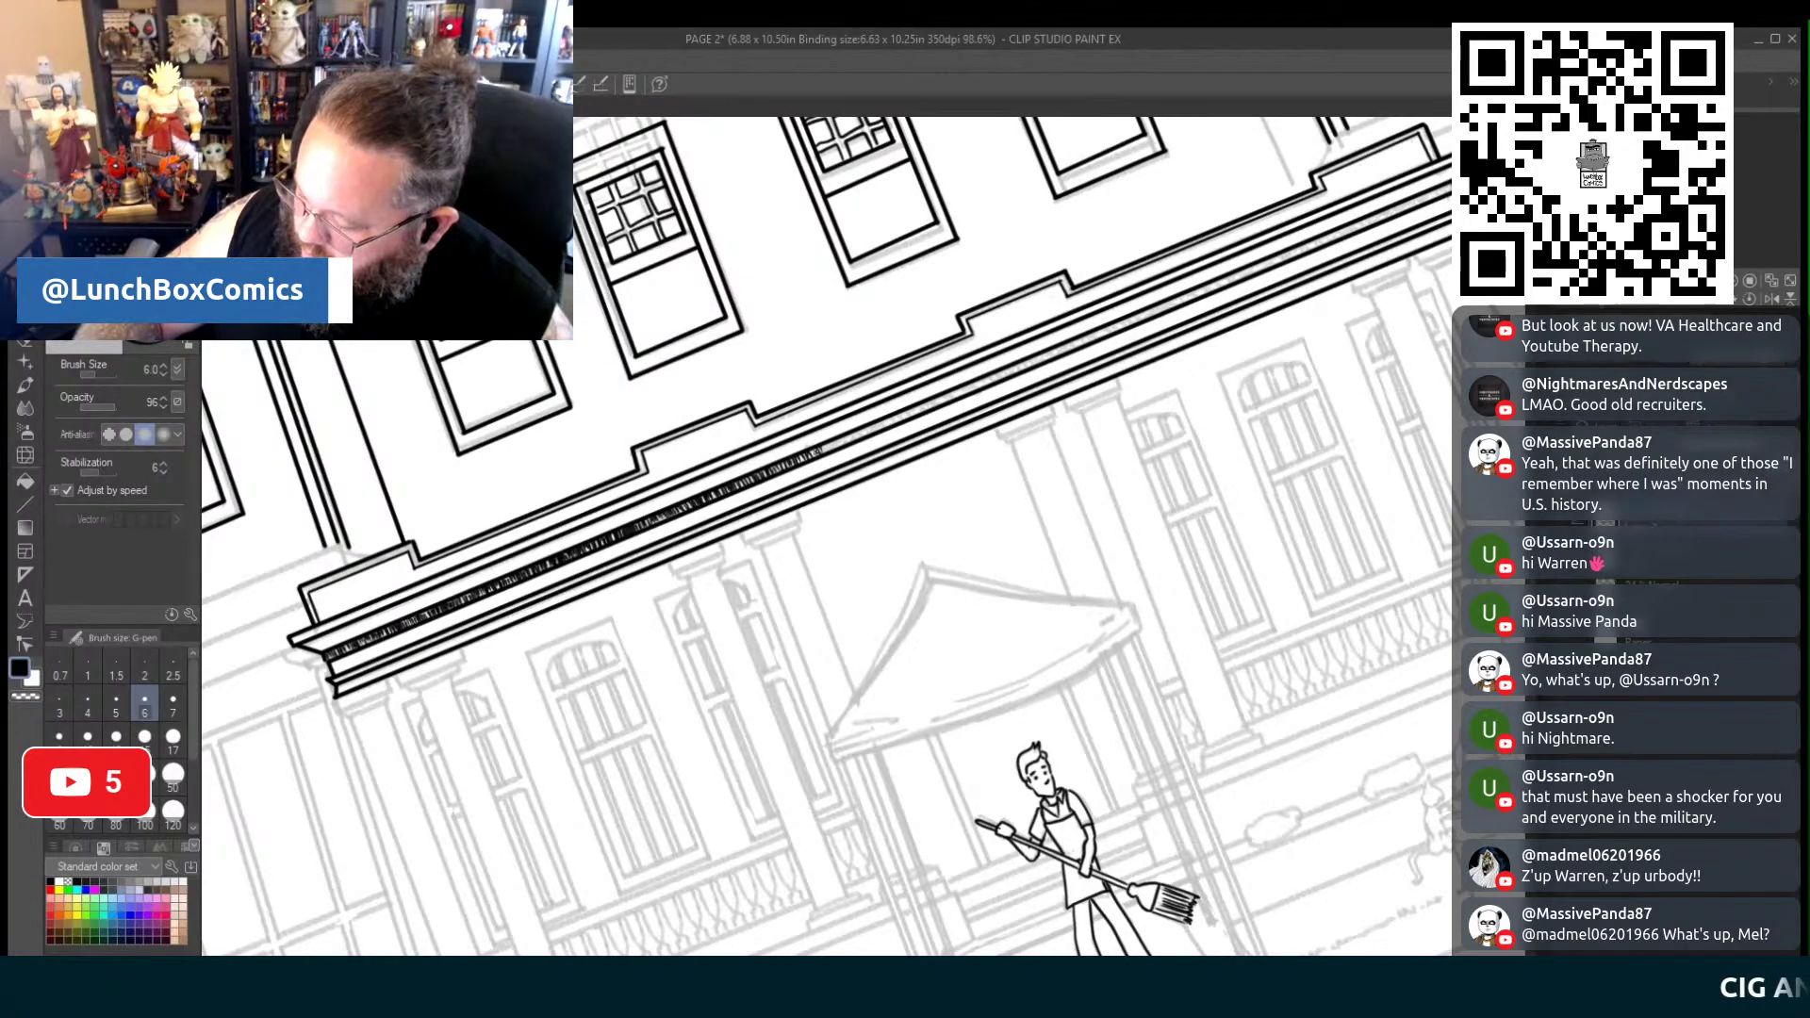
{"action": "left_click_drag", "start_coordinate": [822, 447], "coordinate": [832, 452]}
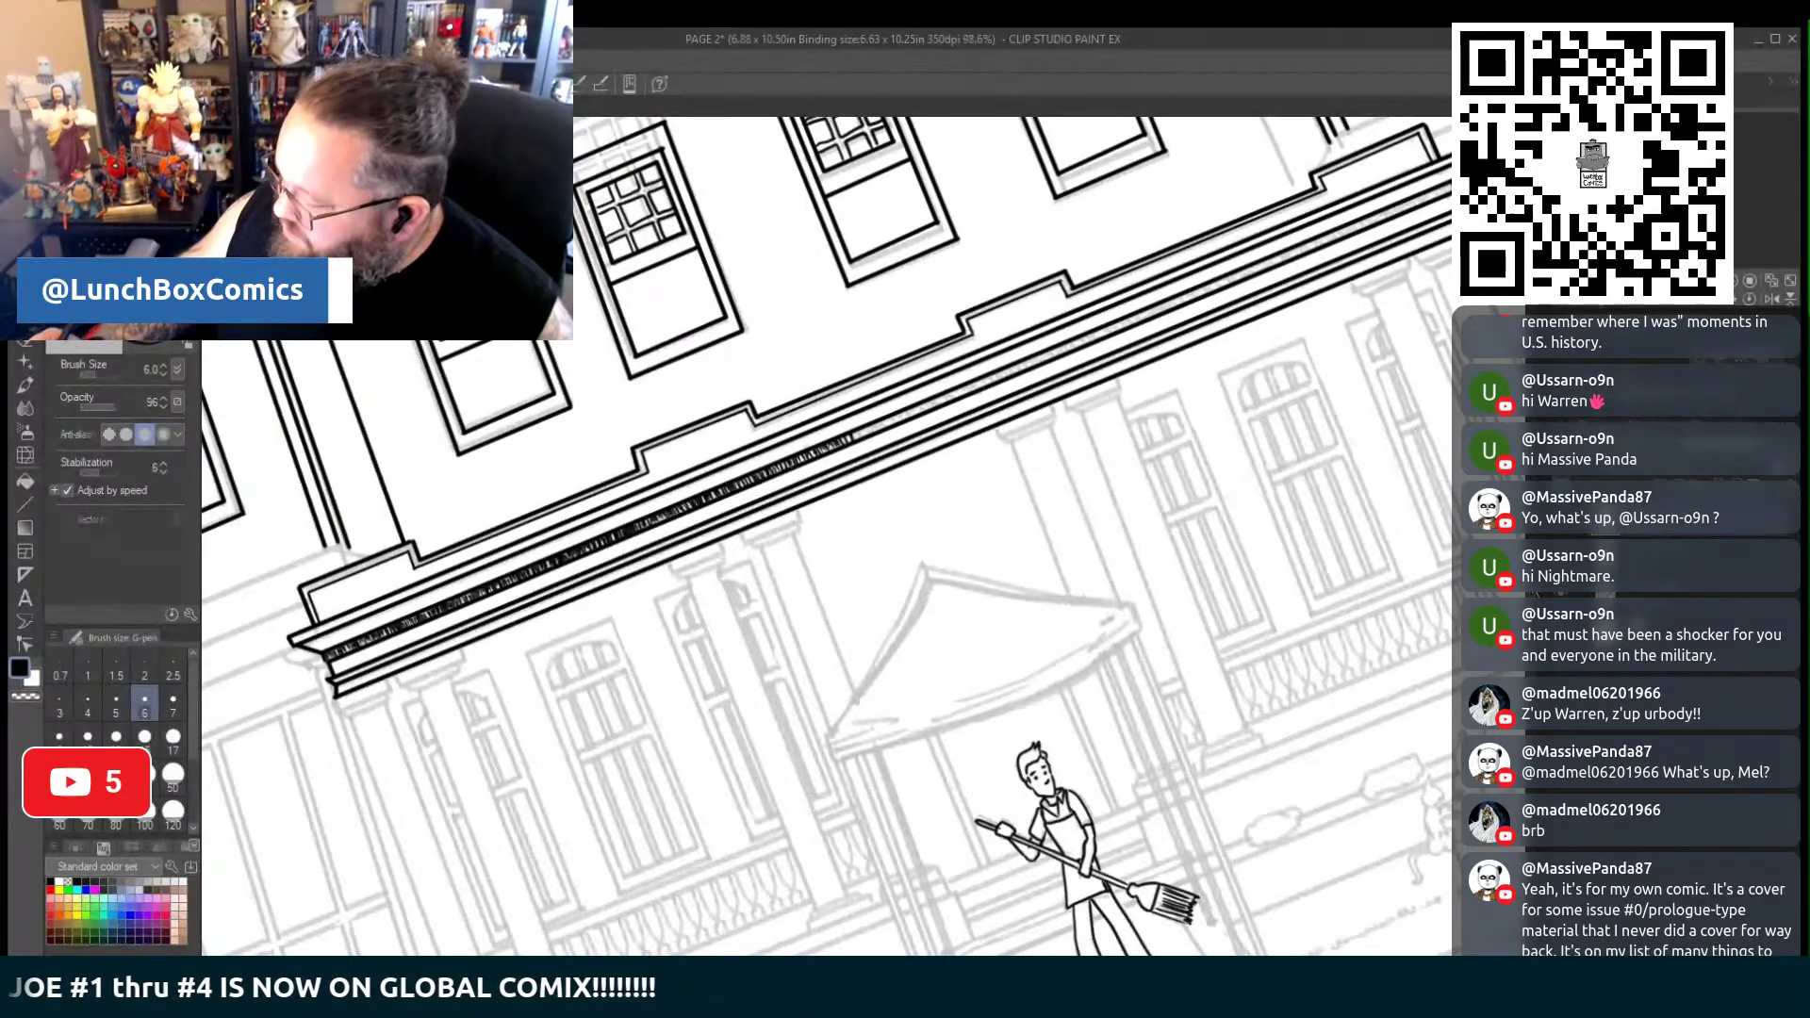
{"action": "scroll", "coordinate": [933, 590], "scroll_direction": "up", "scroll_amount": 3}
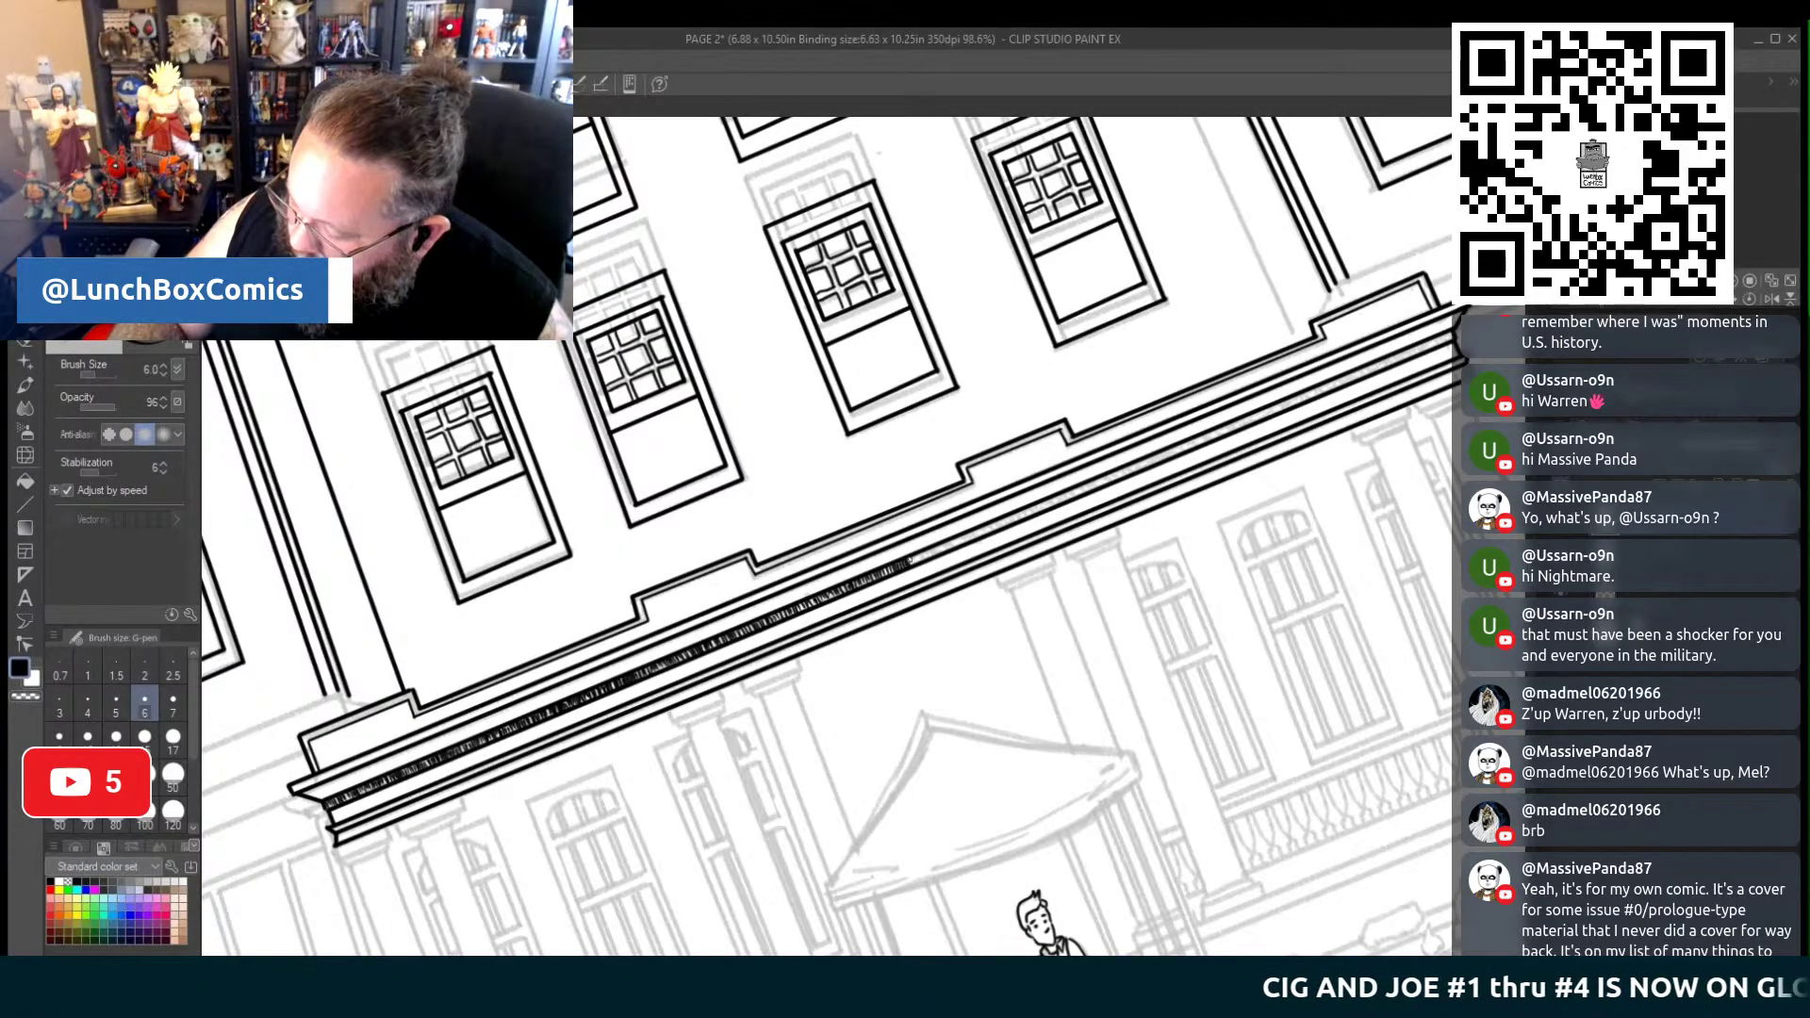
{"action": "left_click_drag", "start_coordinate": [912, 558], "coordinate": [1006, 522]}
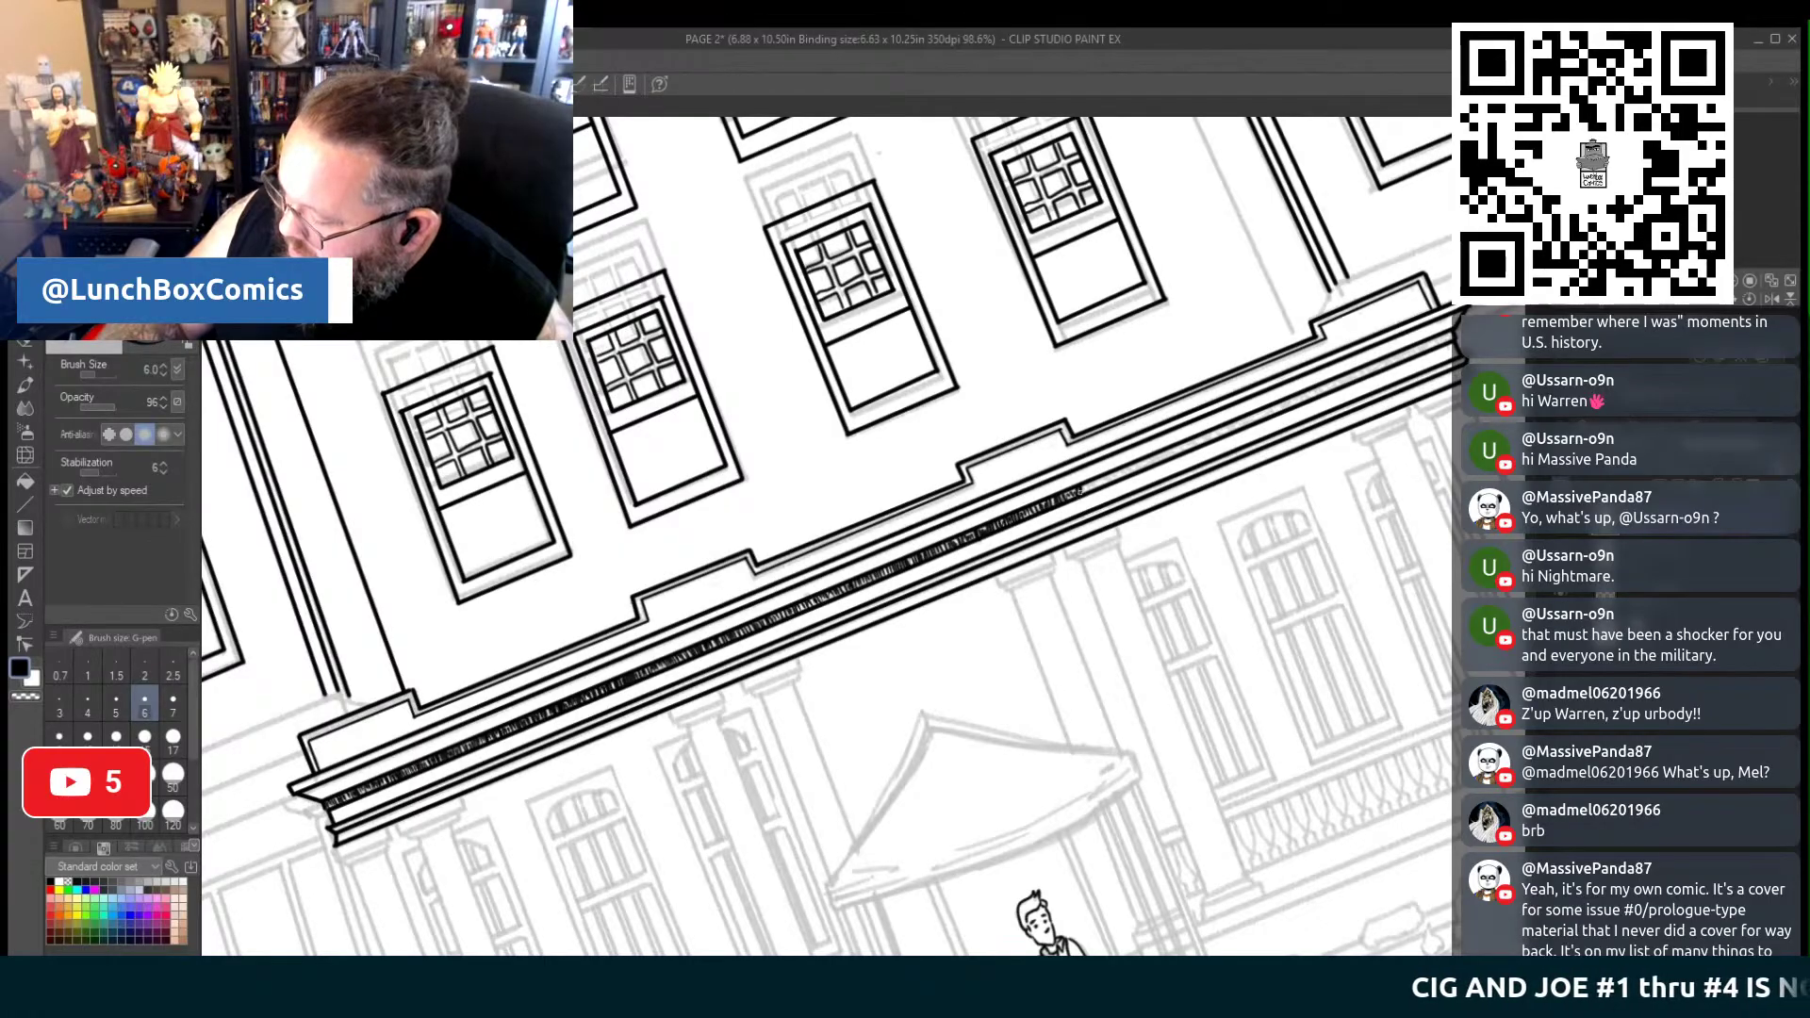
{"action": "left_click_drag", "start_coordinate": [1097, 482], "coordinate": [1147, 469]}
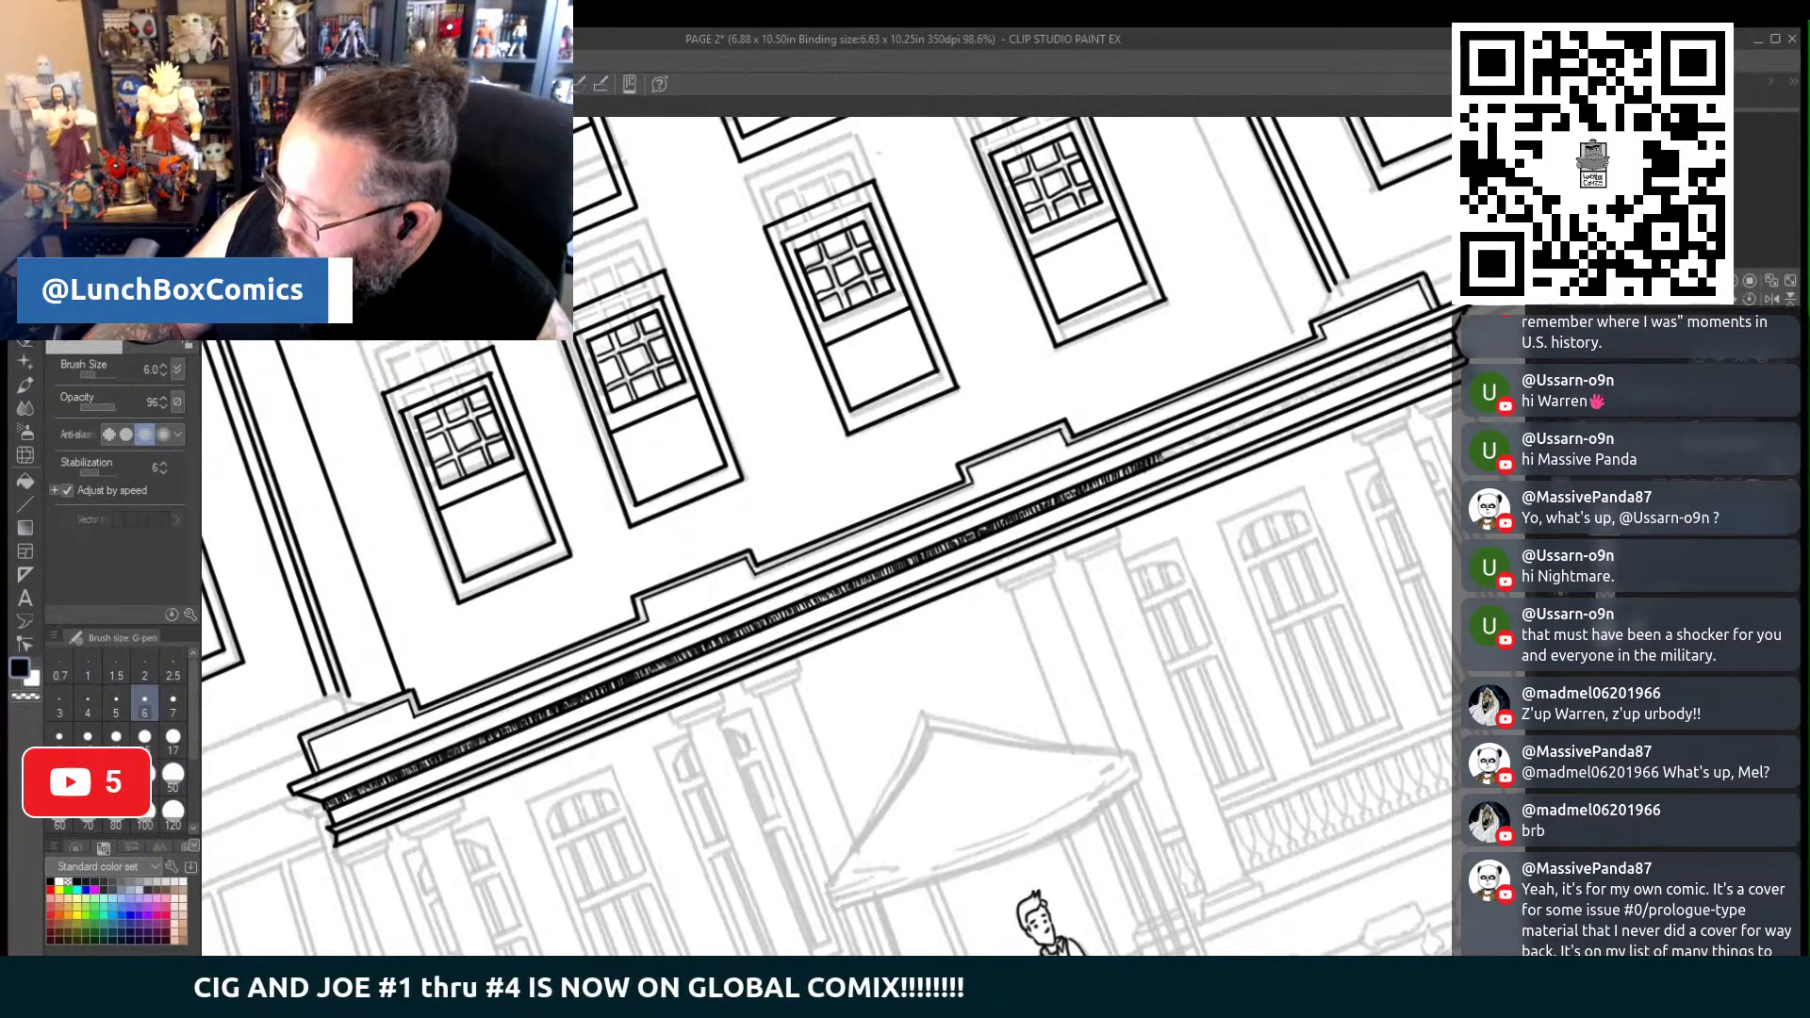
{"action": "left_click_drag", "start_coordinate": [1155, 460], "coordinate": [1186, 447]}
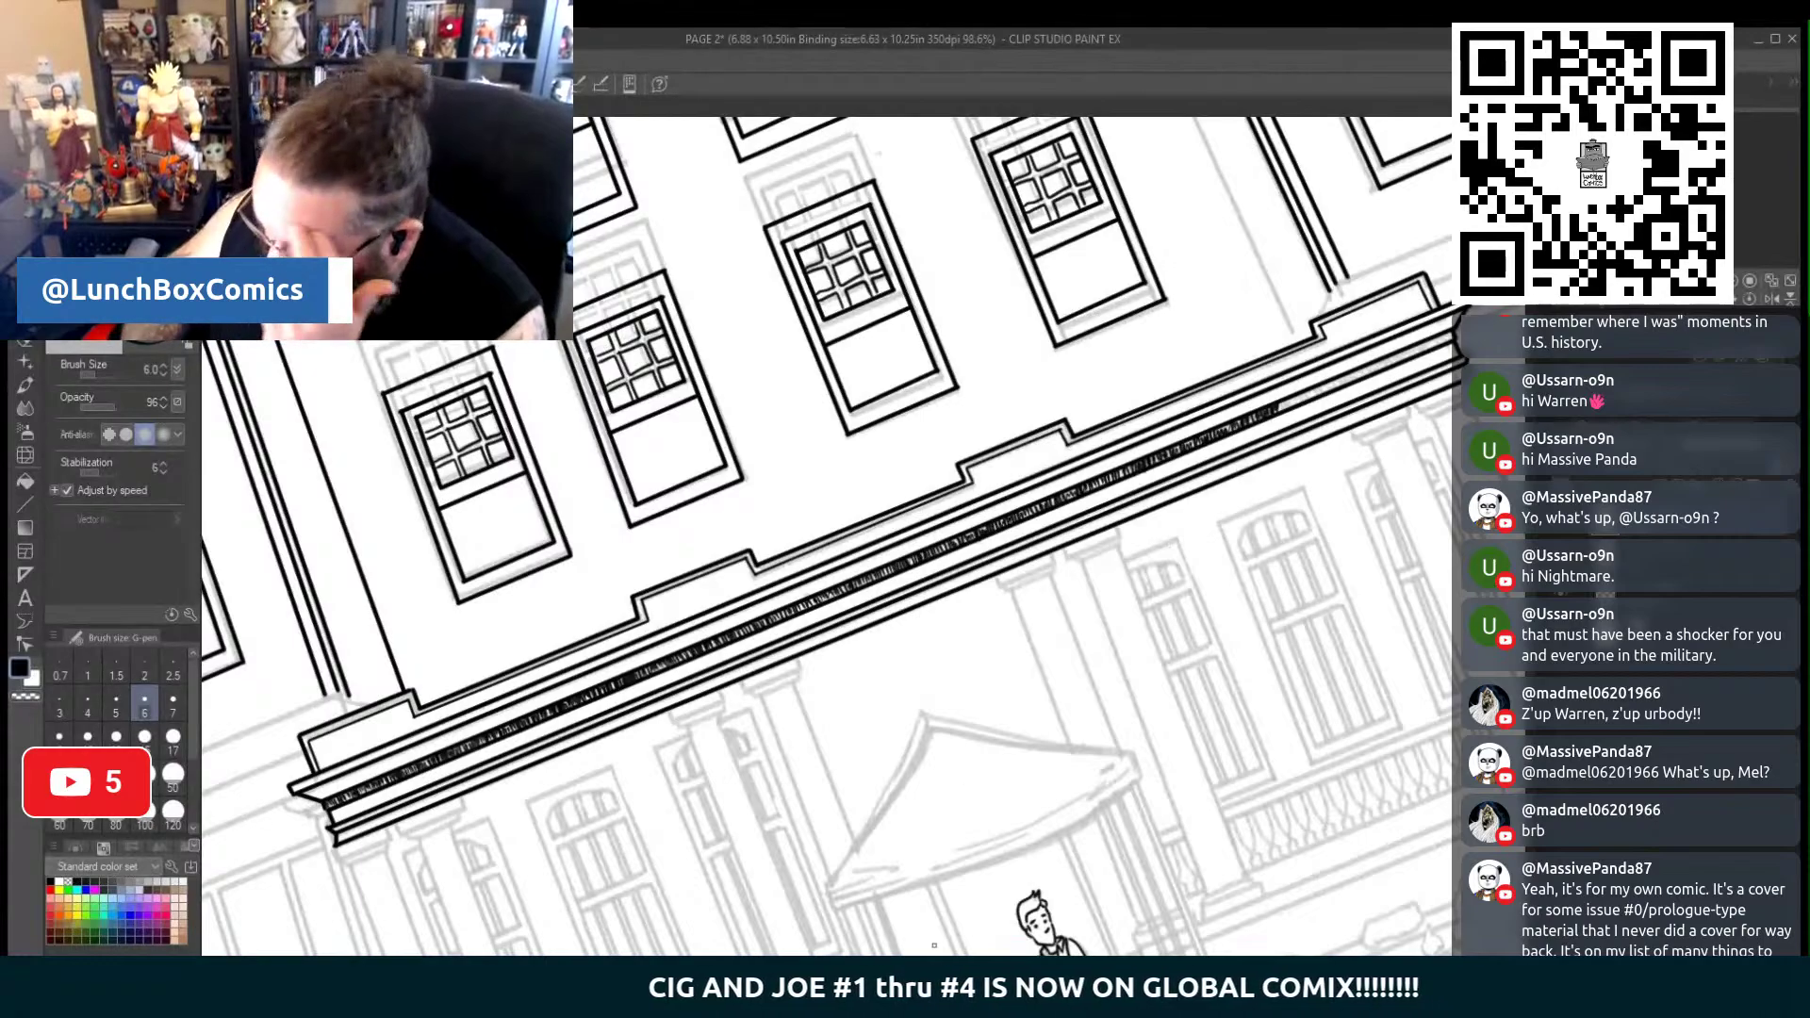
{"action": "left_click_drag", "start_coordinate": [934, 945], "coordinate": [613, 928]}
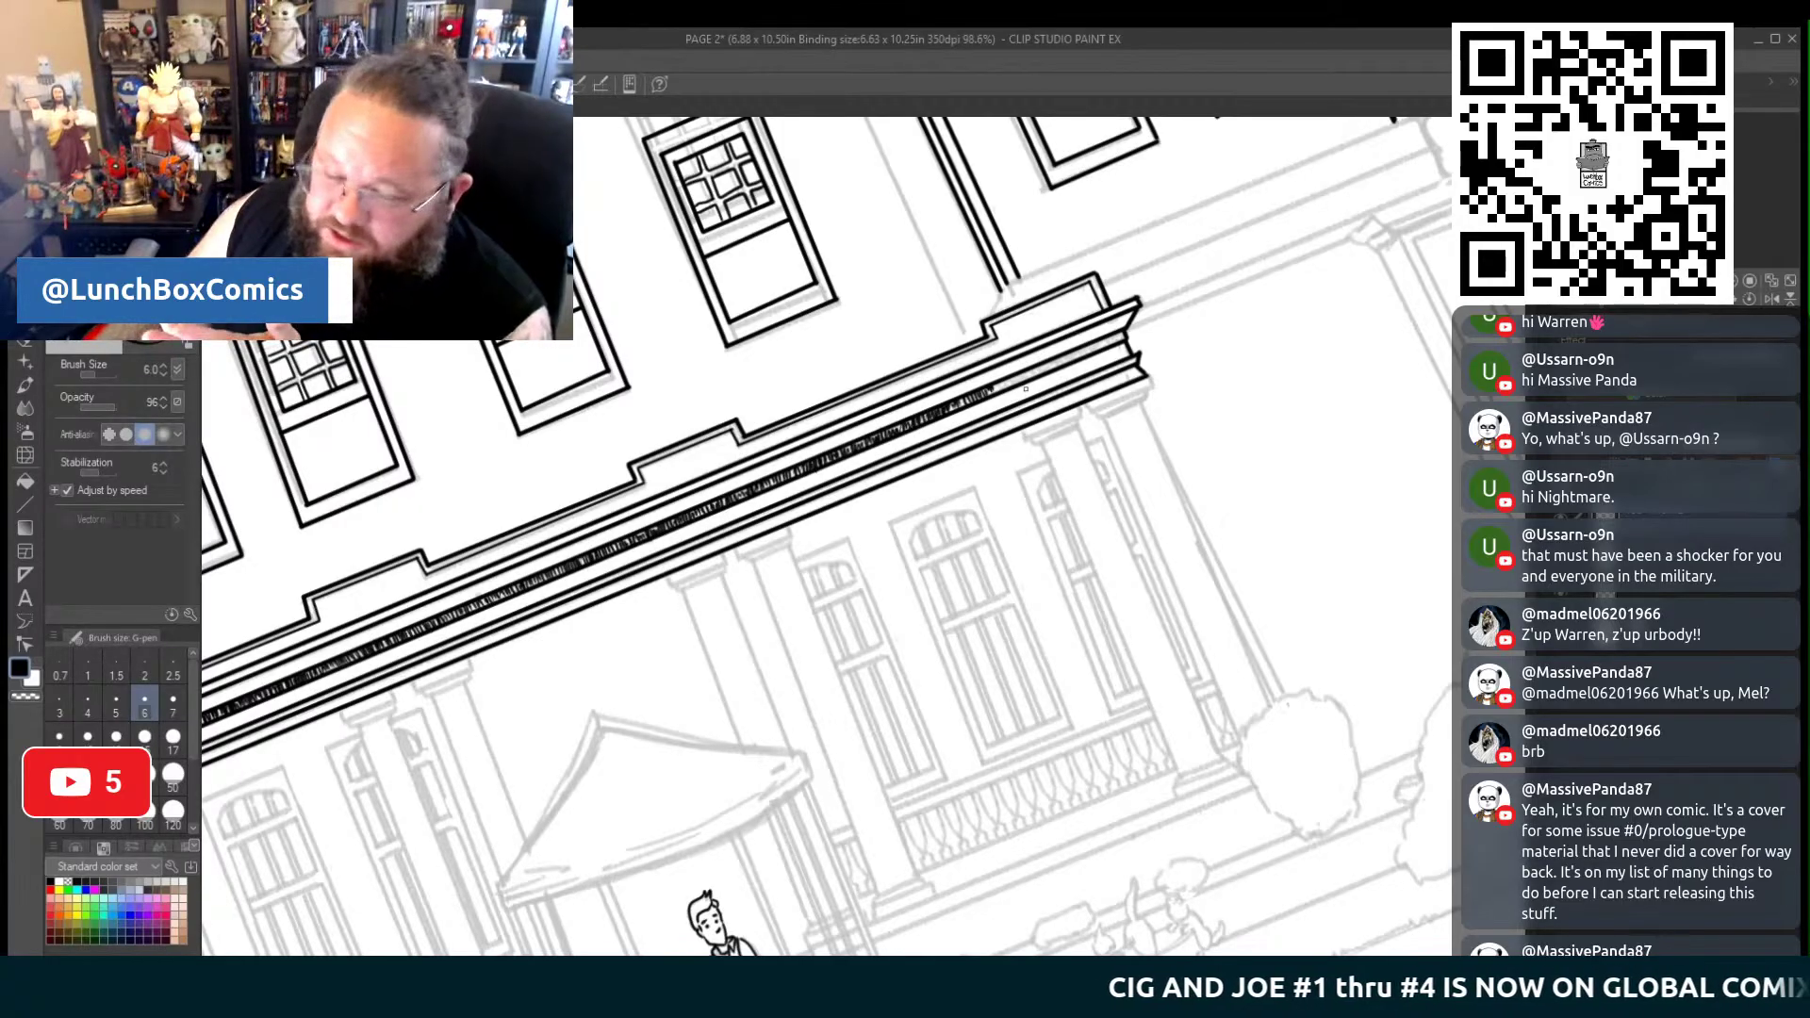
{"action": "left_click_drag", "start_coordinate": [992, 385], "coordinate": [1045, 375]}
{"action": "left_click_drag", "start_coordinate": [1048, 365], "coordinate": [1068, 367]}
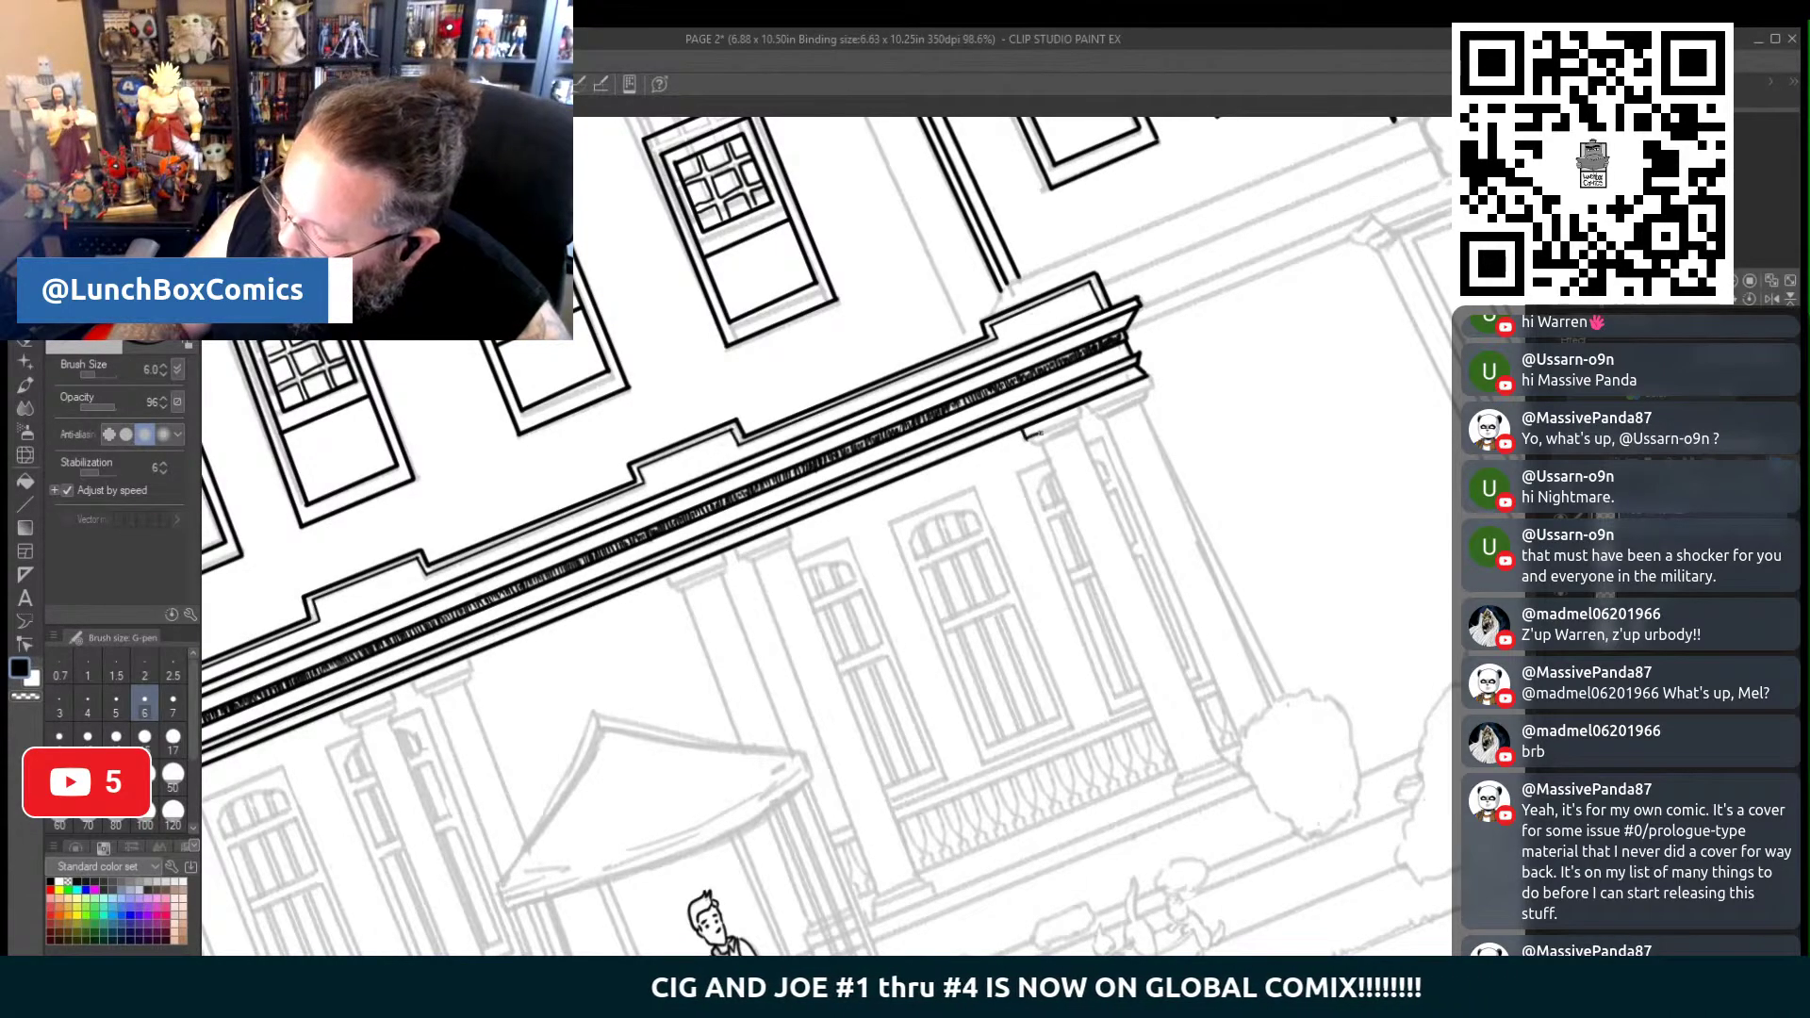
Ink the capitals of all the paired porch columns directly beneath the cornice with the G-pen at size 6
{"action": "left_click_drag", "start_coordinate": [1025, 436], "coordinate": [1082, 415]}
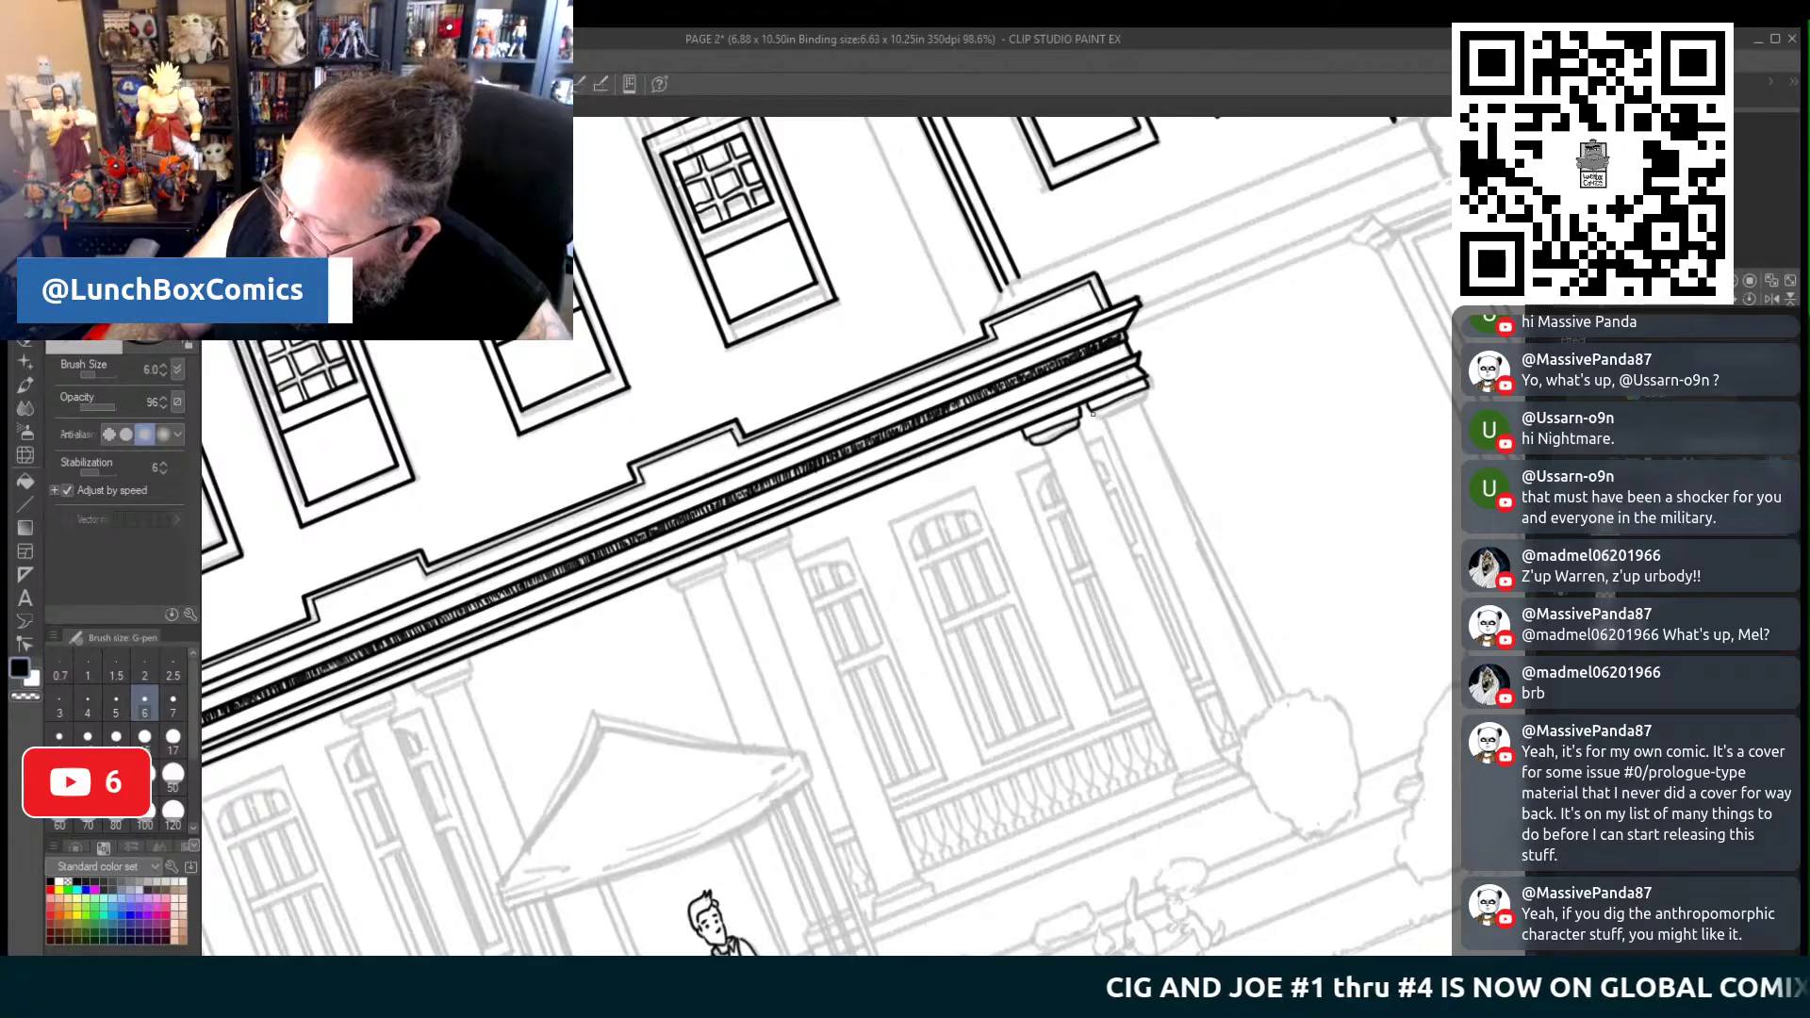
{"action": "left_click_drag", "start_coordinate": [1088, 408], "coordinate": [1140, 400]}
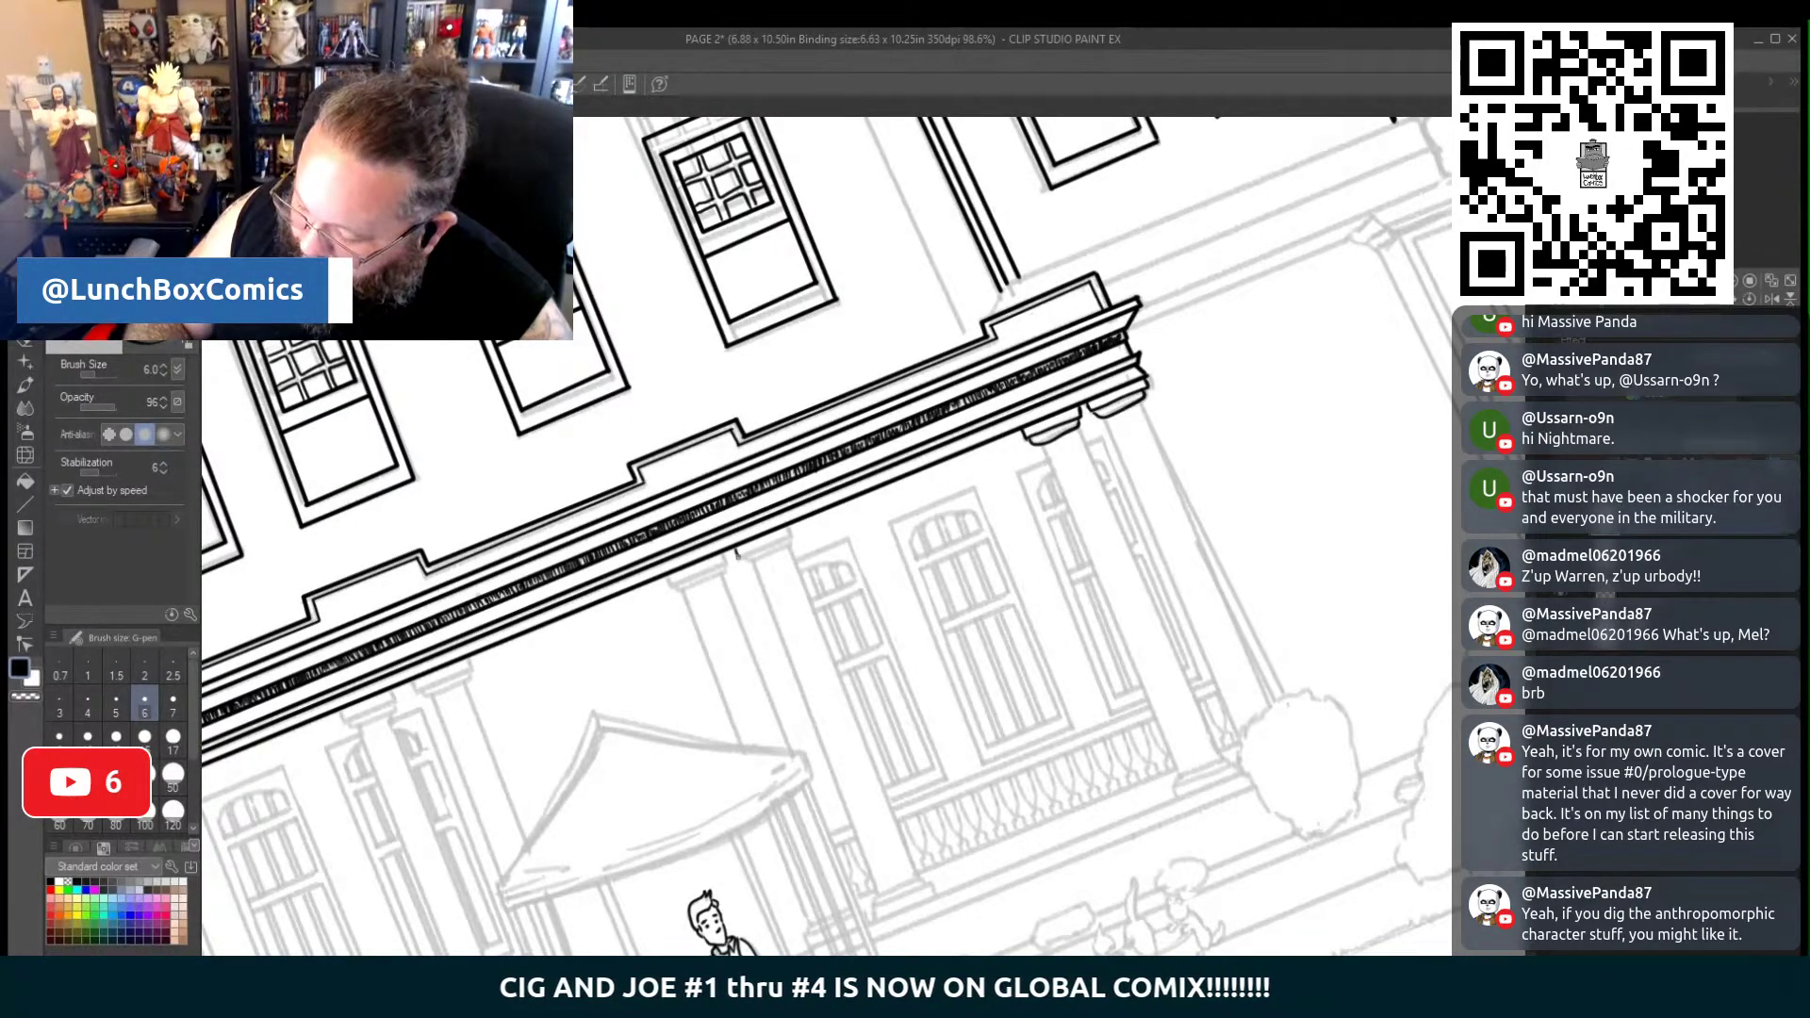
{"action": "mouse_move", "coordinate": [736, 552]}
{"action": "left_mouse_down"}
{"action": "mouse_move", "coordinate": [790, 535]}
{"action": "mouse_move", "coordinate": [765, 557]}
{"action": "left_mouse_up"}
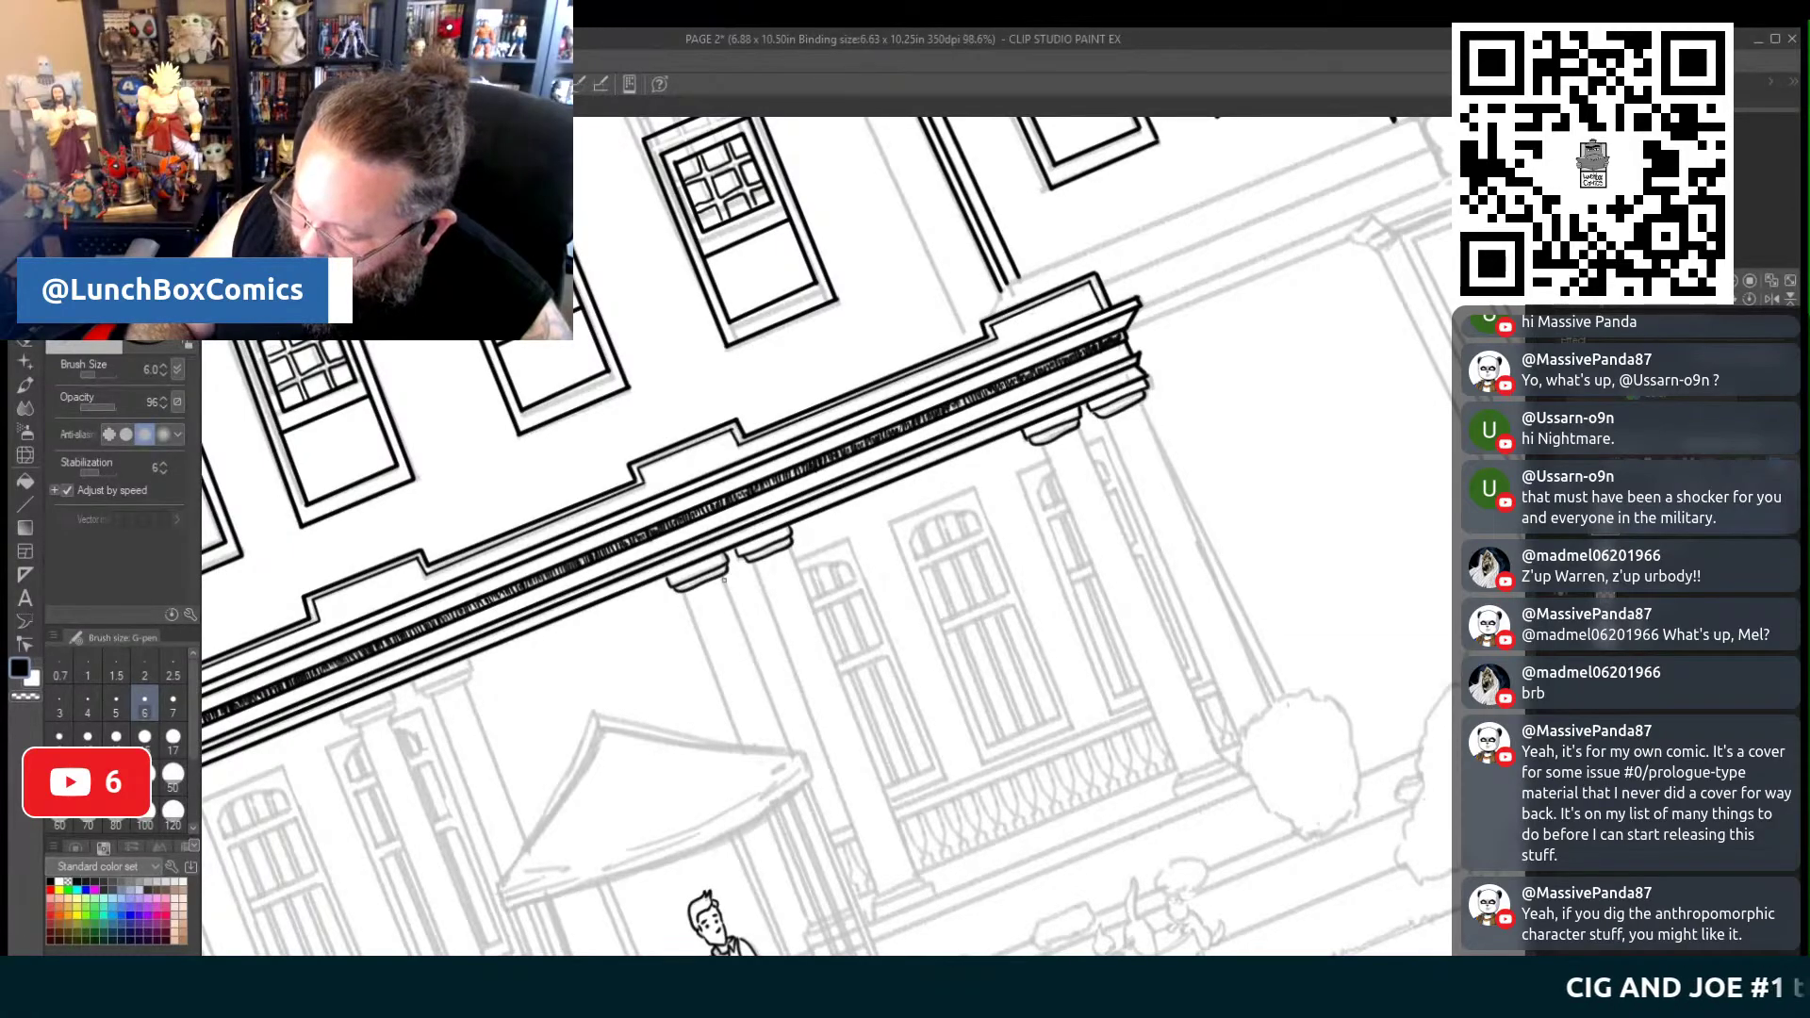
{"action": "left_click_drag", "start_coordinate": [754, 566], "coordinate": [1291, 566]}
{"action": "left_click_drag", "start_coordinate": [886, 716], "coordinate": [891, 517]}
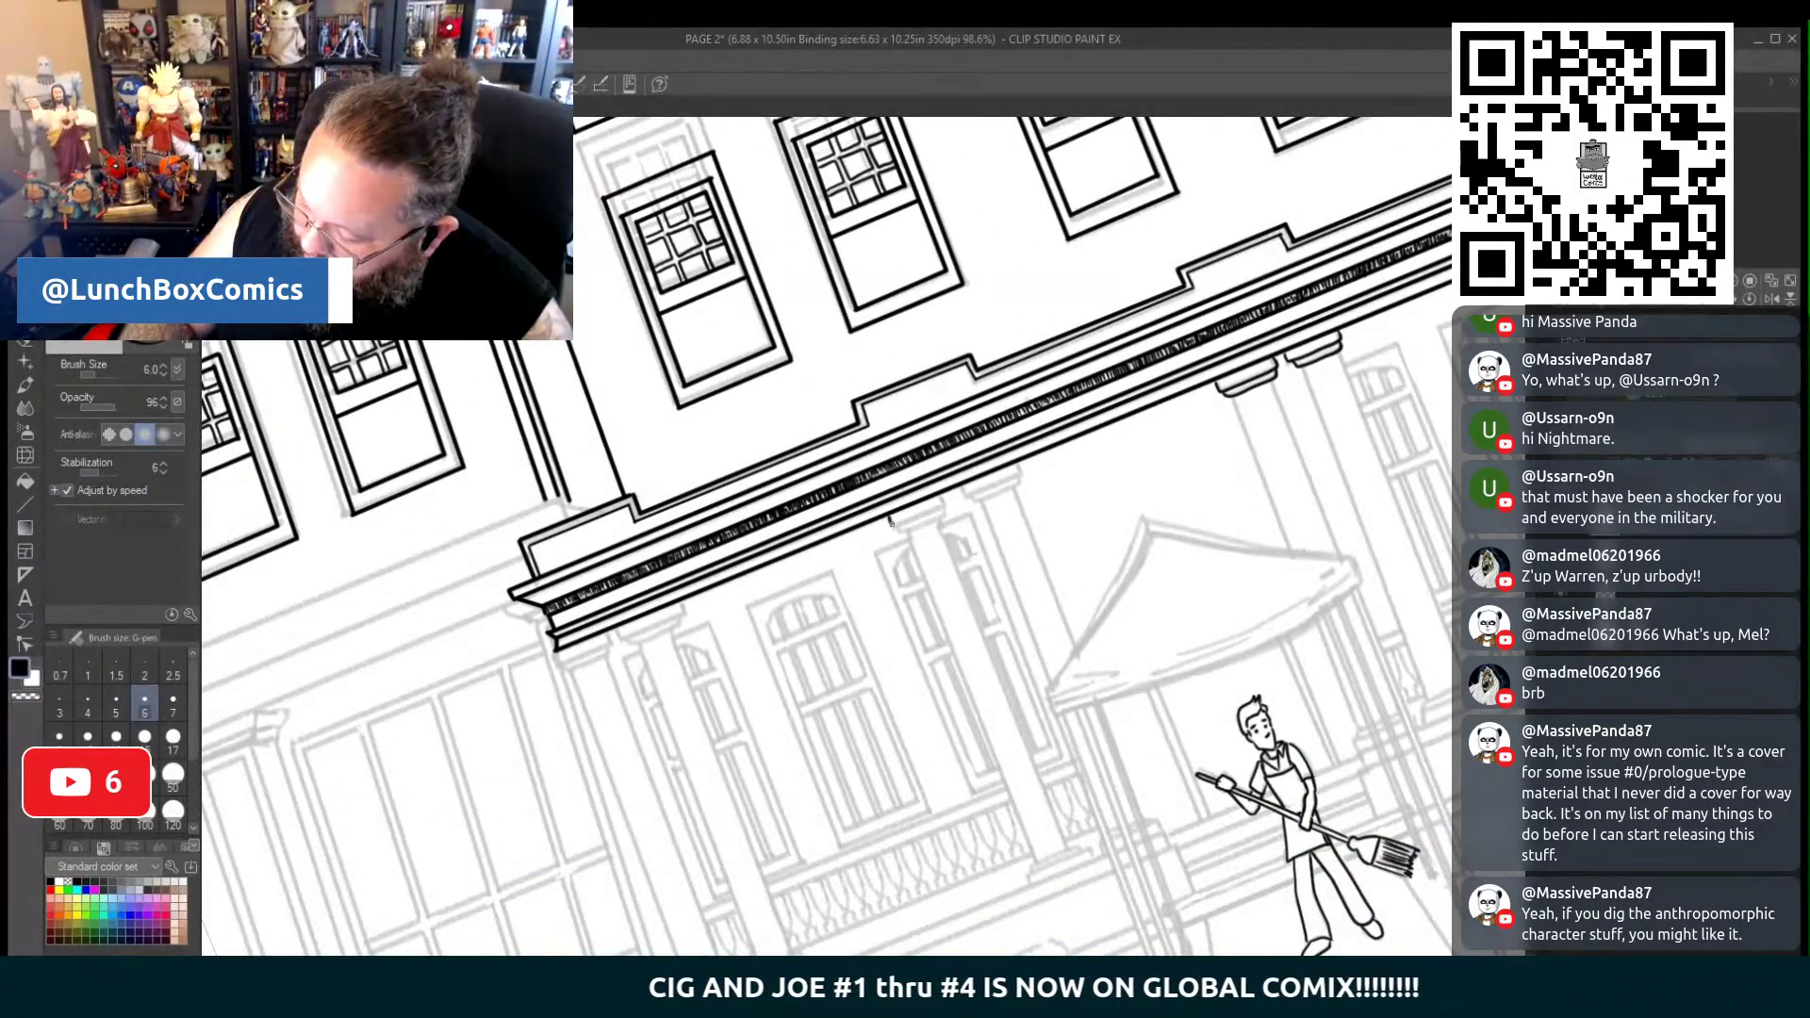
{"action": "mouse_move", "coordinate": [890, 515]}
{"action": "left_mouse_down"}
{"action": "mouse_move", "coordinate": [943, 494]}
{"action": "mouse_move", "coordinate": [900, 532]}
{"action": "mouse_move", "coordinate": [940, 511]}
{"action": "left_mouse_up"}
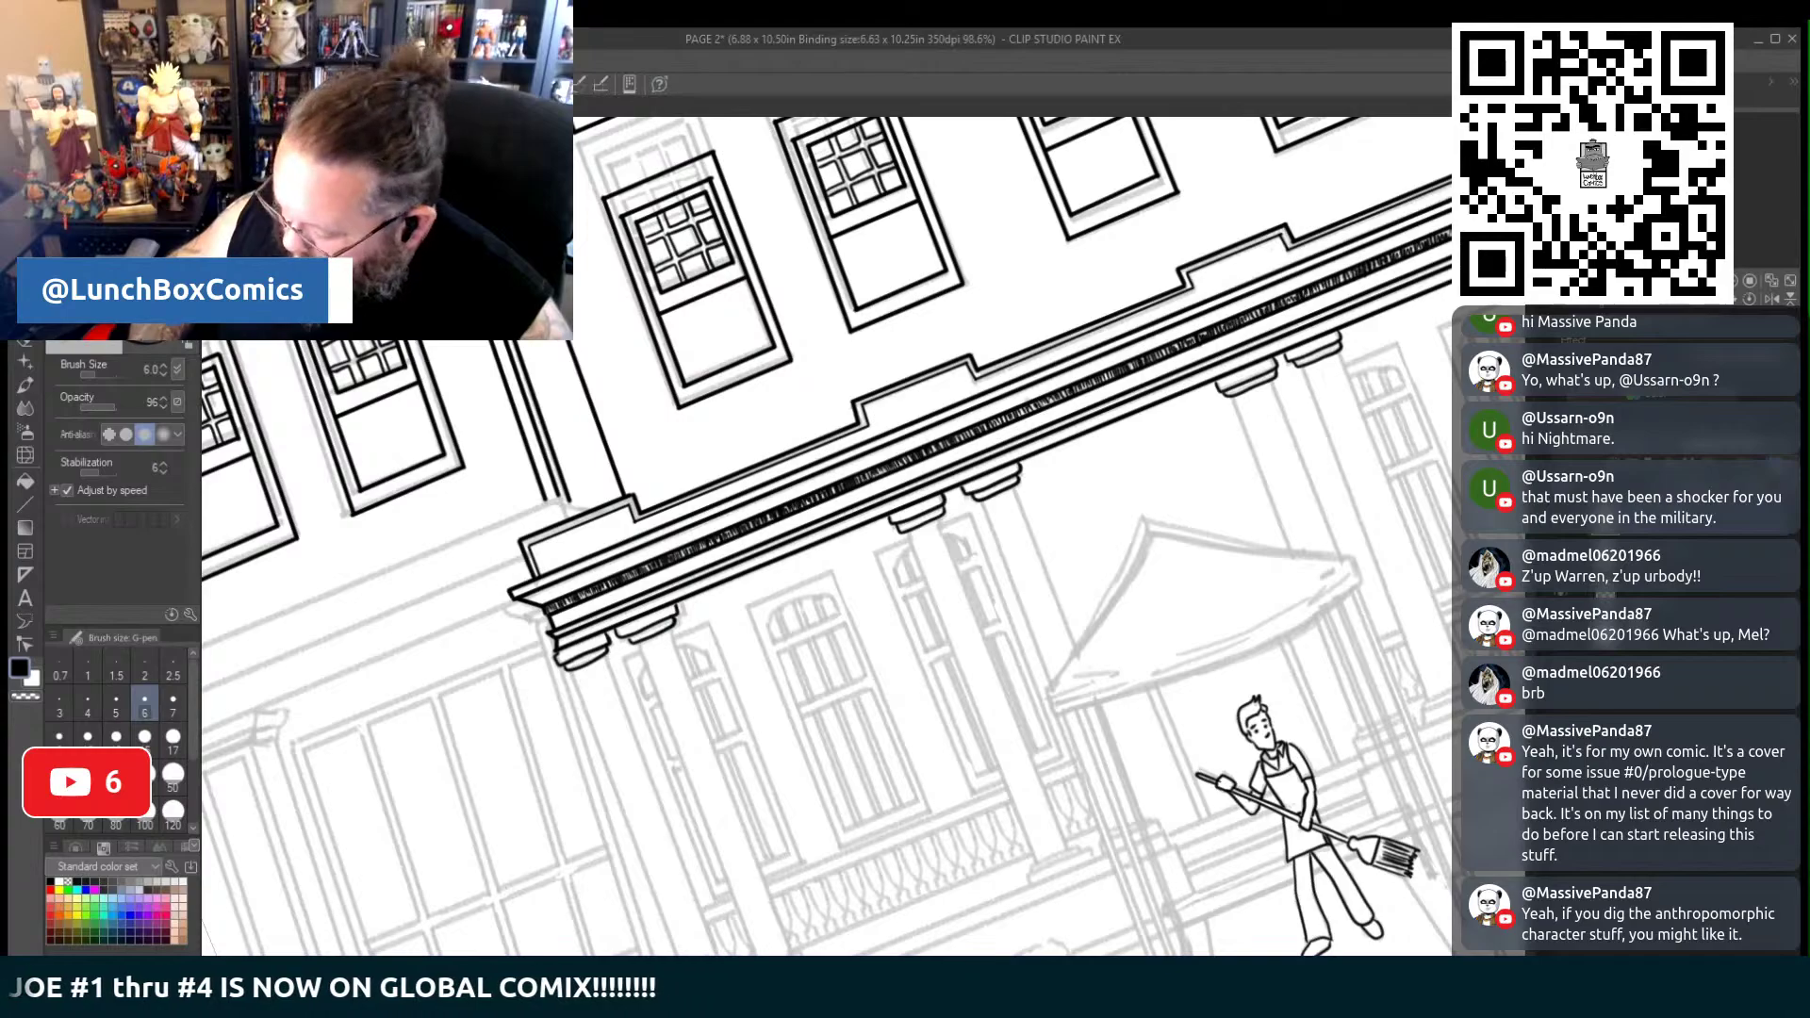
Ink the shafts of the four porch columns left of the entrance canopy with size 6 straight lines, stopping at the bush and canopy
{"action": "left_click_drag", "start_coordinate": [980, 959], "coordinate": [1041, 959]}
{"action": "left_click_drag", "start_coordinate": [1115, 812], "coordinate": [1286, 896]}
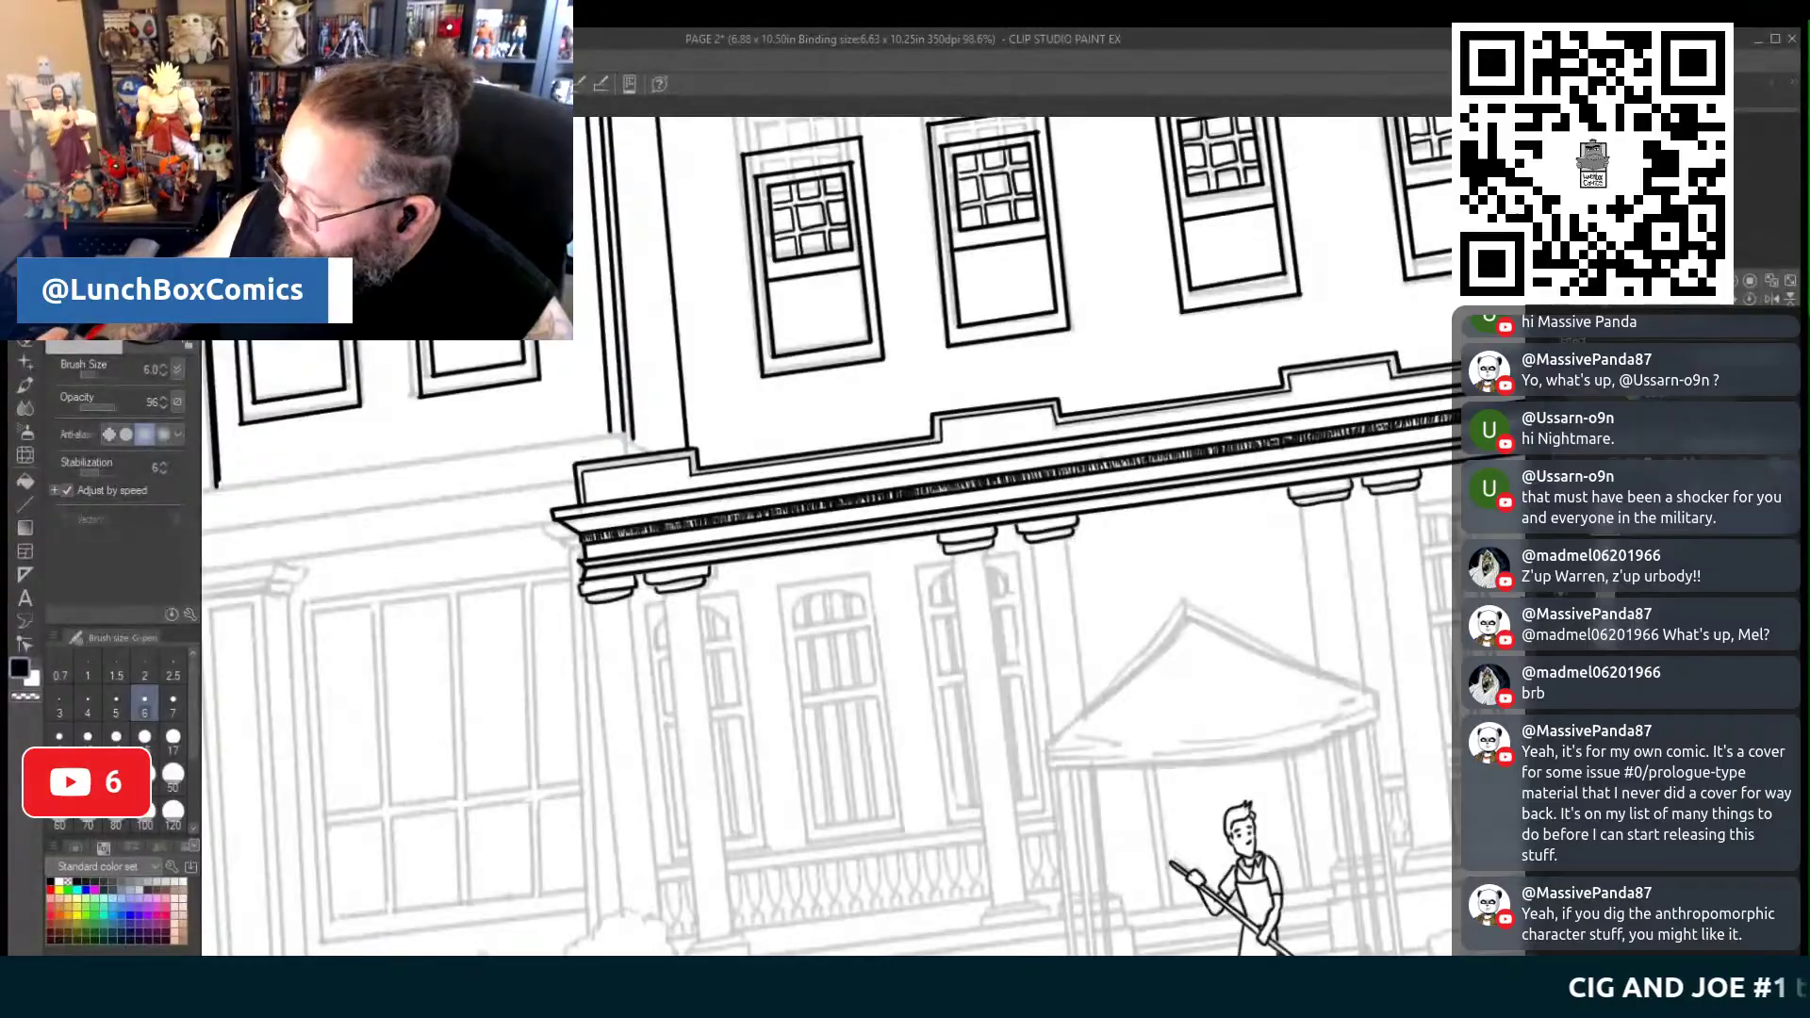
{"action": "left_click_drag", "start_coordinate": [1519, 528], "coordinate": [1519, 613]}
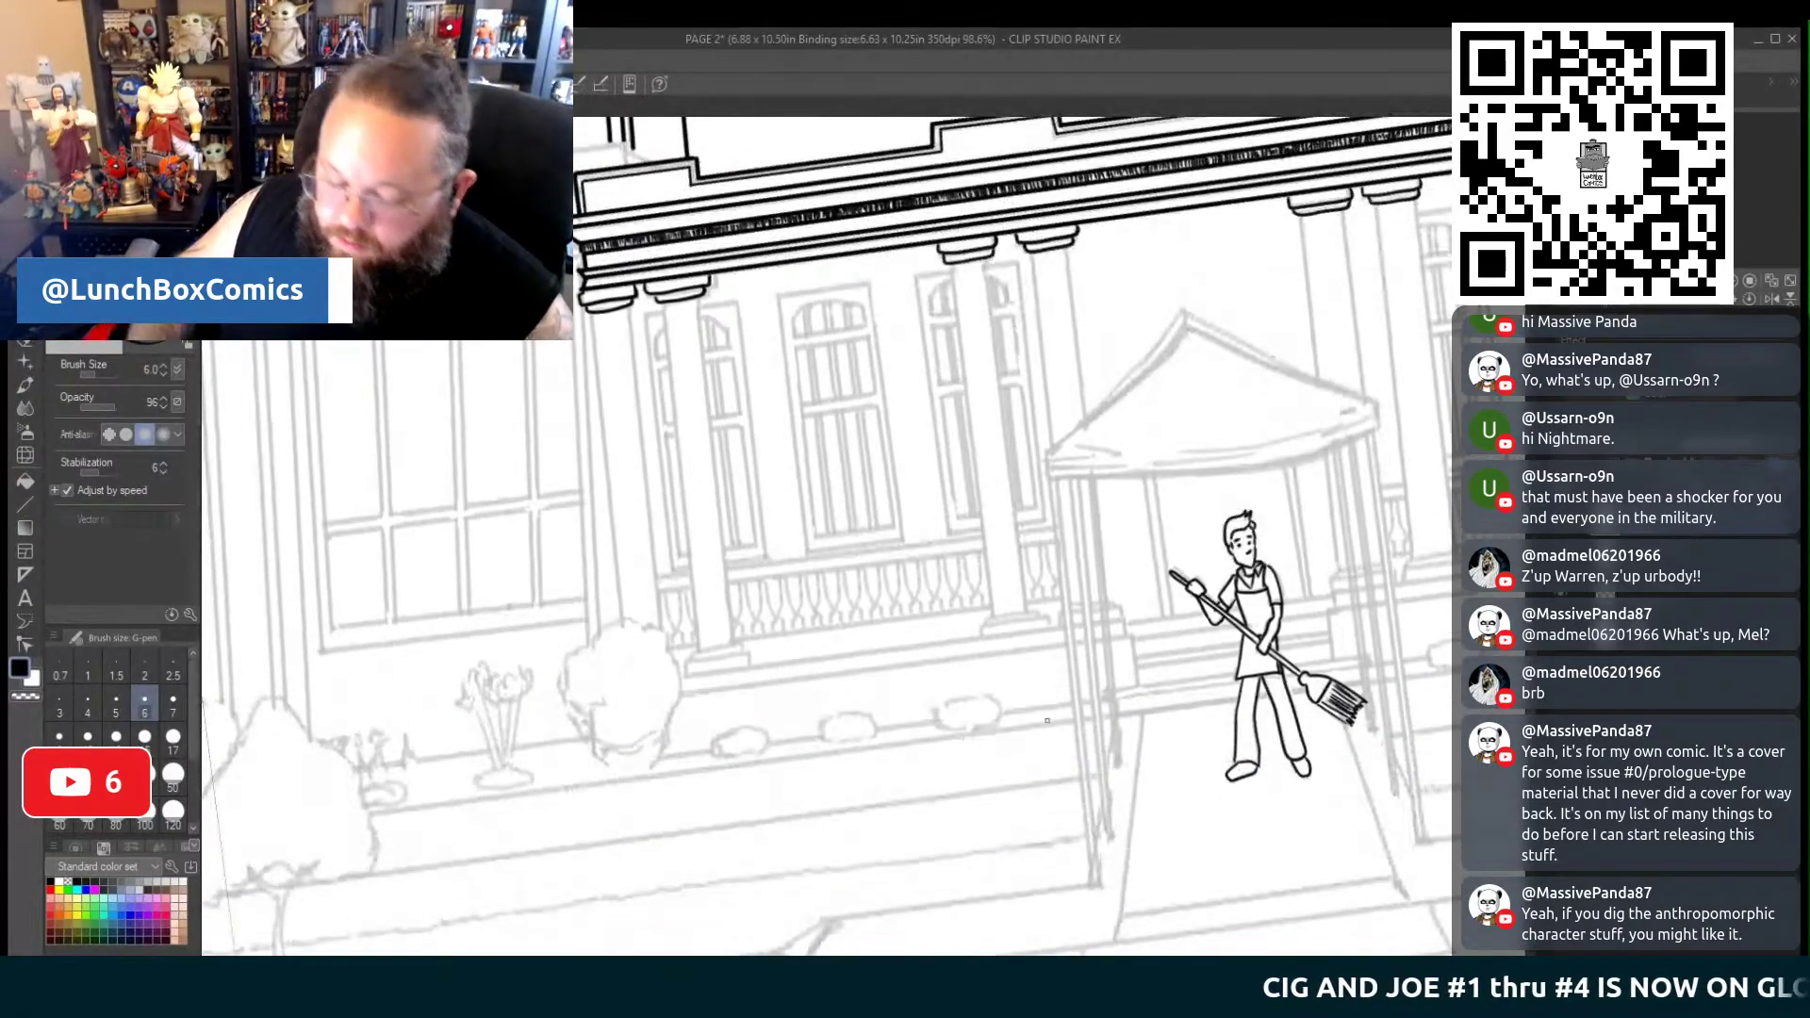
{"action": "key", "text": "u"}
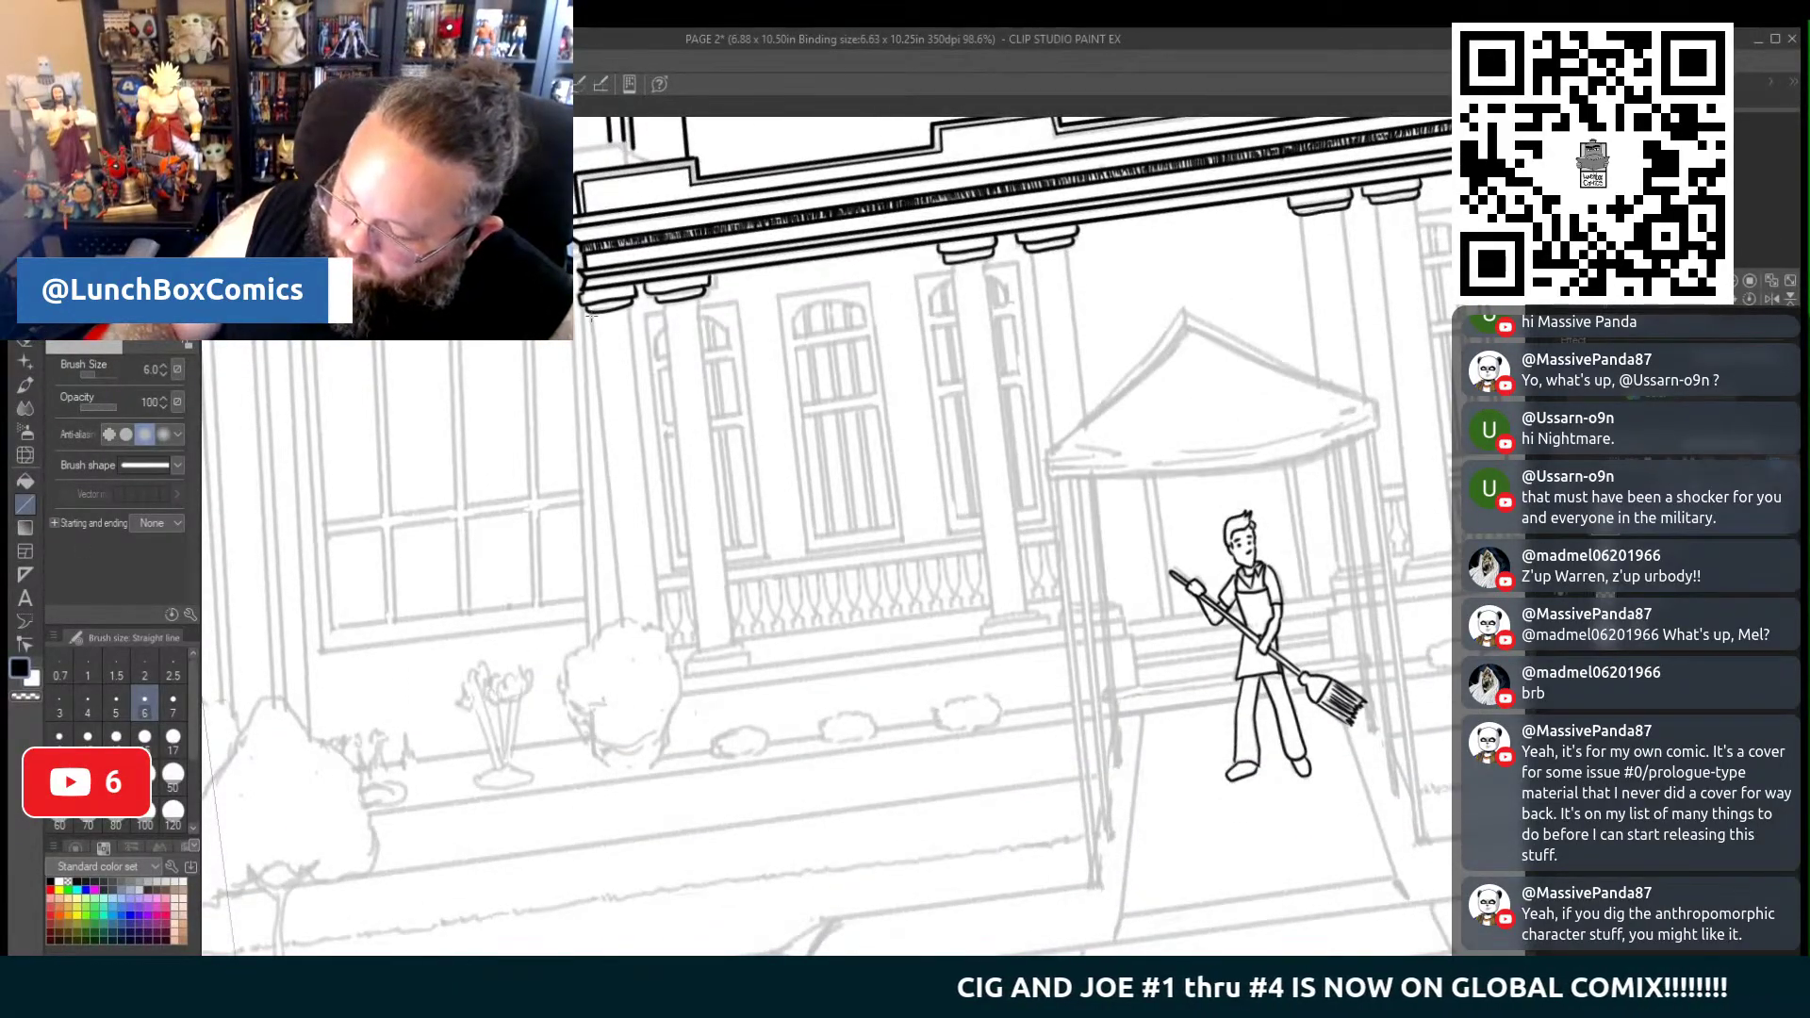
{"action": "left_click_drag", "start_coordinate": [592, 319], "coordinate": [622, 622]}
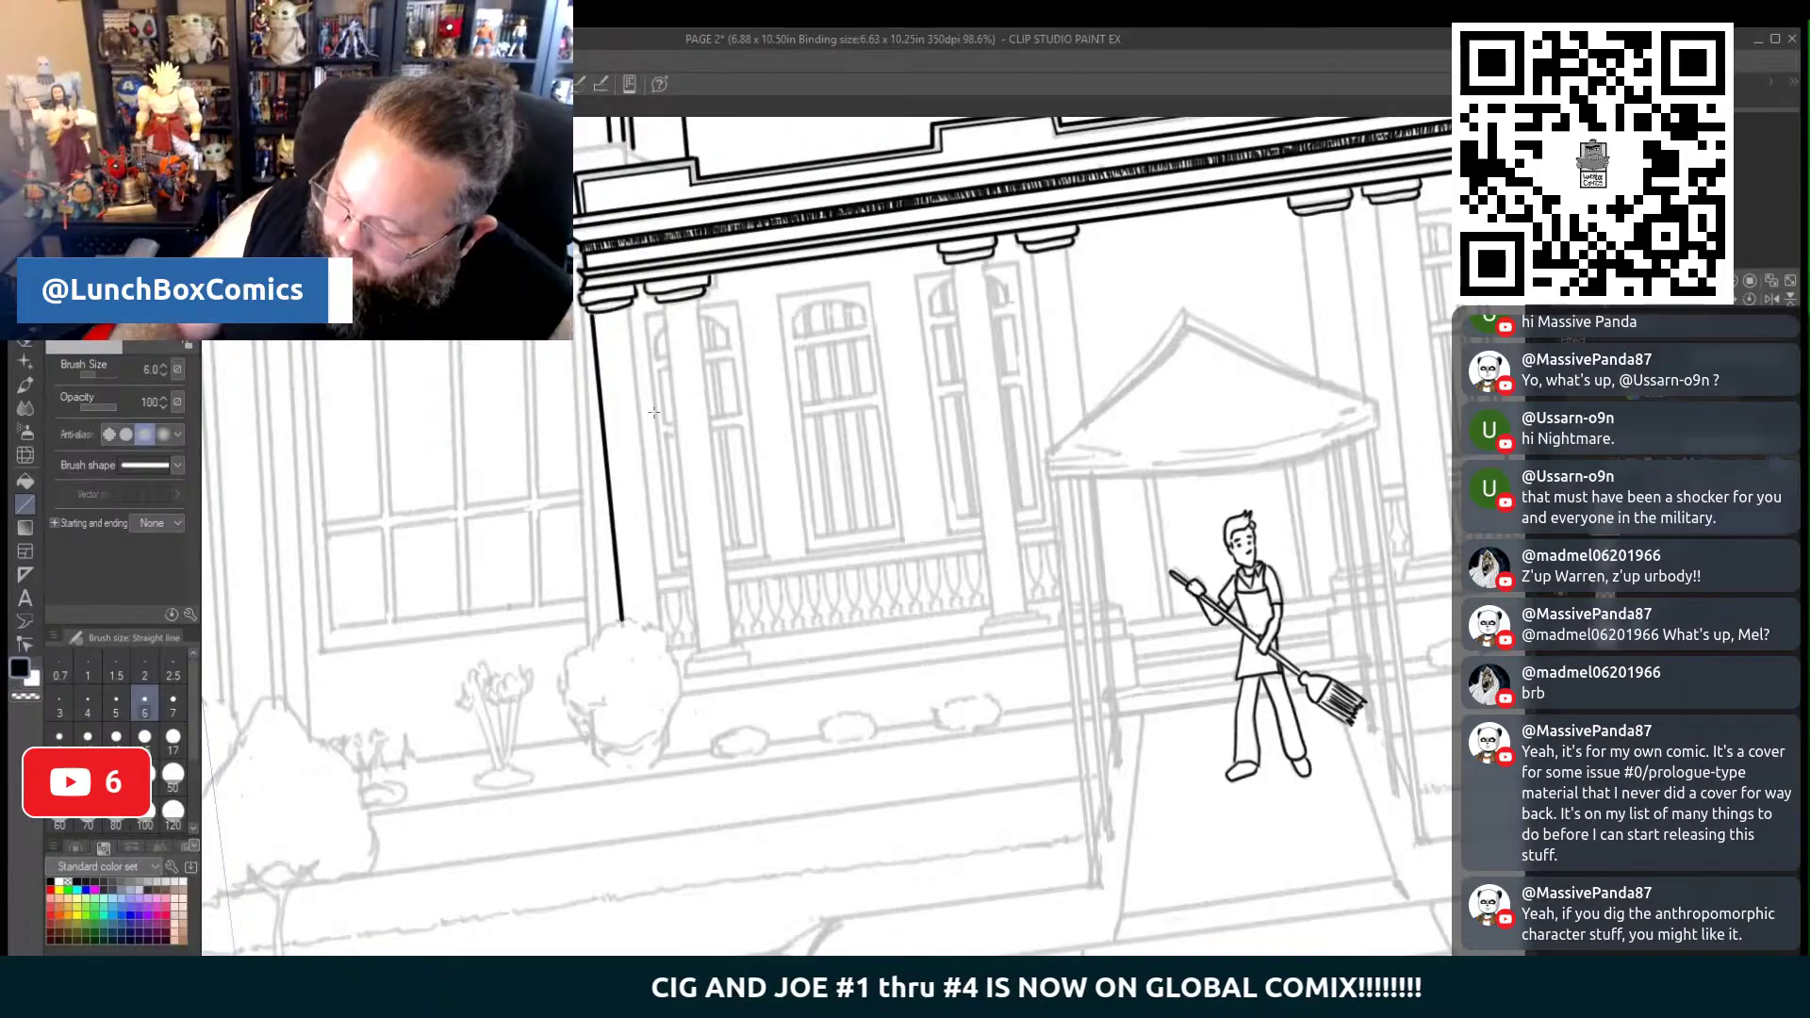
{"action": "left_click_drag", "start_coordinate": [630, 314], "coordinate": [660, 631]}
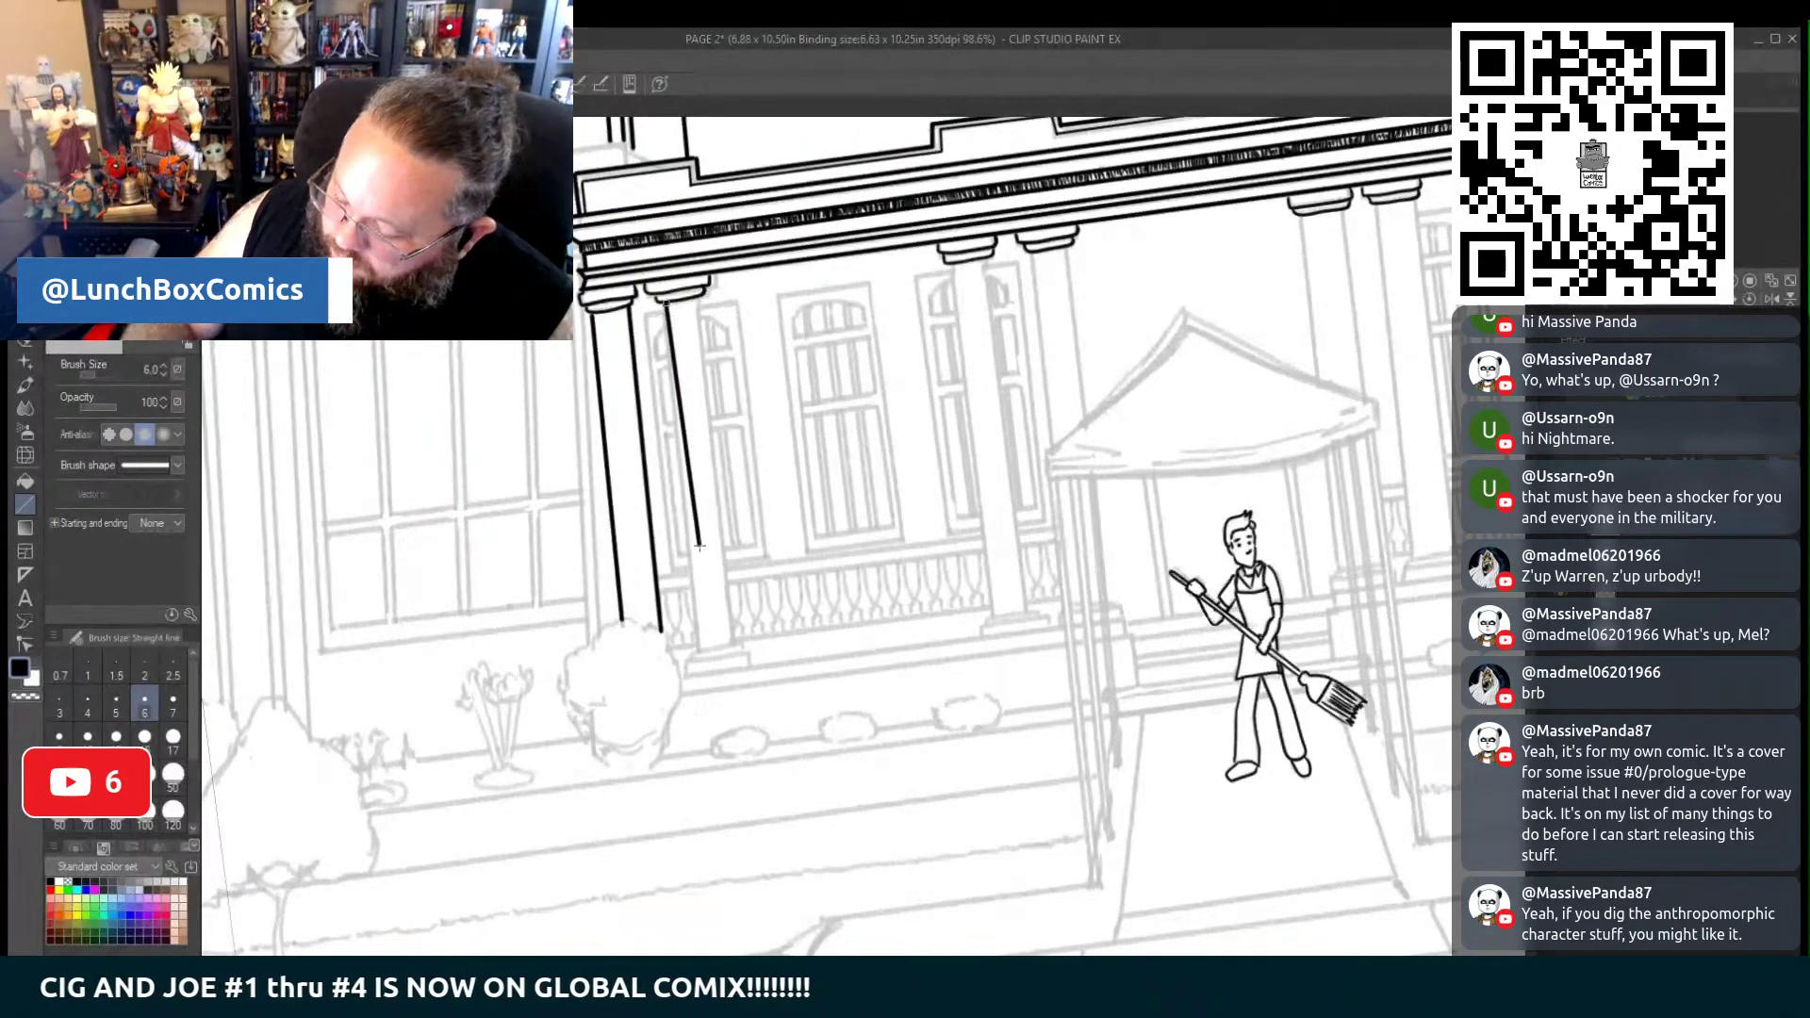
{"action": "left_click_drag", "start_coordinate": [667, 303], "coordinate": [699, 646]}
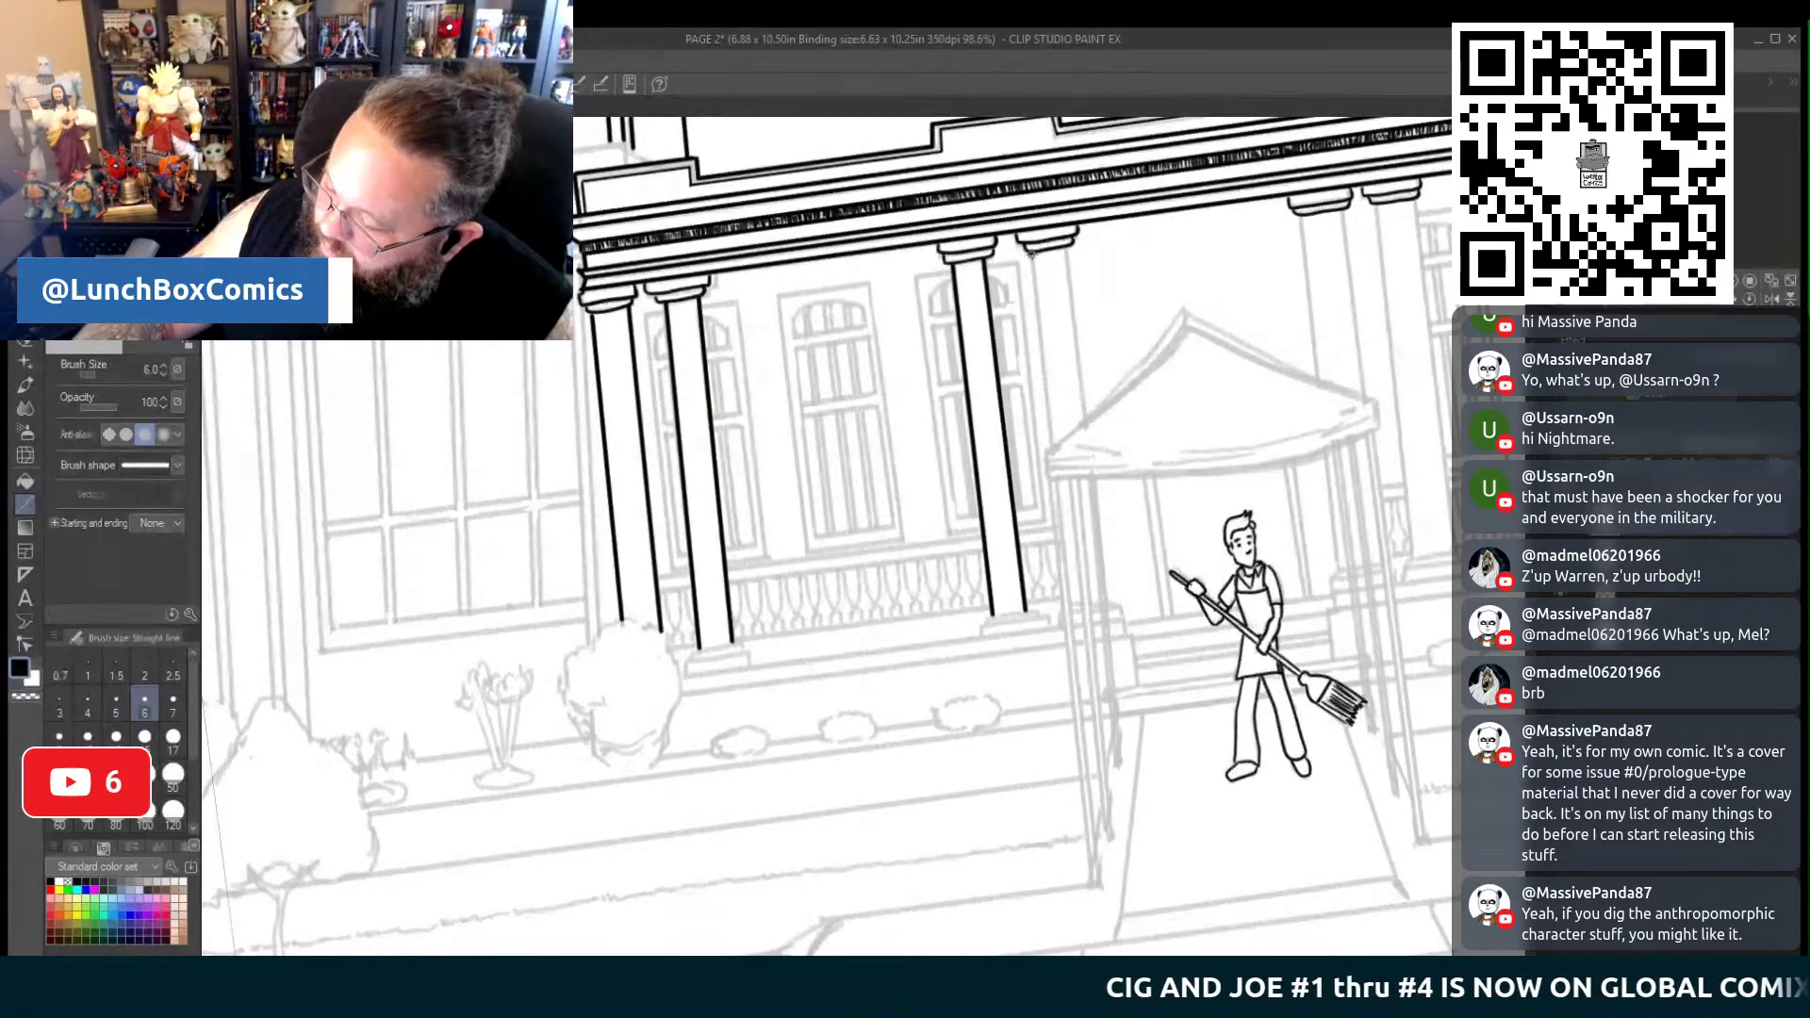
{"action": "left_click_drag", "start_coordinate": [1030, 259], "coordinate": [1052, 448]}
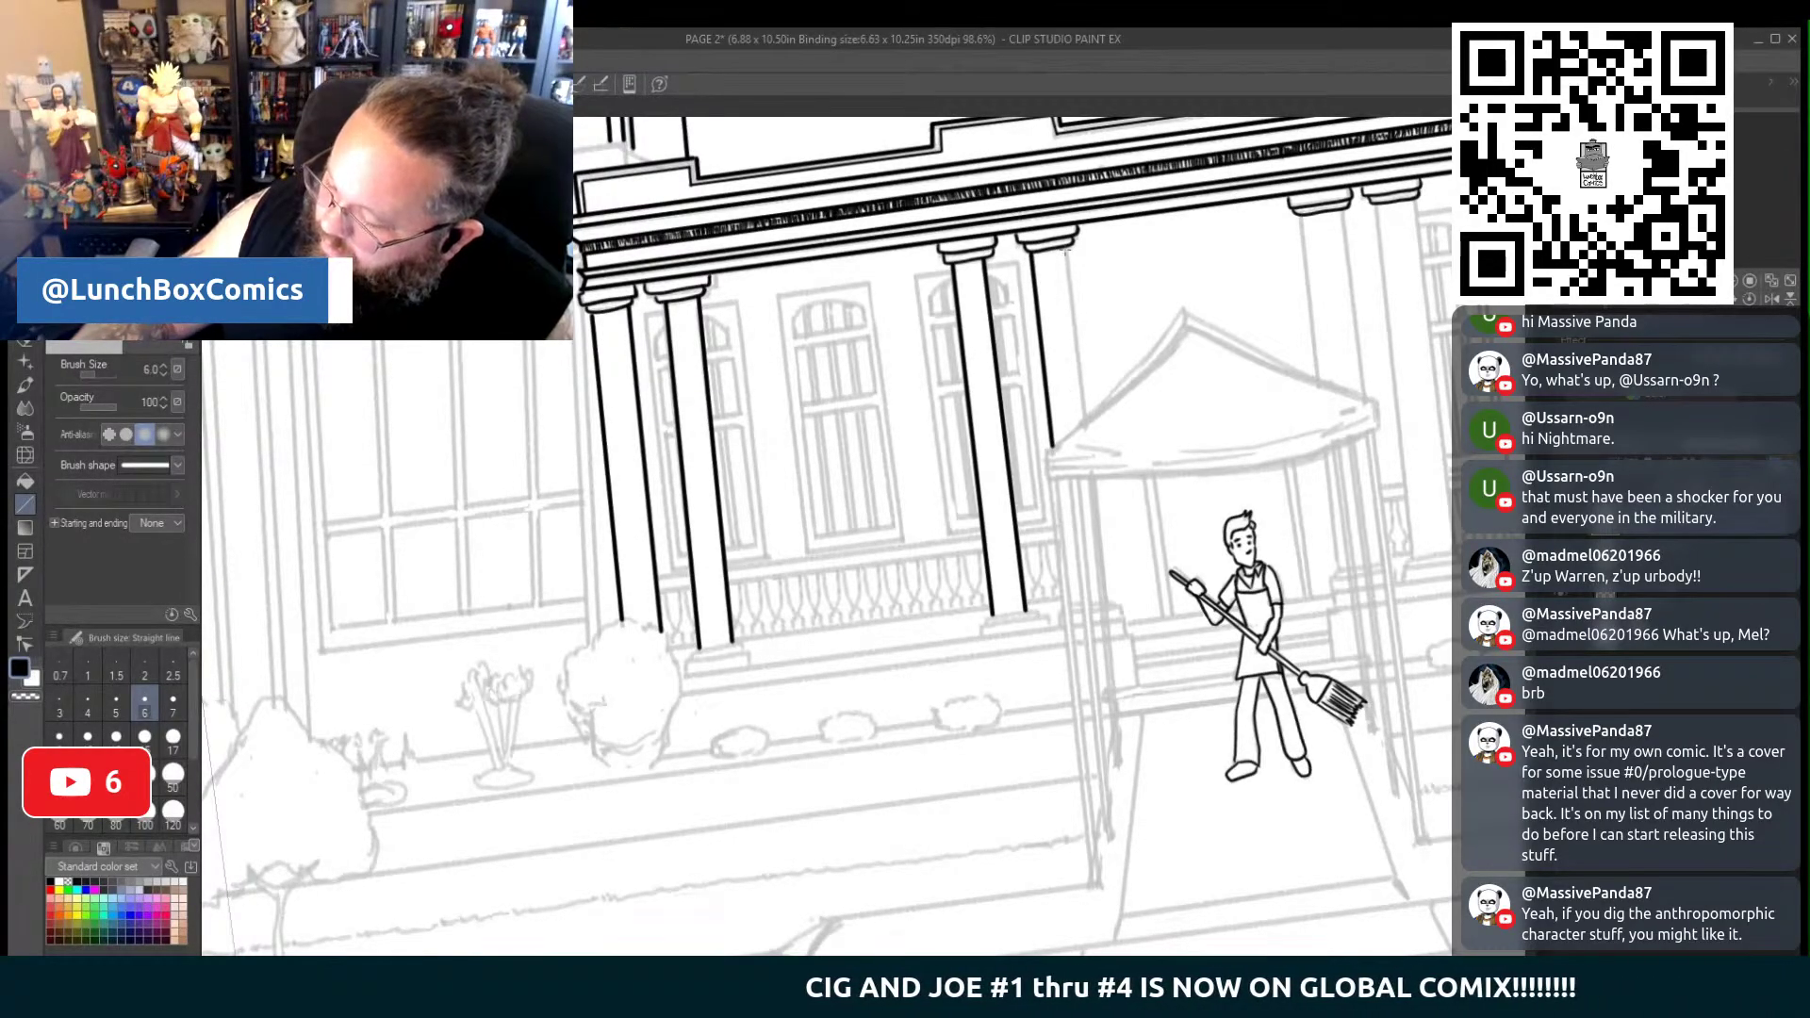
{"action": "left_click_drag", "start_coordinate": [1063, 247], "coordinate": [1084, 419]}
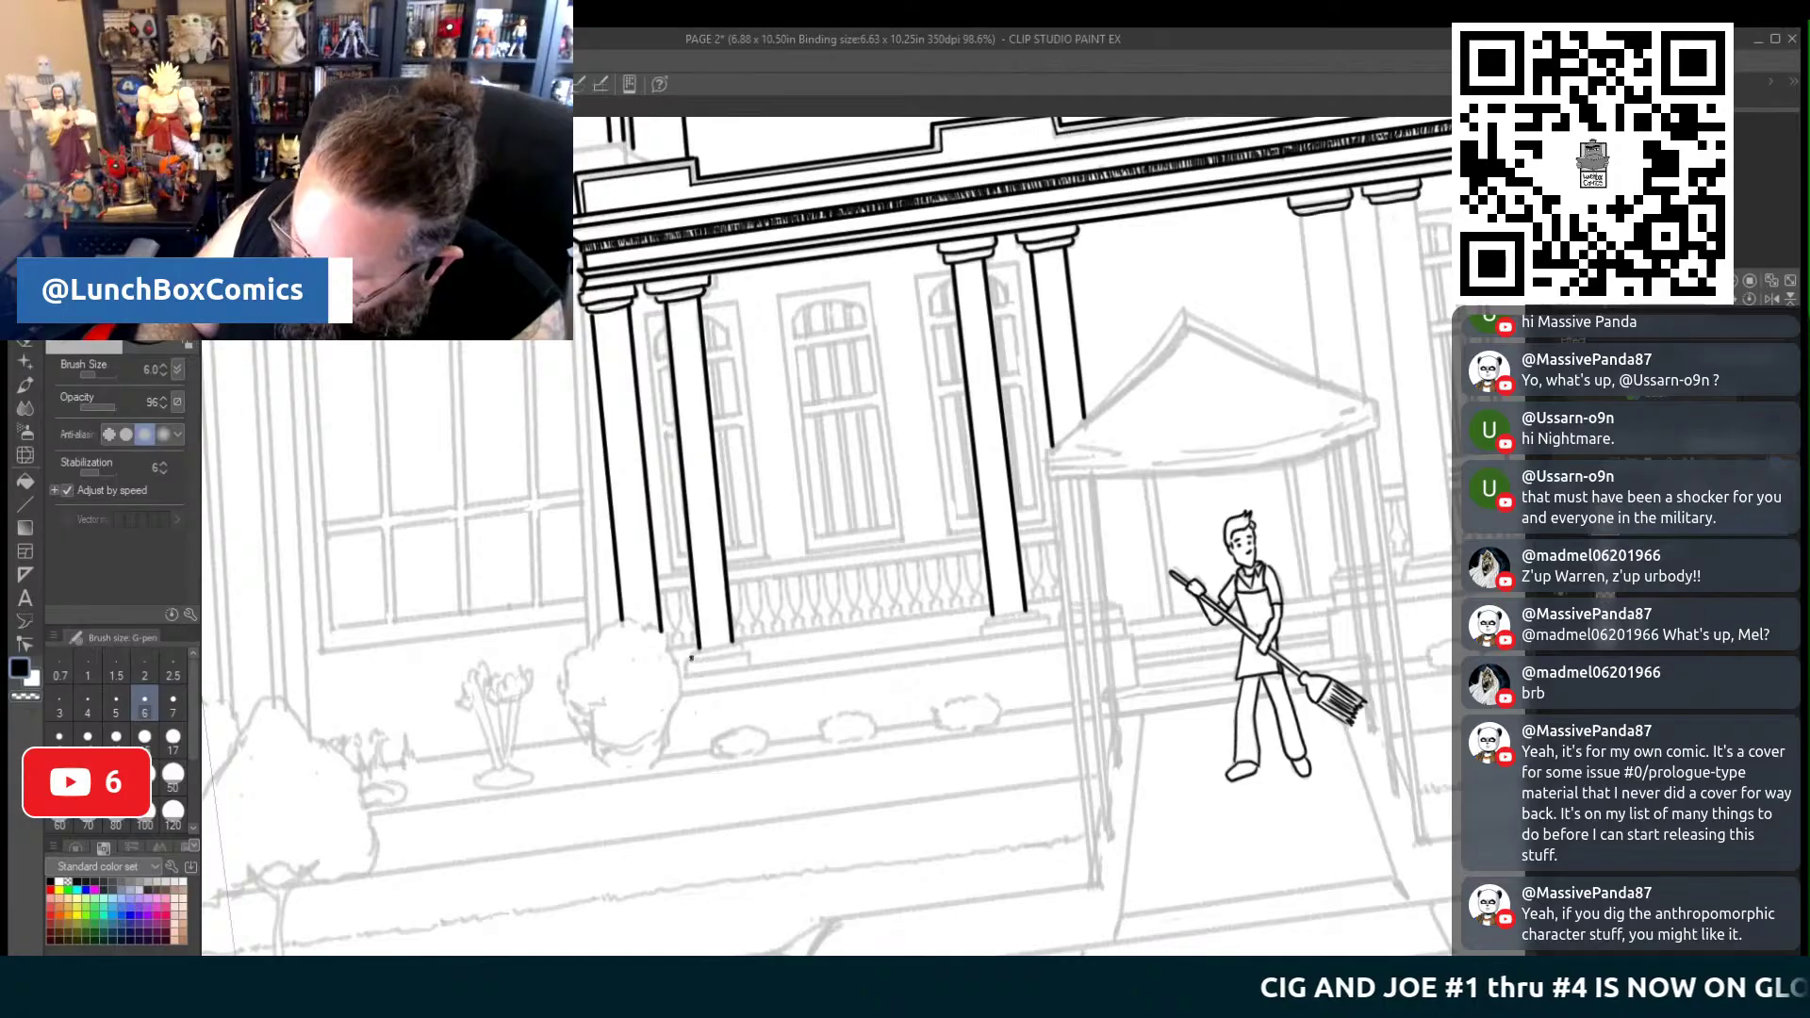
Ink the stepped bases of the two fully visible porch columns left of the entrance canopy with the G-pen at size 6
{"action": "mouse_move", "coordinate": [697, 652]}
{"action": "left_mouse_down"}
{"action": "mouse_move", "coordinate": [741, 650]}
{"action": "mouse_move", "coordinate": [686, 664]}
{"action": "mouse_move", "coordinate": [749, 656]}
{"action": "left_mouse_up"}
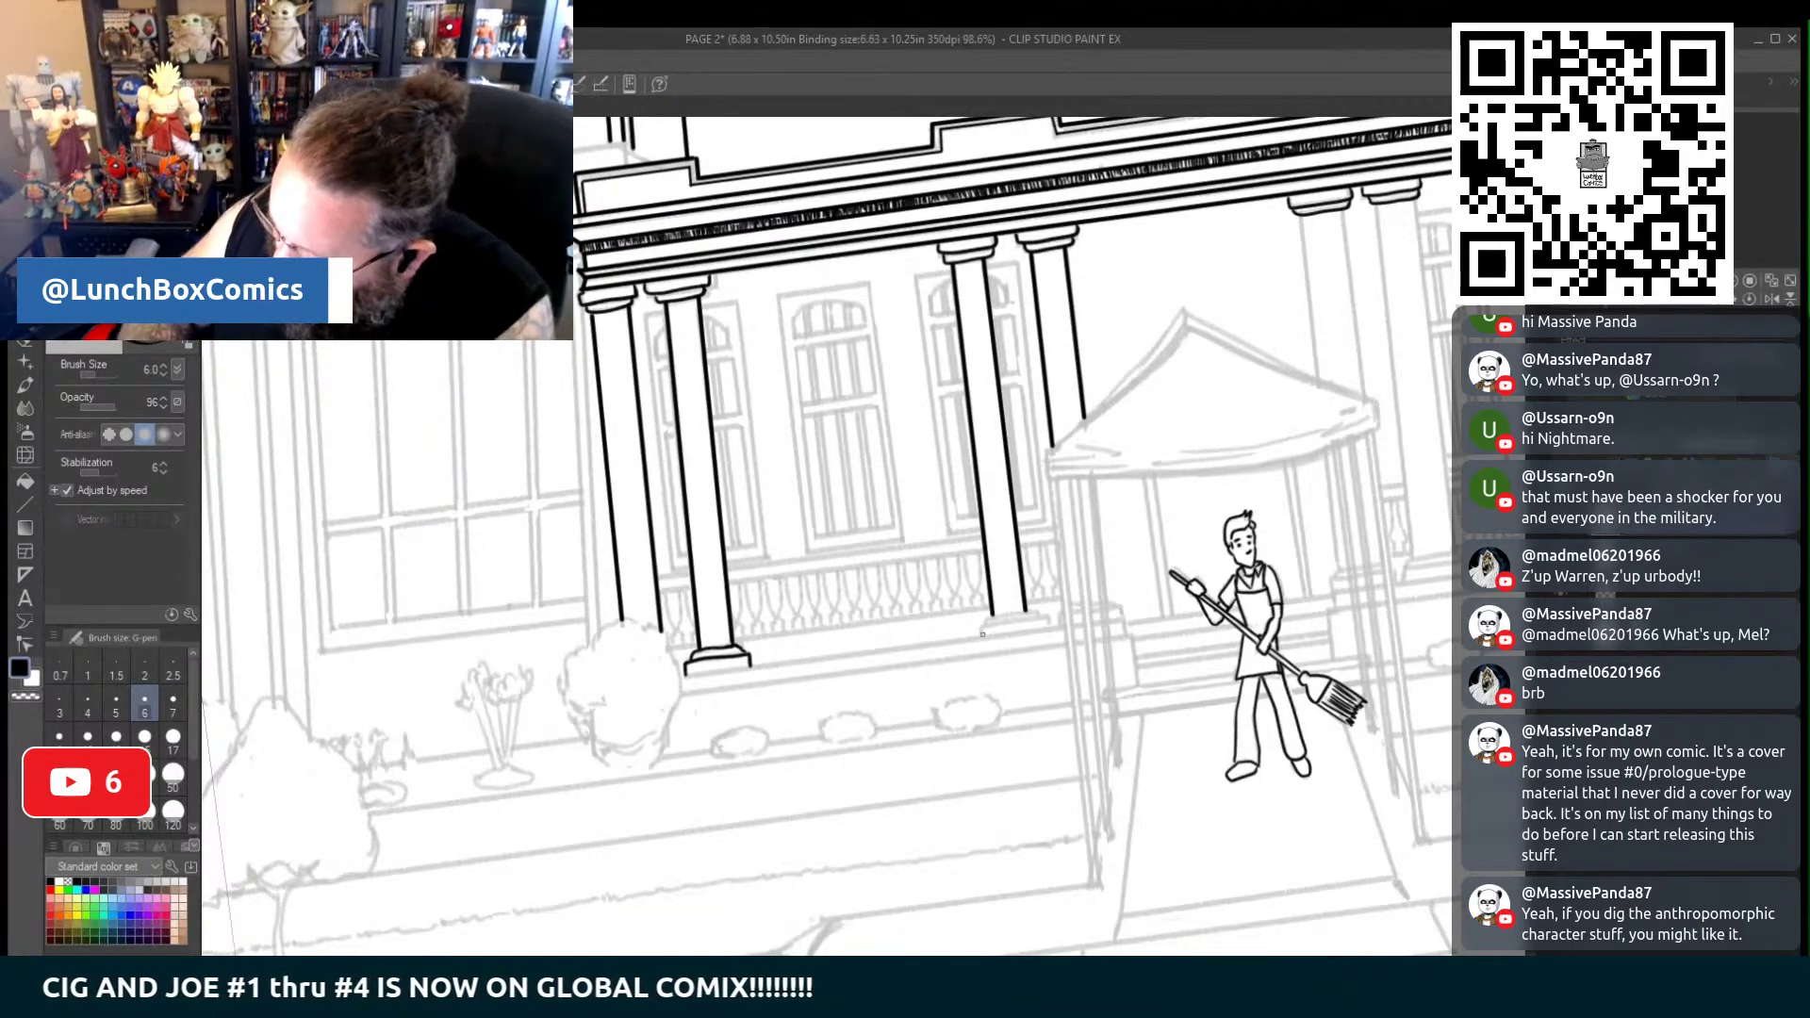
{"action": "left_click_drag", "start_coordinate": [980, 630], "coordinate": [1041, 617]}
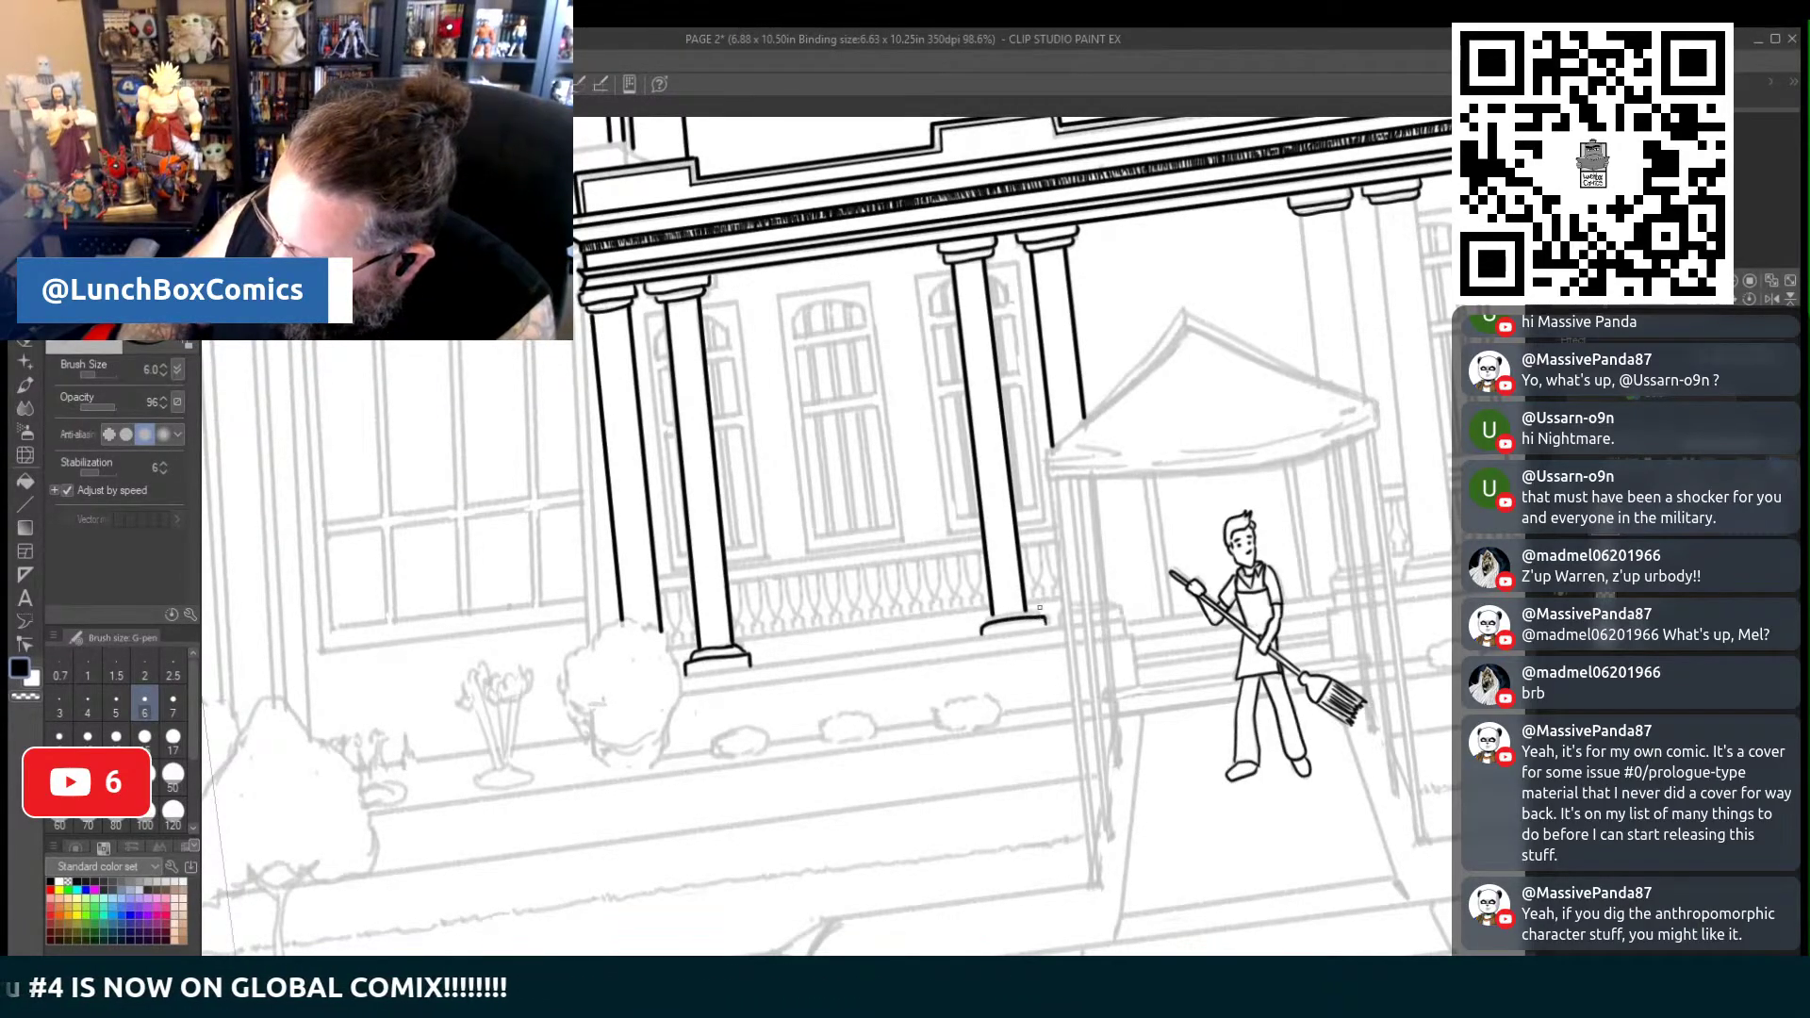
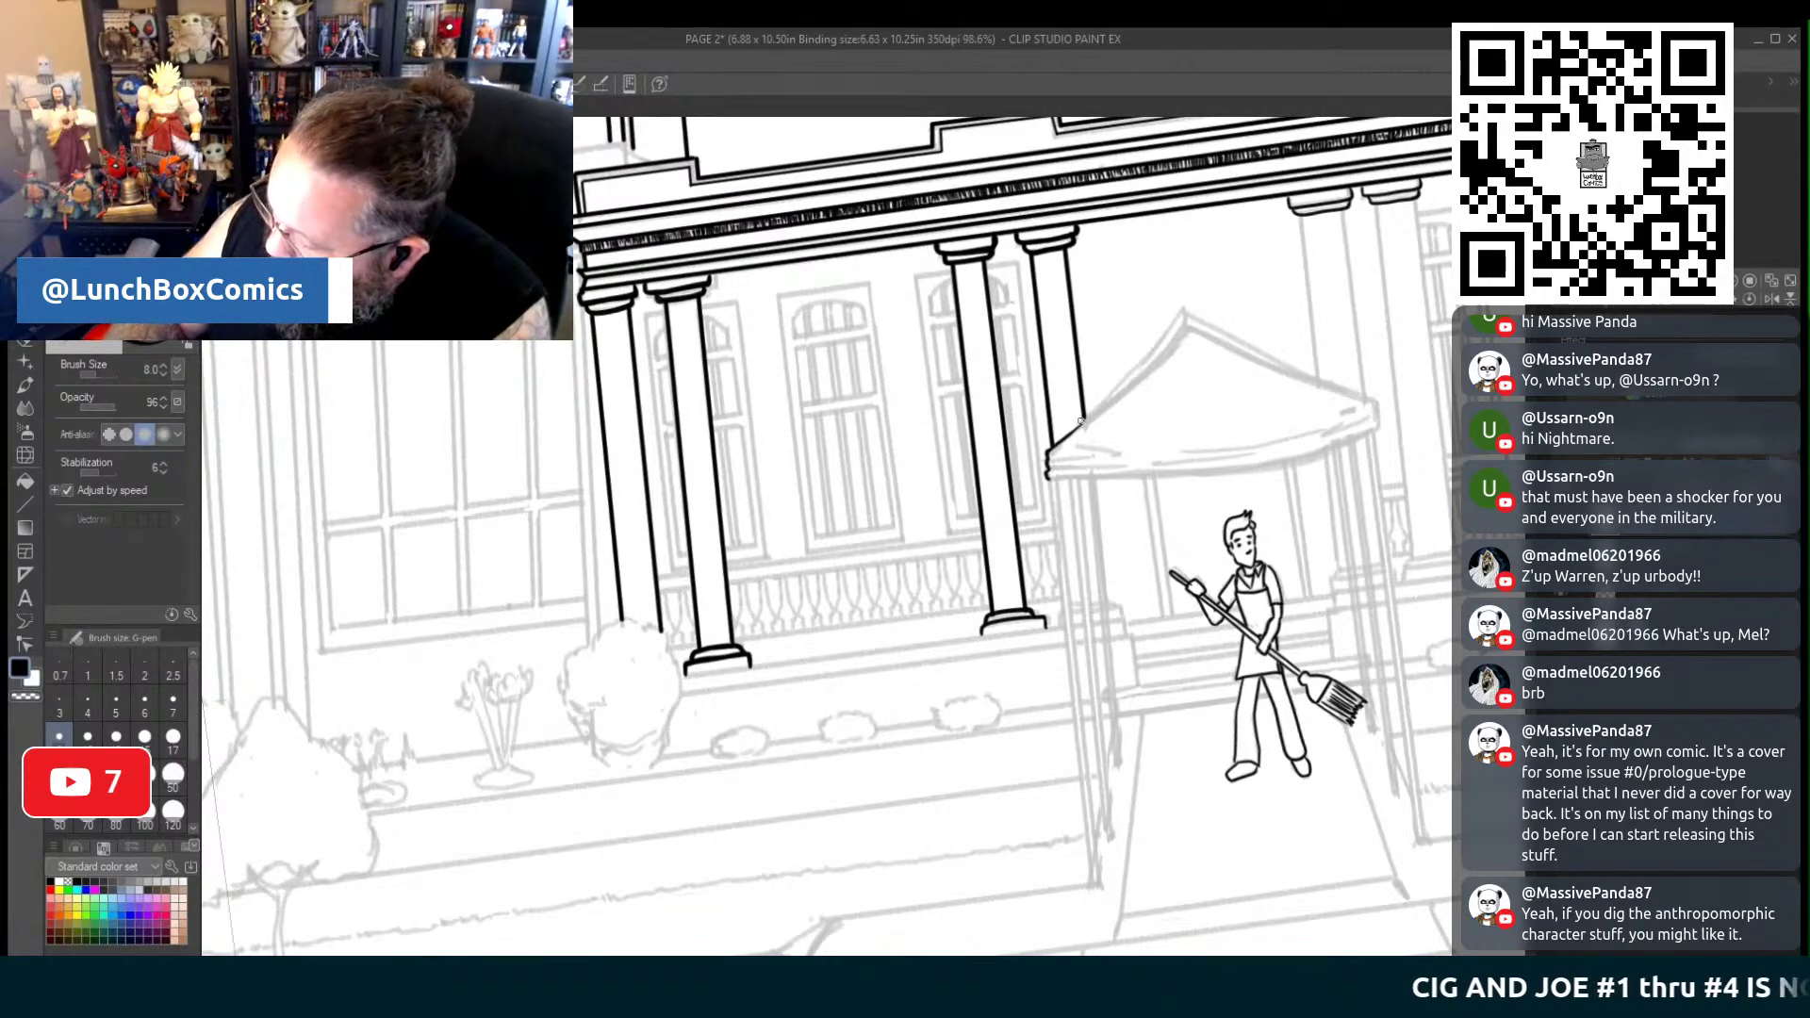
Ink the entrance canopy's peaked roof, sagging front edge and fabric folds with the G-pen at size 8
{"action": "left_click_drag", "start_coordinate": [1130, 387], "coordinate": [1185, 328]}
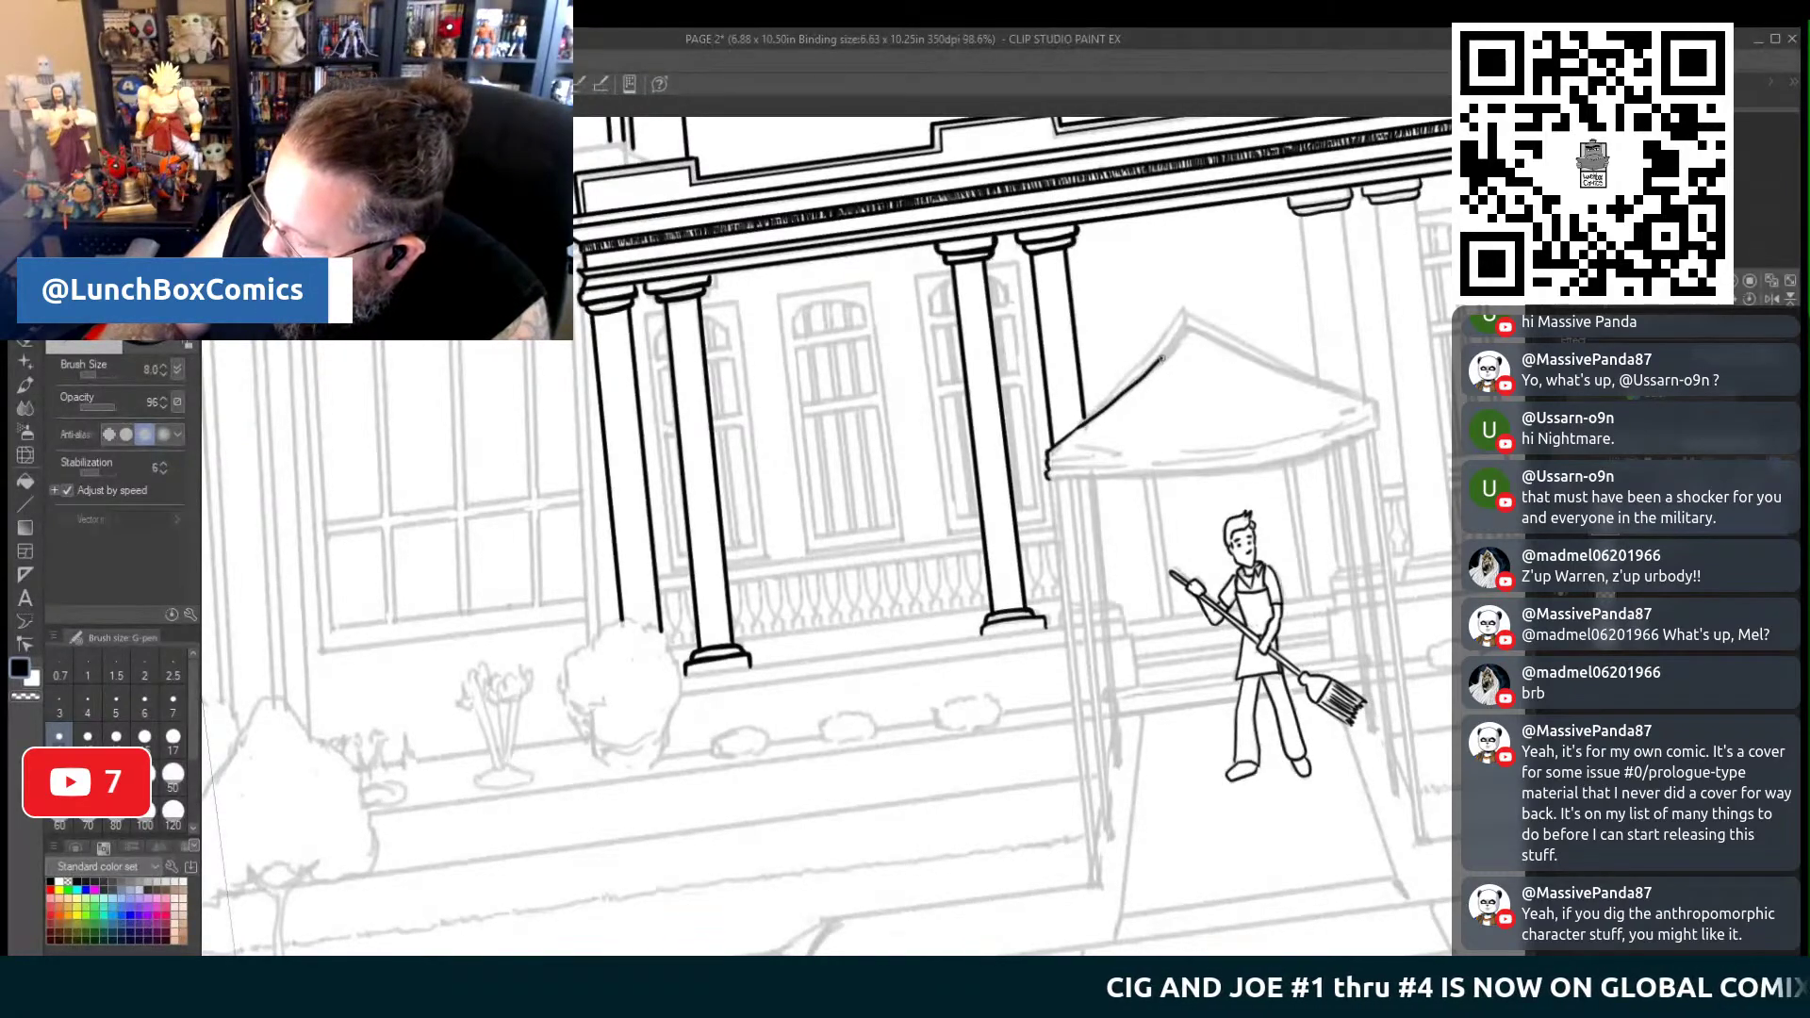
{"action": "mouse_move", "coordinate": [1058, 440]}
{"action": "left_mouse_down"}
{"action": "mouse_move", "coordinate": [1186, 311]}
{"action": "mouse_move", "coordinate": [1158, 355]}
{"action": "left_mouse_up"}
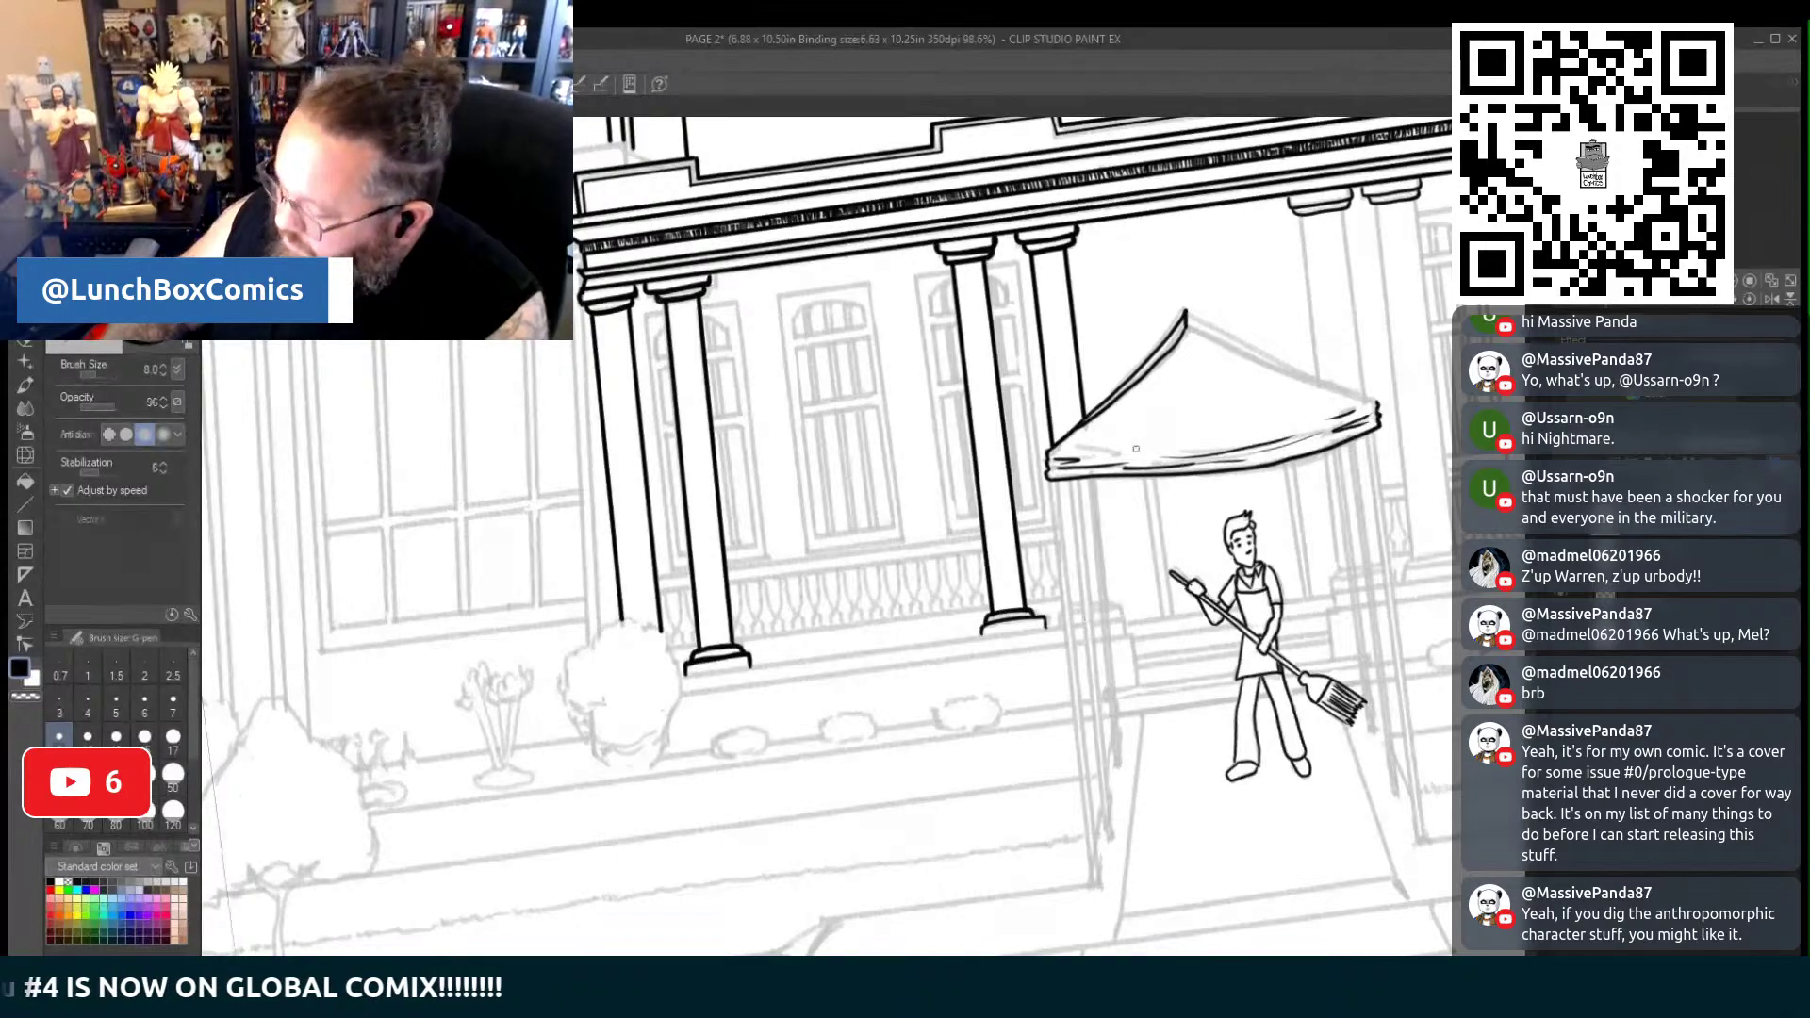
{"action": "scroll", "coordinate": [1082, 499], "scroll_direction": "right", "scroll_amount": 5}
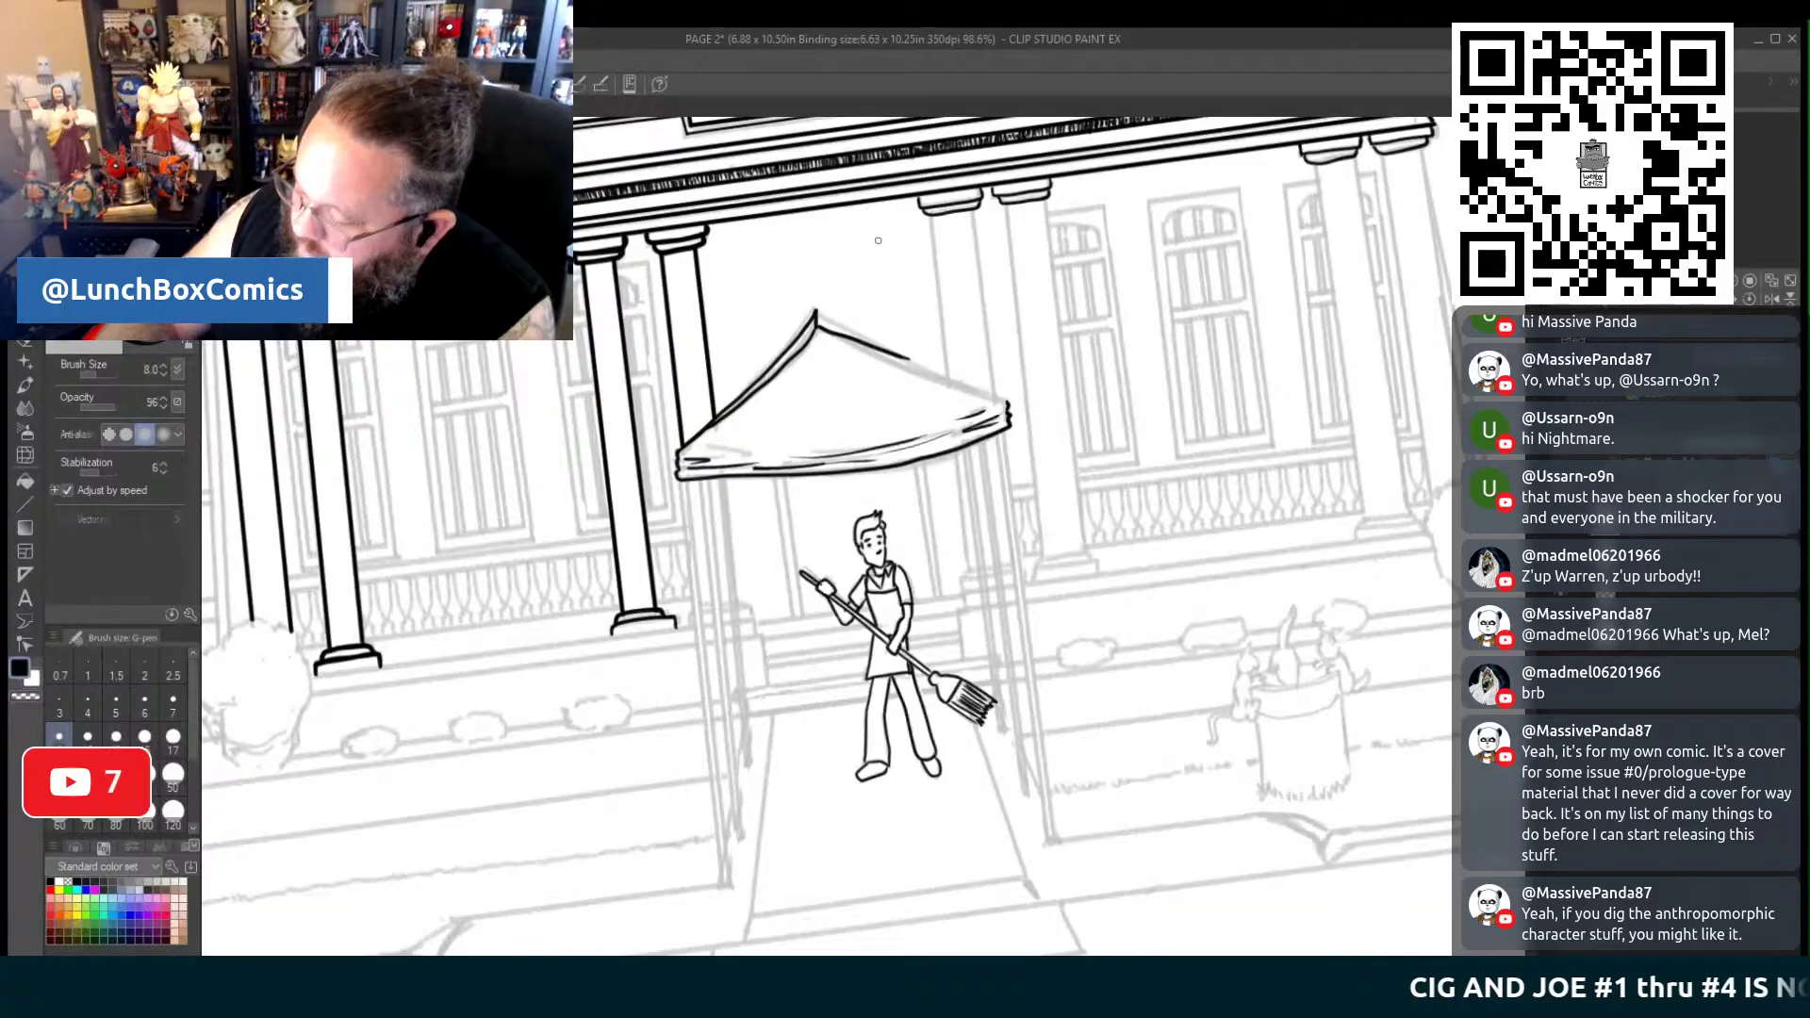
{"action": "mouse_move", "coordinate": [1009, 409]}
{"action": "left_mouse_down"}
{"action": "mouse_move", "coordinate": [992, 391]}
{"action": "mouse_move", "coordinate": [1058, 556]}
{"action": "mouse_move", "coordinate": [1050, 602]}
{"action": "mouse_move", "coordinate": [1045, 388]}
{"action": "mouse_move", "coordinate": [1046, 556]}
{"action": "left_mouse_up"}
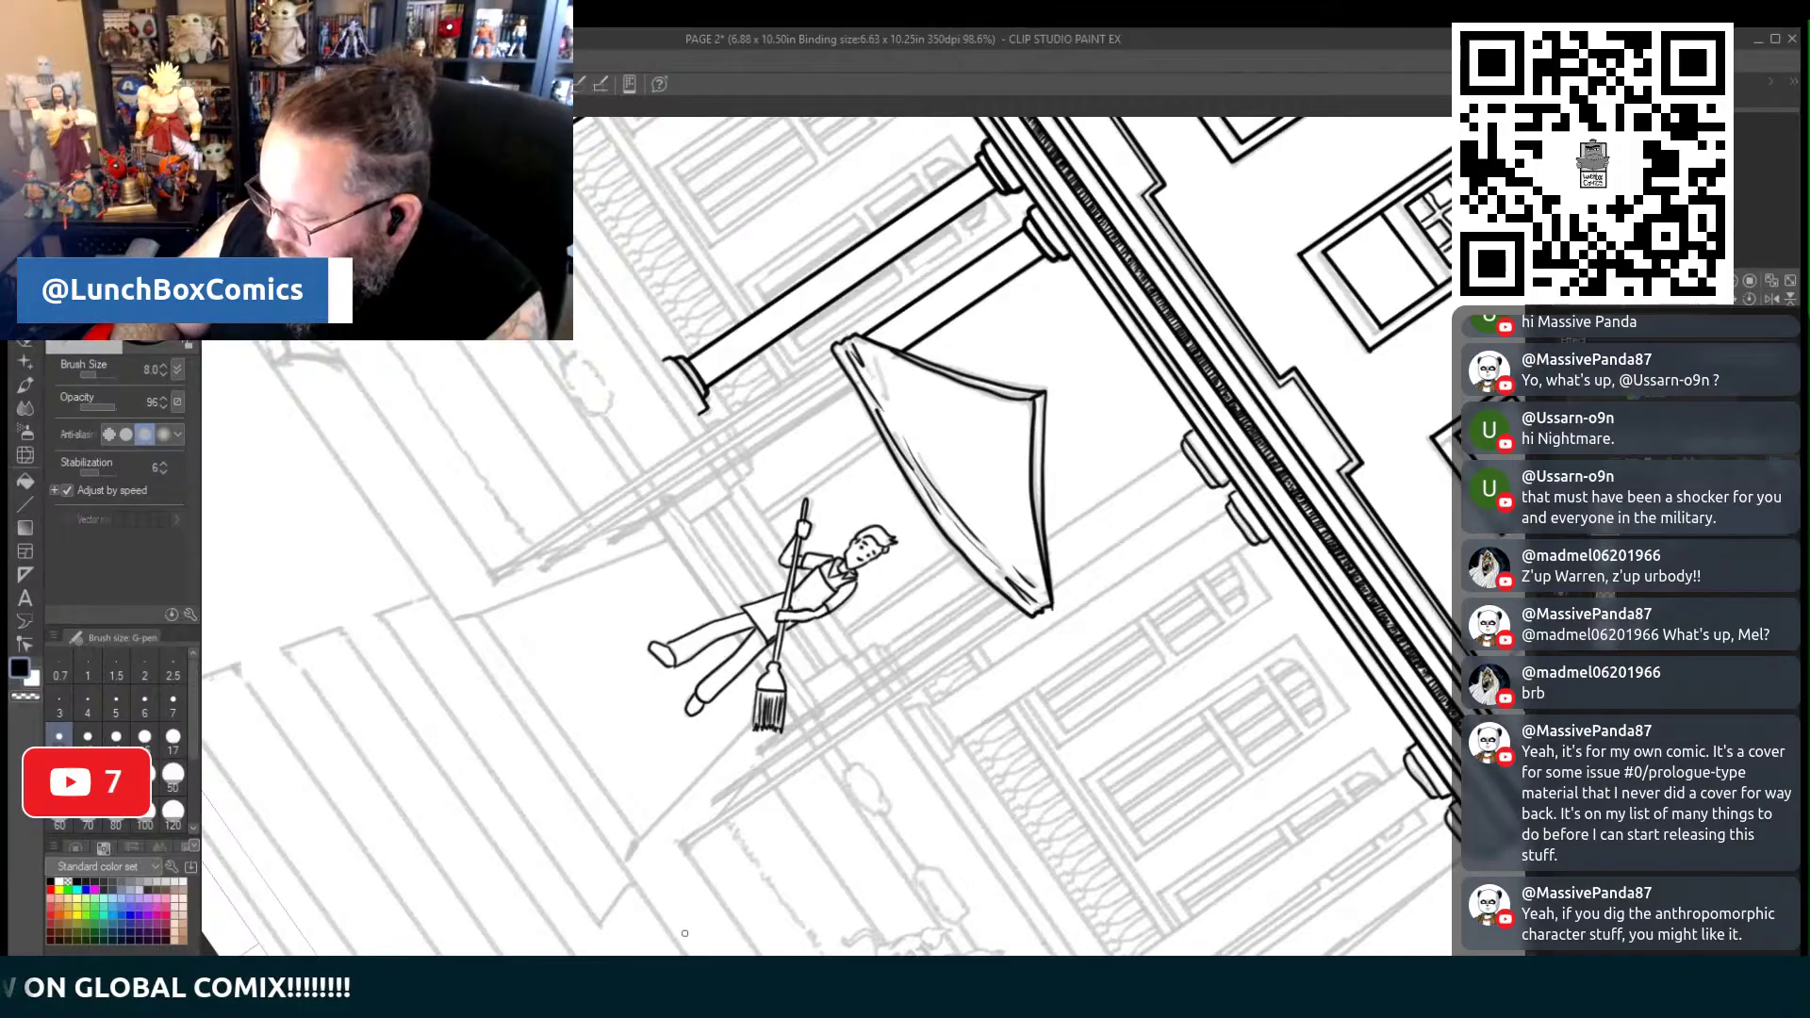
Ink the canopy's thin support poles with size 6 straight lines and round off their feet with the G-pen at size 8
{"action": "key", "text": "ctrl+@"}
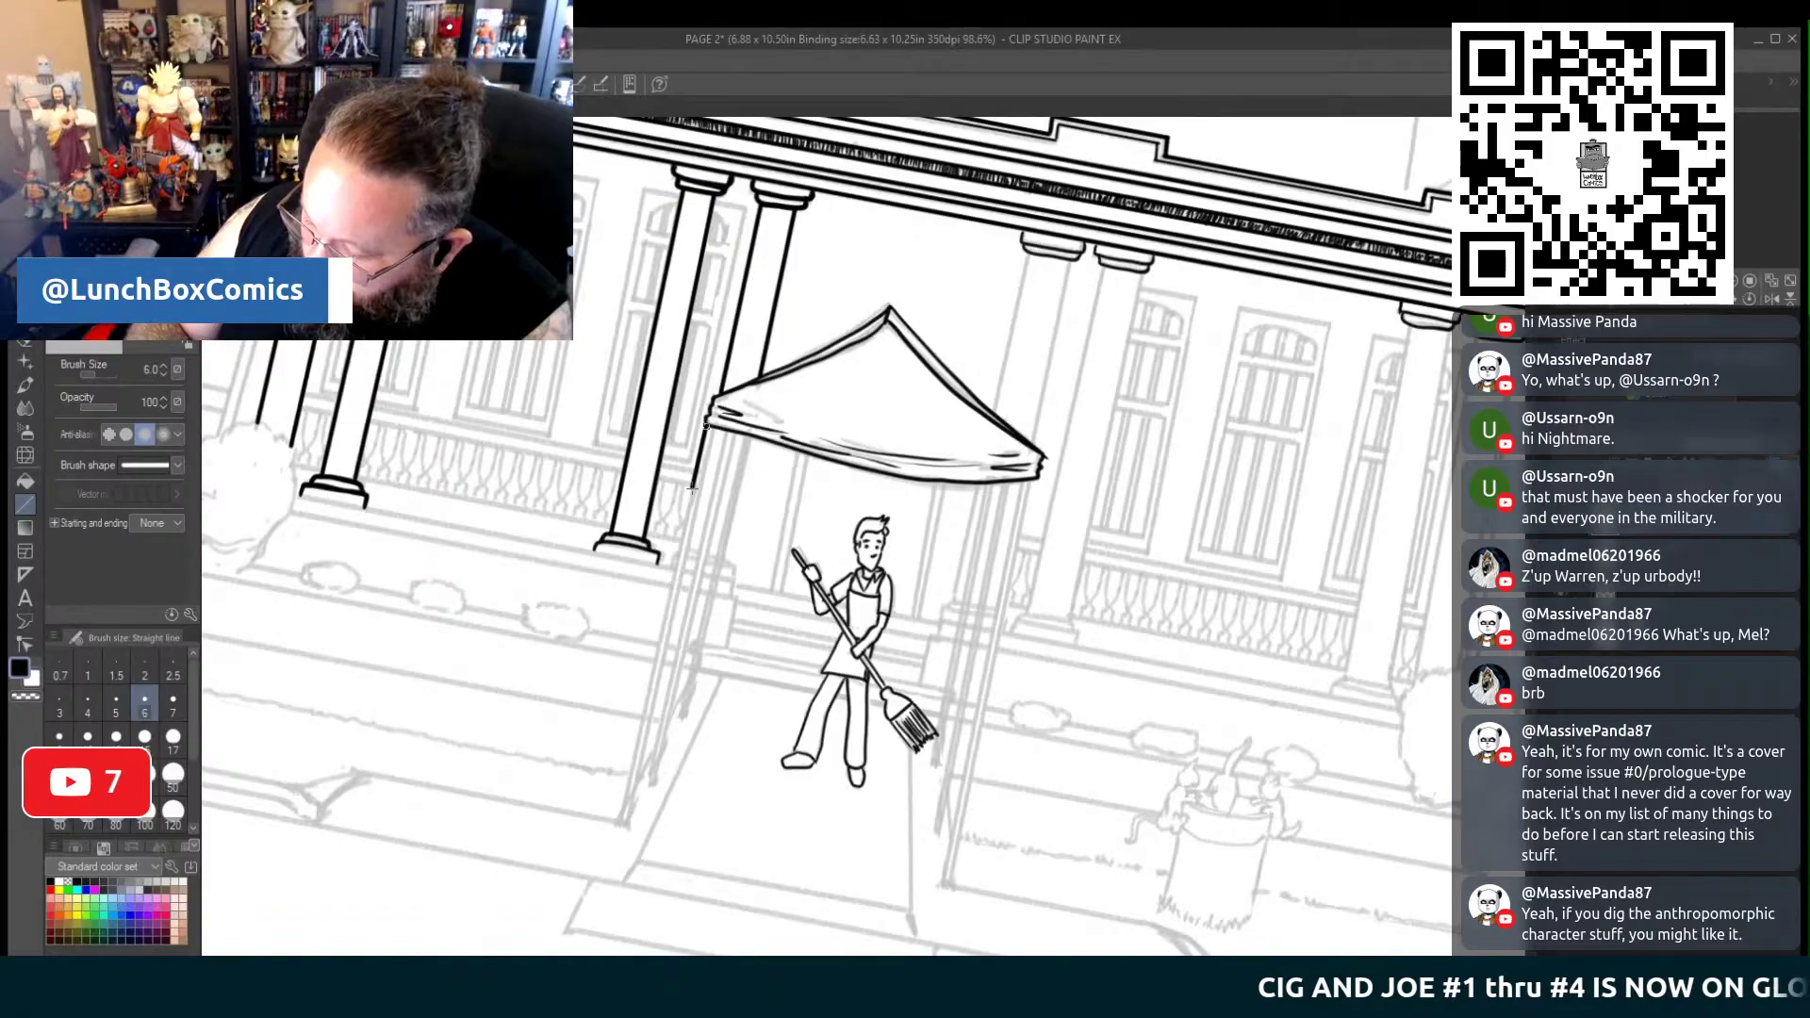
{"action": "left_click_drag", "start_coordinate": [693, 489], "coordinate": [622, 825]}
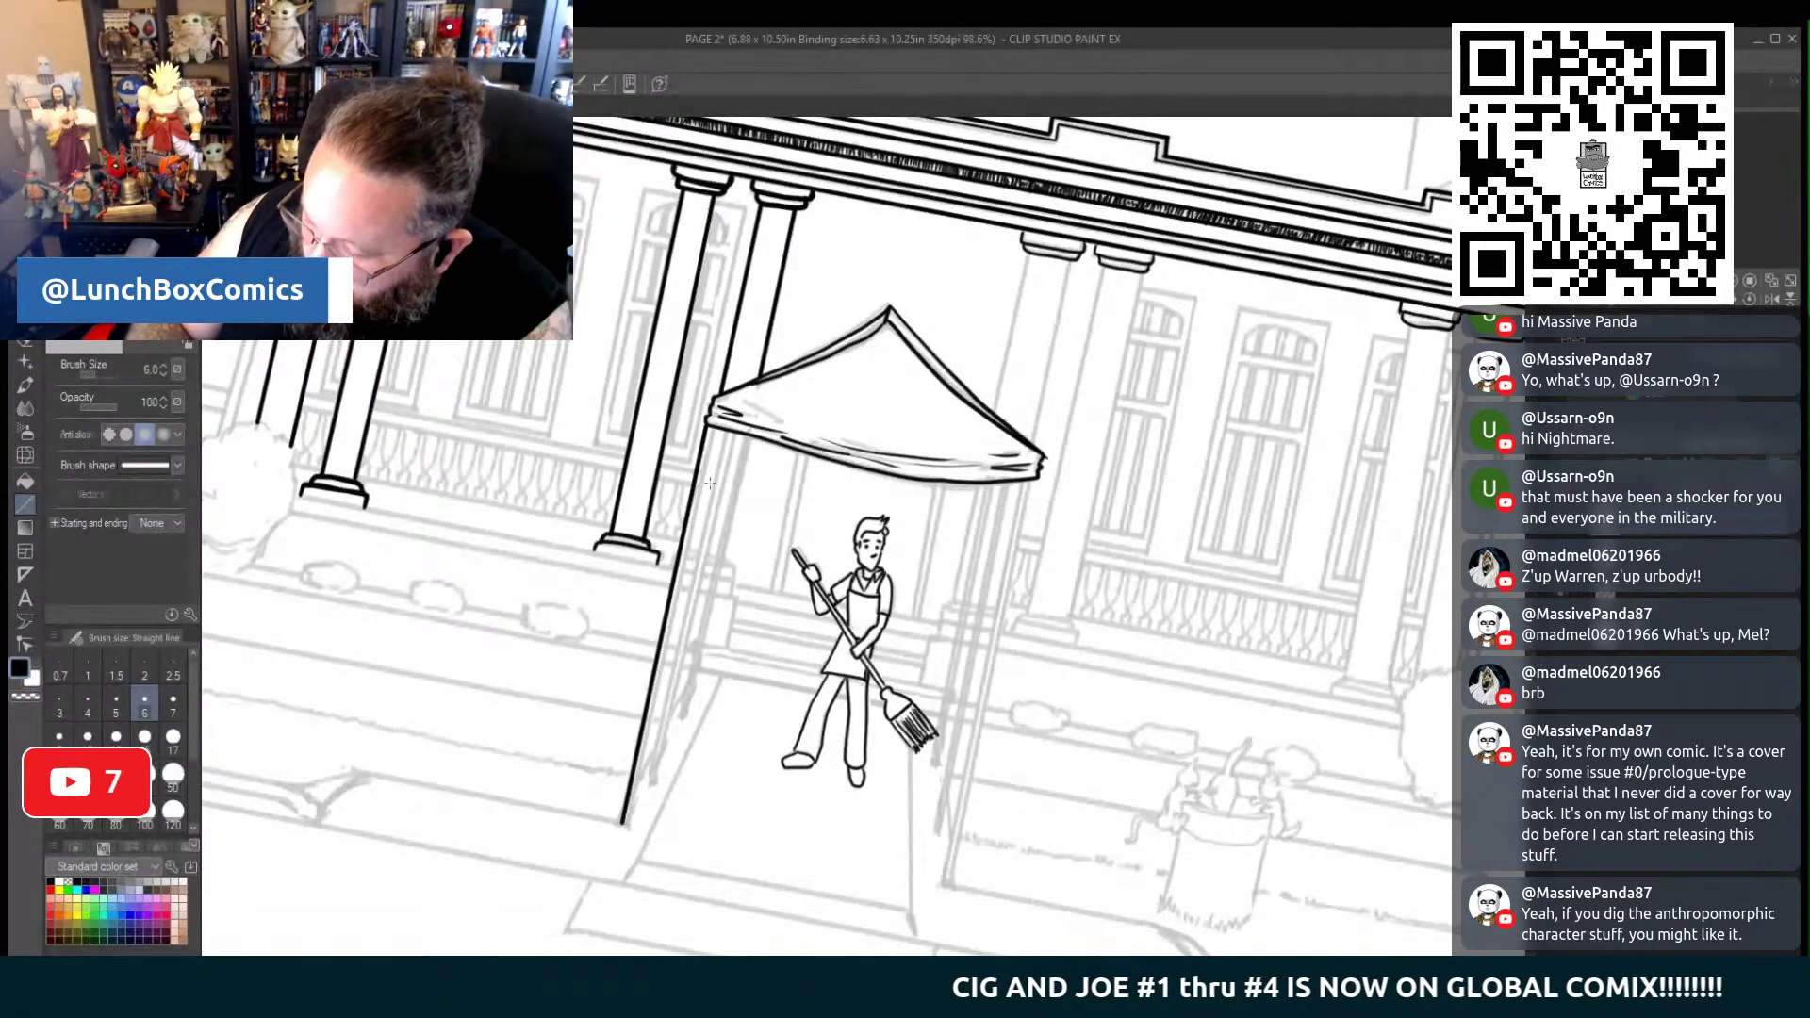
{"action": "left_click_drag", "start_coordinate": [714, 426], "coordinate": [629, 826]}
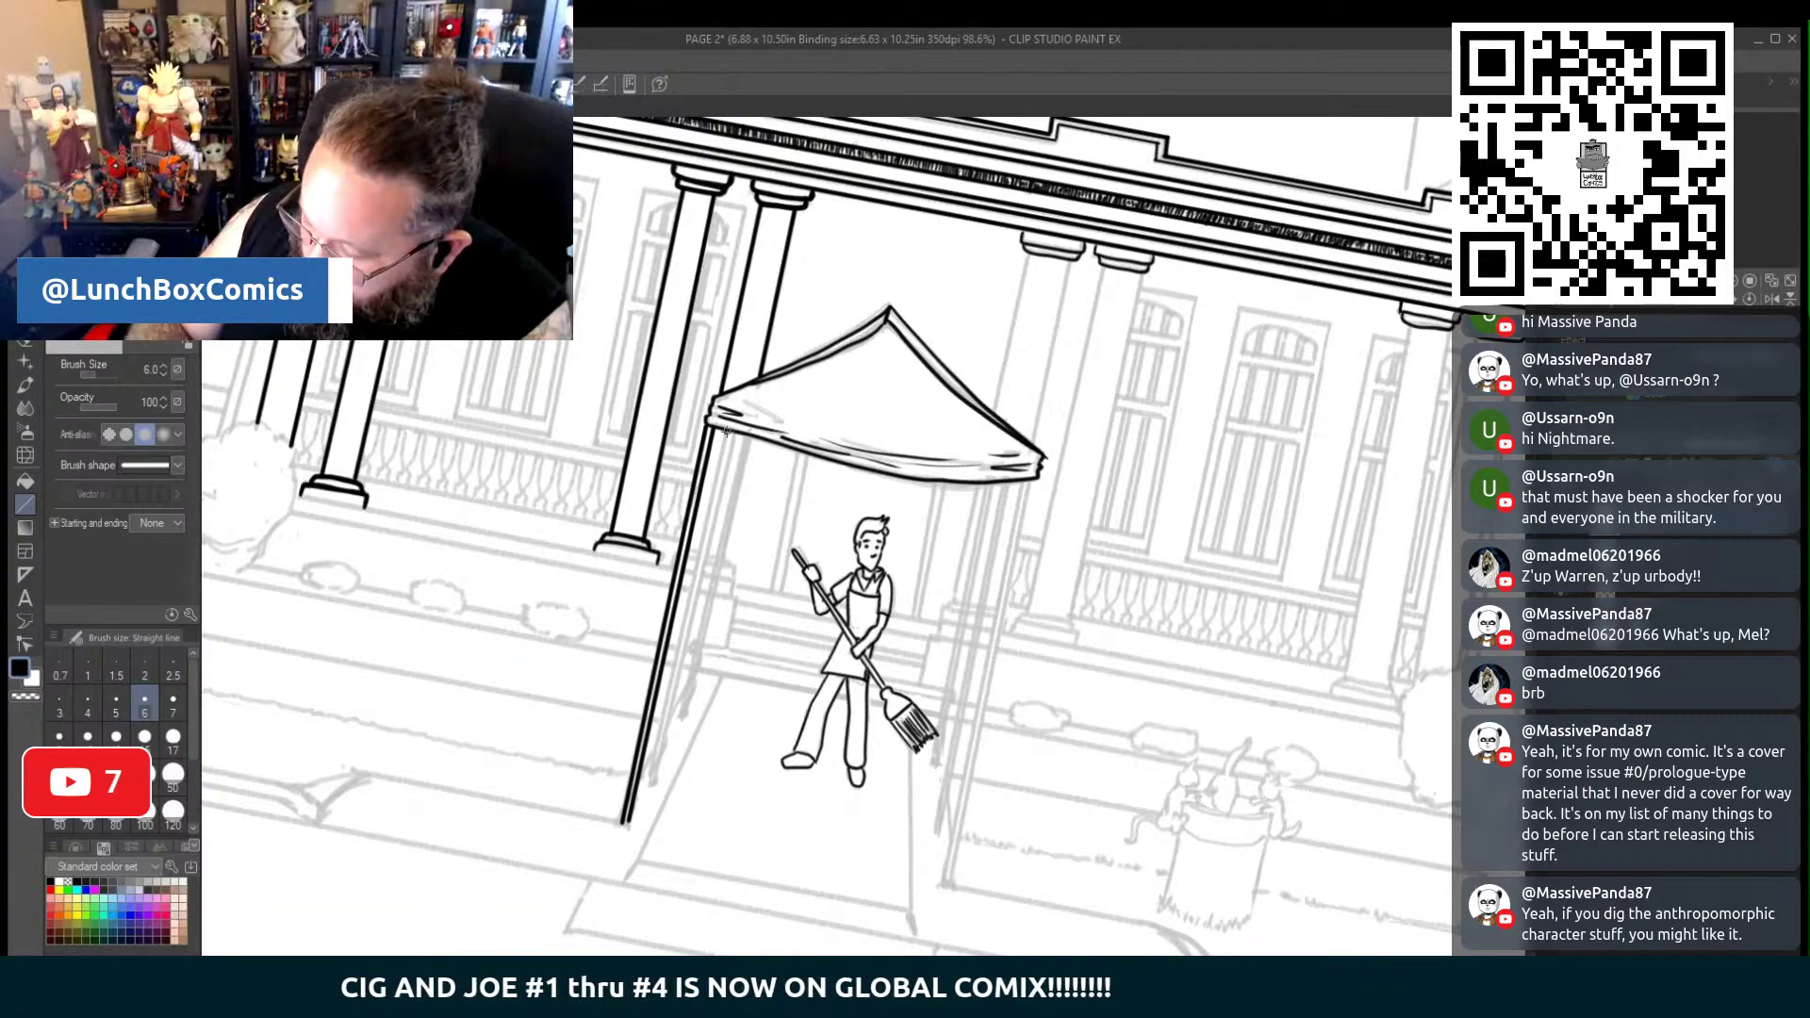
{"action": "left_click_drag", "start_coordinate": [726, 430], "coordinate": [651, 782]}
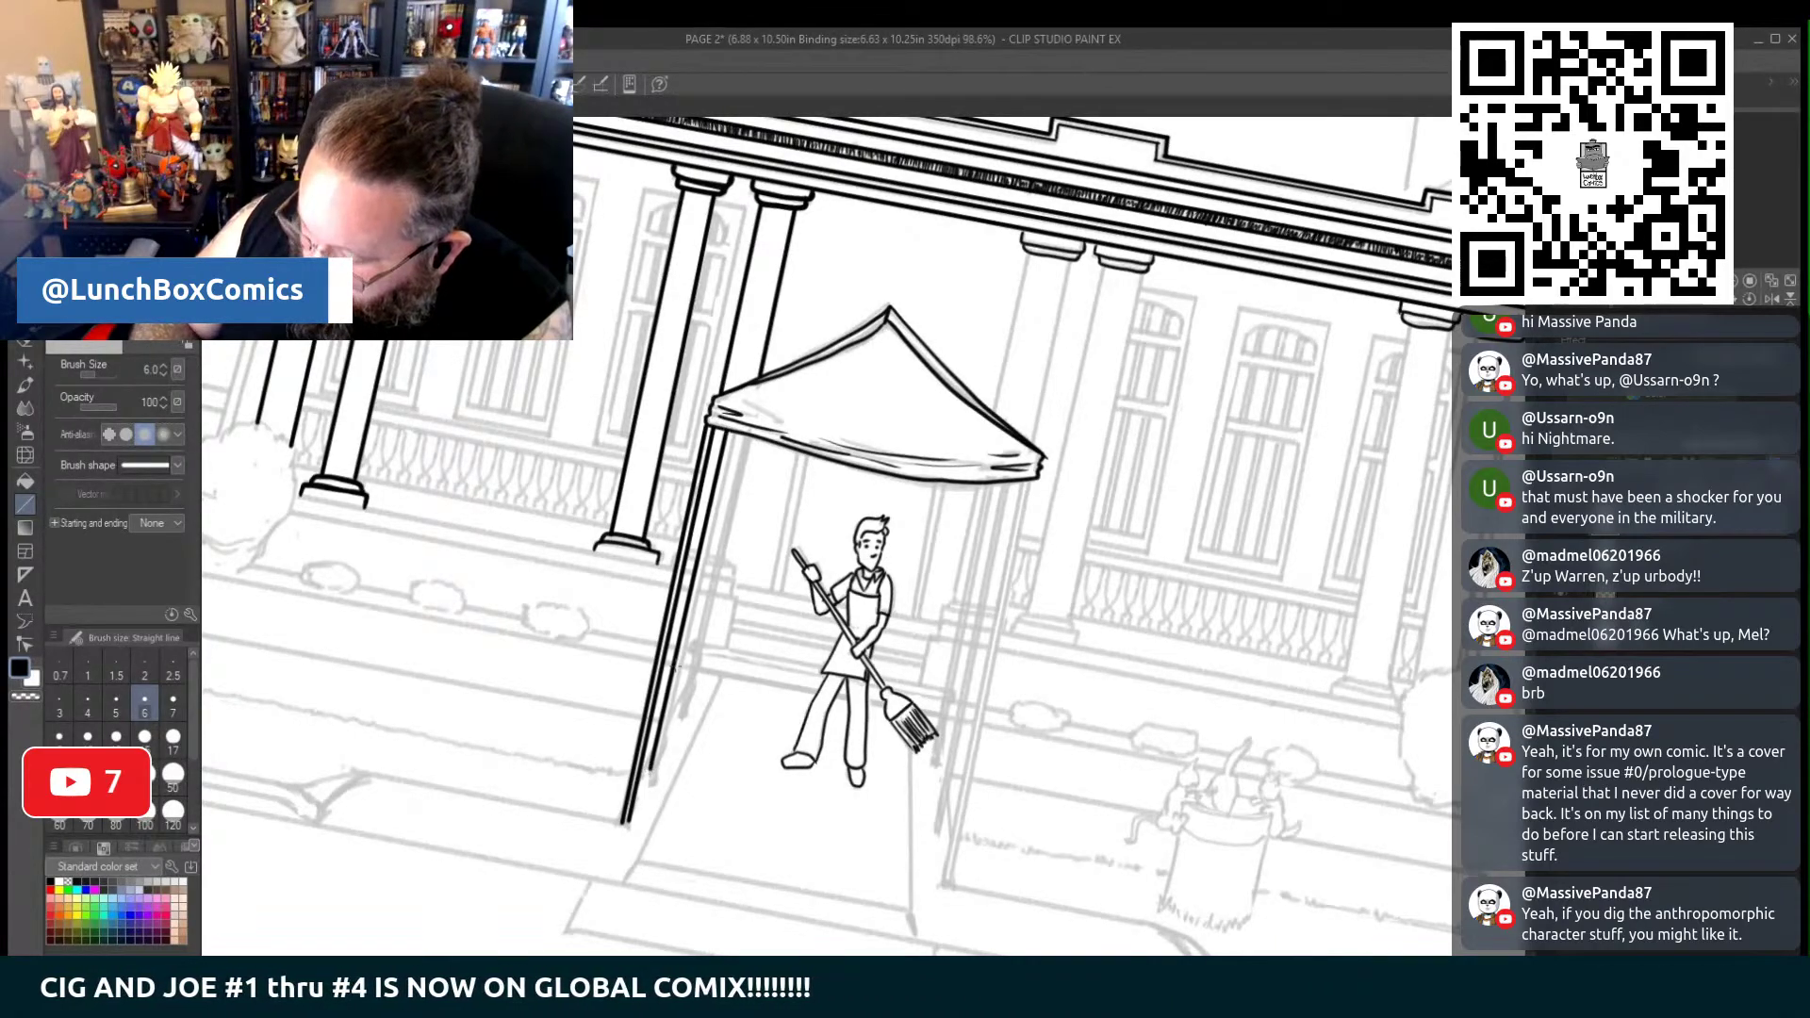
{"action": "left_click_drag", "start_coordinate": [733, 433], "coordinate": [661, 764]}
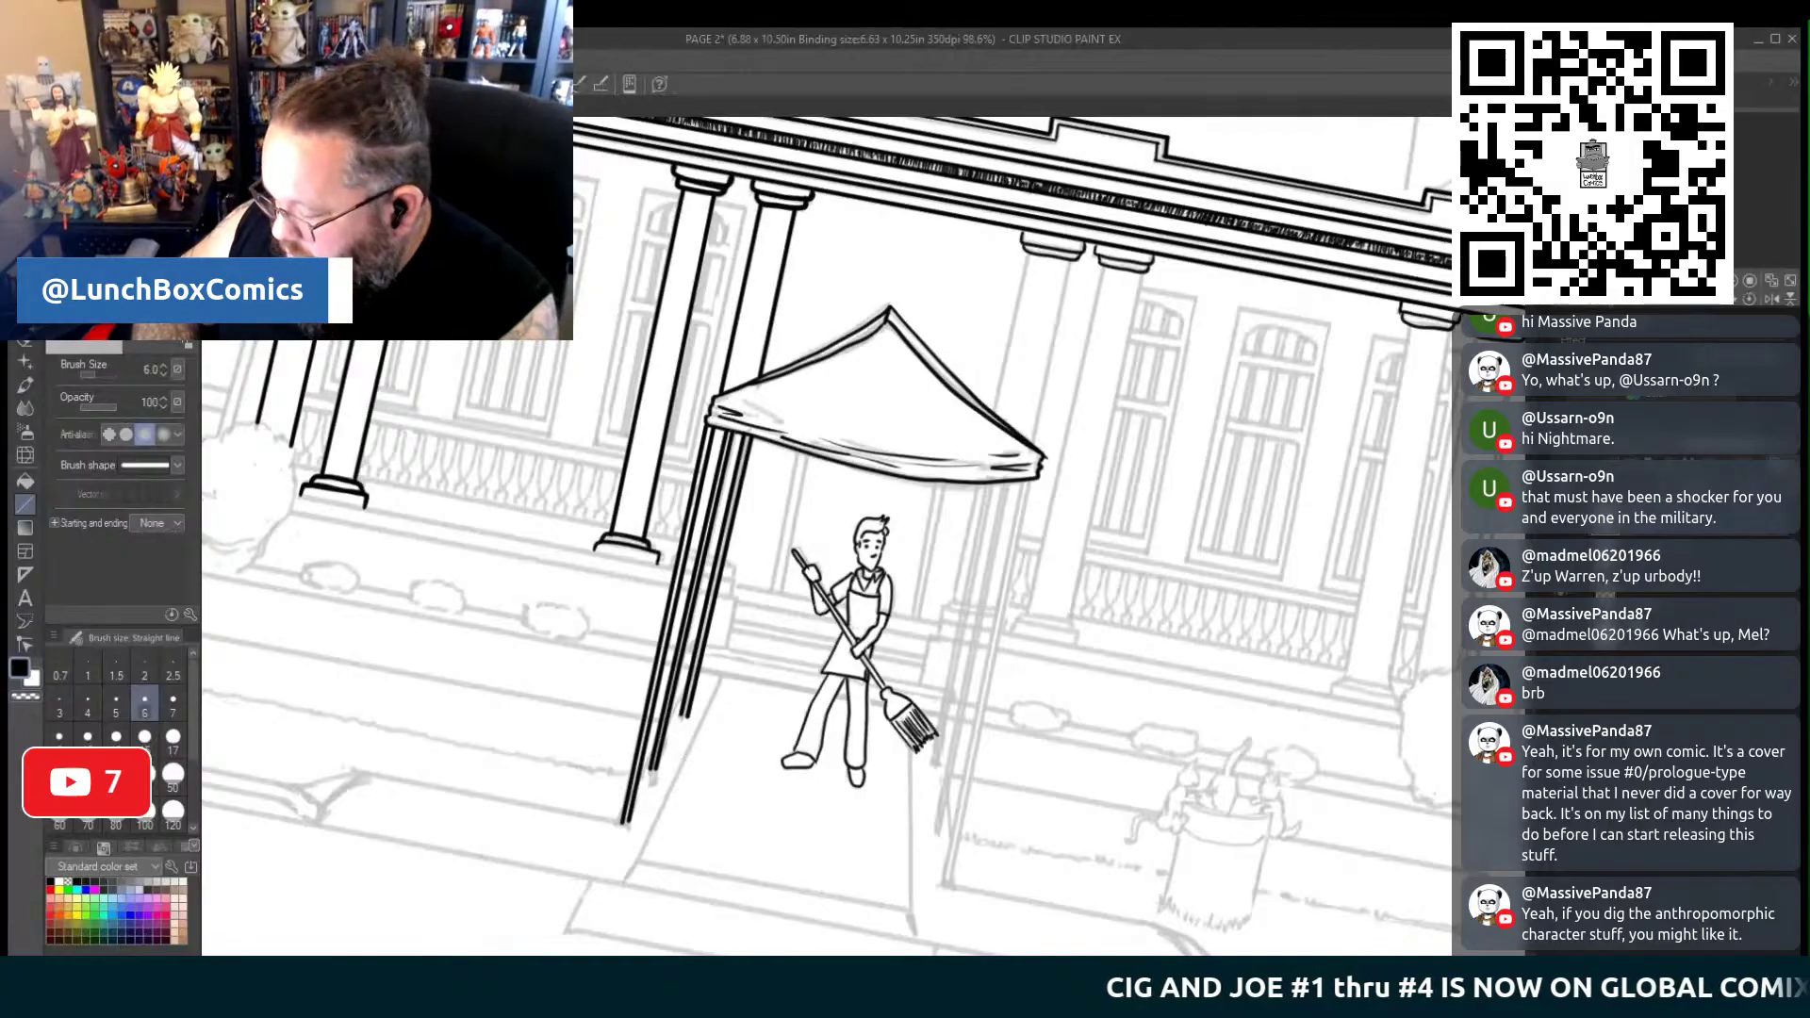
{"action": "left_click_drag", "start_coordinate": [1022, 482], "coordinate": [942, 885]}
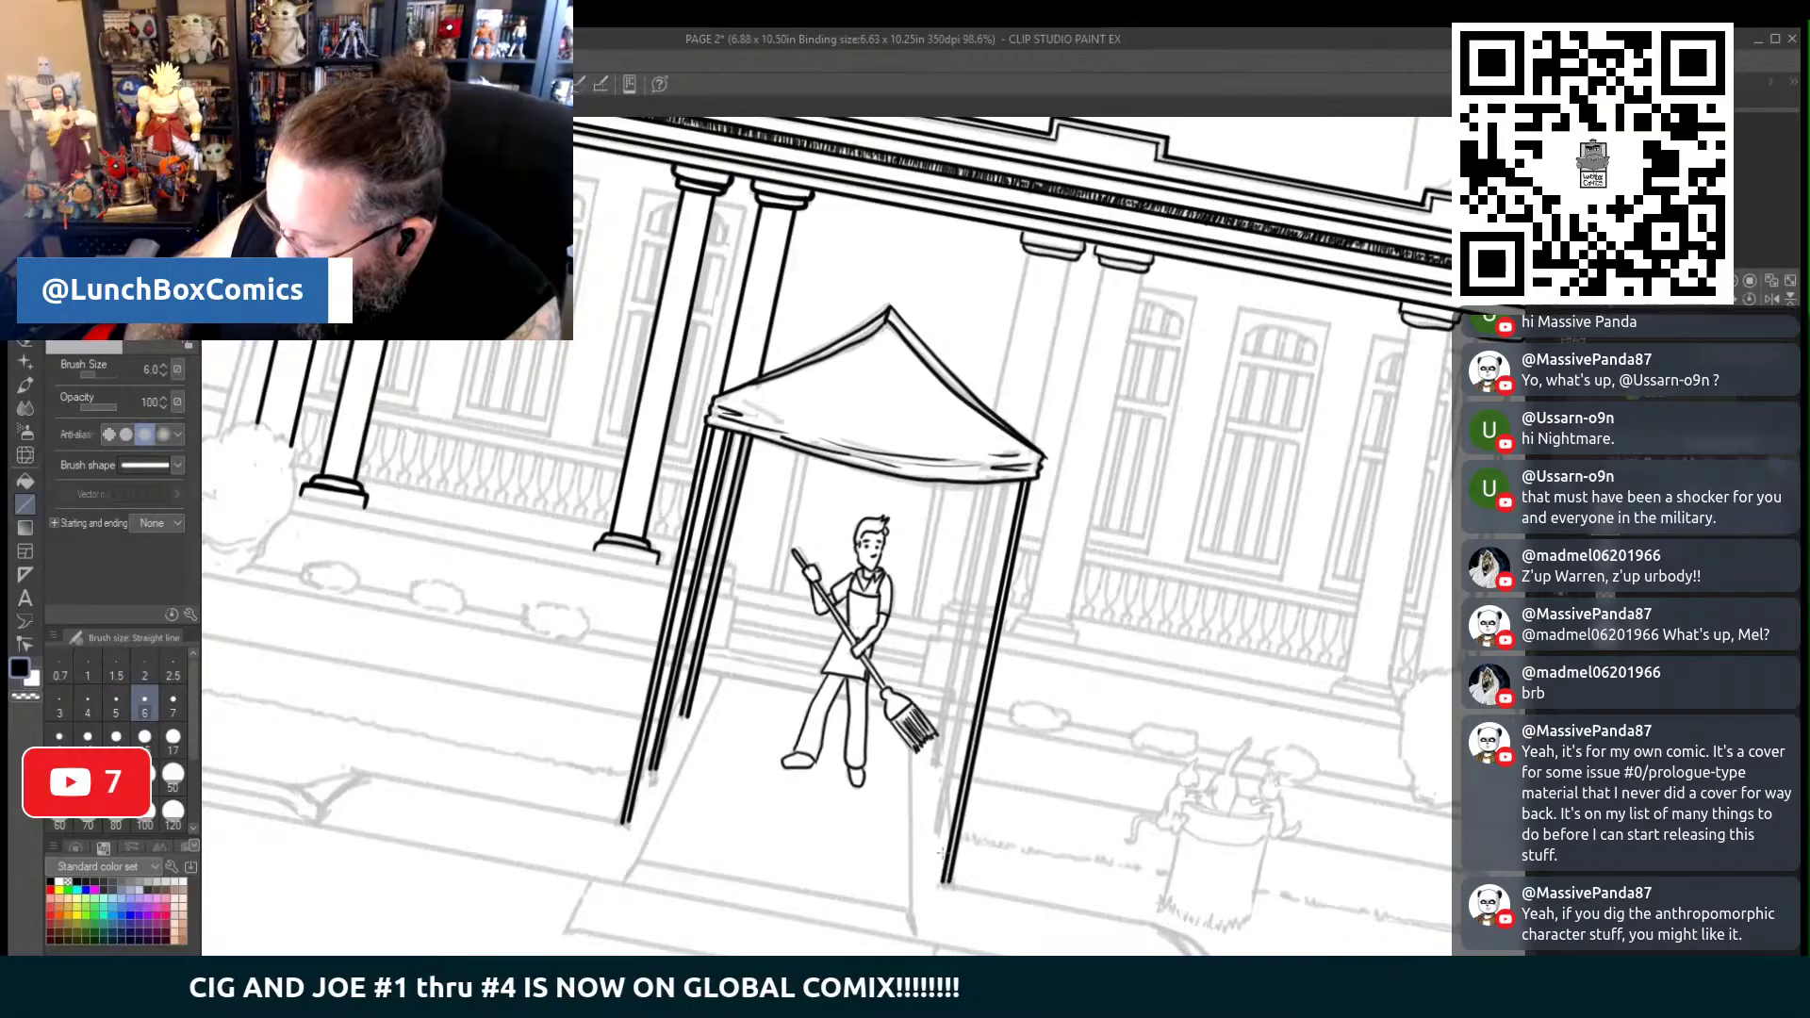
{"action": "left_click_drag", "start_coordinate": [998, 510], "coordinate": [932, 822]}
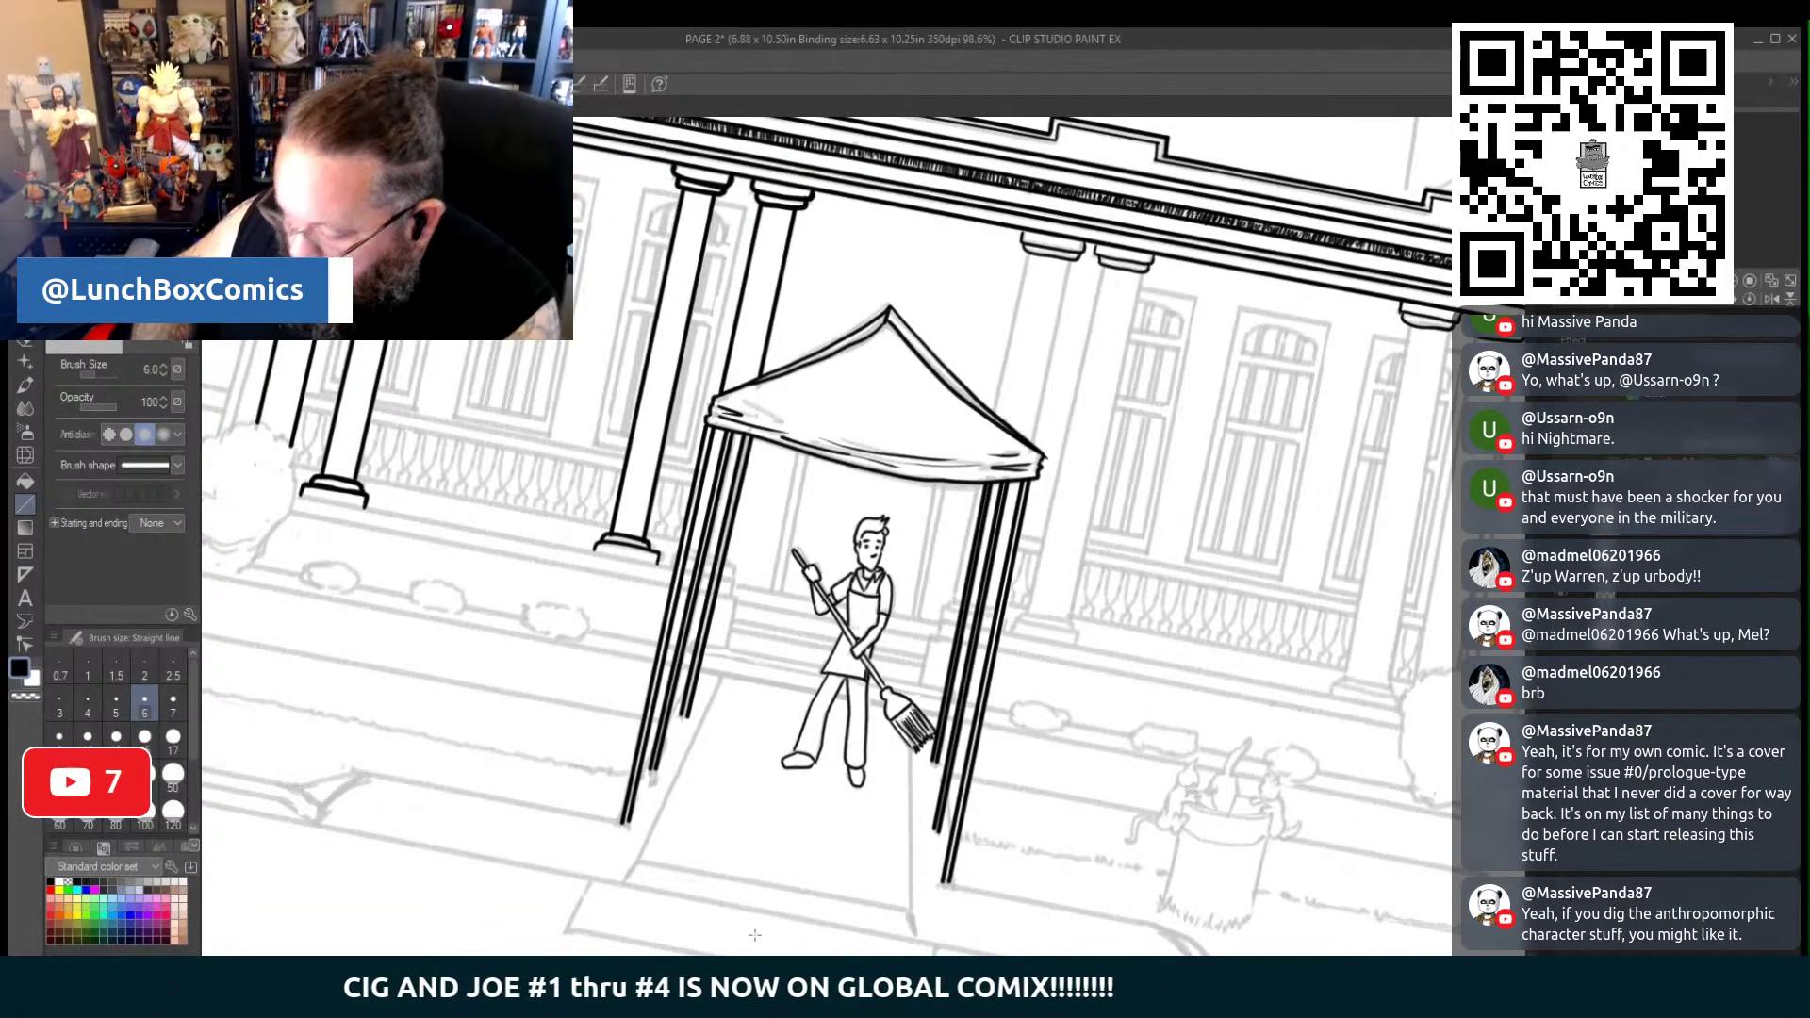
{"action": "key", "text": "p"}
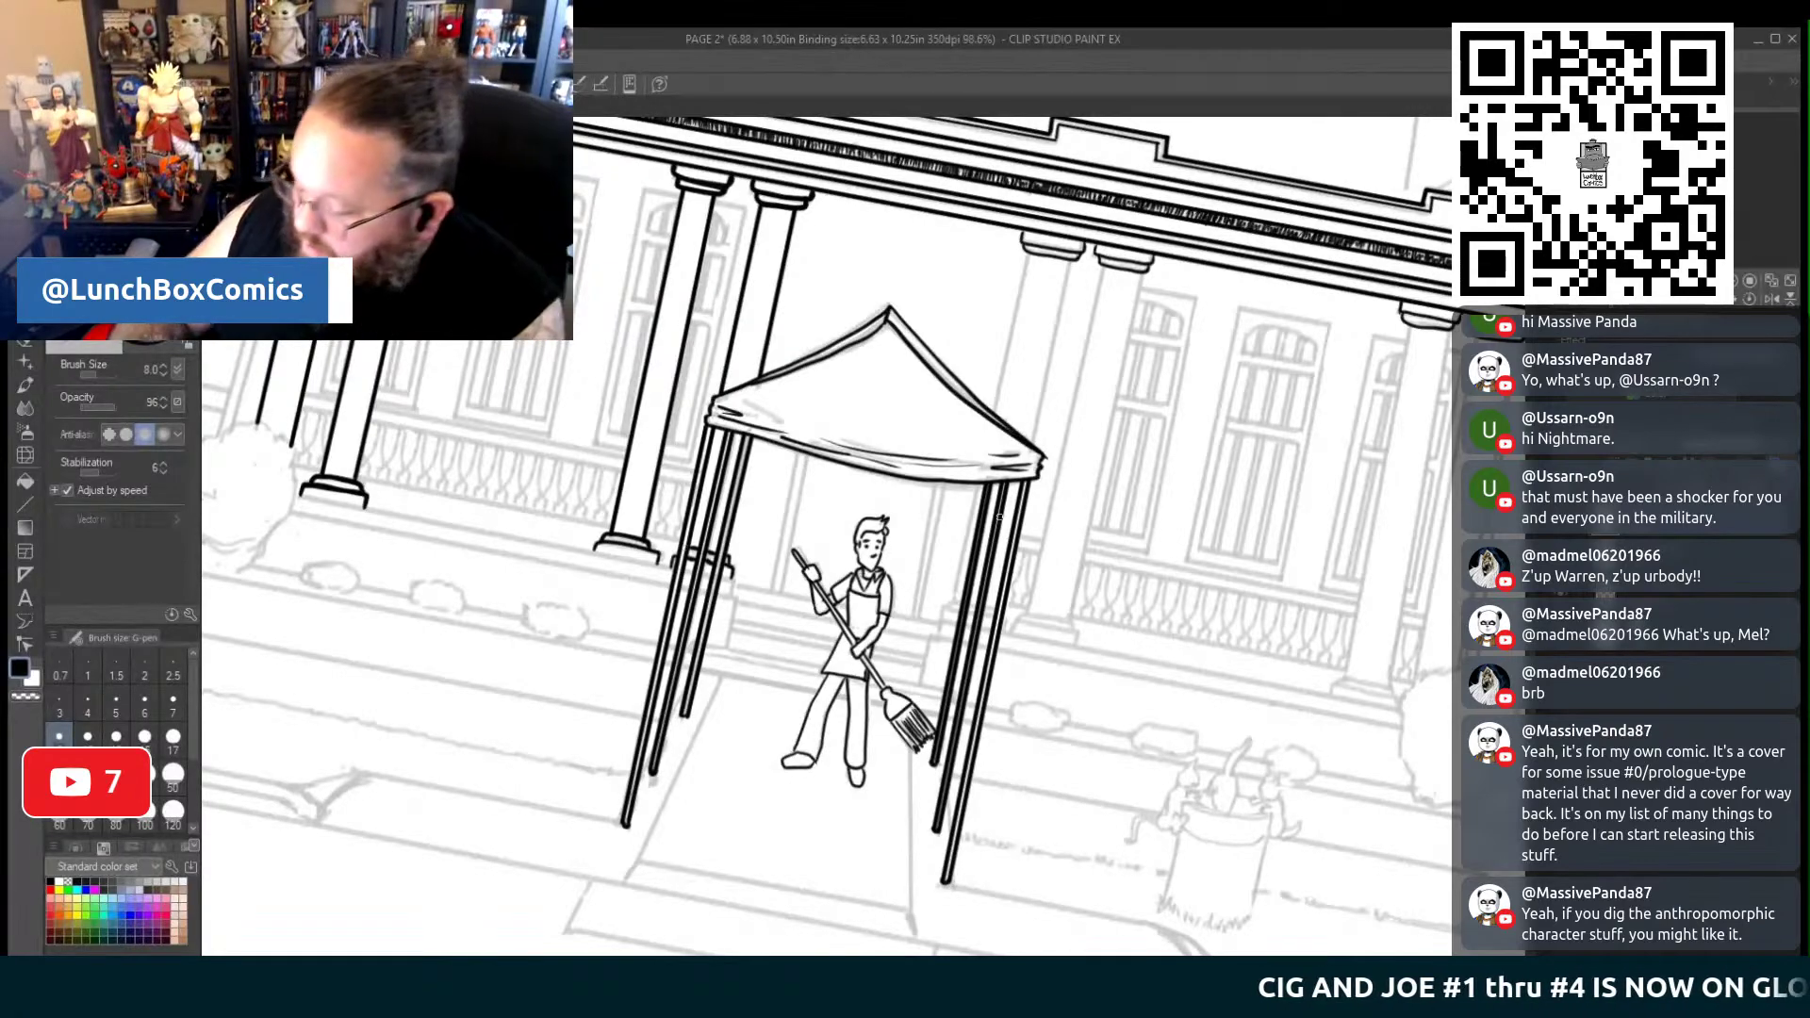
Ink the shafts of the four porch columns right of the canopy with size 6 straight lines, stopping at the canopy roof and the bush
{"action": "key", "text": "u"}
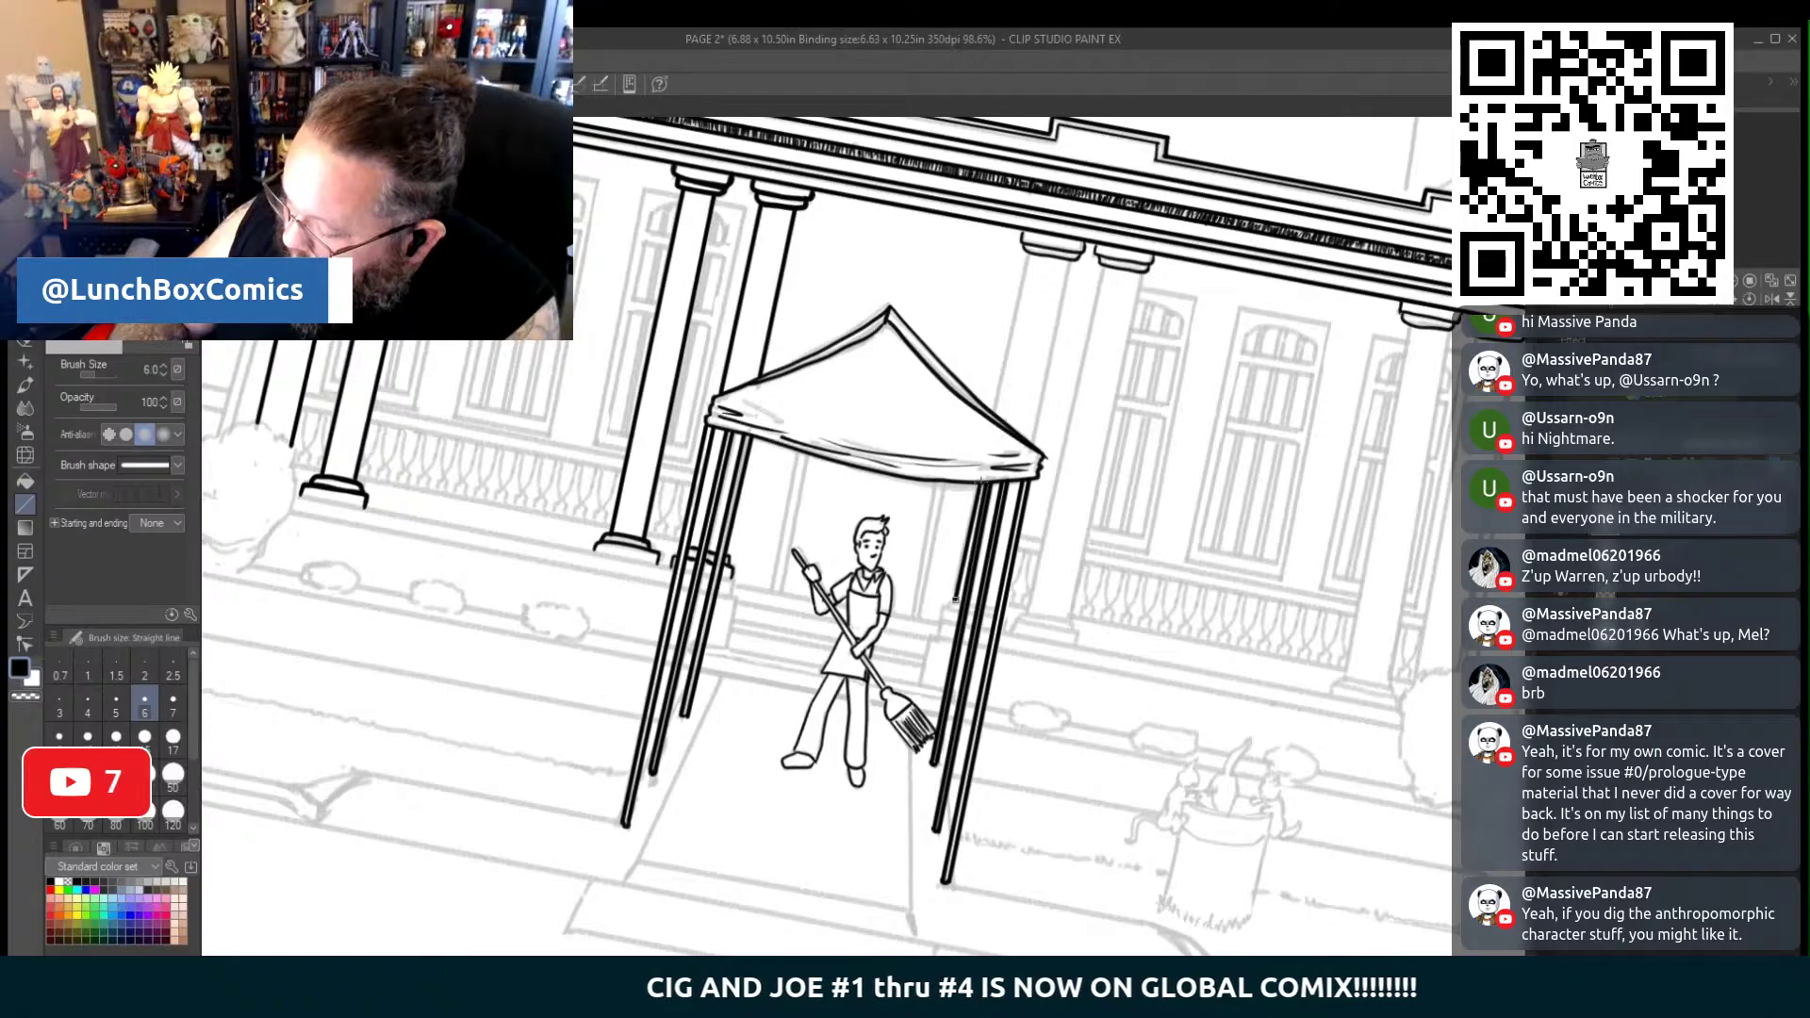
{"action": "left_click_drag", "start_coordinate": [1024, 259], "coordinate": [992, 415]}
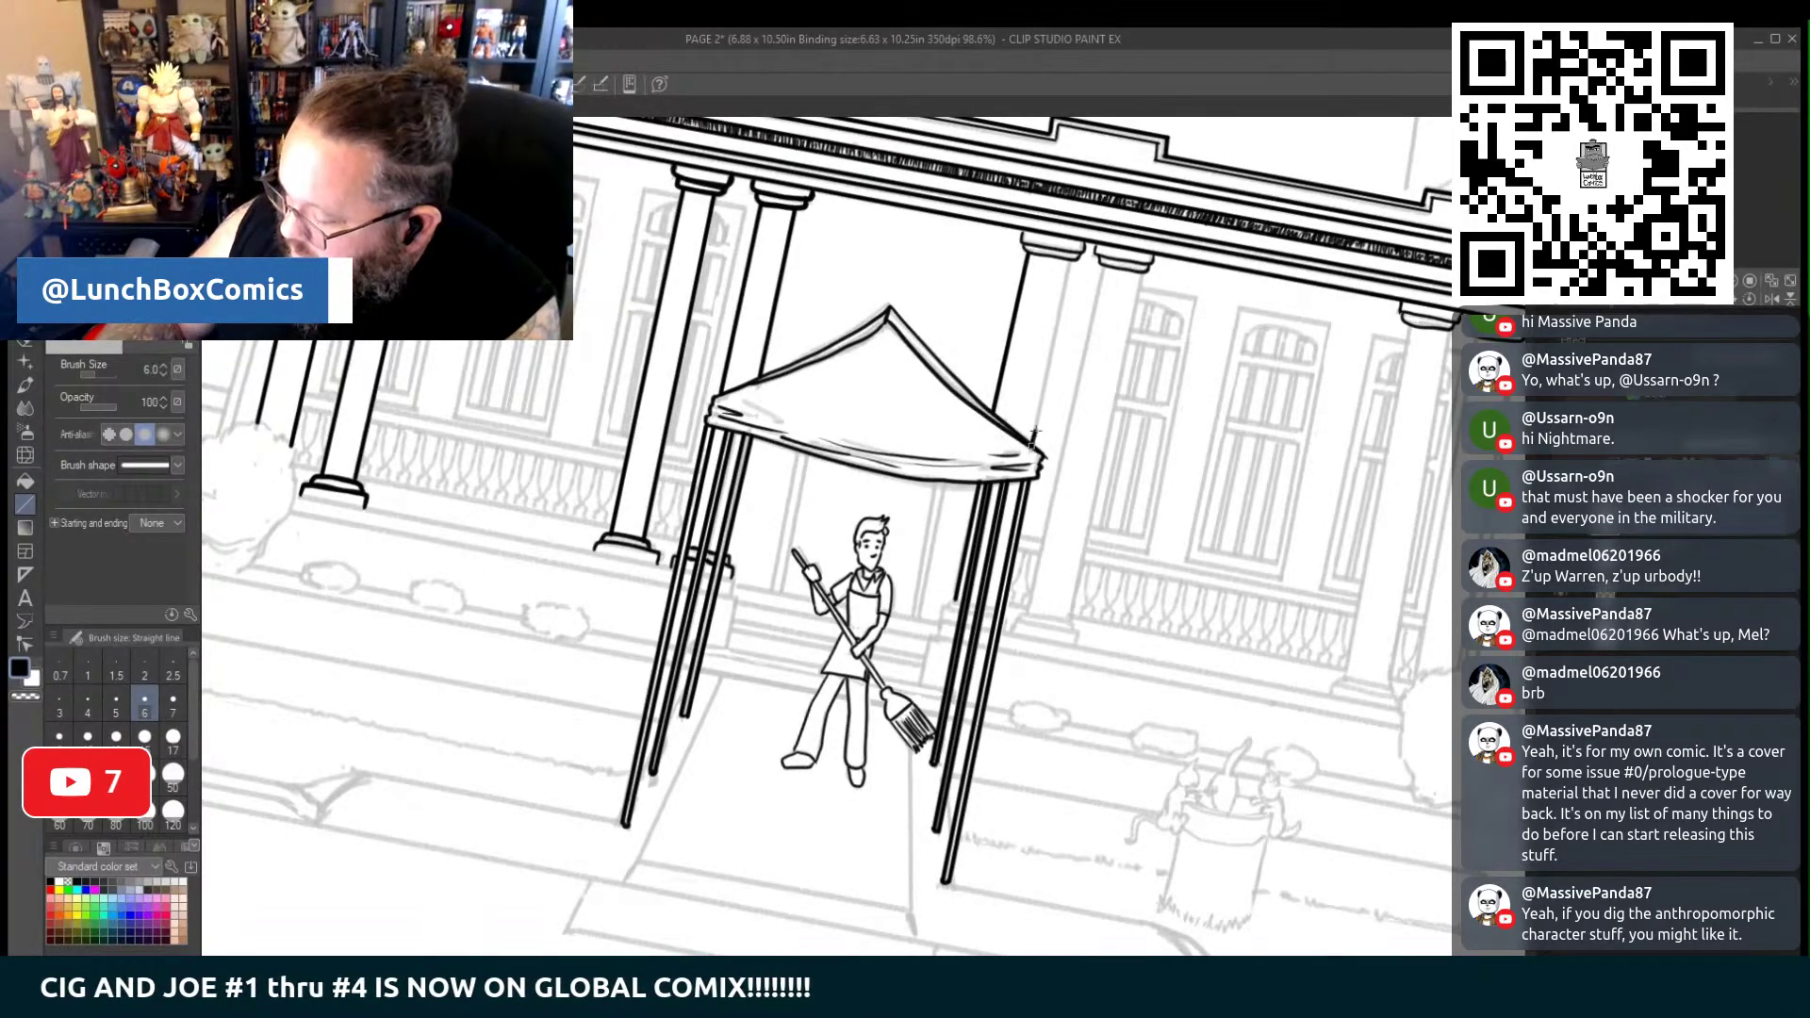
{"action": "left_click_drag", "start_coordinate": [1071, 262], "coordinate": [1031, 443]}
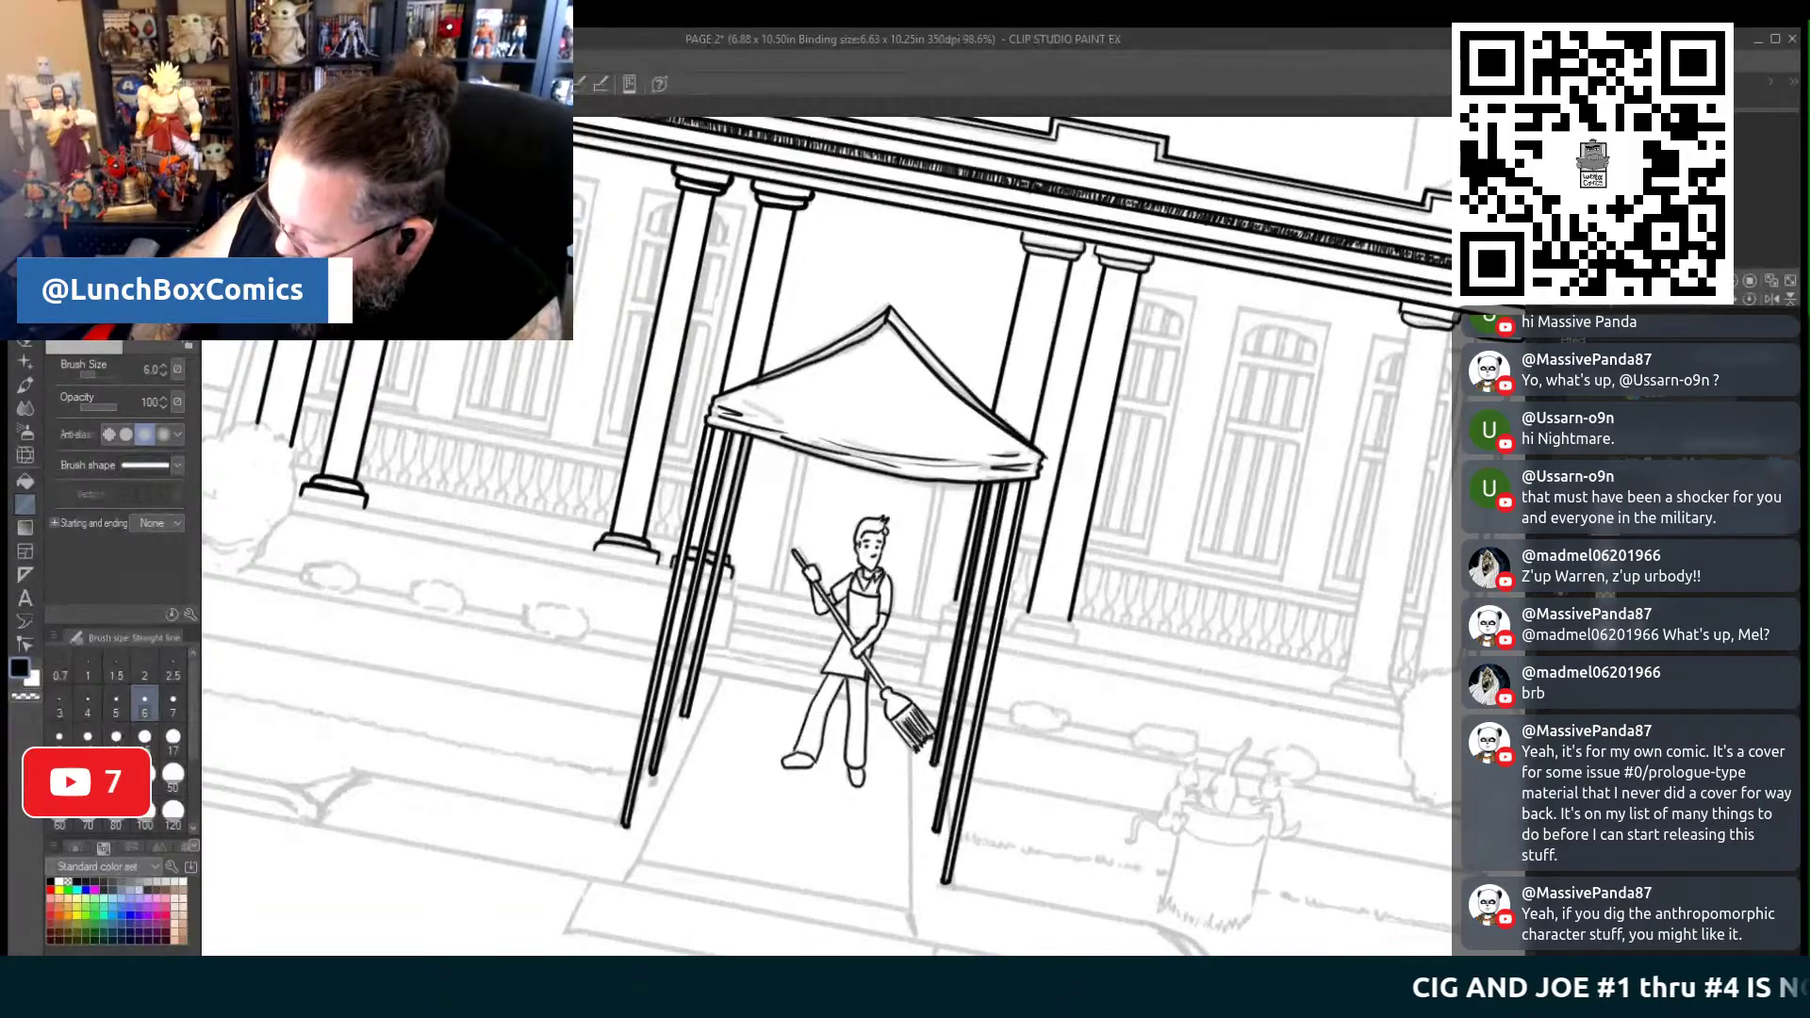
{"action": "left_click_drag", "start_coordinate": [1385, 538], "coordinate": [933, 538]}
{"action": "left_click_drag", "start_coordinate": [896, 672], "coordinate": [954, 328]}
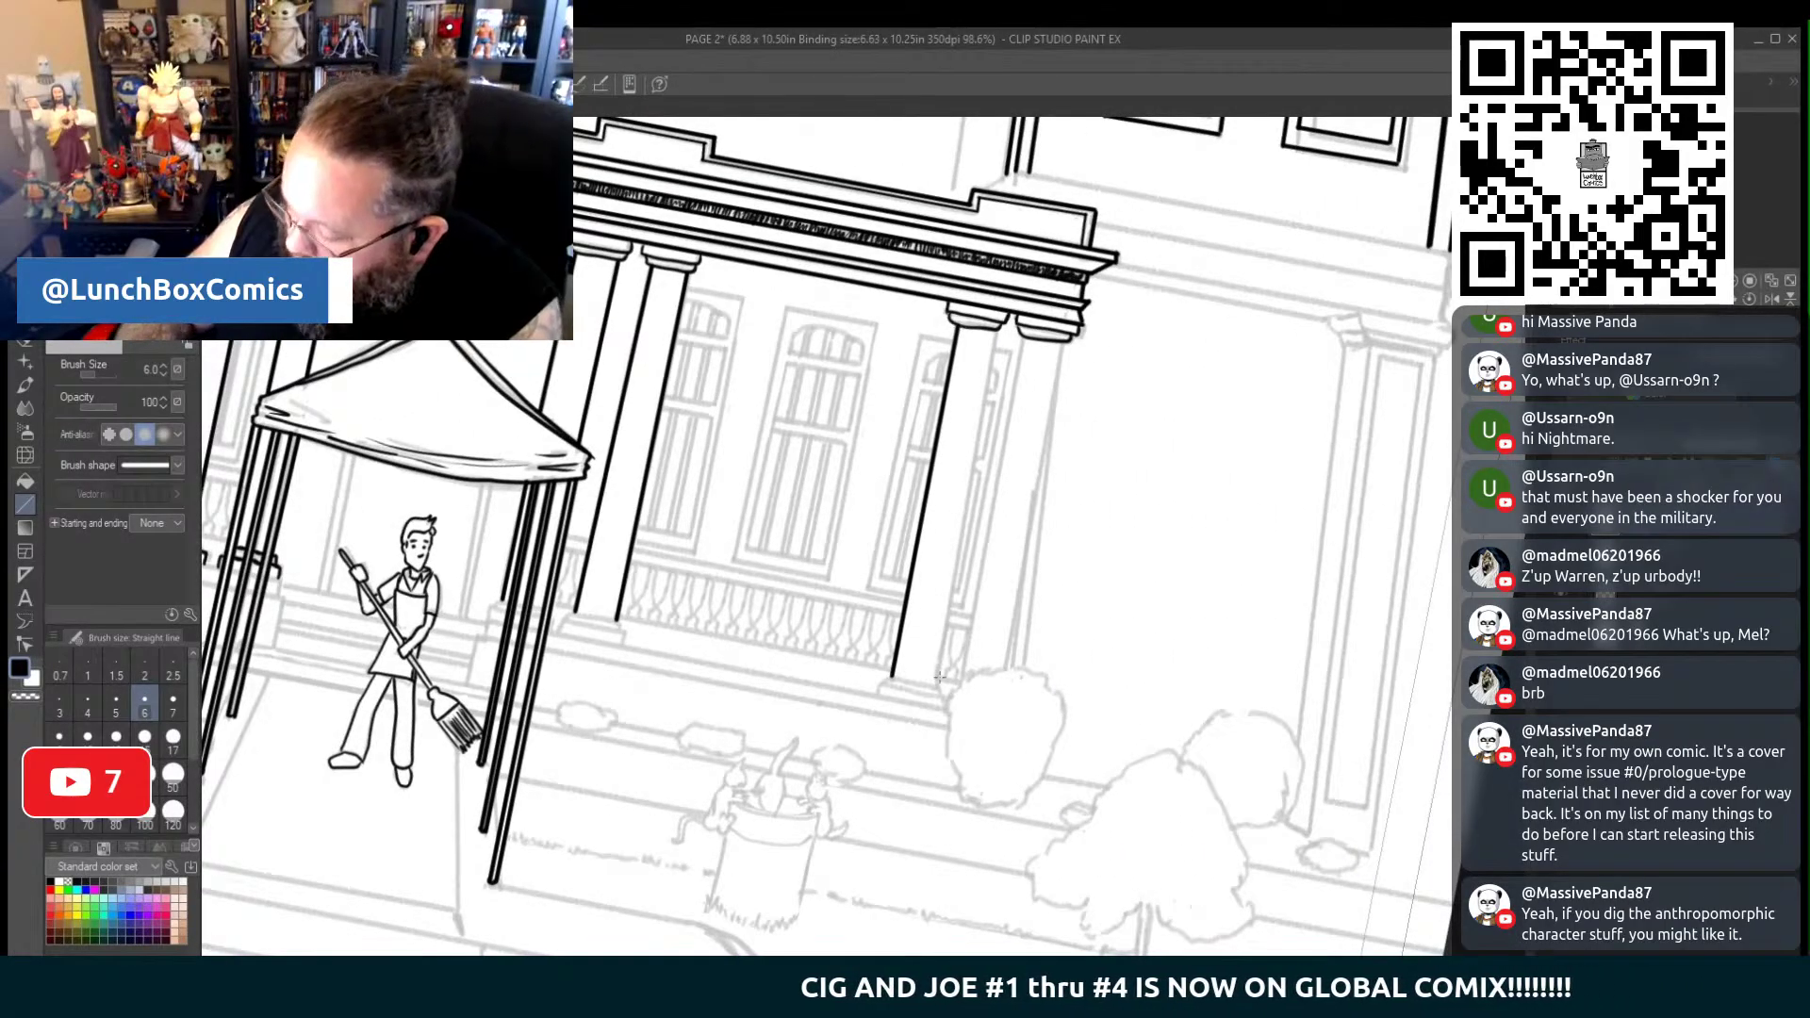
{"action": "mouse_move", "coordinate": [996, 332]}
{"action": "left_mouse_down"}
{"action": "mouse_move", "coordinate": [935, 686]}
{"action": "mouse_move", "coordinate": [1023, 335]}
{"action": "left_mouse_up"}
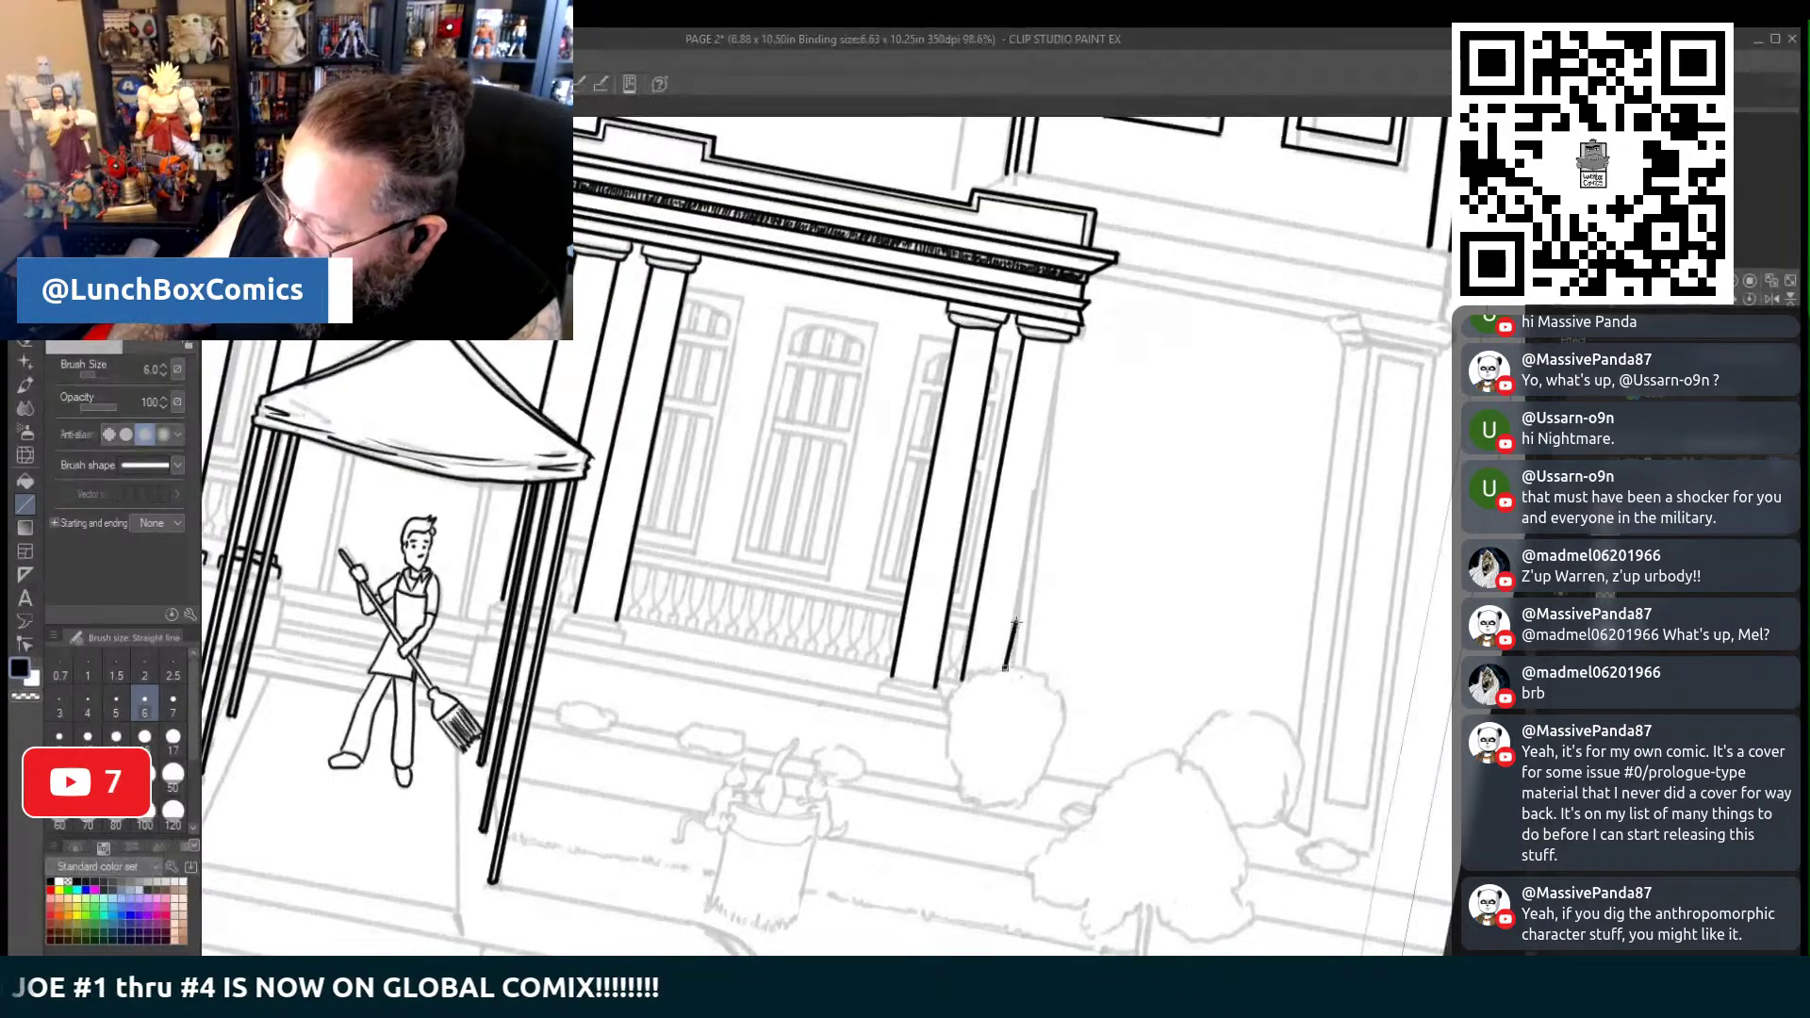
{"action": "left_click_drag", "start_coordinate": [1005, 667], "coordinate": [1063, 347]}
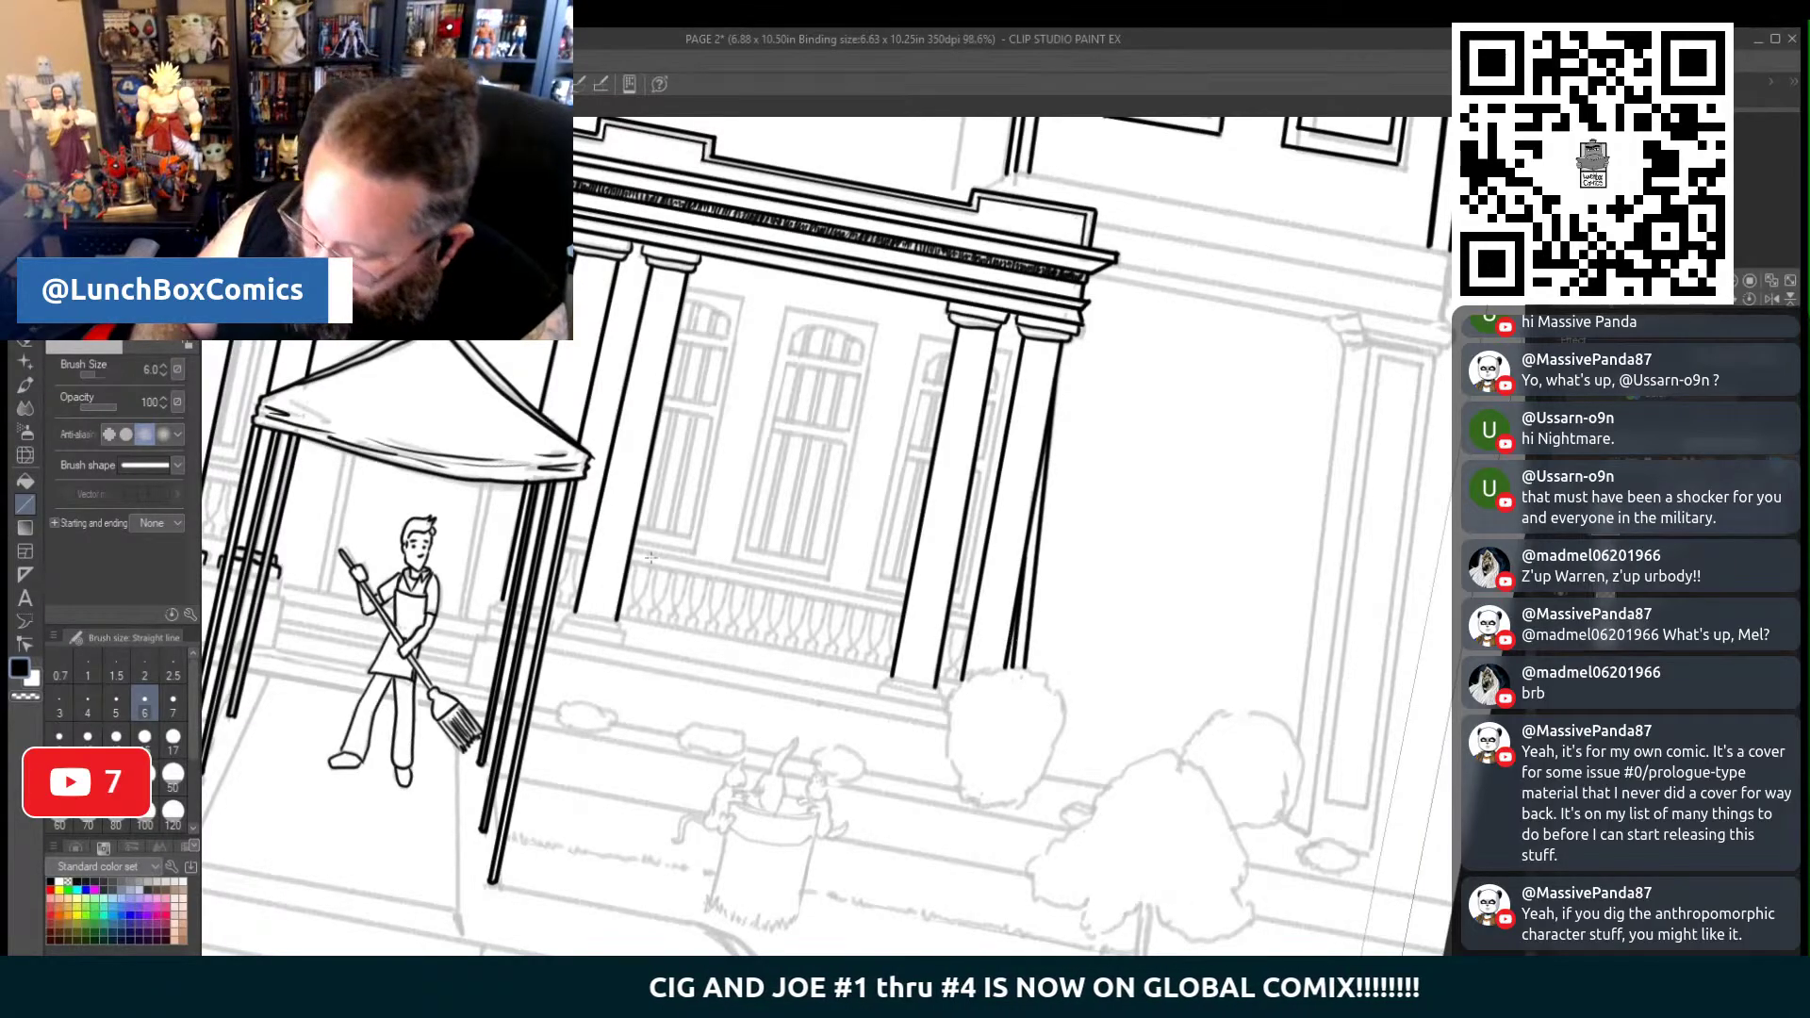
Ink the balustrade rails, column bases and porch floor edge right of the canopy with size 6 straight lines, finishing the bases with the G-pen
{"action": "left_click_drag", "start_coordinate": [630, 562], "coordinate": [903, 614]}
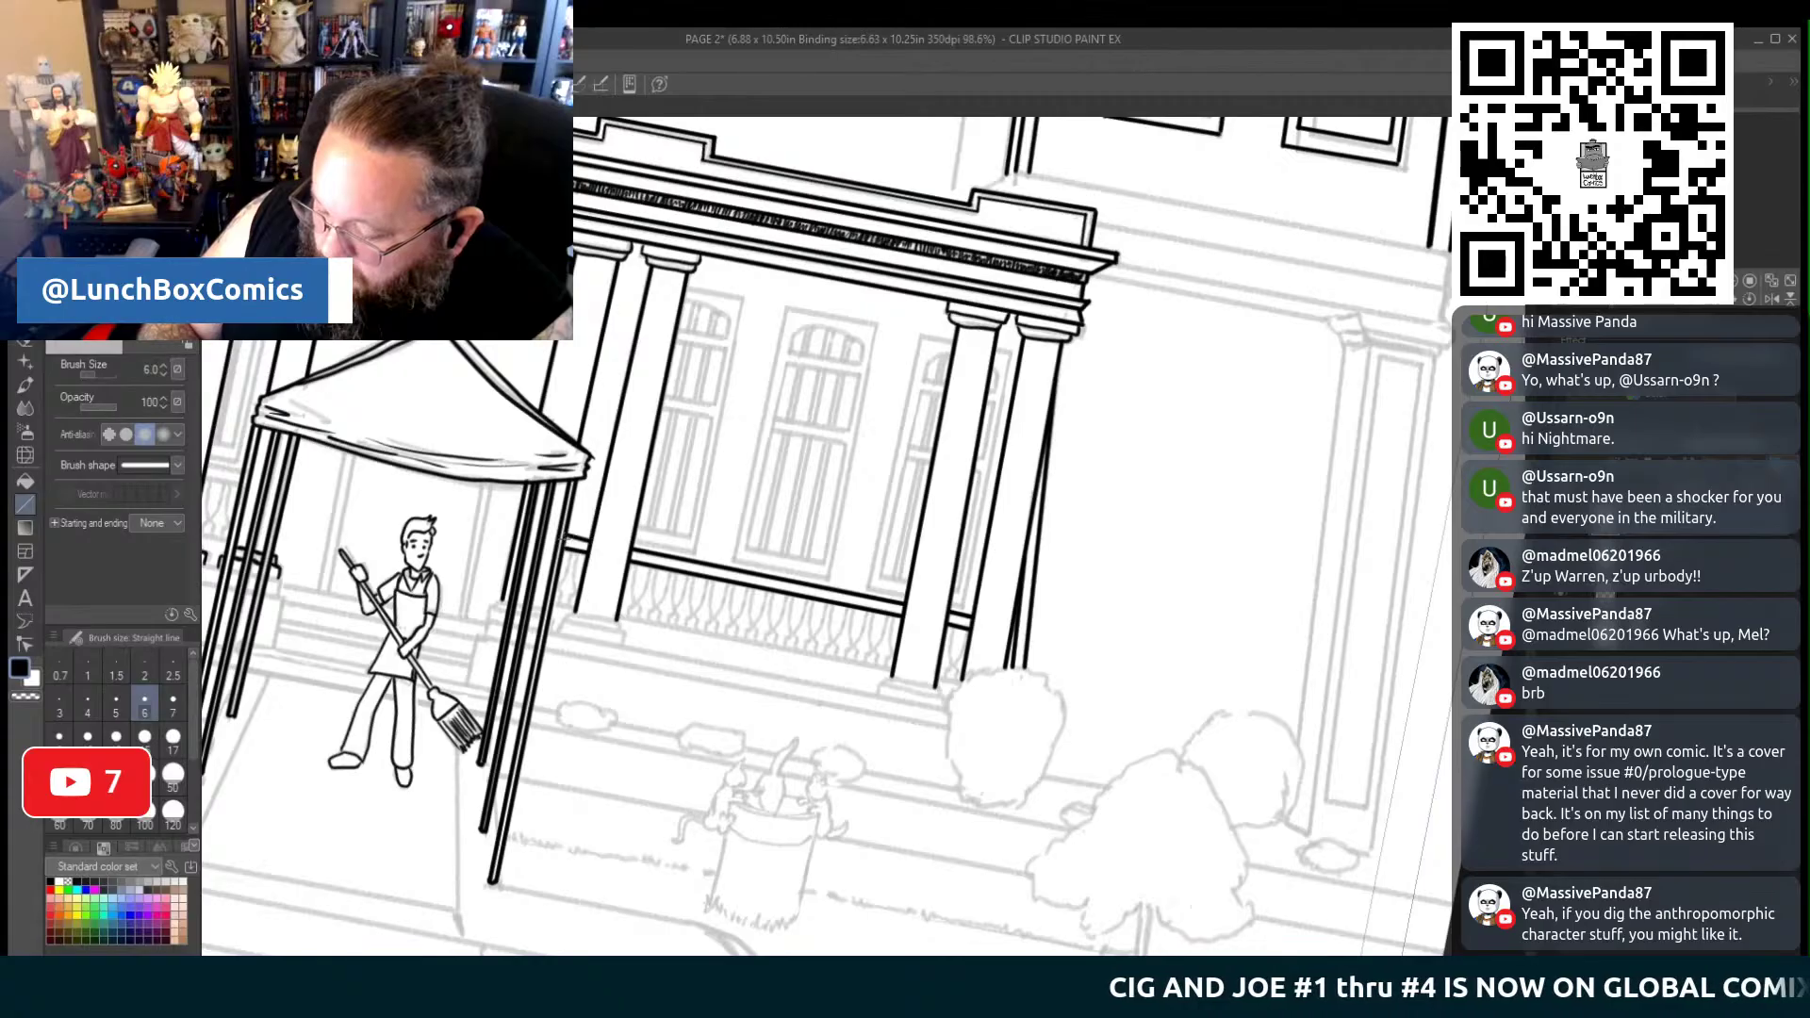
{"action": "left_click_drag", "start_coordinate": [620, 617], "coordinate": [943, 681]}
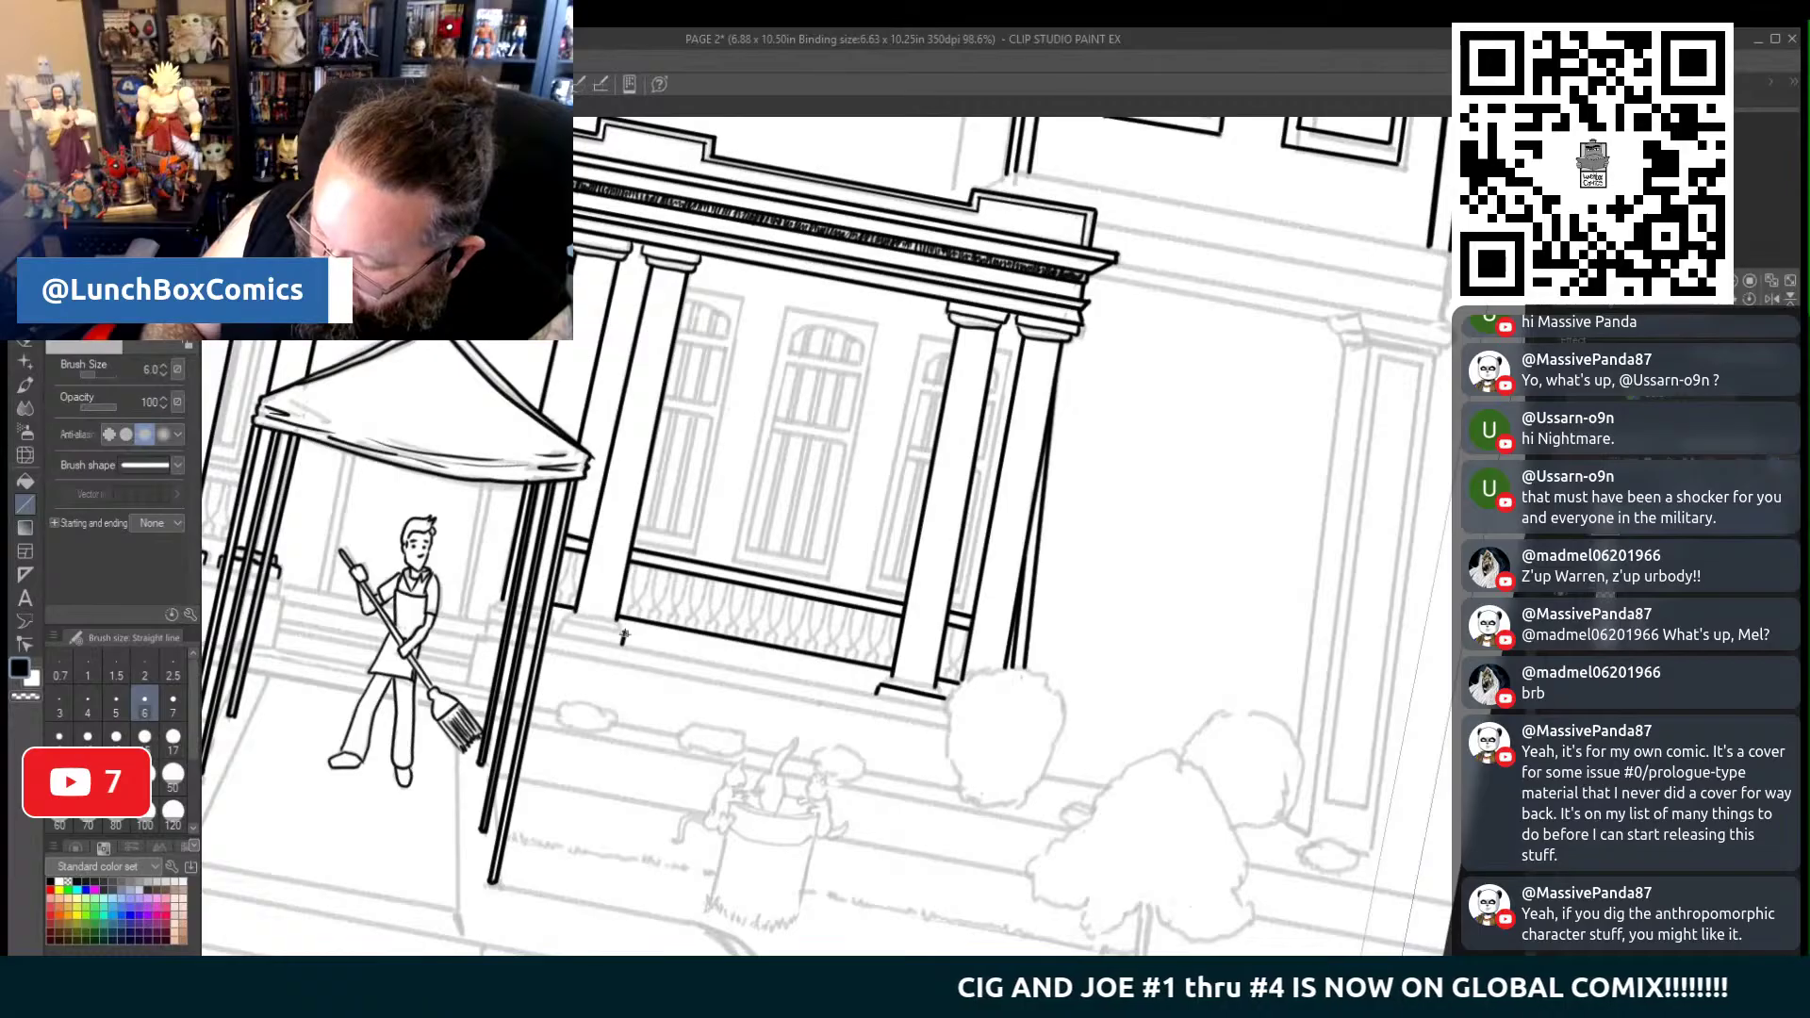
{"action": "left_click_drag", "start_coordinate": [623, 637], "coordinate": [562, 621]}
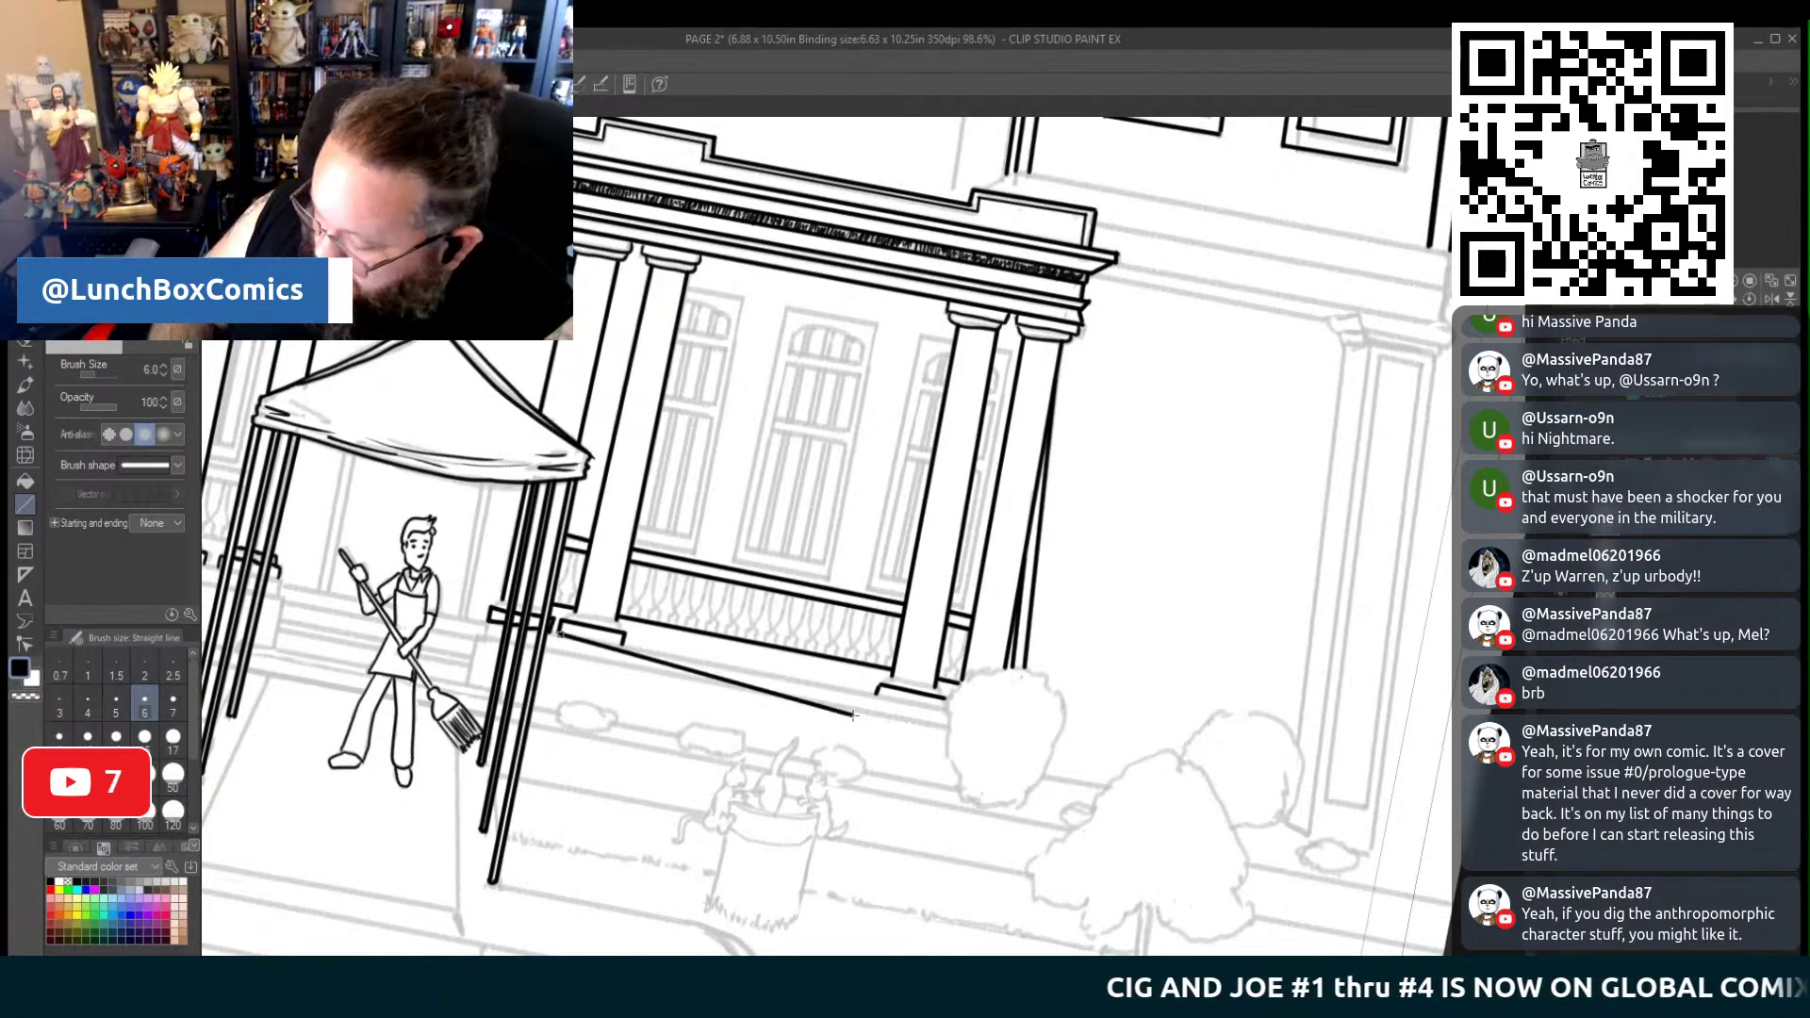
{"action": "left_click_drag", "start_coordinate": [620, 645], "coordinate": [947, 705]}
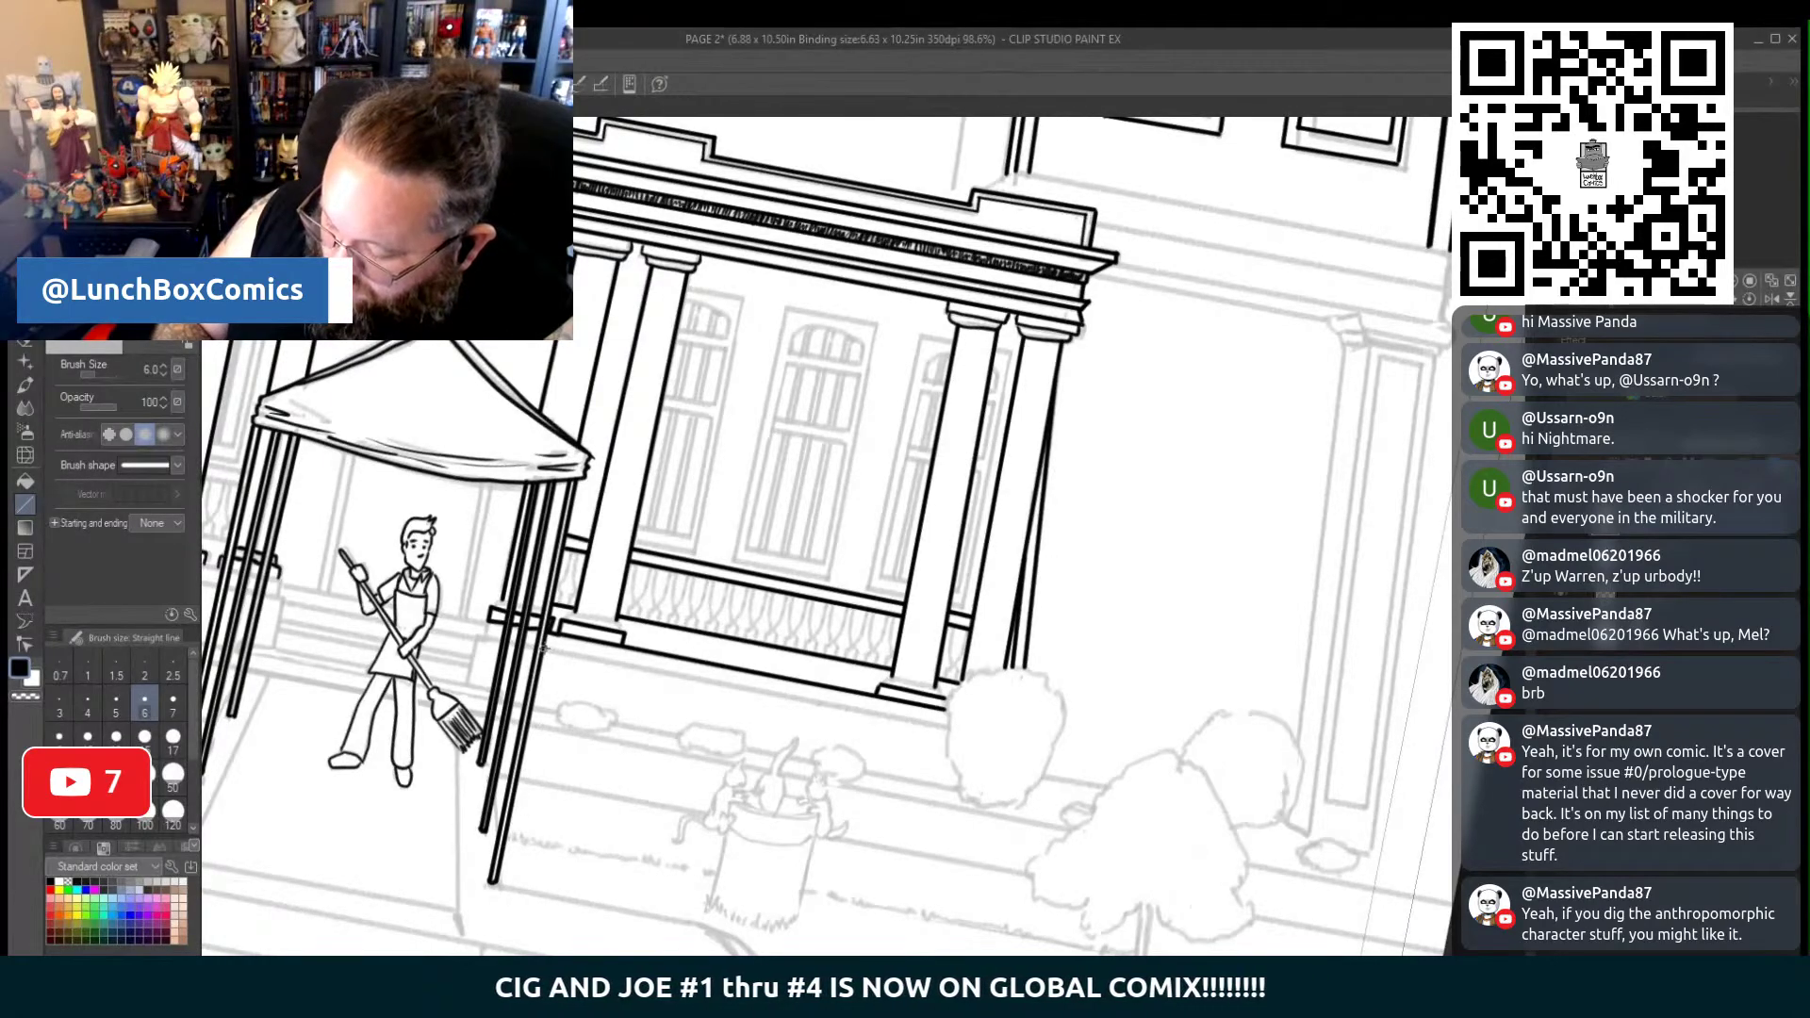
{"action": "left_click_drag", "start_coordinate": [547, 648], "coordinate": [951, 725]}
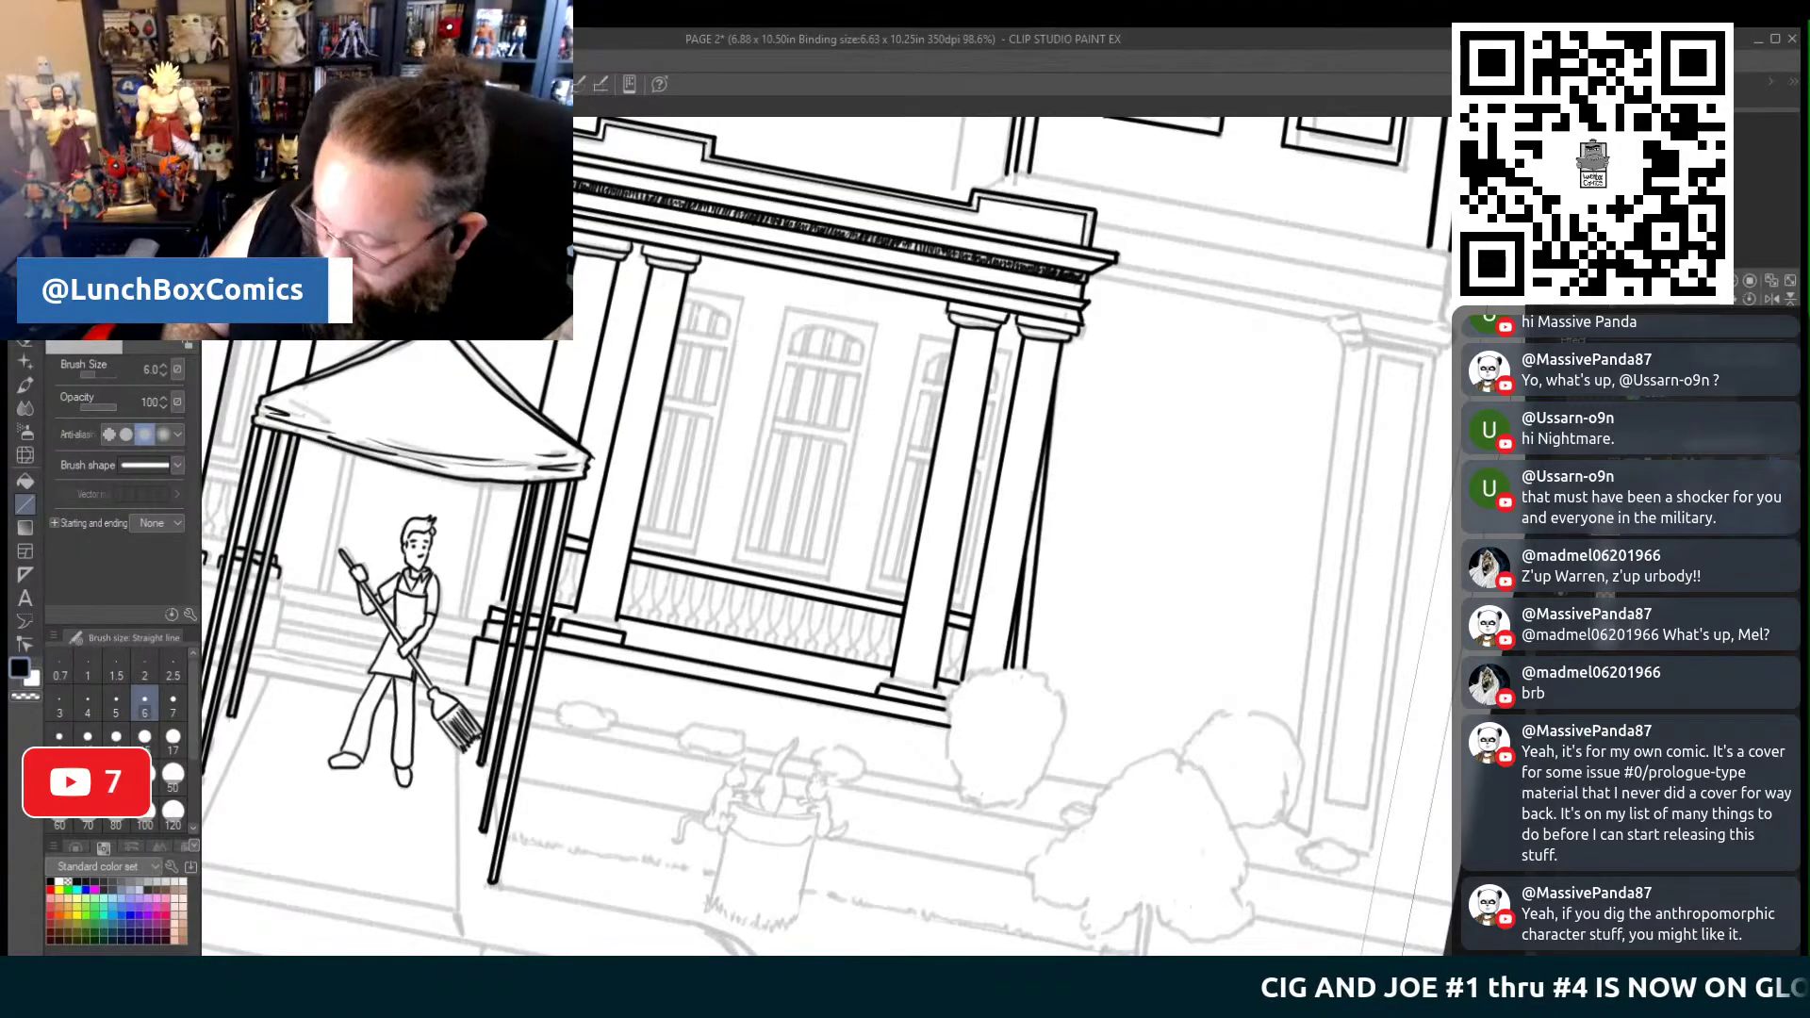
{"action": "key", "text": "p"}
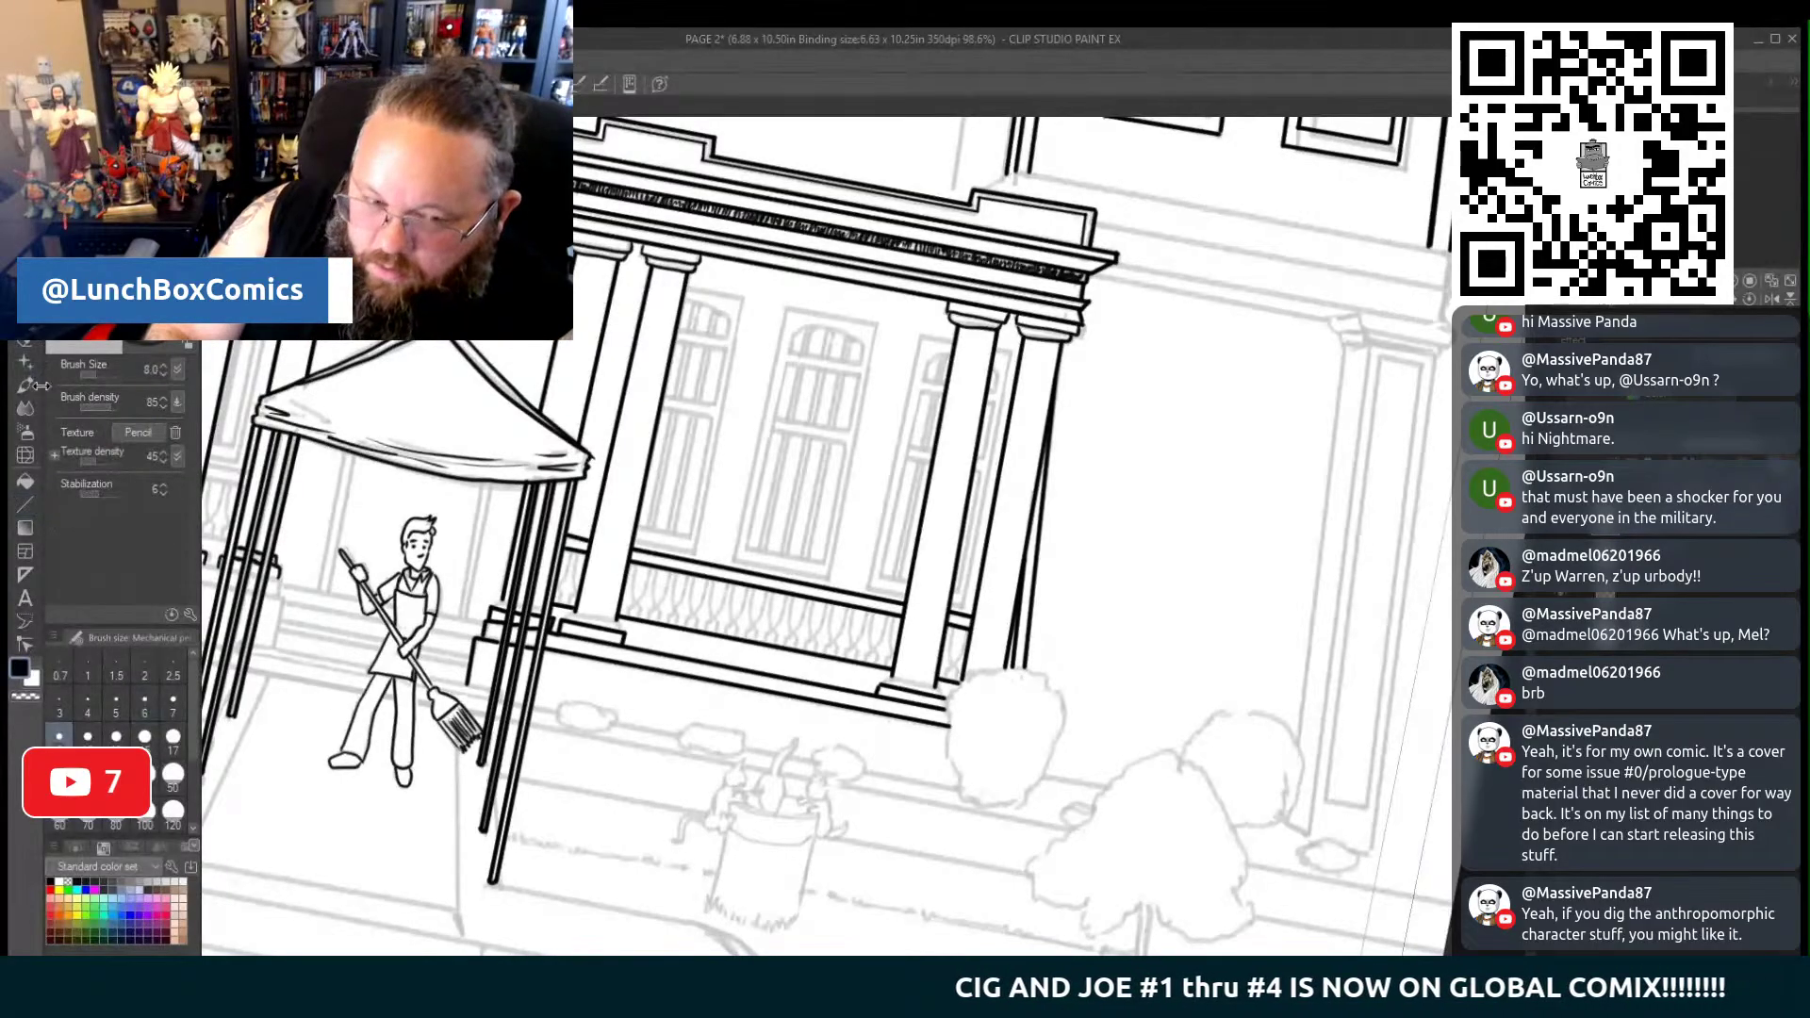
{"action": "key", "text": "p"}
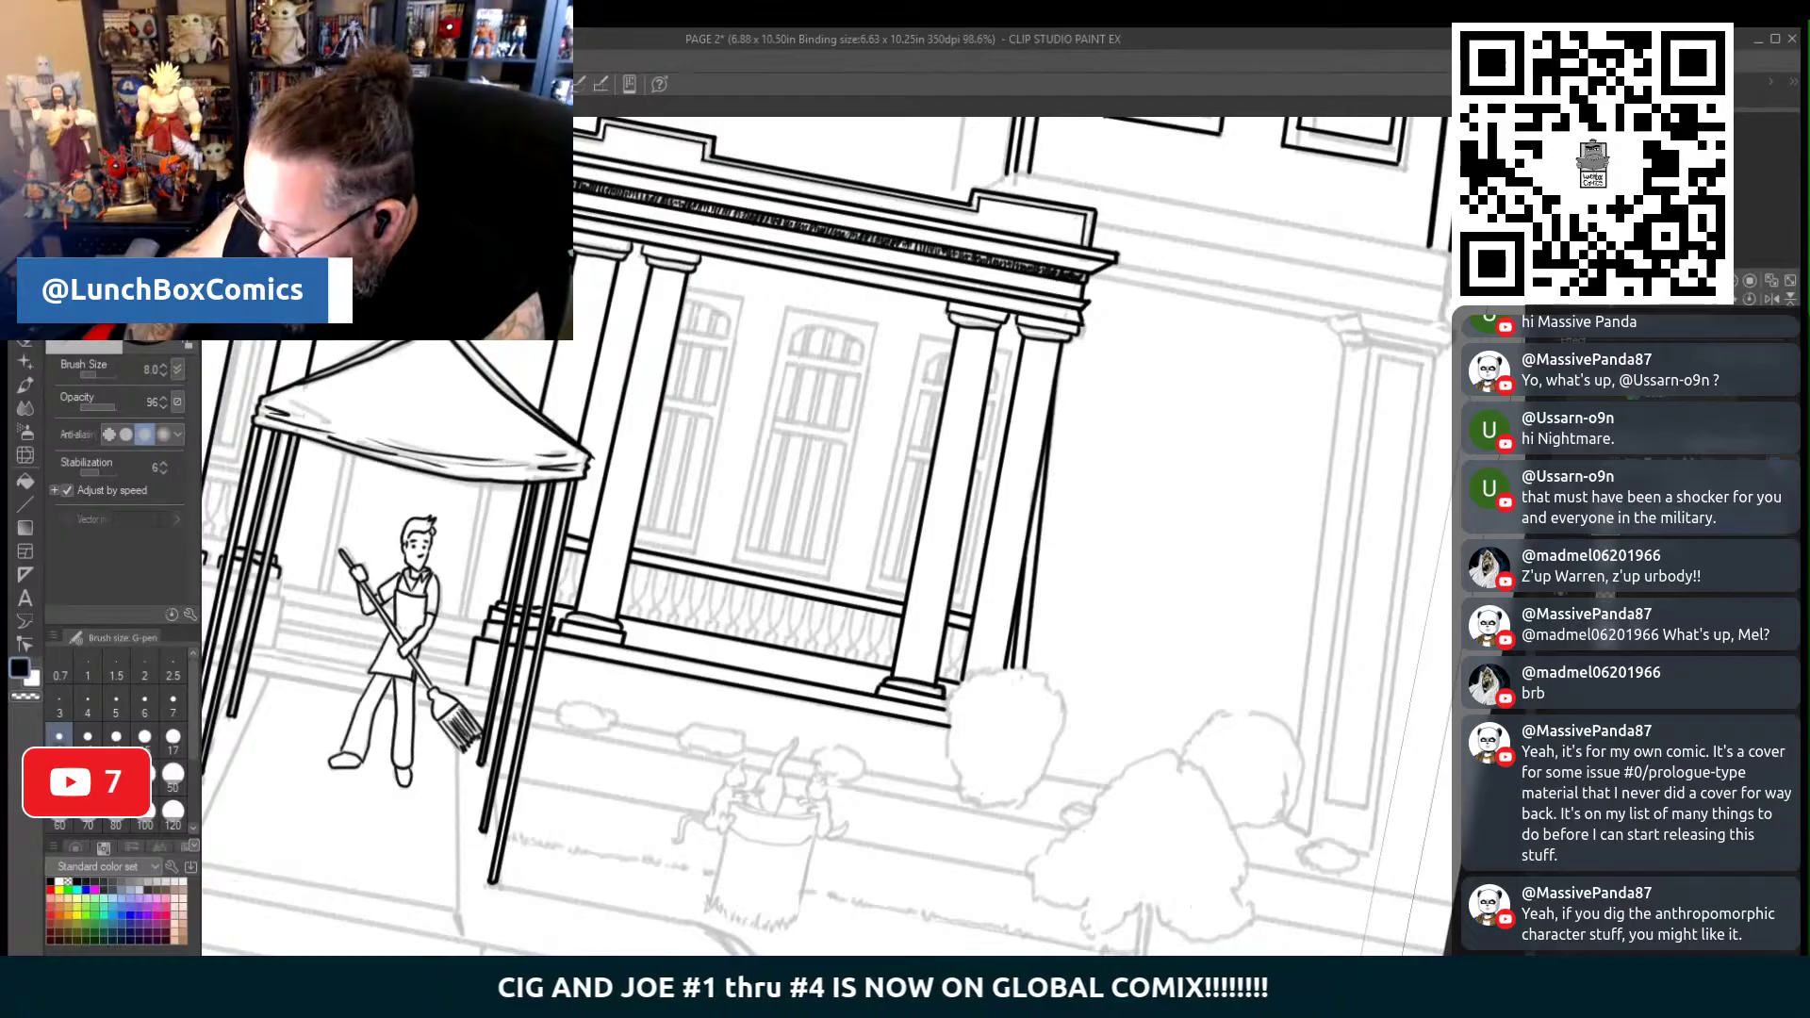
Ink the entrance steps behind the sweeping man and the porch floor edge and column bases left of the canopy with size 6 straight lines
{"action": "scroll", "coordinate": [825, 535], "scroll_direction": "left", "scroll_amount": 5}
{"action": "scroll", "coordinate": [826, 535], "scroll_direction": "left", "scroll_amount": 8}
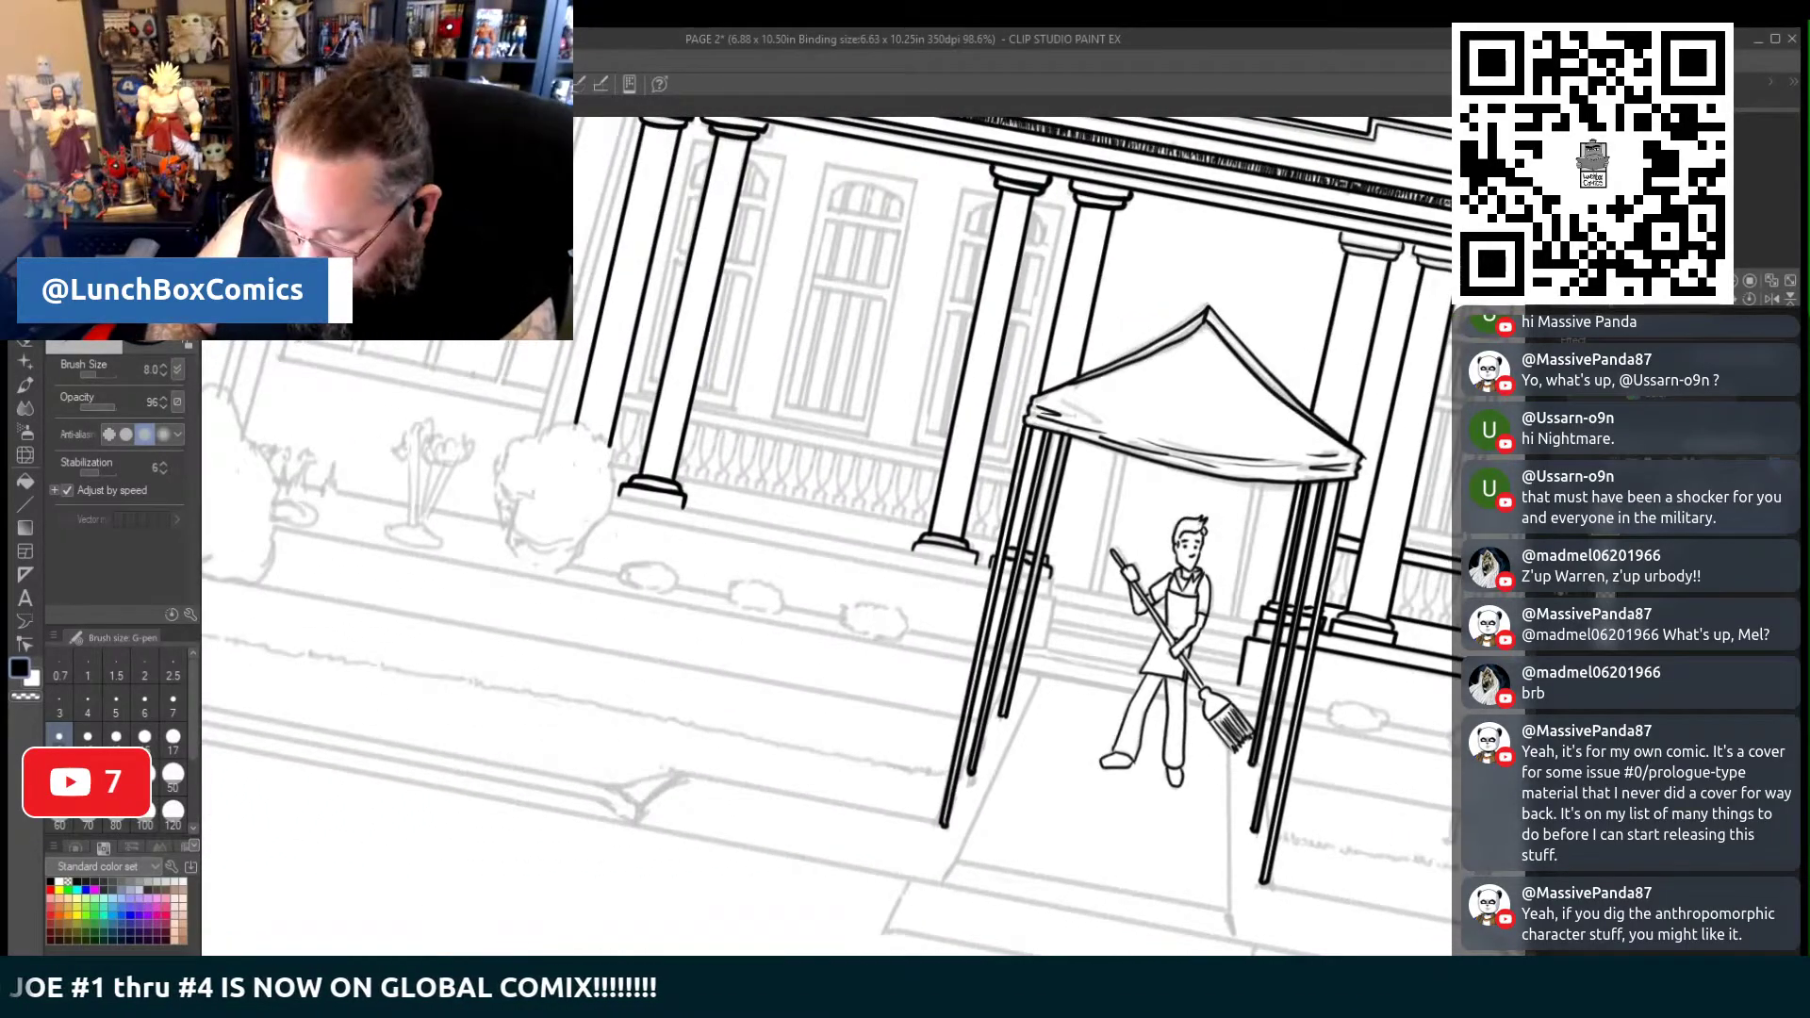
{"action": "key", "text": "minus"}
{"action": "key", "text": "minus"}
{"action": "key", "text": "minus"}
{"action": "key", "text": "minus"}
{"action": "key", "text": "minus"}
{"action": "key", "text": "minus"}
{"action": "key", "text": "minus"}
{"action": "key", "text": "minus"}
{"action": "key", "text": "minus"}
{"action": "key", "text": "minus"}
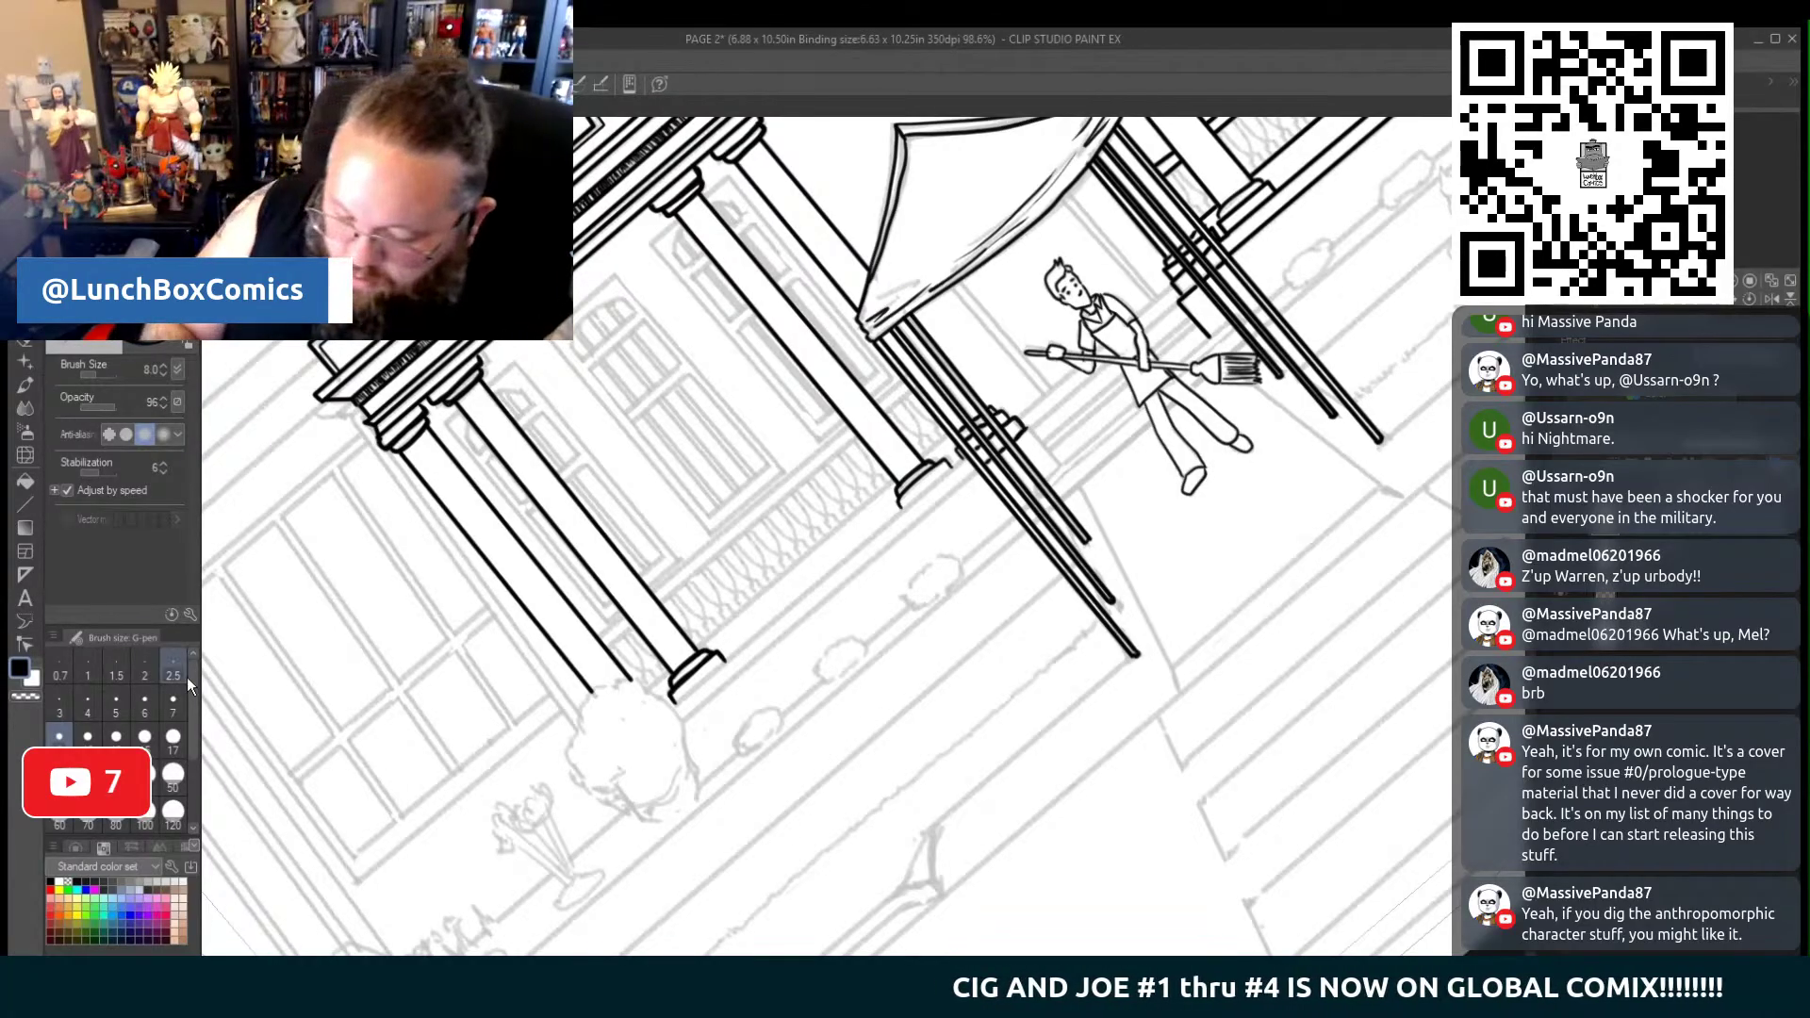
{"action": "left_click", "coordinate": [35, 505]}
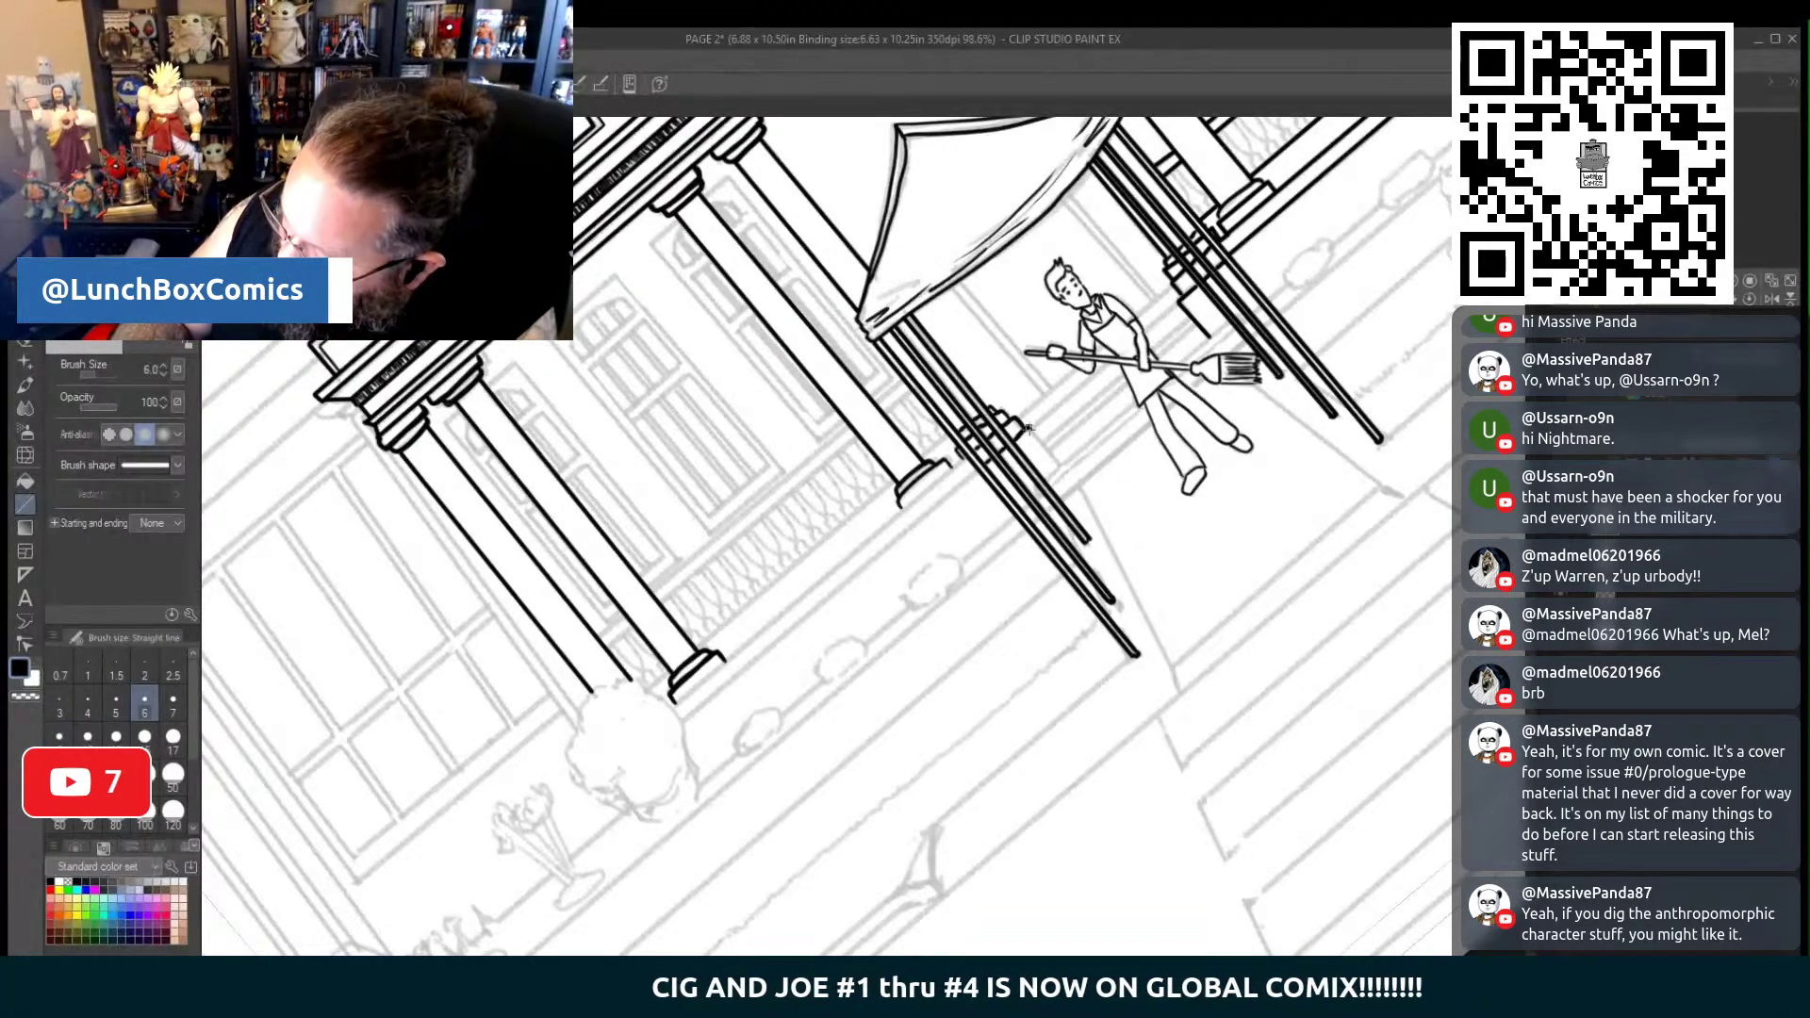
{"action": "left_click_drag", "start_coordinate": [1026, 426], "coordinate": [1062, 469]}
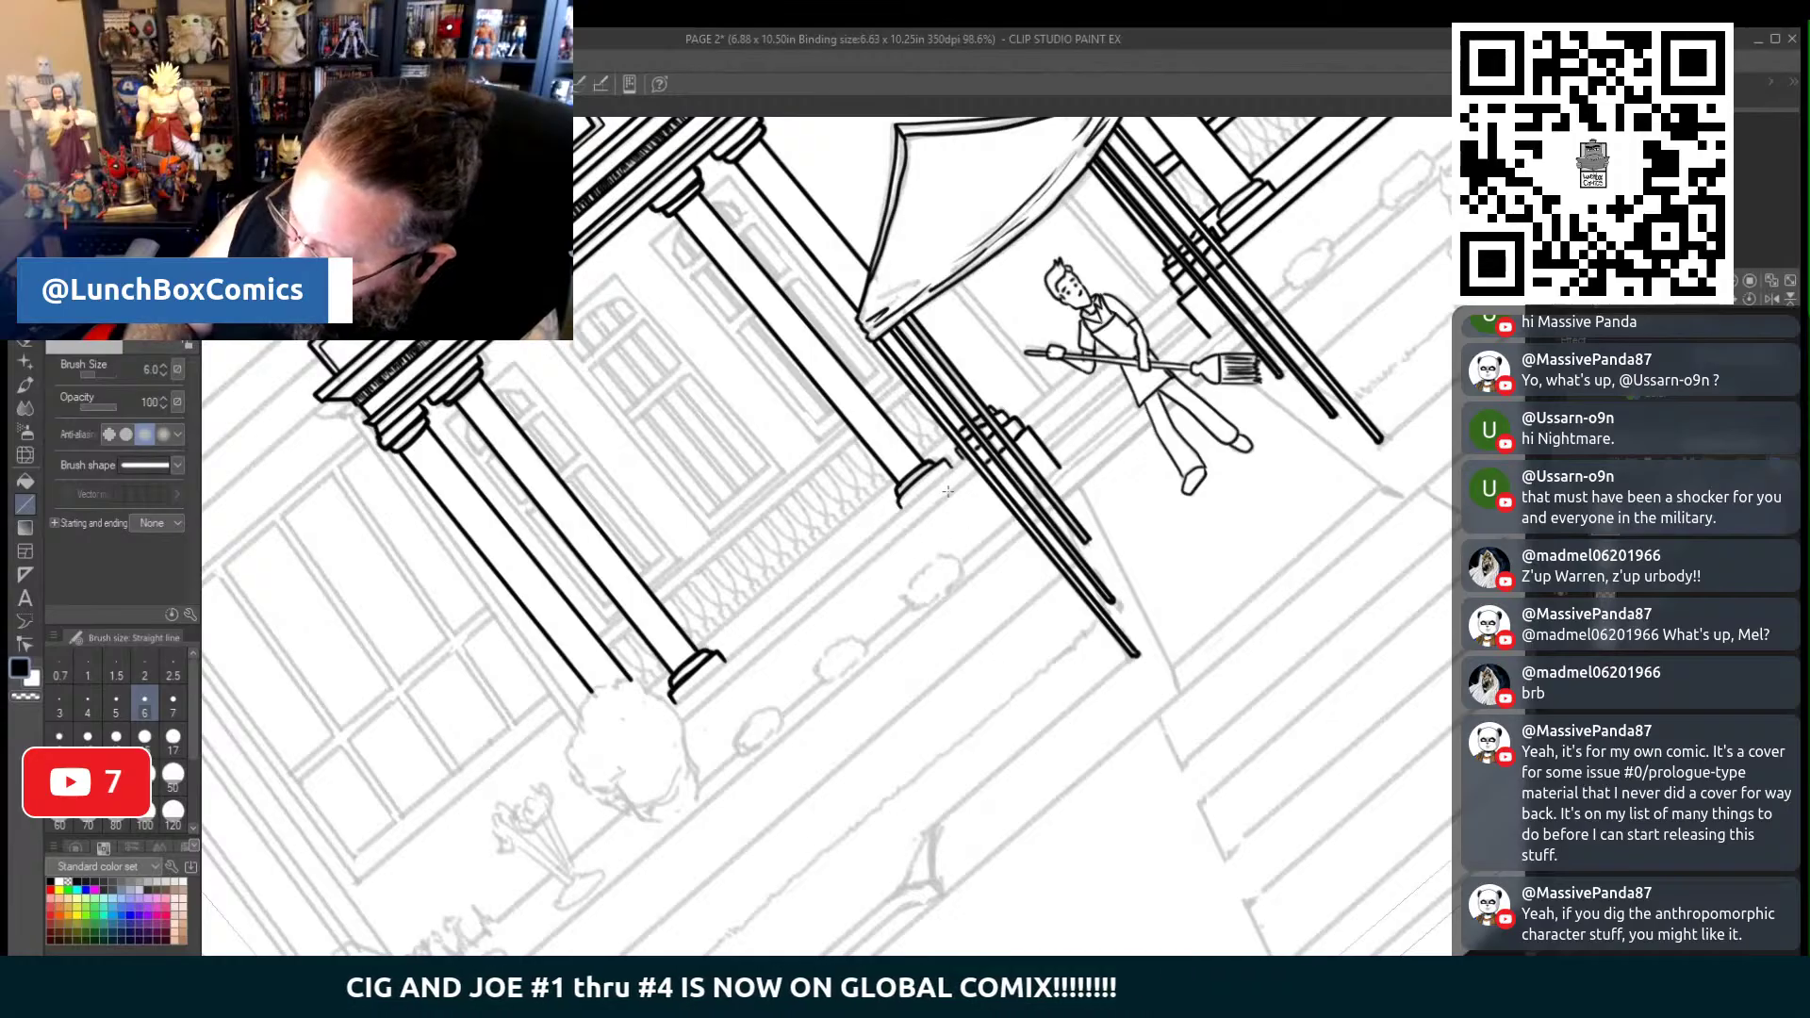
{"action": "mouse_move", "coordinate": [952, 469]}
{"action": "left_mouse_down"}
{"action": "mouse_move", "coordinate": [683, 721]}
{"action": "mouse_move", "coordinate": [949, 476]}
{"action": "left_mouse_up"}
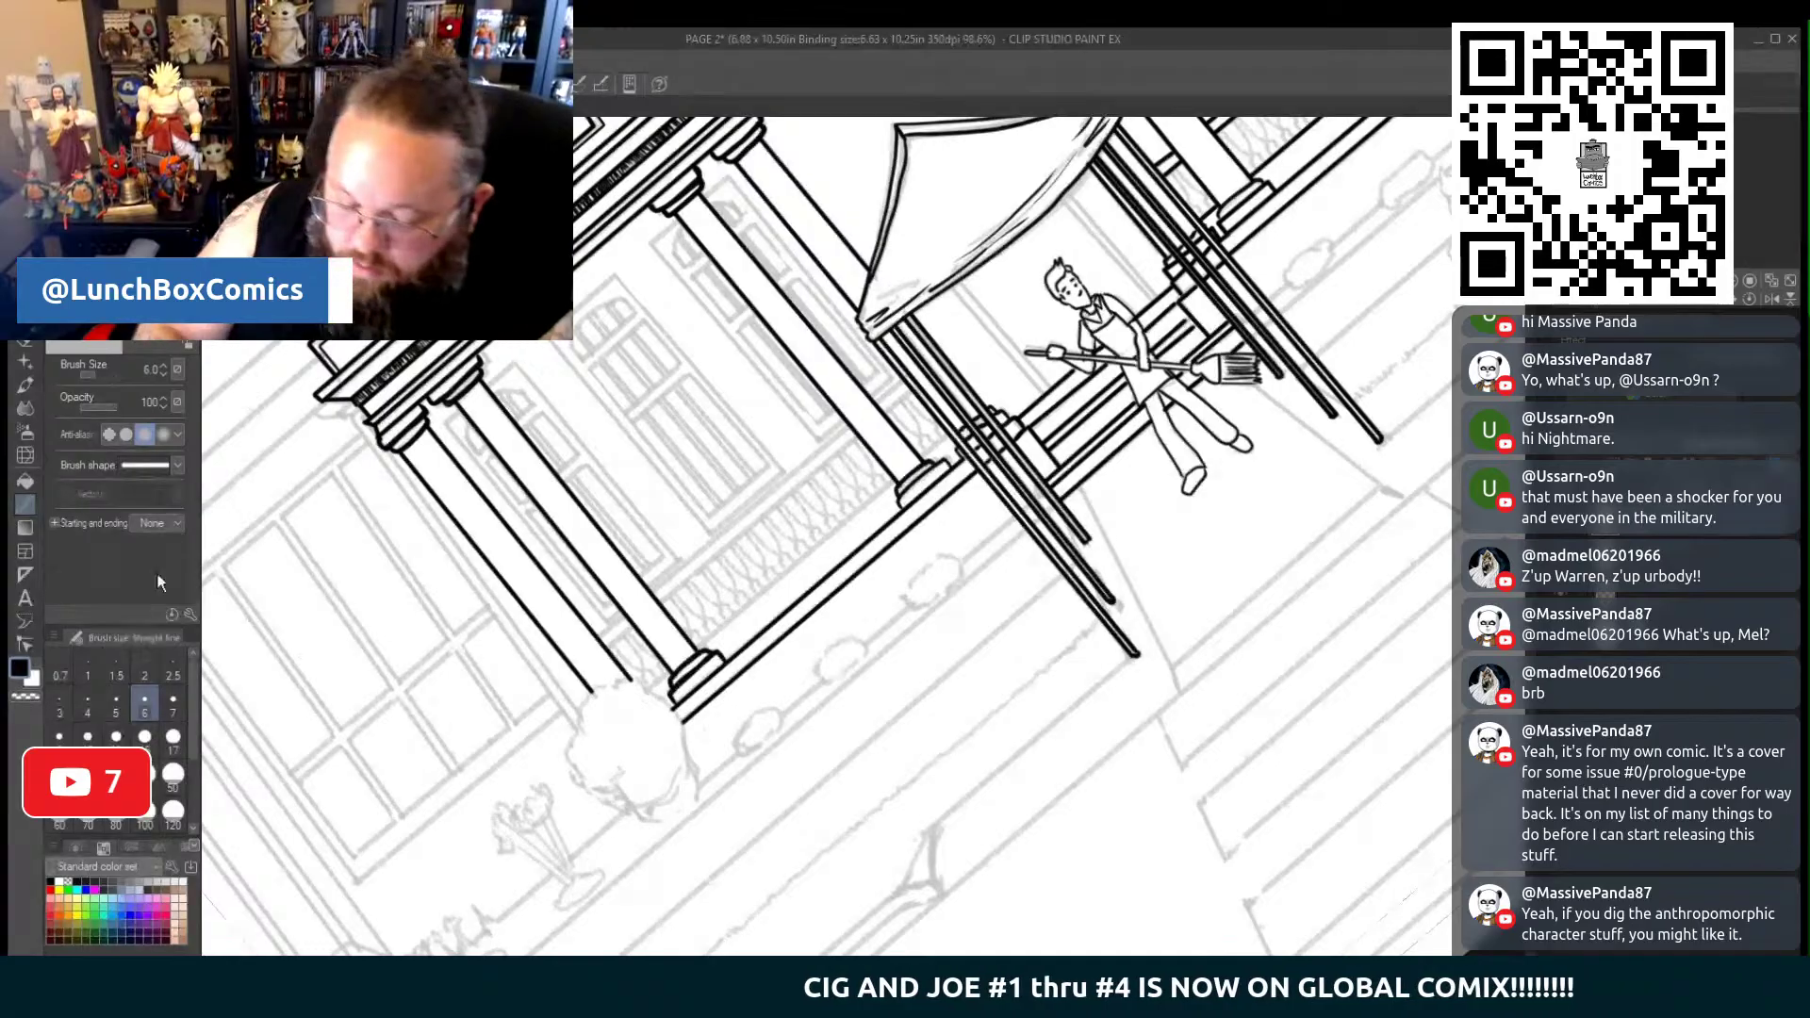
{"action": "key", "text": "e"}
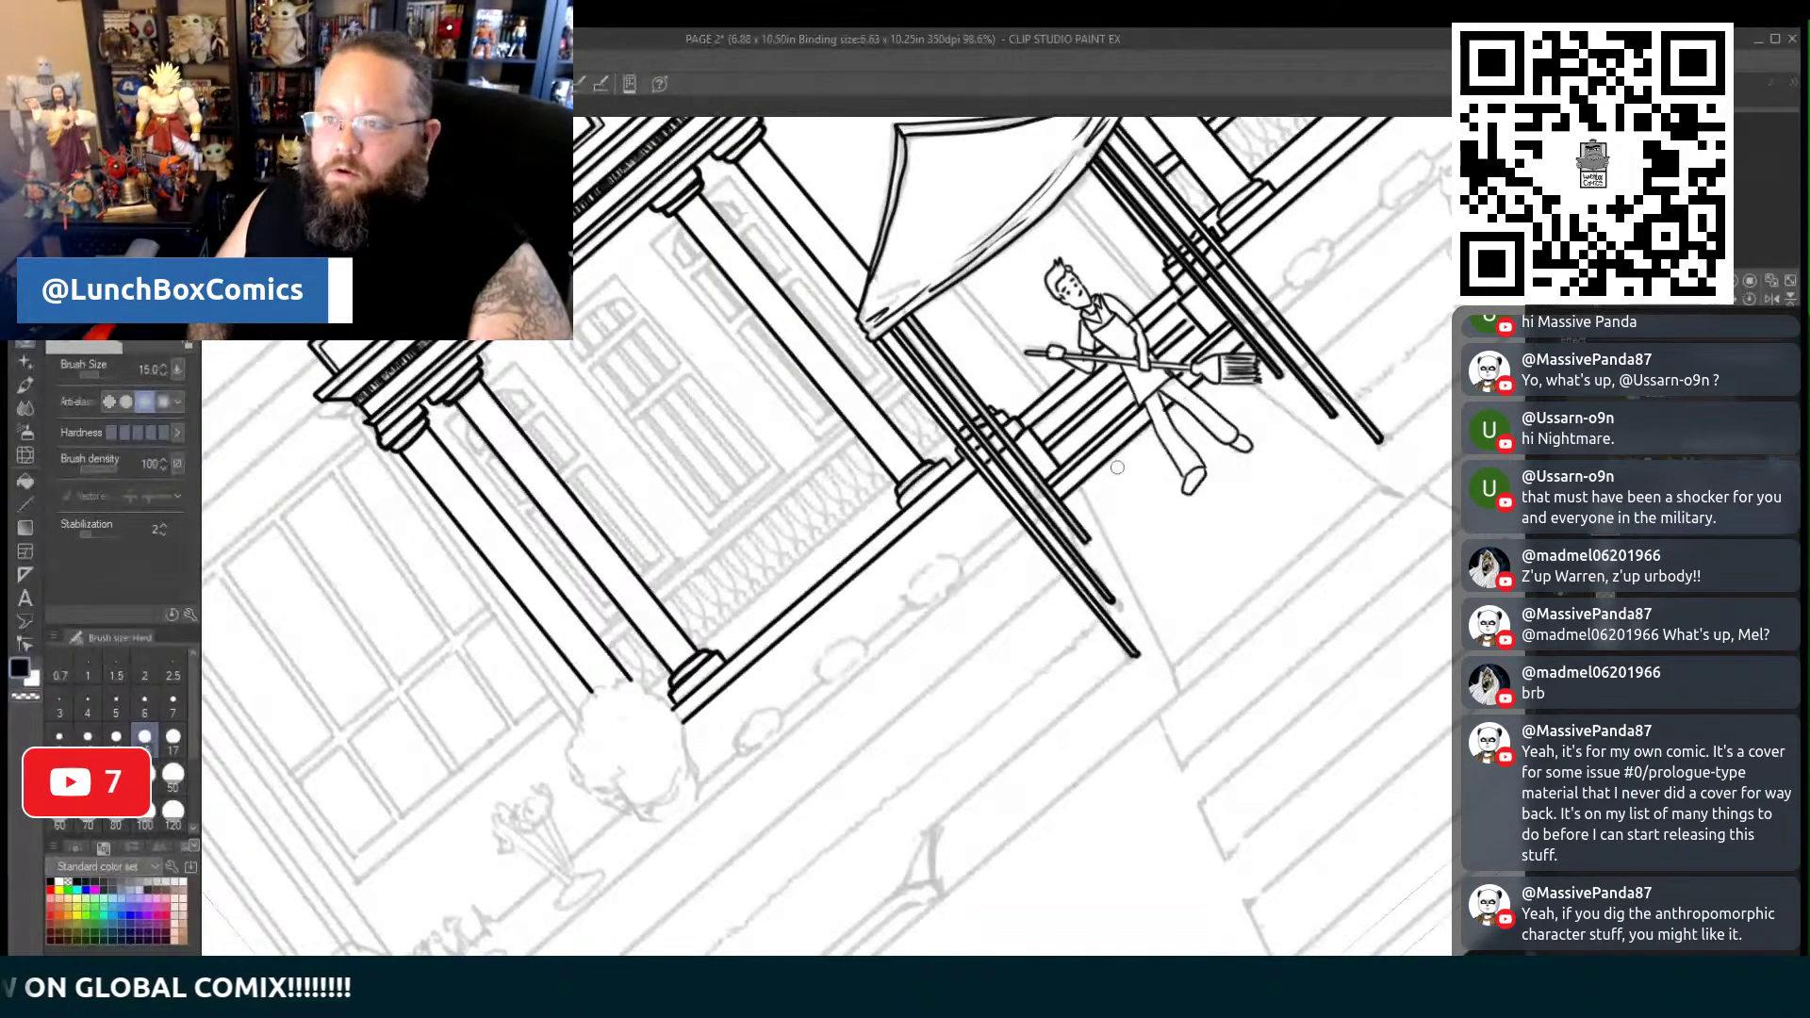
{"action": "key", "text": "p"}
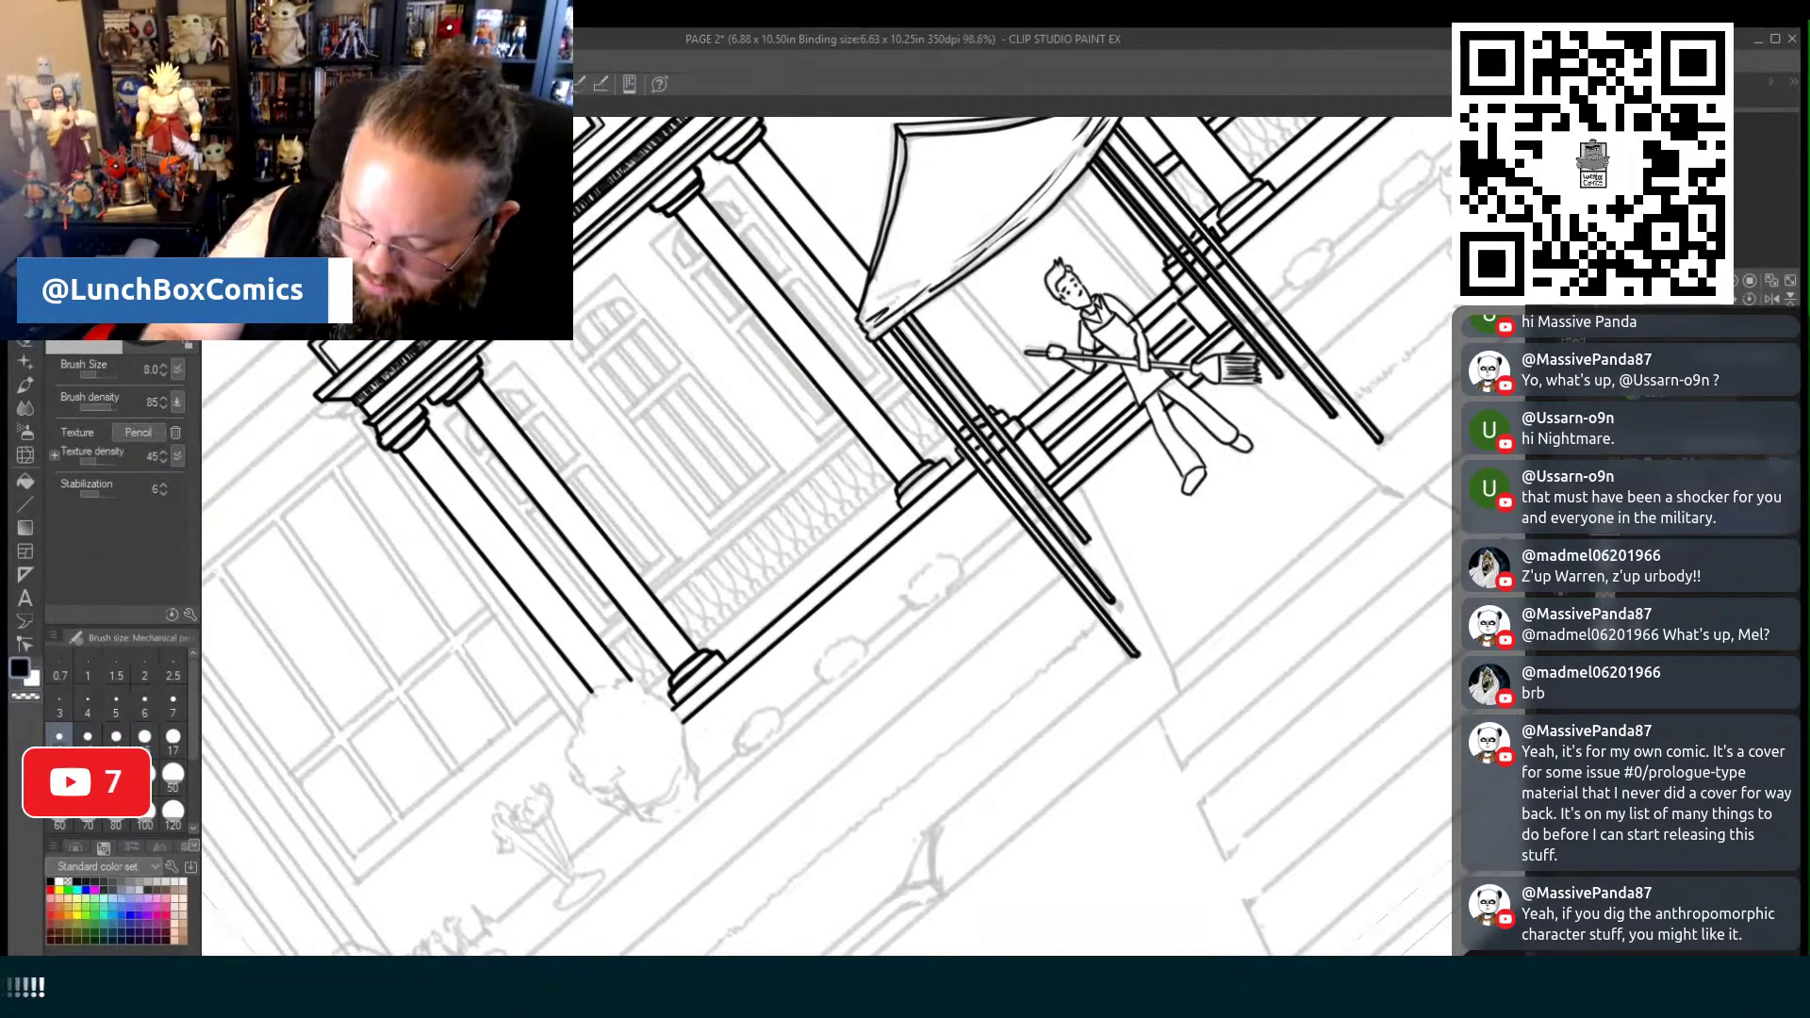
Thicken the outlines of the sweeping man, from hair and arms to legs and shoes, and his broom handle with the G-pen at size 8
{"action": "key", "text": "asciicircum"}
{"action": "key", "text": "asciicircum"}
{"action": "key", "text": "asciicircum"}
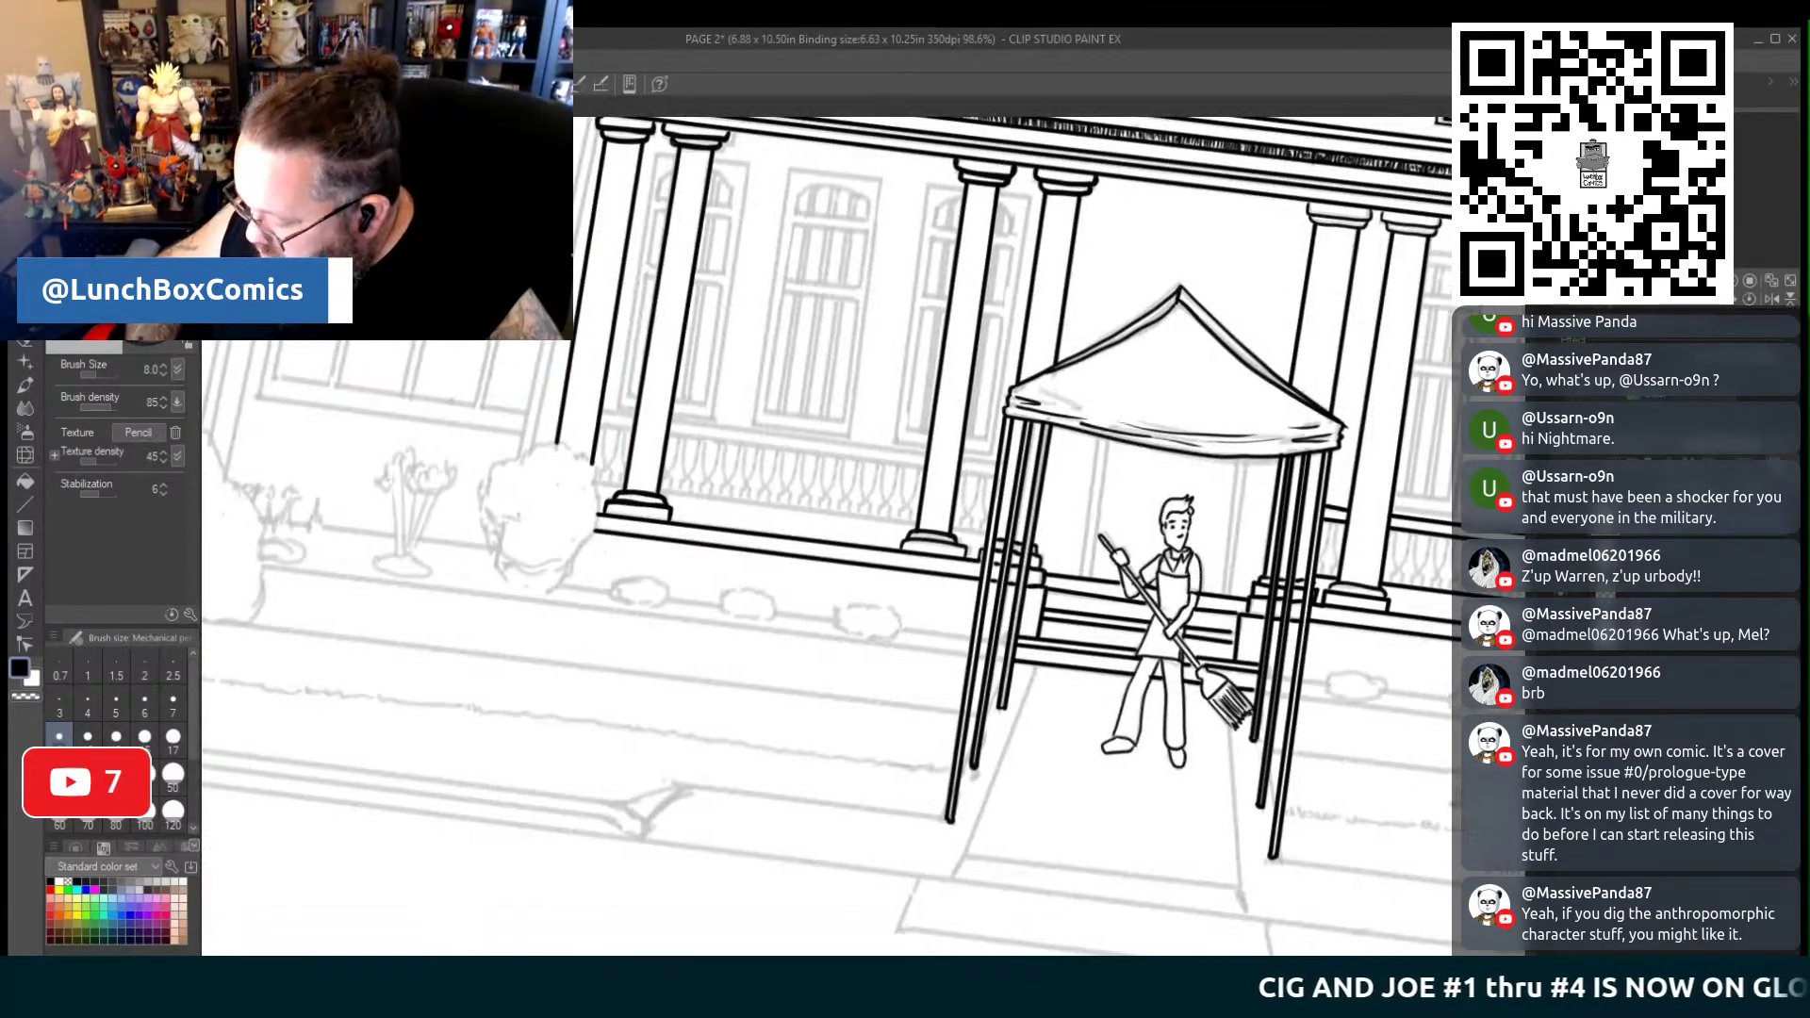
{"action": "key", "text": "ctrl+plus"}
{"action": "key", "text": "ctrl+plus"}
{"action": "key", "text": "ctrl+plus"}
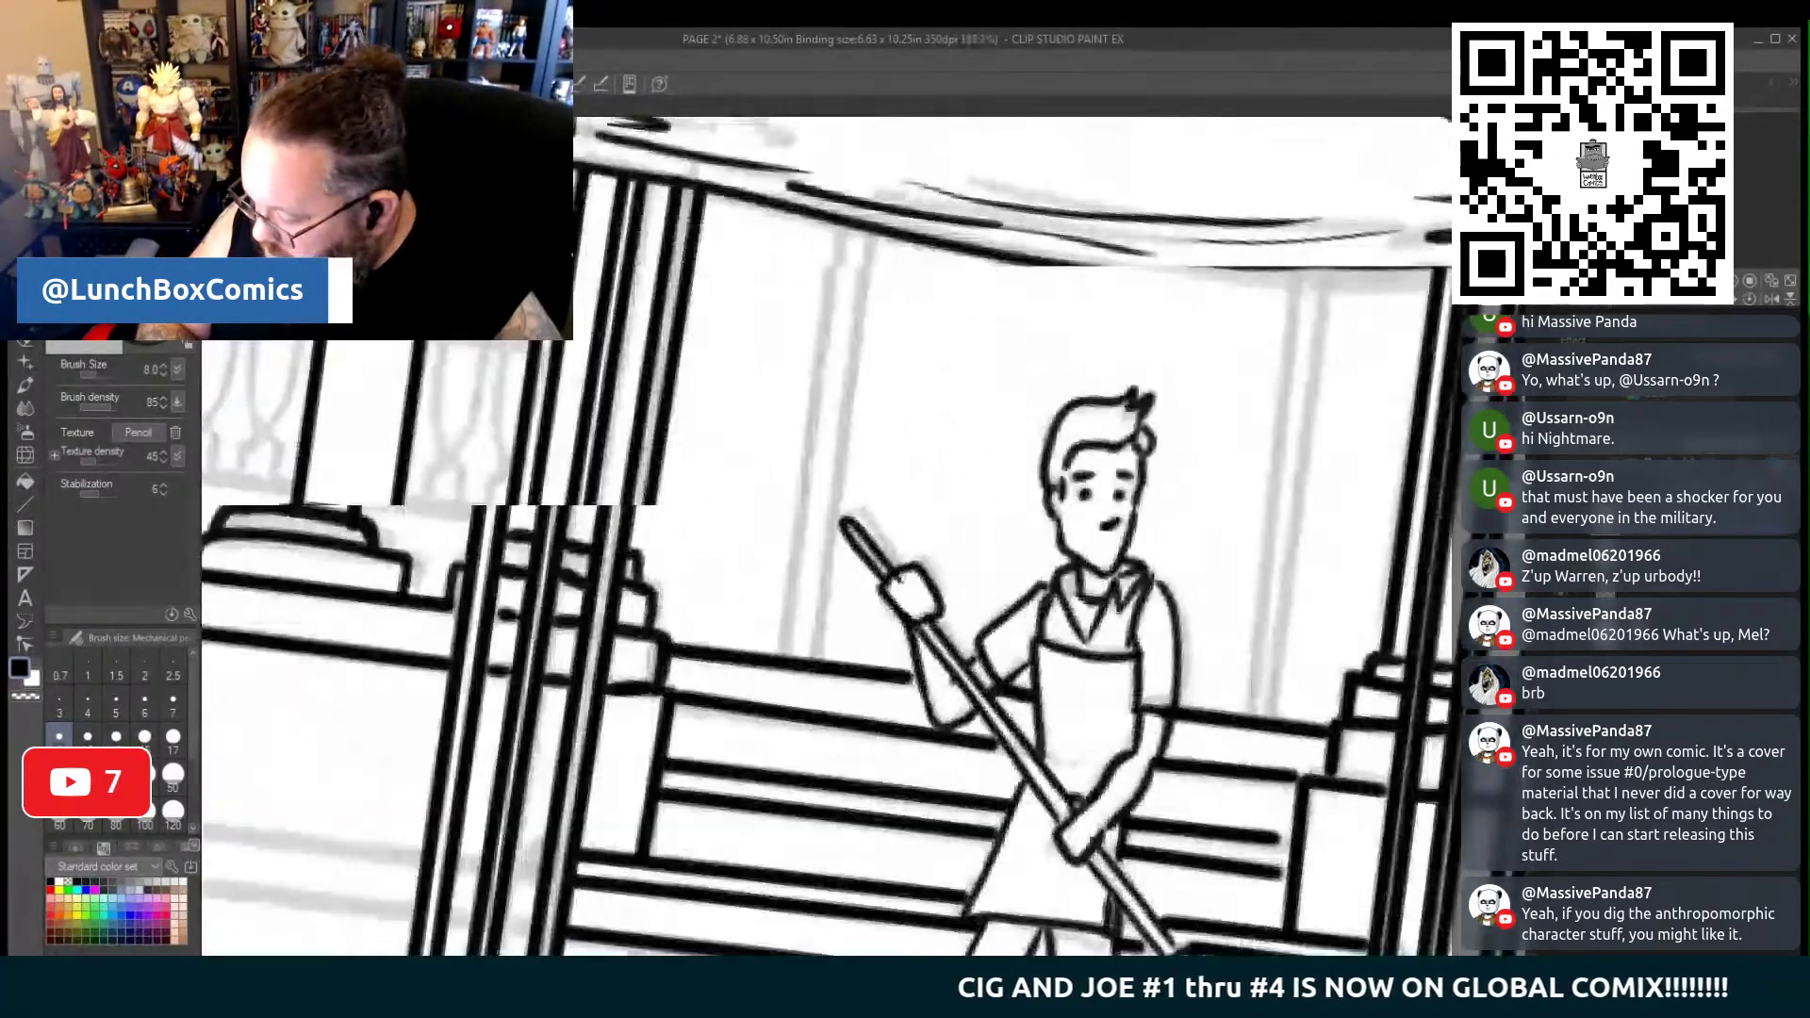
{"action": "key", "text": "ctrl+minus"}
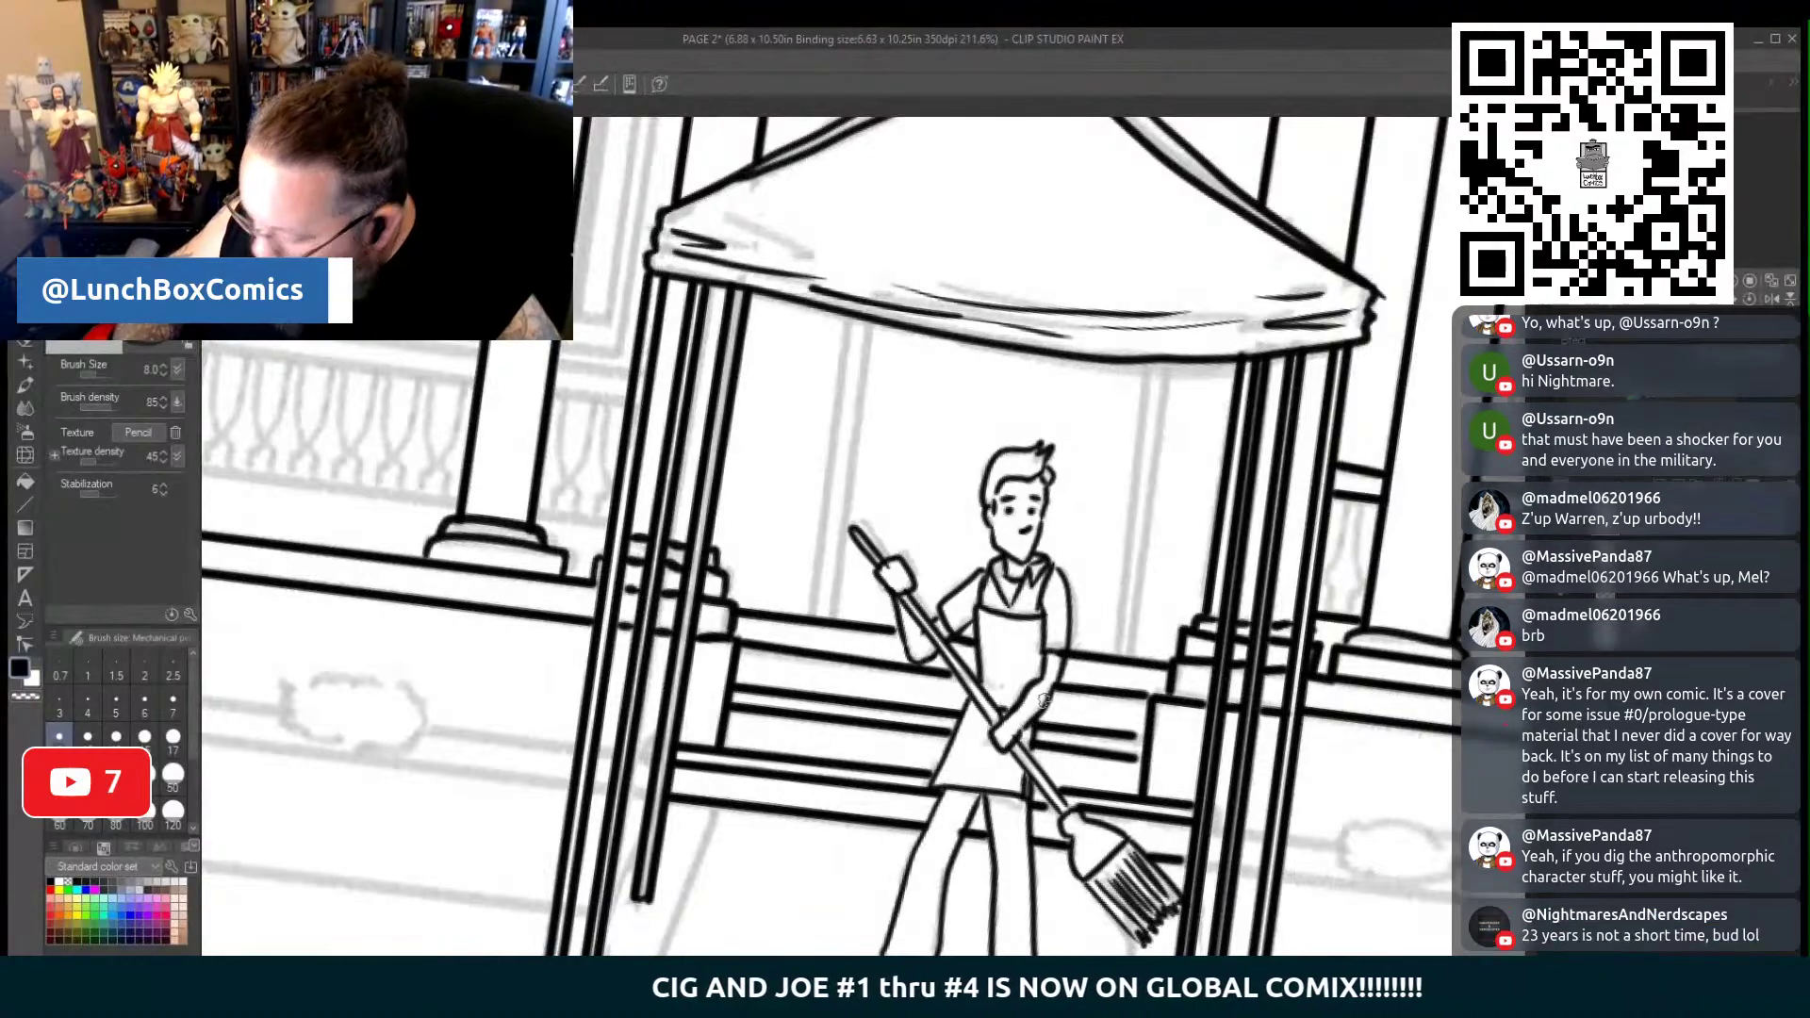
{"action": "key", "text": "p"}
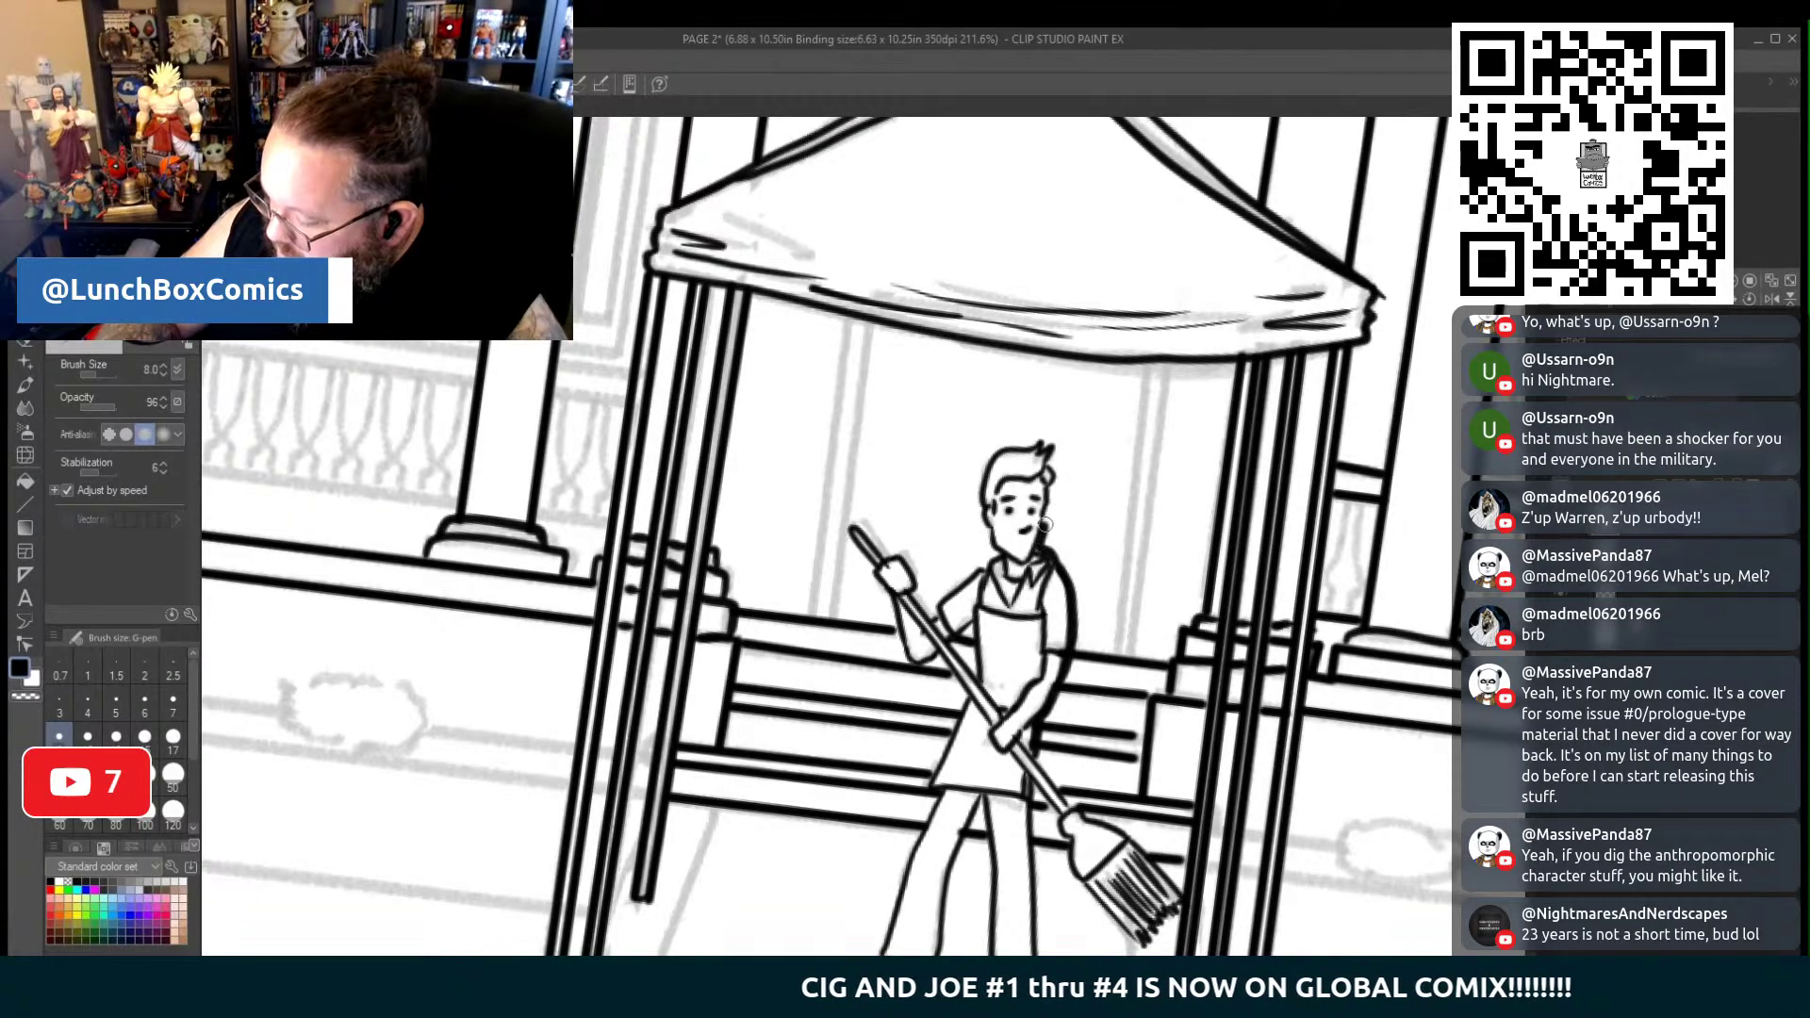
{"action": "mouse_move", "coordinate": [1052, 466]}
{"action": "left_mouse_down"}
{"action": "mouse_move", "coordinate": [1047, 437]}
{"action": "mouse_move", "coordinate": [1040, 456]}
{"action": "left_mouse_up"}
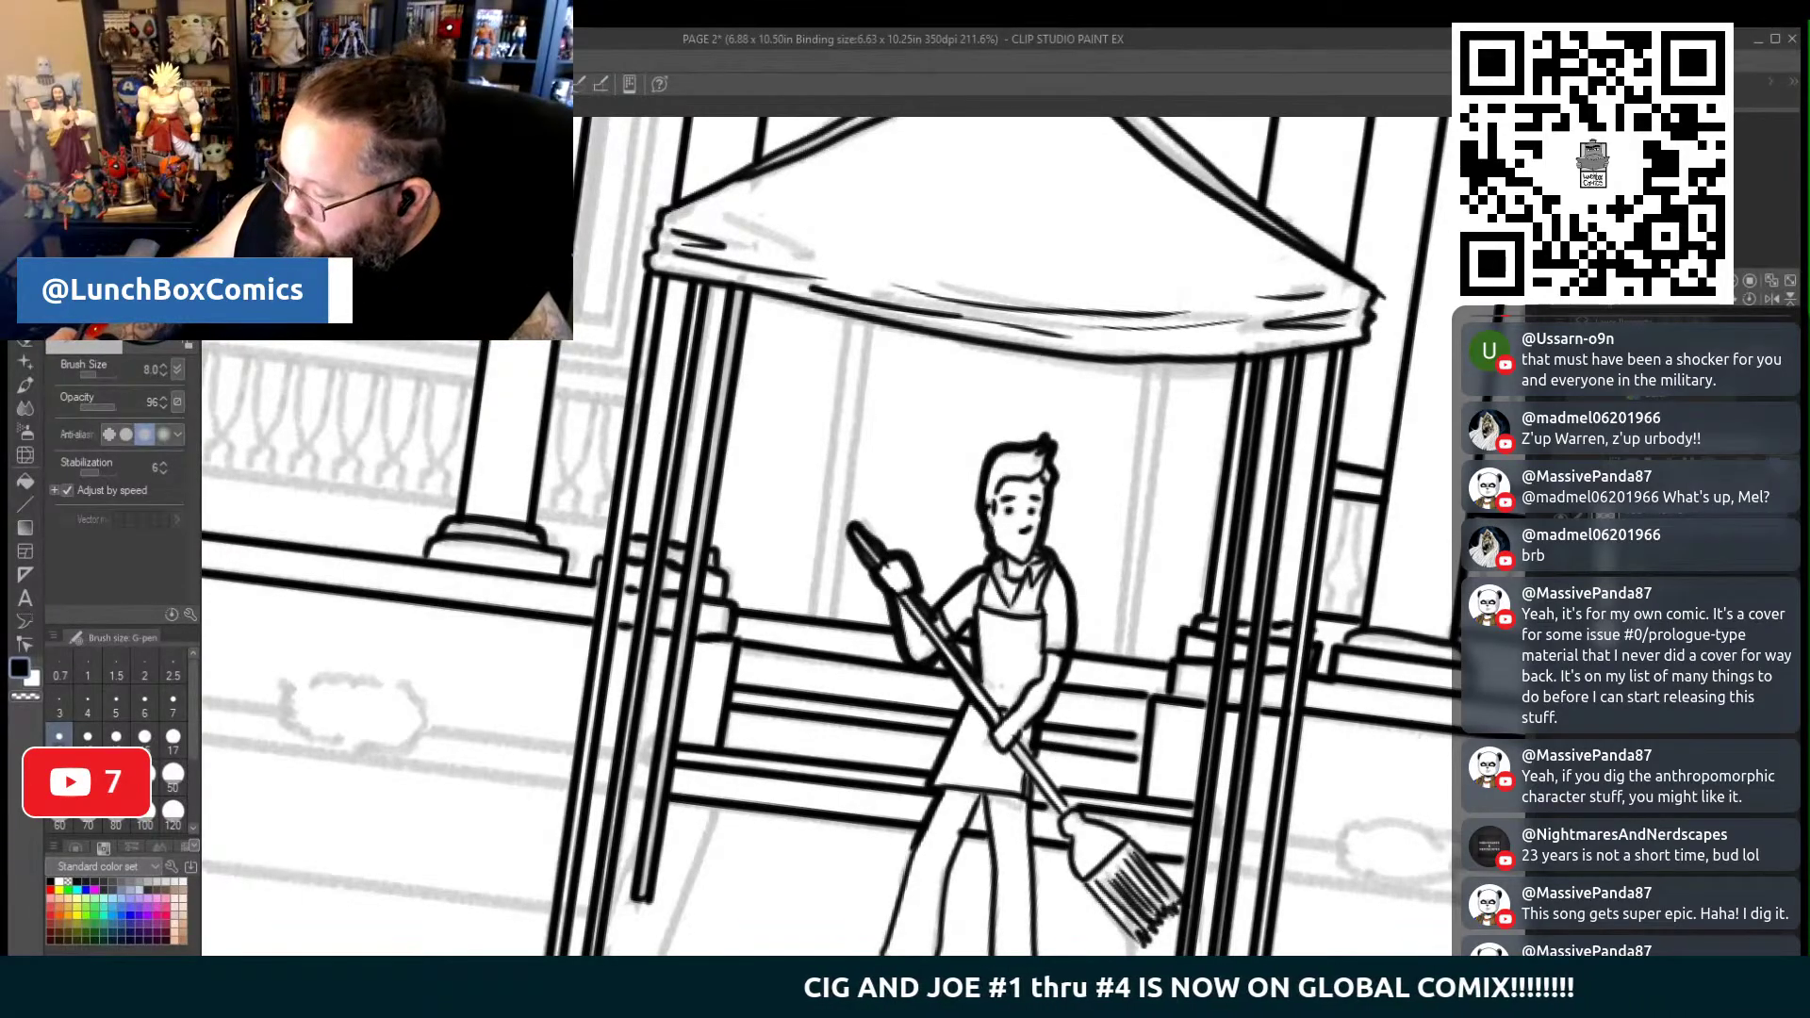
{"action": "scroll", "coordinate": [916, 539], "scroll_direction": "down", "scroll_amount": 4}
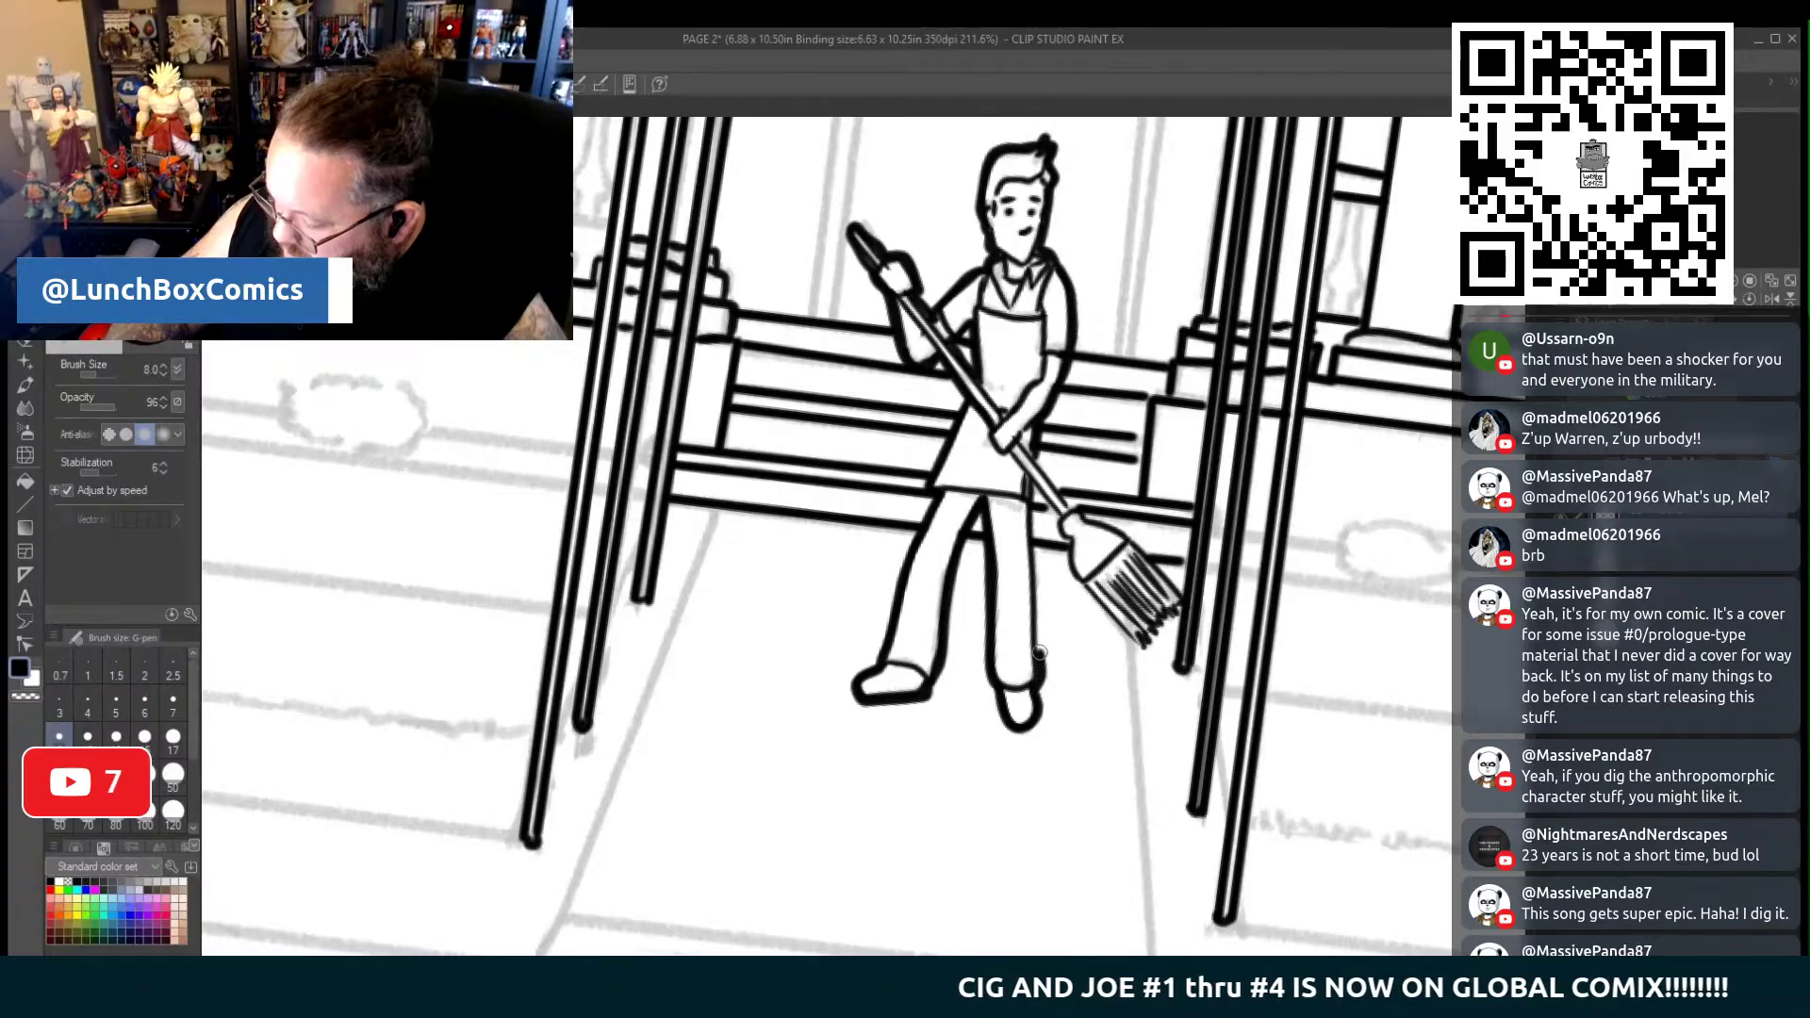
{"action": "left_click_drag", "start_coordinate": [1037, 702], "coordinate": [1039, 587]}
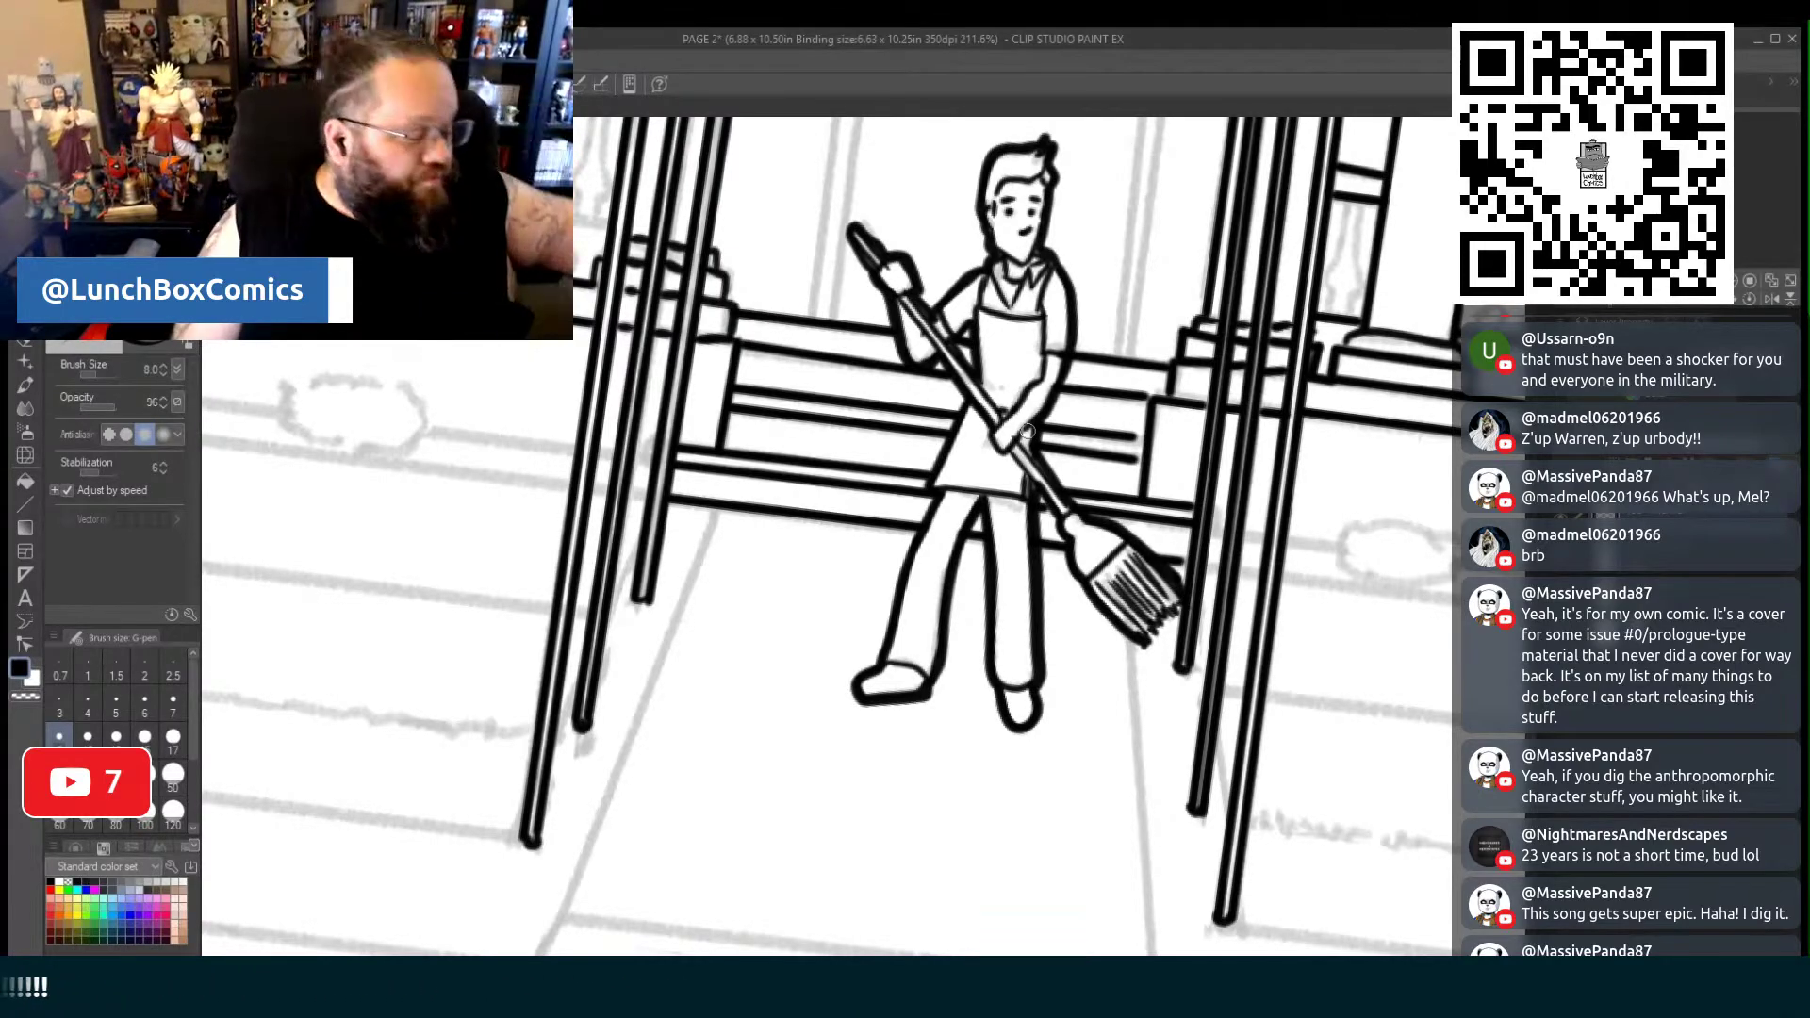
Ink both side edges of the entrance walkway, including their angled front ends, with size 6 straight lines
{"action": "left_click", "coordinate": [27, 506]}
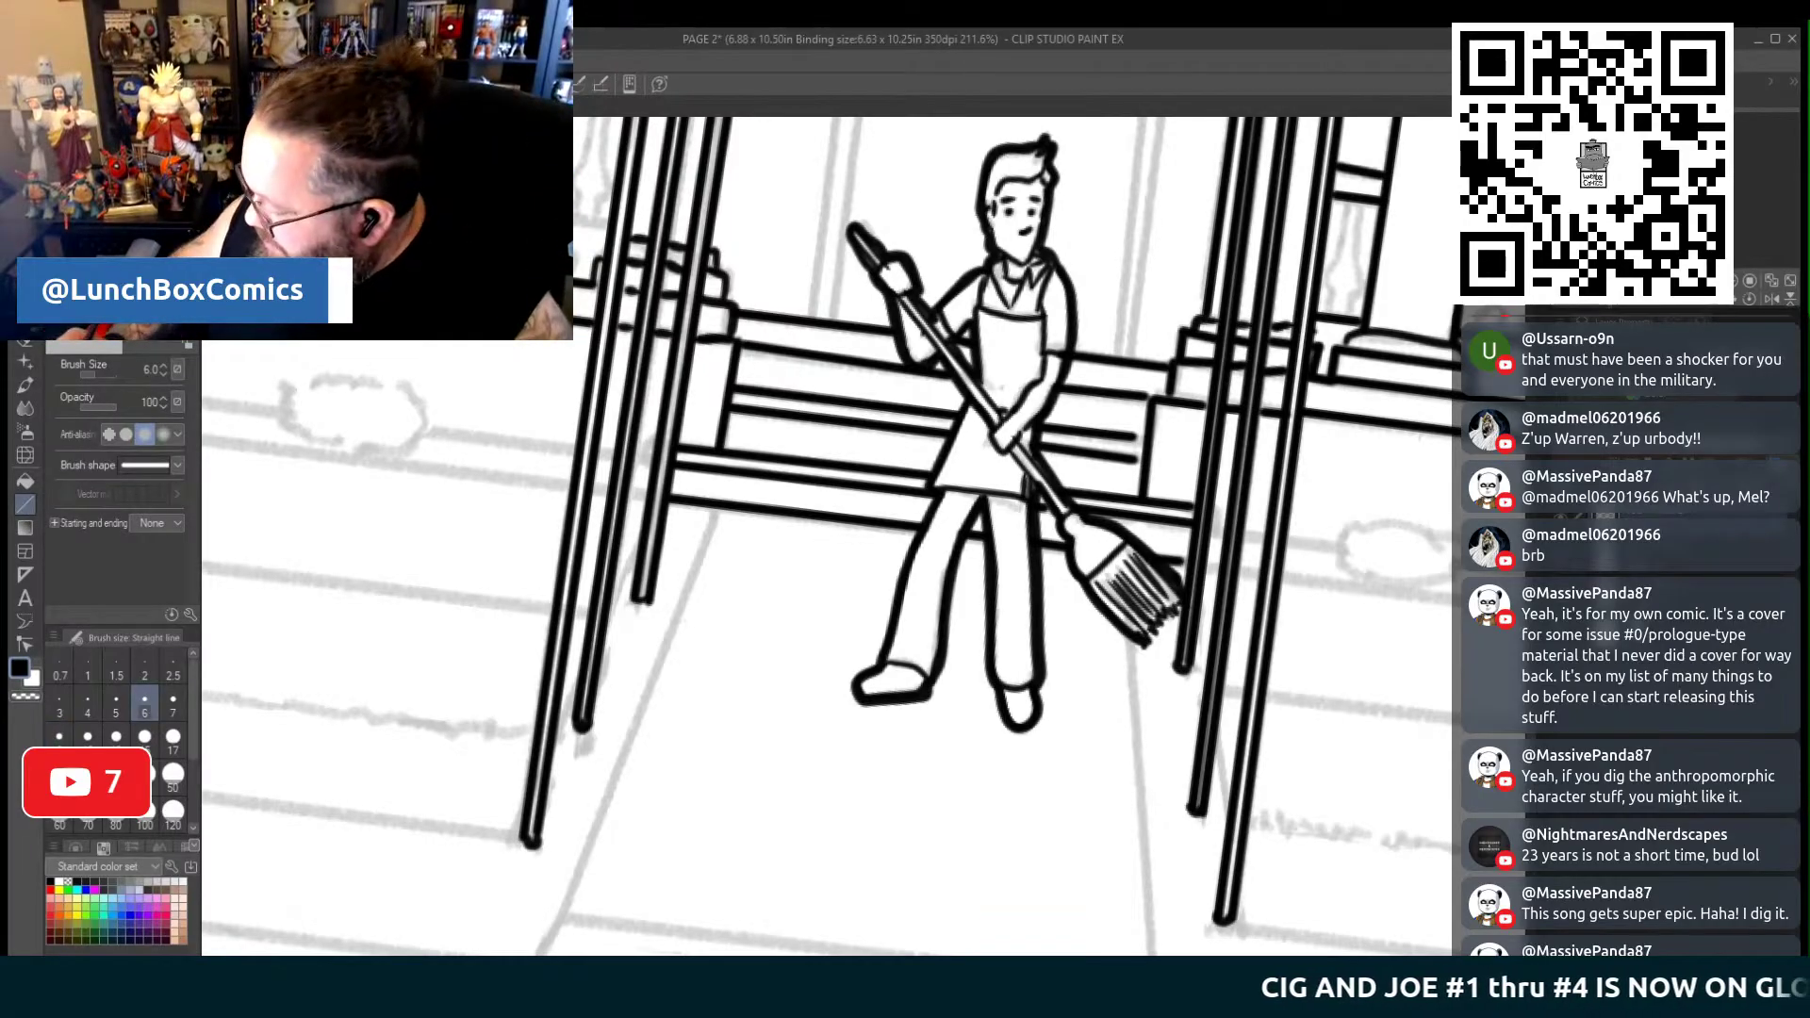
{"action": "scroll", "coordinate": [547, 780], "scroll_direction": "down", "scroll_amount": 3}
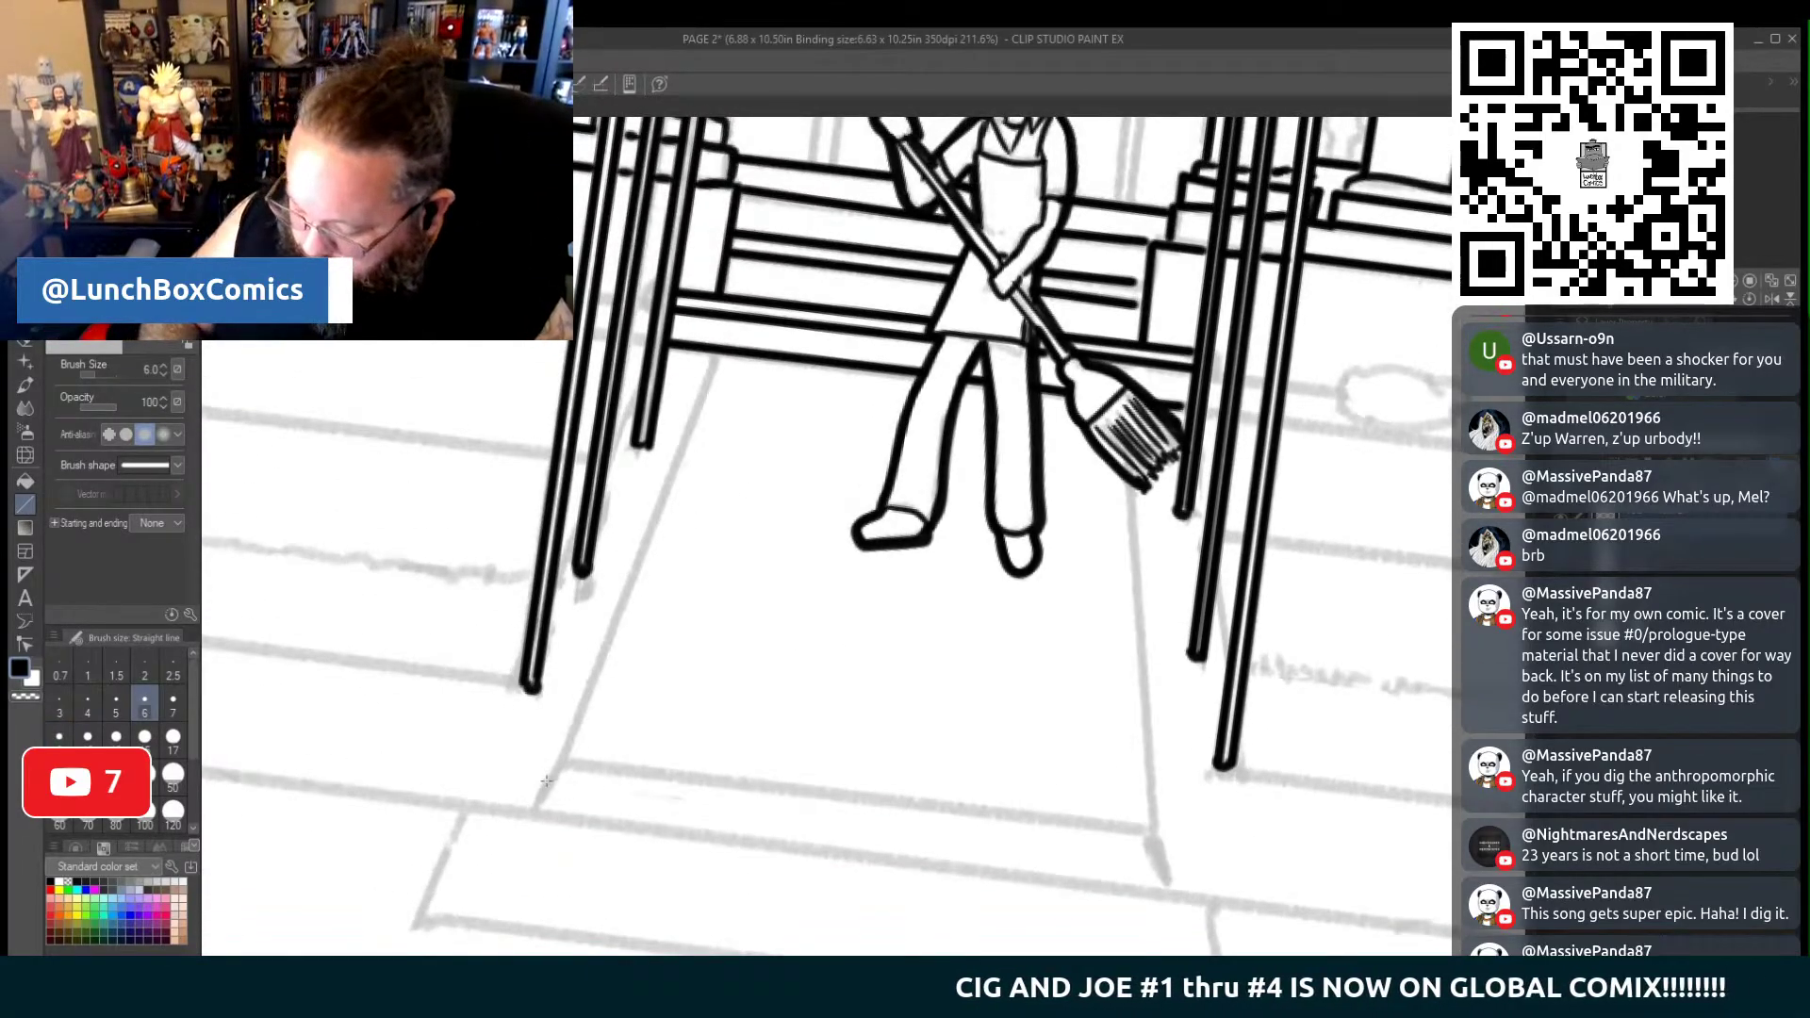
{"action": "left_click_drag", "start_coordinate": [561, 763], "coordinate": [532, 808]}
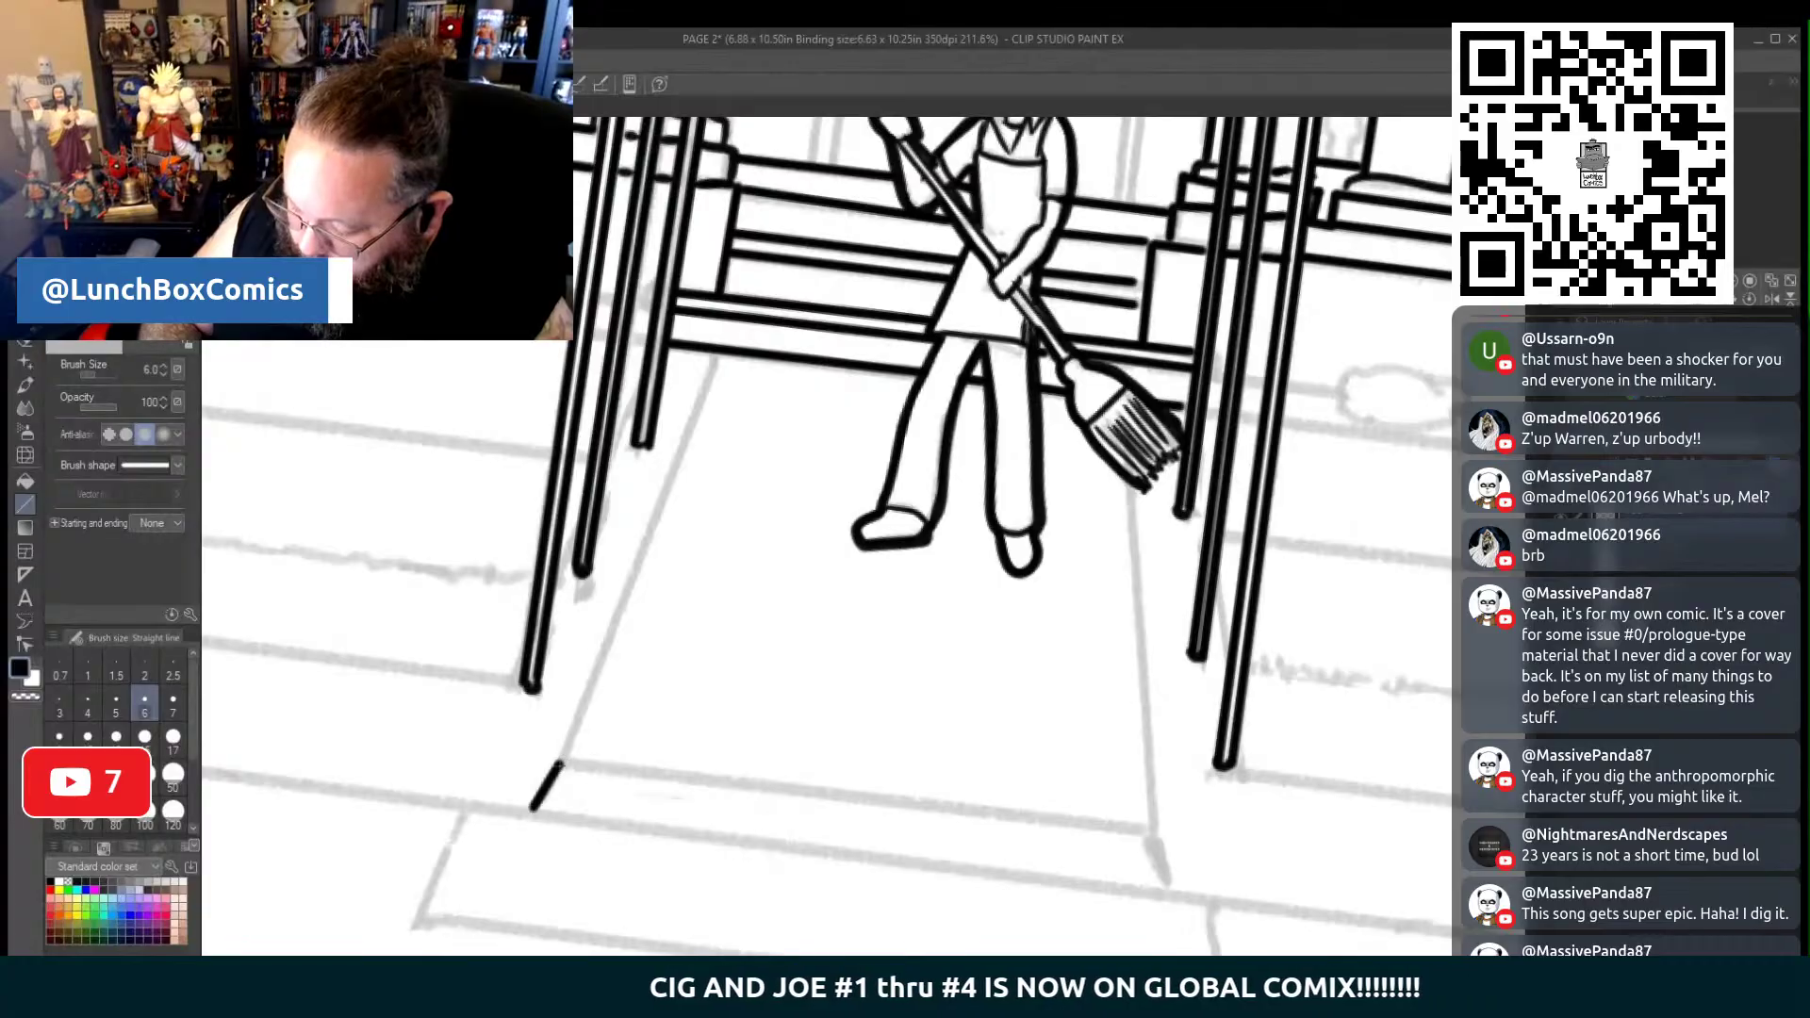
{"action": "left_click_drag", "start_coordinate": [714, 357], "coordinate": [561, 764]}
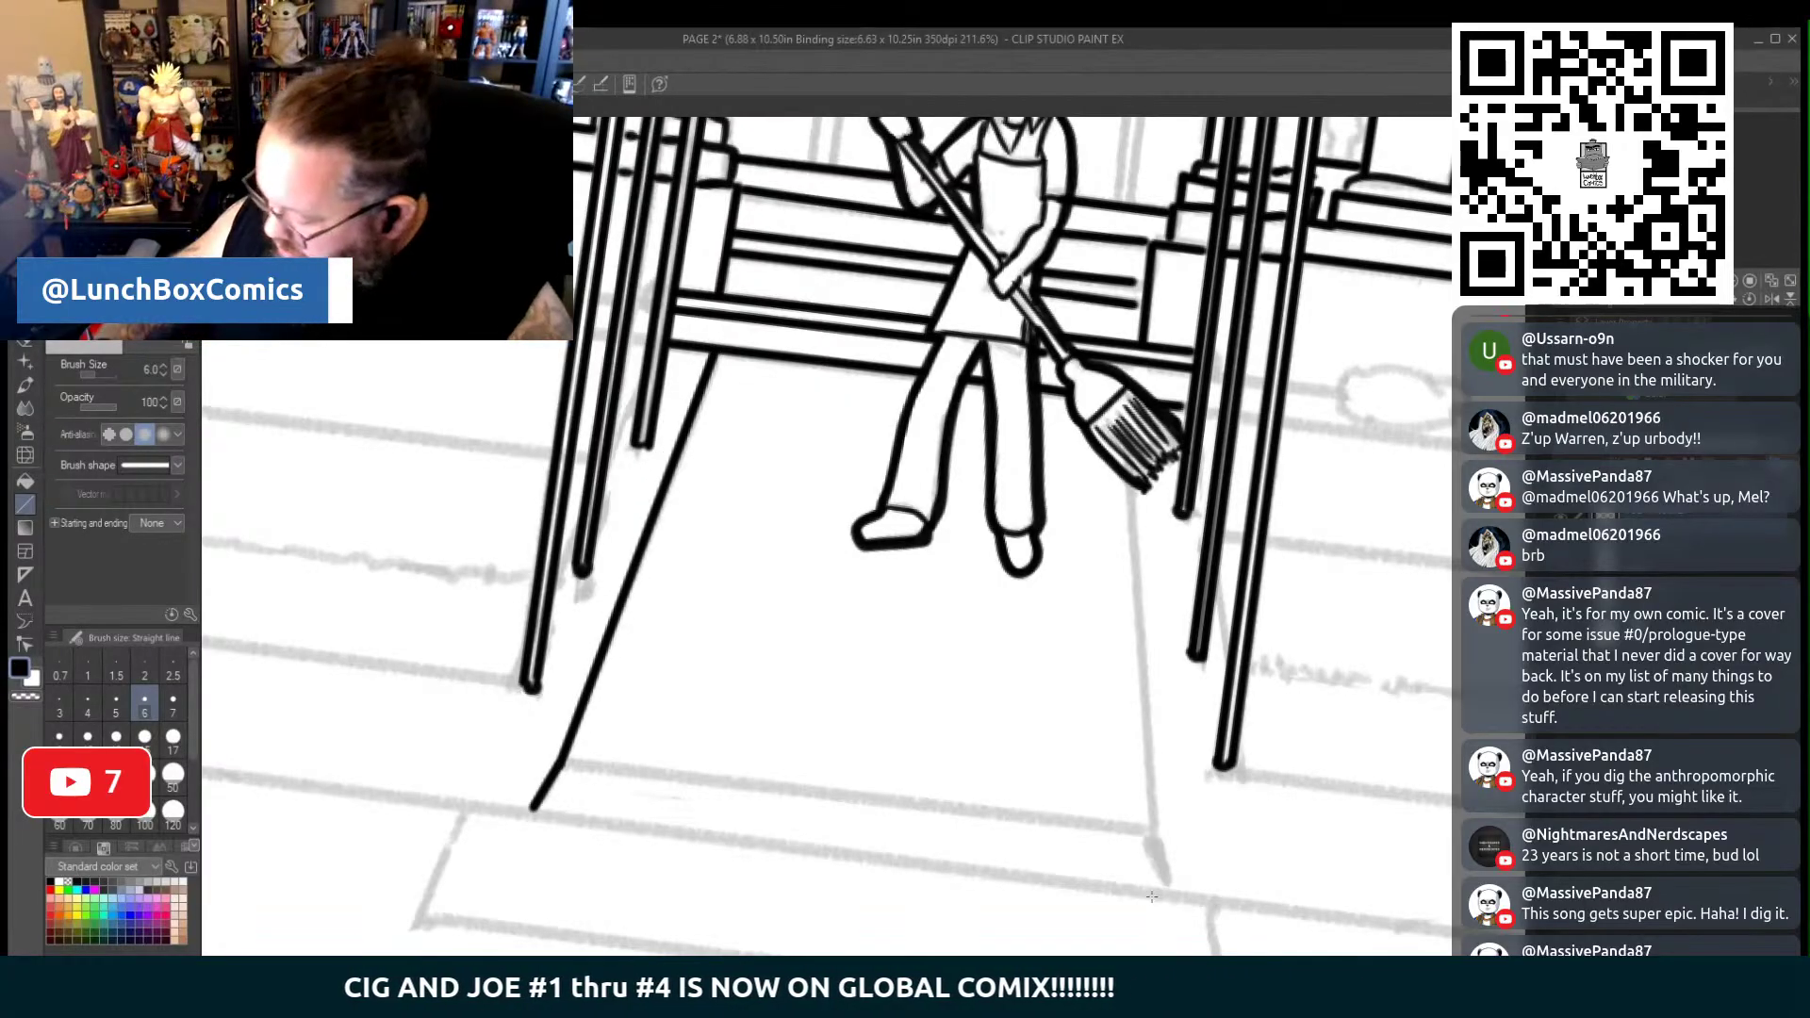
{"action": "mouse_move", "coordinate": [1174, 896]}
{"action": "left_mouse_down"}
{"action": "mouse_move", "coordinate": [1152, 834]}
{"action": "mouse_move", "coordinate": [1135, 481]}
{"action": "left_mouse_up"}
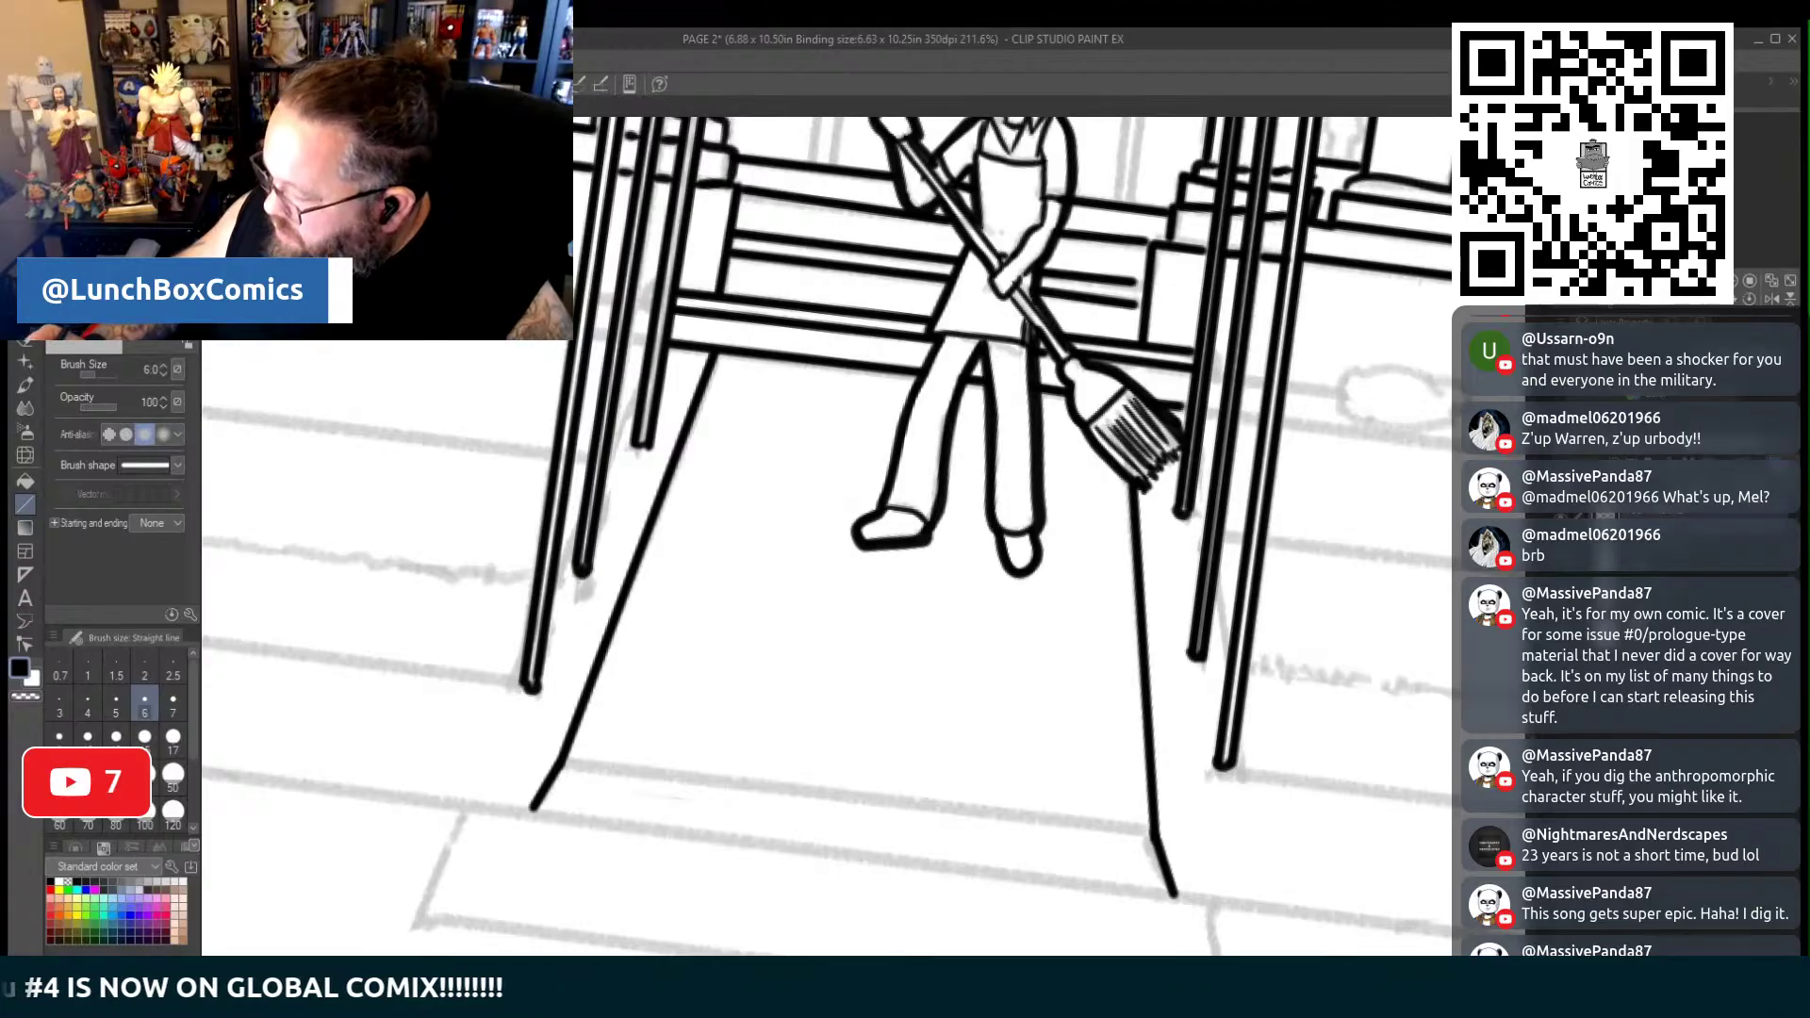
Ink the street edge as one size 6 straight line across the full width of the panel
{"action": "scroll", "coordinate": [826, 536], "scroll_direction": "down", "scroll_amount": 5}
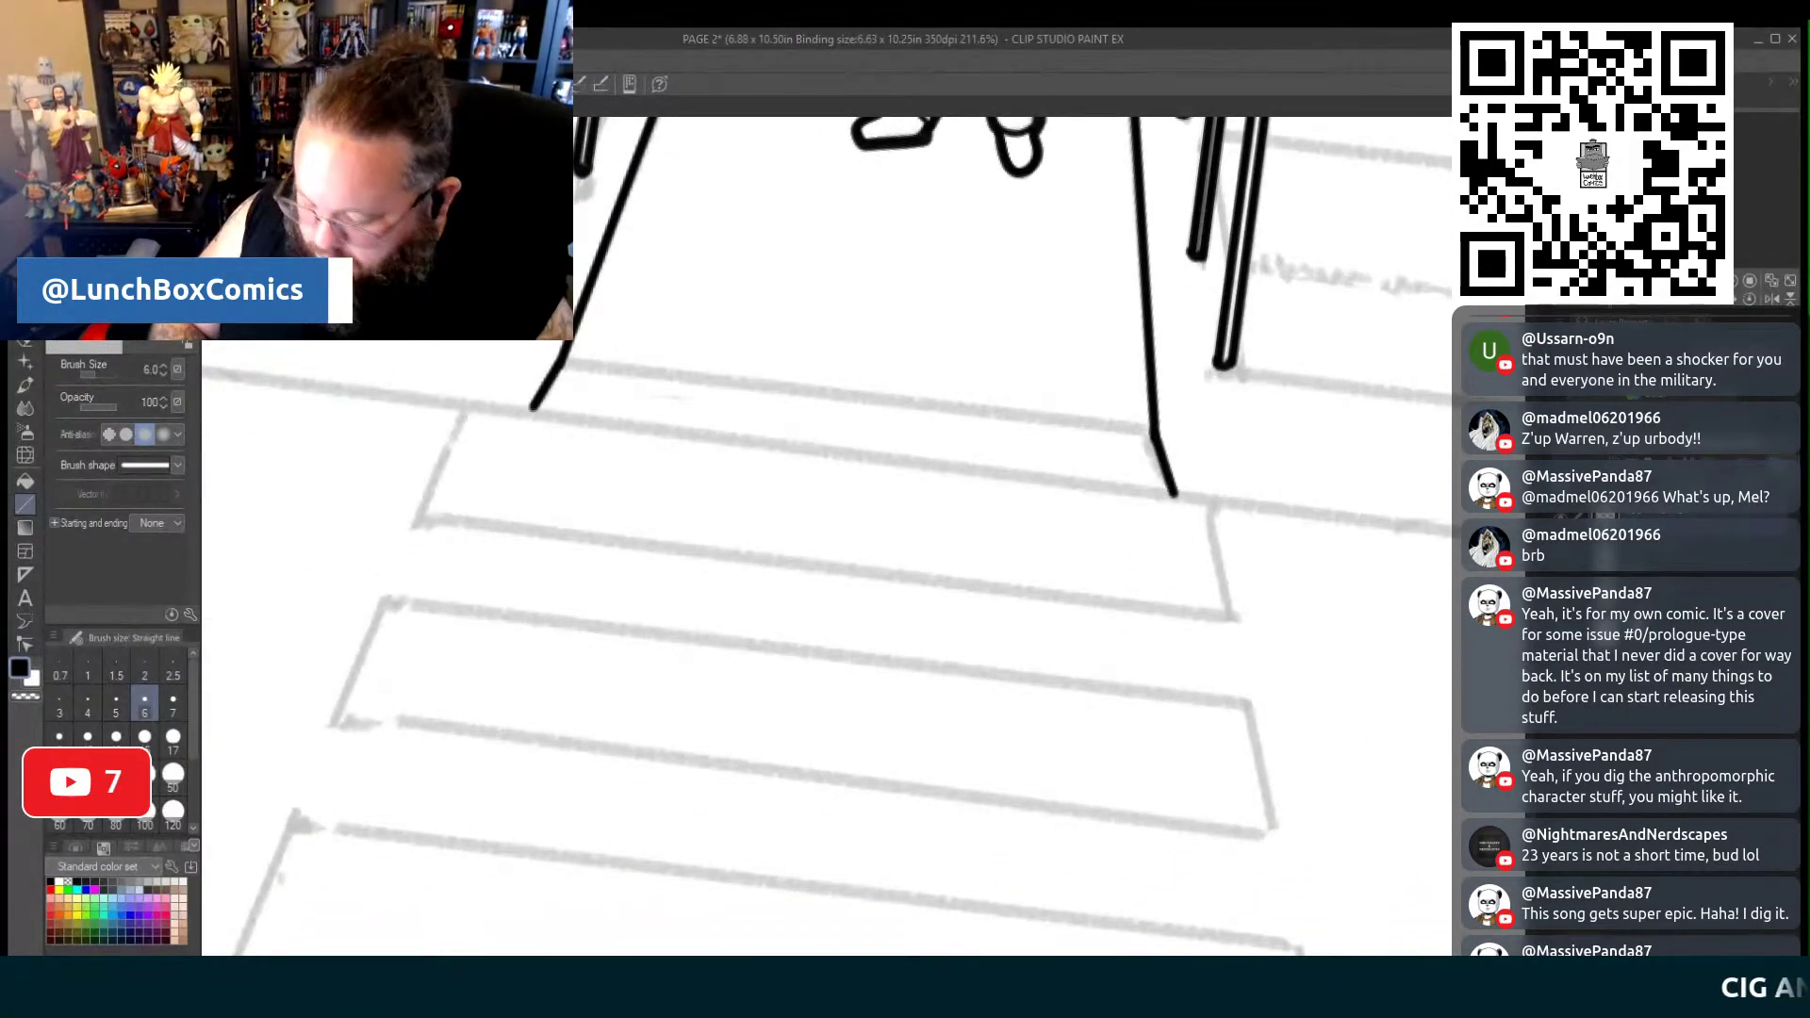
{"action": "scroll", "coordinate": [404, 704], "scroll_direction": "down", "scroll_amount": 5}
{"action": "scroll", "coordinate": [404, 704], "scroll_direction": "up", "scroll_amount": 2}
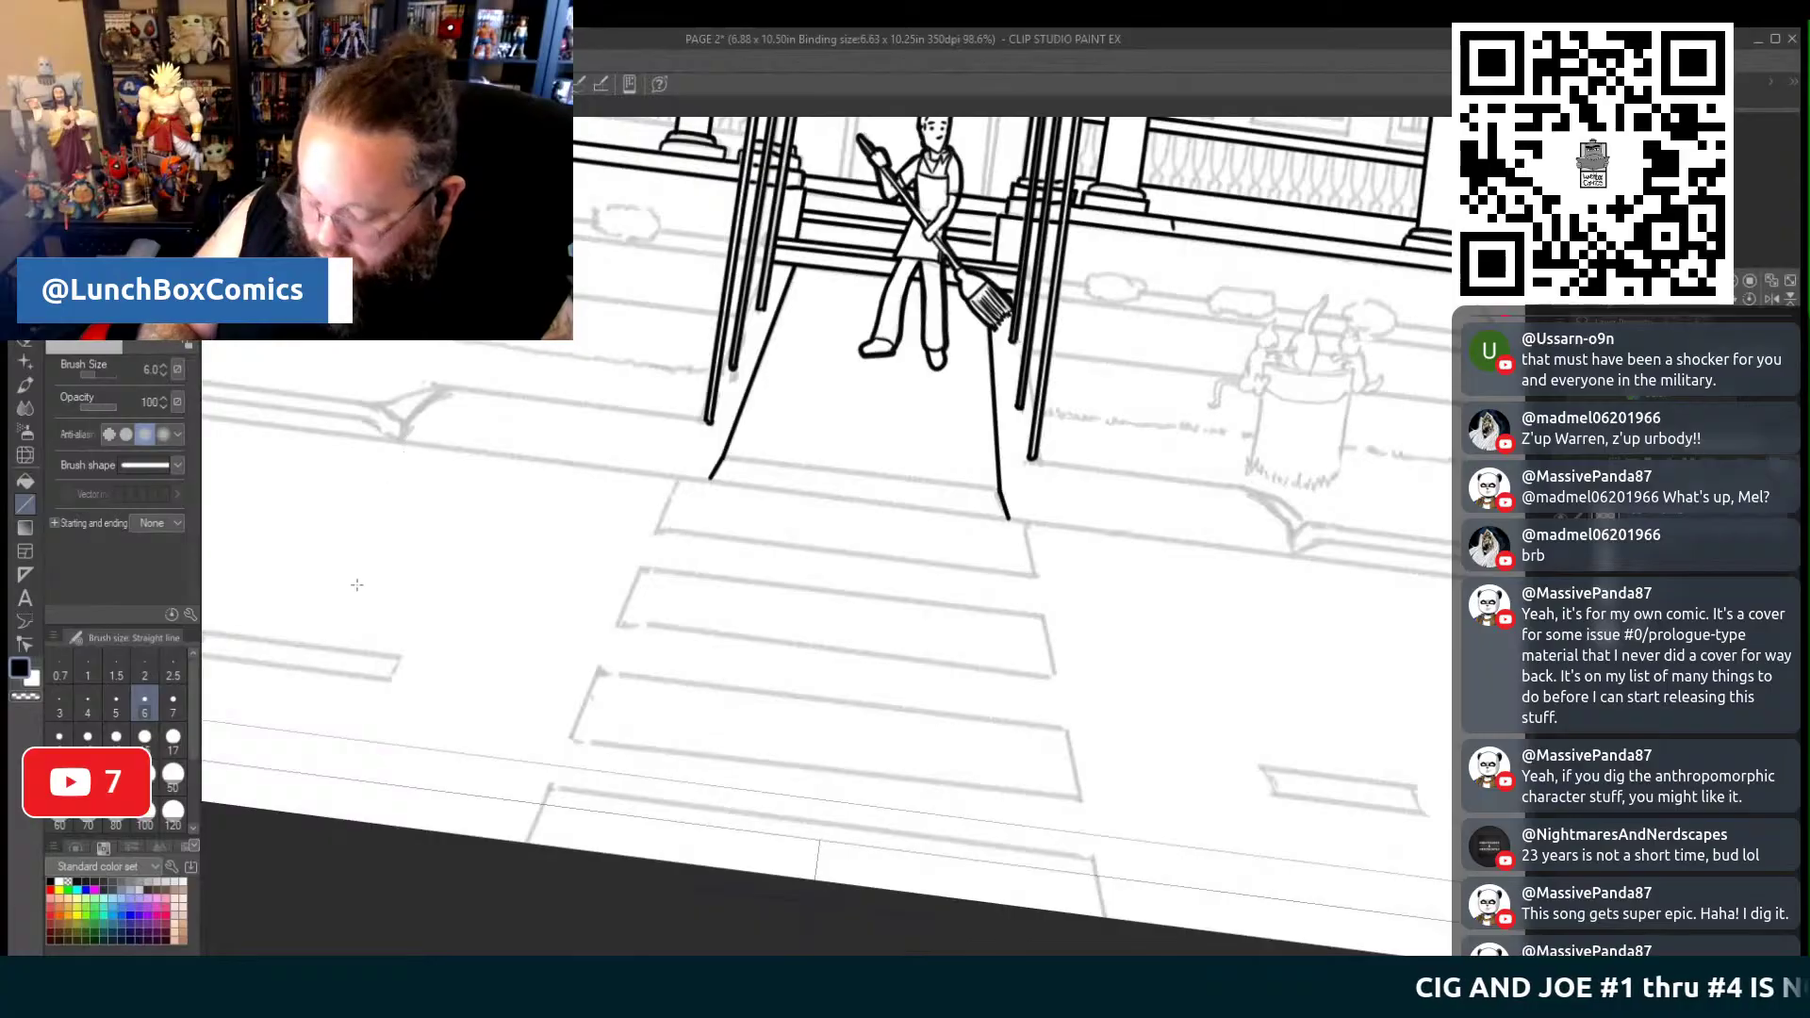
{"action": "scroll", "coordinate": [262, 453], "scroll_direction": "down", "scroll_amount": 3}
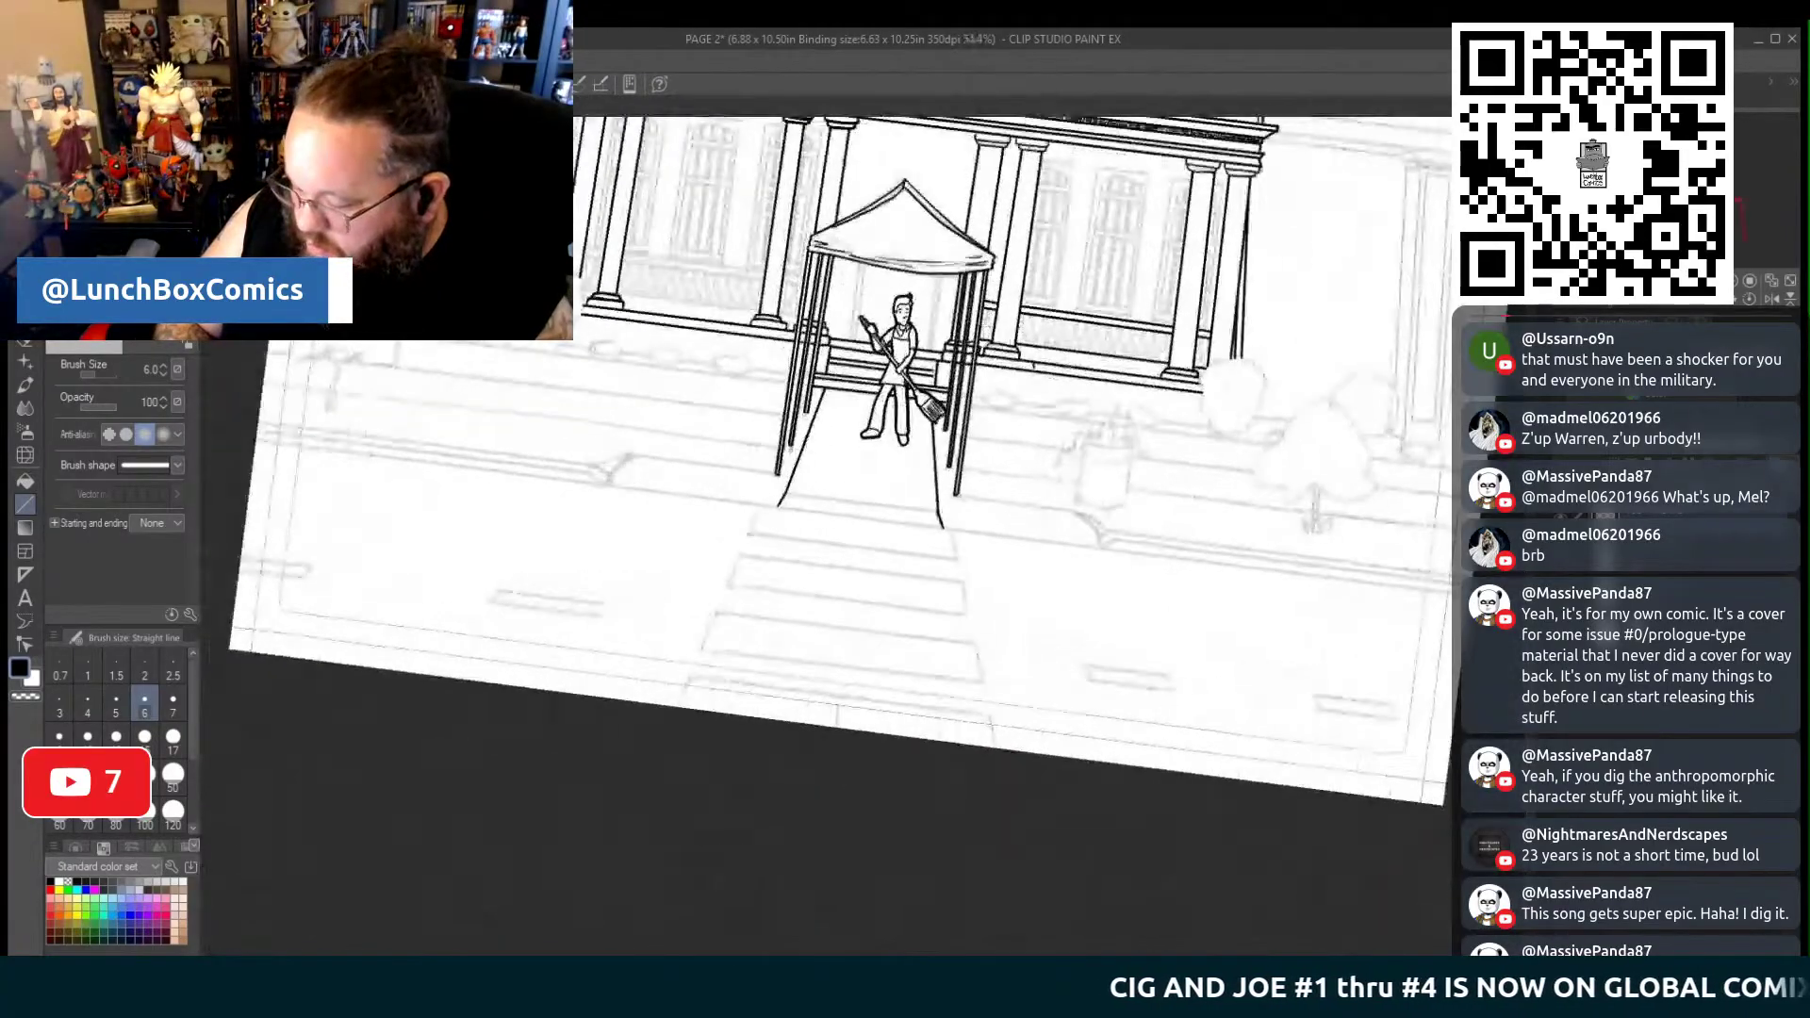
{"action": "left_click_drag", "start_coordinate": [257, 439], "coordinate": [1470, 592]}
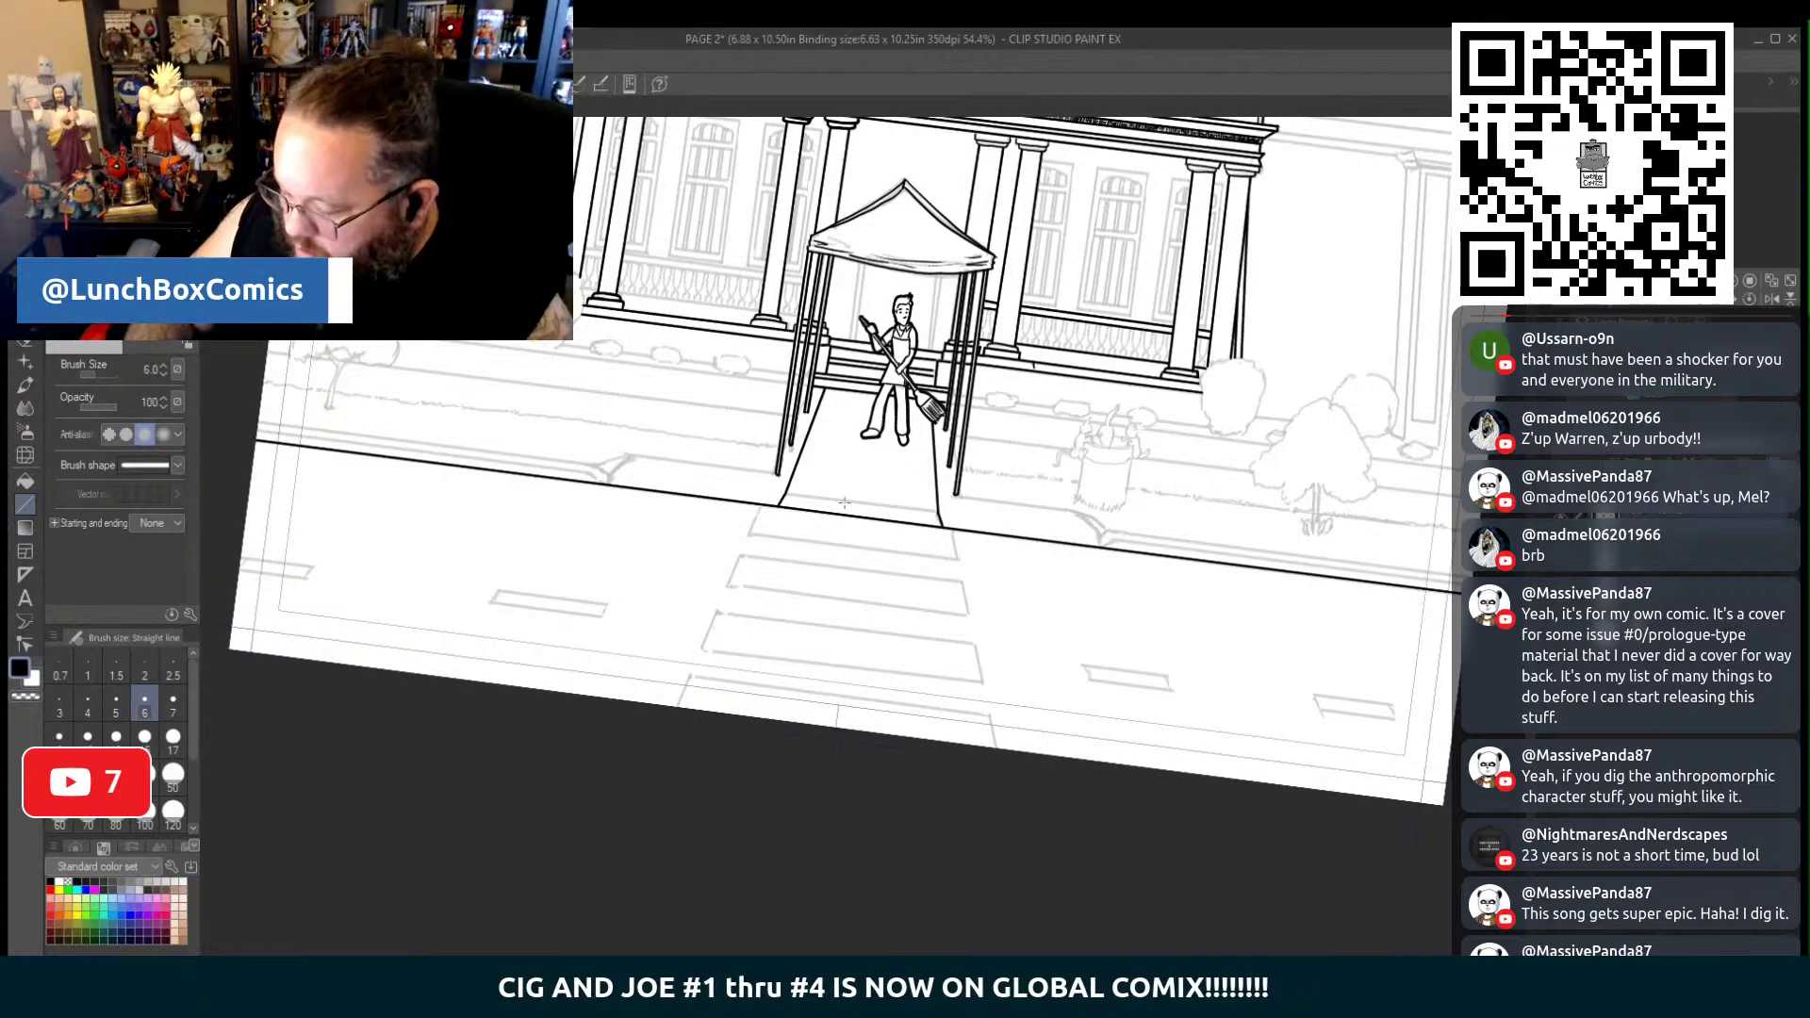
Ink the walkway's front edge and the four crosswalk stripes below it with size 6 straight lines
{"action": "left_click_drag", "start_coordinate": [786, 493], "coordinate": [943, 504]}
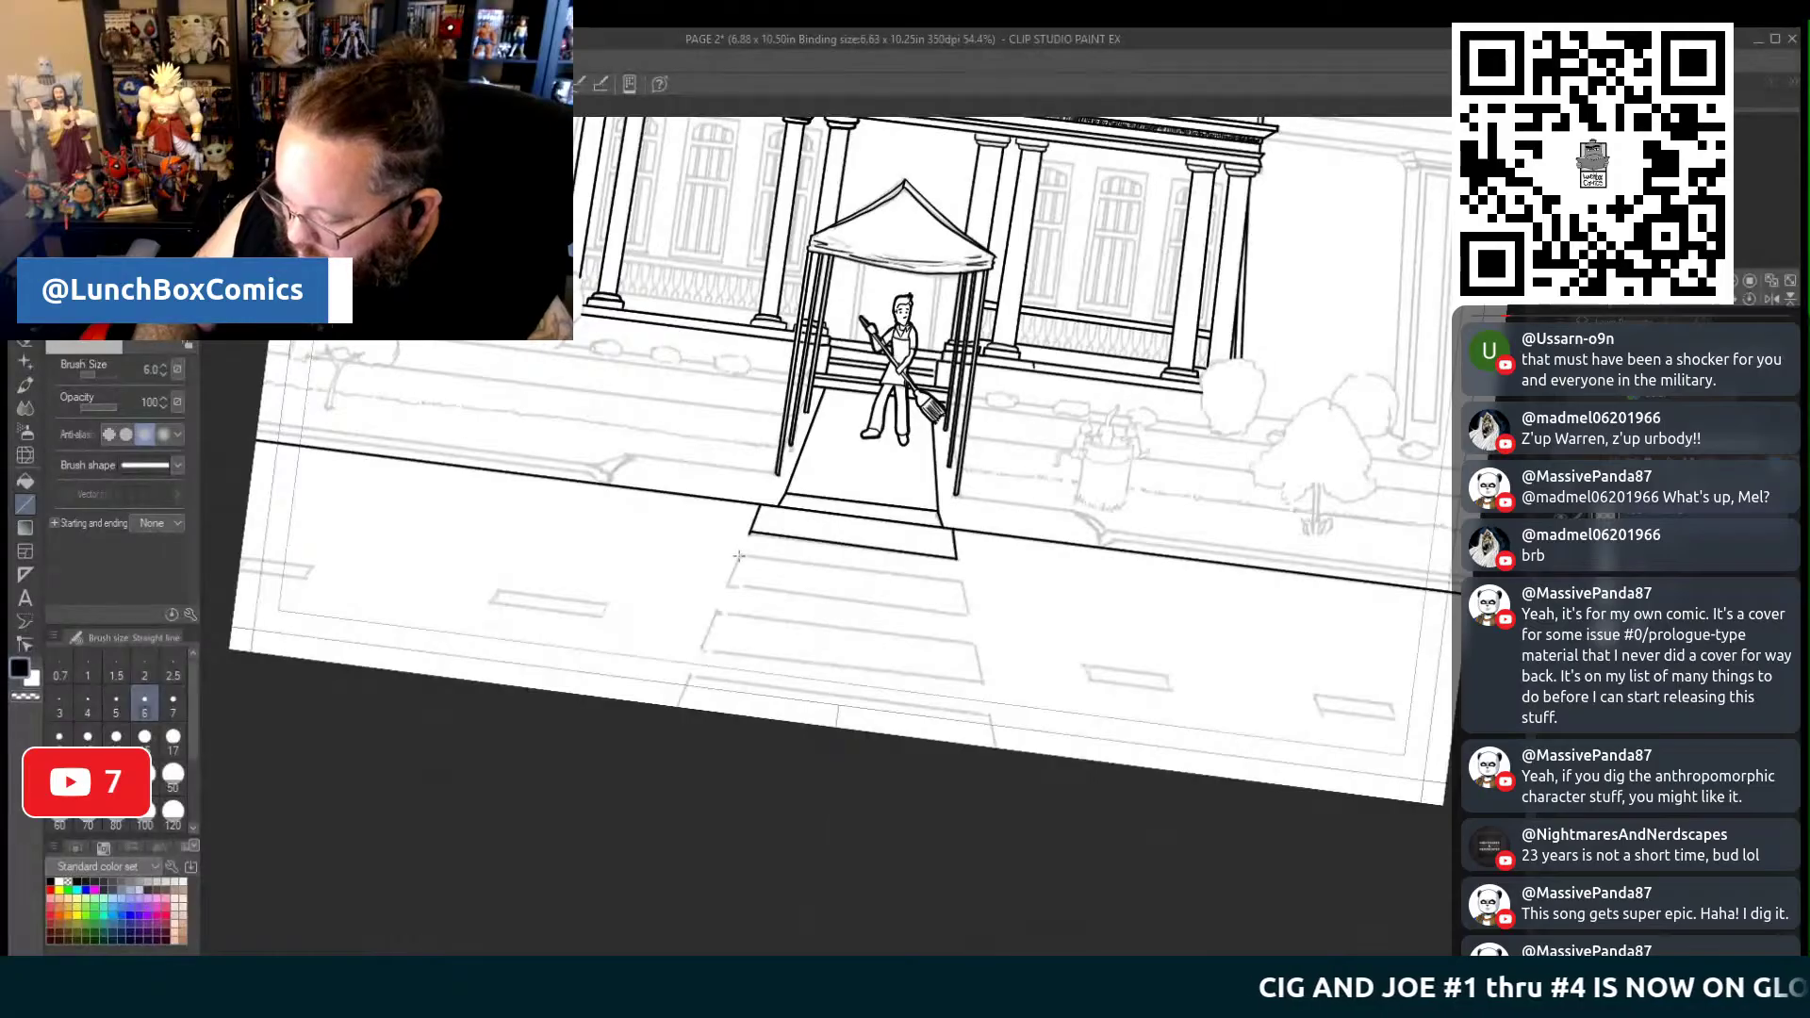
{"action": "left_click_drag", "start_coordinate": [729, 584], "coordinate": [970, 615]}
{"action": "left_click", "coordinate": [970, 615]}
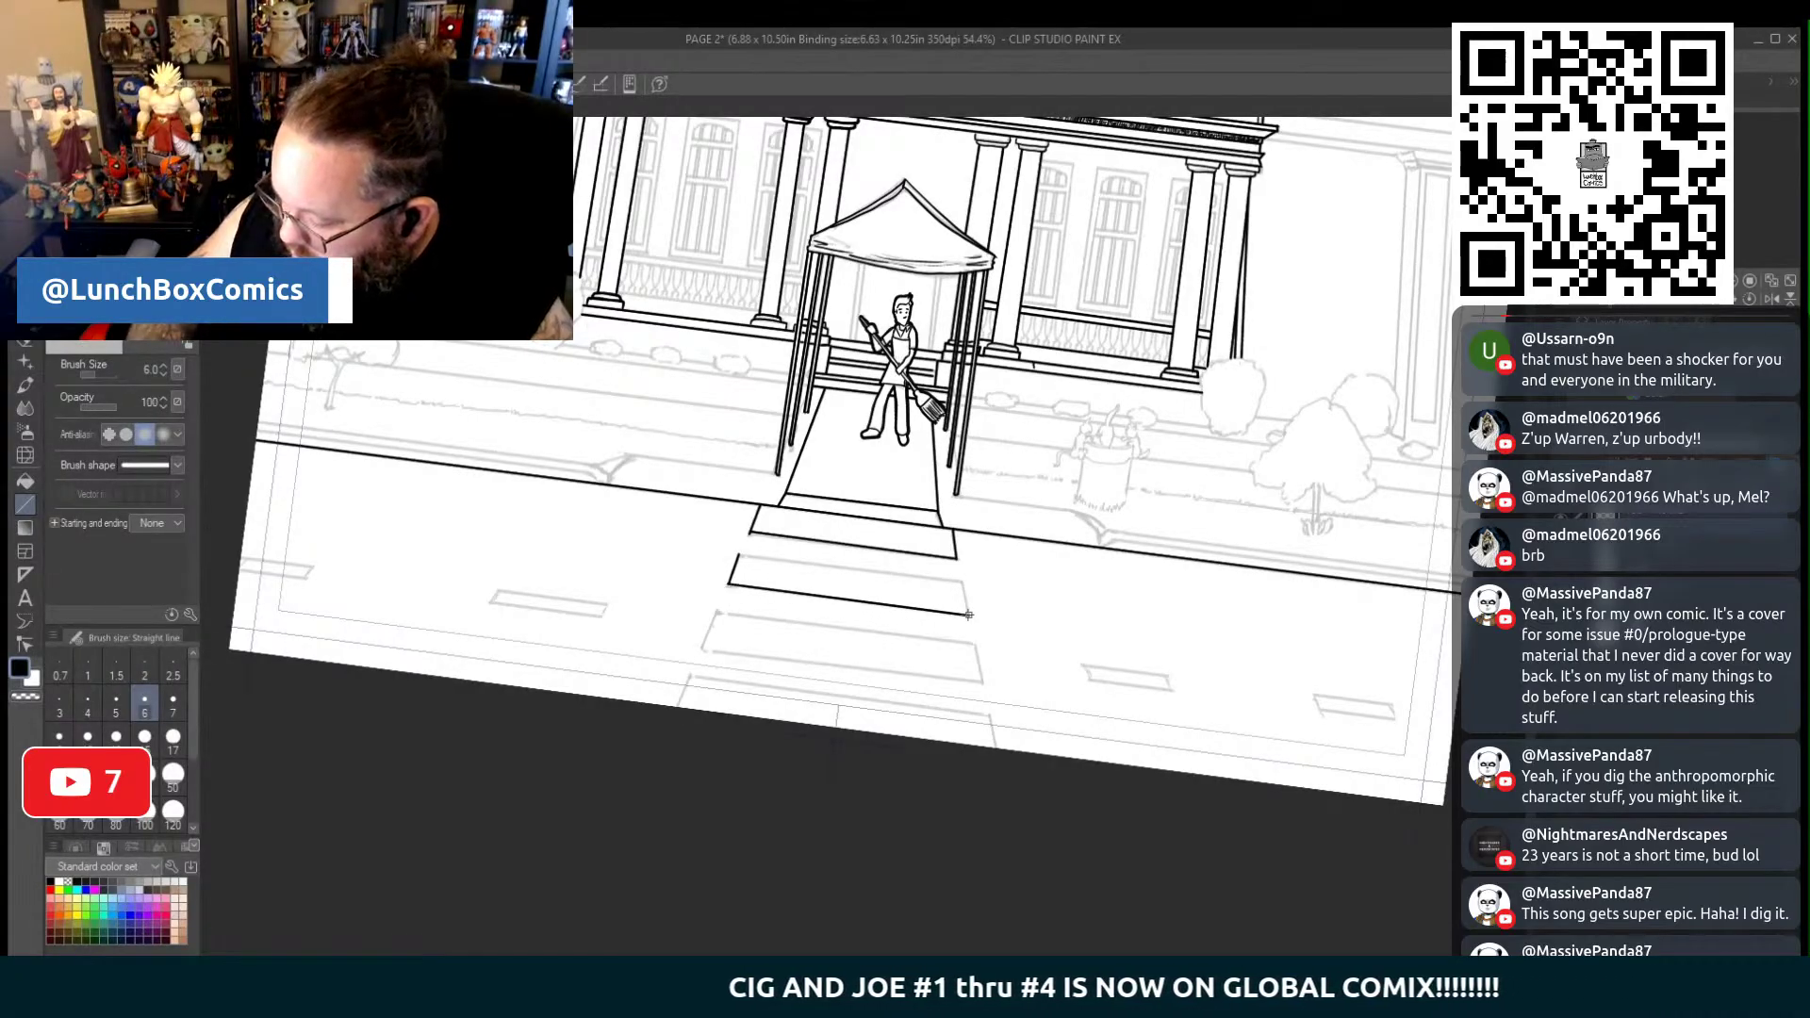
{"action": "double_click", "coordinate": [956, 560]}
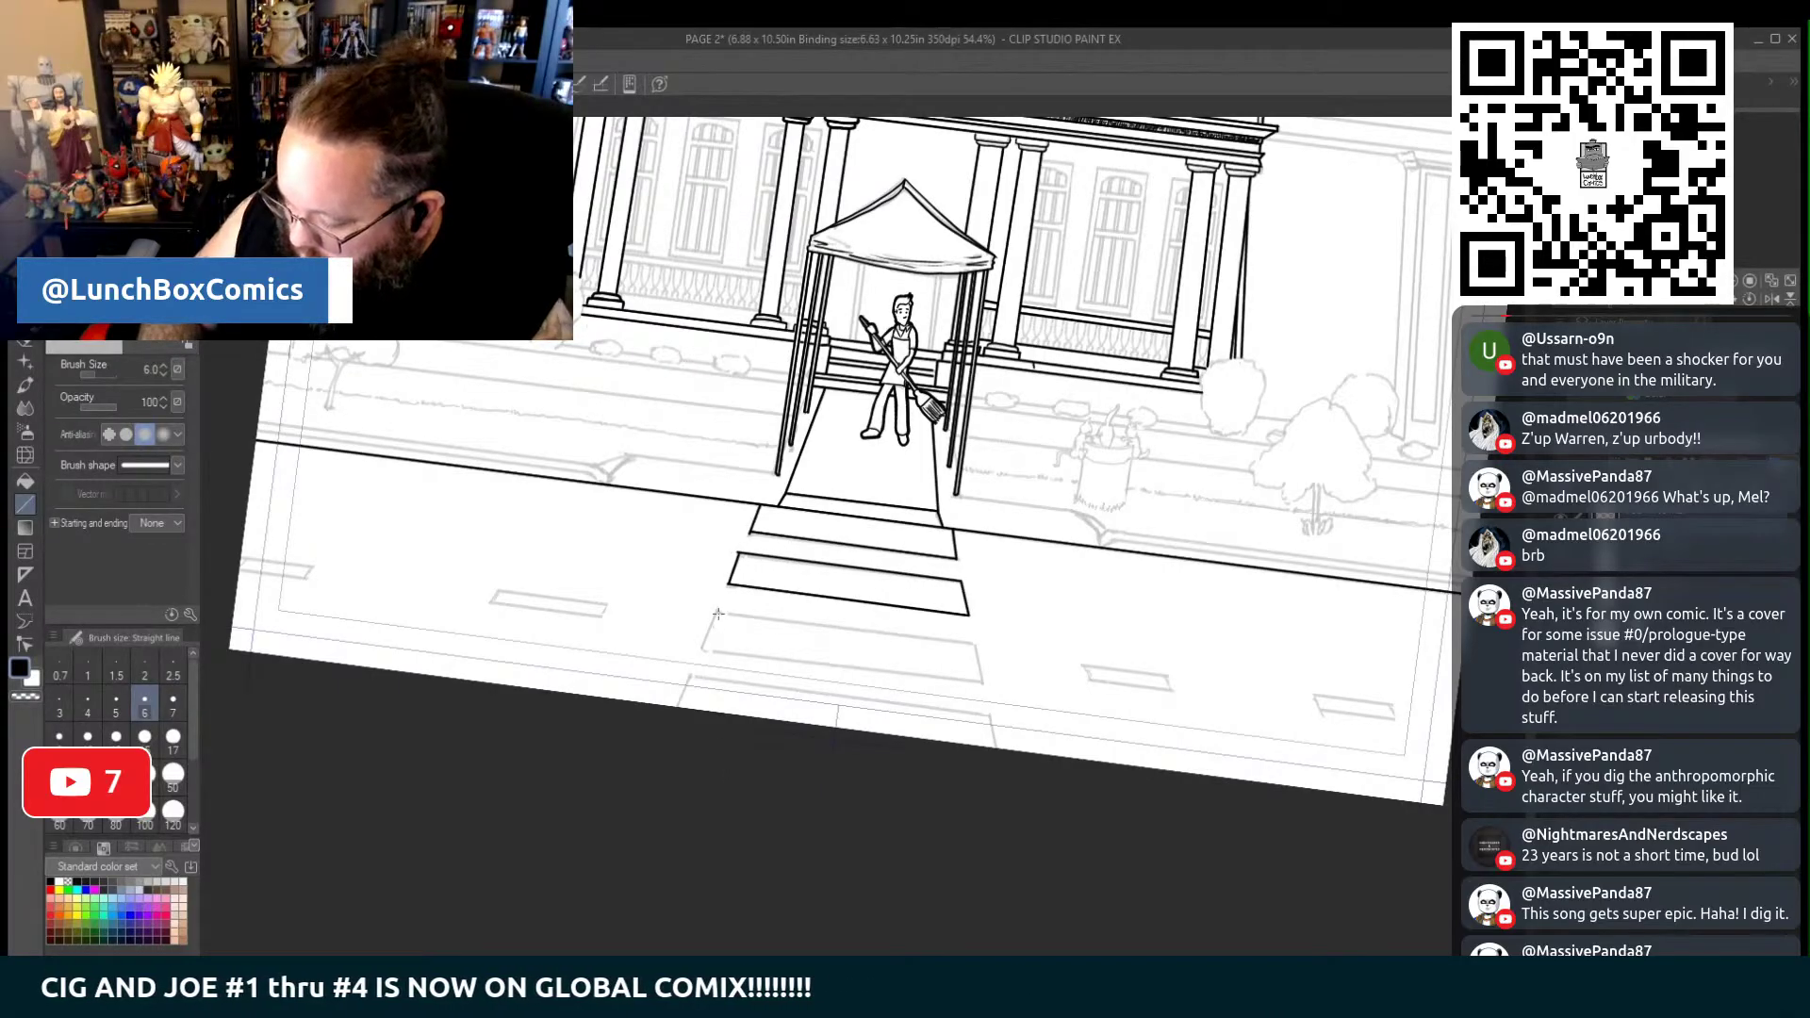
{"action": "left_click_drag", "start_coordinate": [716, 611], "coordinate": [702, 649]}
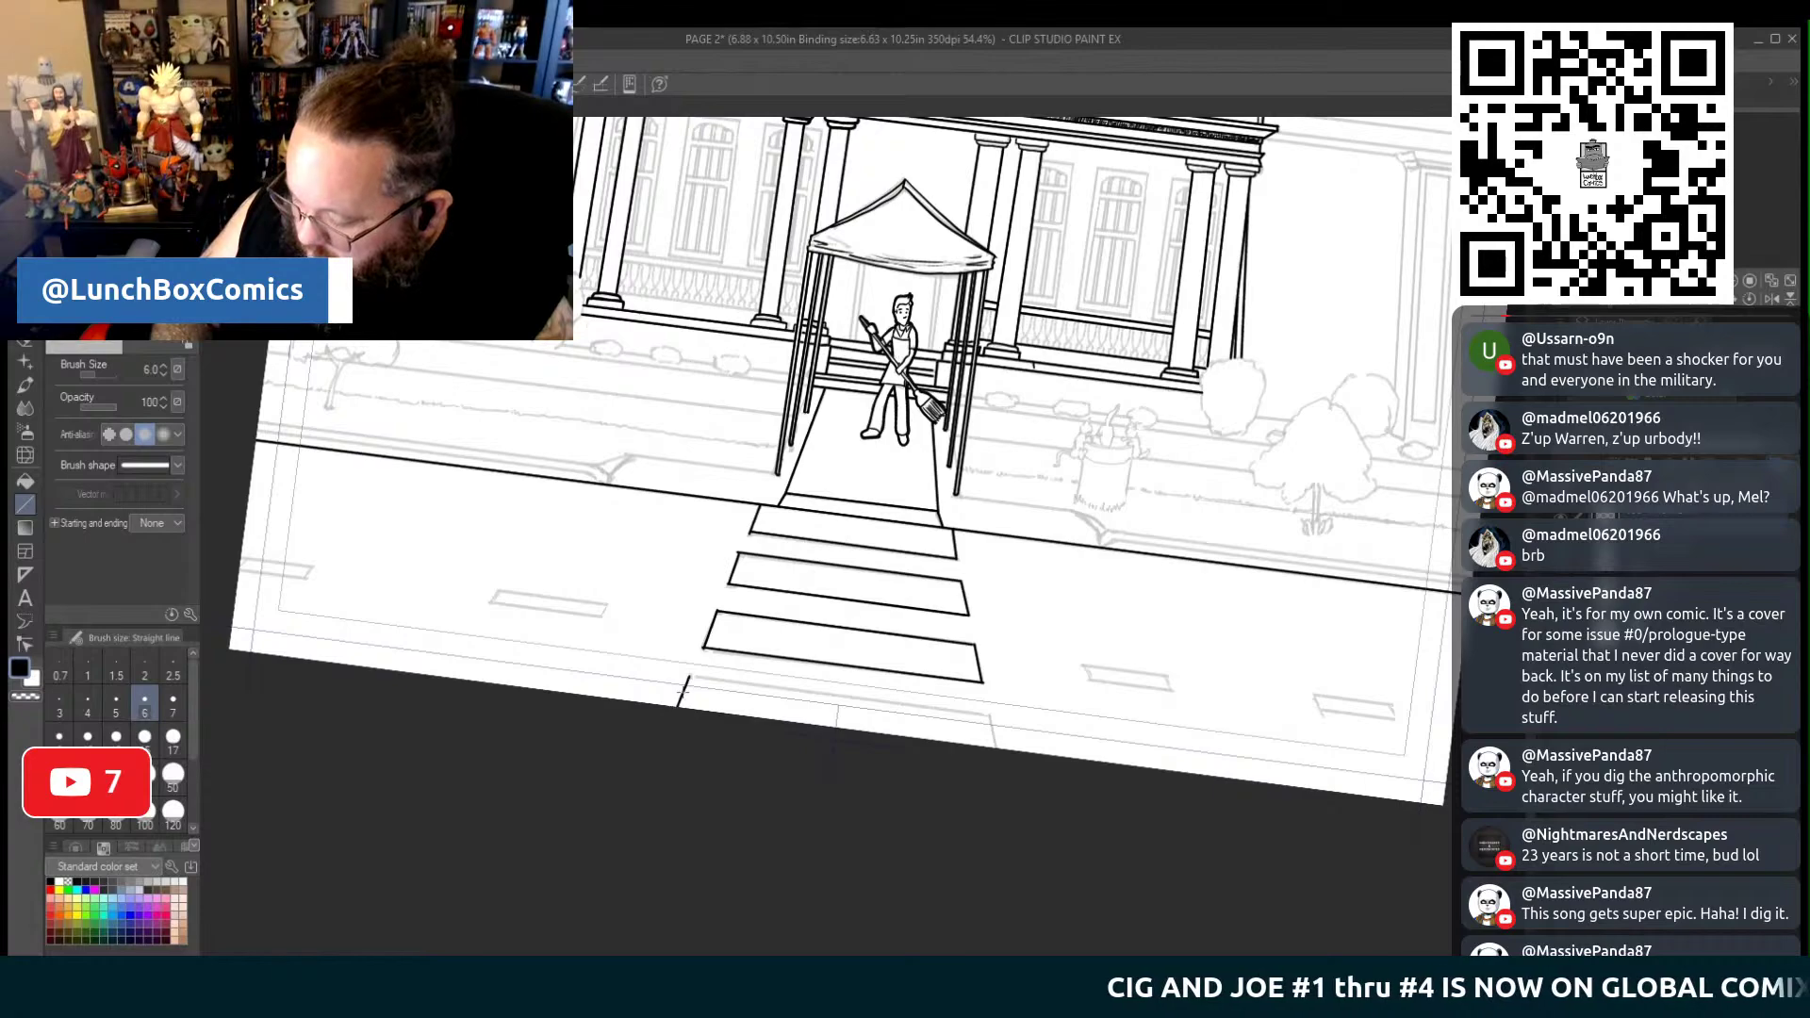
{"action": "mouse_move", "coordinate": [689, 677]}
{"action": "left_mouse_down"}
{"action": "mouse_move", "coordinate": [992, 717]}
{"action": "mouse_move", "coordinate": [996, 747]}
{"action": "left_mouse_up"}
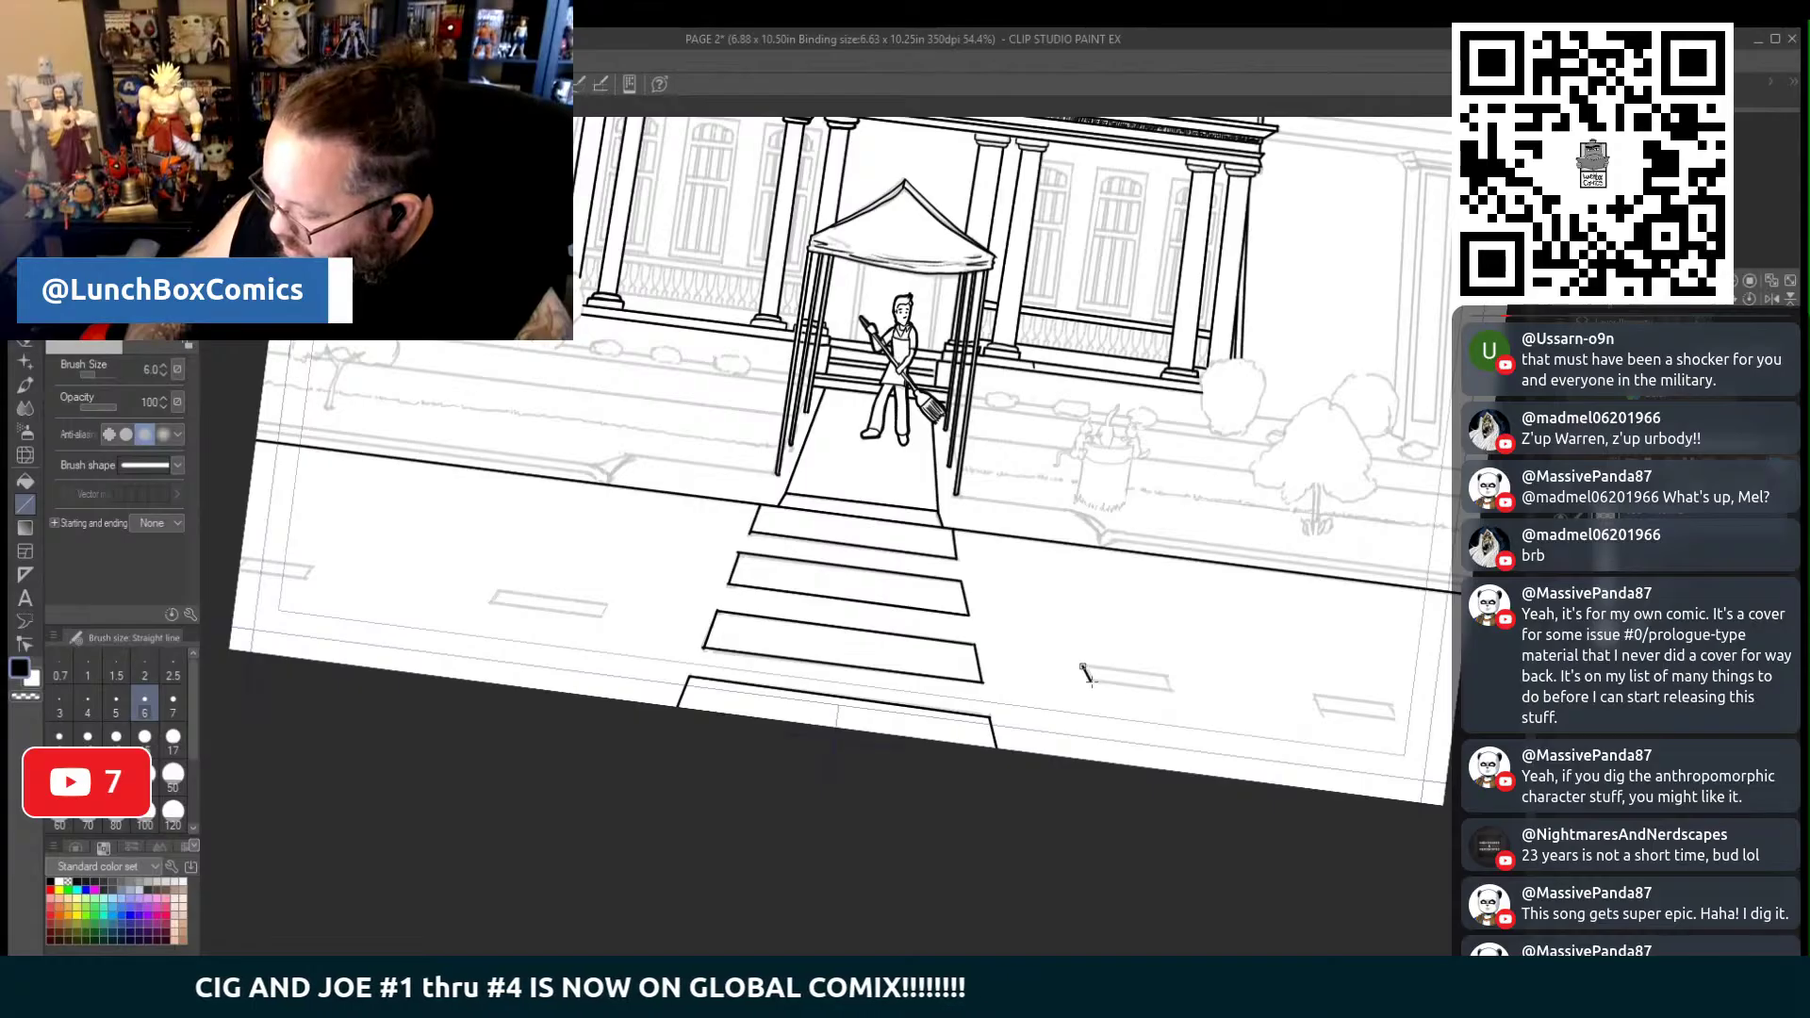
Ink the dashed lane markings on the road on both sides of the crosswalk with size 6 straight lines
{"action": "left_click_drag", "start_coordinate": [1092, 683], "coordinate": [1168, 688]}
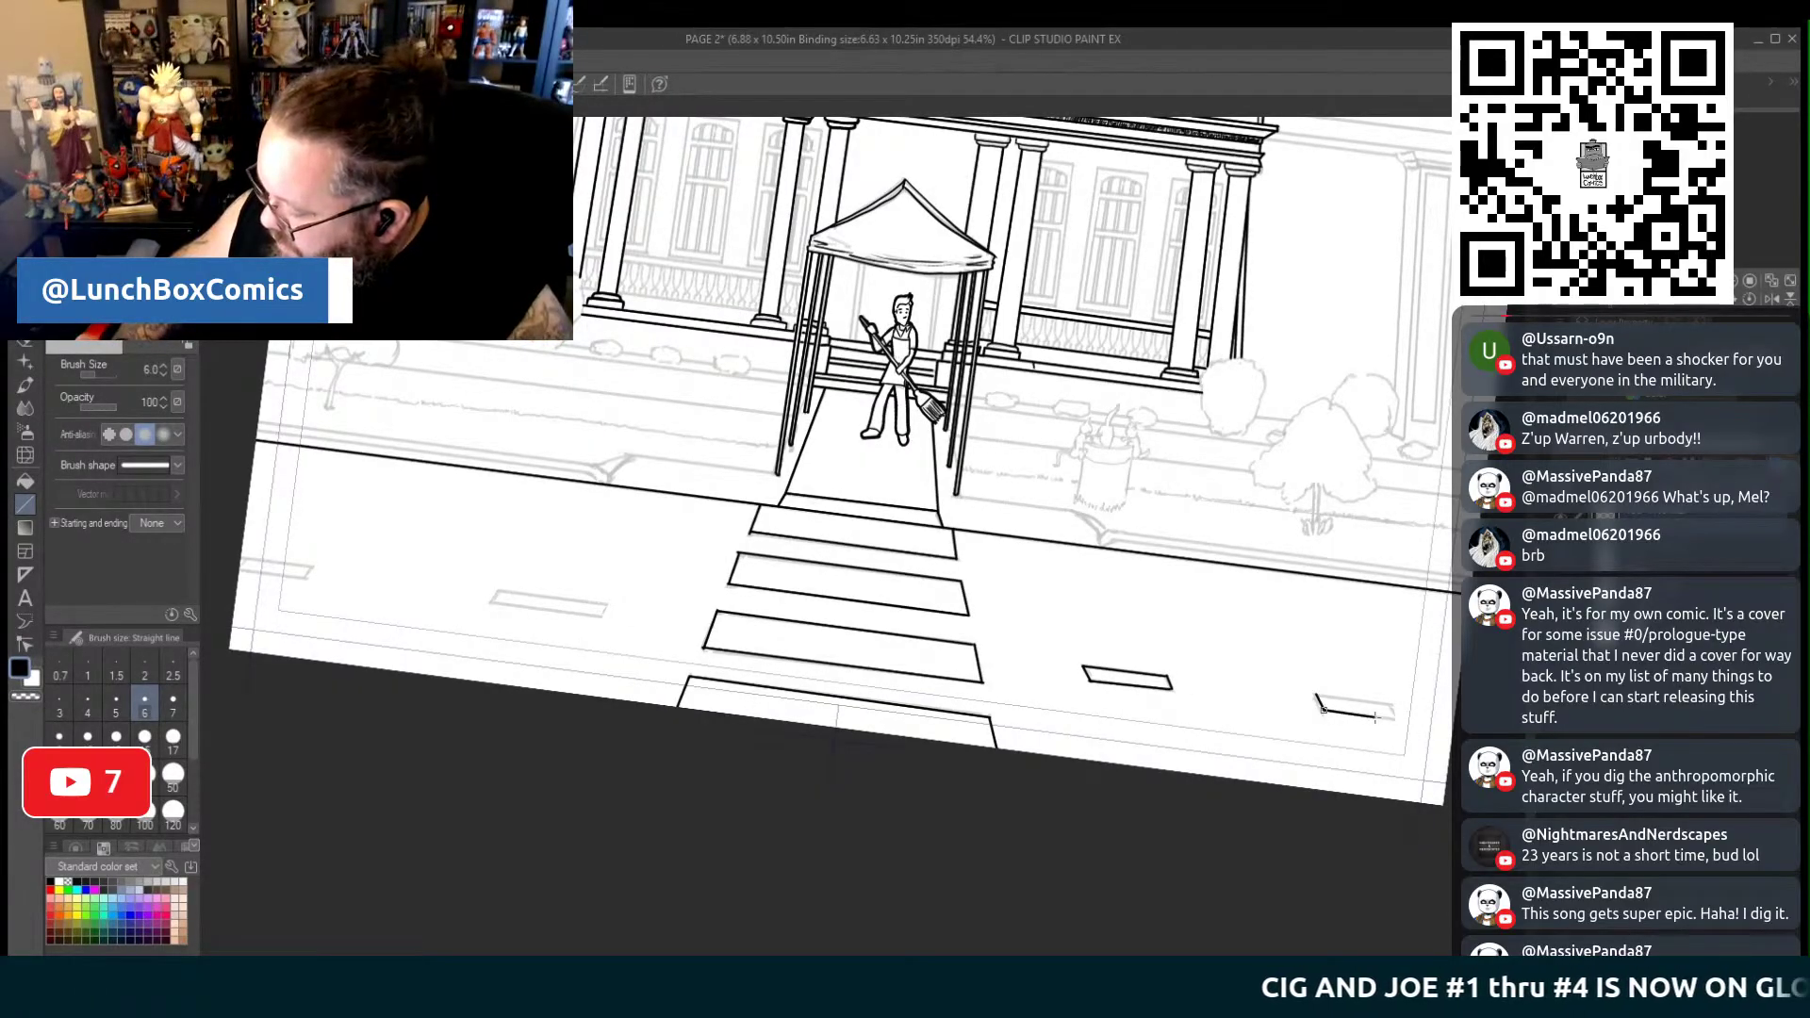
{"action": "left_click_drag", "start_coordinate": [1315, 694], "coordinate": [1393, 711]}
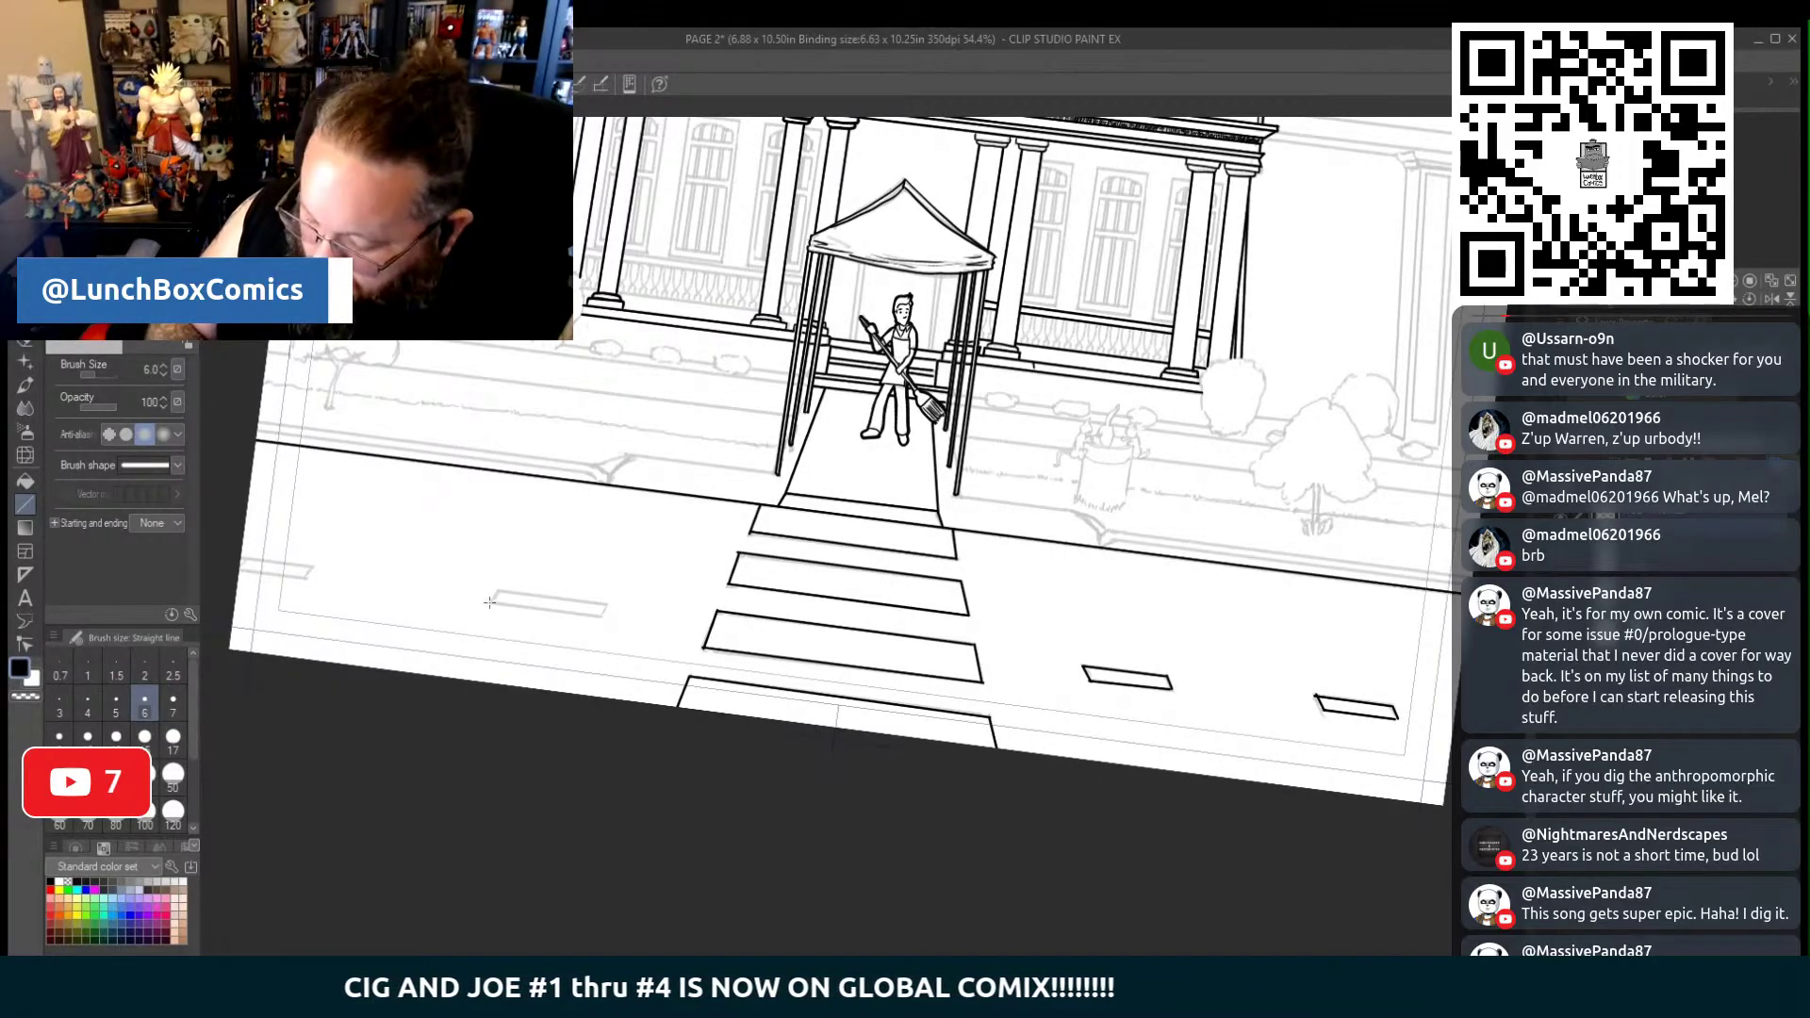
{"action": "left_click_drag", "start_coordinate": [492, 593], "coordinate": [608, 606]}
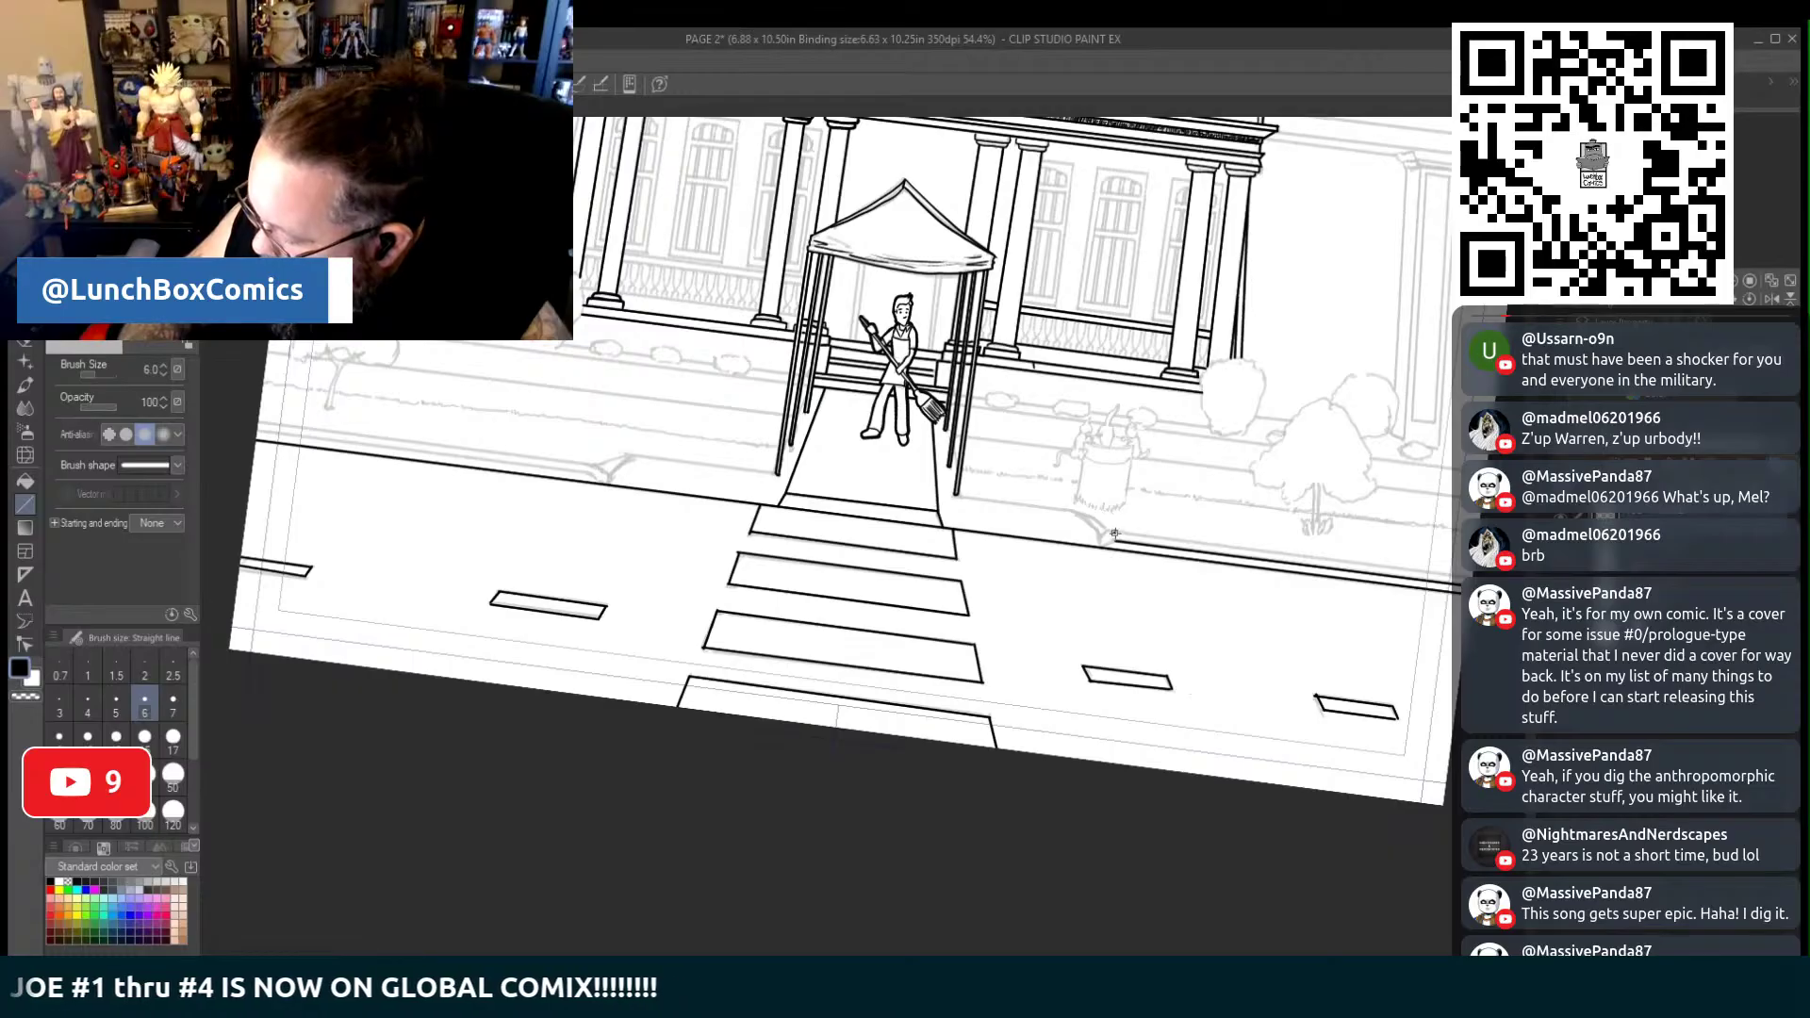
Ink the upper curb and sidewalk edges beside the walkway with size 6 straight lines, and the curved curb ends with the G-pen at size 8
{"action": "left_click_drag", "start_coordinate": [1115, 534], "coordinate": [1473, 590]}
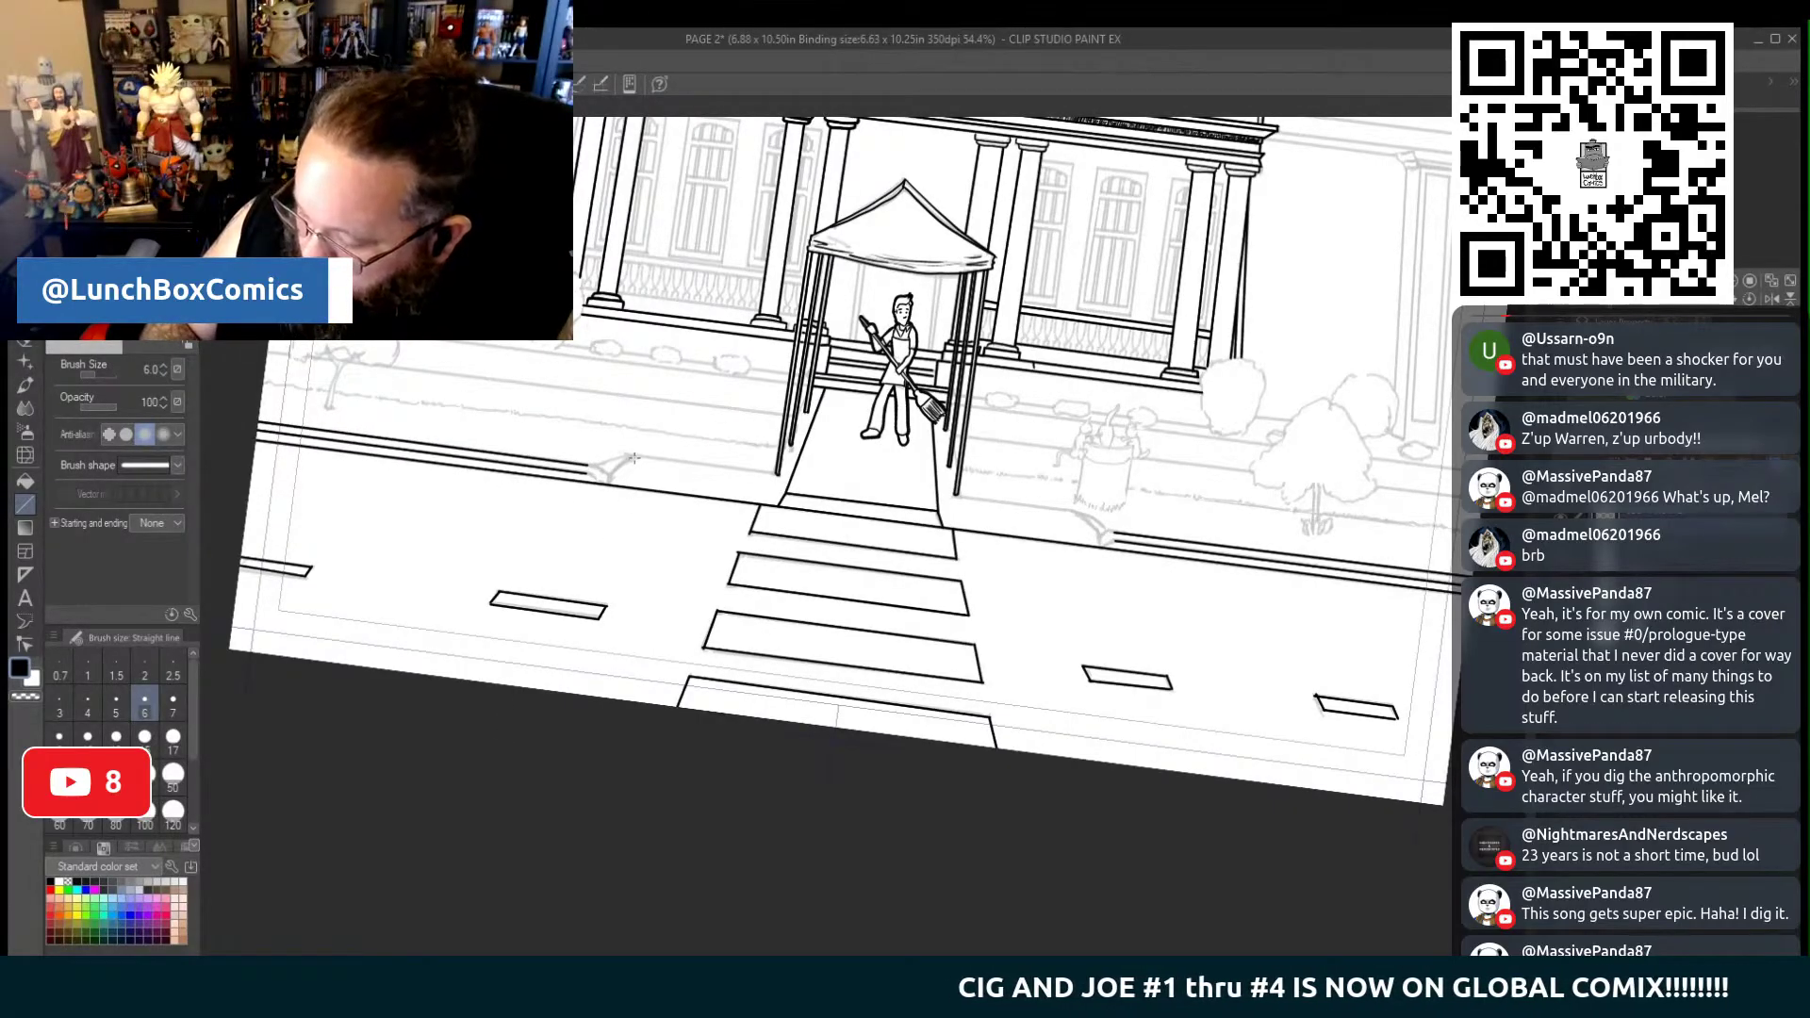
{"action": "left_click_drag", "start_coordinate": [629, 456], "coordinate": [779, 474]}
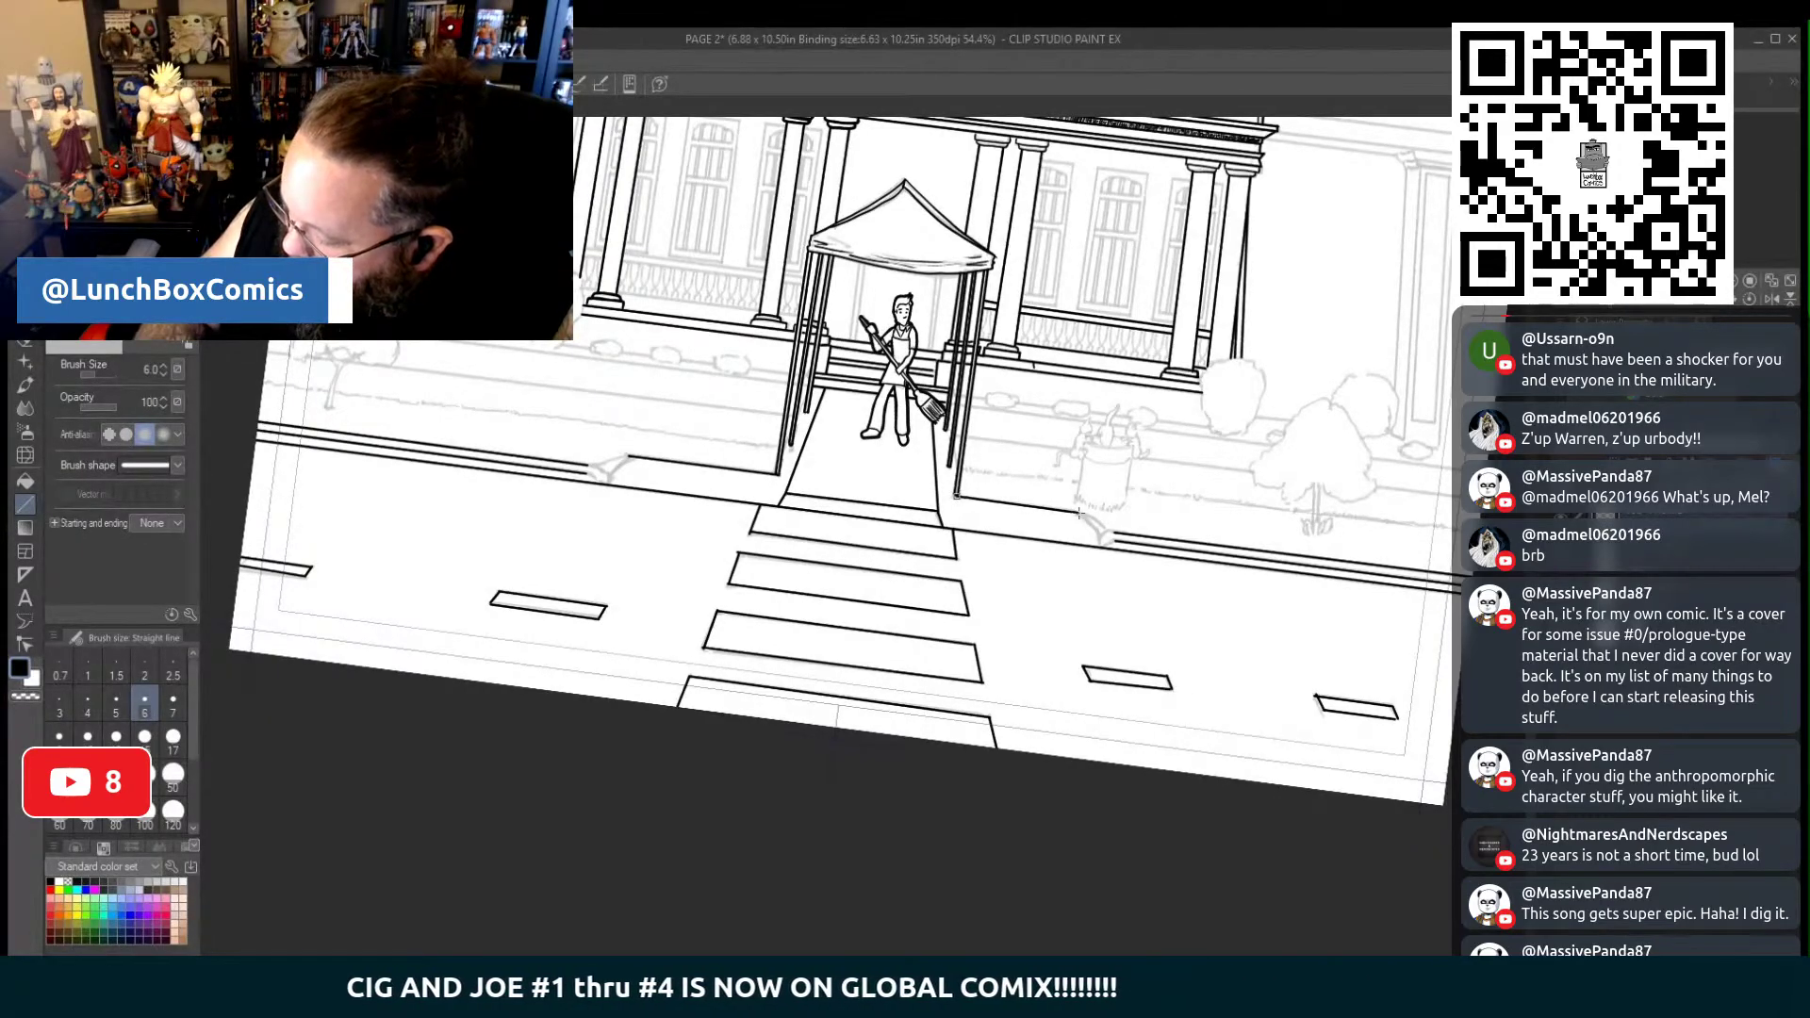
{"action": "key", "text": "p"}
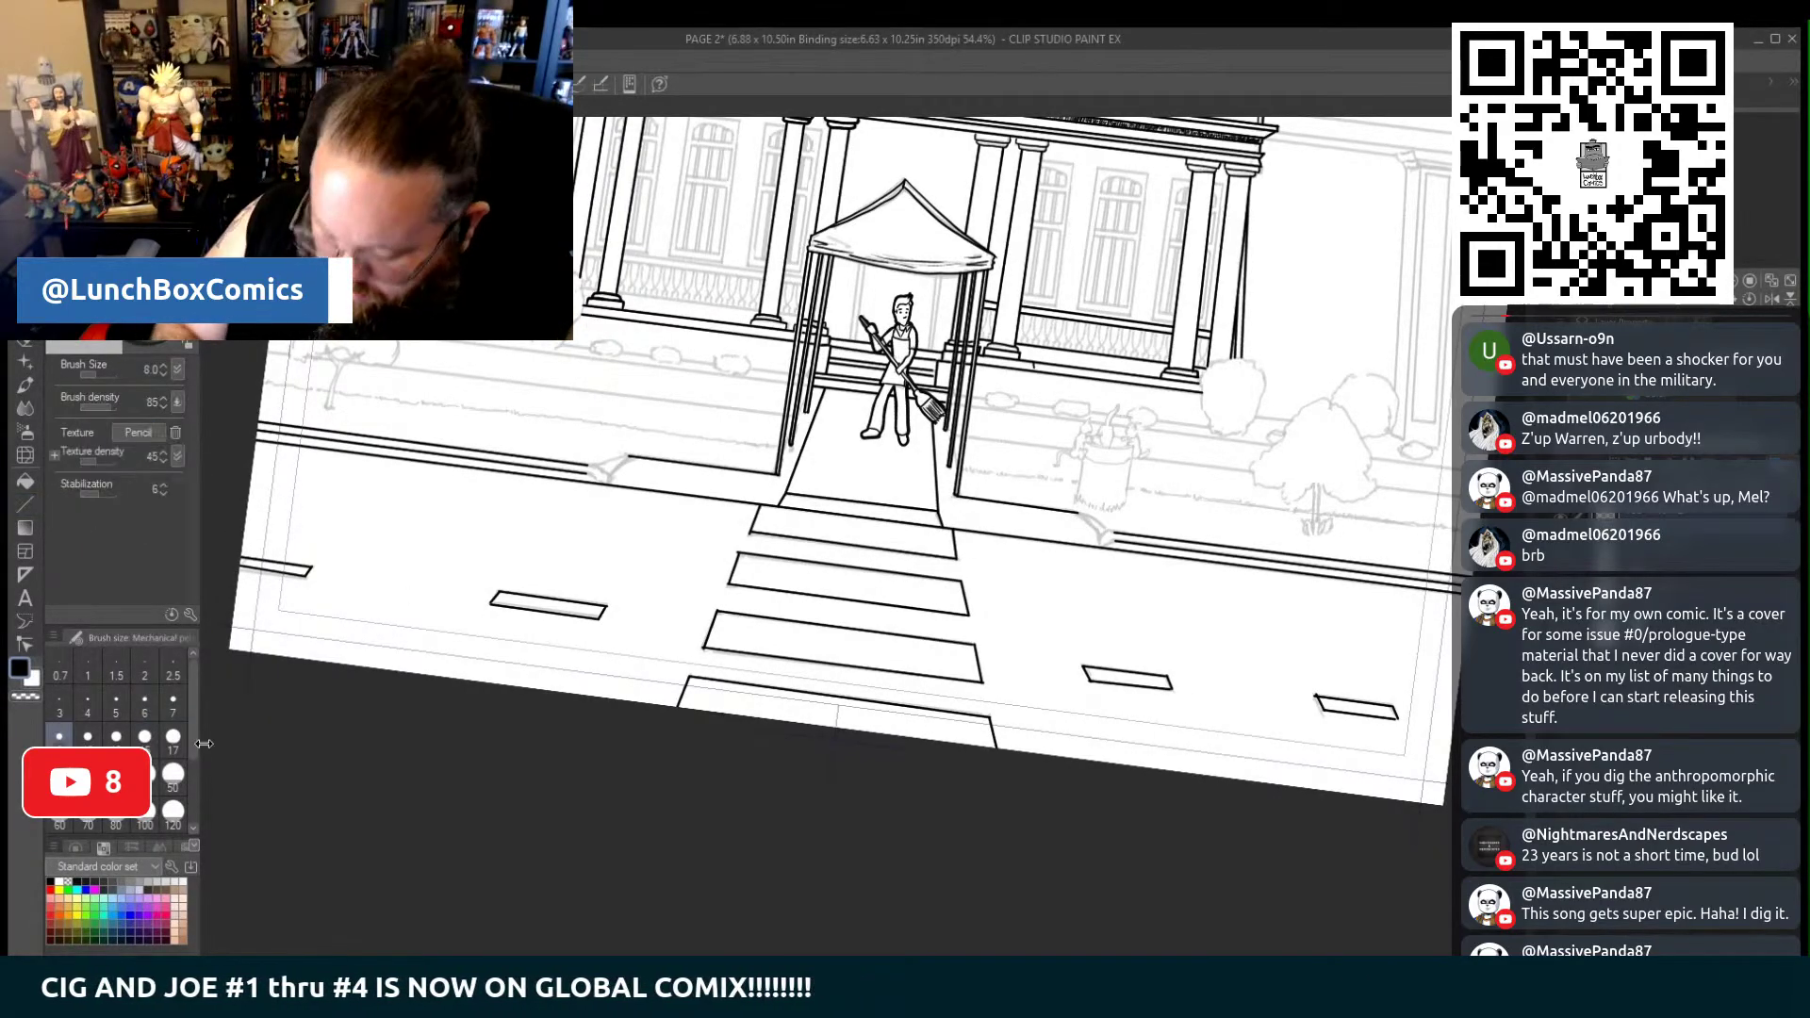
{"action": "key", "text": "ctrl+plus"}
{"action": "key", "text": "ctrl+plus"}
{"action": "key", "text": "ctrl+plus"}
{"action": "key", "text": "ctrl+plus"}
{"action": "key", "text": "ctrl+minus"}
{"action": "key", "text": "ctrl+minus"}
{"action": "key", "text": "ctrl+minus"}
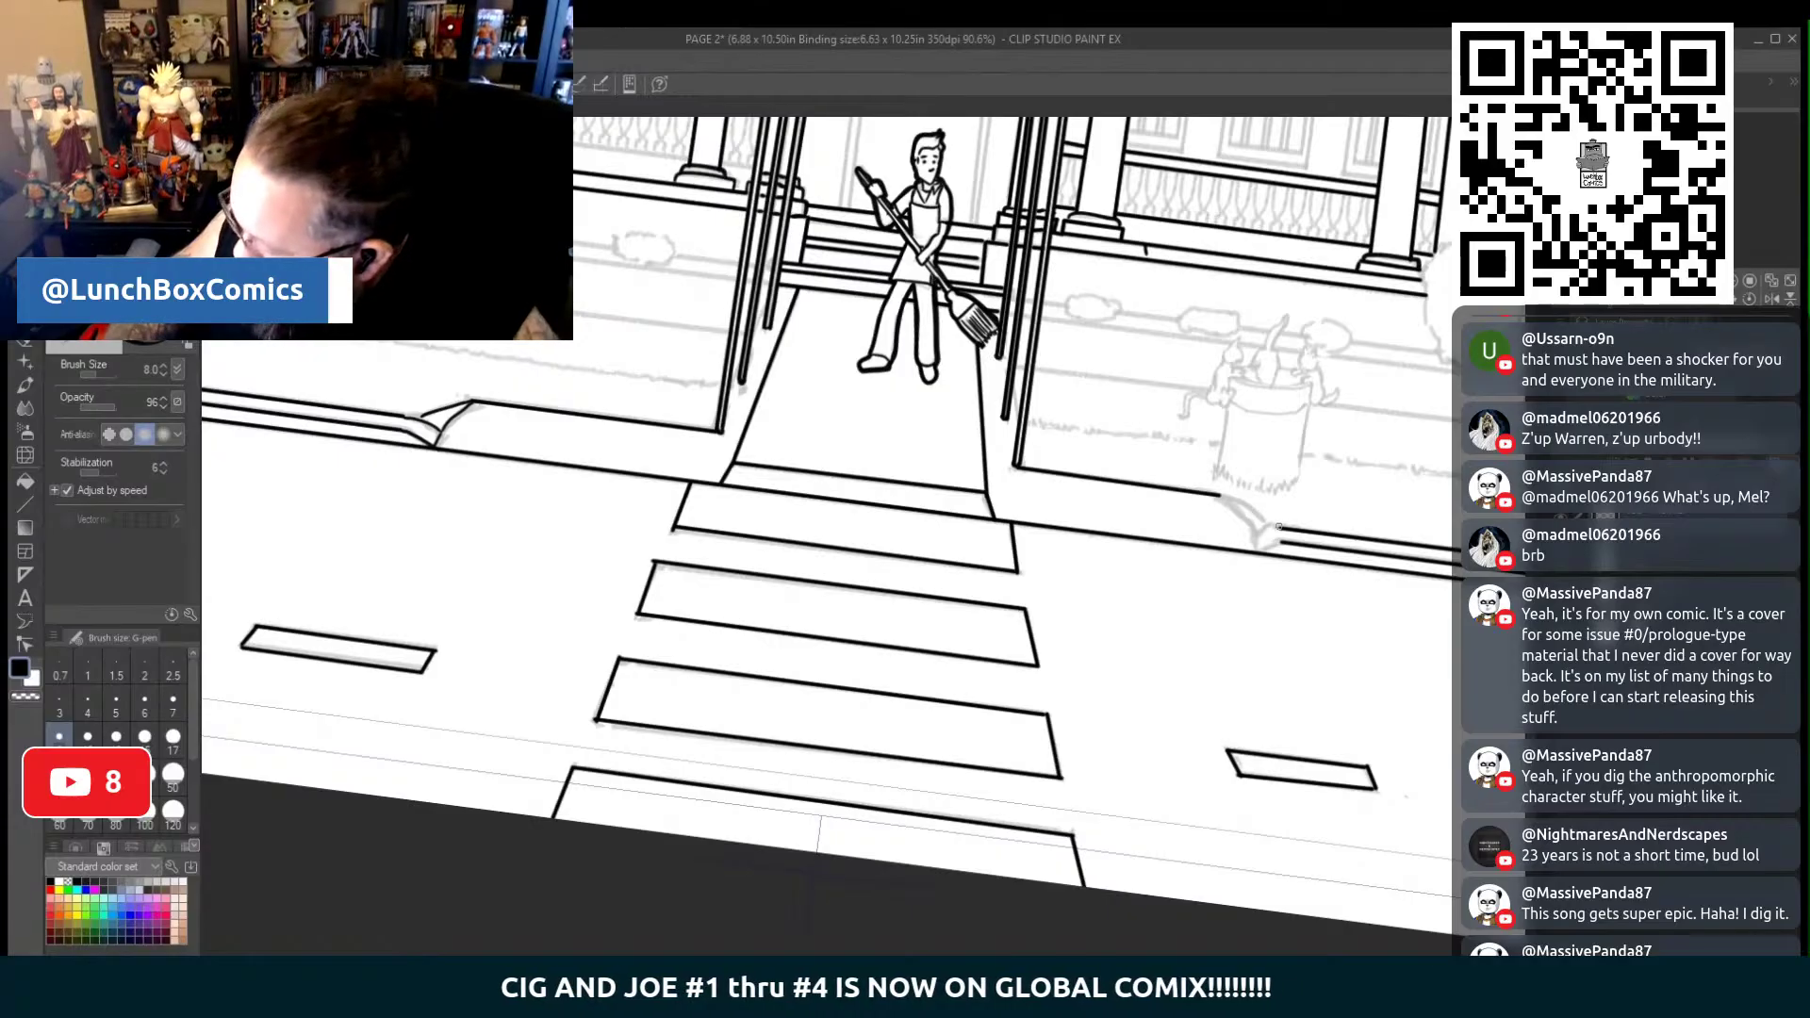
{"action": "left_click_drag", "start_coordinate": [1280, 533], "coordinate": [1254, 548]}
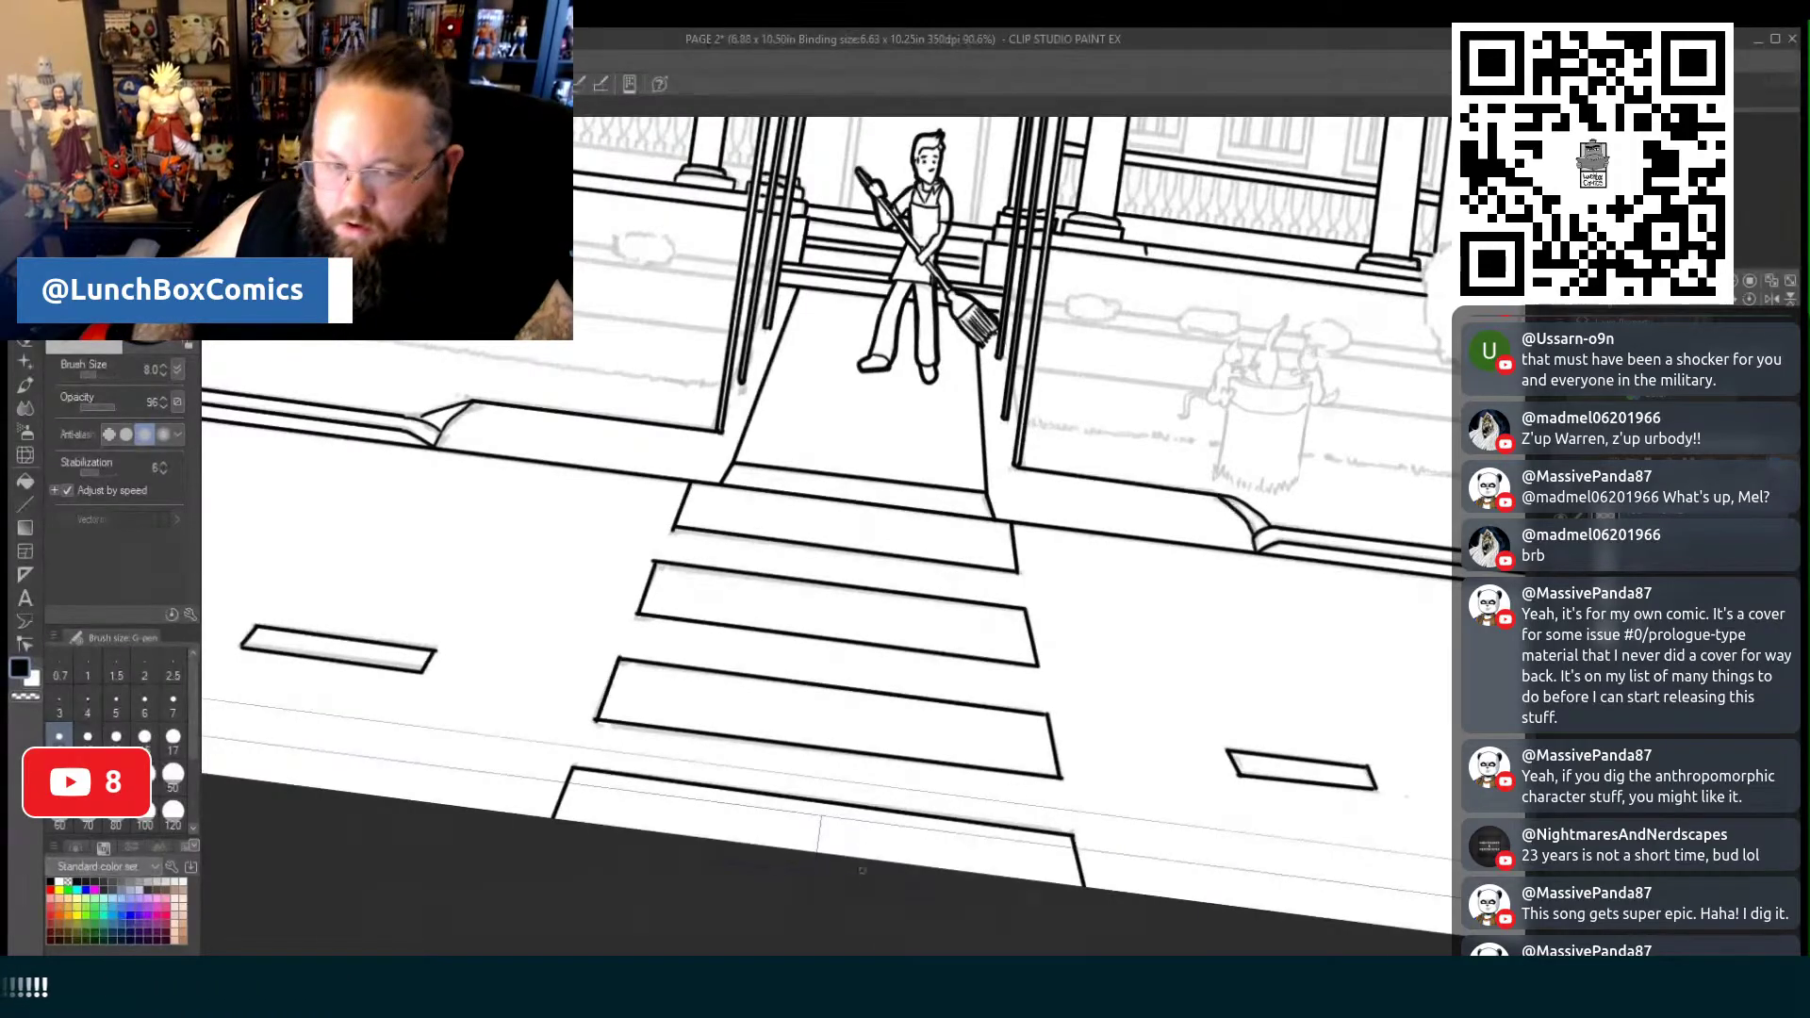
Ink the three long horizontal cornice lines above the hotel's left ground-floor wing with size 6 straight lines
{"action": "key", "text": "ctrl+minus"}
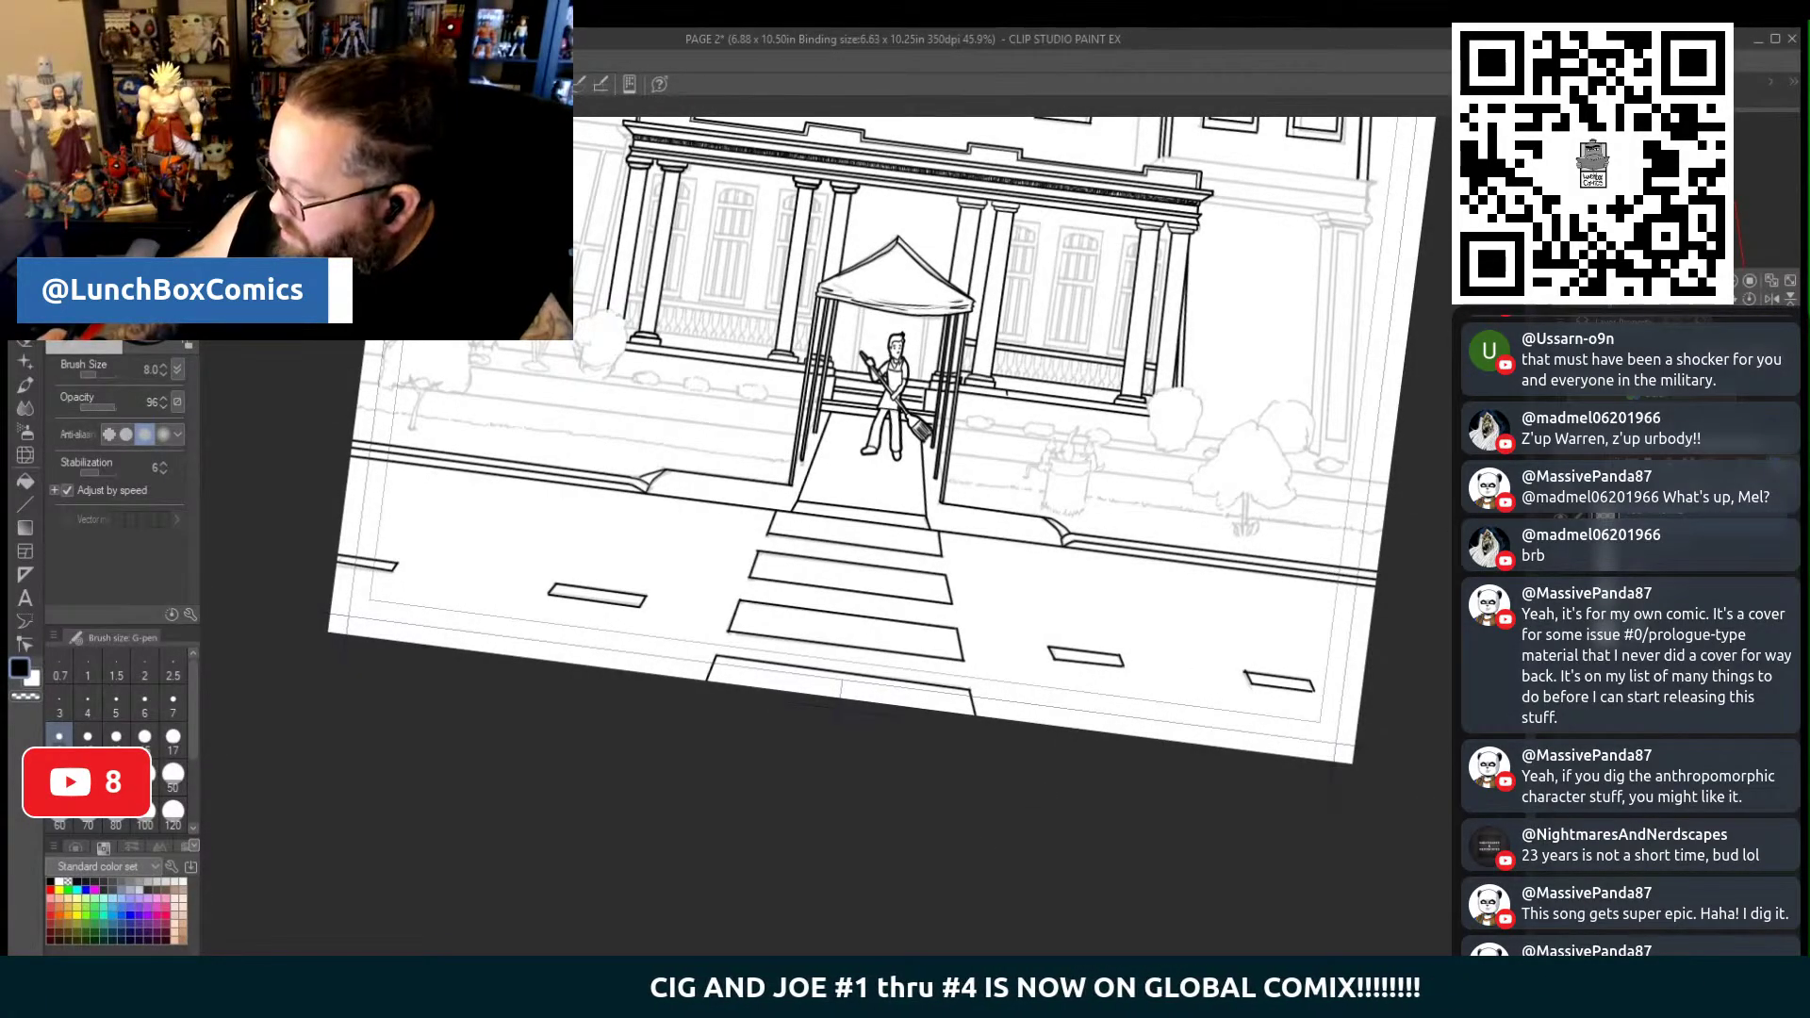
{"action": "scroll", "coordinate": [1016, 837], "scroll_direction": "up", "scroll_amount": 5}
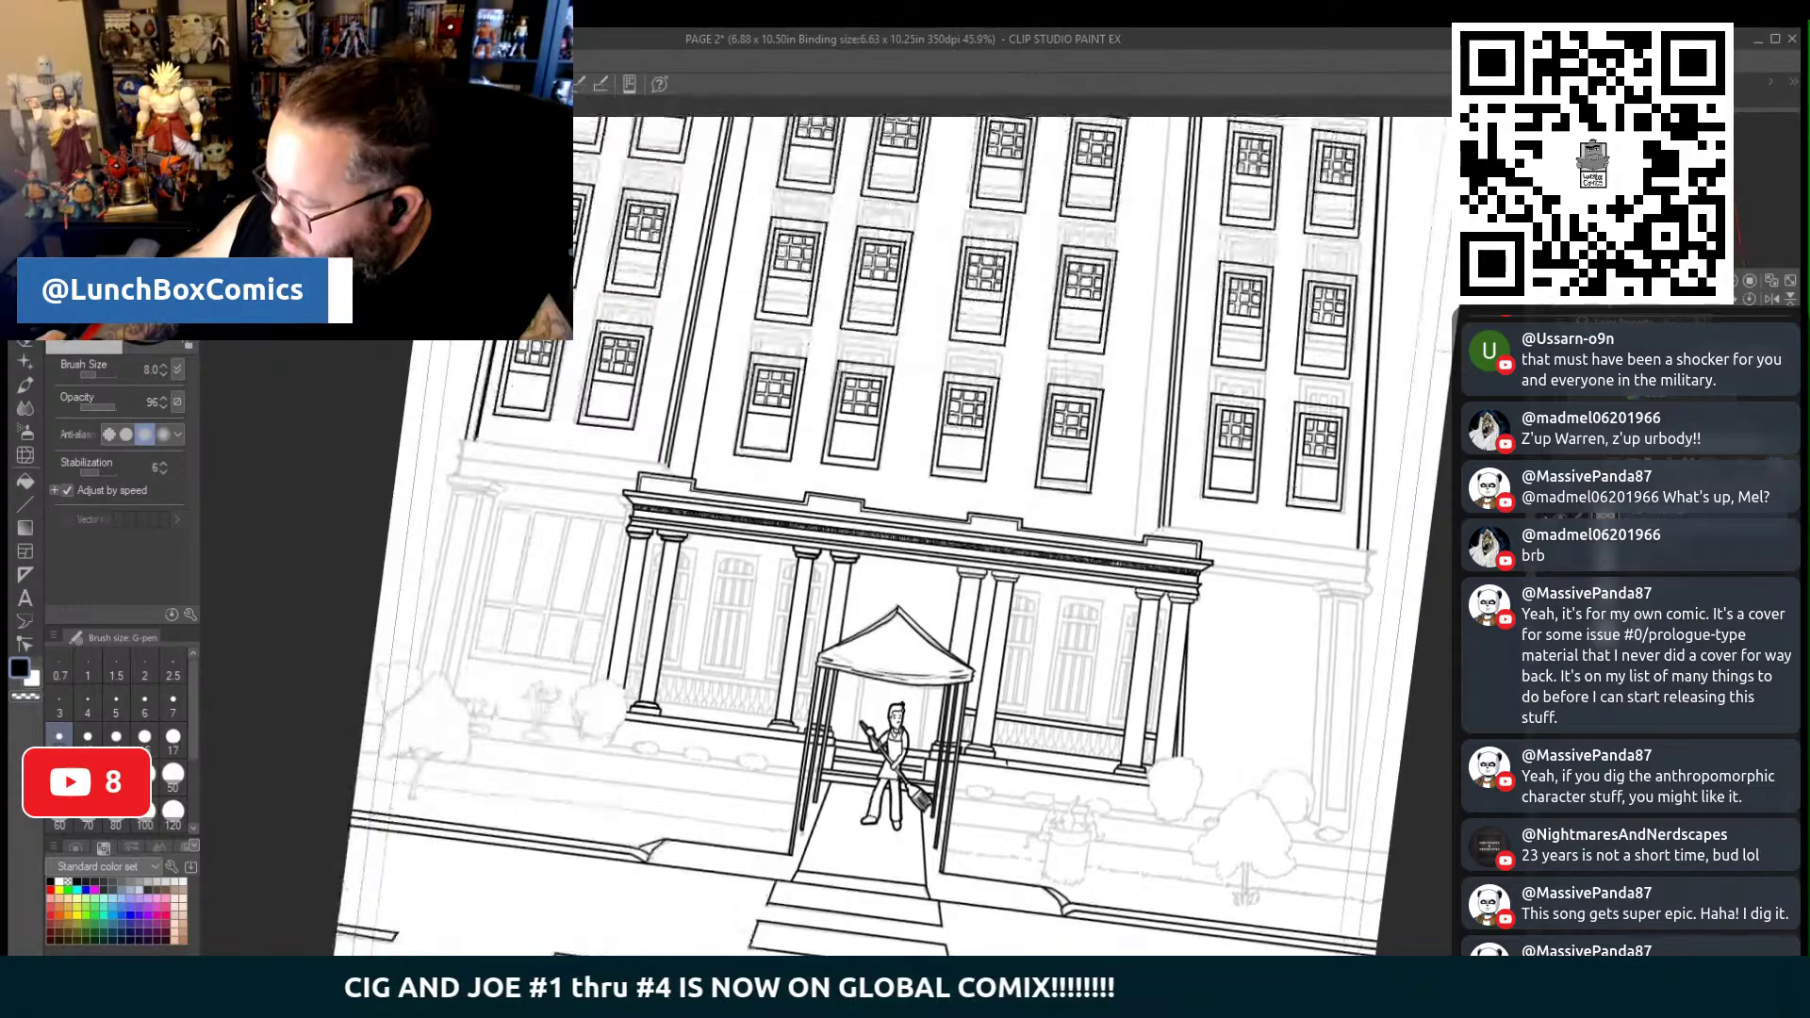
{"action": "scroll", "coordinate": [894, 533], "scroll_direction": "down", "scroll_amount": 2}
{"action": "scroll", "coordinate": [893, 532], "scroll_direction": "up", "scroll_amount": 1}
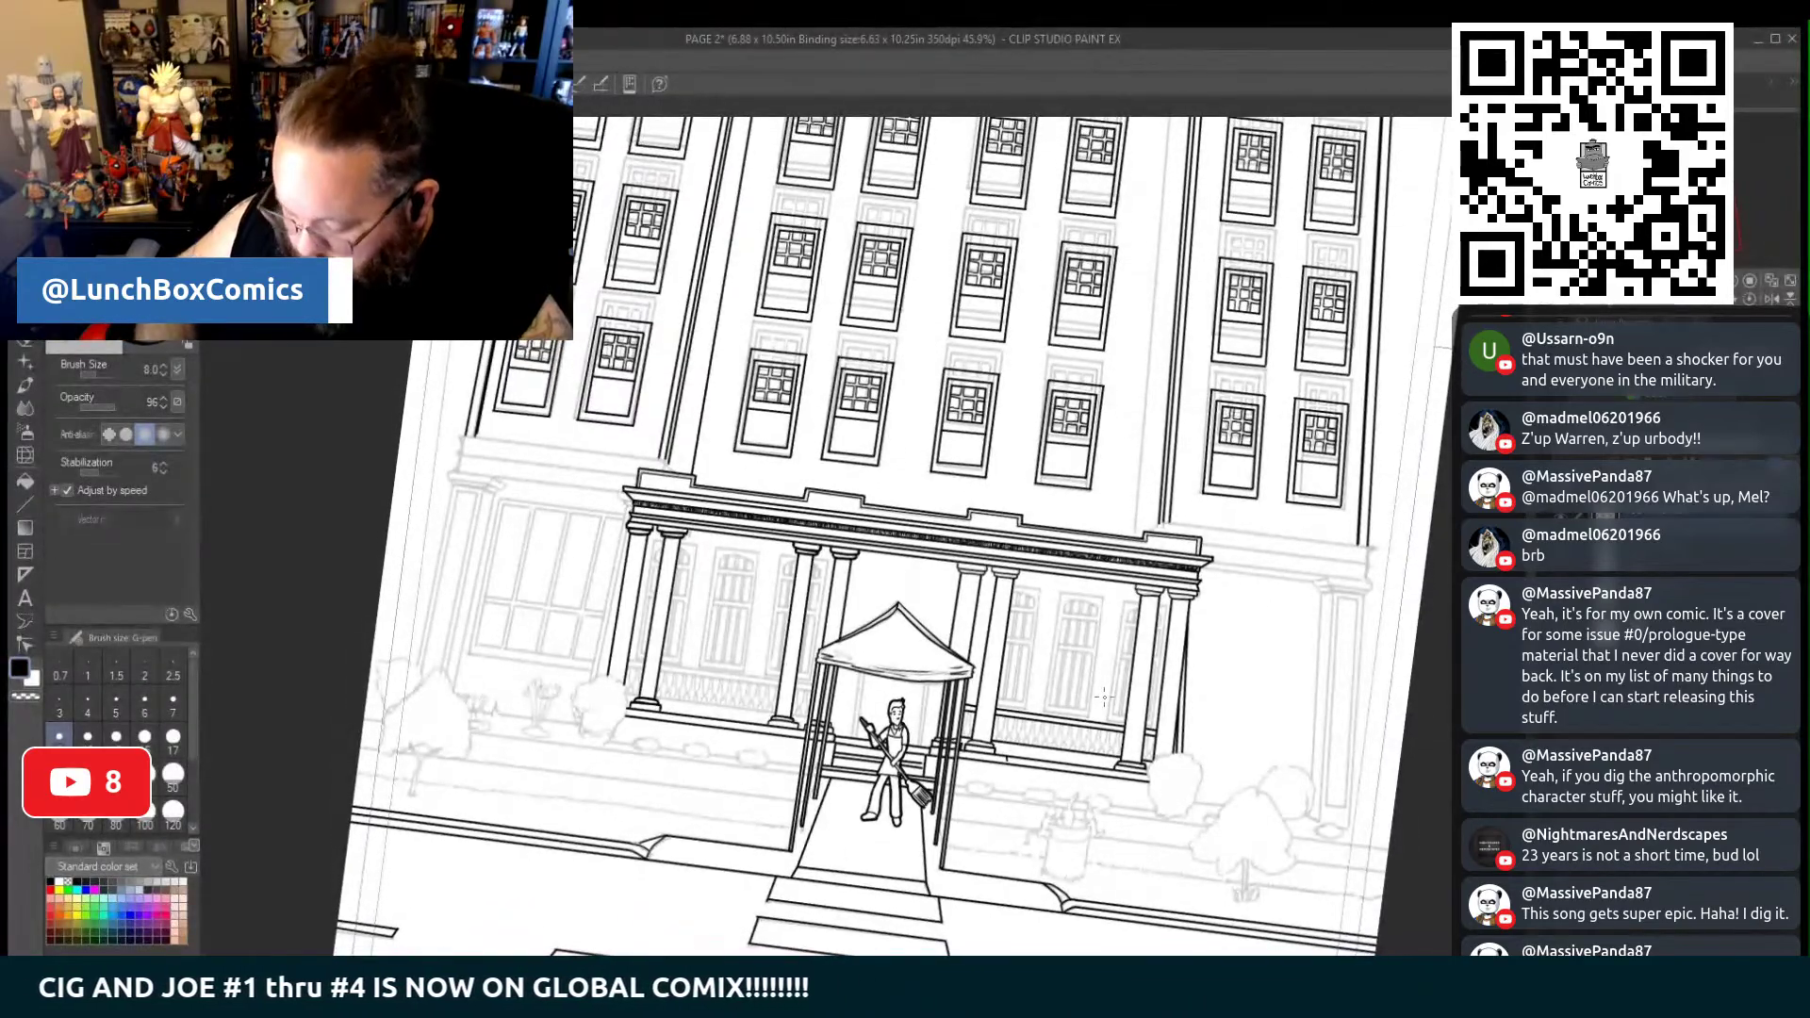
{"action": "key", "text": "minus"}
{"action": "key", "text": "minus"}
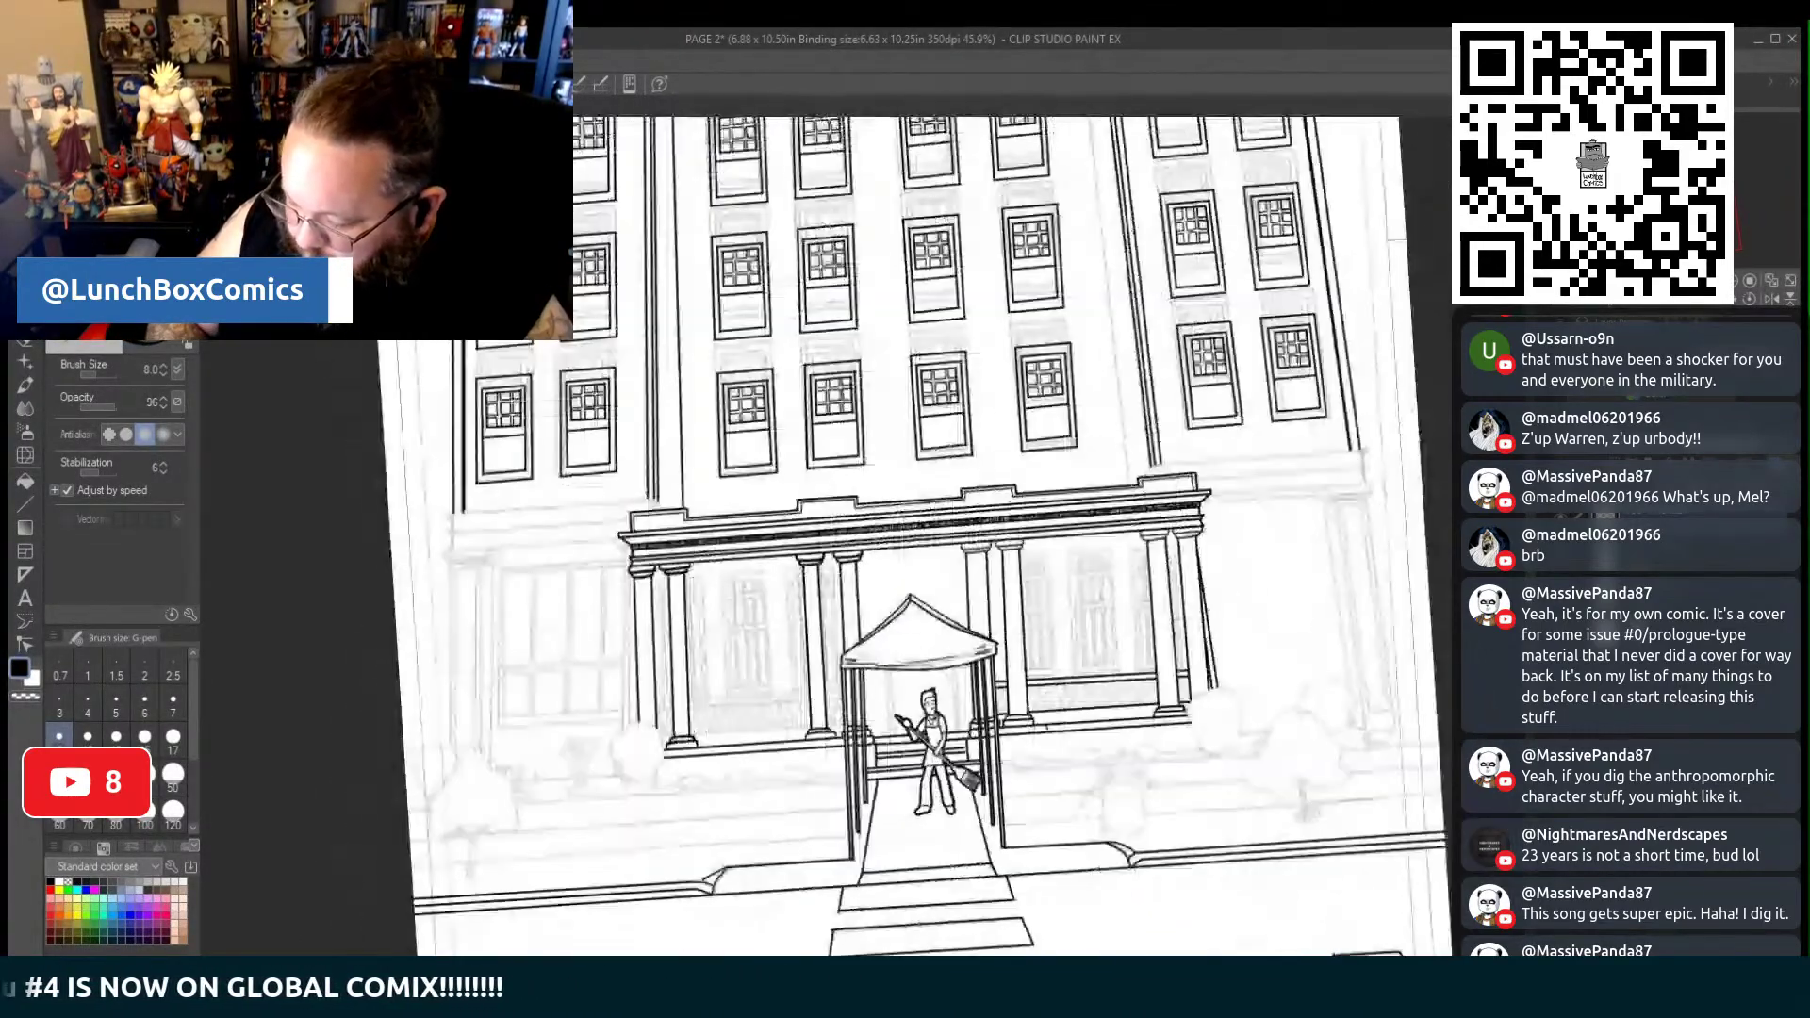
{"action": "scroll", "coordinate": [862, 537], "scroll_direction": "left", "scroll_amount": 5}
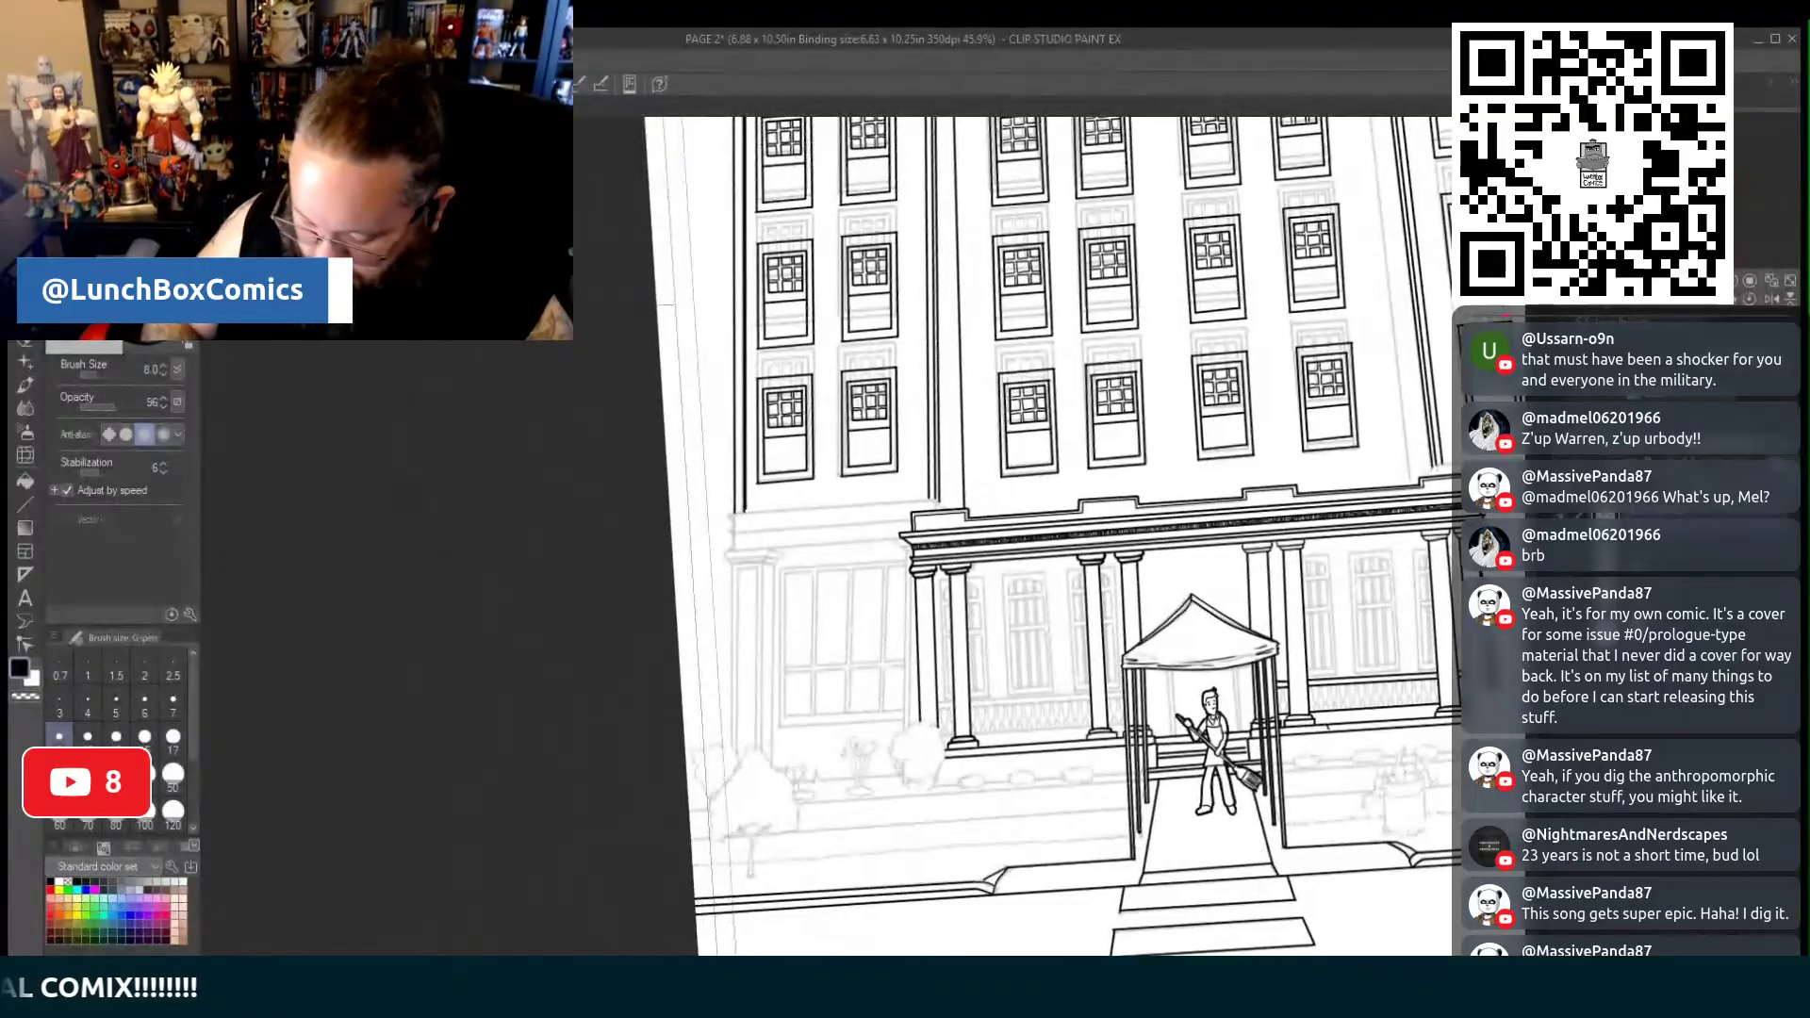
{"action": "scroll", "coordinate": [862, 539], "scroll_direction": "up", "scroll_amount": 7}
{"action": "scroll", "coordinate": [942, 537], "scroll_direction": "down", "scroll_amount": 2}
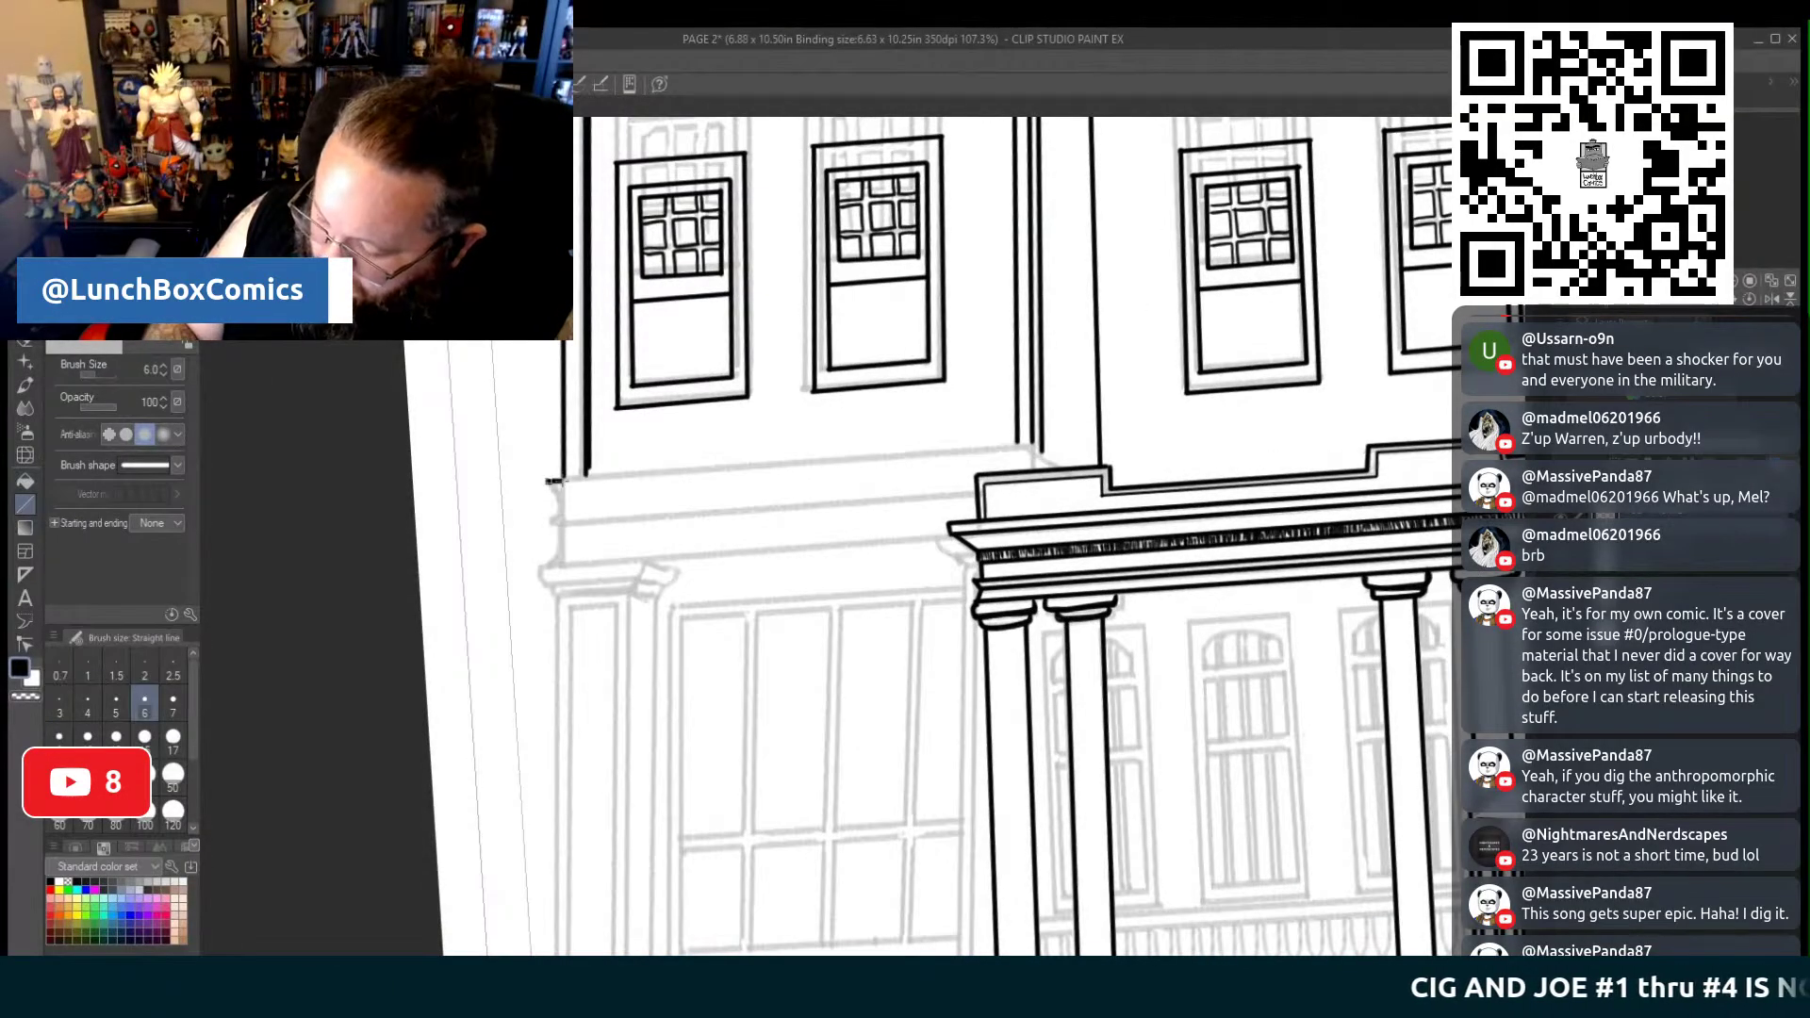
{"action": "left_click_drag", "start_coordinate": [851, 499], "coordinate": [1058, 469]}
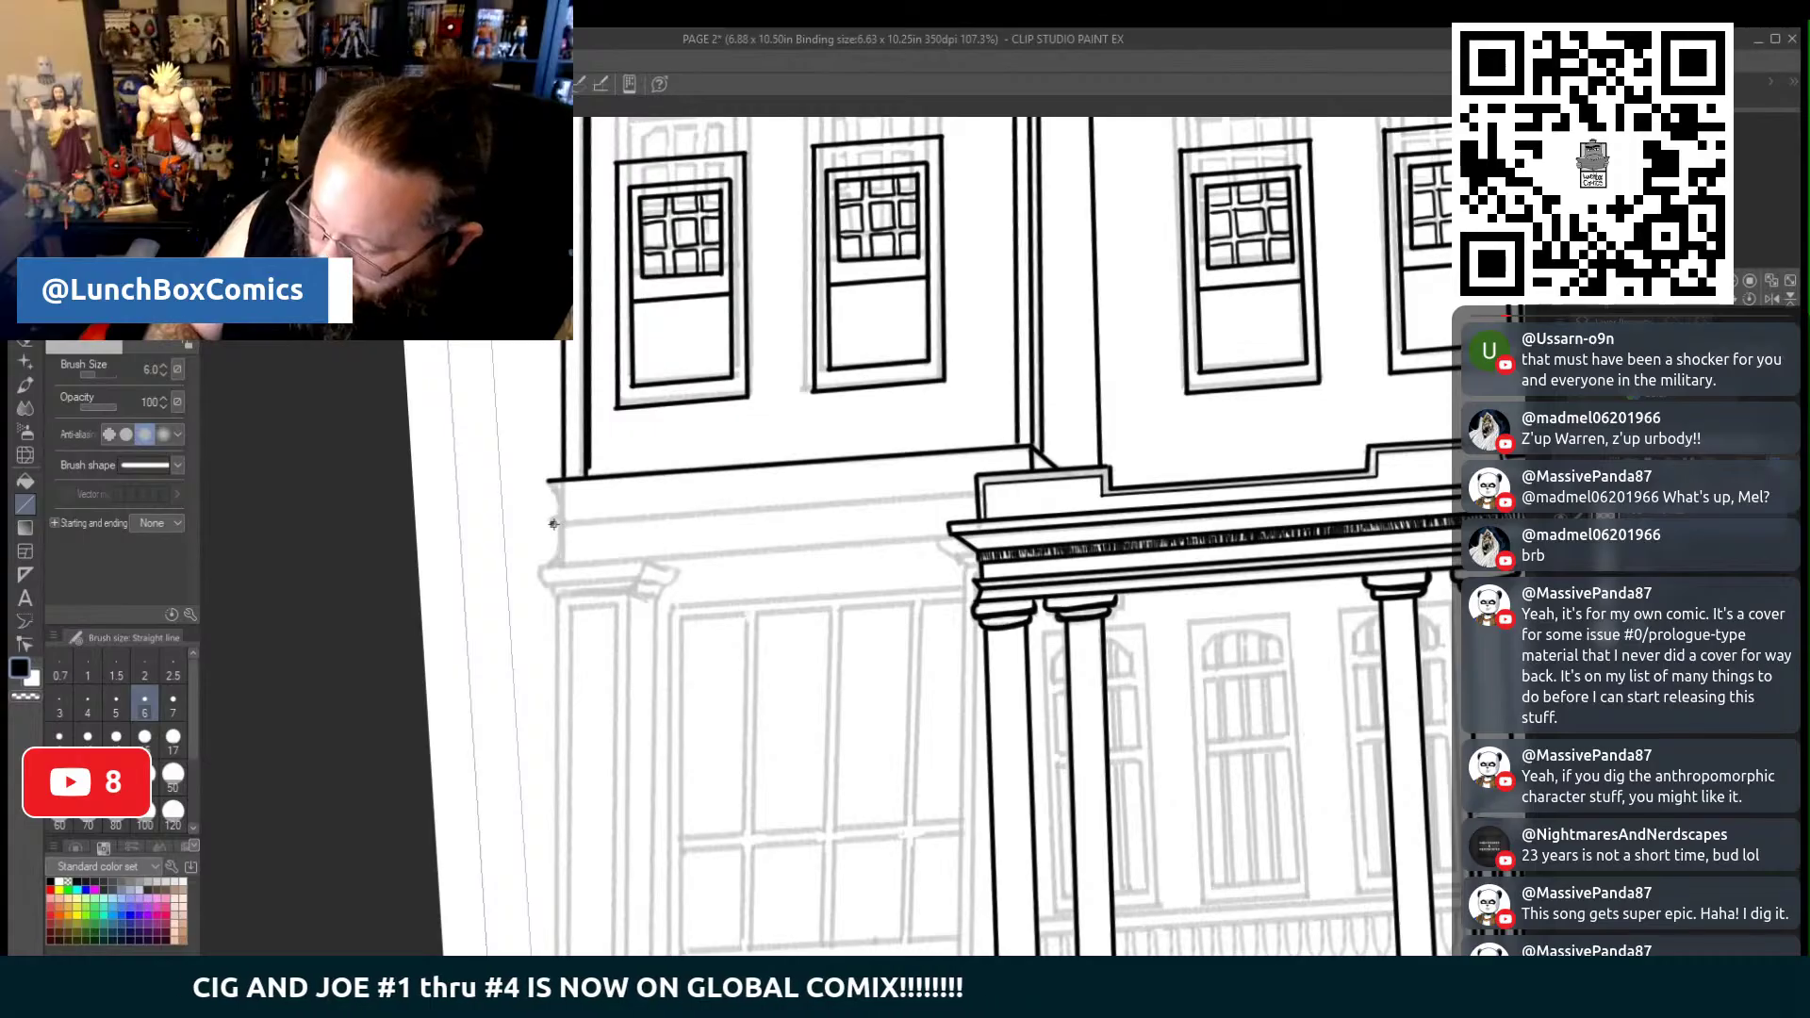
{"action": "left_click_drag", "start_coordinate": [552, 523], "coordinate": [971, 499]}
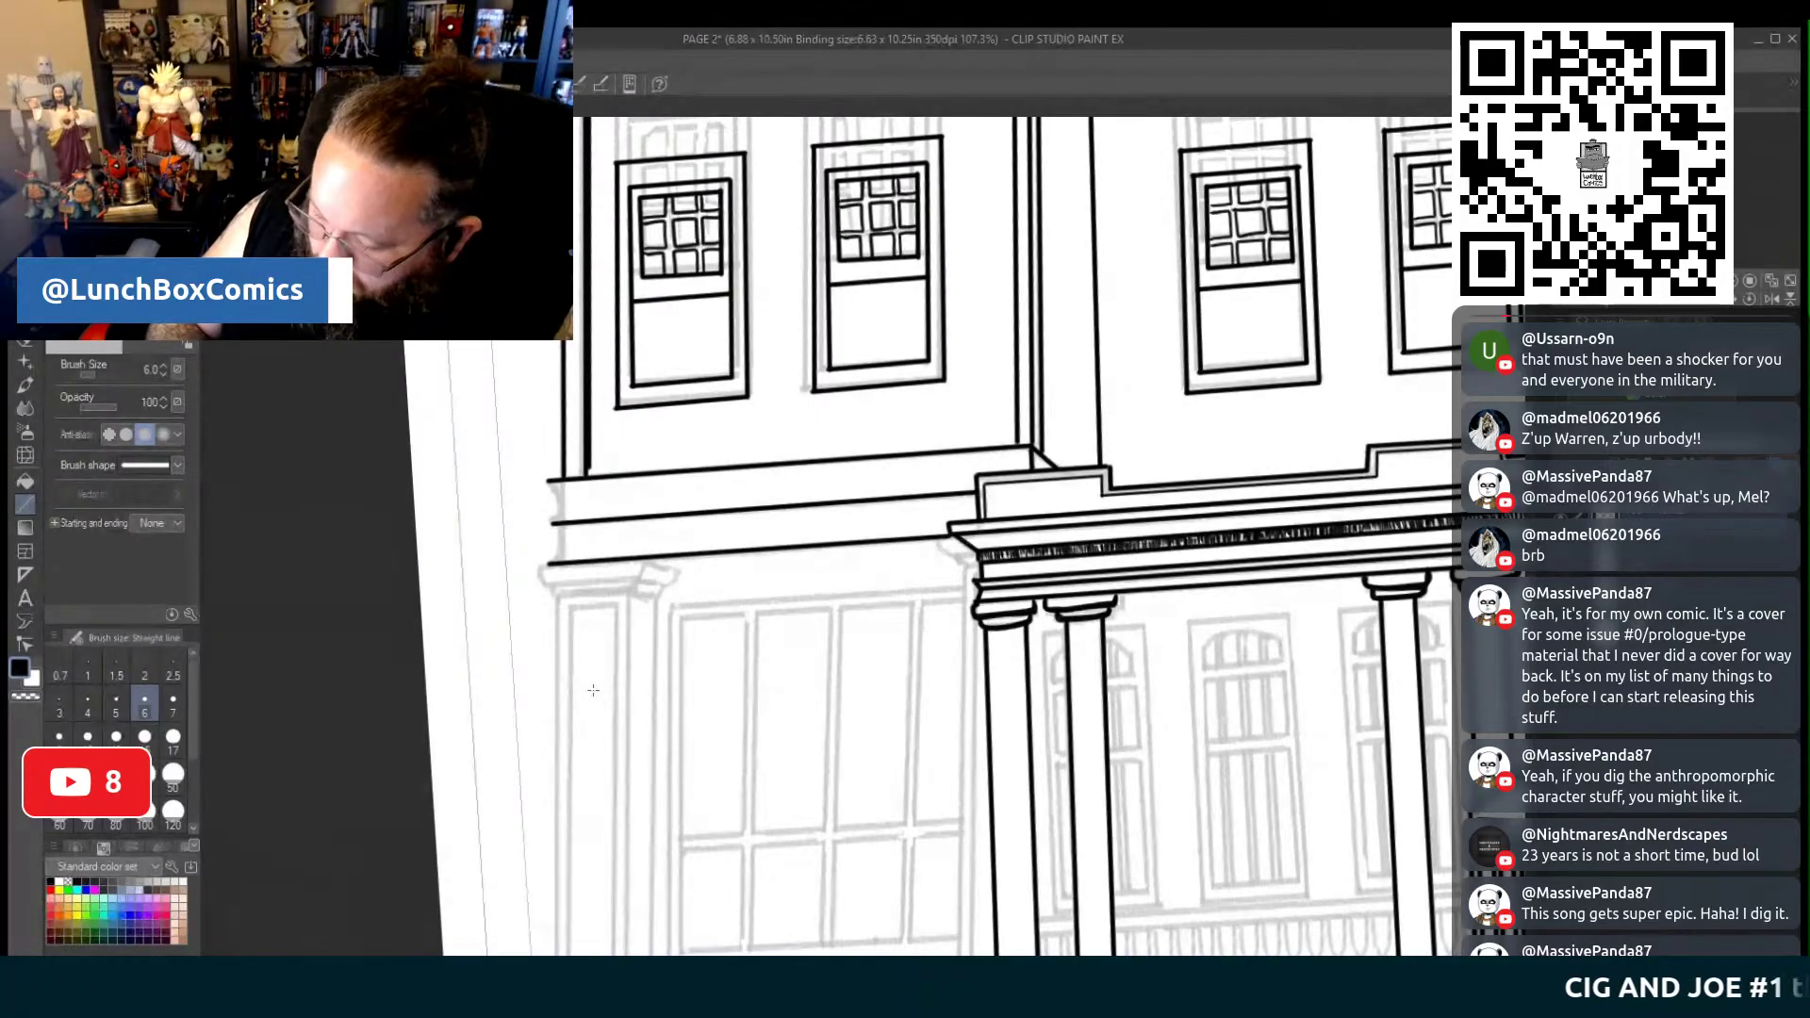
Ink the left wing cornice's scalloped outer end and its short corner edge by the porch roof with the G-pen at size 8
{"action": "key", "text": "p"}
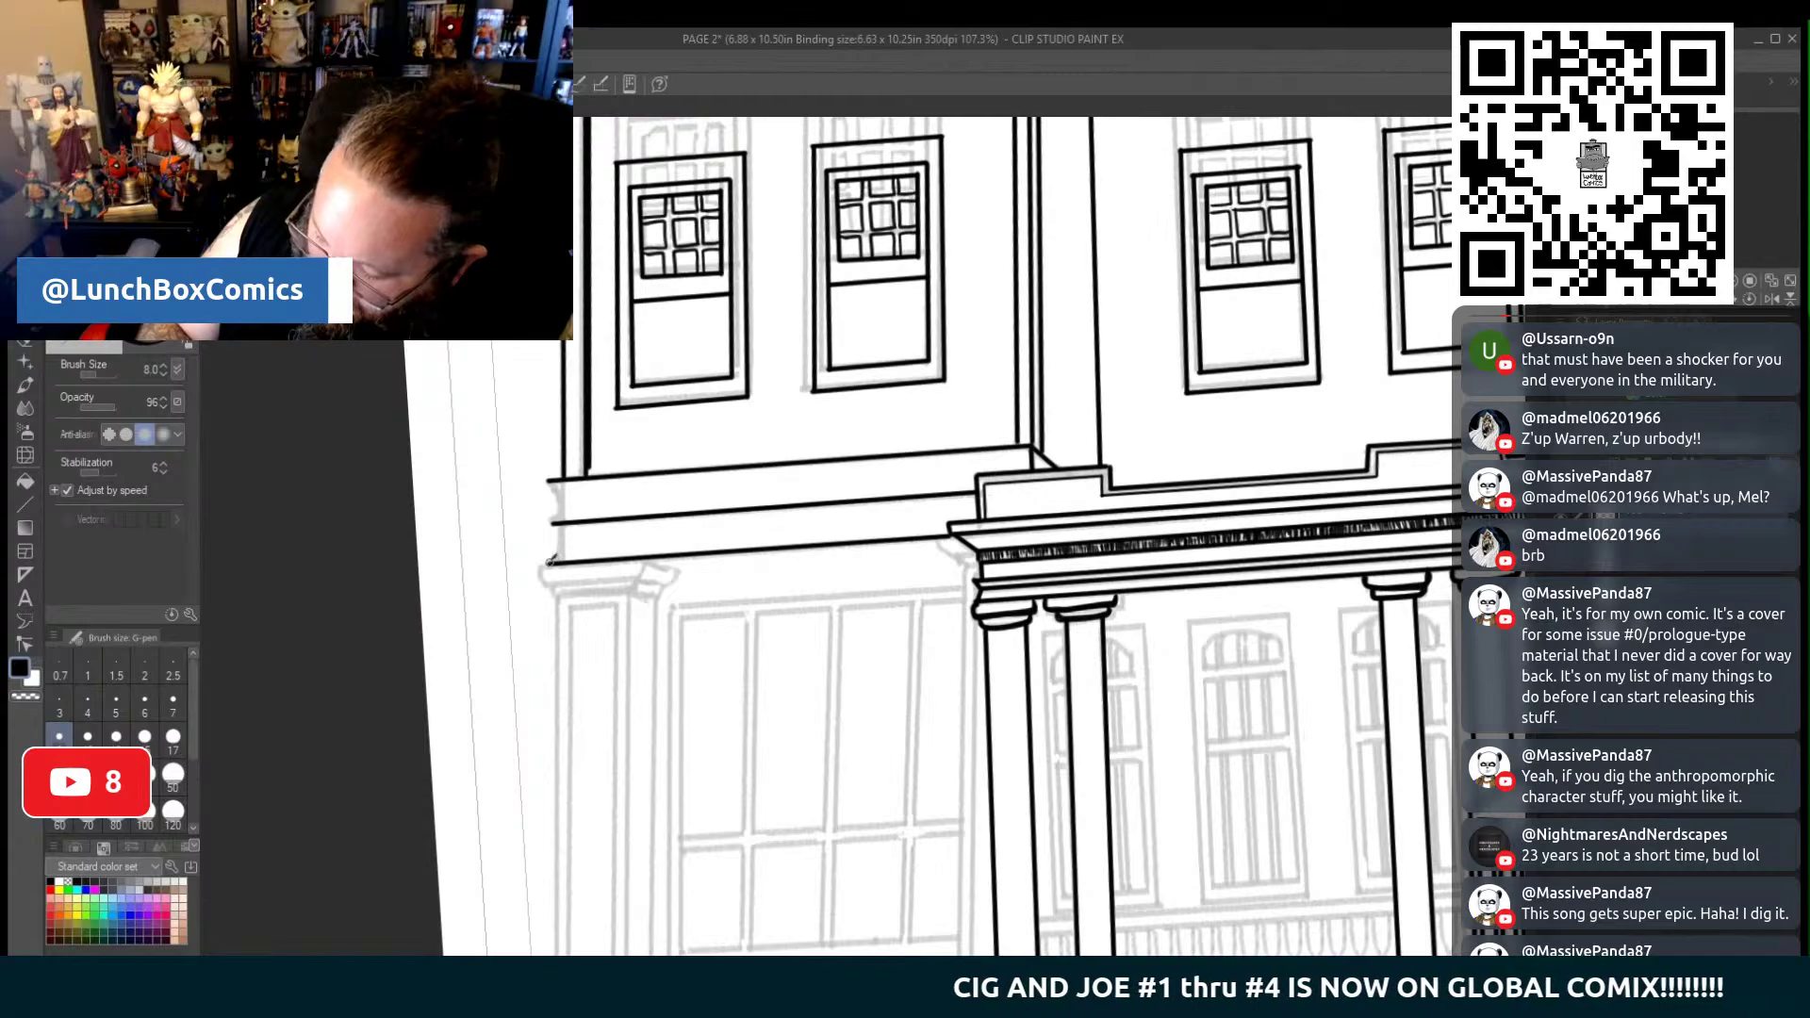
{"action": "left_click_drag", "start_coordinate": [551, 562], "coordinate": [550, 482]}
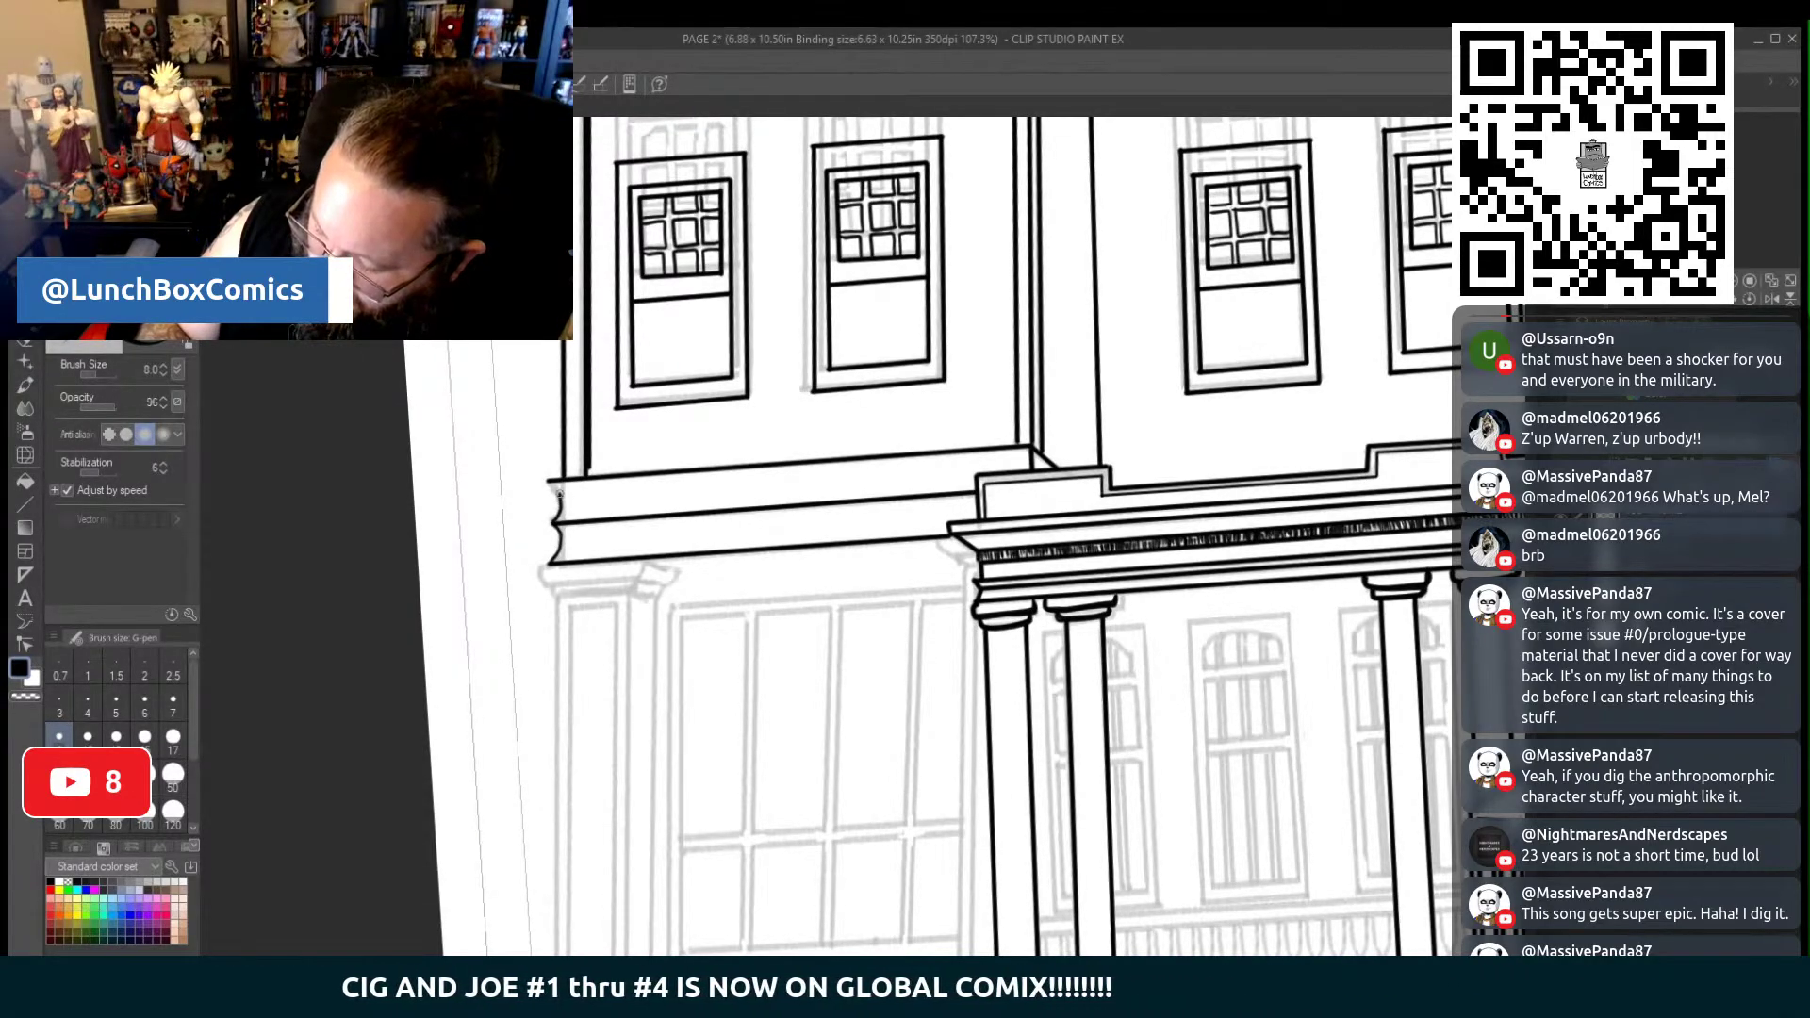
{"action": "left_click_drag", "start_coordinate": [1034, 450], "coordinate": [1055, 466]}
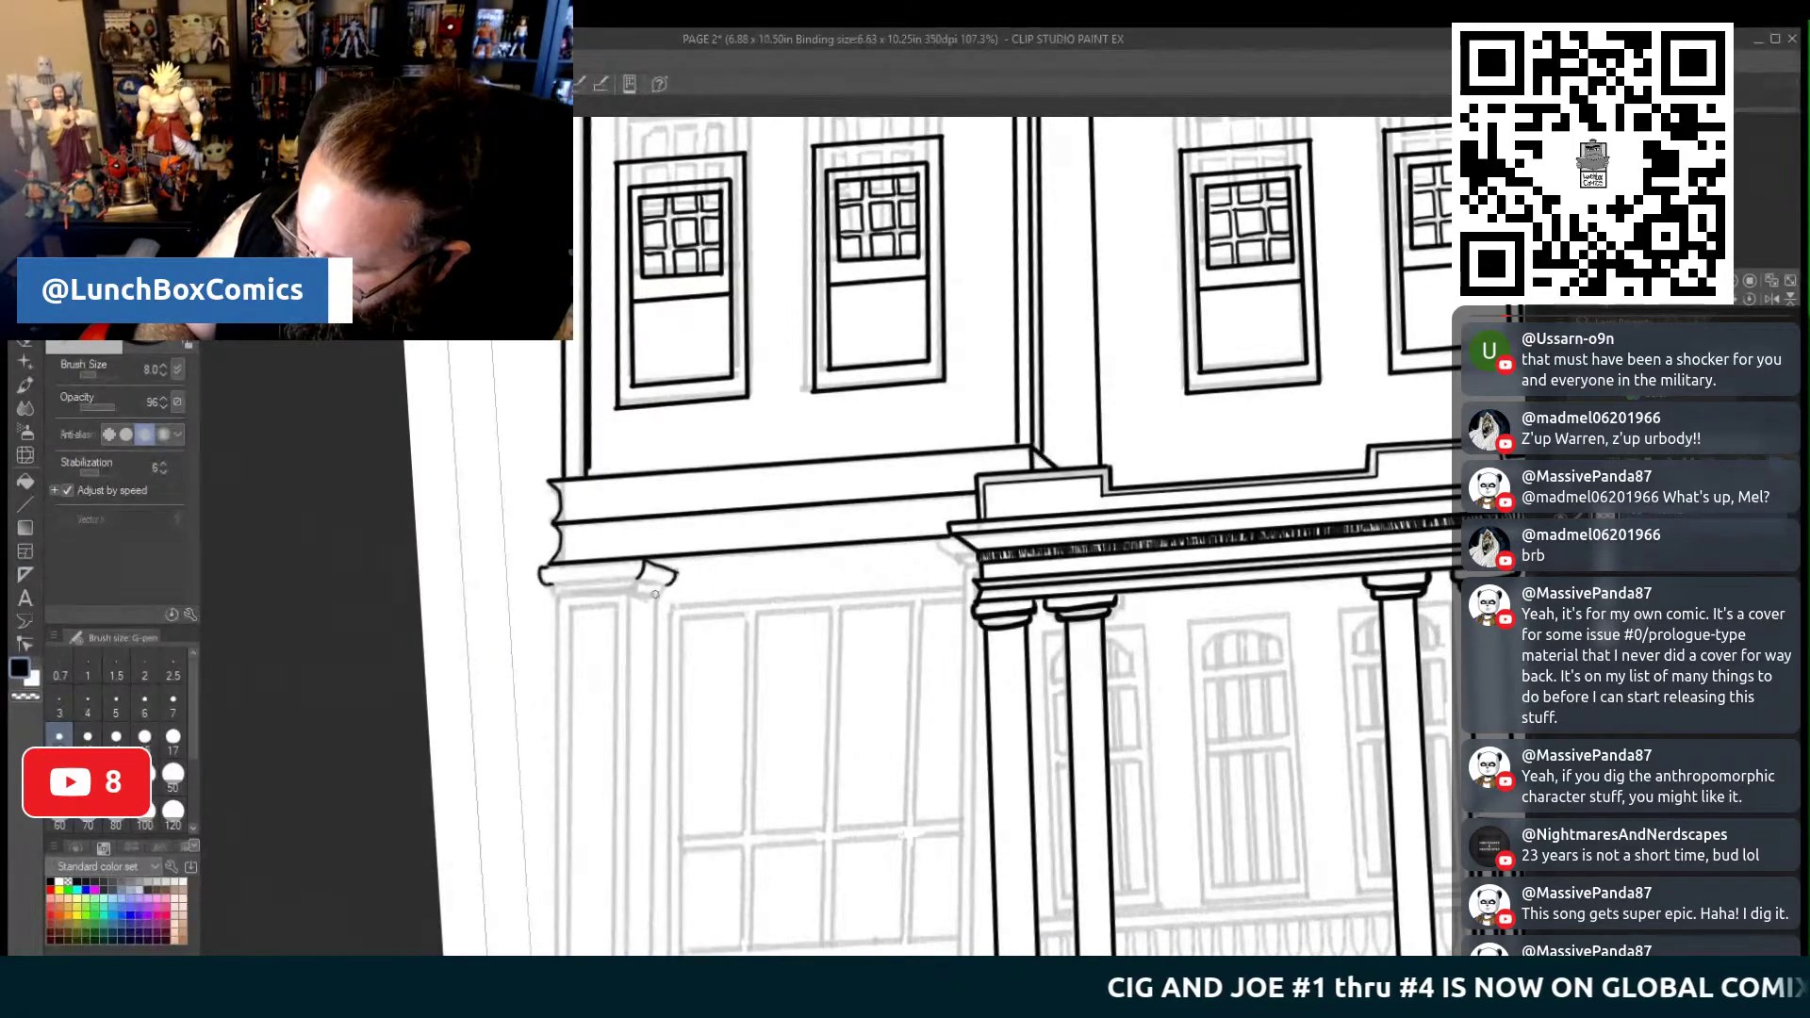
Ink the capital of the left wing's corner pillar, using the size 8 G-pen for its angled ends and size 6 straight lines for its horizontals
{"action": "left_click_drag", "start_coordinate": [668, 569], "coordinate": [637, 588]}
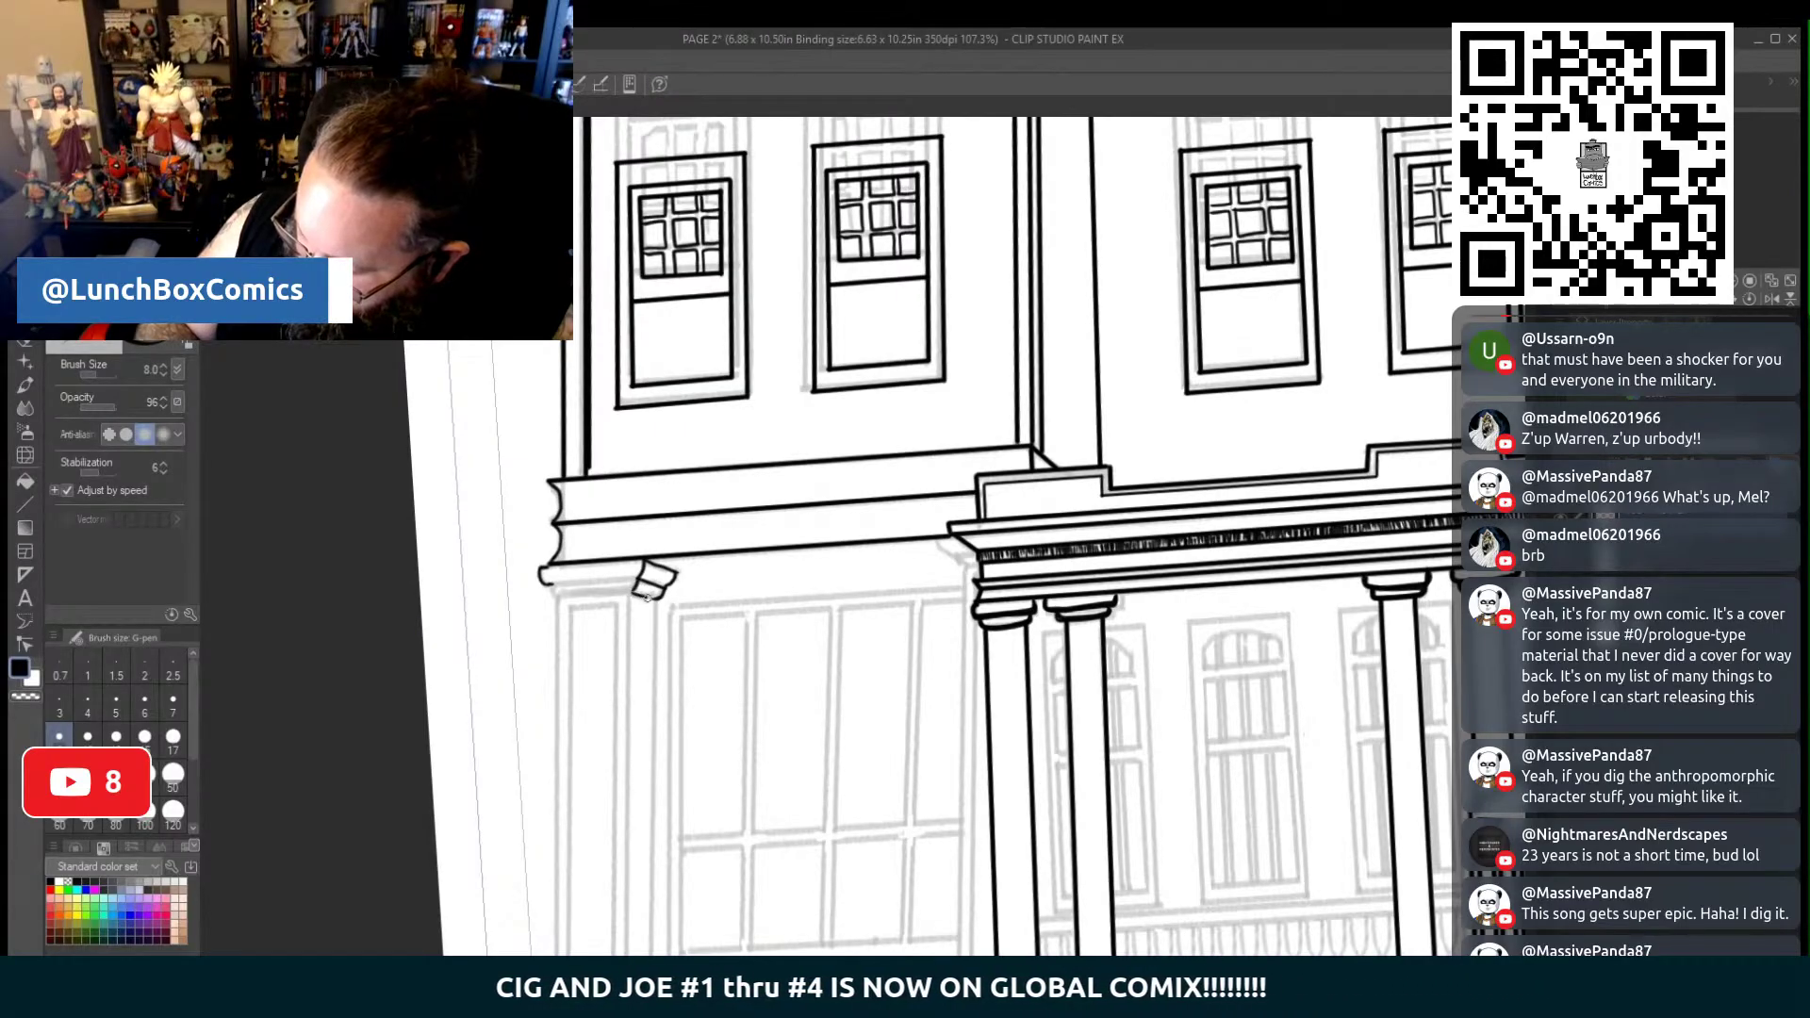
{"action": "key", "text": "u"}
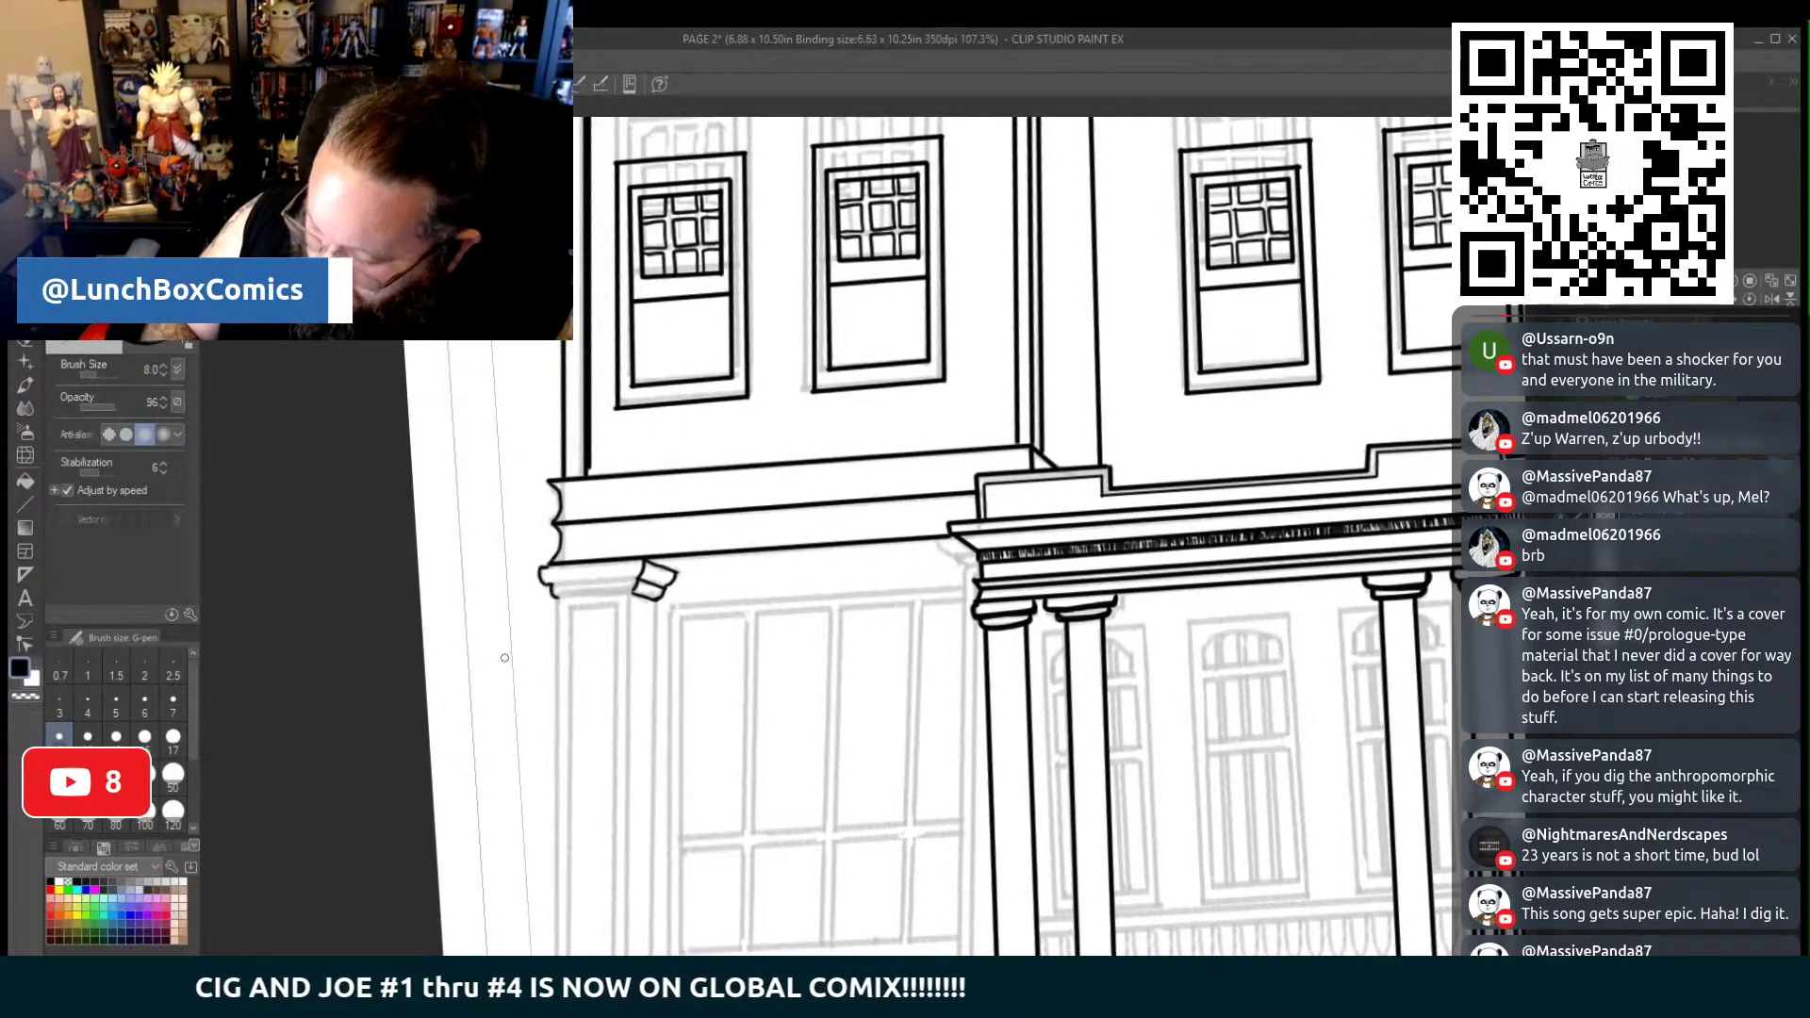
{"action": "left_click_drag", "start_coordinate": [559, 599], "coordinate": [633, 594]}
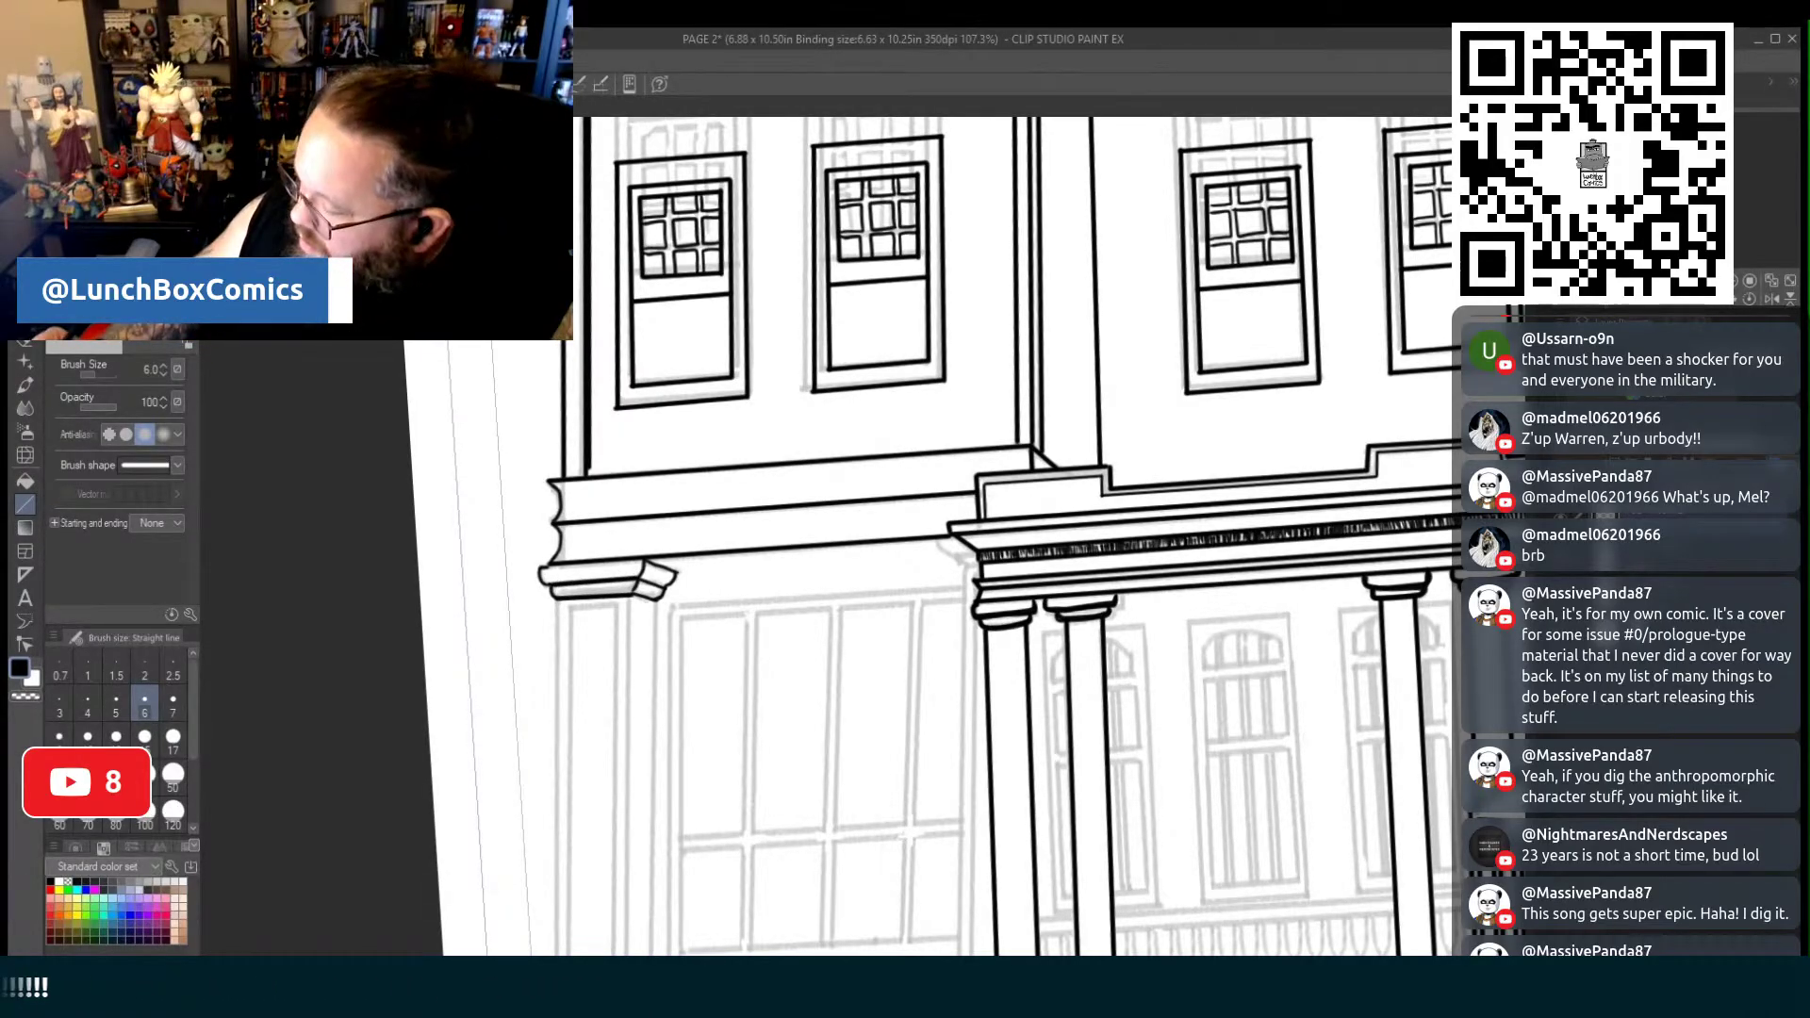
Ink the left wing's corner pillar shaft, its recessed panel and side face down to the bushes with size 6 straight lines
{"action": "scroll", "coordinate": [989, 706], "scroll_direction": "down", "scroll_amount": 5}
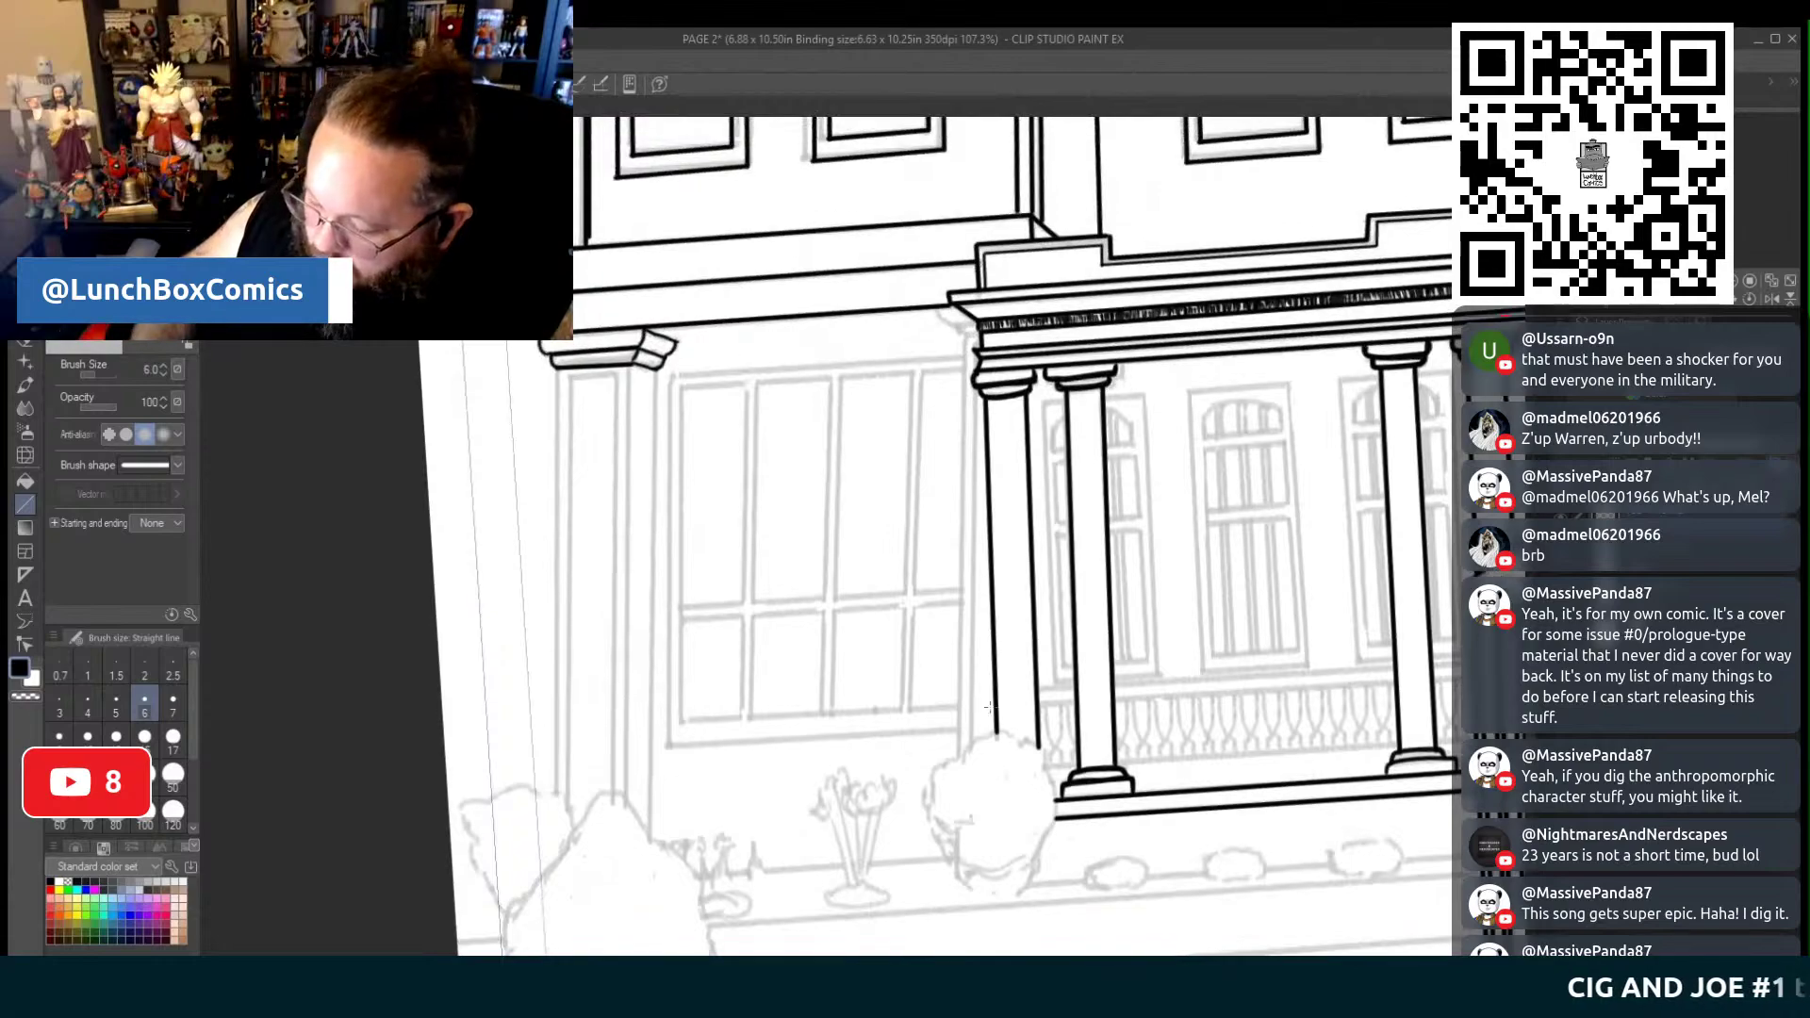
{"action": "left_click_drag", "start_coordinate": [562, 535], "coordinate": [559, 788]}
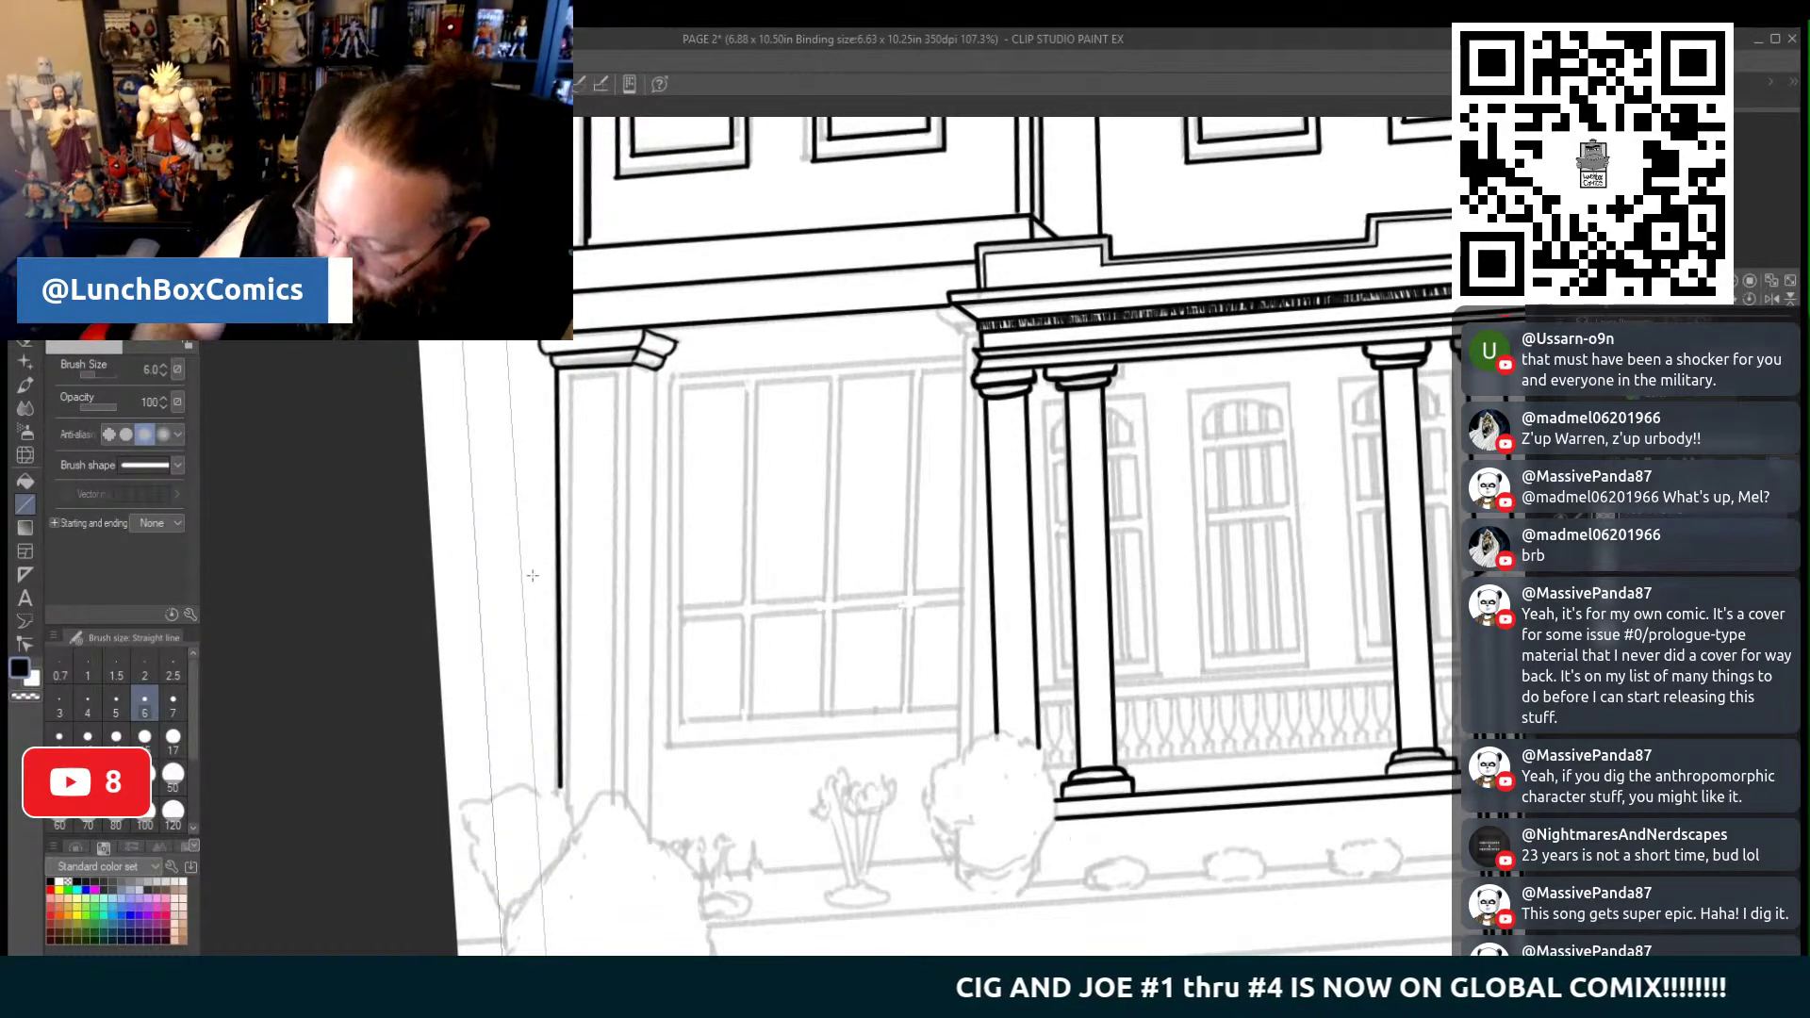
{"action": "key", "text": "ctrl+z"}
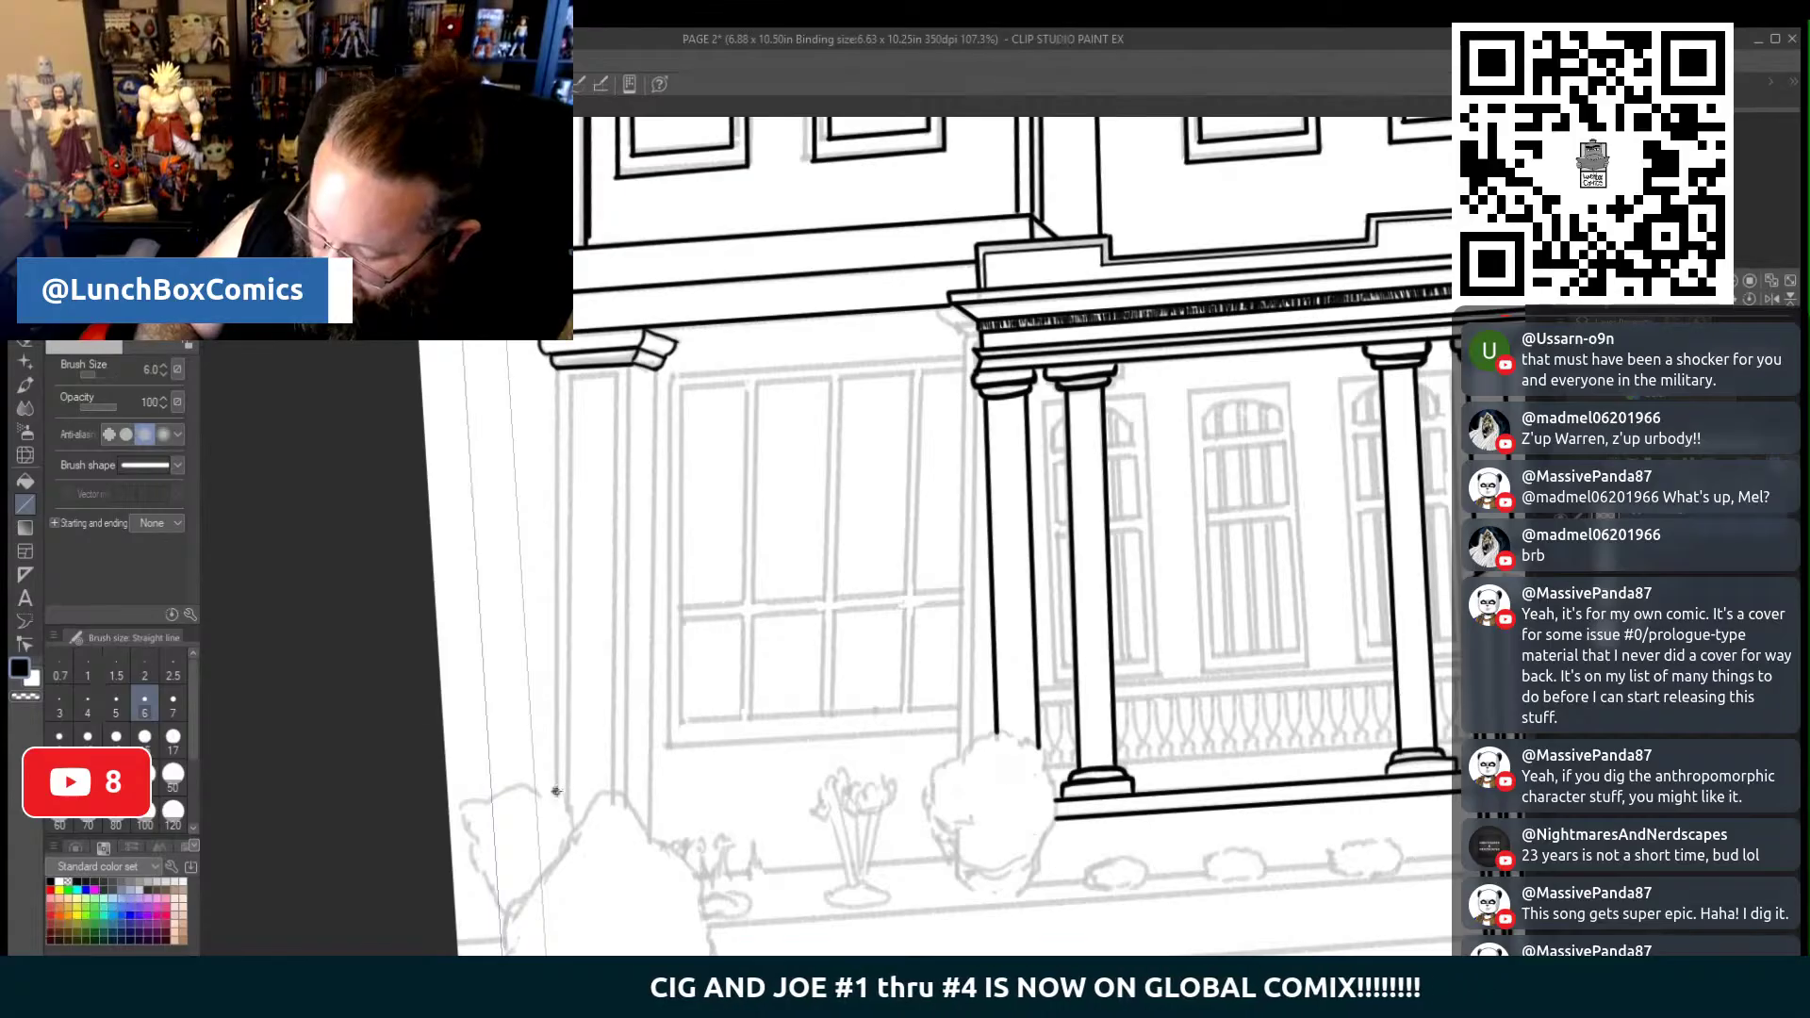
{"action": "left_click_drag", "start_coordinate": [556, 792], "coordinate": [557, 368]}
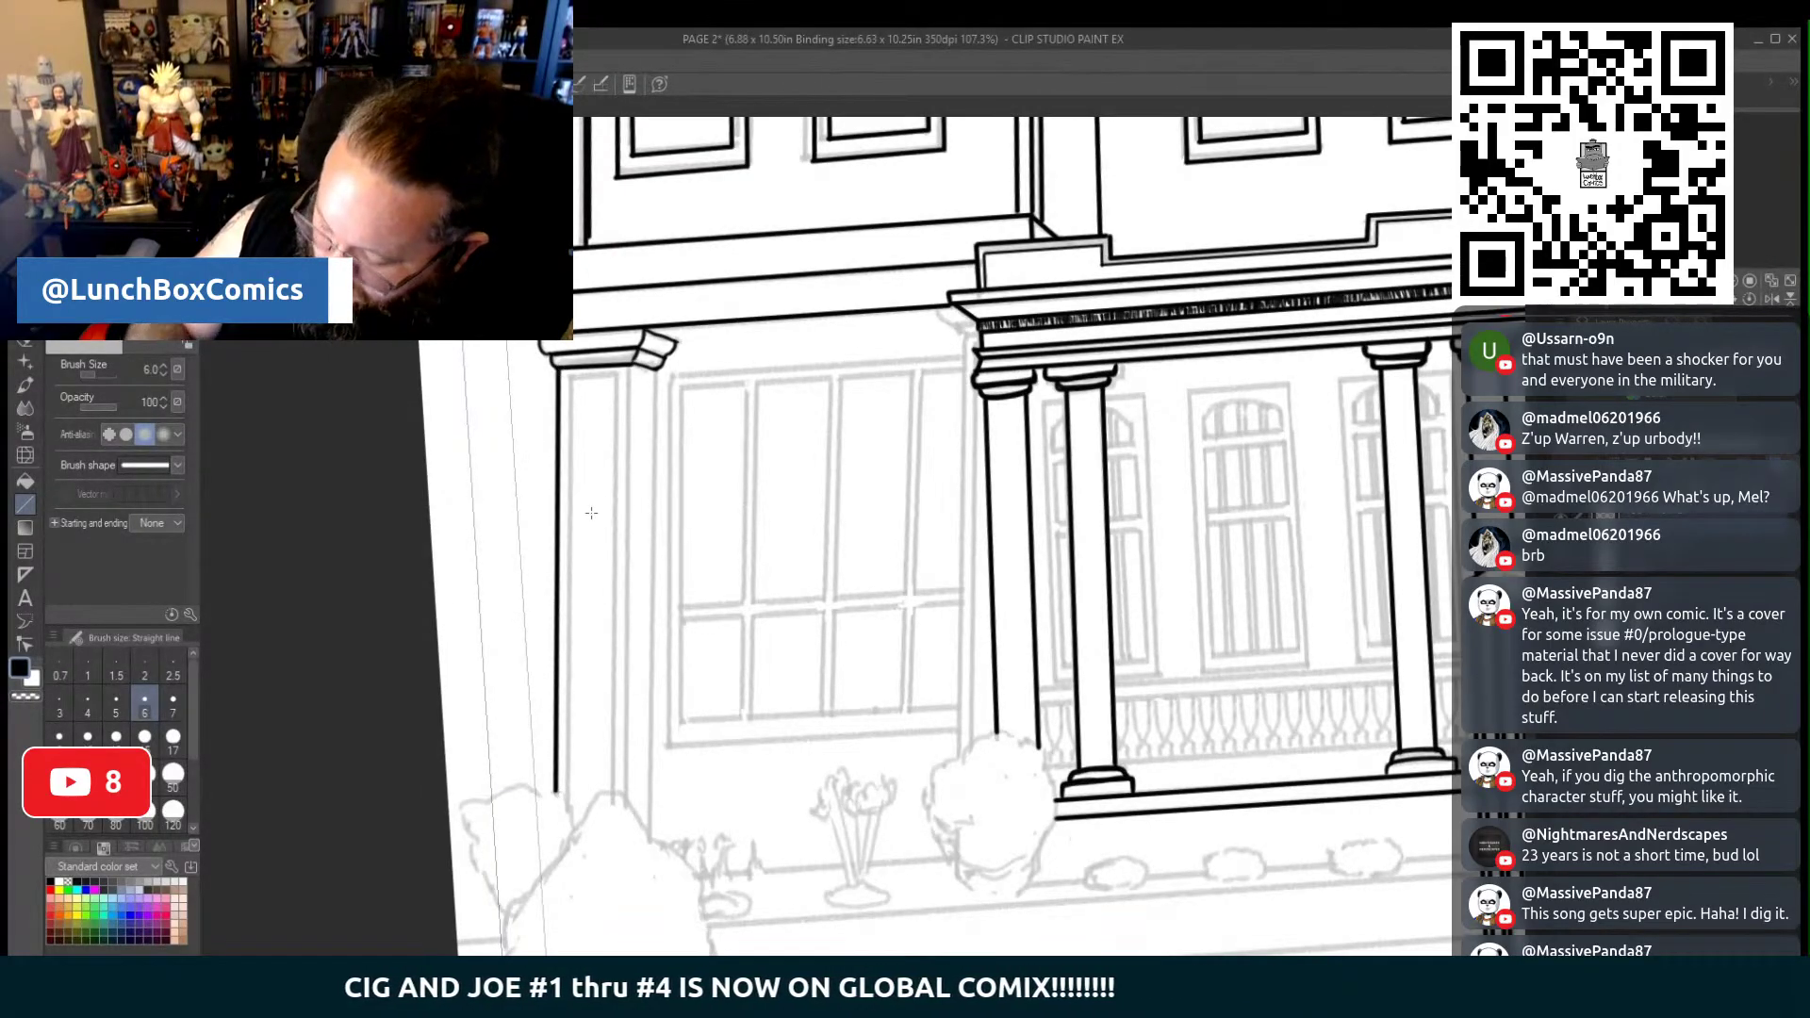
{"action": "left_click_drag", "start_coordinate": [565, 796], "coordinate": [569, 377]}
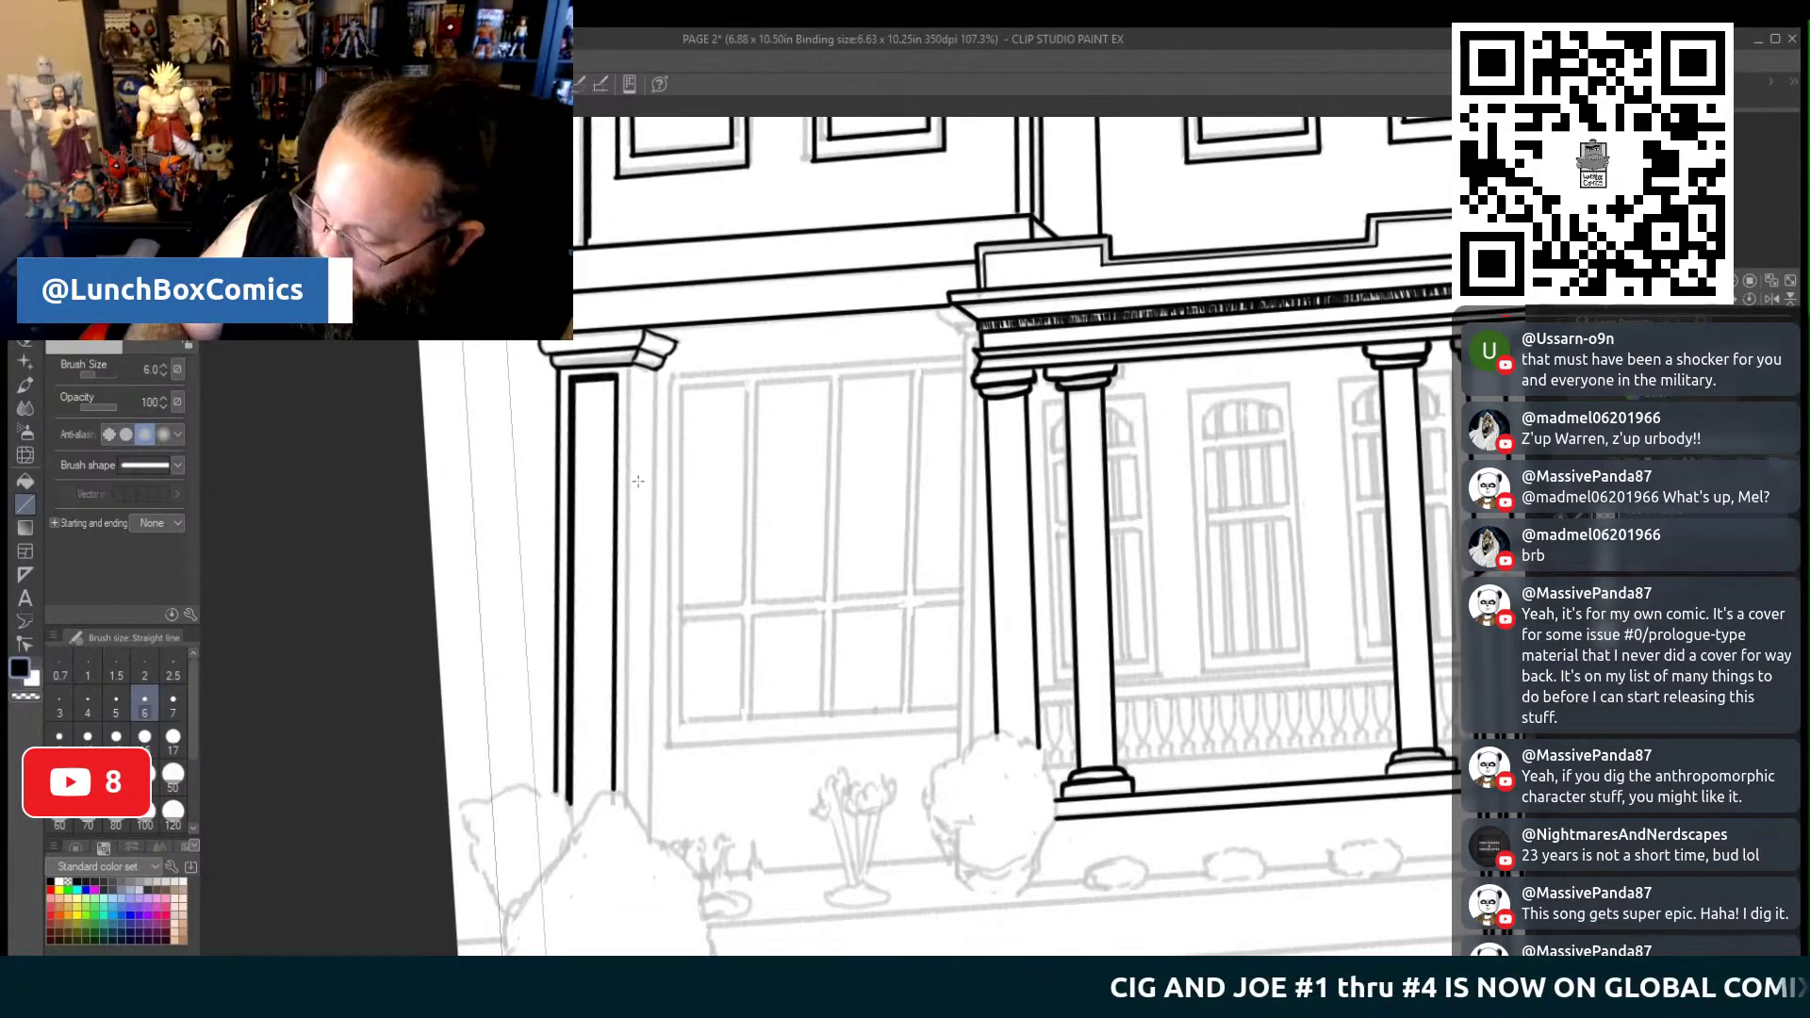
{"action": "left_click_drag", "start_coordinate": [629, 366], "coordinate": [631, 783]}
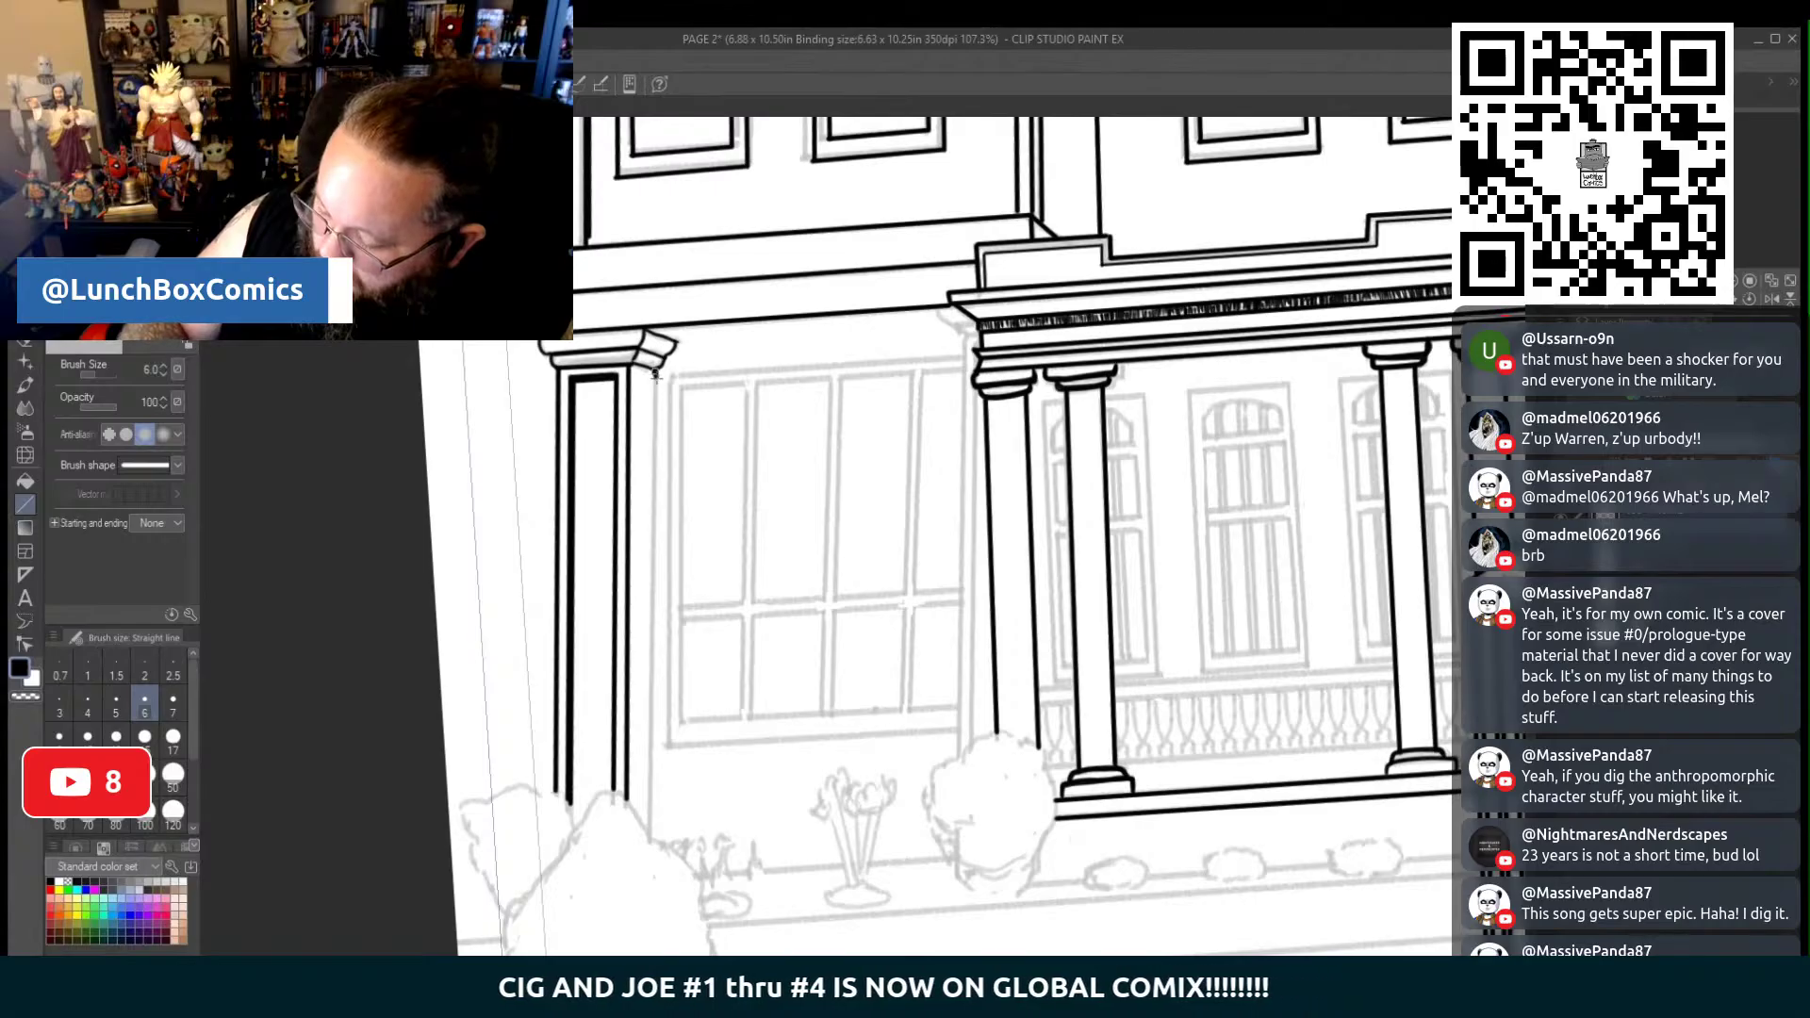
{"action": "left_click_drag", "start_coordinate": [654, 374], "coordinate": [647, 831]}
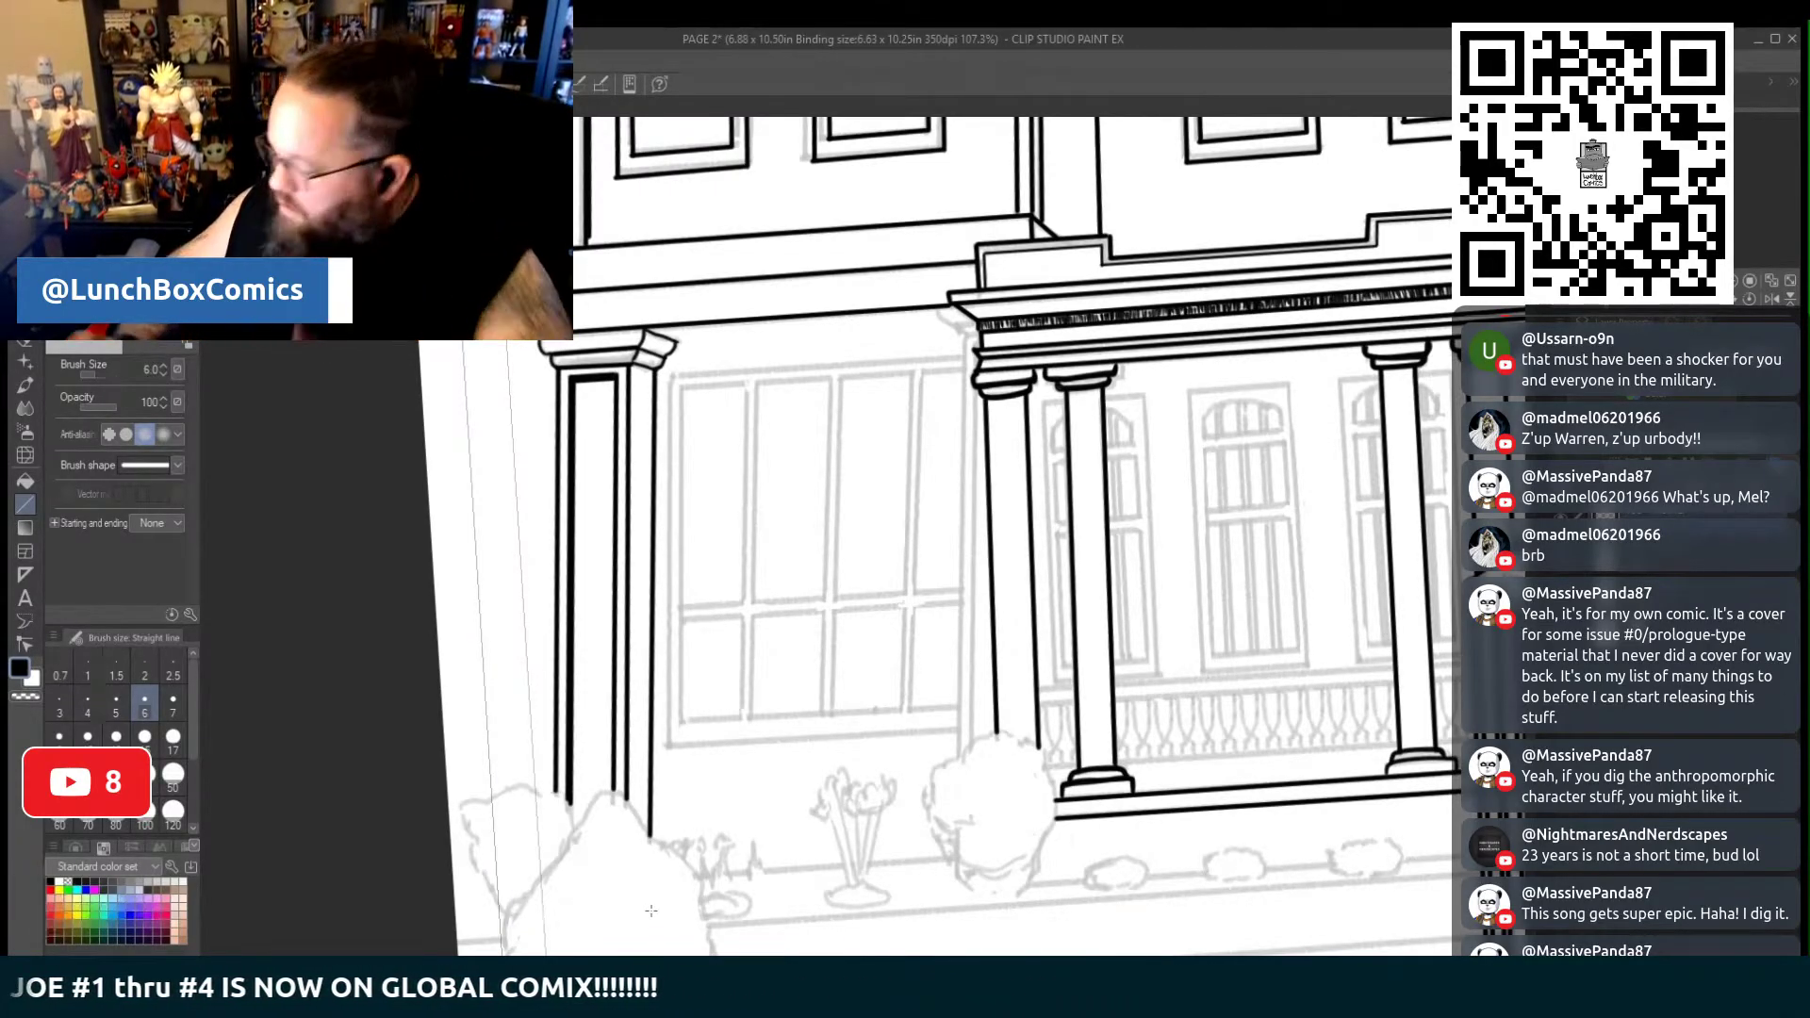
Ink the two vertical edges where the left wing meets the porch, down to the round bush, with size 6 straight lines
{"action": "scroll", "coordinate": [651, 587], "scroll_direction": "up", "scroll_amount": 8}
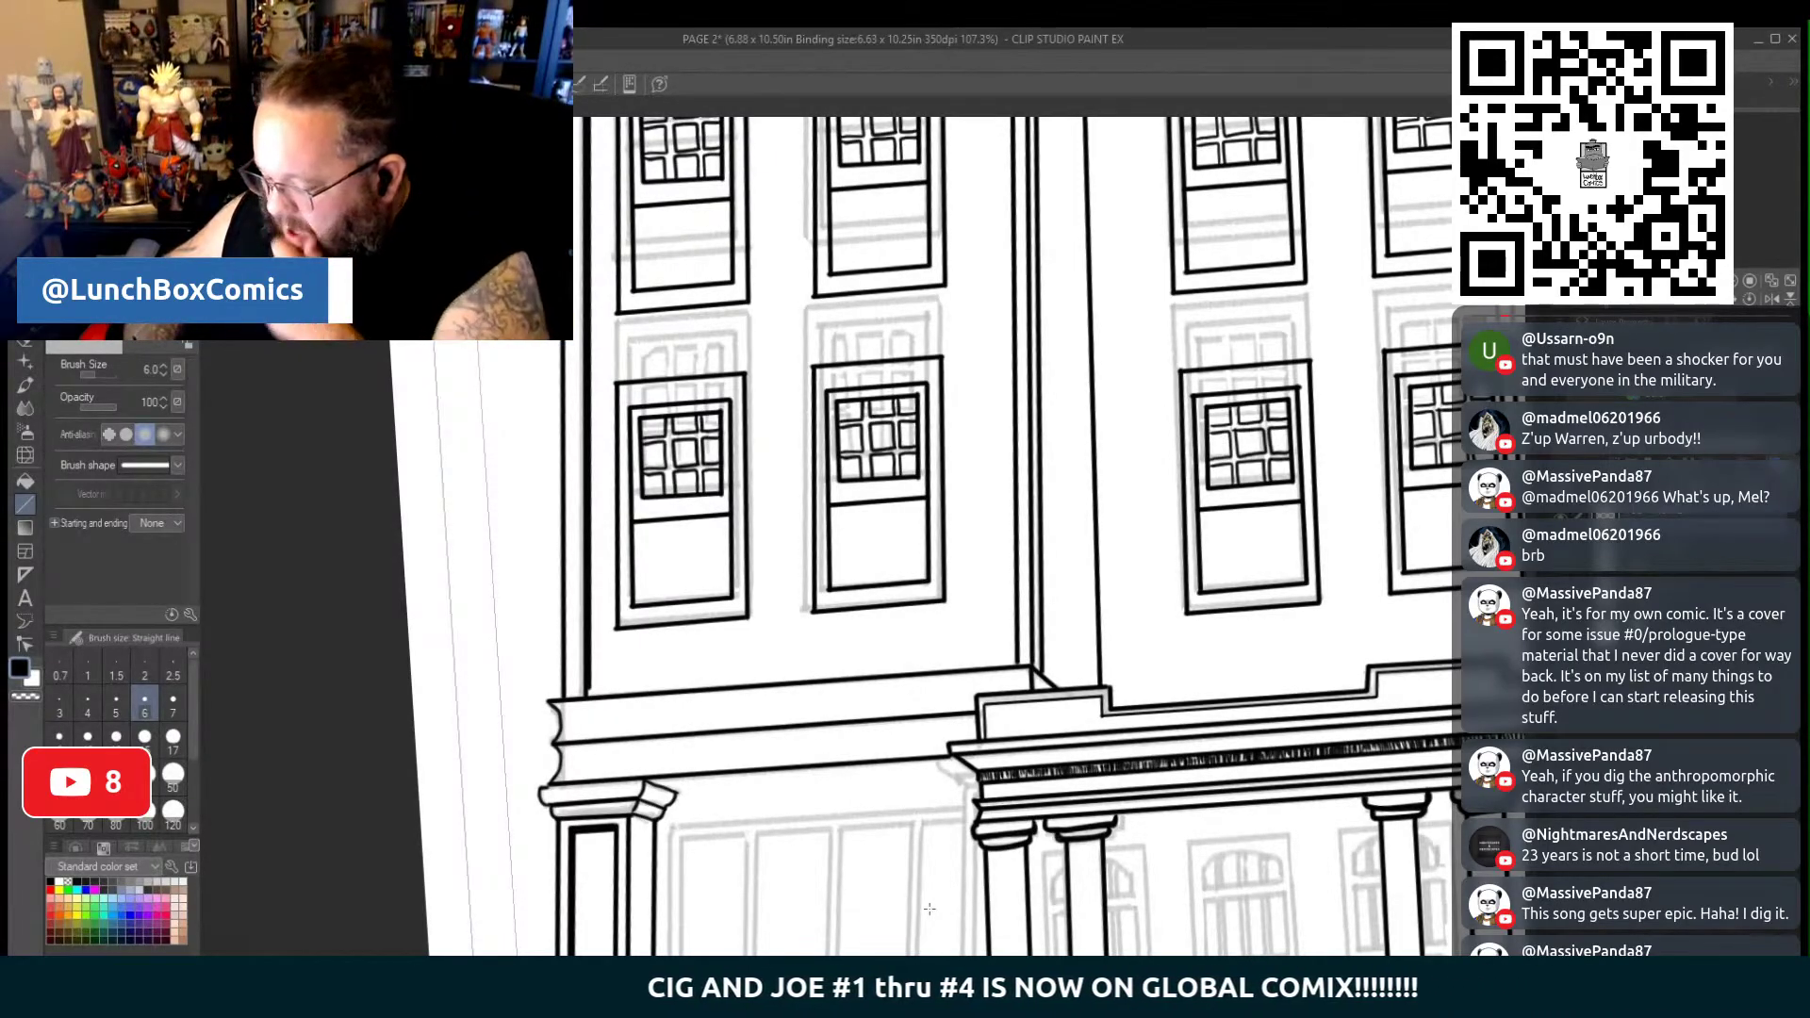
{"action": "scroll", "coordinate": [1301, 596], "scroll_direction": "down", "scroll_amount": 5}
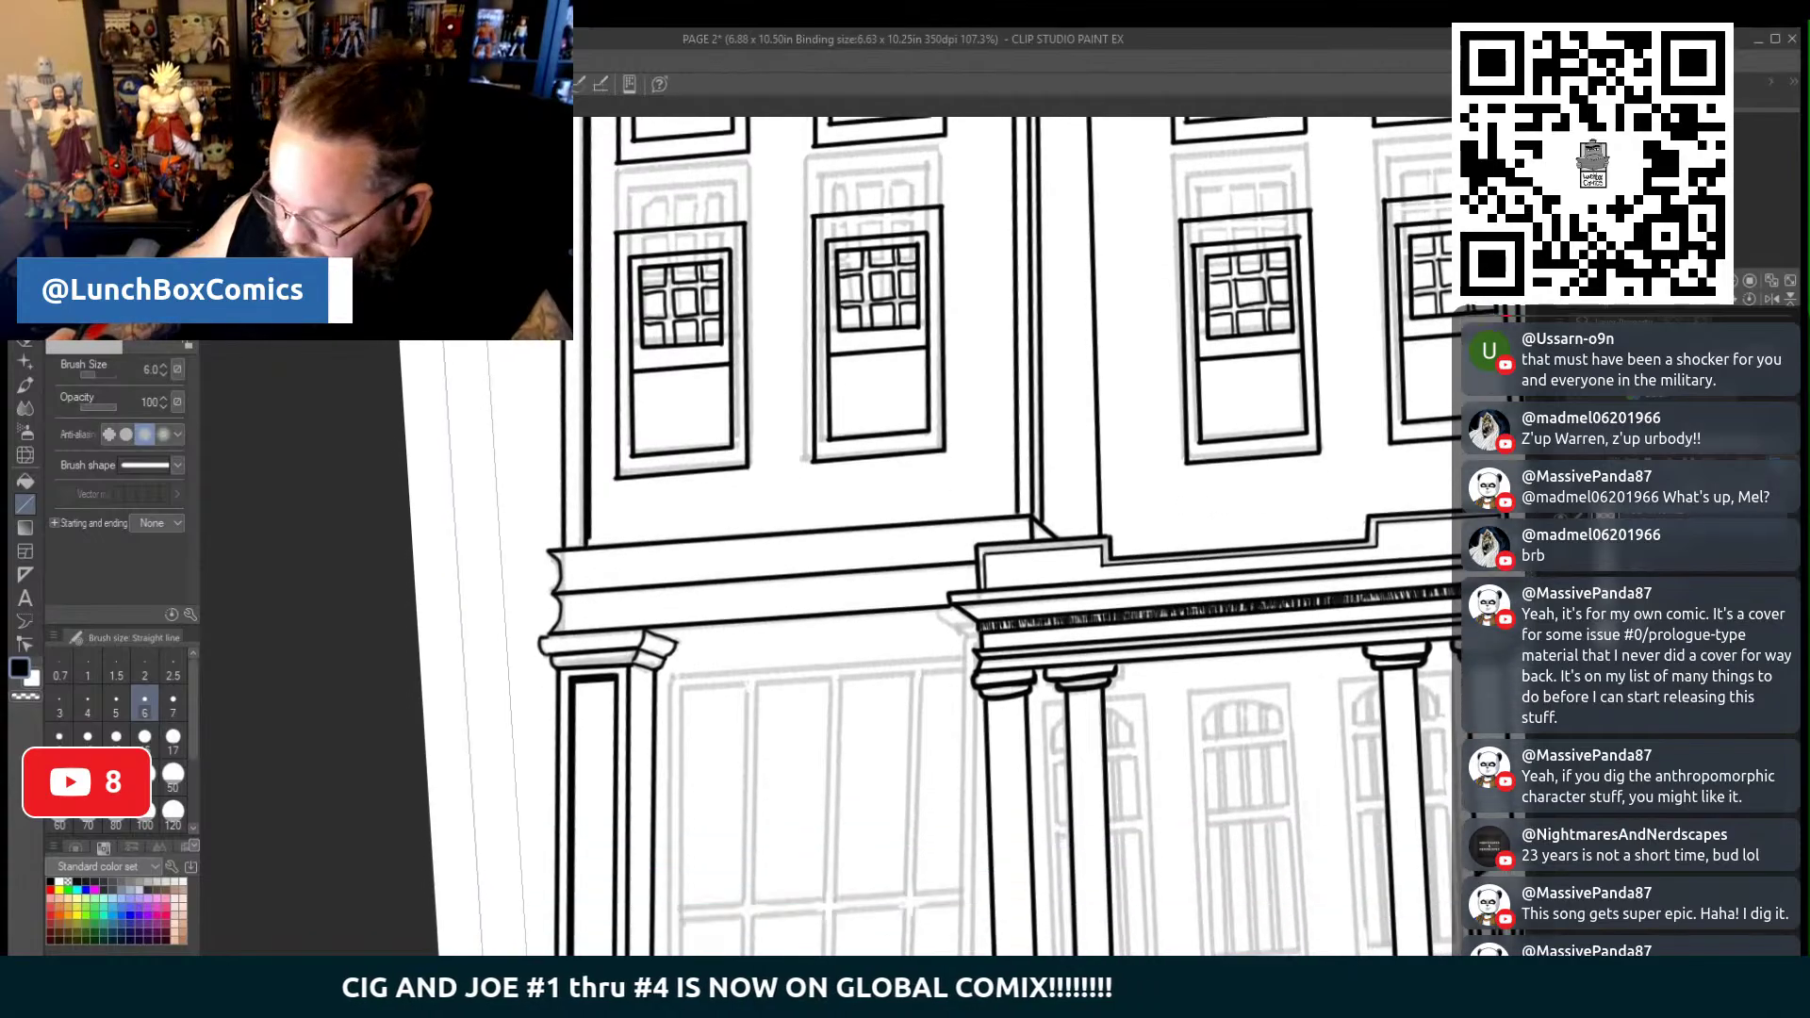
{"action": "scroll", "coordinate": [1081, 529], "scroll_direction": "up", "scroll_amount": 1}
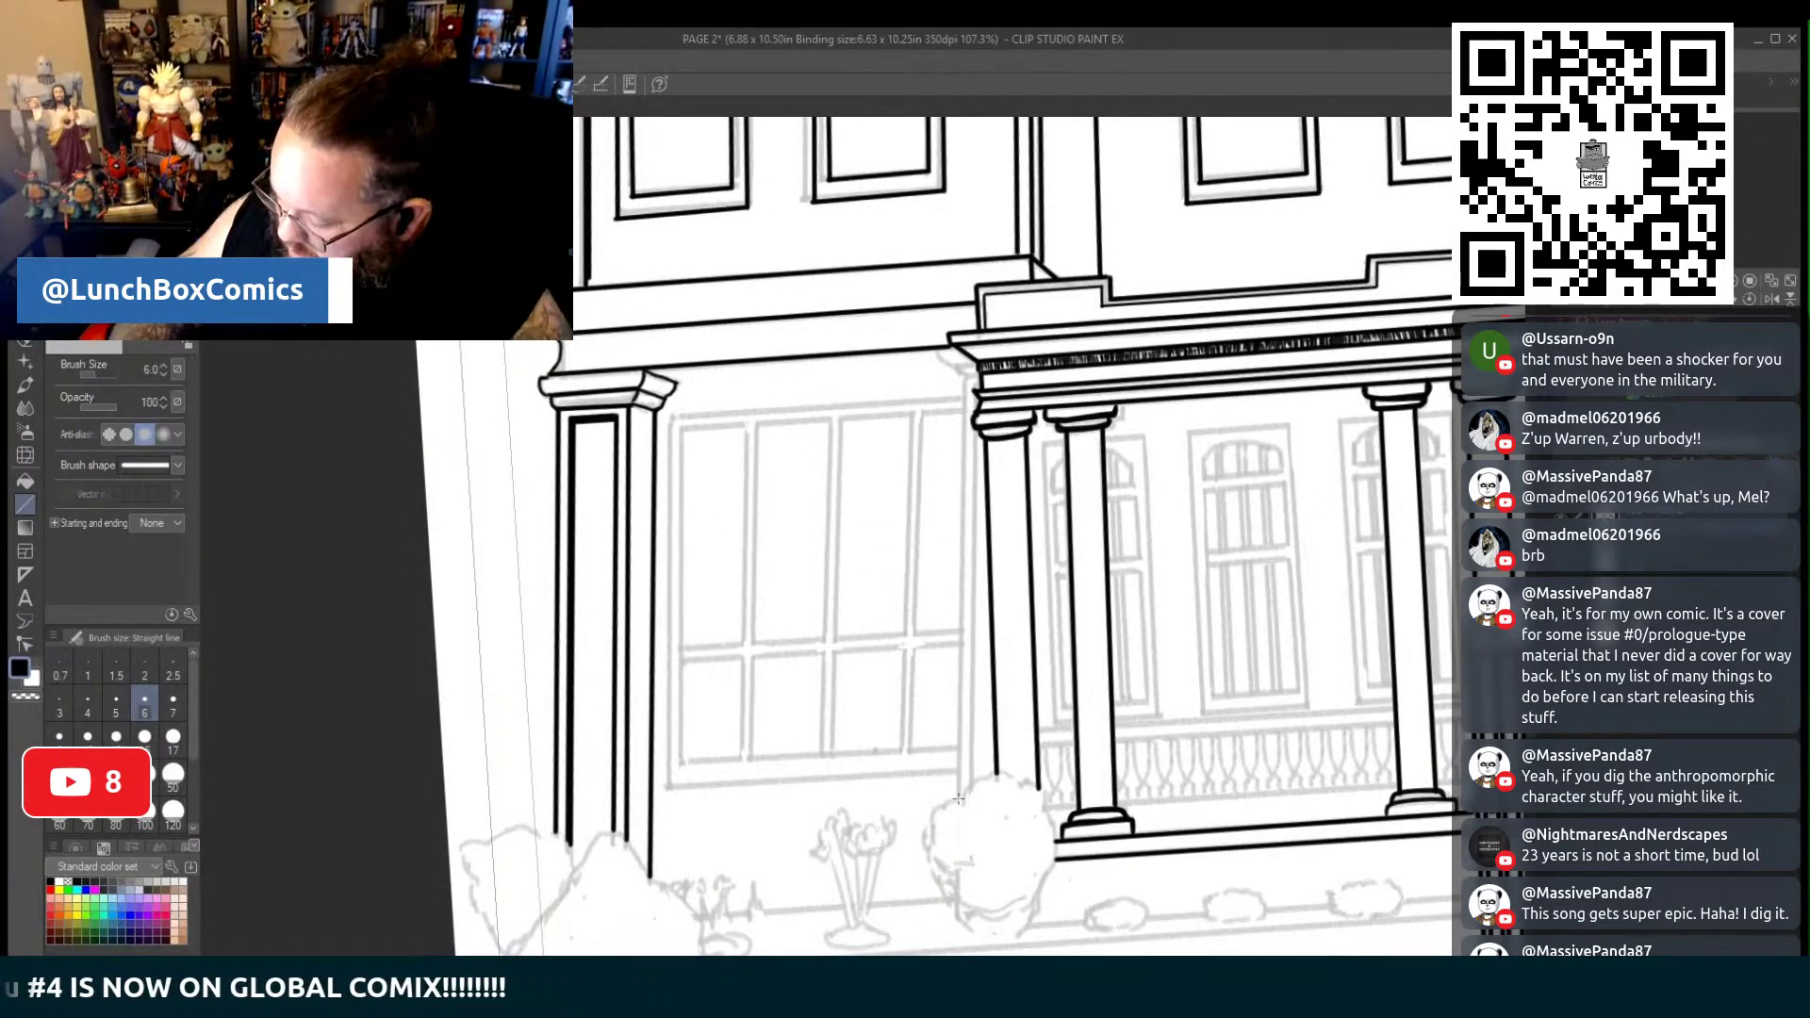
{"action": "left_click_drag", "start_coordinate": [960, 674], "coordinate": [962, 382]}
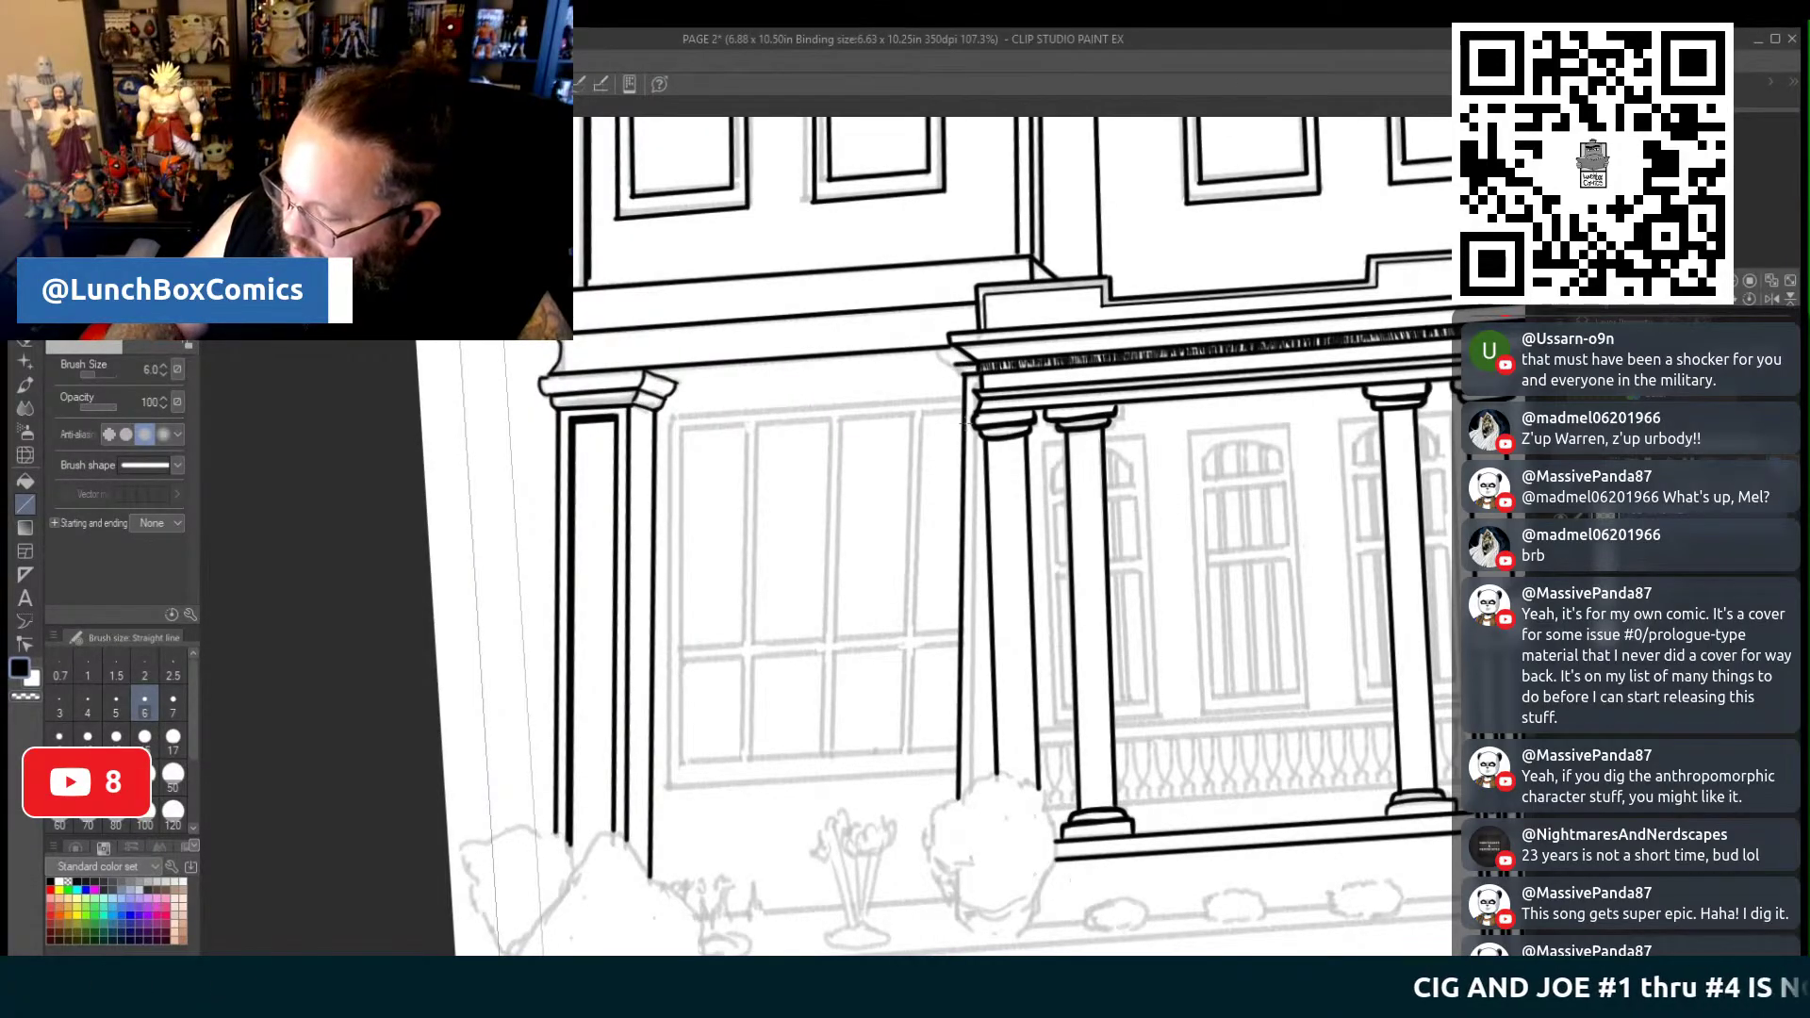
{"action": "left_click_drag", "start_coordinate": [973, 740], "coordinate": [977, 388]}
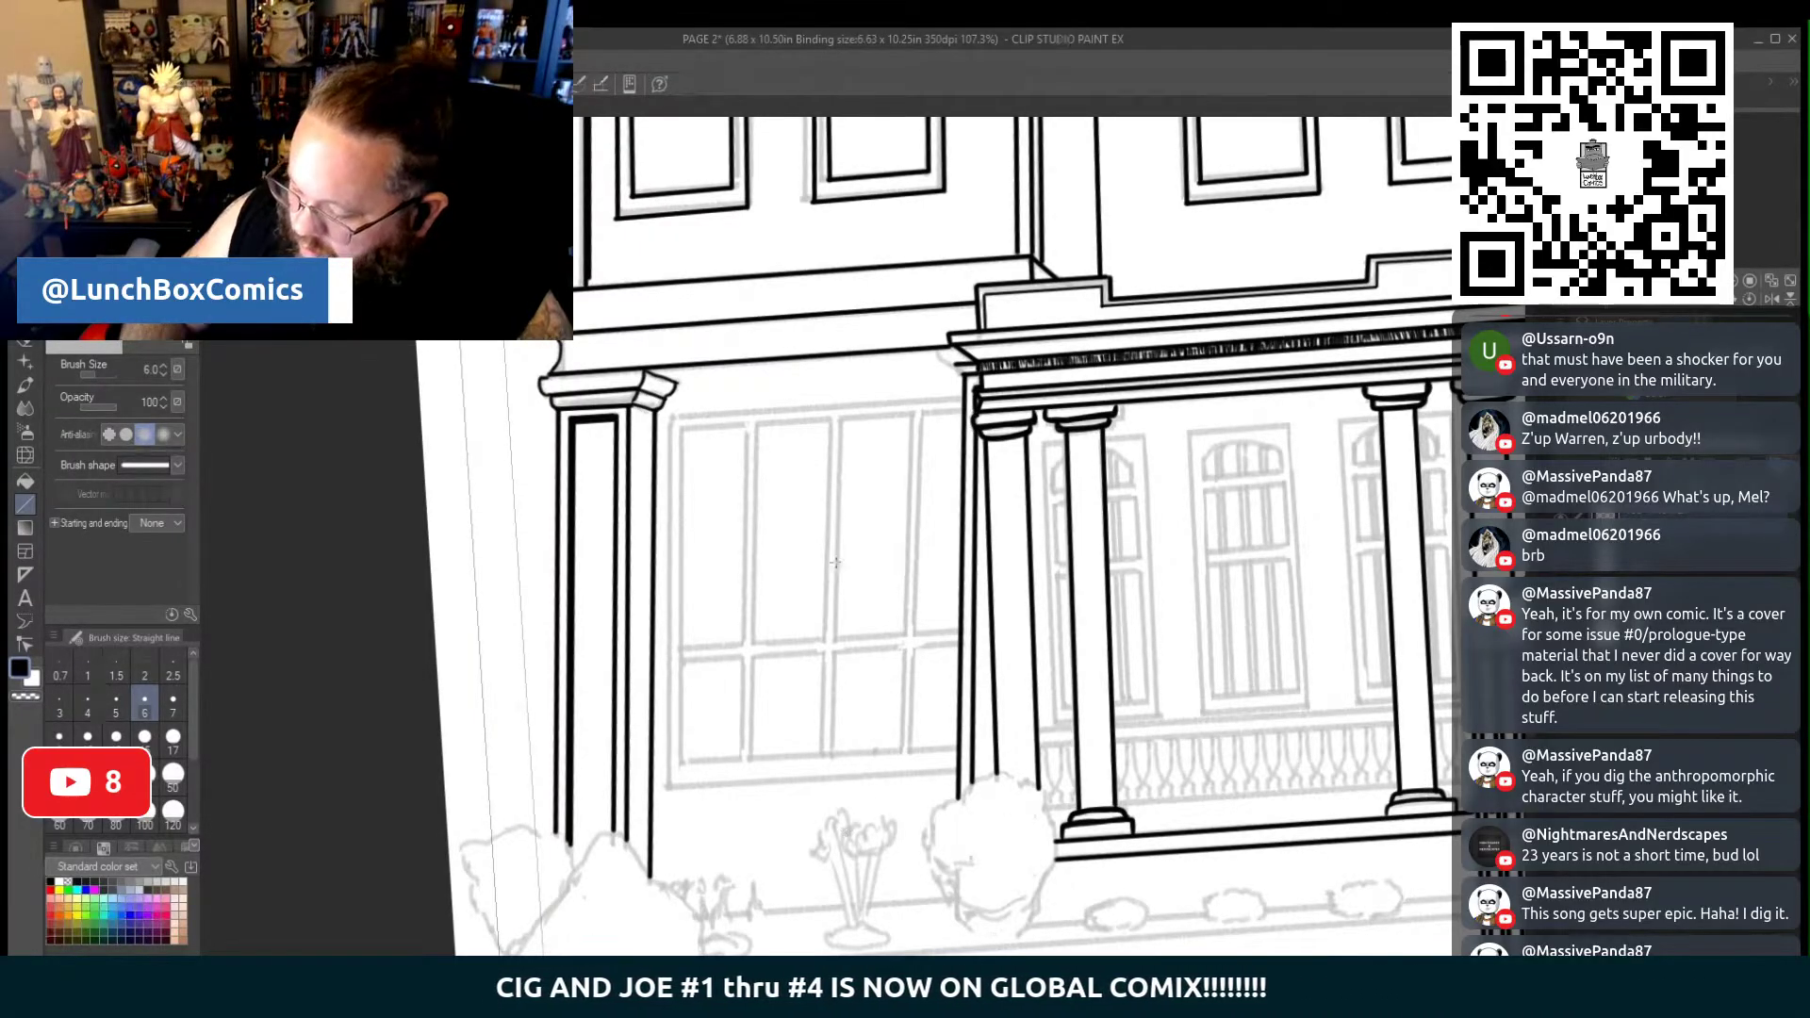
Ink the outer and inner frame of the left wing's large ground-floor window with size 6 straight lines
{"action": "left_click_drag", "start_coordinate": [671, 417], "coordinate": [961, 411]}
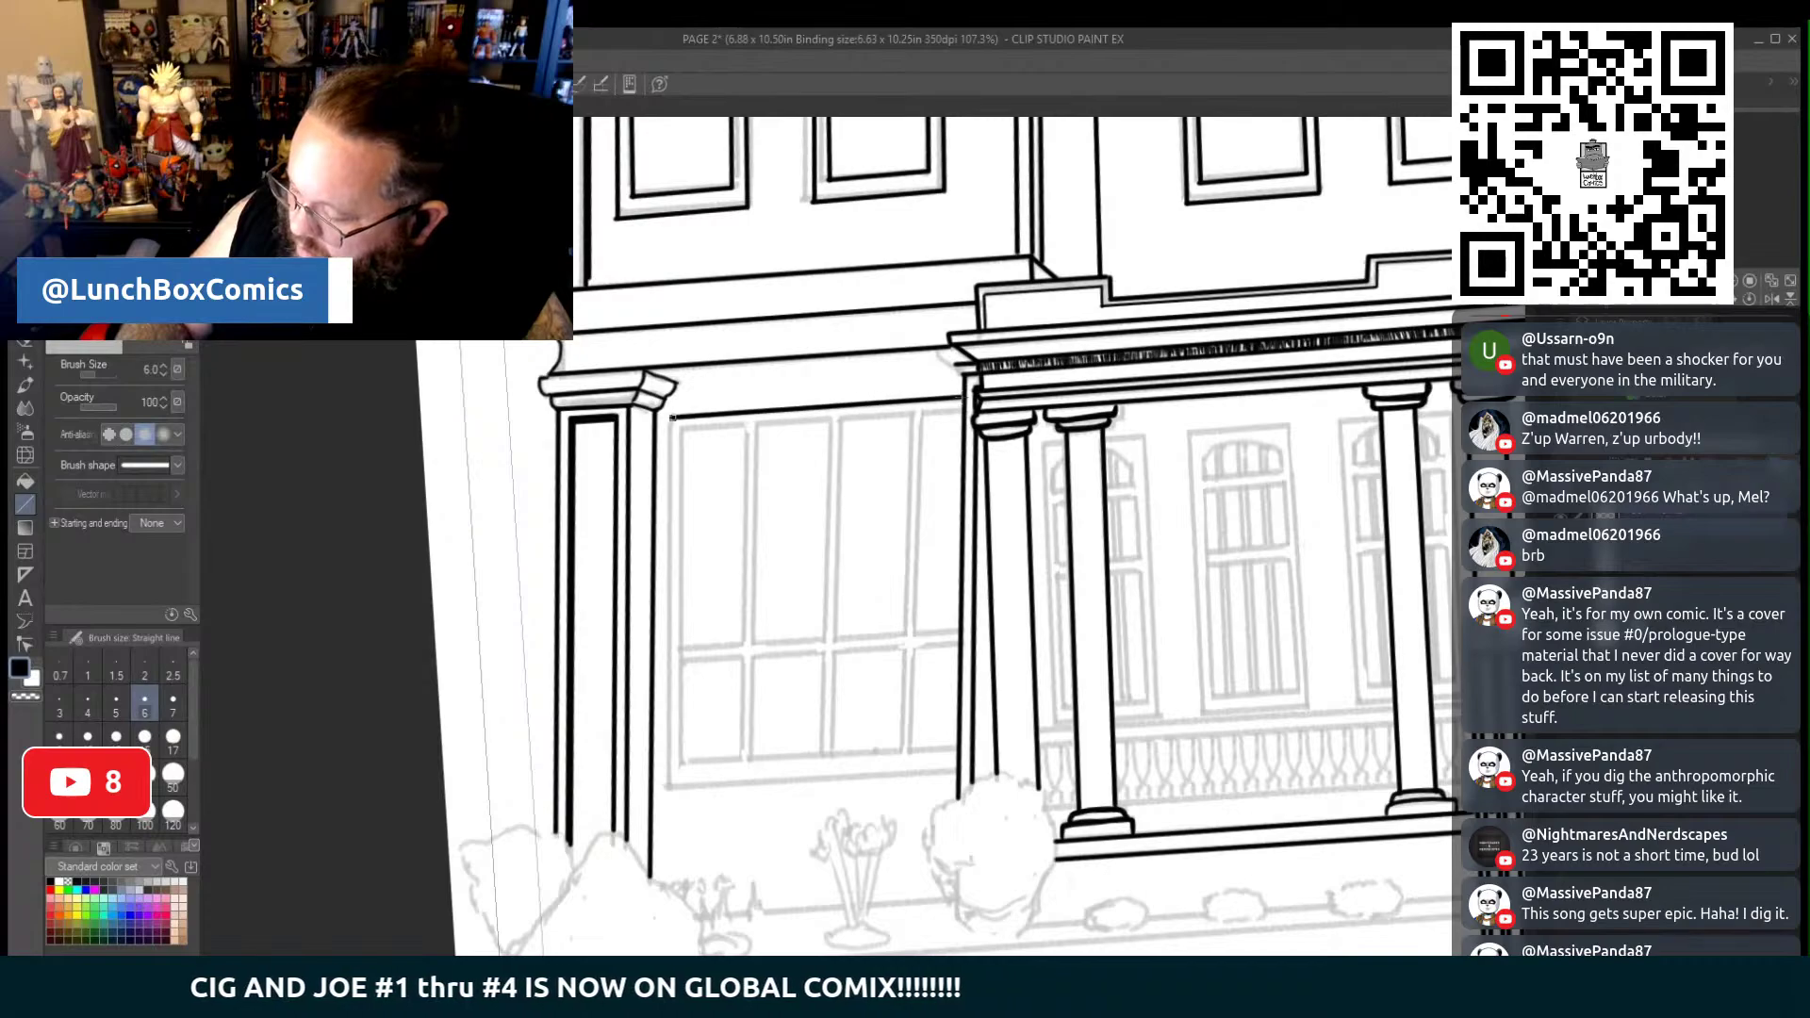
{"action": "left_click_drag", "start_coordinate": [665, 418], "coordinate": [670, 785]}
{"action": "left_click_drag", "start_coordinate": [665, 718], "coordinate": [667, 426]}
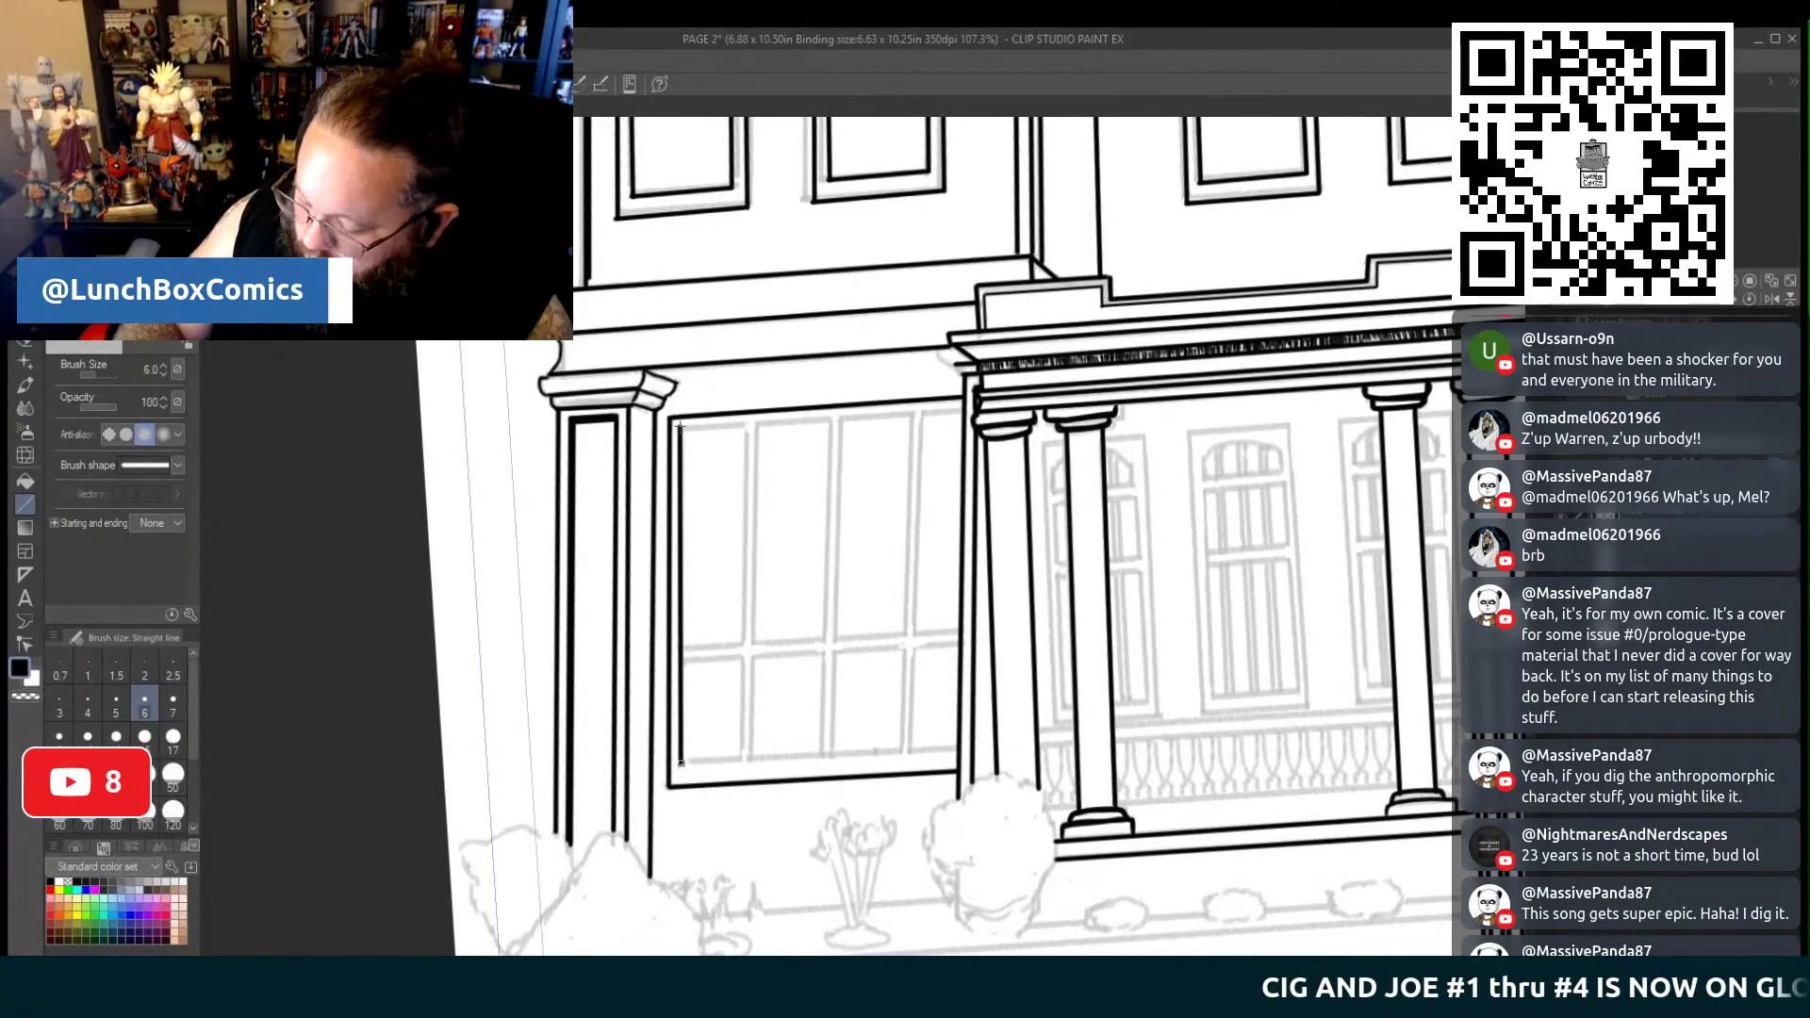
{"action": "left_click_drag", "start_coordinate": [679, 428], "coordinate": [968, 409]}
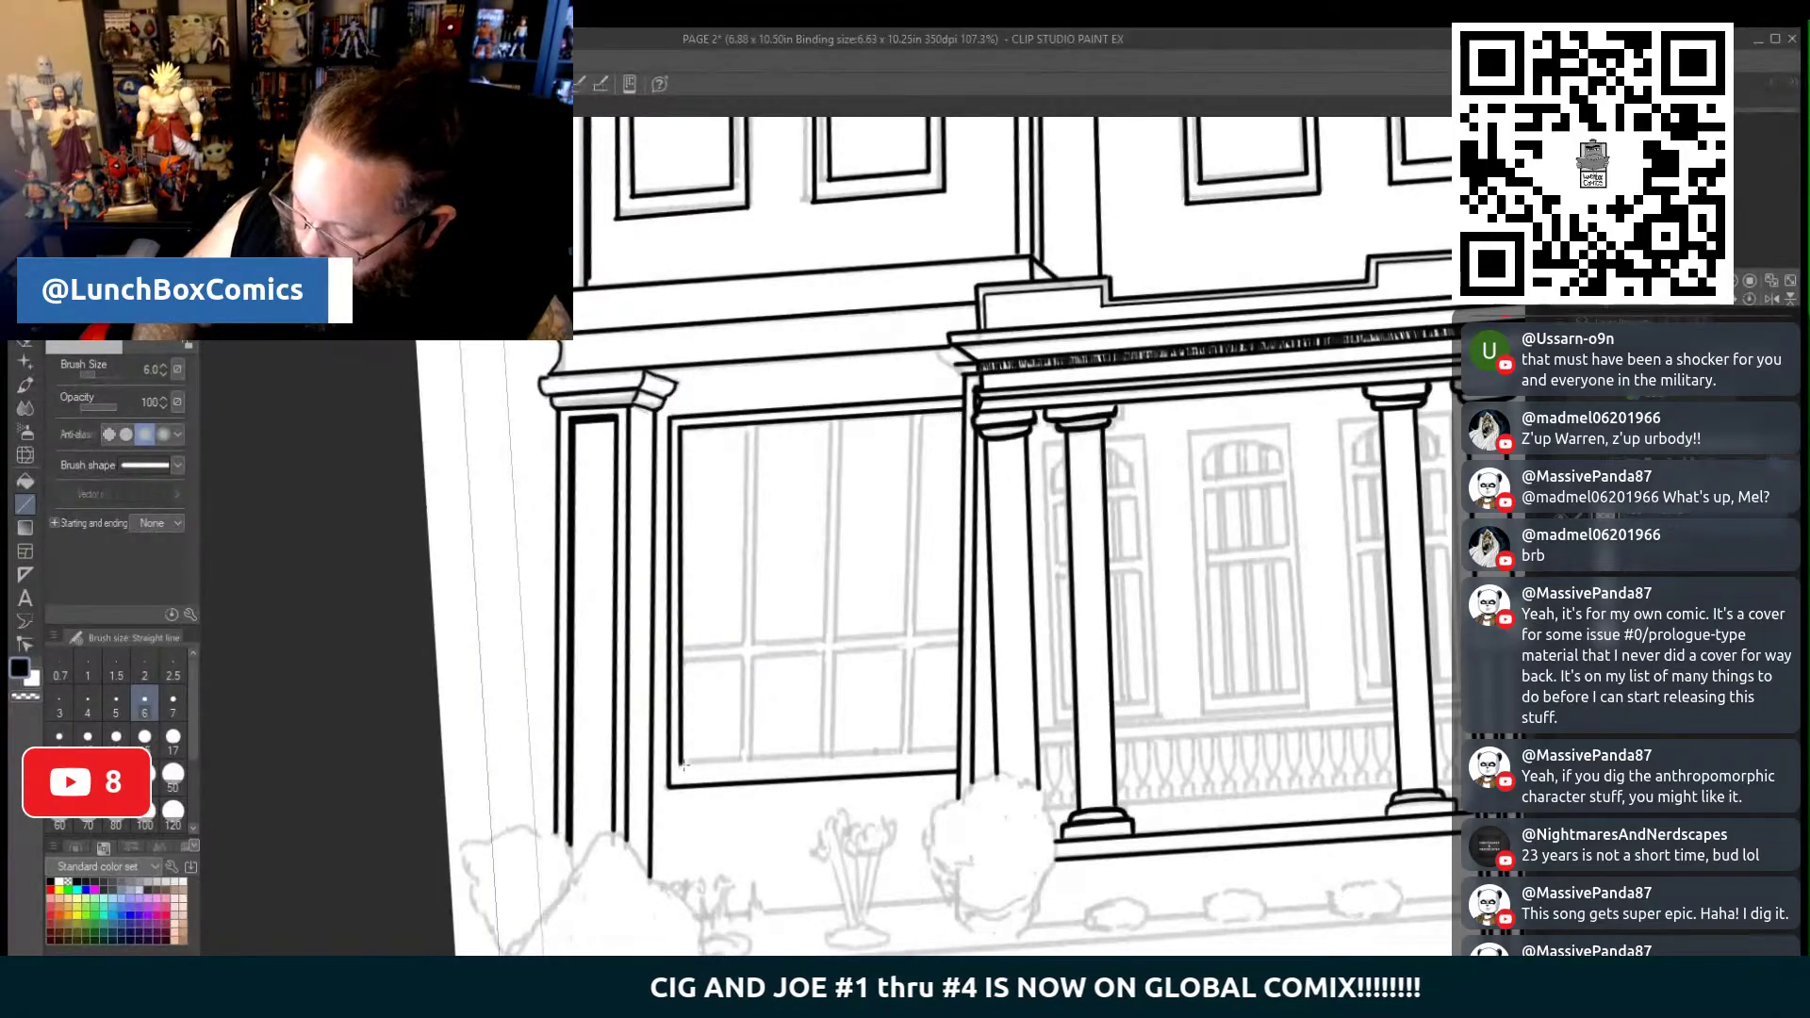
{"action": "left_click_drag", "start_coordinate": [684, 761], "coordinate": [957, 748]}
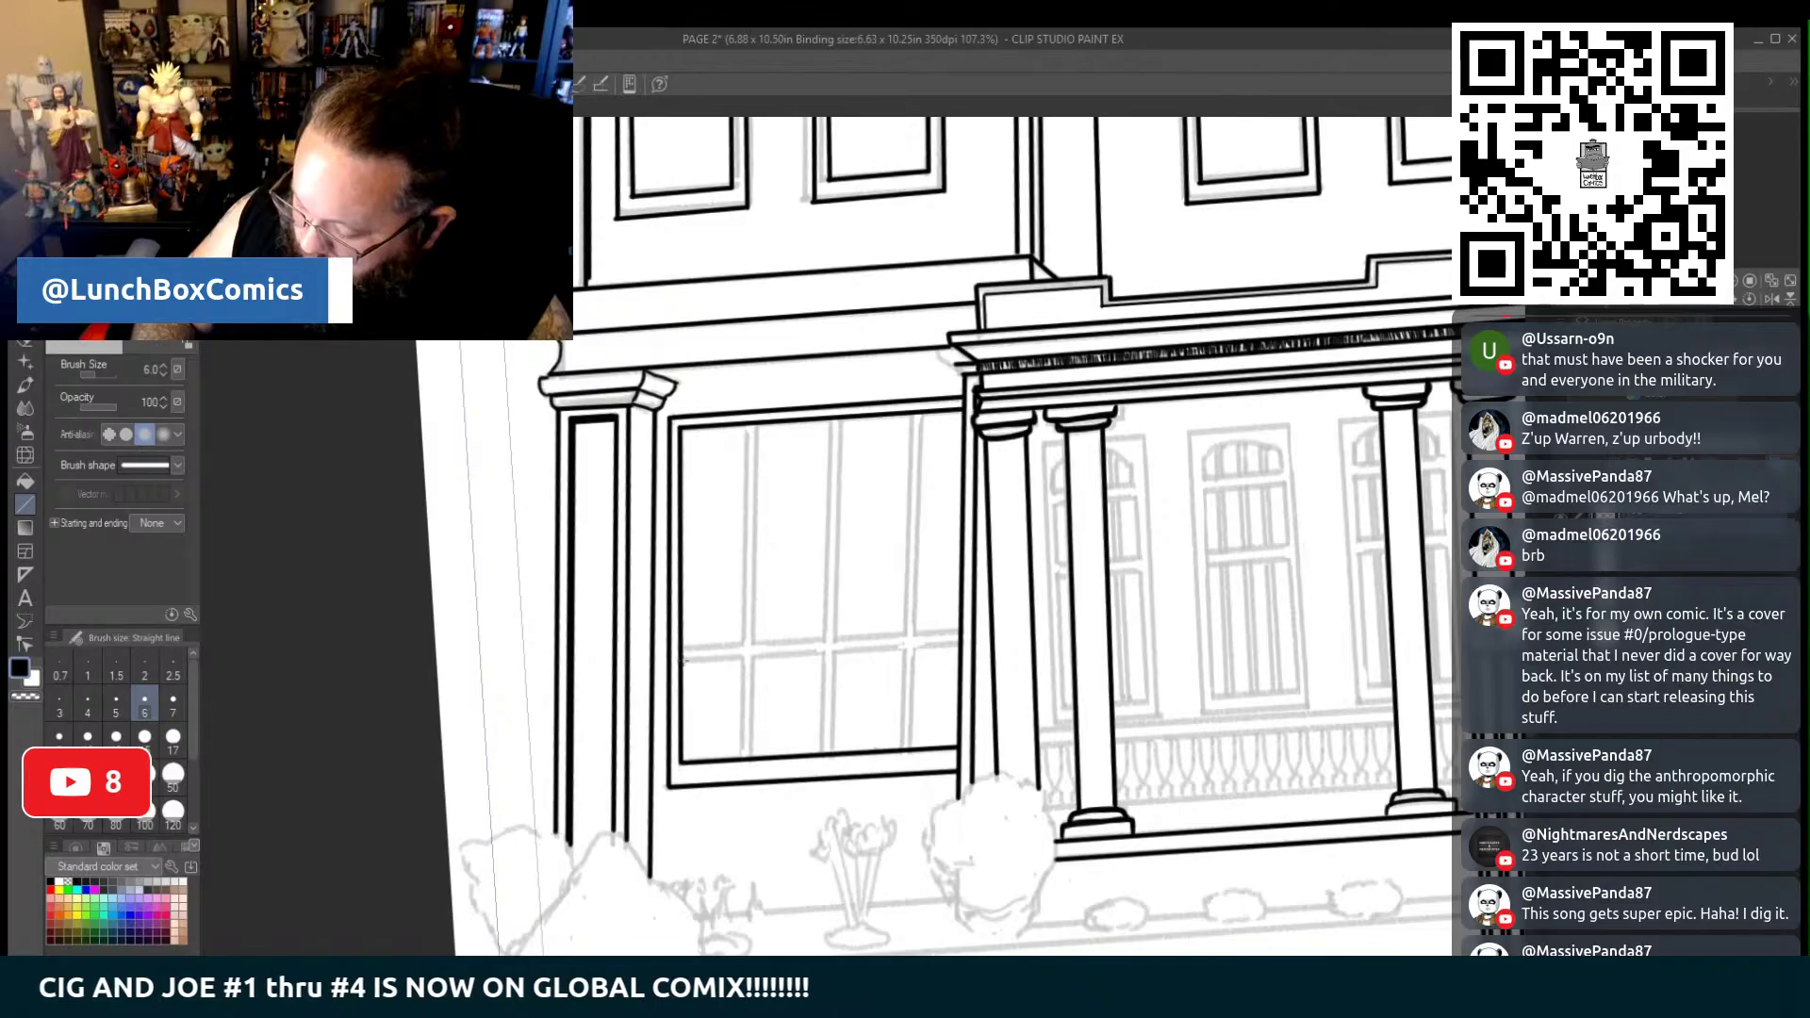
Ink the double vertical mullions and horizontal crossbar dividing the left wing's large window into eight panes with size 6 straight lines
{"action": "left_click_drag", "start_coordinate": [683, 660], "coordinate": [739, 657]}
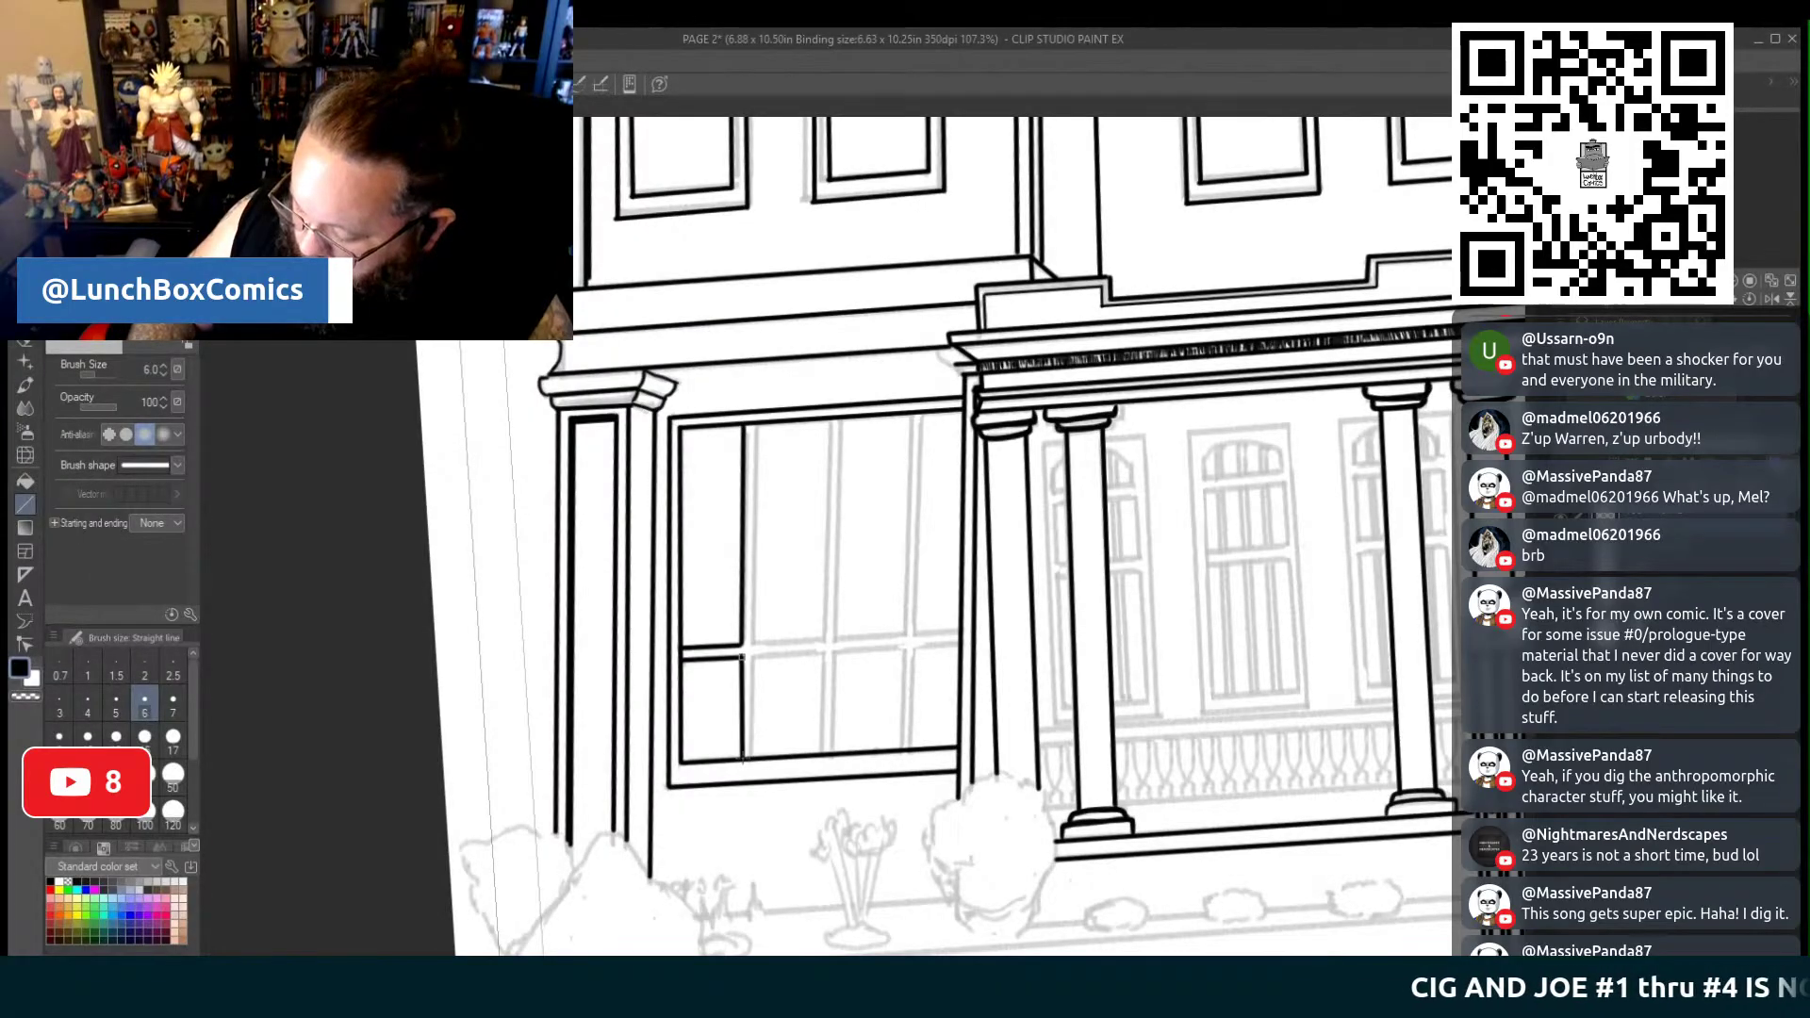
{"action": "mouse_move", "coordinate": [751, 671]}
{"action": "left_mouse_down"}
{"action": "mouse_move", "coordinate": [758, 426]}
{"action": "mouse_move", "coordinate": [831, 490]}
{"action": "mouse_move", "coordinate": [833, 634]}
{"action": "left_mouse_up"}
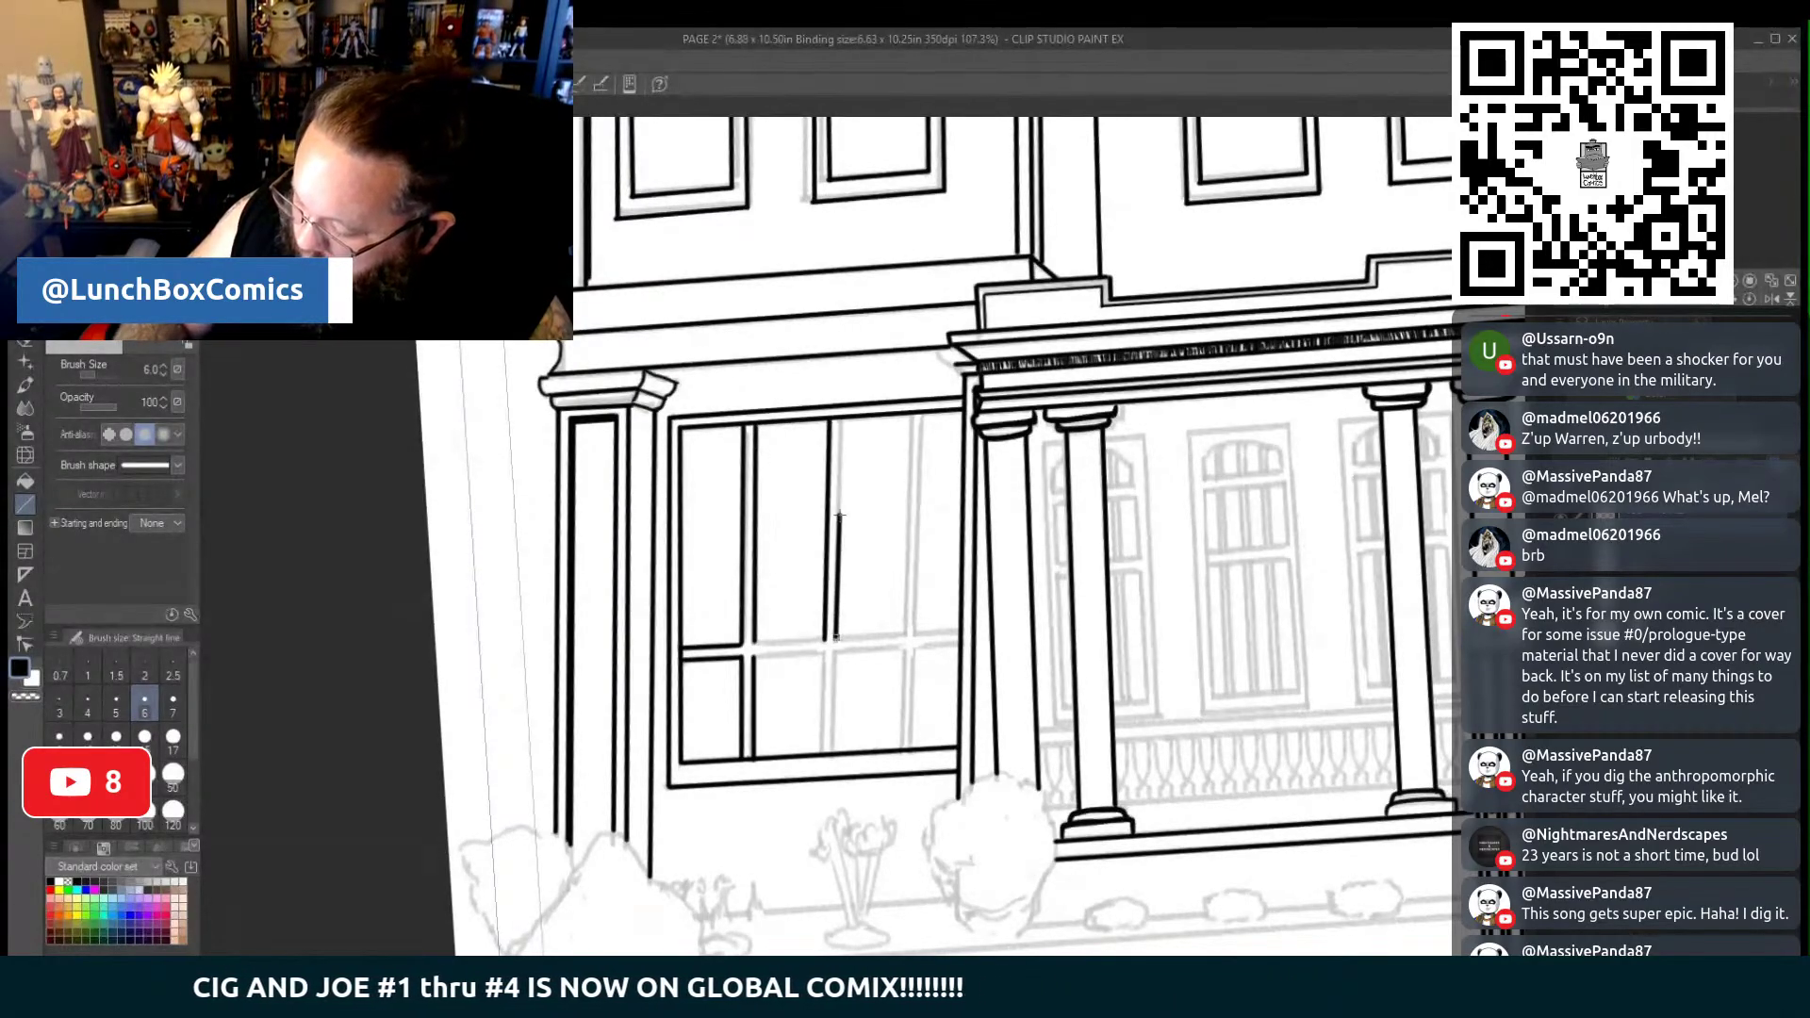
{"action": "left_click_drag", "start_coordinate": [837, 421], "coordinate": [837, 639]}
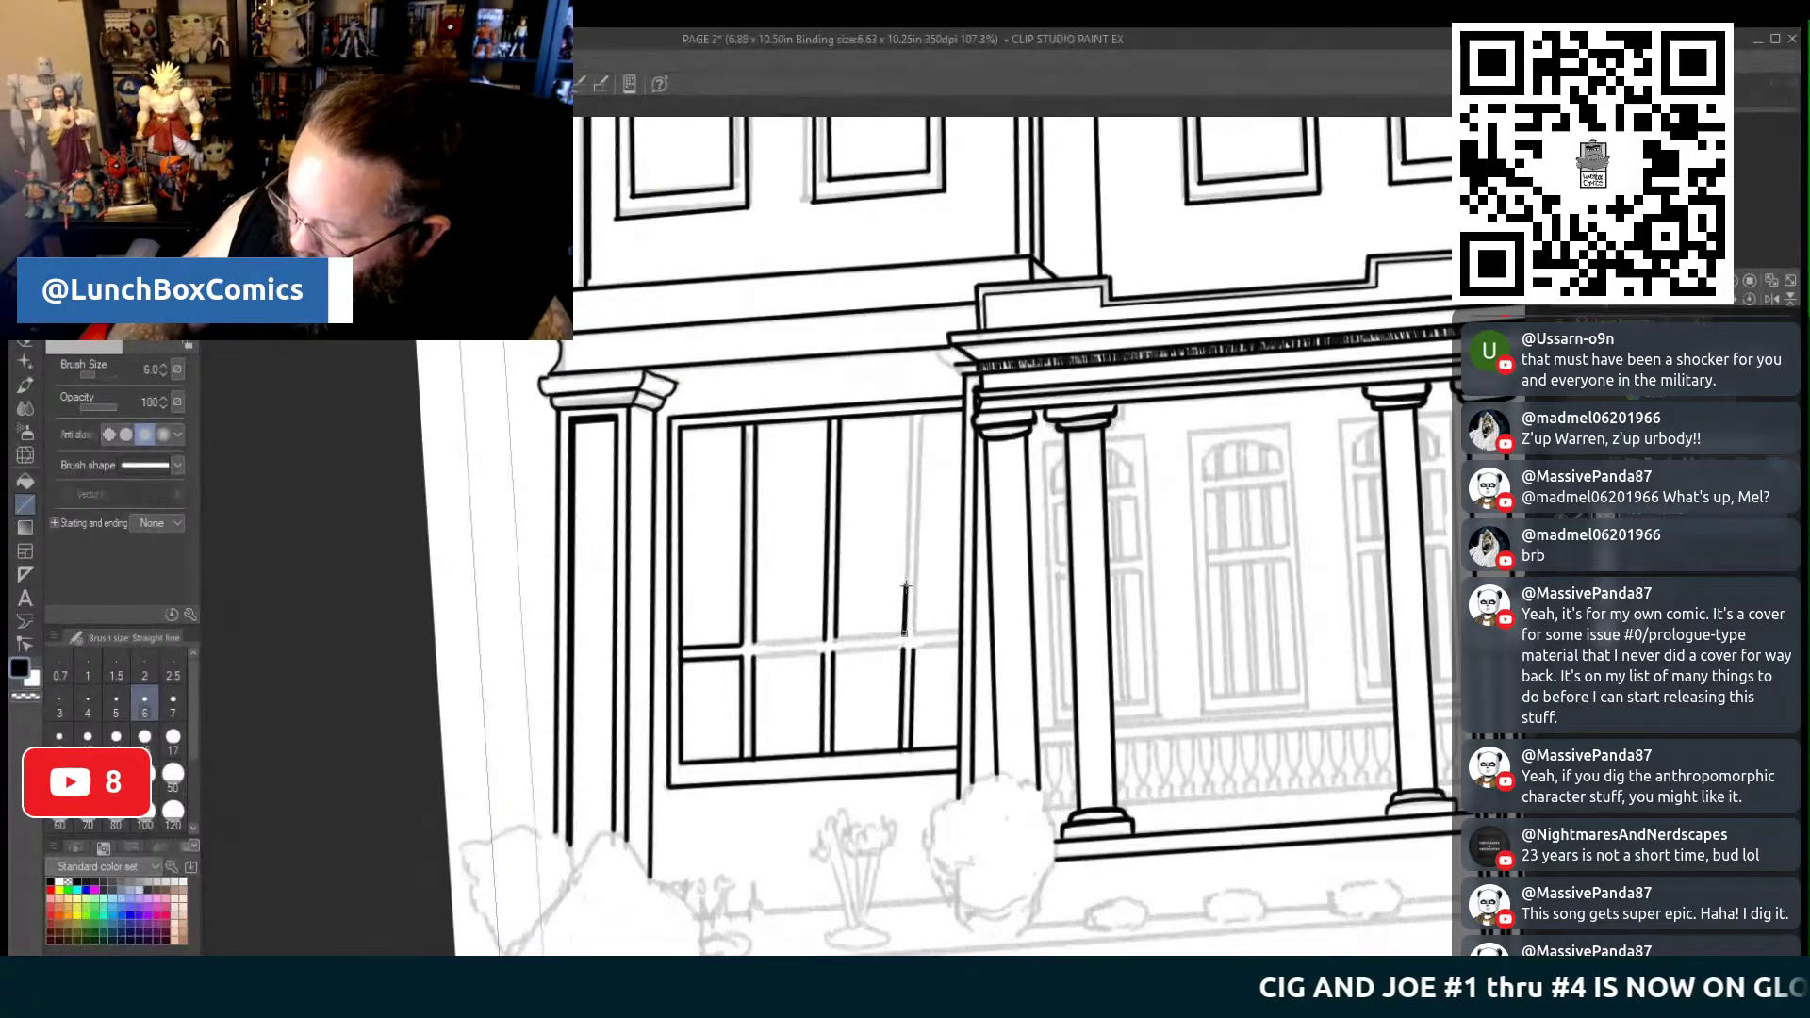
{"action": "left_click_drag", "start_coordinate": [906, 586], "coordinate": [922, 509]}
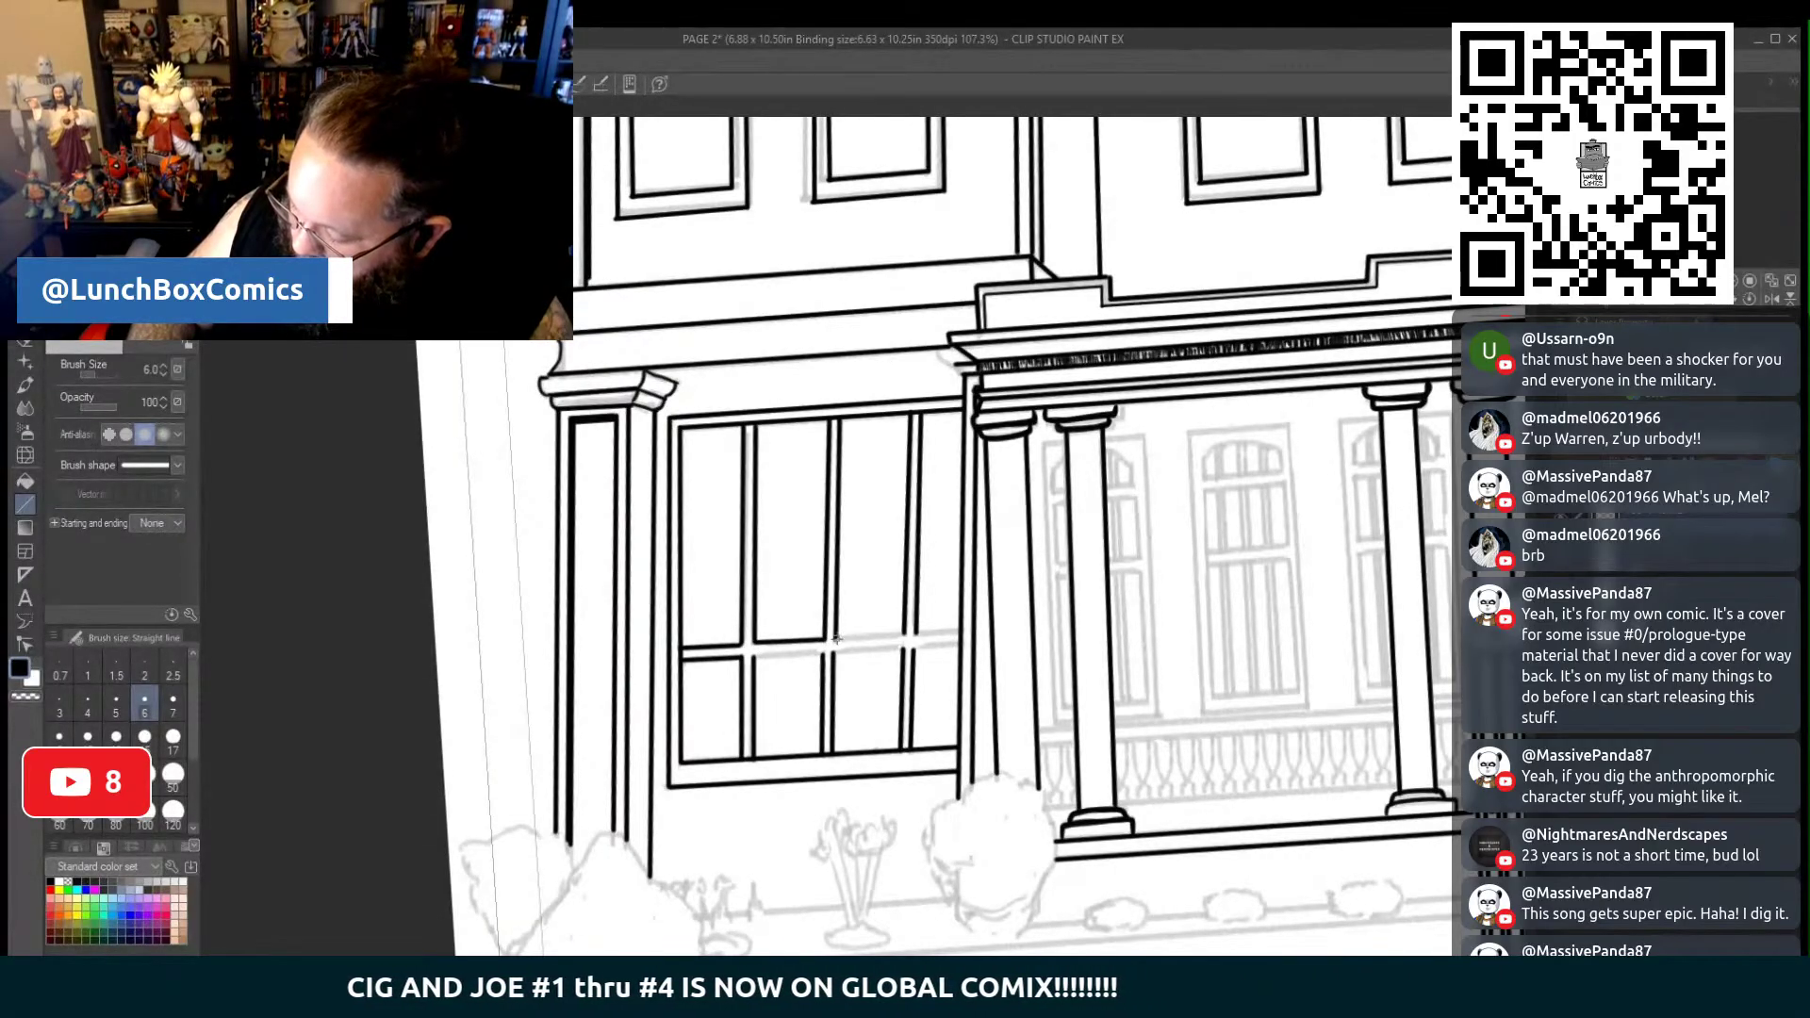
{"action": "left_click_drag", "start_coordinate": [914, 632], "coordinate": [960, 631]}
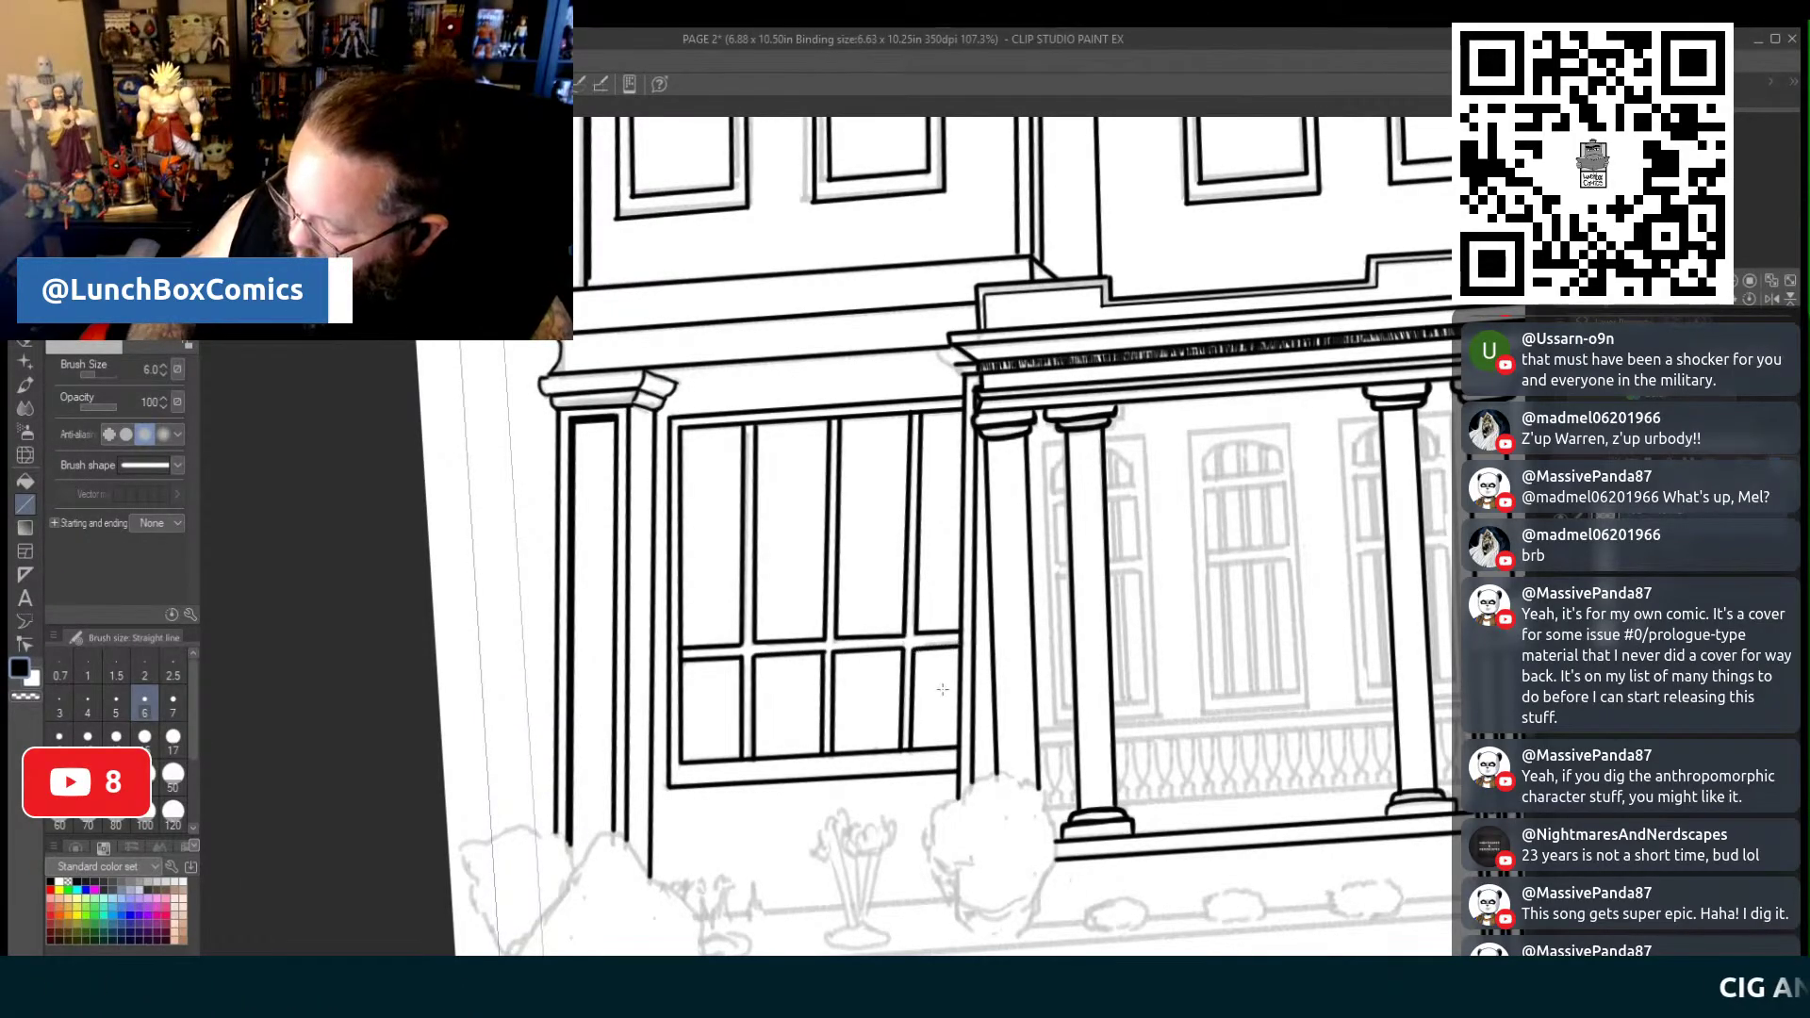
Ink the right wing's corner pillar shaft, its side face and double-lined recessed panel with size 6 straight lines
{"action": "left_click_drag", "start_coordinate": [943, 566], "coordinate": [1285, 955]}
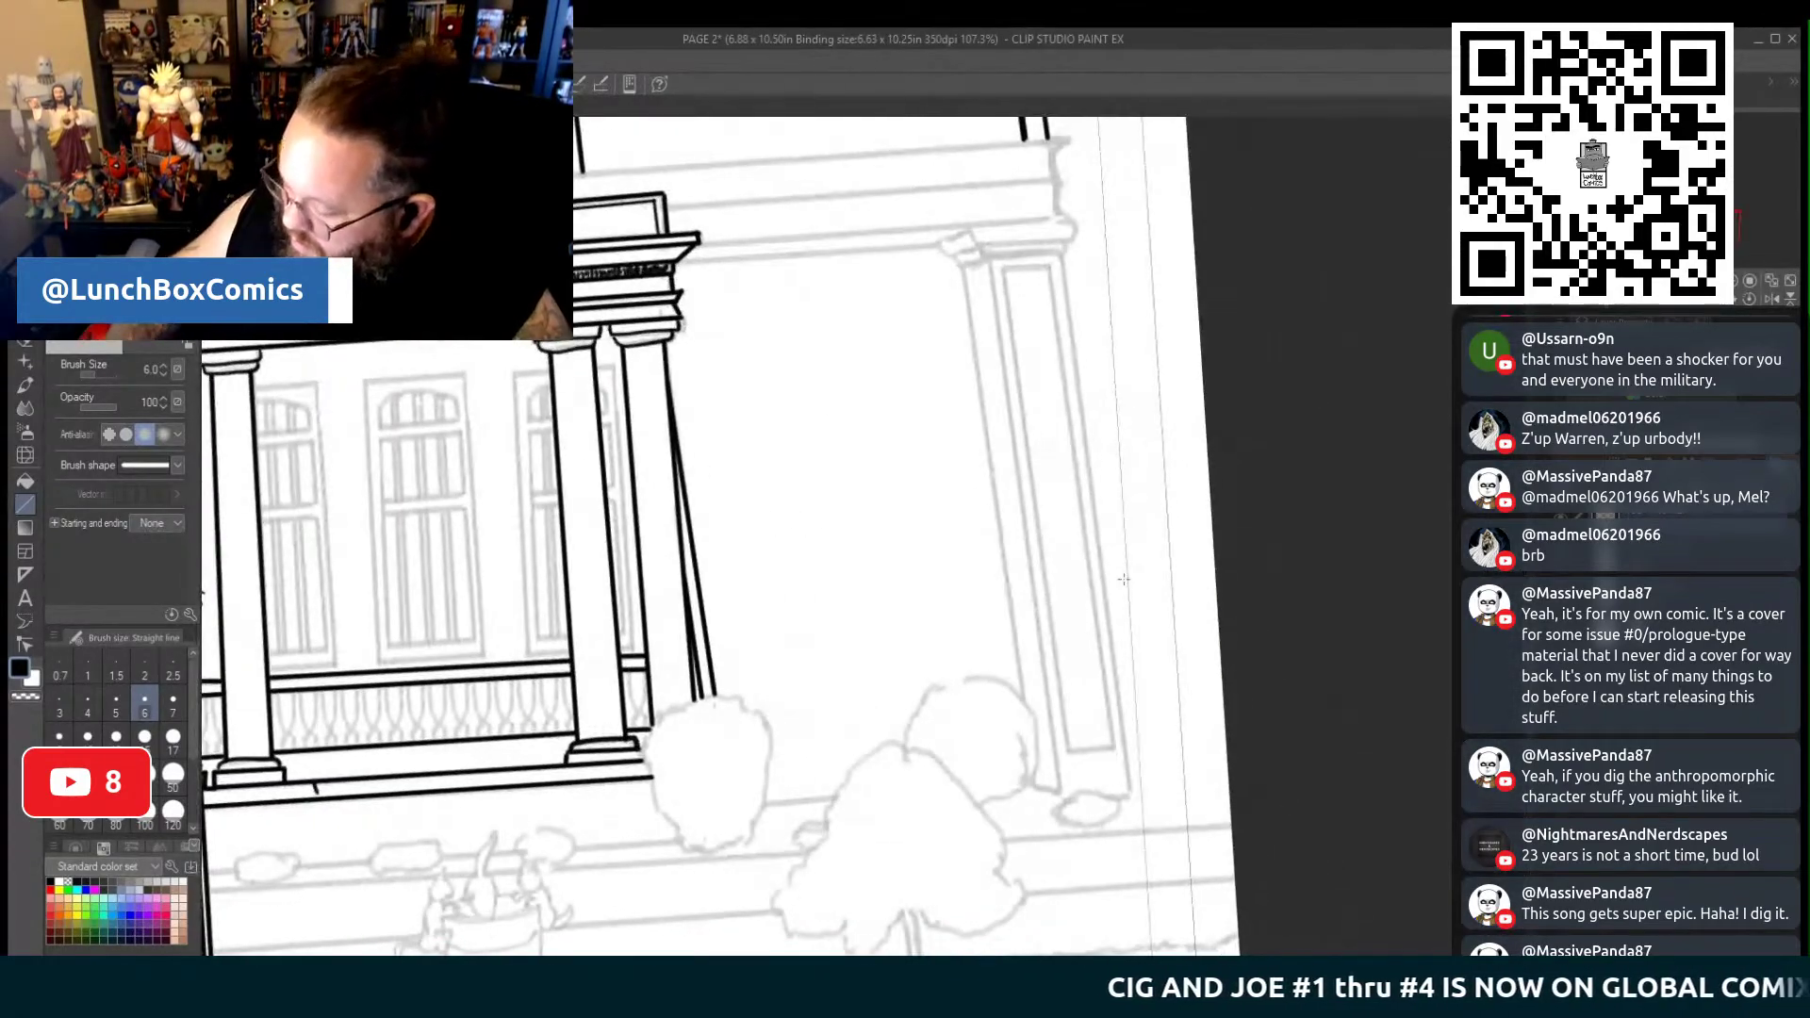
{"action": "left_click_drag", "start_coordinate": [1062, 255], "coordinate": [1130, 792]}
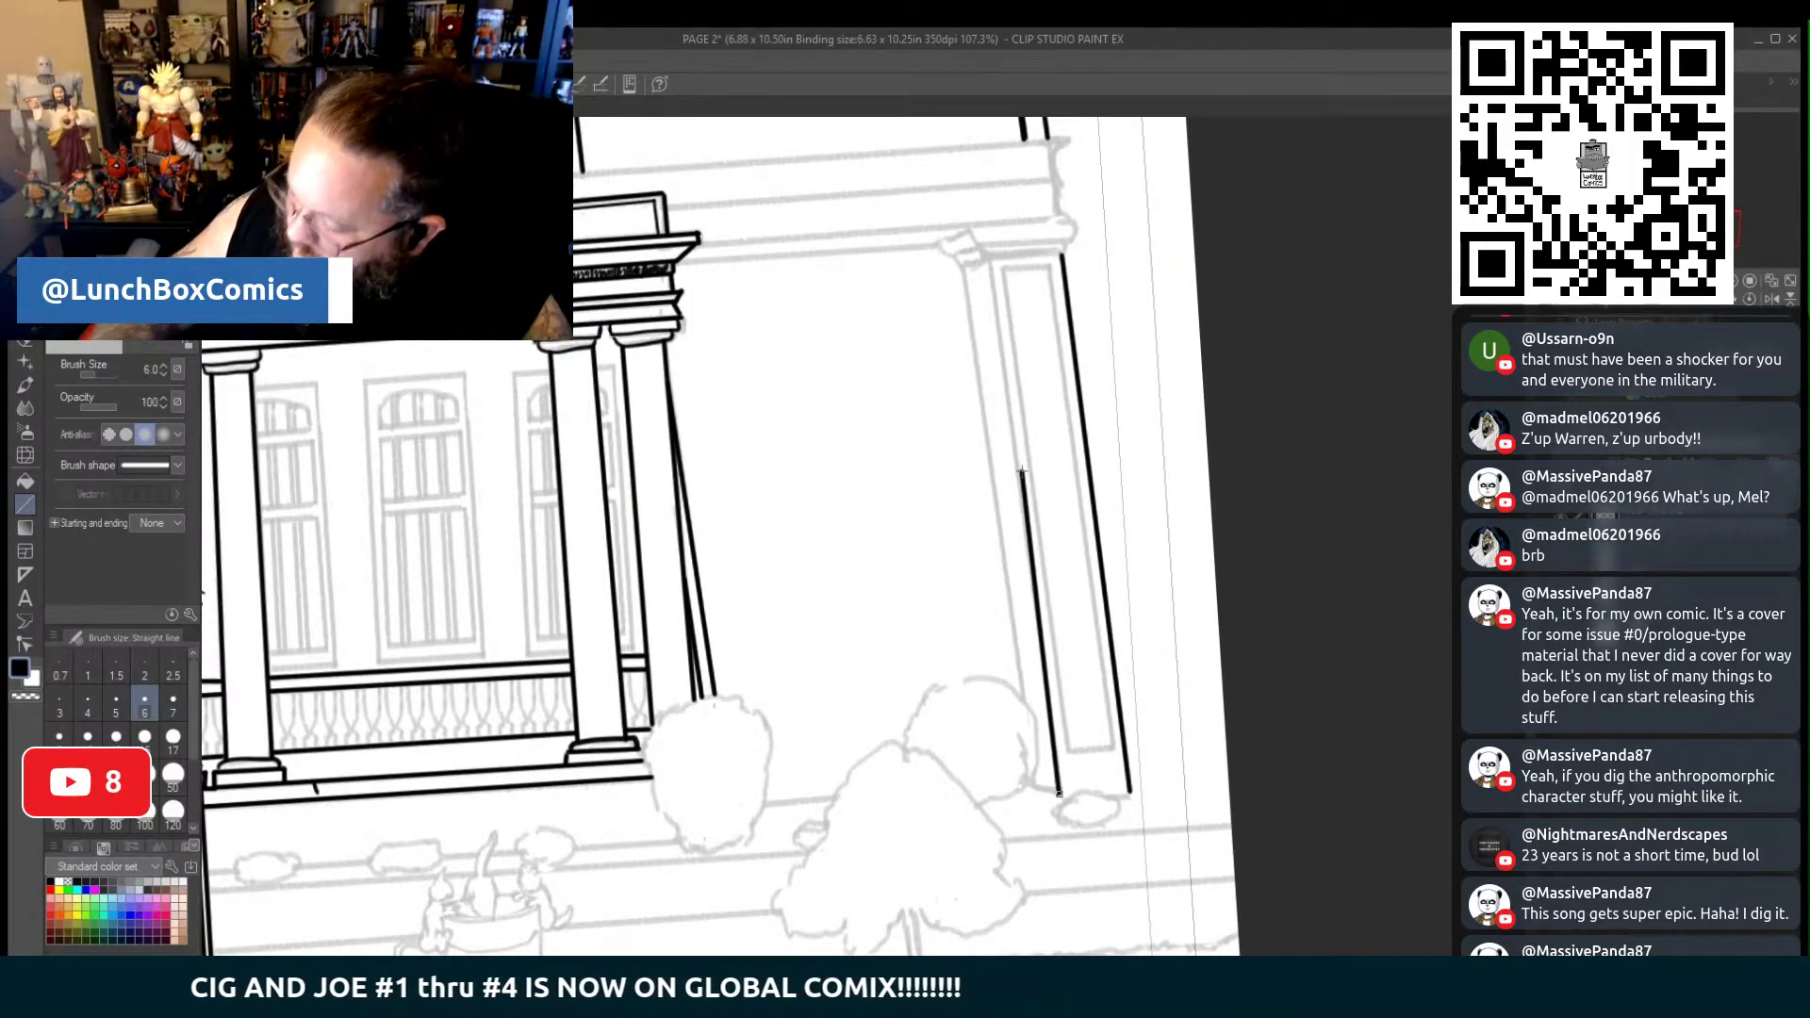
{"action": "left_click_drag", "start_coordinate": [1059, 793], "coordinate": [962, 274]}
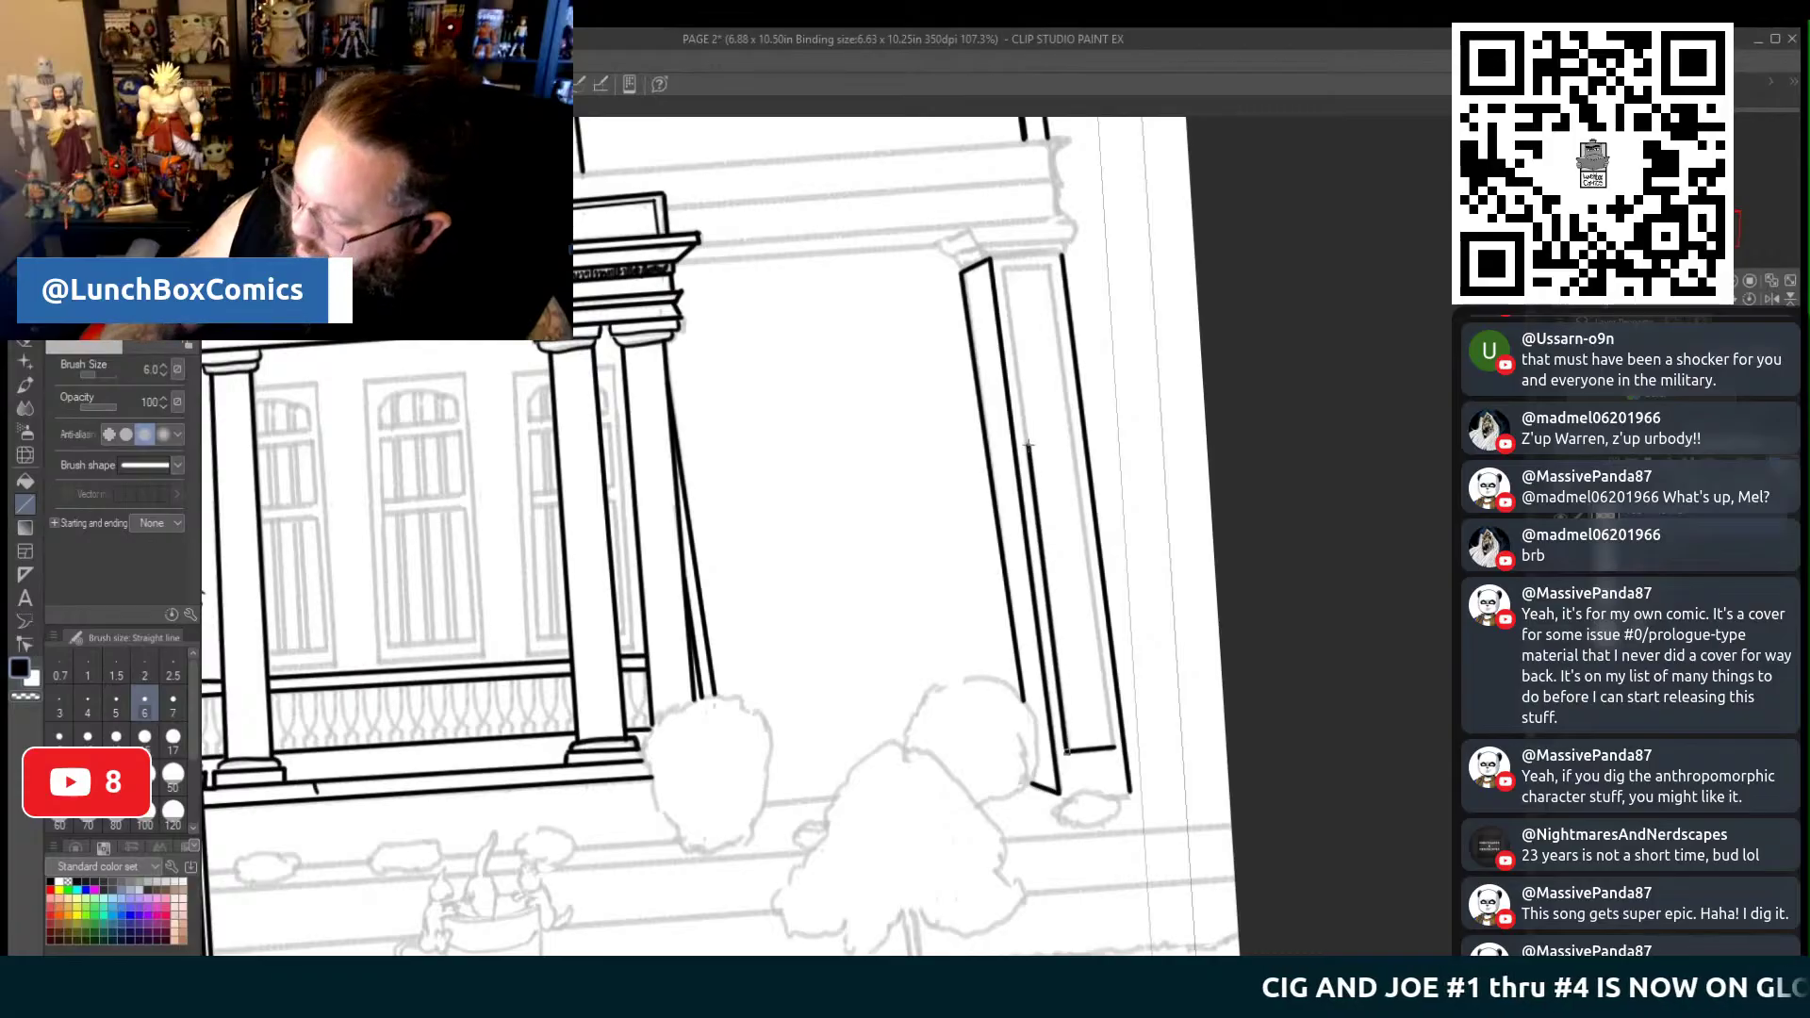
{"action": "left_click_drag", "start_coordinate": [1068, 751], "coordinate": [1047, 270]}
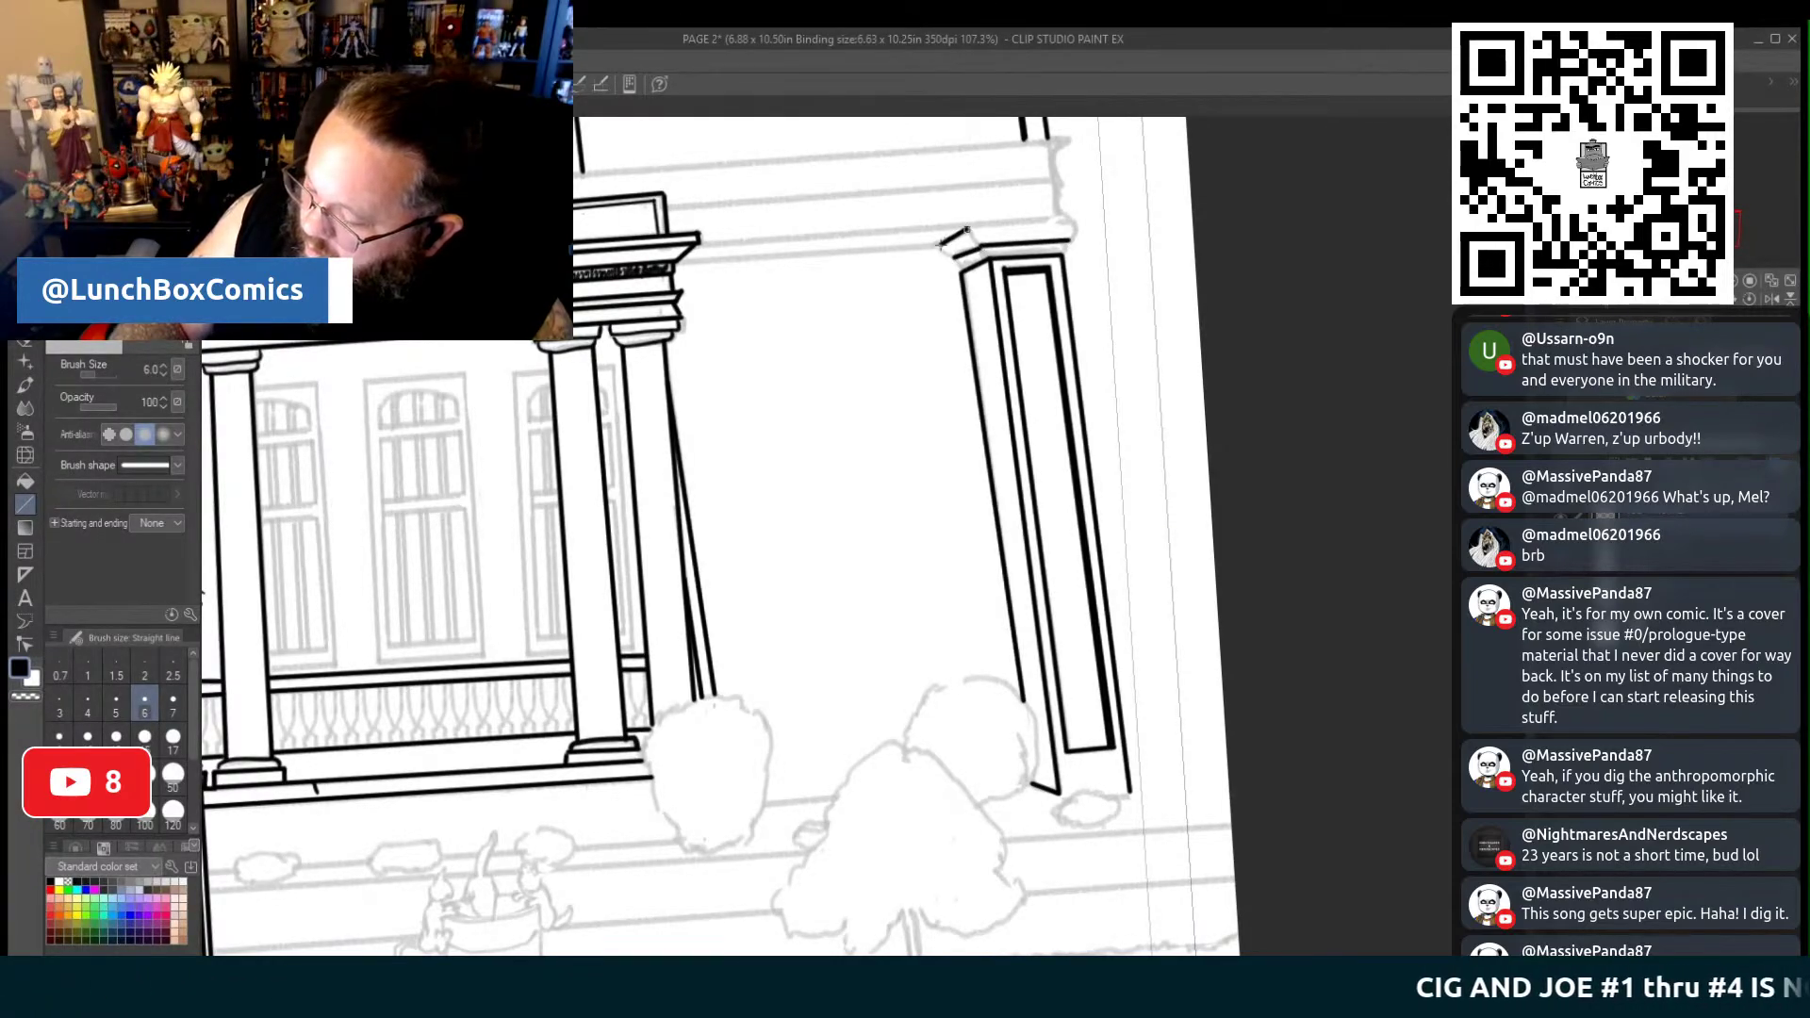
Ink the right wing's lower cornice lines from the porch roof to the corner pillar and finish the pillar's capital with size 6 straight lines
{"action": "left_click_drag", "start_coordinate": [678, 263], "coordinate": [938, 246]}
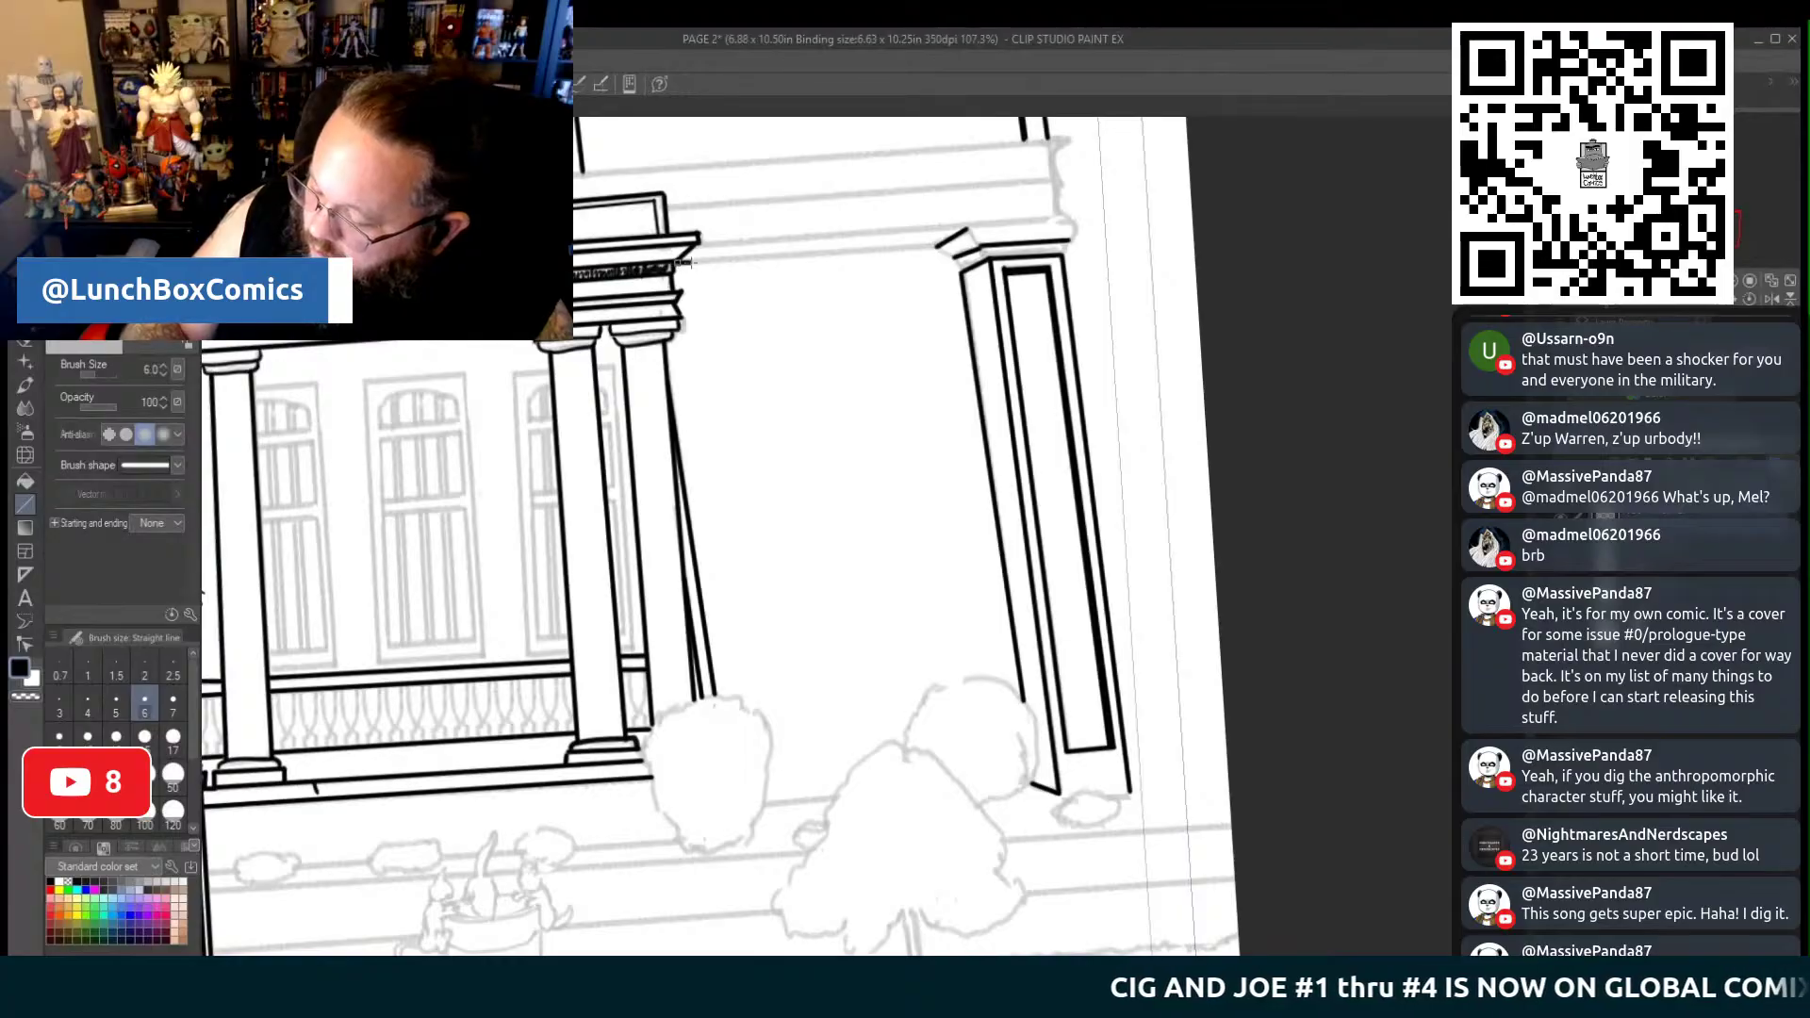
{"action": "key", "text": "p"}
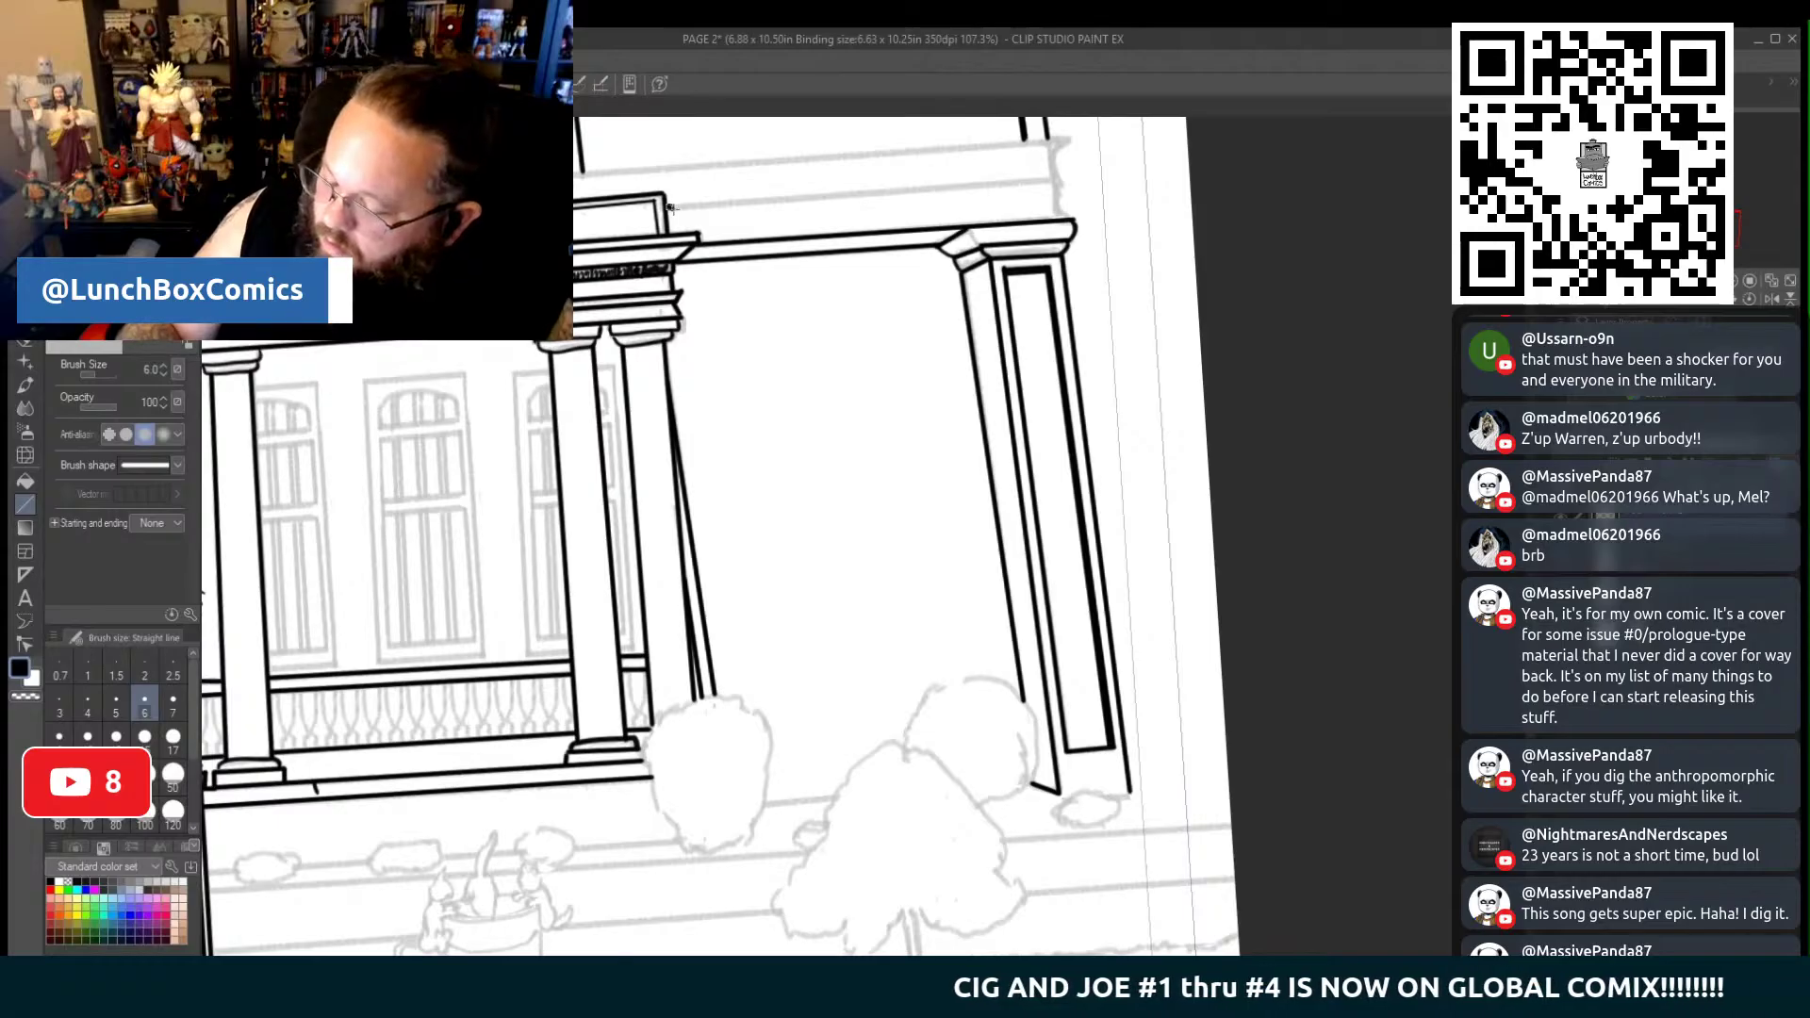
{"action": "left_click_drag", "start_coordinate": [667, 206], "coordinate": [1059, 179]}
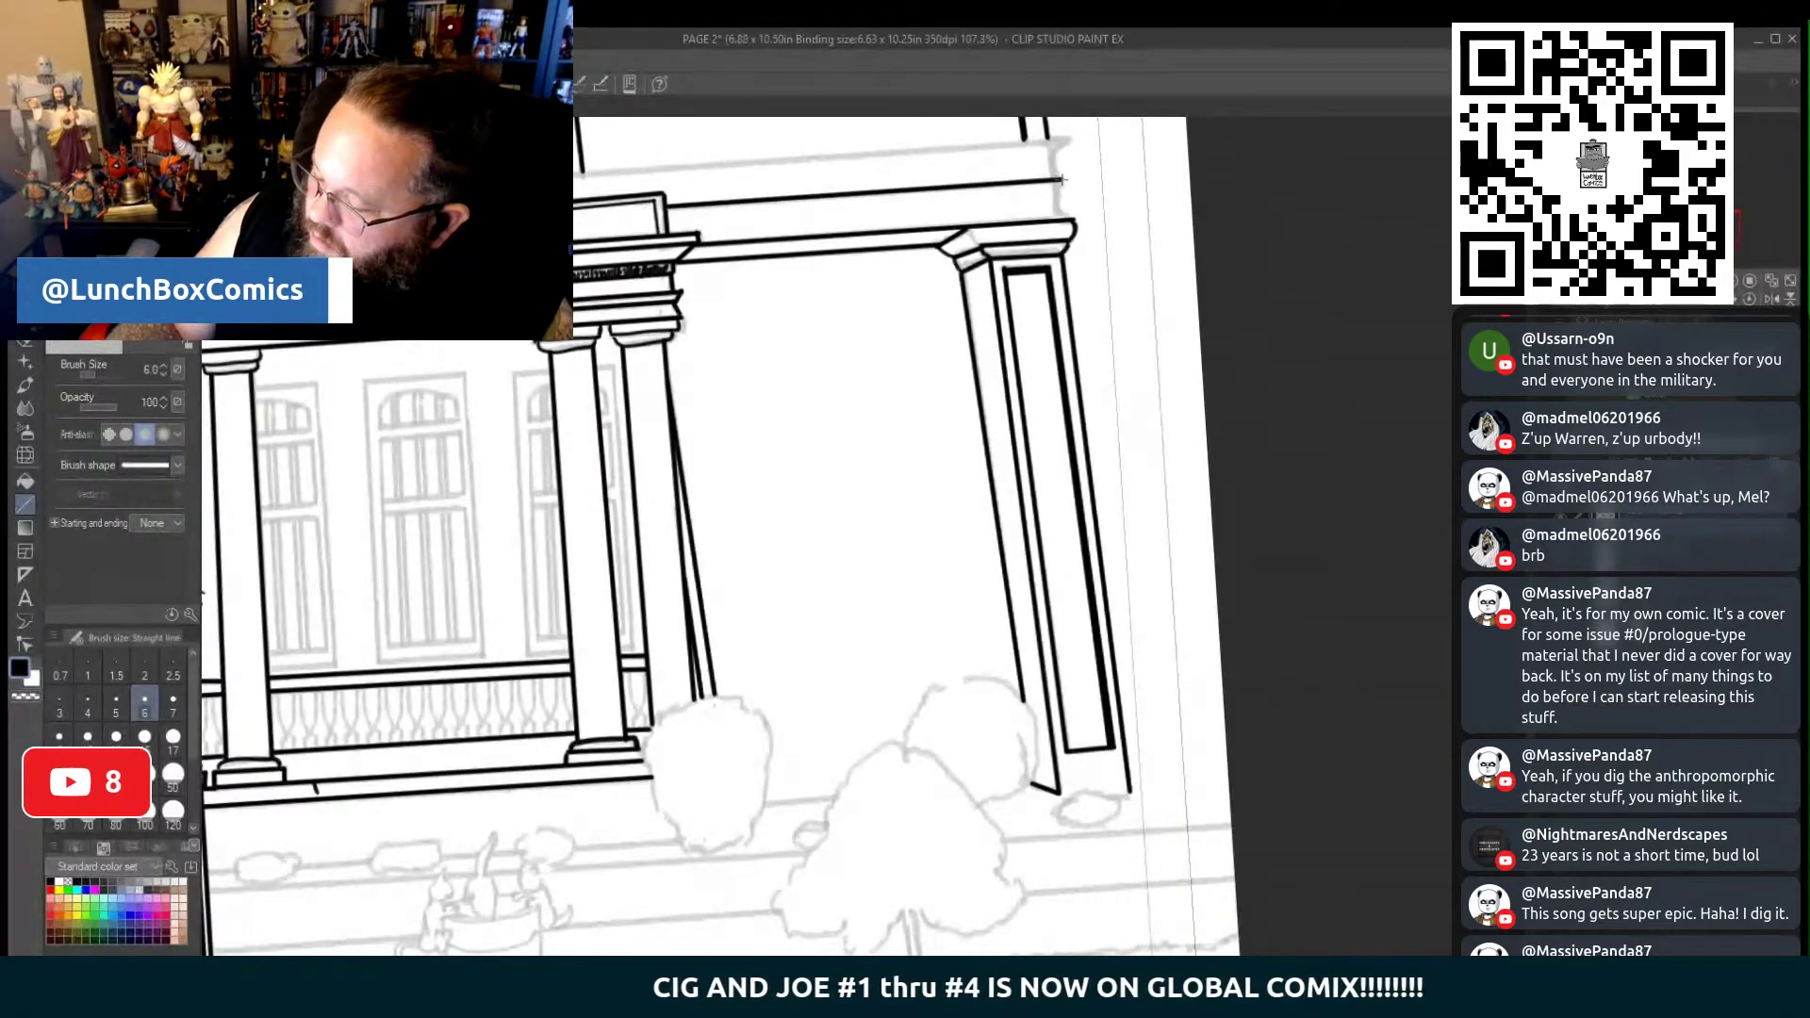
{"action": "left_click_drag", "start_coordinate": [1063, 179], "coordinate": [1063, 1009]}
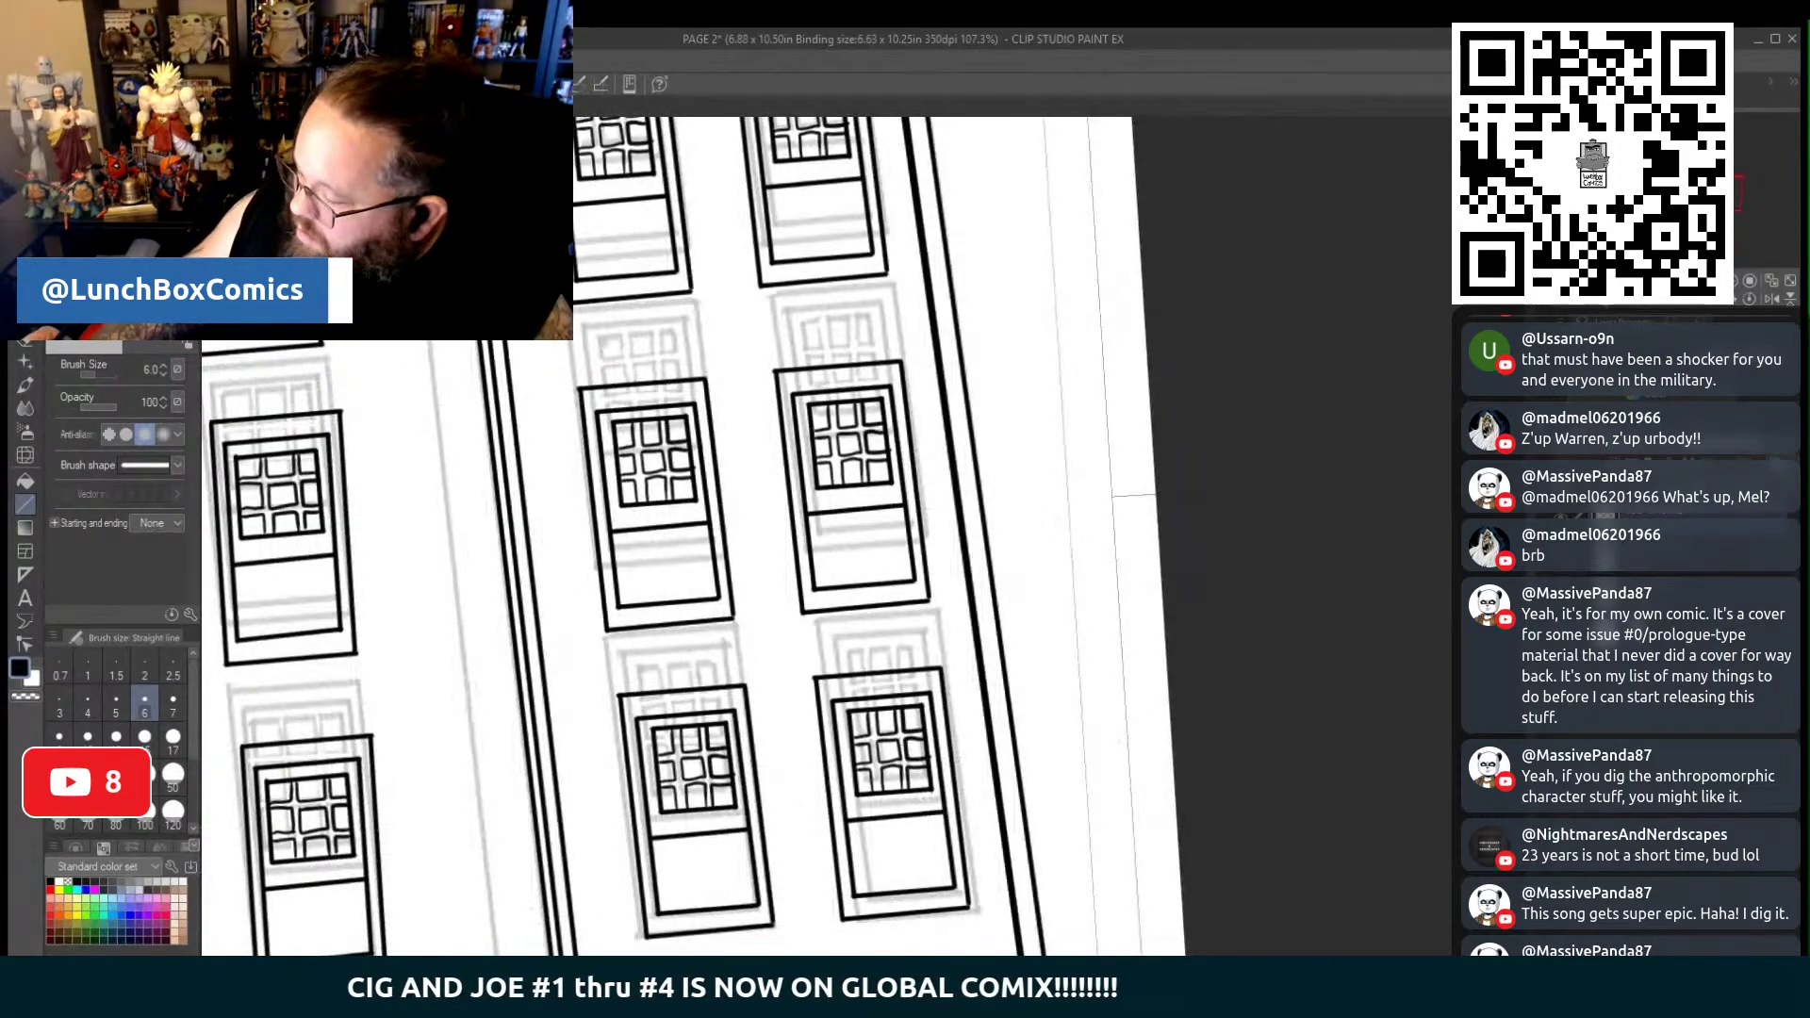
{"action": "left_click_drag", "start_coordinate": [659, 754], "coordinate": [660, 311]}
{"action": "left_click_drag", "start_coordinate": [573, 607], "coordinate": [572, 595]}
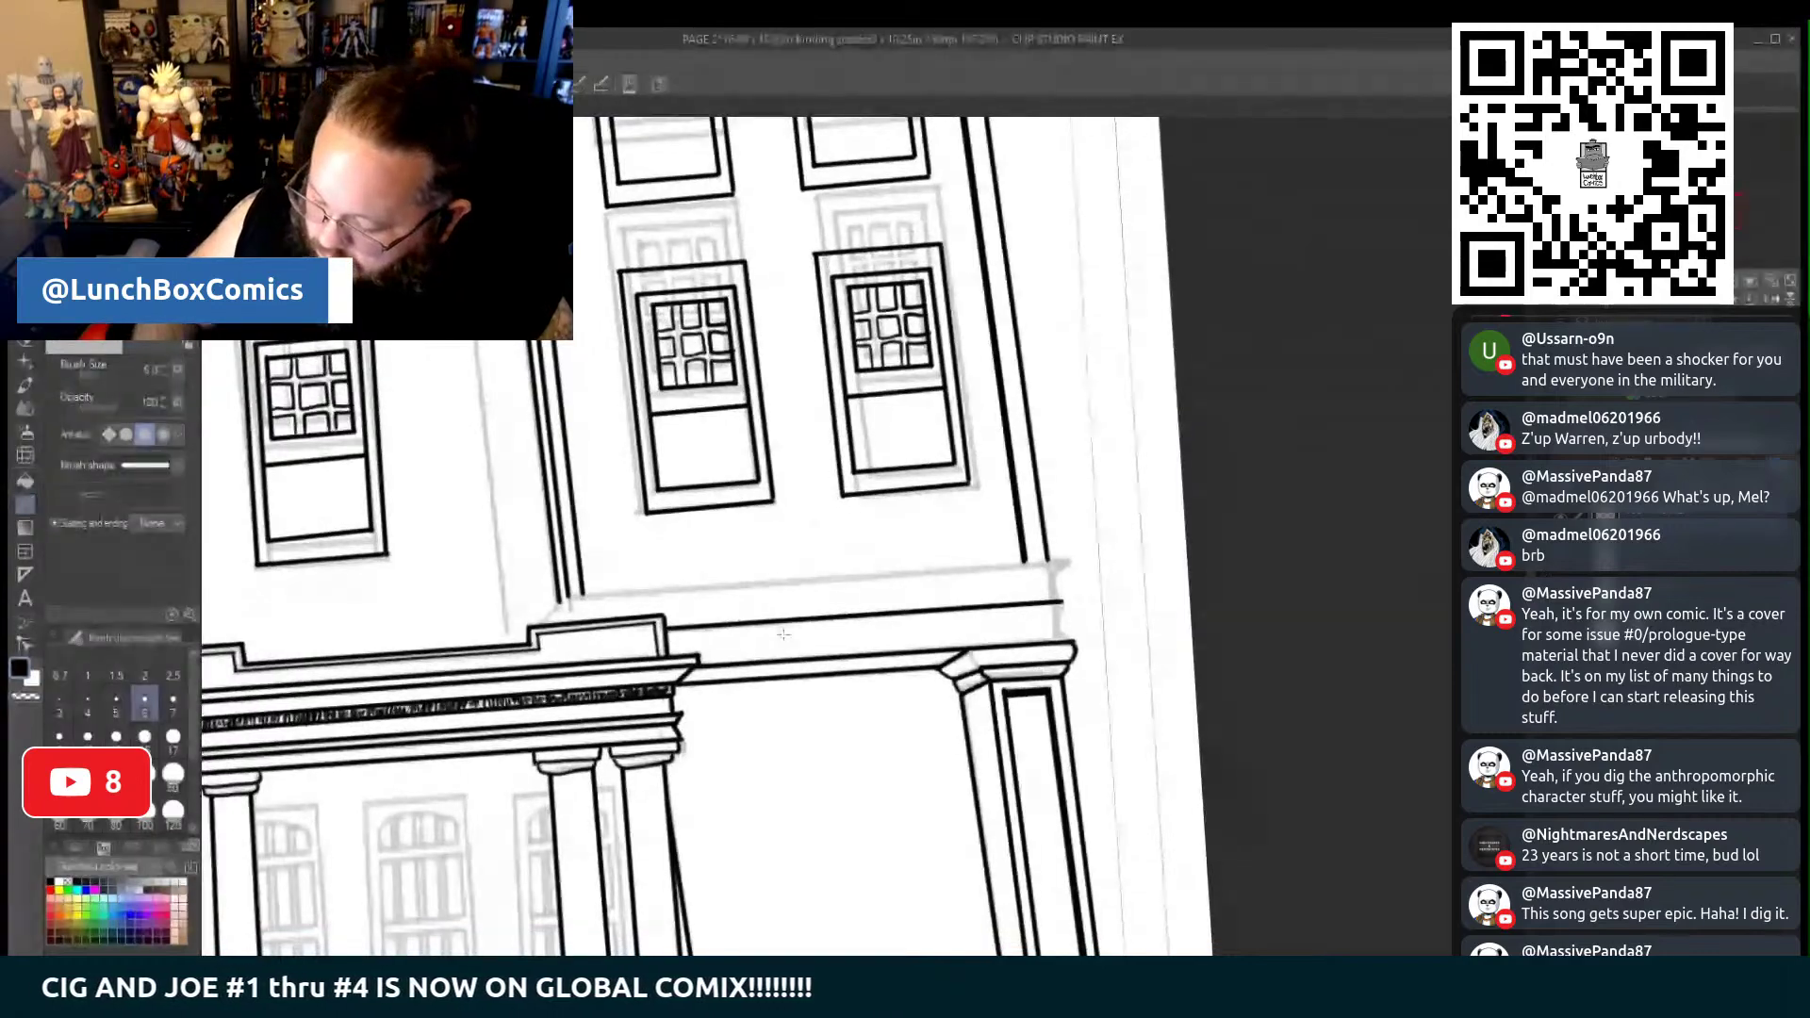
Ink the straight upper edge of the ledge above the right-hand column and close the ledge's outer end with a curved profile
{"action": "left_click_drag", "start_coordinate": [740, 582], "coordinate": [1047, 563]}
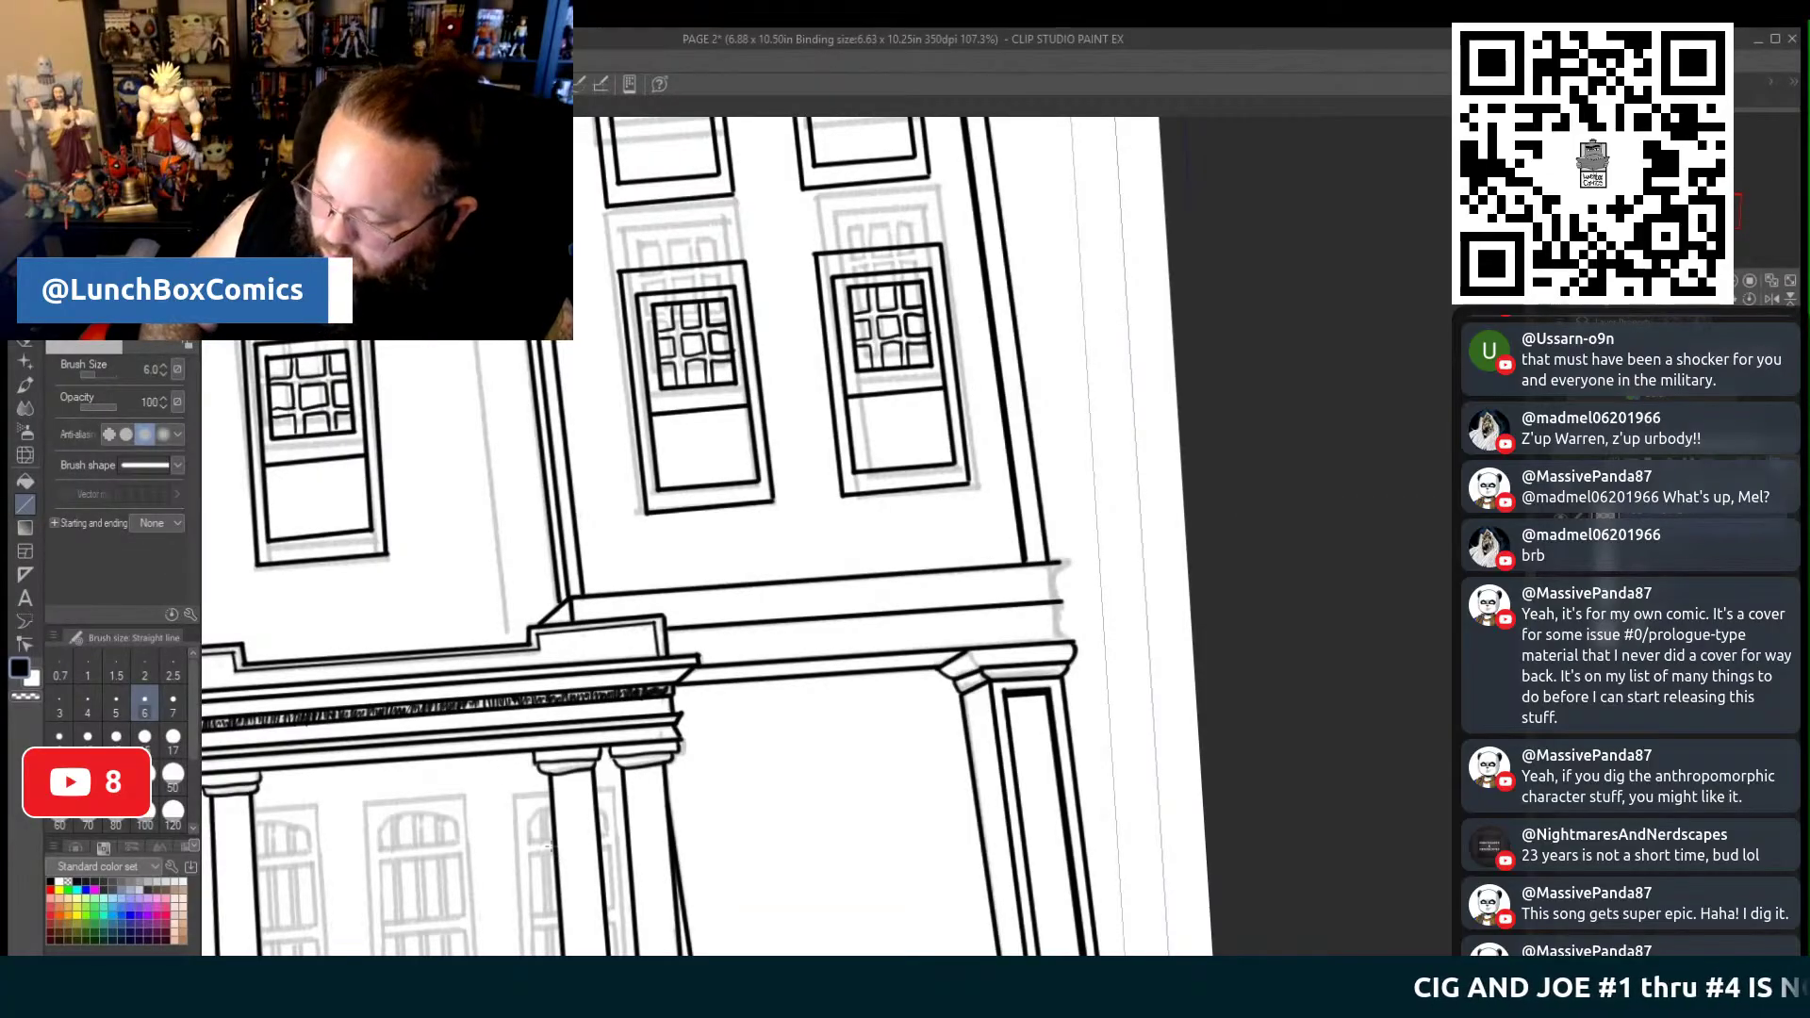
{"action": "key", "text": "ctrl+0"}
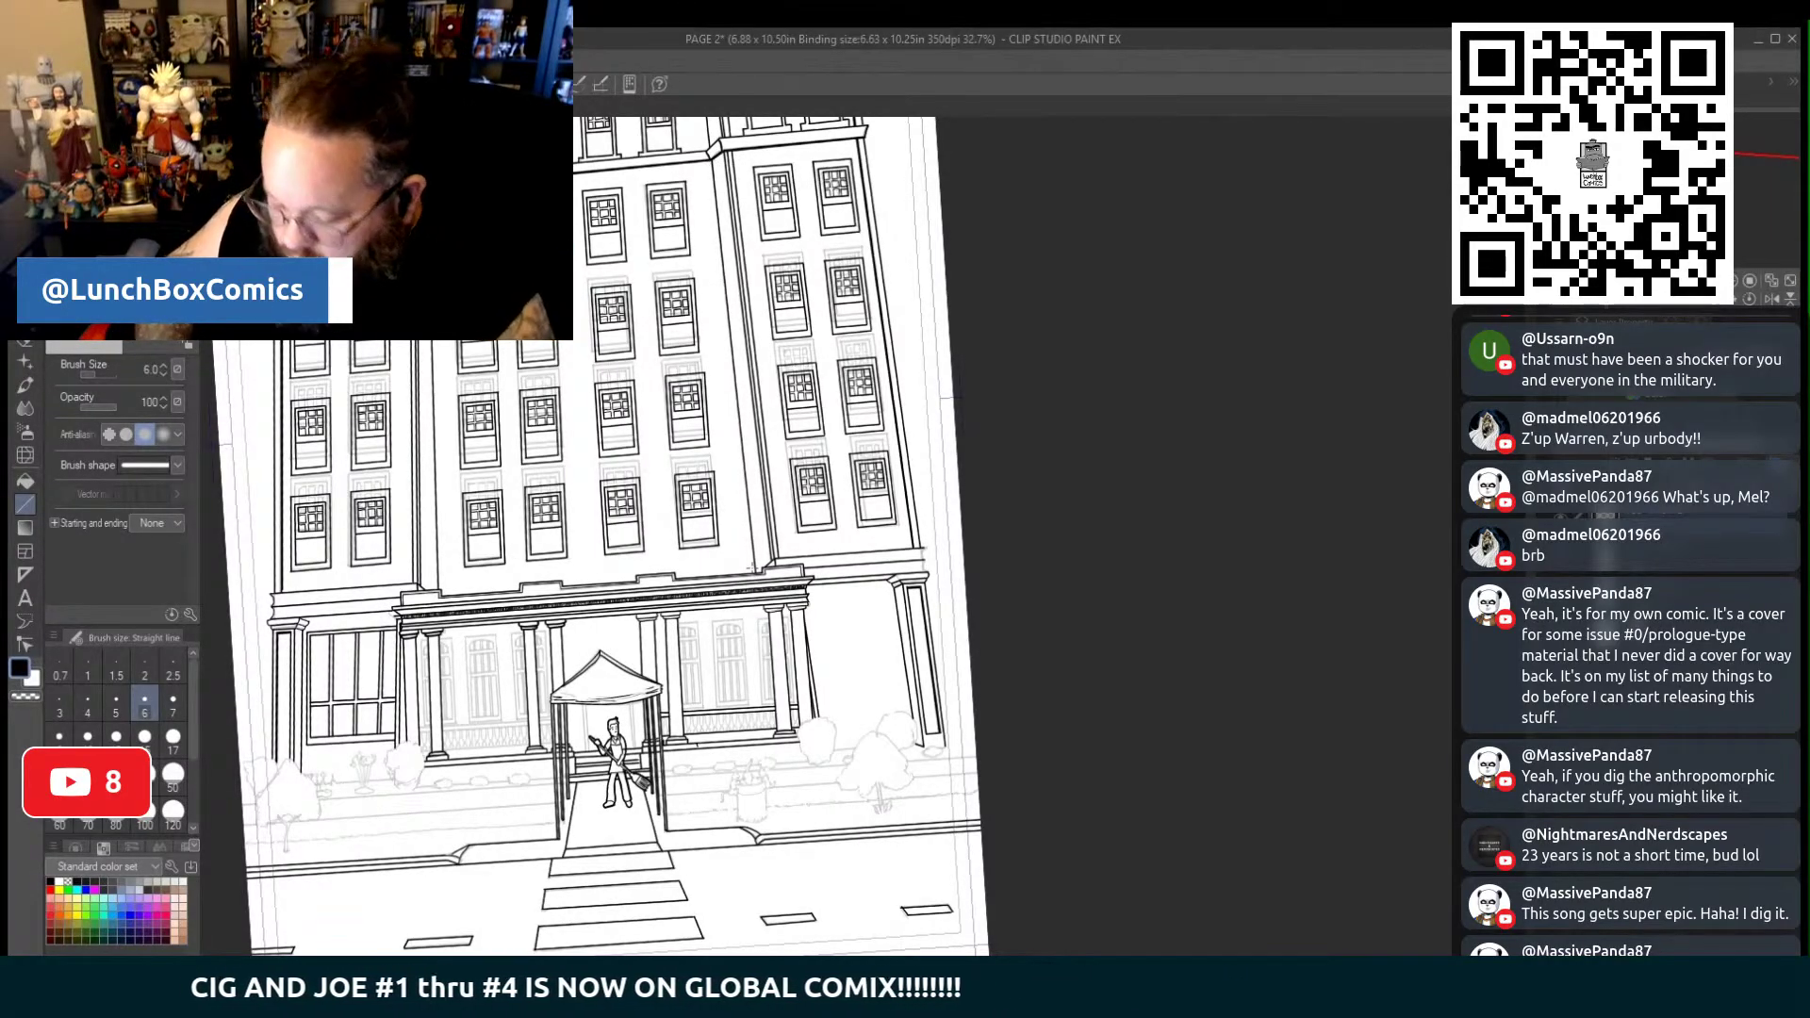
{"action": "scroll", "coordinate": [864, 539], "scroll_direction": "up", "scroll_amount": 5}
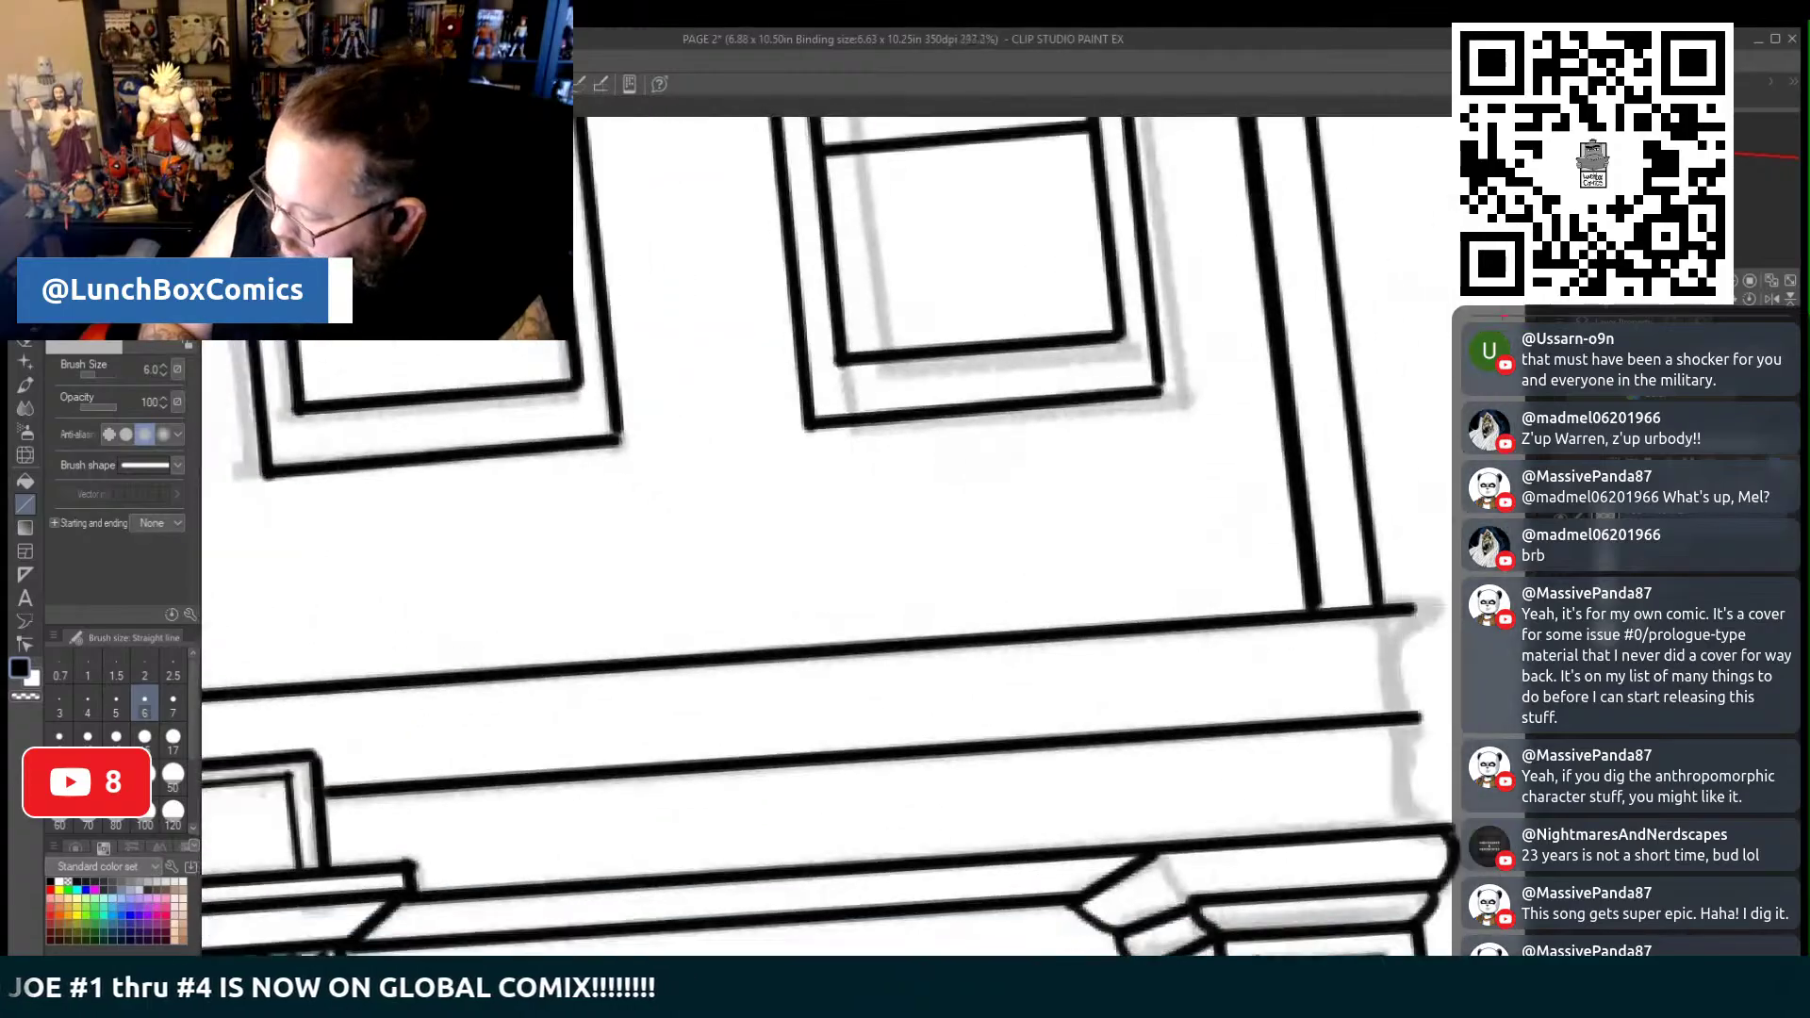
{"action": "key", "text": "p"}
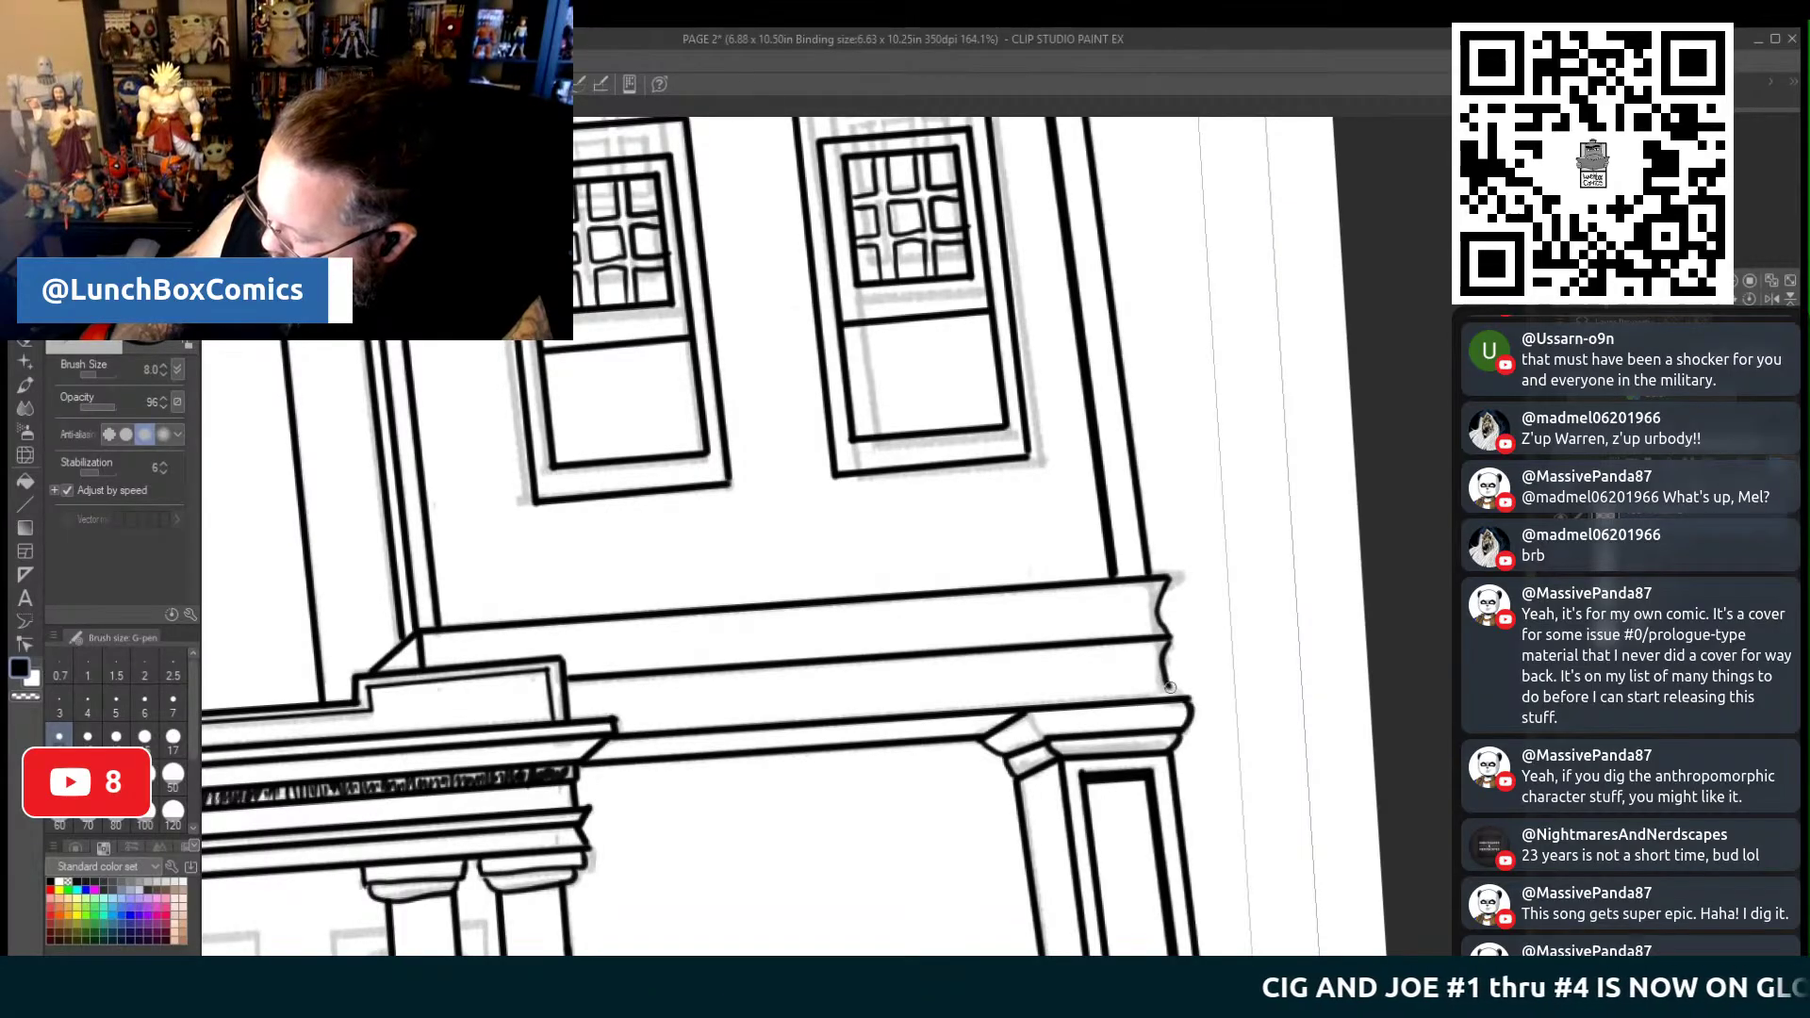
Ink the foot of the right-hand column with the G-pen, adding the small rock and grass tufts in front of it
{"action": "scroll", "coordinate": [1154, 733], "scroll_direction": "down", "scroll_amount": 9}
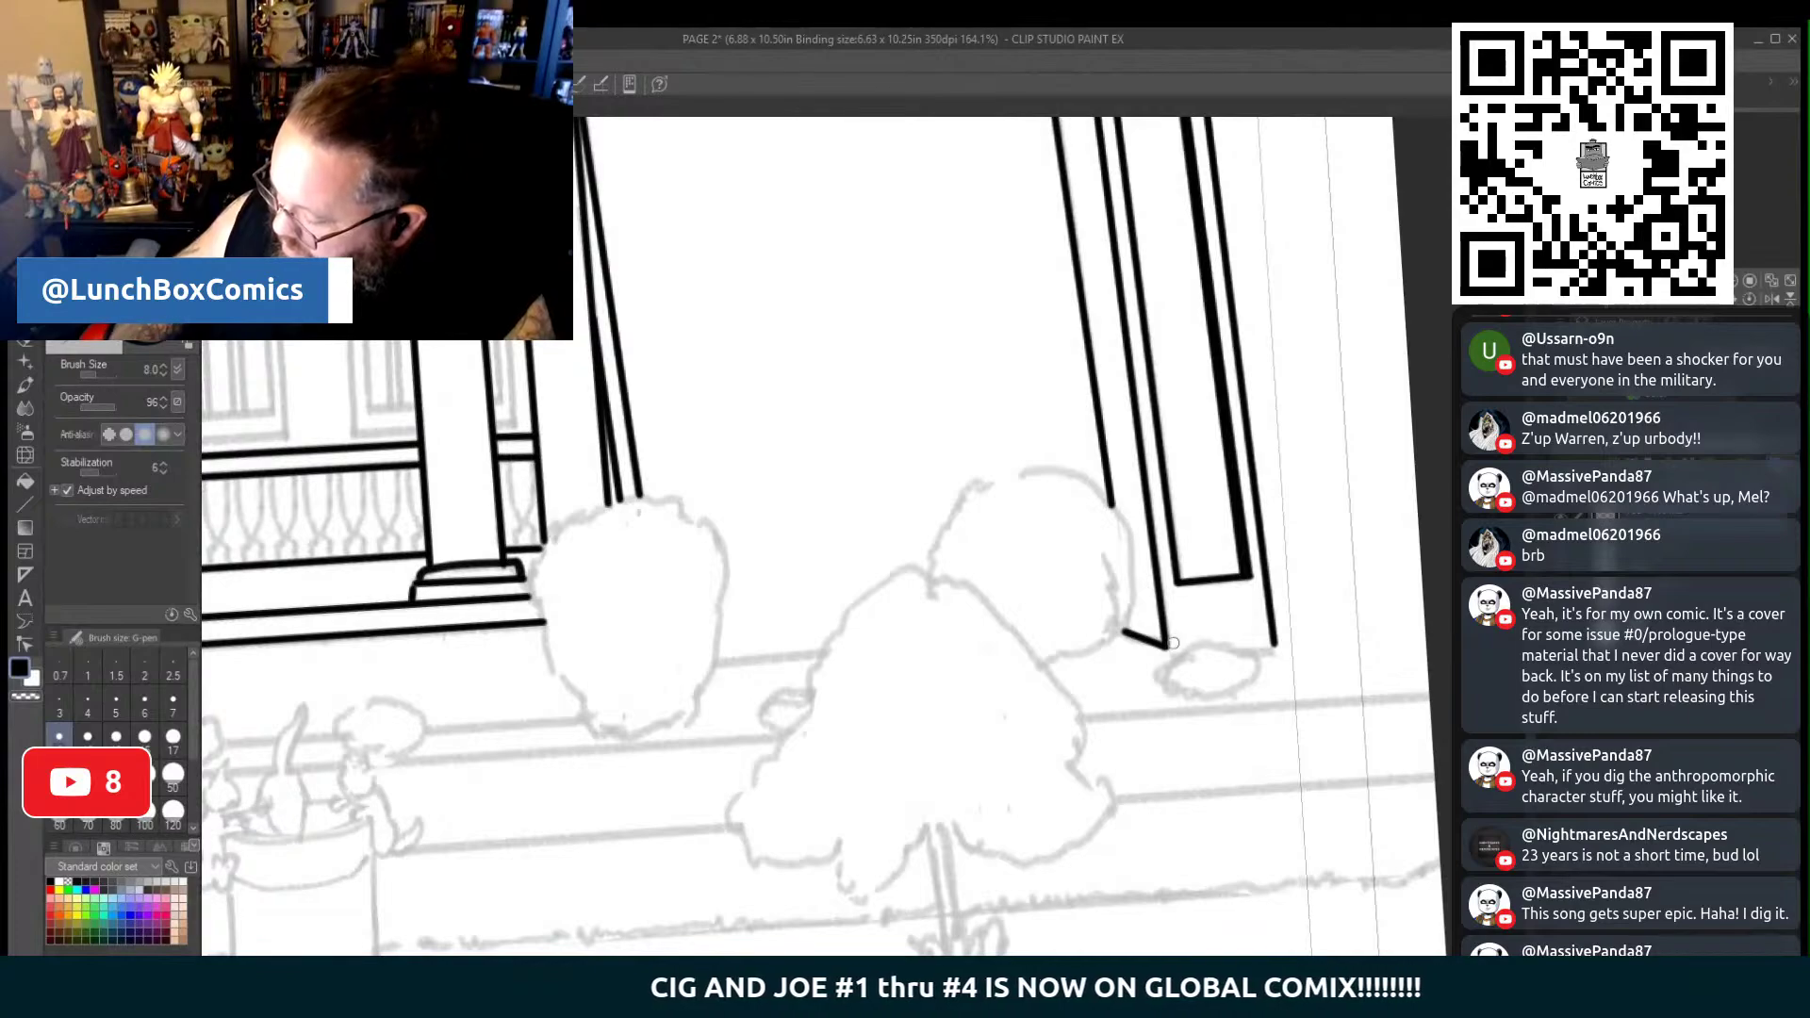
{"action": "mouse_move", "coordinate": [1170, 649]}
{"action": "left_mouse_down"}
{"action": "mouse_move", "coordinate": [1265, 647]}
{"action": "mouse_move", "coordinate": [1197, 647]}
{"action": "left_mouse_up"}
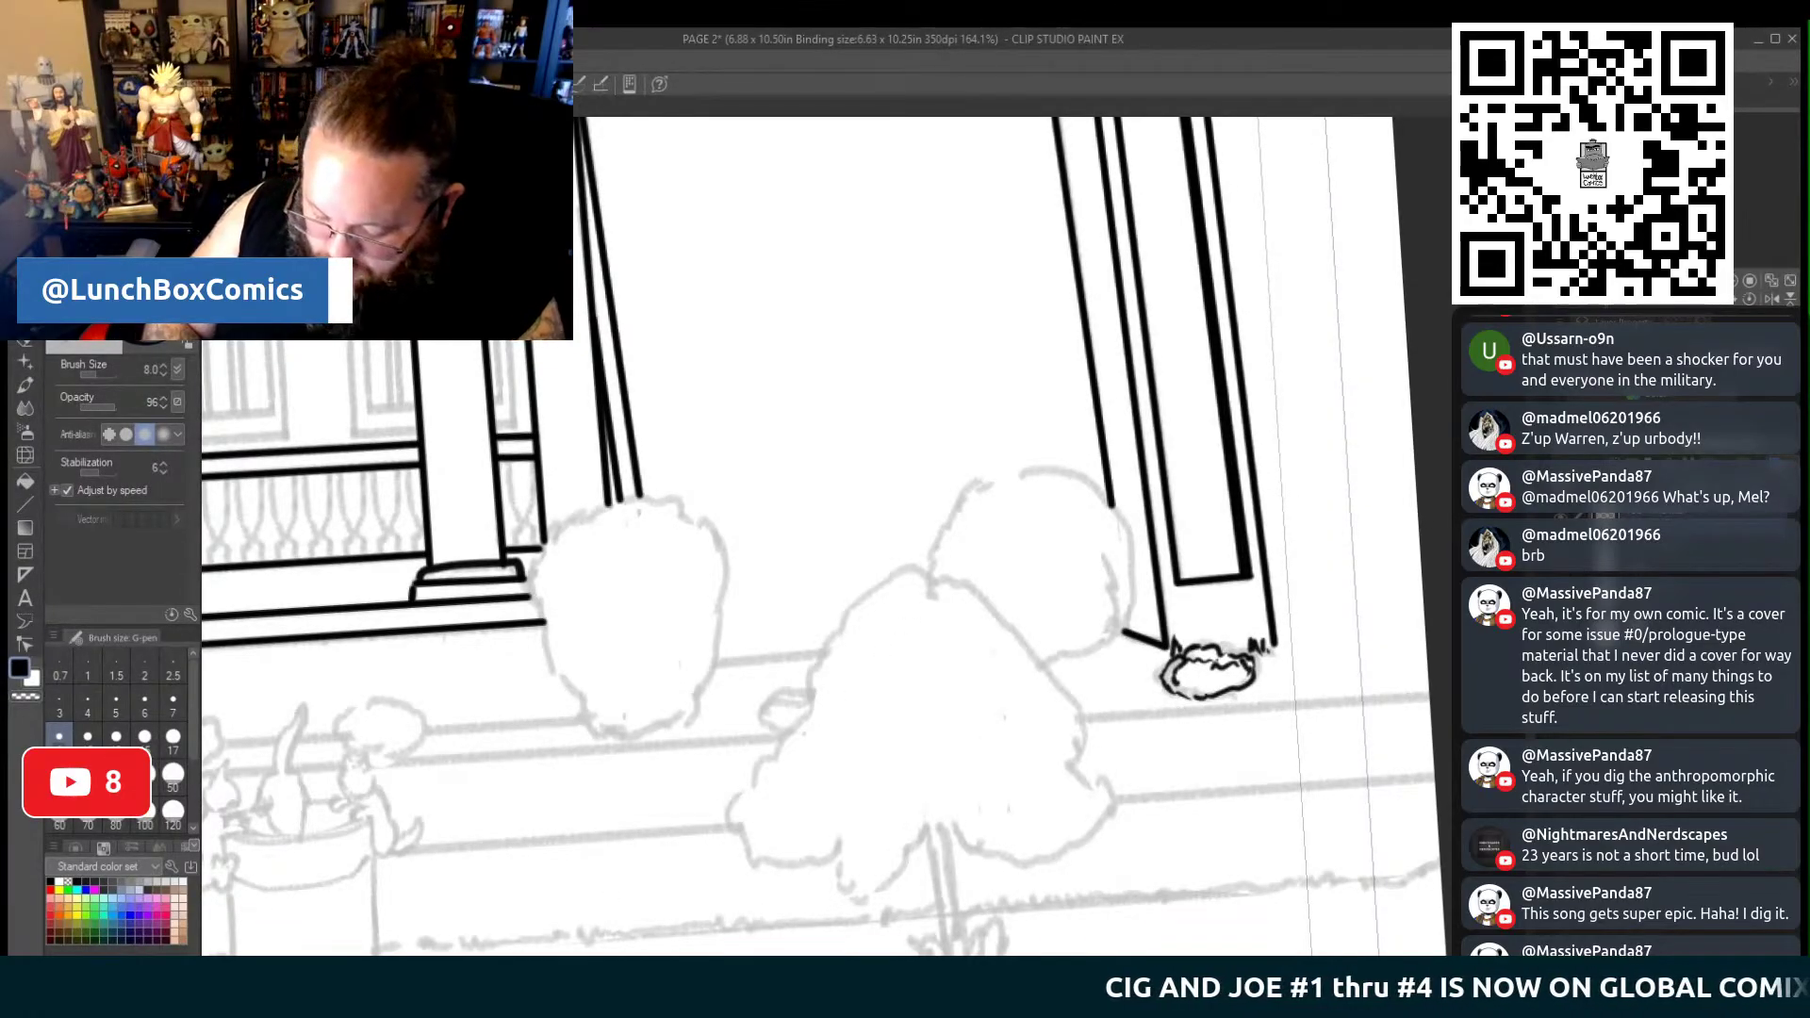
Ink the short straight line between the round bush and the tree in the garden right of the canopy
{"action": "scroll", "coordinate": [820, 532], "scroll_direction": "down", "scroll_amount": 5}
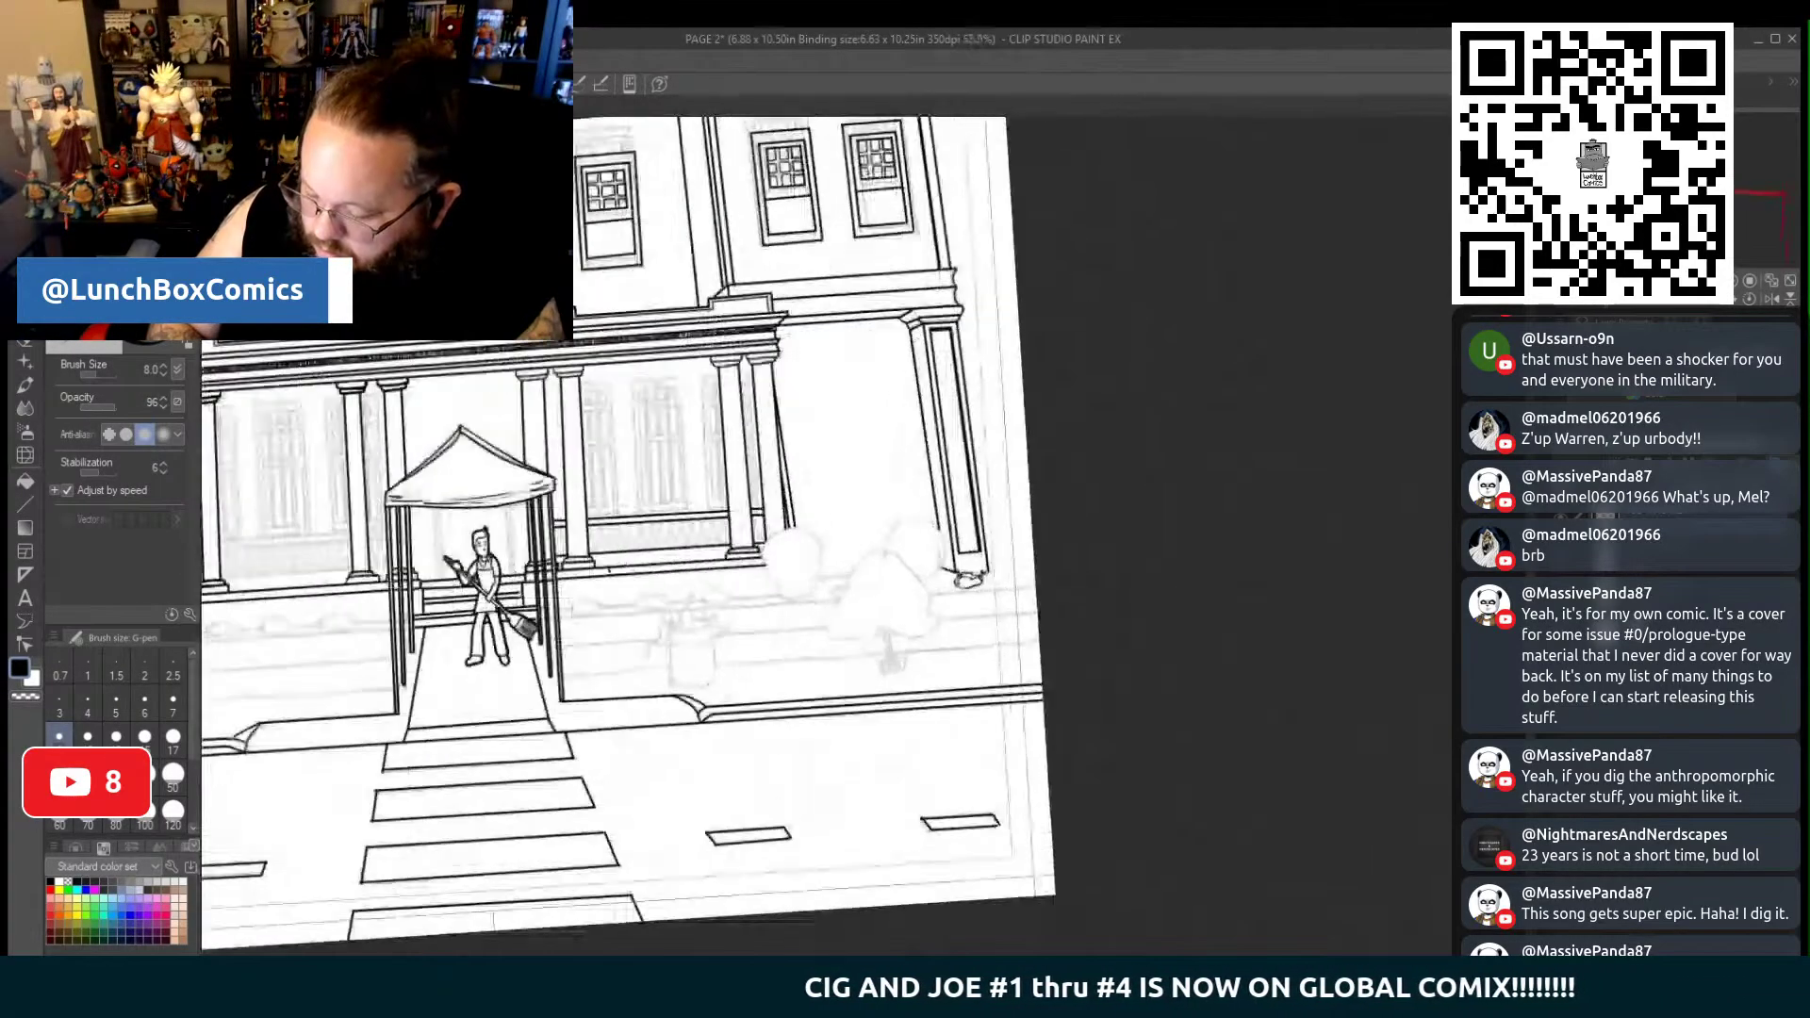
{"action": "scroll", "coordinate": [793, 812], "scroll_direction": "up", "scroll_amount": 5}
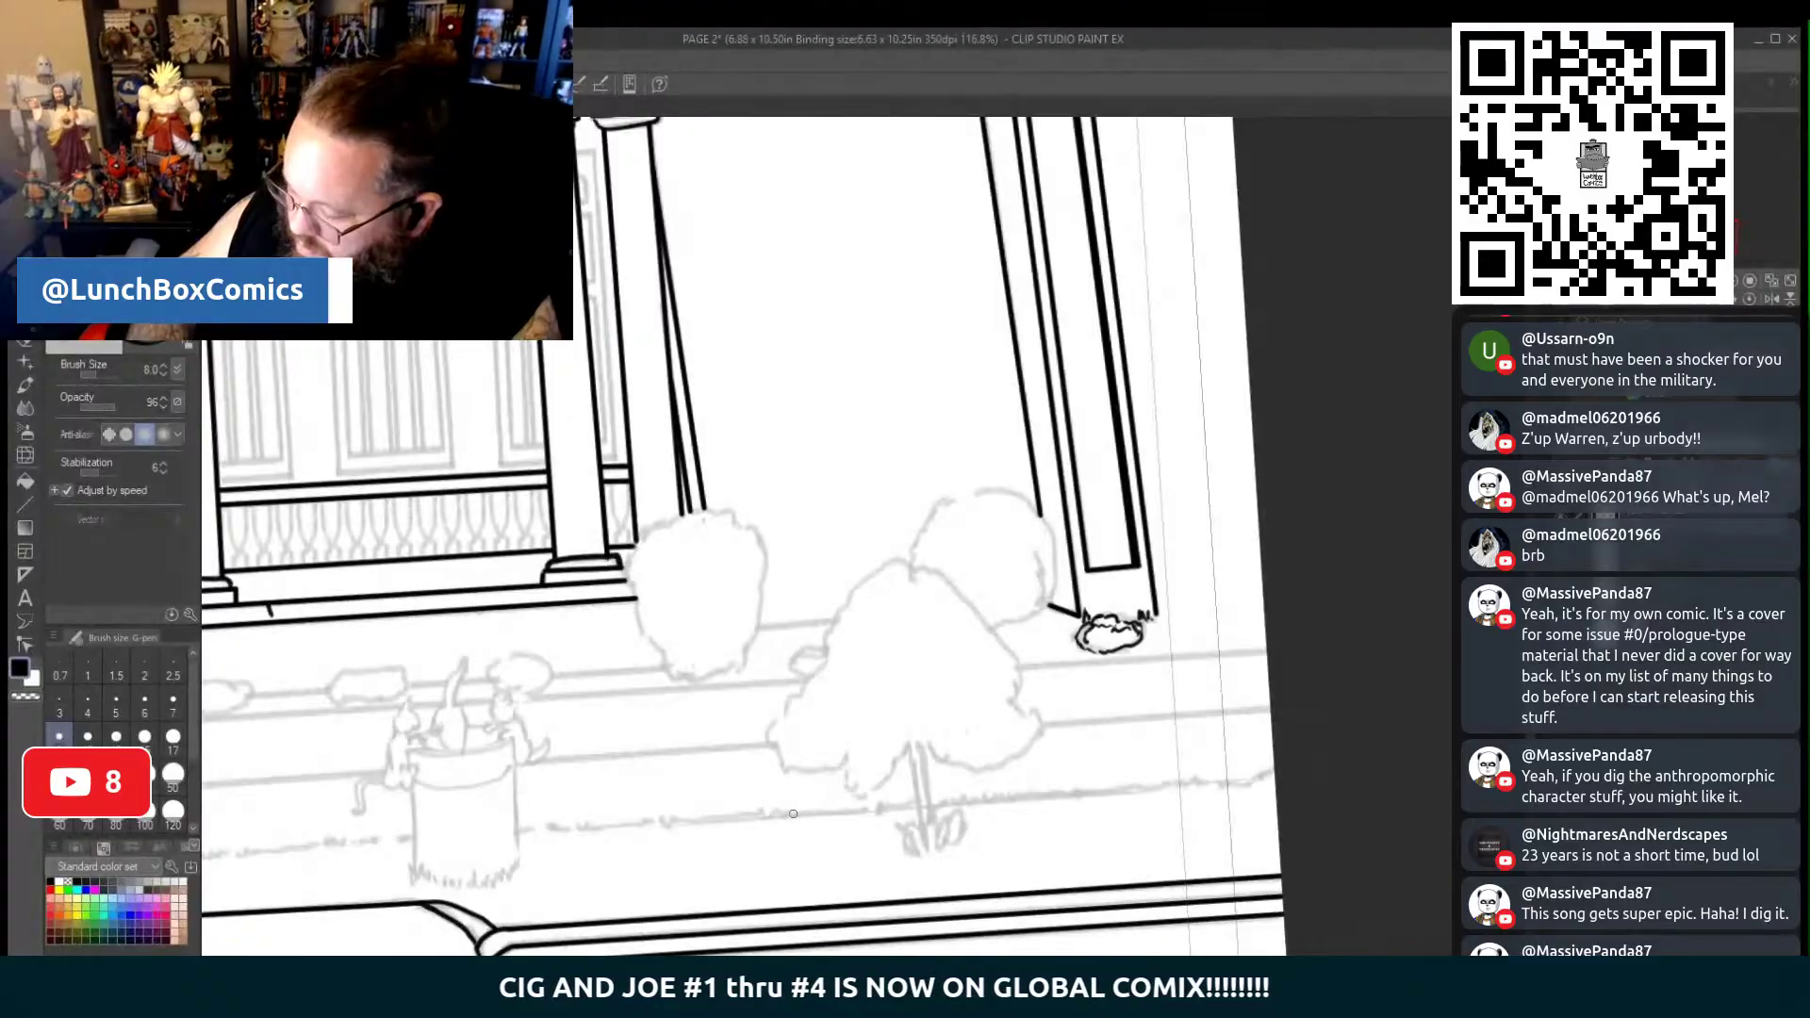
{"action": "left_click", "coordinate": [36, 506]}
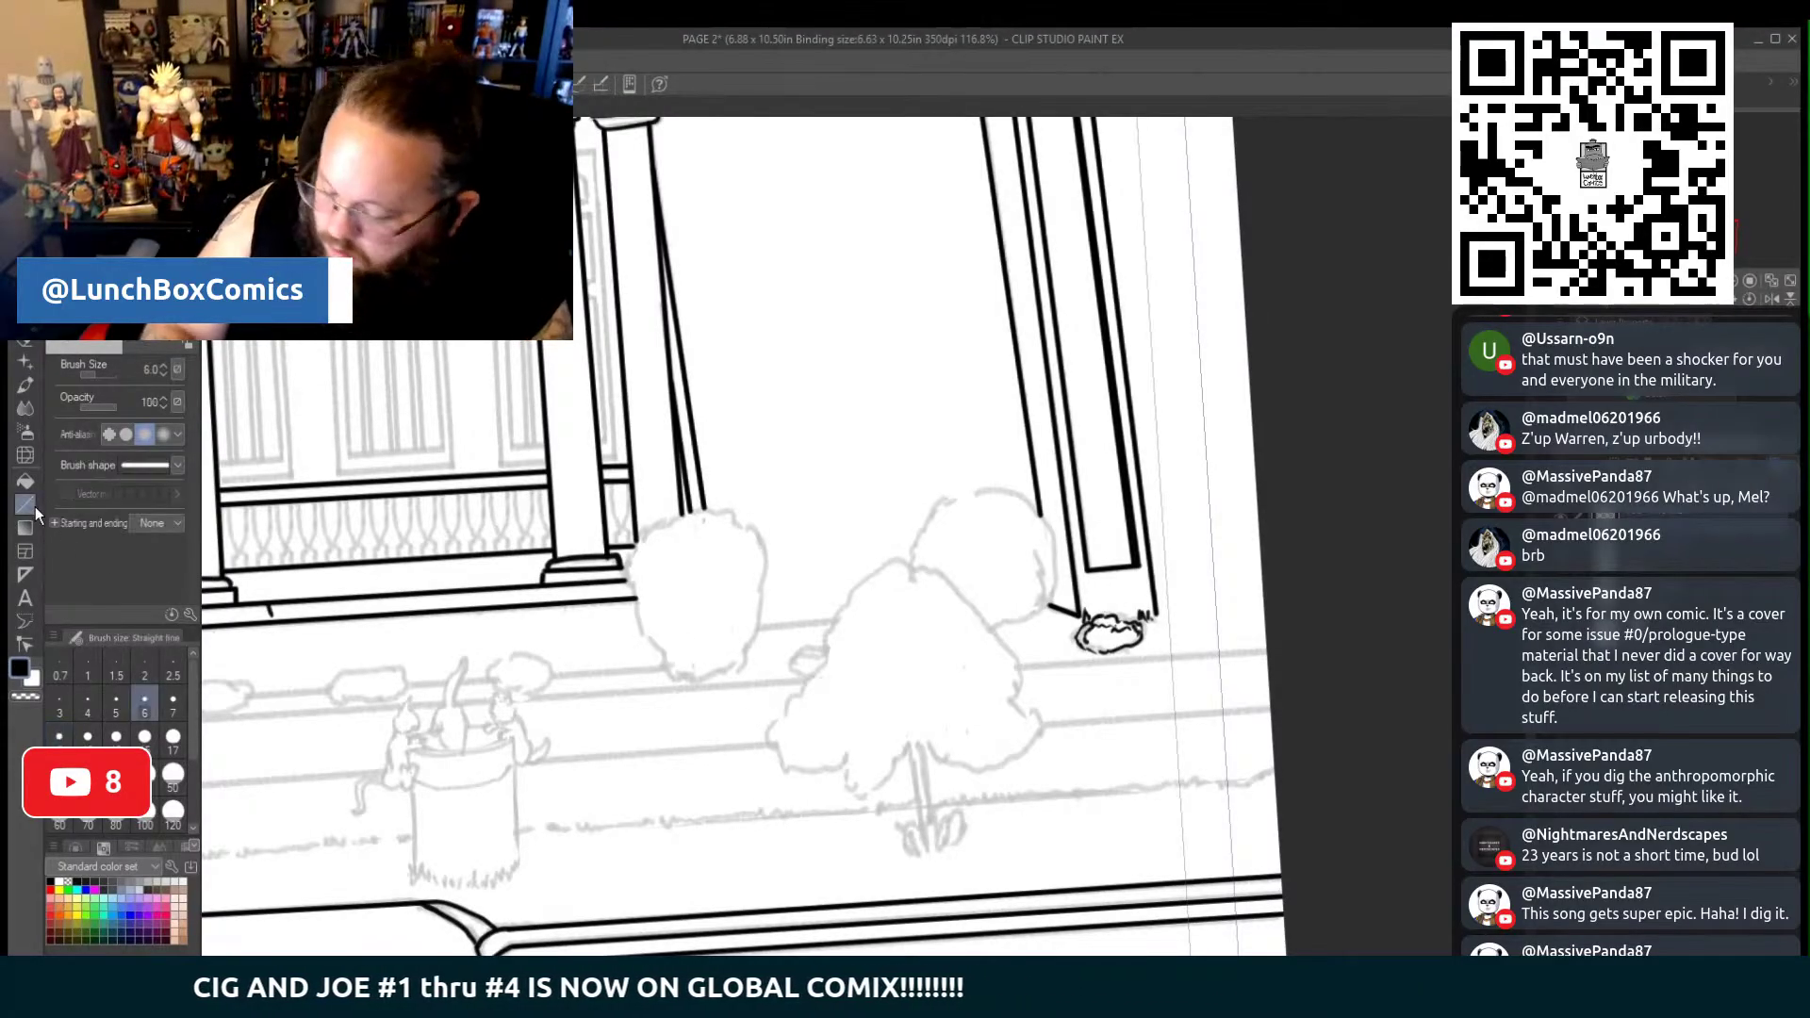
{"action": "left_click_drag", "start_coordinate": [759, 626], "coordinate": [831, 619]}
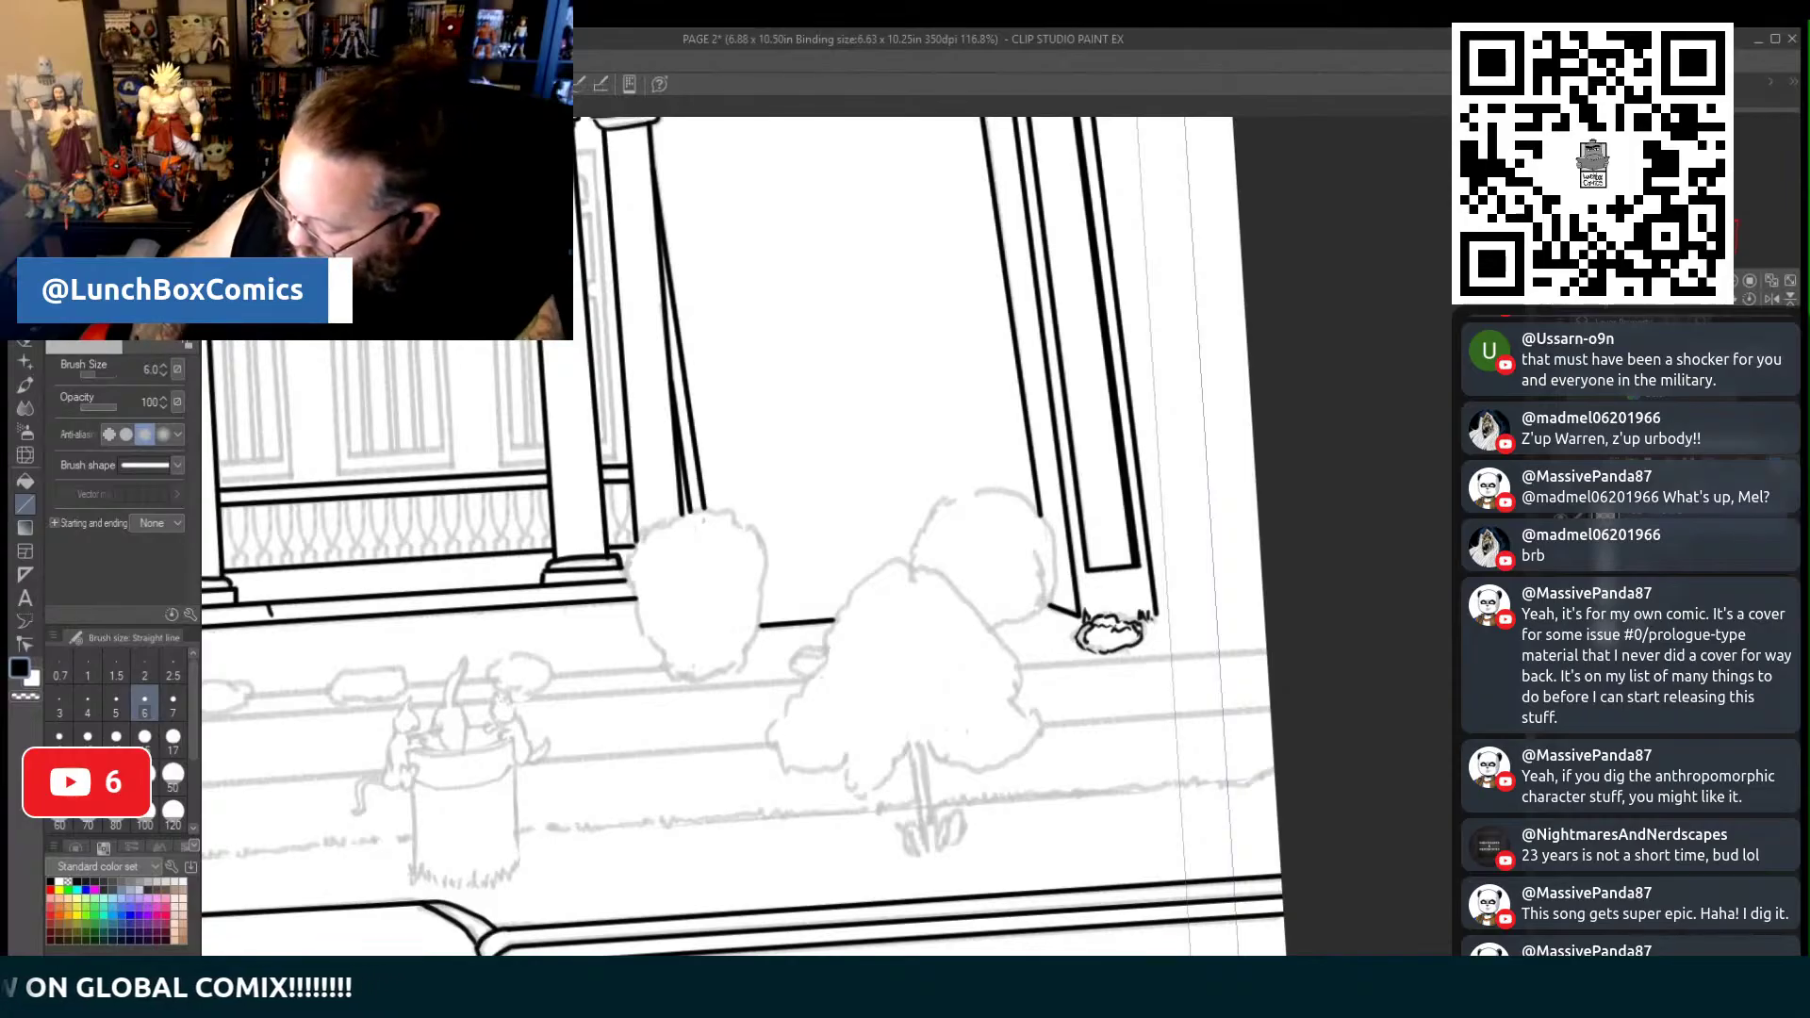
Ink the two upper straight garden ledge lines left of the canopy, erasing them where they cross the tree and rocks
{"action": "scroll", "coordinate": [829, 537], "scroll_direction": "left", "scroll_amount": 10}
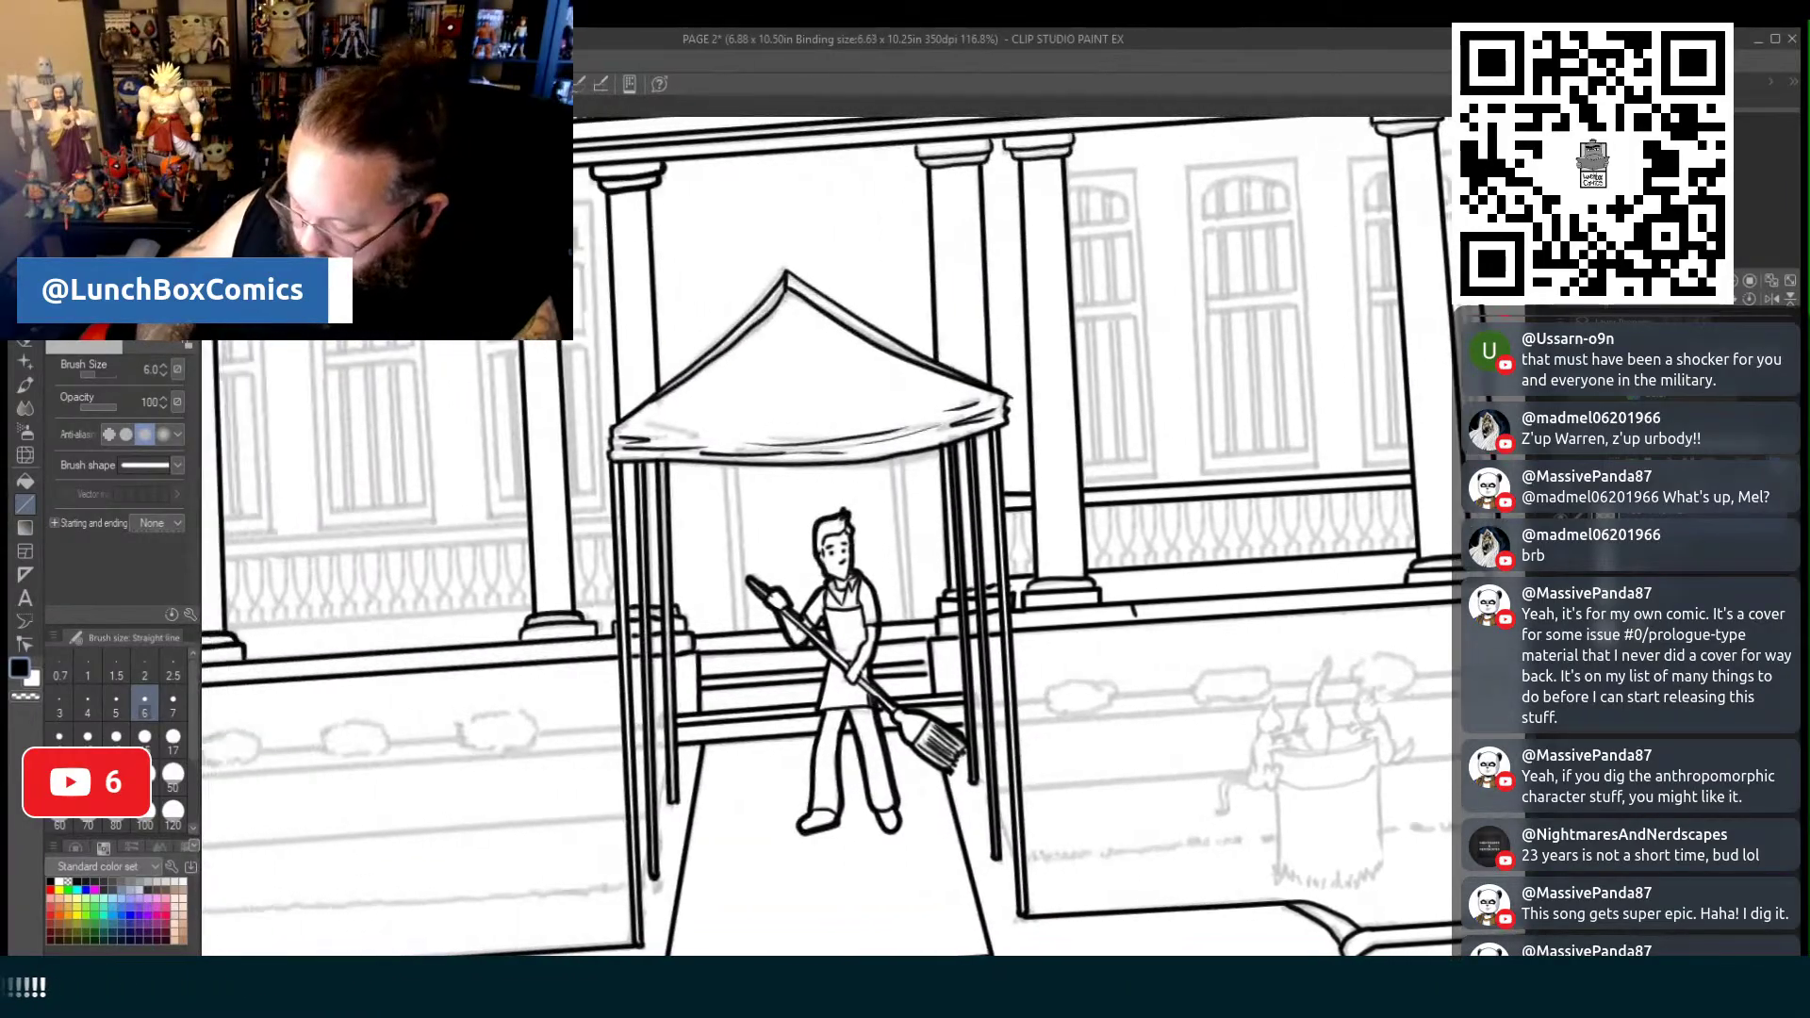
{"action": "scroll", "coordinate": [921, 945], "scroll_direction": "left", "scroll_amount": 2}
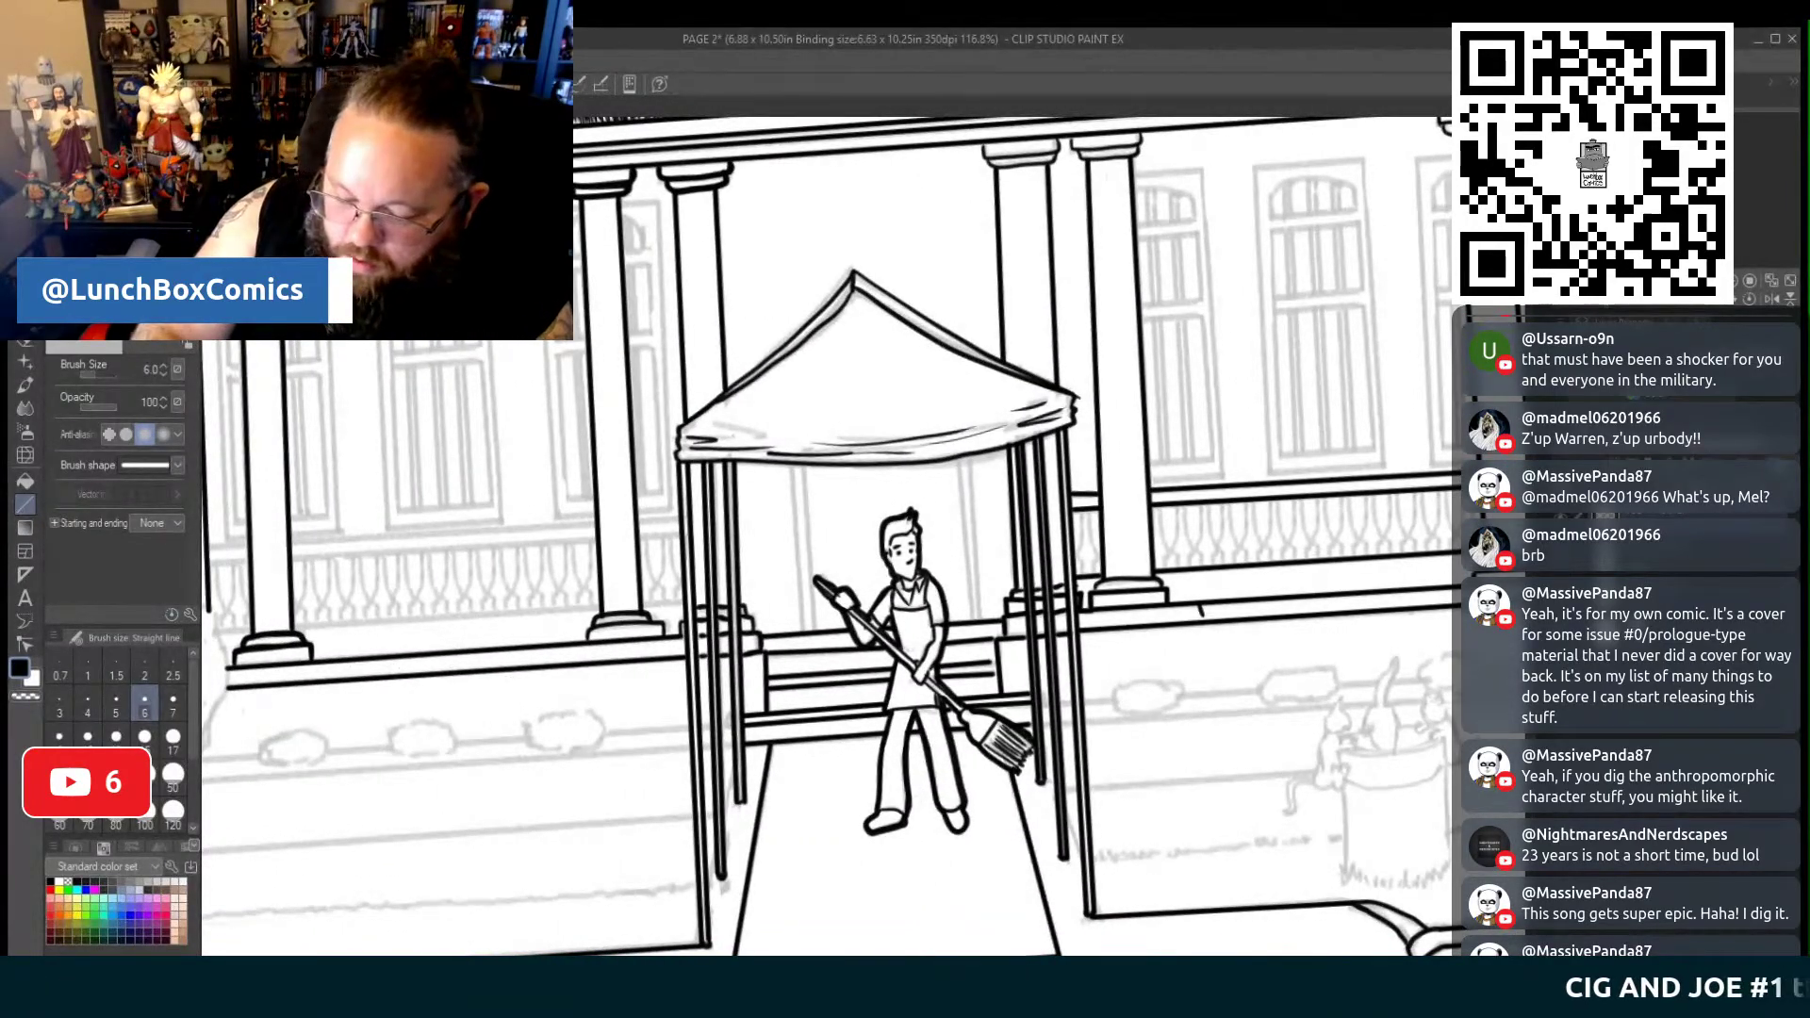
{"action": "key", "text": "p"}
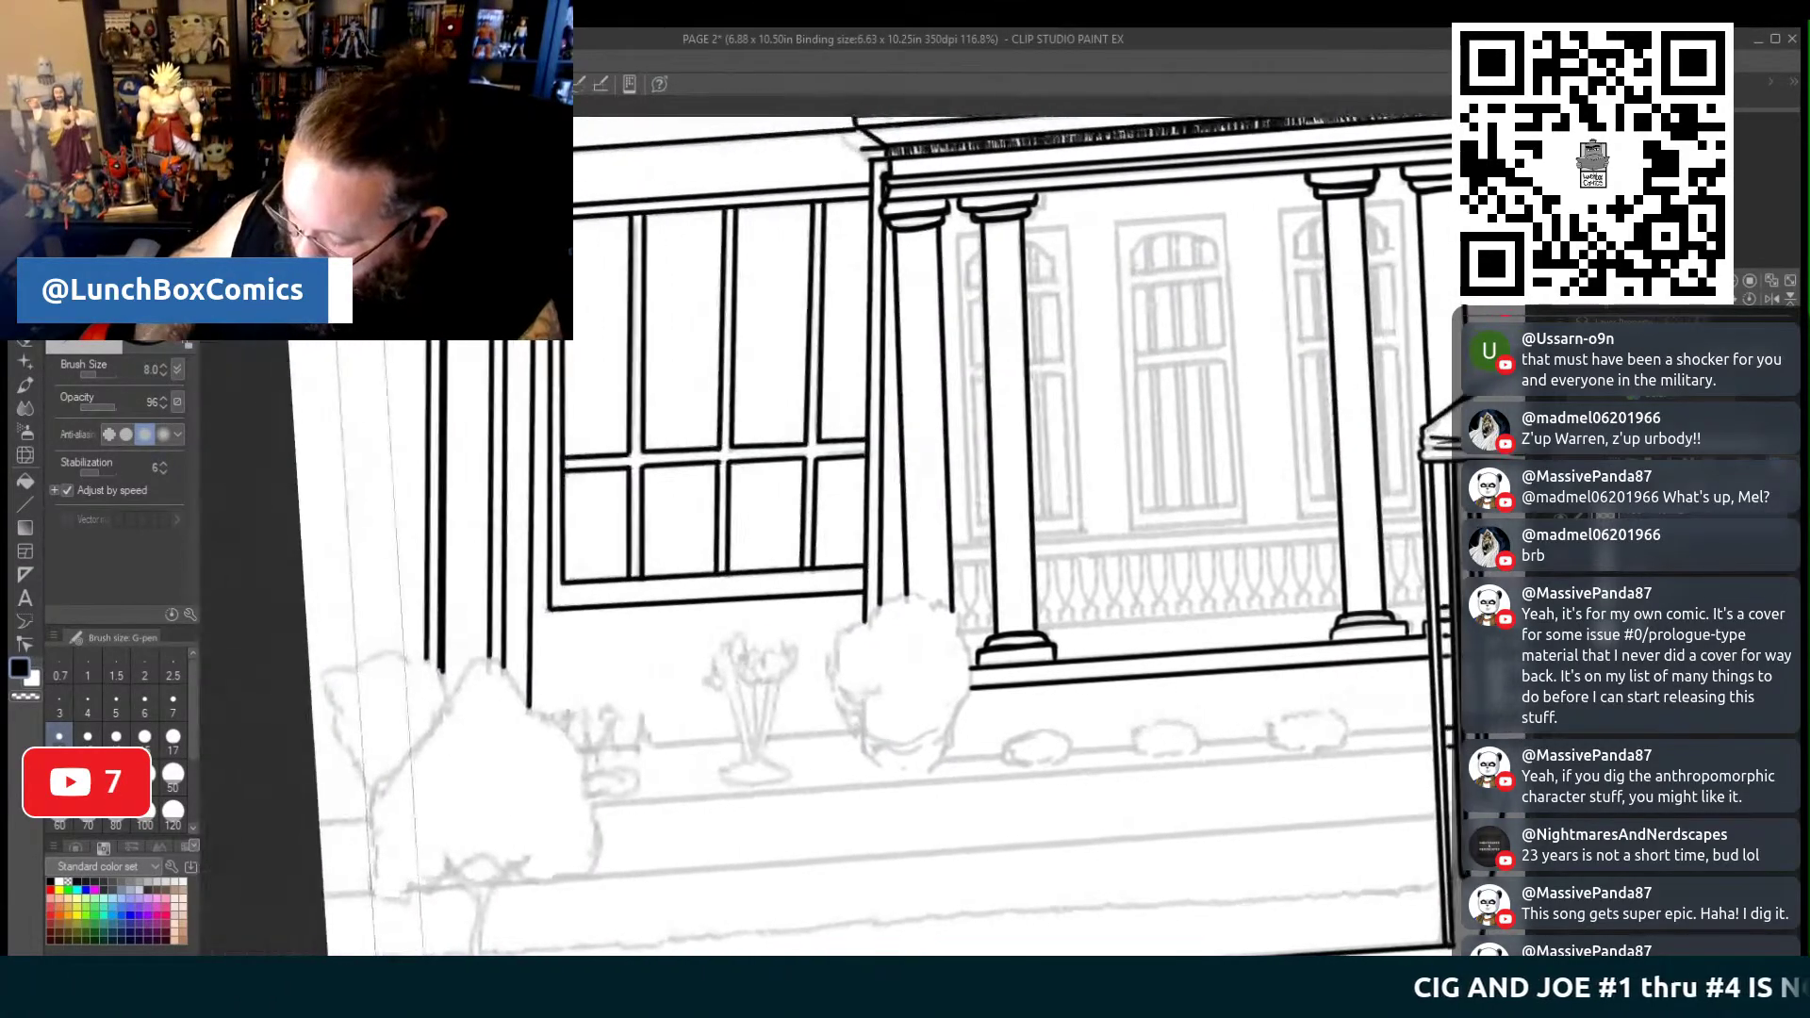
{"action": "scroll", "coordinate": [827, 536], "scroll_direction": "left", "scroll_amount": 3}
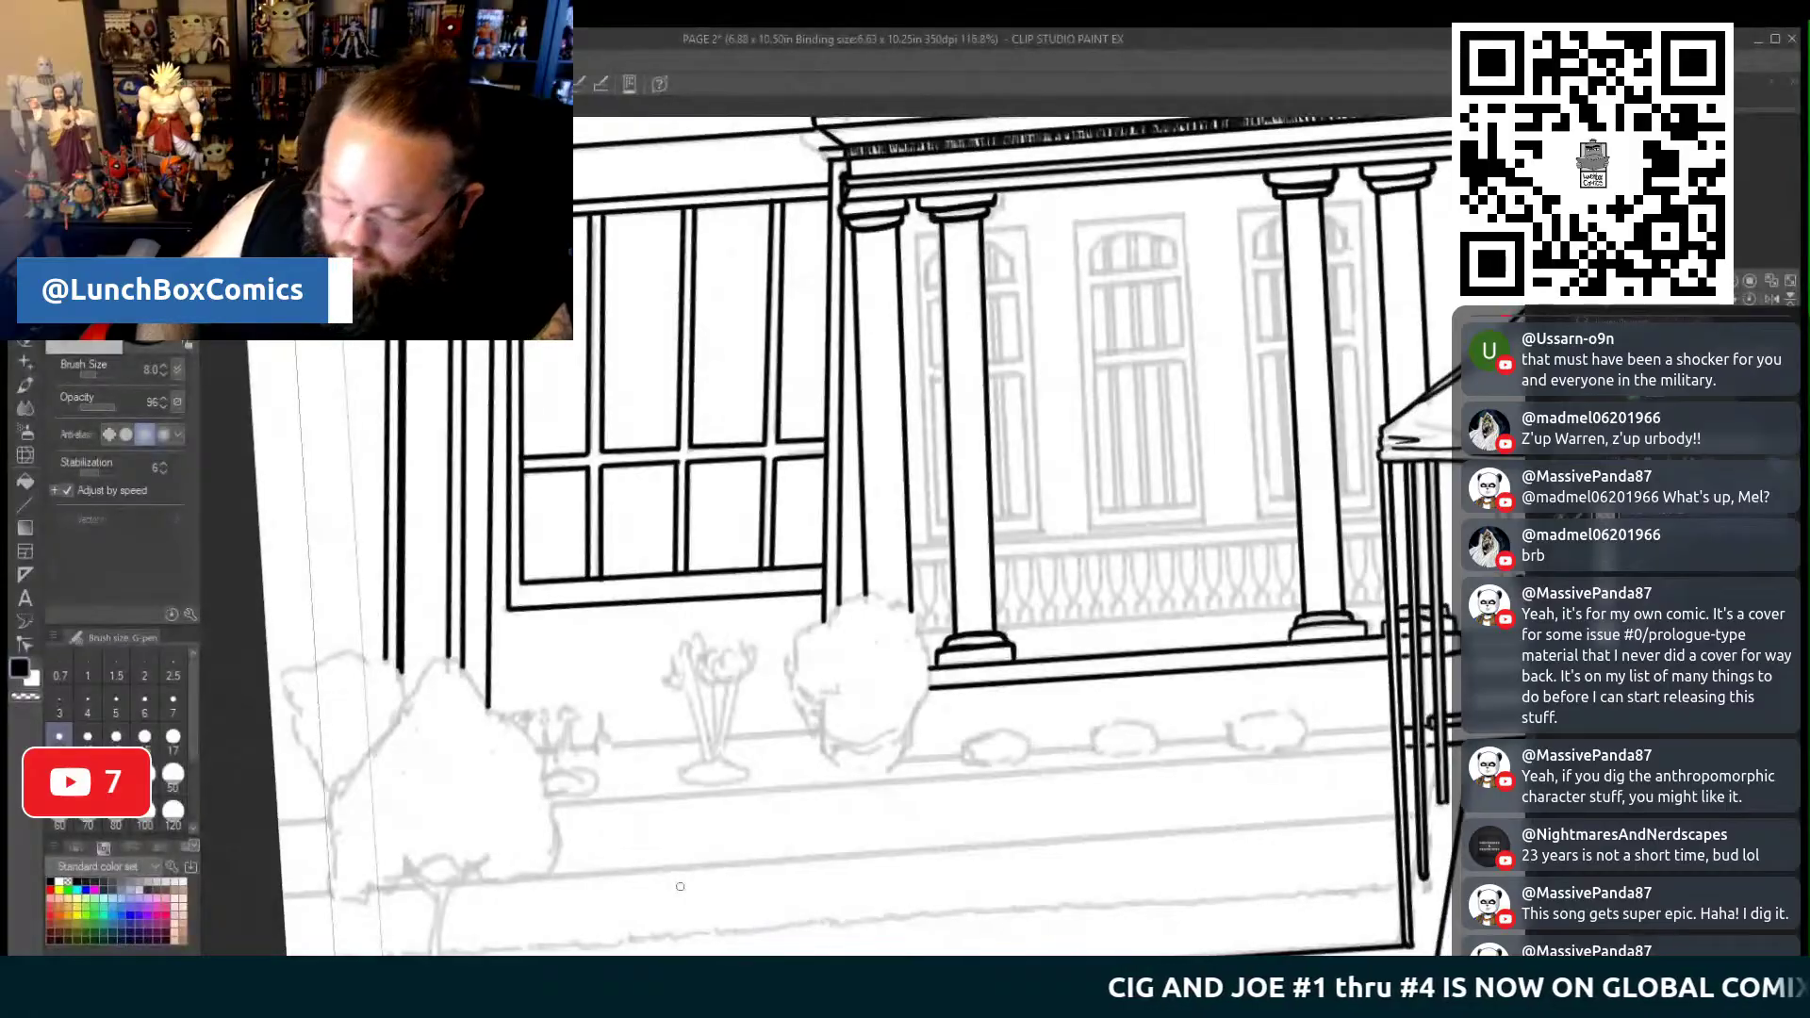
{"action": "left_click", "coordinate": [26, 504]}
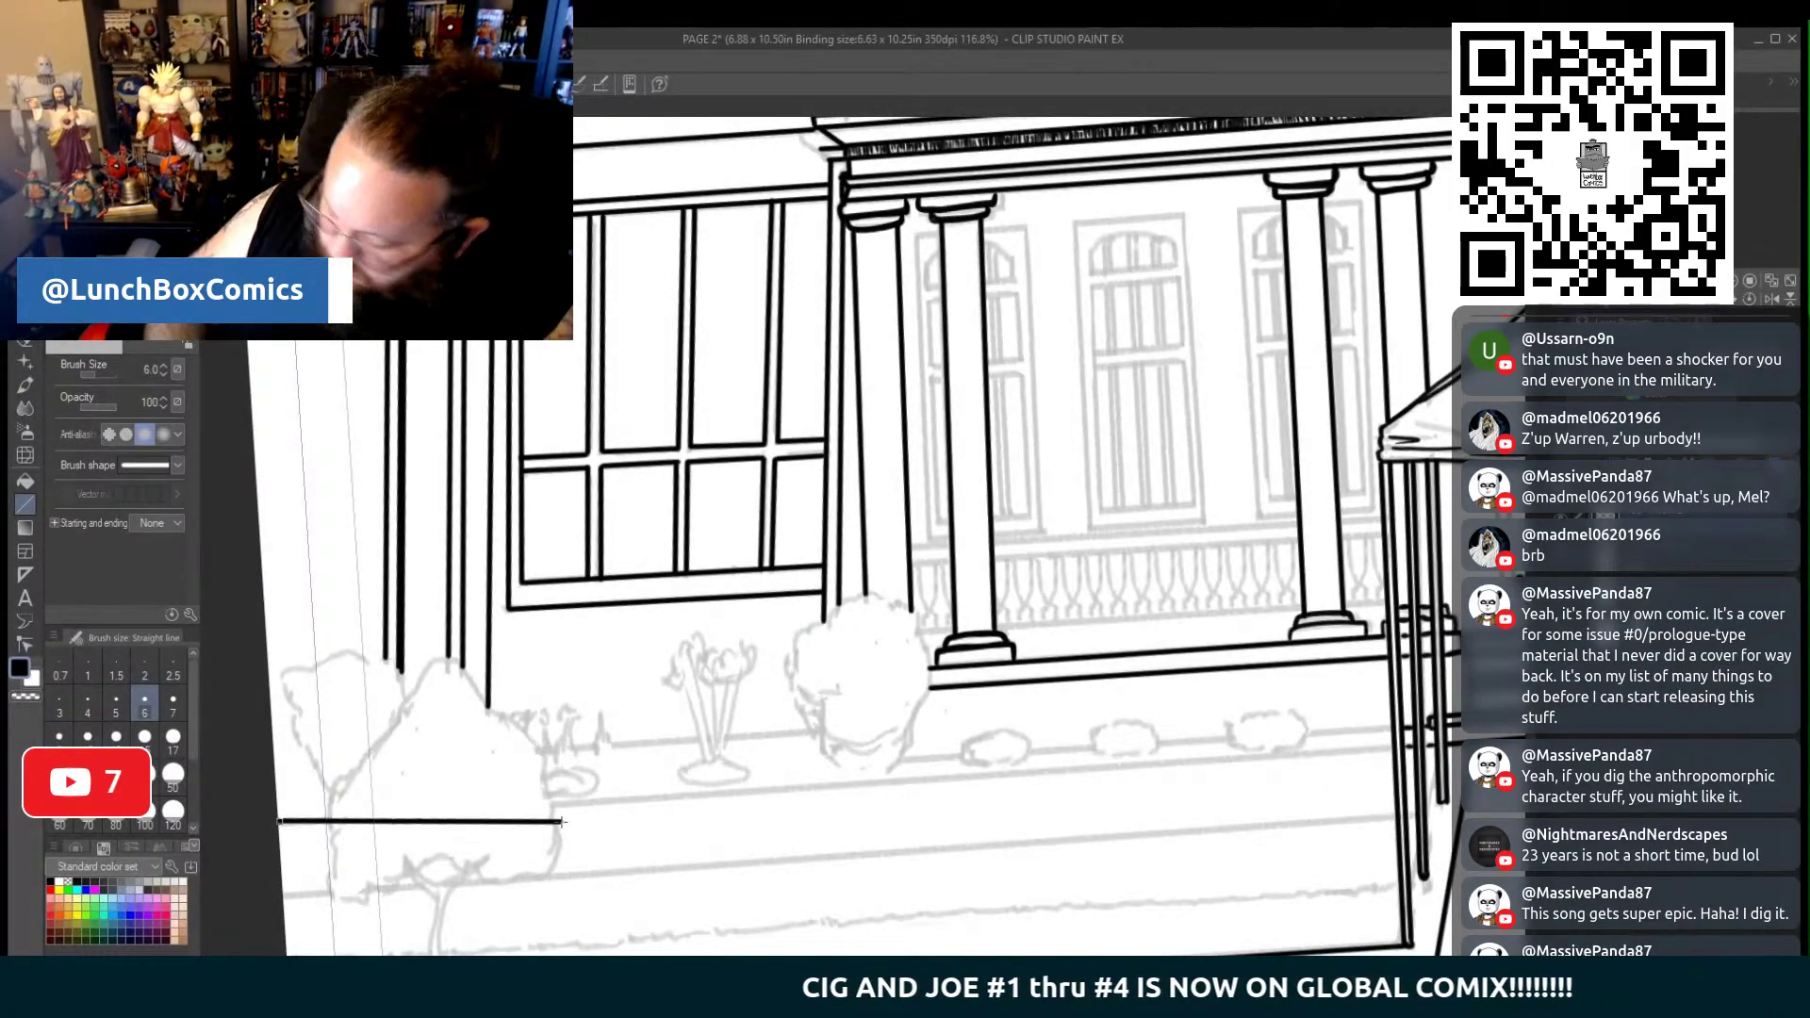
{"action": "mouse_move", "coordinate": [280, 822]}
{"action": "left_mouse_down"}
{"action": "mouse_move", "coordinate": [1287, 773]}
{"action": "mouse_move", "coordinate": [1391, 749]}
{"action": "left_mouse_up"}
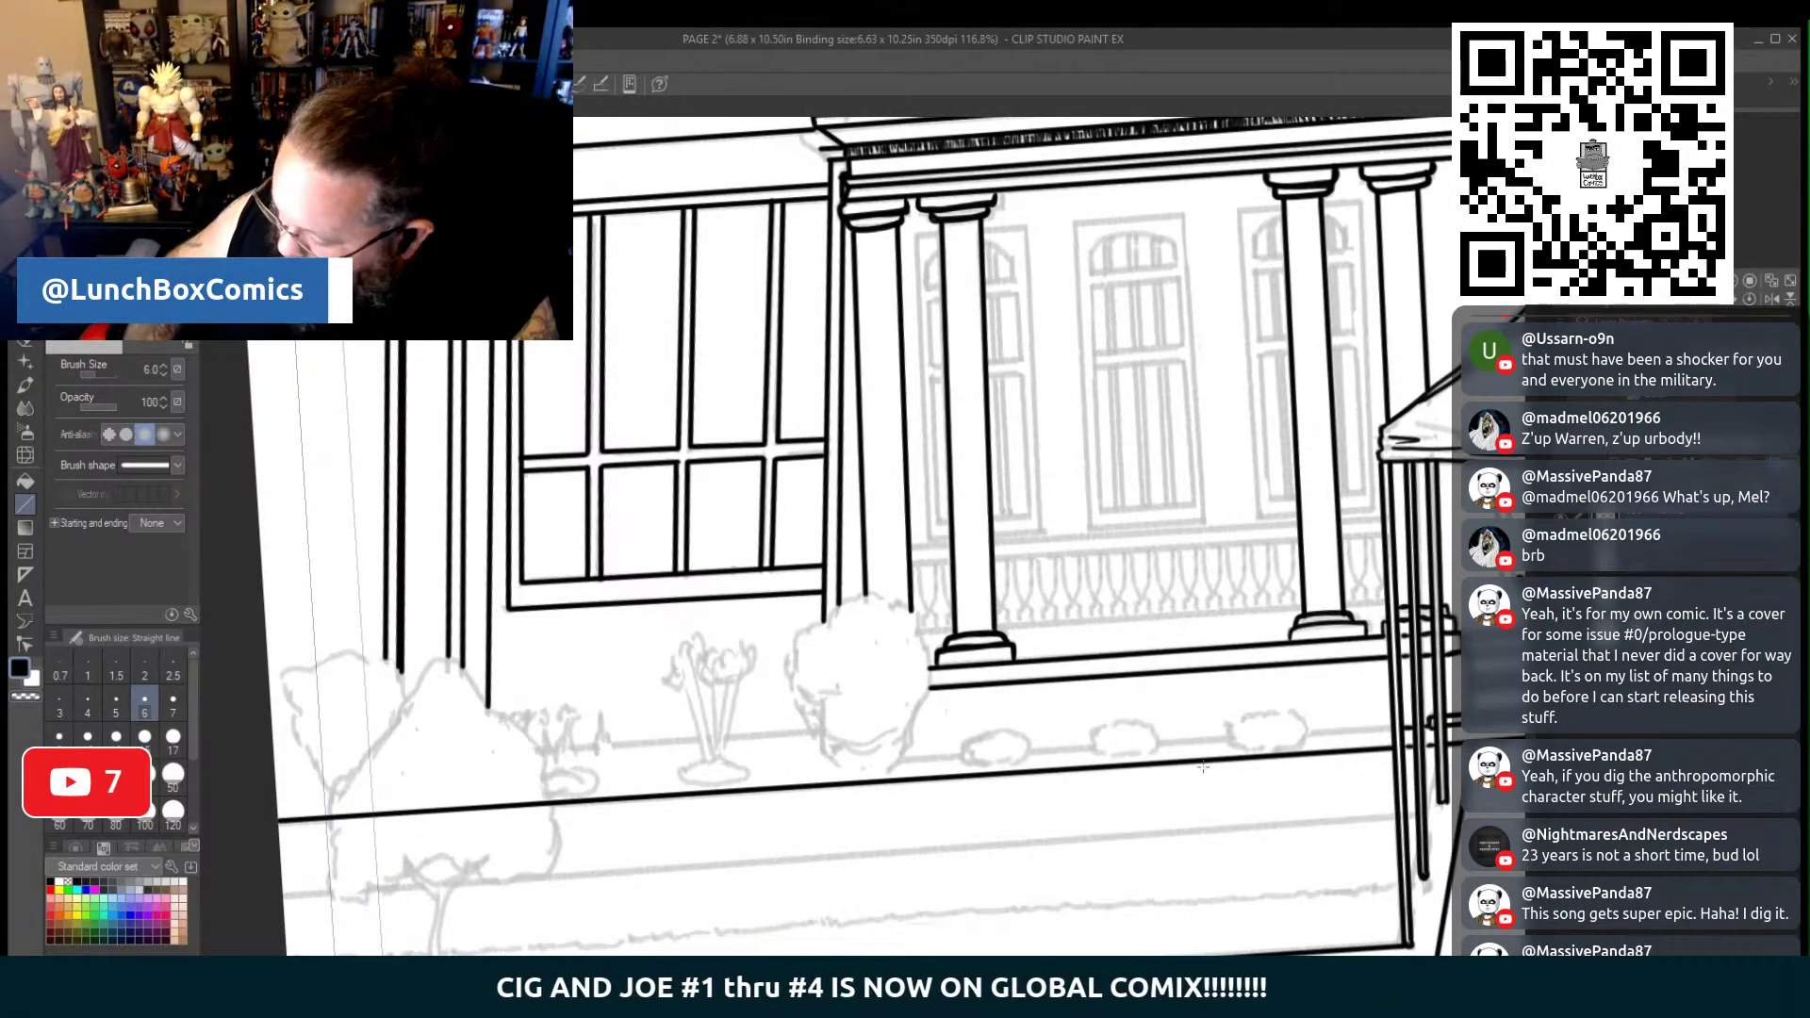
{"action": "left_click_drag", "start_coordinate": [902, 758], "coordinate": [1394, 728]}
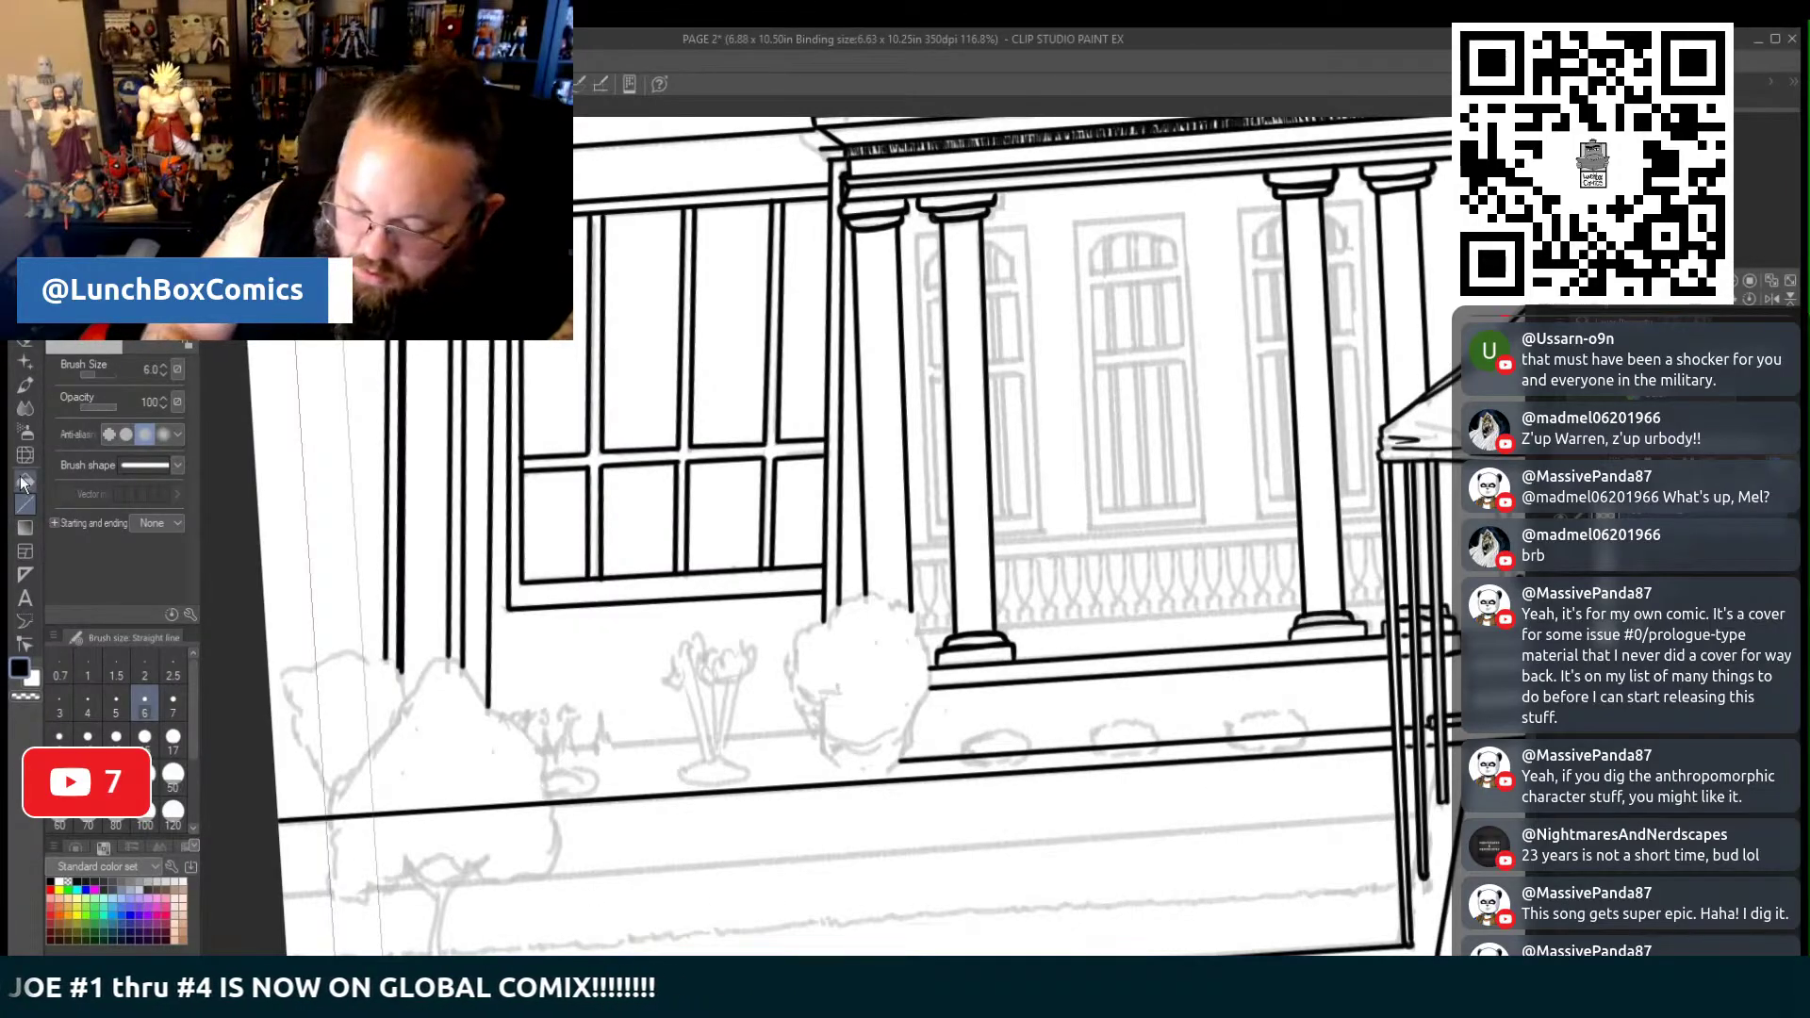
{"action": "left_click", "coordinate": [26, 385]}
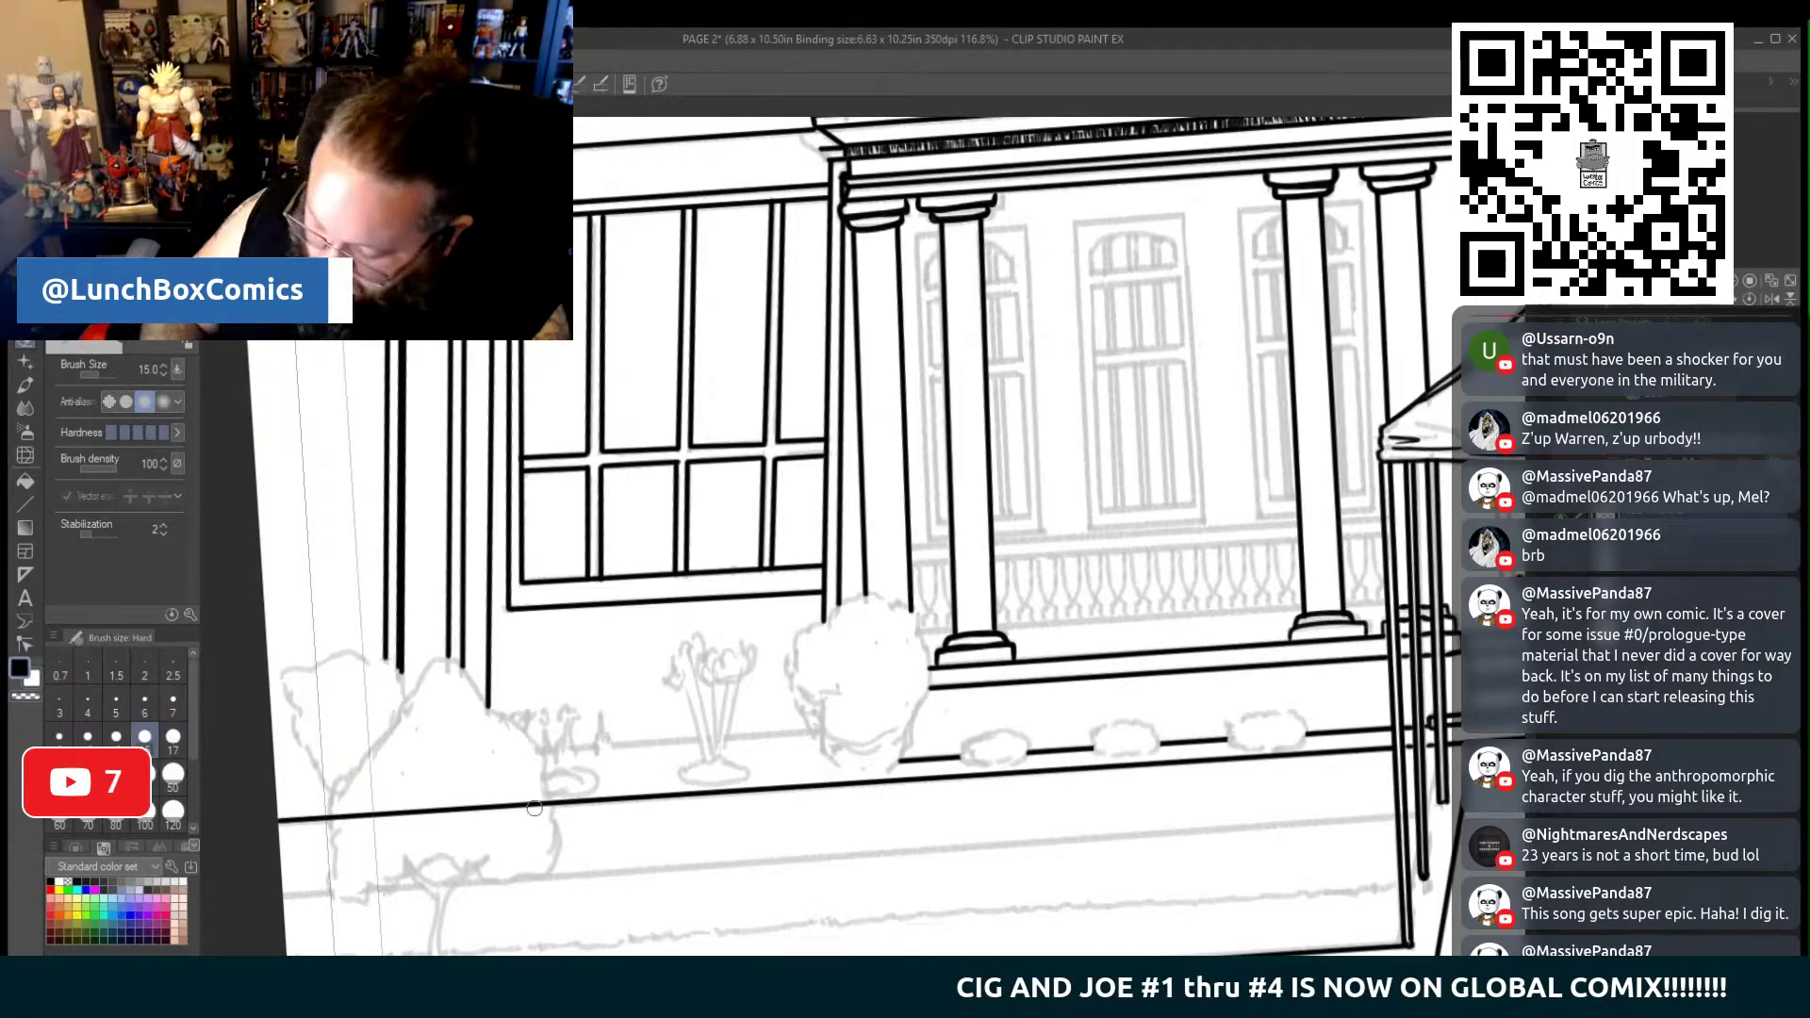
{"action": "mouse_move", "coordinate": [379, 815]}
{"action": "left_mouse_down"}
{"action": "mouse_move", "coordinate": [520, 800]}
{"action": "mouse_move", "coordinate": [325, 819]}
{"action": "left_mouse_up"}
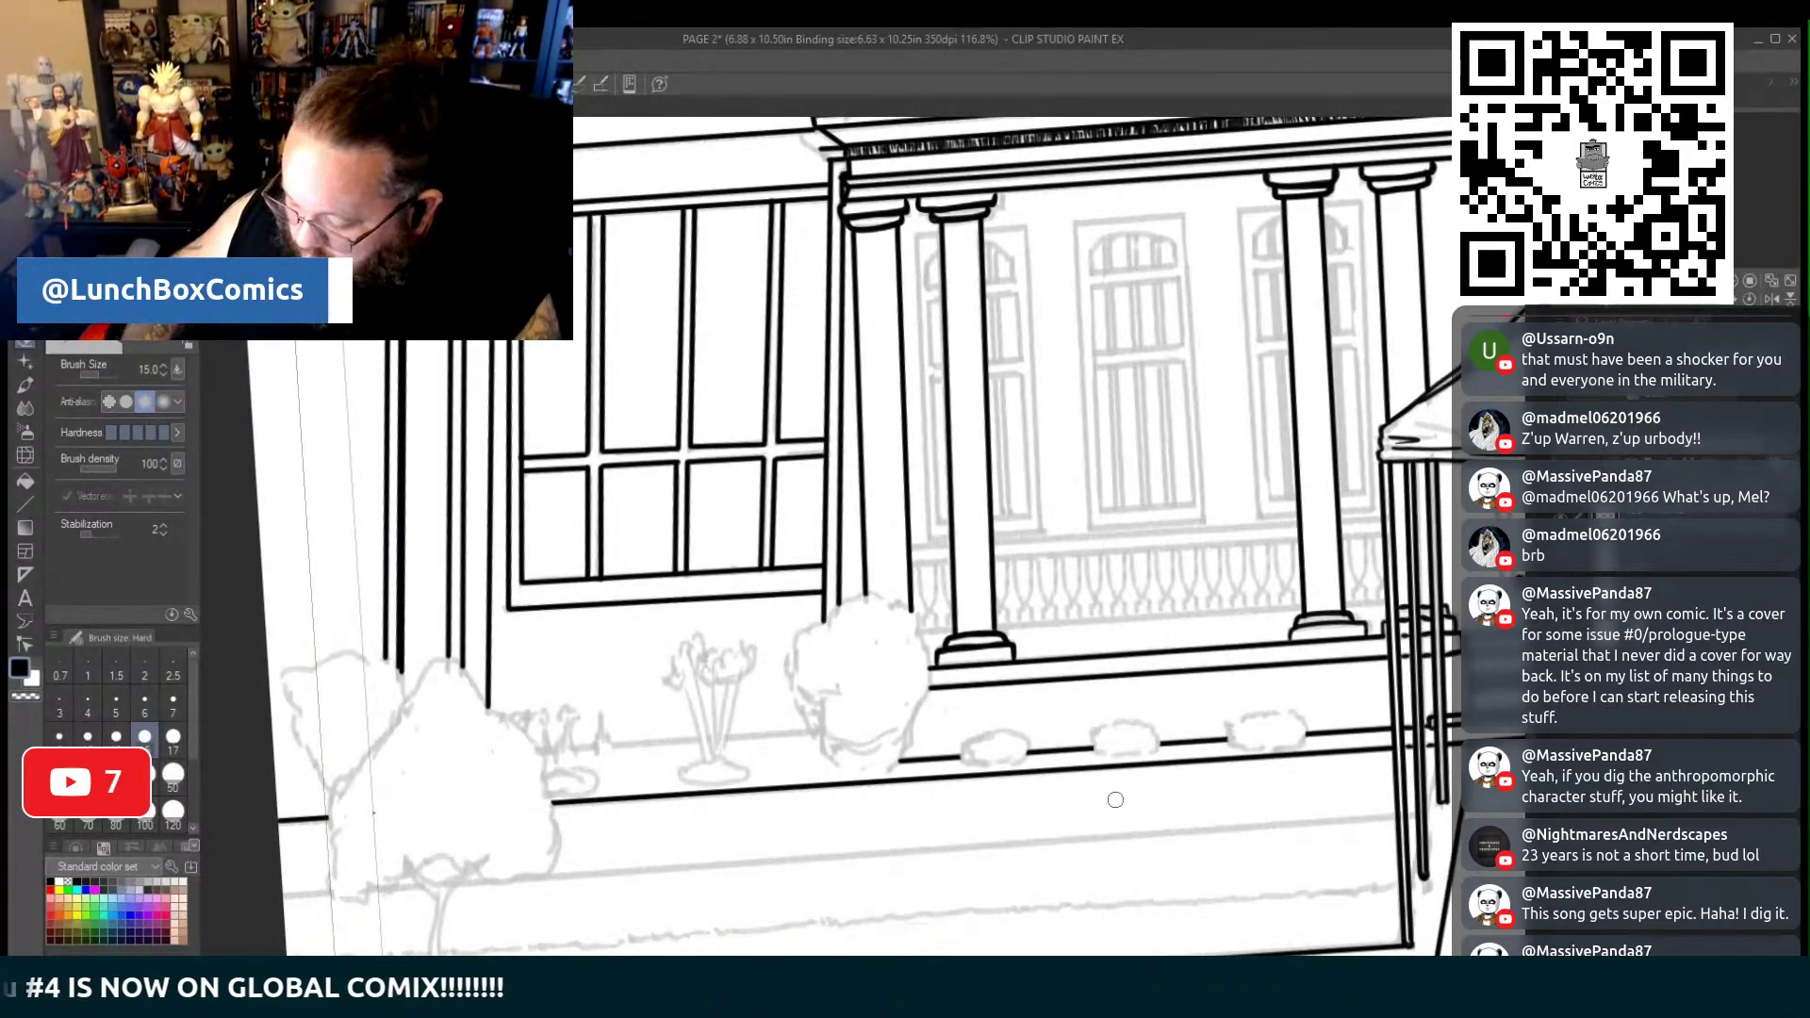
Ink the rear ledge line behind the flowers, between the left tree and the round potted bush, and clean up its overlaps
{"action": "left_click", "coordinate": [16, 504]}
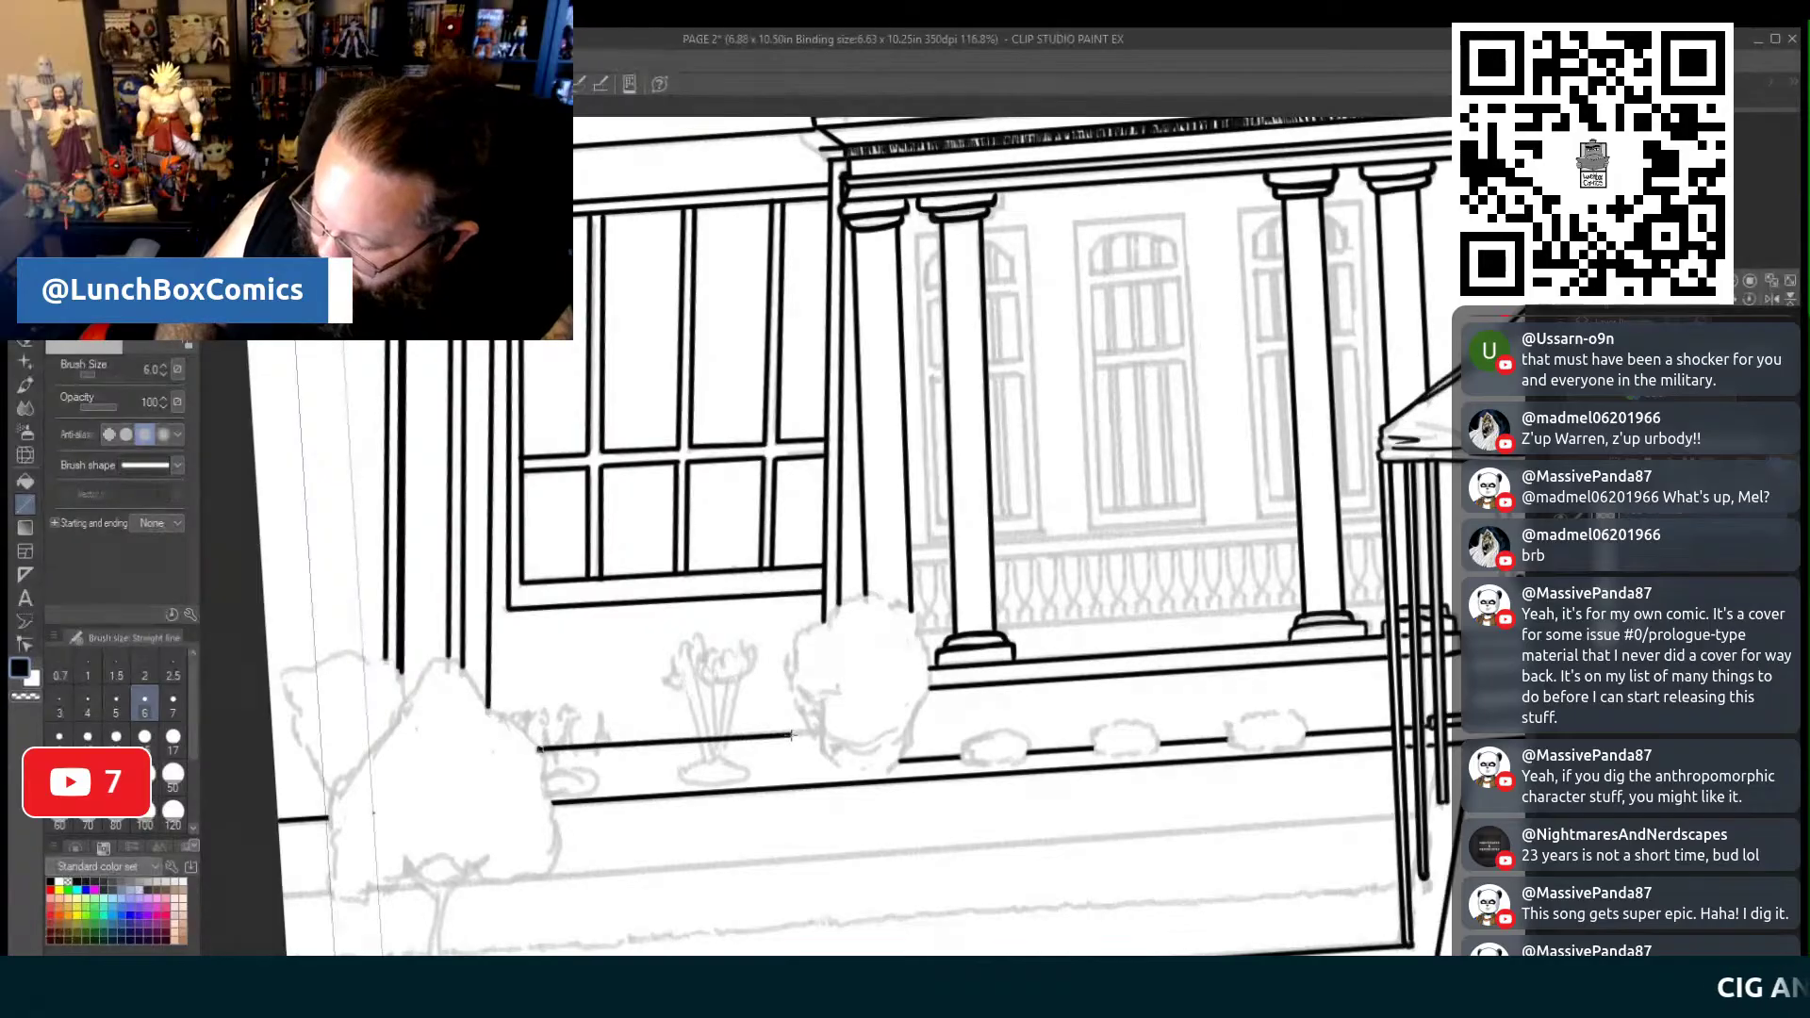
{"action": "left_click_drag", "start_coordinate": [792, 734], "coordinate": [808, 732]}
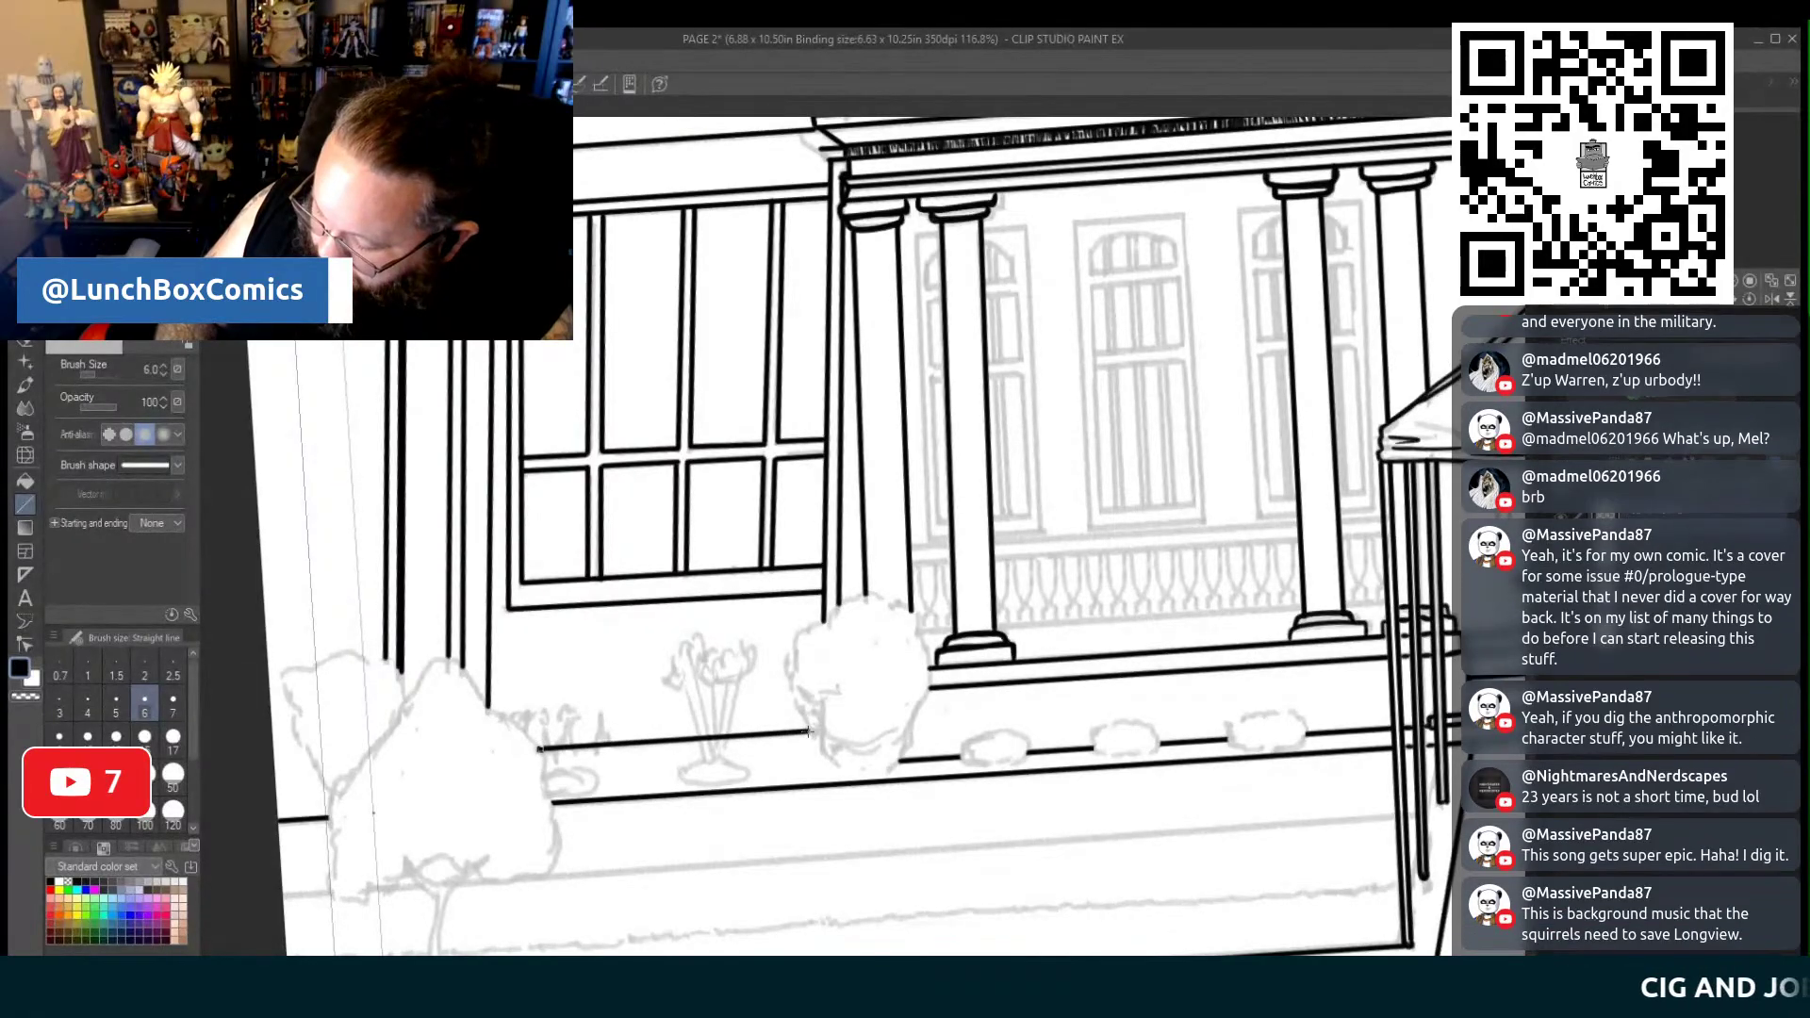
{"action": "left_click", "coordinate": [27, 409]}
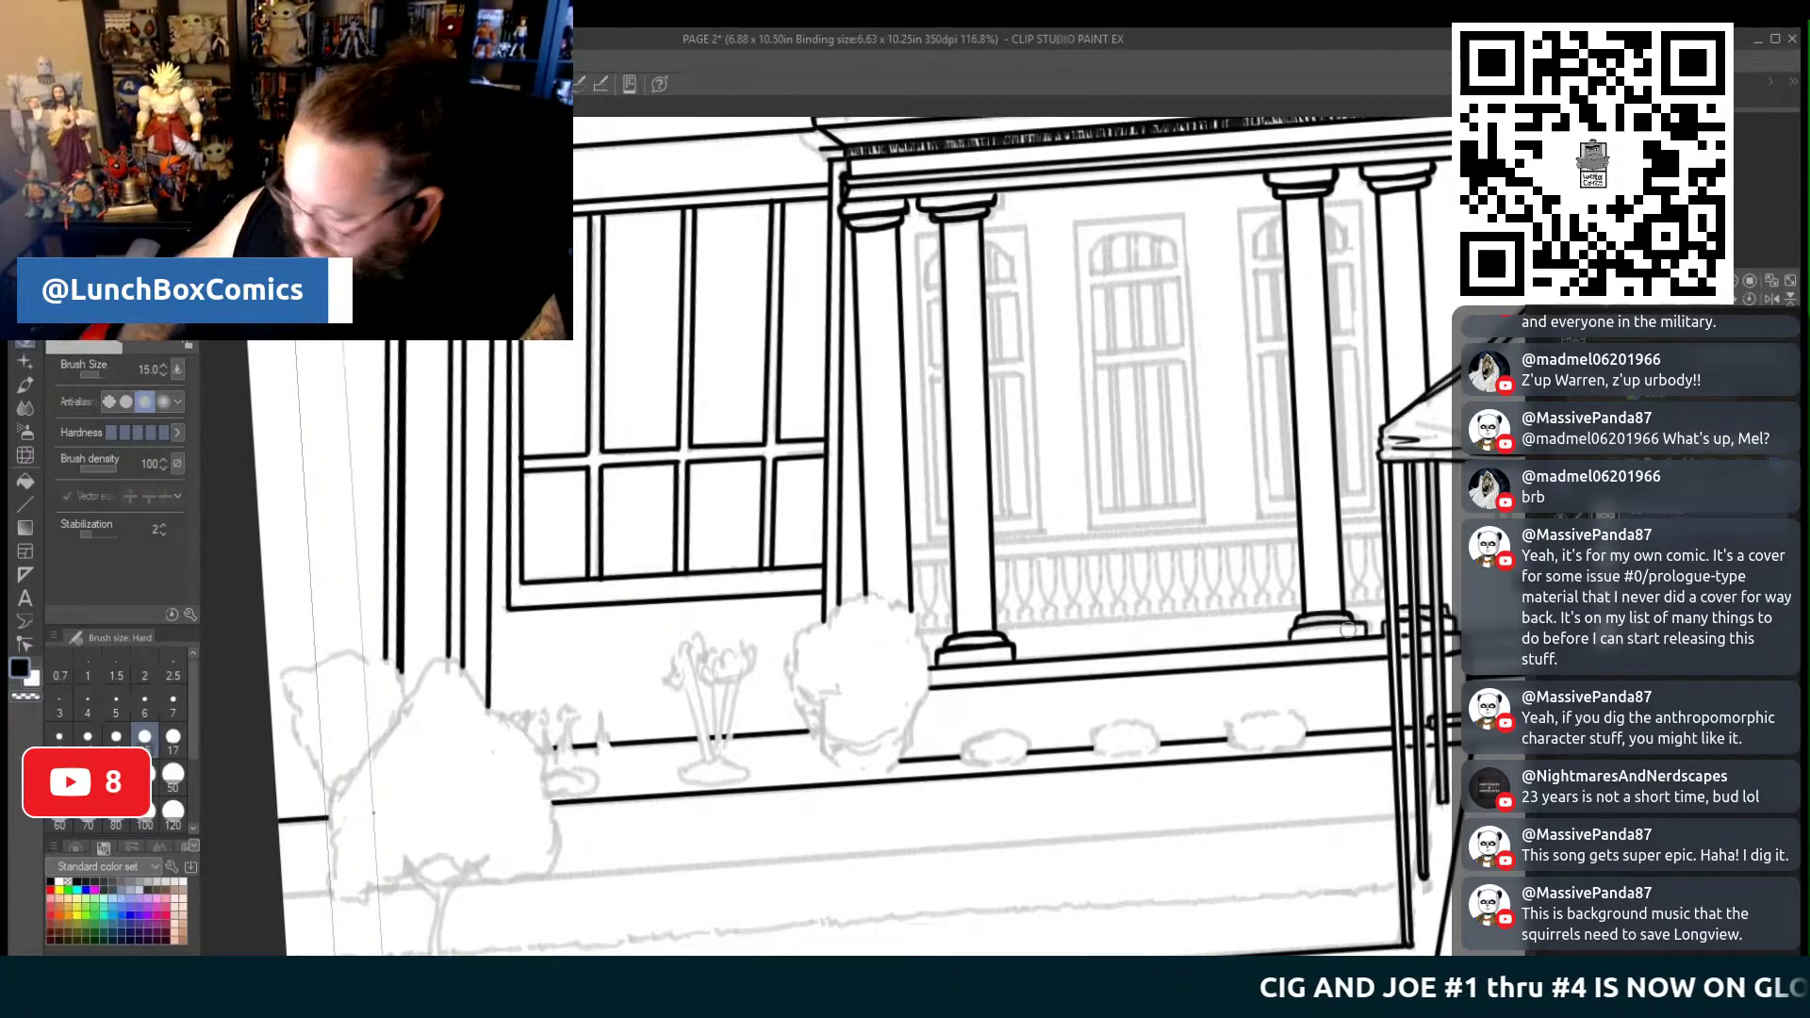
Ink the lower straight ledge line from the left page edge to the canopy and erase the part crossing the tree
{"action": "key", "text": "u"}
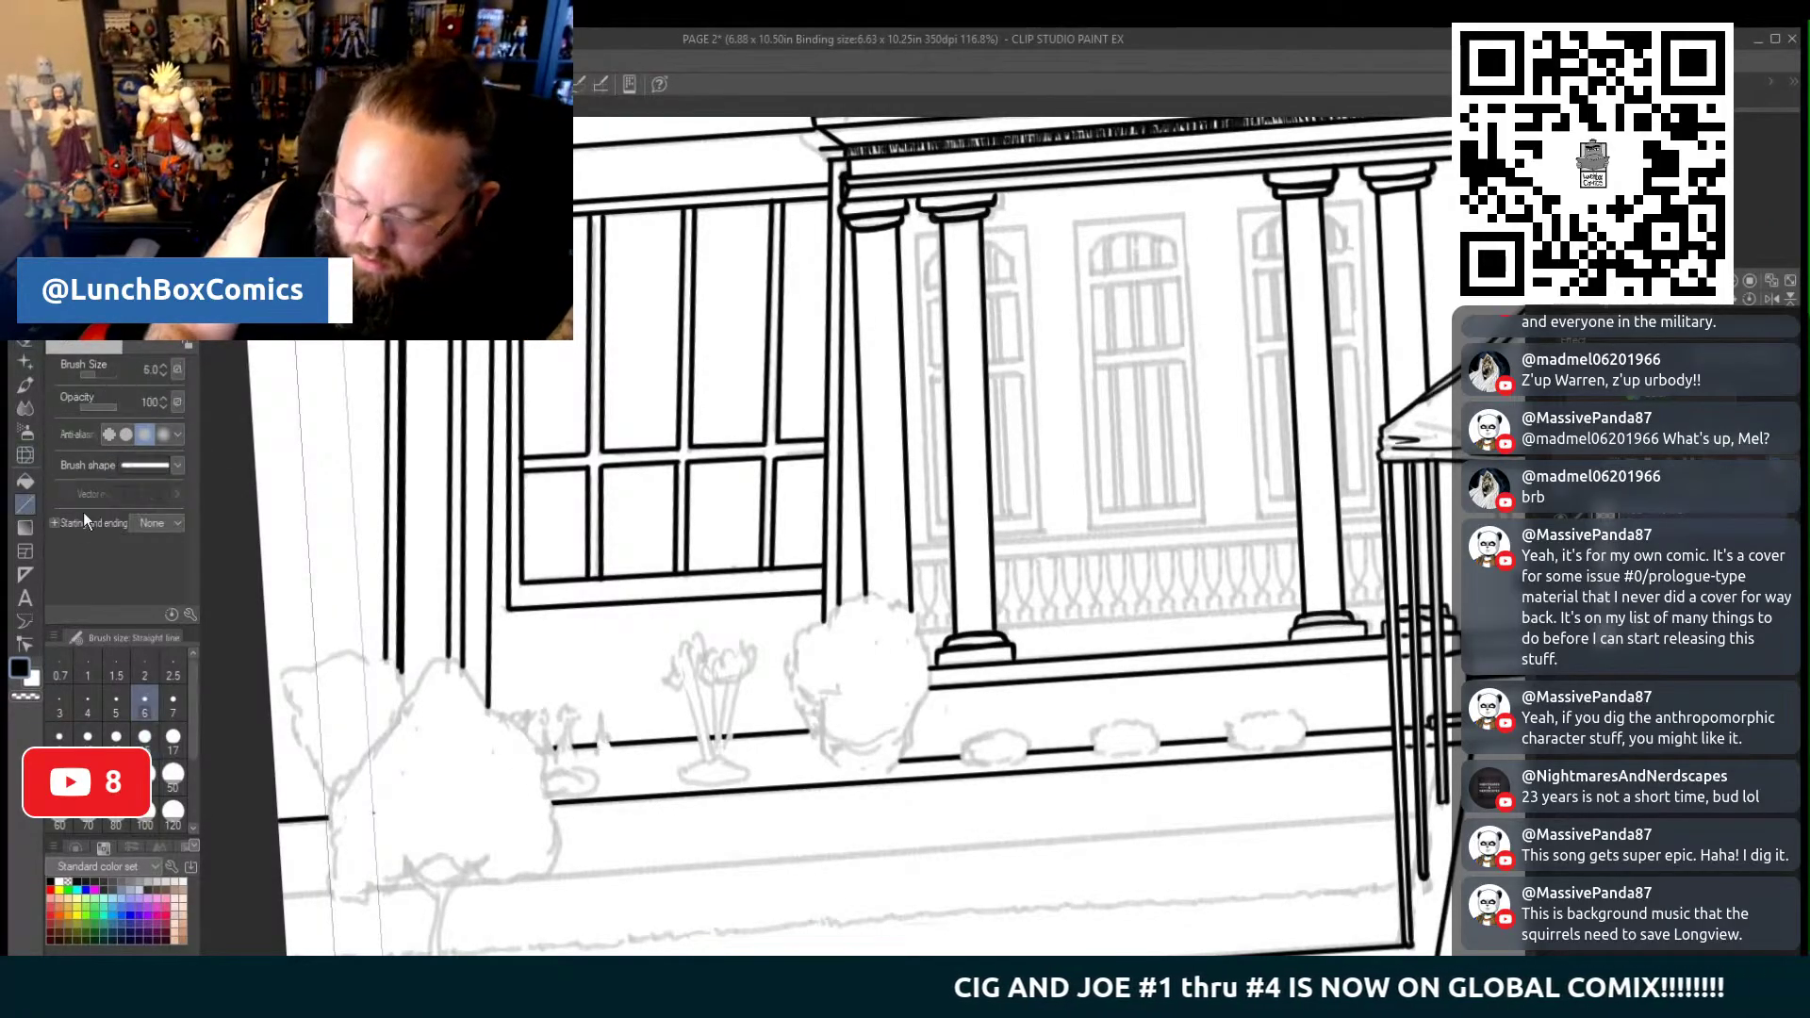
{"action": "left_click_drag", "start_coordinate": [286, 894], "coordinate": [1395, 820]}
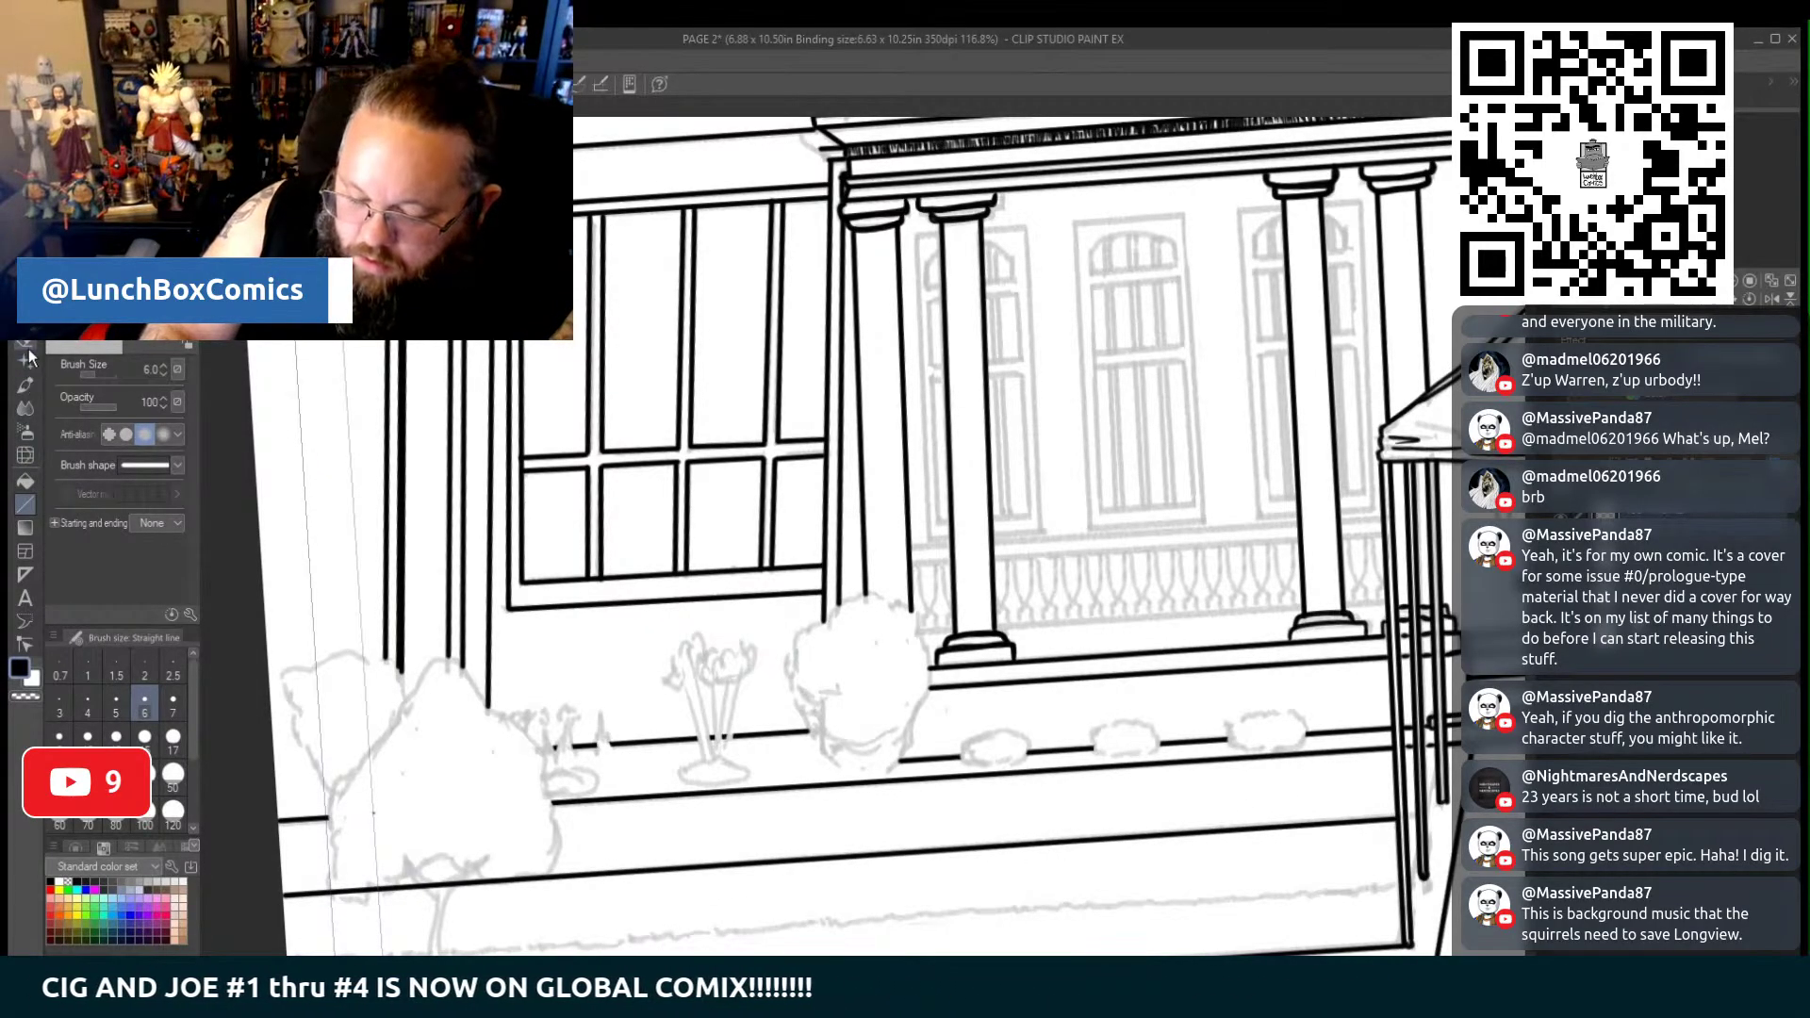
{"action": "key", "text": "p"}
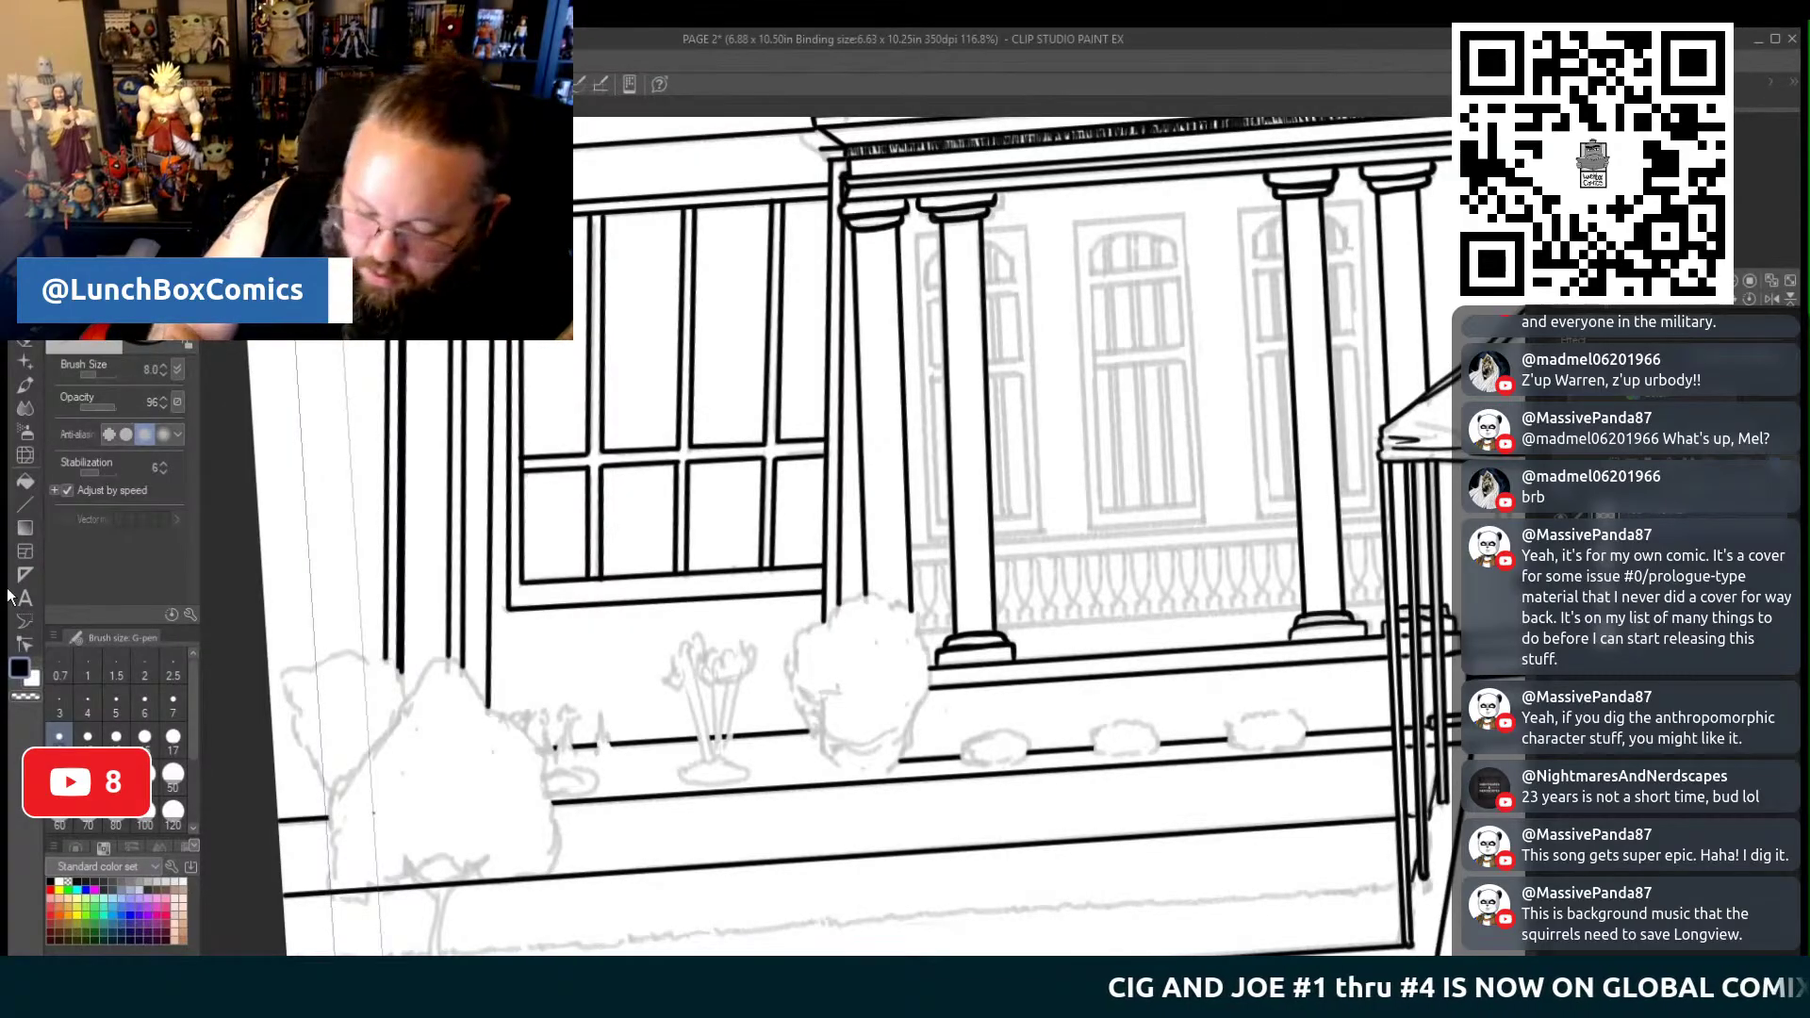
{"action": "key", "text": "e"}
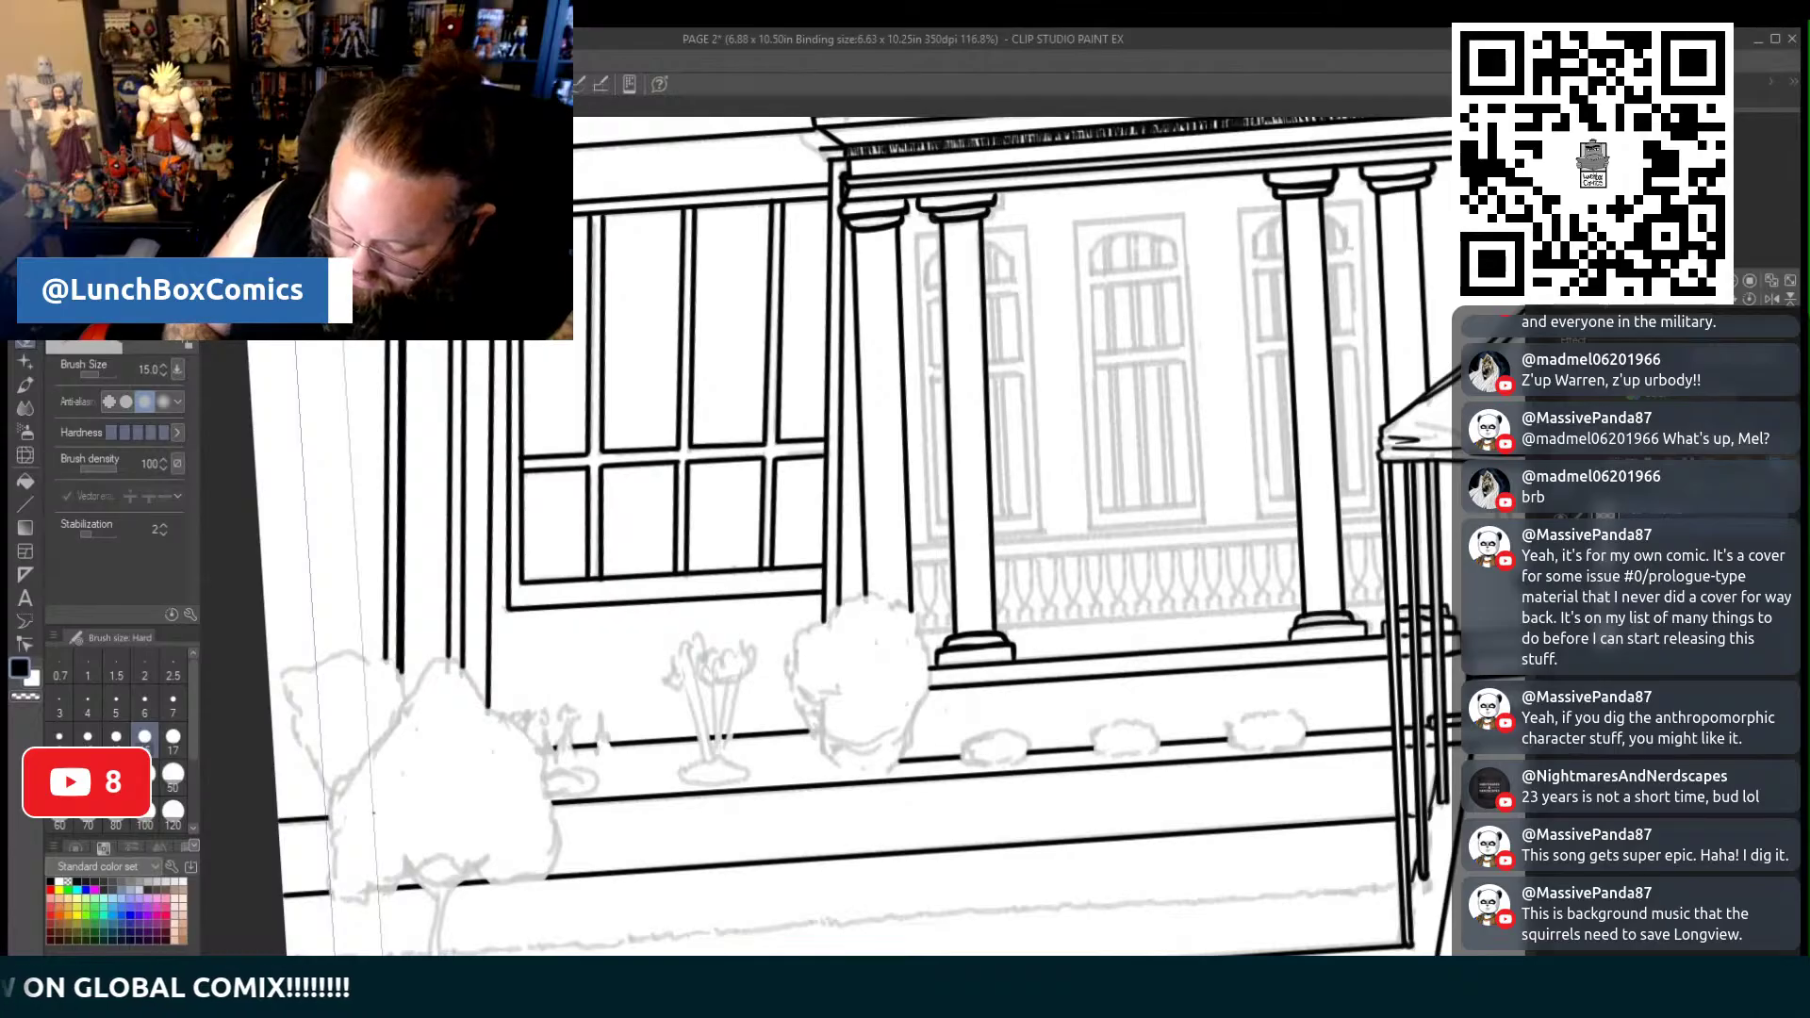
Ink two long straight garden ledge lines from the canopy to the right page edge, following the sketch
{"action": "scroll", "coordinate": [862, 536], "scroll_direction": "down", "scroll_amount": 8}
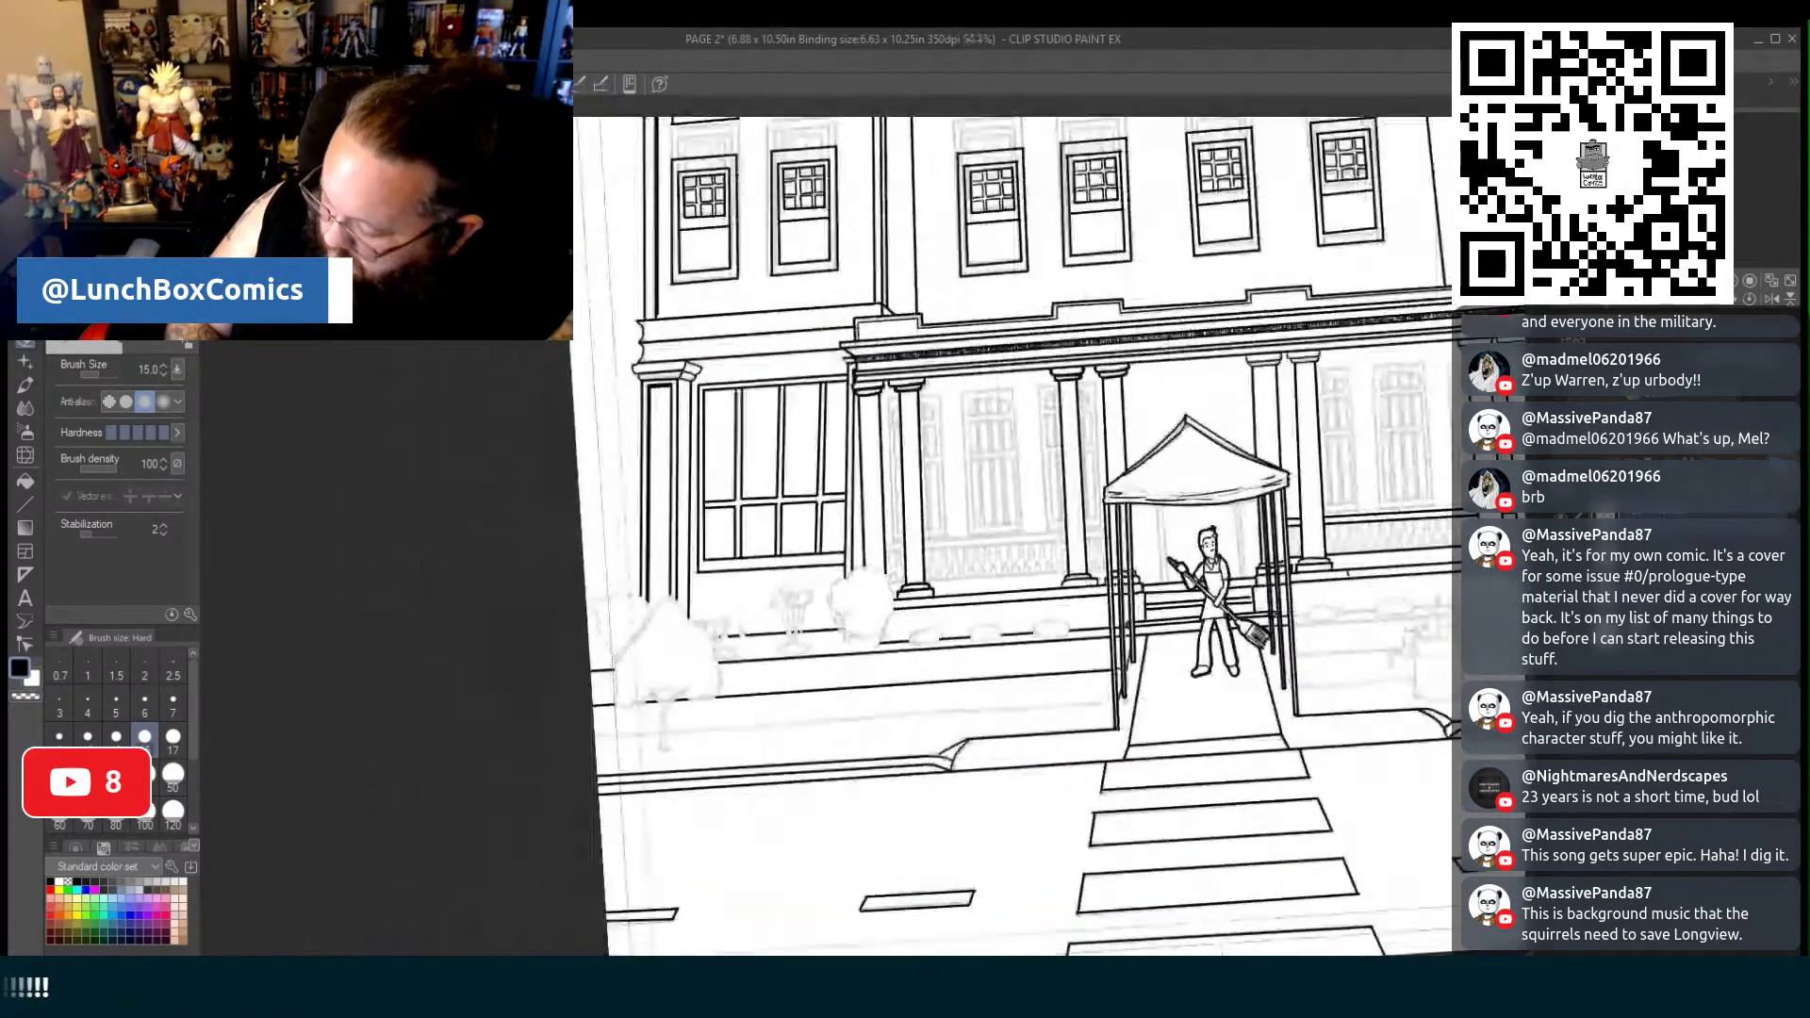
{"action": "scroll", "coordinate": [861, 536], "scroll_direction": "up", "scroll_amount": 2}
{"action": "scroll", "coordinate": [862, 536], "scroll_direction": "right", "scroll_amount": 8}
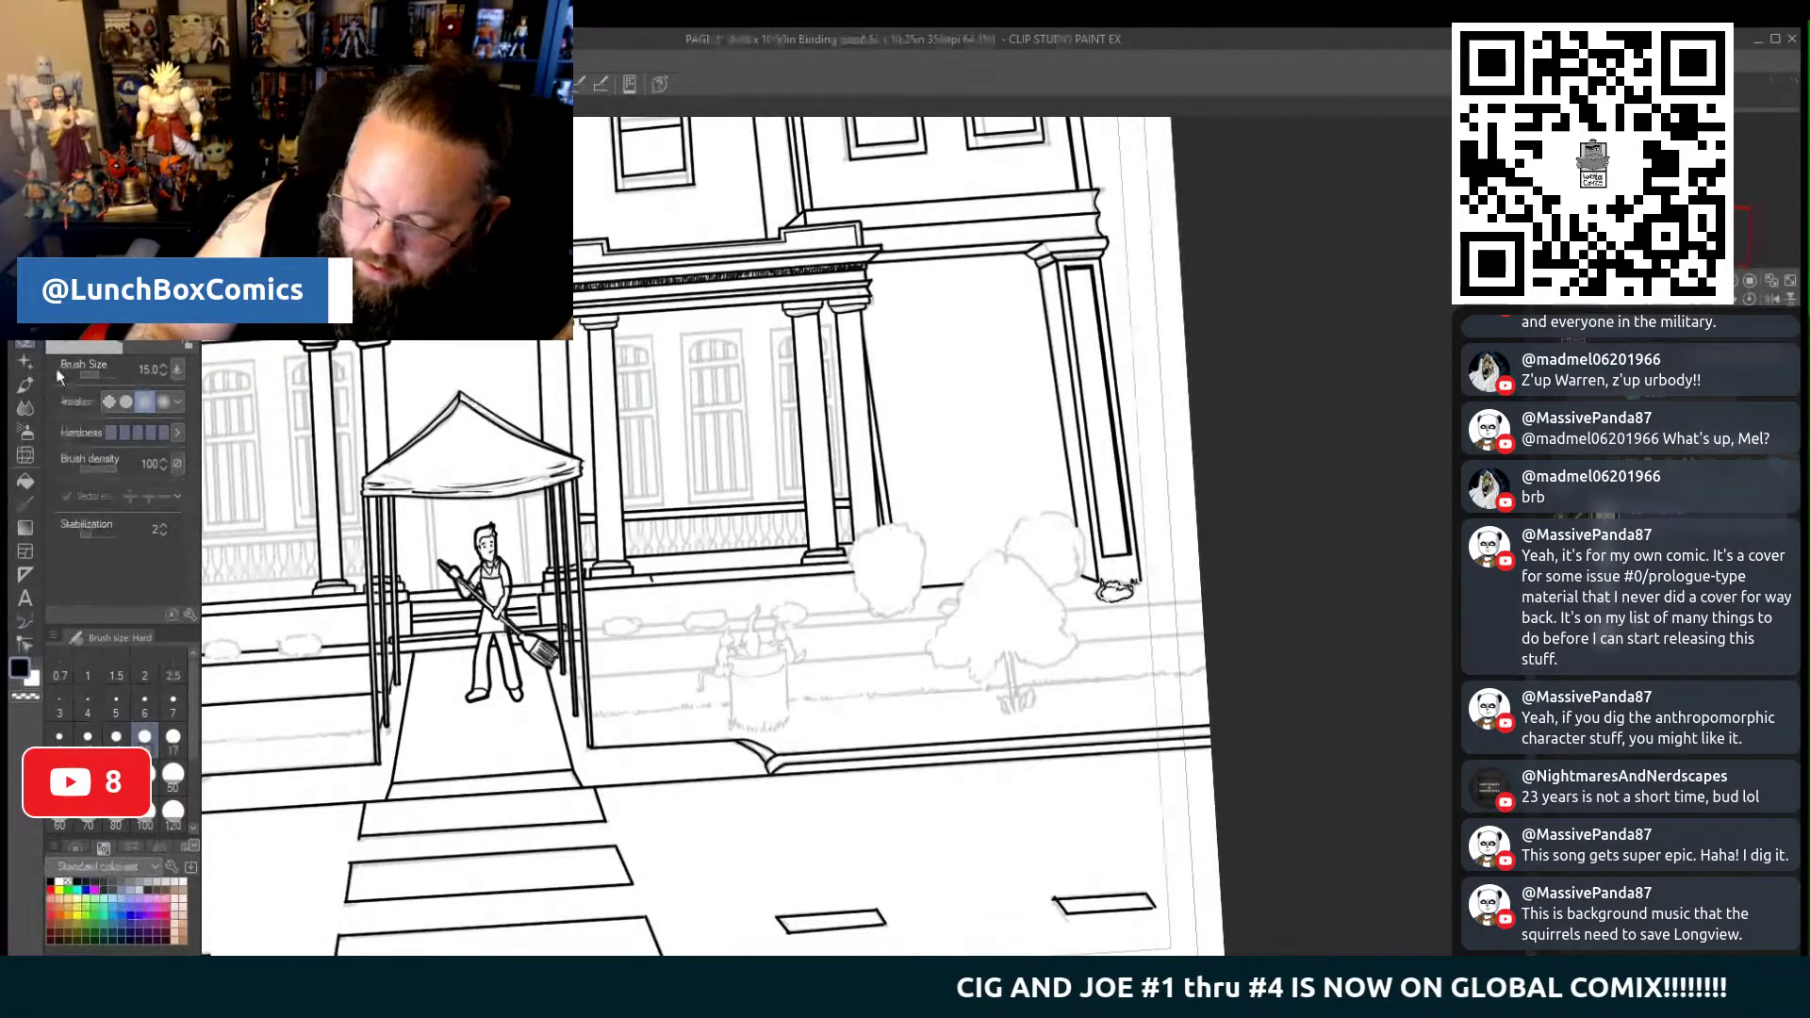
{"action": "key", "text": "p"}
{"action": "scroll", "coordinate": [861, 536], "scroll_direction": "up", "scroll_amount": 3}
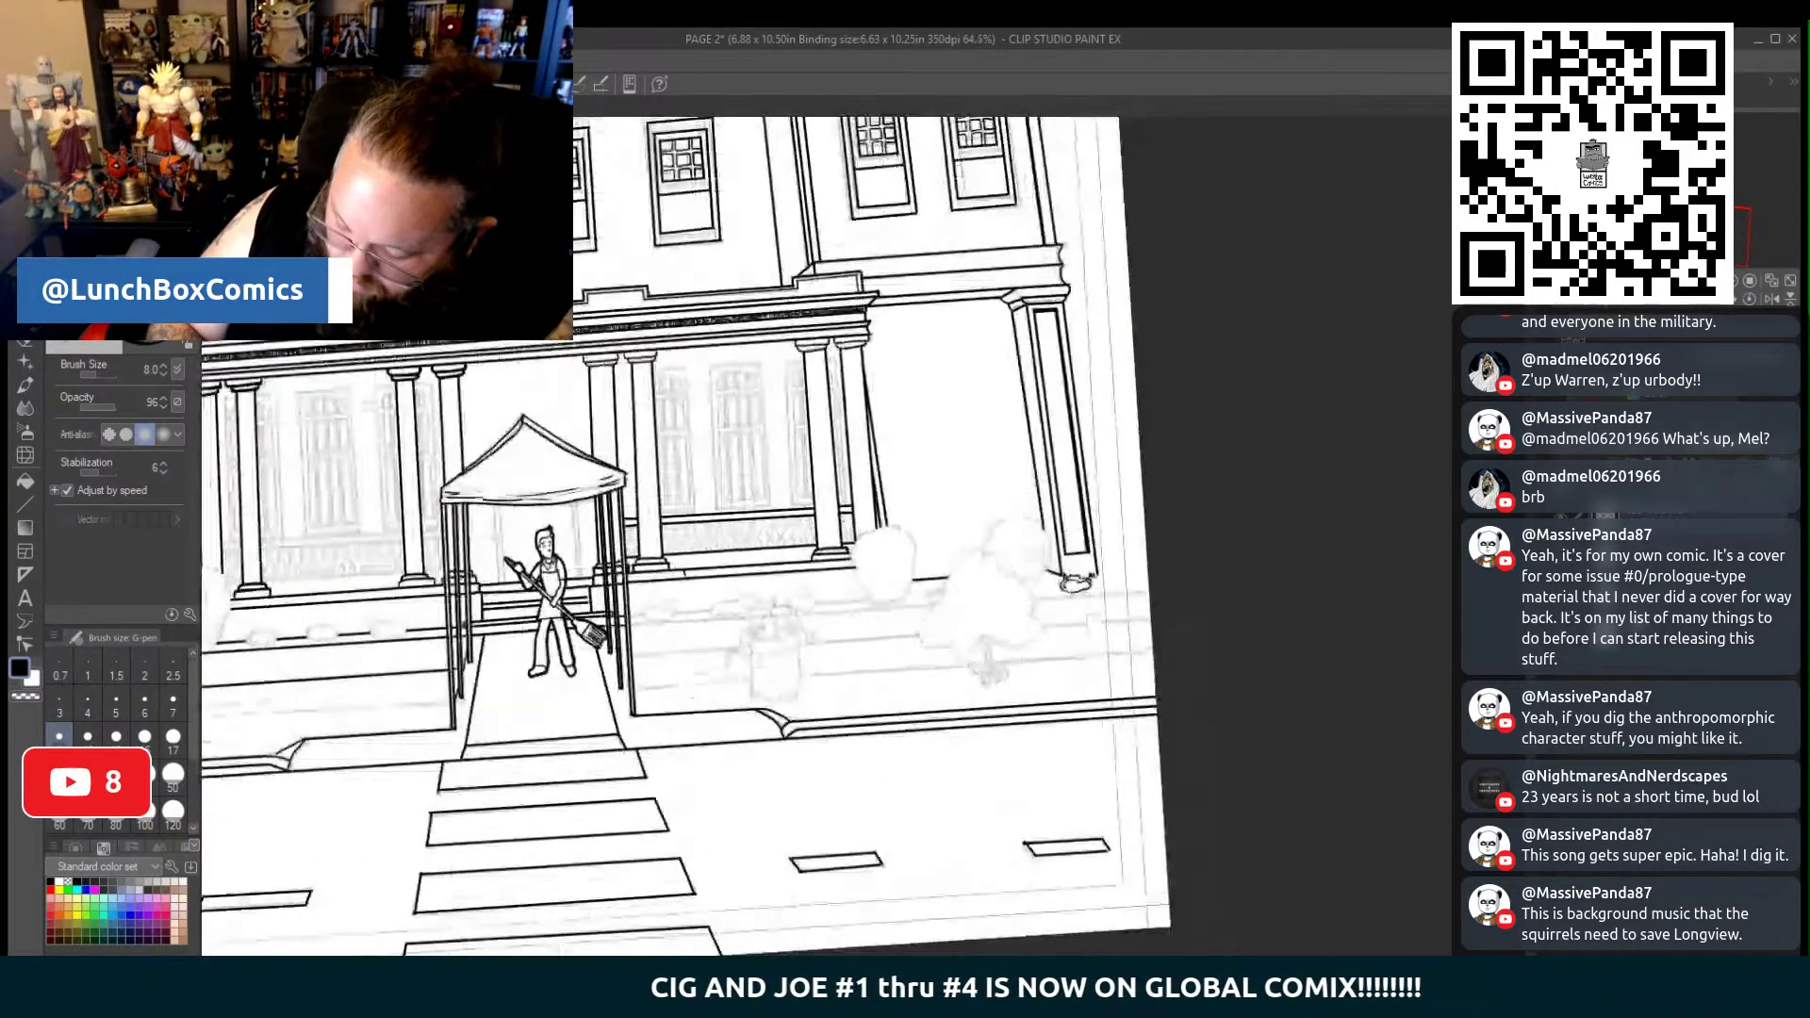
{"action": "scroll", "coordinate": [862, 537], "scroll_direction": "up", "scroll_amount": 1}
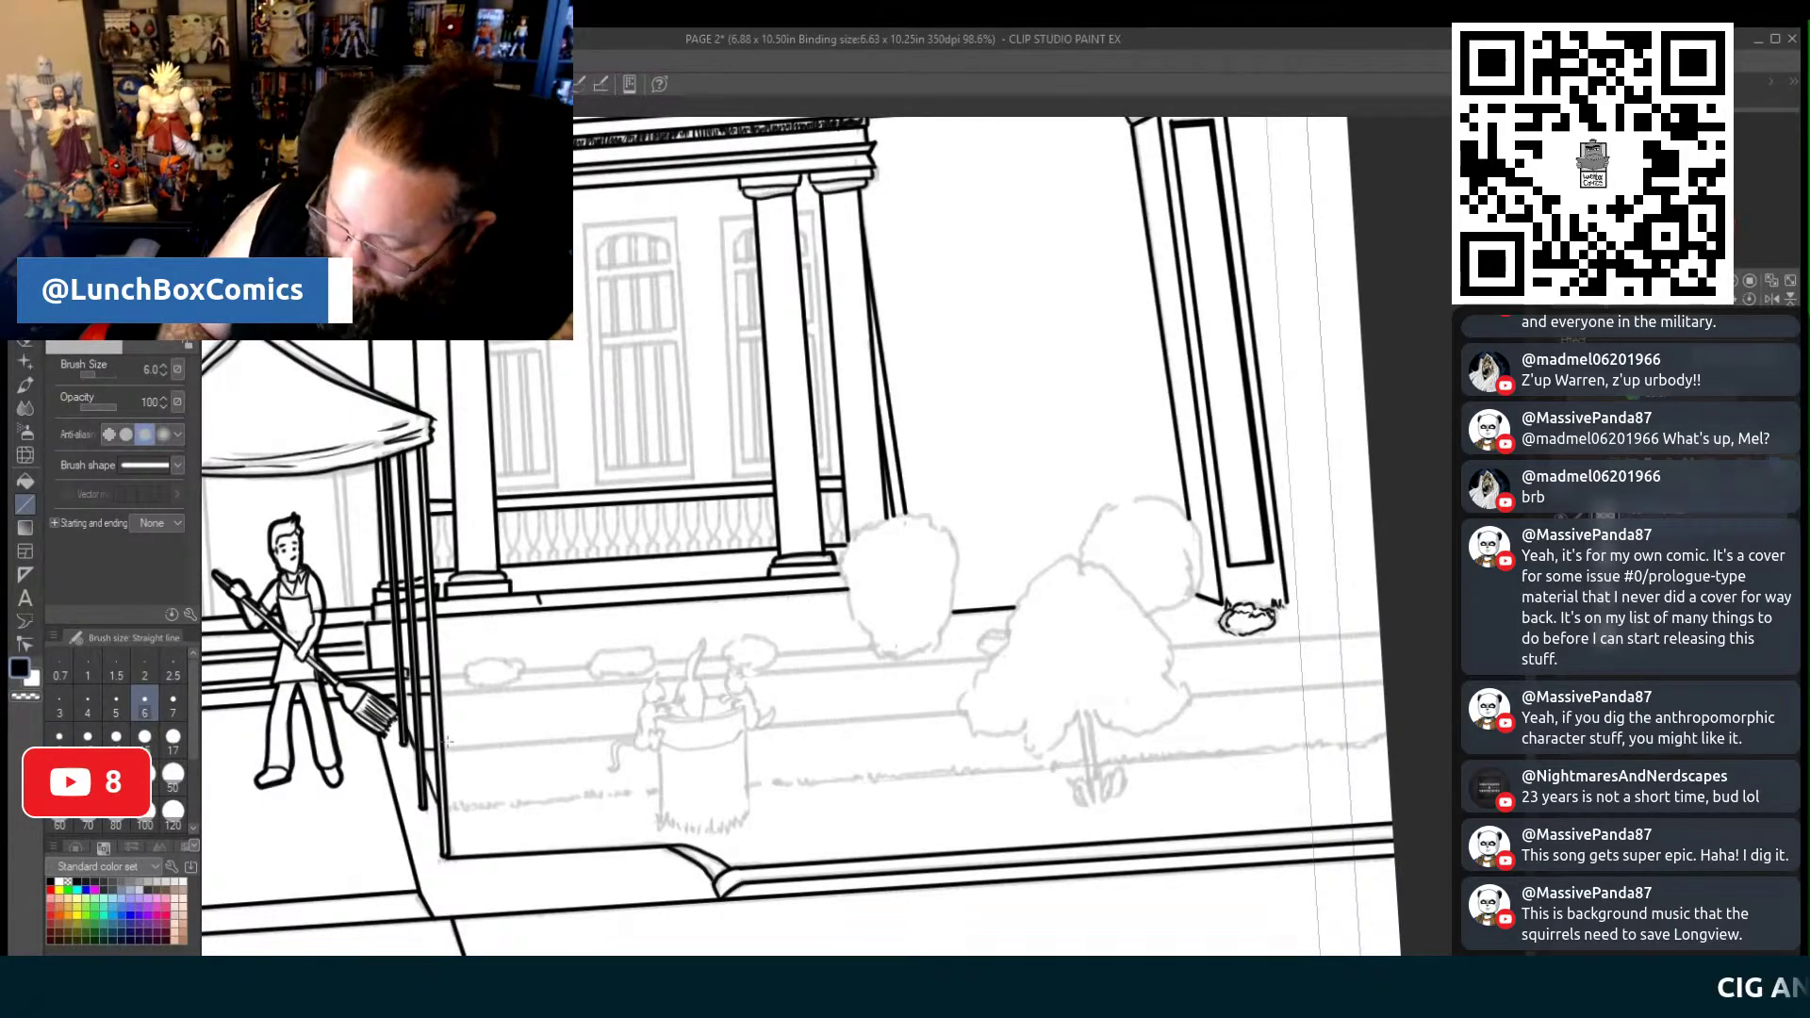
{"action": "left_click_drag", "start_coordinate": [589, 743], "coordinate": [1387, 680]}
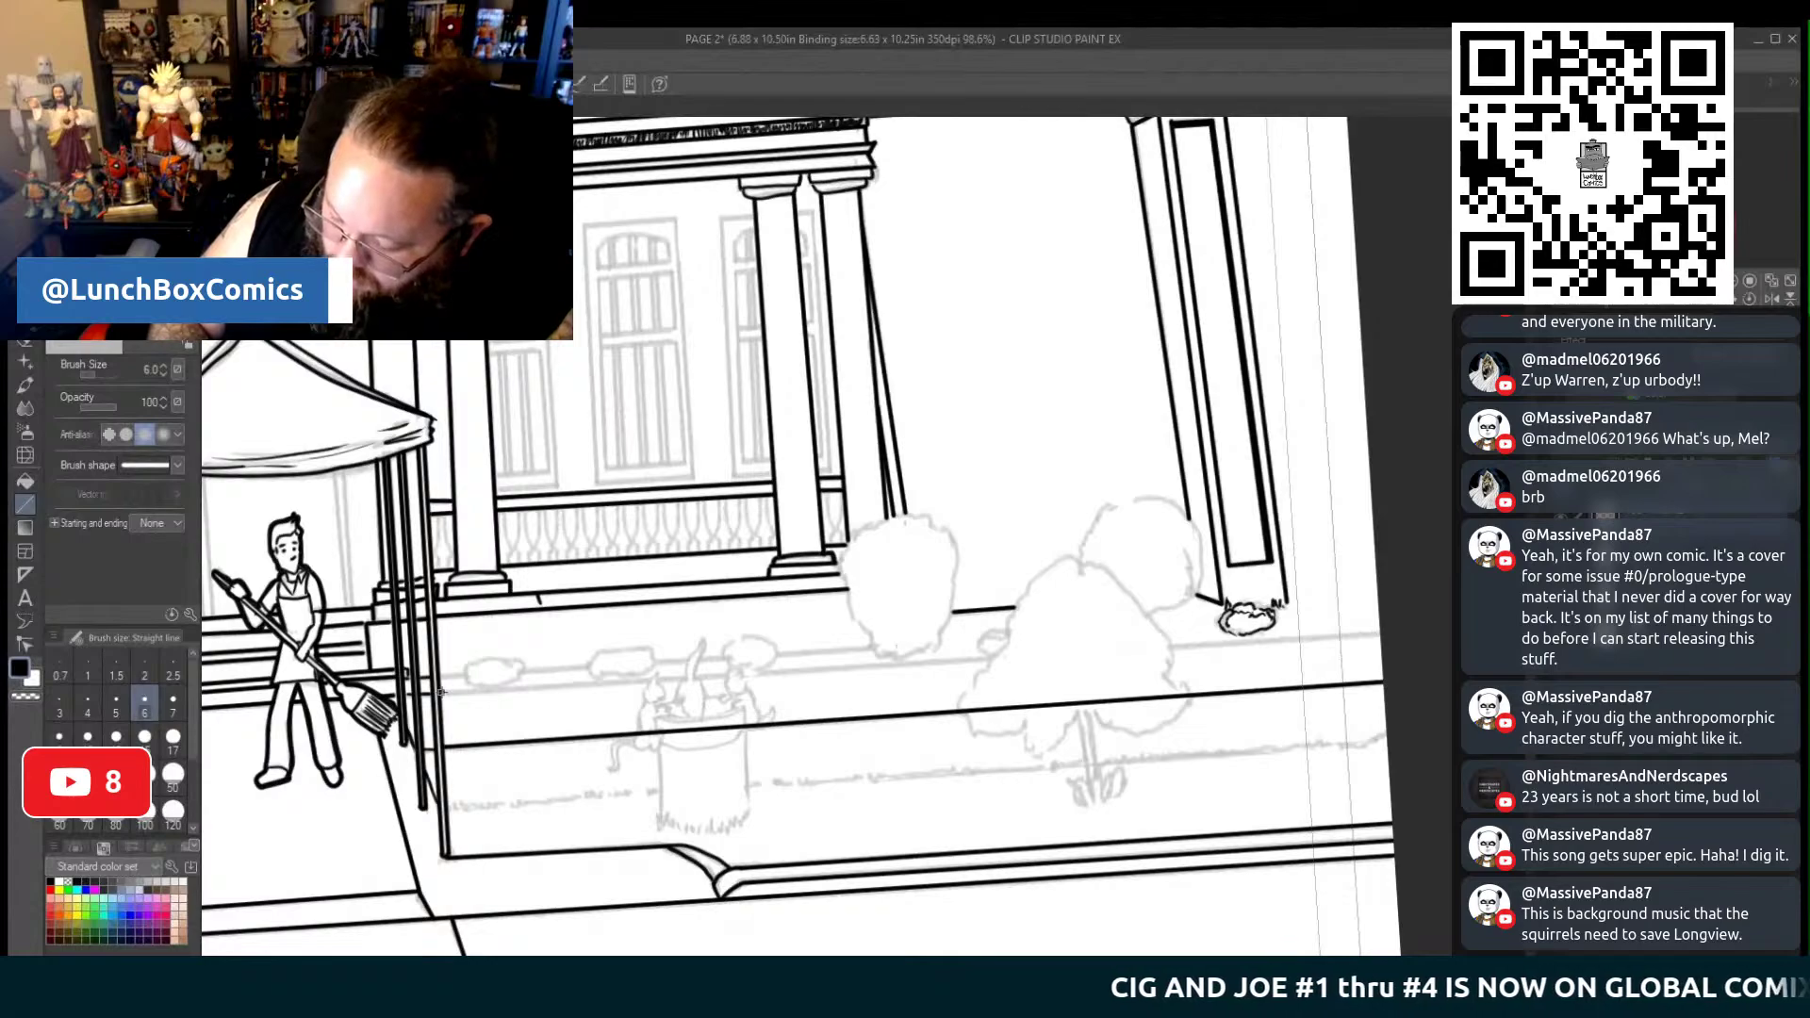
{"action": "left_click_drag", "start_coordinate": [439, 691], "coordinate": [1376, 638]}
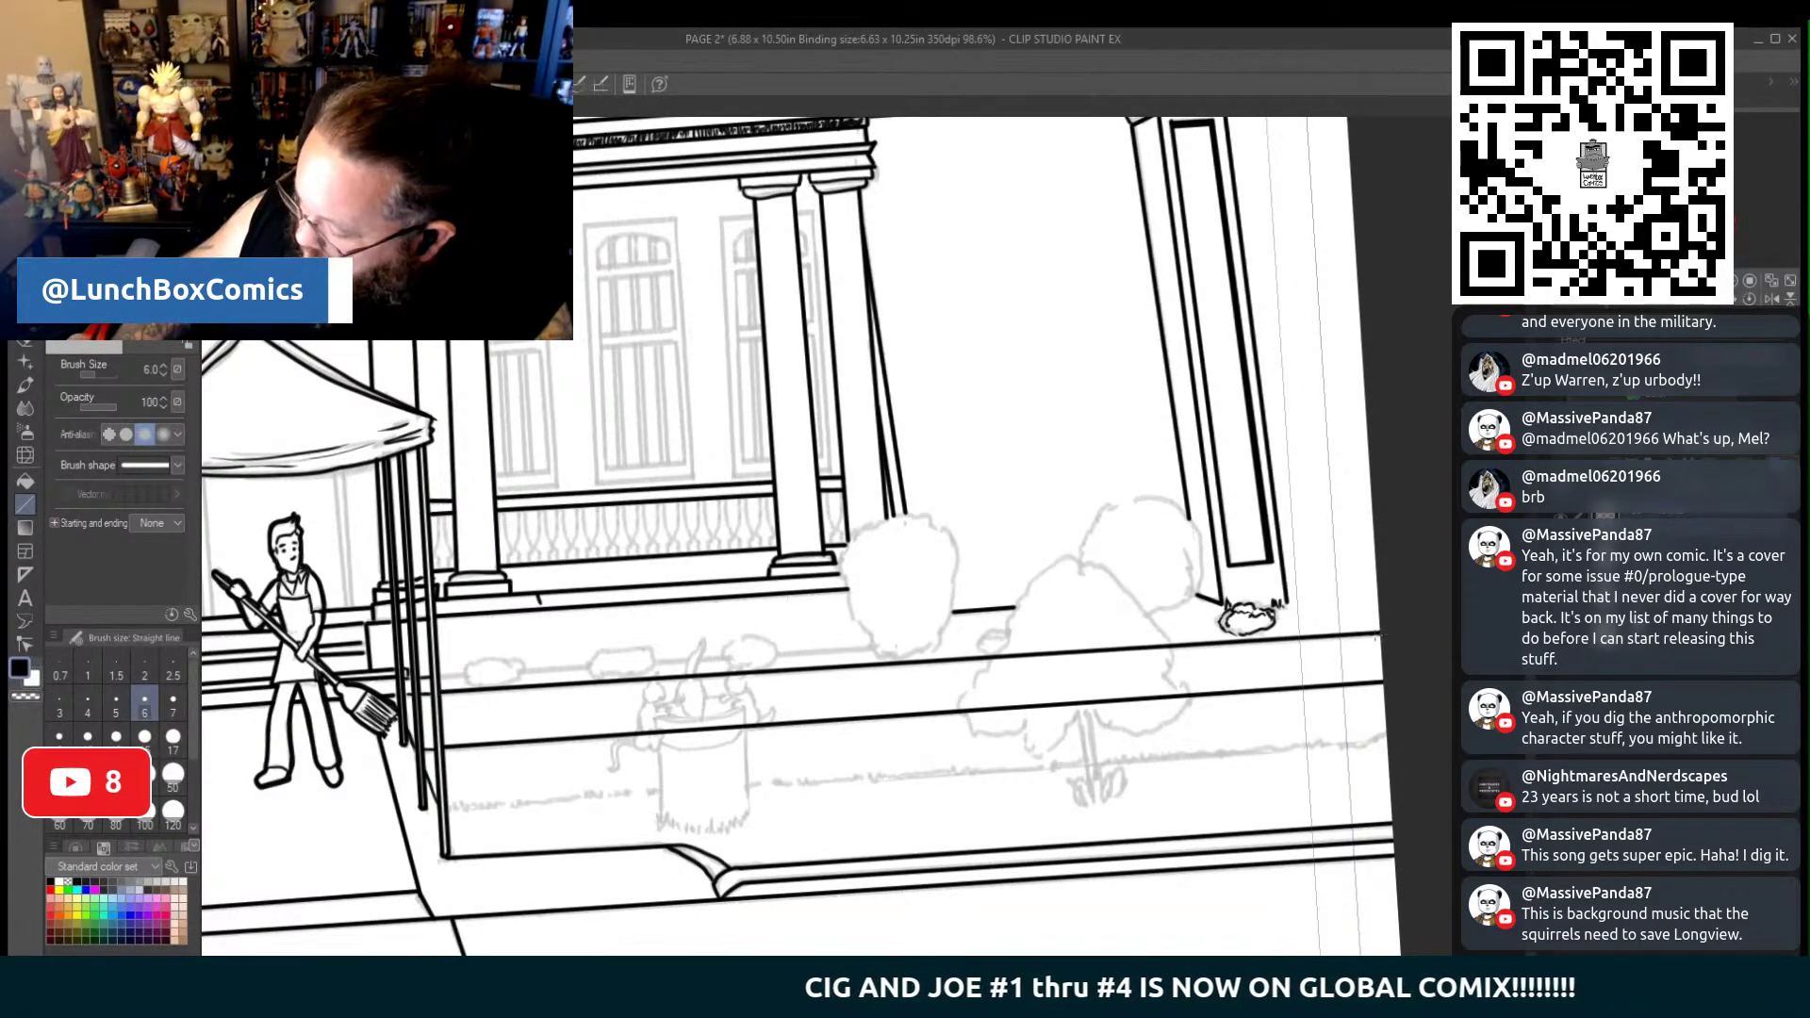
Erase the parts of the right-hand ledge lines that cross the planter and the tree
{"action": "left_click", "coordinate": [25, 483]}
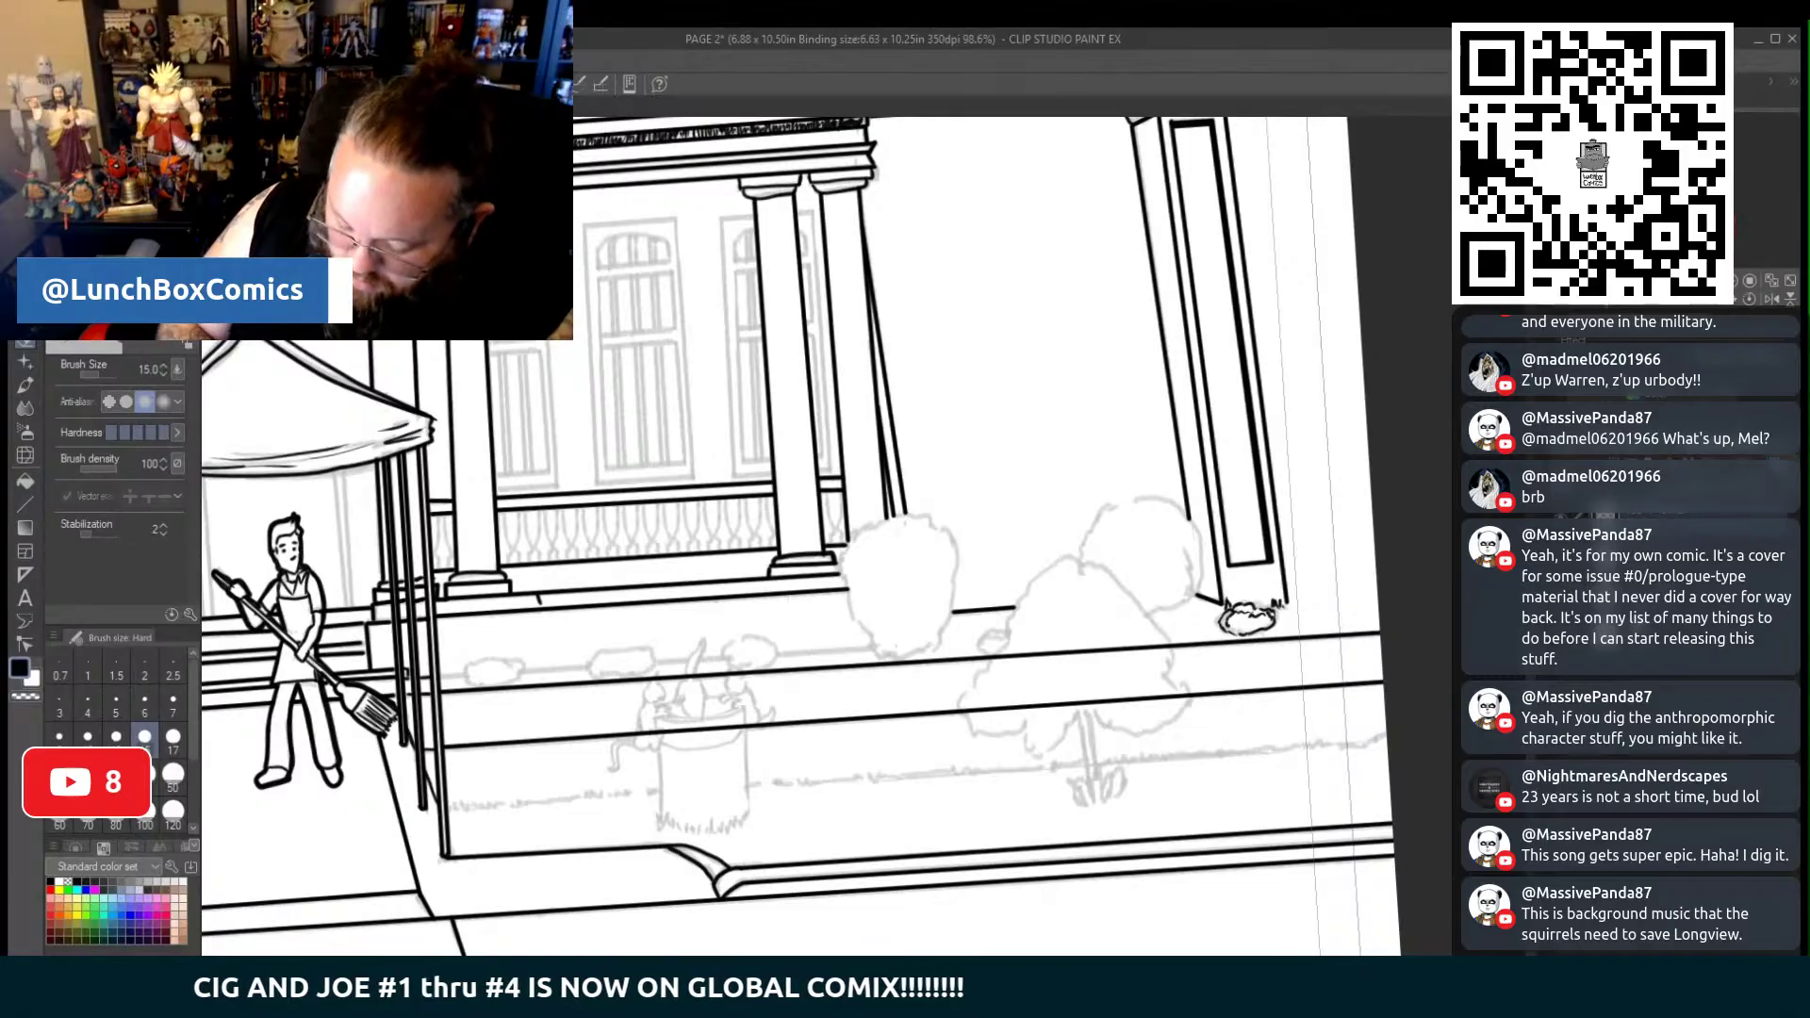
{"action": "scroll", "coordinate": [855, 535], "scroll_direction": "up", "scroll_amount": 4}
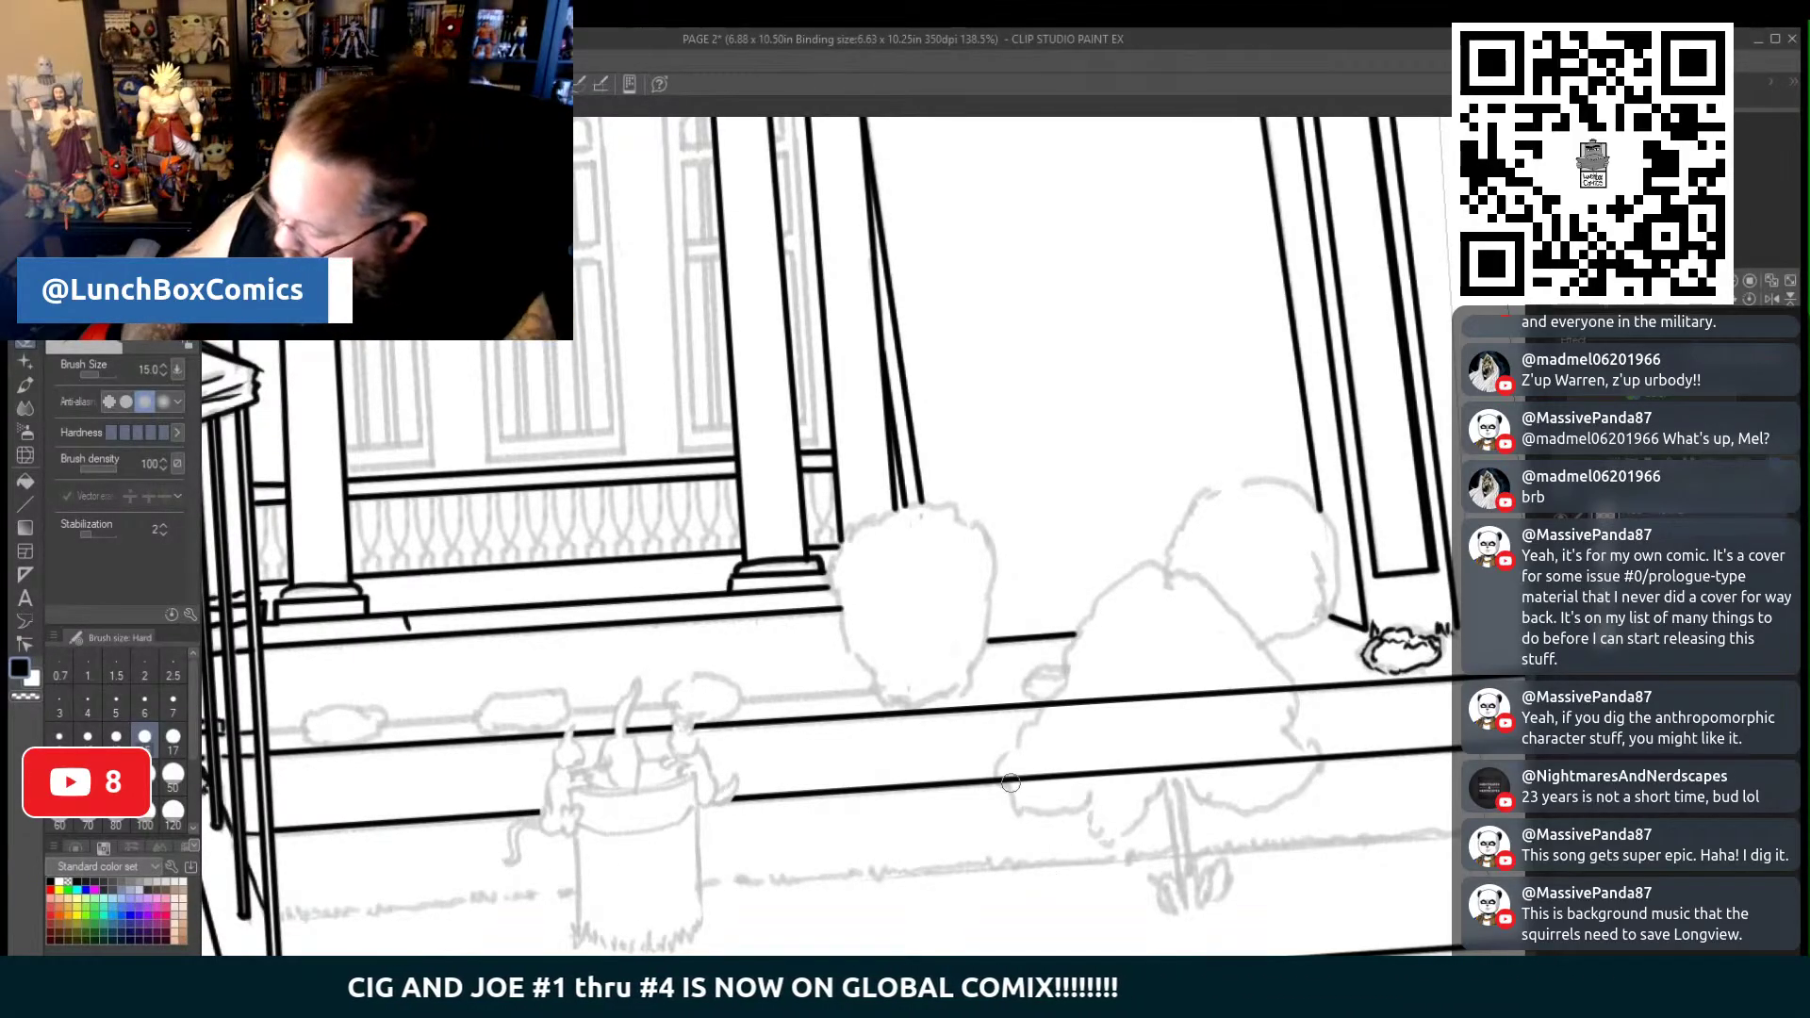
{"action": "mouse_move", "coordinate": [1045, 721]}
{"action": "left_mouse_down"}
{"action": "mouse_move", "coordinate": [1084, 699]}
{"action": "mouse_move", "coordinate": [1061, 751]}
{"action": "left_mouse_up"}
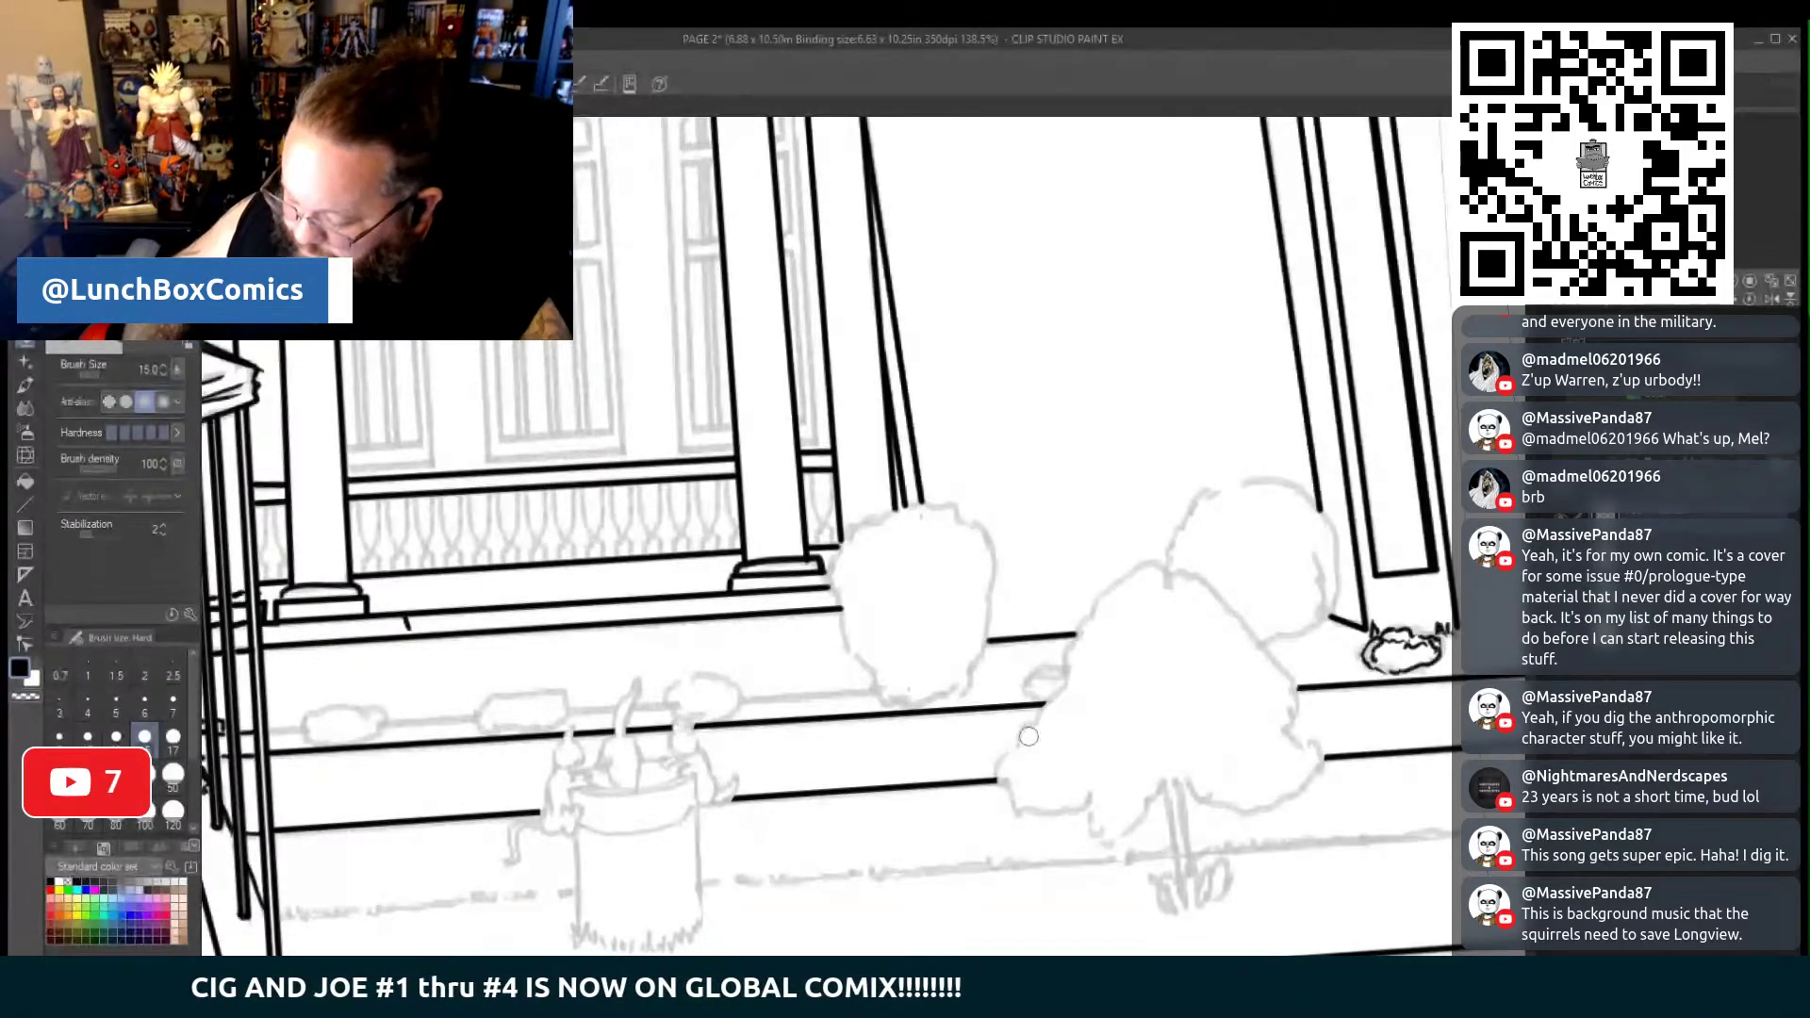
Ink the straight rear ledge line behind the small rocks right of the canopy, leaving the rocks and planter uncrossed
{"action": "key", "text": "u"}
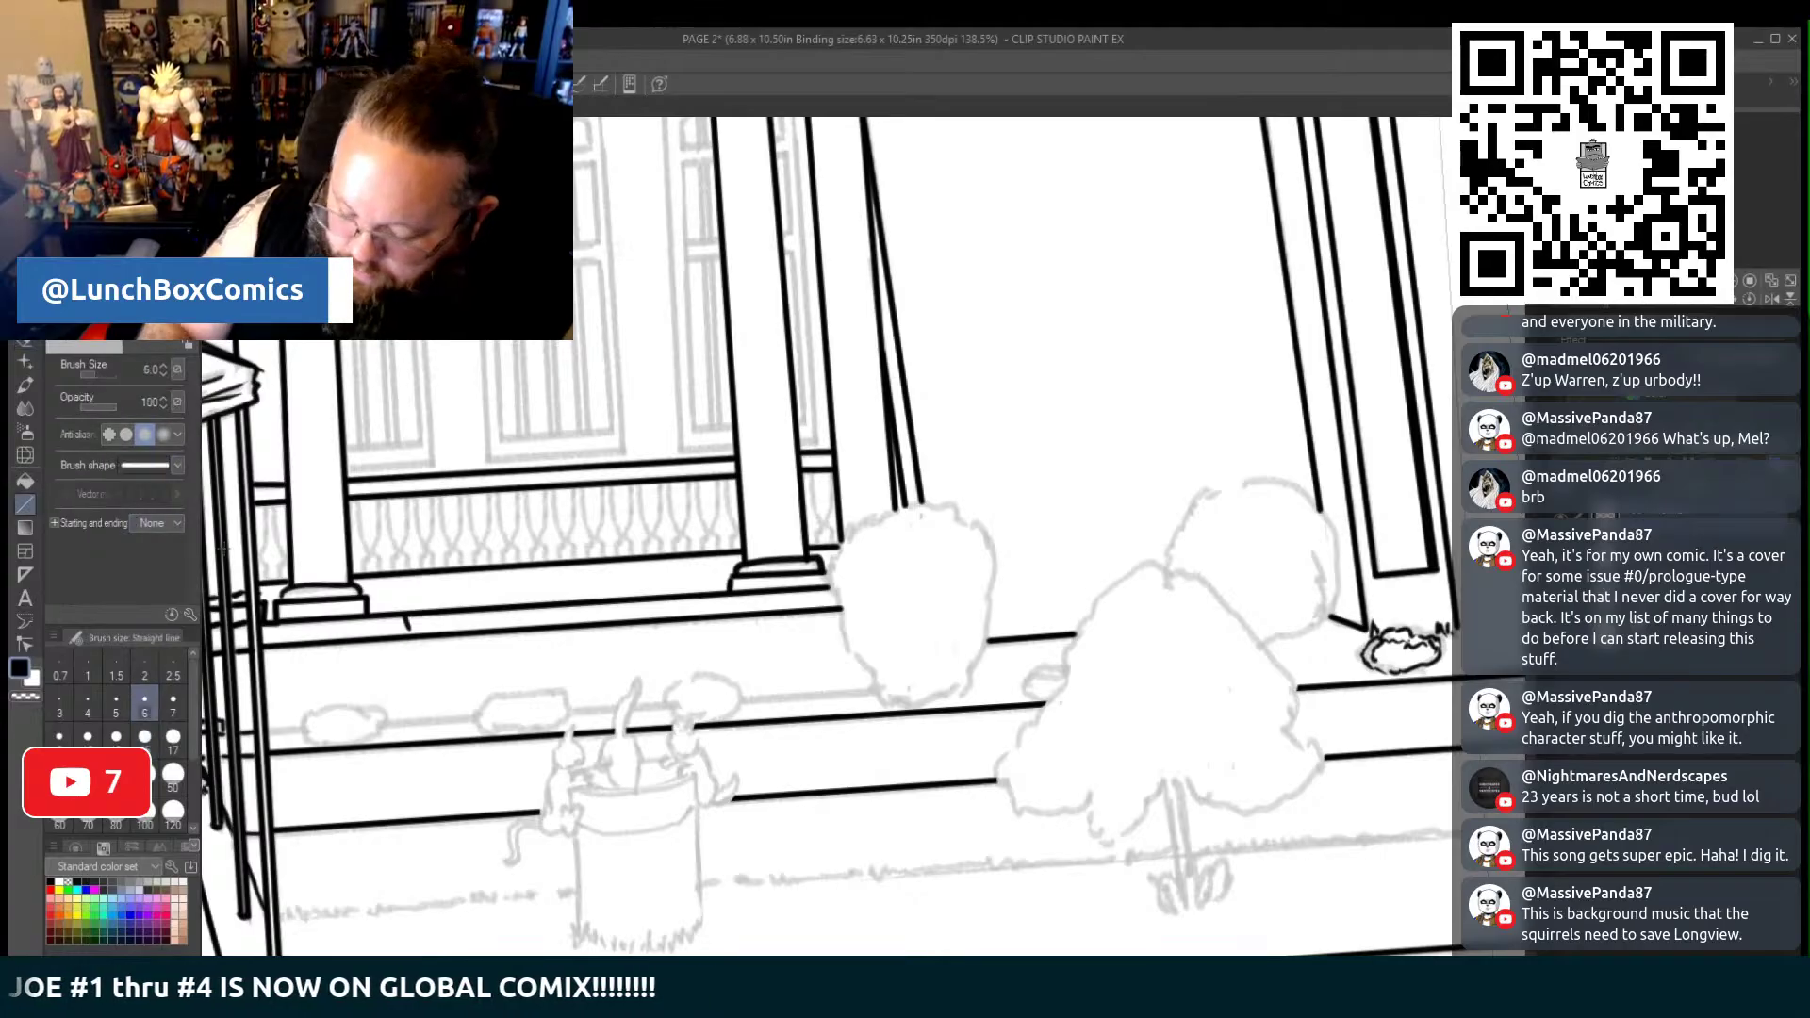
{"action": "left_click_drag", "start_coordinate": [336, 725], "coordinate": [869, 693]}
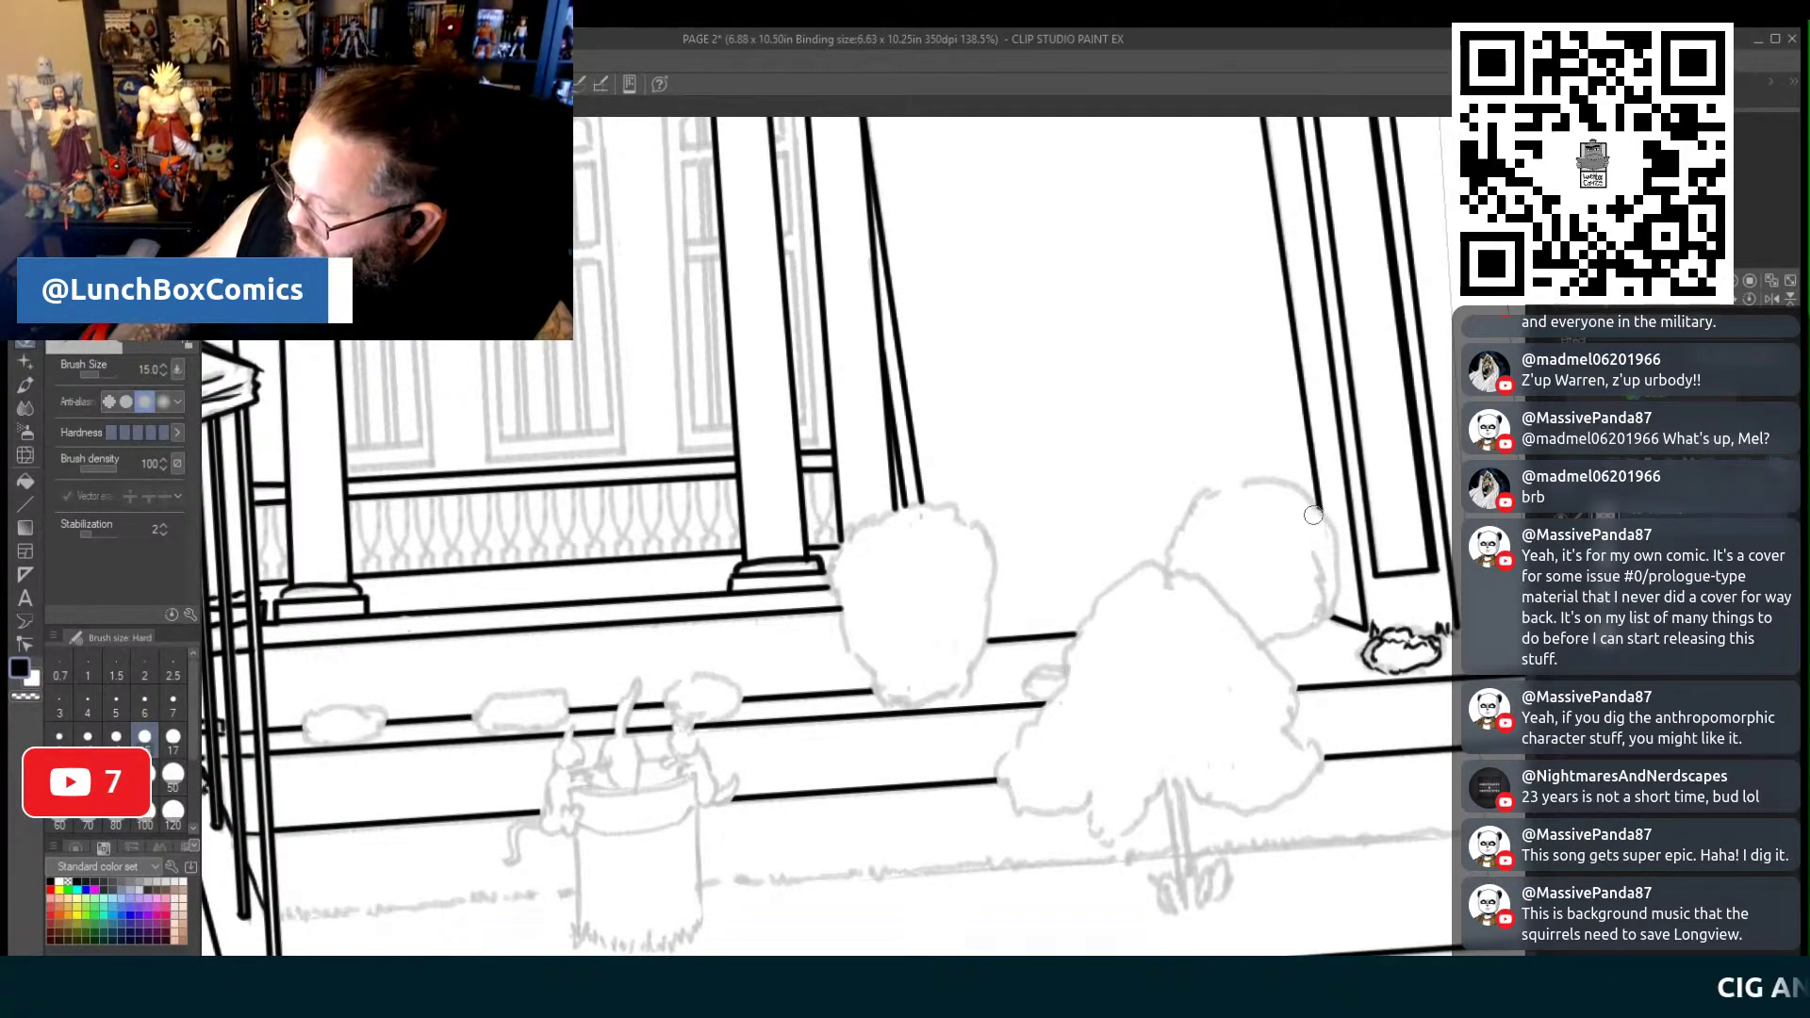
Ink the straight upper and lower handrail lines of the balcony left of the canopy, between and beside the columns
{"action": "scroll", "coordinate": [825, 535], "scroll_direction": "down", "scroll_amount": 3}
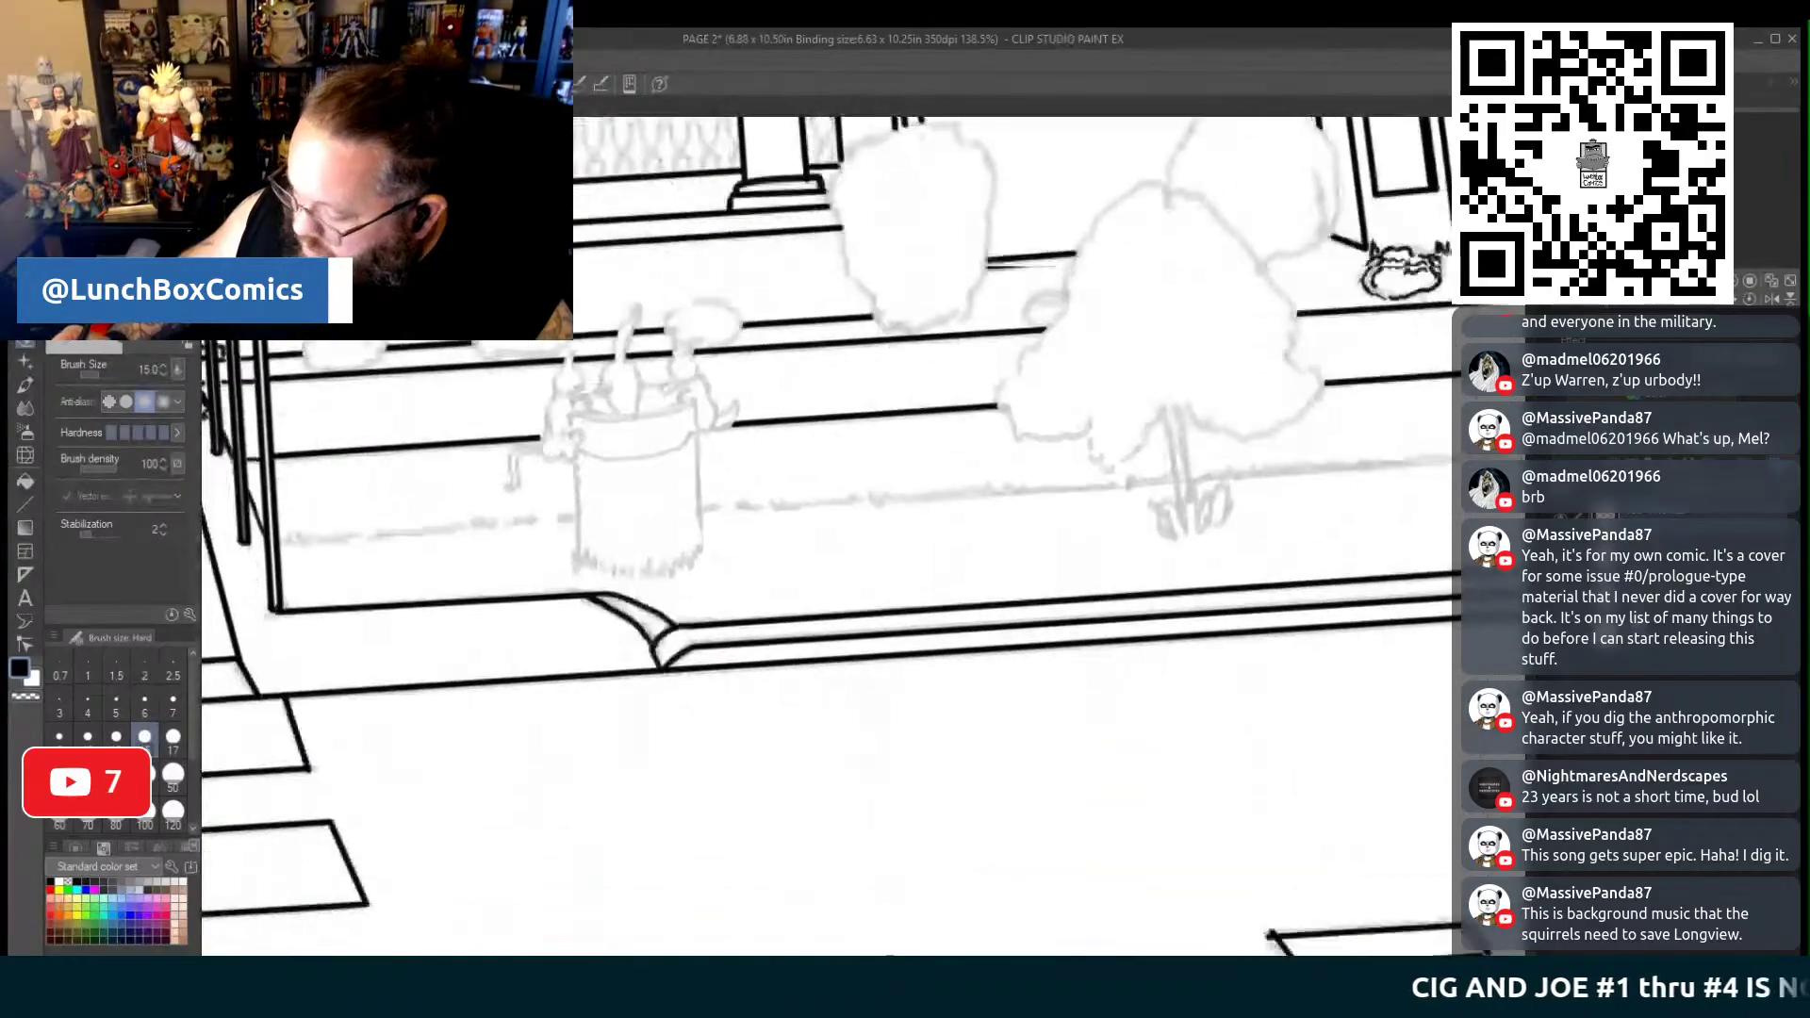
{"action": "scroll", "coordinate": [825, 535], "scroll_direction": "up", "scroll_amount": 2}
{"action": "scroll", "coordinate": [824, 534], "scroll_direction": "left", "scroll_amount": 2}
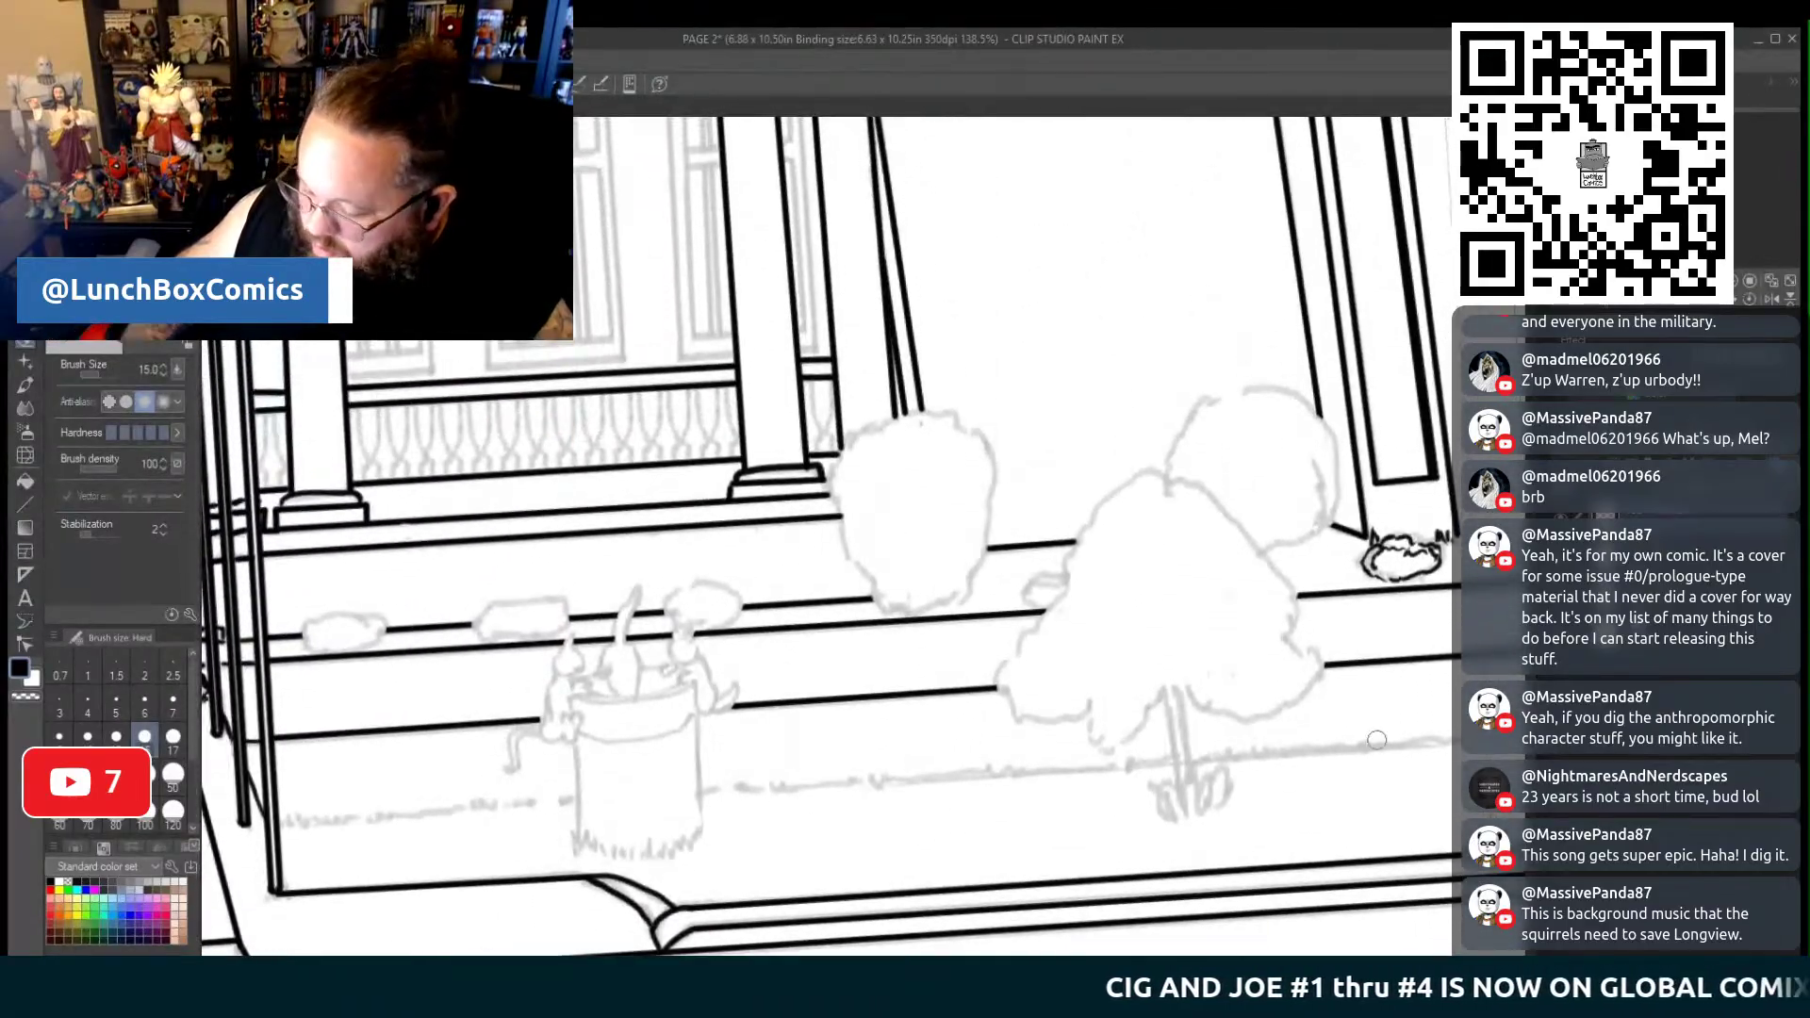
{"action": "scroll", "coordinate": [824, 534], "scroll_direction": "left", "scroll_amount": 5}
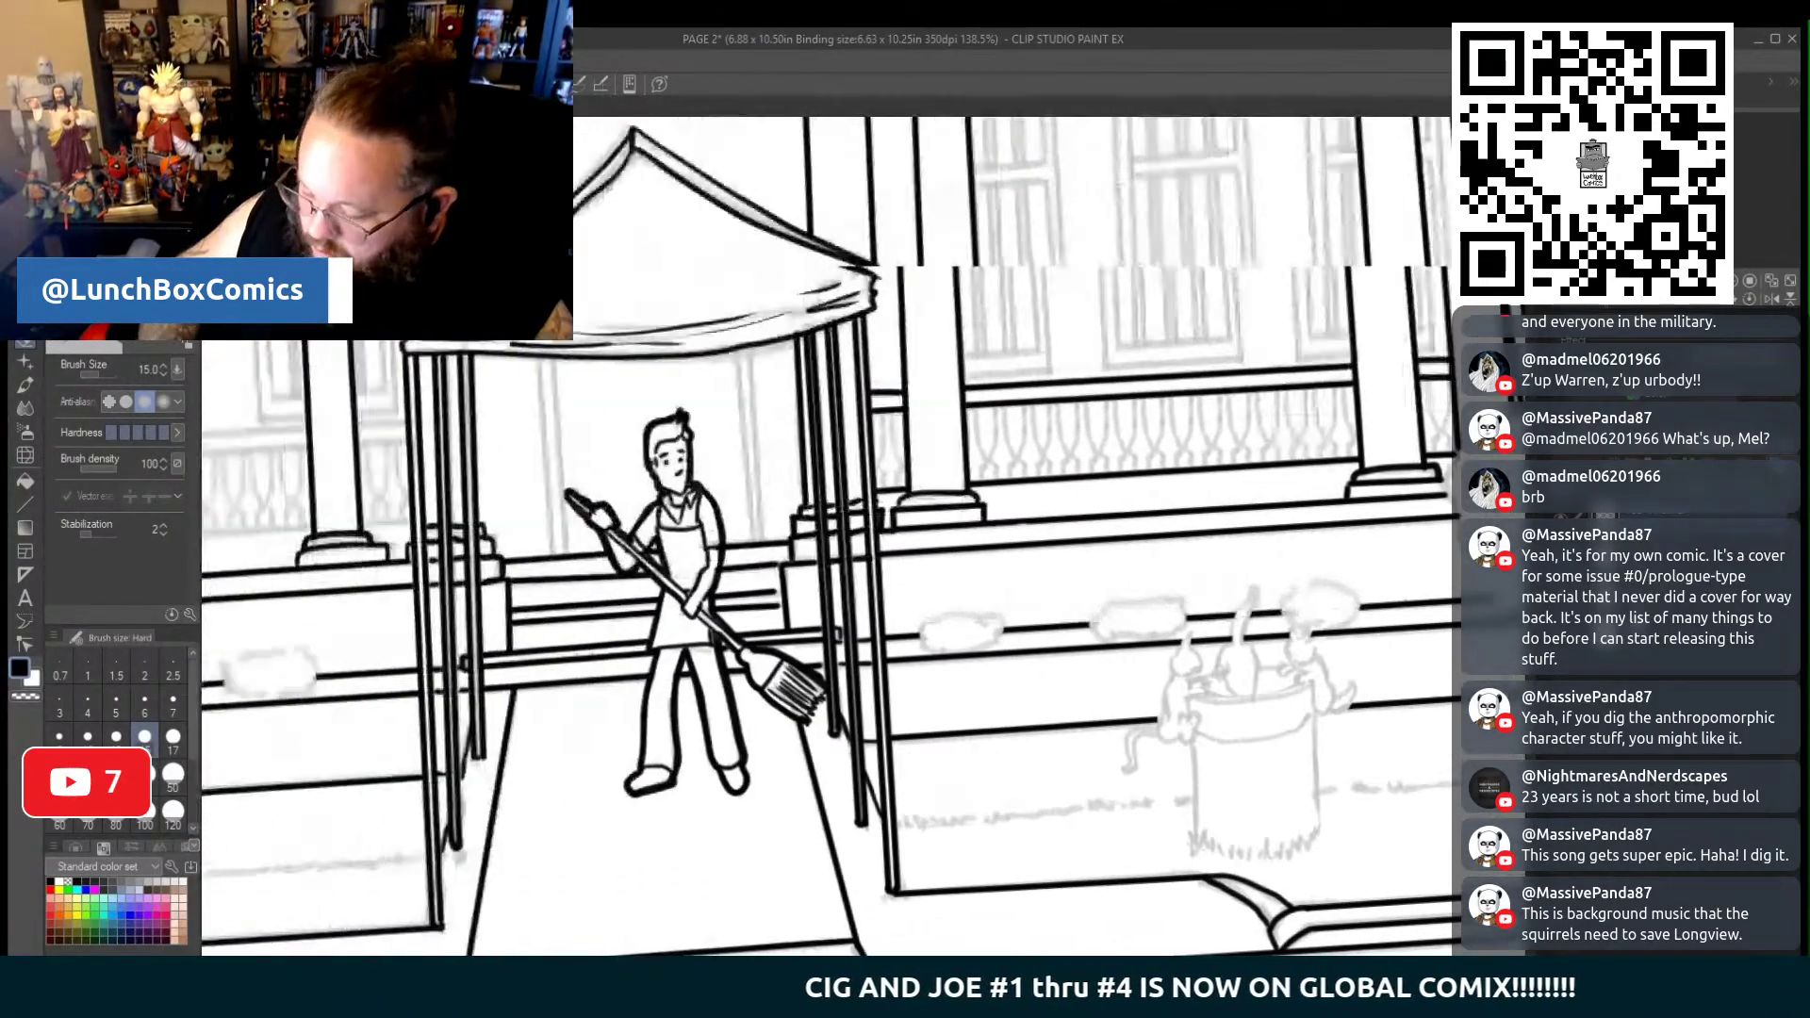
{"action": "scroll", "coordinate": [801, 884], "scroll_direction": "right", "scroll_amount": 2}
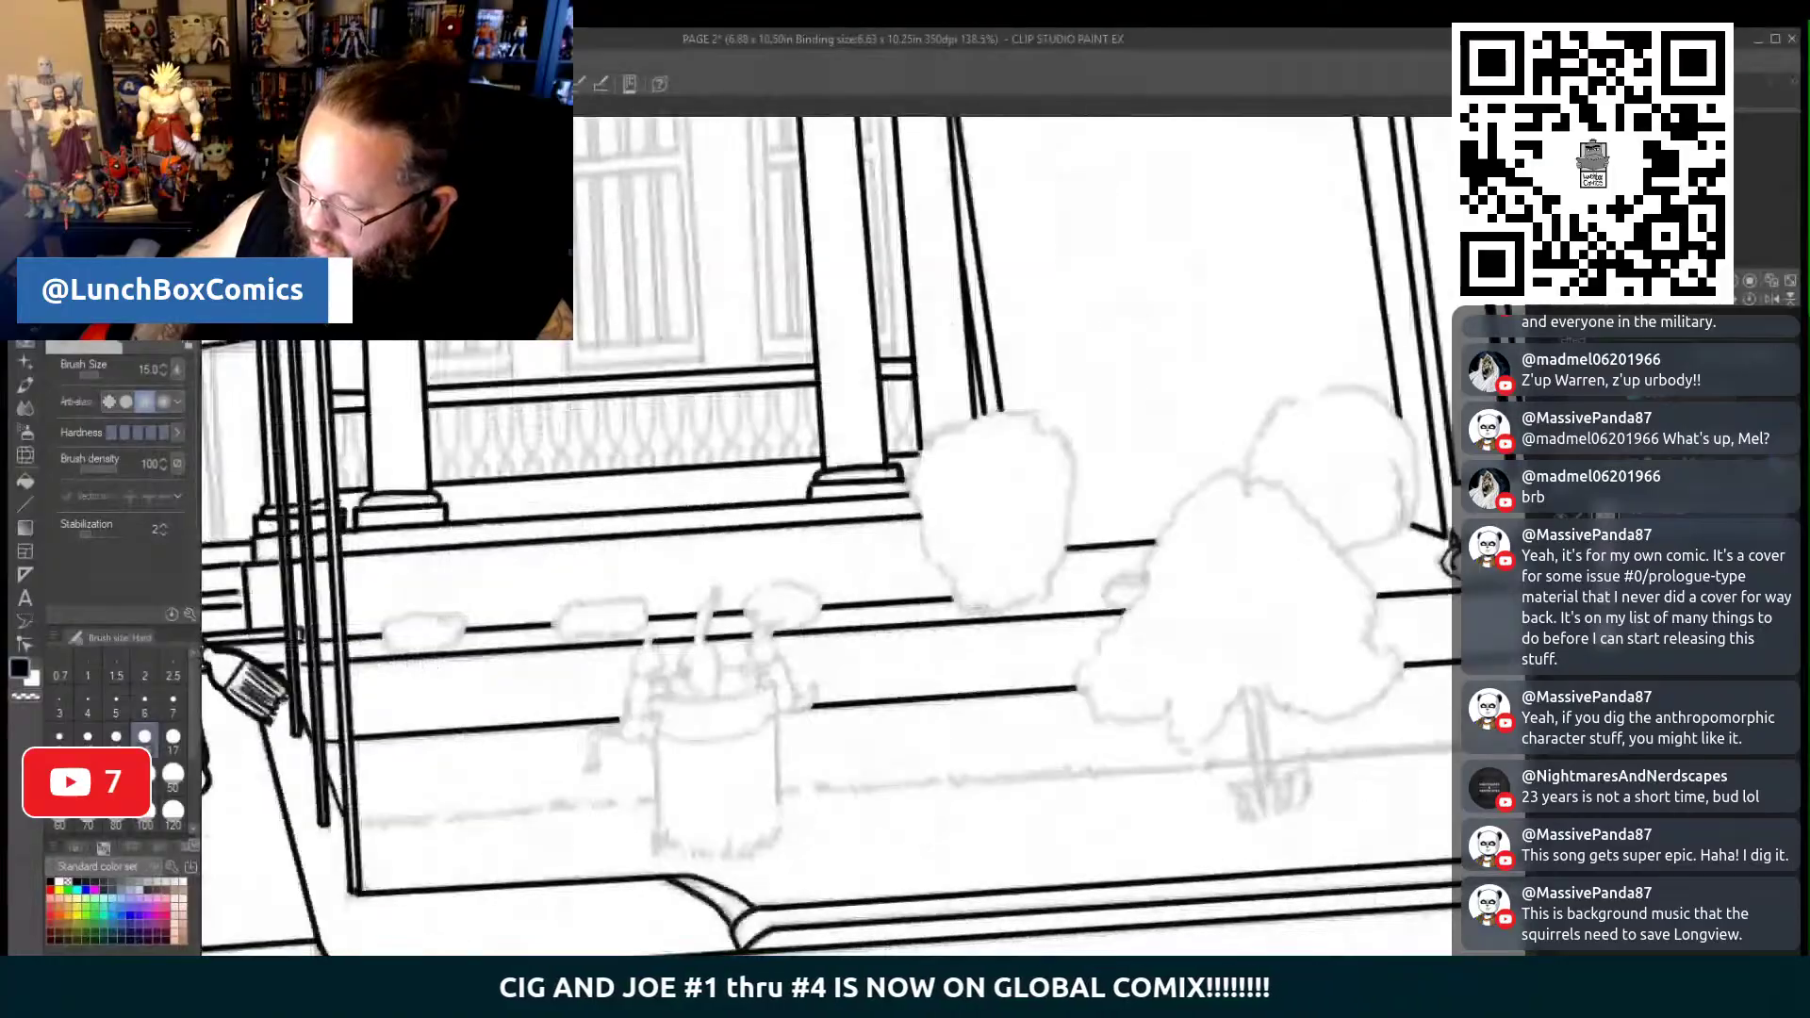
{"action": "scroll", "coordinate": [801, 884], "scroll_direction": "left", "scroll_amount": 10}
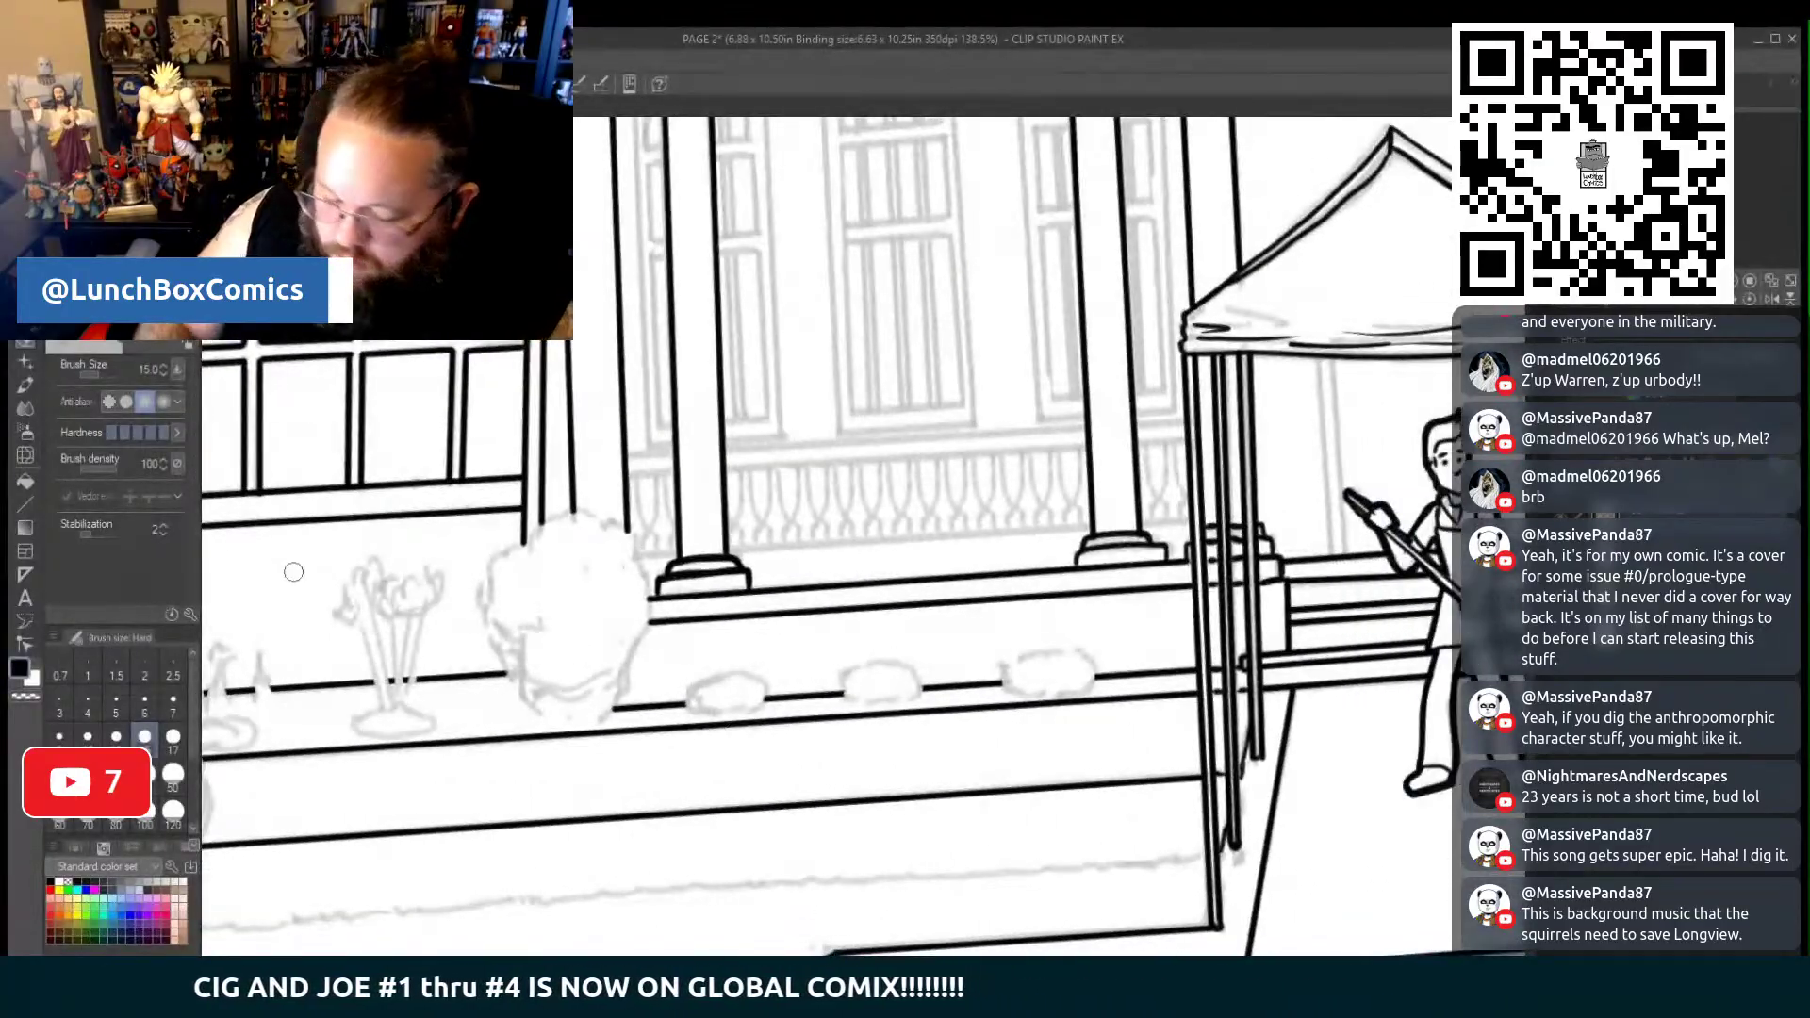
{"action": "left_click", "coordinate": [25, 504]}
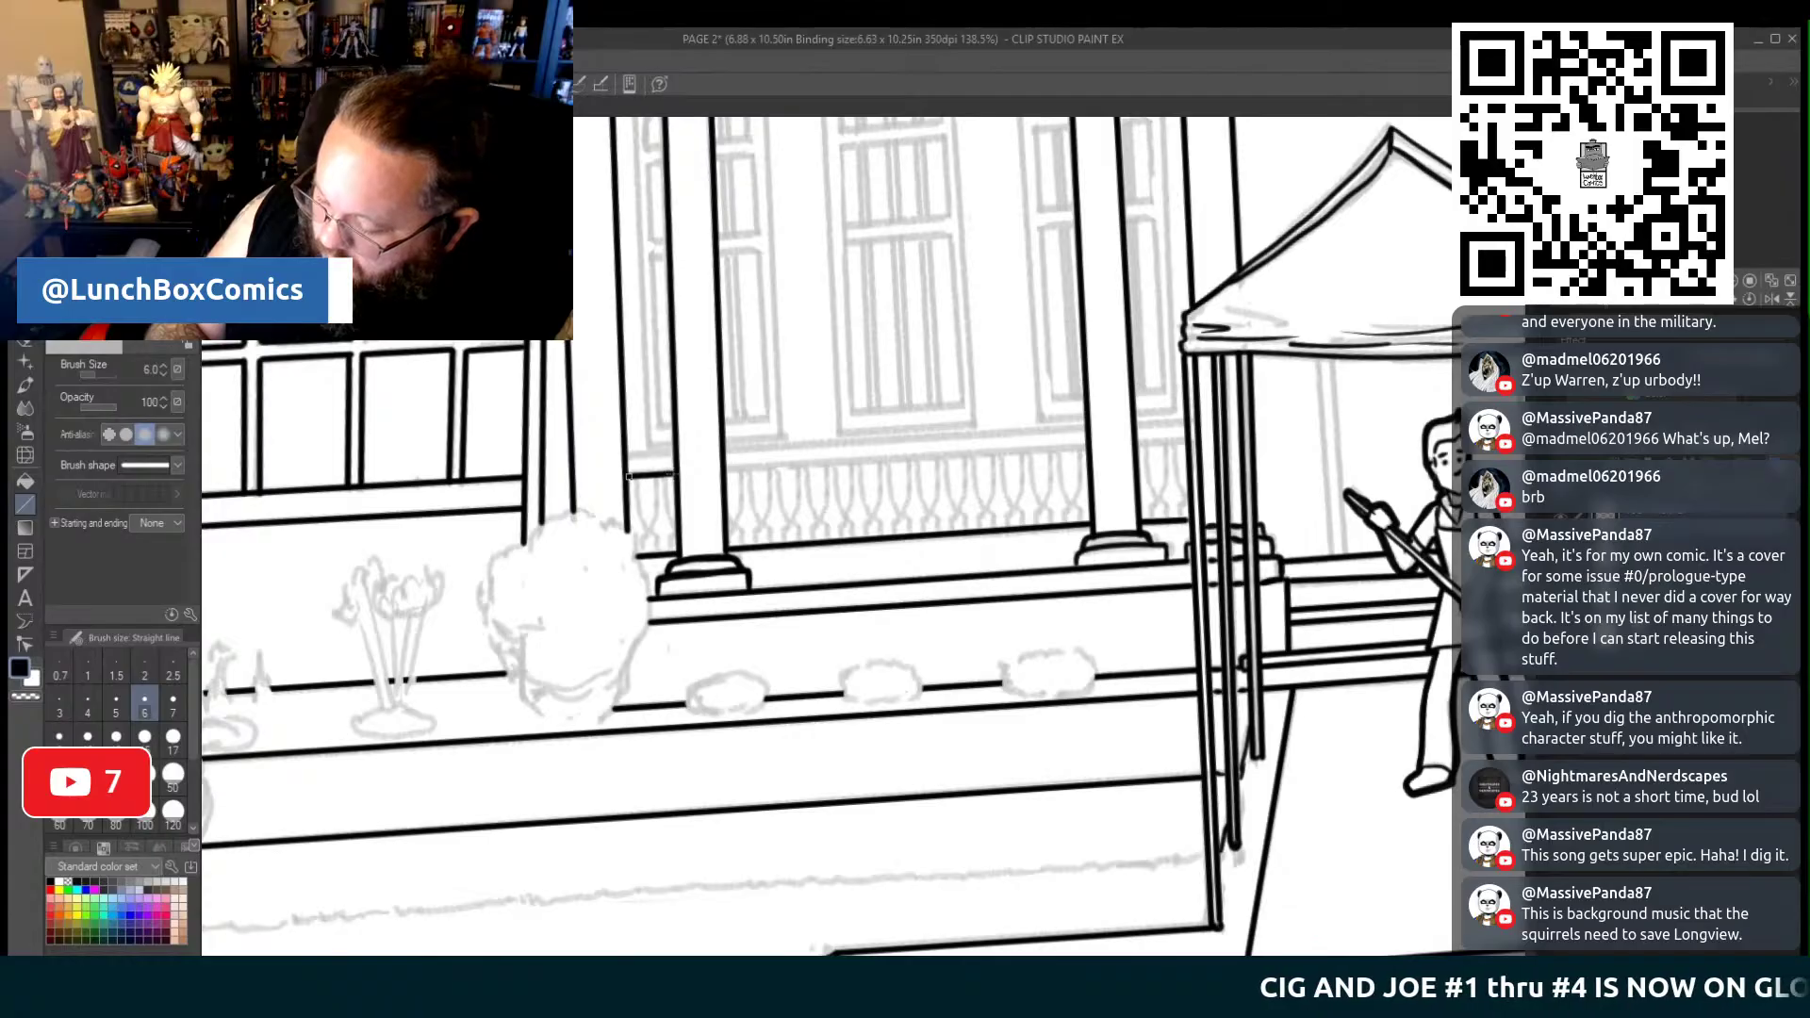
{"action": "left_click_drag", "start_coordinate": [730, 468], "coordinate": [1187, 442]}
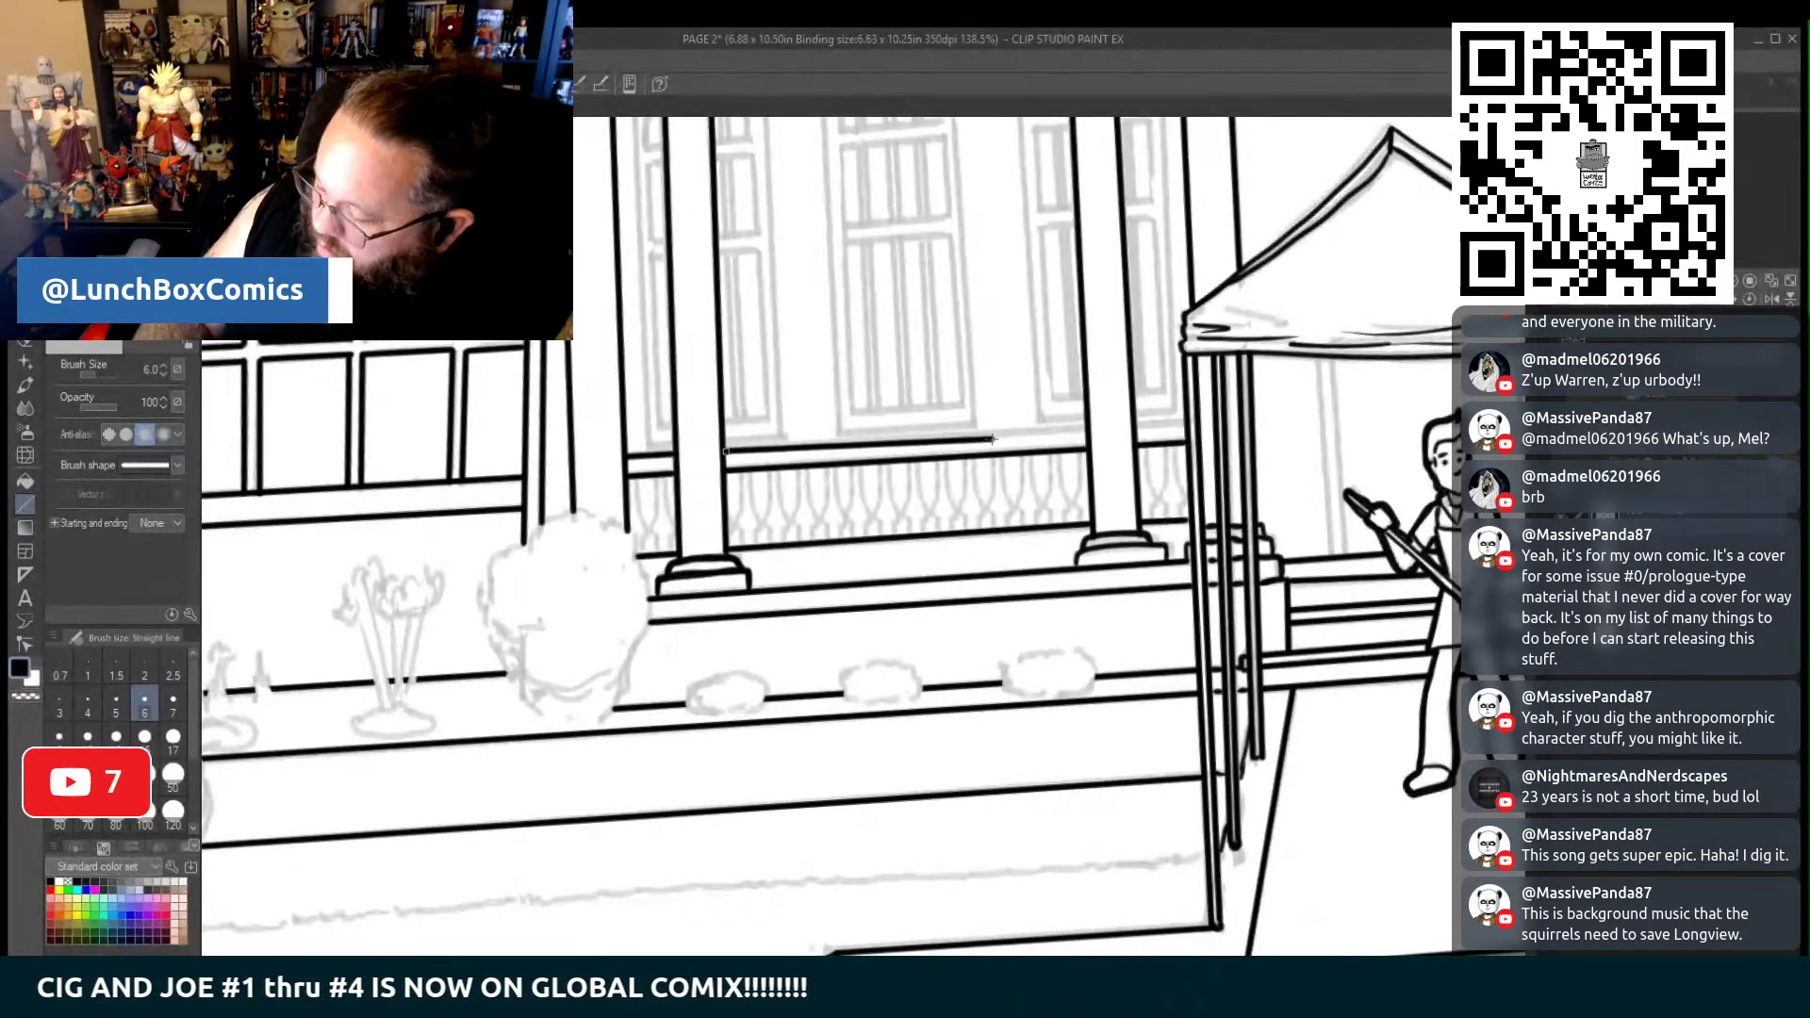
{"action": "left_click_drag", "start_coordinate": [725, 451], "coordinate": [1086, 429]}
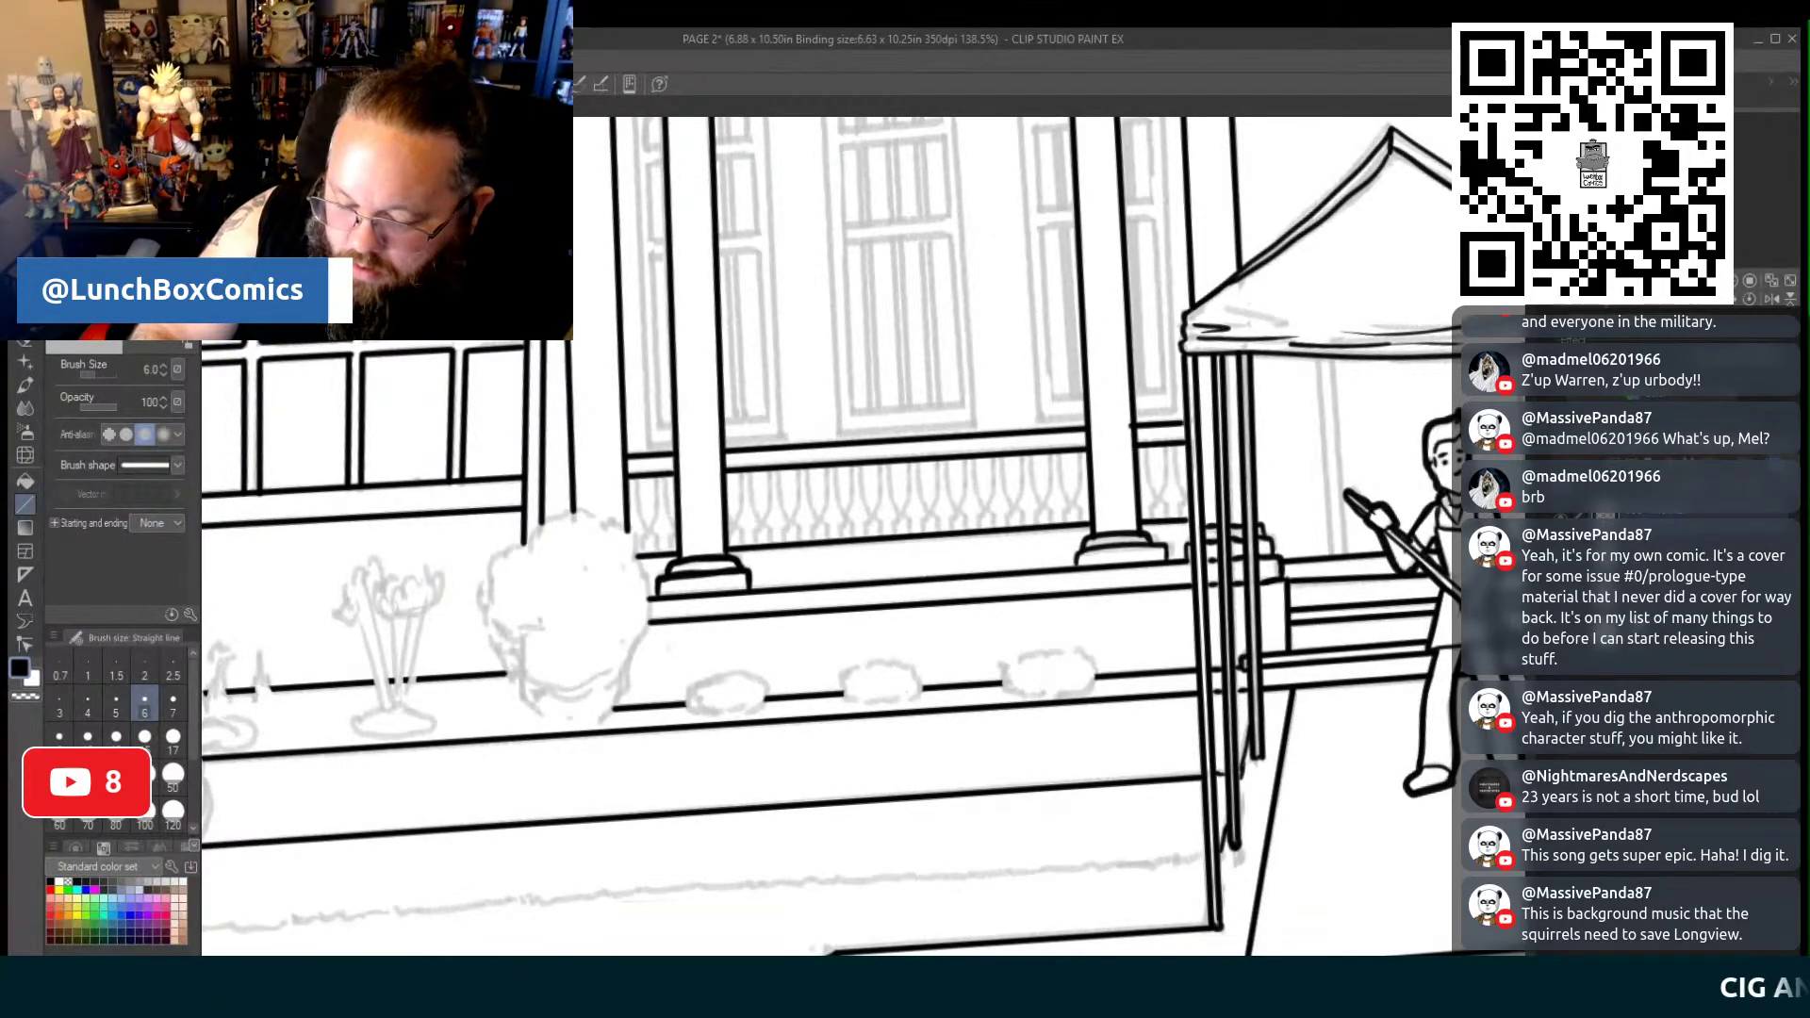
Ink one baluster under the left balcony's handrail with the G-pen and place two copies between it and the left column
{"action": "key", "text": "p"}
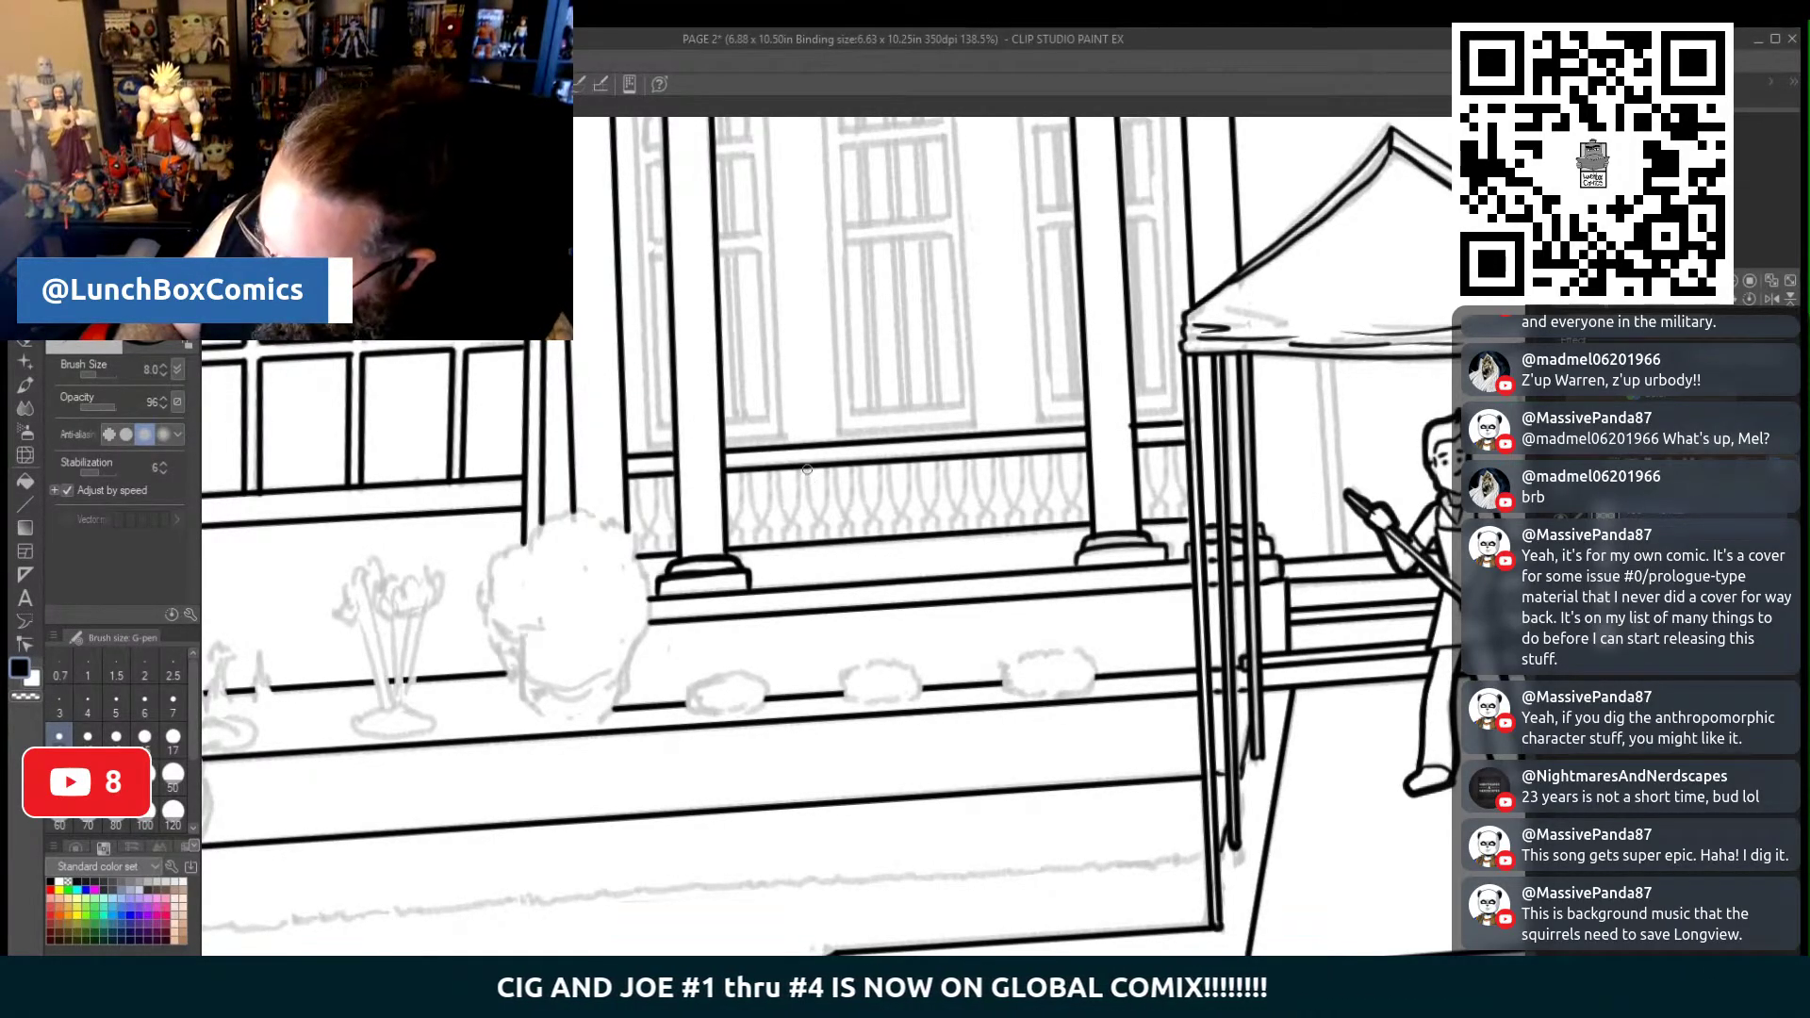
{"action": "left_click_drag", "start_coordinate": [807, 481], "coordinate": [819, 520]}
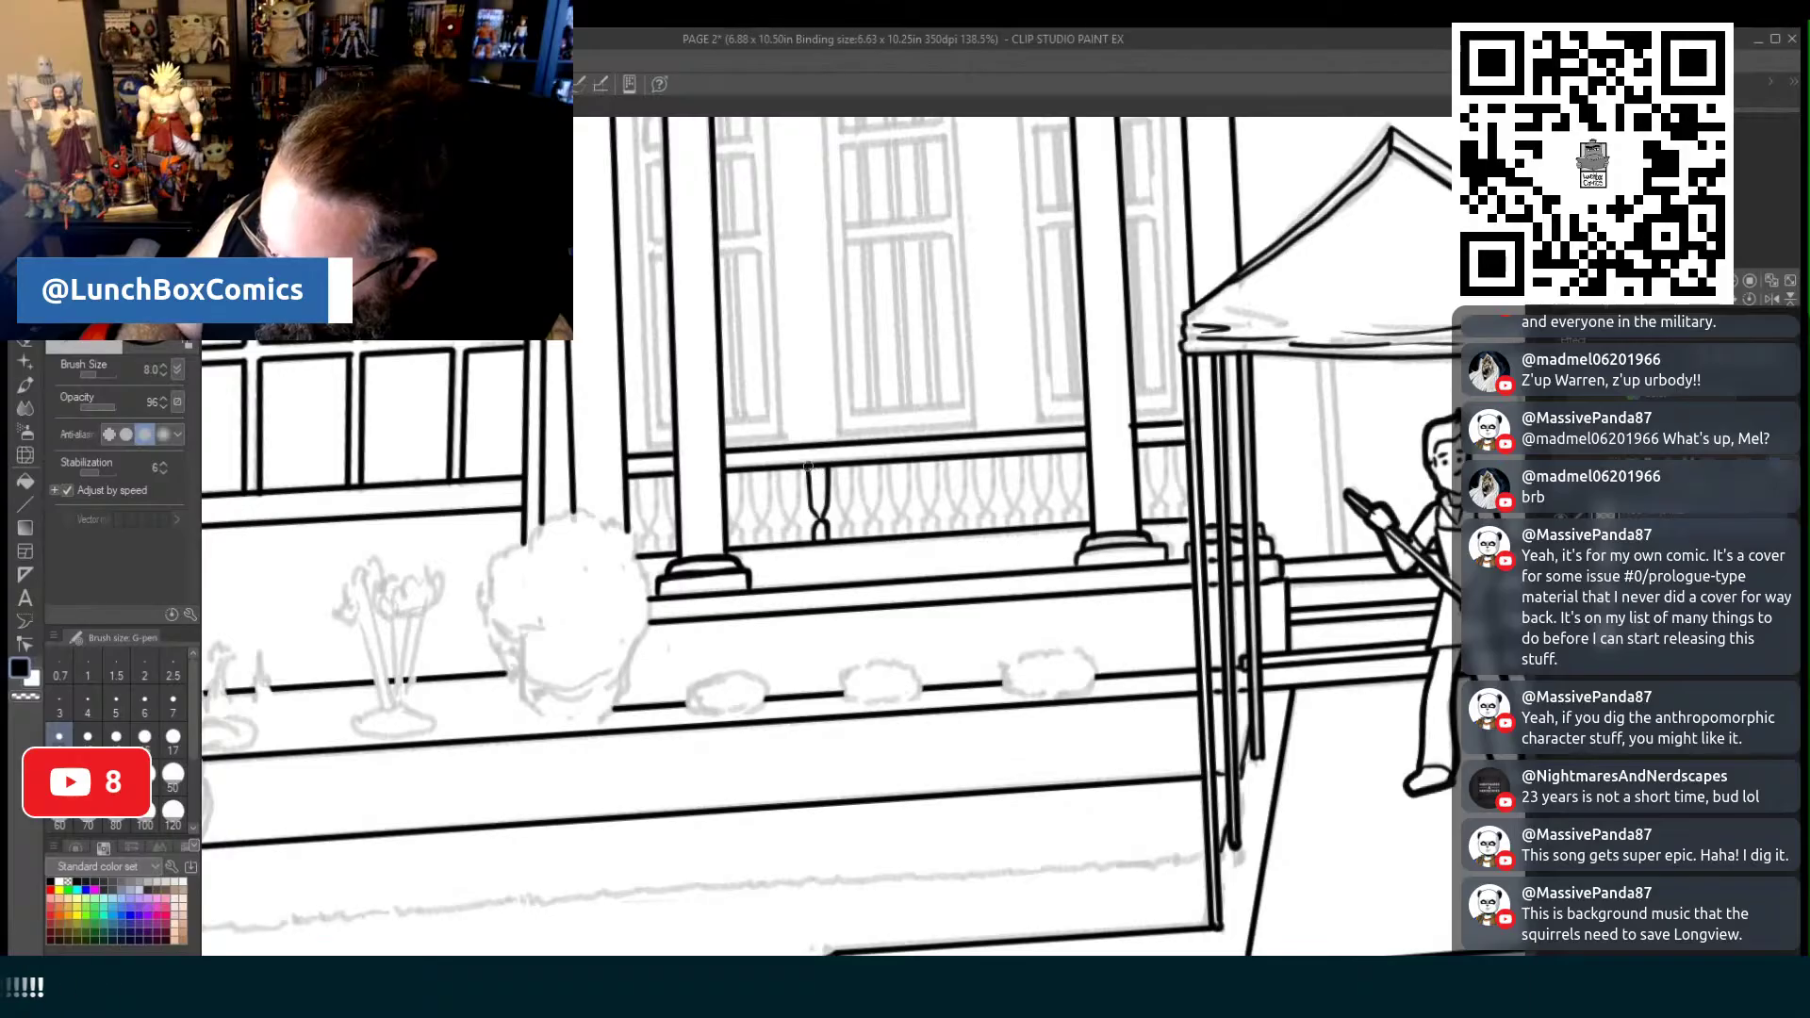
{"action": "key", "text": "m"}
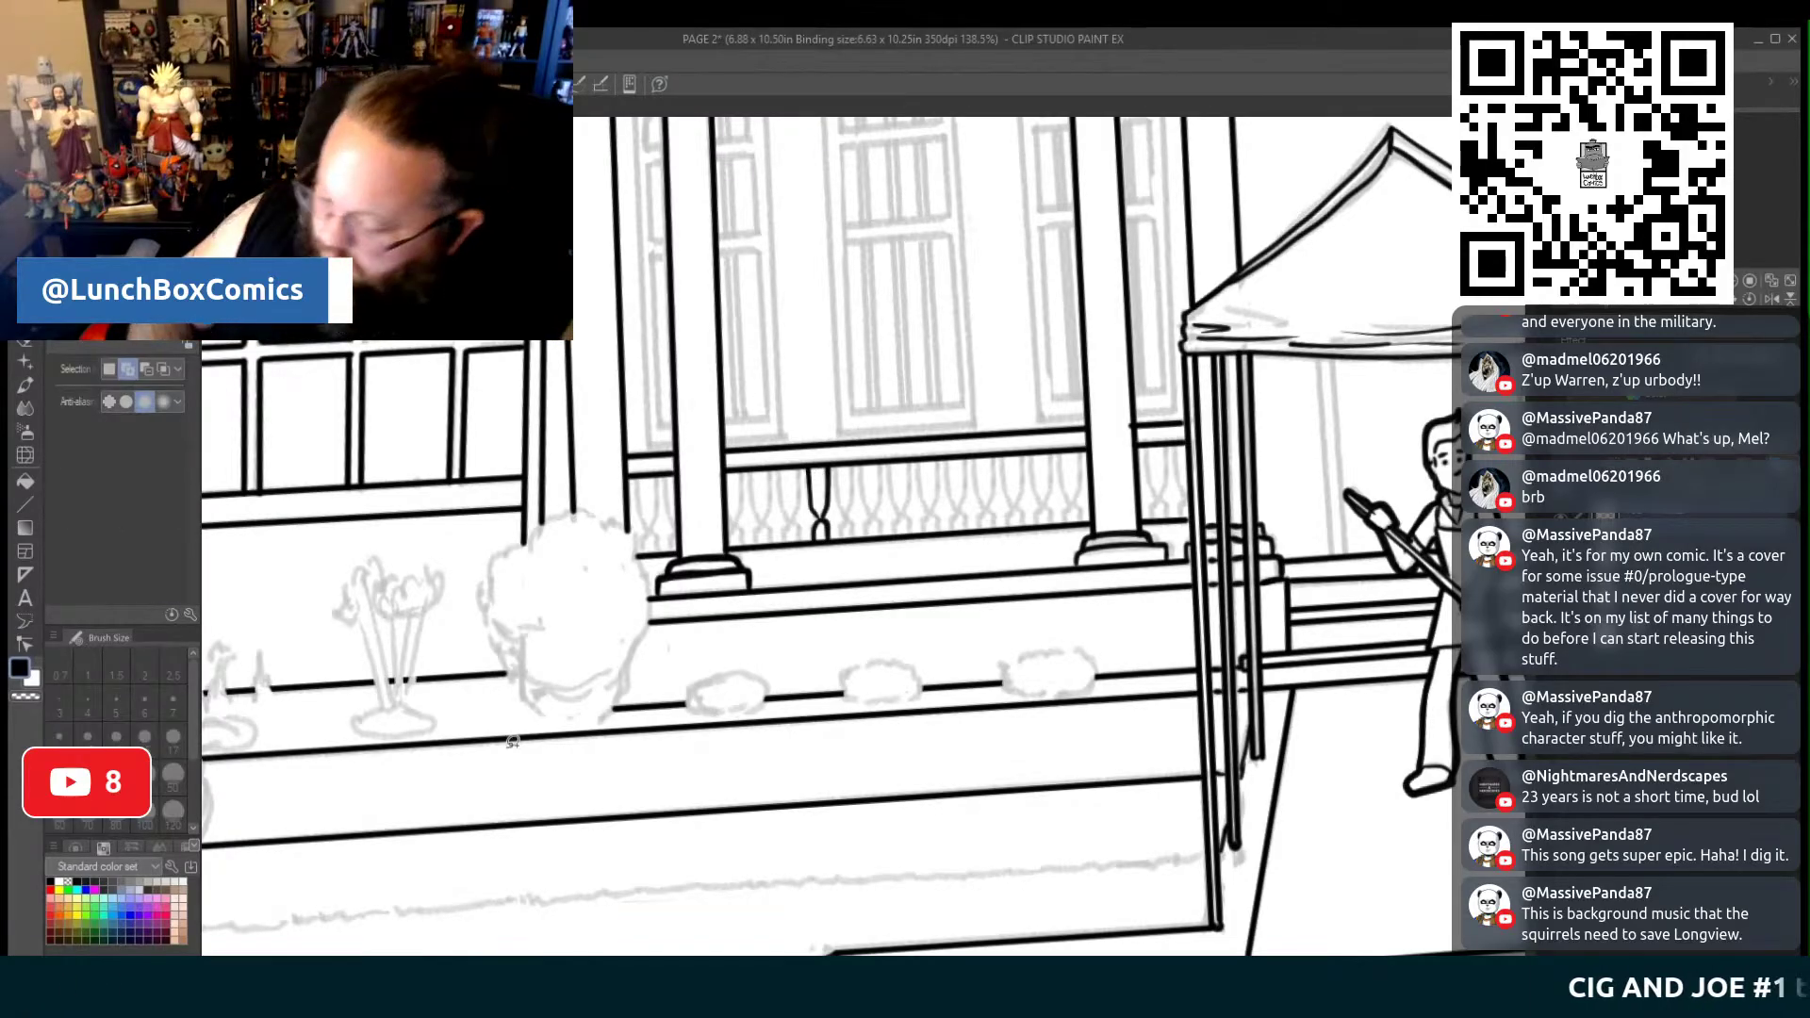
{"action": "left_click_drag", "start_coordinate": [857, 538], "coordinate": [858, 541]}
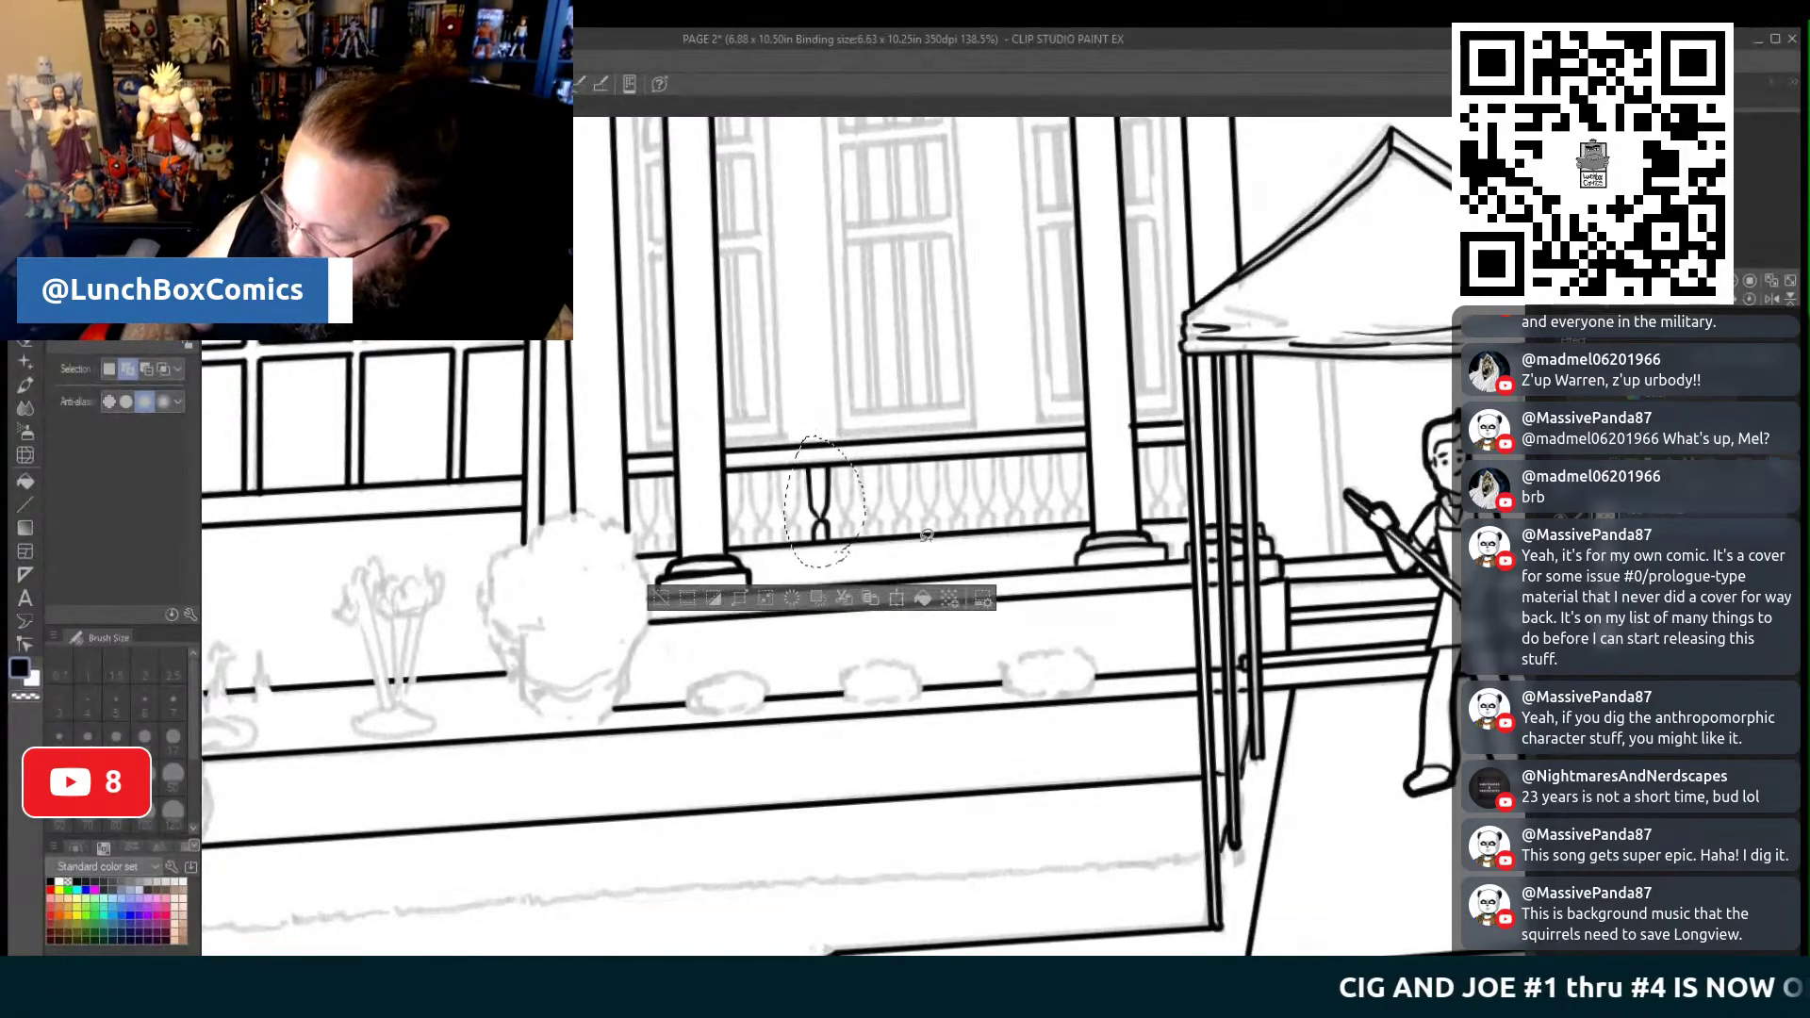
{"action": "left_click", "coordinate": [894, 597]}
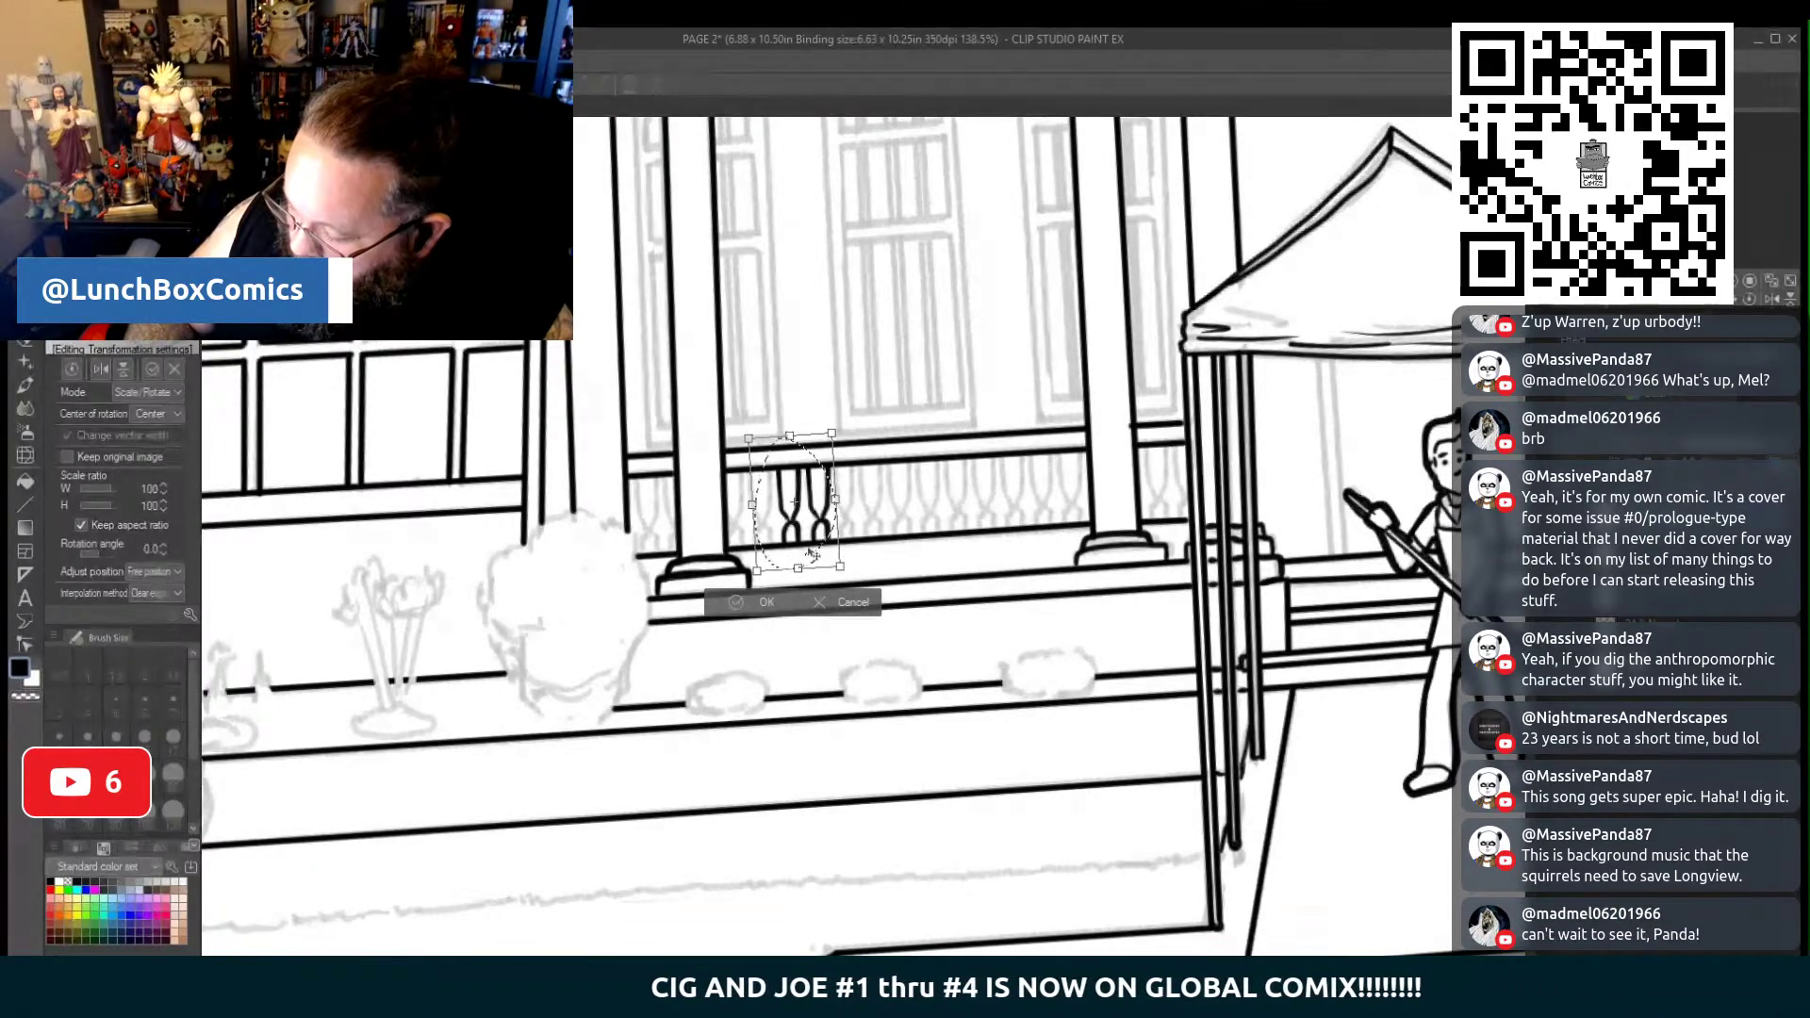
{"action": "left_click", "coordinate": [837, 603]}
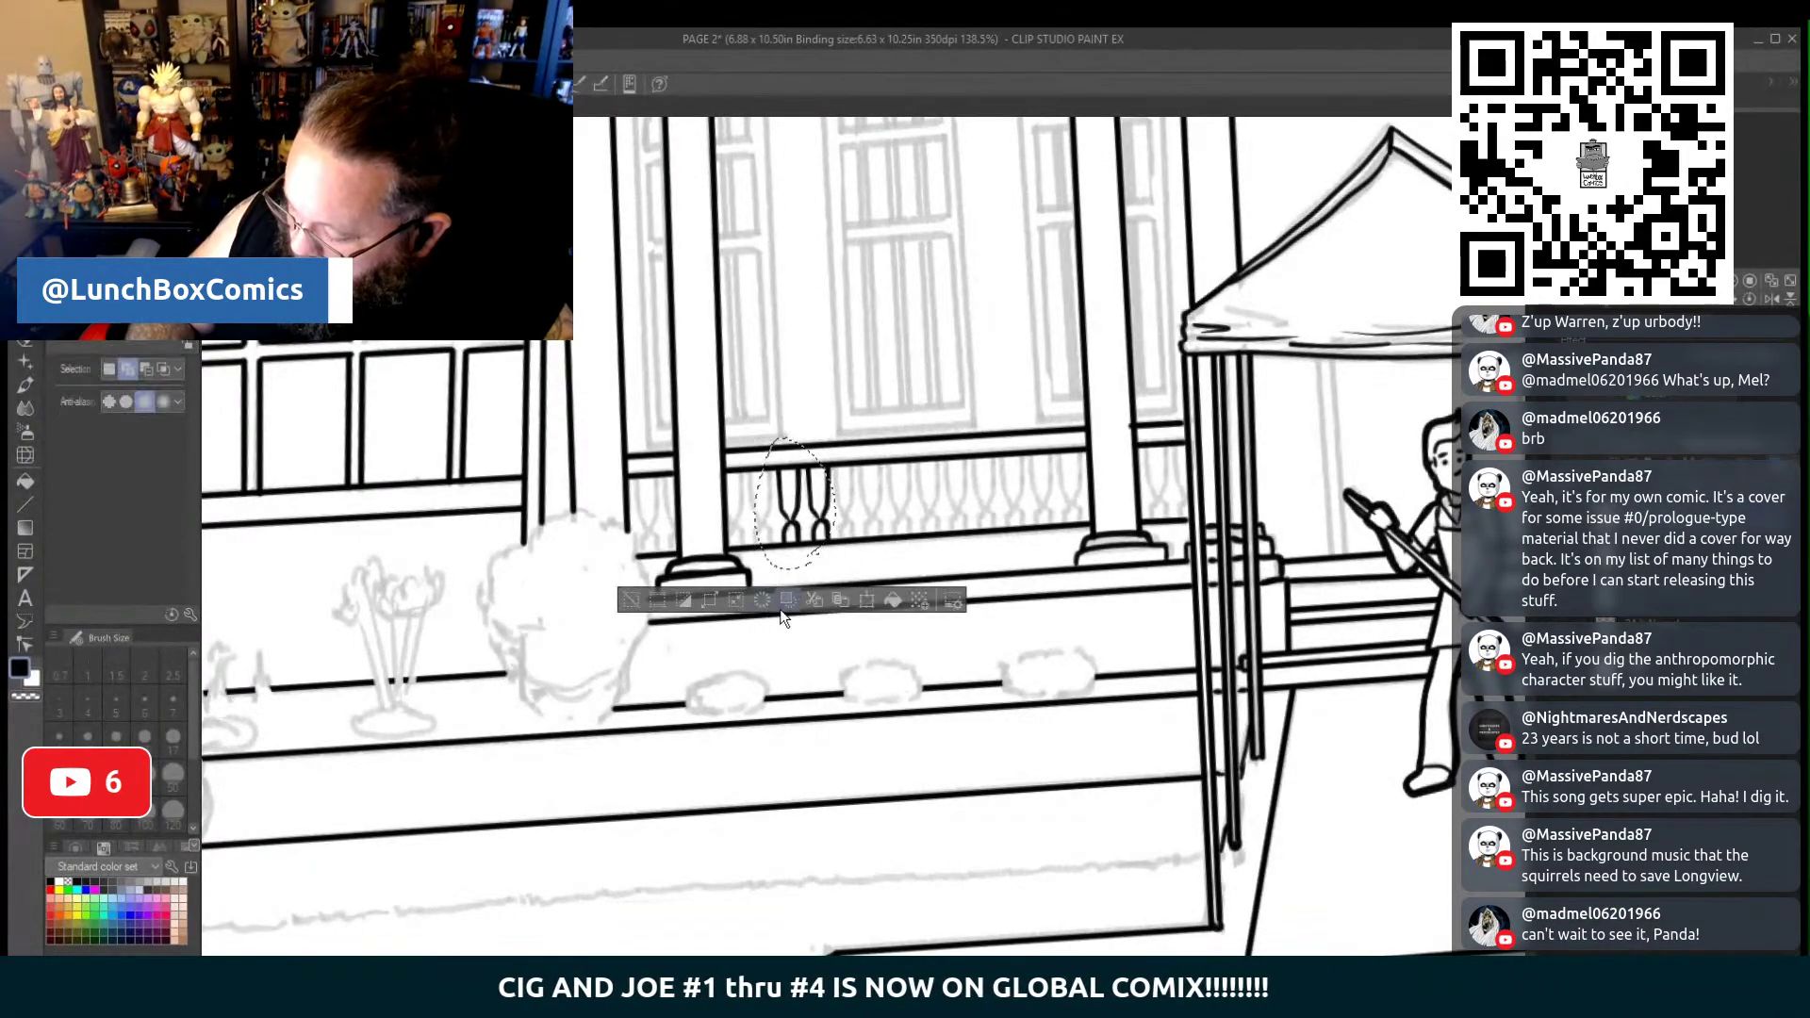
{"action": "left_click", "coordinate": [837, 602]}
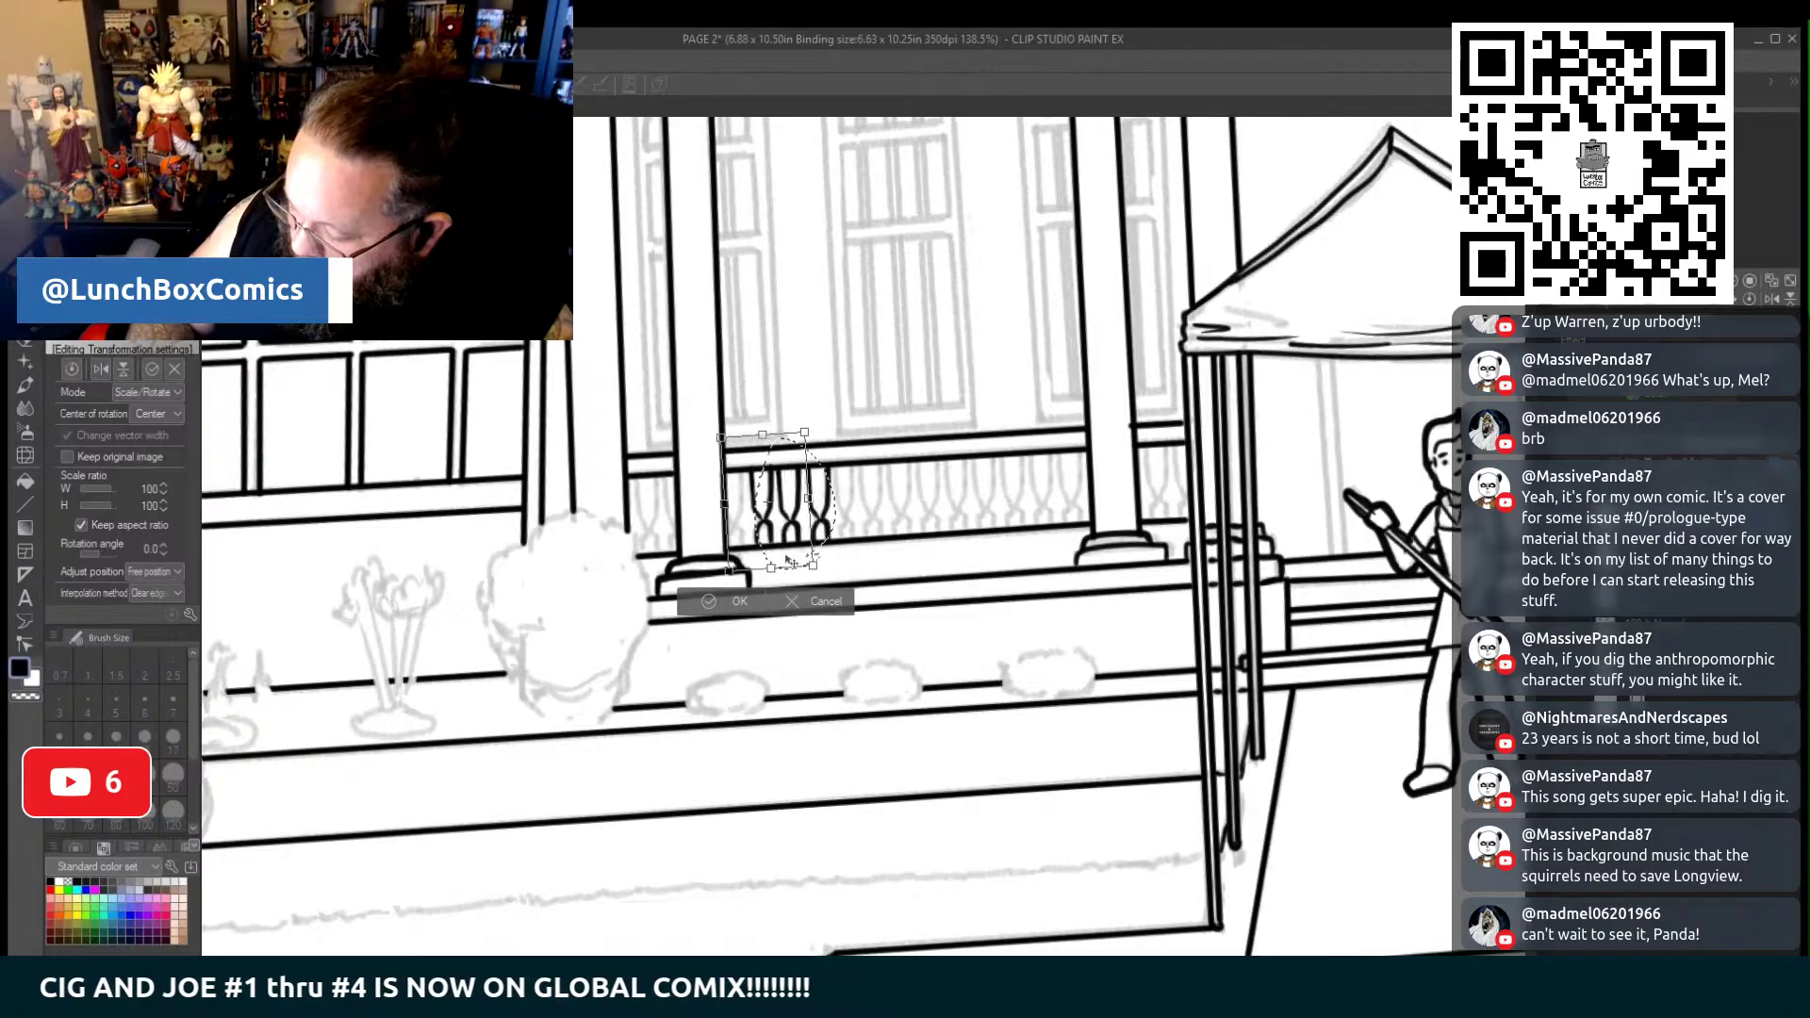
{"action": "left_click_drag", "start_coordinate": [790, 561], "coordinate": [770, 565]}
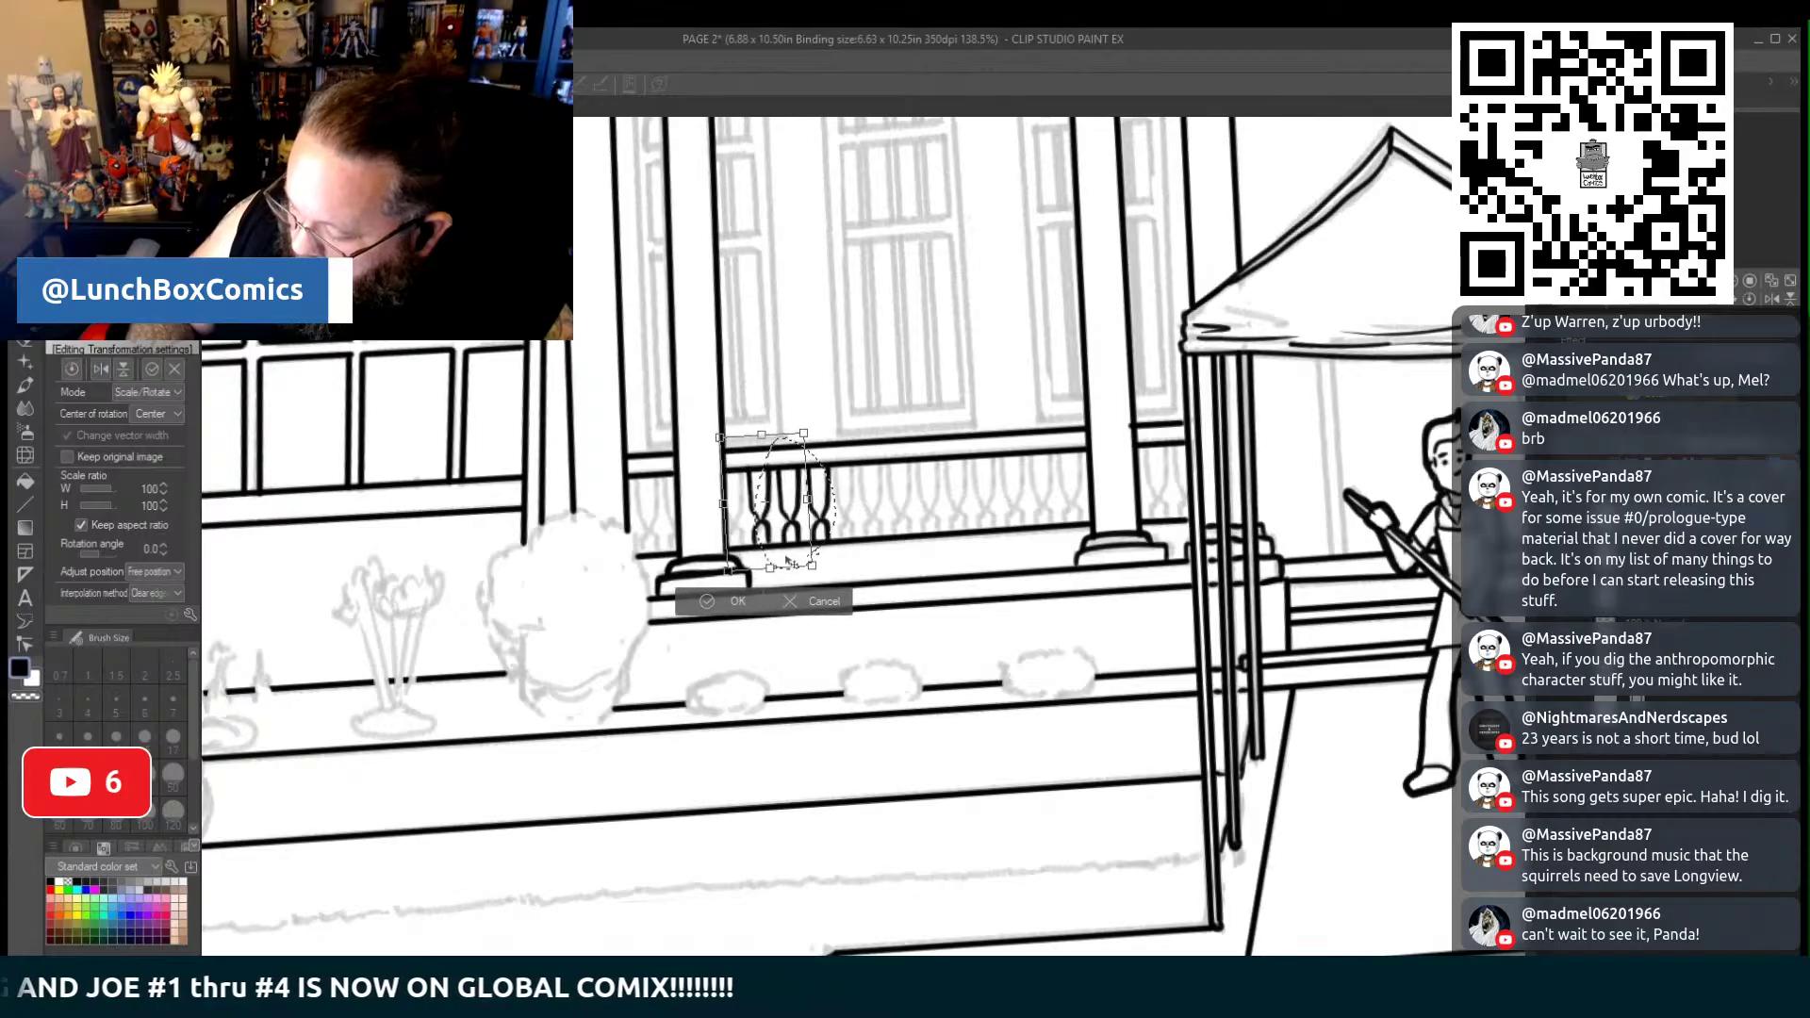
{"action": "left_click", "coordinate": [703, 607]}
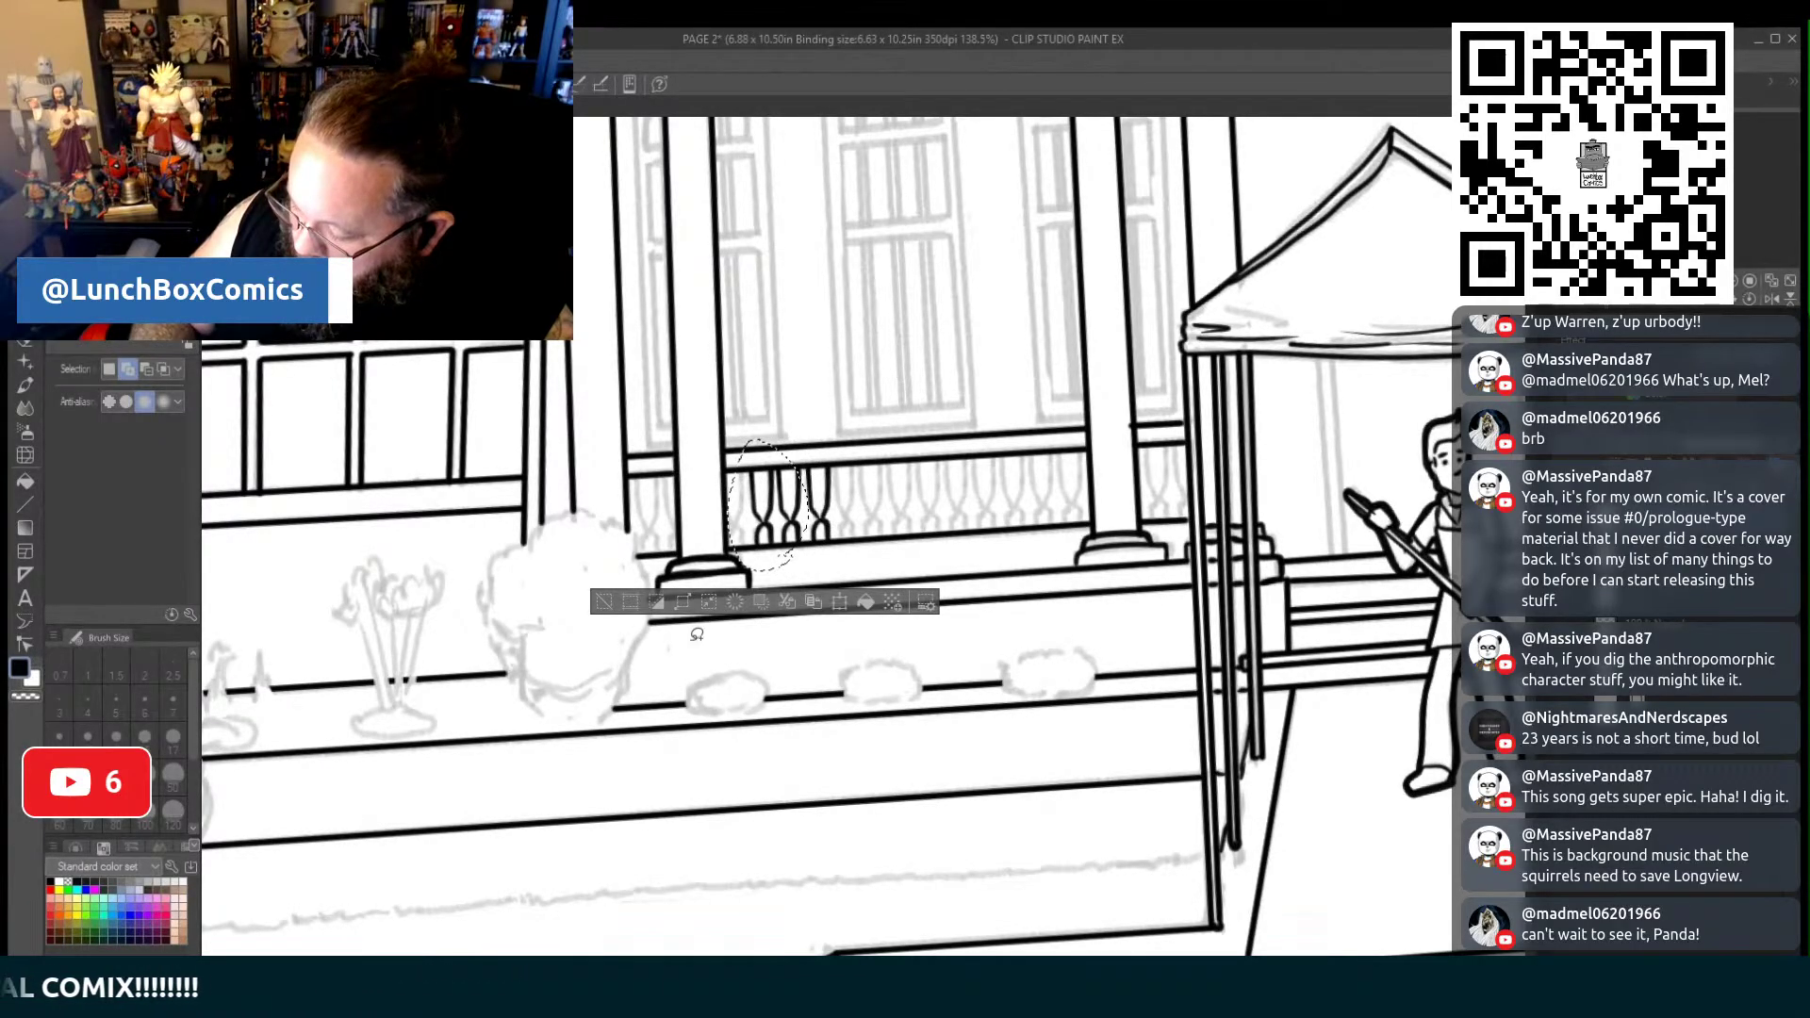
{"action": "left_click", "coordinate": [633, 617]}
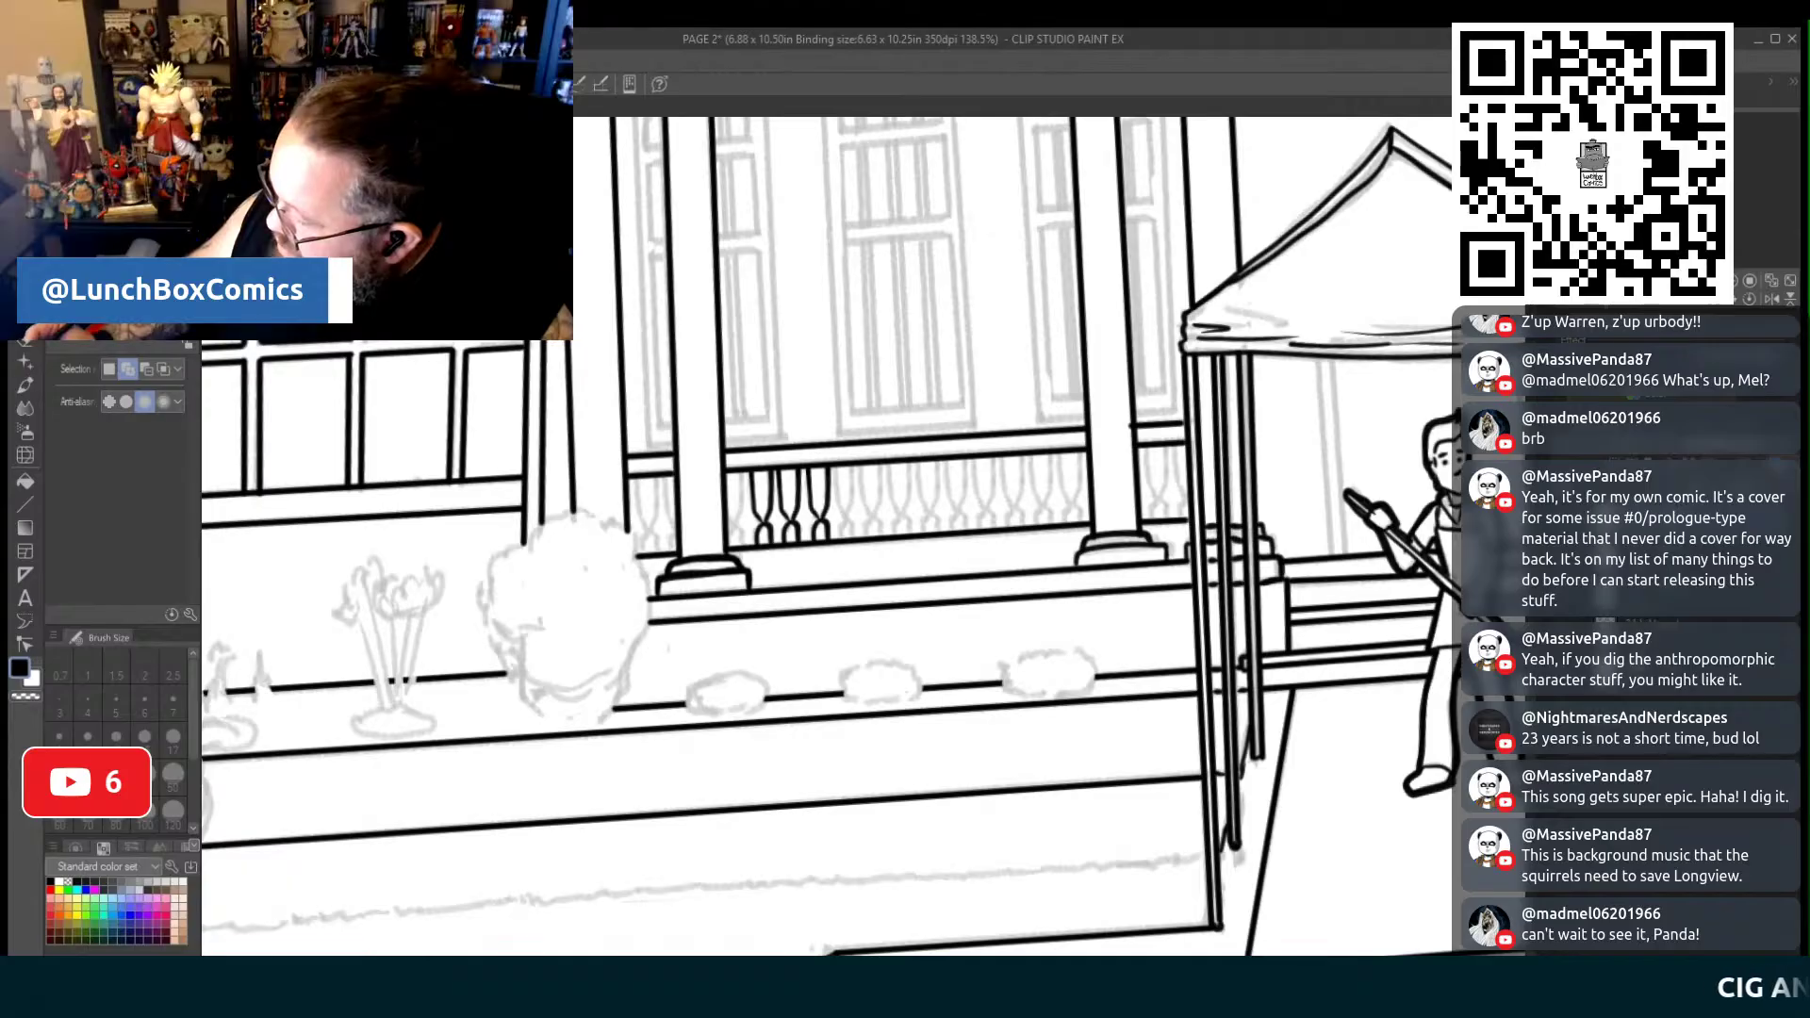
Copy the three inked balusters and place the copies directly to their right along the sketched railing
{"action": "left_click_drag", "start_coordinate": [827, 414], "coordinate": [874, 530]}
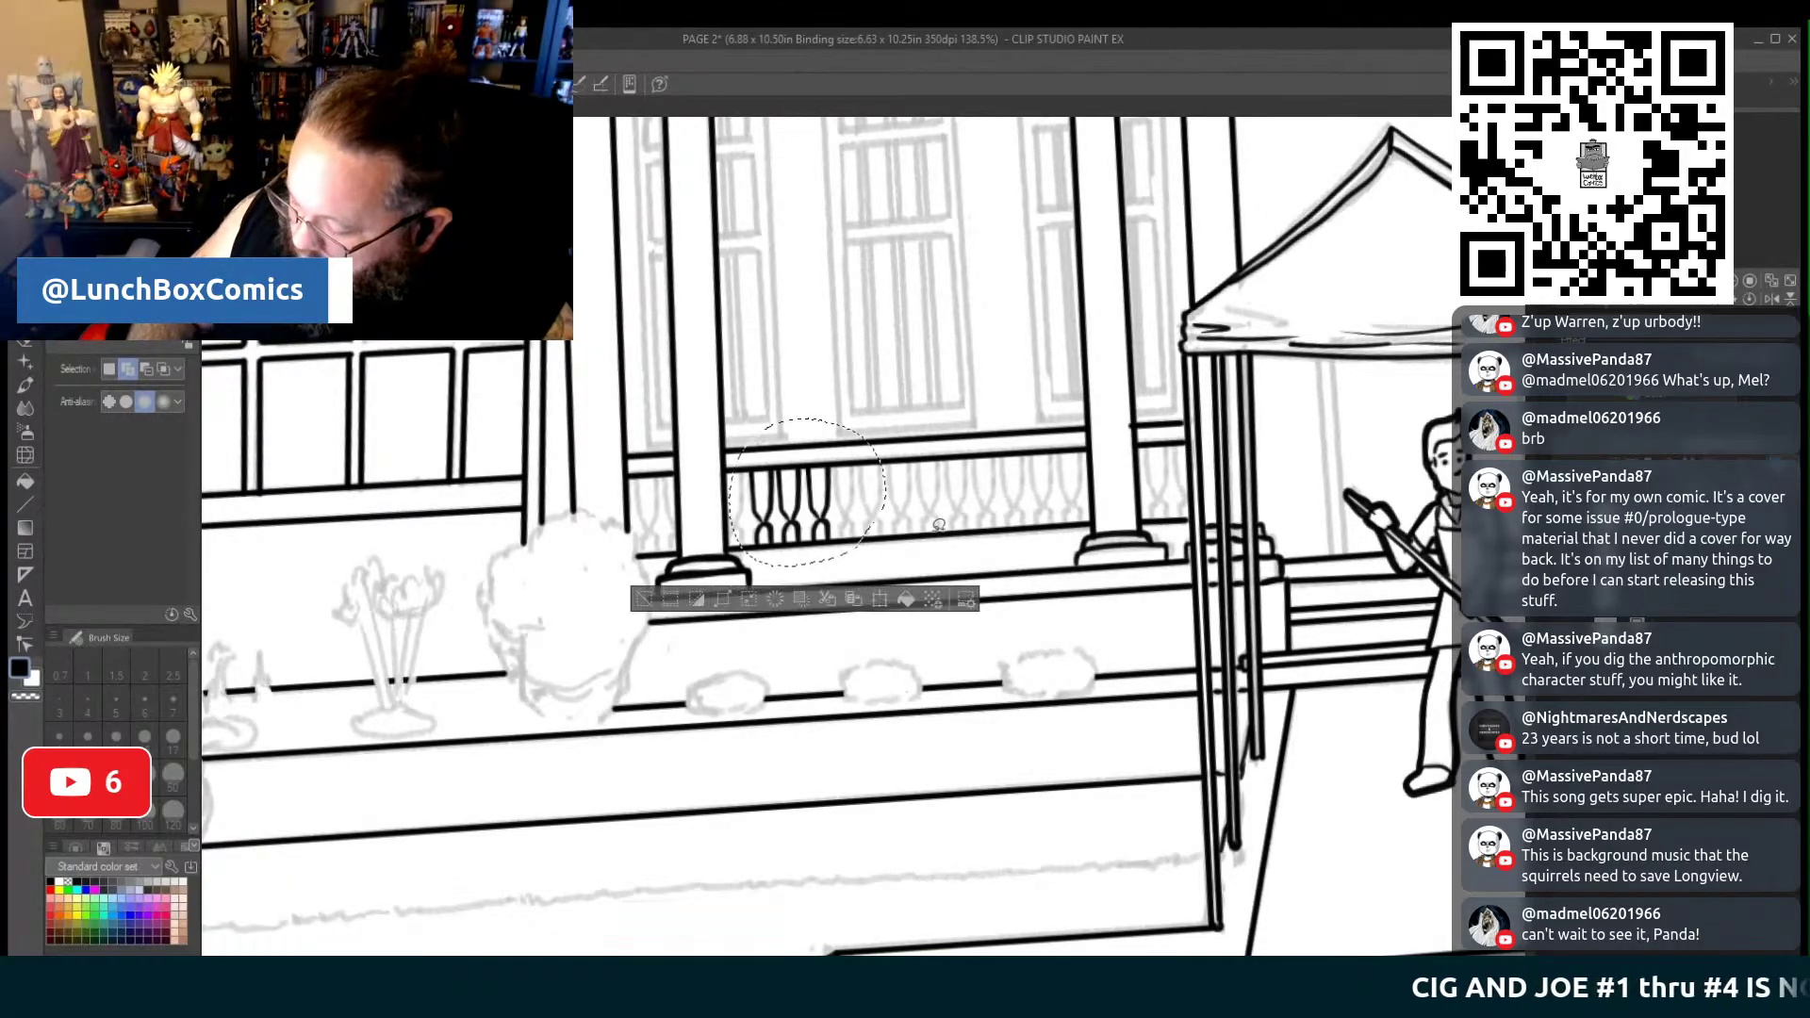
{"action": "left_click", "coordinate": [855, 600]}
{"action": "left_click_drag", "start_coordinate": [837, 548], "coordinate": [915, 546]}
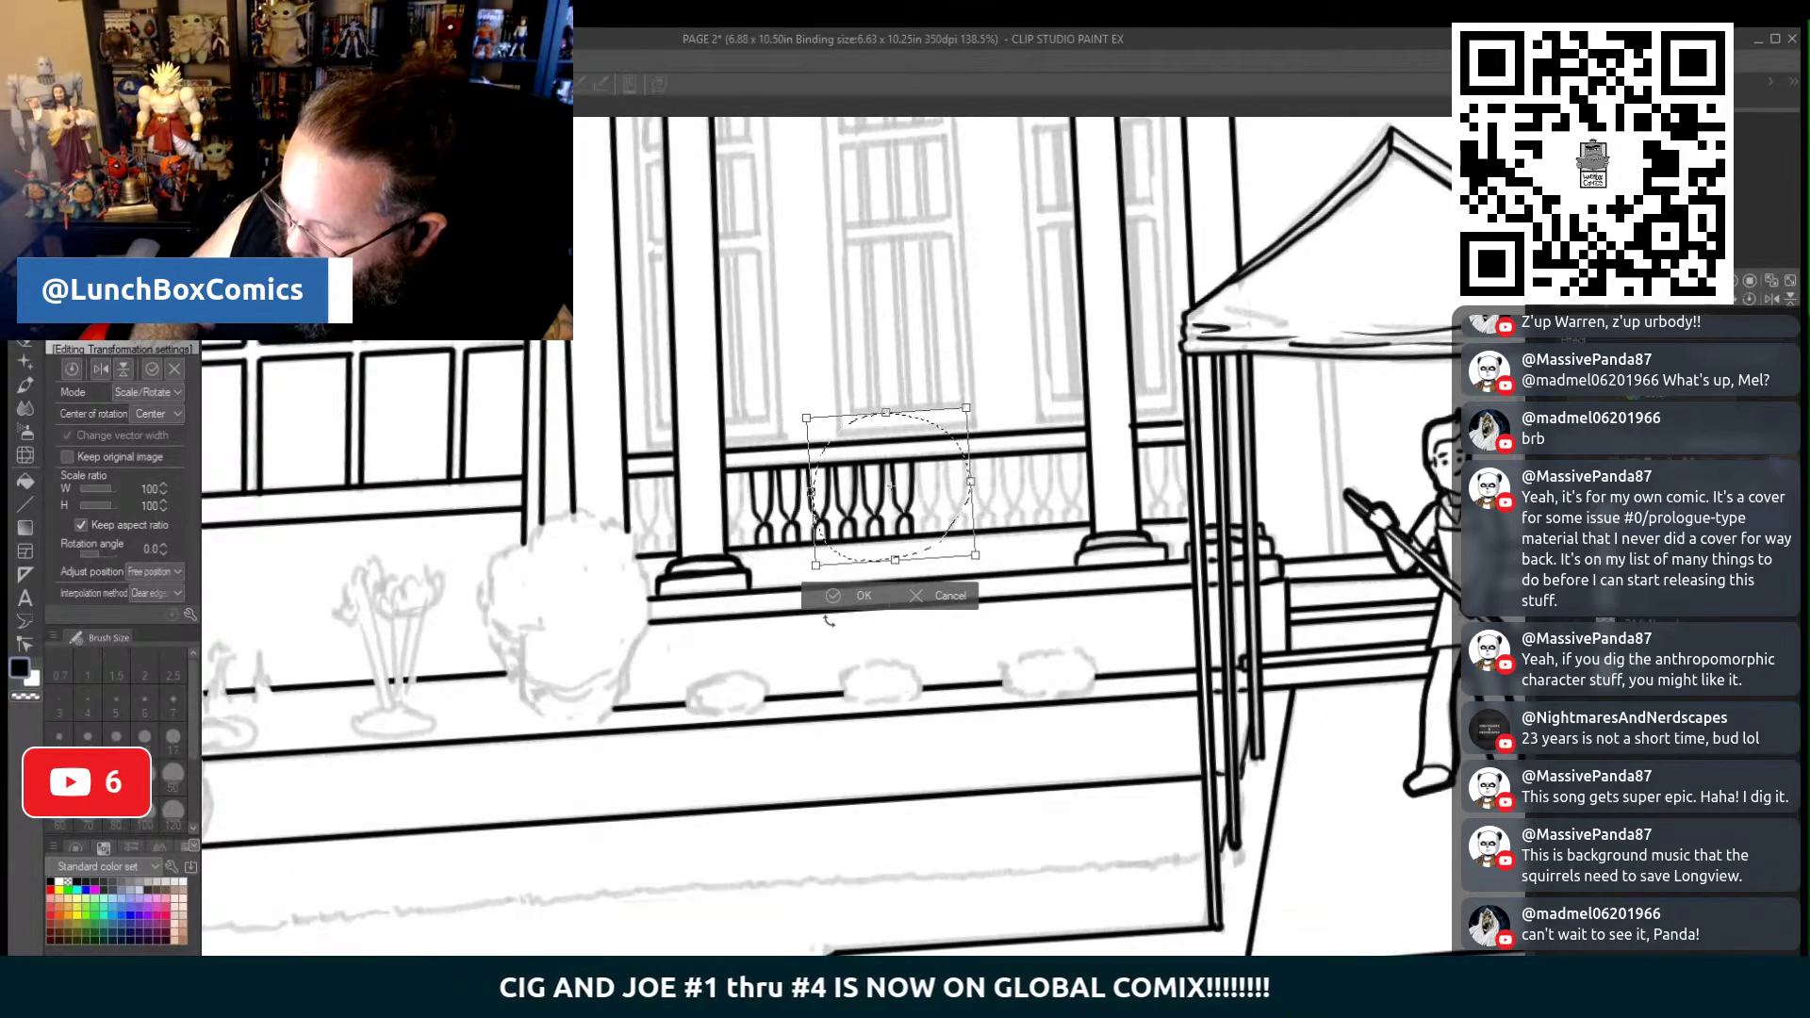
{"action": "key", "text": "Return"}
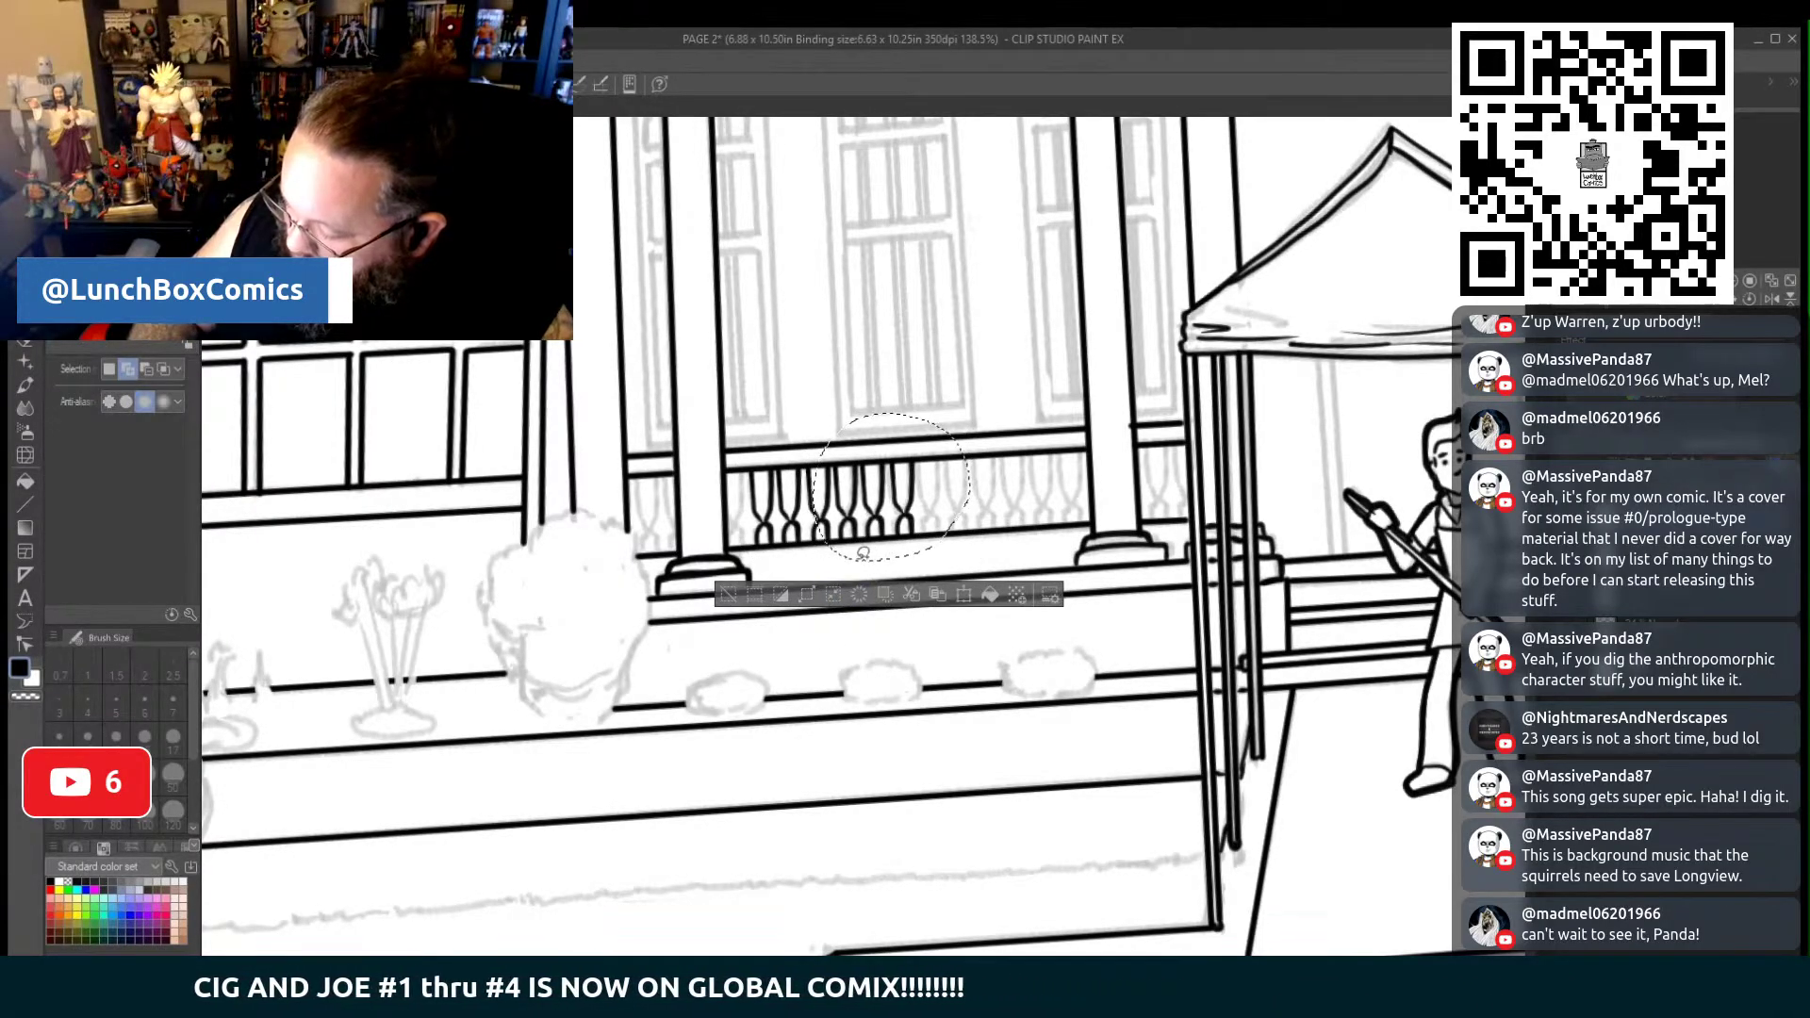
Copy the row of six balusters and place it so it fills the left balcony's railing up to the next column
{"action": "mouse_move", "coordinate": [922, 548]}
{"action": "left_mouse_down"}
{"action": "mouse_move", "coordinate": [829, 560]}
{"action": "mouse_move", "coordinate": [724, 481]}
{"action": "mouse_move", "coordinate": [948, 426]}
{"action": "left_mouse_up"}
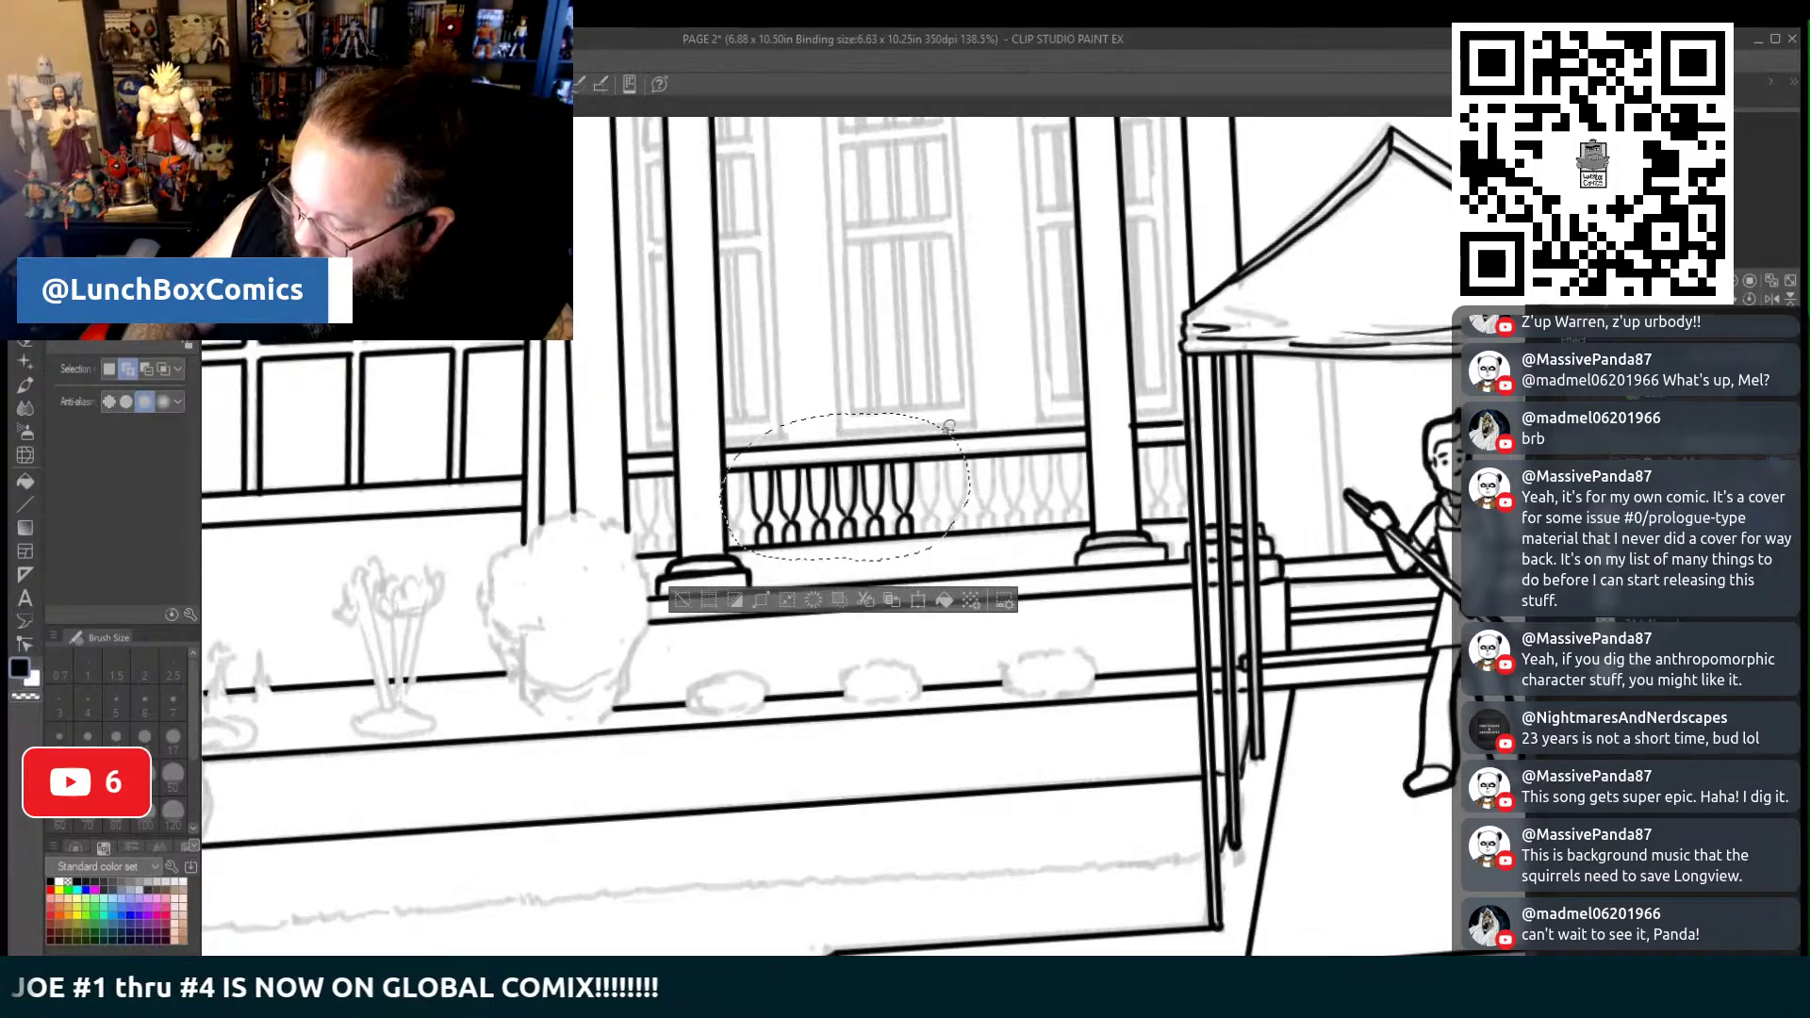
{"action": "left_click", "coordinate": [918, 599]}
{"action": "left_click_drag", "start_coordinate": [918, 547], "coordinate": [1089, 538]}
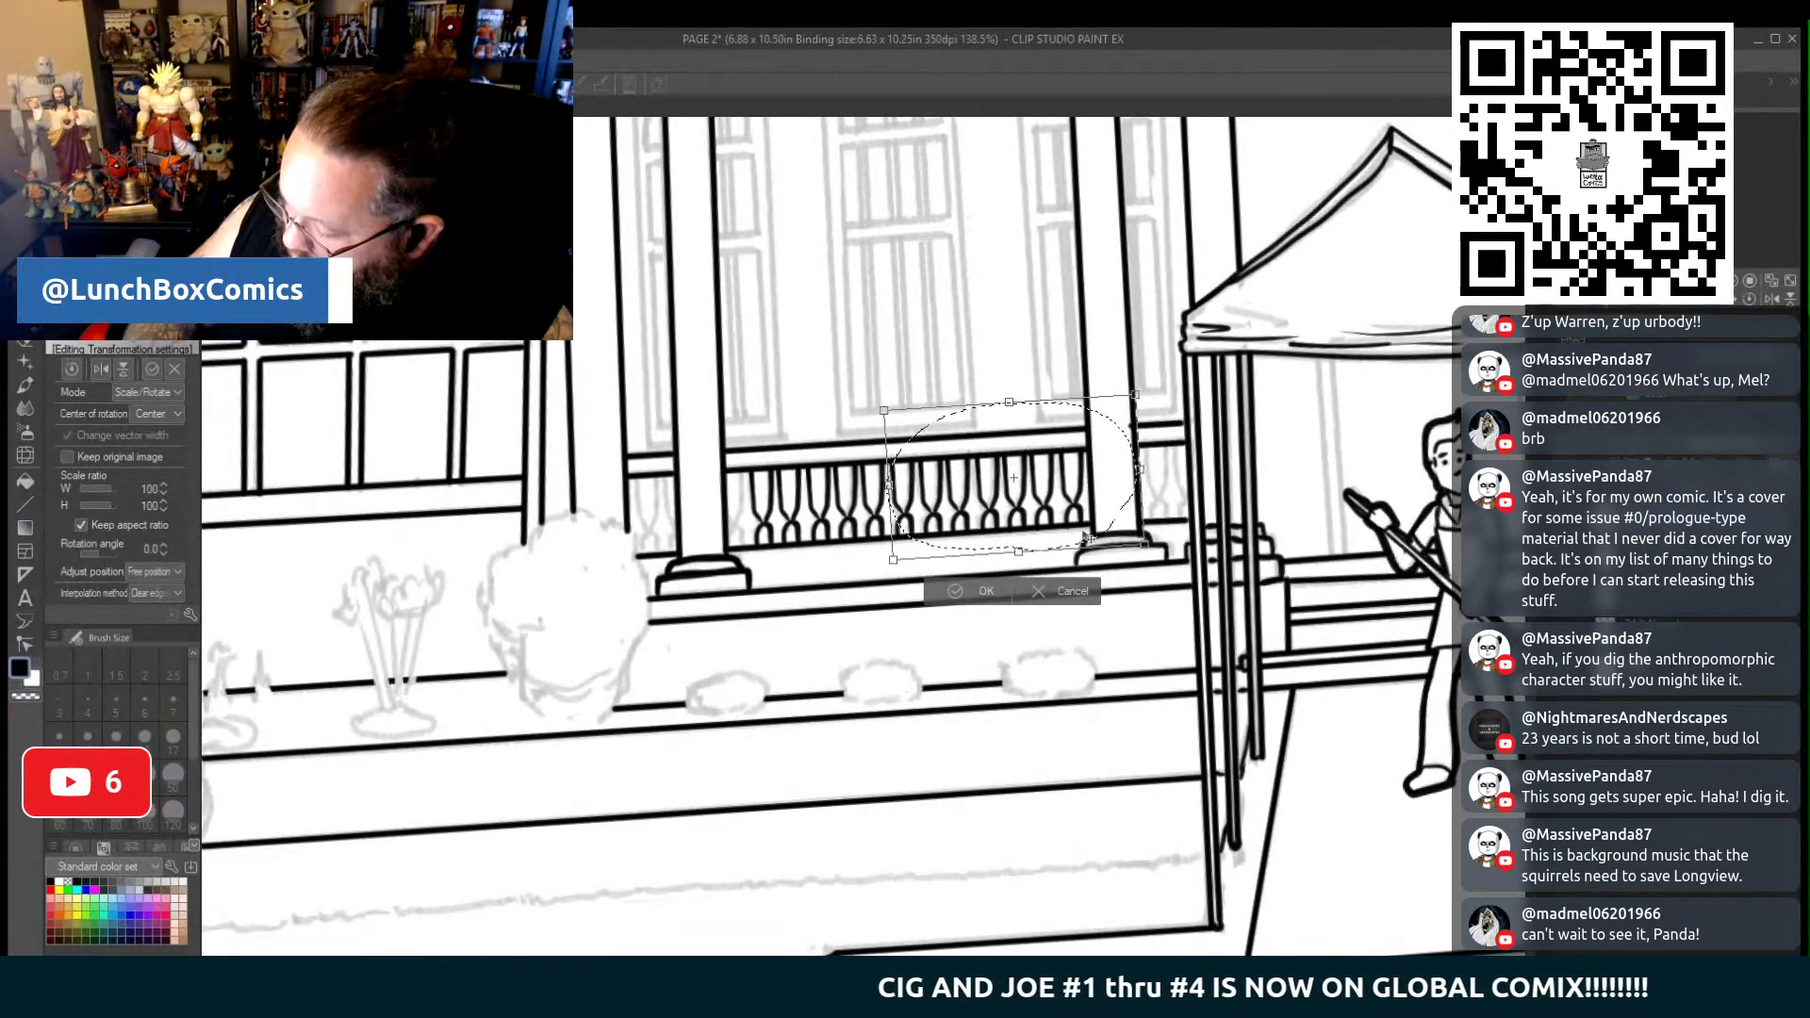
{"action": "left_click", "coordinate": [953, 593]}
Copy the selected baluster group to the balcony right of the canopy, ending it against the far column
{"action": "left_click_drag", "start_coordinate": [942, 962], "coordinate": [1043, 963]}
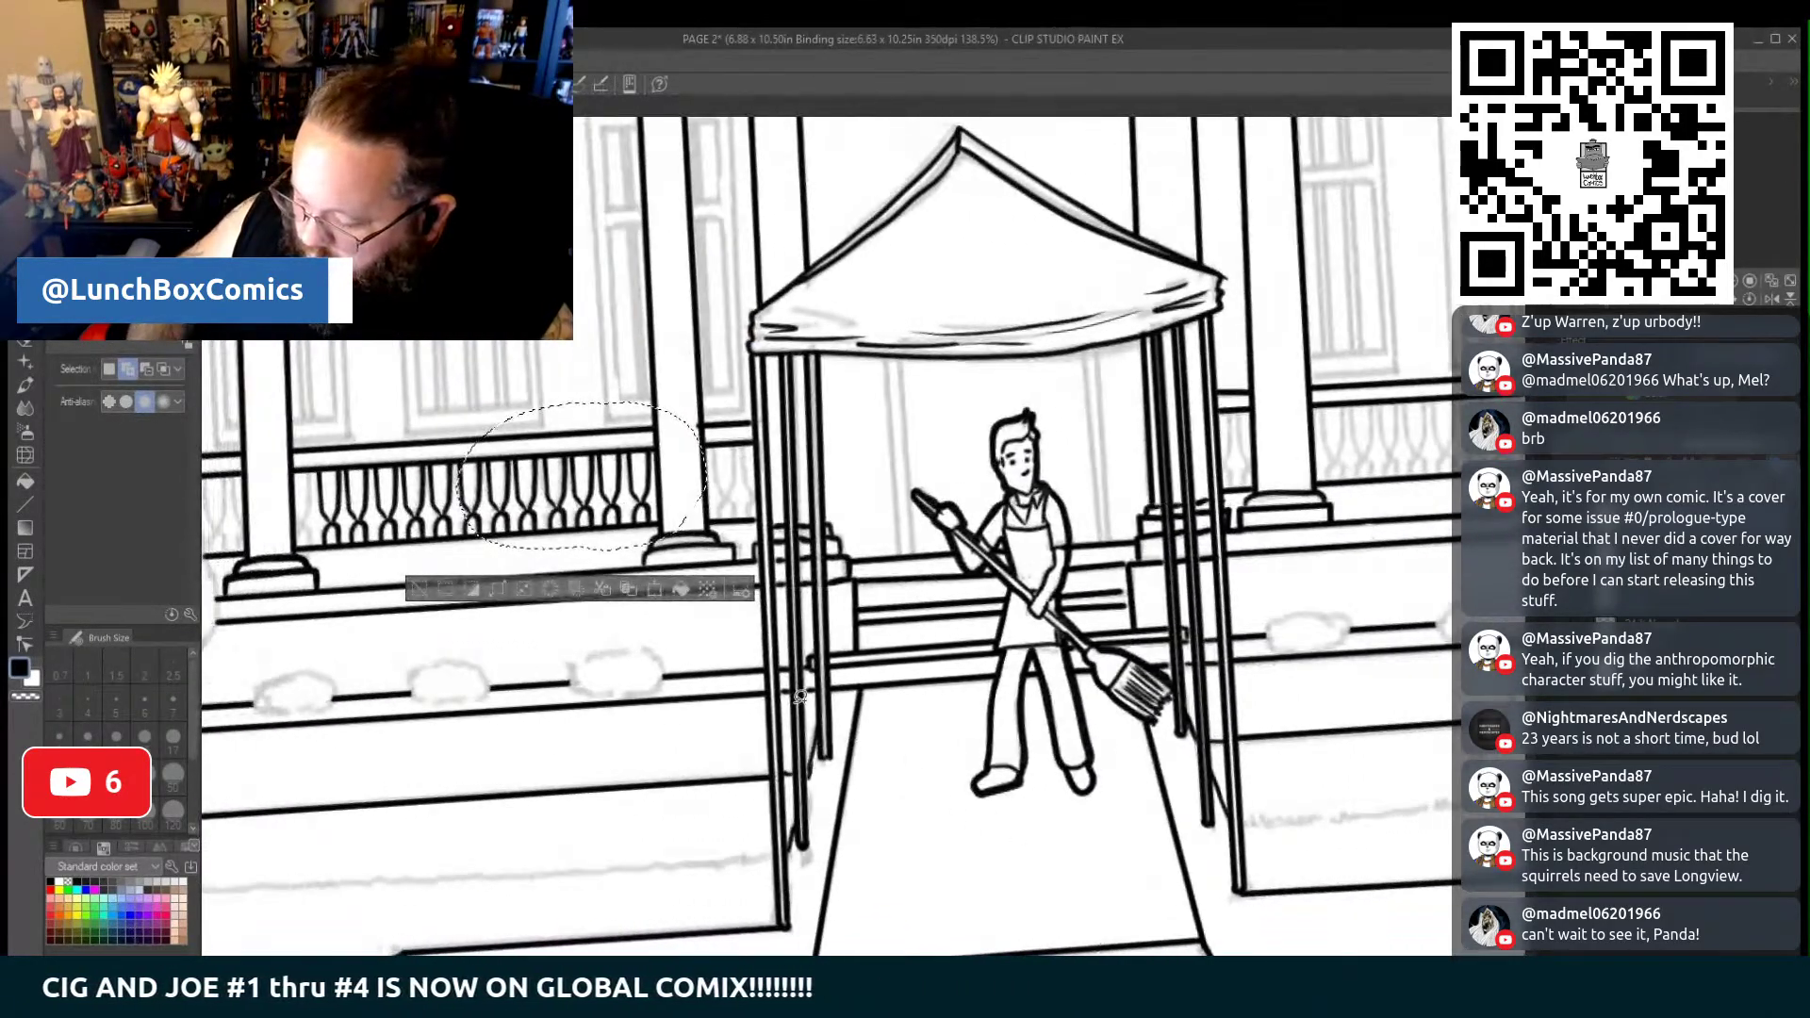
{"action": "left_click", "coordinate": [629, 590]}
{"action": "left_click", "coordinate": [656, 594]}
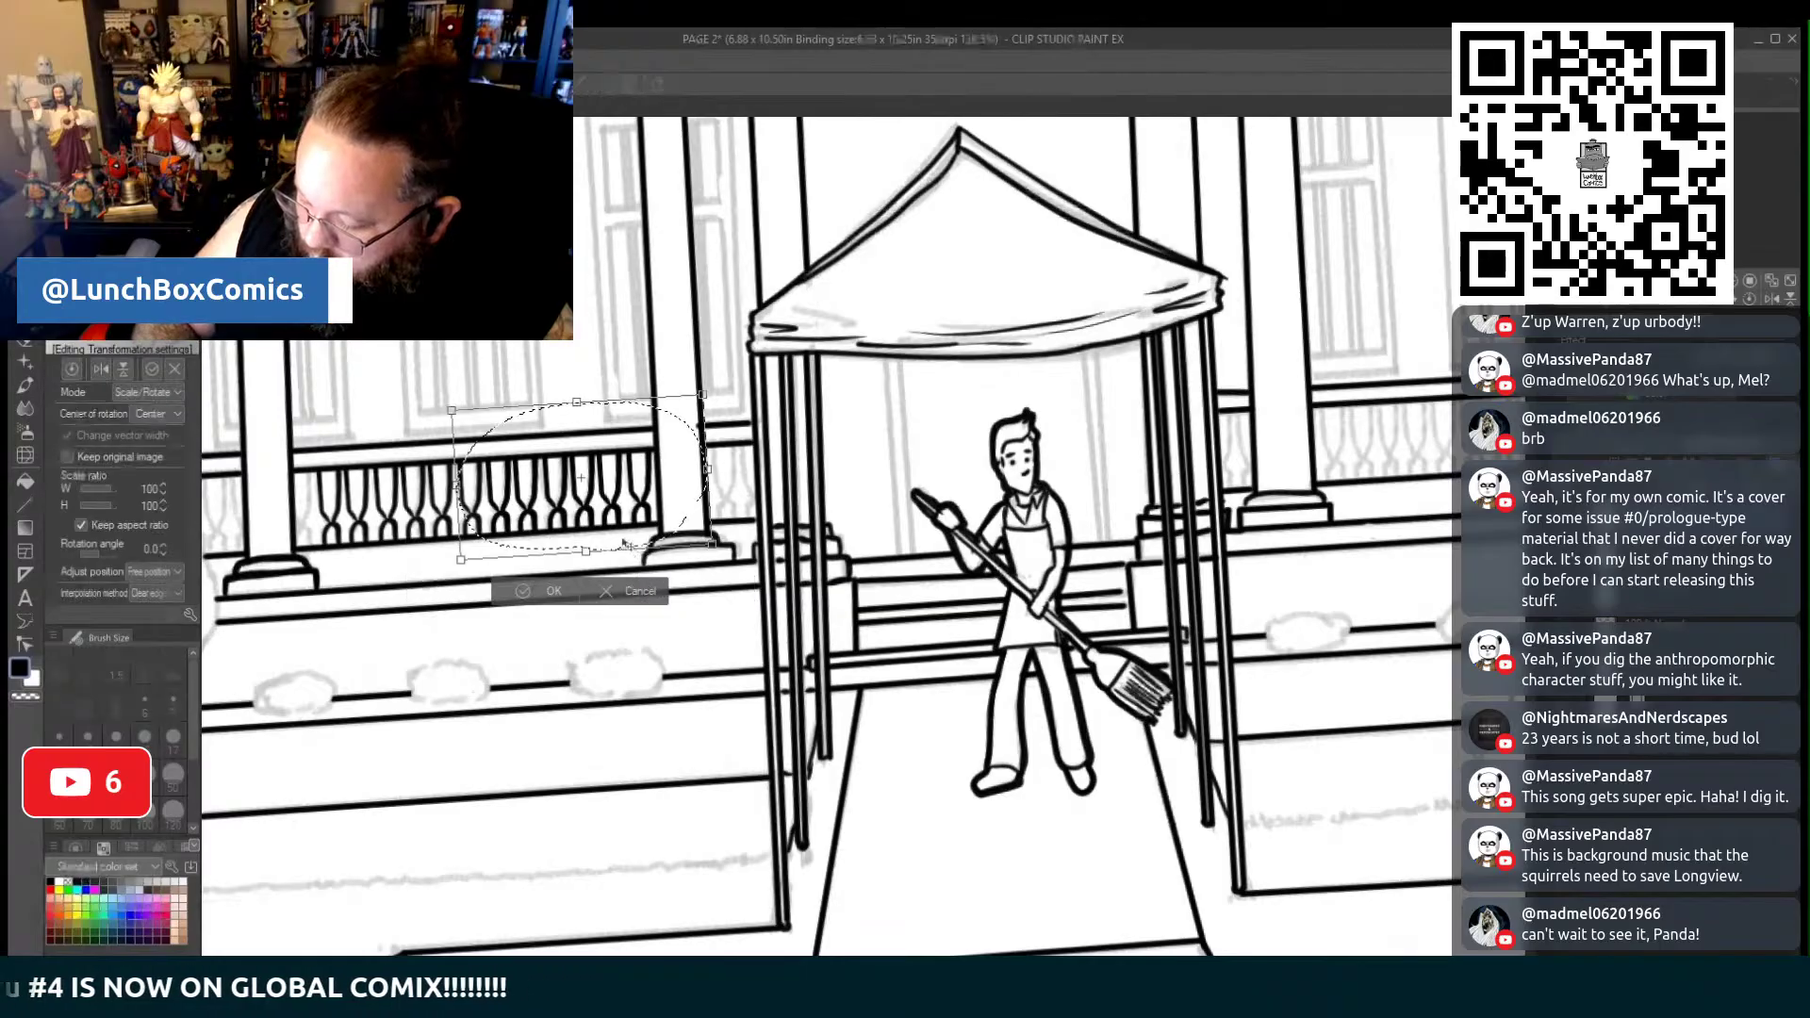
{"action": "left_click_drag", "start_coordinate": [625, 534], "coordinate": [1086, 477]}
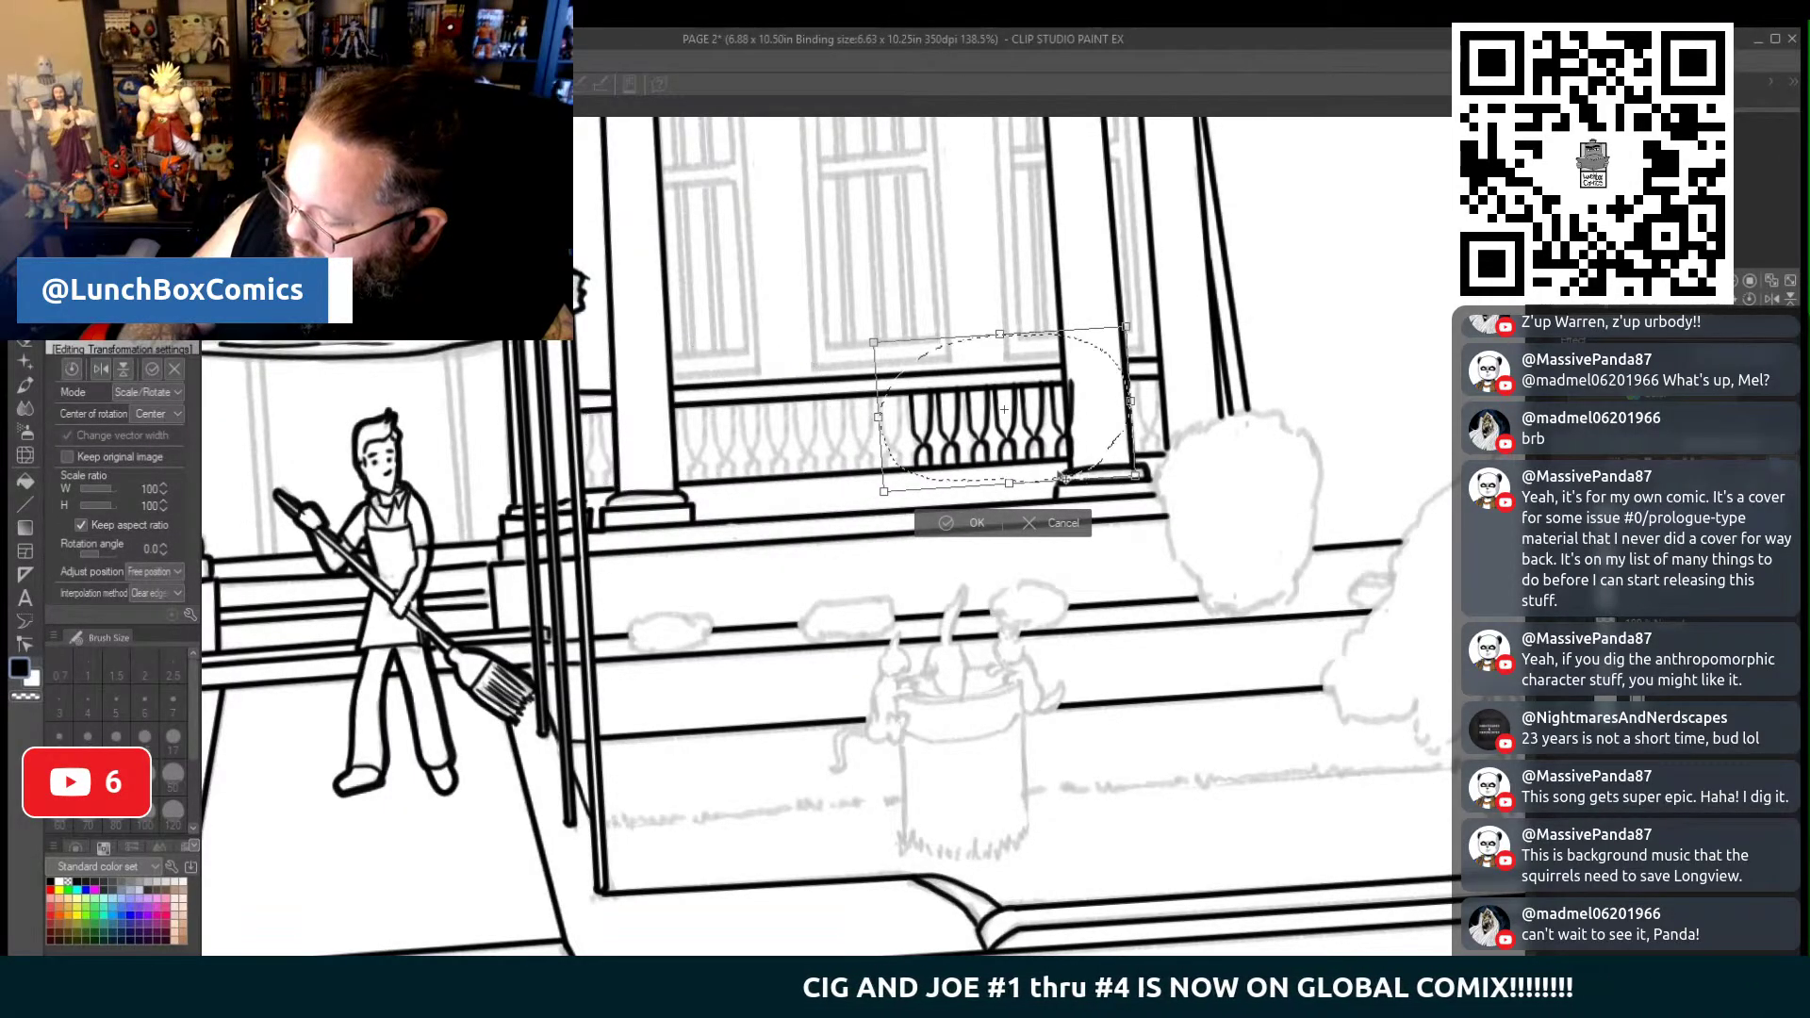
{"action": "left_click", "coordinate": [947, 522]}
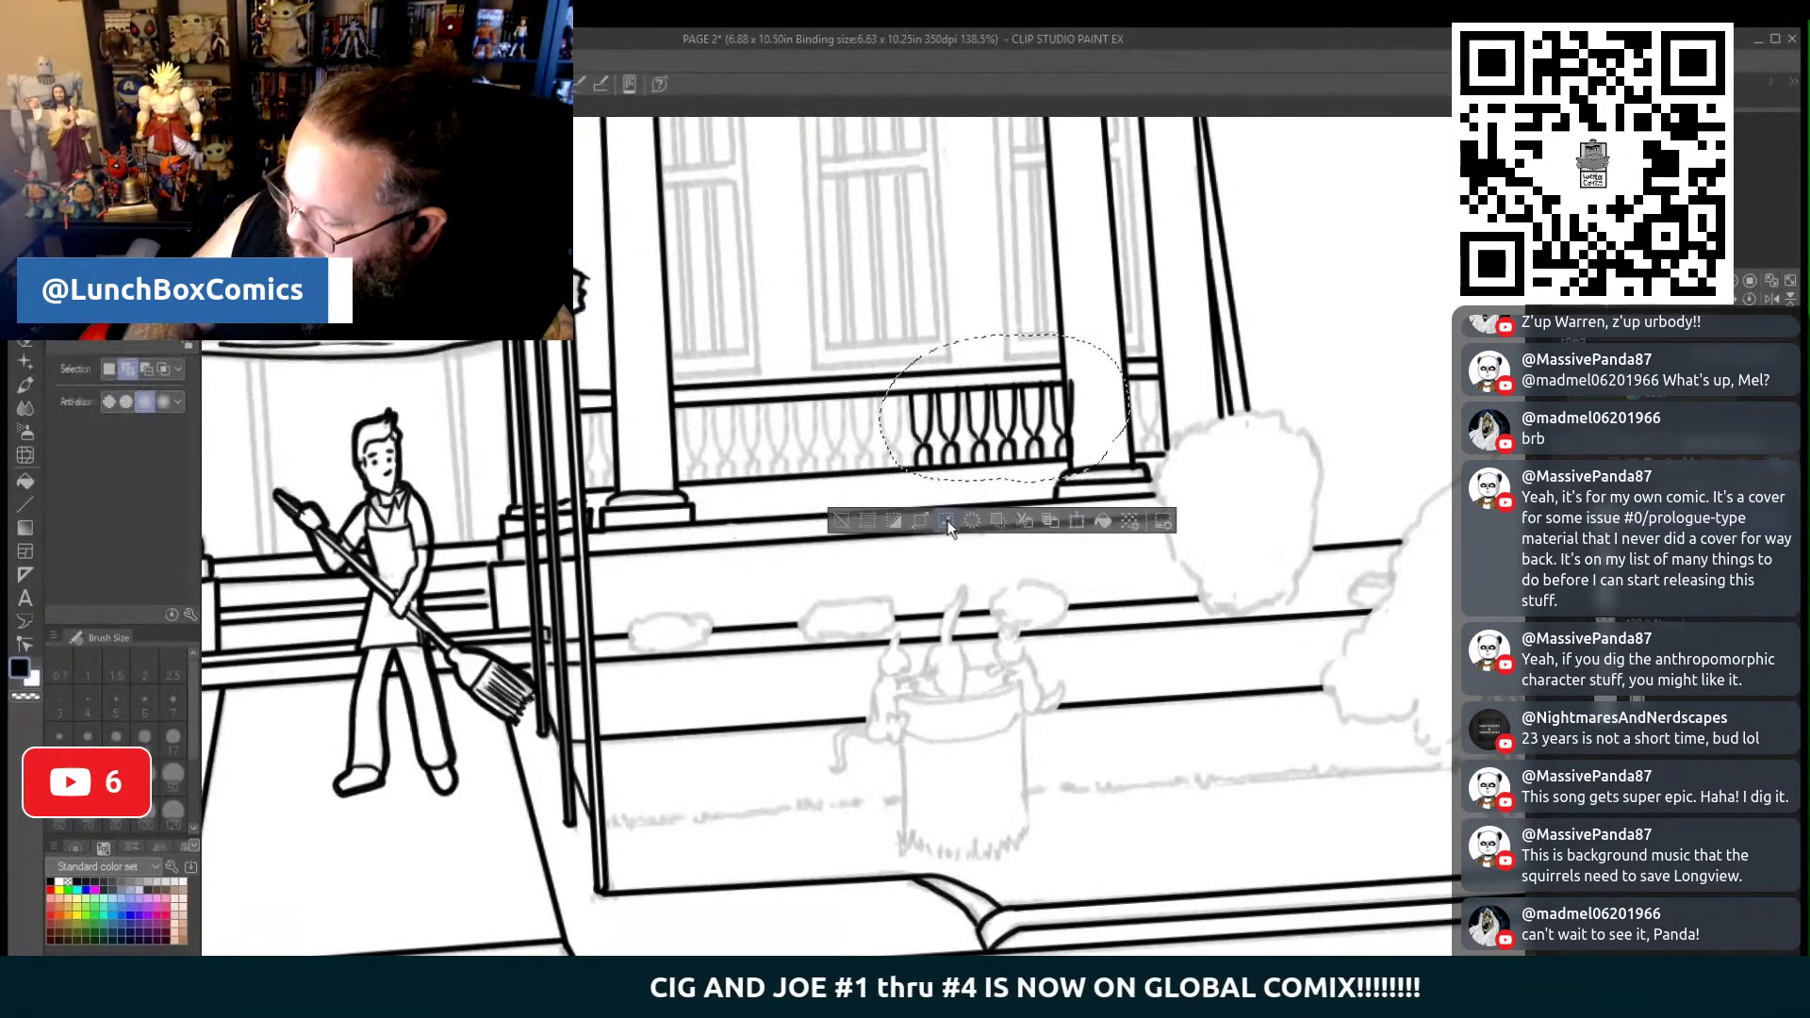
Place further copies of the baluster group past the far column and back across the right balcony to its near column
{"action": "left_click", "coordinate": [1077, 520]}
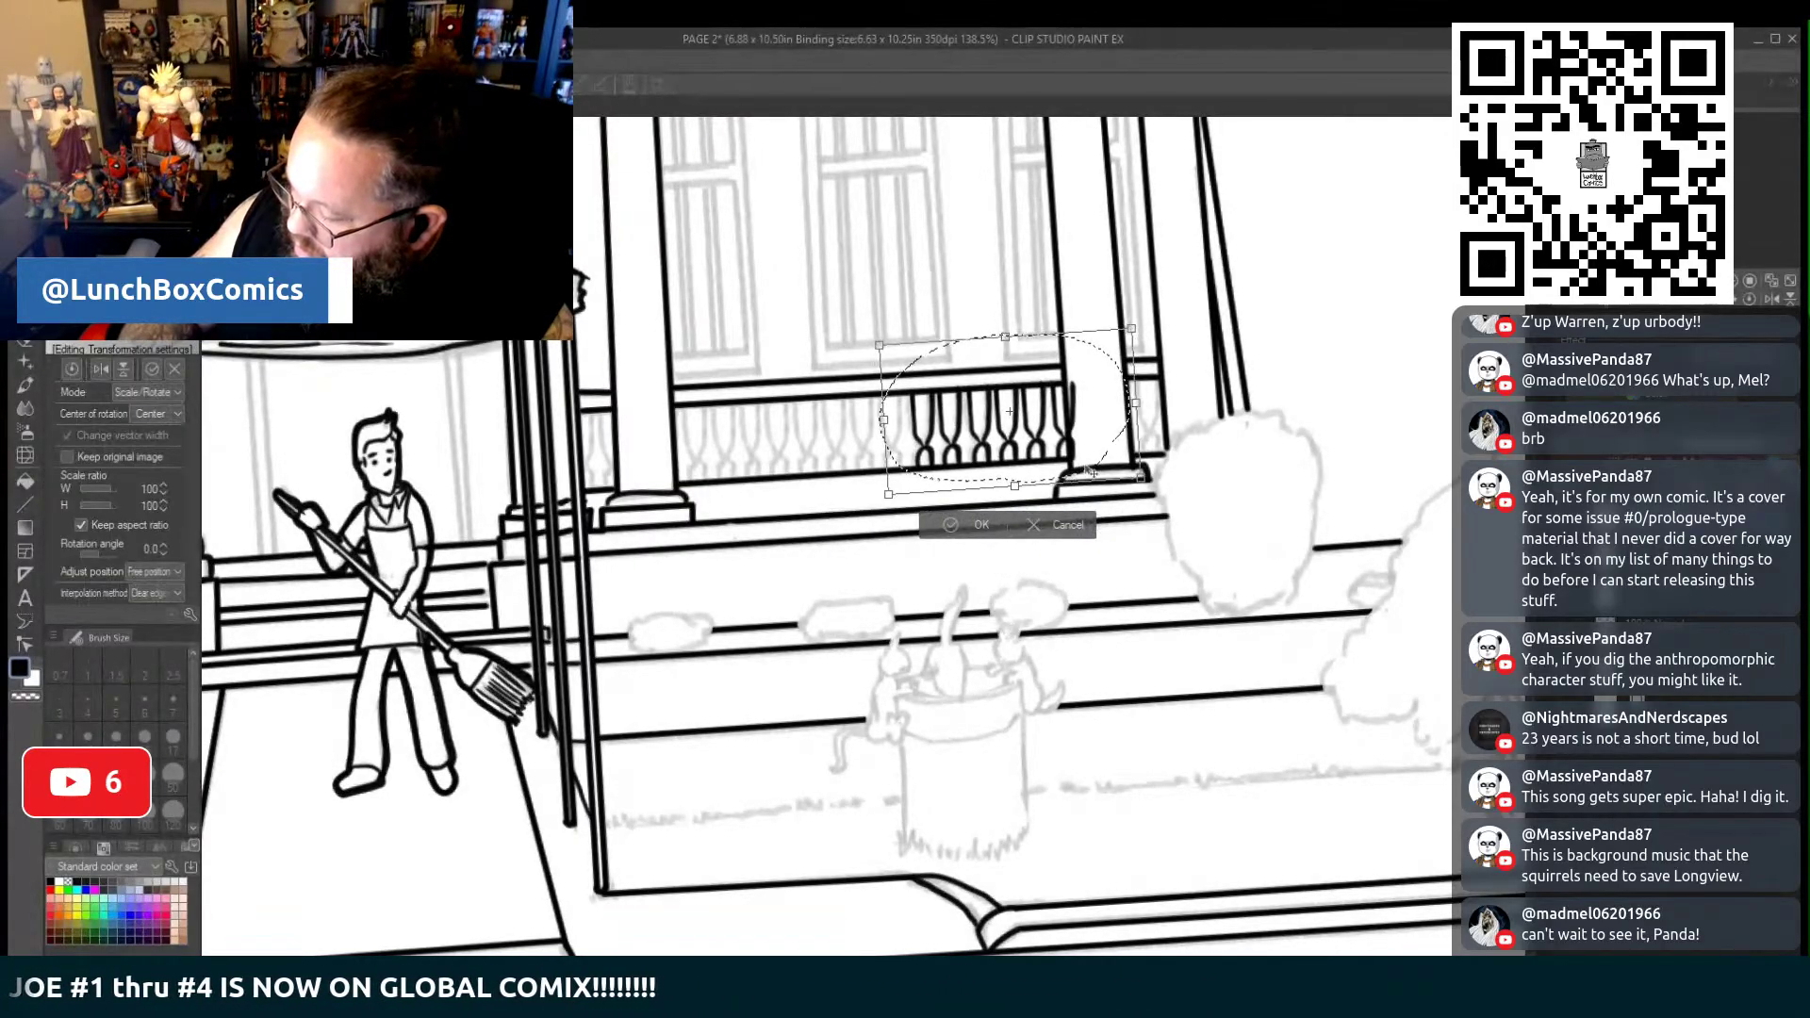
{"action": "left_click_drag", "start_coordinate": [1084, 468], "coordinate": [1162, 454]}
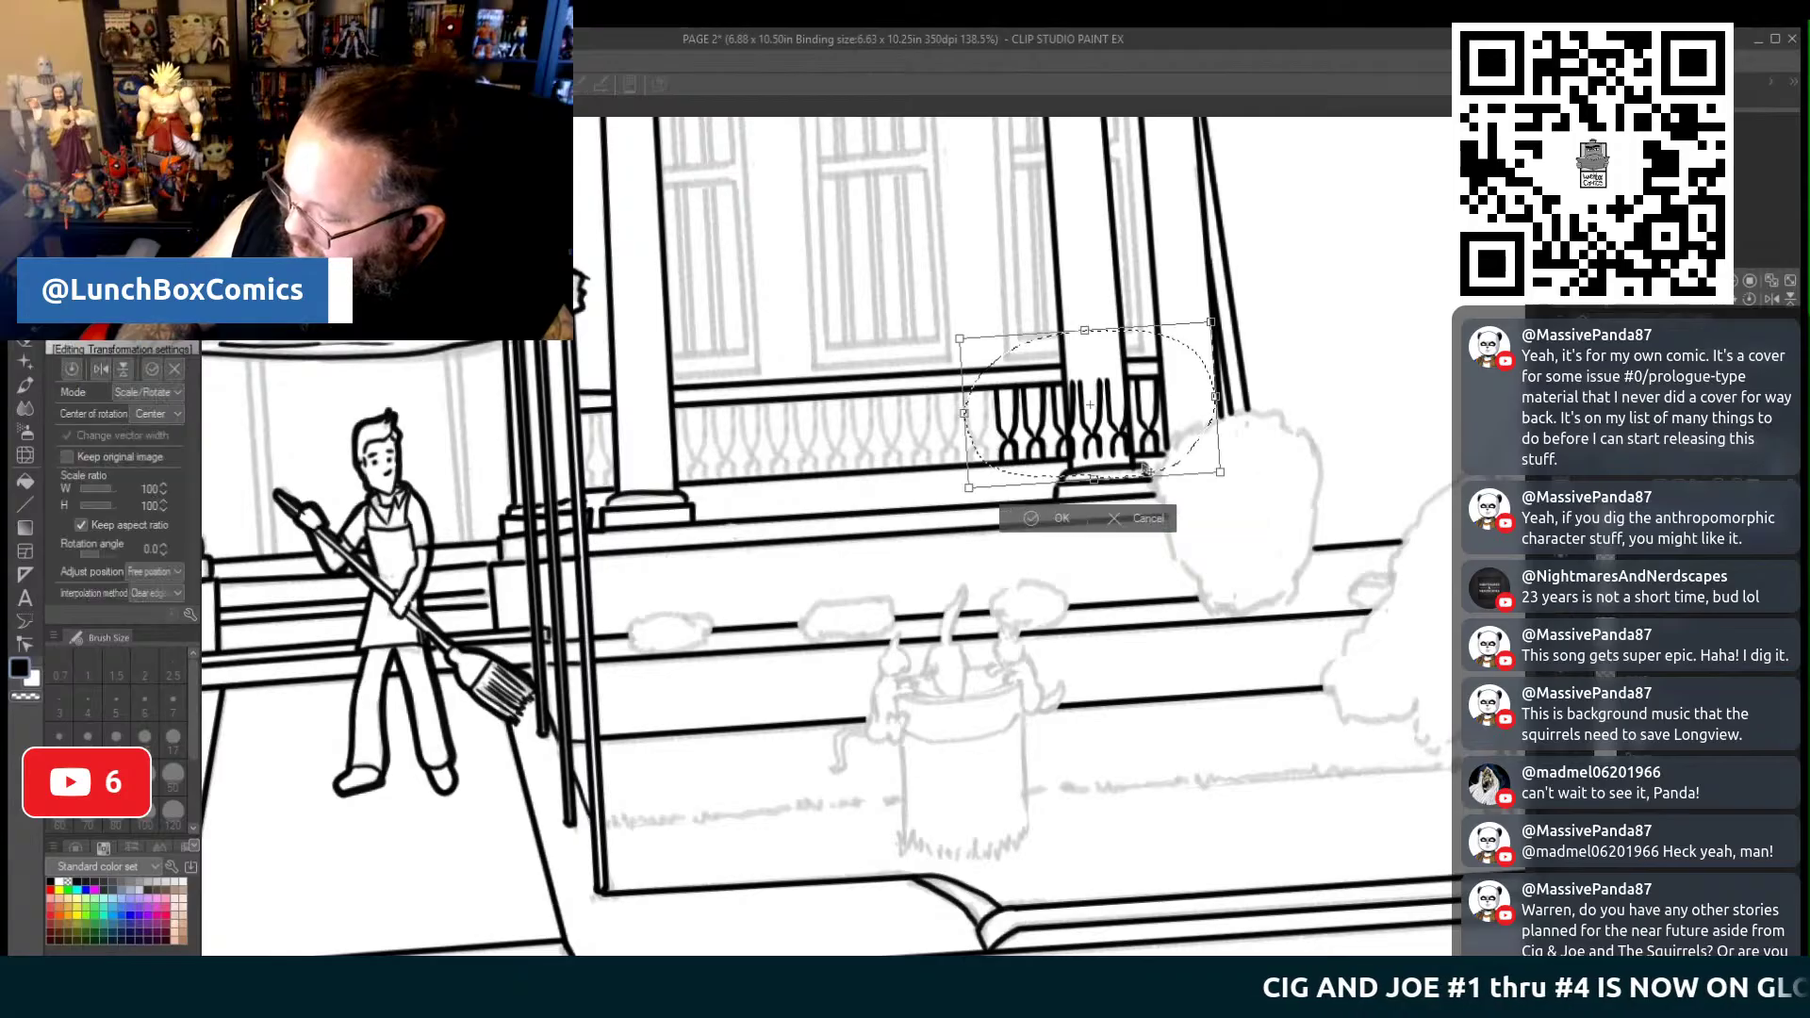
{"action": "left_click_drag", "start_coordinate": [1143, 468], "coordinate": [972, 483]}
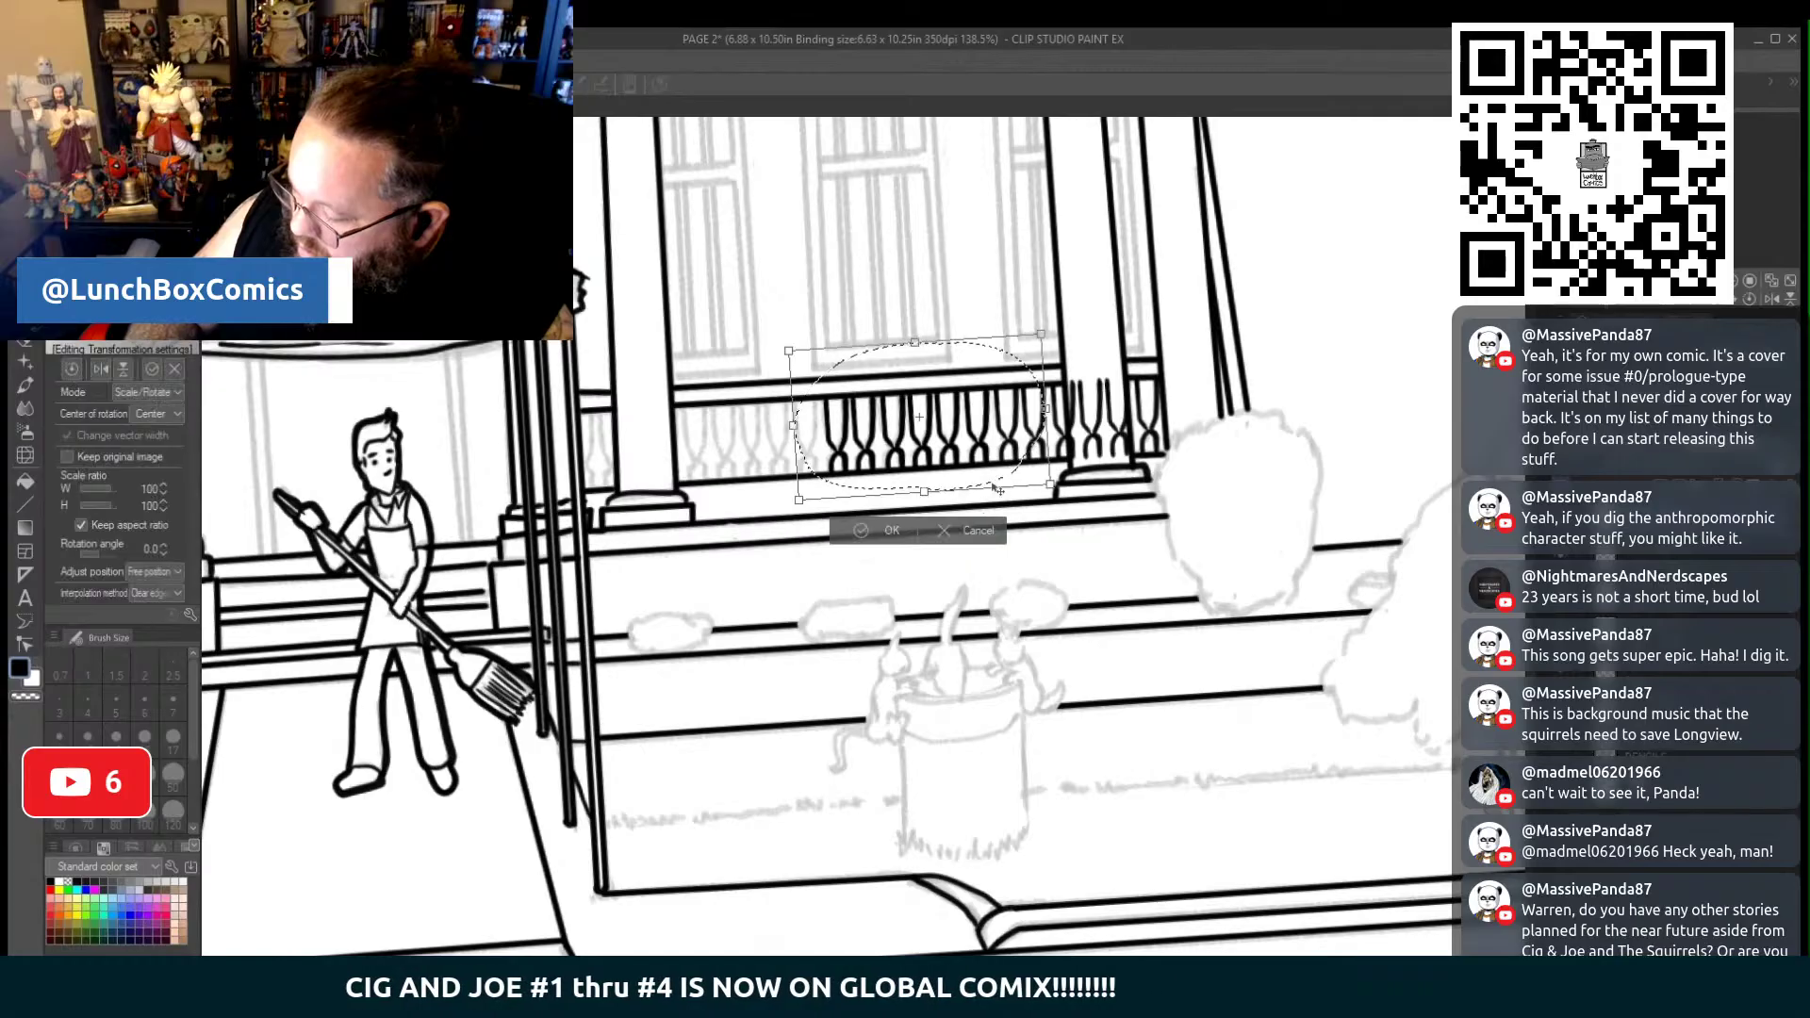
{"action": "left_click_drag", "start_coordinate": [997, 488], "coordinate": [820, 488]}
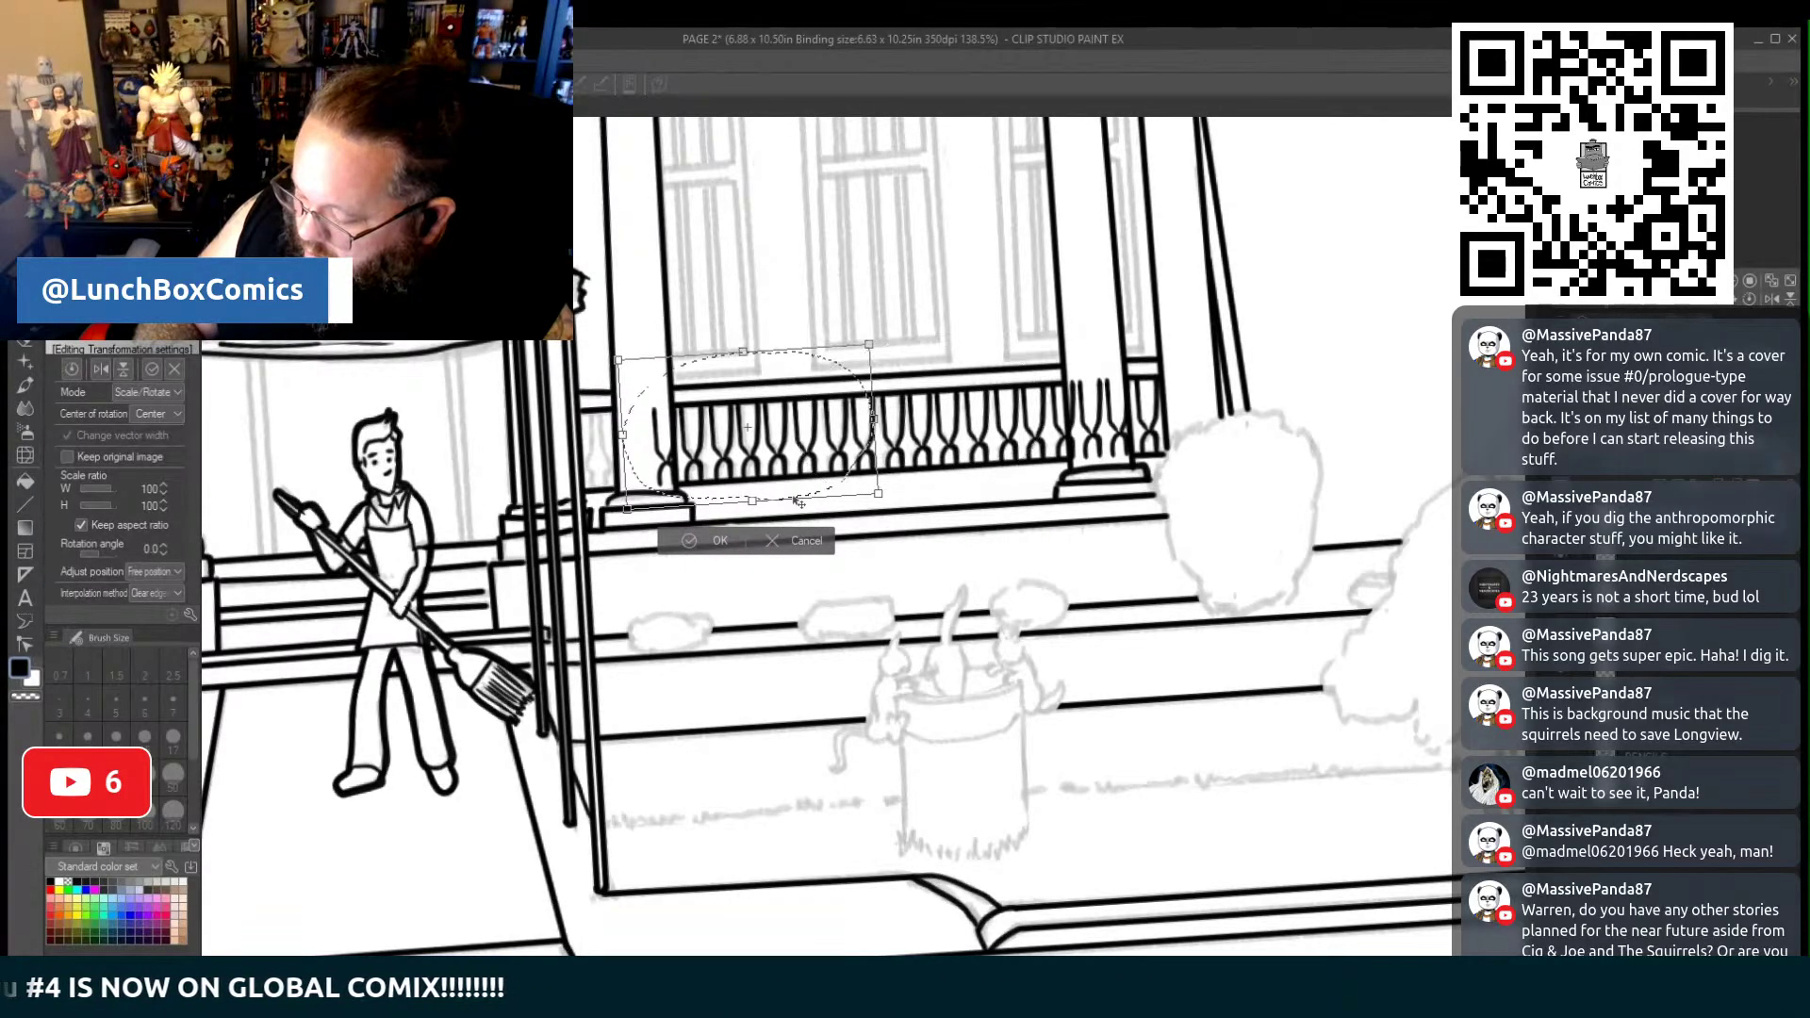
{"action": "left_click", "coordinate": [692, 543]}
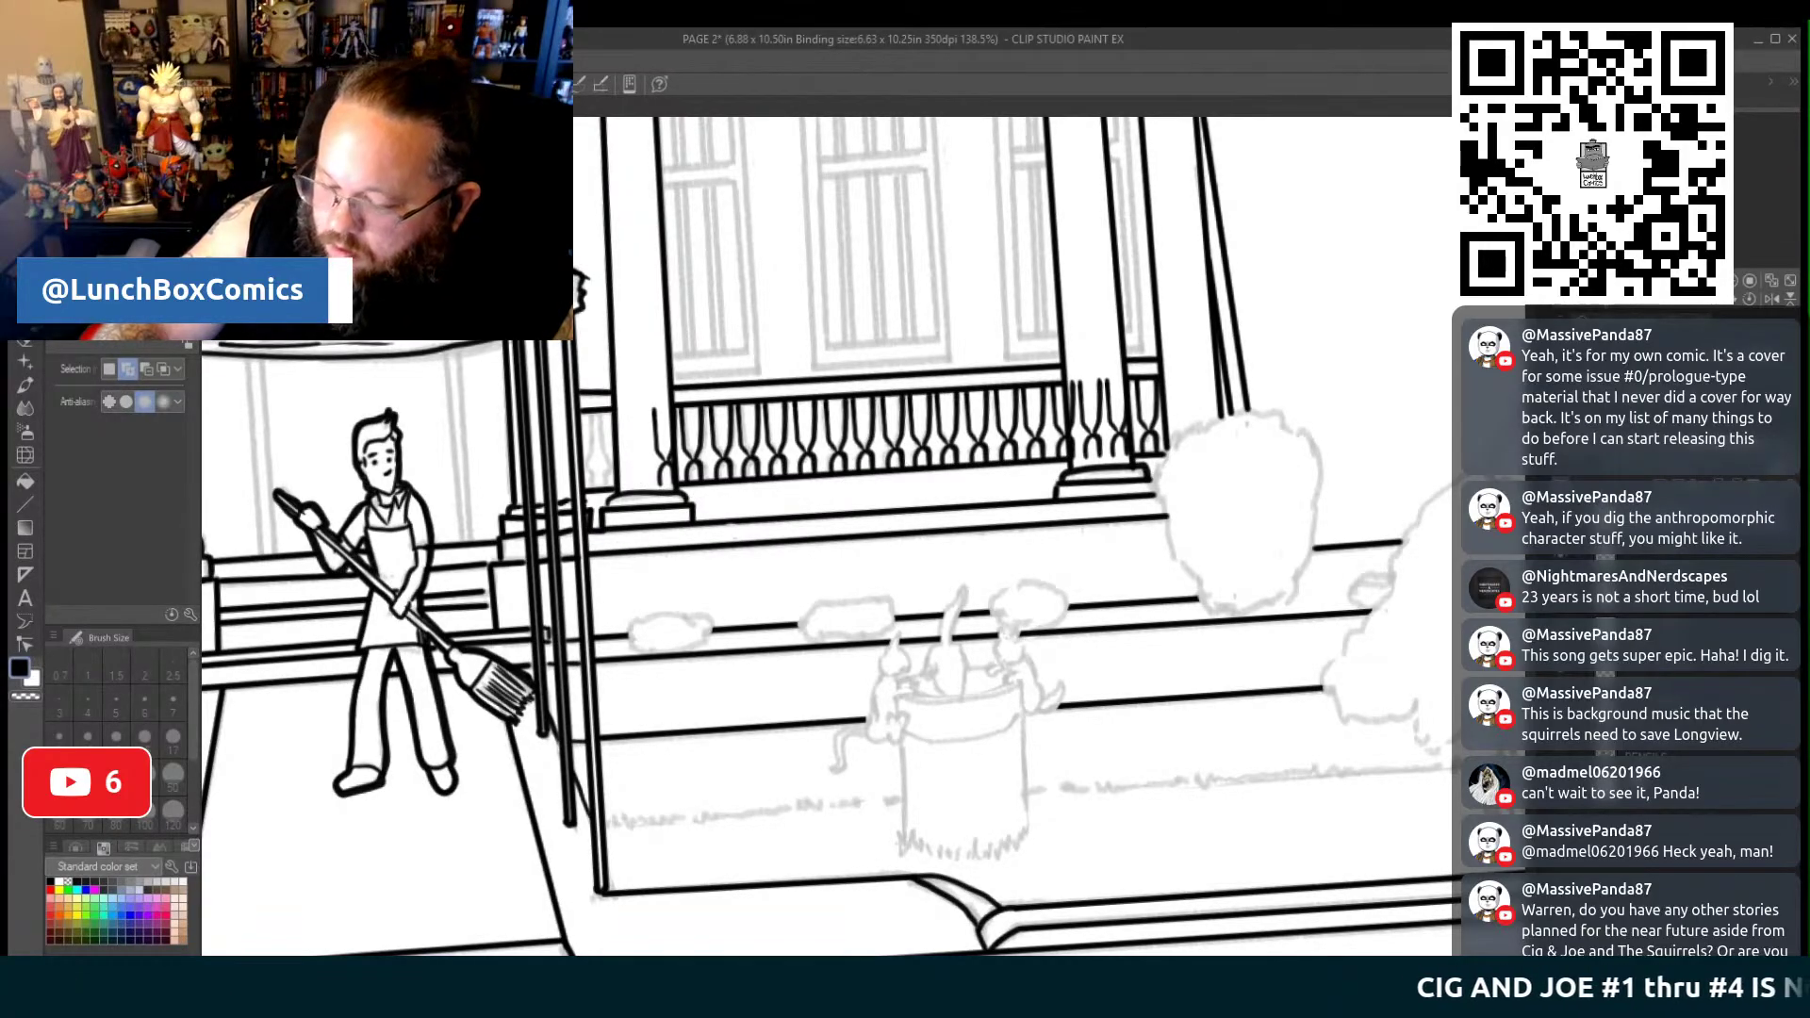
Erase the baluster lines that overlap the right balcony's near column, using the hard eraser at size 15
{"action": "left_click", "coordinate": [25, 346]}
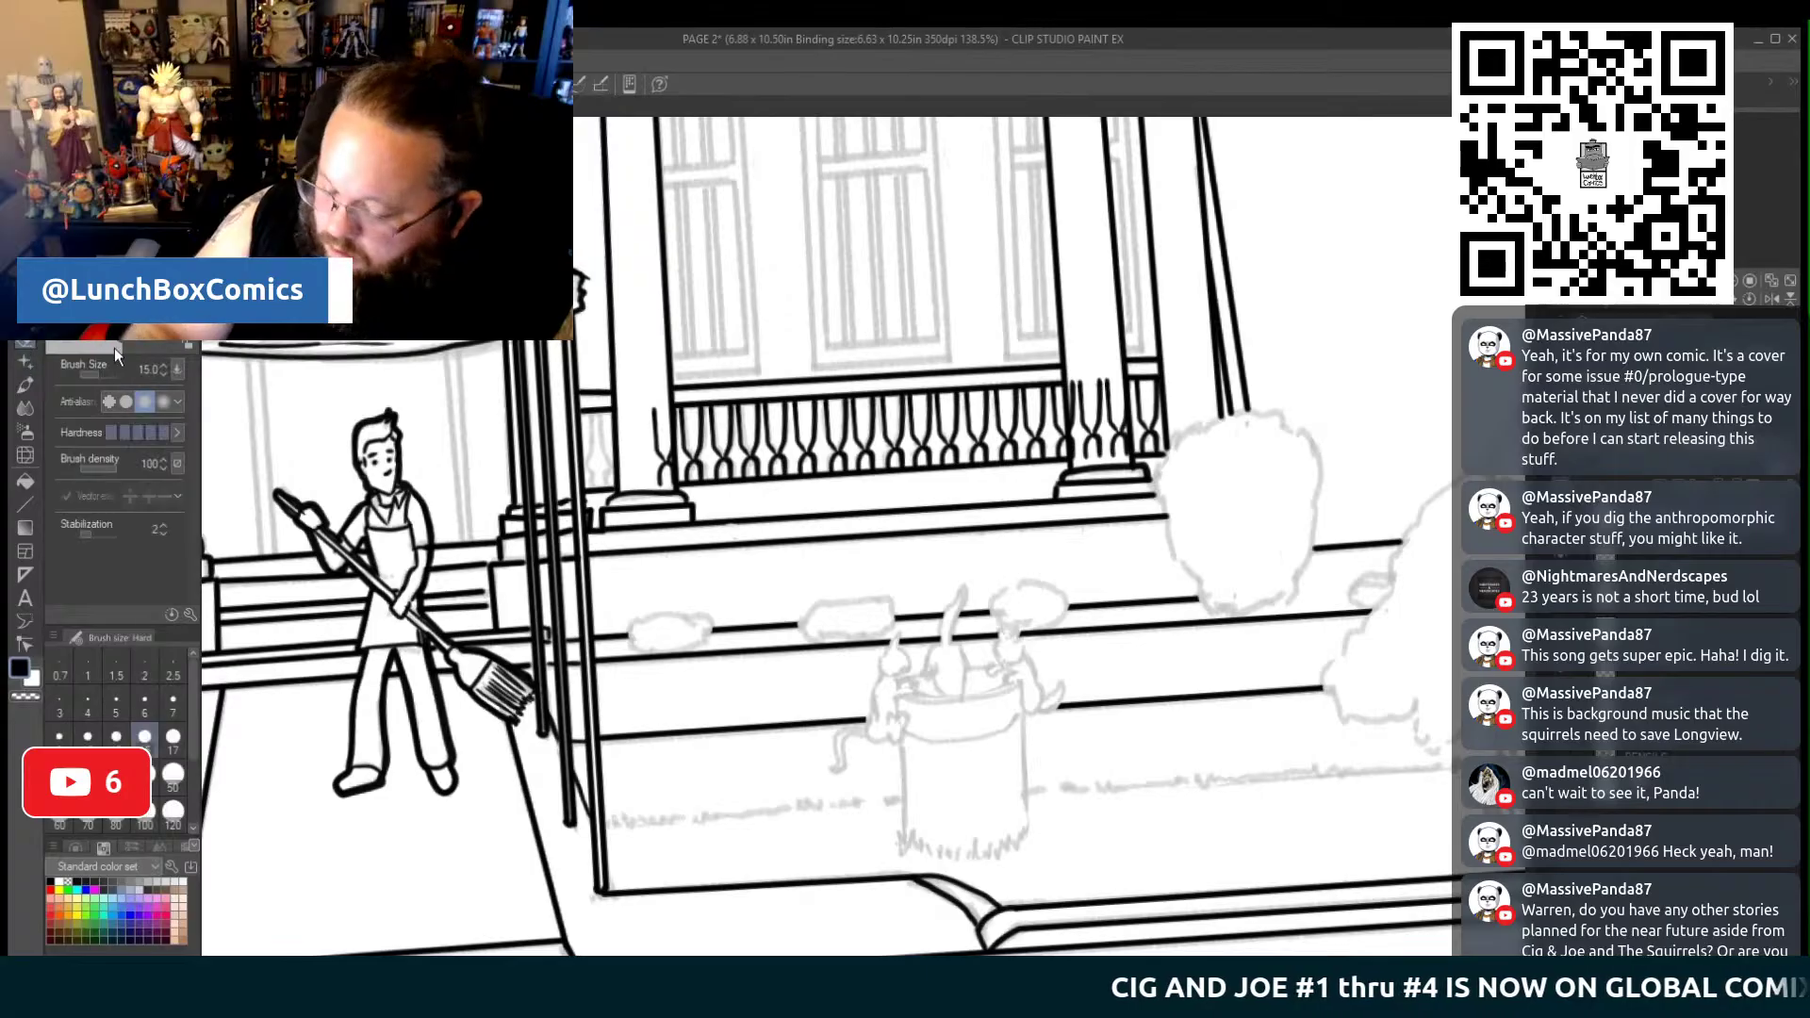
{"action": "mouse_move", "coordinate": [657, 413]}
{"action": "left_mouse_down"}
{"action": "mouse_move", "coordinate": [663, 460]}
{"action": "mouse_move", "coordinate": [663, 417]}
{"action": "left_mouse_up"}
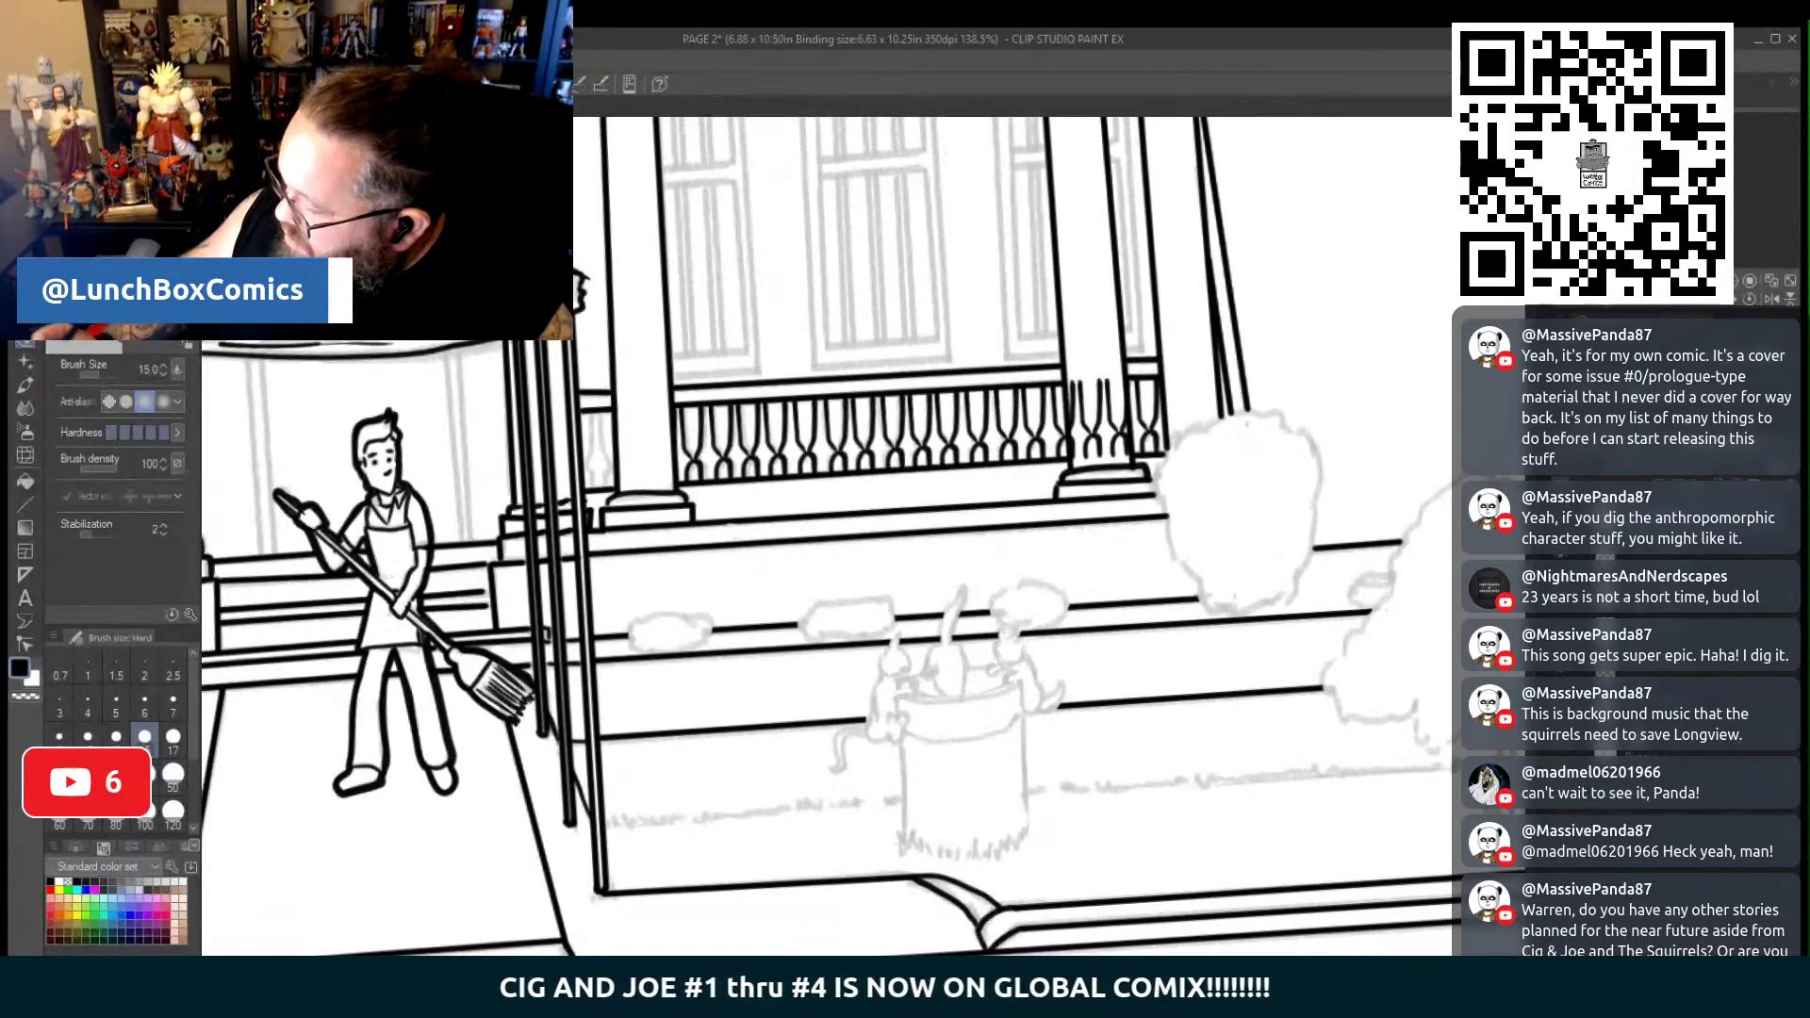
{"action": "left_click_drag", "start_coordinate": [688, 435], "coordinate": [990, 436]}
{"action": "key", "text": "ctrl+z"}
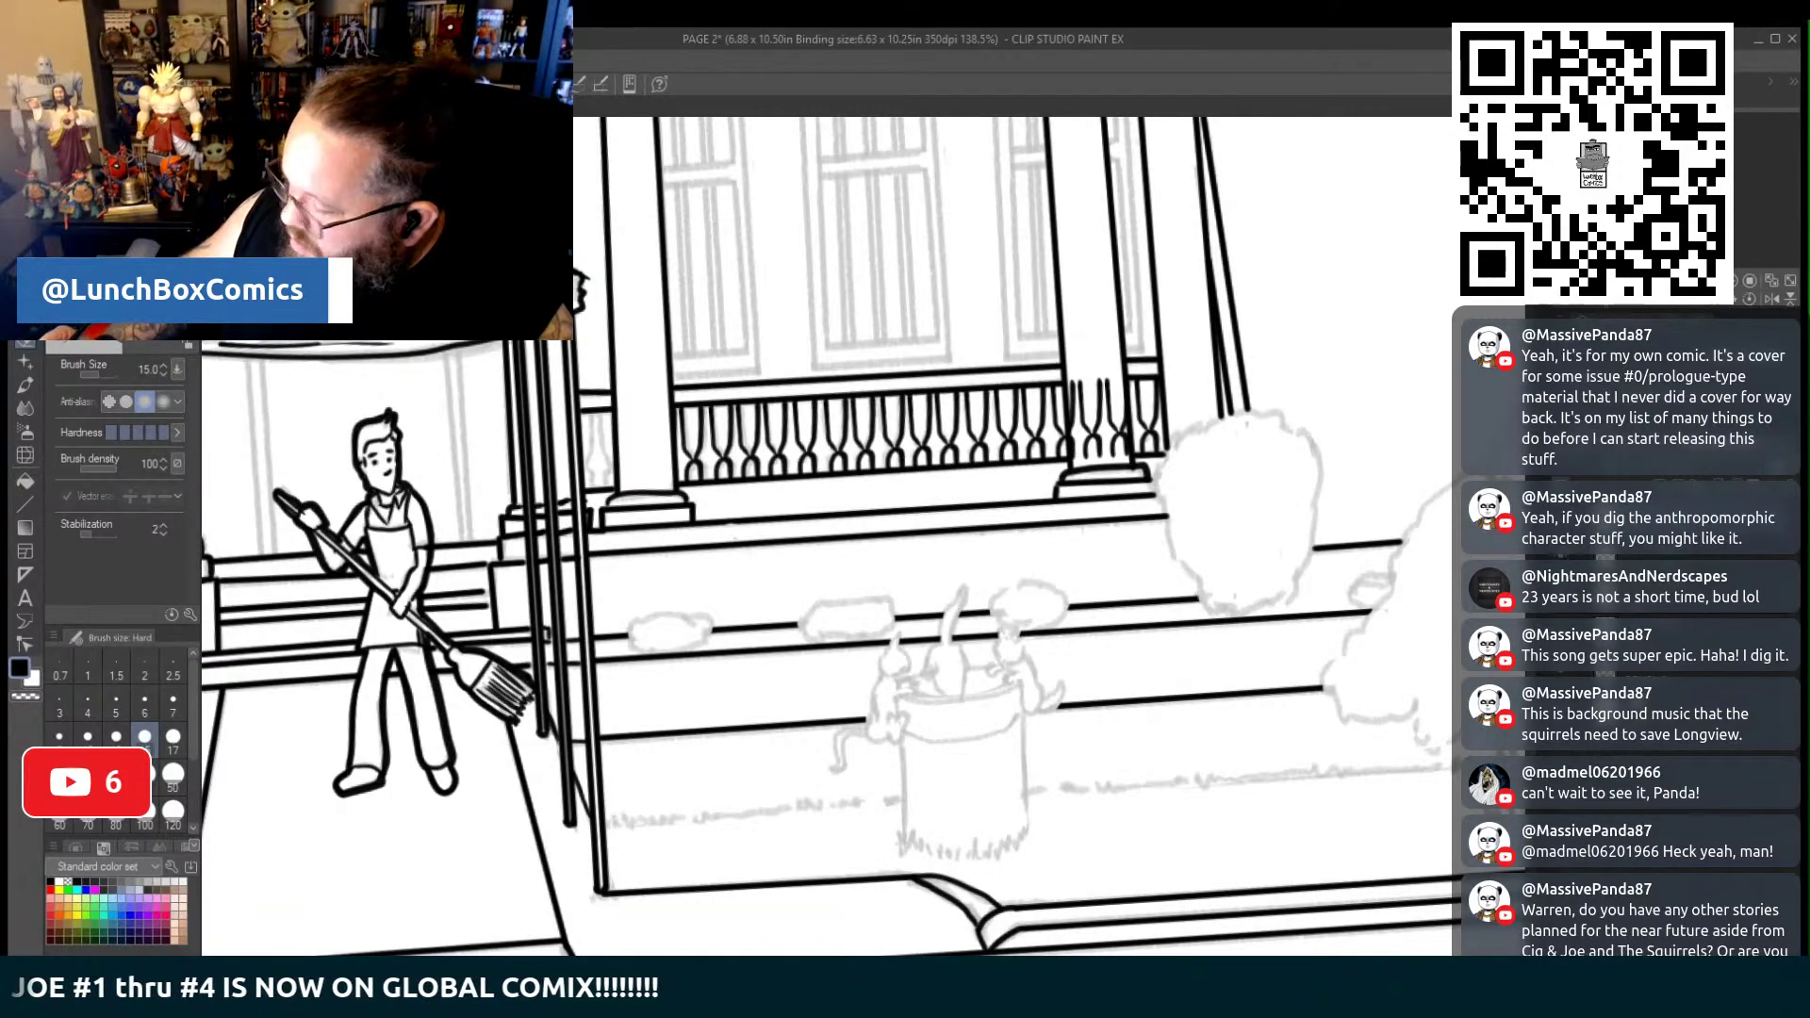
{"action": "key", "text": "ctrl+z"}
{"action": "key", "text": "ctrl+y"}
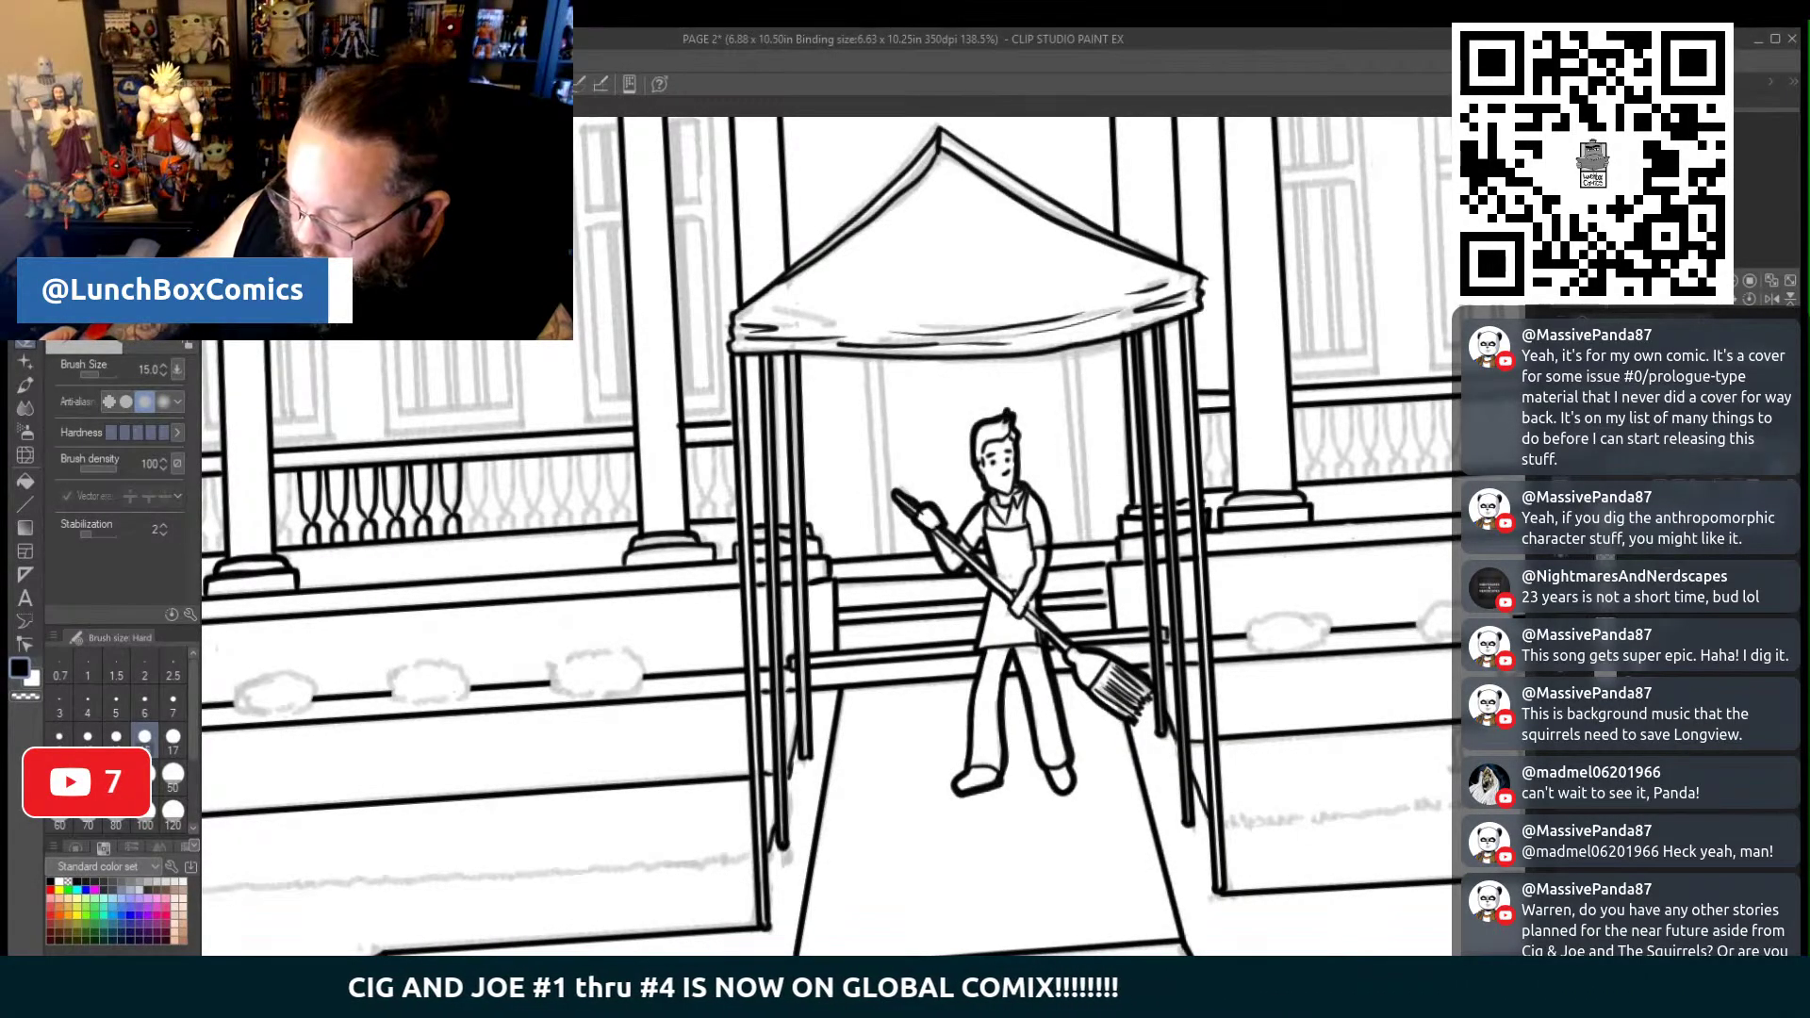
Ink the remaining sketched balusters on both sides of the left balcony's outer column with the G-pen at size 8
{"action": "key", "text": "p"}
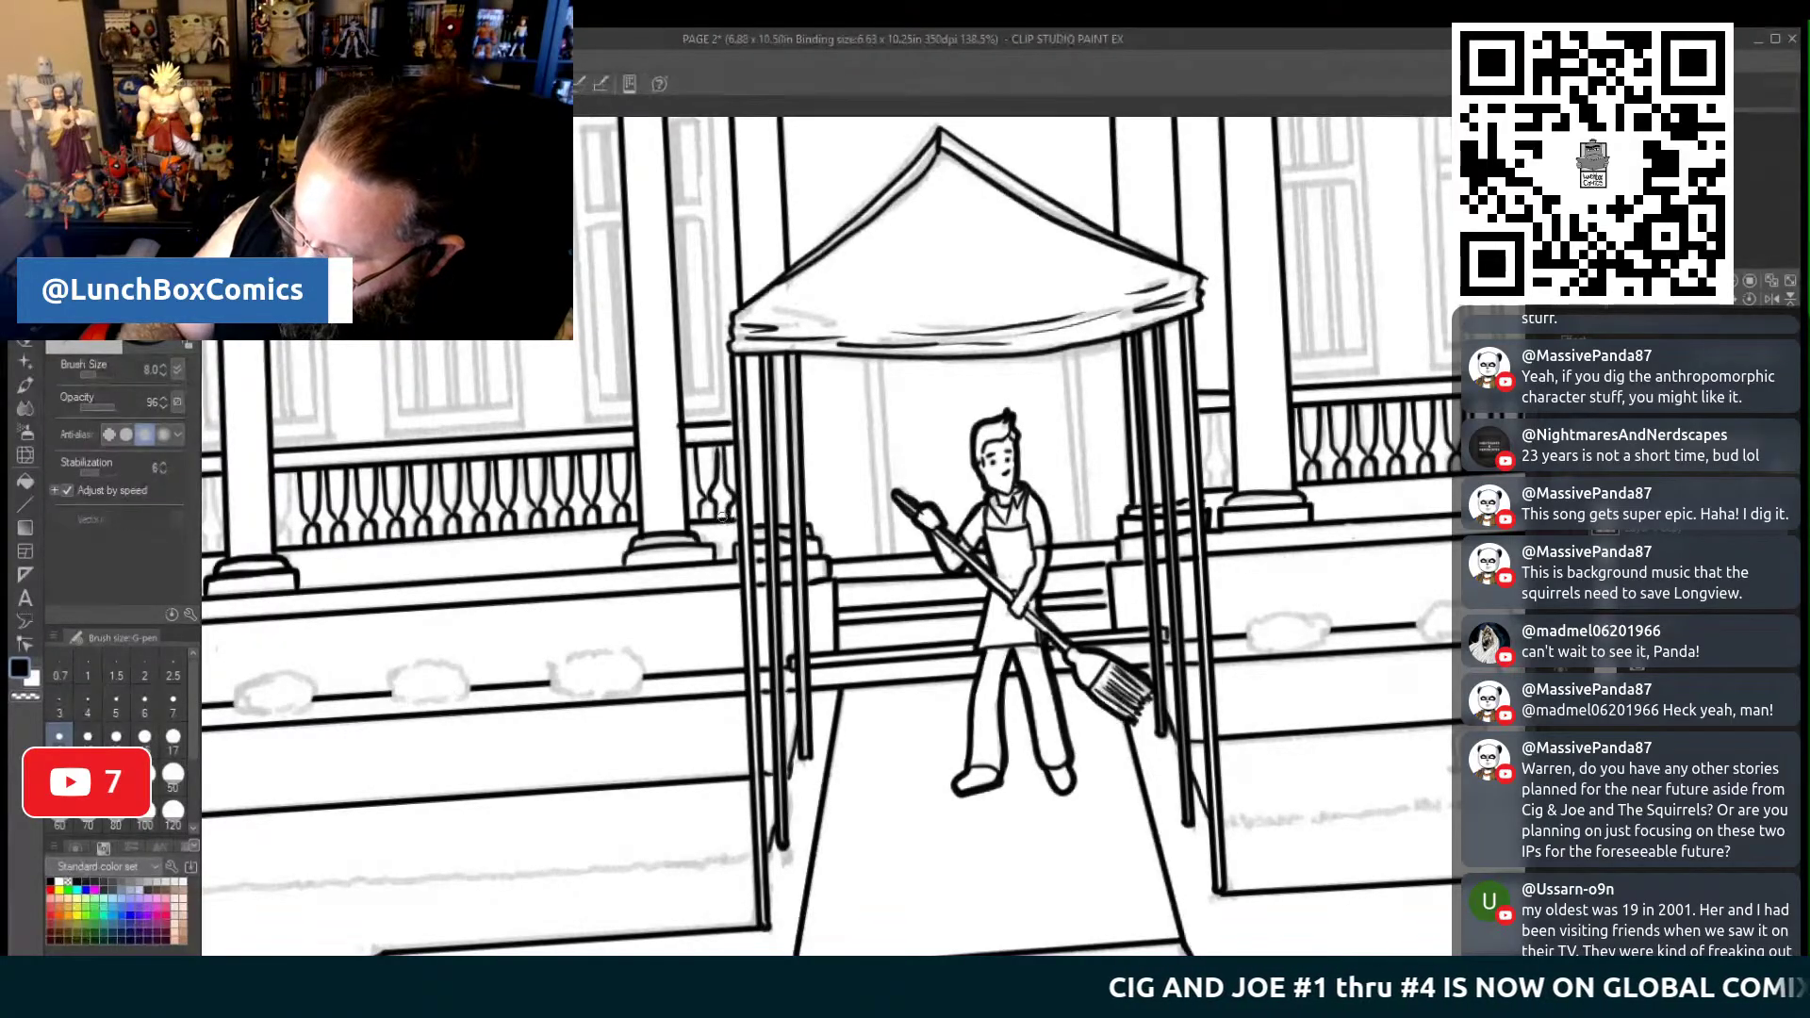
{"action": "left_click_drag", "start_coordinate": [732, 502], "coordinate": [1316, 502]}
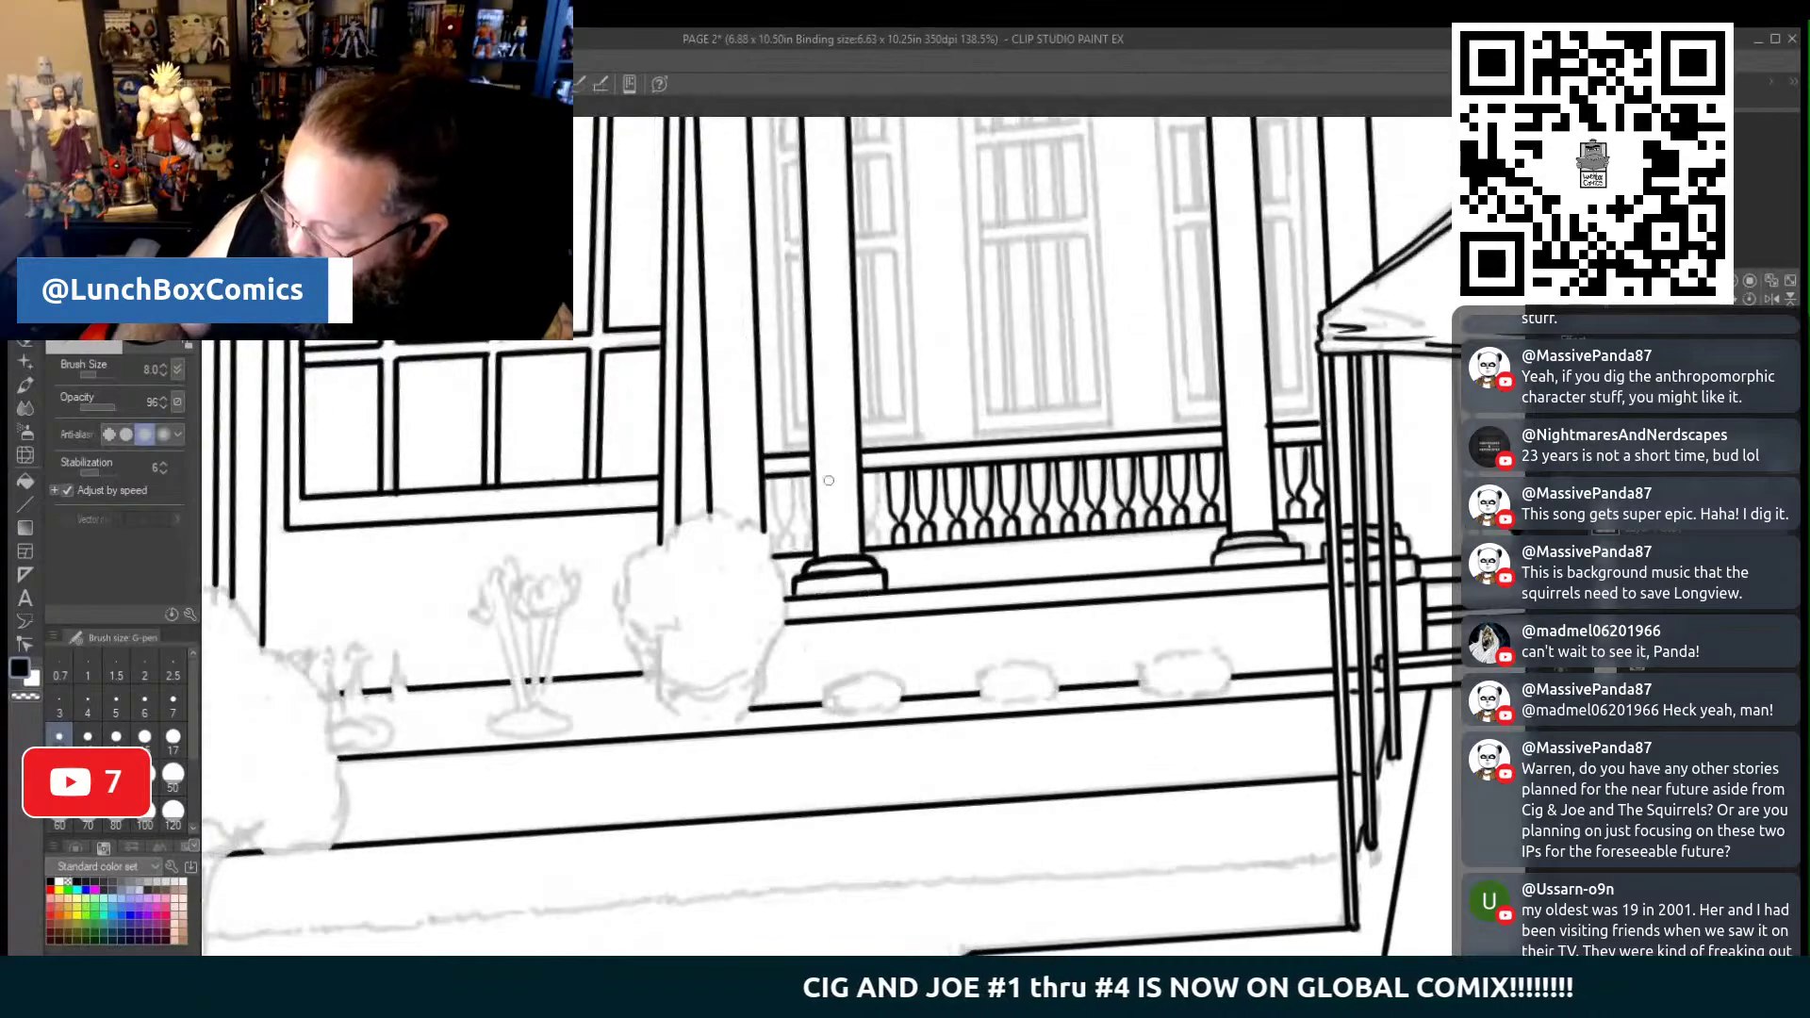
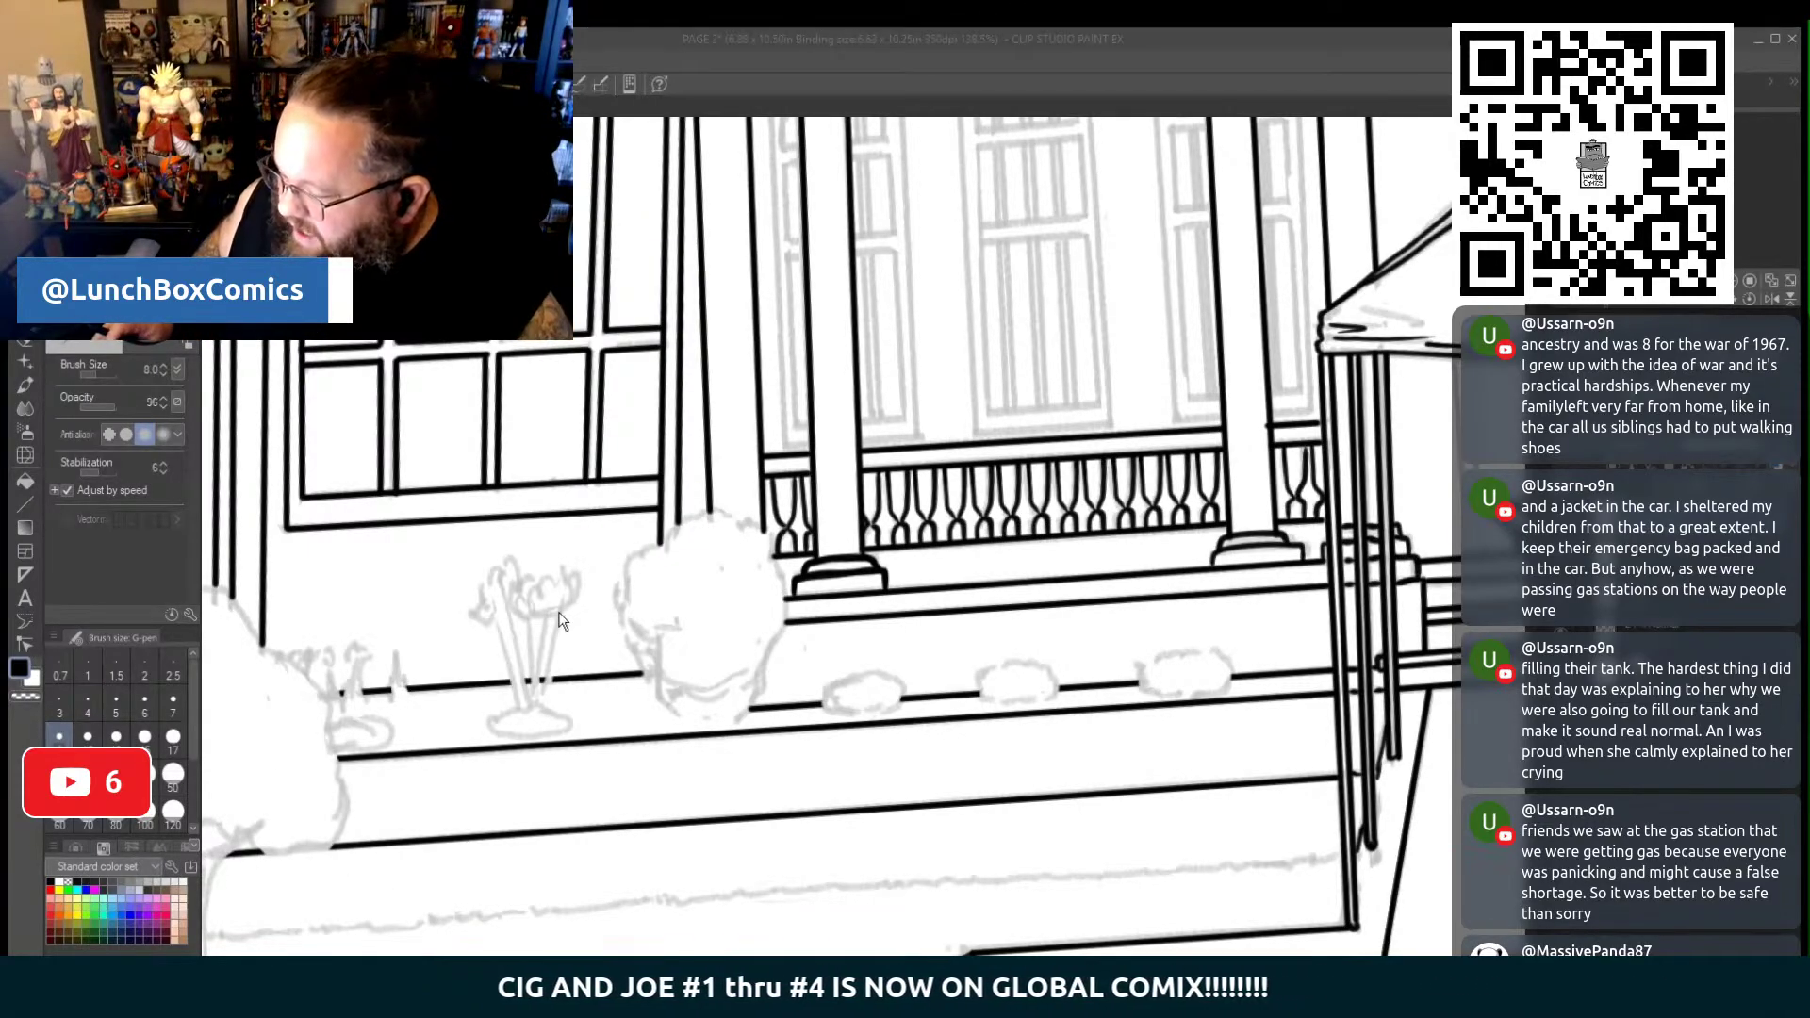
{"action": "left_click", "coordinate": [1035, 377]}
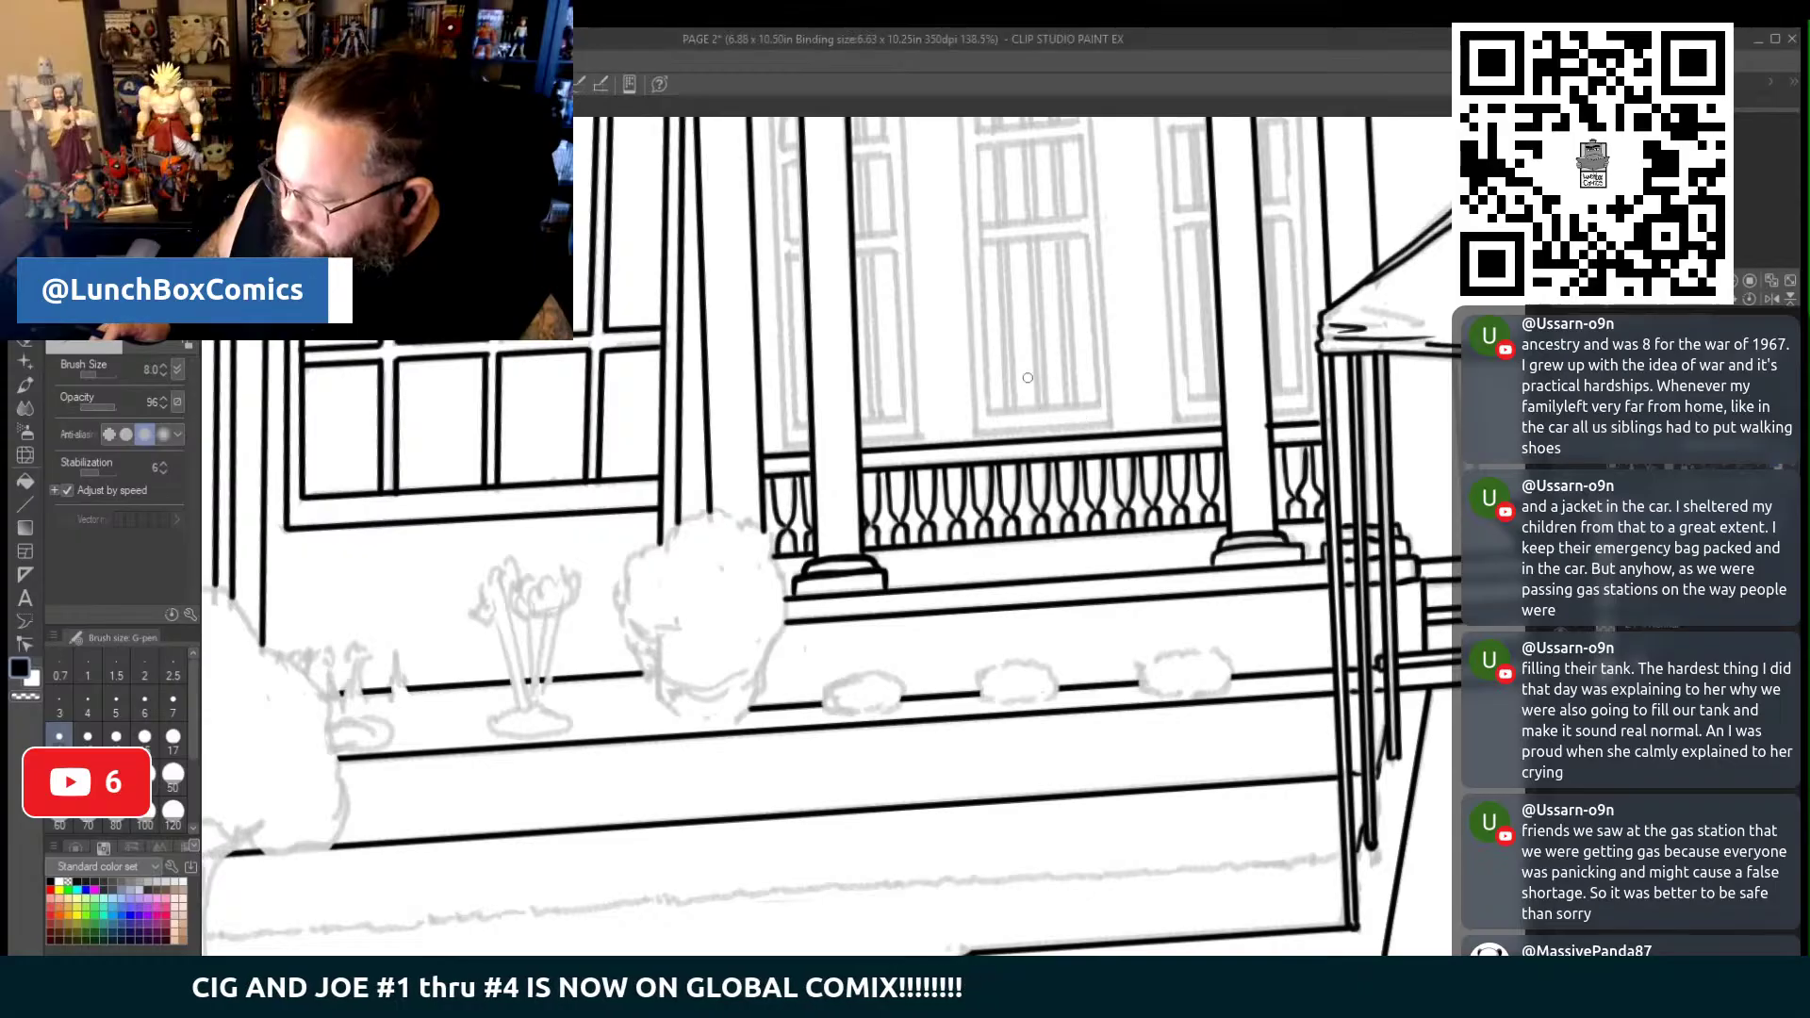
Review the cover of The Day The Realm Stood Still and browse through its pages 1 to 6
{"action": "scroll", "coordinate": [1034, 376], "scroll_direction": "down", "scroll_amount": 2}
{"action": "scroll", "coordinate": [1034, 376], "scroll_direction": "down", "scroll_amount": 3}
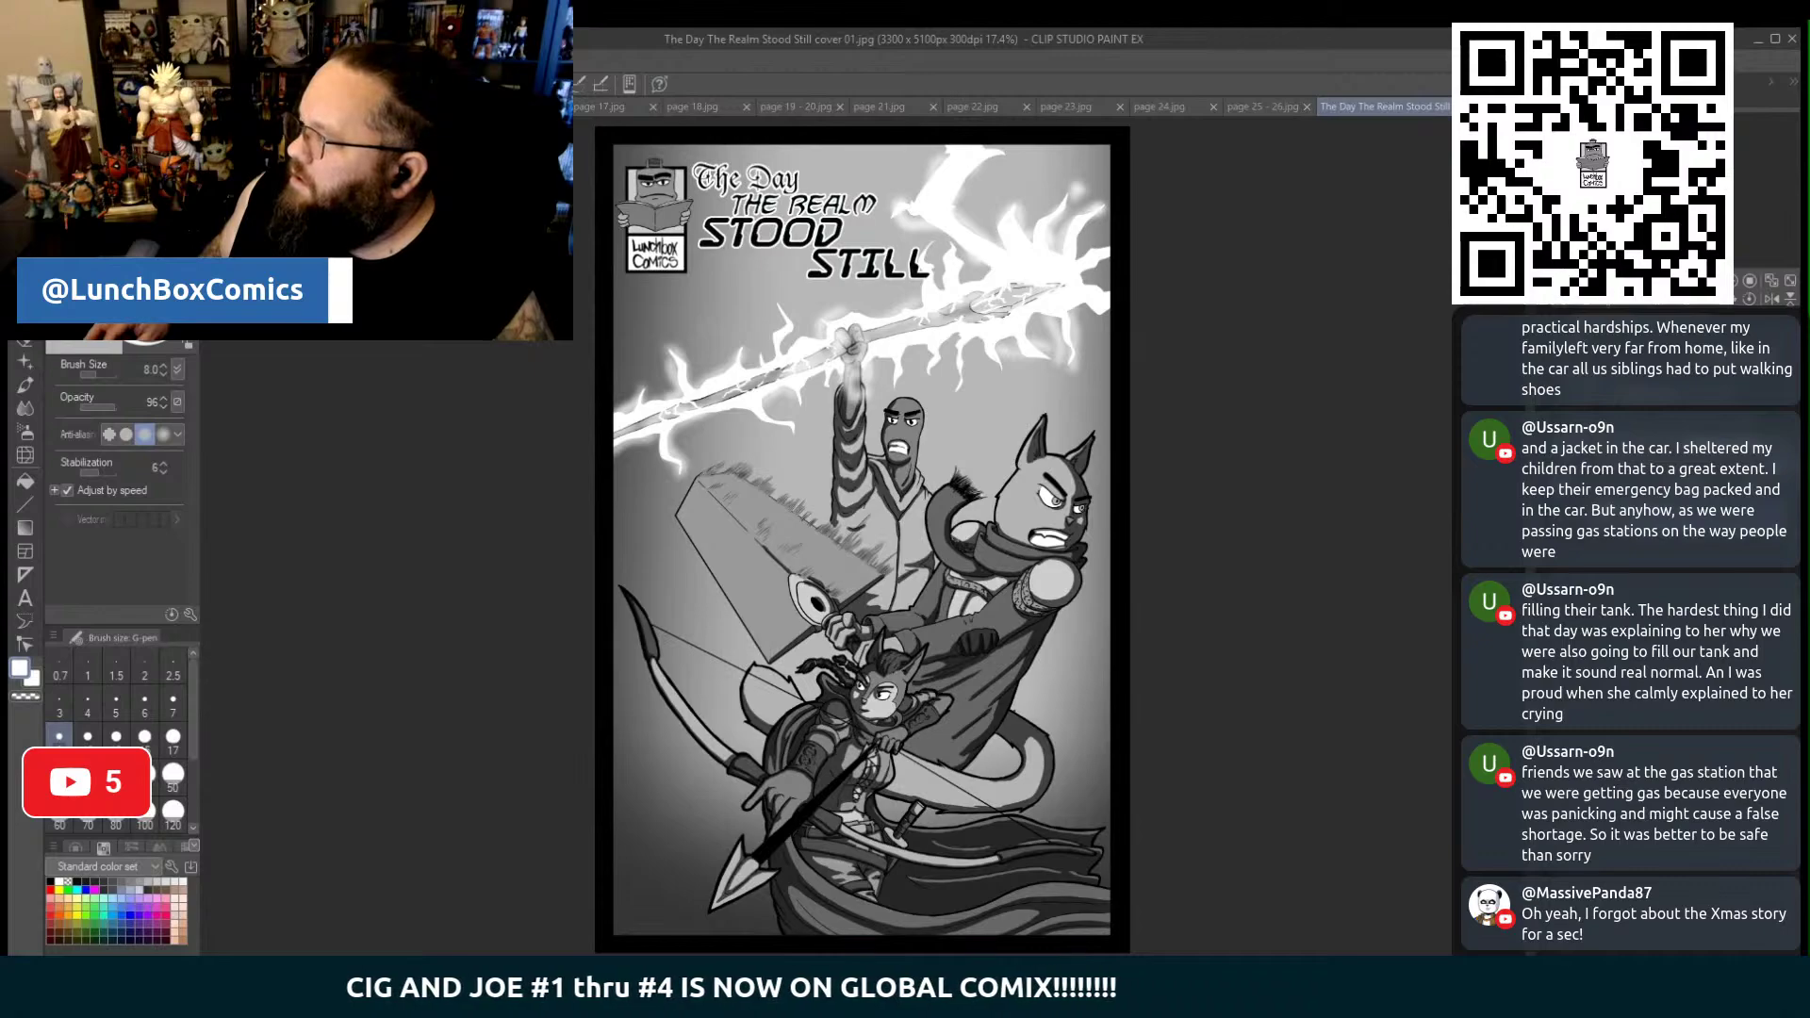
{"action": "key", "text": "ctrl+Tab"}
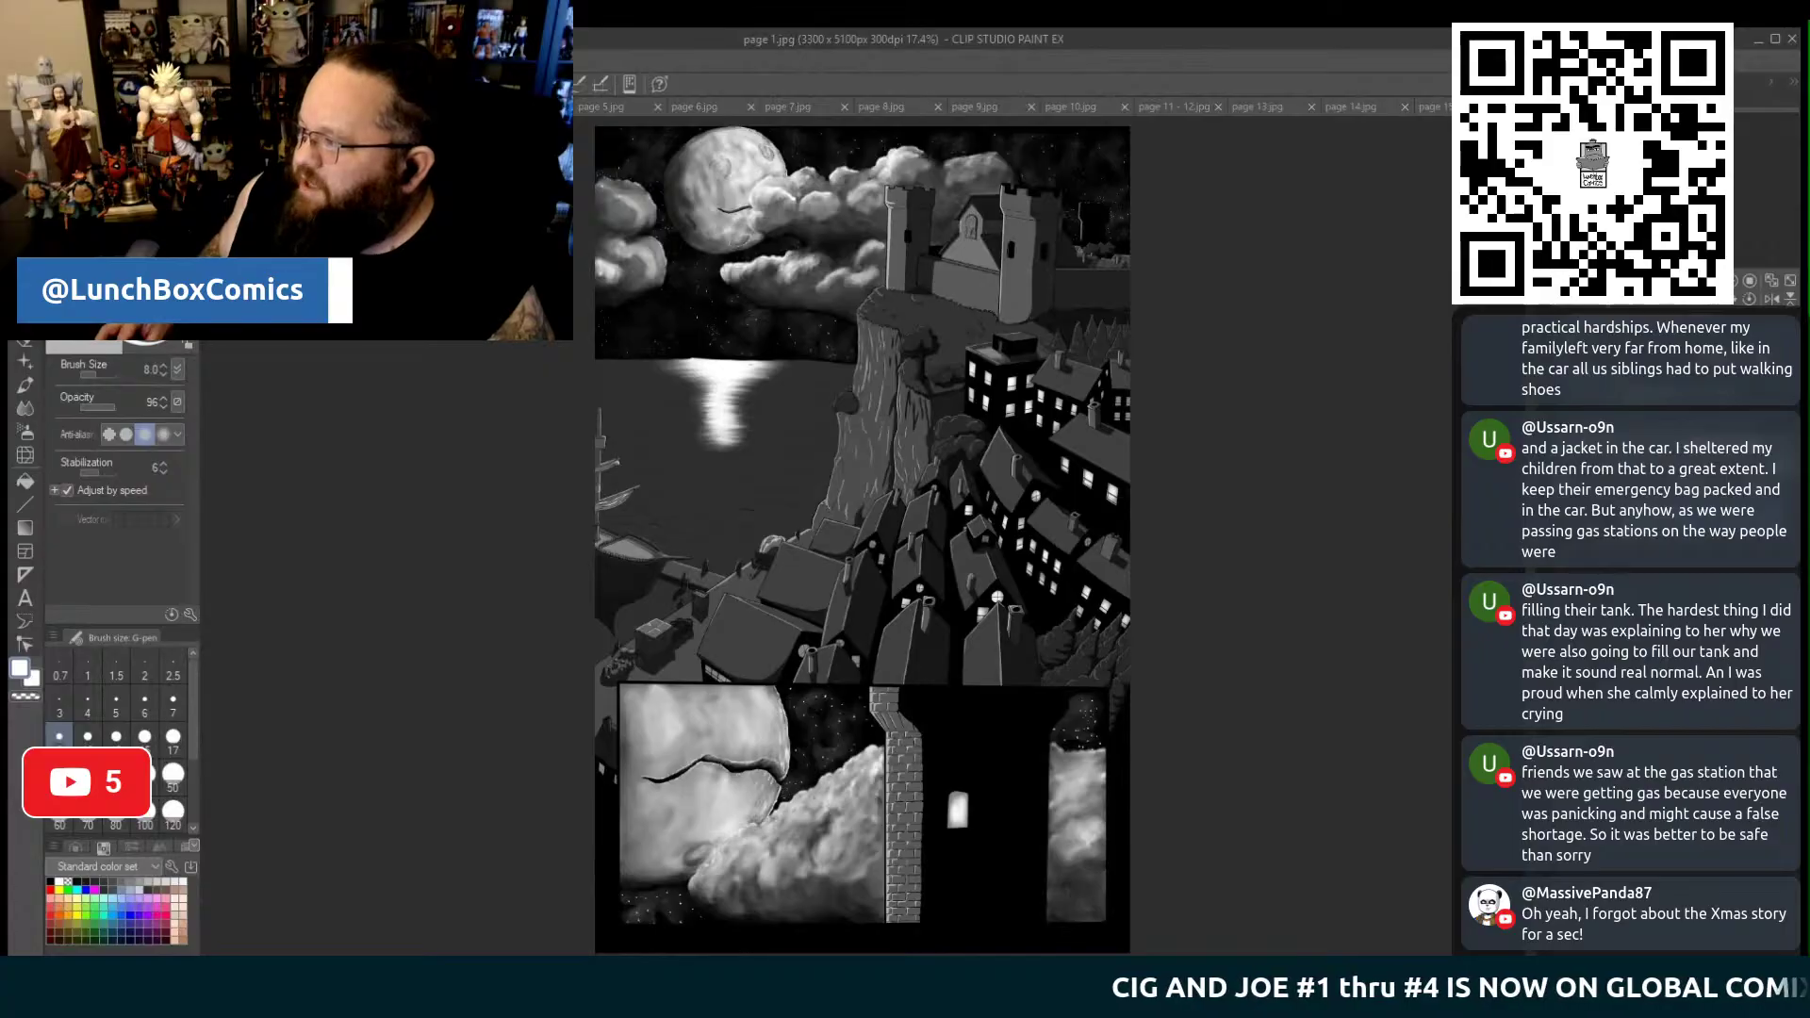
{"action": "key", "text": "ctrl+Tab"}
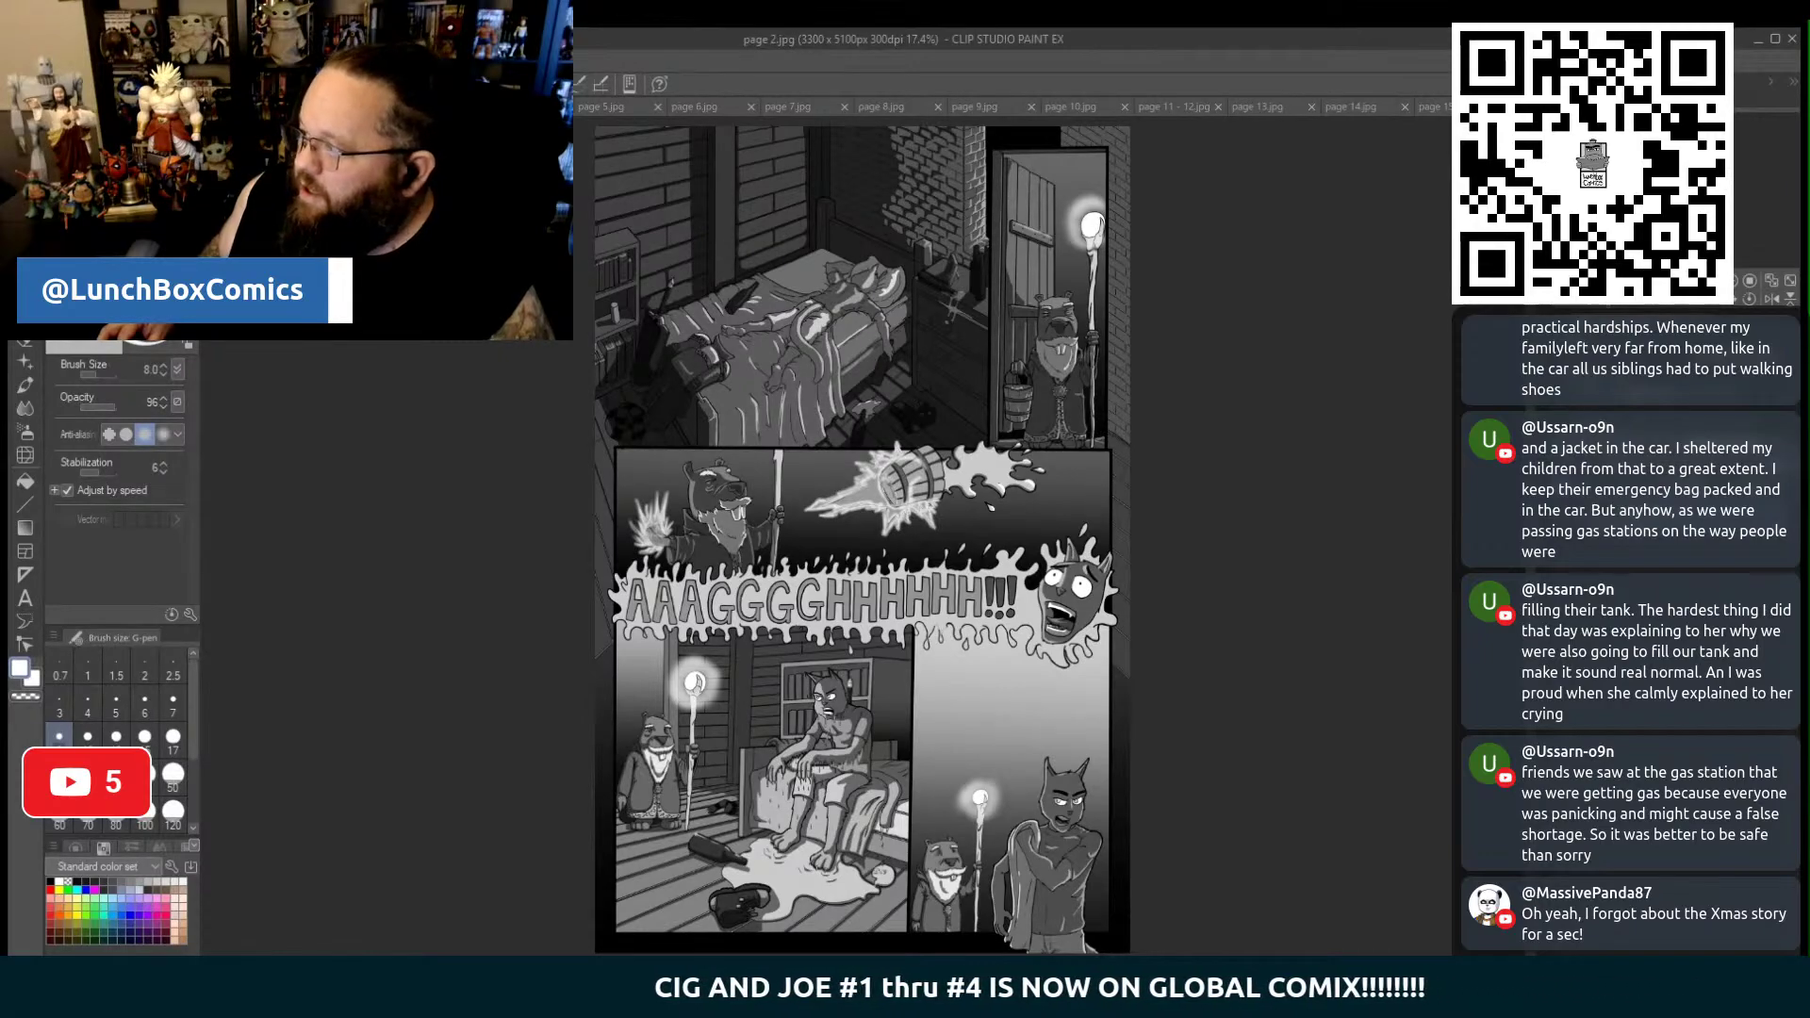
{"action": "key", "text": "ctrl+Tab"}
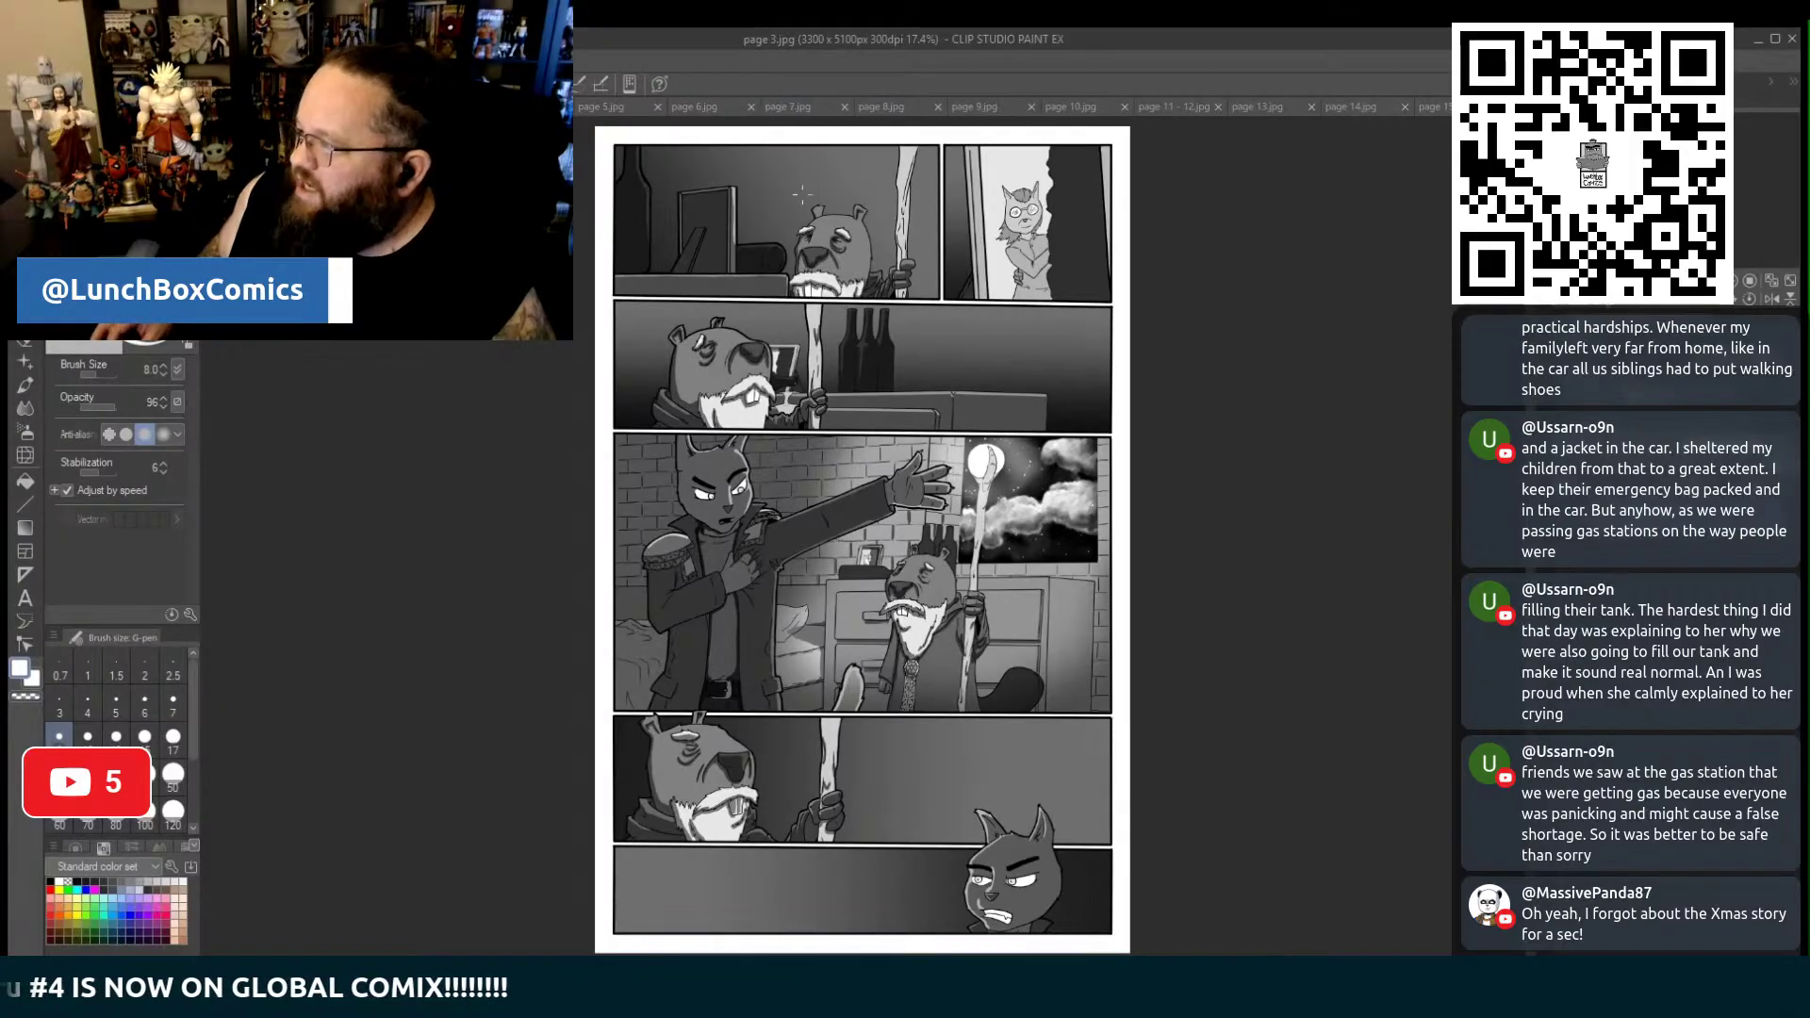
{"action": "key", "text": "ctrl+Tab"}
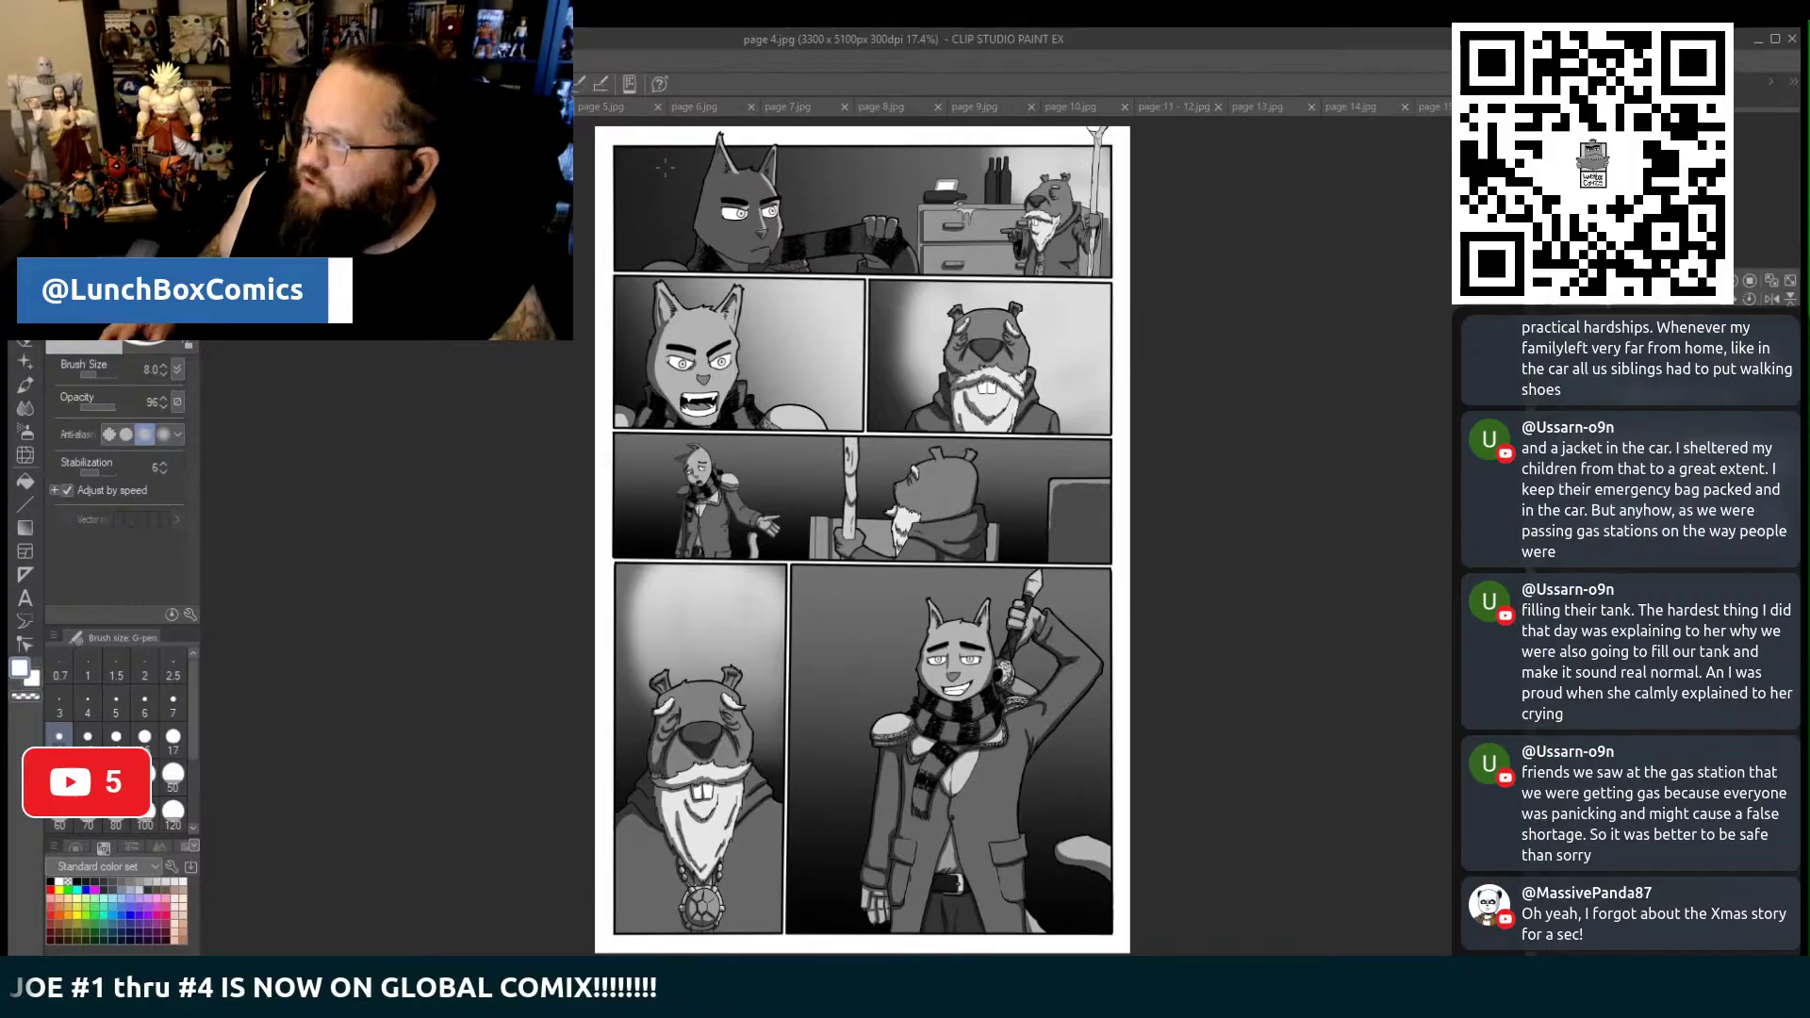
{"action": "left_click", "coordinate": [627, 103]}
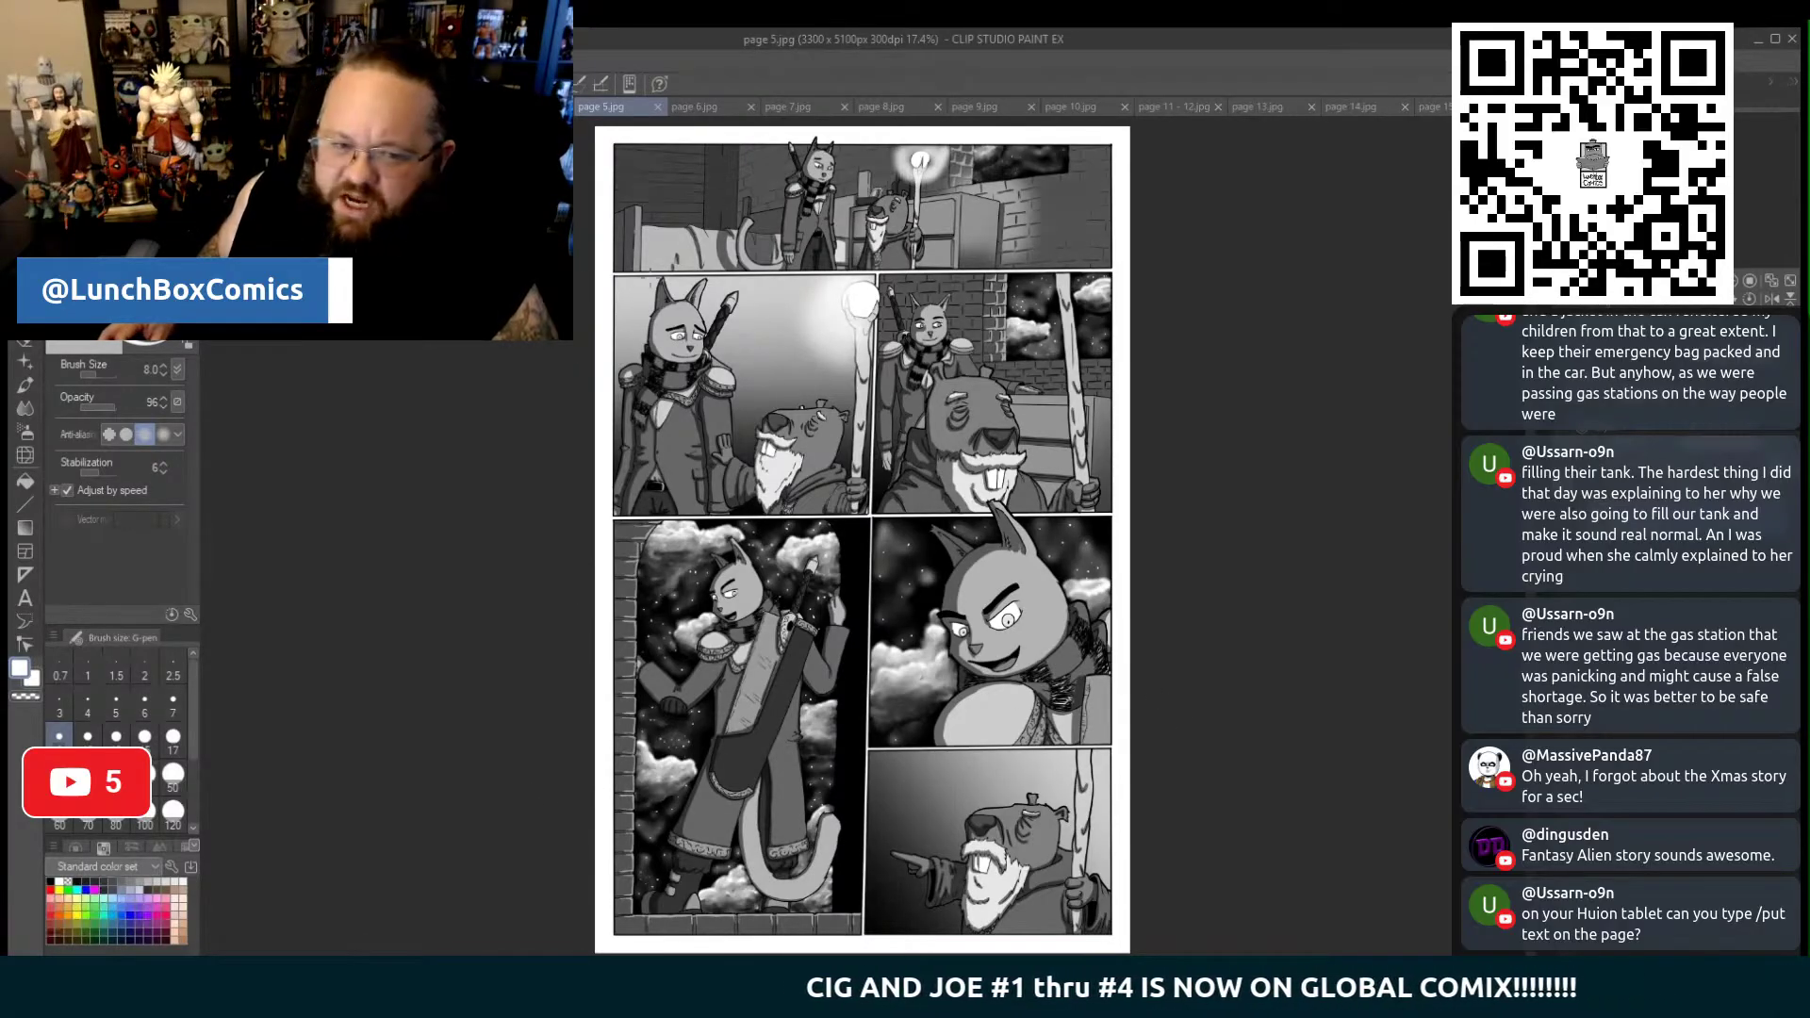
{"action": "left_click", "coordinate": [703, 109]}
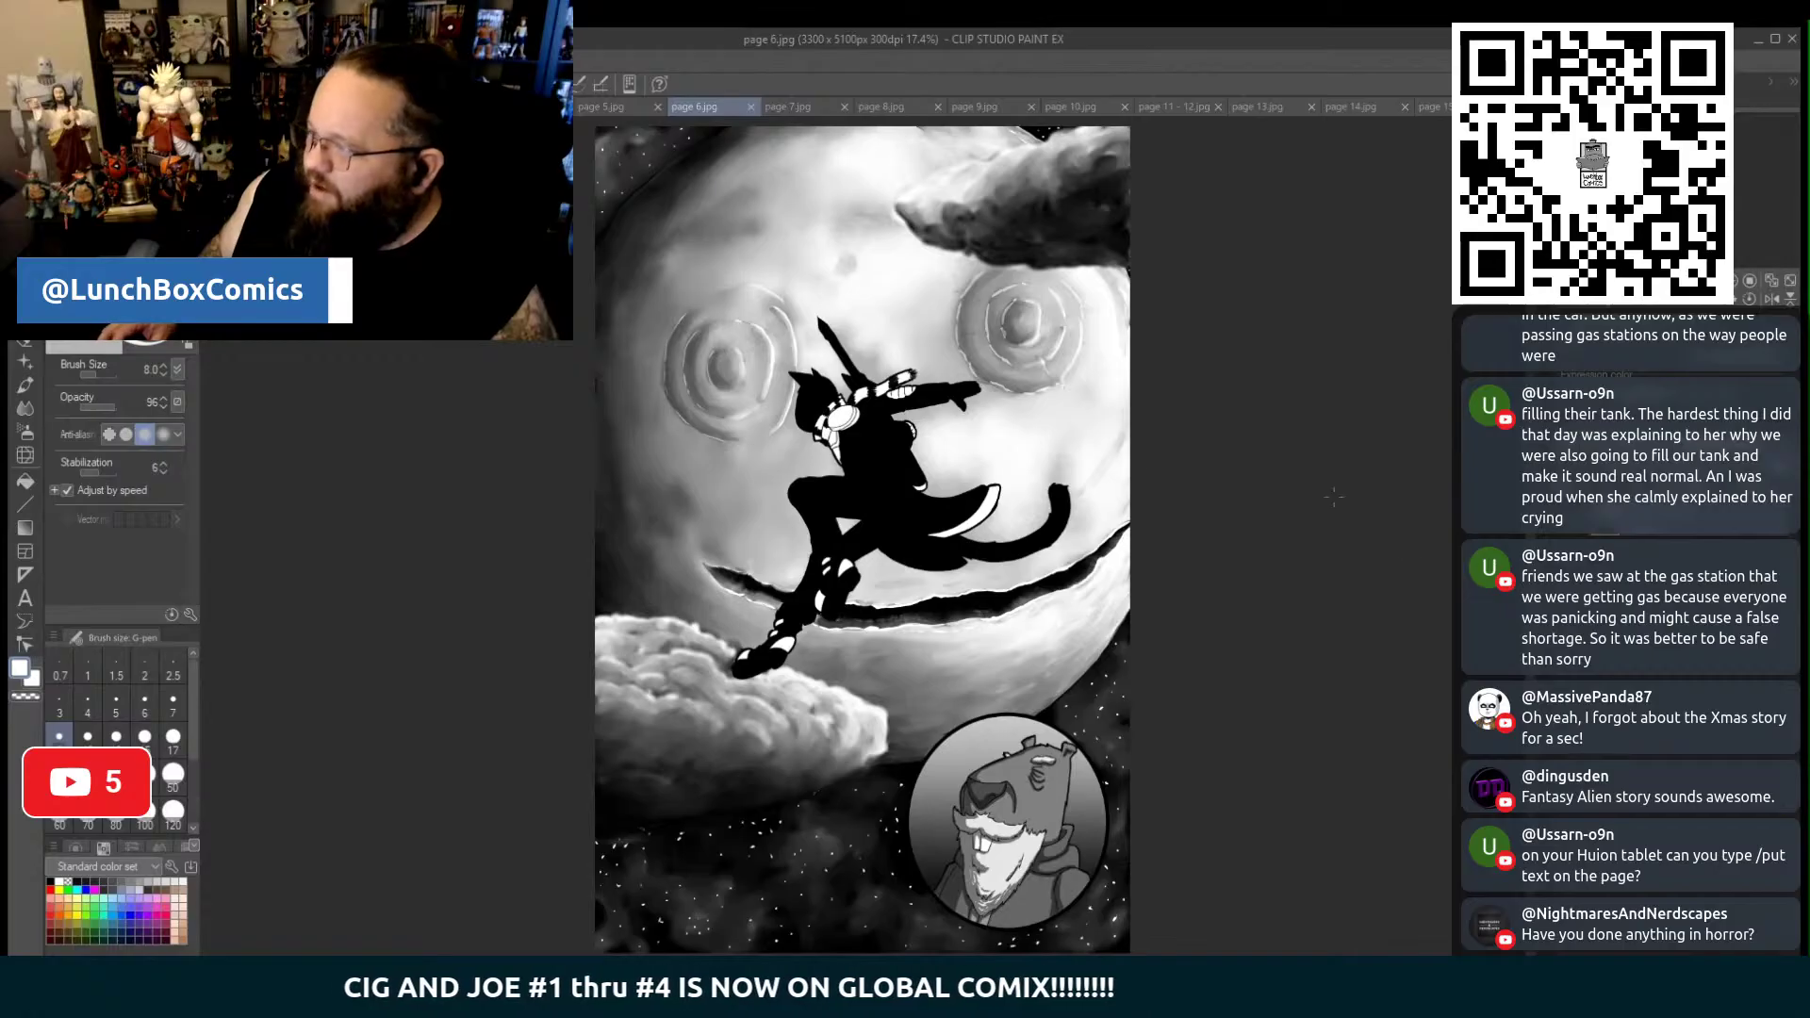
Browse the finished comic's pages 7 to 13 in order, including the 11 - 12 double-page spread
{"action": "left_click", "coordinate": [795, 108]}
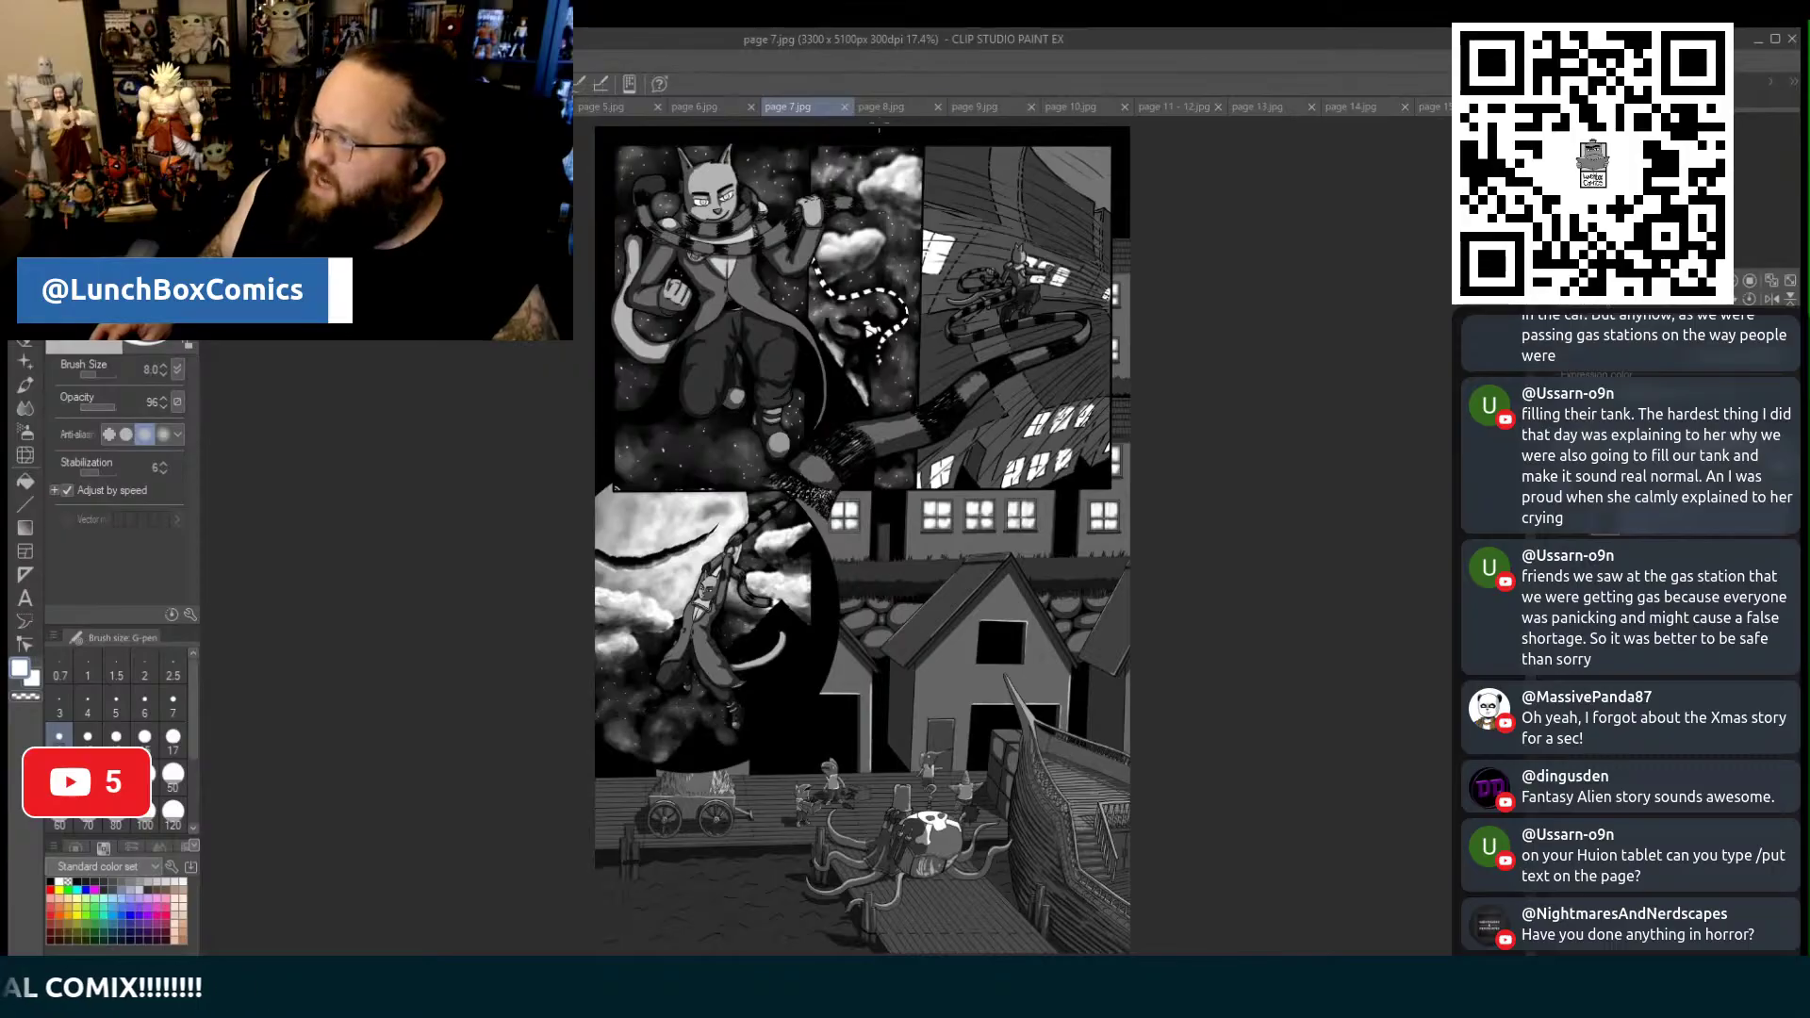
{"action": "left_click", "coordinate": [880, 106]}
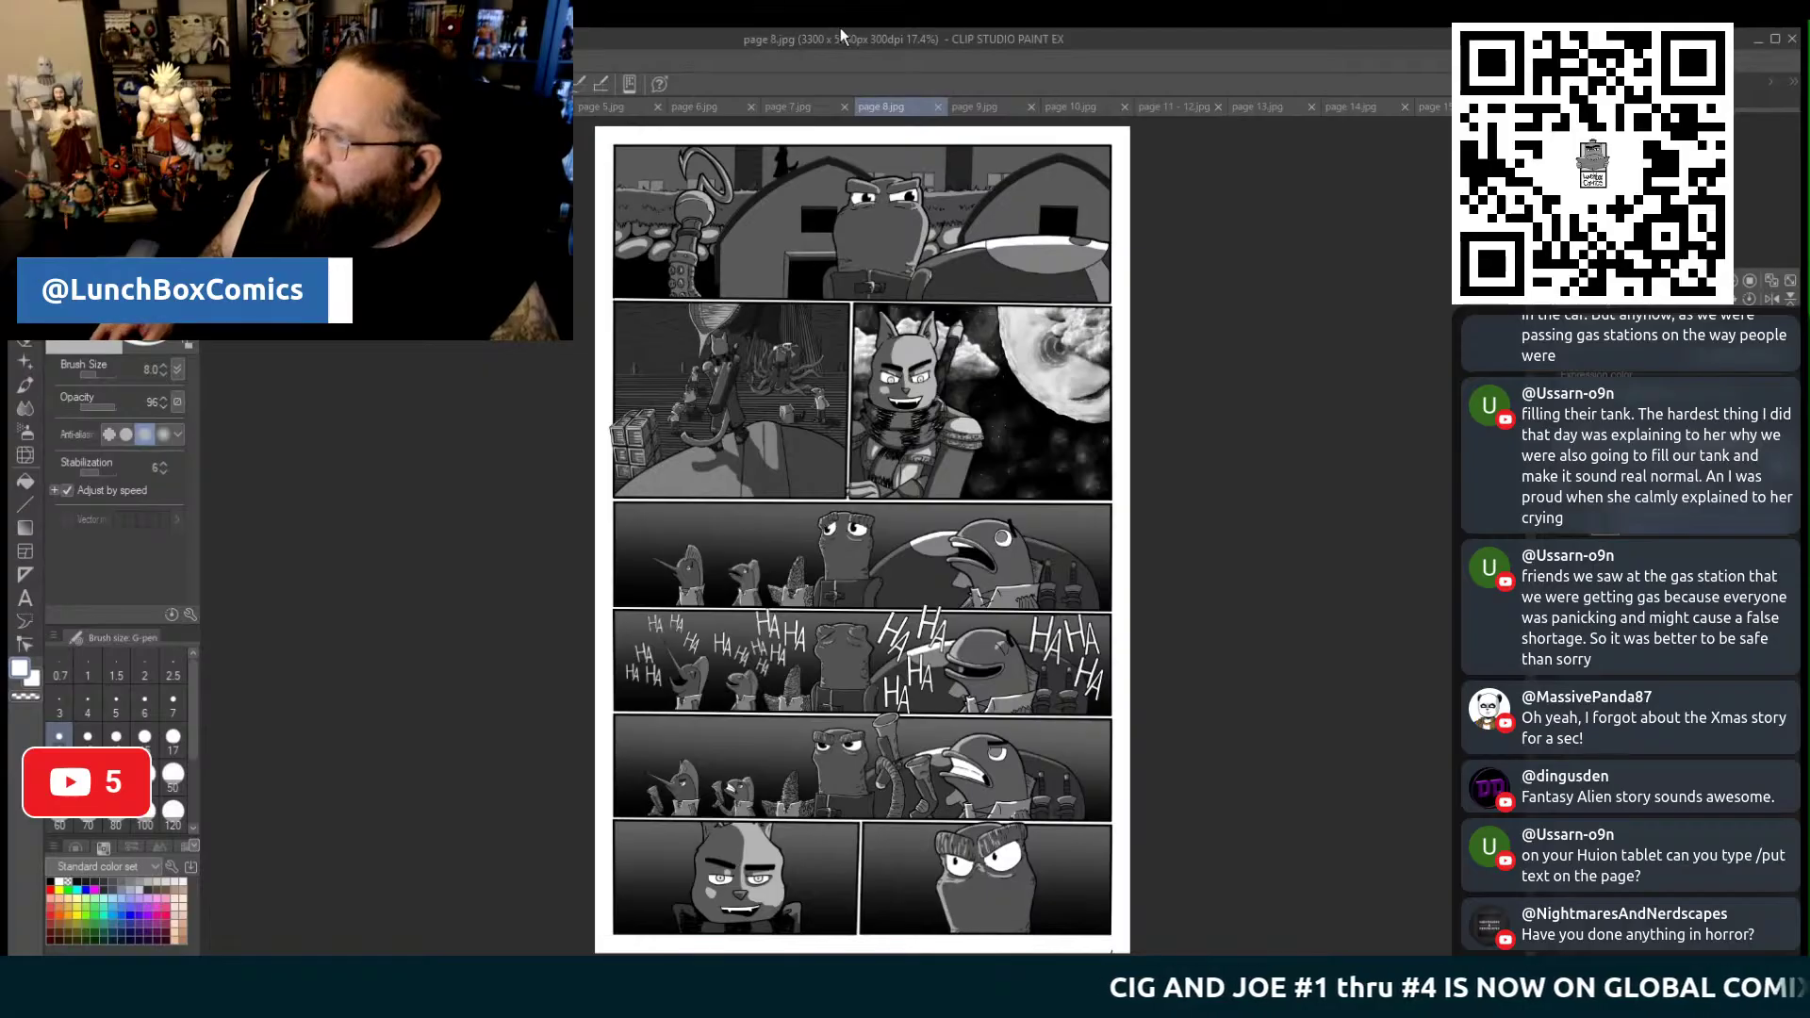
{"action": "left_click", "coordinate": [989, 107]}
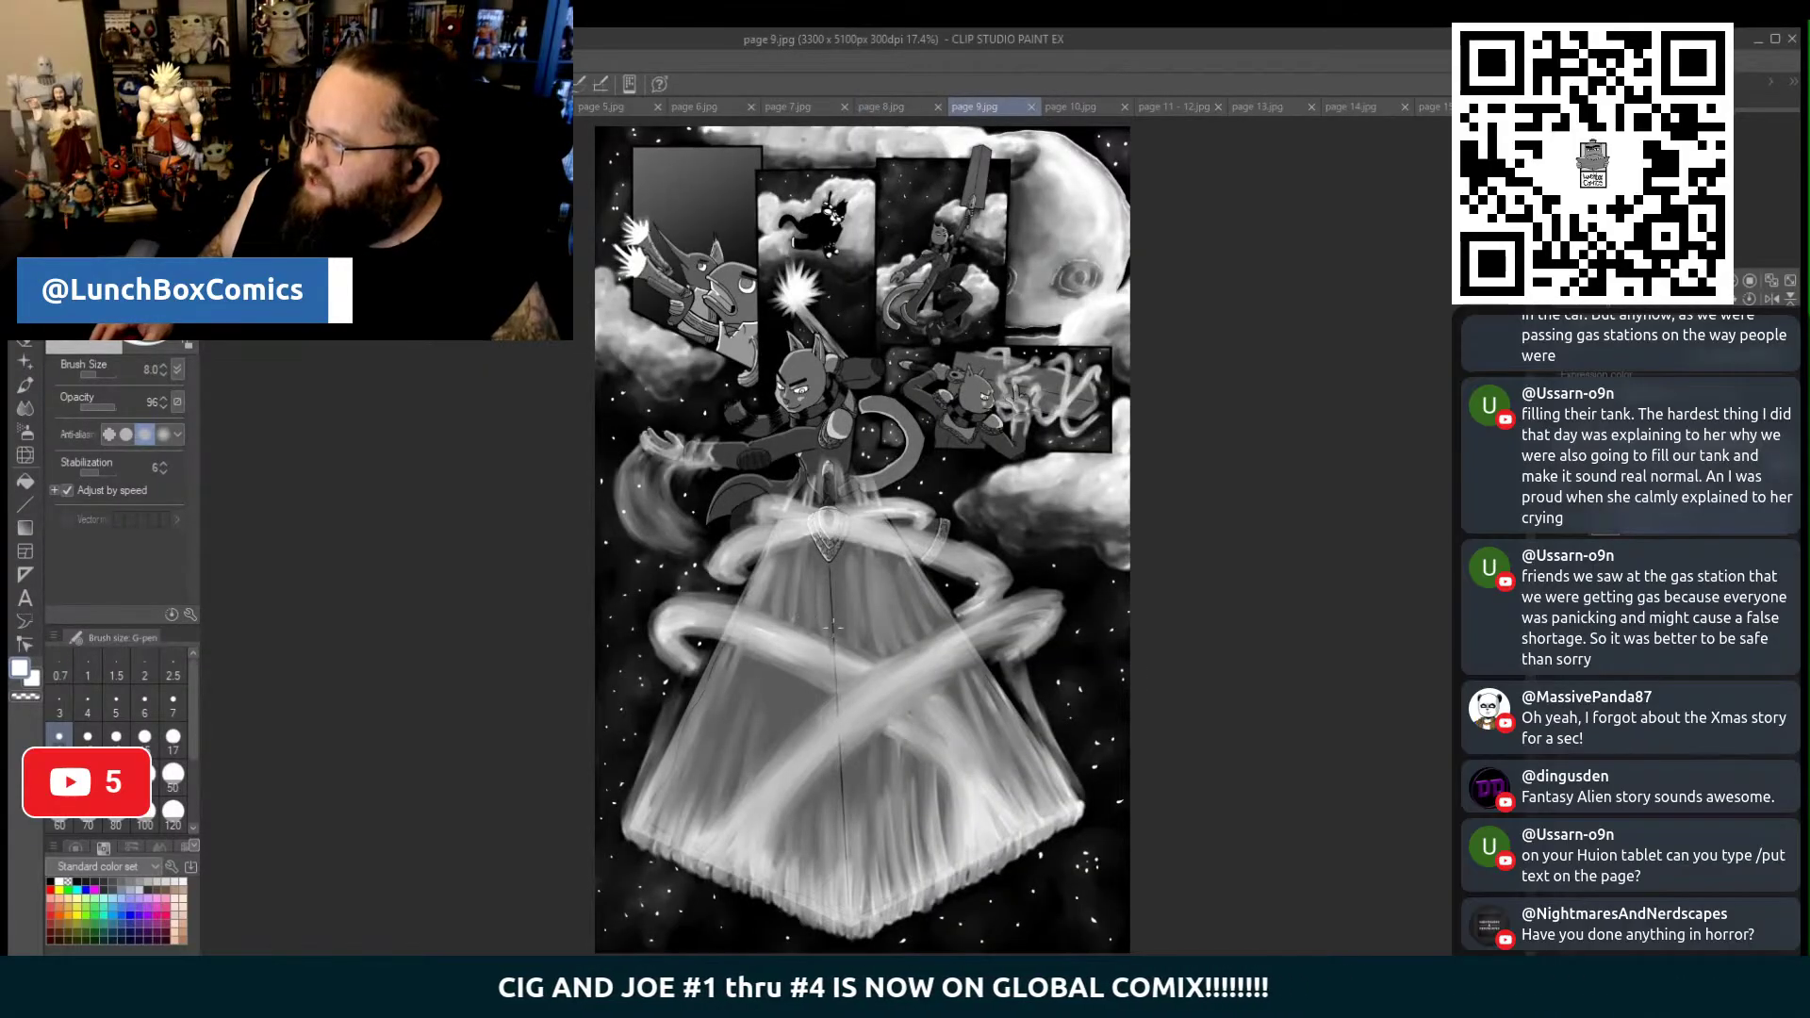
{"action": "left_click", "coordinate": [1089, 106]}
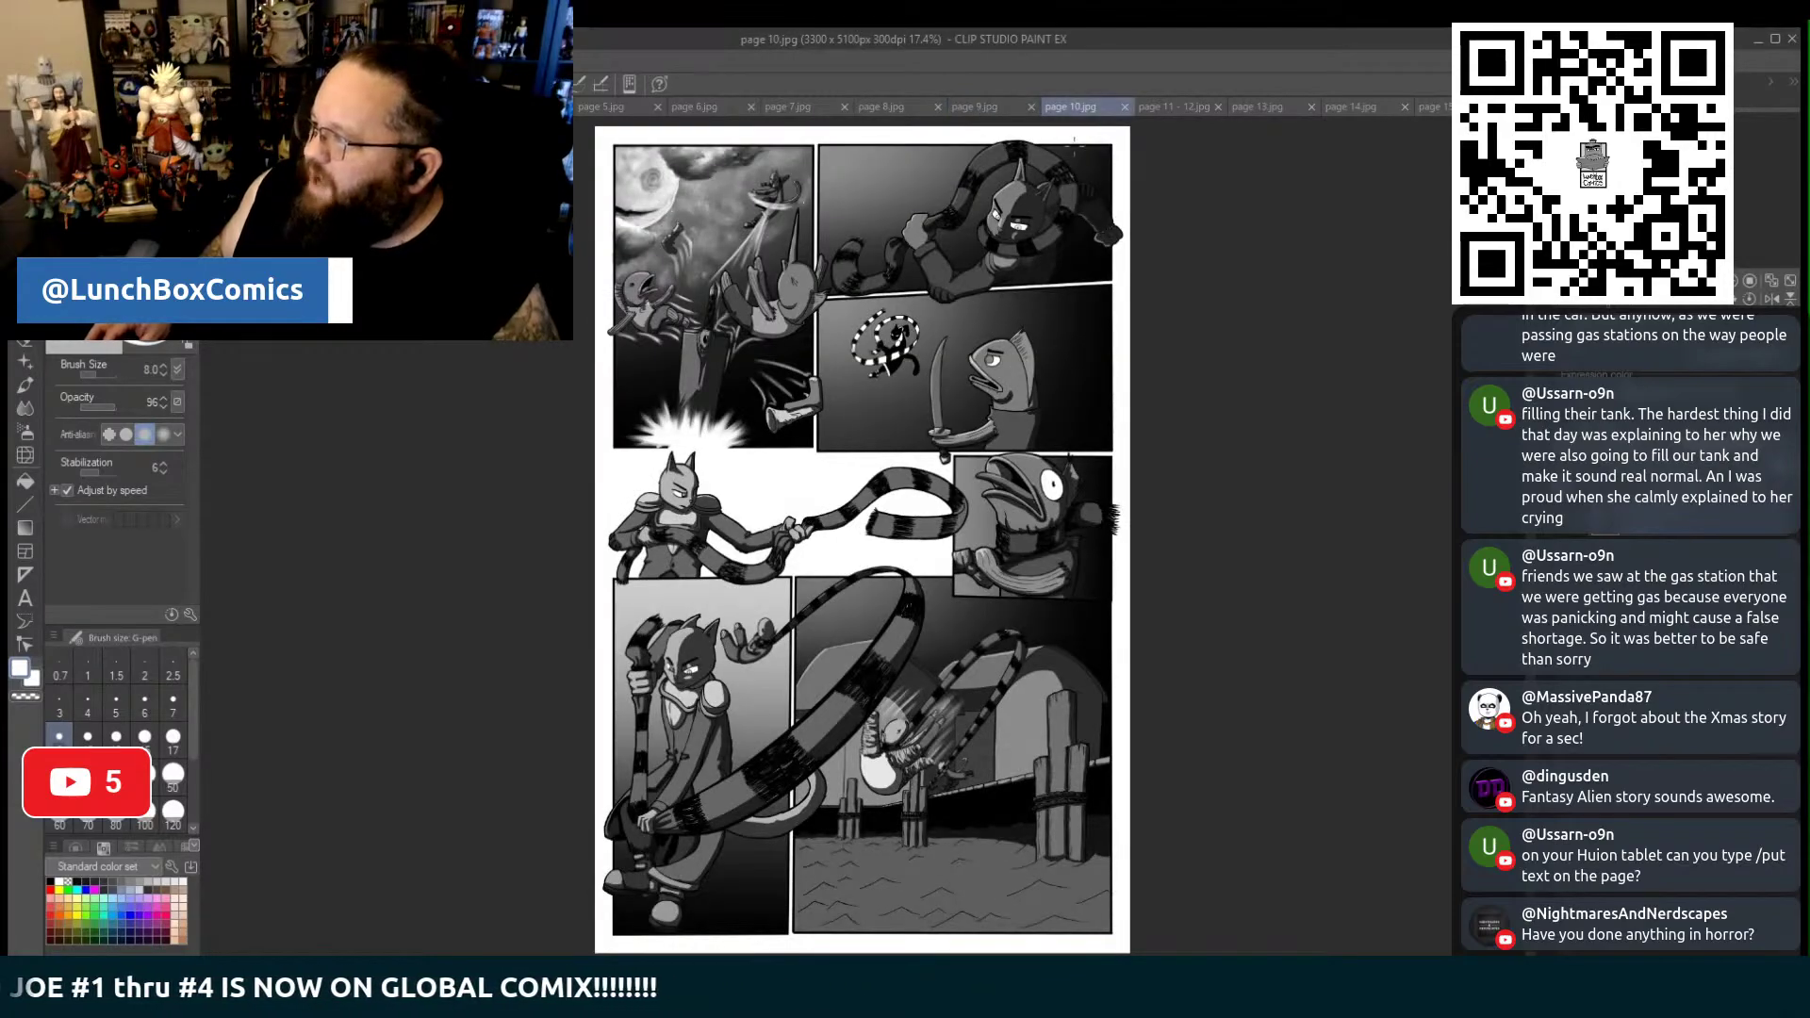
{"action": "left_click", "coordinate": [1180, 104]}
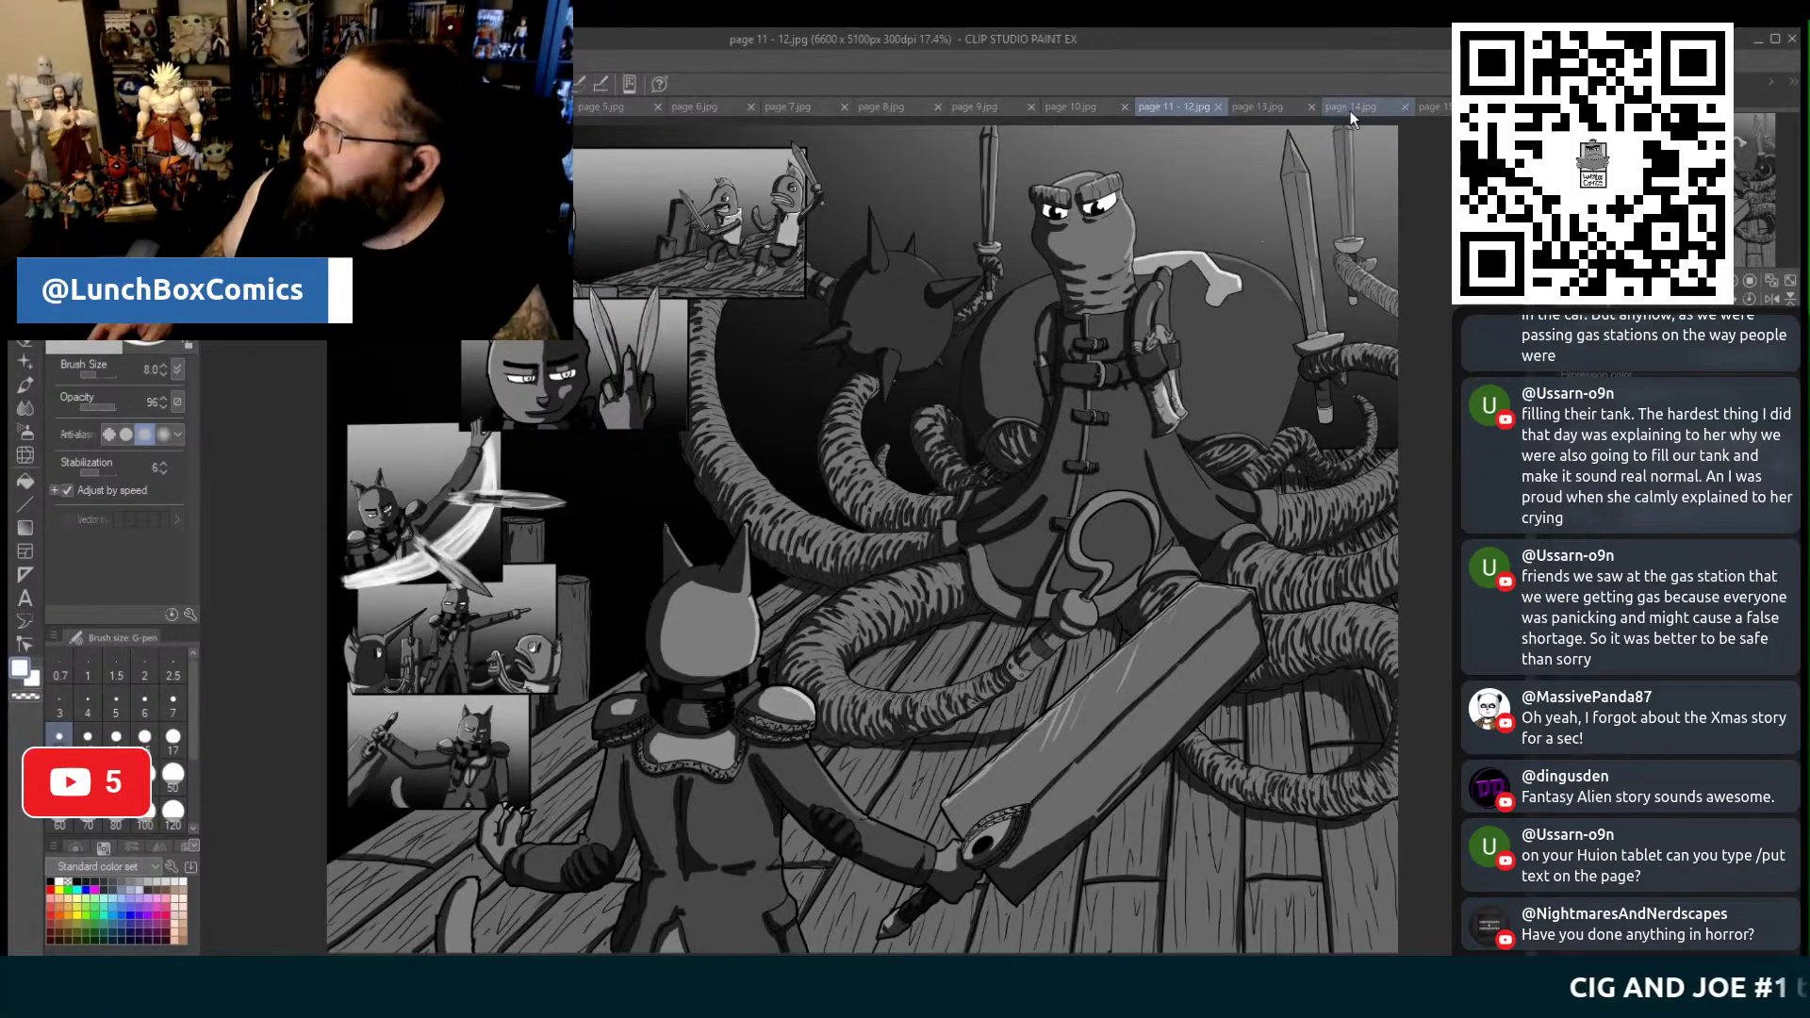
{"action": "left_click", "coordinate": [1269, 106]}
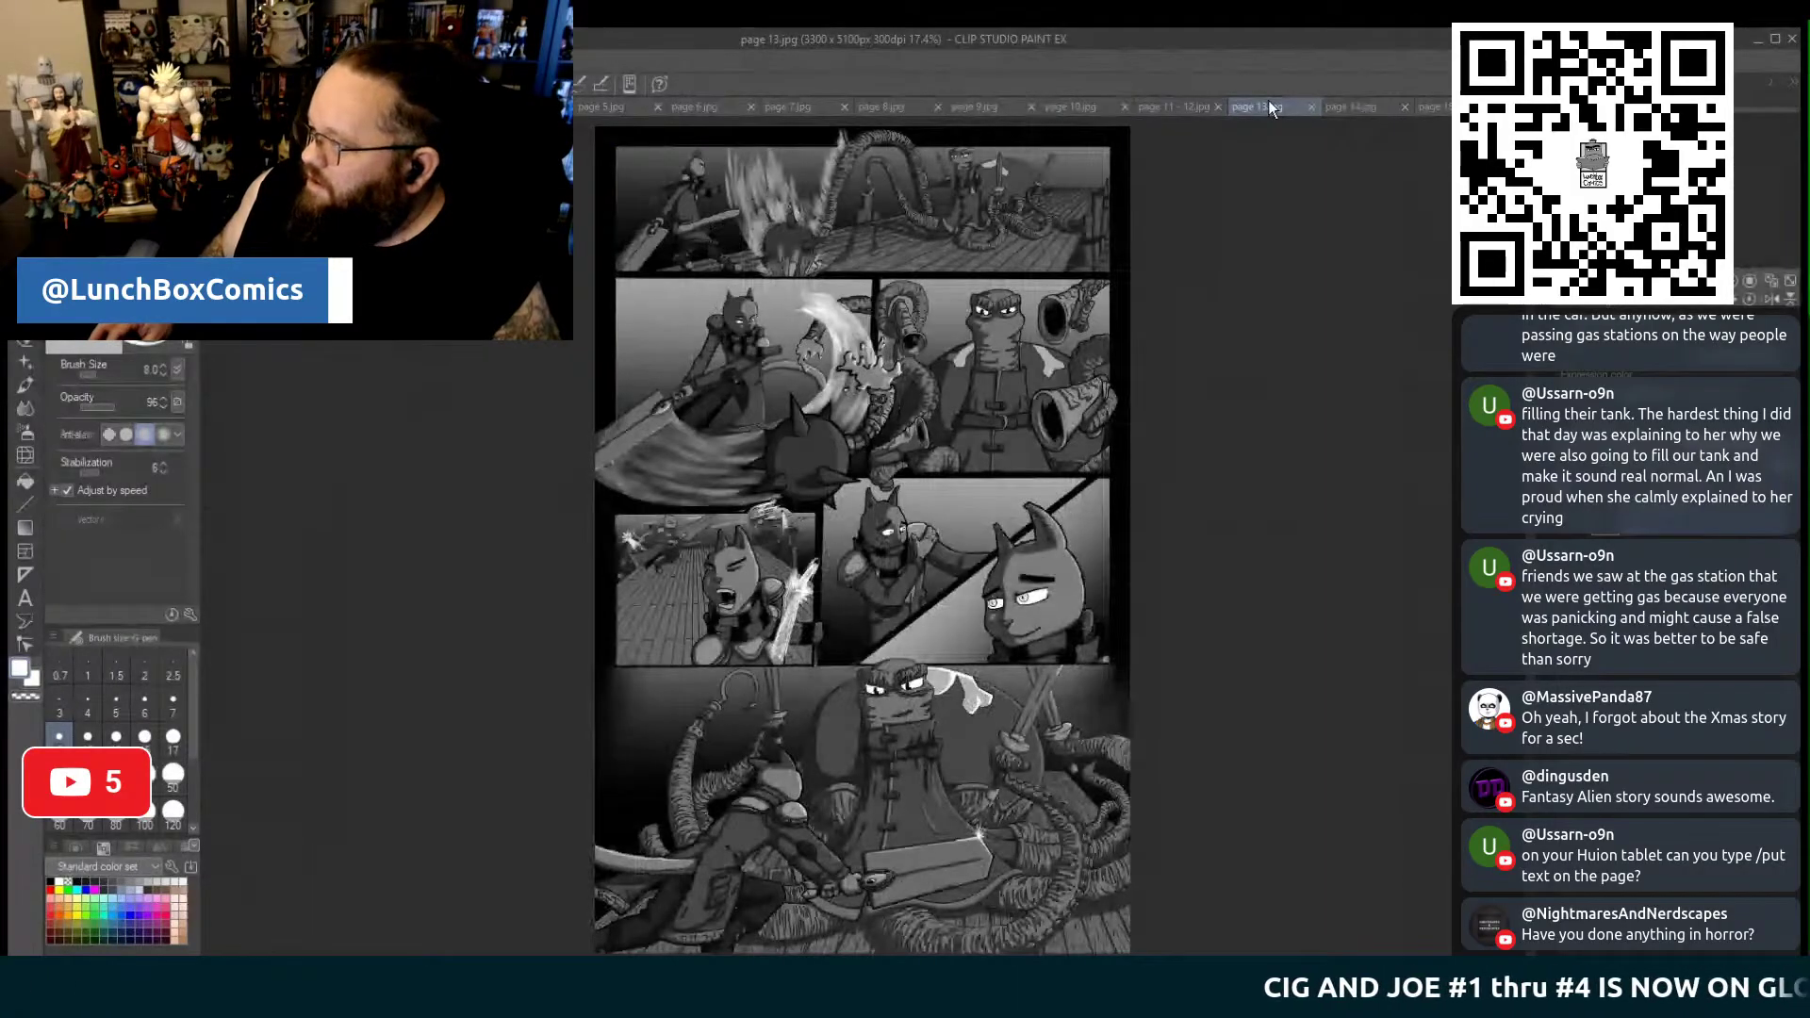
Open page 14 and examine its panels up close, from the large fight scene down to the final panel
{"action": "left_click", "coordinate": [1339, 105]}
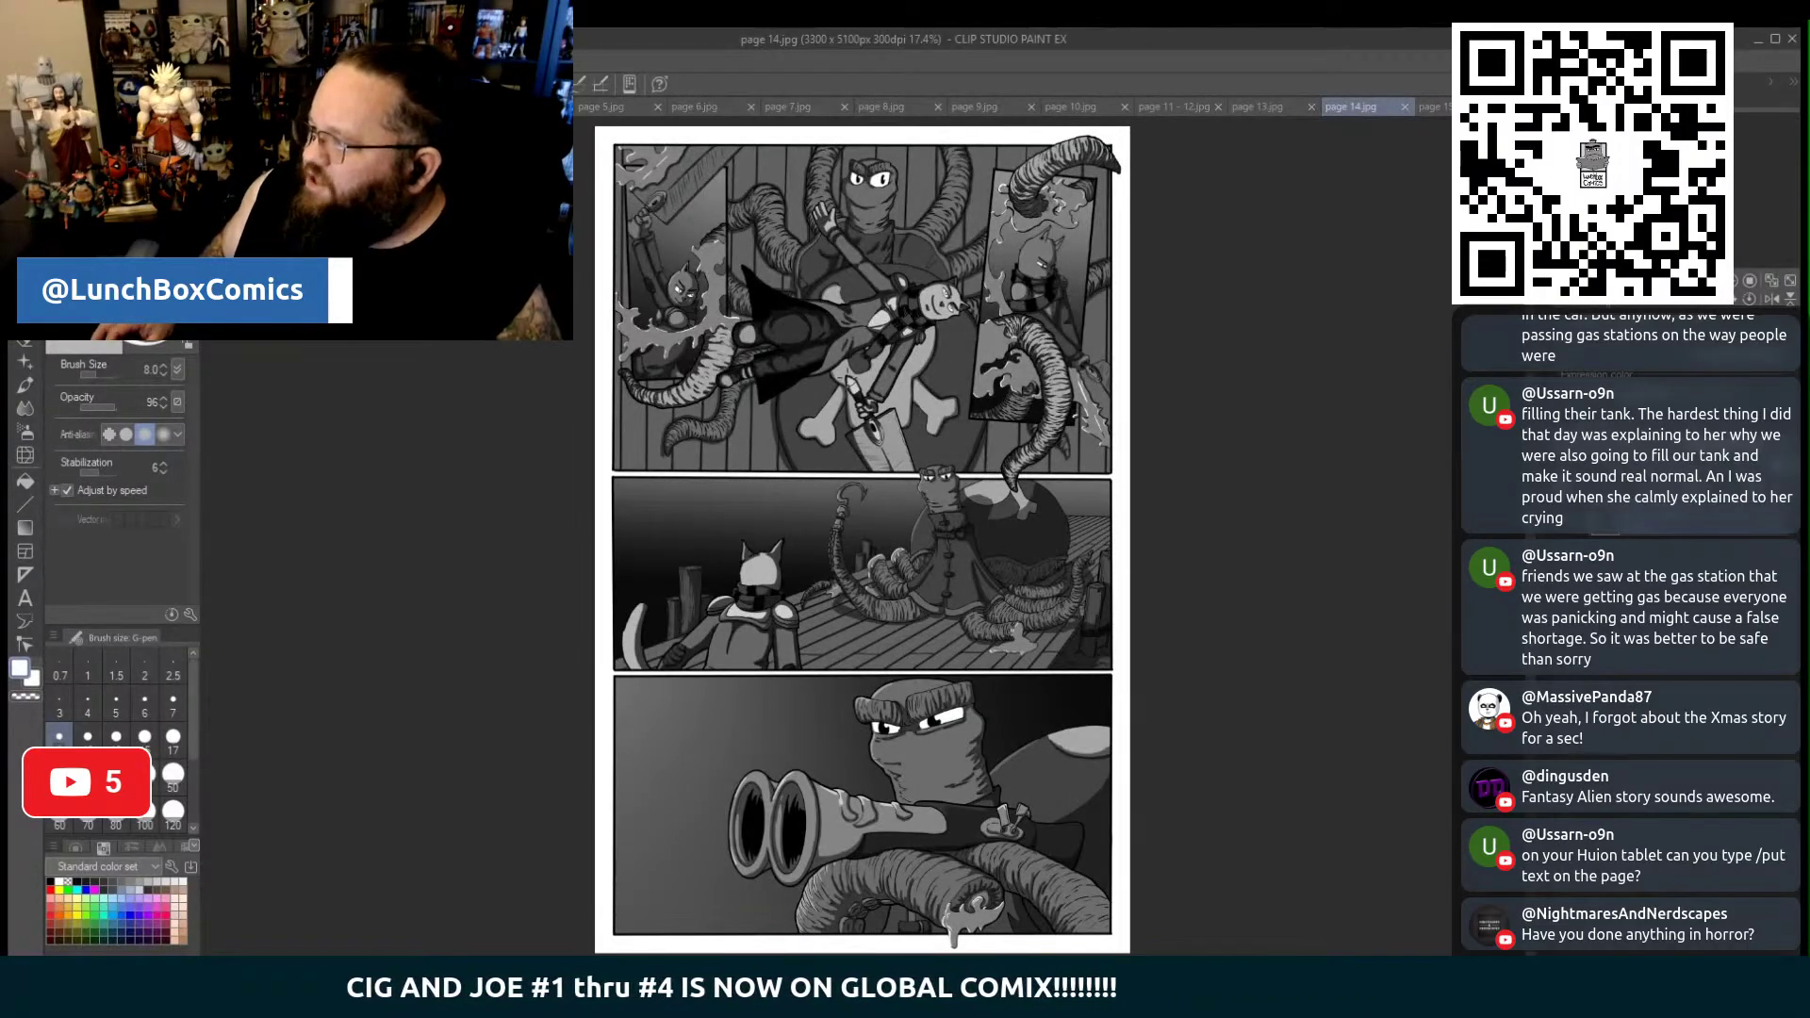
{"action": "scroll", "coordinate": [850, 377], "scroll_direction": "up", "scroll_amount": 1}
{"action": "scroll", "coordinate": [847, 378], "scroll_direction": "up", "scroll_amount": 3}
{"action": "scroll", "coordinate": [846, 378], "scroll_direction": "up", "scroll_amount": 6}
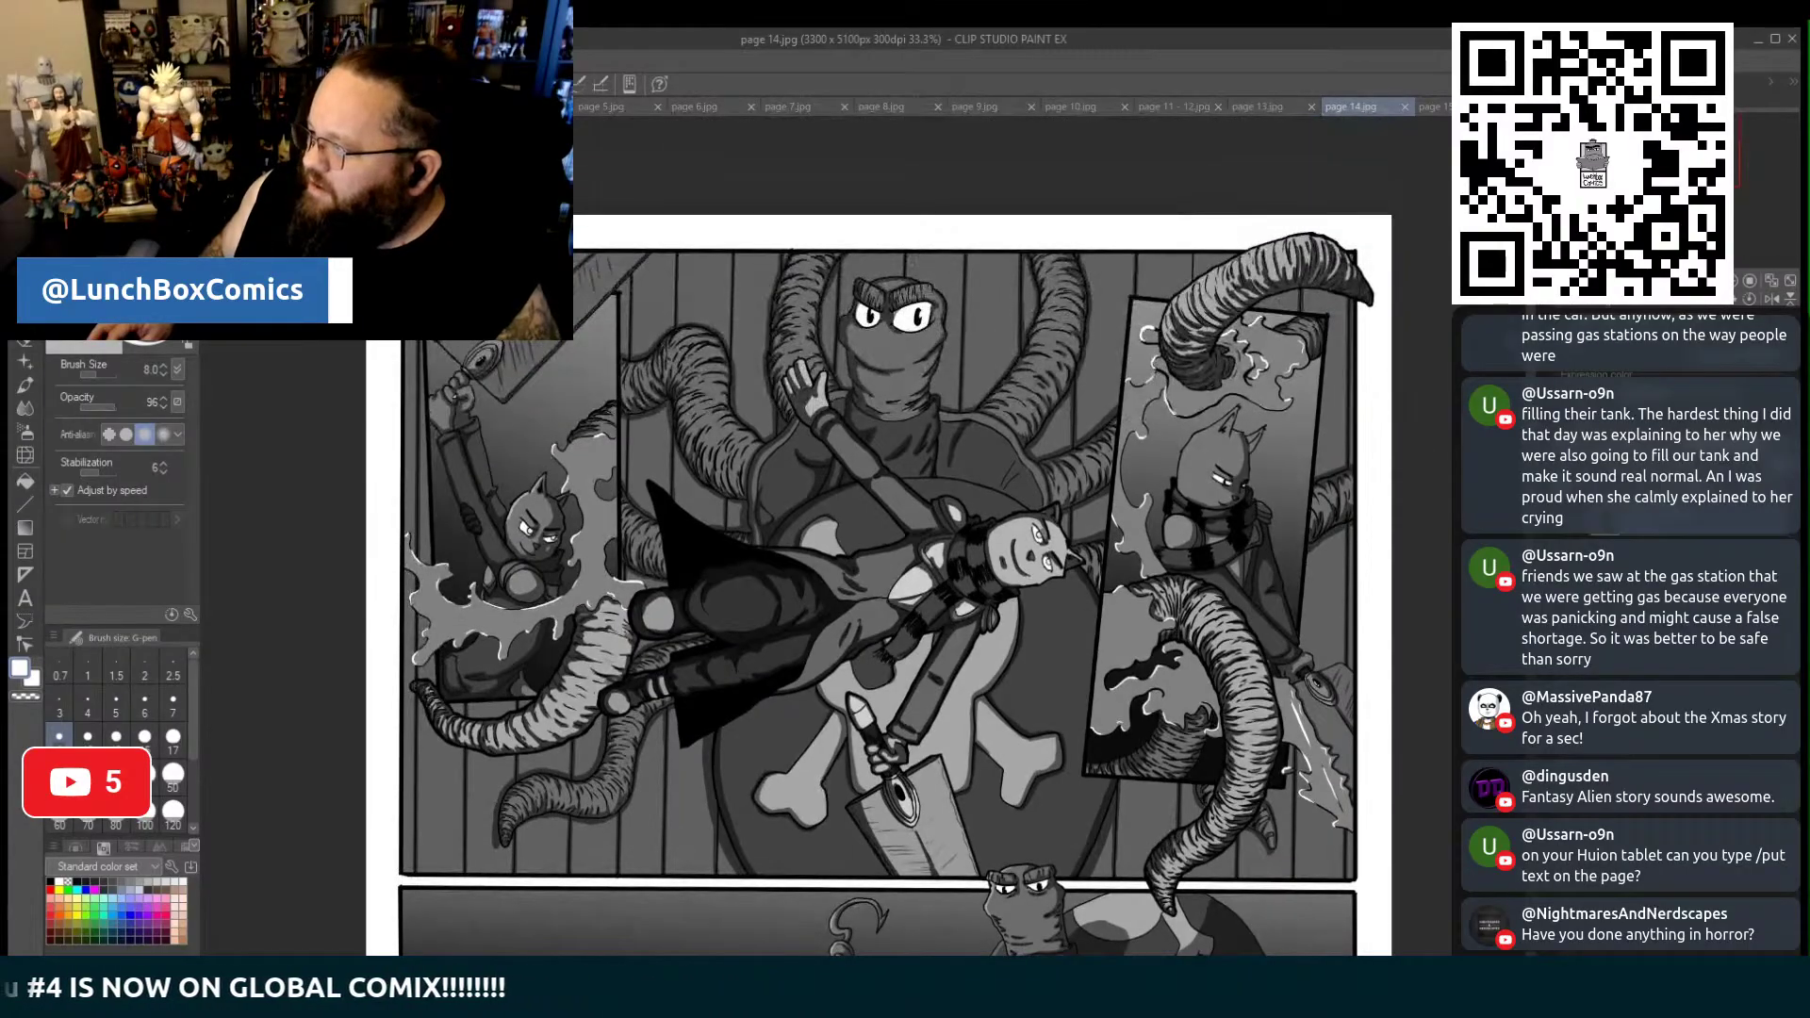
{"action": "scroll", "coordinate": [1318, 581], "scroll_direction": "down", "scroll_amount": 10}
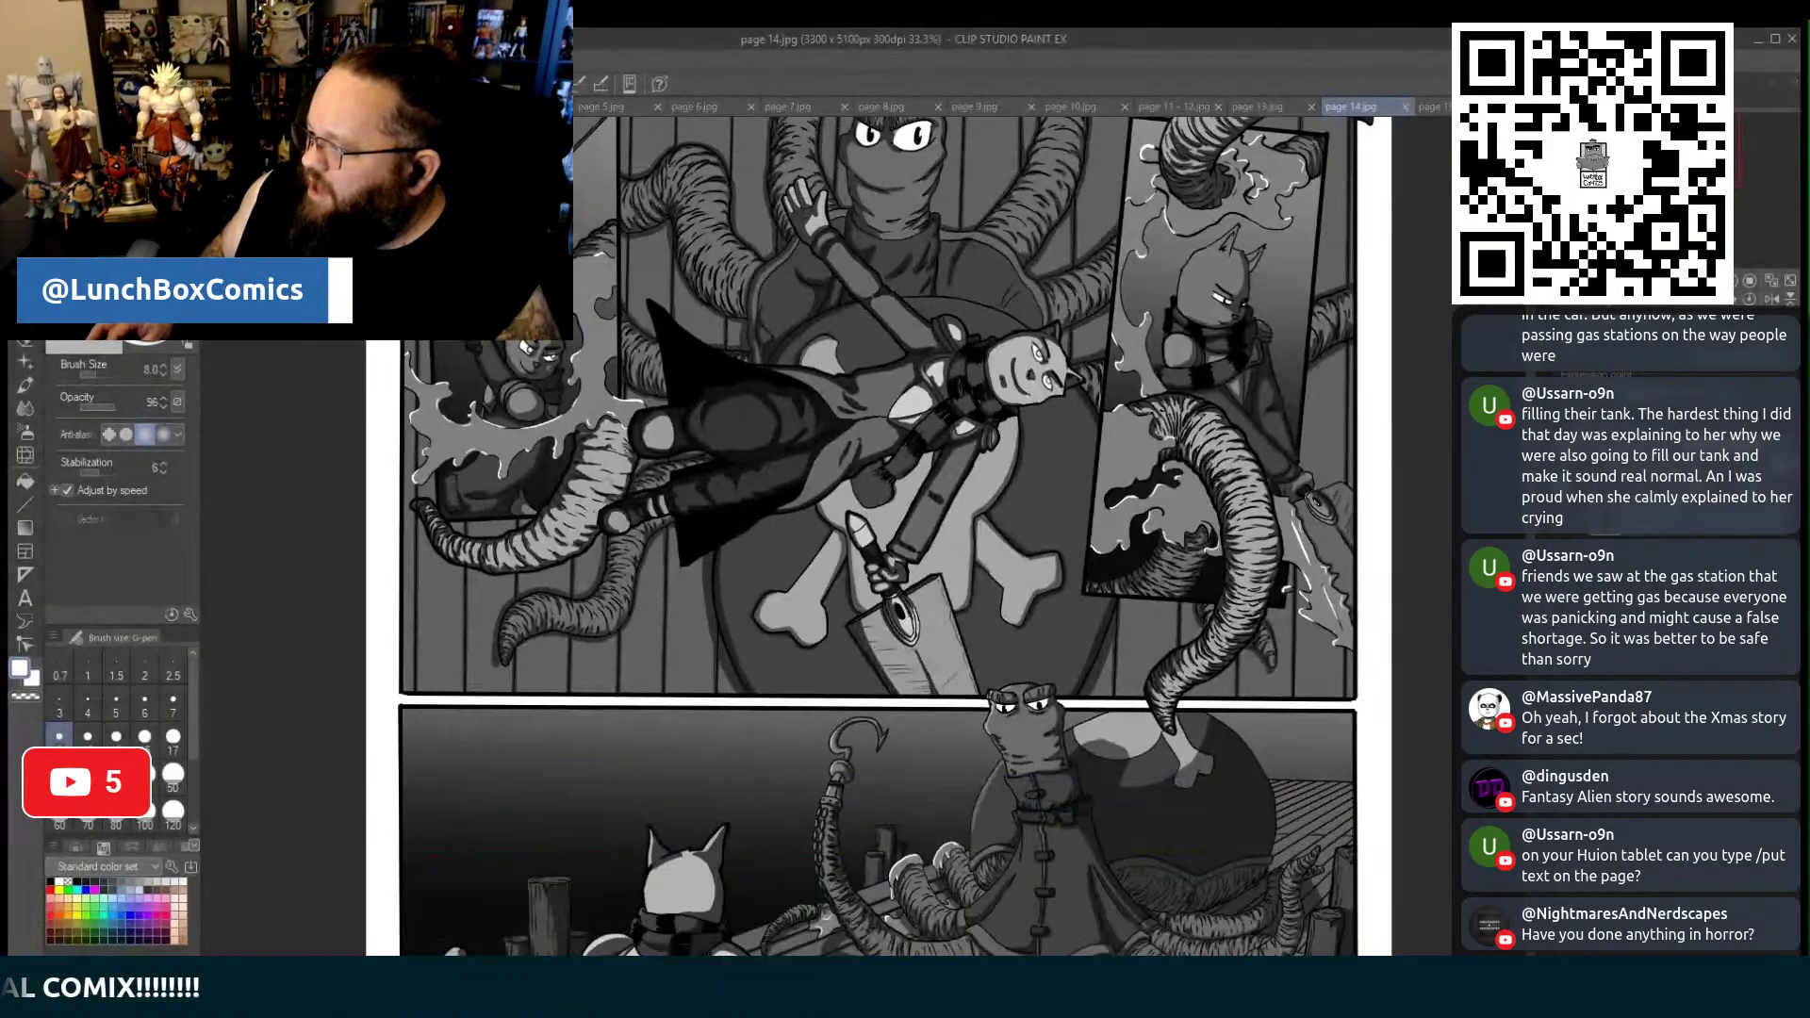
{"action": "scroll", "coordinate": [1318, 582], "scroll_direction": "down", "scroll_amount": 2}
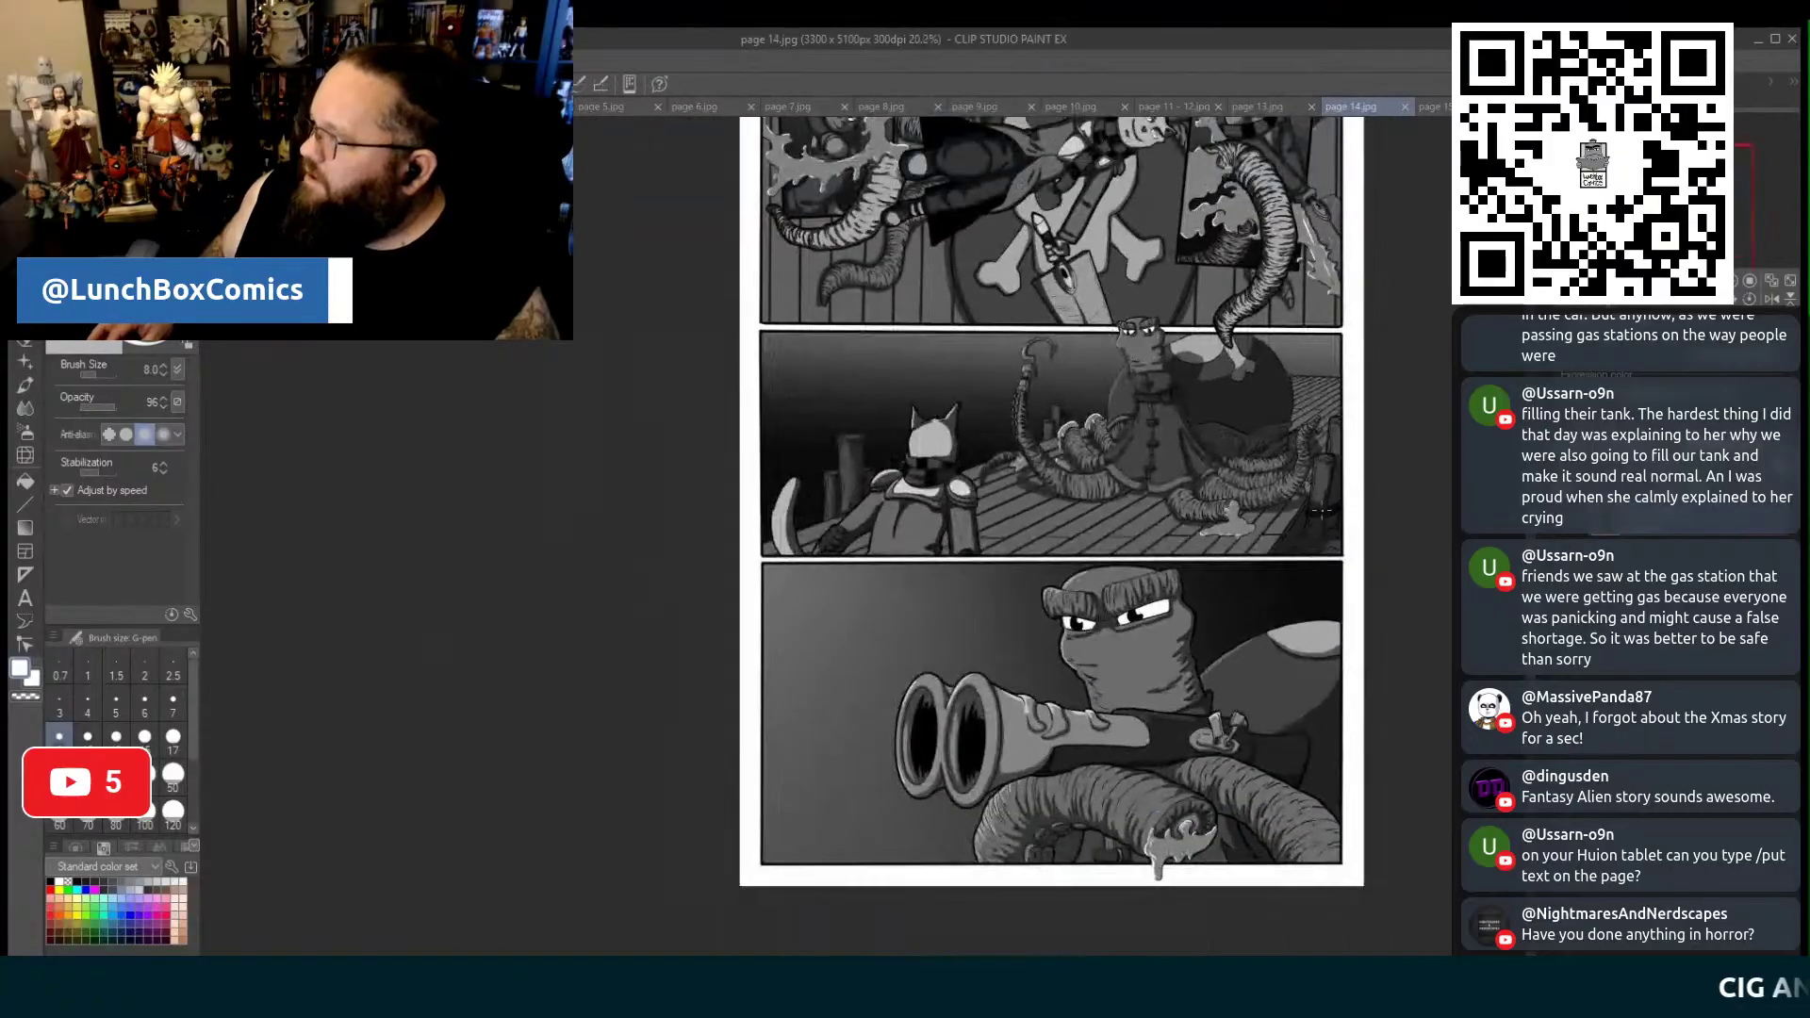
Browse the finished comic's pages 15 to 18 and the 19 - 20 double-page spread
{"action": "left_click", "coordinate": [1431, 106]}
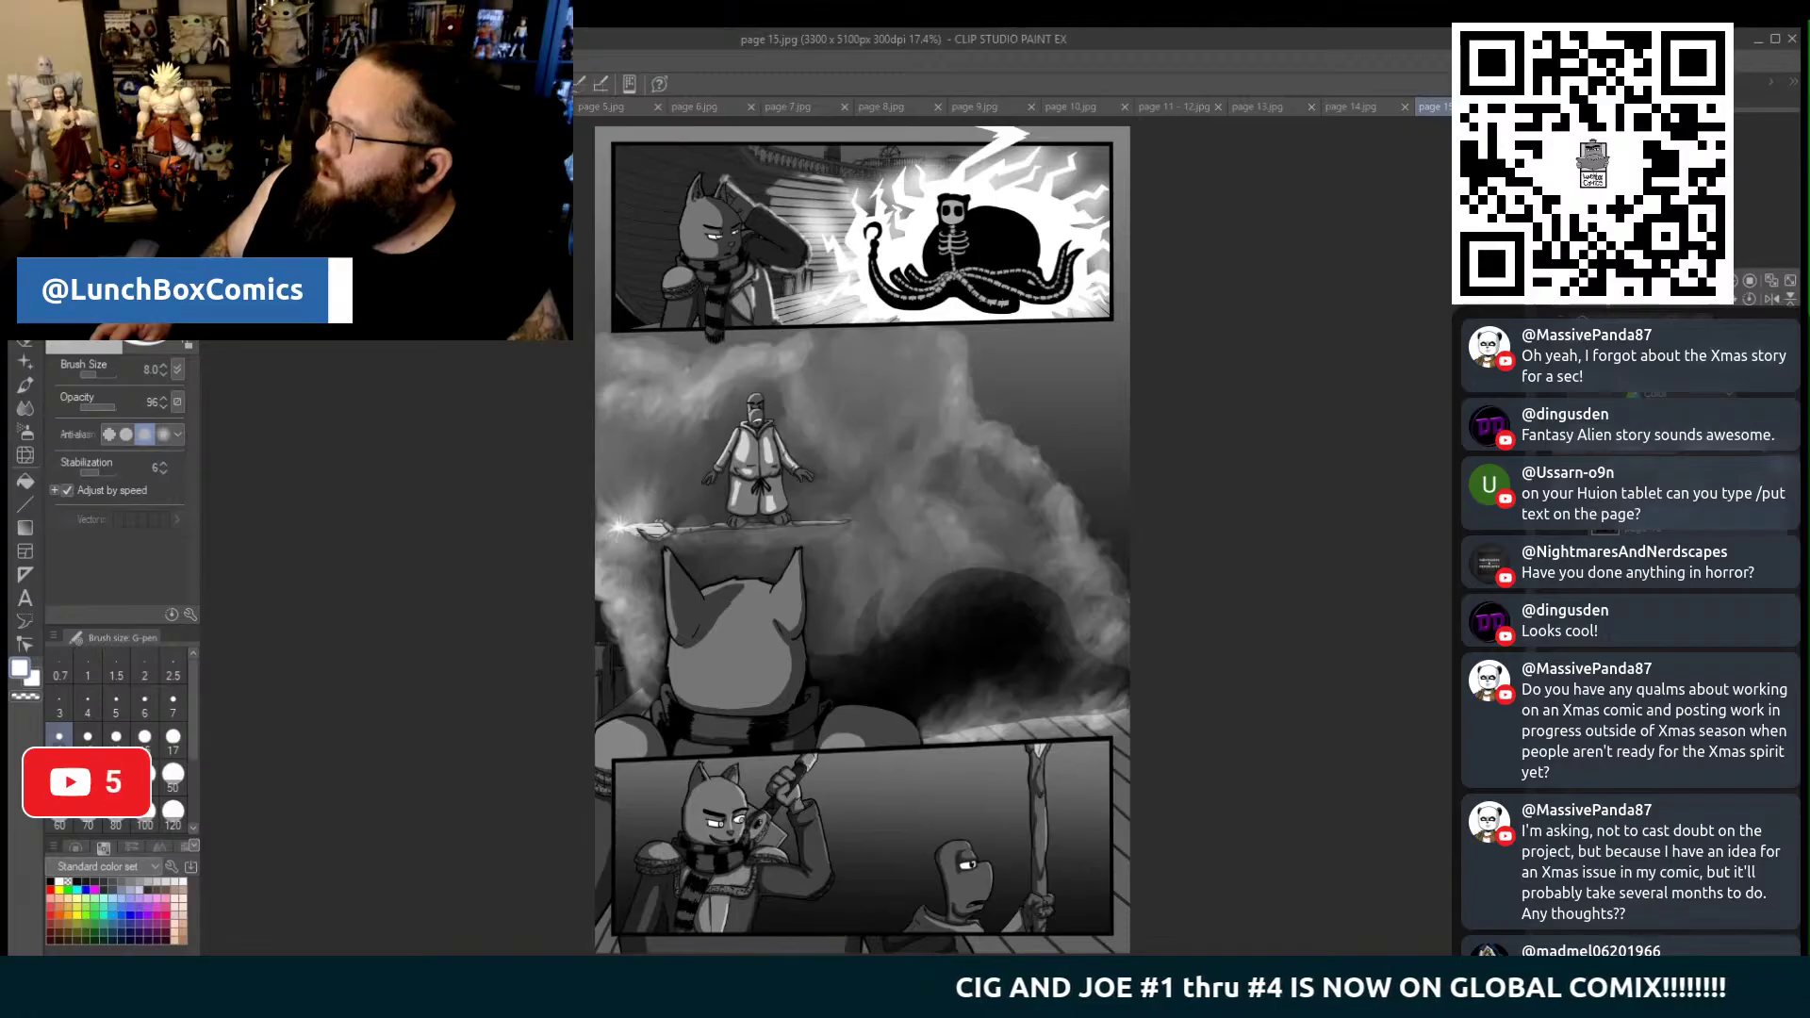
{"action": "key", "text": "ctrl+Tab"}
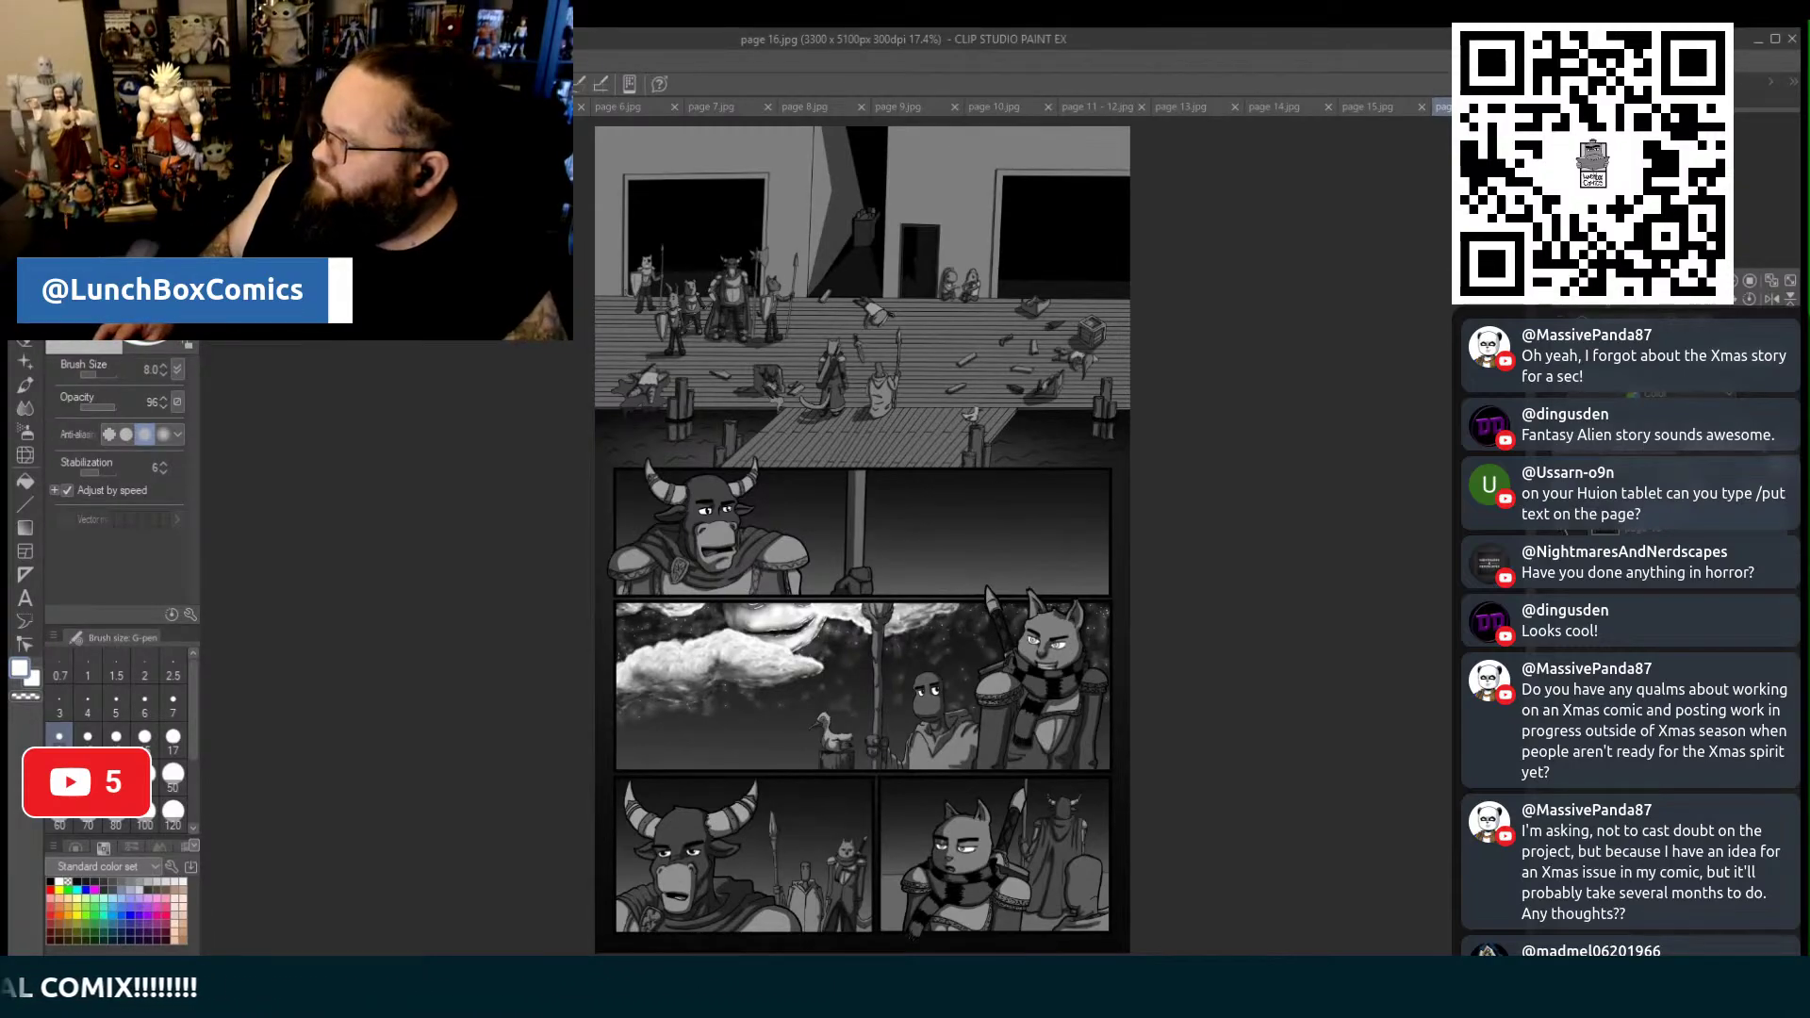
{"action": "key", "text": "ctrl+Tab"}
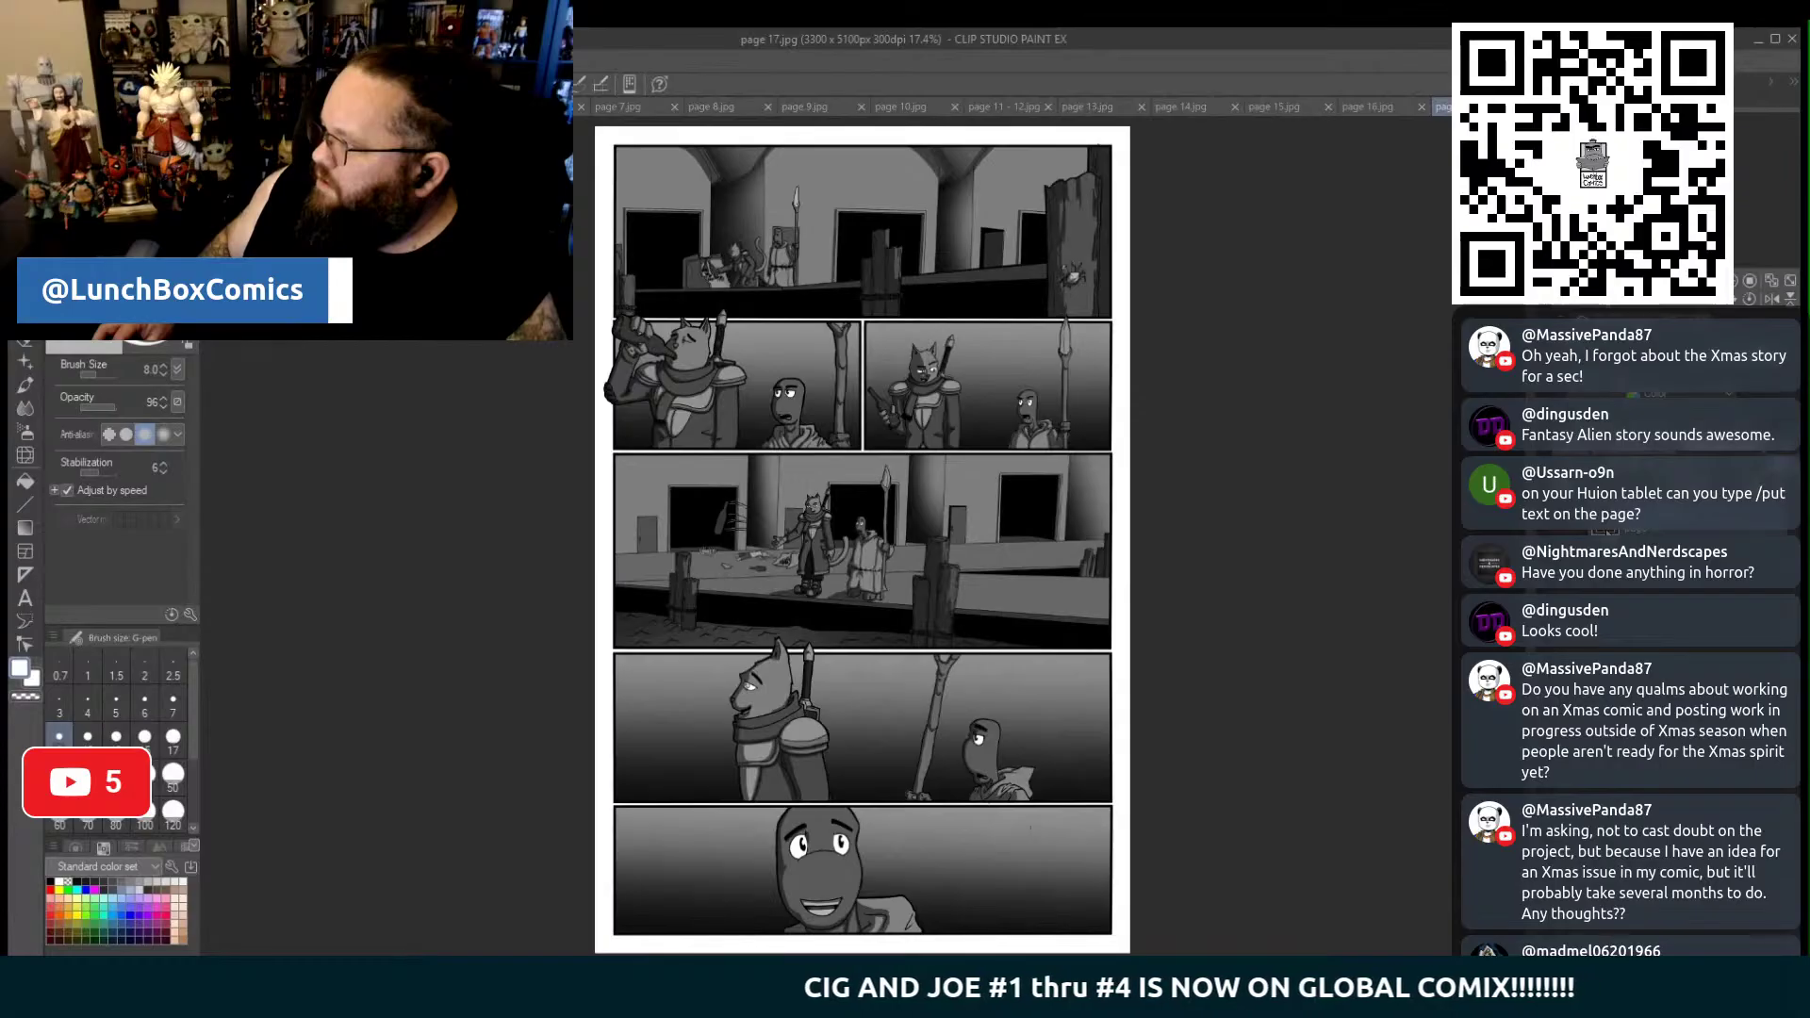
{"action": "key", "text": "ctrl+Tab"}
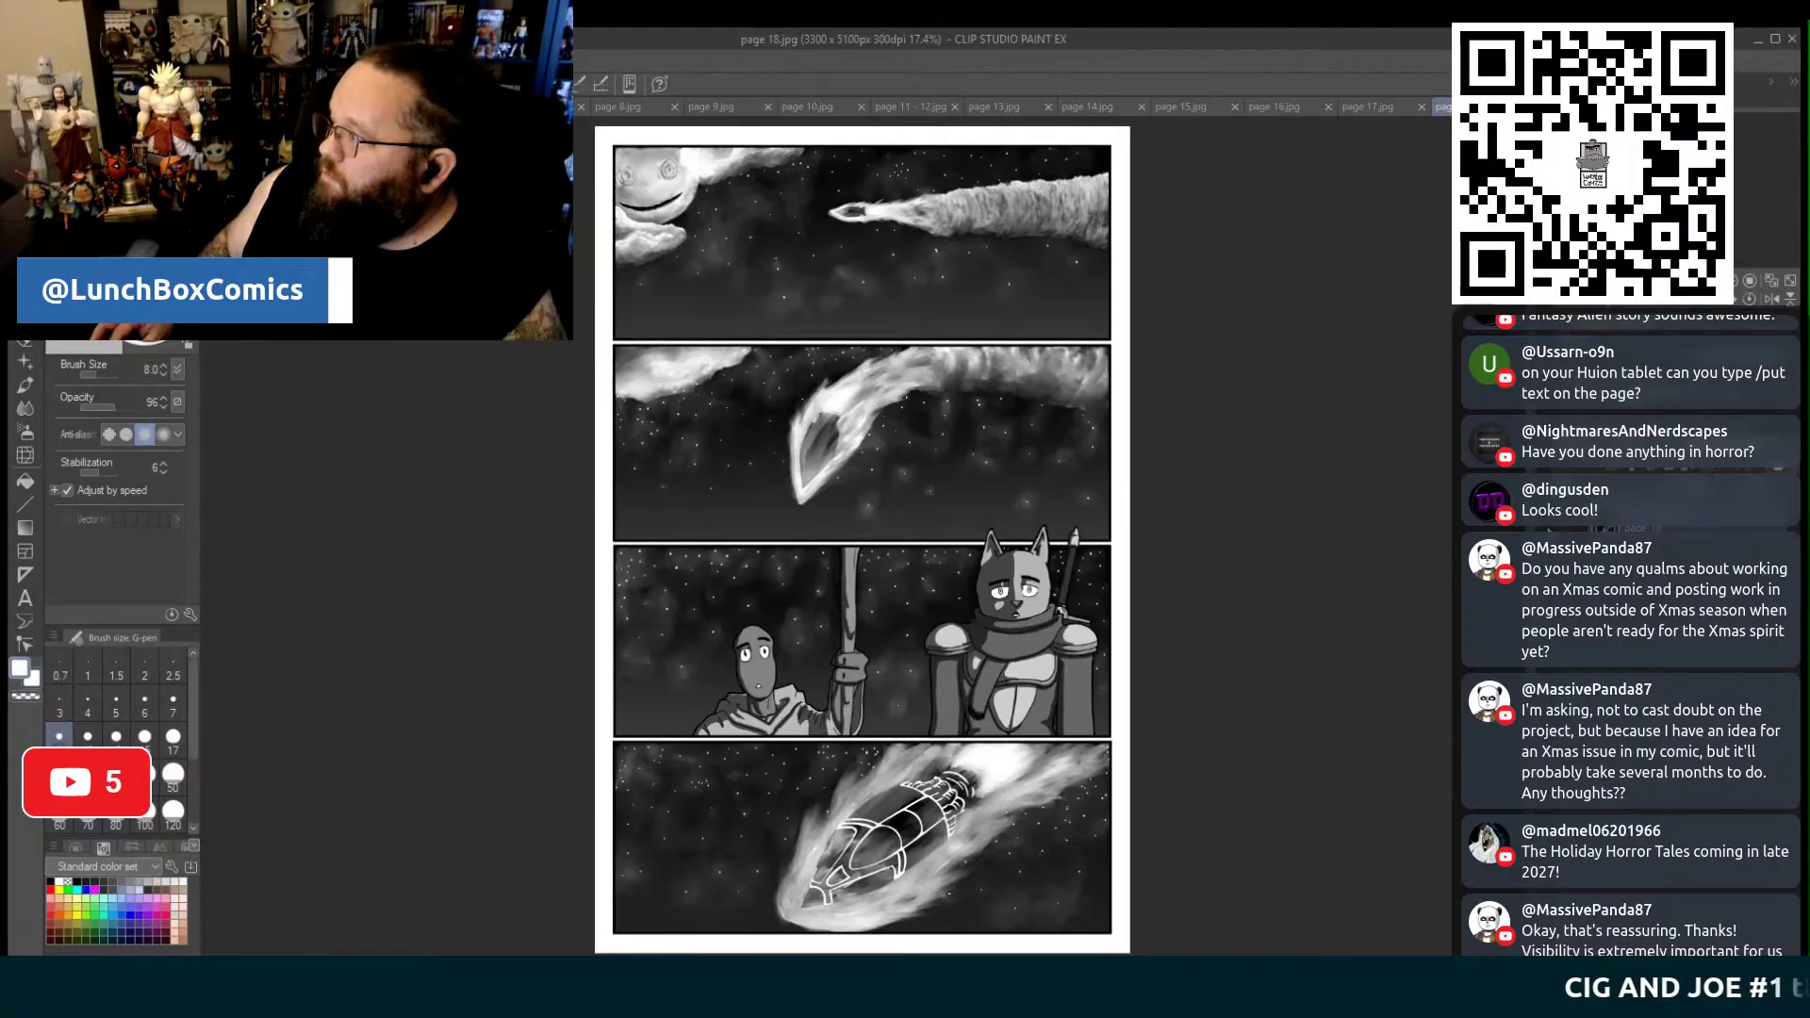
{"action": "key", "text": "ctrl+Tab"}
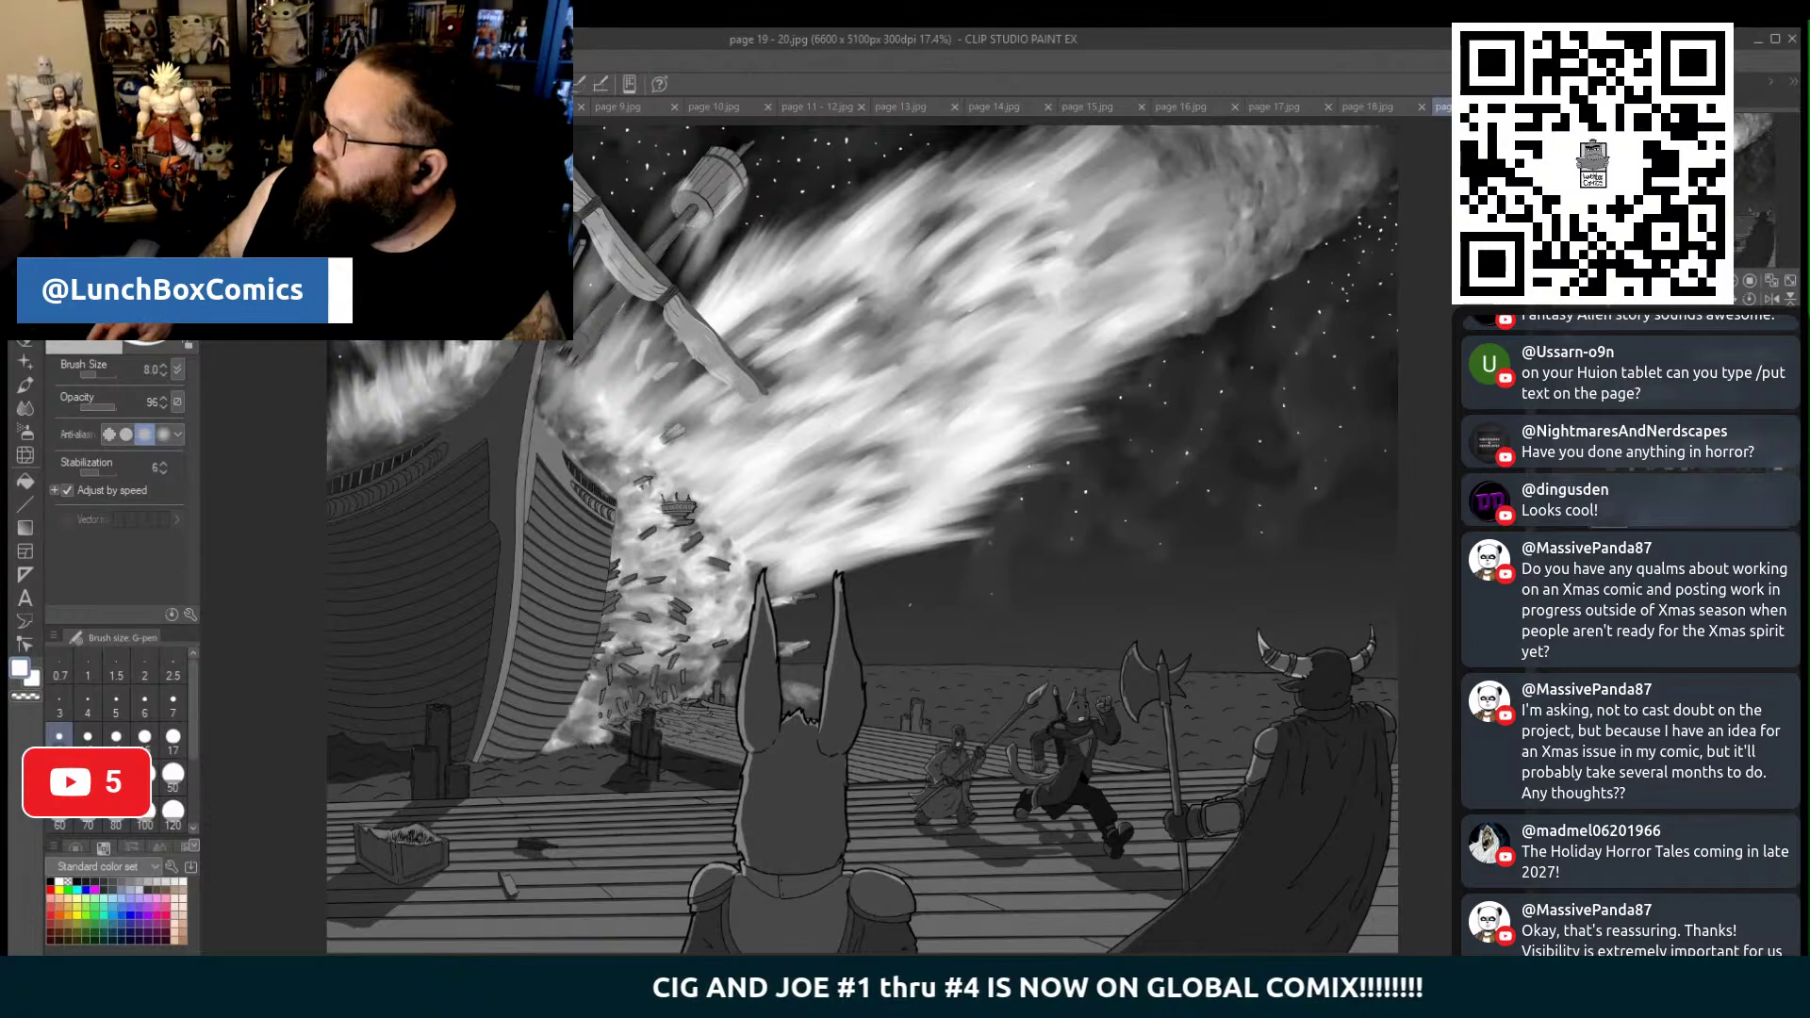
Examine the panels of page 21 more closely, then view pages 22 and 23
{"action": "key", "text": "ctrl+Tab"}
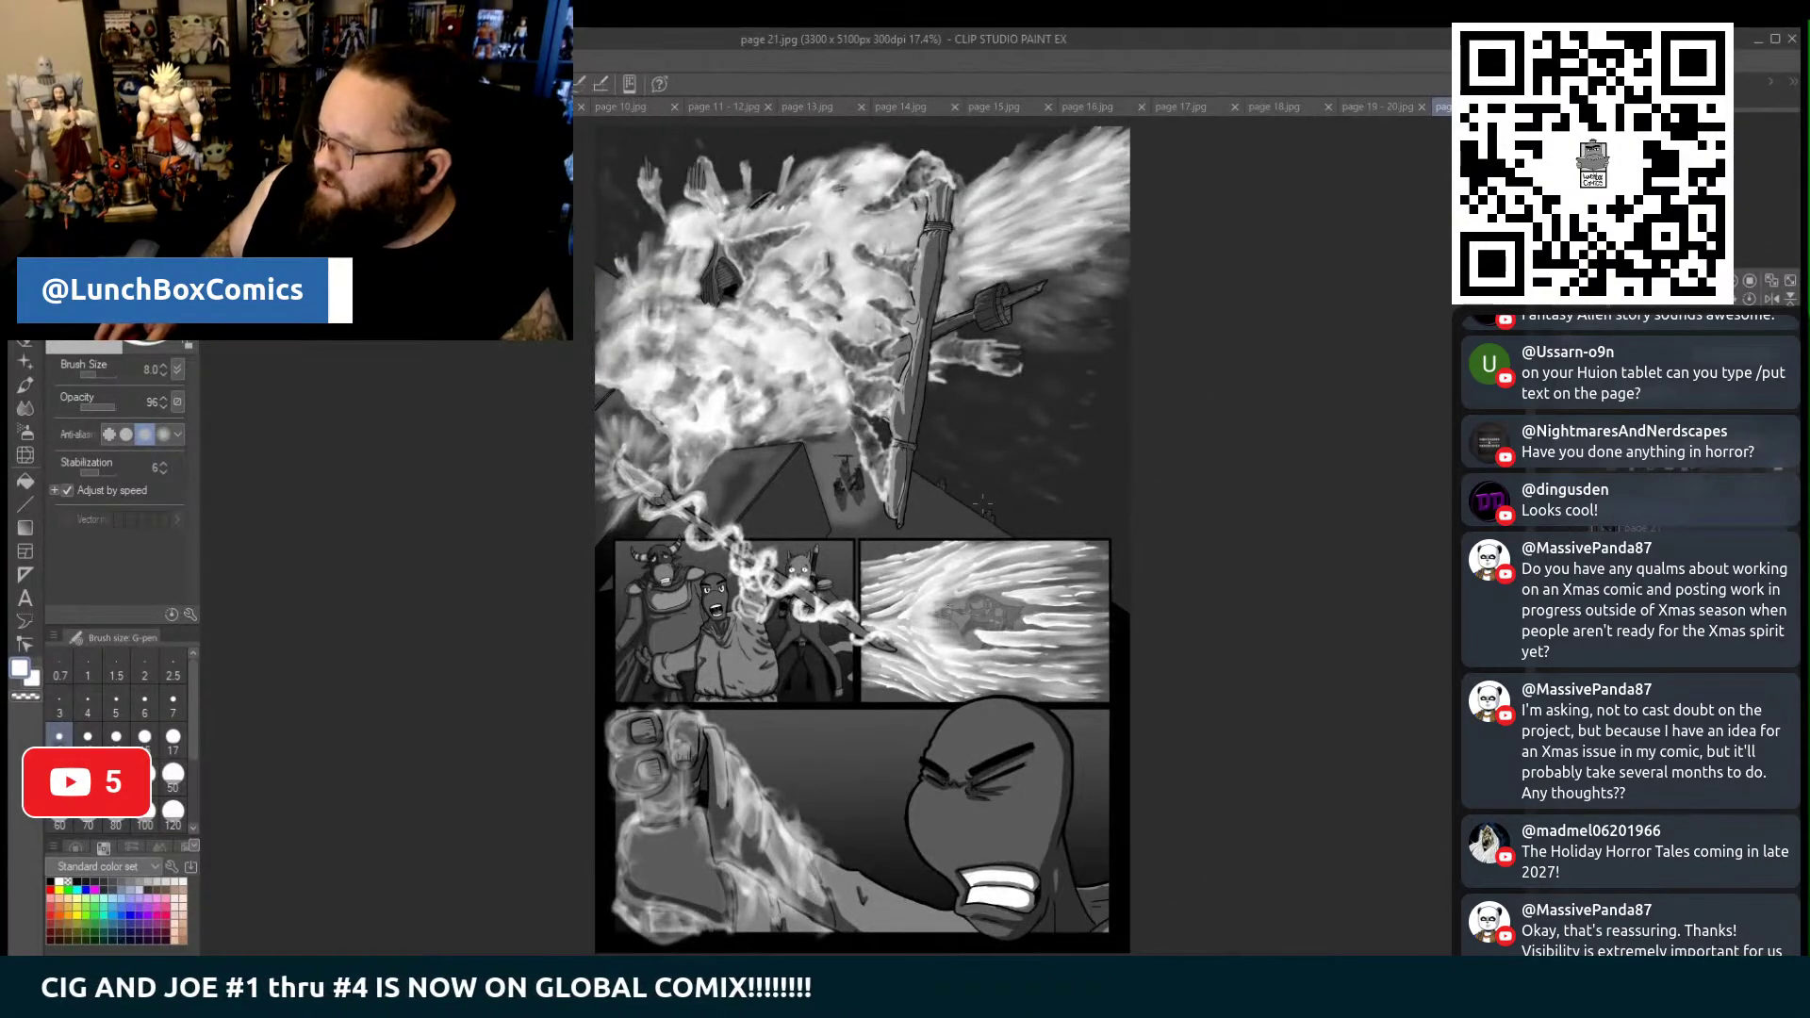
{"action": "scroll", "coordinate": [937, 575], "scroll_direction": "up", "scroll_amount": 2}
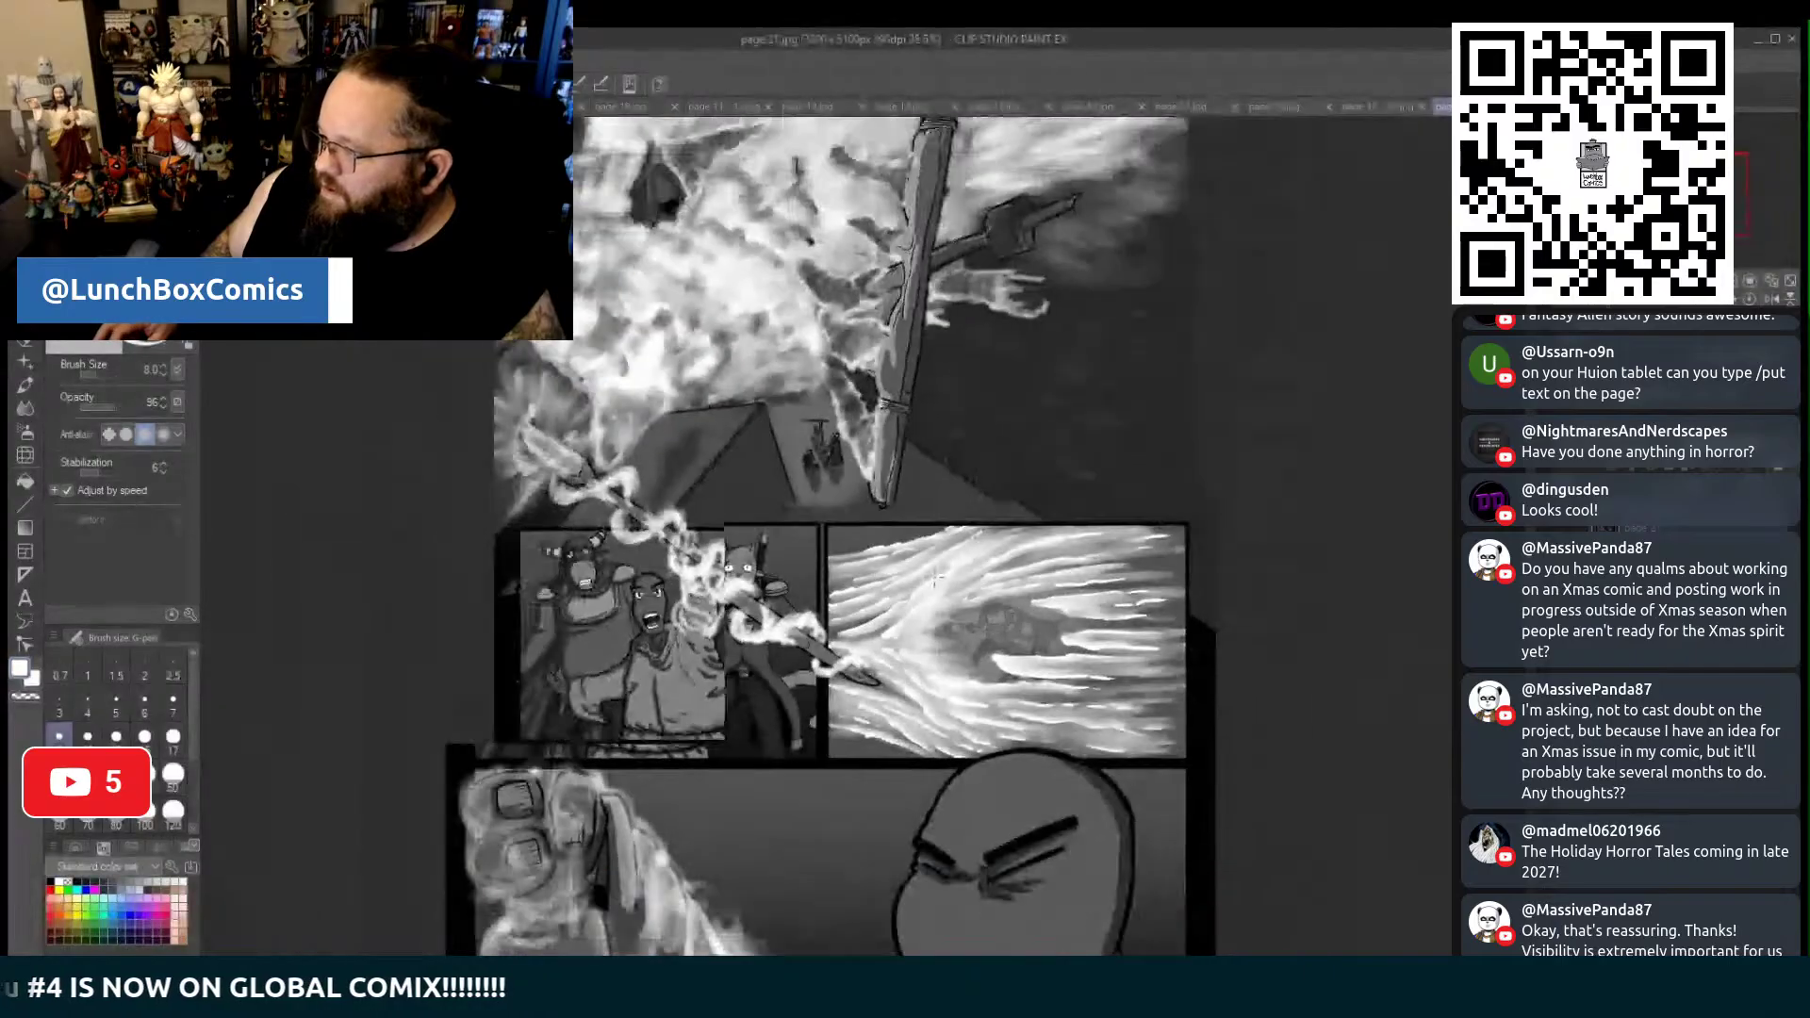
{"action": "scroll", "coordinate": [936, 575], "scroll_direction": "down", "scroll_amount": 2}
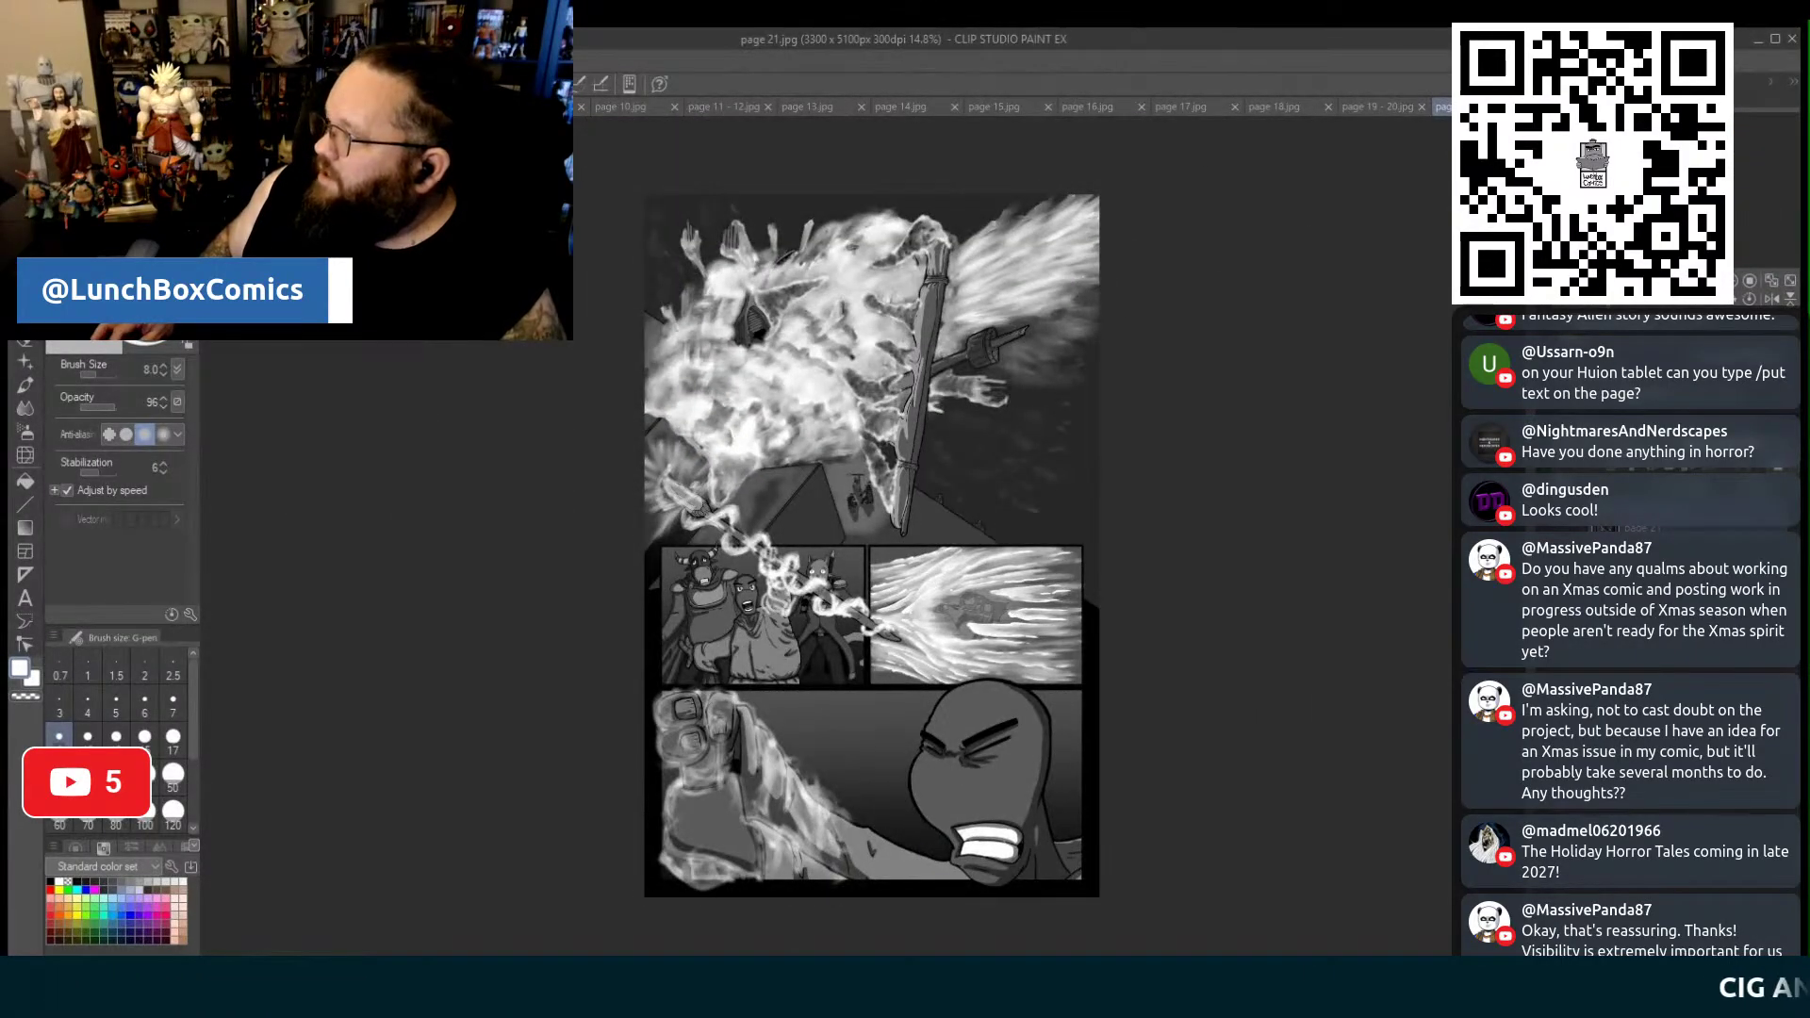
{"action": "key", "text": "ctrl+Tab"}
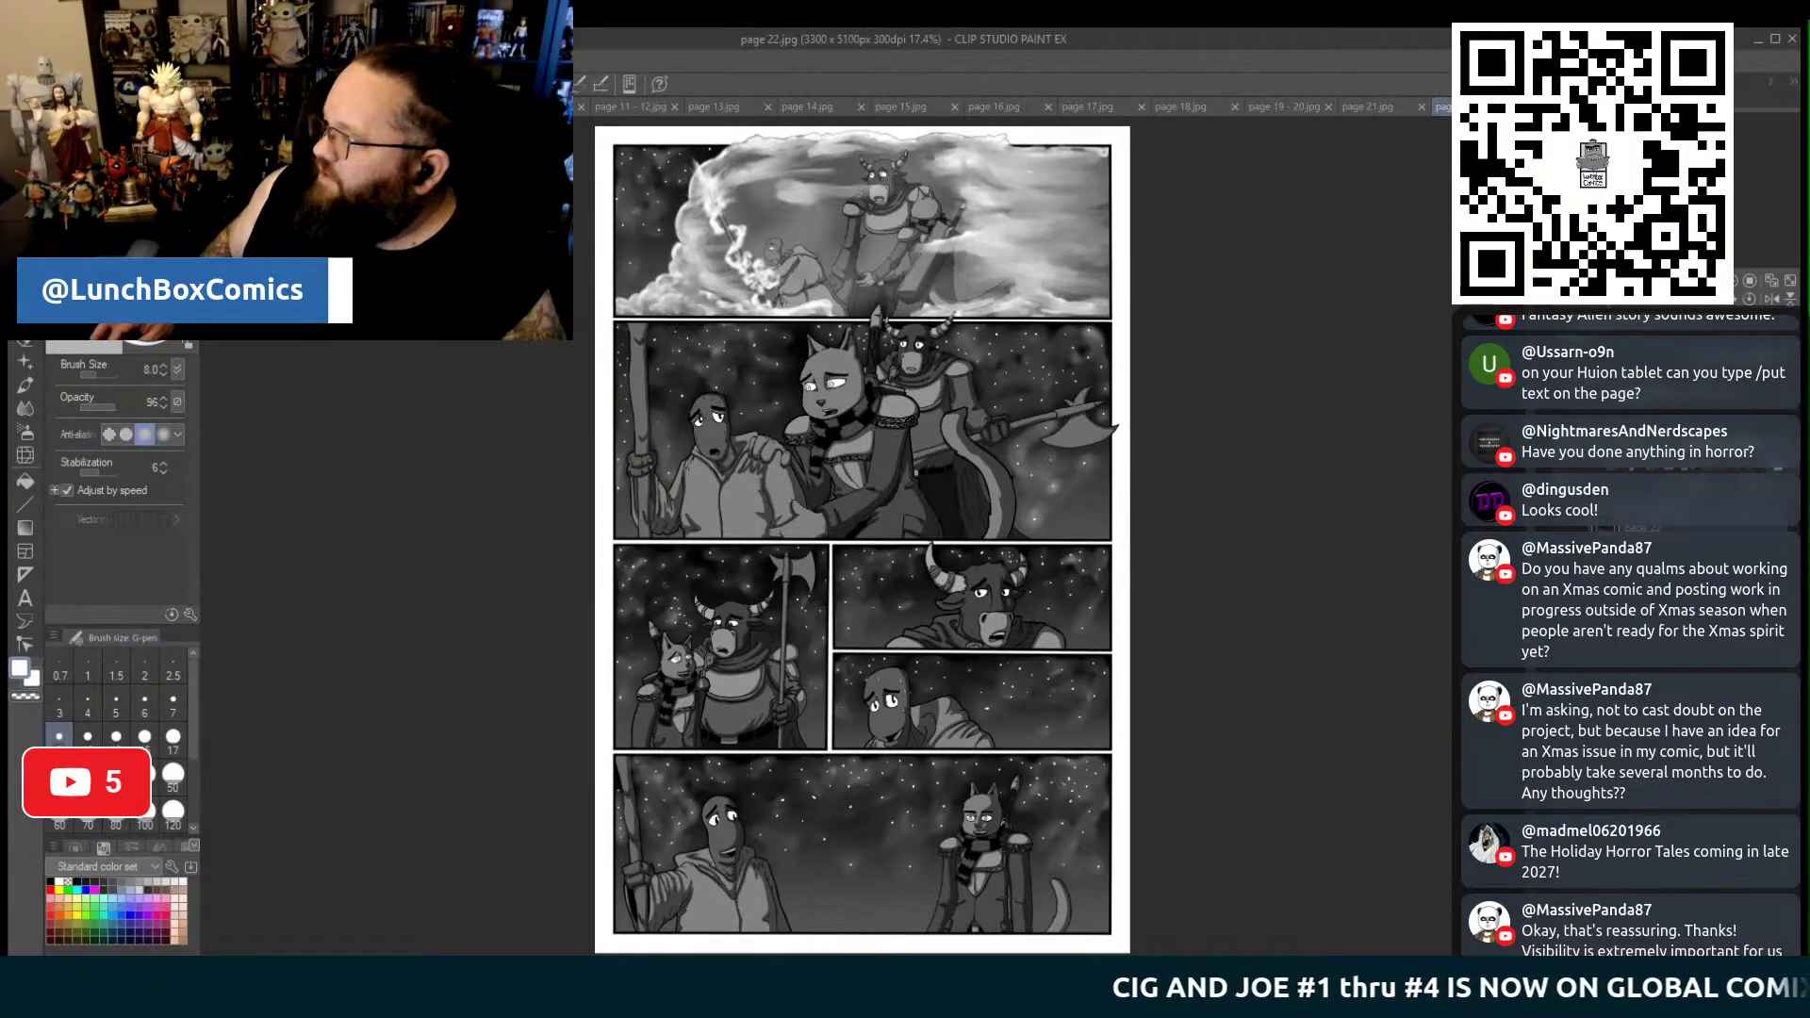
{"action": "key", "text": "ctrl+Tab"}
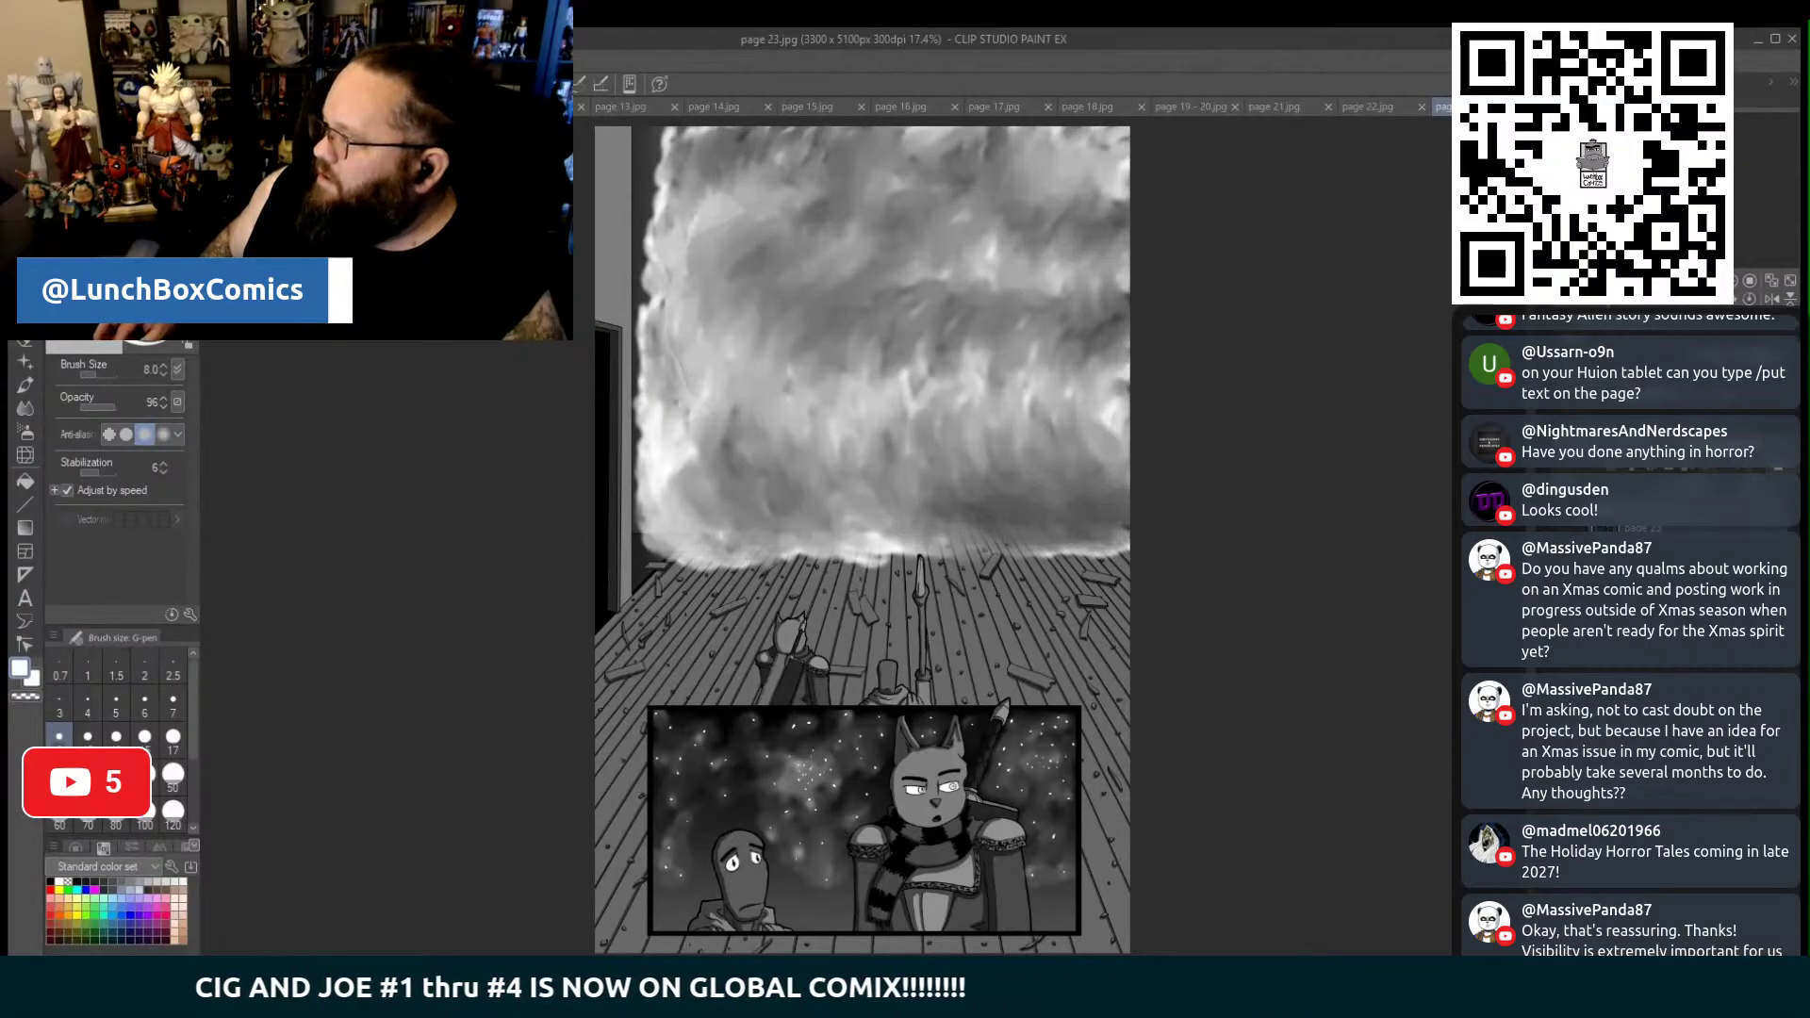
View page 24, examine its lower panels up close, and open the 25 - 26 double-page spread
{"action": "key", "text": "ctrl+Tab"}
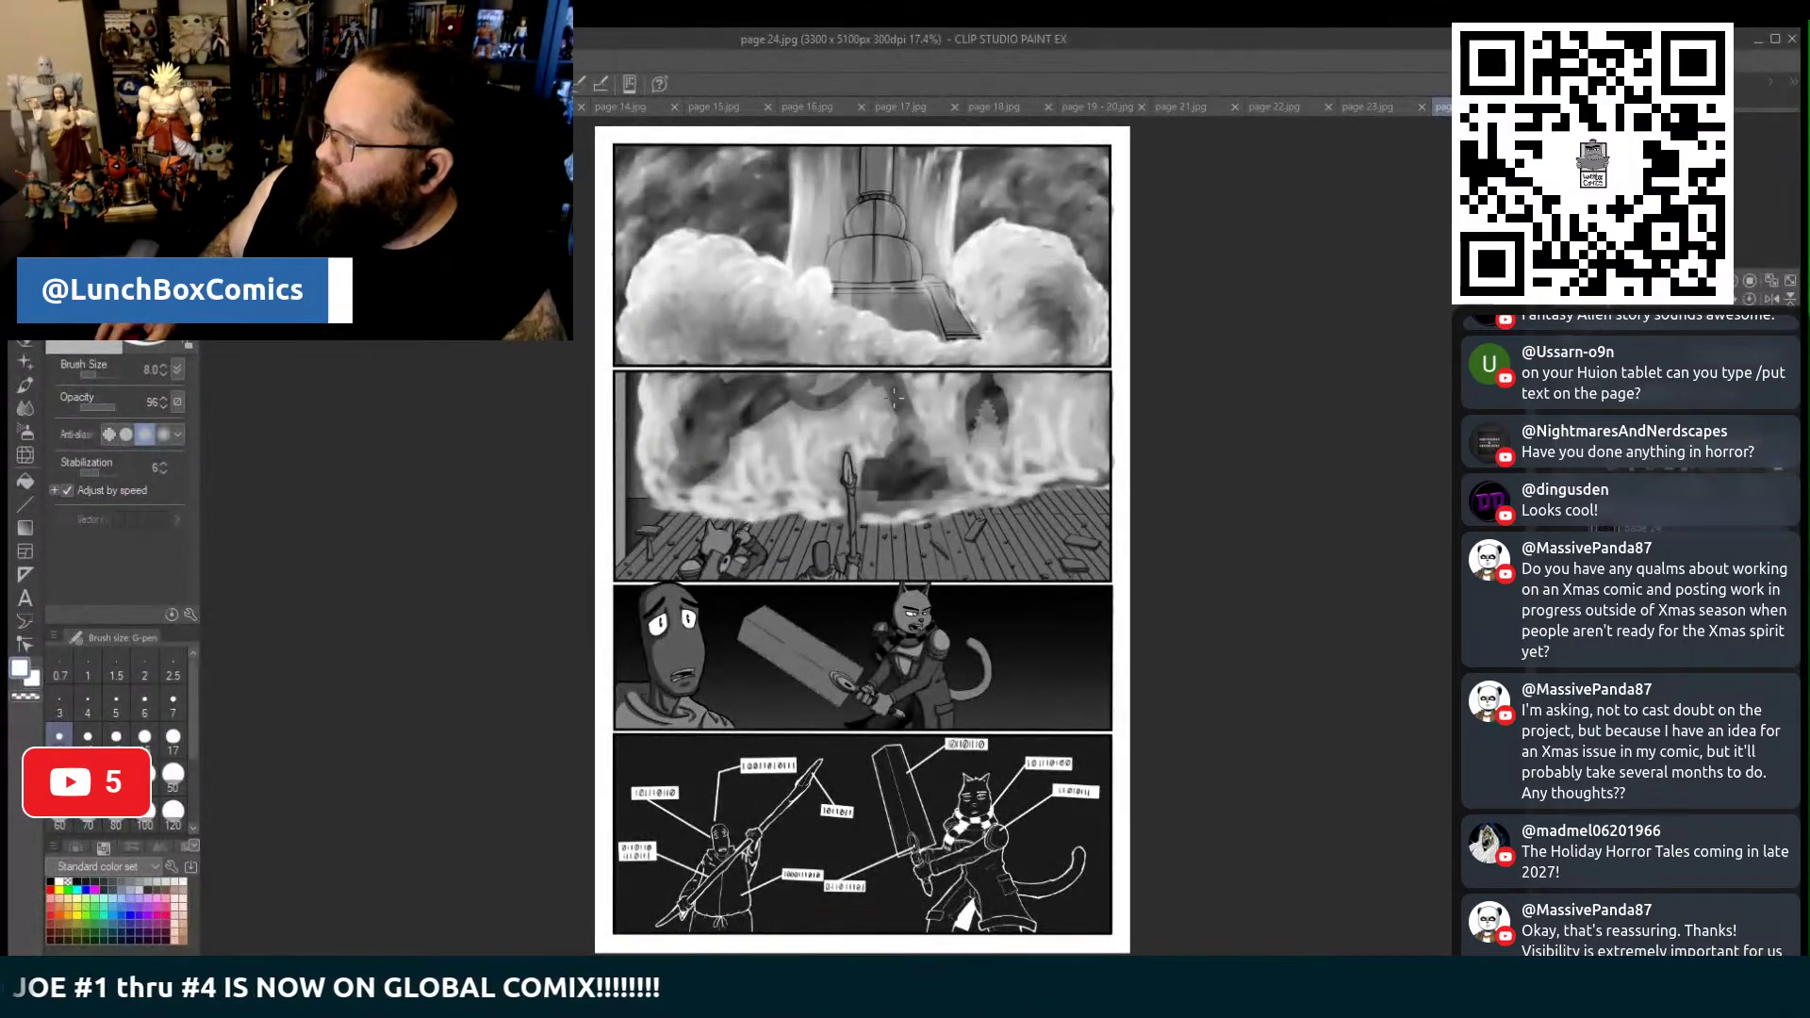
{"action": "scroll", "coordinate": [778, 851], "scroll_direction": "up", "scroll_amount": 3}
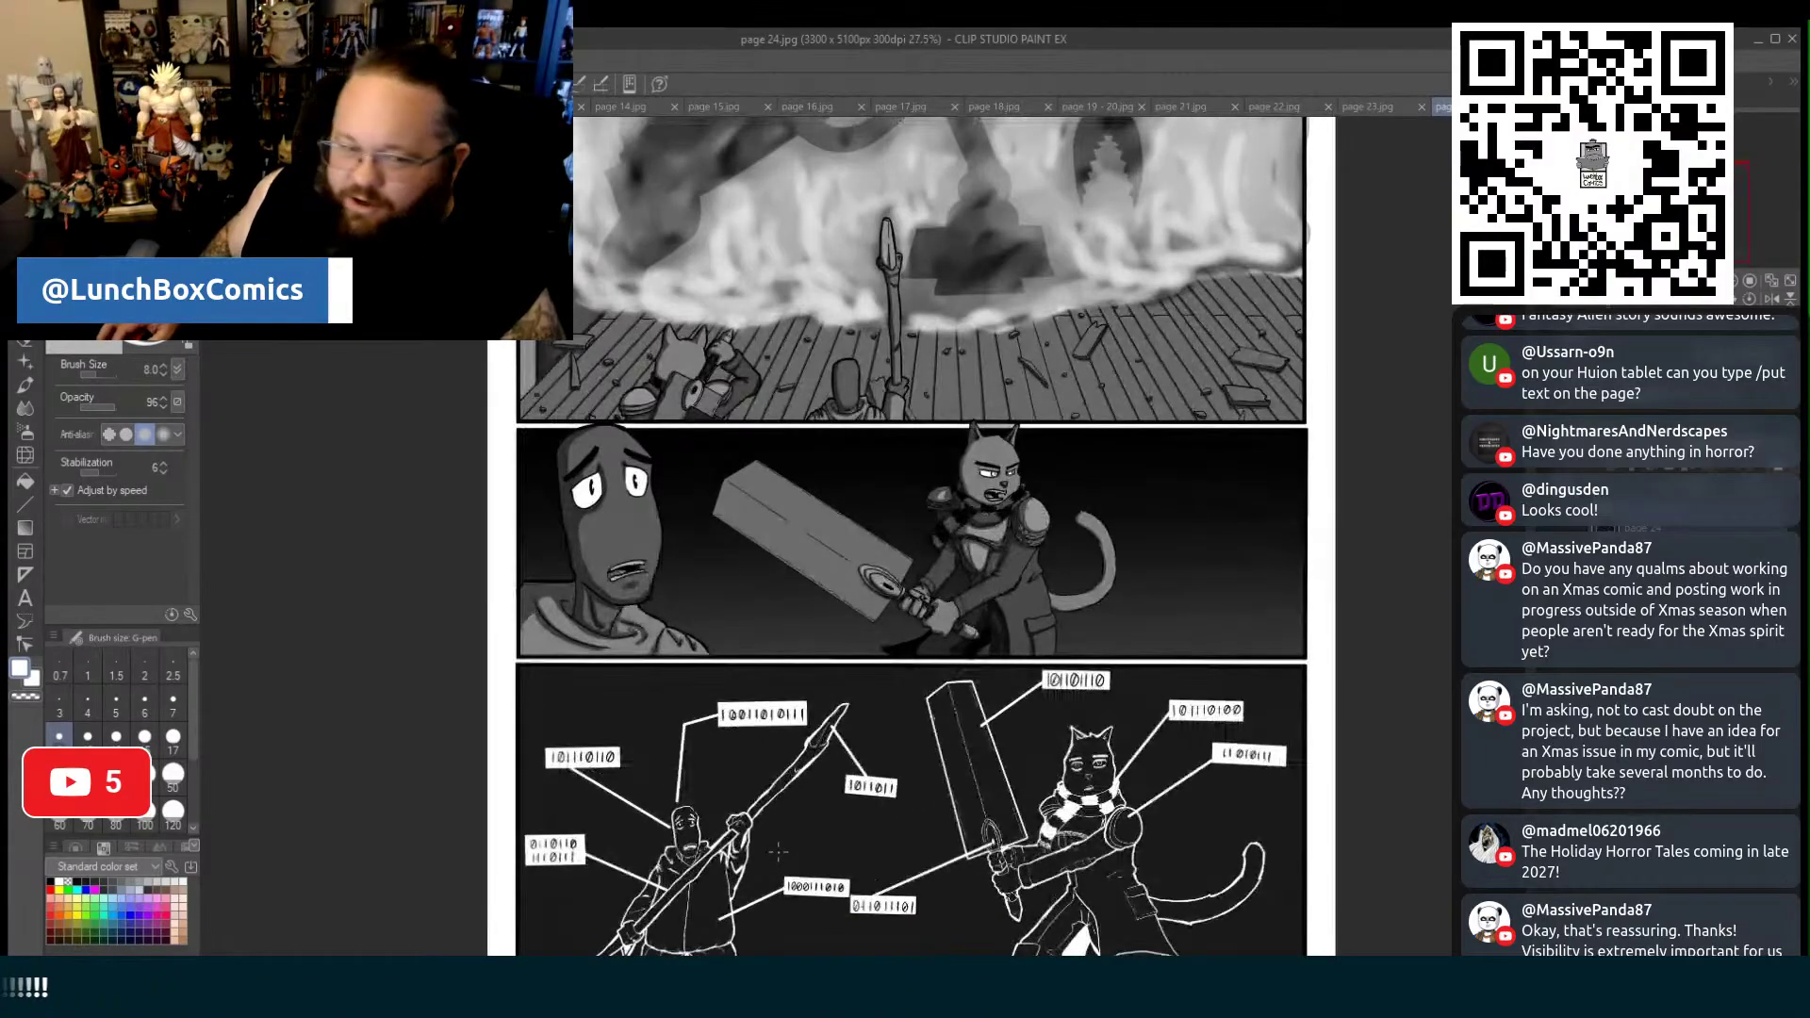
{"action": "scroll", "coordinate": [778, 839], "scroll_direction": "down", "scroll_amount": 2}
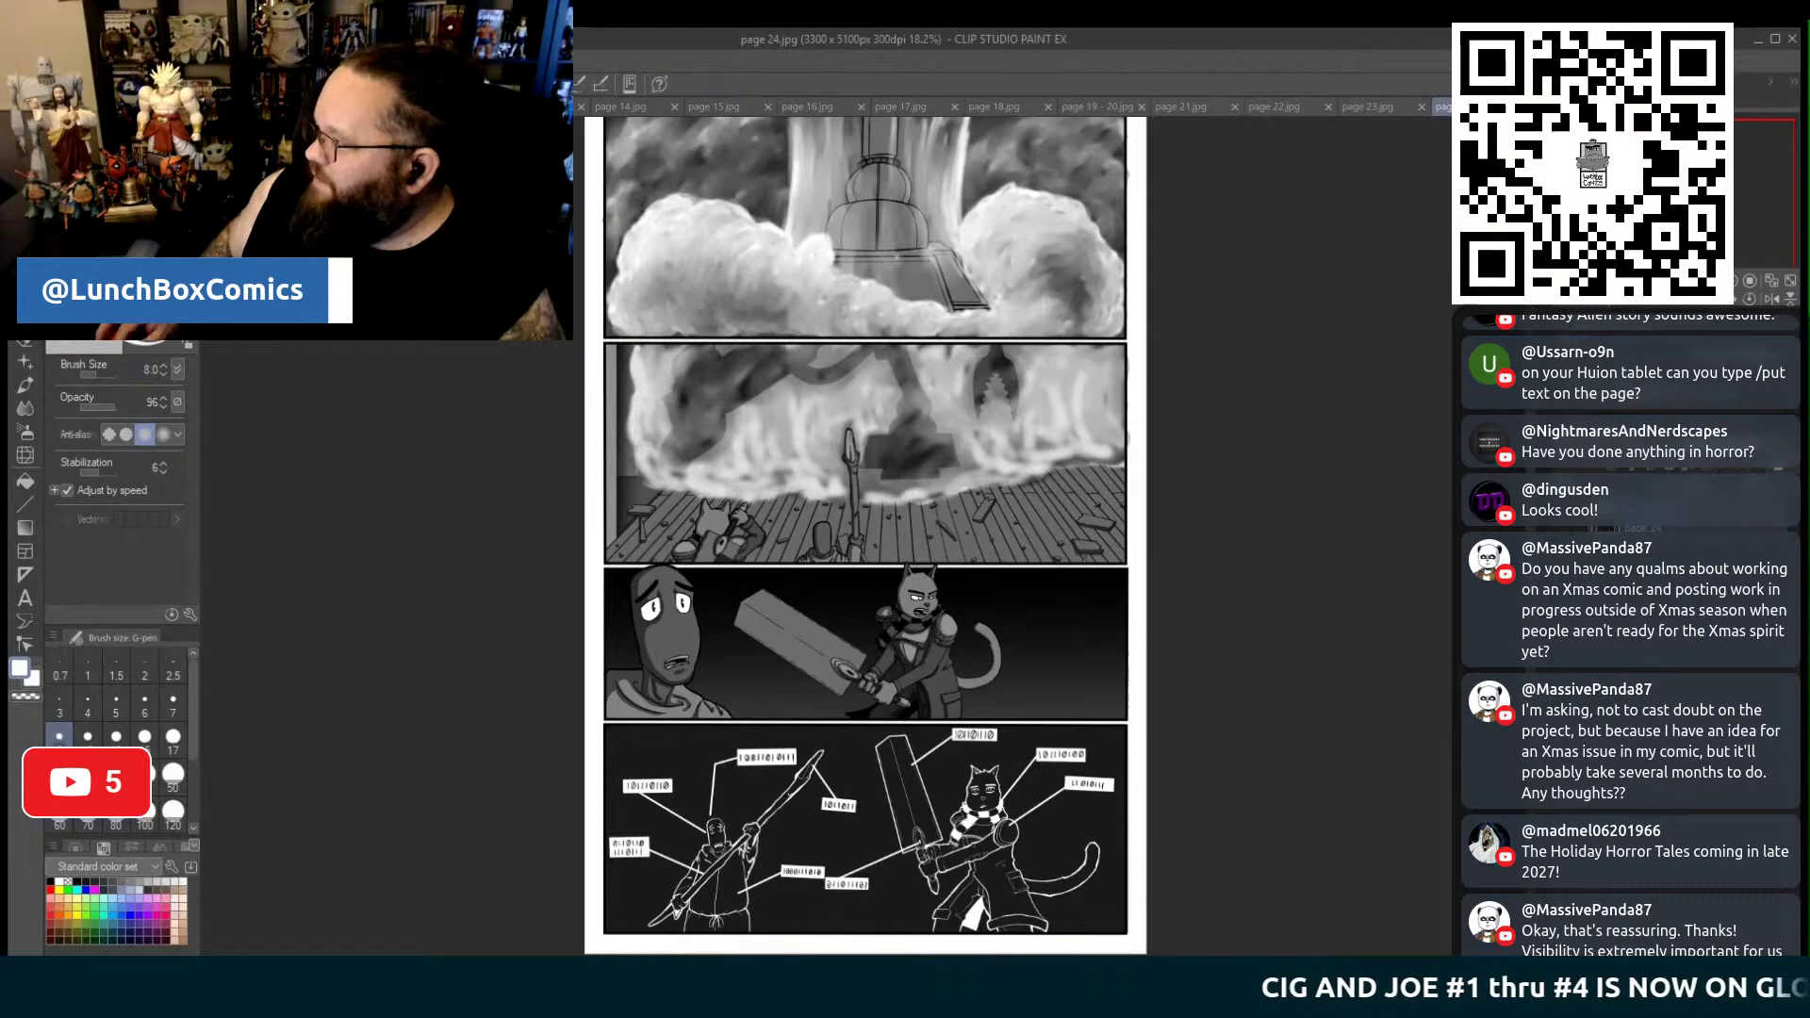
{"action": "key", "text": "ctrl+Tab"}
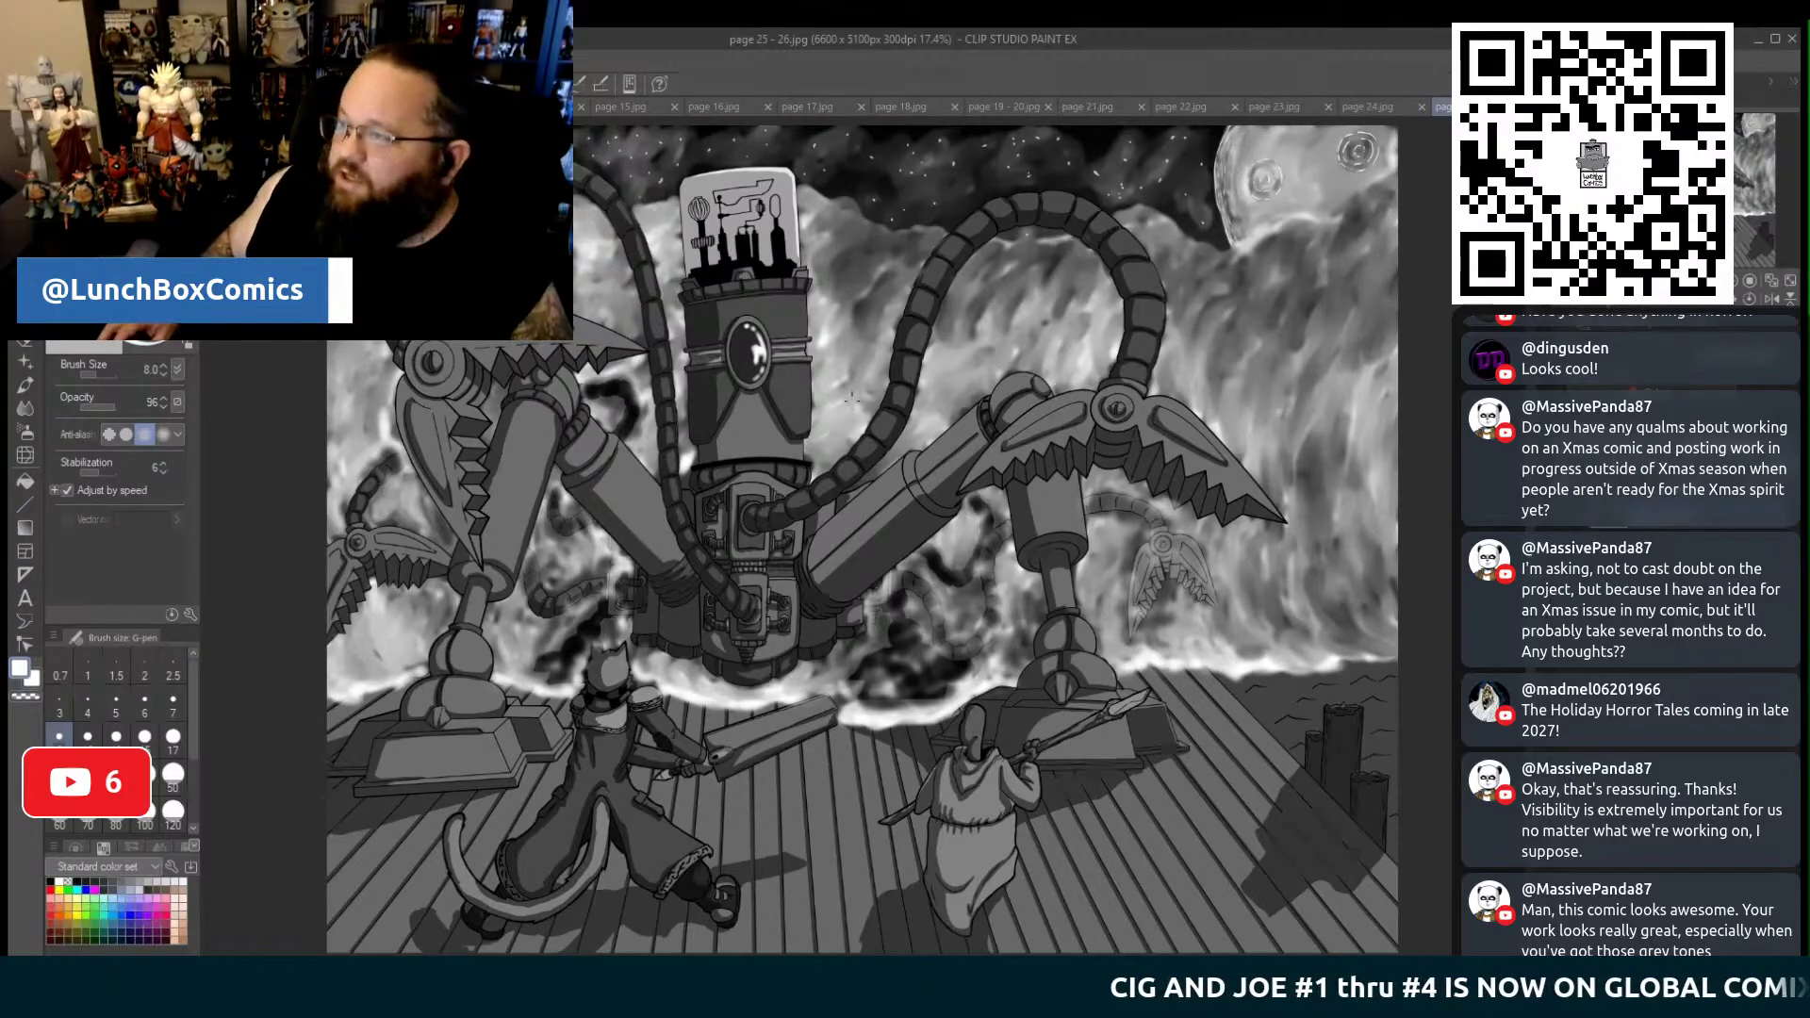
Open the cover image of The Day The Realm Stood Still to view it, and close it
{"action": "left_click", "coordinate": [1515, 107]}
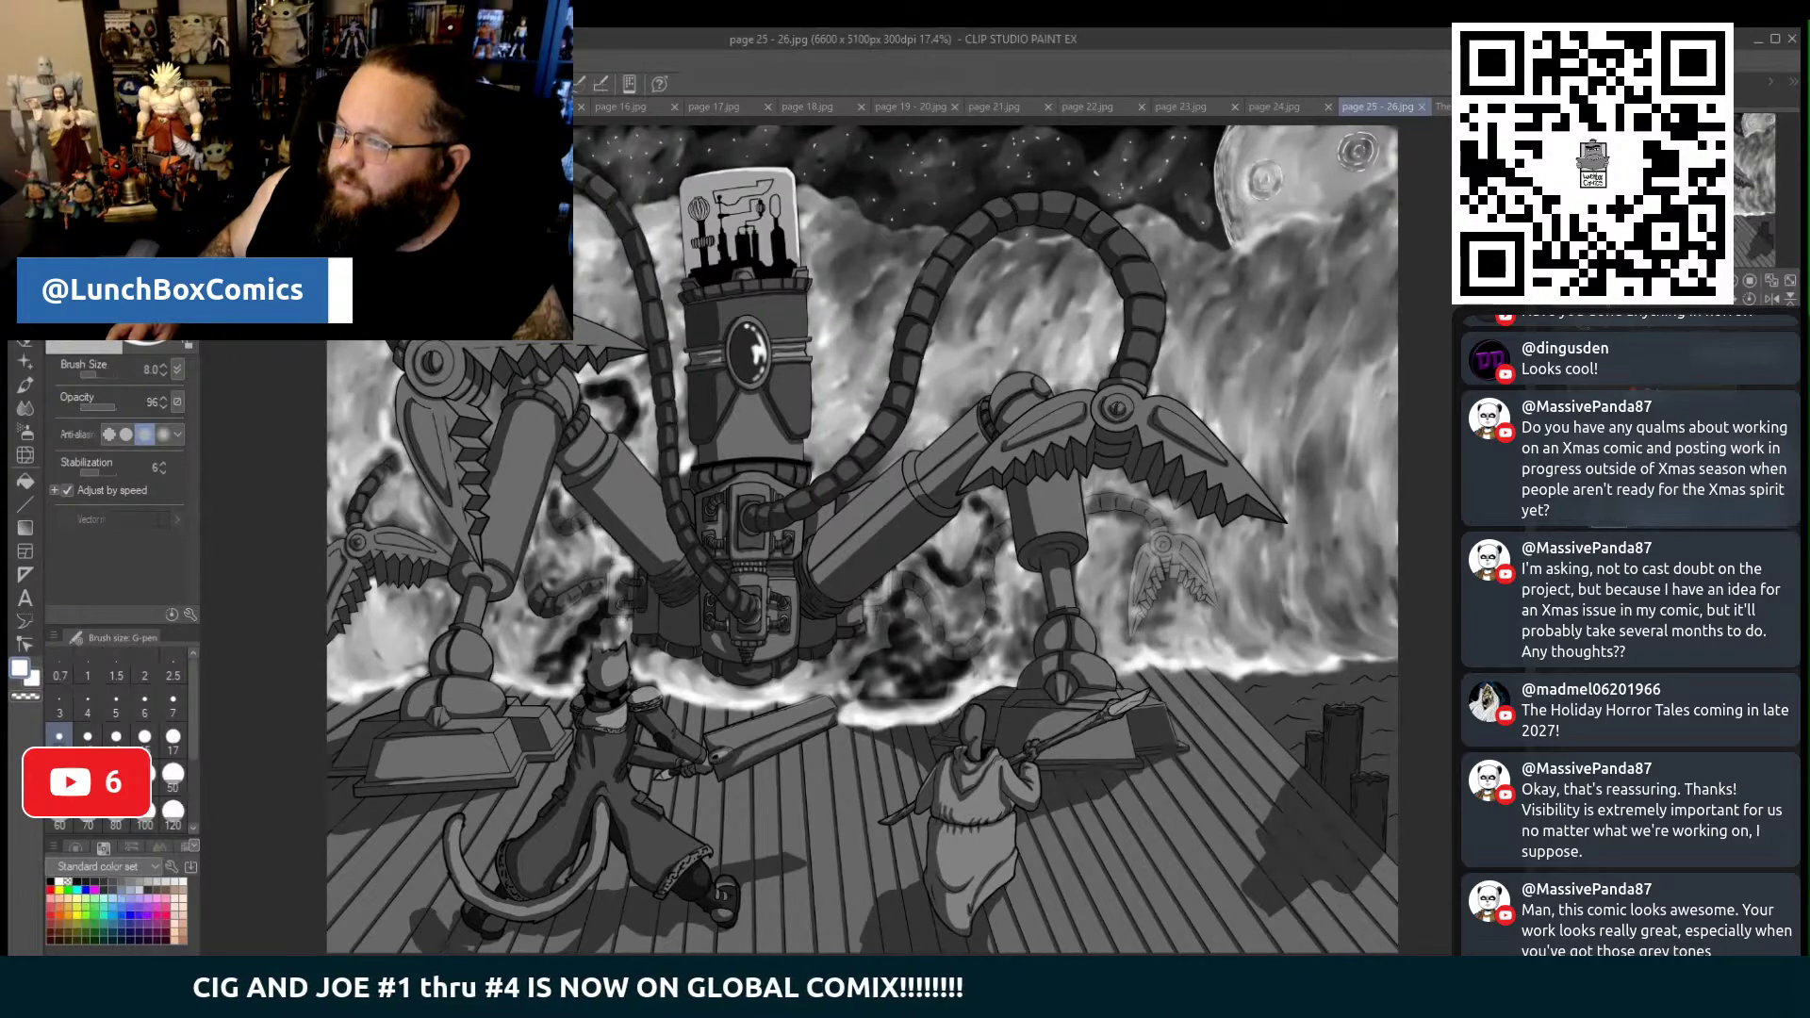
{"action": "left_click", "coordinate": [1515, 107]}
{"action": "left_click", "coordinate": [284, 107]}
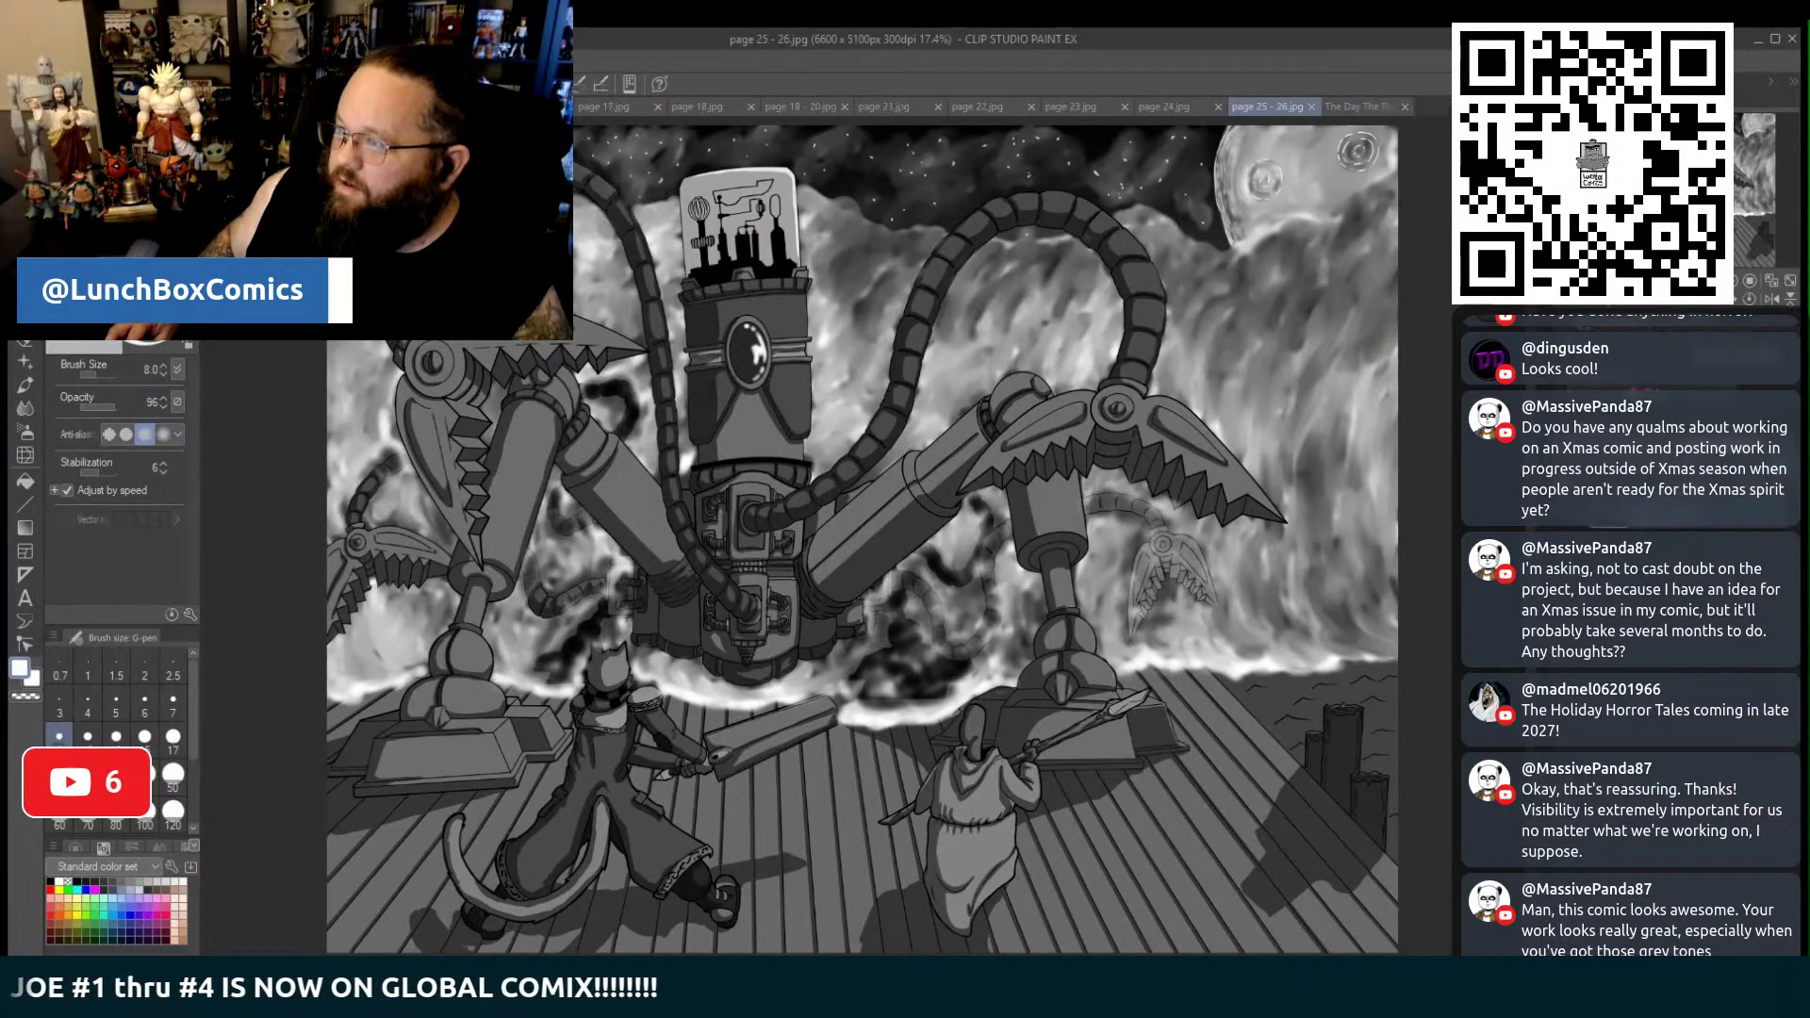
{"action": "left_click", "coordinate": [285, 107]}
{"action": "left_click", "coordinate": [285, 107]}
{"action": "left_click", "coordinate": [284, 107]}
{"action": "left_click", "coordinate": [284, 107]}
{"action": "left_click", "coordinate": [285, 107]}
{"action": "left_click", "coordinate": [285, 106]}
{"action": "left_click", "coordinate": [285, 106]}
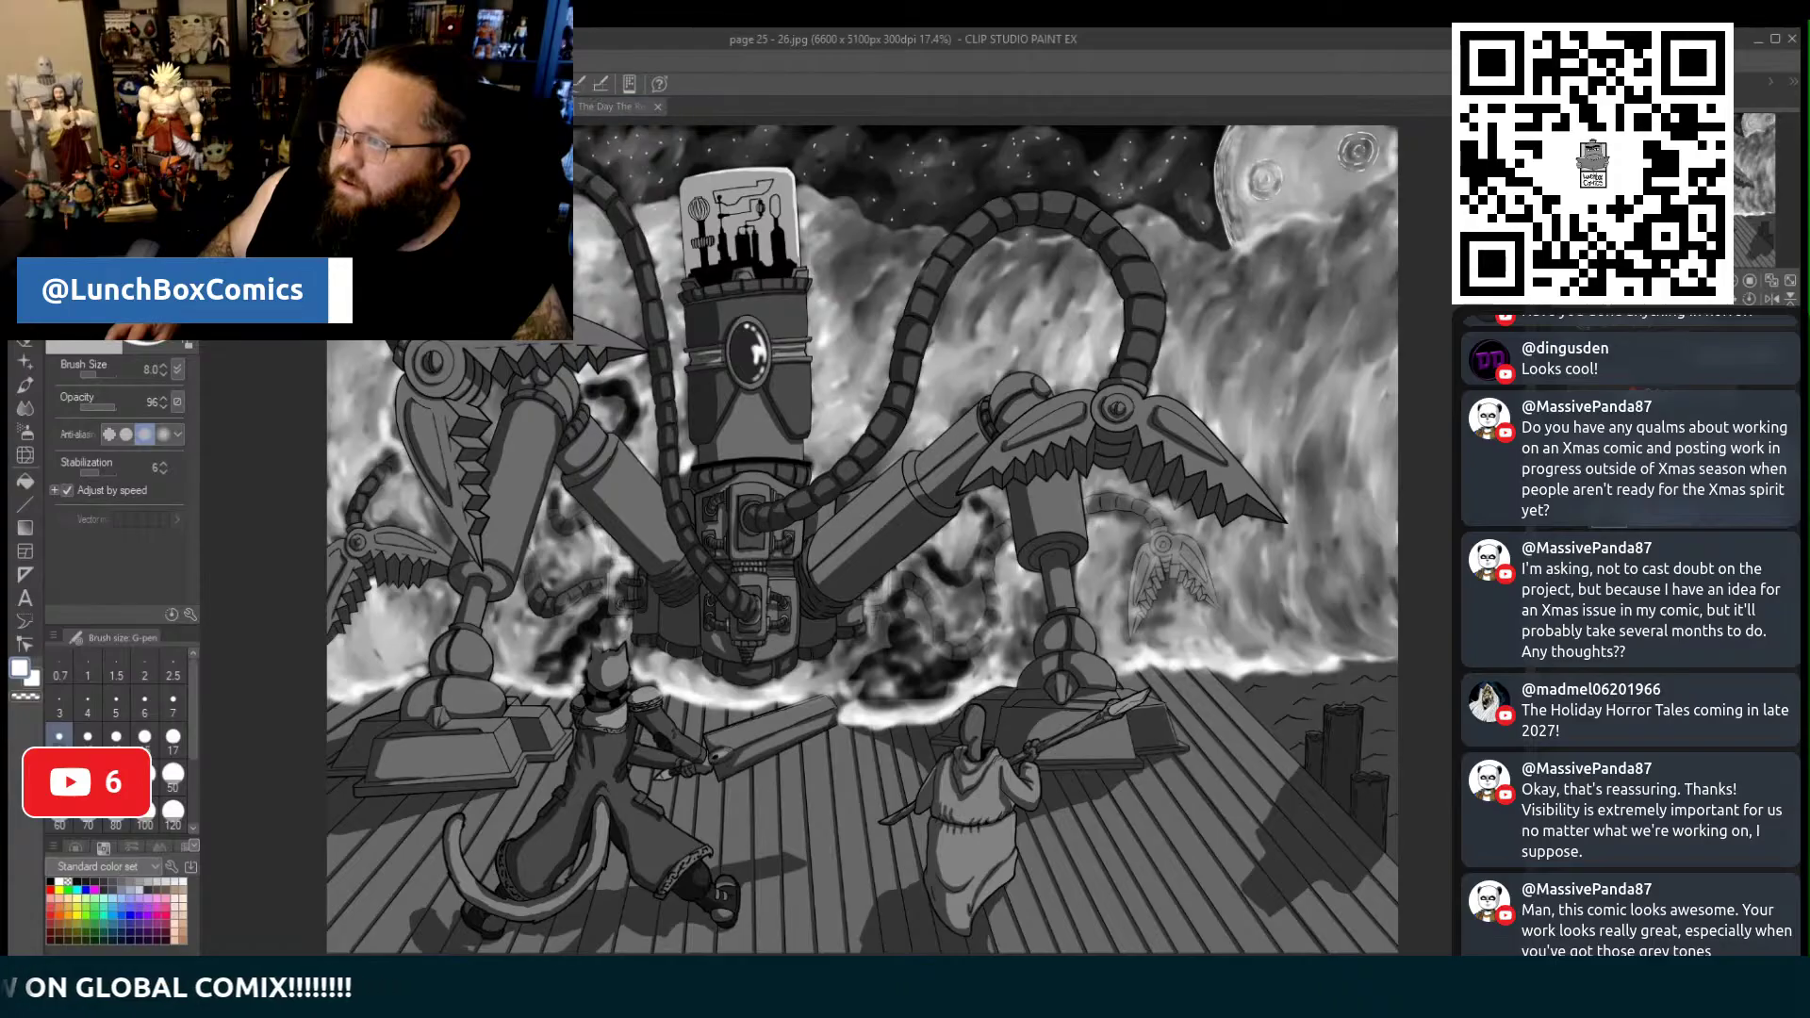
{"action": "left_click", "coordinate": [284, 106]}
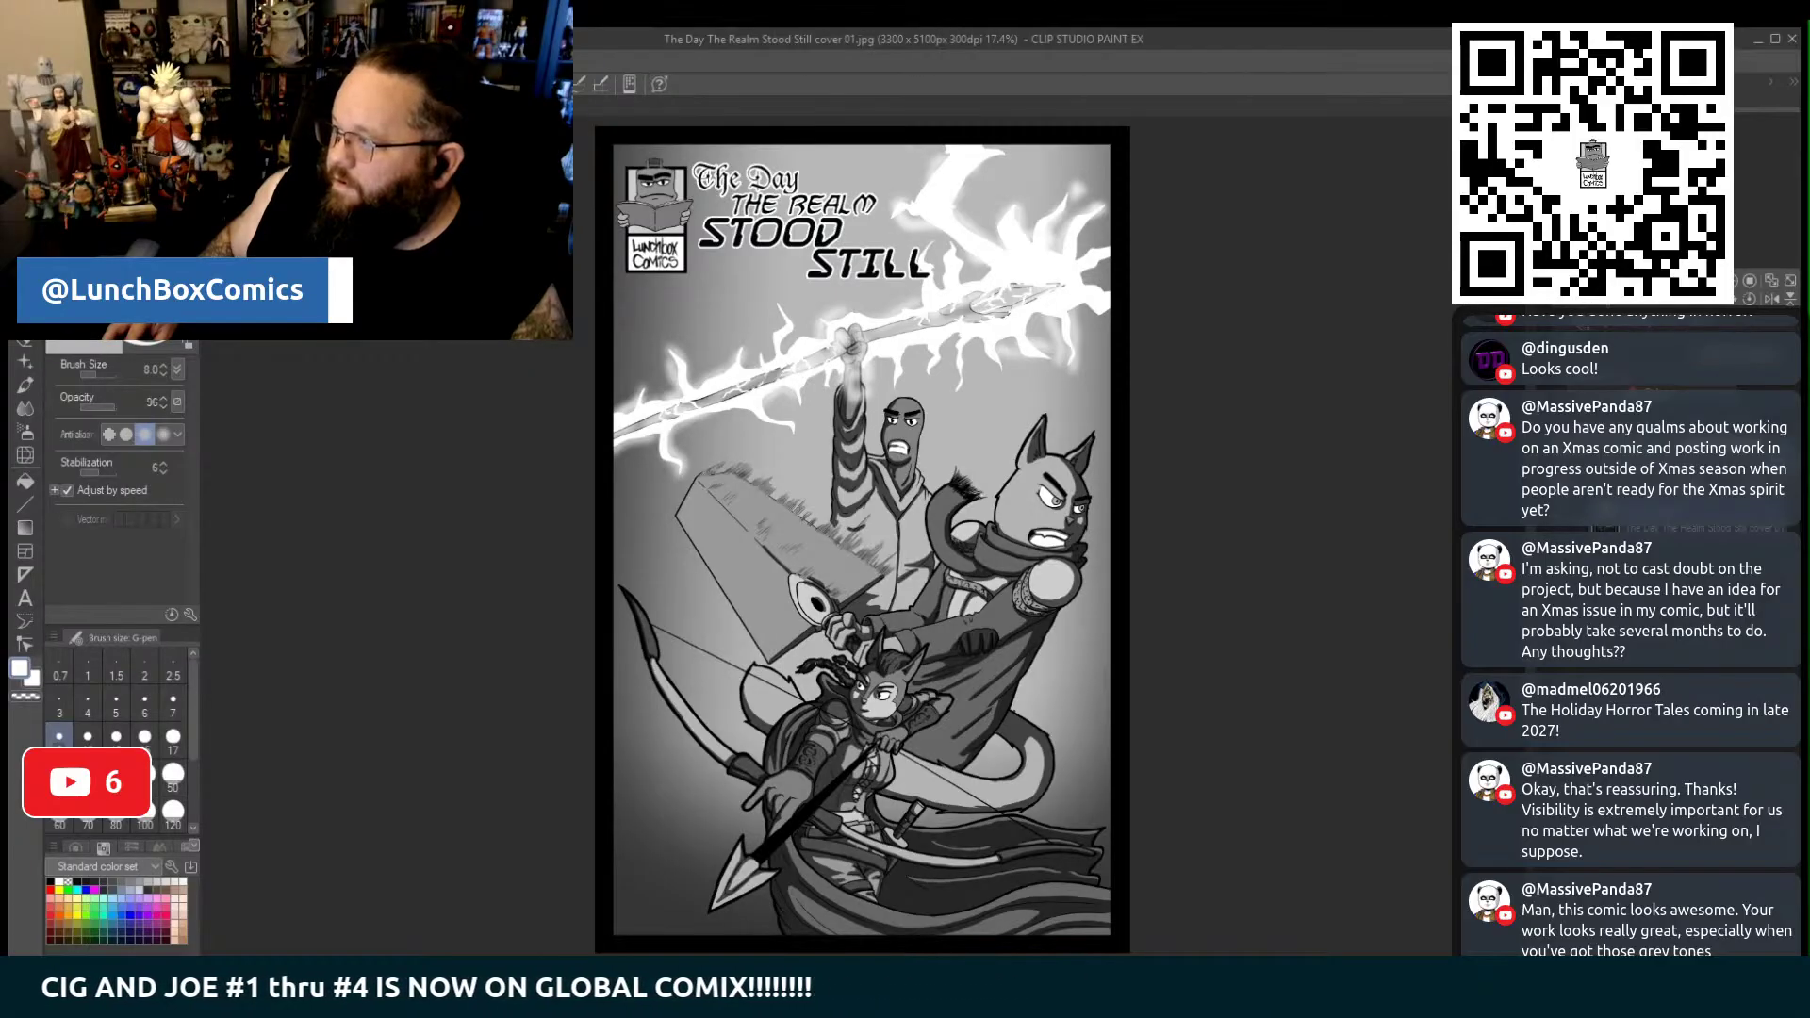
{"action": "key", "text": "ctrl+w"}
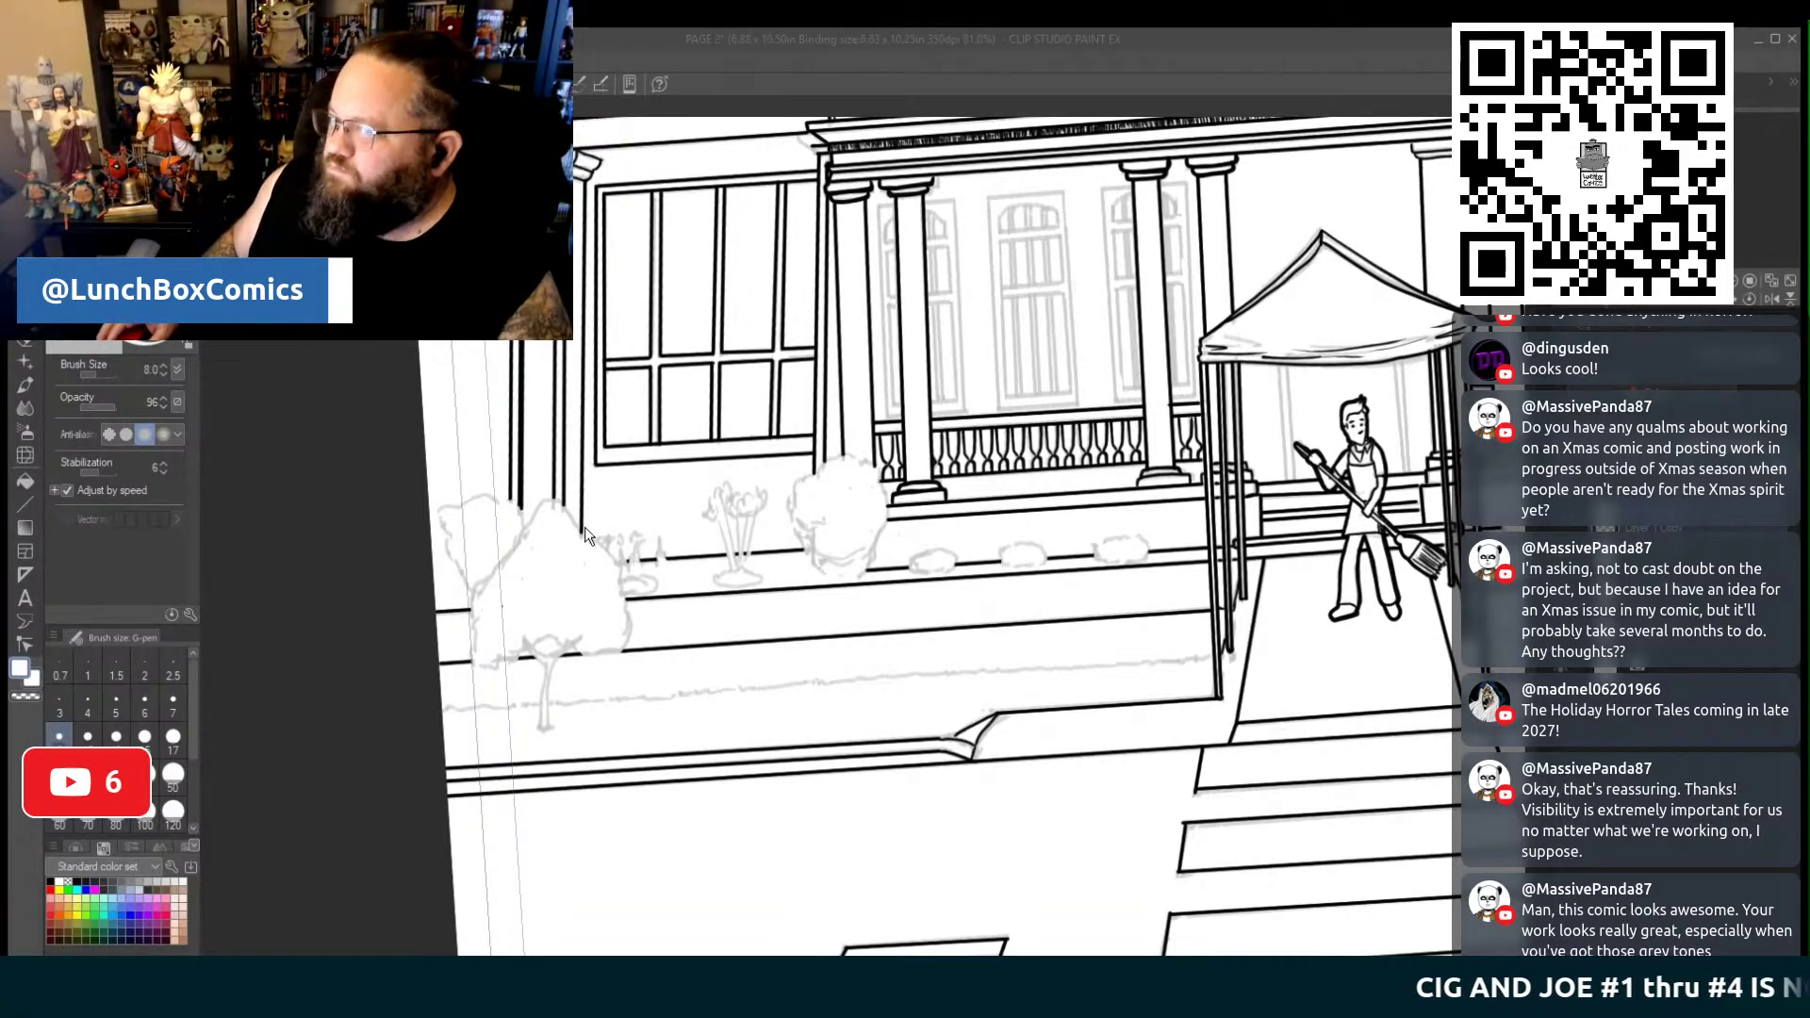
Browse the photographed pencil layouts from page 1 through page 8
{"action": "key", "text": "ctrl+Tab"}
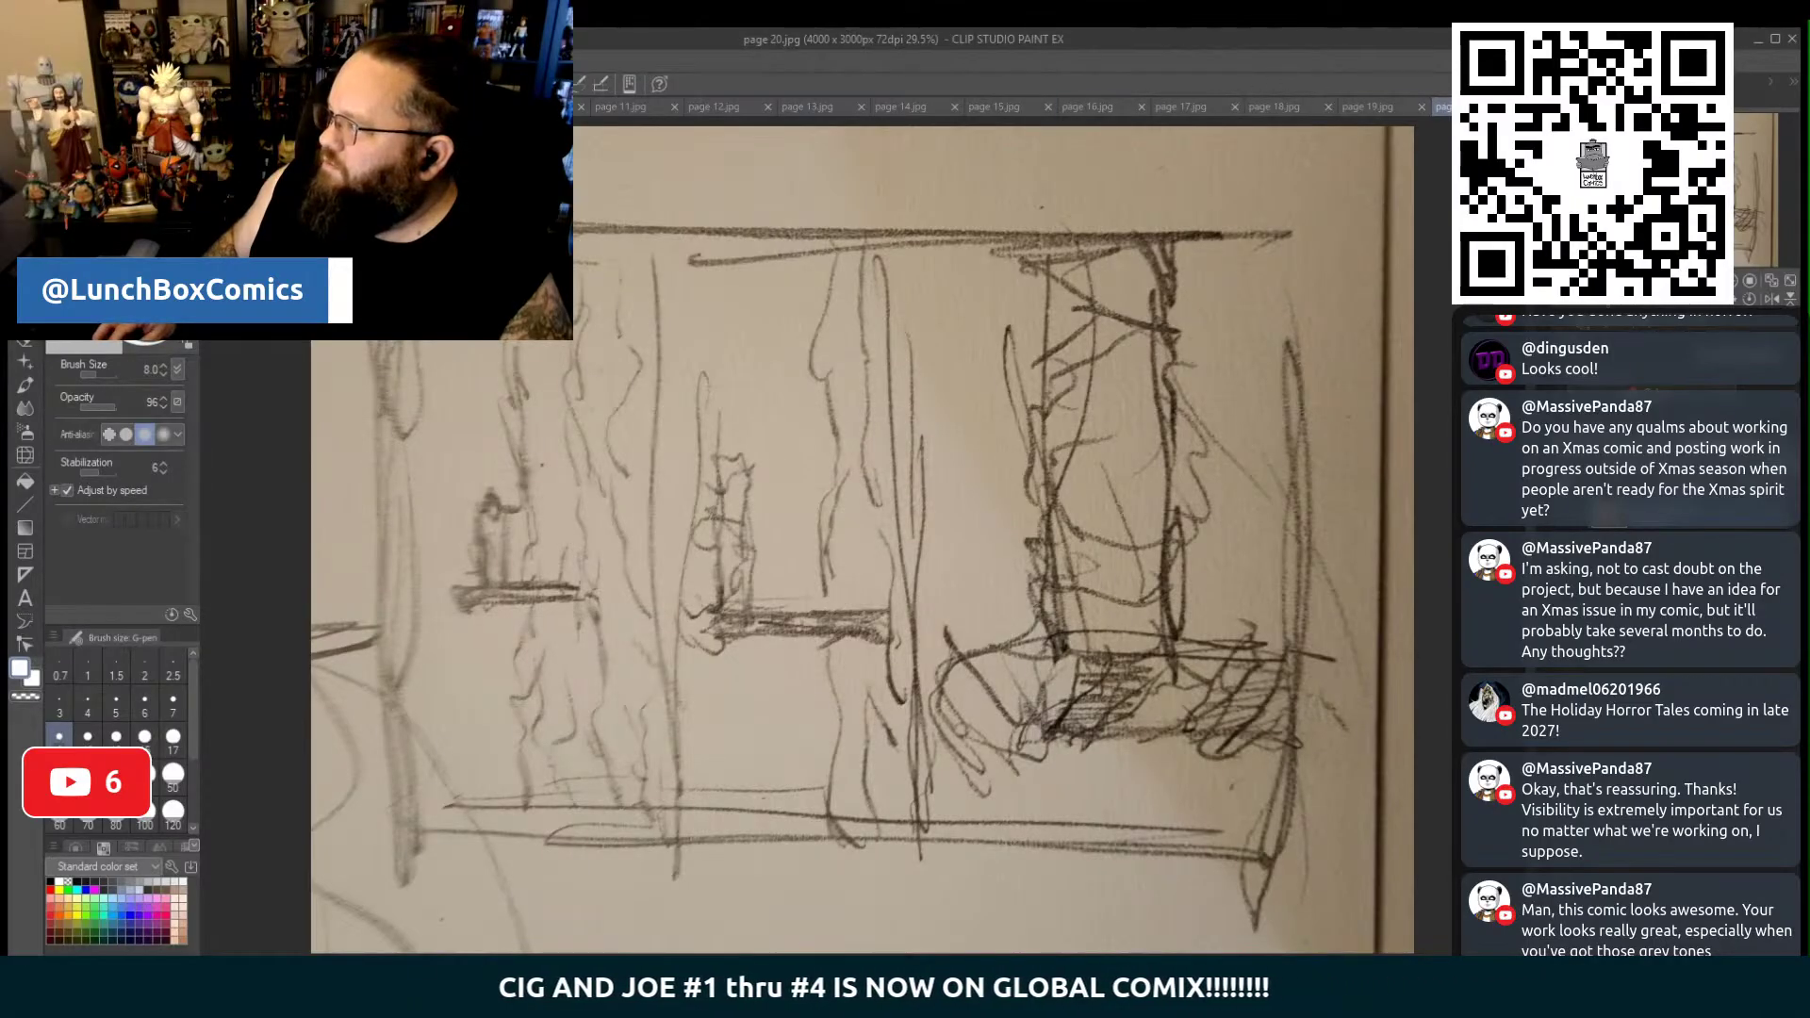
{"action": "key", "text": "ctrl+Tab"}
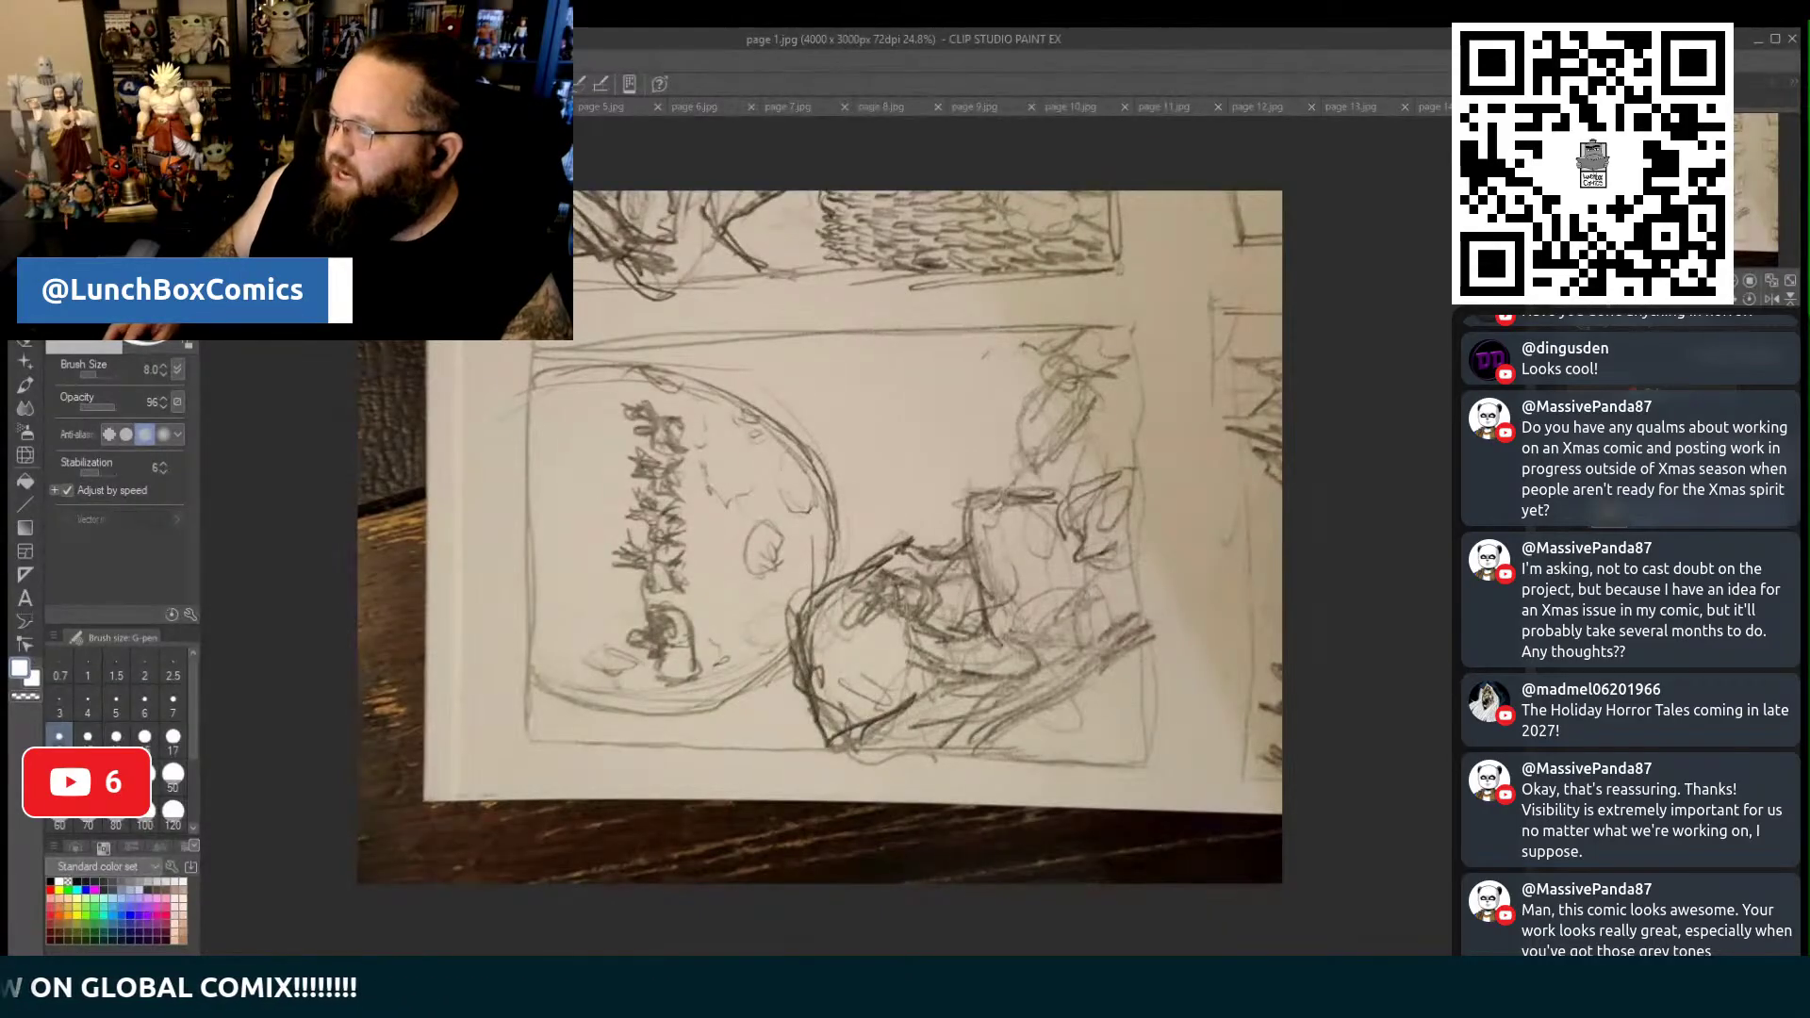
{"action": "key", "text": "ctrl+Tab"}
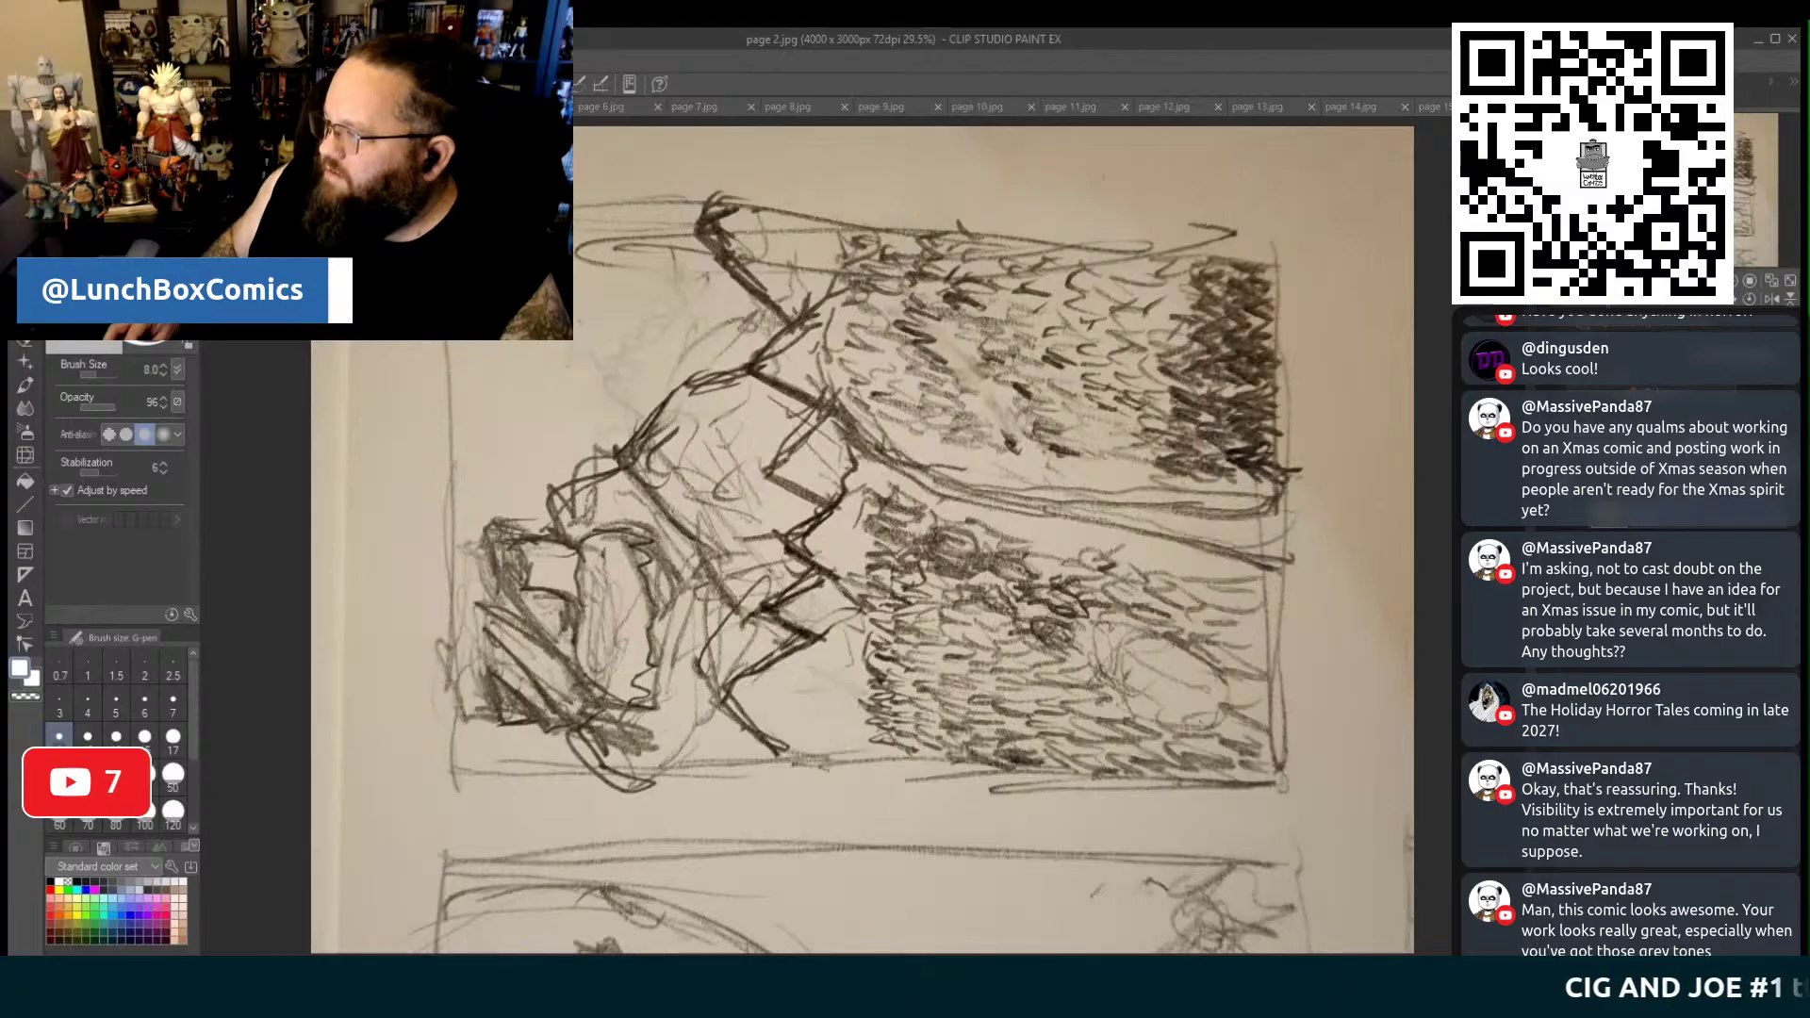
{"action": "key", "text": "ctrl+Tab"}
{"action": "key", "text": "ctrl+Tab"}
{"action": "key", "text": "ctrl+Tab"}
{"action": "key", "text": "ctrl+Tab"}
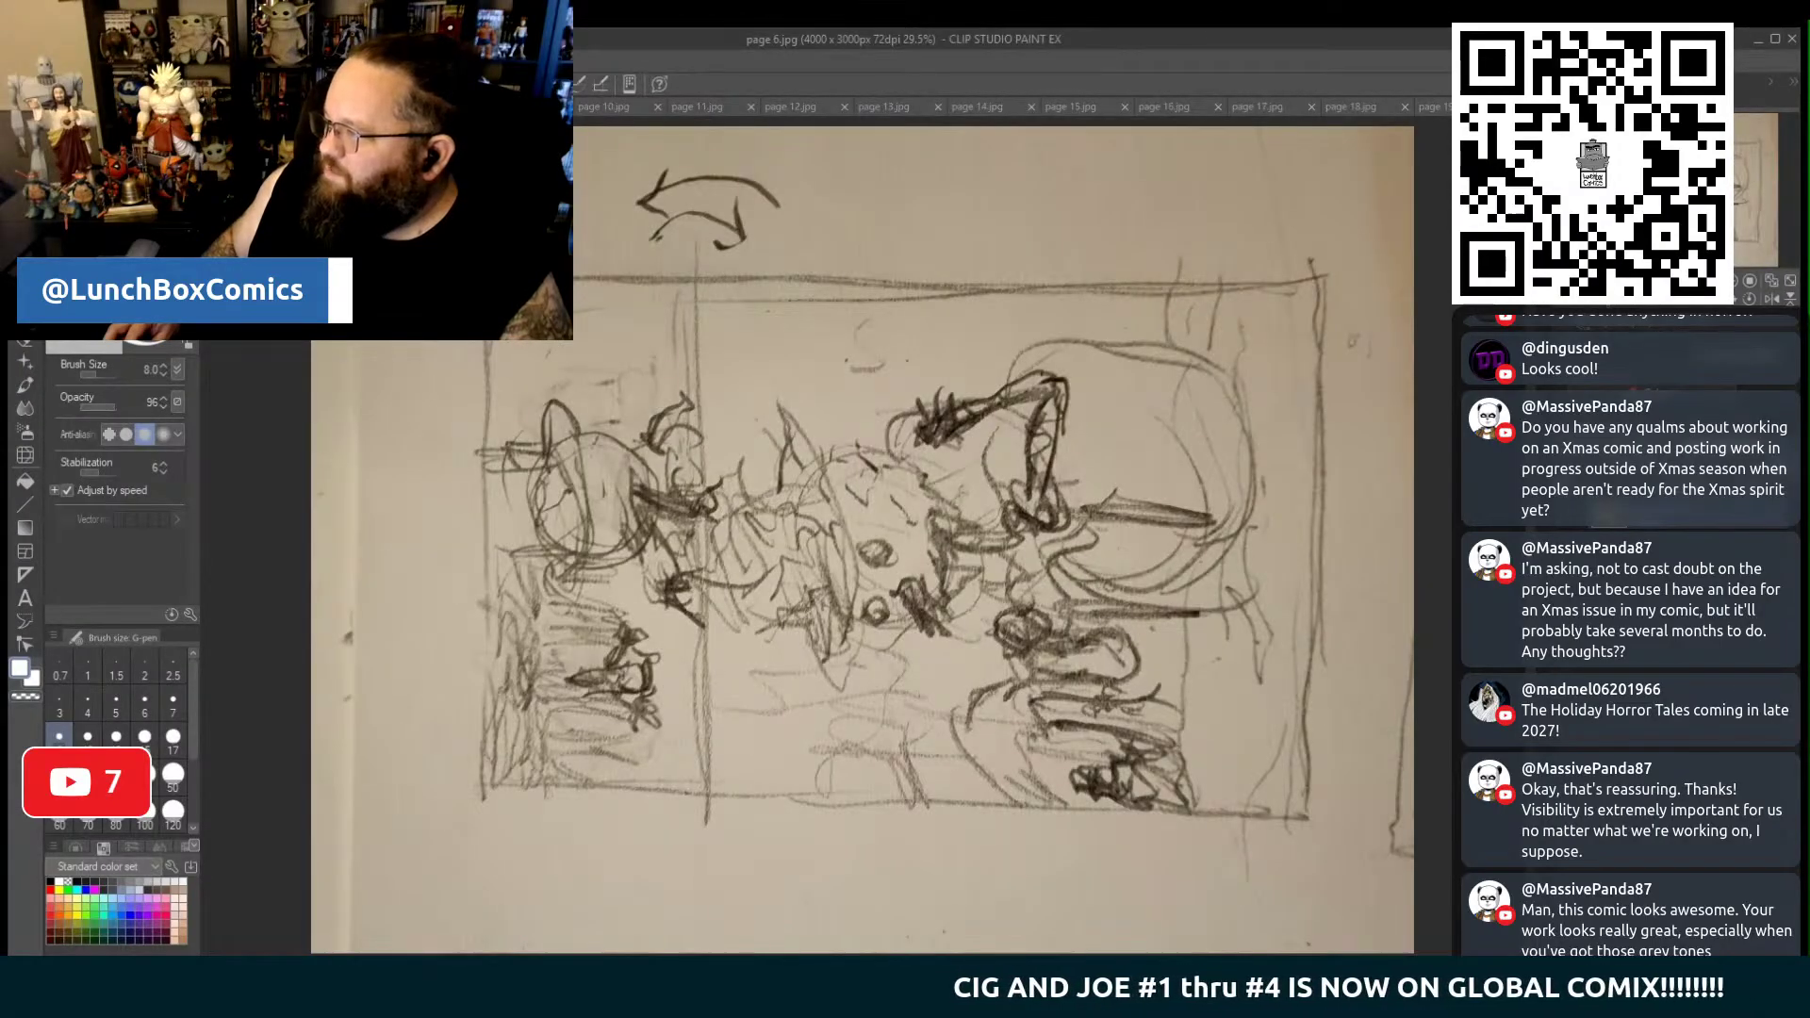
{"action": "key", "text": "ctrl+Tab"}
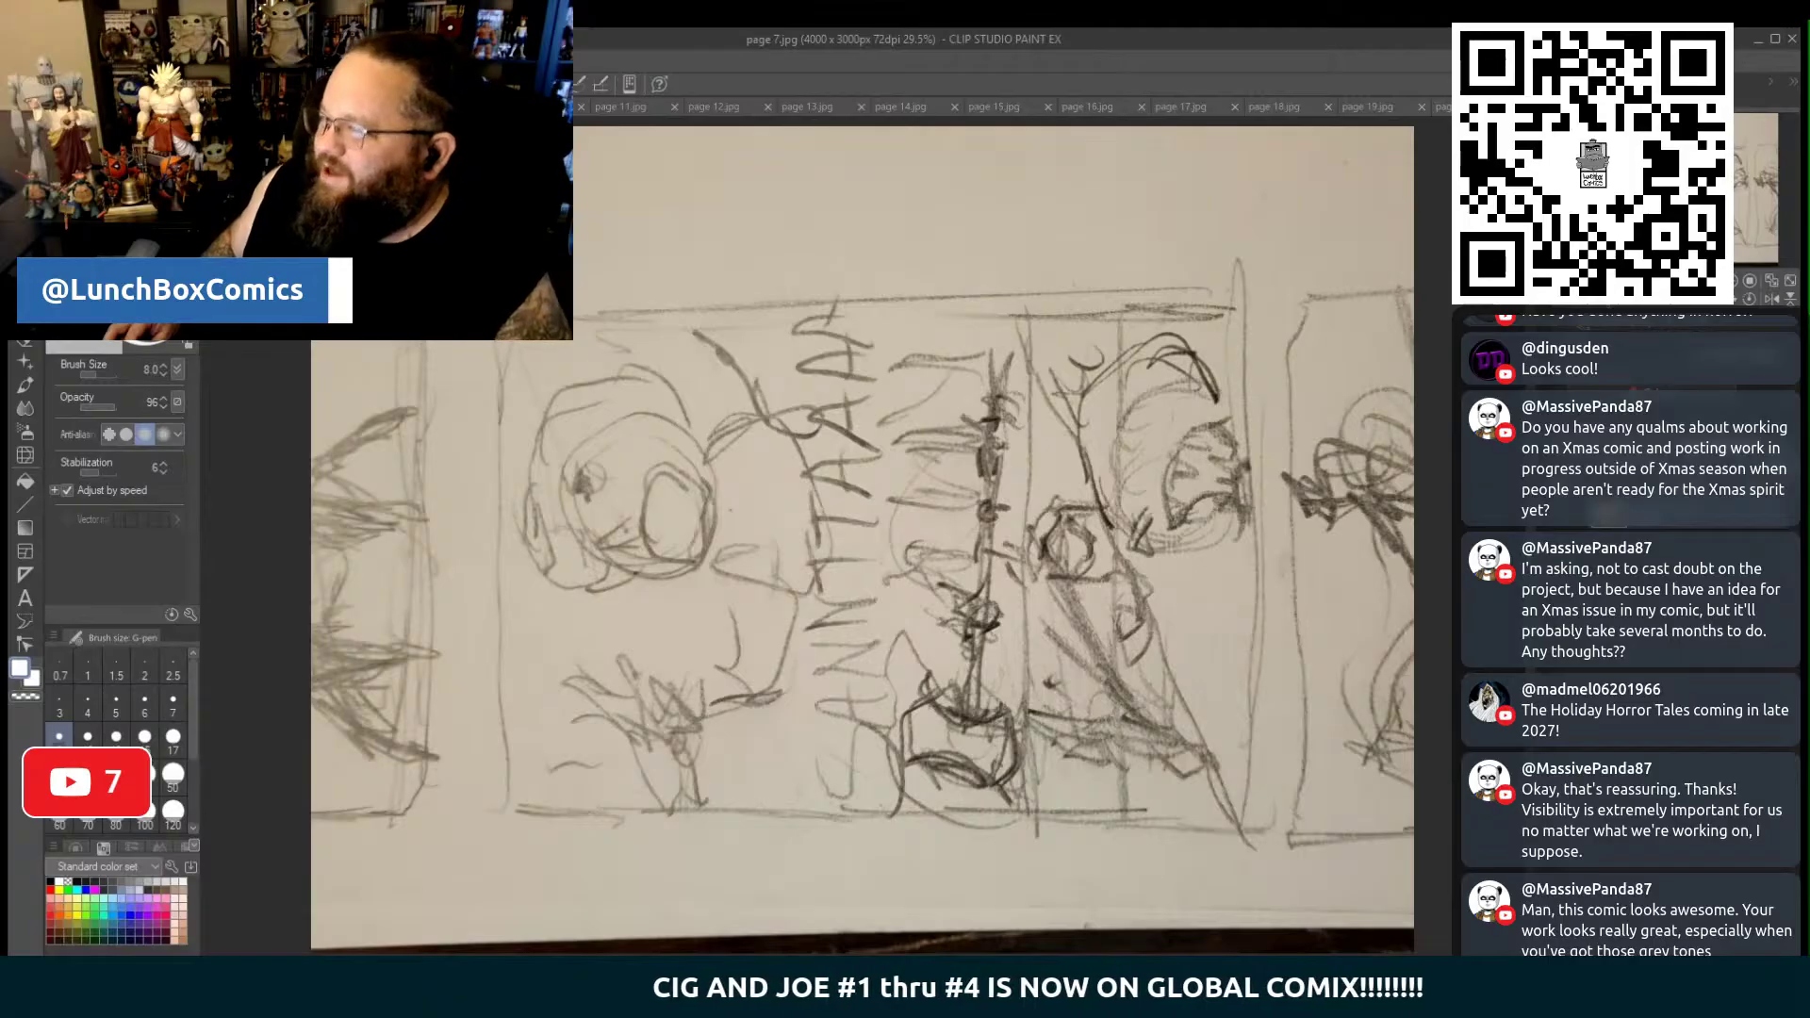
{"action": "key", "text": "ctrl+Tab"}
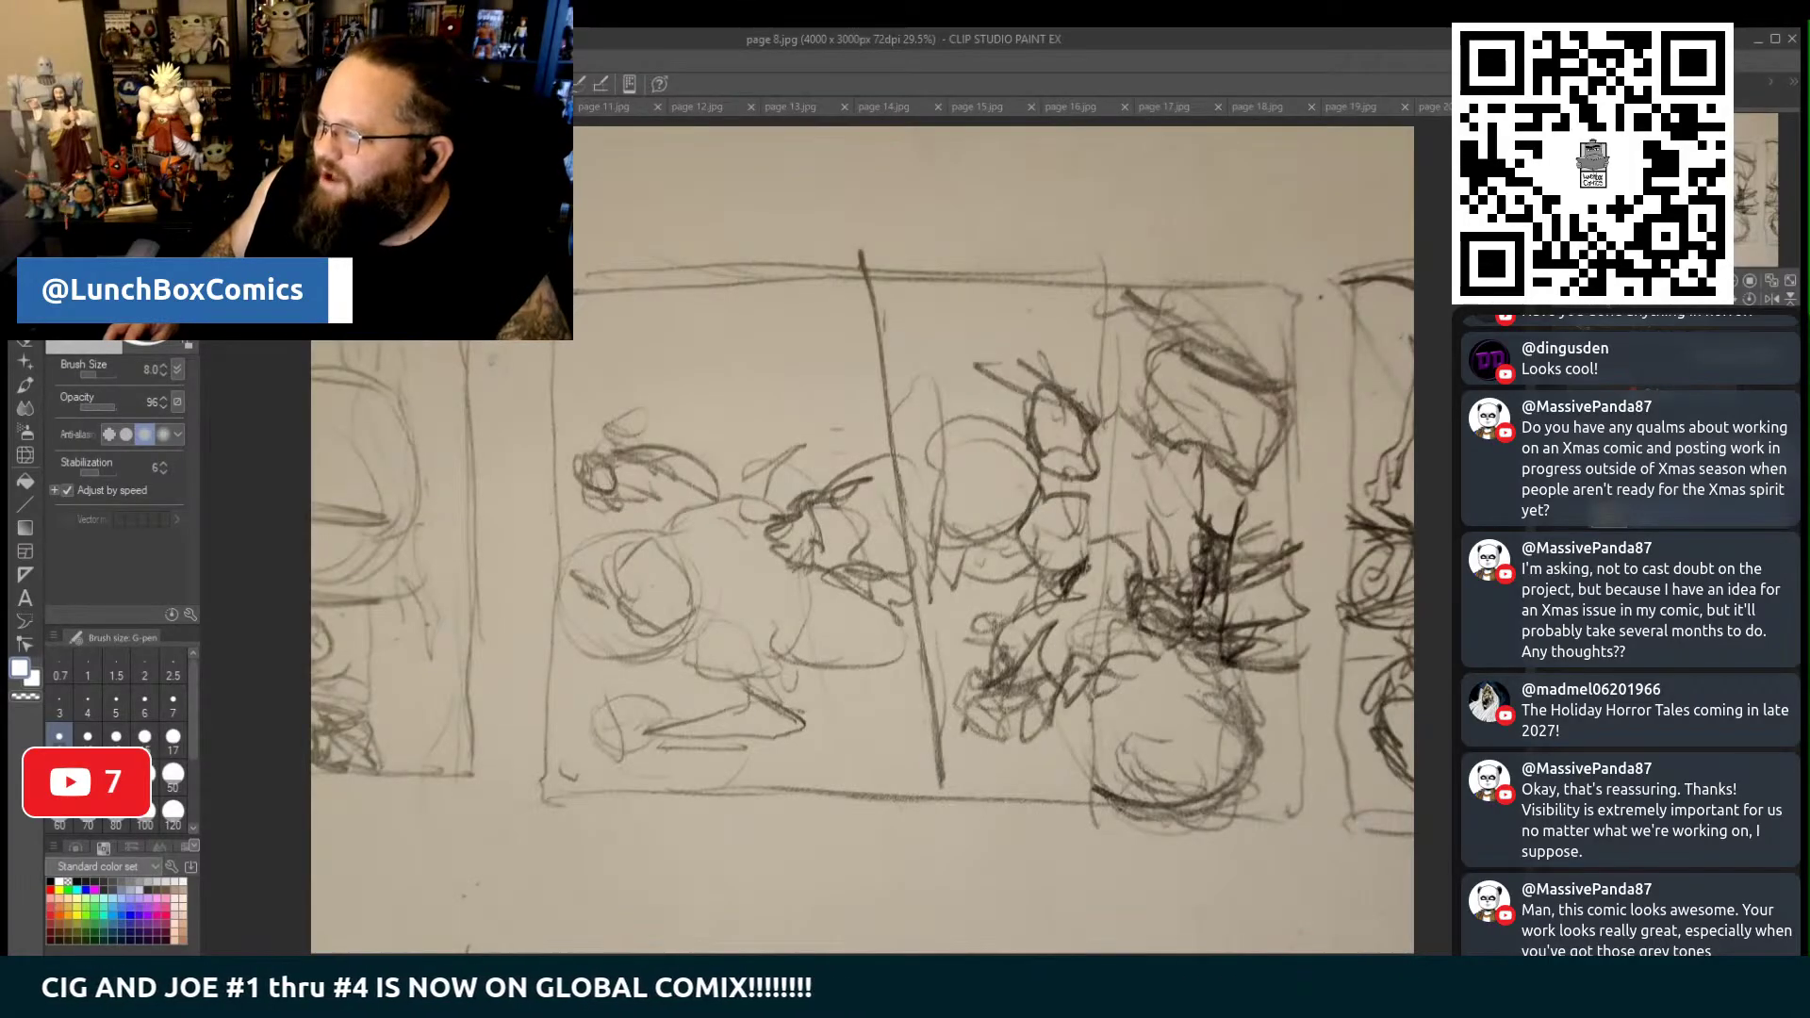
Browse the remaining pencil layout photos from page 9 through page 20
{"action": "key", "text": "ctrl+Tab"}
{"action": "key", "text": "ctrl+Tab"}
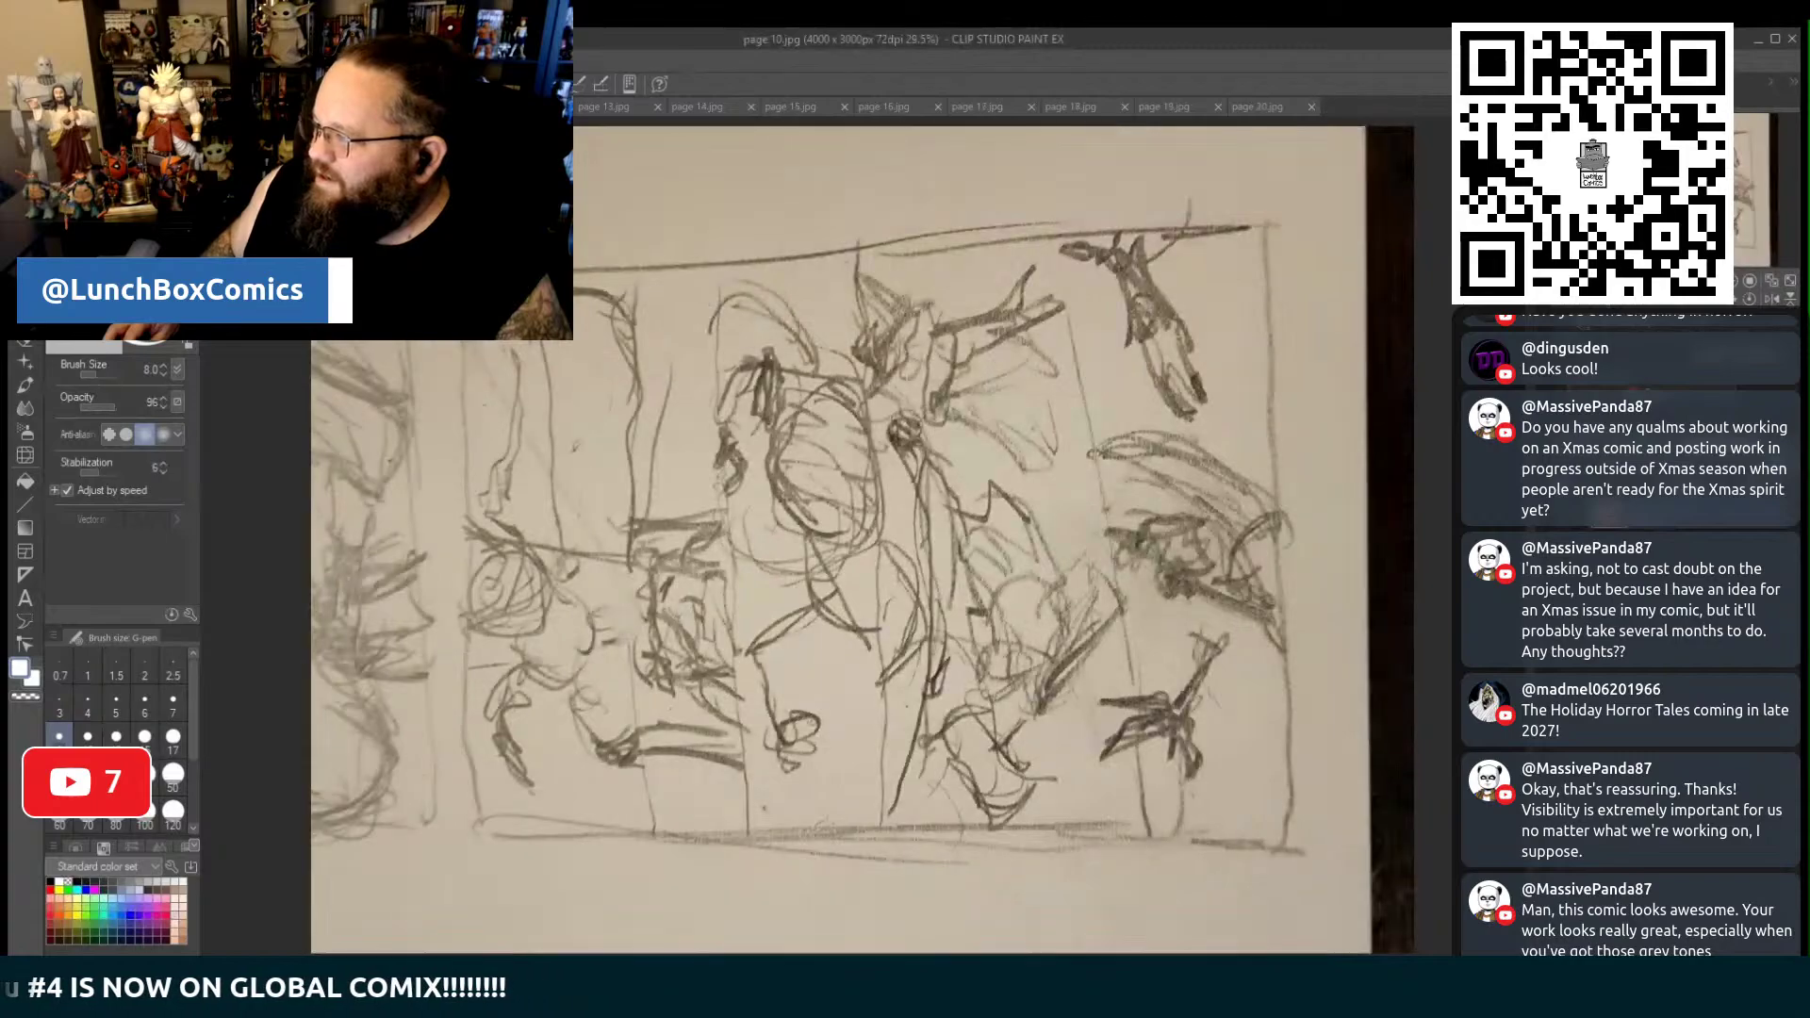
{"action": "key", "text": "ctrl+Tab"}
{"action": "key", "text": "ctrl+Tab"}
{"action": "key", "text": "ctrl+Tab"}
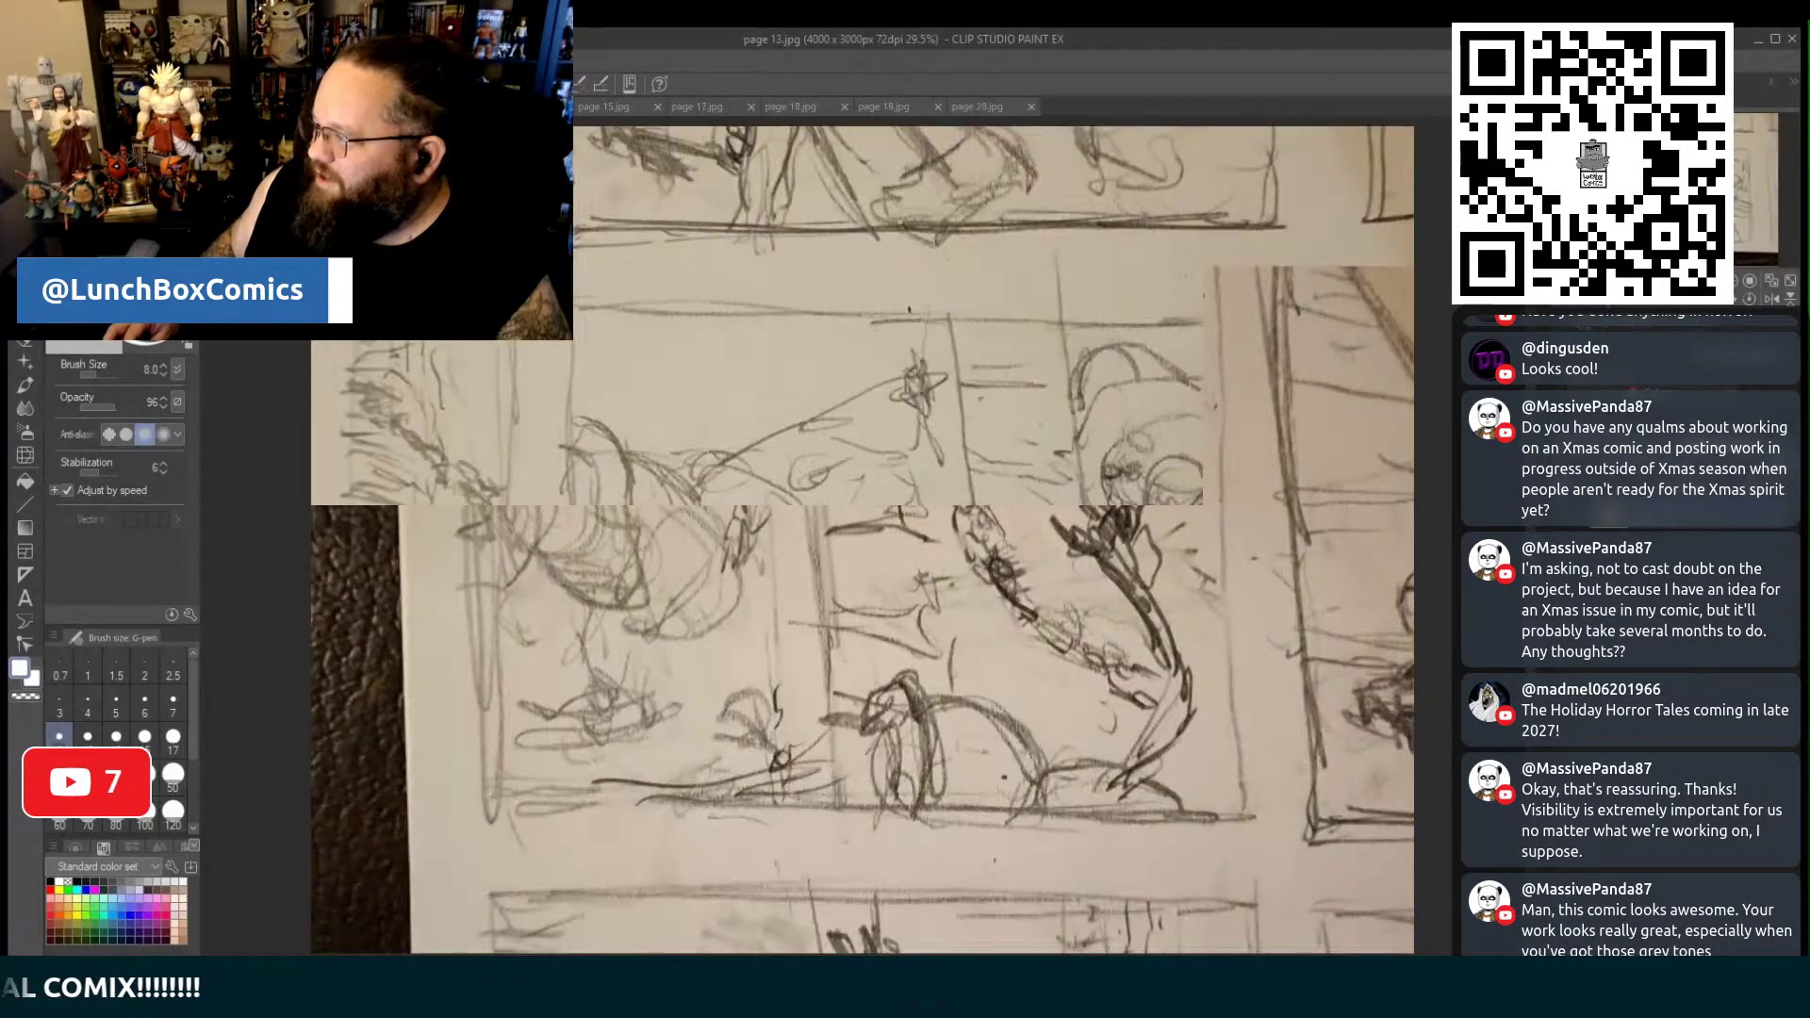
{"action": "key", "text": "ctrl+Tab"}
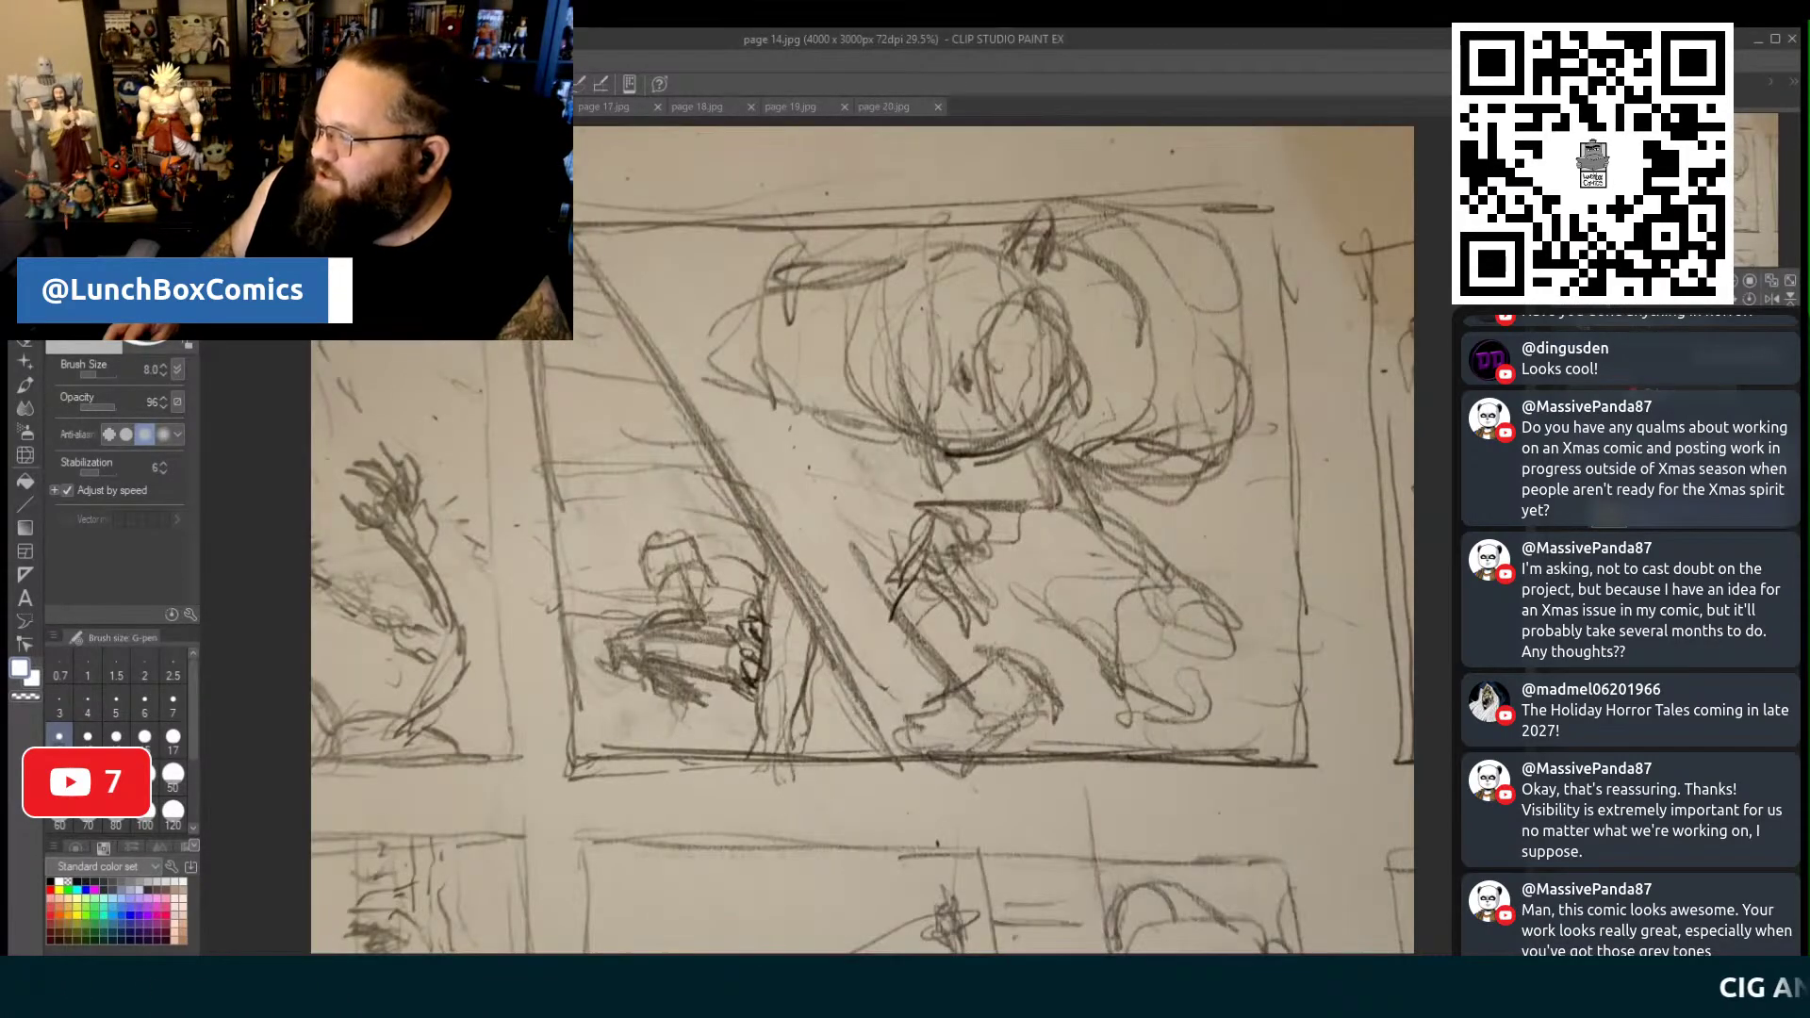
{"action": "key", "text": "ctrl+Tab"}
{"action": "key", "text": "ctrl+Tab"}
{"action": "key", "text": "ctrl+Tab"}
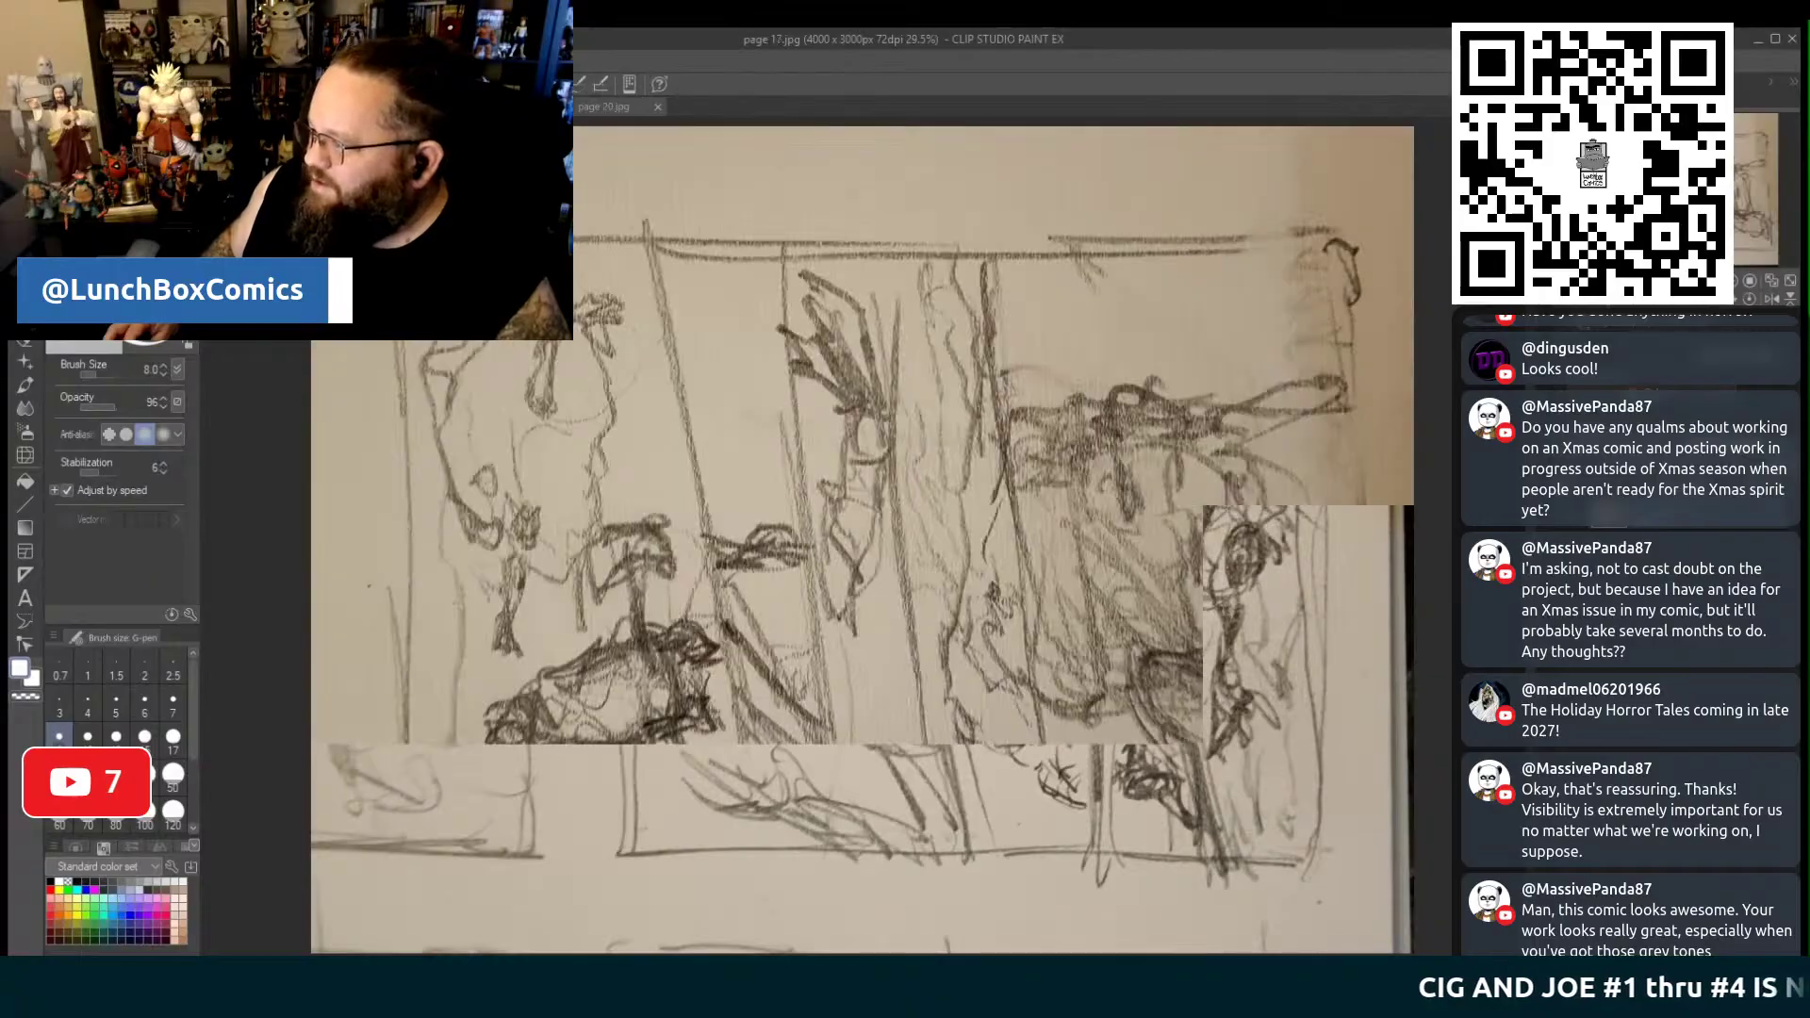
{"action": "key", "text": "ctrl+Tab"}
{"action": "key", "text": "ctrl+Tab"}
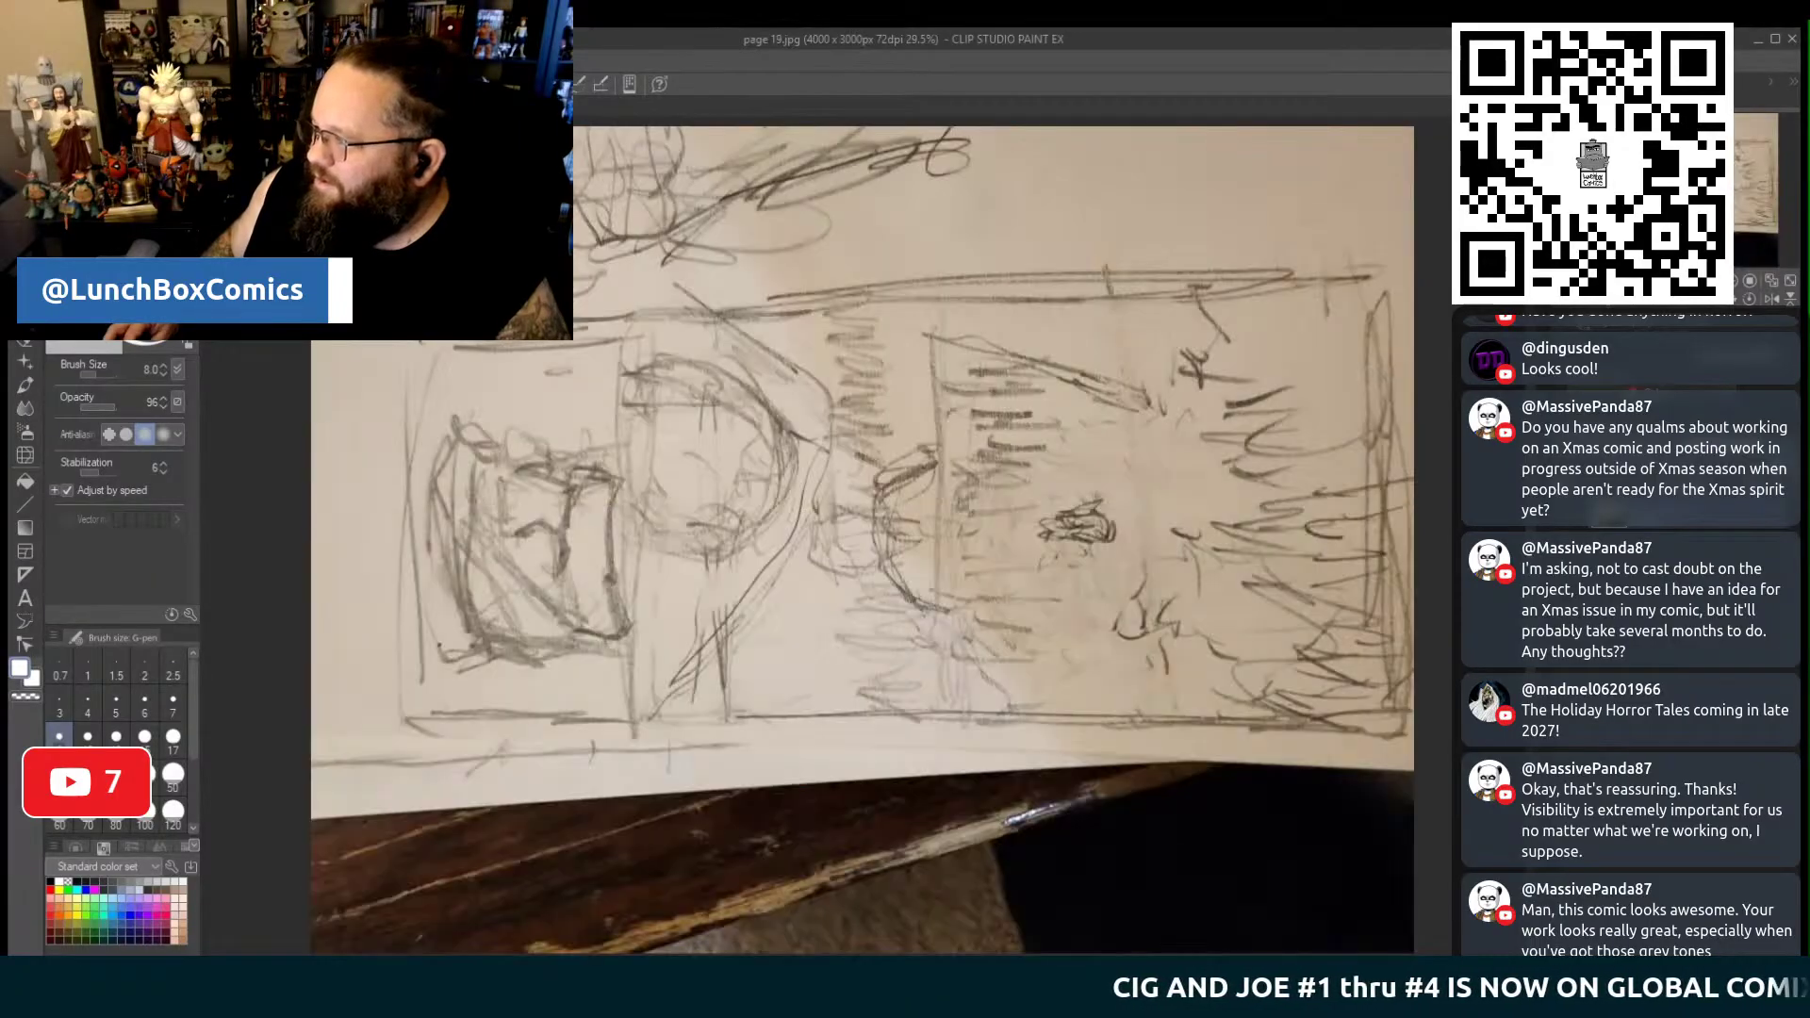
{"action": "key", "text": "ctrl+Tab"}
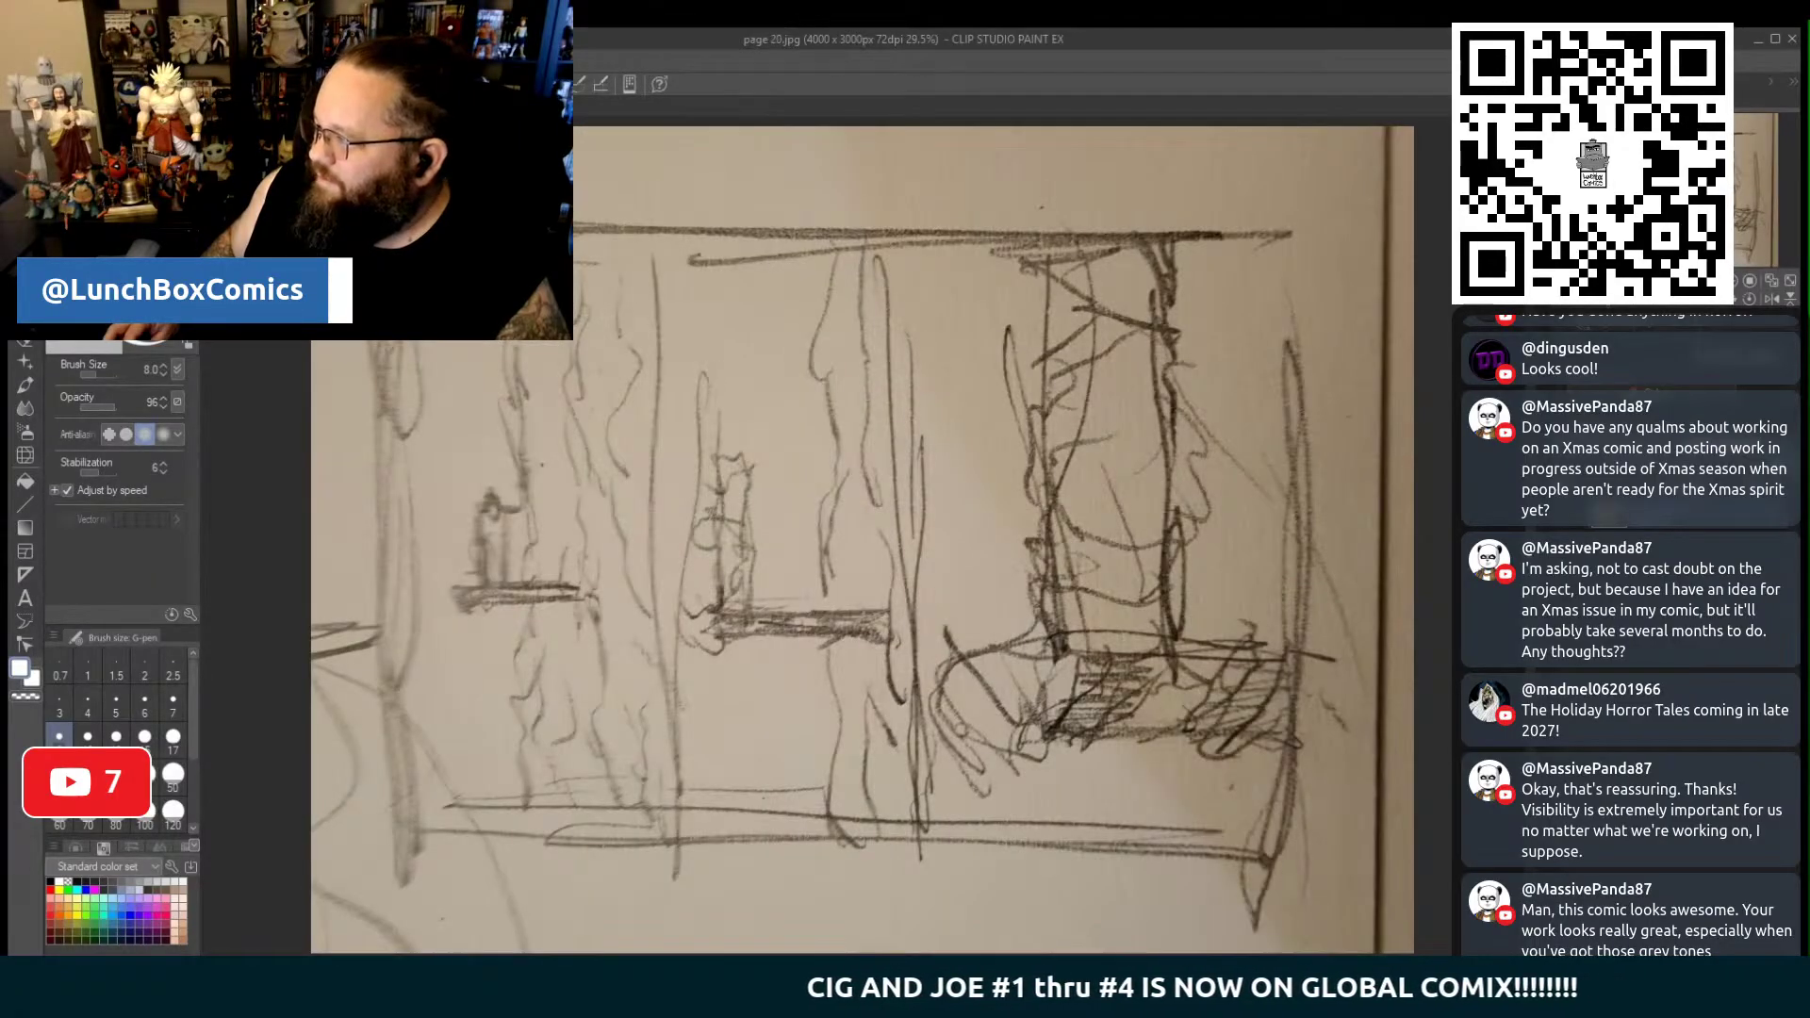
Return to PAGE 2 and ink the porch's middle window with an inner frame and double crossbar, using black straight lines at size 6
{"action": "key", "text": "ctrl+Tab"}
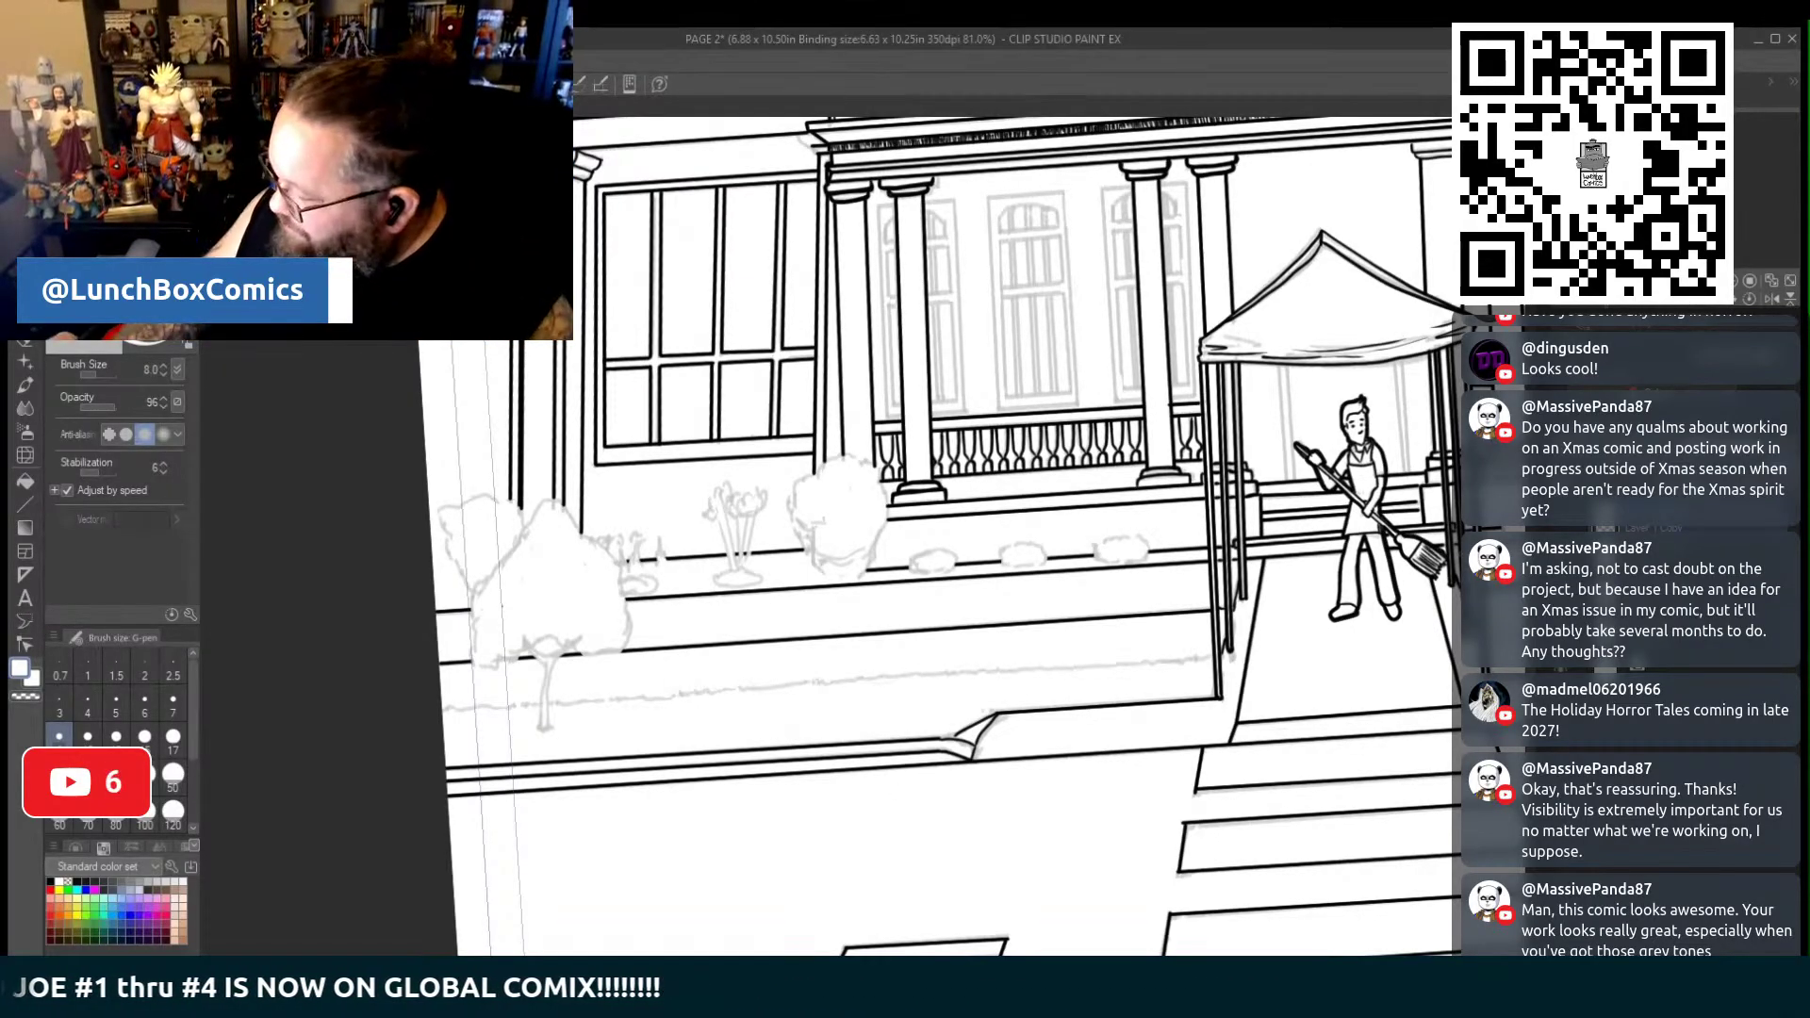
{"action": "key", "text": "ctrl+z"}
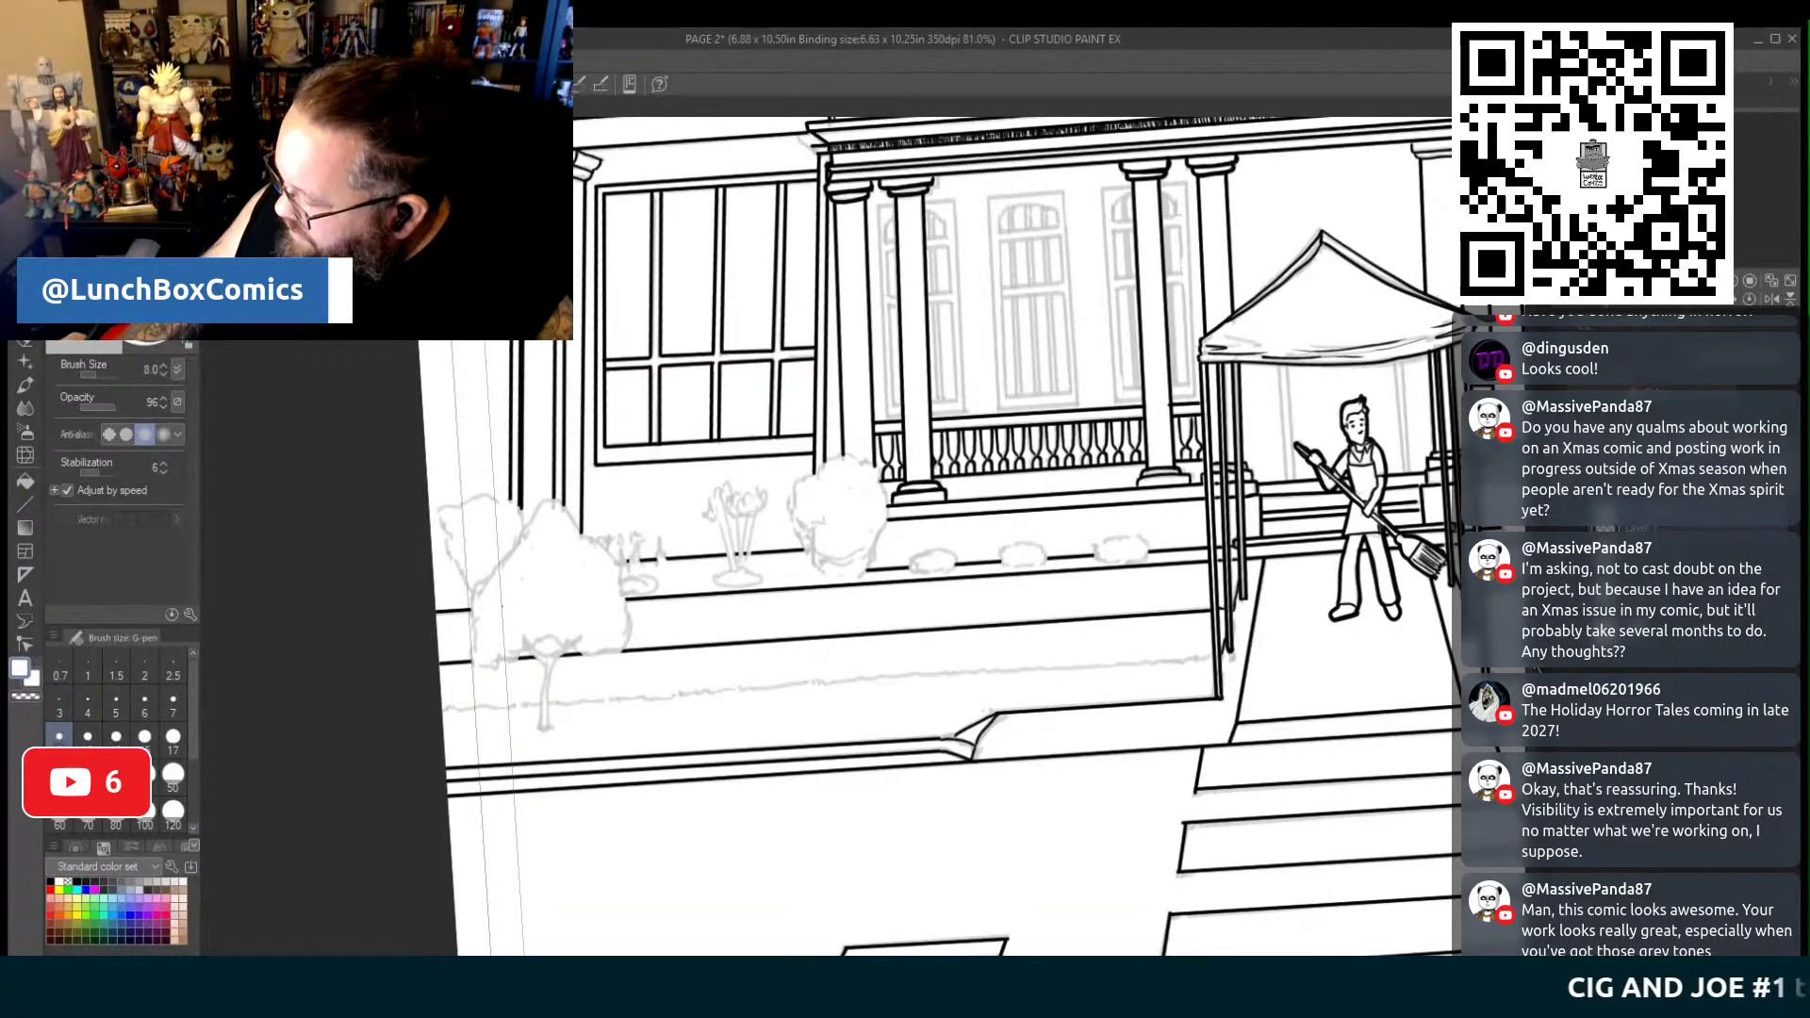
{"action": "scroll", "coordinate": [943, 537], "scroll_direction": "up", "scroll_amount": 5}
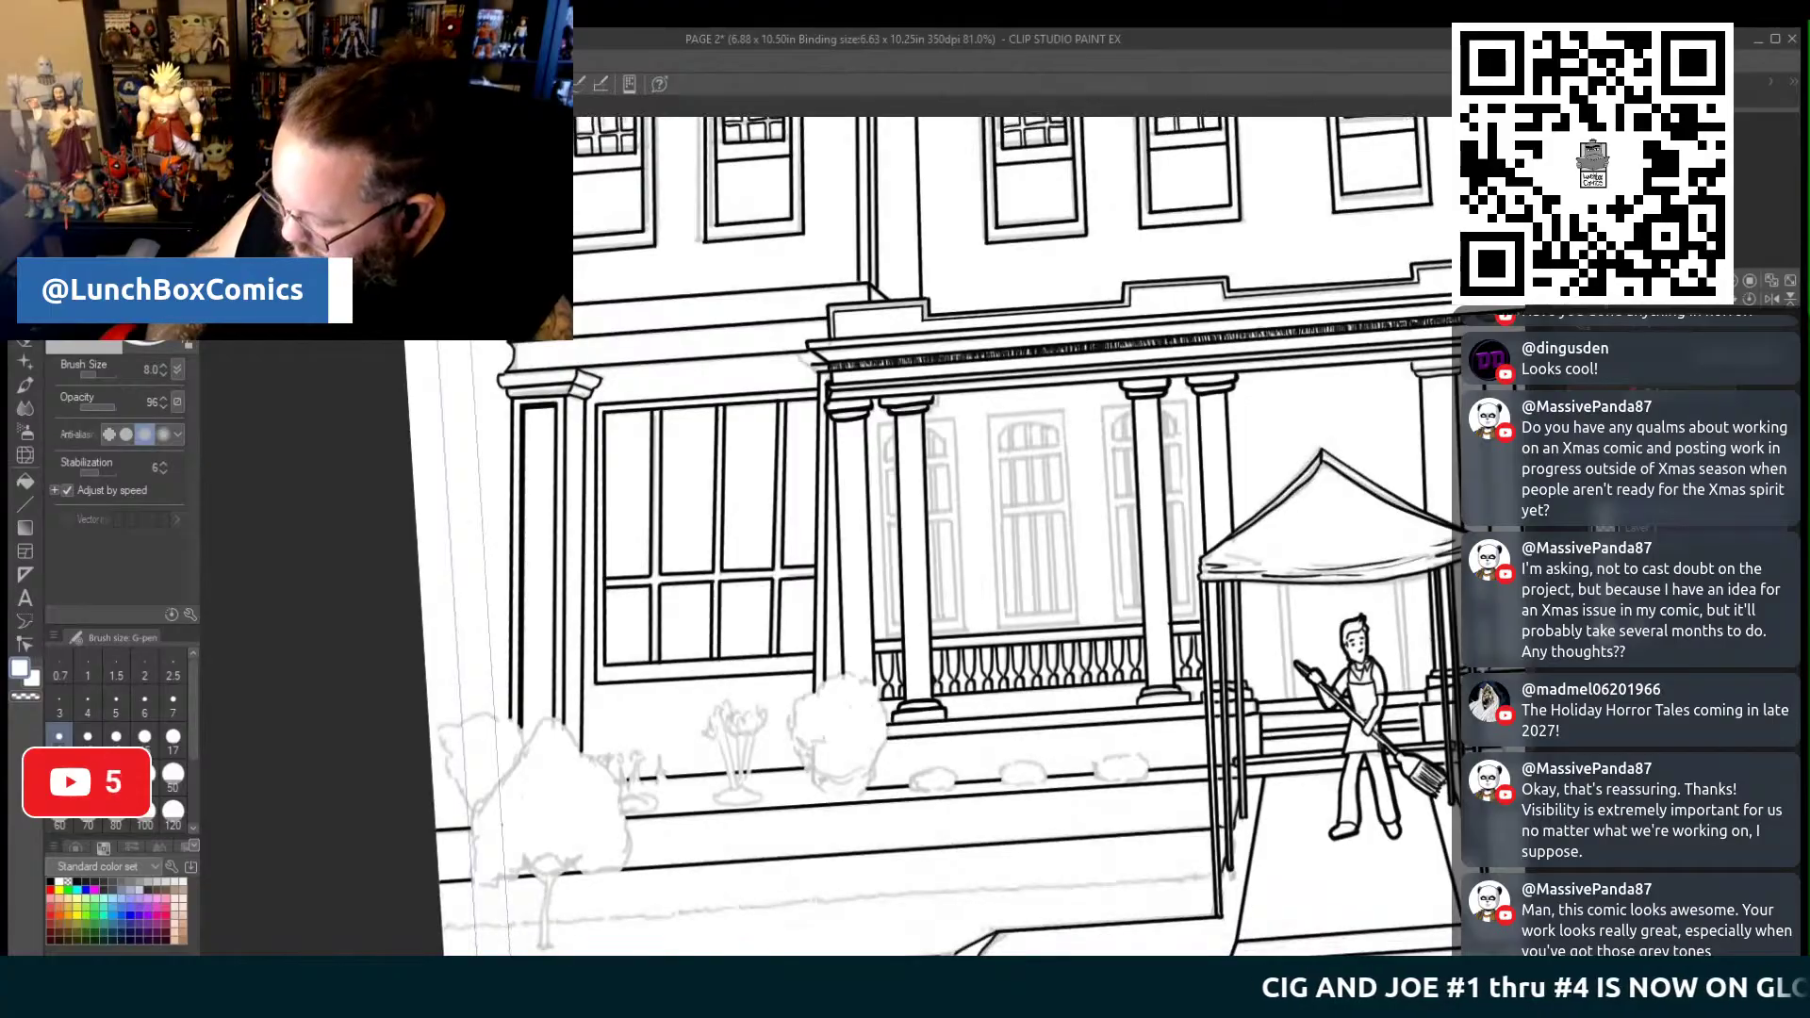
{"action": "scroll", "coordinate": [924, 537], "scroll_direction": "right", "scroll_amount": 5}
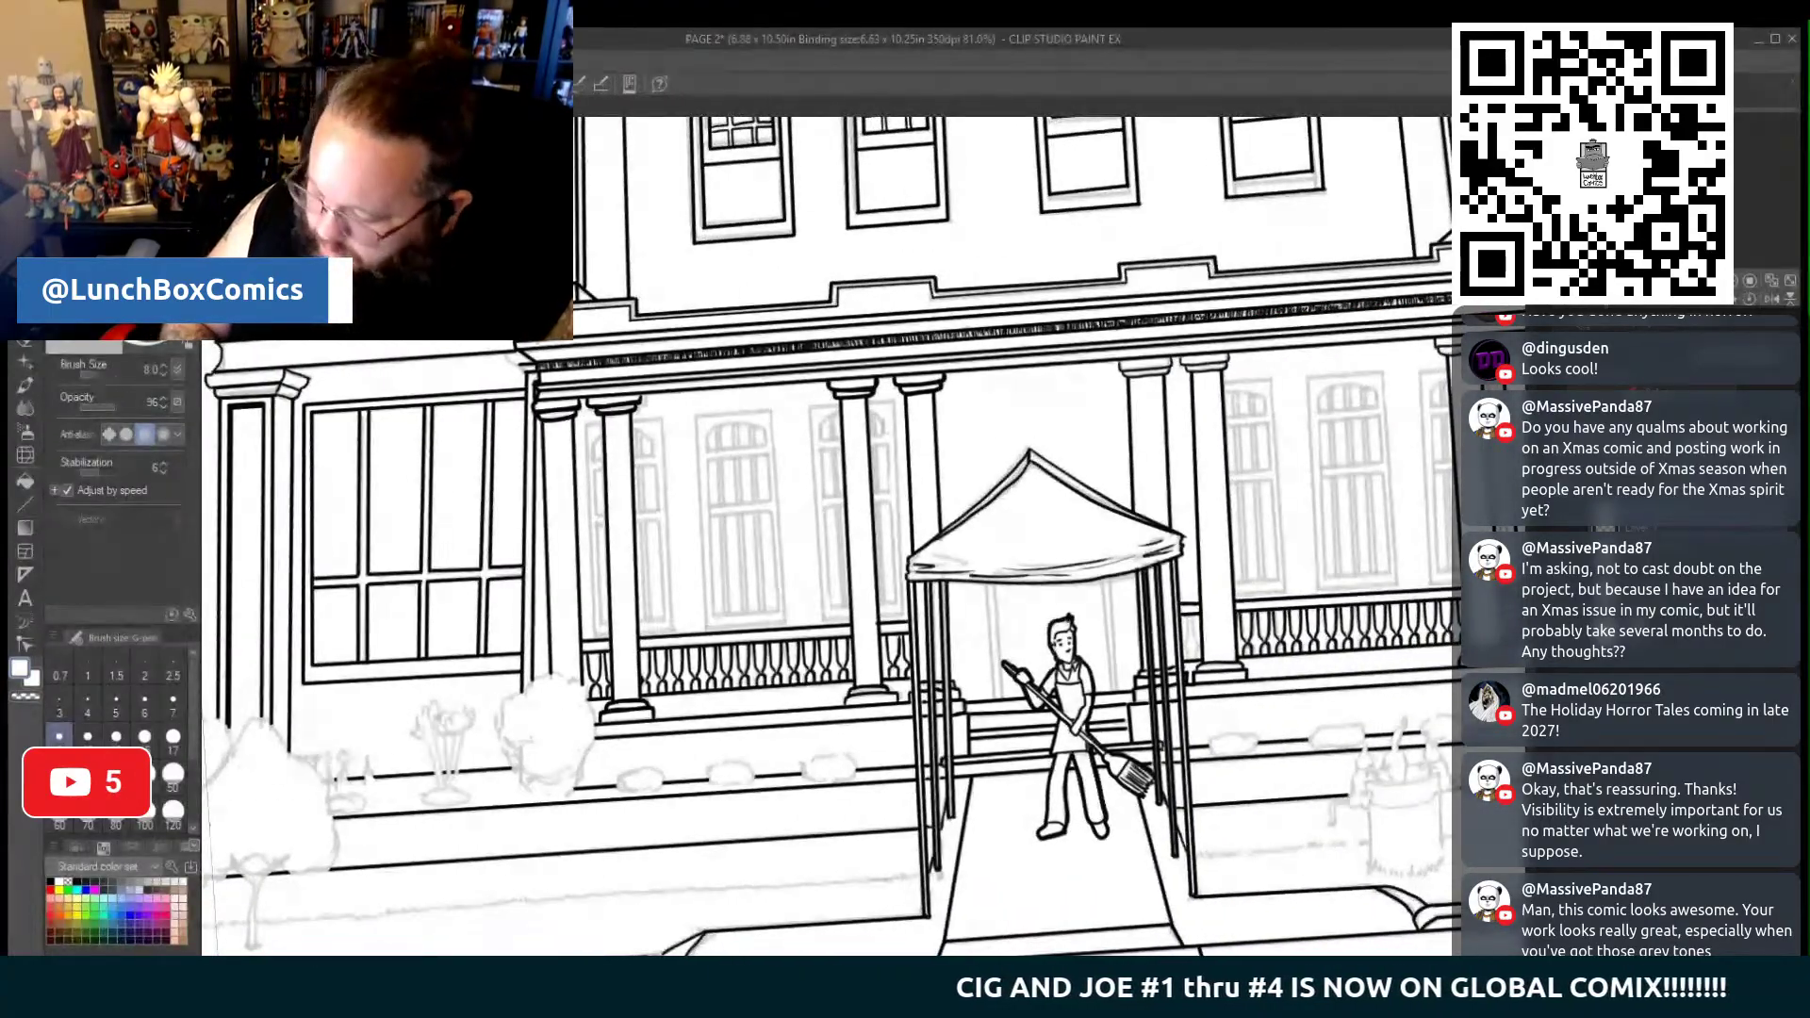
{"action": "scroll", "coordinate": [863, 540], "scroll_direction": "up", "scroll_amount": 5}
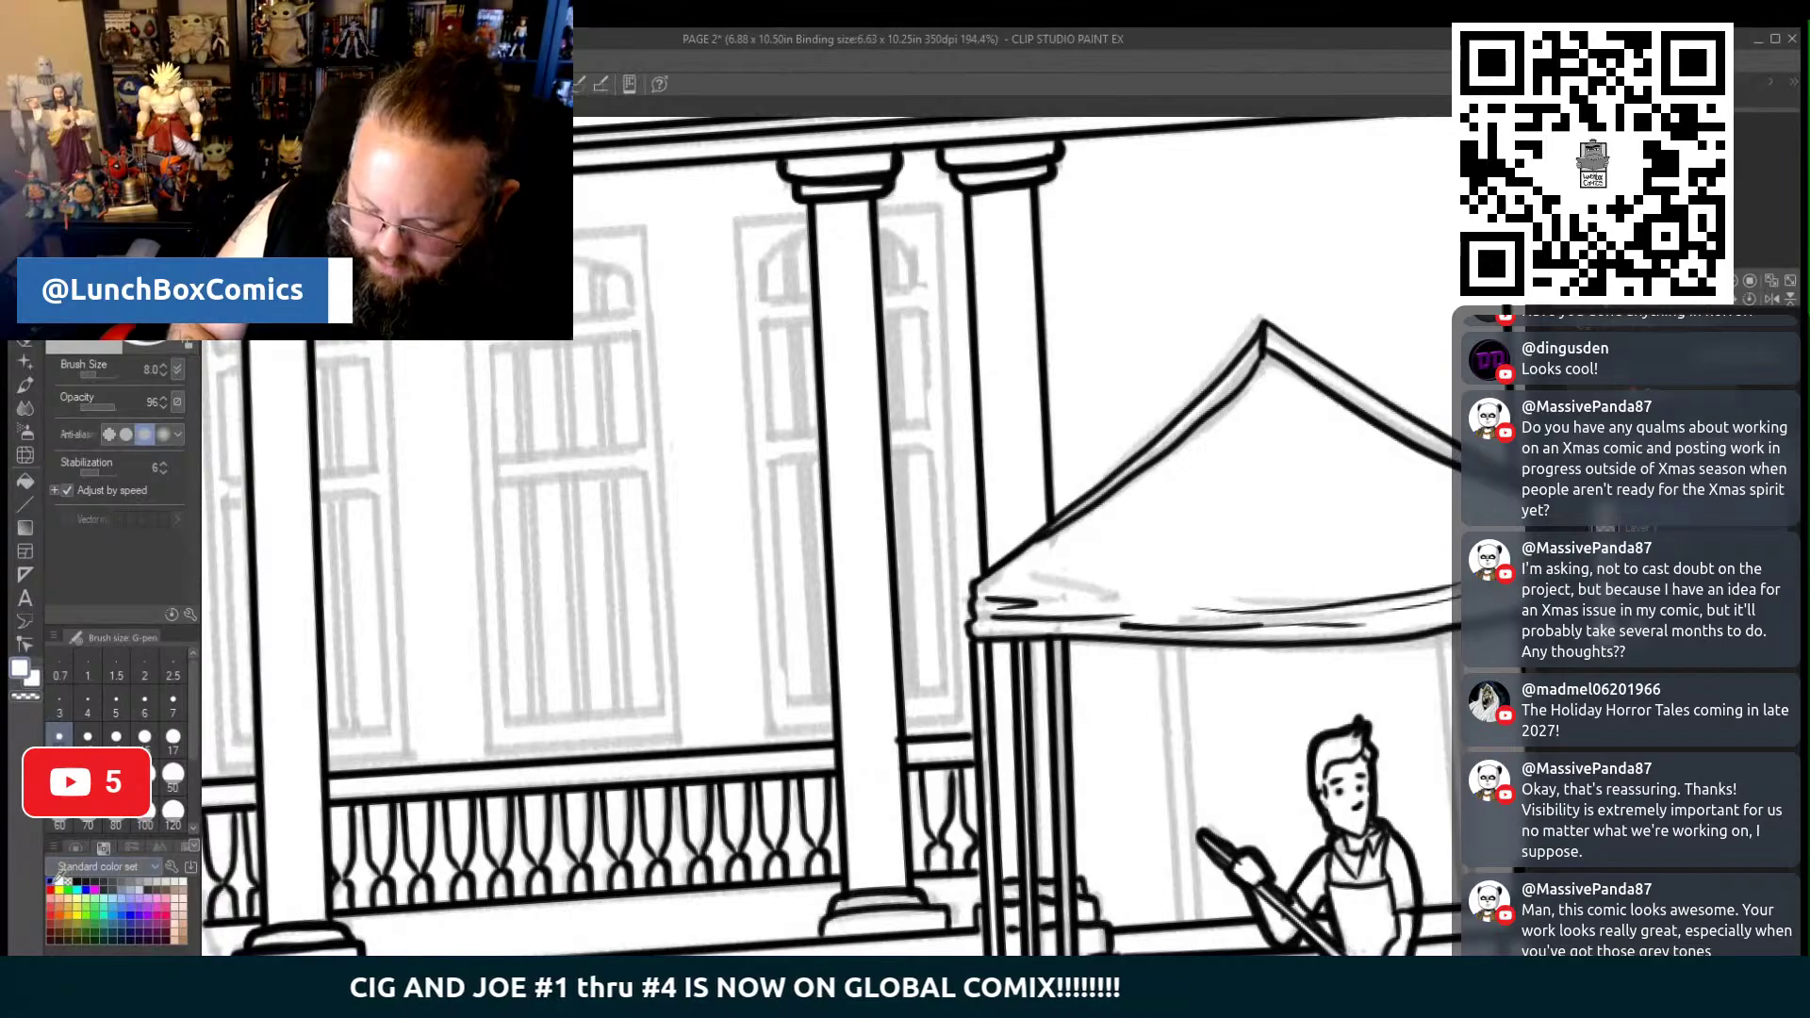
{"action": "left_click", "coordinate": [50, 882]}
{"action": "left_click", "coordinate": [25, 504]}
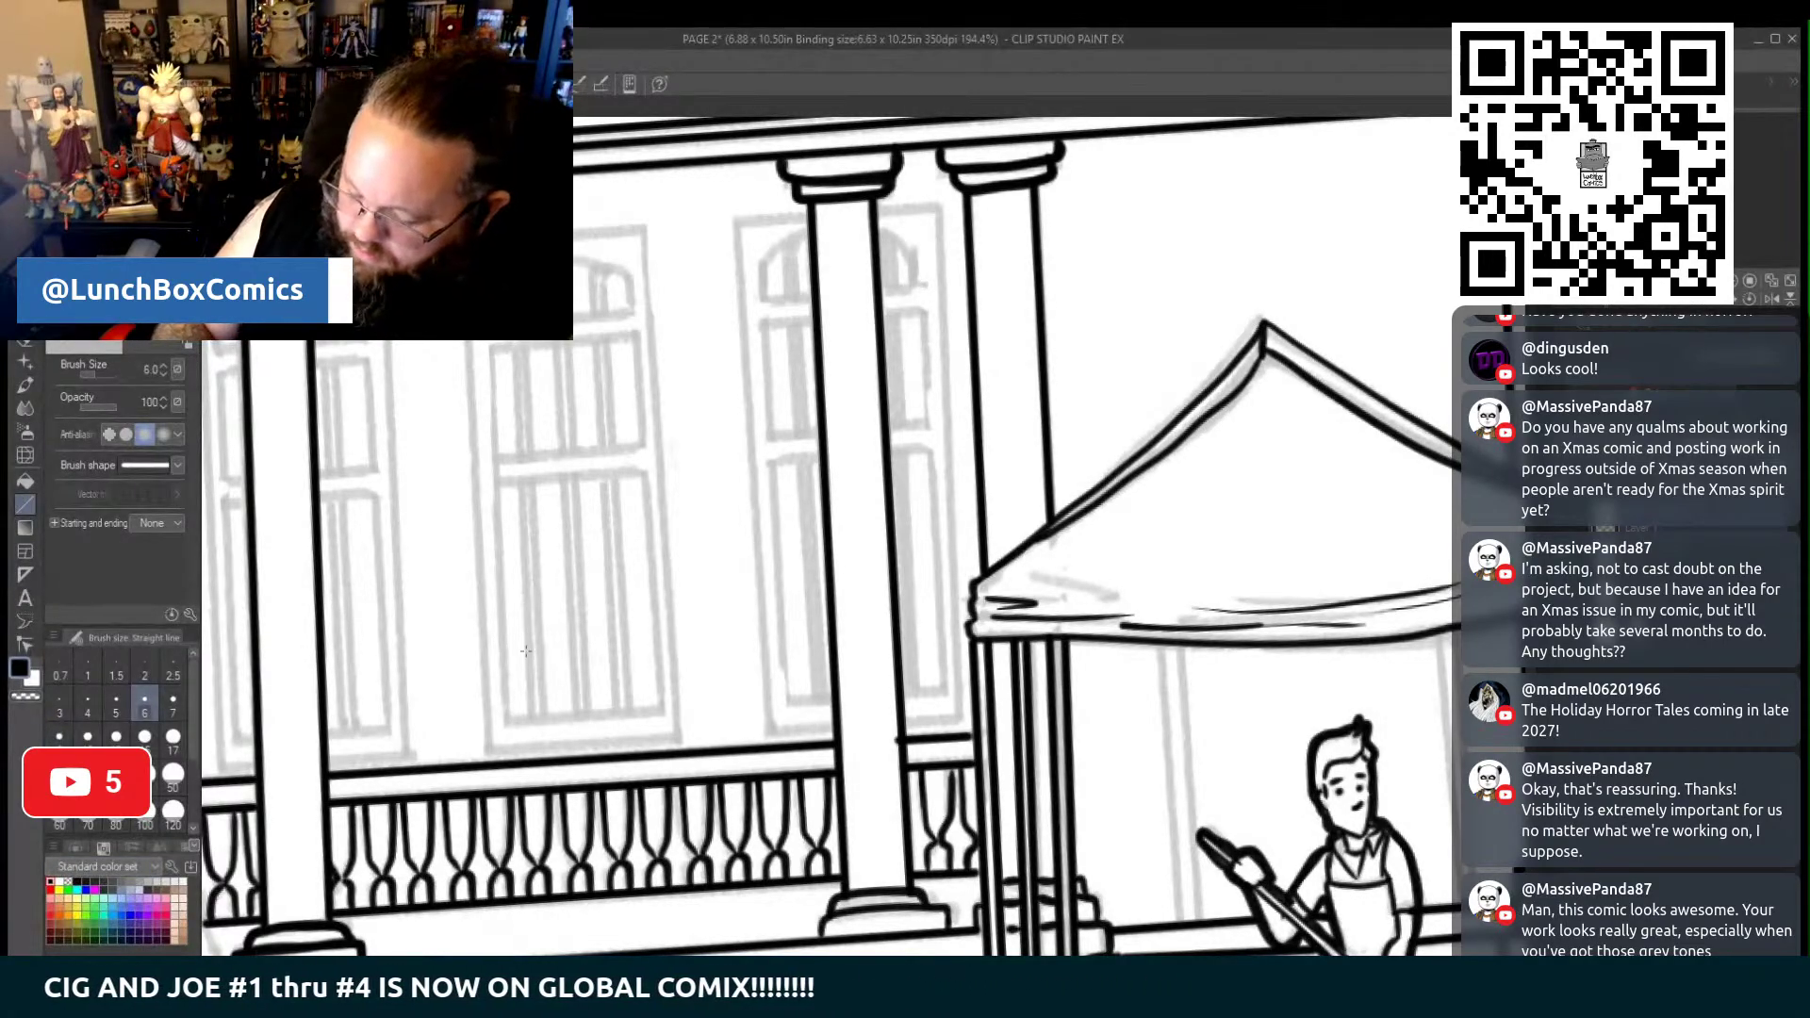
{"action": "left_click_drag", "start_coordinate": [484, 442], "coordinate": [507, 721]}
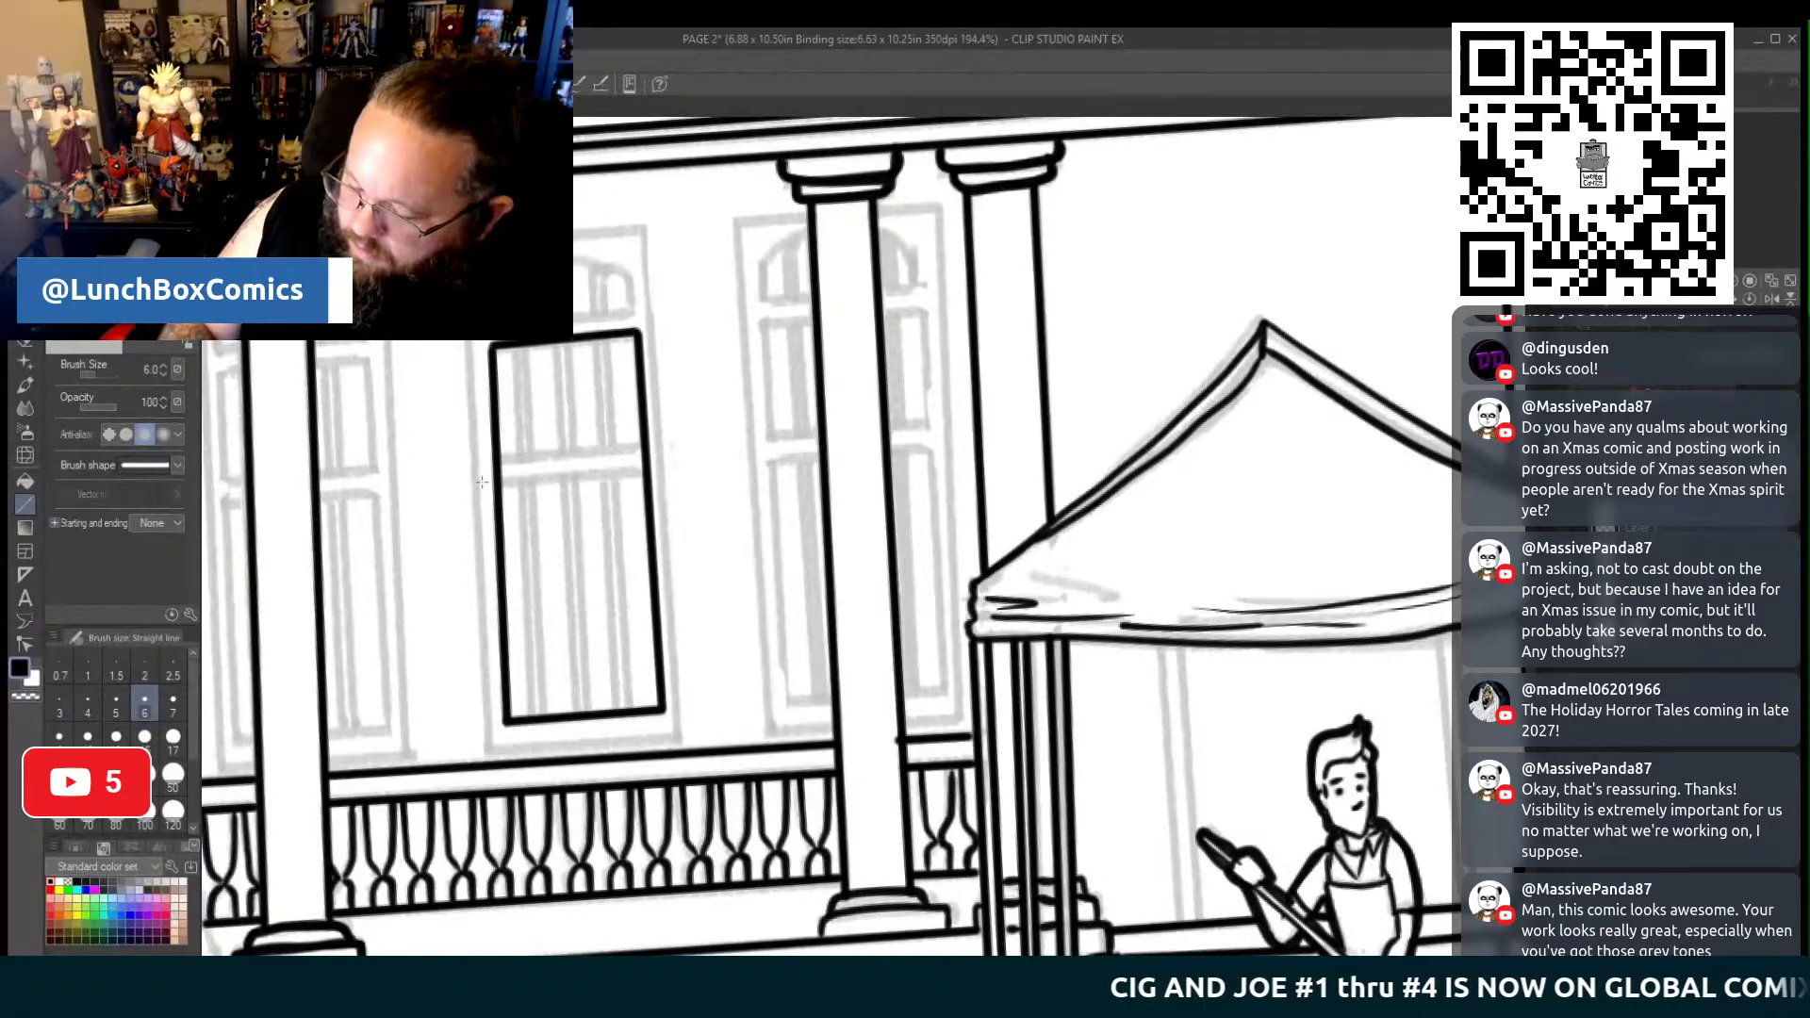
{"action": "mouse_move", "coordinate": [499, 459]}
{"action": "left_mouse_down"}
{"action": "mouse_move", "coordinate": [641, 445]}
{"action": "mouse_move", "coordinate": [502, 482]}
{"action": "left_mouse_up"}
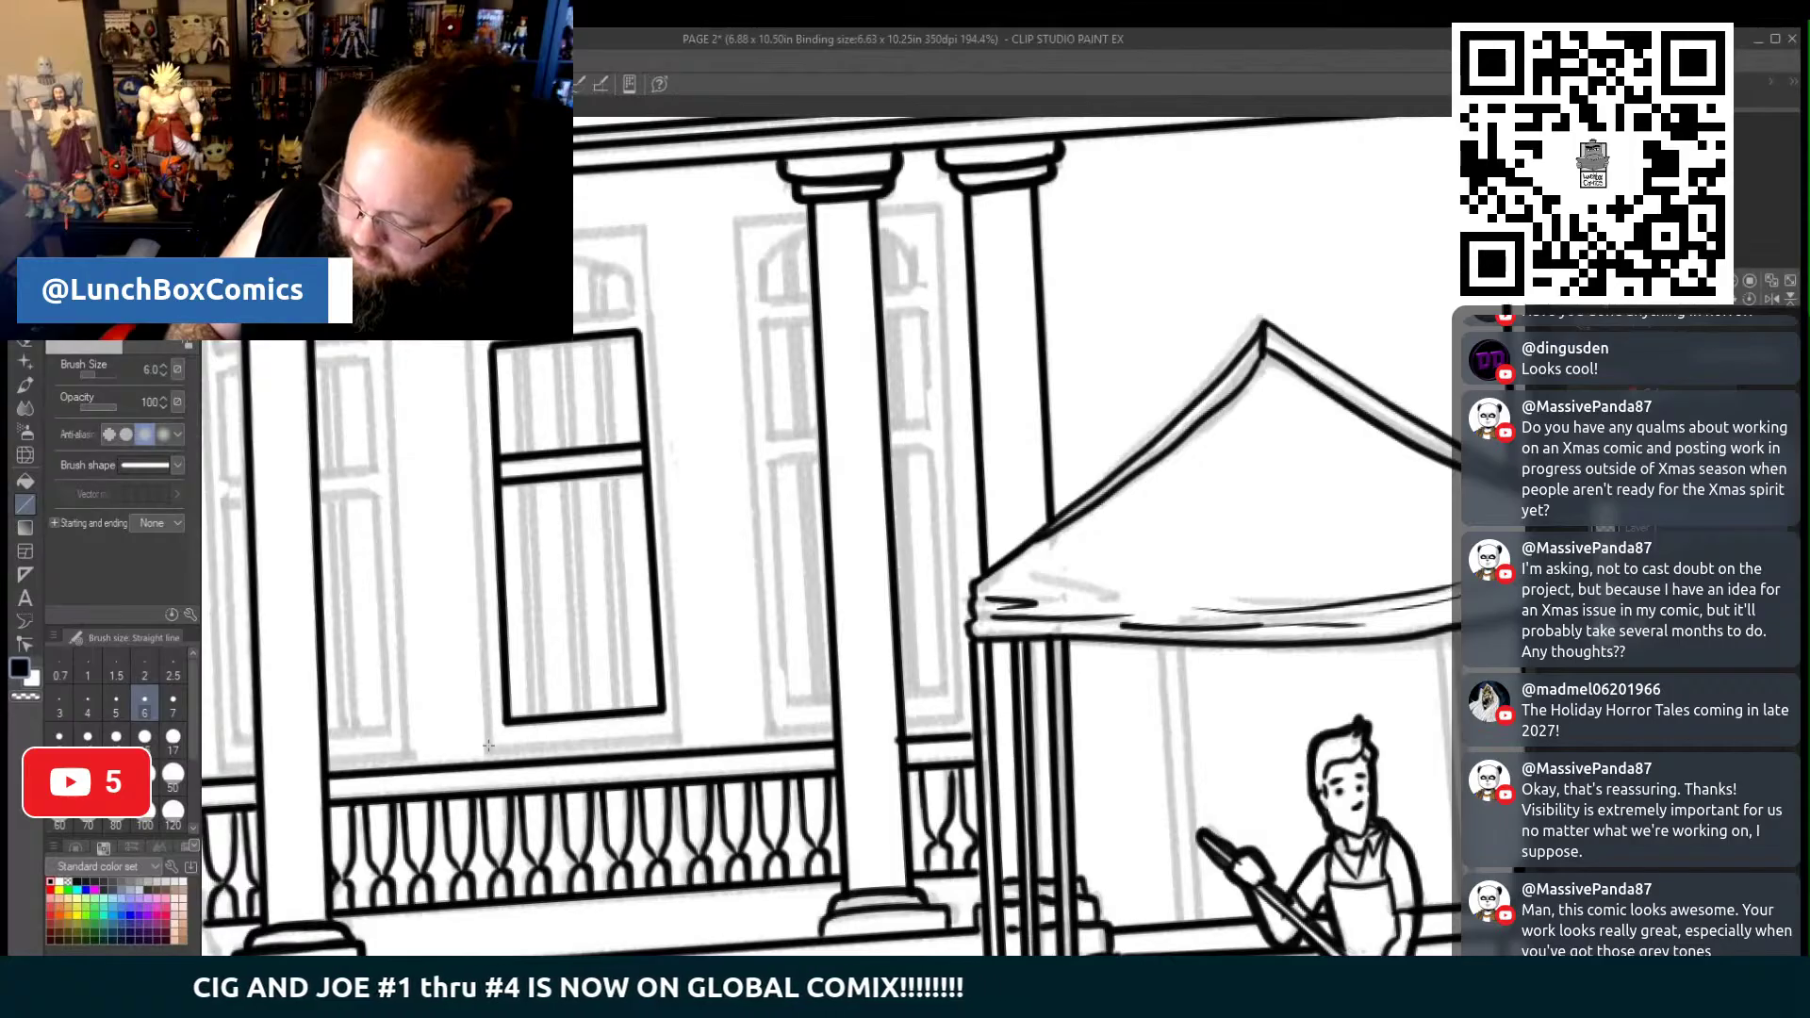
Ink the outer frame around the same porch window and outline its arched top pane with straight and curved lines
{"action": "mouse_move", "coordinate": [481, 687]}
{"action": "left_mouse_down"}
{"action": "mouse_move", "coordinate": [488, 746]}
{"action": "mouse_move", "coordinate": [469, 341]}
{"action": "left_mouse_up"}
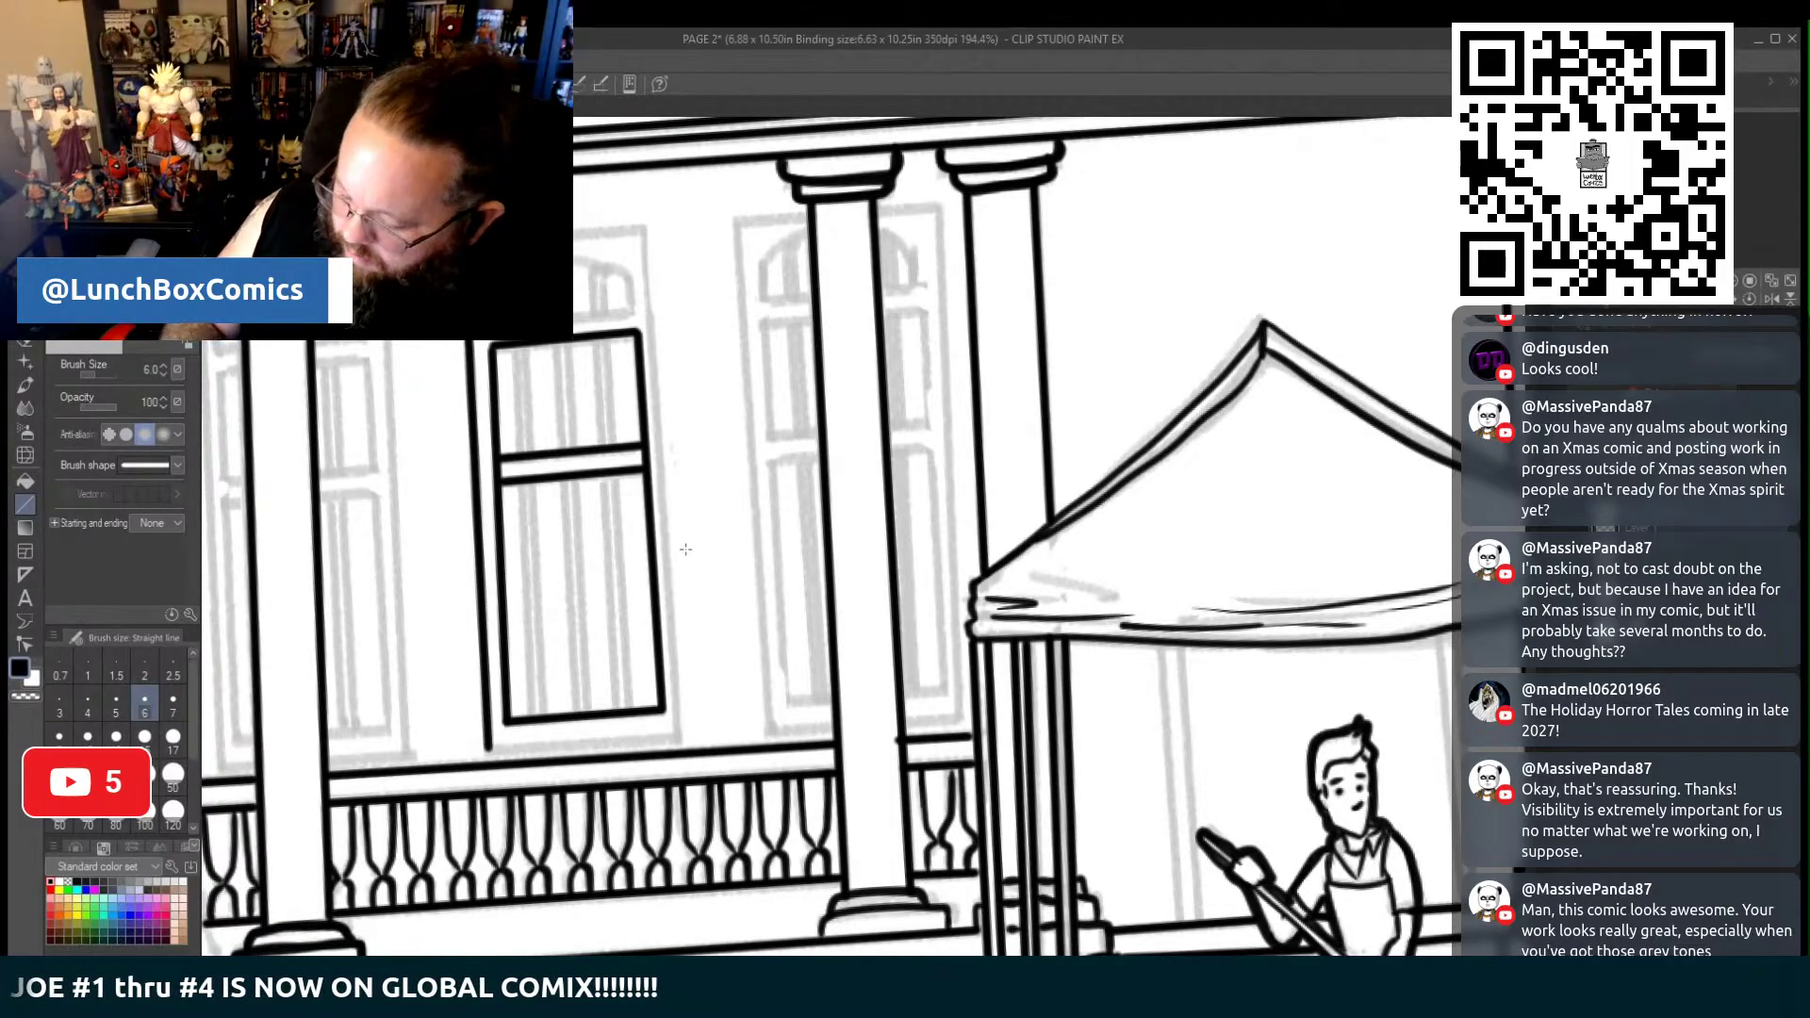
{"action": "left_click_drag", "start_coordinate": [675, 655], "coordinate": [646, 235]}
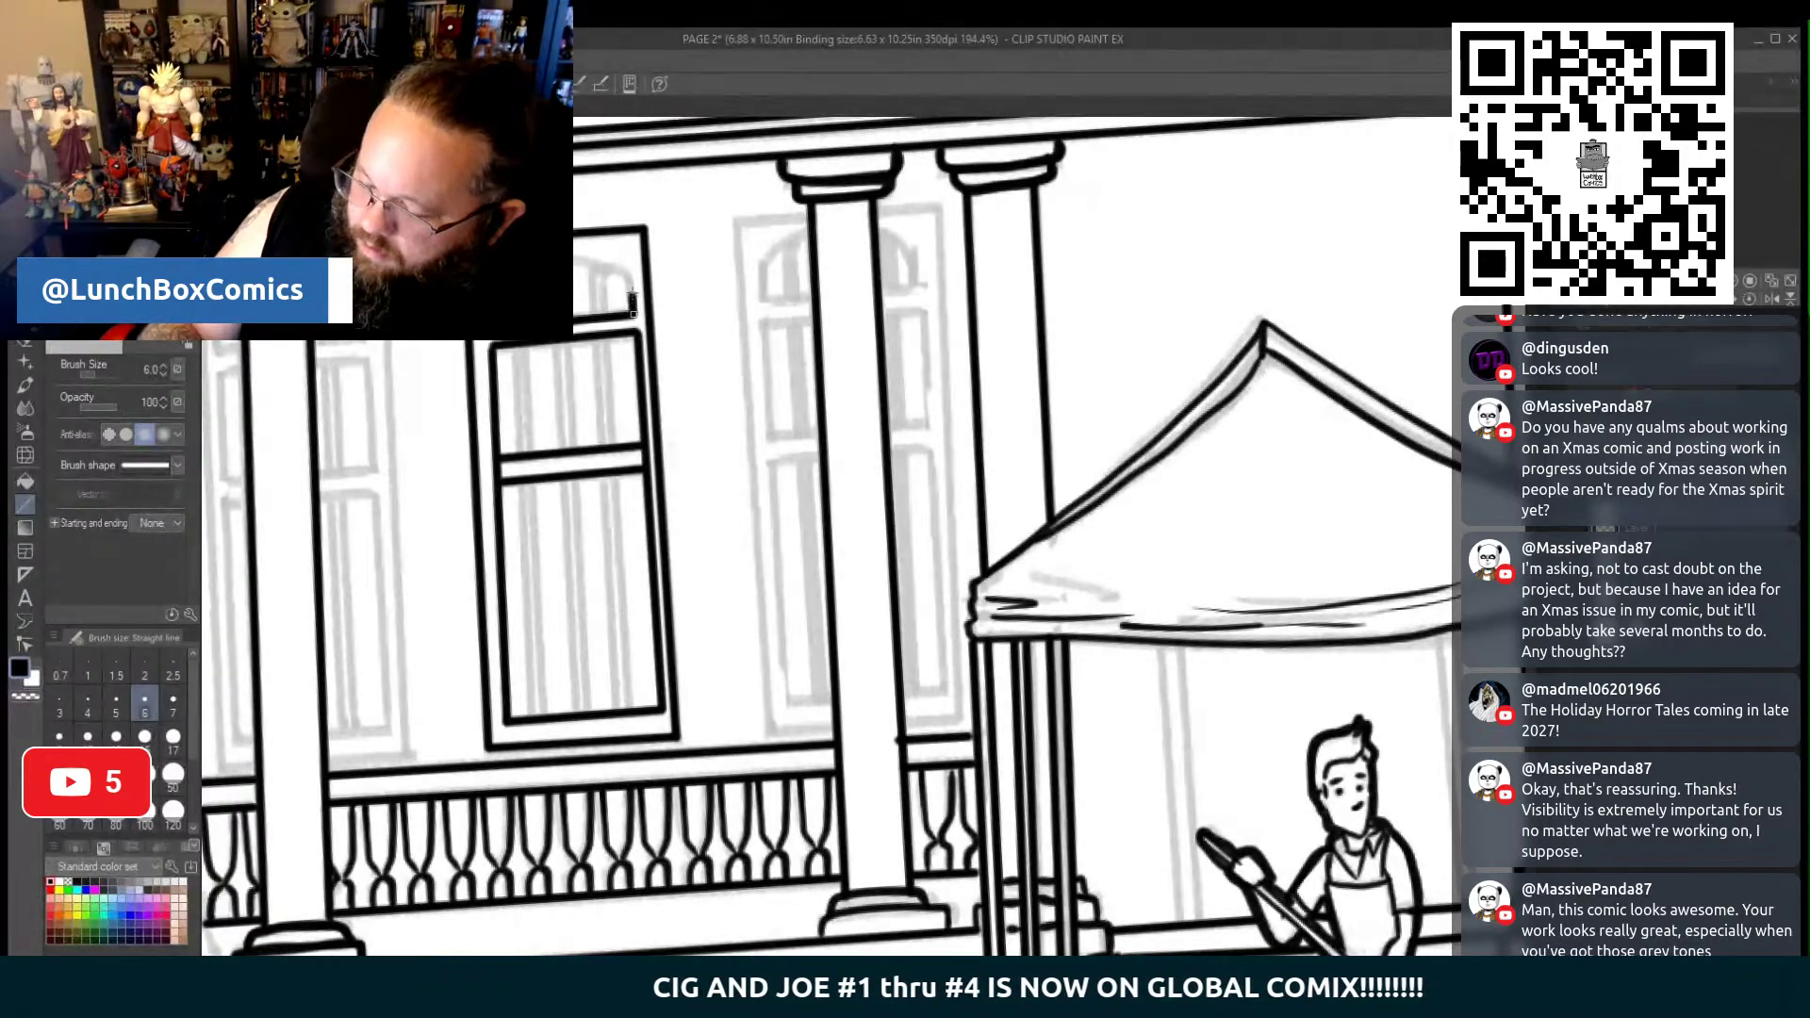
{"action": "left_click_drag", "start_coordinate": [629, 314], "coordinate": [622, 280]}
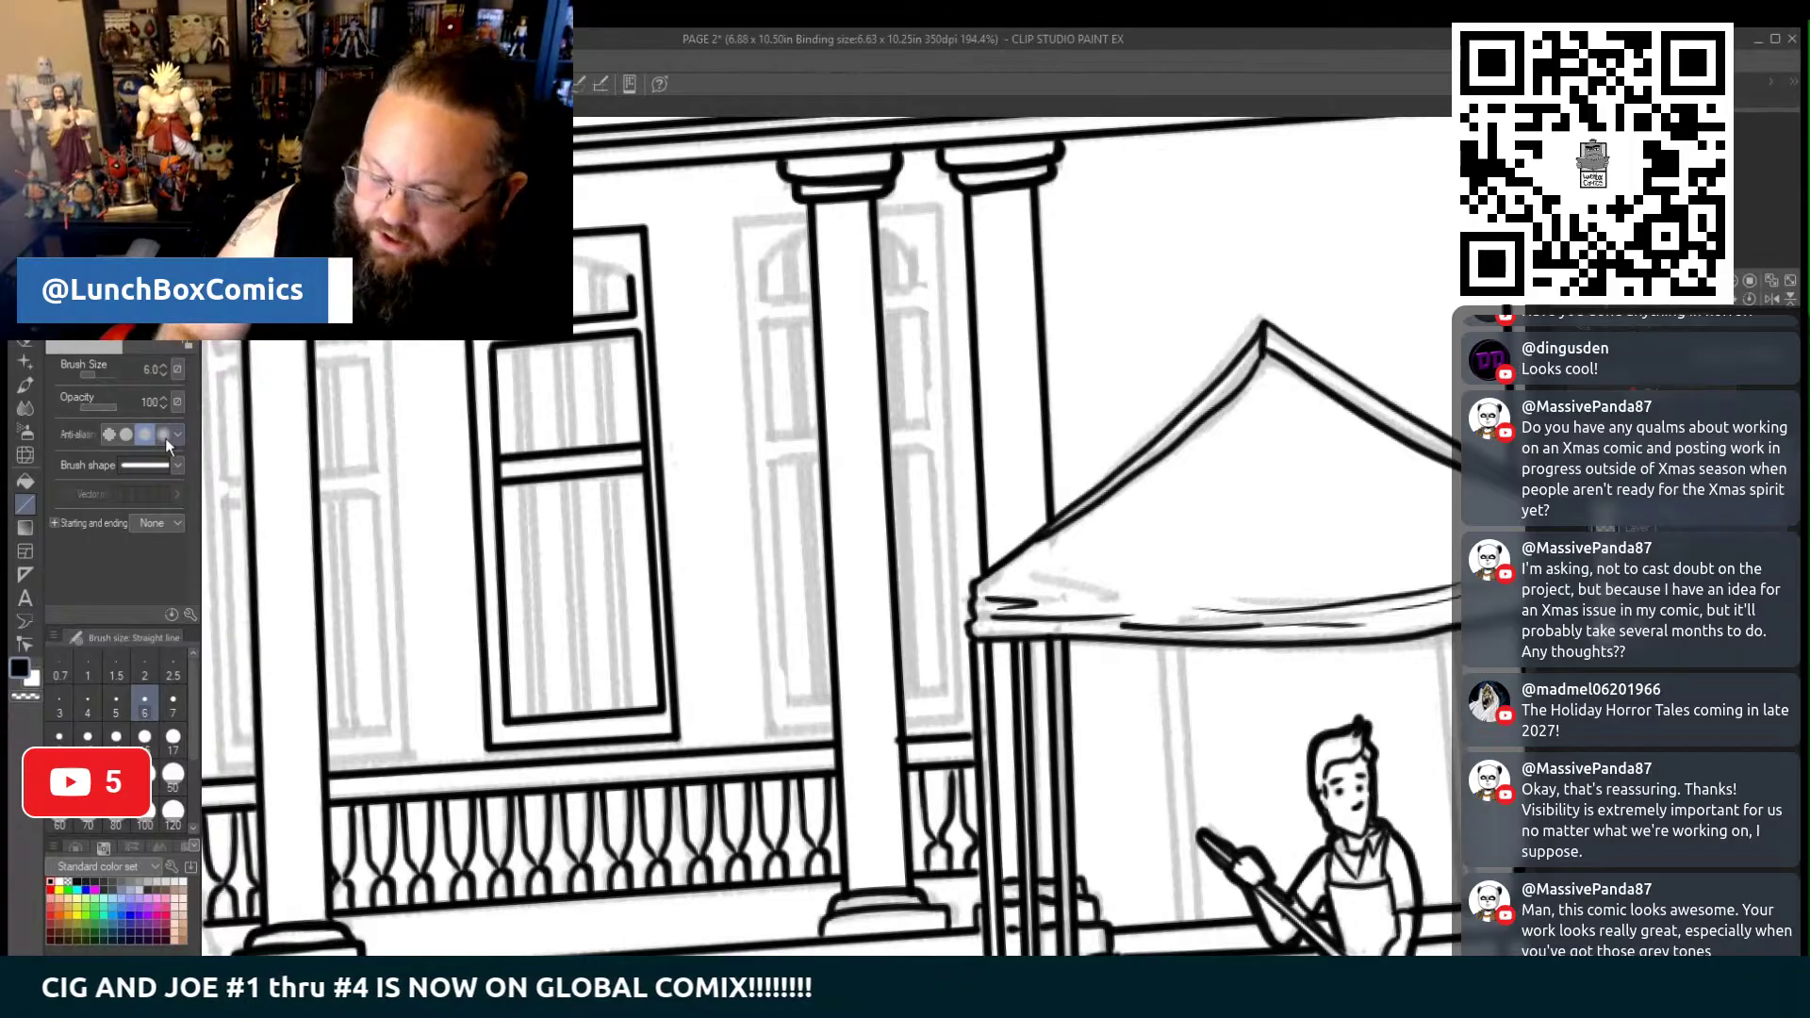
{"action": "key", "text": "period"}
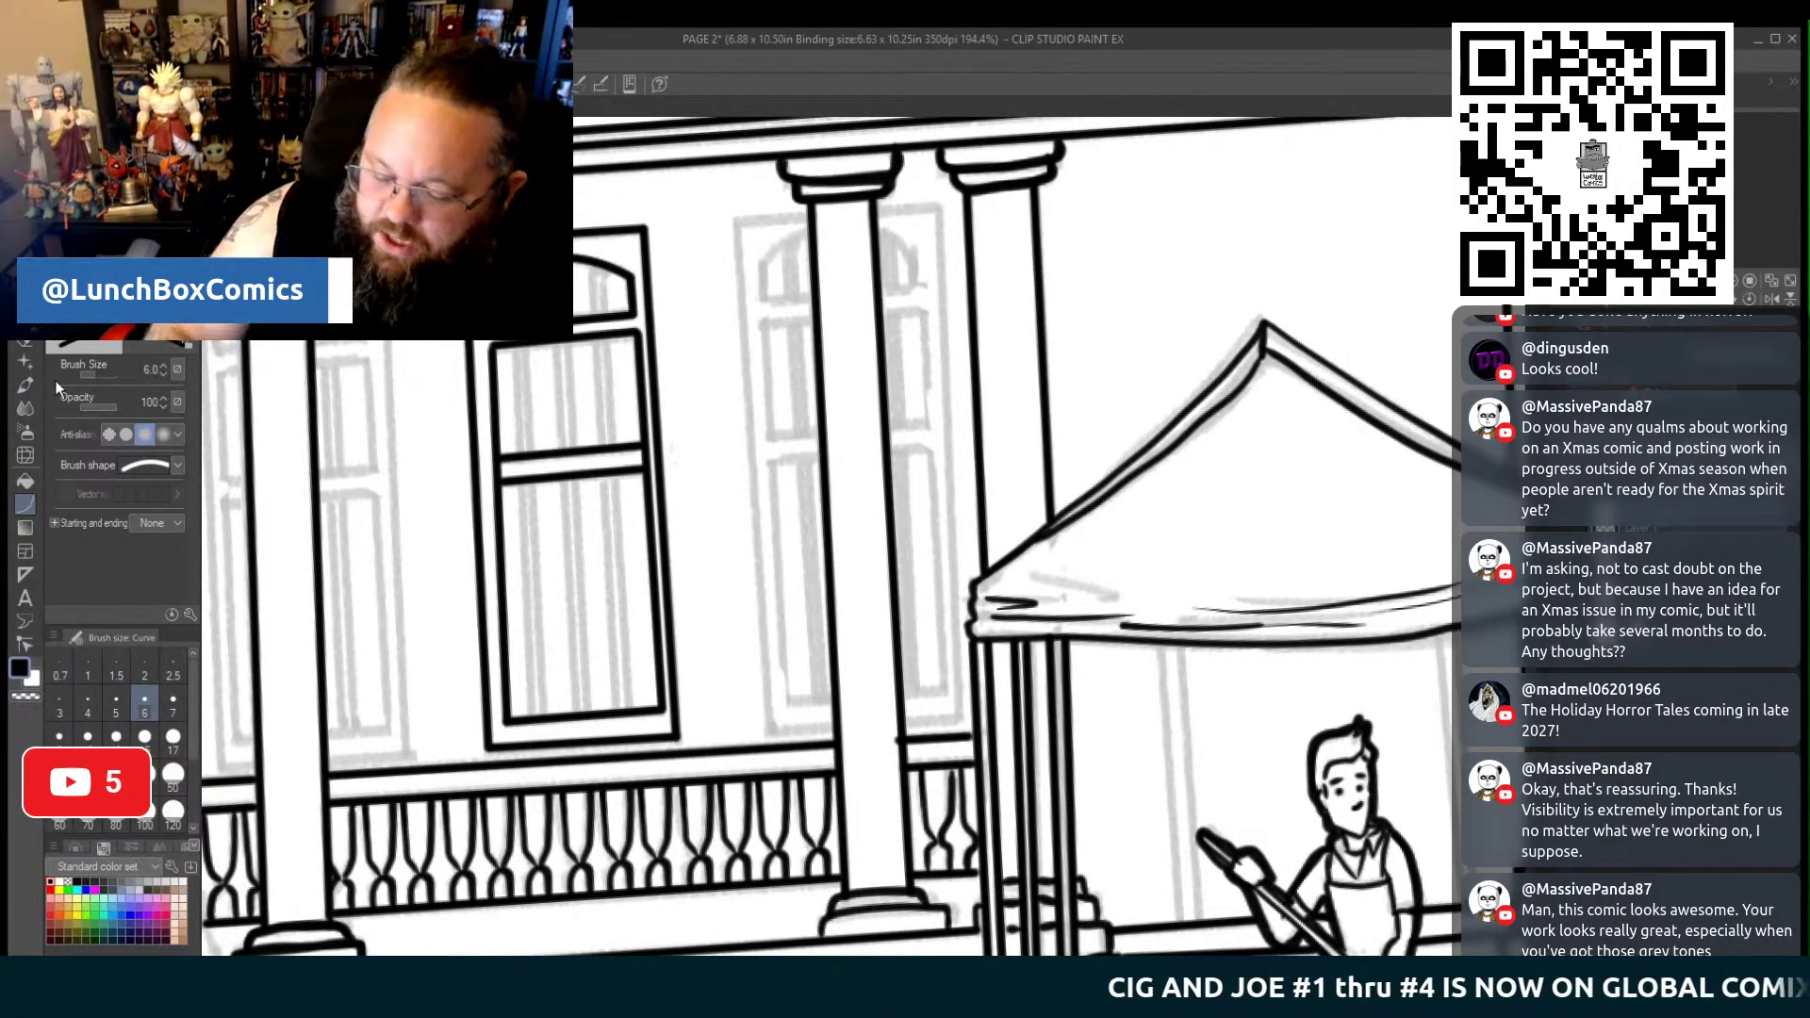
Ink the vertical curtain lines inside the porch's middle window with size 4 straight lines, and erase where they cross the double crossbar
{"action": "left_click", "coordinate": [104, 160]}
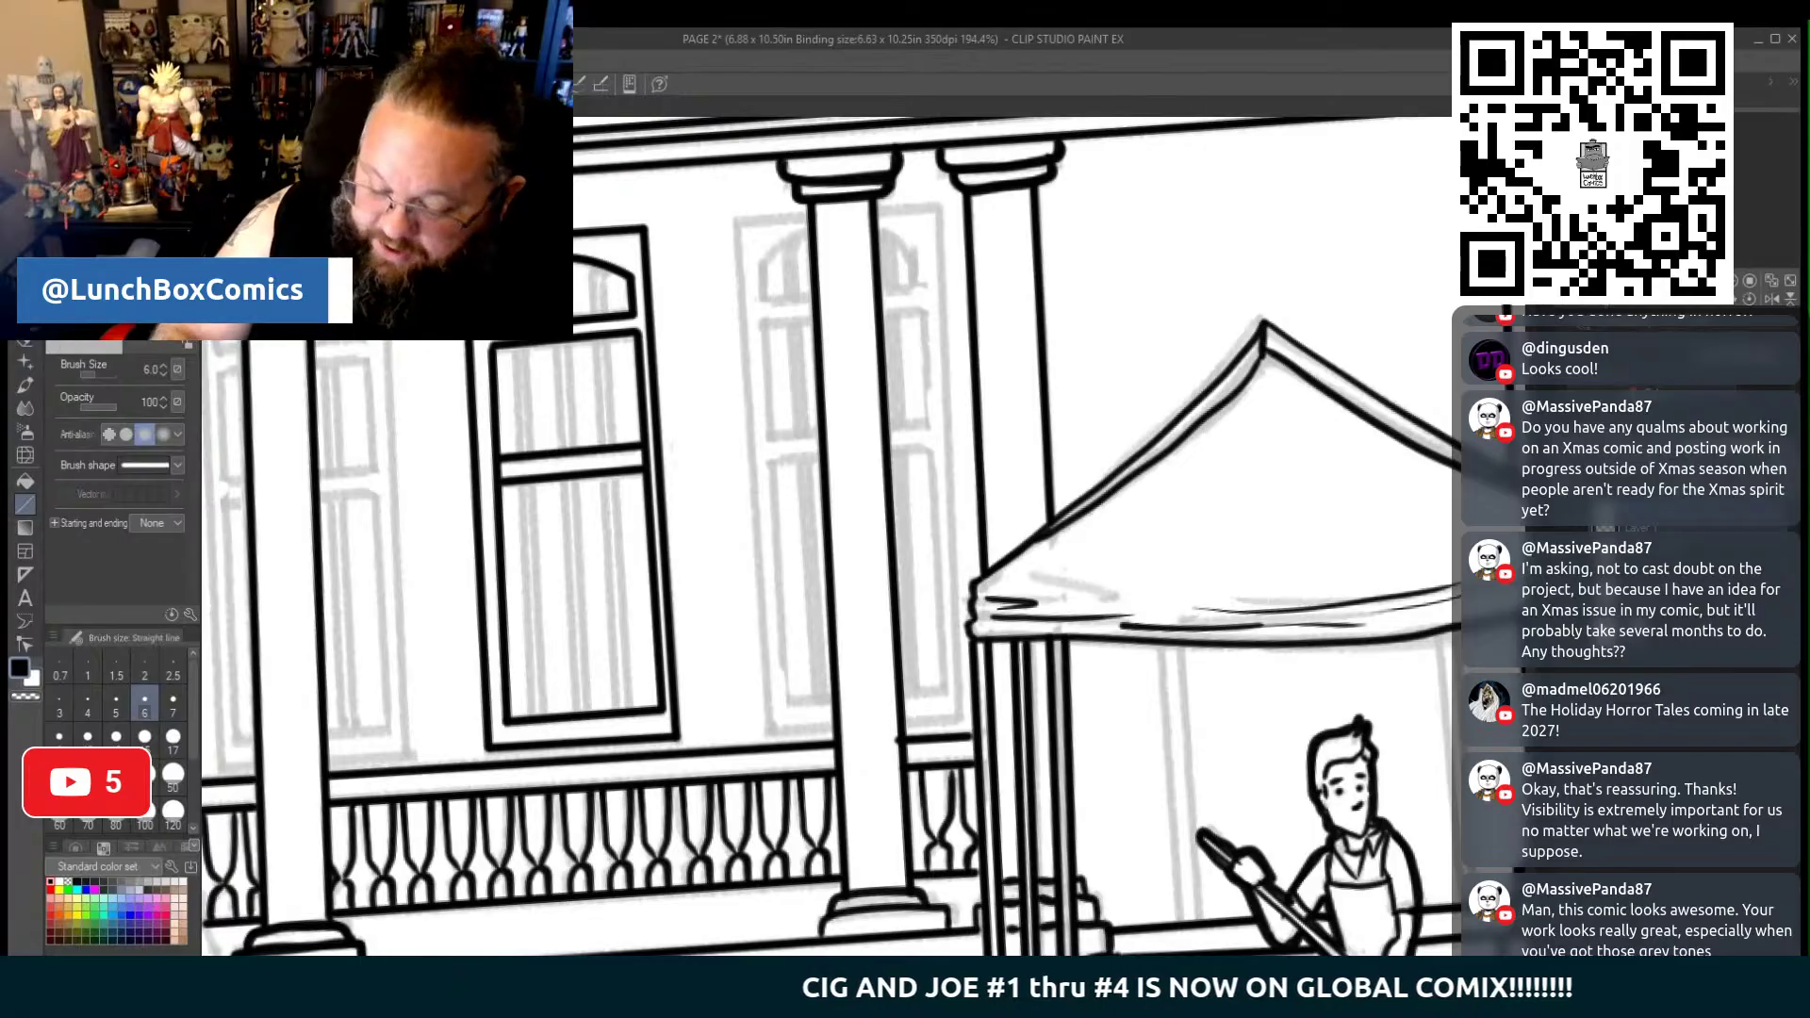
{"action": "left_click", "coordinate": [88, 705]}
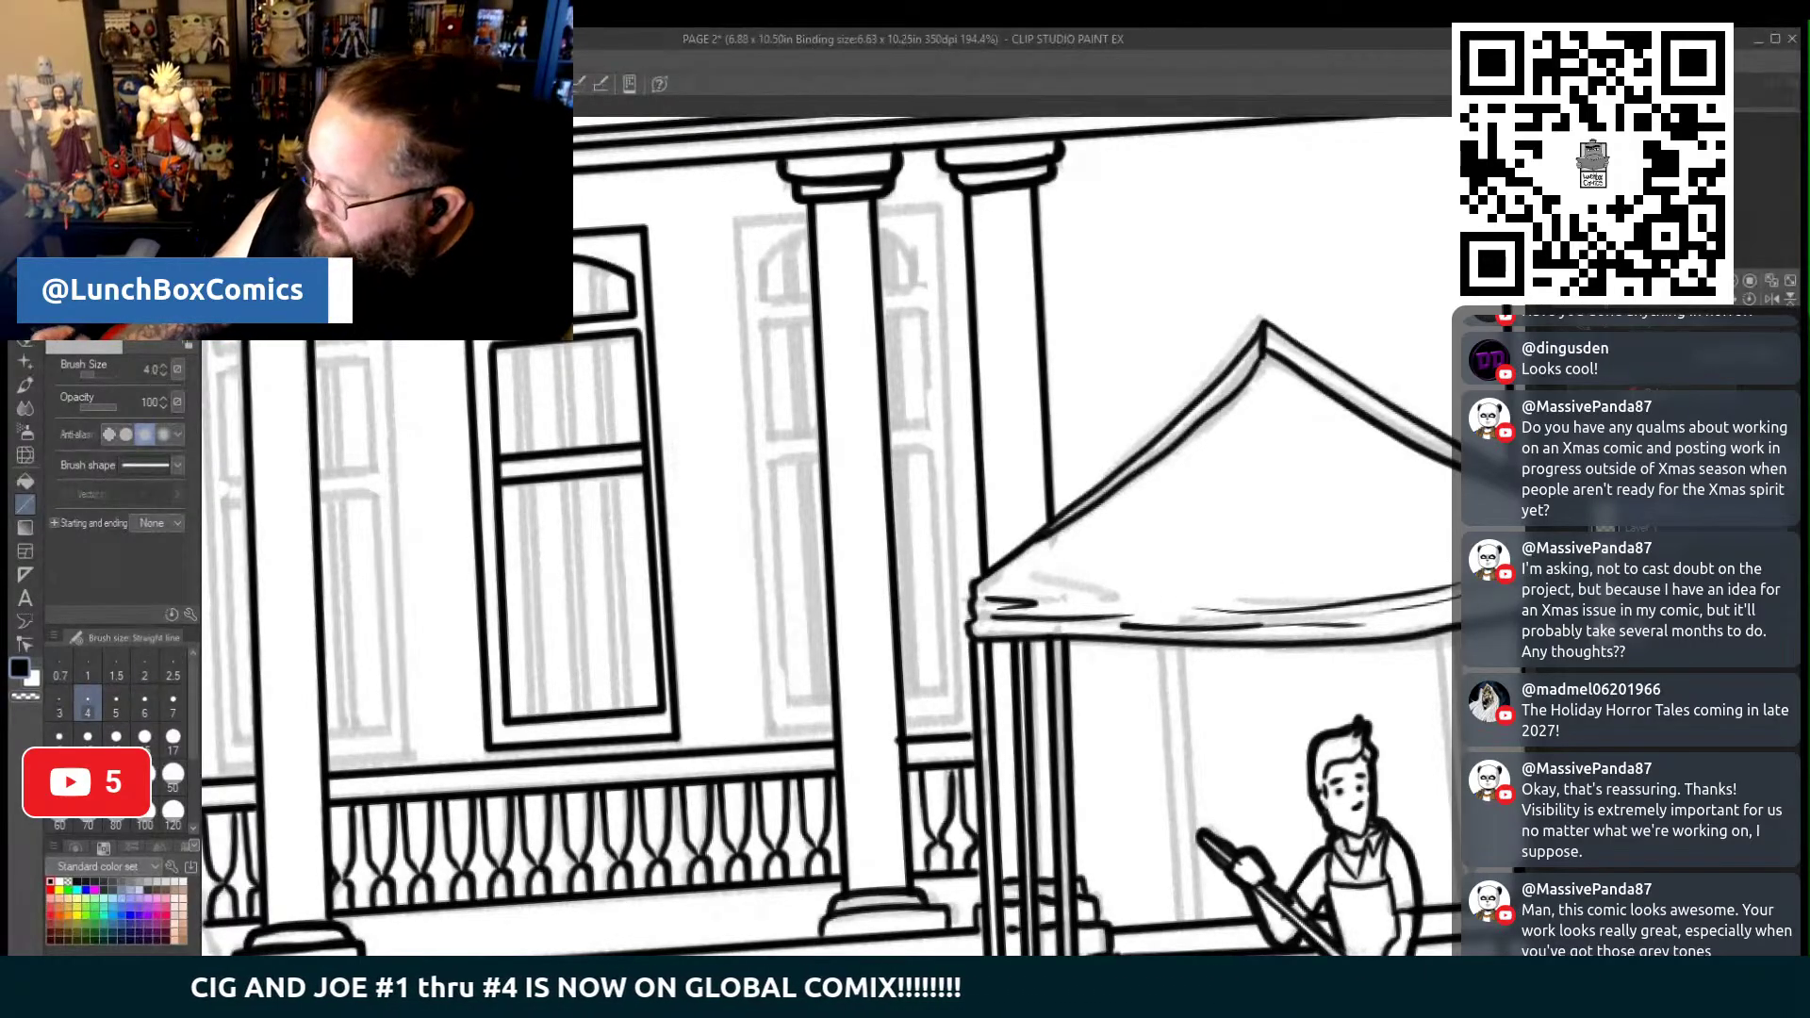
{"action": "left_click_drag", "start_coordinate": [528, 481], "coordinate": [531, 716]}
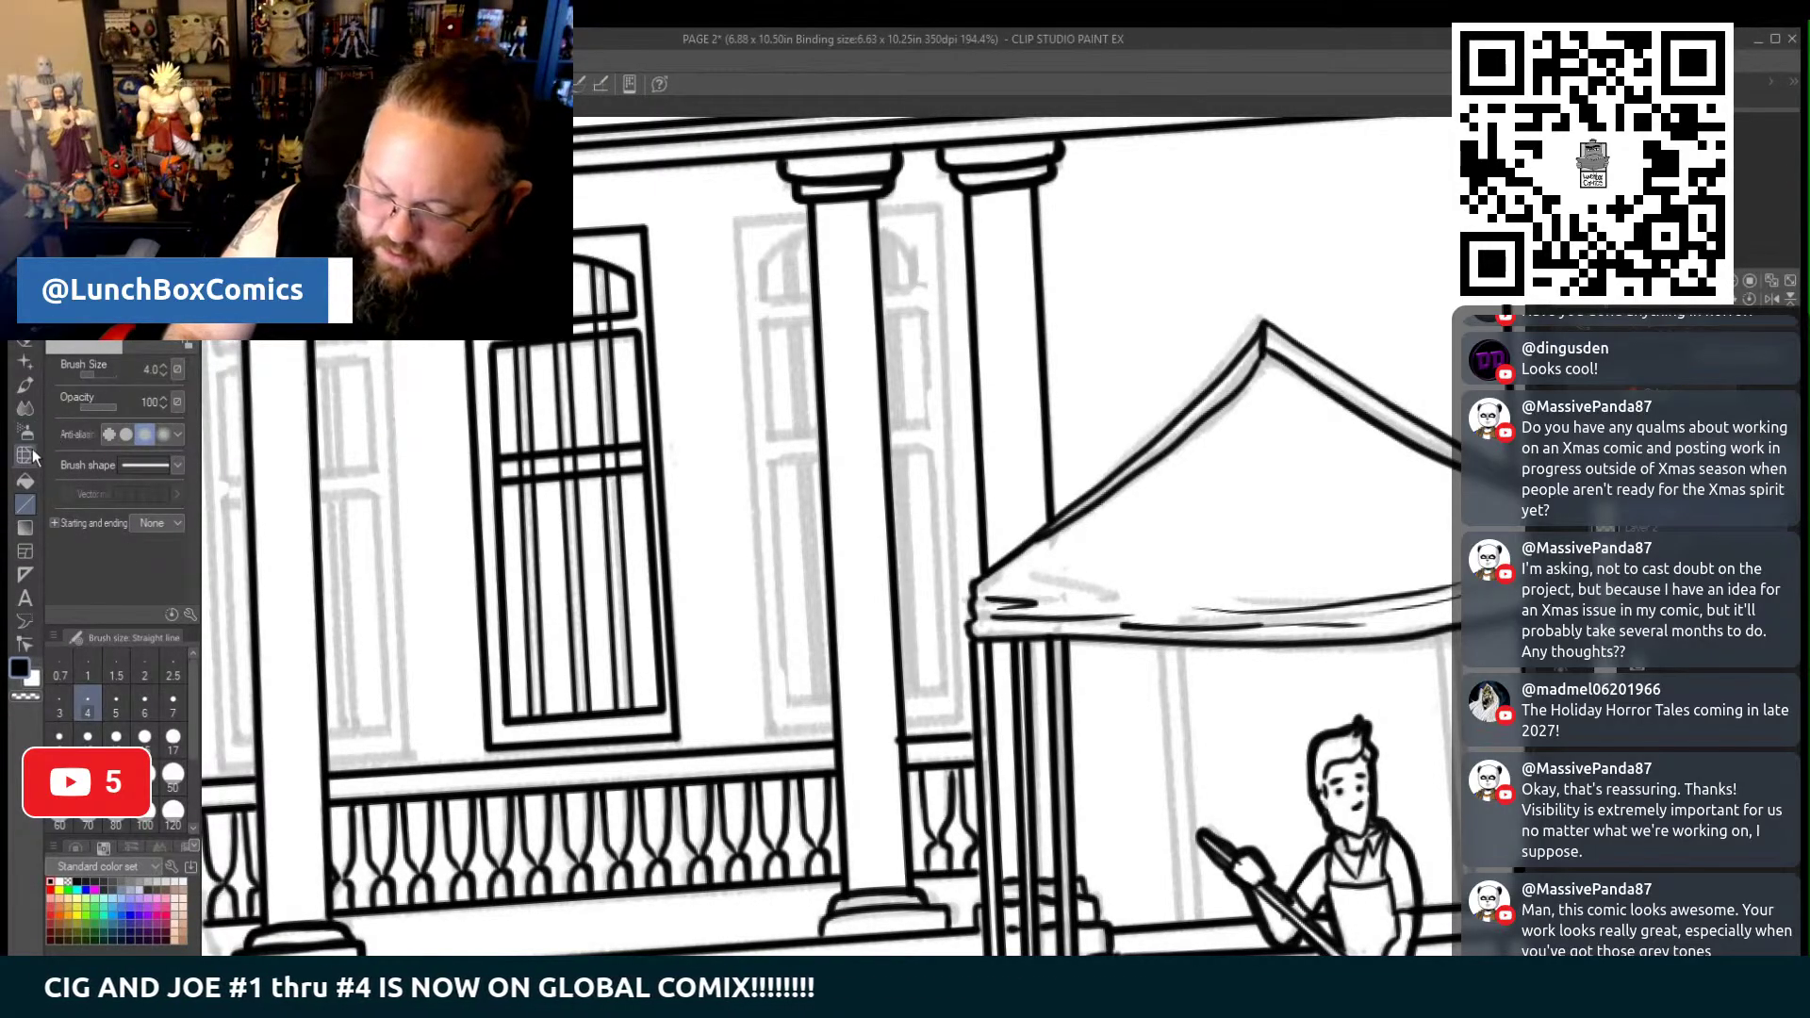
{"action": "left_click", "coordinate": [26, 345]}
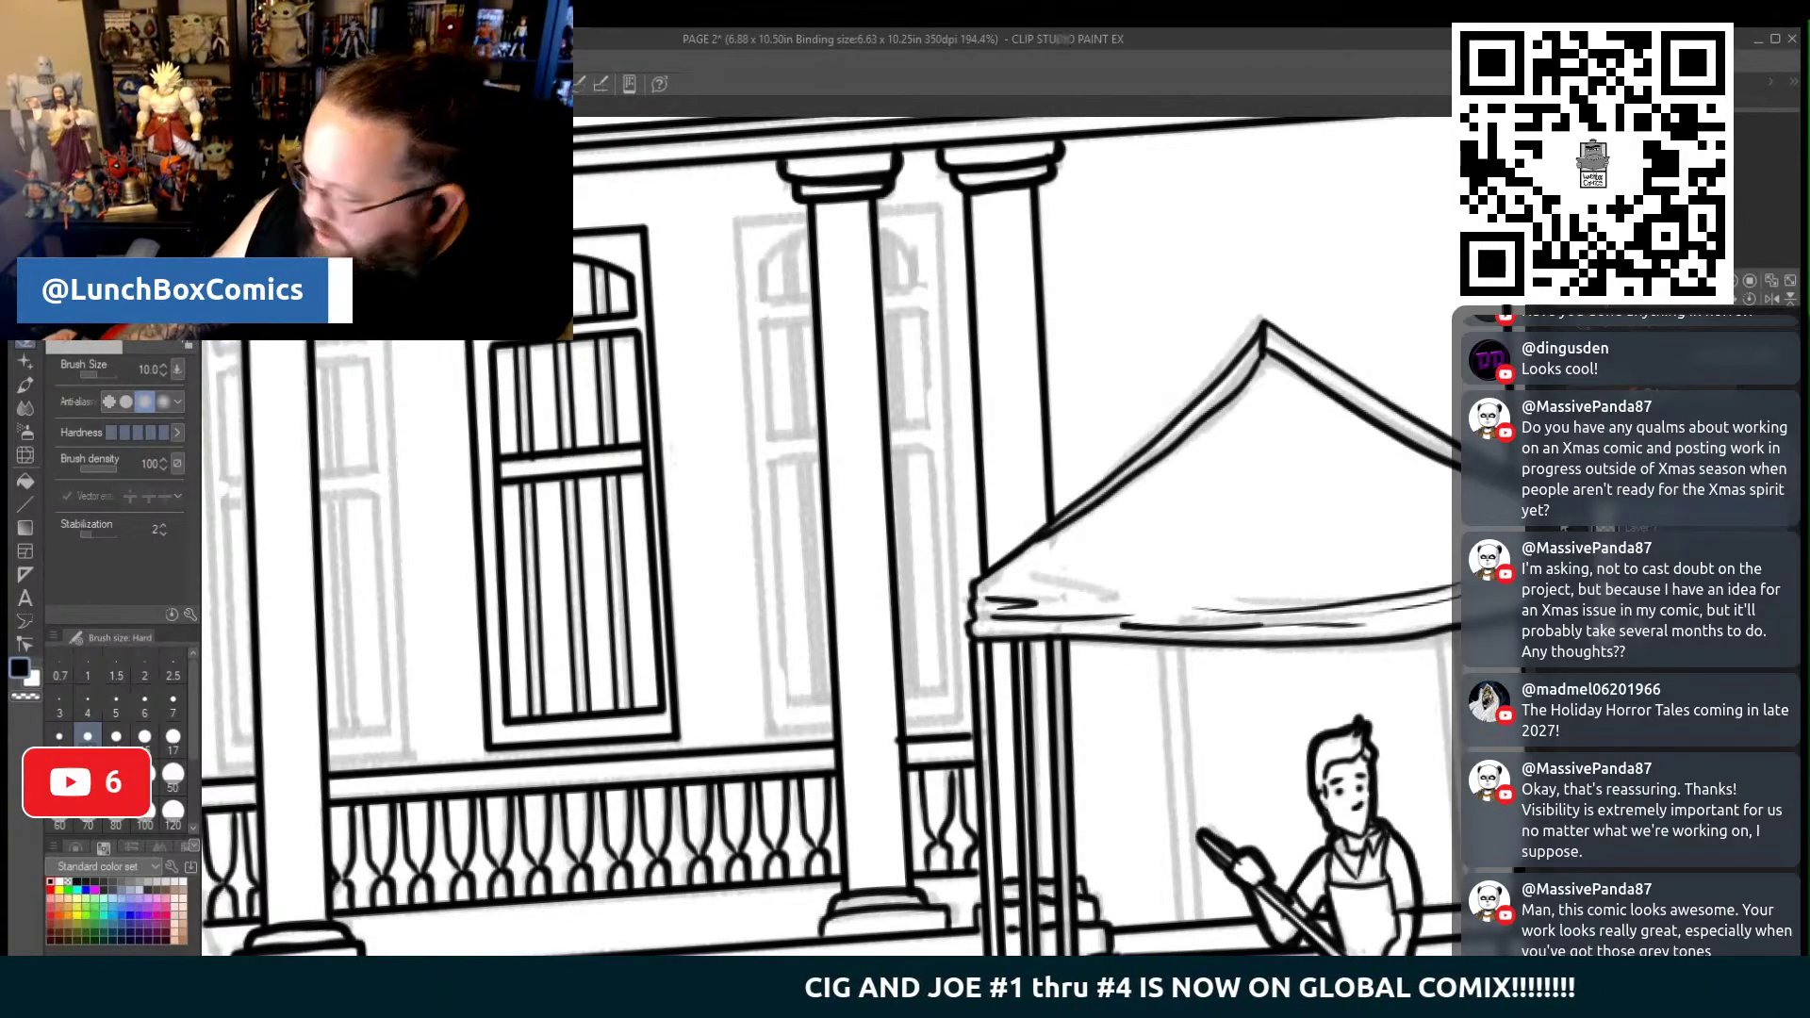
Lasso the finished middle window and place a copy over the sketched window to its right, behind the column
{"action": "left_click", "coordinate": [1561, 526]}
{"action": "left_click", "coordinate": [1562, 525]}
{"action": "key", "text": "ctrl+minus"}
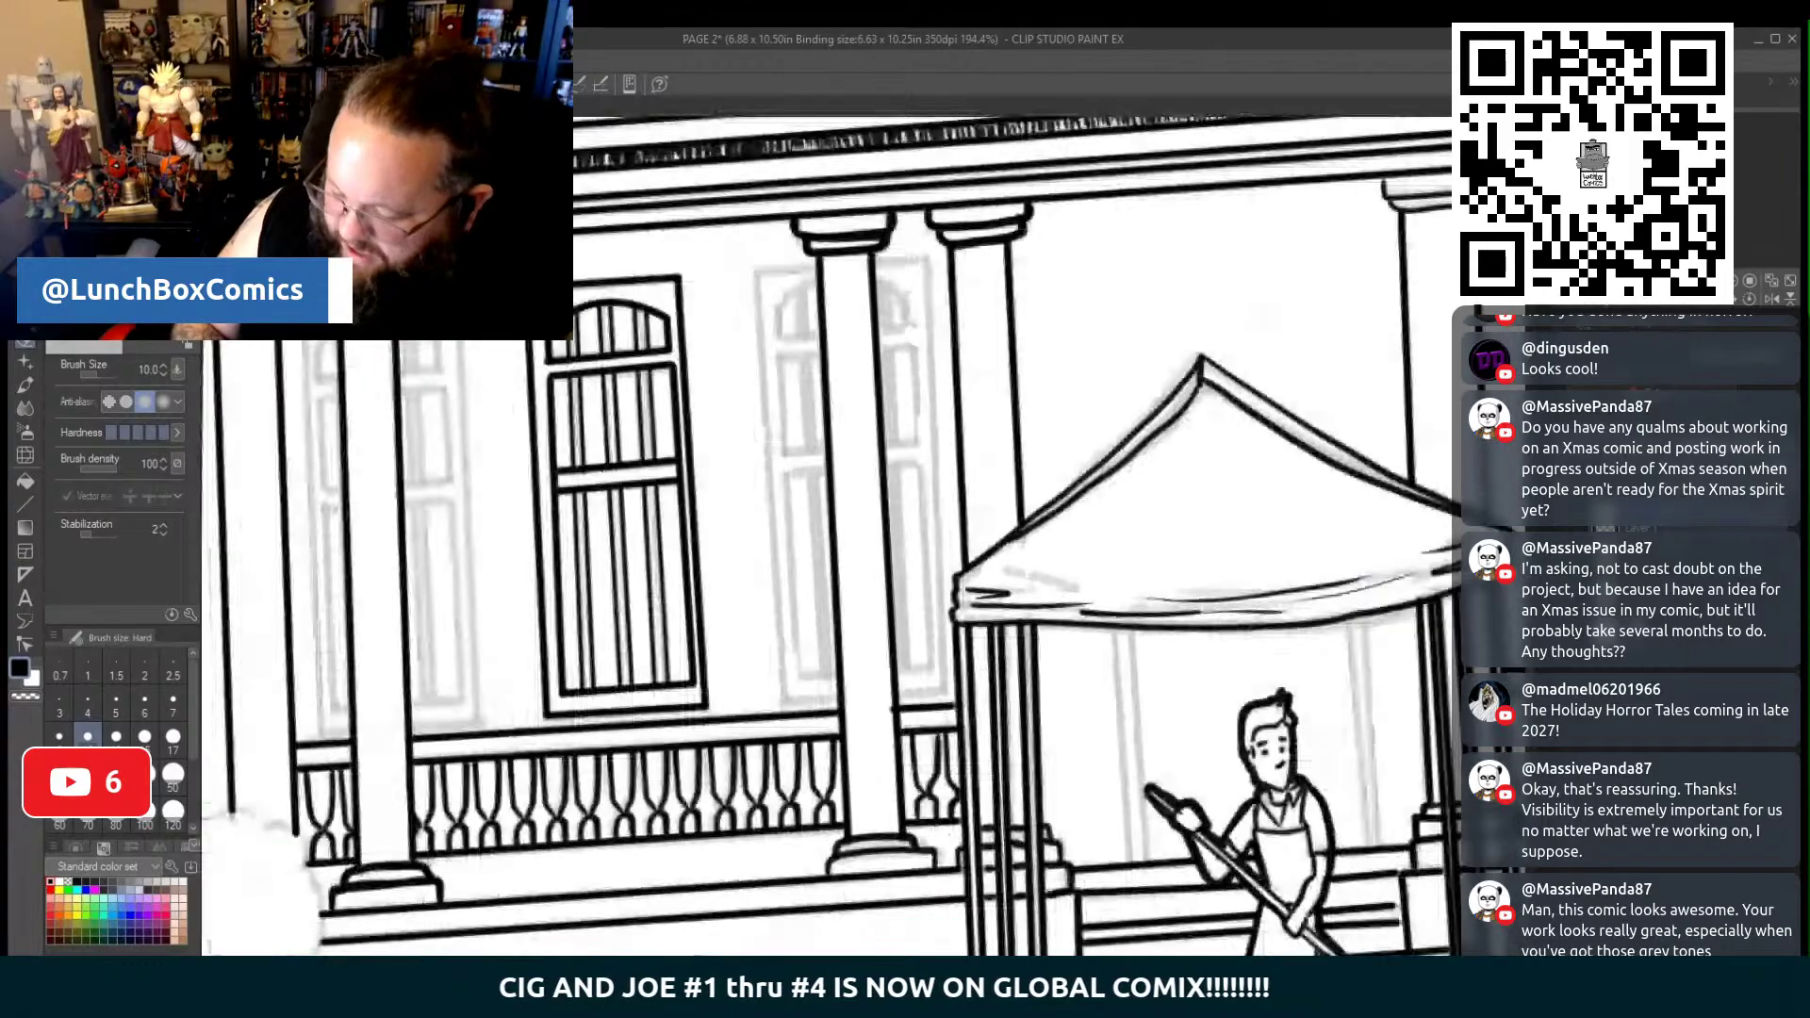
{"action": "key", "text": "ctrl+minus"}
{"action": "key", "text": "ctrl+minus"}
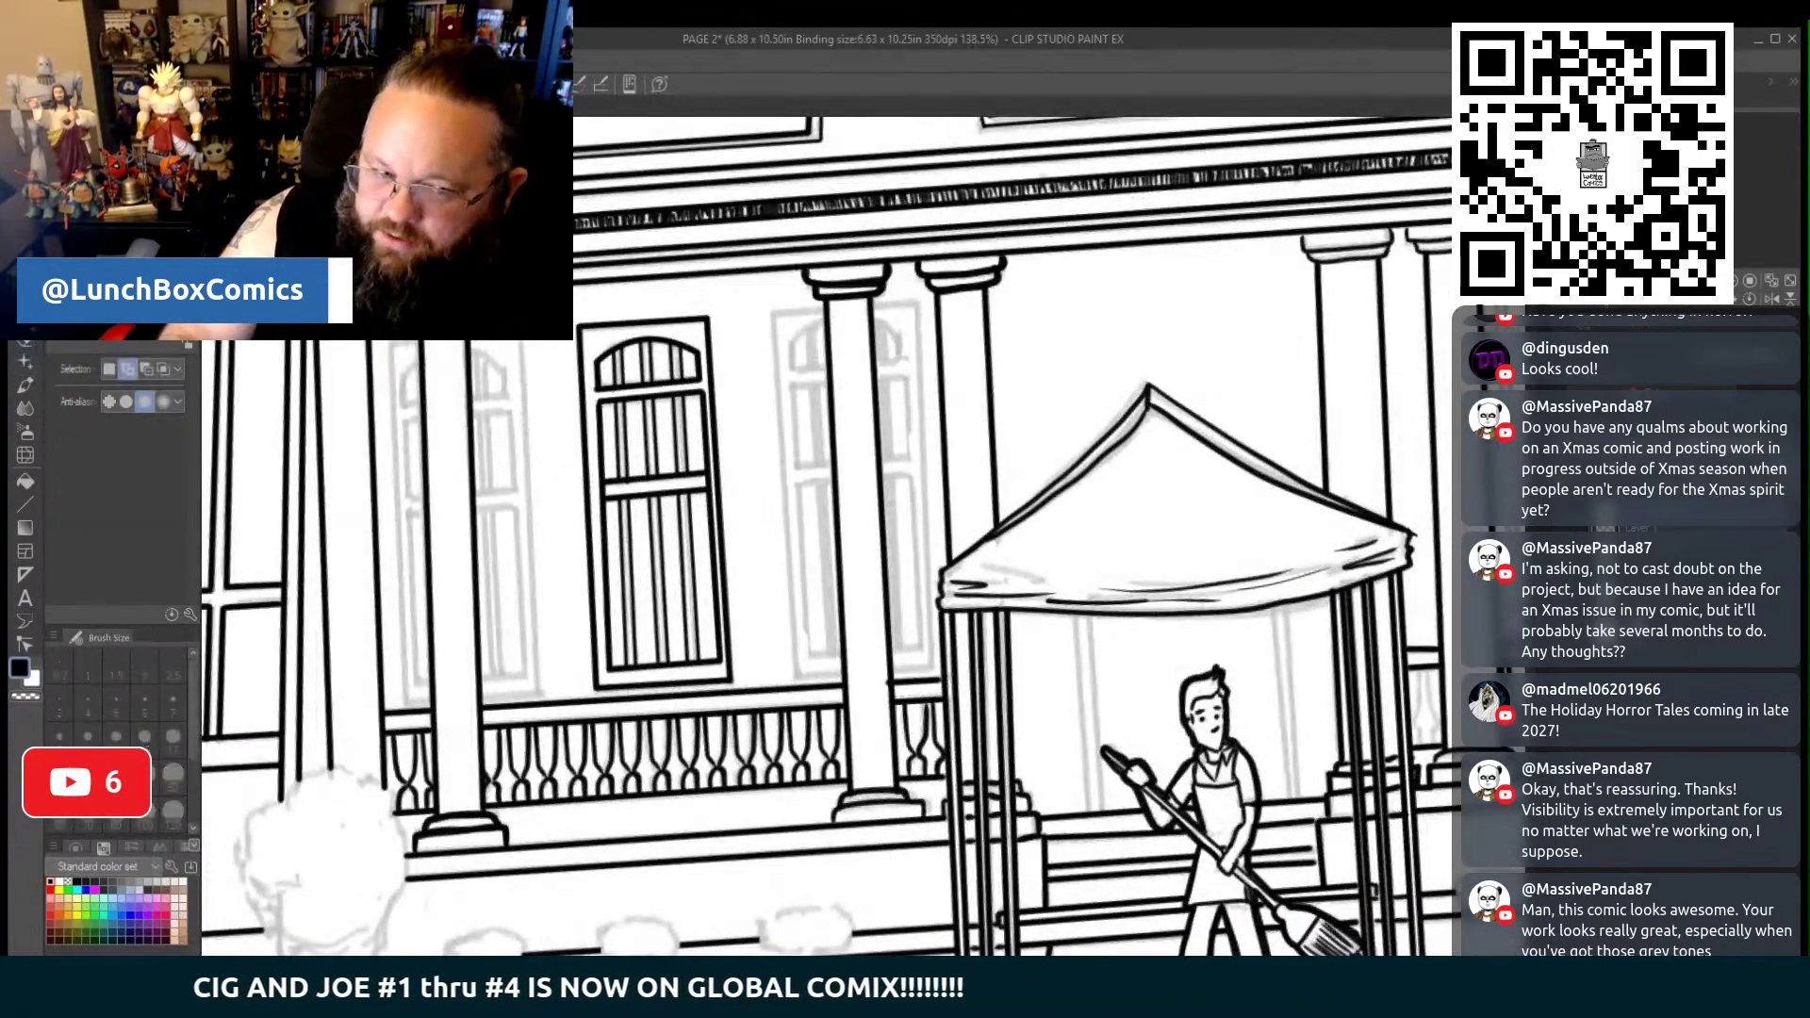
{"action": "left_click_drag", "start_coordinate": [759, 676], "coordinate": [536, 670]}
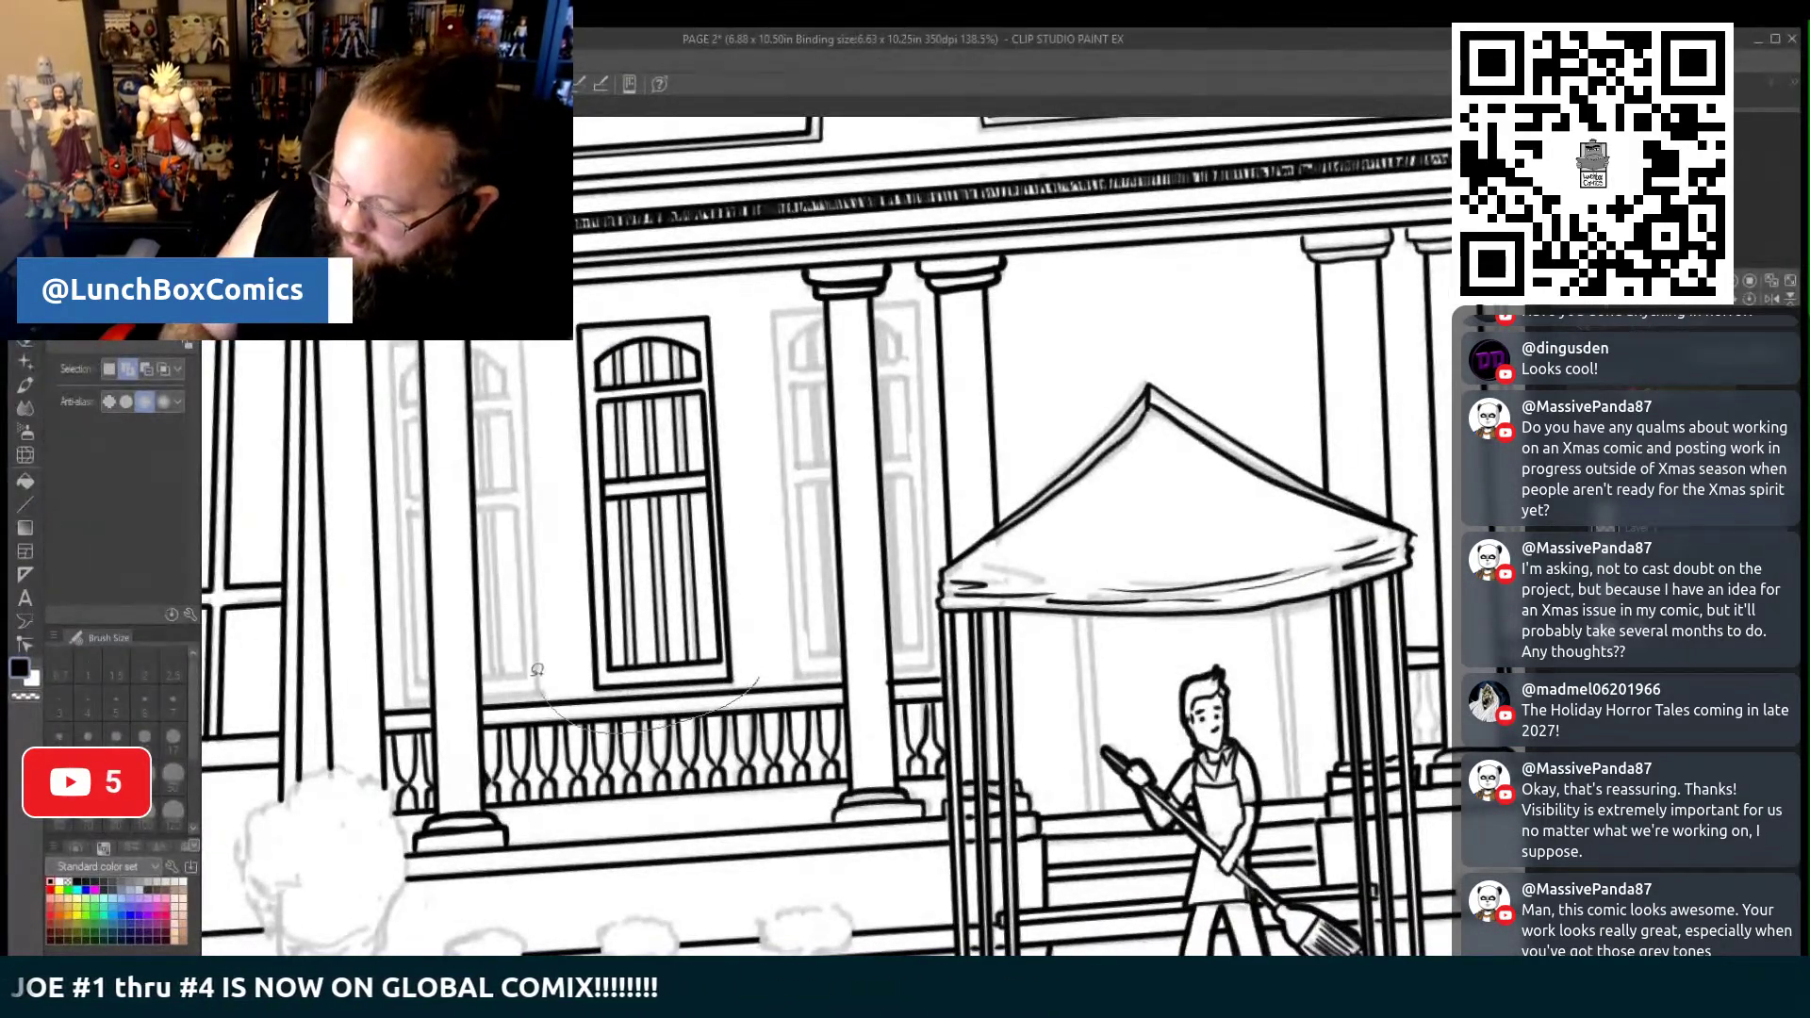
{"action": "left_click_drag", "start_coordinate": [782, 654], "coordinate": [775, 668]}
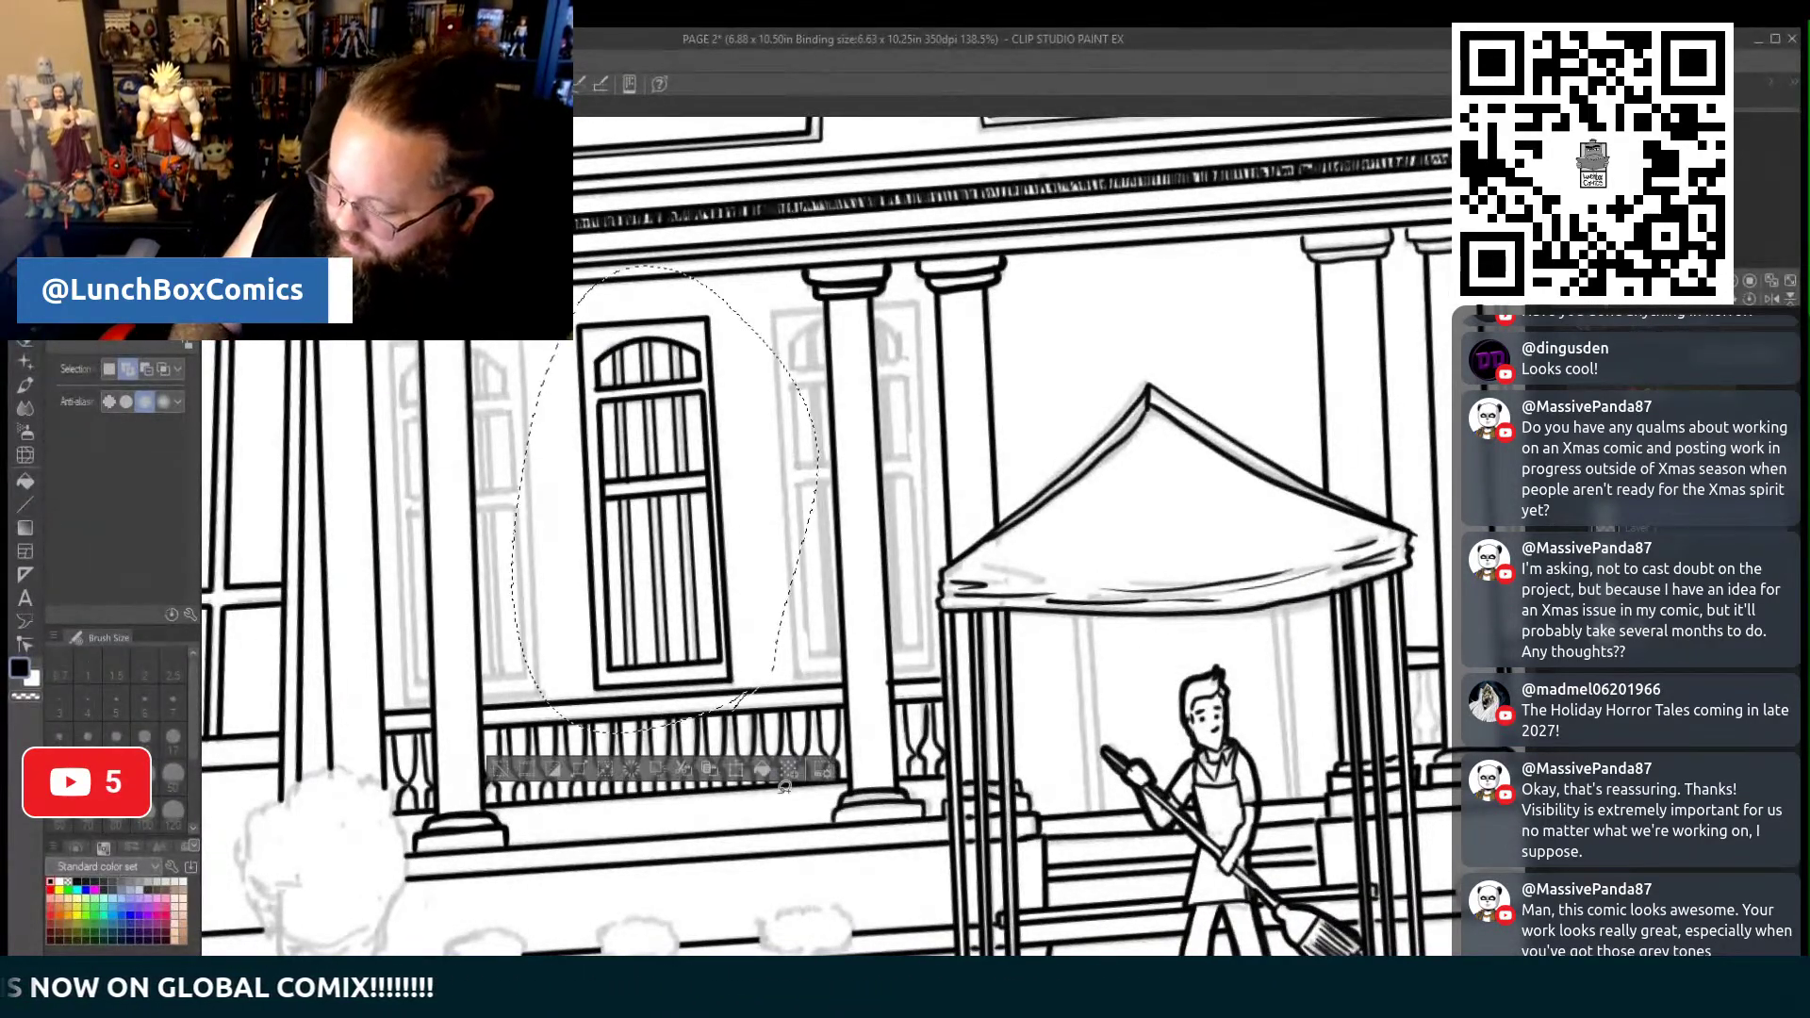
{"action": "left_click", "coordinate": [736, 770]}
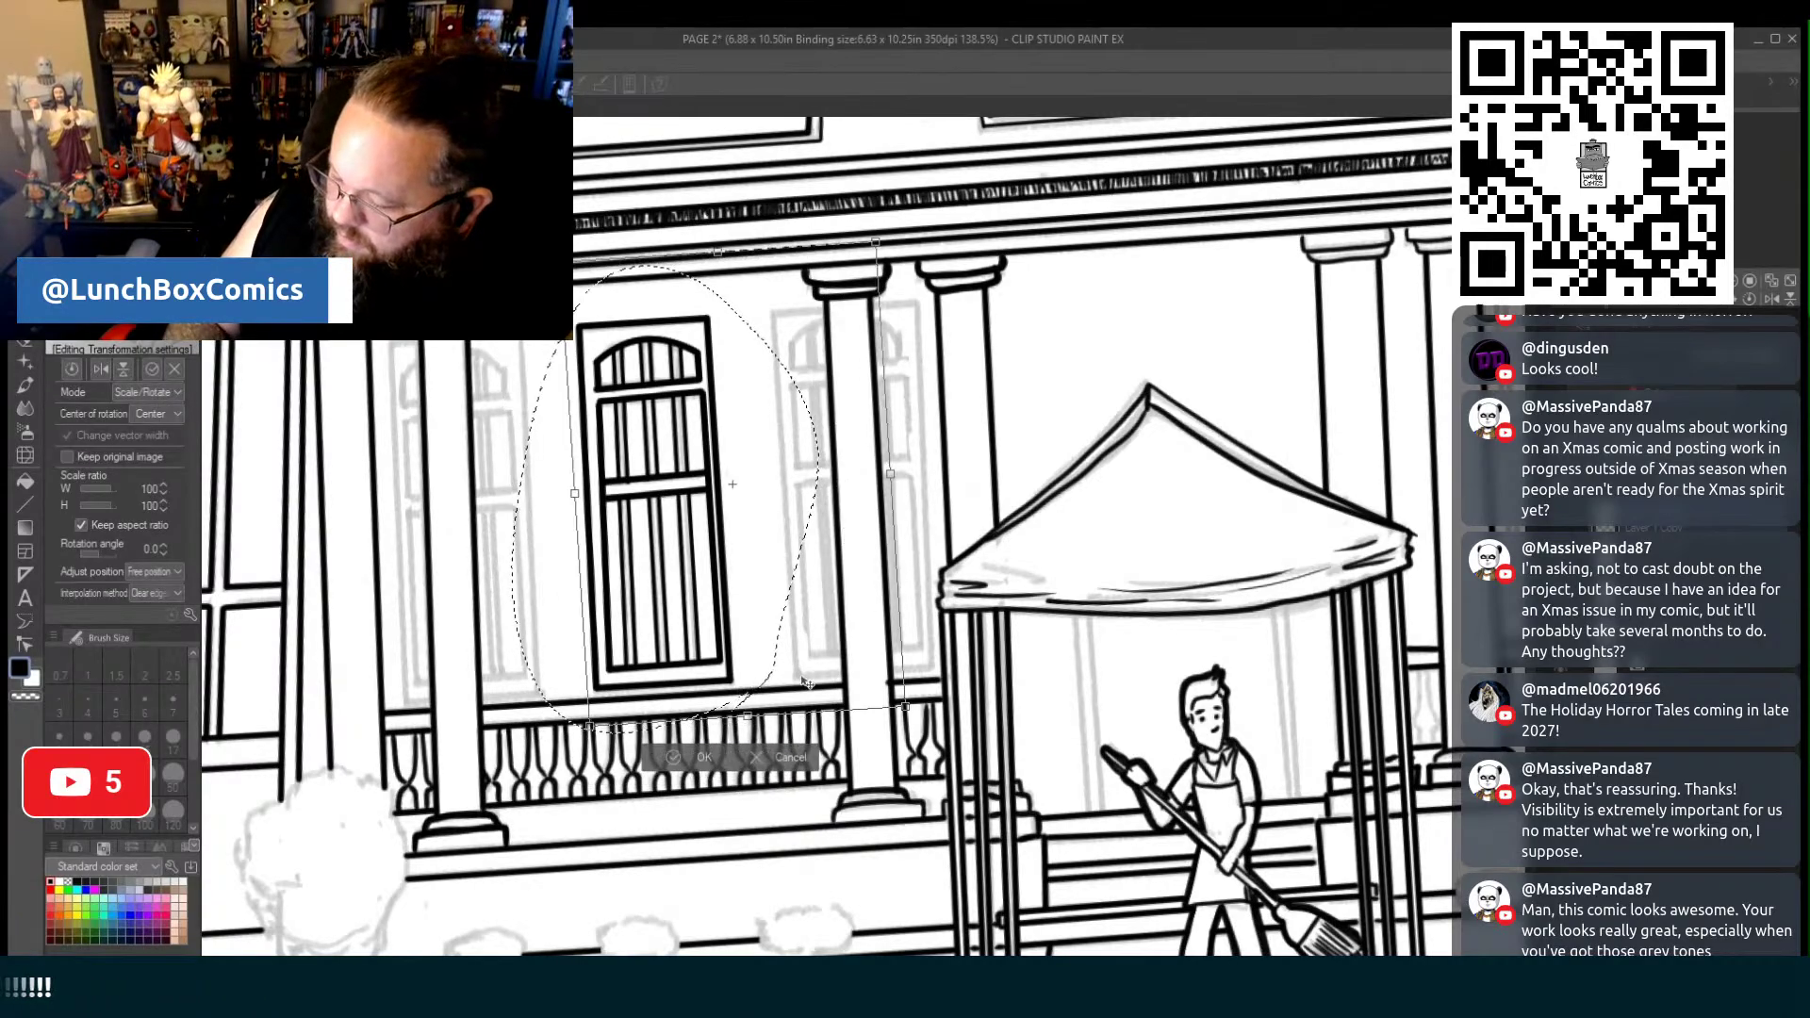
{"action": "left_click_drag", "start_coordinate": [806, 680], "coordinate": [937, 681]}
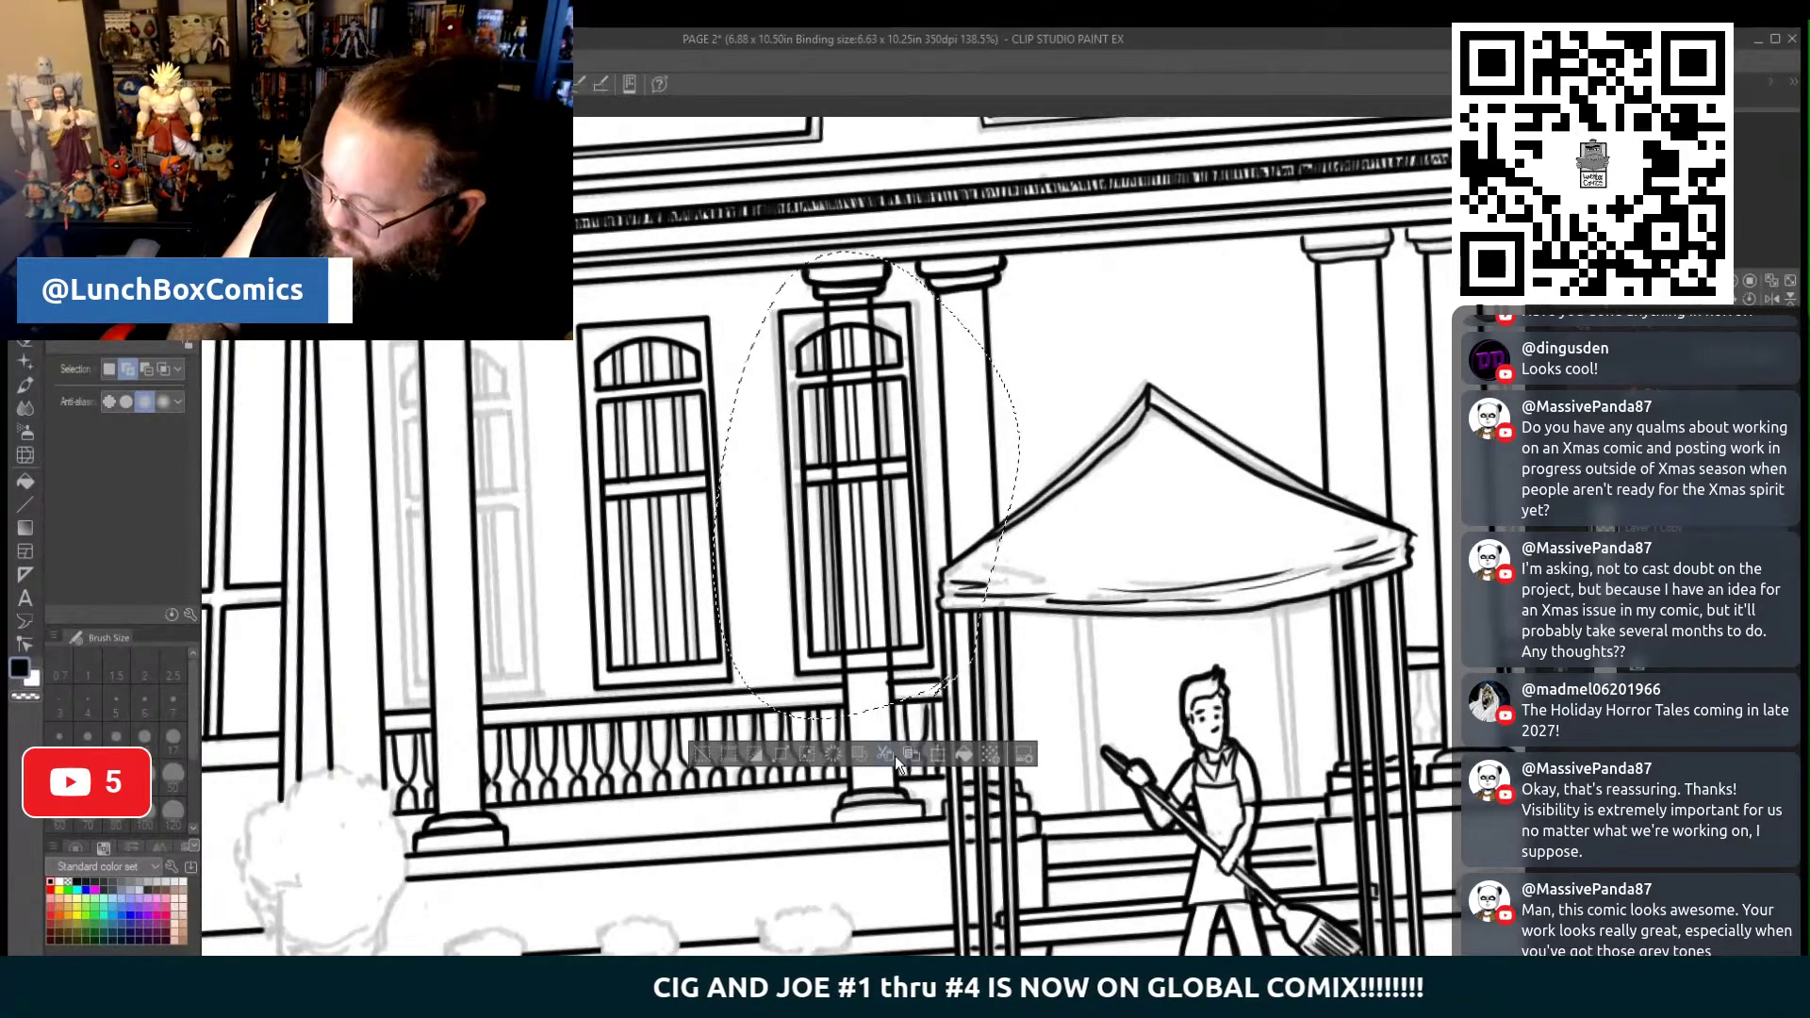
Place another window copy over the sketched window on the left, deselect it, and erase the window lines overlapping both columns
{"action": "left_click_drag", "start_coordinate": [921, 707], "coordinate": [524, 725]}
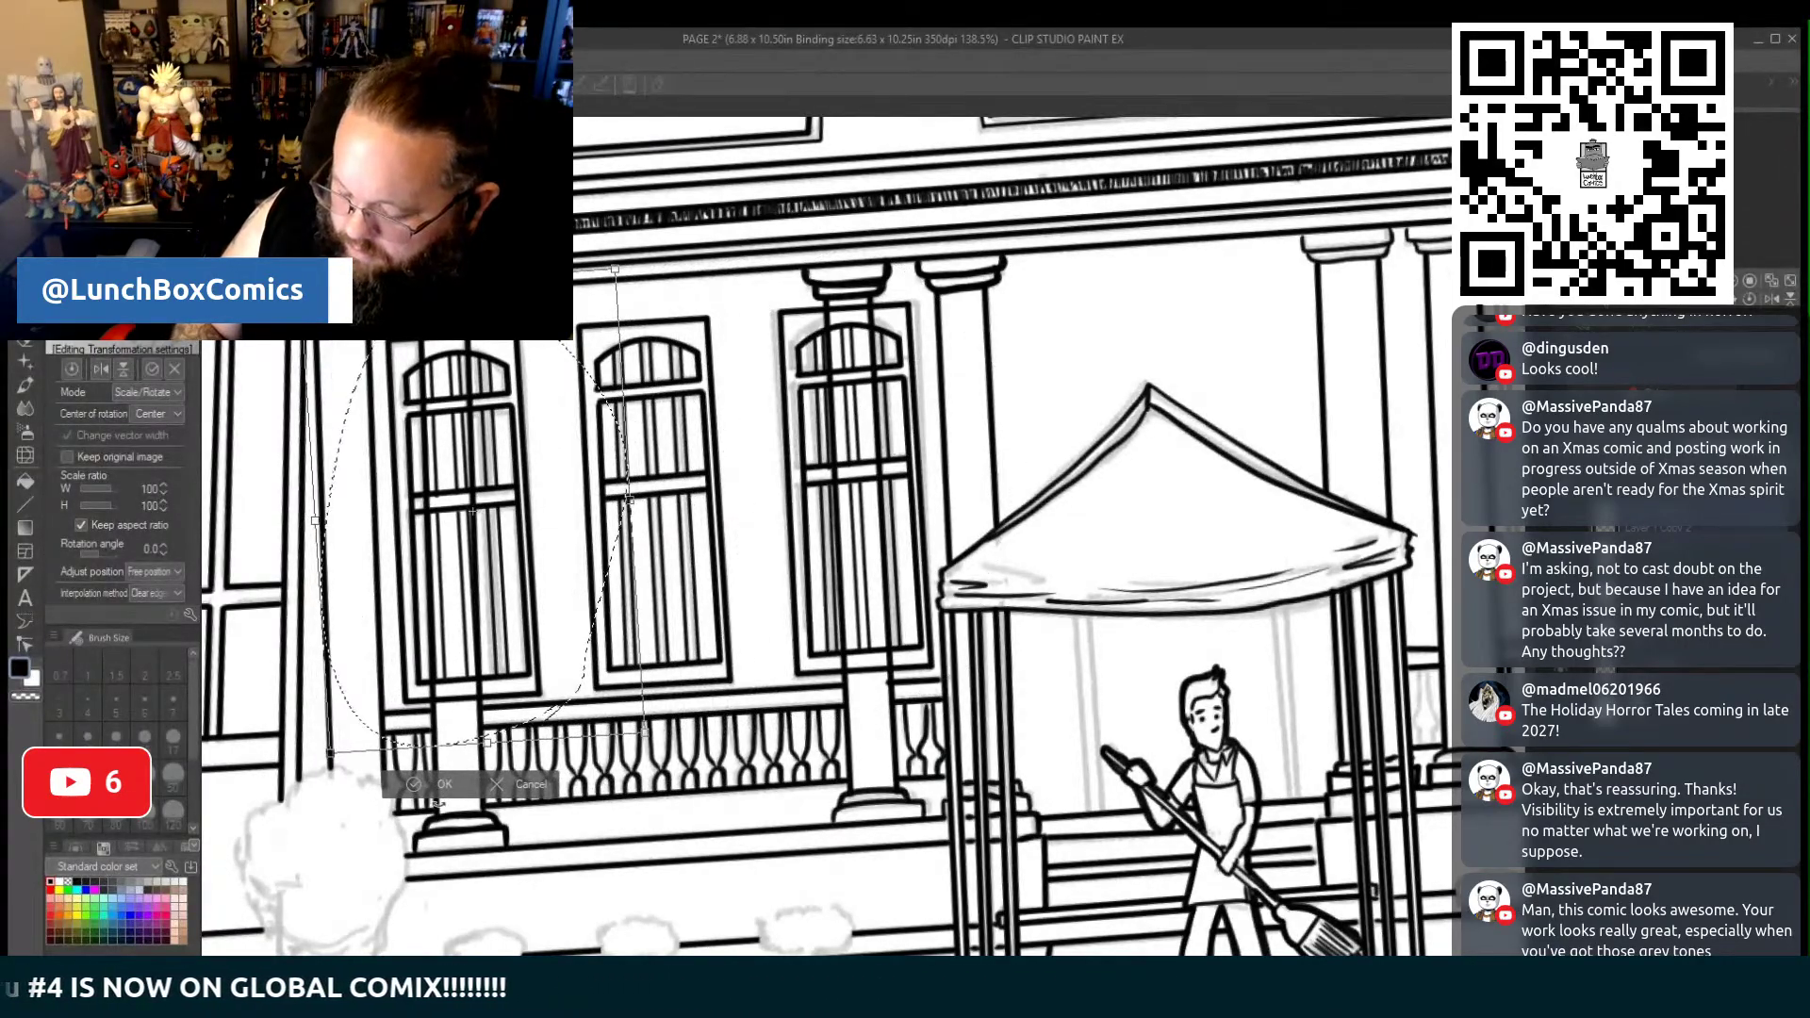
{"action": "left_click", "coordinate": [414, 788]}
{"action": "left_click", "coordinate": [314, 788]}
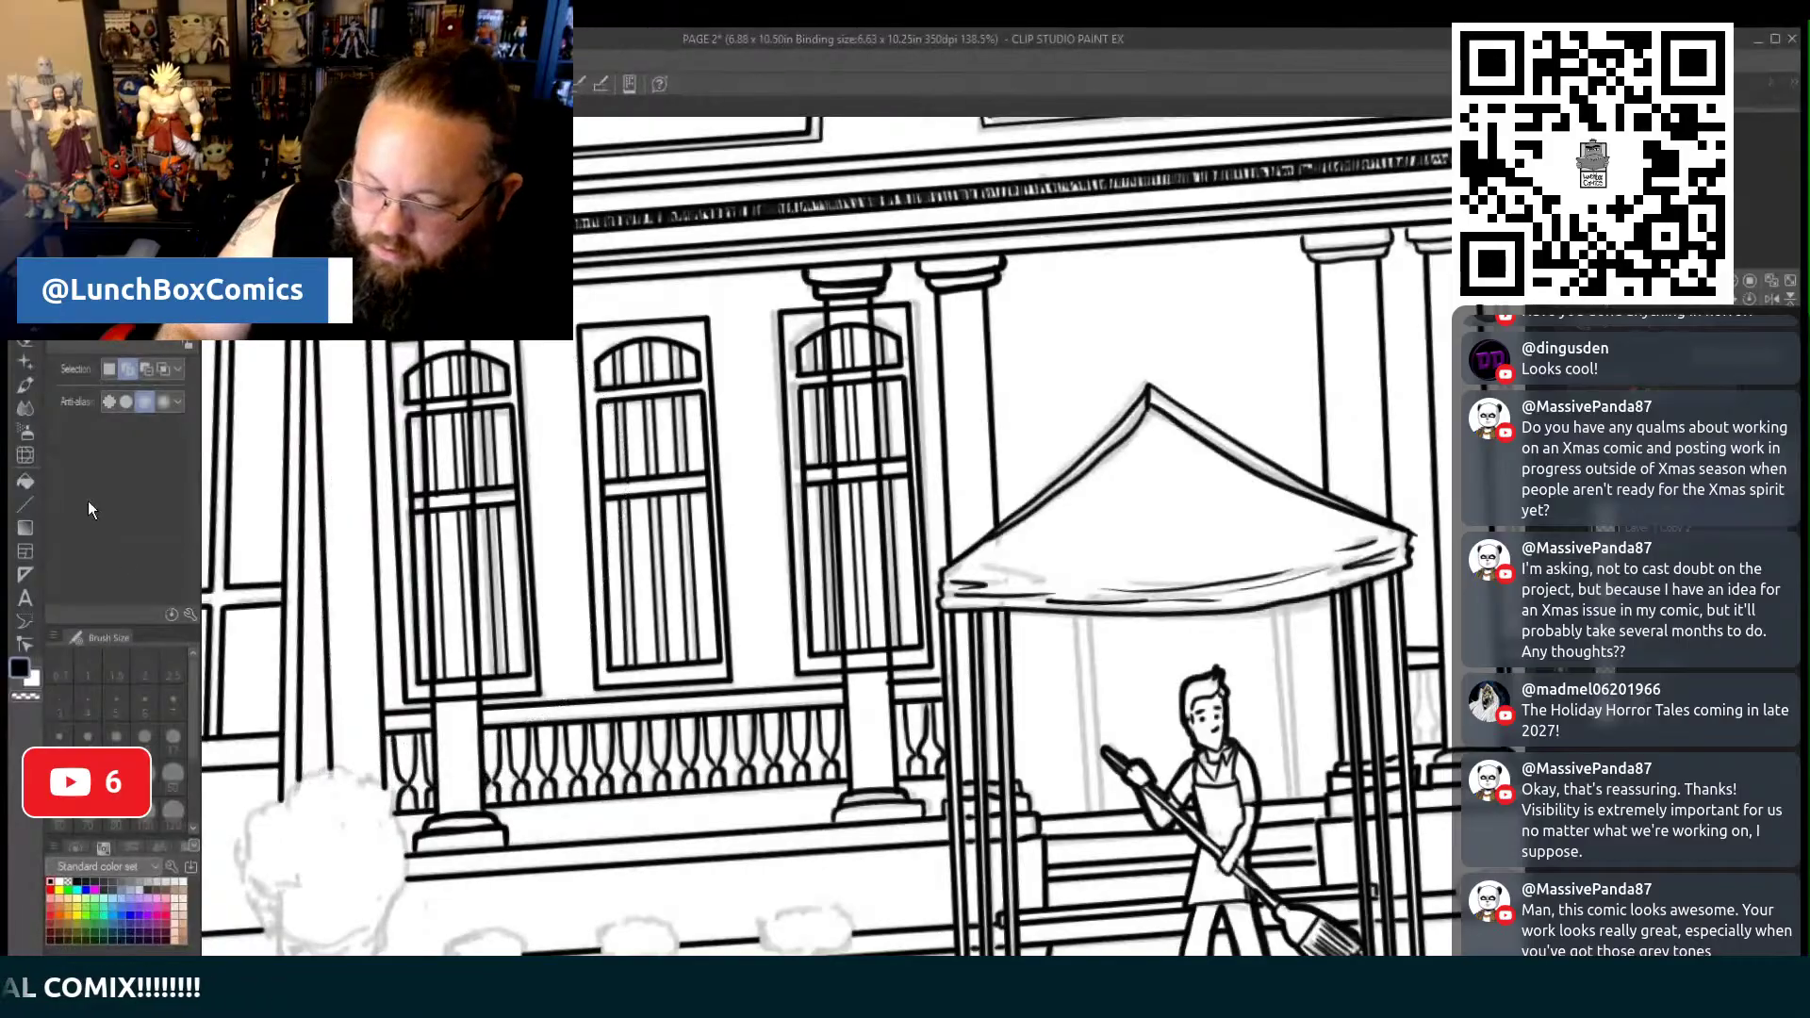
{"action": "left_click", "coordinate": [26, 385]}
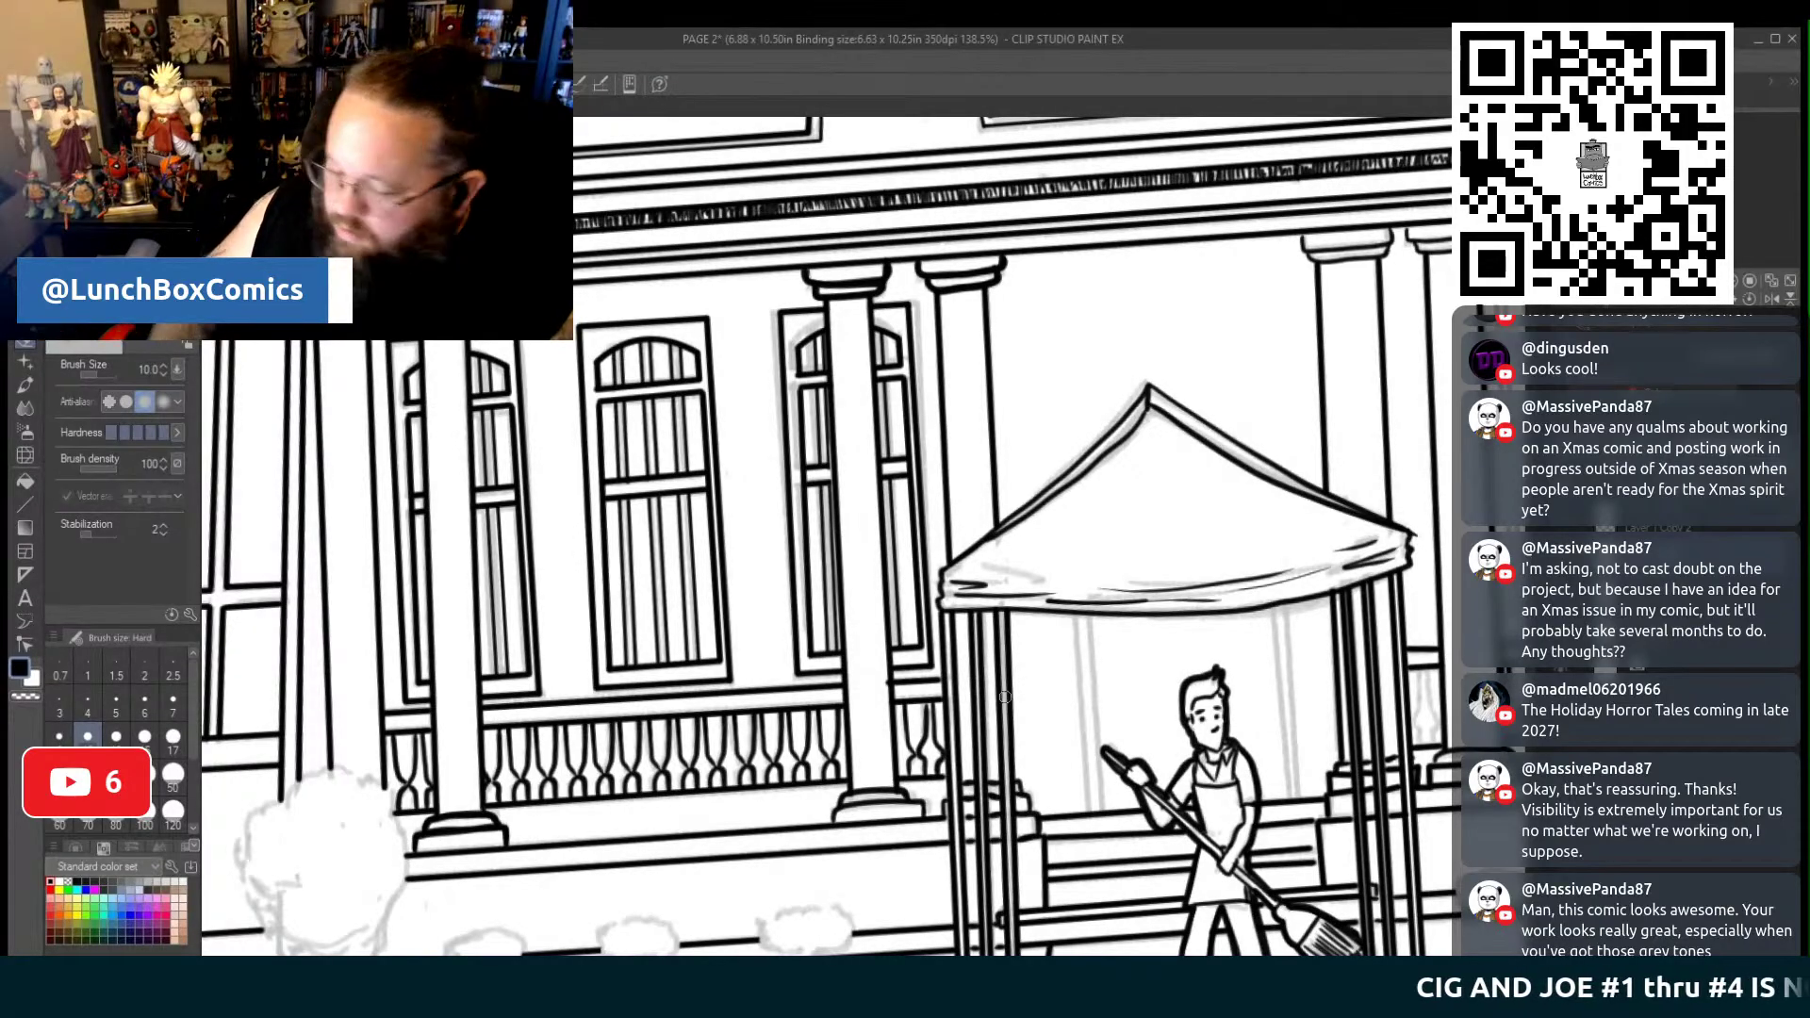
Lasso the middle window again and place a copy over the central sketched window on the porch's right side
{"action": "left_click", "coordinate": [26, 224]}
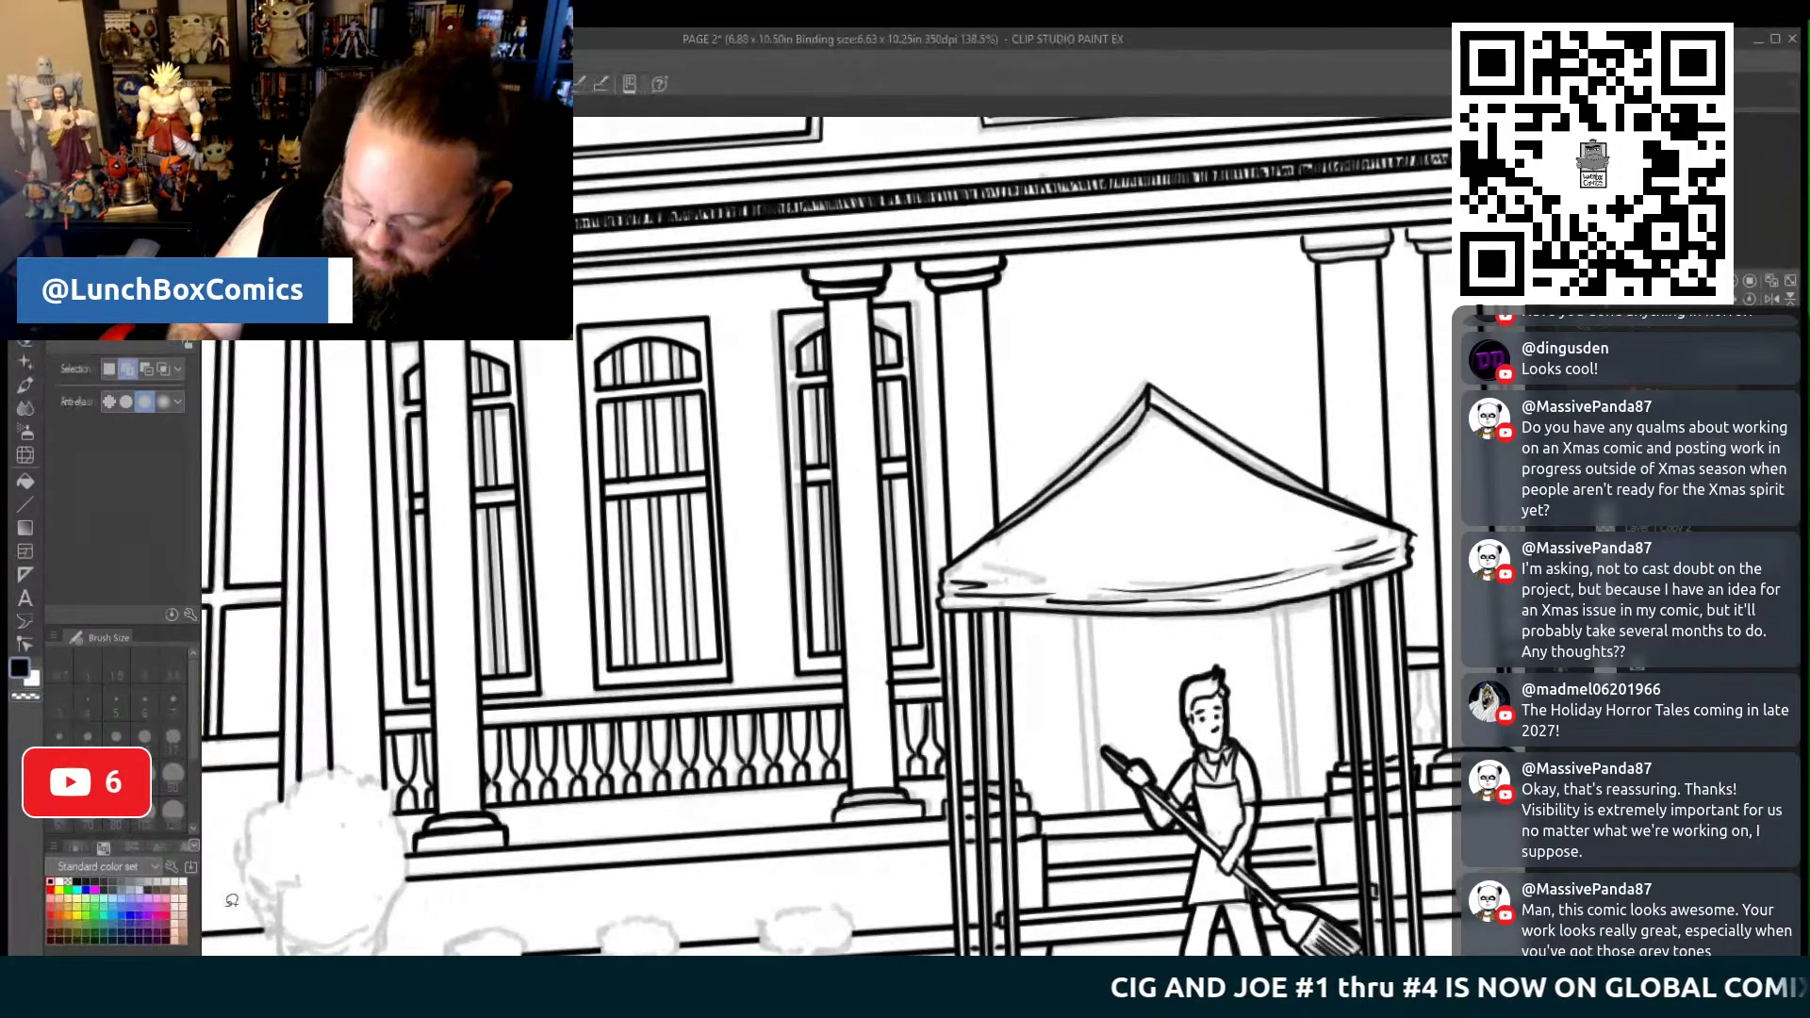
{"action": "scroll", "coordinate": [799, 601], "scroll_direction": "down", "scroll_amount": 5}
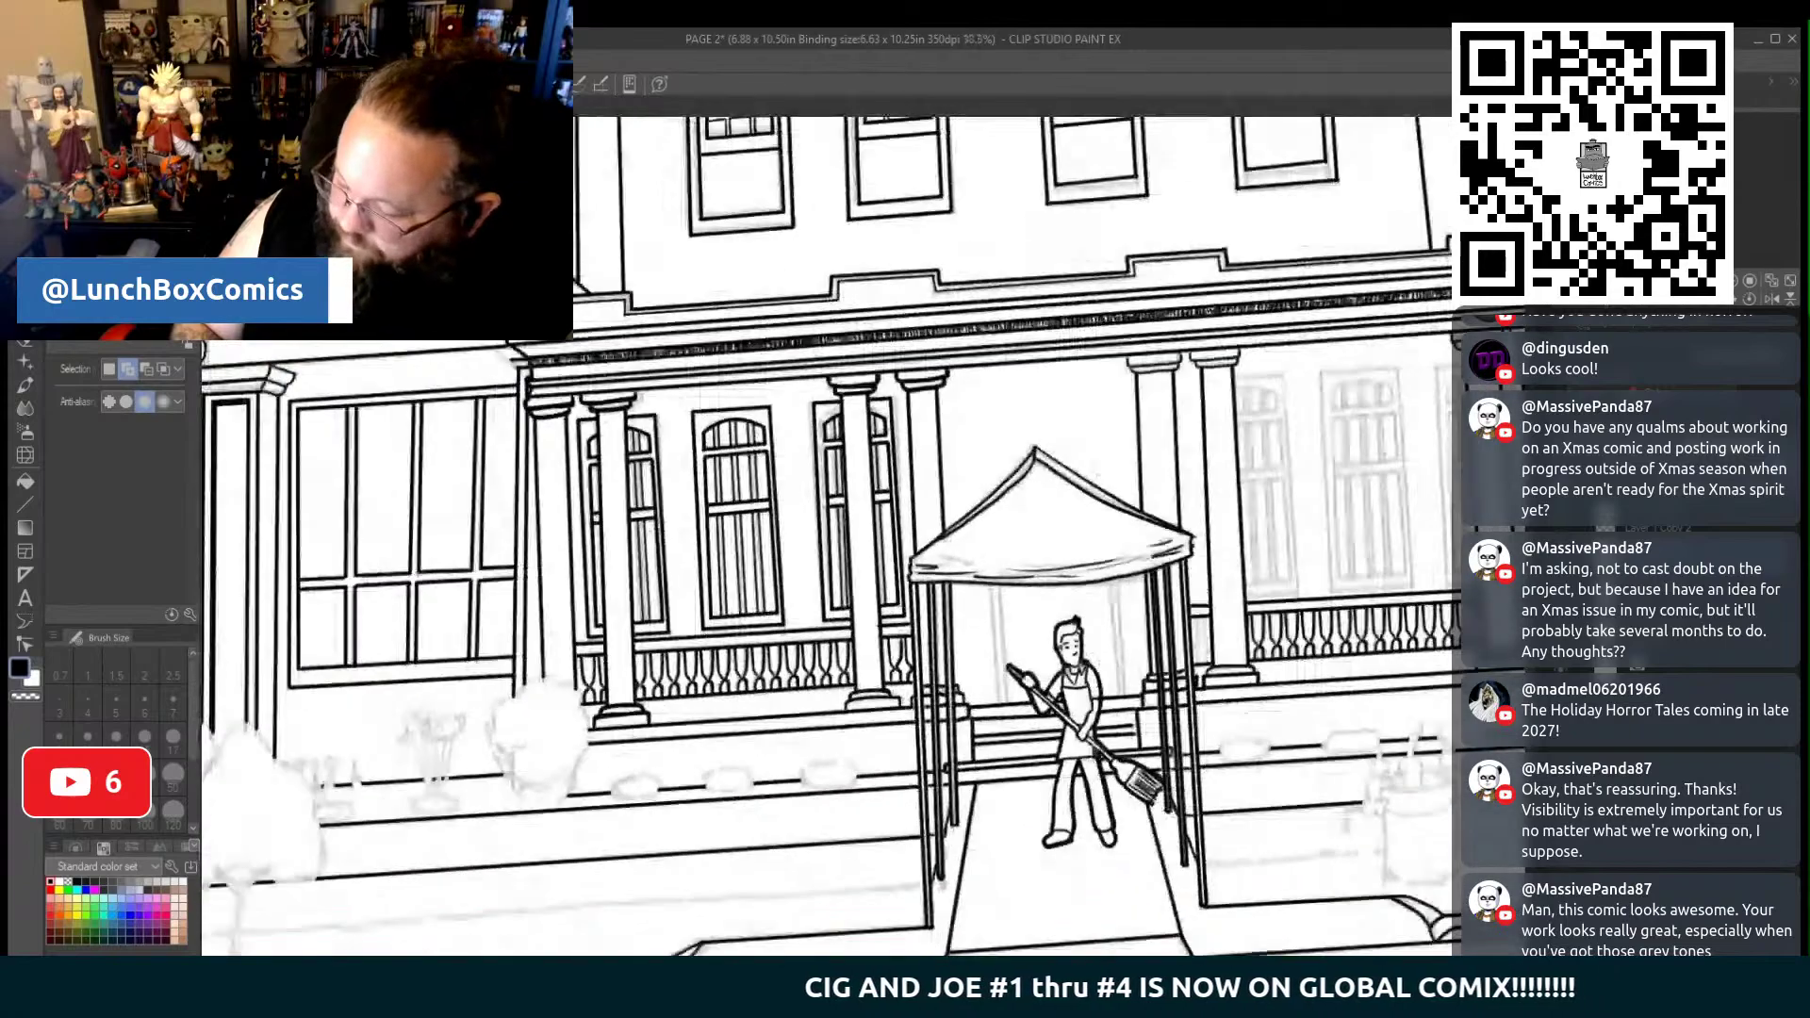
{"action": "mouse_move", "coordinate": [798, 601]}
{"action": "left_mouse_down"}
{"action": "mouse_move", "coordinate": [767, 639]}
{"action": "mouse_move", "coordinate": [713, 641]}
{"action": "mouse_move", "coordinate": [694, 601]}
{"action": "mouse_move", "coordinate": [707, 375]}
{"action": "mouse_move", "coordinate": [793, 392]}
{"action": "mouse_move", "coordinate": [795, 618]}
{"action": "left_mouse_up"}
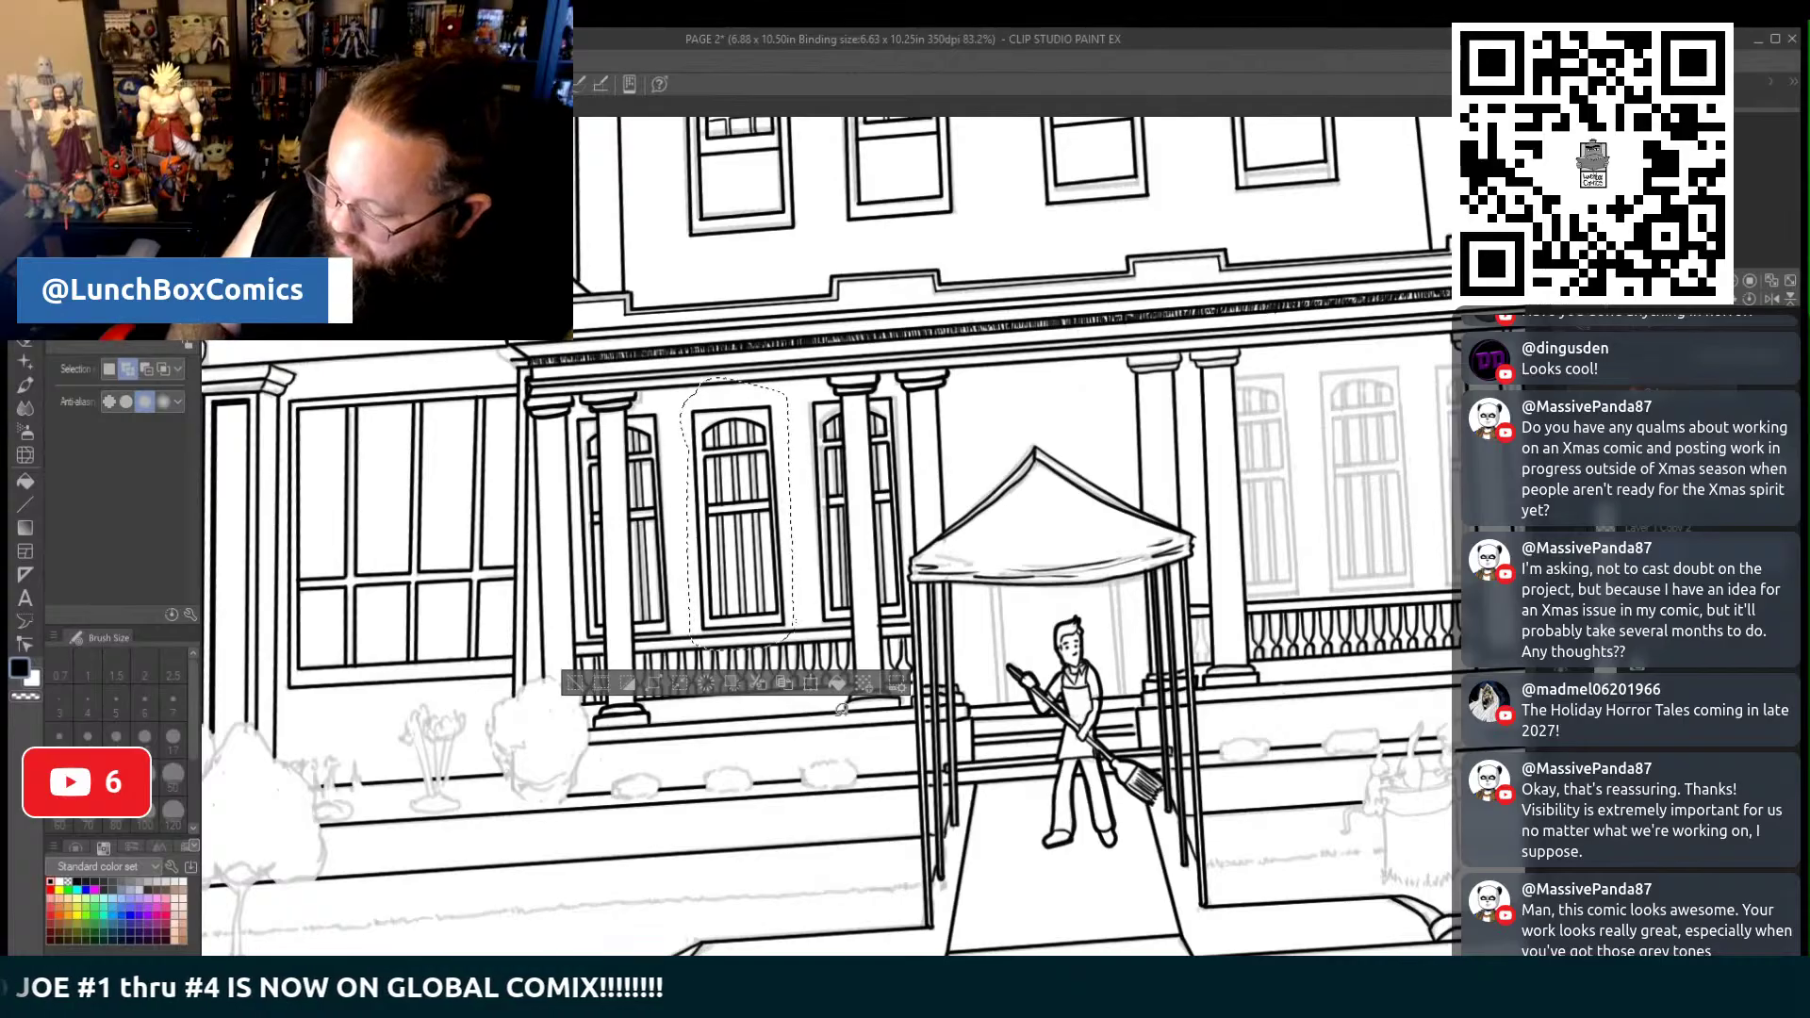
{"action": "left_click", "coordinate": [785, 686]}
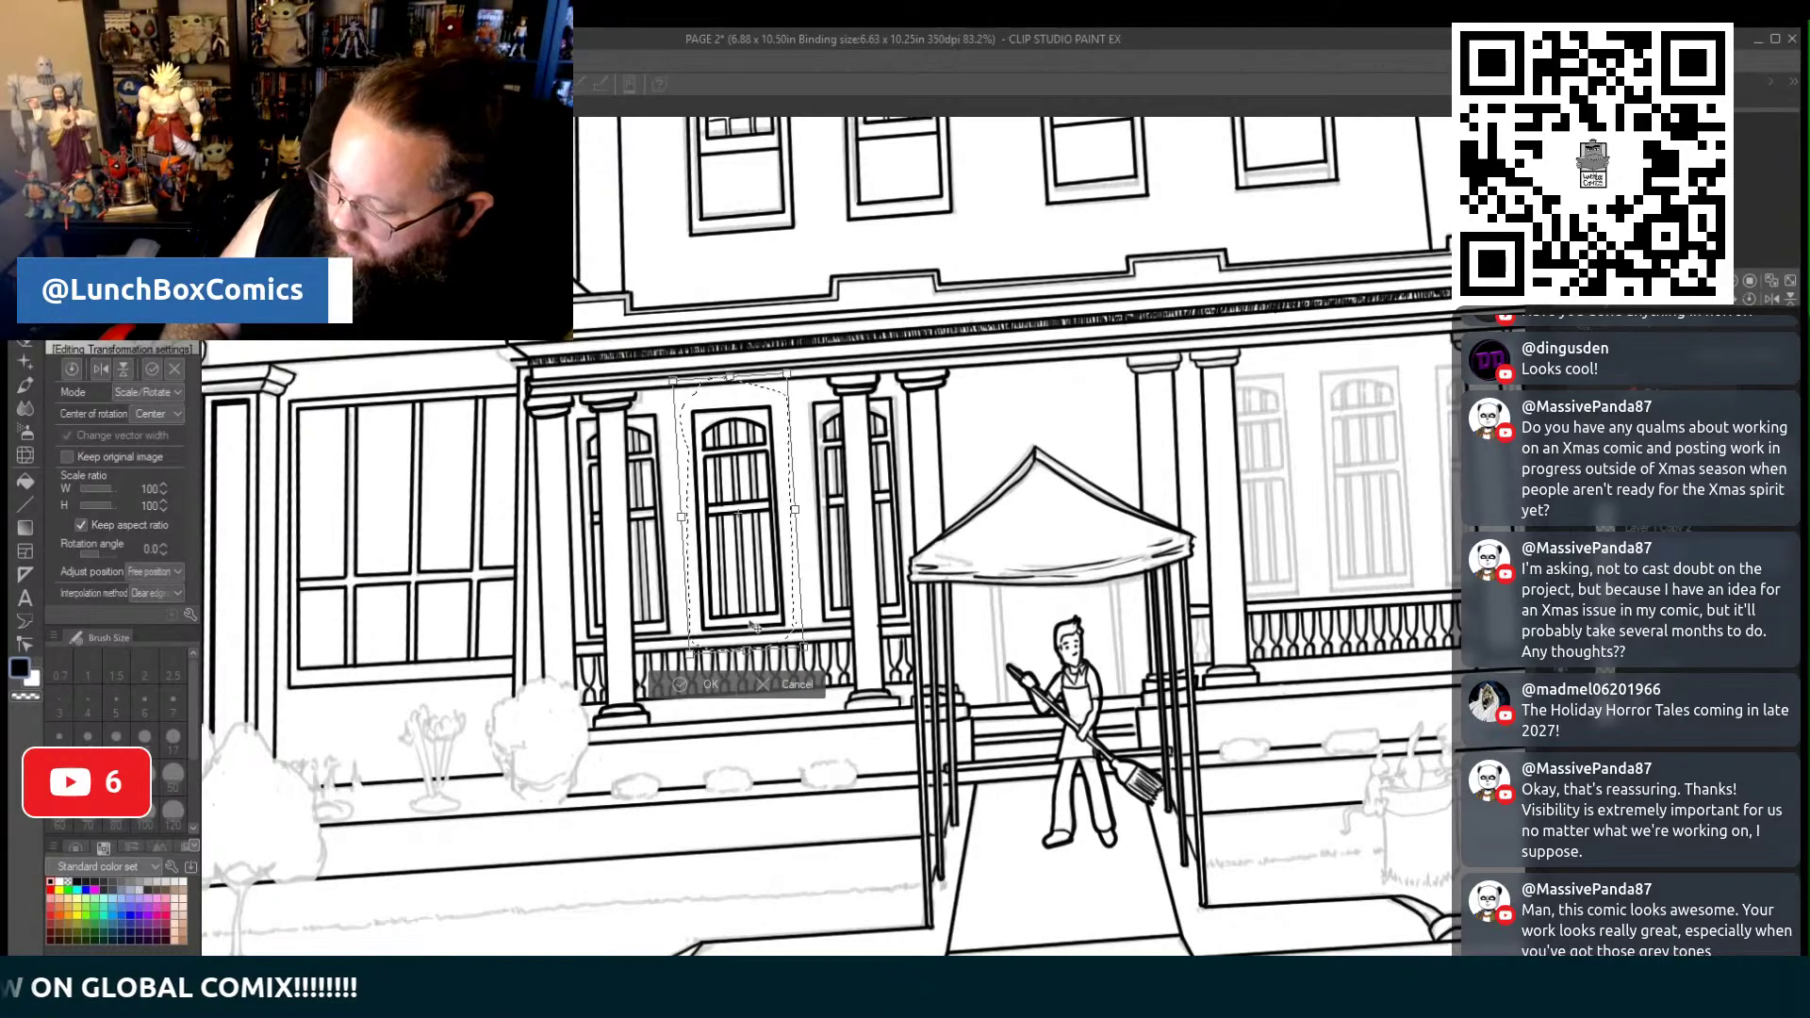
{"action": "left_click_drag", "start_coordinate": [751, 624], "coordinate": [1378, 602]}
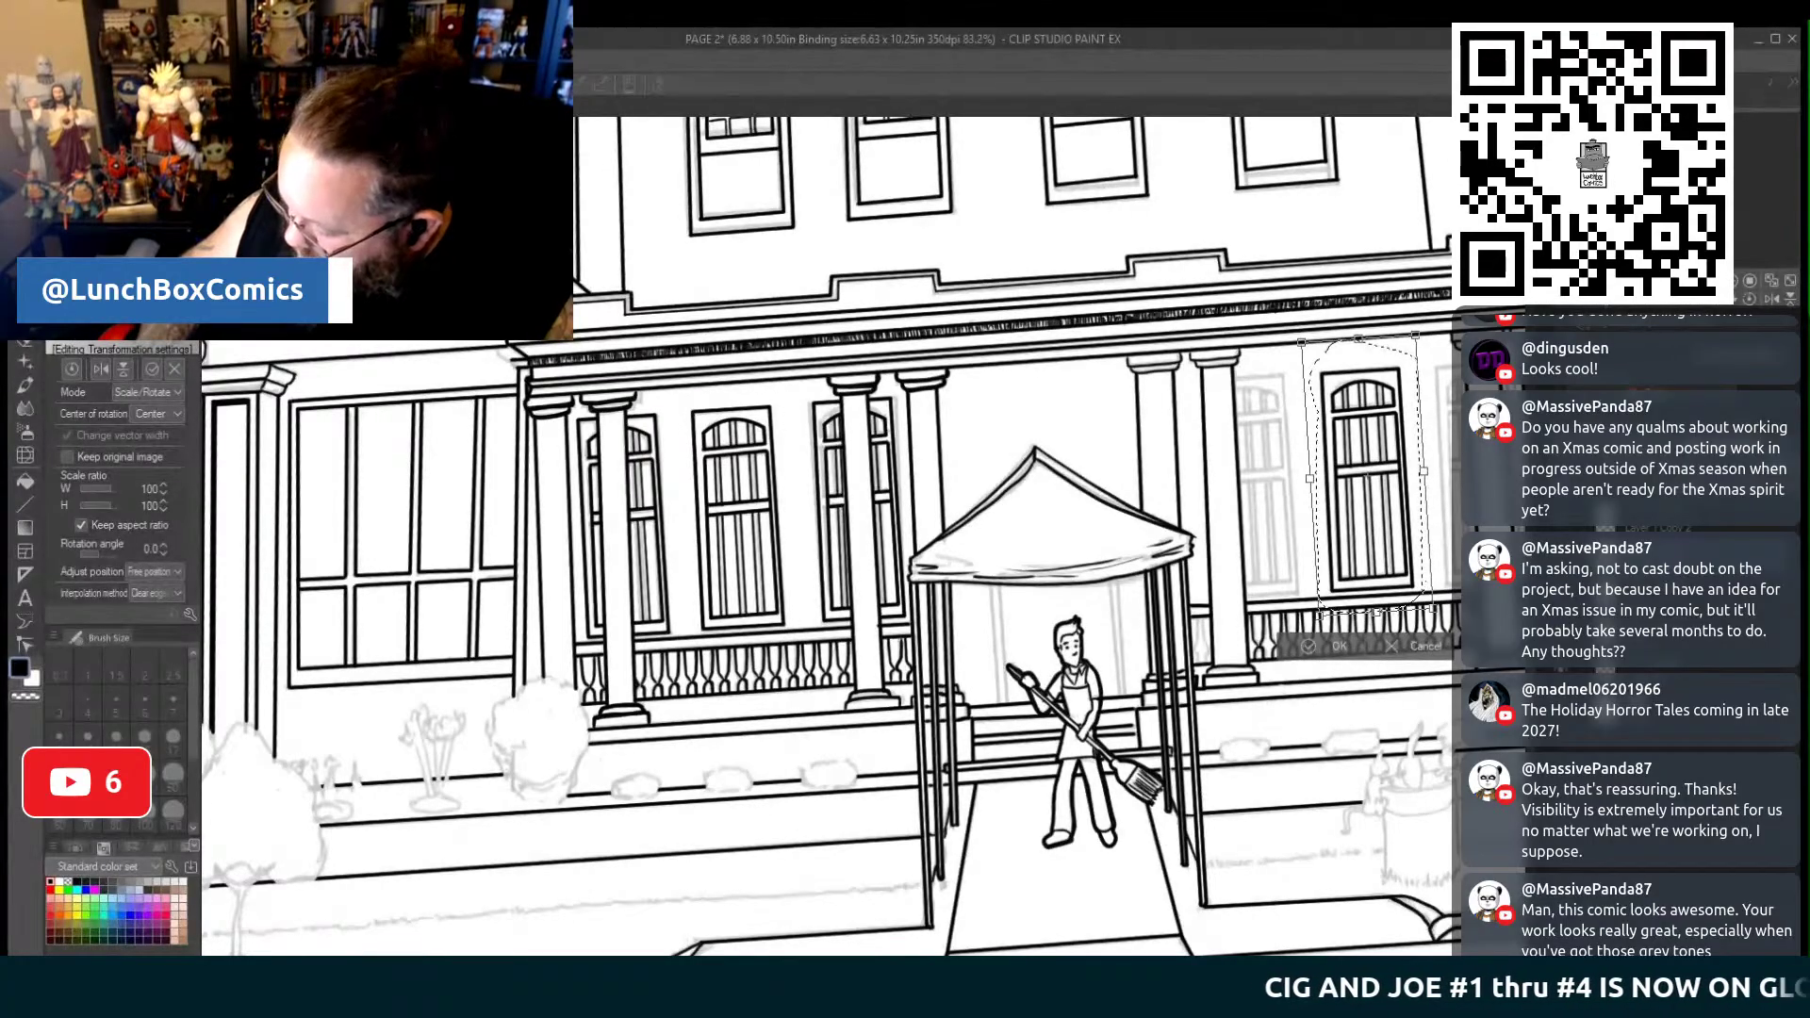
{"action": "left_click_drag", "start_coordinate": [1310, 658], "coordinate": [857, 658]}
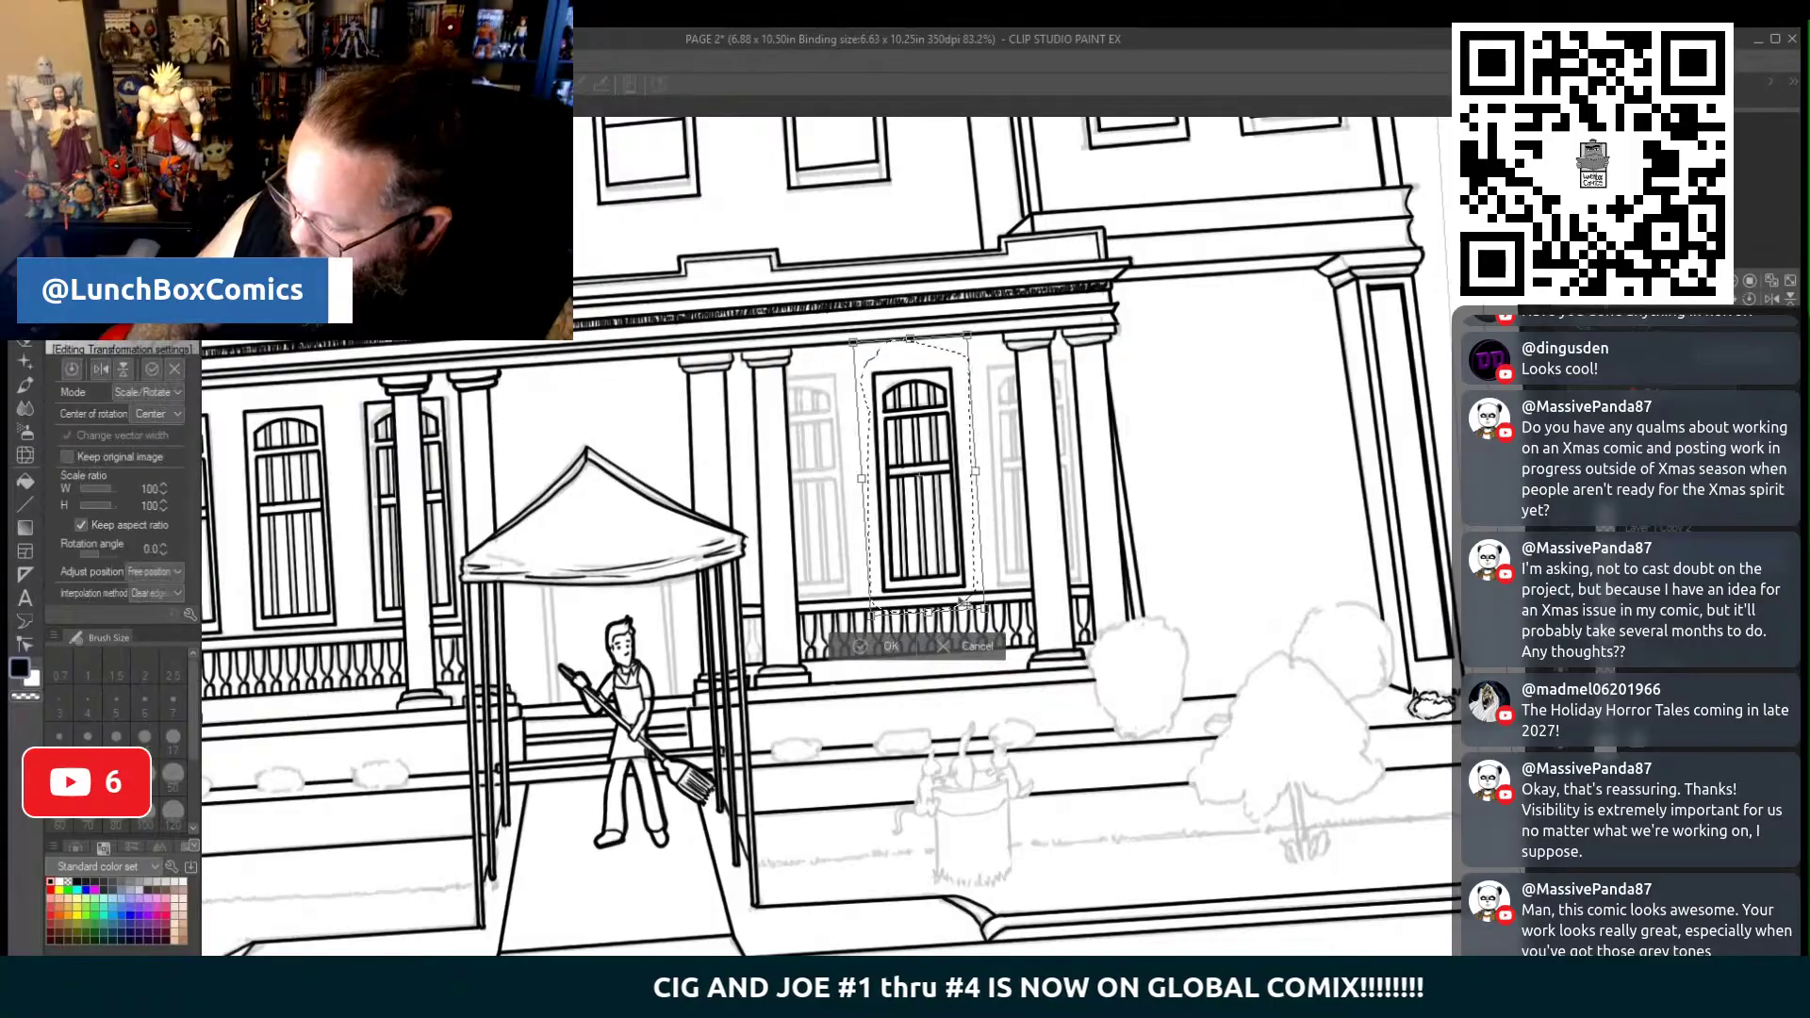
Place two more window copies over the sketched windows on either side of the right porch's central window, and deselect
{"action": "left_click_drag", "start_coordinate": [961, 602], "coordinate": [827, 613]}
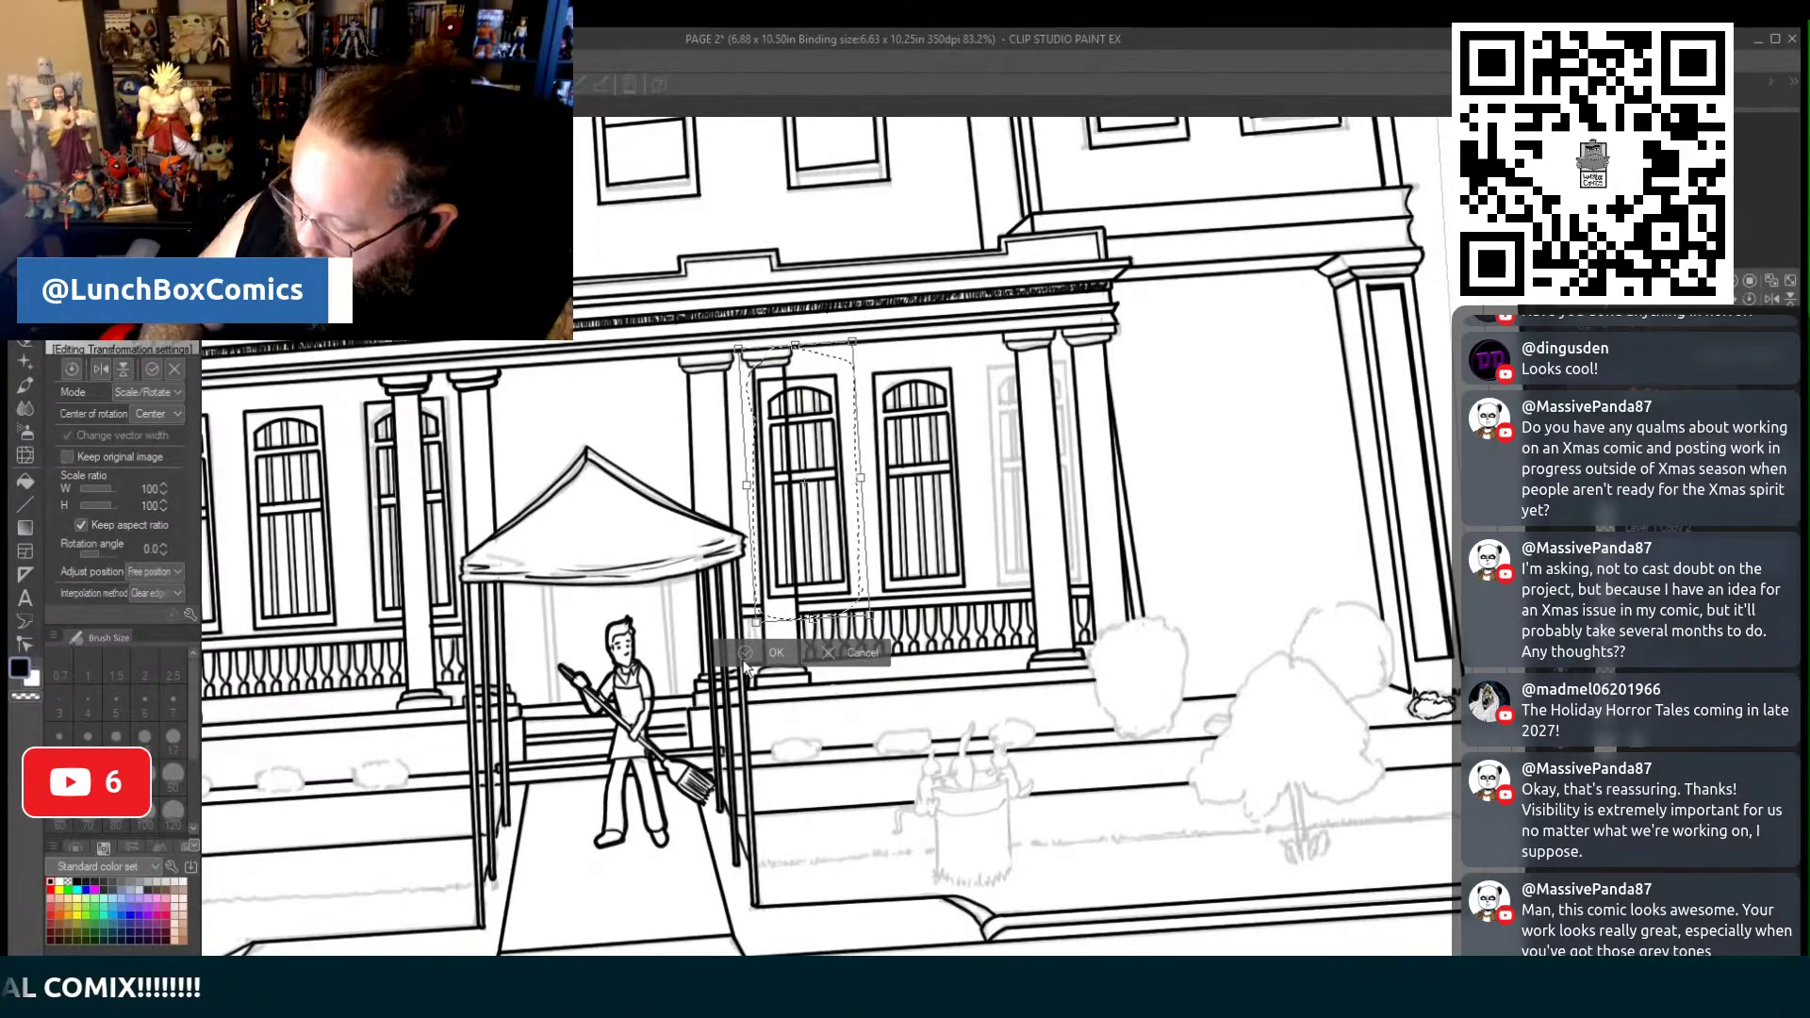
{"action": "left_click", "coordinate": [746, 658]}
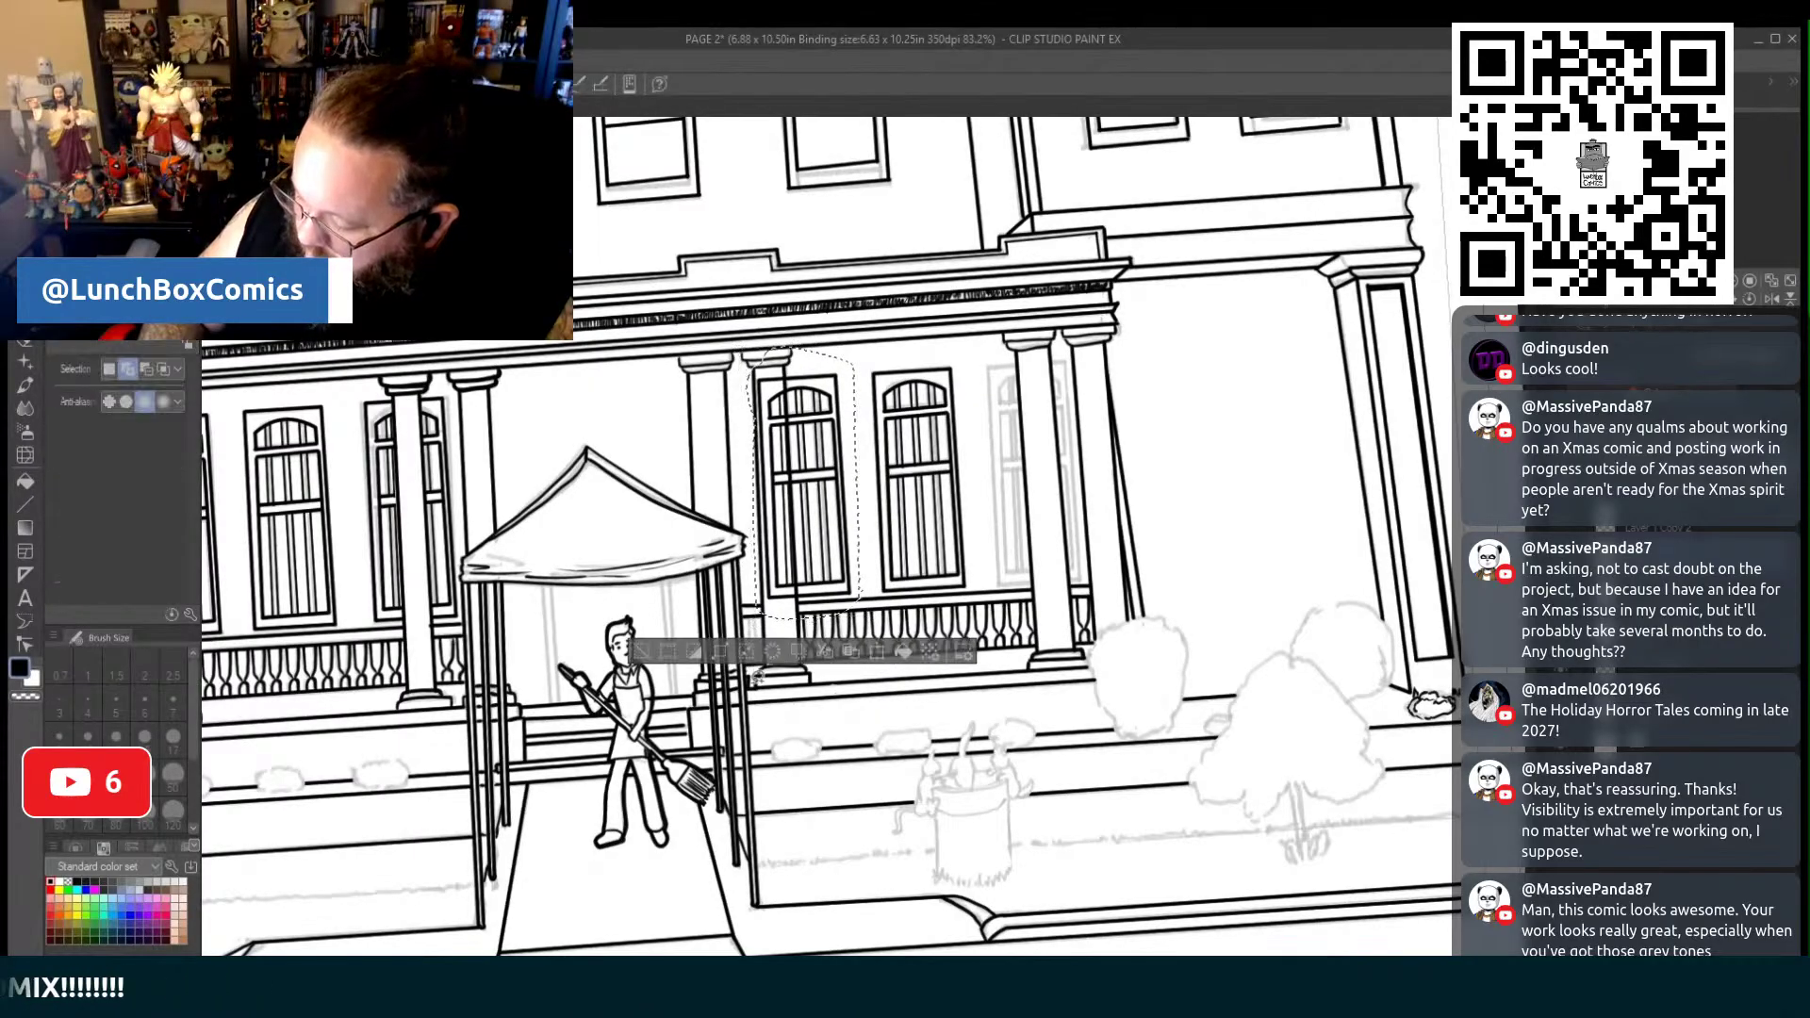
{"action": "left_click", "coordinate": [872, 654]}
{"action": "left_click_drag", "start_coordinate": [836, 612], "coordinate": [1062, 594]}
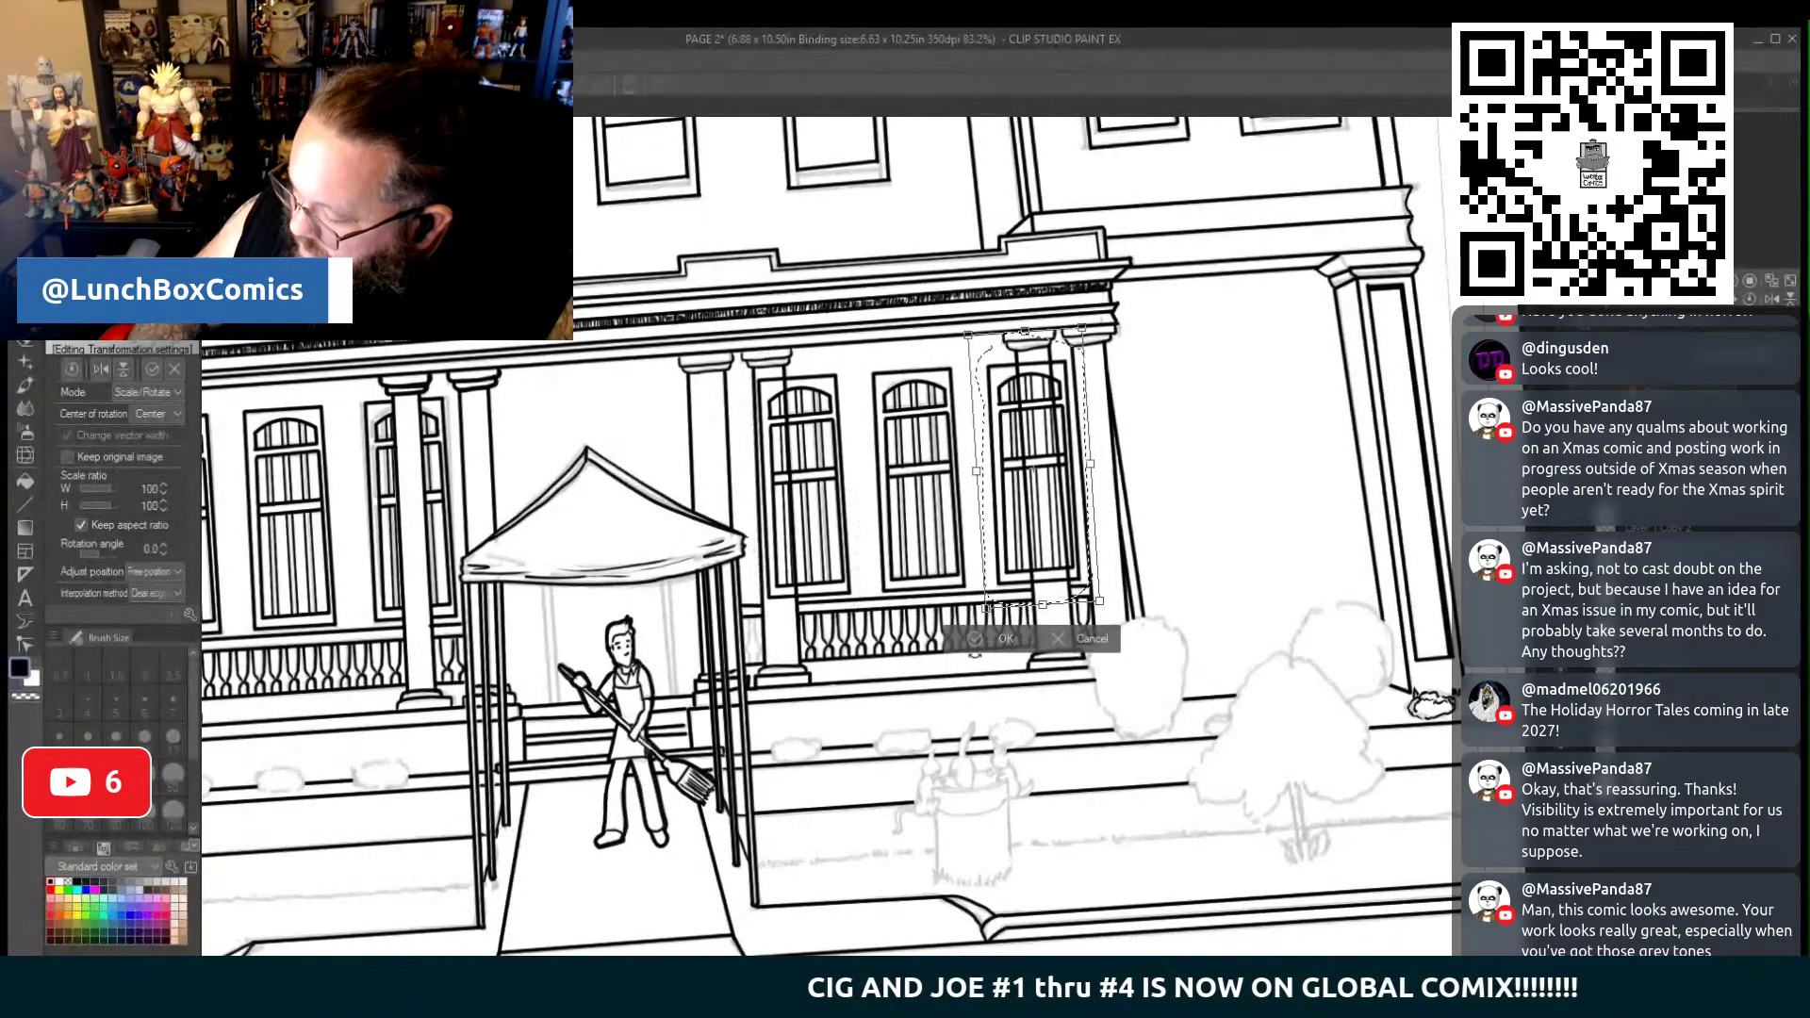
{"action": "left_click", "coordinate": [975, 638]}
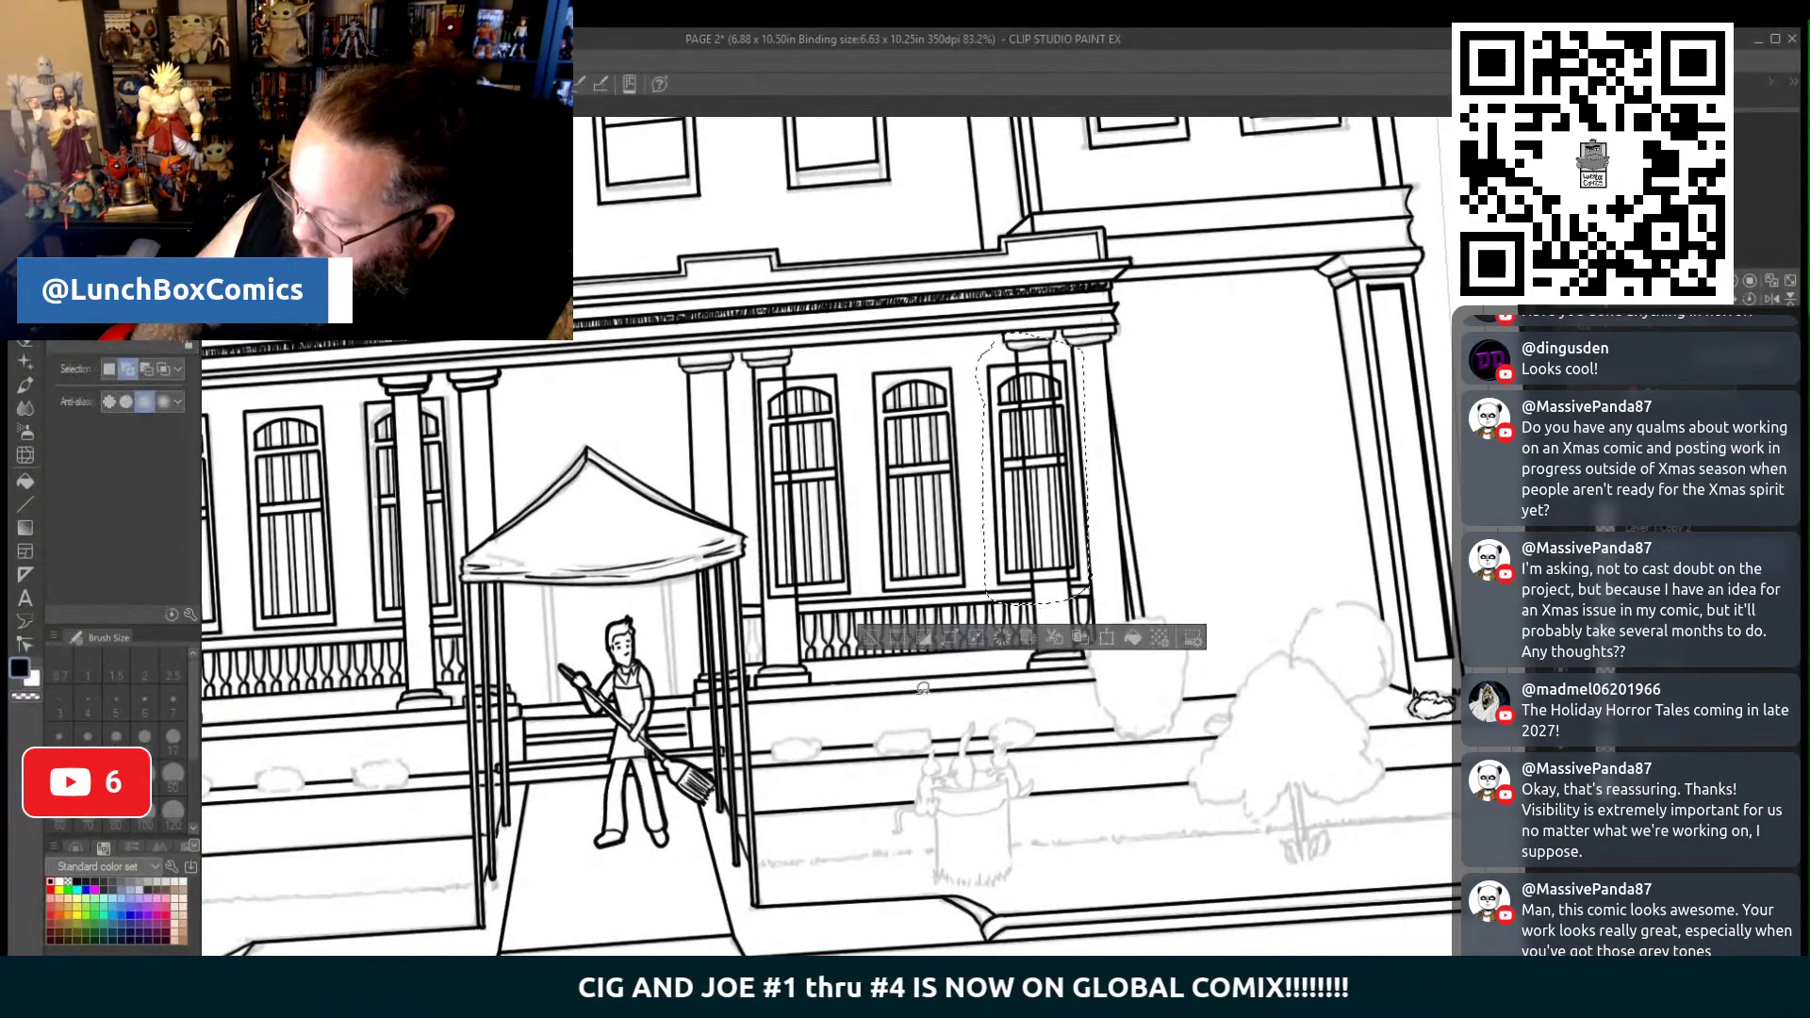
{"action": "left_click", "coordinate": [867, 640]}
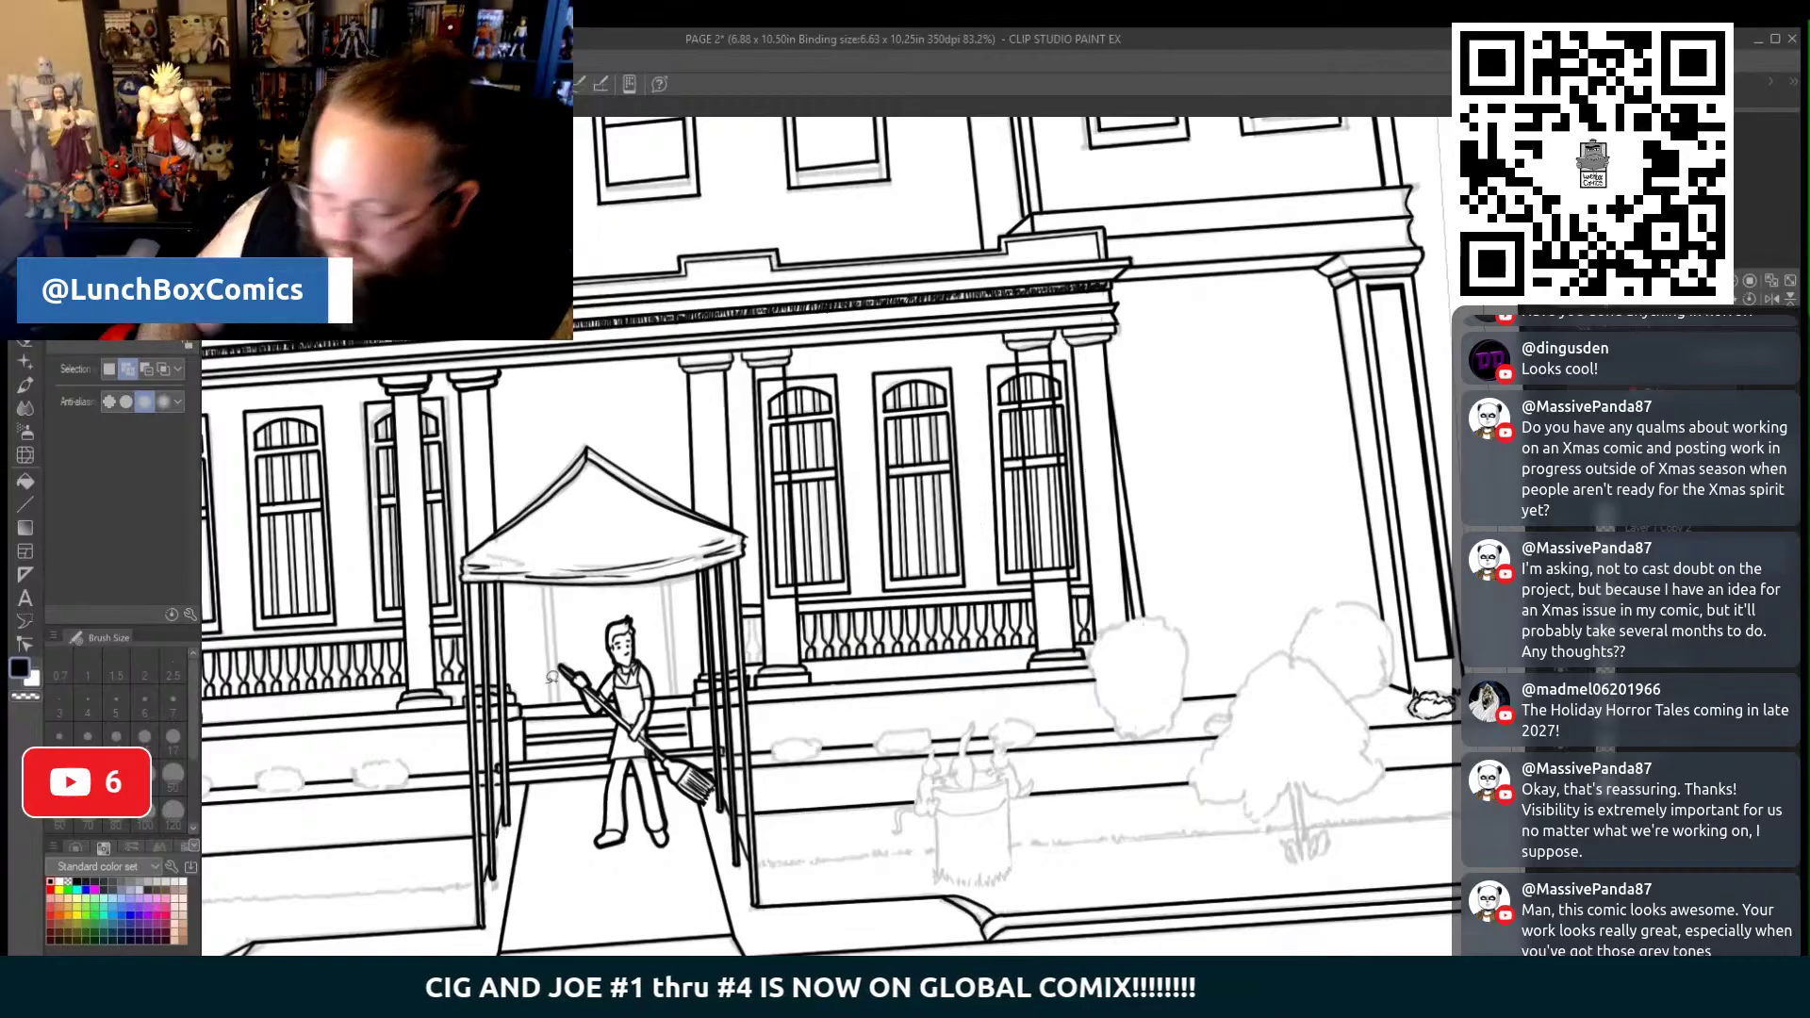
Erase the copied window lines that overlap the columns on the right side of the porch, using the hard eraser at size 10
{"action": "left_click", "coordinate": [25, 348]}
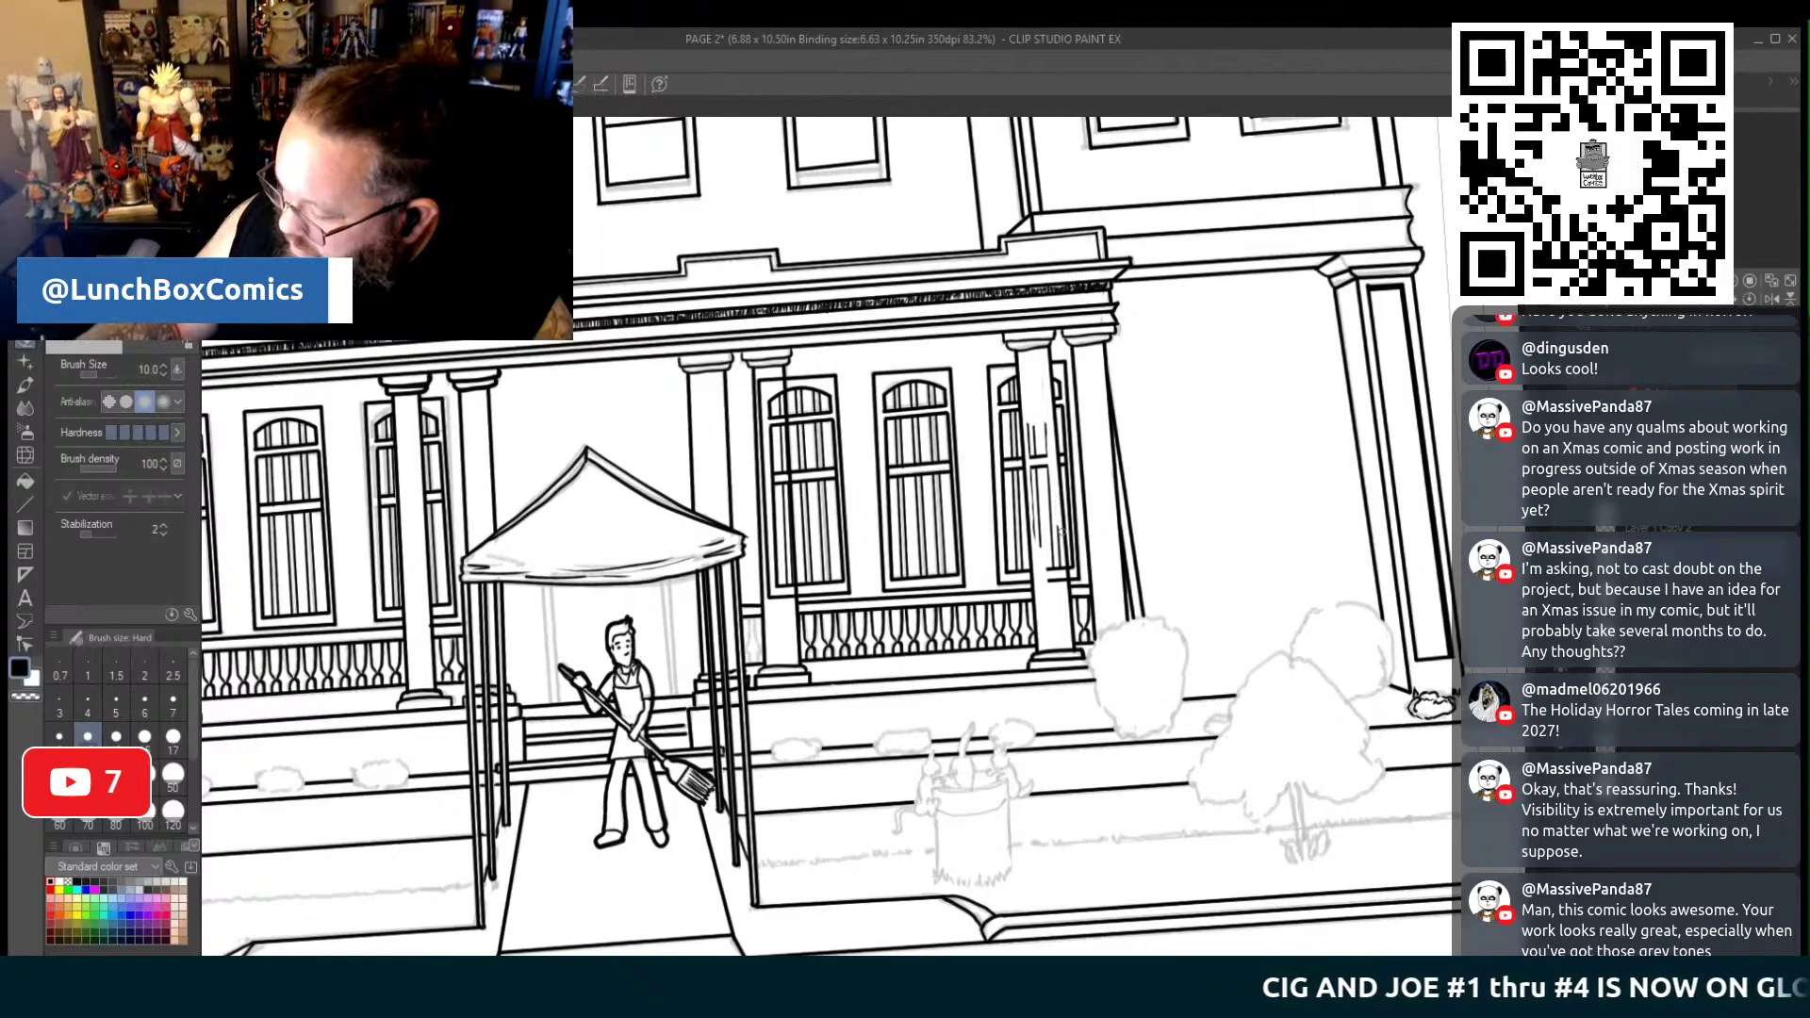
{"action": "mouse_move", "coordinate": [1063, 572]}
{"action": "left_mouse_down"}
{"action": "mouse_move", "coordinate": [1031, 473]}
{"action": "mouse_move", "coordinate": [1038, 362]}
{"action": "left_mouse_up"}
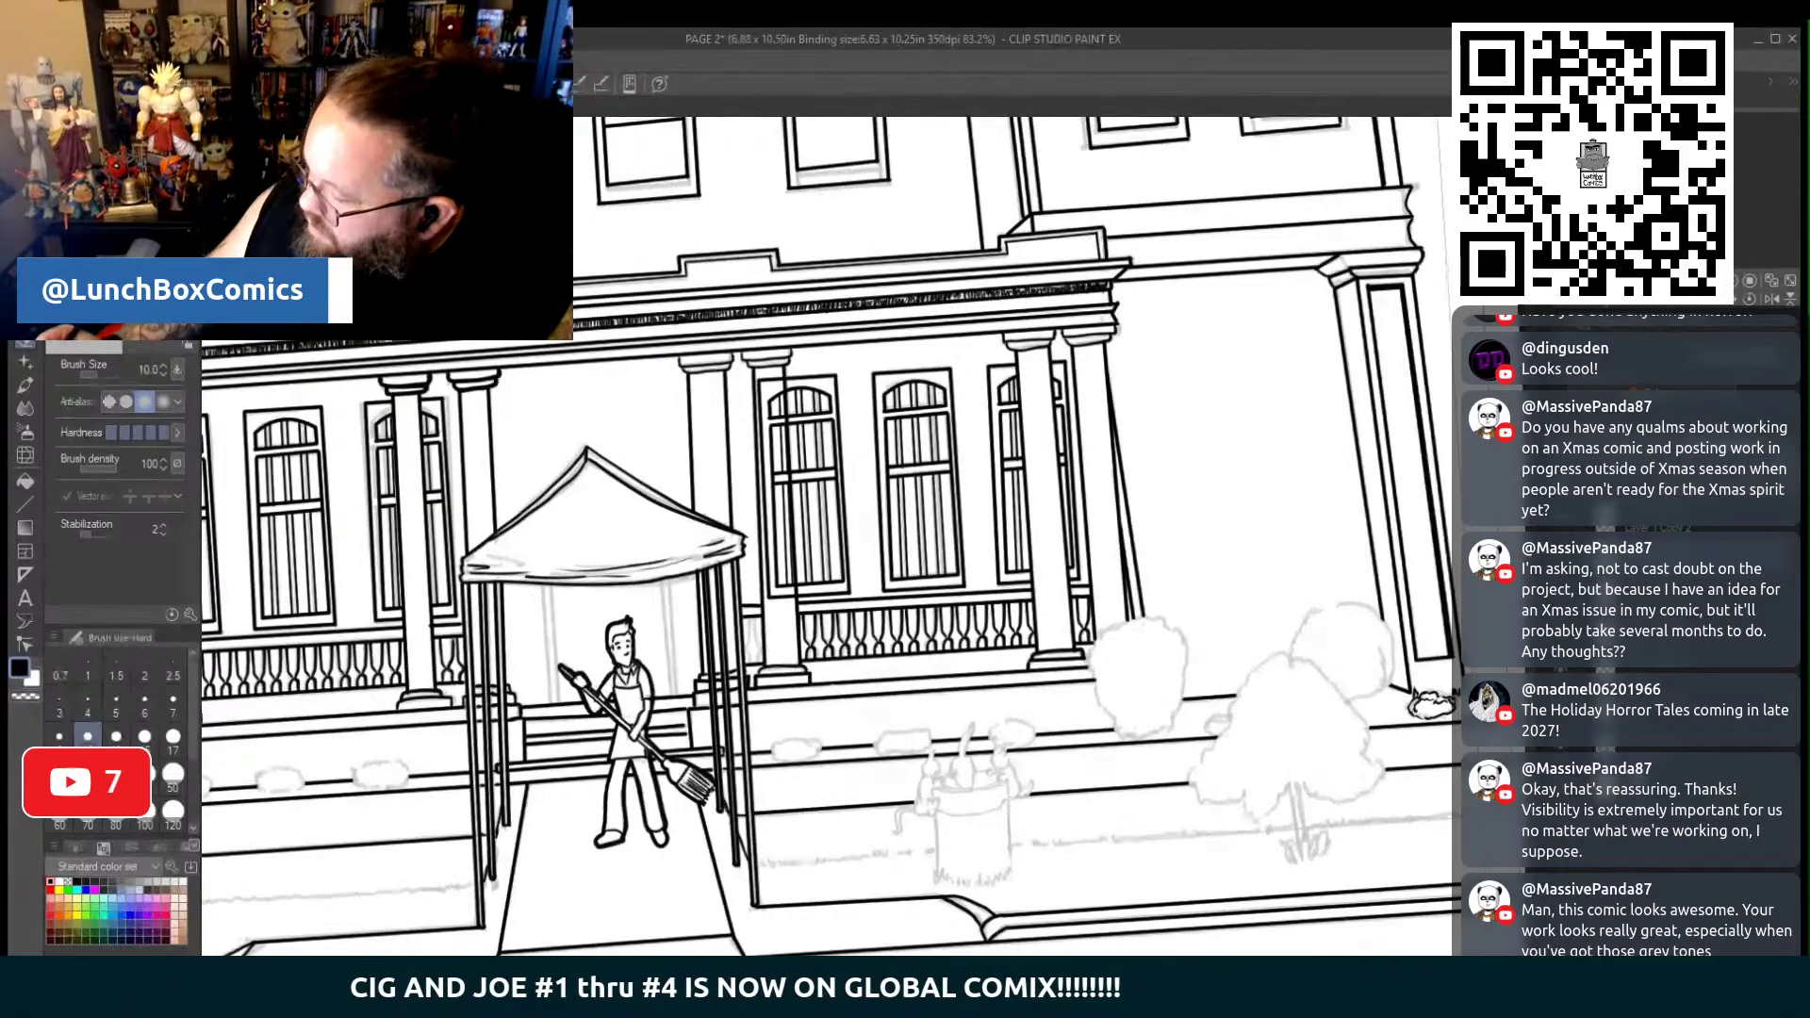
{"action": "left_click", "coordinate": [1537, 528]}
{"action": "left_click", "coordinate": [1536, 528]}
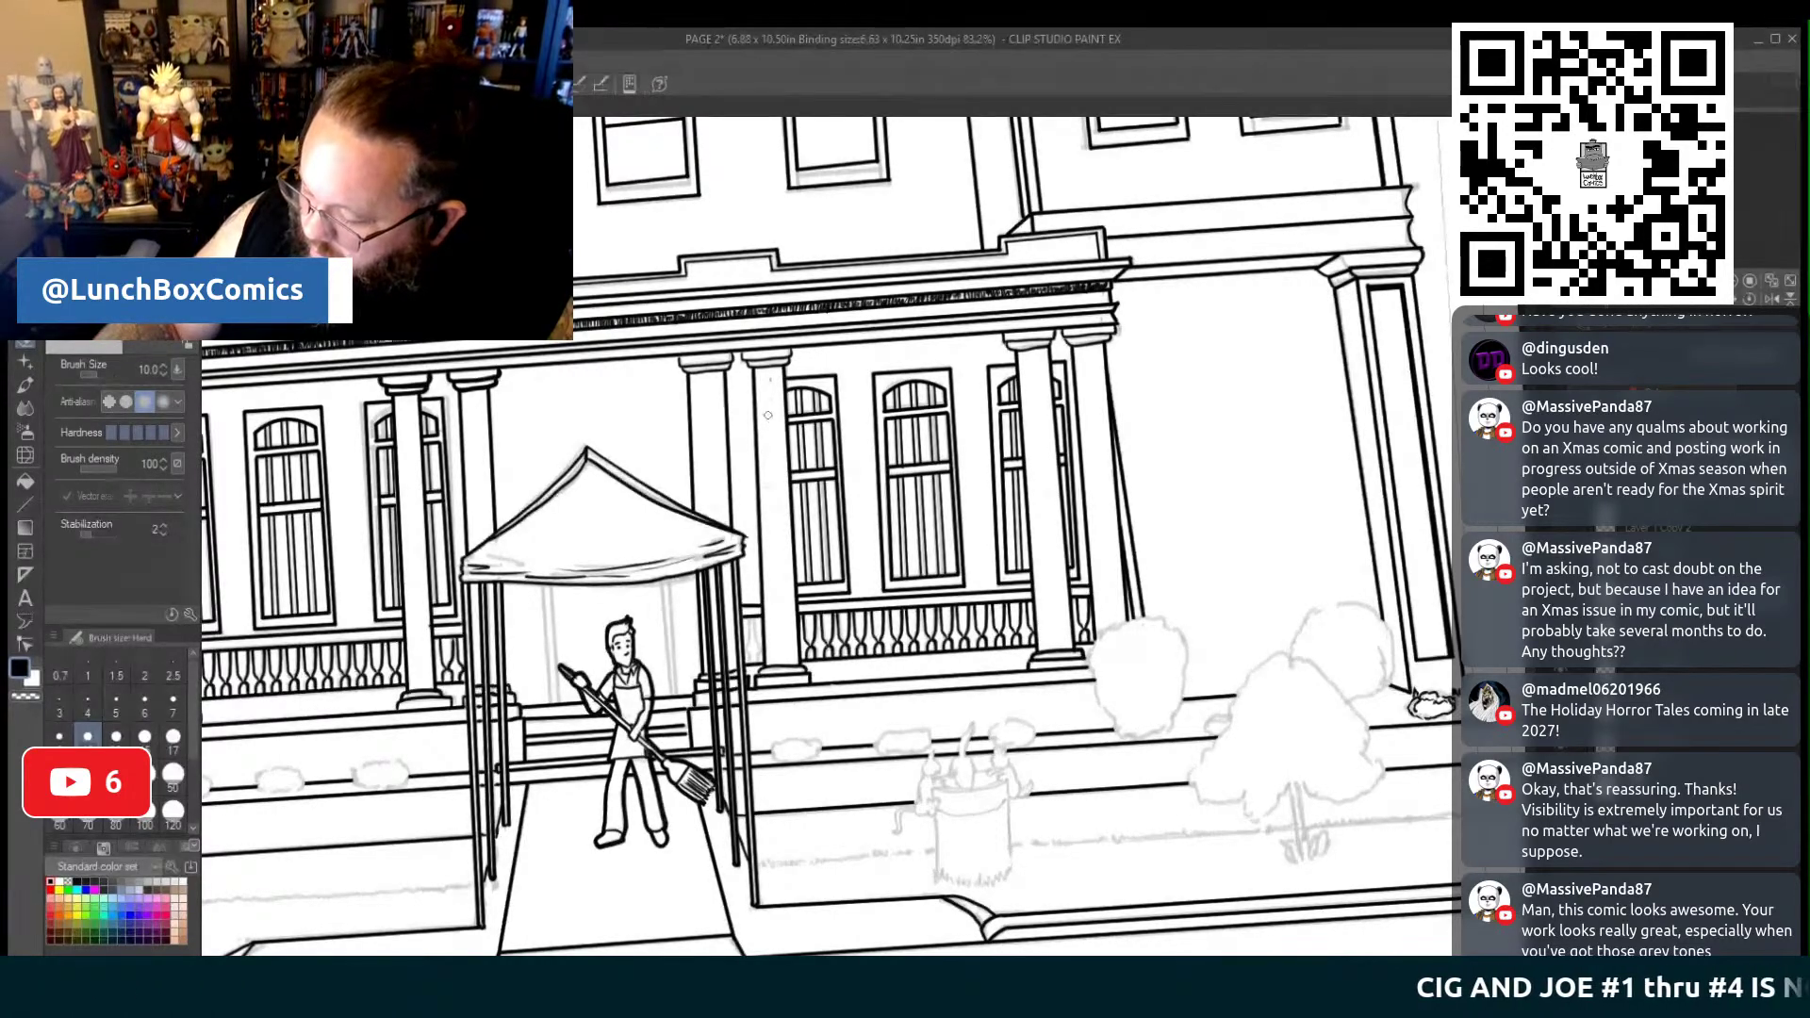
Ink the vertical doorway lines beneath the canopy behind the sweeping man with size 4 straight lines
{"action": "mouse_move", "coordinate": [1174, 962]}
{"action": "left_mouse_down"}
{"action": "mouse_move", "coordinate": [1085, 962]}
{"action": "mouse_move", "coordinate": [1155, 962]}
{"action": "left_mouse_up"}
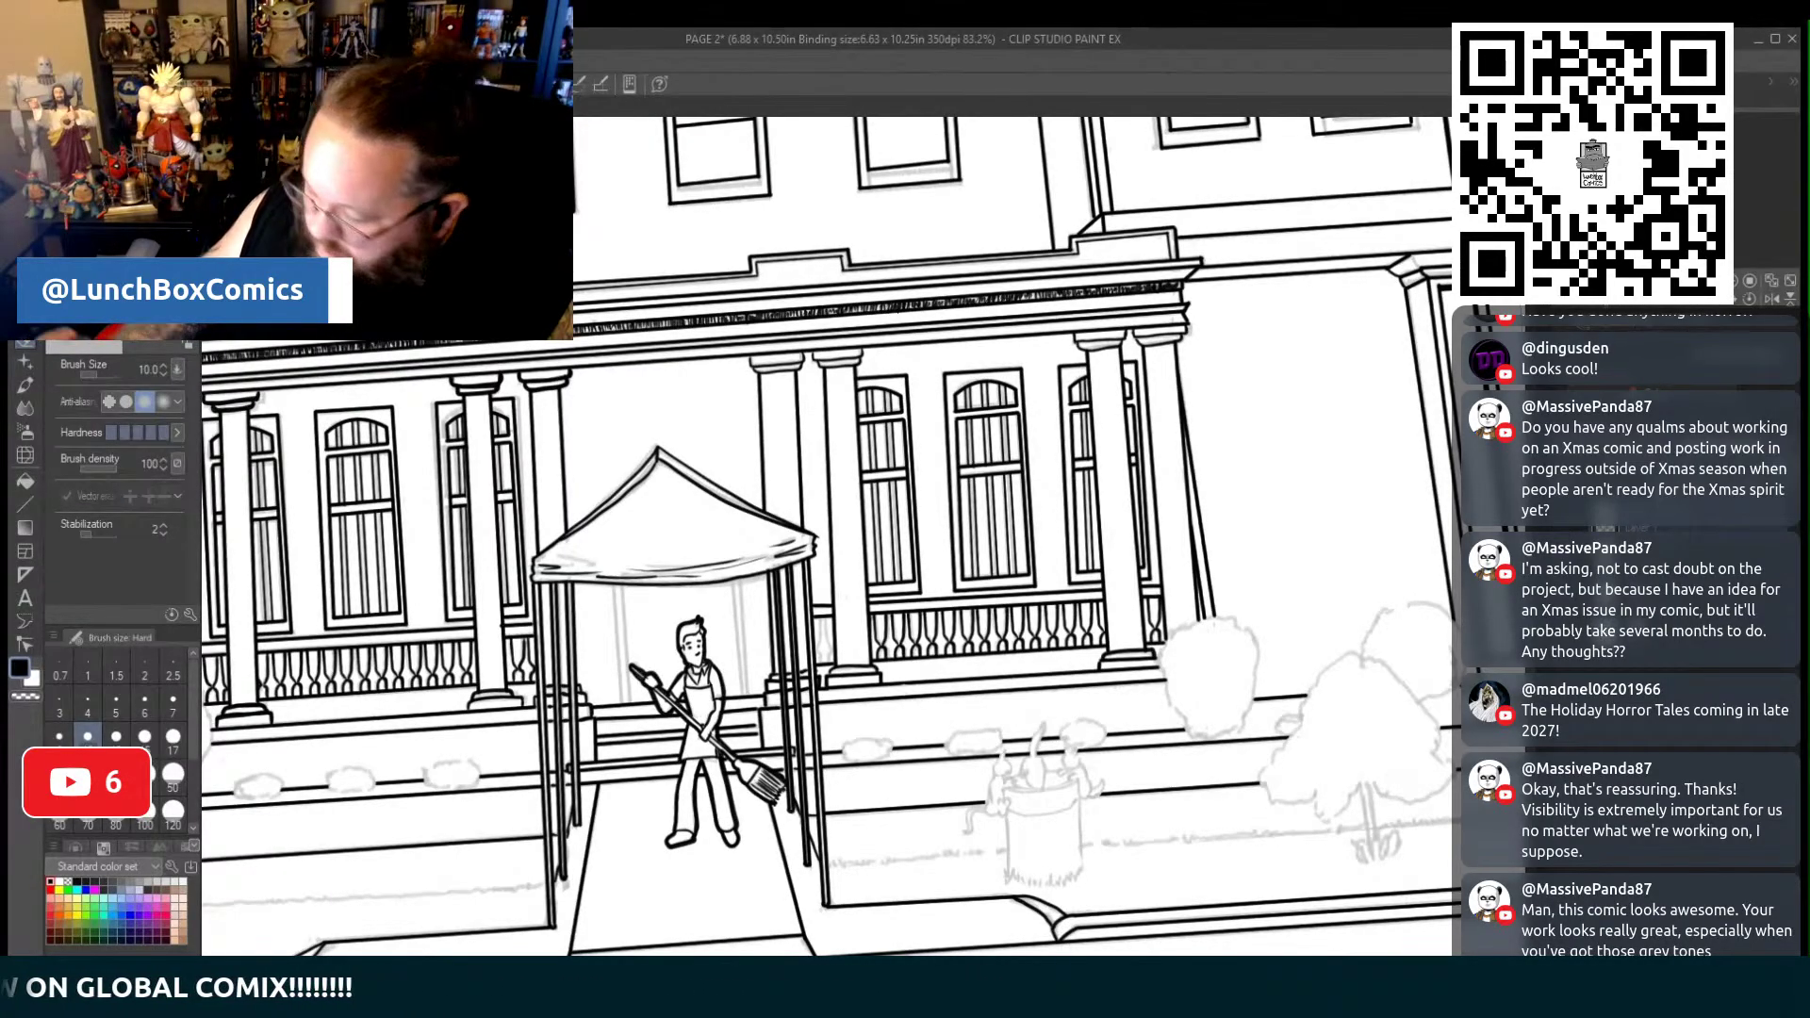
{"action": "left_click", "coordinate": [26, 504]}
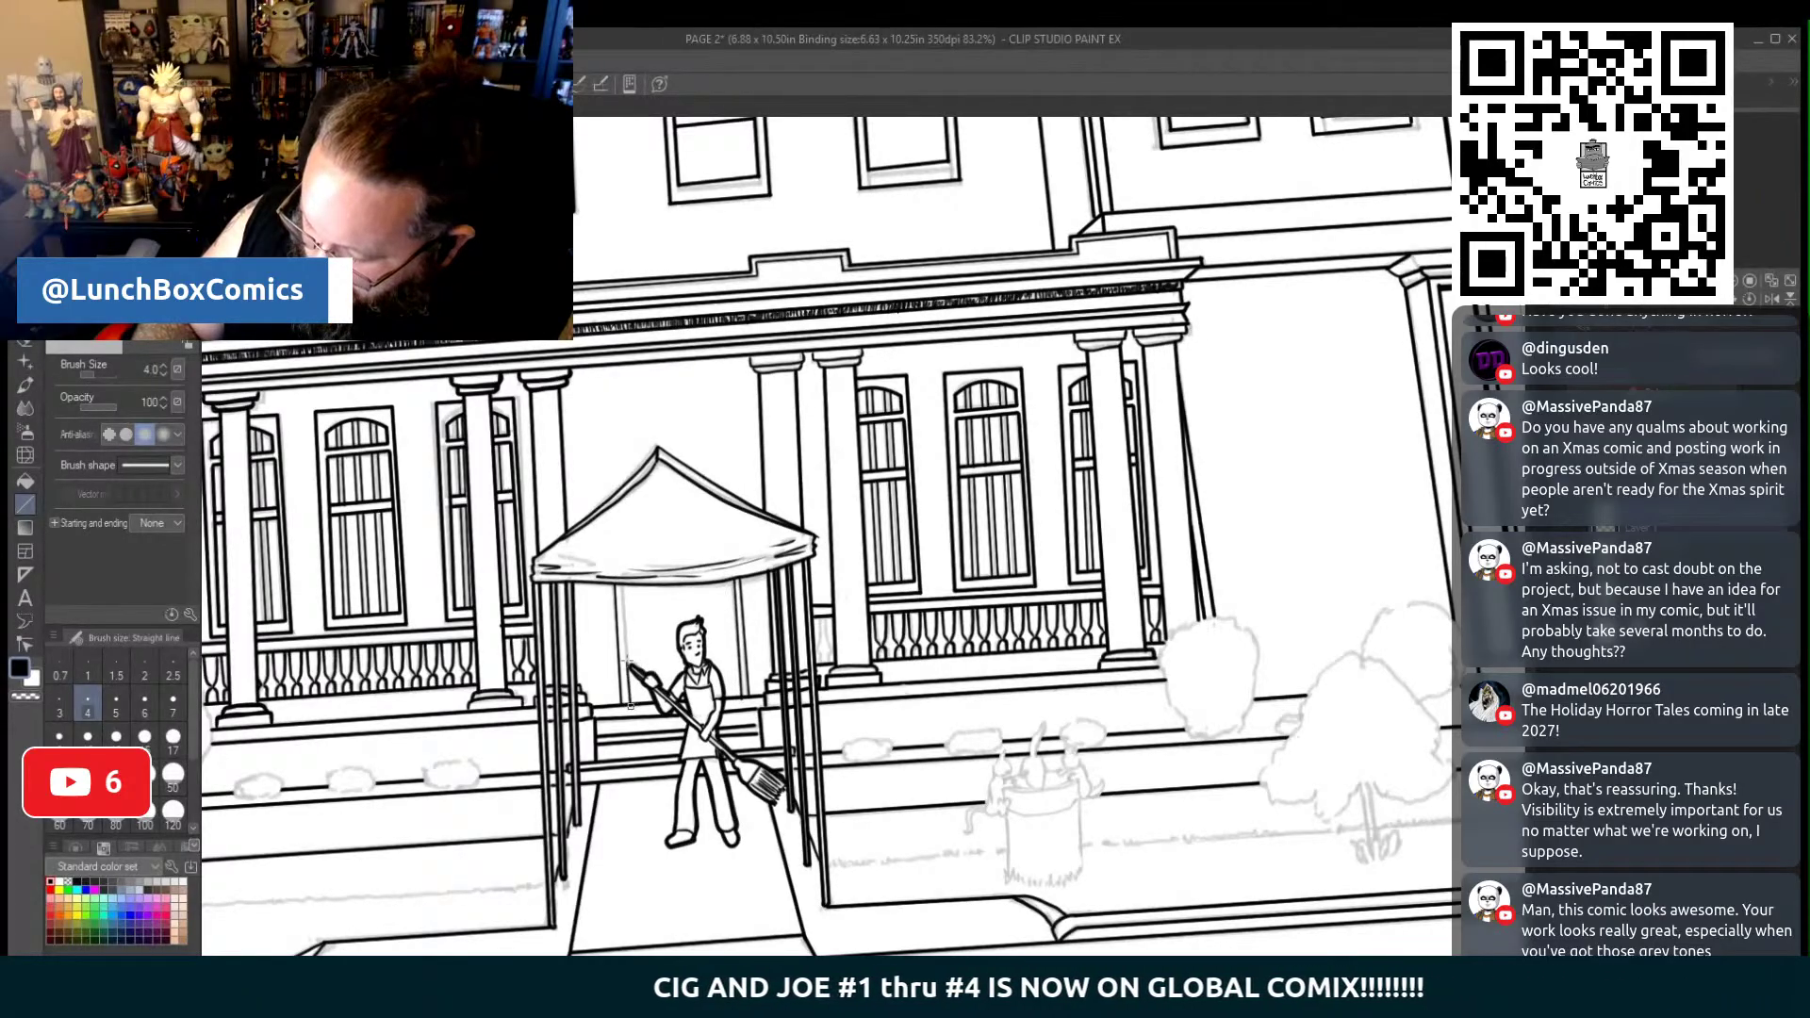
{"action": "left_click_drag", "start_coordinate": [622, 577], "coordinate": [629, 706]}
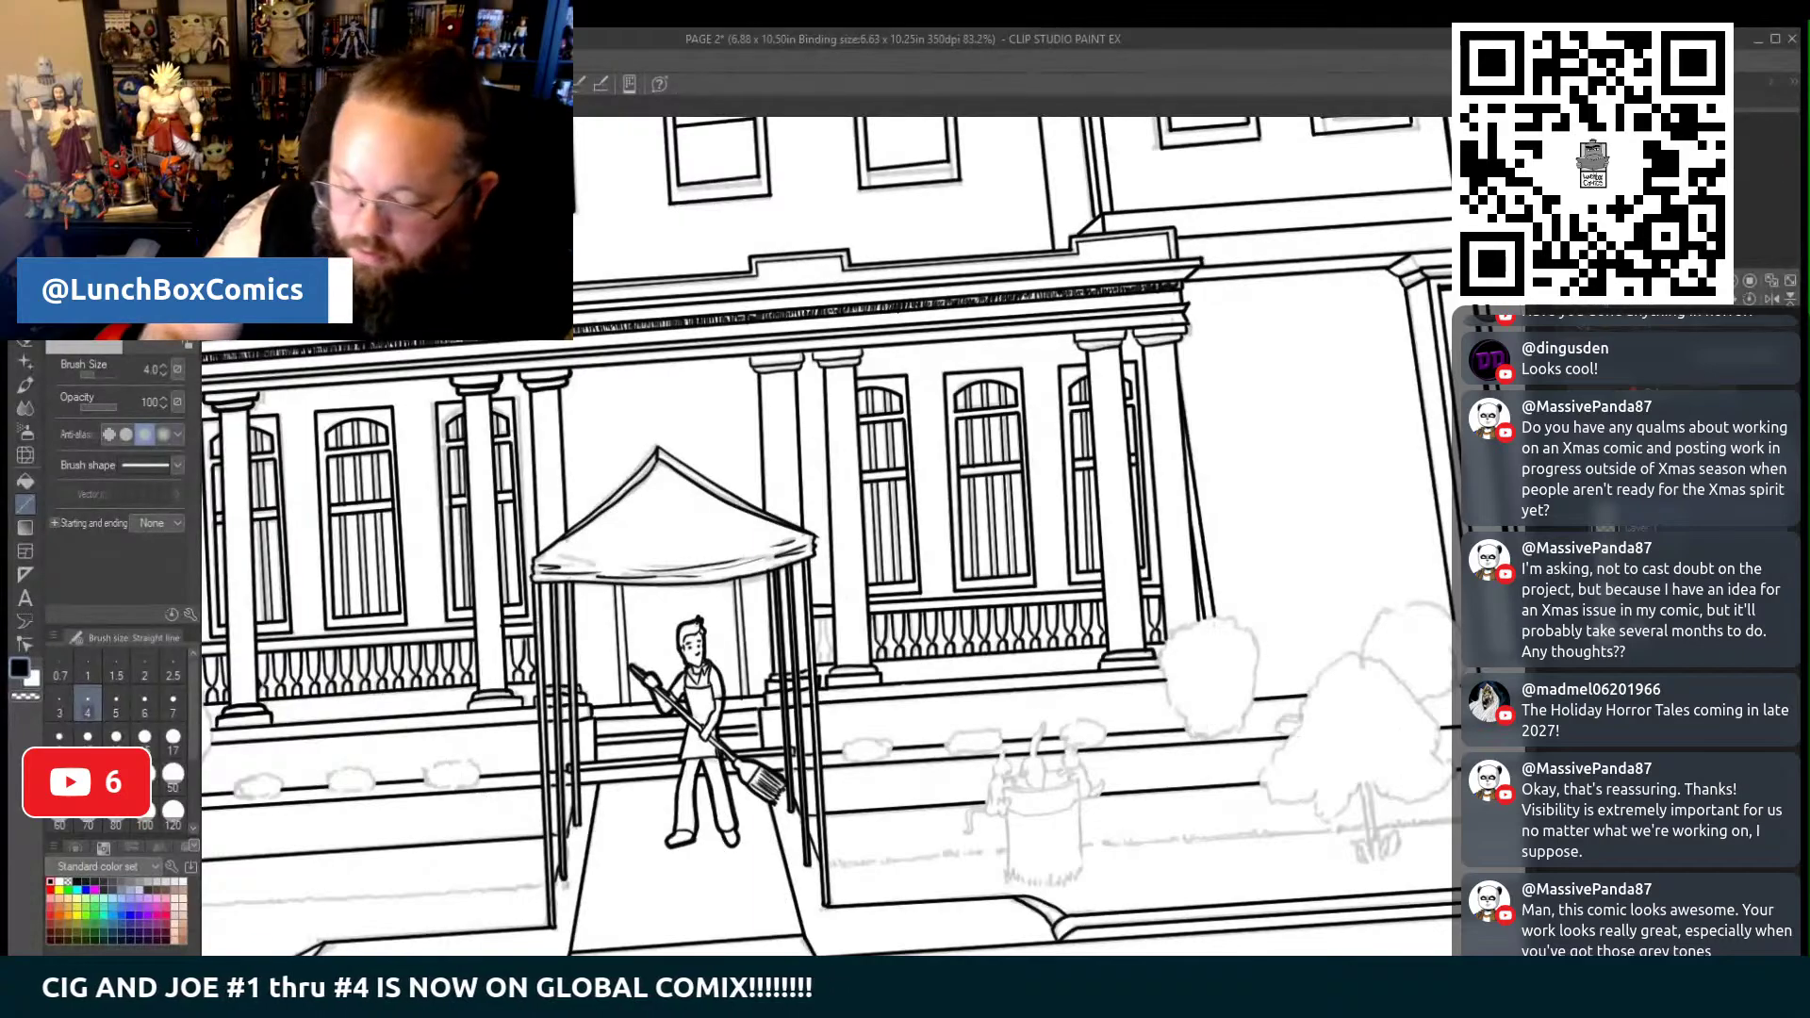
Ink the scalloped, leafy outline of the round bush beside the porch's left end with the G-pen at size 8
{"action": "key", "text": "p"}
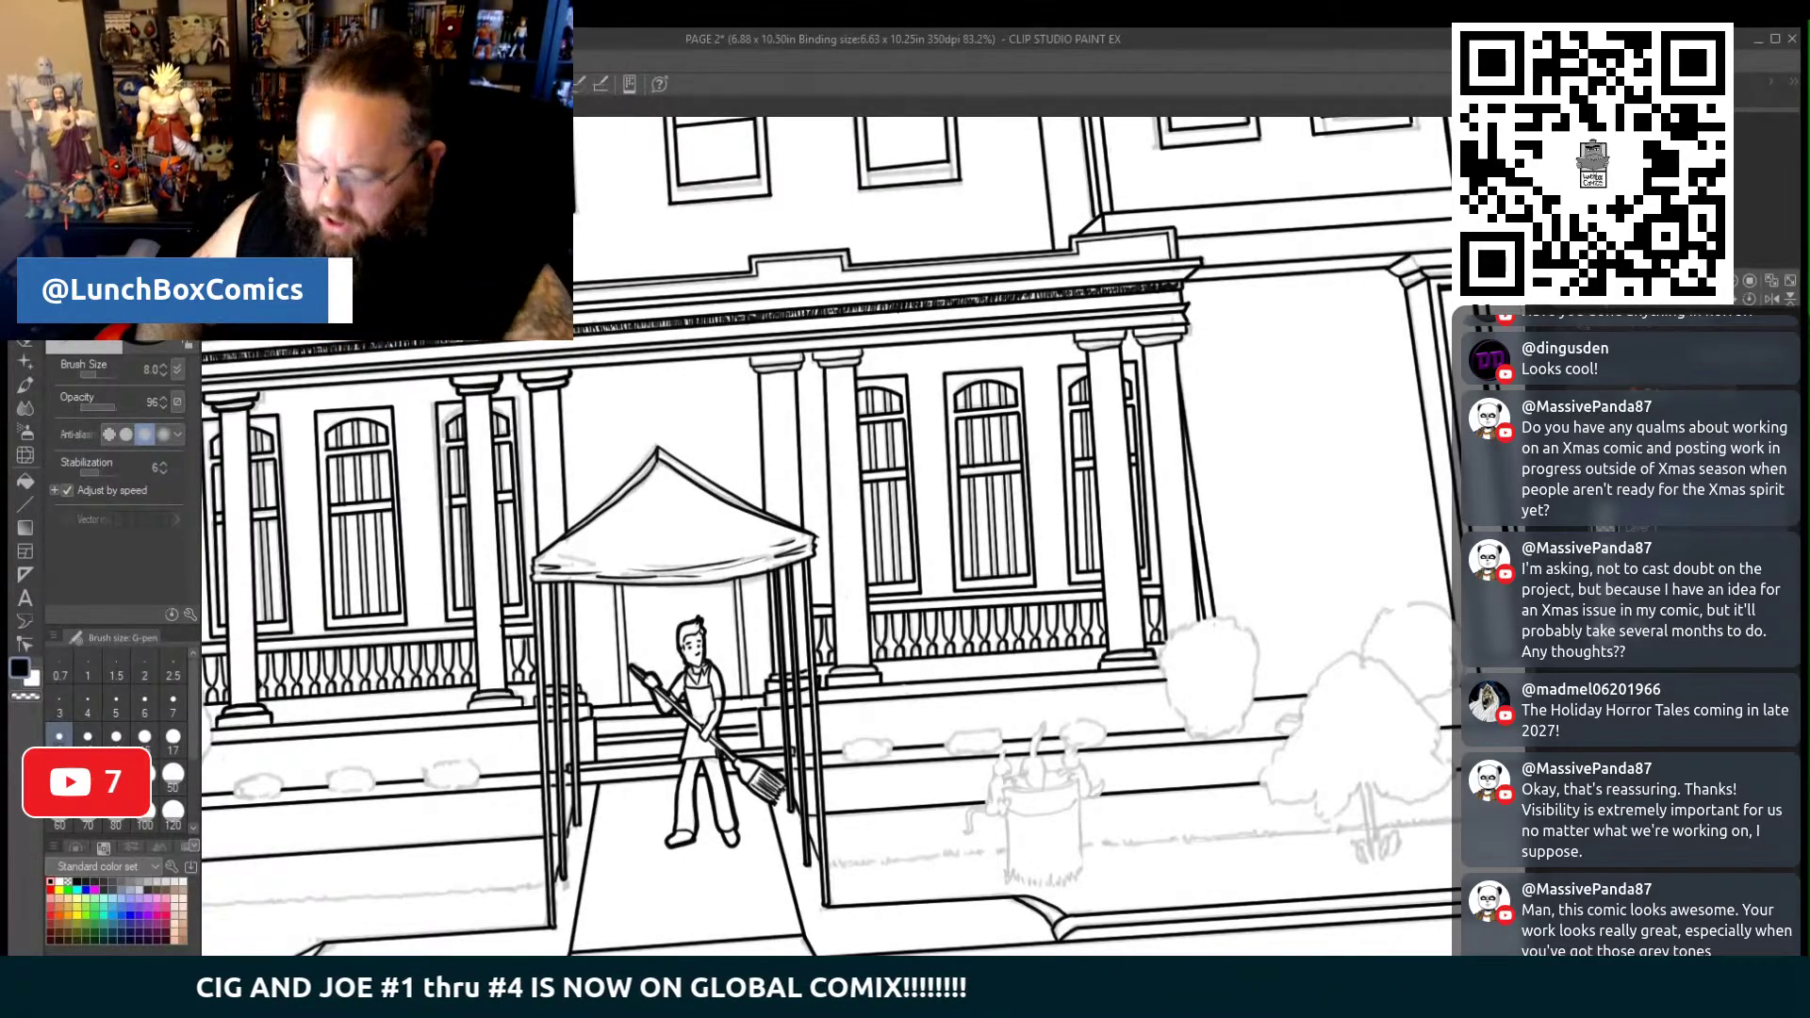
{"action": "scroll", "coordinate": [827, 535], "scroll_direction": "left", "scroll_amount": 3}
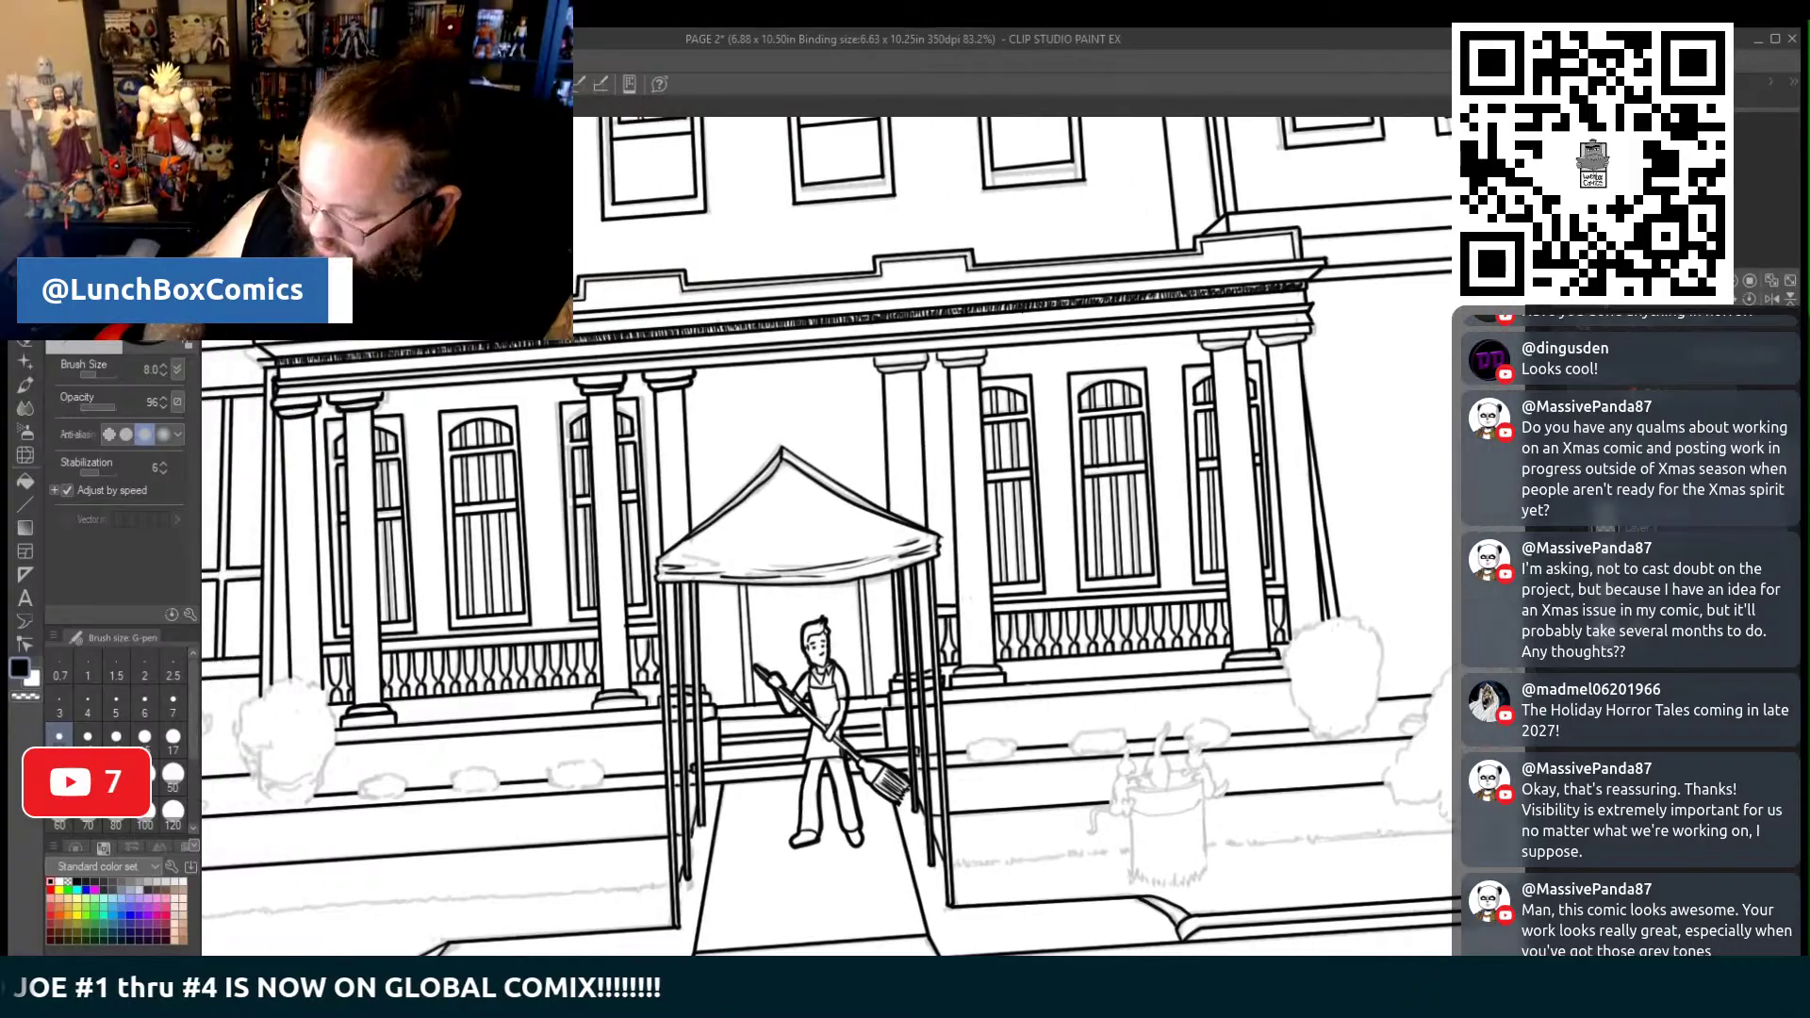
{"action": "scroll", "coordinate": [826, 536], "scroll_direction": "left", "scroll_amount": 10}
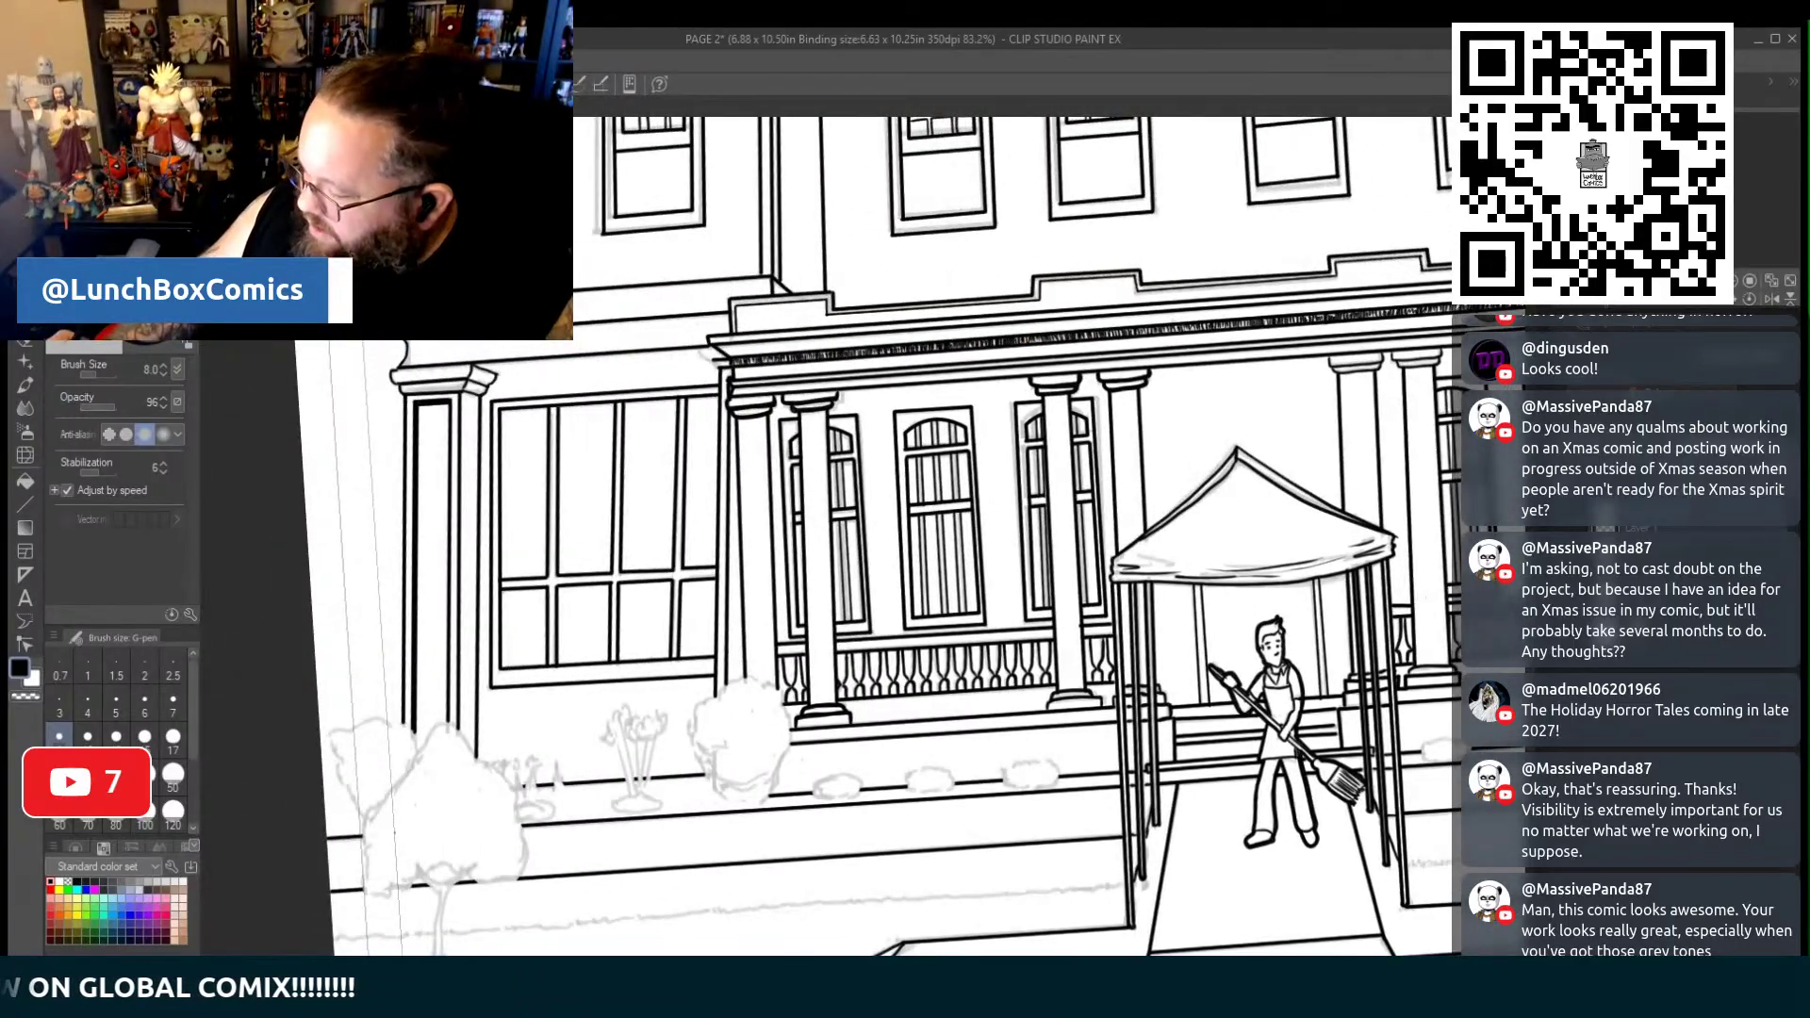
{"action": "scroll", "coordinate": [750, 855], "scroll_direction": "down", "scroll_amount": 5}
{"action": "scroll", "coordinate": [859, 538], "scroll_direction": "up", "scroll_amount": 5}
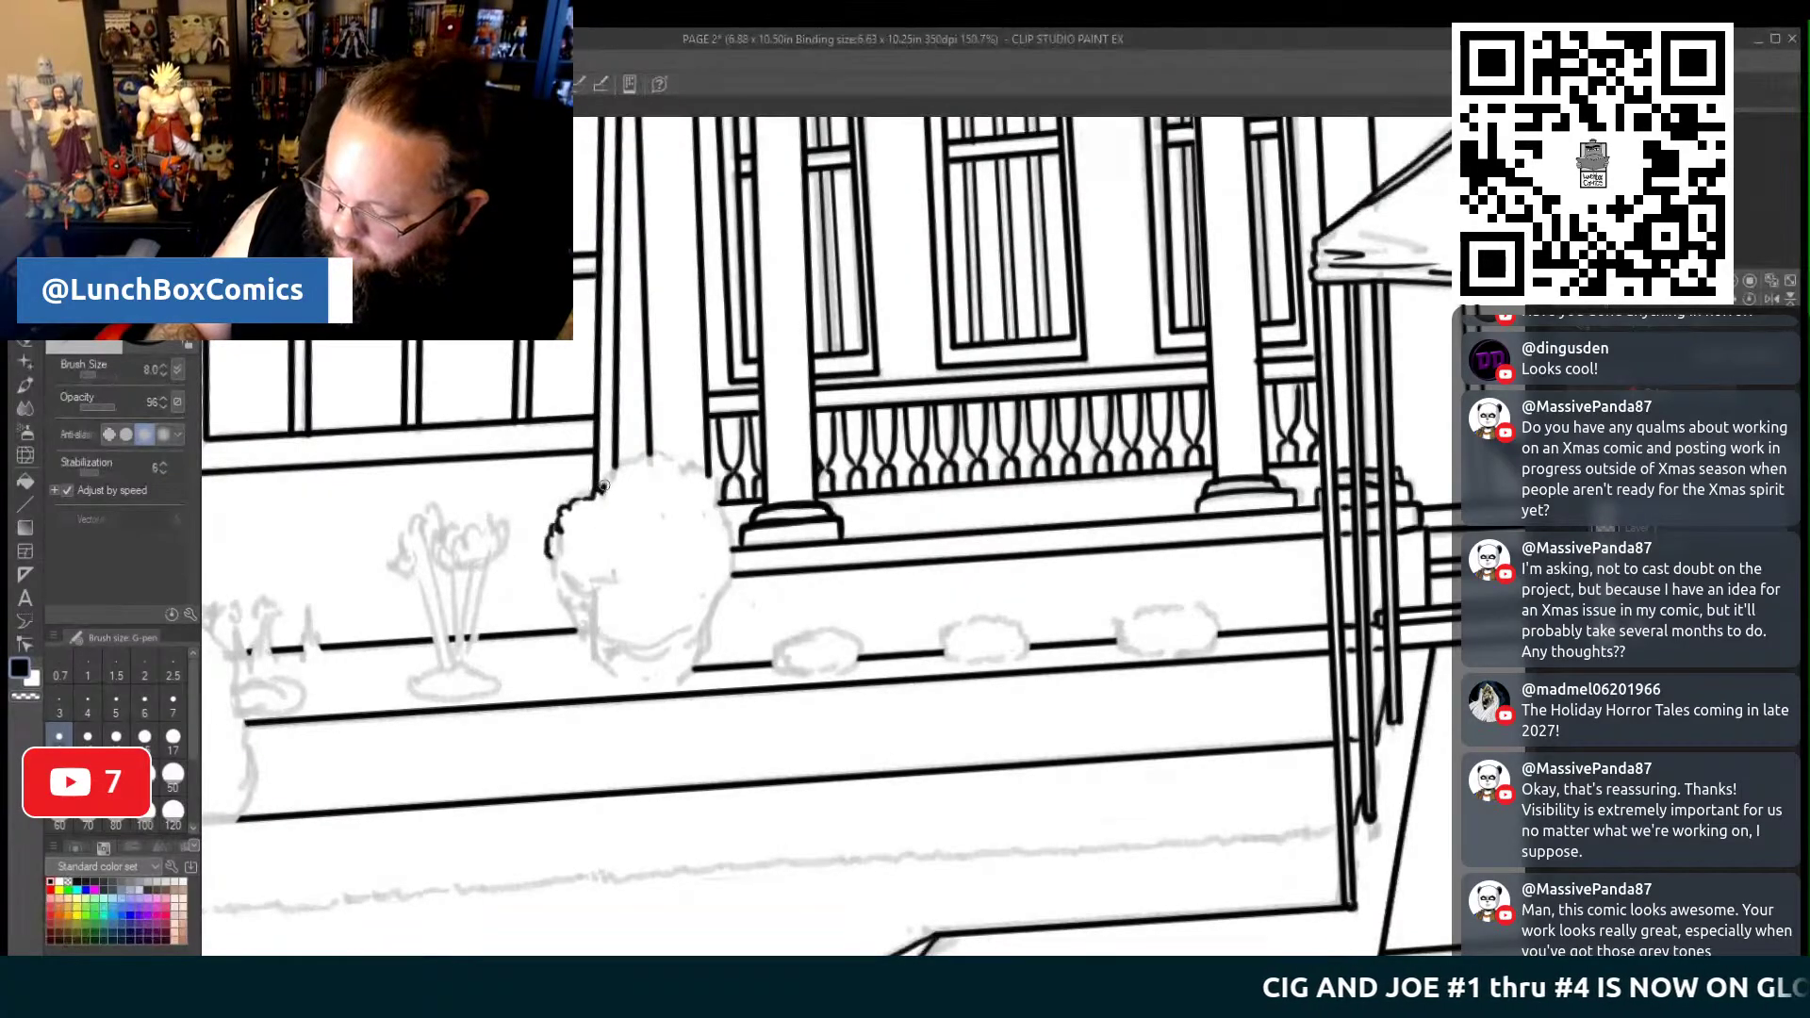
{"action": "mouse_move", "coordinate": [651, 459]}
{"action": "left_mouse_down"}
{"action": "mouse_move", "coordinate": [710, 492]}
{"action": "mouse_move", "coordinate": [727, 580]}
{"action": "mouse_move", "coordinate": [675, 677]}
{"action": "mouse_move", "coordinate": [615, 675]}
{"action": "mouse_move", "coordinate": [589, 650]}
{"action": "left_mouse_up"}
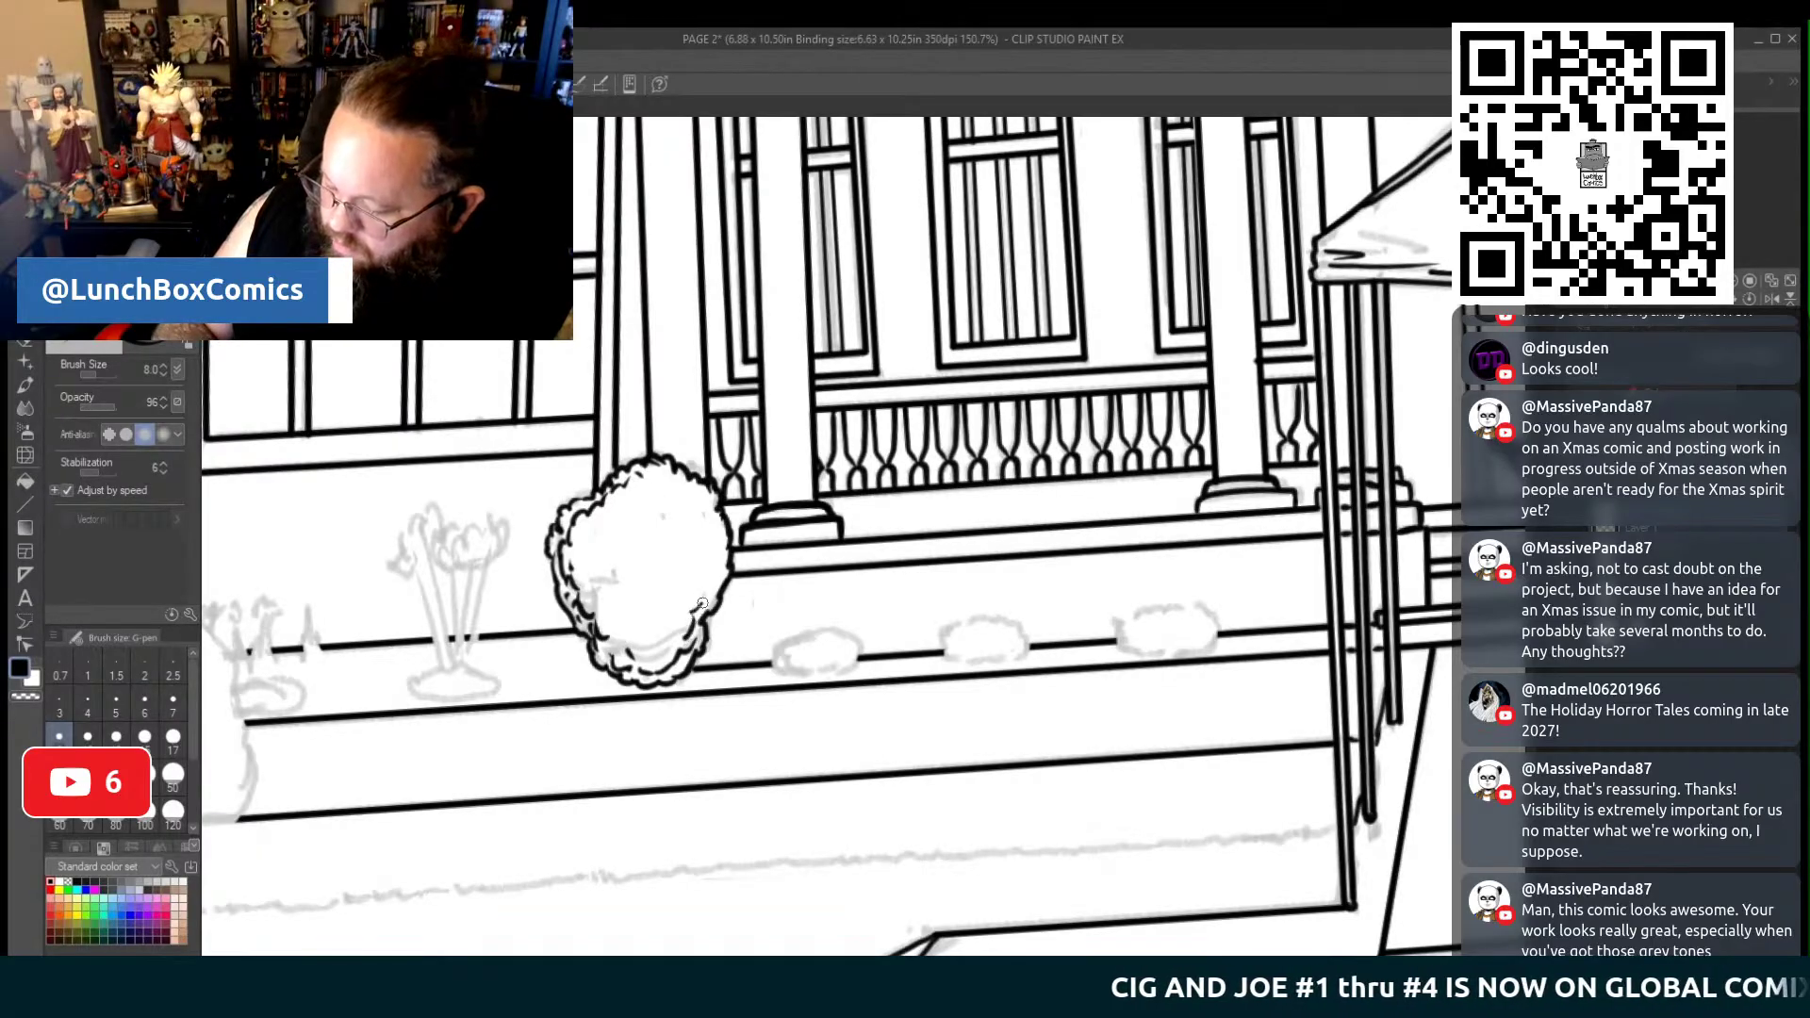
Ink the three low shrubs along the porch base and the tall flower cluster left of the round bush with the size 8 G-pen
{"action": "mouse_move", "coordinate": [775, 667]}
{"action": "left_mouse_down"}
{"action": "mouse_move", "coordinate": [820, 622]}
{"action": "mouse_move", "coordinate": [853, 647]}
{"action": "mouse_move", "coordinate": [842, 671]}
{"action": "mouse_move", "coordinate": [775, 667]}
{"action": "mouse_move", "coordinate": [783, 654]}
{"action": "left_mouse_up"}
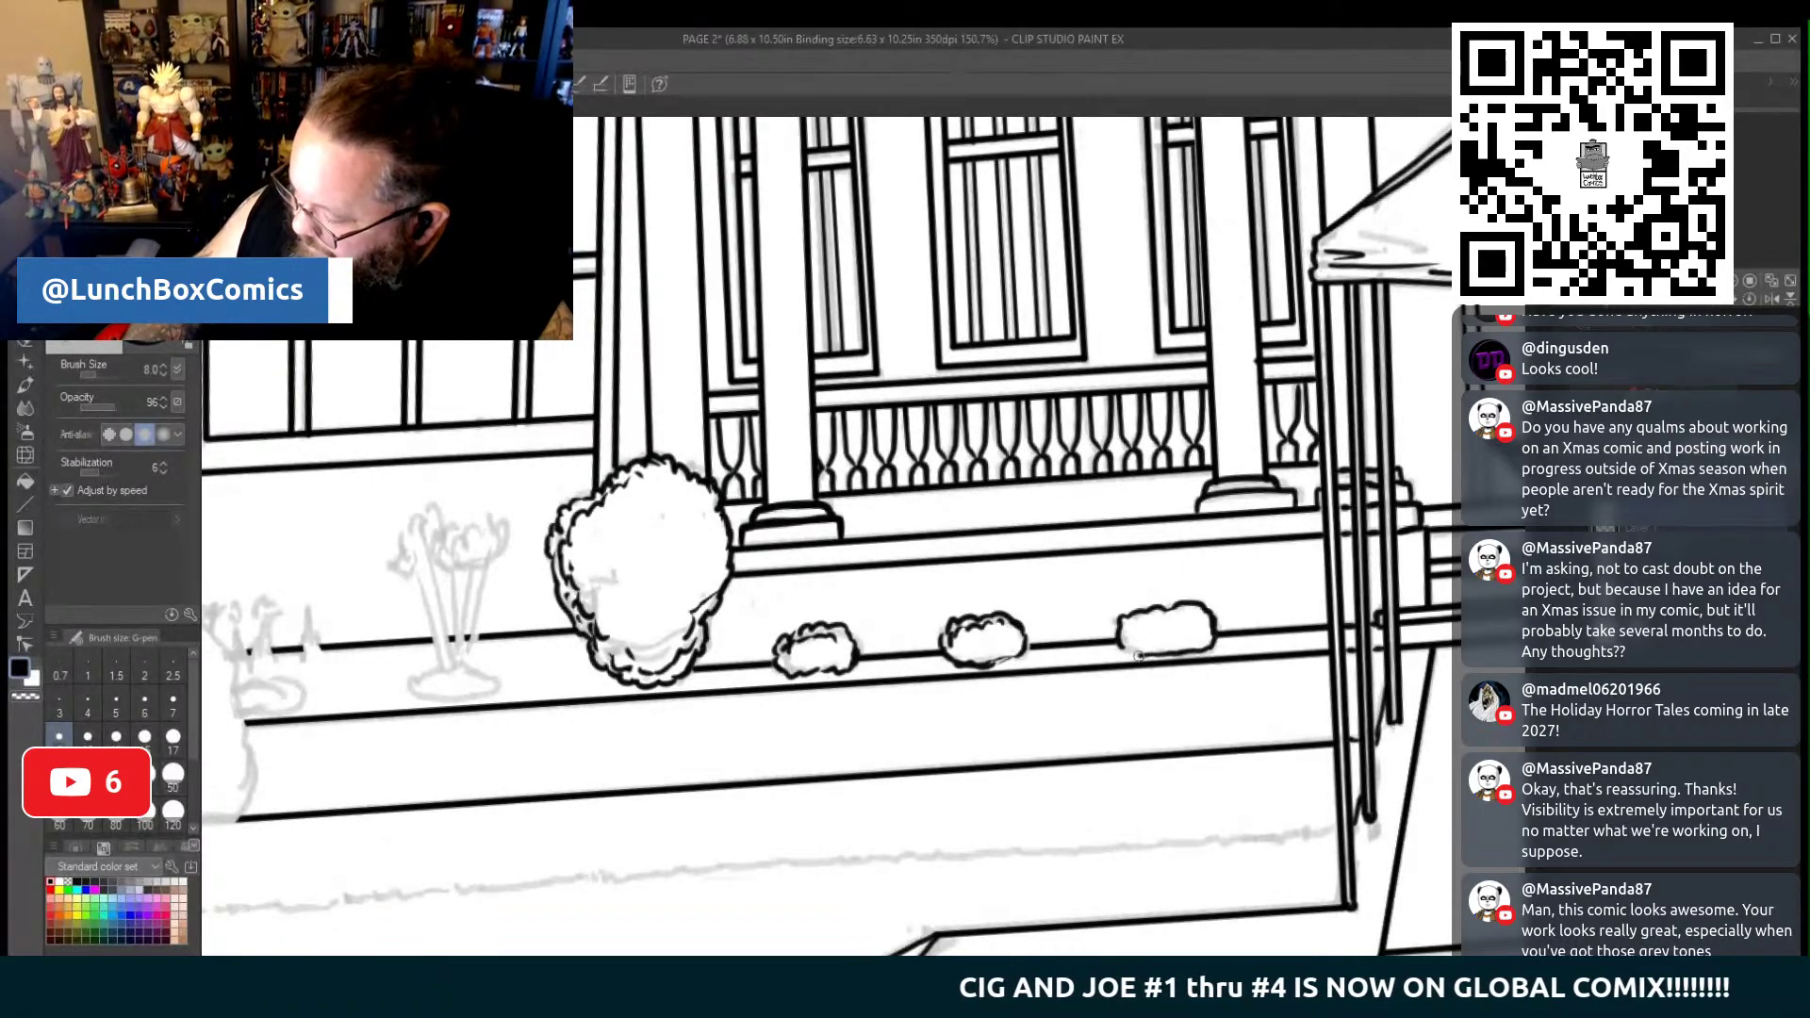
{"action": "mouse_move", "coordinate": [1124, 643]}
{"action": "left_mouse_down"}
{"action": "mouse_move", "coordinate": [1205, 616]}
{"action": "mouse_move", "coordinate": [1176, 623]}
{"action": "left_mouse_up"}
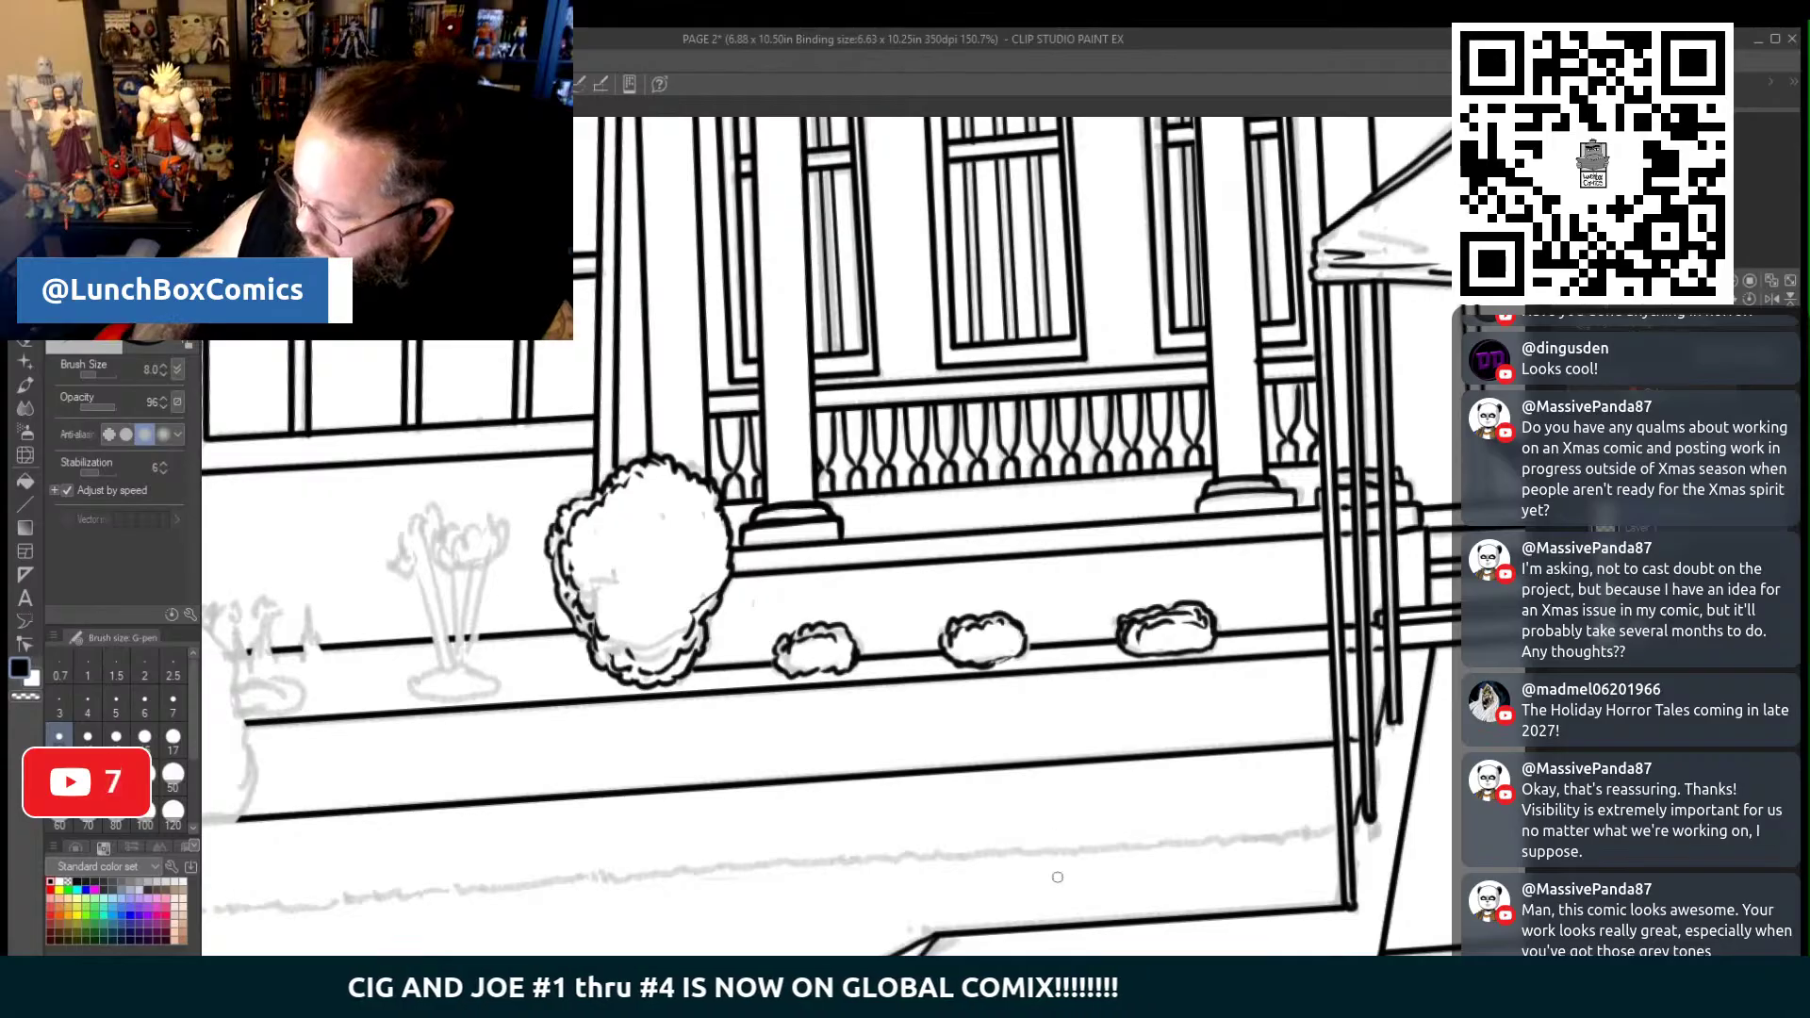
{"action": "scroll", "coordinate": [829, 528], "scroll_direction": "left", "scroll_amount": 5}
{"action": "scroll", "coordinate": [746, 562], "scroll_direction": "left", "scroll_amount": 1}
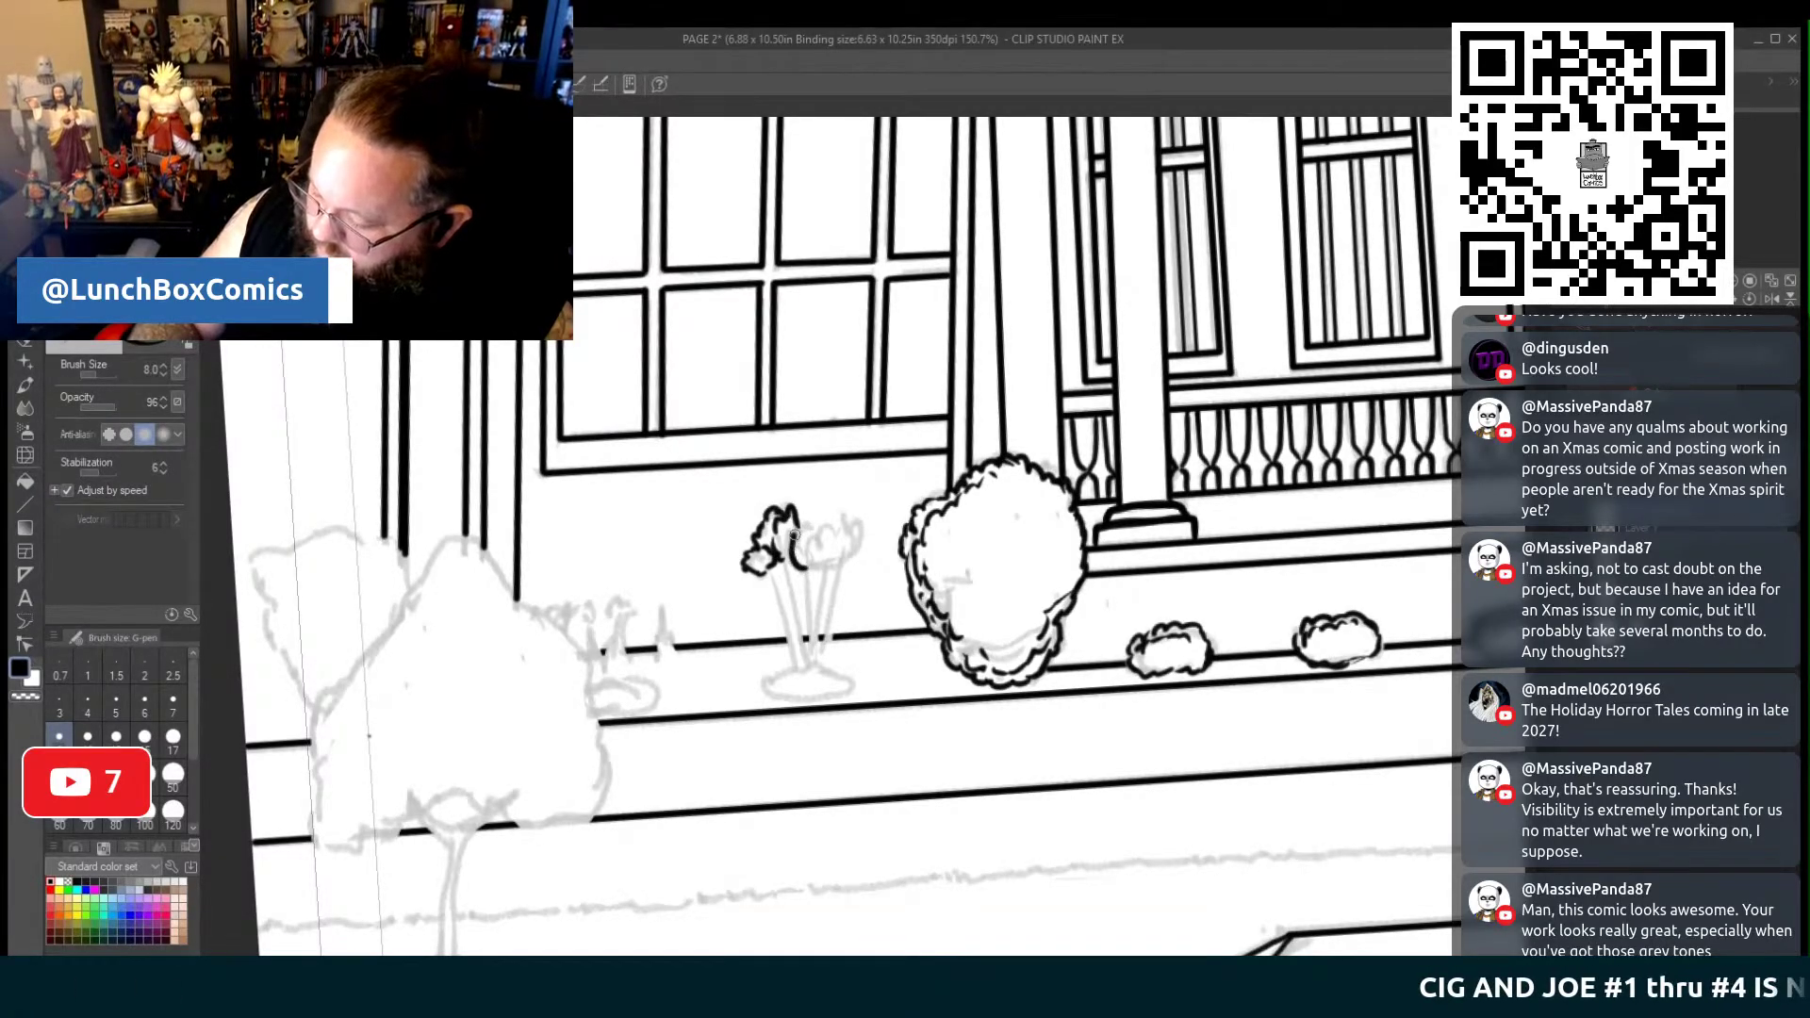
{"action": "mouse_move", "coordinate": [808, 557]}
{"action": "left_mouse_down"}
{"action": "mouse_move", "coordinate": [818, 524]}
{"action": "mouse_move", "coordinate": [844, 520]}
{"action": "mouse_move", "coordinate": [853, 551]}
{"action": "mouse_move", "coordinate": [856, 521]}
{"action": "mouse_move", "coordinate": [865, 533]}
{"action": "mouse_move", "coordinate": [839, 537]}
{"action": "left_mouse_up"}
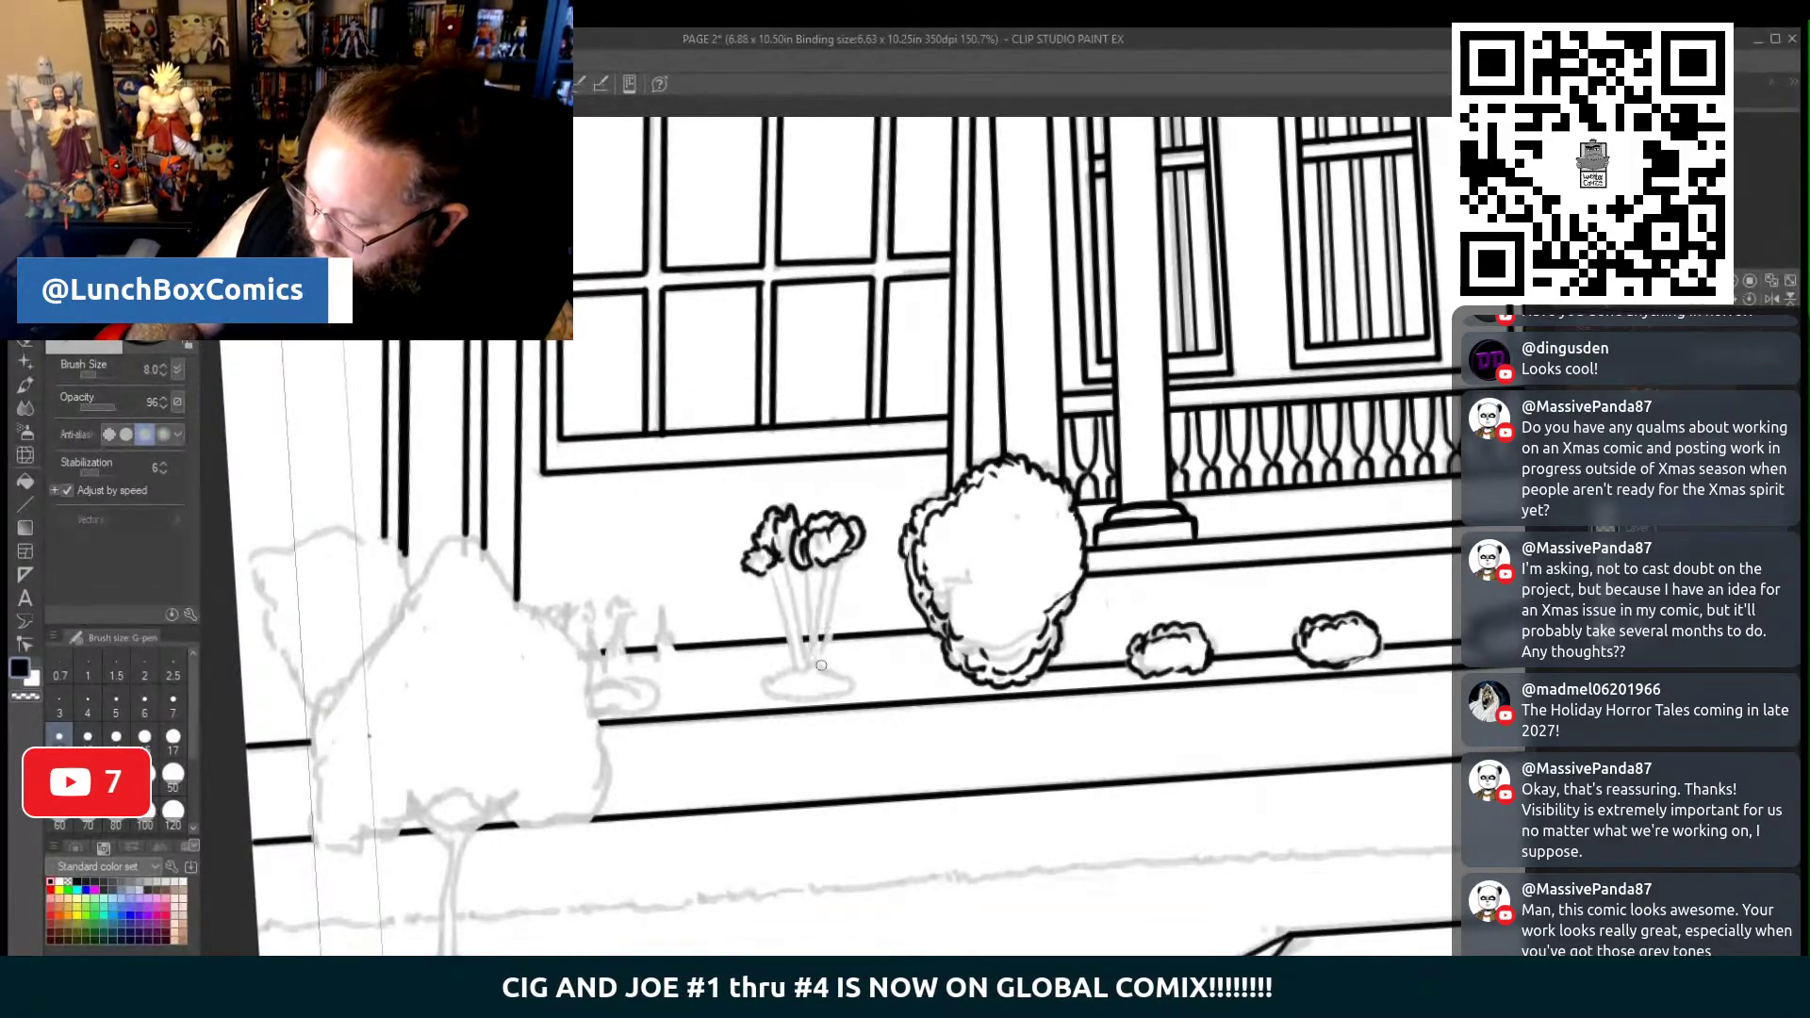
{"action": "left_click_drag", "start_coordinate": [823, 666], "coordinate": [843, 551]}
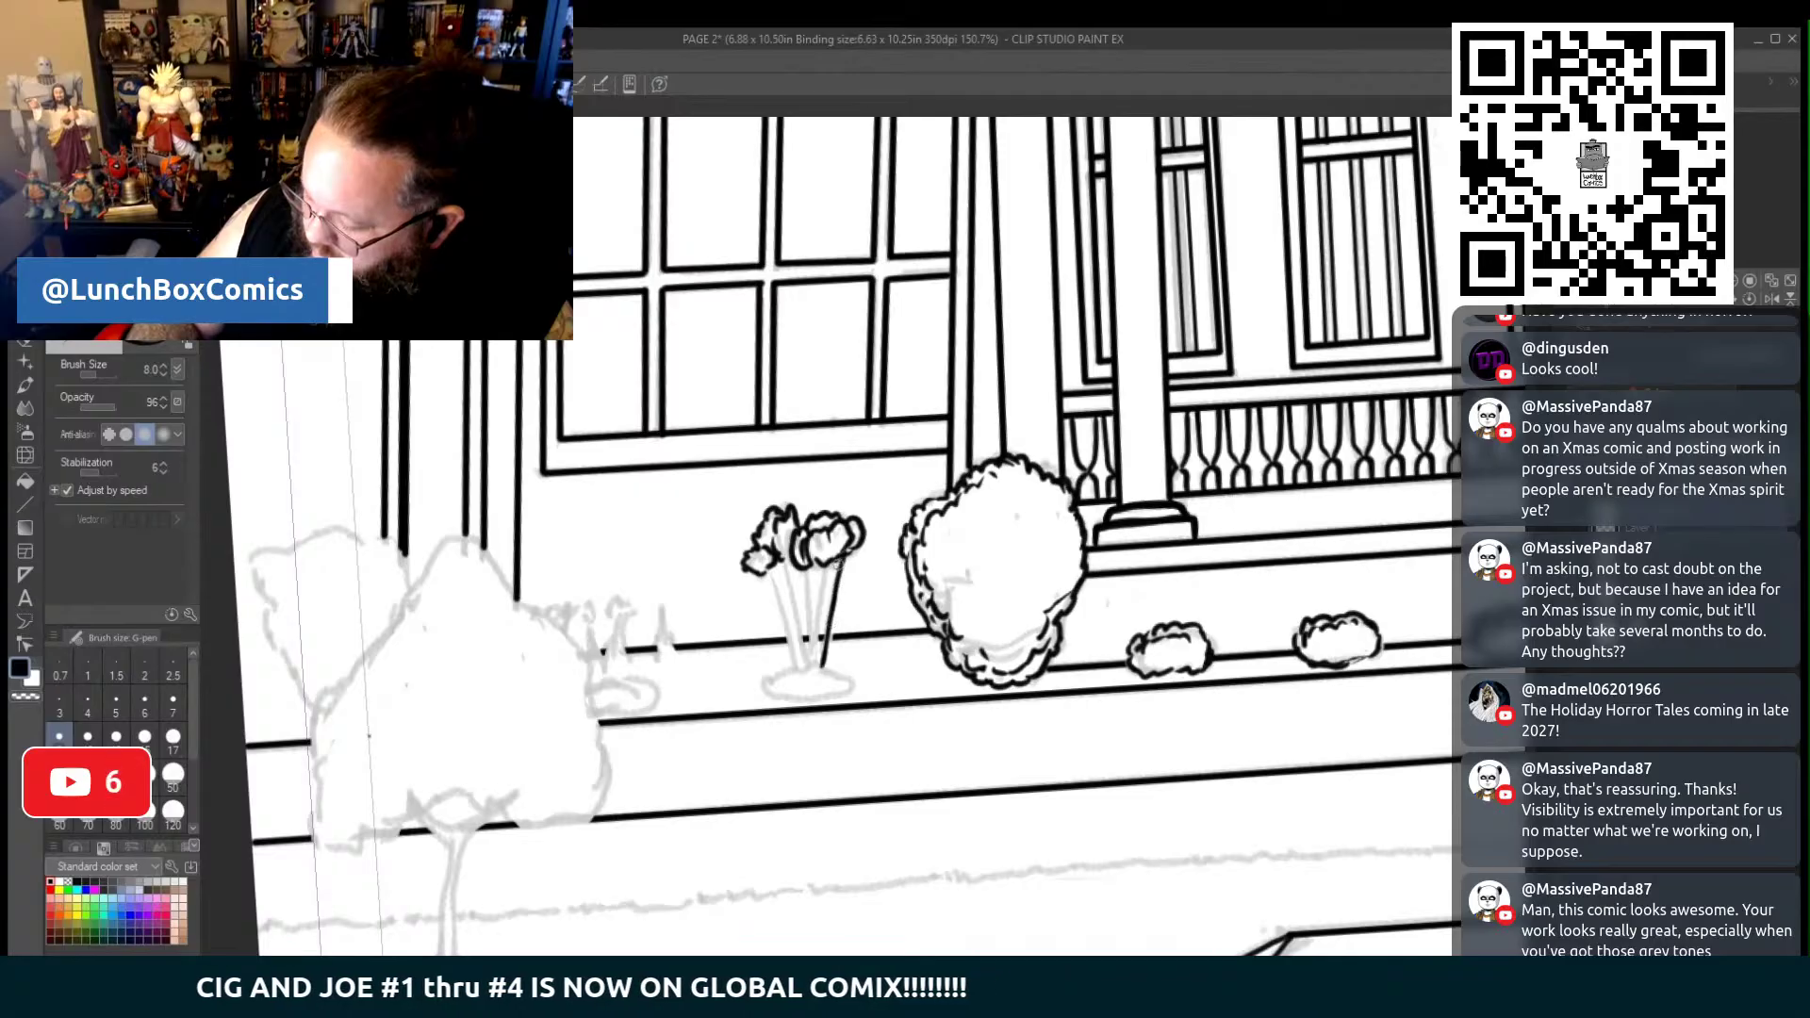
{"action": "left_click_drag", "start_coordinate": [816, 666], "coordinate": [811, 604]}
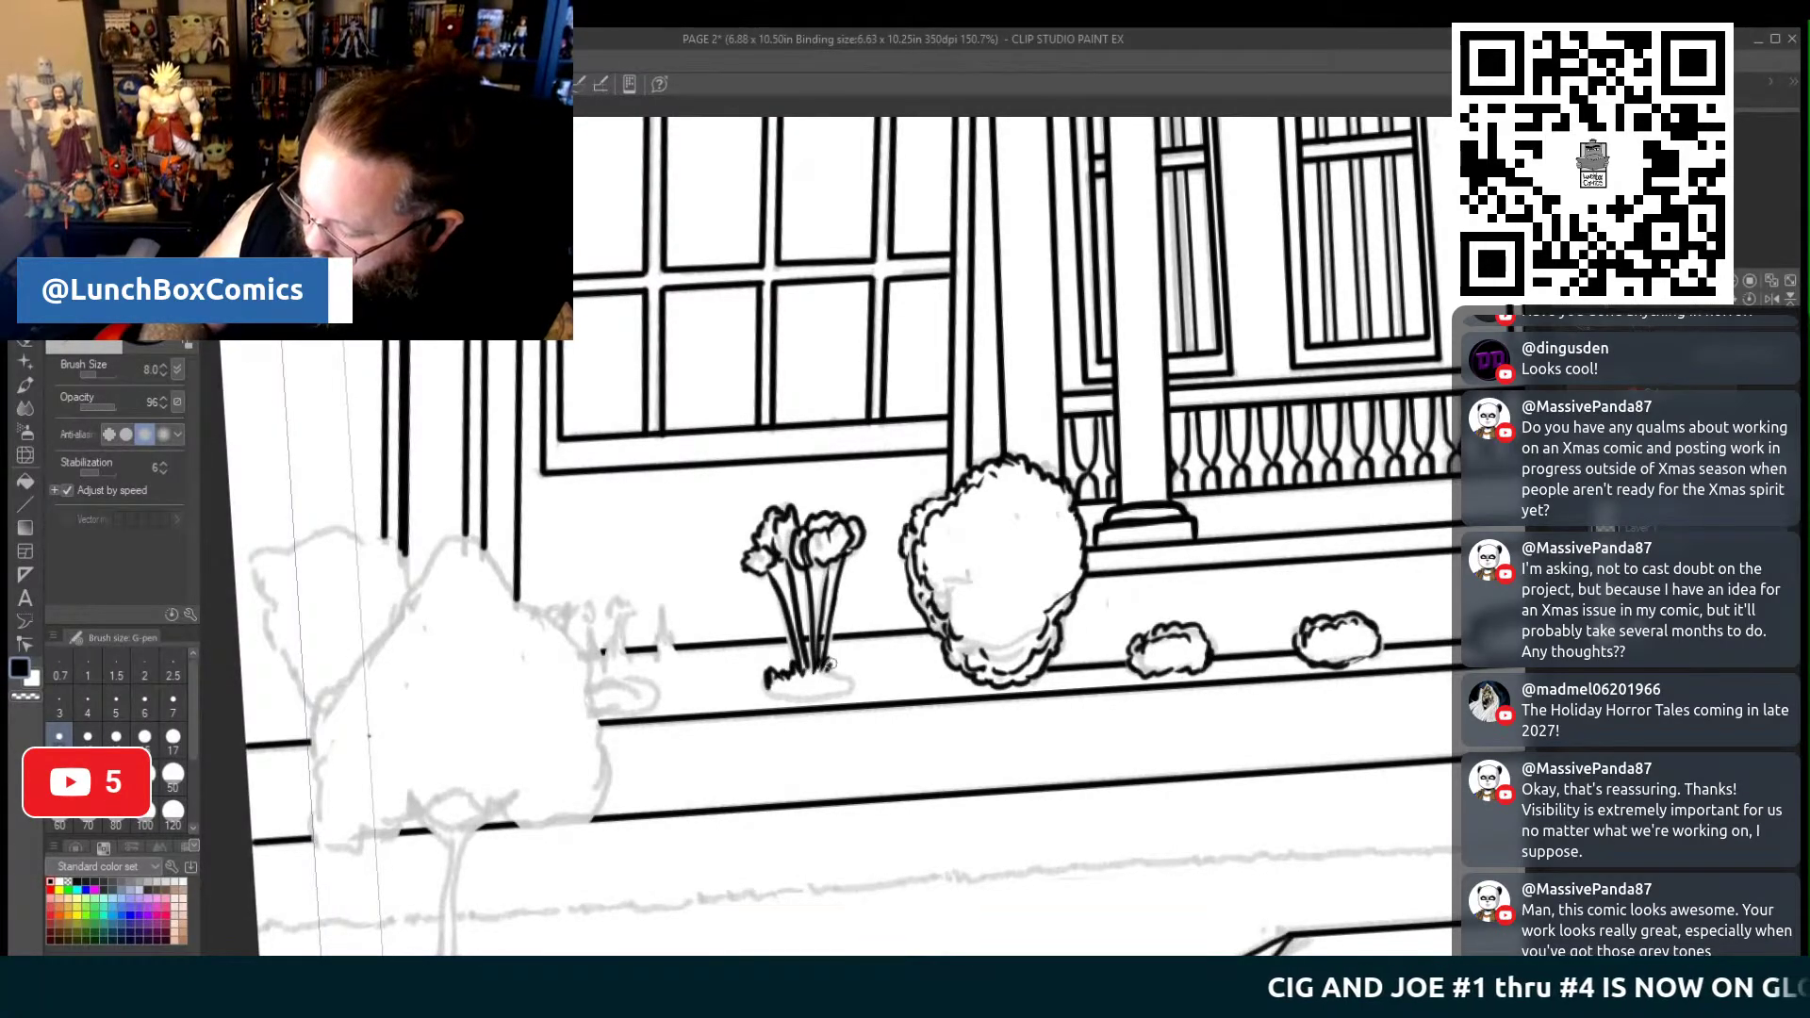
{"action": "left_click_drag", "start_coordinate": [771, 691], "coordinate": [851, 686]}
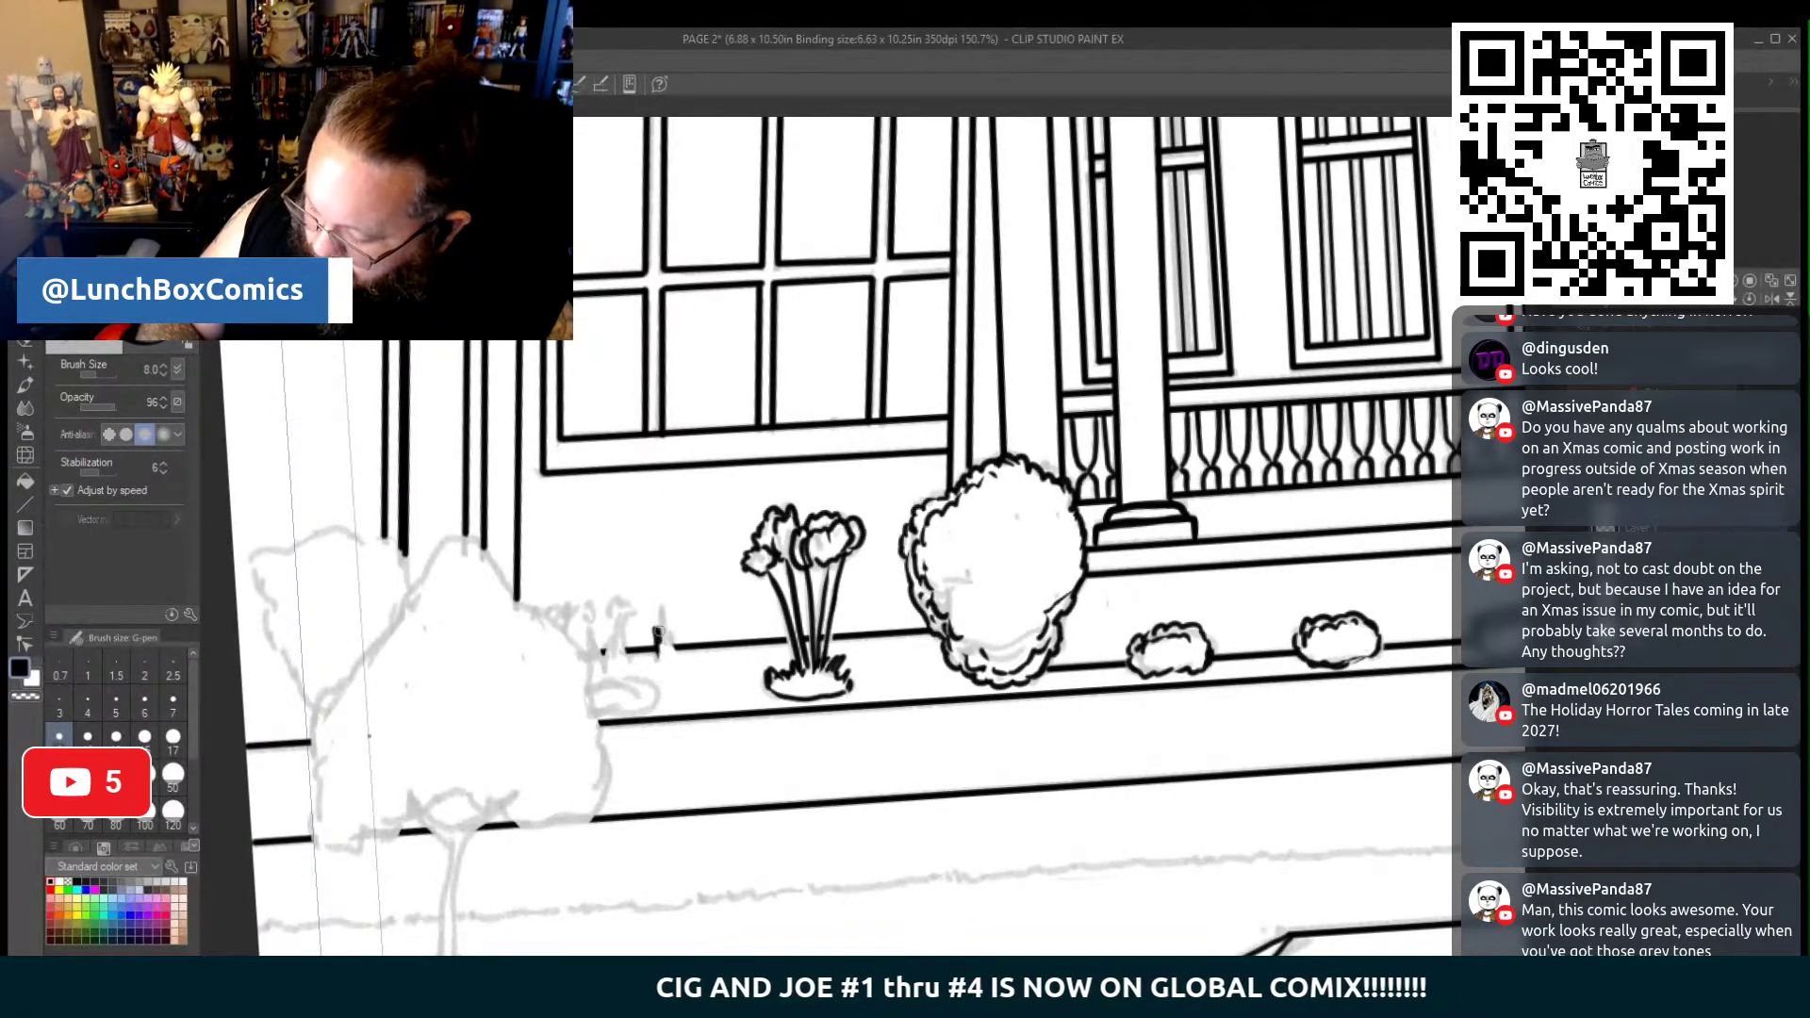
Ink the leafy outlines of the two overlapping trees, the front tree's trunk, and the small flowers beside them
{"action": "mouse_move", "coordinate": [657, 651]}
{"action": "left_mouse_down"}
{"action": "mouse_move", "coordinate": [666, 629]}
{"action": "mouse_move", "coordinate": [616, 629]}
{"action": "mouse_move", "coordinate": [615, 597]}
{"action": "mouse_move", "coordinate": [622, 650]}
{"action": "left_mouse_up"}
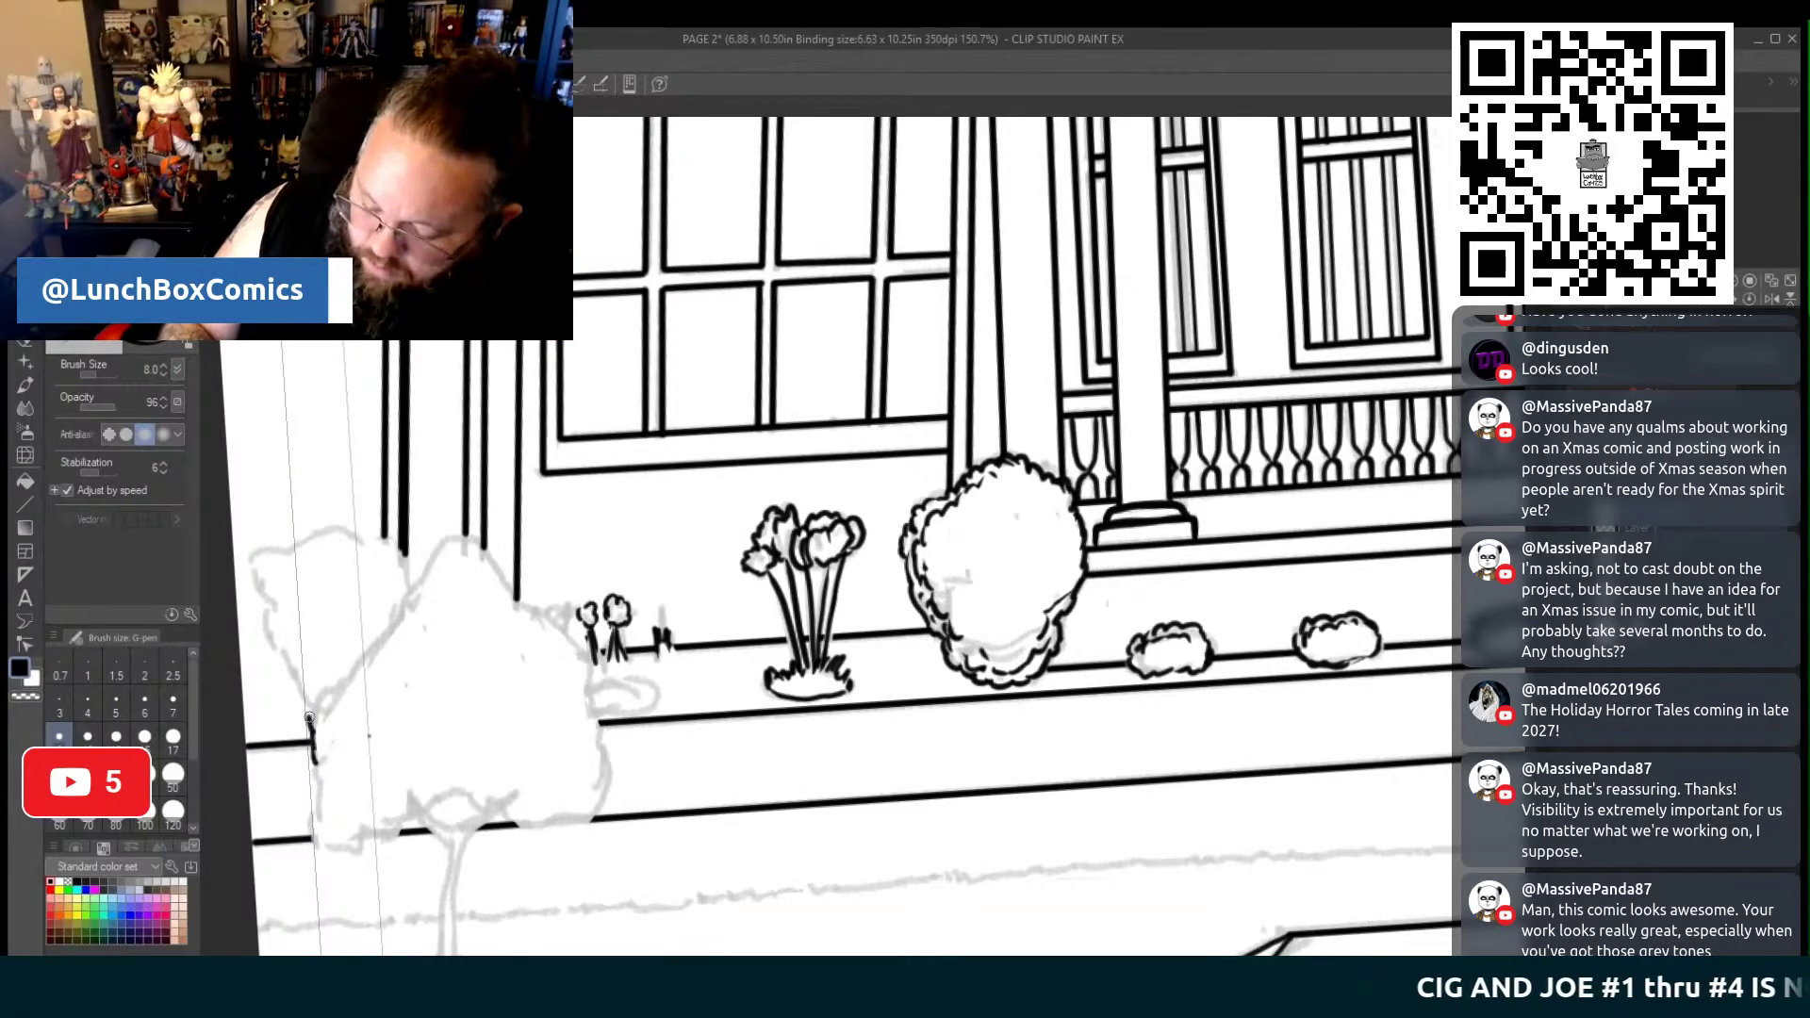
{"action": "mouse_move", "coordinate": [315, 709]}
{"action": "left_mouse_down"}
{"action": "mouse_move", "coordinate": [468, 538]}
{"action": "mouse_move", "coordinate": [581, 661]}
{"action": "left_mouse_up"}
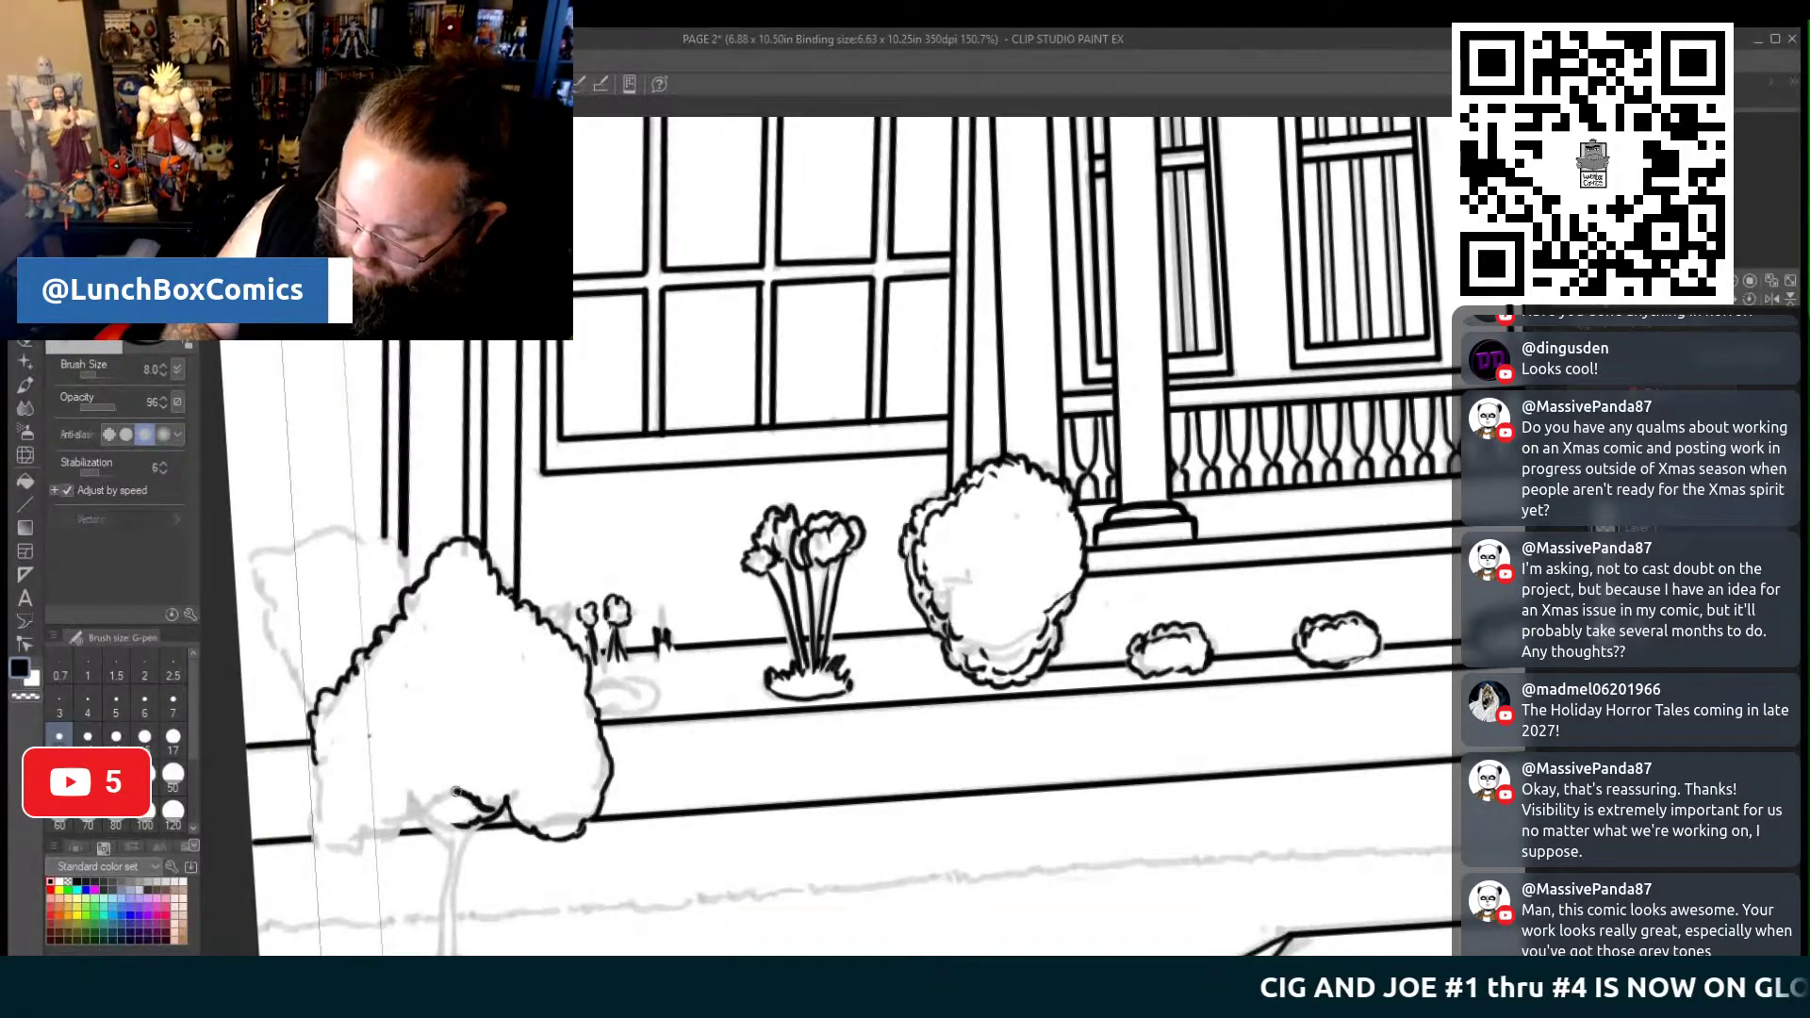
{"action": "left_click_drag", "start_coordinate": [421, 804], "coordinate": [320, 849]}
{"action": "left_click_drag", "start_coordinate": [314, 769], "coordinate": [321, 844]}
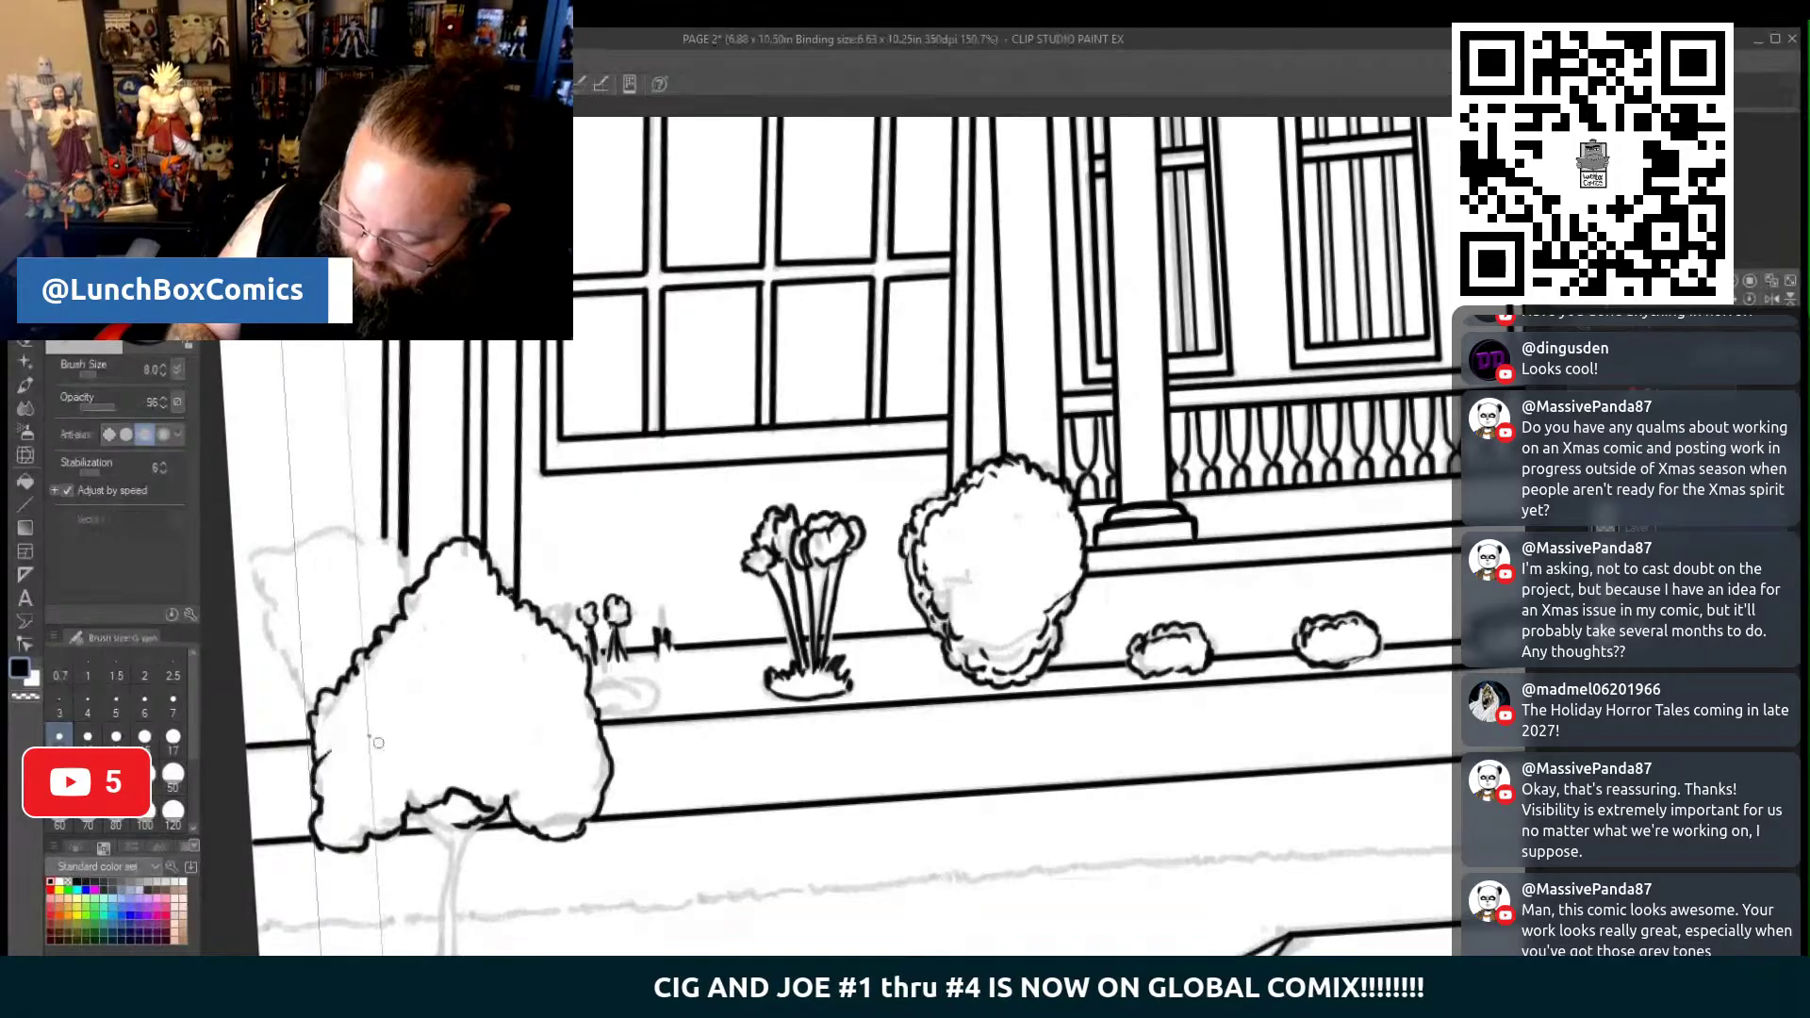
{"action": "mouse_move", "coordinate": [499, 809]}
{"action": "left_mouse_down"}
{"action": "mouse_move", "coordinate": [421, 815]}
{"action": "mouse_move", "coordinate": [447, 850]}
{"action": "mouse_move", "coordinate": [445, 893]}
{"action": "mouse_move", "coordinate": [460, 859]}
{"action": "mouse_move", "coordinate": [453, 913]}
{"action": "left_mouse_up"}
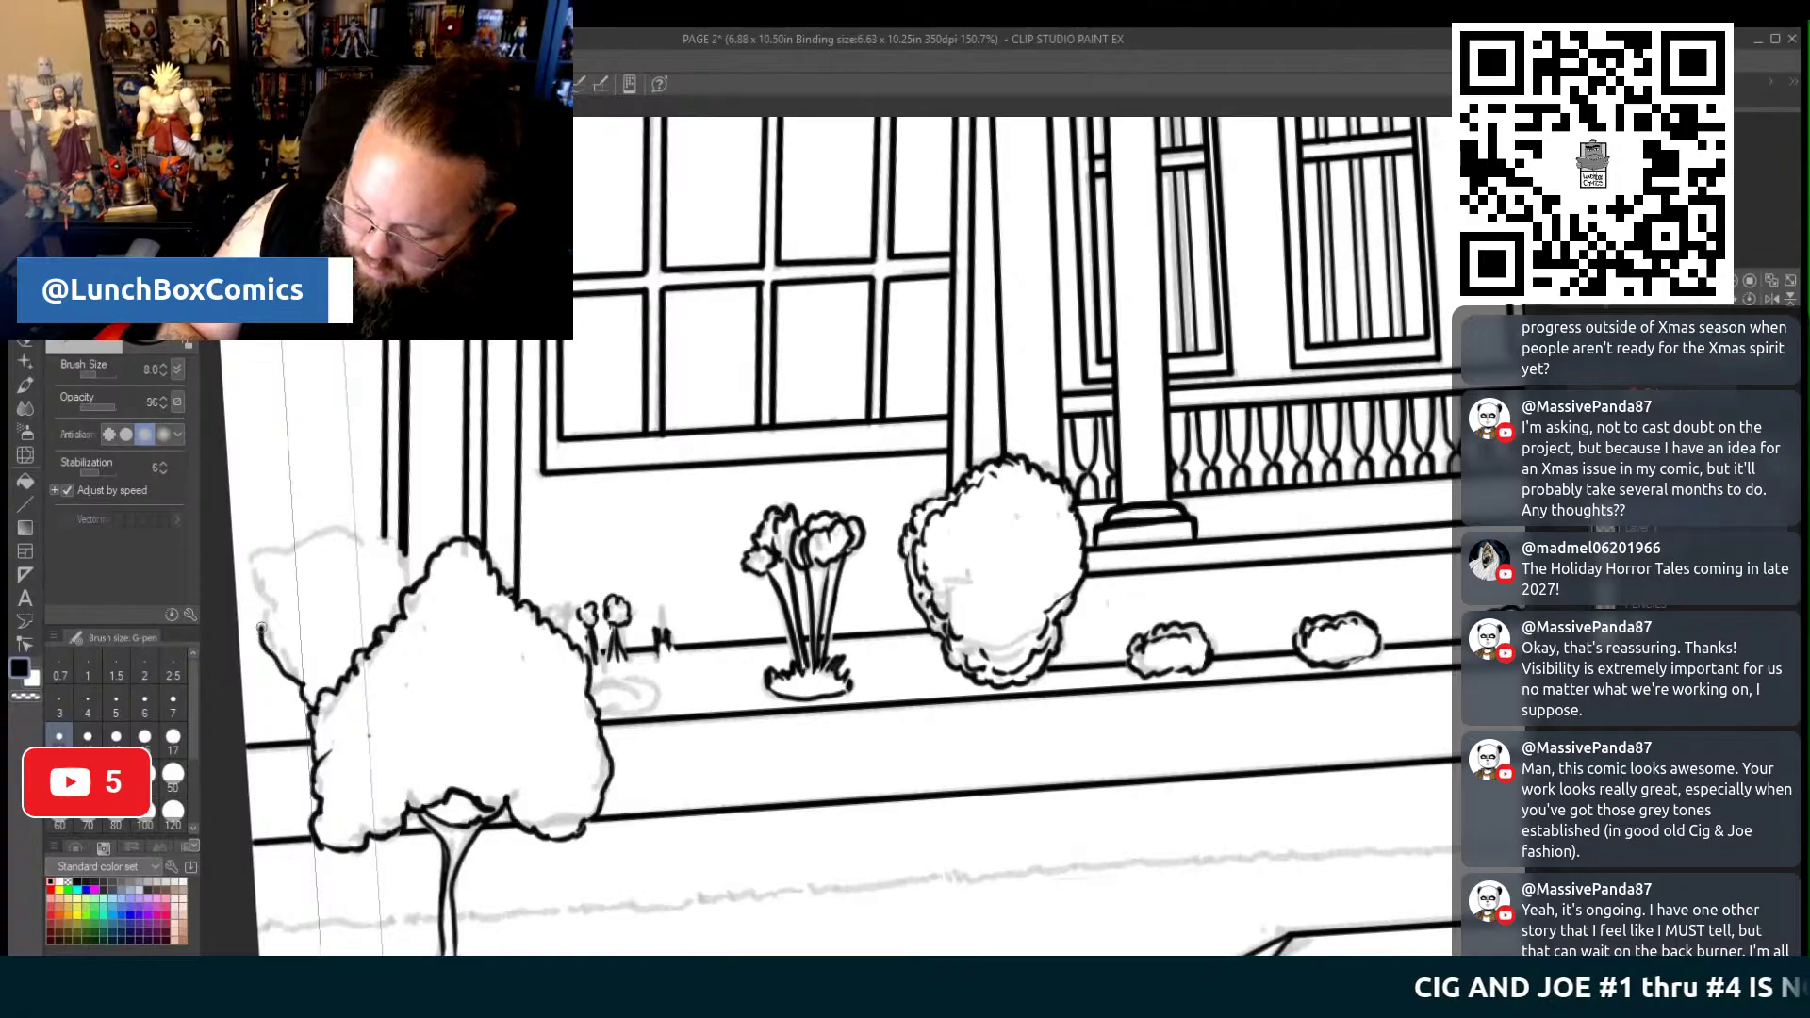
{"action": "left_click_drag", "start_coordinate": [282, 549], "coordinate": [401, 556]}
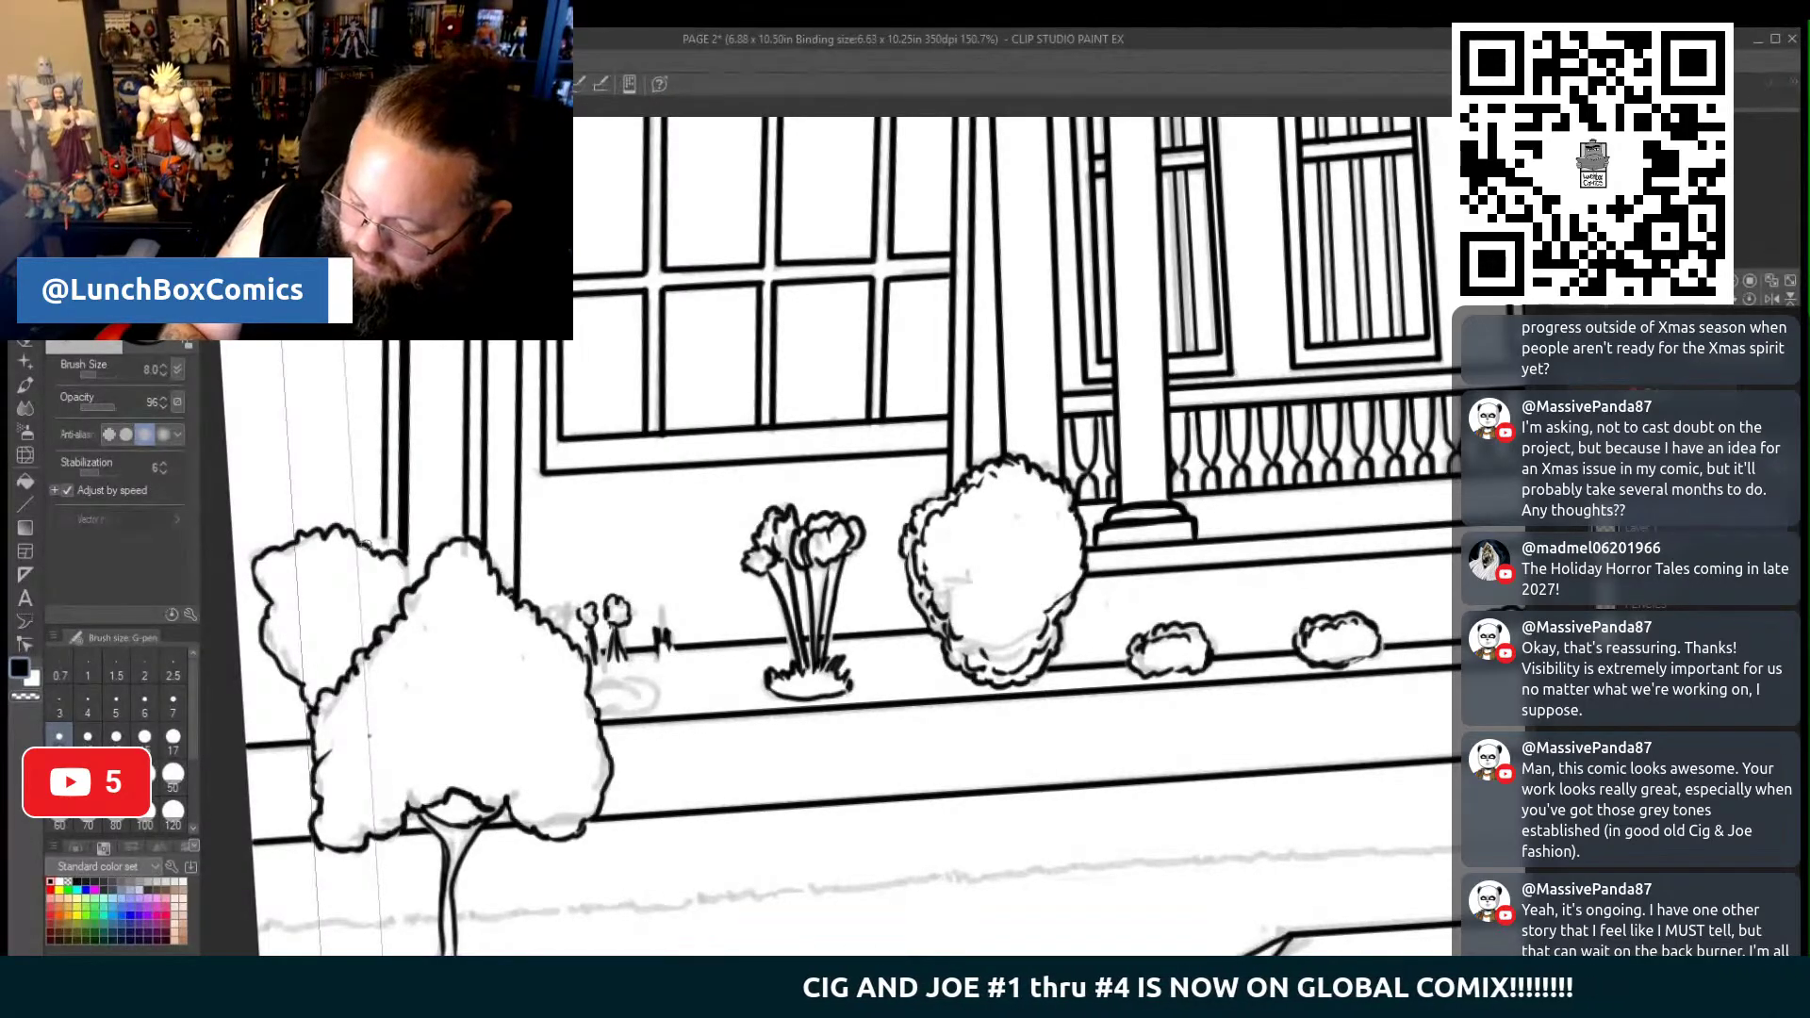
{"action": "left_click_drag", "start_coordinate": [401, 556], "coordinate": [415, 577]}
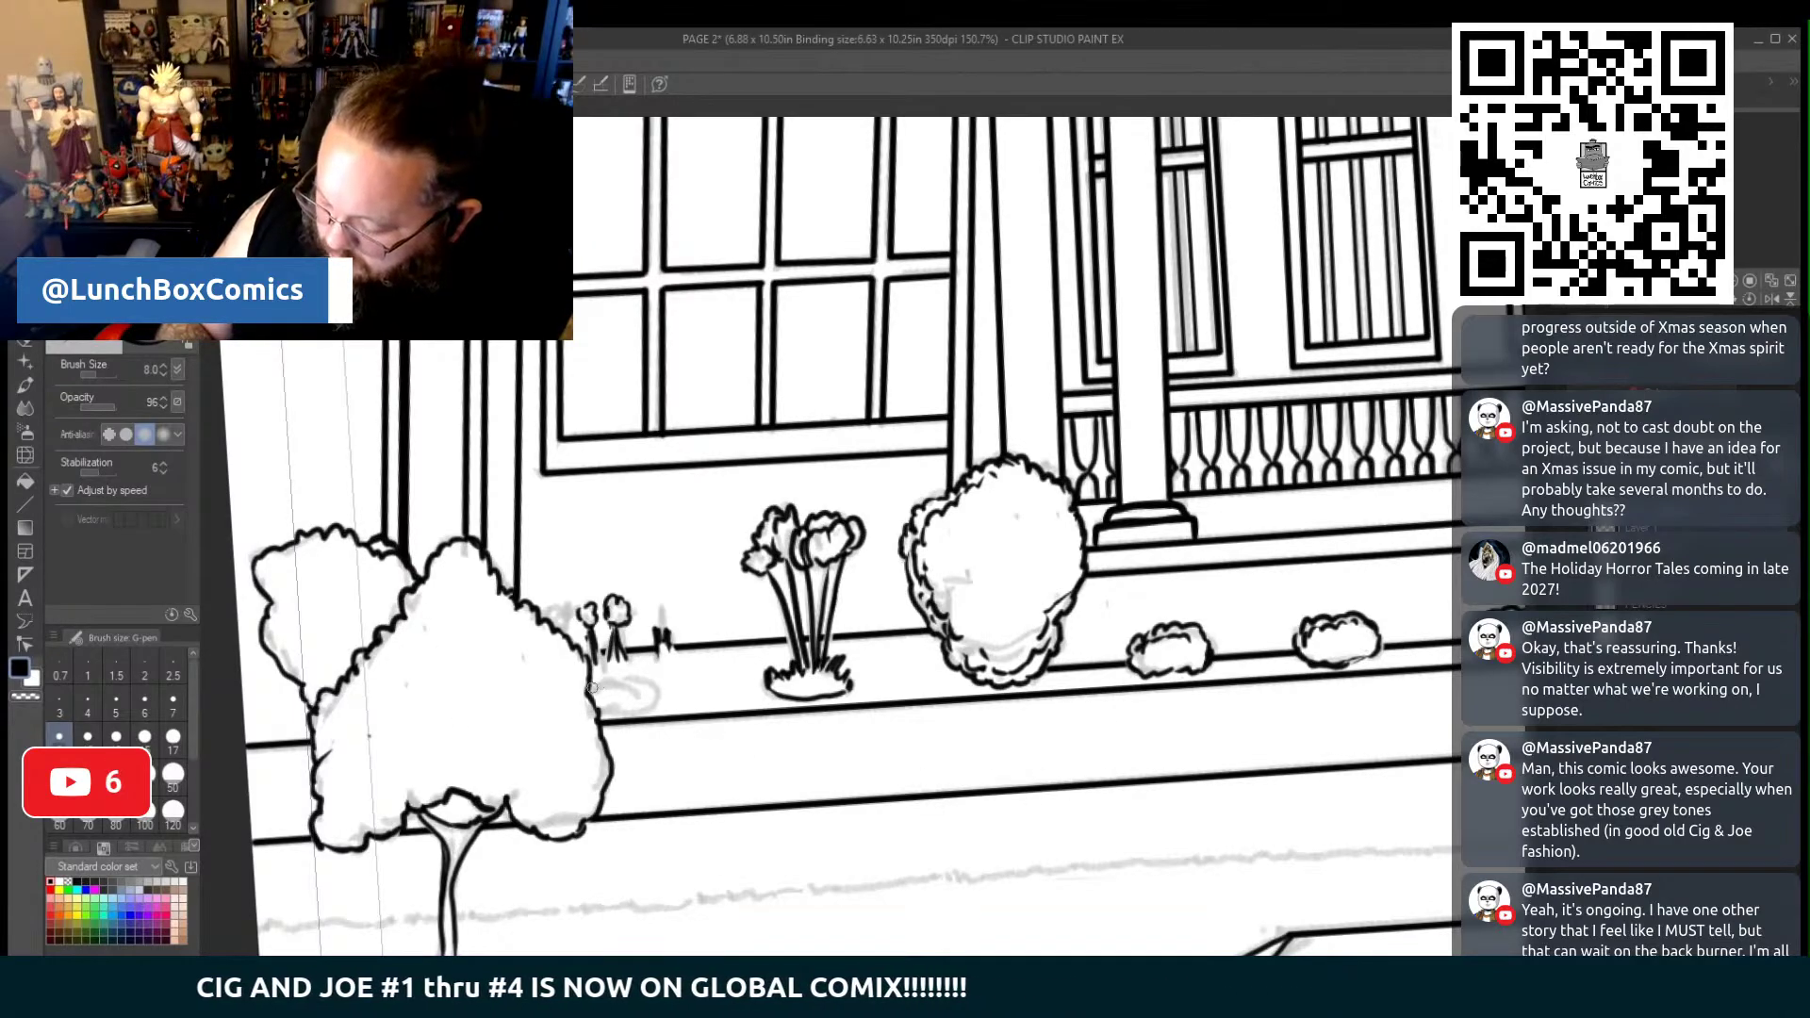
{"action": "mouse_move", "coordinate": [592, 686]}
{"action": "left_mouse_down"}
{"action": "mouse_move", "coordinate": [649, 681]}
{"action": "mouse_move", "coordinate": [656, 696]}
{"action": "mouse_move", "coordinate": [623, 710]}
{"action": "left_mouse_up"}
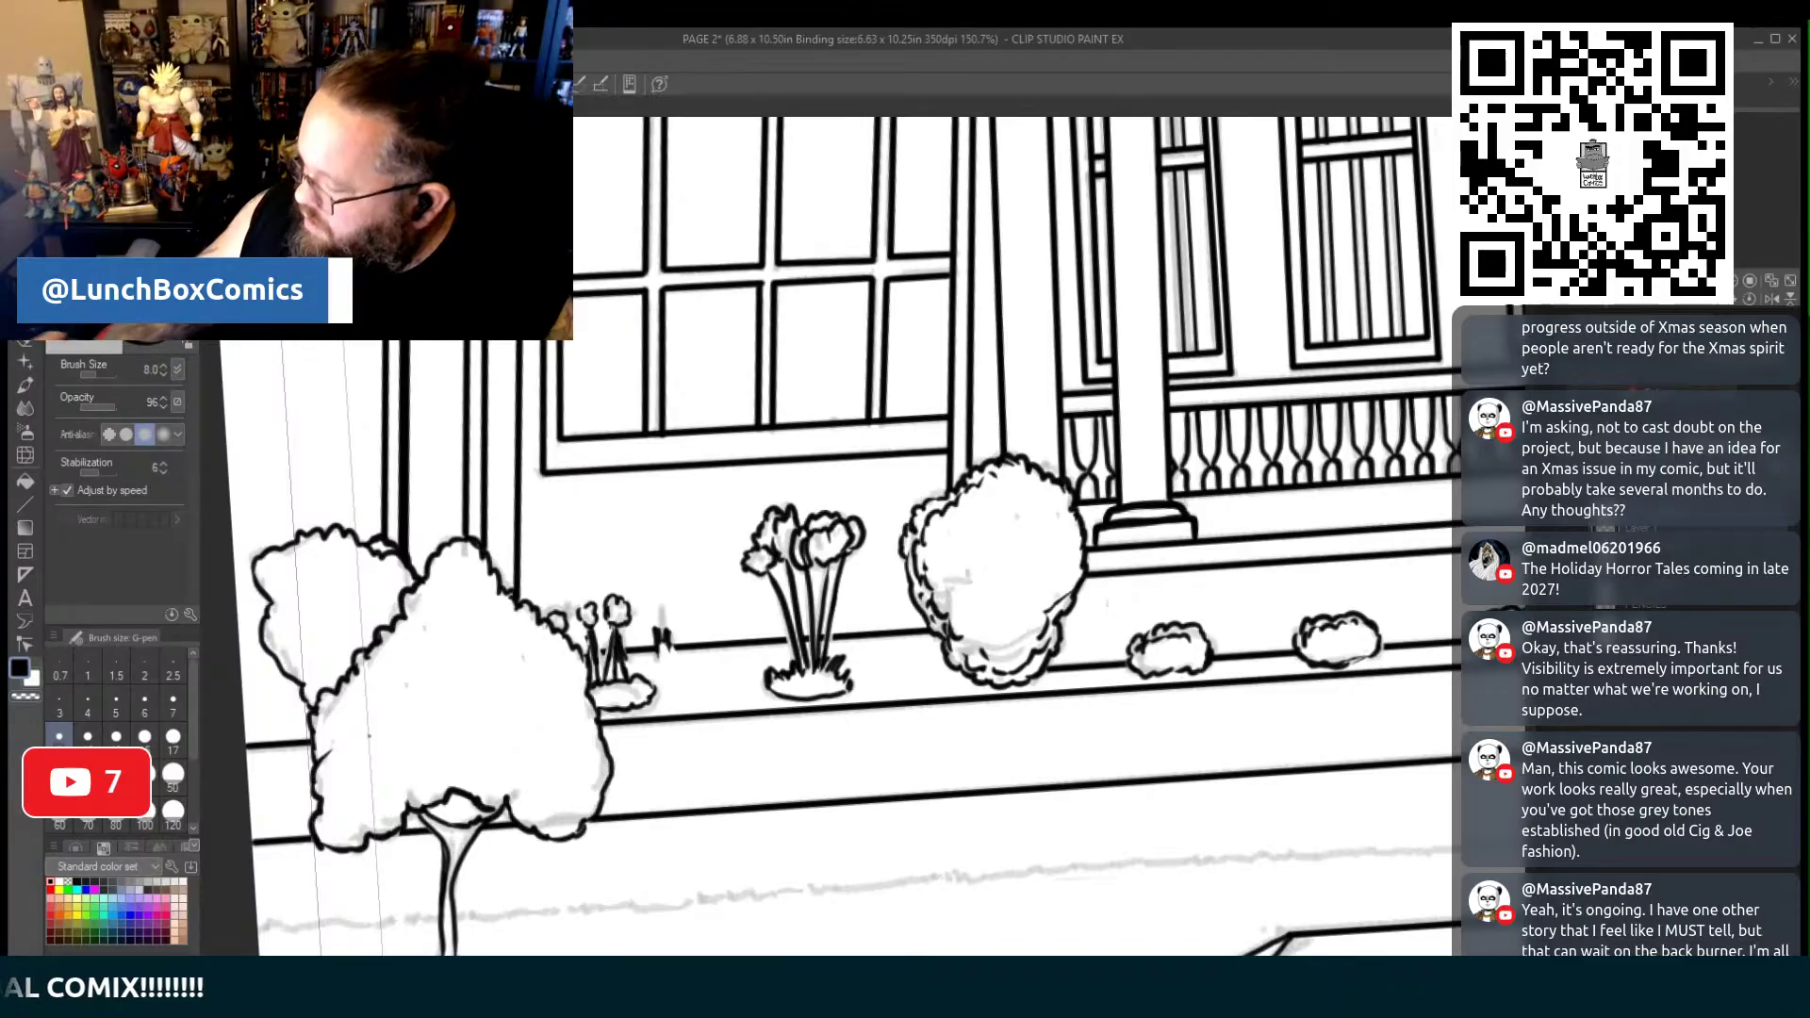
Ink the jagged grass line across the left lawn from the page edge to the canopy post, with tufts at the tree trunk's base
{"action": "scroll", "coordinate": [1290, 690], "scroll_direction": "down", "scroll_amount": 5}
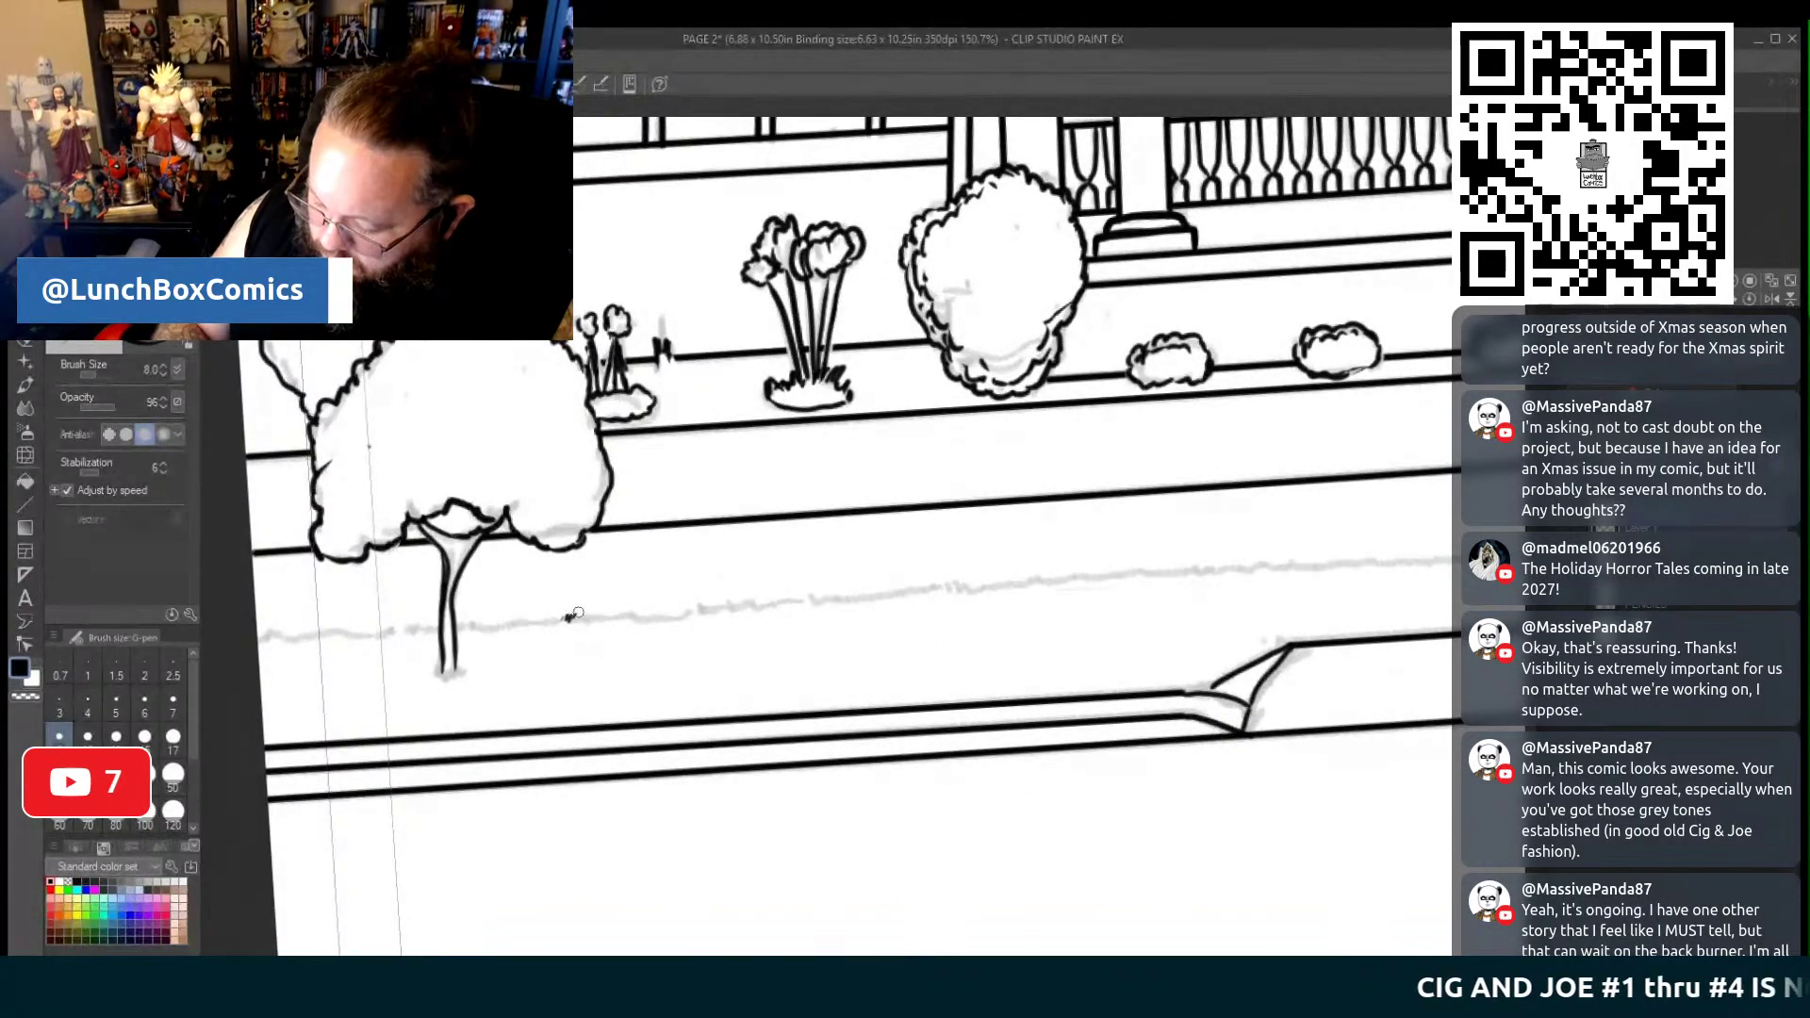
{"action": "left_click_drag", "start_coordinate": [622, 615], "coordinate": [816, 599]}
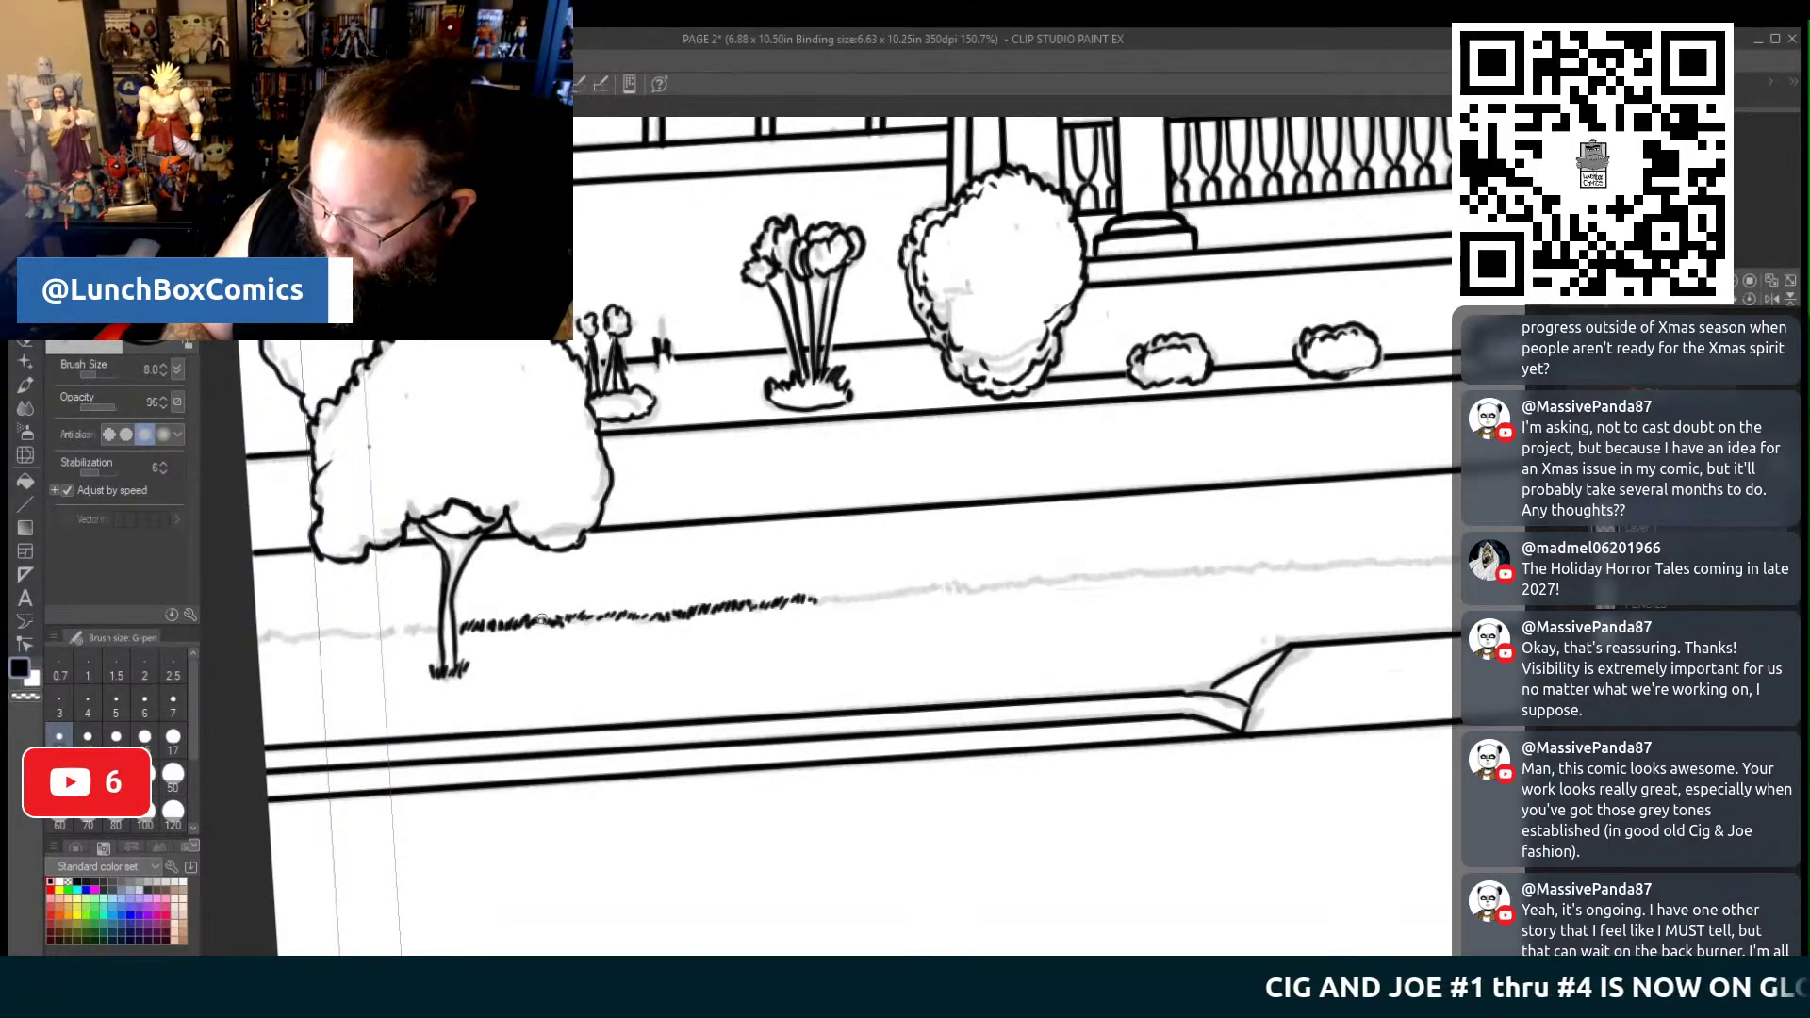
{"action": "mouse_move", "coordinate": [542, 619]}
{"action": "left_mouse_down"}
{"action": "mouse_move", "coordinate": [998, 622]}
{"action": "mouse_move", "coordinate": [955, 635]}
{"action": "left_mouse_up"}
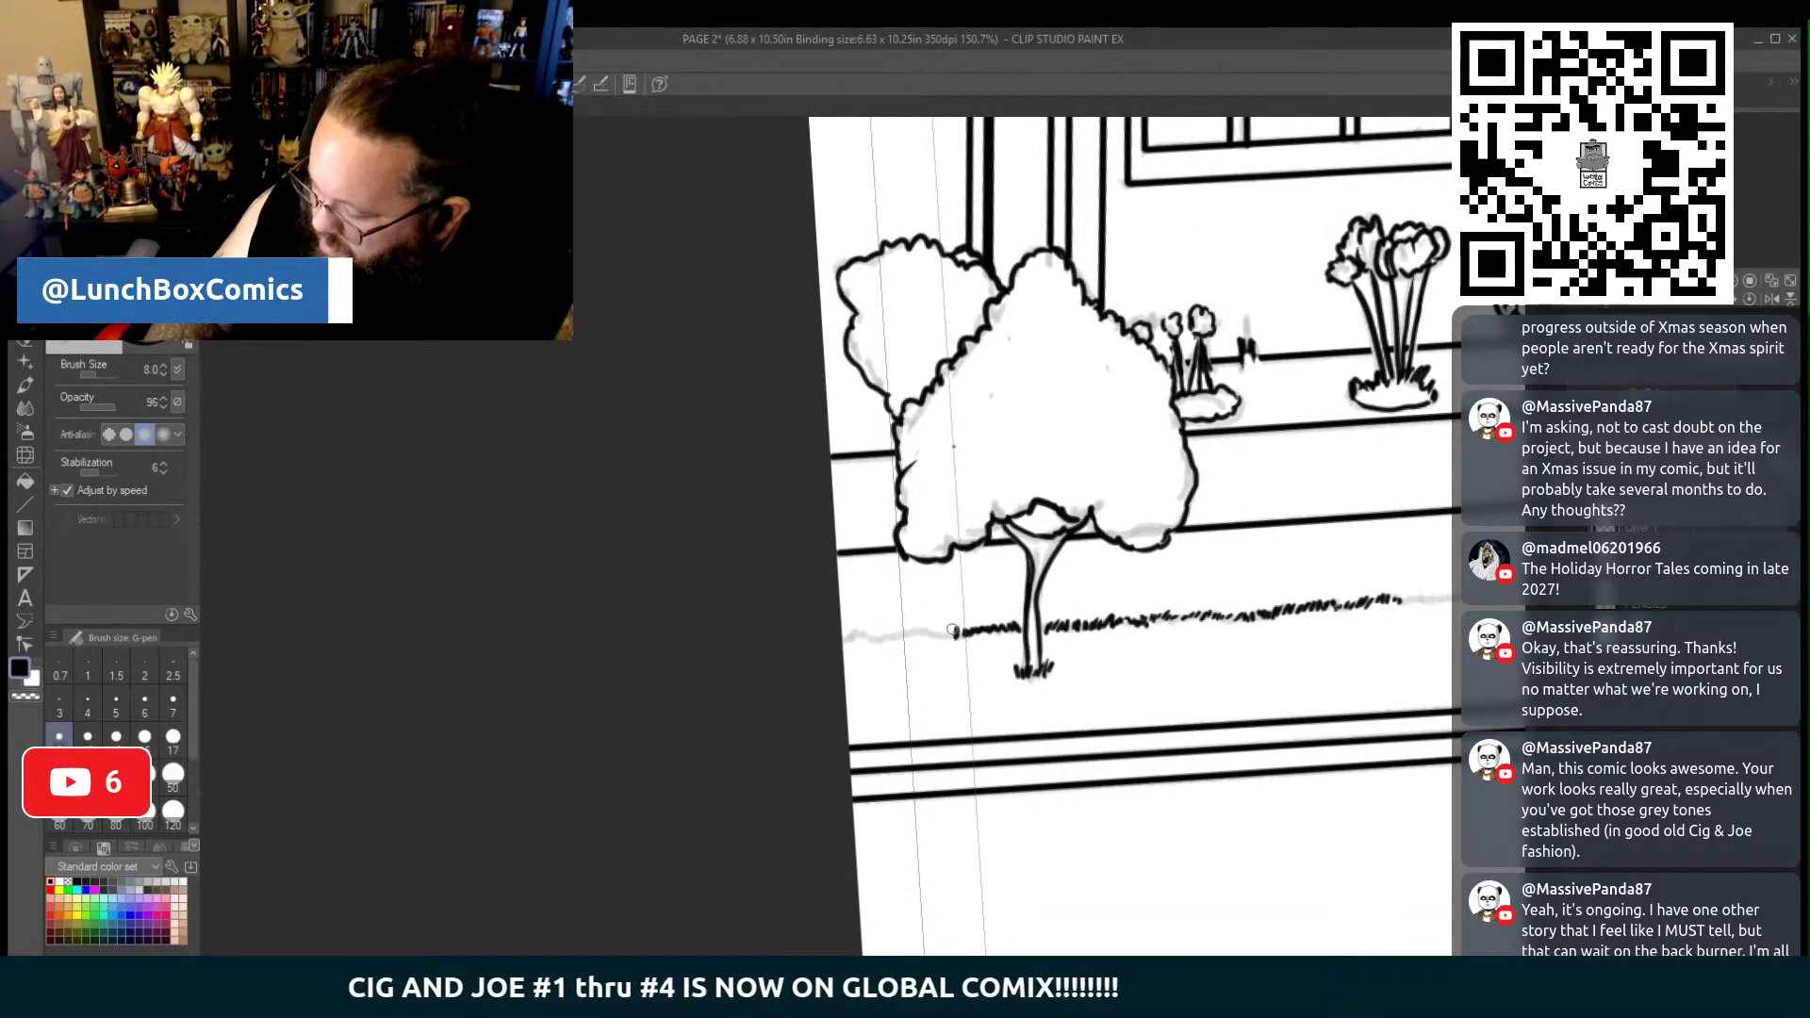
{"action": "left_click_drag", "start_coordinate": [844, 639], "coordinate": [908, 636]}
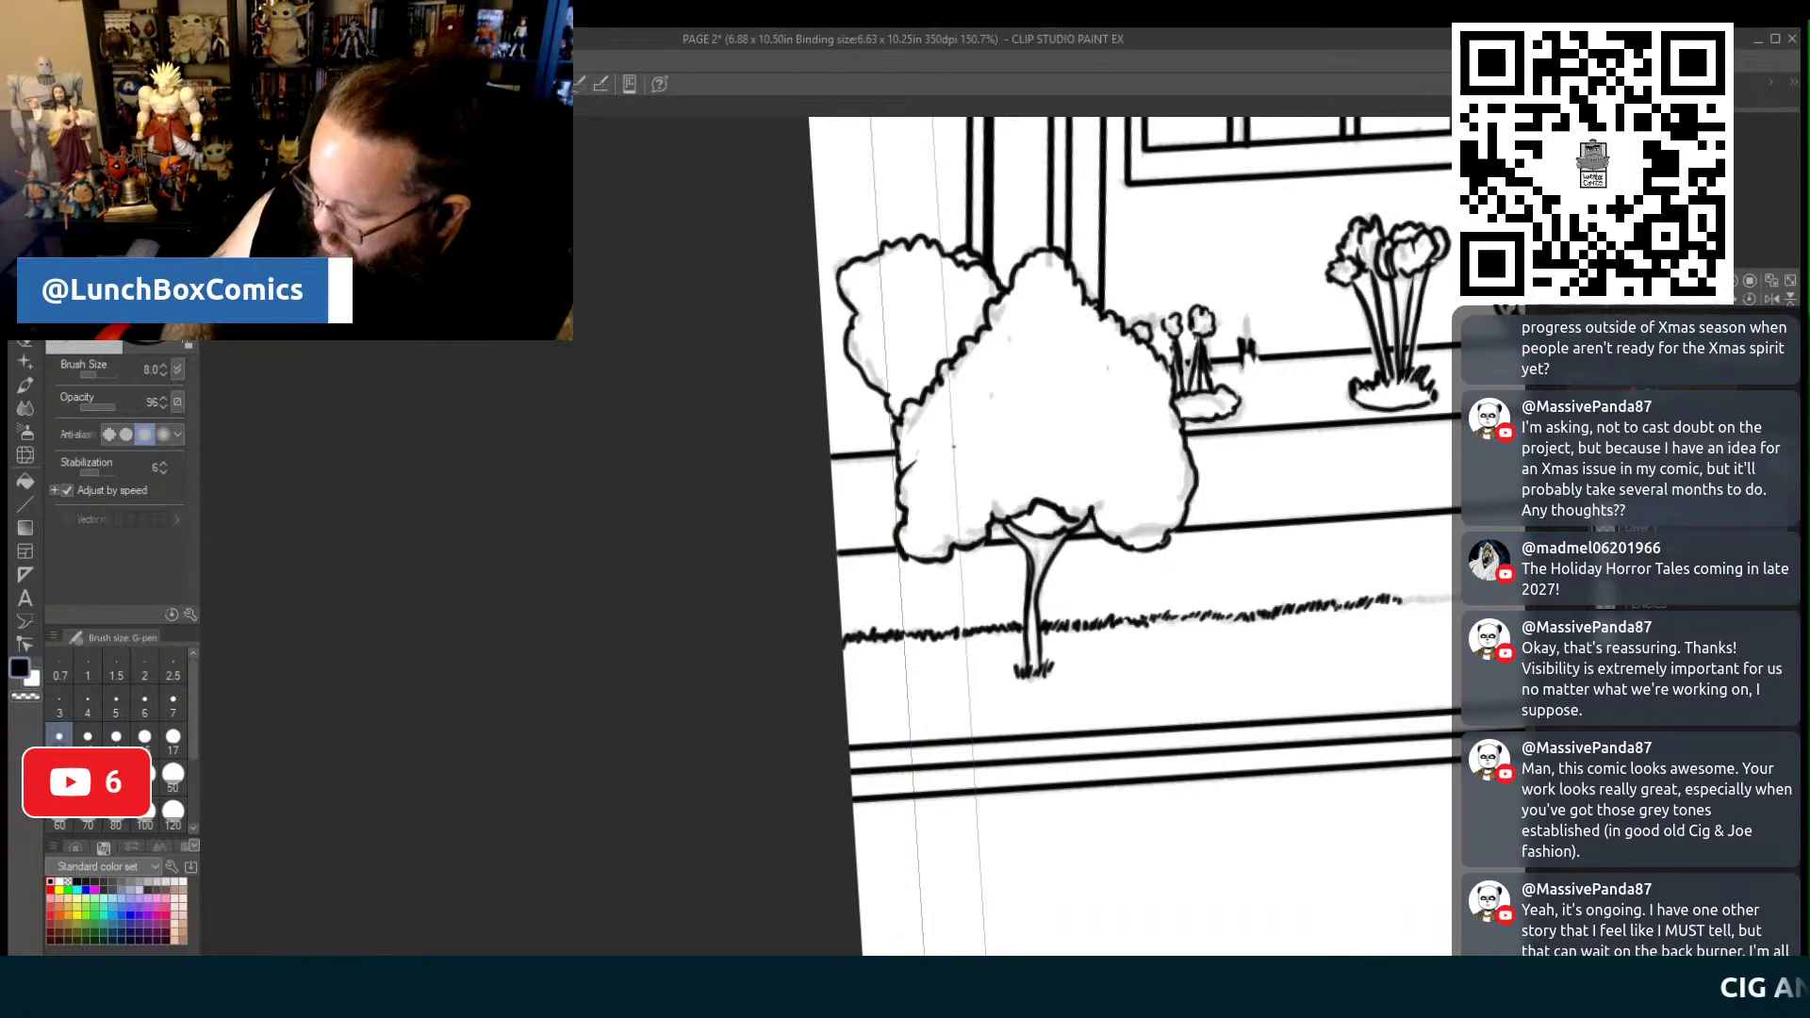
{"action": "left_click_drag", "start_coordinate": [1036, 565], "coordinate": [236, 556]}
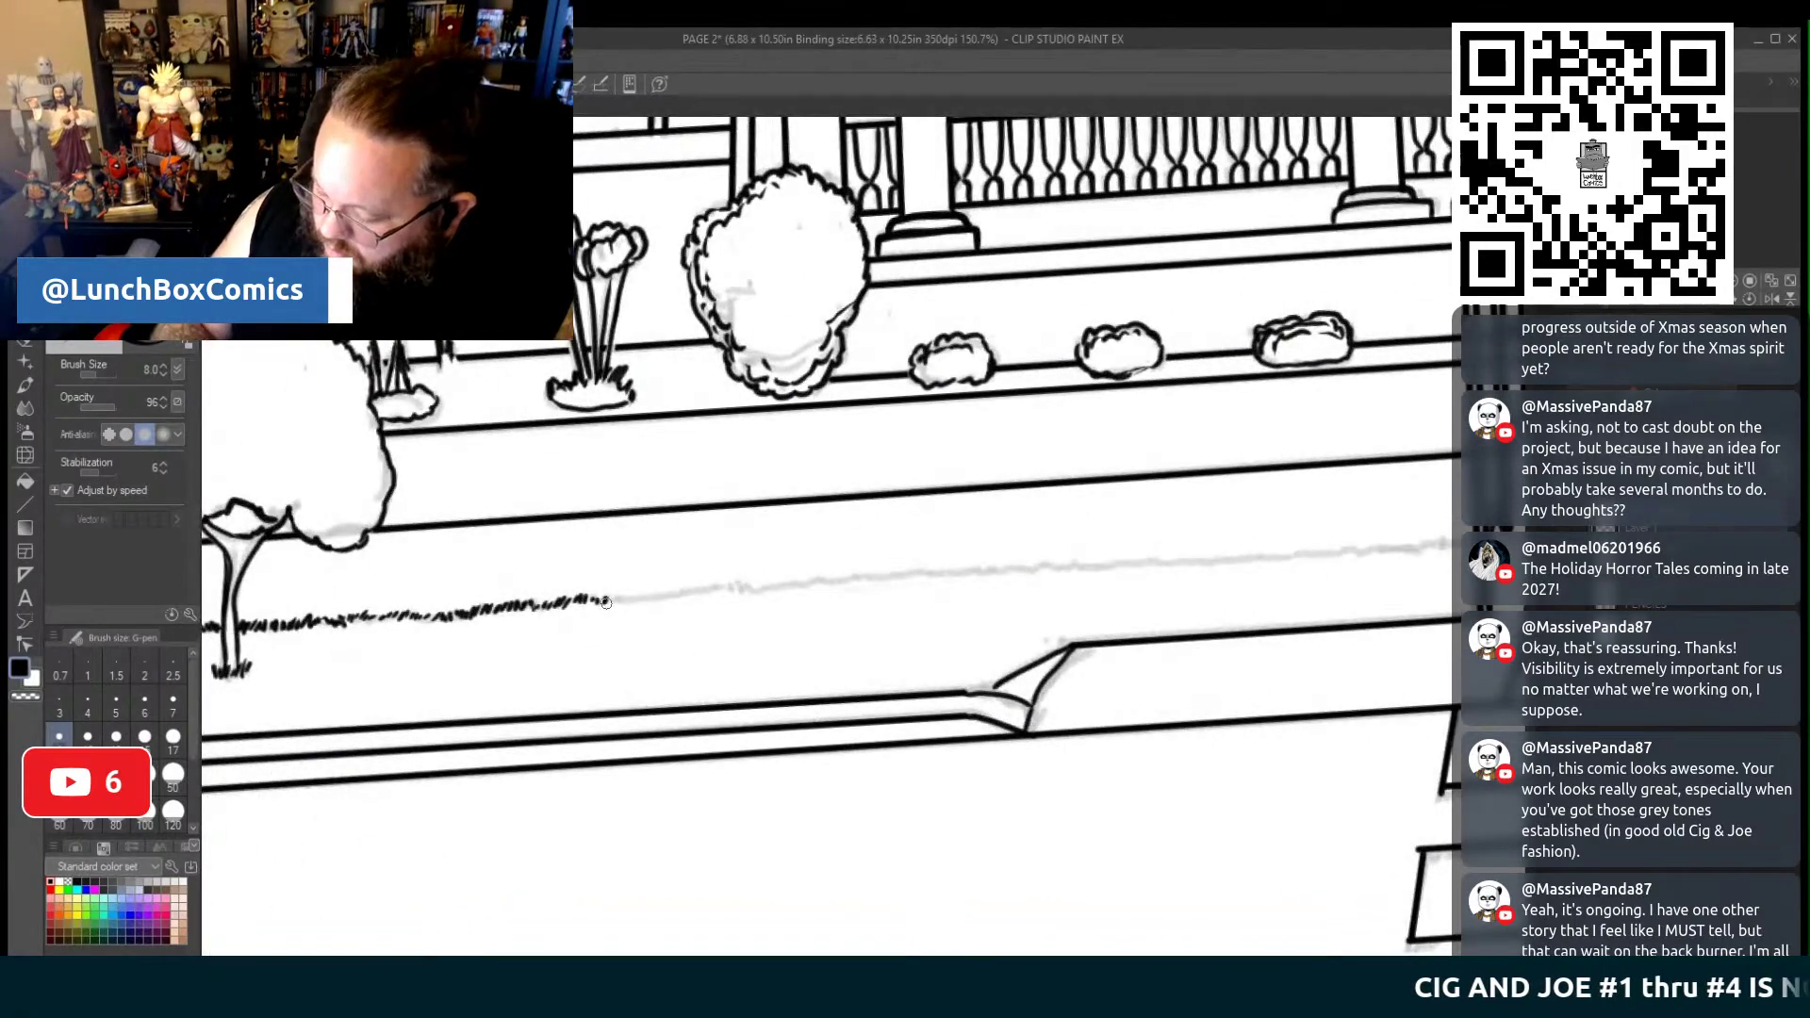
{"action": "left_click_drag", "start_coordinate": [646, 596], "coordinate": [912, 572]}
{"action": "scroll", "coordinate": [986, 794], "scroll_direction": "right", "scroll_amount": 5}
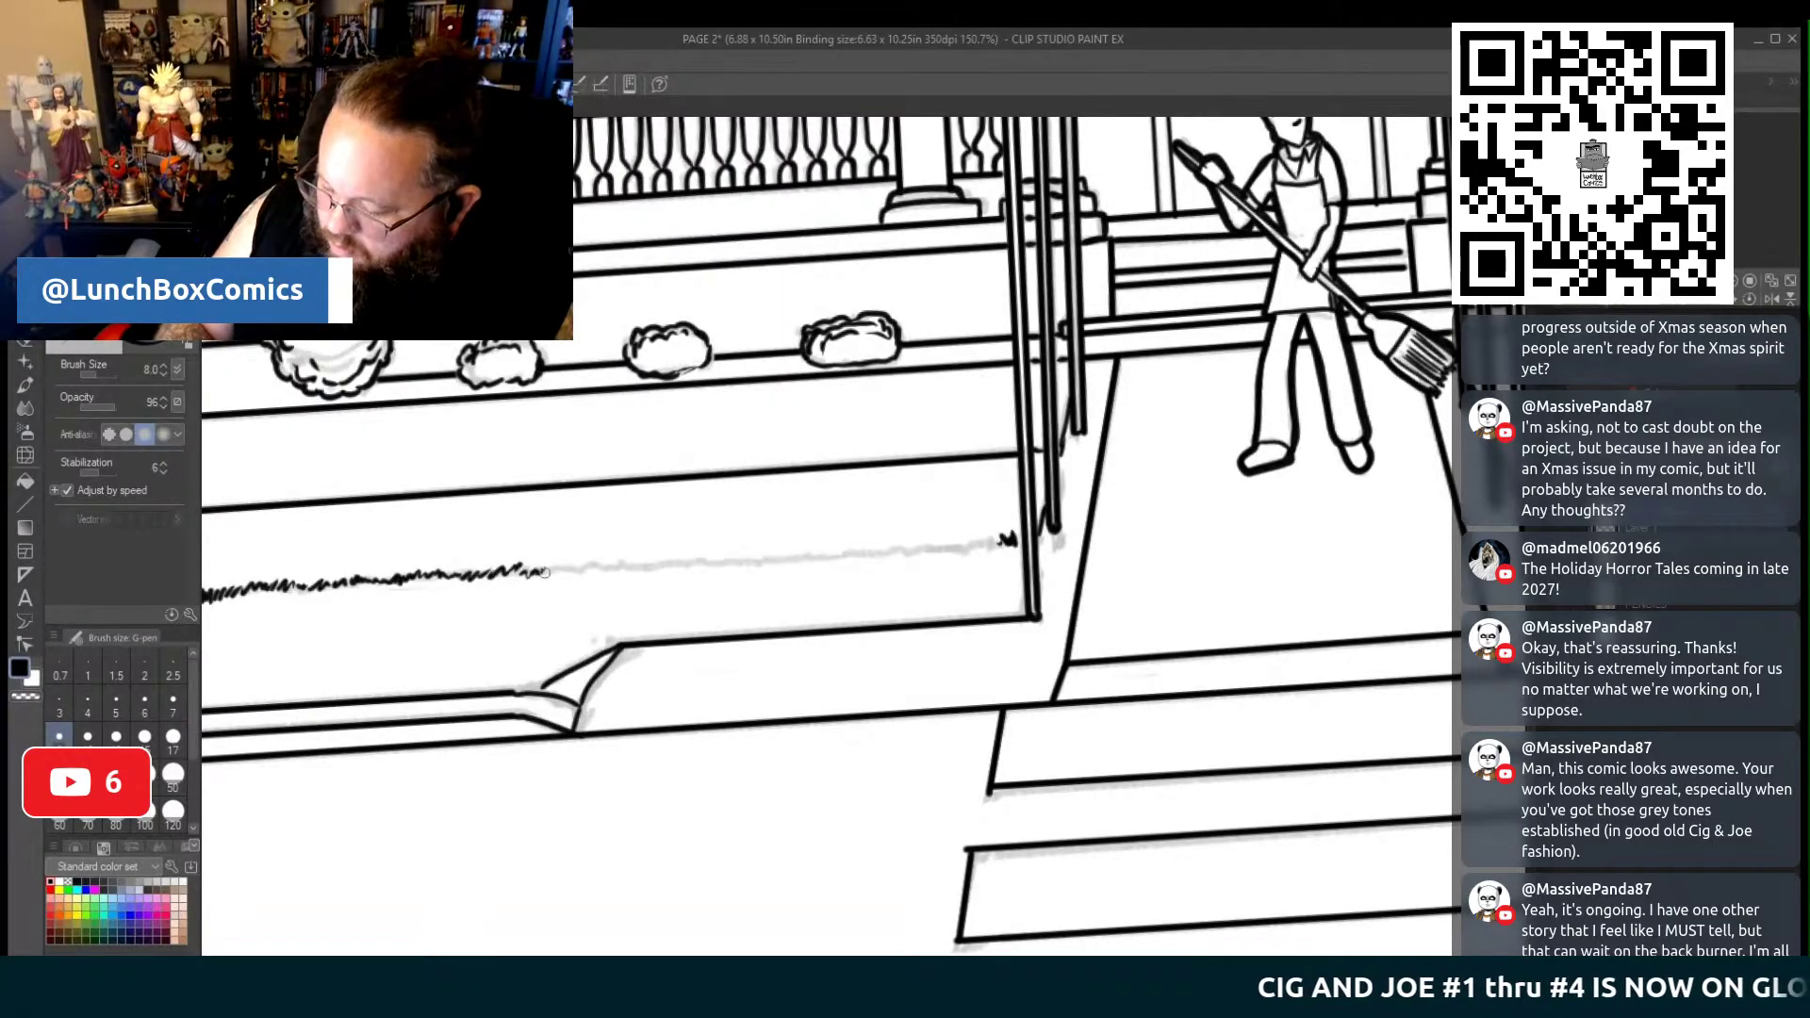
{"action": "left_click_drag", "start_coordinate": [571, 569], "coordinate": [939, 547]}
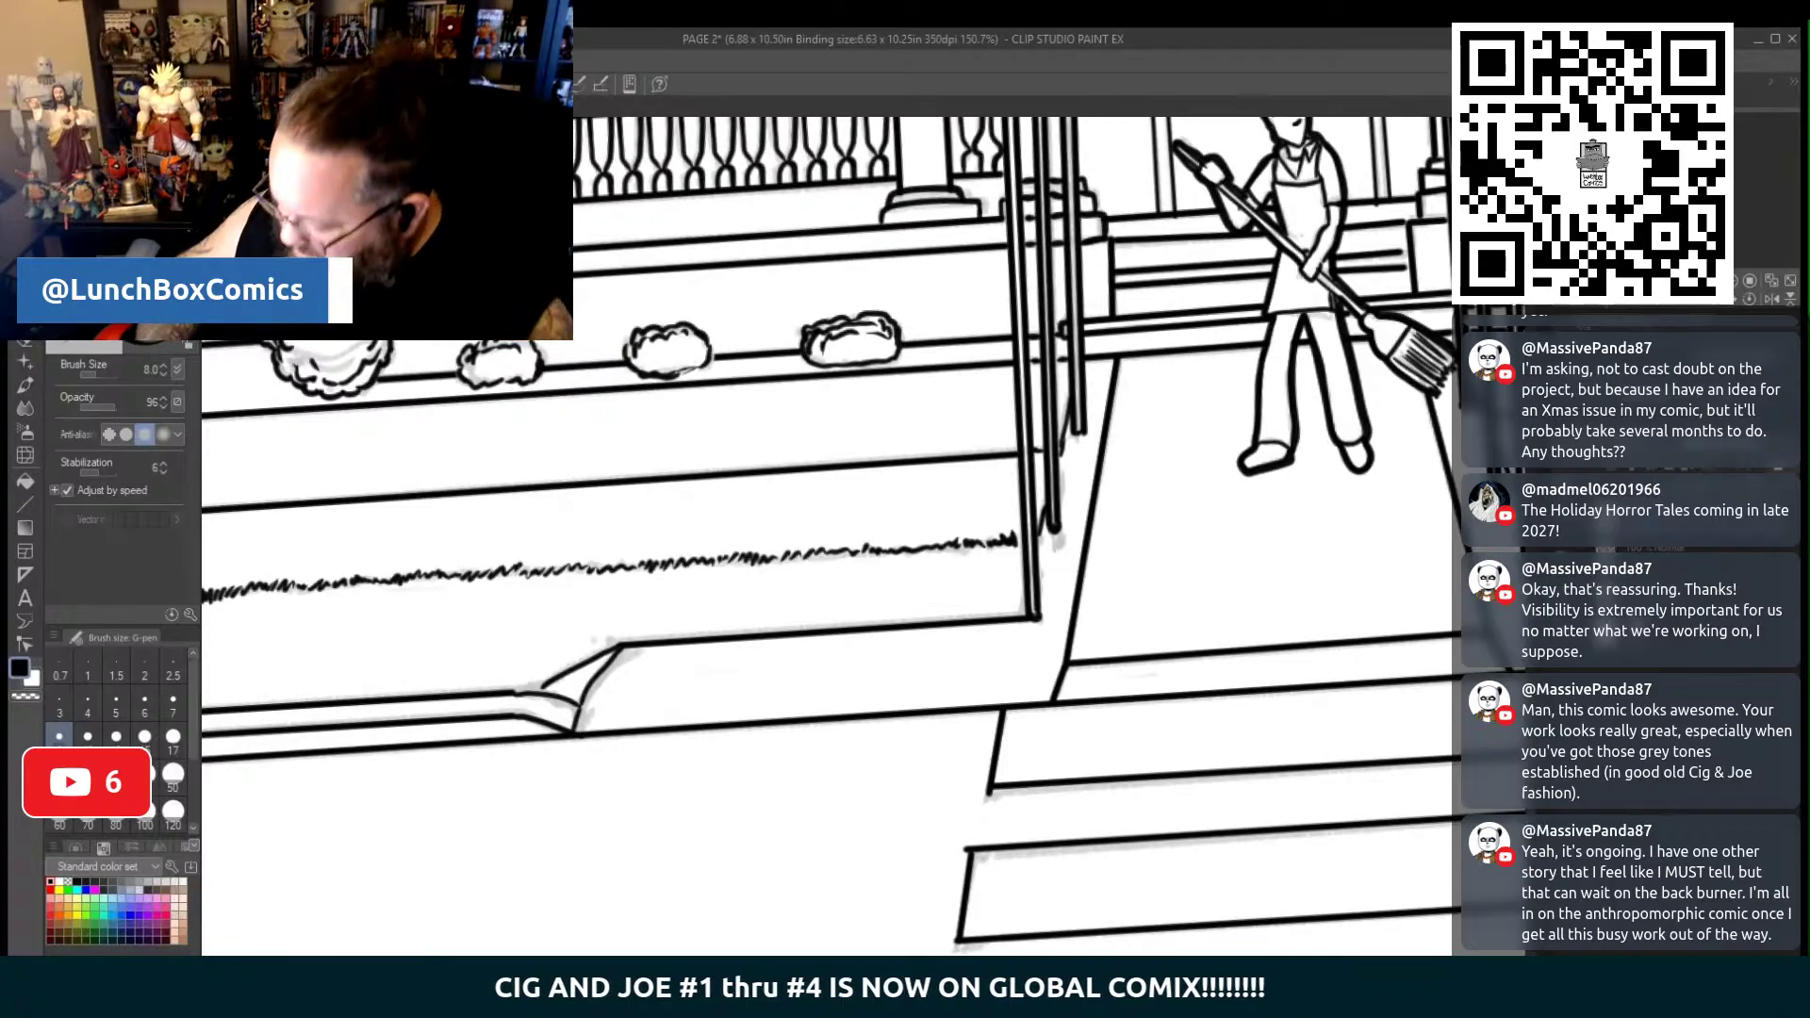
Ink the jagged grass line on the right lawn from the canopy post to the sketched trash can
{"action": "scroll", "coordinate": [830, 566], "scroll_direction": "right", "scroll_amount": 5}
{"action": "scroll", "coordinate": [855, 501], "scroll_direction": "right", "scroll_amount": 4}
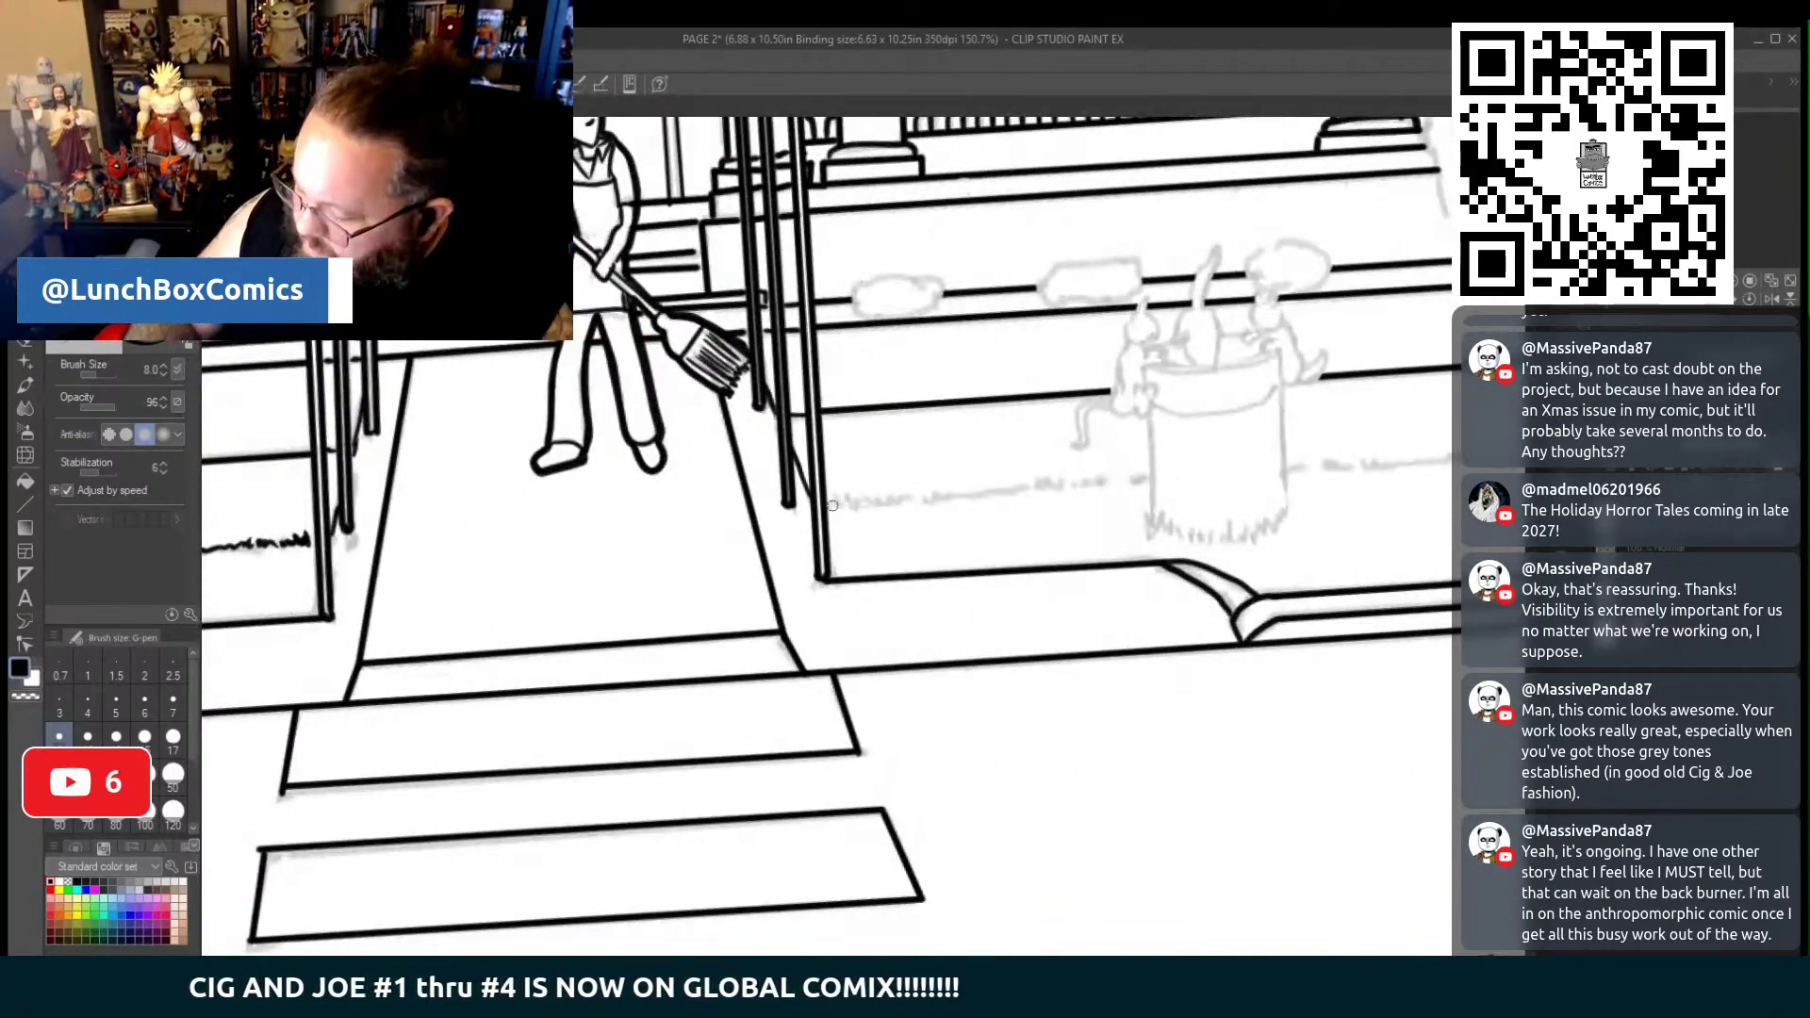
{"action": "left_click_drag", "start_coordinate": [855, 500], "coordinate": [885, 500]}
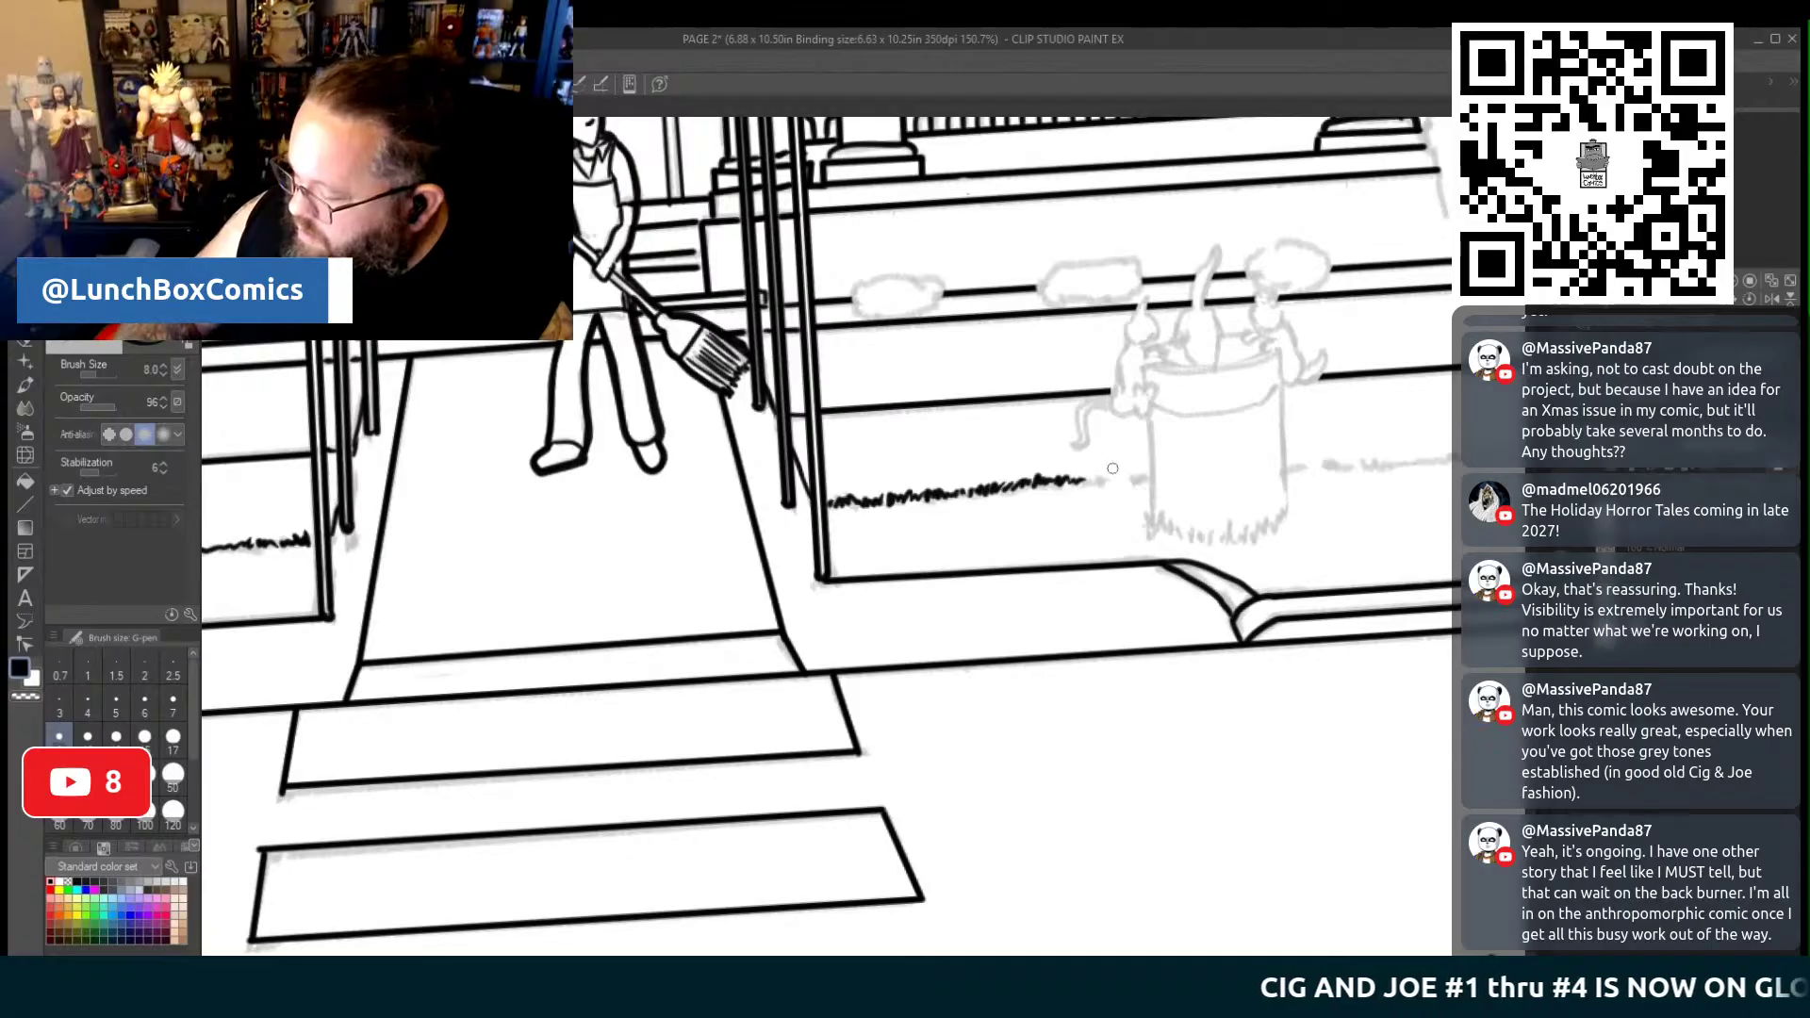
{"action": "left_click_drag", "start_coordinate": [1091, 478], "coordinate": [1107, 481]}
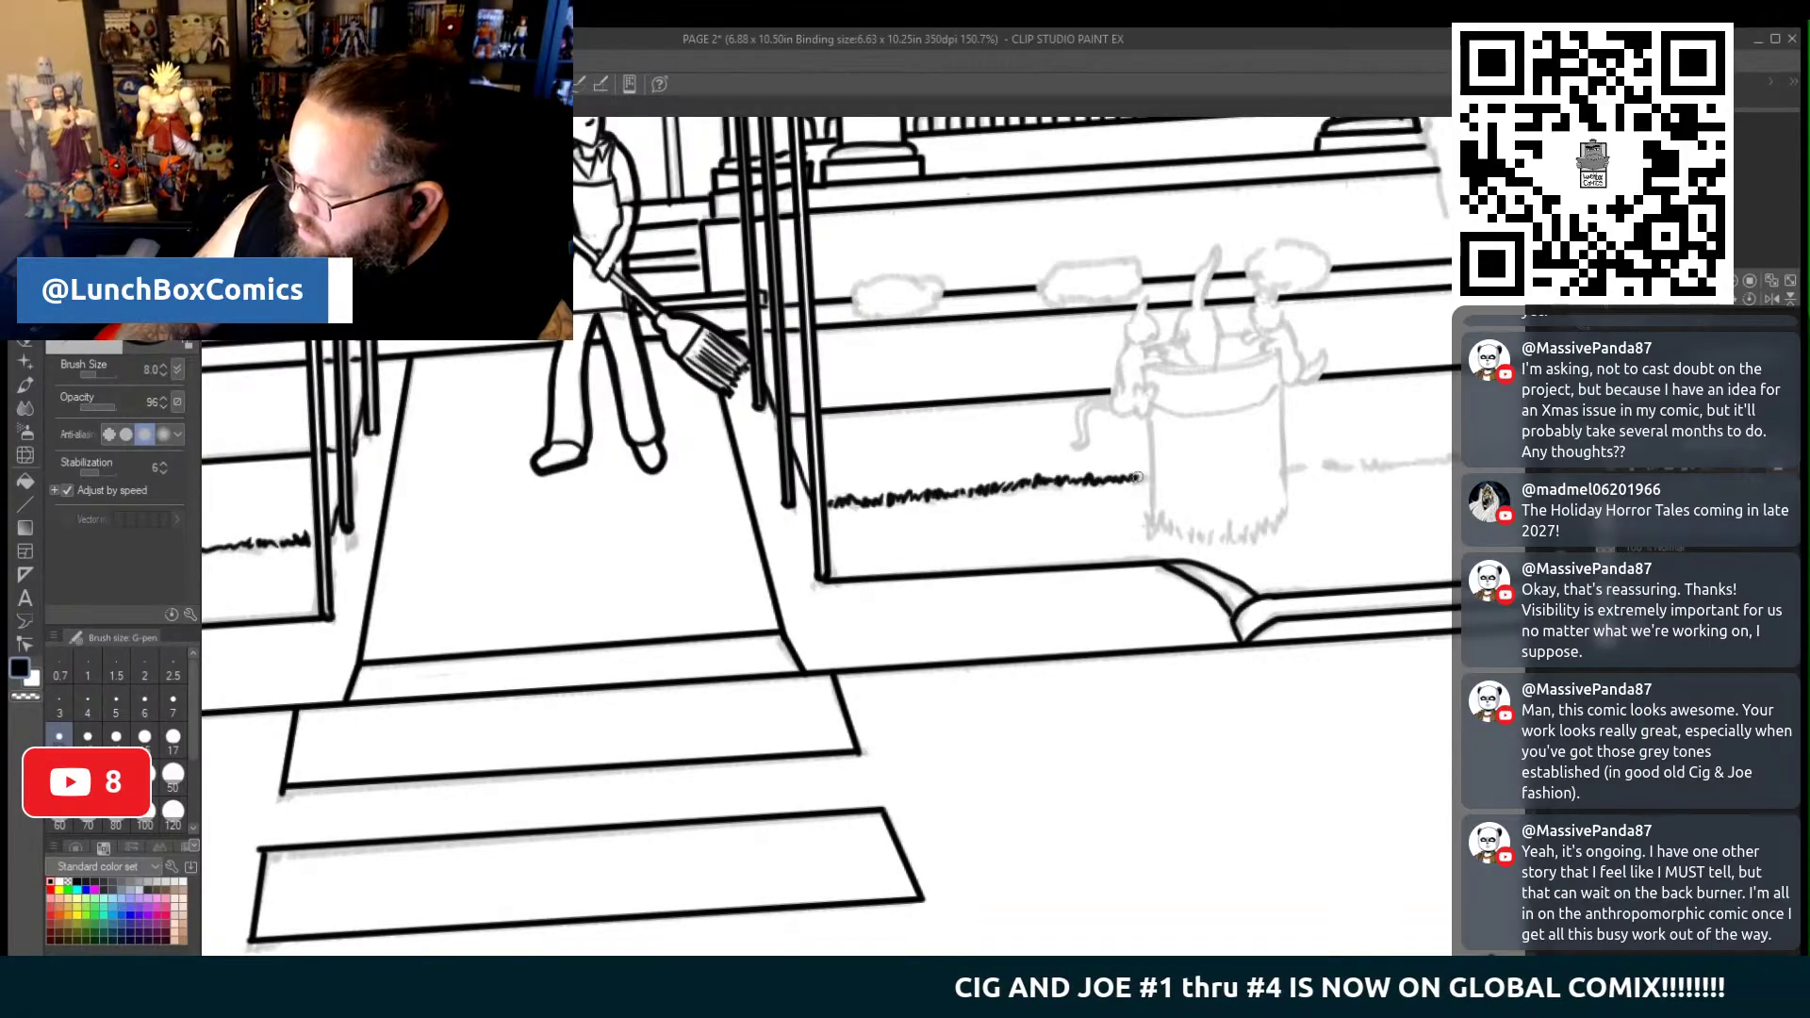
Ink the cat on the right side of the trash can with the G-pen at size 6, including its face, paws, back and curled tail
{"action": "left_click_drag", "start_coordinate": [1122, 478], "coordinate": [802, 478]}
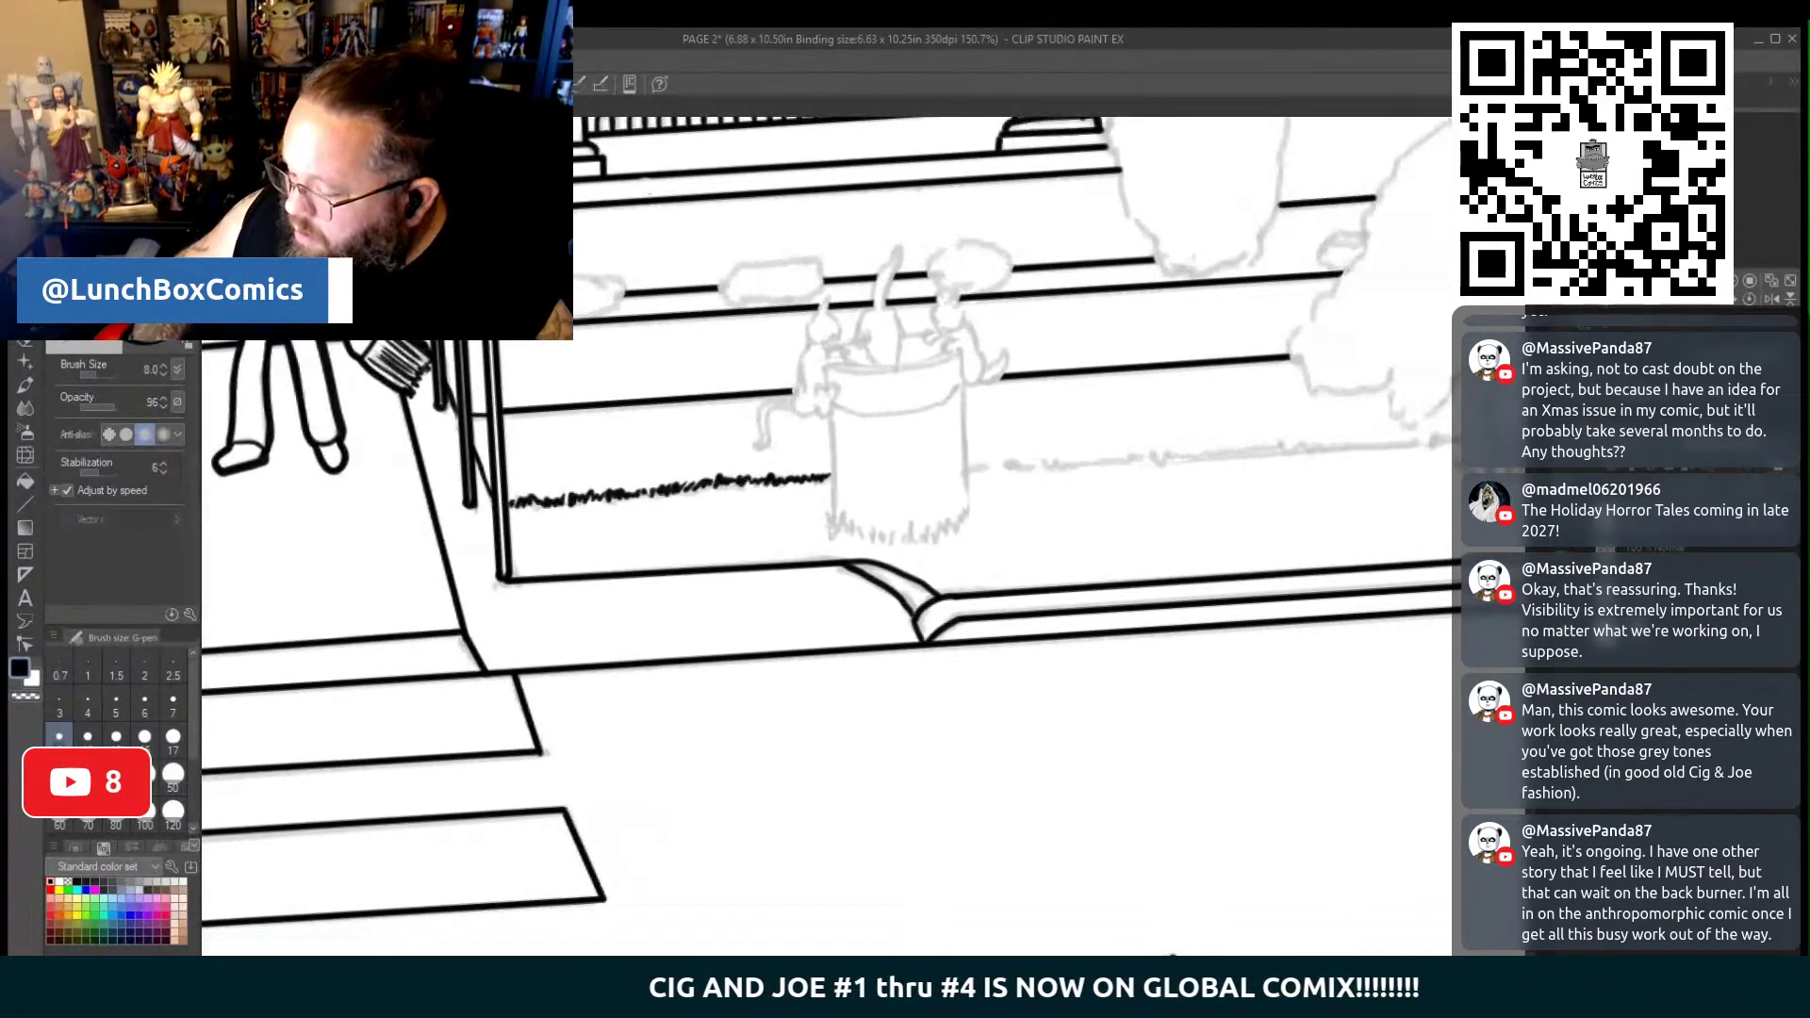
{"action": "scroll", "coordinate": [826, 535], "scroll_direction": "up", "scroll_amount": 5}
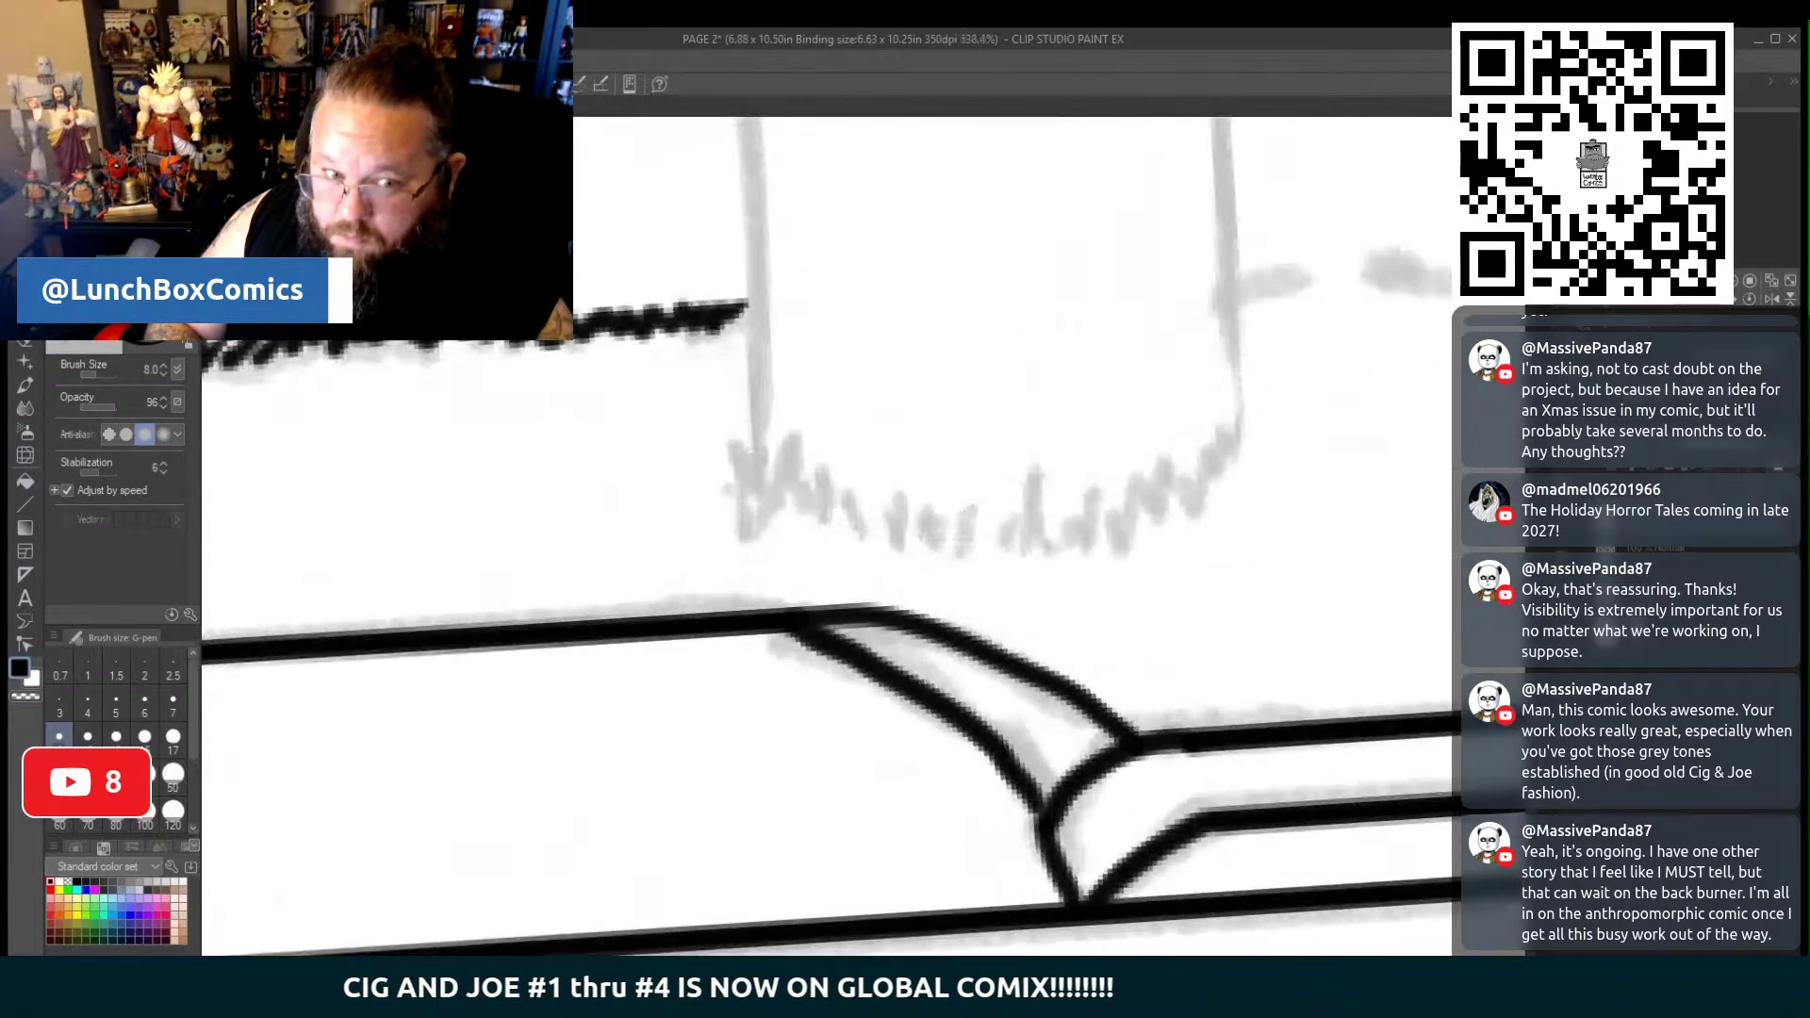
{"action": "scroll", "coordinate": [827, 534], "scroll_direction": "down", "scroll_amount": 1}
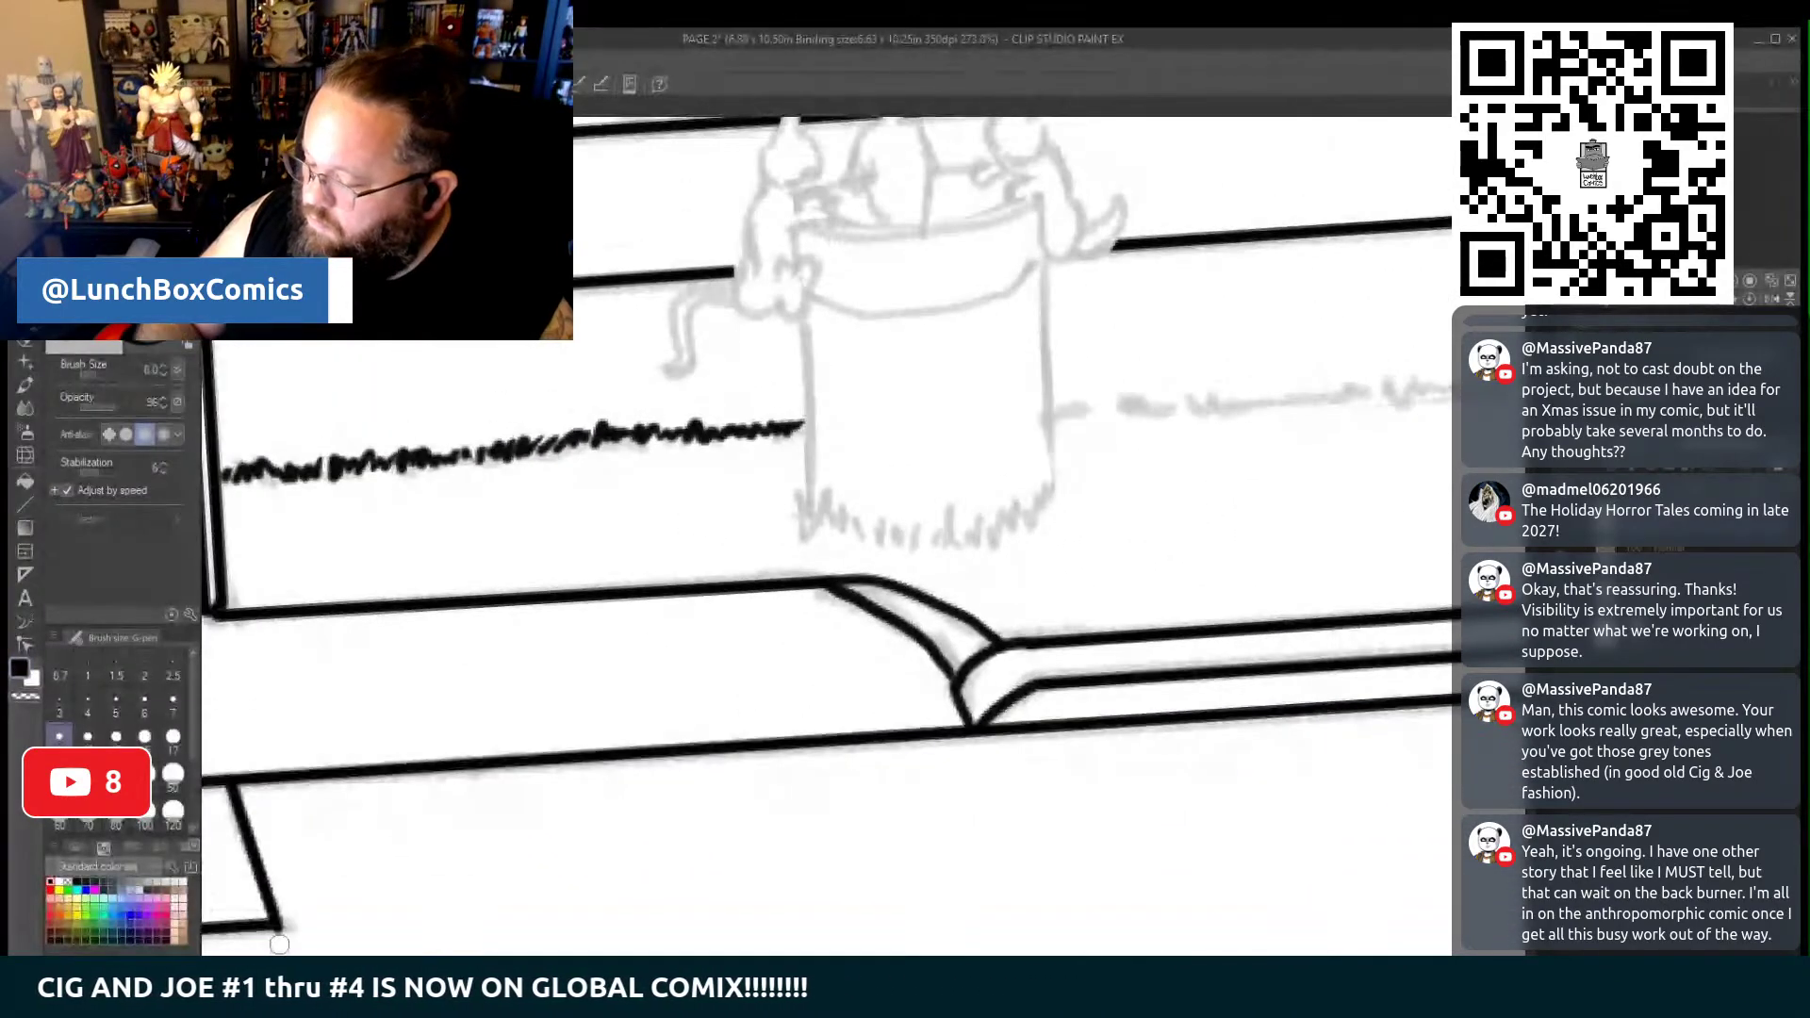
{"action": "left_click_drag", "start_coordinate": [1041, 221], "coordinate": [1040, 607]}
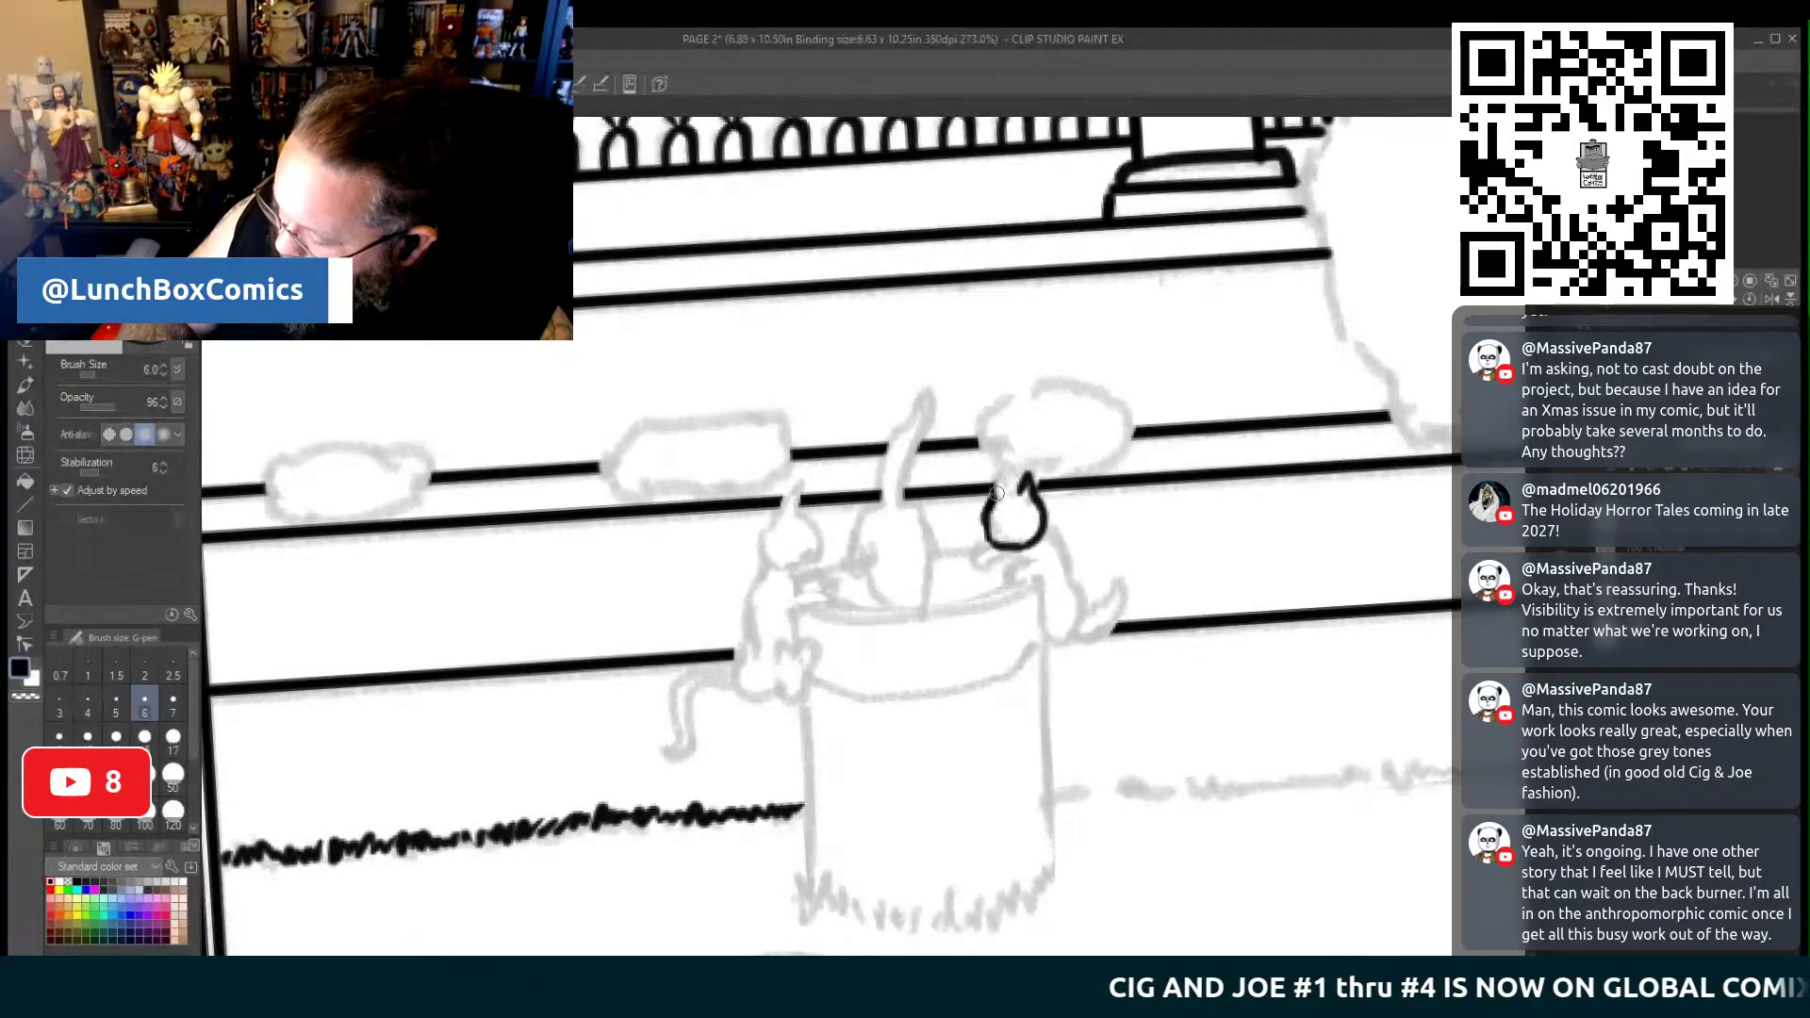
{"action": "left_click_drag", "start_coordinate": [988, 504], "coordinate": [1015, 490]}
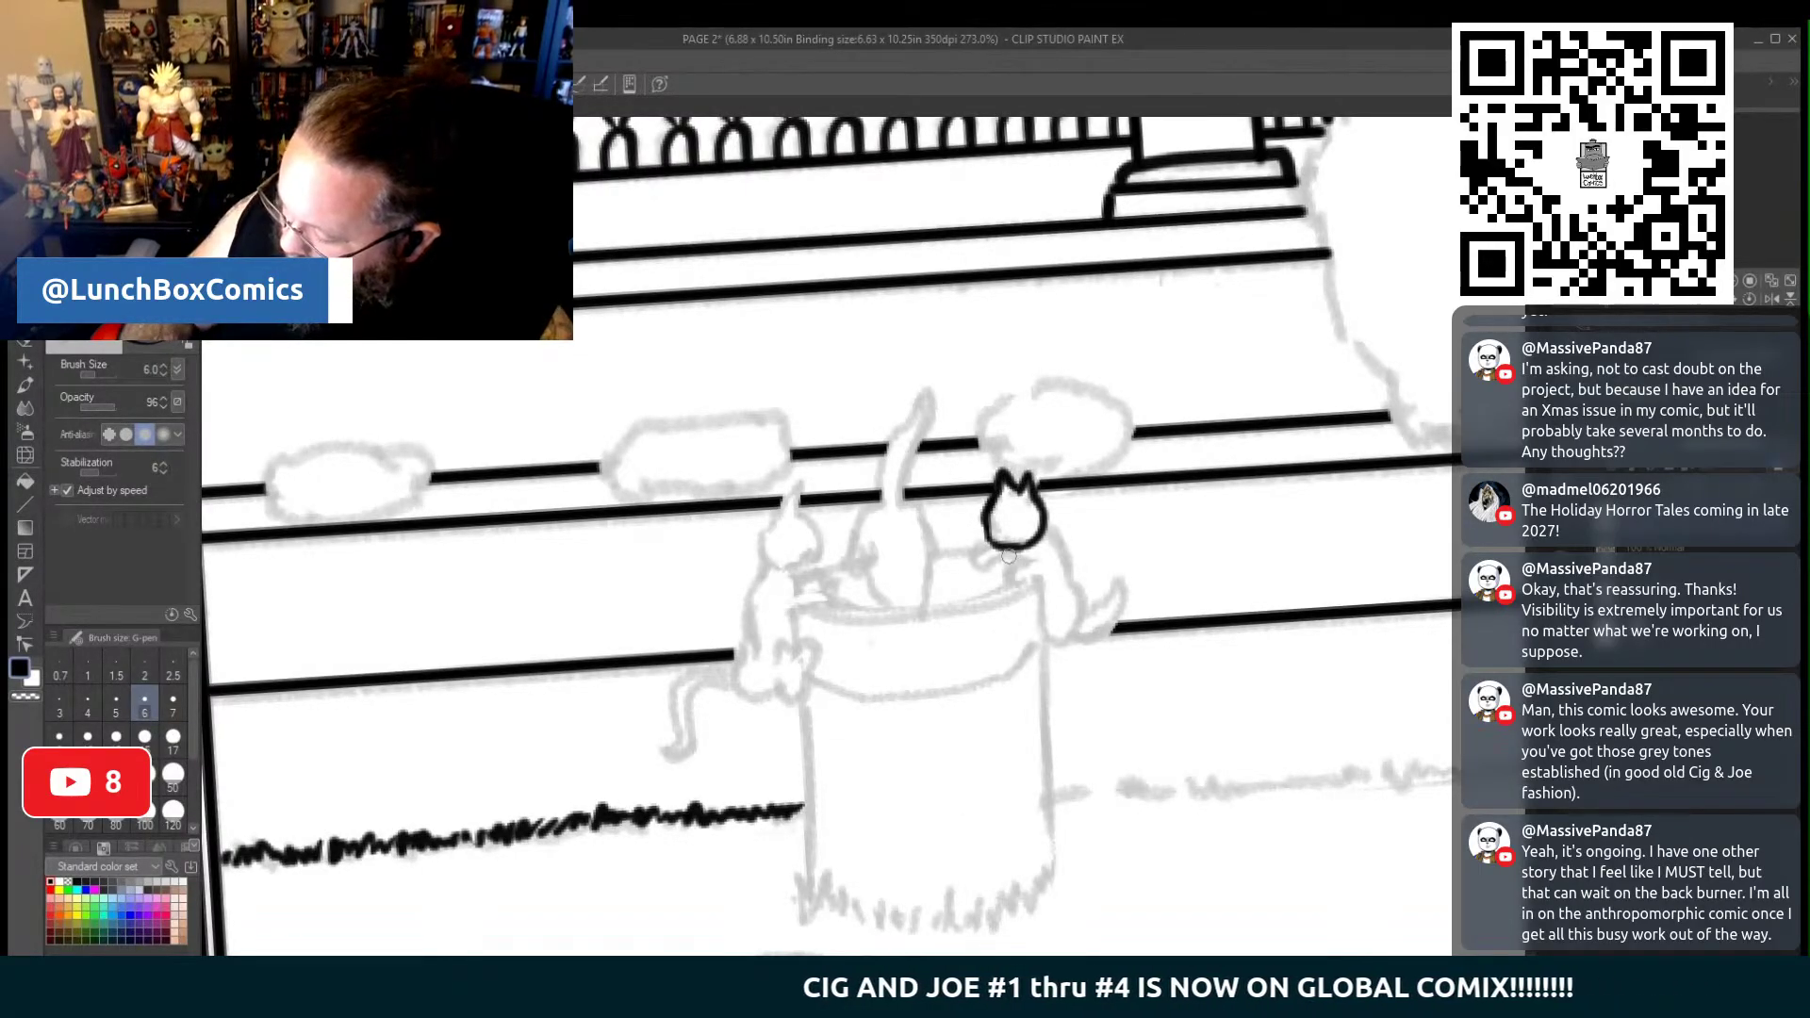
{"action": "left_click", "coordinate": [1011, 522]}
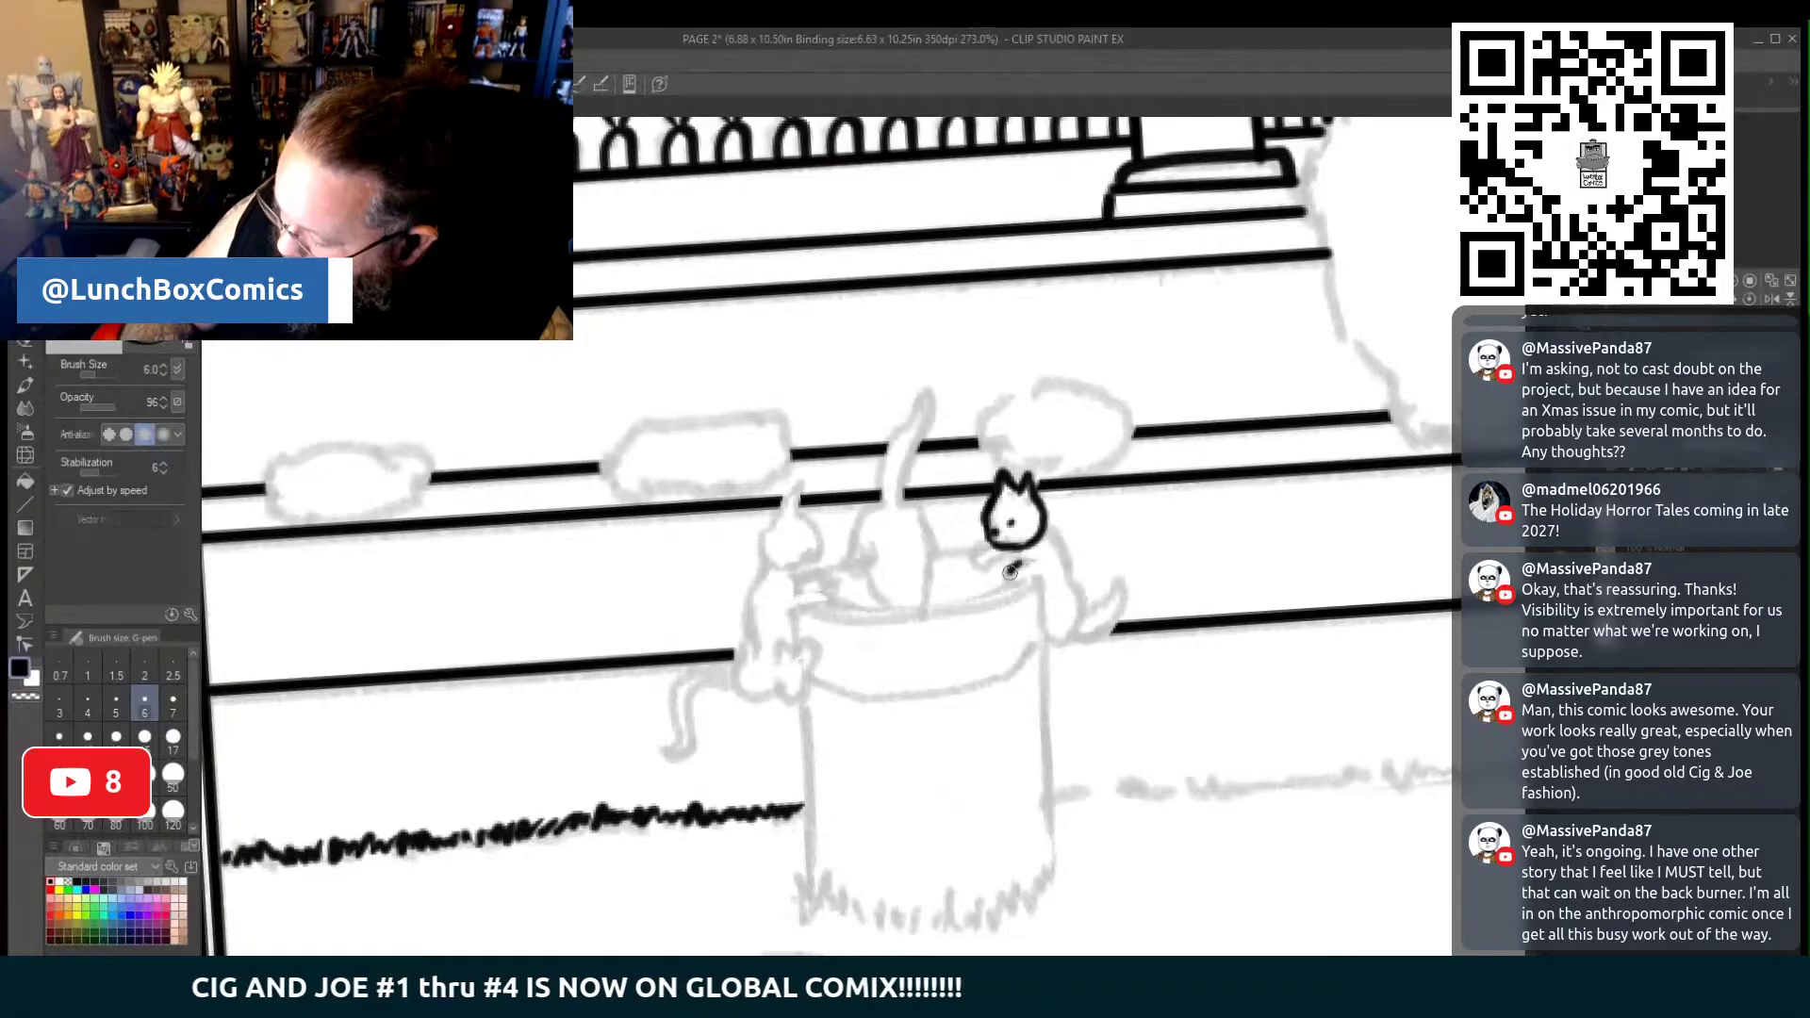
{"action": "left_click_drag", "start_coordinate": [1007, 577], "coordinate": [1044, 550]}
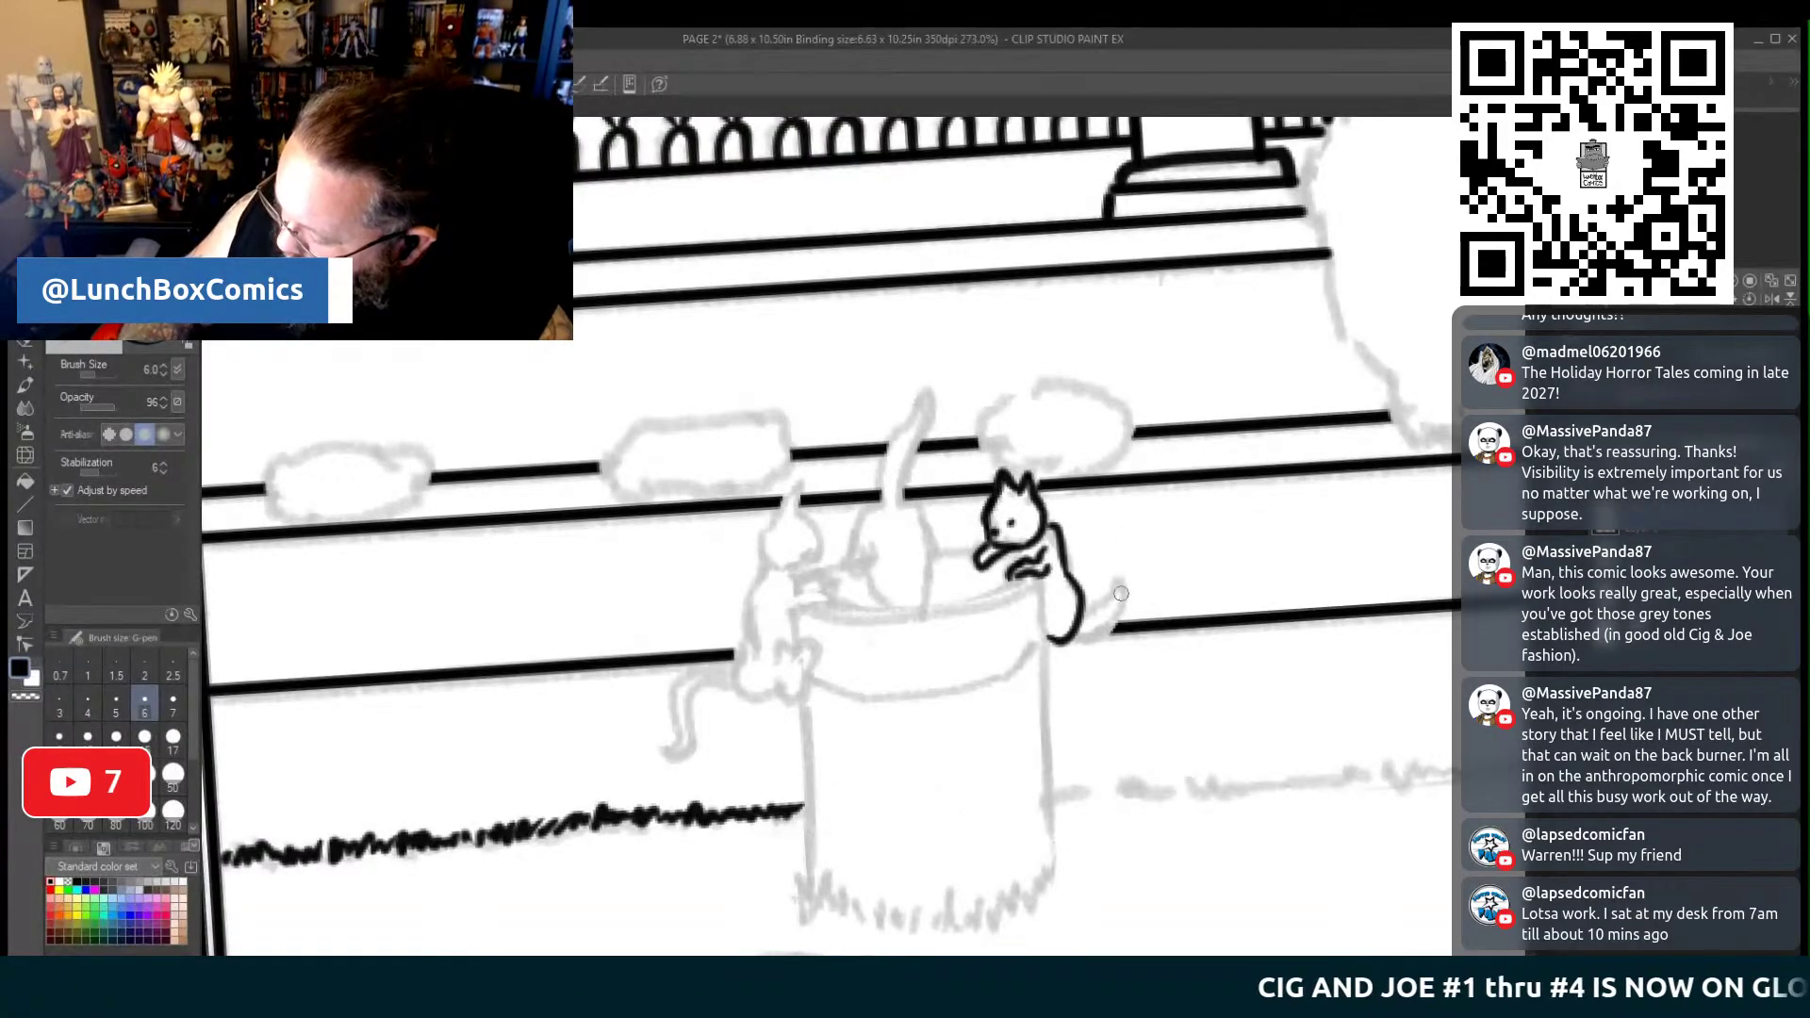
{"action": "left_click_drag", "start_coordinate": [1056, 641], "coordinate": [1156, 577]}
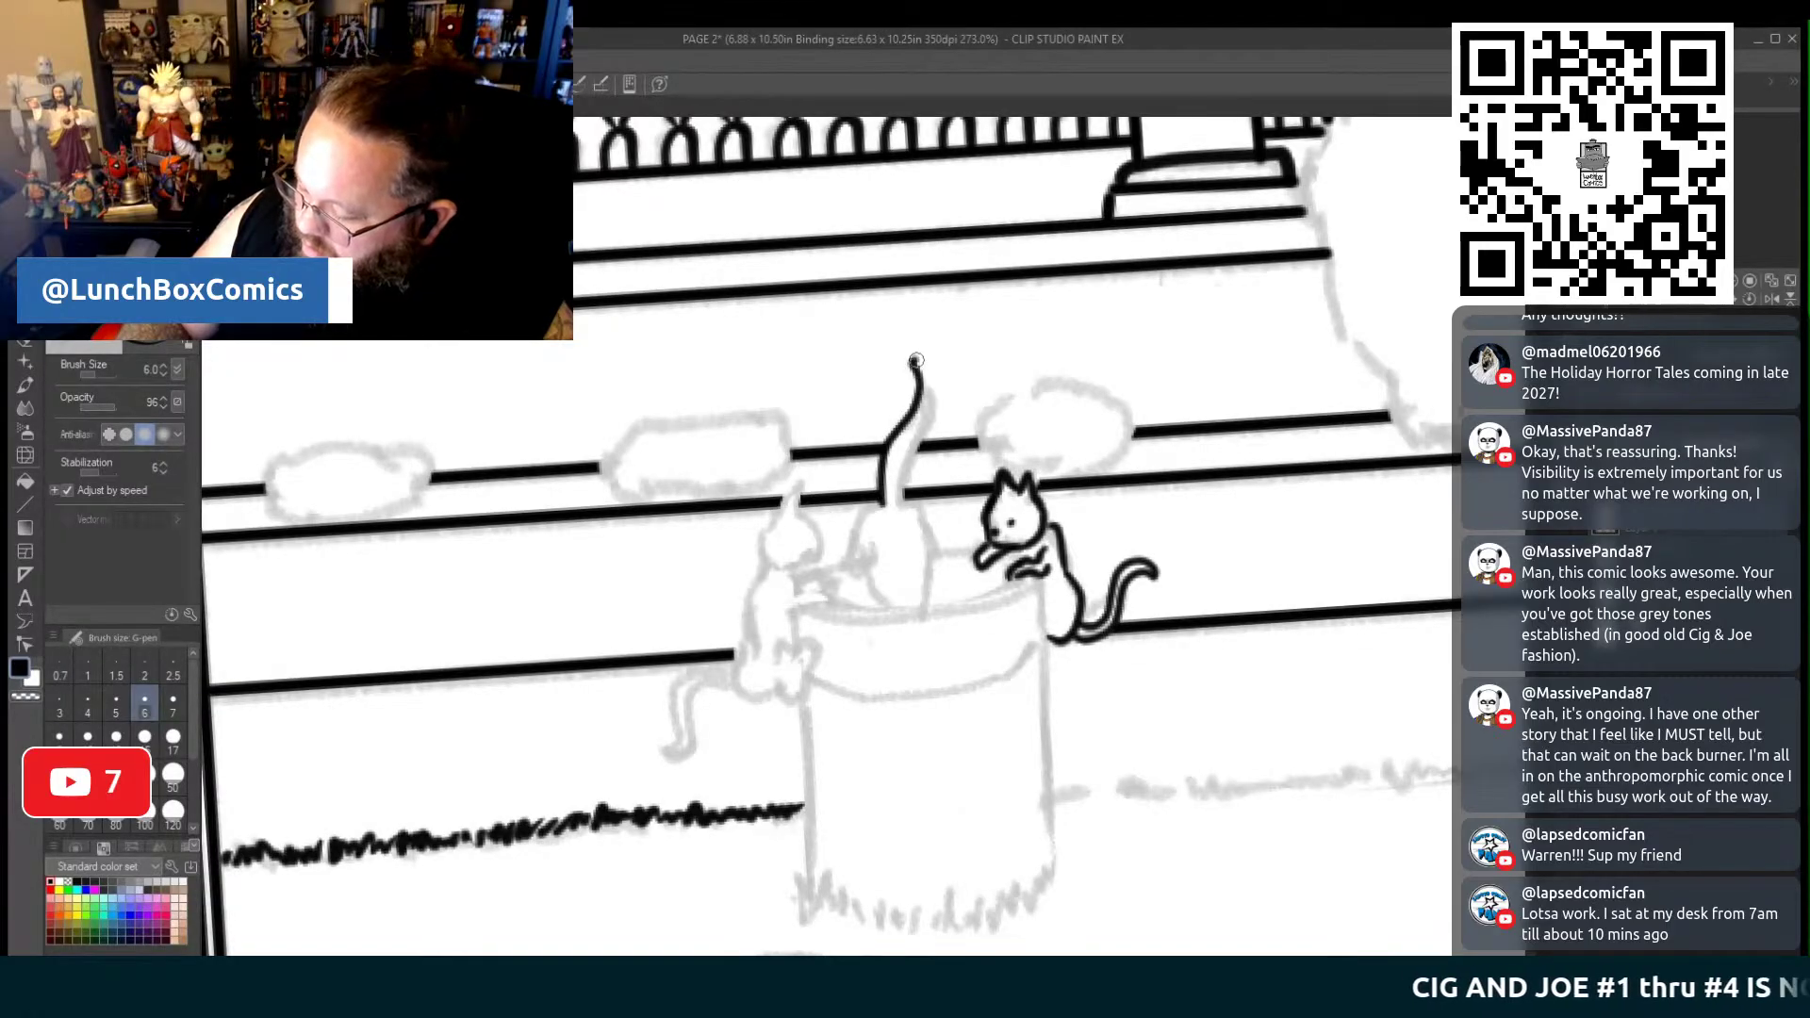
Ink the middle cat leaning into the trash can with its raised tail, and the left cat's face, body, paws and curled tail
{"action": "left_click_drag", "start_coordinate": [922, 415], "coordinate": [897, 500]}
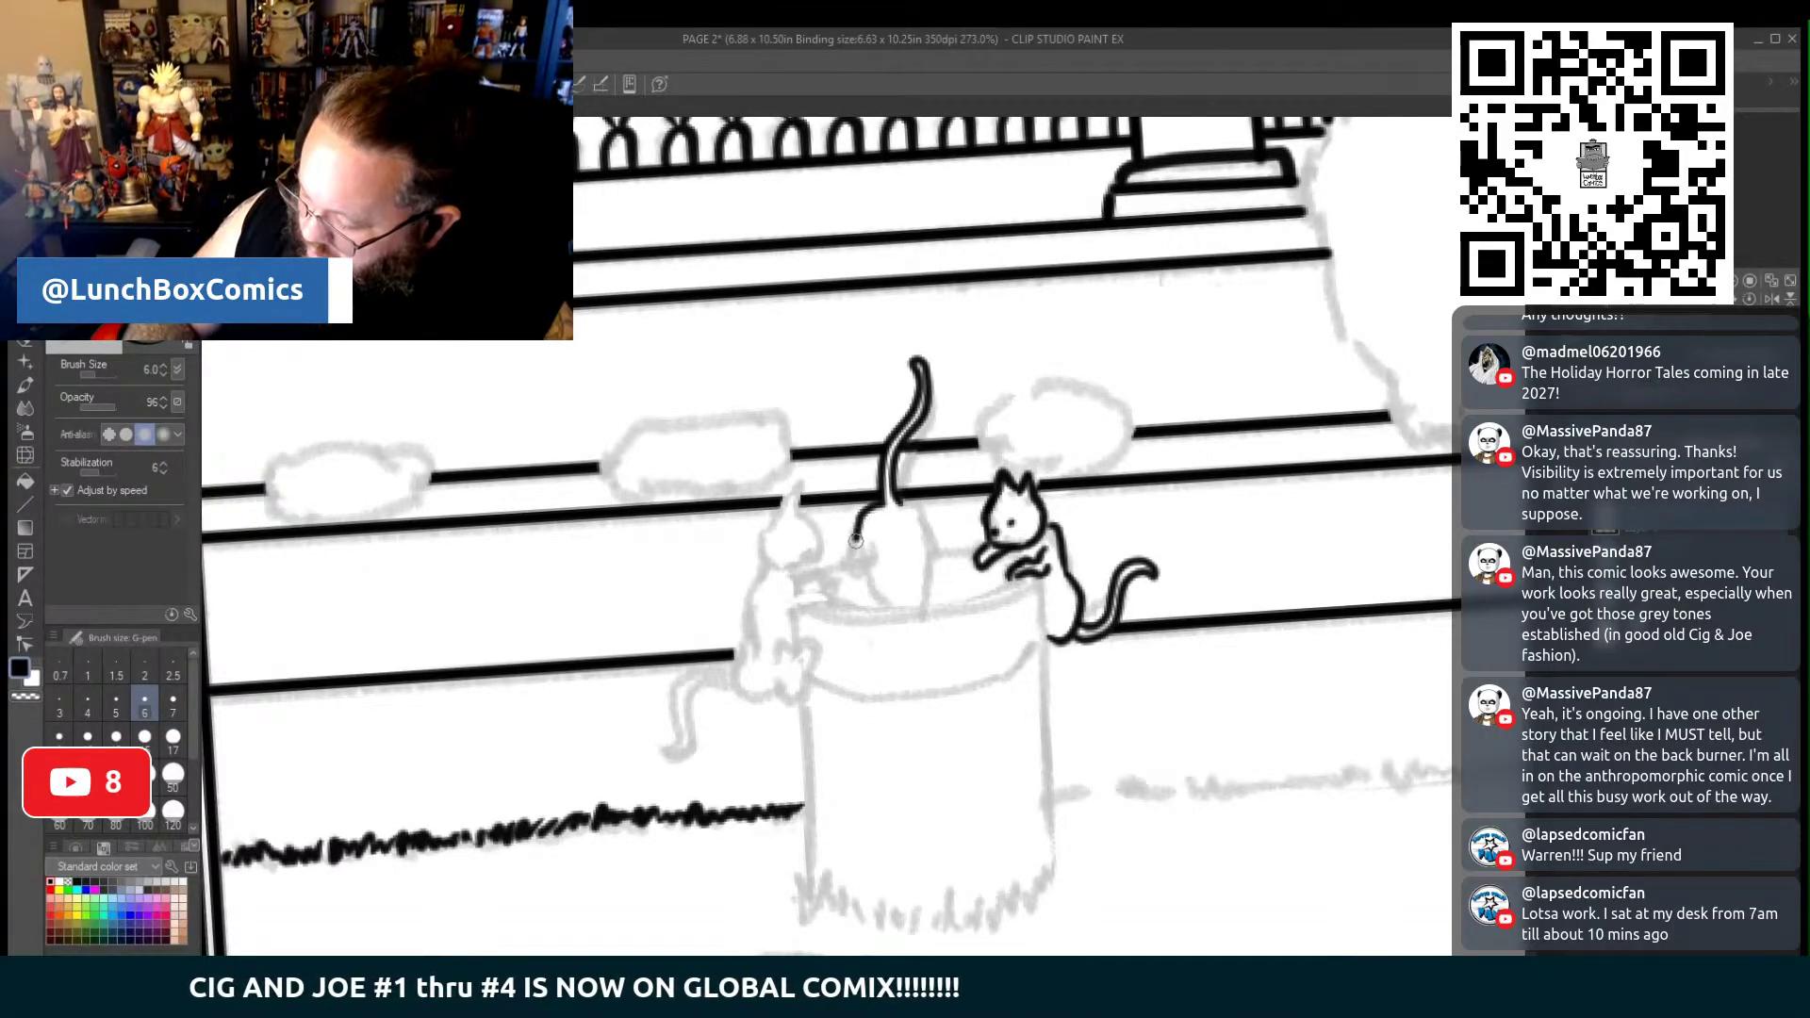
{"action": "mouse_move", "coordinate": [883, 502]}
{"action": "left_mouse_down"}
{"action": "mouse_move", "coordinate": [856, 577]}
{"action": "mouse_move", "coordinate": [864, 548]}
{"action": "left_mouse_up"}
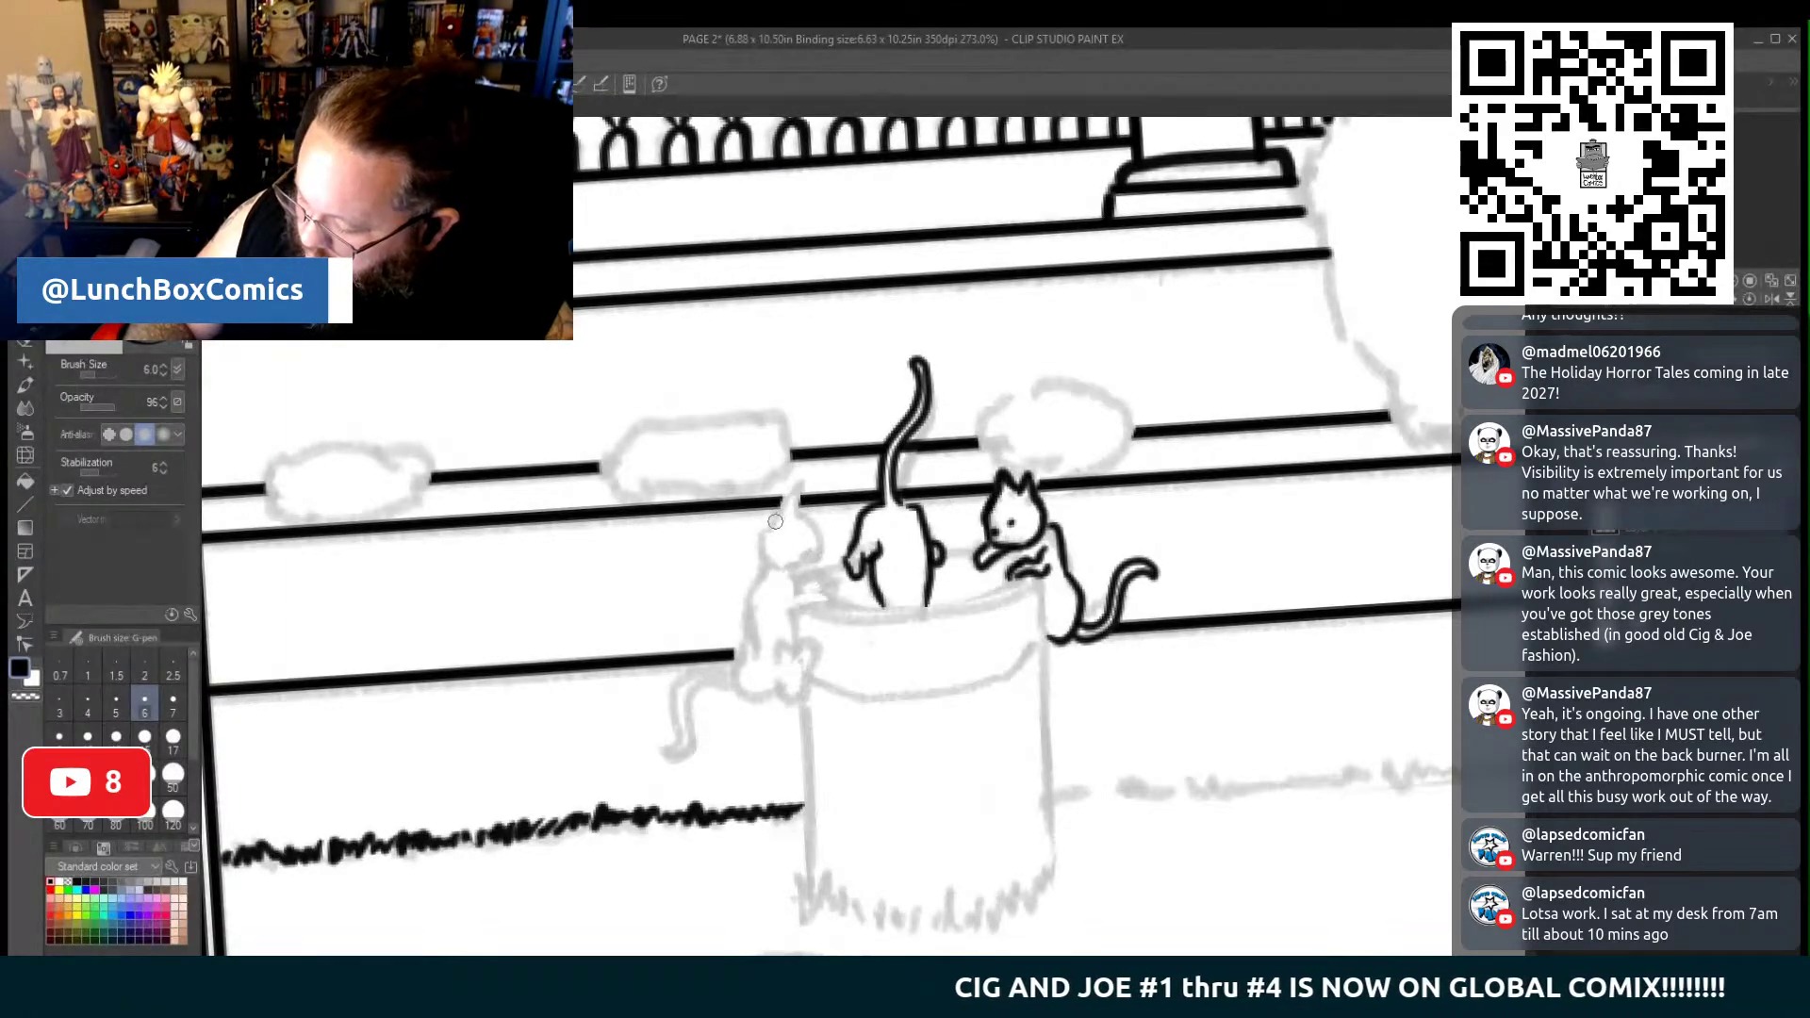
{"action": "mouse_move", "coordinate": [778, 518]}
{"action": "left_mouse_down"}
{"action": "mouse_move", "coordinate": [788, 500]}
{"action": "mouse_move", "coordinate": [809, 517]}
{"action": "mouse_move", "coordinate": [798, 570]}
{"action": "mouse_move", "coordinate": [781, 568]}
{"action": "left_mouse_up"}
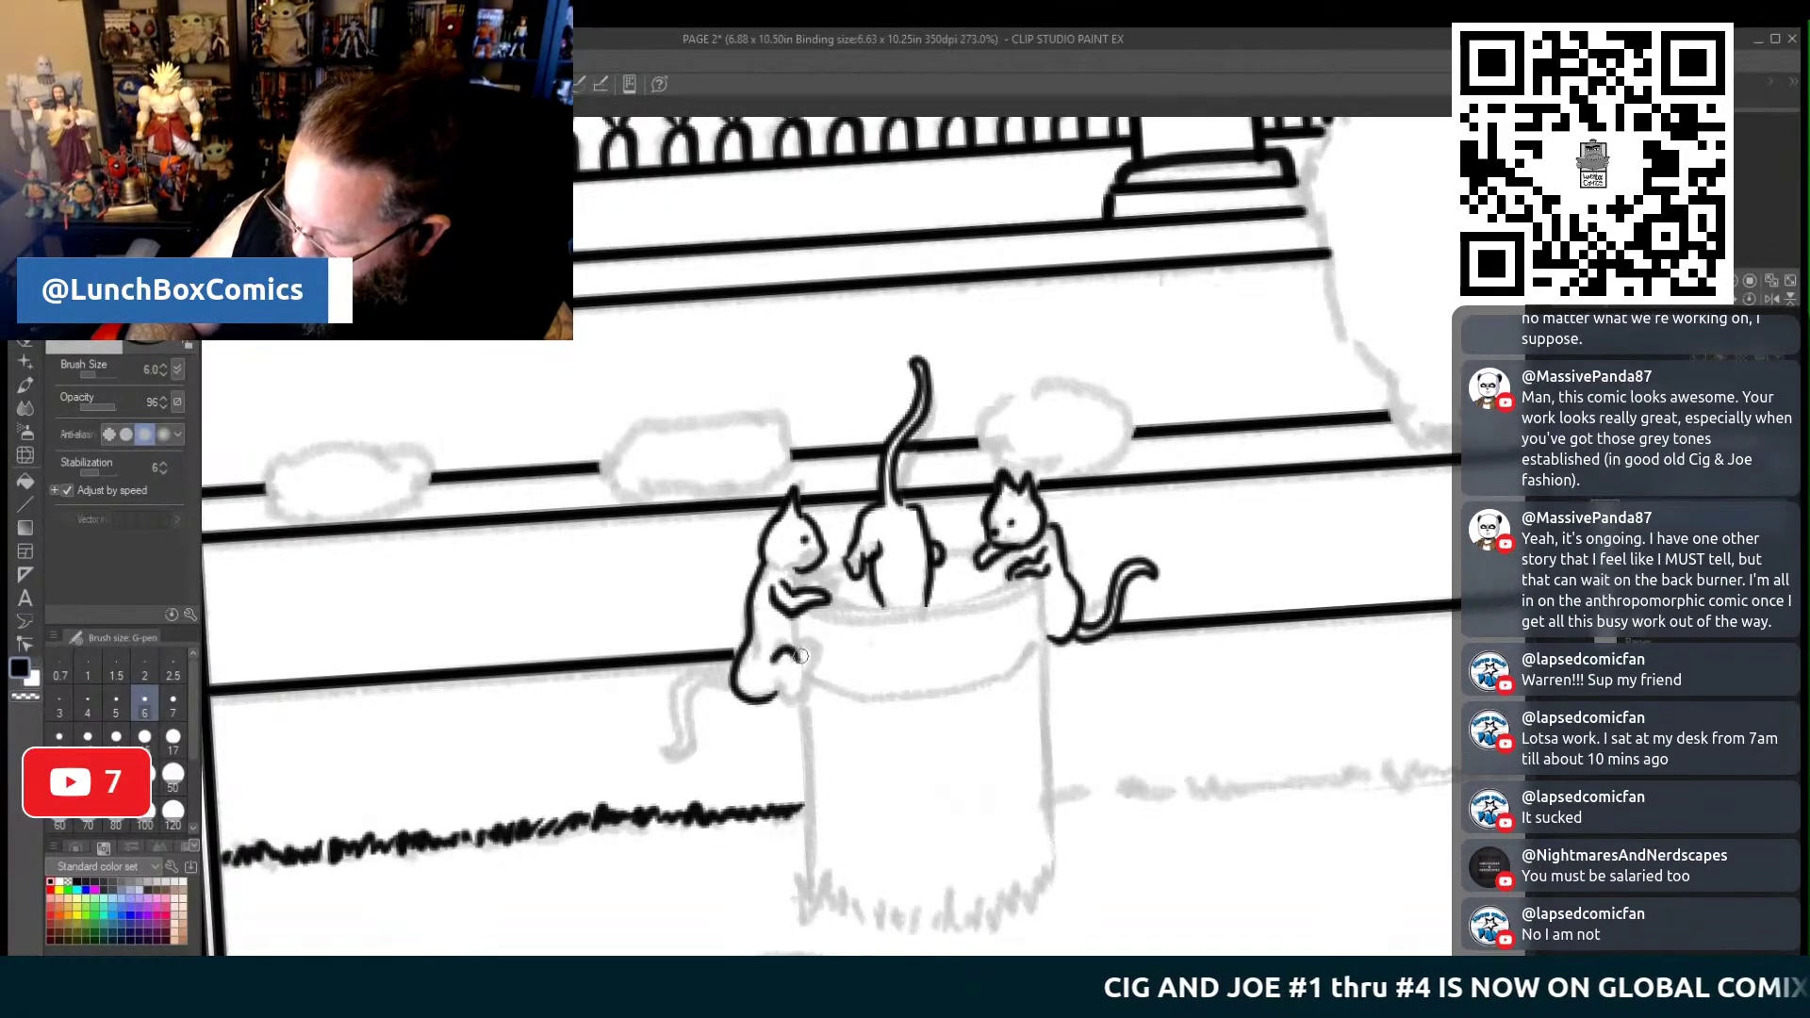
{"action": "mouse_move", "coordinate": [775, 657]}
{"action": "left_mouse_down"}
{"action": "mouse_move", "coordinate": [820, 649]}
{"action": "mouse_move", "coordinate": [803, 702]}
{"action": "mouse_move", "coordinate": [664, 751]}
{"action": "mouse_move", "coordinate": [728, 680]}
{"action": "left_mouse_up"}
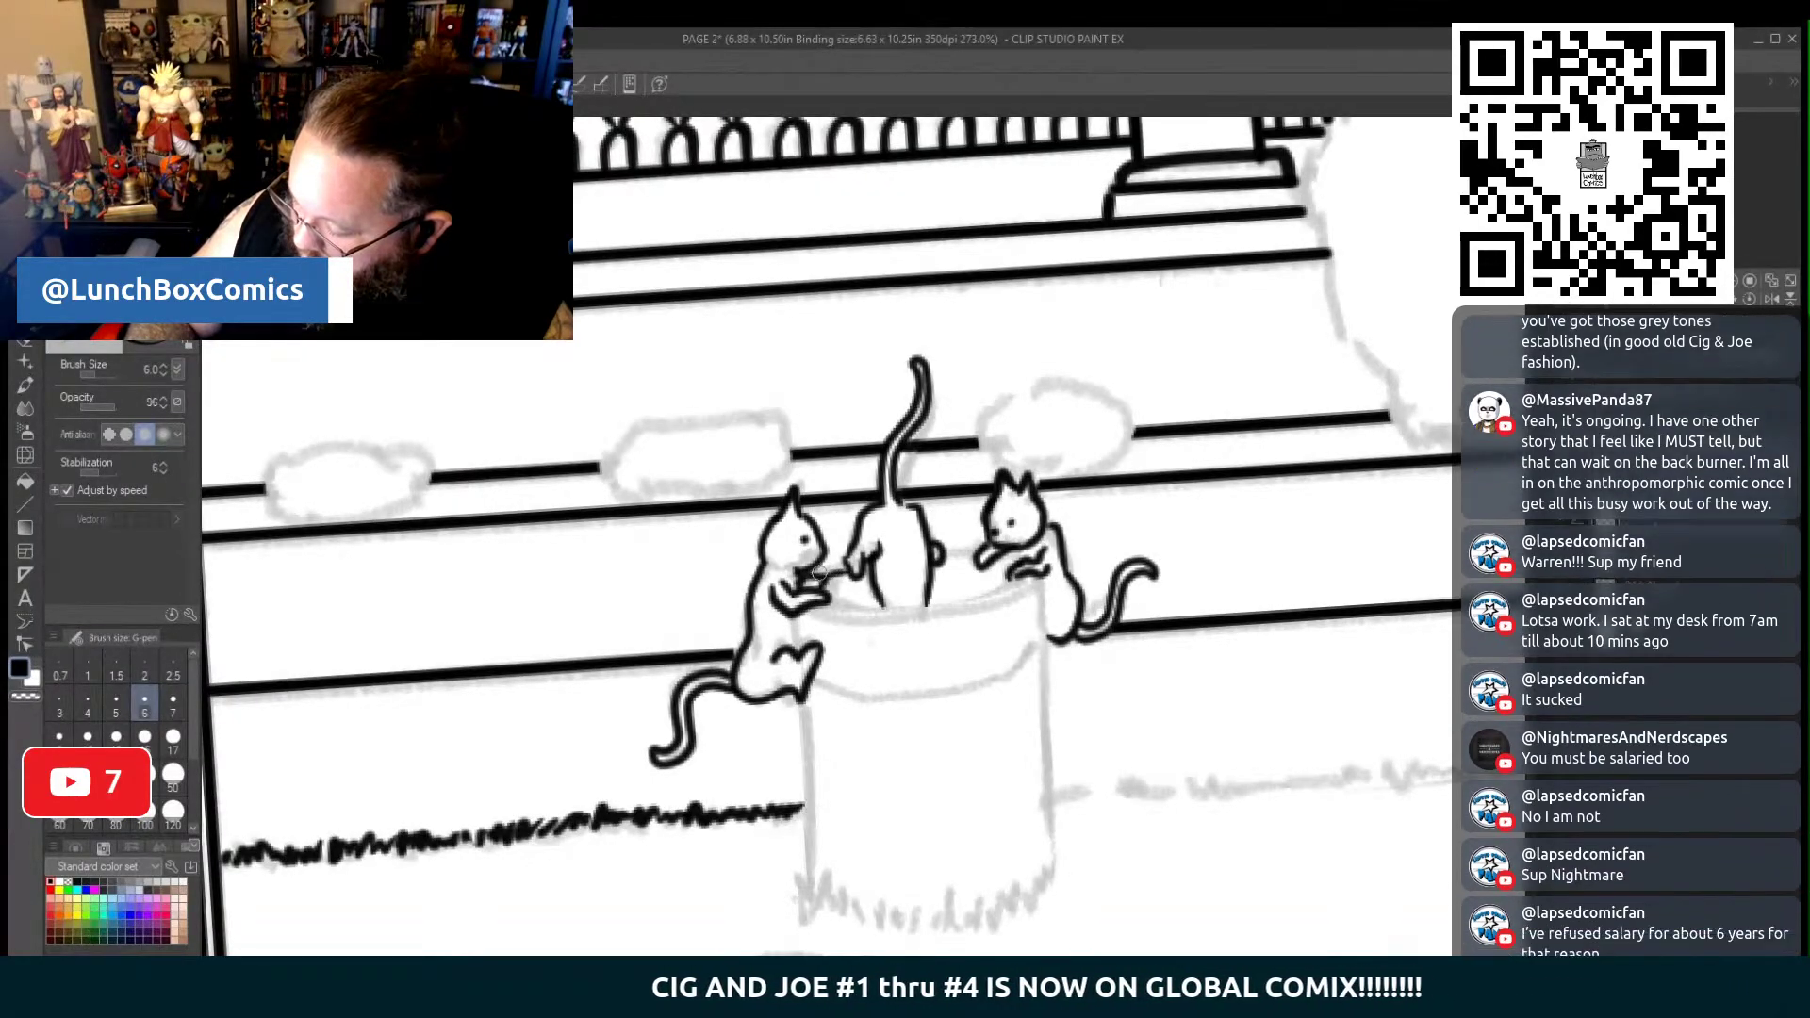
Ink the trash can's rim between the cats, the curved lower edge of its top band, and the bits of trash inside
{"action": "left_click_drag", "start_coordinate": [818, 574], "coordinate": [848, 564]}
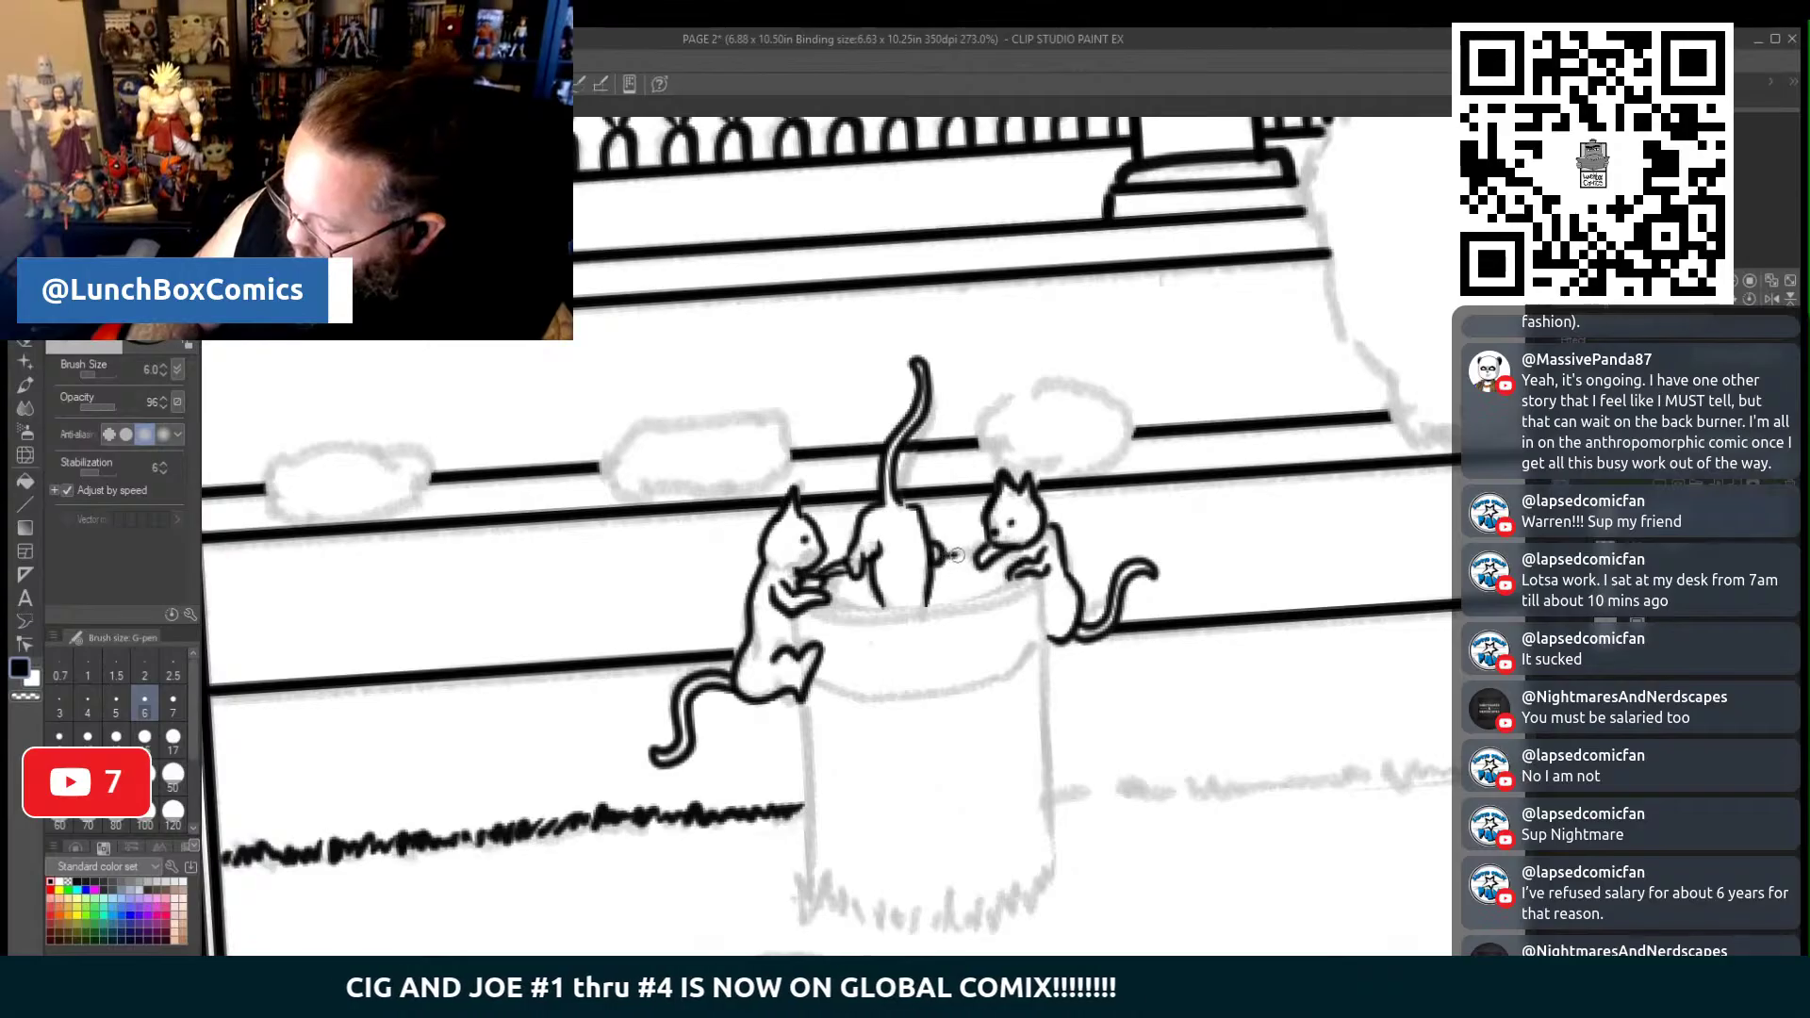
{"action": "mouse_move", "coordinate": [980, 560]}
{"action": "left_mouse_down"}
{"action": "mouse_move", "coordinate": [944, 548]}
{"action": "mouse_move", "coordinate": [988, 547]}
{"action": "left_mouse_up"}
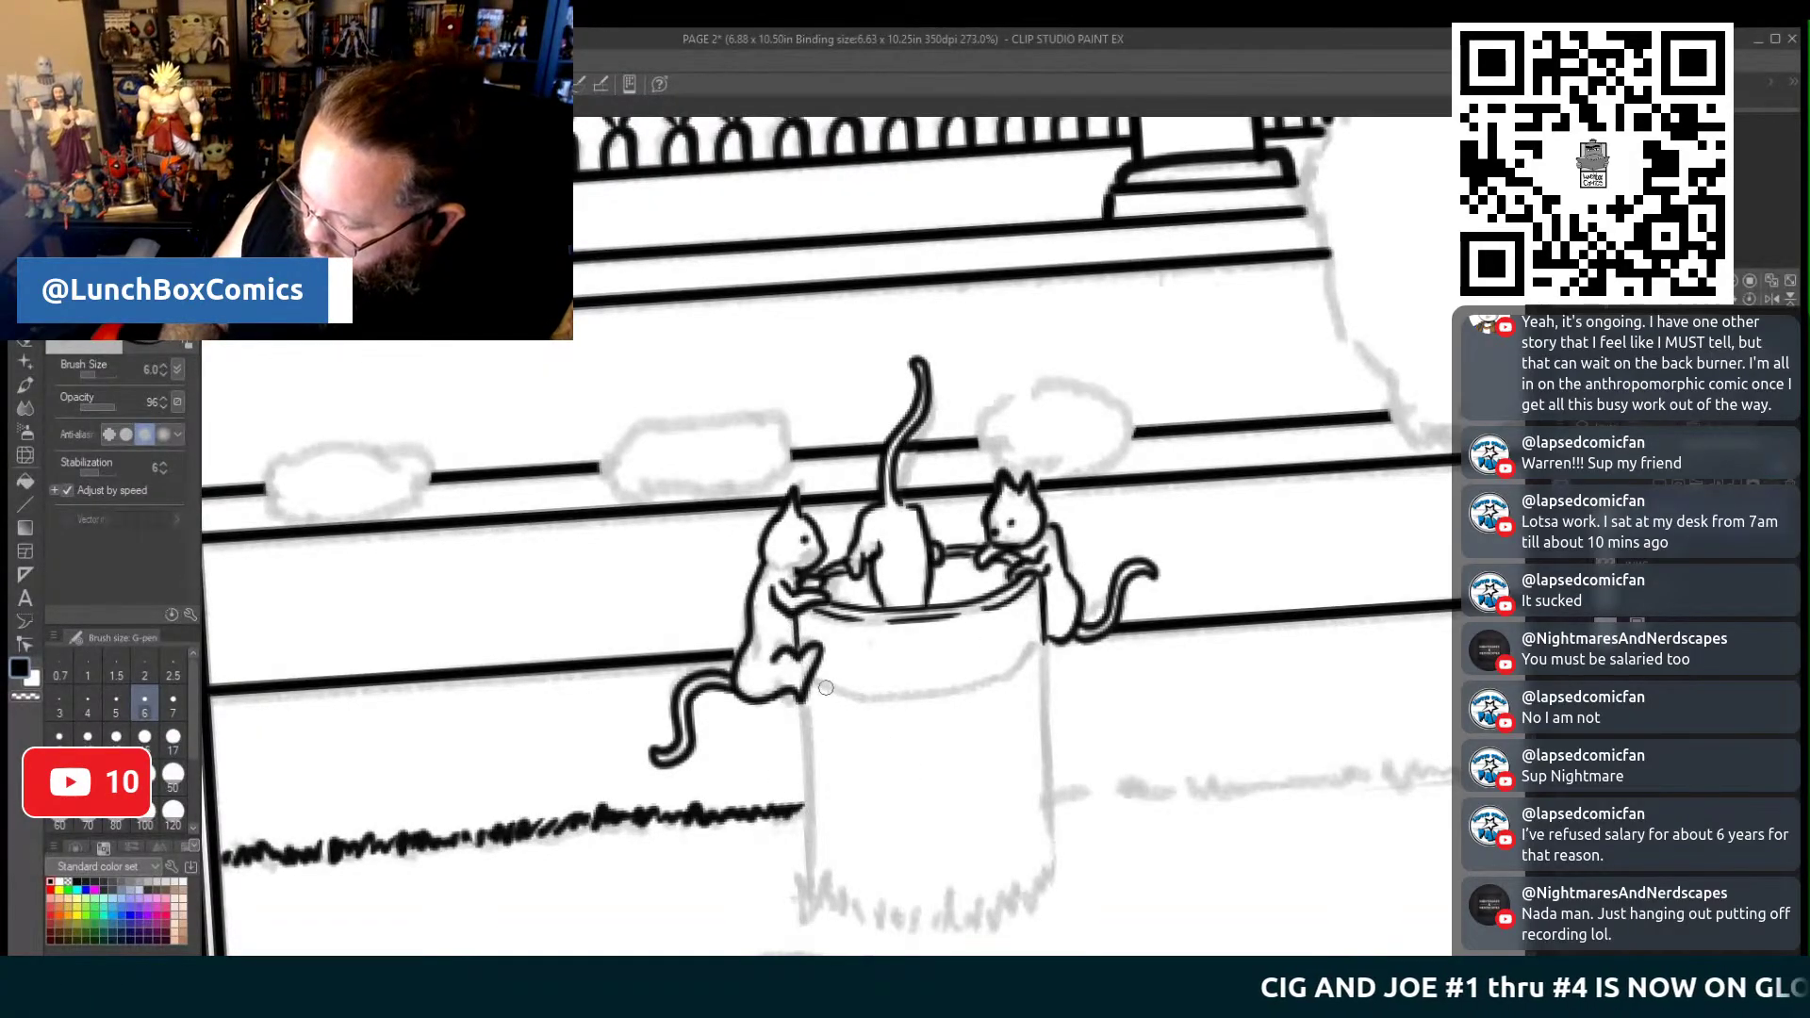
{"action": "mouse_move", "coordinate": [817, 682]}
{"action": "left_mouse_down"}
{"action": "mouse_move", "coordinate": [903, 700]}
{"action": "mouse_move", "coordinate": [1042, 637]}
{"action": "left_mouse_up"}
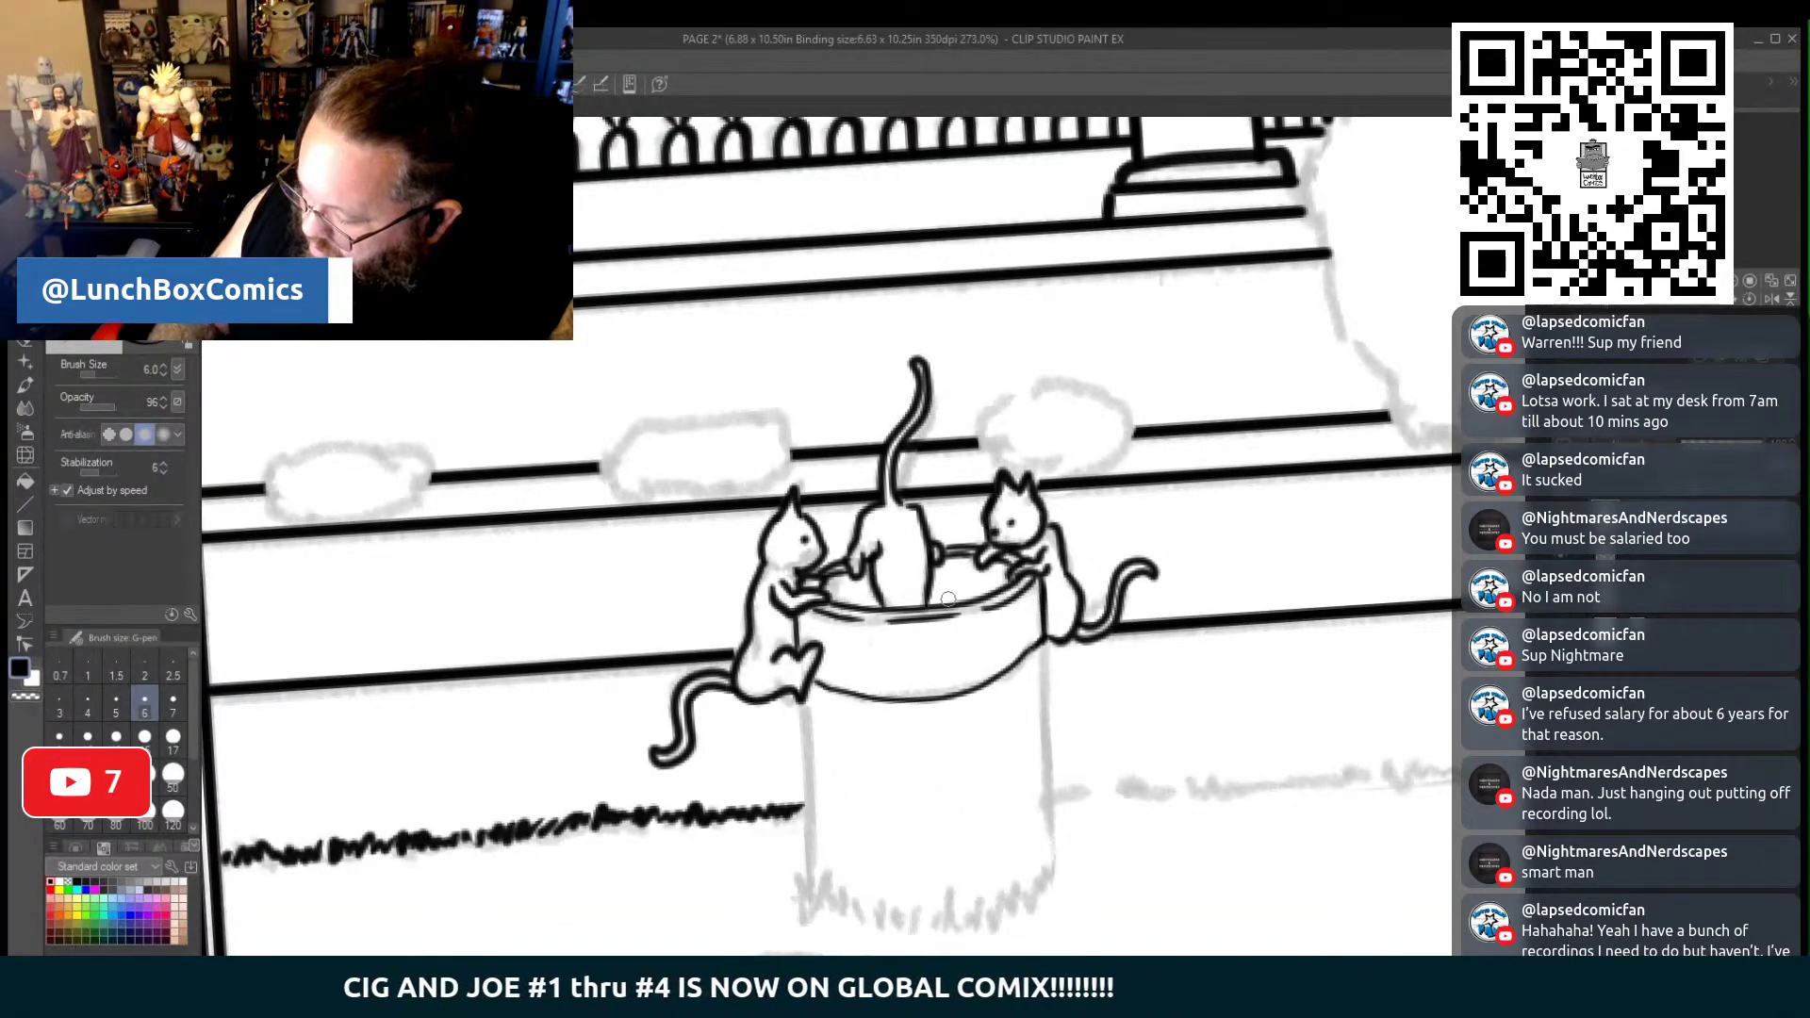
{"action": "left_click_drag", "start_coordinate": [949, 599], "coordinate": [971, 588]}
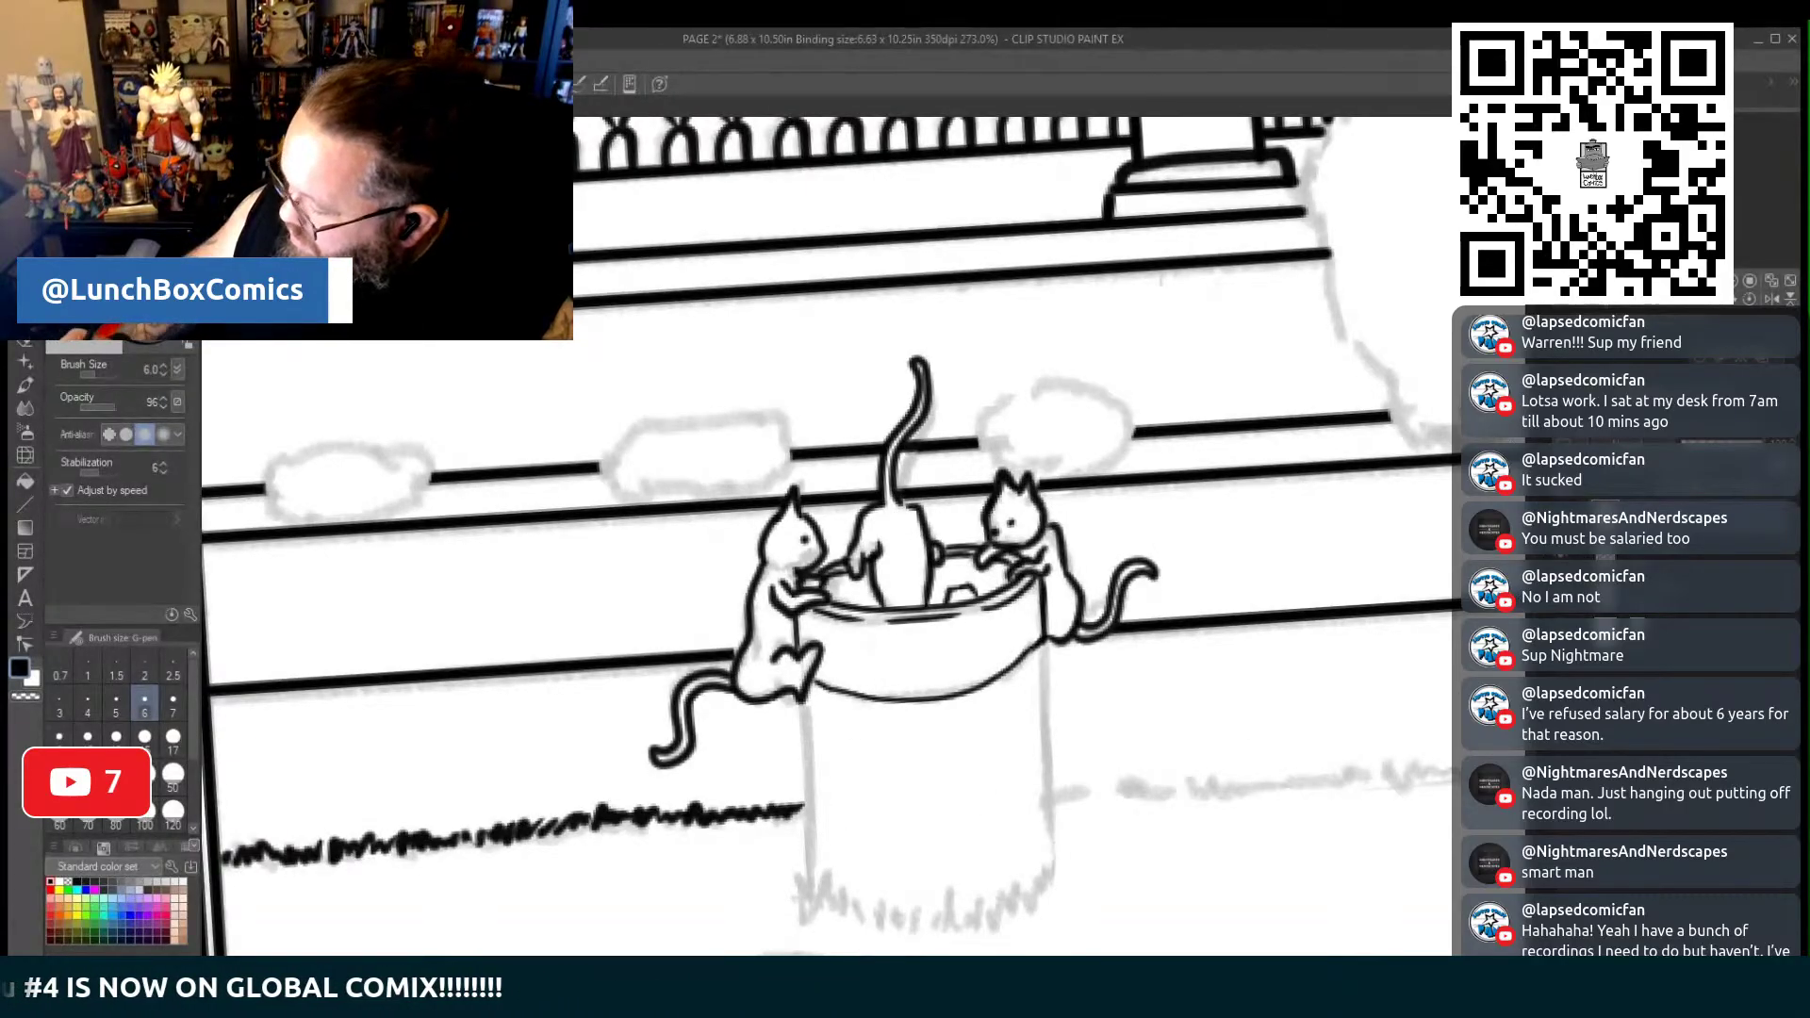
Ink the trash can's two sides, the grass tufts around its base, and a short stretch of grass line to its right
{"action": "scroll", "coordinate": [856, 615], "scroll_direction": "down", "scroll_amount": 4}
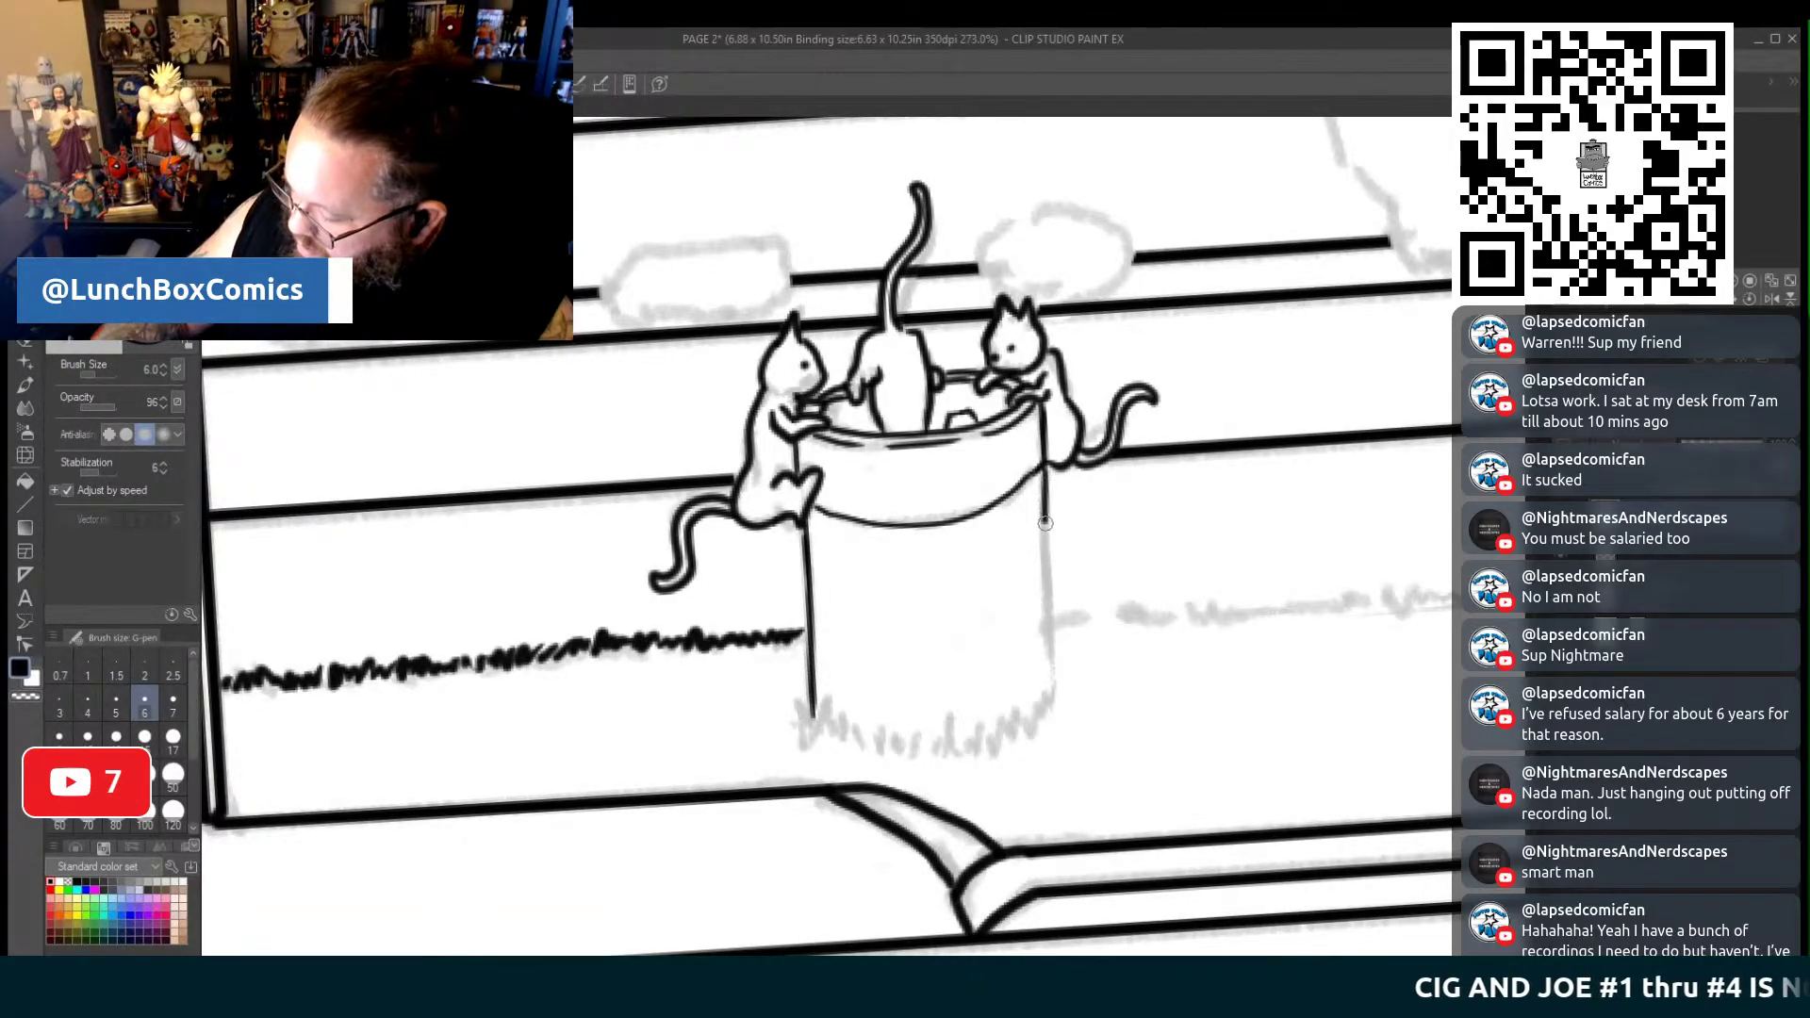
{"action": "left_click_drag", "start_coordinate": [1046, 663], "coordinate": [1048, 696]}
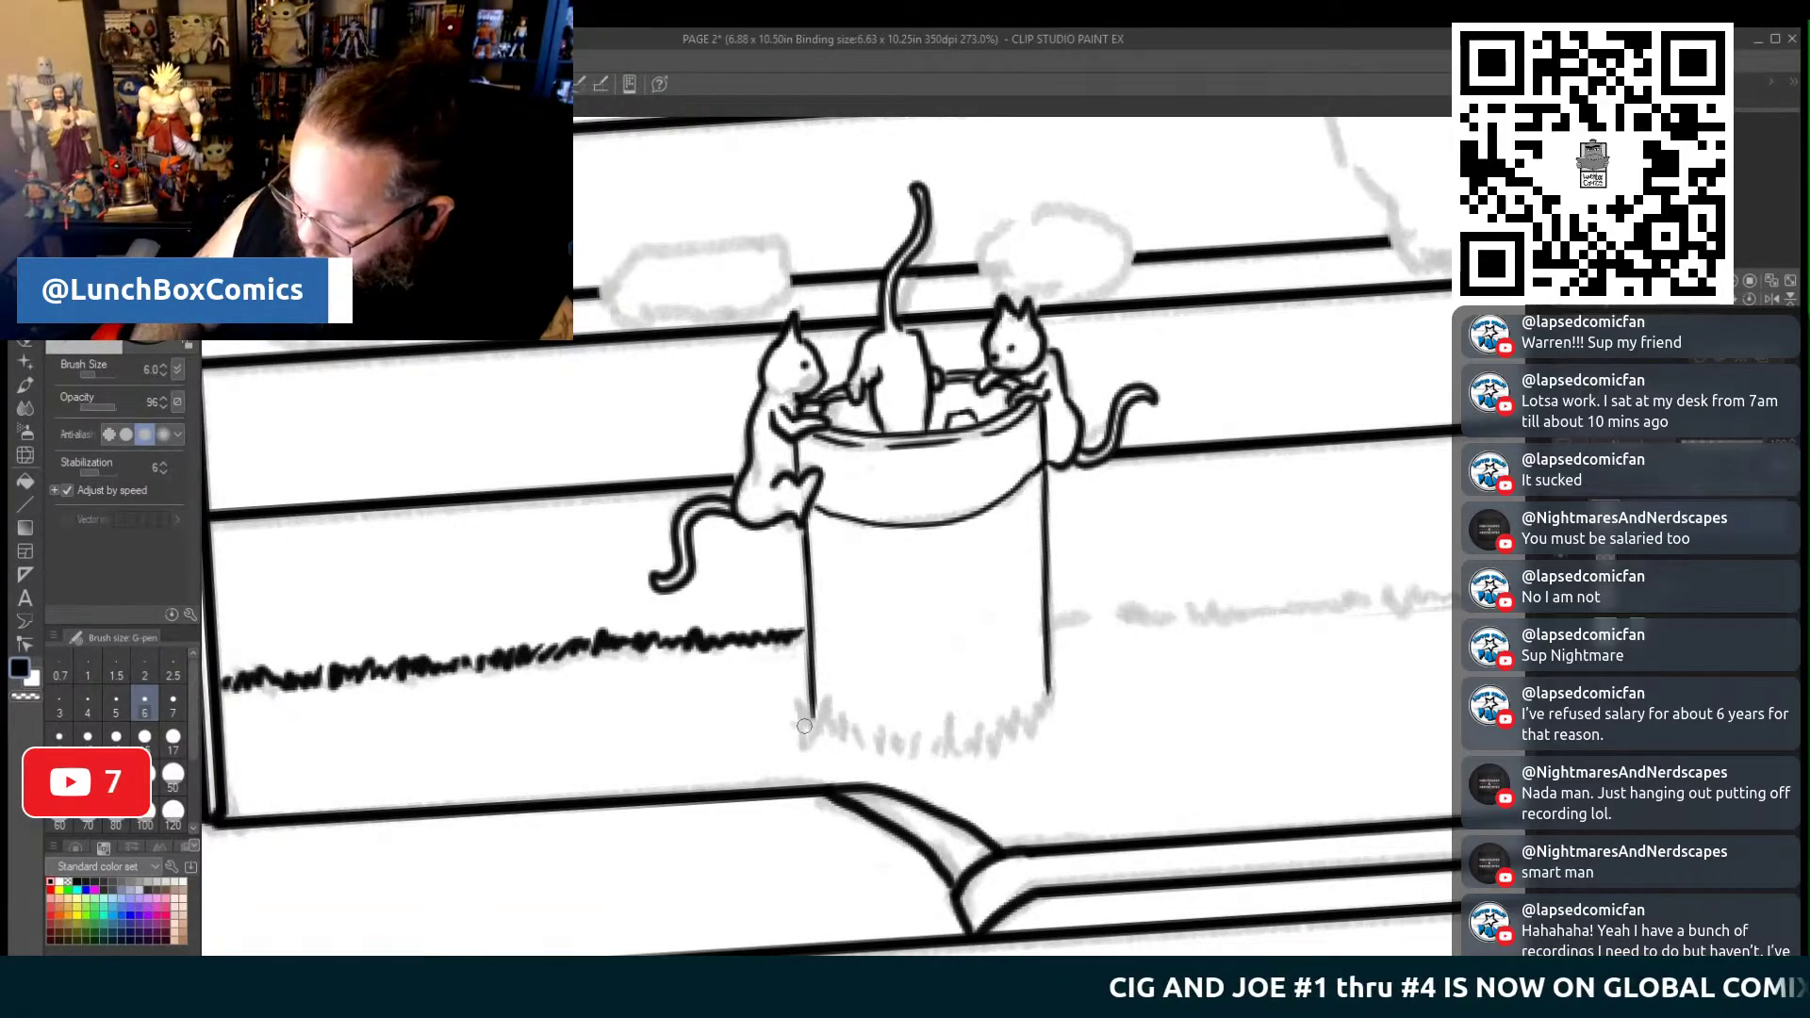
{"action": "mouse_move", "coordinate": [798, 702]}
{"action": "left_mouse_down"}
{"action": "mouse_move", "coordinate": [843, 736]}
{"action": "mouse_move", "coordinate": [885, 714]}
{"action": "mouse_move", "coordinate": [884, 737]}
{"action": "mouse_move", "coordinate": [895, 726]}
{"action": "mouse_move", "coordinate": [913, 751]}
{"action": "mouse_move", "coordinate": [931, 733]}
{"action": "mouse_move", "coordinate": [992, 744]}
{"action": "mouse_move", "coordinate": [1017, 698]}
{"action": "left_mouse_up"}
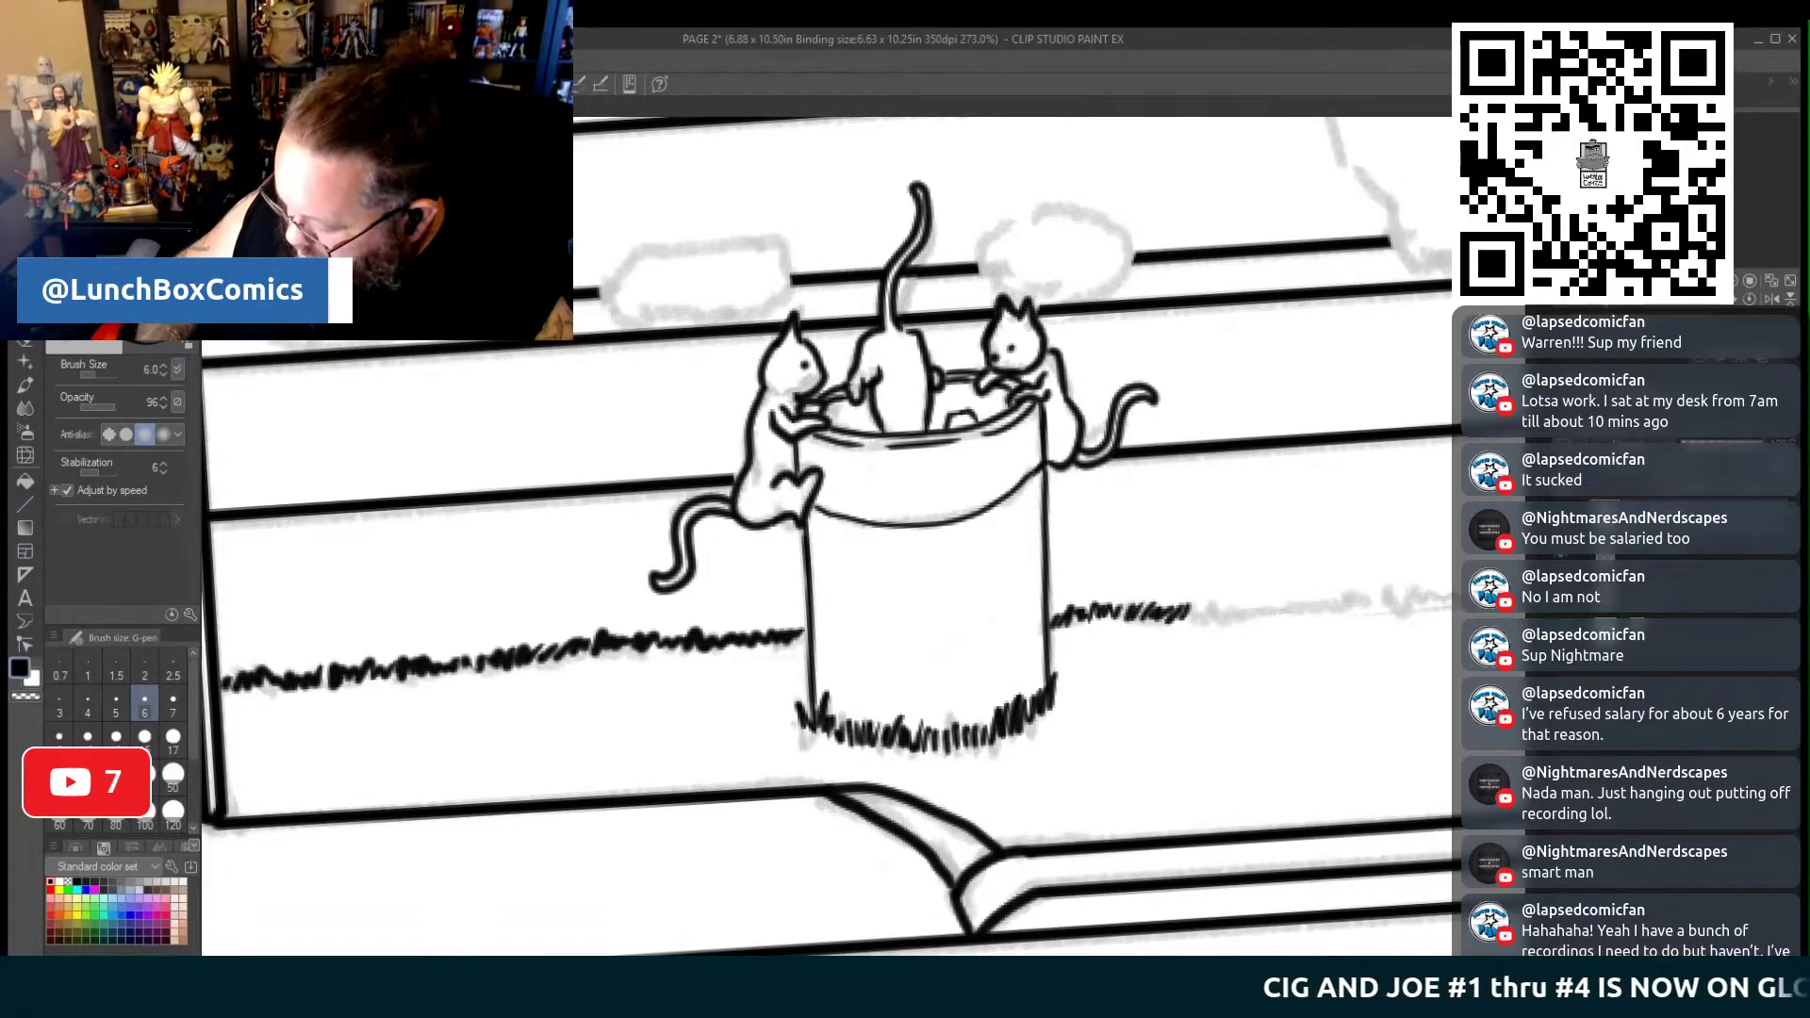
Ink the forked trunk and base grass of the tree right of the trash can, plus the lower and side edges of its foliage
{"action": "scroll", "coordinate": [830, 537], "scroll_direction": "right", "scroll_amount": 7}
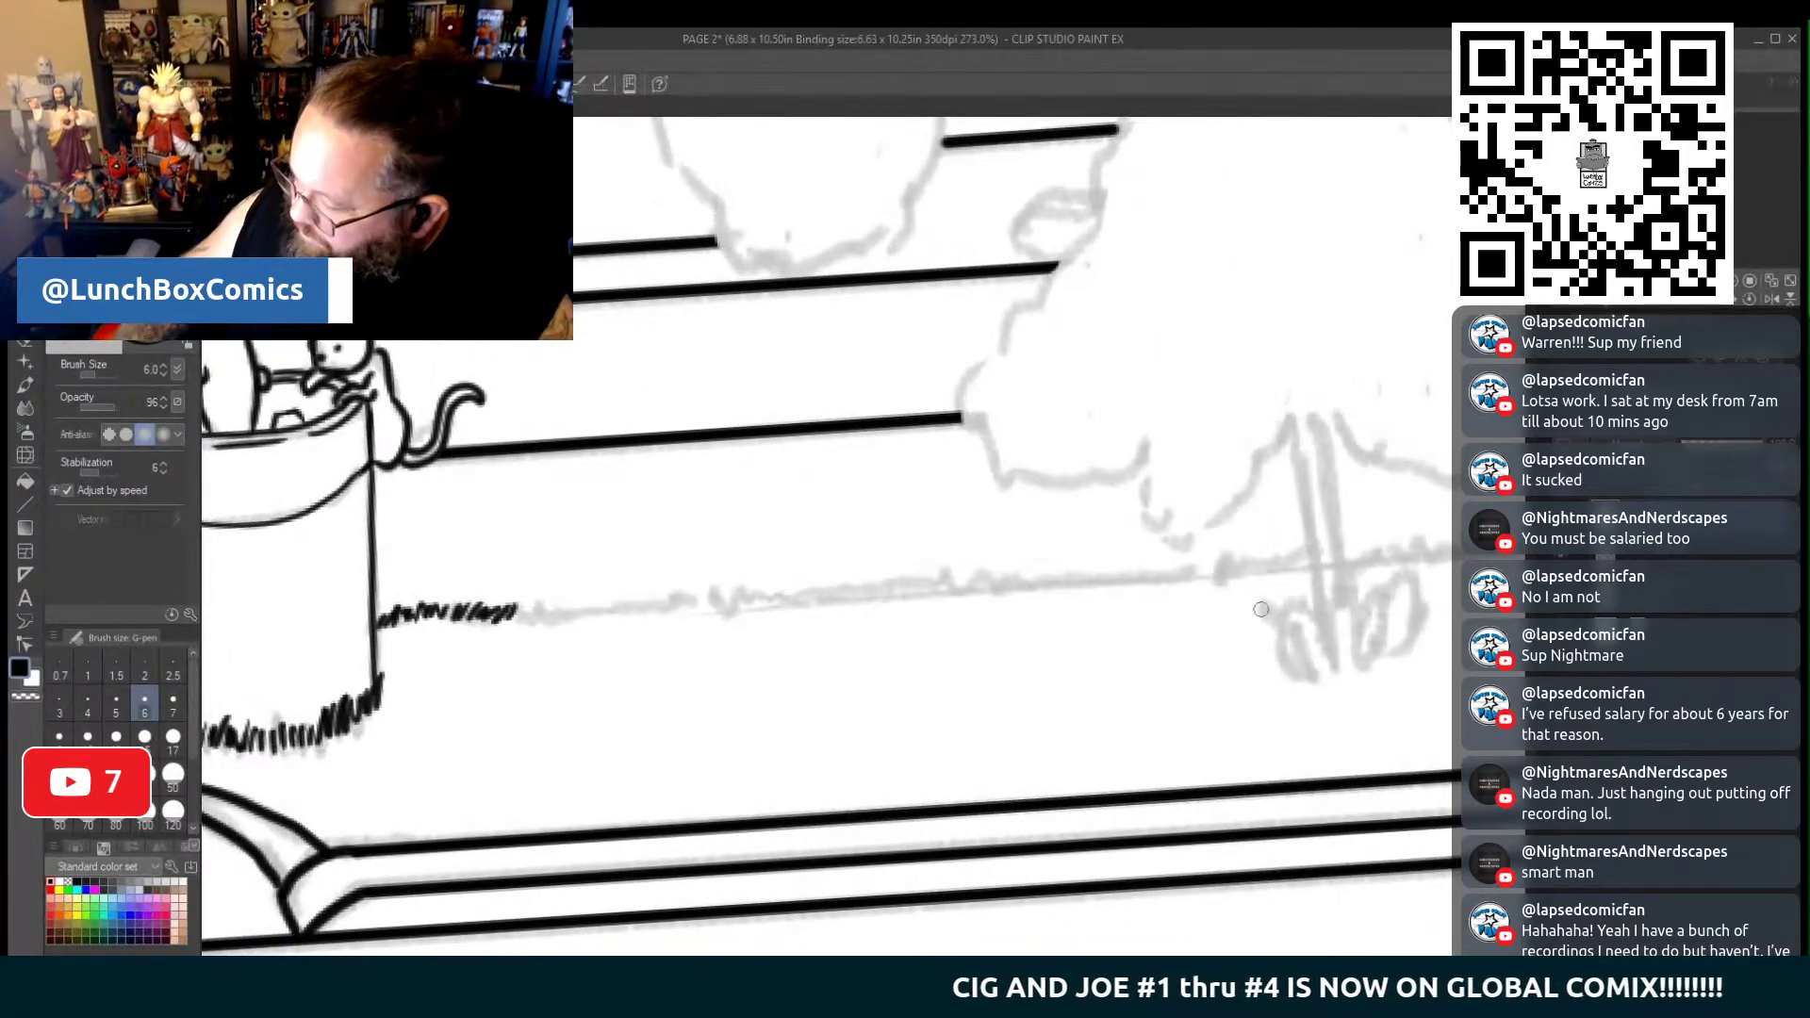
{"action": "scroll", "coordinate": [1077, 782], "scroll_direction": "right", "scroll_amount": 4}
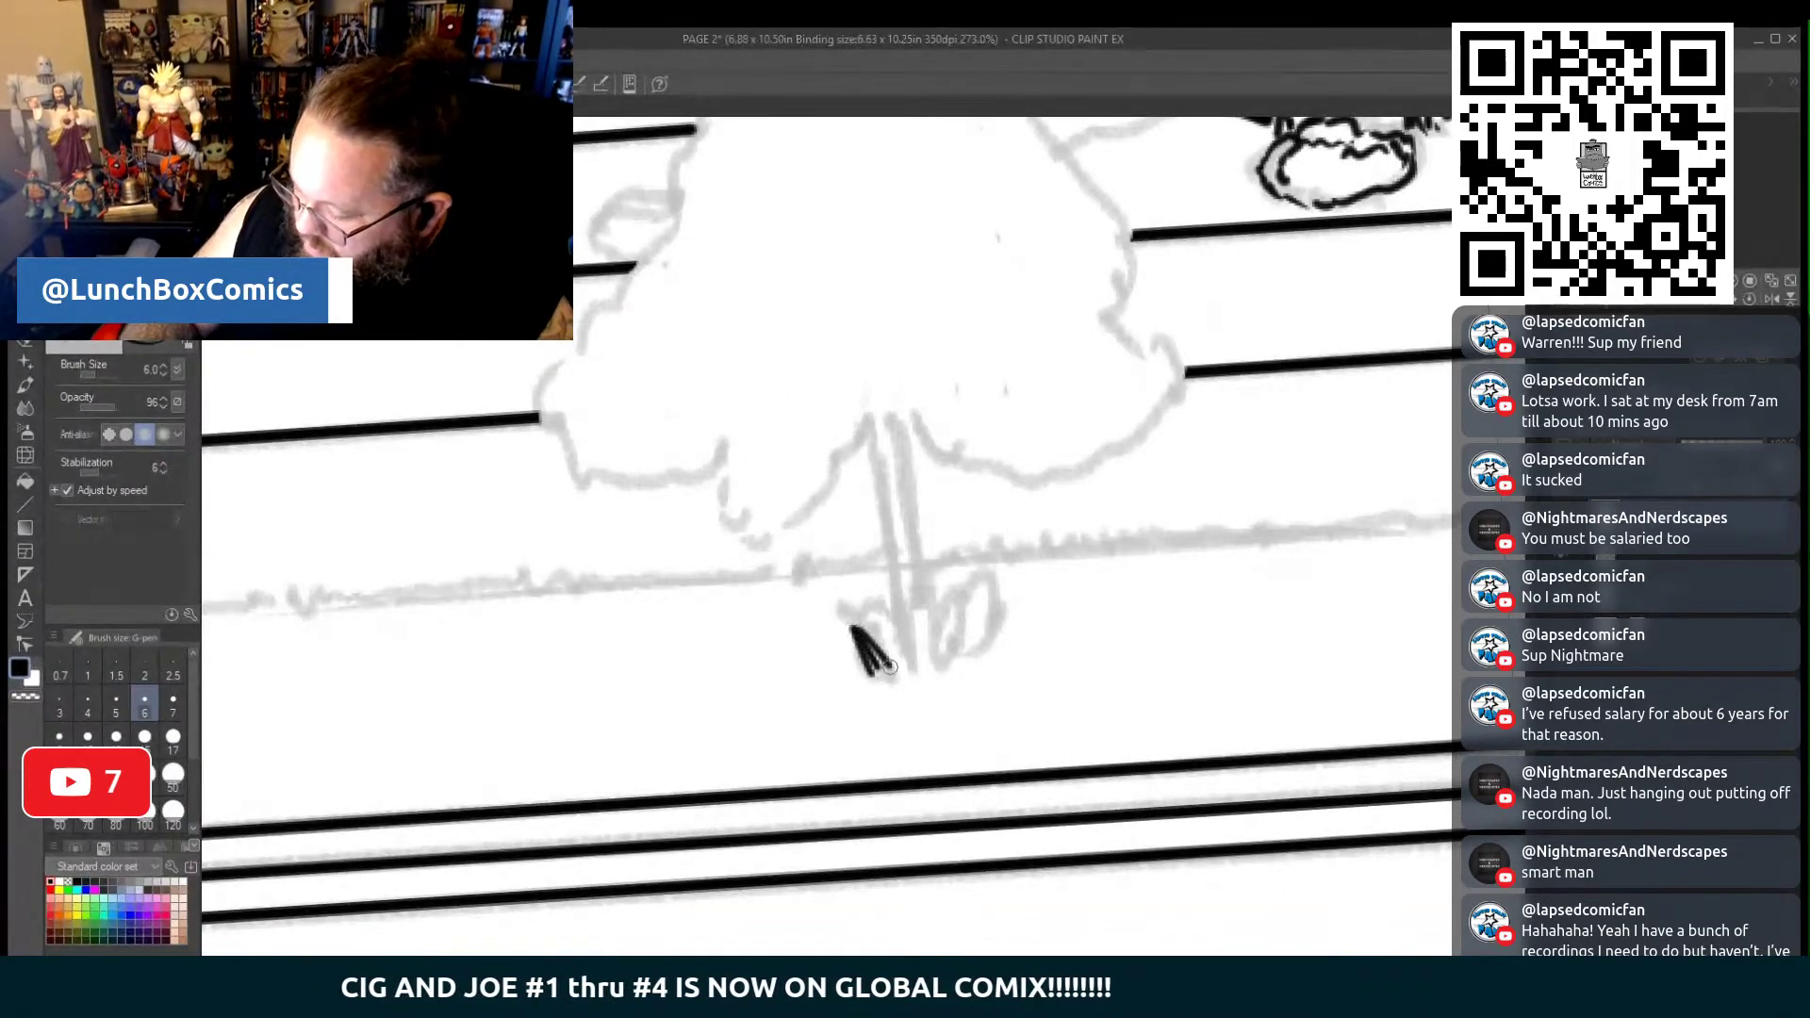
{"action": "mouse_move", "coordinate": [853, 626]}
{"action": "left_mouse_down"}
{"action": "mouse_move", "coordinate": [893, 662]}
{"action": "mouse_move", "coordinate": [946, 646]}
{"action": "mouse_move", "coordinate": [957, 660]}
{"action": "mouse_move", "coordinate": [968, 622]}
{"action": "left_mouse_up"}
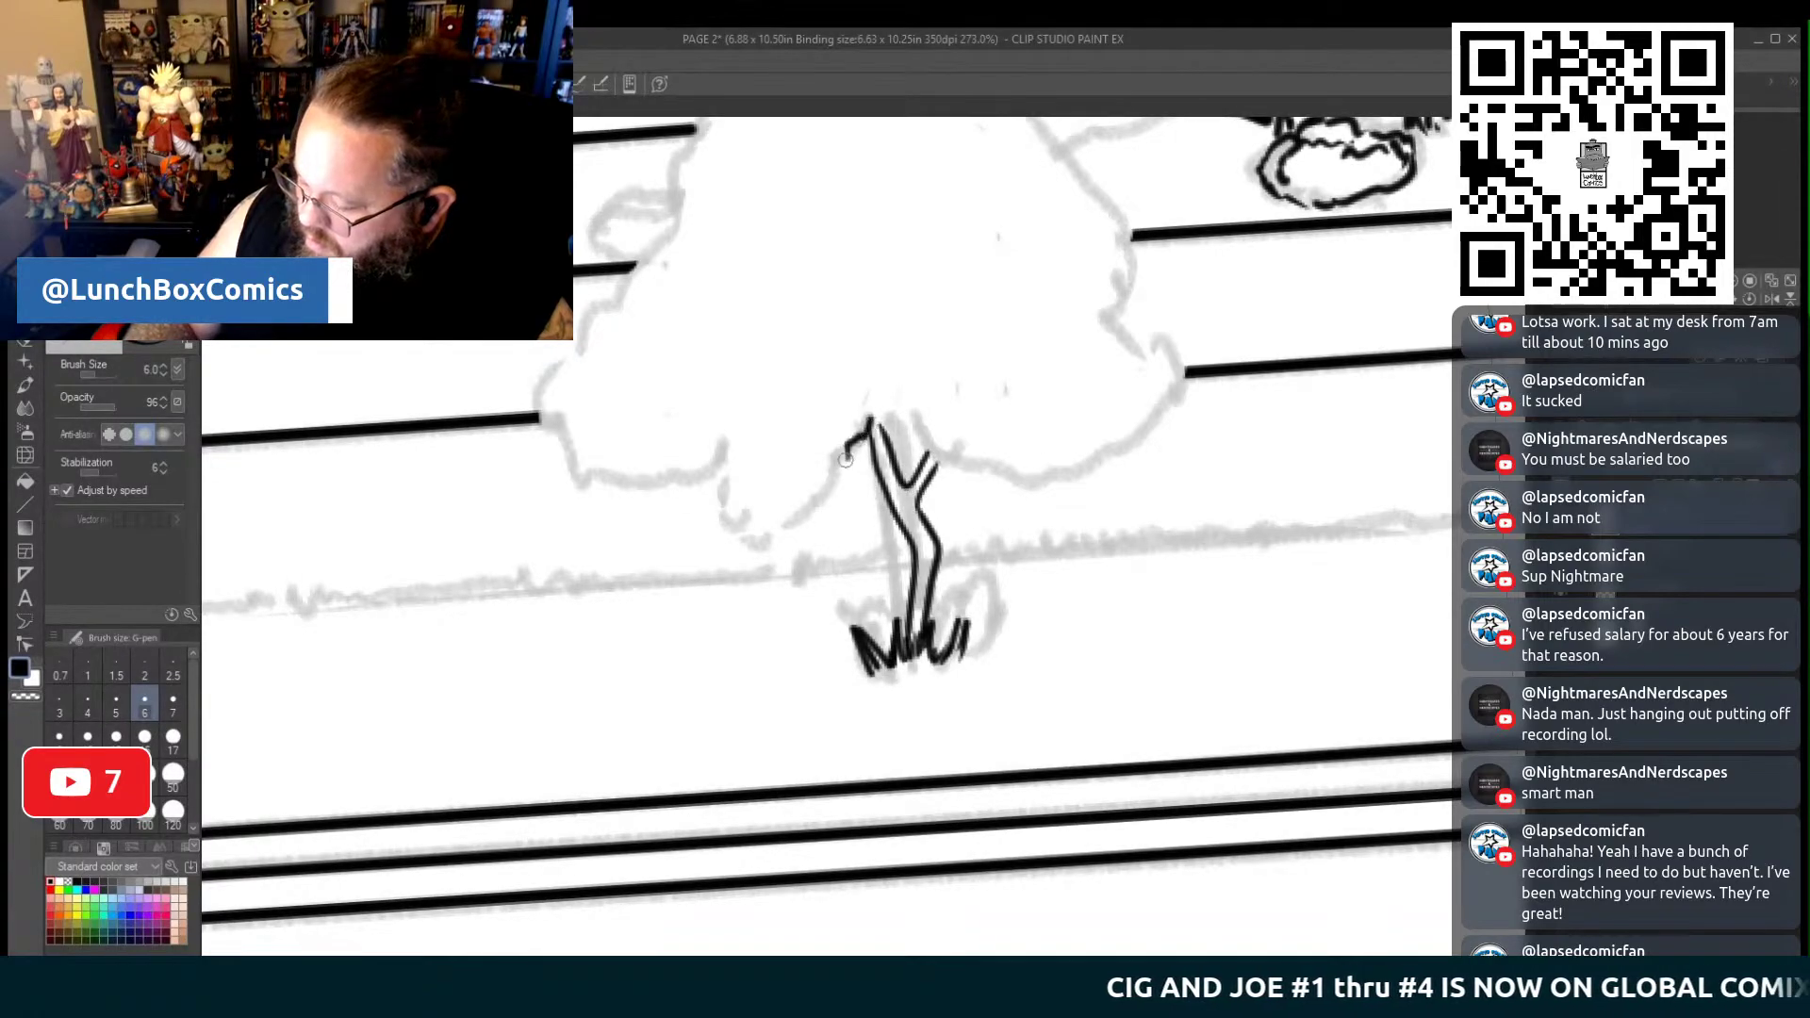
{"action": "mouse_move", "coordinate": [870, 421]}
{"action": "left_mouse_down"}
{"action": "mouse_move", "coordinate": [772, 543]}
{"action": "mouse_move", "coordinate": [694, 485]}
{"action": "mouse_move", "coordinate": [596, 479]}
{"action": "mouse_move", "coordinate": [562, 444]}
{"action": "mouse_move", "coordinate": [544, 372]}
{"action": "mouse_move", "coordinate": [675, 215]}
{"action": "left_mouse_up"}
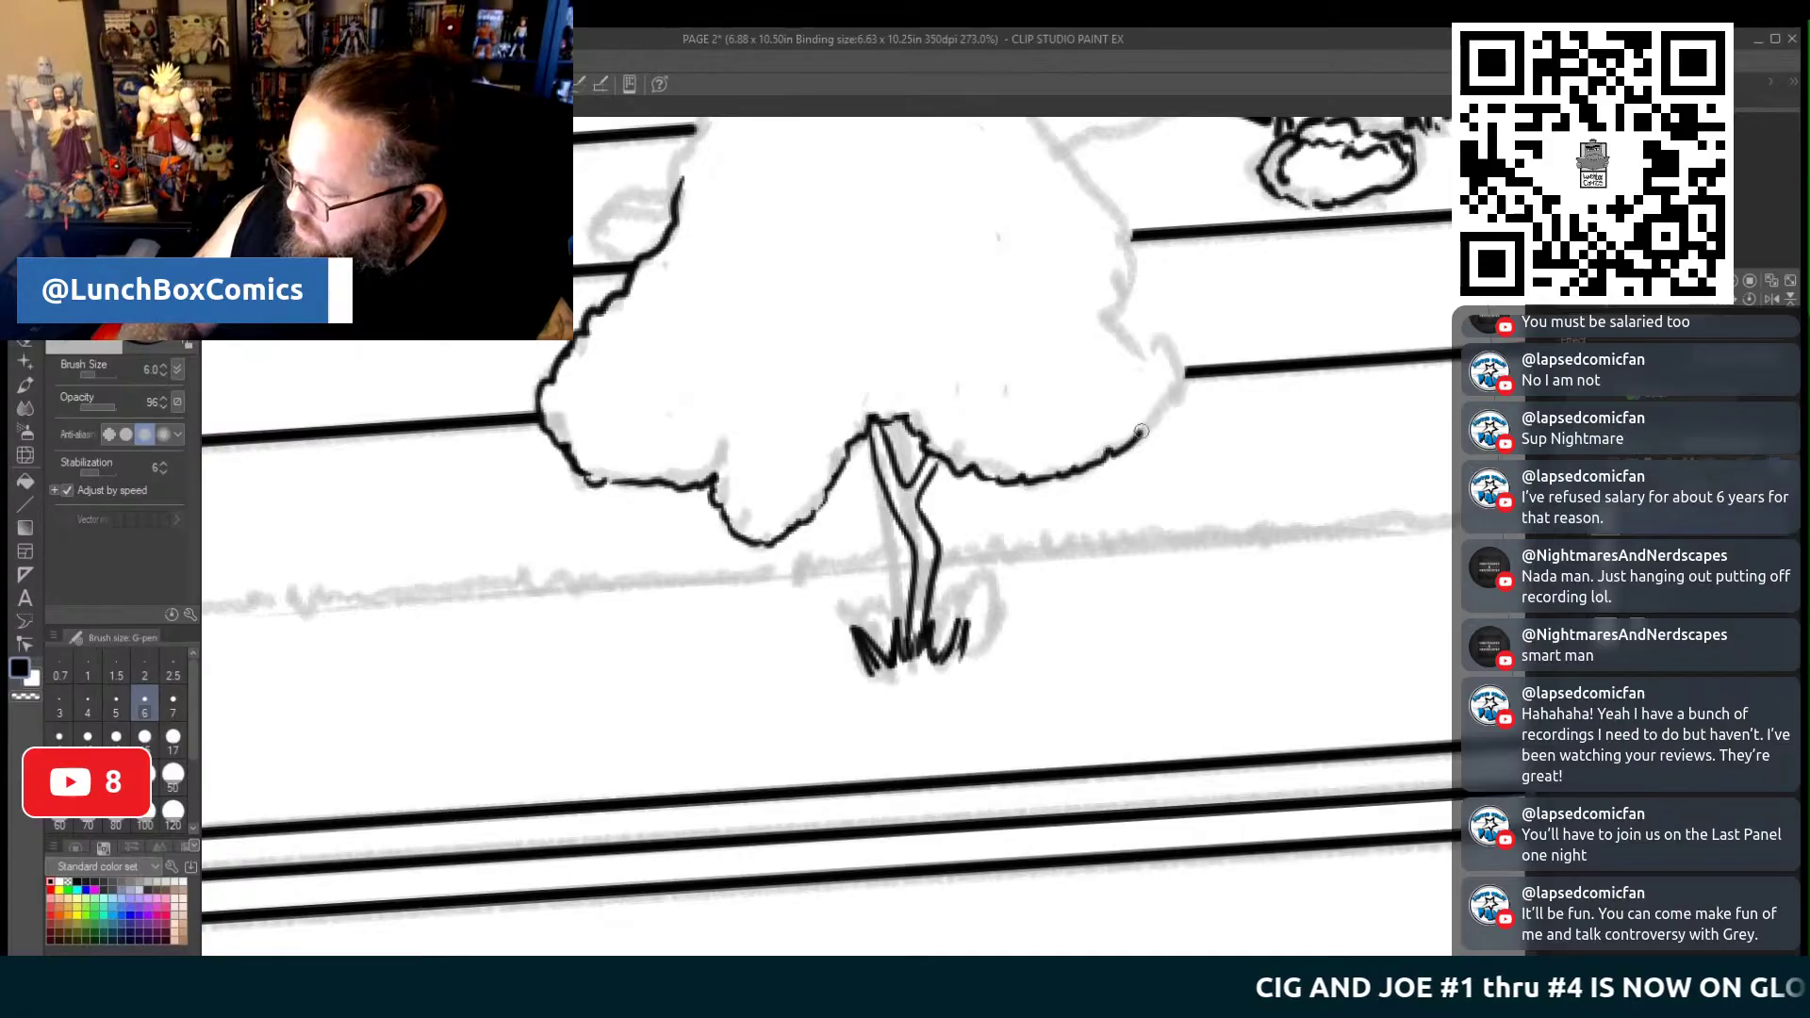
{"action": "mouse_move", "coordinate": [1177, 400]}
{"action": "left_mouse_down"}
{"action": "mouse_move", "coordinate": [1162, 339]}
{"action": "mouse_move", "coordinate": [1142, 349]}
{"action": "mouse_move", "coordinate": [1117, 322]}
{"action": "mouse_move", "coordinate": [1113, 217]}
{"action": "left_mouse_up"}
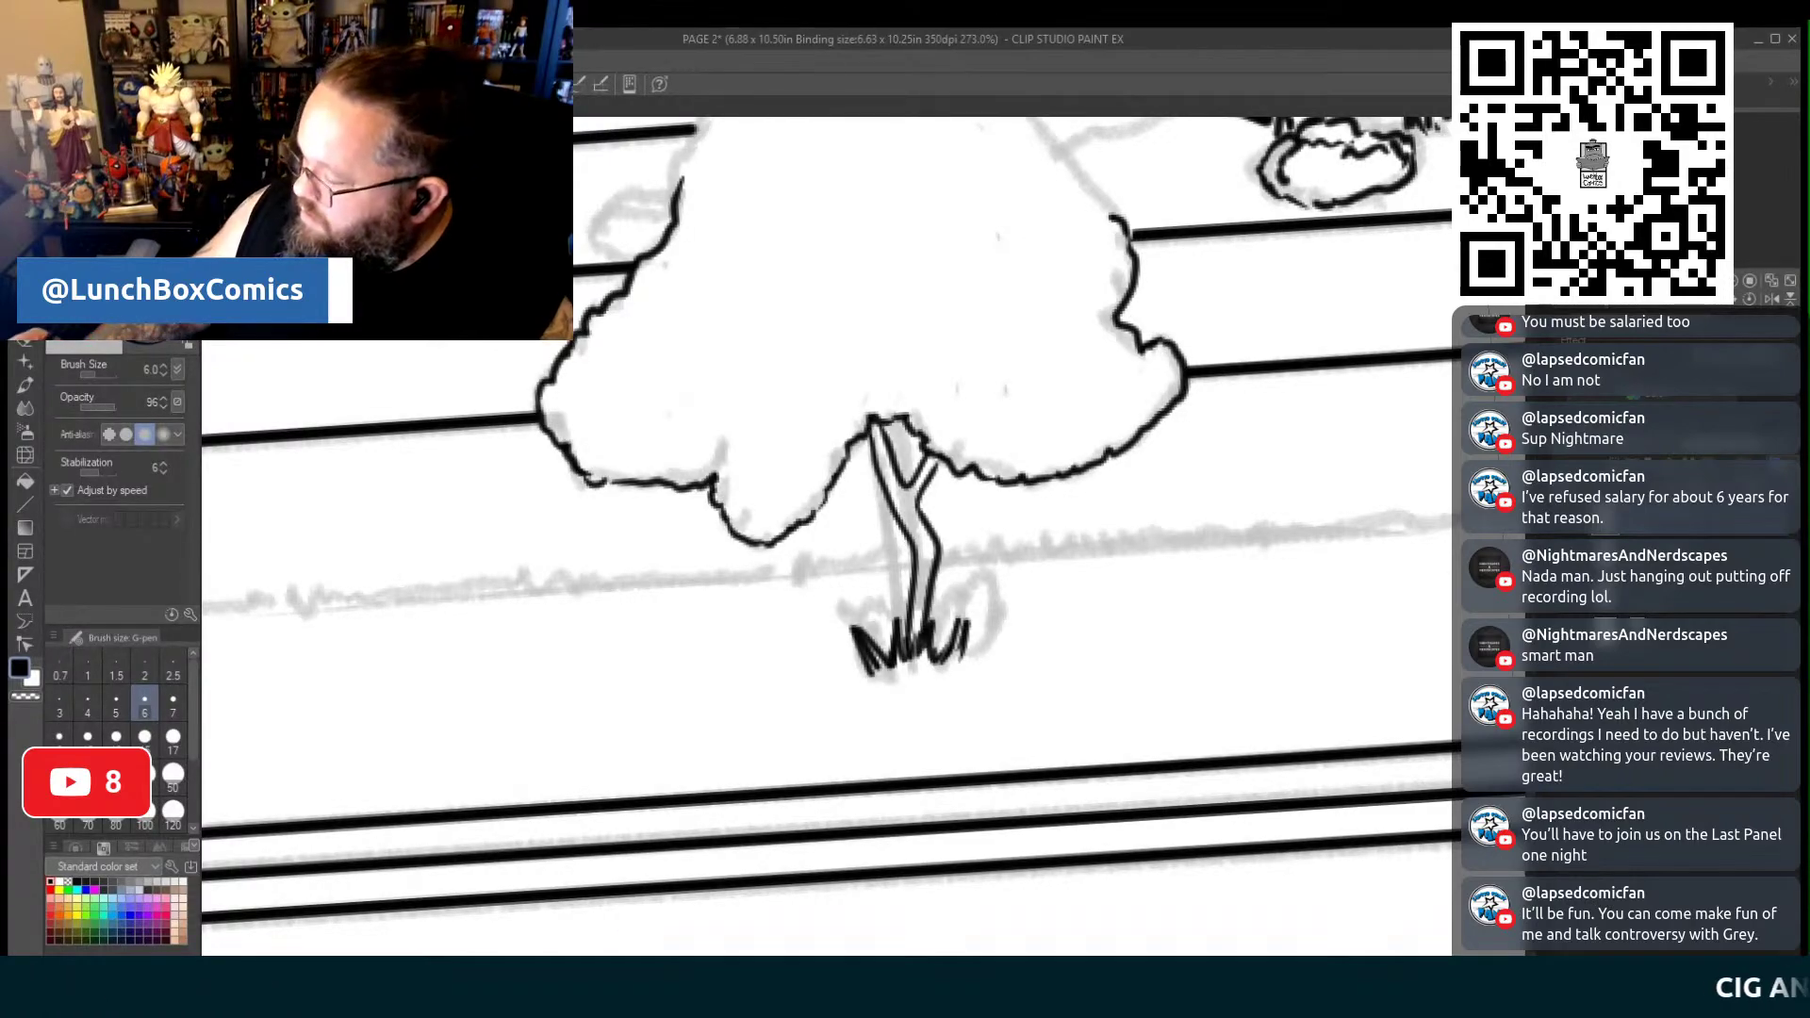
Complete the bumpy upper outline of the tree's foliage, closing it at the peak and down both sides
{"action": "scroll", "coordinate": [826, 535], "scroll_direction": "up", "scroll_amount": 5}
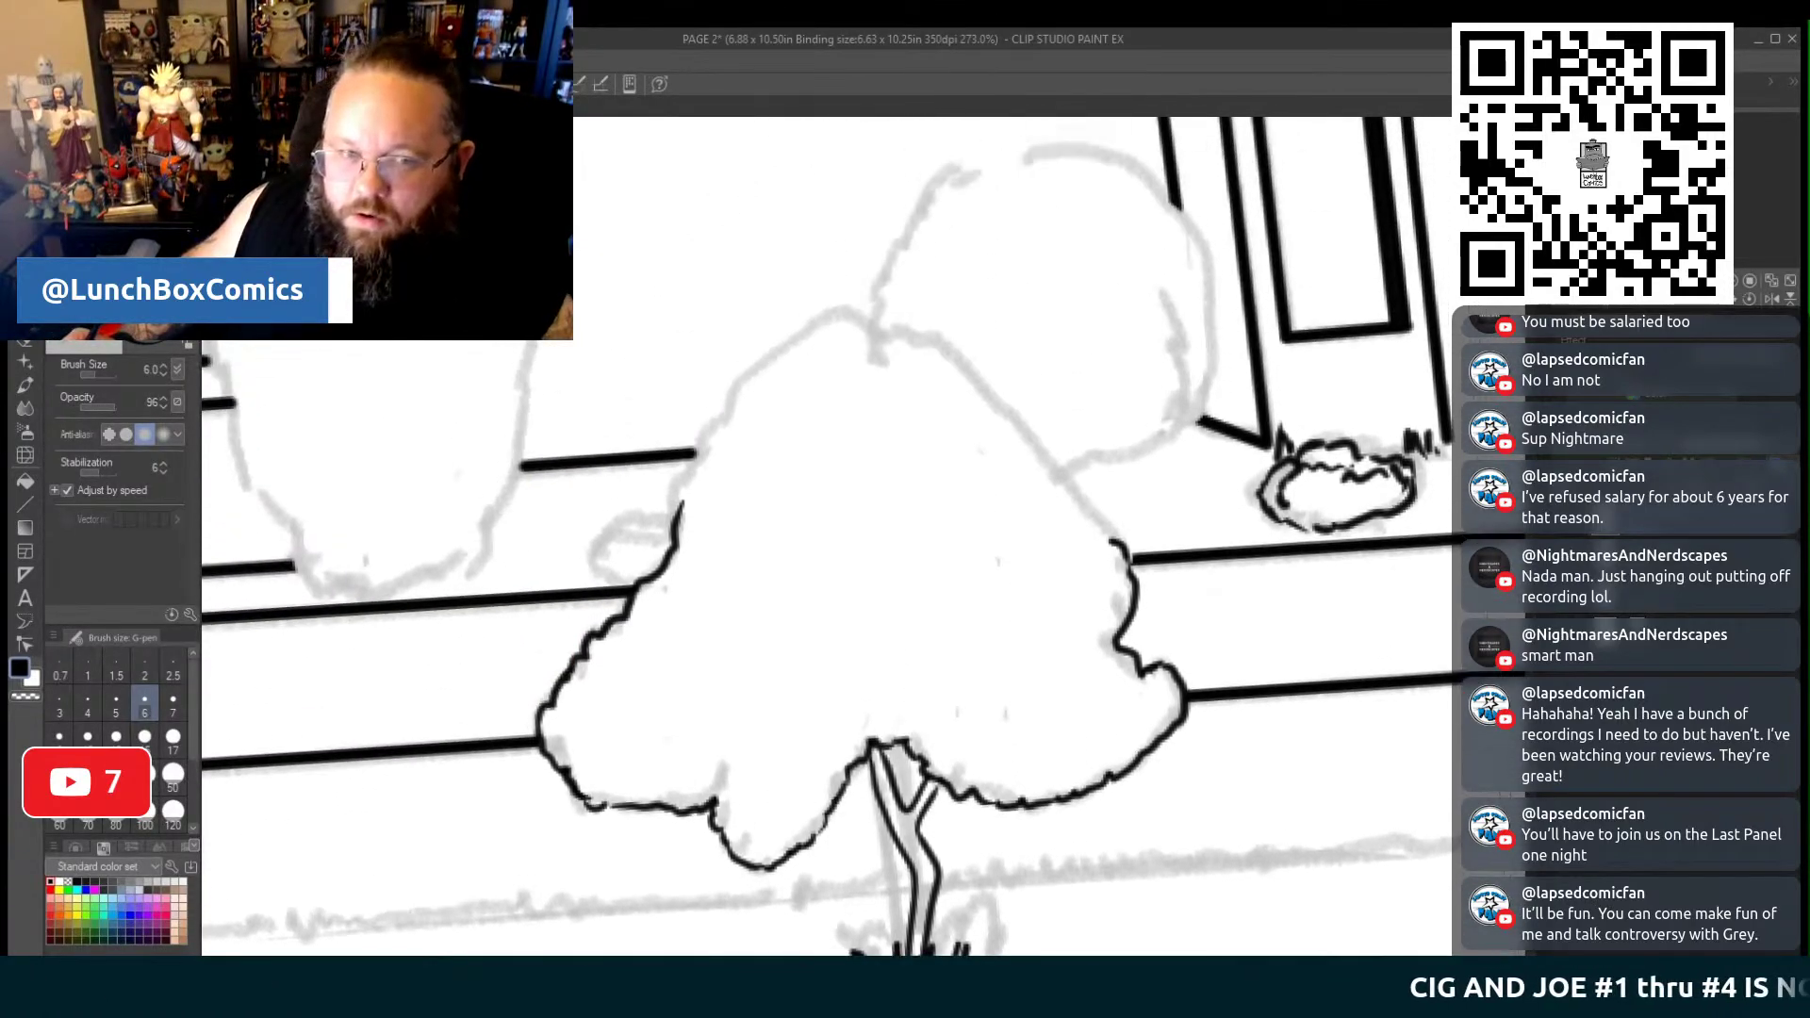
{"action": "scroll", "coordinate": [1436, 779], "scroll_direction": "down", "scroll_amount": 1}
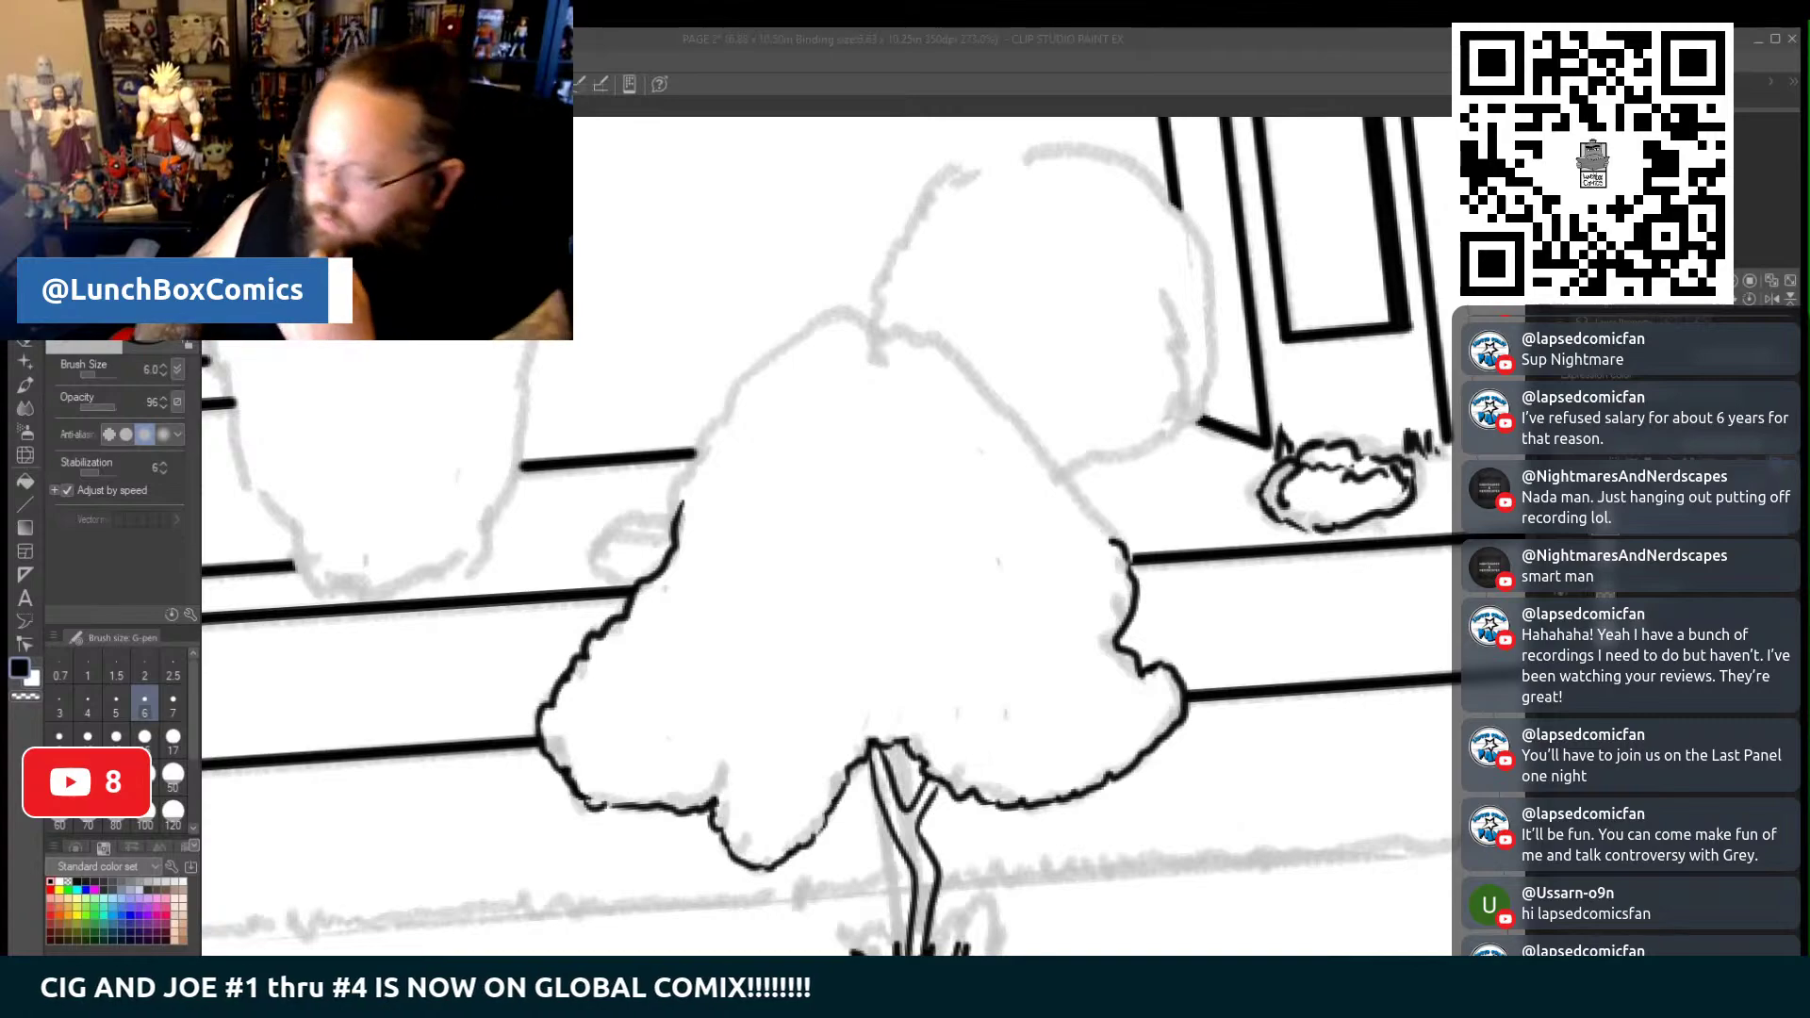
{"action": "left_click", "coordinate": [672, 497]}
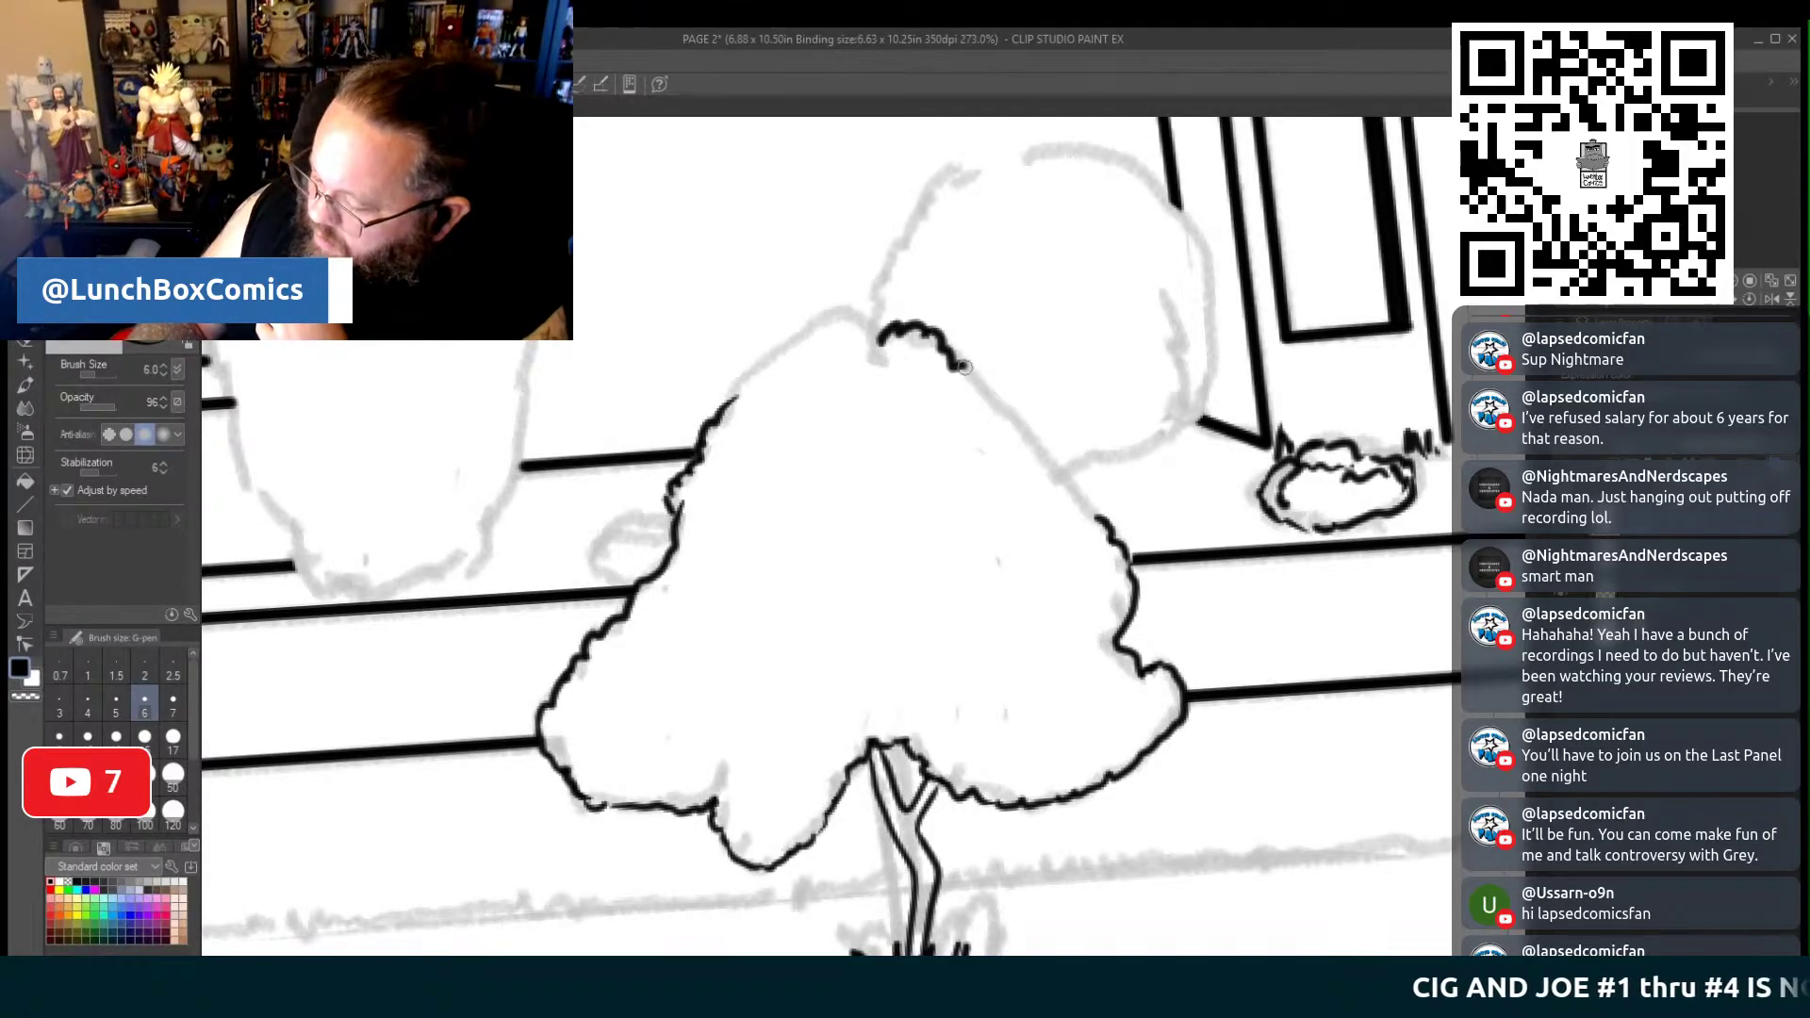
{"action": "left_click_drag", "start_coordinate": [1042, 466], "coordinate": [1101, 523]}
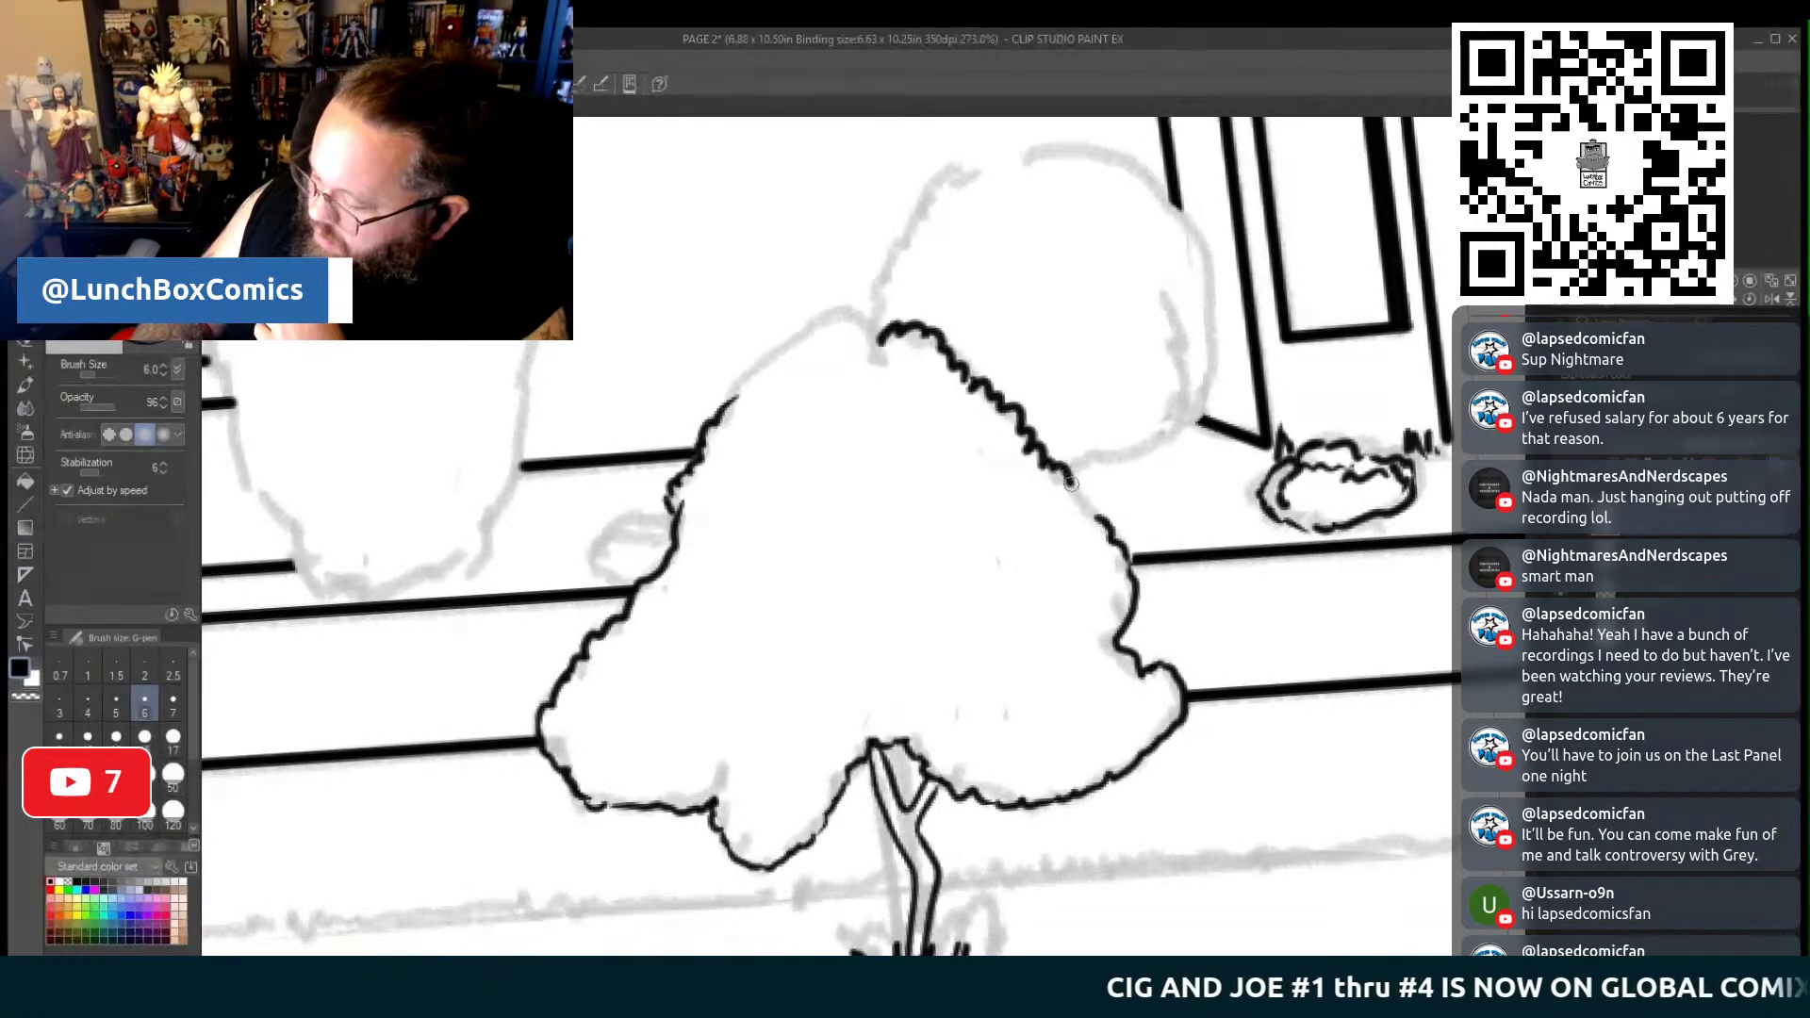
{"action": "left_click_drag", "start_coordinate": [861, 318], "coordinate": [706, 438]}
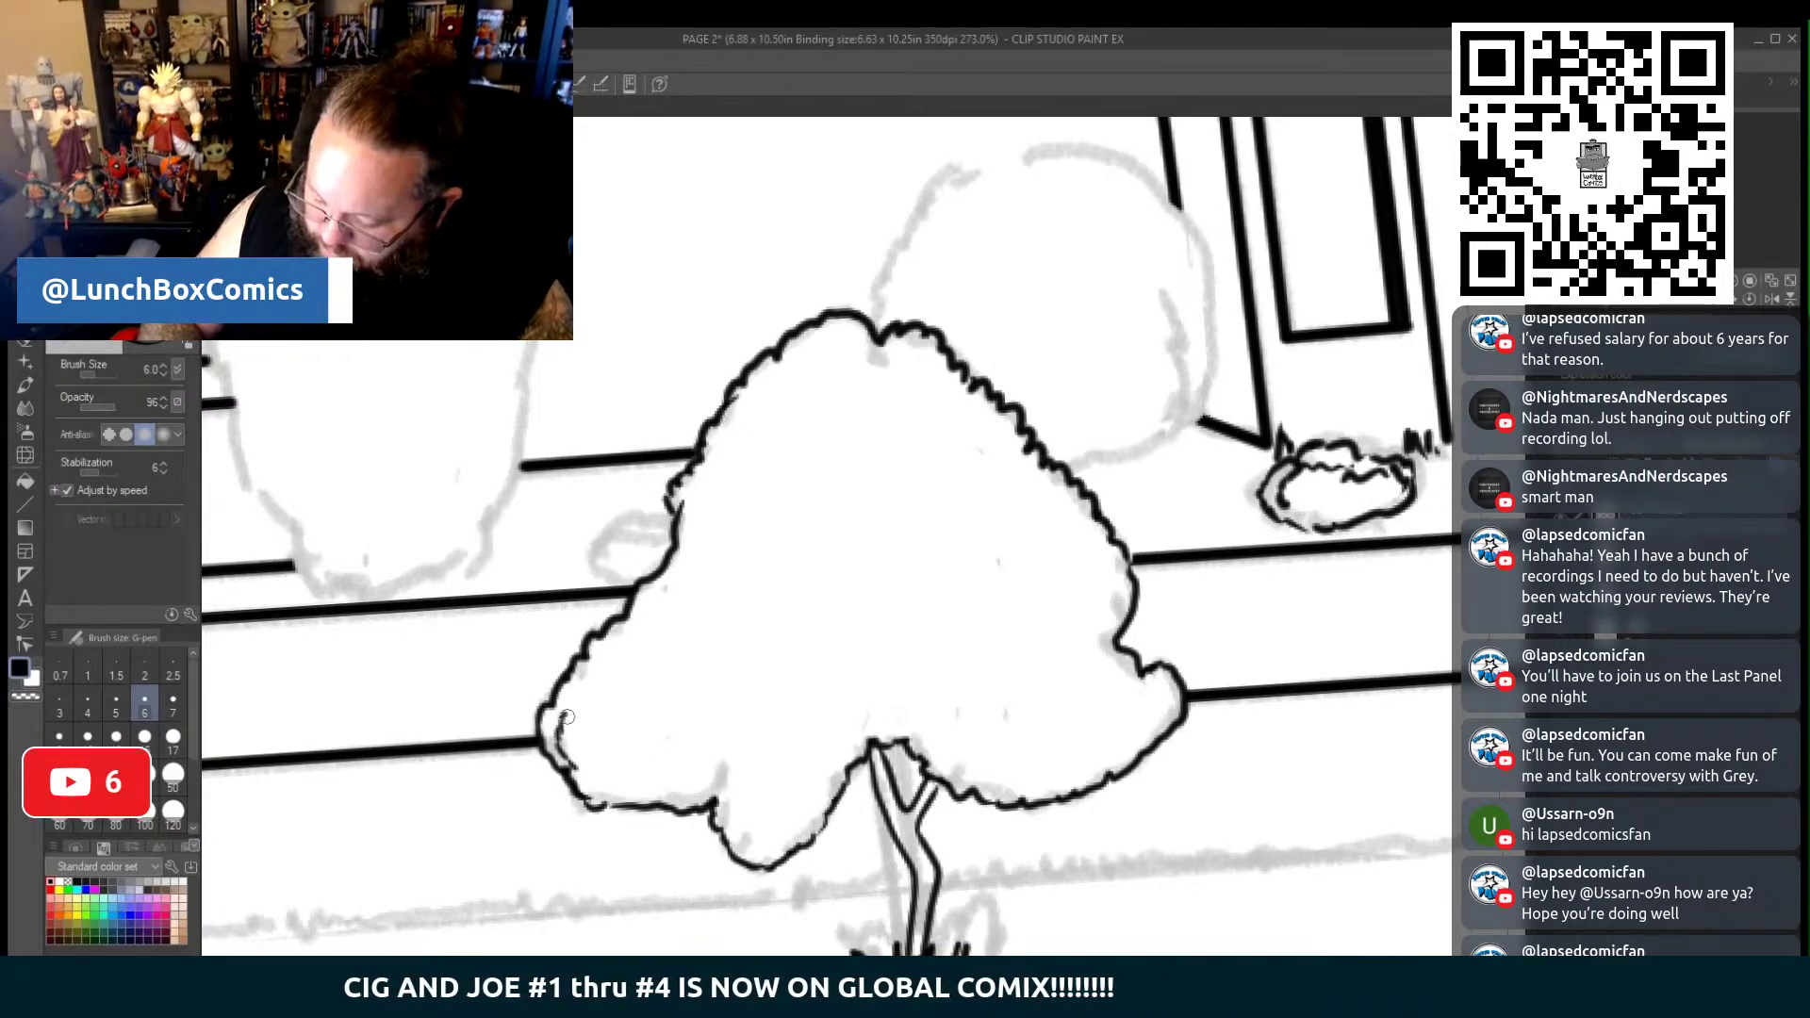
Add short broken leaf strokes inside the front tree's foliage along its left, top, bottom and right edges
{"action": "left_click_drag", "start_coordinate": [576, 690], "coordinate": [663, 582]}
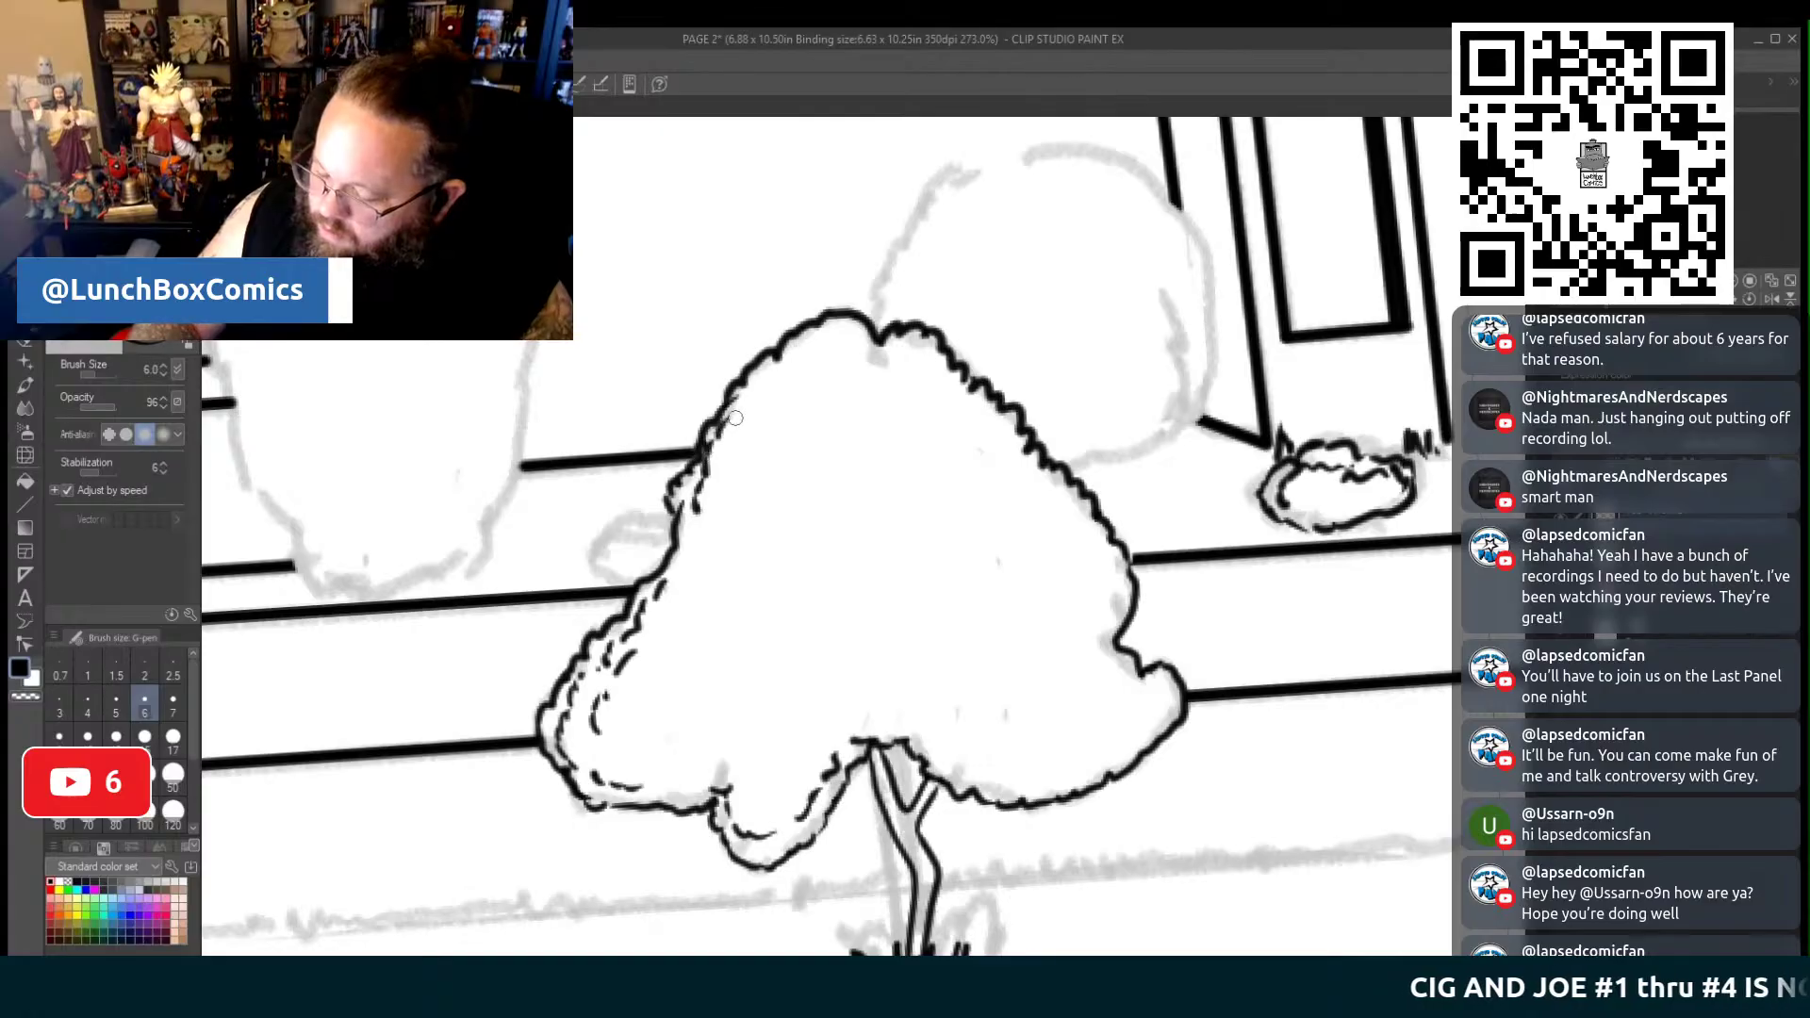
{"action": "left_click_drag", "start_coordinate": [761, 388], "coordinate": [790, 361]}
{"action": "mouse_move", "coordinate": [754, 445]}
{"action": "left_mouse_down"}
{"action": "mouse_move", "coordinate": [801, 386]}
{"action": "mouse_move", "coordinate": [930, 363]}
{"action": "mouse_move", "coordinate": [941, 378]}
{"action": "left_mouse_up"}
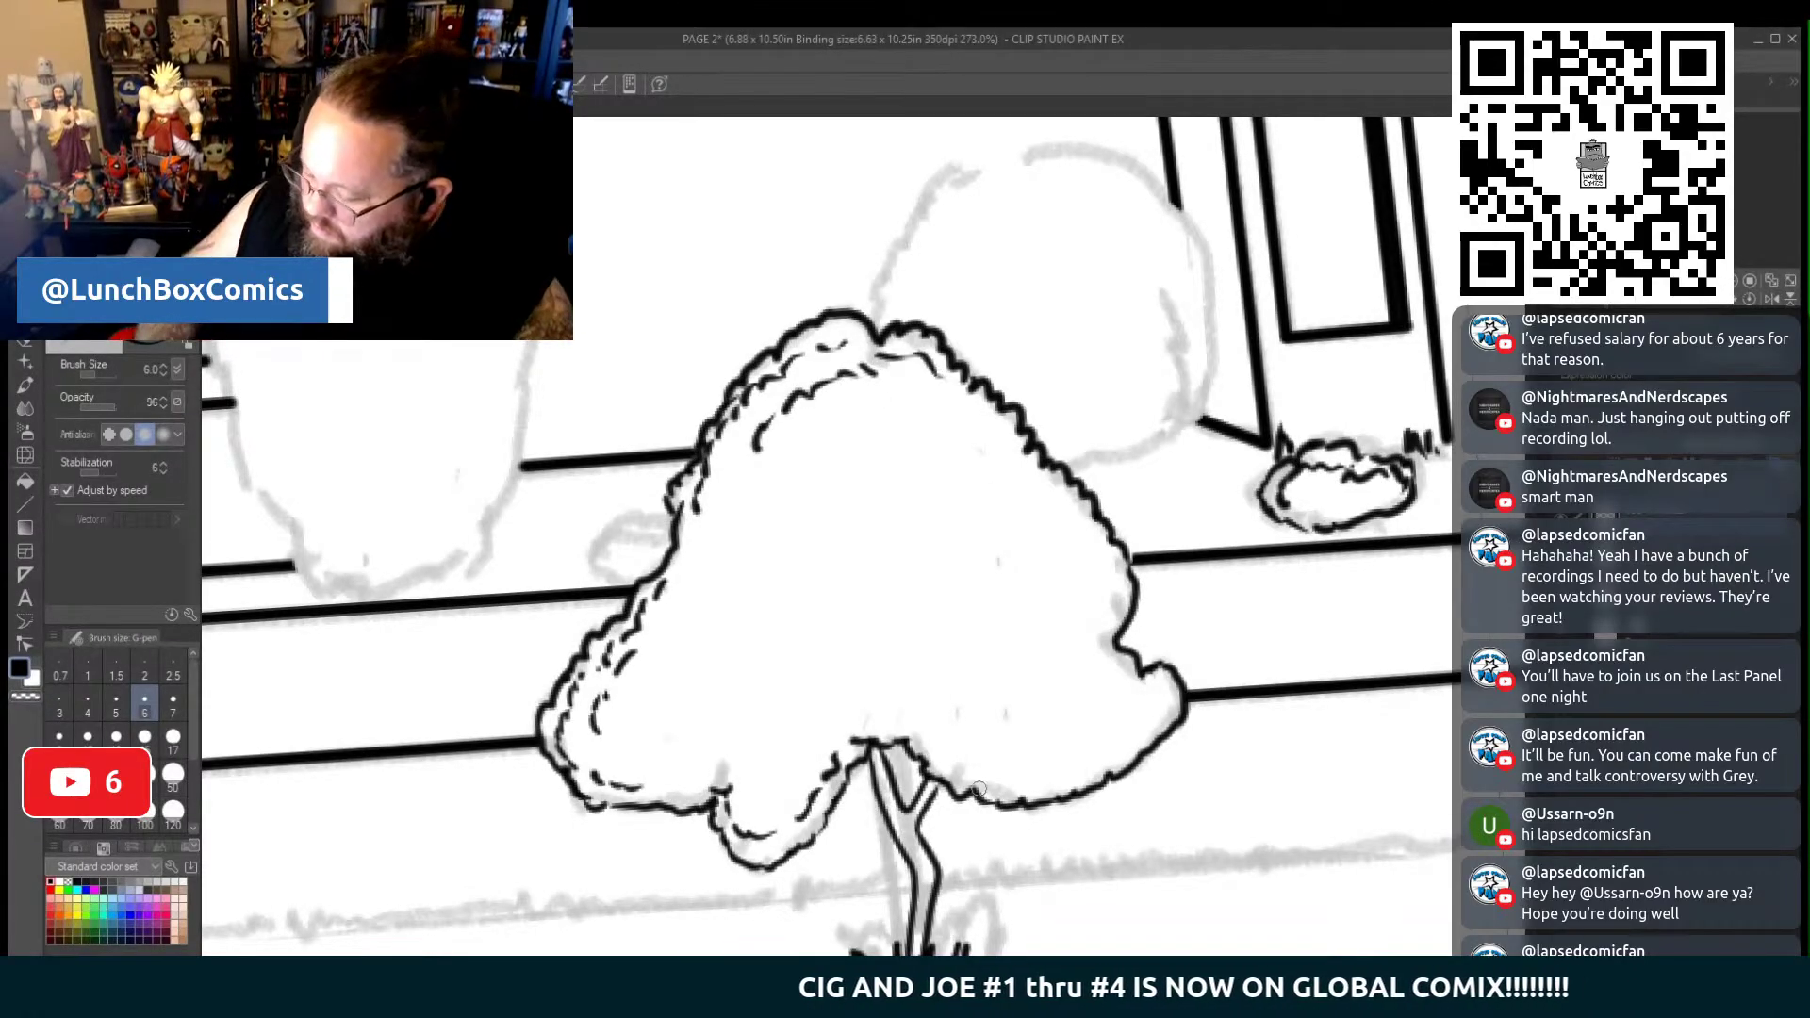
{"action": "left_click_drag", "start_coordinate": [950, 770], "coordinate": [1055, 785]}
{"action": "left_click_drag", "start_coordinate": [1065, 781], "coordinate": [1097, 767]}
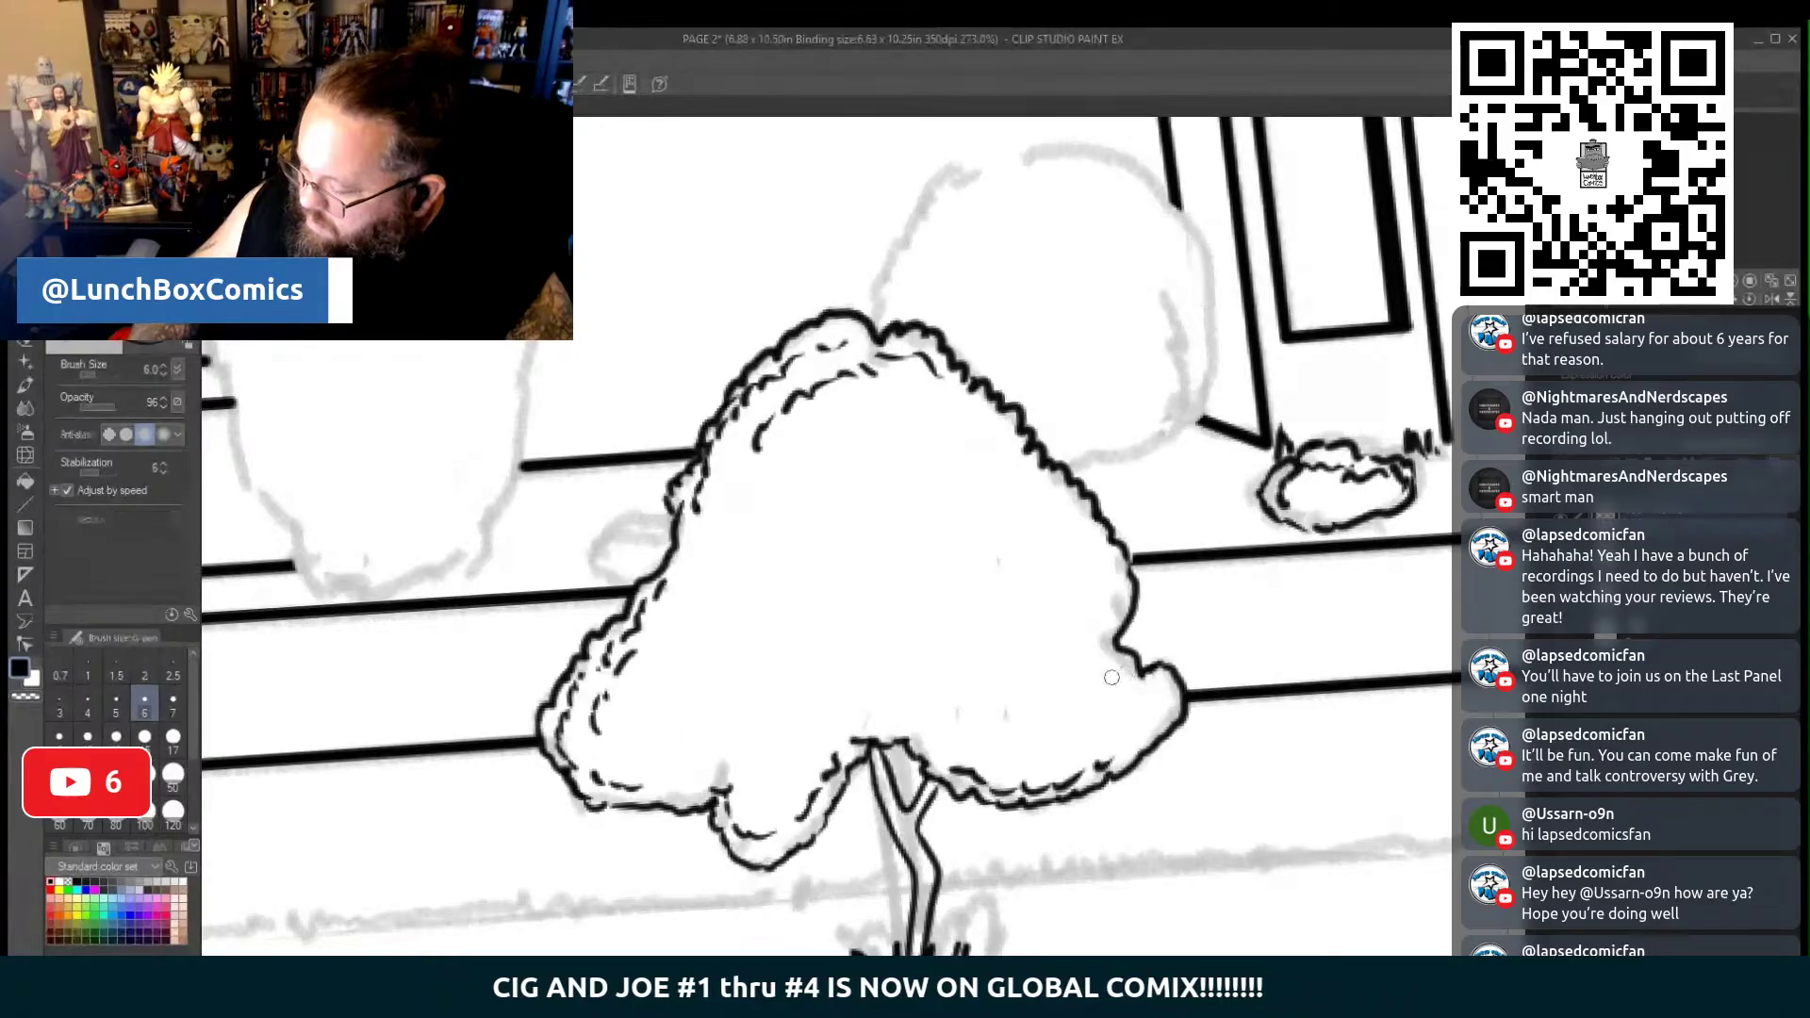
{"action": "mouse_move", "coordinate": [996, 457]}
{"action": "left_mouse_down"}
{"action": "mouse_move", "coordinate": [1084, 521]}
{"action": "mouse_move", "coordinate": [1083, 551]}
{"action": "left_mouse_up"}
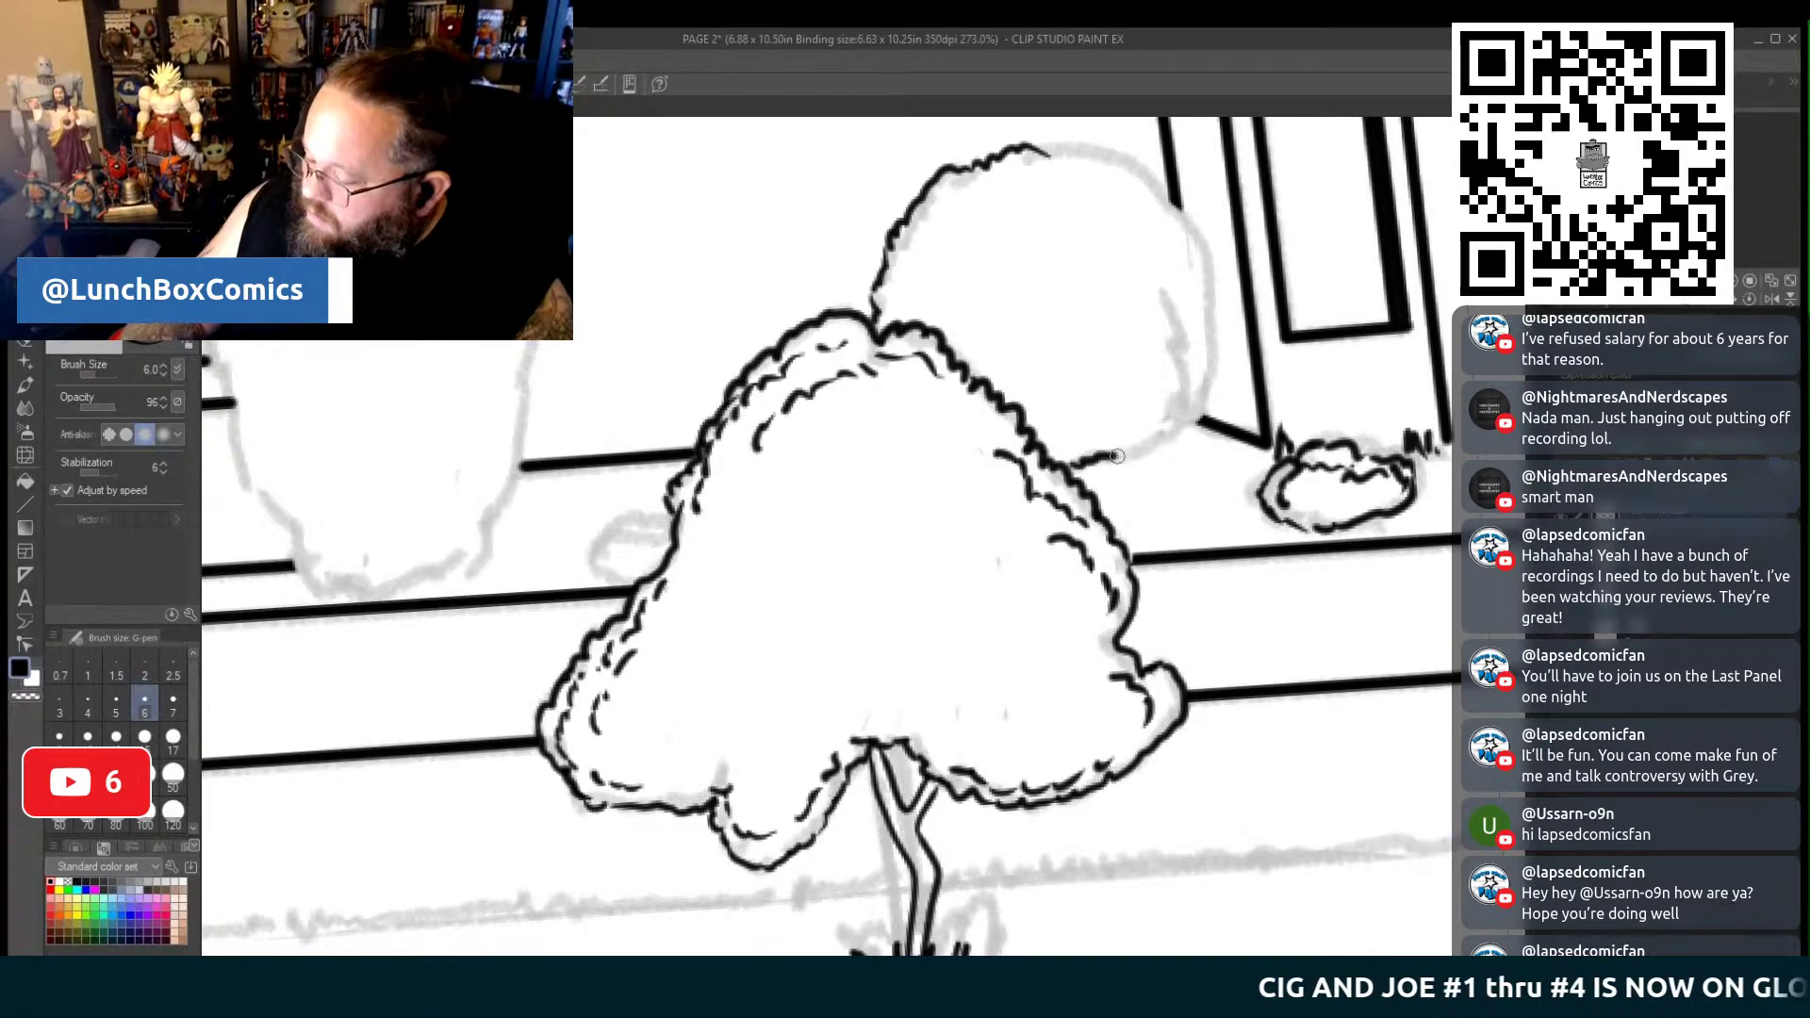
Ink the round tree behind the front one with leaf strokes inside its edge, and the small bush at the front tree's left
{"action": "left_click_drag", "start_coordinate": [1174, 437], "coordinate": [1207, 369]}
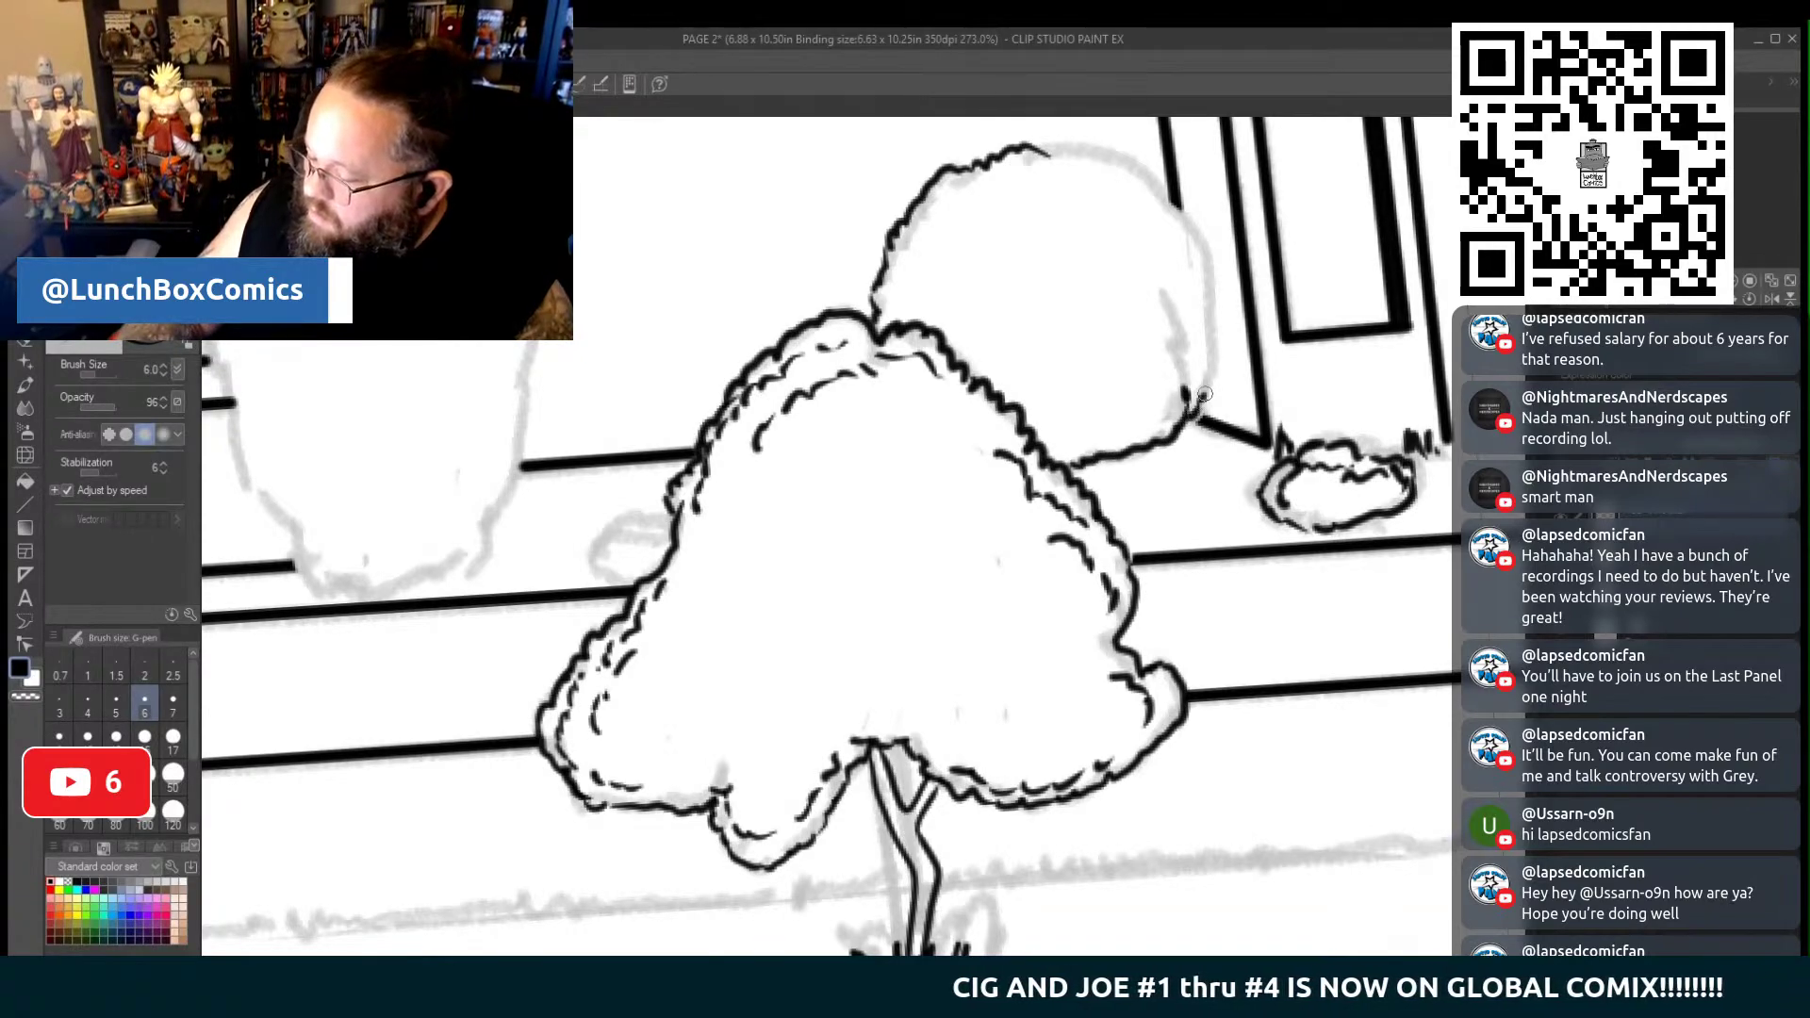
{"action": "mouse_move", "coordinate": [1047, 148]}
{"action": "left_mouse_down"}
{"action": "mouse_move", "coordinate": [1178, 205]}
{"action": "mouse_move", "coordinate": [1204, 372]}
{"action": "left_mouse_up"}
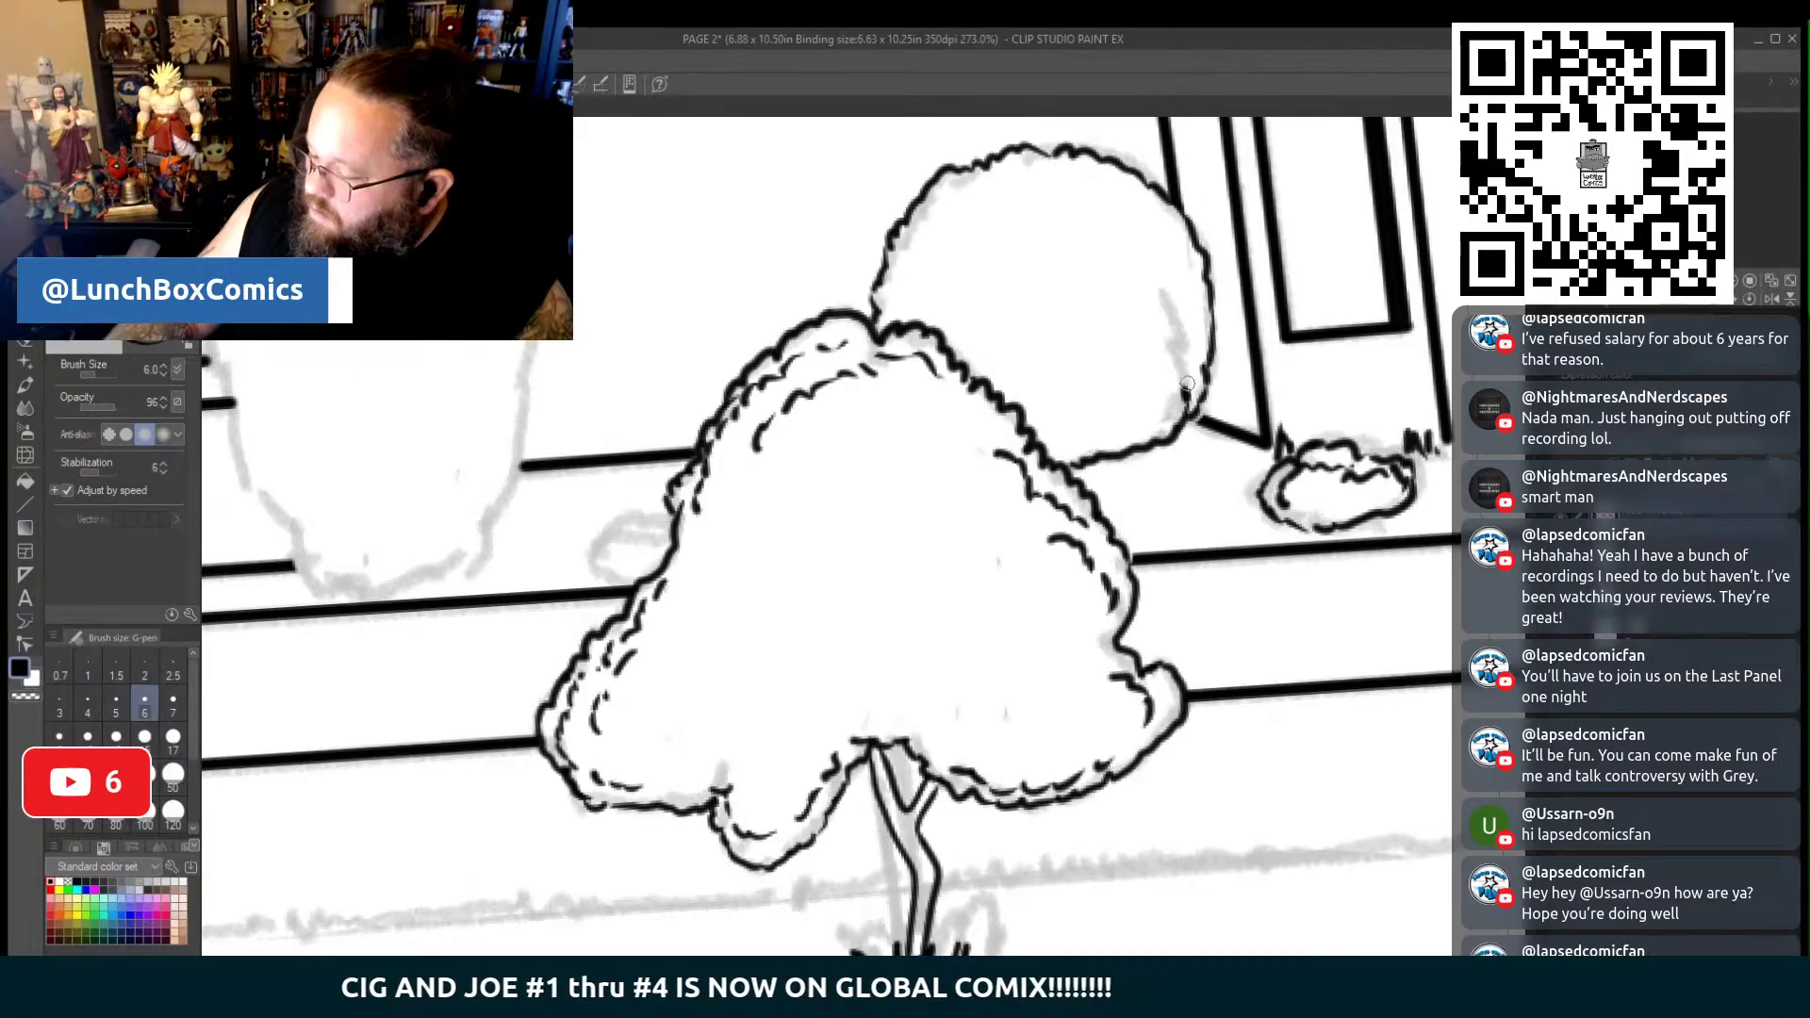
{"action": "mouse_move", "coordinate": [1118, 428]}
{"action": "left_mouse_down"}
{"action": "mouse_move", "coordinate": [1185, 376]}
{"action": "mouse_move", "coordinate": [1193, 297]}
{"action": "left_mouse_up"}
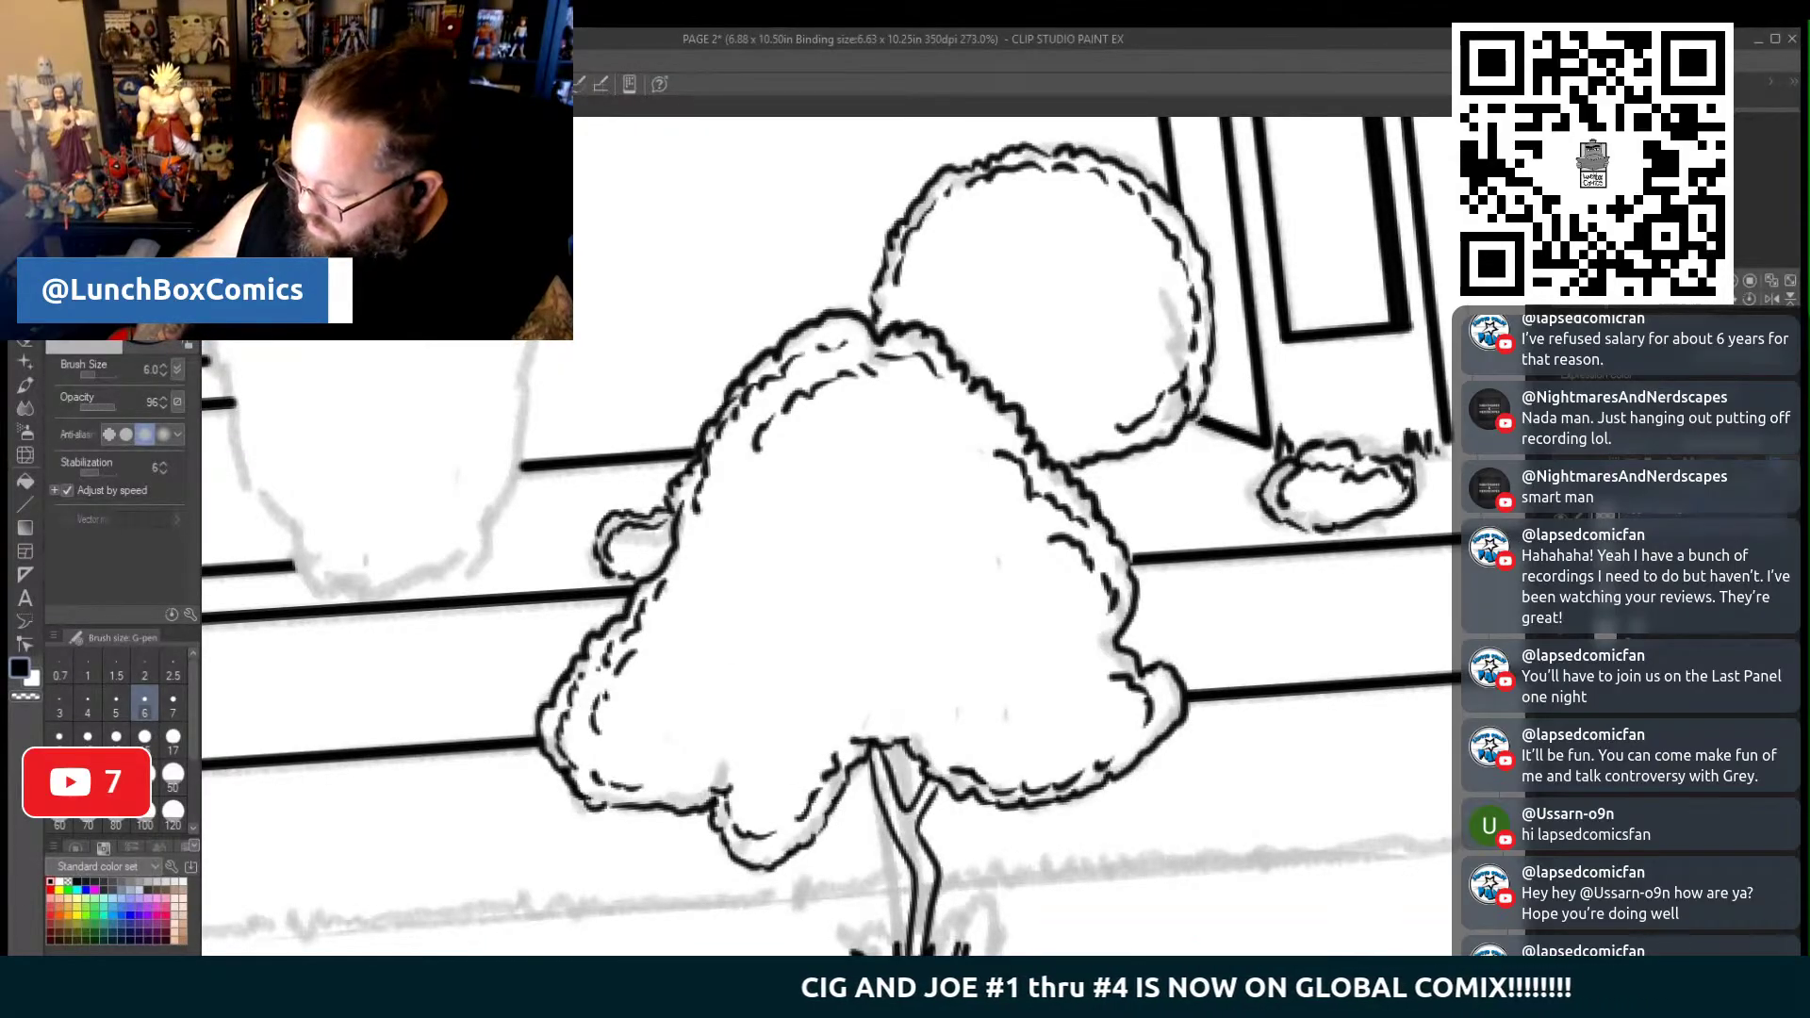
Ink the bumpy outline of the tall bush between the balustrade column and the front tree
{"action": "scroll", "coordinate": [848, 537], "scroll_direction": "left", "scroll_amount": 1}
{"action": "mouse_move", "coordinate": [273, 389]}
{"action": "left_mouse_down"}
{"action": "mouse_move", "coordinate": [801, 389]}
{"action": "mouse_move", "coordinate": [771, 327]}
{"action": "left_mouse_up"}
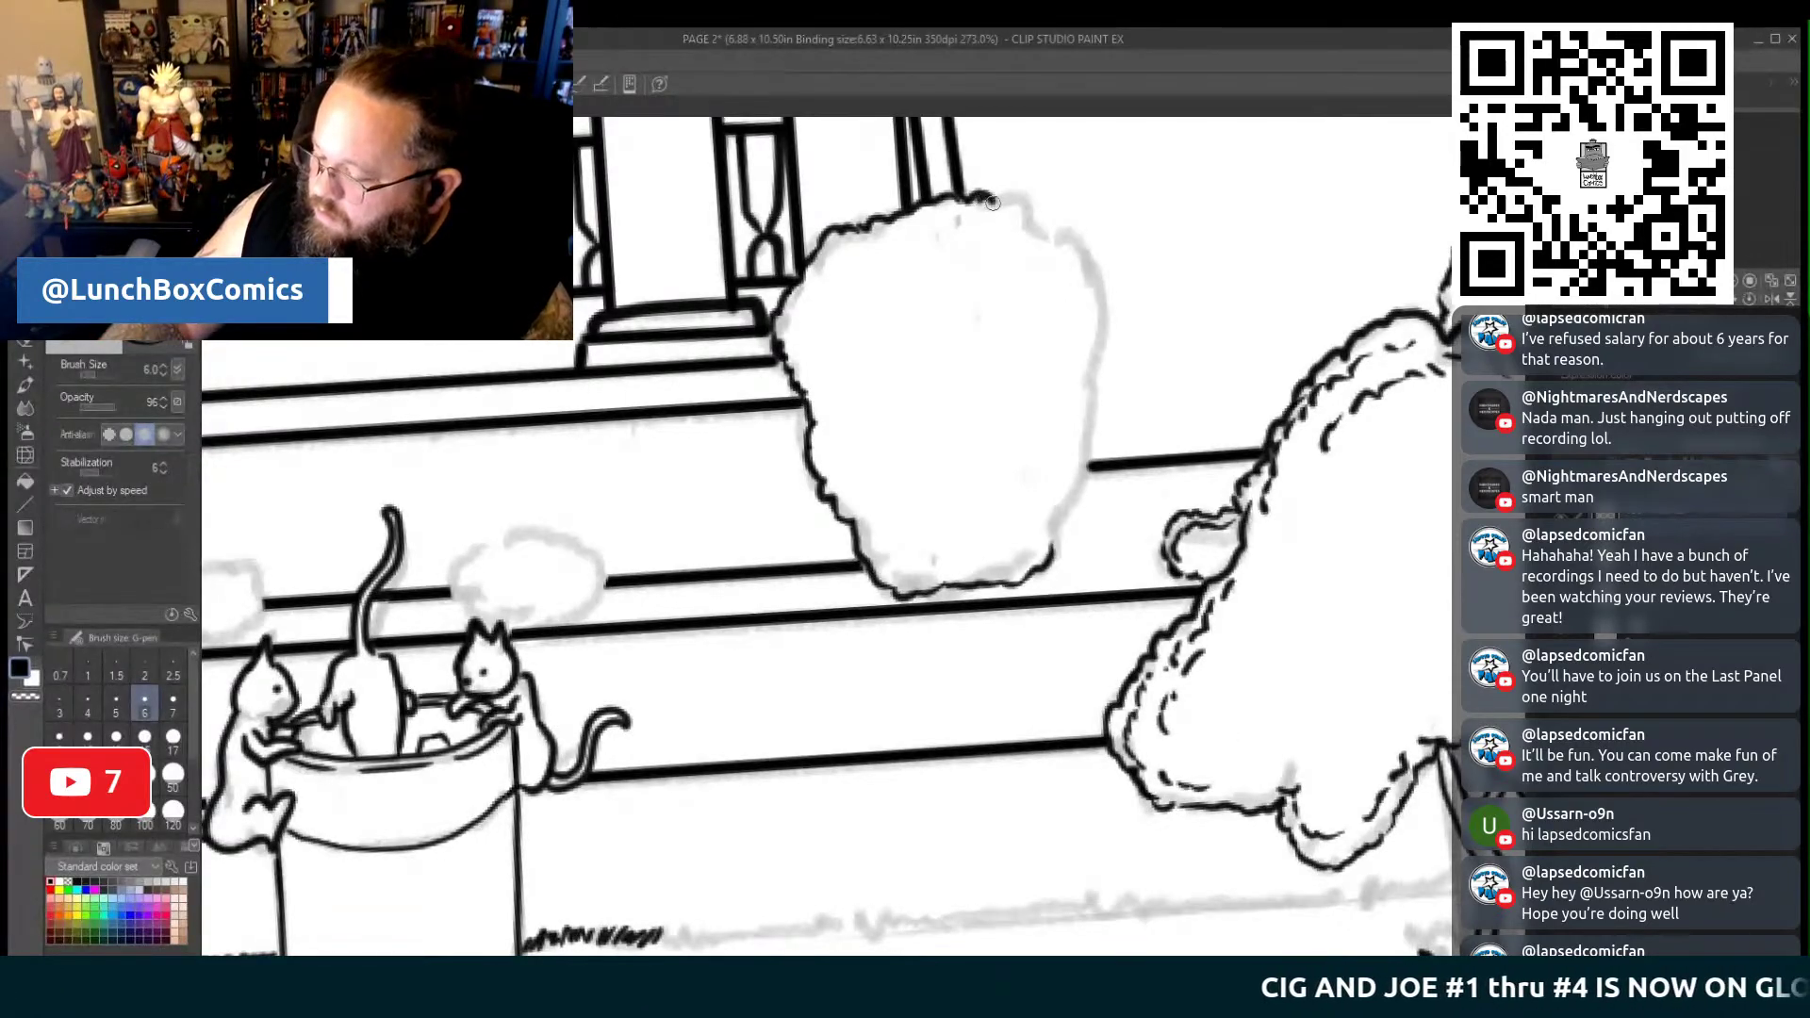
{"action": "mouse_move", "coordinate": [1026, 203]}
{"action": "left_mouse_down"}
{"action": "mouse_move", "coordinate": [1086, 262]}
{"action": "mouse_move", "coordinate": [1099, 328]}
{"action": "mouse_move", "coordinate": [1058, 544]}
{"action": "left_mouse_up"}
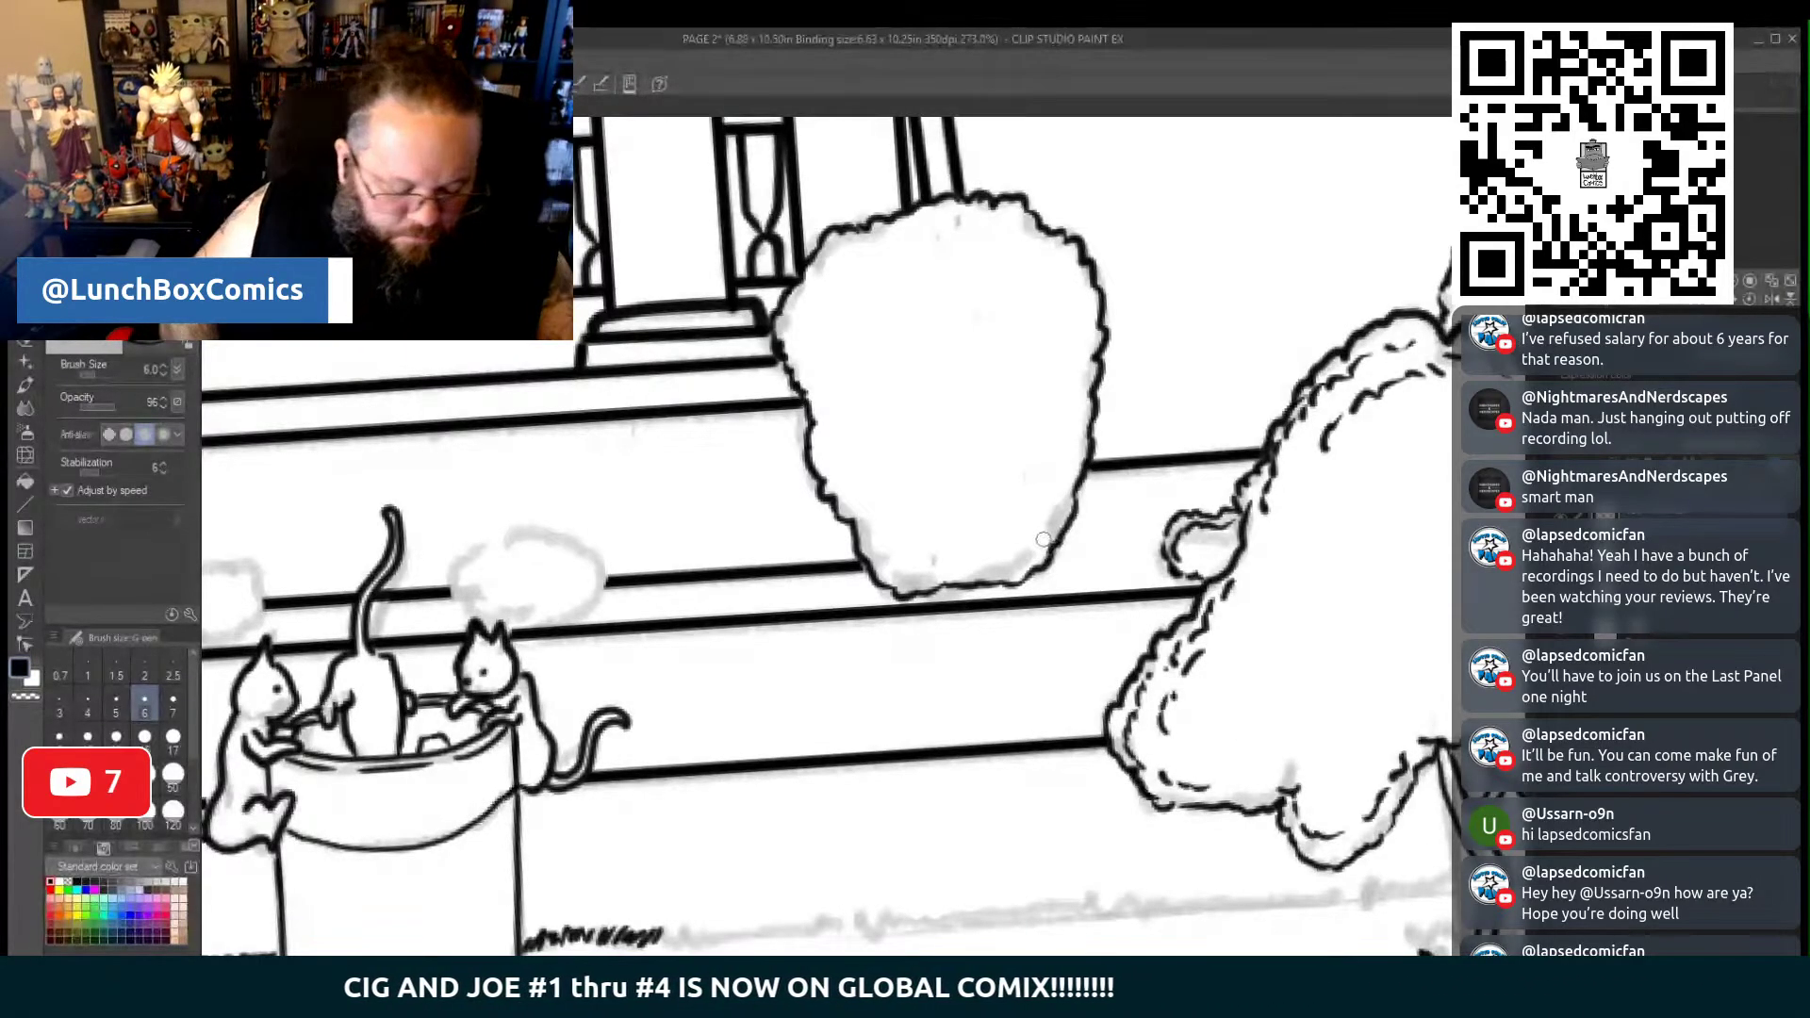
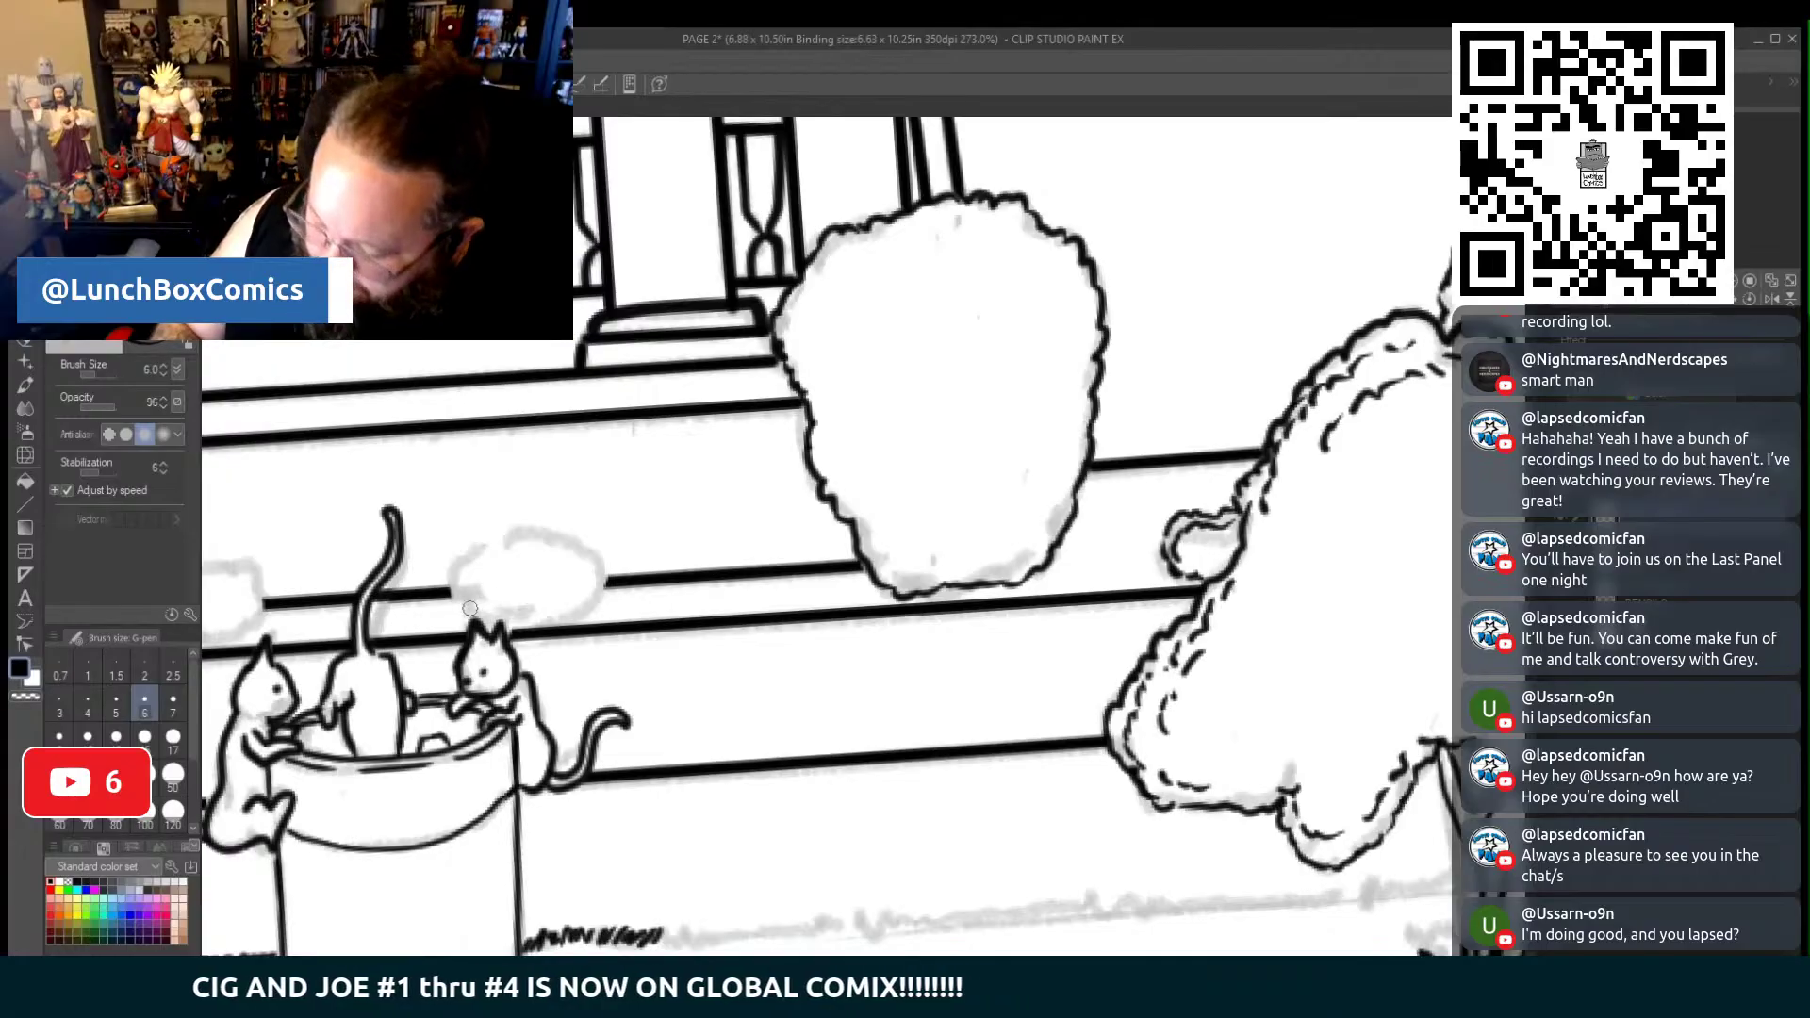
Ink the bumpy outlines of the three small bushes along the ledge beside the cats and add leaf strokes inside their upper edges
{"action": "mouse_move", "coordinate": [456, 592]}
{"action": "left_mouse_down"}
{"action": "mouse_move", "coordinate": [468, 550]}
{"action": "mouse_move", "coordinate": [504, 535]}
{"action": "left_mouse_up"}
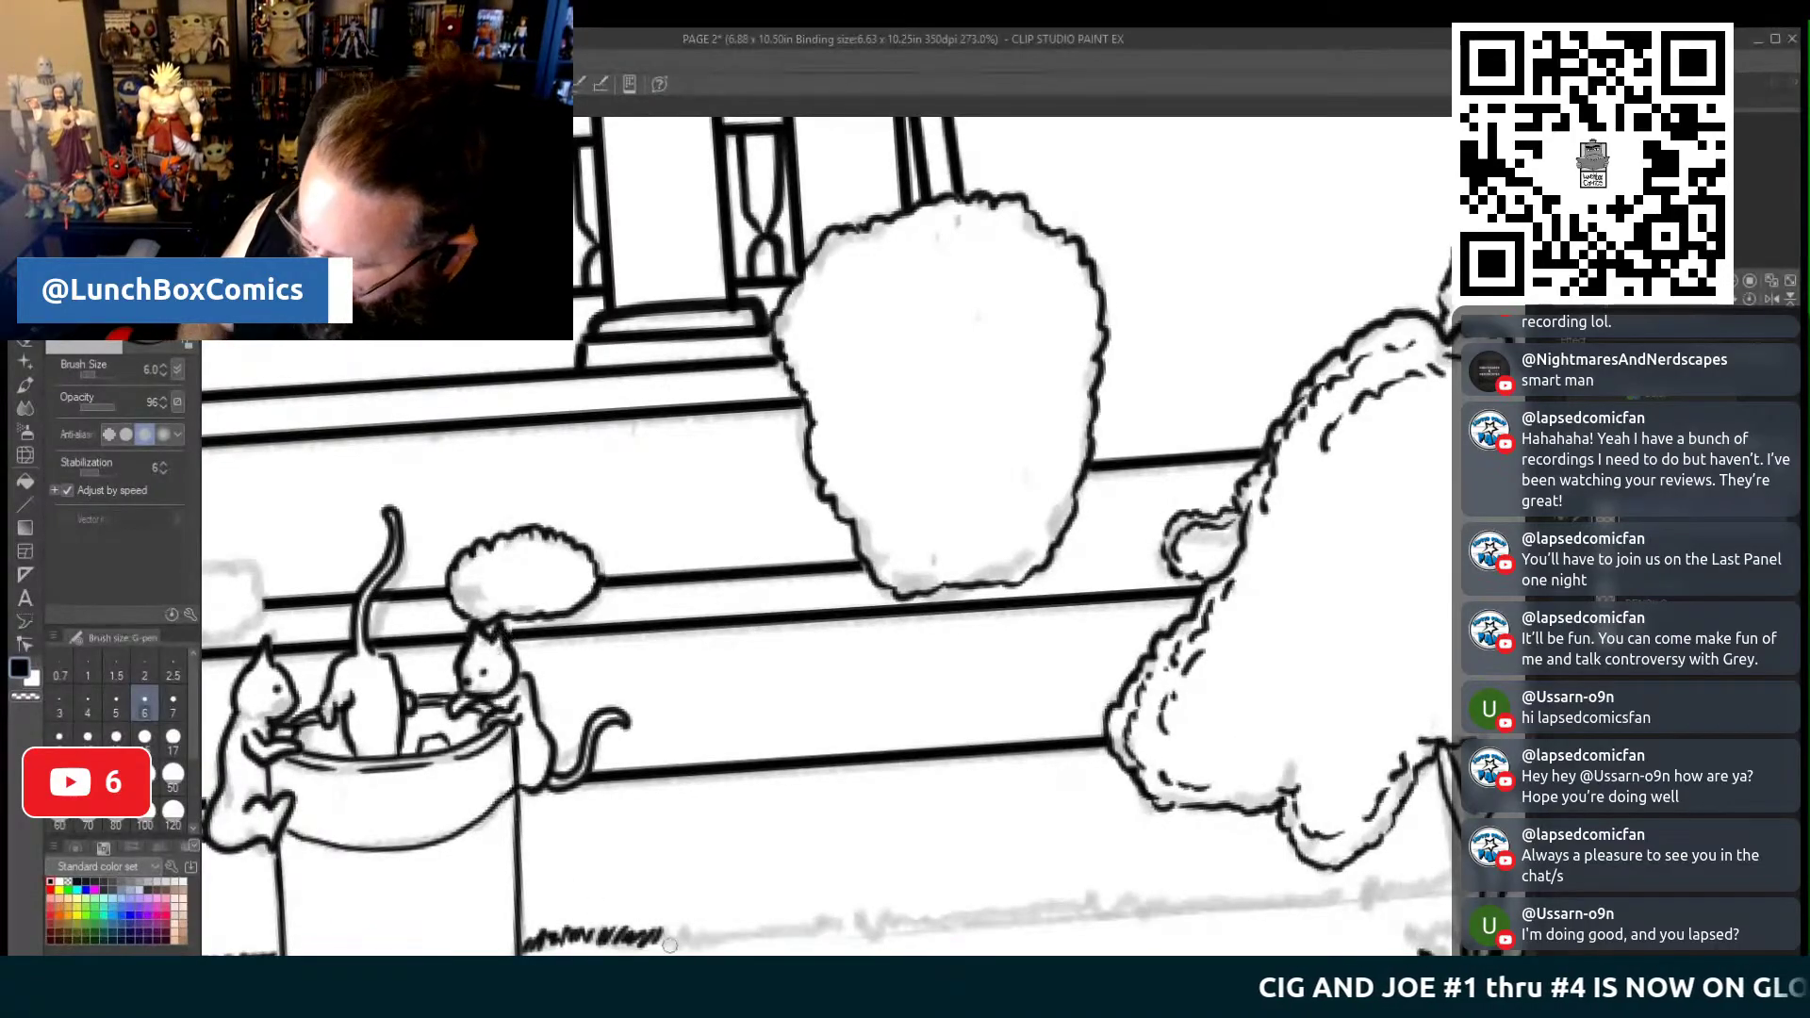
{"action": "scroll", "coordinate": [826, 536], "scroll_direction": "left", "scroll_amount": 10}
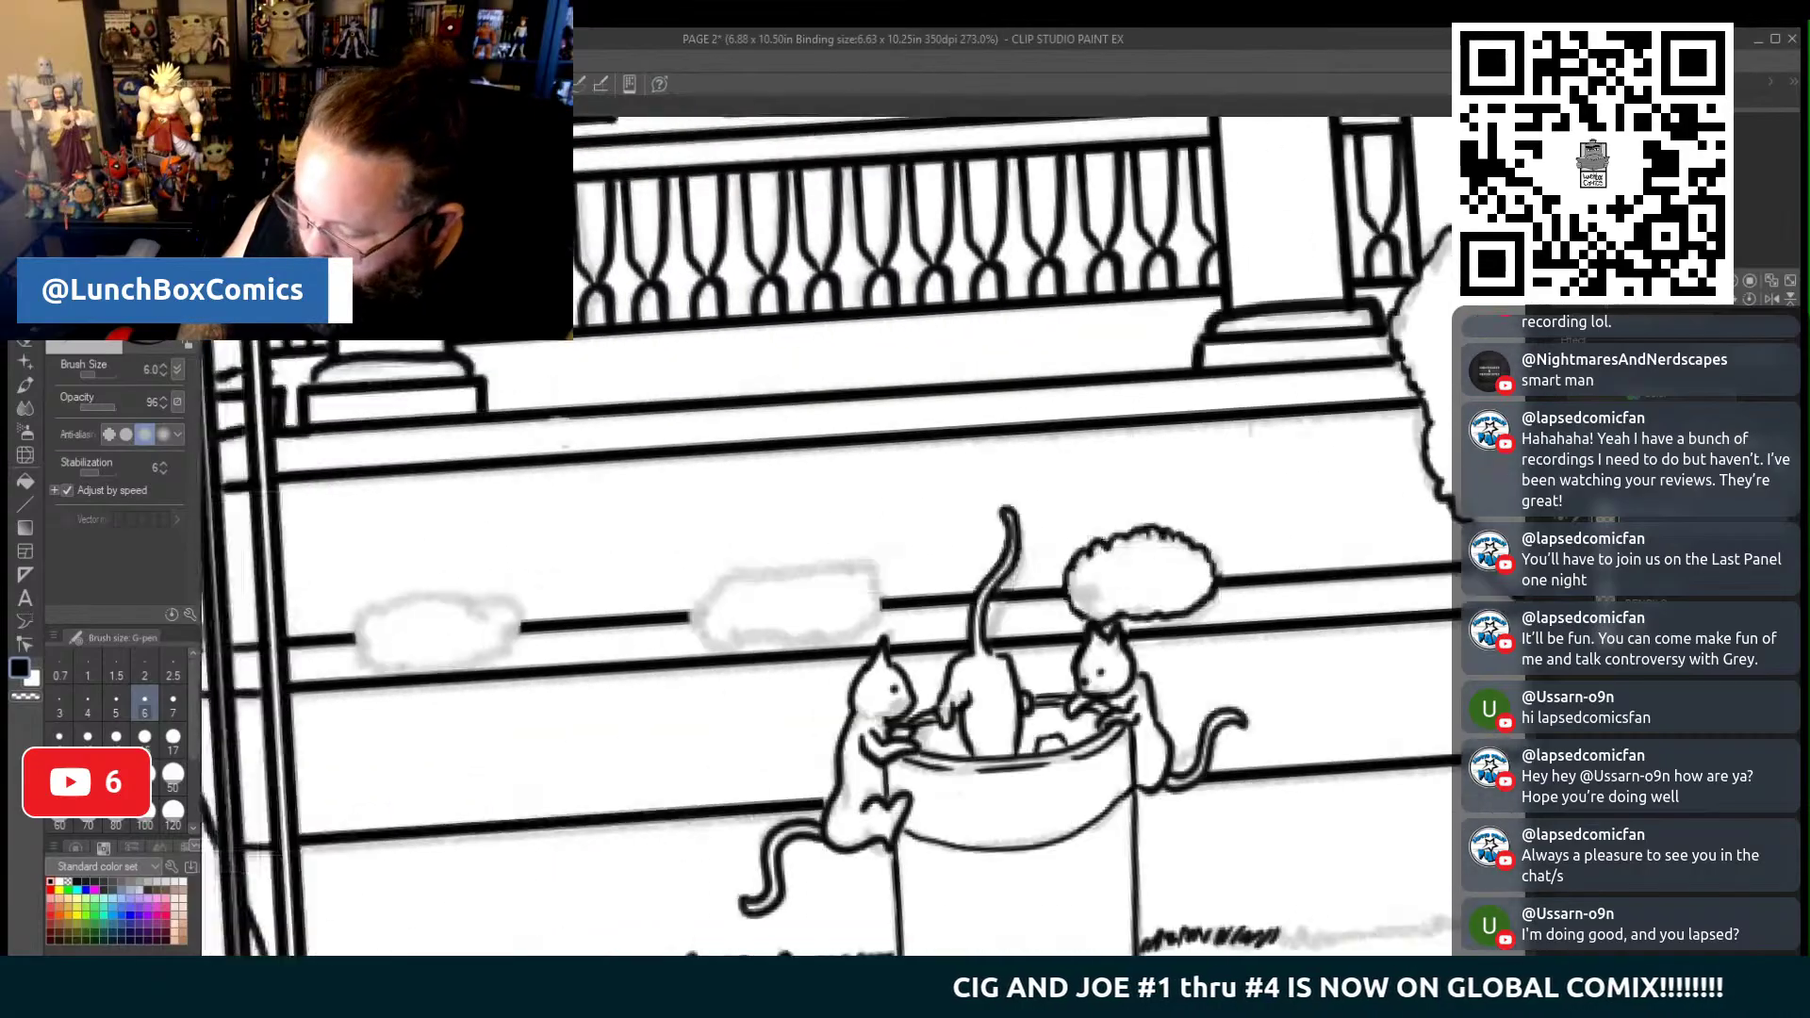
{"action": "mouse_move", "coordinate": [939, 639]}
{"action": "left_mouse_down"}
{"action": "mouse_move", "coordinate": [908, 594]}
{"action": "mouse_move", "coordinate": [1023, 544]}
{"action": "mouse_move", "coordinate": [1086, 570]}
{"action": "mouse_move", "coordinate": [1090, 623]}
{"action": "mouse_move", "coordinate": [1049, 637]}
{"action": "left_mouse_up"}
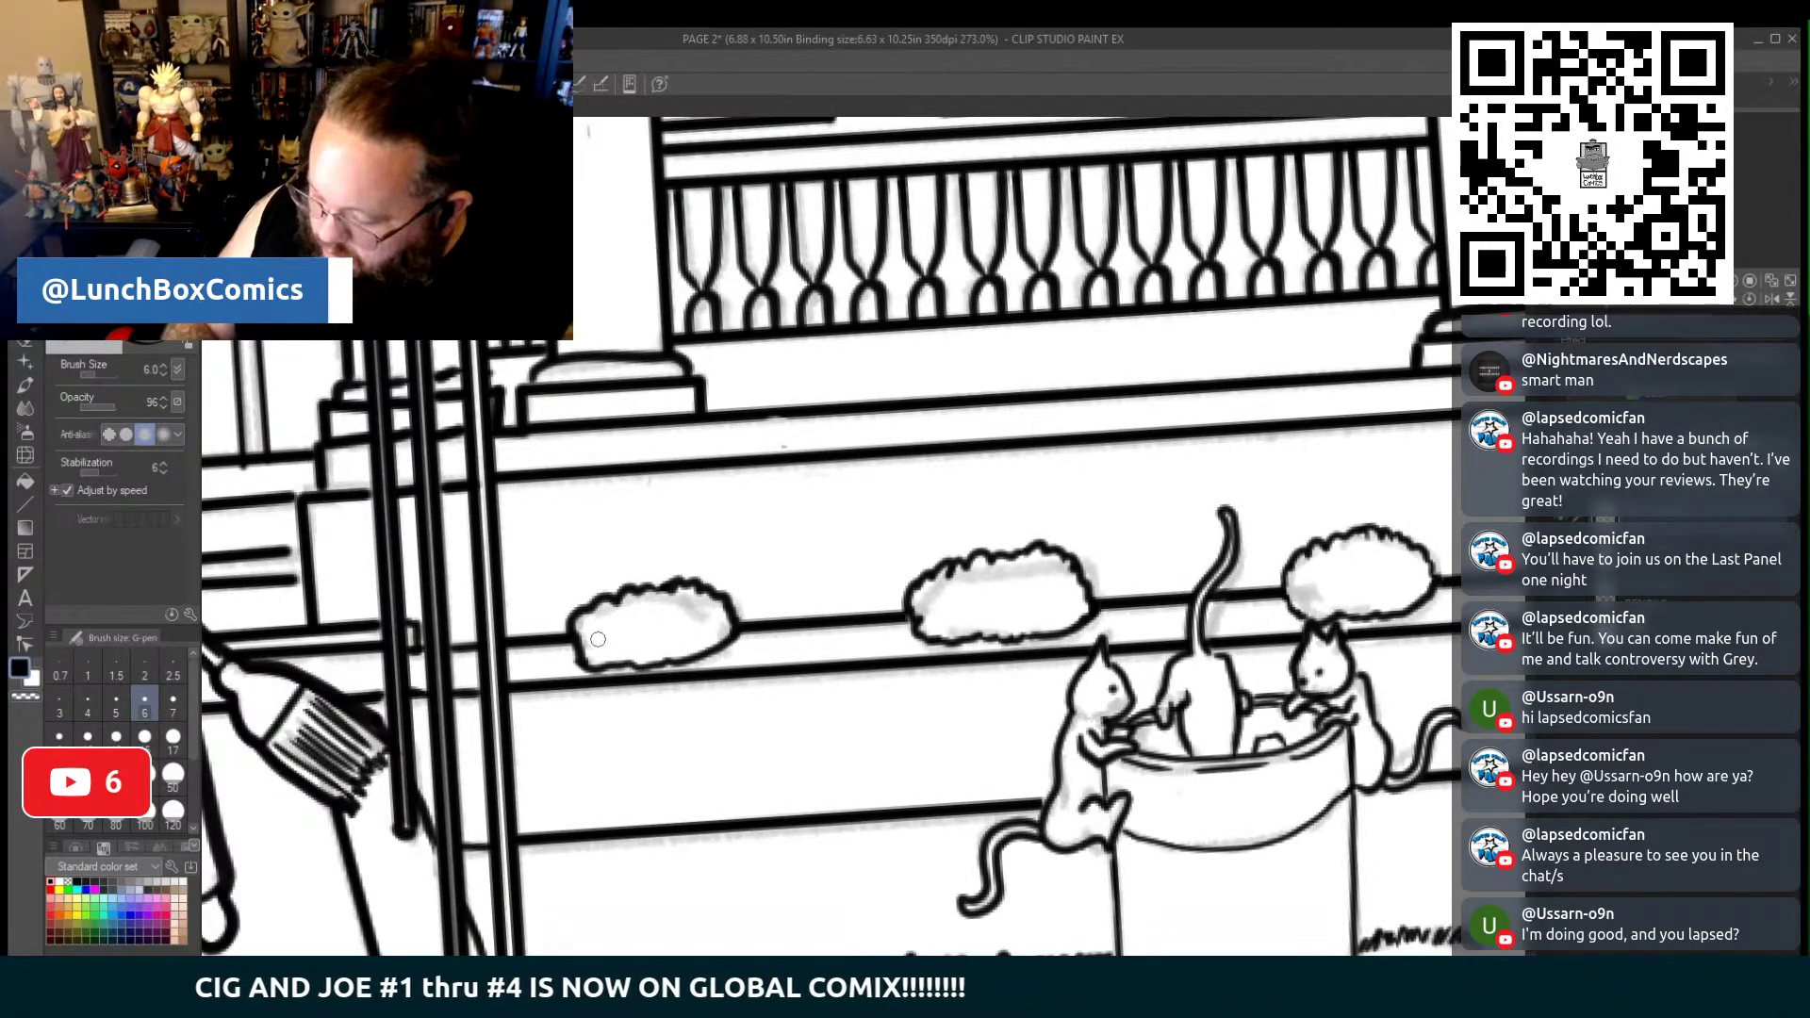
{"action": "left_click_drag", "start_coordinate": [587, 641], "coordinate": [678, 596]}
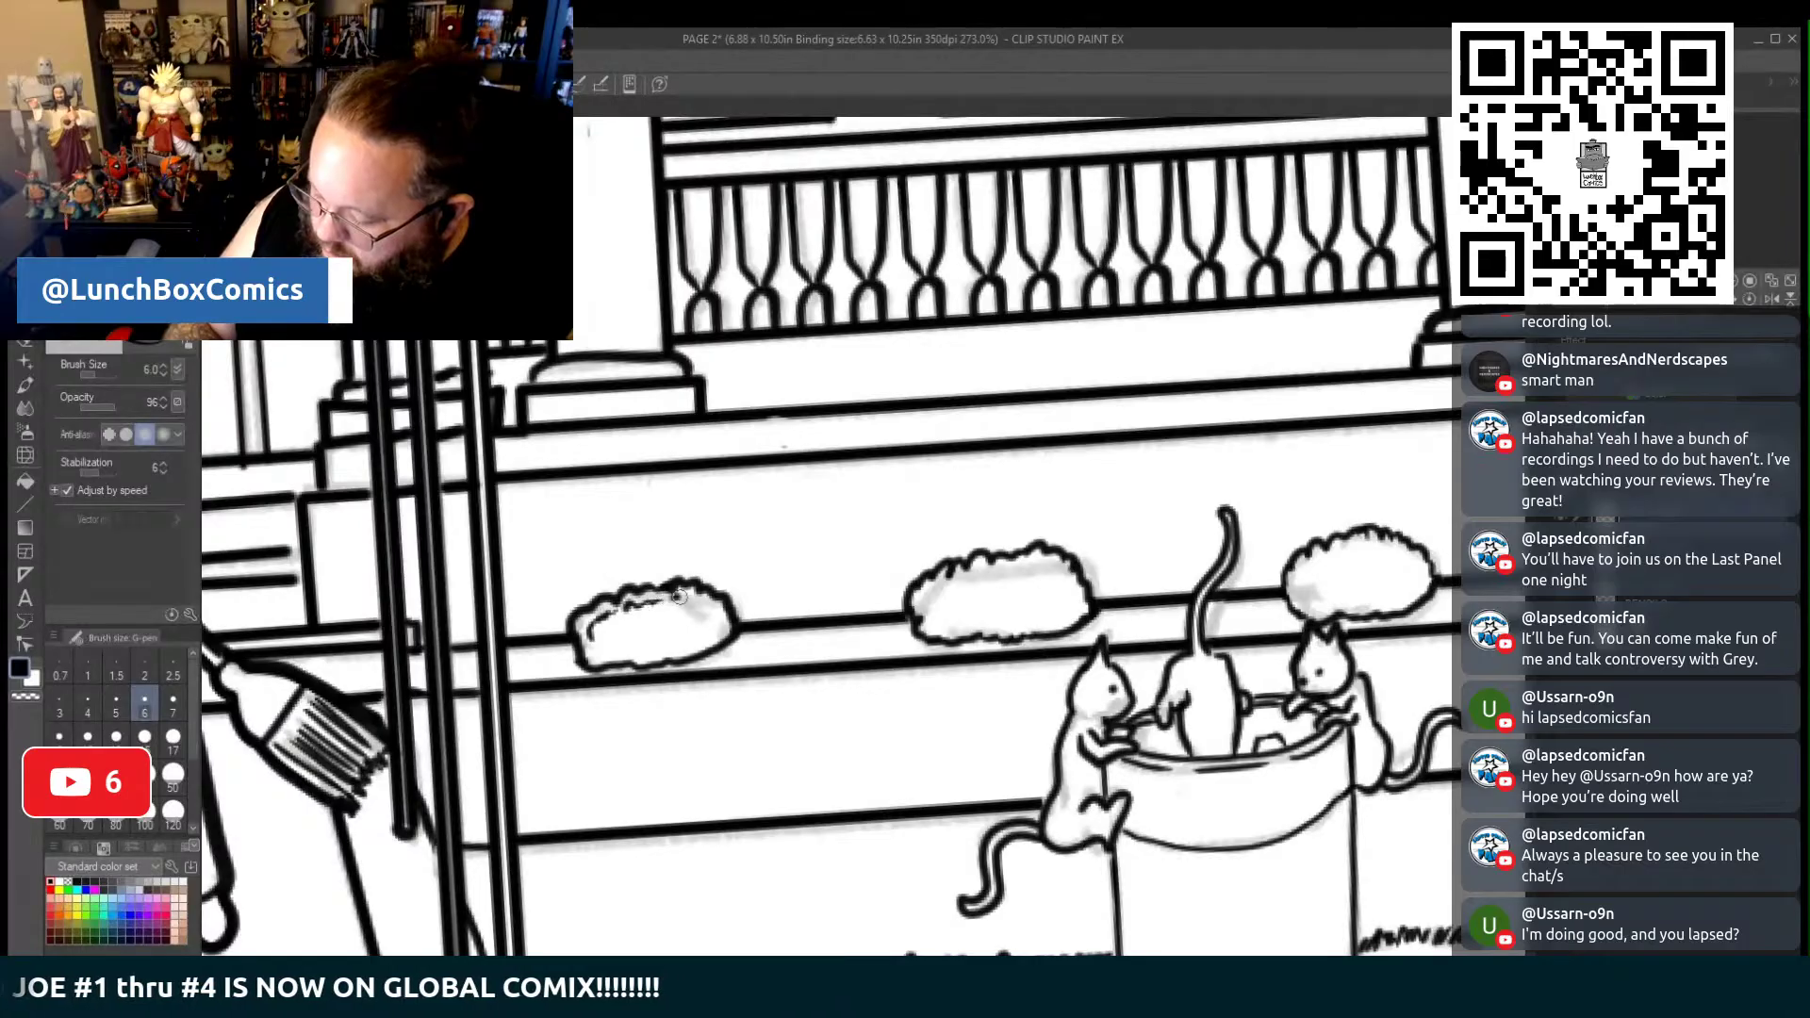
{"action": "left_click_drag", "start_coordinate": [956, 578], "coordinate": [1001, 563]}
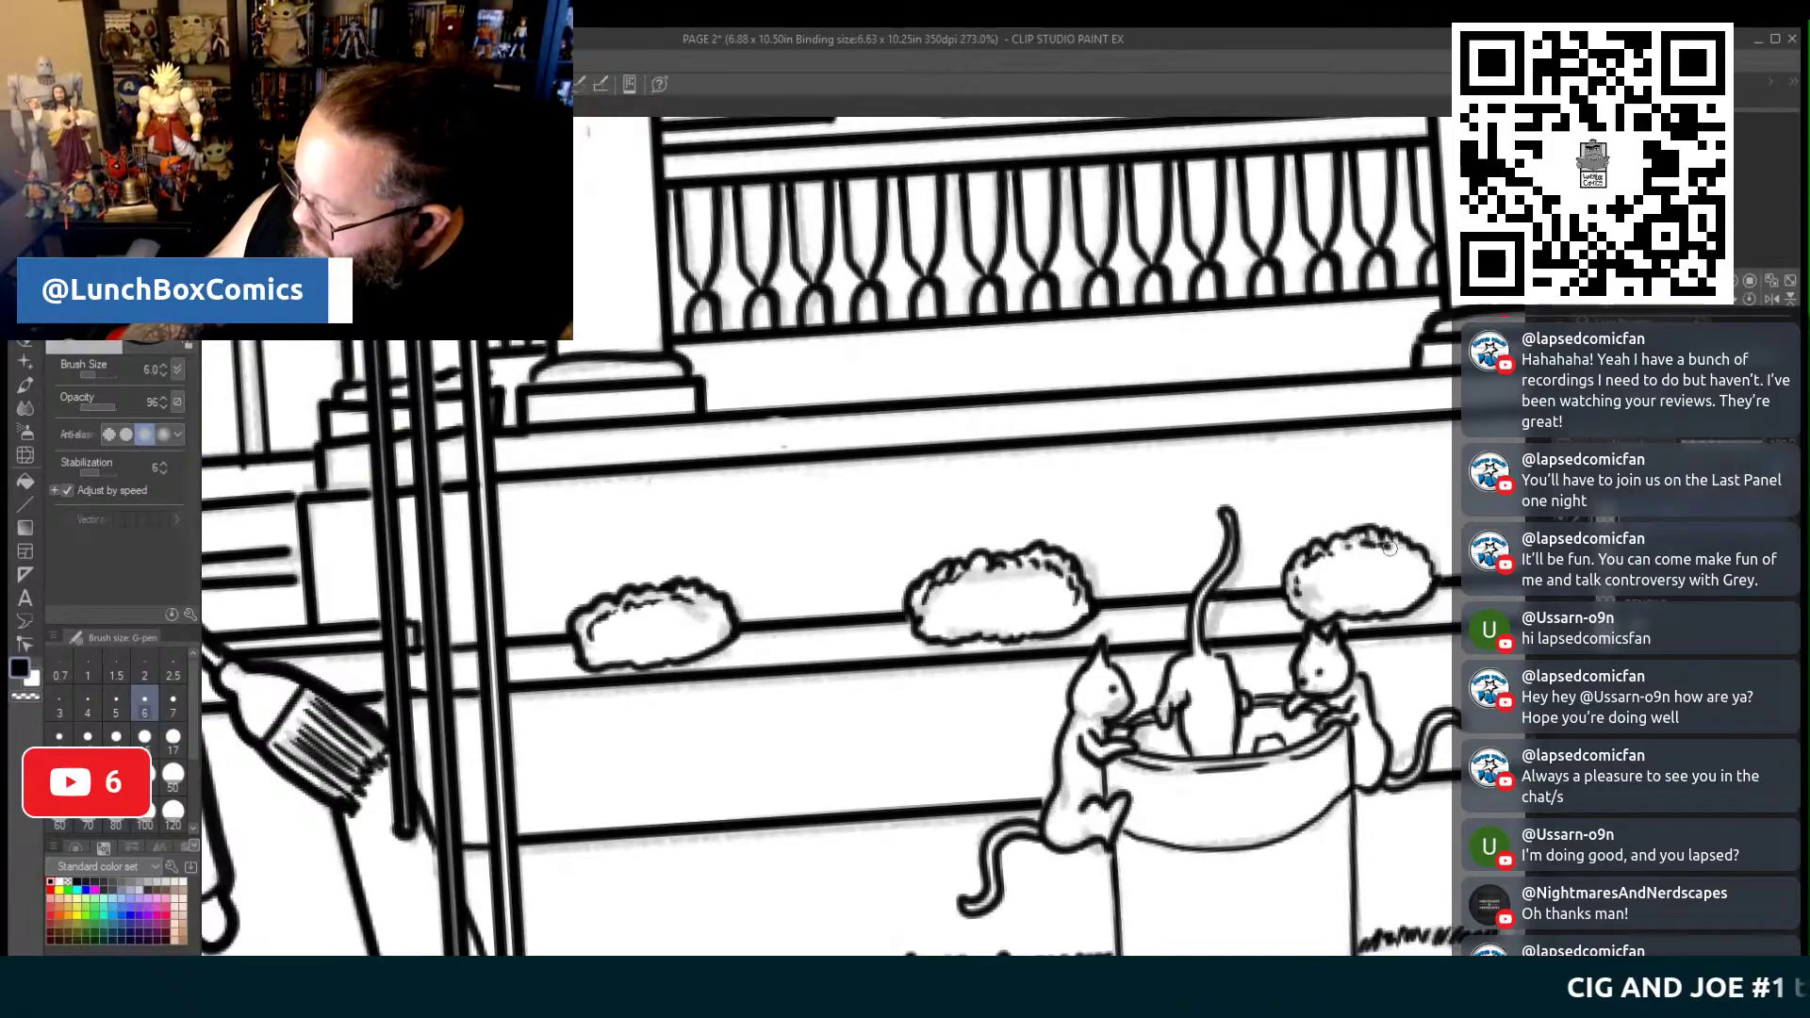
Add short broken leaf strokes inside the edges of the tall bush between the balustrade column and the front tree
{"action": "scroll", "coordinate": [827, 534], "scroll_direction": "right", "scroll_amount": 10}
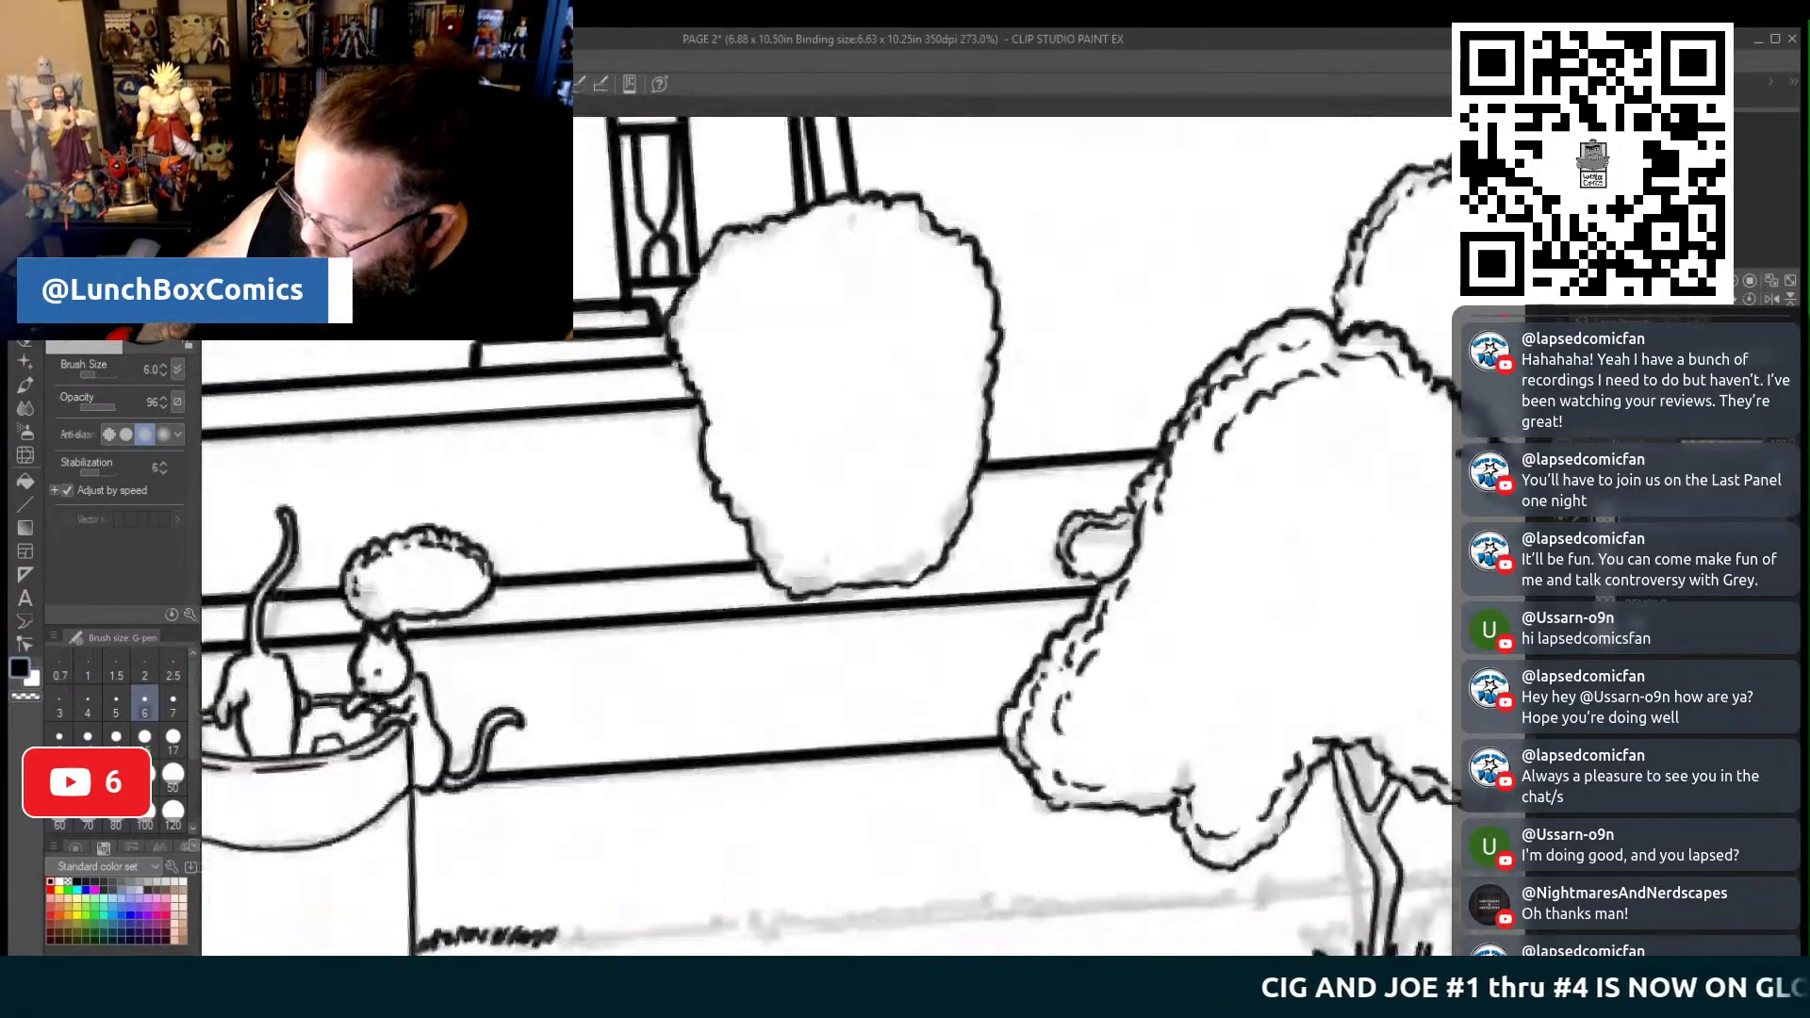
{"action": "scroll", "coordinate": [827, 535], "scroll_direction": "up", "scroll_amount": 2}
{"action": "scroll", "coordinate": [827, 534], "scroll_direction": "down", "scroll_amount": 2}
{"action": "mouse_move", "coordinate": [921, 516]}
{"action": "left_mouse_down"}
{"action": "mouse_move", "coordinate": [831, 311]}
{"action": "mouse_move", "coordinate": [853, 266]}
{"action": "mouse_move", "coordinate": [956, 209]}
{"action": "mouse_move", "coordinate": [1075, 203]}
{"action": "mouse_move", "coordinate": [1131, 320]}
{"action": "mouse_move", "coordinate": [1138, 415]}
{"action": "left_mouse_up"}
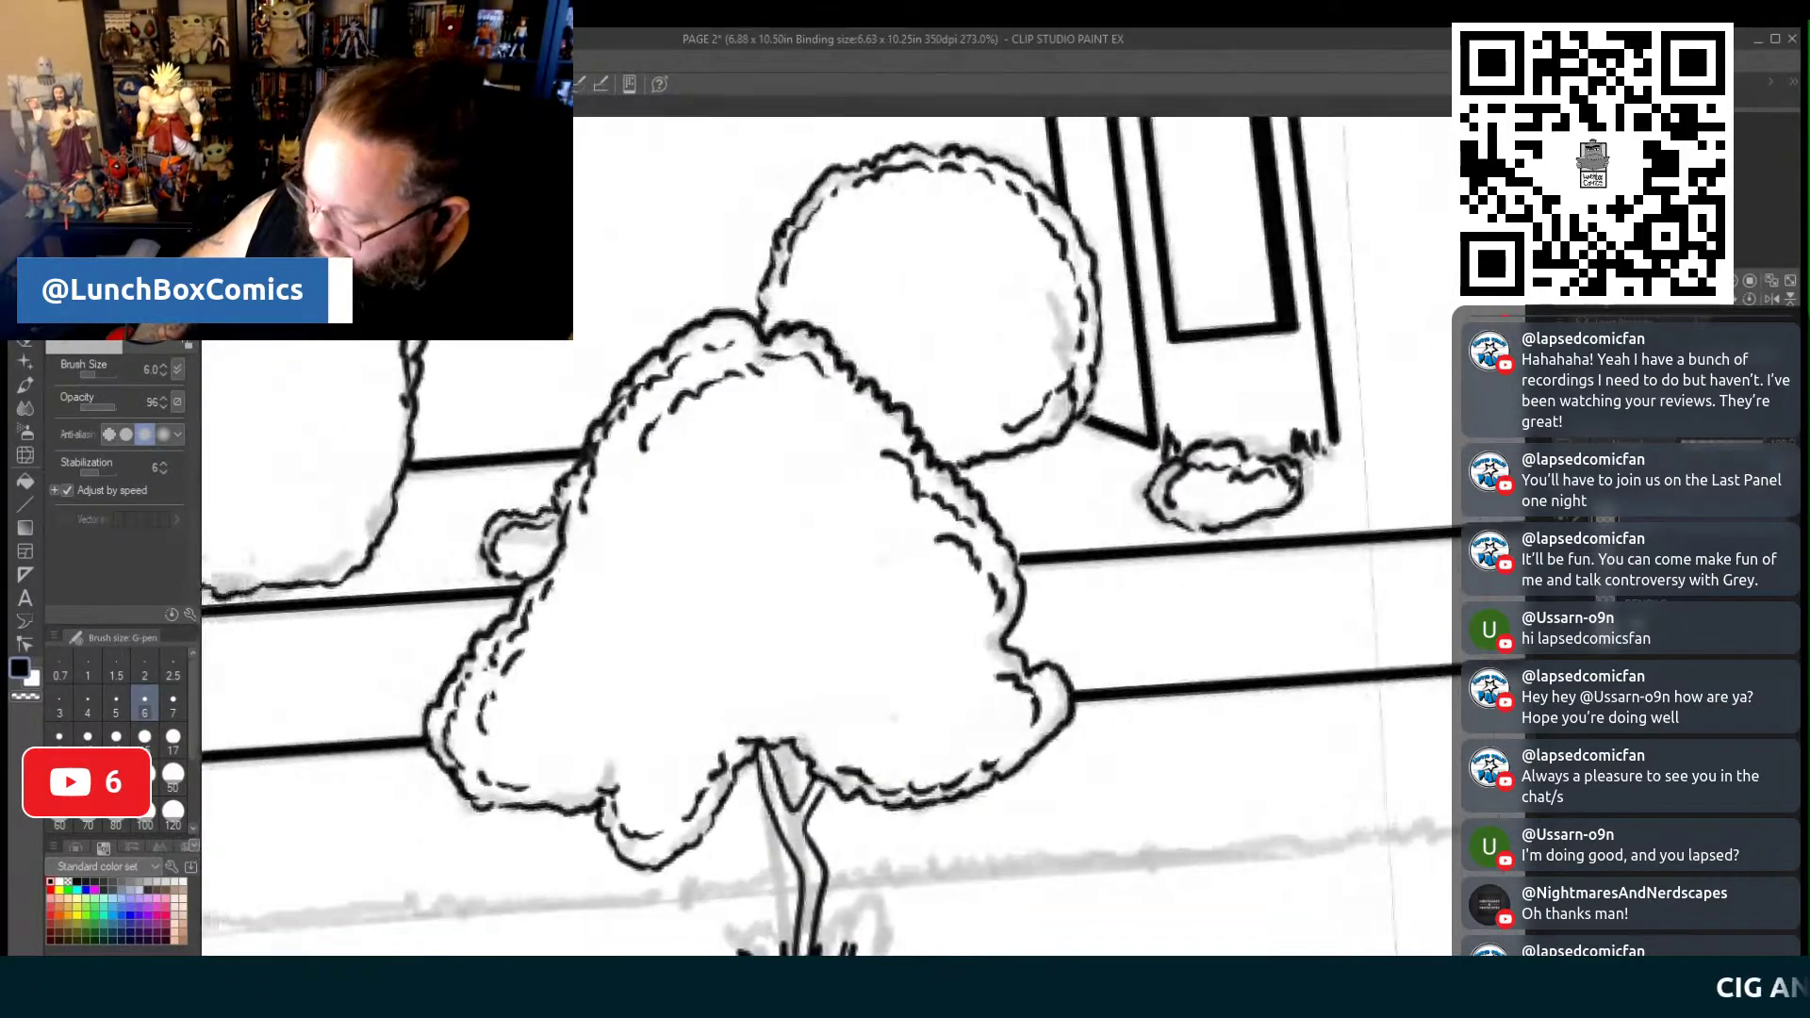
{"action": "scroll", "coordinate": [826, 534], "scroll_direction": "right", "scroll_amount": 3}
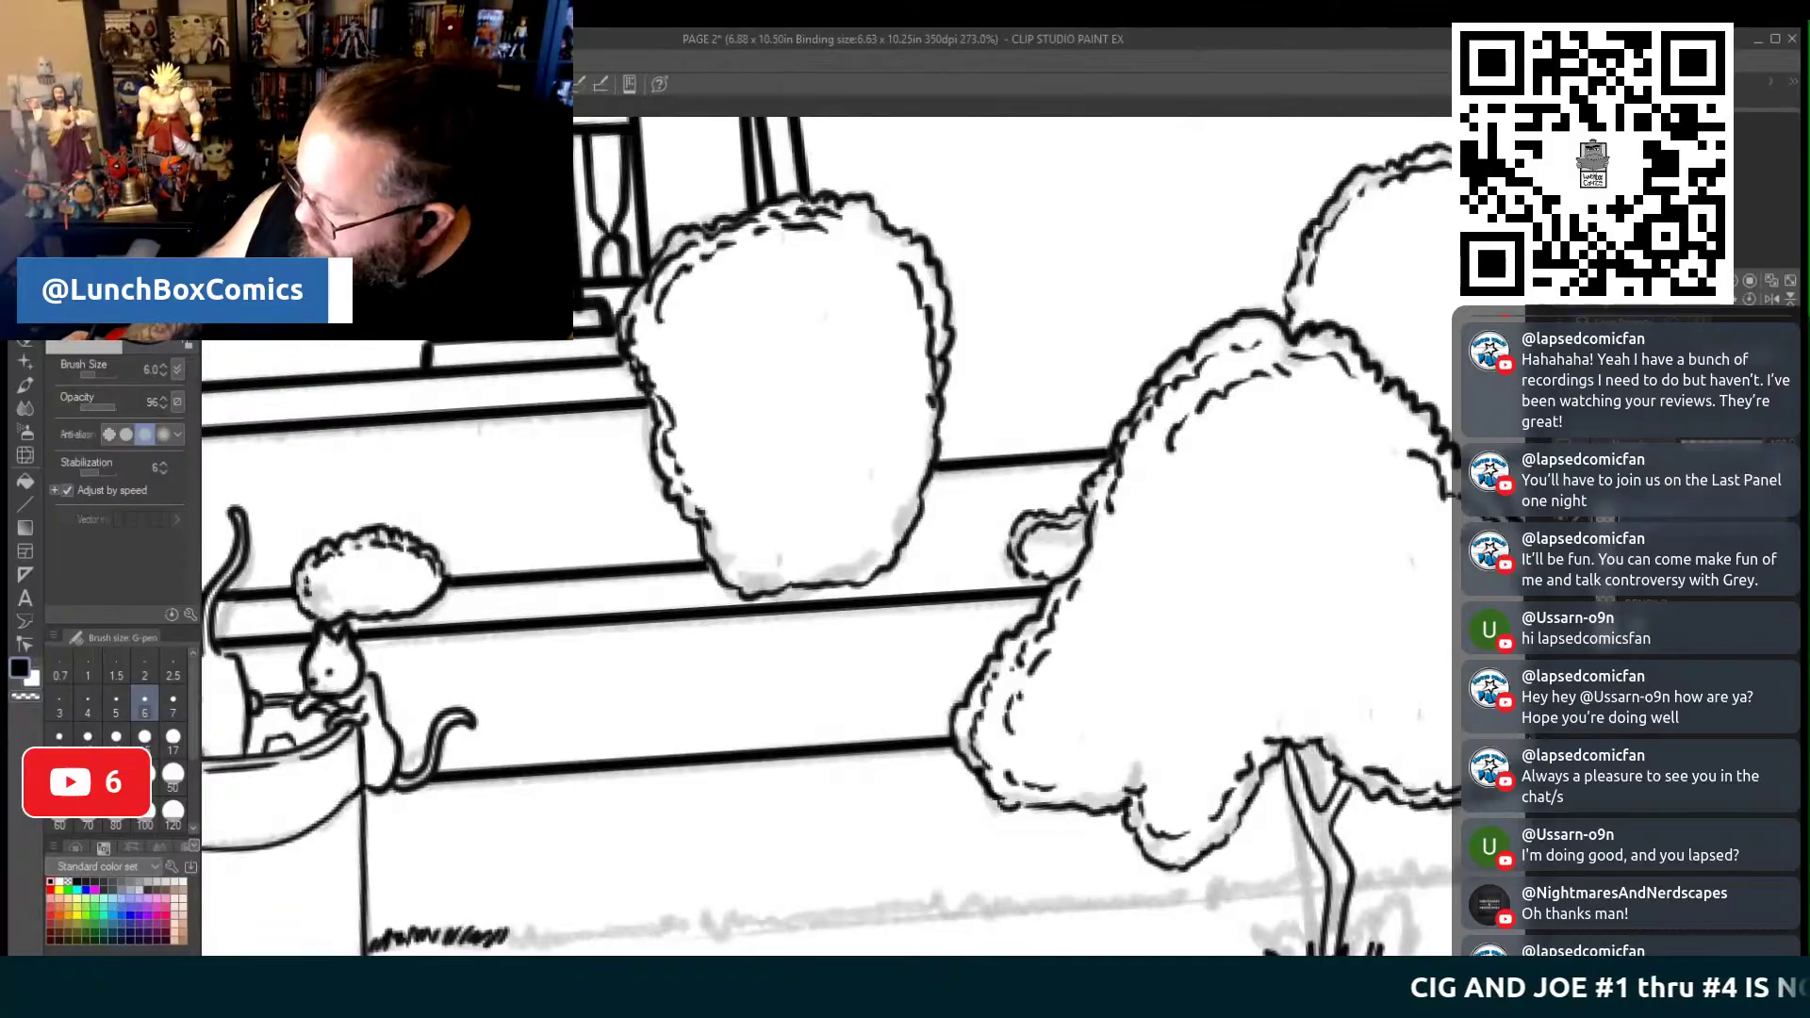
Ink the jagged grass line from the trash can past the front tree's trunk to the page's outer edge
{"action": "scroll", "coordinate": [613, 784], "scroll_direction": "down", "scroll_amount": 3}
{"action": "left_click_drag", "start_coordinate": [513, 680], "coordinate": [785, 658]}
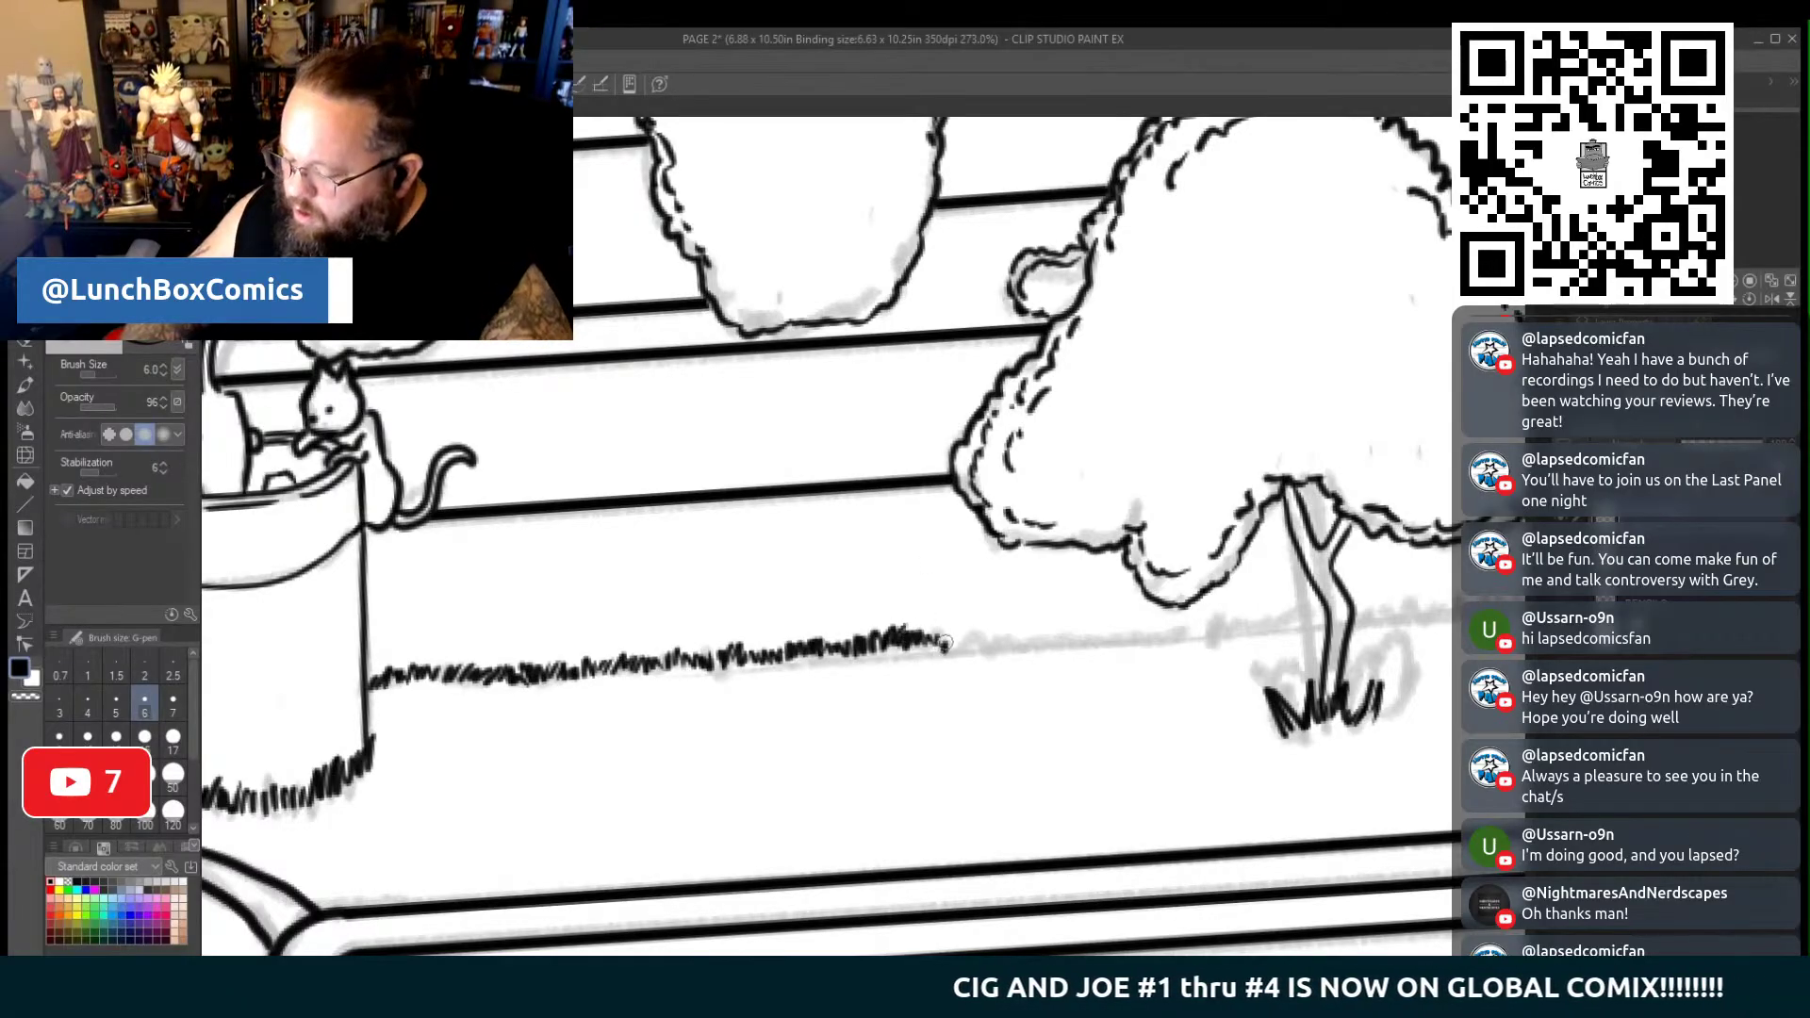
{"action": "mouse_move", "coordinate": [935, 643]}
{"action": "left_mouse_down"}
{"action": "mouse_move", "coordinate": [1059, 647]}
{"action": "mouse_move", "coordinate": [1142, 633]}
{"action": "left_mouse_up"}
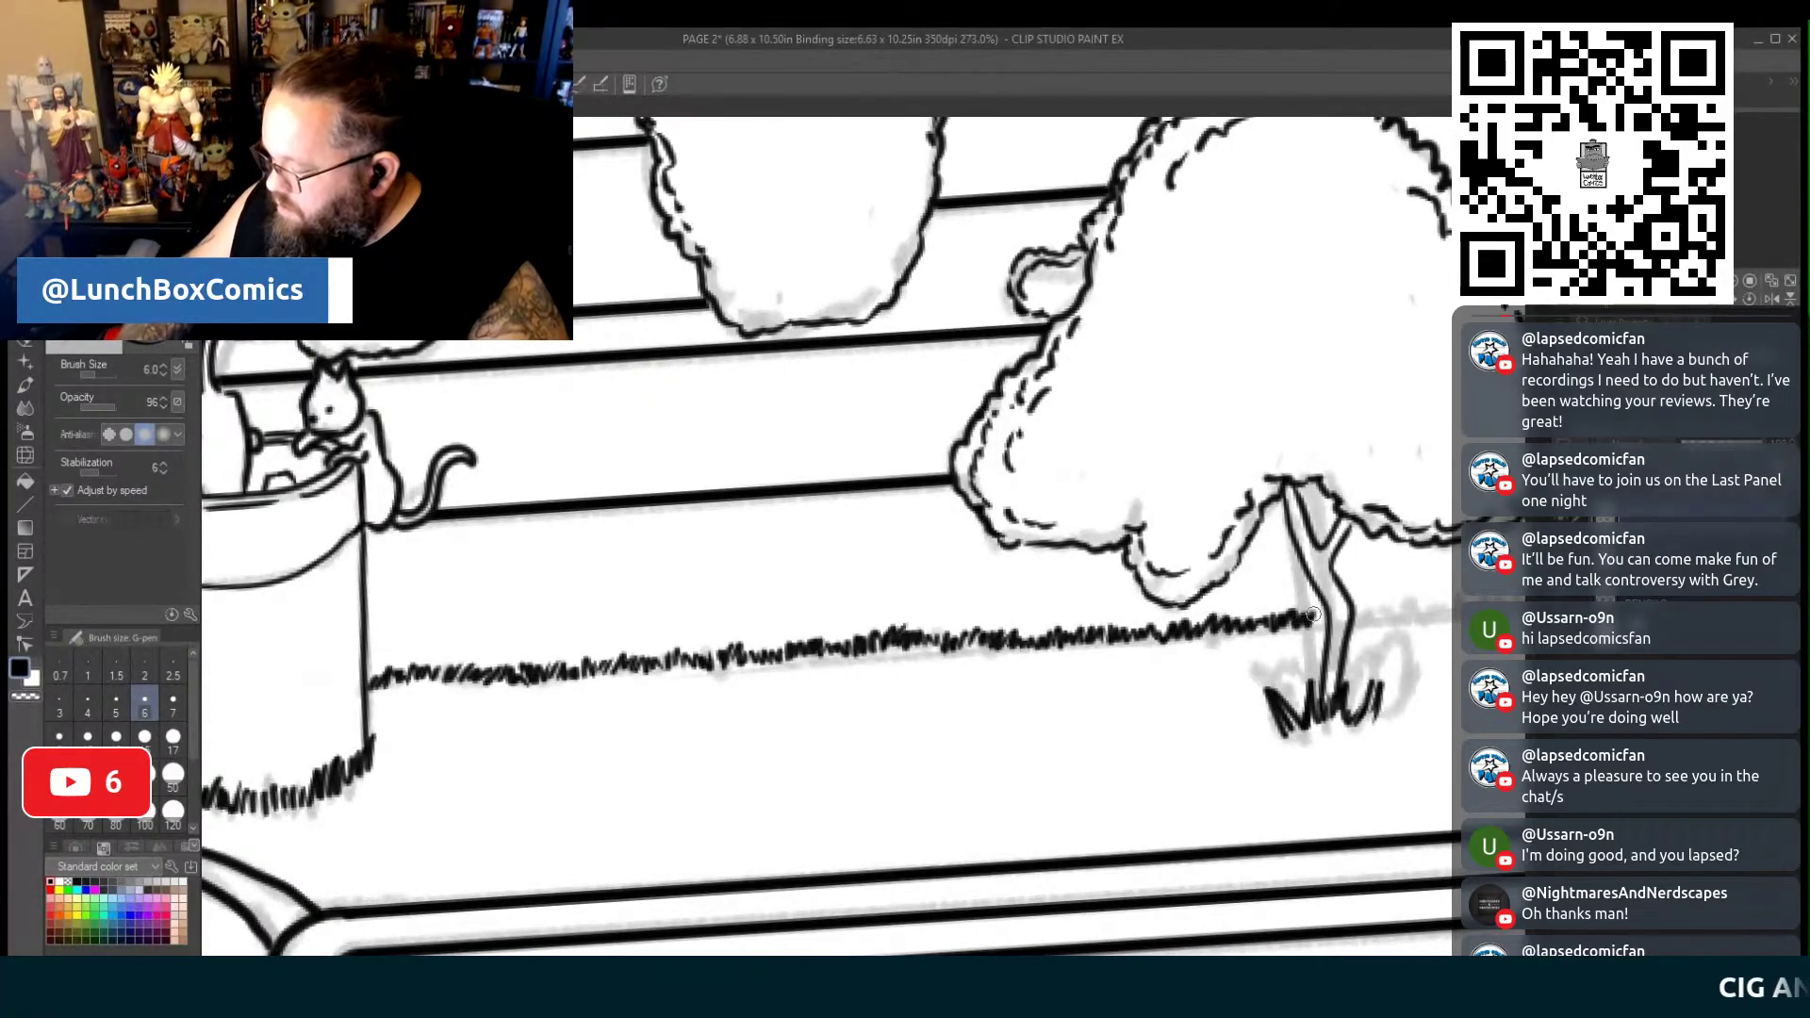
{"action": "scroll", "coordinate": [1211, 942], "scroll_direction": "right", "scroll_amount": 5}
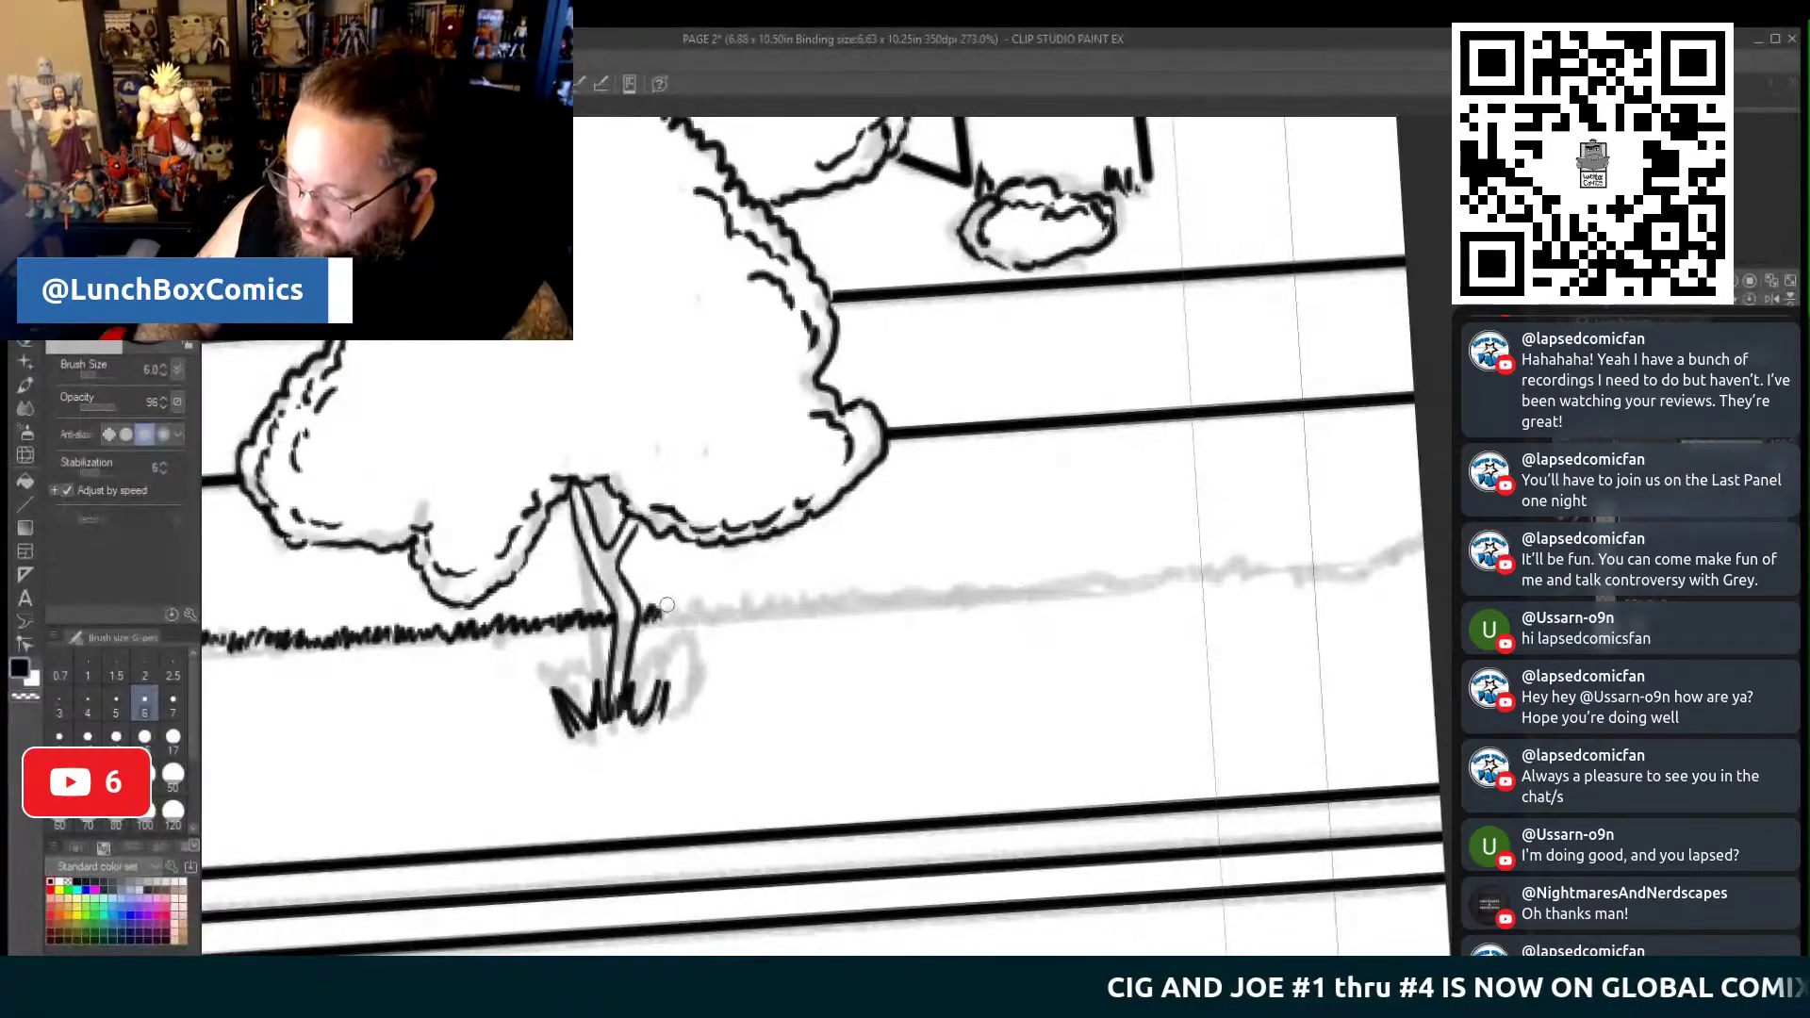
{"action": "mouse_move", "coordinate": [619, 618]}
{"action": "left_mouse_down"}
{"action": "mouse_move", "coordinate": [814, 587]}
{"action": "mouse_move", "coordinate": [985, 591]}
{"action": "left_mouse_up"}
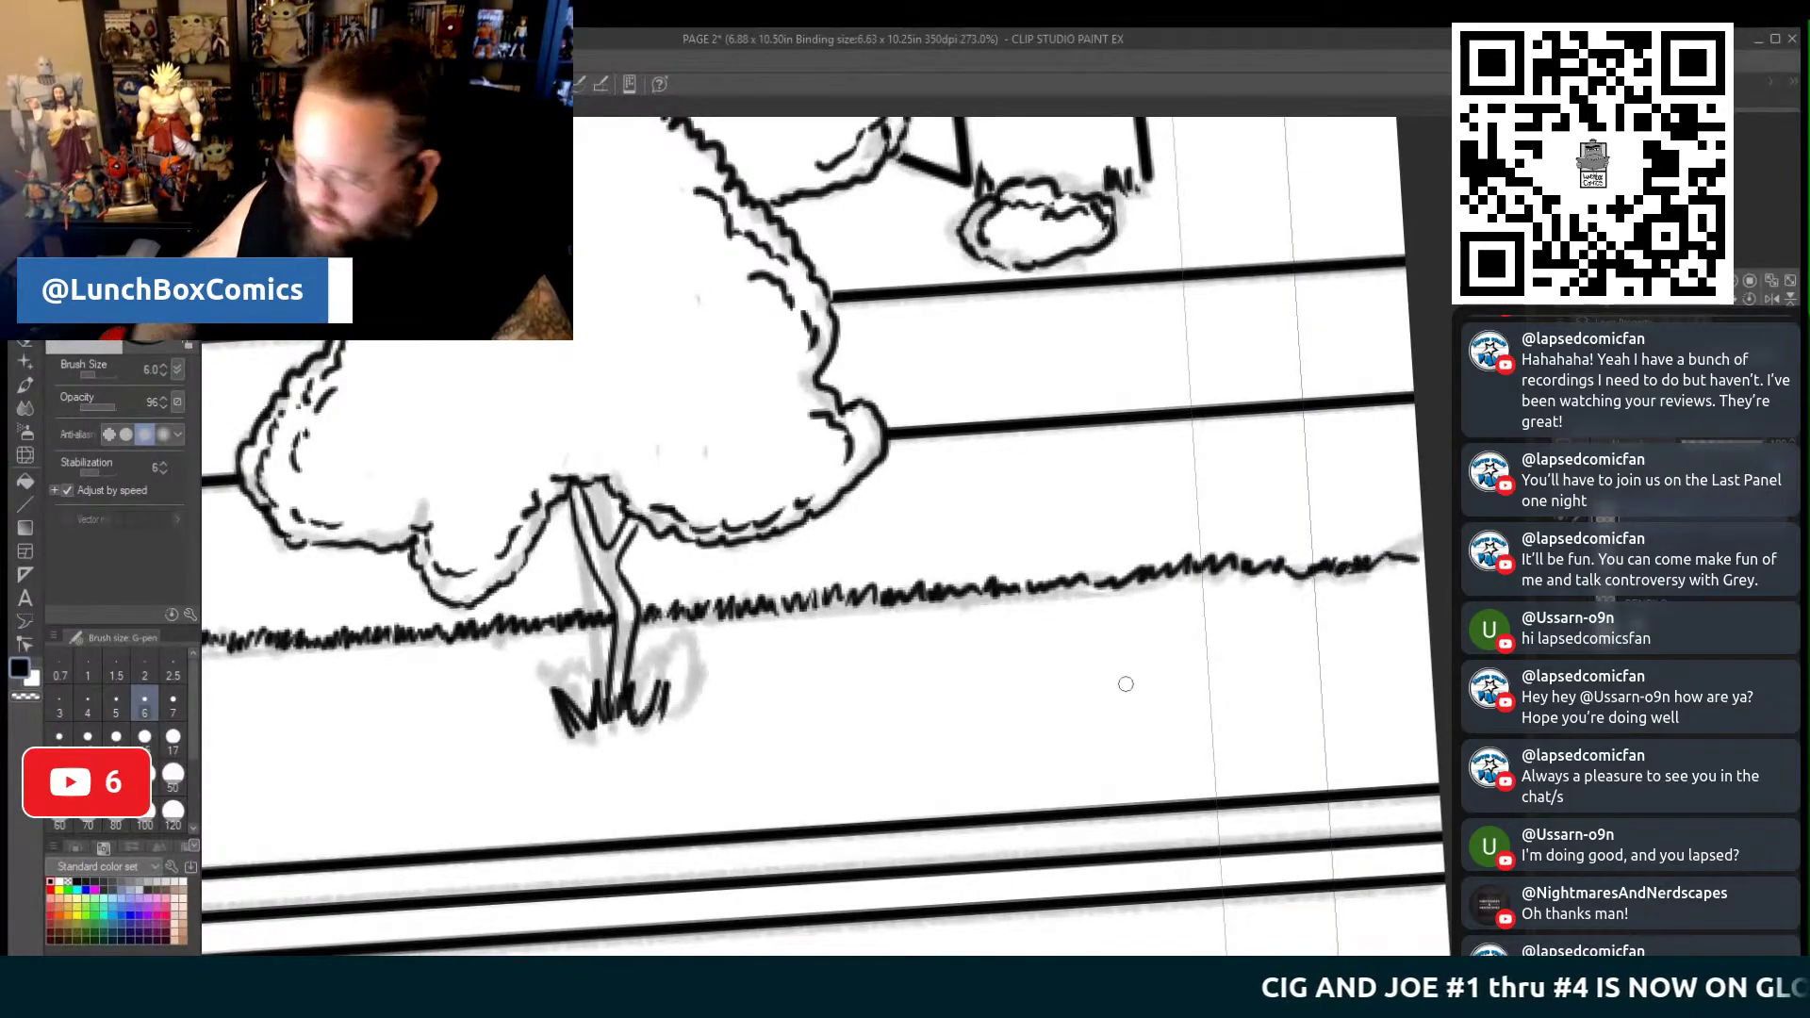
Review the inked page with the canvas upright, from the street and garden up to the rooftop MONTICELLO HOTEL sign
{"action": "scroll", "coordinate": [860, 536], "scroll_direction": "down", "scroll_amount": 10}
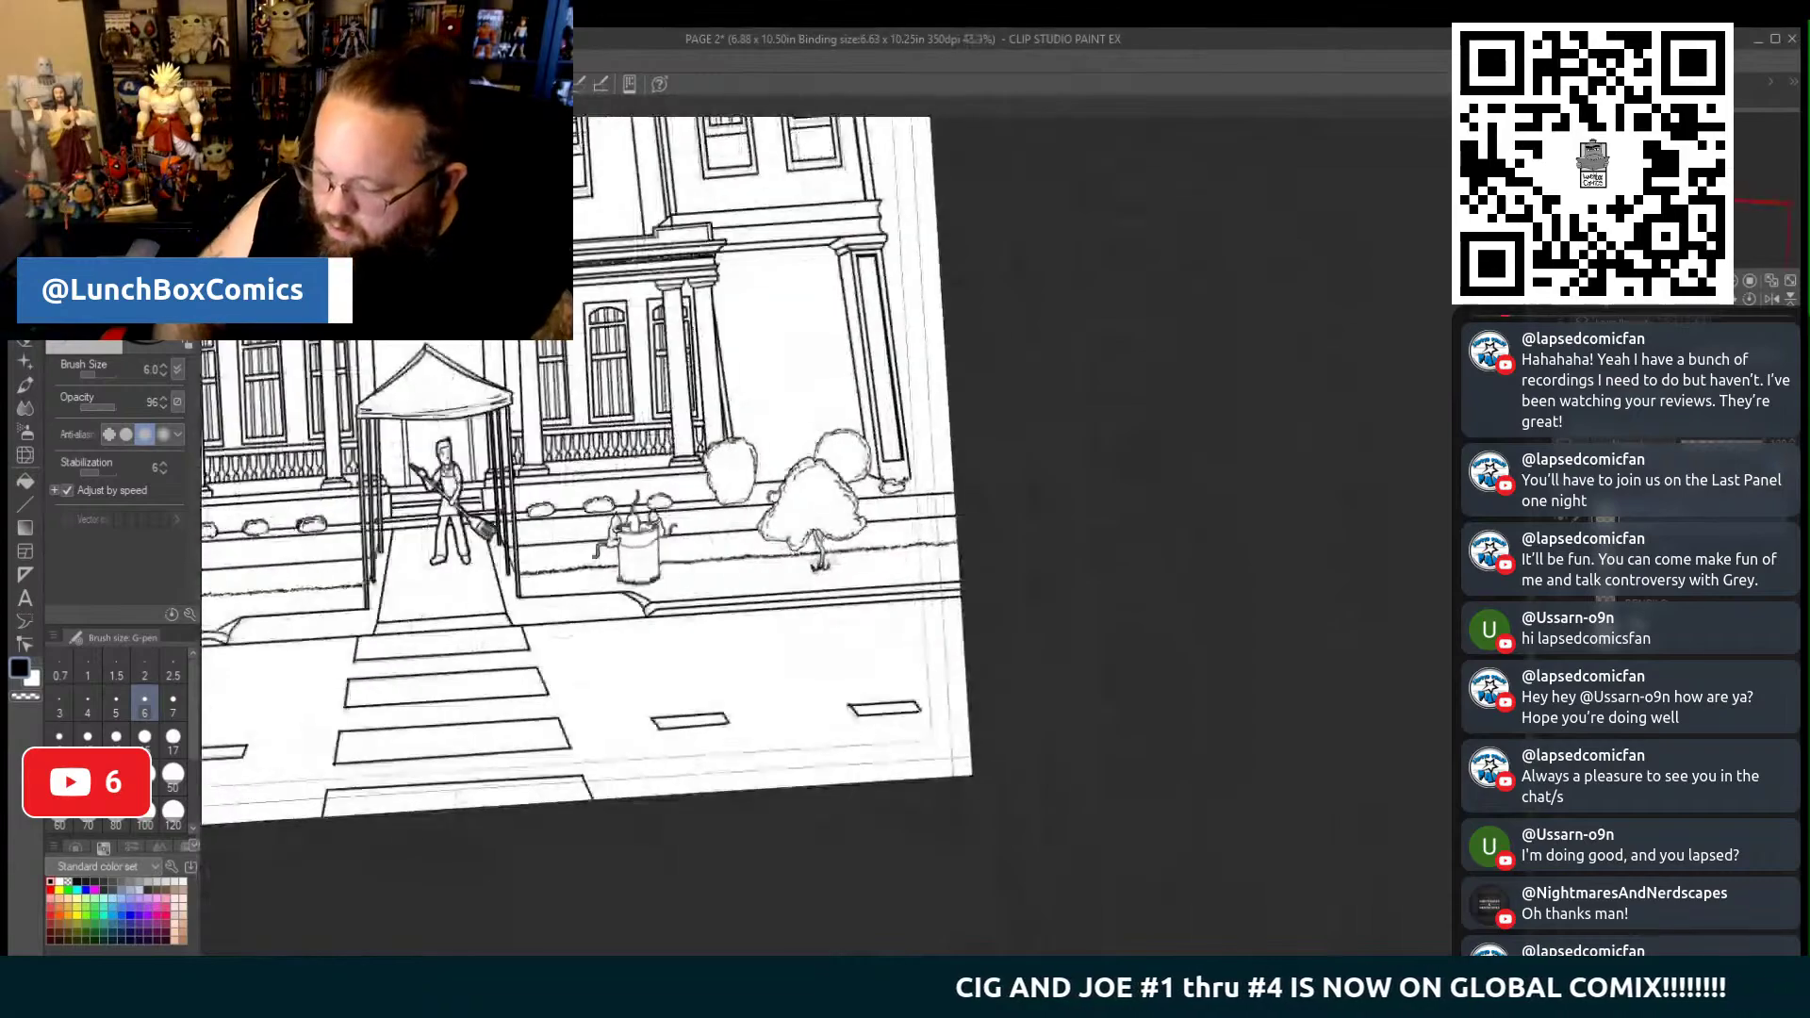
{"action": "left_click_drag", "start_coordinate": [1046, 945], "coordinate": [922, 945]}
{"action": "key", "text": "ctrl+at"}
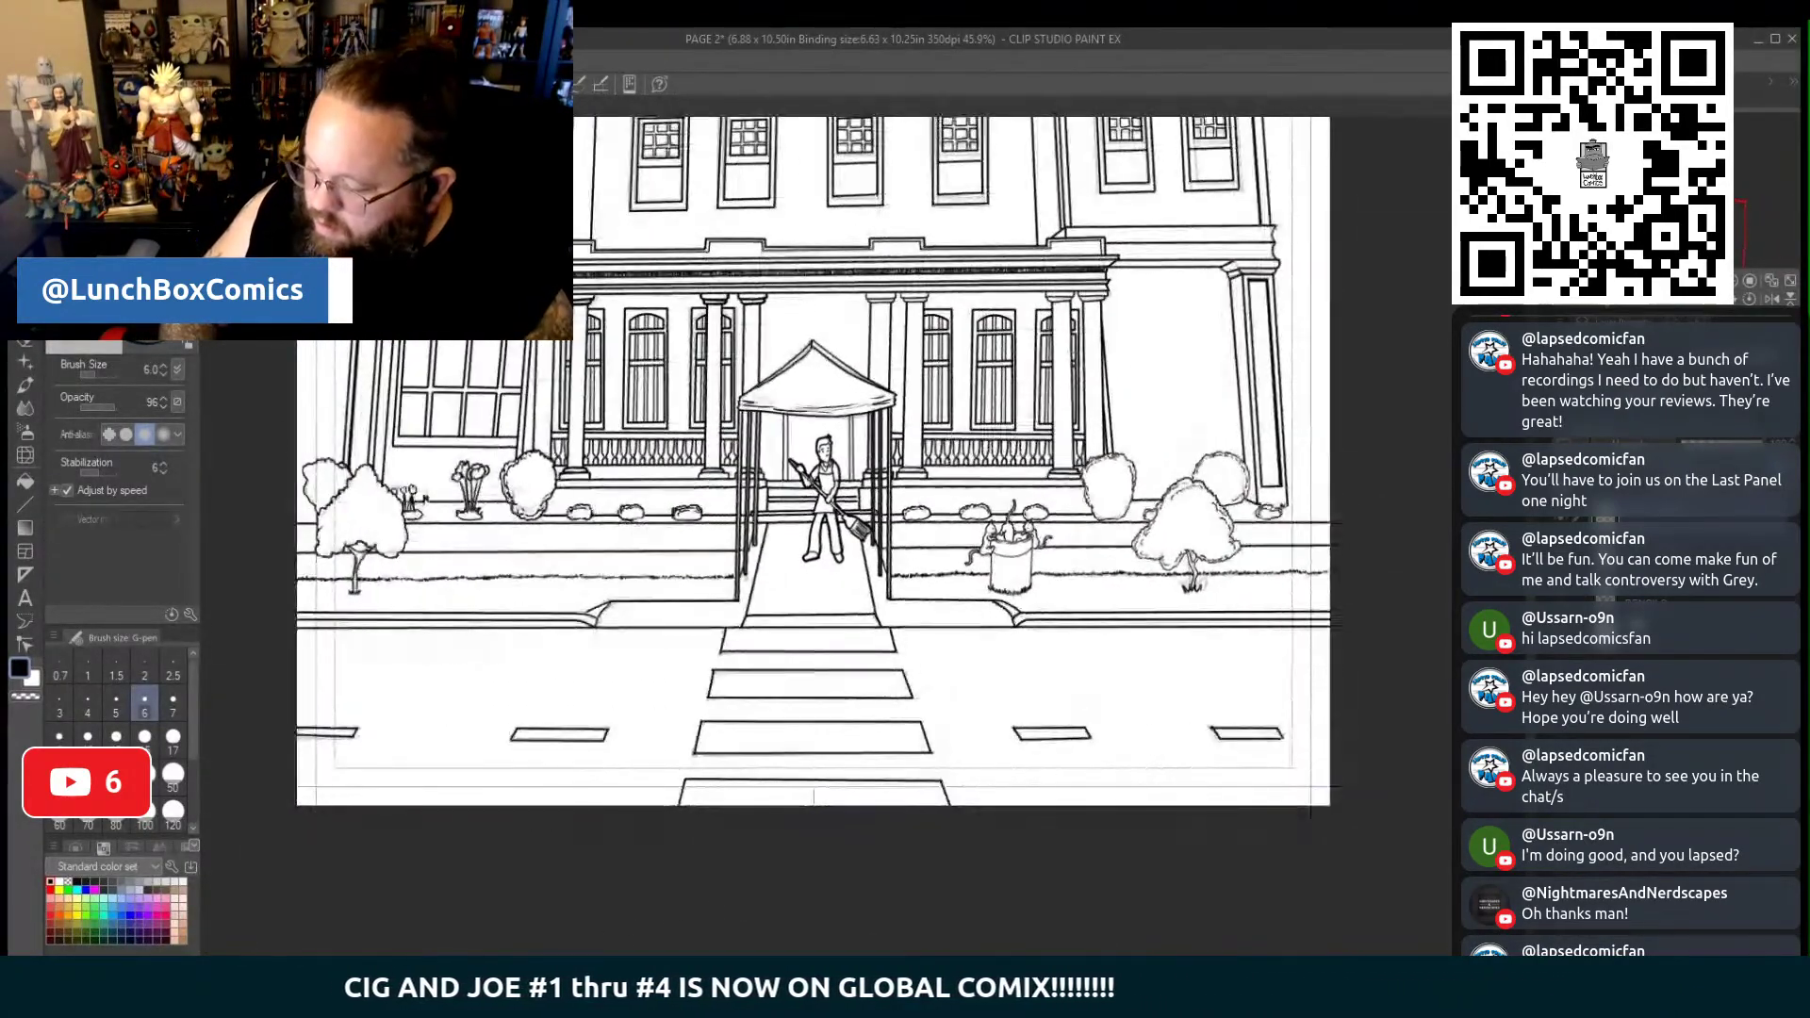
{"action": "scroll", "coordinate": [1418, 521], "scroll_direction": "up", "scroll_amount": 3}
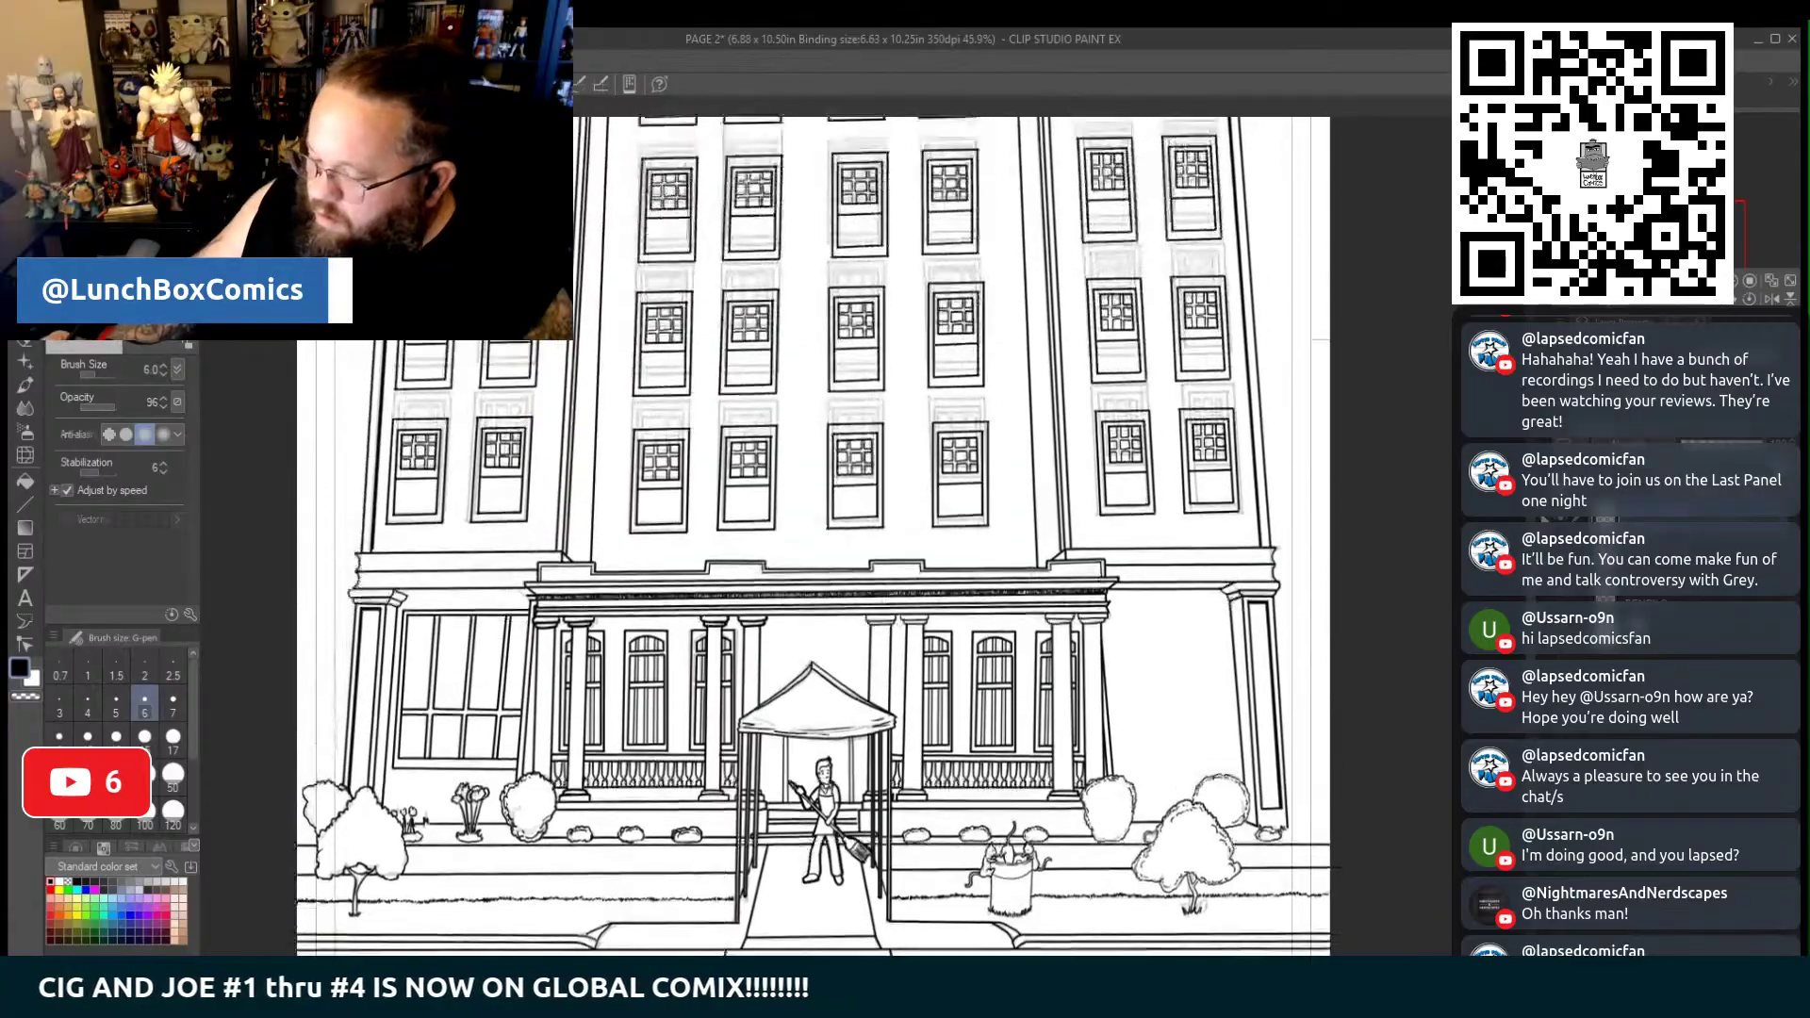
{"action": "left_click_drag", "start_coordinate": [1084, 638], "coordinate": [1084, 631]}
{"action": "scroll", "coordinate": [905, 528], "scroll_direction": "down", "scroll_amount": 3}
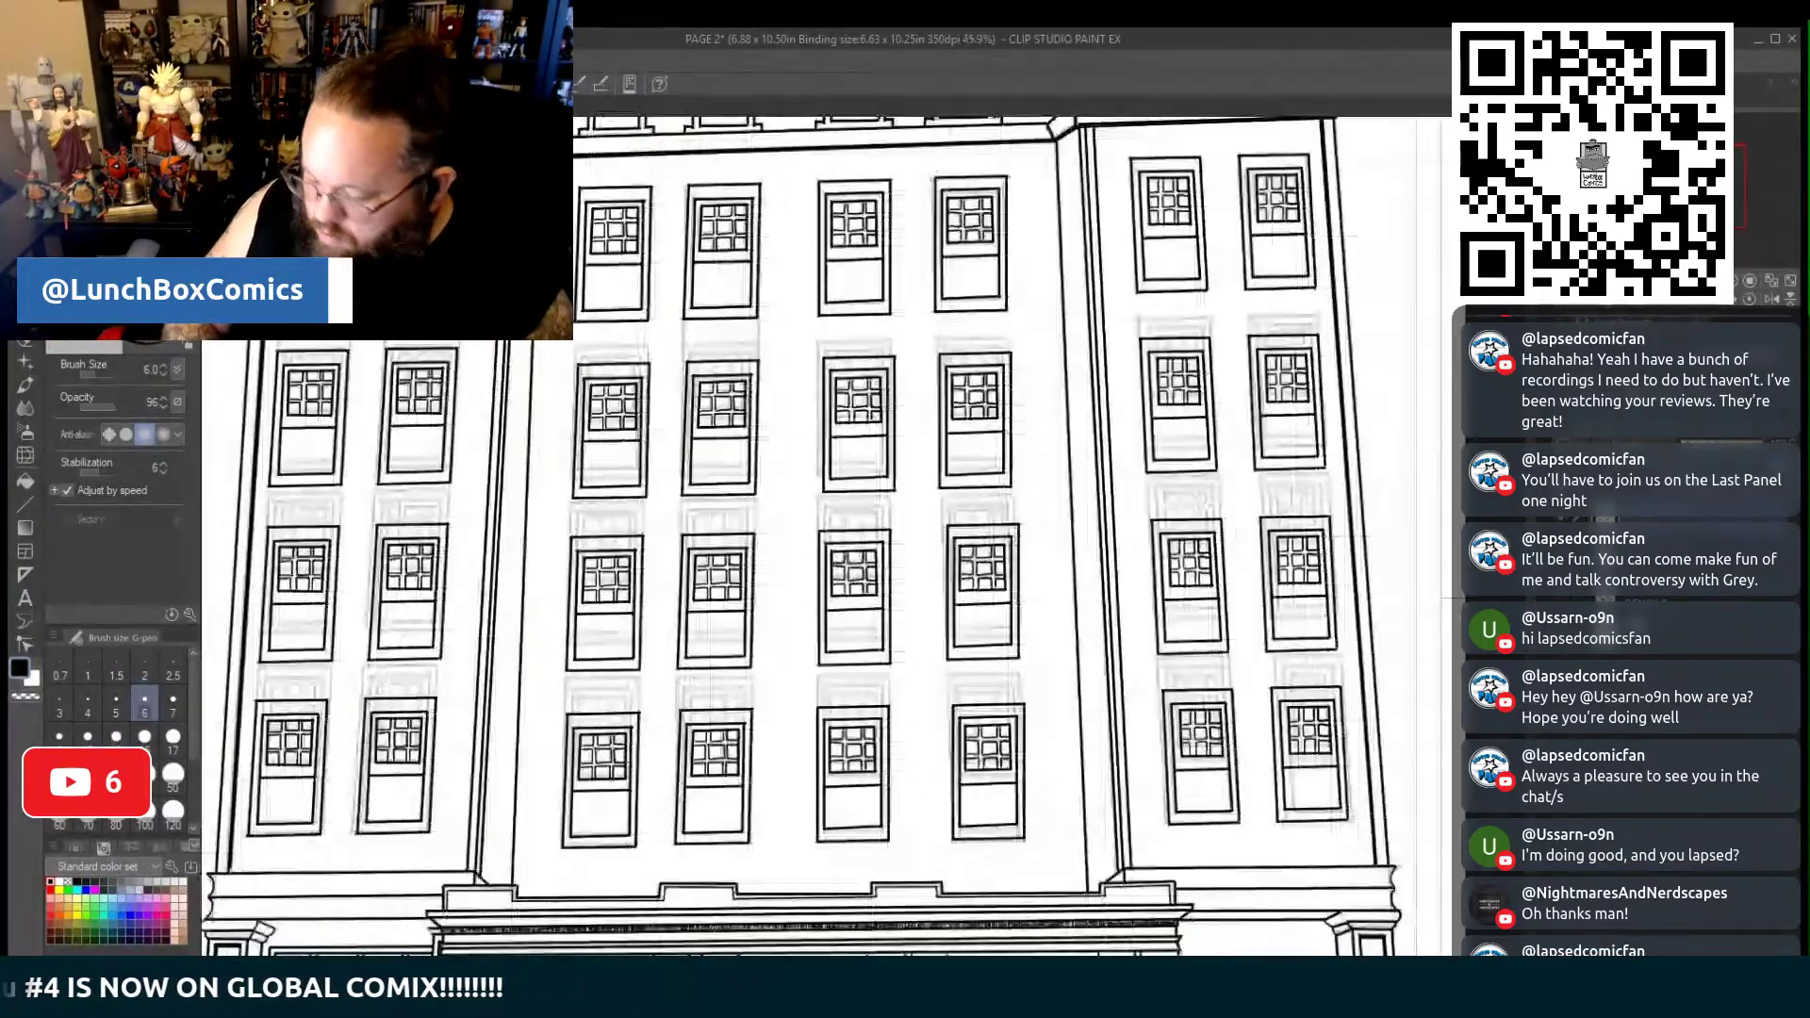
{"action": "scroll", "coordinate": [831, 535], "scroll_direction": "down", "scroll_amount": 1}
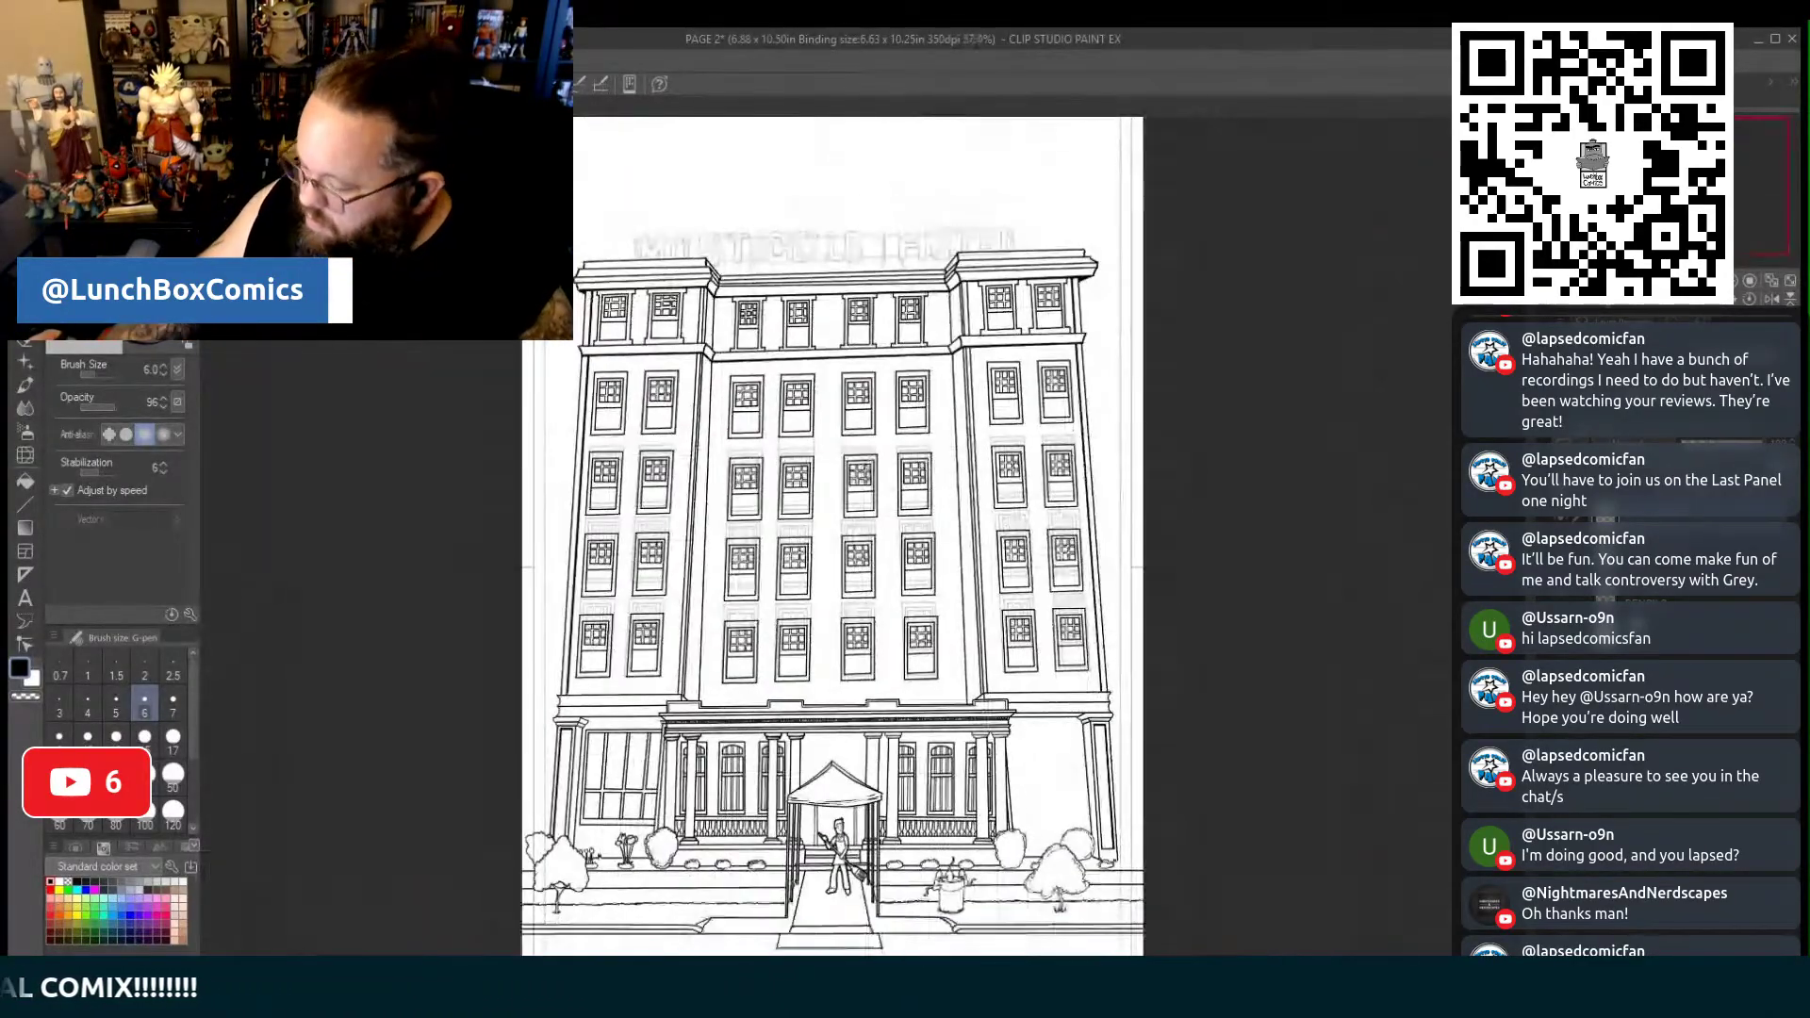
{"action": "left_click_drag", "start_coordinate": [832, 537], "coordinate": [831, 814]}
{"action": "scroll", "coordinate": [849, 551], "scroll_direction": "up", "scroll_amount": 5}
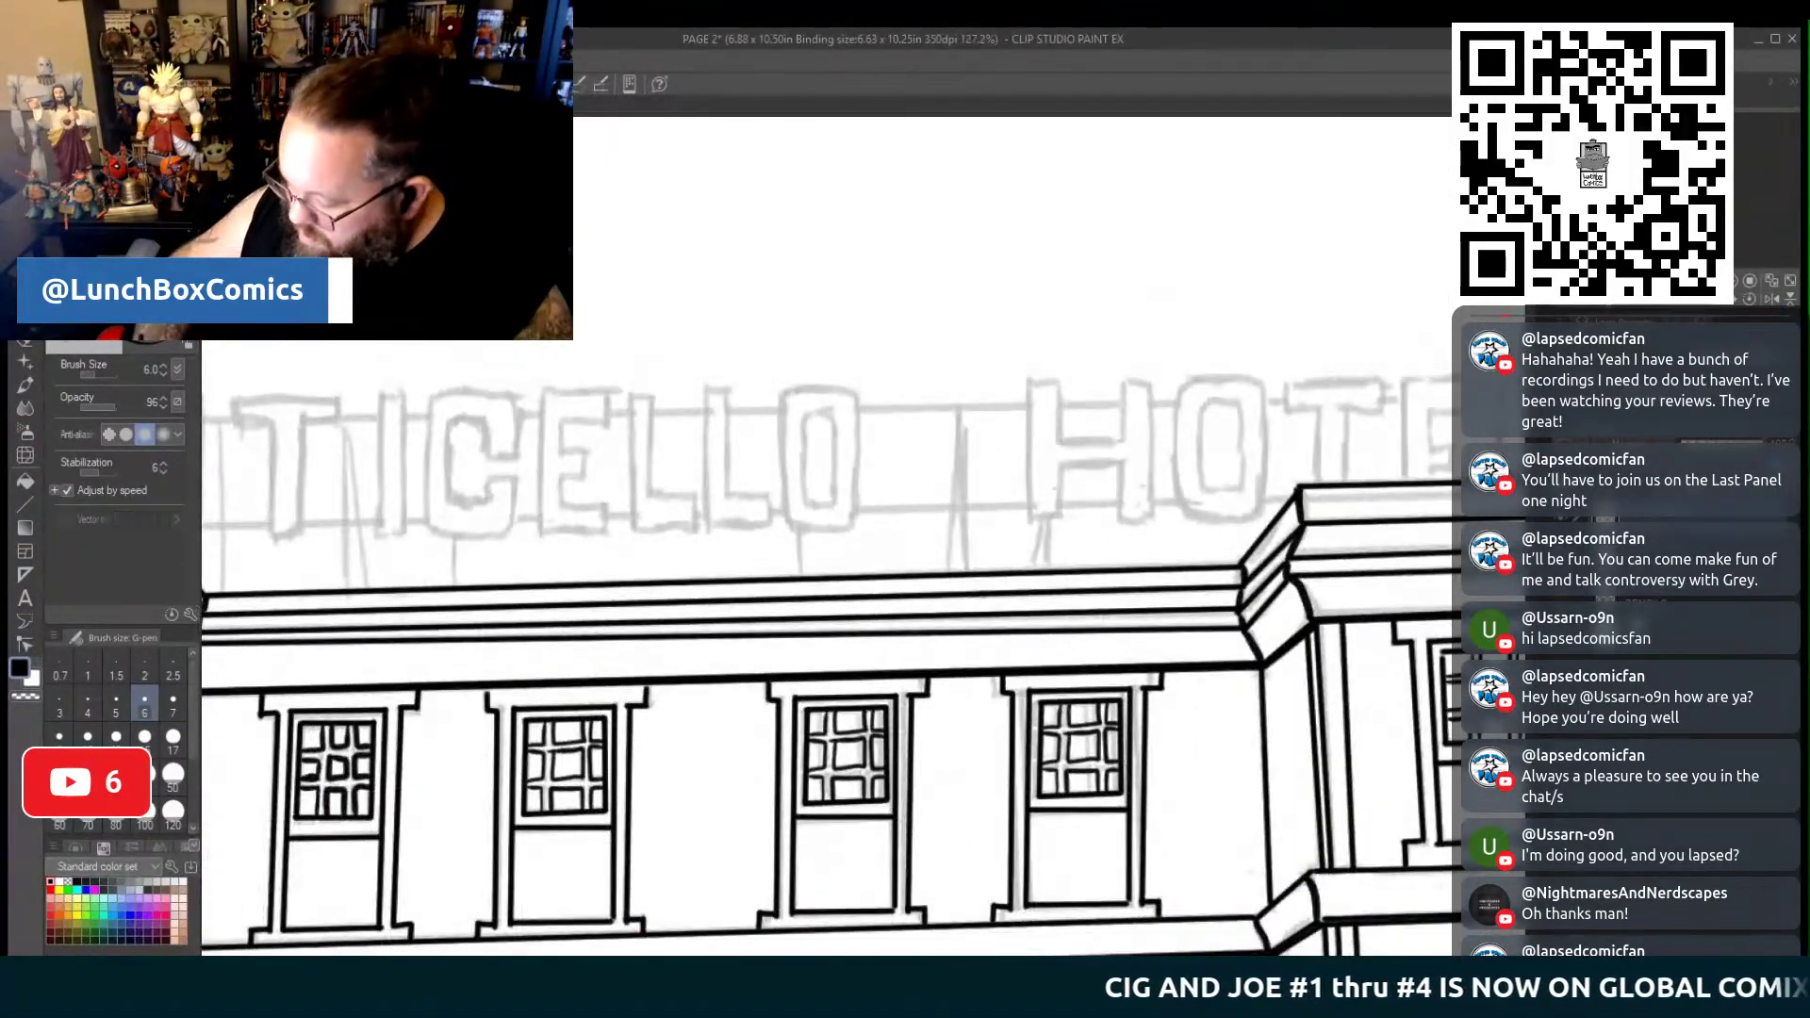
{"action": "left_click_drag", "start_coordinate": [566, 584], "coordinate": [1132, 585]}
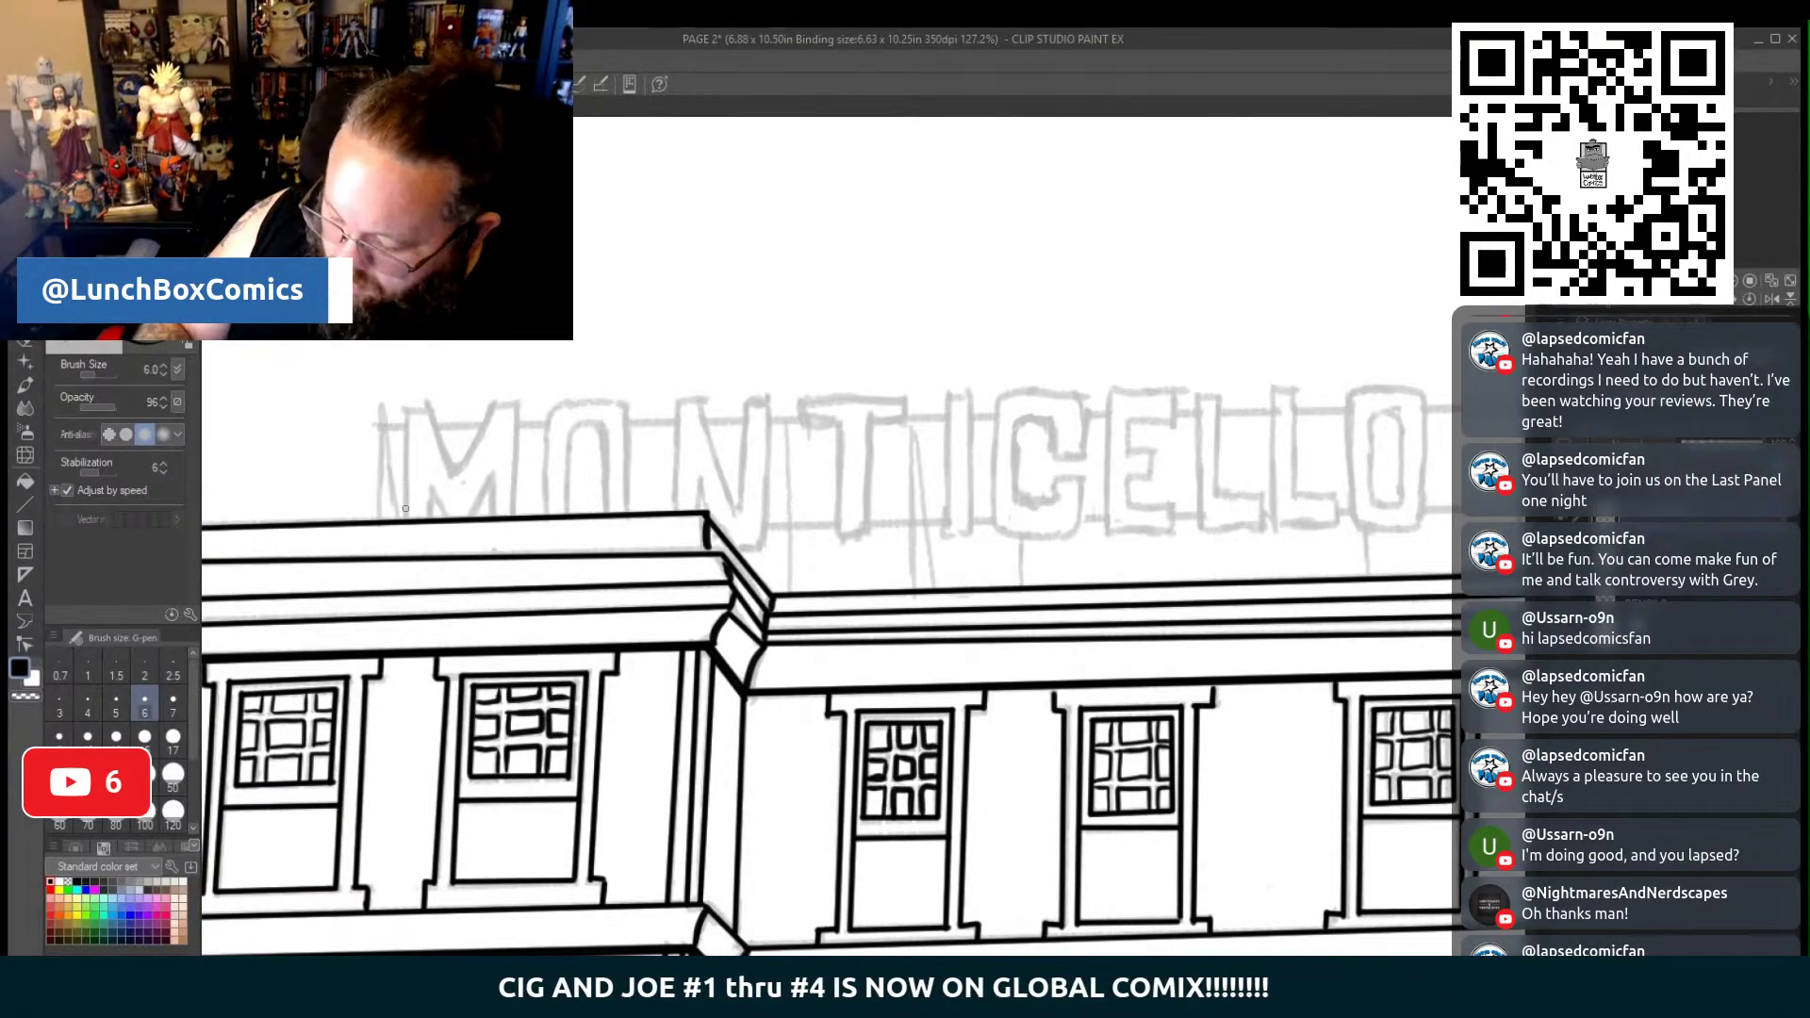
Ink the block letters M and O of the rooftop sign with size 4 straight lines, curving the O's top with the pen
{"action": "left_click", "coordinate": [24, 504]}
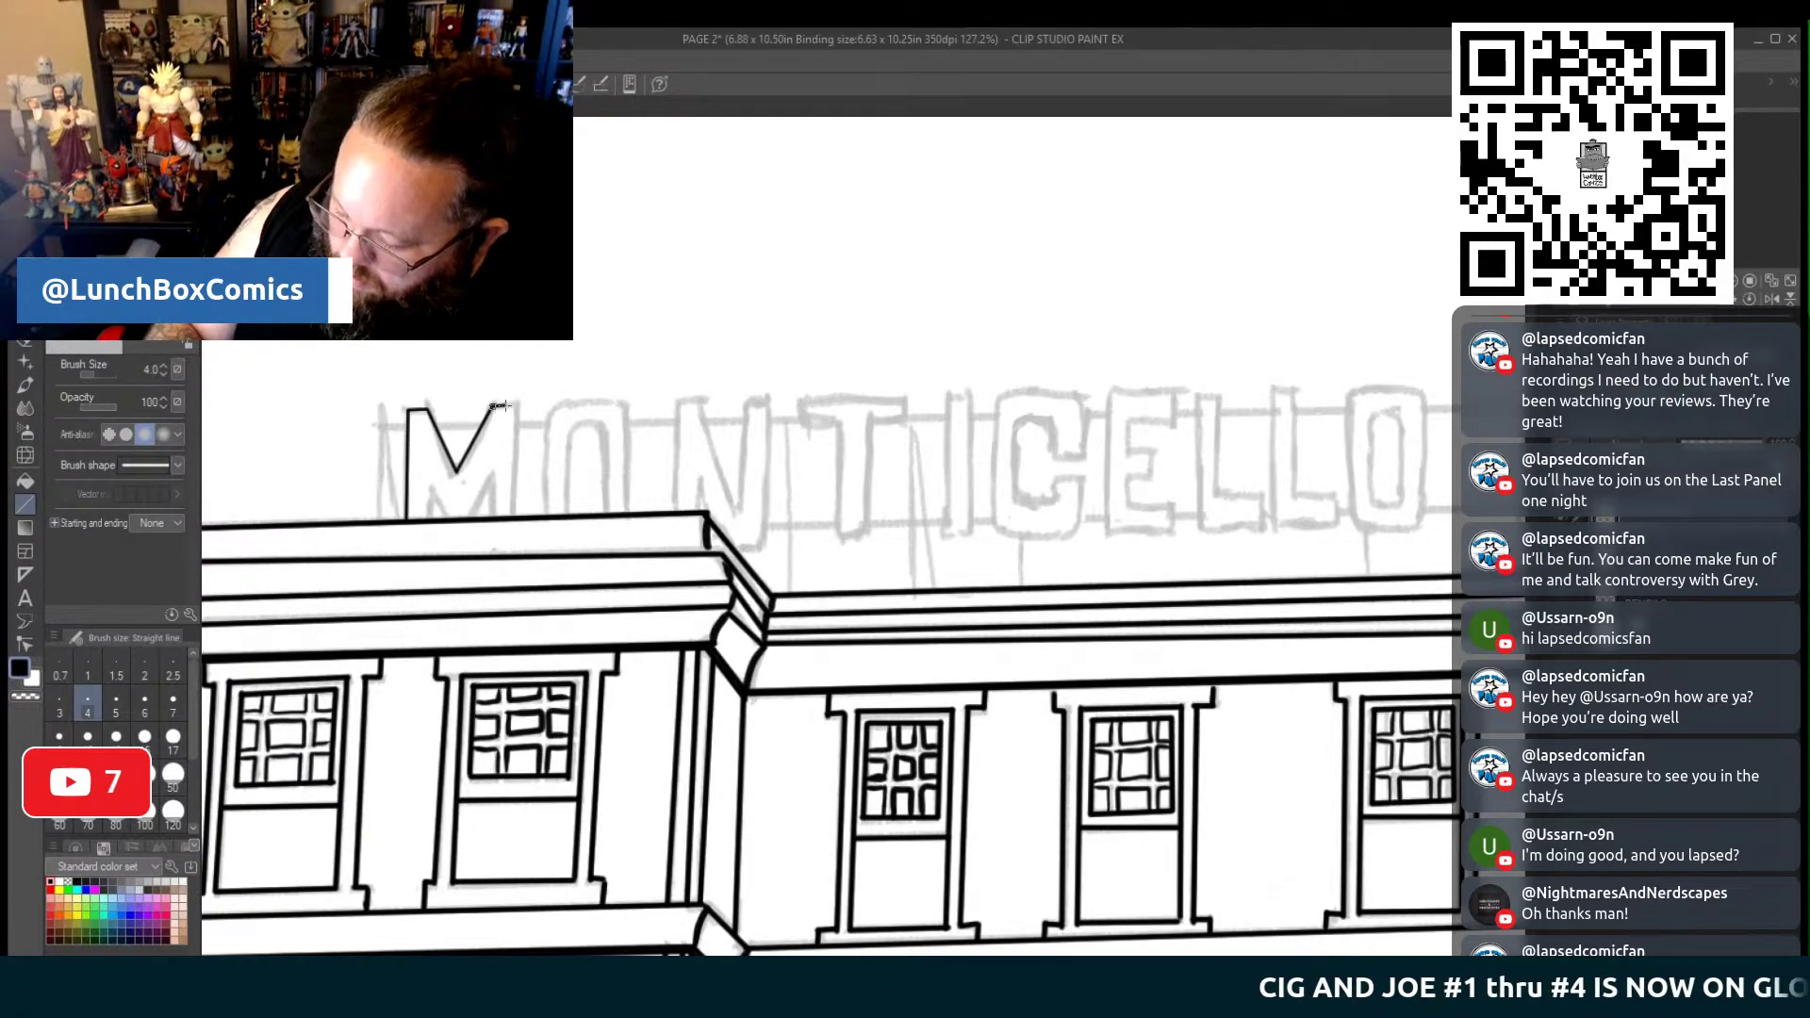
{"action": "mouse_move", "coordinate": [515, 409]}
{"action": "left_mouse_down"}
{"action": "mouse_move", "coordinate": [515, 517]}
{"action": "mouse_move", "coordinate": [492, 479]}
{"action": "mouse_move", "coordinate": [474, 519]}
{"action": "mouse_move", "coordinate": [428, 481]}
{"action": "mouse_move", "coordinate": [449, 517]}
{"action": "left_mouse_up"}
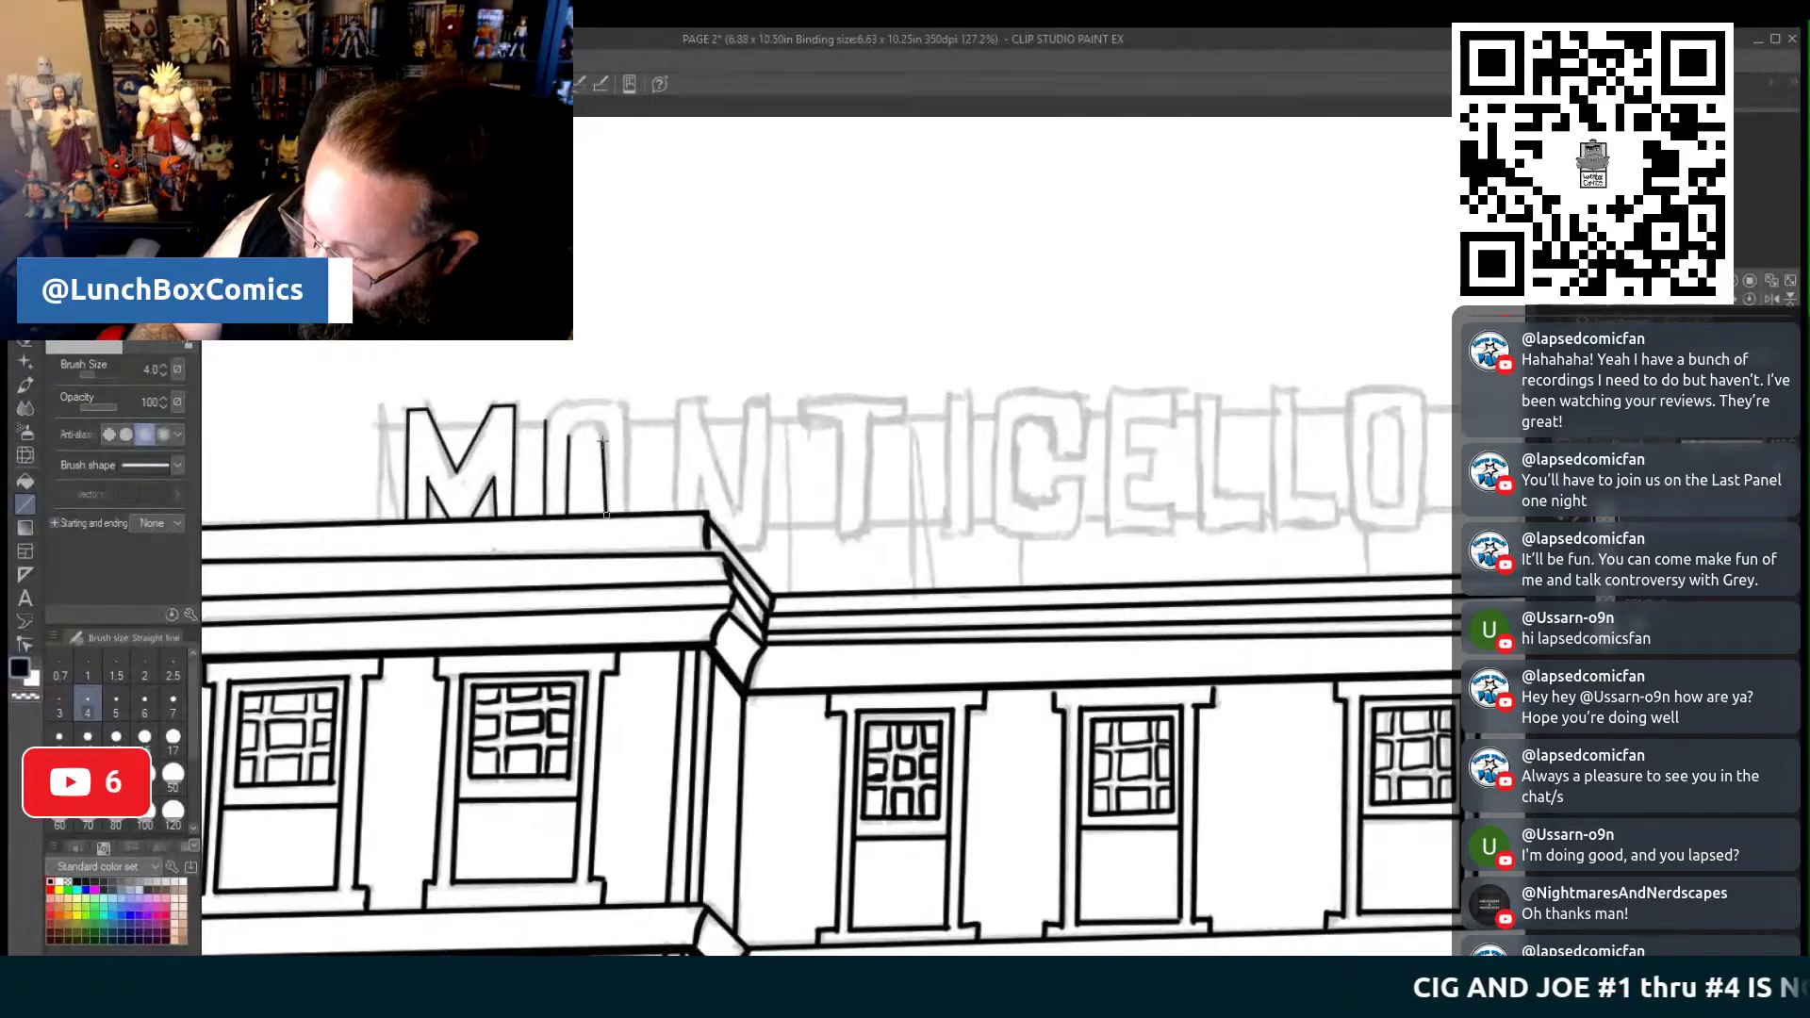
{"action": "left_click_drag", "start_coordinate": [627, 481], "coordinate": [627, 408]}
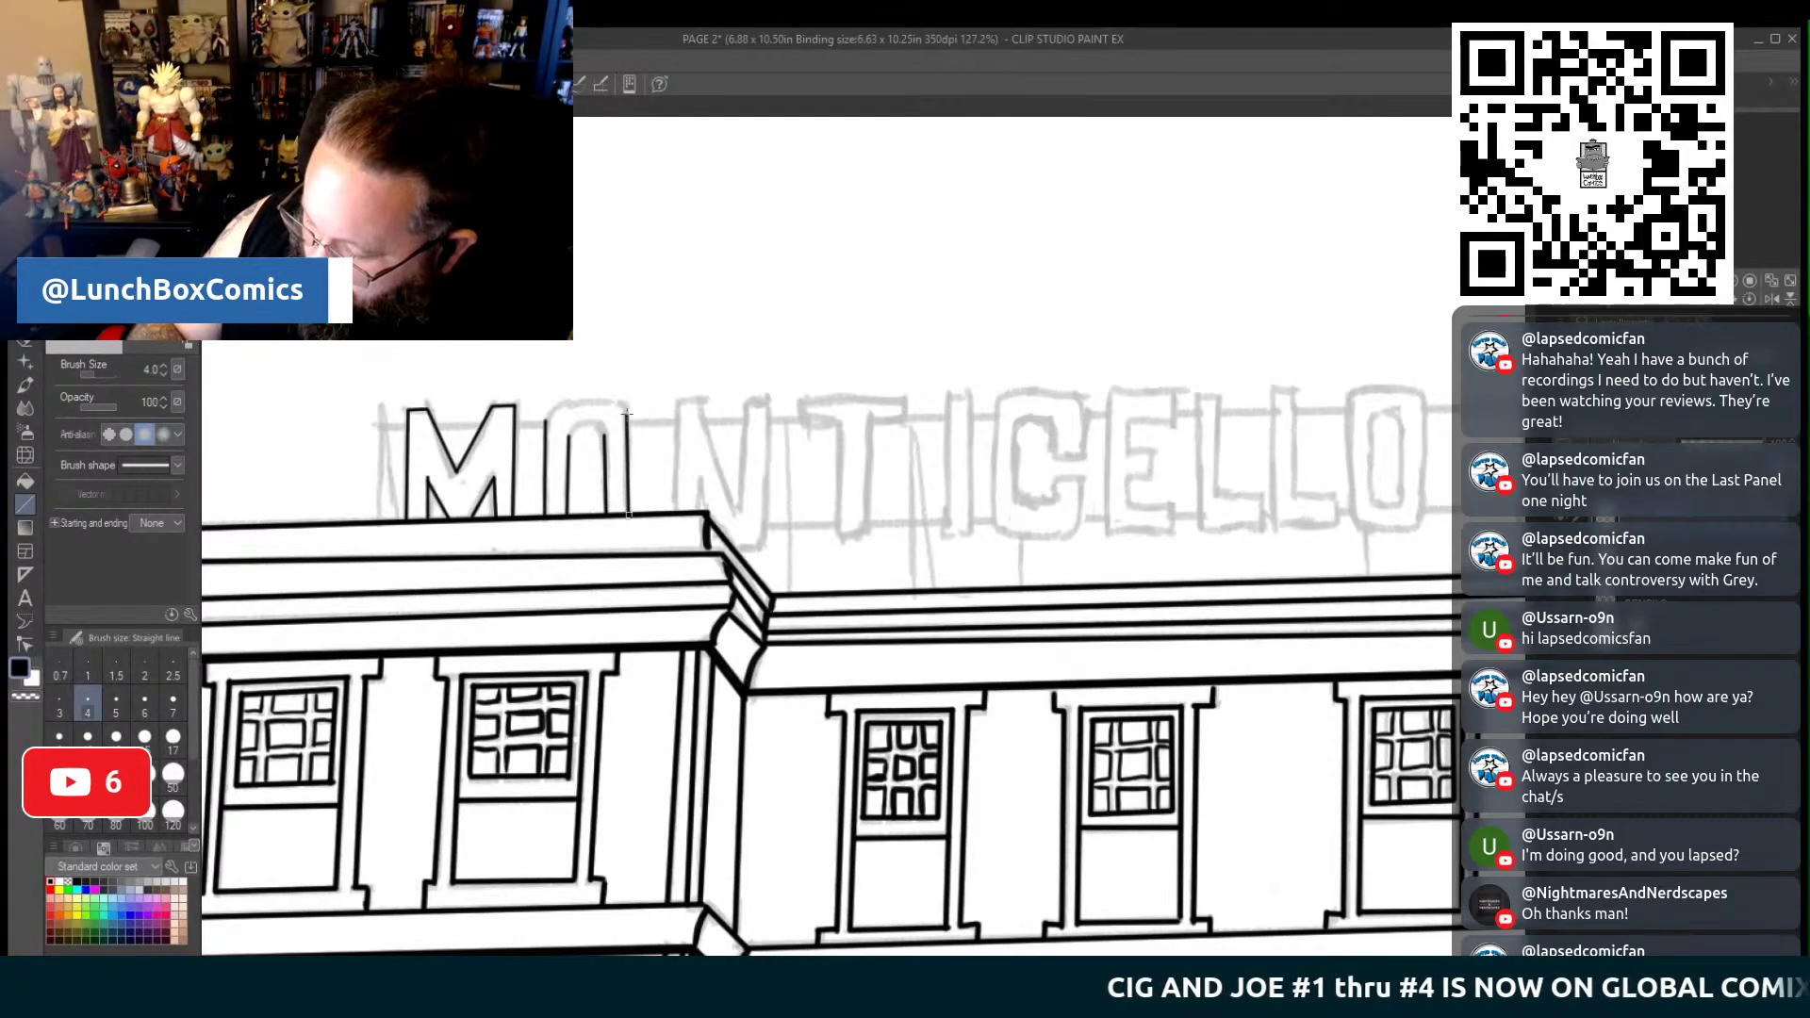
{"action": "key", "text": "p"}
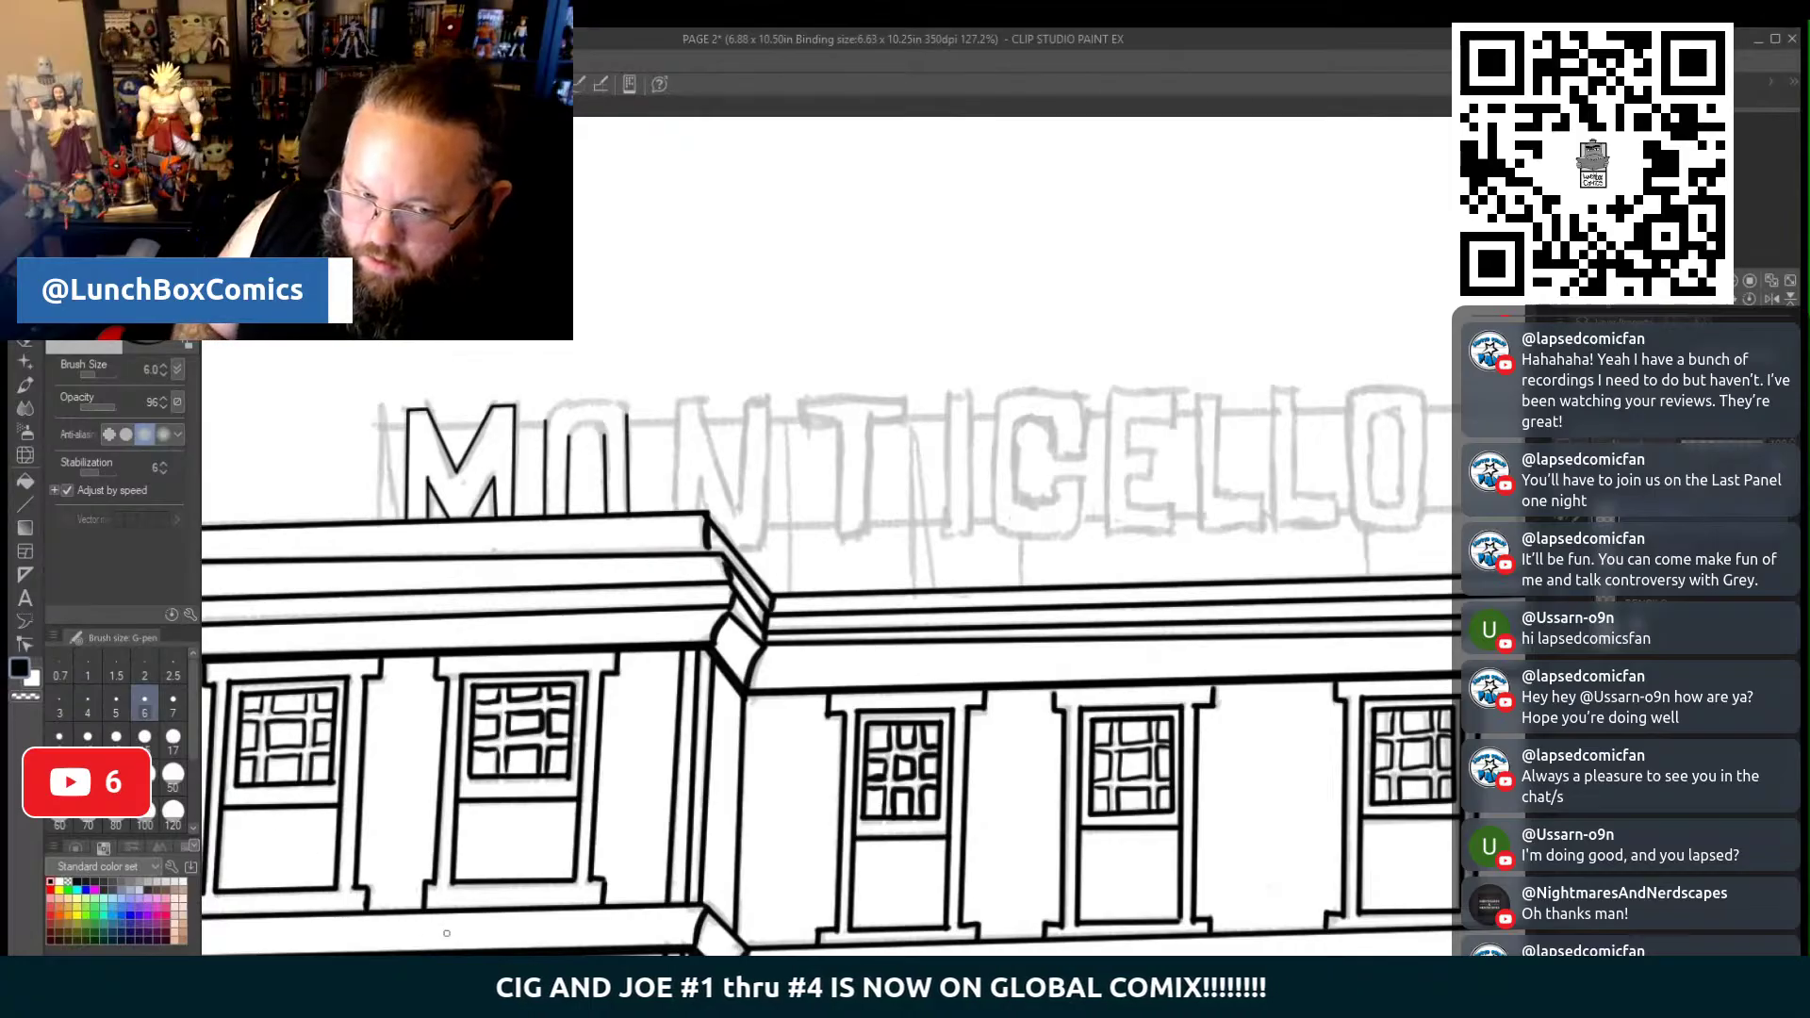
{"action": "key", "text": "minus"}
{"action": "key", "text": "minus"}
{"action": "key", "text": "minus"}
{"action": "key", "text": "minus"}
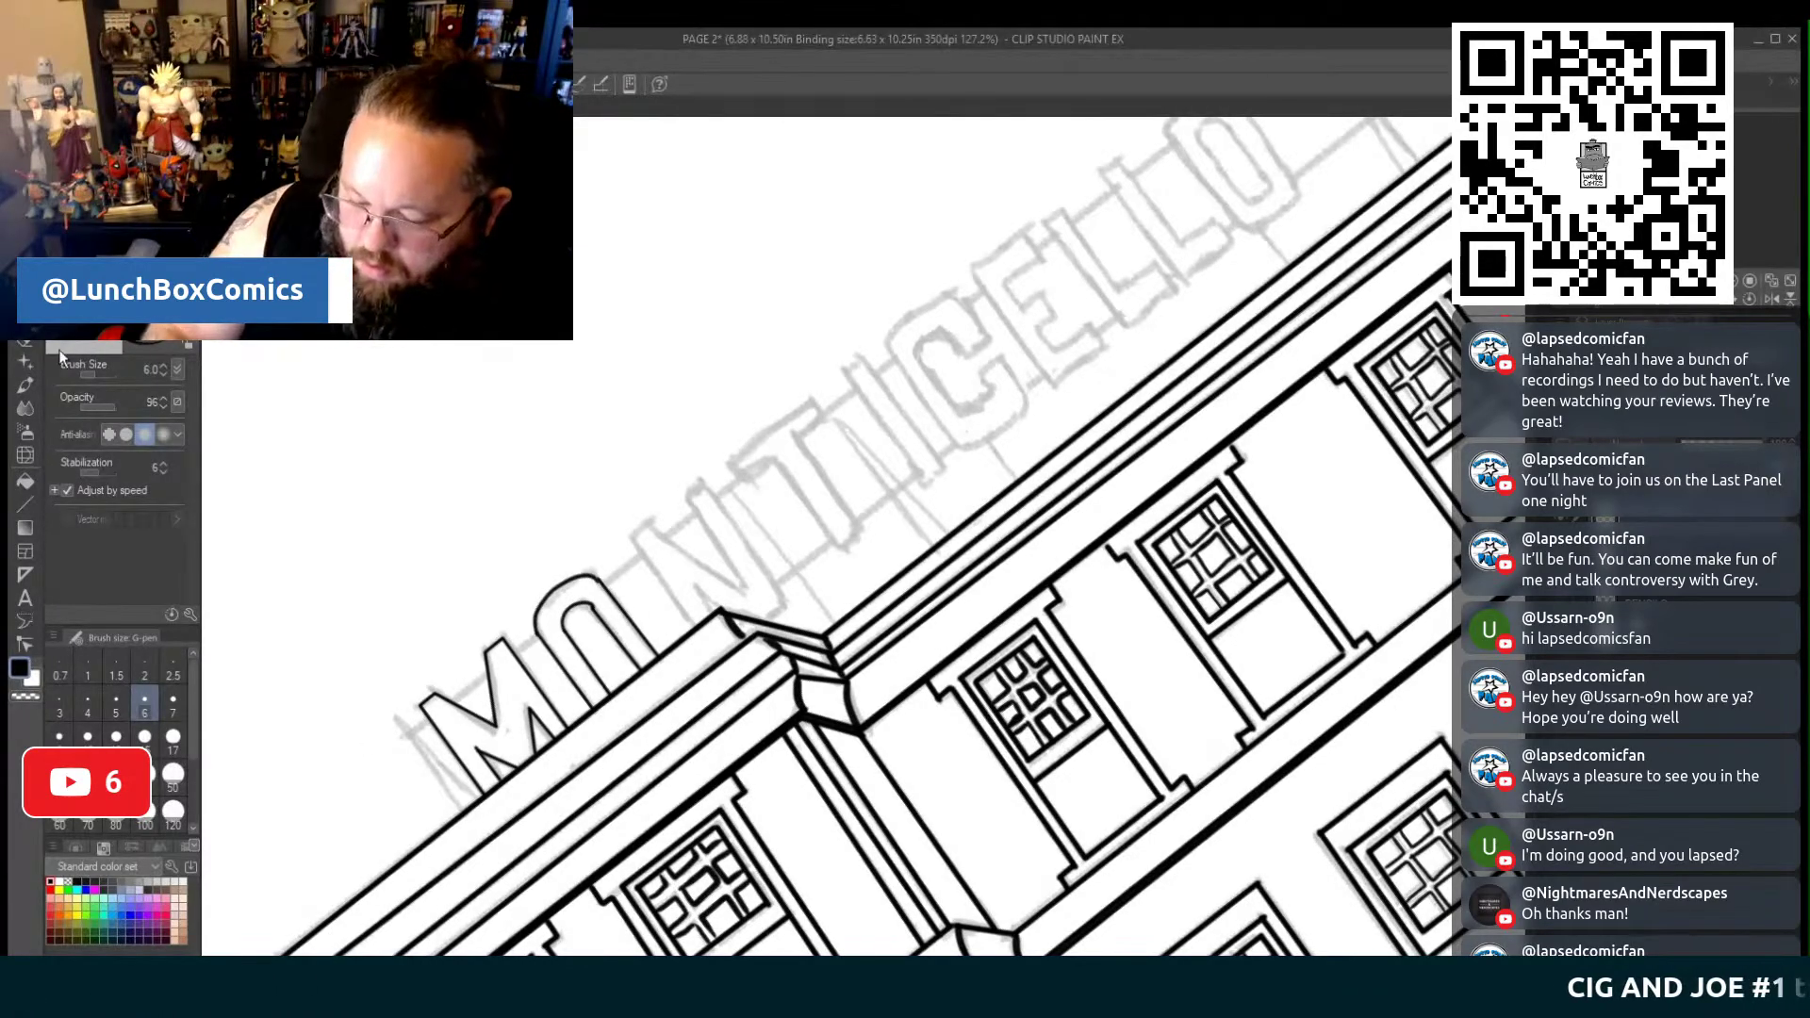
Ink the outlines of the block letters N, T and I in the rooftop sign with size 4 straight lines
{"action": "left_click", "coordinate": [25, 506]}
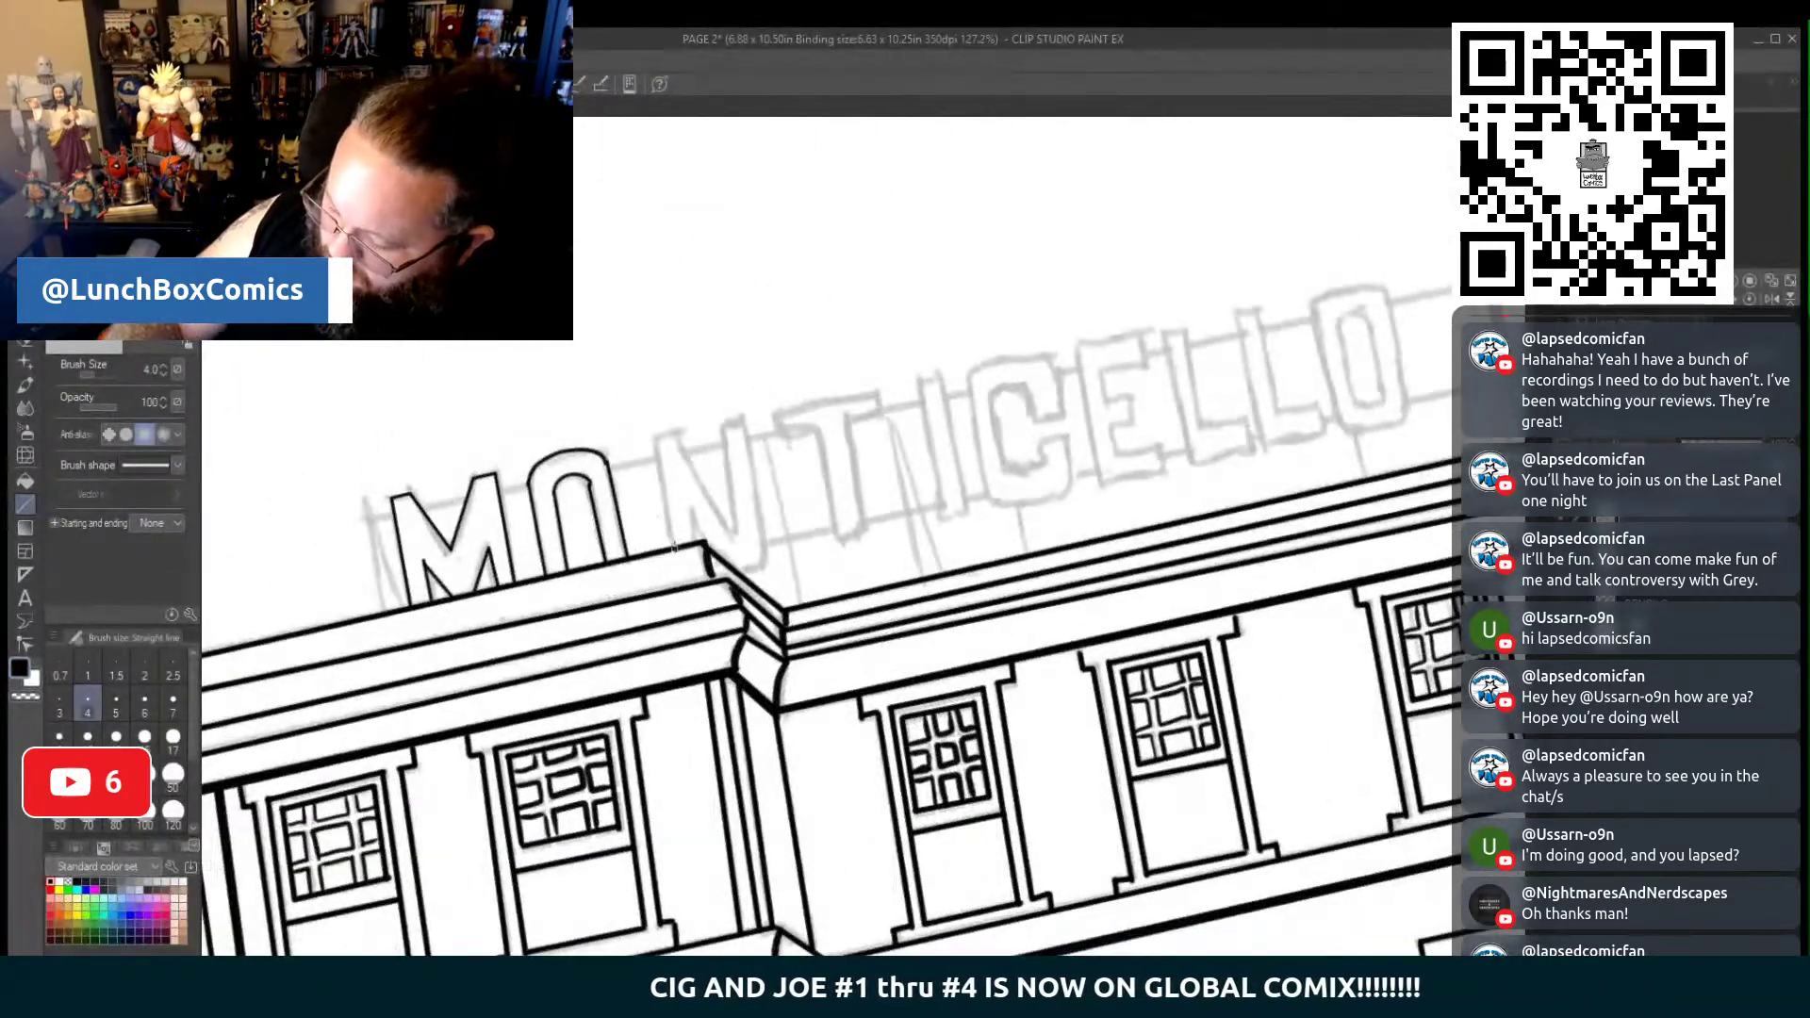
{"action": "left_click_drag", "start_coordinate": [673, 540], "coordinate": [658, 435]}
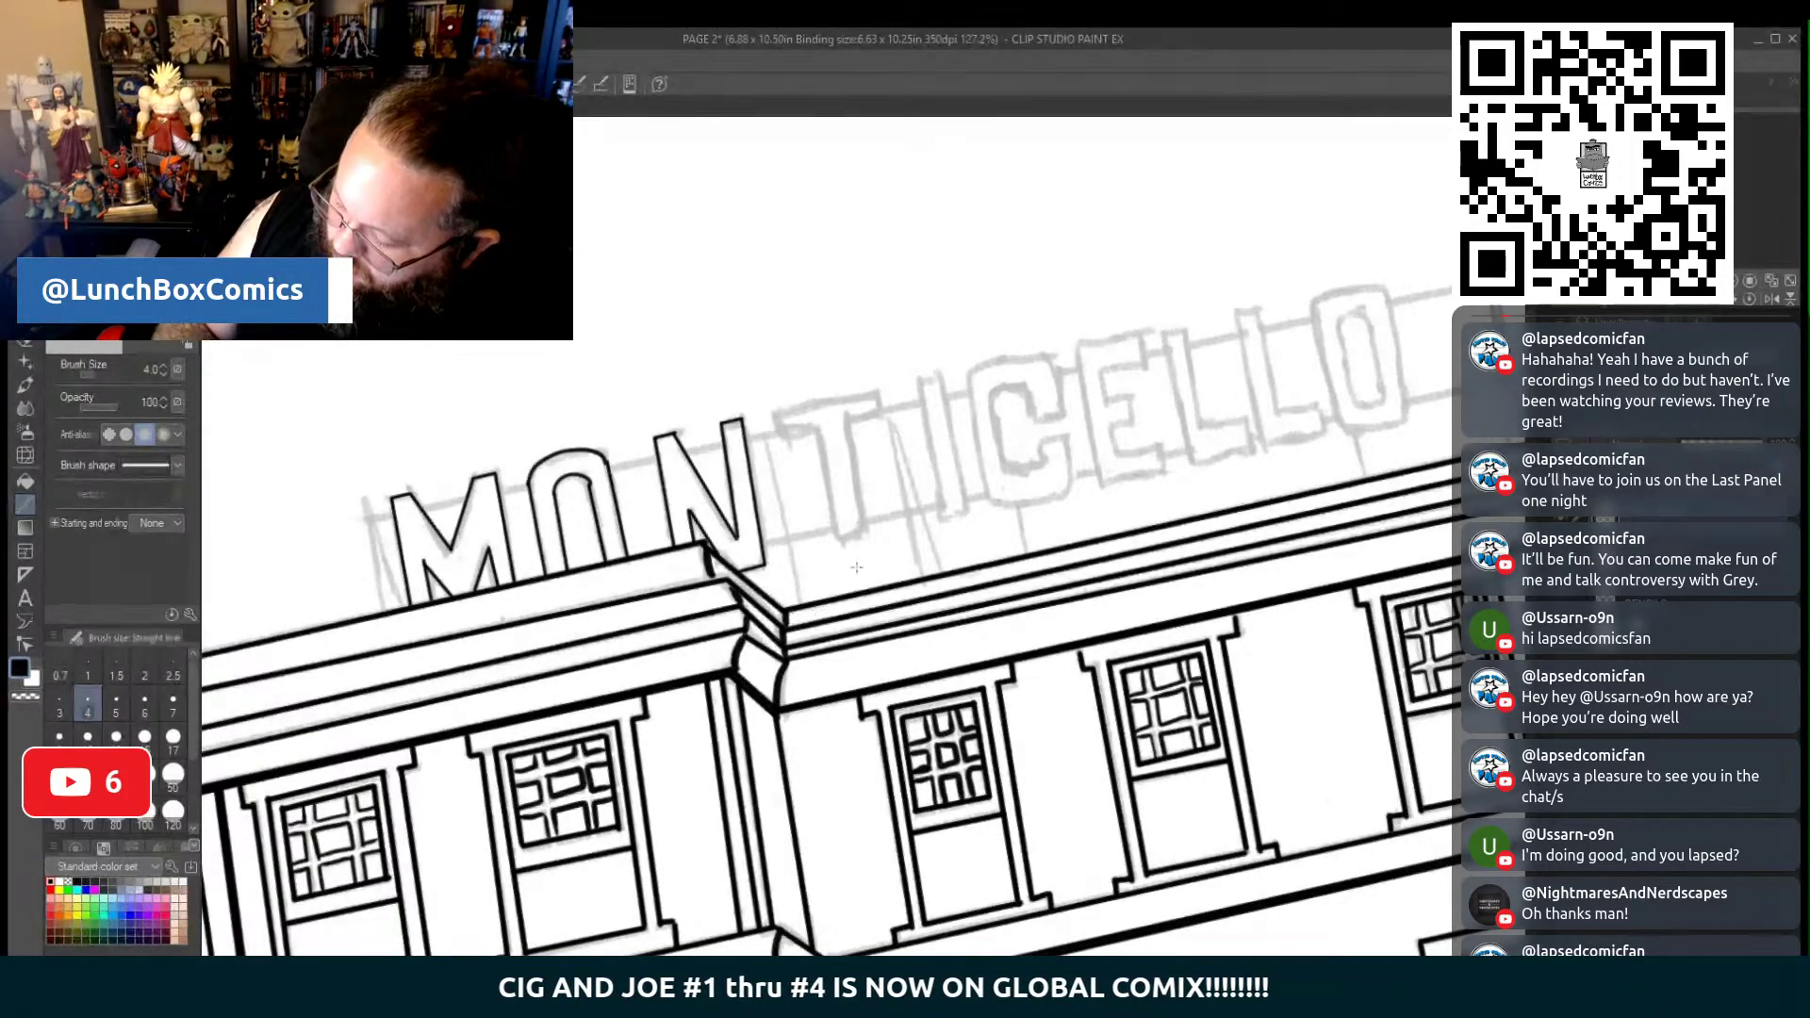
{"action": "left_click_drag", "start_coordinate": [771, 412], "coordinate": [879, 389]}
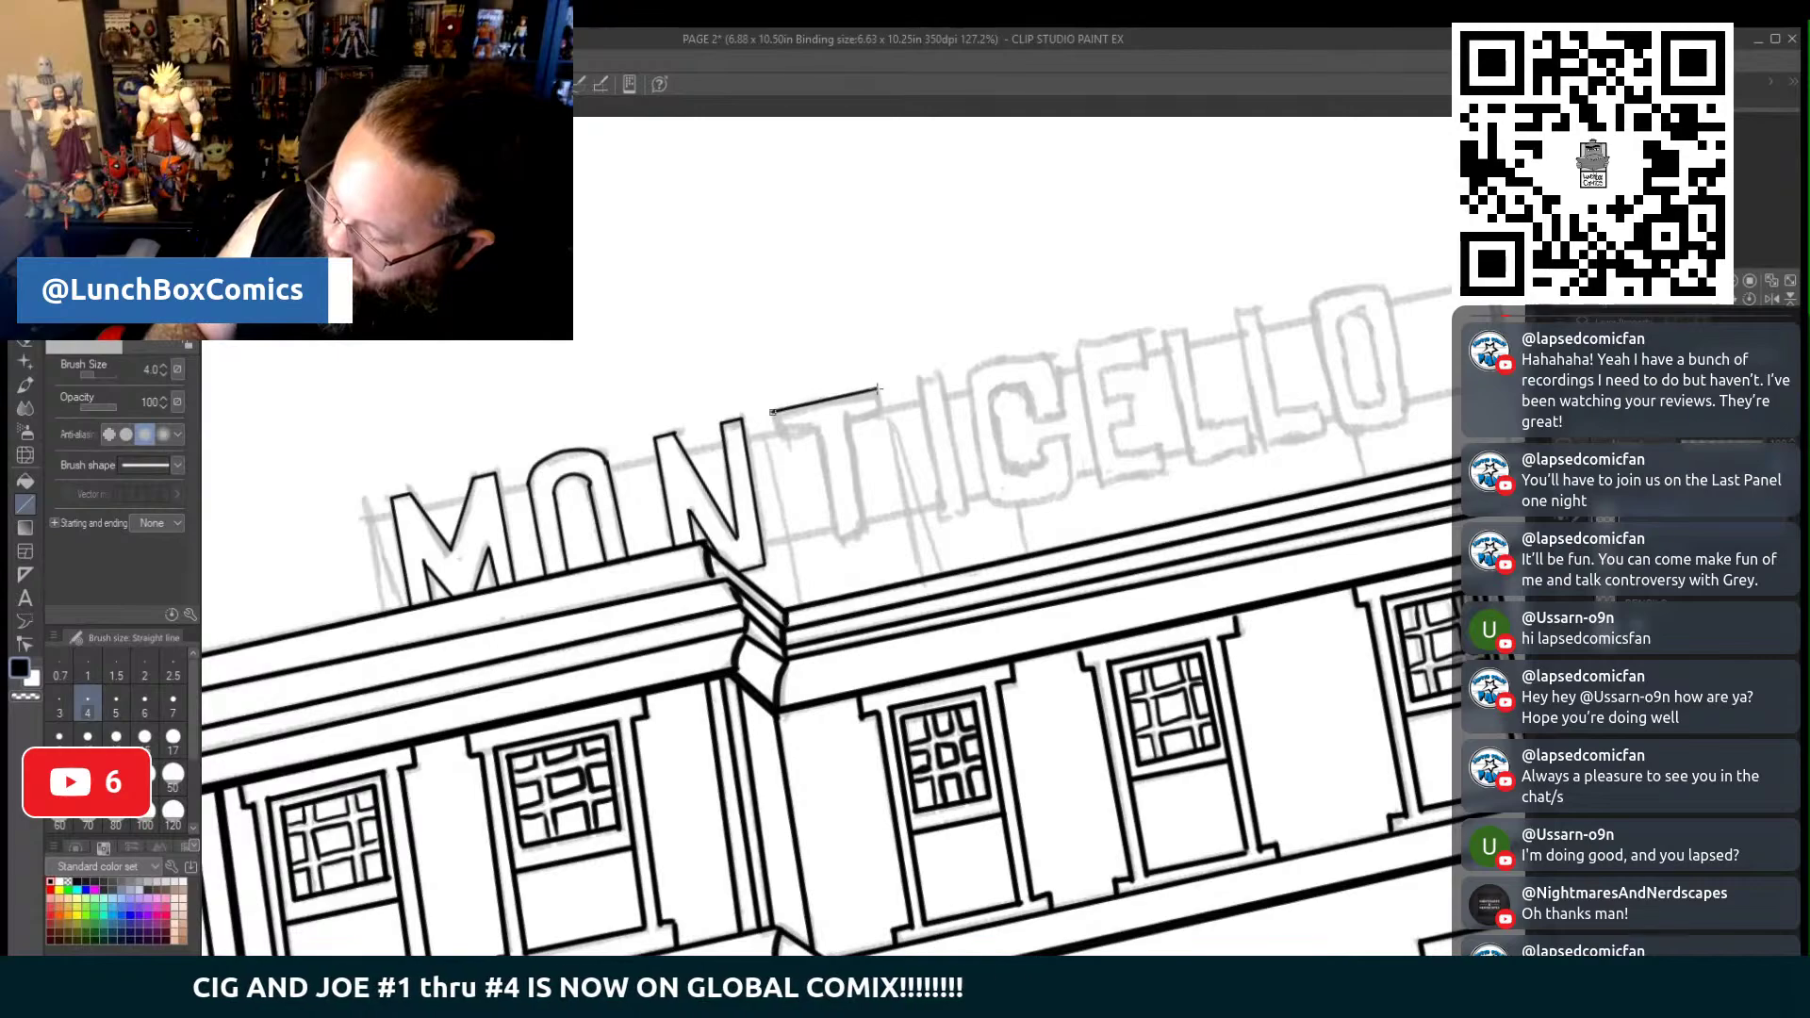
{"action": "left_click_drag", "start_coordinate": [771, 412], "coordinate": [777, 439]}
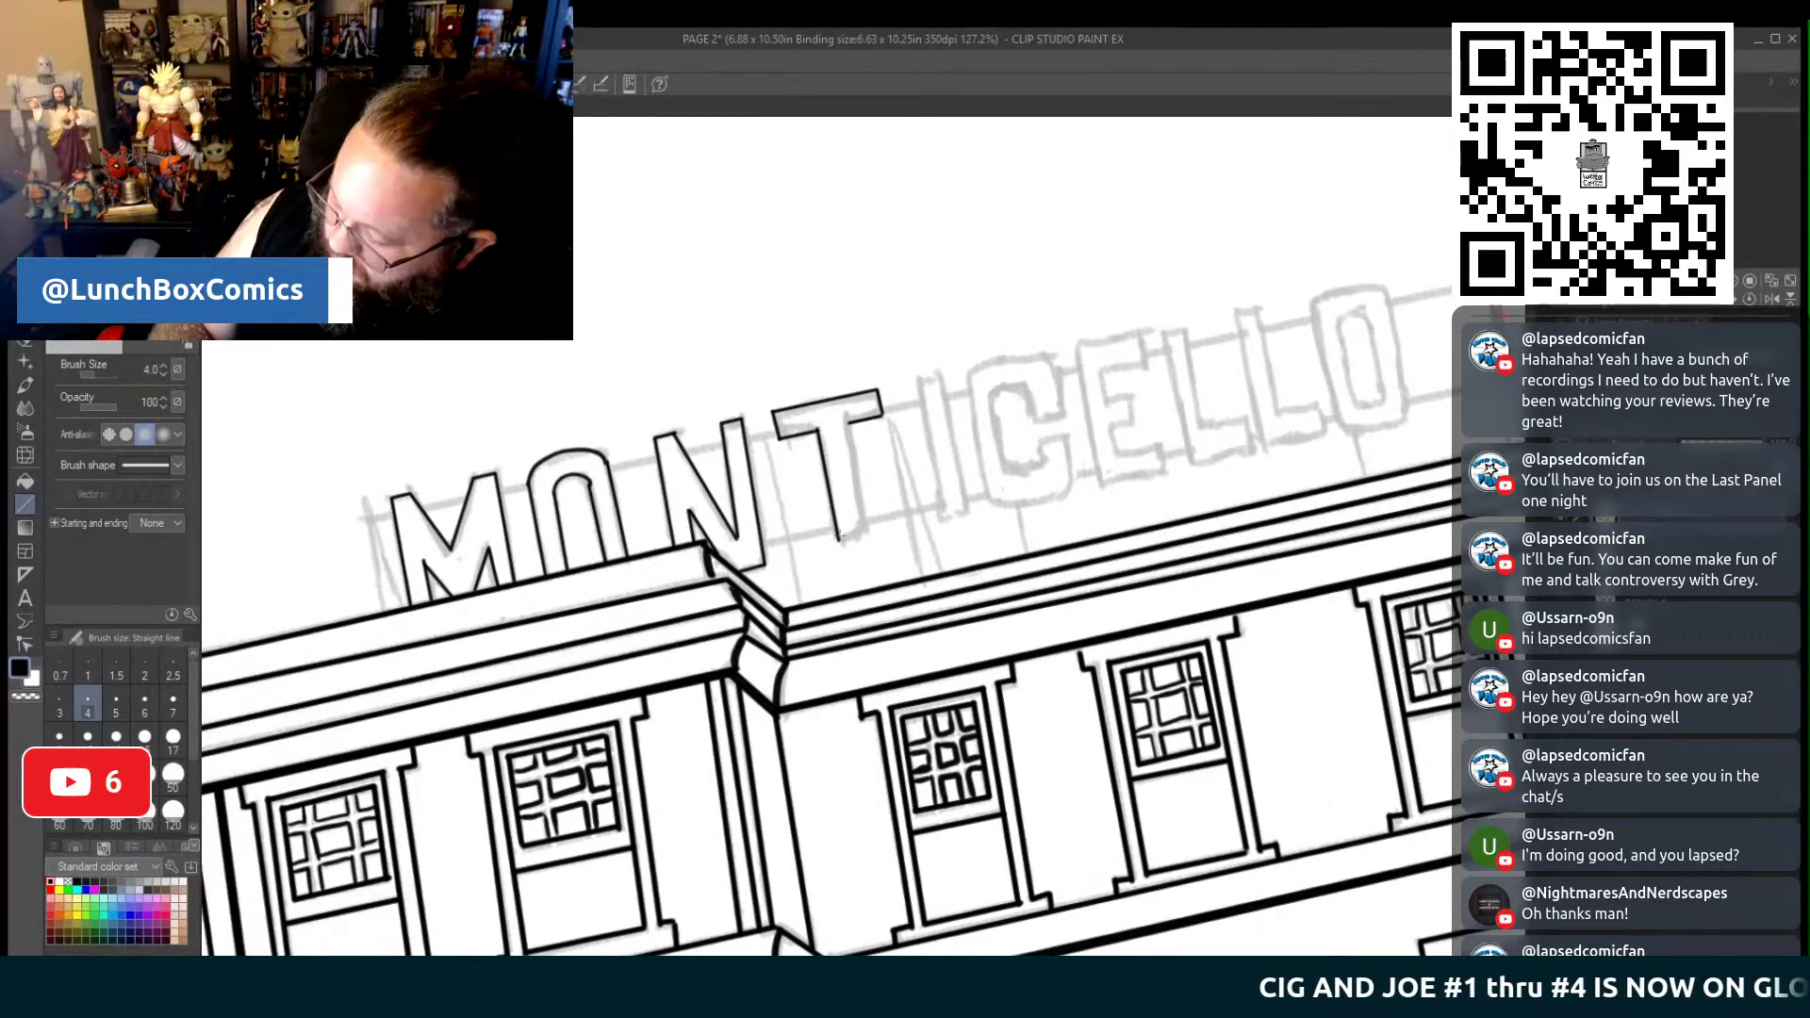
{"action": "mouse_move", "coordinate": [837, 541]}
{"action": "left_mouse_down"}
{"action": "mouse_move", "coordinate": [866, 534]}
{"action": "mouse_move", "coordinate": [867, 421]}
{"action": "mouse_move", "coordinate": [927, 415]}
{"action": "mouse_move", "coordinate": [946, 518]}
{"action": "mouse_move", "coordinate": [969, 514]}
{"action": "left_mouse_up"}
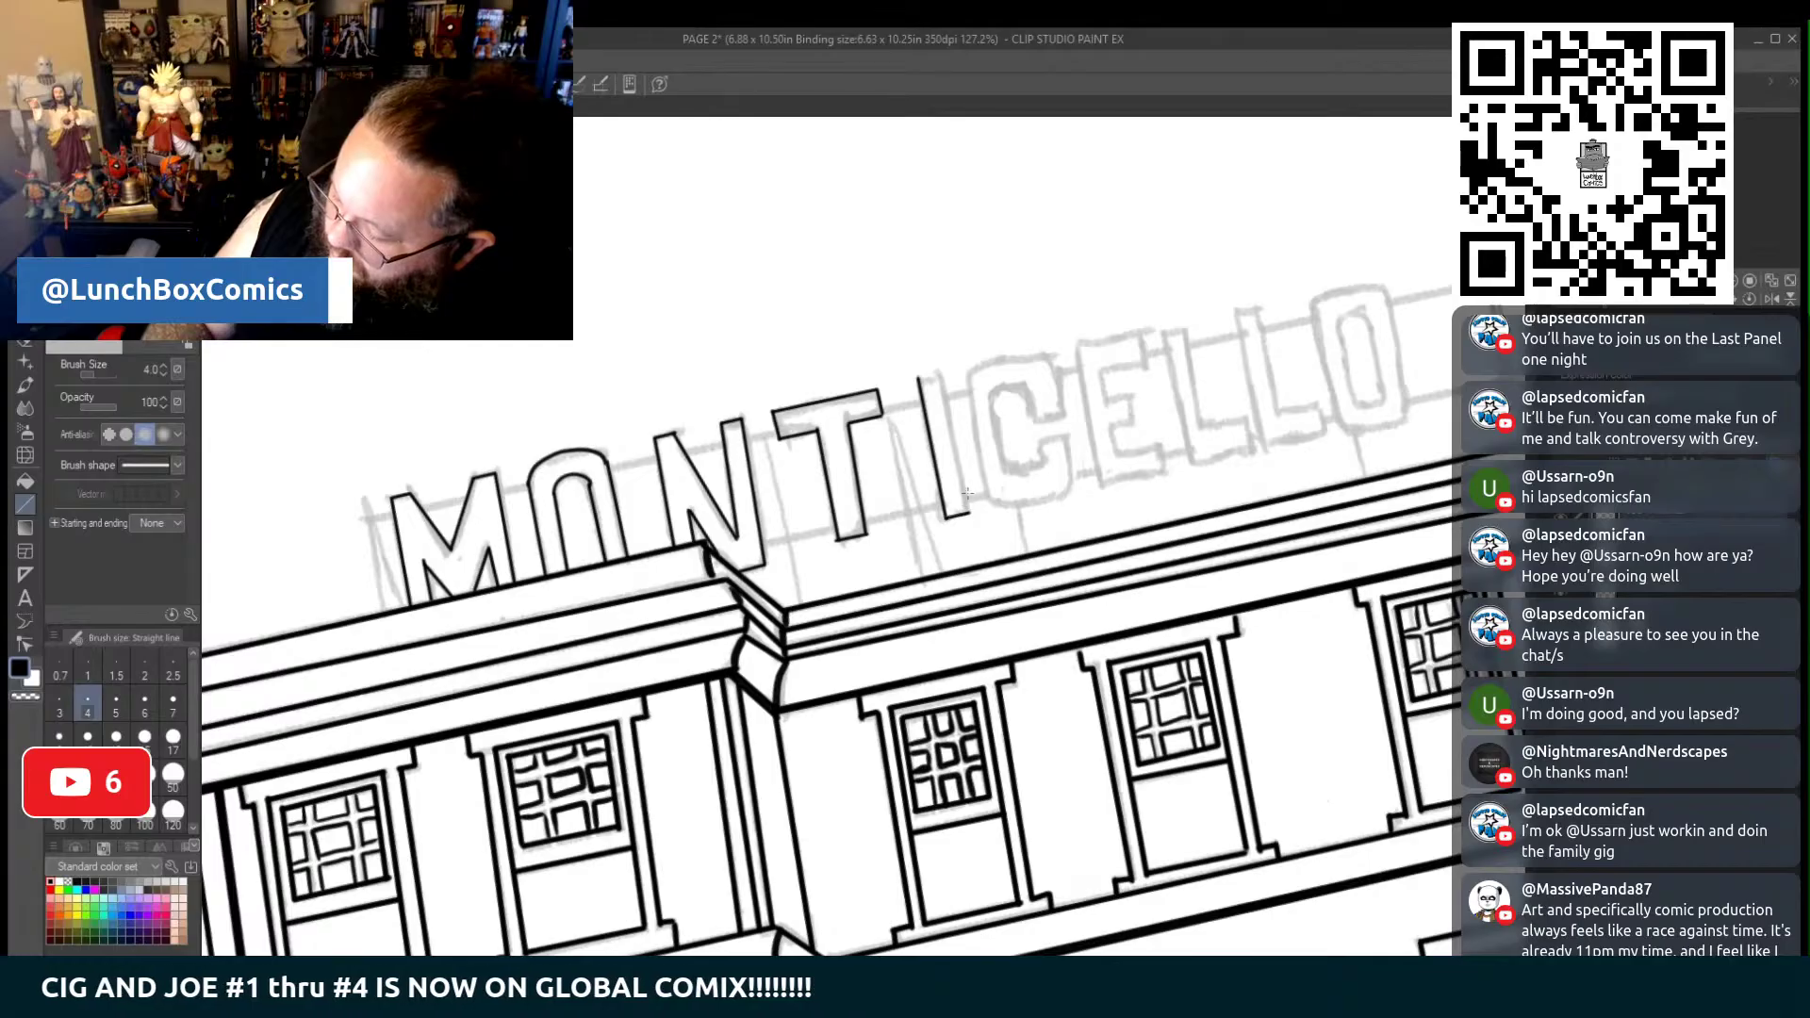
{"action": "left_click_drag", "start_coordinate": [916, 379], "coordinate": [933, 376]}
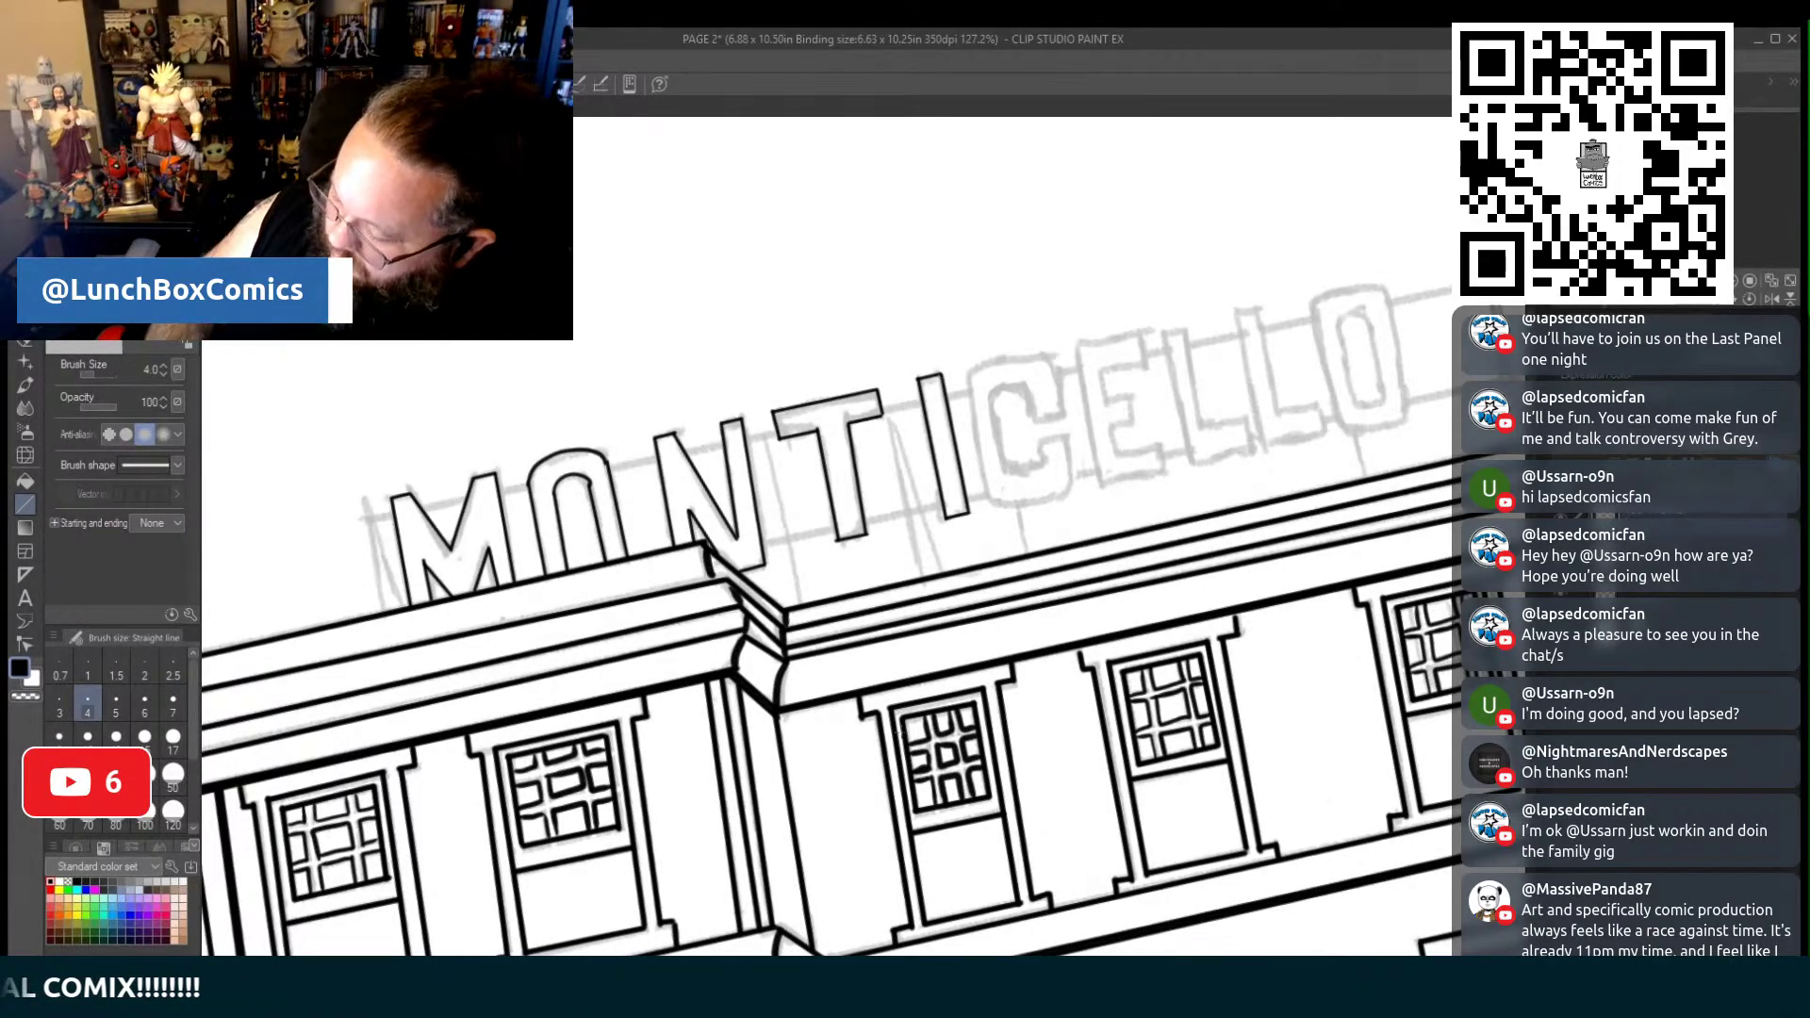
Ink the block letter C of MONTICELLO with size 4 straight lines, rounding its corners with the size 6 G-pen
{"action": "scroll", "coordinate": [829, 585], "scroll_direction": "right", "scroll_amount": 4}
{"action": "scroll", "coordinate": [830, 584], "scroll_direction": "left", "scroll_amount": 4}
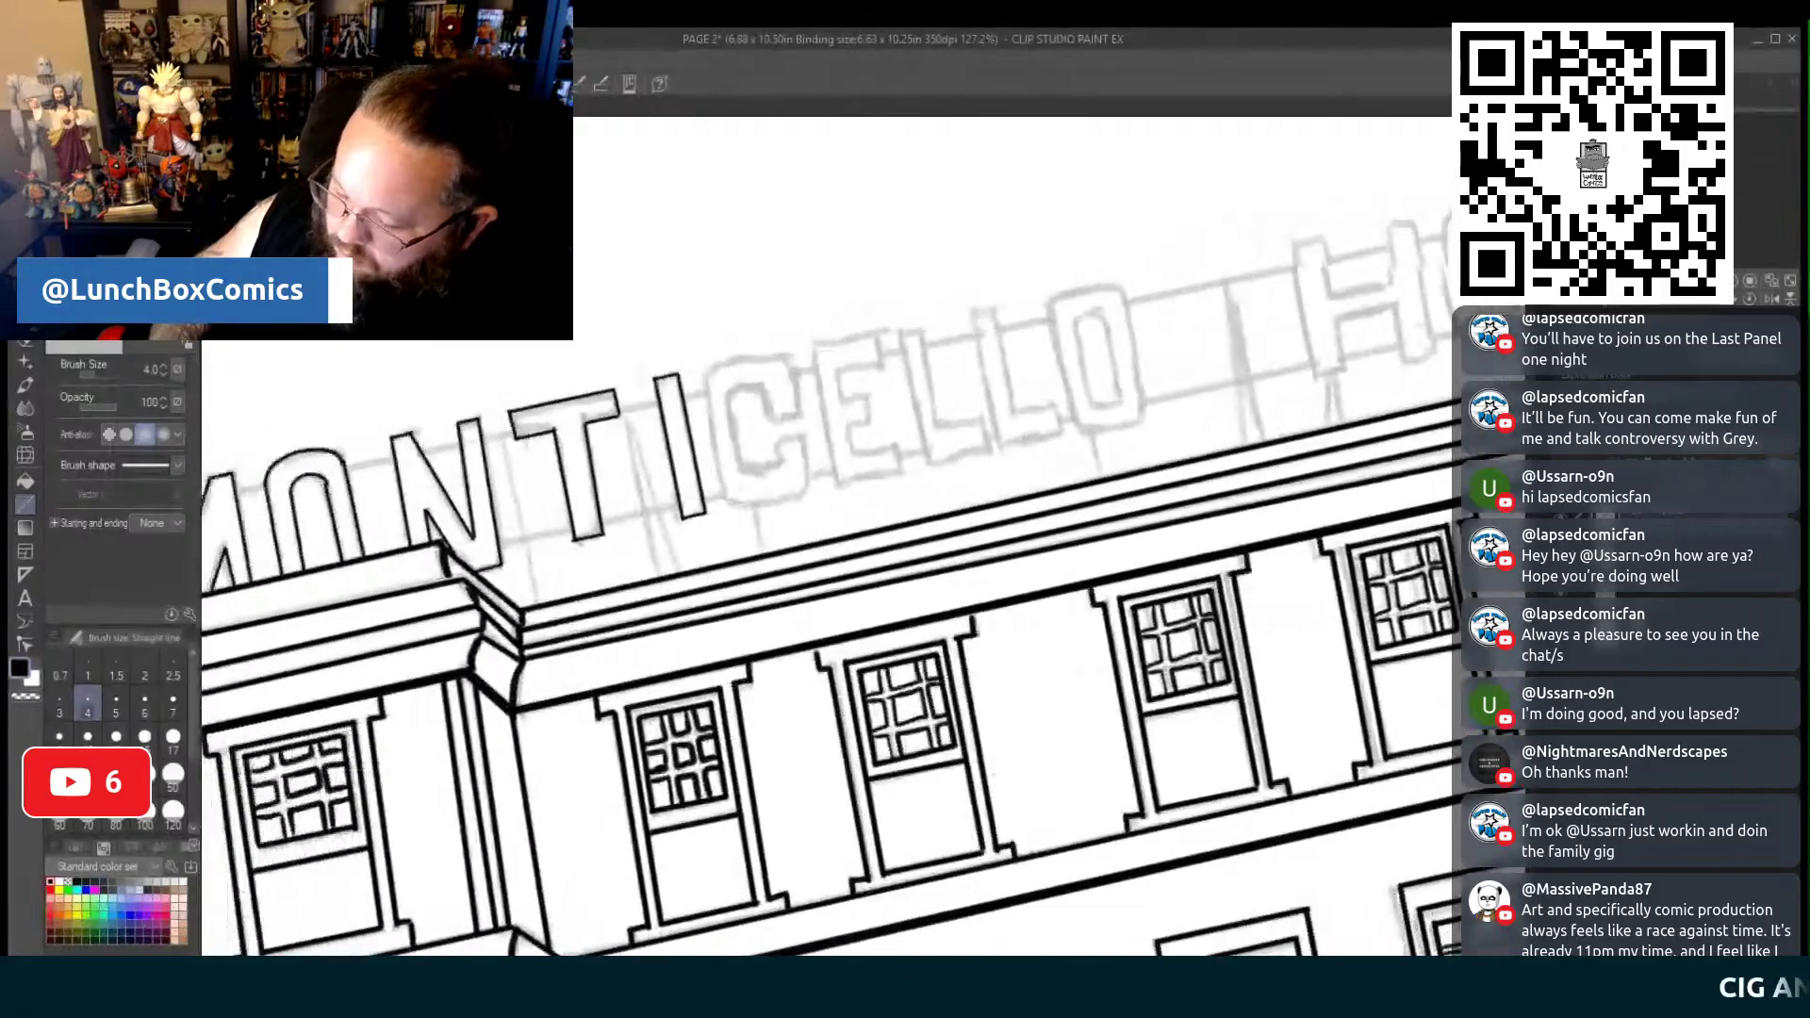
{"action": "scroll", "coordinate": [829, 584], "scroll_direction": "right", "scroll_amount": 3}
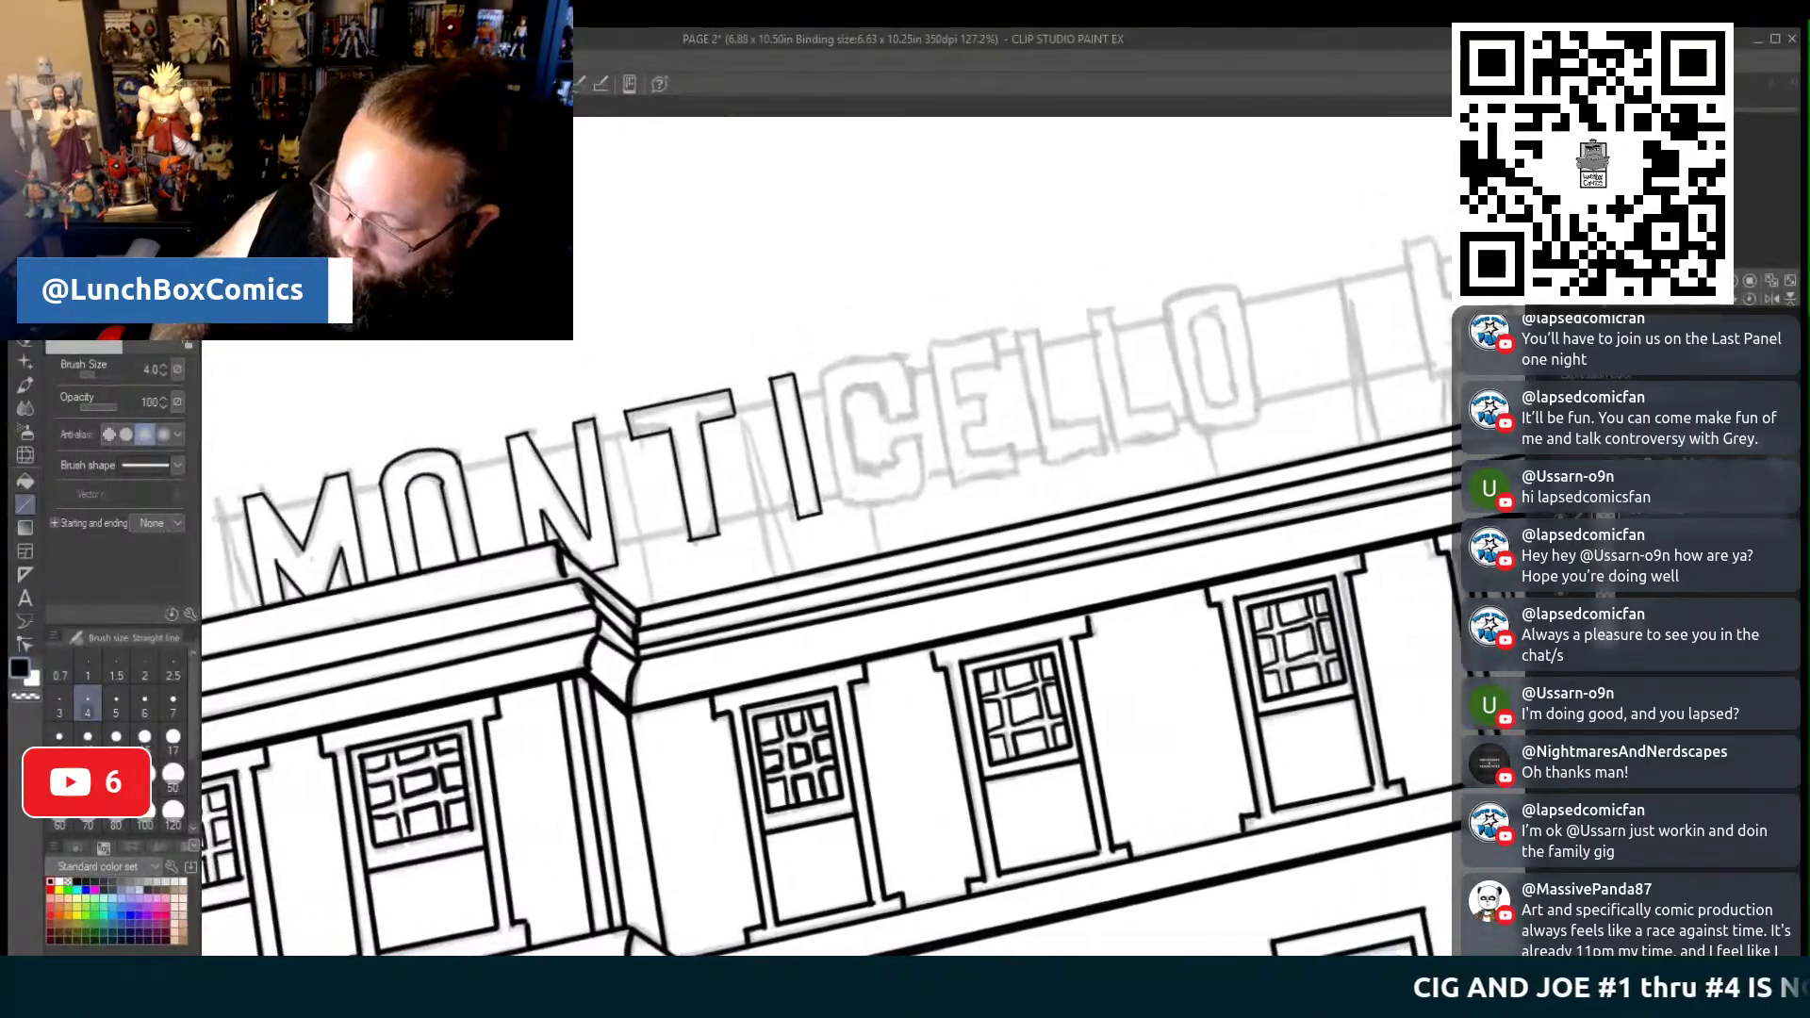
{"action": "scroll", "coordinate": [724, 491], "scroll_direction": "right", "scroll_amount": 3}
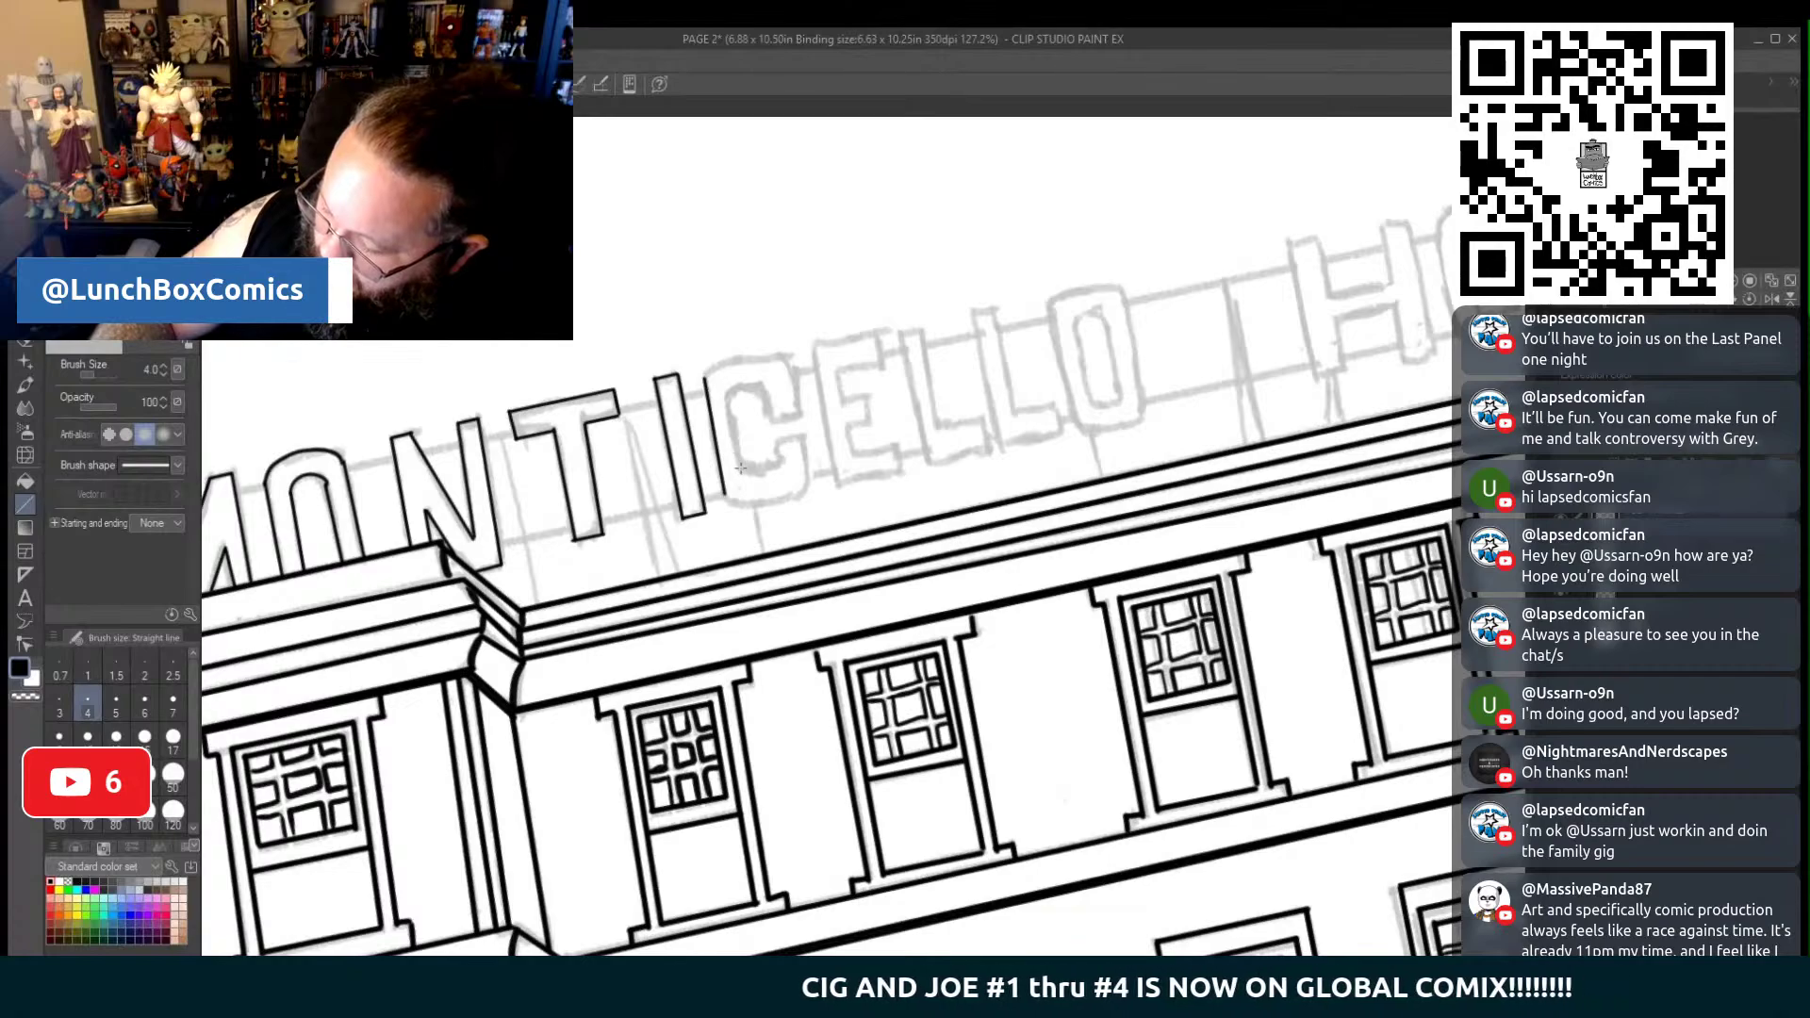
{"action": "mouse_move", "coordinate": [734, 432]}
{"action": "left_mouse_down"}
{"action": "mouse_move", "coordinate": [809, 483]}
{"action": "mouse_move", "coordinate": [807, 435]}
{"action": "left_mouse_up"}
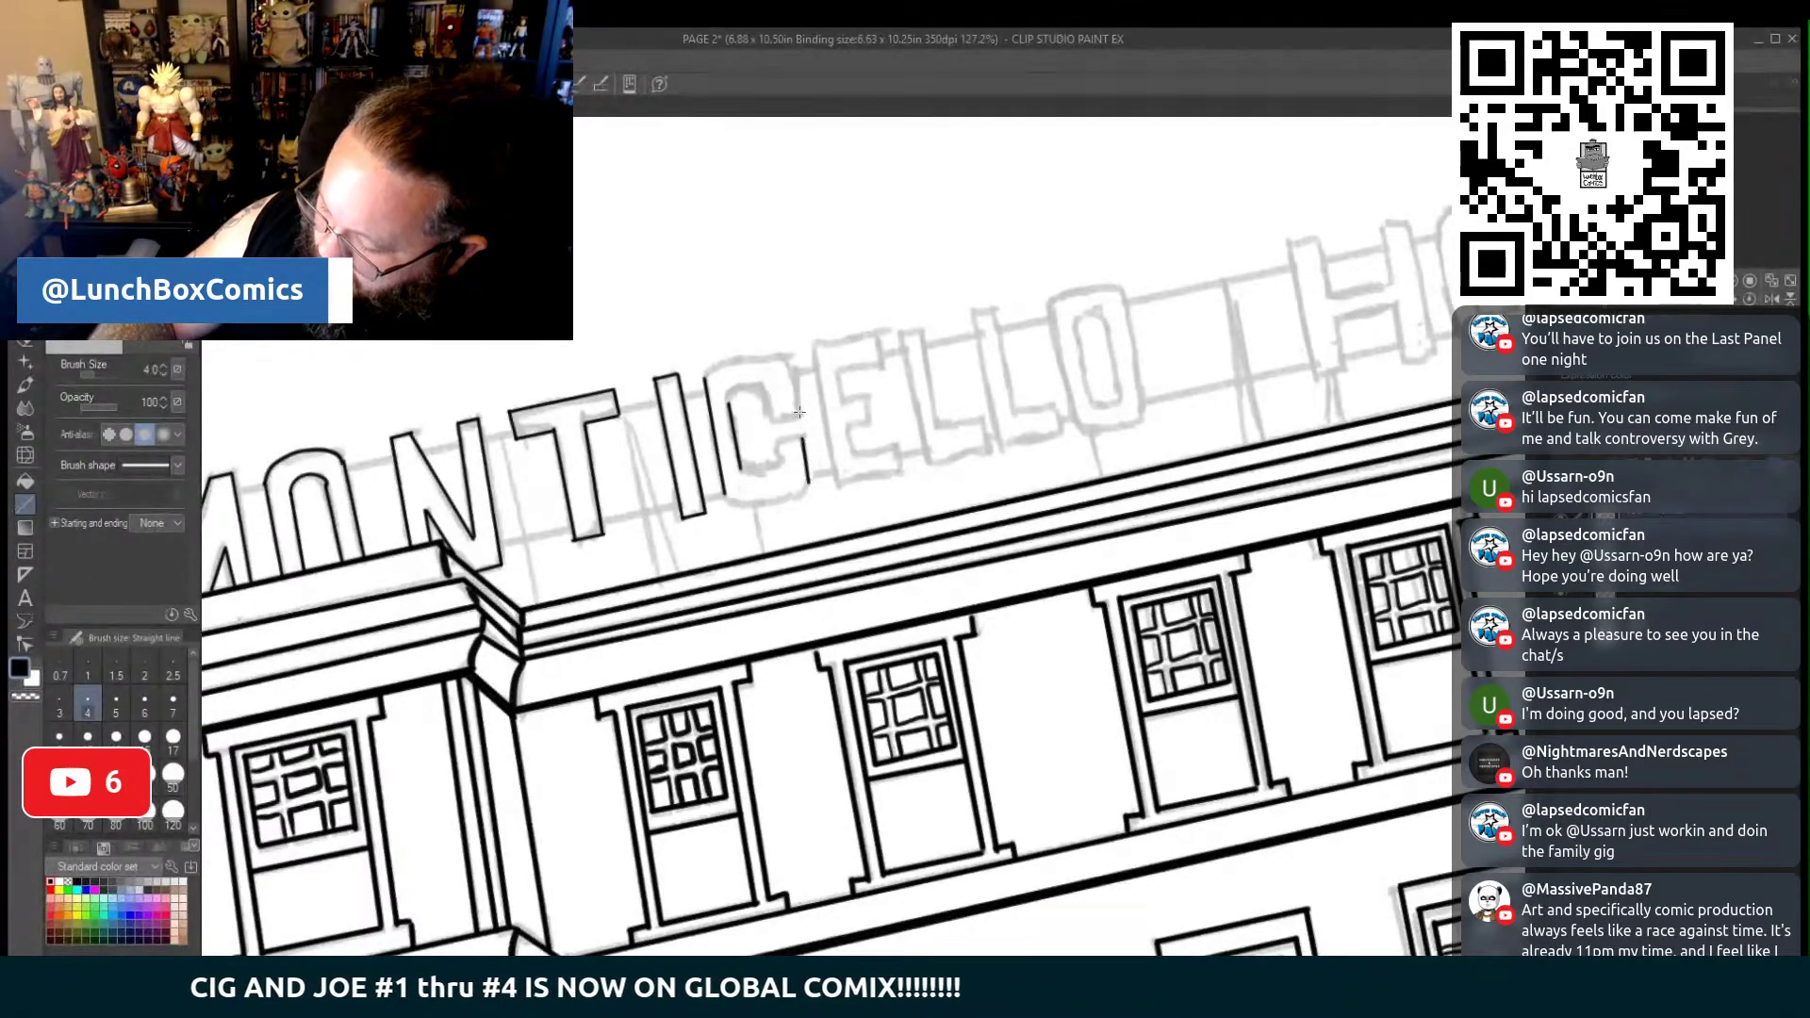
{"action": "left_click_drag", "start_coordinate": [798, 368], "coordinate": [795, 420]}
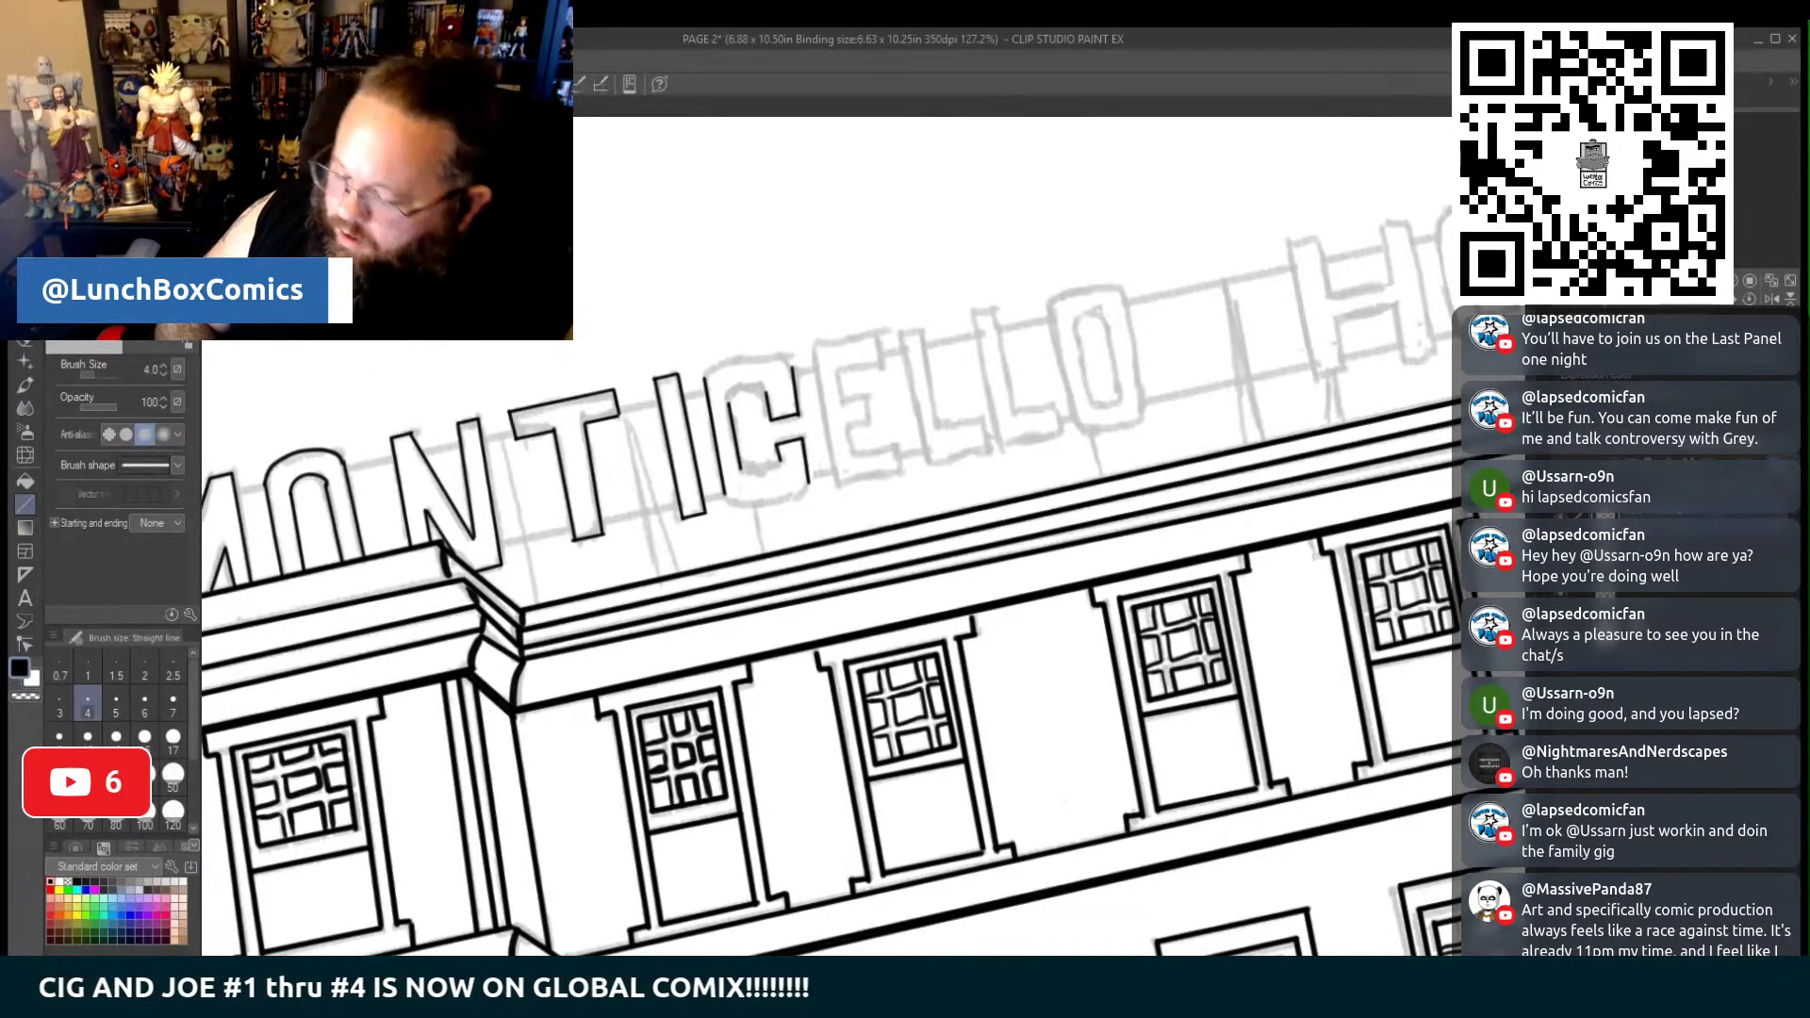
{"action": "key", "text": "p"}
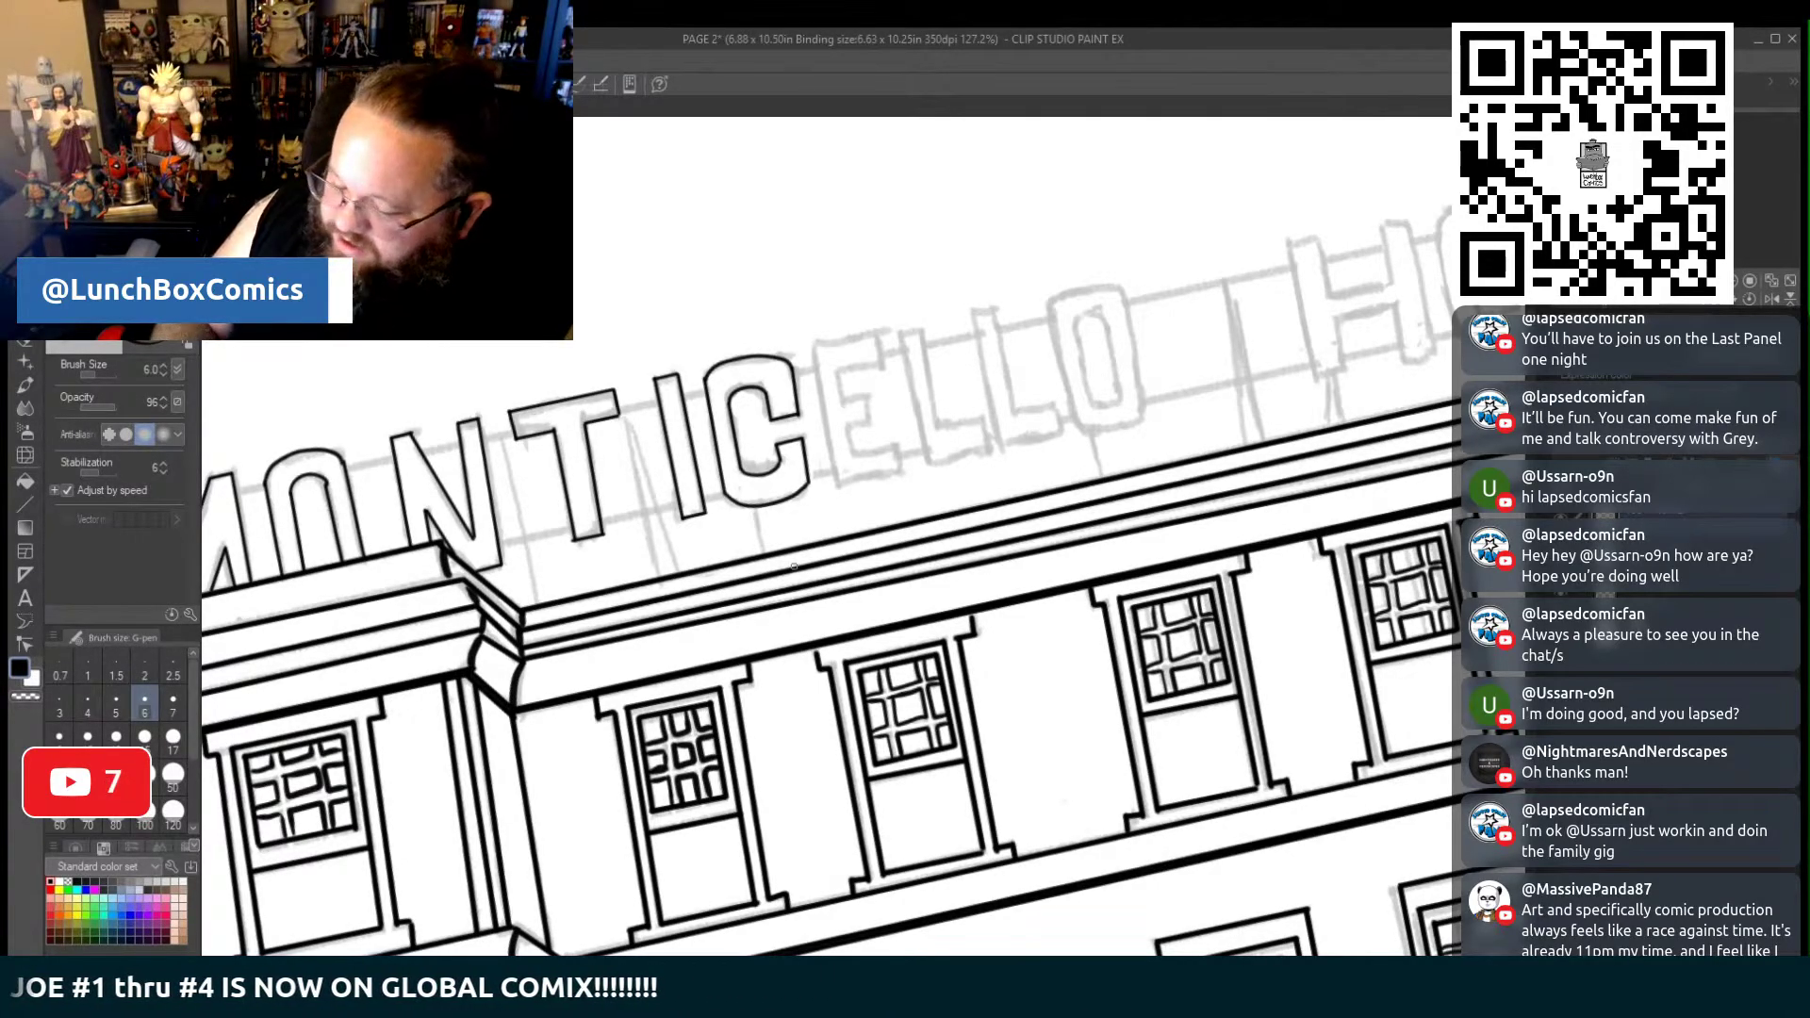
Ink the outlines of the block letters E, L and L in MONTICELLO with size 4 straight lines
{"action": "left_click", "coordinate": [34, 504]}
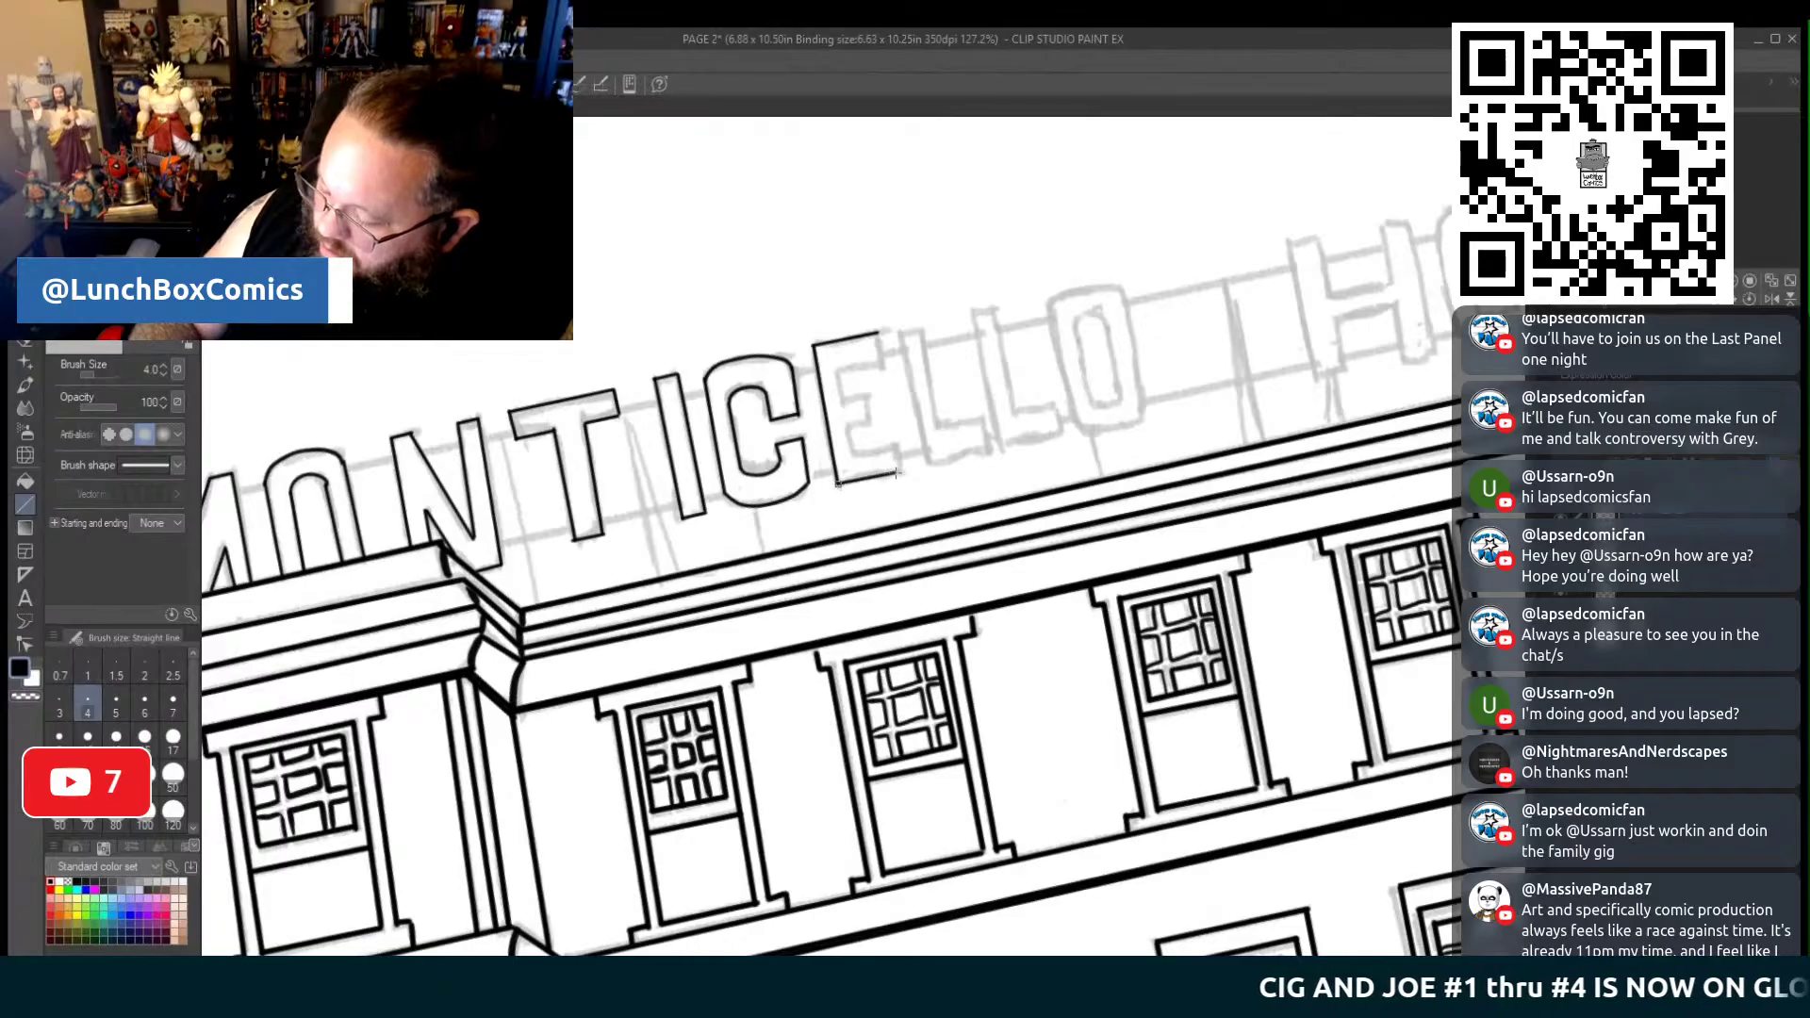
{"action": "mouse_move", "coordinate": [902, 470]}
{"action": "left_mouse_down"}
{"action": "mouse_move", "coordinate": [895, 447]}
{"action": "mouse_move", "coordinate": [848, 453]}
{"action": "mouse_move", "coordinate": [843, 429]}
{"action": "mouse_move", "coordinate": [868, 423]}
{"action": "mouse_move", "coordinate": [836, 370]}
{"action": "left_mouse_up"}
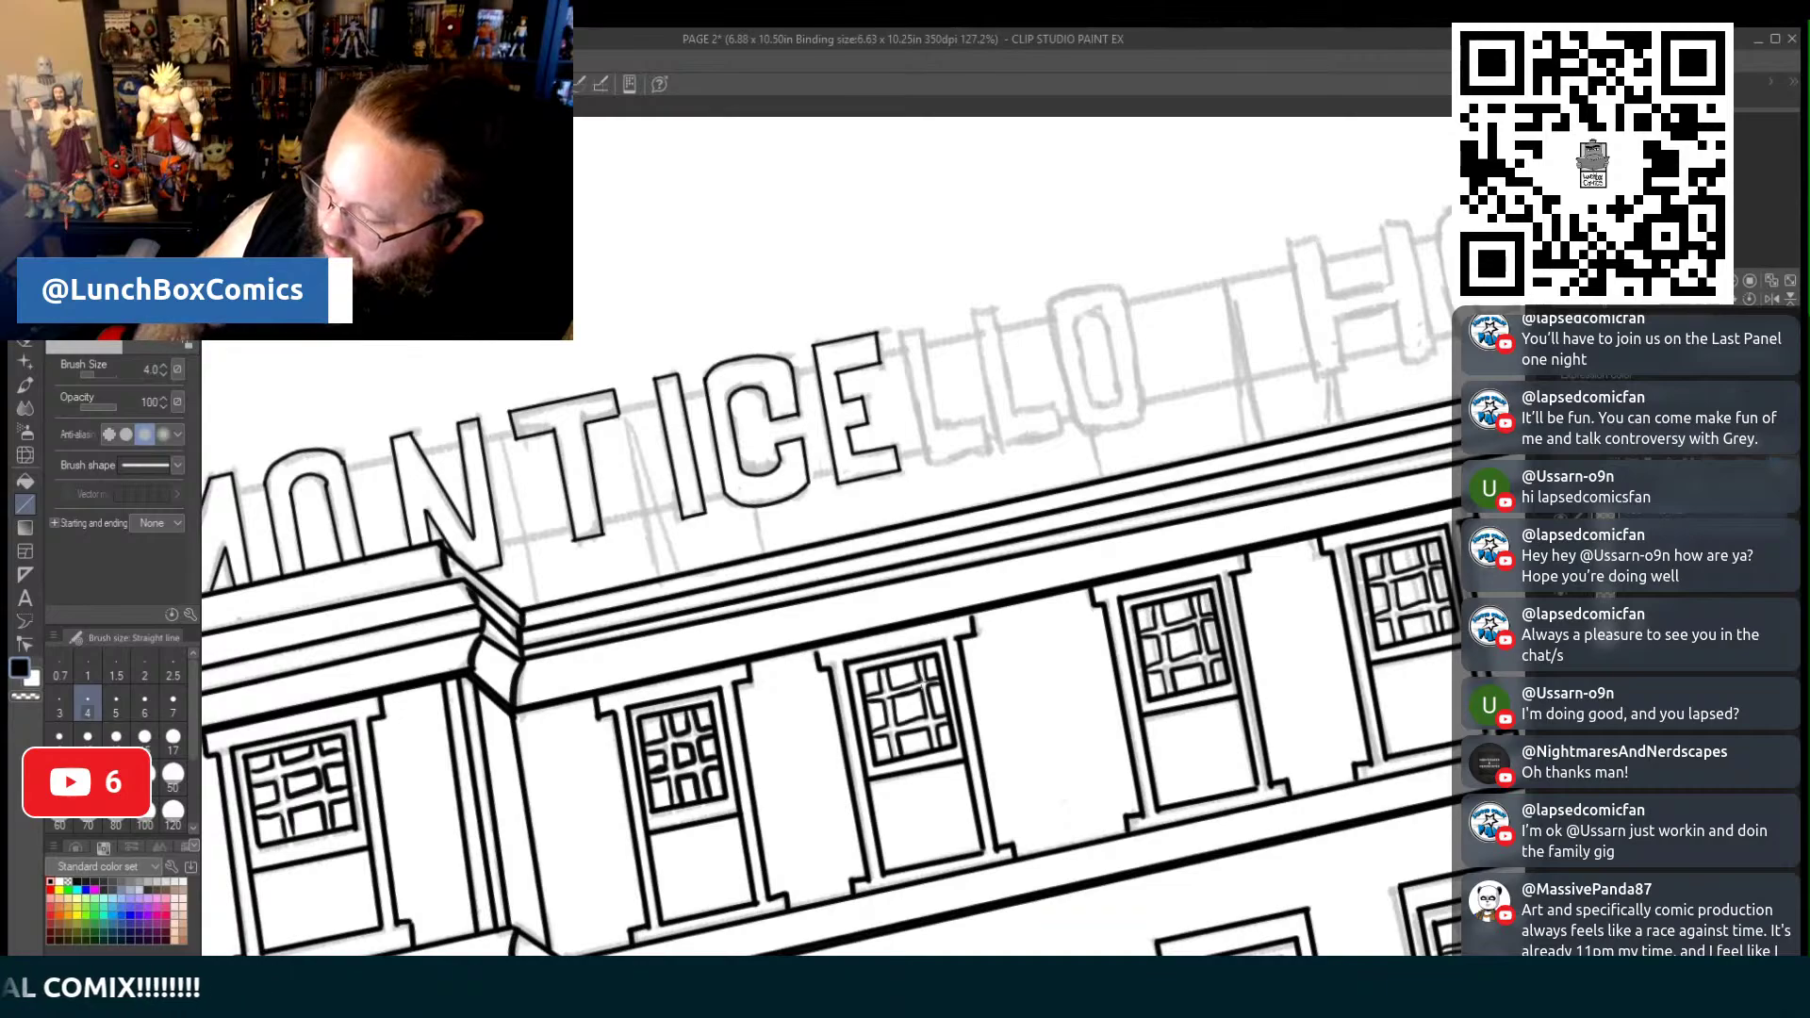
{"action": "left_click_drag", "start_coordinate": [1000, 575], "coordinate": [831, 575]}
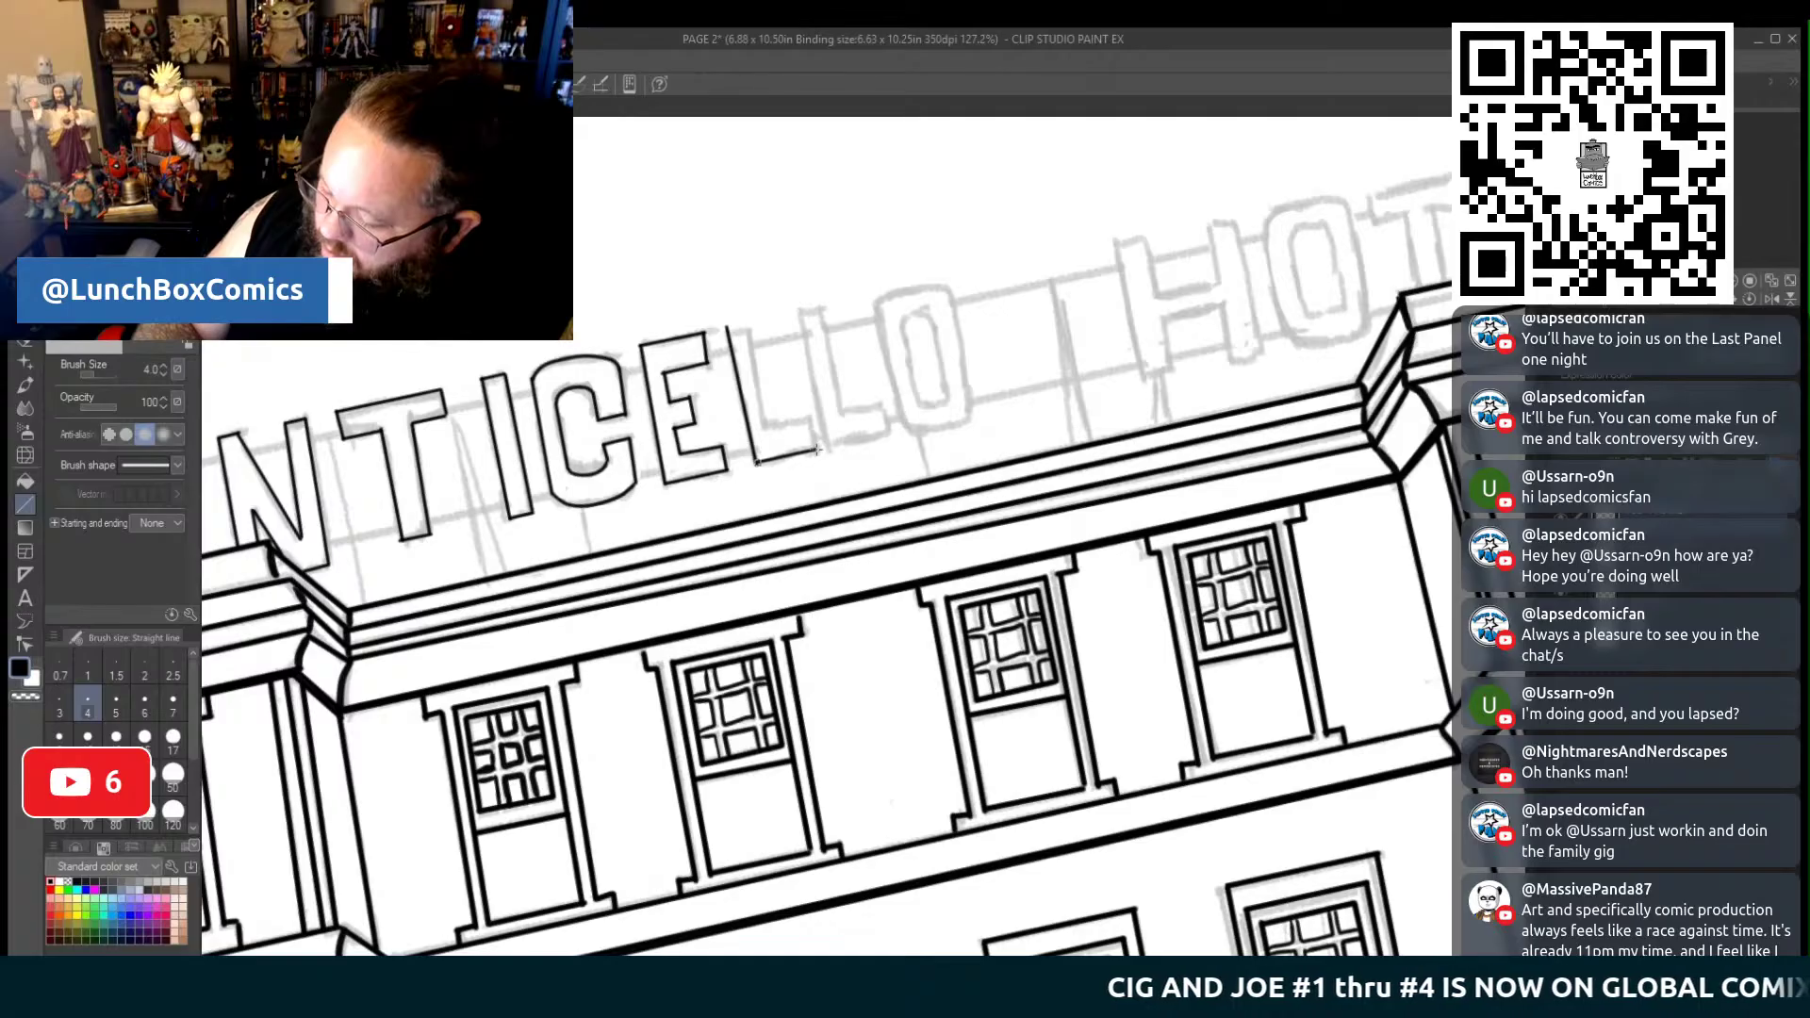
{"action": "mouse_move", "coordinate": [817, 450]}
{"action": "left_mouse_down"}
{"action": "mouse_move", "coordinate": [809, 417]}
{"action": "mouse_move", "coordinate": [764, 424]}
{"action": "mouse_move", "coordinate": [748, 326]}
{"action": "mouse_move", "coordinate": [726, 327]}
{"action": "left_mouse_up"}
{"action": "mouse_move", "coordinate": [829, 447]}
{"action": "left_mouse_down"}
{"action": "mouse_move", "coordinate": [890, 433]}
{"action": "mouse_move", "coordinate": [883, 403]}
{"action": "left_mouse_up"}
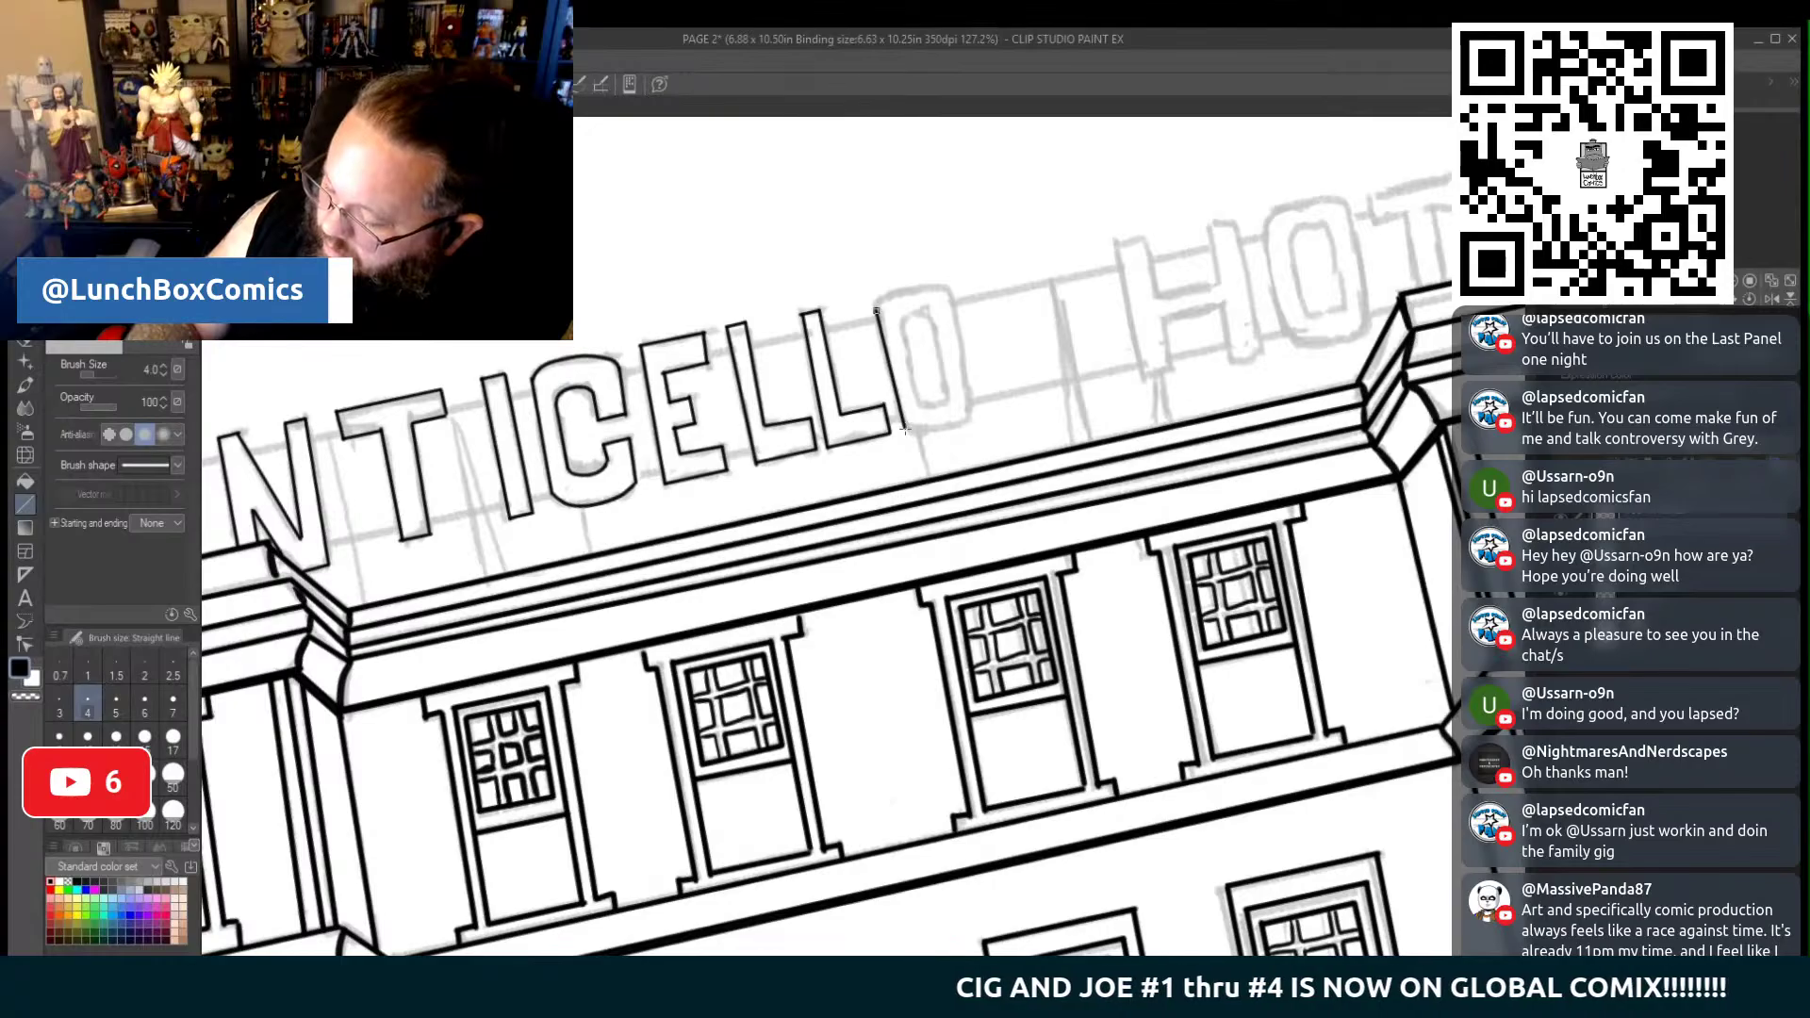
Ink the final O of MONTICELLO with size 4 straight sides and size 6 G-pen curves at its ends
{"action": "left_click_drag", "start_coordinate": [901, 324], "coordinate": [919, 403]}
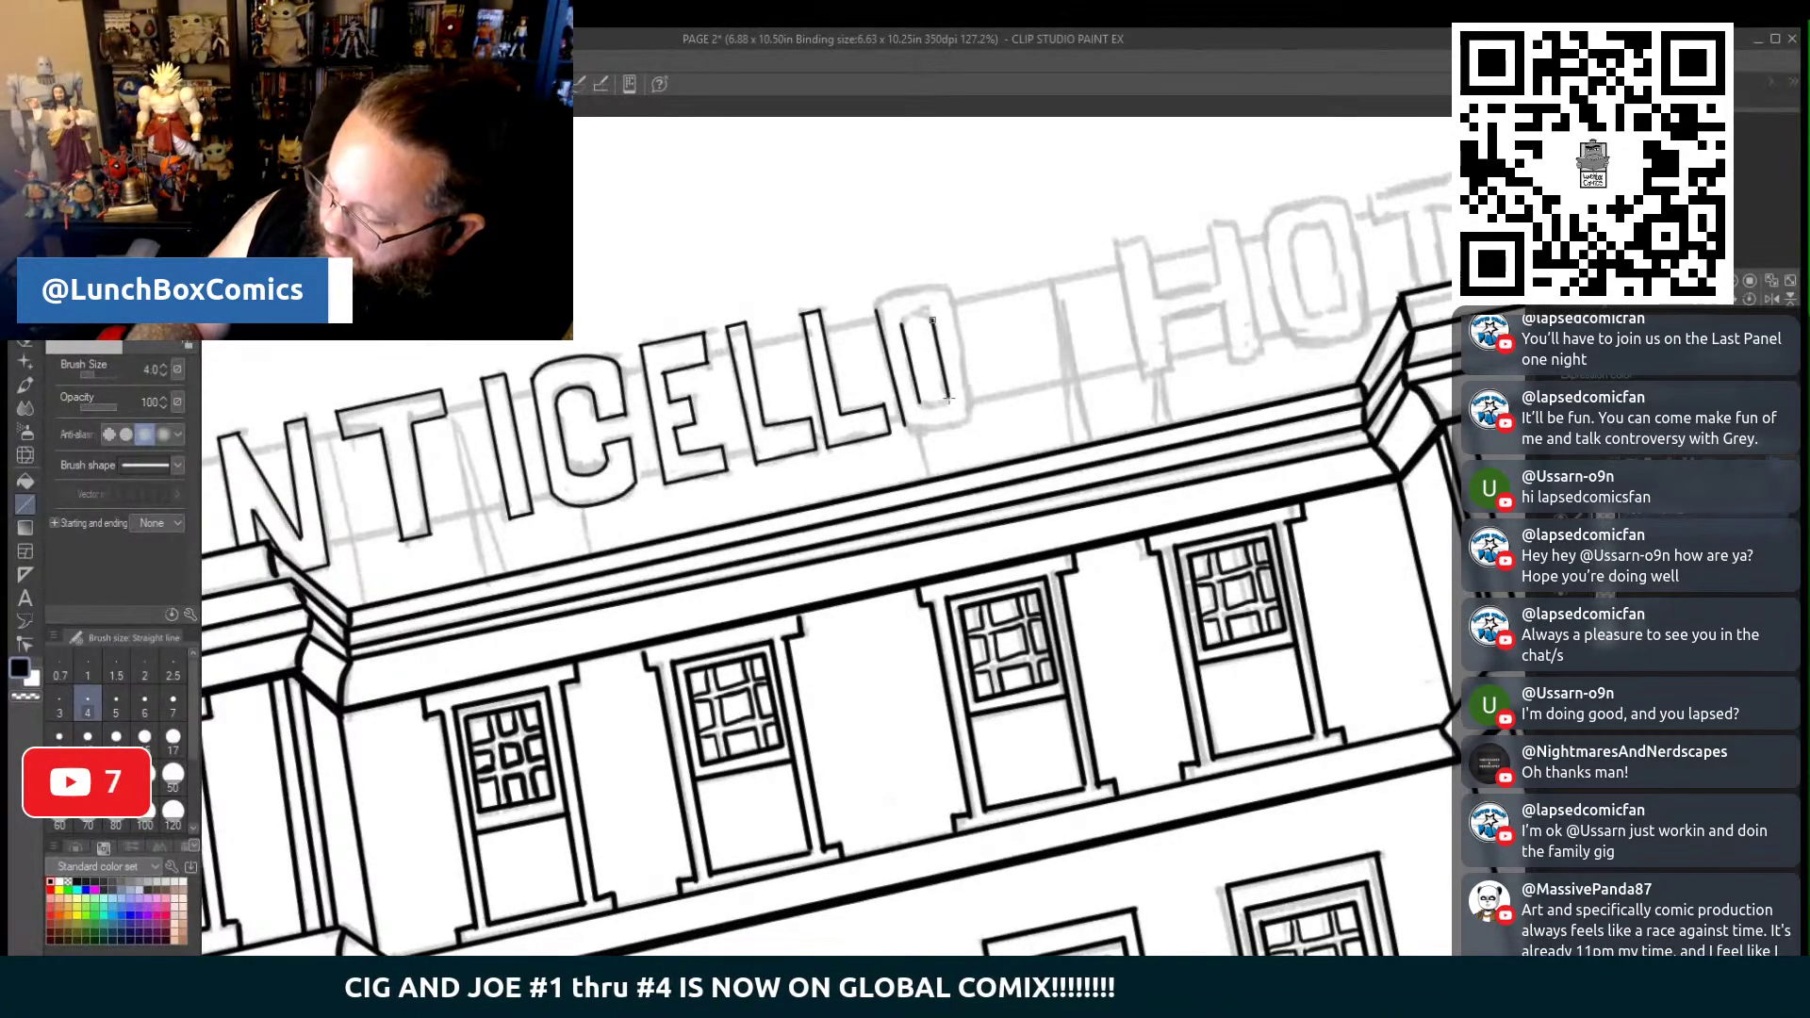
{"action": "left_click_drag", "start_coordinate": [931, 315], "coordinate": [947, 396]}
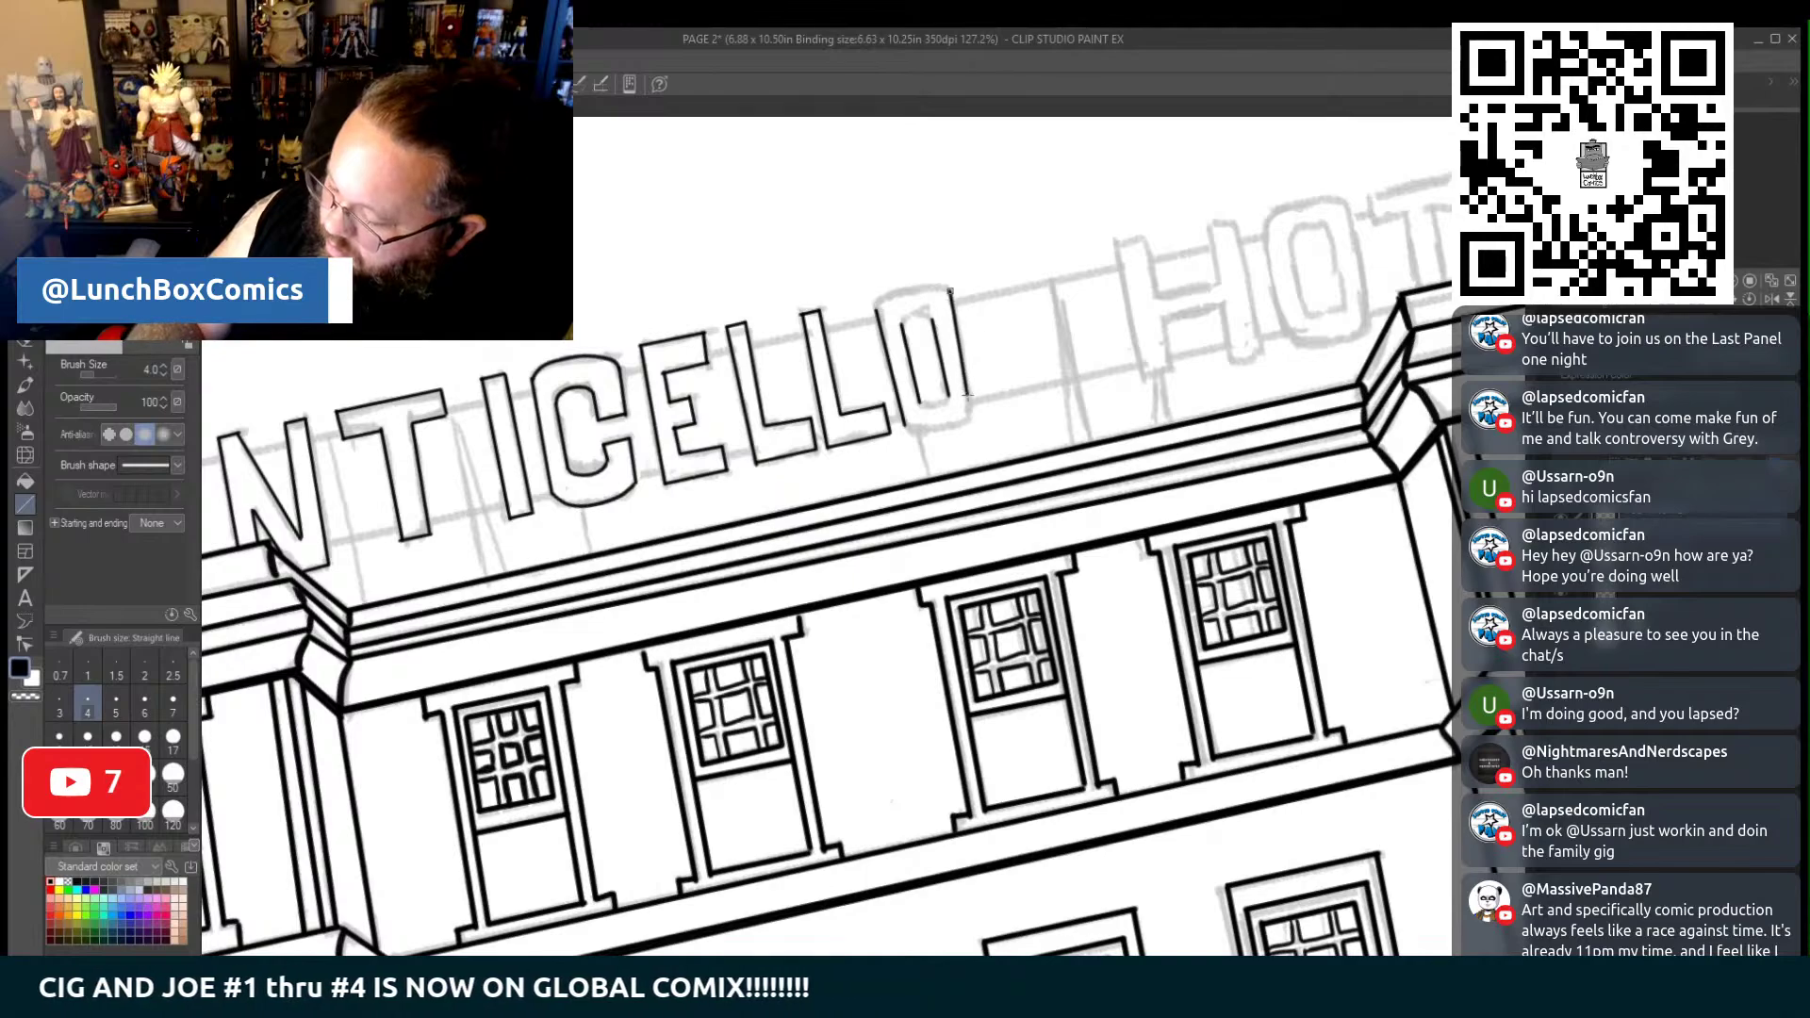
{"action": "left_click_drag", "start_coordinate": [949, 291], "coordinate": [970, 408]}
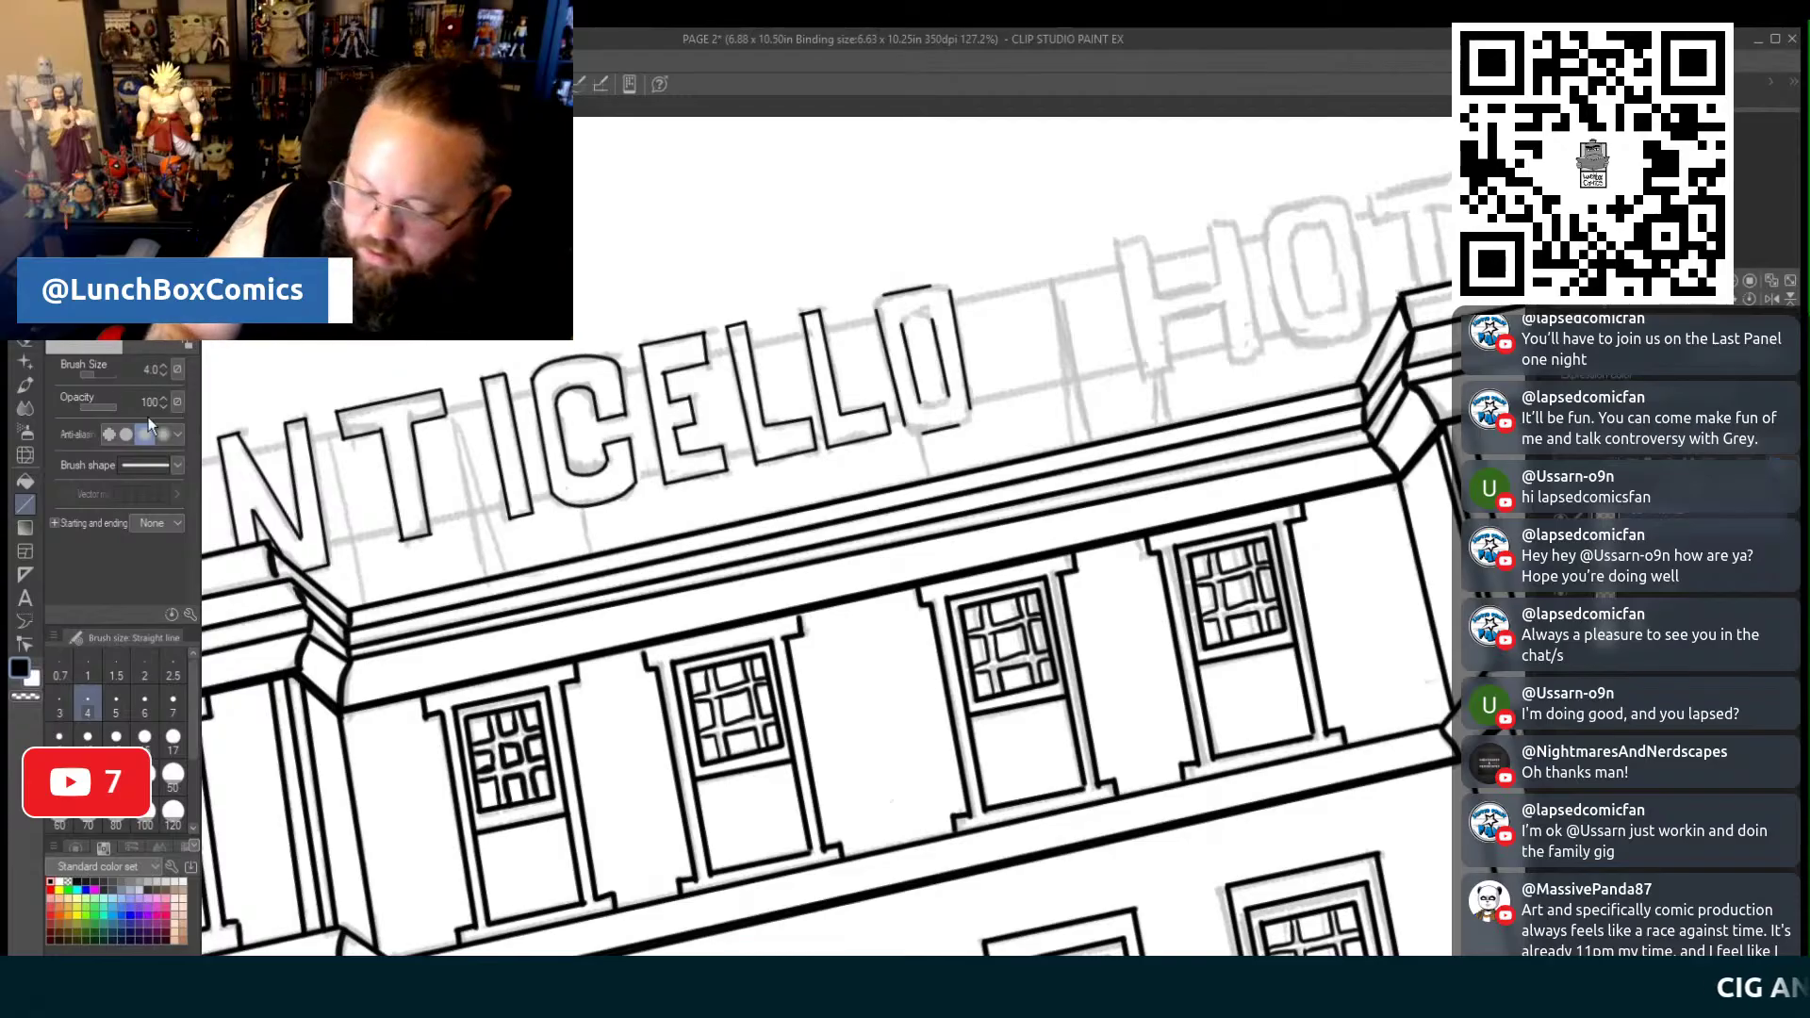
{"action": "key", "text": "p"}
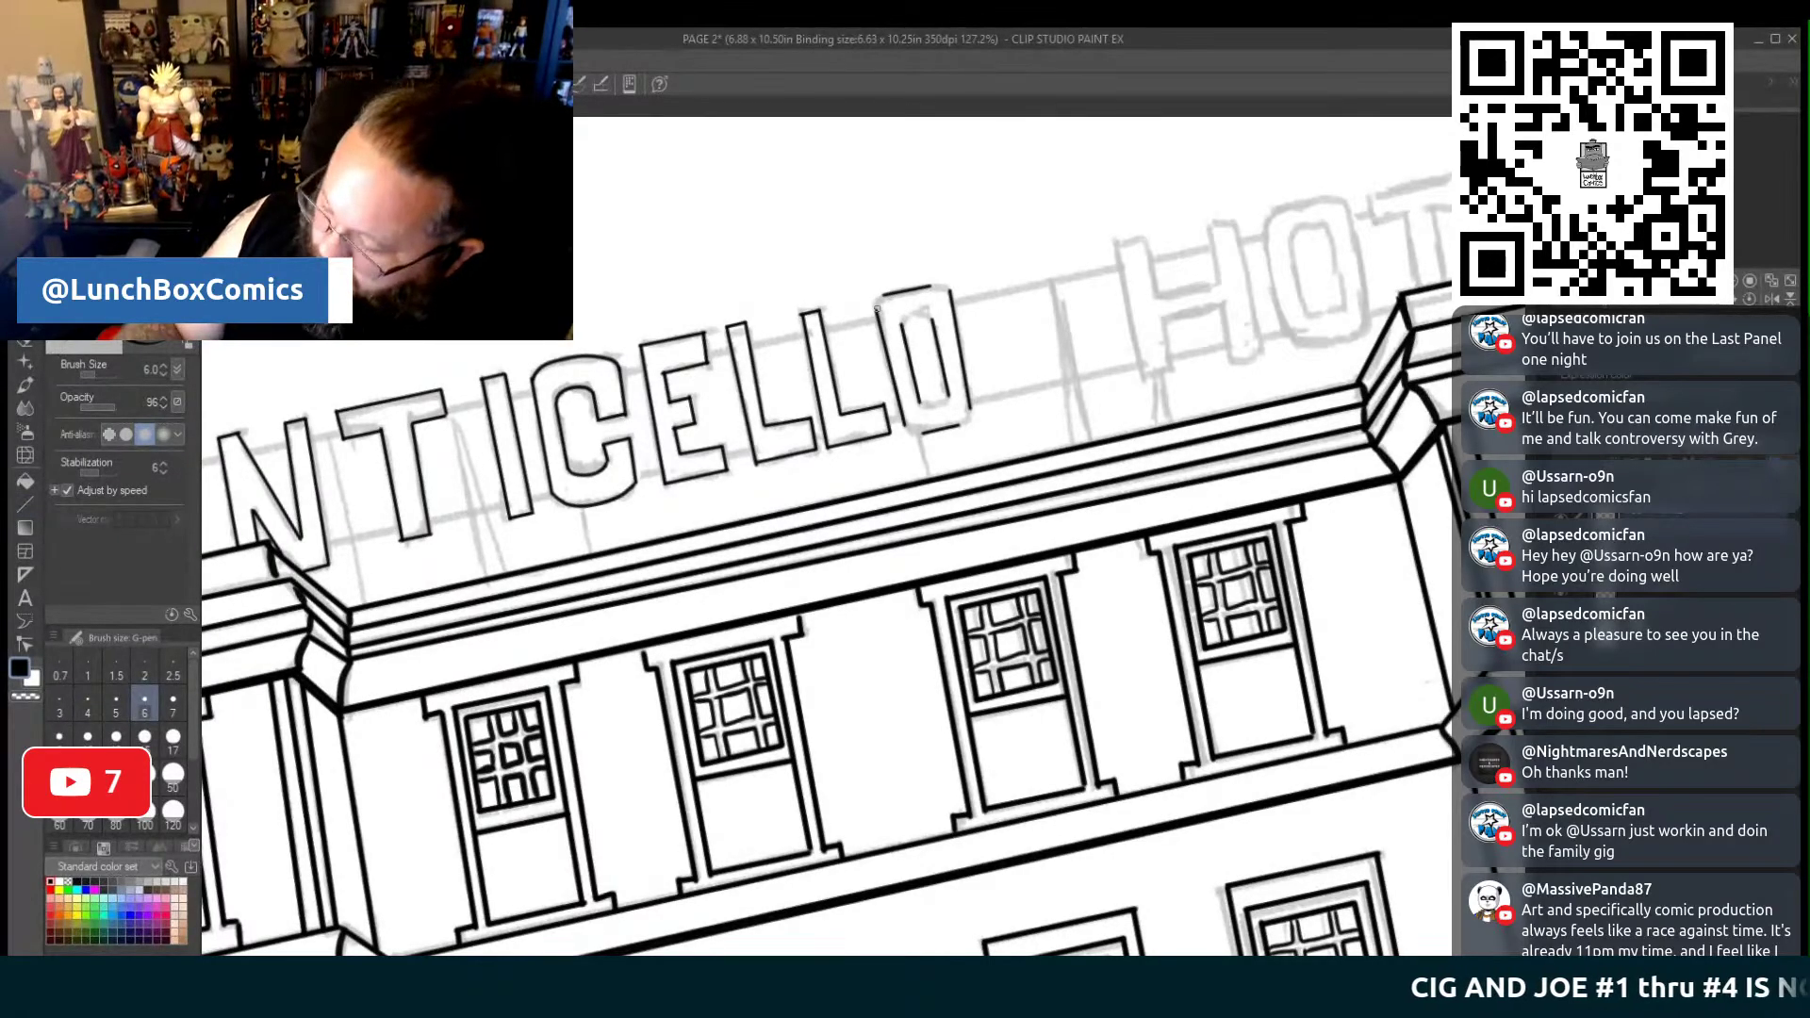
{"action": "mouse_move", "coordinate": [882, 295]}
{"action": "left_mouse_down"}
{"action": "mouse_move", "coordinate": [947, 289]}
{"action": "mouse_move", "coordinate": [961, 316]}
{"action": "mouse_move", "coordinate": [949, 413]}
{"action": "left_mouse_up"}
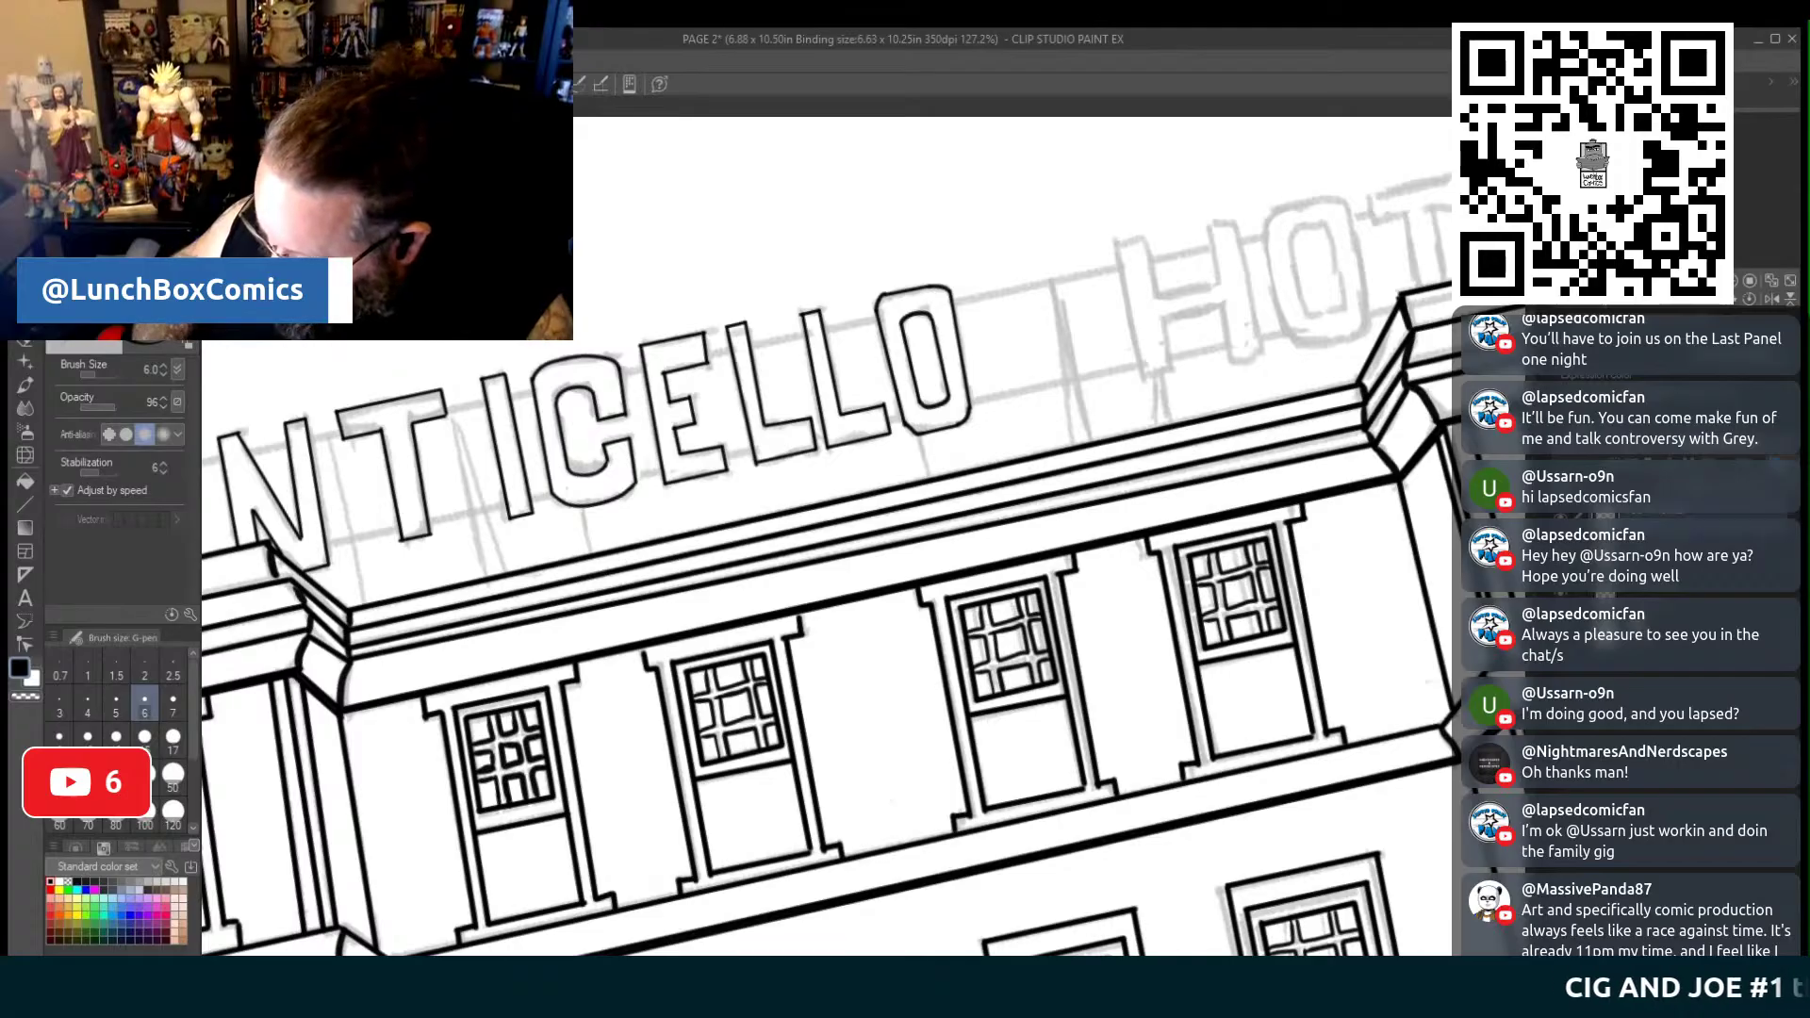
Ink the H and O of HOTEL with size 4 straight lines, curving the O's ends with the size 6 G-pen
{"action": "left_click_drag", "start_coordinate": [1166, 940], "coordinate": [972, 940]}
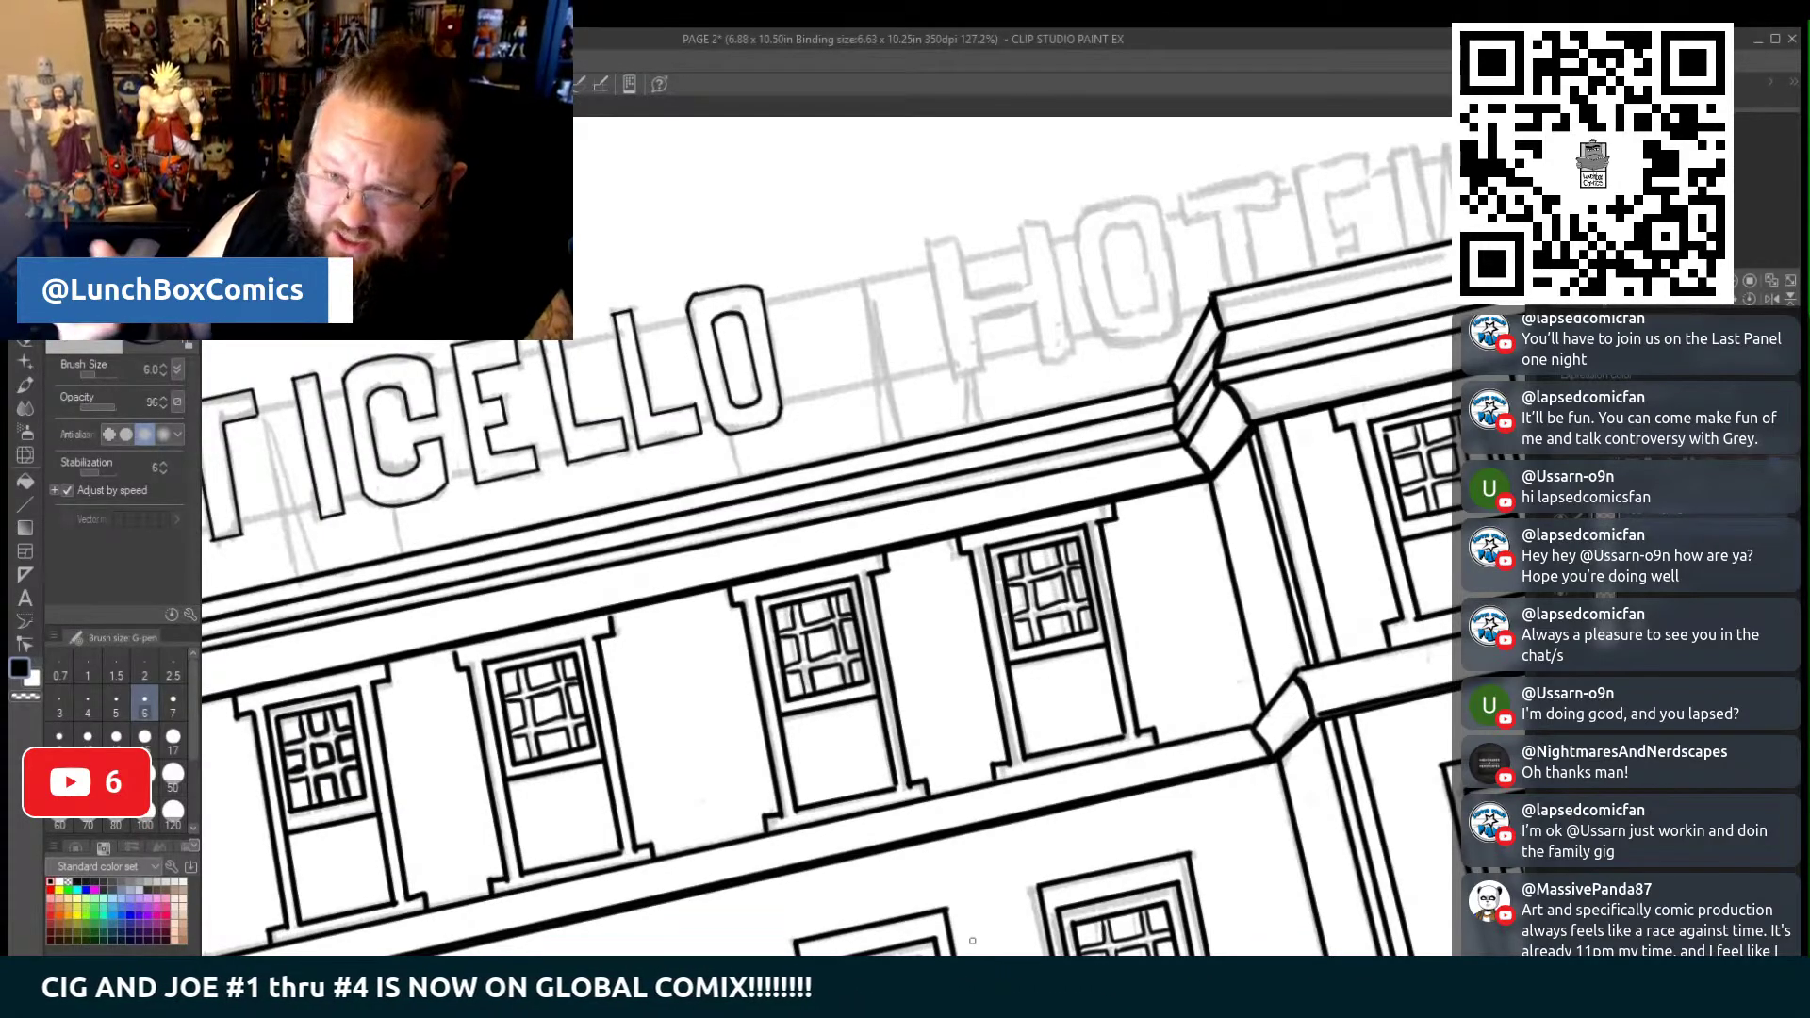
{"action": "key", "text": "u"}
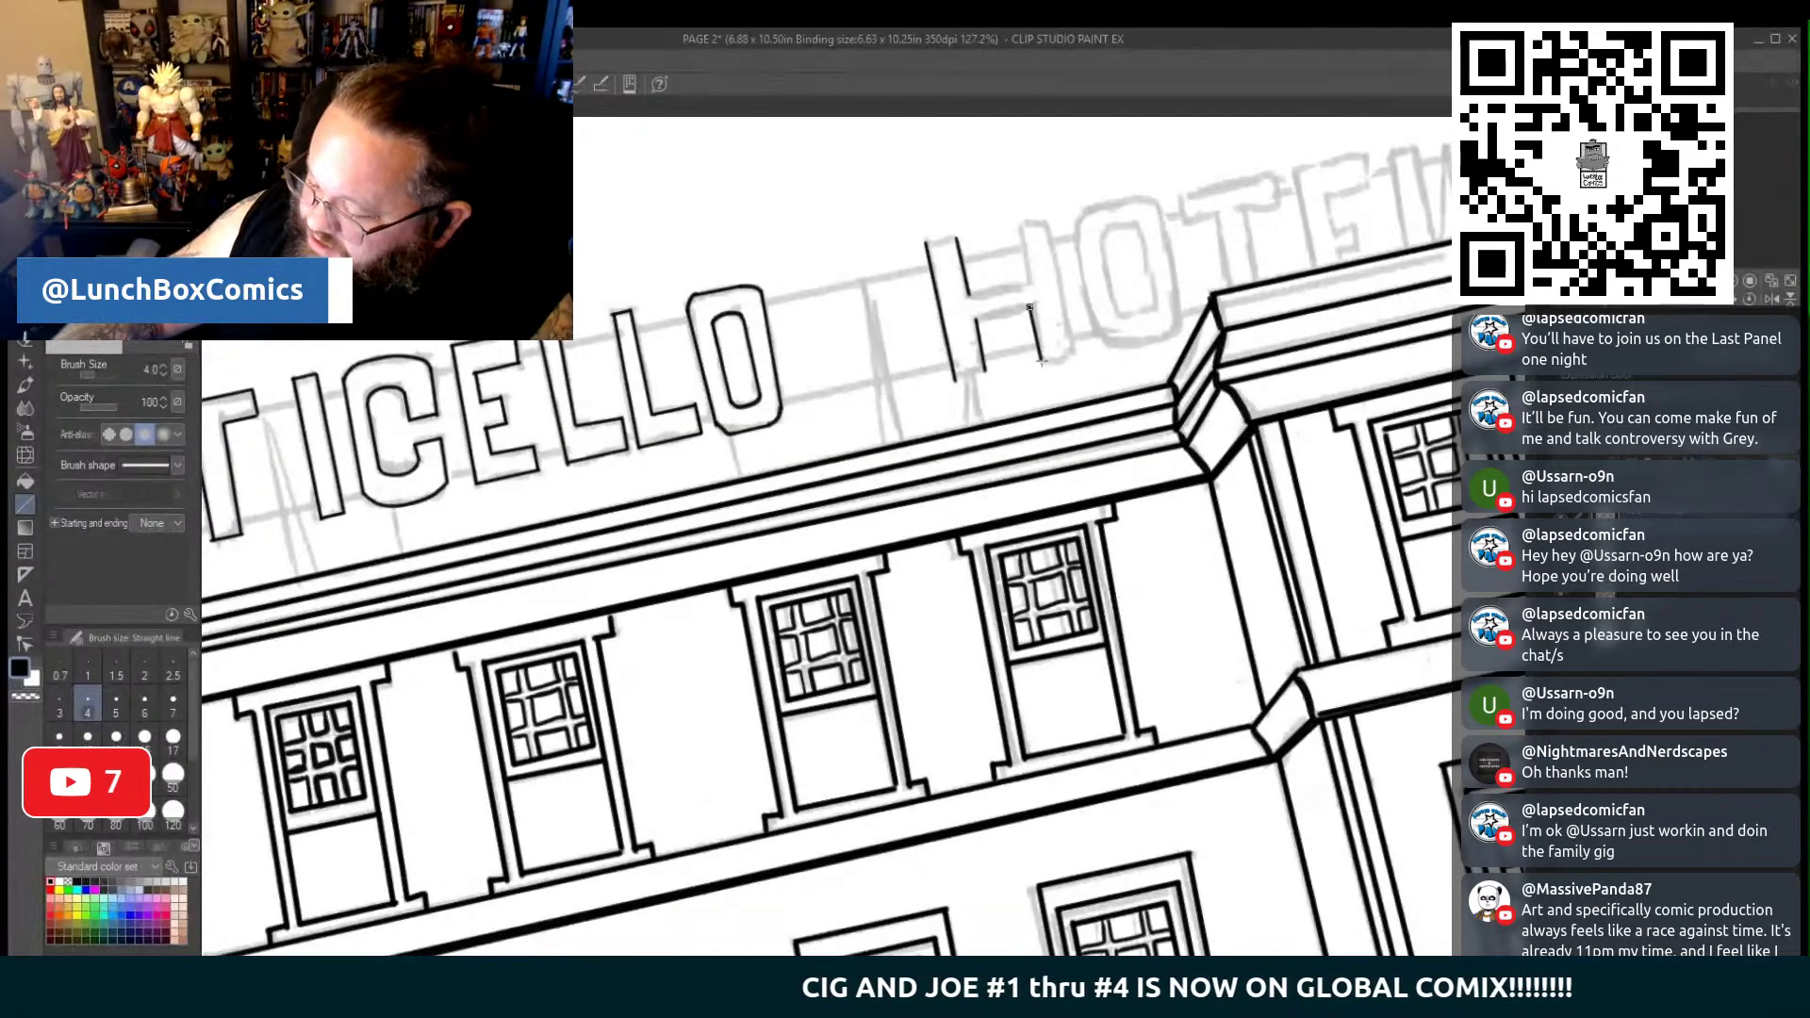
{"action": "left_click_drag", "start_coordinate": [1029, 308], "coordinate": [1016, 234]}
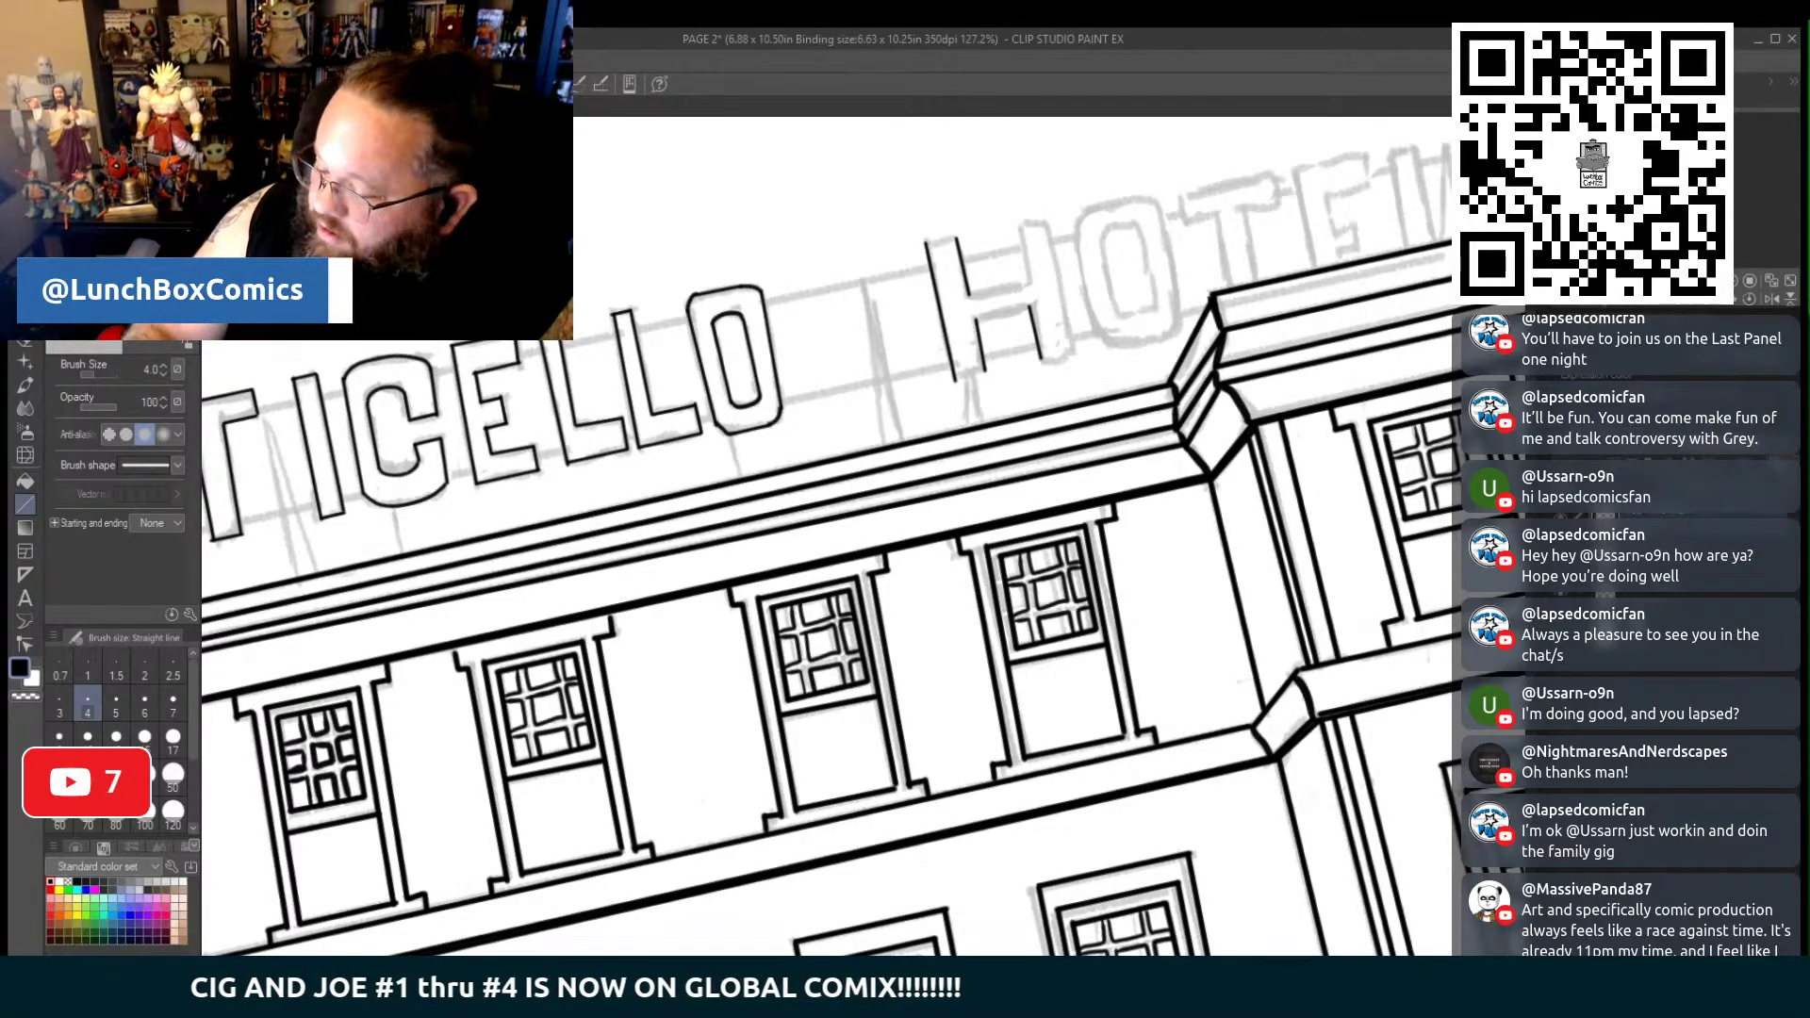
{"action": "key", "text": "ctrl+z"}
{"action": "key", "text": "ctrl+z"}
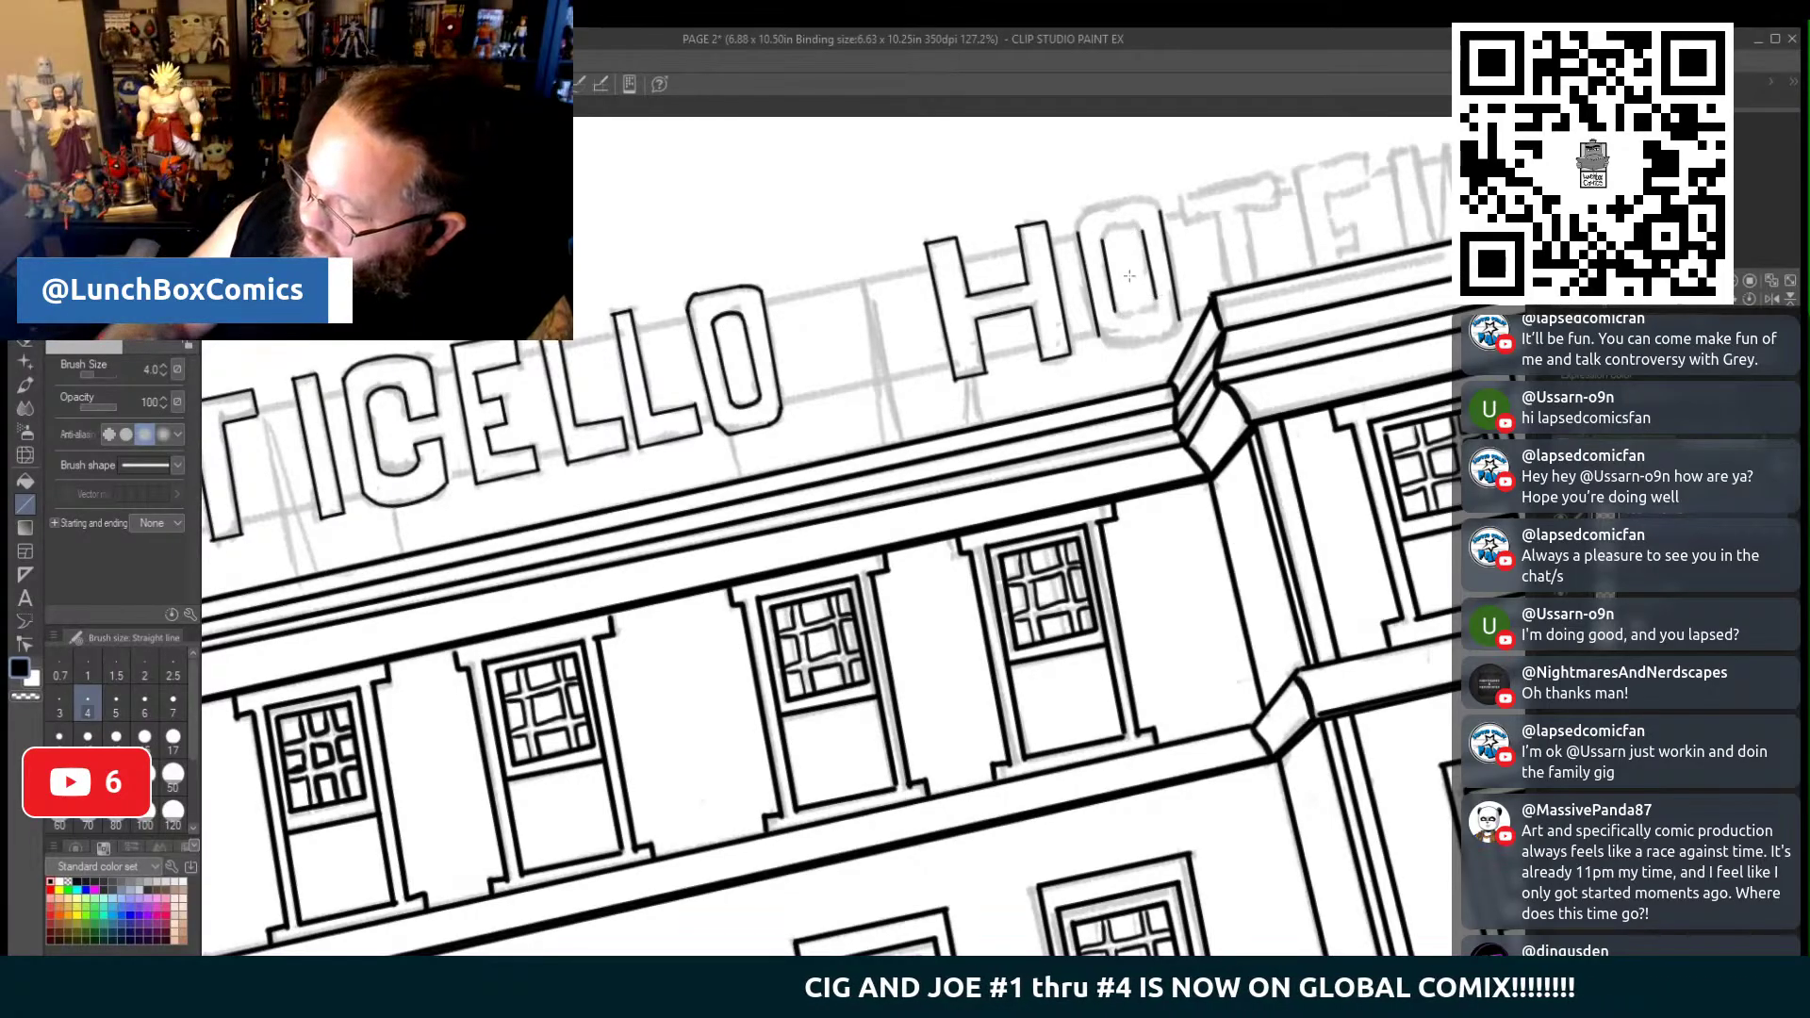
{"action": "key", "text": "p"}
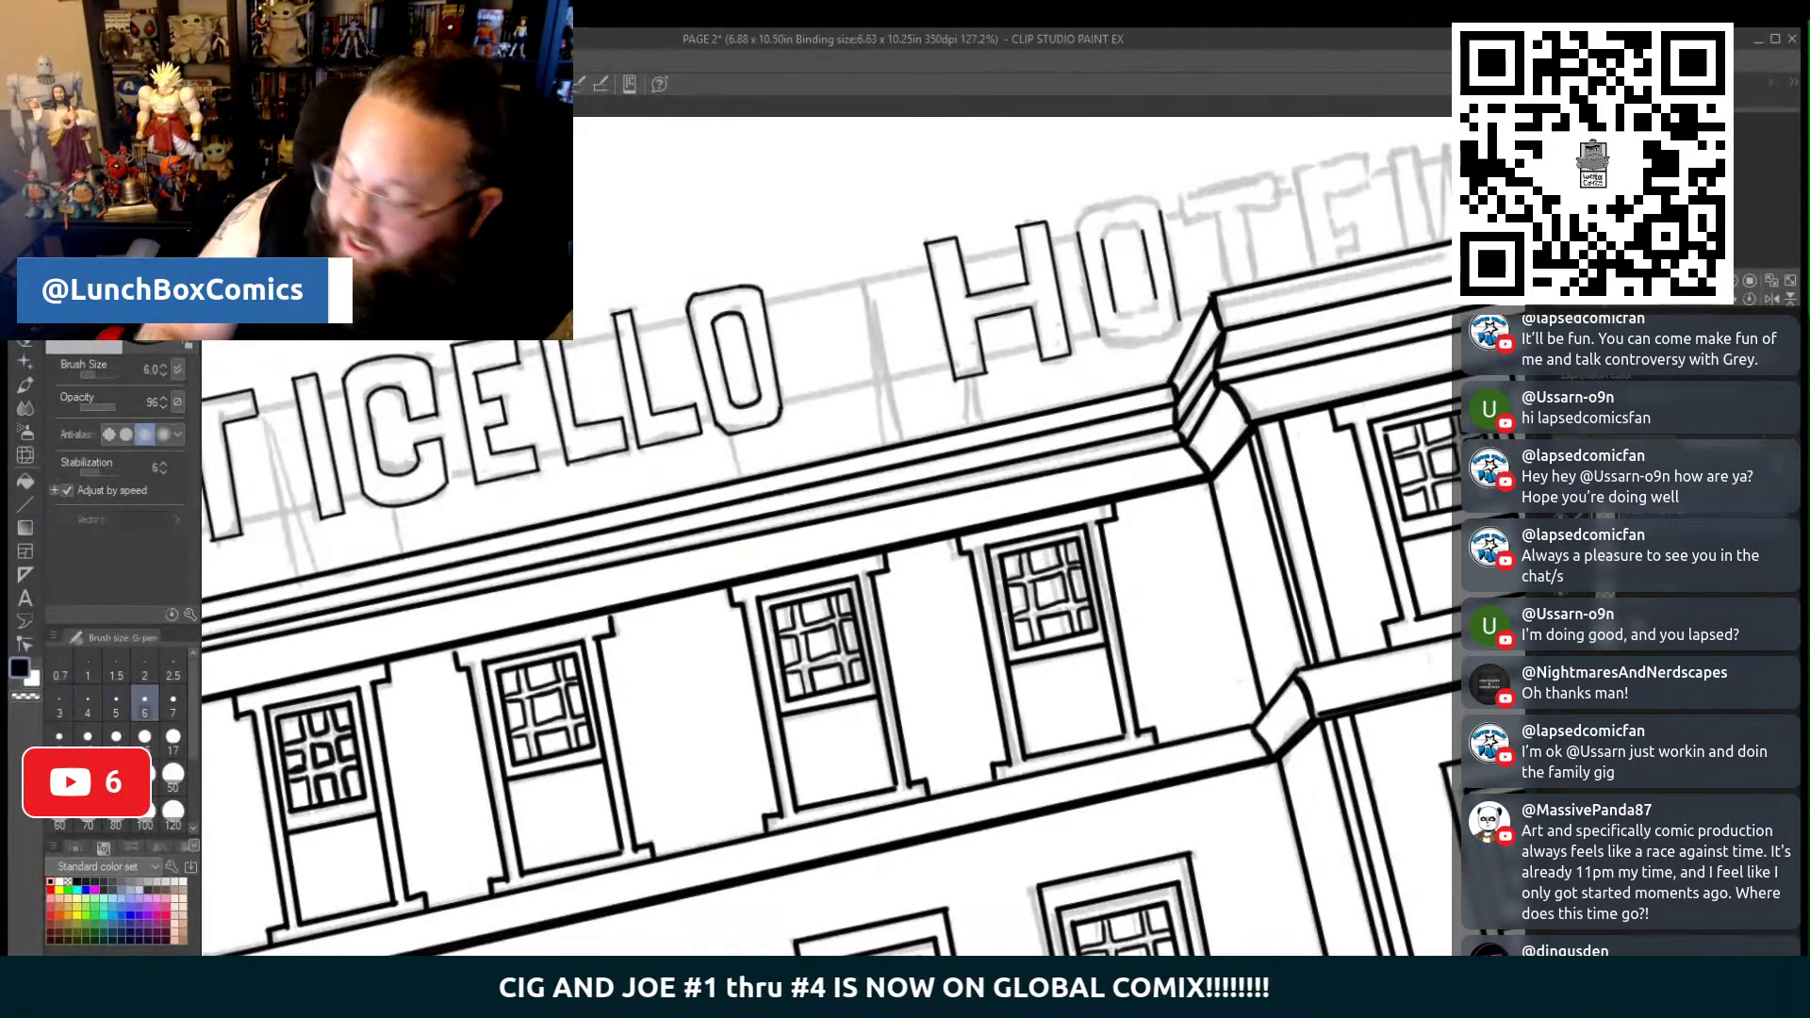
{"action": "mouse_move", "coordinate": [1078, 233]}
{"action": "left_mouse_down"}
{"action": "mouse_move", "coordinate": [1152, 205]}
{"action": "mouse_move", "coordinate": [1153, 313]}
{"action": "left_mouse_up"}
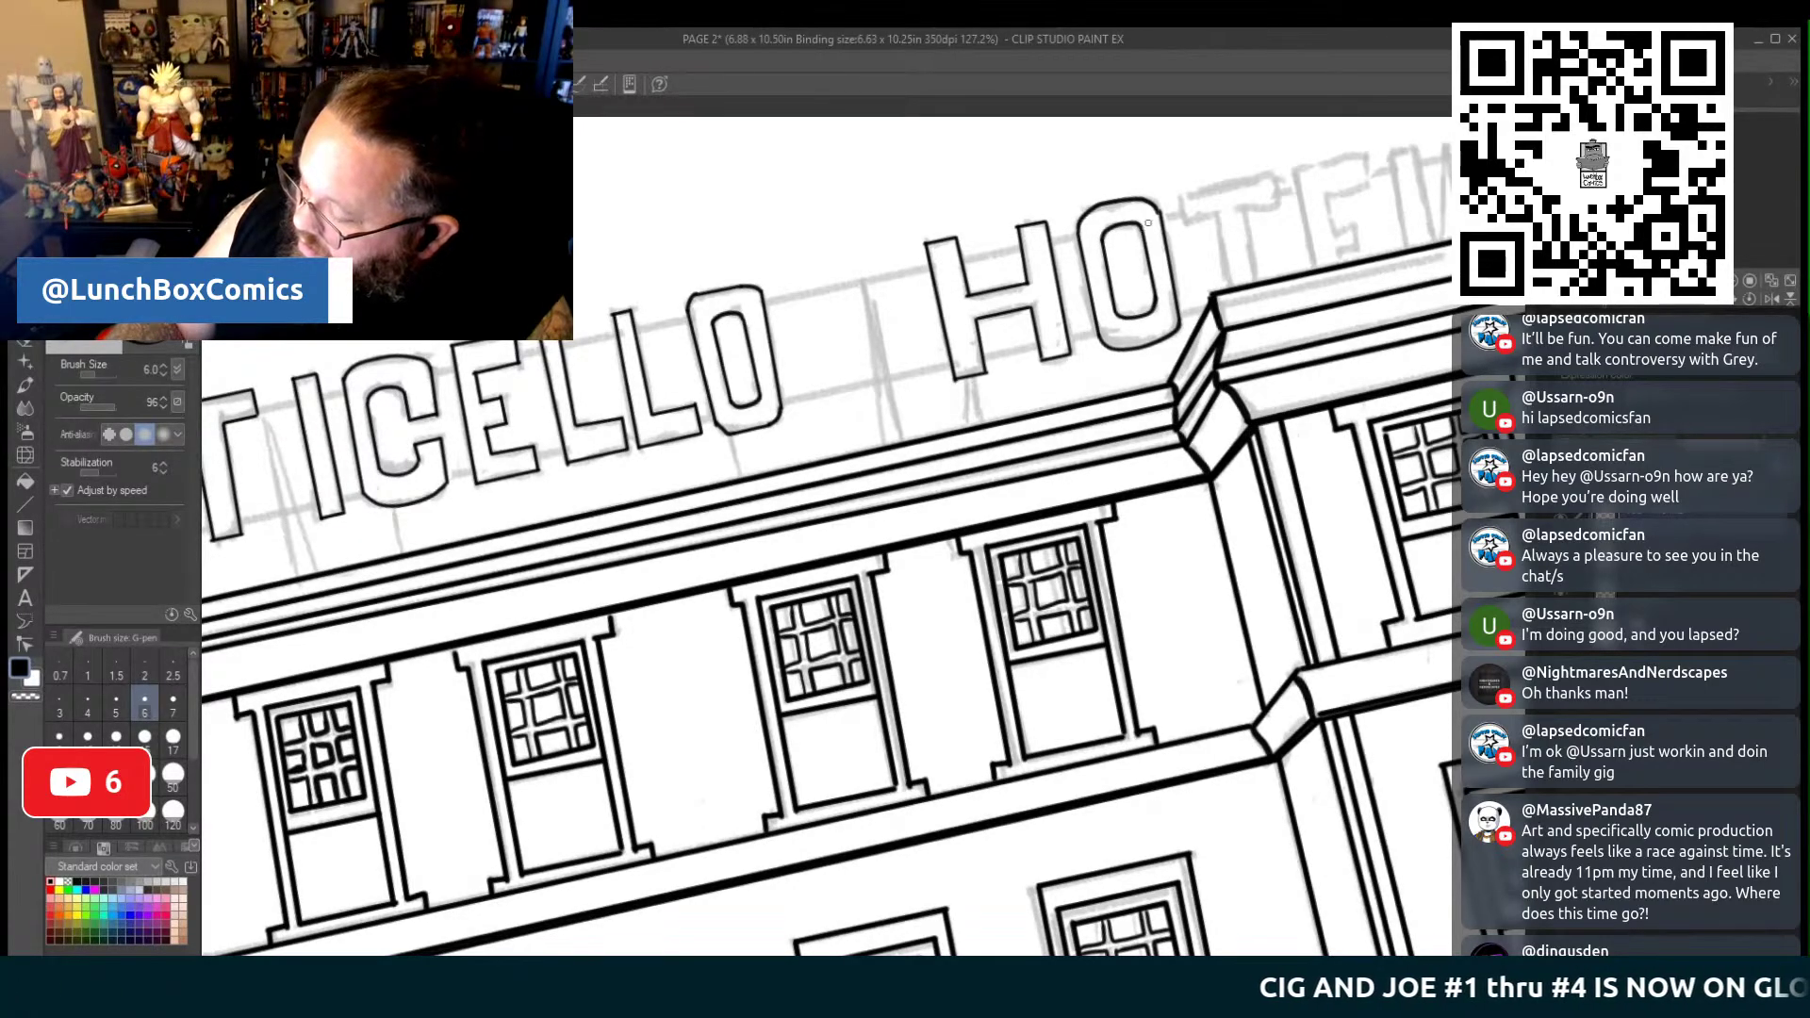
Ink the outlines of the block letters T, E and L in HOTEL with size 4 straight lines
{"action": "left_click_drag", "start_coordinate": [1148, 222], "coordinate": [818, 232]}
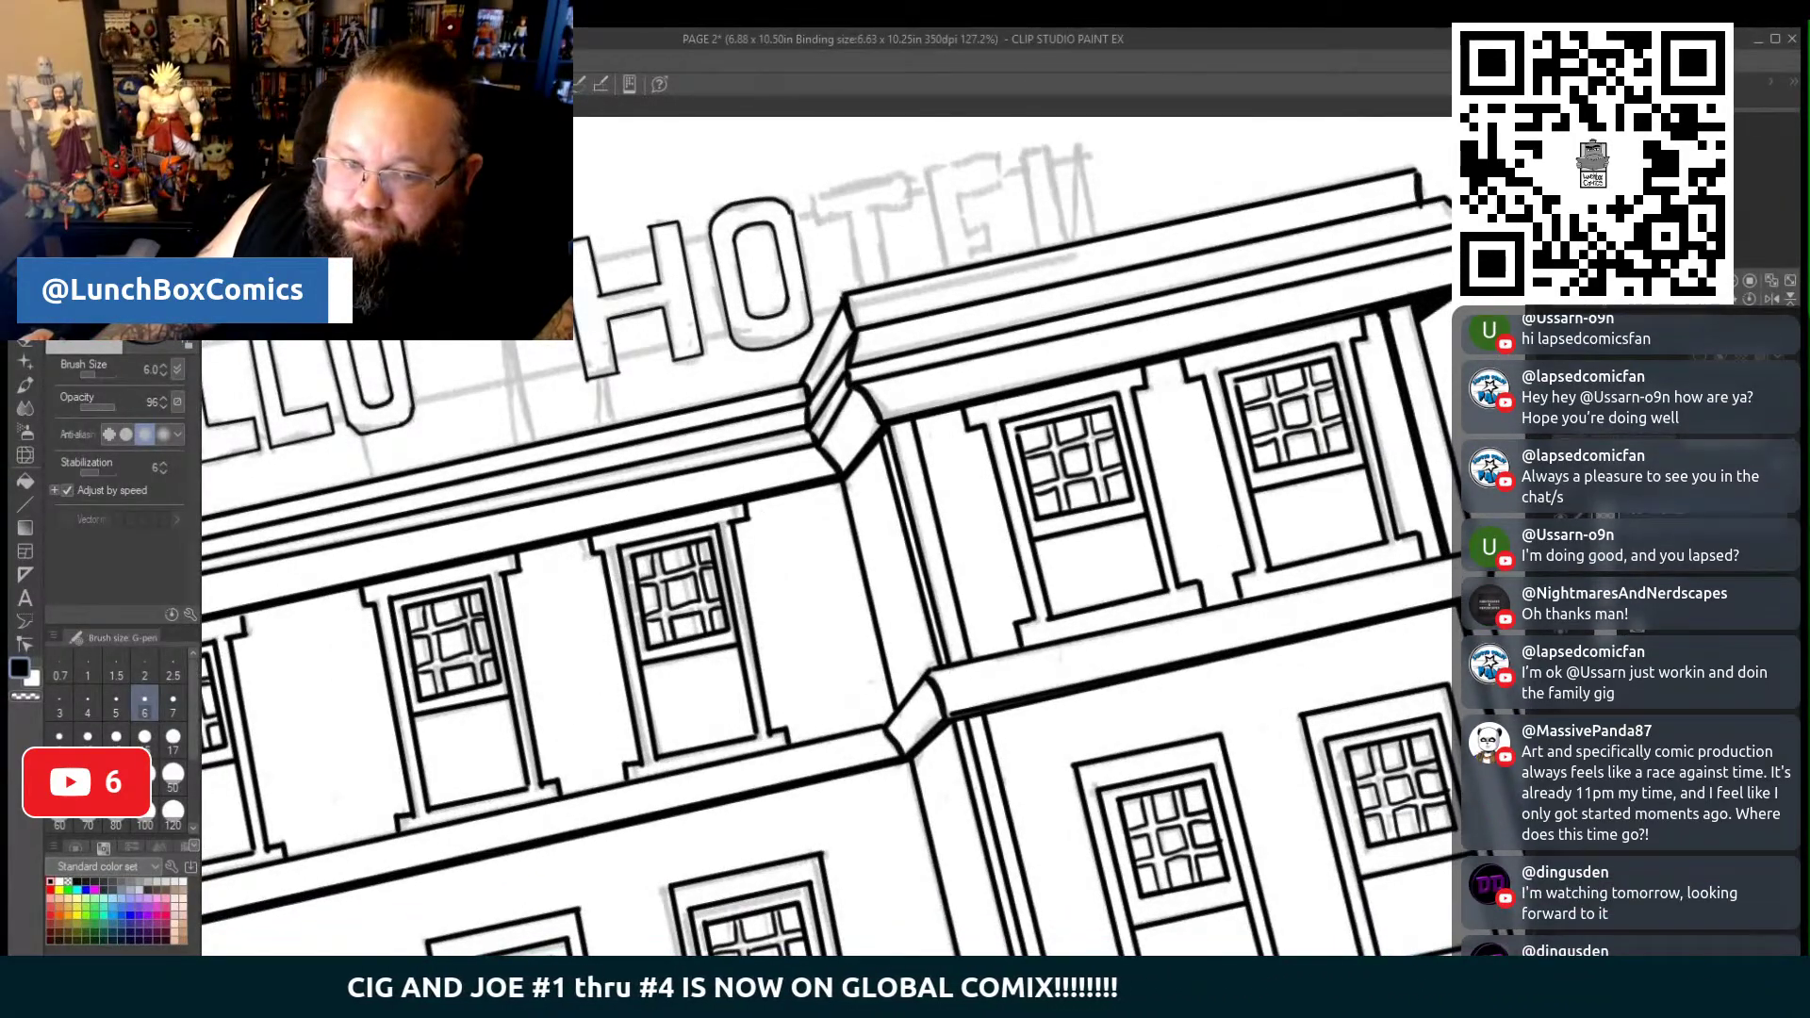
{"action": "left_click_drag", "start_coordinate": [1171, 216], "coordinate": [1171, 424]}
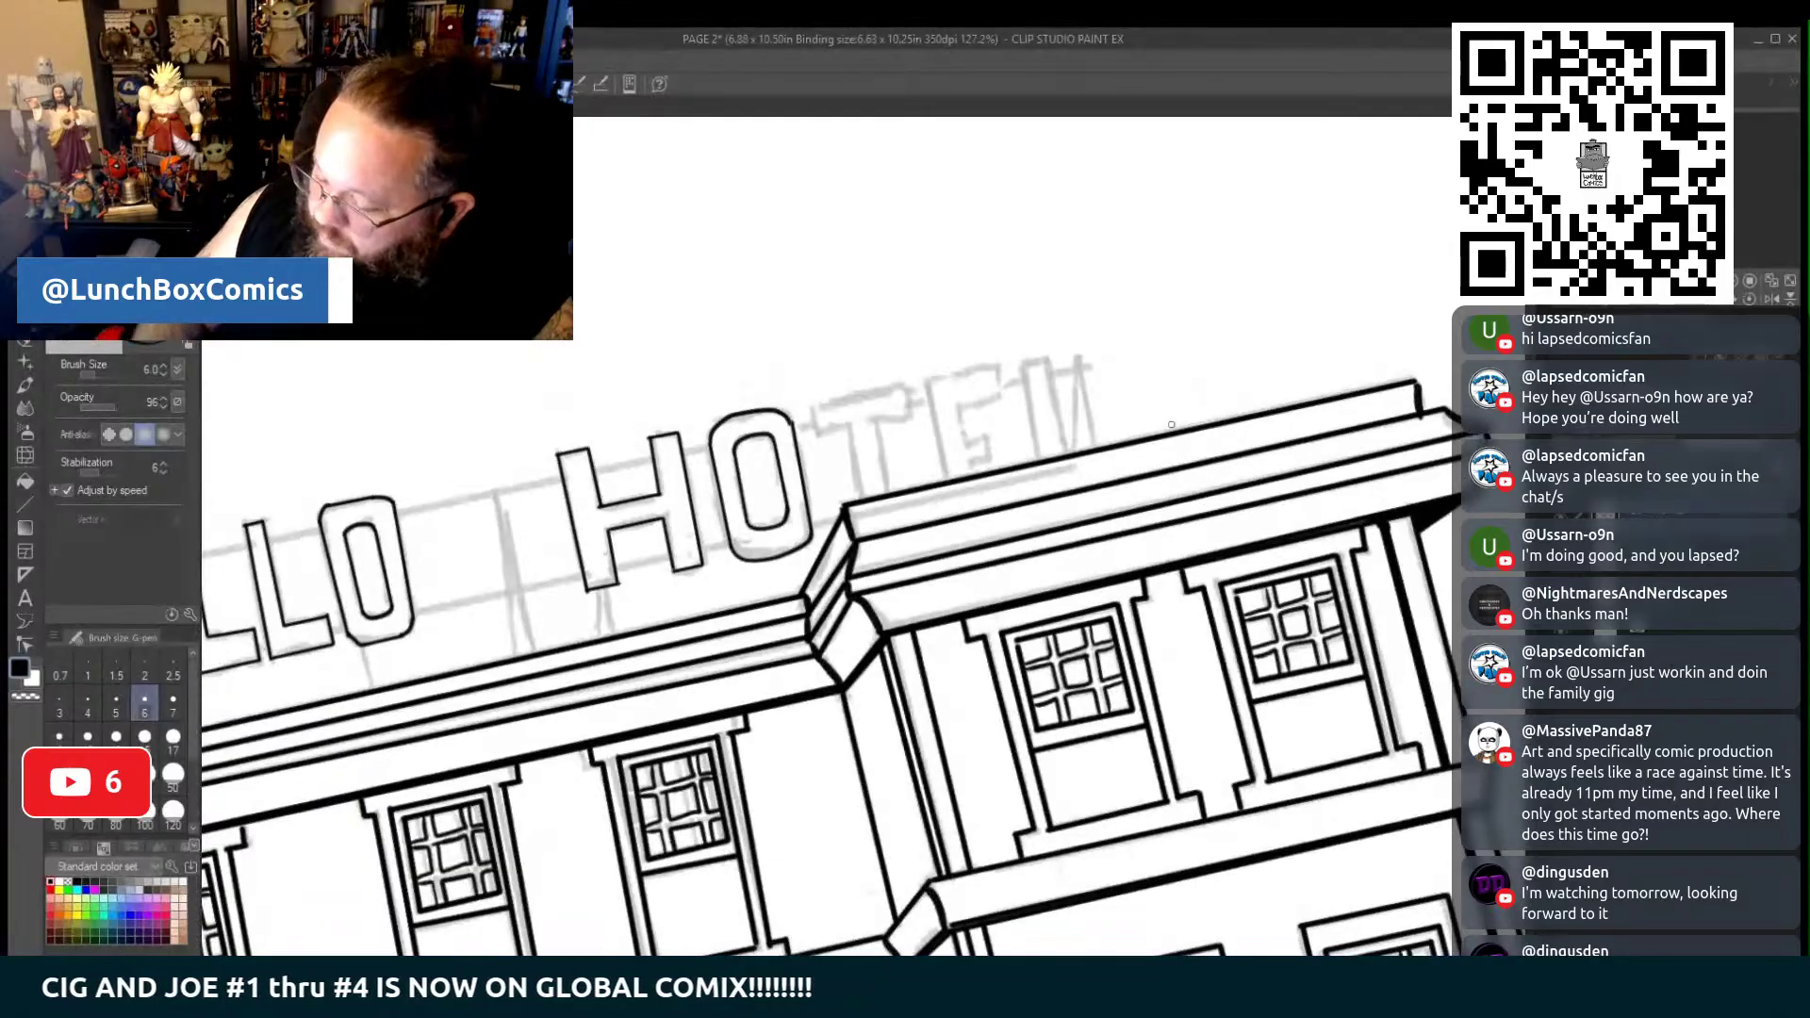
{"action": "key", "text": "u"}
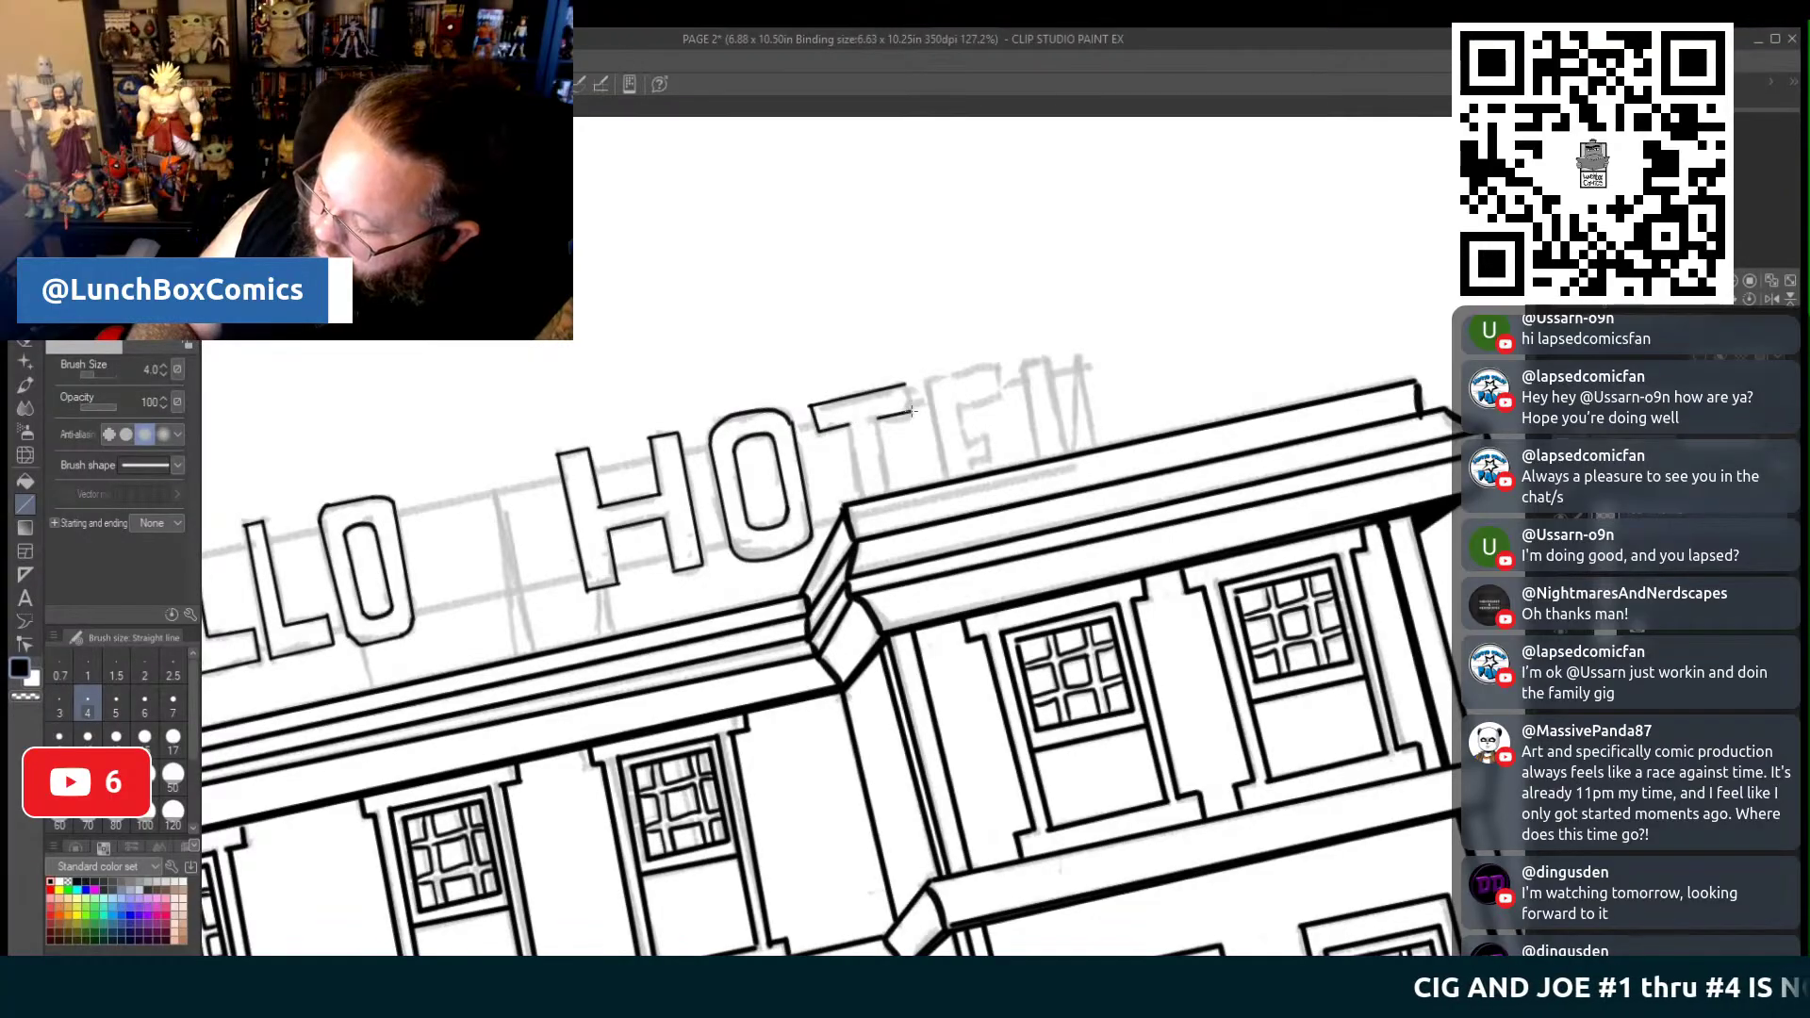
{"action": "mouse_move", "coordinate": [848, 424]}
{"action": "left_mouse_down"}
{"action": "mouse_move", "coordinate": [865, 497]}
{"action": "mouse_move", "coordinate": [932, 396]}
{"action": "left_mouse_up"}
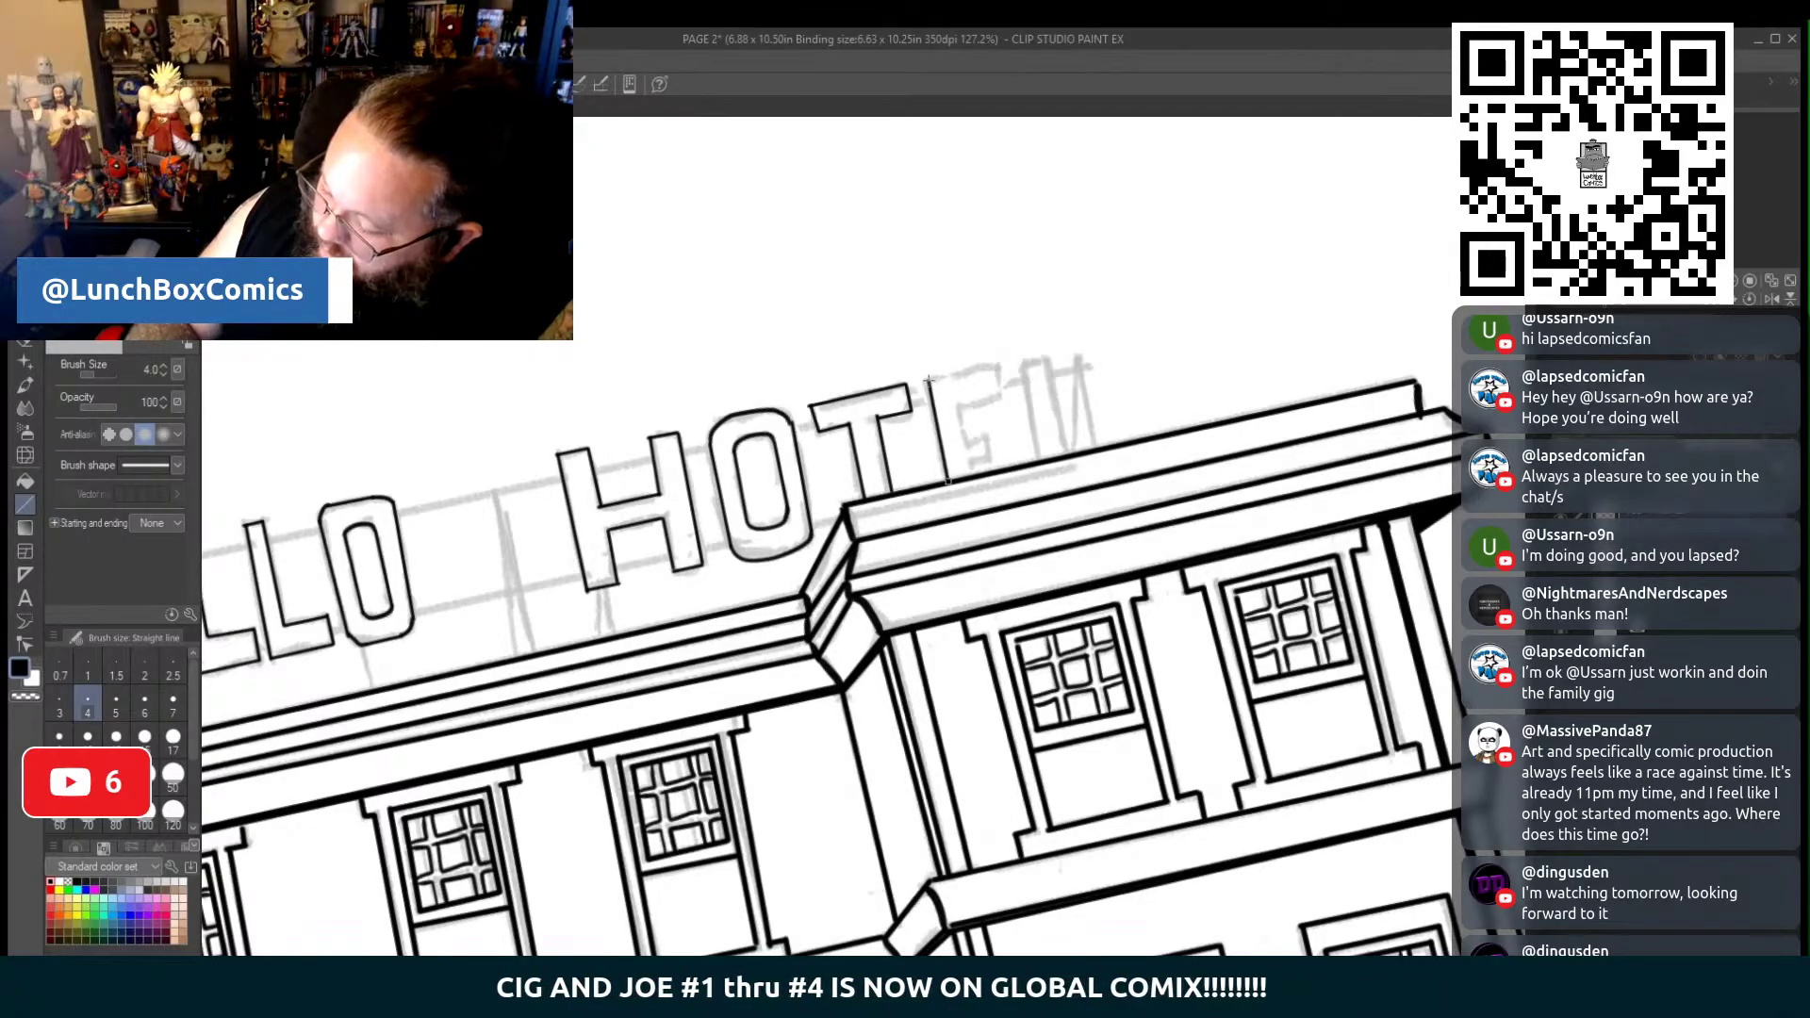
{"action": "mouse_move", "coordinate": [928, 378]}
{"action": "left_mouse_down"}
{"action": "mouse_move", "coordinate": [998, 365]}
{"action": "mouse_move", "coordinate": [997, 396]}
{"action": "mouse_move", "coordinate": [957, 407]}
{"action": "left_mouse_up"}
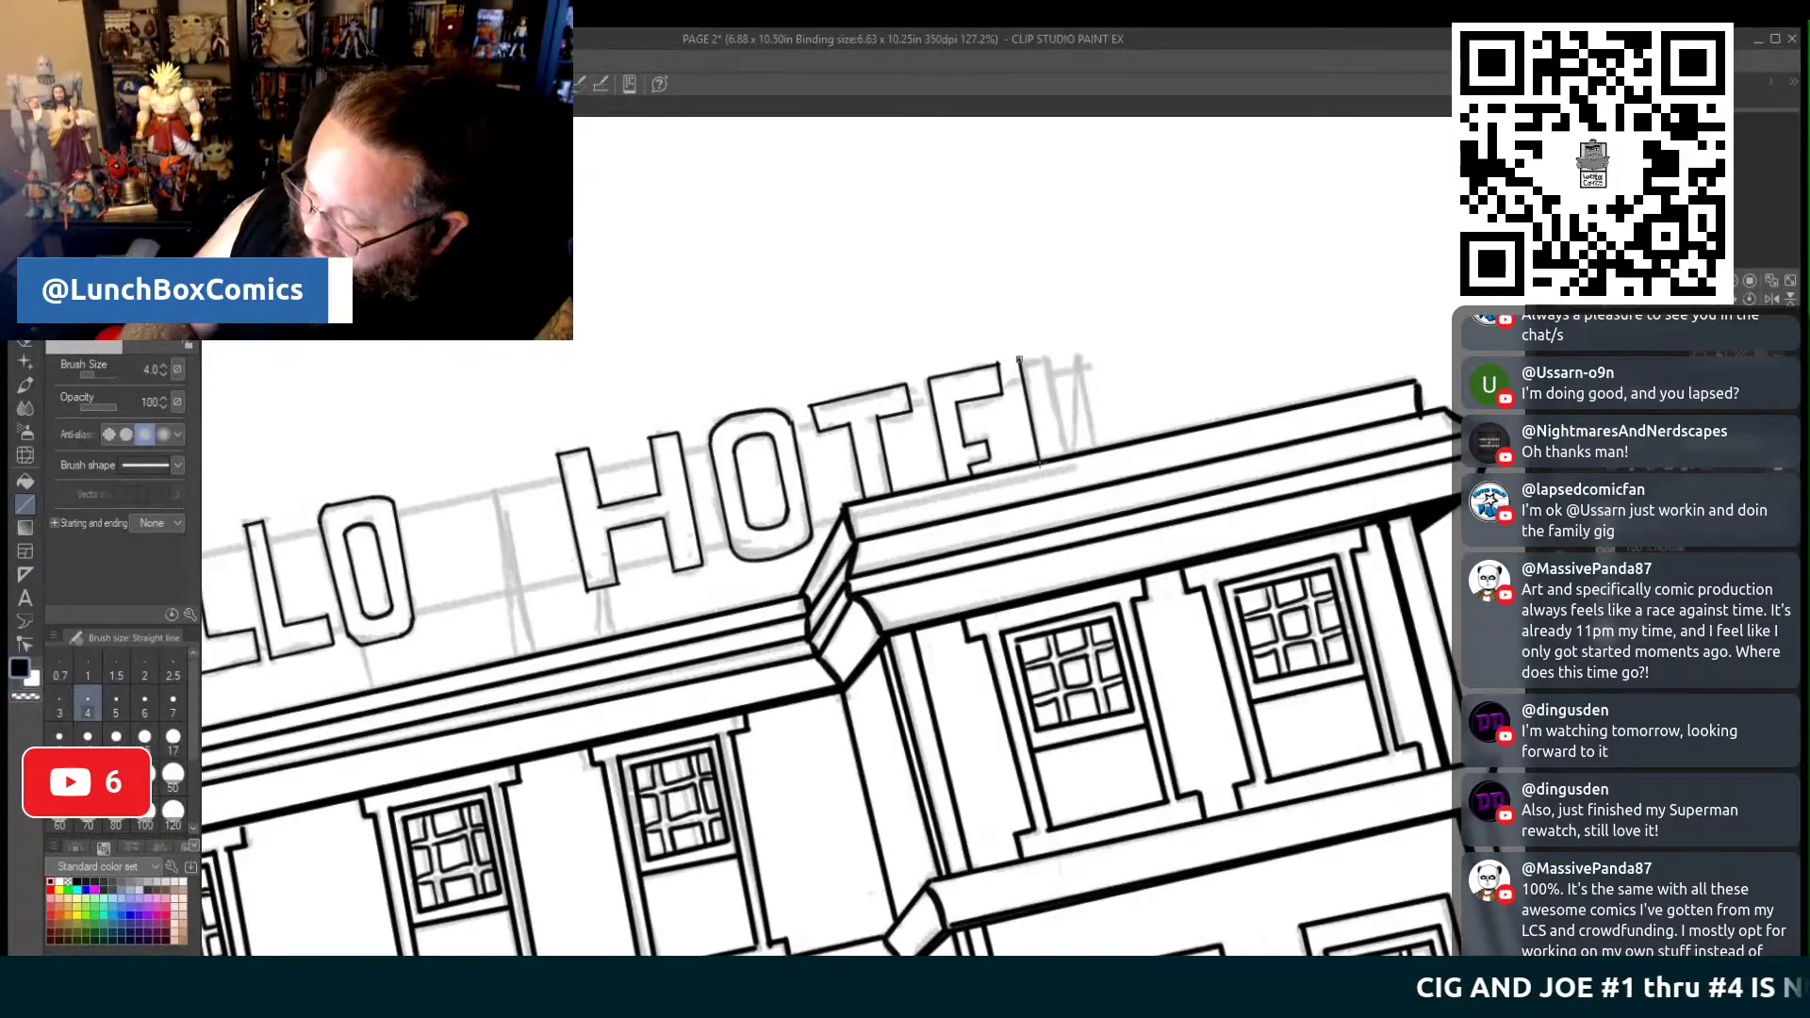
{"action": "left_click_drag", "start_coordinate": [1047, 355], "coordinate": [1071, 459]}
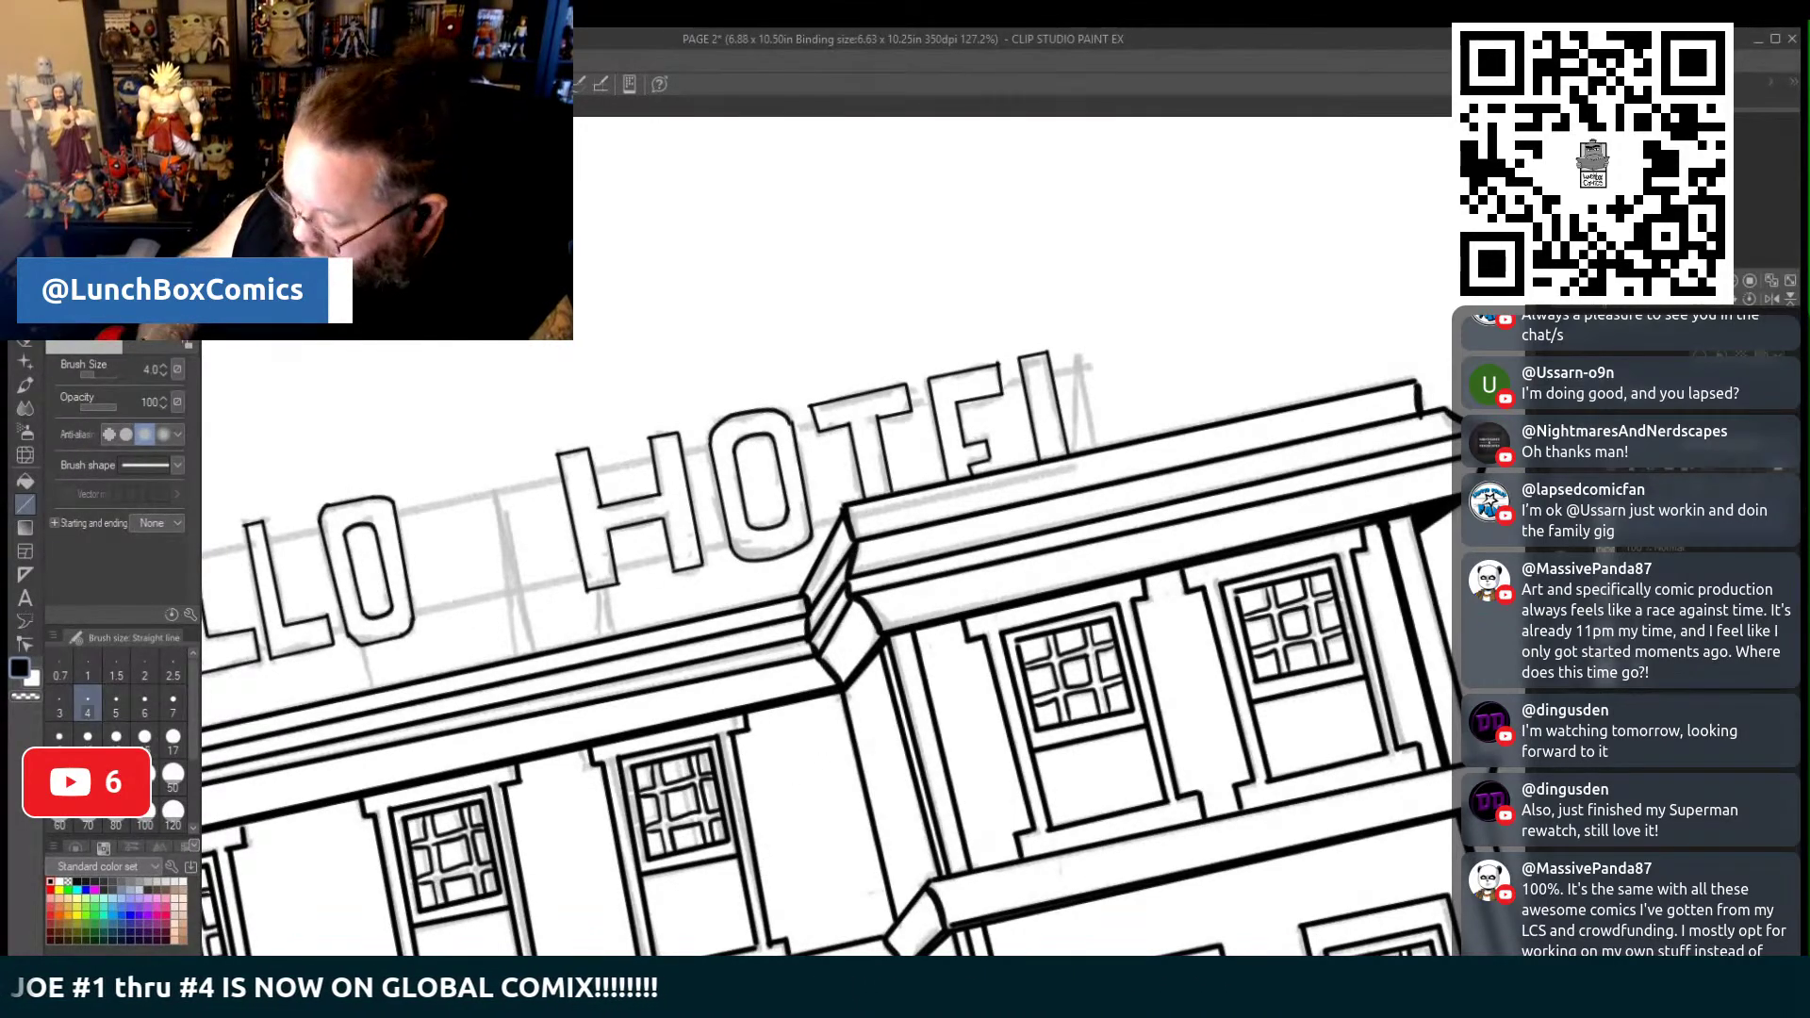
Ink the sign's support frame with size 4 straight lines: the long rails behind the letters and the upright struts to the roof
{"action": "scroll", "coordinate": [829, 650], "scroll_direction": "left", "scroll_amount": 10}
{"action": "scroll", "coordinate": [864, 650], "scroll_direction": "left", "scroll_amount": 2}
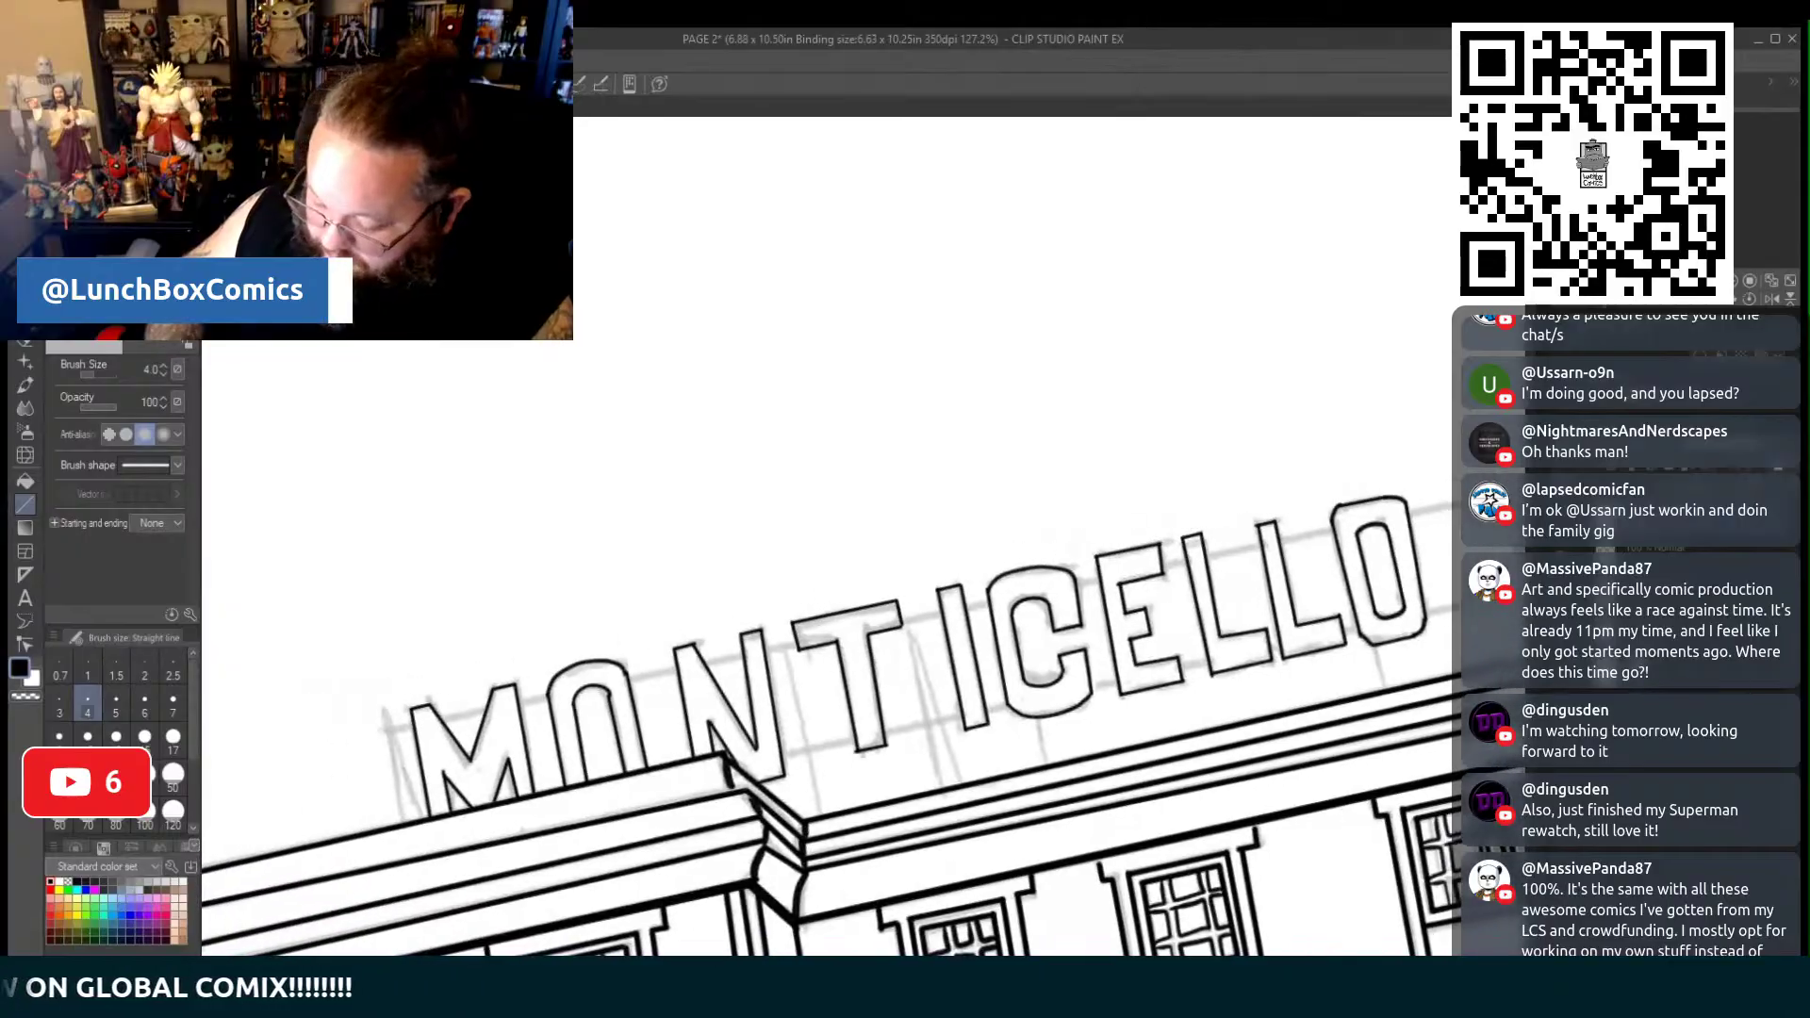
{"action": "key", "text": "ctrl+minus"}
{"action": "key", "text": "ctrl+minus"}
{"action": "key", "text": "ctrl+minus"}
{"action": "key", "text": "ctrl+plus"}
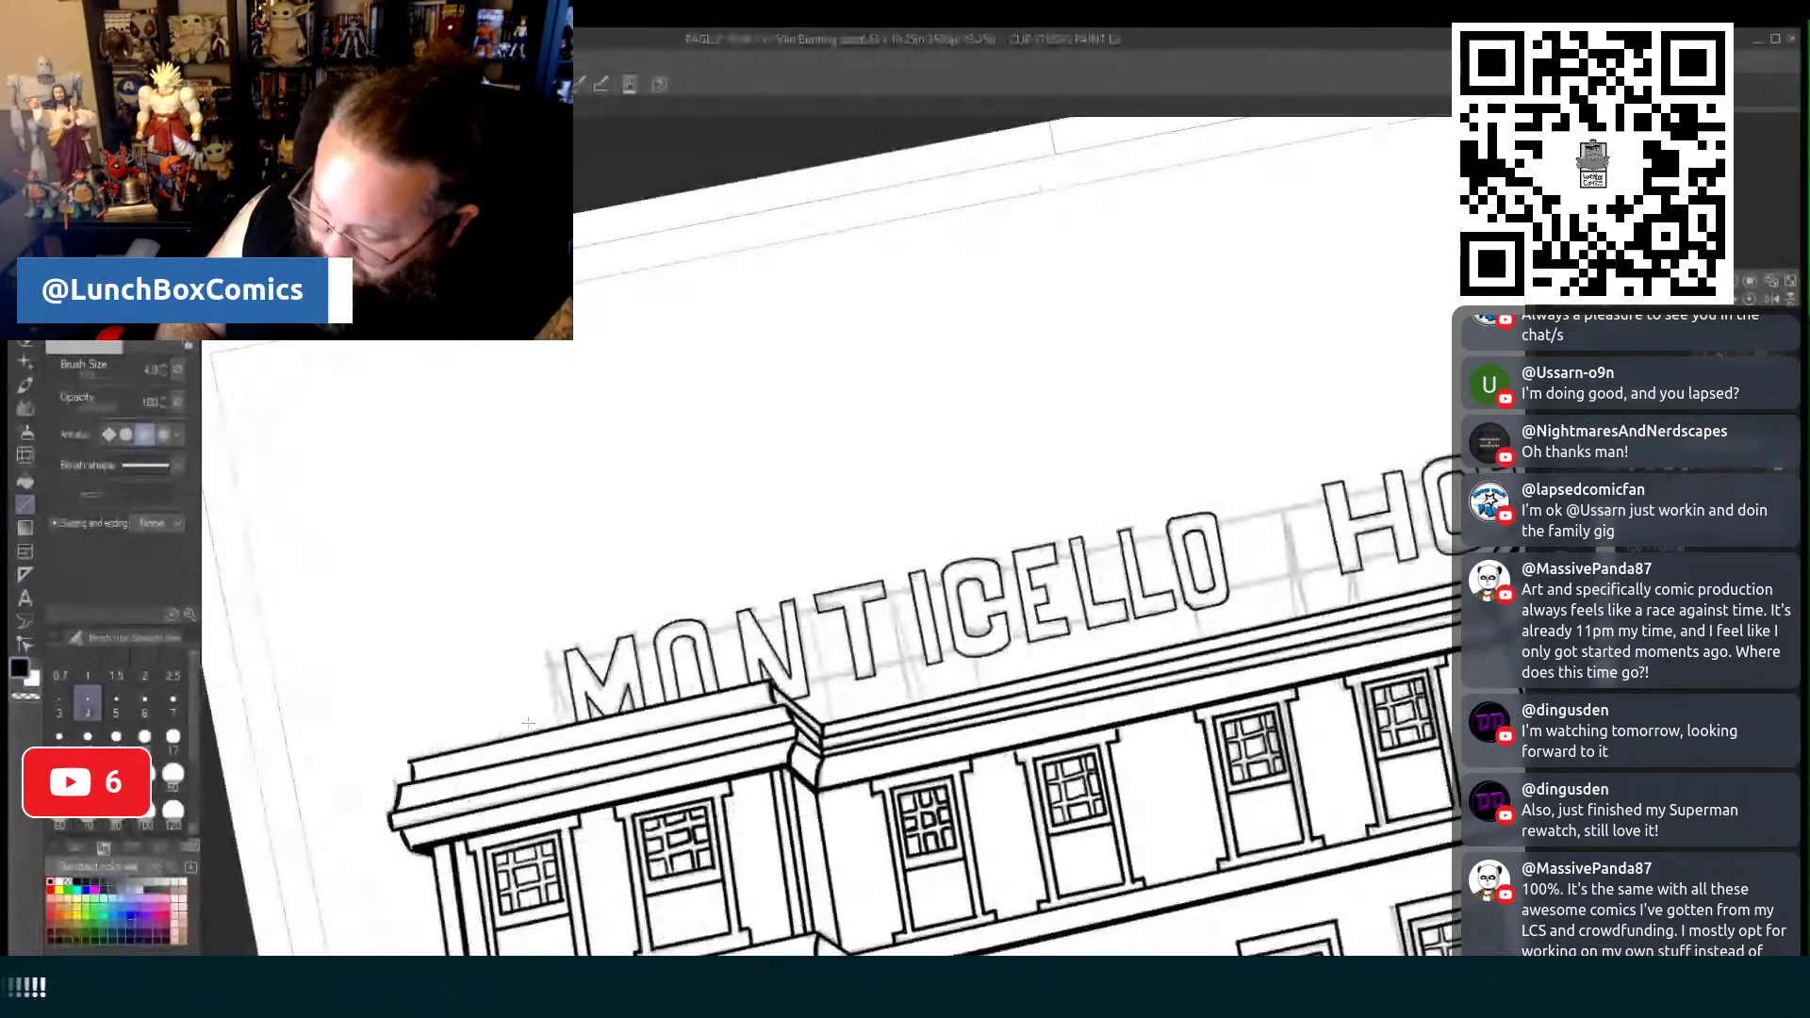
{"action": "scroll", "coordinate": [829, 651], "scroll_direction": "right", "scroll_amount": 3}
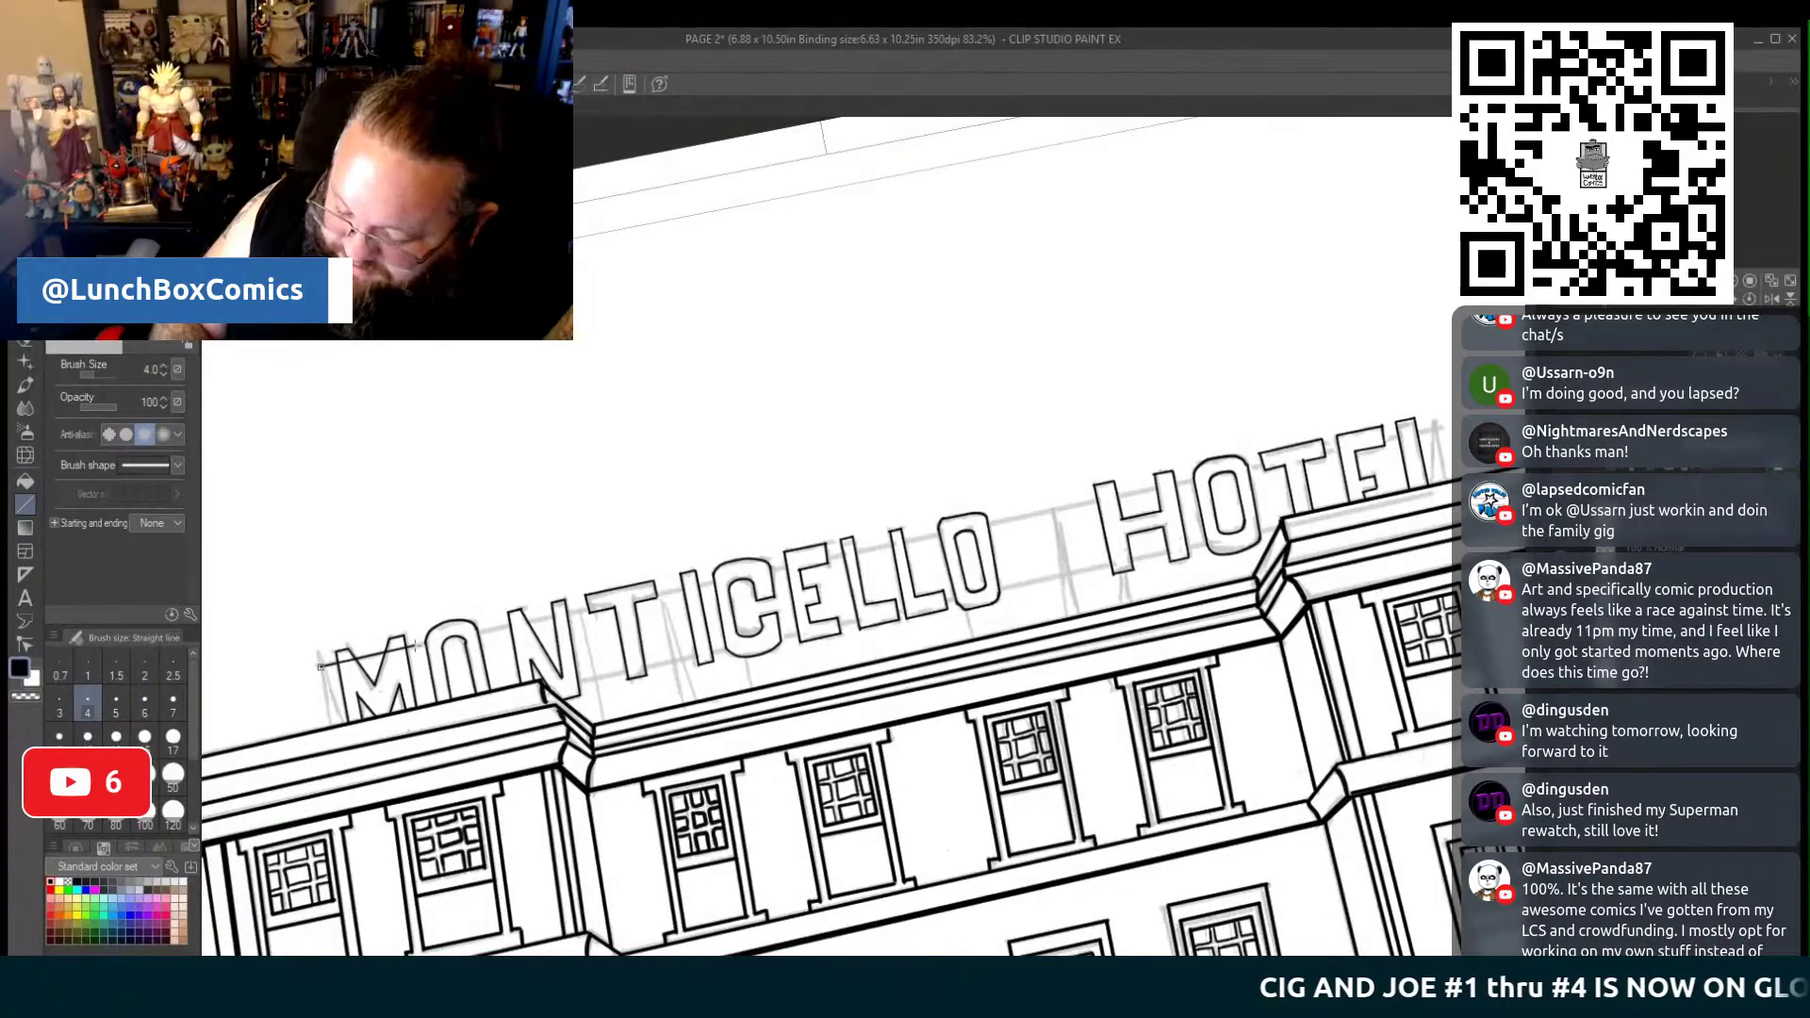
{"action": "left_click_drag", "start_coordinate": [320, 667], "coordinate": [1429, 424]}
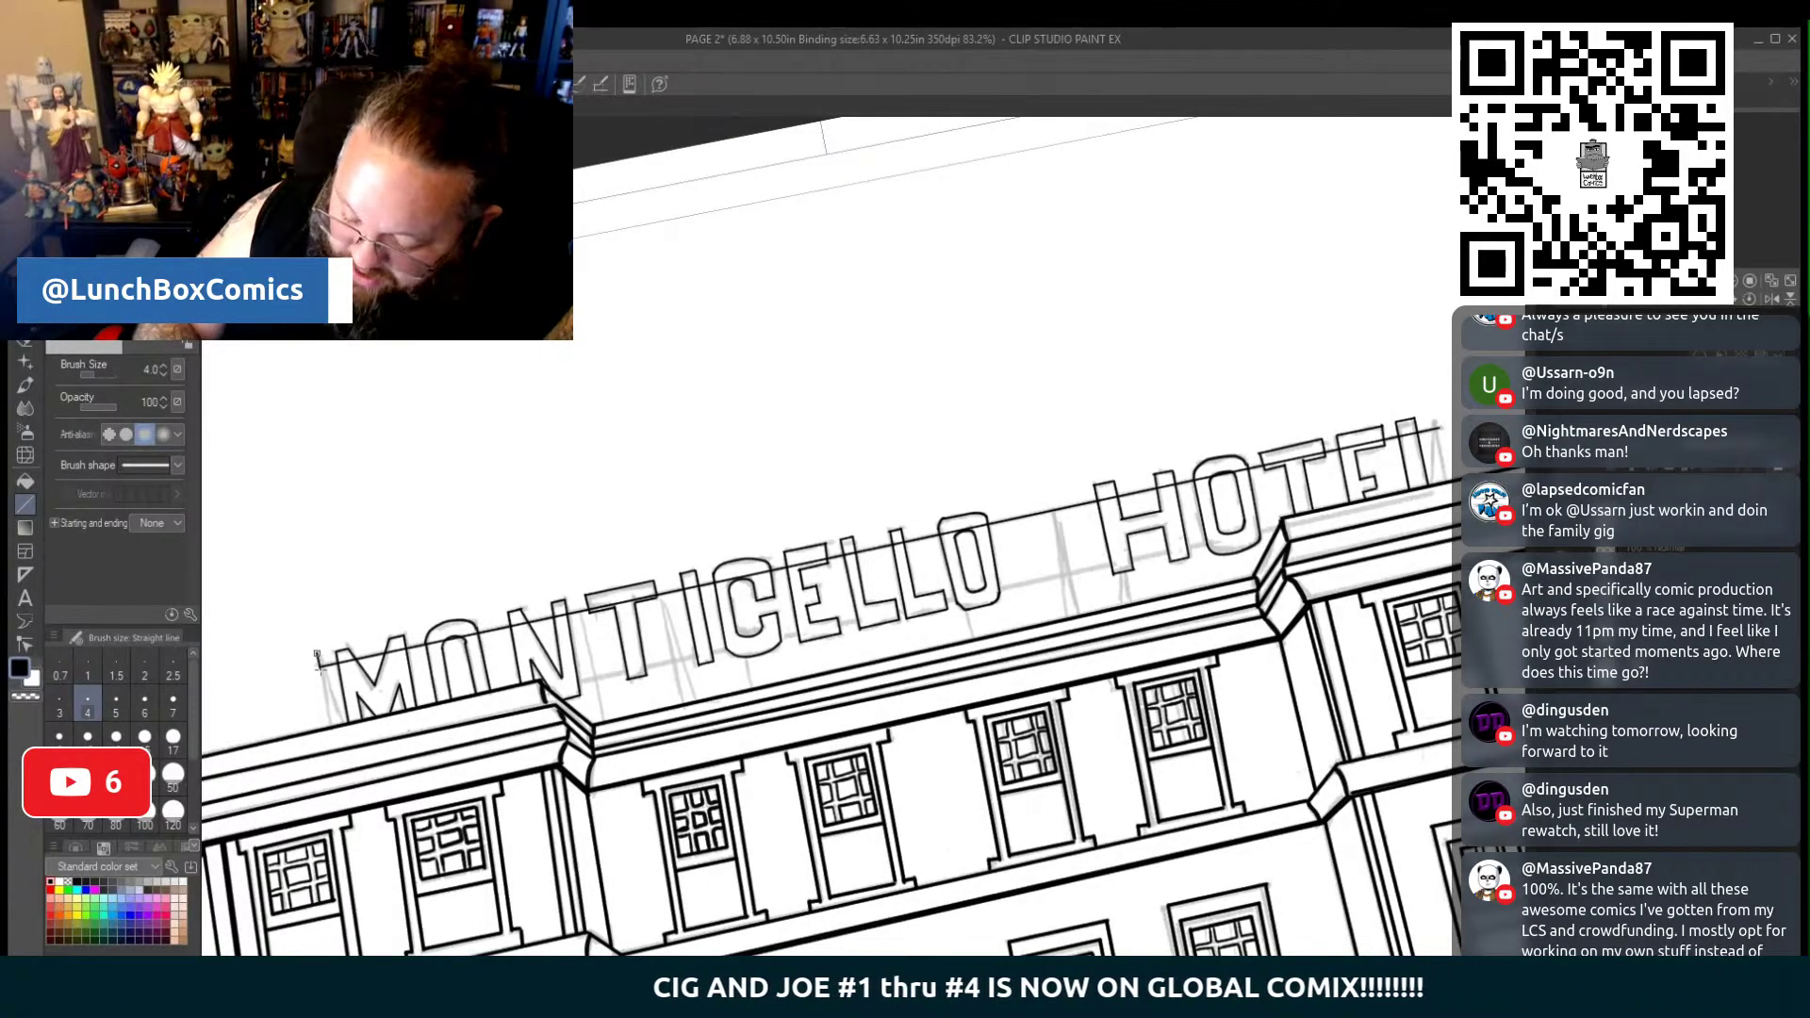
{"action": "left_click_drag", "start_coordinate": [317, 654], "coordinate": [332, 687]}
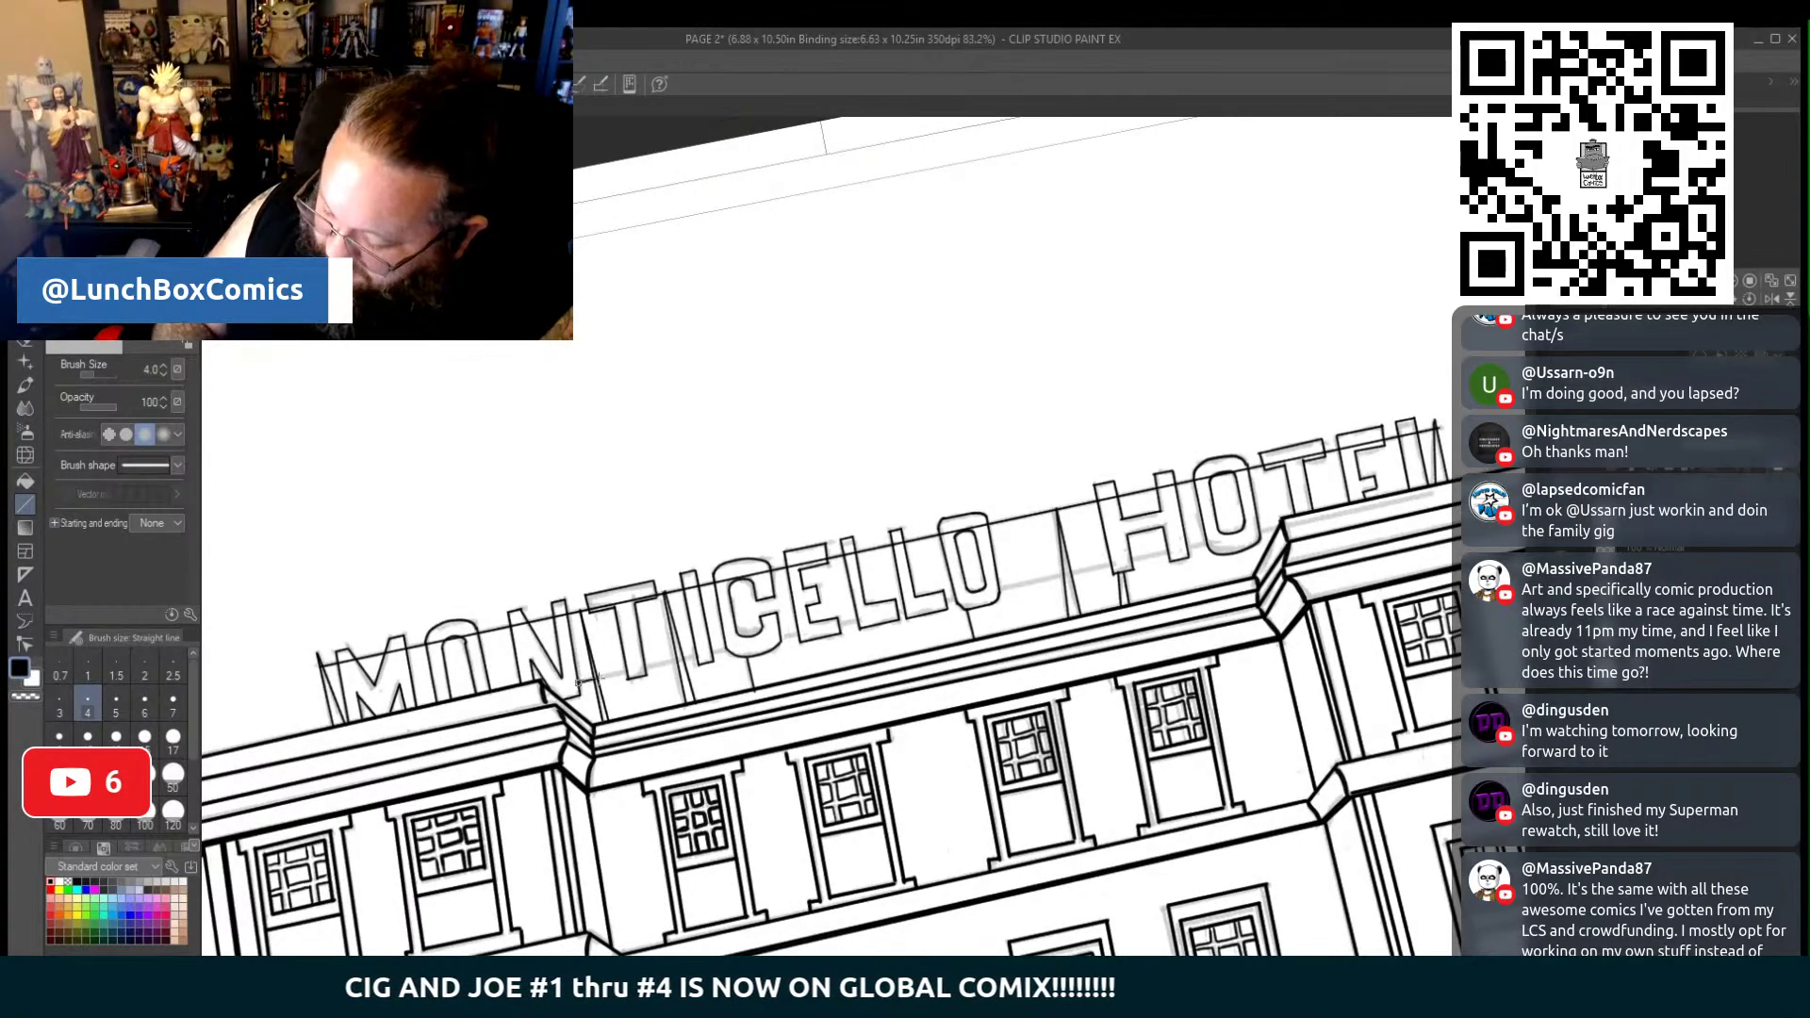
{"action": "left_click_drag", "start_coordinate": [578, 682], "coordinate": [1278, 527]}
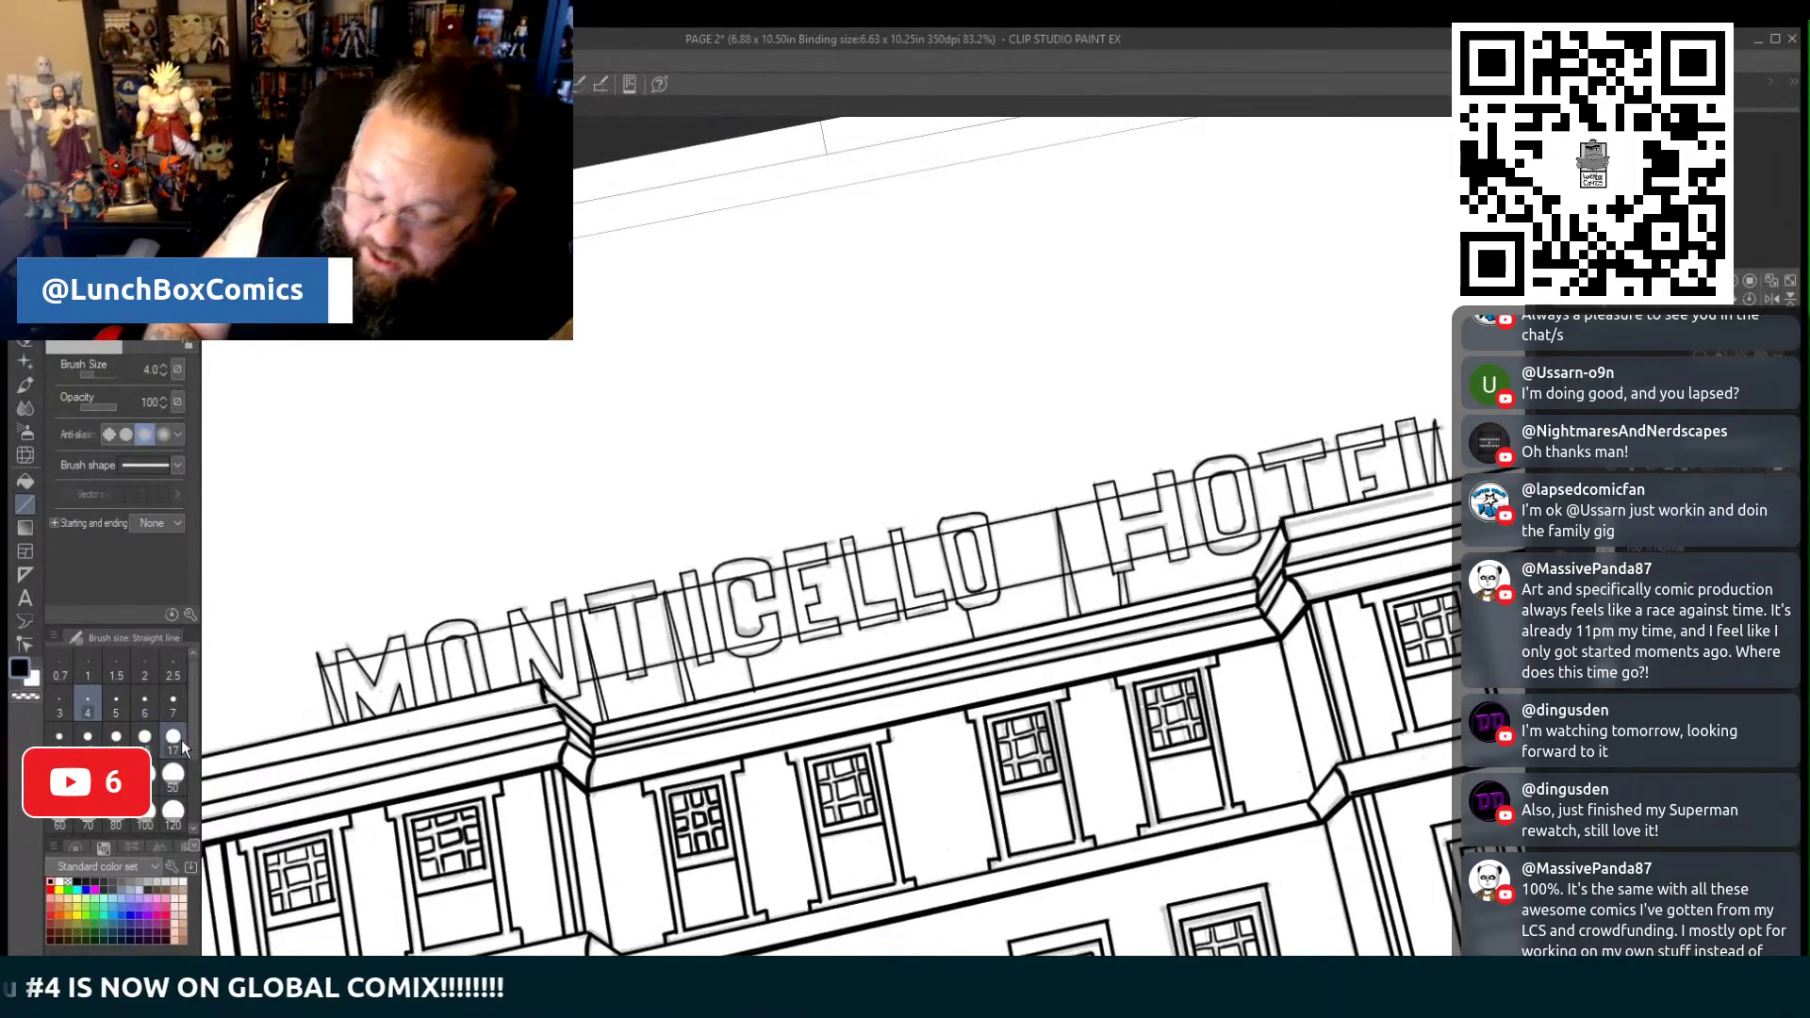
Erase the support frame lines that run through the sign's letters with the size 10 hard eraser
{"action": "left_click", "coordinate": [26, 410]}
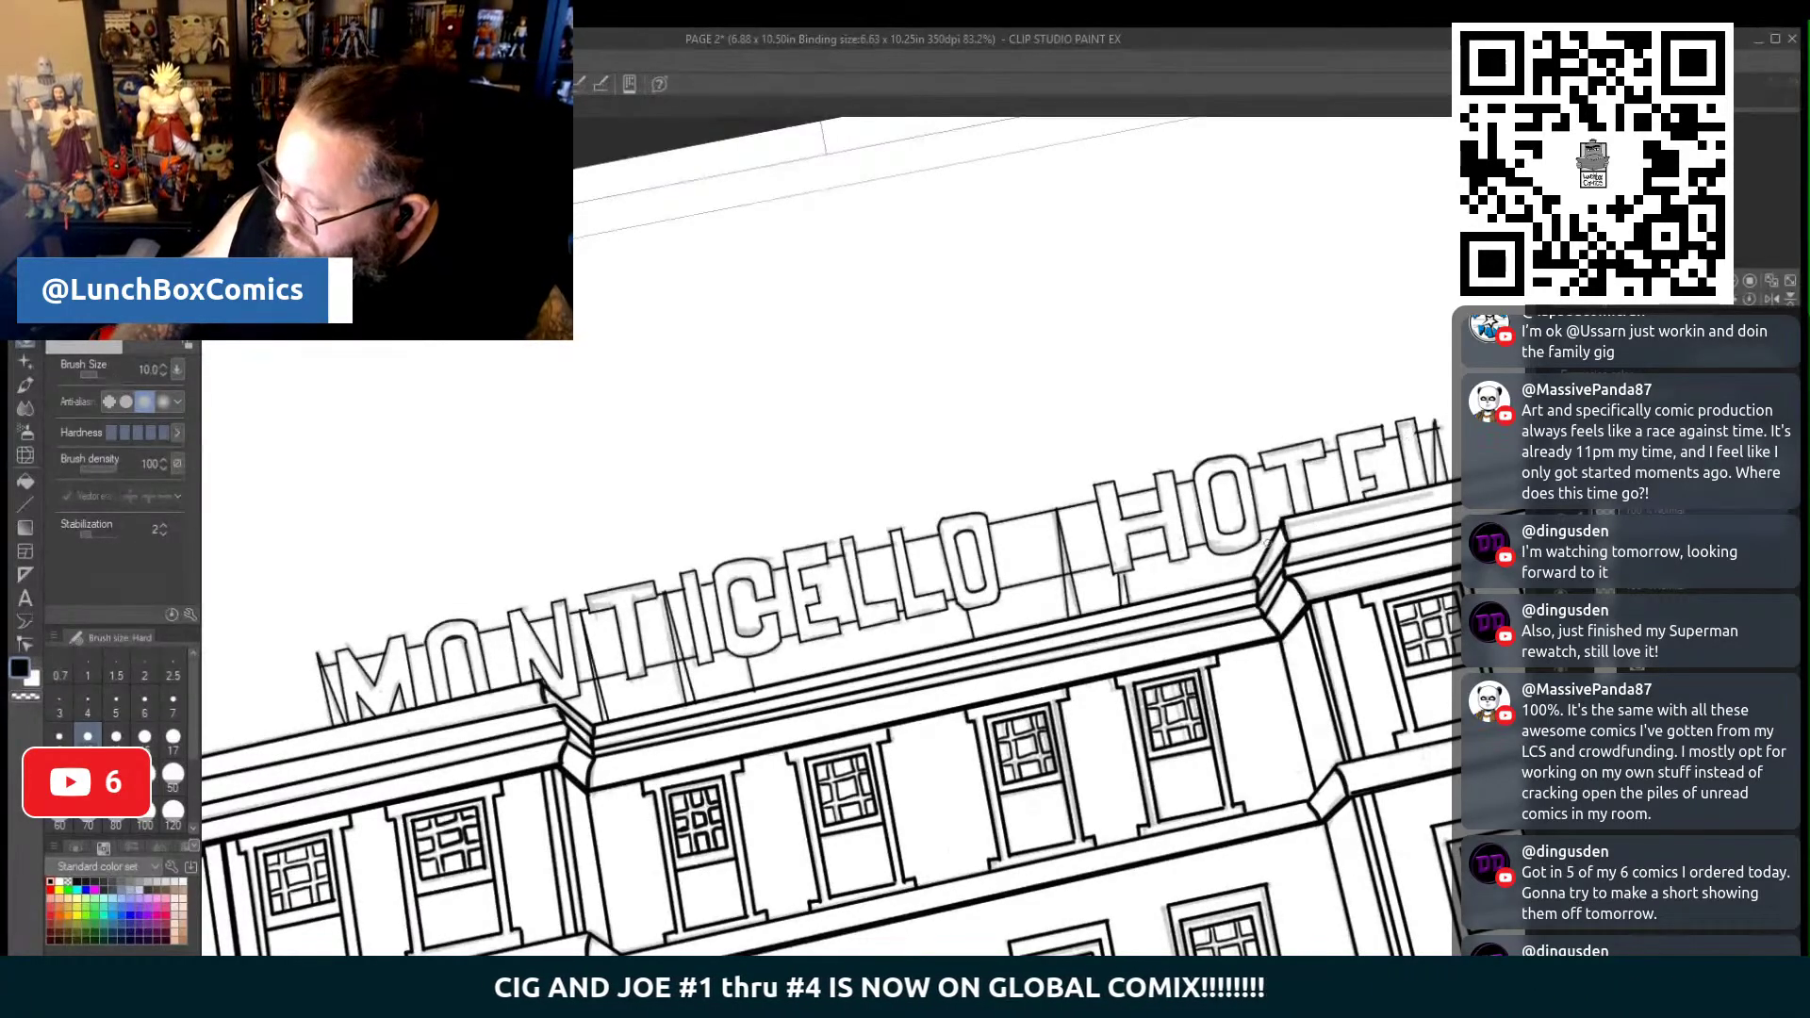
{"action": "key", "text": "ctrl+minus"}
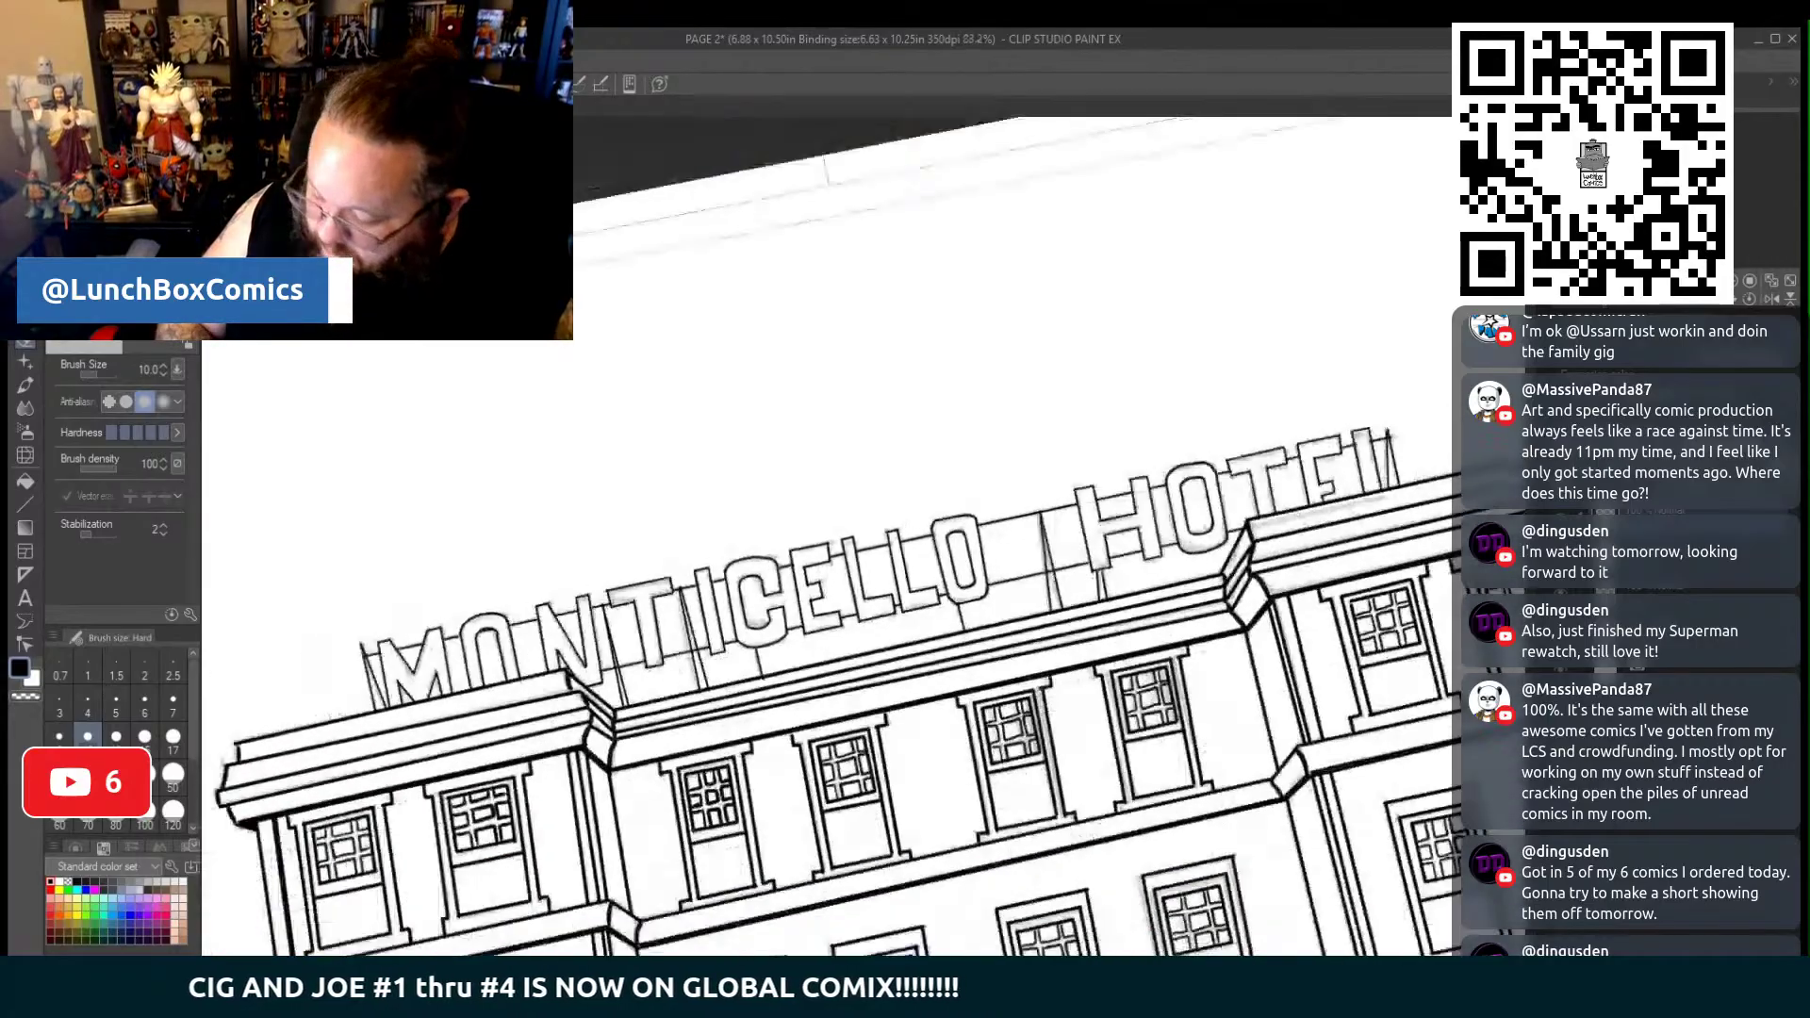
Straighten the canvas and examine the whole inked page, from the rooftop sign down to the hotel entrance and street
{"action": "key", "text": "ctrl+0"}
{"action": "key", "text": "ctrl+plus"}
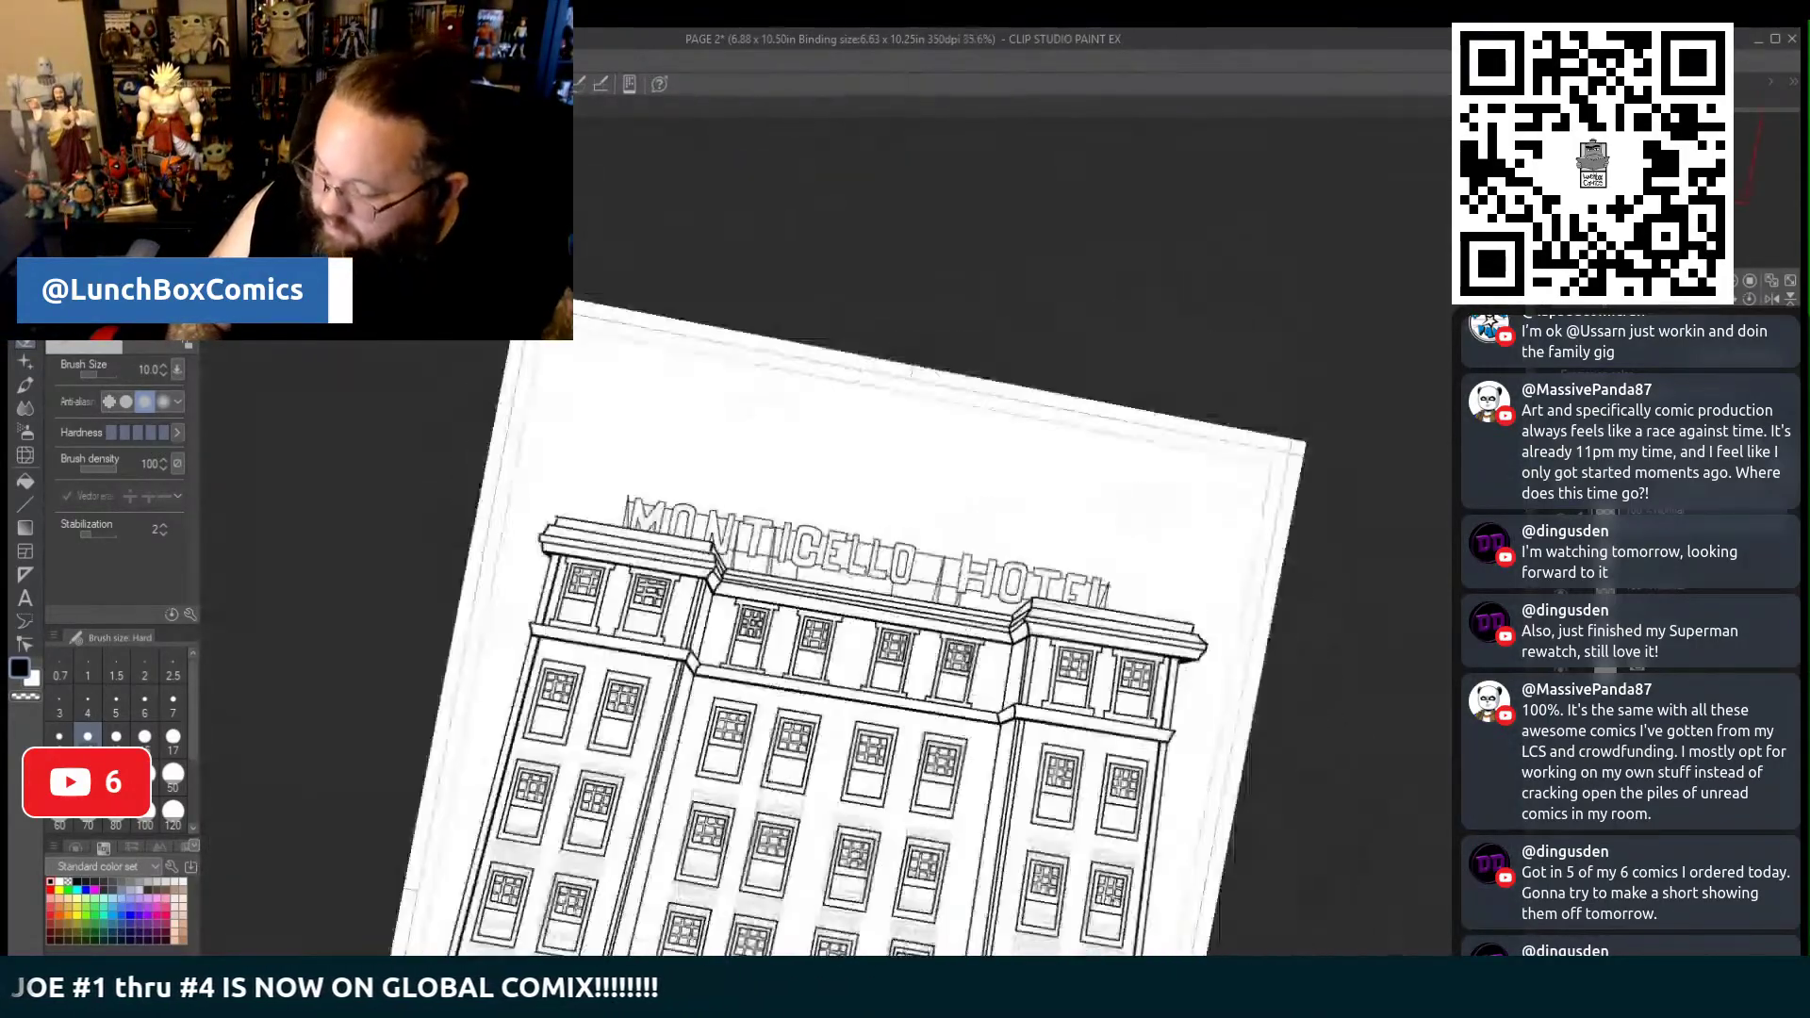
{"action": "key", "text": "minus"}
{"action": "key", "text": "asciicircum"}
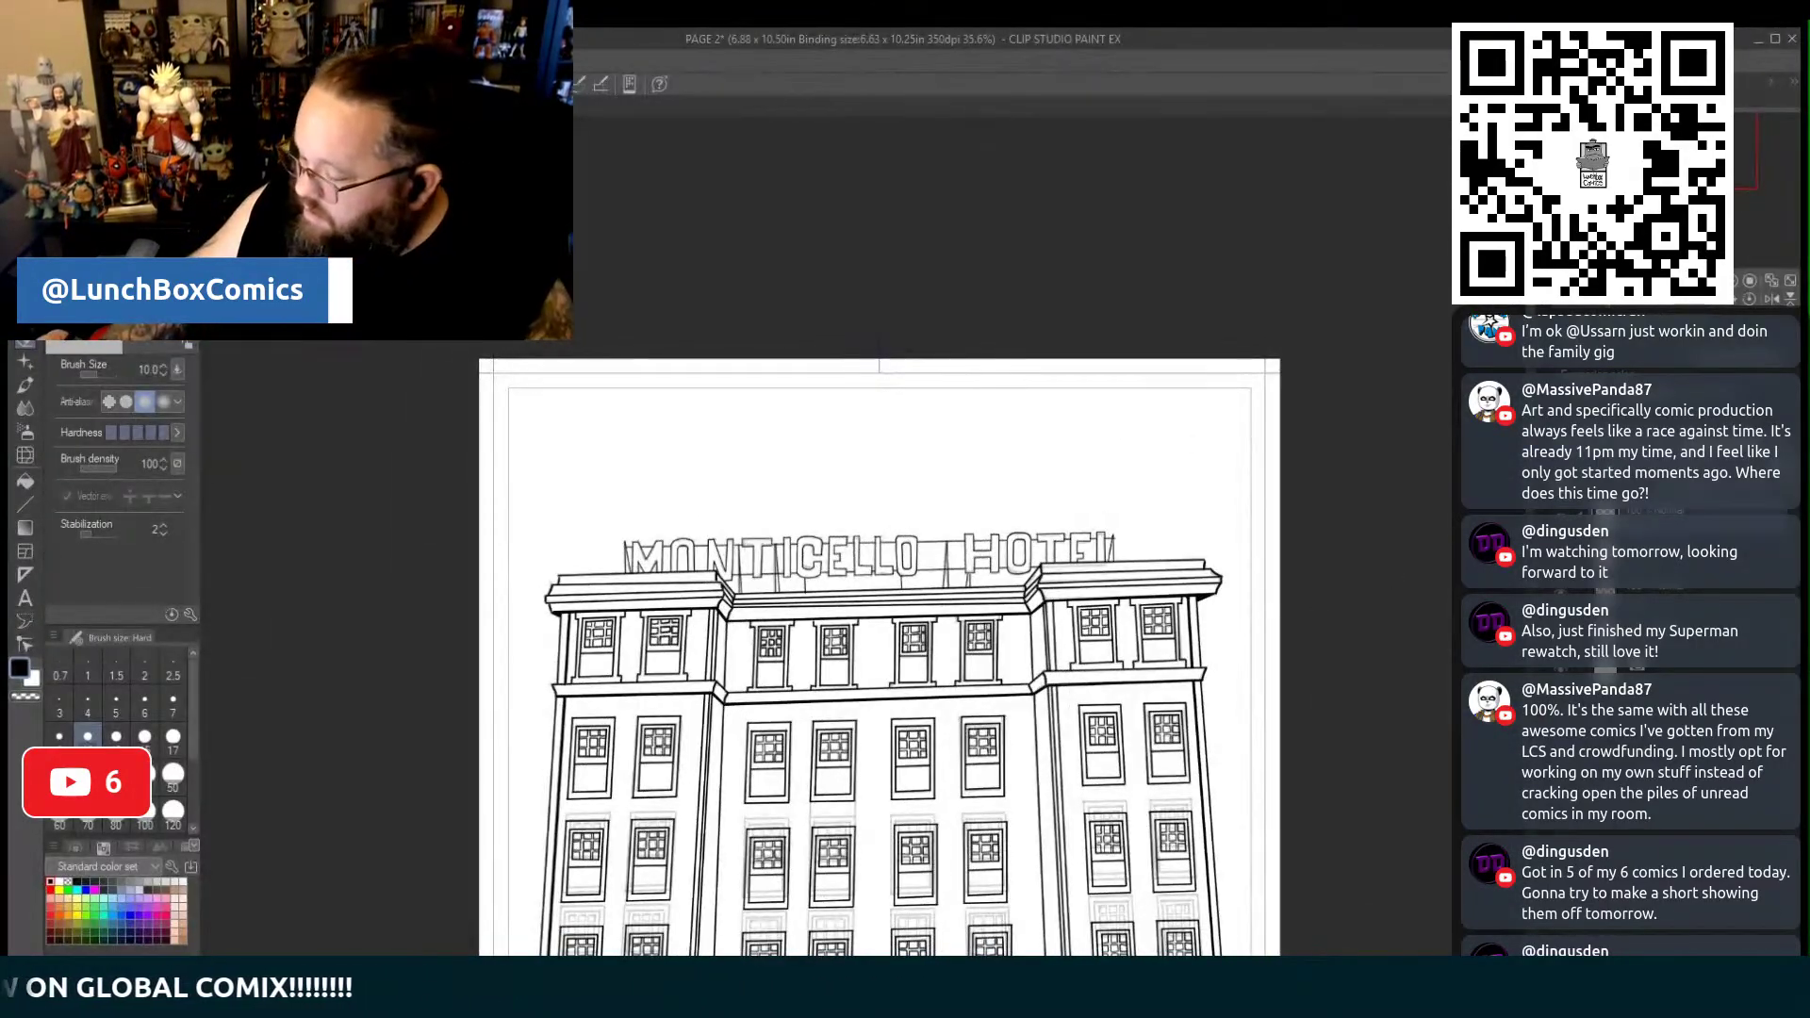
{"action": "scroll", "coordinate": [879, 660], "scroll_direction": "down", "scroll_amount": 10}
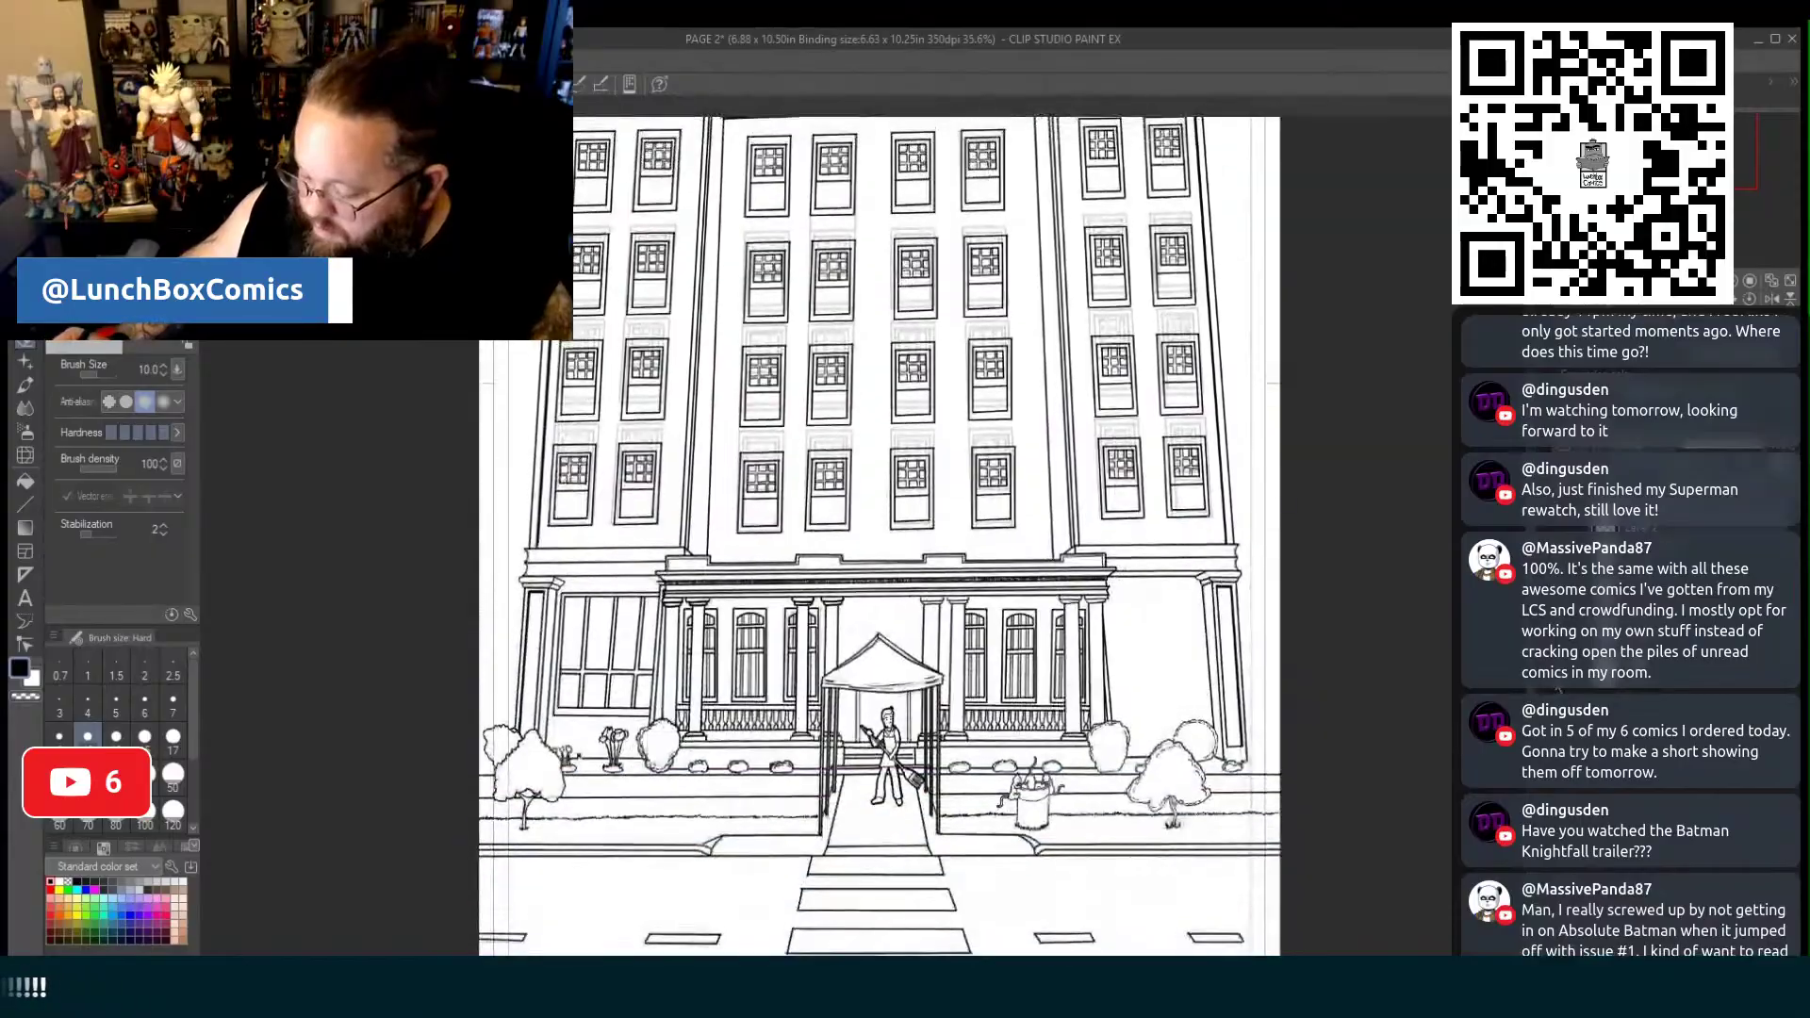
{"action": "scroll", "coordinate": [879, 532], "scroll_direction": "up", "scroll_amount": 5}
{"action": "scroll", "coordinate": [879, 532], "scroll_direction": "up", "scroll_amount": 2}
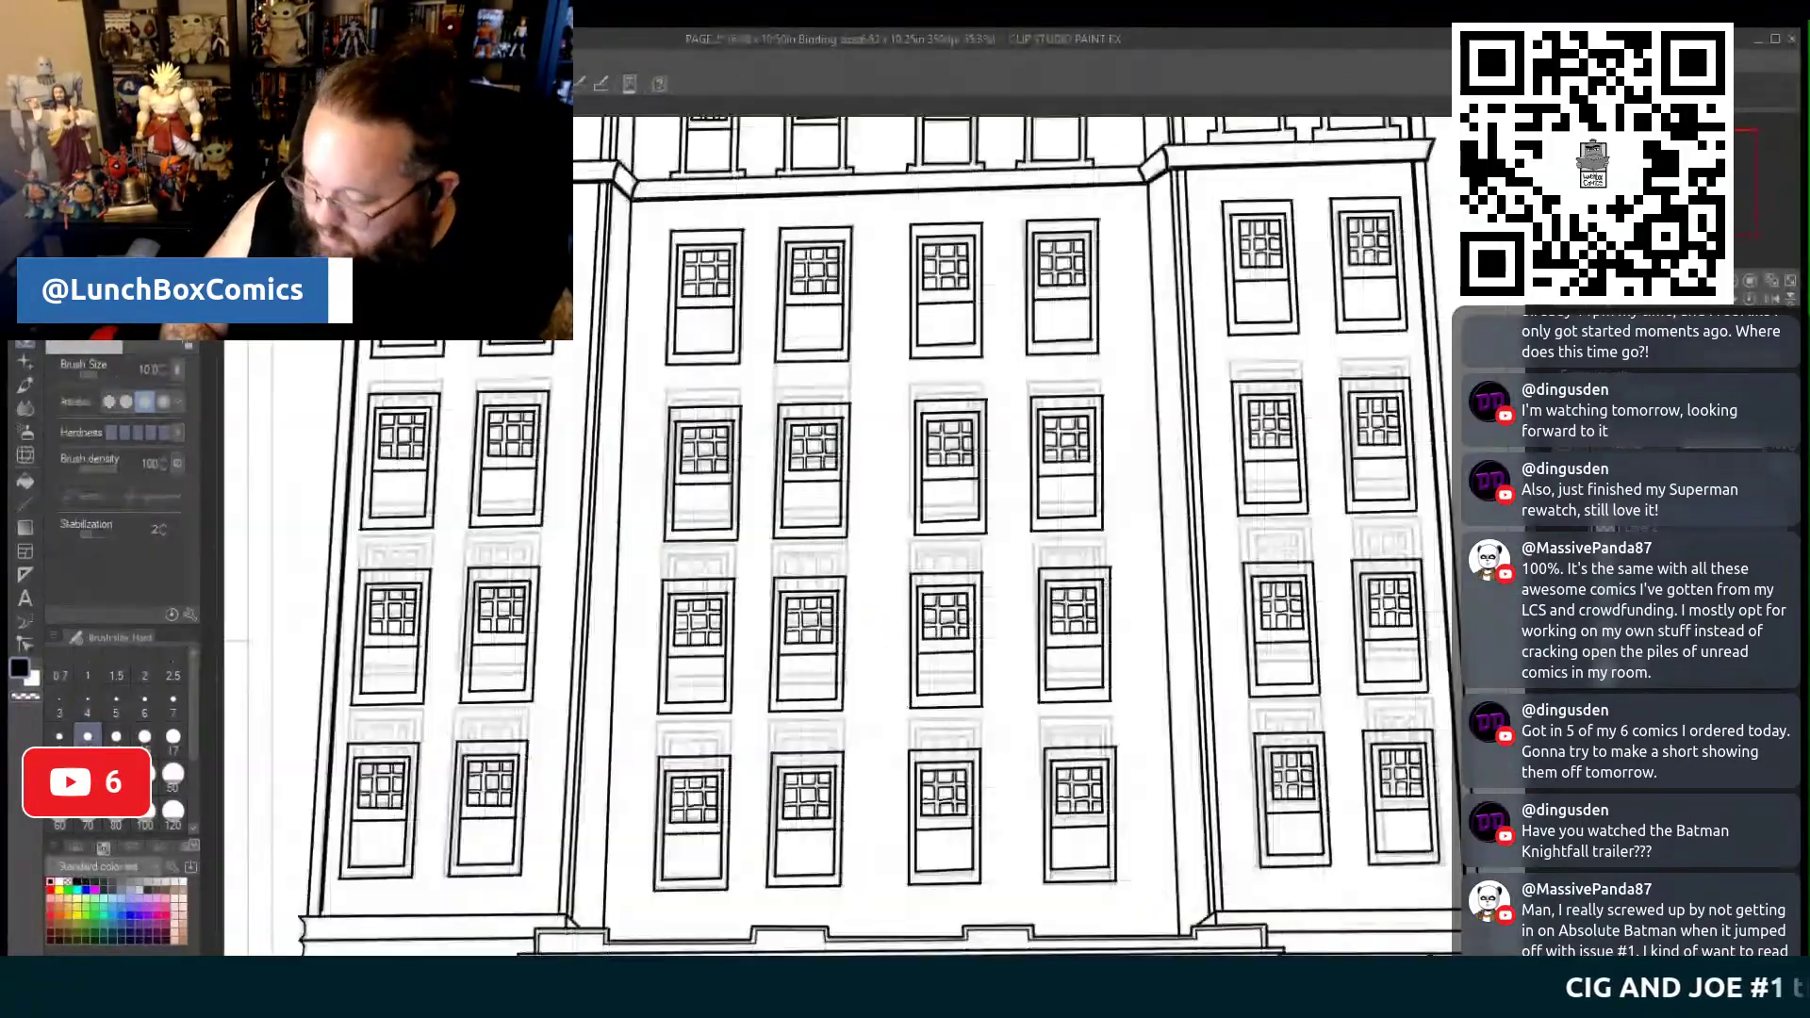
{"action": "scroll", "coordinate": [879, 533], "scroll_direction": "down", "scroll_amount": 4}
{"action": "scroll", "coordinate": [874, 565], "scroll_direction": "up", "scroll_amount": 1}
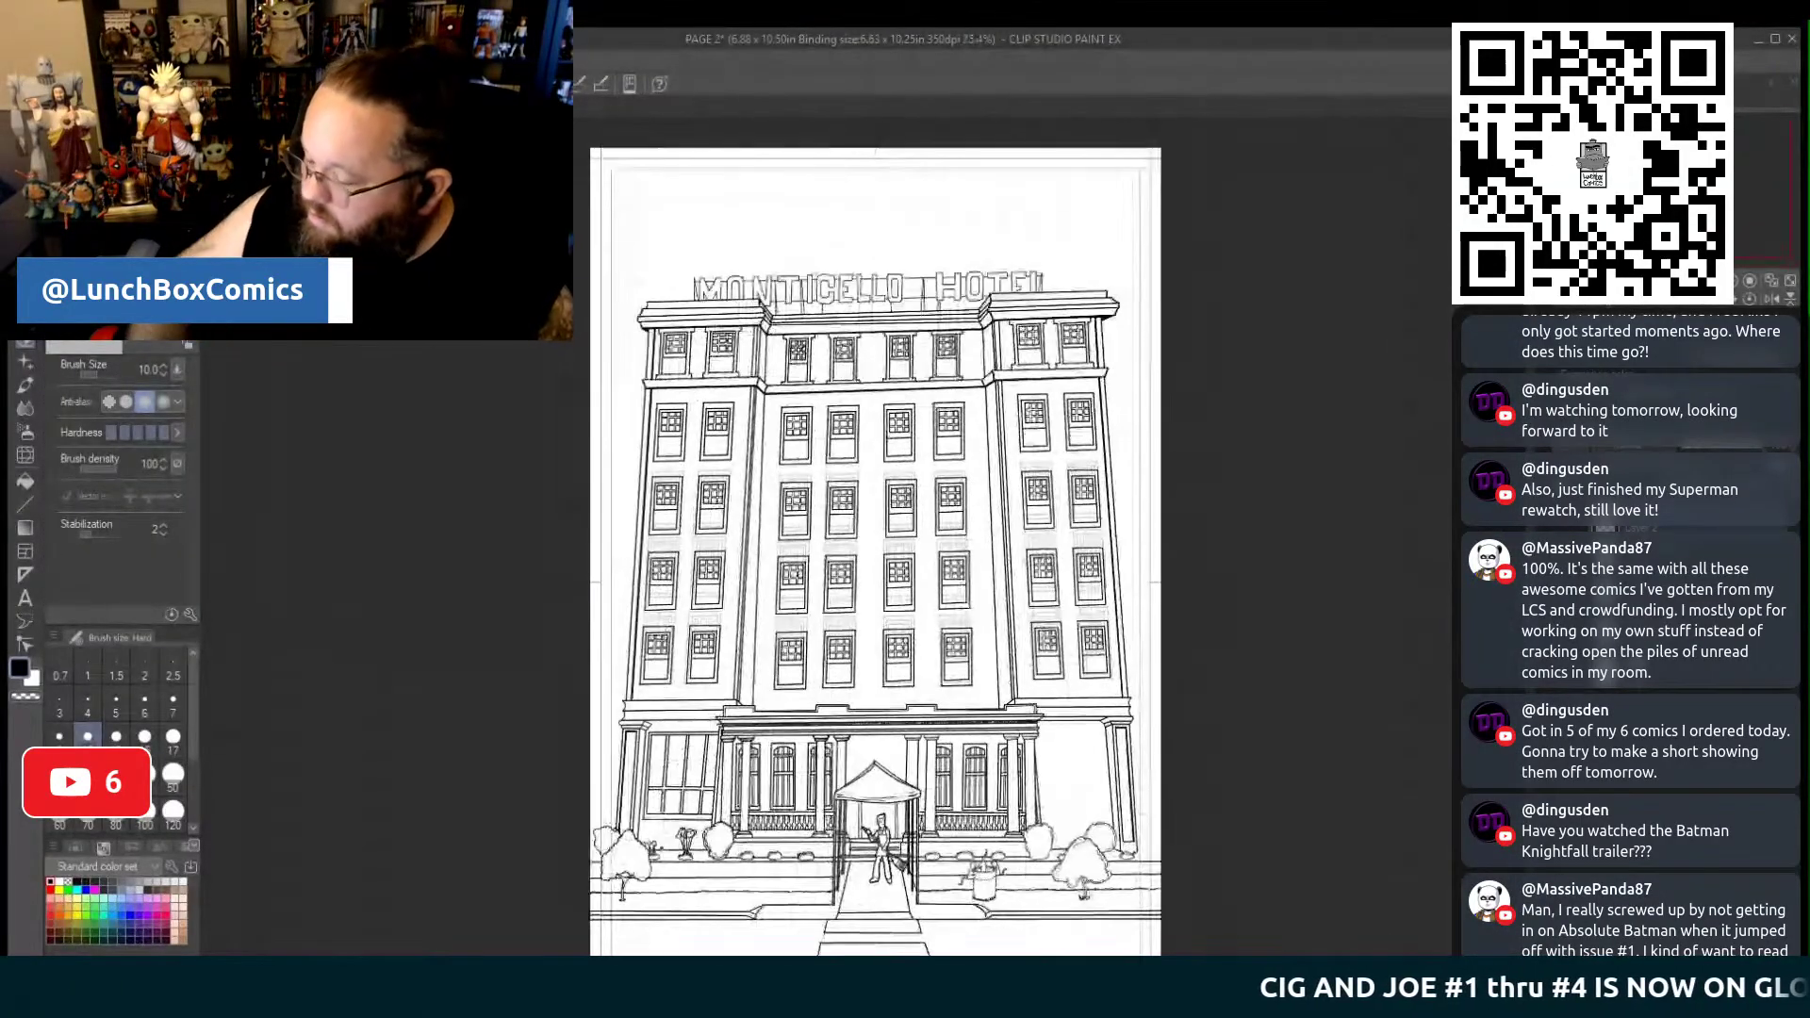
{"action": "scroll", "coordinate": [874, 532], "scroll_direction": "down", "scroll_amount": 3}
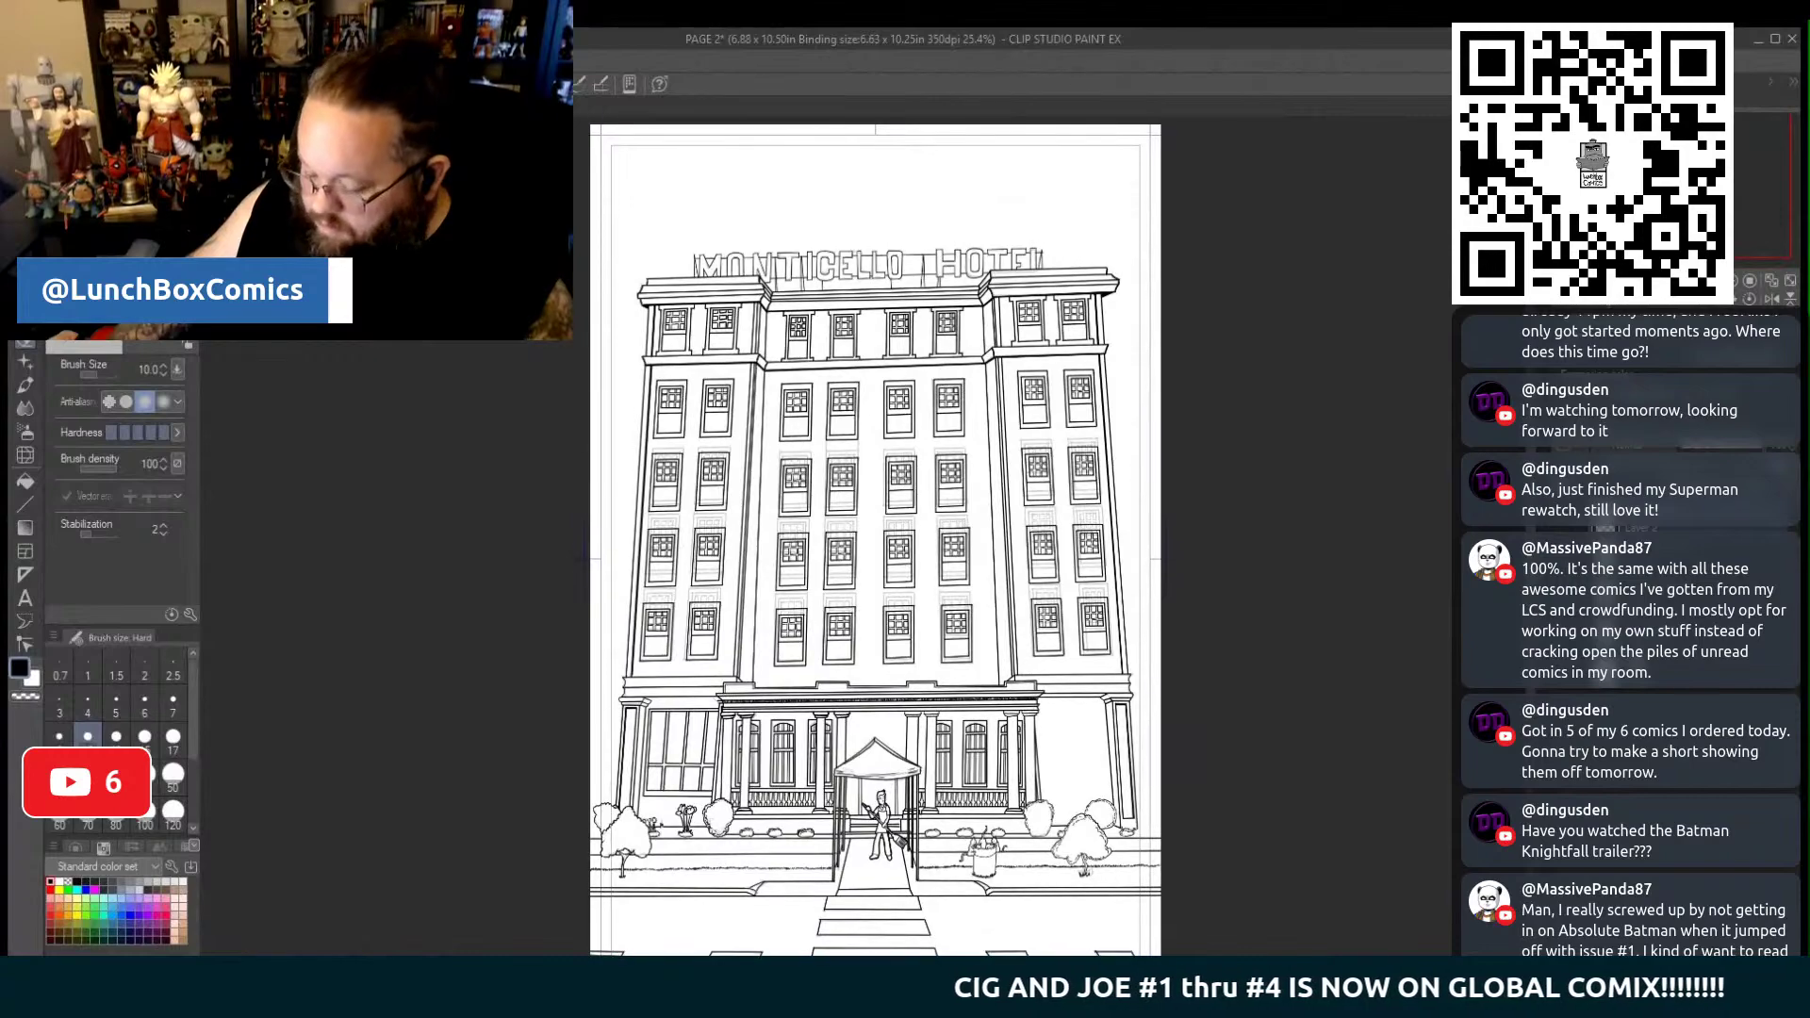
{"action": "scroll", "coordinate": [874, 532], "scroll_direction": "up", "scroll_amount": 2}
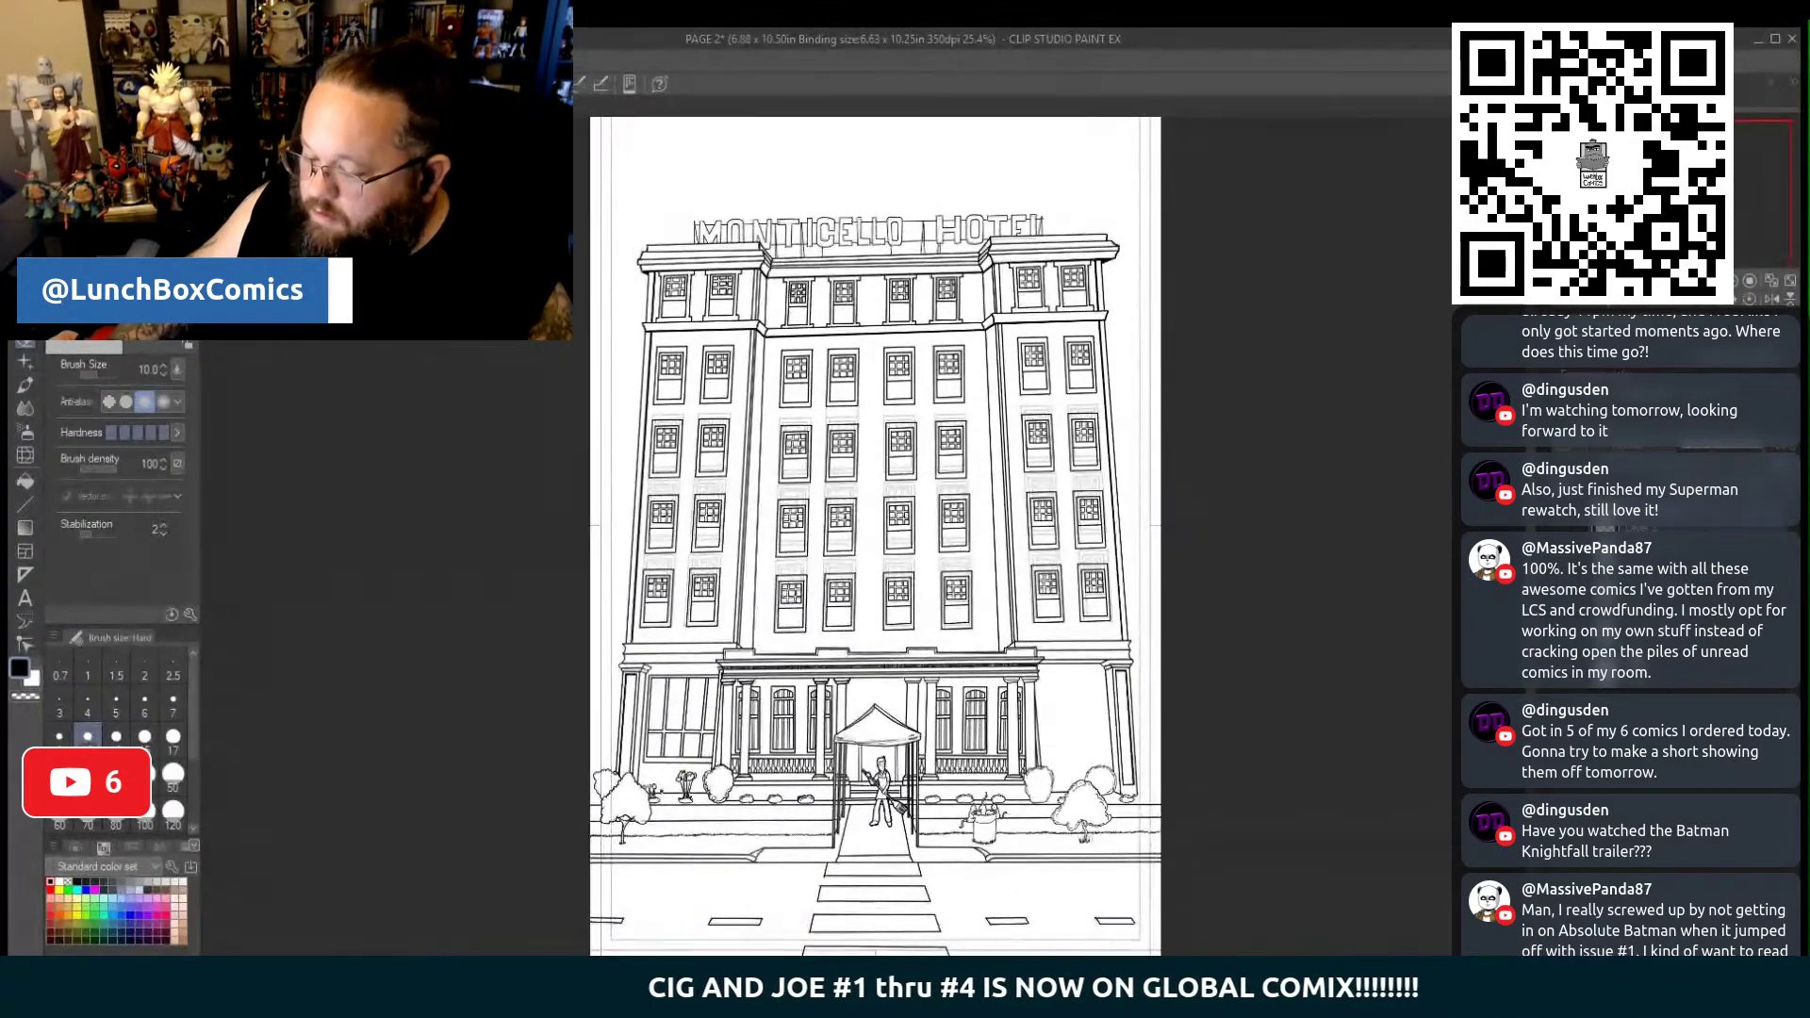
{"action": "scroll", "coordinate": [874, 533], "scroll_direction": "up", "scroll_amount": 1}
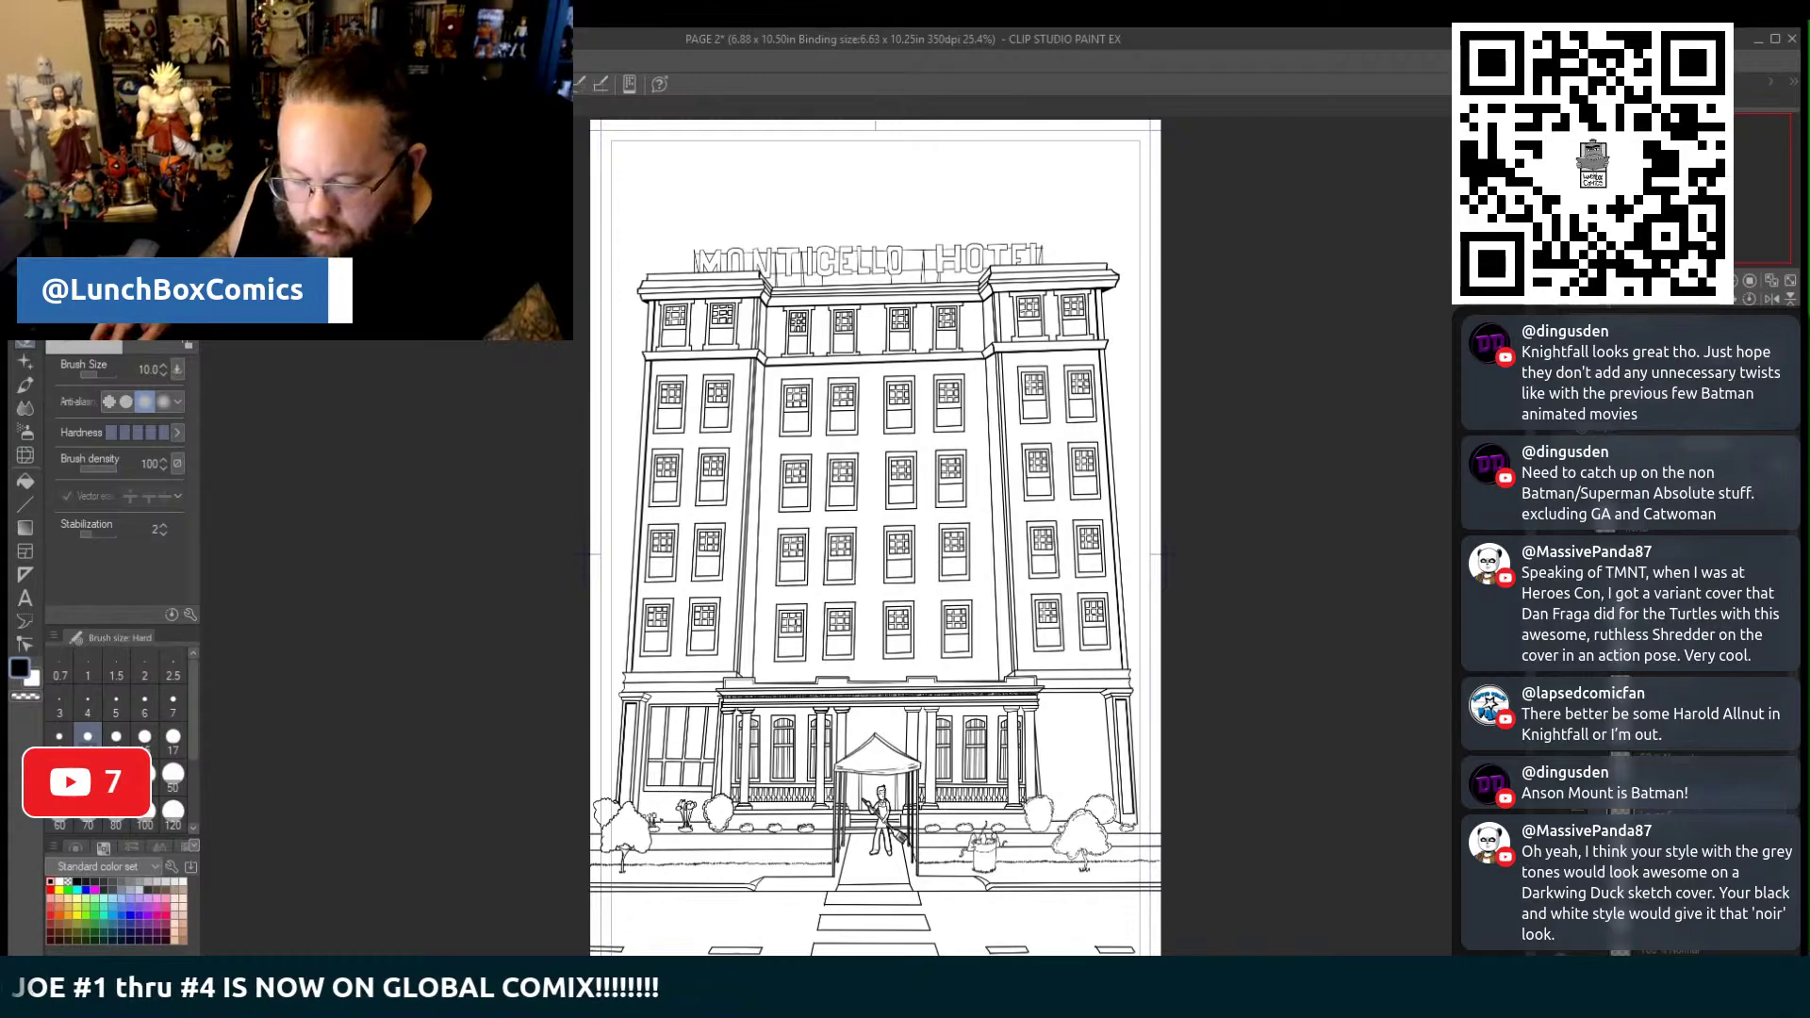
Fill the main upper wall sections of both wings and the centre, plus the right wing's ground-floor wall, with flat dark grey
{"action": "left_click", "coordinate": [26, 481]}
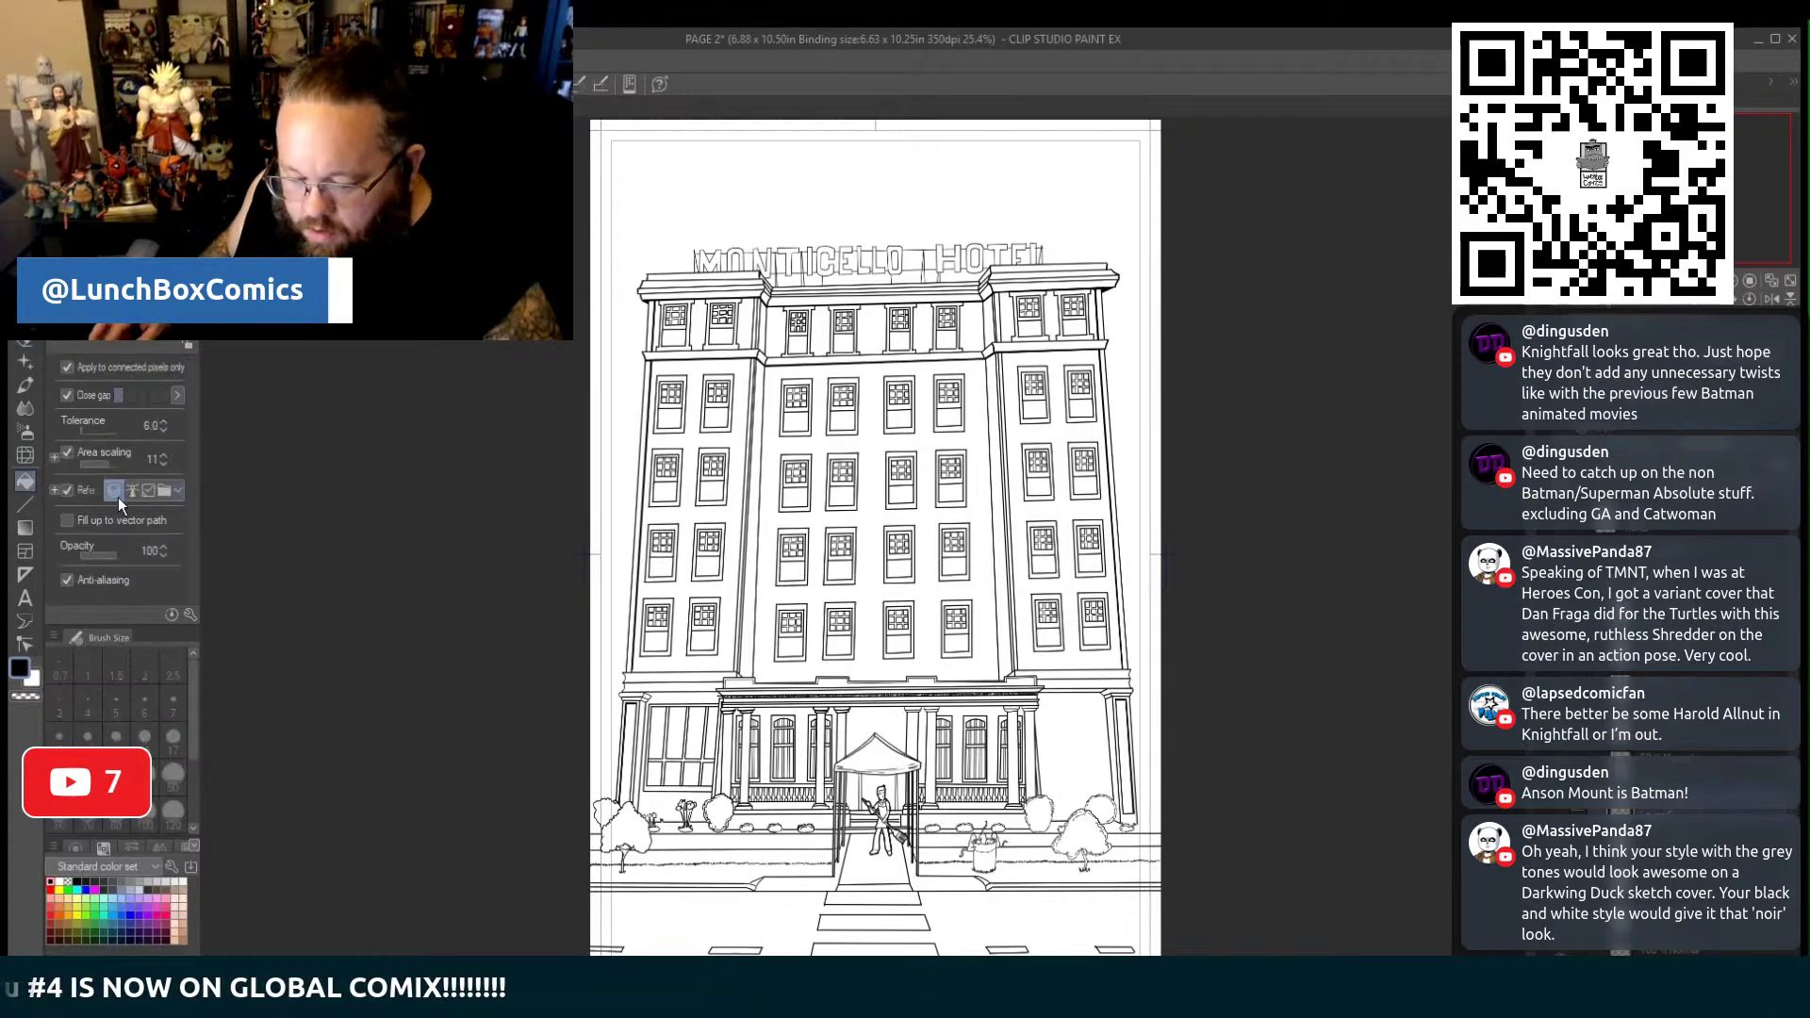
{"action": "left_click", "coordinate": [697, 587]}
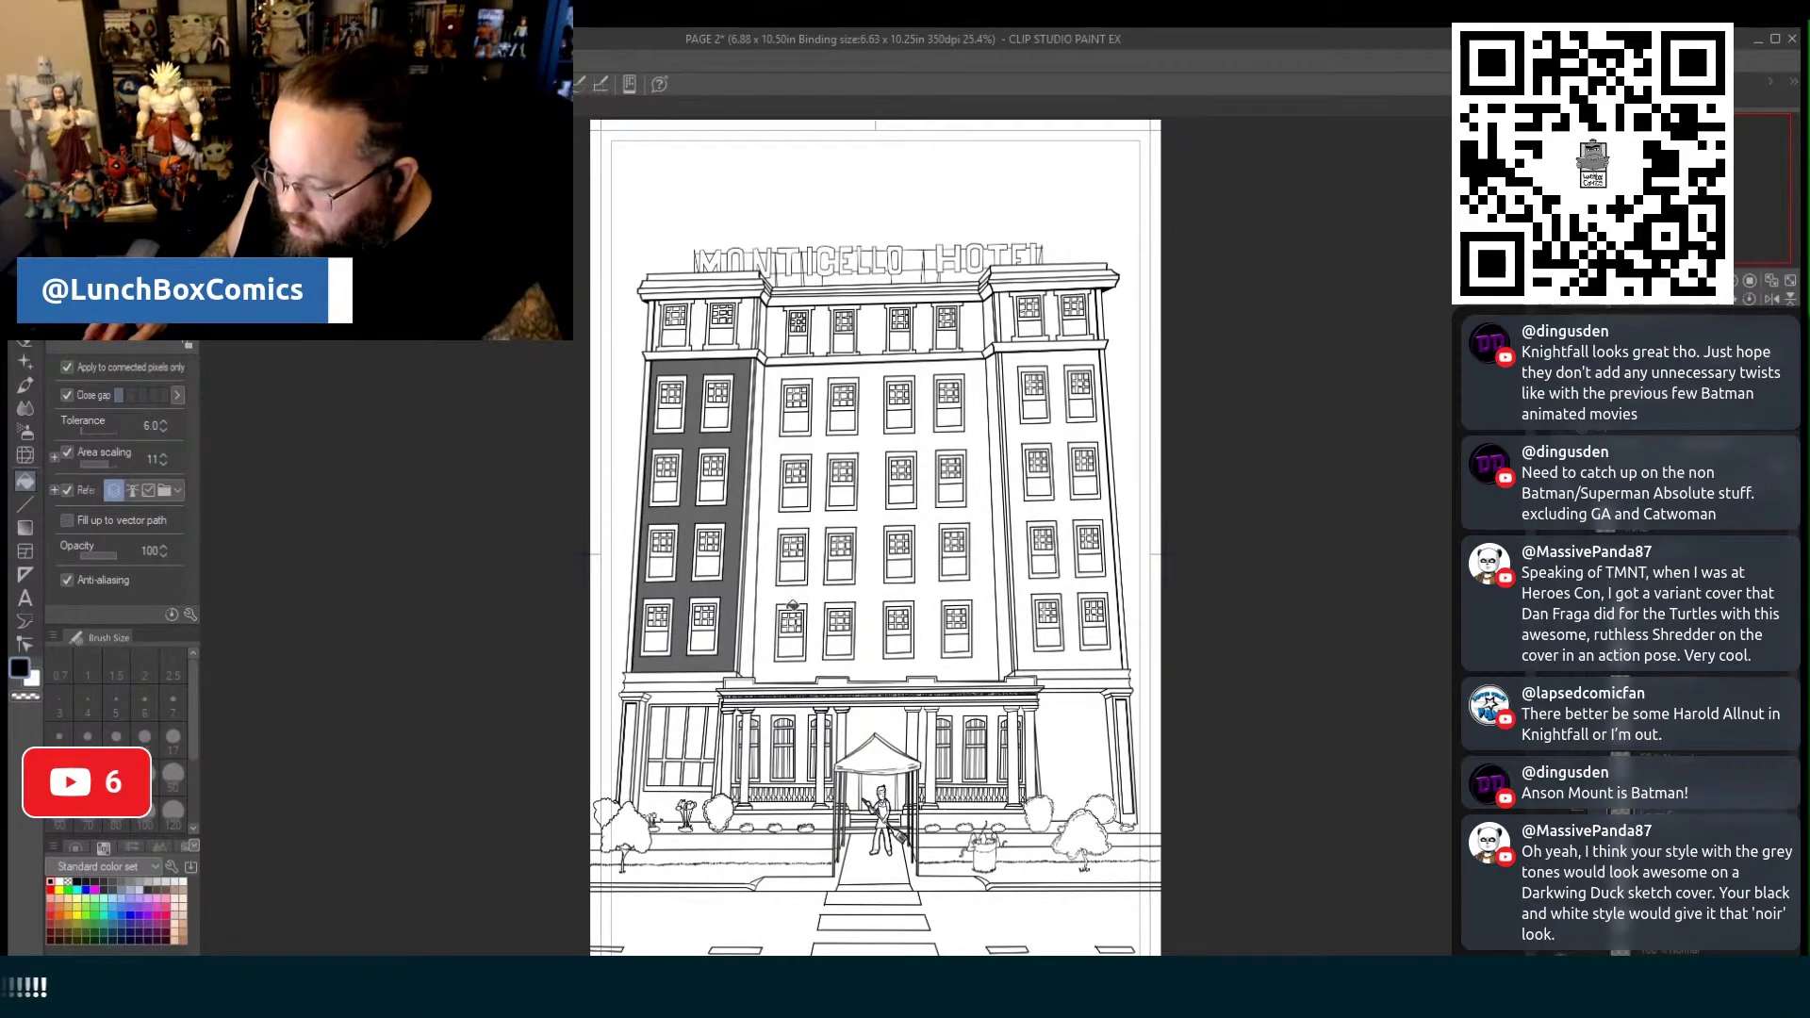
{"action": "left_click", "coordinate": [793, 594]}
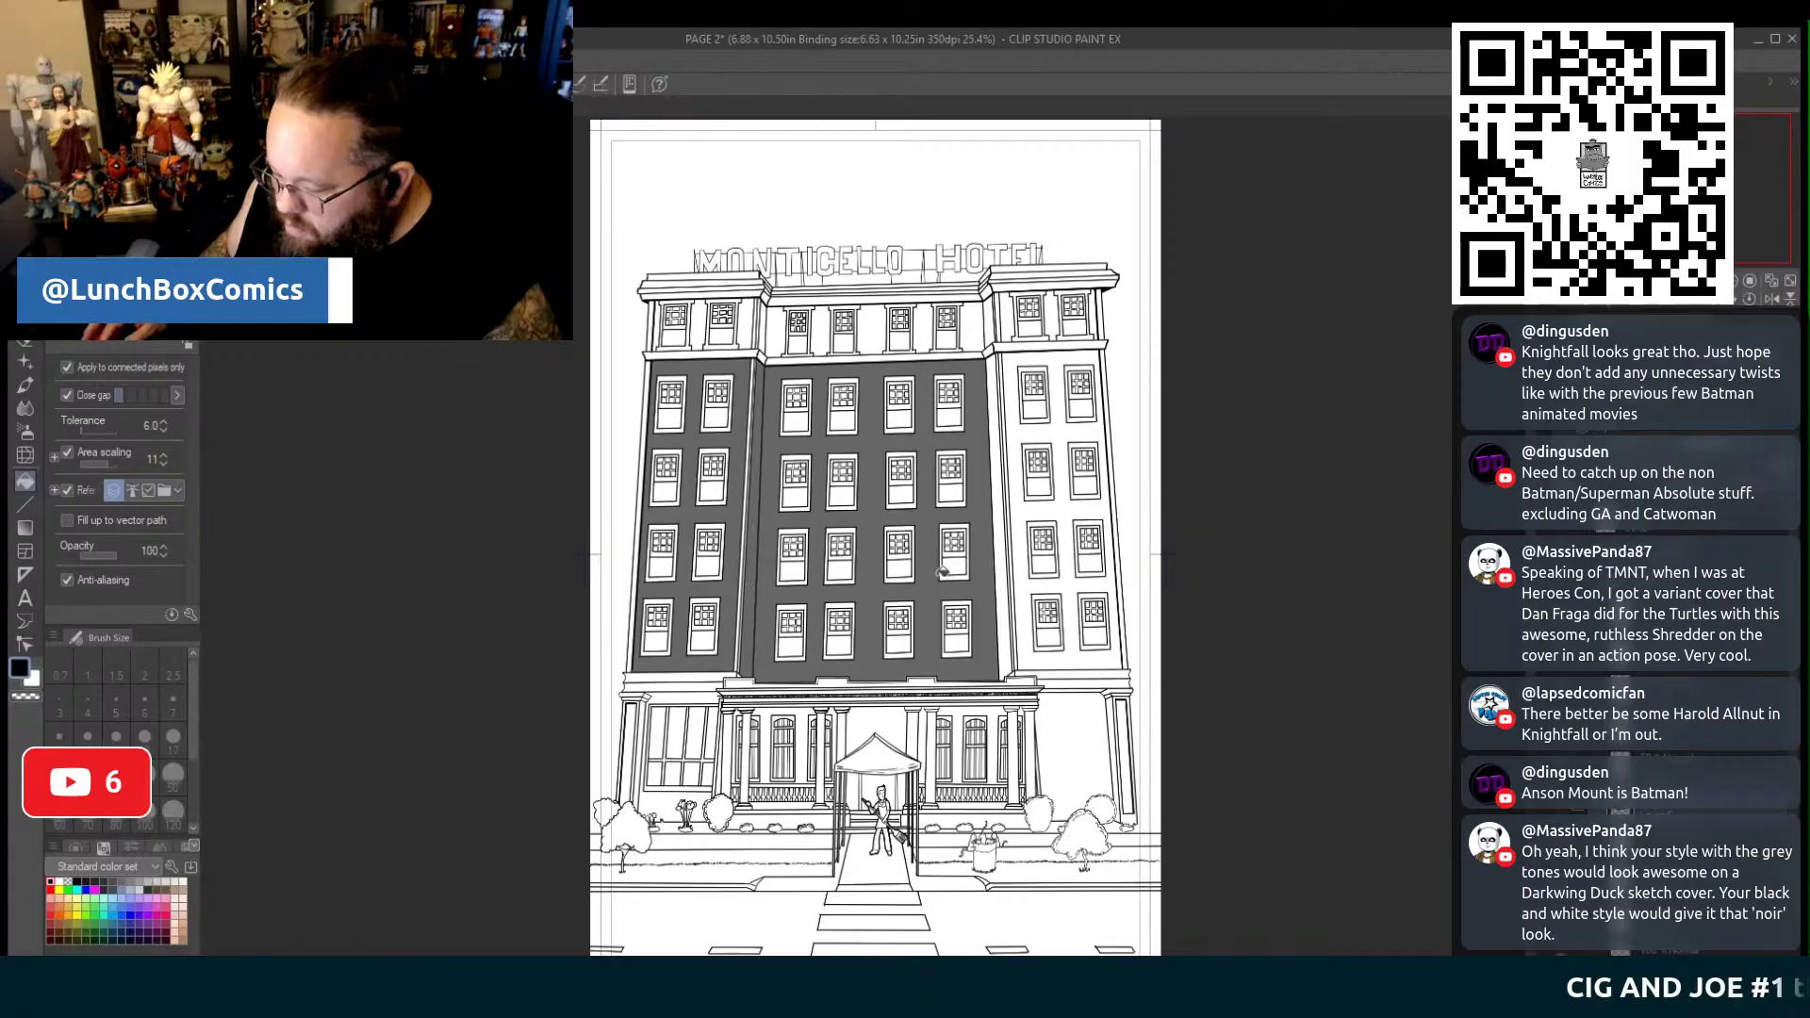
{"action": "left_click", "coordinate": [1014, 580]}
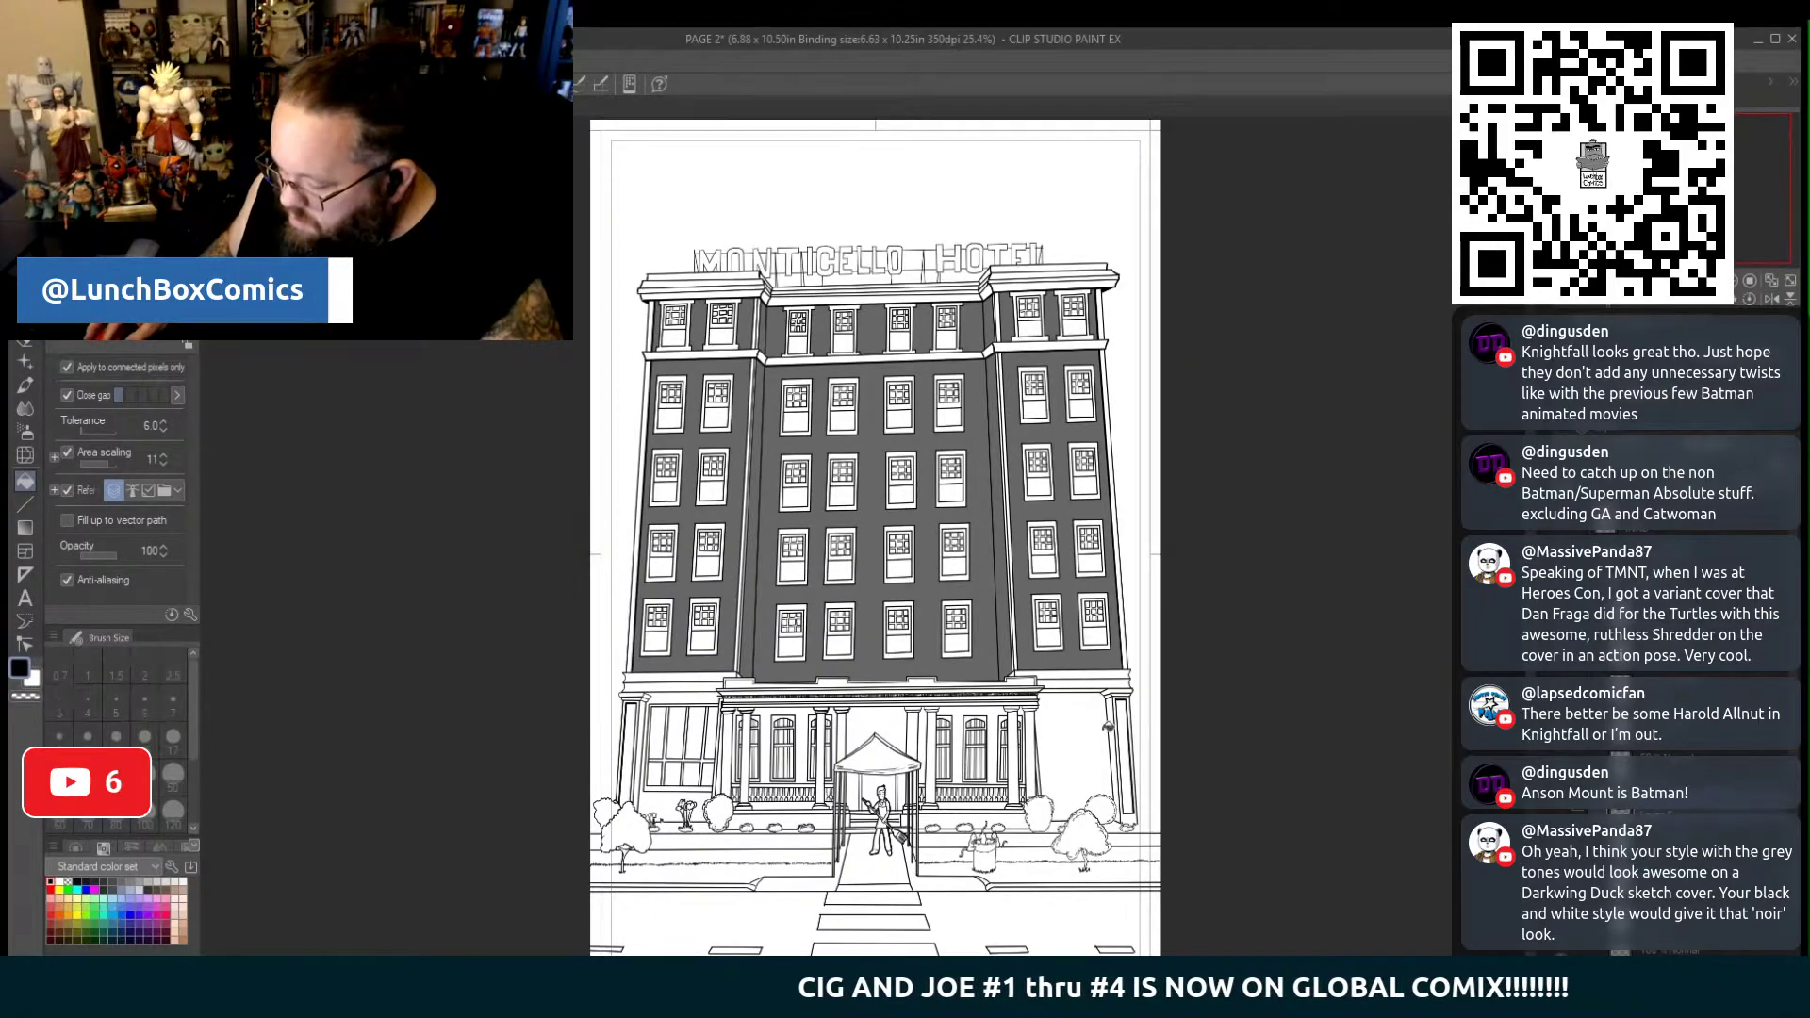
{"action": "left_click", "coordinate": [1065, 744]}
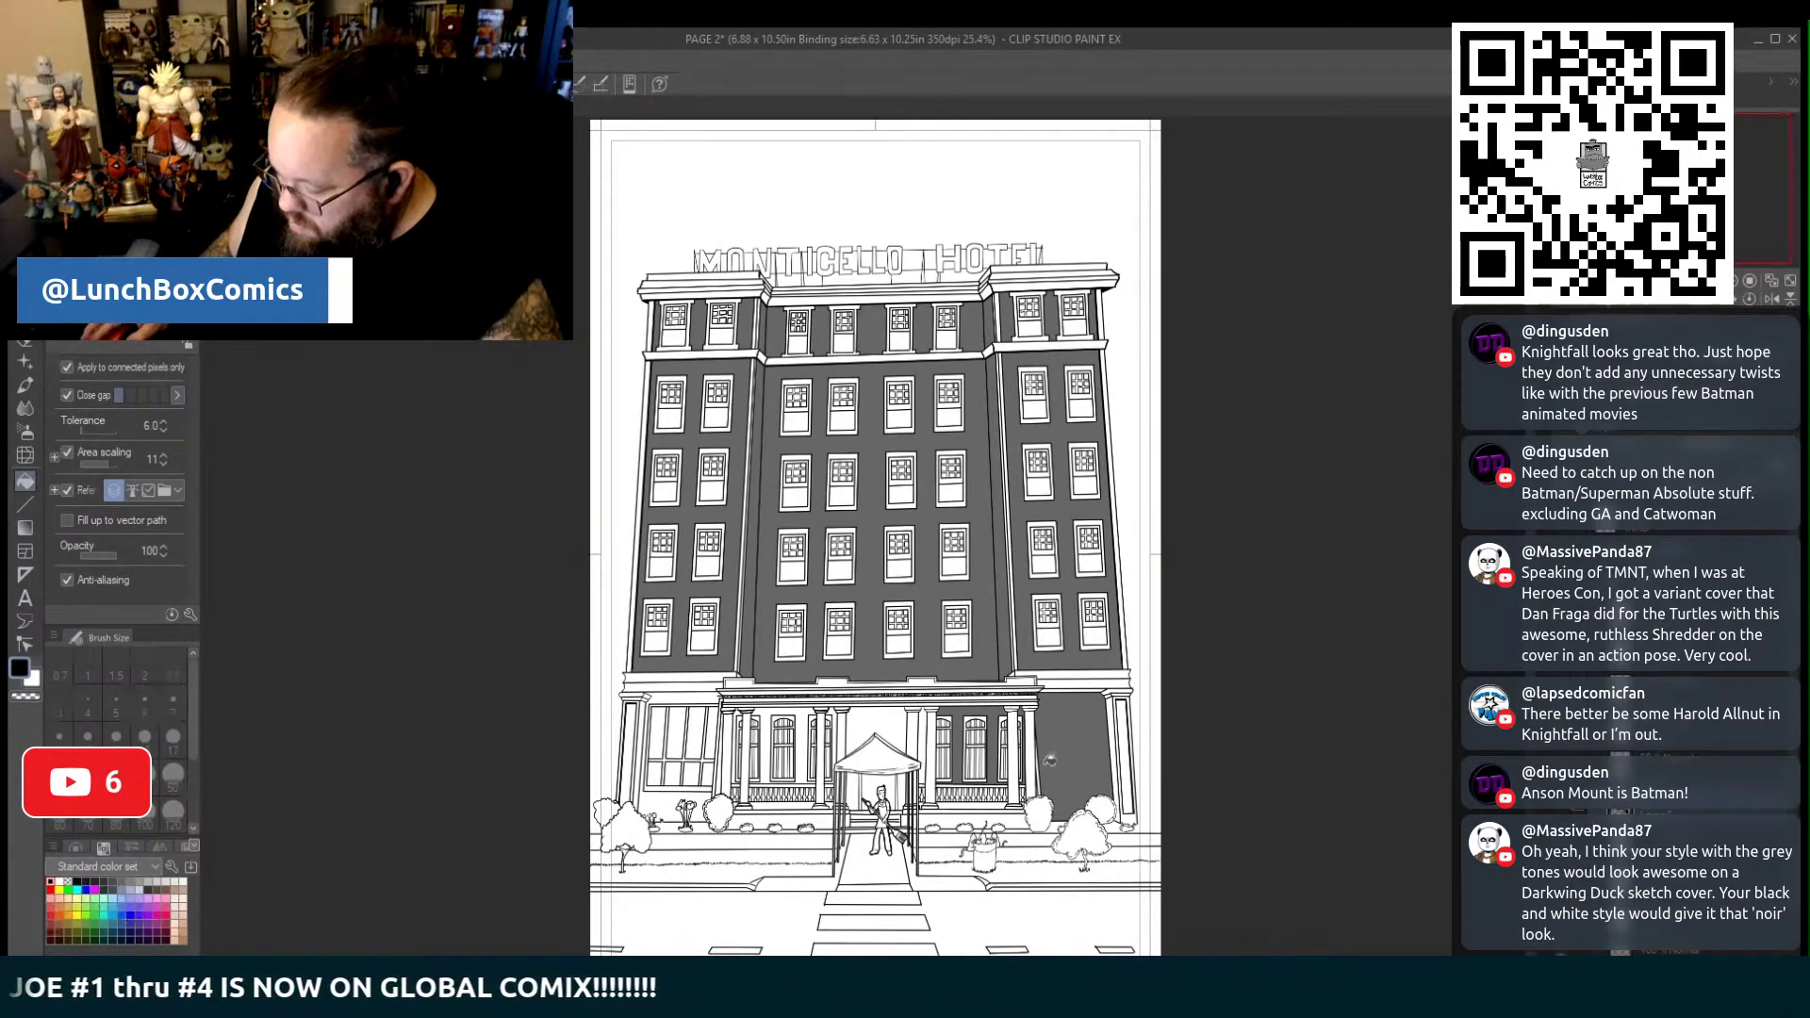
Fill the remaining ground-floor wall, the entrance behind the canopy and the top-storey walls with the same dark grey
{"action": "scroll", "coordinate": [1049, 752], "scroll_direction": "up", "scroll_amount": 5}
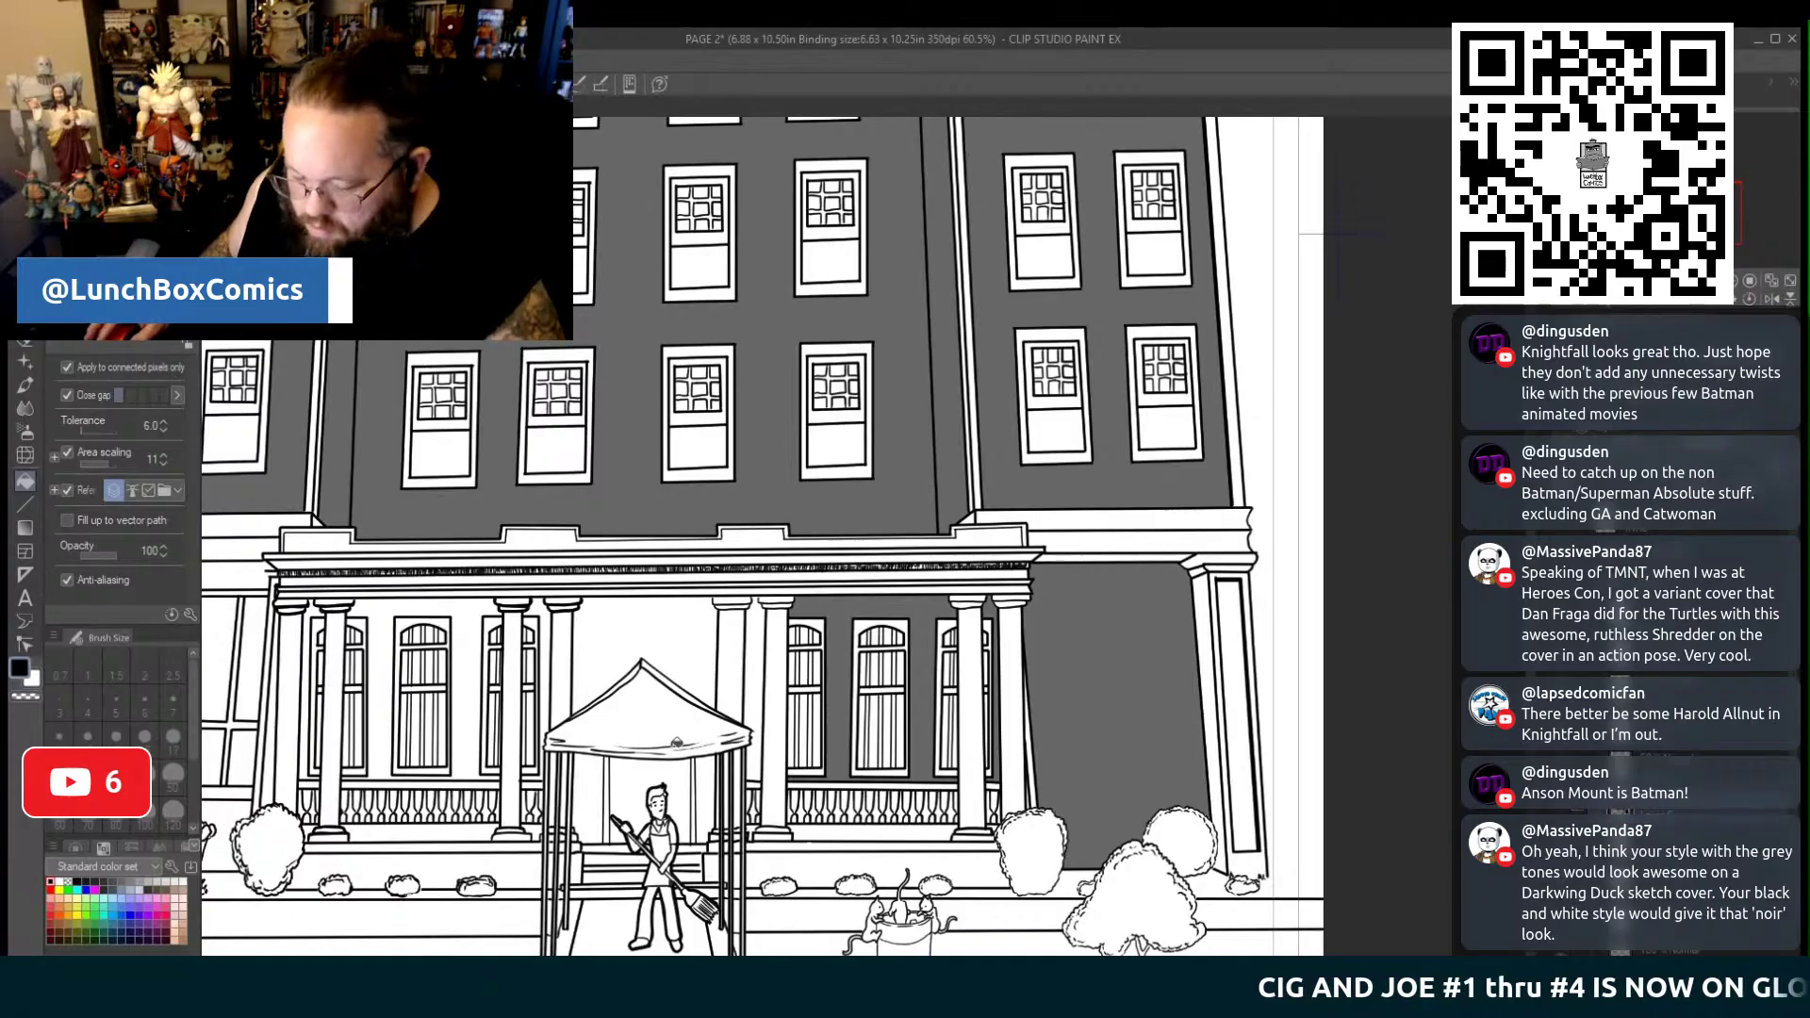
{"action": "scroll", "coordinate": [829, 537], "scroll_direction": "left", "scroll_amount": 5}
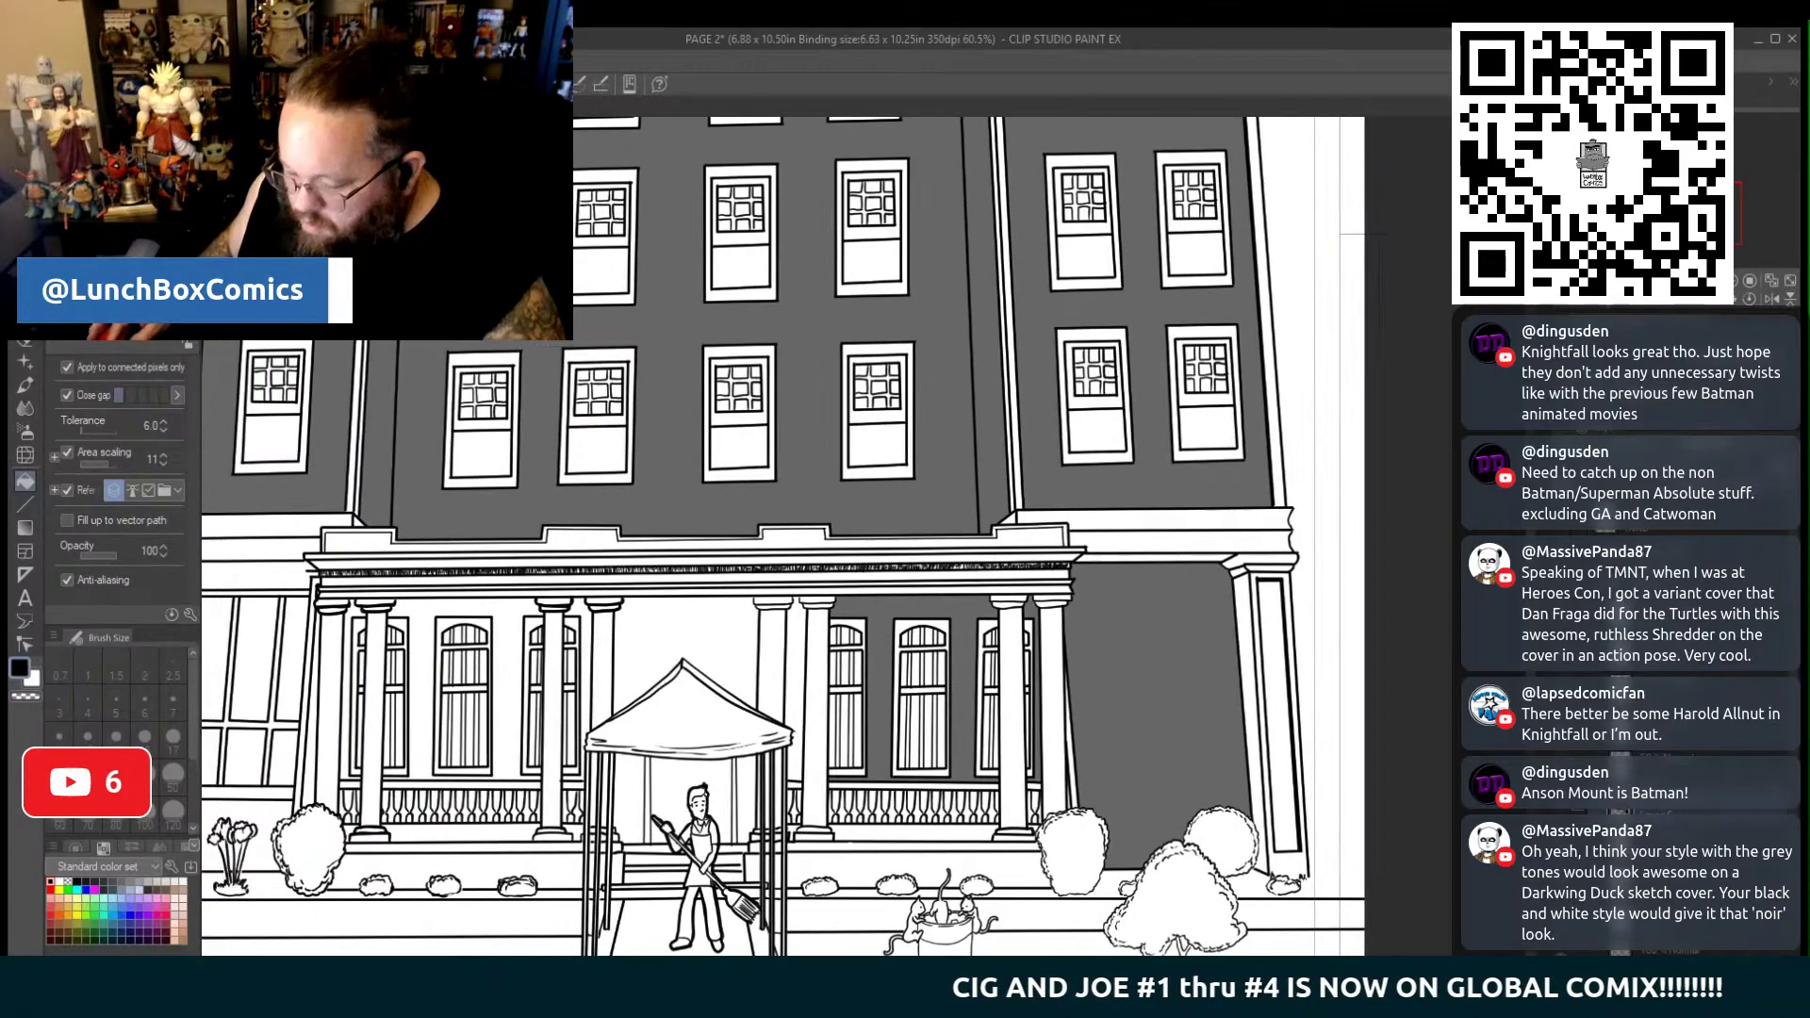
{"action": "scroll", "coordinate": [849, 751], "scroll_direction": "left", "scroll_amount": 1}
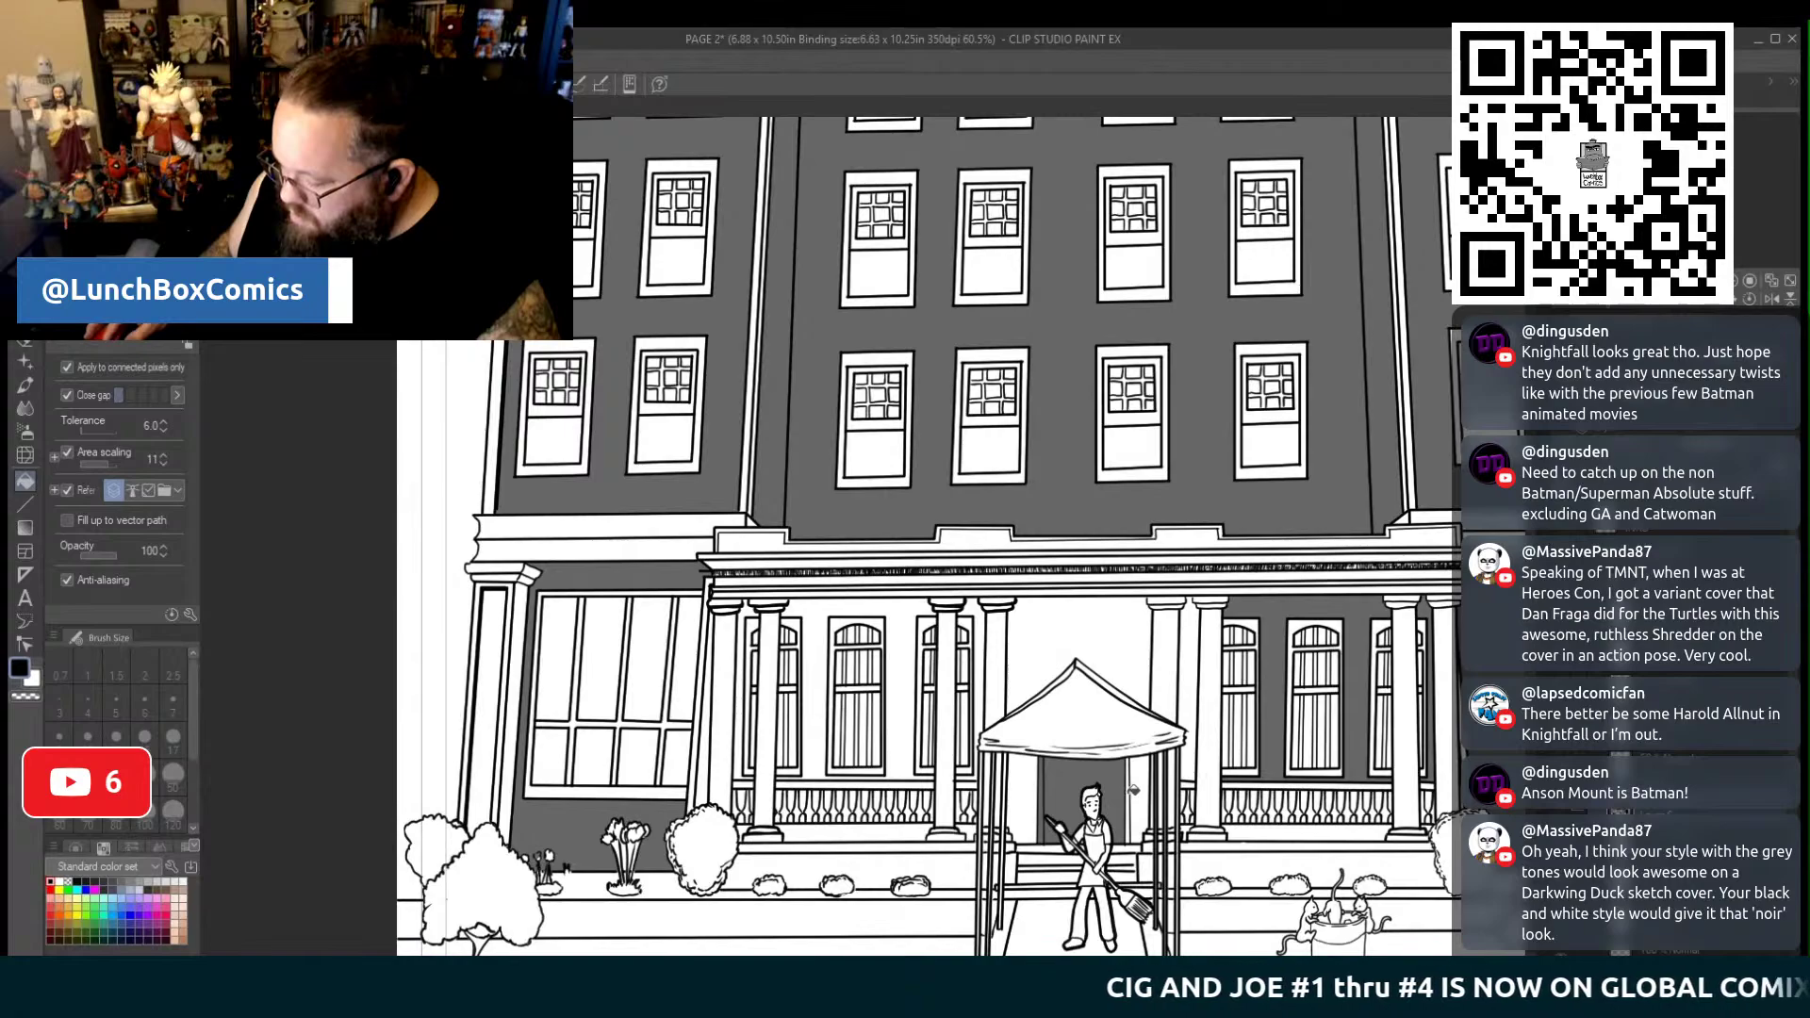
{"action": "scroll", "coordinate": [1057, 749], "scroll_direction": "down", "scroll_amount": 2}
{"action": "scroll", "coordinate": [1057, 749], "scroll_direction": "down", "scroll_amount": 2}
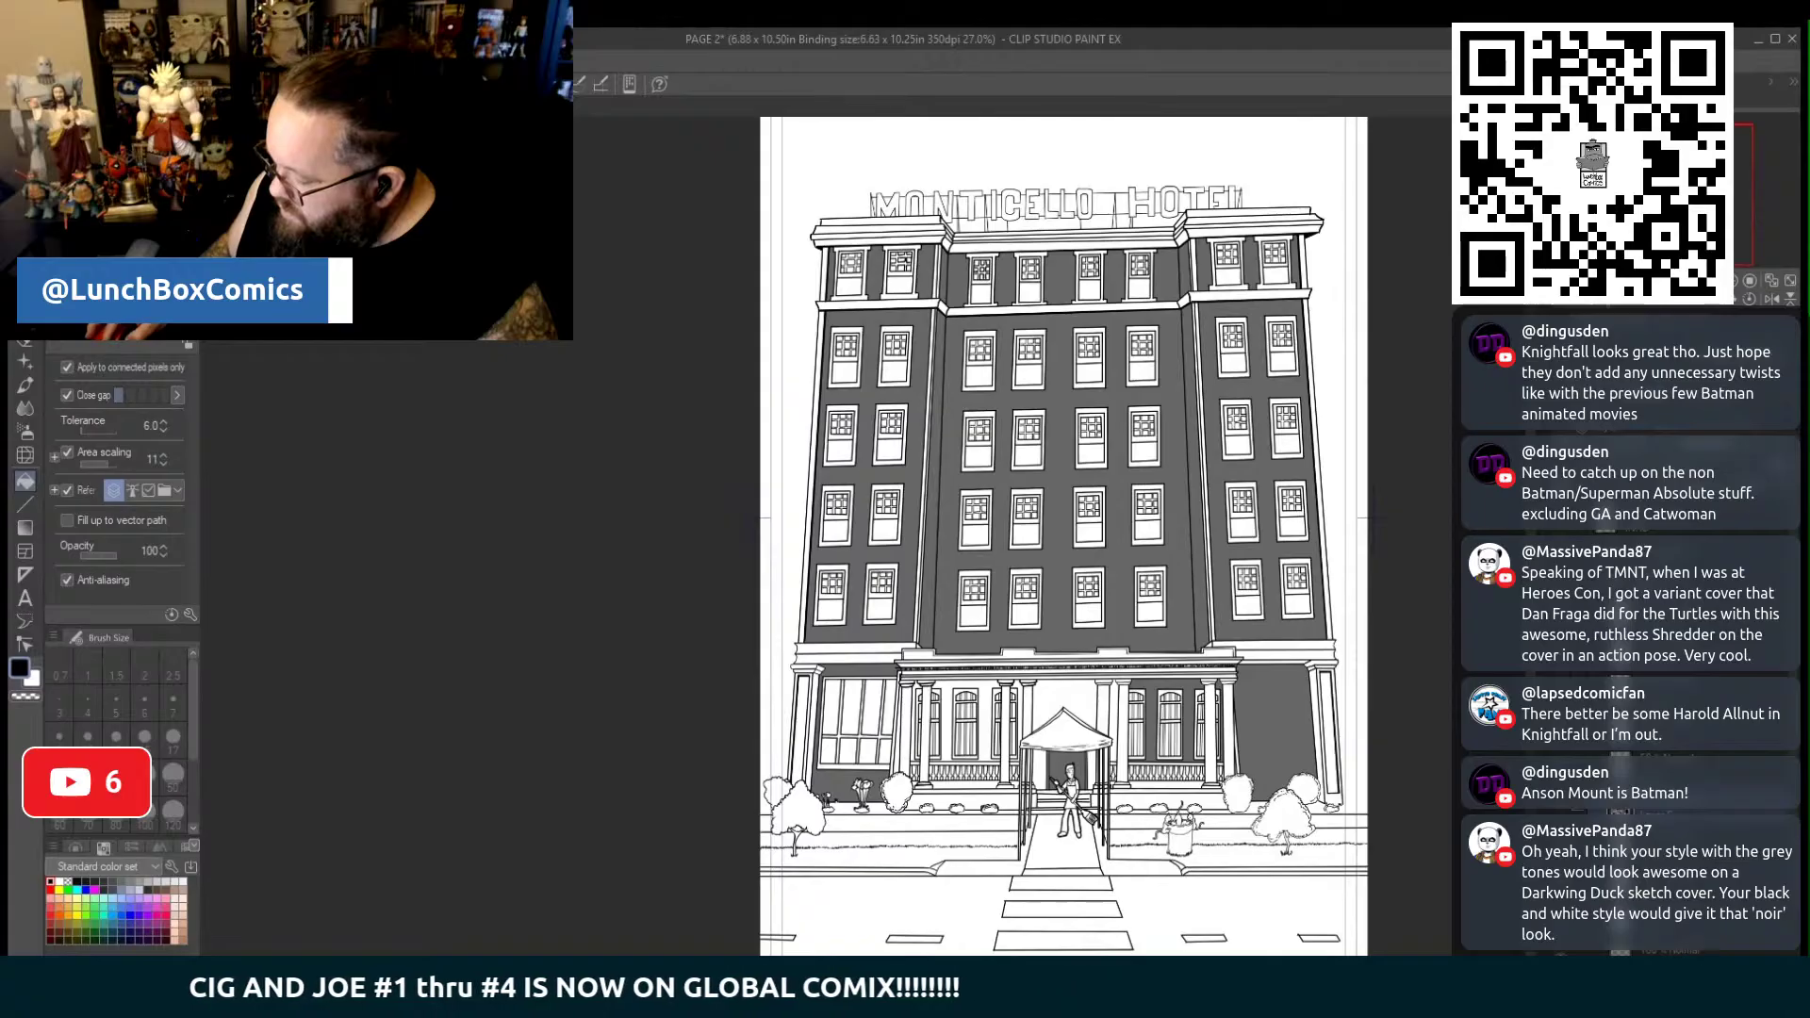
Fill the large lower panes of the right wing's windows with black on the four main floors
{"action": "left_click", "coordinate": [1299, 601]}
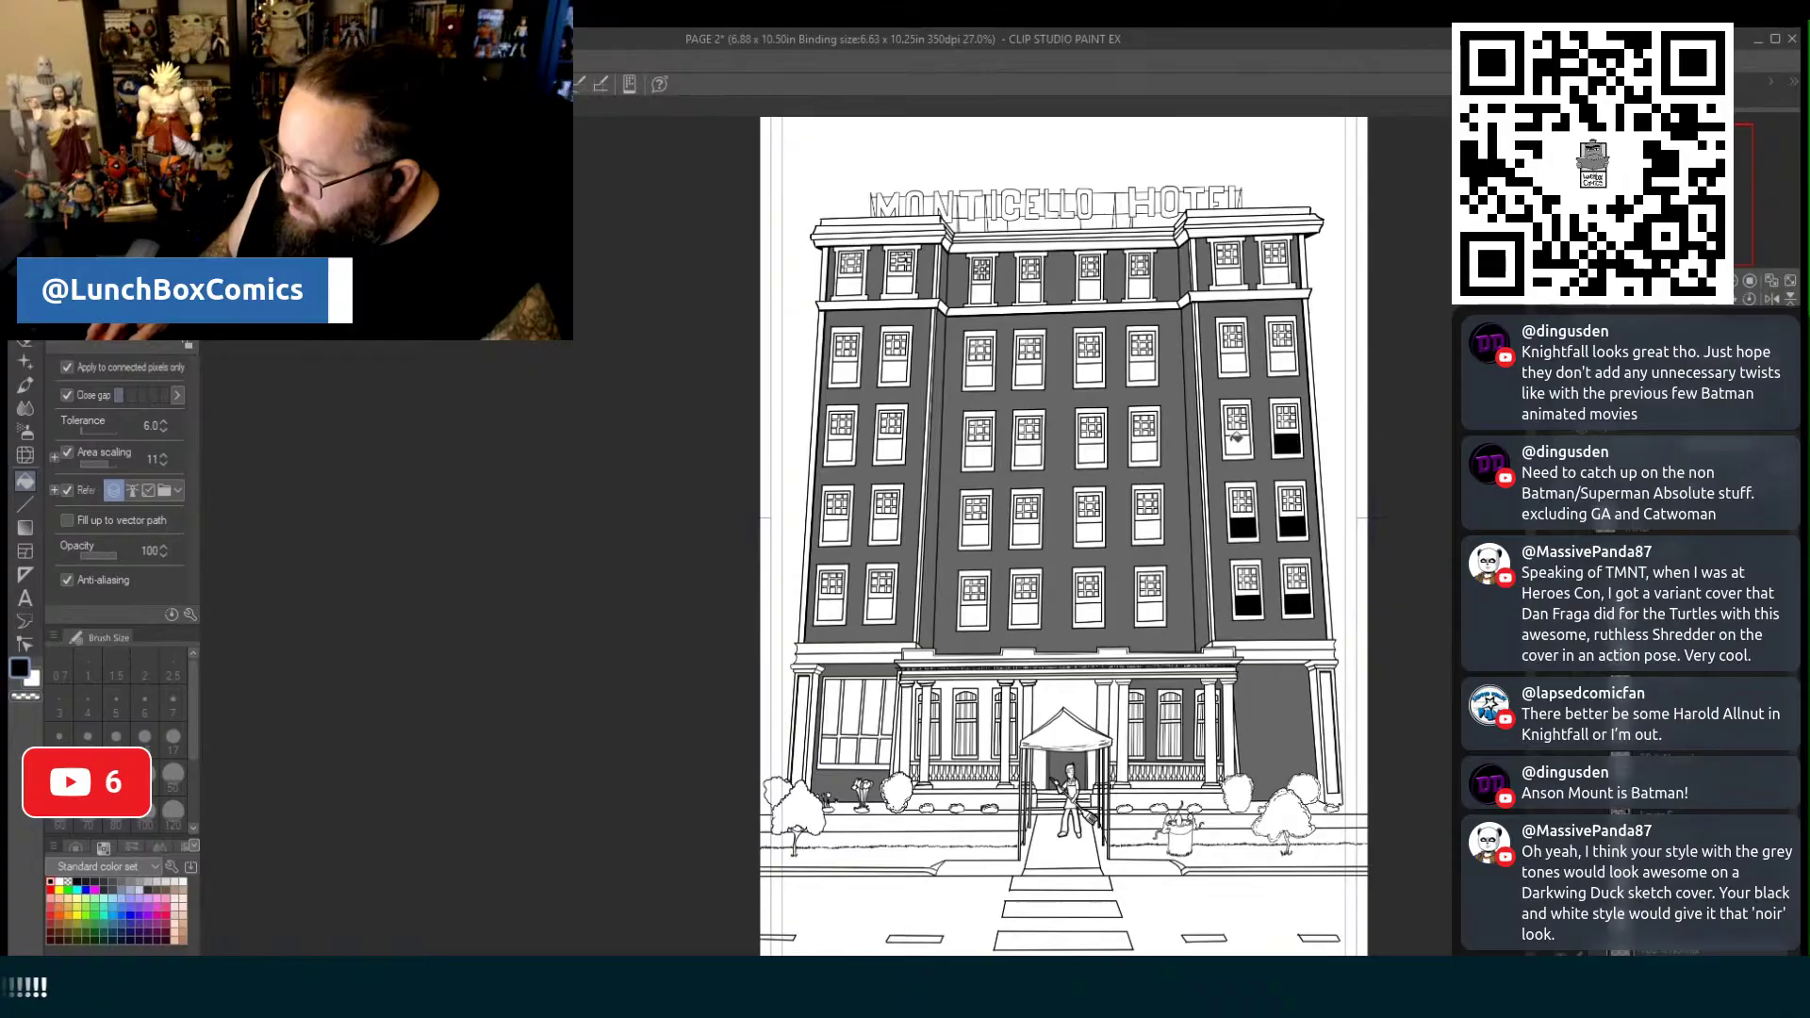
{"action": "scroll", "coordinate": [1305, 443], "scroll_direction": "up", "scroll_amount": 4}
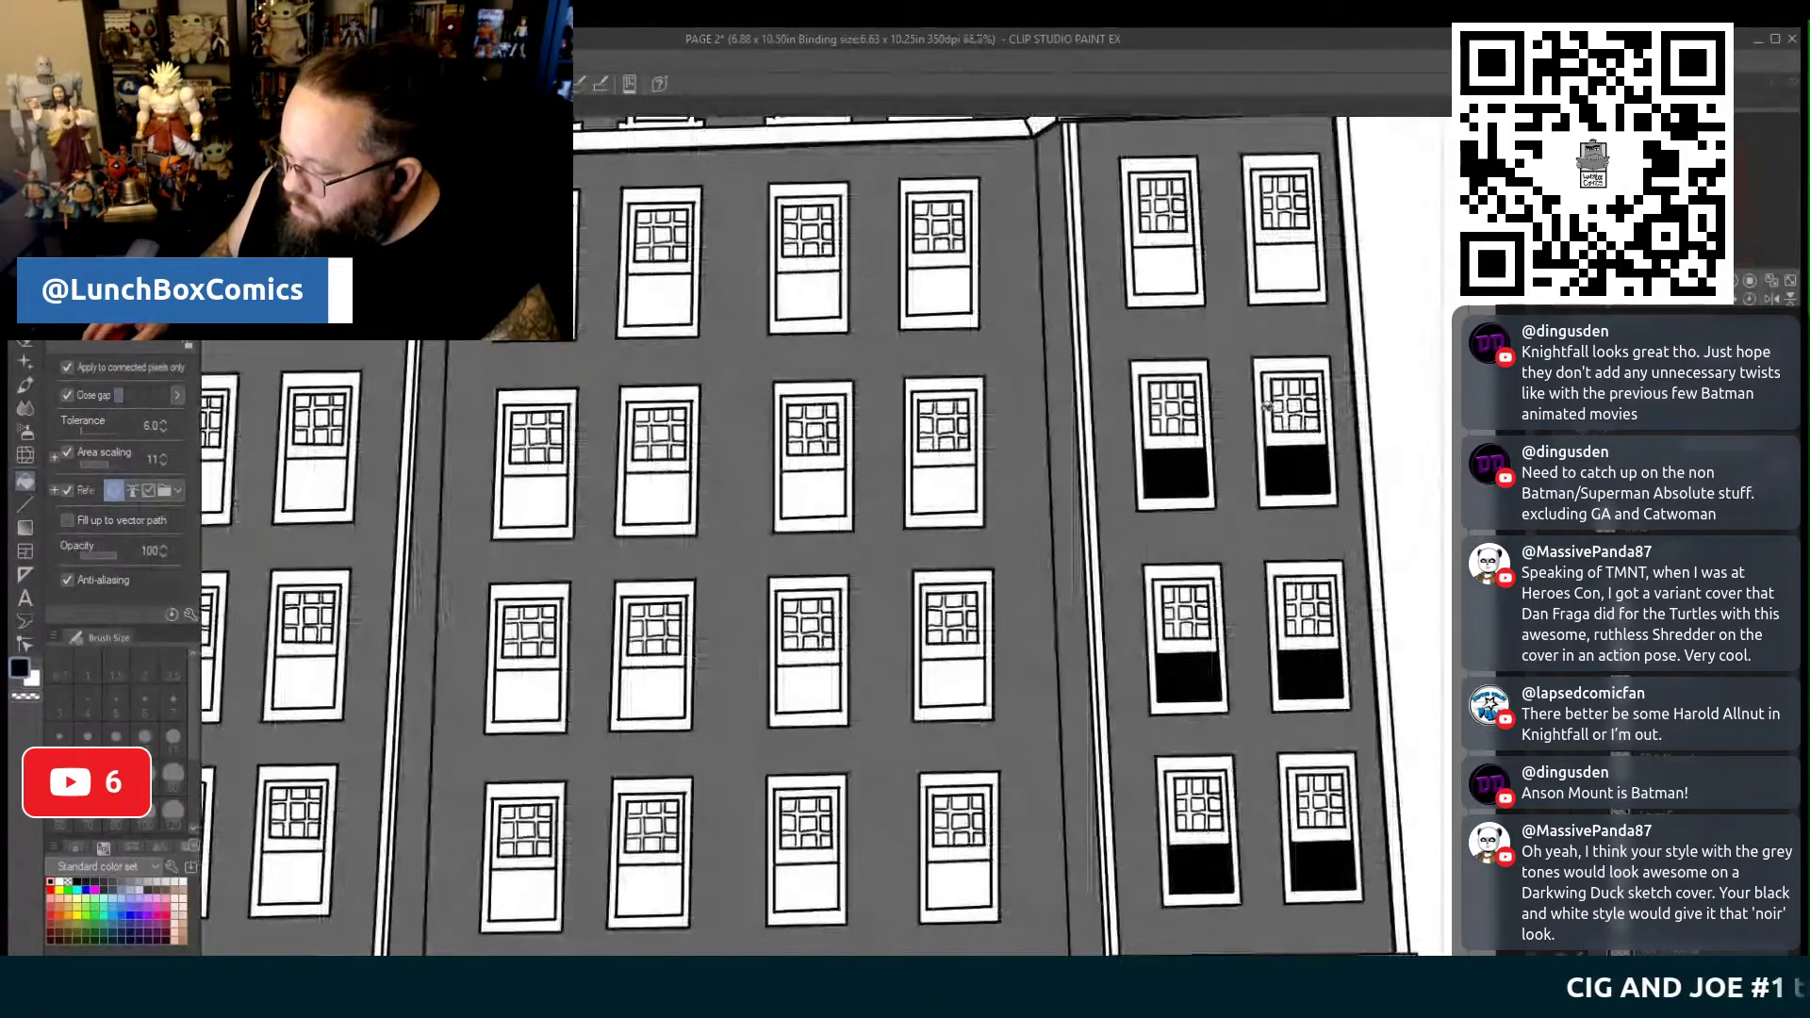
{"action": "left_click", "coordinate": [1192, 264]}
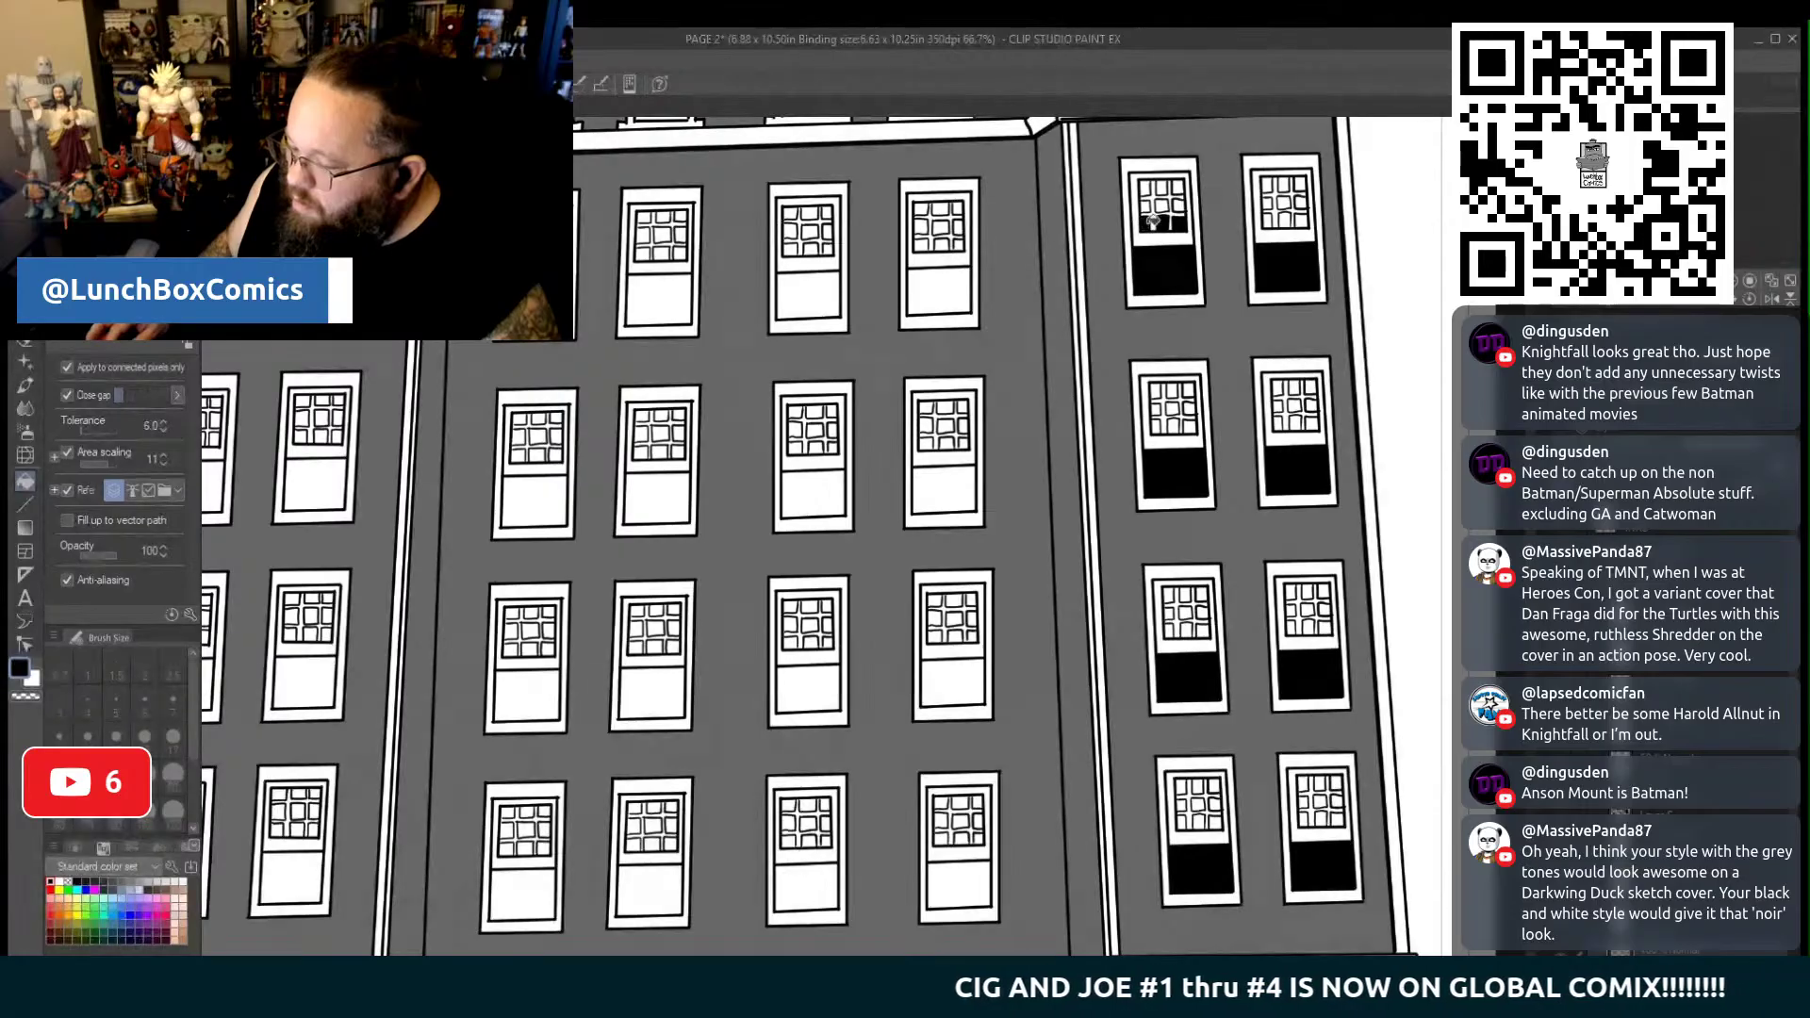
Fill the small upper panes of both right-wing windows in the highest of the four main rows with black
{"action": "left_click", "coordinate": [1152, 223]}
{"action": "left_click", "coordinate": [1168, 196]}
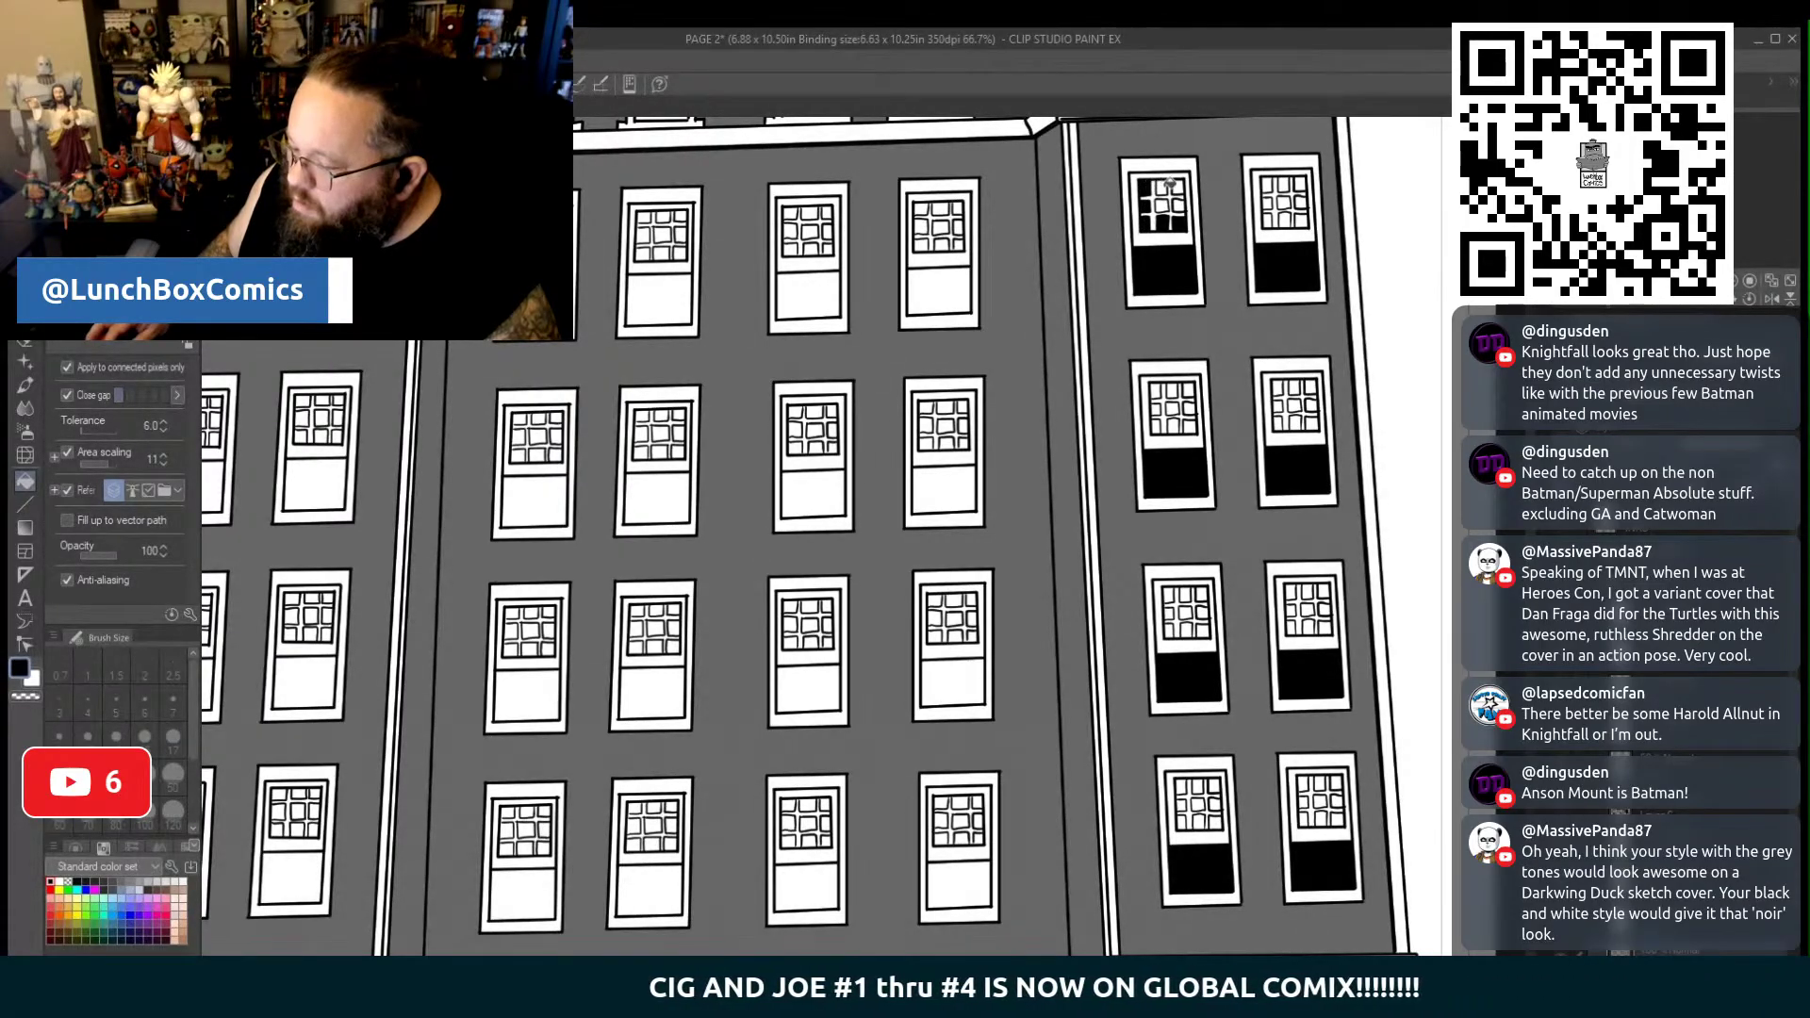
{"action": "left_click", "coordinate": [1178, 195]}
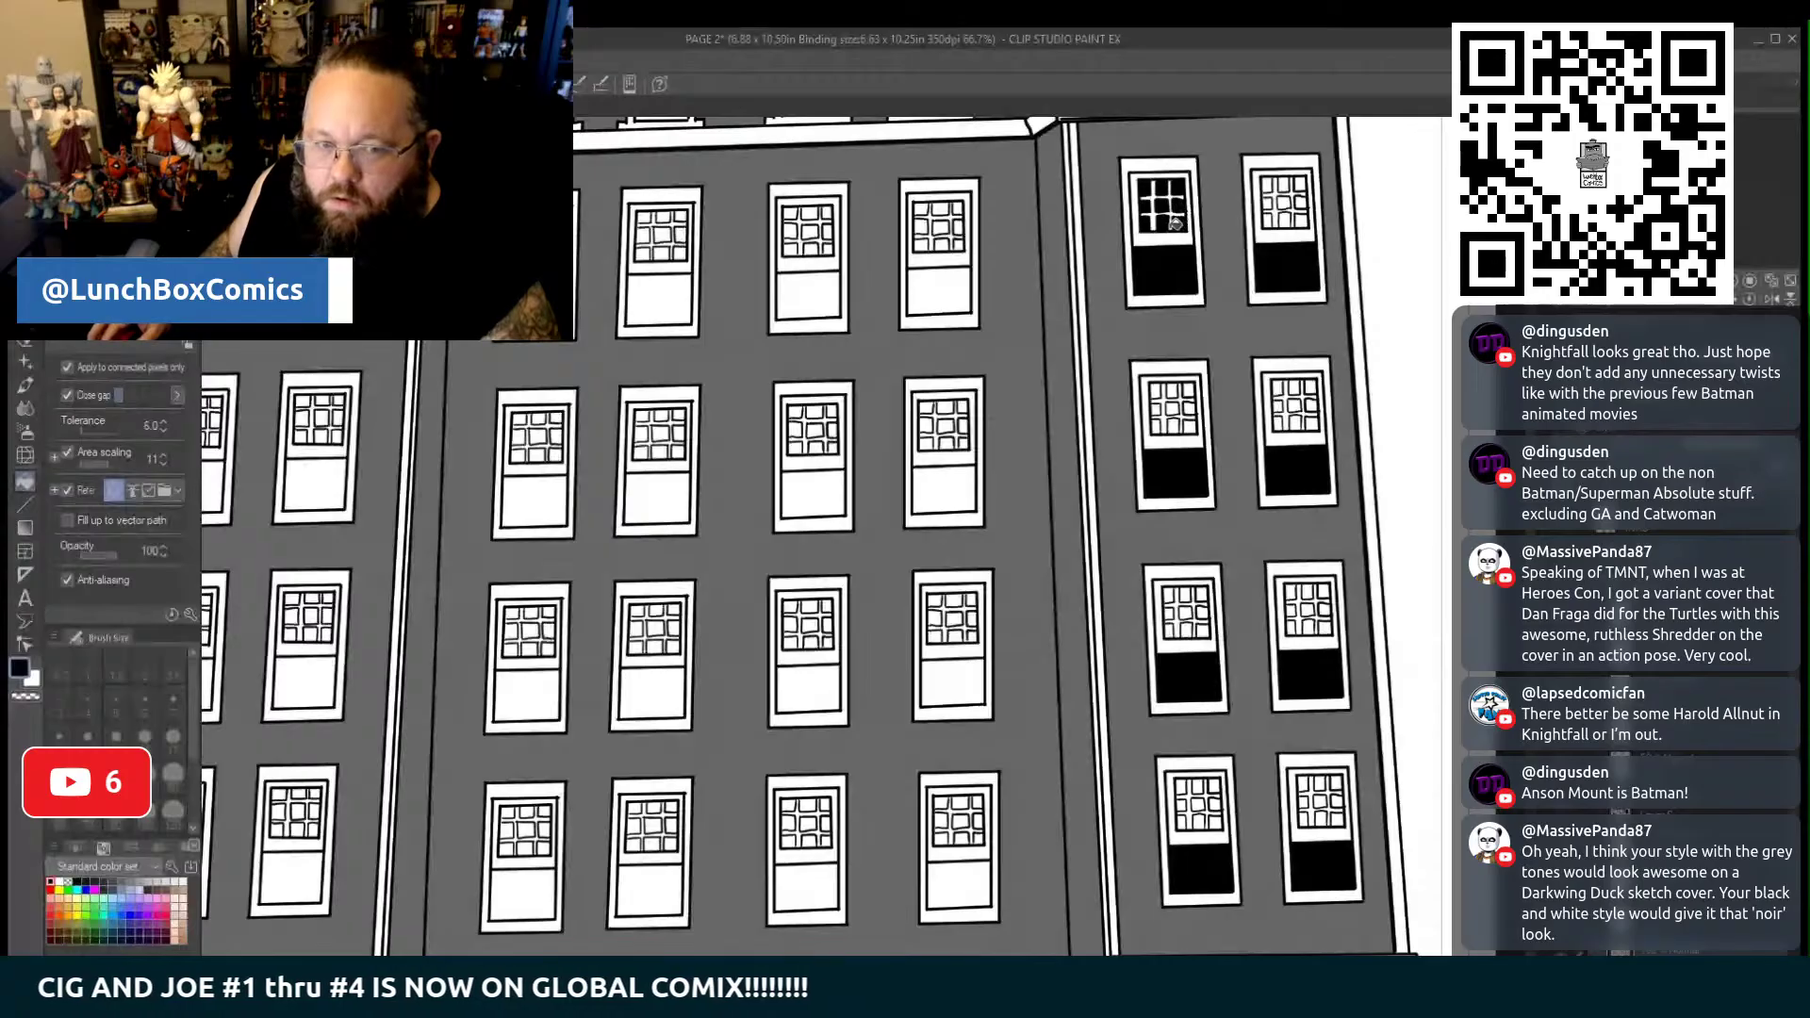
{"action": "left_click", "coordinate": [1175, 224]}
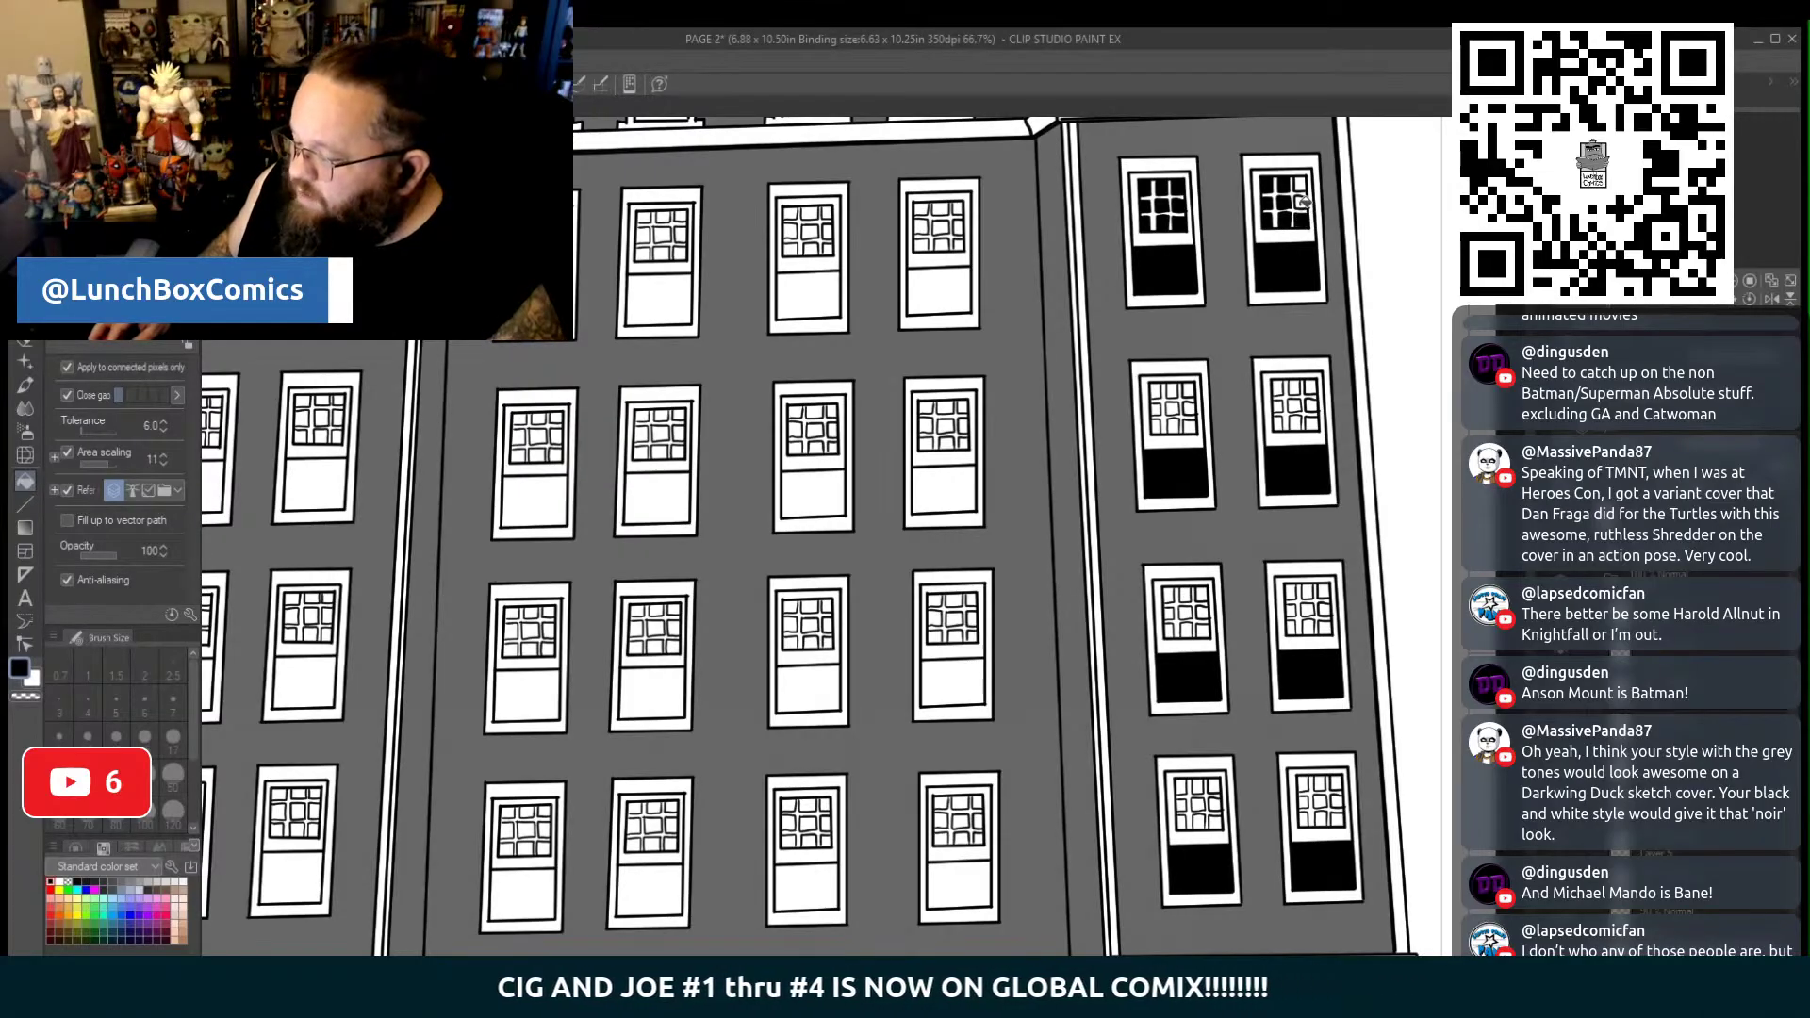
Fill the small upper panes of both right-wing windows in the second main row from above with black
{"action": "left_click", "coordinate": [1282, 406]}
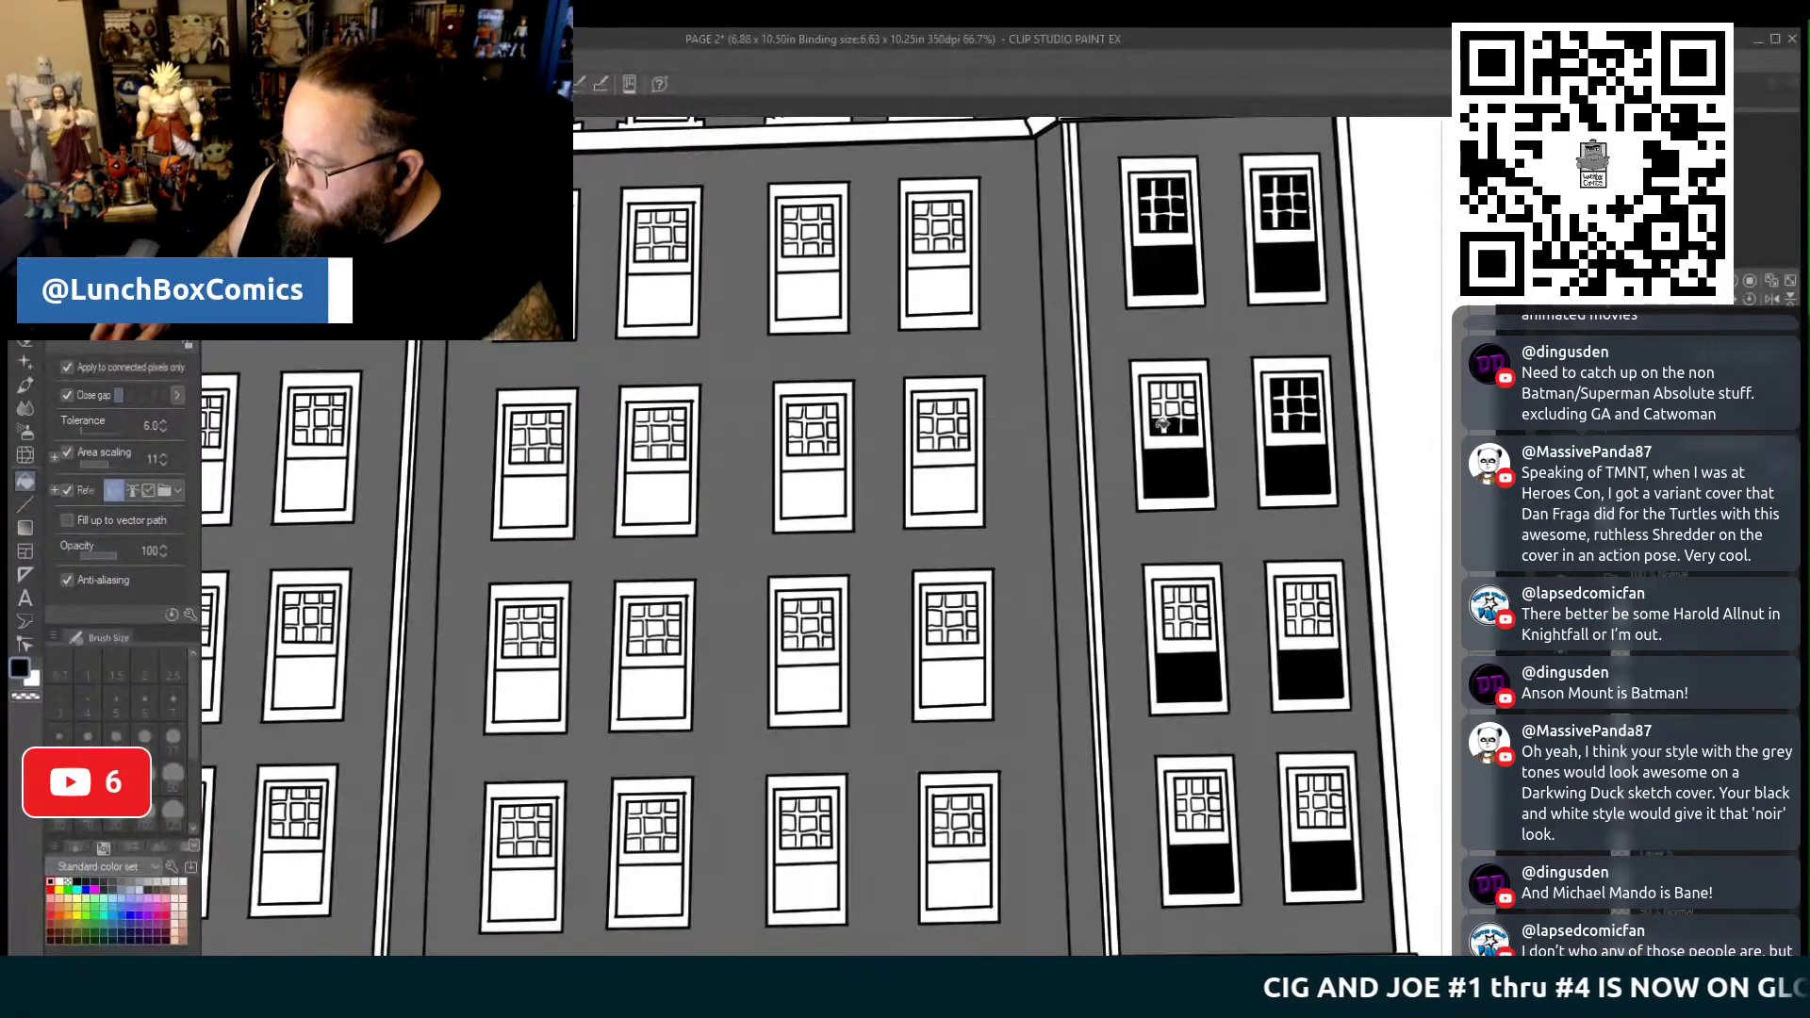
{"action": "left_click", "coordinate": [1159, 406]}
{"action": "left_click", "coordinate": [1157, 390]}
{"action": "left_click", "coordinate": [1171, 389]}
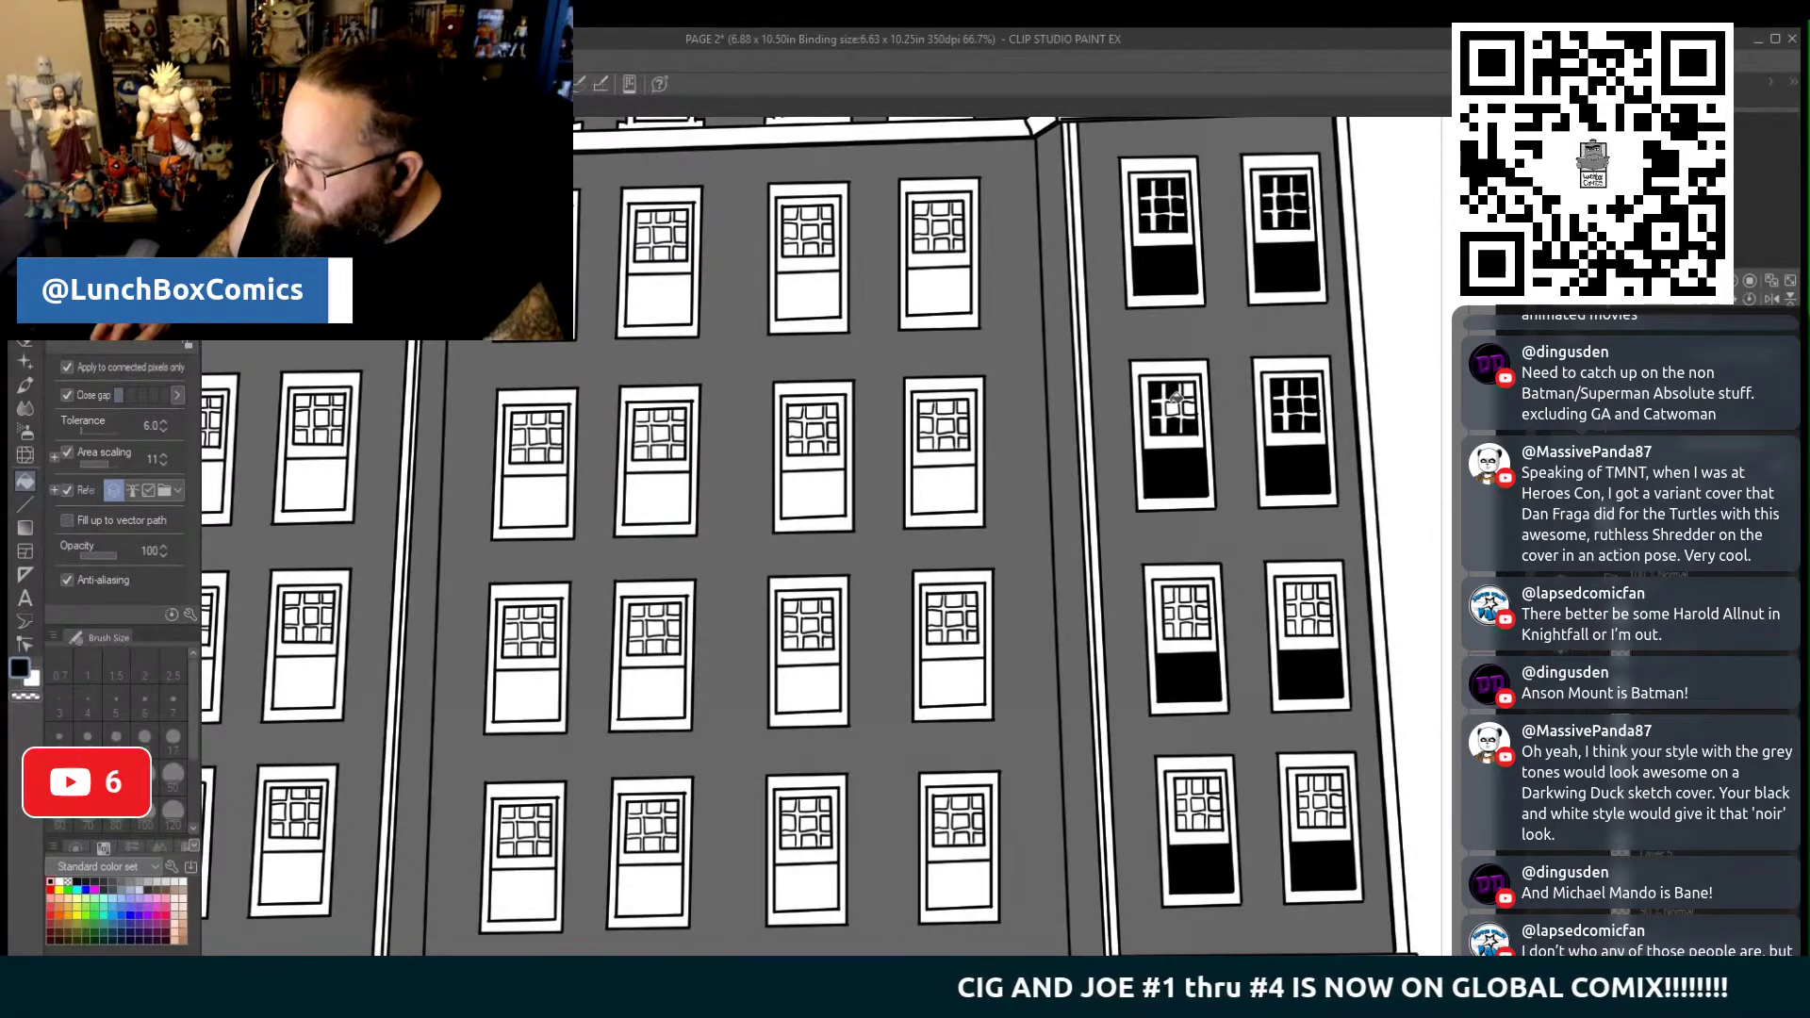
{"action": "left_click", "coordinate": [1173, 407]}
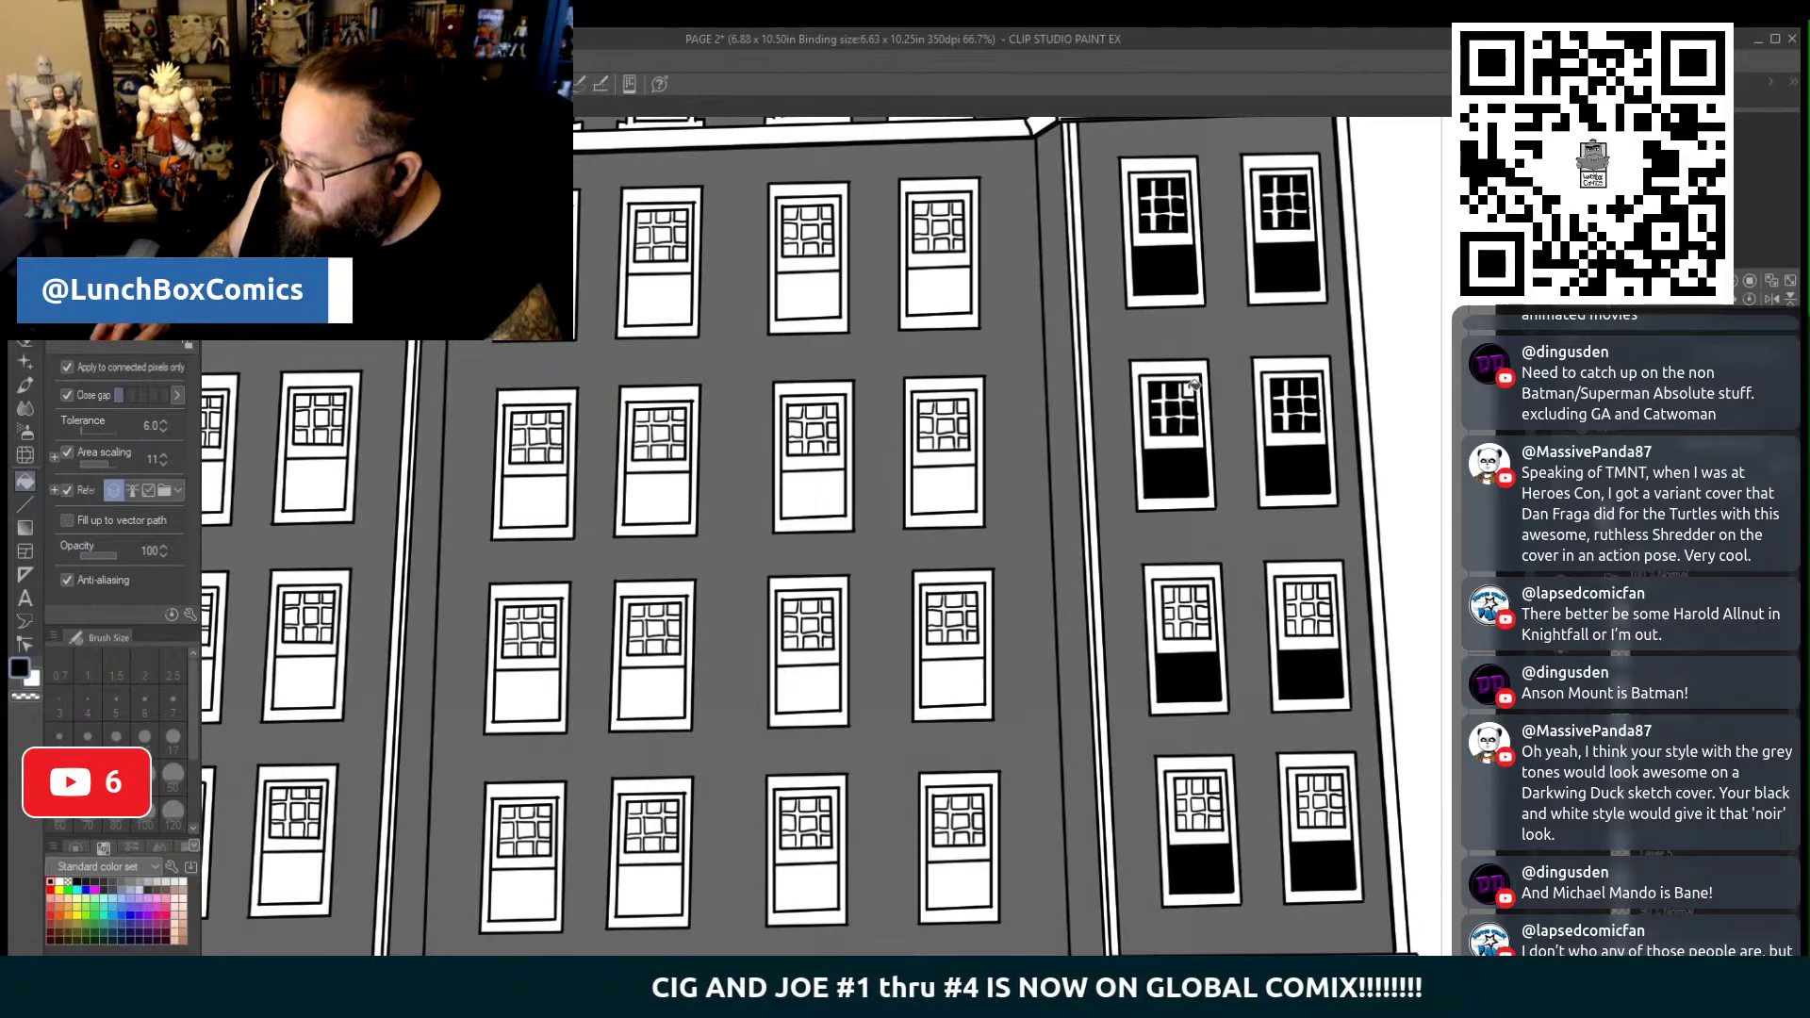
Fill the small upper panes of both right-wing windows in the third main row from above with black
{"action": "left_click", "coordinate": [1291, 626]}
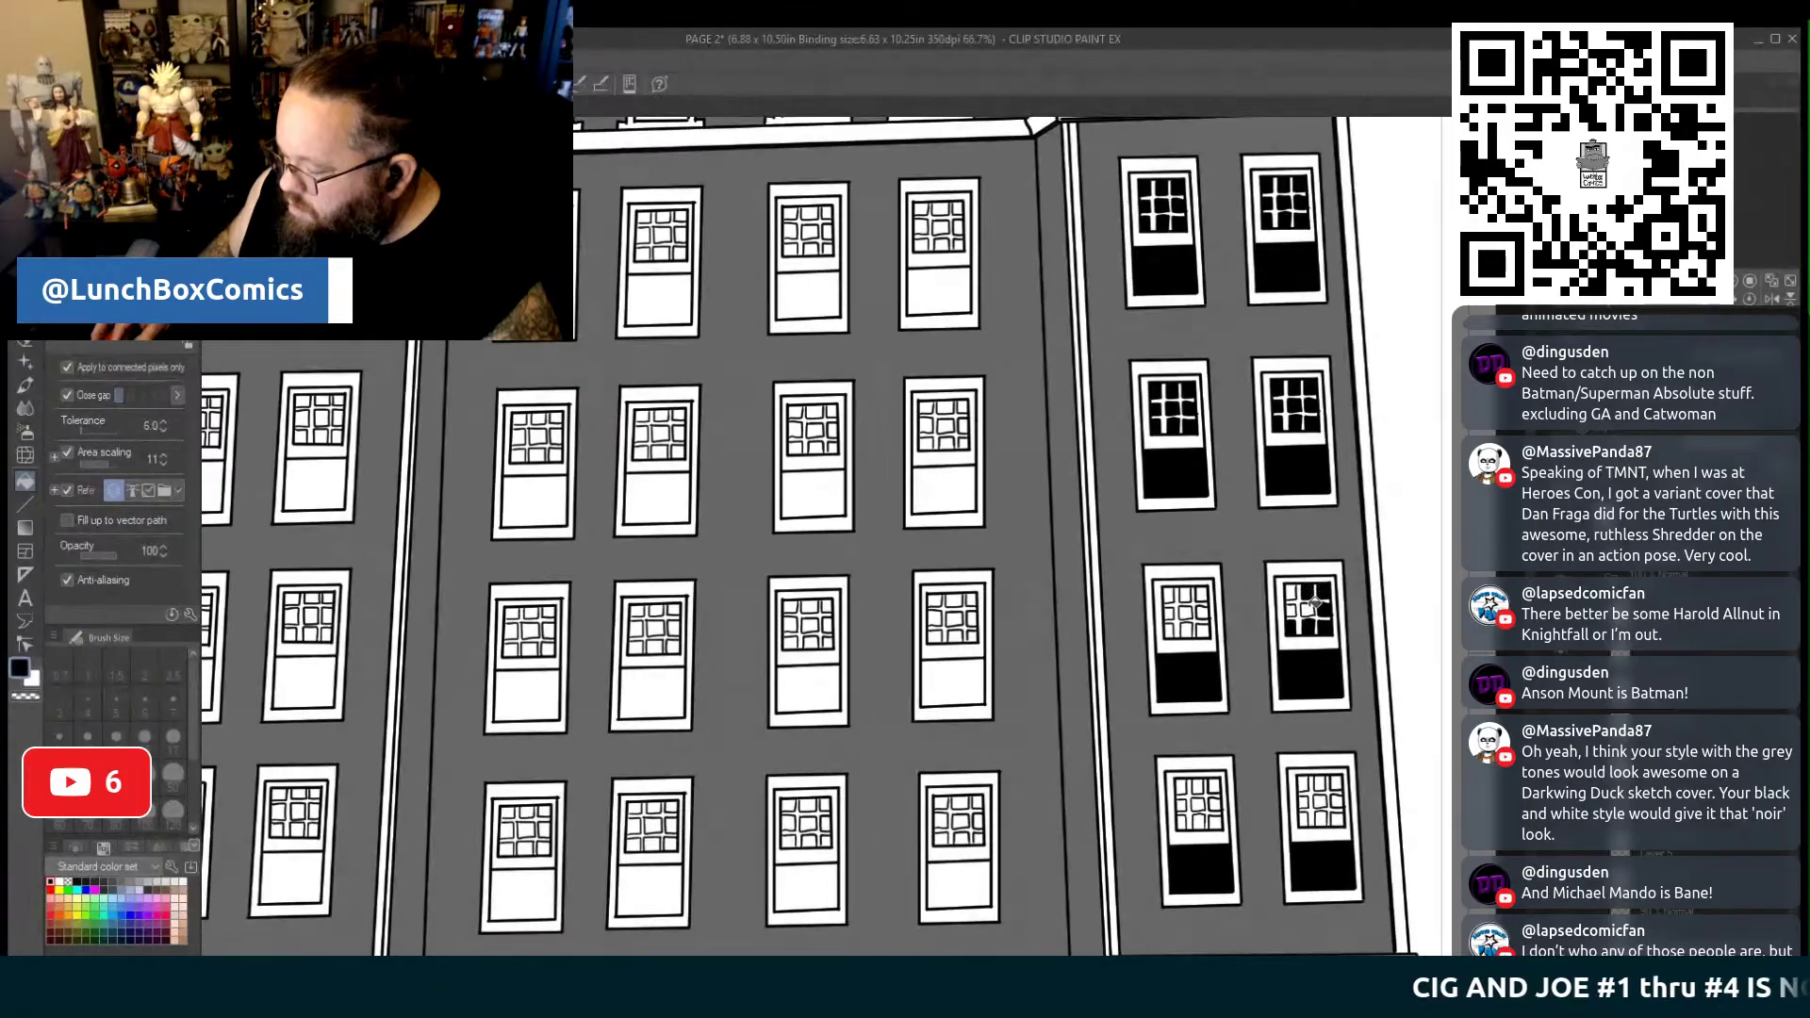
{"action": "left_click", "coordinate": [1202, 611]}
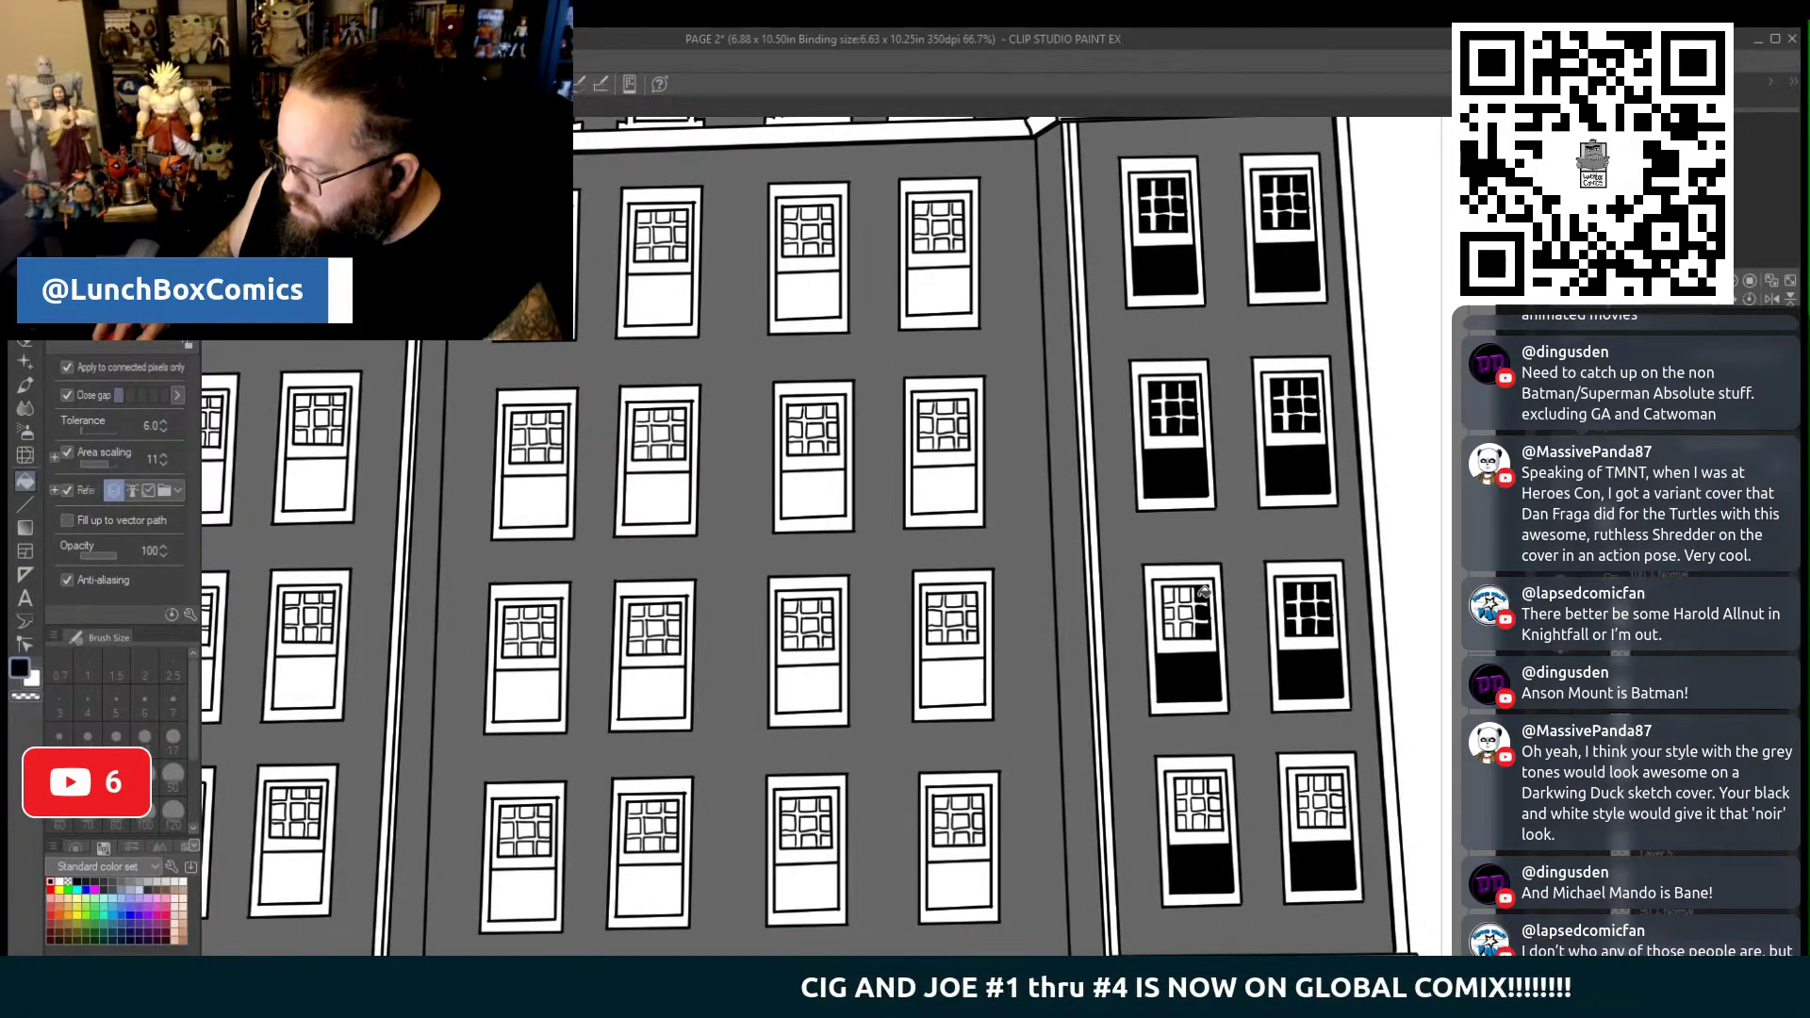
{"action": "left_click", "coordinate": [1189, 597]}
{"action": "left_click", "coordinate": [1193, 615]}
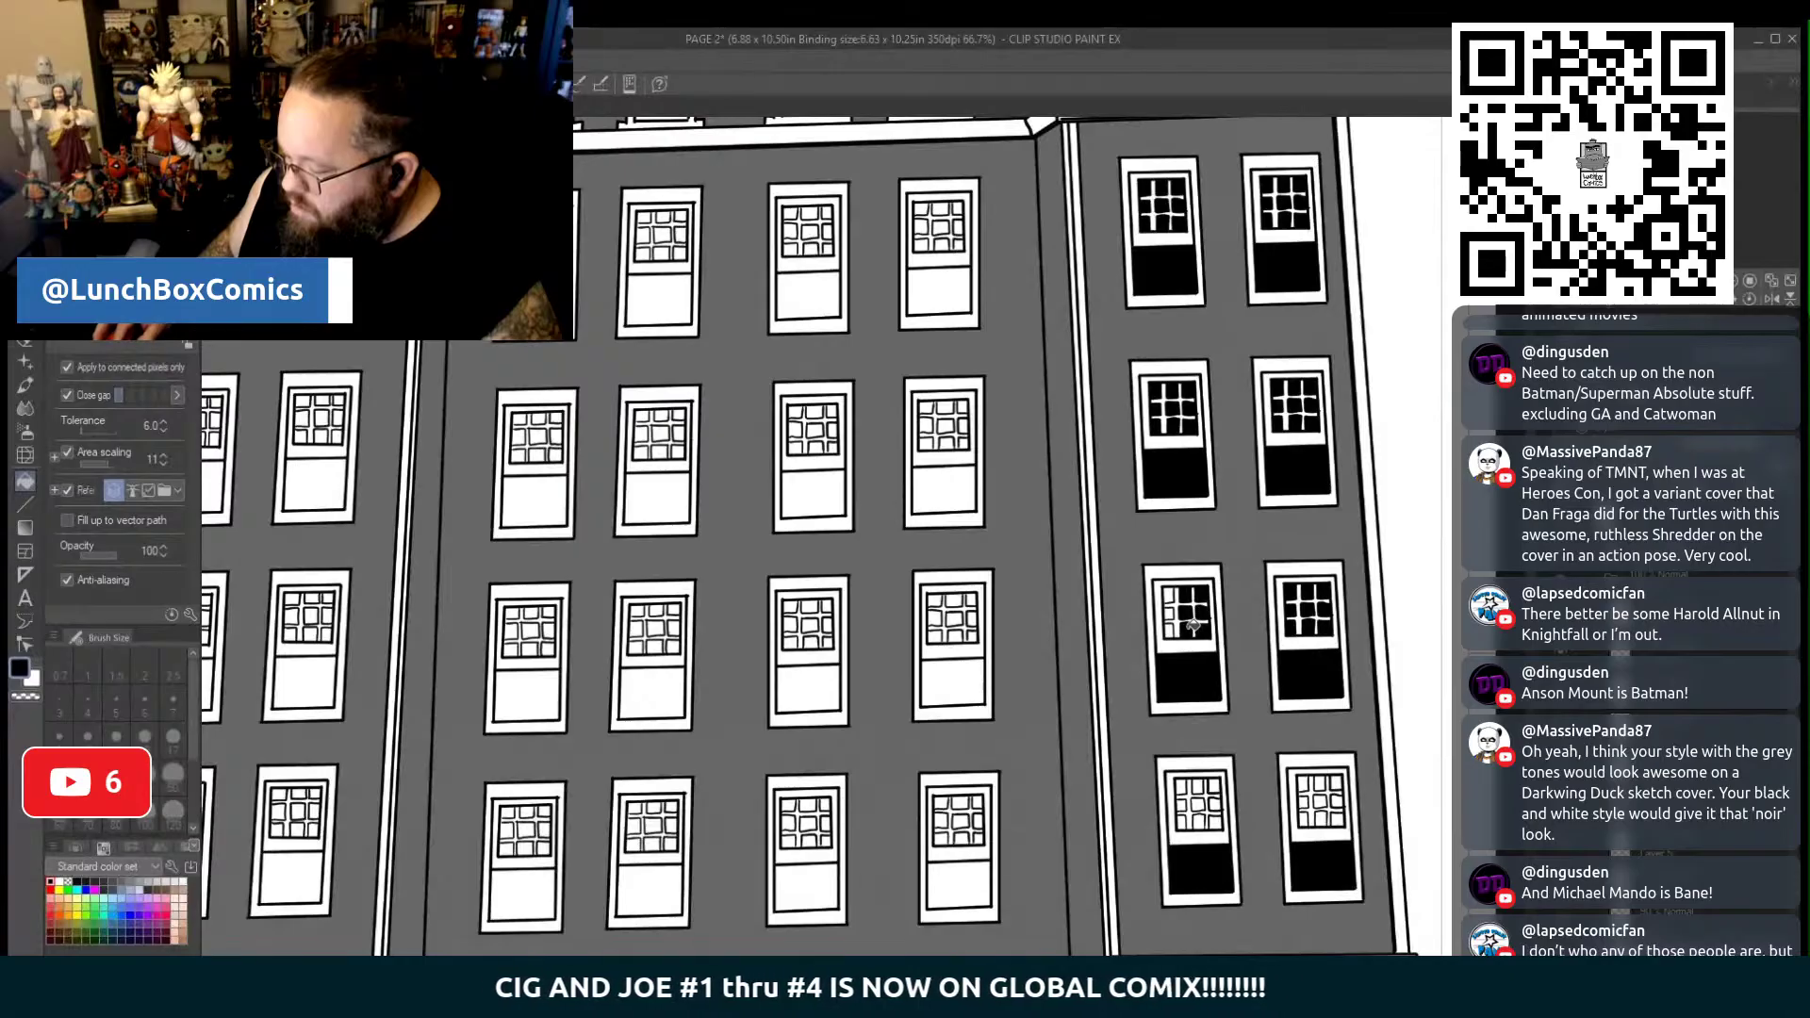
{"action": "left_click", "coordinate": [1175, 594]}
{"action": "left_click", "coordinate": [1173, 609]}
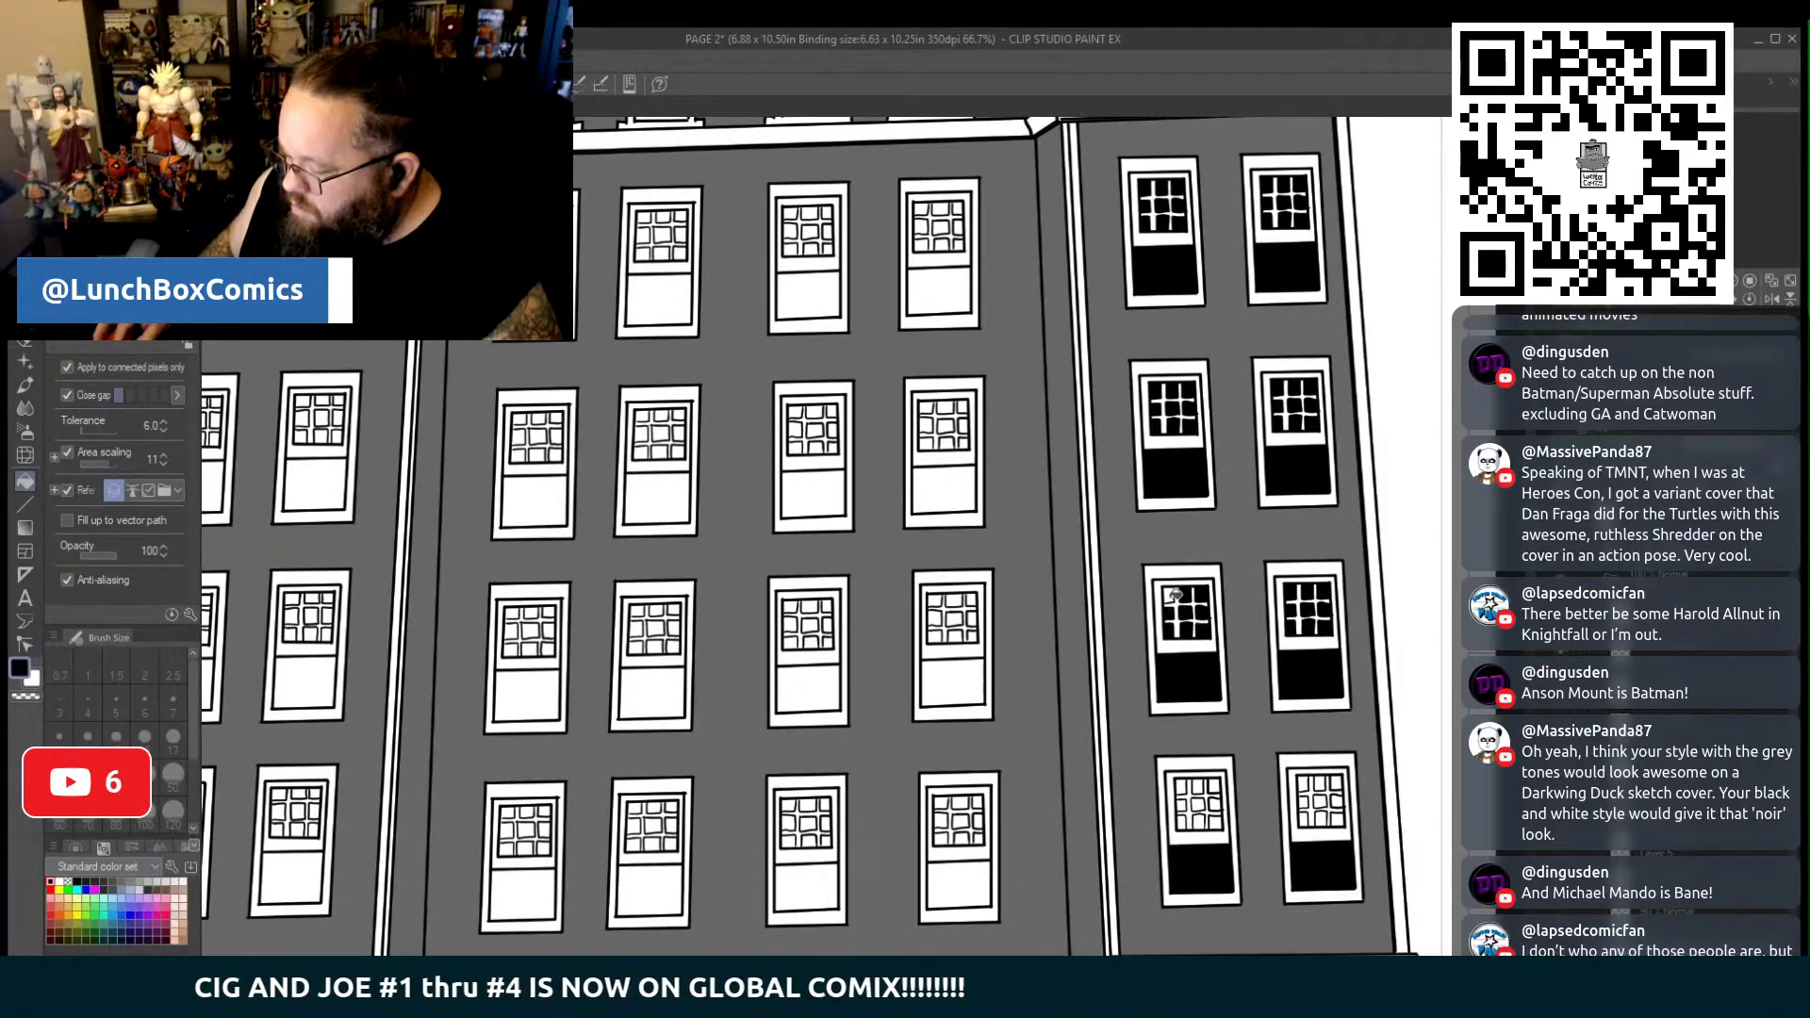
Fill the small upper panes of both right-wing windows in the lowest main row with black
{"action": "left_click", "coordinate": [1181, 785]}
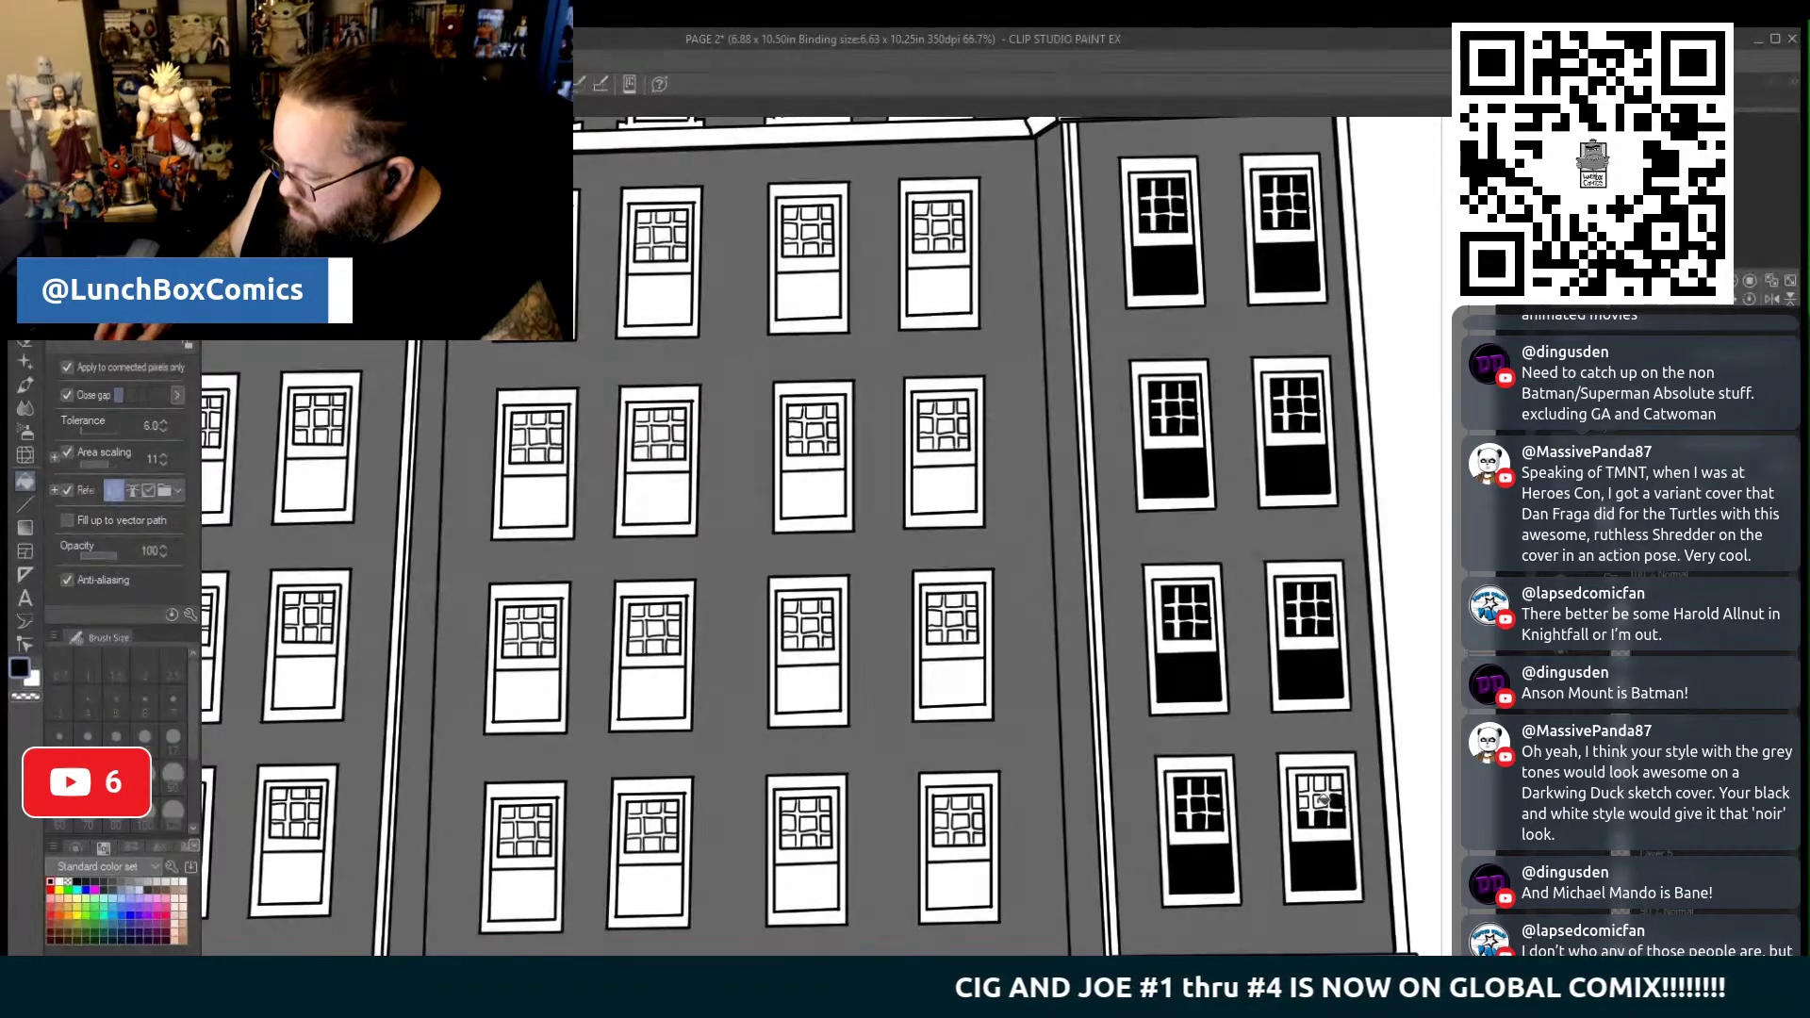
{"action": "left_click", "coordinate": [1304, 802]}
{"action": "left_click", "coordinate": [1305, 783]}
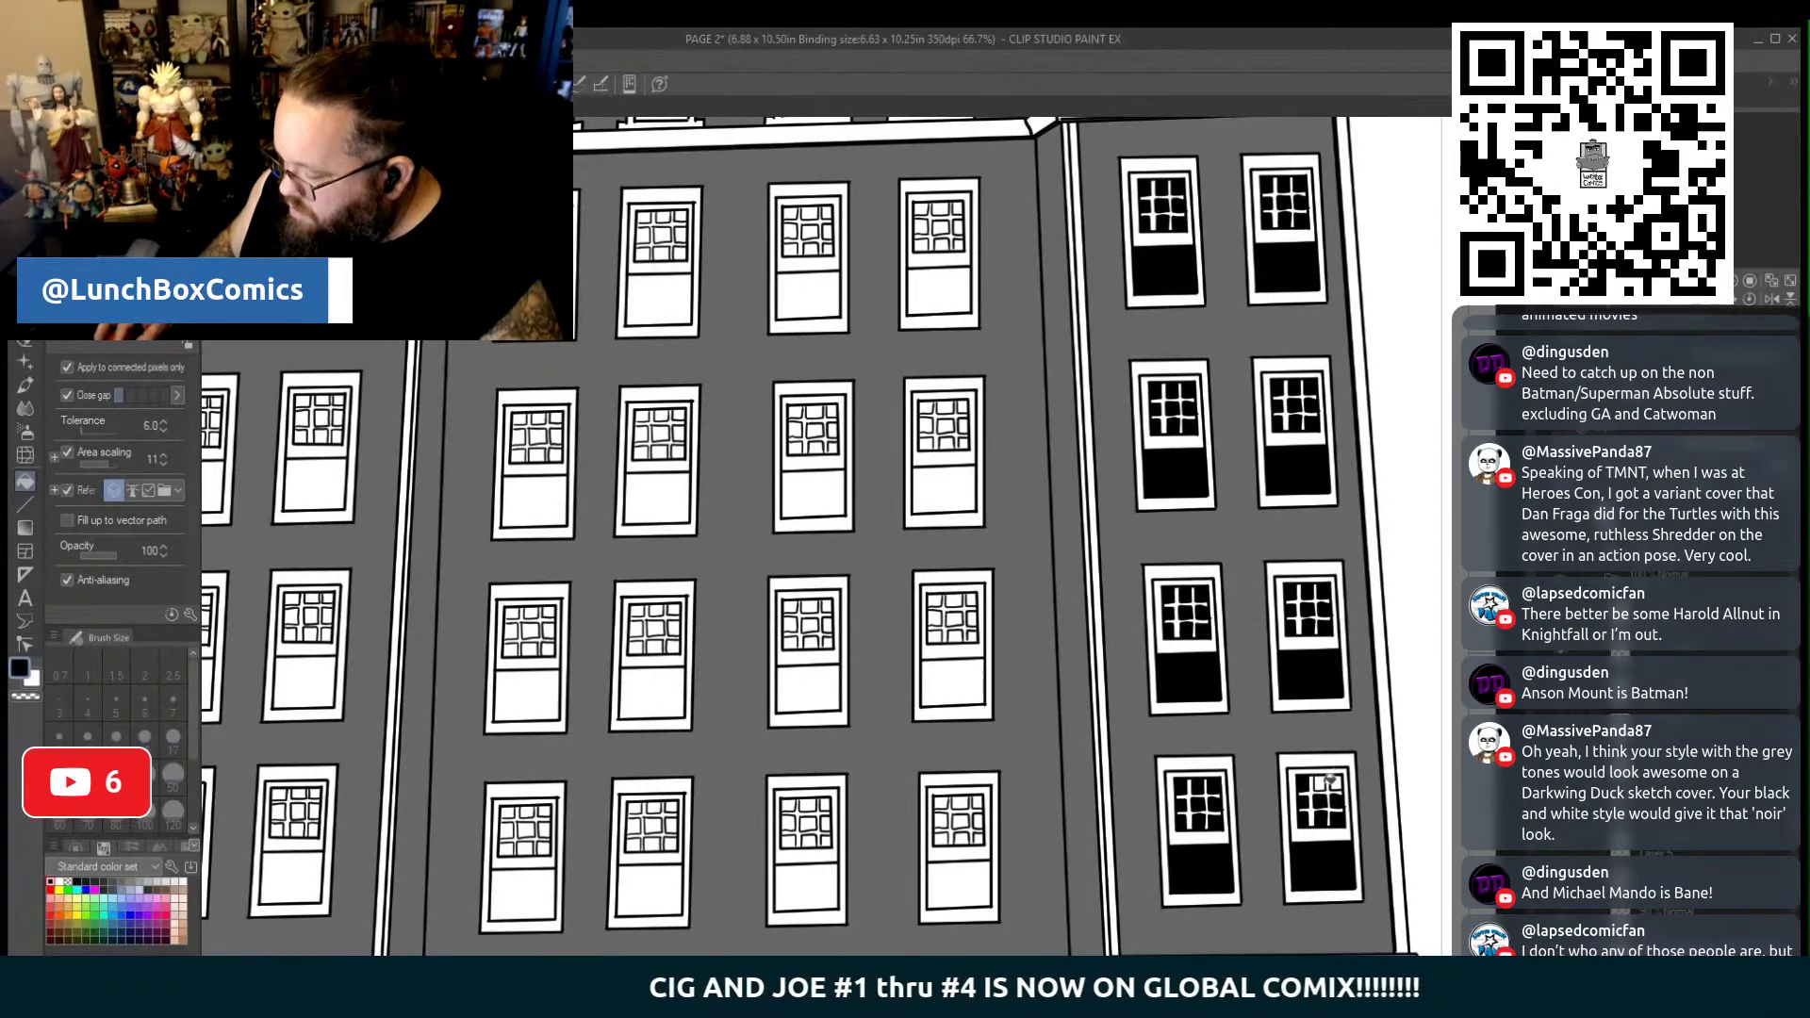
{"action": "left_click", "coordinate": [1326, 780]}
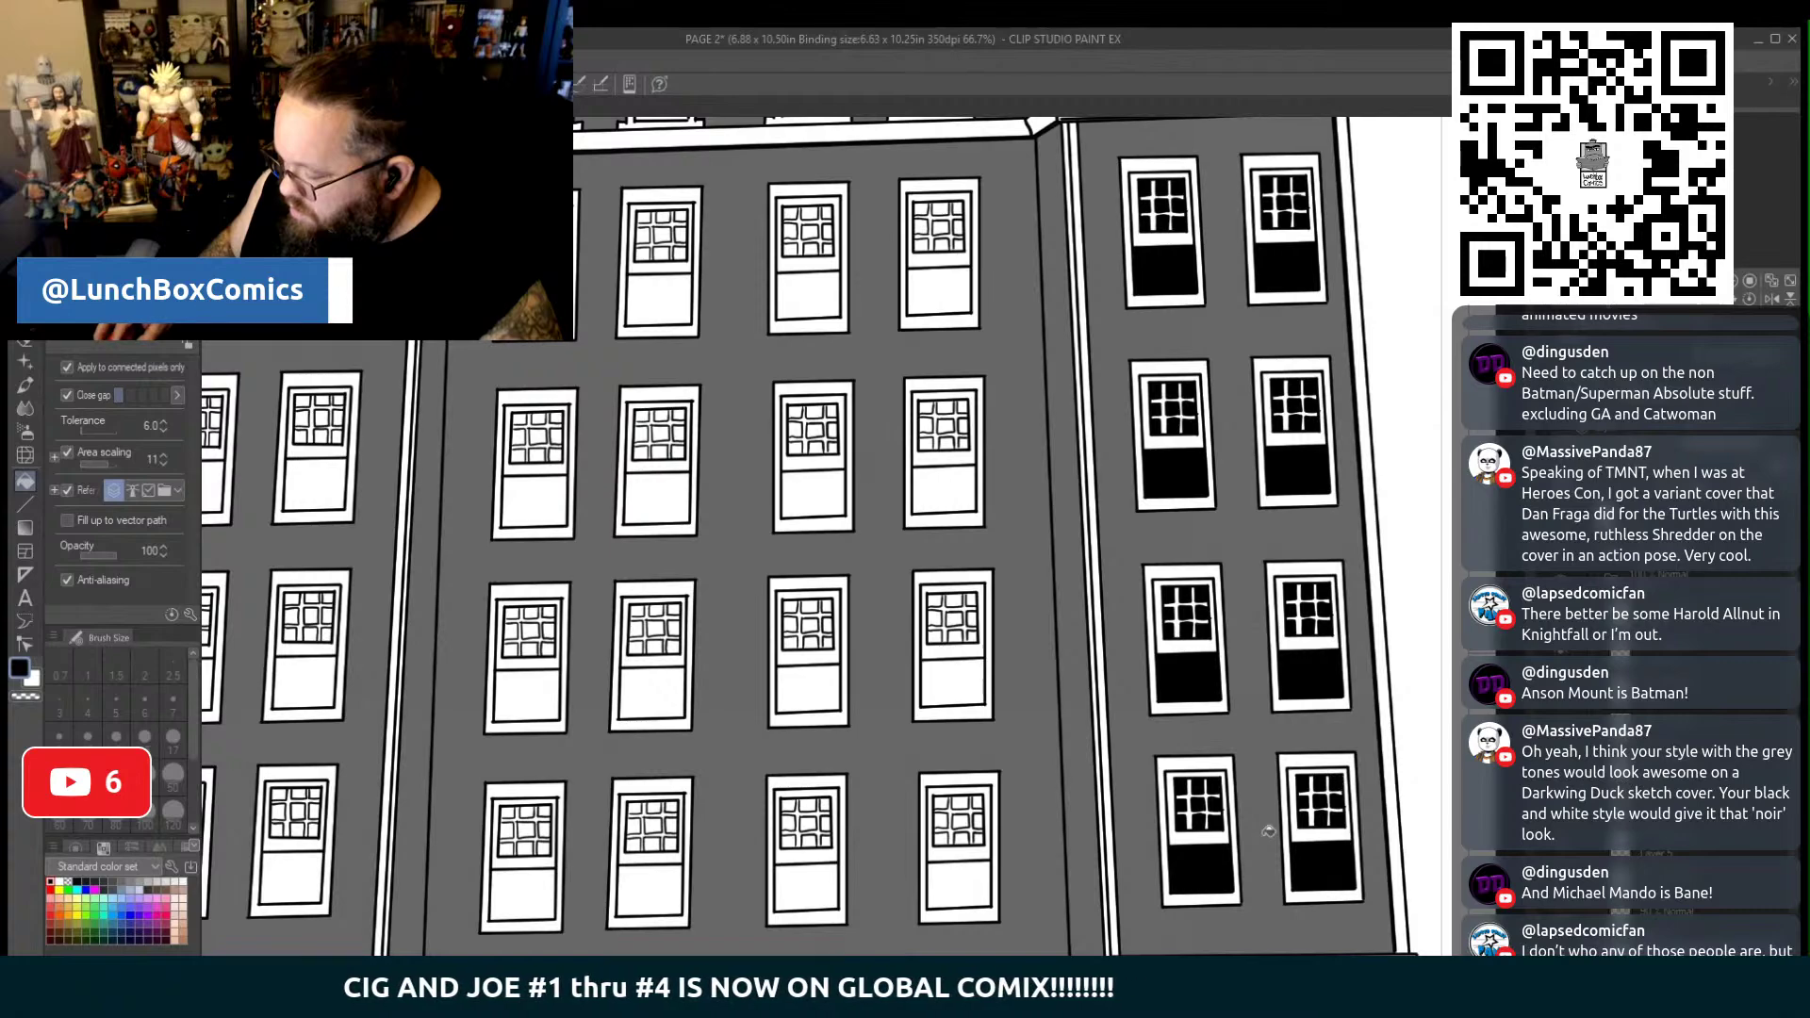
Fill the large lower panes of all the central section's windows in the four main rows with black
{"action": "left_click", "coordinate": [961, 889]}
{"action": "left_click", "coordinate": [651, 891]}
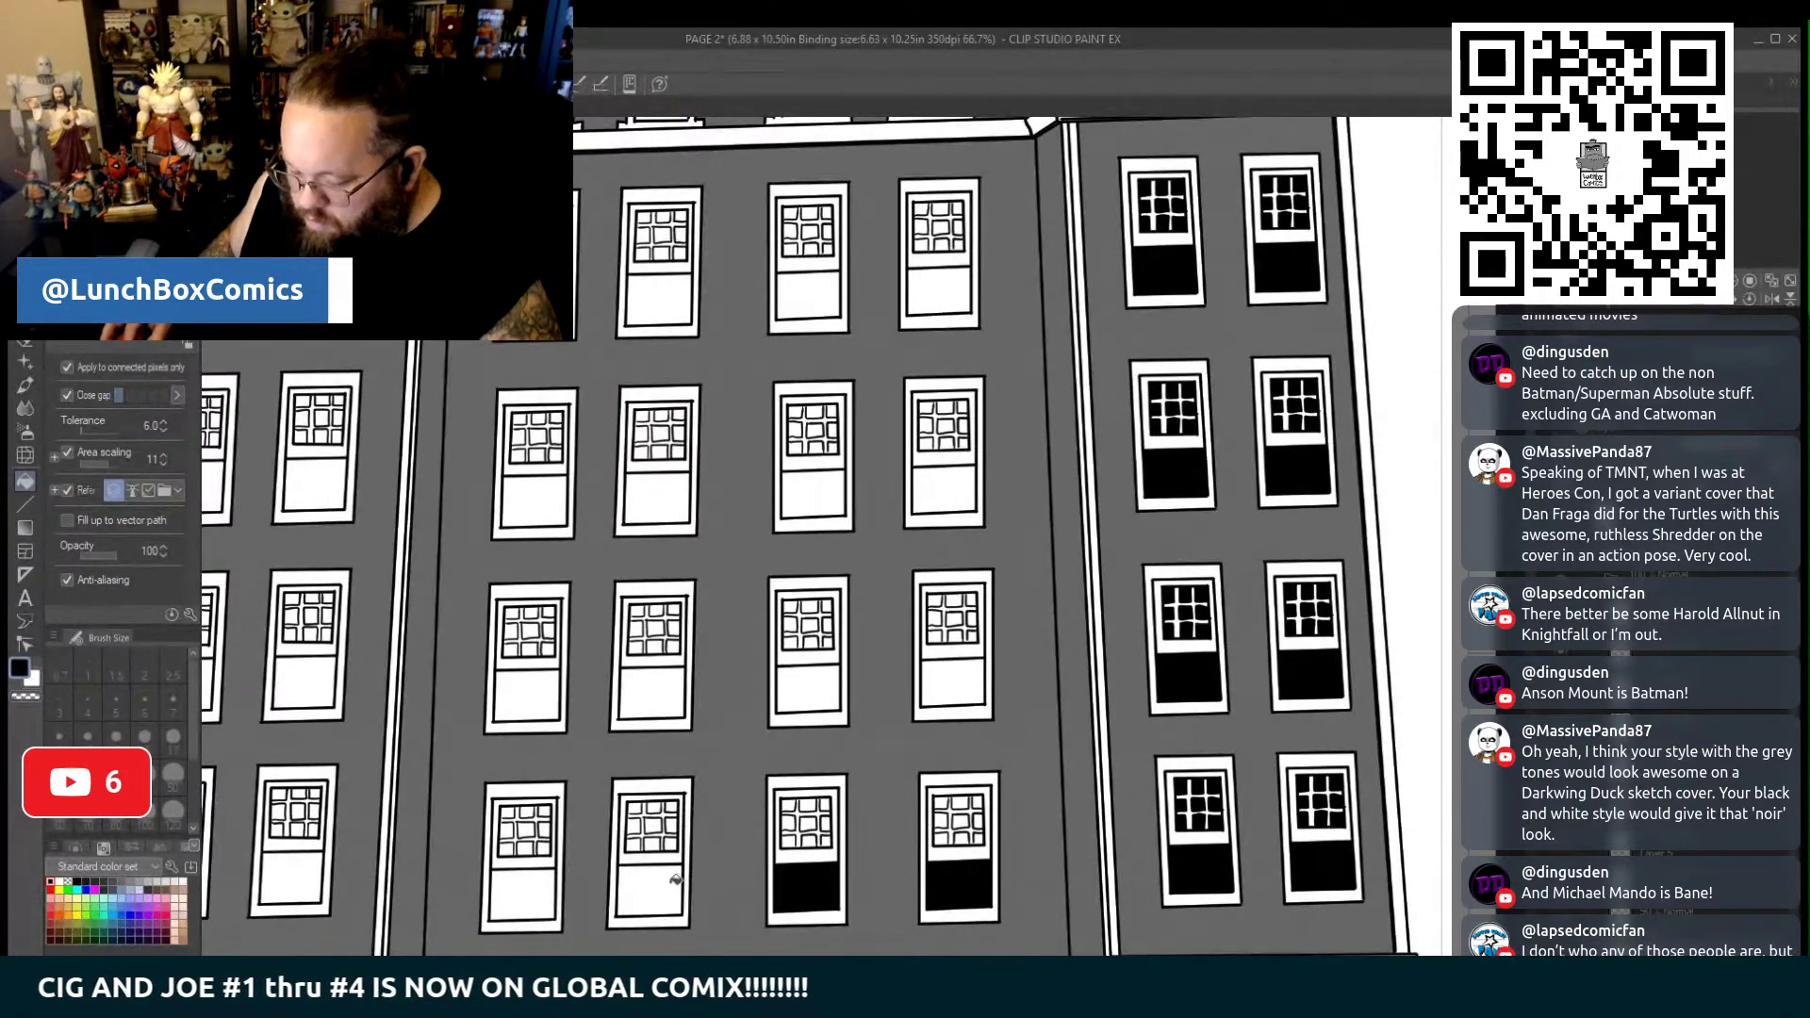
{"action": "left_click", "coordinate": [524, 891]}
{"action": "left_click", "coordinate": [528, 696]}
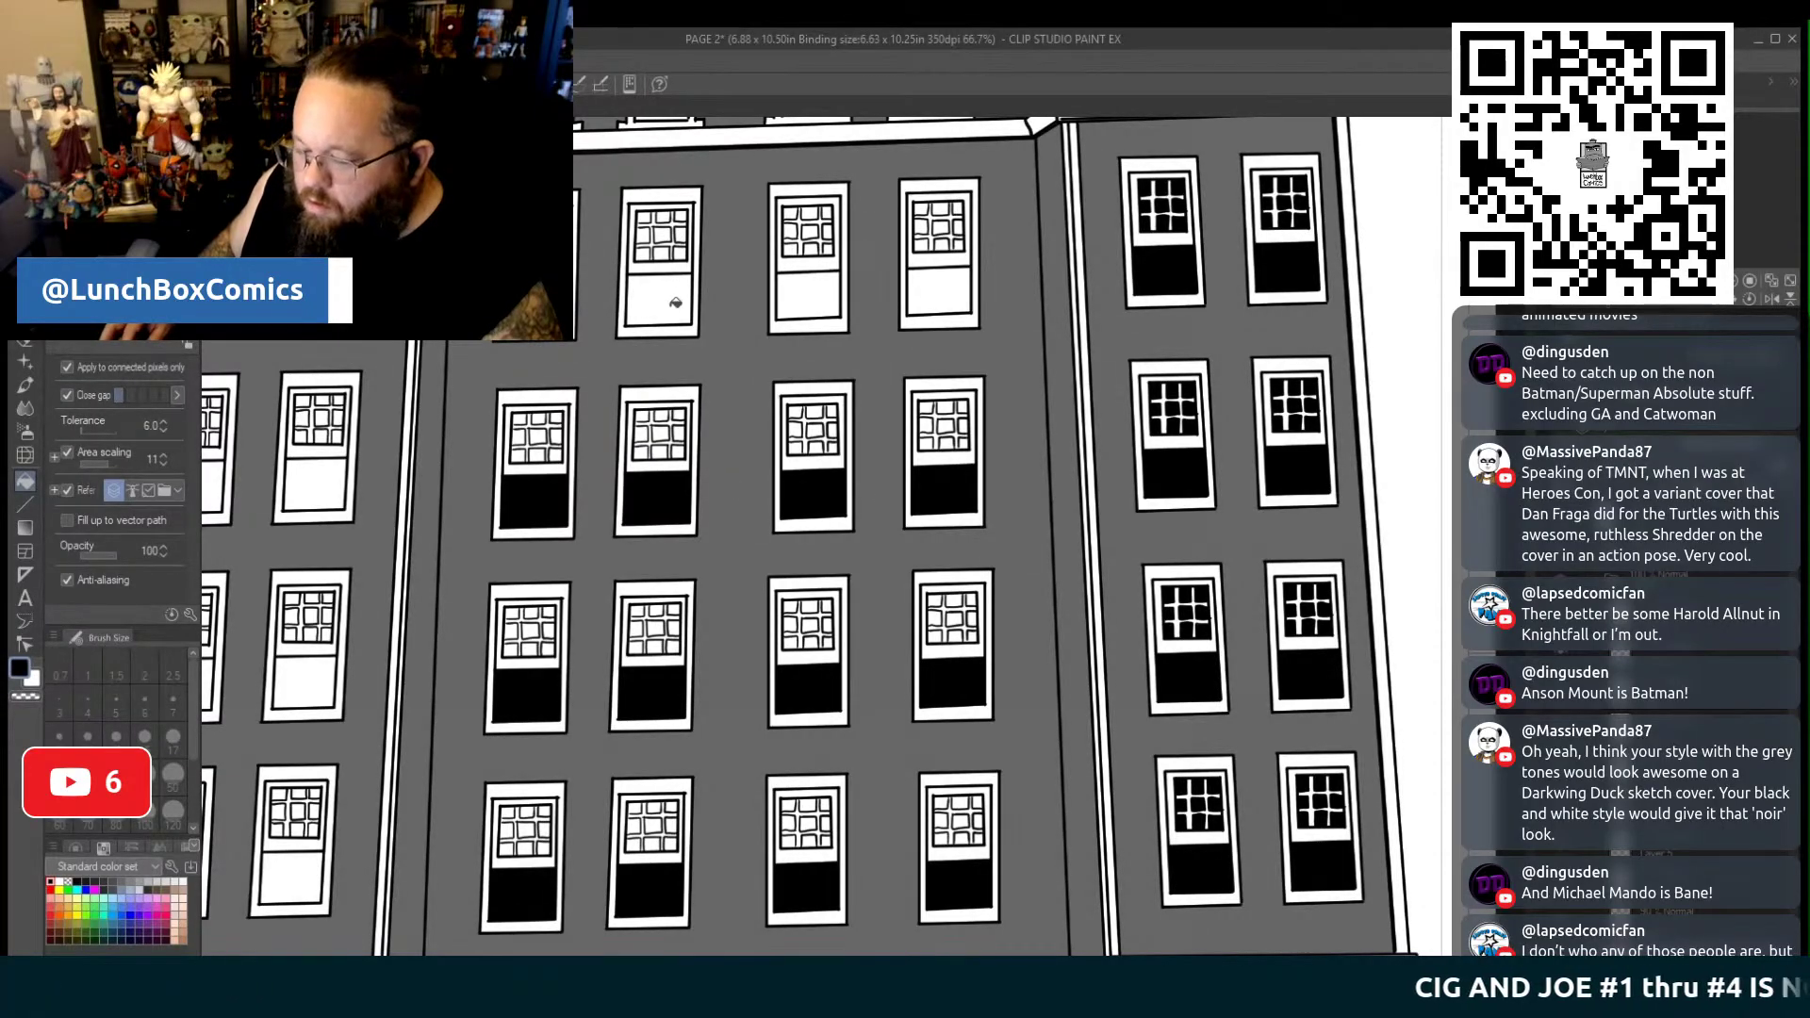
{"action": "left_click", "coordinate": [789, 303]}
{"action": "left_click", "coordinate": [927, 291]}
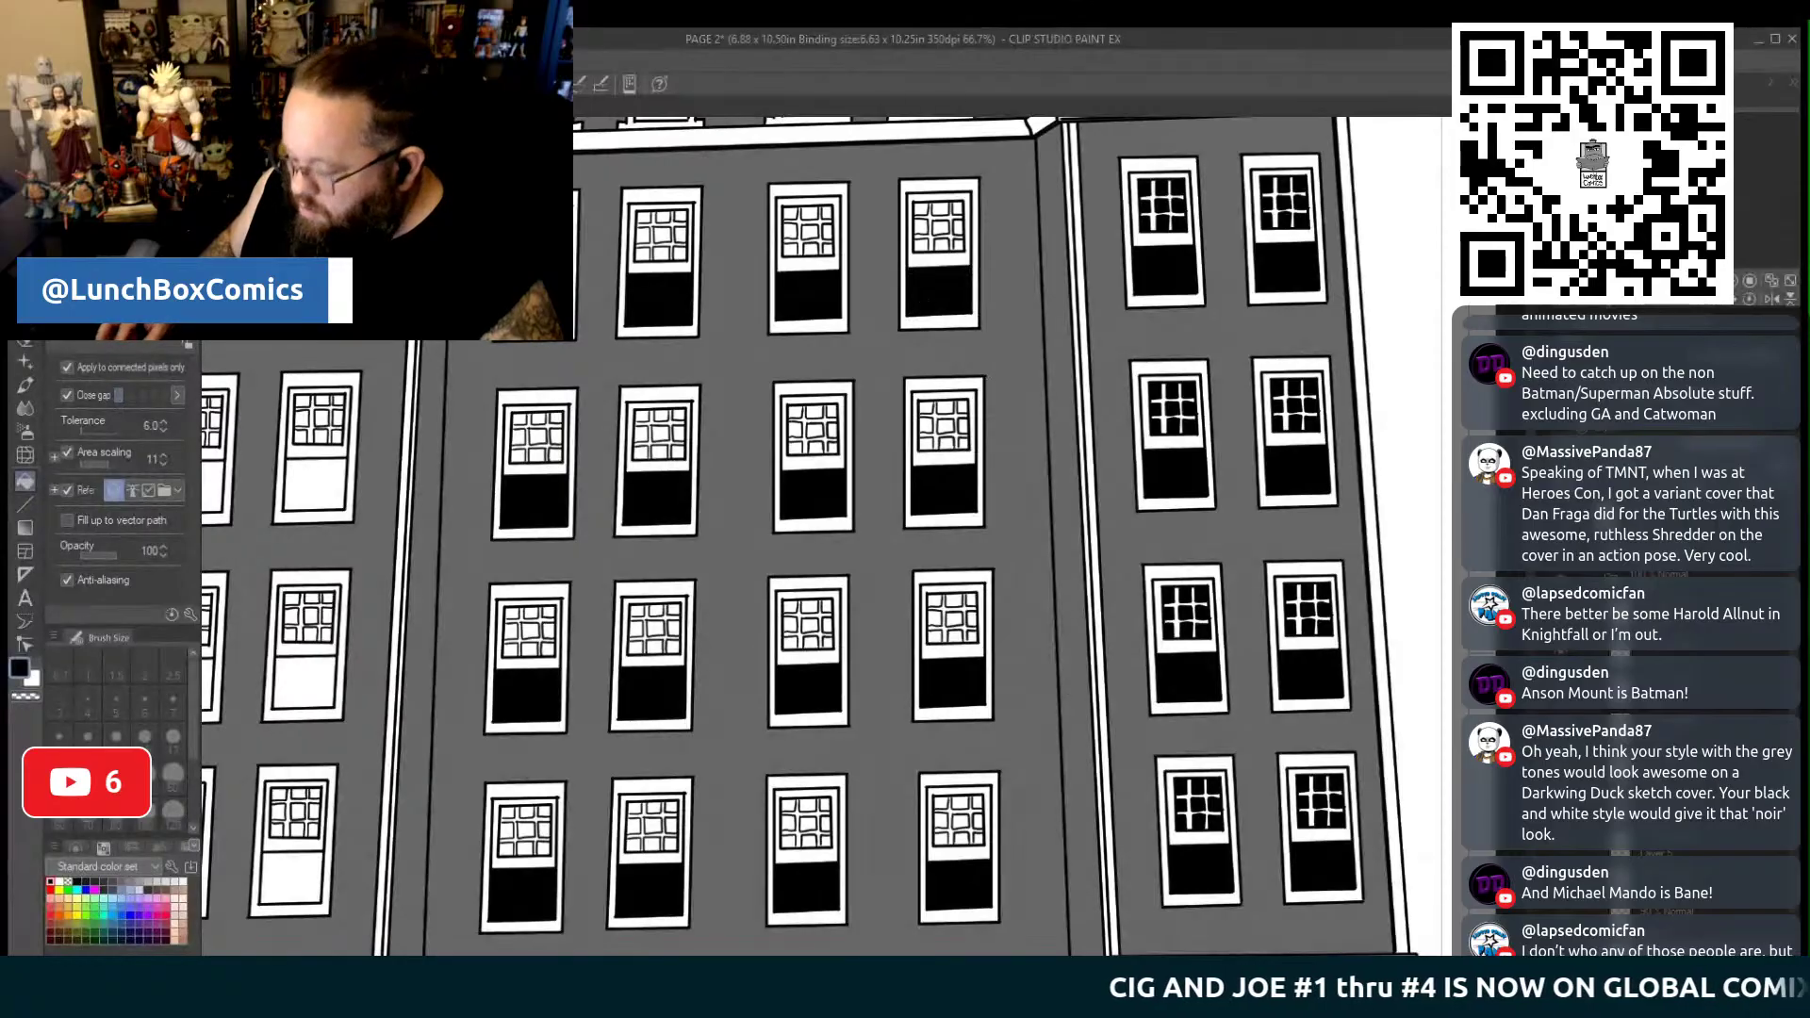
Fill the large lower panes of both left-wing window columns in the four main rows with black
{"action": "left_click_drag", "start_coordinate": [295, 872], "coordinate": [691, 872]}
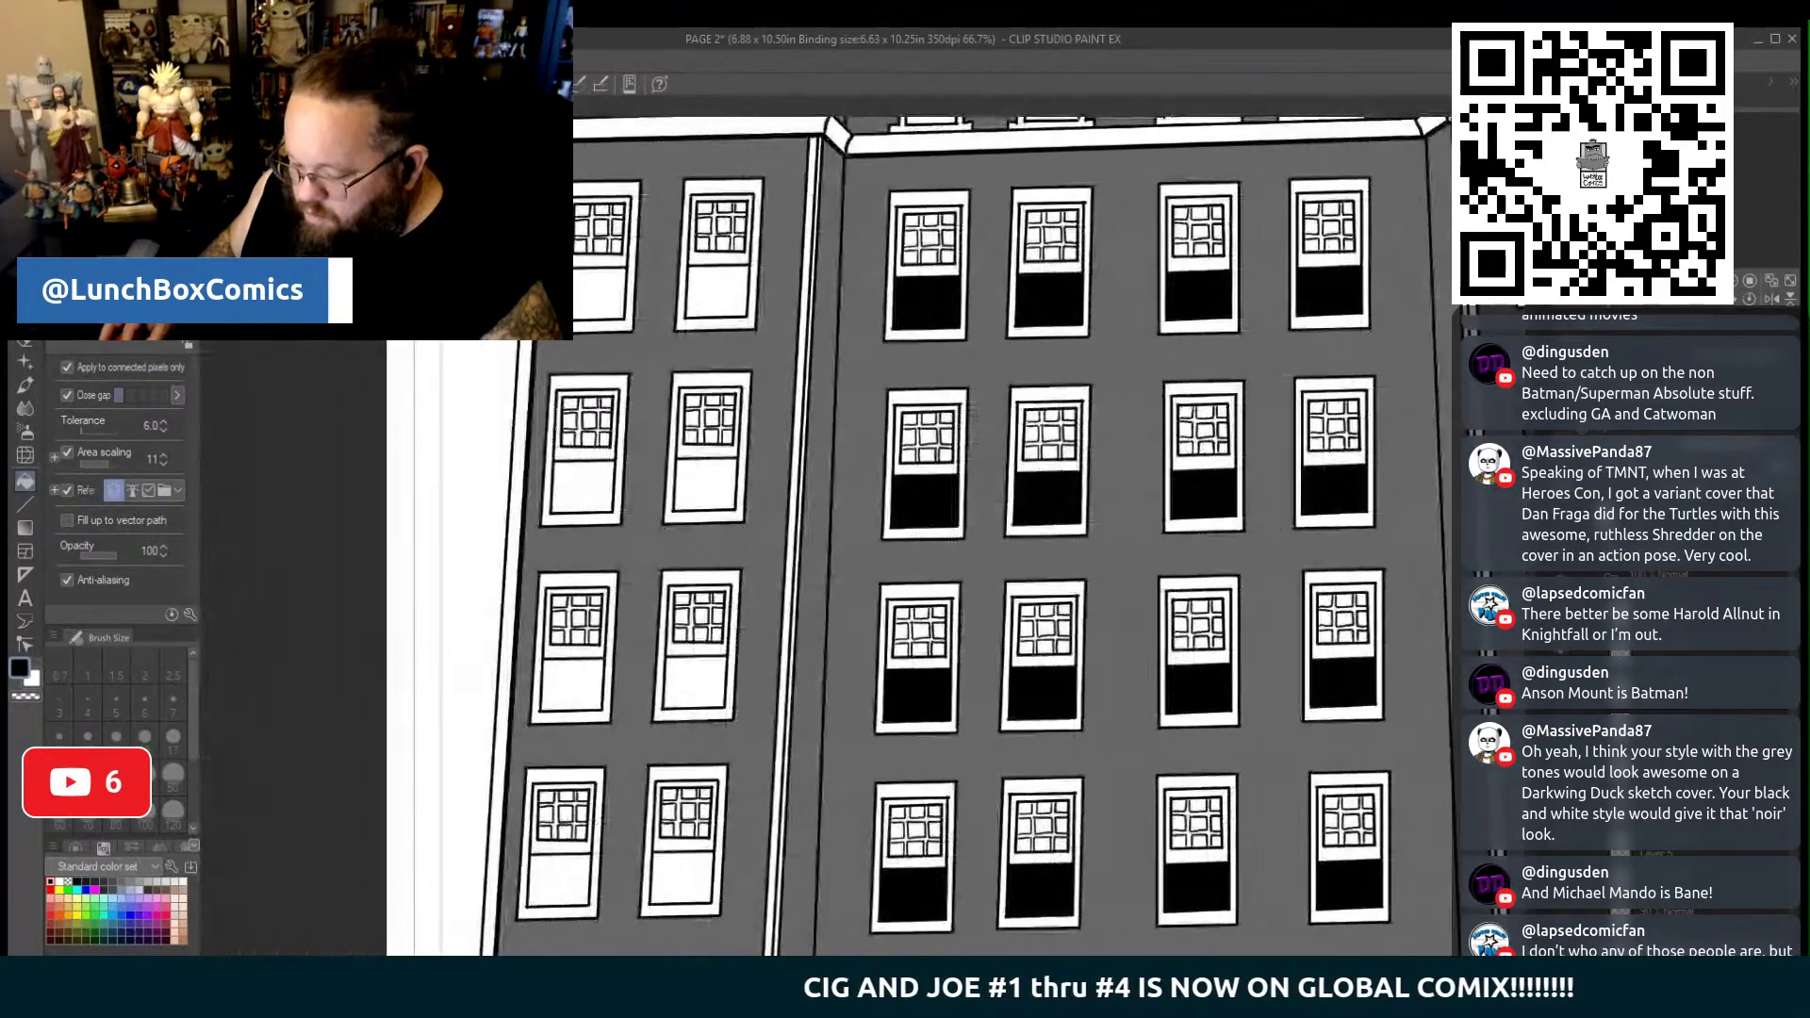
{"action": "left_click", "coordinate": [691, 872]}
{"action": "left_click", "coordinate": [567, 853]}
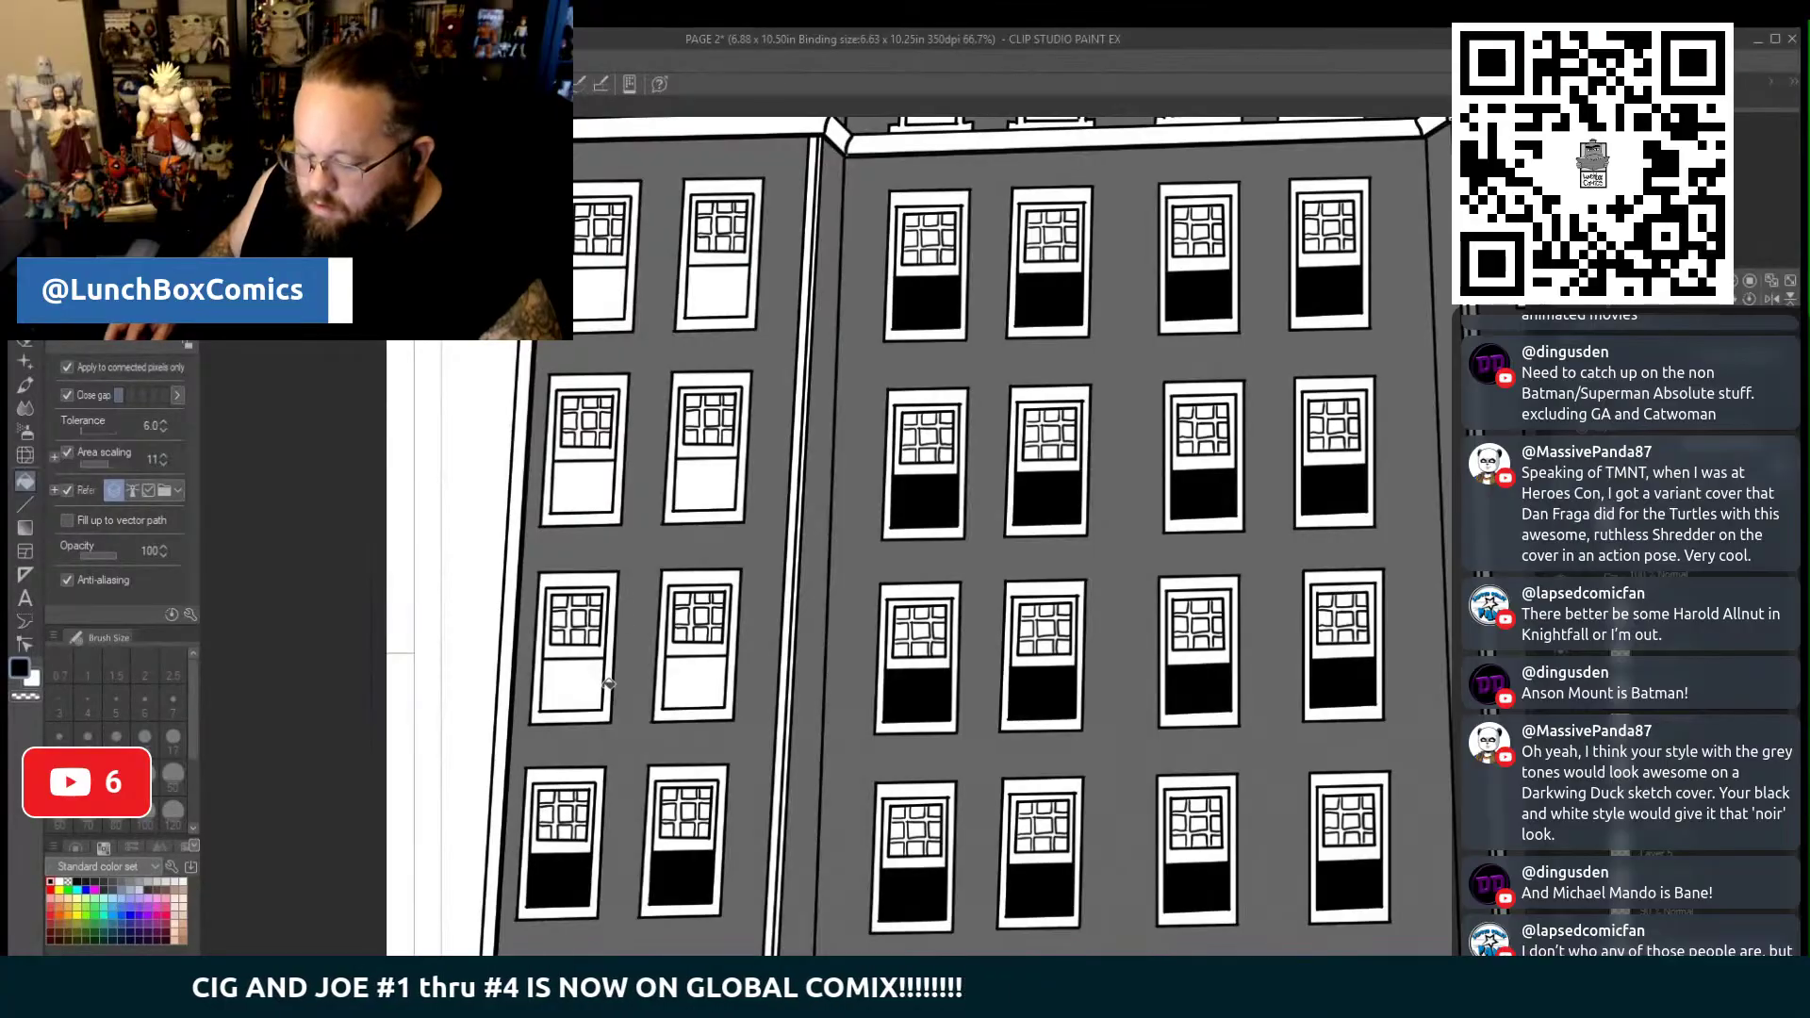
{"action": "left_click", "coordinate": [579, 680]}
{"action": "left_click", "coordinate": [700, 686]}
{"action": "left_click", "coordinate": [707, 485]}
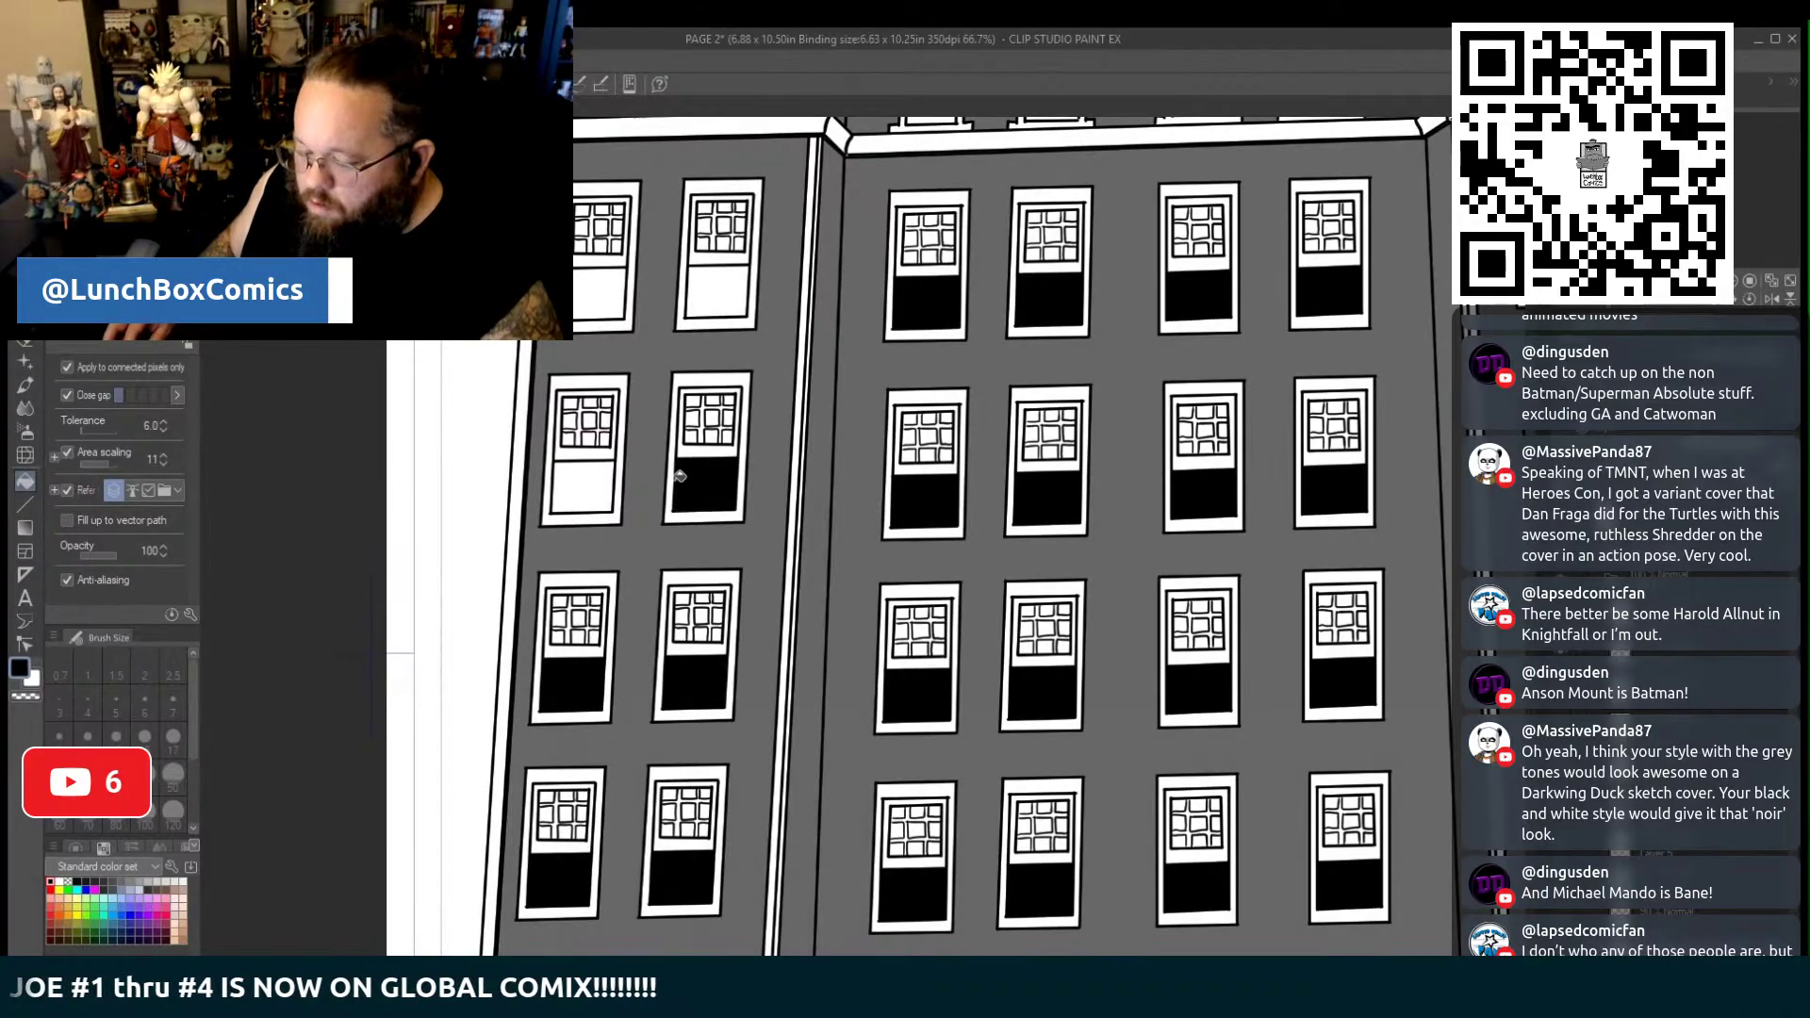
{"action": "left_click", "coordinate": [606, 473]}
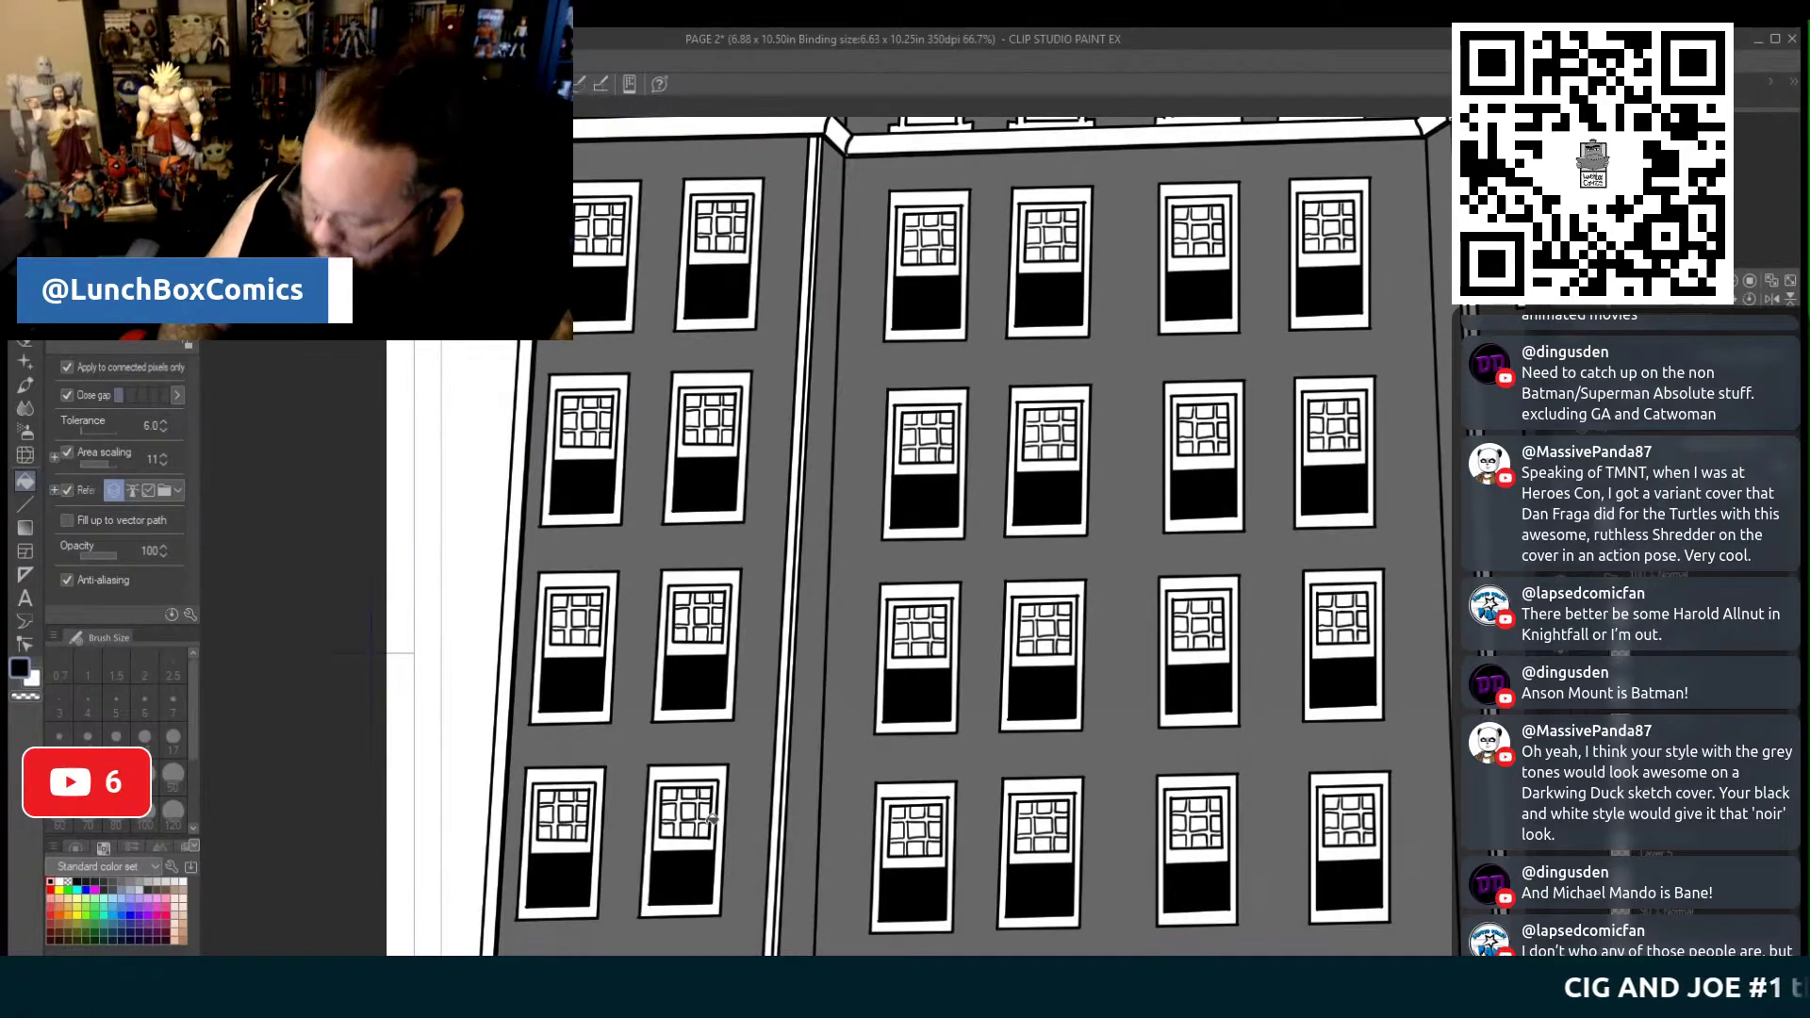
{"action": "scroll", "coordinate": [848, 538], "scroll_direction": "up", "scroll_amount": 5}
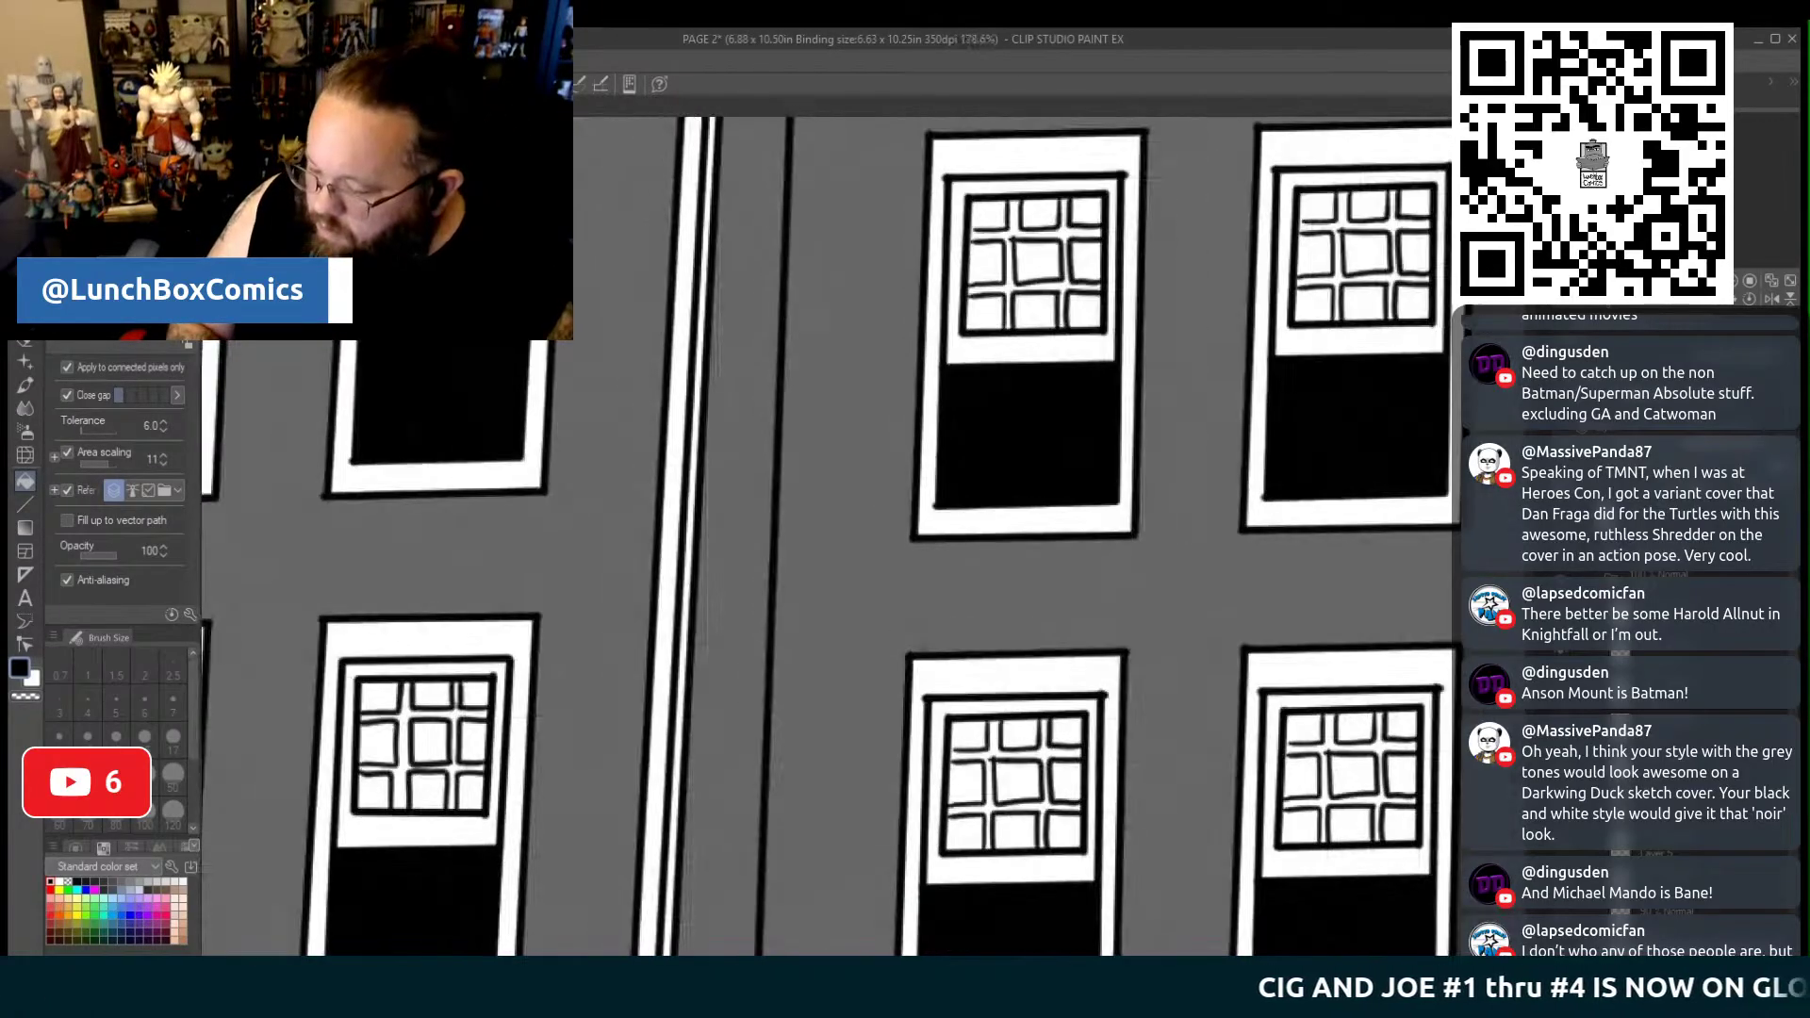
Fill the panes of the two upper-row windows in the building's left wing with black
{"action": "left_click_drag", "start_coordinate": [1336, 183], "coordinate": [1708, 612]}
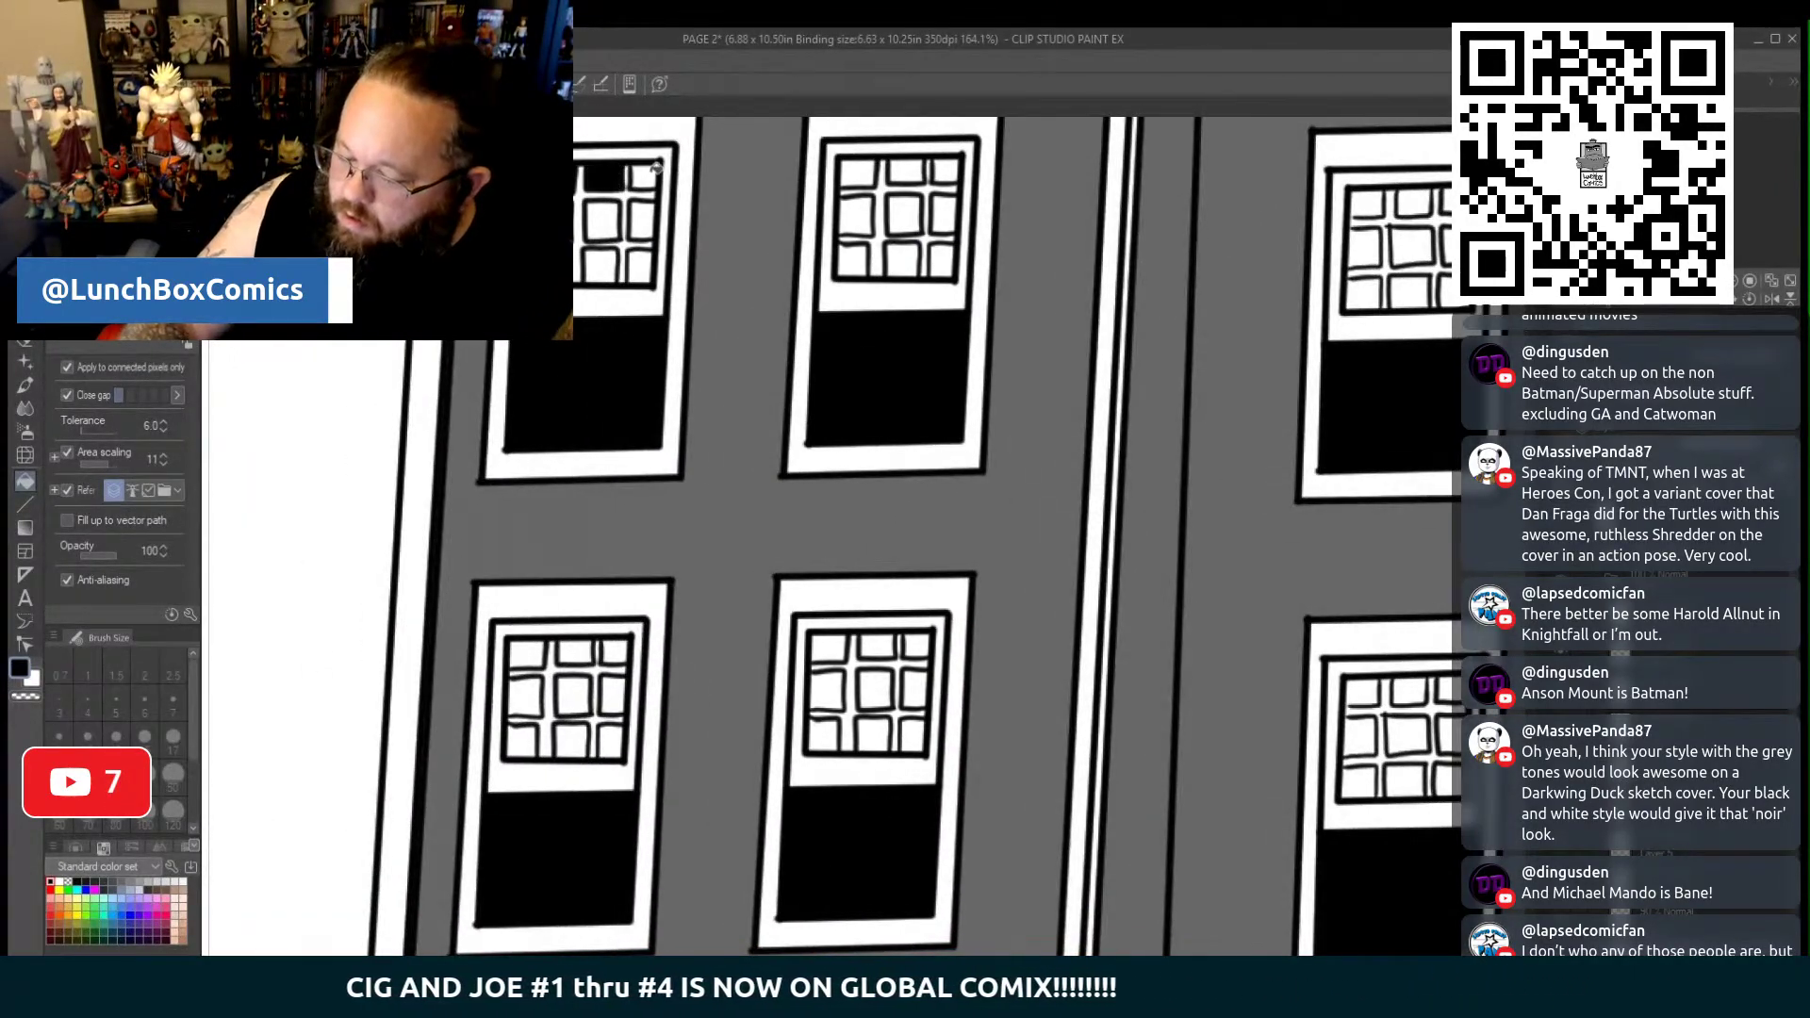
{"action": "left_click", "coordinate": [614, 226]}
{"action": "left_click", "coordinate": [603, 224]}
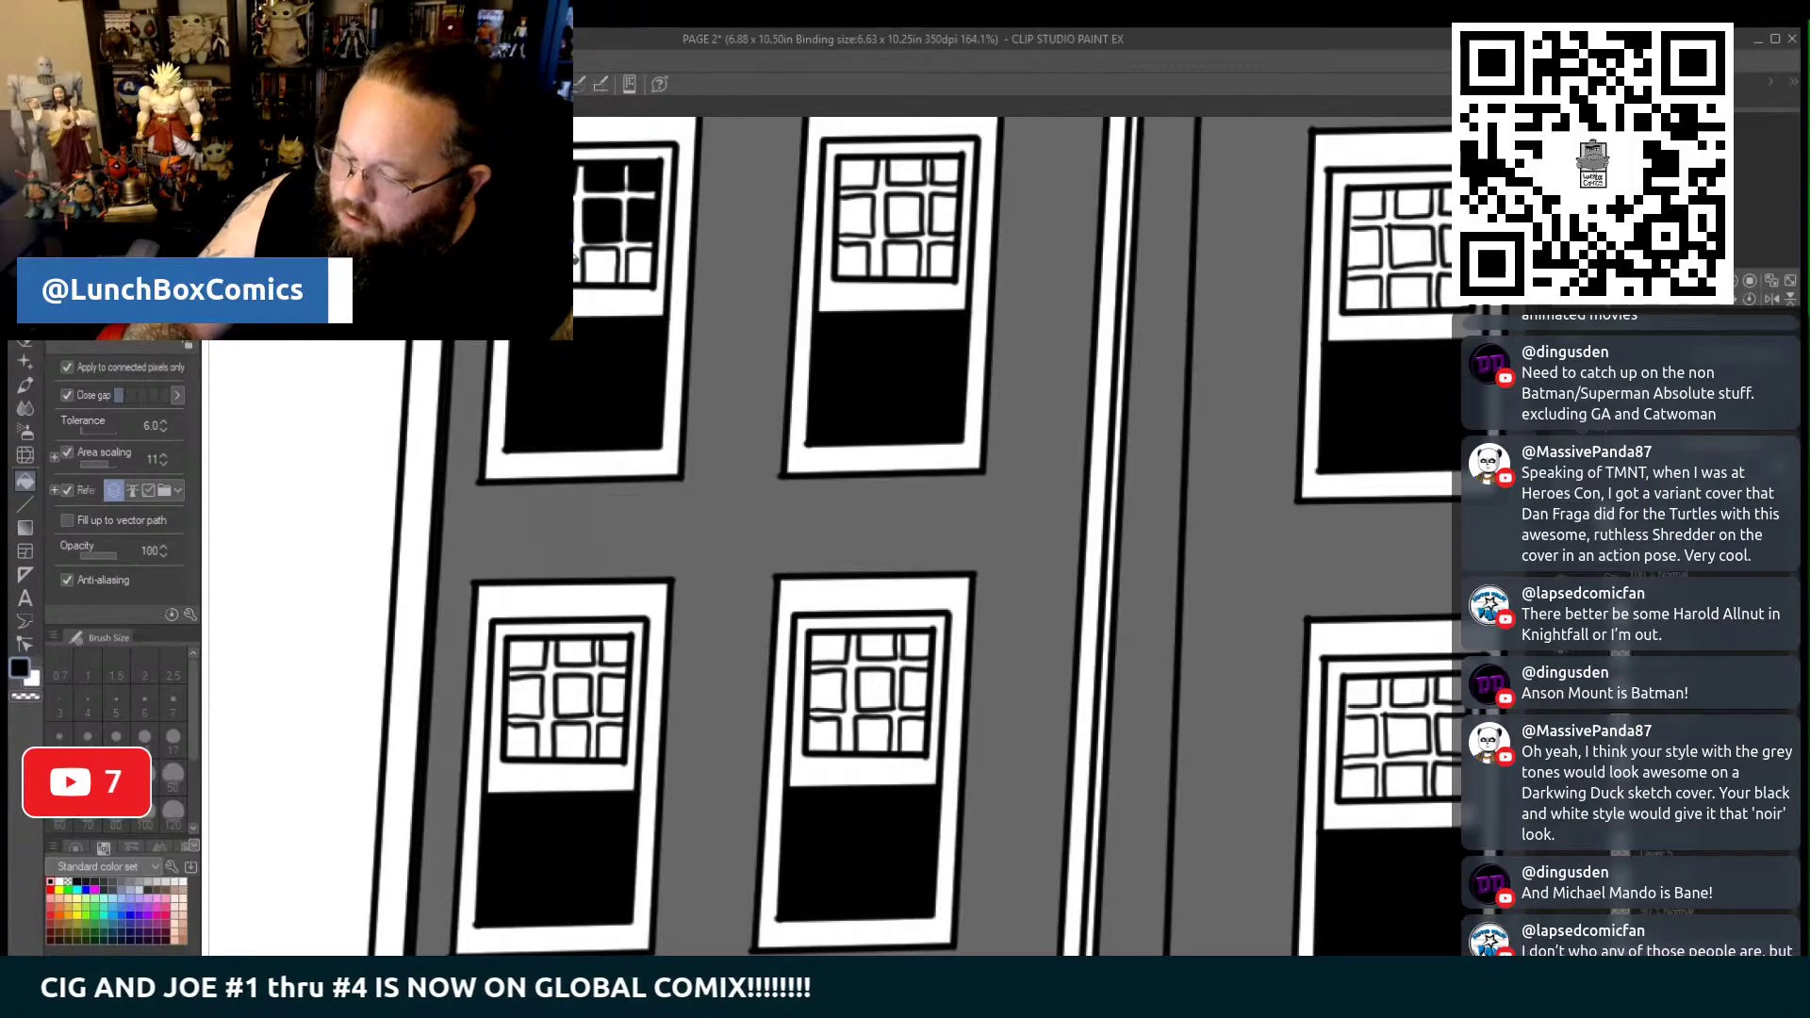
{"action": "left_click", "coordinate": [602, 265]}
{"action": "left_click", "coordinate": [639, 266]}
{"action": "left_click", "coordinate": [860, 259]}
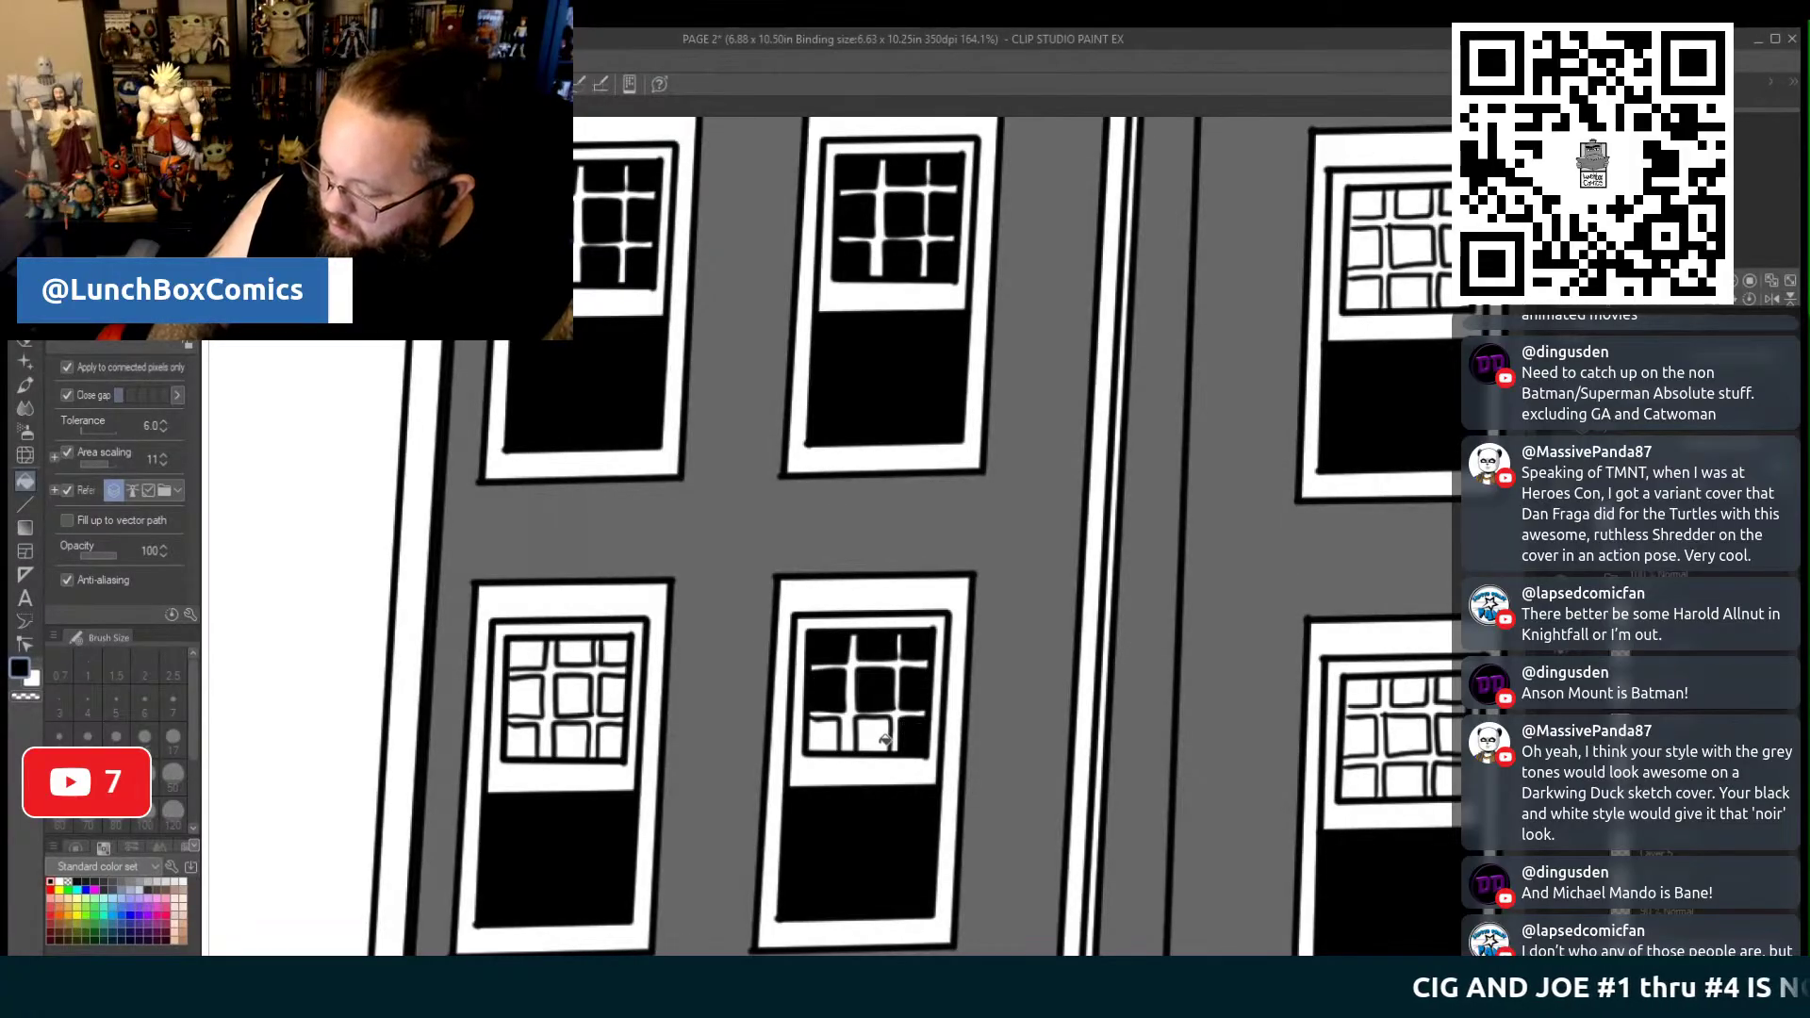
Fill the panes of the lower-row outer window in the left wing with black
{"action": "left_click", "coordinate": [572, 742]}
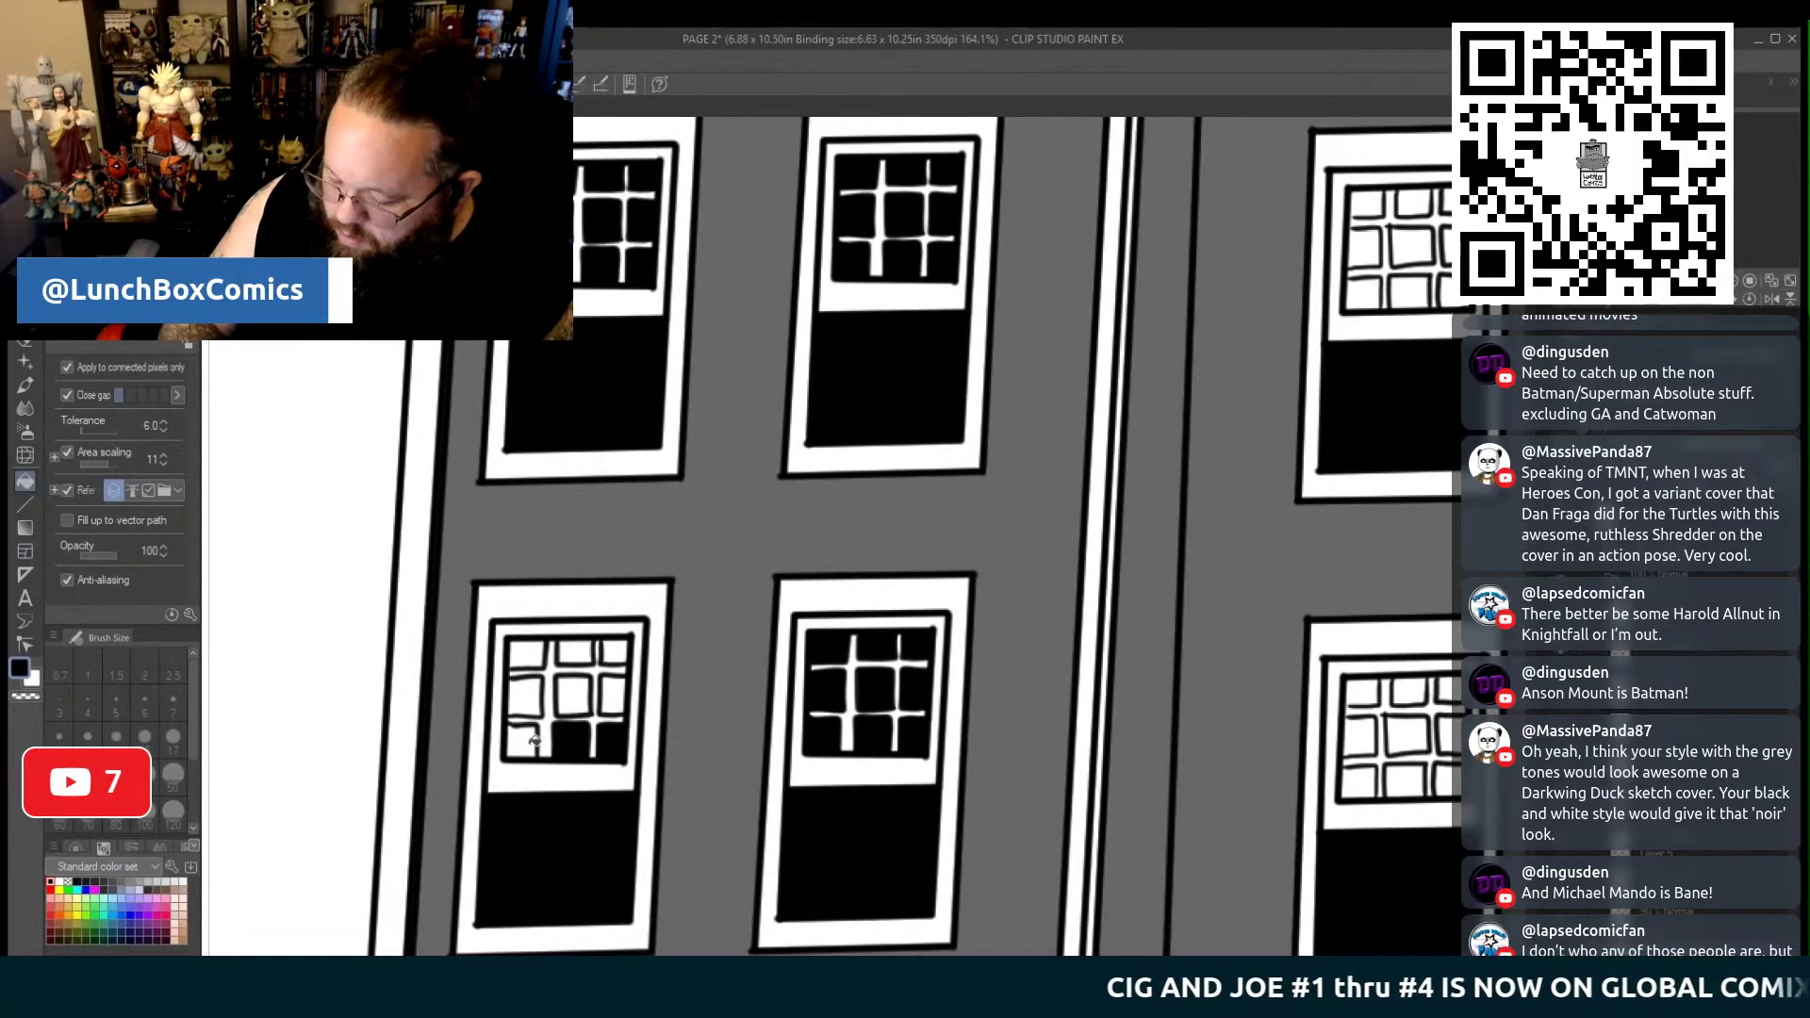
{"action": "left_click", "coordinate": [524, 743]}
{"action": "left_click", "coordinate": [526, 699]}
{"action": "left_click", "coordinate": [571, 696]}
{"action": "left_click", "coordinate": [612, 695]}
{"action": "left_click", "coordinate": [616, 651]}
{"action": "left_click", "coordinate": [571, 652]}
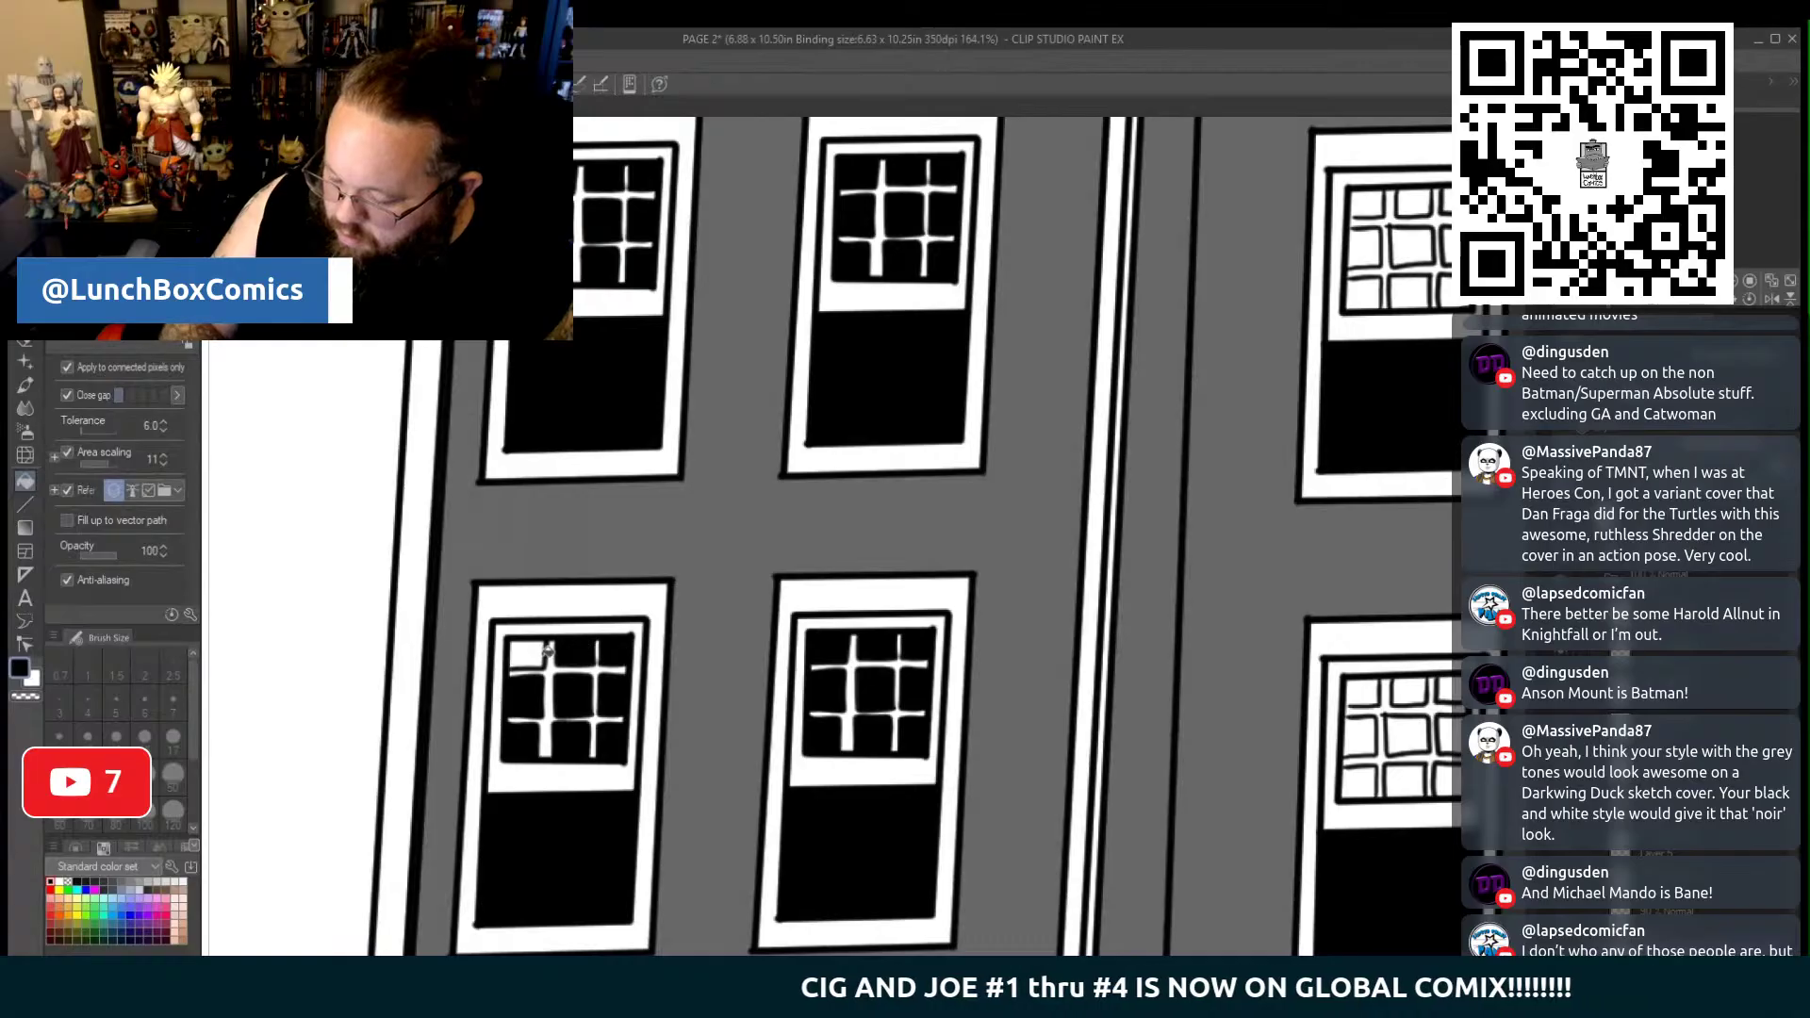
{"action": "left_click", "coordinate": [524, 651]}
Fill the panes of the fourth window in the centre section's lower row with black
{"action": "left_click_drag", "start_coordinate": [1367, 537], "coordinate": [292, 537]}
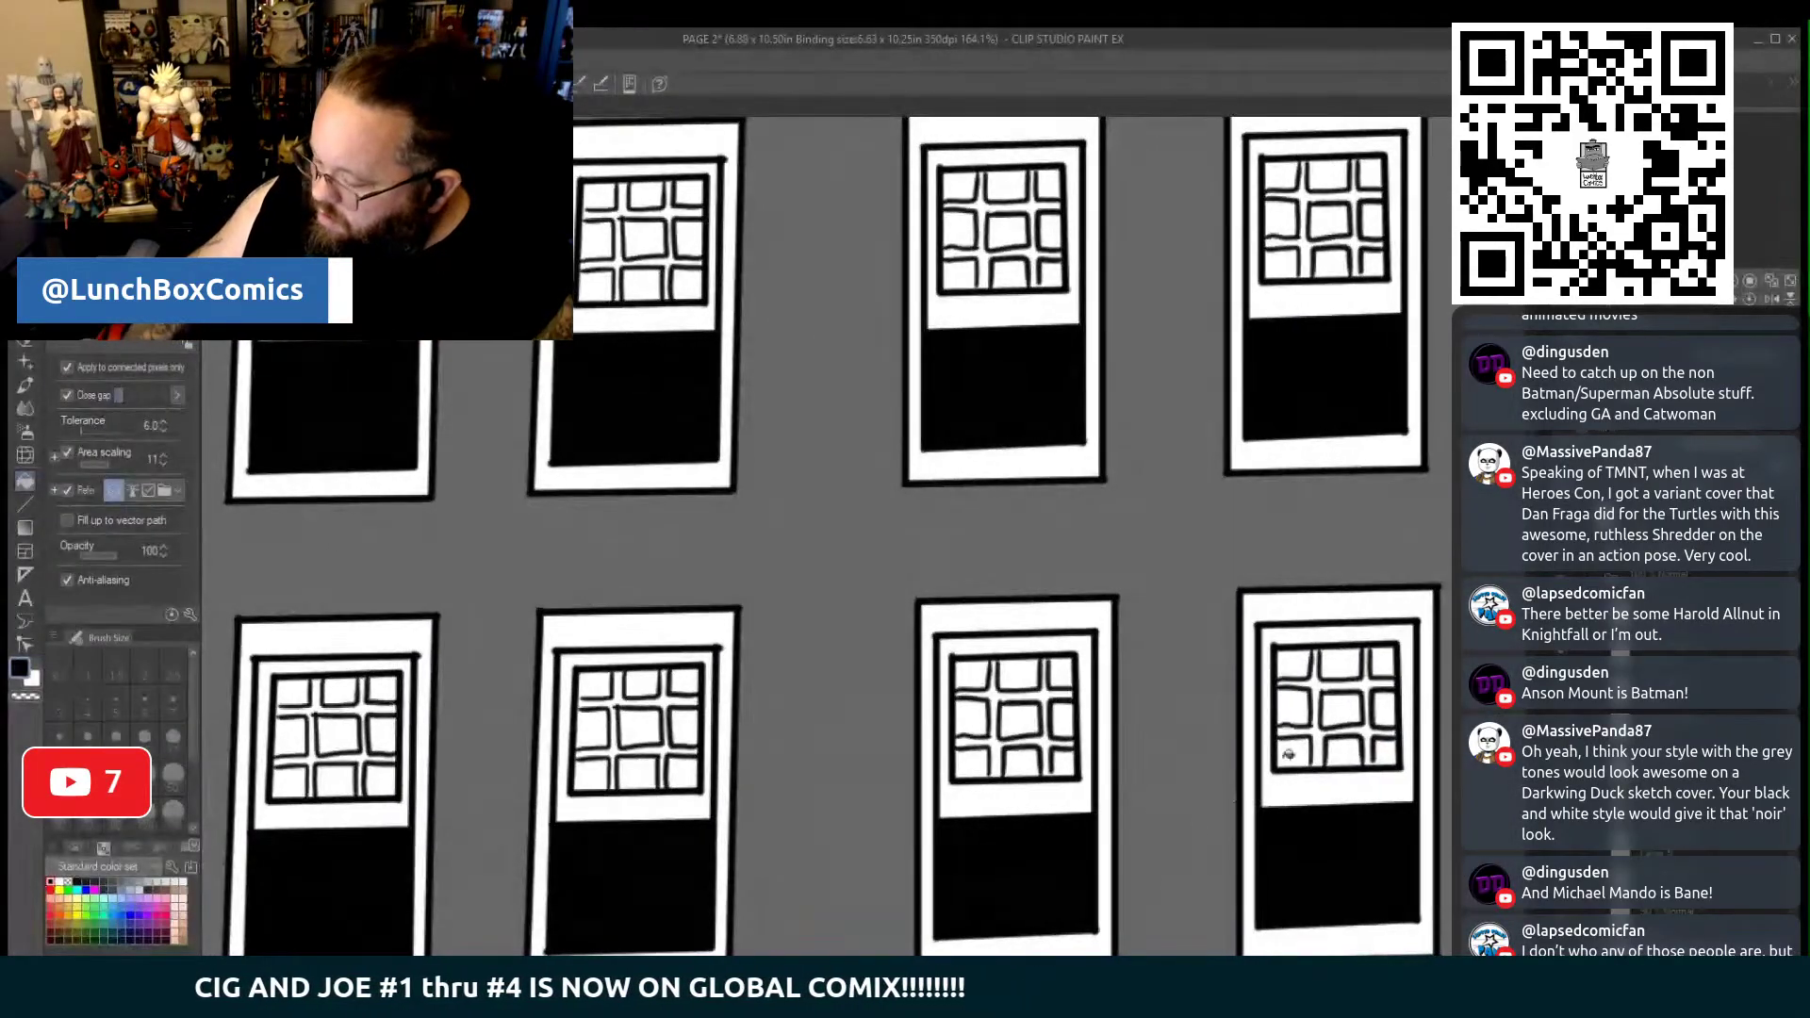
{"action": "left_click", "coordinate": [1378, 752]}
{"action": "left_click", "coordinate": [1337, 752]}
{"action": "left_click", "coordinate": [1291, 734]}
{"action": "left_click", "coordinate": [1296, 707]}
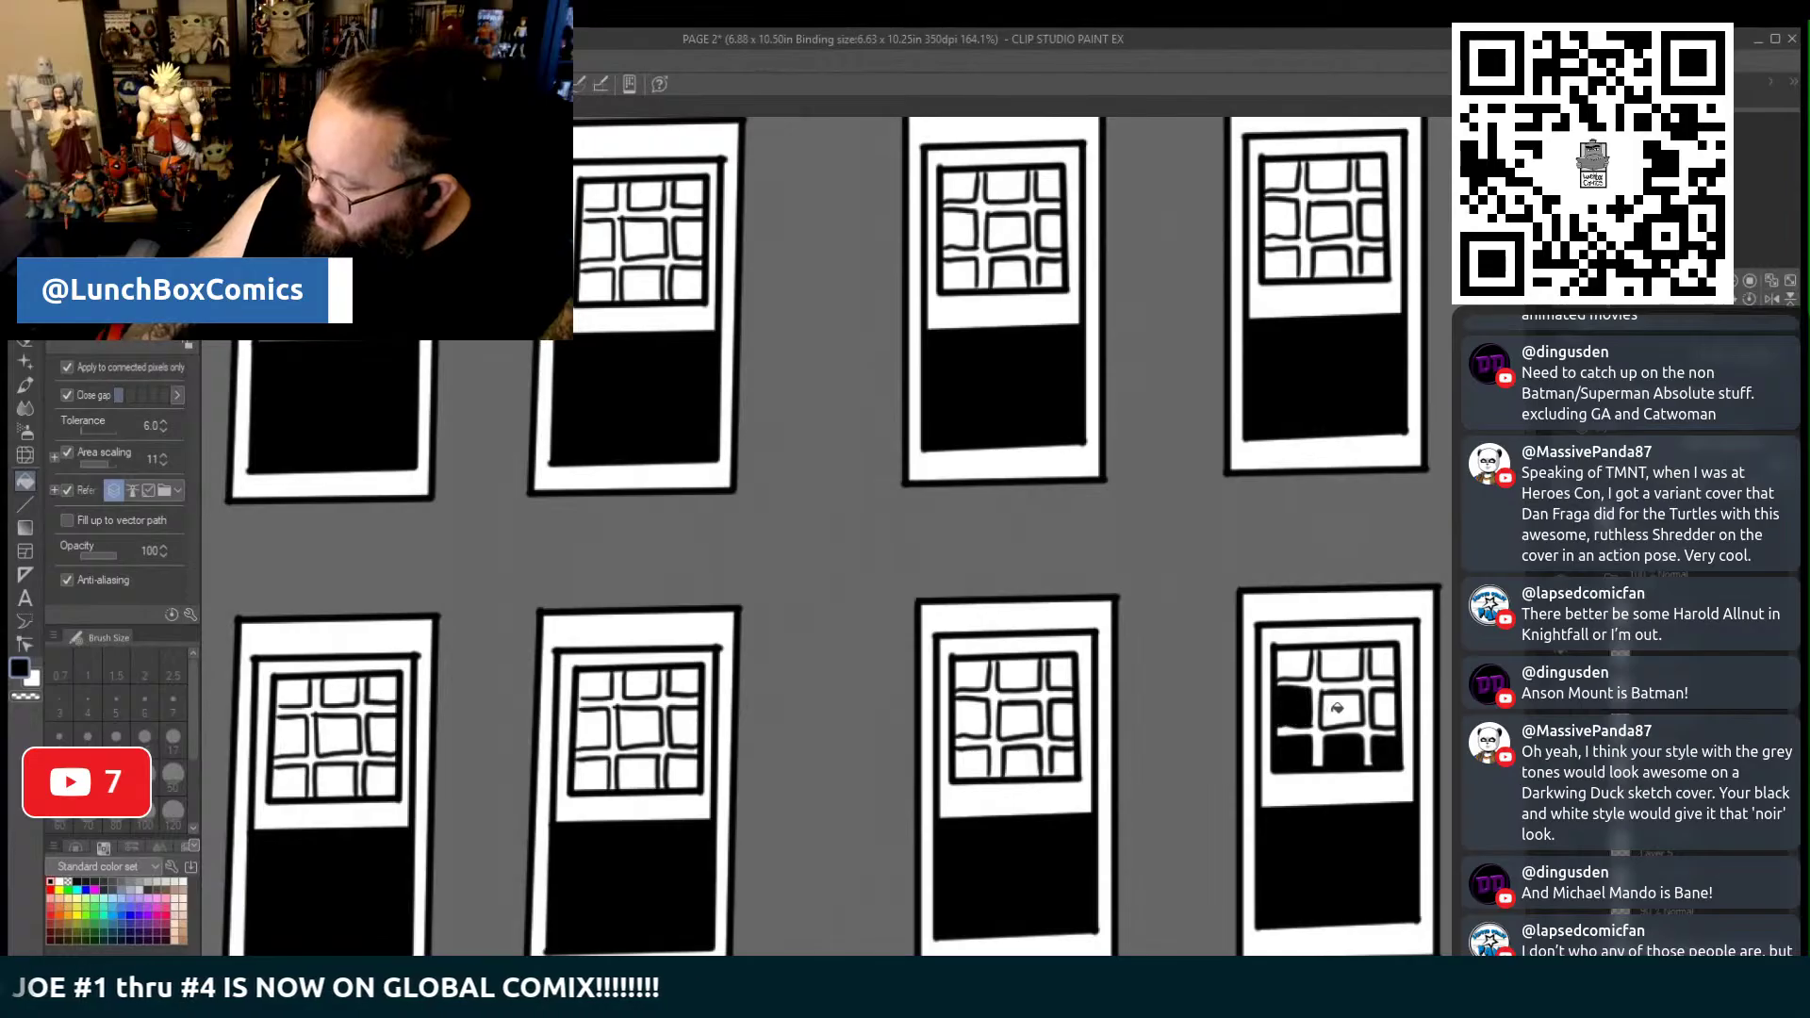
{"action": "left_click", "coordinate": [1343, 707]}
{"action": "left_click", "coordinate": [1393, 703]}
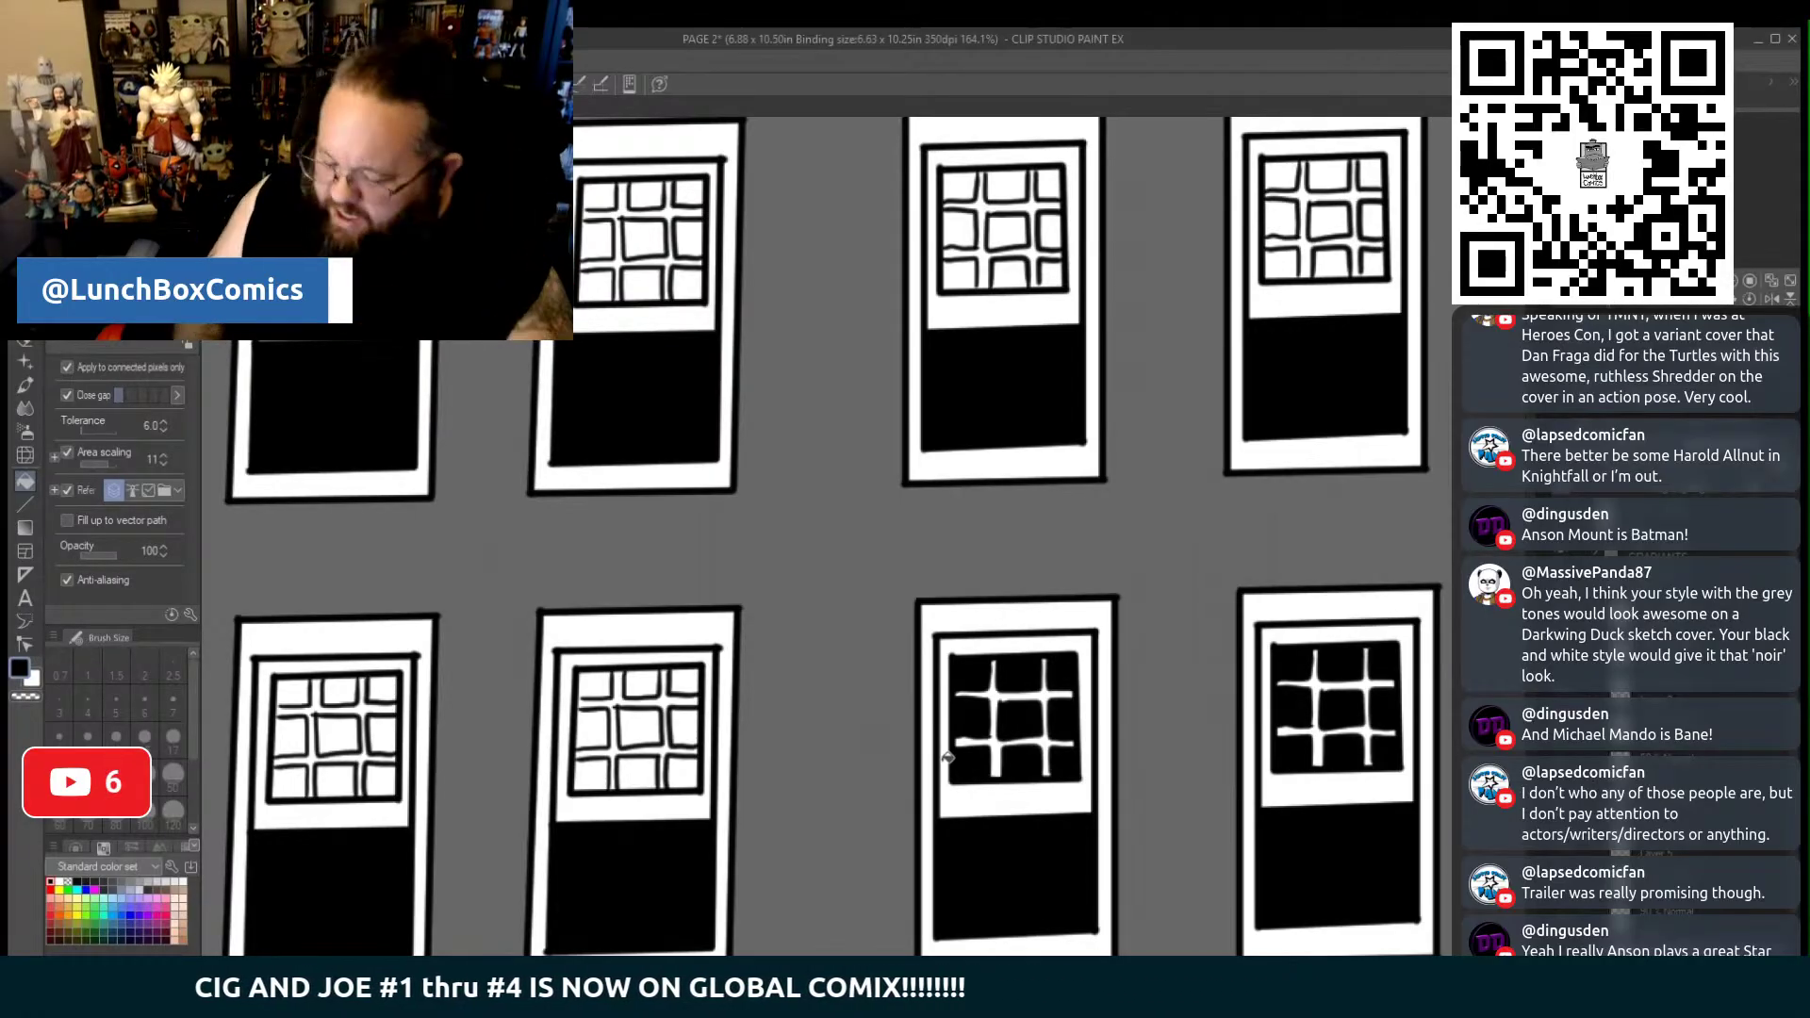
Fill the panes of the second window in the centre section's lower row with black
{"action": "left_click", "coordinate": [679, 771]}
{"action": "left_click", "coordinate": [596, 777]}
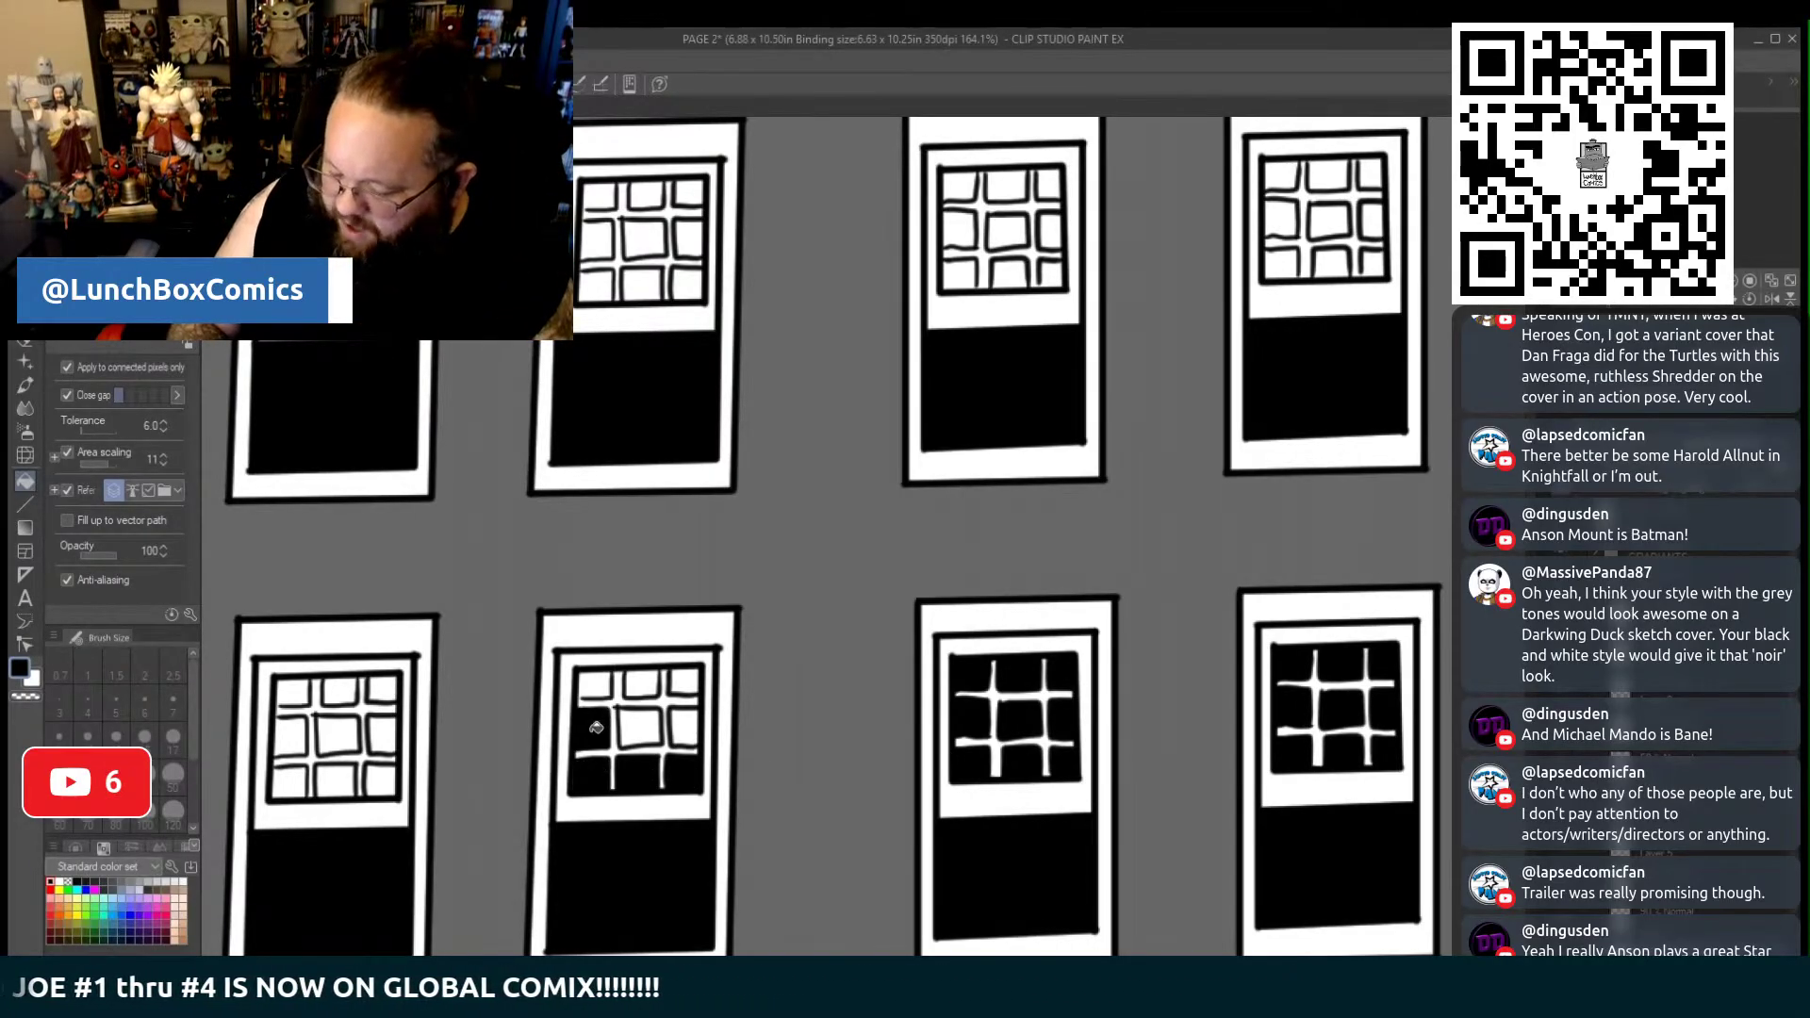
{"action": "left_click", "coordinate": [596, 731]}
{"action": "left_click", "coordinate": [640, 712]}
{"action": "left_click", "coordinate": [608, 681]}
{"action": "left_click", "coordinate": [685, 682]}
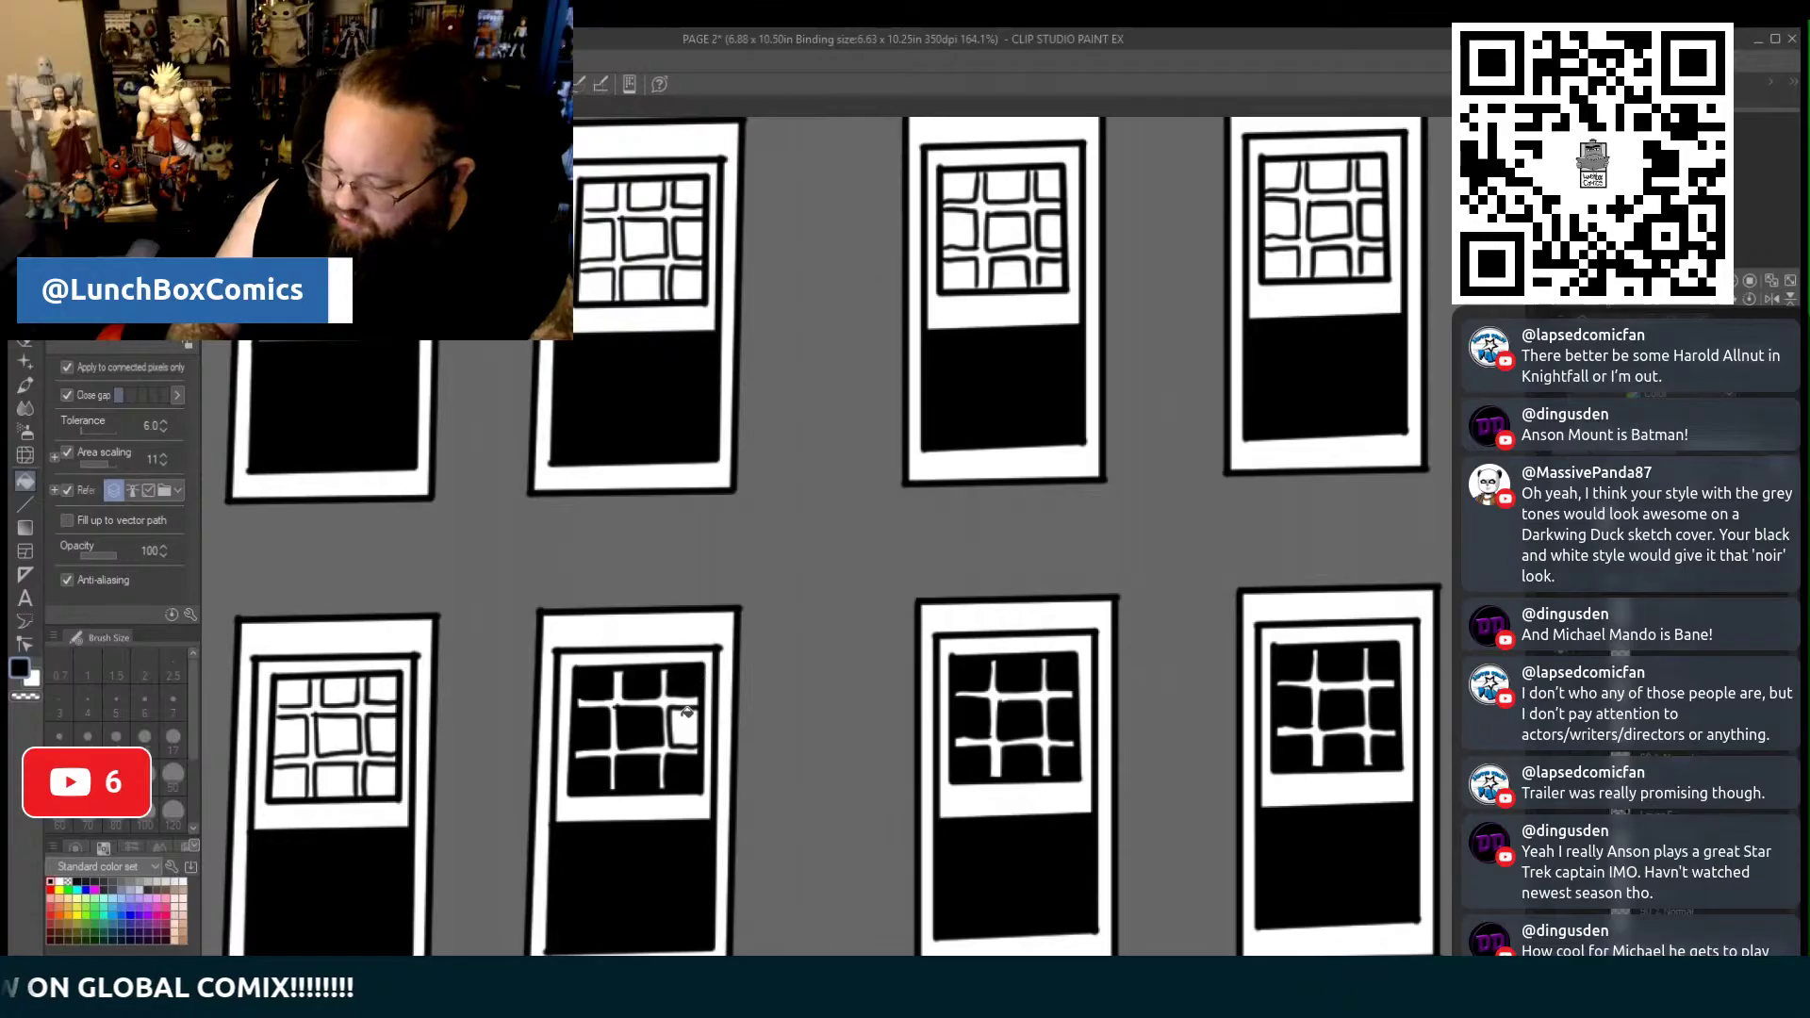
Fill all nine panes of the first window in the centre section's lower row with black
{"action": "left_click", "coordinate": [335, 778]}
{"action": "left_click", "coordinate": [291, 780]}
{"action": "left_click", "coordinate": [293, 735]}
{"action": "left_click", "coordinate": [337, 734]}
{"action": "left_click", "coordinate": [379, 729]}
{"action": "left_click", "coordinate": [381, 691]}
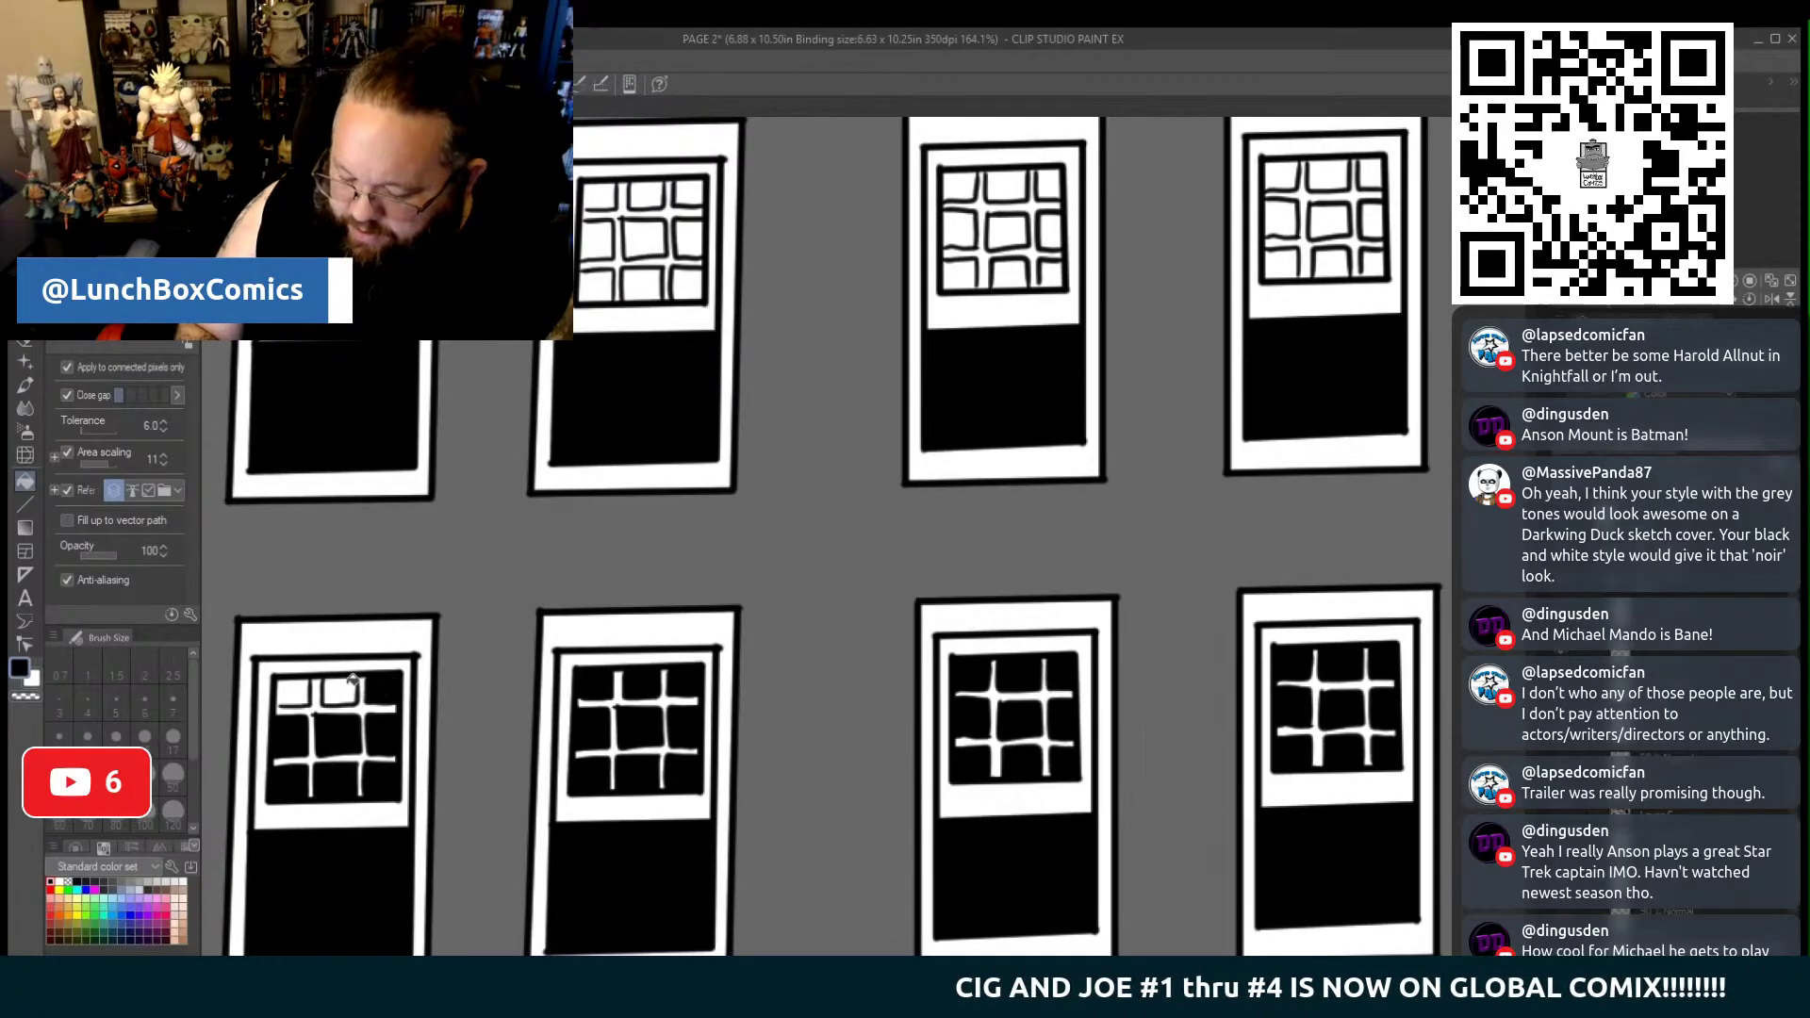
{"action": "left_click", "coordinate": [341, 688]}
{"action": "left_click", "coordinate": [292, 690]}
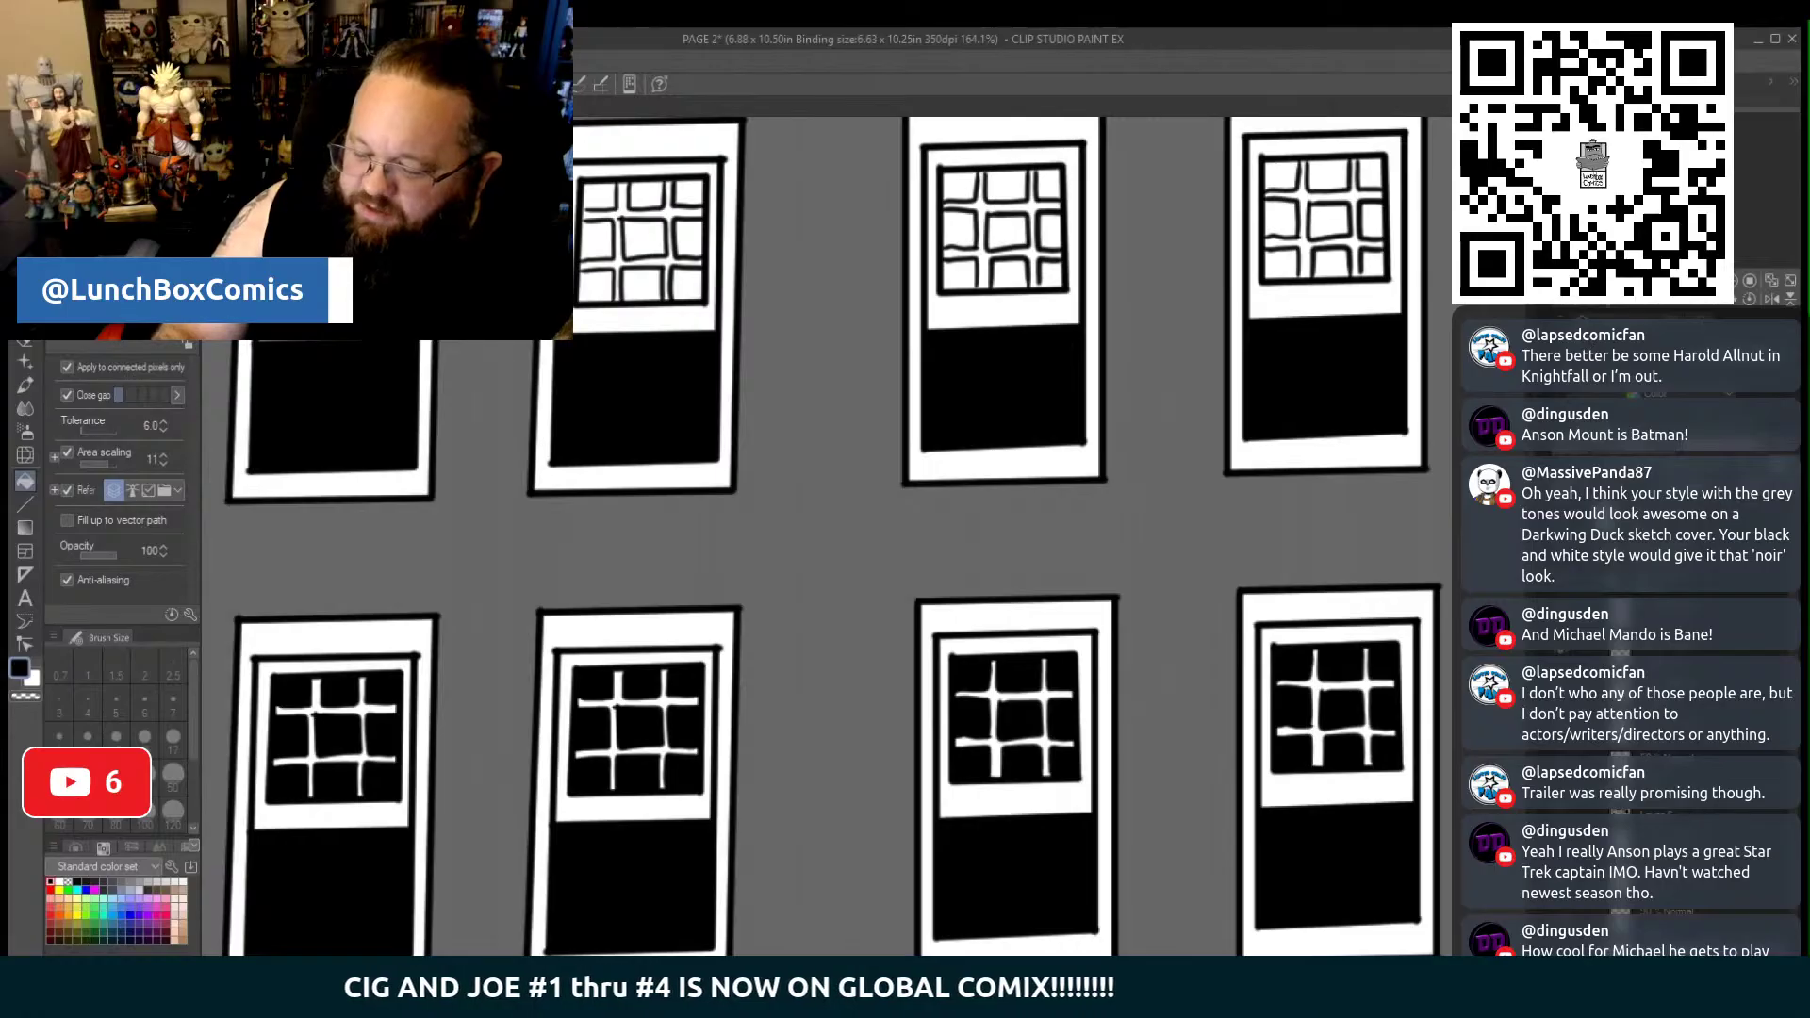
Fill the panes of the second window in the centre section's upper row with black
{"action": "left_click", "coordinate": [600, 239]}
{"action": "left_click", "coordinate": [600, 197]}
{"action": "left_click", "coordinate": [646, 196]}
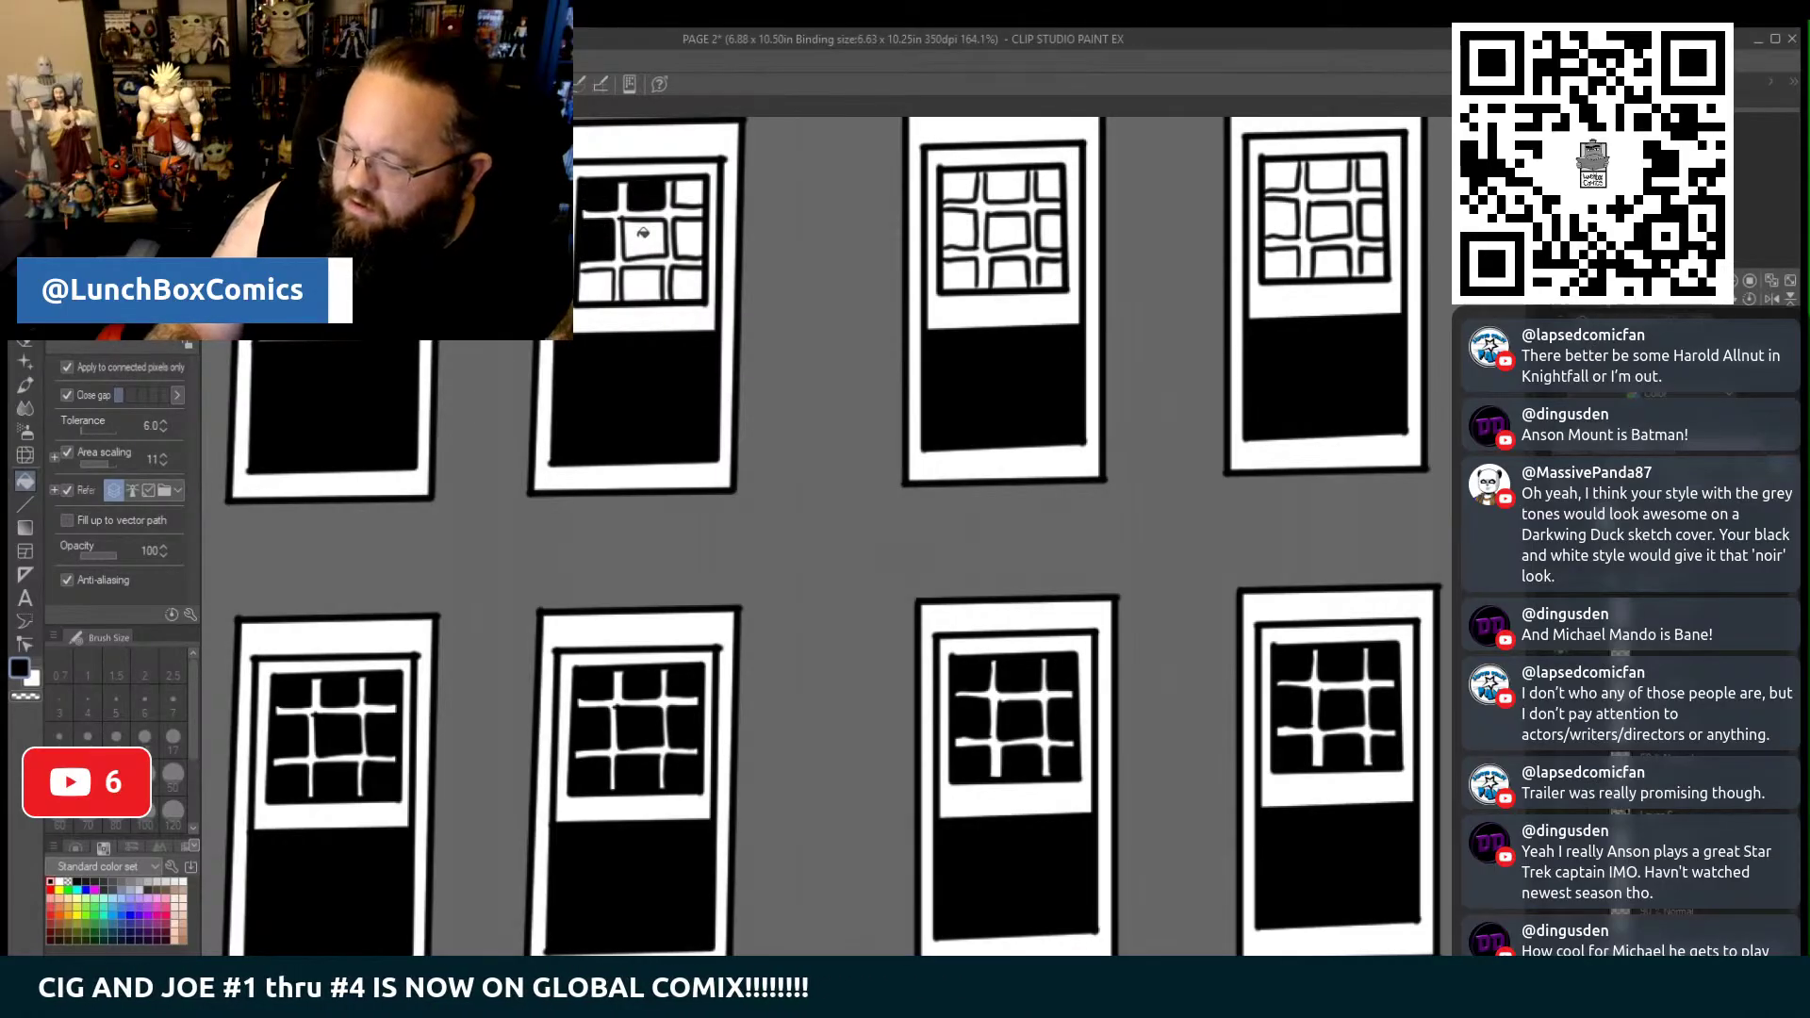
{"action": "left_click", "coordinate": [643, 231]}
{"action": "left_click", "coordinate": [689, 193]}
{"action": "left_click", "coordinate": [688, 237]}
{"action": "left_click", "coordinate": [687, 285]}
{"action": "left_click", "coordinate": [632, 285]}
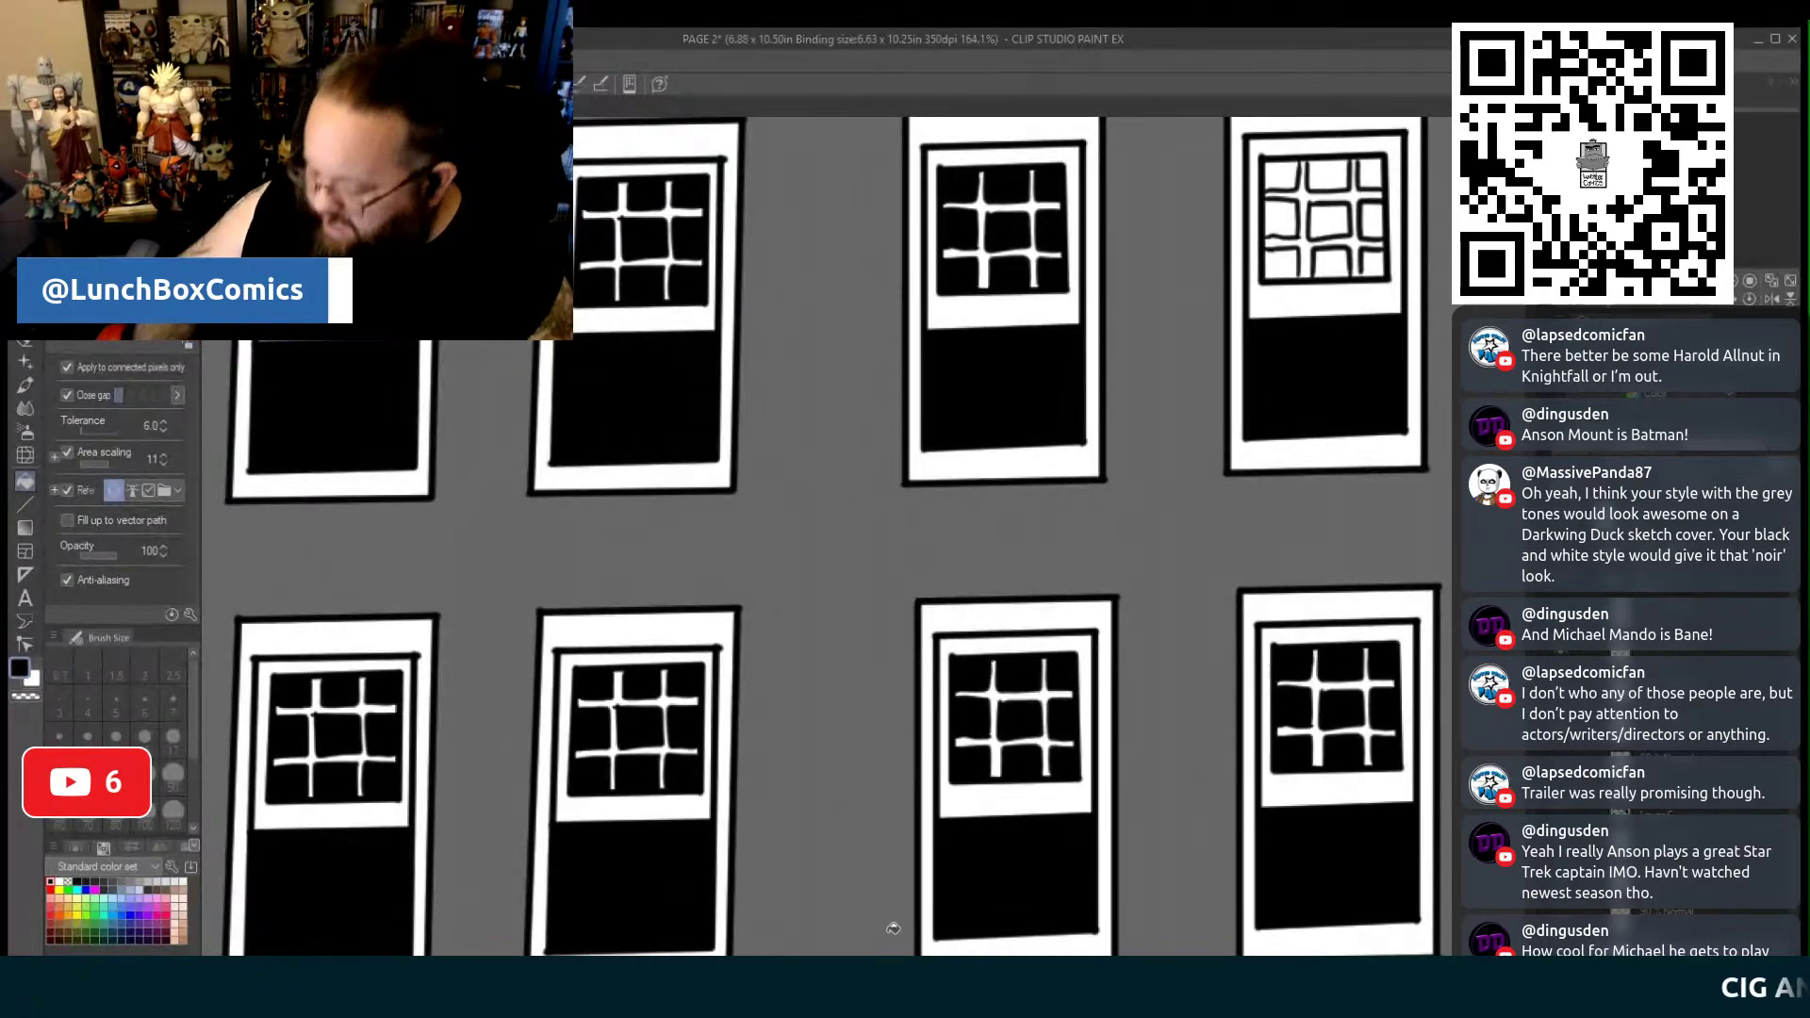
Fill the panes of the fourth window in the centre section's upper row with black
{"action": "left_click_drag", "start_coordinate": [1400, 516], "coordinate": [956, 516]}
{"action": "left_click", "coordinate": [884, 263]}
{"action": "left_click", "coordinate": [926, 262]}
{"action": "left_click", "coordinate": [928, 223]}
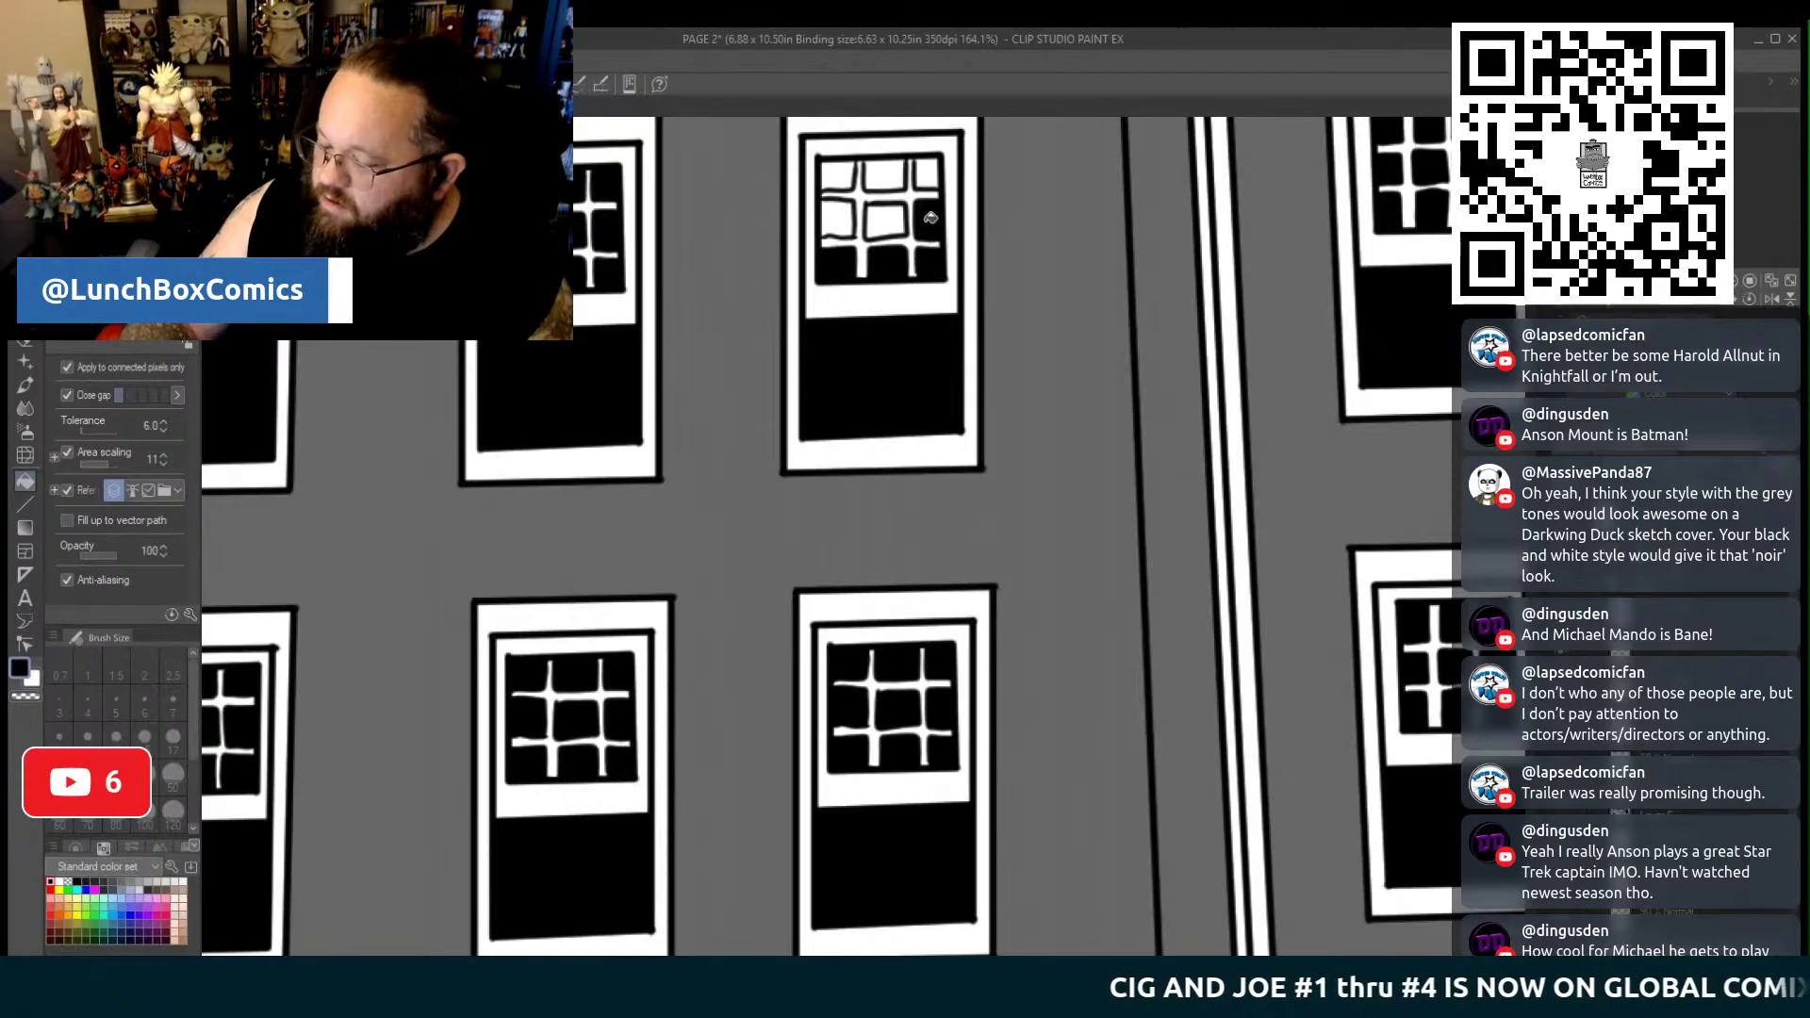
{"action": "left_click", "coordinate": [884, 222]}
{"action": "left_click", "coordinate": [839, 221]}
{"action": "left_click", "coordinate": [840, 167]}
{"action": "left_click", "coordinate": [884, 175]}
{"action": "left_click", "coordinate": [927, 175]}
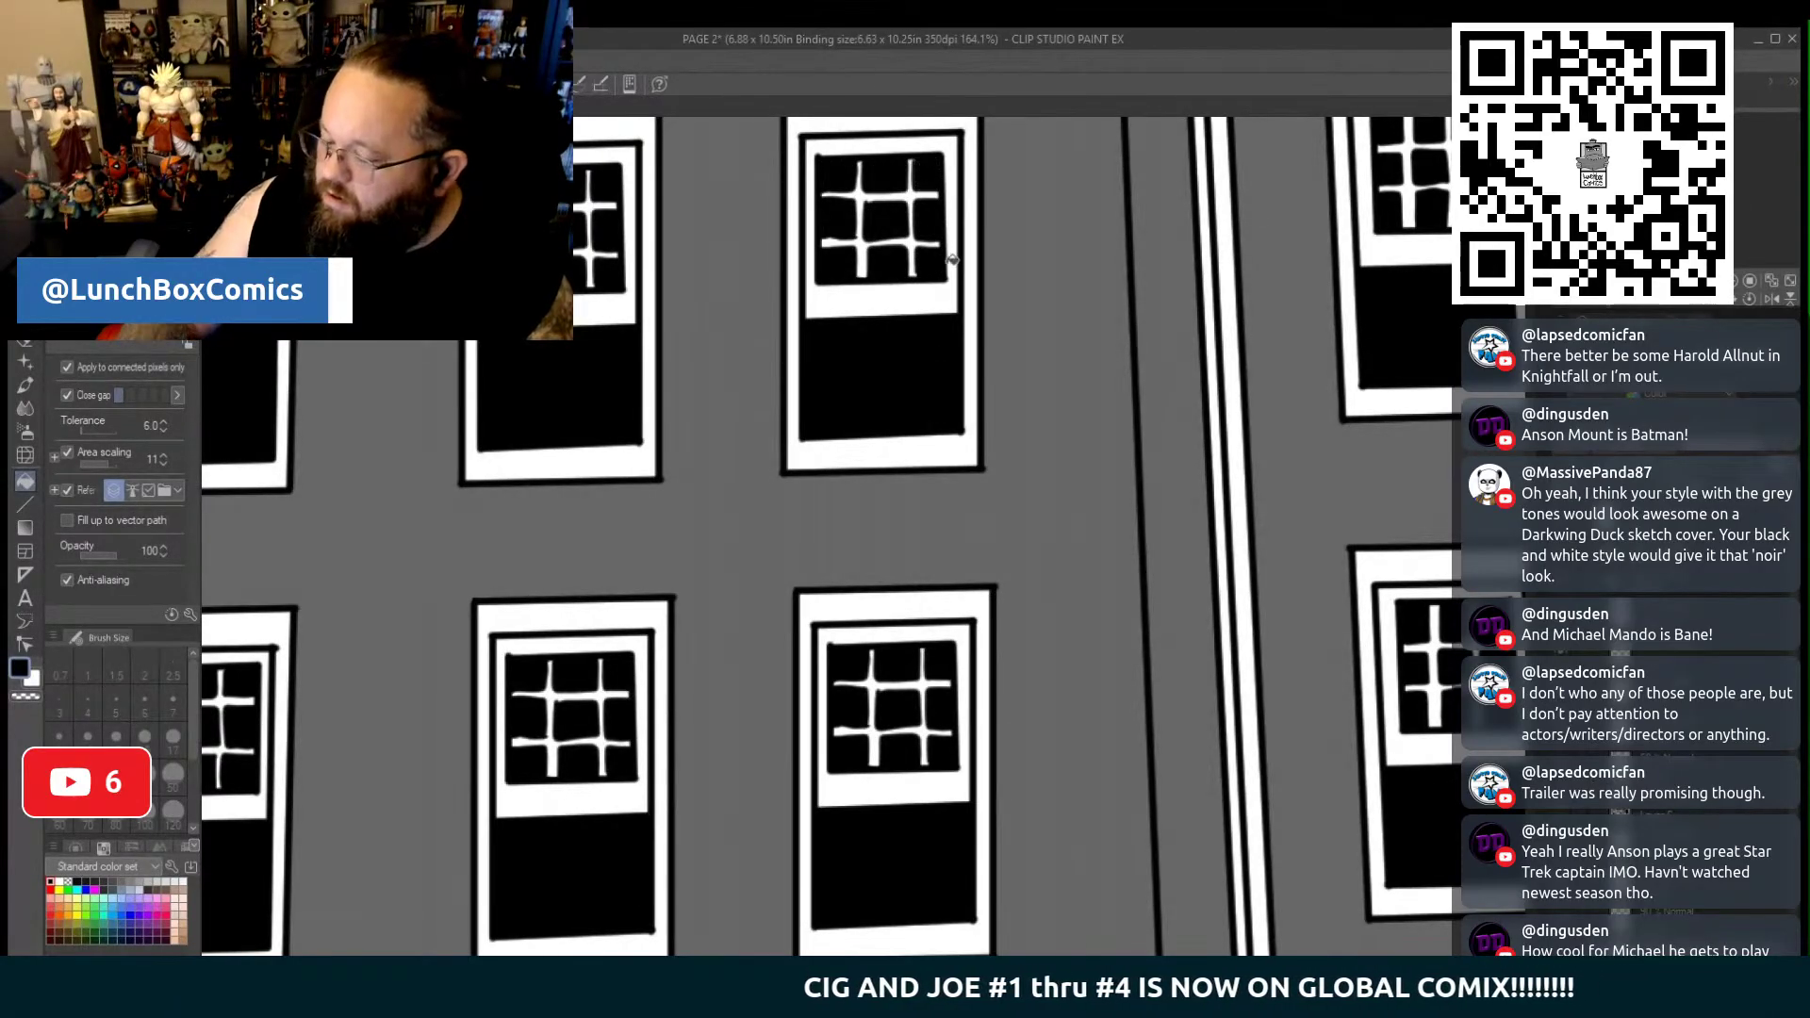
On the next unfilled floors, fill the panes of the centre section's lower-row fourth window with black
{"action": "left_click_drag", "start_coordinate": [1530, 469], "coordinate": [1555, 596]}
{"action": "left_click", "coordinate": [980, 795]}
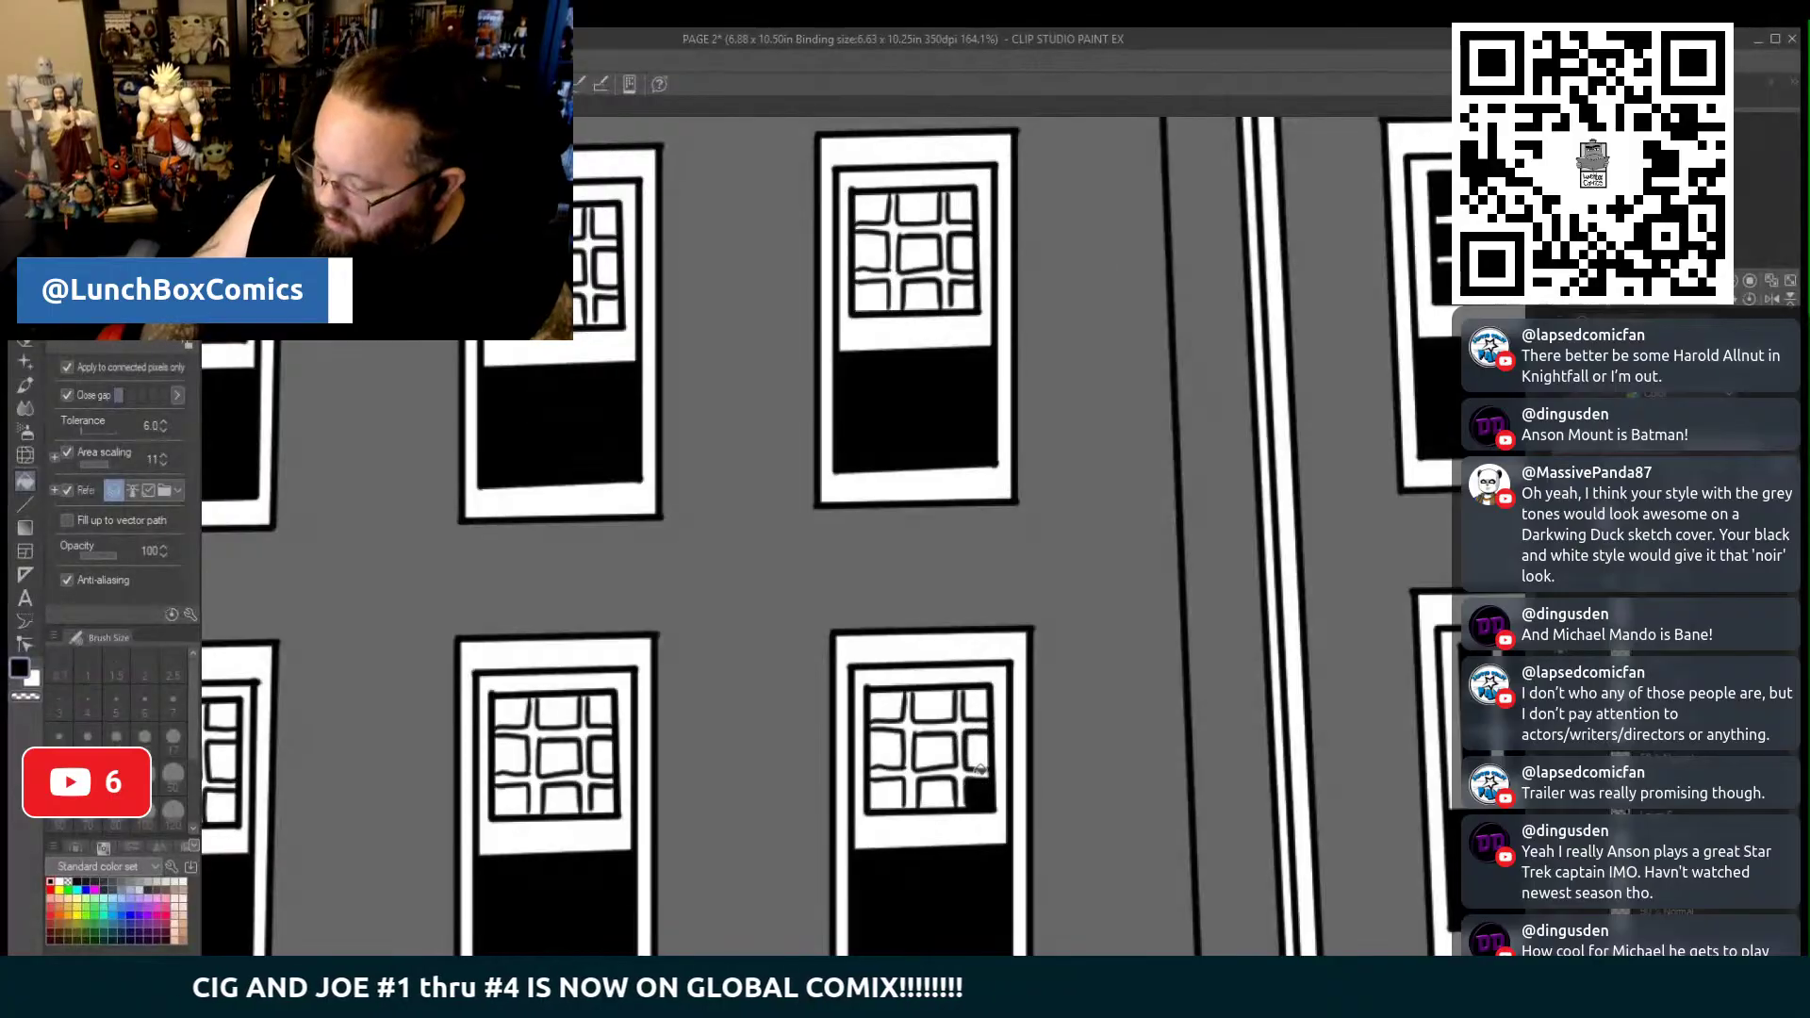
{"action": "left_click", "coordinate": [978, 754]}
{"action": "left_click", "coordinate": [976, 706]}
{"action": "left_click", "coordinate": [941, 705]}
{"action": "left_click", "coordinate": [935, 752]}
{"action": "left_click", "coordinate": [933, 791]}
{"action": "left_click", "coordinate": [886, 793]}
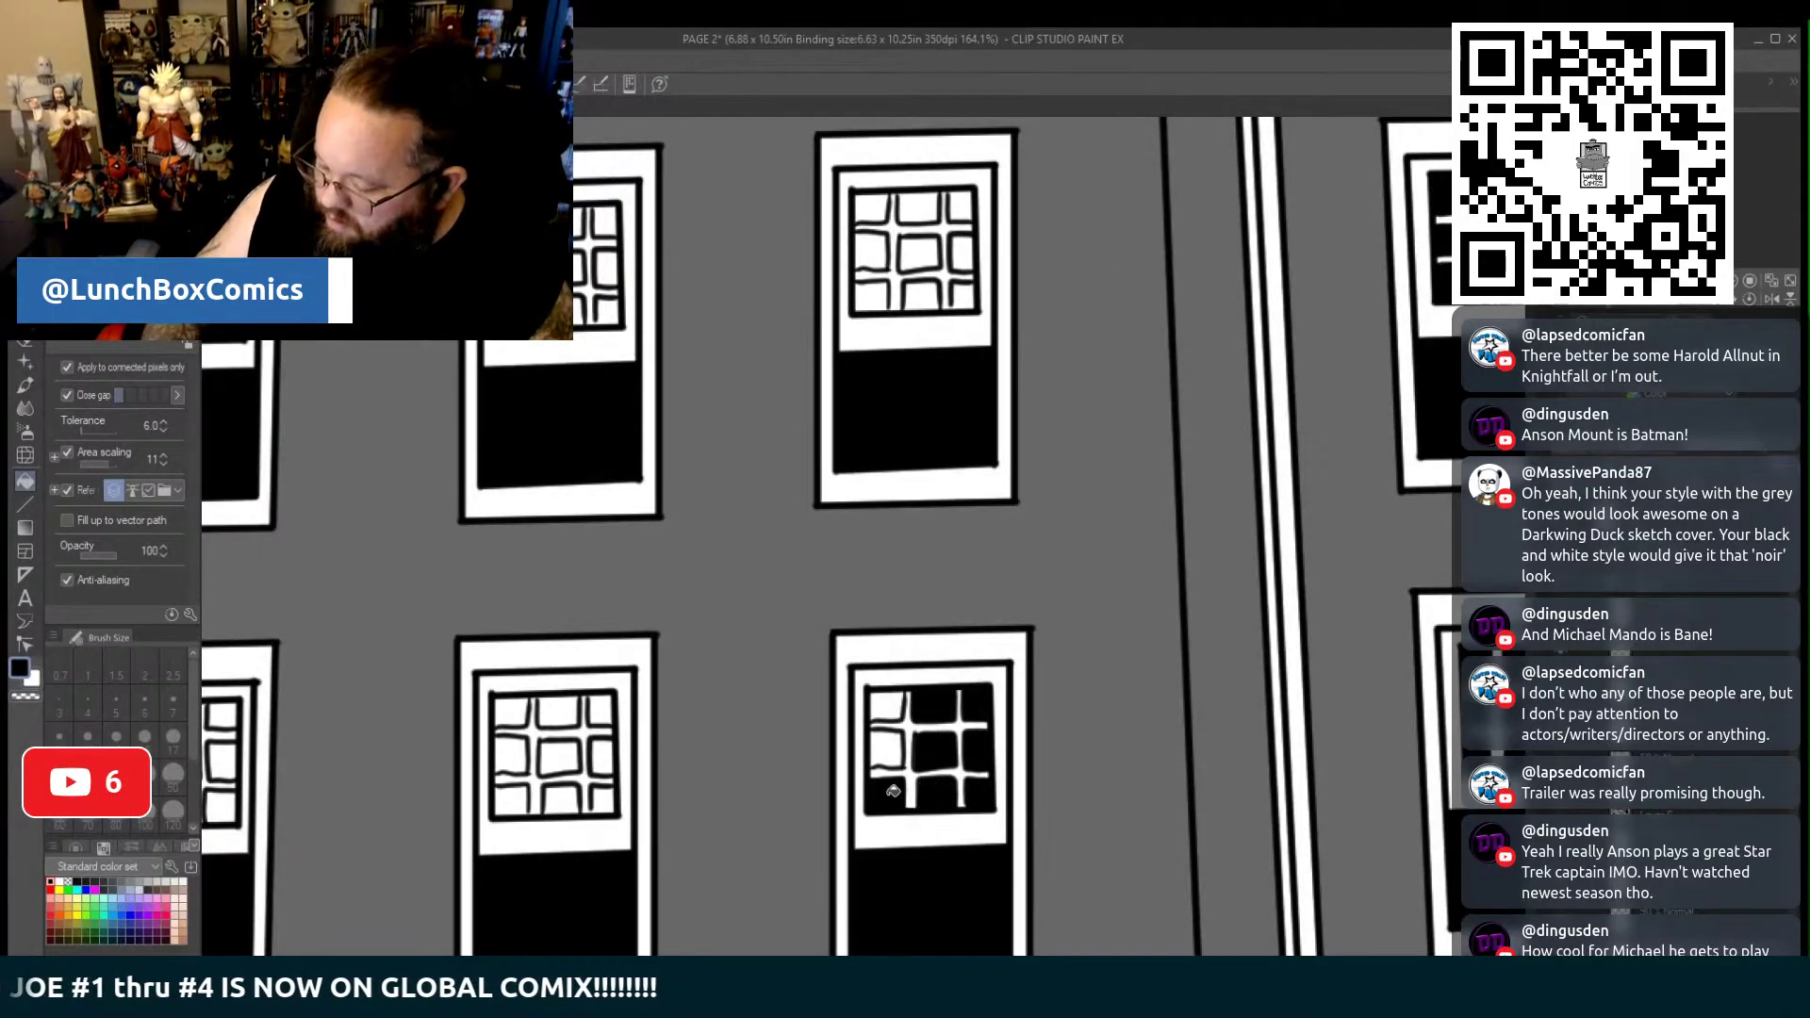
{"action": "left_click", "coordinate": [886, 754]}
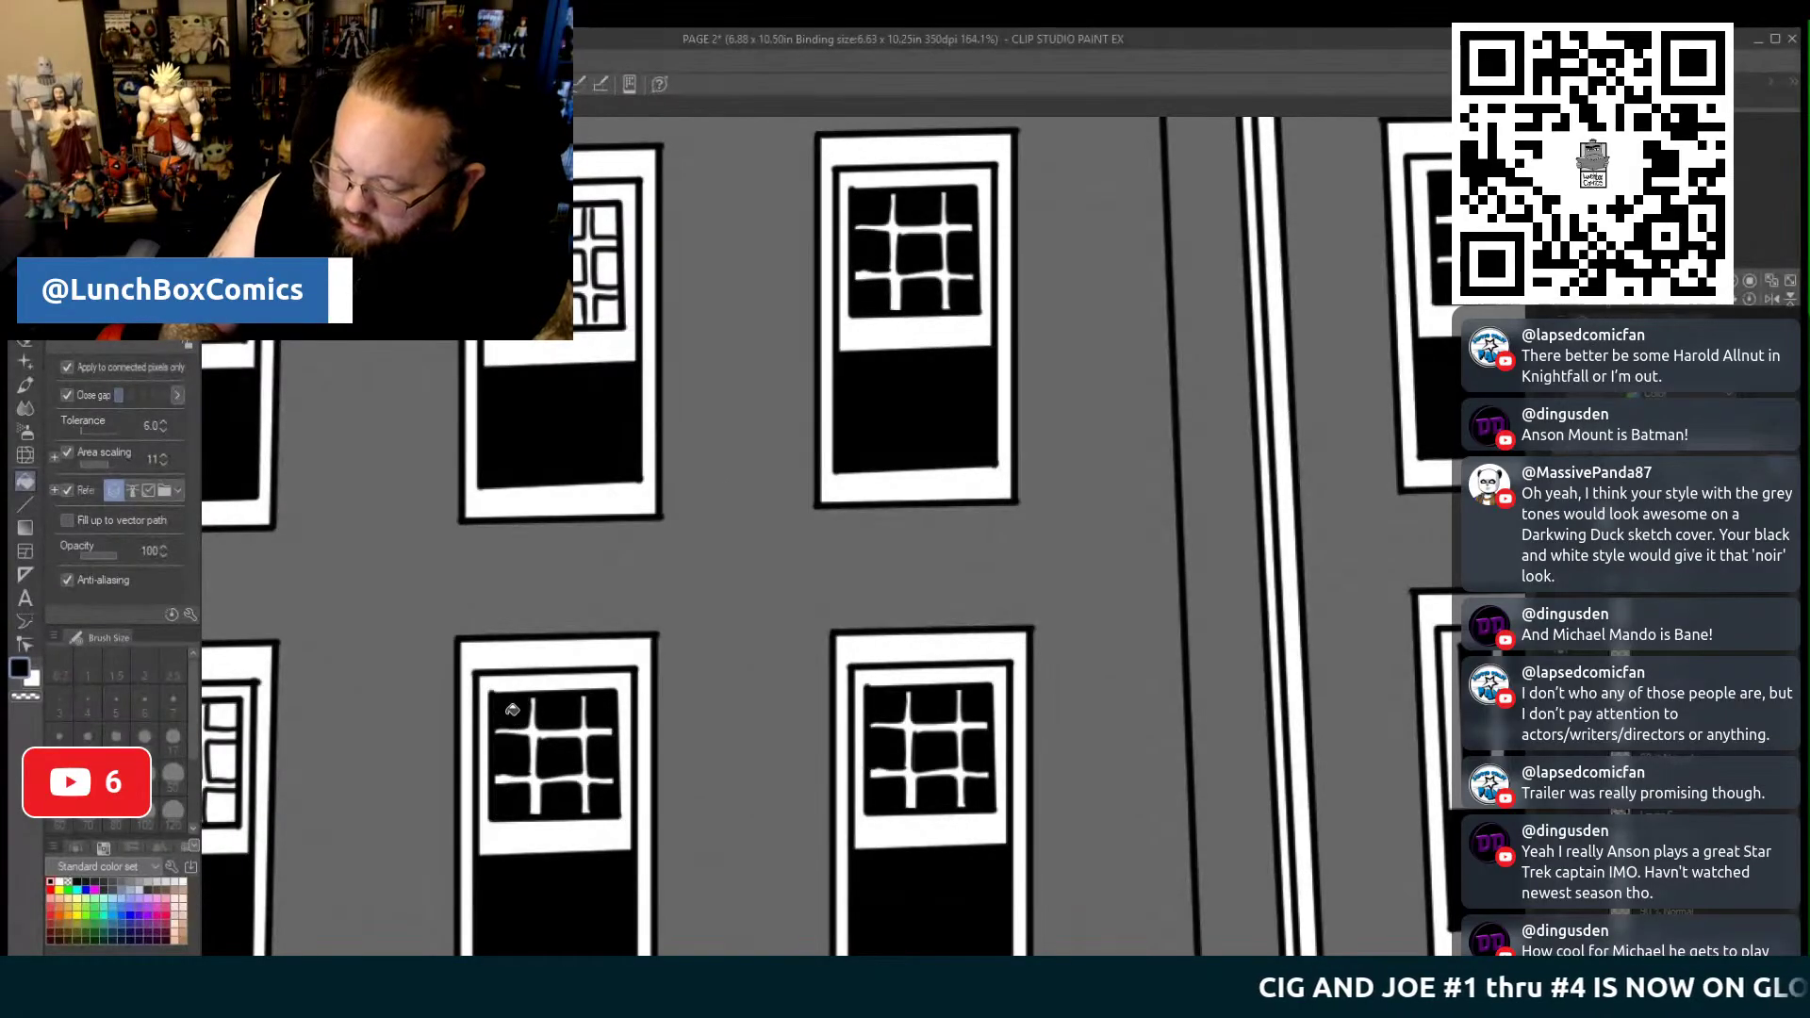
Fill the outer column of panes in the upper-row third window of the centre section with black
{"action": "left_click", "coordinate": [605, 309]}
{"action": "left_click", "coordinate": [605, 271]}
{"action": "left_click", "coordinate": [605, 224]}
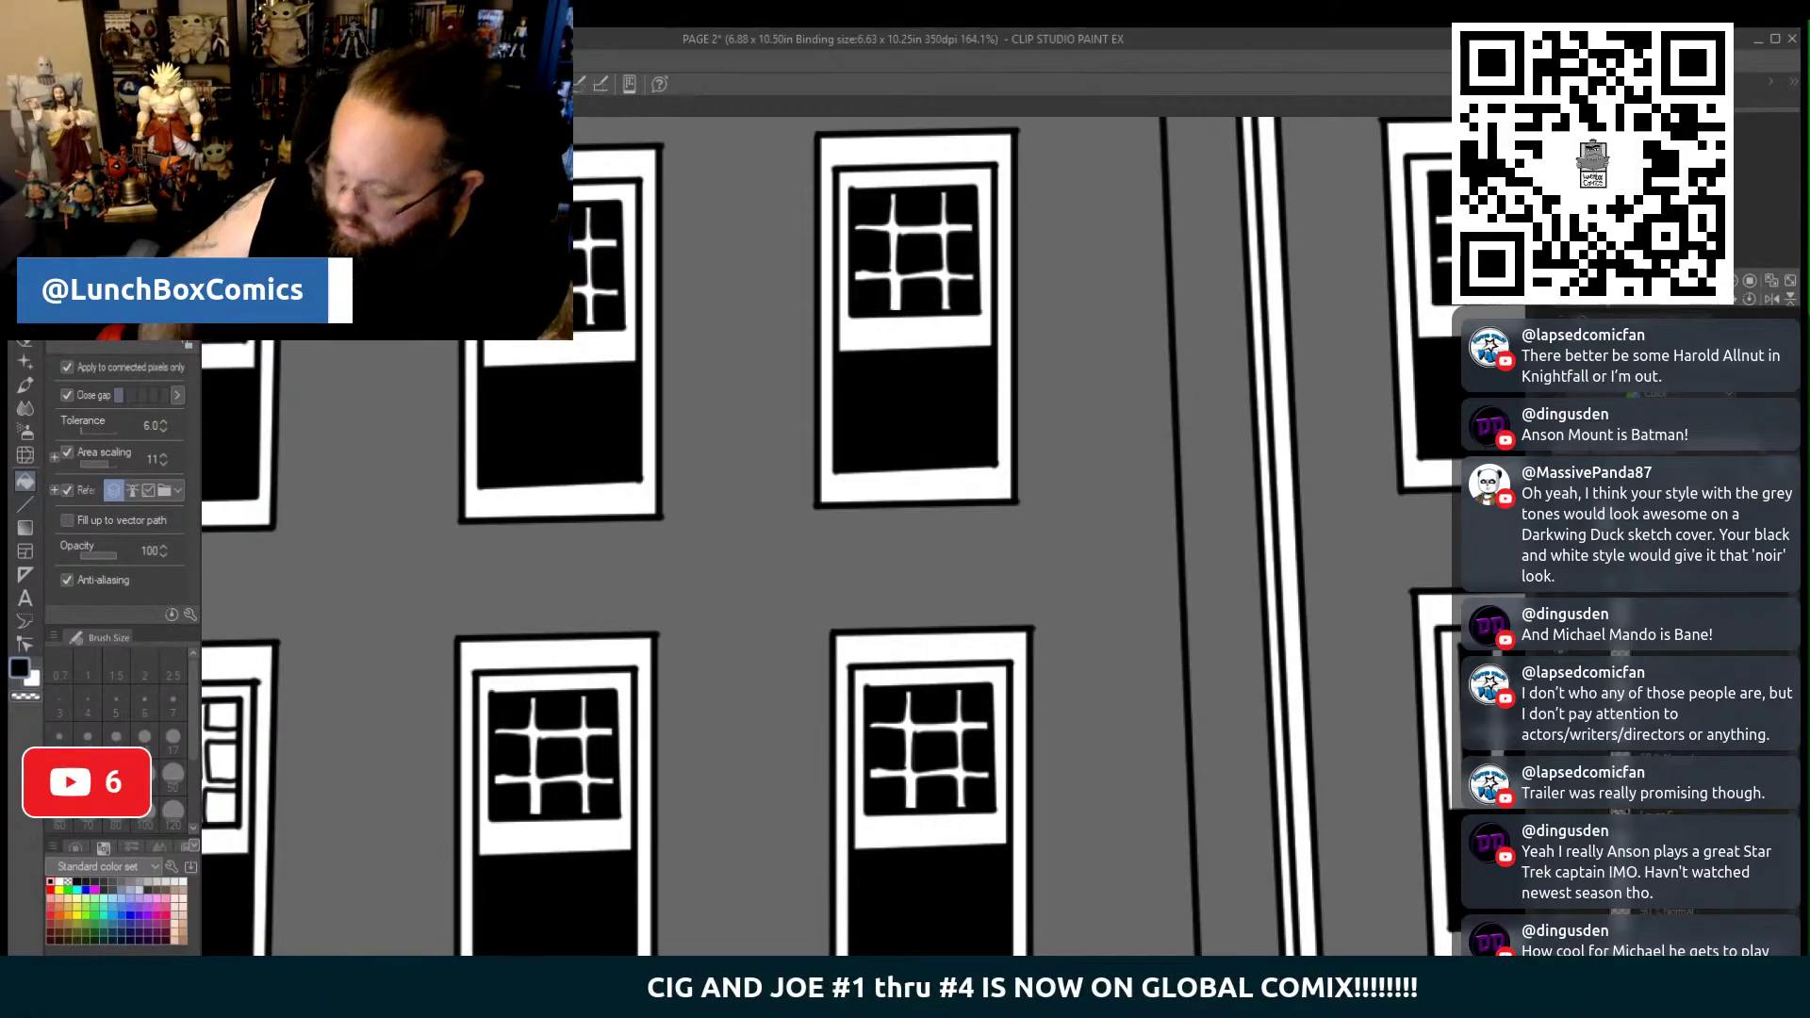
On the same floors, fill all nine panes of the centre section's lower-row second window with black
{"action": "left_click_drag", "start_coordinate": [406, 528], "coordinate": [1246, 531]}
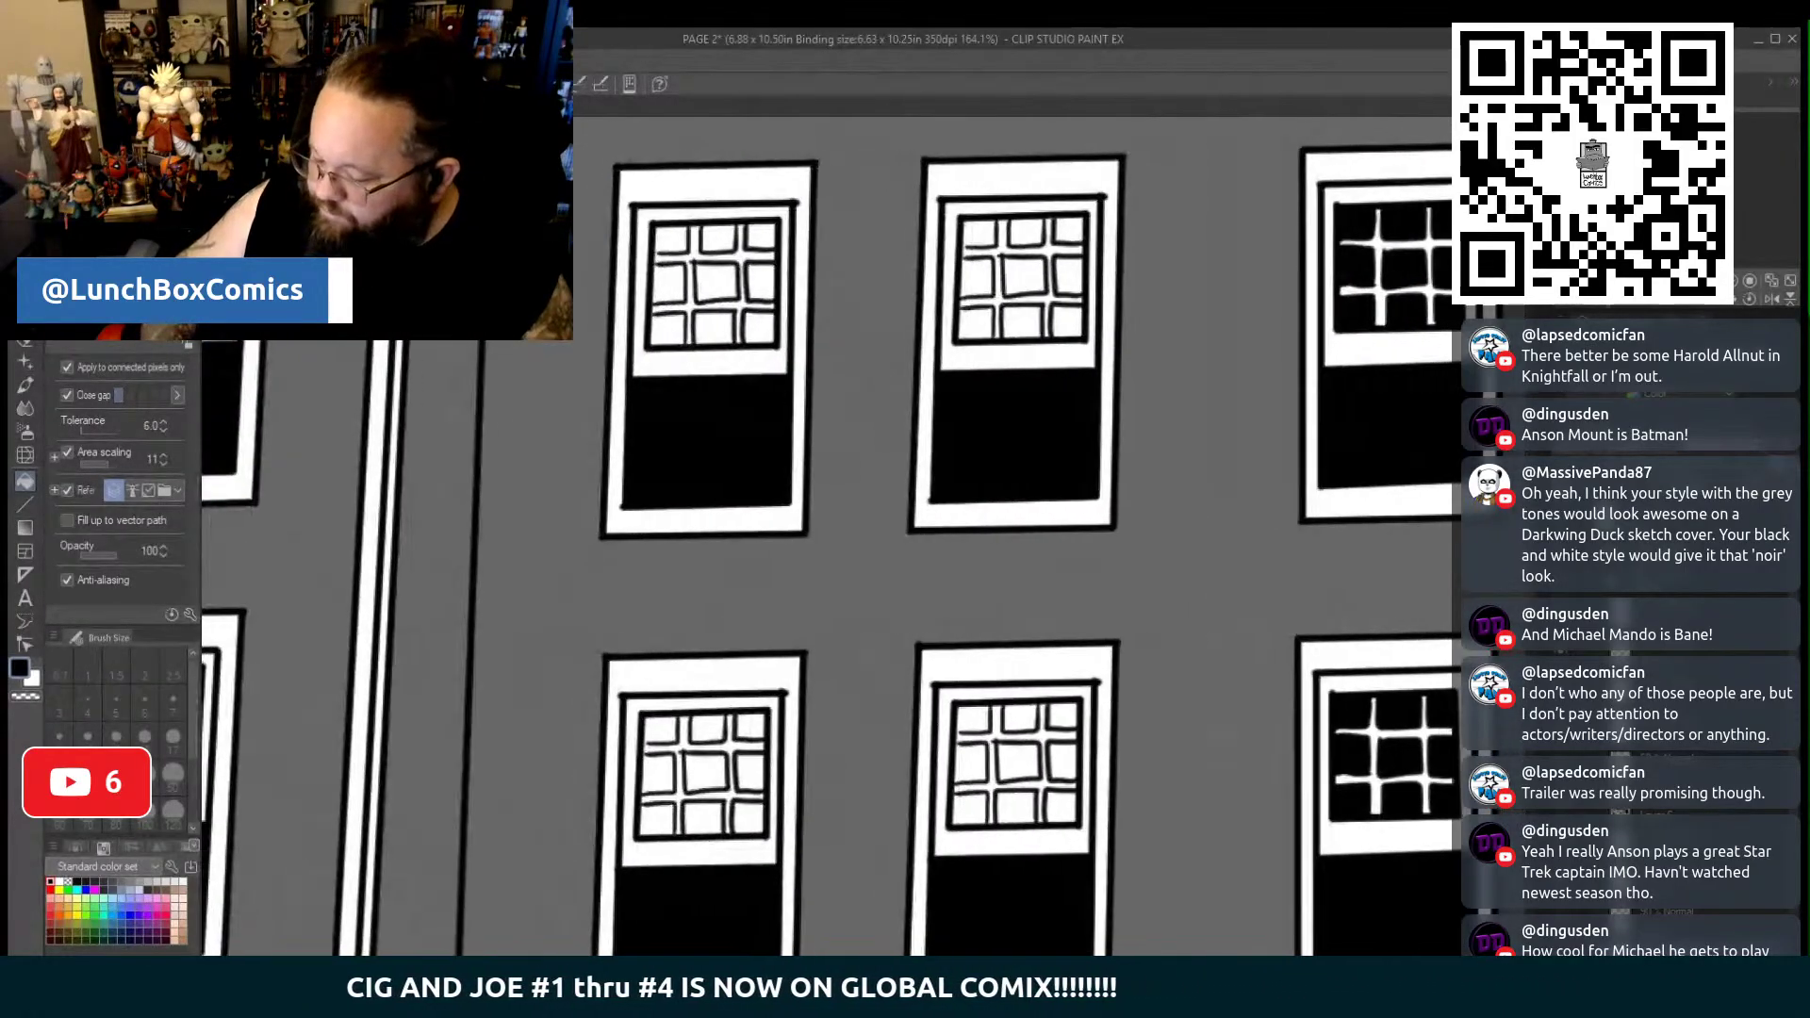
{"action": "left_click", "coordinate": [1057, 805]}
{"action": "left_click", "coordinate": [1016, 806]}
{"action": "left_click", "coordinate": [977, 806]}
{"action": "left_click", "coordinate": [977, 754]}
{"action": "left_click", "coordinate": [1023, 754]}
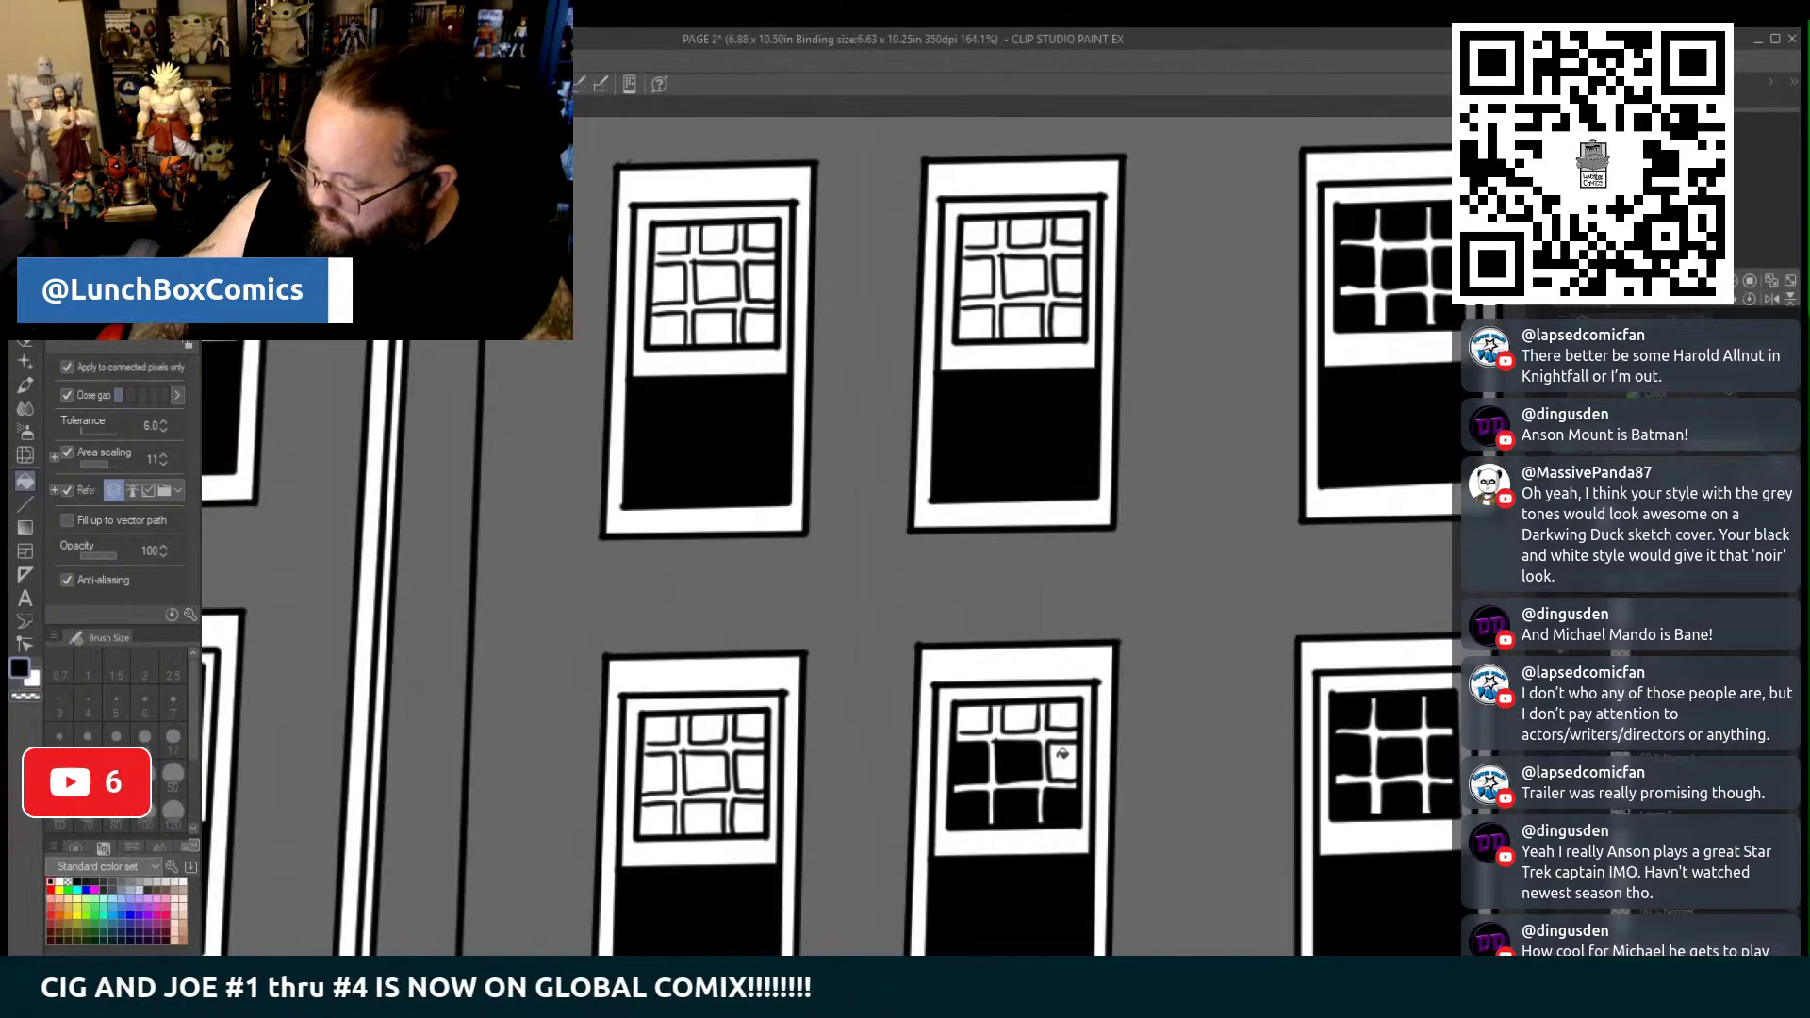
{"action": "left_click", "coordinate": [1062, 754]}
{"action": "left_click", "coordinate": [1066, 719]}
{"action": "left_click", "coordinate": [1023, 718]}
{"action": "left_click", "coordinate": [979, 718]}
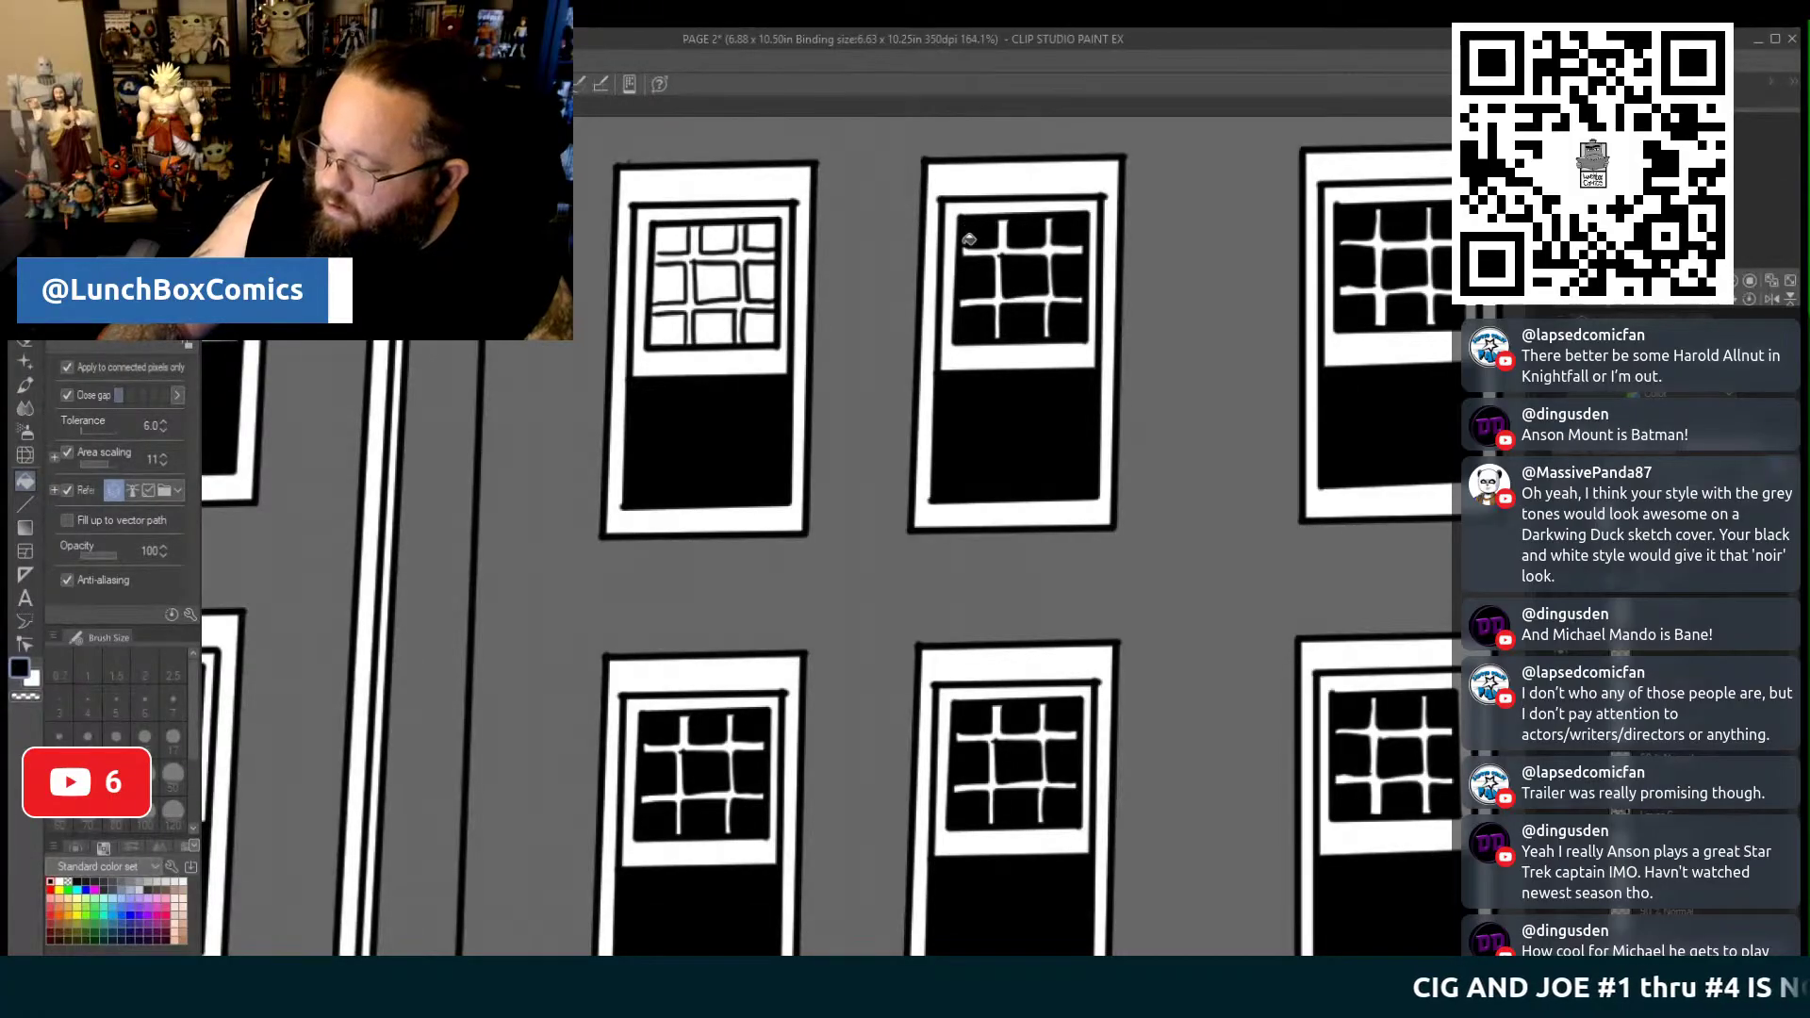
Fill the panes of the upper-row first window in the centre section with black
{"action": "left_click", "coordinate": [764, 240]}
{"action": "left_click", "coordinate": [716, 240]}
{"action": "left_click", "coordinate": [716, 281]}
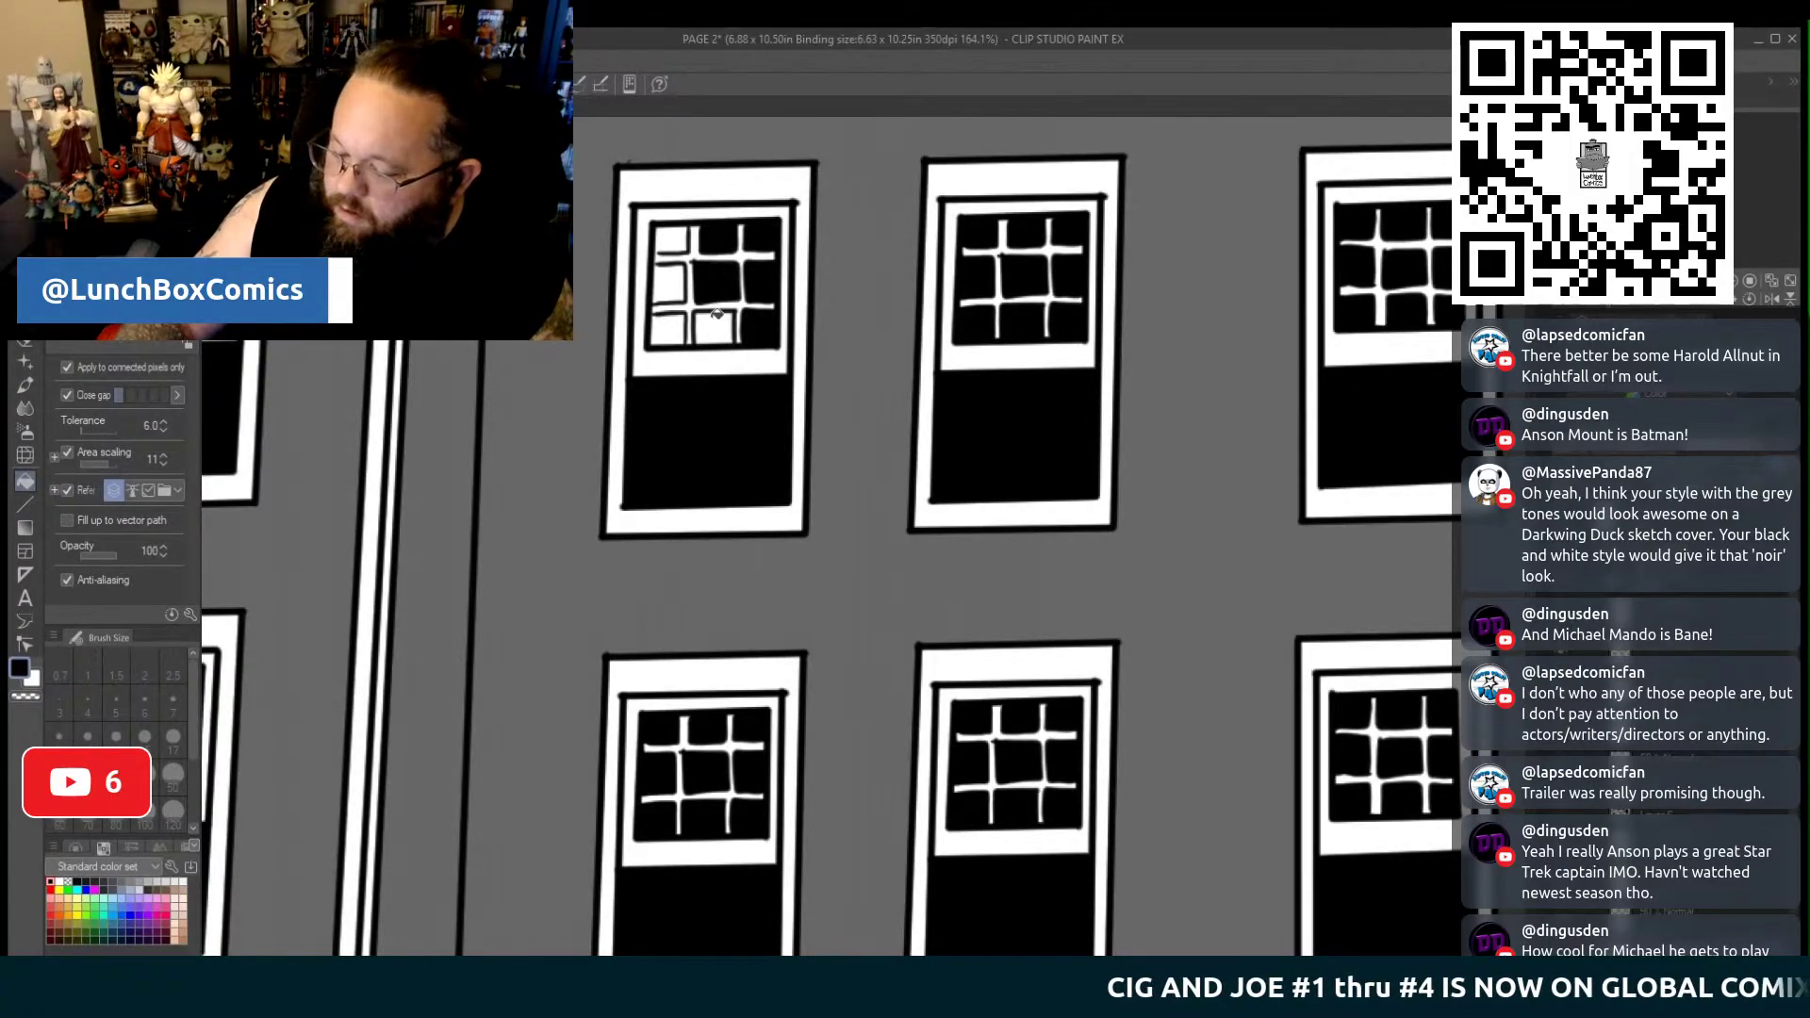
{"action": "left_click", "coordinate": [671, 281]}
{"action": "left_click", "coordinate": [671, 325]}
{"action": "left_click", "coordinate": [716, 325]}
{"action": "left_click", "coordinate": [677, 237]}
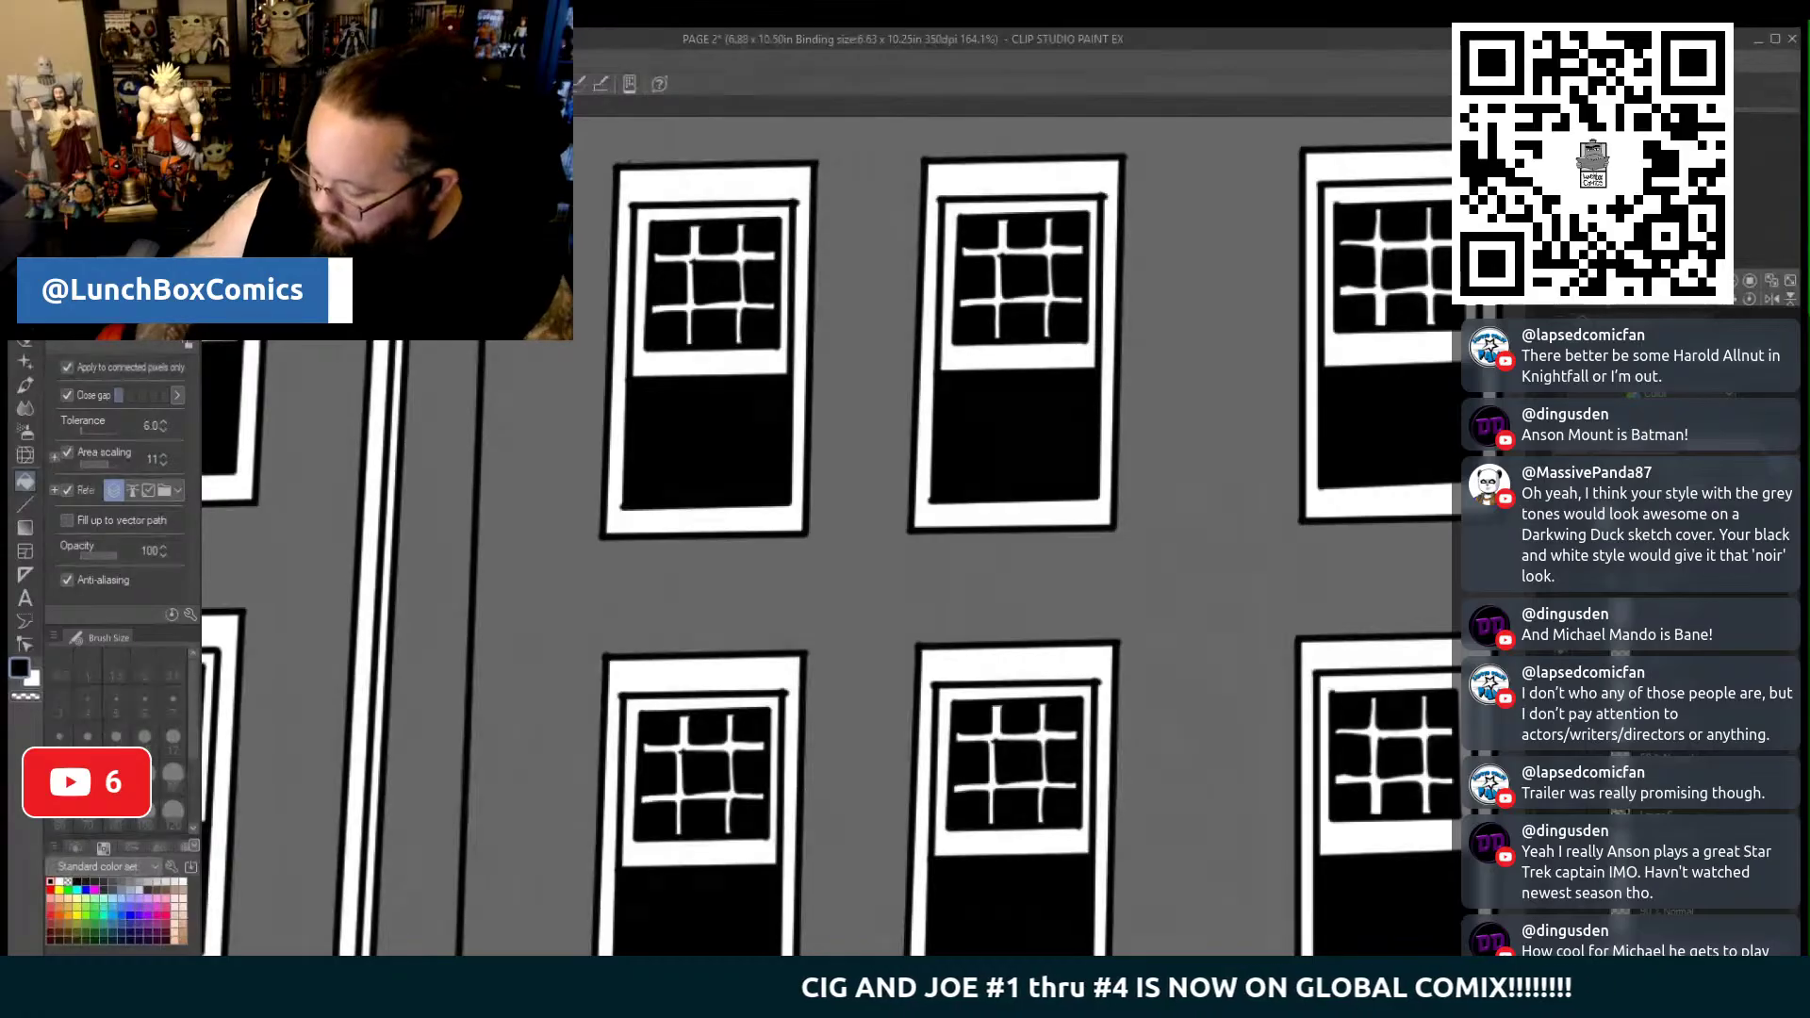
Fill all nine panes of the left wing's lower-row inner window on these floors with black
{"action": "left_click_drag", "start_coordinate": [377, 566], "coordinate": [1161, 567]}
{"action": "left_click", "coordinate": [965, 770]}
{"action": "left_click", "coordinate": [926, 772]}
{"action": "left_click", "coordinate": [881, 772]}
{"action": "left_click", "coordinate": [882, 728]}
{"action": "left_click", "coordinate": [925, 728]}
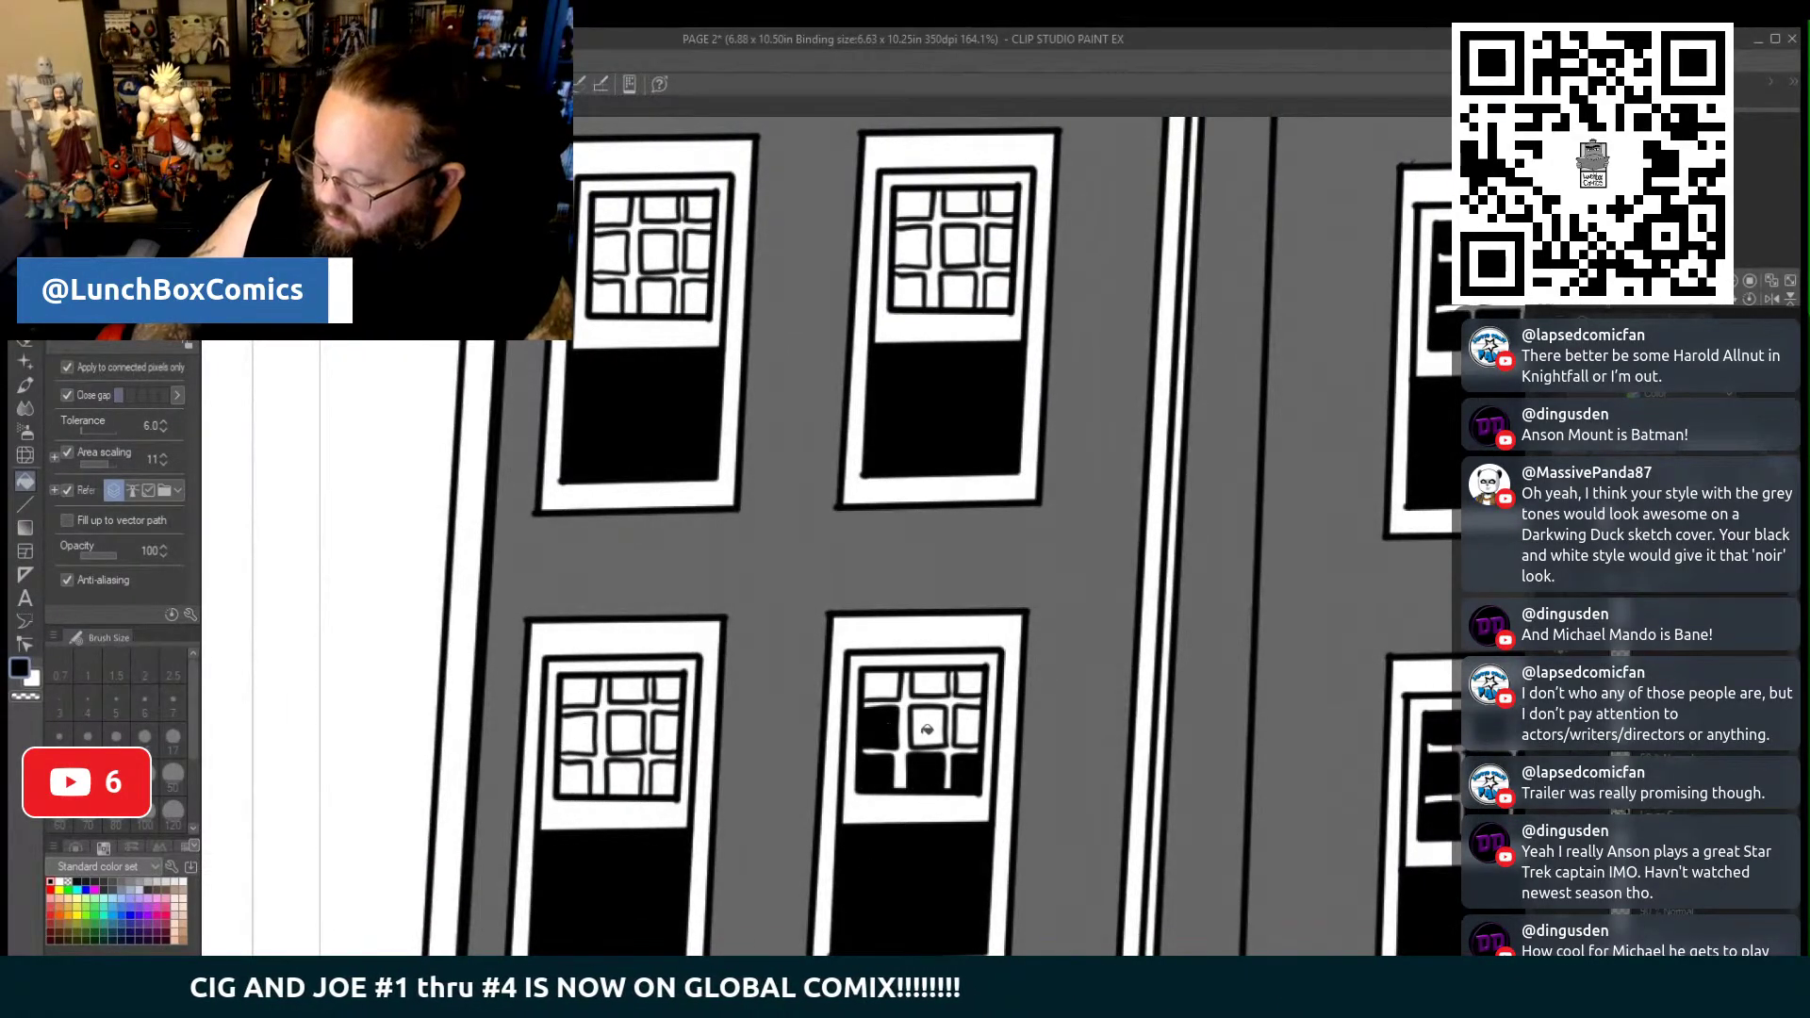
{"action": "left_click", "coordinate": [968, 729]}
{"action": "left_click", "coordinate": [968, 687]}
{"action": "left_click", "coordinate": [939, 679]}
{"action": "left_click", "coordinate": [884, 685]}
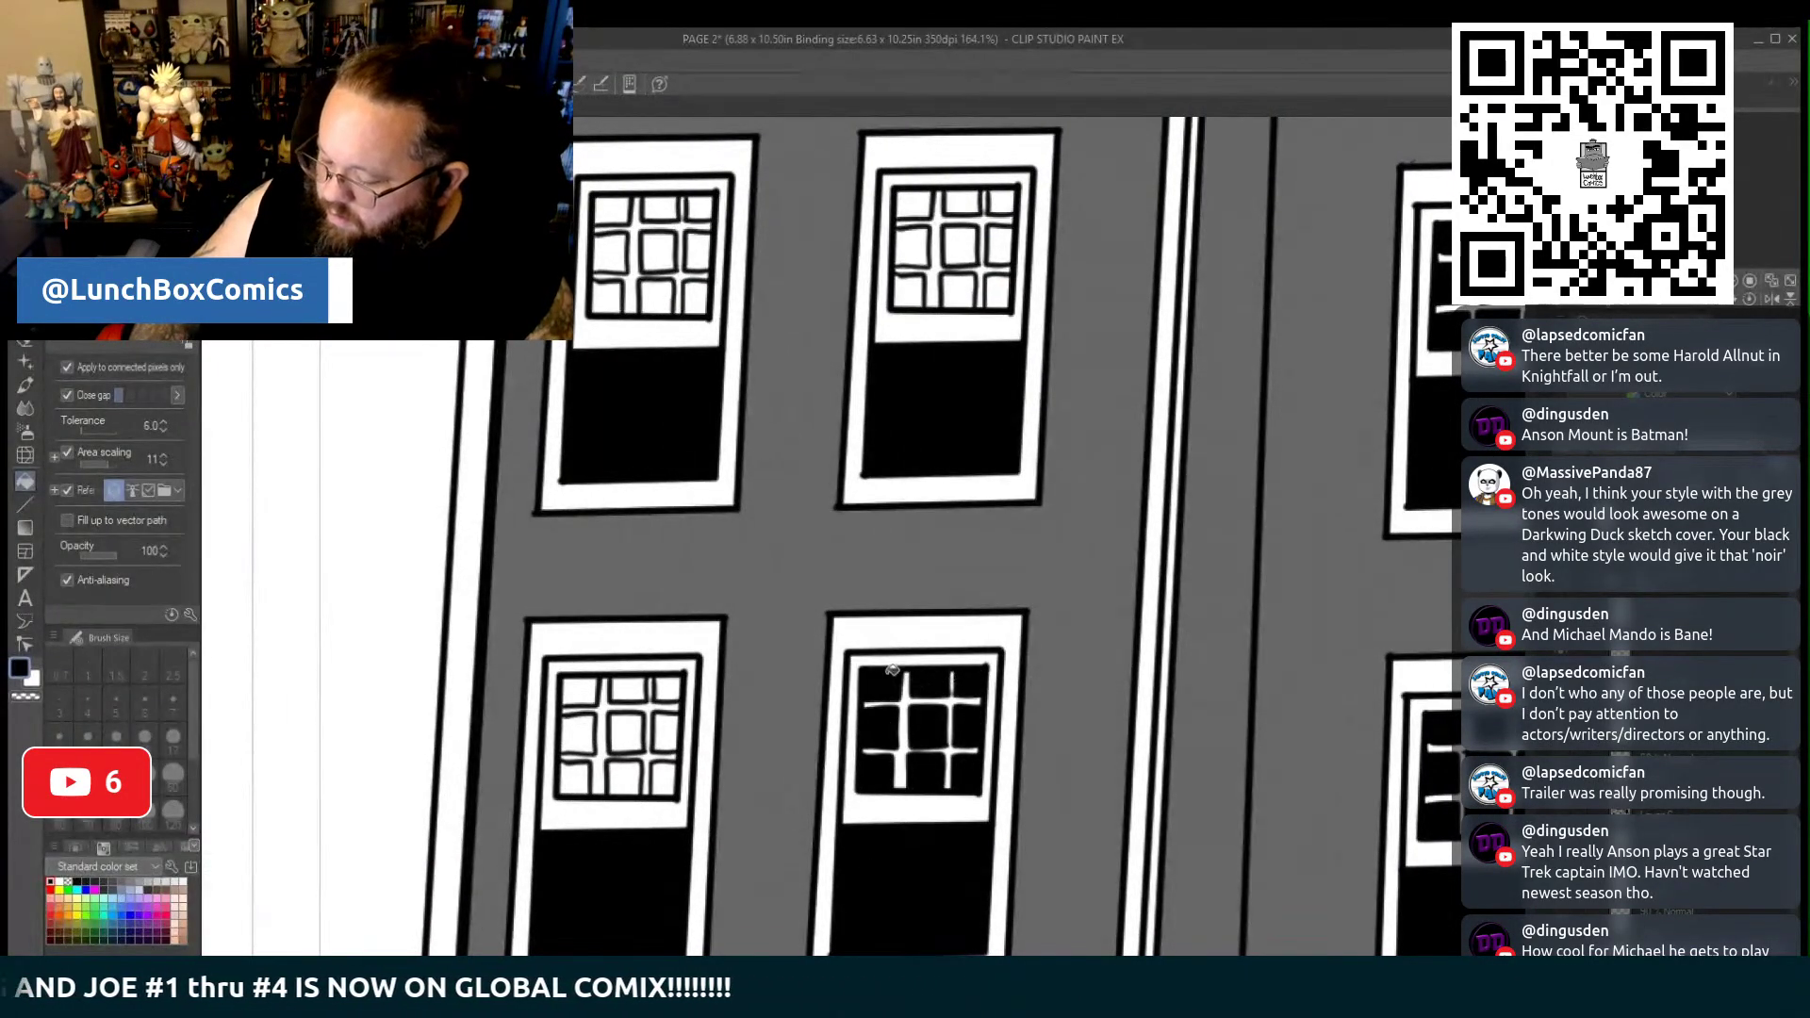
Fill the panes of the left wing's remaining white windows on these floors with black
{"action": "left_click", "coordinate": [998, 292]}
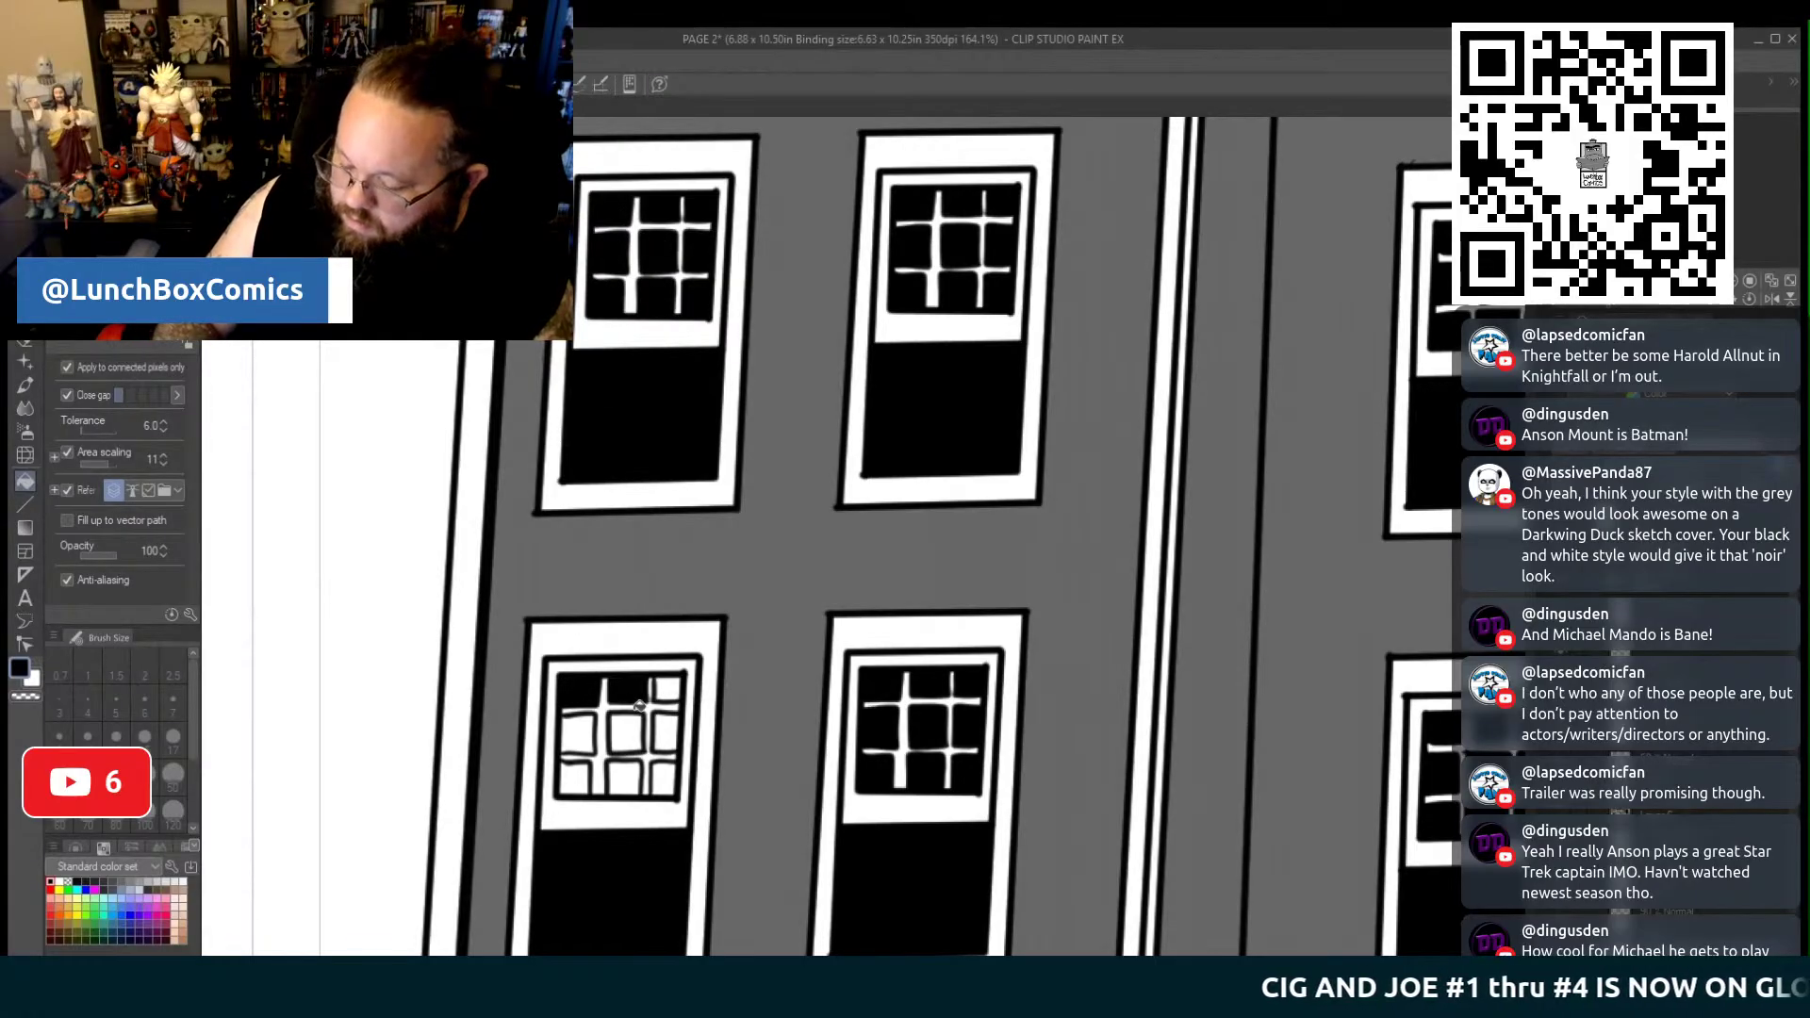
{"action": "left_click", "coordinate": [577, 733]}
{"action": "left_click", "coordinate": [575, 779]}
{"action": "left_click", "coordinate": [624, 778]}
{"action": "left_click", "coordinate": [663, 778]}
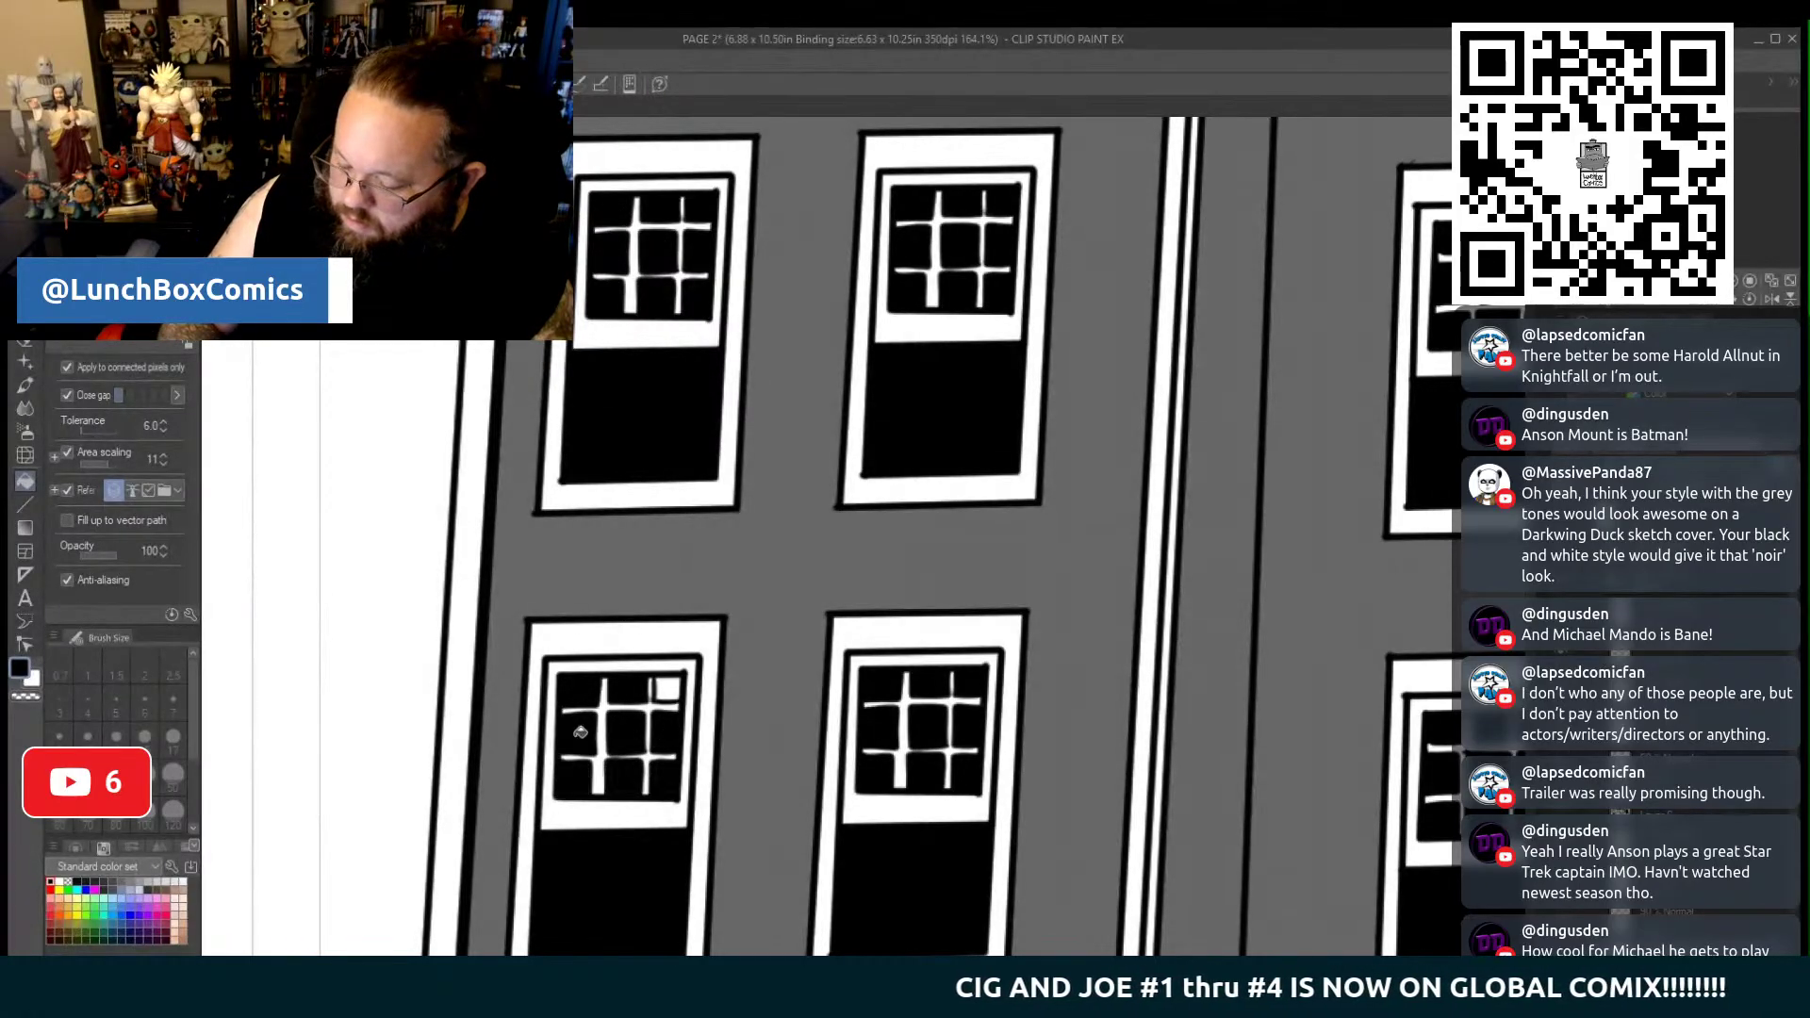
Fill the tall upper panes of the large ground-floor window beside the porch with black
{"action": "scroll", "coordinate": [678, 684], "scroll_direction": "down", "scroll_amount": 5}
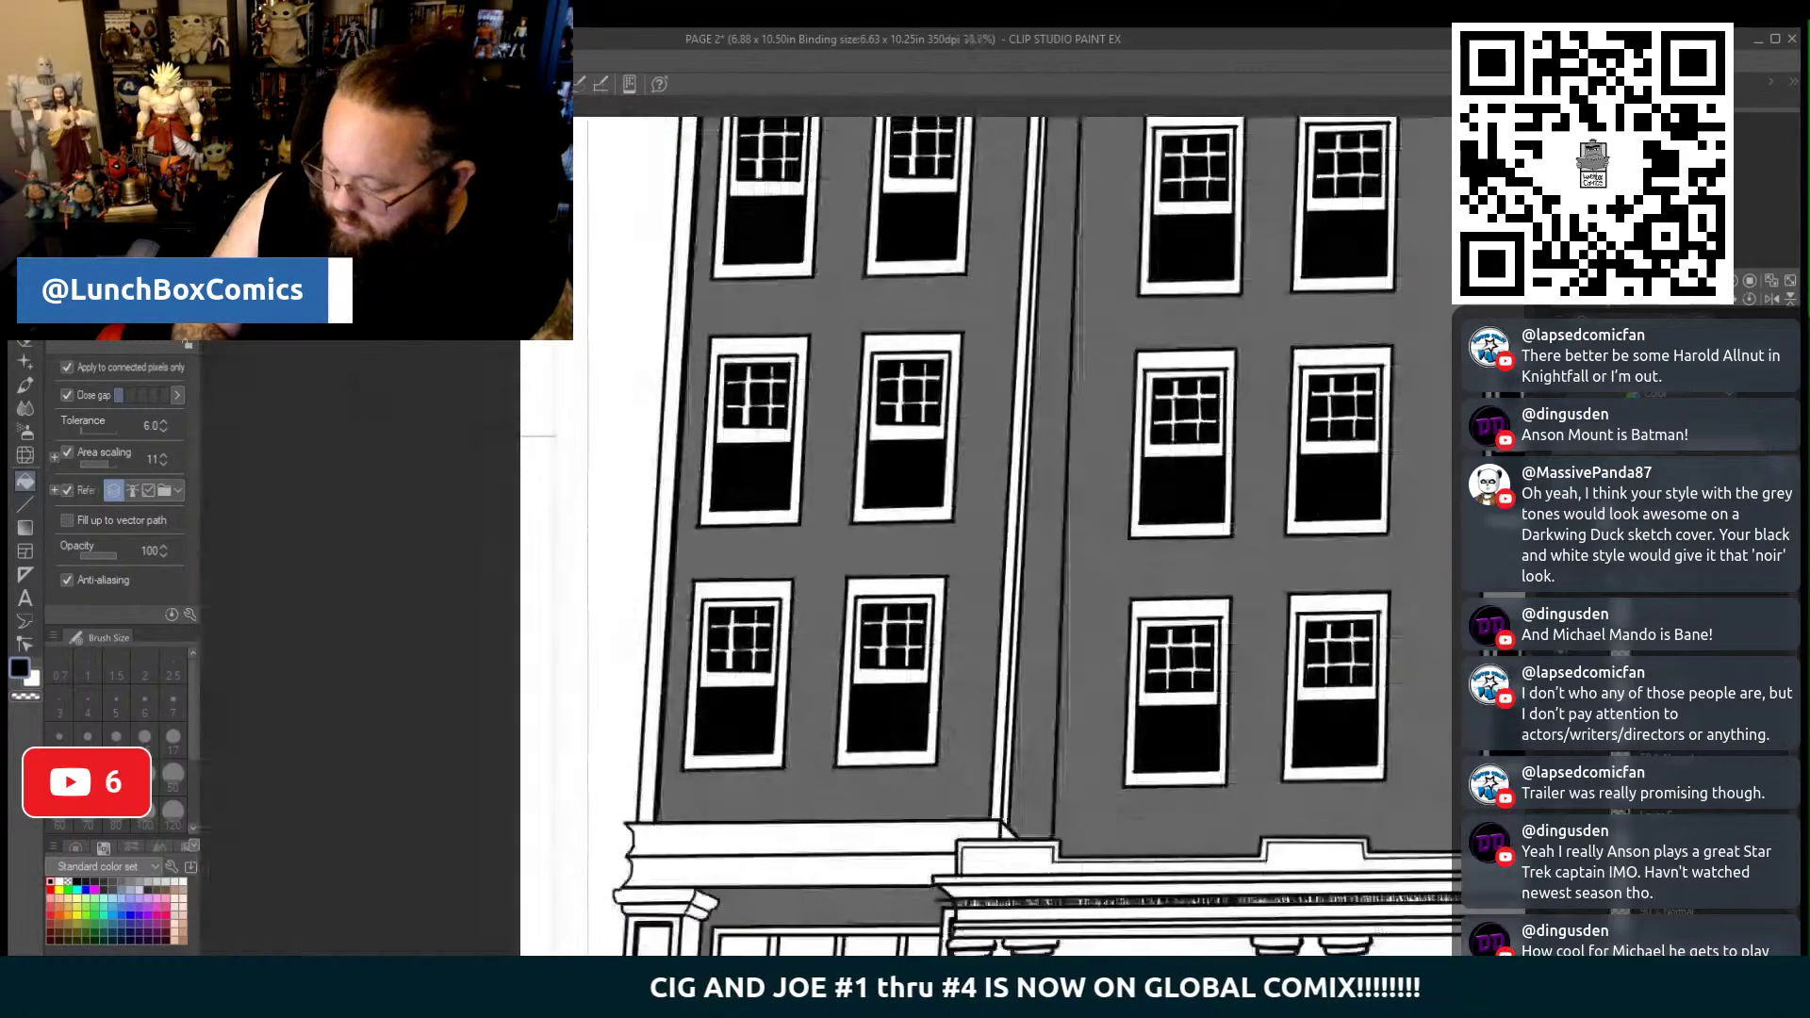
{"action": "scroll", "coordinate": [1036, 537], "scroll_direction": "down", "scroll_amount": 3}
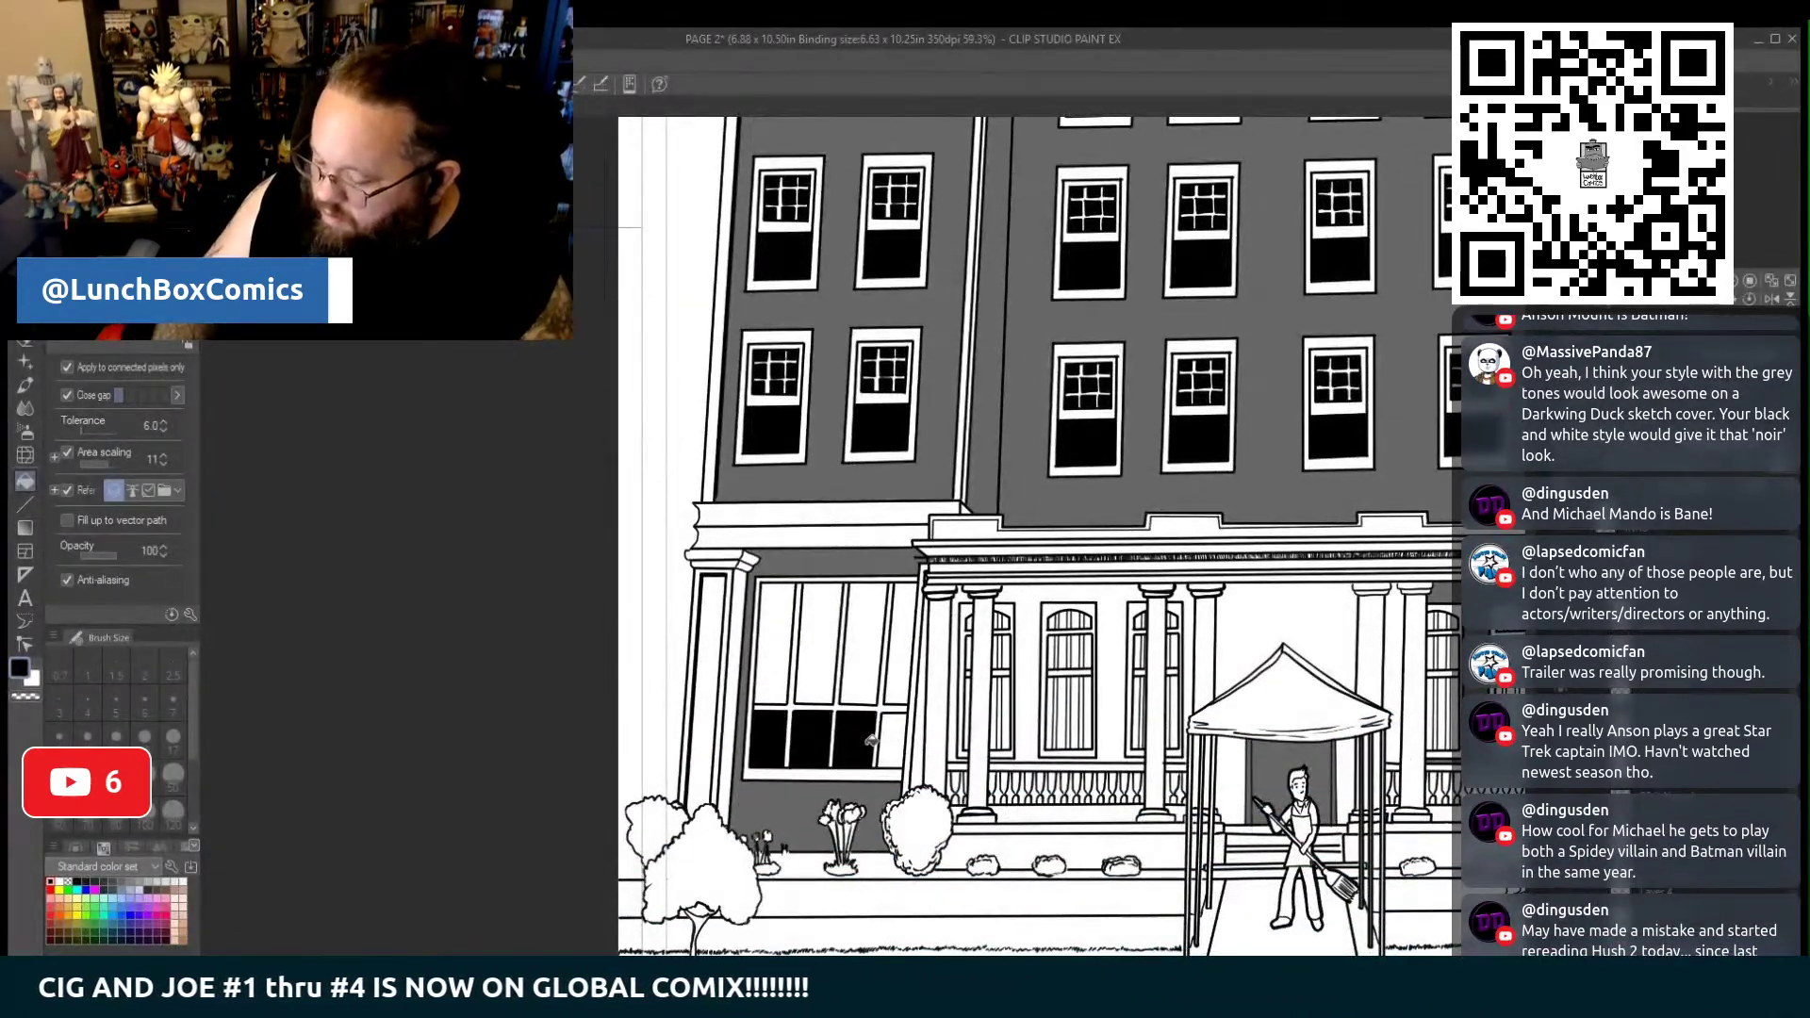
{"action": "left_click", "coordinate": [862, 642]}
{"action": "left_click", "coordinate": [817, 643]}
{"action": "left_click", "coordinate": [775, 643]}
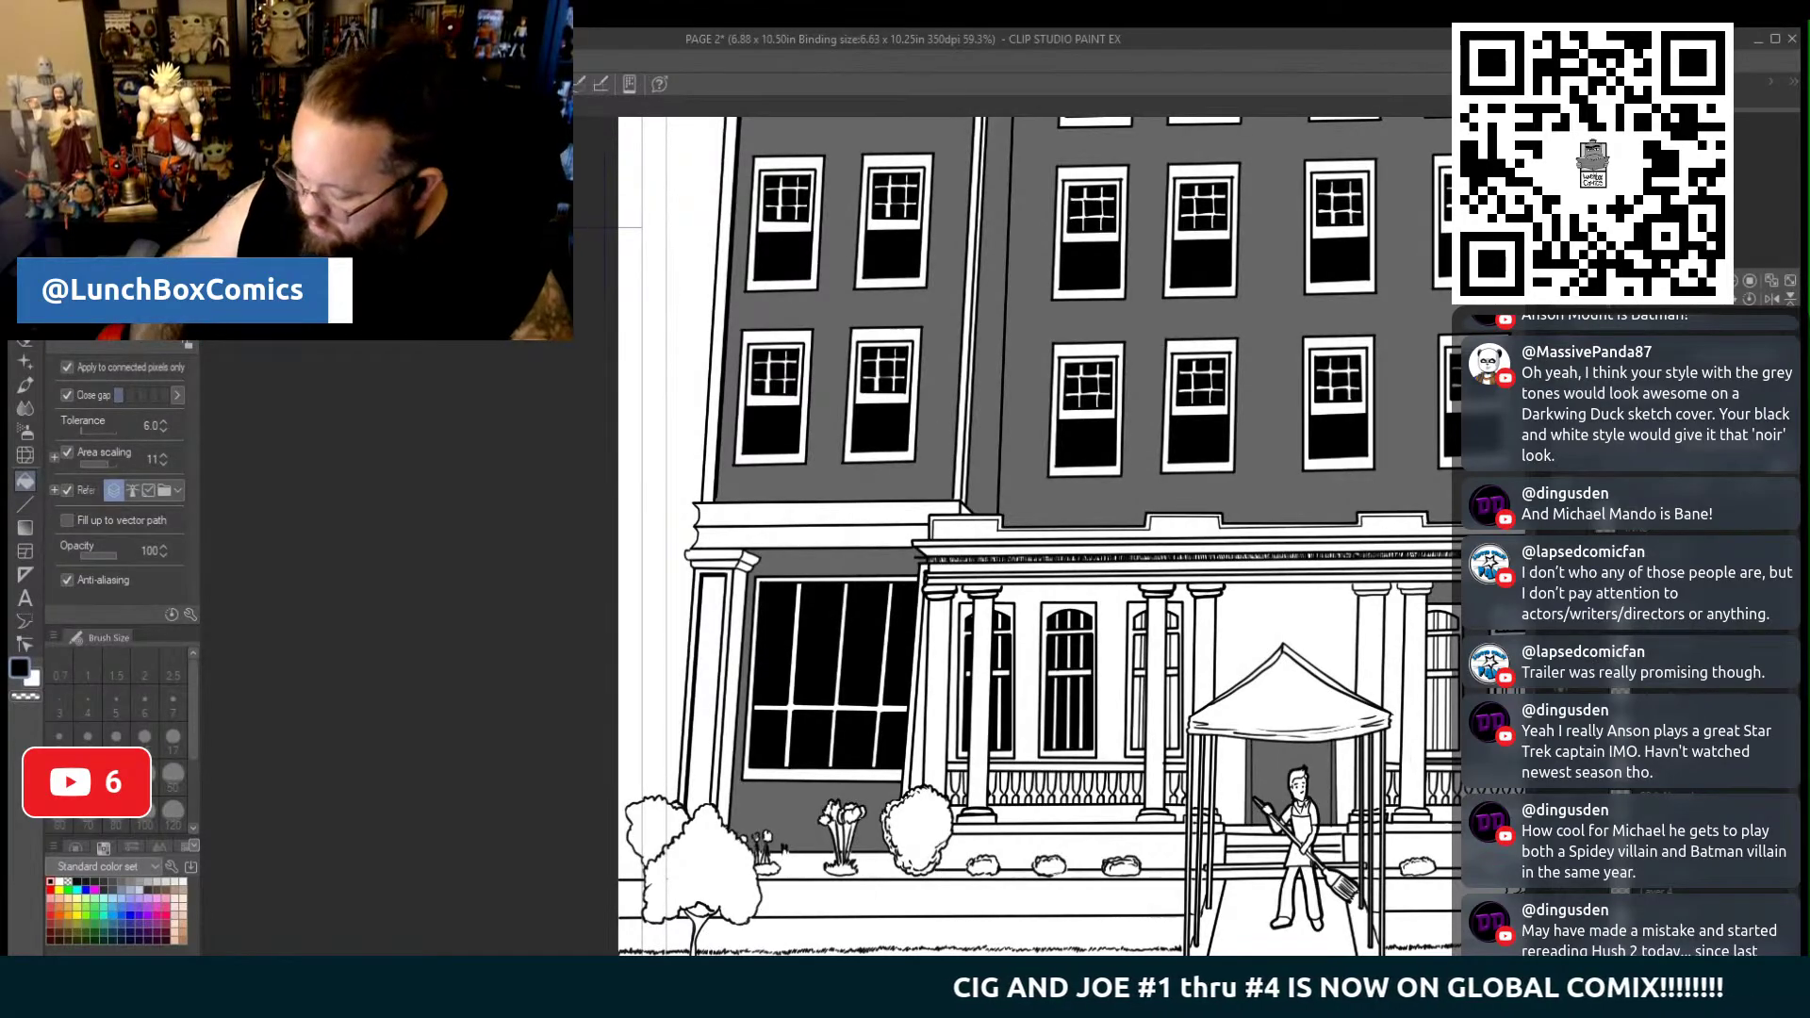
Fill the remaining panes of the arched windows behind the porch columns with black
{"action": "scroll", "coordinate": [708, 517], "scroll_direction": "up", "scroll_amount": 5}
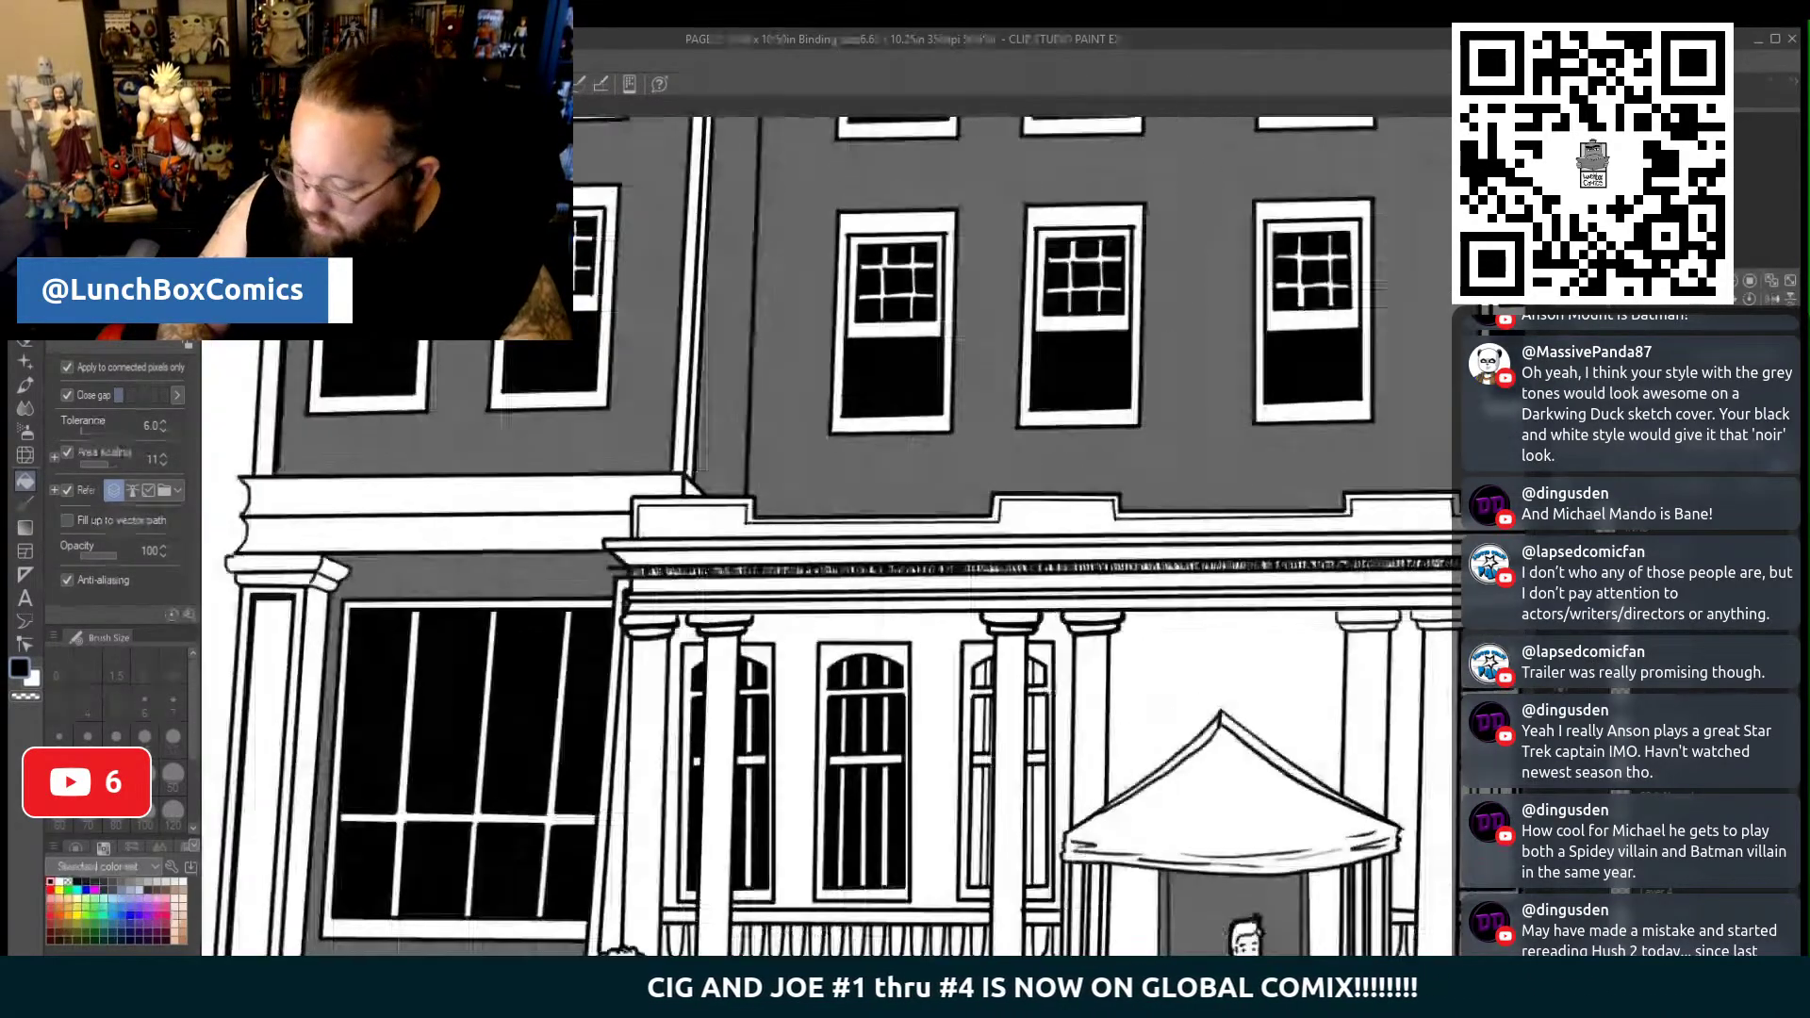
{"action": "scroll", "coordinate": [994, 698], "scroll_direction": "down", "scroll_amount": 2}
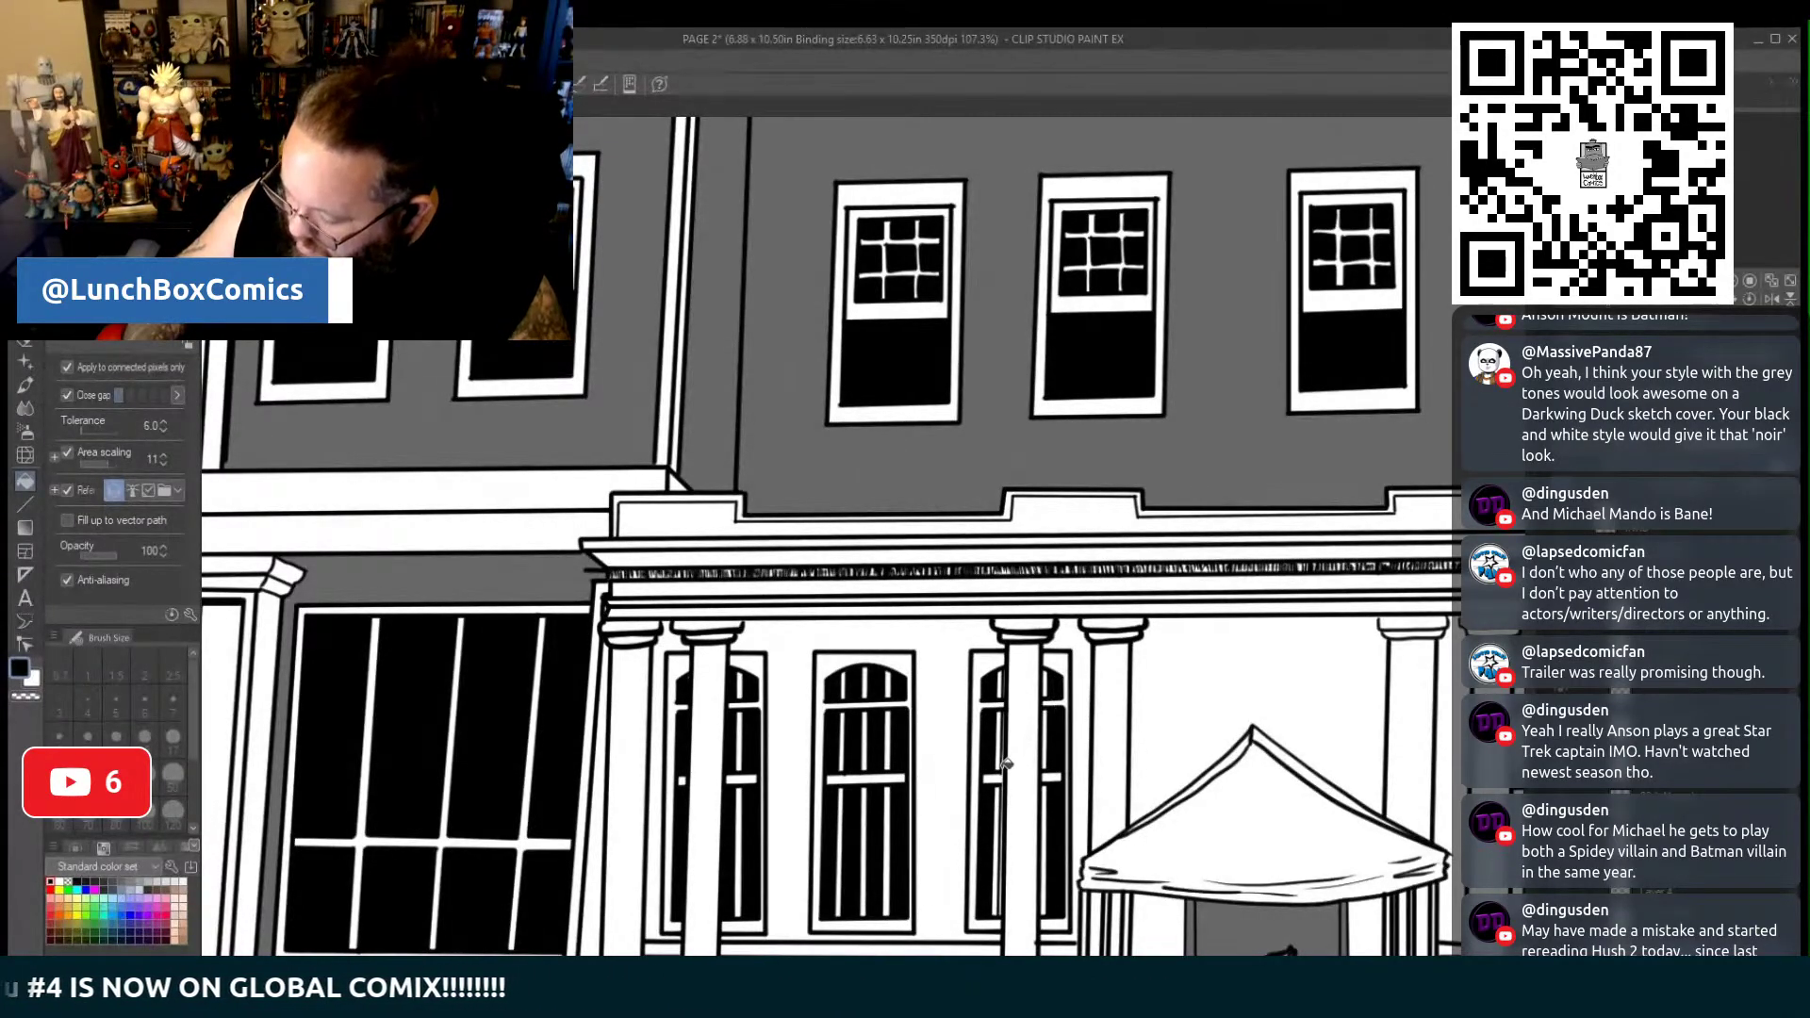
{"action": "left_click_drag", "start_coordinate": [999, 963], "coordinate": [1213, 950]}
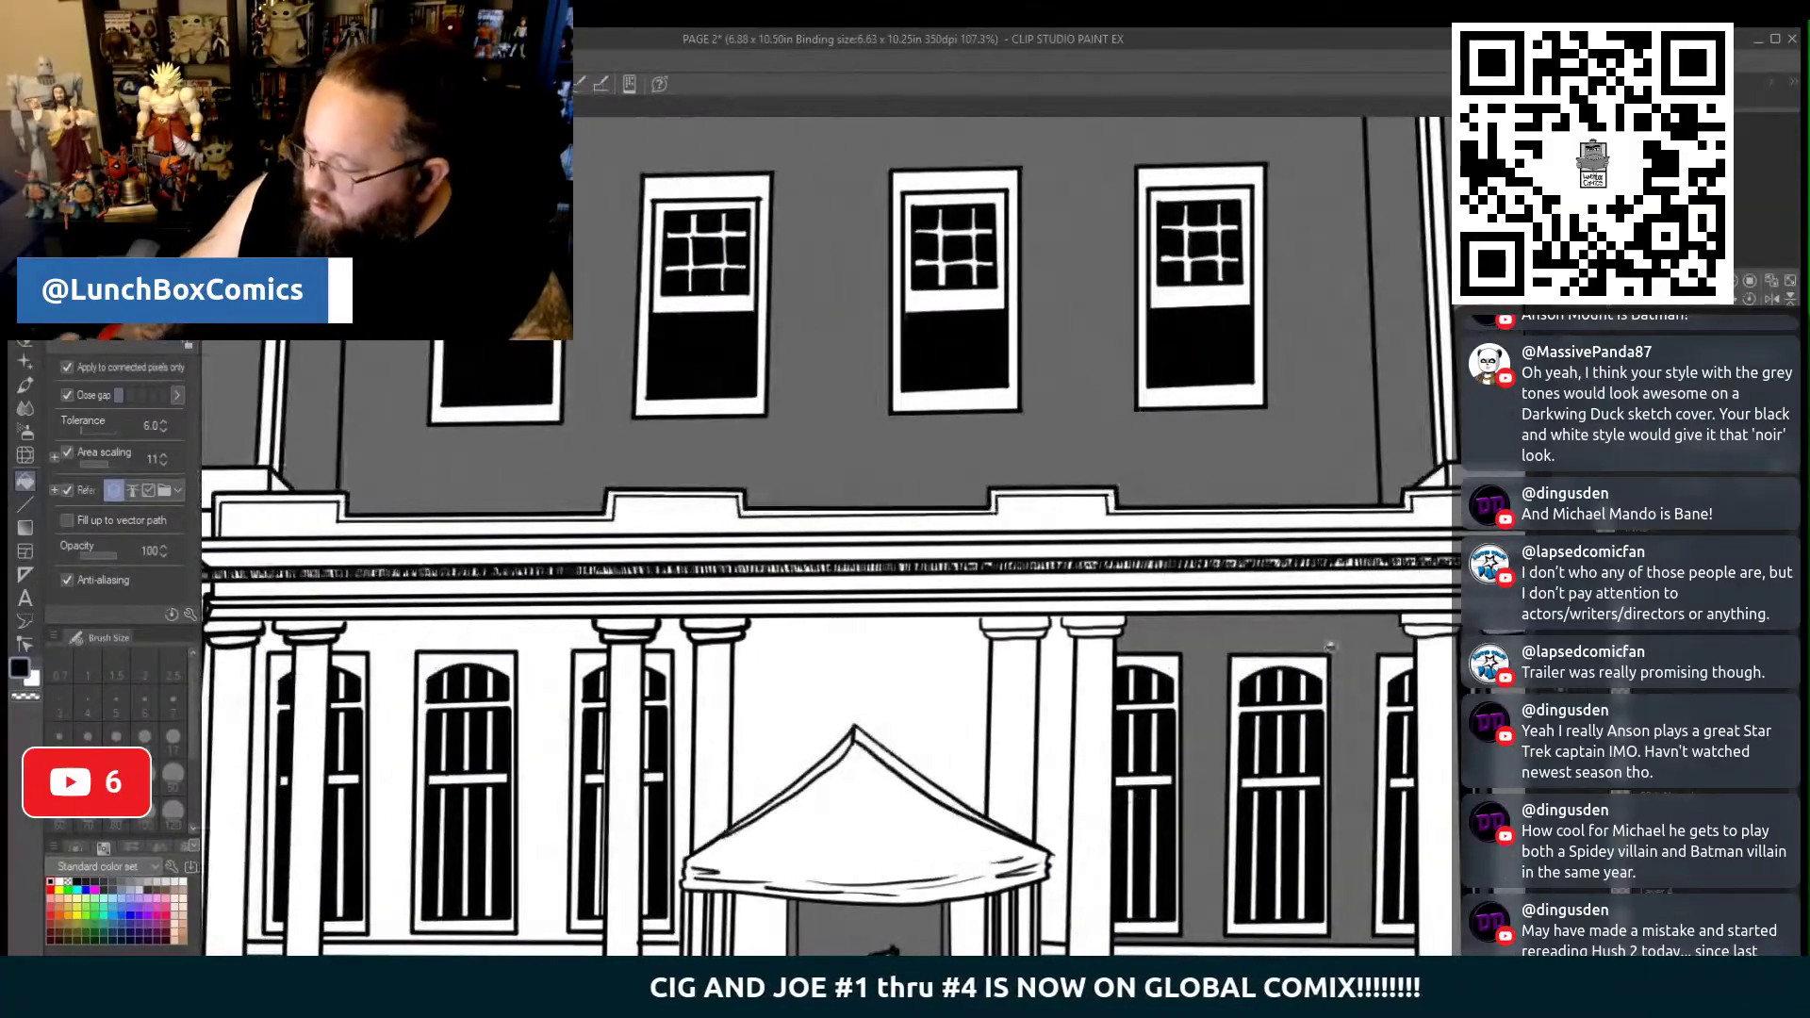
Fill all panes of the two top-floor windows in the hotel's right wing with black
{"action": "scroll", "coordinate": [829, 527], "scroll_direction": "up", "scroll_amount": 10}
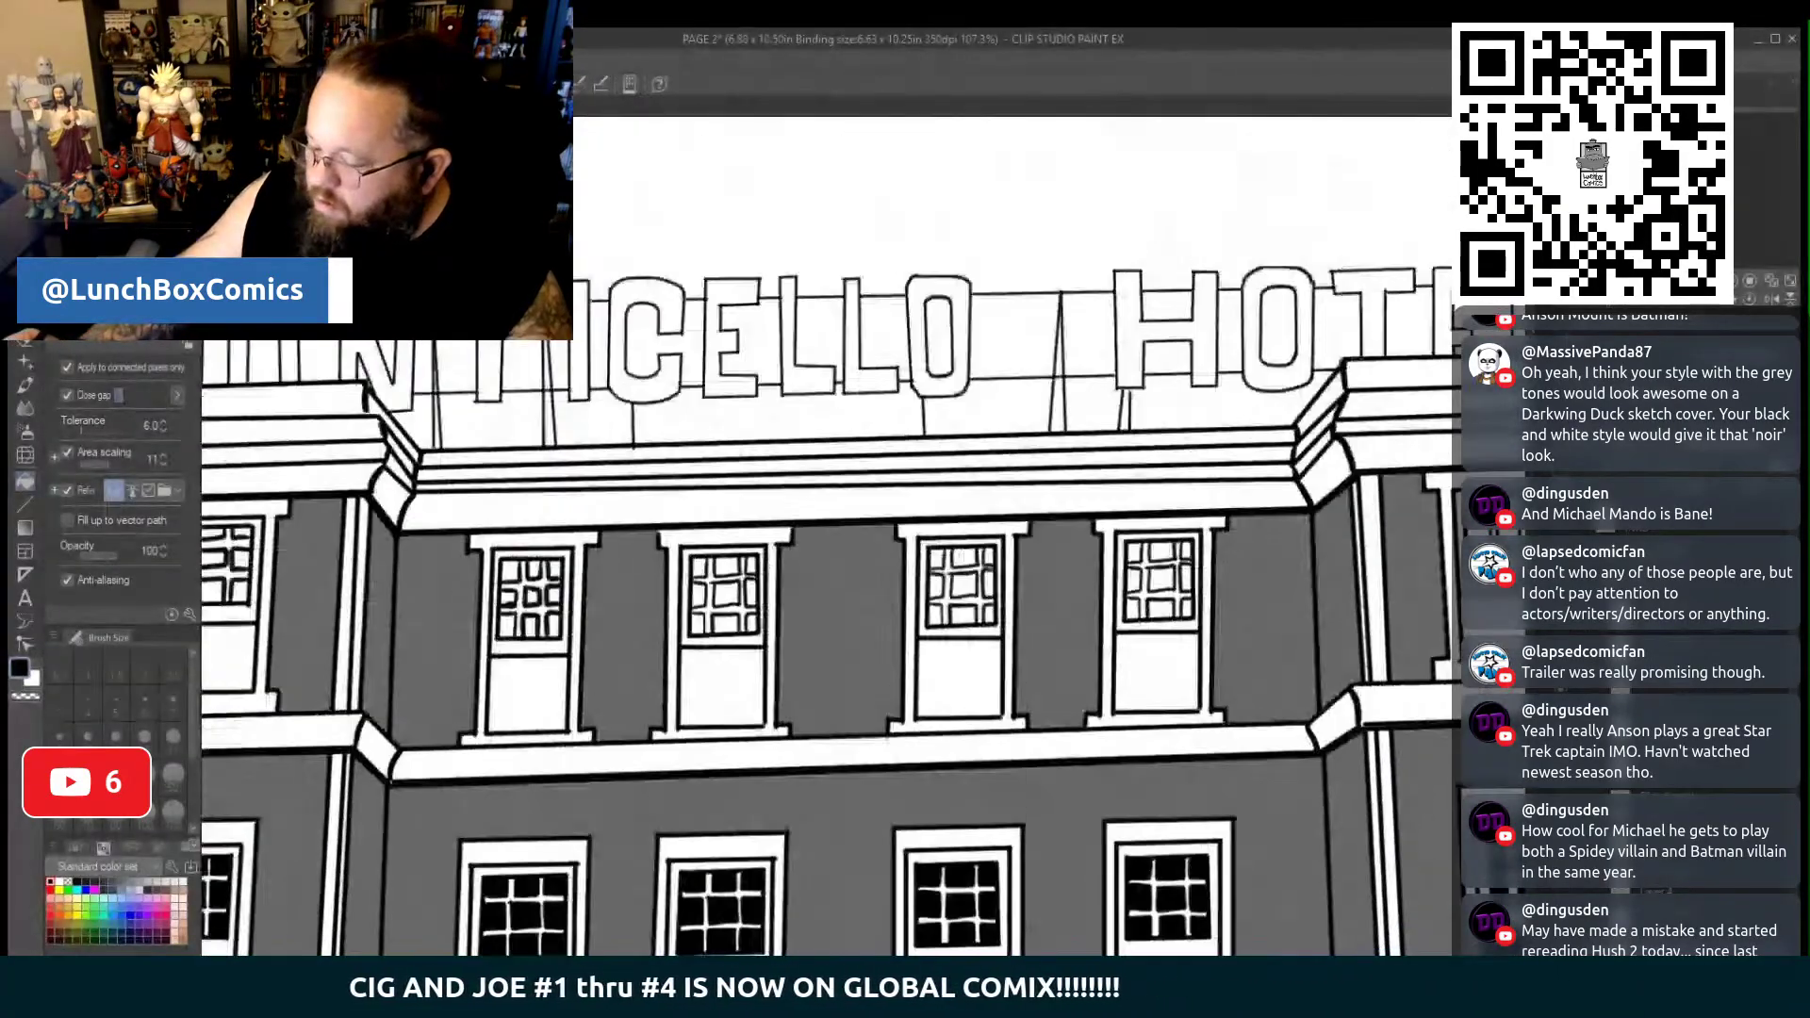
{"action": "scroll", "coordinate": [1196, 620], "scroll_direction": "right", "scroll_amount": 10}
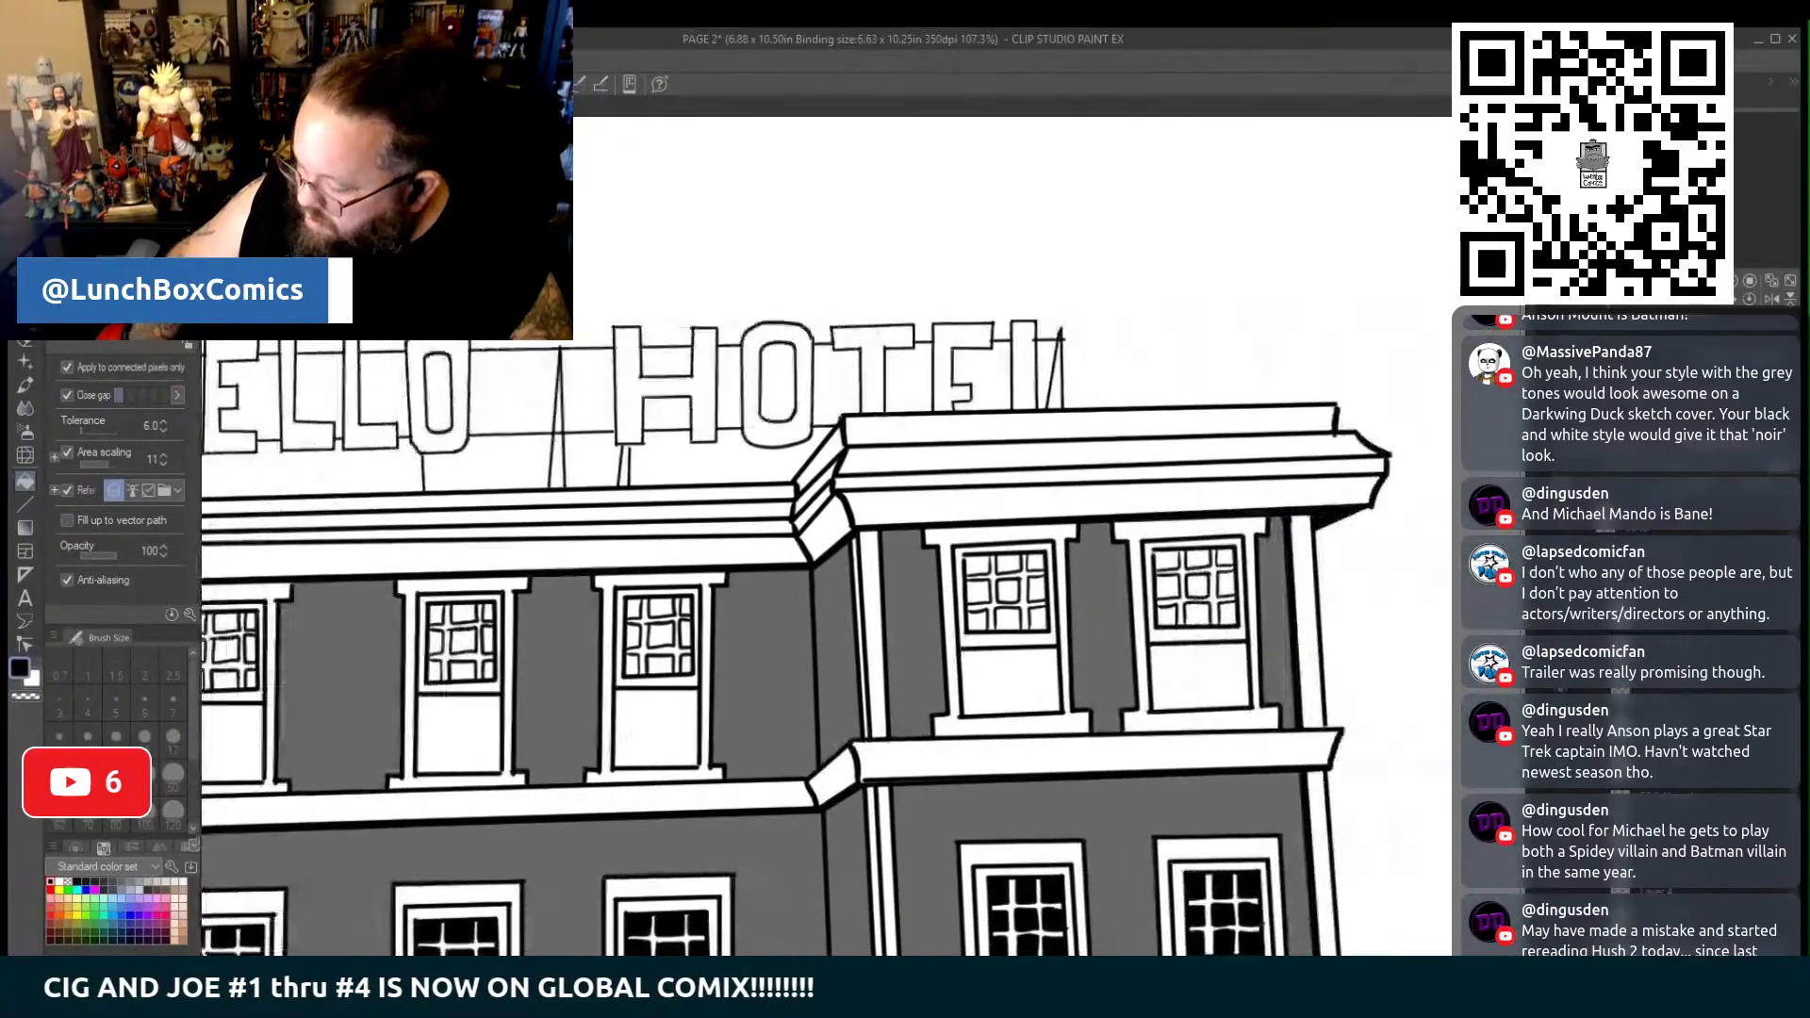
{"action": "left_click", "coordinate": [1136, 656]}
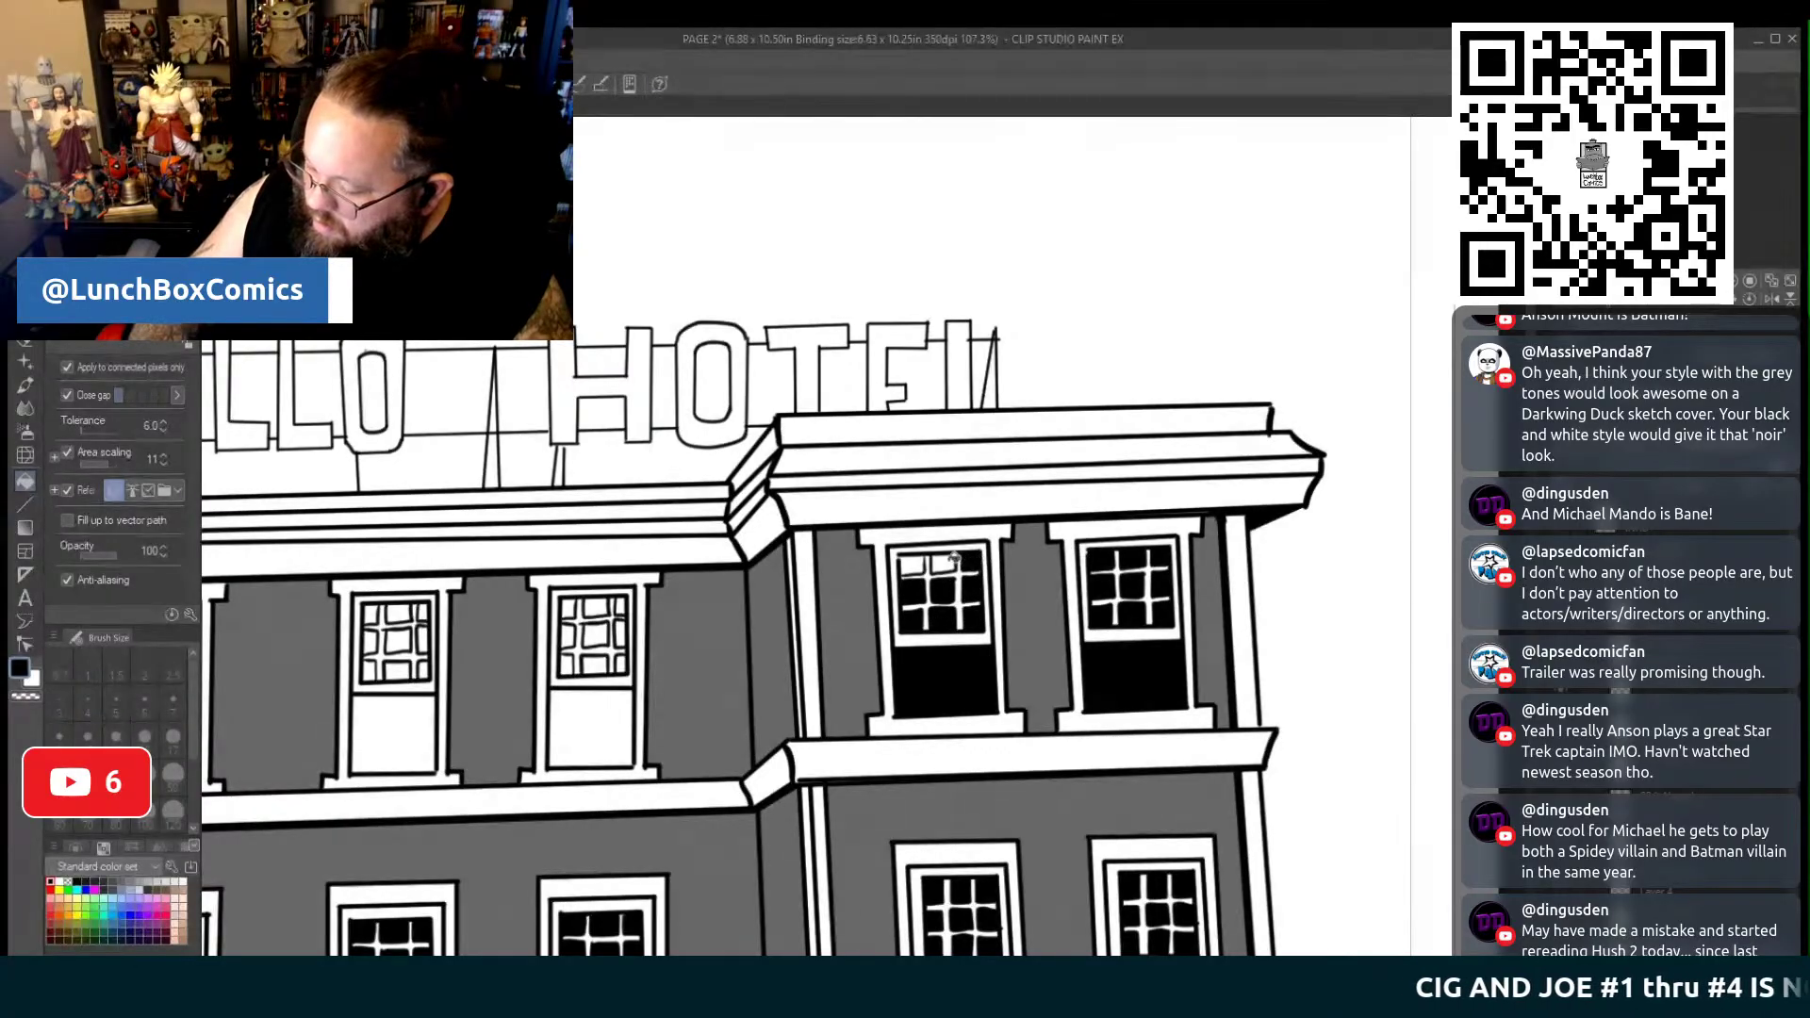
Fill the panes of the right-hand pair of top-floor windows in the hotel's central section with black
{"action": "left_click", "coordinate": [579, 634]}
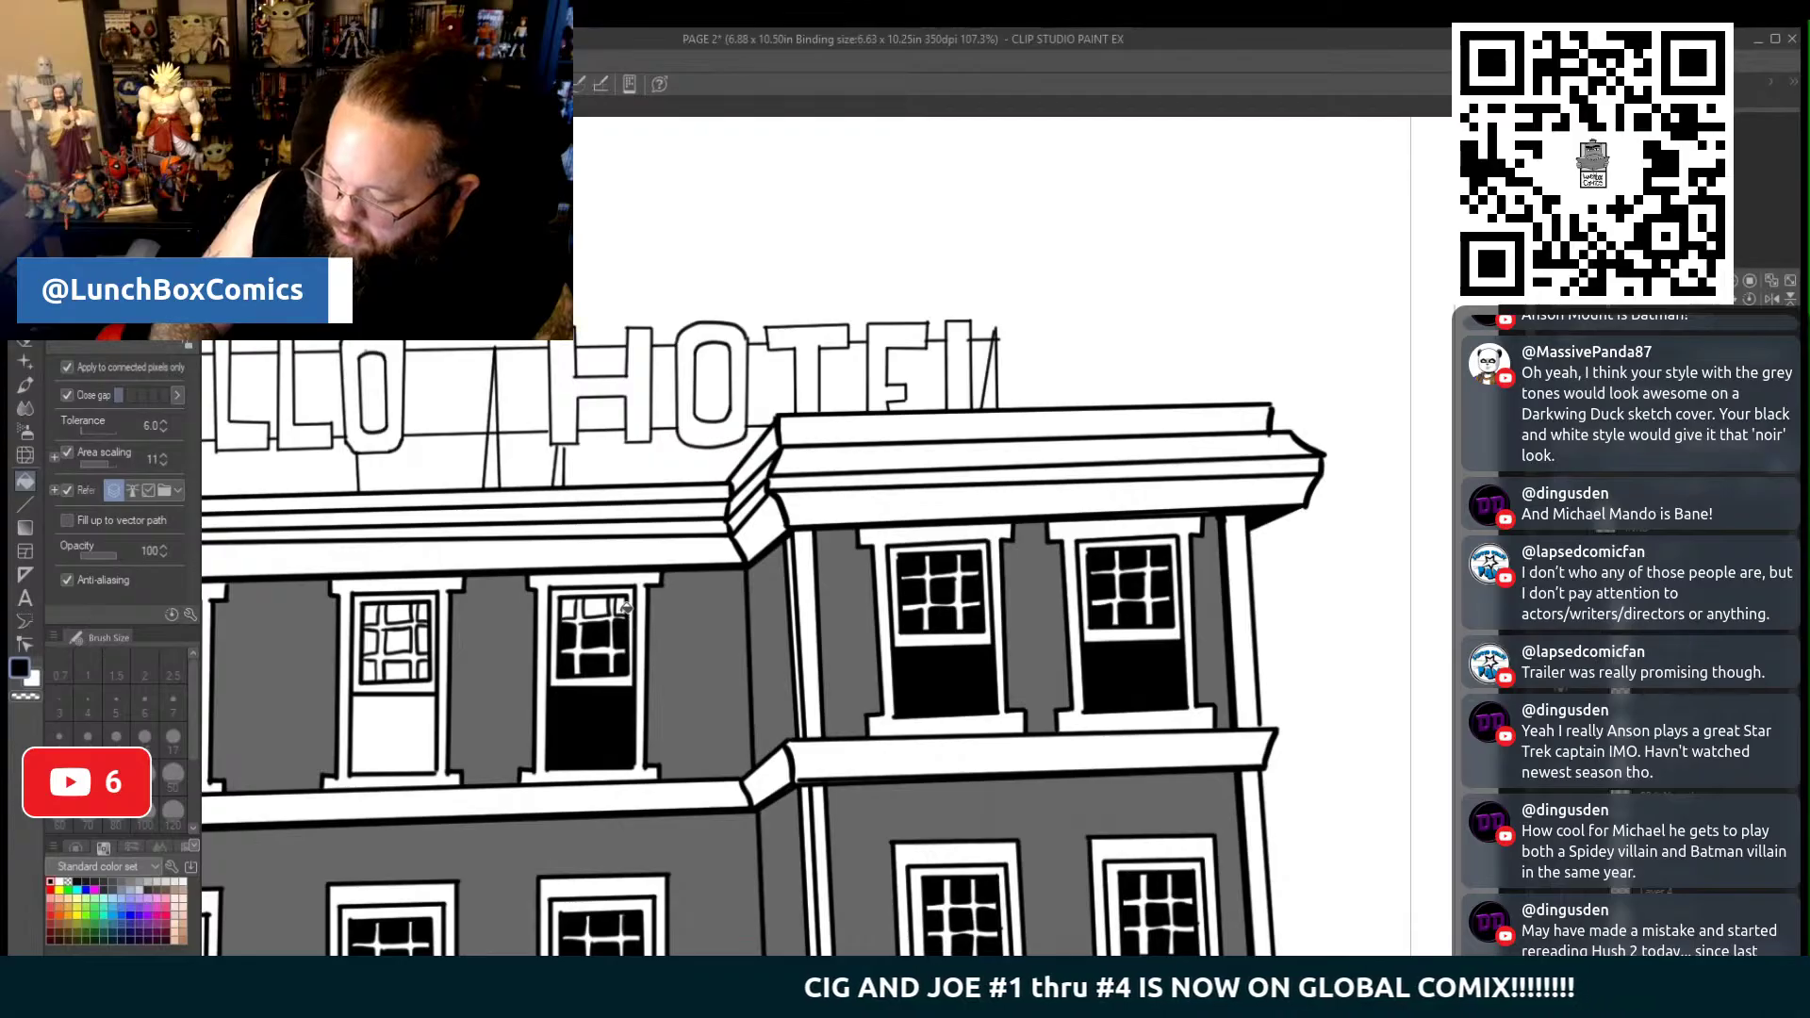
{"action": "left_click", "coordinate": [574, 606]}
{"action": "left_click", "coordinate": [394, 735]}
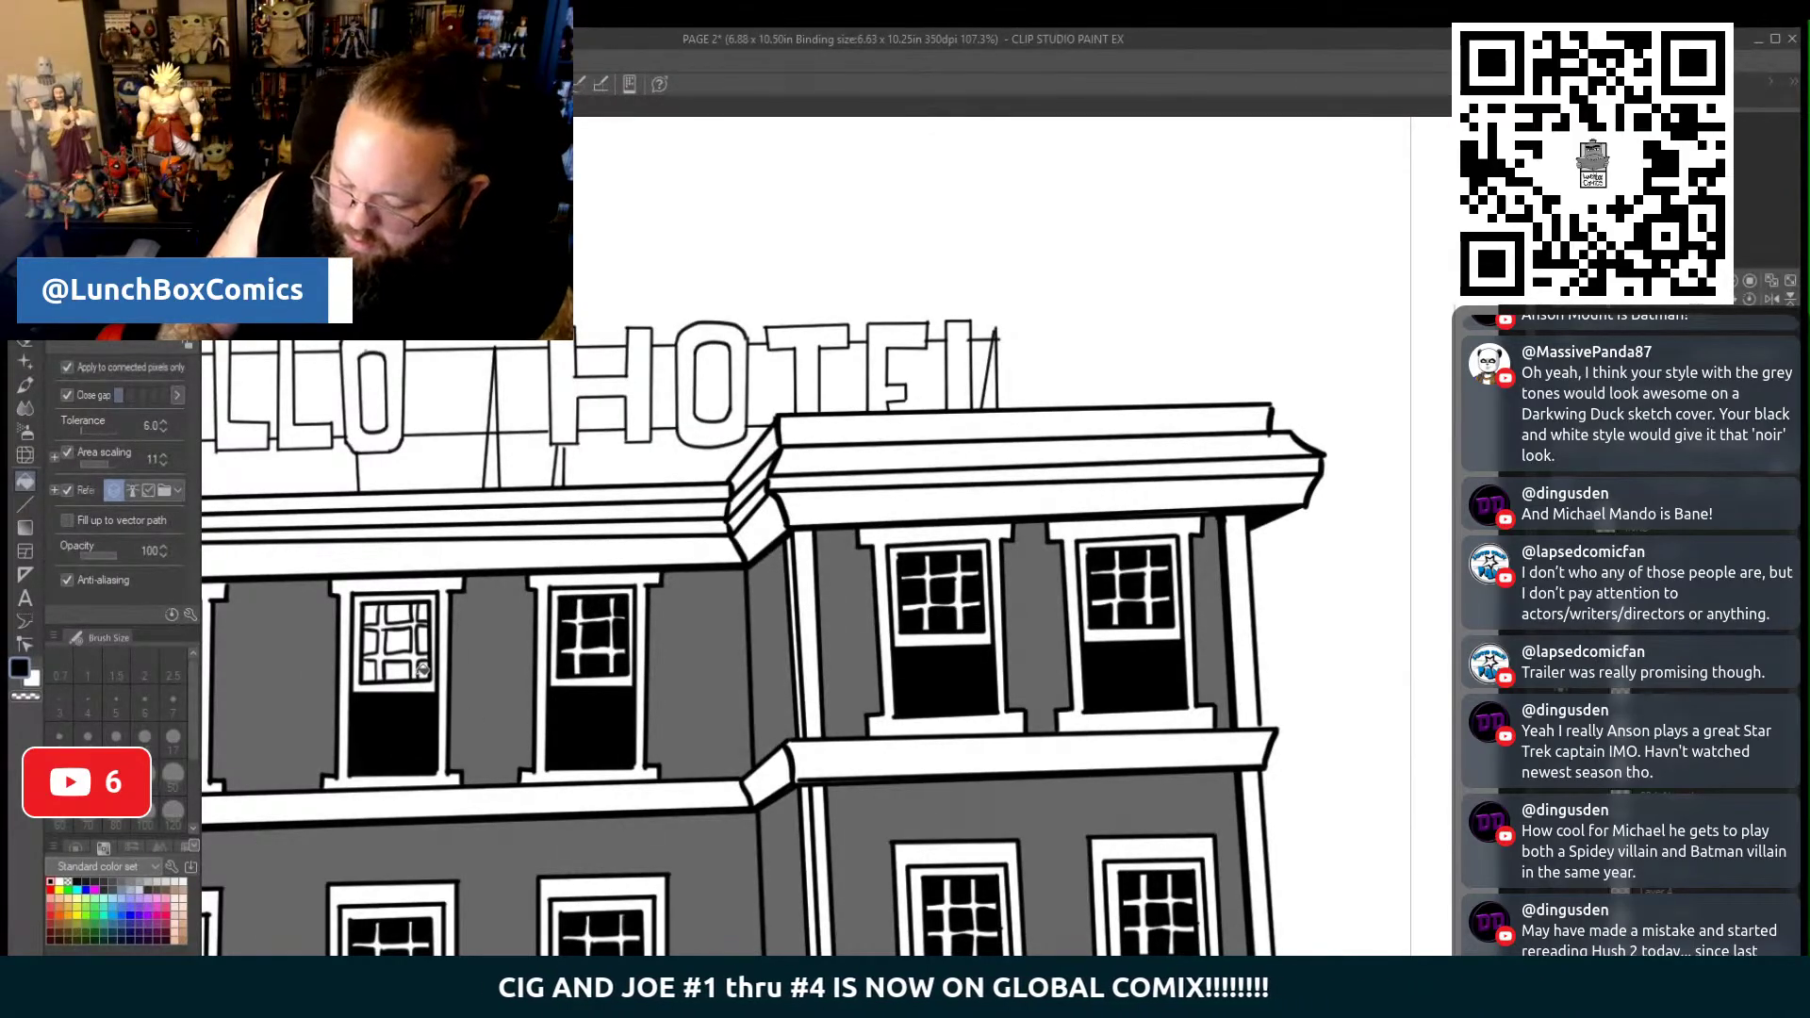
{"action": "left_click", "coordinate": [380, 667]}
{"action": "left_click", "coordinate": [396, 643]}
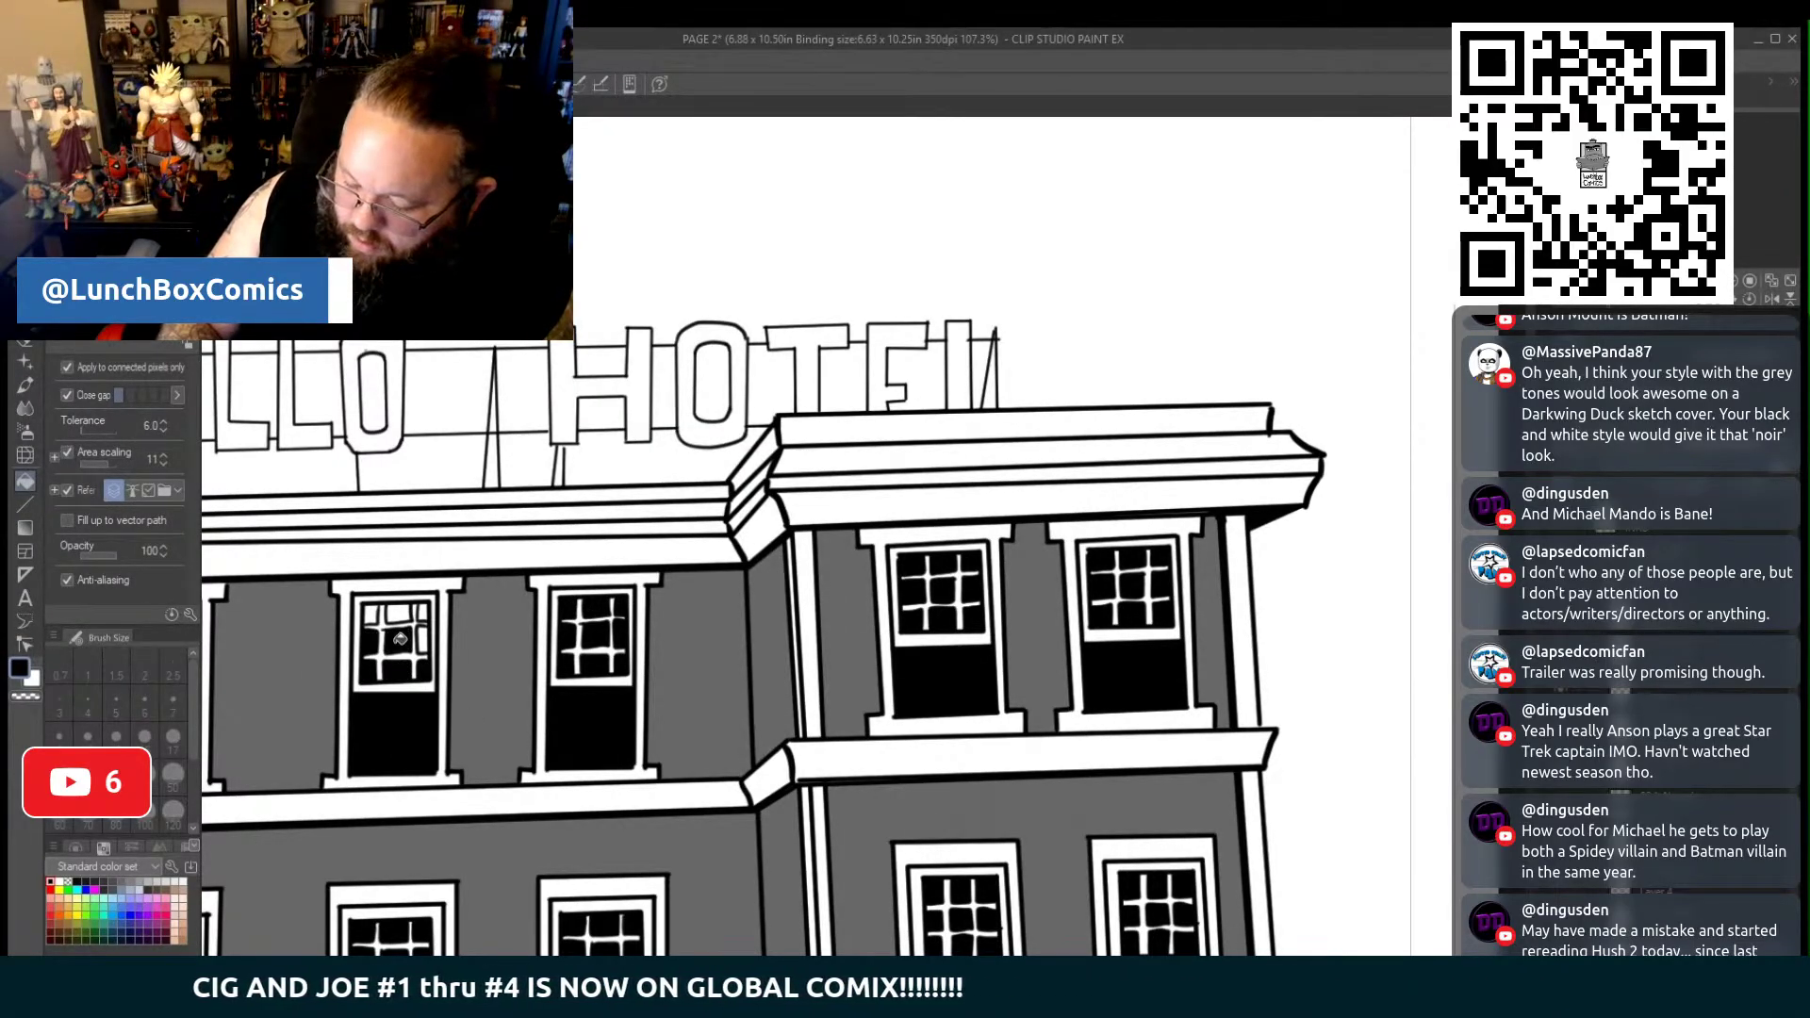
{"action": "left_click", "coordinate": [377, 617]}
{"action": "left_click", "coordinate": [415, 611]}
{"action": "left_click", "coordinate": [398, 612]}
{"action": "left_click", "coordinate": [373, 614]}
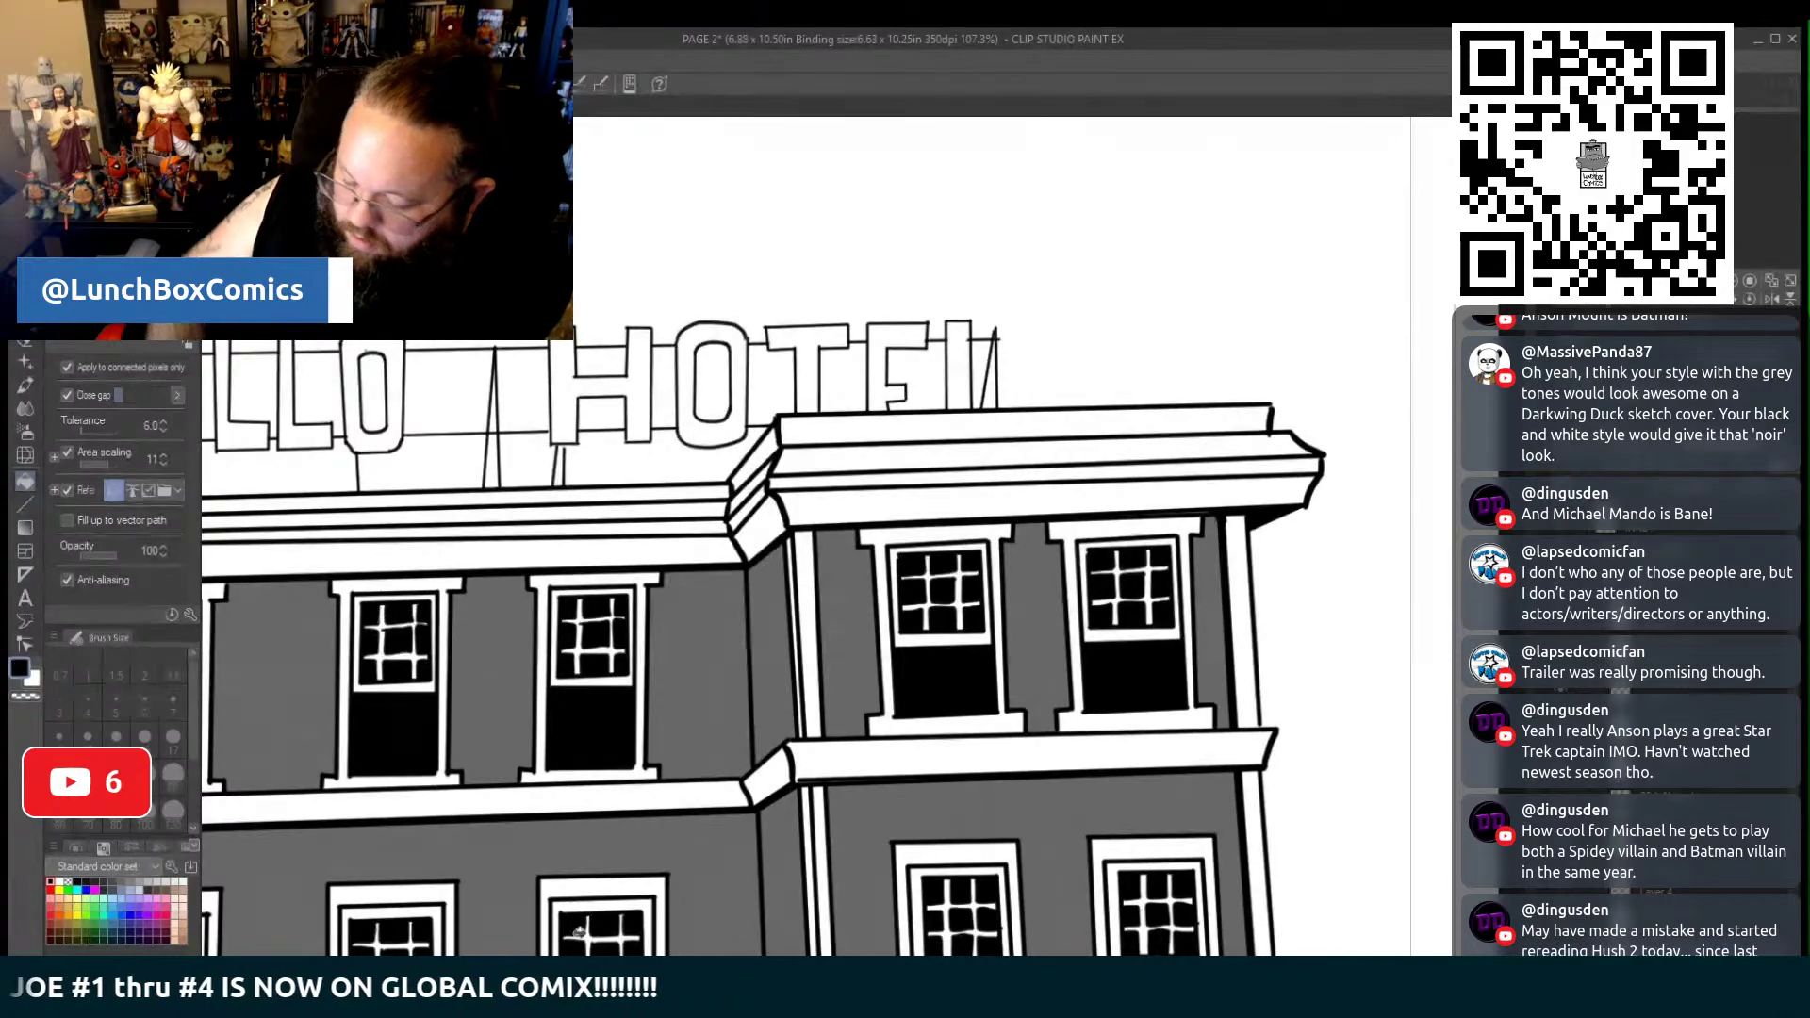
Fill the panes of the left-hand pair of top-floor windows in the central section with black
{"action": "left_click_drag", "start_coordinate": [396, 622], "coordinate": [1182, 626]}
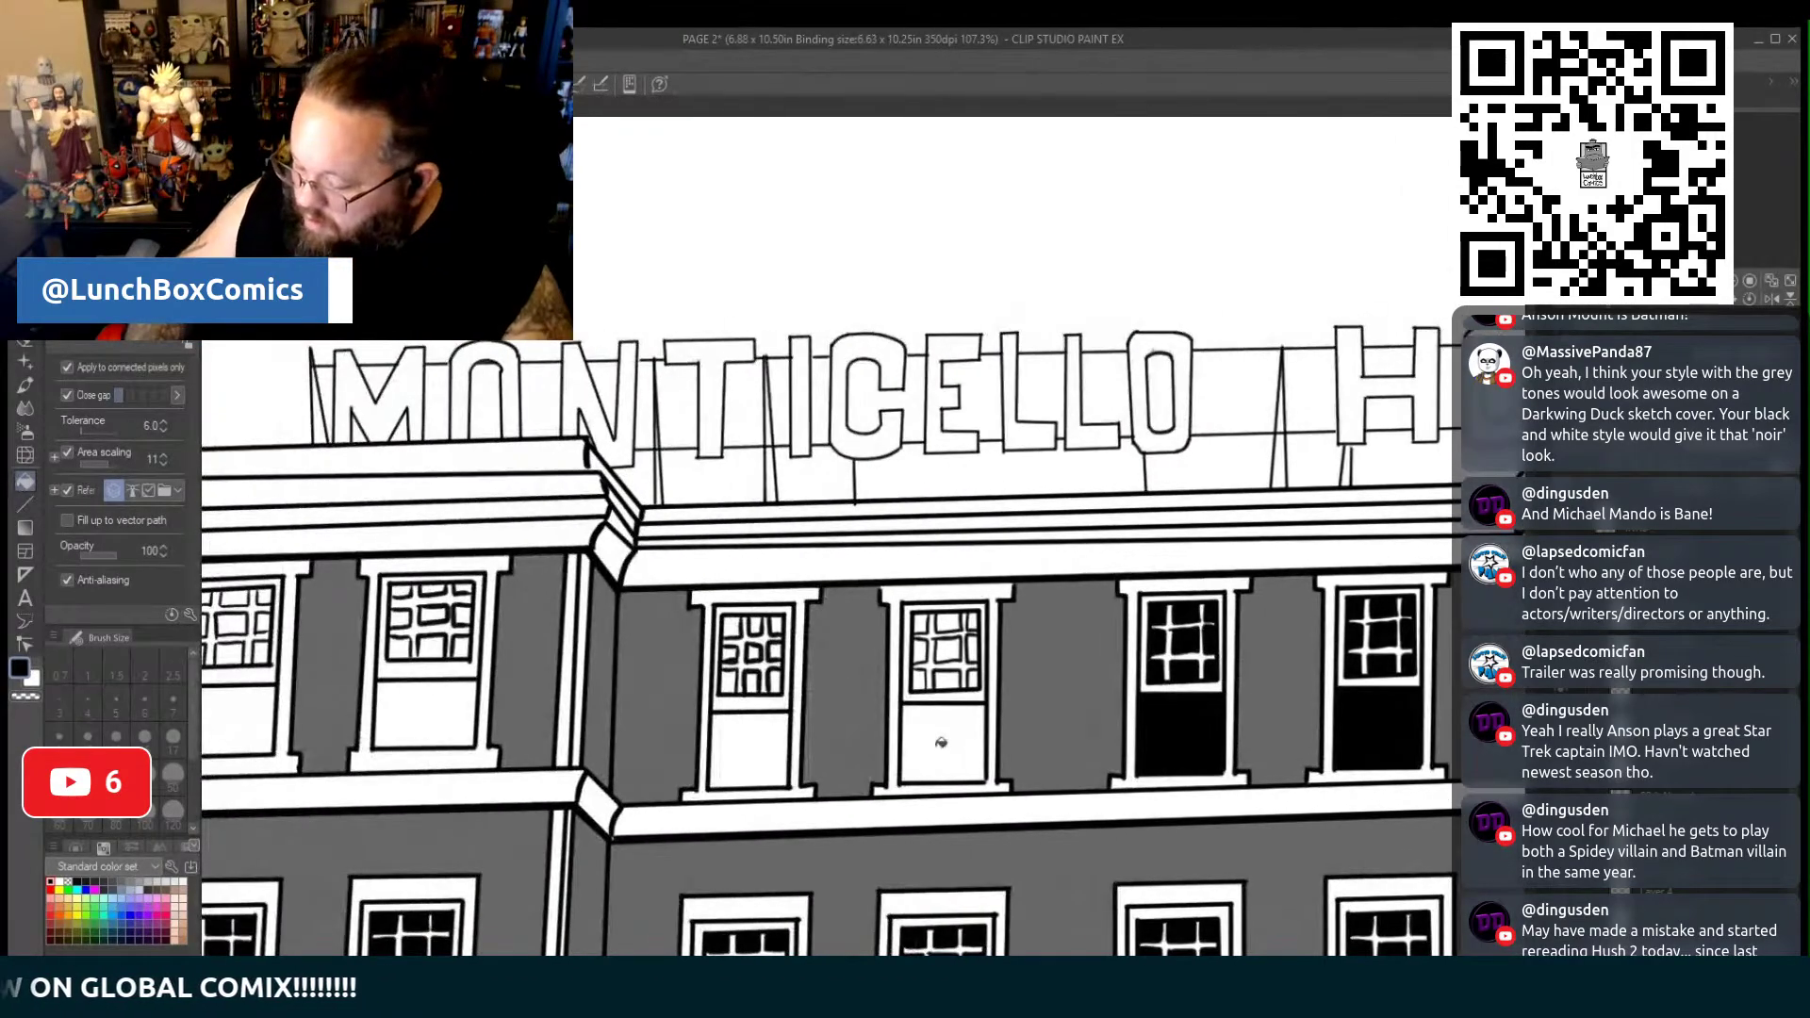
{"action": "left_click", "coordinate": [939, 741]}
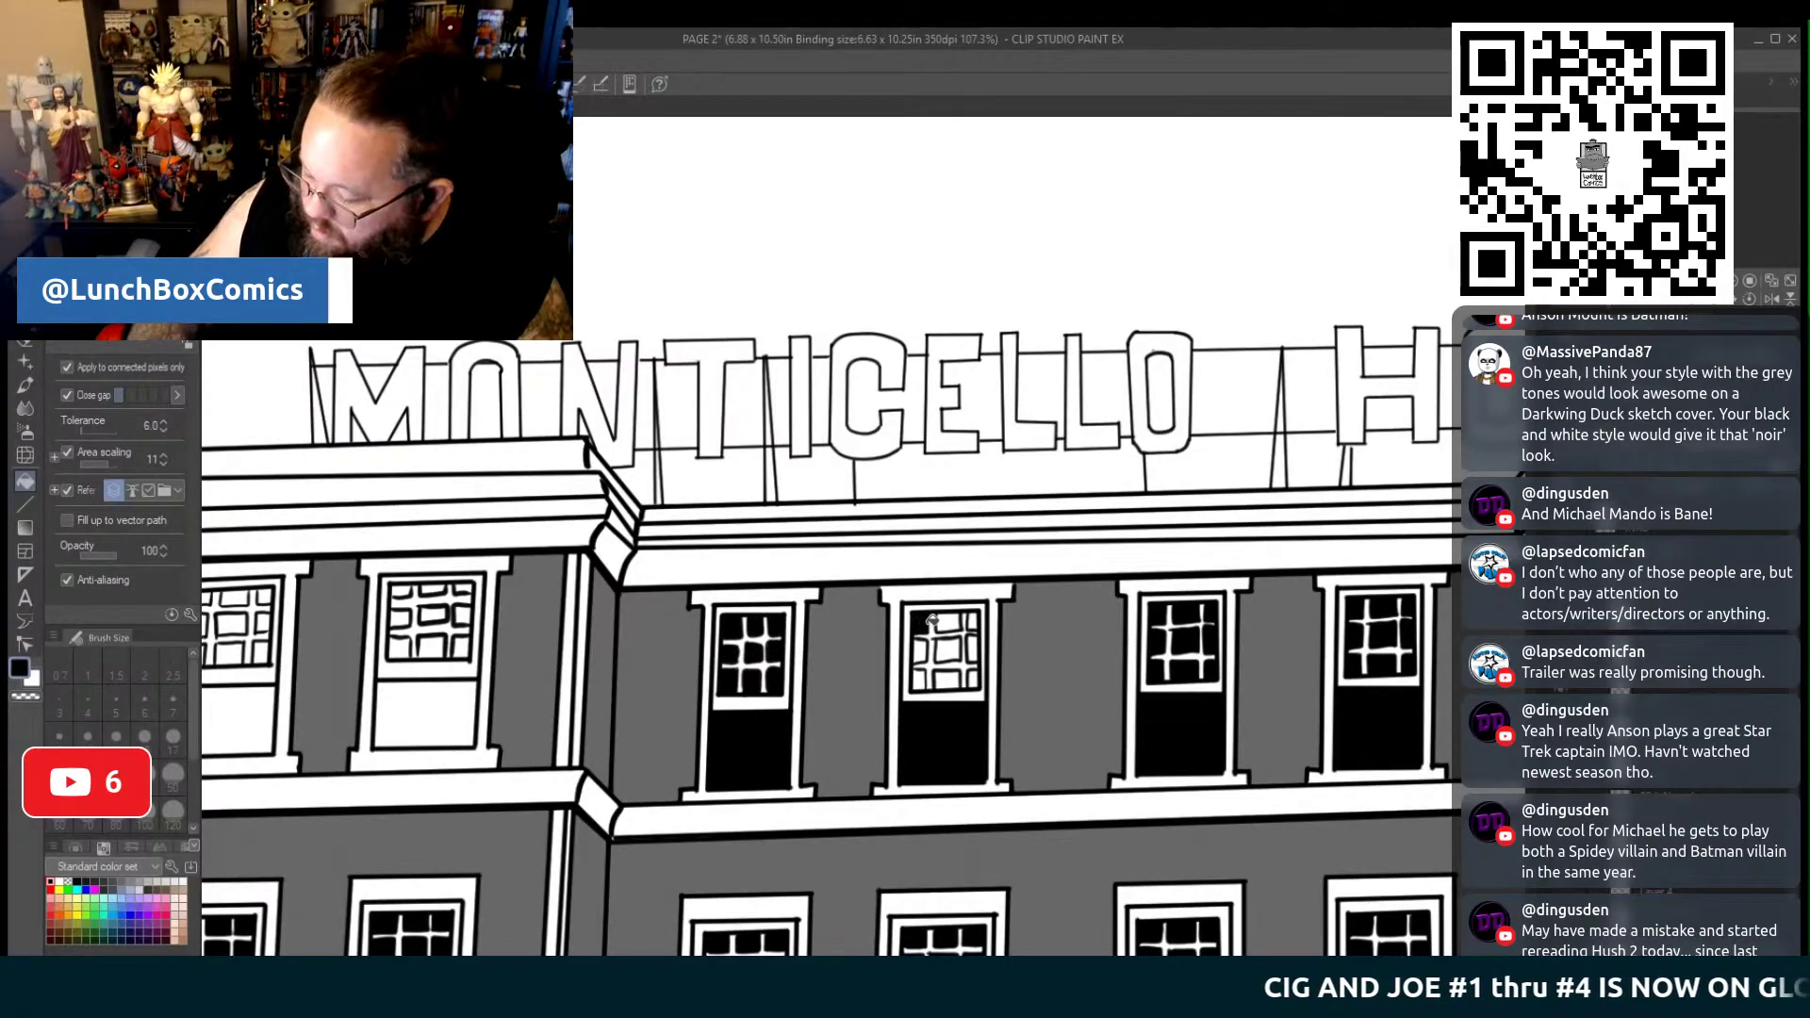
{"action": "left_click", "coordinate": [972, 622]}
{"action": "left_click", "coordinate": [970, 648]}
{"action": "left_click", "coordinate": [946, 650]}
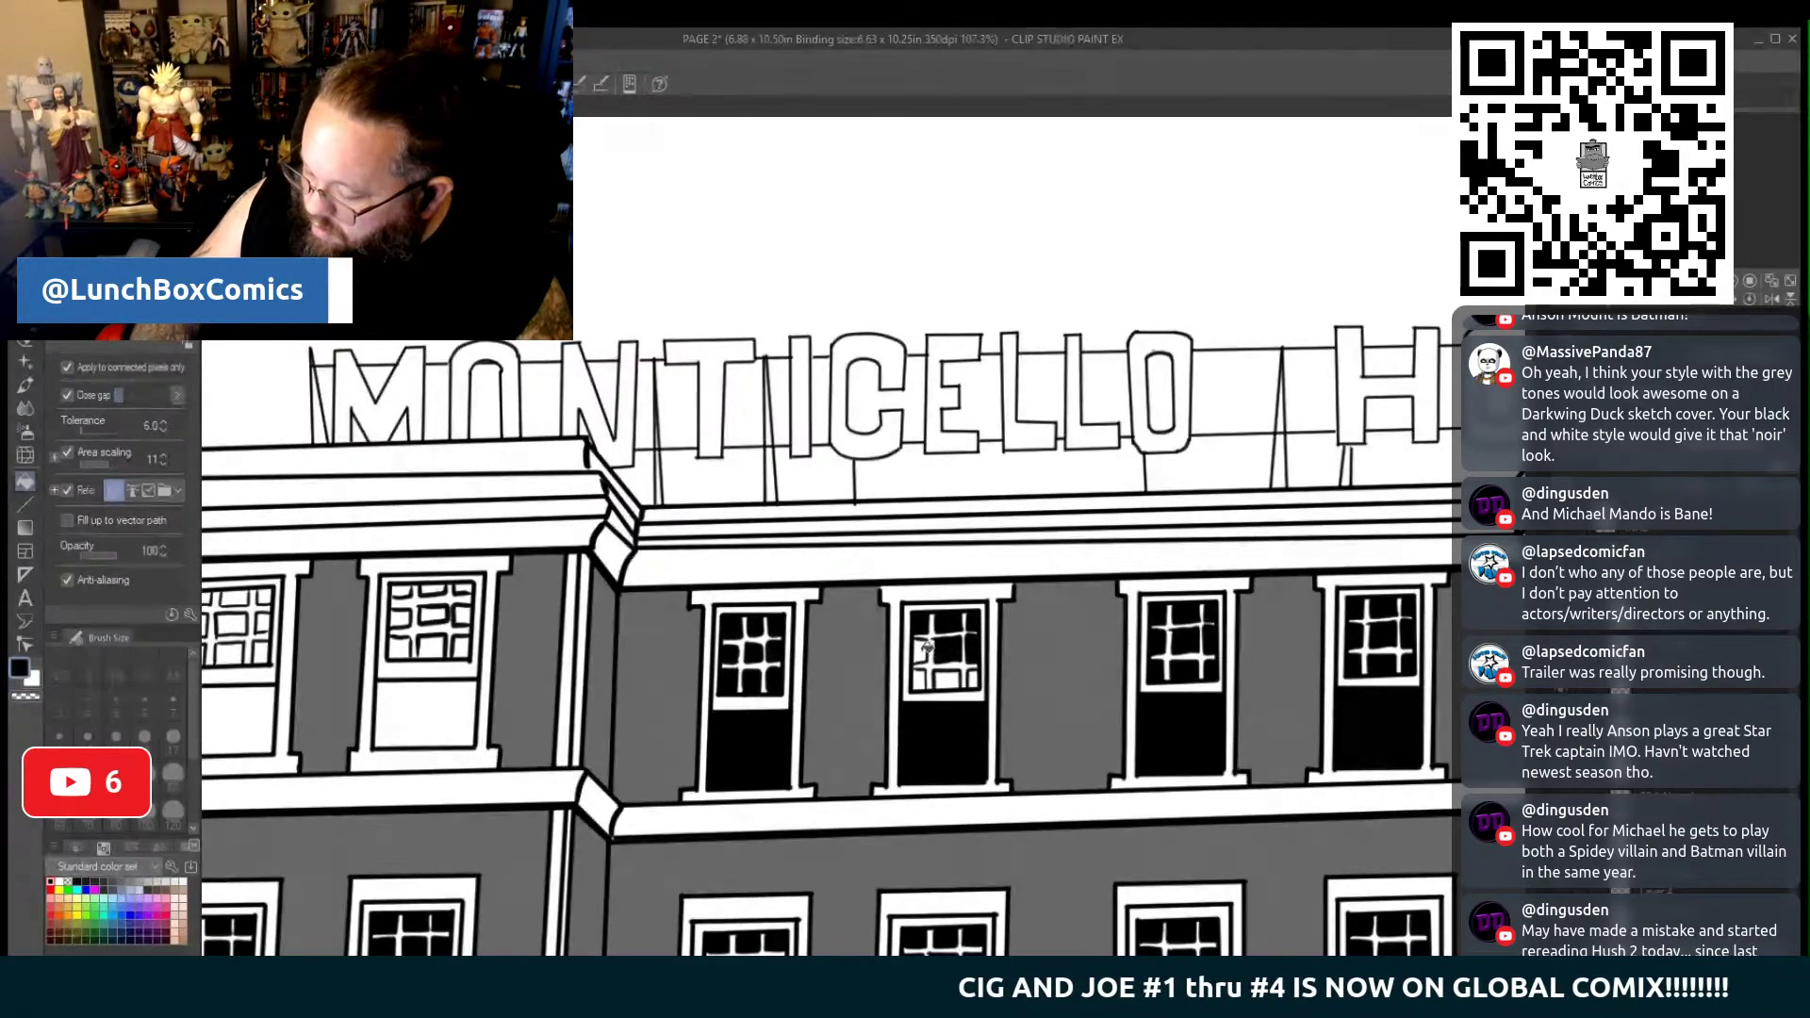
{"action": "left_click", "coordinate": [920, 652]}
{"action": "left_click", "coordinate": [921, 679]}
{"action": "left_click", "coordinate": [934, 679]}
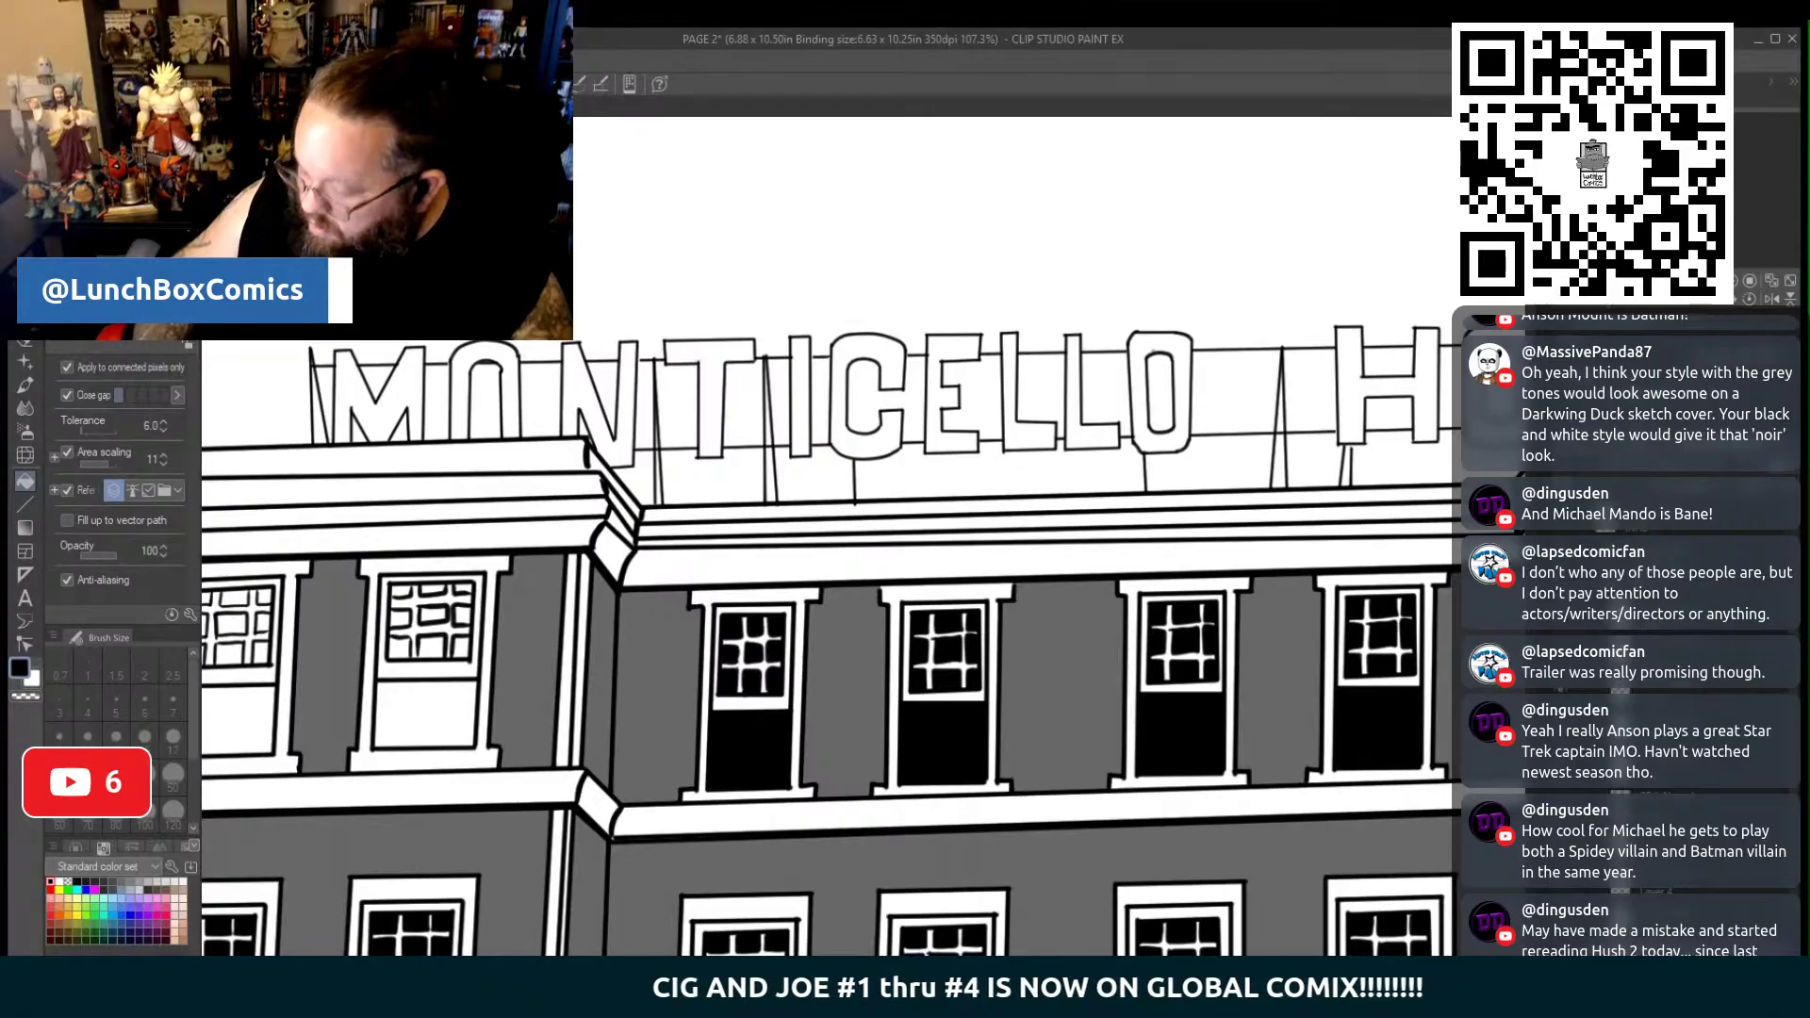
Fill the lower sashes and small upper panes of the left wing's two top-floor windows with black
{"action": "left_click_drag", "start_coordinate": [933, 679], "coordinate": [1443, 681]}
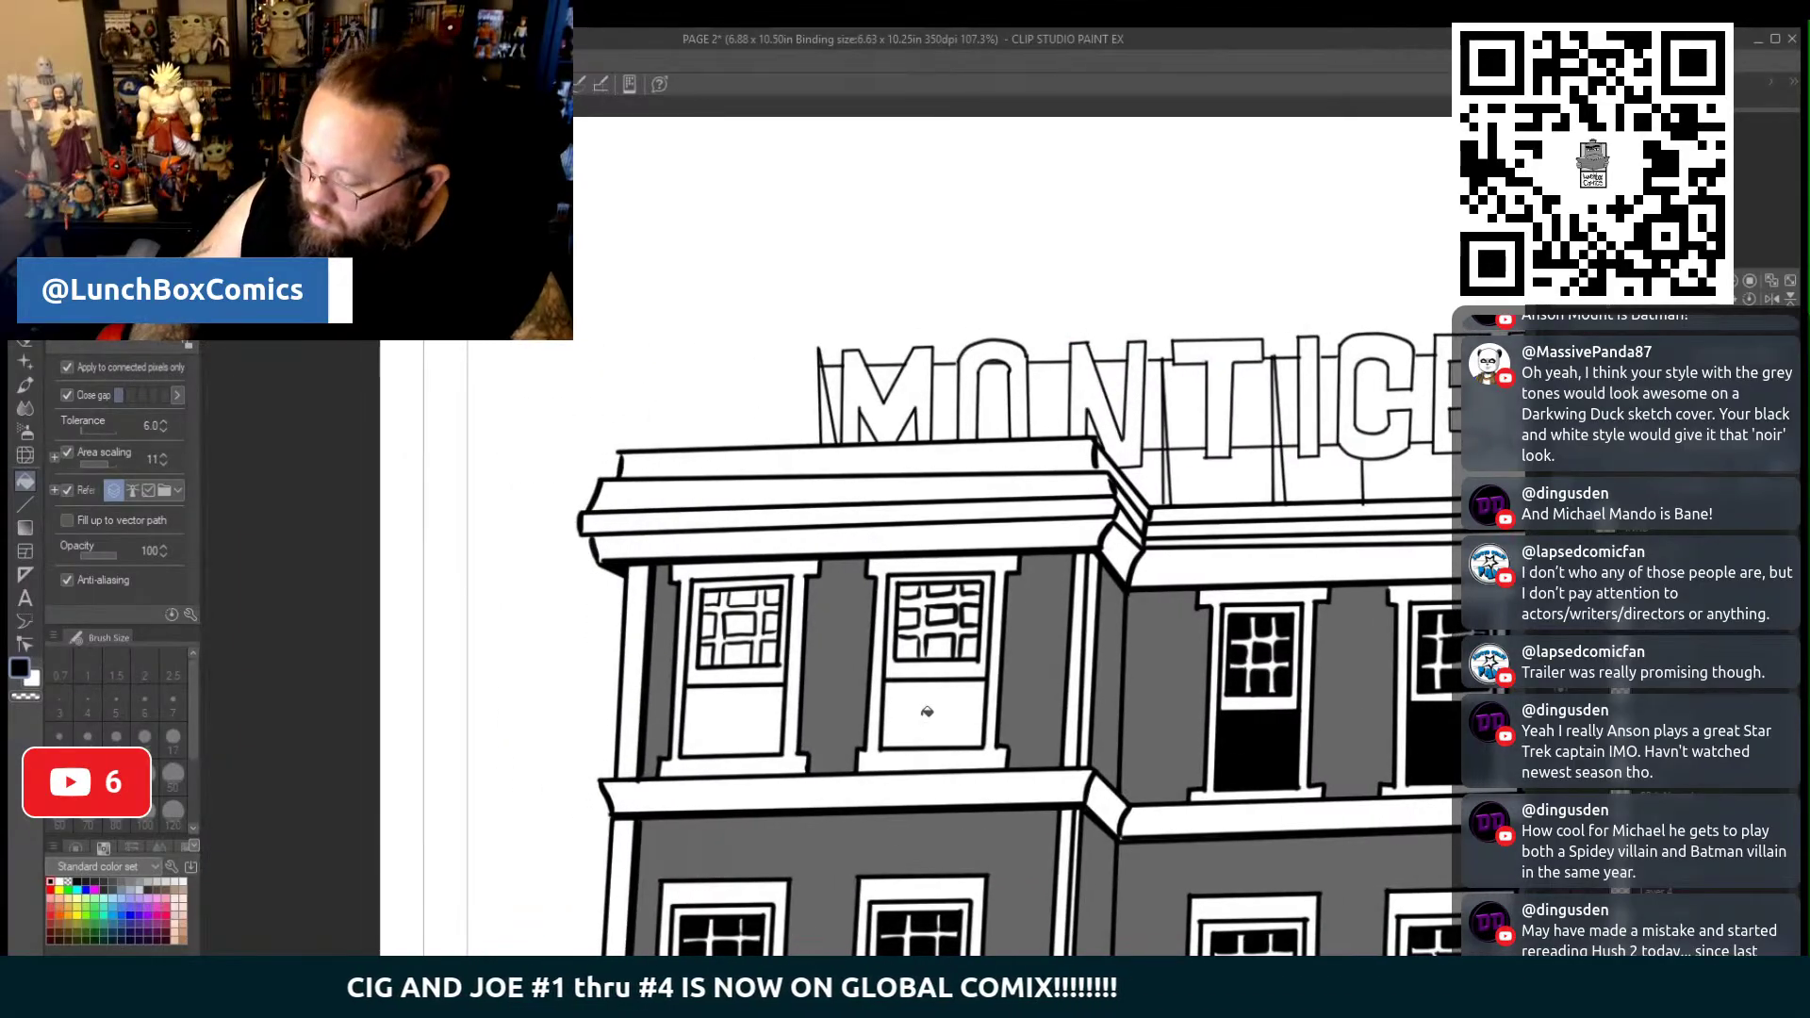
{"action": "left_click", "coordinate": [923, 713]}
{"action": "left_click", "coordinate": [740, 721]}
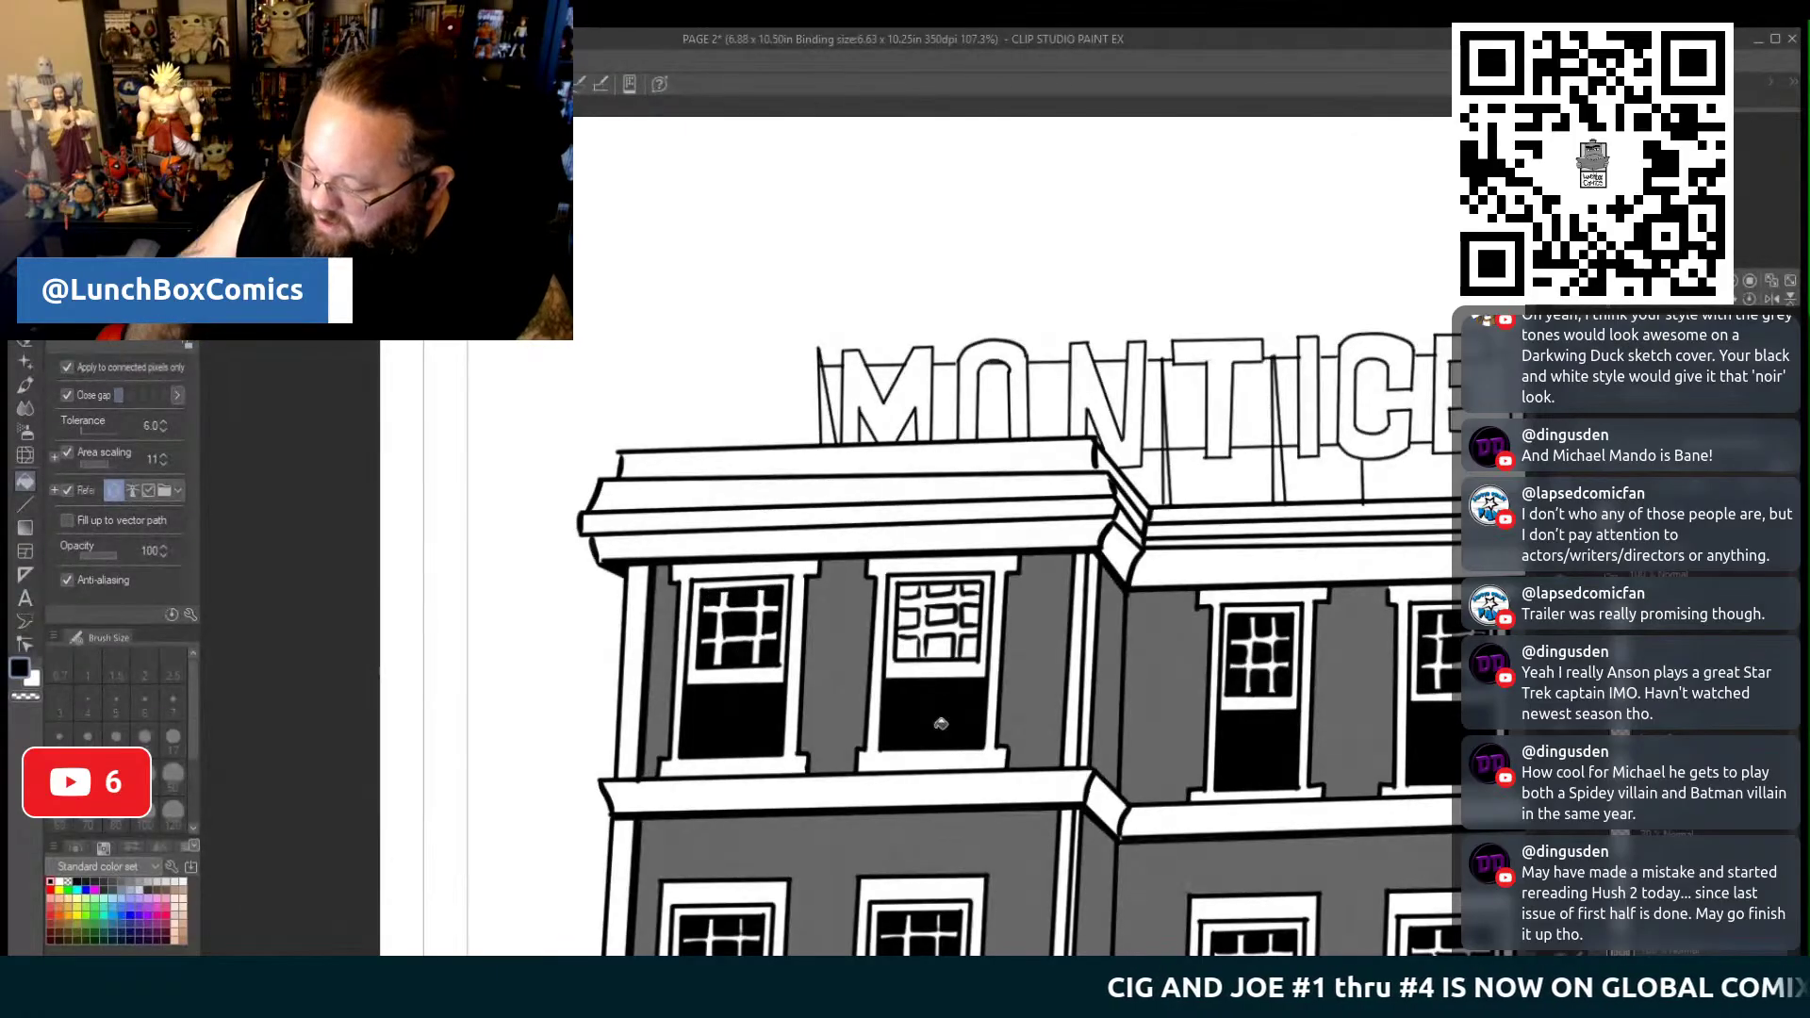
{"action": "left_click", "coordinate": [964, 644]}
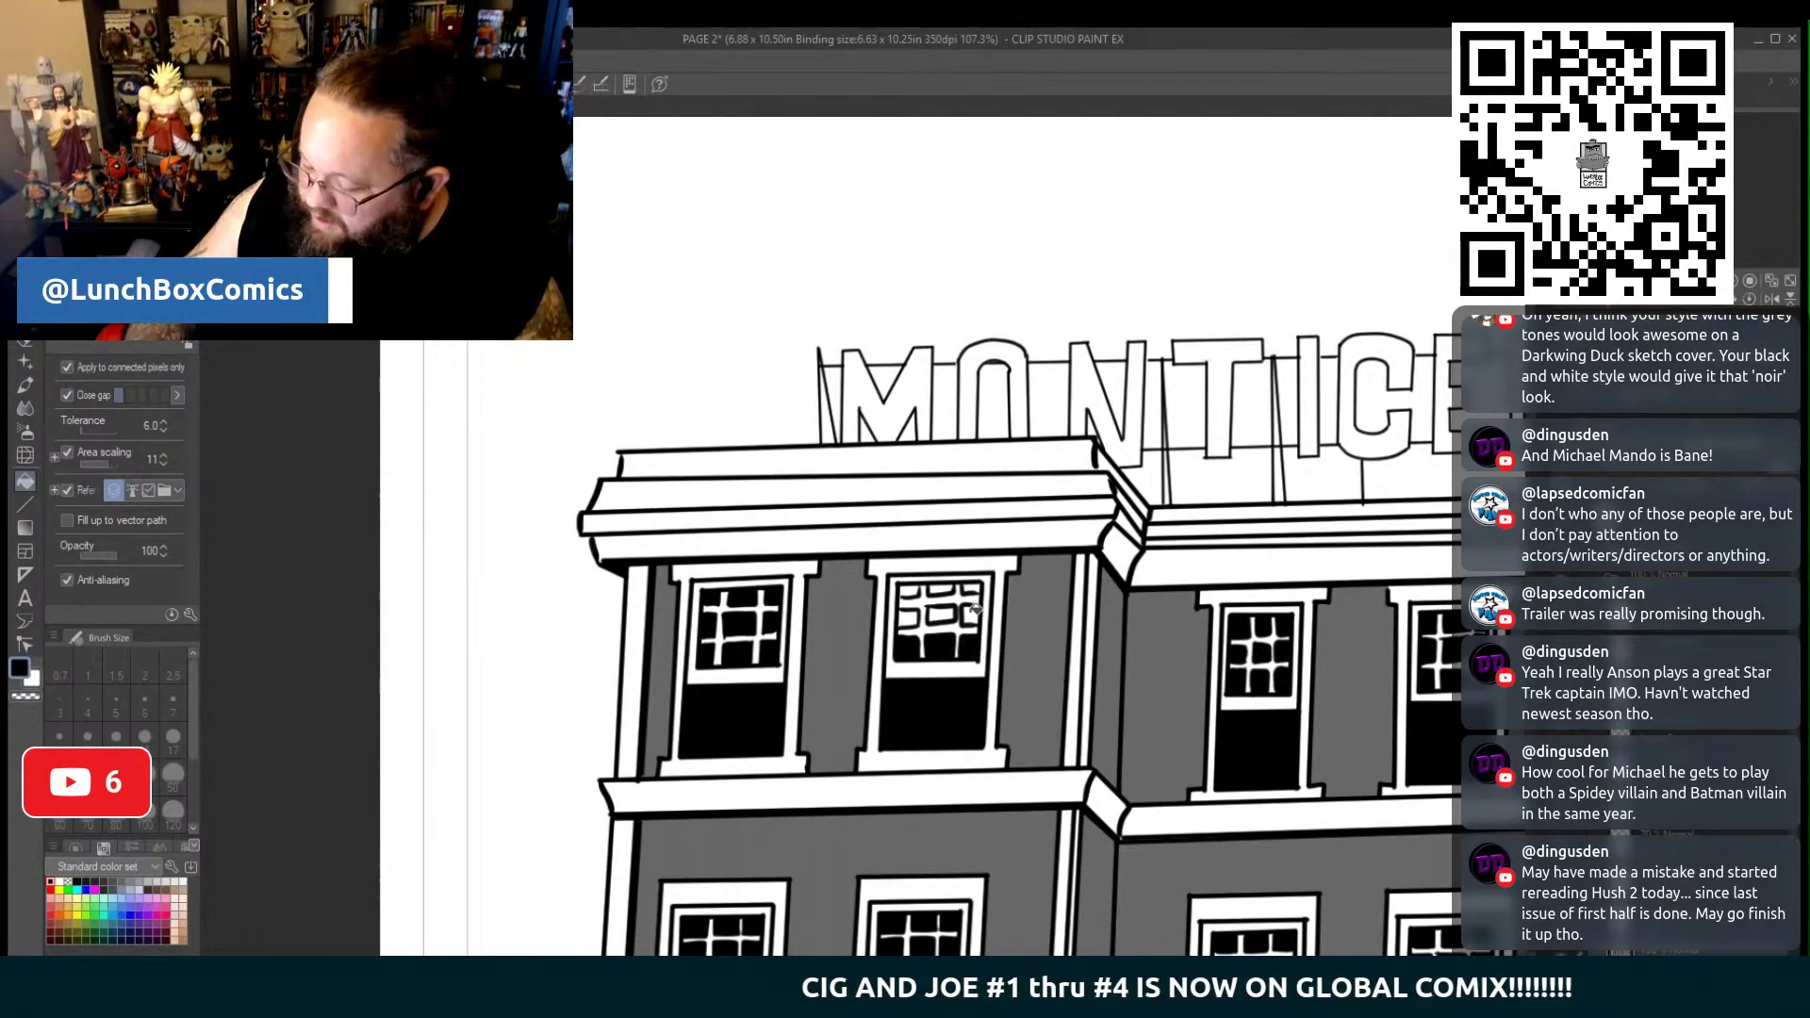
{"action": "left_click", "coordinate": [912, 616]}
{"action": "left_click", "coordinate": [912, 615]}
{"action": "left_click", "coordinate": [909, 595]}
{"action": "left_click", "coordinate": [937, 592]}
{"action": "left_click", "coordinate": [967, 594]}
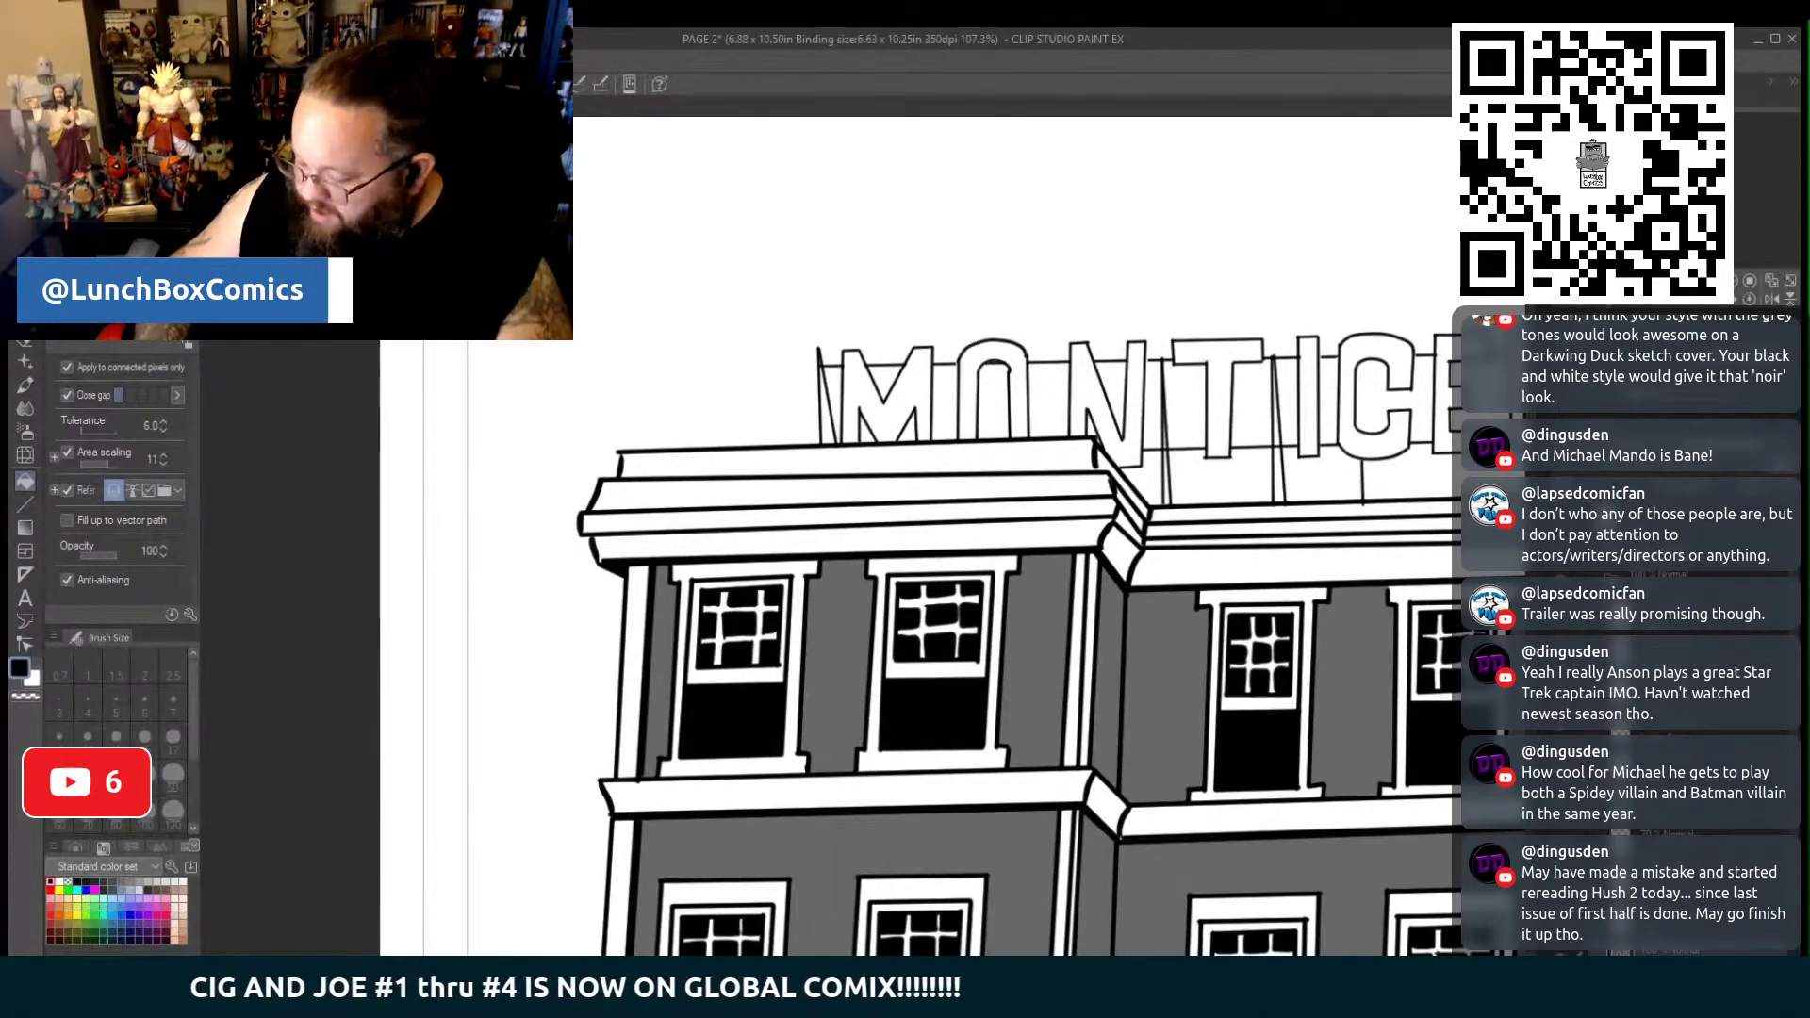
Check the window fills across the whole hotel facade and examine the untoned ground in front of the entrance
{"action": "left_click_drag", "start_coordinate": [752, 914], "coordinate": [196, 882]}
{"action": "left_click_drag", "start_coordinate": [848, 660], "coordinate": [537, 660]}
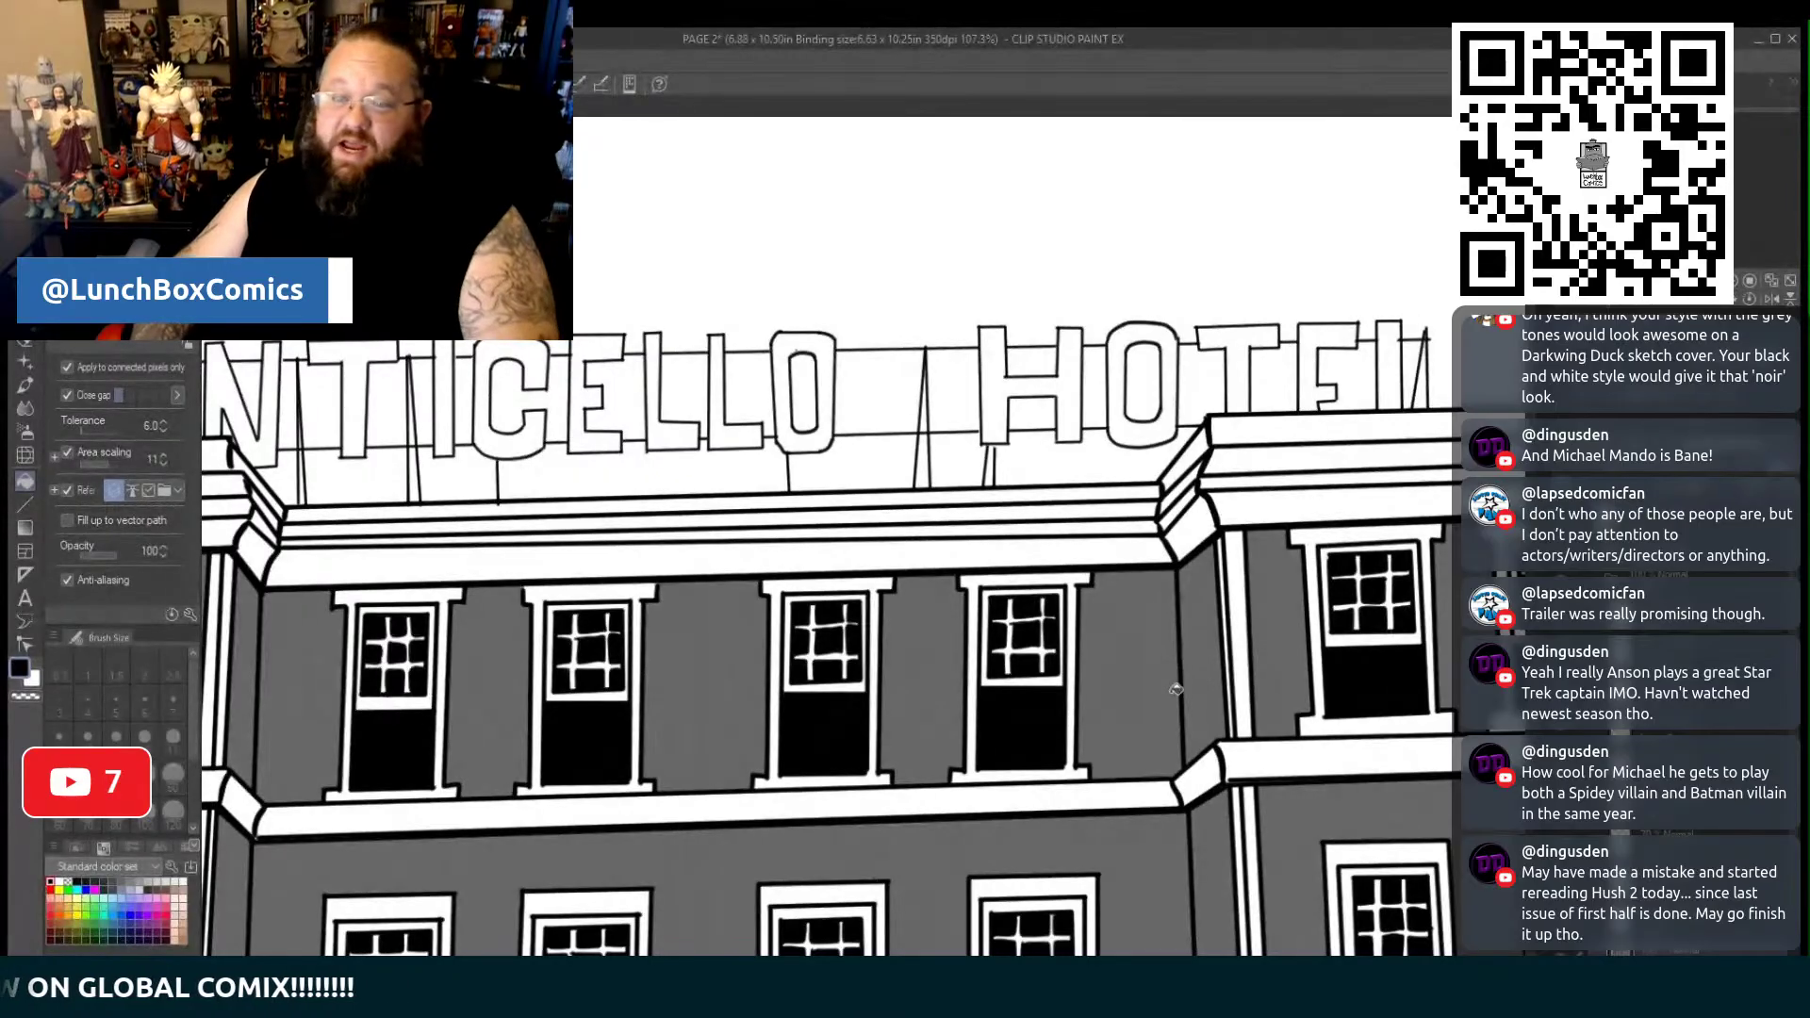
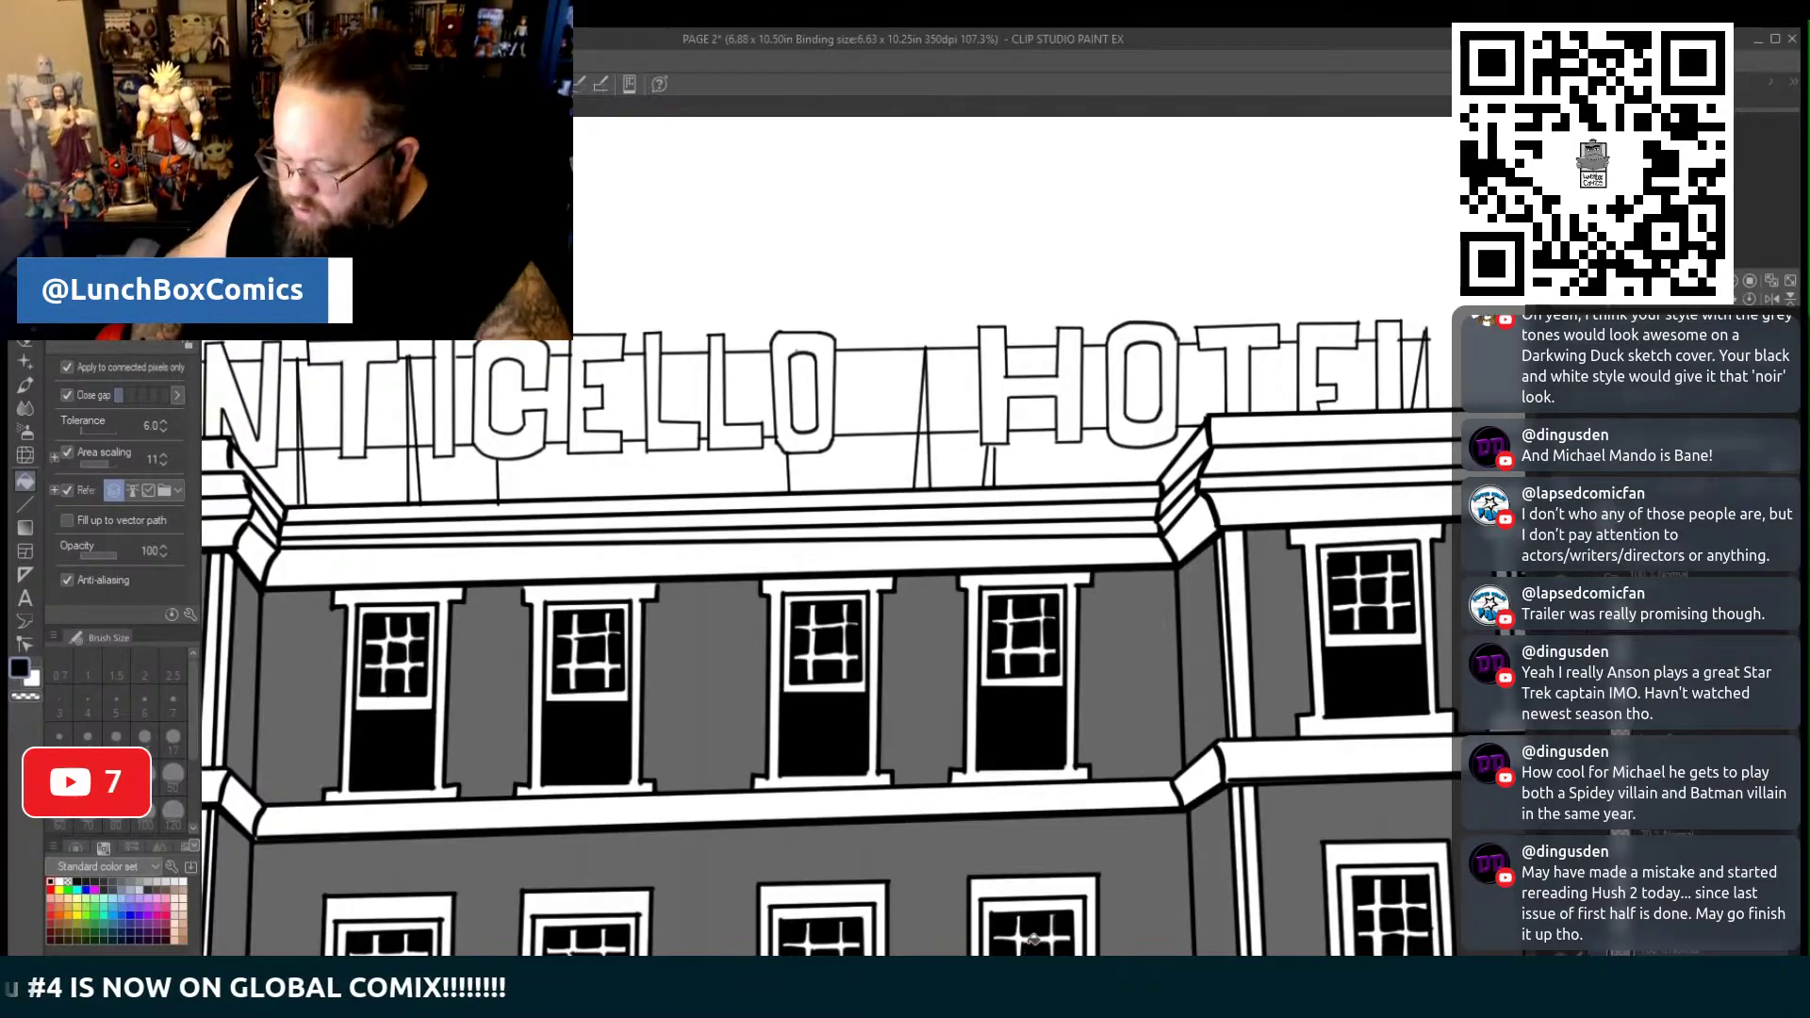
{"action": "scroll", "coordinate": [1216, 611], "scroll_direction": "down", "scroll_amount": 5}
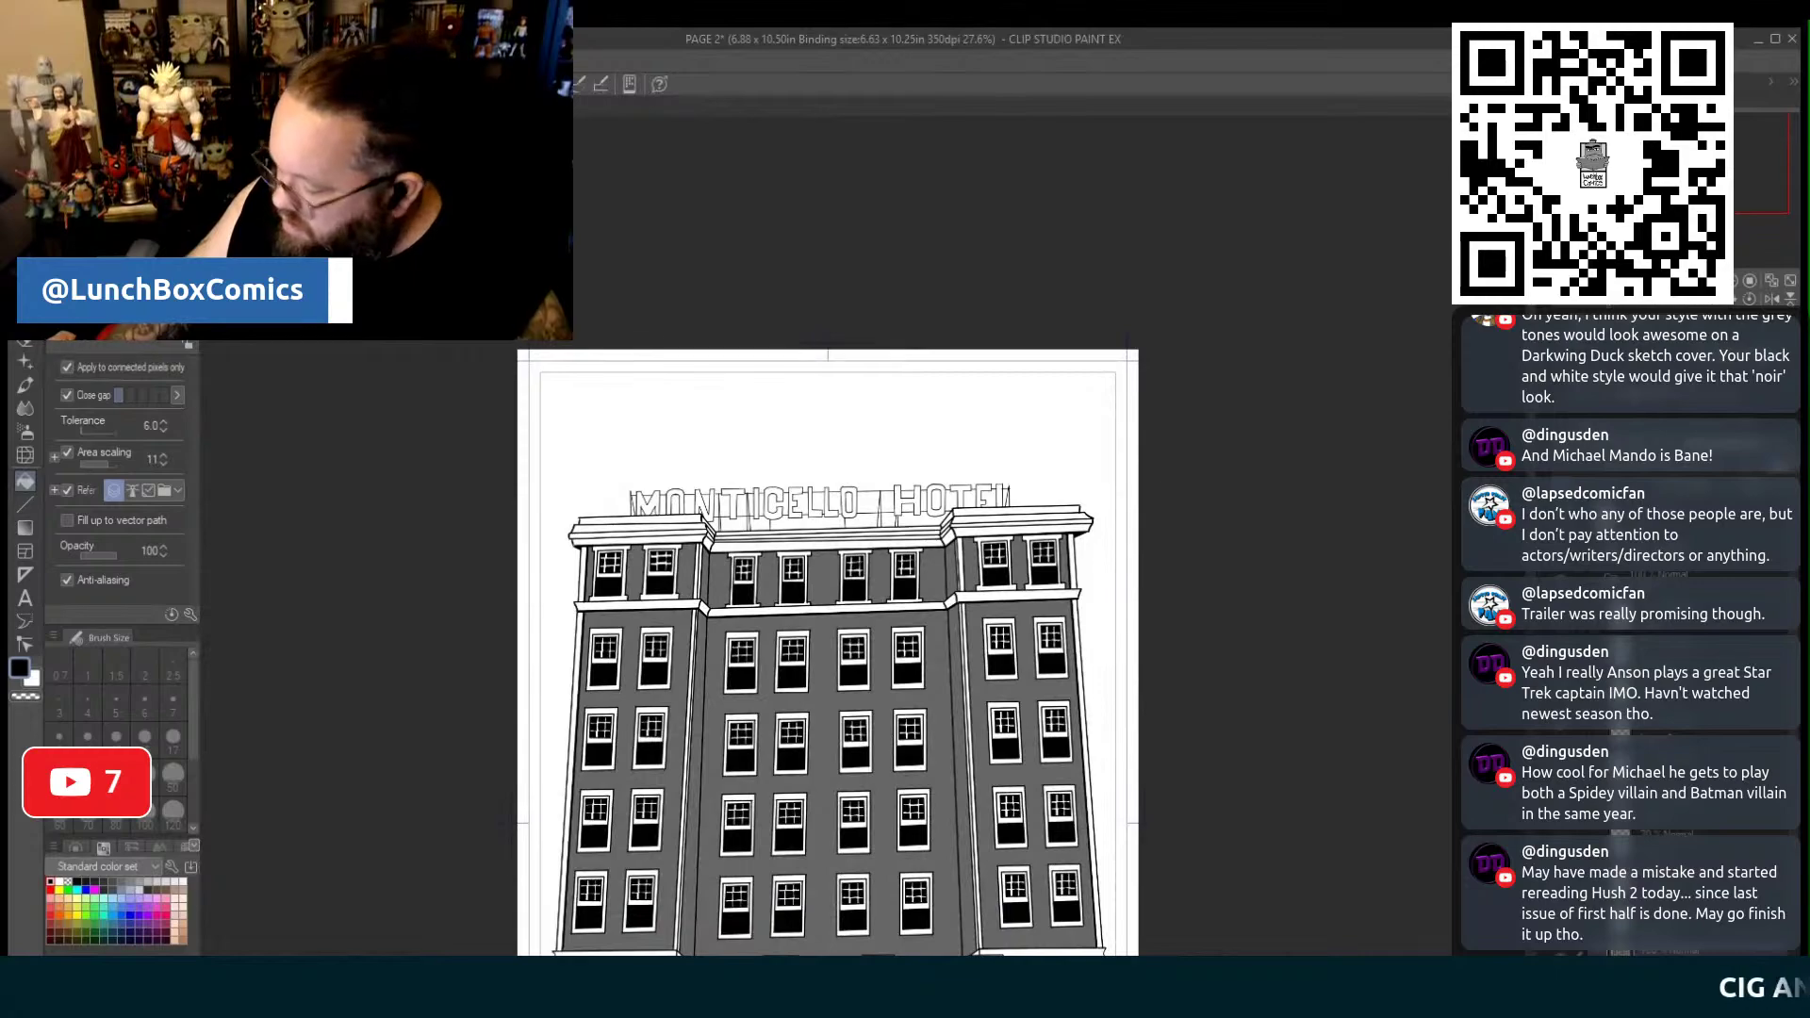
{"action": "scroll", "coordinate": [827, 650], "scroll_direction": "down", "scroll_amount": 4}
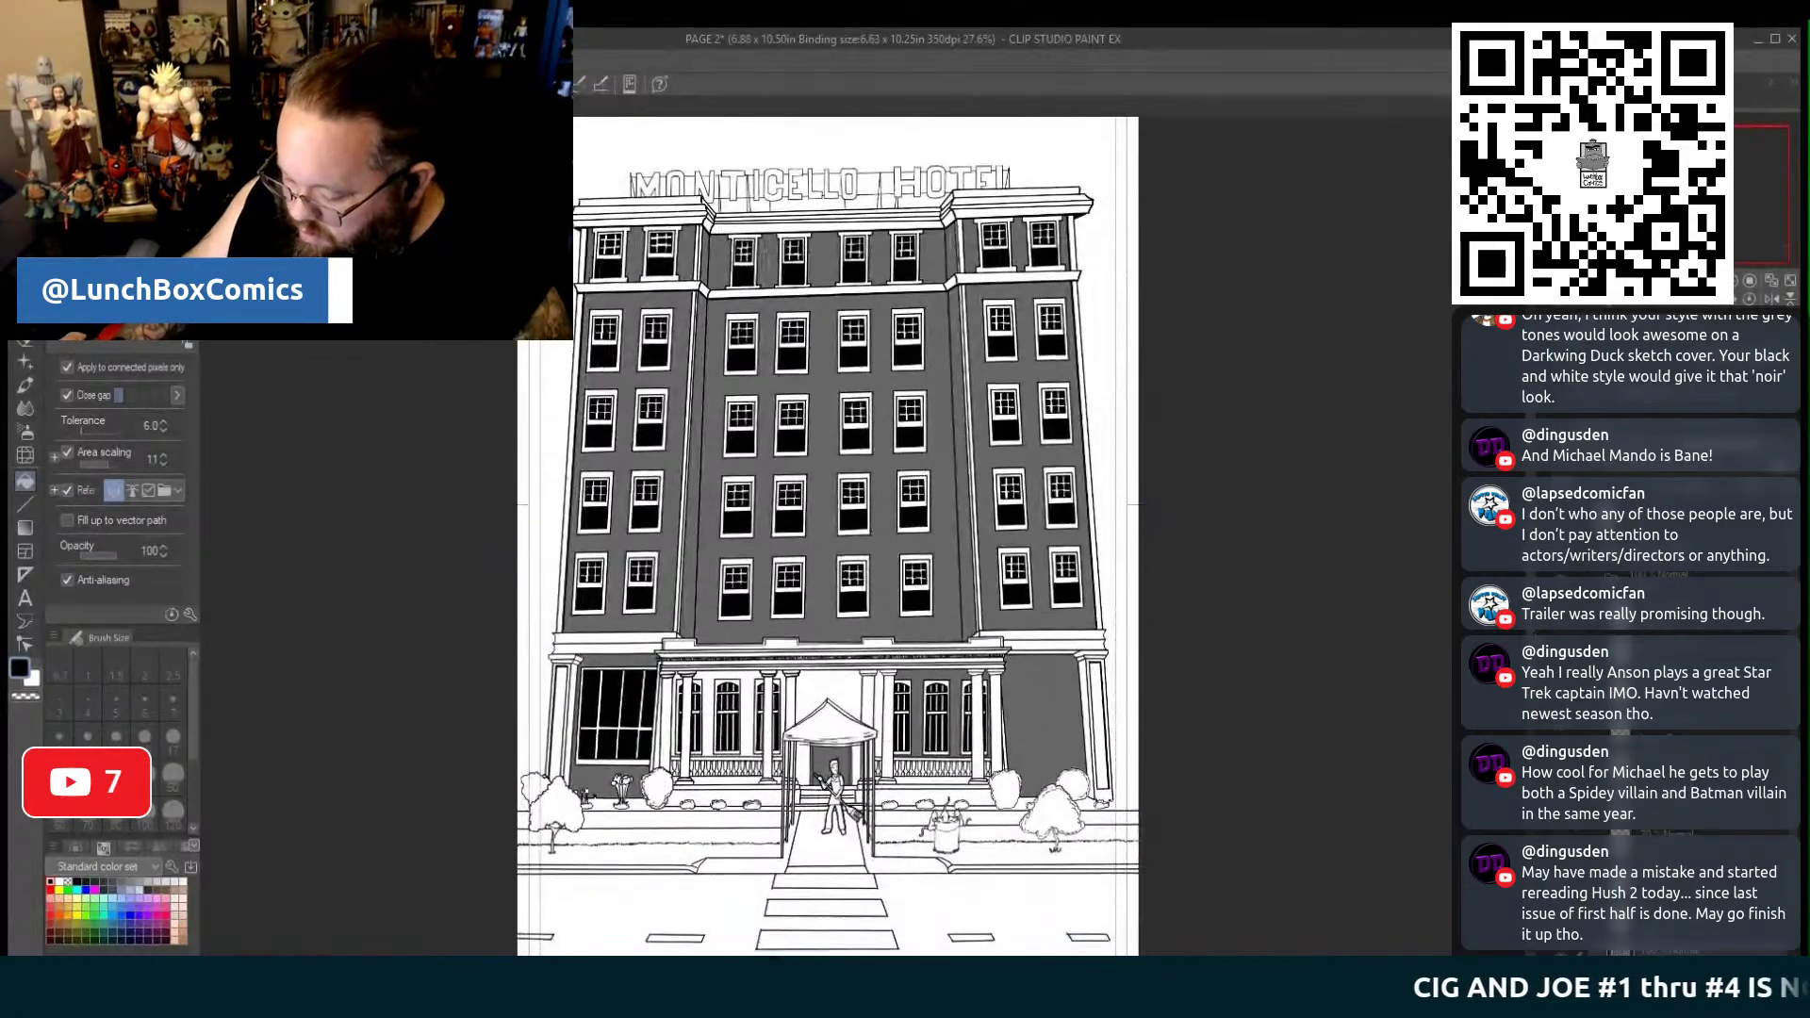
{"action": "scroll", "coordinate": [1430, 744], "scroll_direction": "down", "scroll_amount": 1}
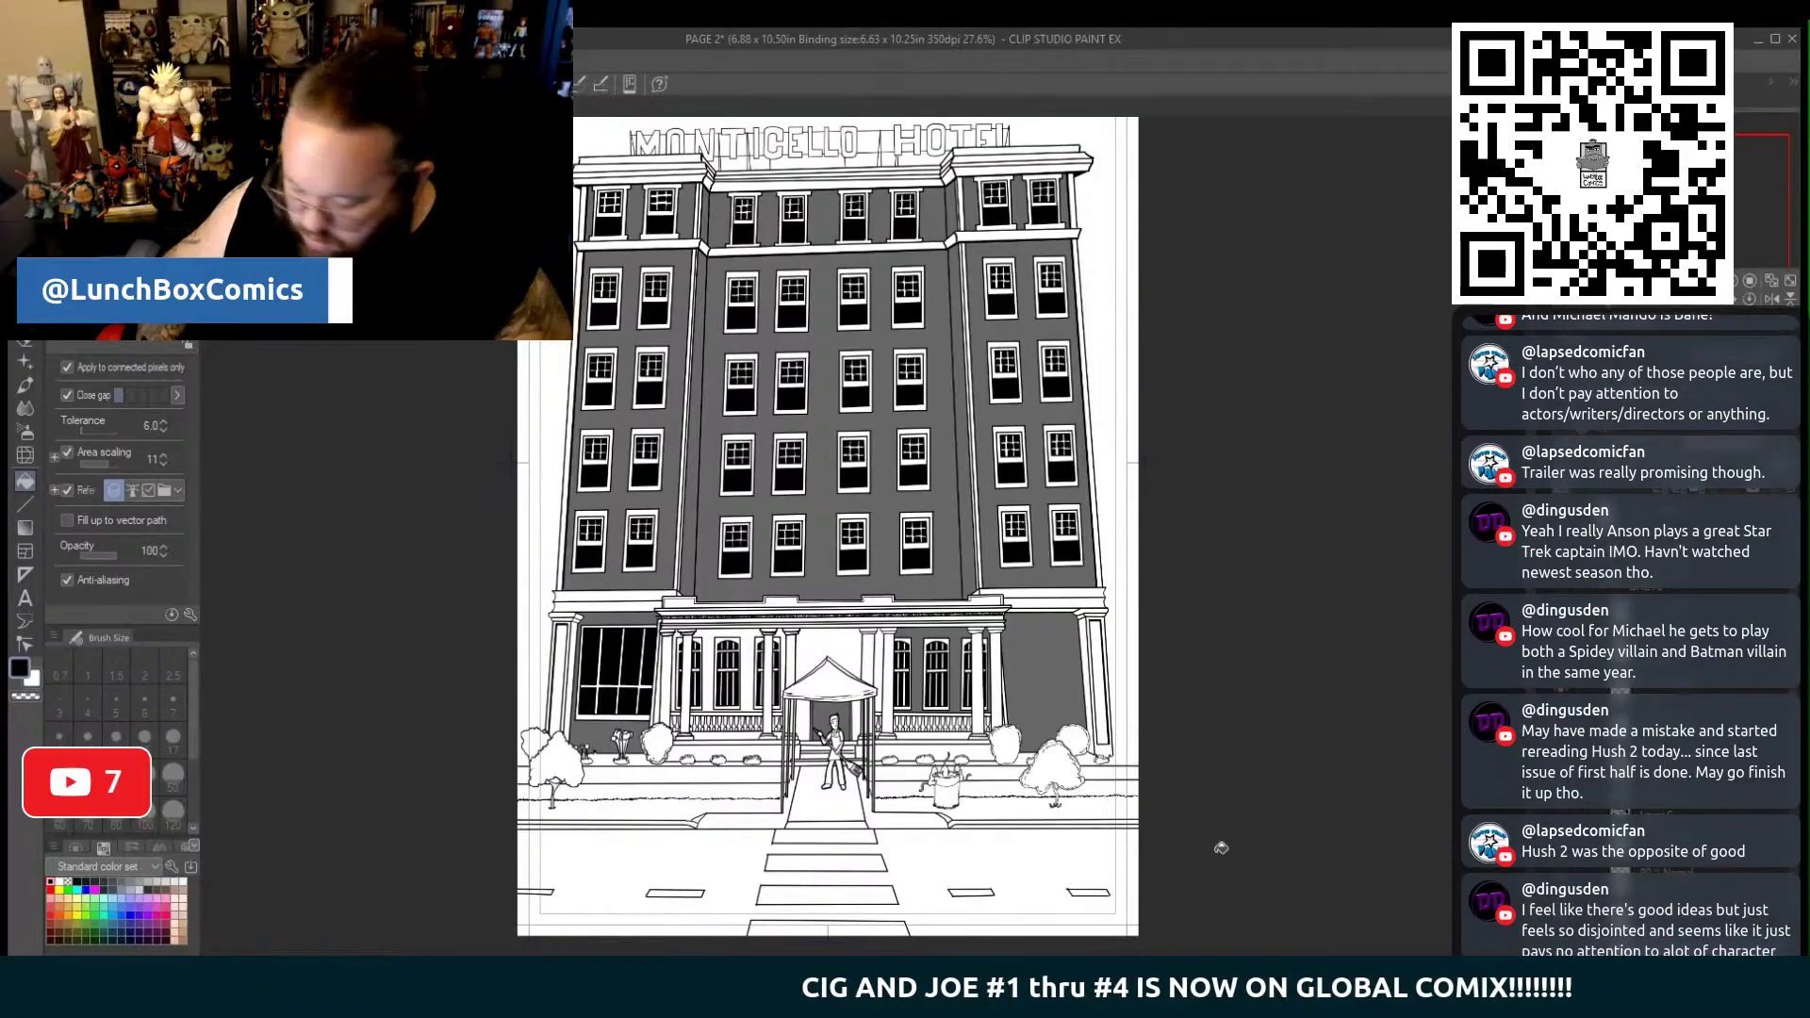
{"action": "scroll", "coordinate": [827, 528], "scroll_direction": "down", "scroll_amount": 2}
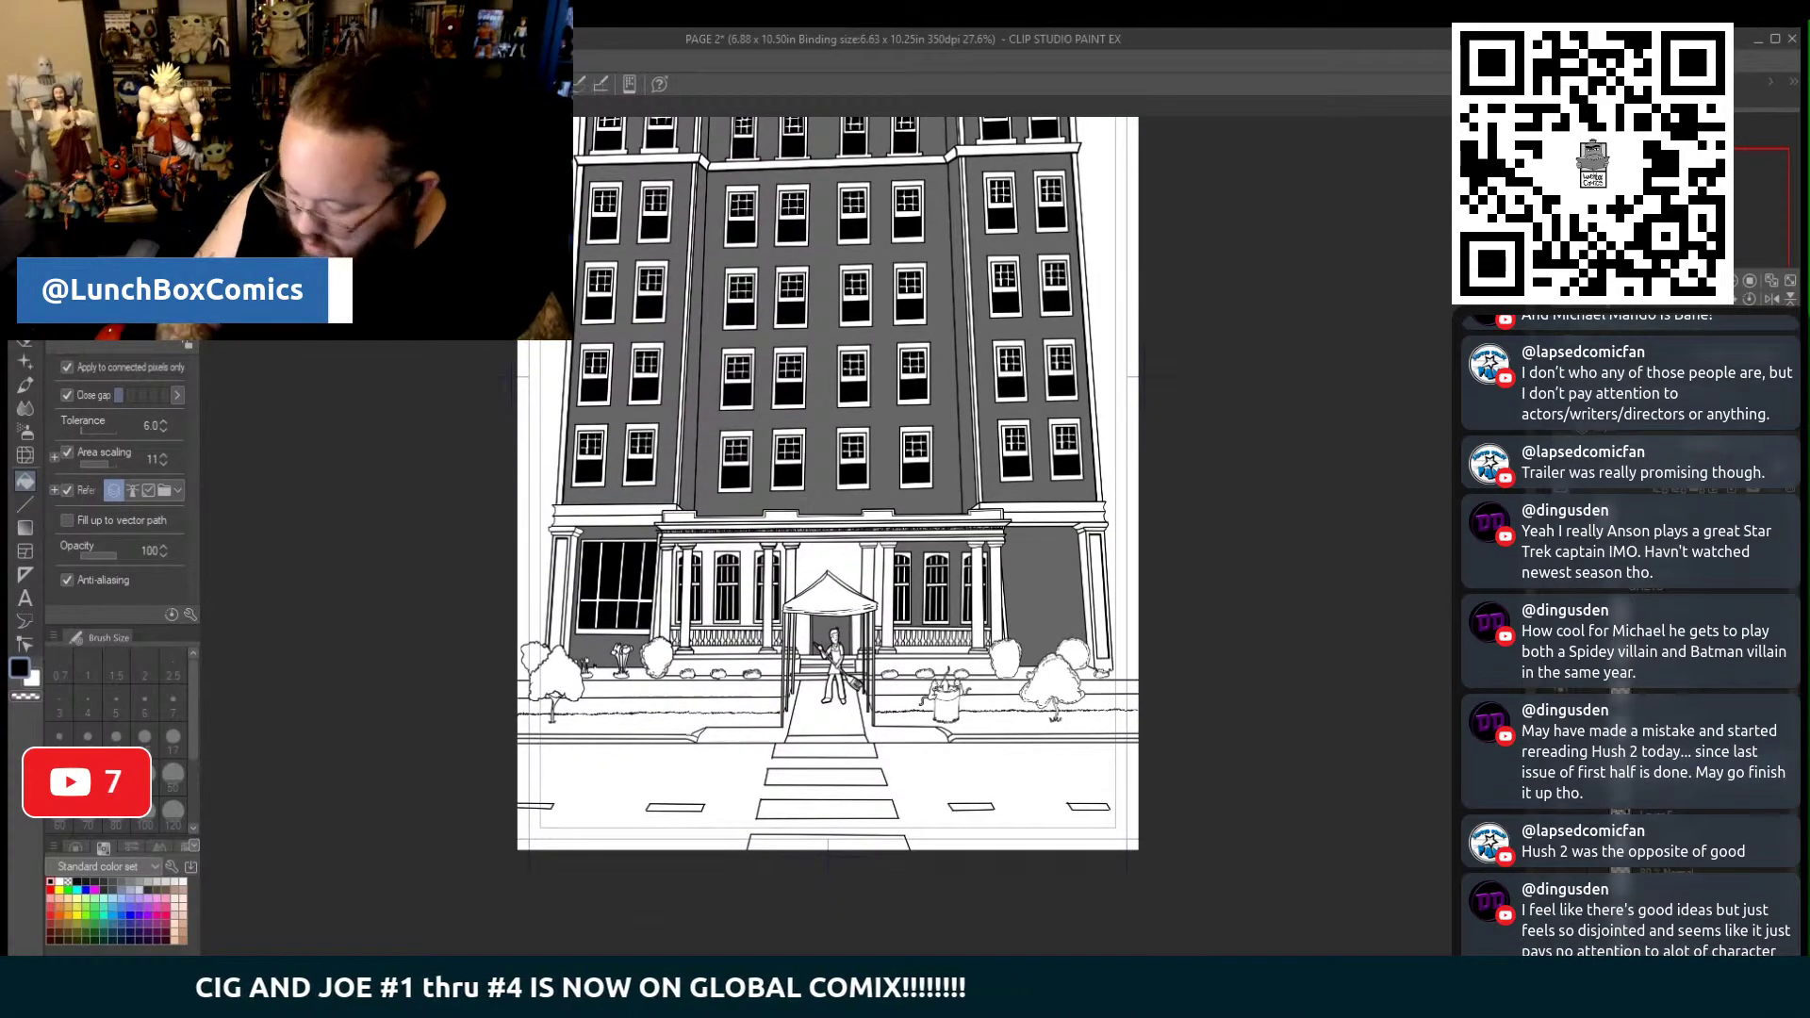
{"action": "scroll", "coordinate": [860, 561], "scroll_direction": "up", "scroll_amount": 5}
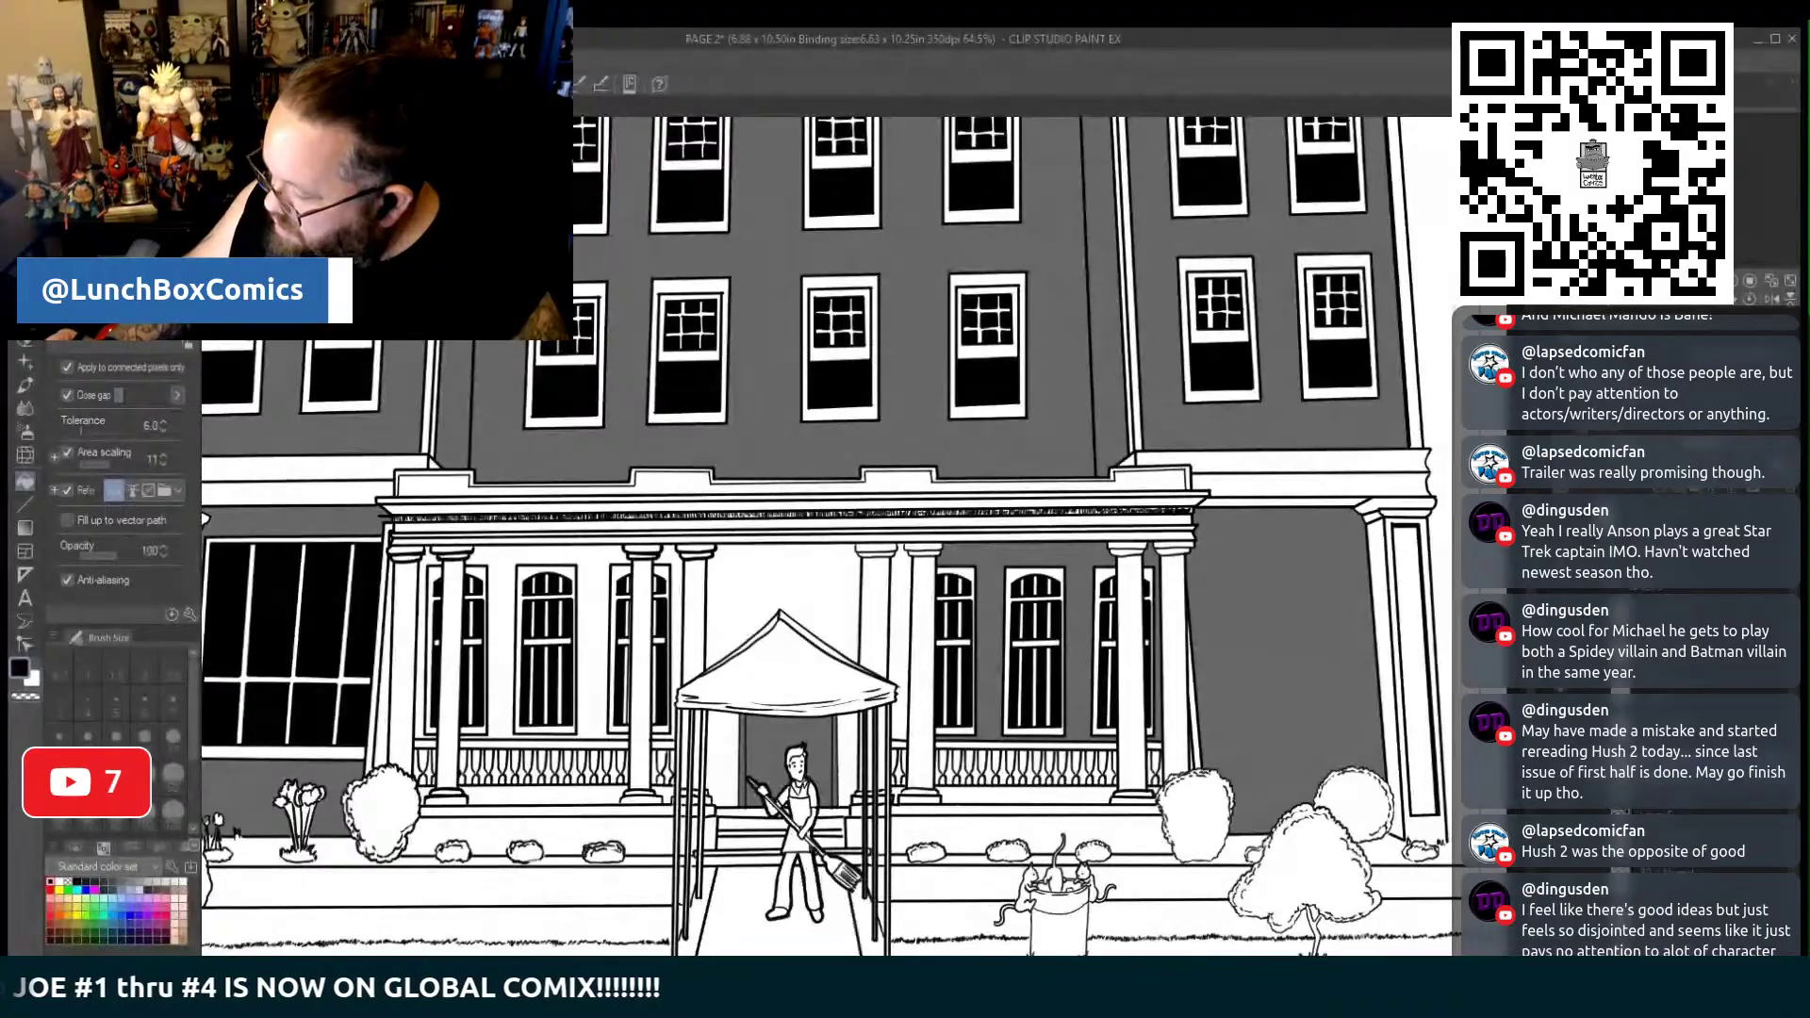
{"action": "scroll", "coordinate": [1082, 834], "scroll_direction": "down", "scroll_amount": 5}
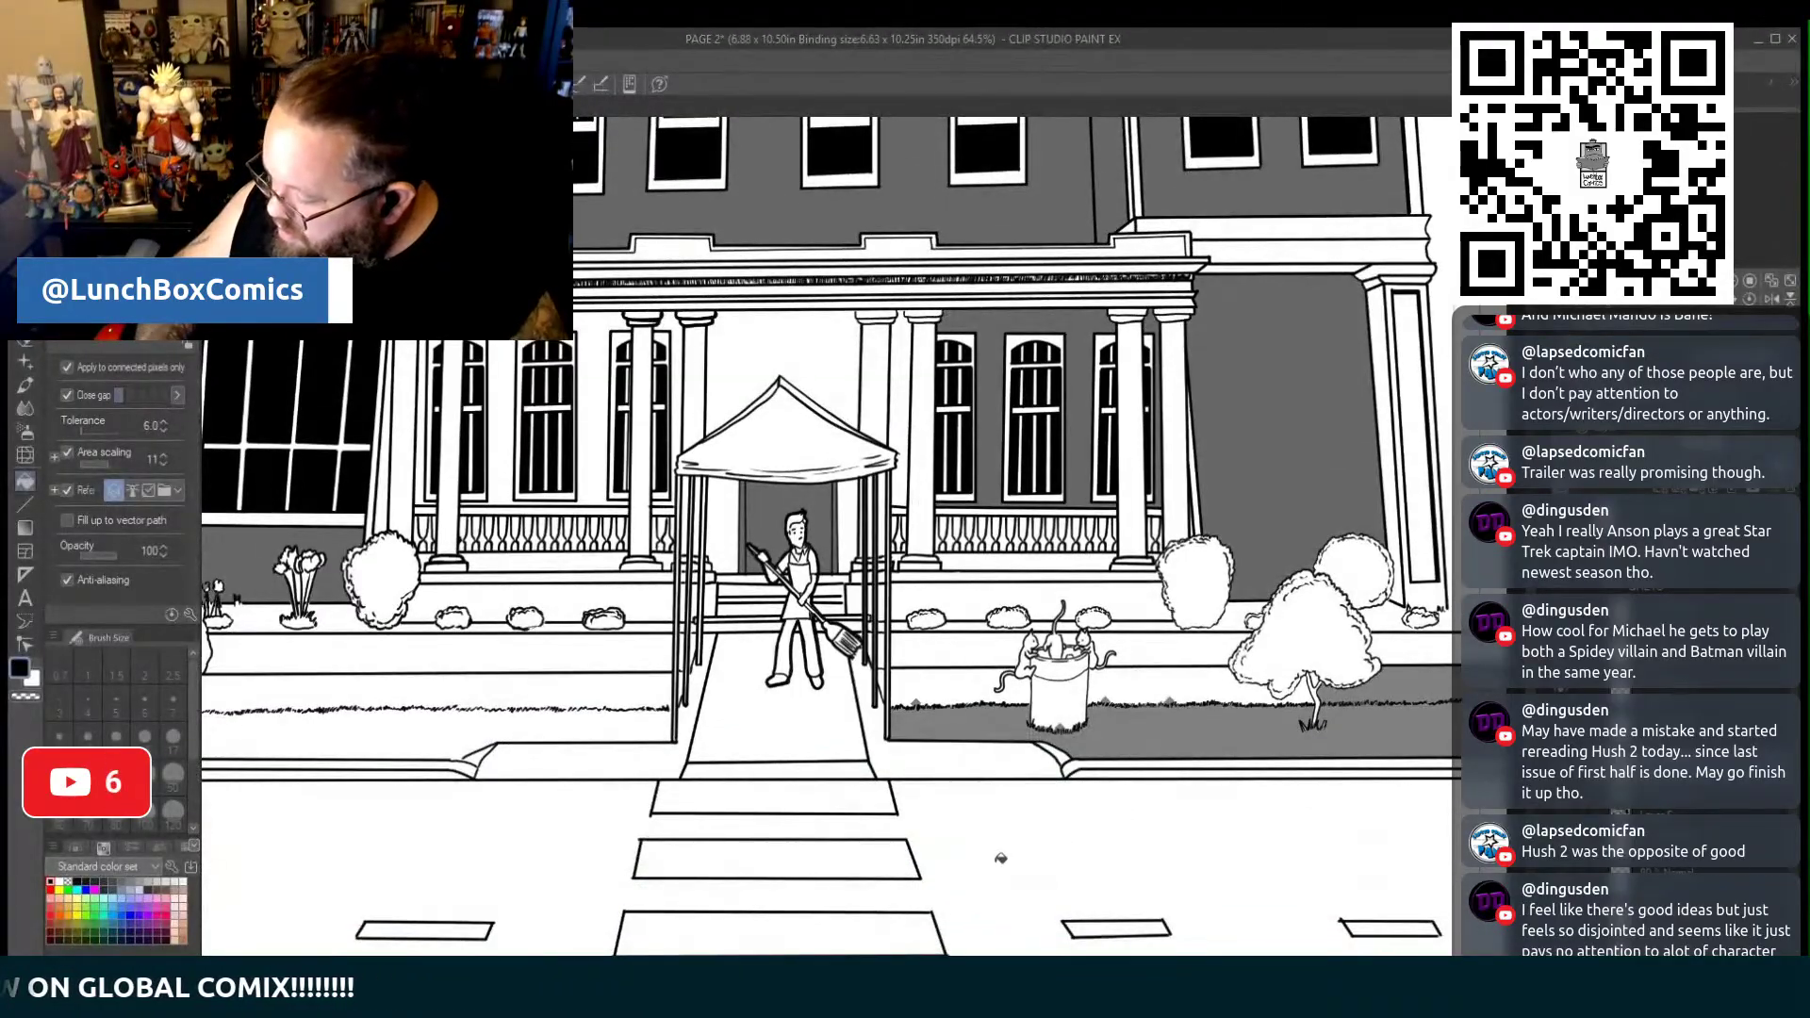
Undo the grey fill on the lawn right of the walkway and close the lawn's grass edge beside the canopy with a straight line
{"action": "key", "text": "ctrl+z"}
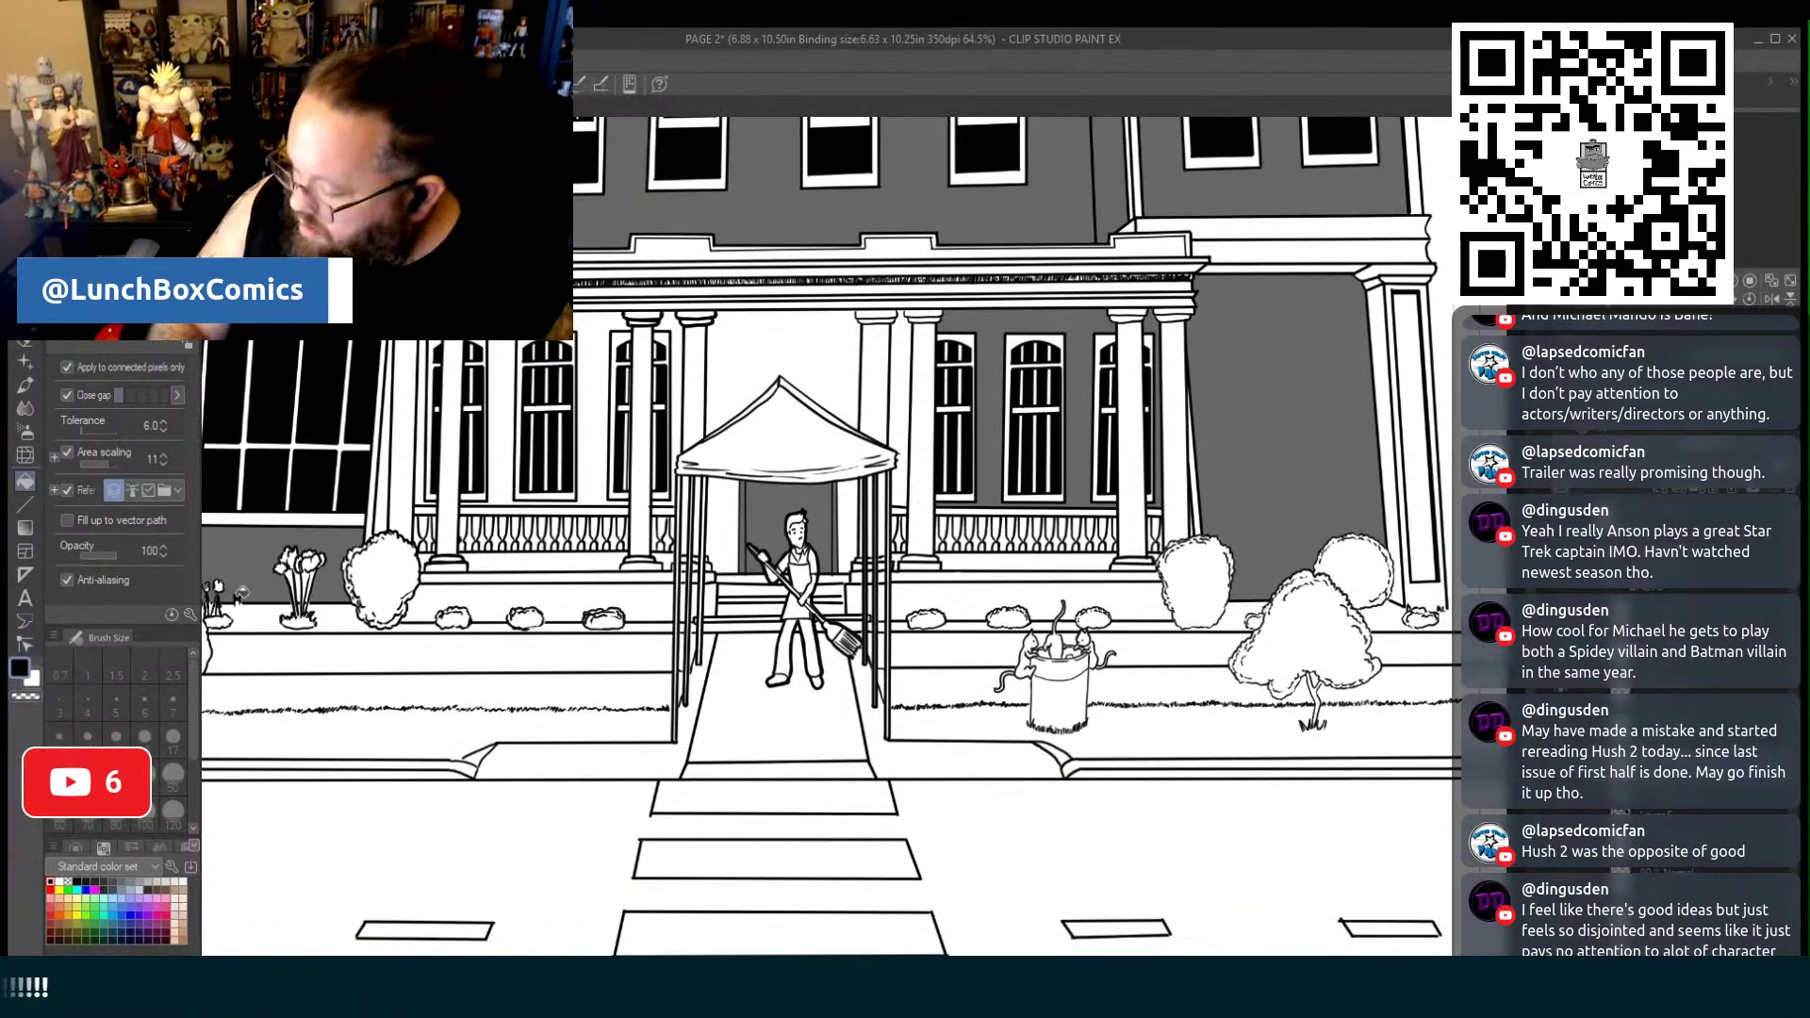
{"action": "left_click", "coordinate": [25, 504]}
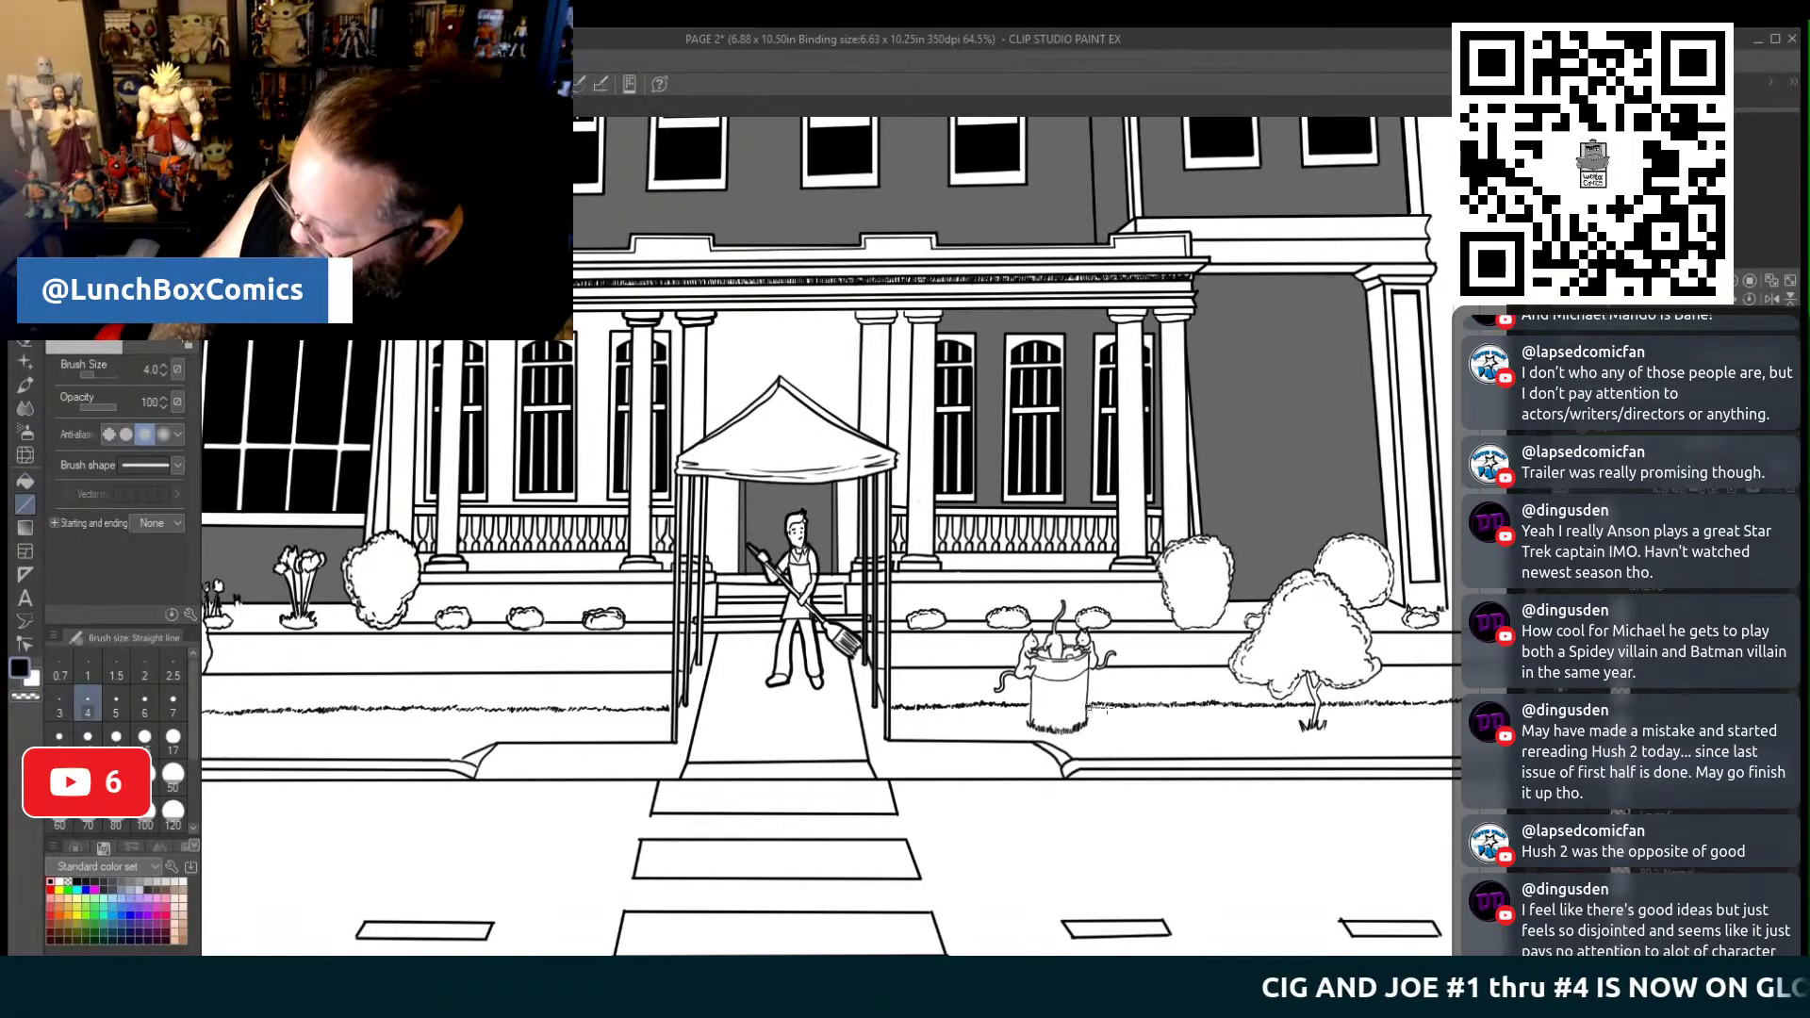
{"action": "key", "text": "Escape"}
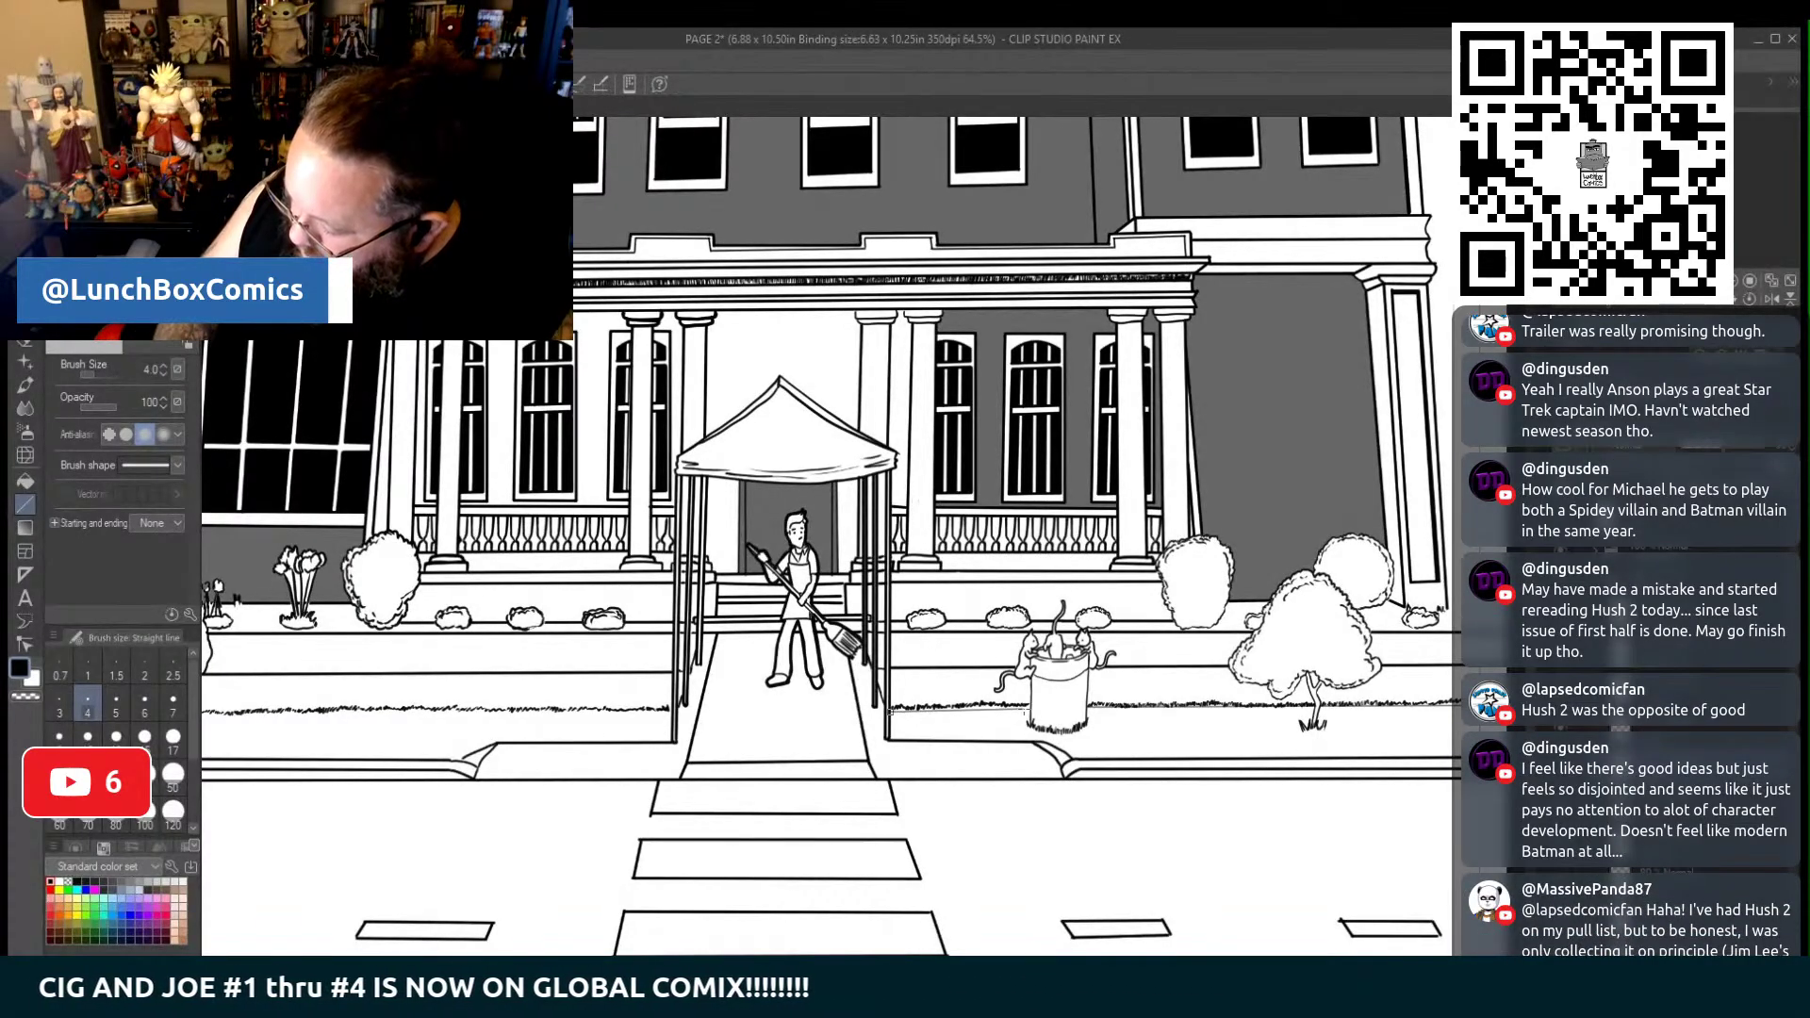
{"action": "left_click_drag", "start_coordinate": [1032, 706], "coordinate": [890, 709]}
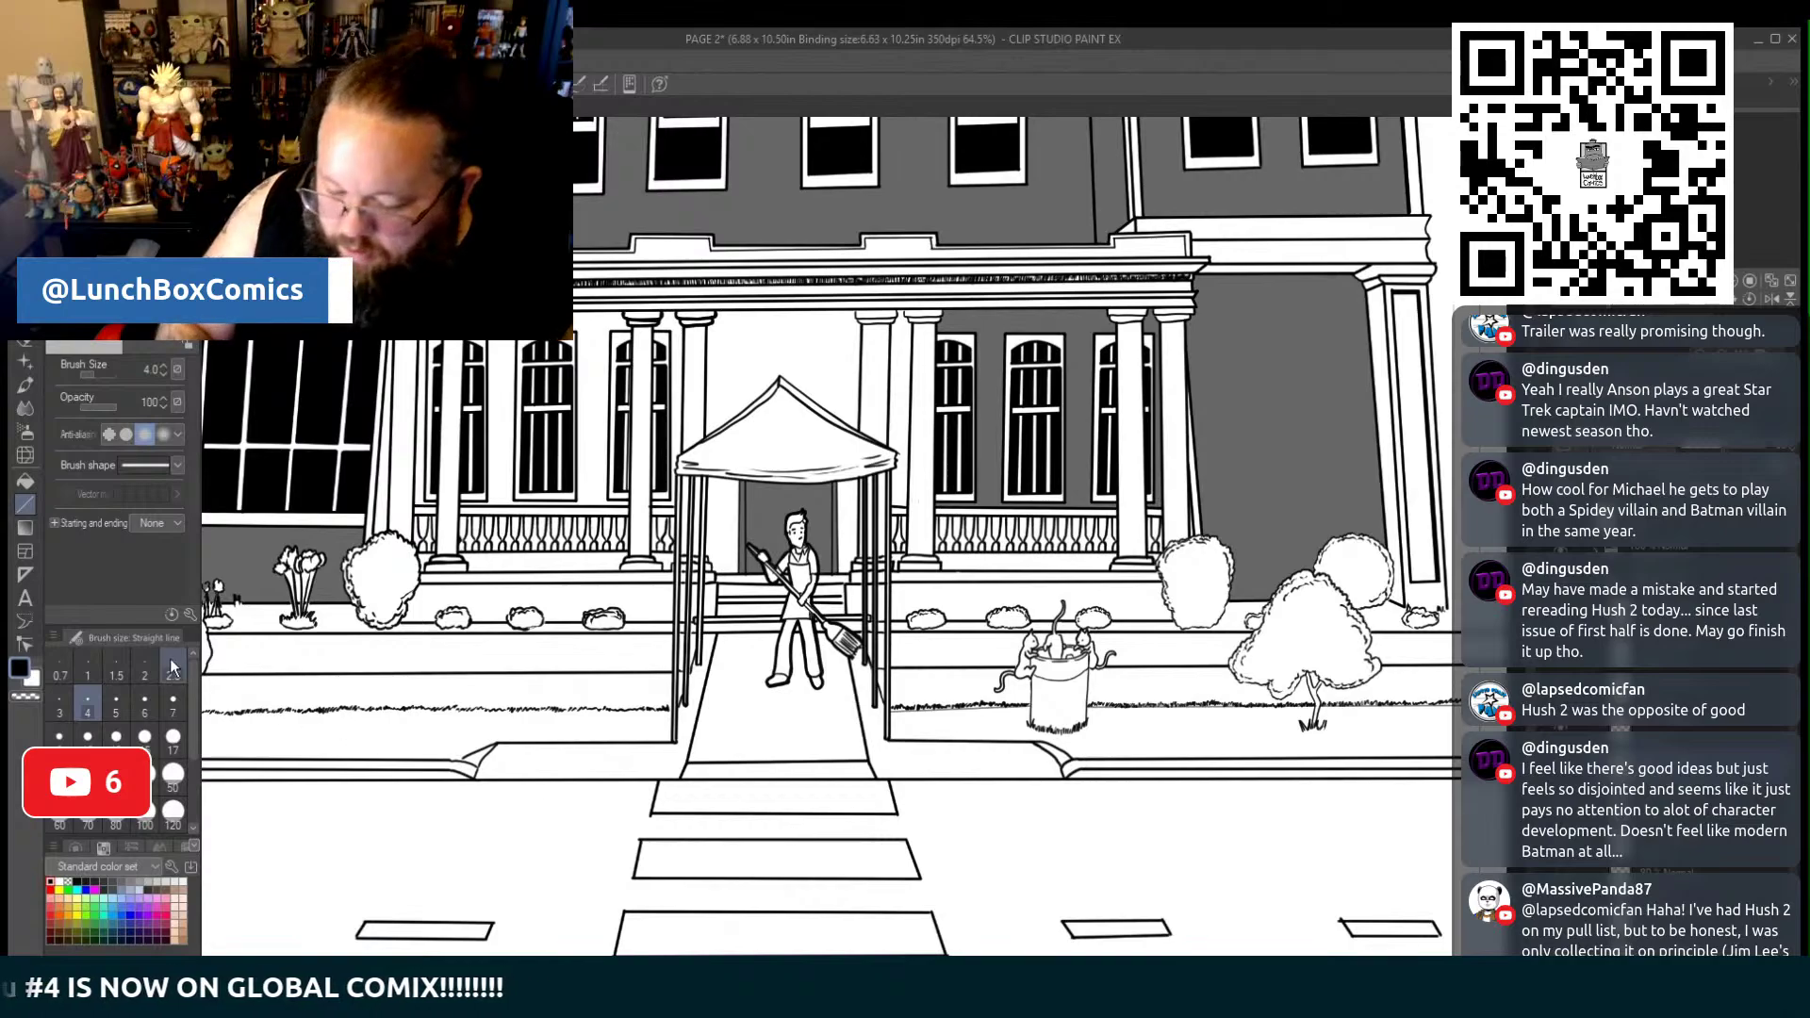
Fill the front lawn strips nearest the curb on both sides of the walkway with grey
{"action": "left_click", "coordinate": [26, 481]}
{"action": "left_click", "coordinate": [1009, 730]}
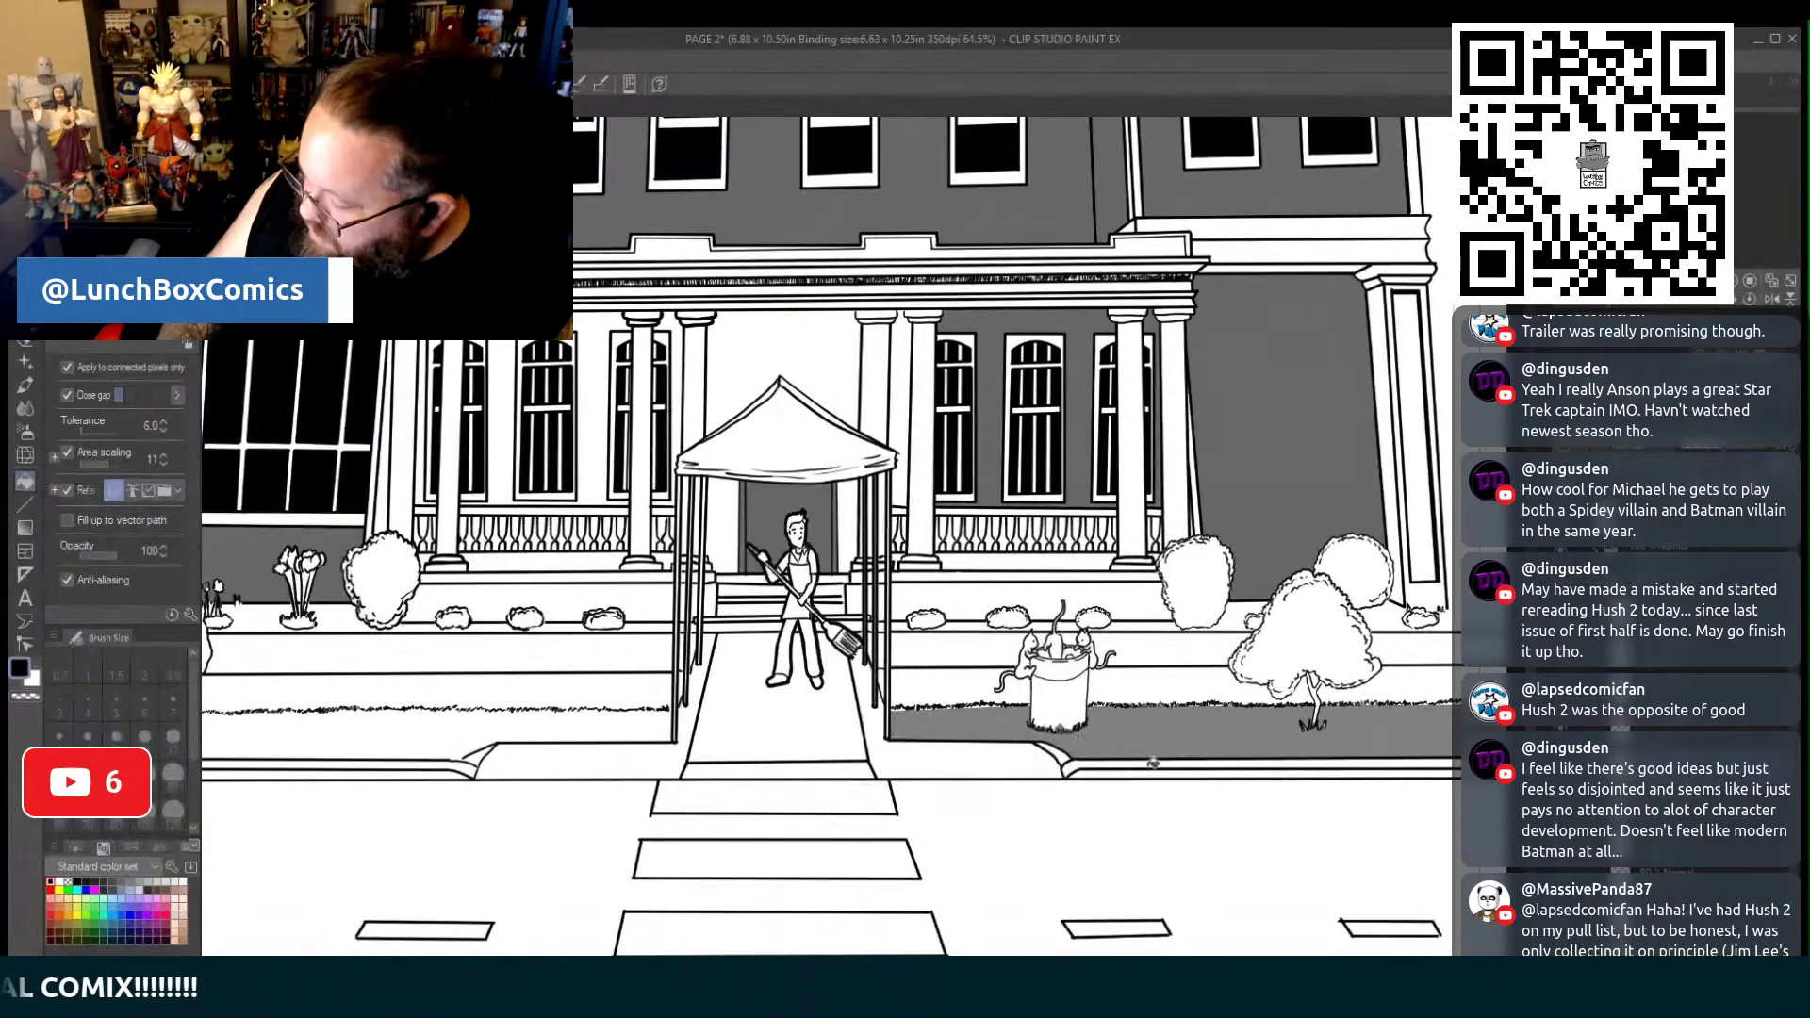
{"action": "left_click_drag", "start_coordinate": [360, 937], "coordinate": [977, 937]}
{"action": "left_click", "coordinate": [974, 736]}
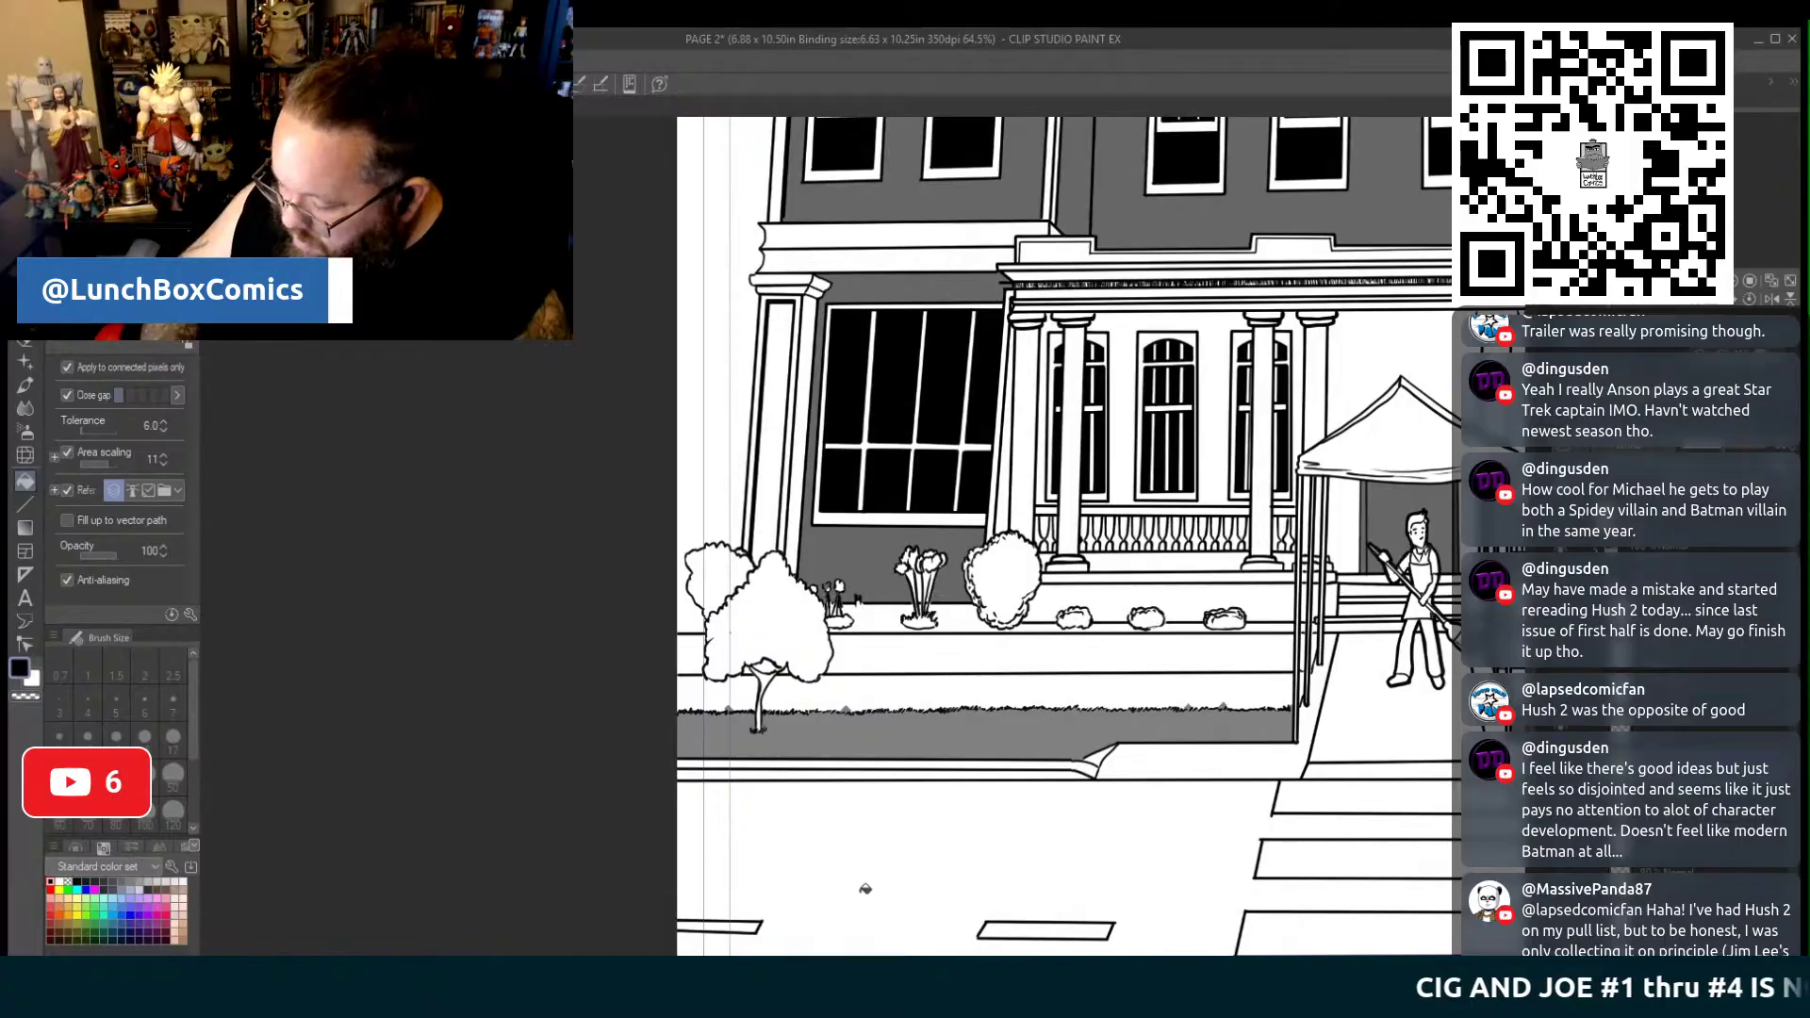
Fill the long strip between the planting bed and the front lawn with grey on both sides of the walkway
{"action": "left_click", "coordinate": [963, 657]}
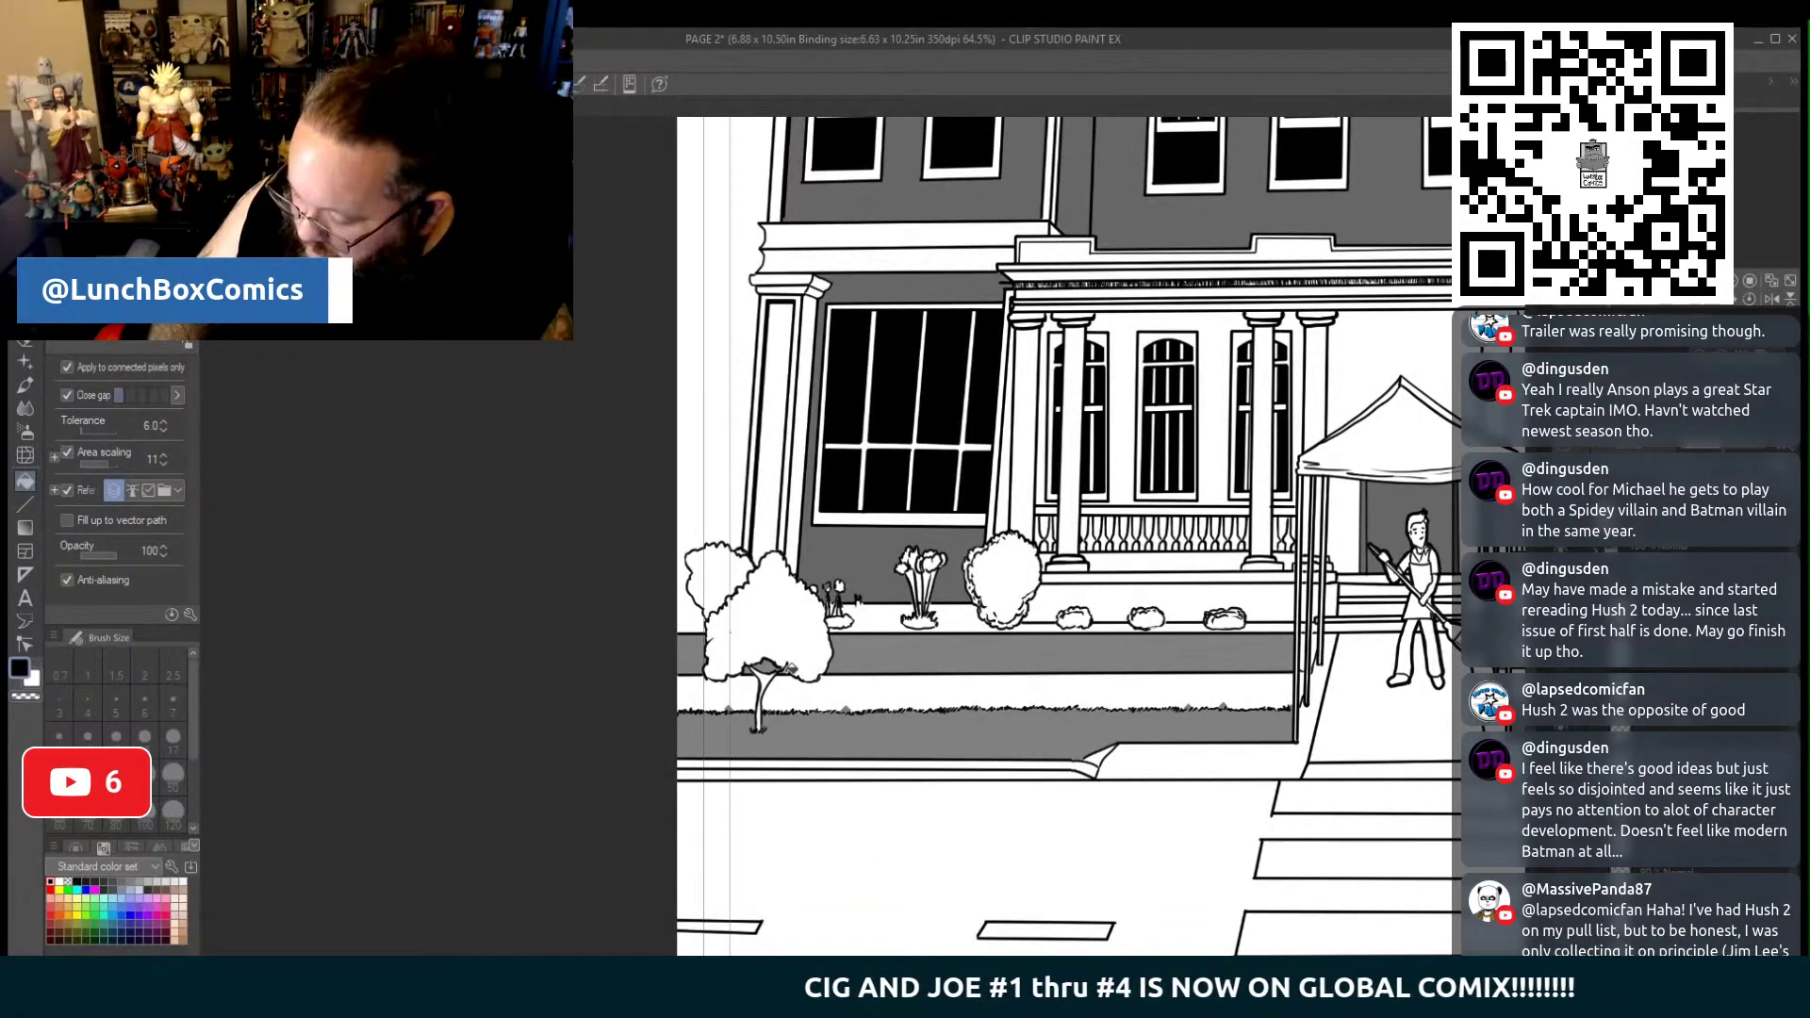
{"action": "scroll", "coordinate": [1063, 535], "scroll_direction": "right", "scroll_amount": 2}
{"action": "scroll", "coordinate": [1036, 536], "scroll_direction": "right", "scroll_amount": 15}
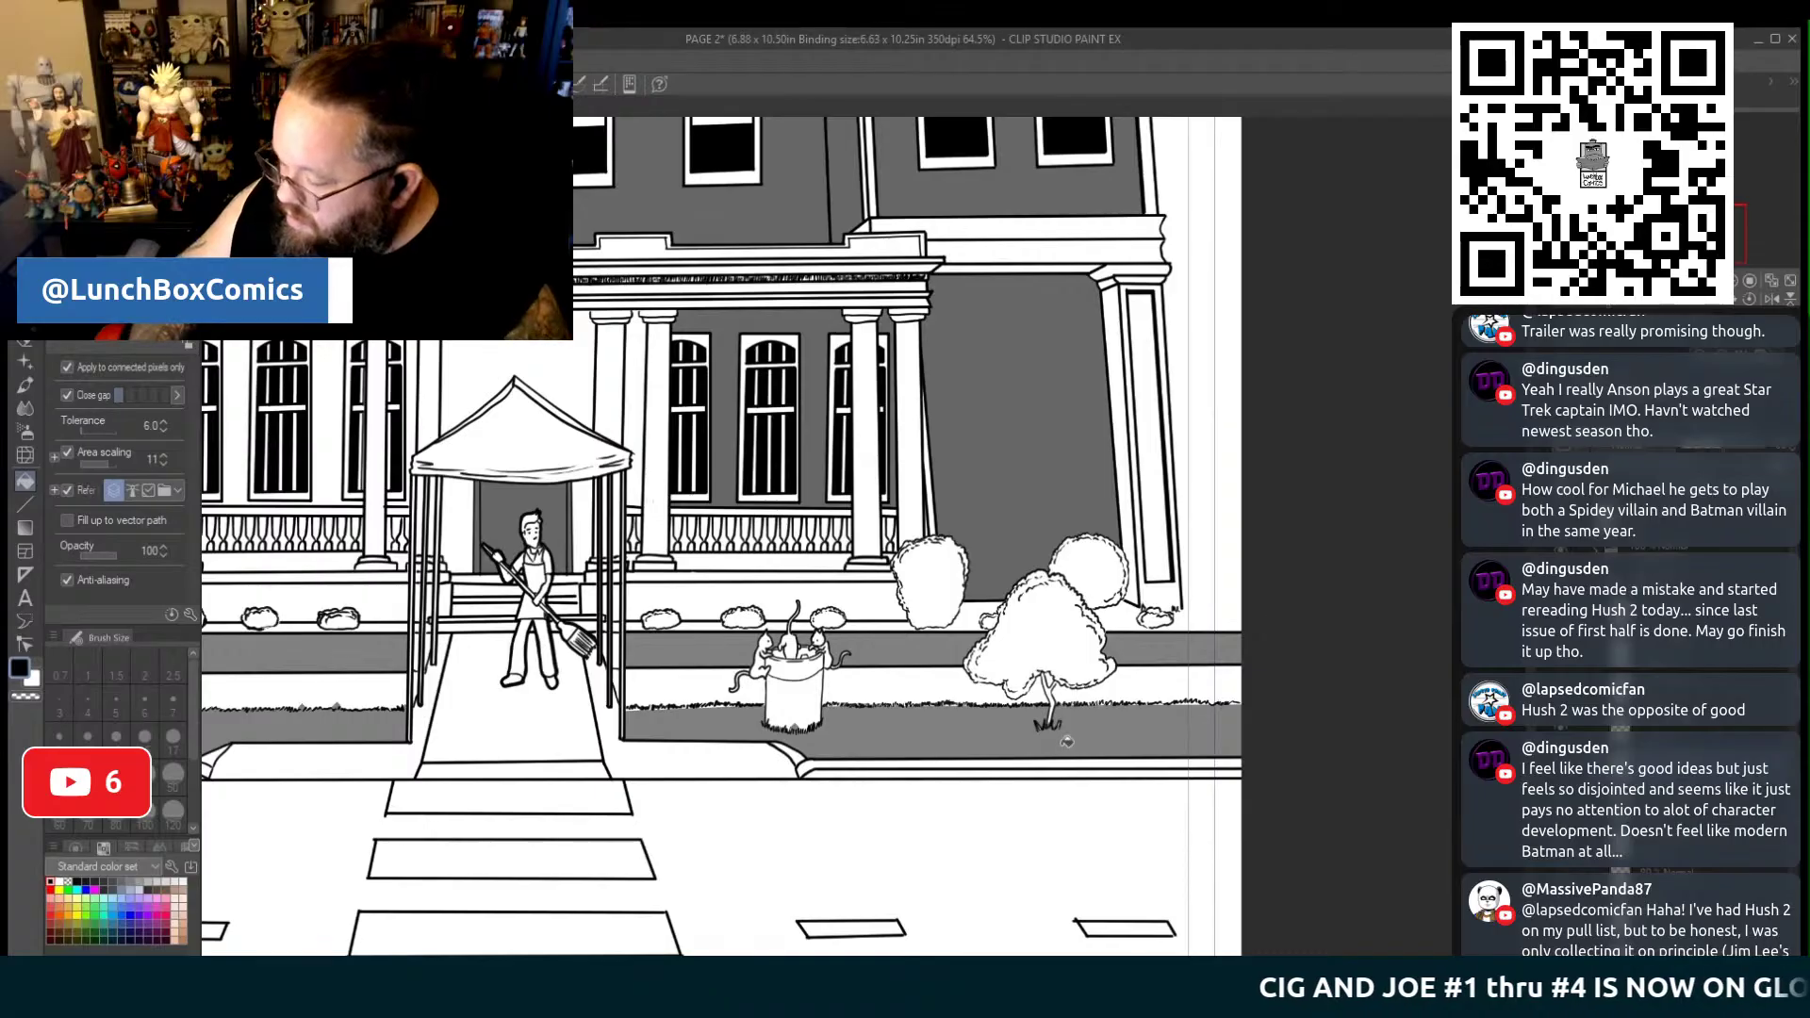
Close the planting bed's outline with the Straight line tool and fill the bed along the hotel's front with grey
{"action": "left_click", "coordinate": [24, 504]}
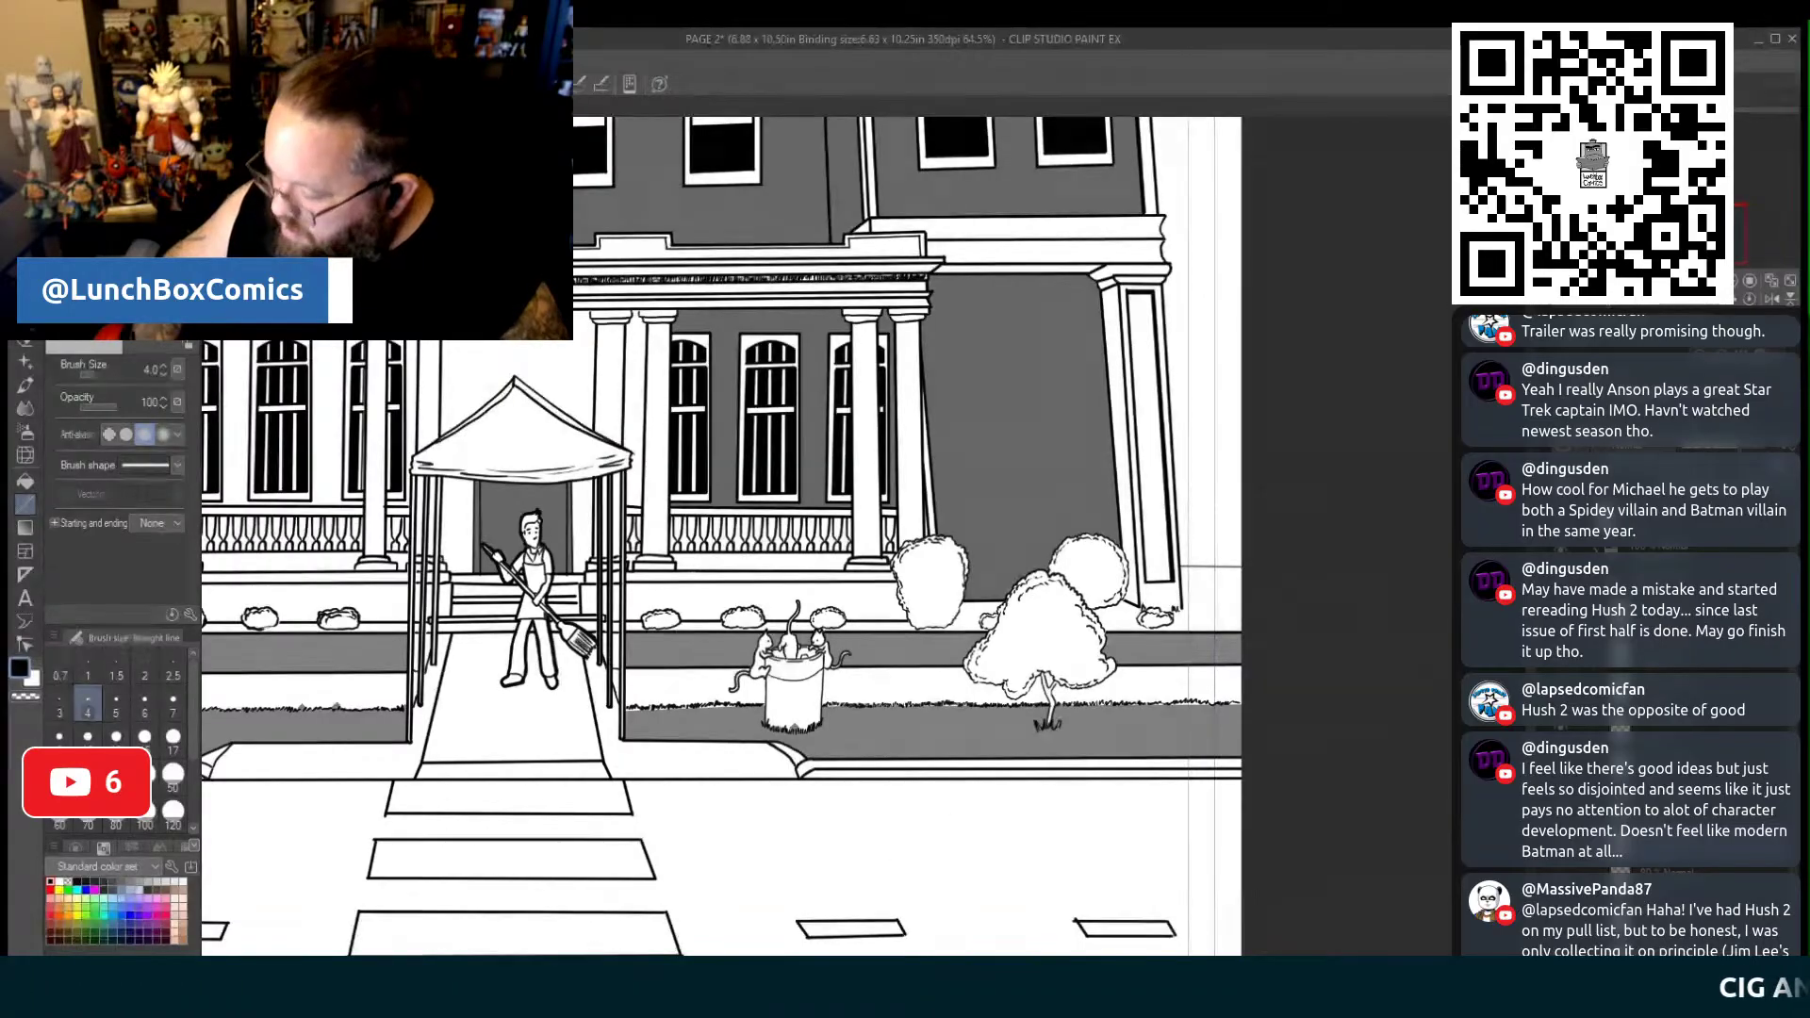
{"action": "left_click_drag", "start_coordinate": [1160, 961], "coordinate": [919, 961]}
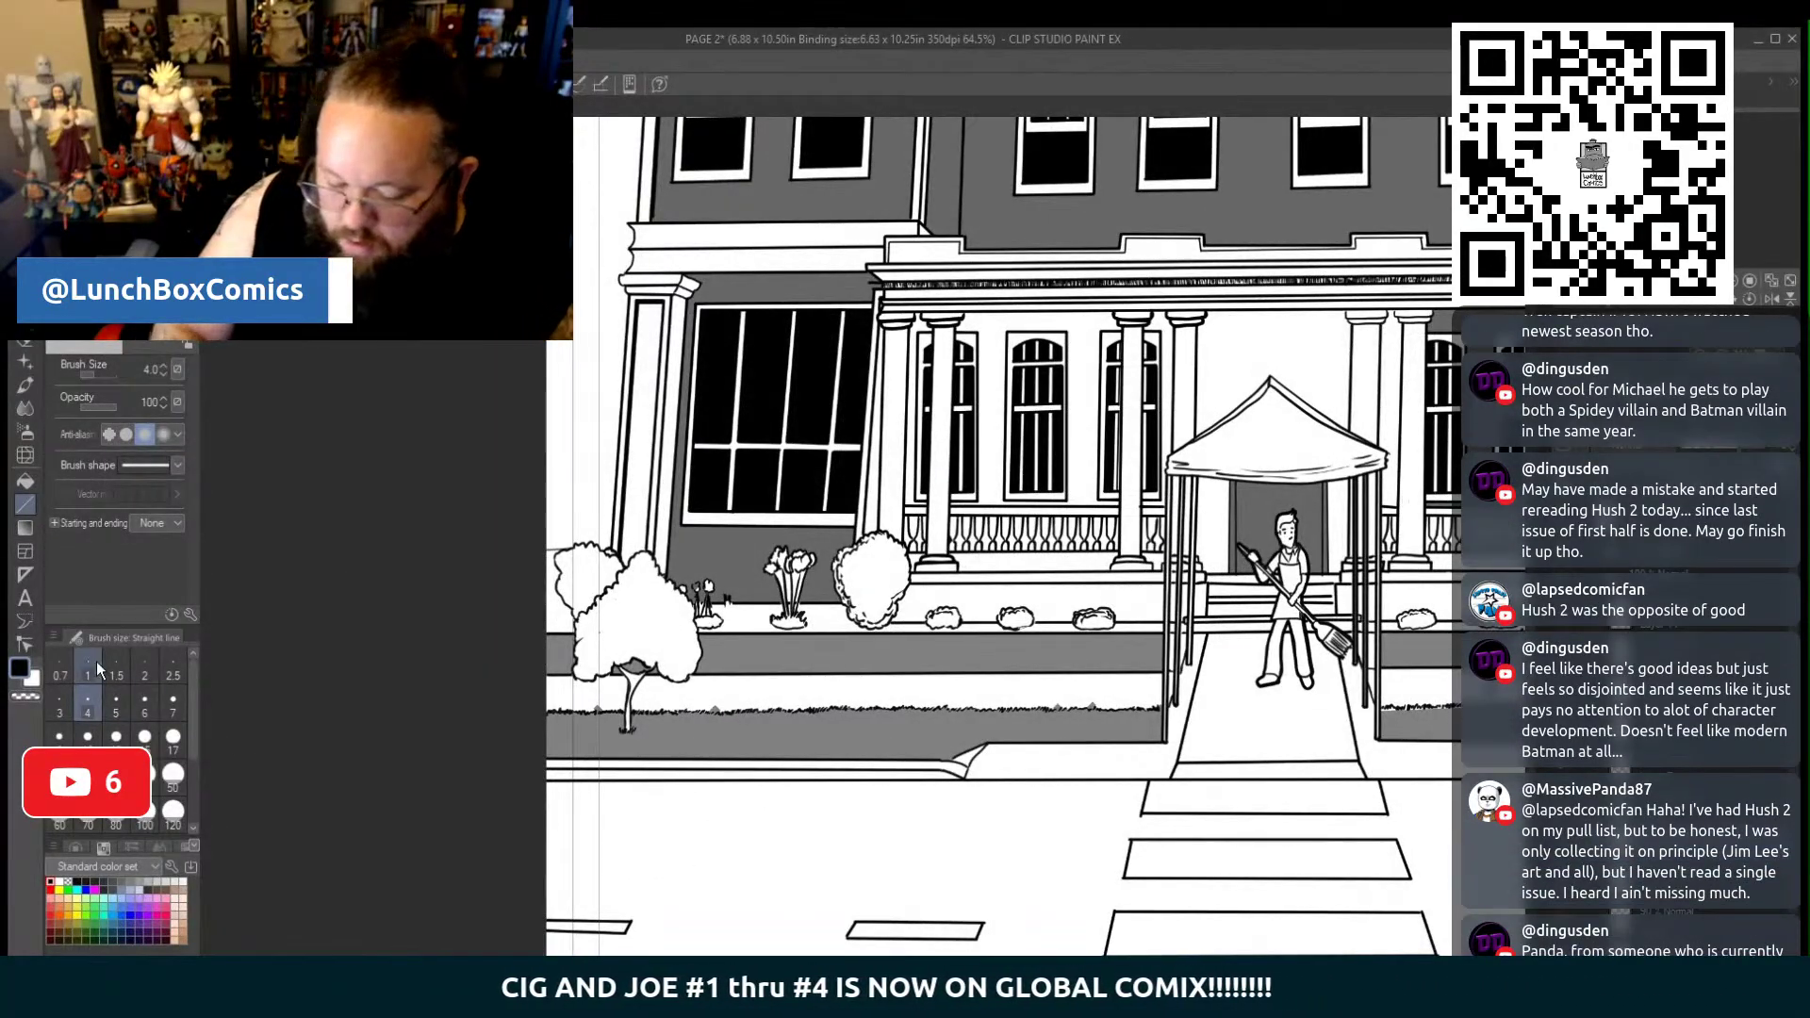
{"action": "left_click", "coordinate": [25, 481]}
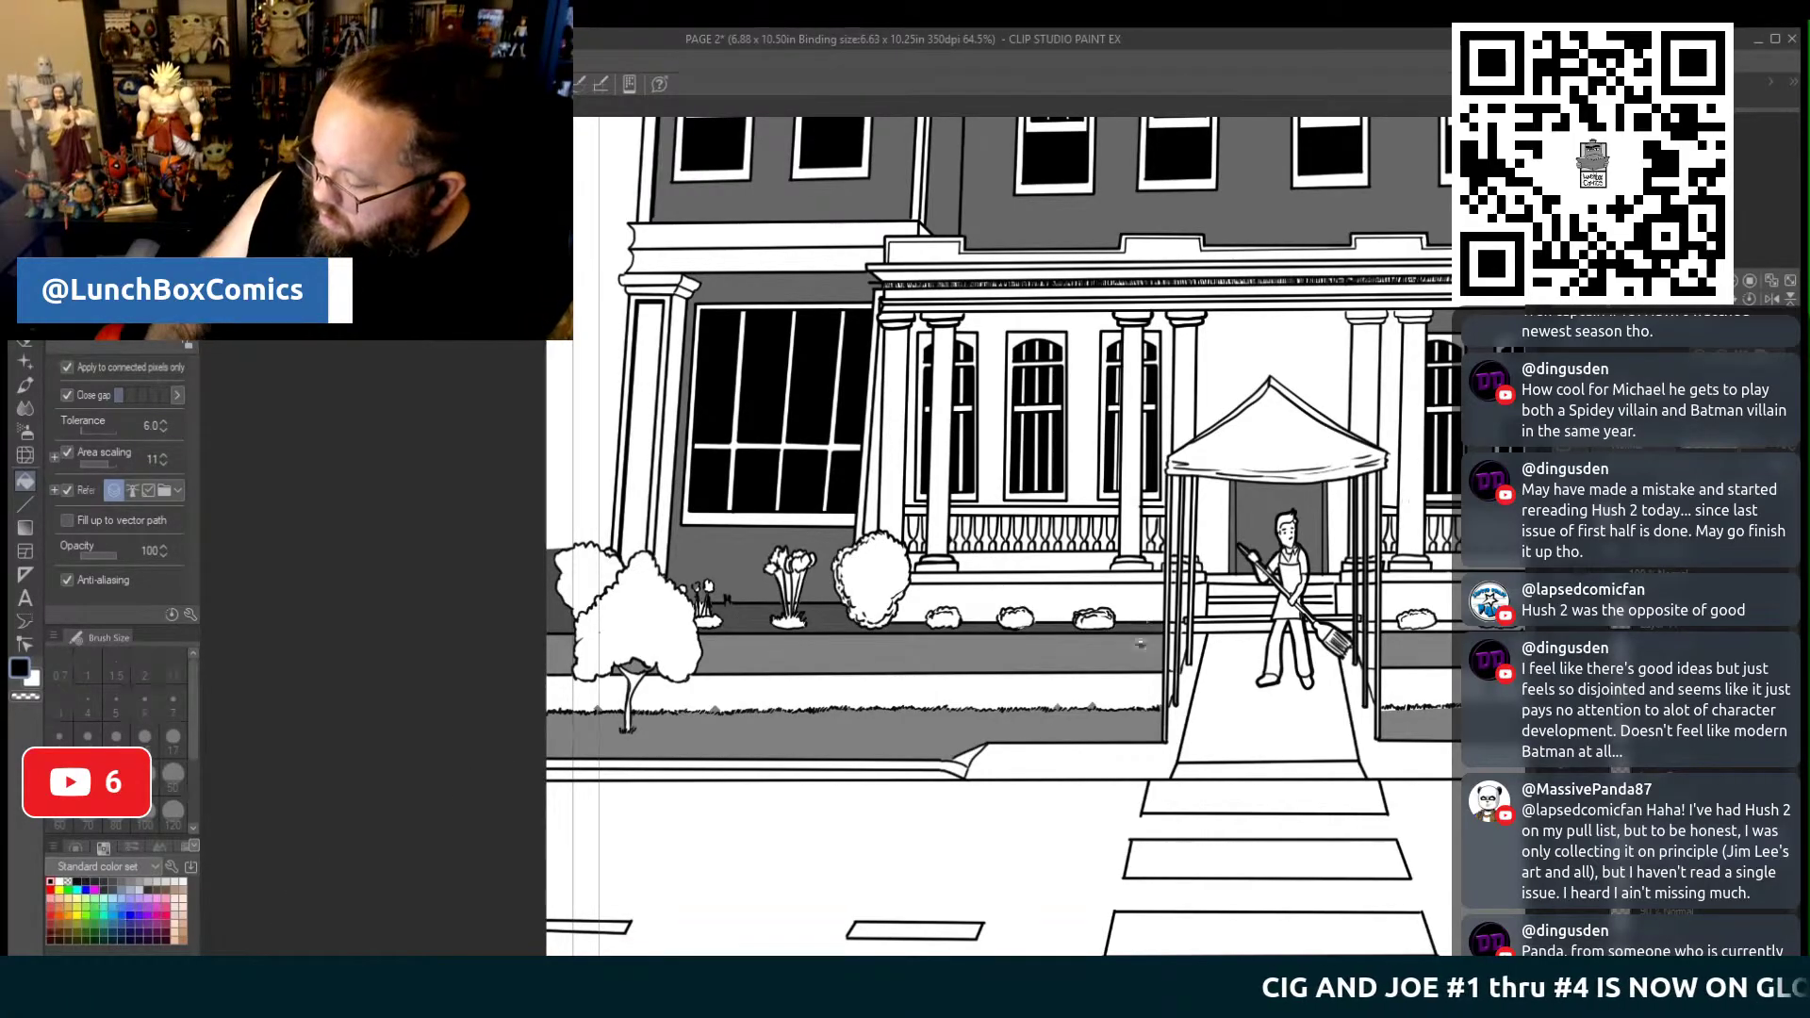
{"action": "scroll", "coordinate": [999, 537], "scroll_direction": "right", "scroll_amount": 5}
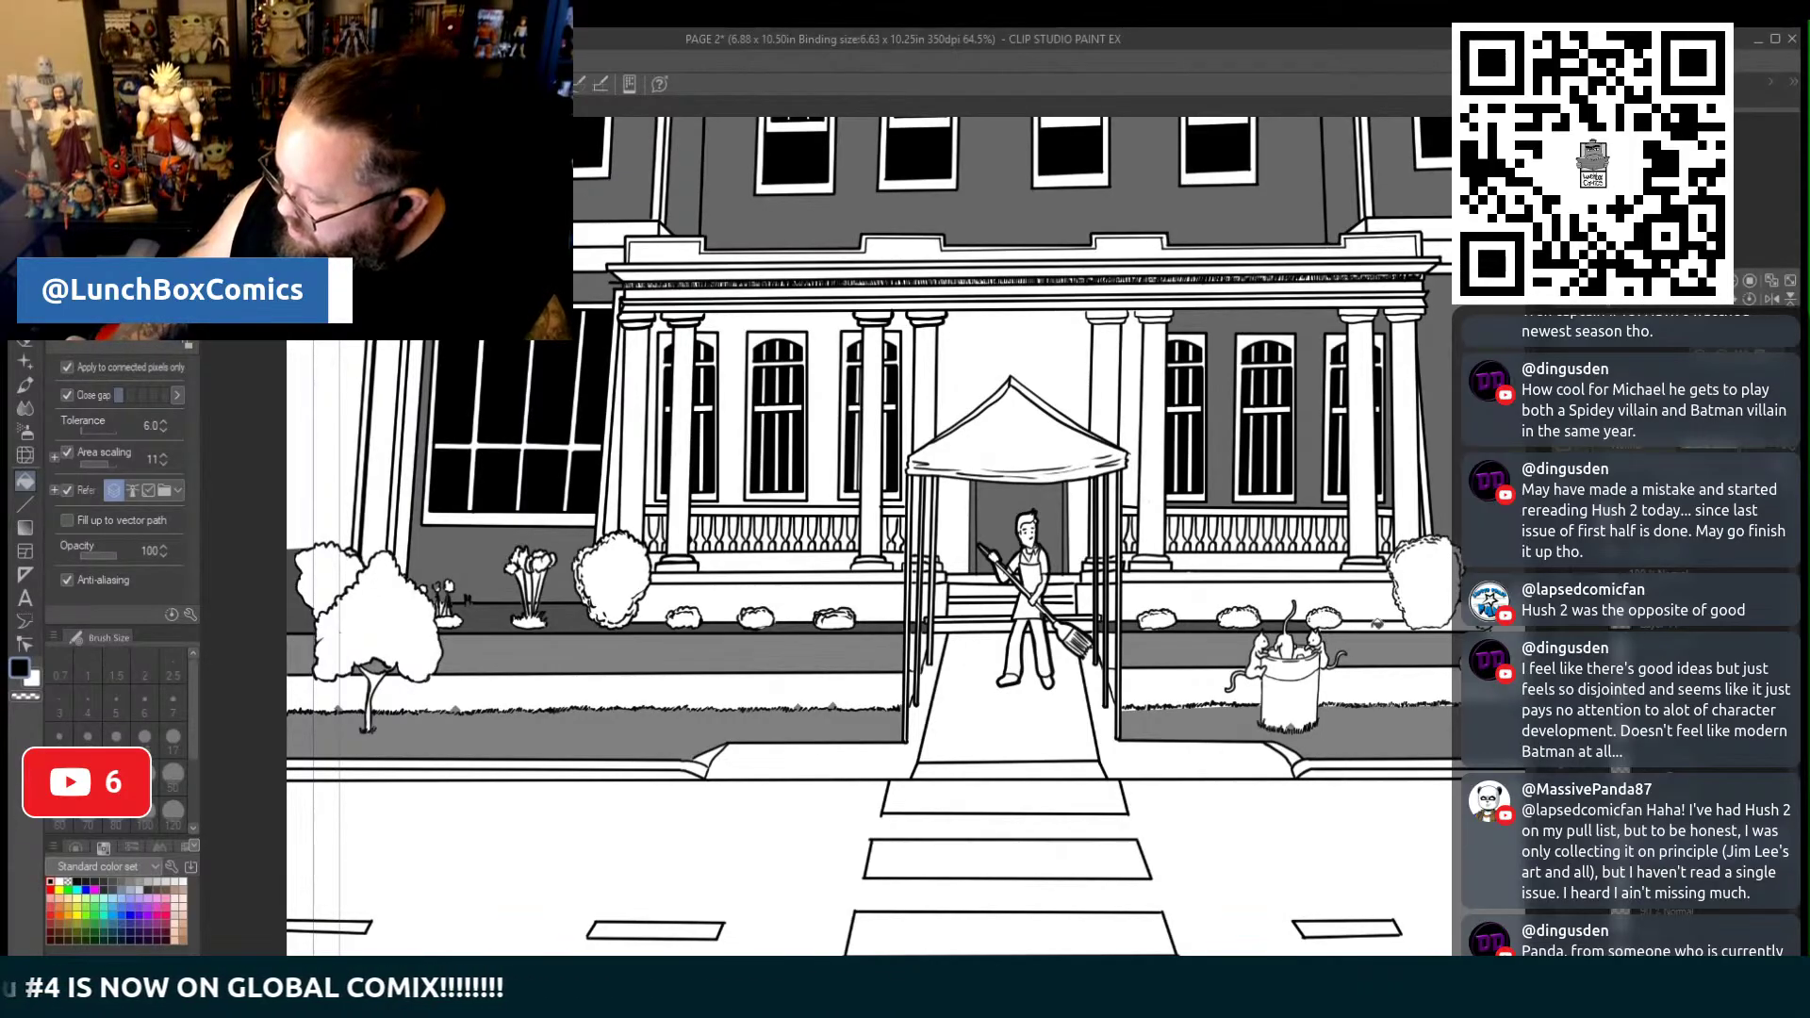
{"action": "left_click_drag", "start_coordinate": [1783, 952], "coordinate": [1306, 951]}
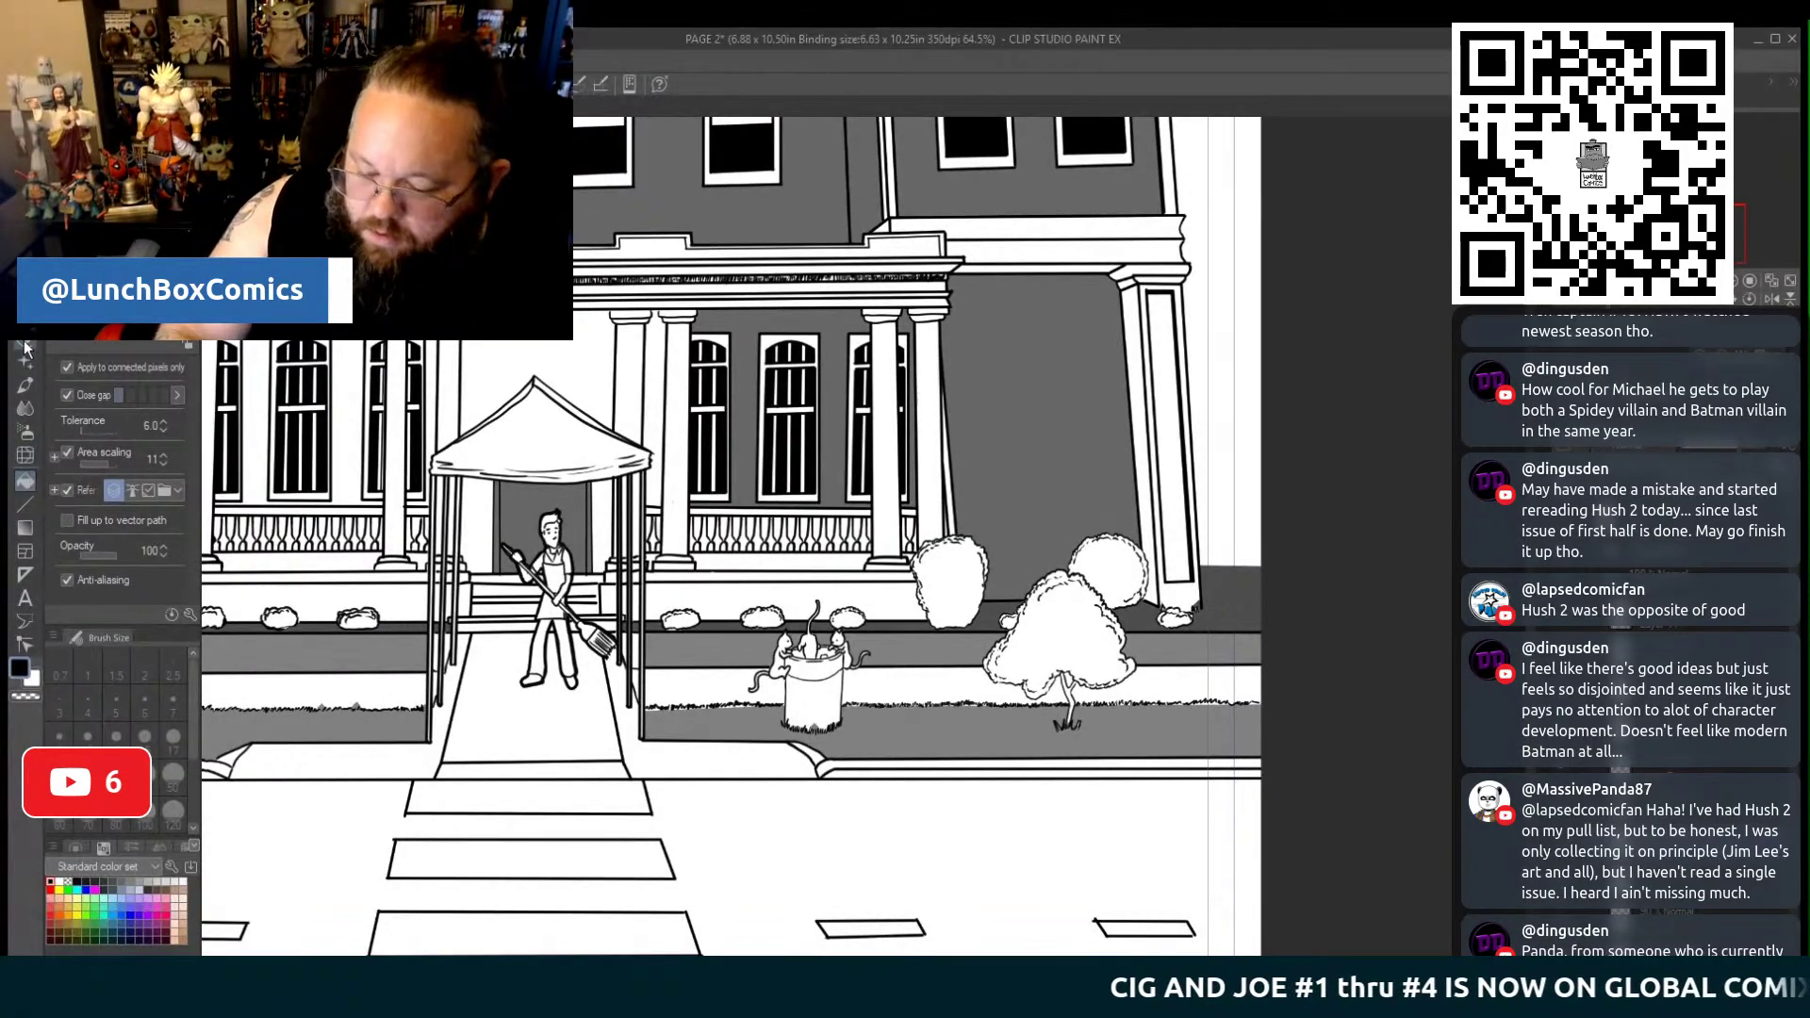
{"action": "key", "text": "e"}
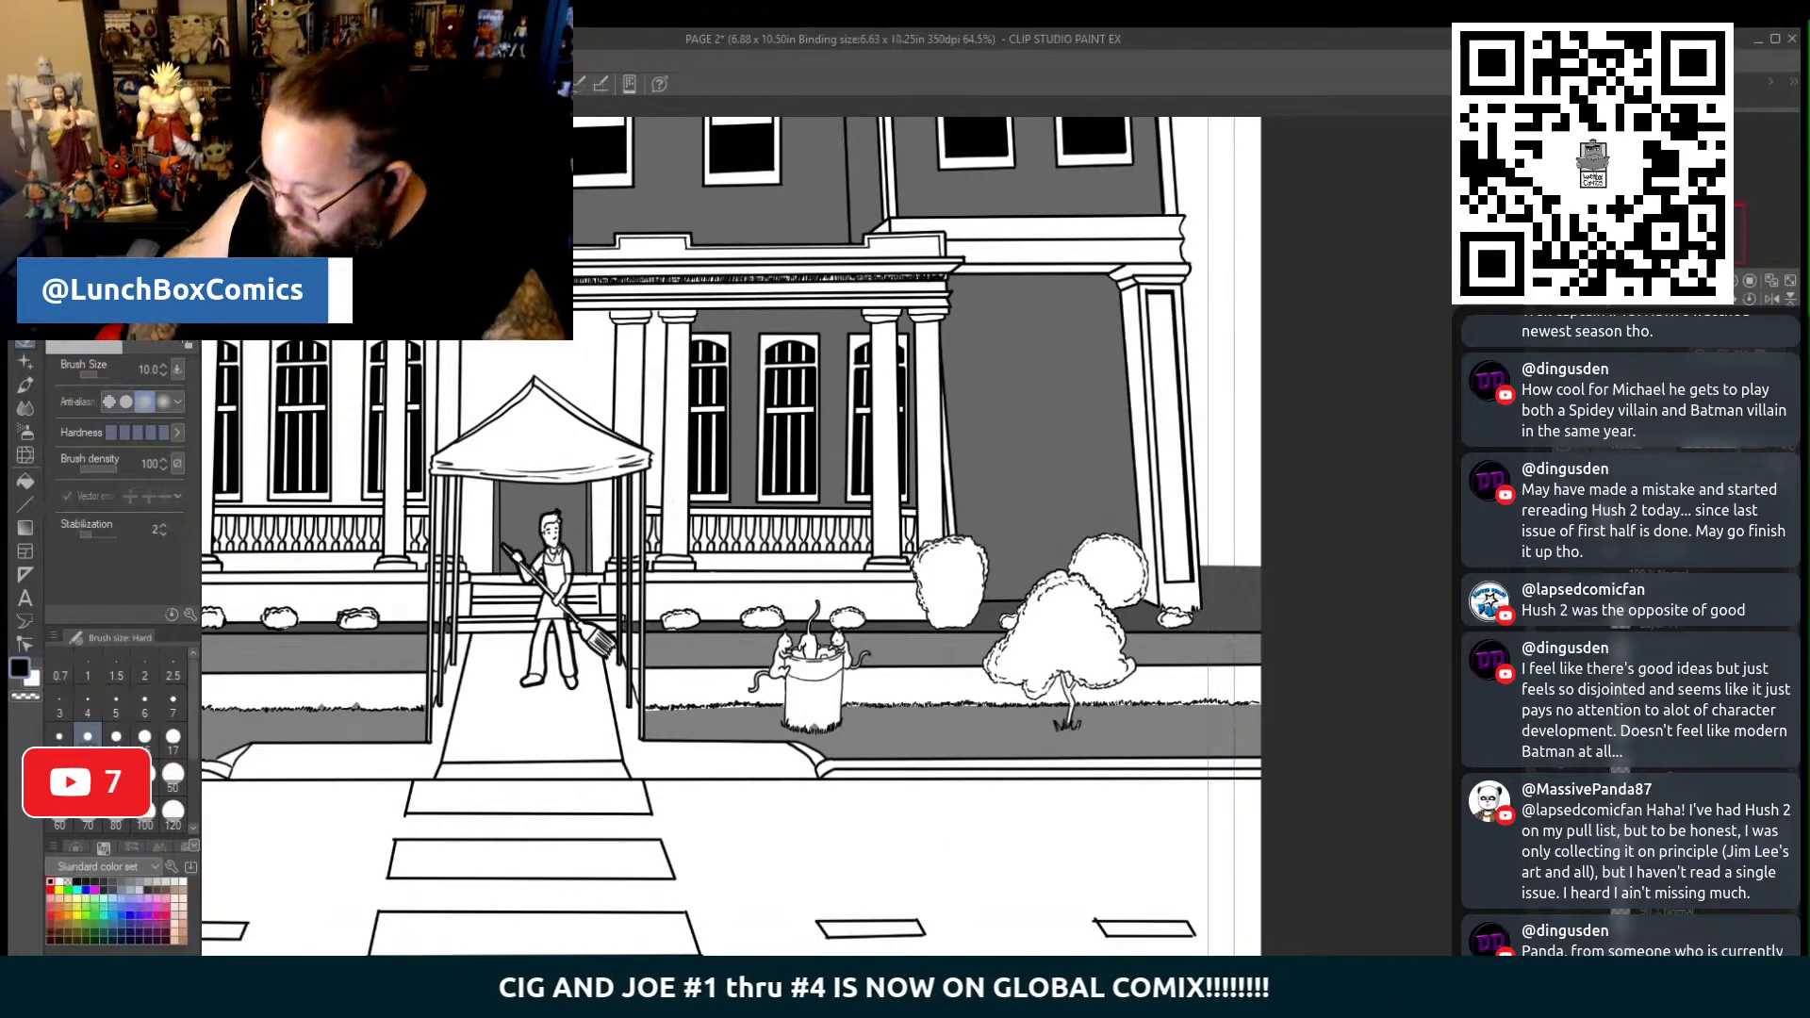
{"action": "scroll", "coordinate": [863, 603], "scroll_direction": "left", "scroll_amount": 7}
{"action": "scroll", "coordinate": [862, 604], "scroll_direction": "left", "scroll_amount": 1}
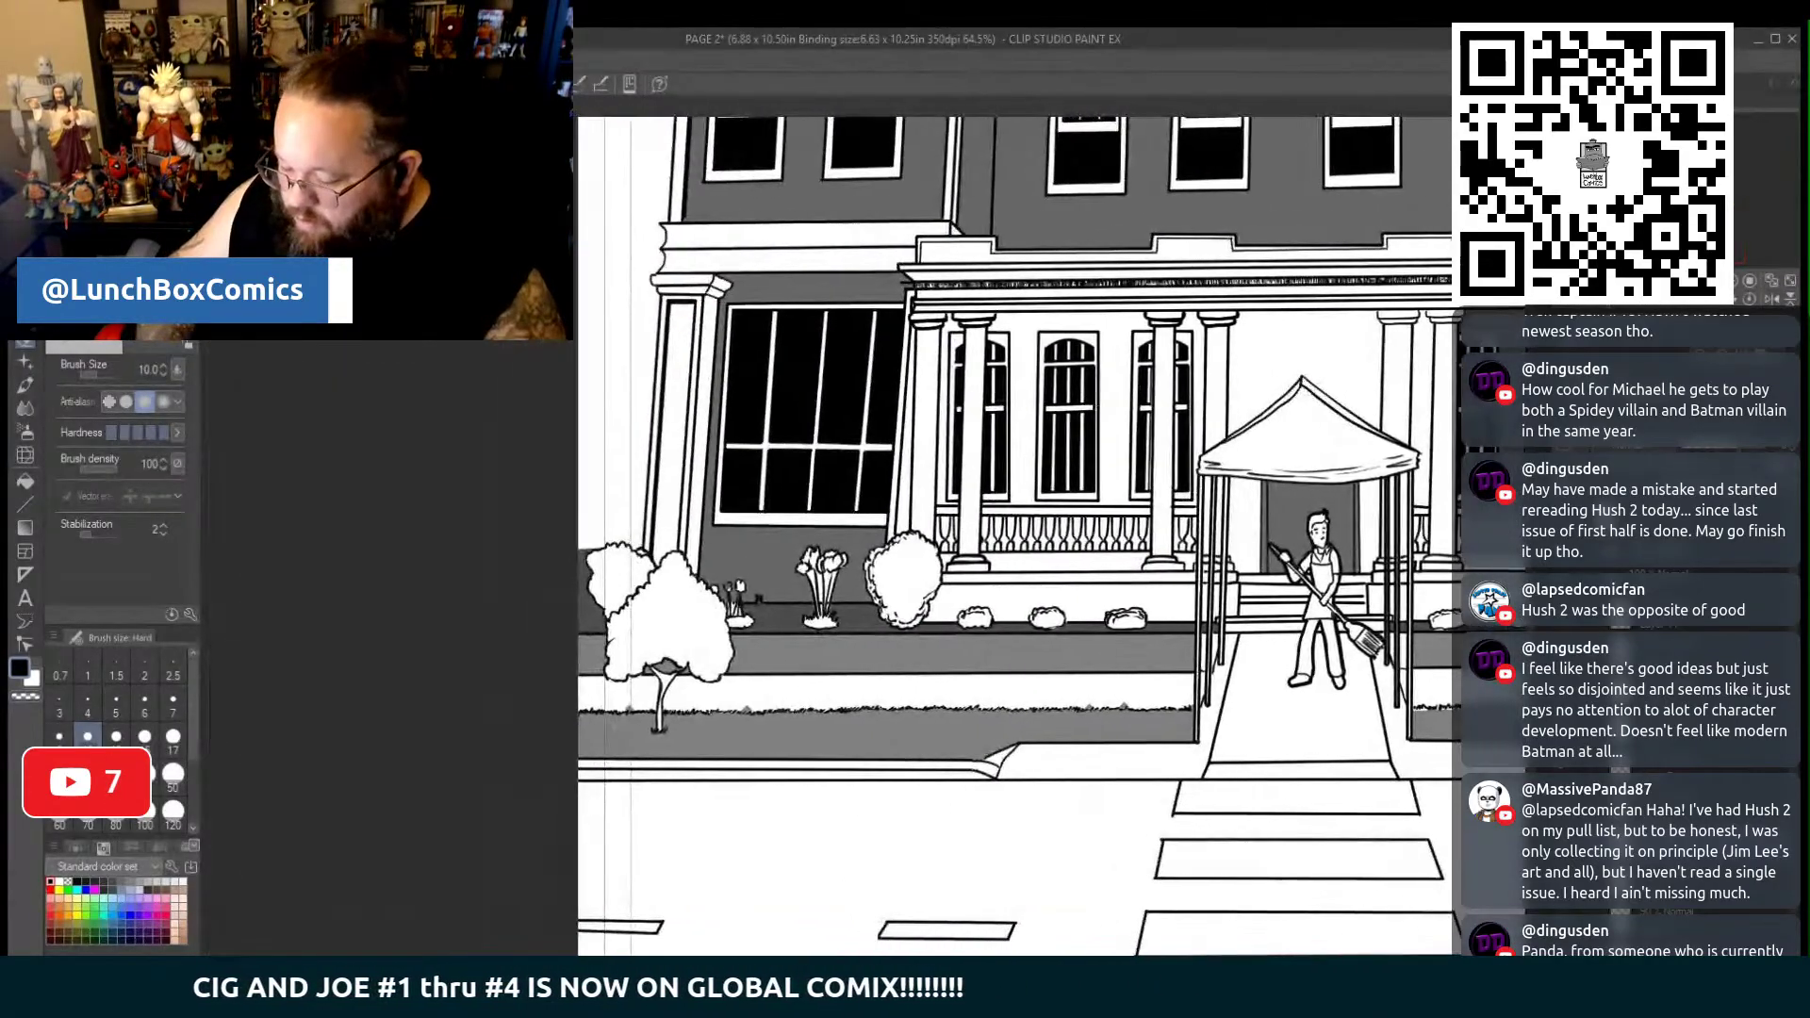
{"action": "scroll", "coordinate": [863, 603], "scroll_direction": "right", "scroll_amount": 5}
{"action": "scroll", "coordinate": [862, 603], "scroll_direction": "left", "scroll_amount": 1}
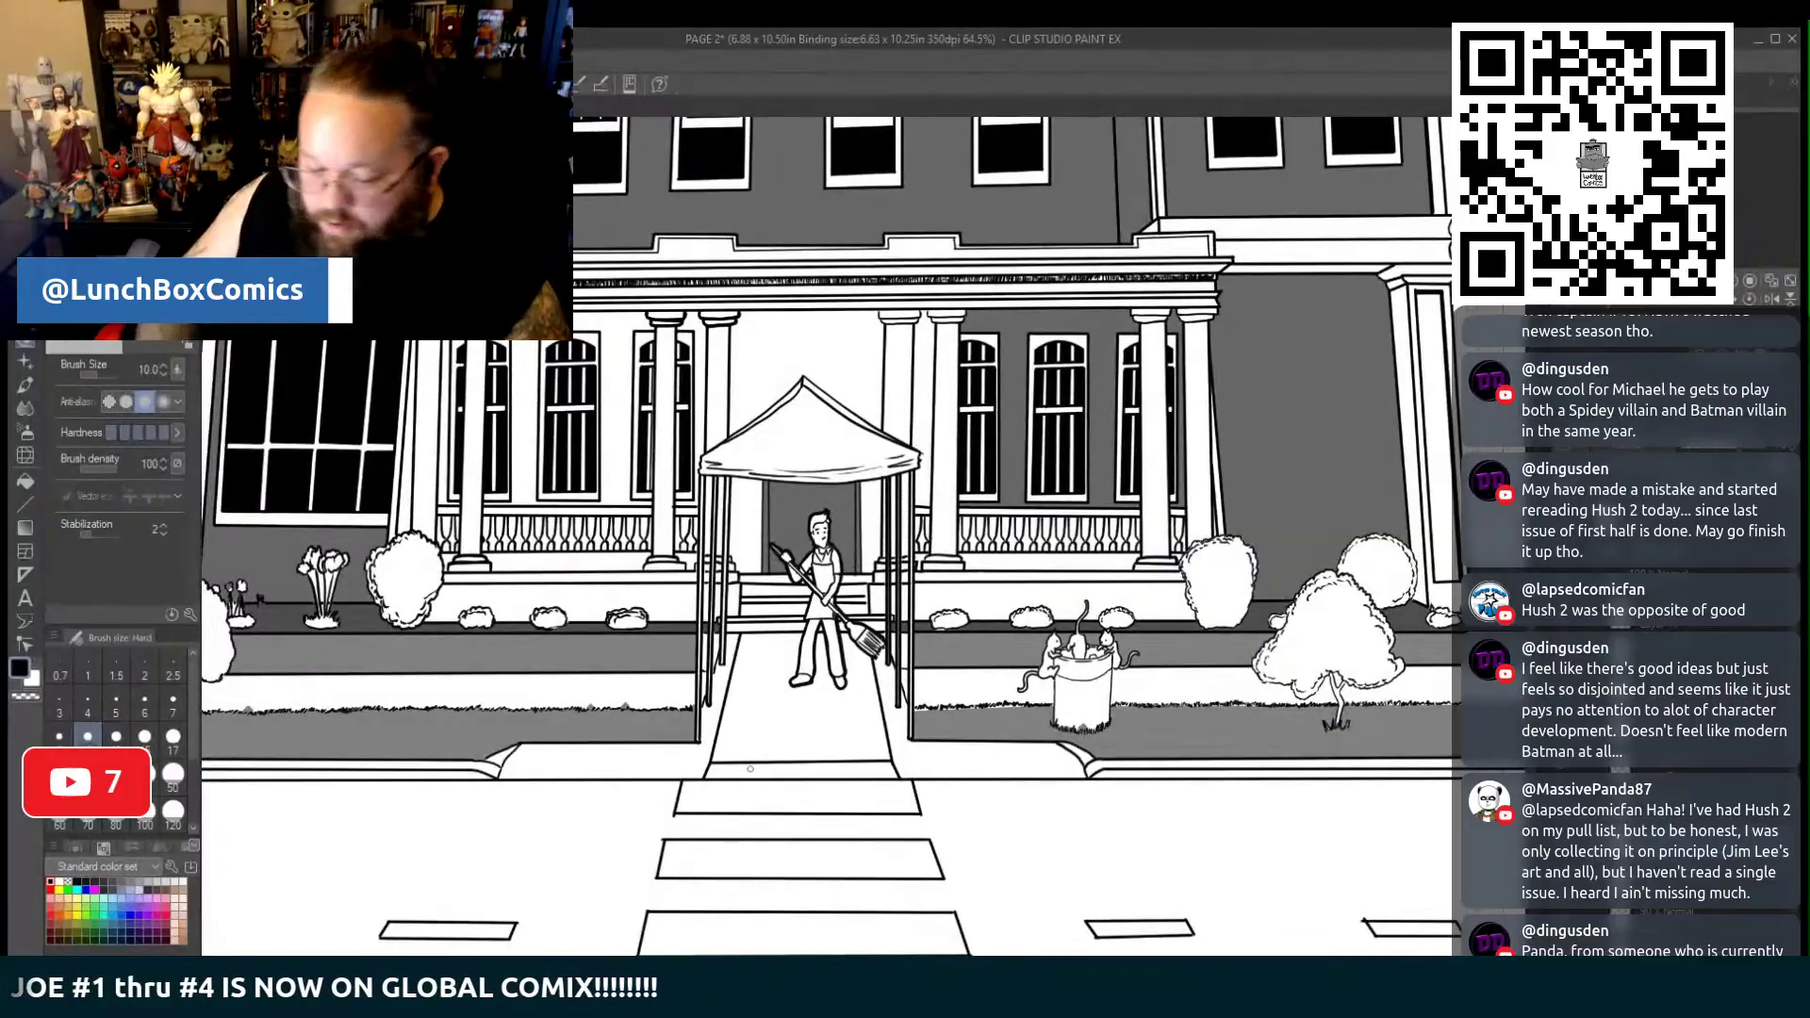
{"action": "key", "text": "p"}
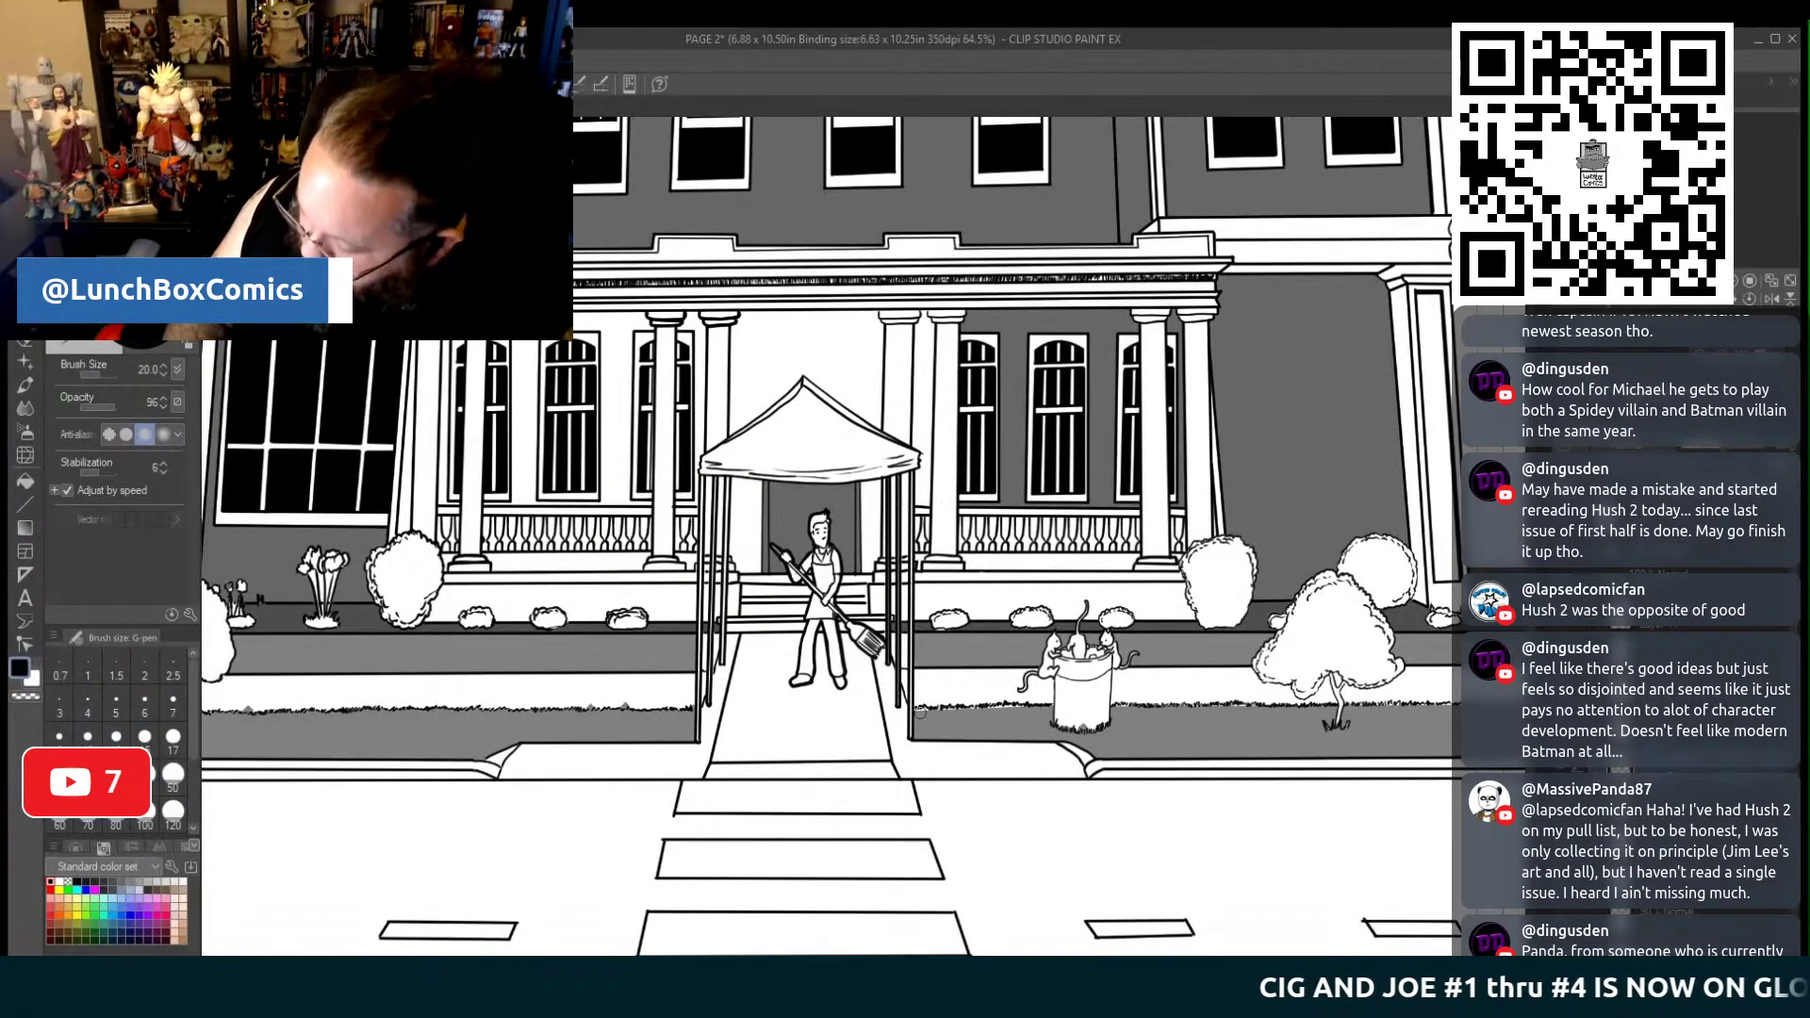
{"action": "key", "text": "bracketleft"}
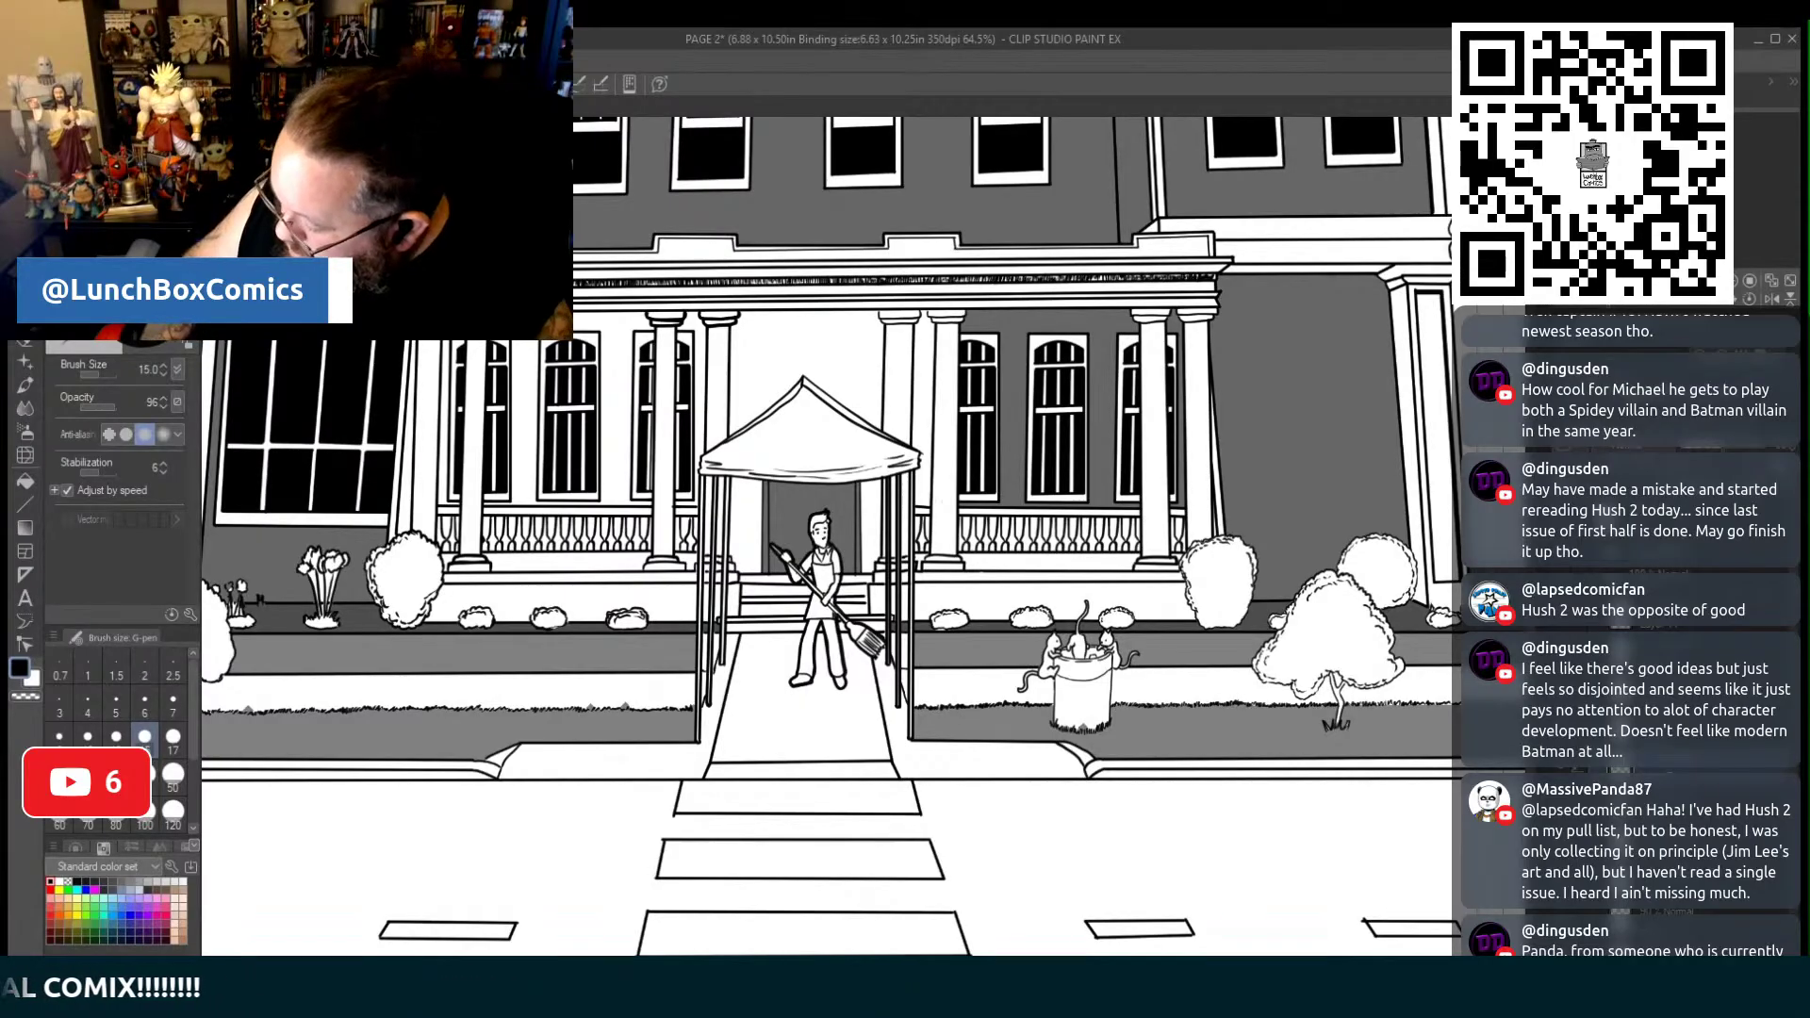
{"action": "scroll", "coordinate": [1243, 719], "scroll_direction": "right", "scroll_amount": 3}
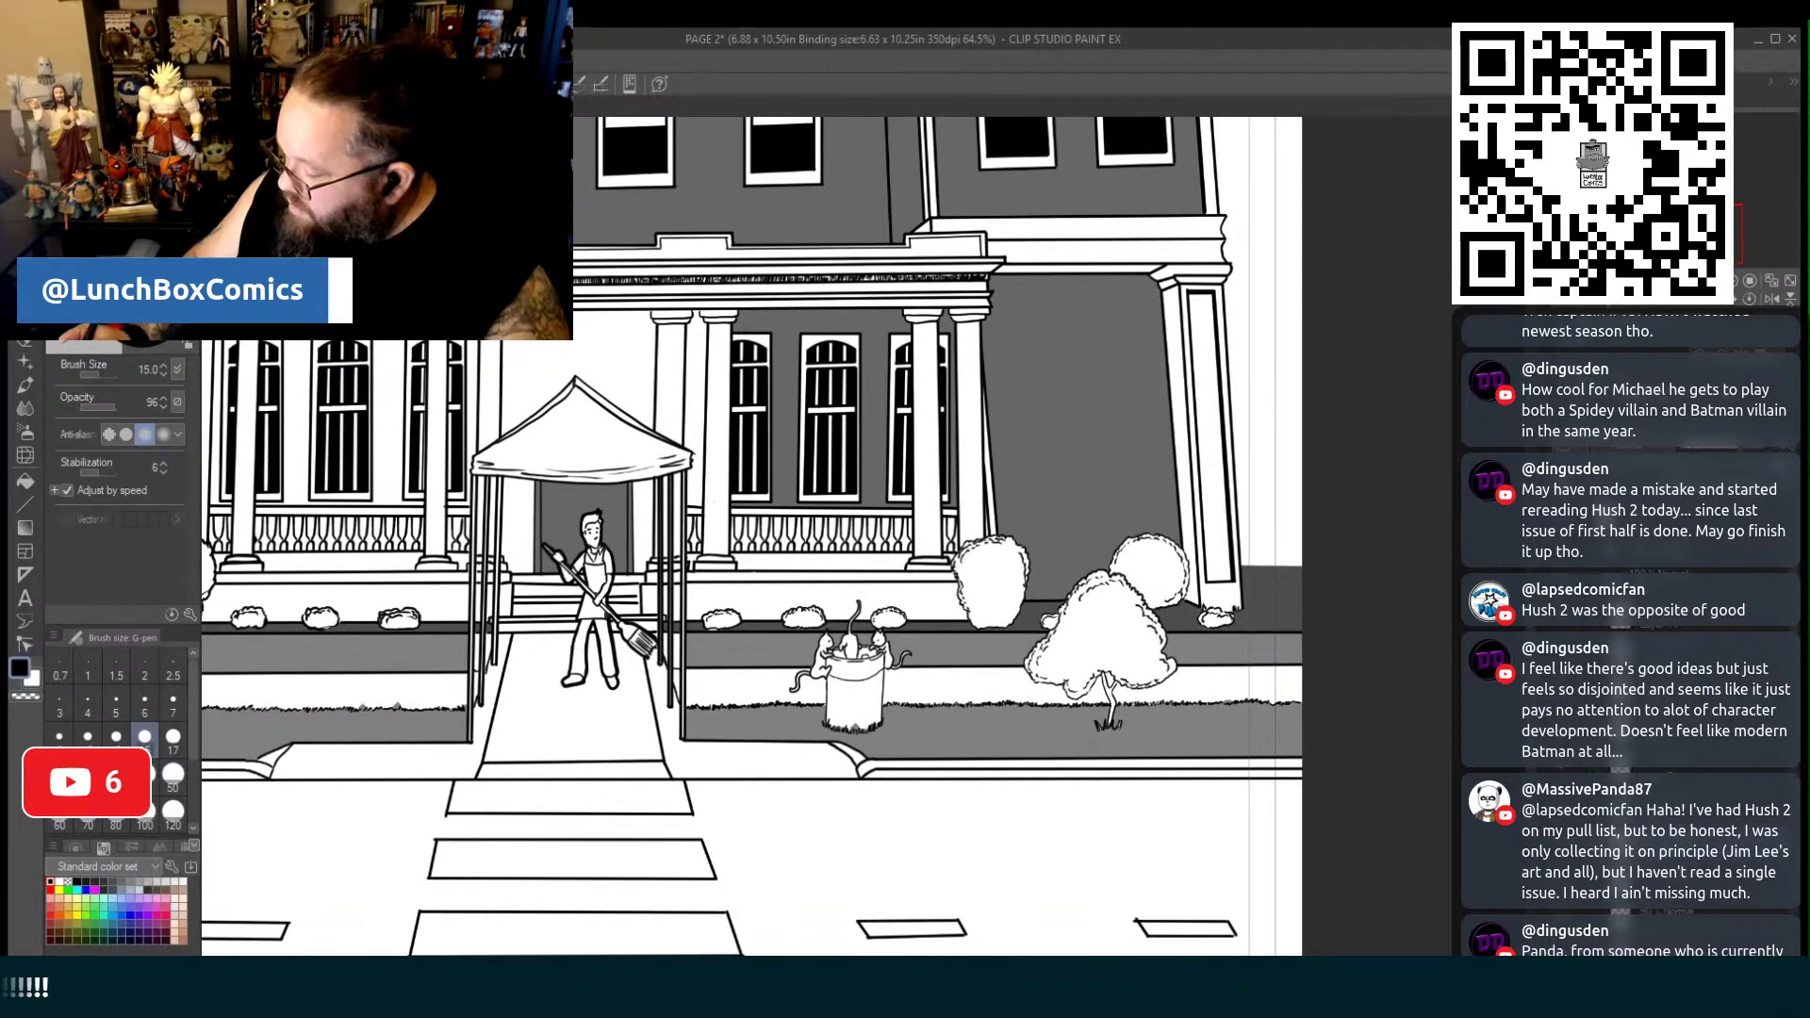
{"action": "key", "text": "g"}
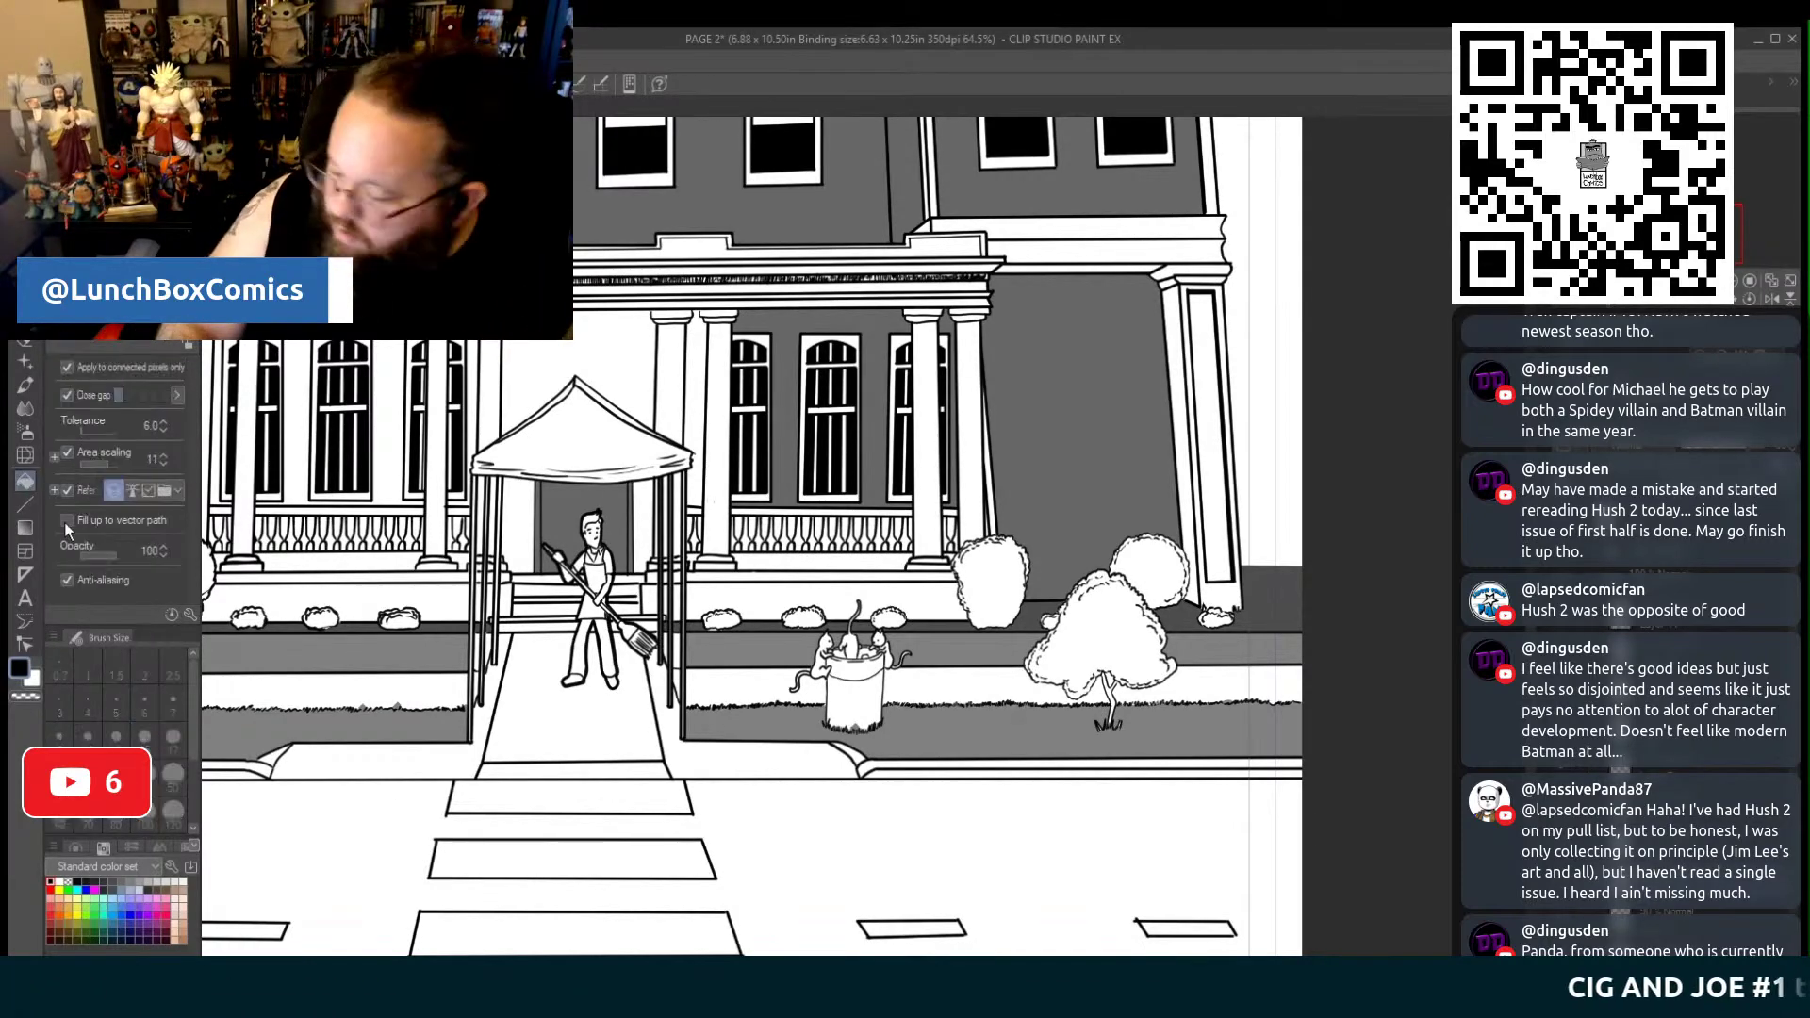
{"action": "left_click", "coordinate": [1122, 650]}
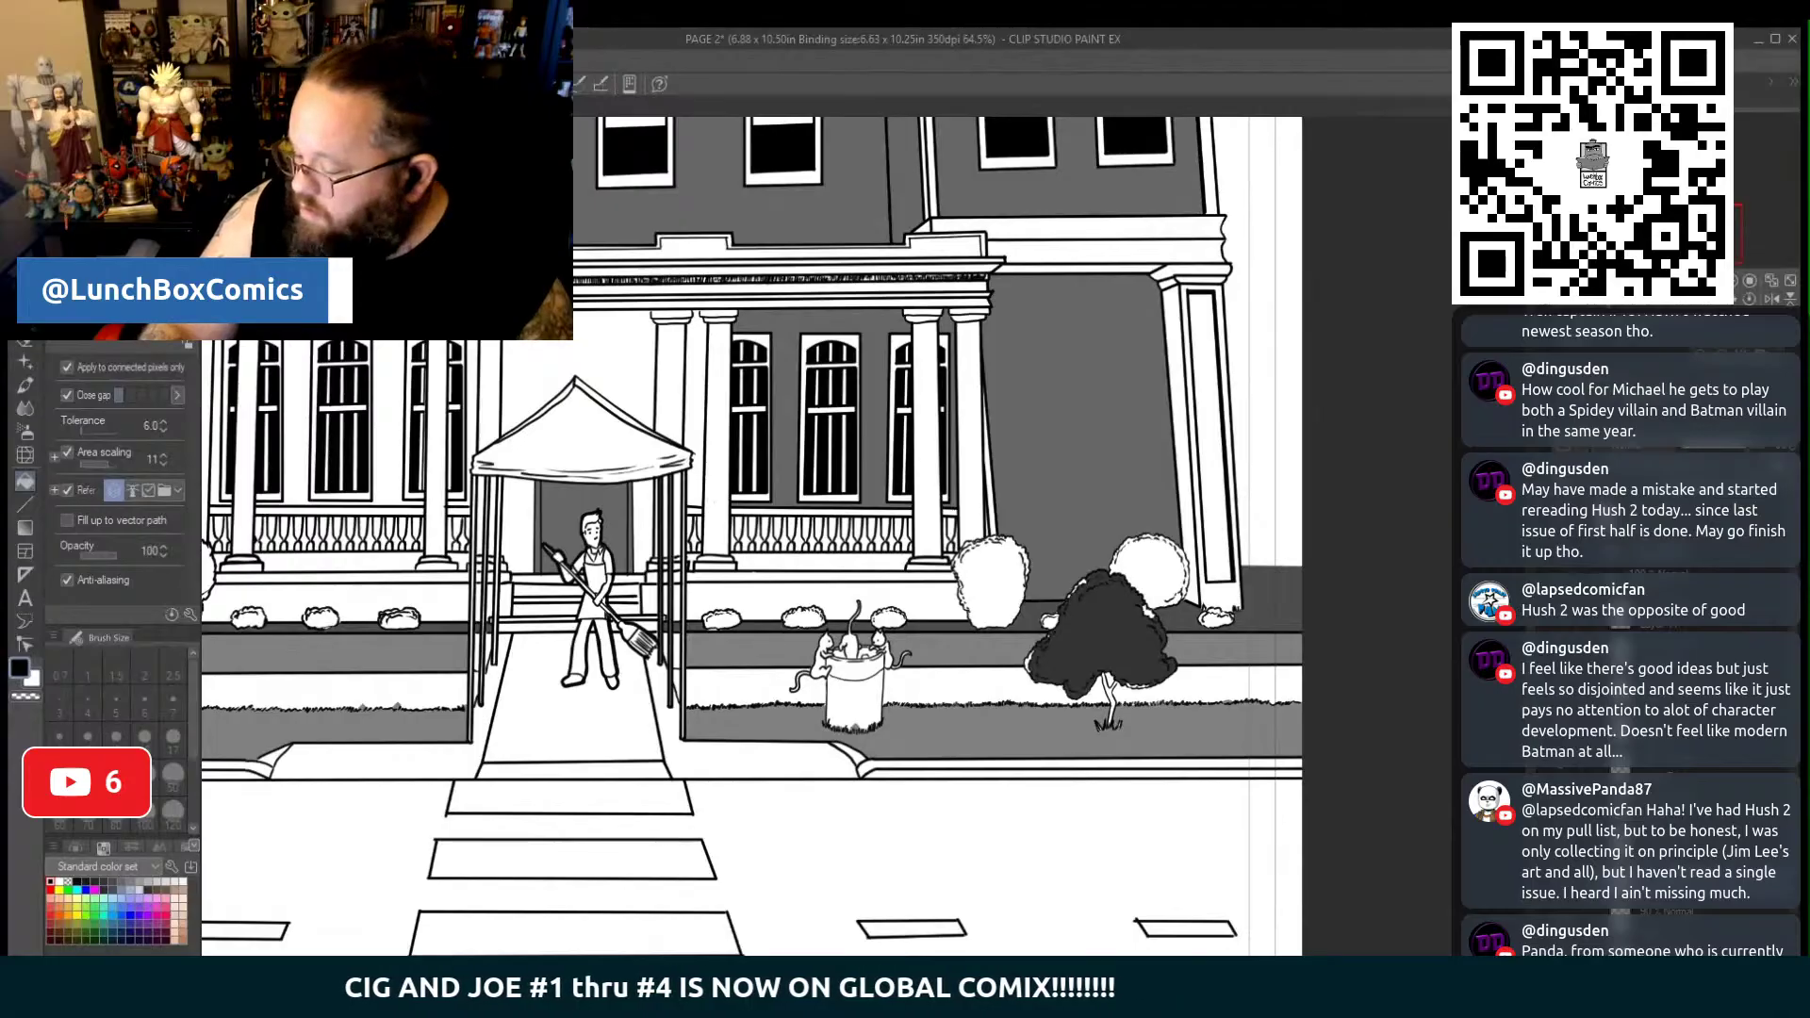
{"action": "key", "text": "ctrl+z"}
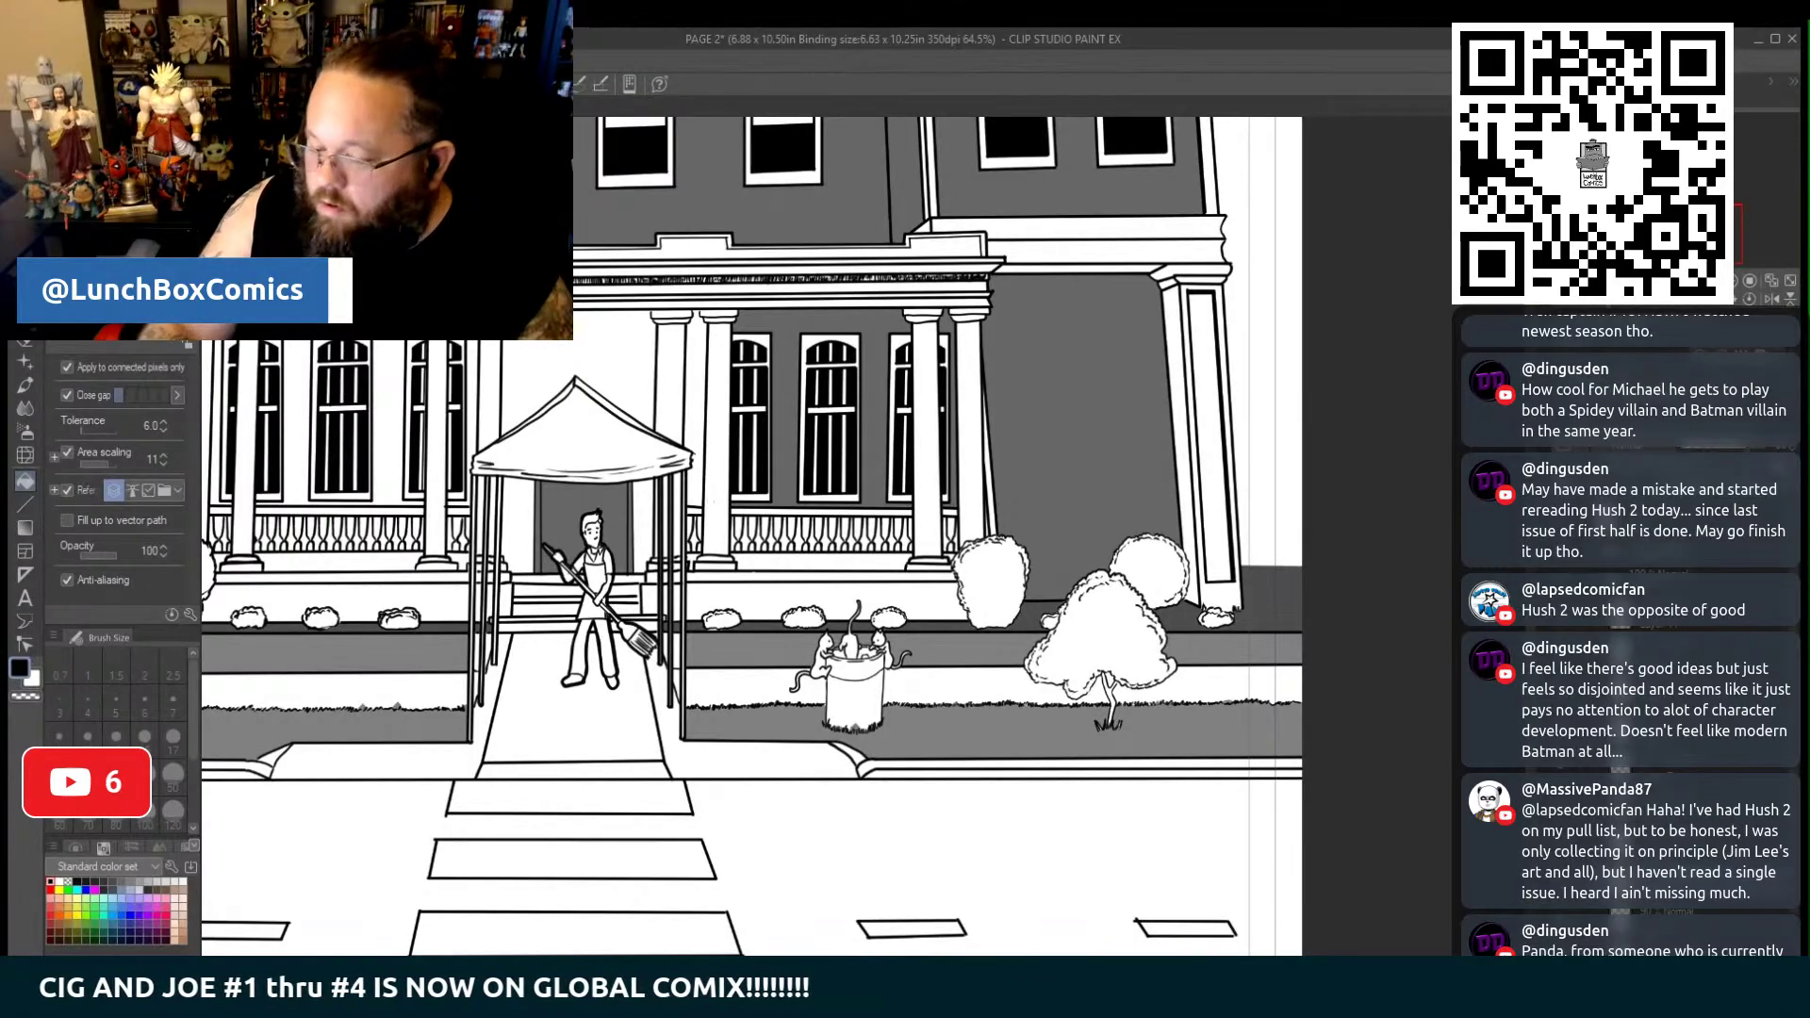
{"action": "left_click", "coordinate": [1101, 635]}
{"action": "key", "text": "ctrl+z"}
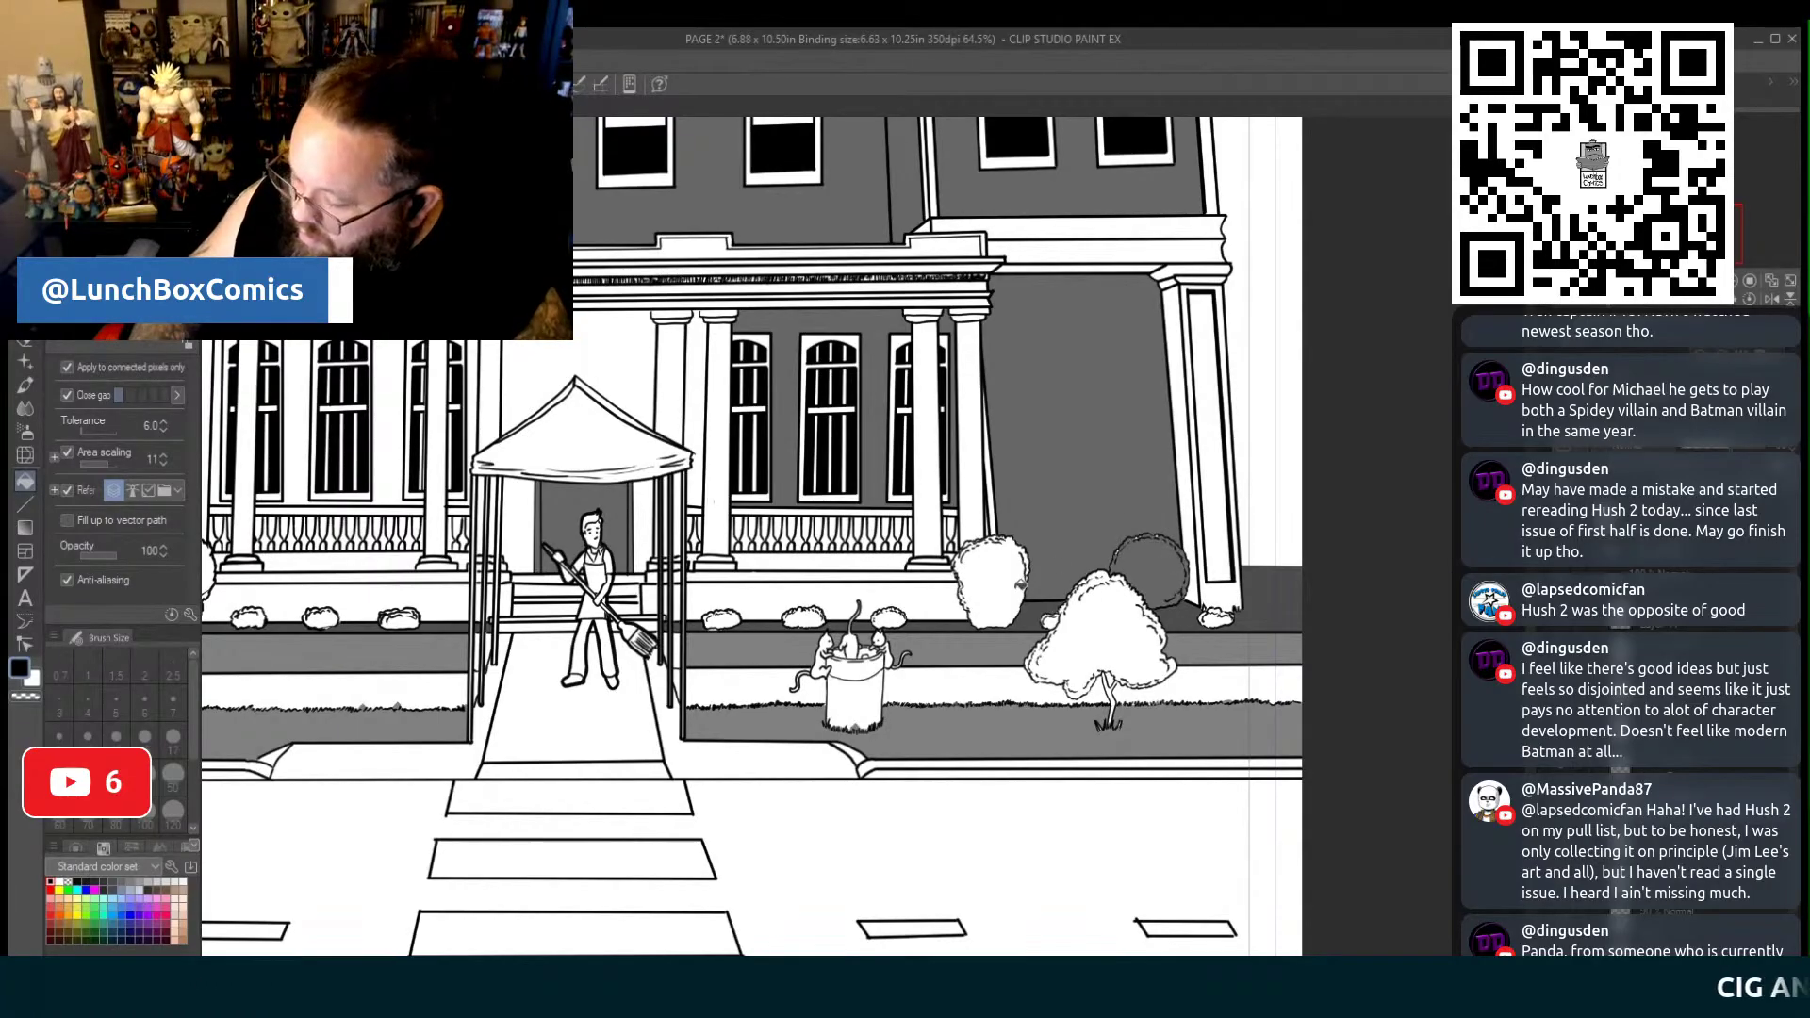
Fill the trees, round bushes, low shrubs and tulip leaves on both sides of the walkway with grey
{"action": "left_click", "coordinate": [1089, 641]}
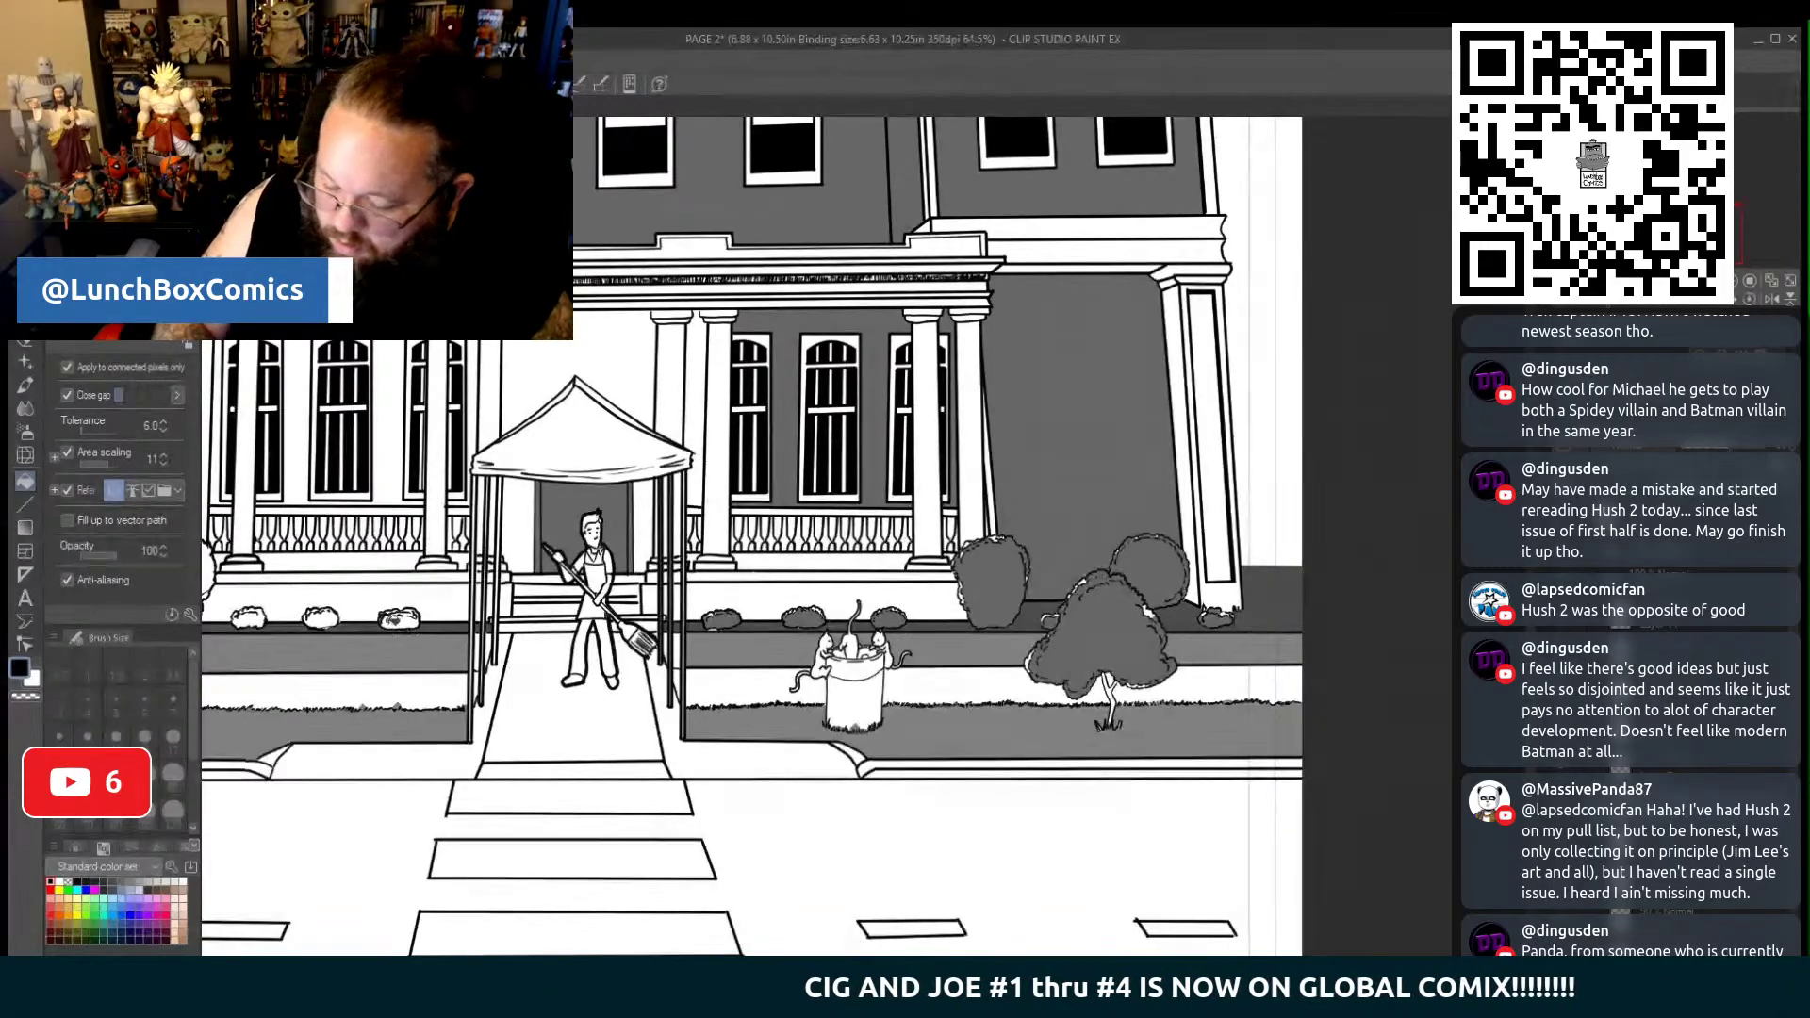
{"action": "left_click", "coordinate": [399, 619]}
{"action": "left_click_drag", "start_coordinate": [398, 620], "coordinate": [1081, 620]}
{"action": "left_click", "coordinate": [855, 587]}
{"action": "left_click", "coordinate": [784, 619]}
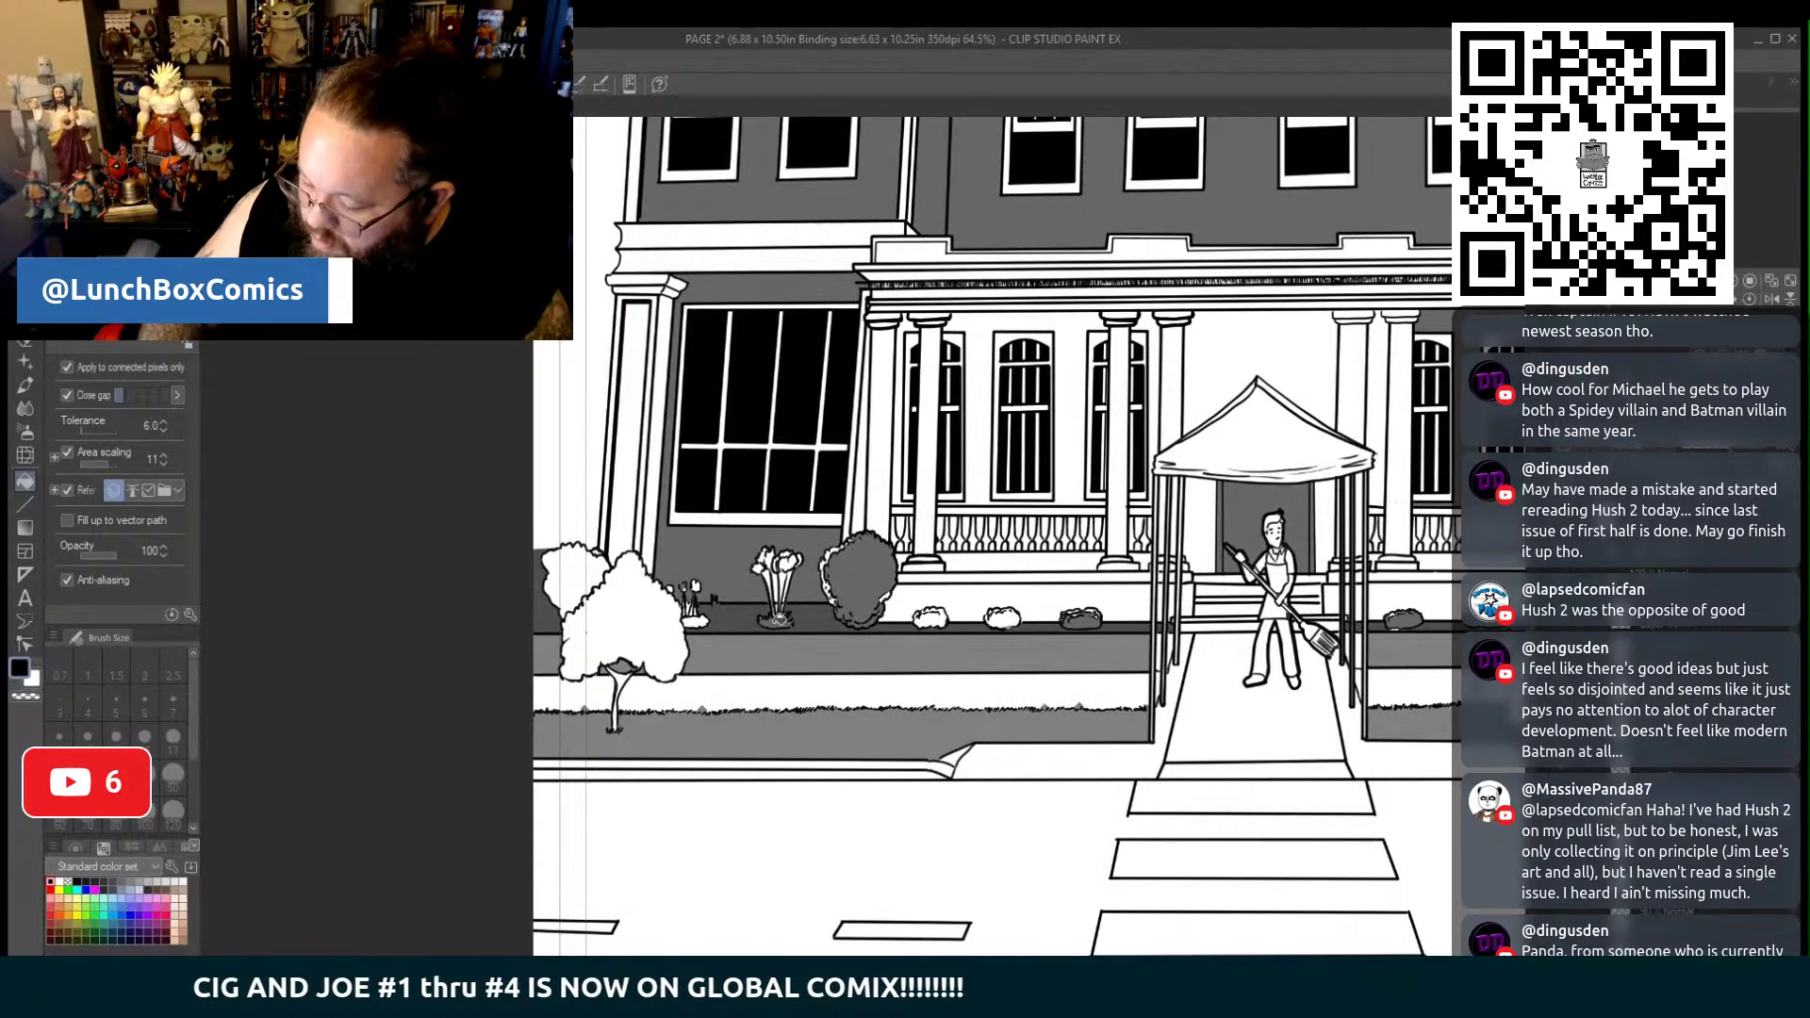
{"action": "left_click", "coordinate": [787, 588]}
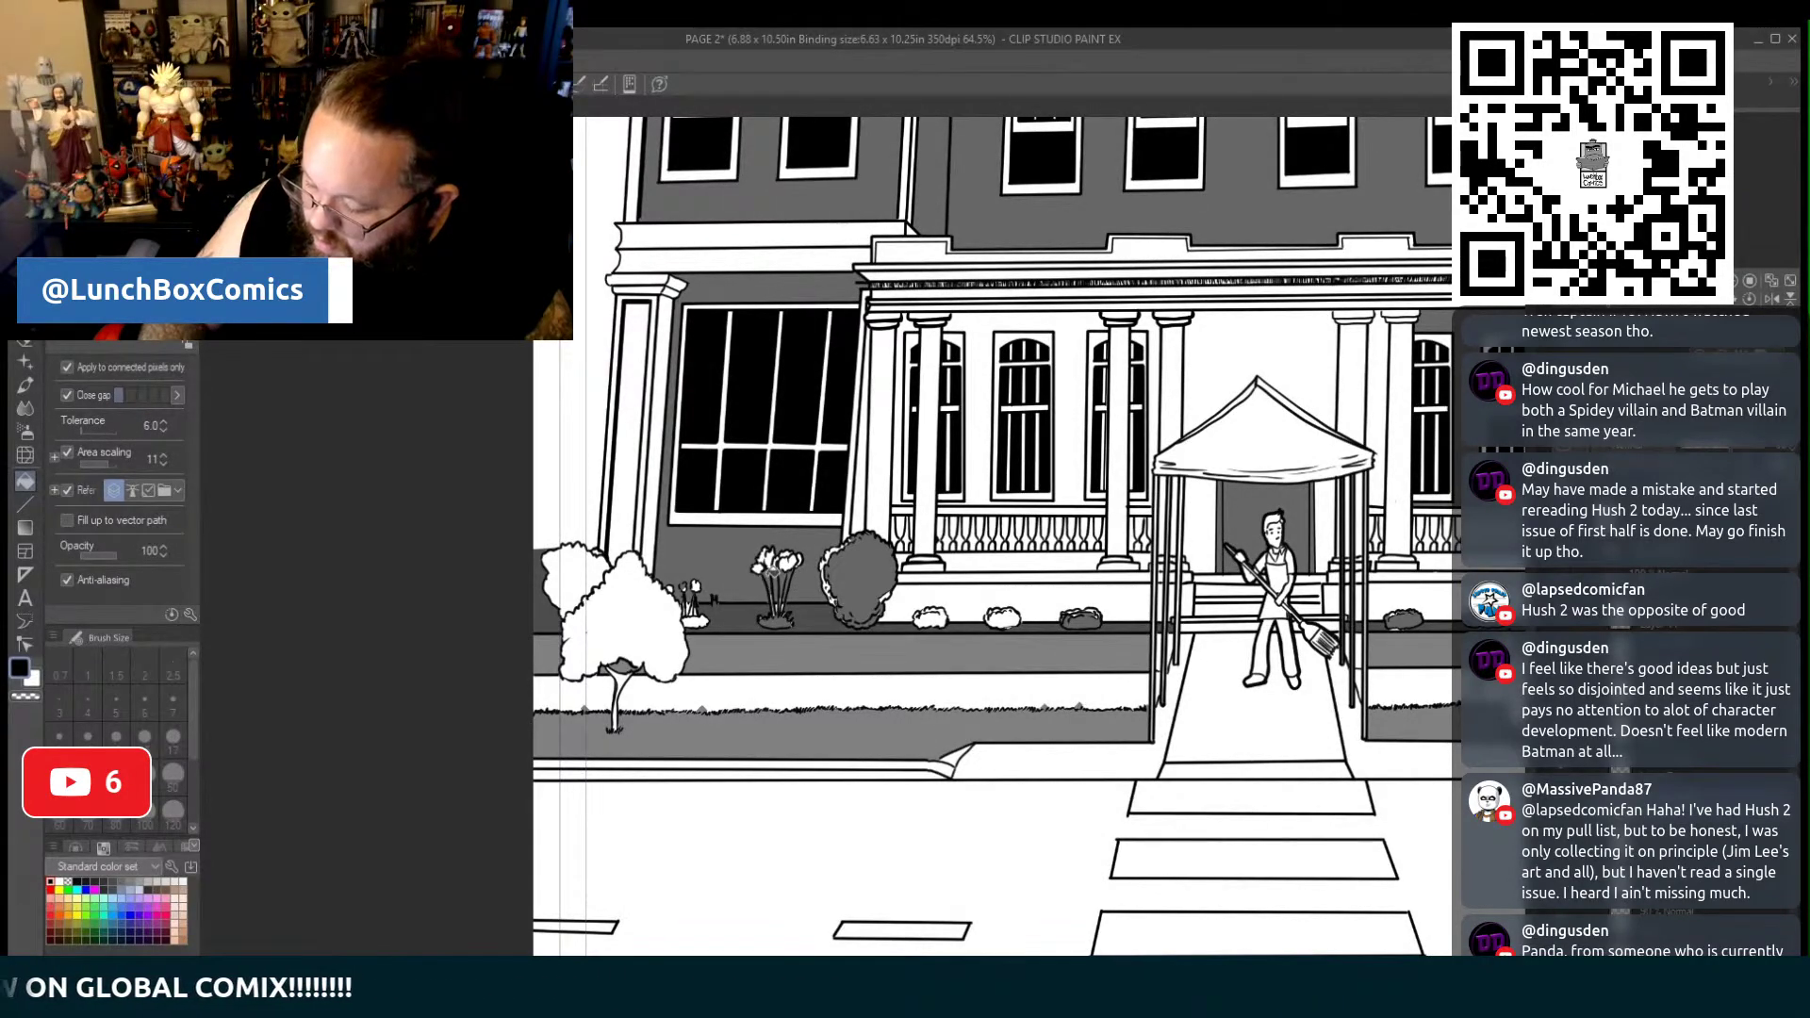
{"action": "left_click", "coordinate": [615, 596]}
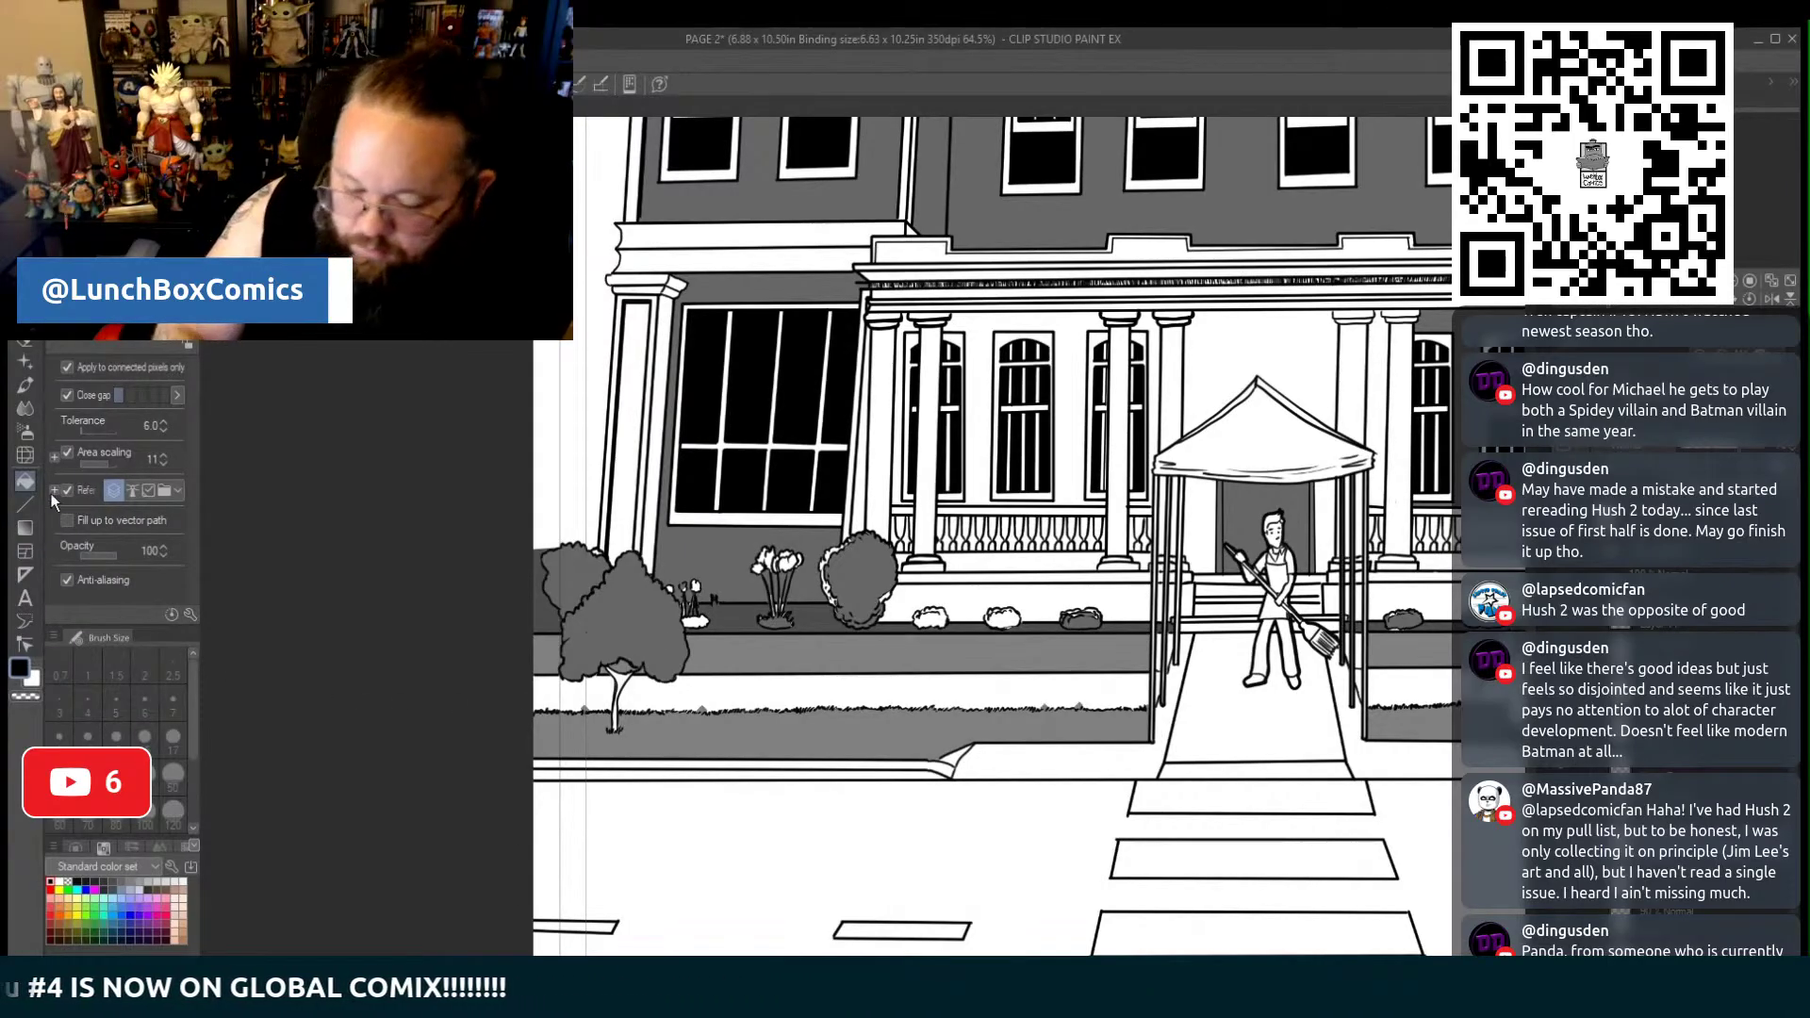
Shade the remaining low shrubs and the tulip blossoms in the planting bed left of the walkway grey with the pen
{"action": "key", "text": "p"}
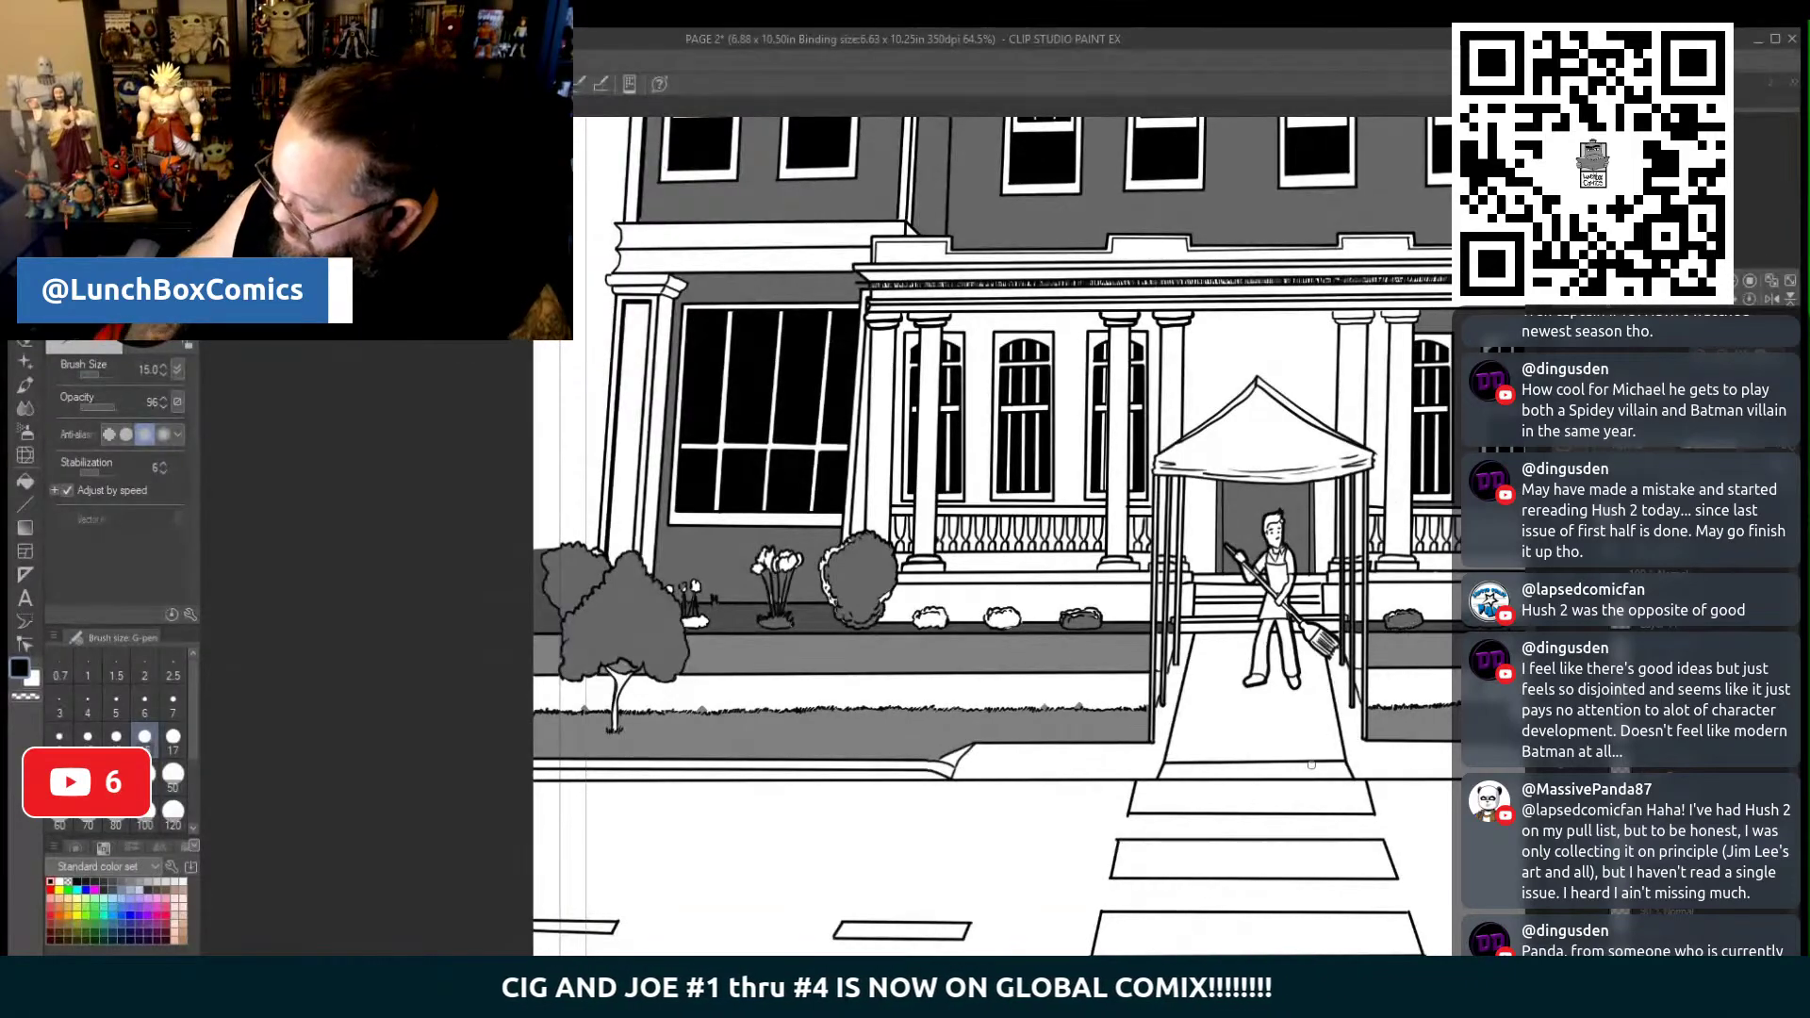
{"action": "left_click_drag", "start_coordinate": [688, 965], "coordinate": [900, 965]}
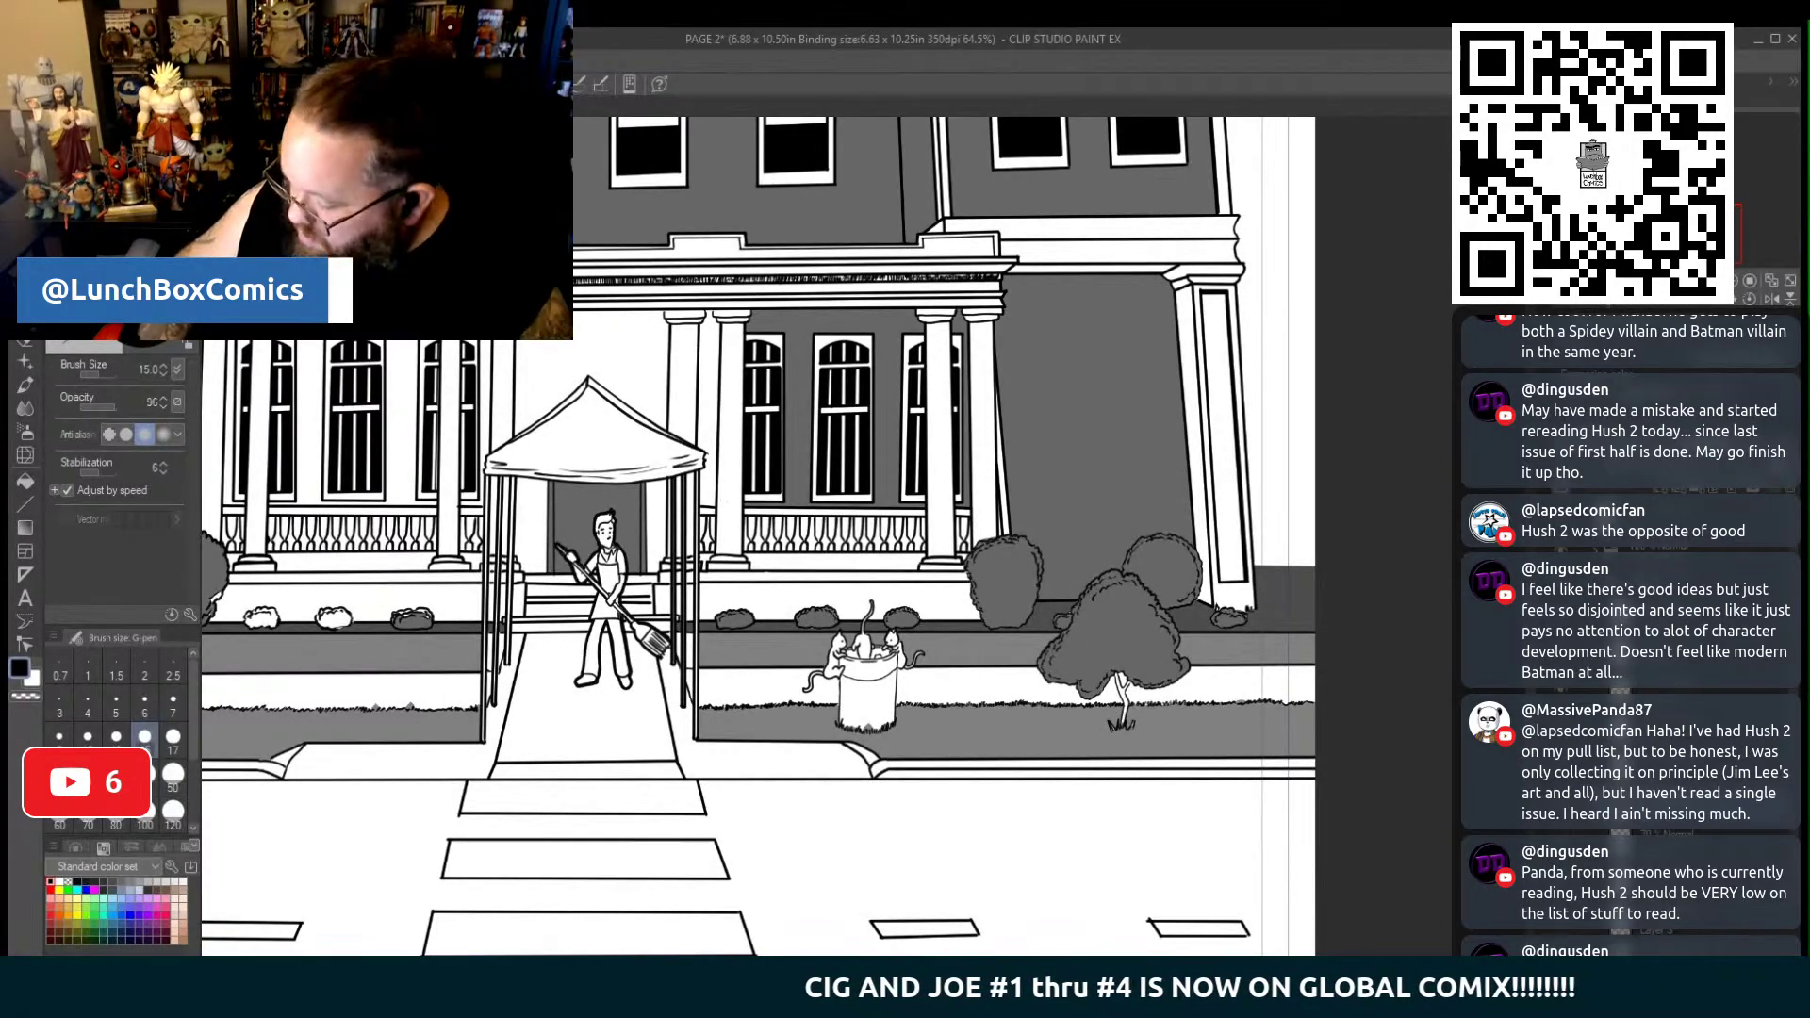
{"action": "scroll", "coordinate": [754, 537], "scroll_direction": "left", "scroll_amount": 10}
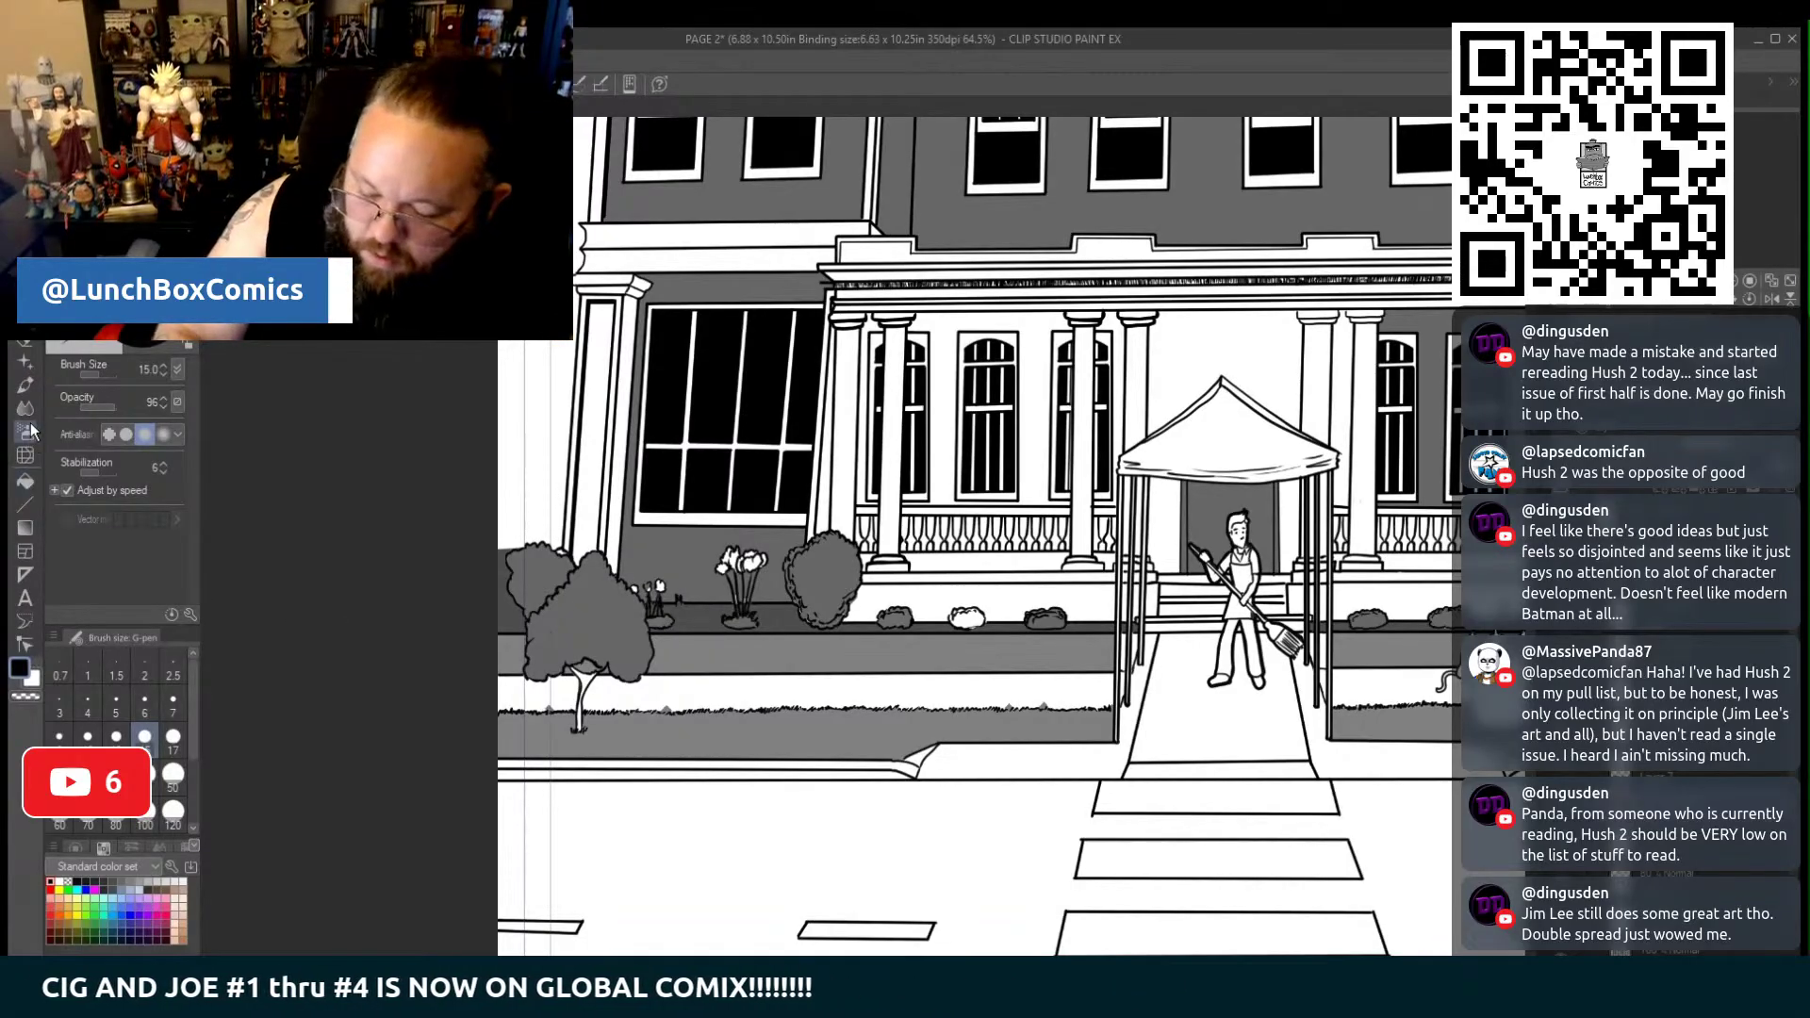
{"action": "left_click", "coordinate": [25, 352]}
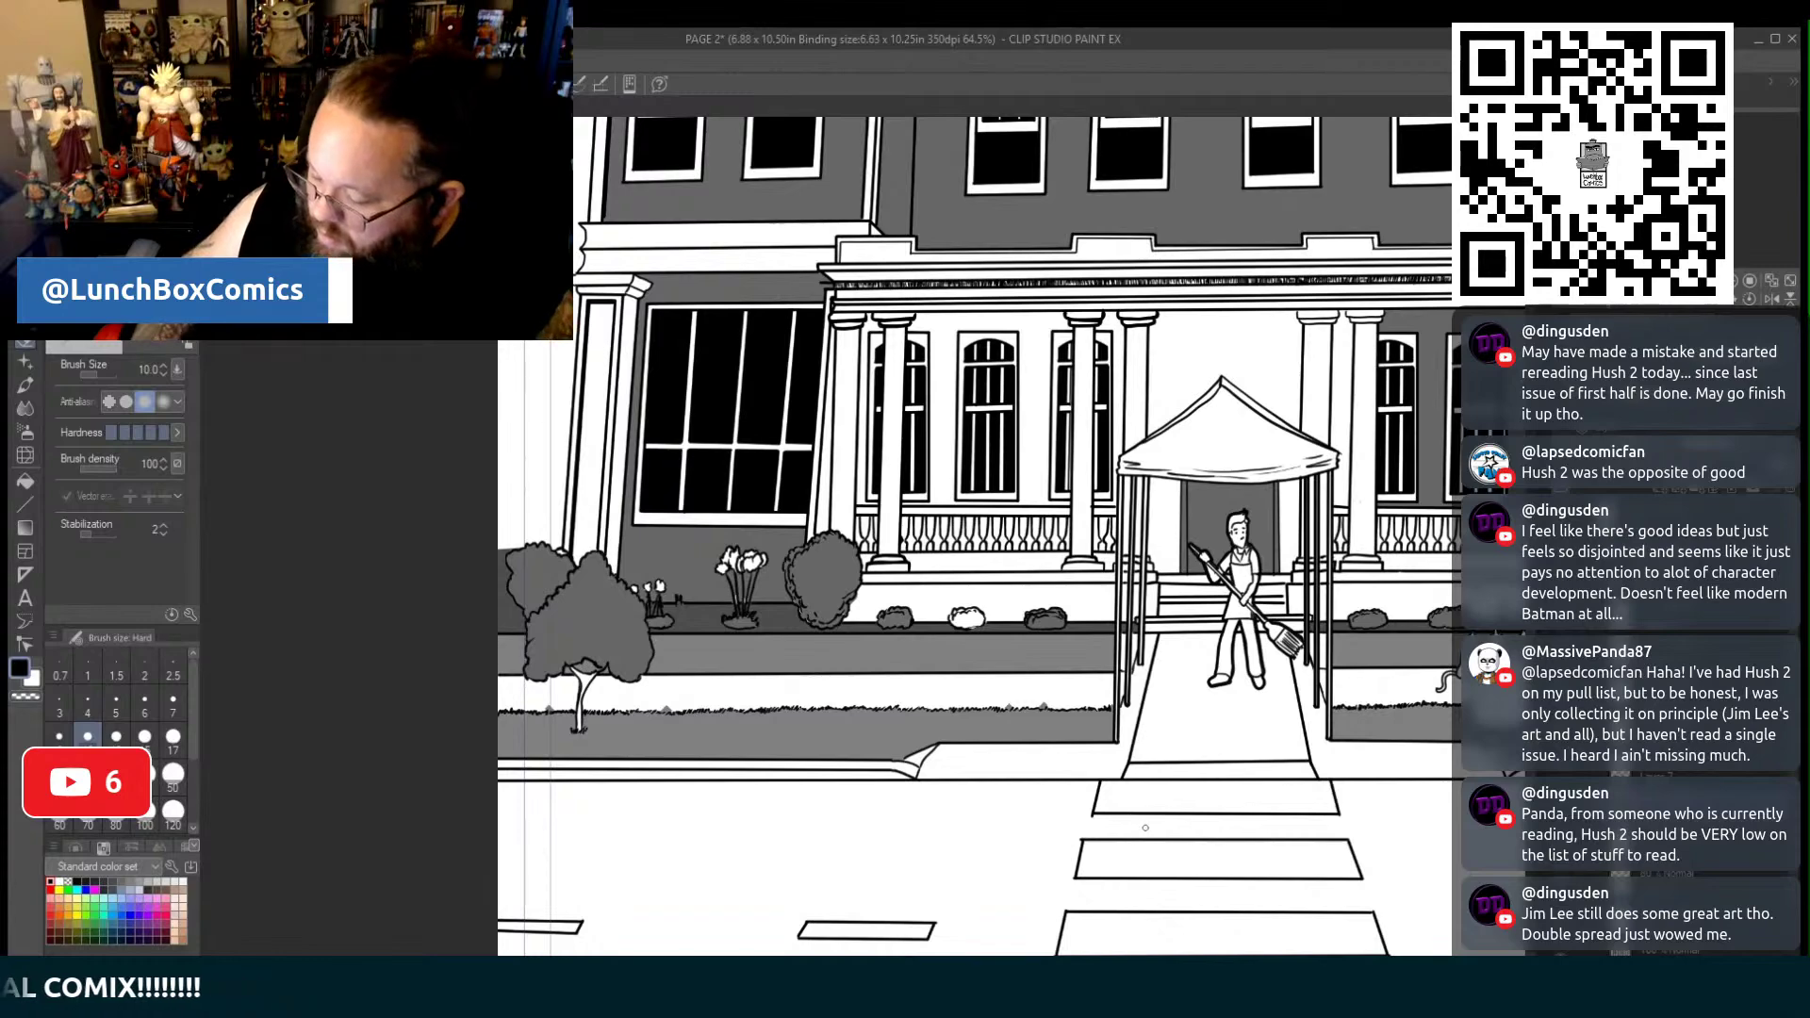
{"action": "key", "text": "p"}
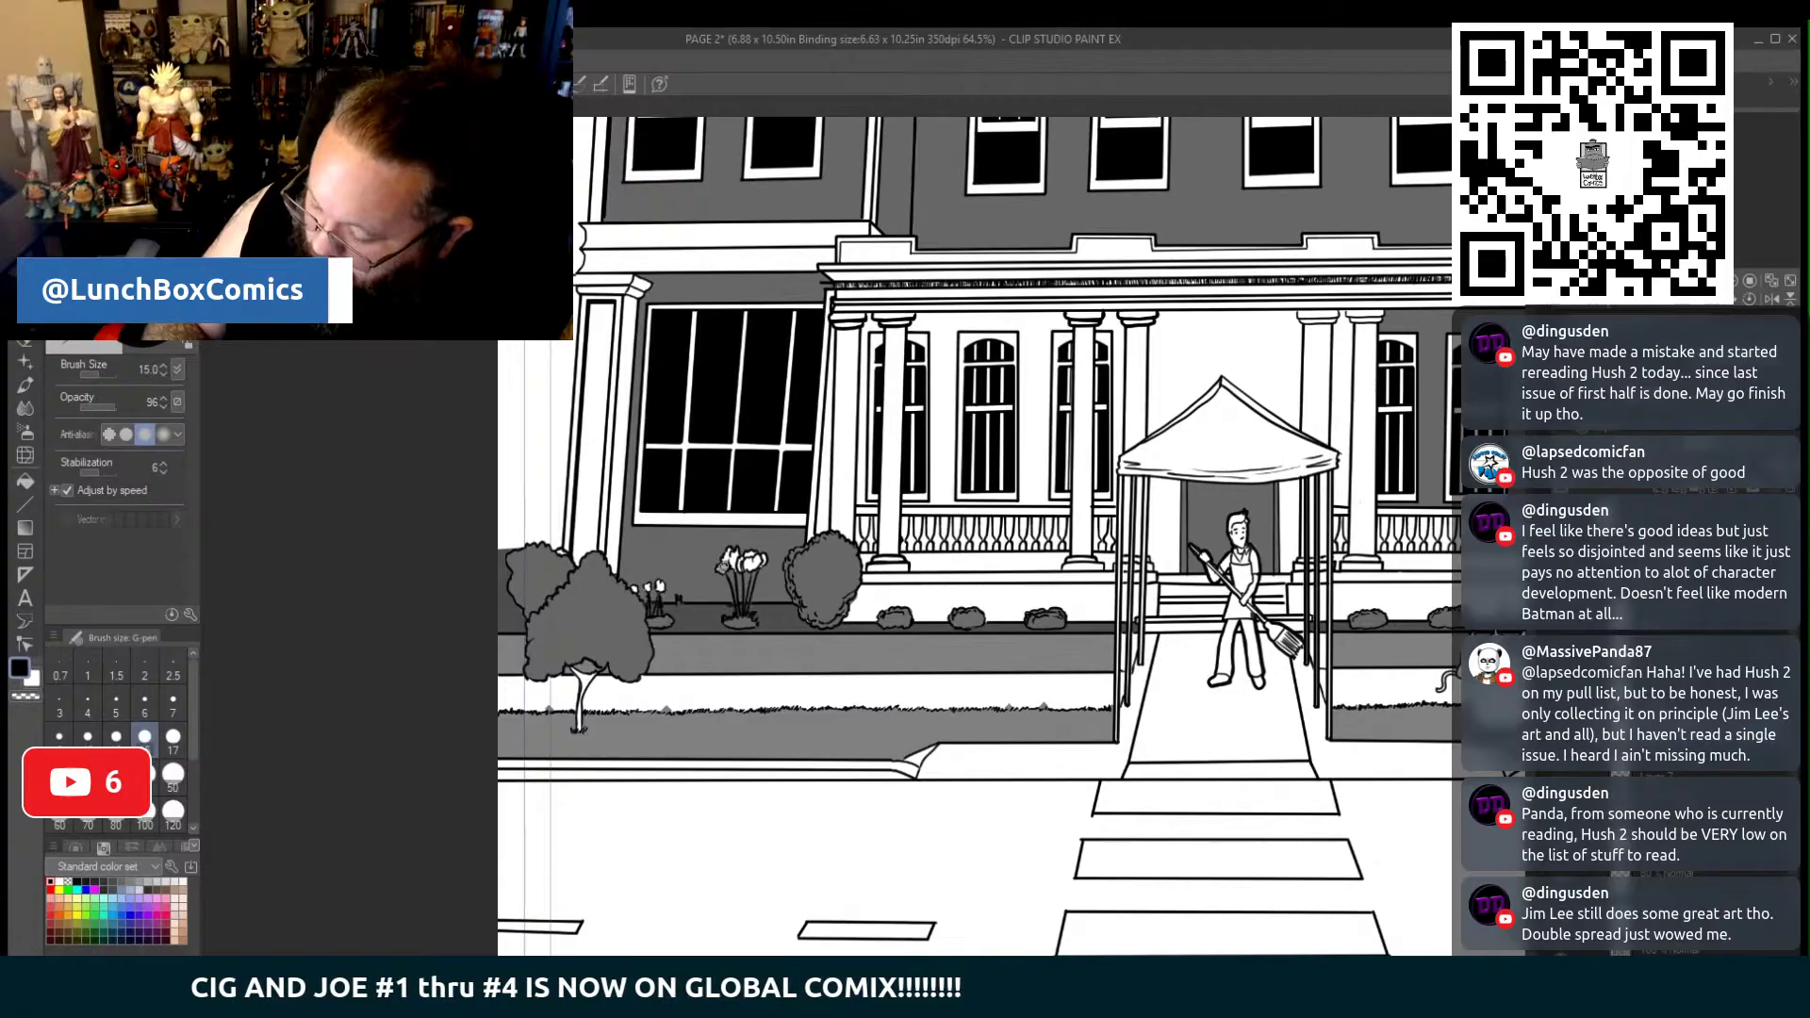
{"action": "left_click_drag", "start_coordinate": [723, 566], "coordinate": [747, 564]}
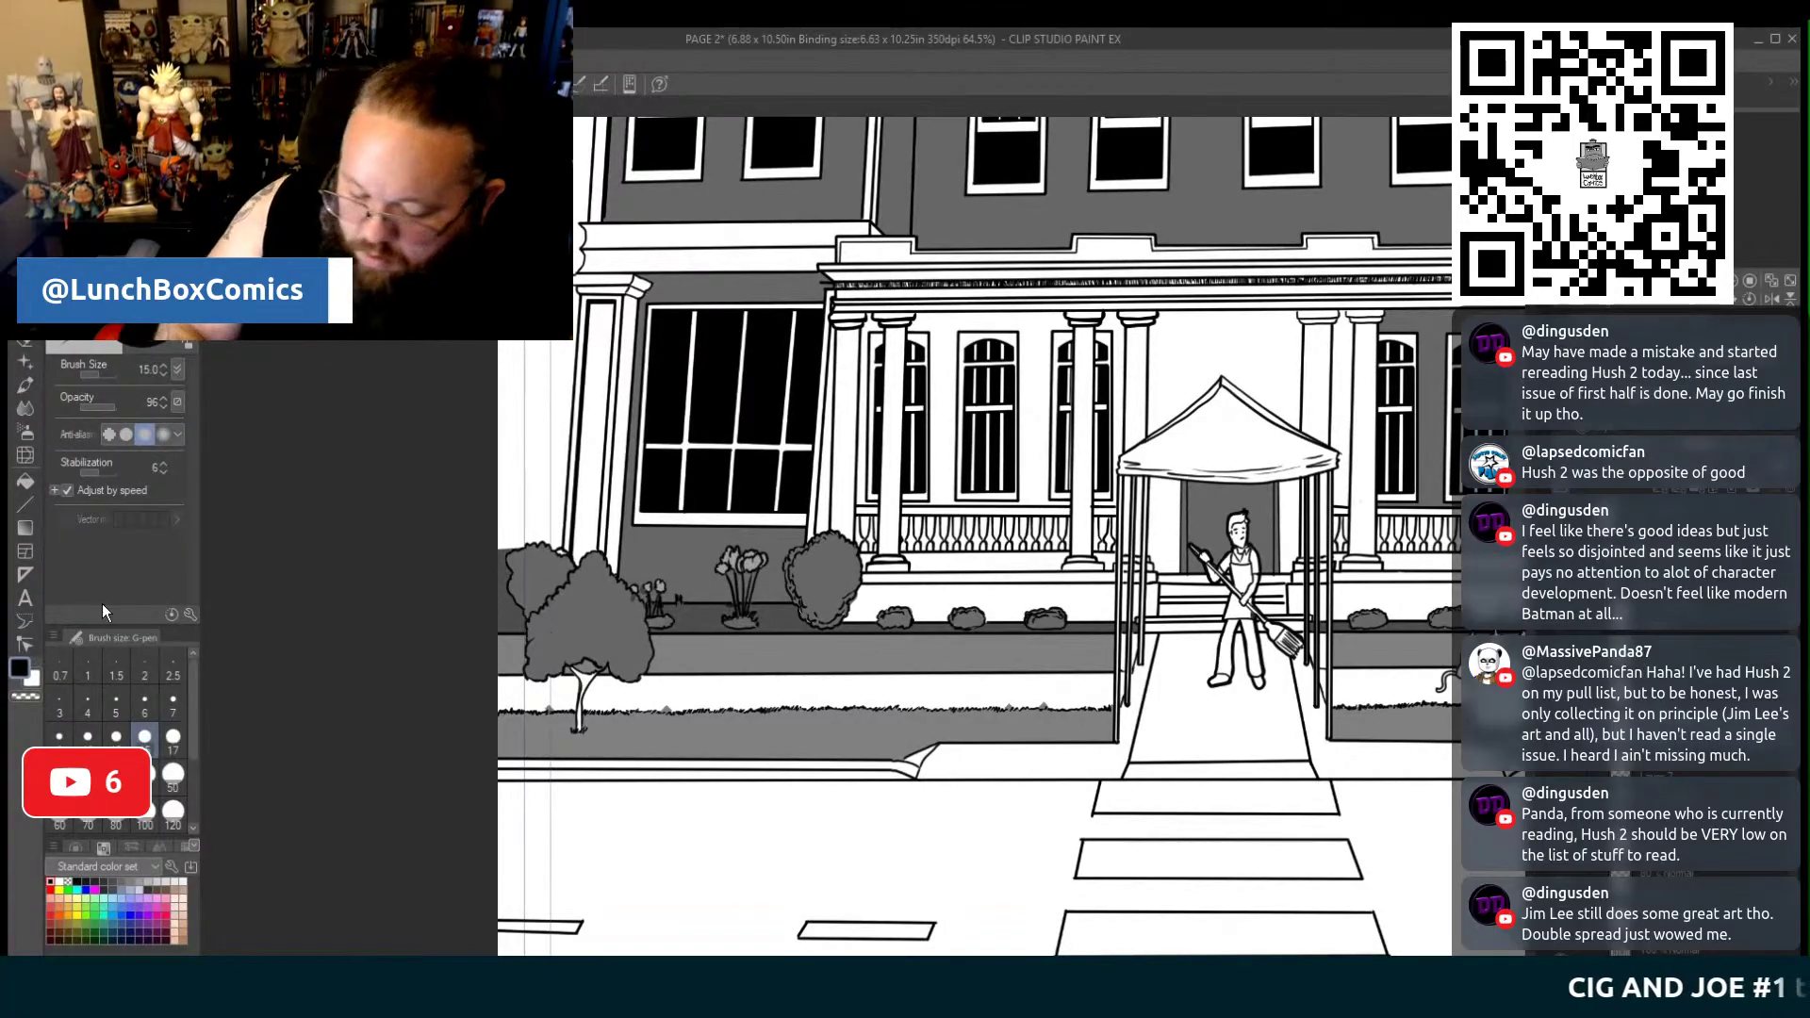
{"action": "left_click", "coordinate": [28, 426]}
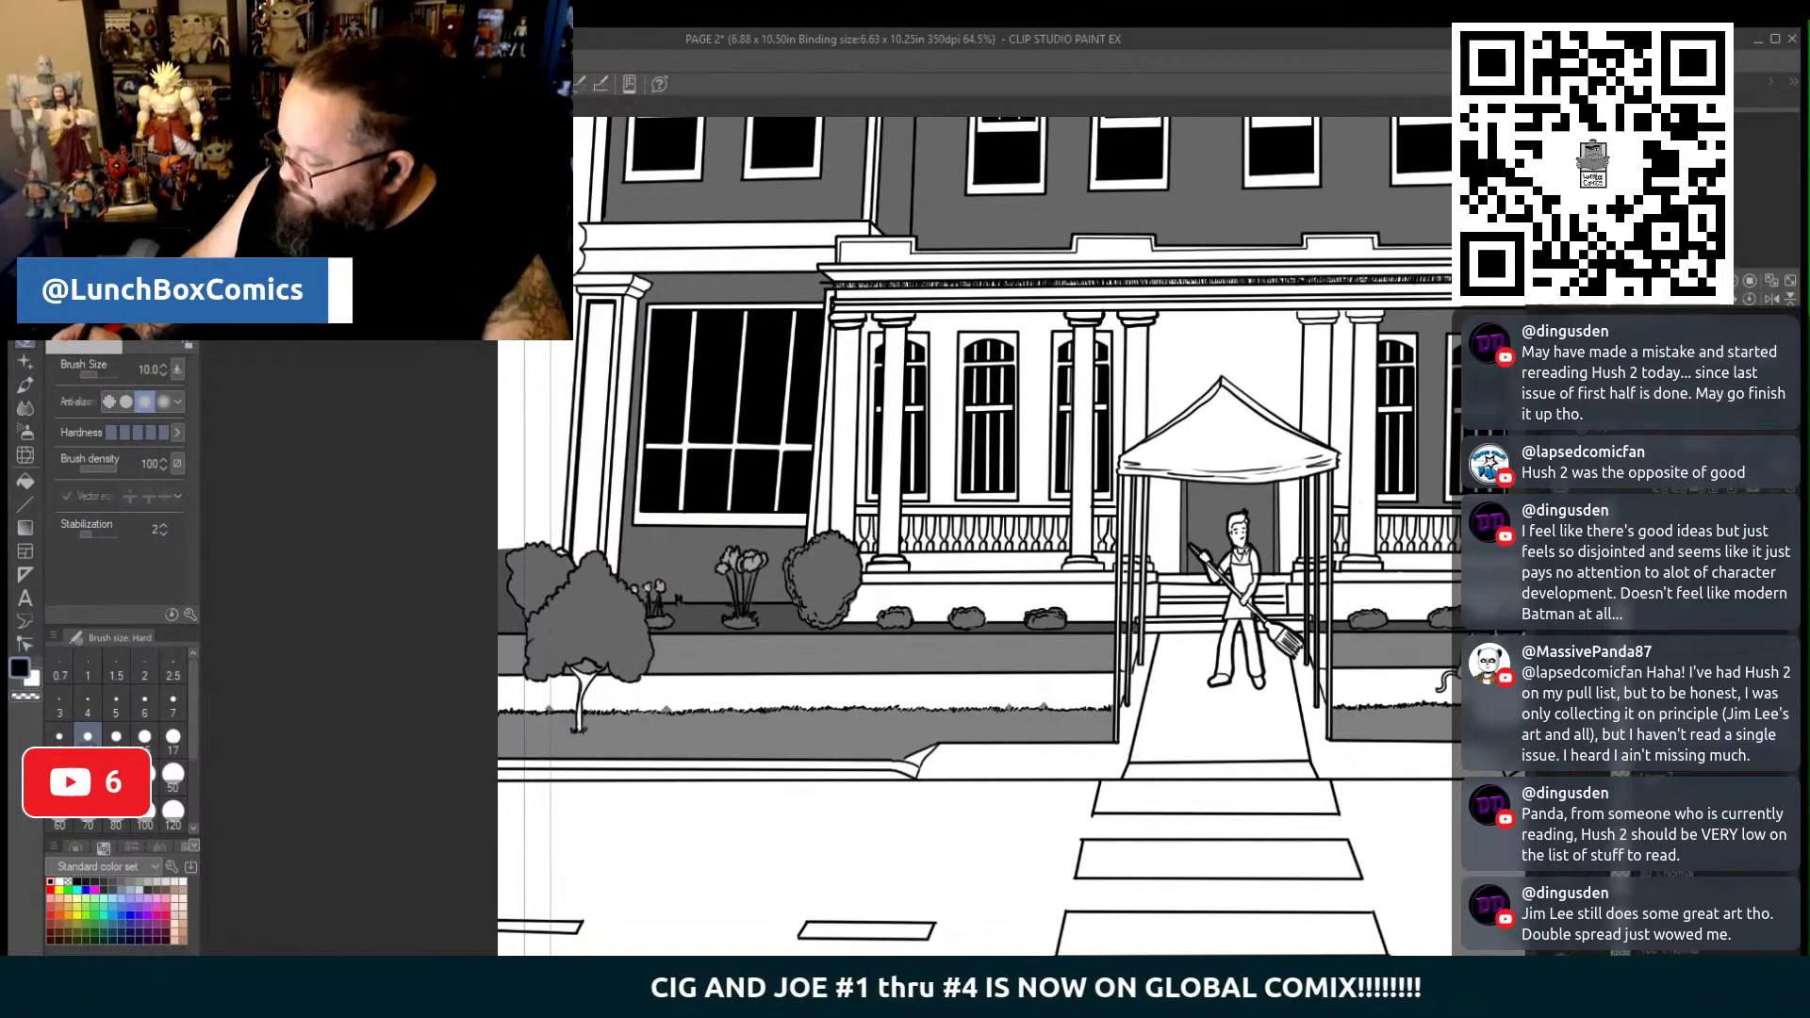
{"action": "key", "text": "p"}
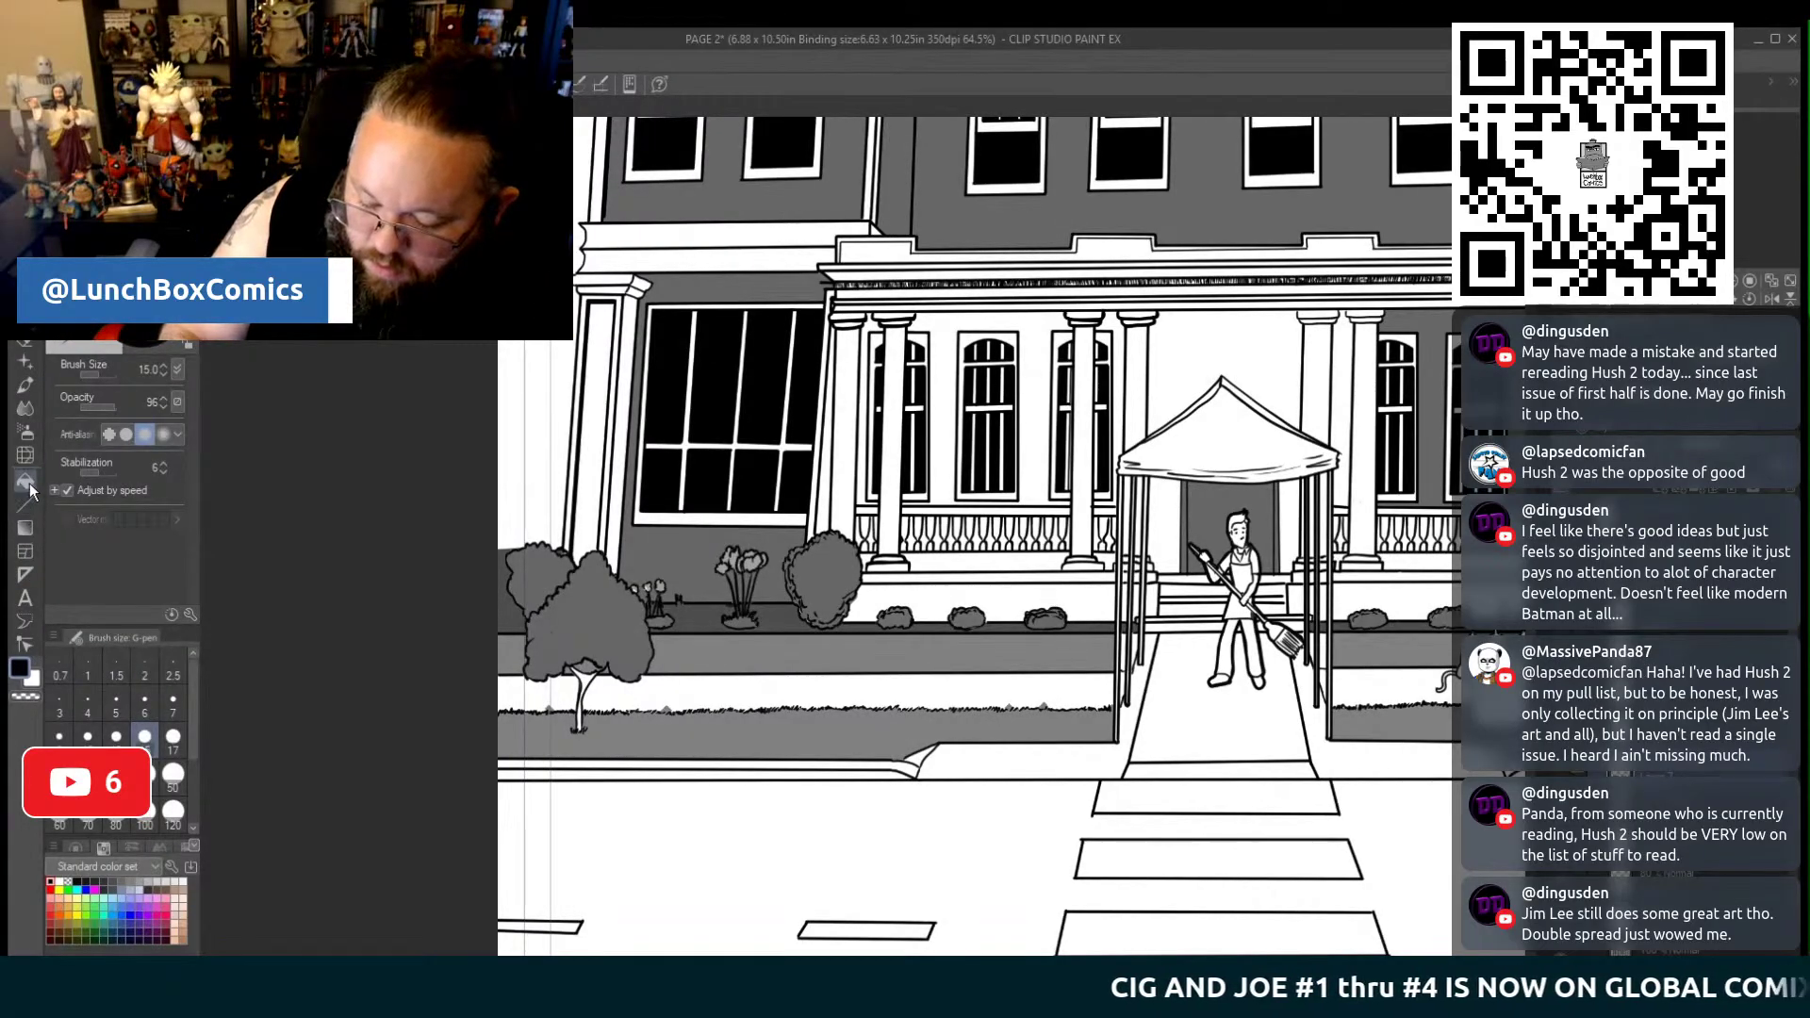
{"action": "key", "text": "e"}
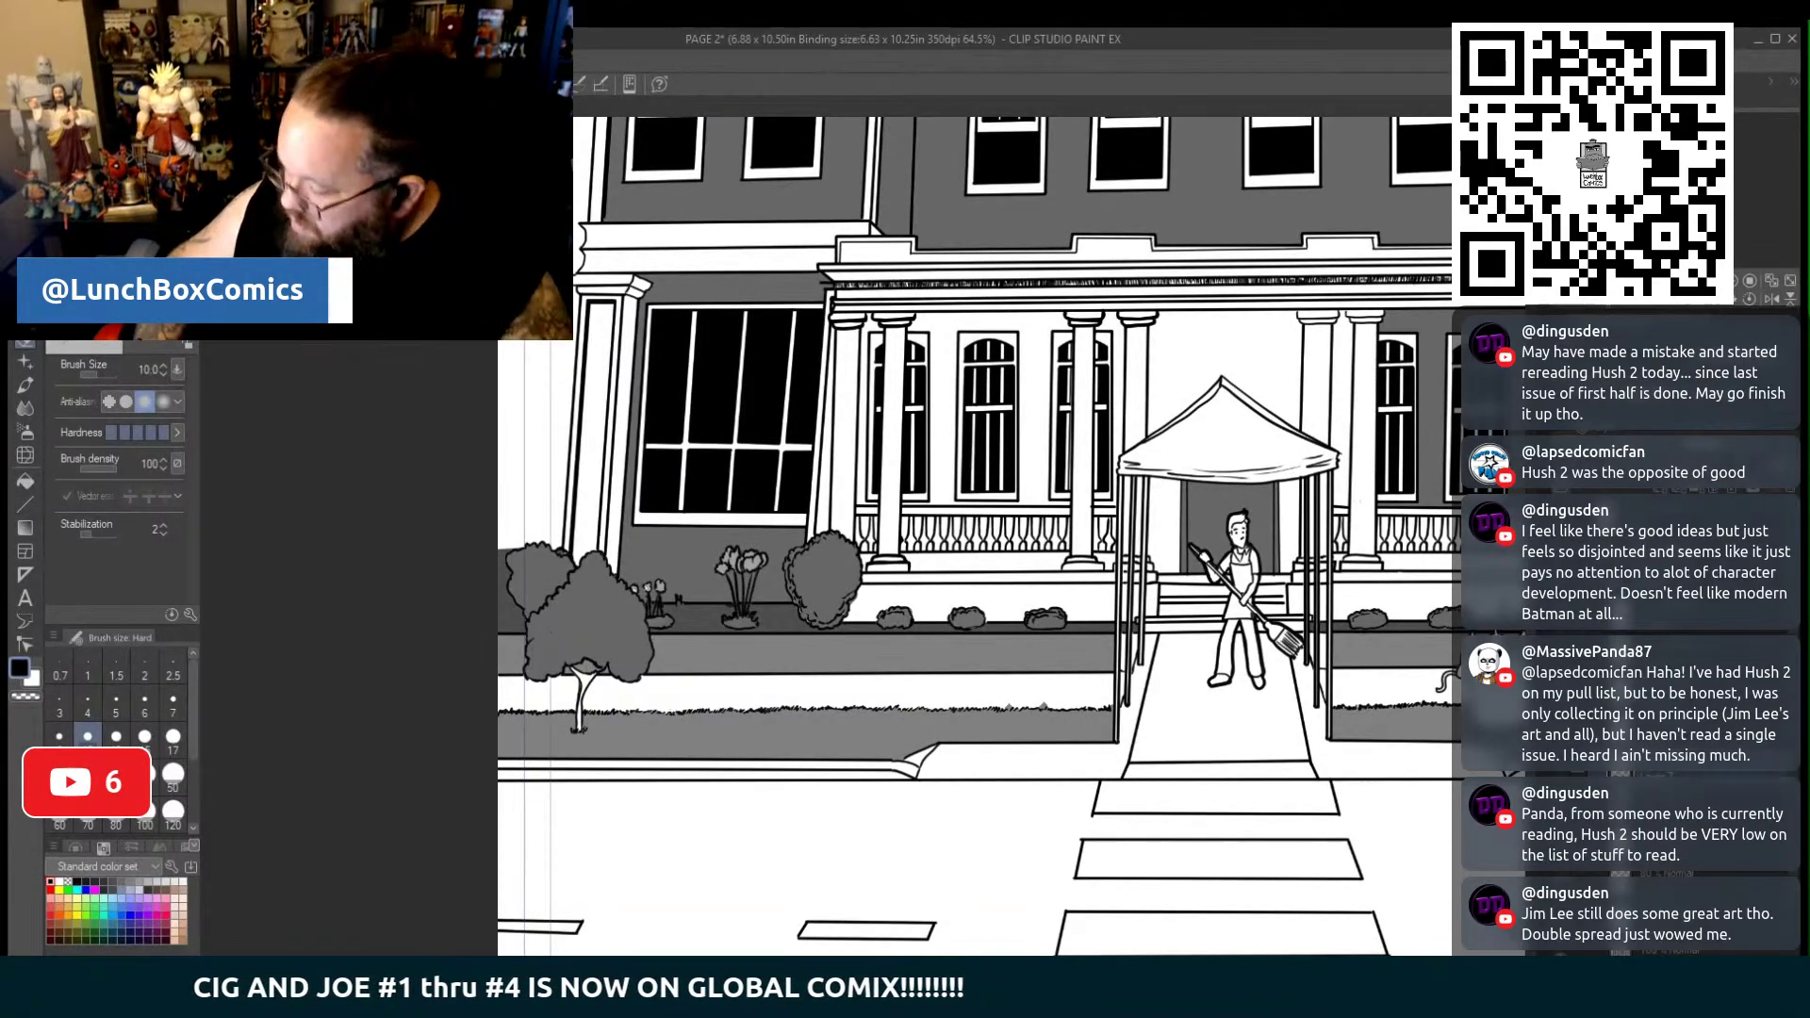
{"action": "scroll", "coordinate": [974, 536], "scroll_direction": "right", "scroll_amount": 10}
{"action": "scroll", "coordinate": [756, 535], "scroll_direction": "left", "scroll_amount": 8}
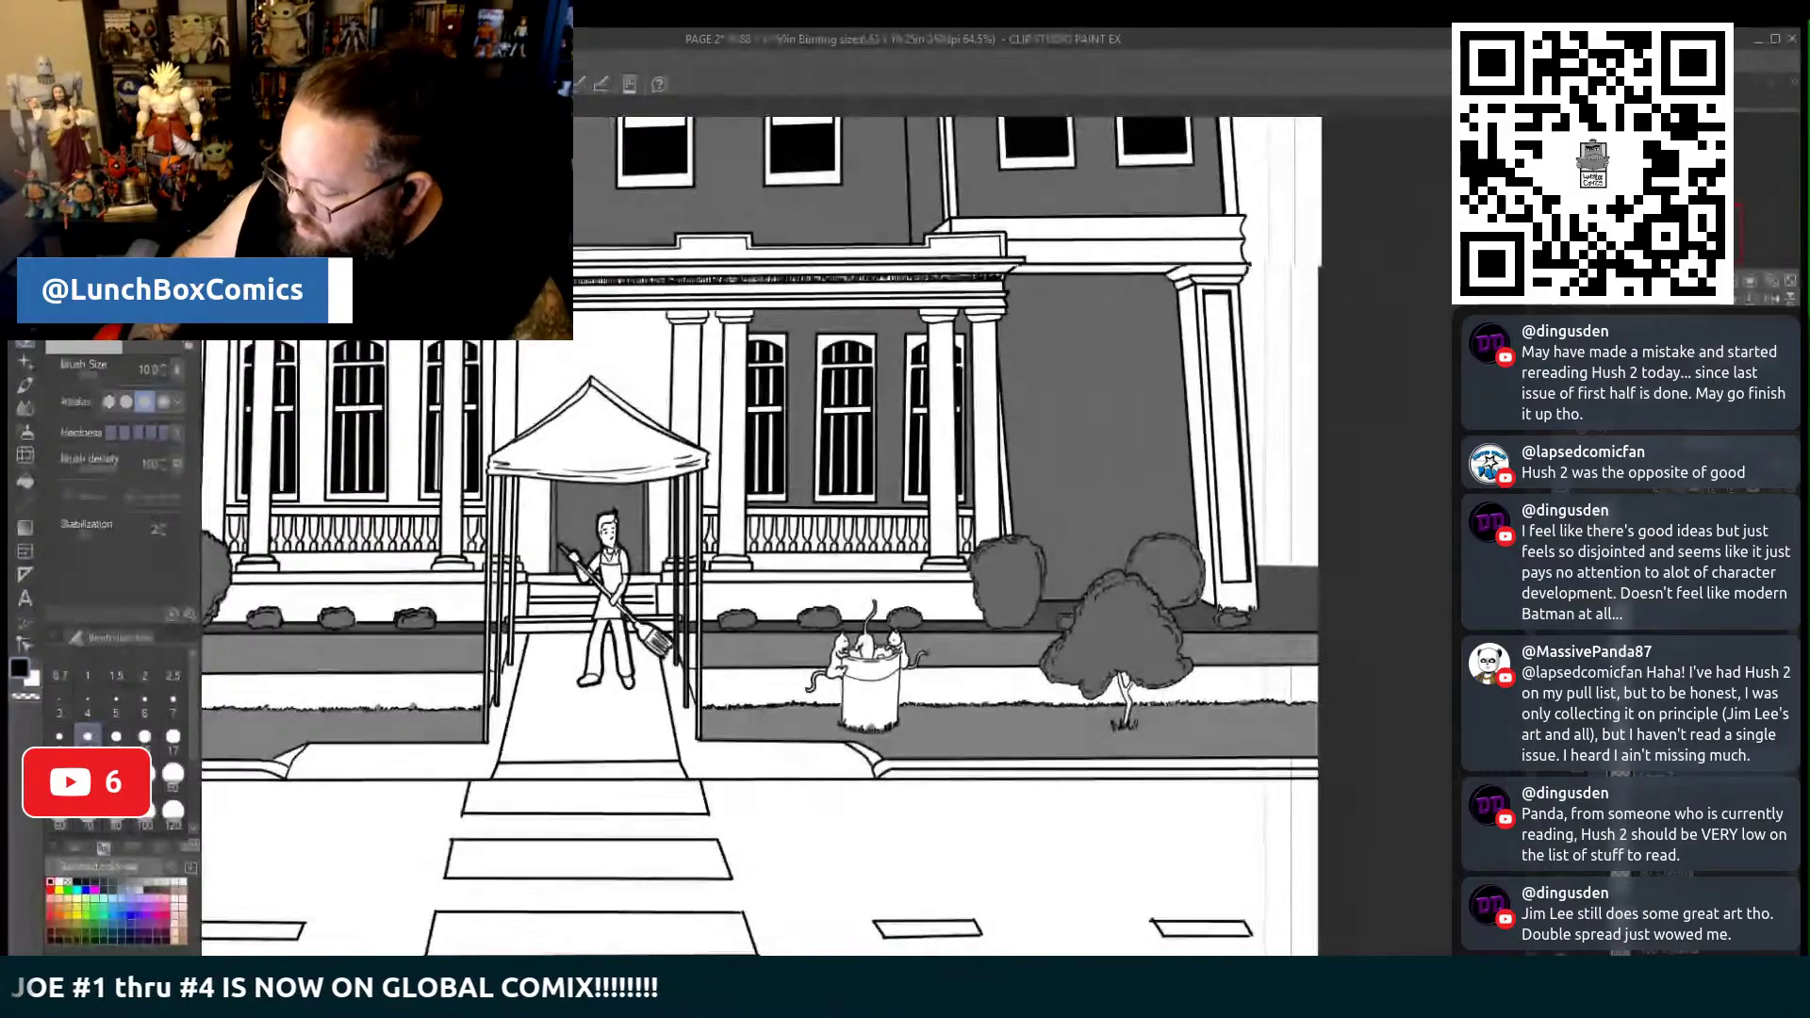
{"action": "scroll", "coordinate": [756, 535], "scroll_direction": "right", "scroll_amount": 6}
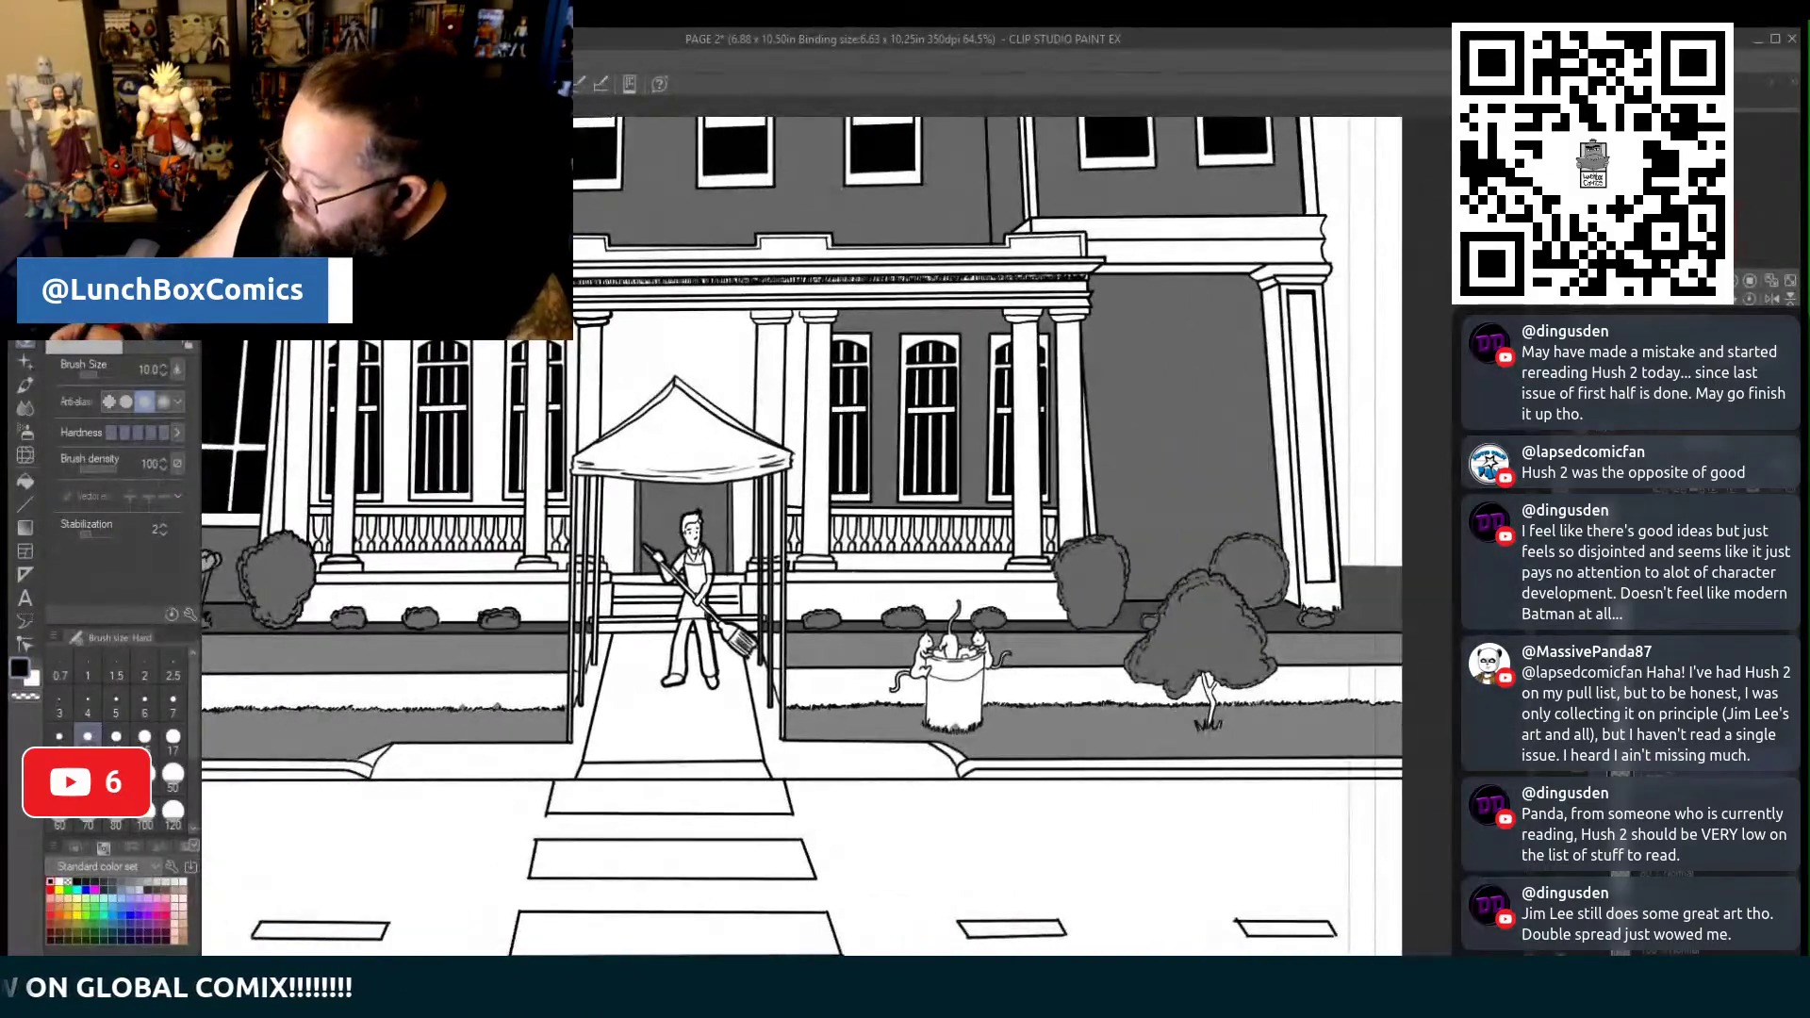
{"action": "left_click", "coordinate": [31, 345]}
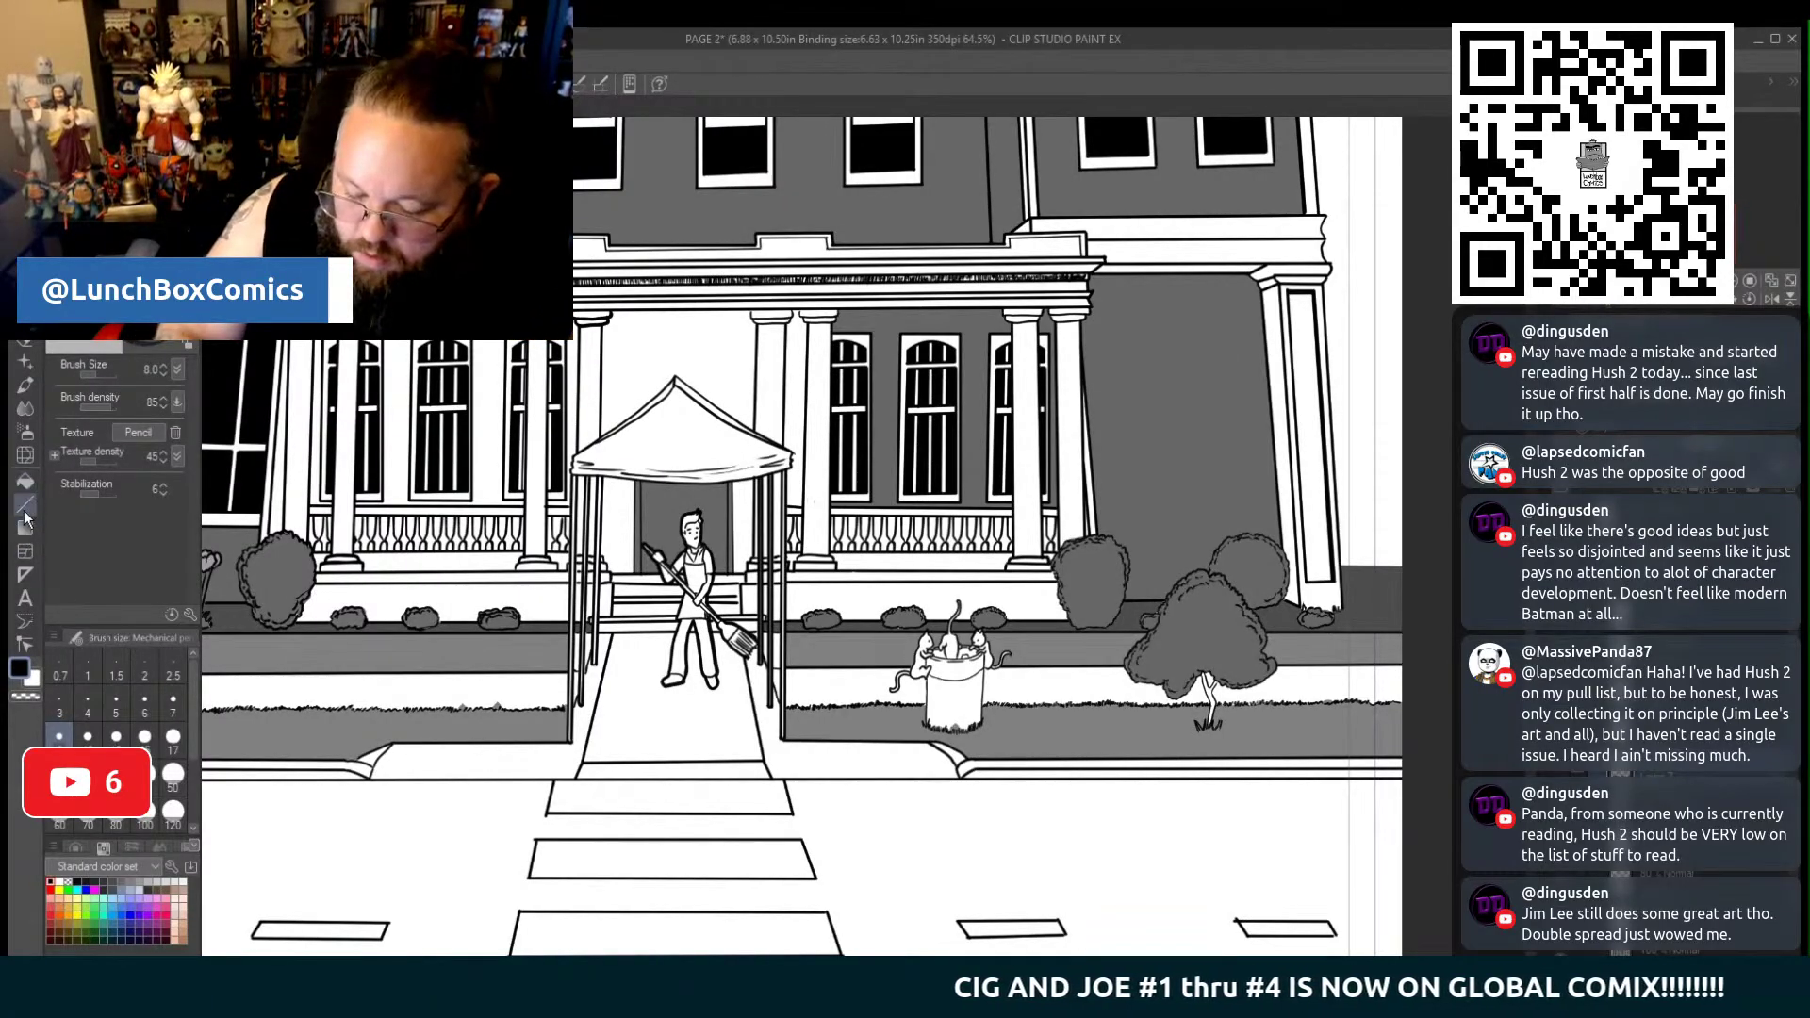
{"action": "key", "text": "e"}
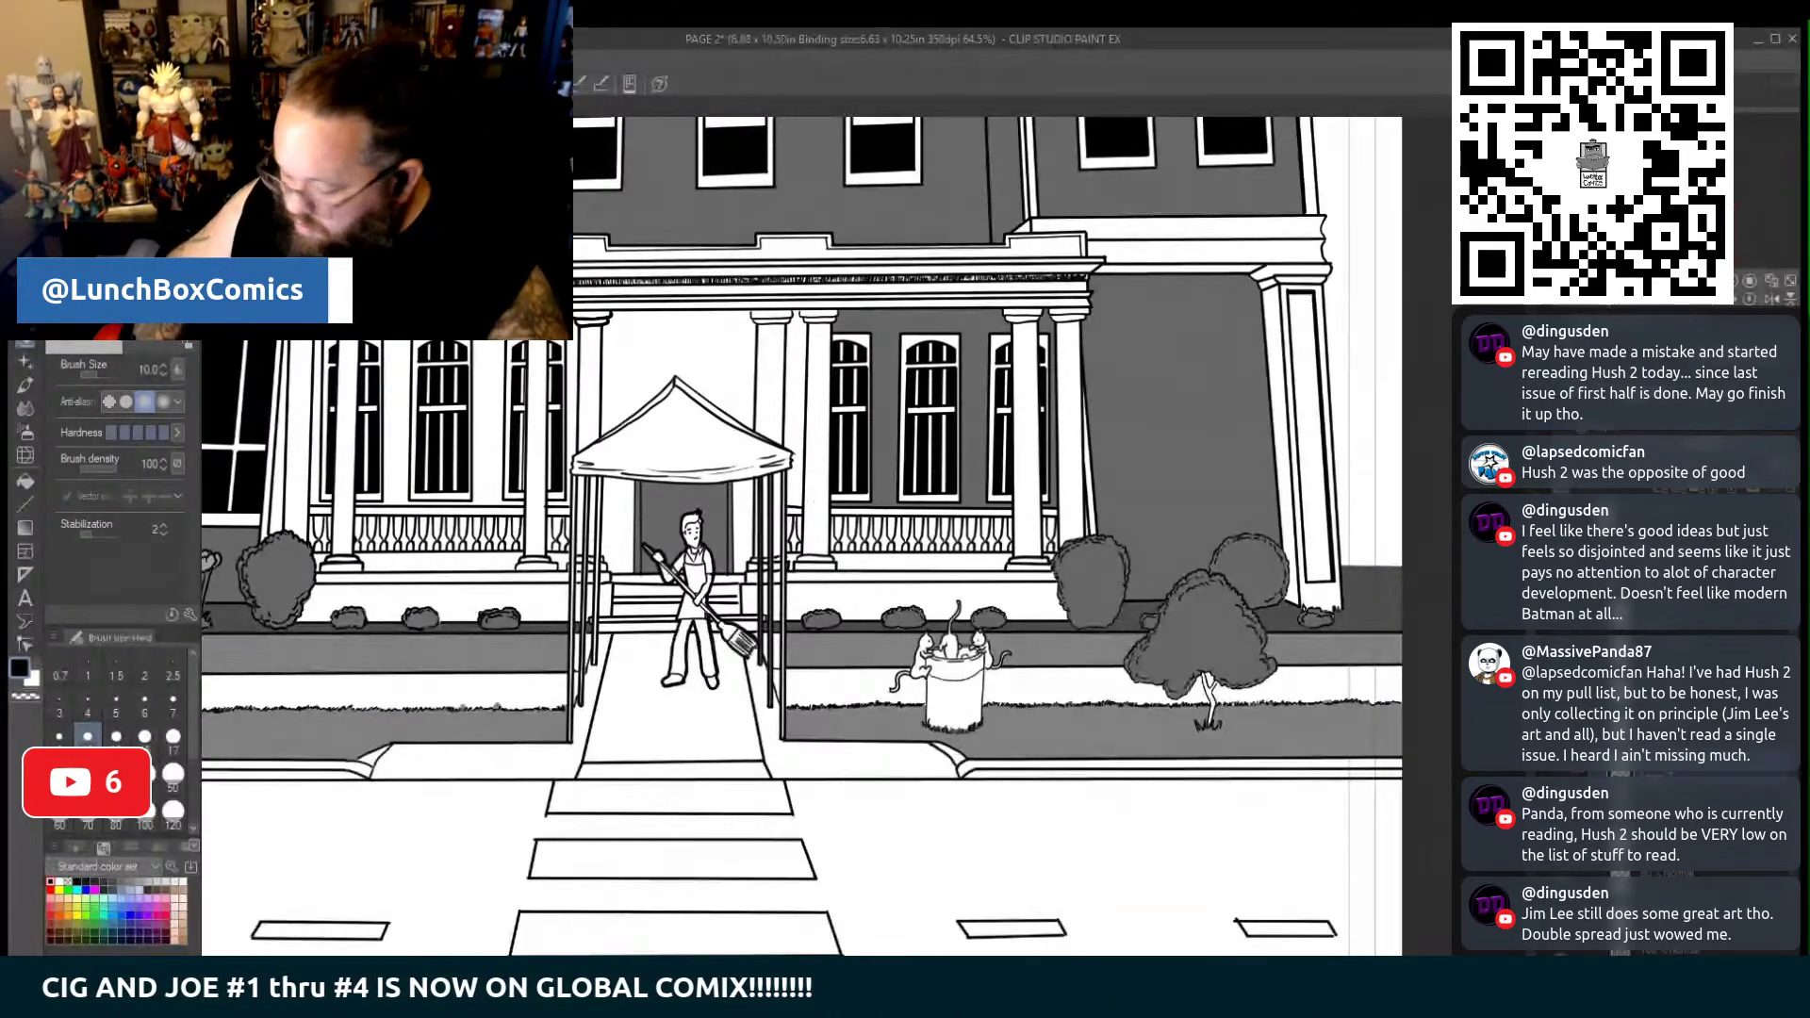
{"action": "scroll", "coordinate": [936, 707], "scroll_direction": "left", "scroll_amount": 1}
{"action": "scroll", "coordinate": [849, 566], "scroll_direction": "left", "scroll_amount": 5}
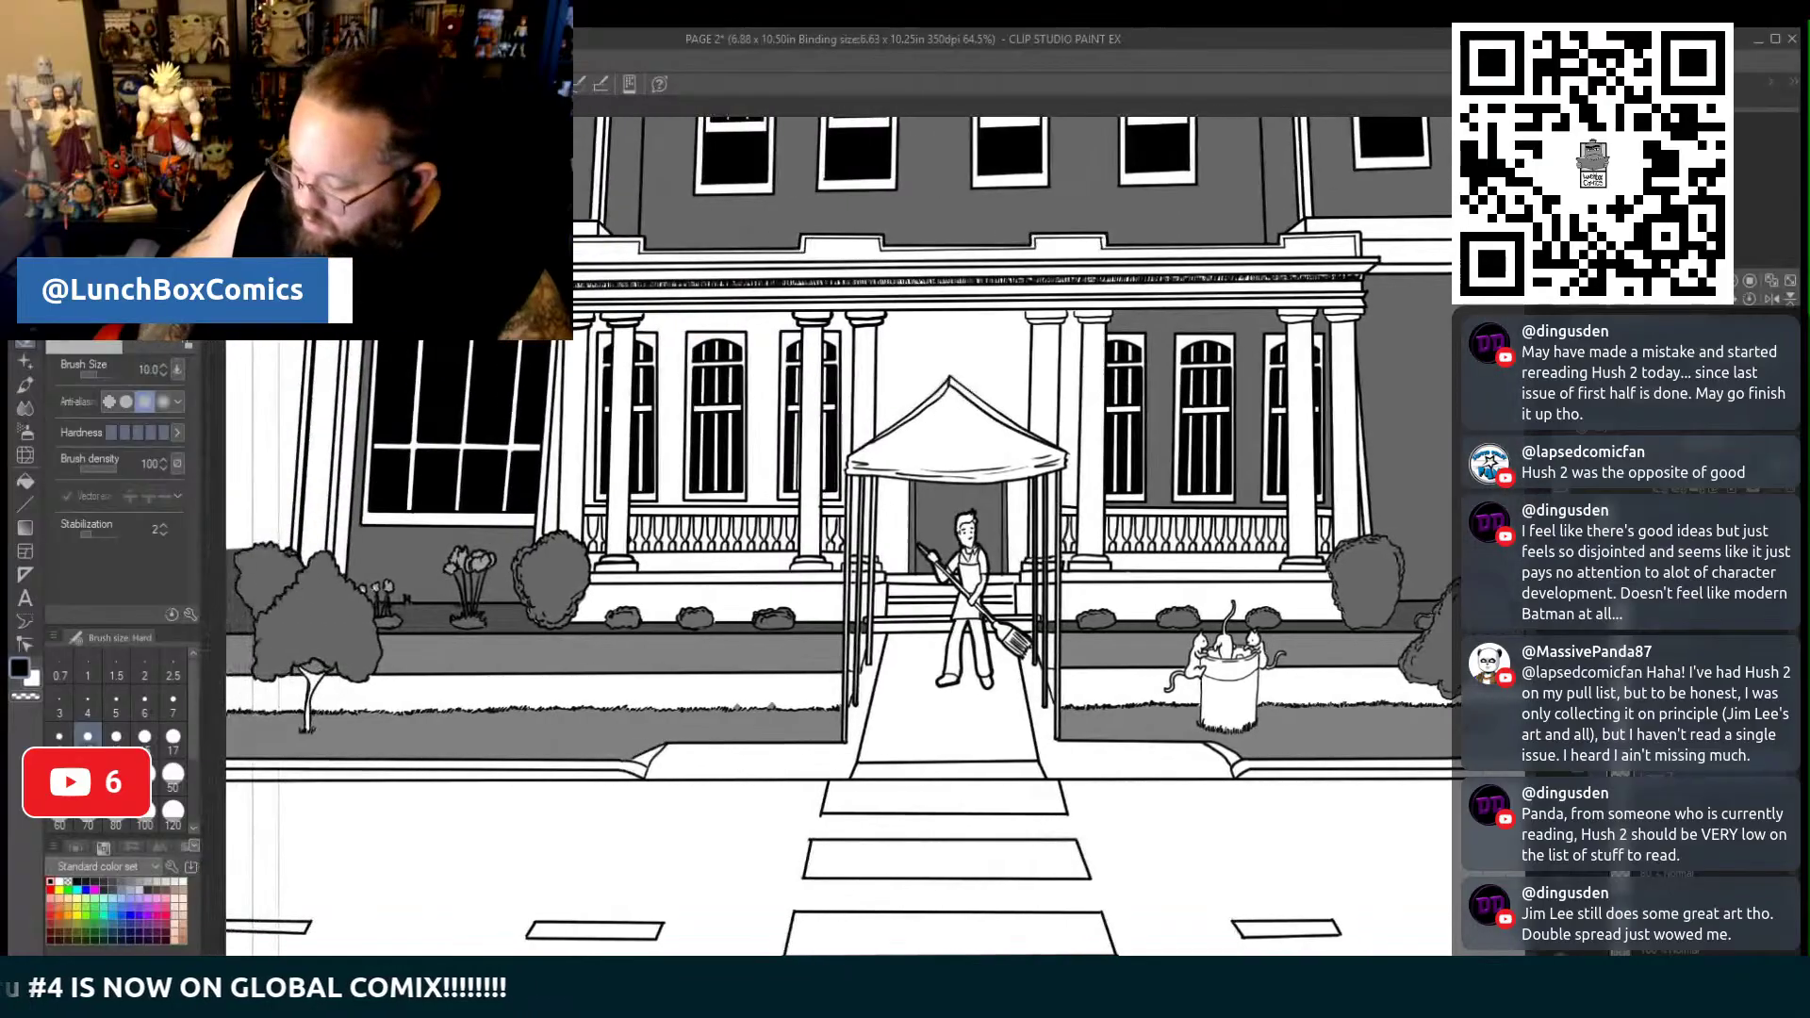
{"action": "scroll", "coordinate": [1073, 942], "scroll_direction": "right", "scroll_amount": 1}
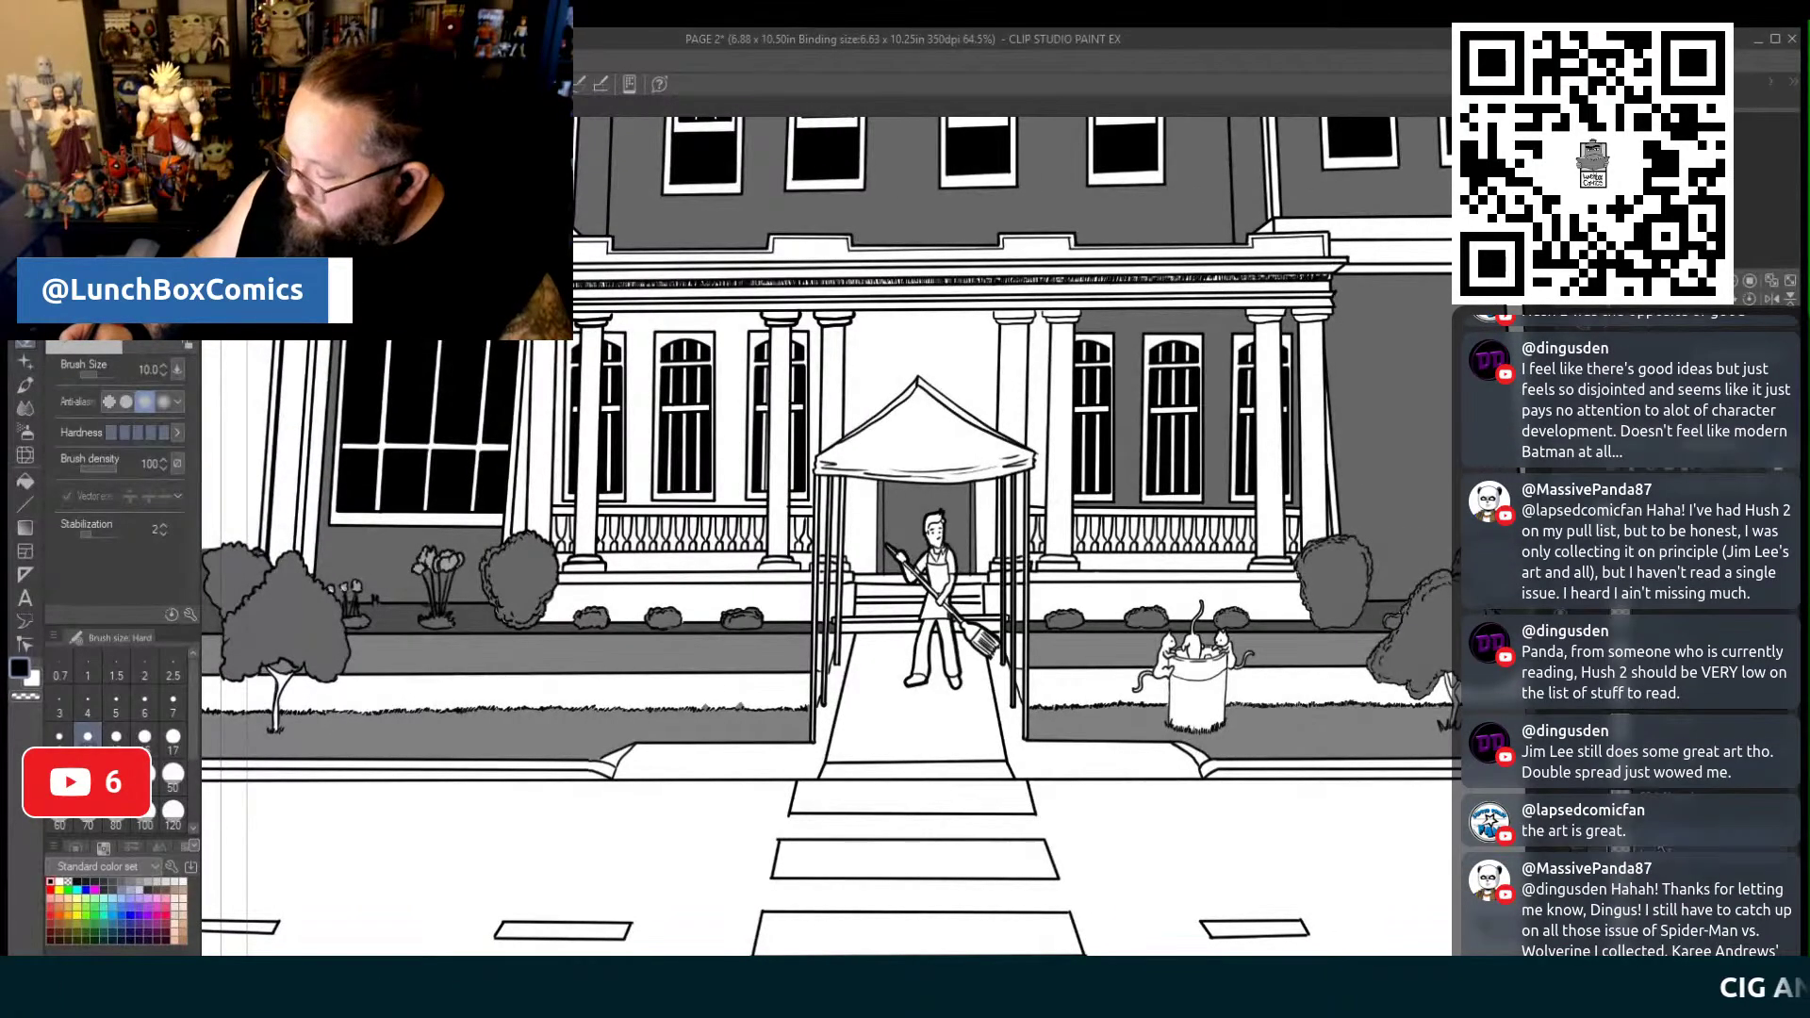
Fill the walkway under the canopy with dark grey and the narrow strip at its street end with grey
{"action": "left_click", "coordinate": [26, 482]}
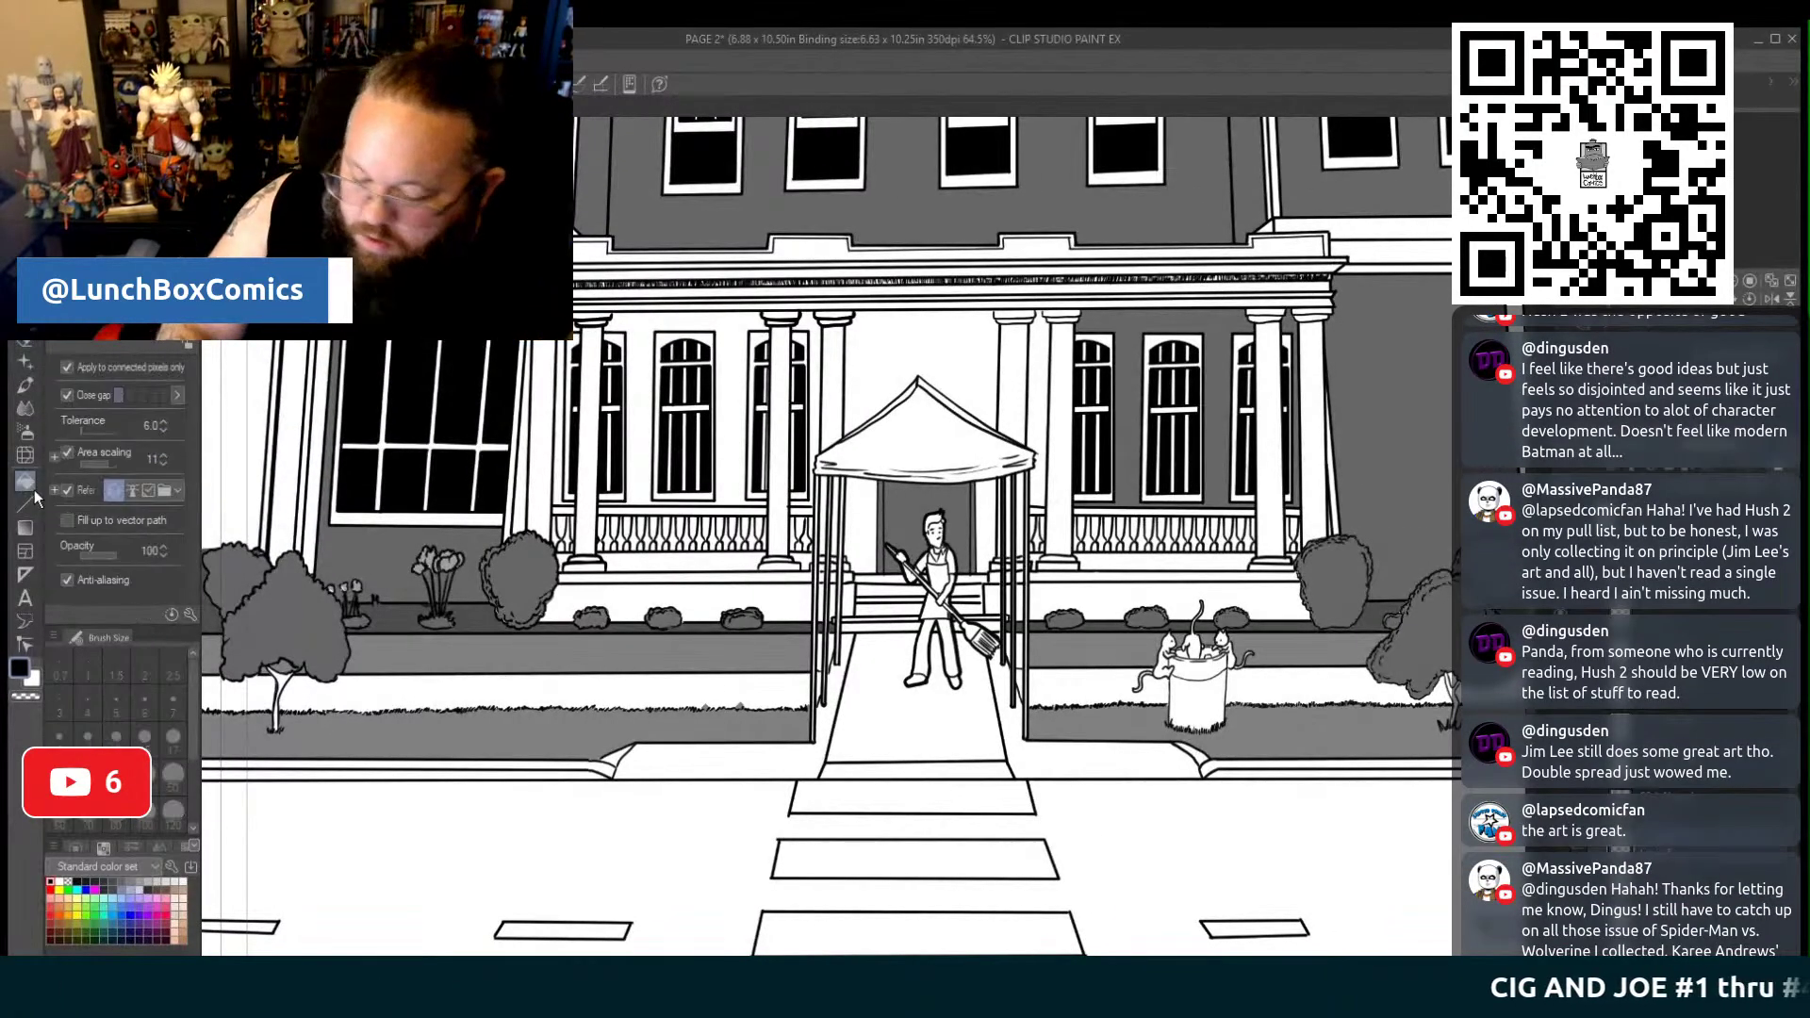
{"action": "left_click", "coordinate": [920, 747]}
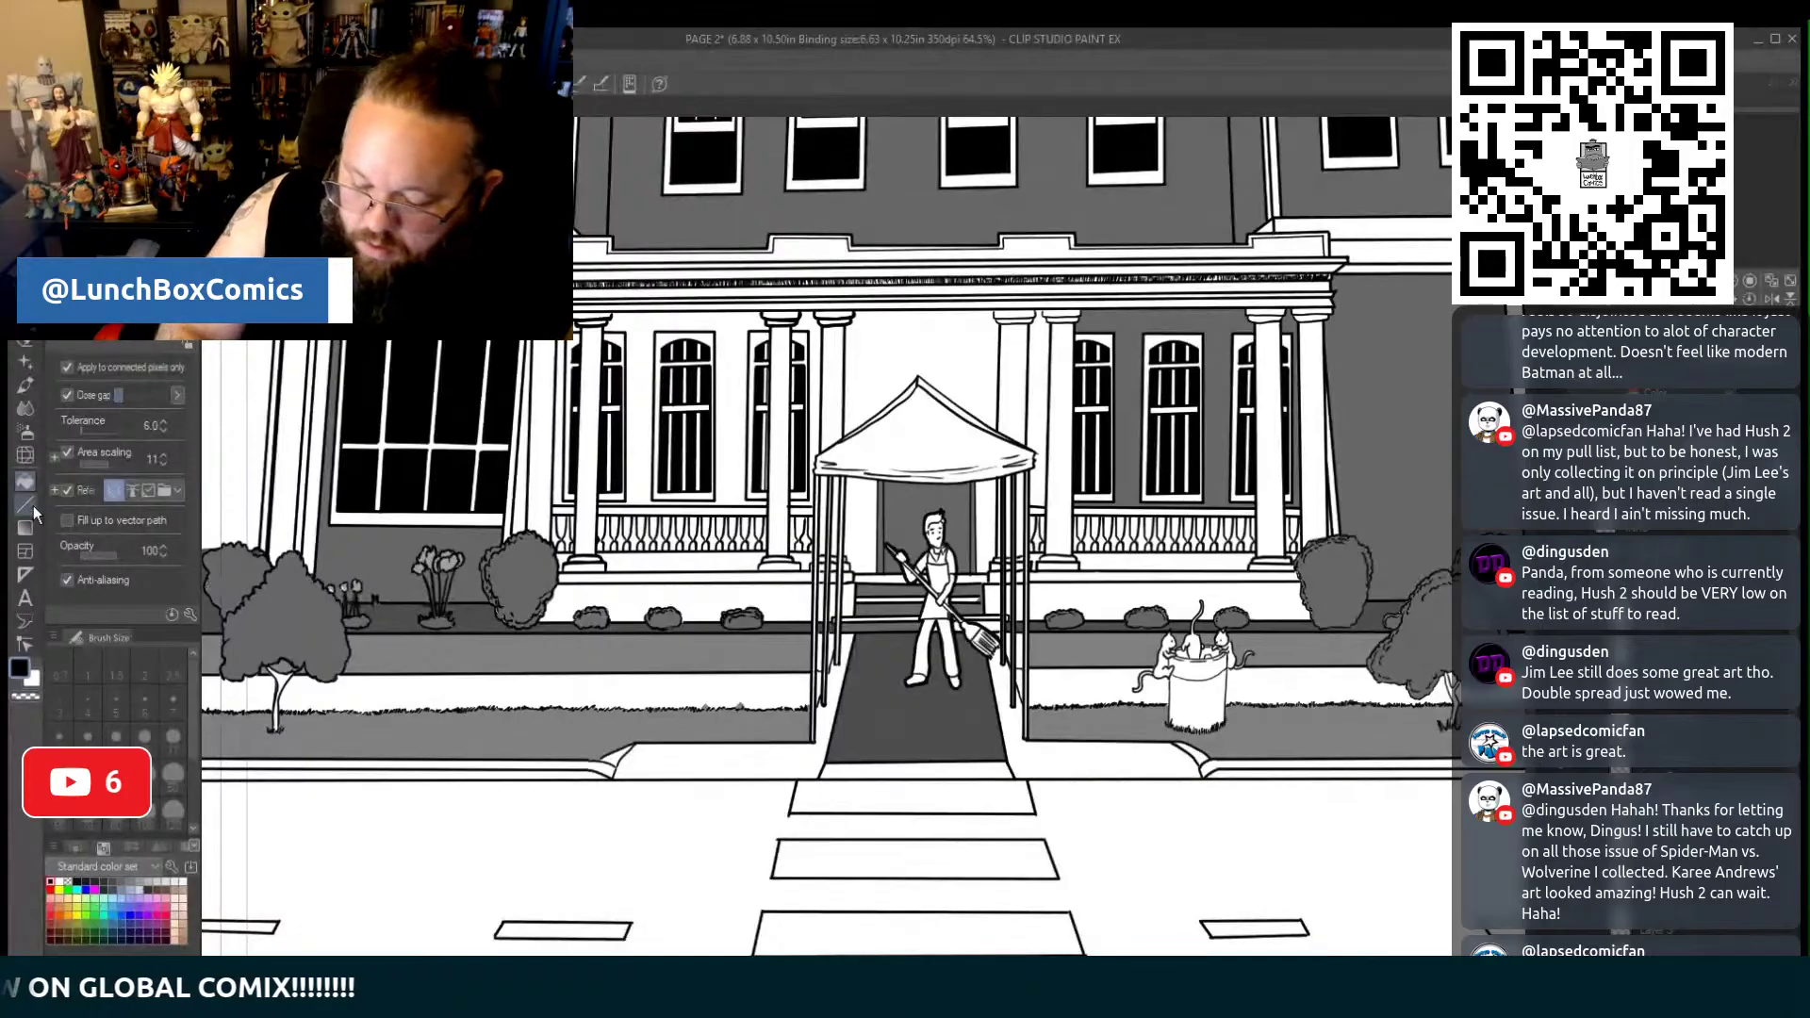
{"action": "key", "text": "e"}
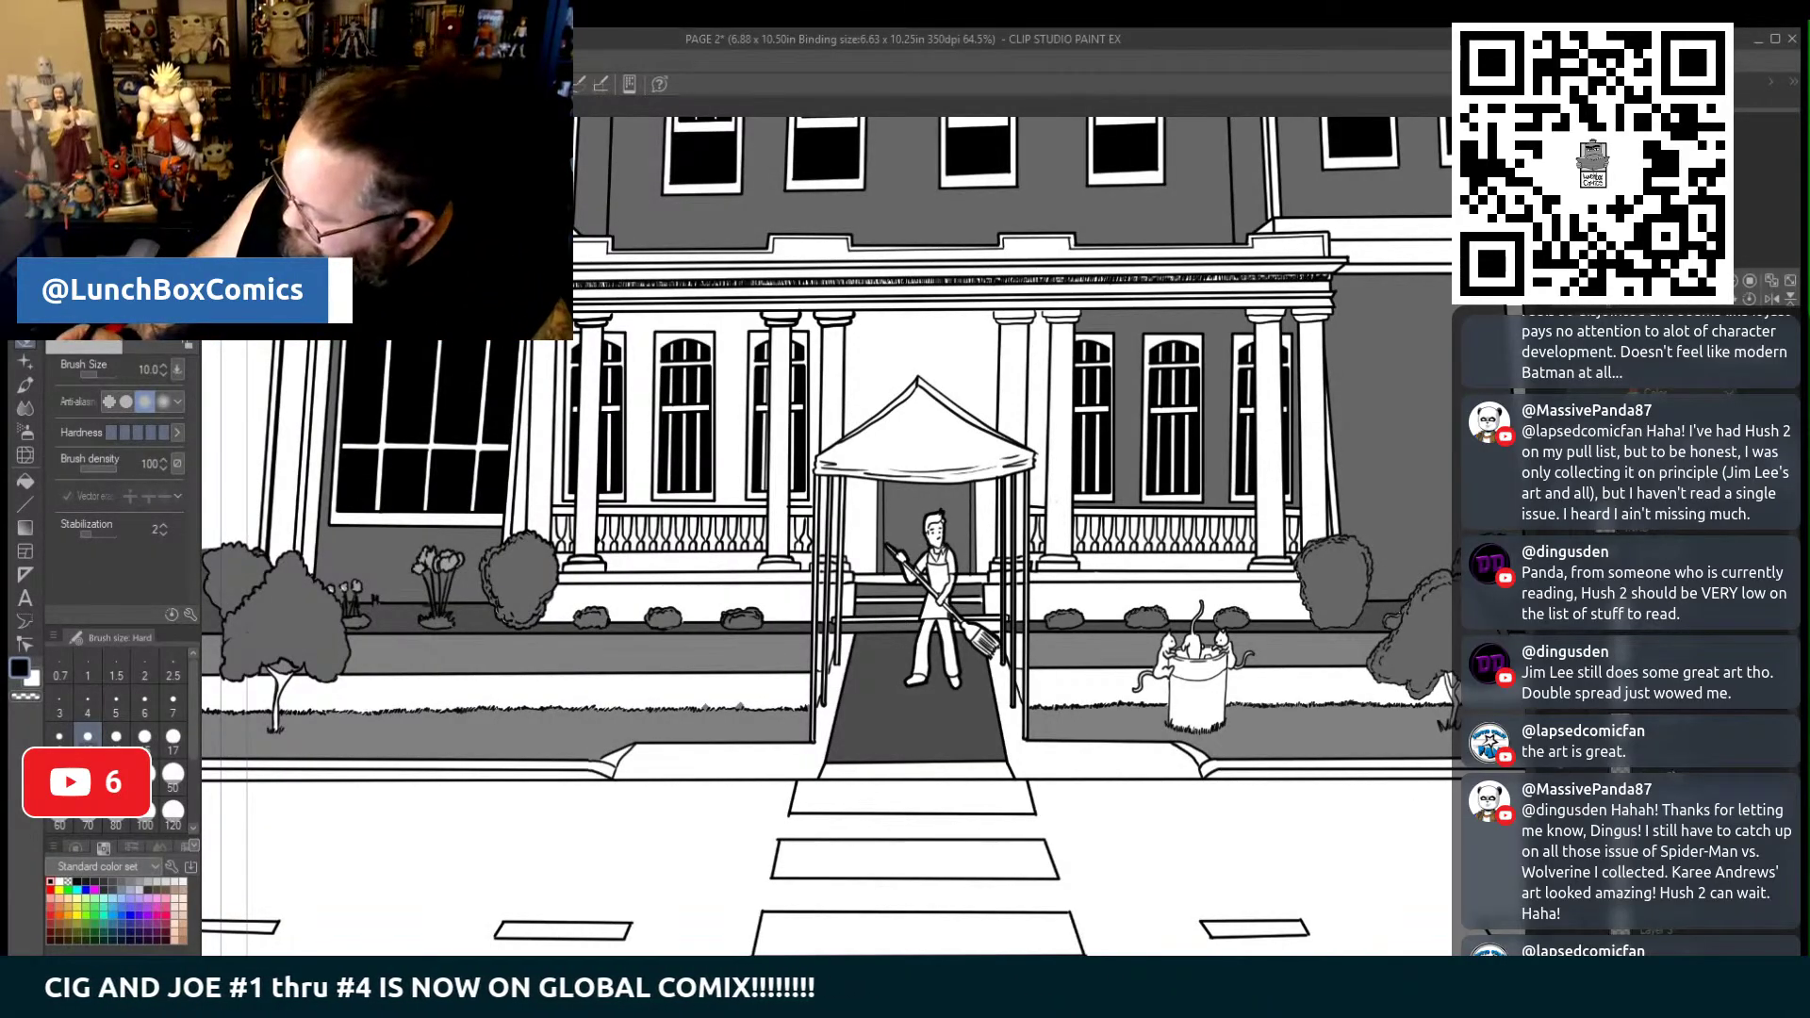
{"action": "key", "text": "g"}
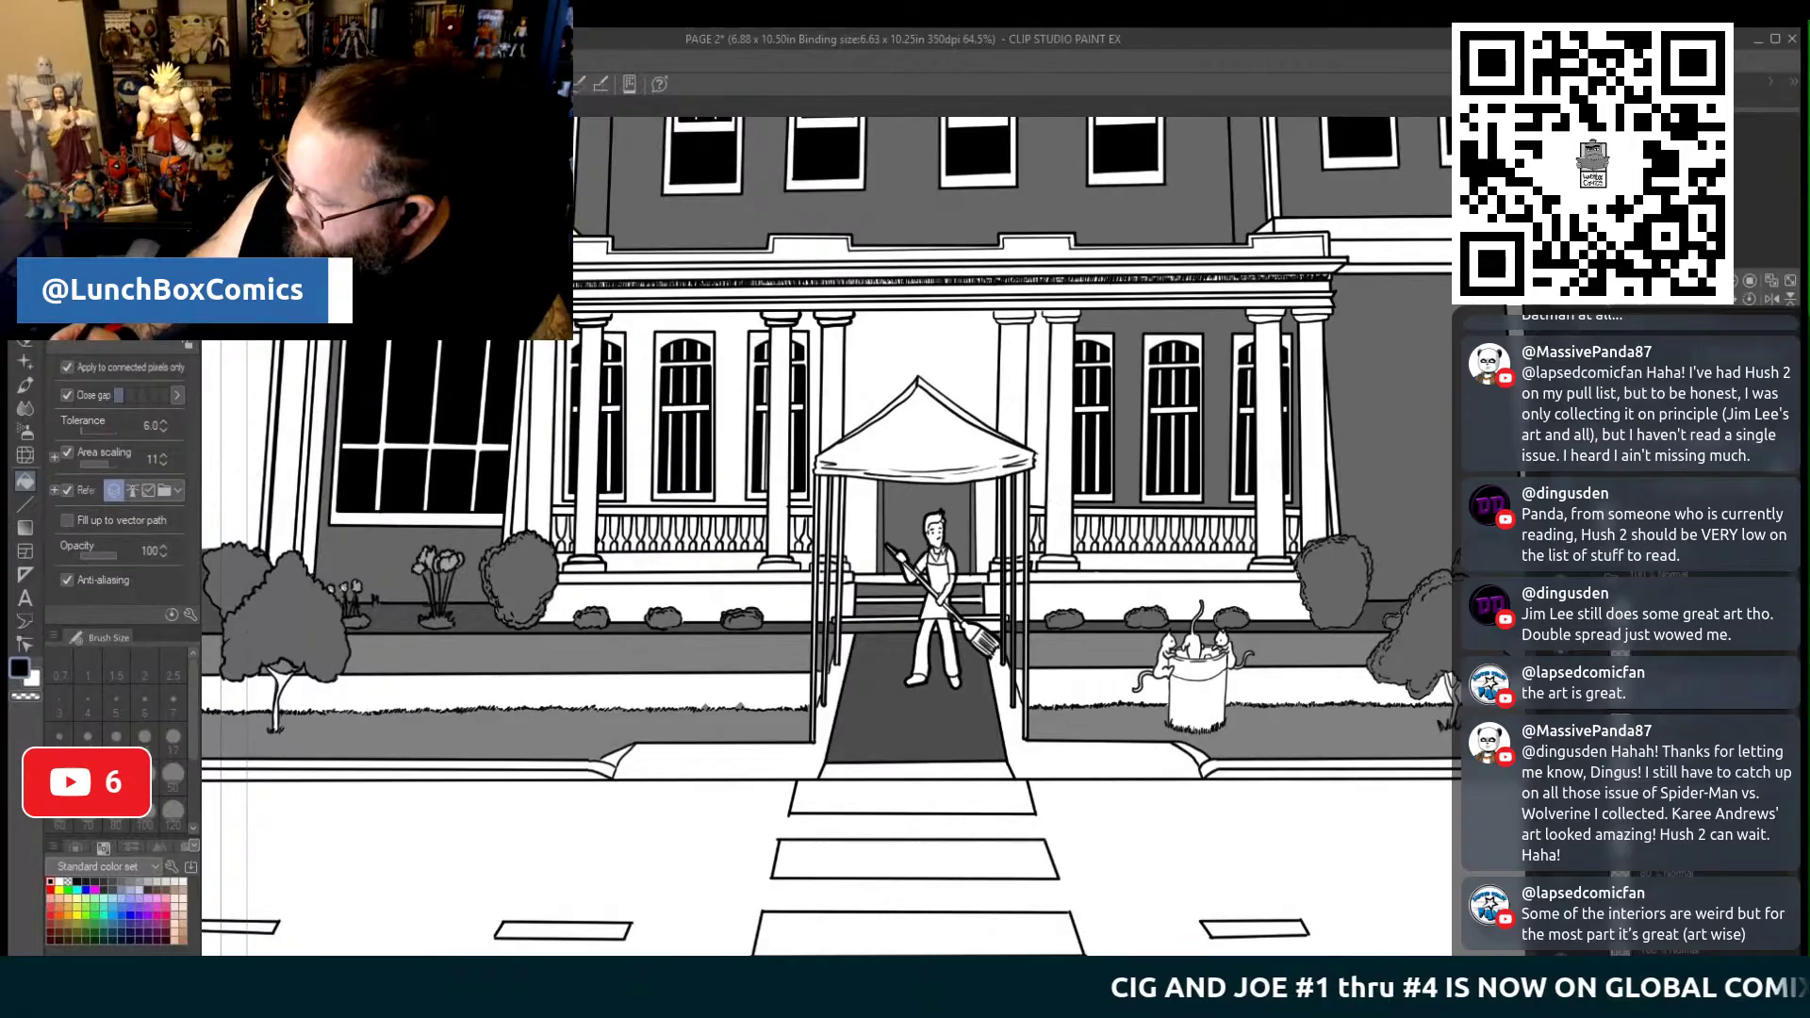
{"action": "left_click", "coordinate": [964, 769]}
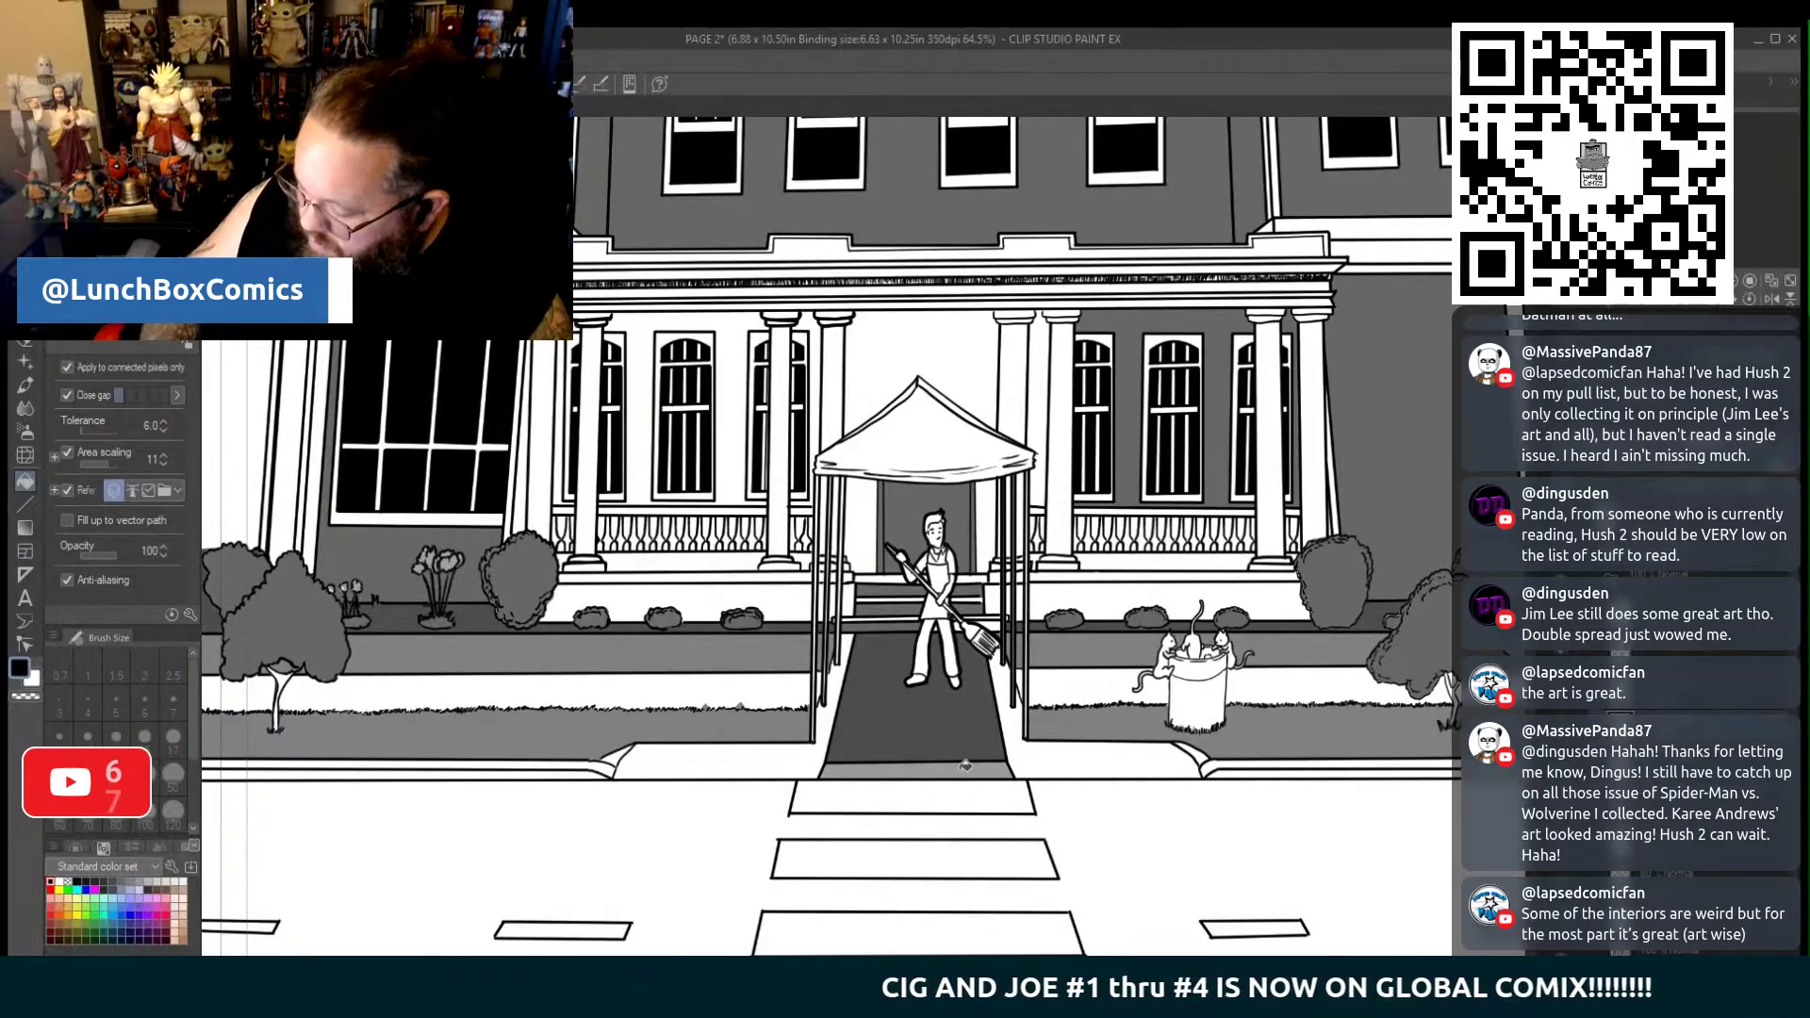
Fill the sidewalk band, the curb strips along the street and the trash can with grey
{"action": "left_click", "coordinate": [773, 761]}
{"action": "left_click", "coordinate": [1061, 760]}
{"action": "left_click", "coordinate": [1079, 679]}
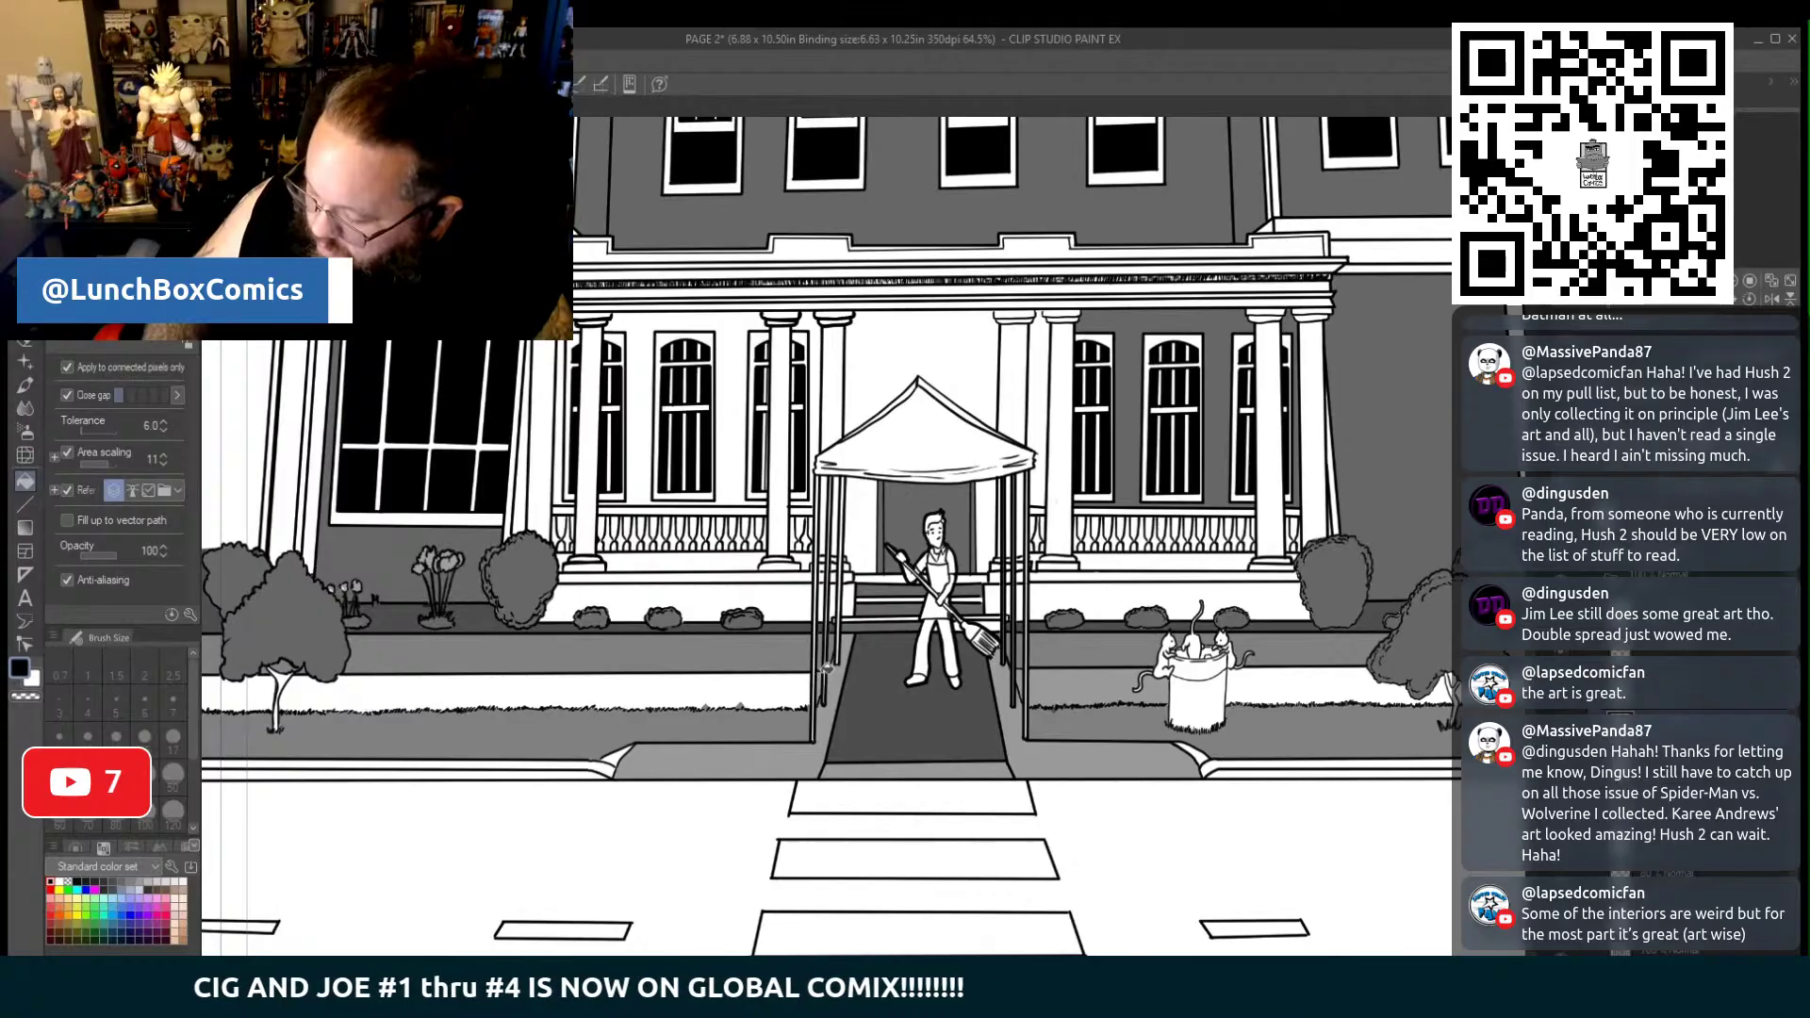
{"action": "left_click", "coordinate": [803, 692]}
{"action": "left_click", "coordinate": [1307, 687]}
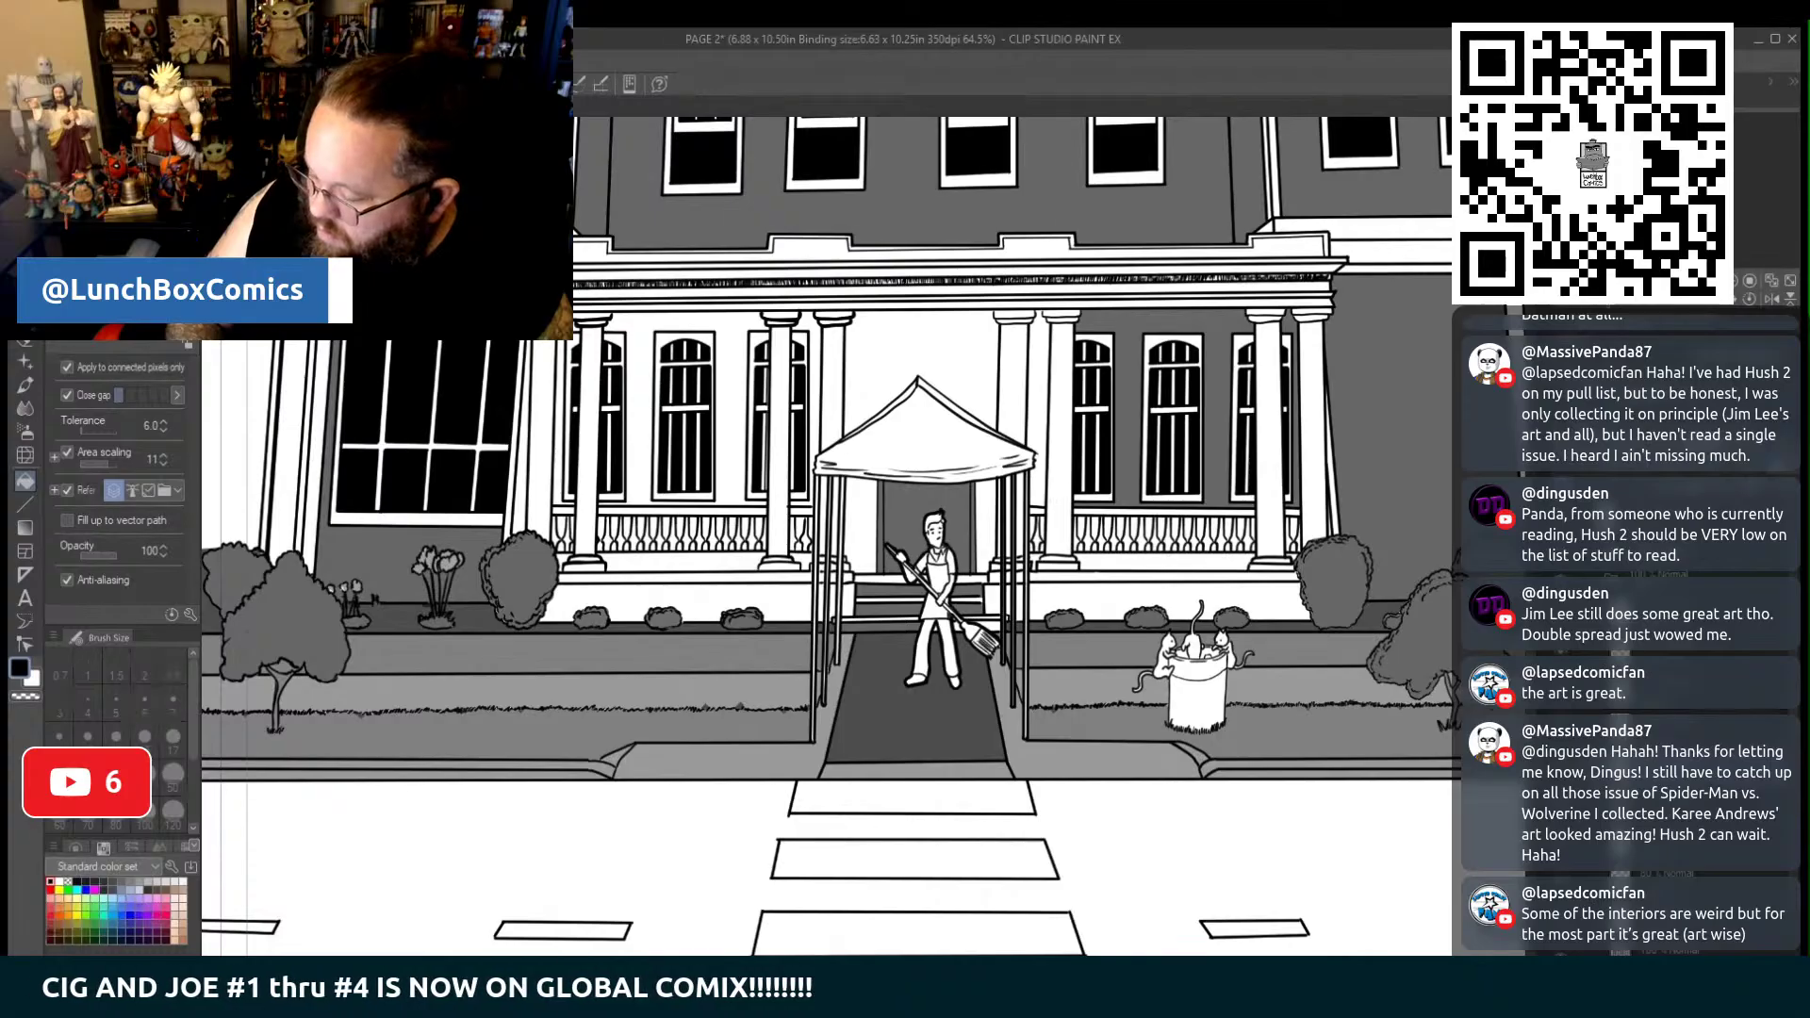
Fill the left cat on the trash can with dark grey and shade its tail with the G-pen at size 8
{"action": "scroll", "coordinate": [905, 509], "scroll_direction": "down", "scroll_amount": 3}
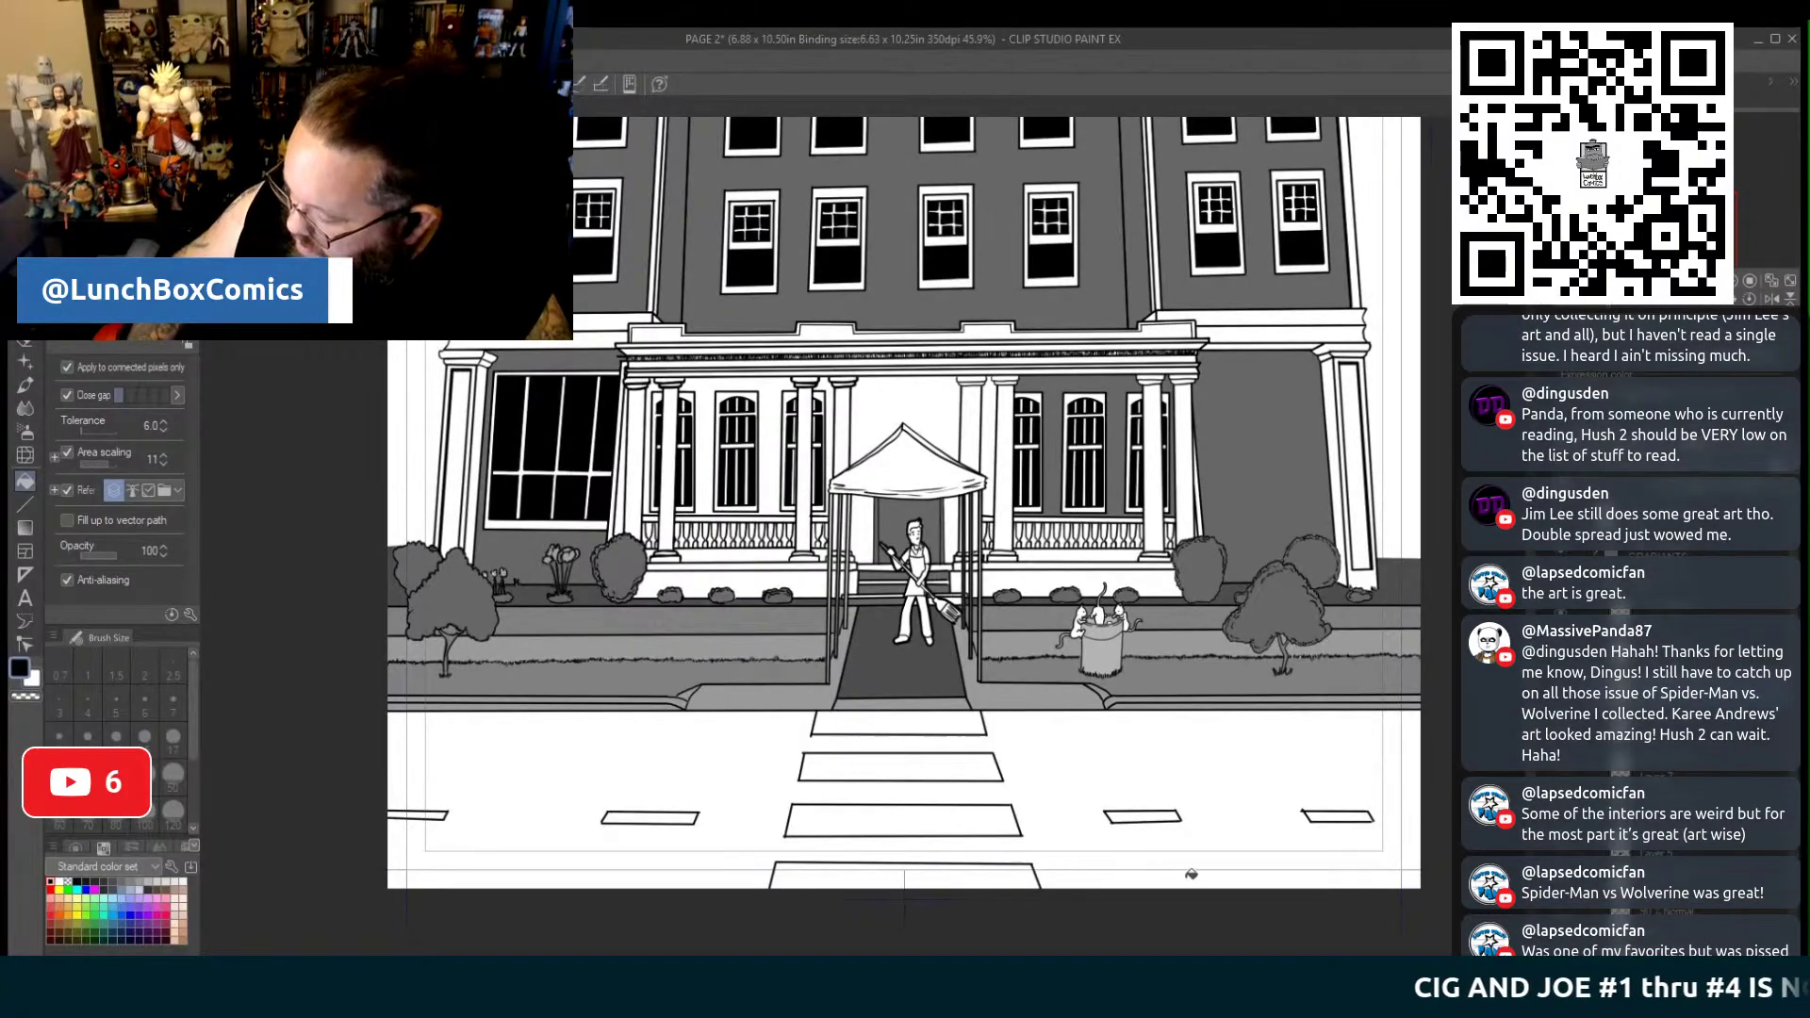
{"action": "left_click_drag", "start_coordinate": [1120, 961], "coordinate": [1216, 961]}
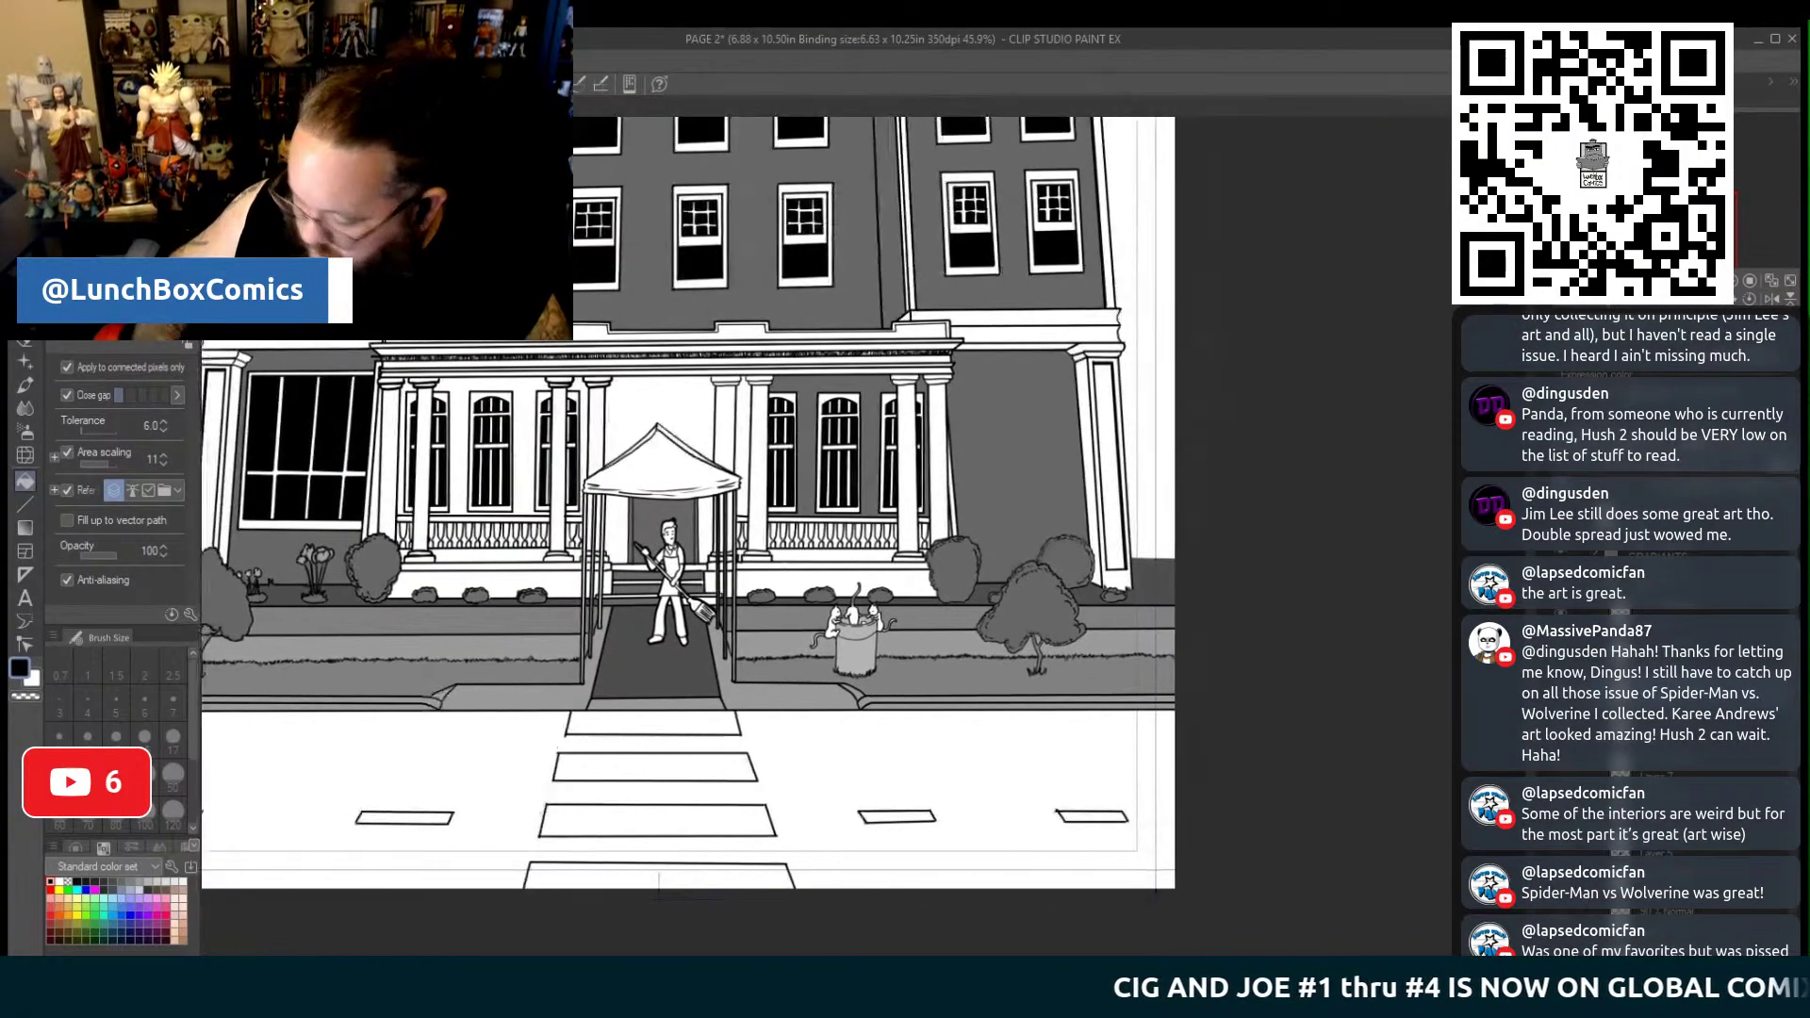
{"action": "scroll", "coordinate": [862, 540], "scroll_direction": "up", "scroll_amount": 7}
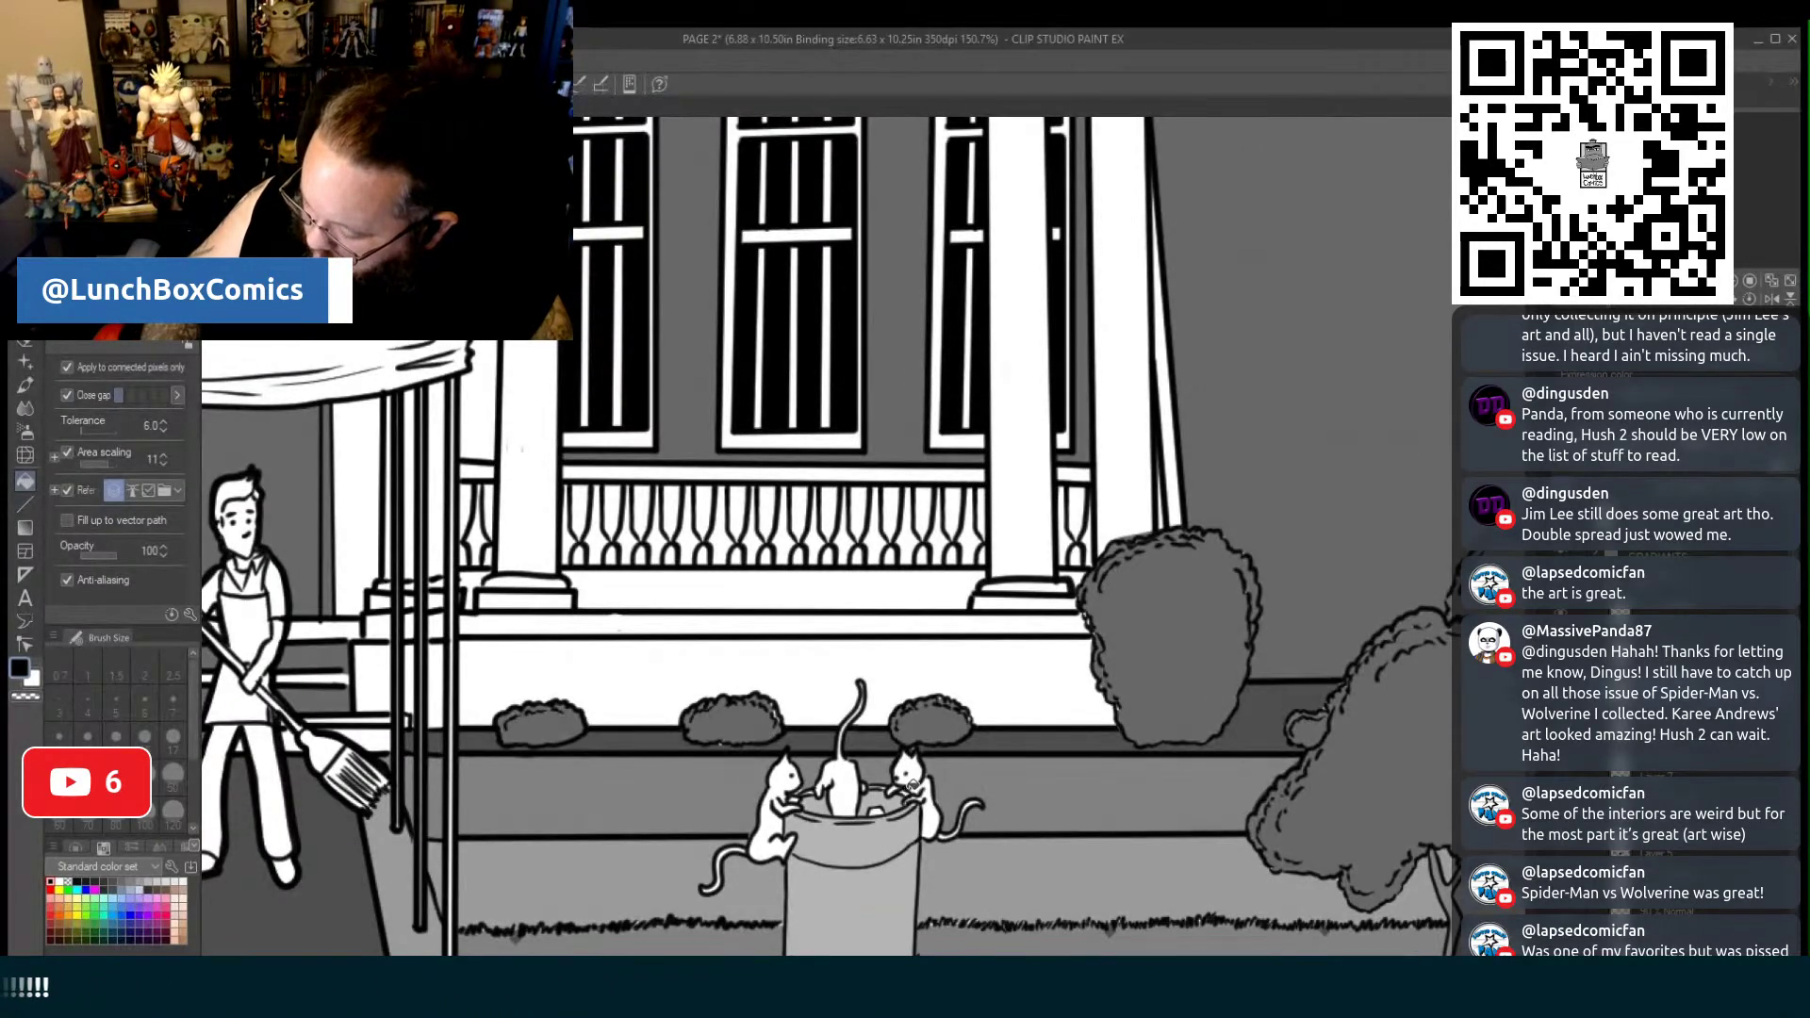
{"action": "key", "text": "p"}
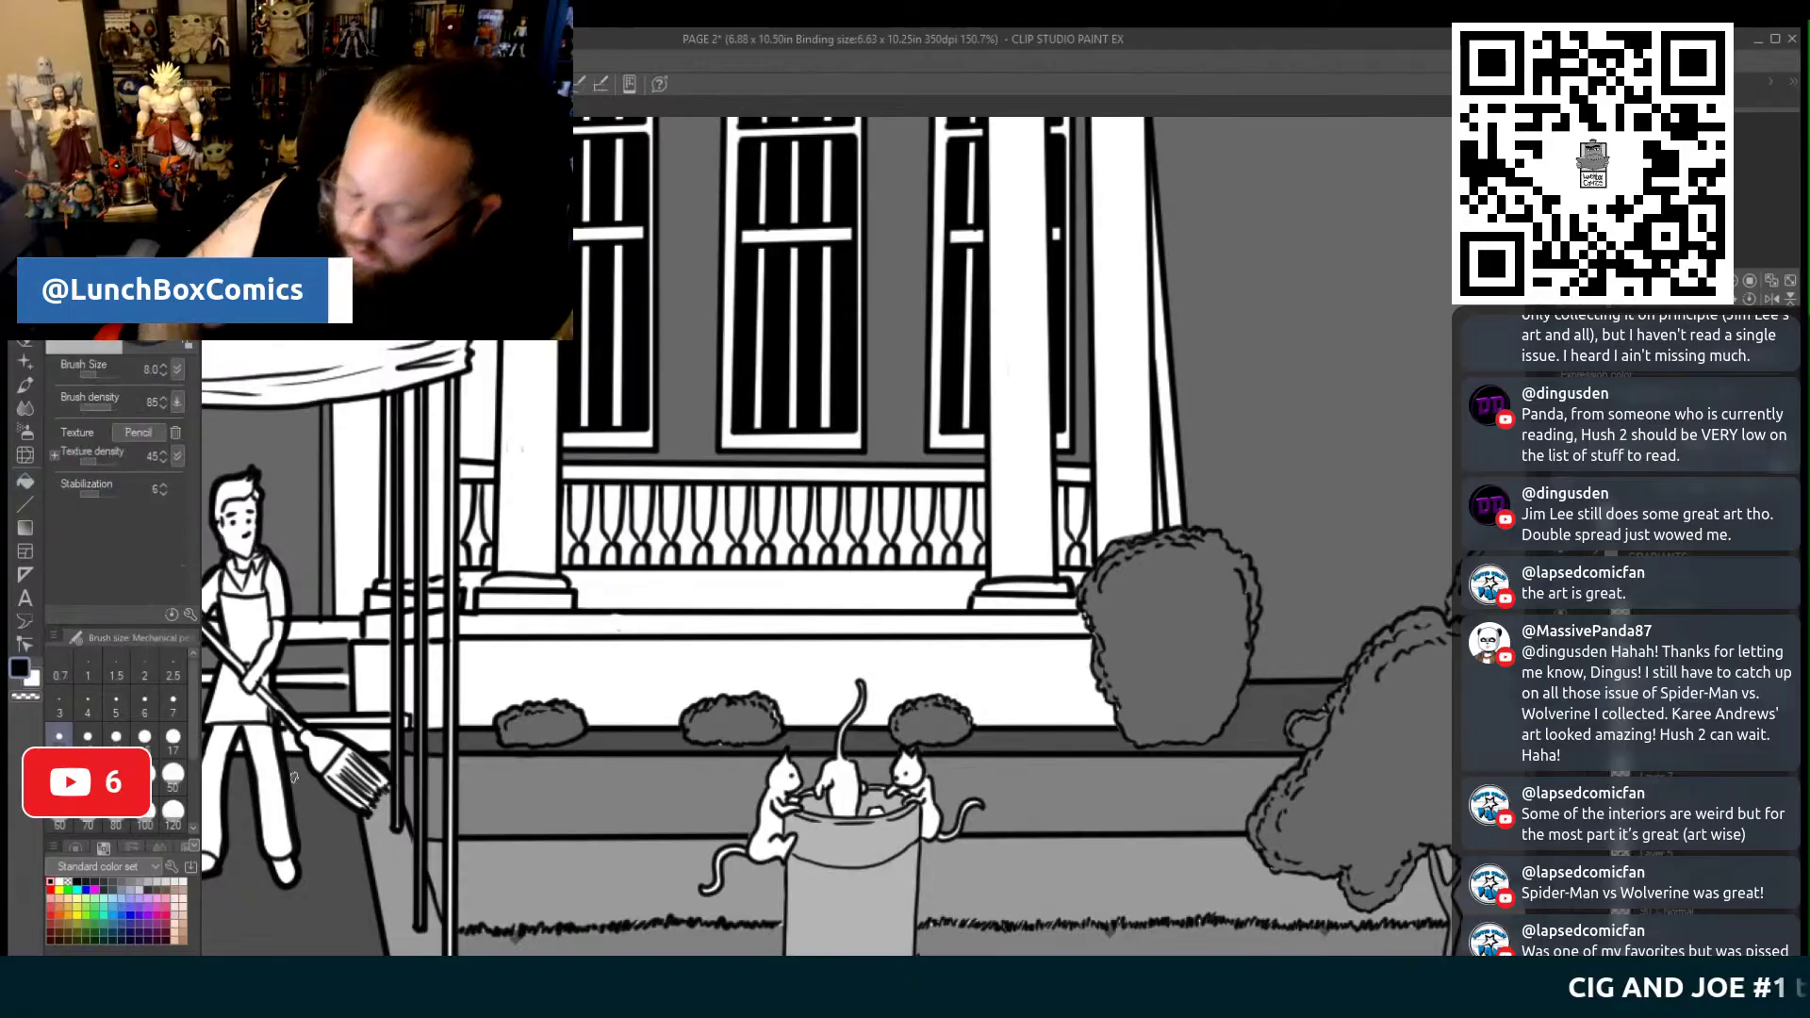
{"action": "key", "text": "p"}
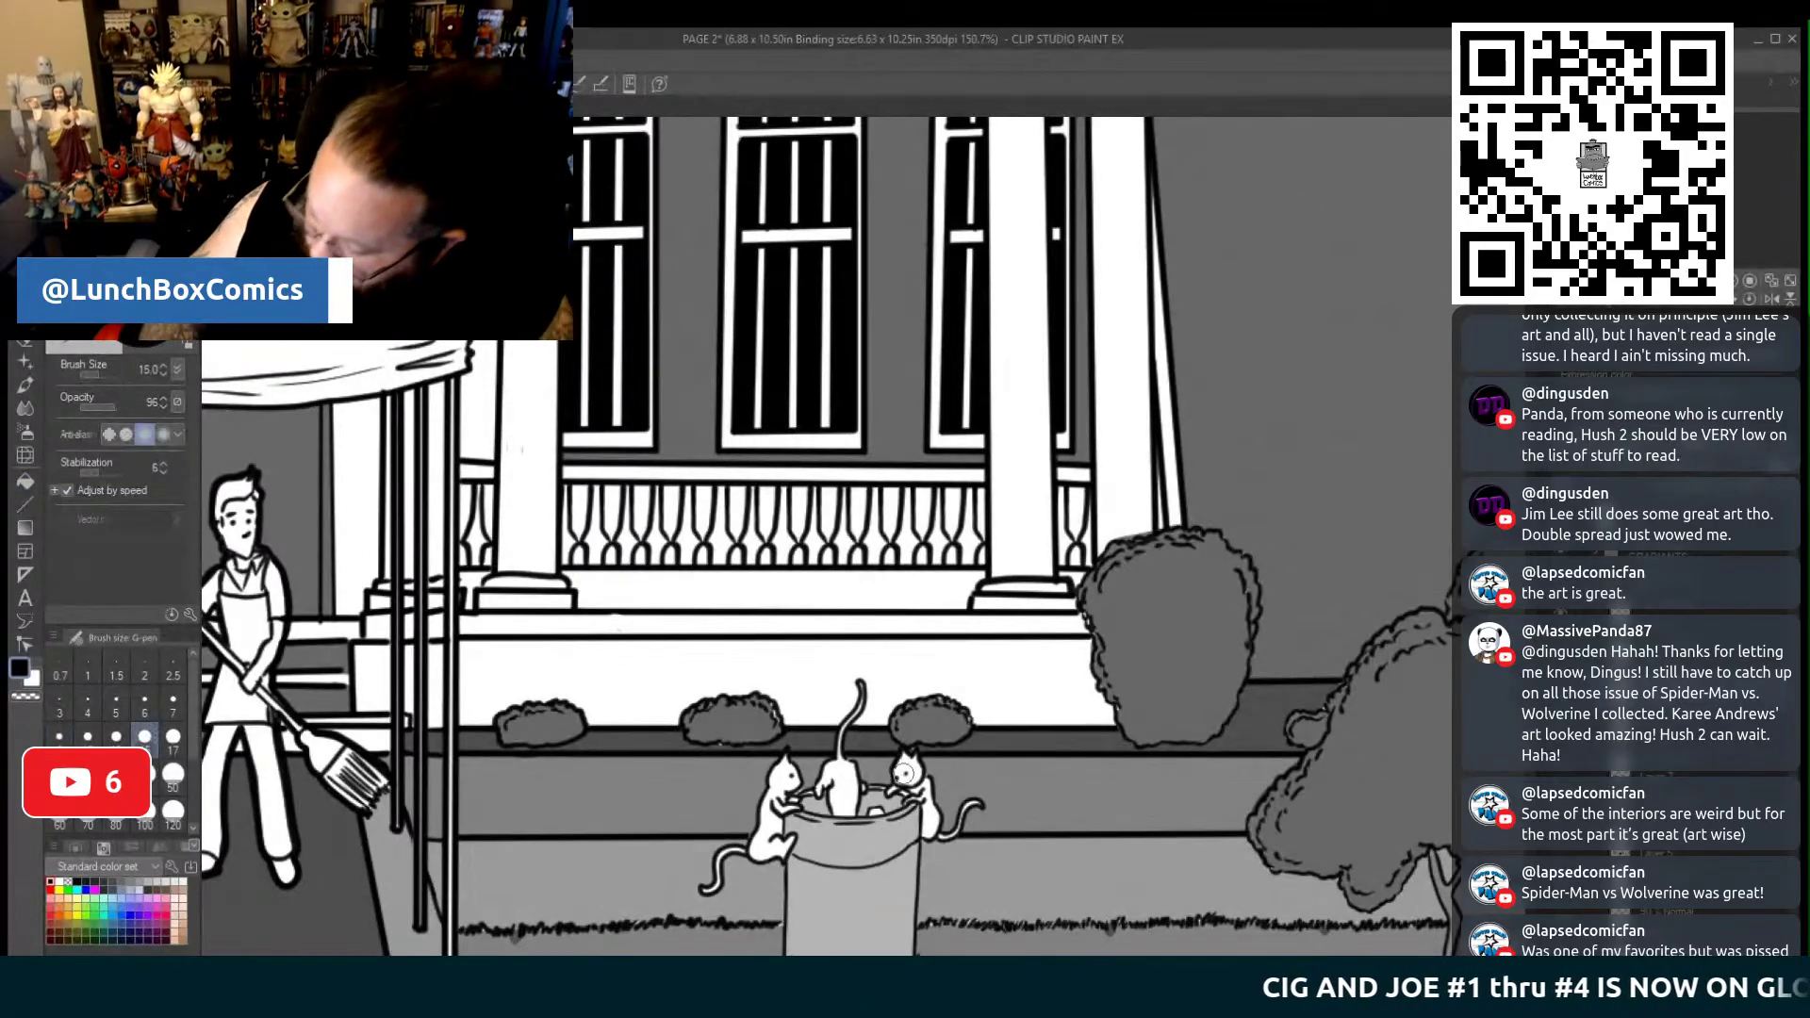
{"action": "key", "text": "bracketleft"}
{"action": "key", "text": "bracketleft"}
{"action": "key", "text": "bracketleft"}
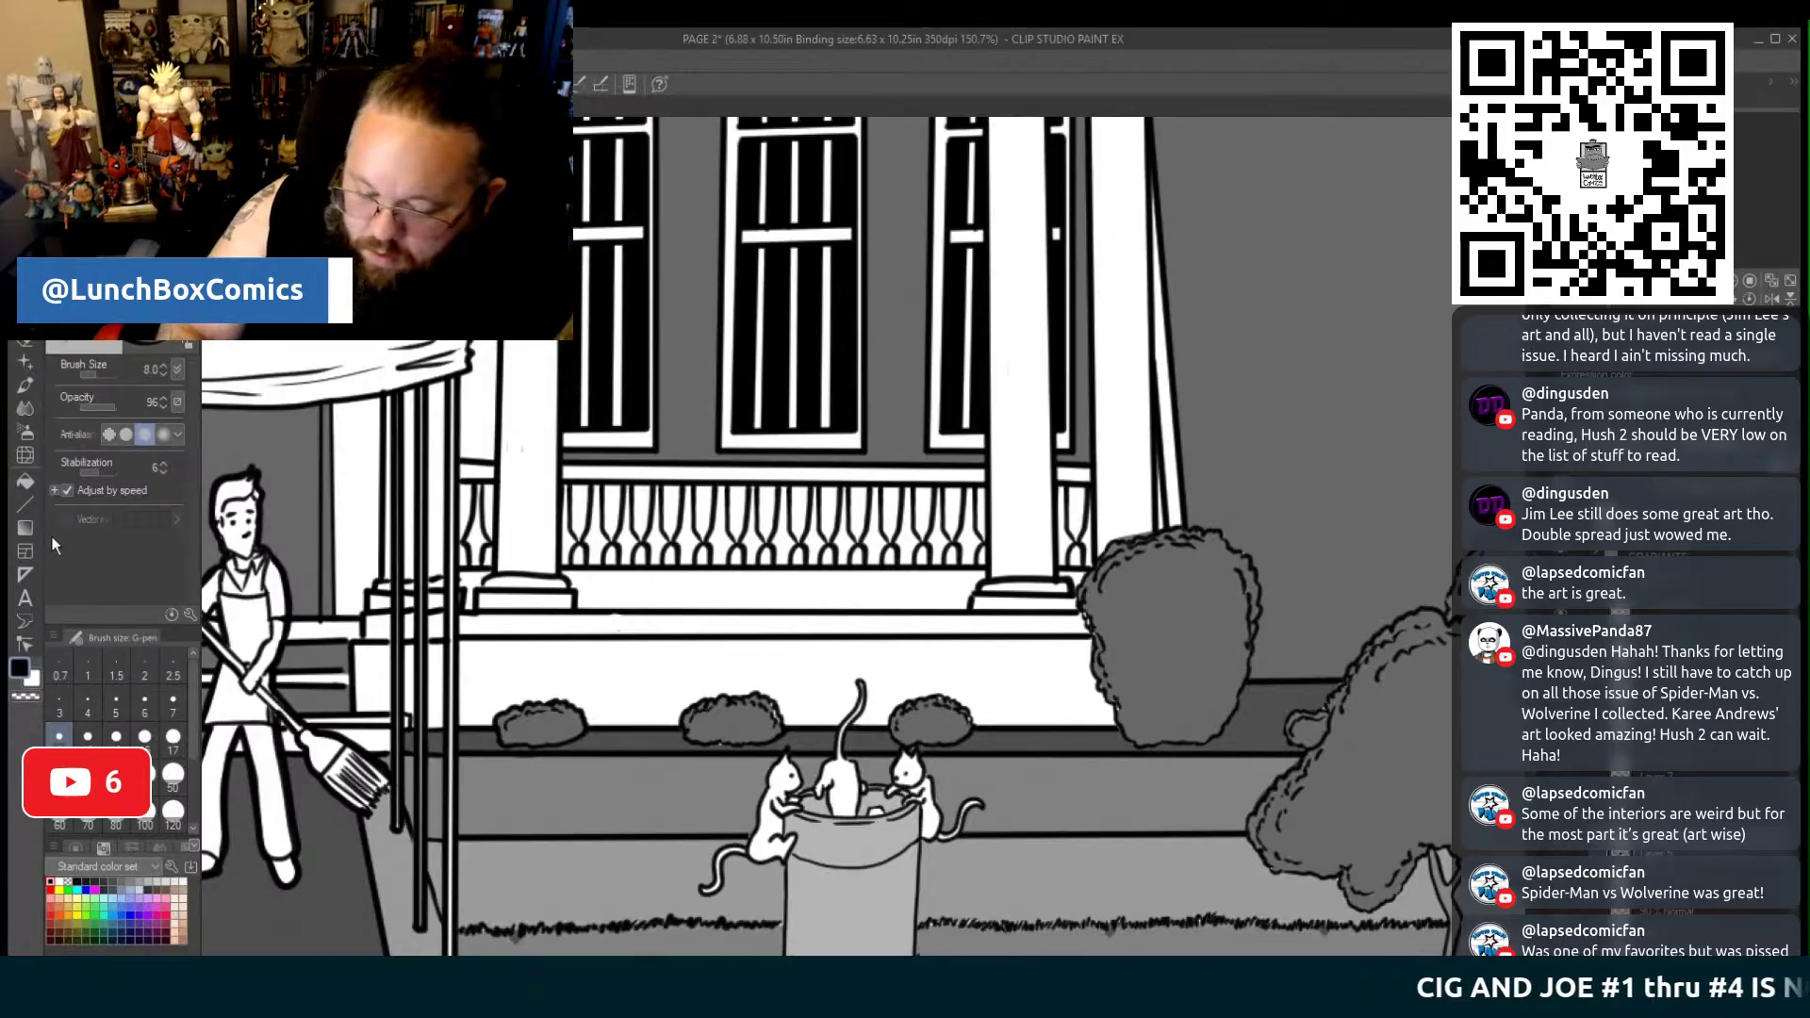
{"action": "left_click", "coordinate": [26, 483]}
{"action": "left_click", "coordinate": [758, 847]}
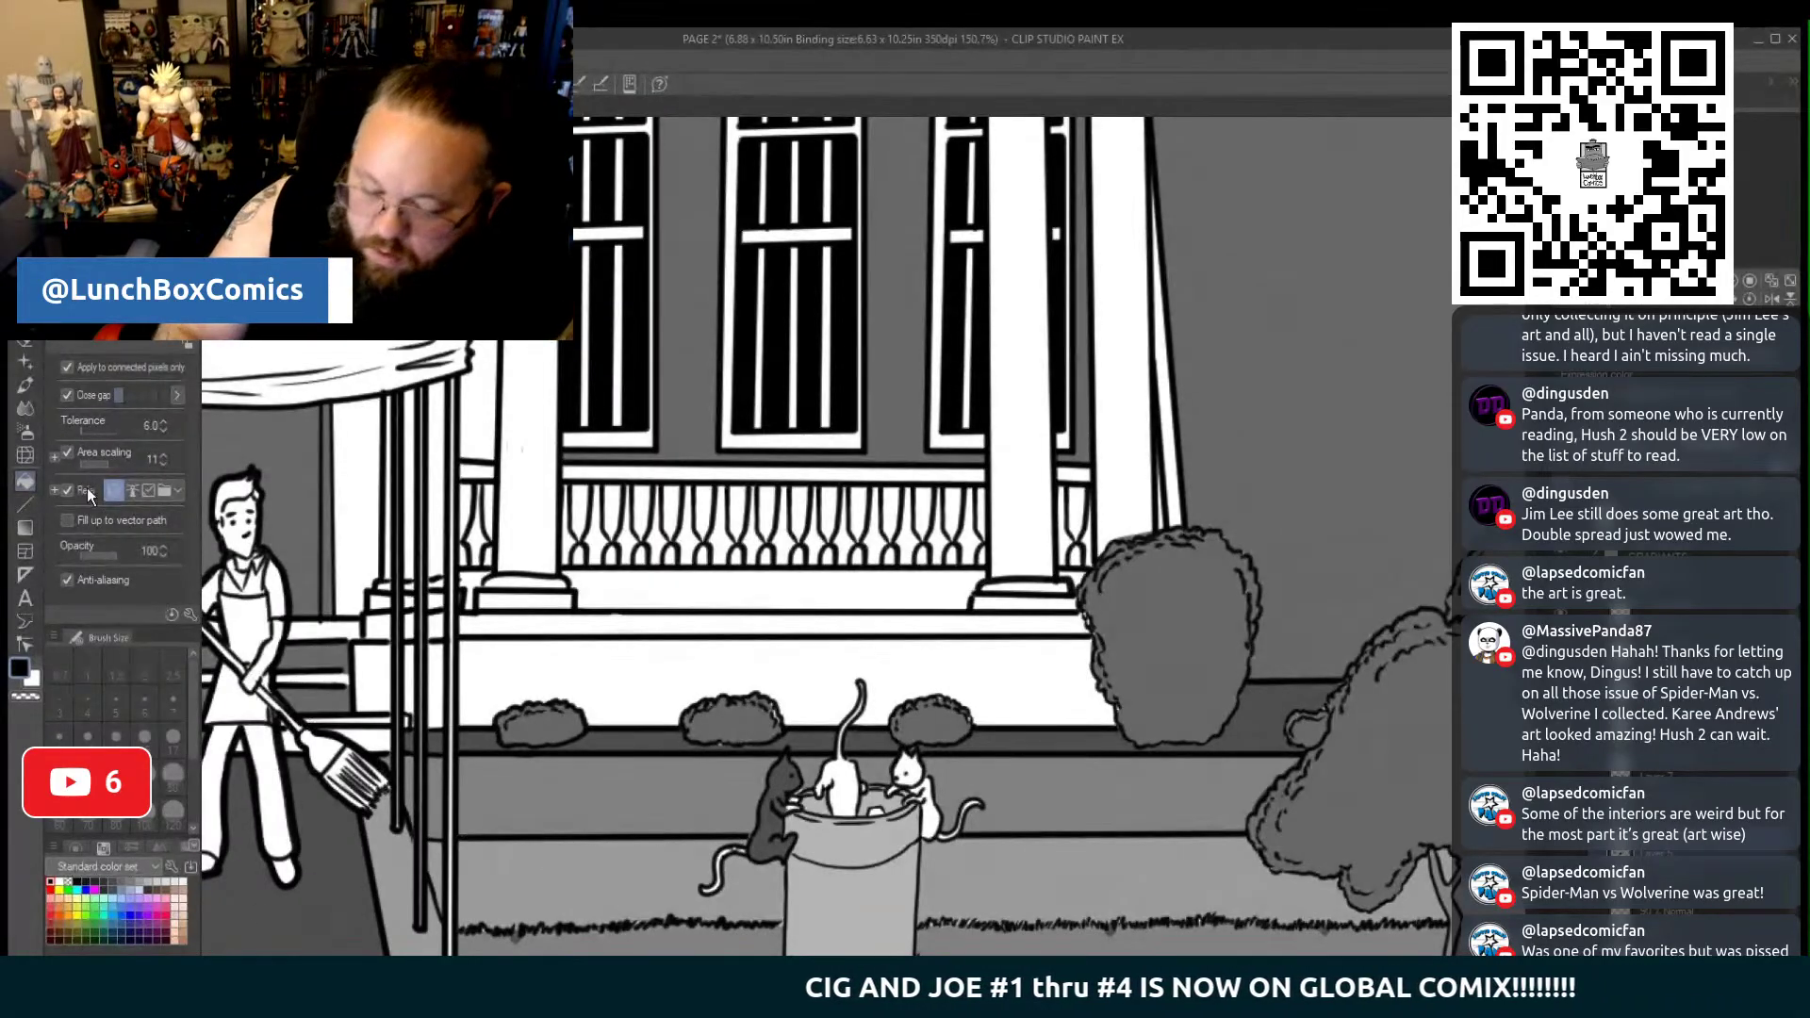
{"action": "key", "text": "p"}
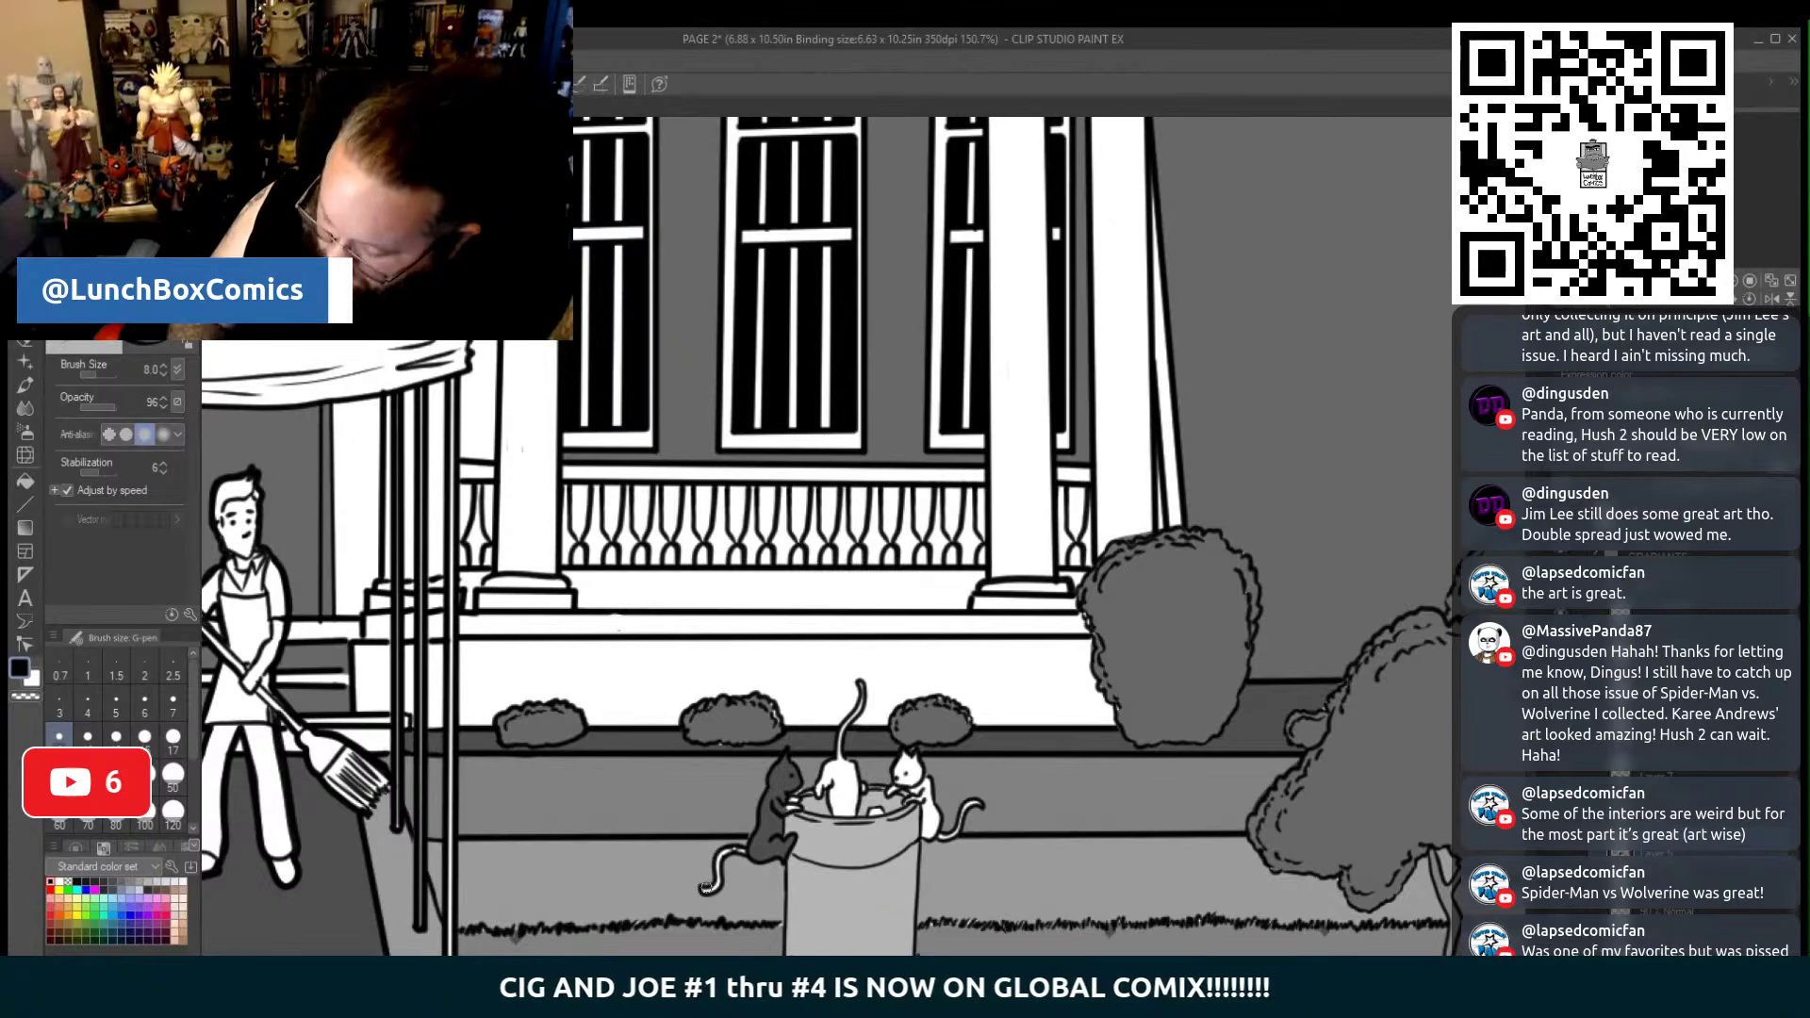
{"action": "left_click_drag", "start_coordinate": [705, 889], "coordinate": [719, 858]}
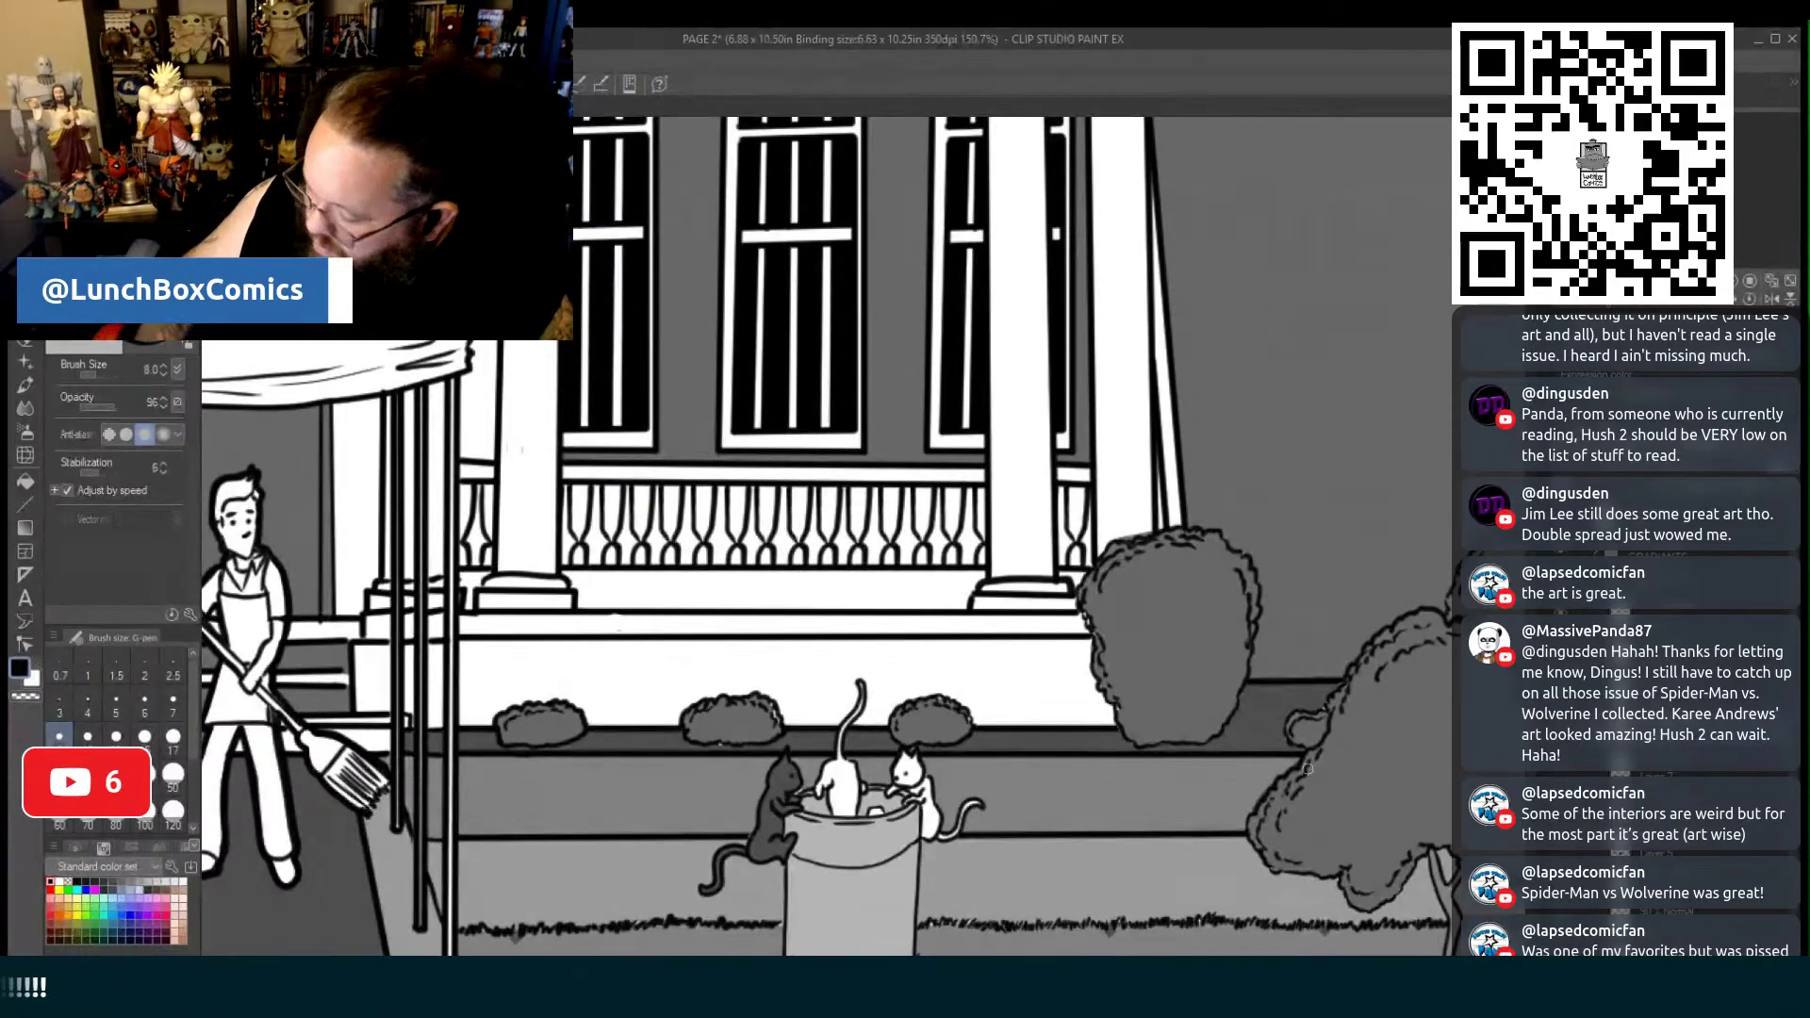
Fill the middle cat in the trash can with grey and shade the right cat light grey
{"action": "left_click", "coordinate": [25, 482]}
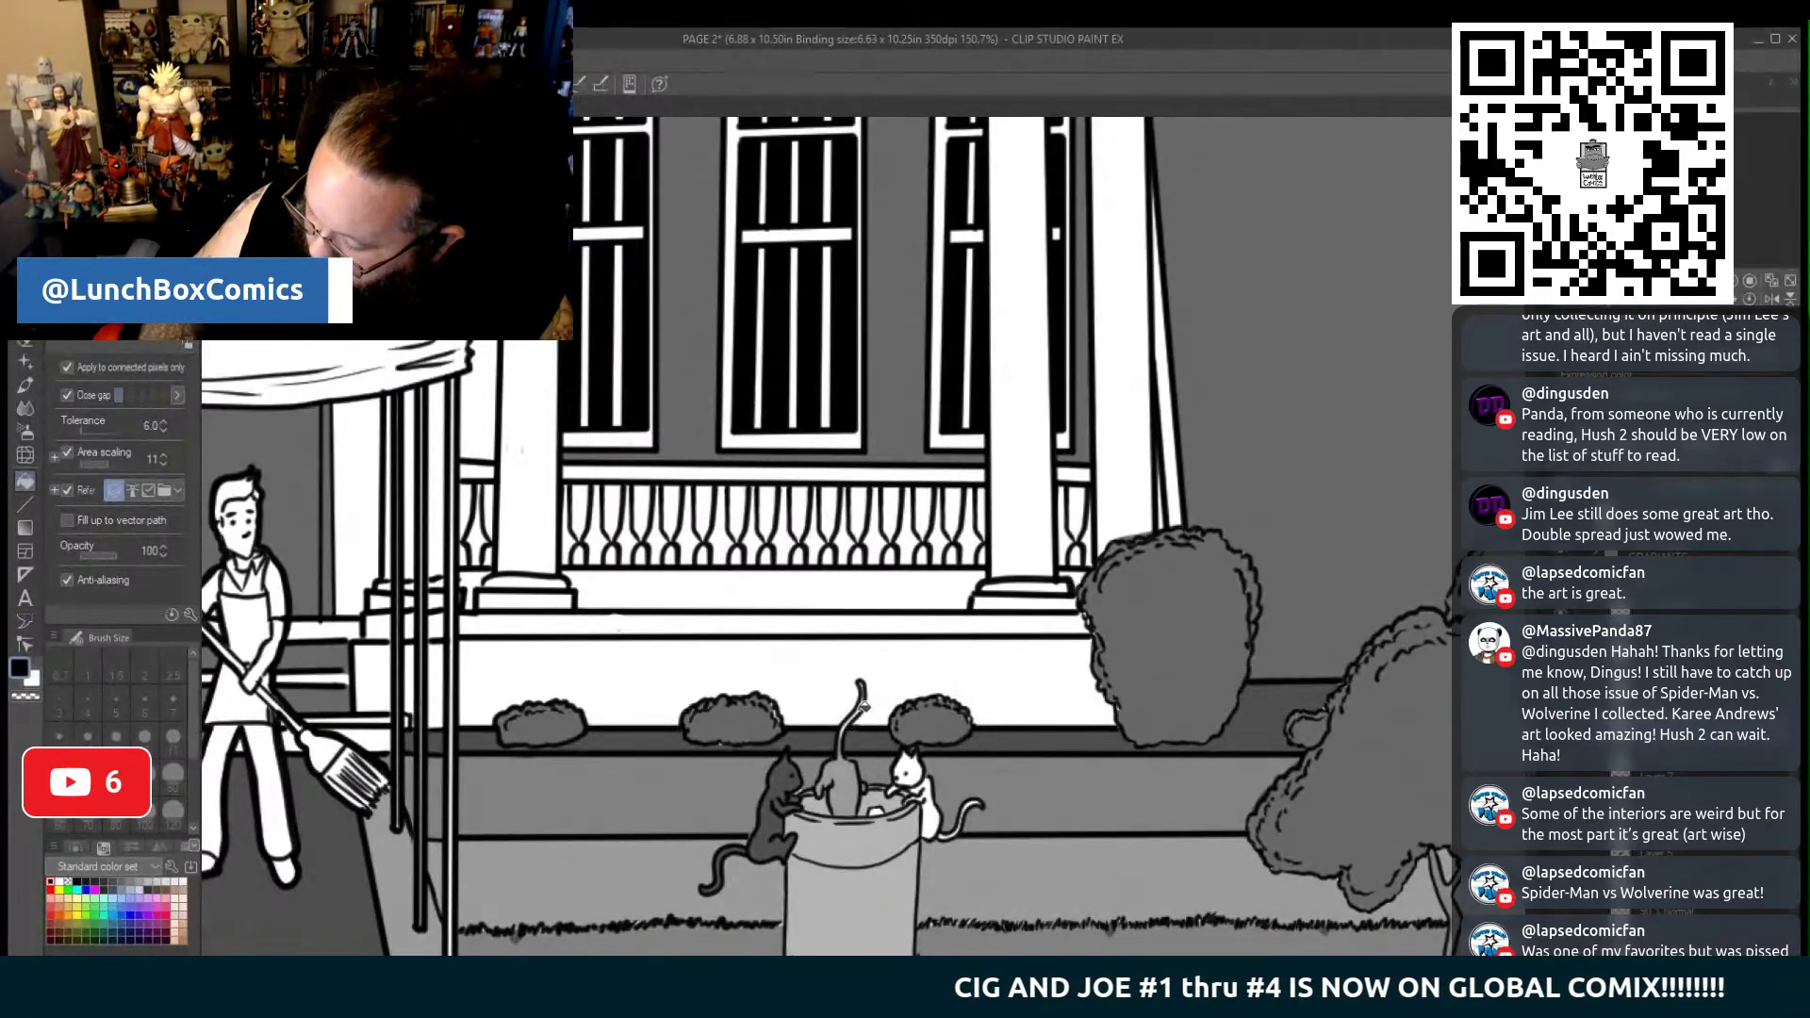
{"action": "left_click", "coordinate": [67, 395]}
{"action": "key", "text": "p"}
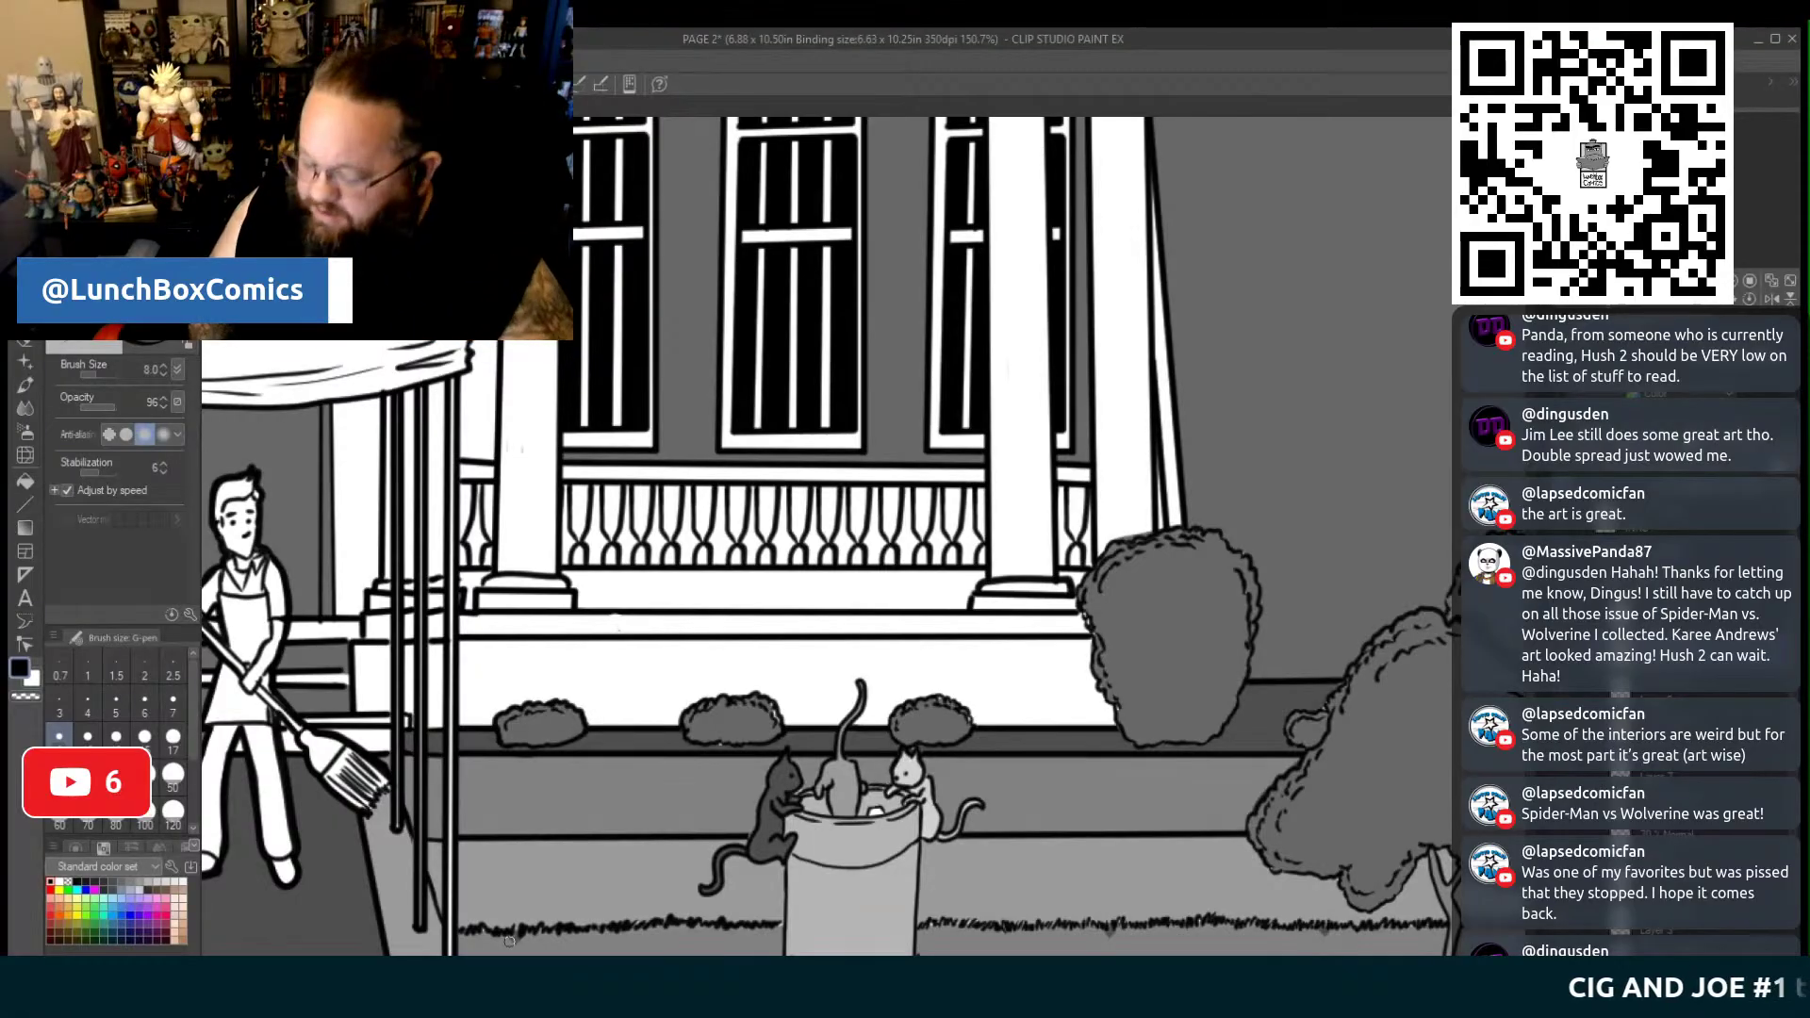
Fill the sweeping man's trousers with black and his broom with grey
{"action": "key", "text": "ctrl+minus"}
{"action": "key", "text": "ctrl+minus"}
{"action": "key", "text": "ctrl+minus"}
{"action": "key", "text": "ctrl+minus"}
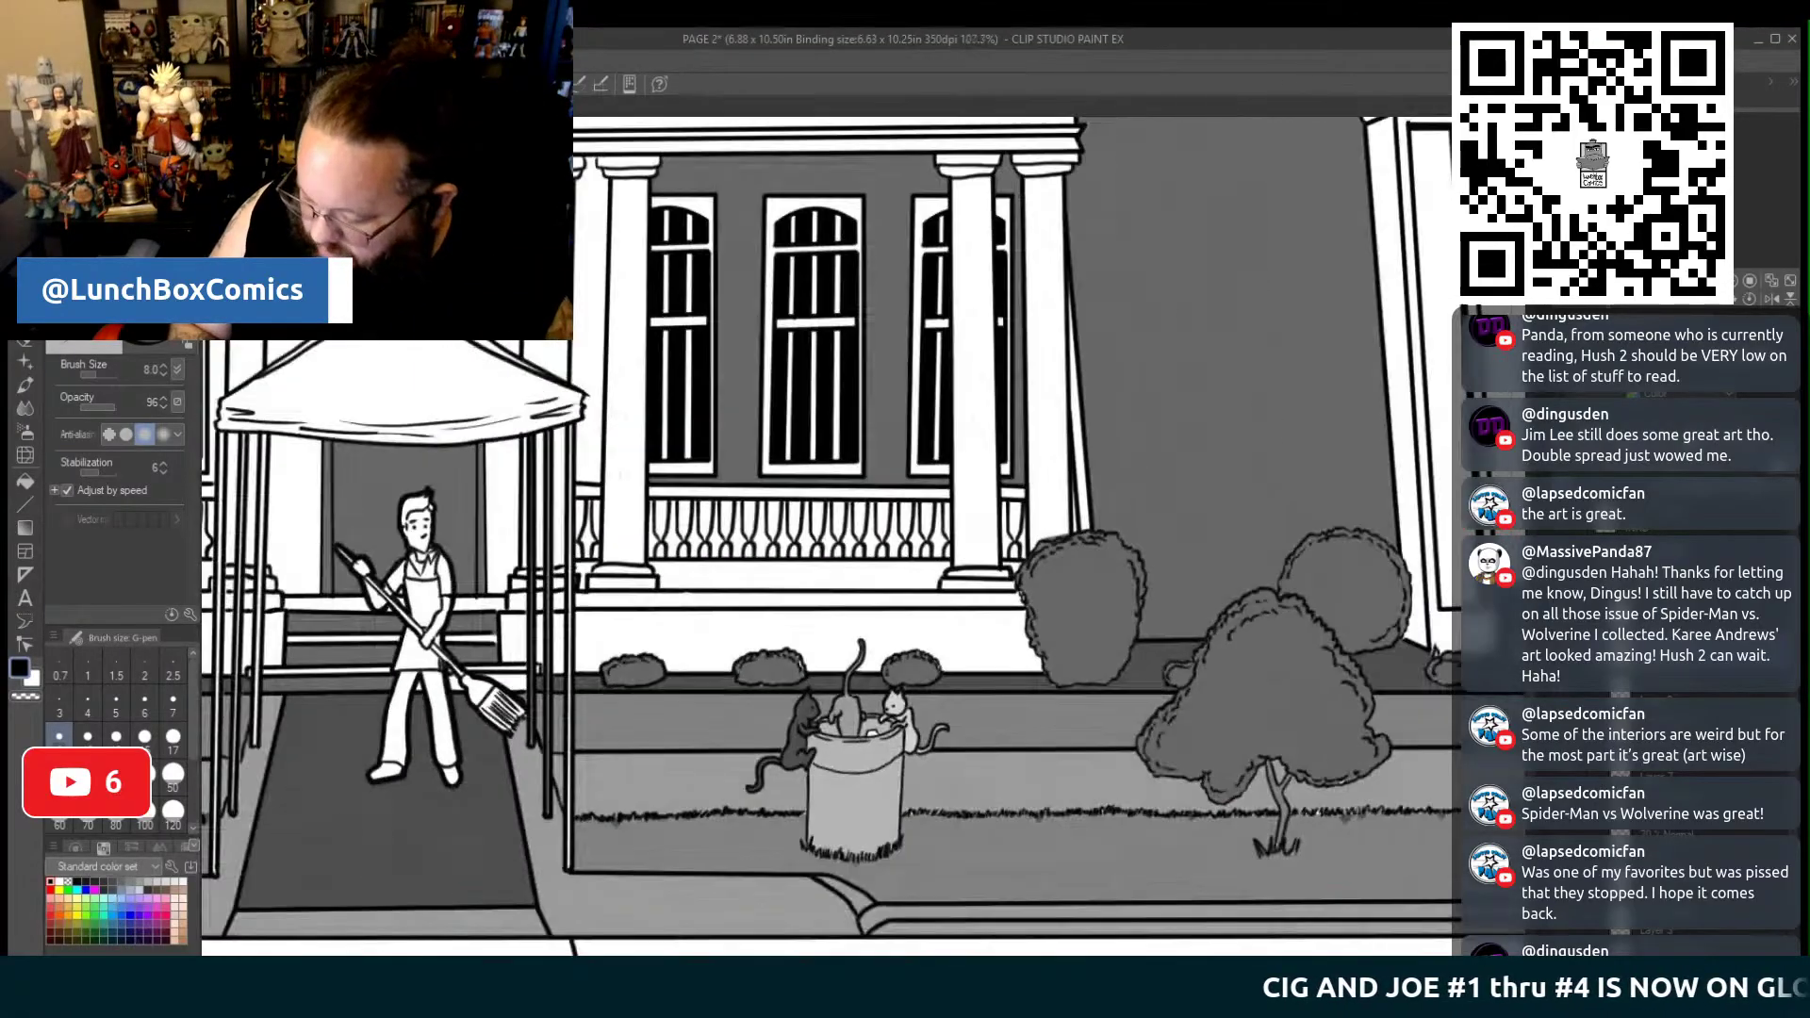
{"action": "key", "text": "ctrl+plus"}
{"action": "key", "text": "ctrl+plus"}
{"action": "key", "text": "ctrl+plus"}
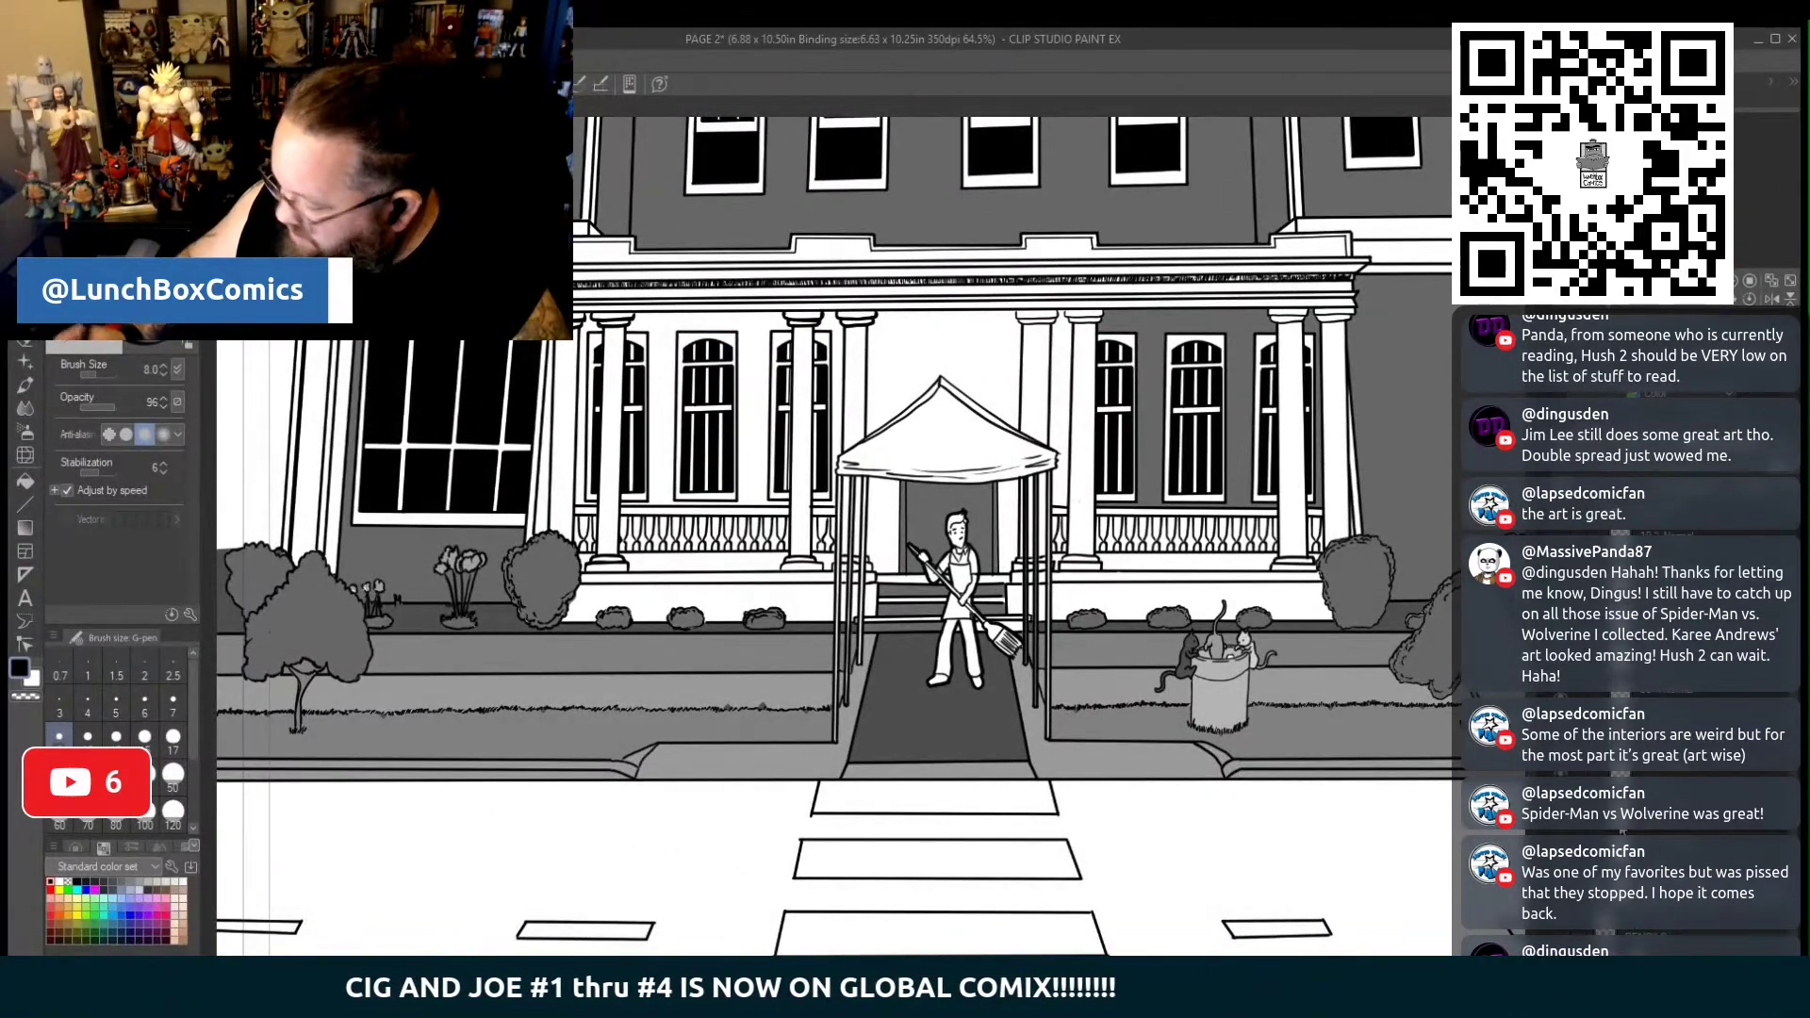
{"action": "key", "text": "g"}
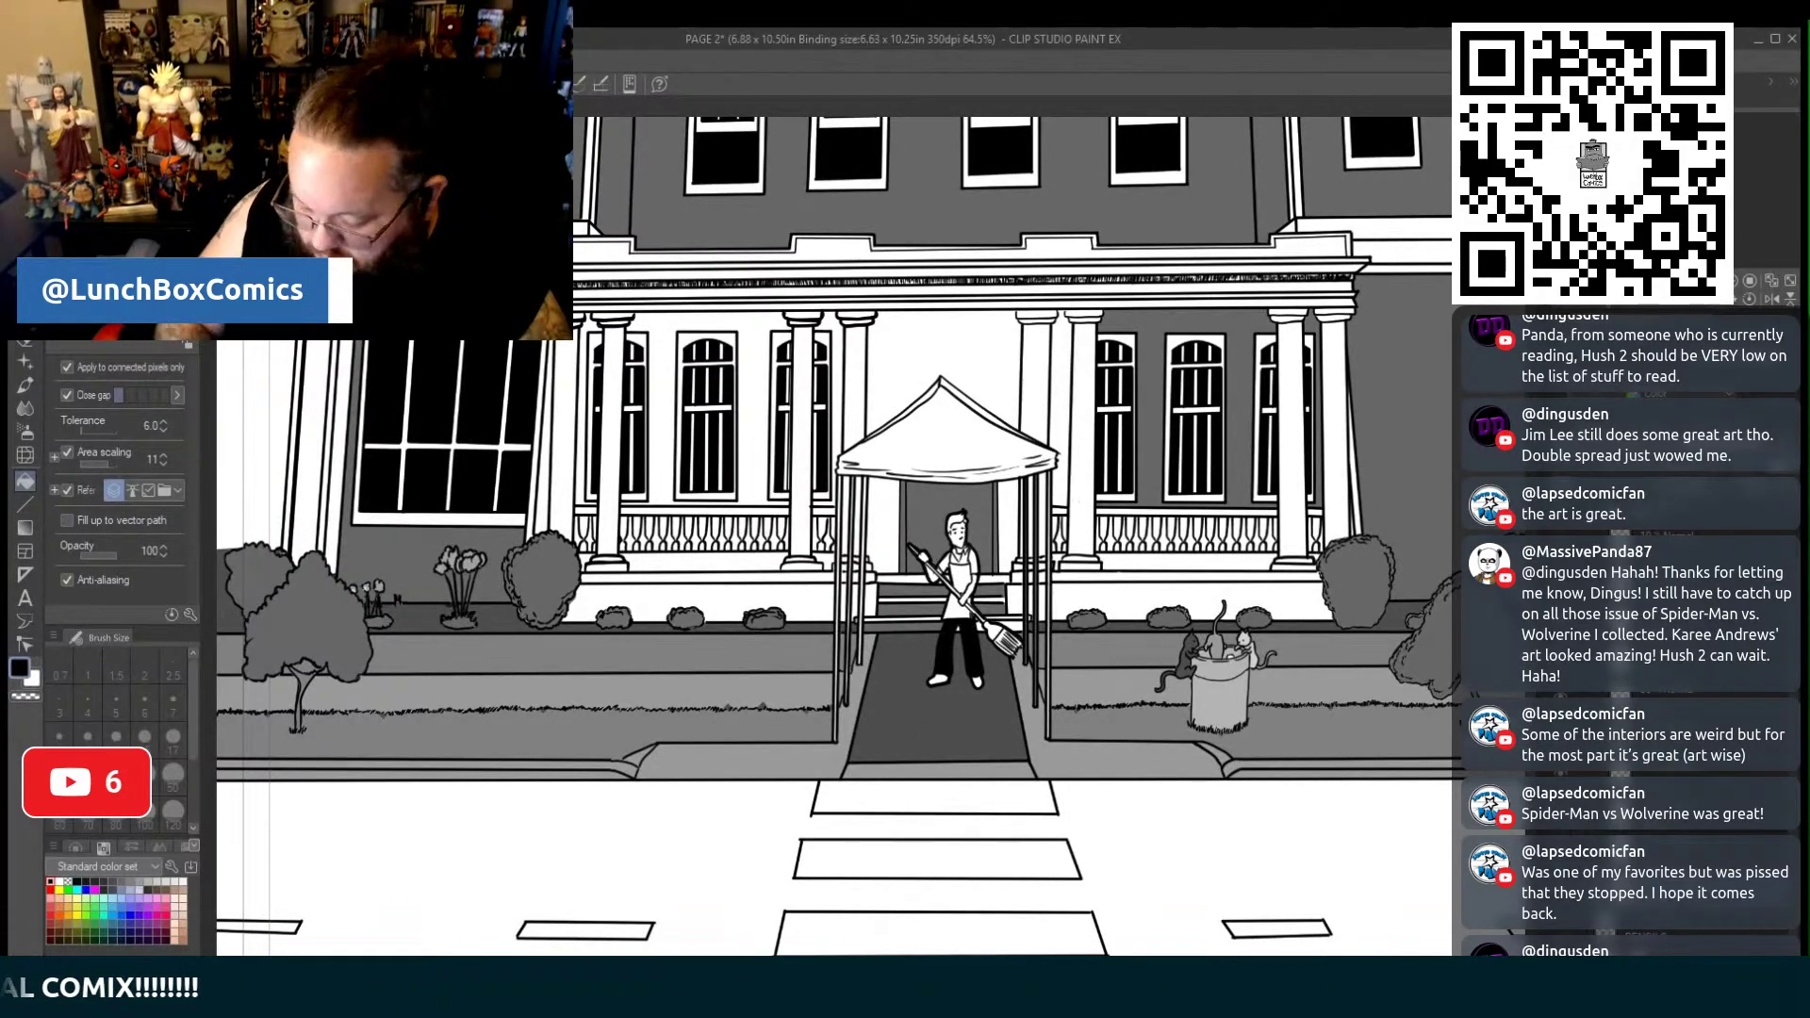
{"action": "scroll", "coordinate": [848, 619], "scroll_direction": "up", "scroll_amount": 5}
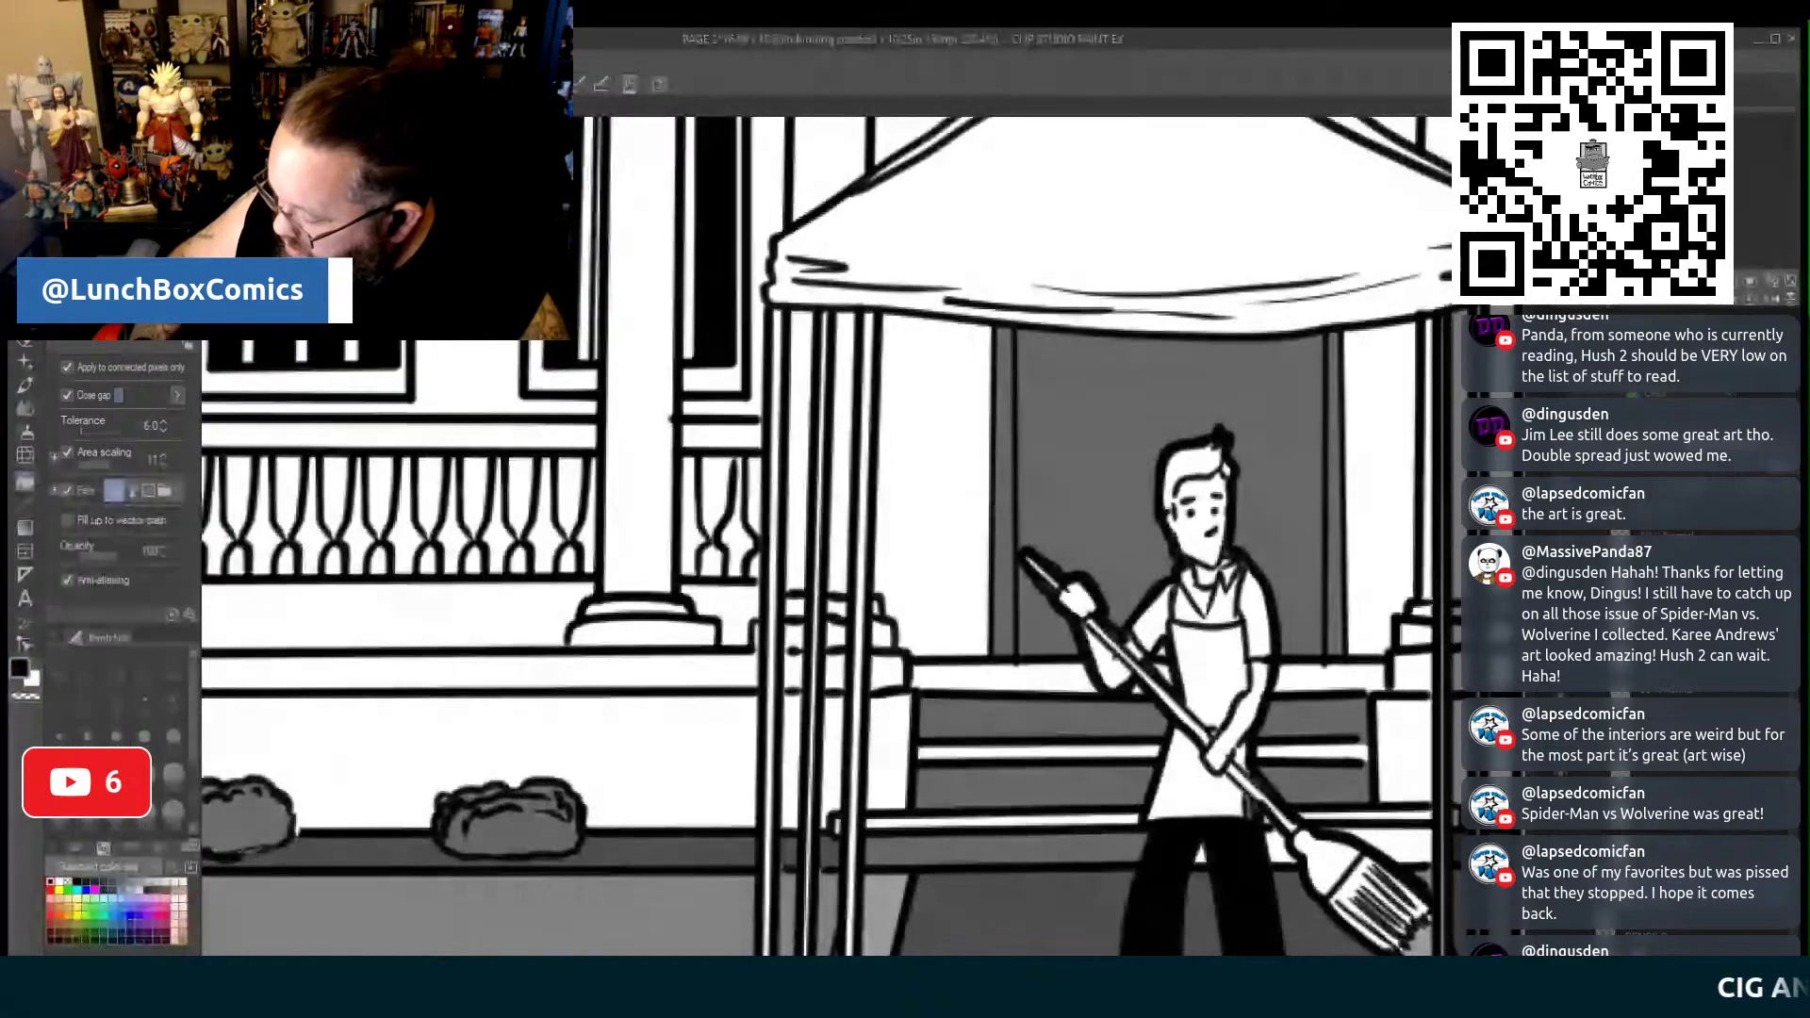
{"action": "scroll", "coordinate": [825, 534], "scroll_direction": "right", "scroll_amount": 4}
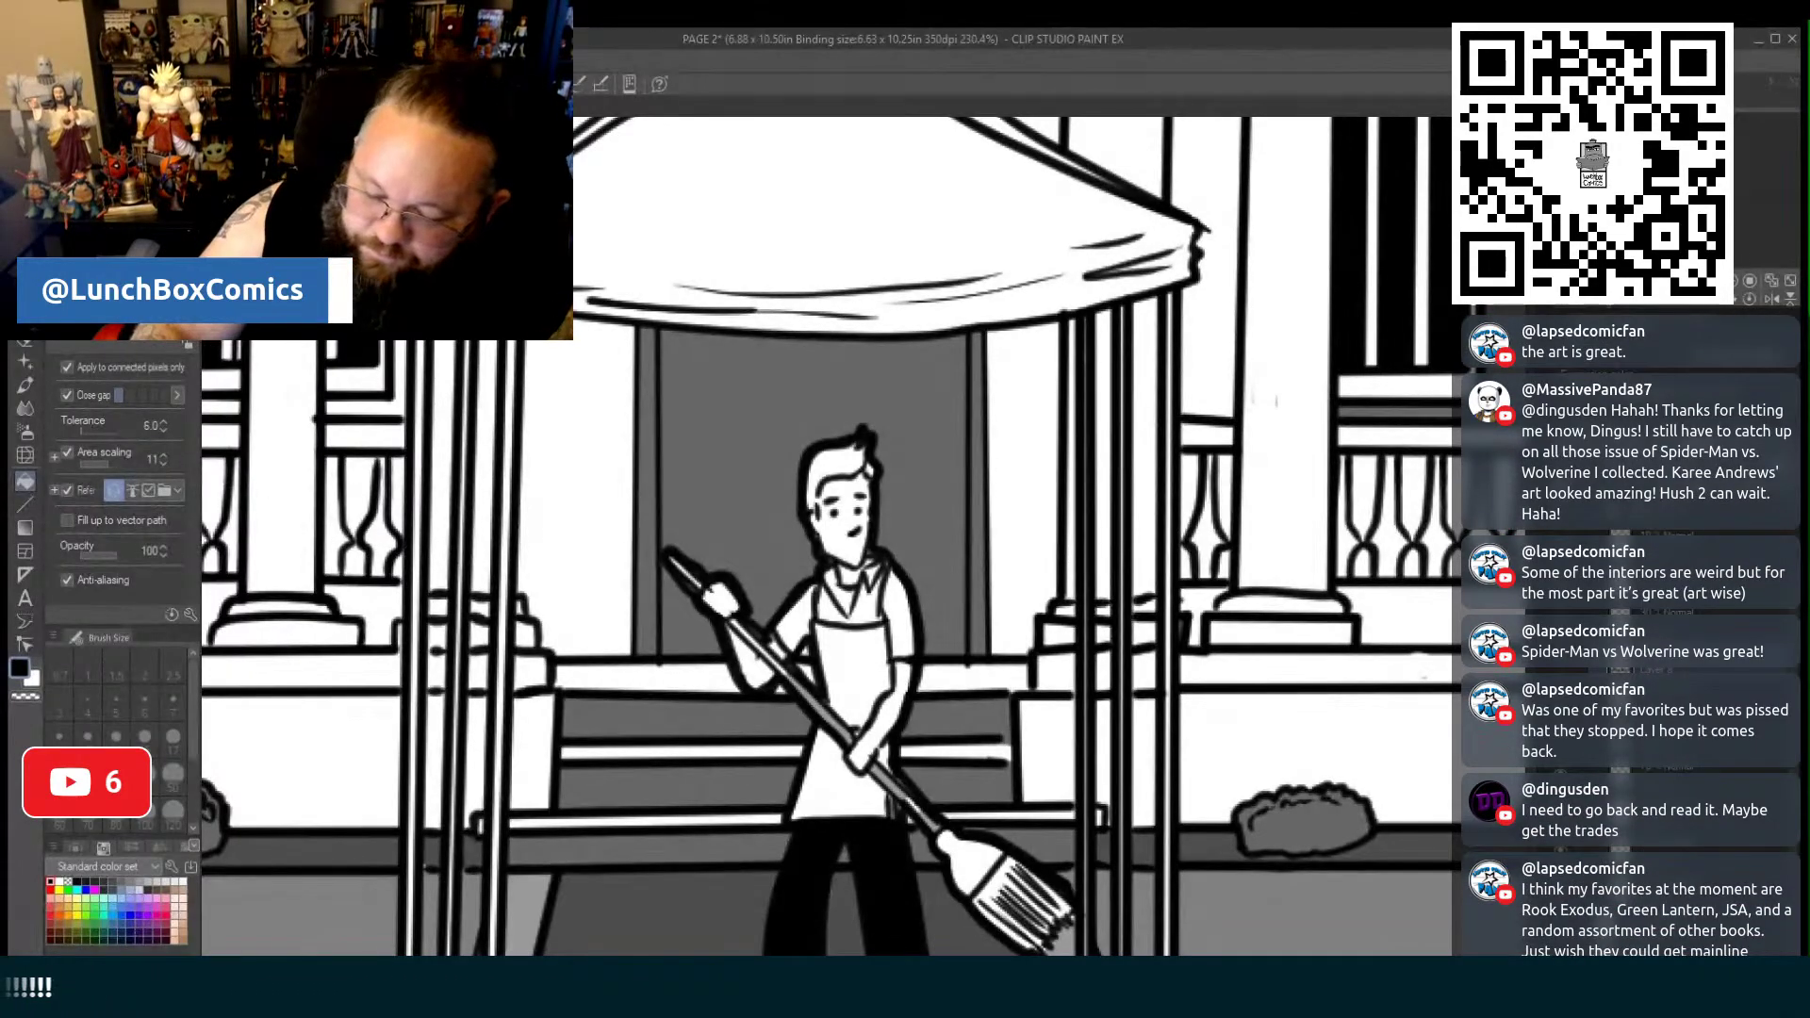
{"action": "key", "text": "p"}
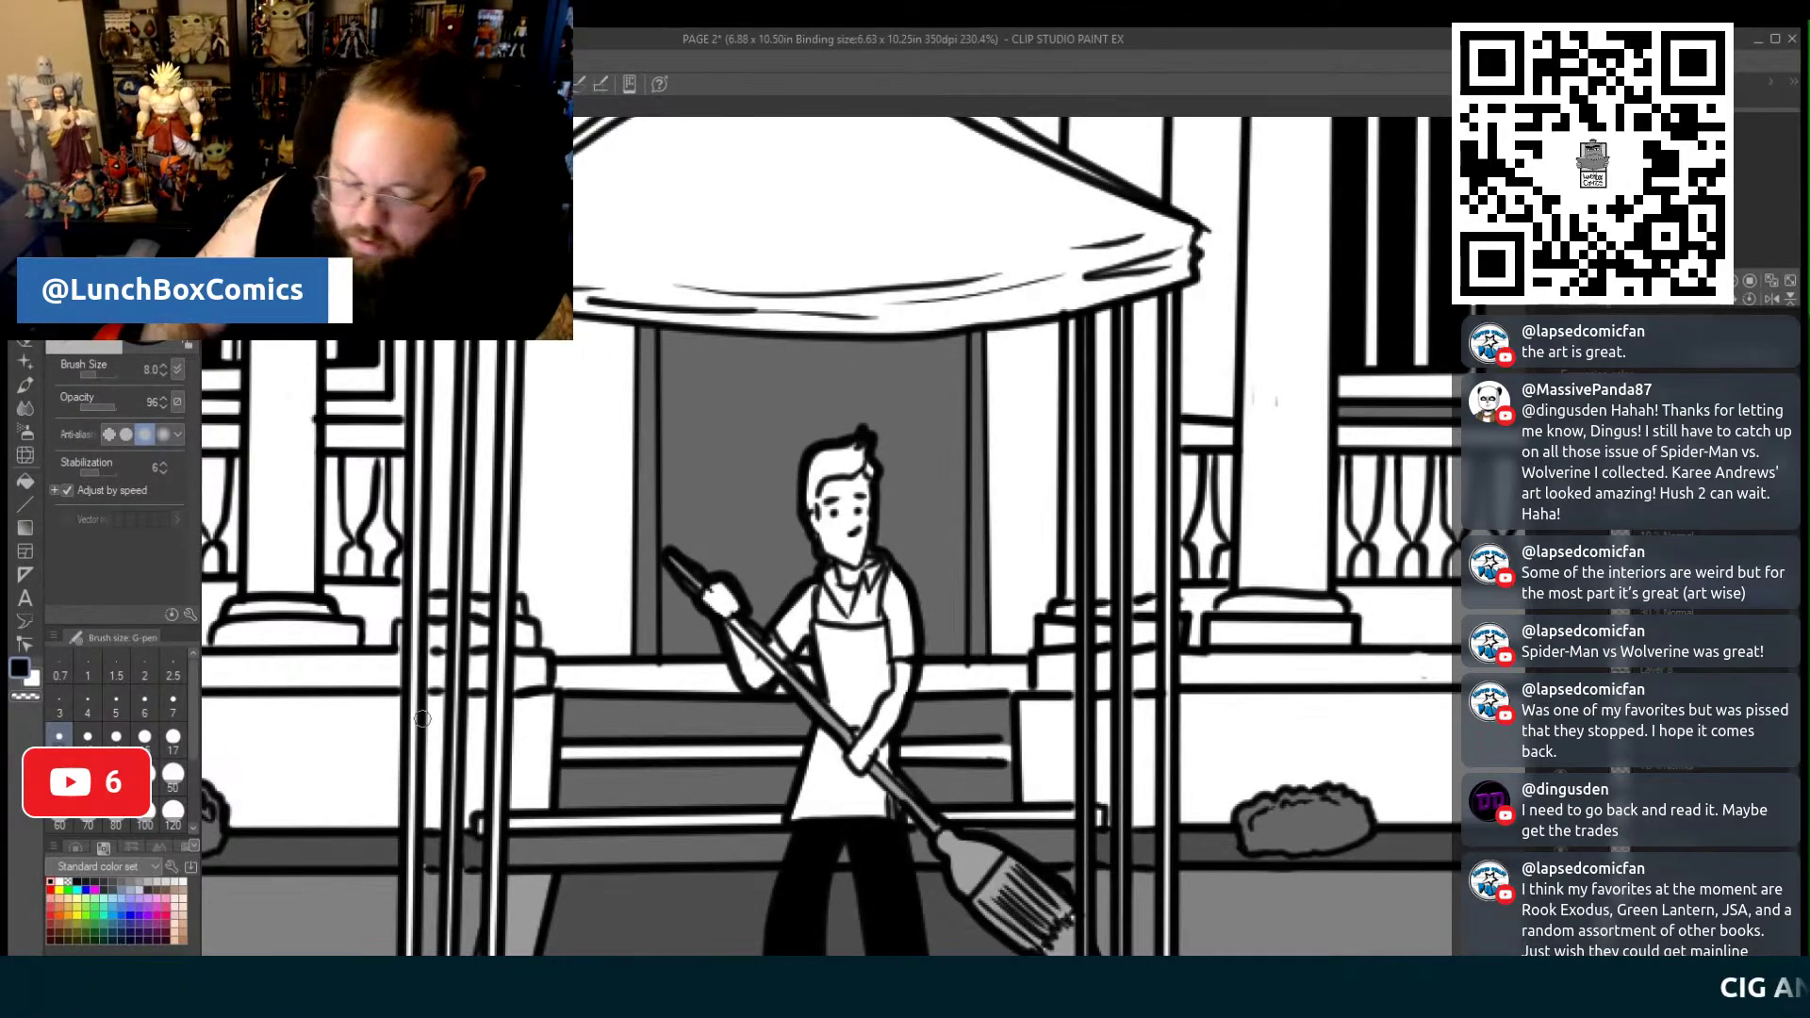
Fill the man's face and arms with light grey, and his hair and shirt with darker grey
{"action": "left_click", "coordinate": [26, 483]}
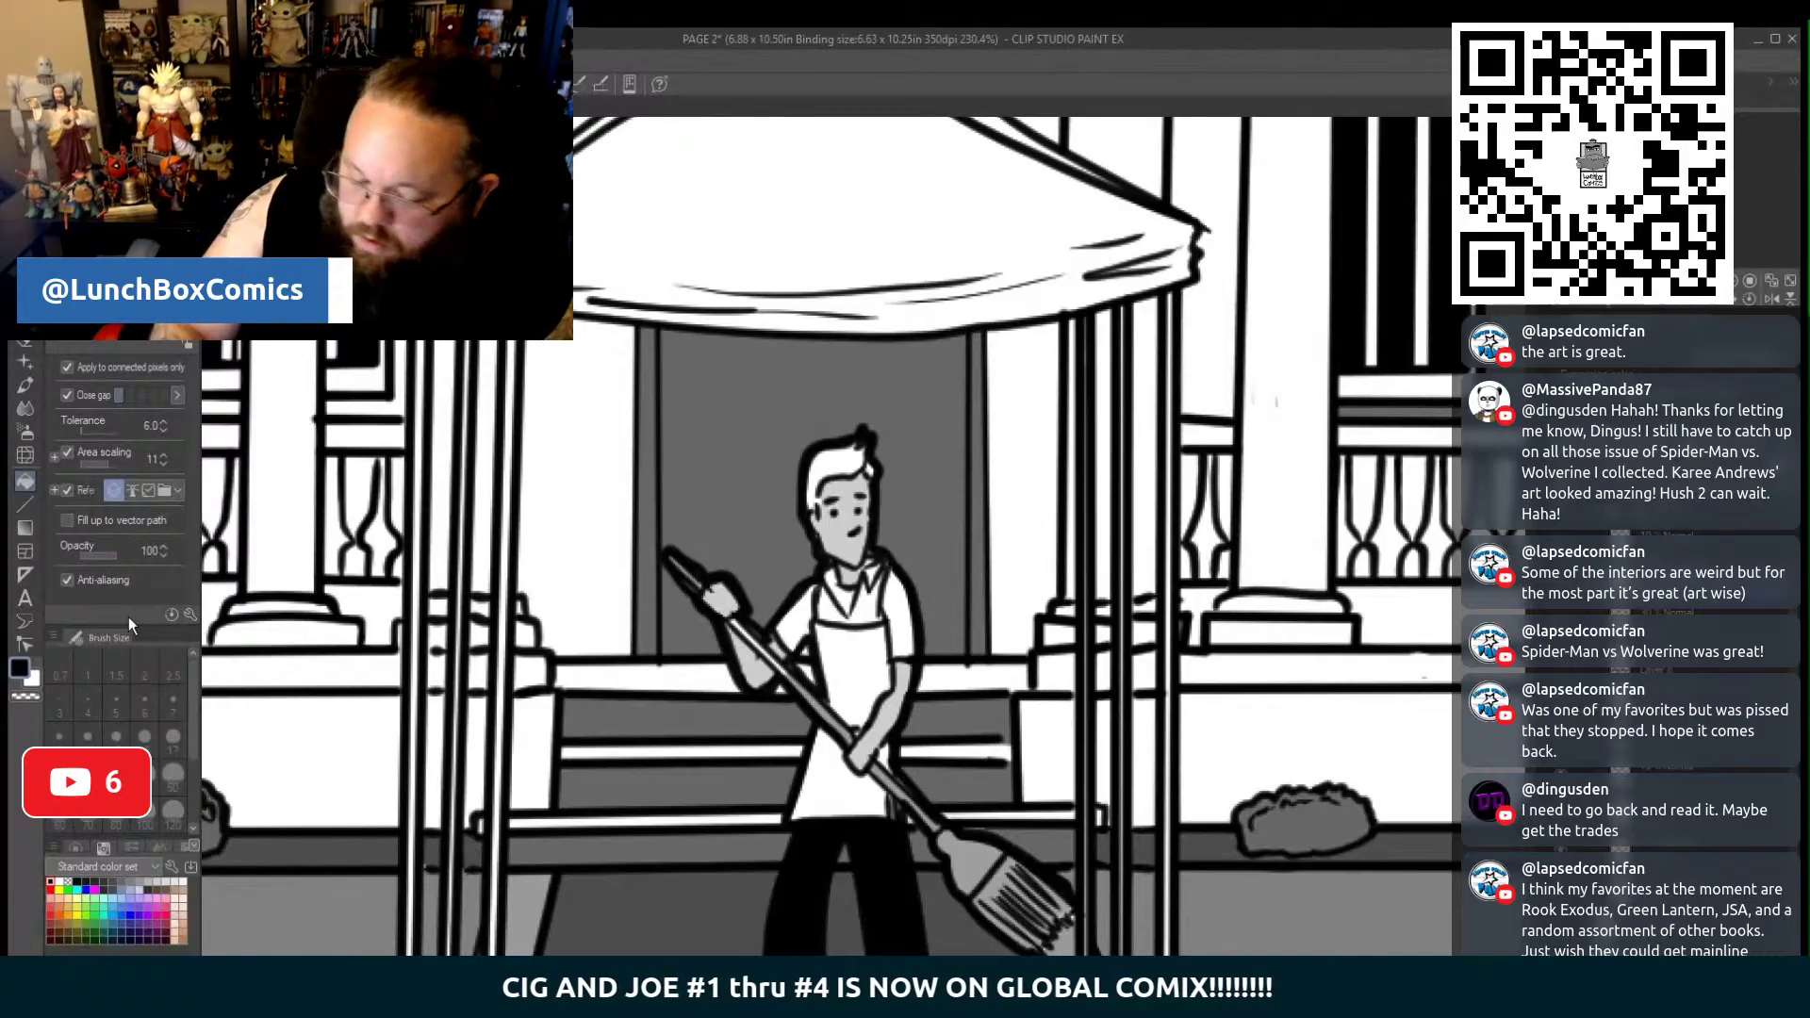
{"action": "left_click", "coordinate": [875, 467]}
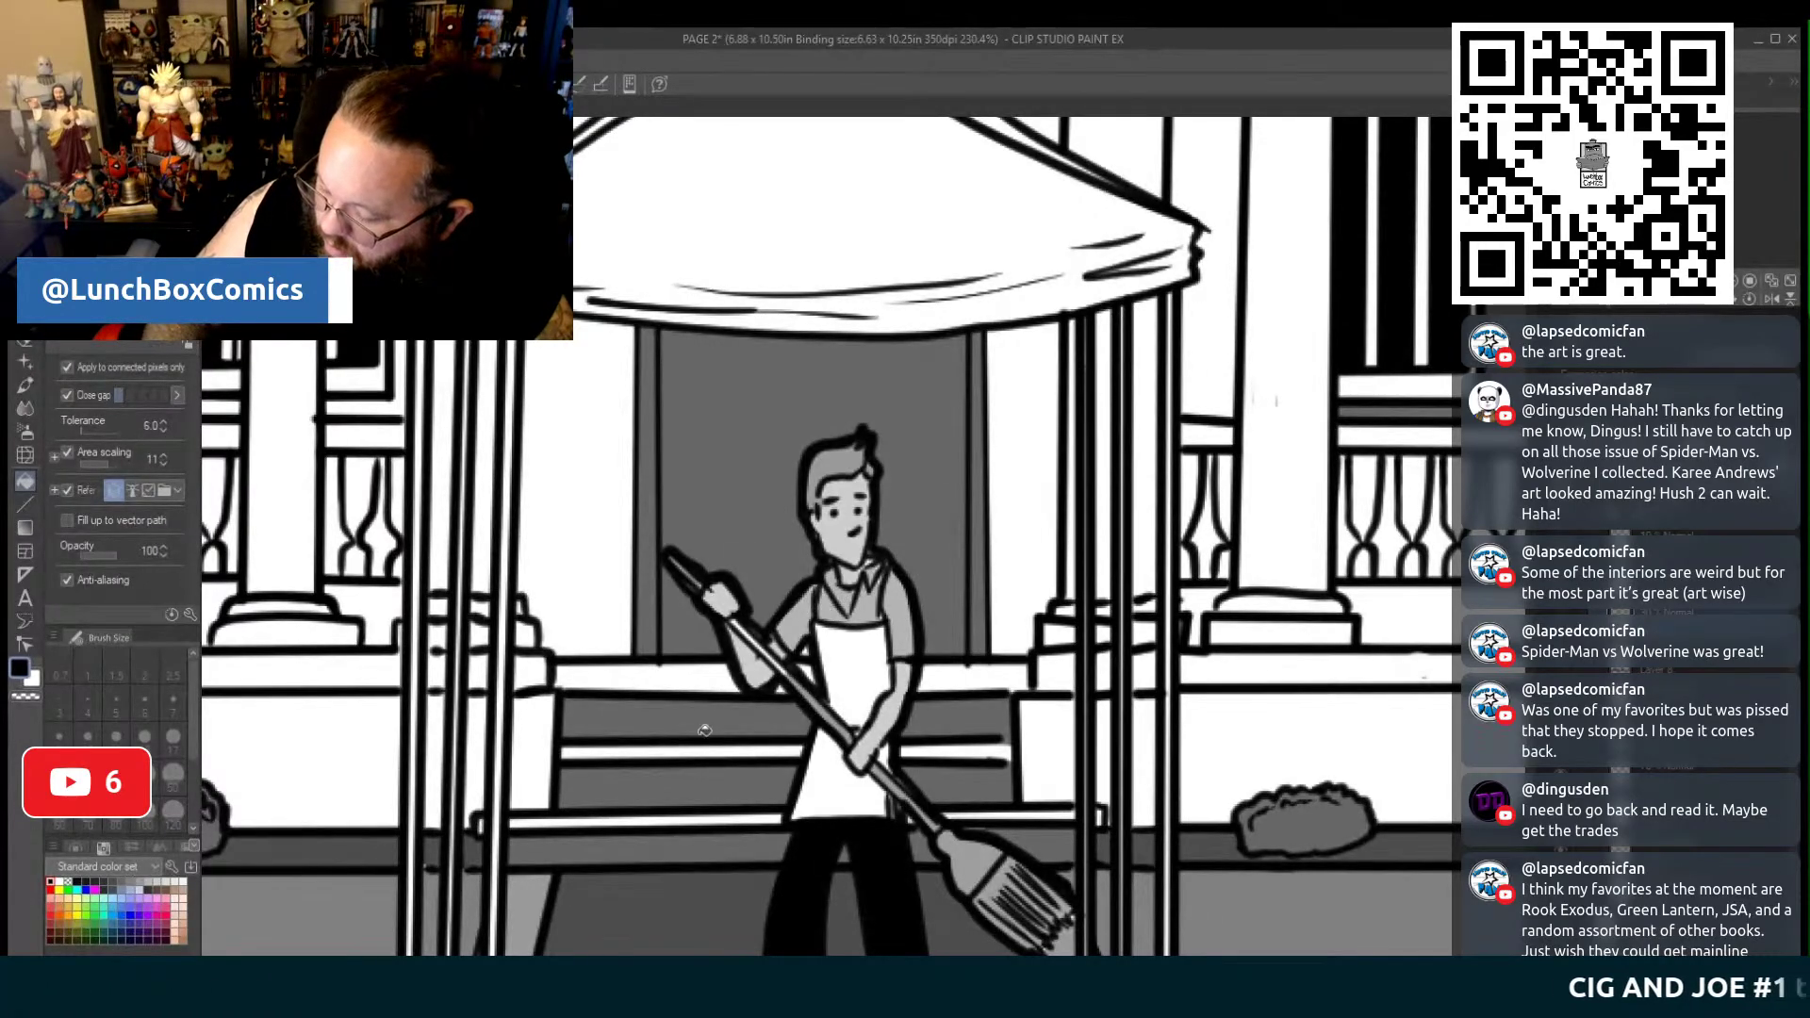
{"action": "left_click", "coordinate": [35, 380]}
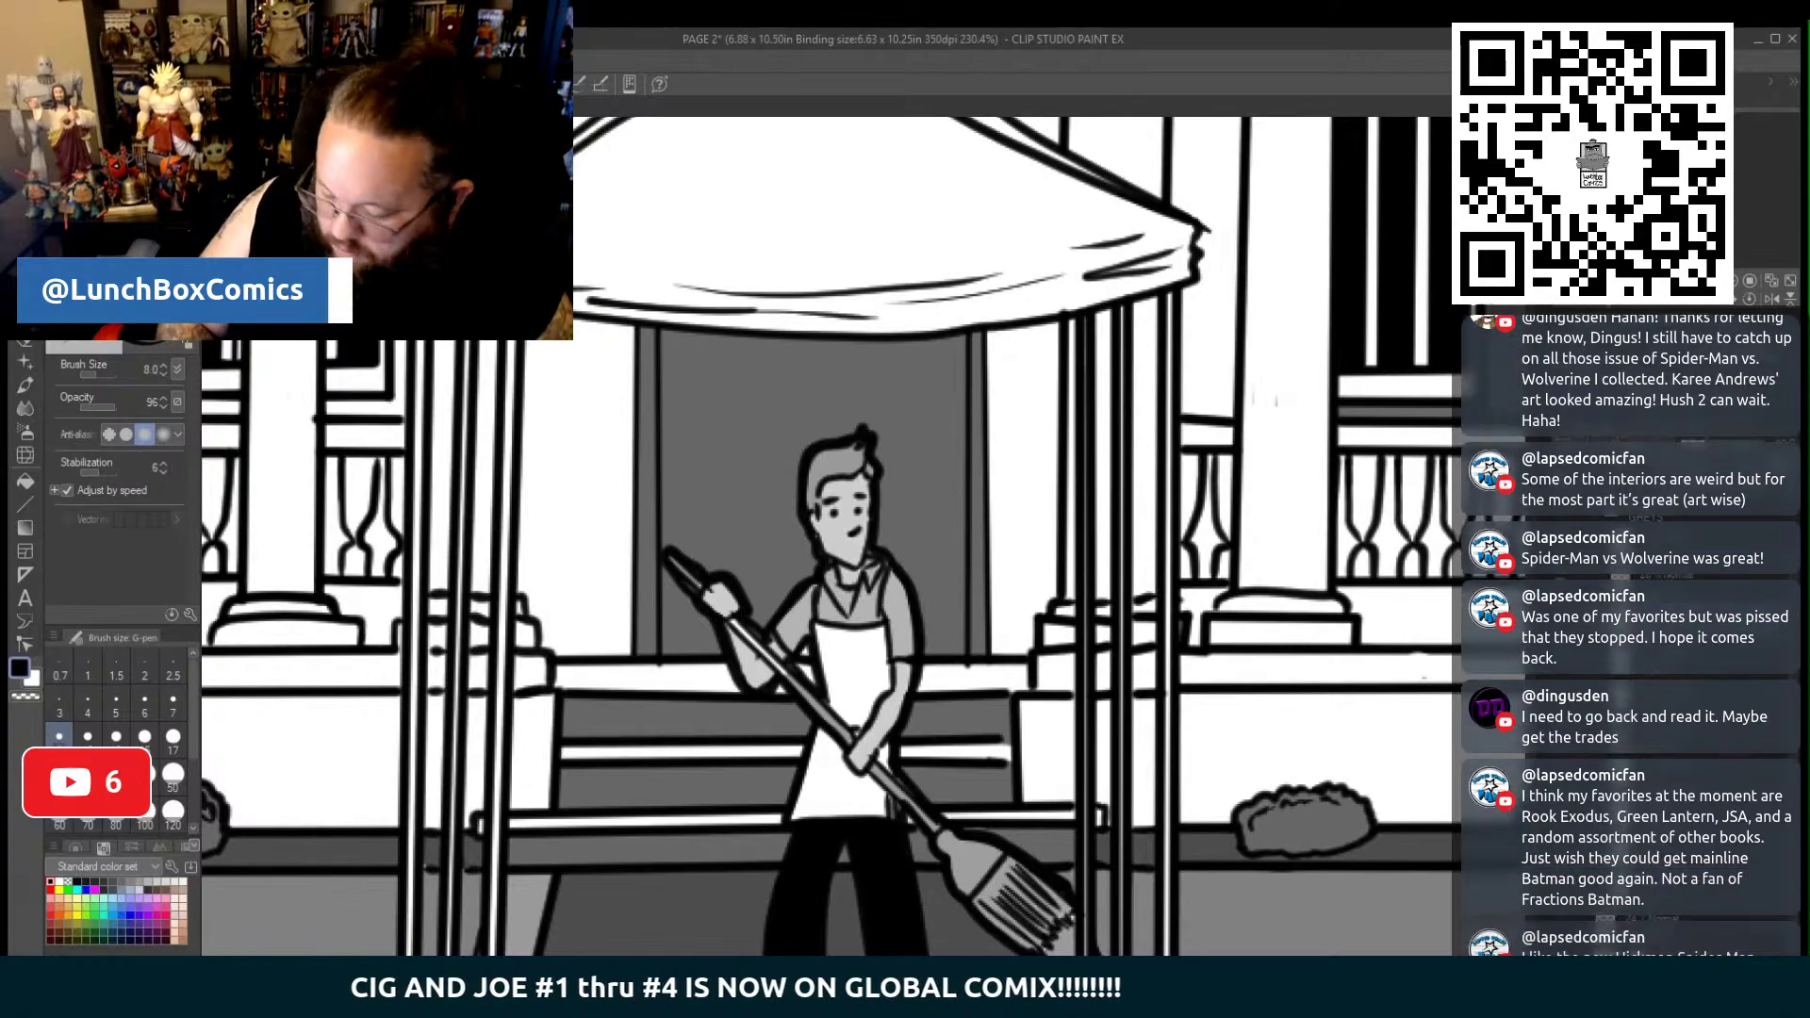
Fill the road with black around the crosswalk bars and lane dashes, leaving the markings white
{"action": "key", "text": "ctrl+minus"}
{"action": "key", "text": "ctrl+minus"}
{"action": "key", "text": "ctrl+plus"}
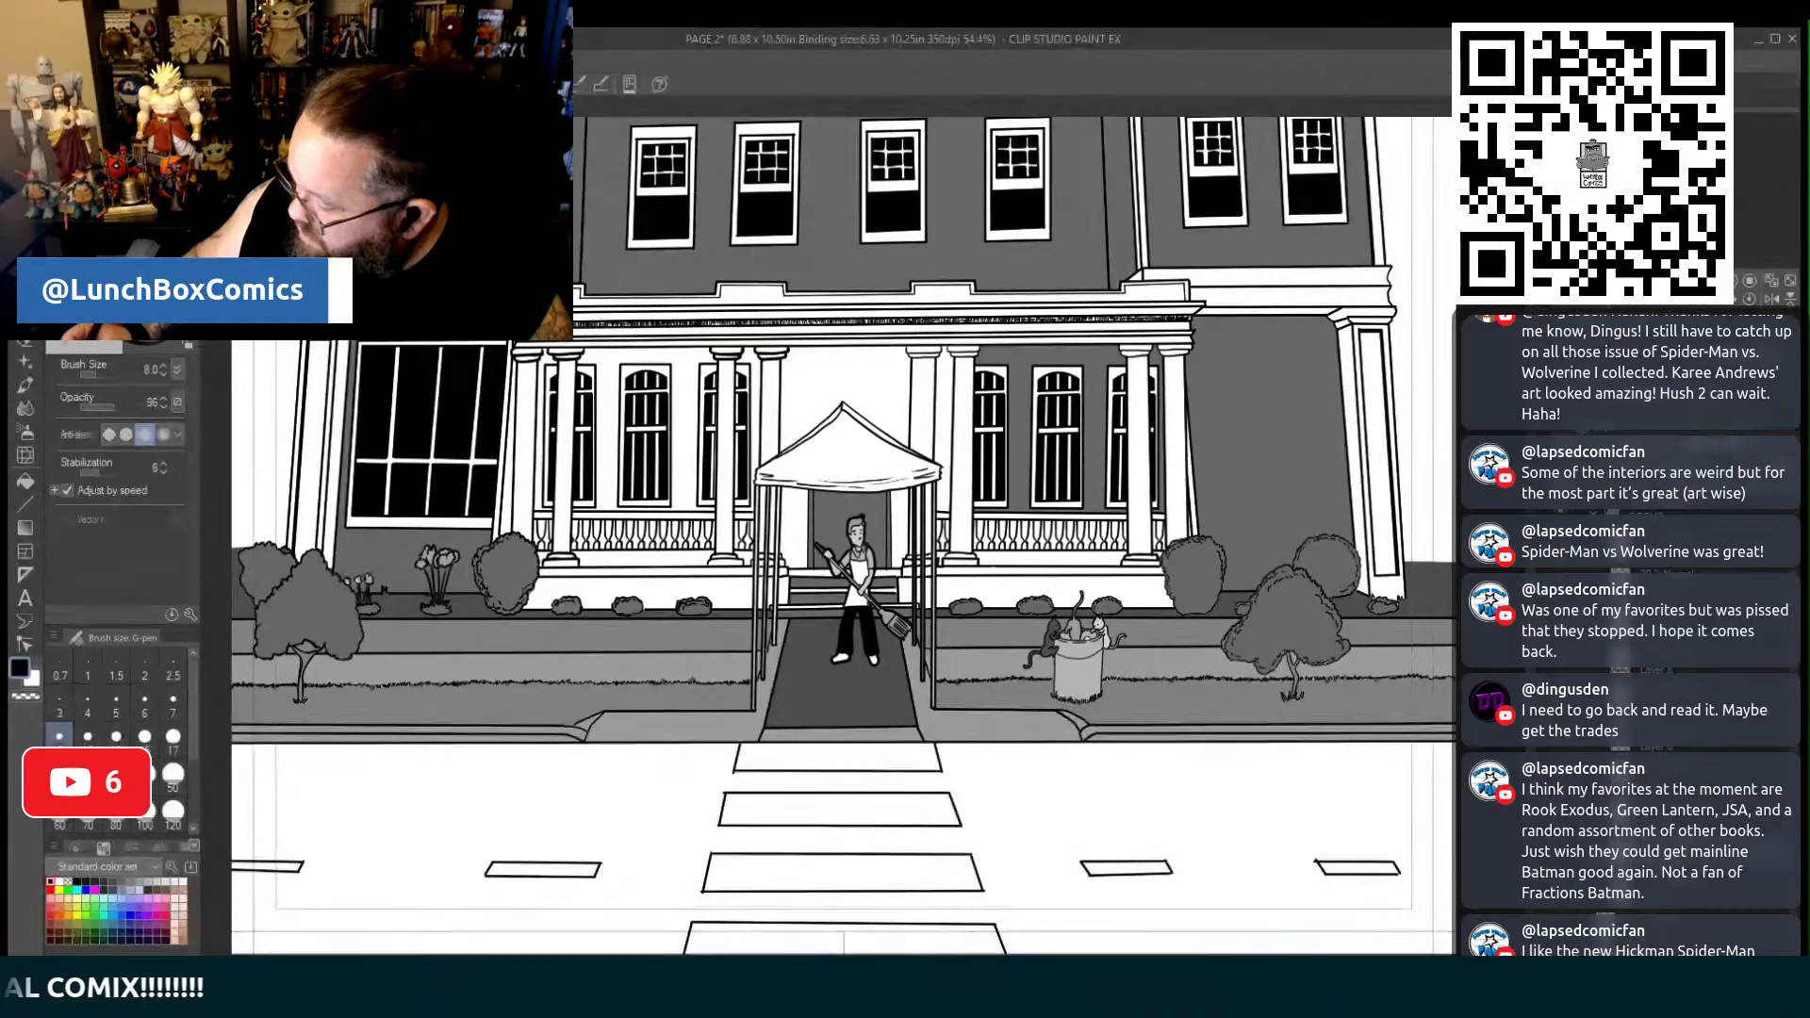
{"action": "left_click", "coordinate": [25, 481]}
{"action": "left_click", "coordinate": [516, 873]}
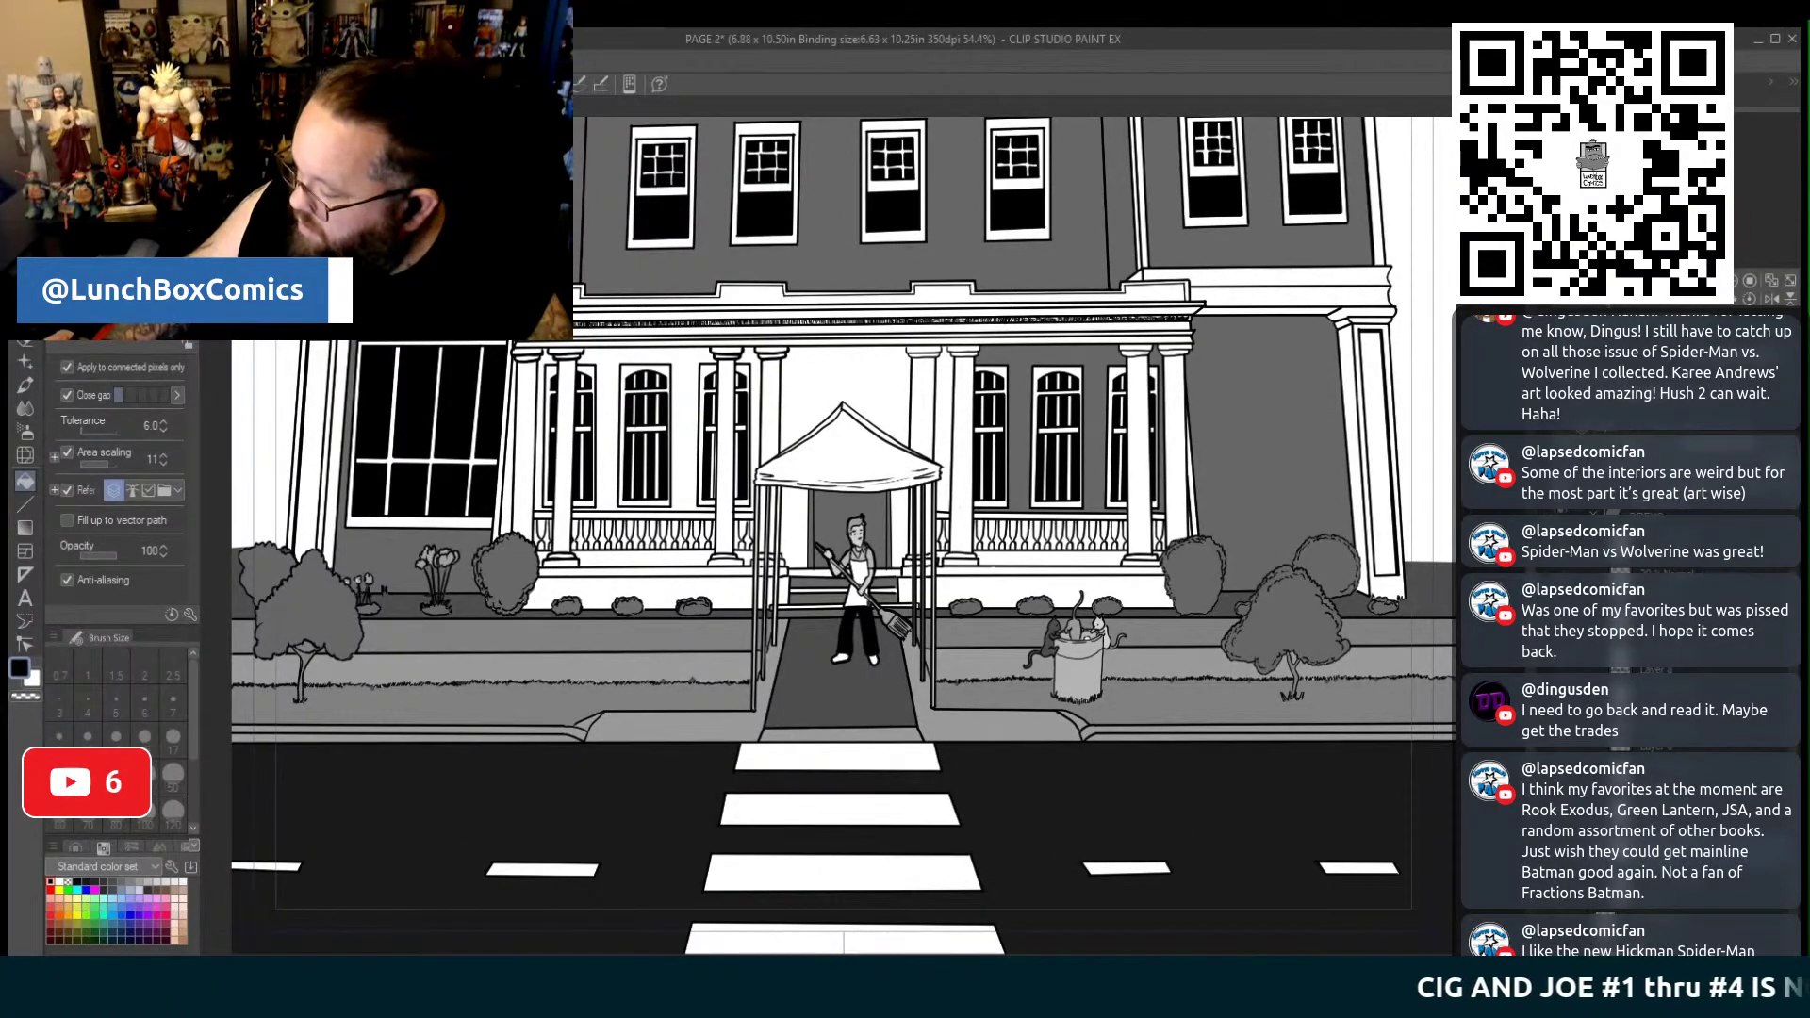
Fill the sky around the hotel with light grey
{"action": "left_click_drag", "start_coordinate": [841, 406], "coordinate": [839, 836]}
{"action": "key", "text": "ctrl+plus"}
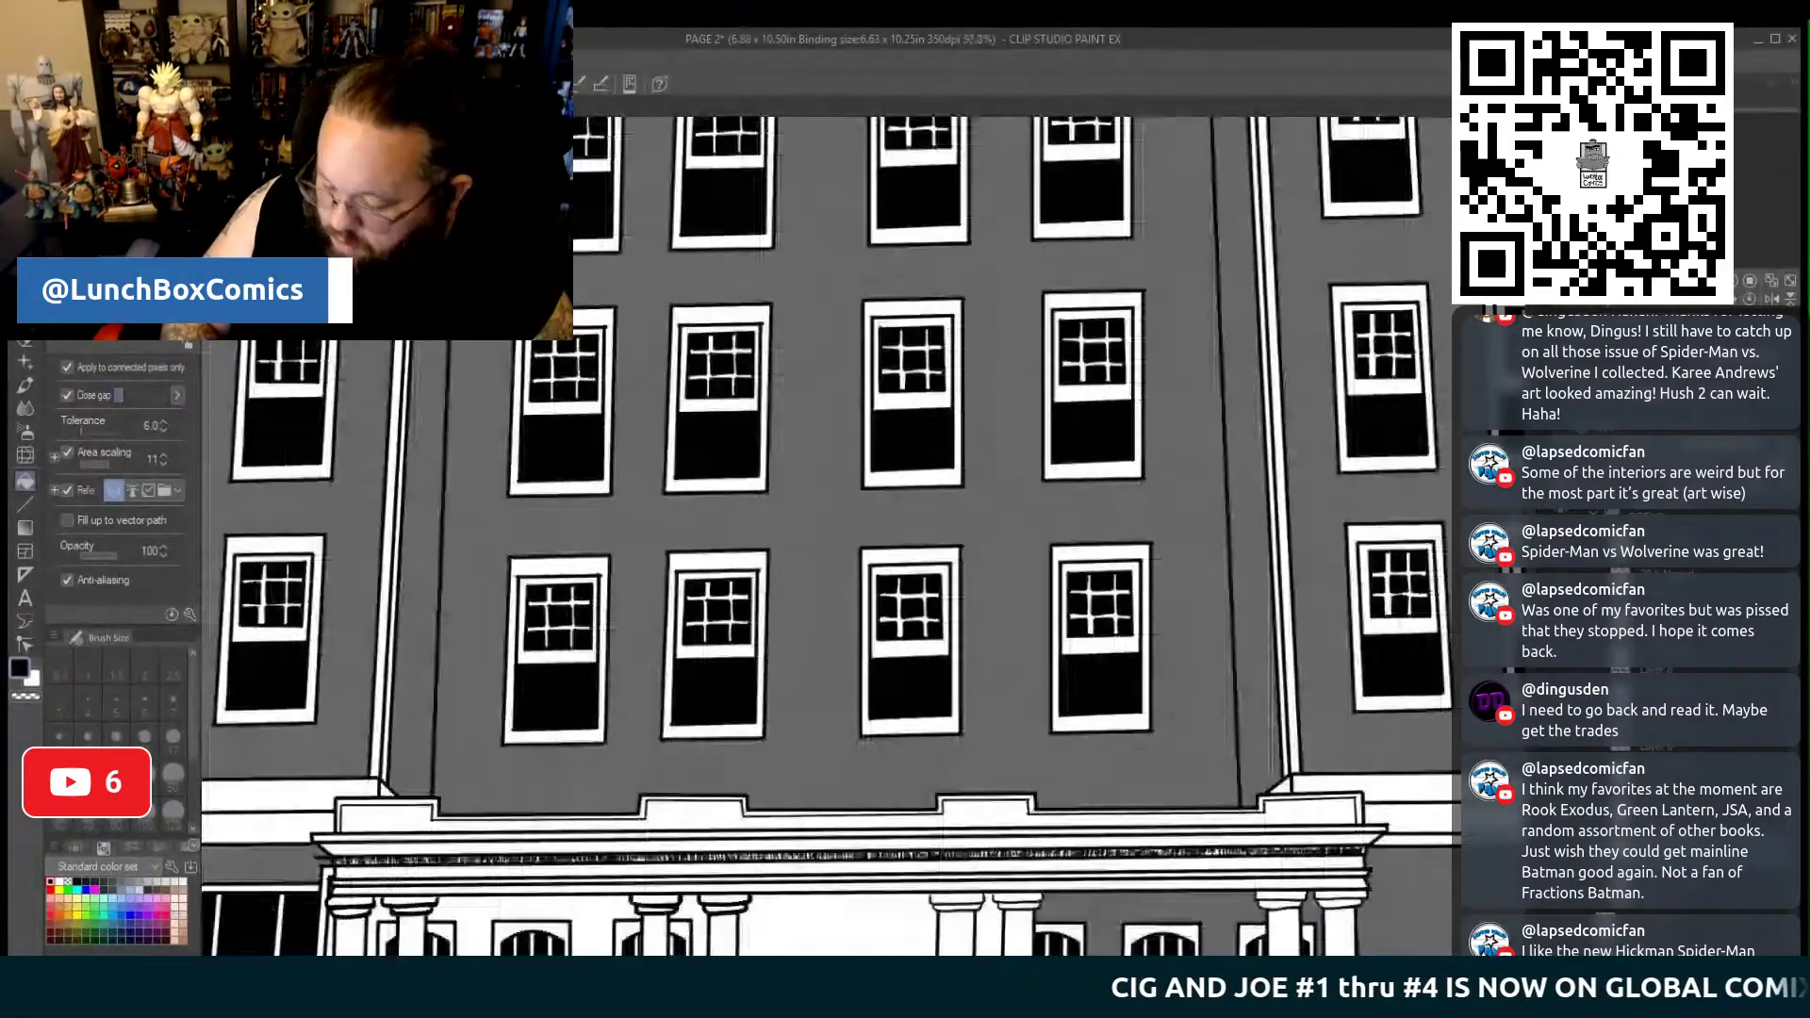
{"action": "key", "text": "ctrl+0"}
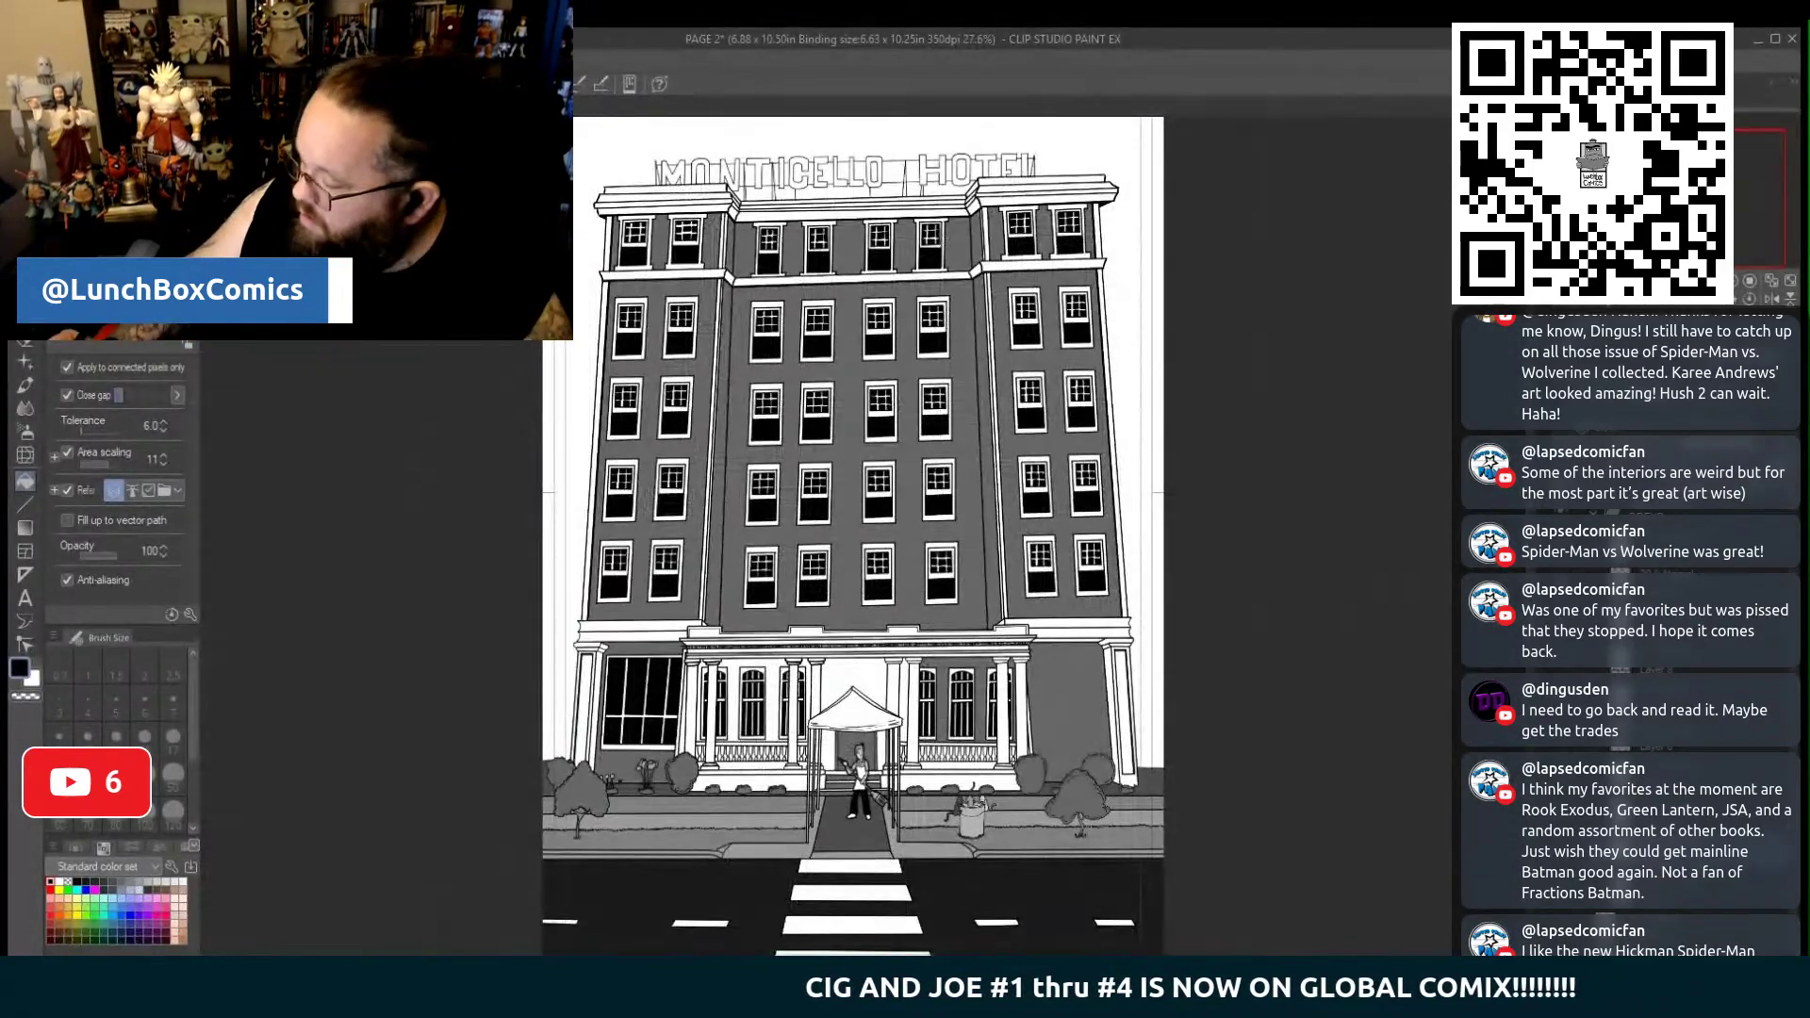
{"action": "left_click_drag", "start_coordinate": [852, 528], "coordinate": [852, 669]}
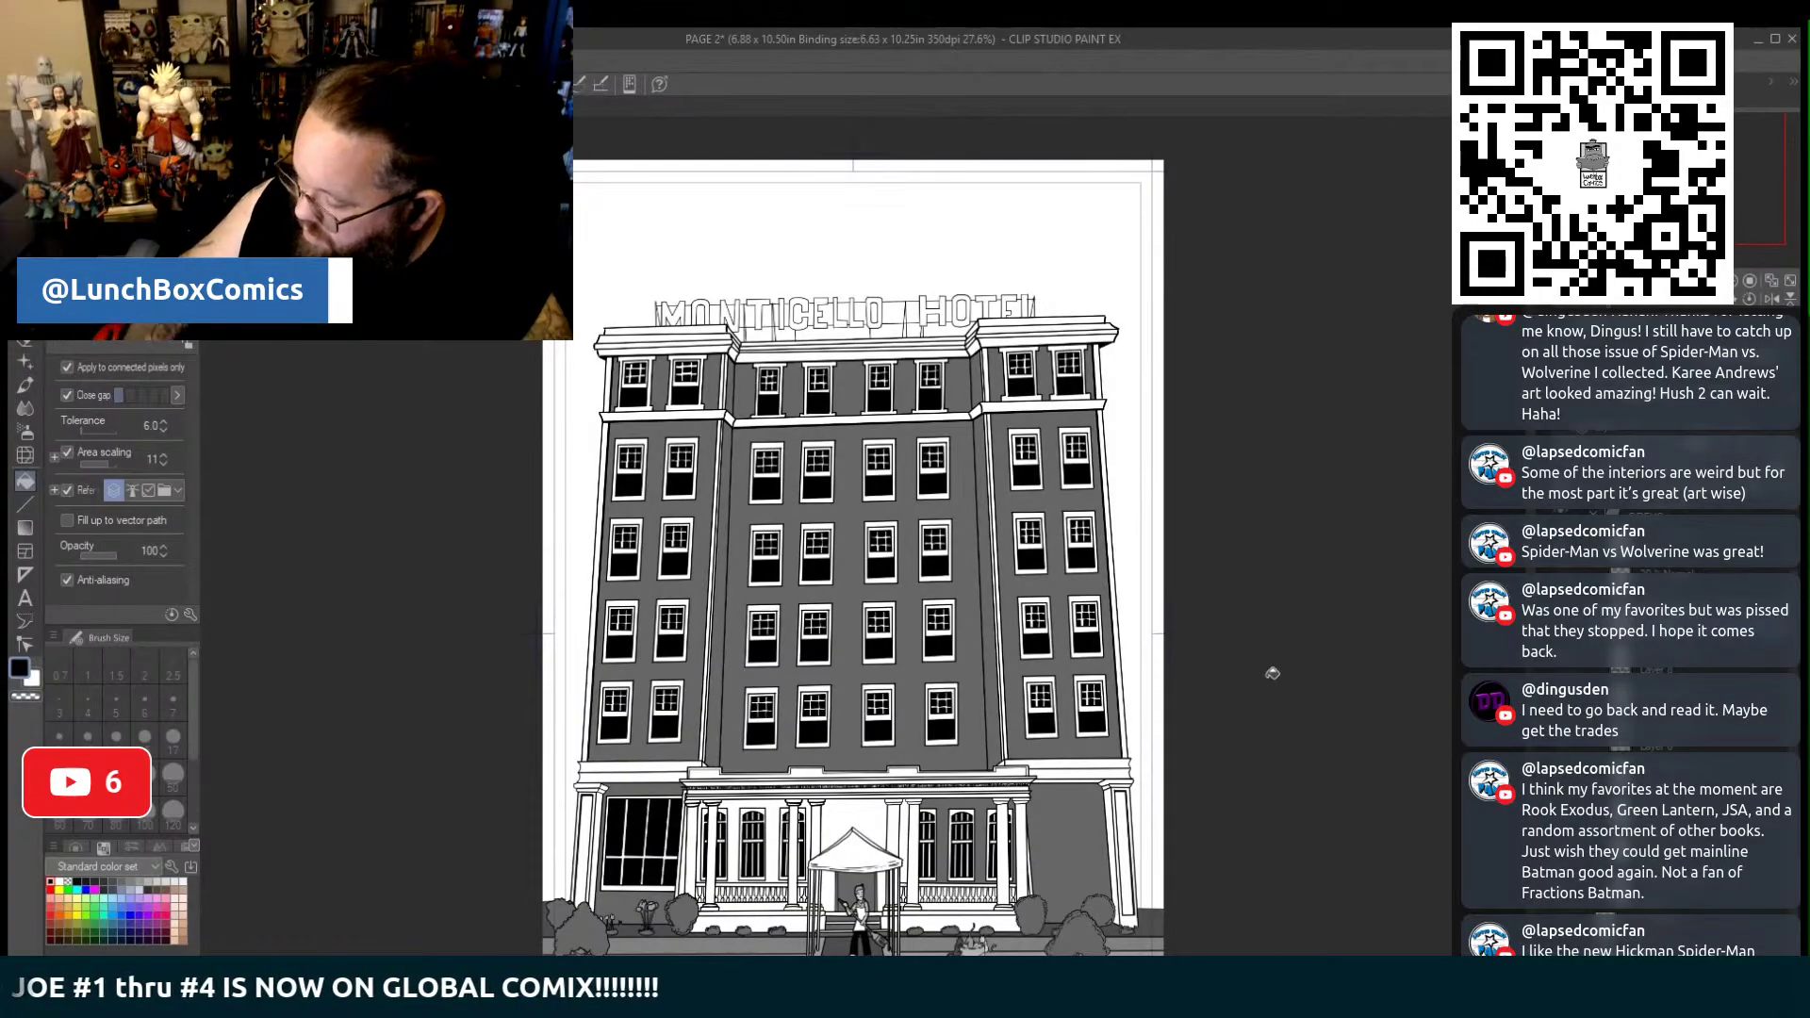
{"action": "left_click", "coordinate": [1151, 851]}
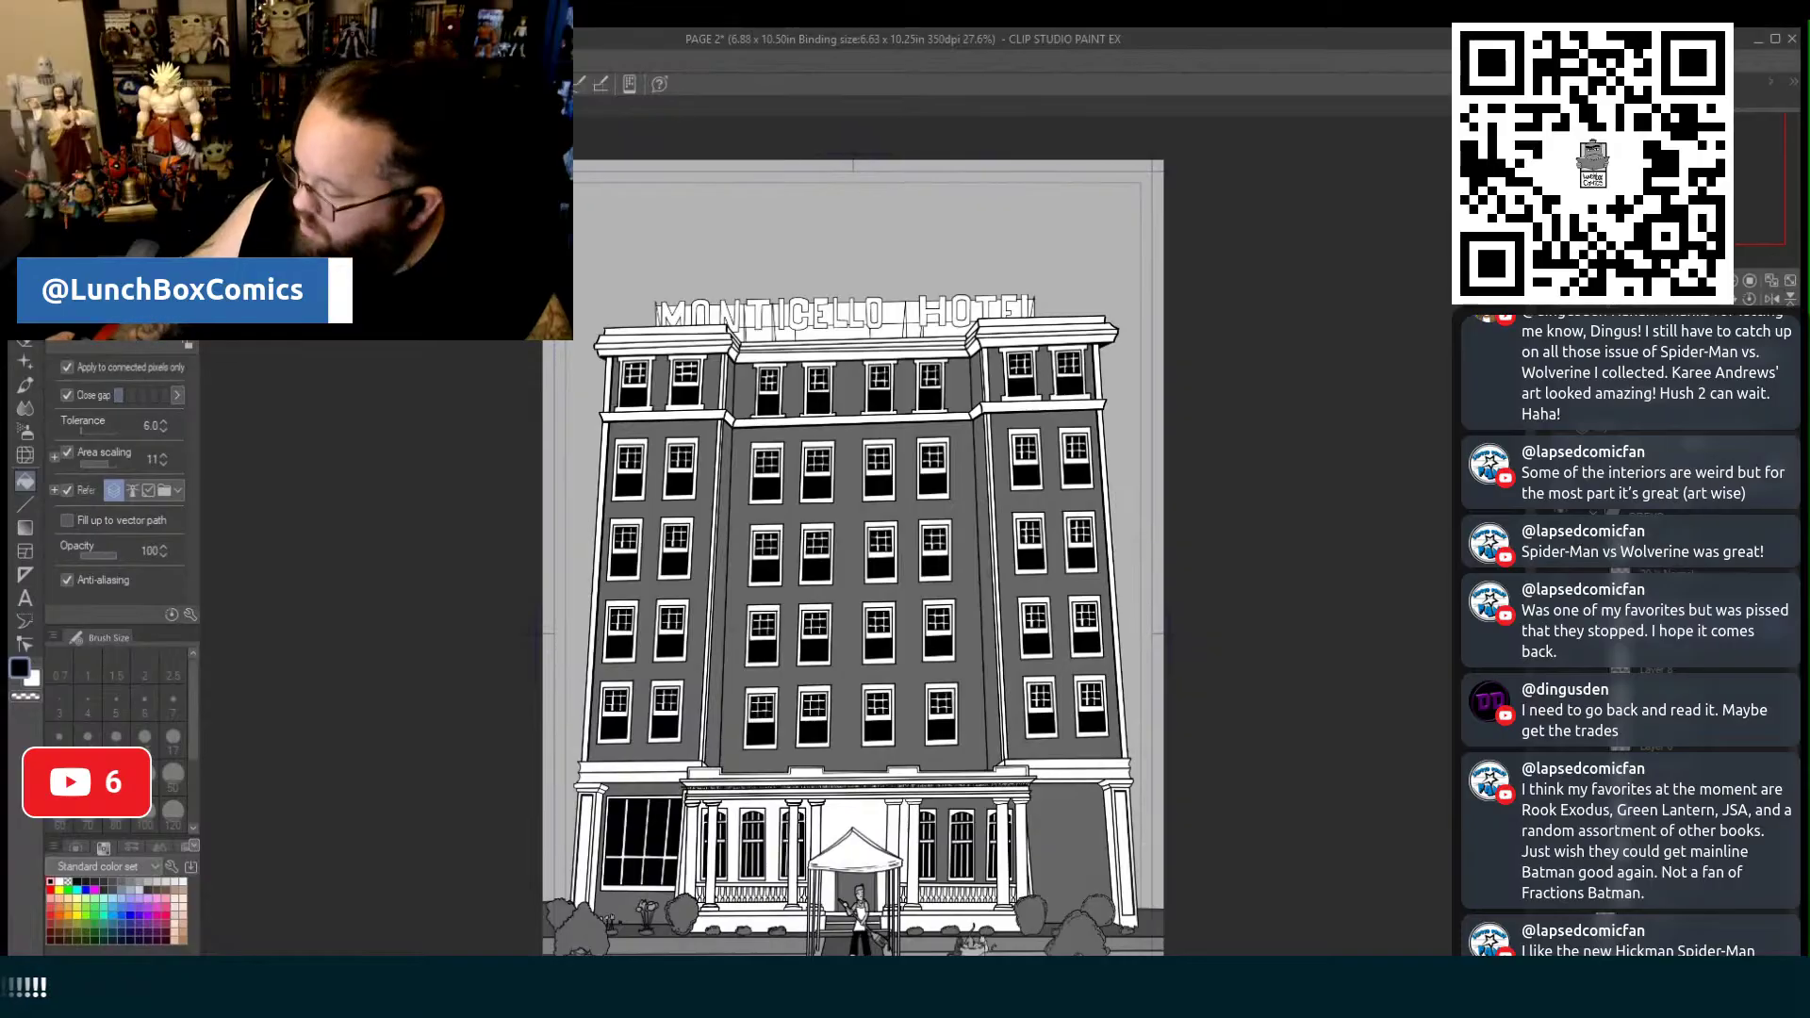
Fill the gaps between the MONTICELLO HOTEL sign's letters and scaffolding with the sky's light grey
{"action": "scroll", "coordinate": [853, 580], "scroll_direction": "up", "scroll_amount": 3}
{"action": "scroll", "coordinate": [865, 544], "scroll_direction": "up", "scroll_amount": 3}
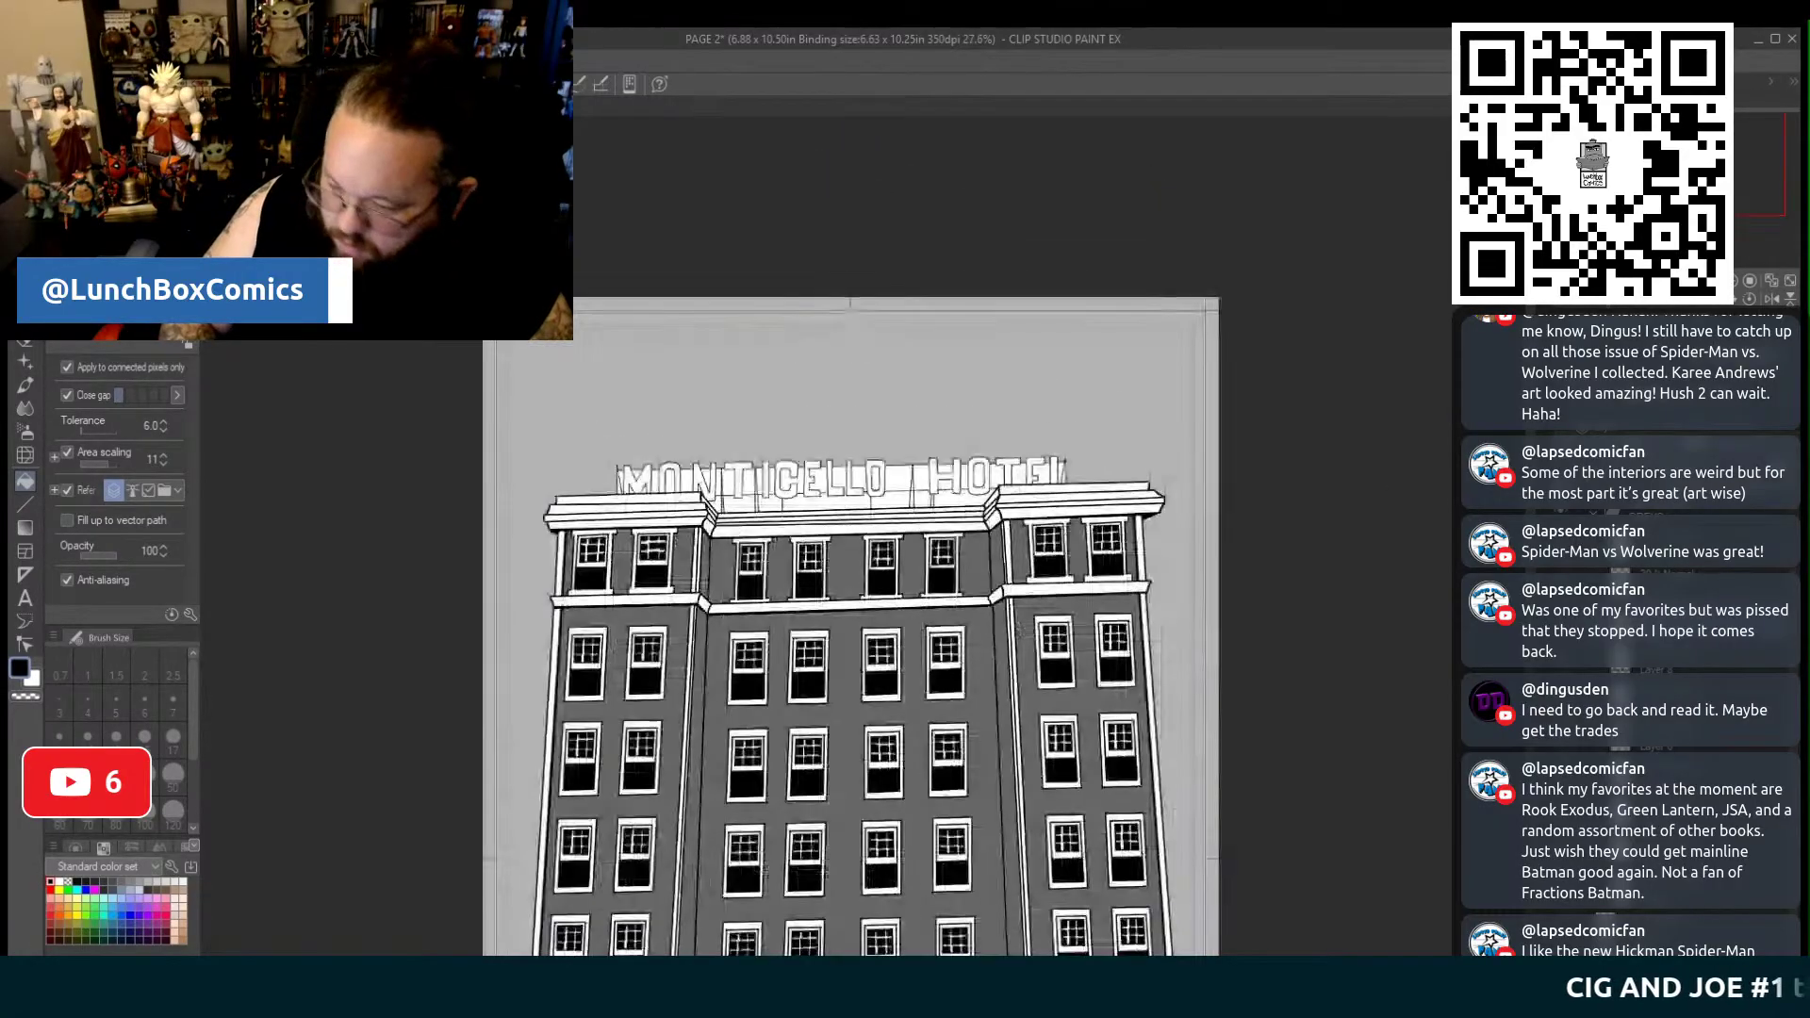
{"action": "scroll", "coordinate": [867, 556], "scroll_direction": "down", "scroll_amount": 1}
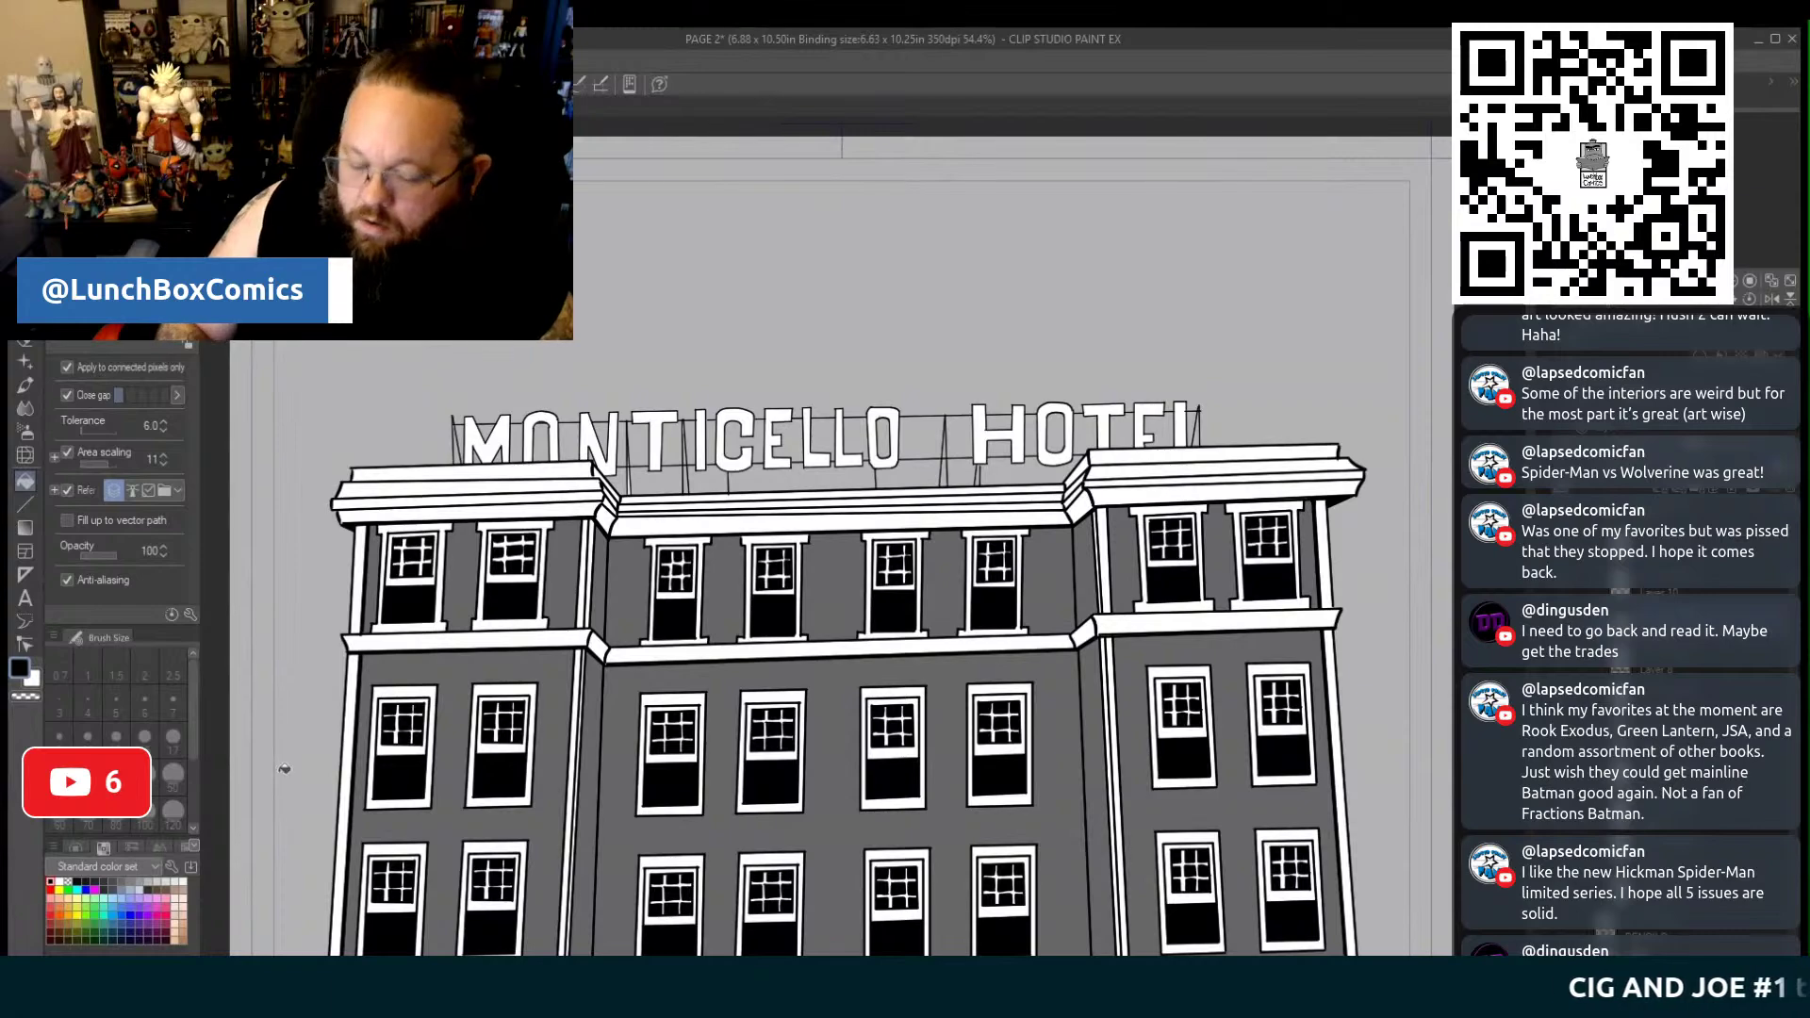
{"action": "key", "text": "p"}
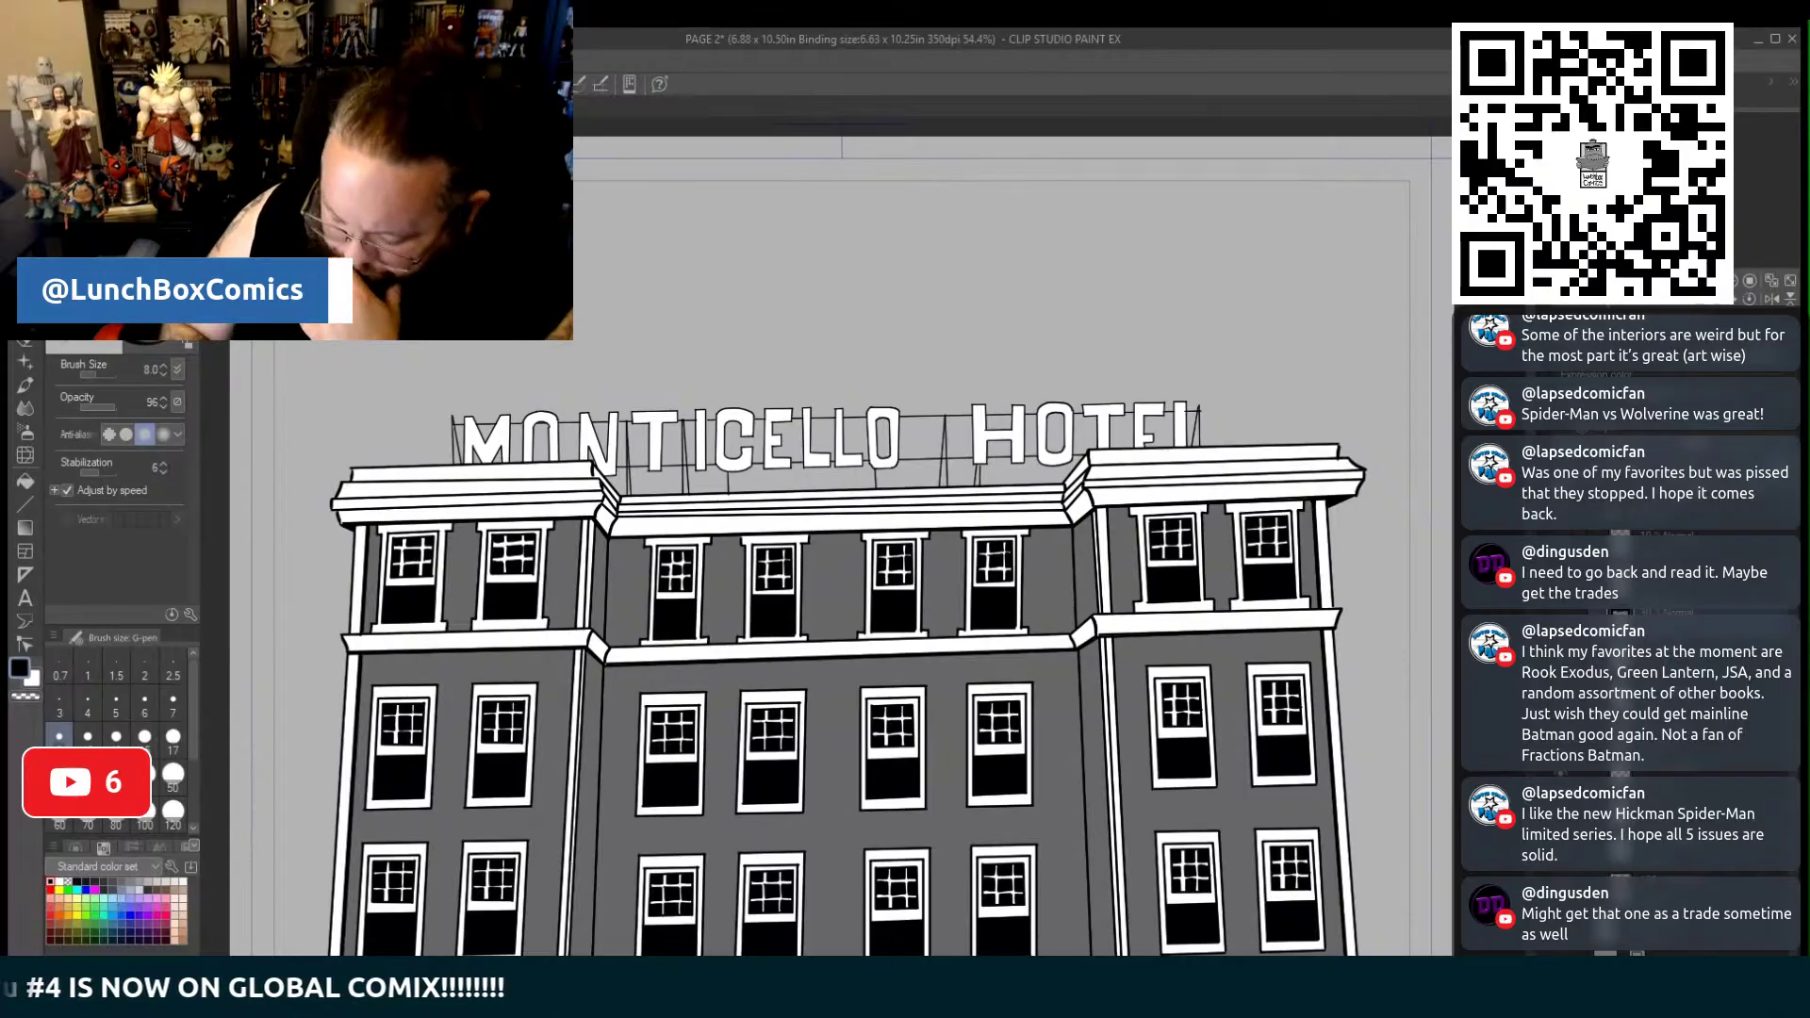
Select the grey sky around the hotel together with the gaps between the MONTICELLO HOTEL sign's letters and scaffolding
{"action": "scroll", "coordinate": [1332, 646], "scroll_direction": "down", "scroll_amount": 5}
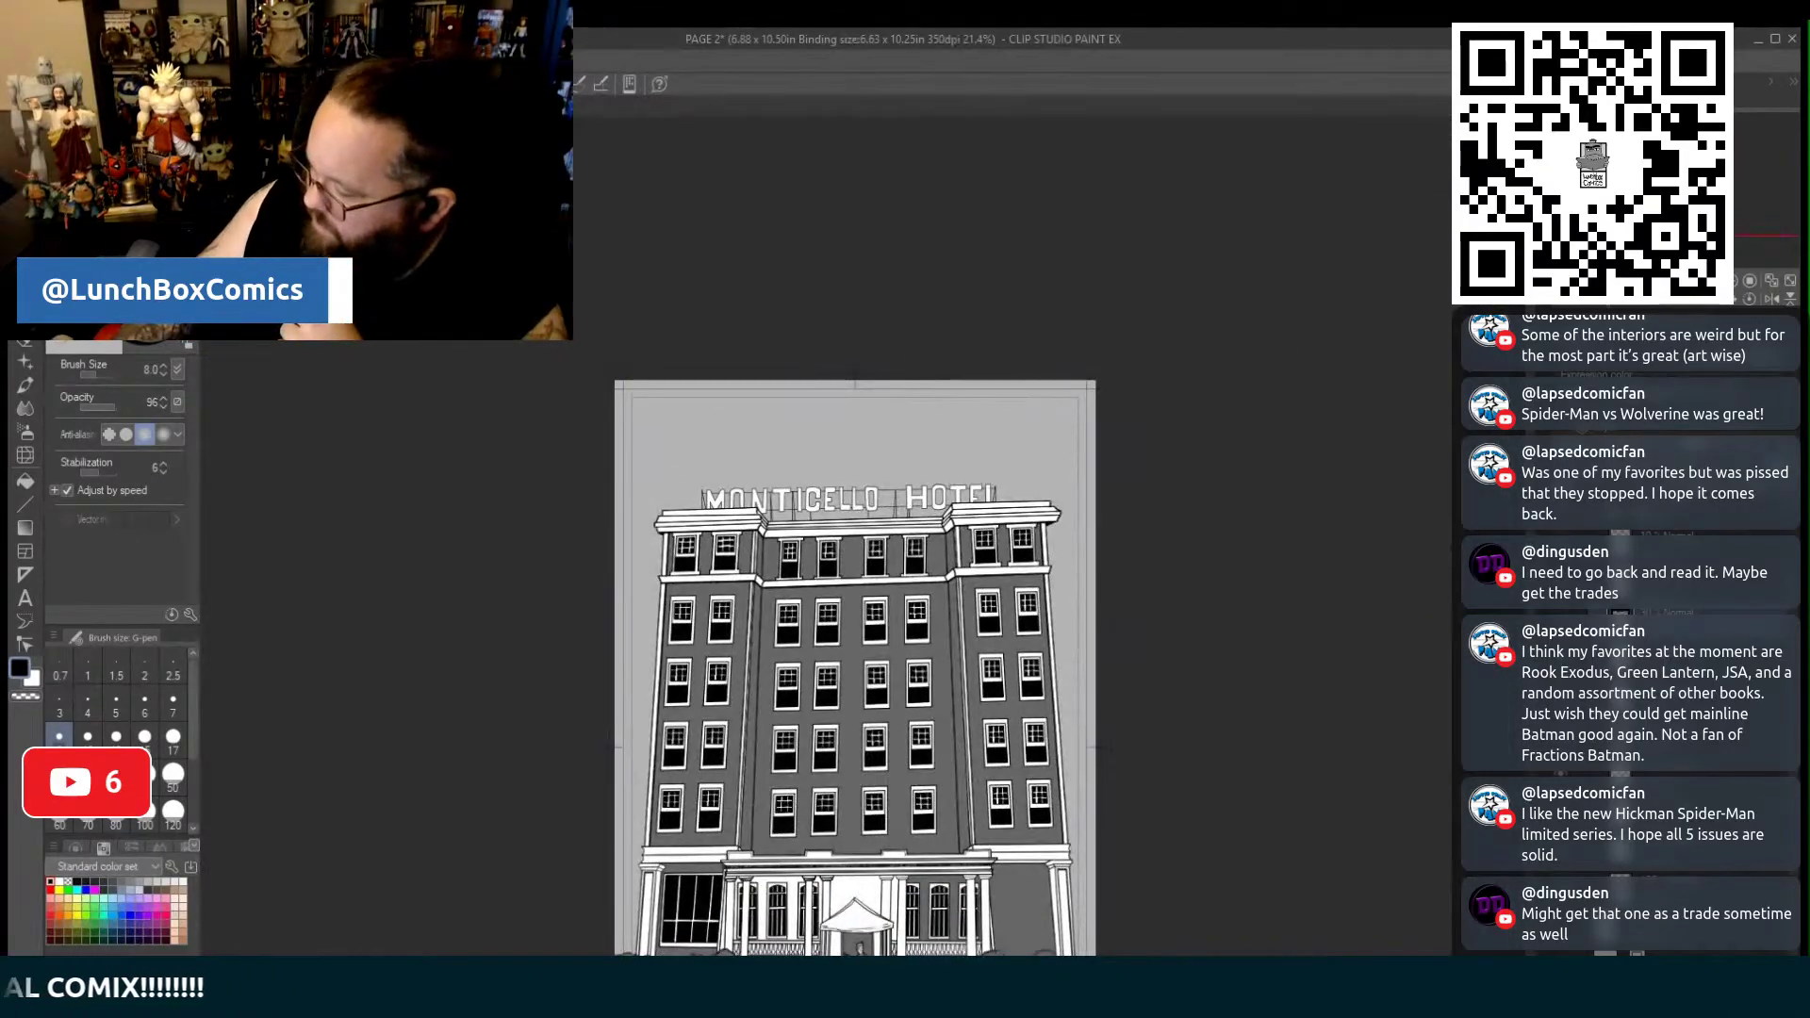
{"action": "scroll", "coordinate": [855, 622], "scroll_direction": "down", "scroll_amount": 5}
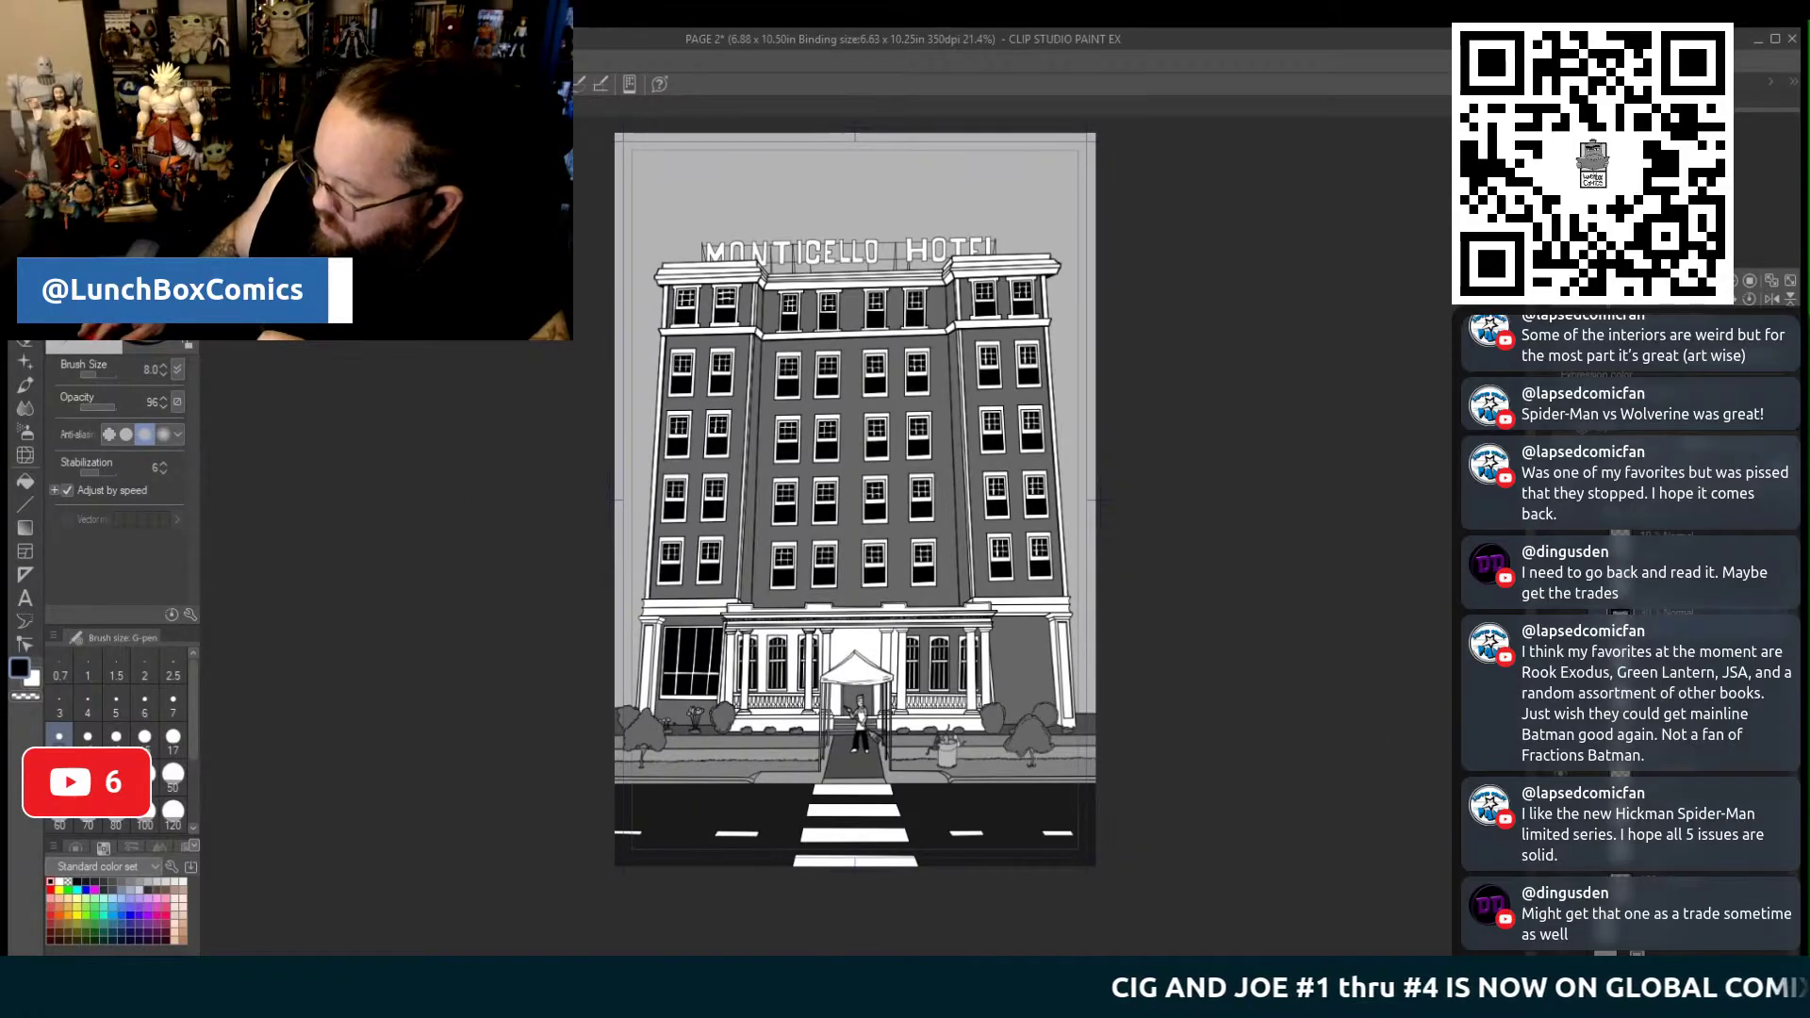
{"action": "scroll", "coordinate": [855, 528], "scroll_direction": "up", "scroll_amount": 2}
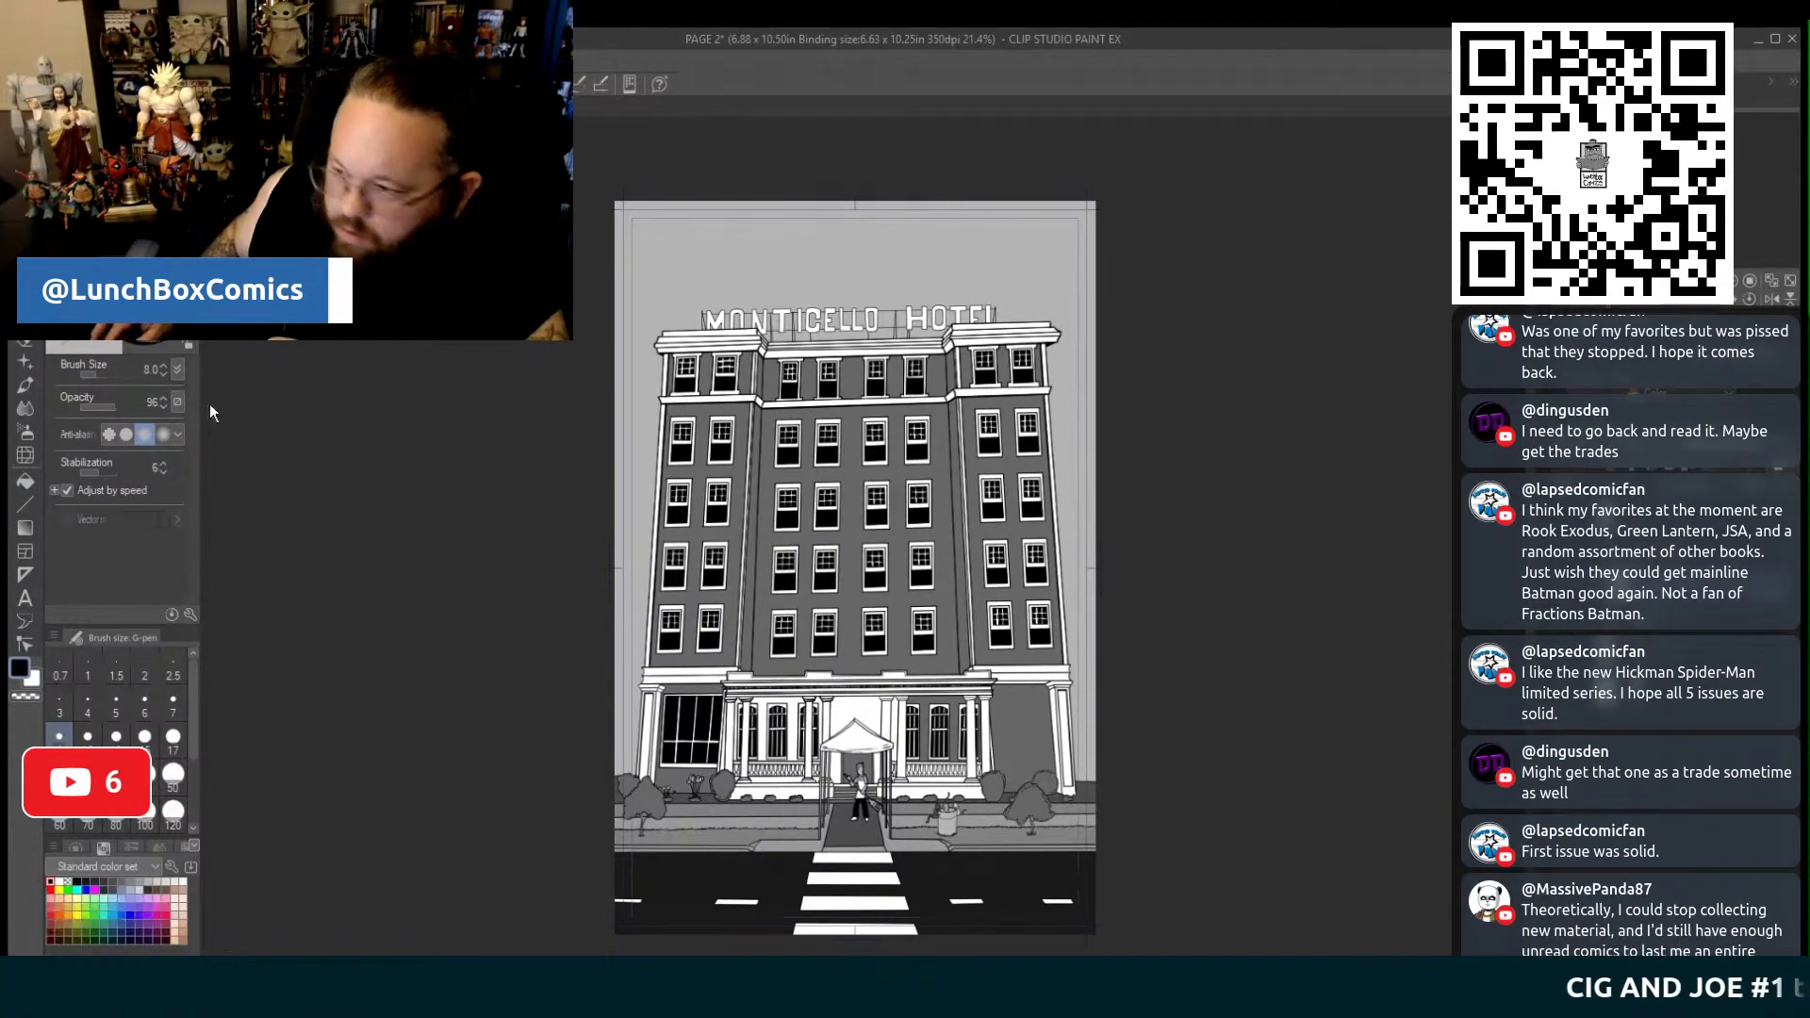
{"action": "left_click", "coordinate": [26, 527]}
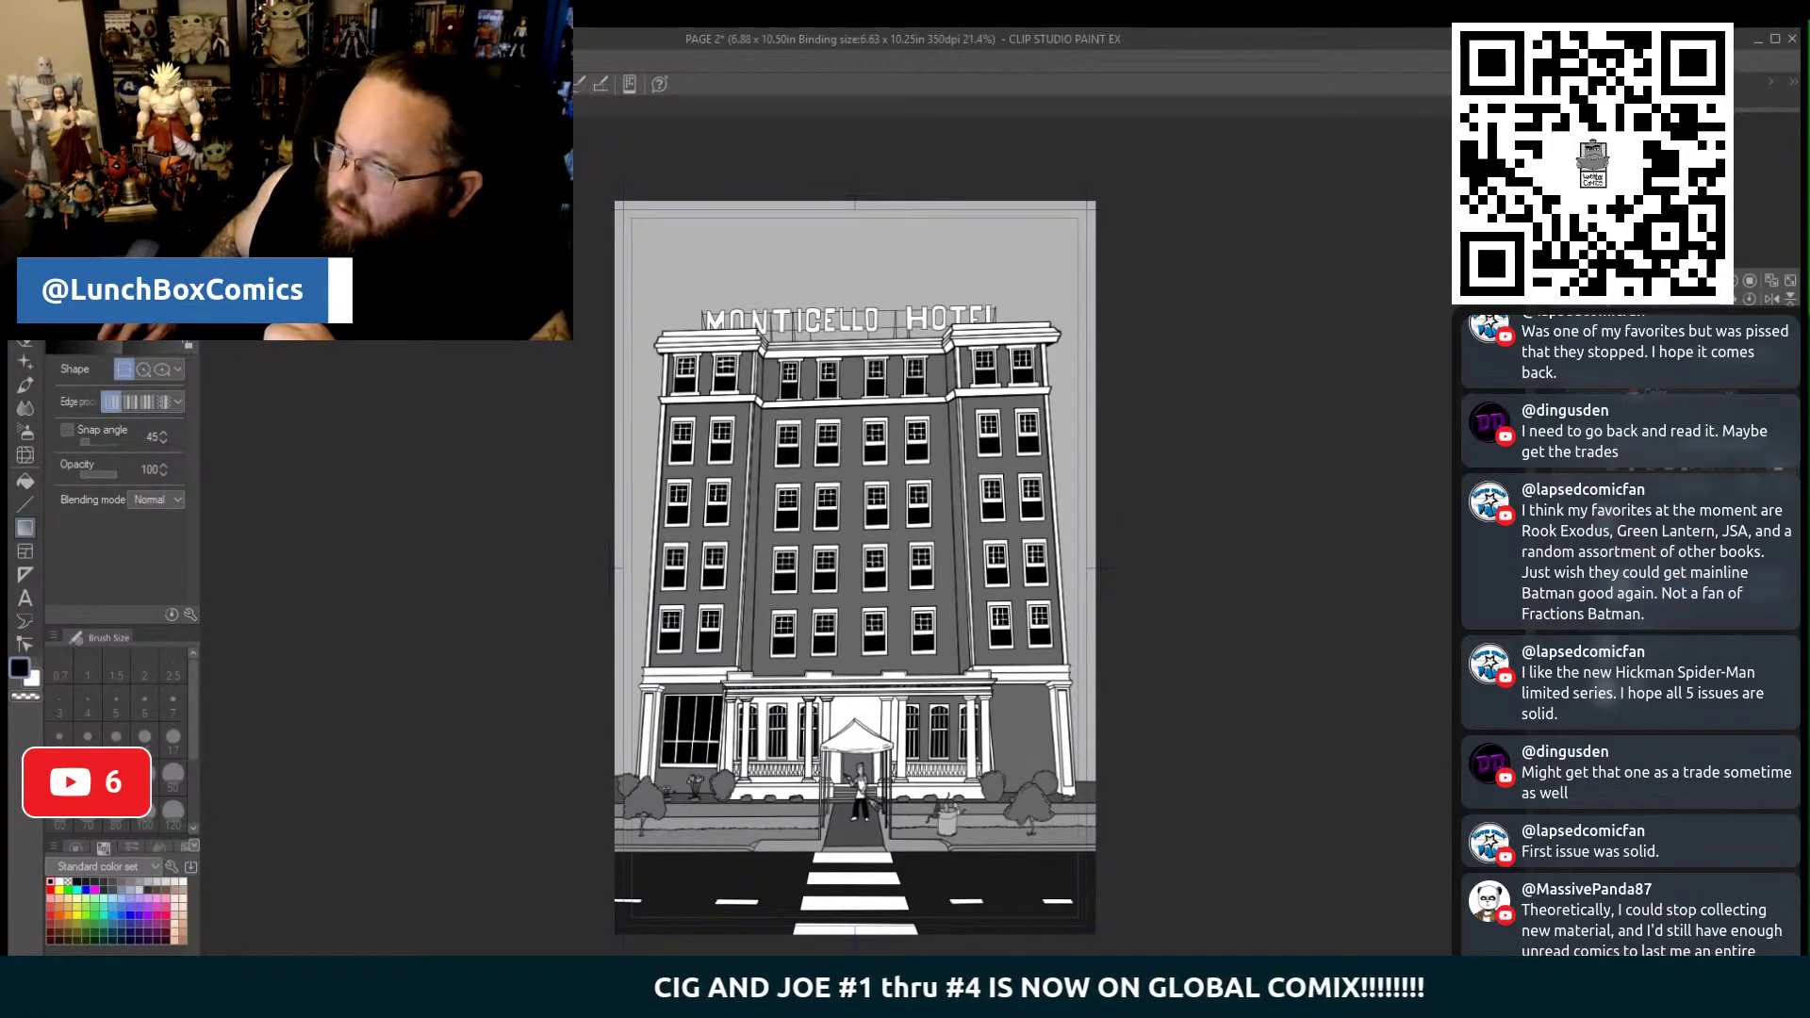
{"action": "key", "text": "g"}
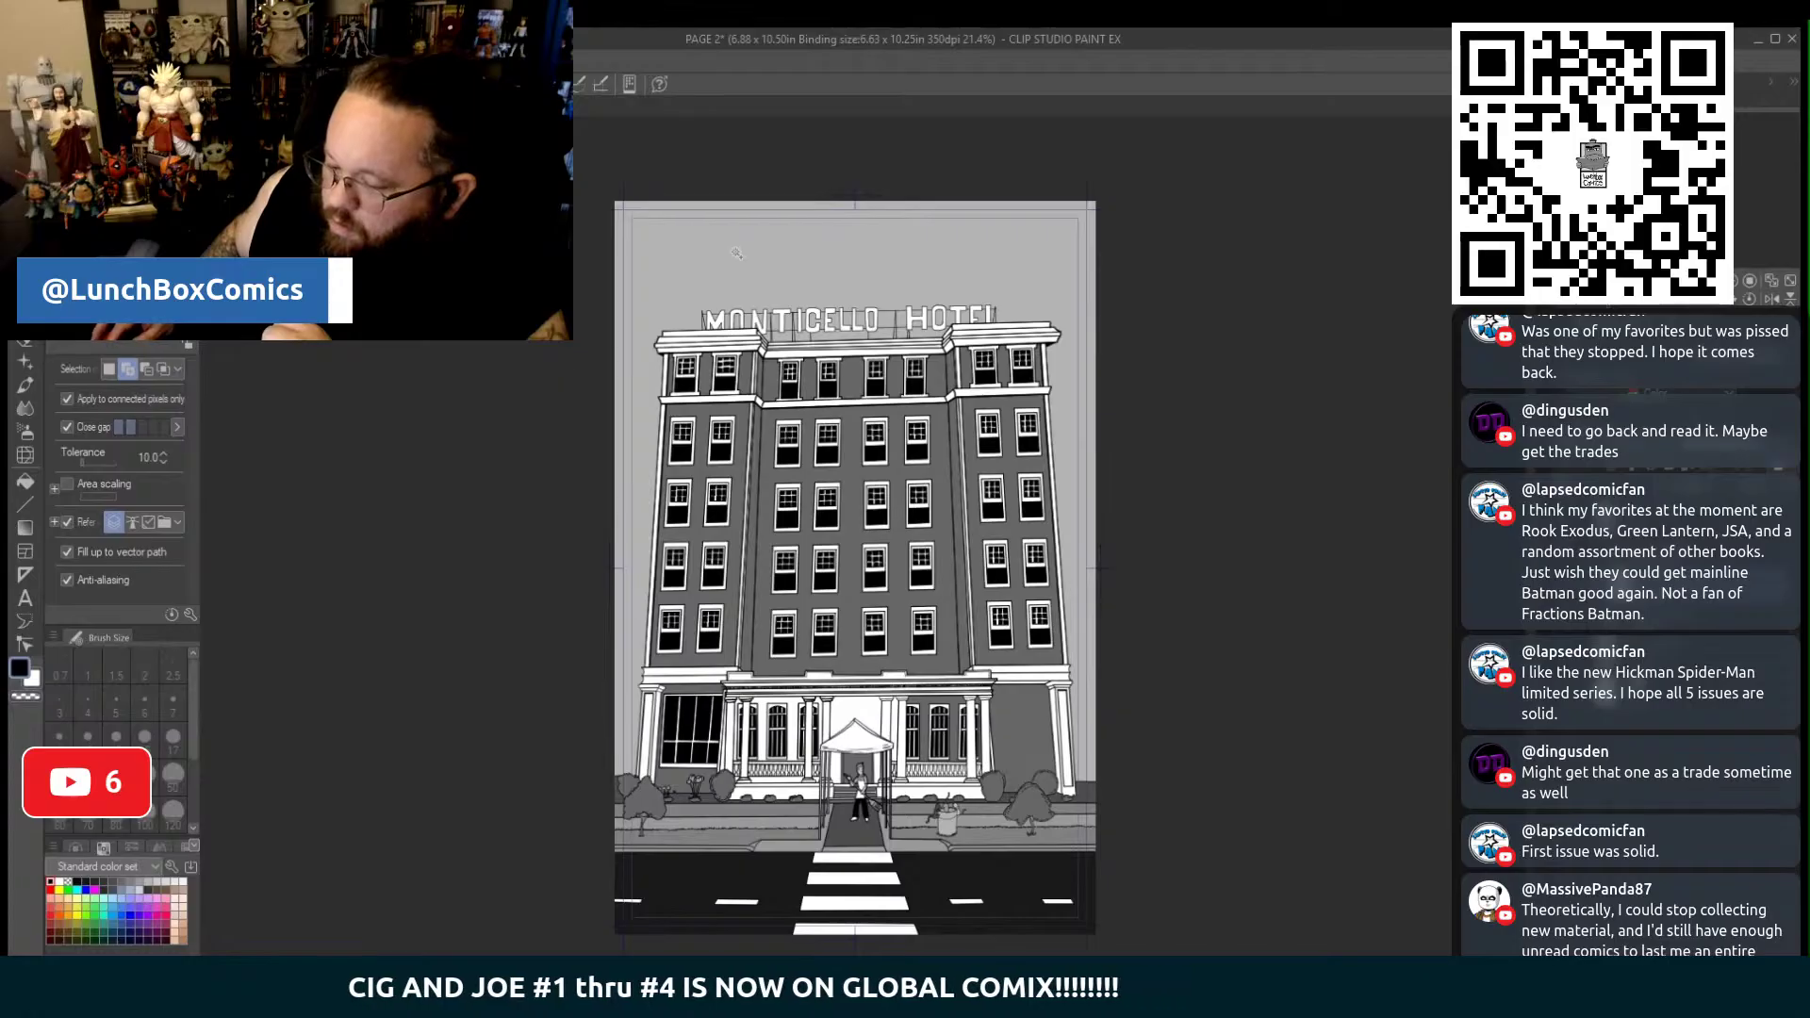
{"action": "left_click", "coordinate": [737, 255]}
{"action": "scroll", "coordinate": [848, 259], "scroll_direction": "up", "scroll_amount": 6}
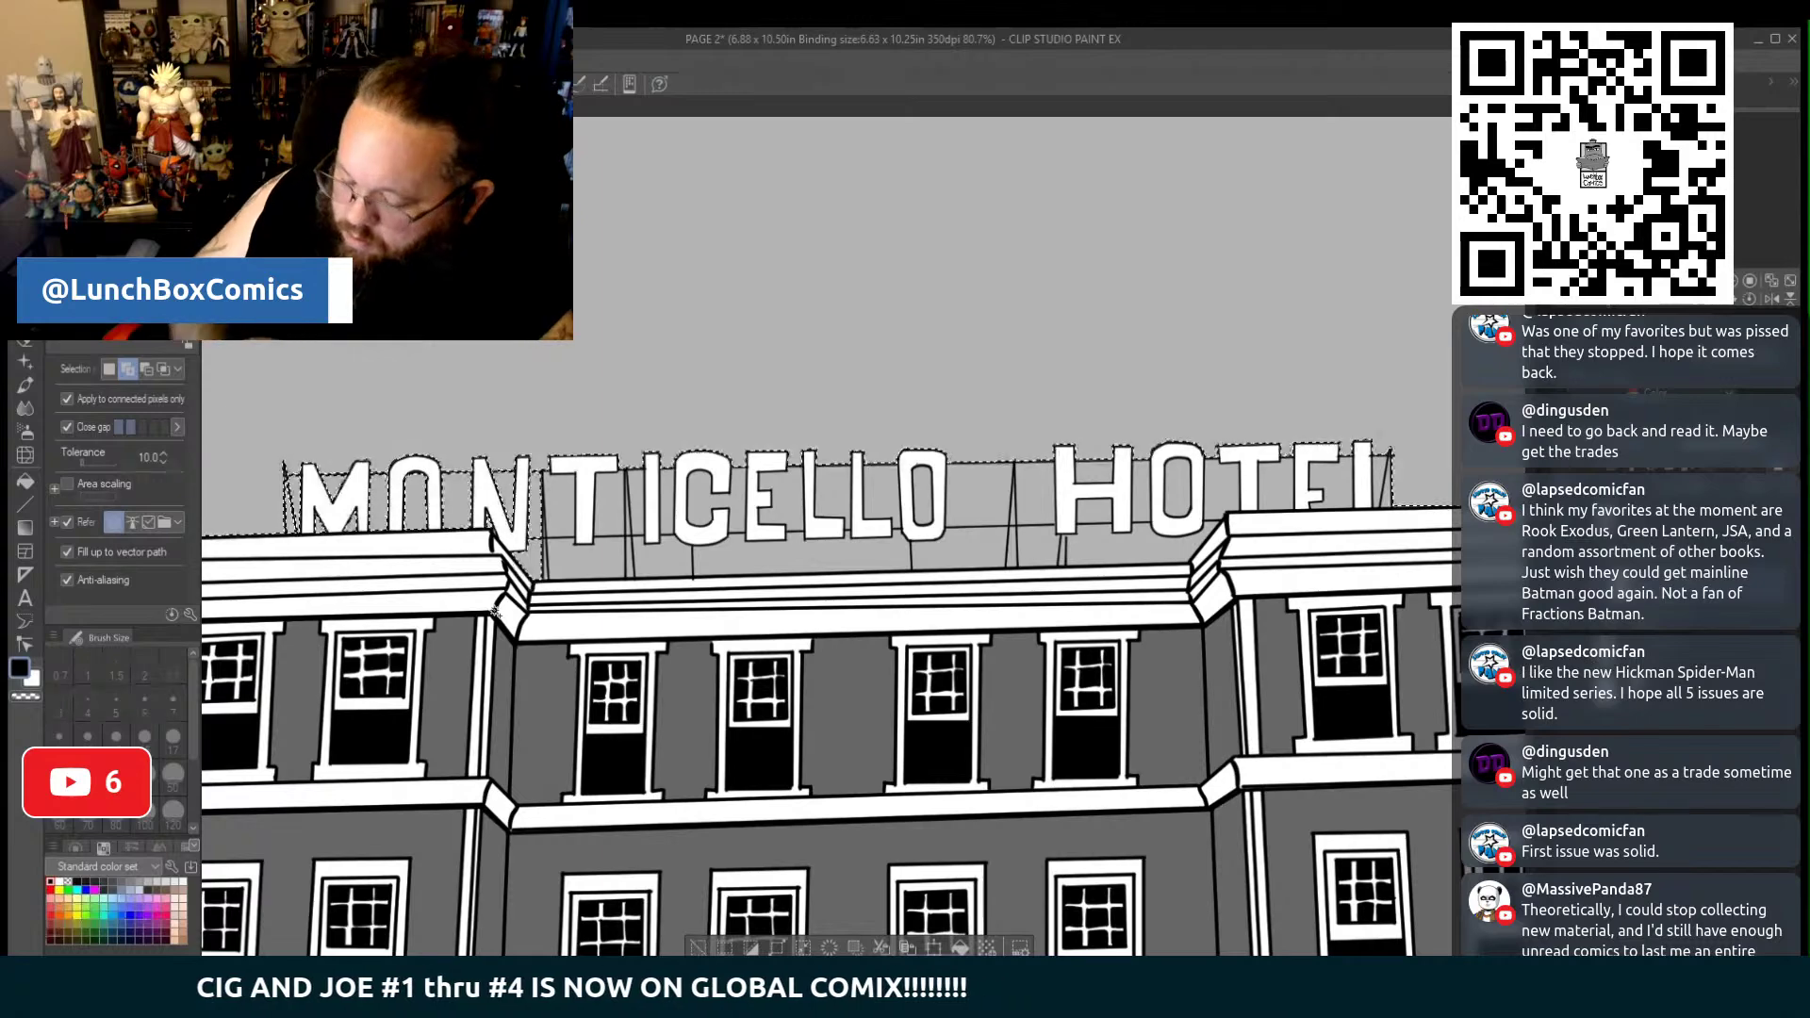
{"action": "left_click", "coordinate": [608, 564]}
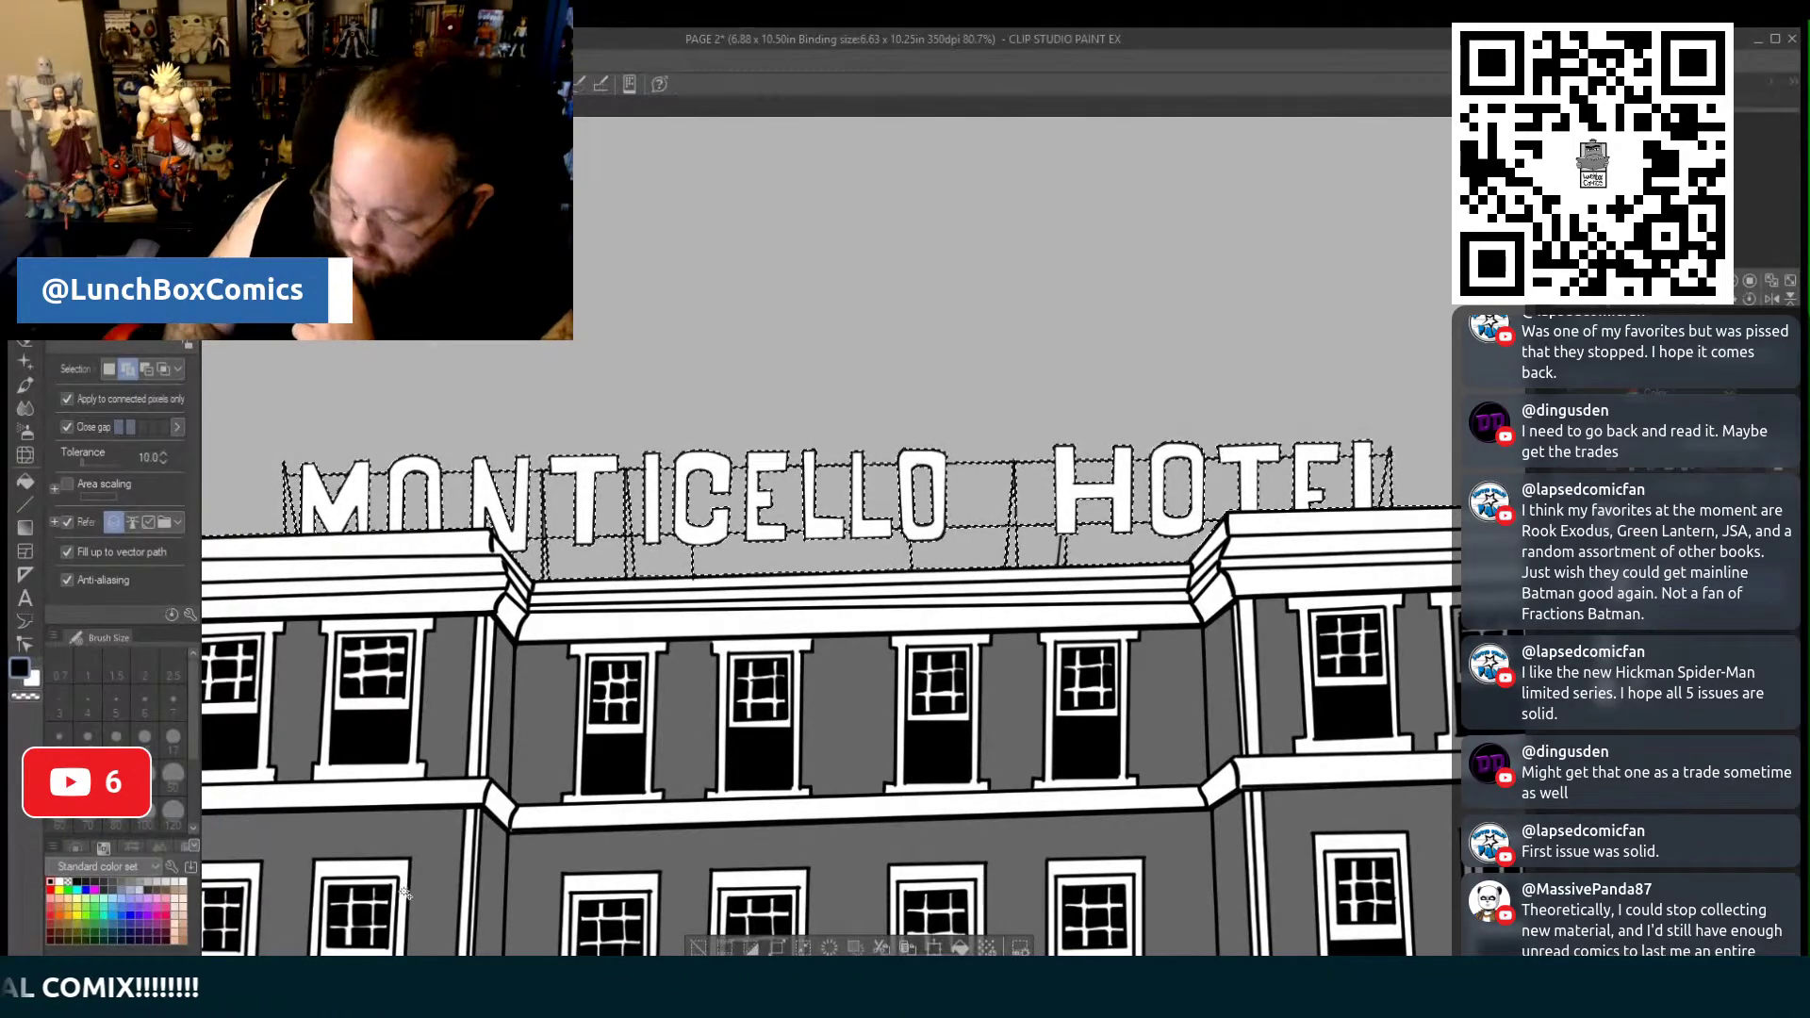
Fill the selected sky with a vertical gradient from black at the top through light grey to dark near the ground, and clear the selection
{"action": "scroll", "coordinate": [848, 509], "scroll_direction": "down", "scroll_amount": 6}
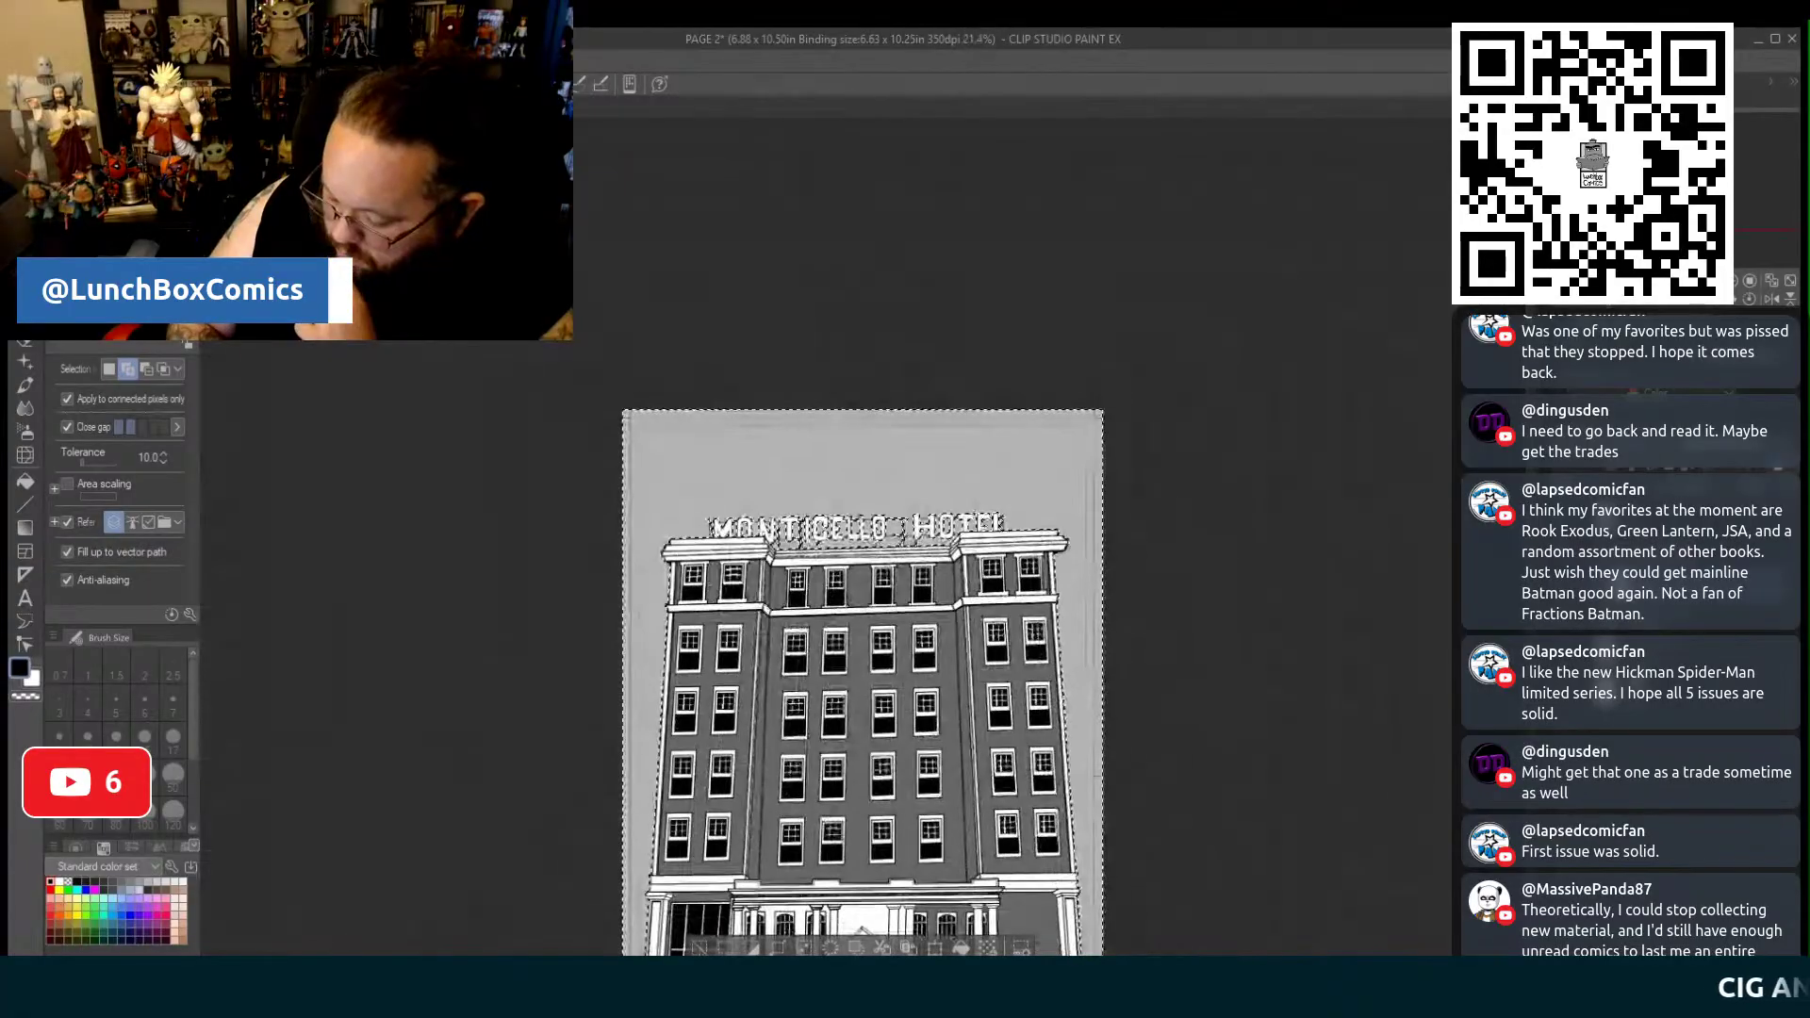
{"action": "scroll", "coordinate": [863, 612], "scroll_direction": "down", "scroll_amount": 3}
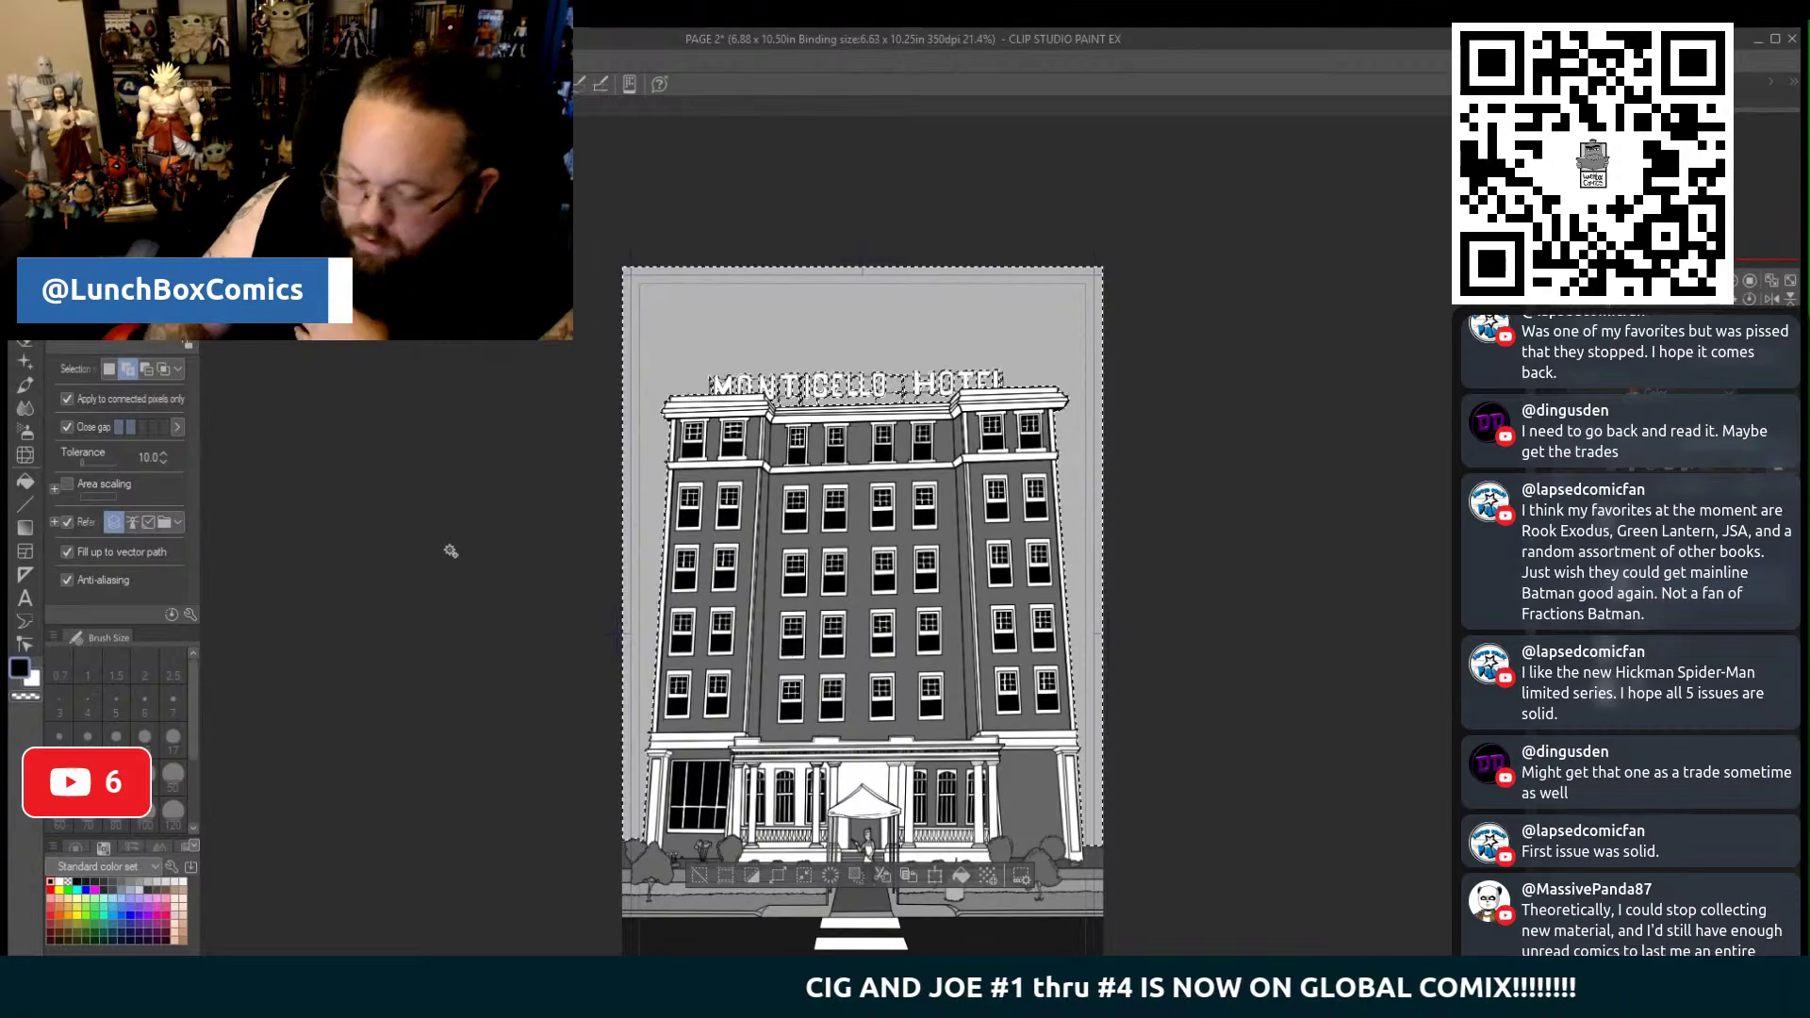
{"action": "key", "text": "u"}
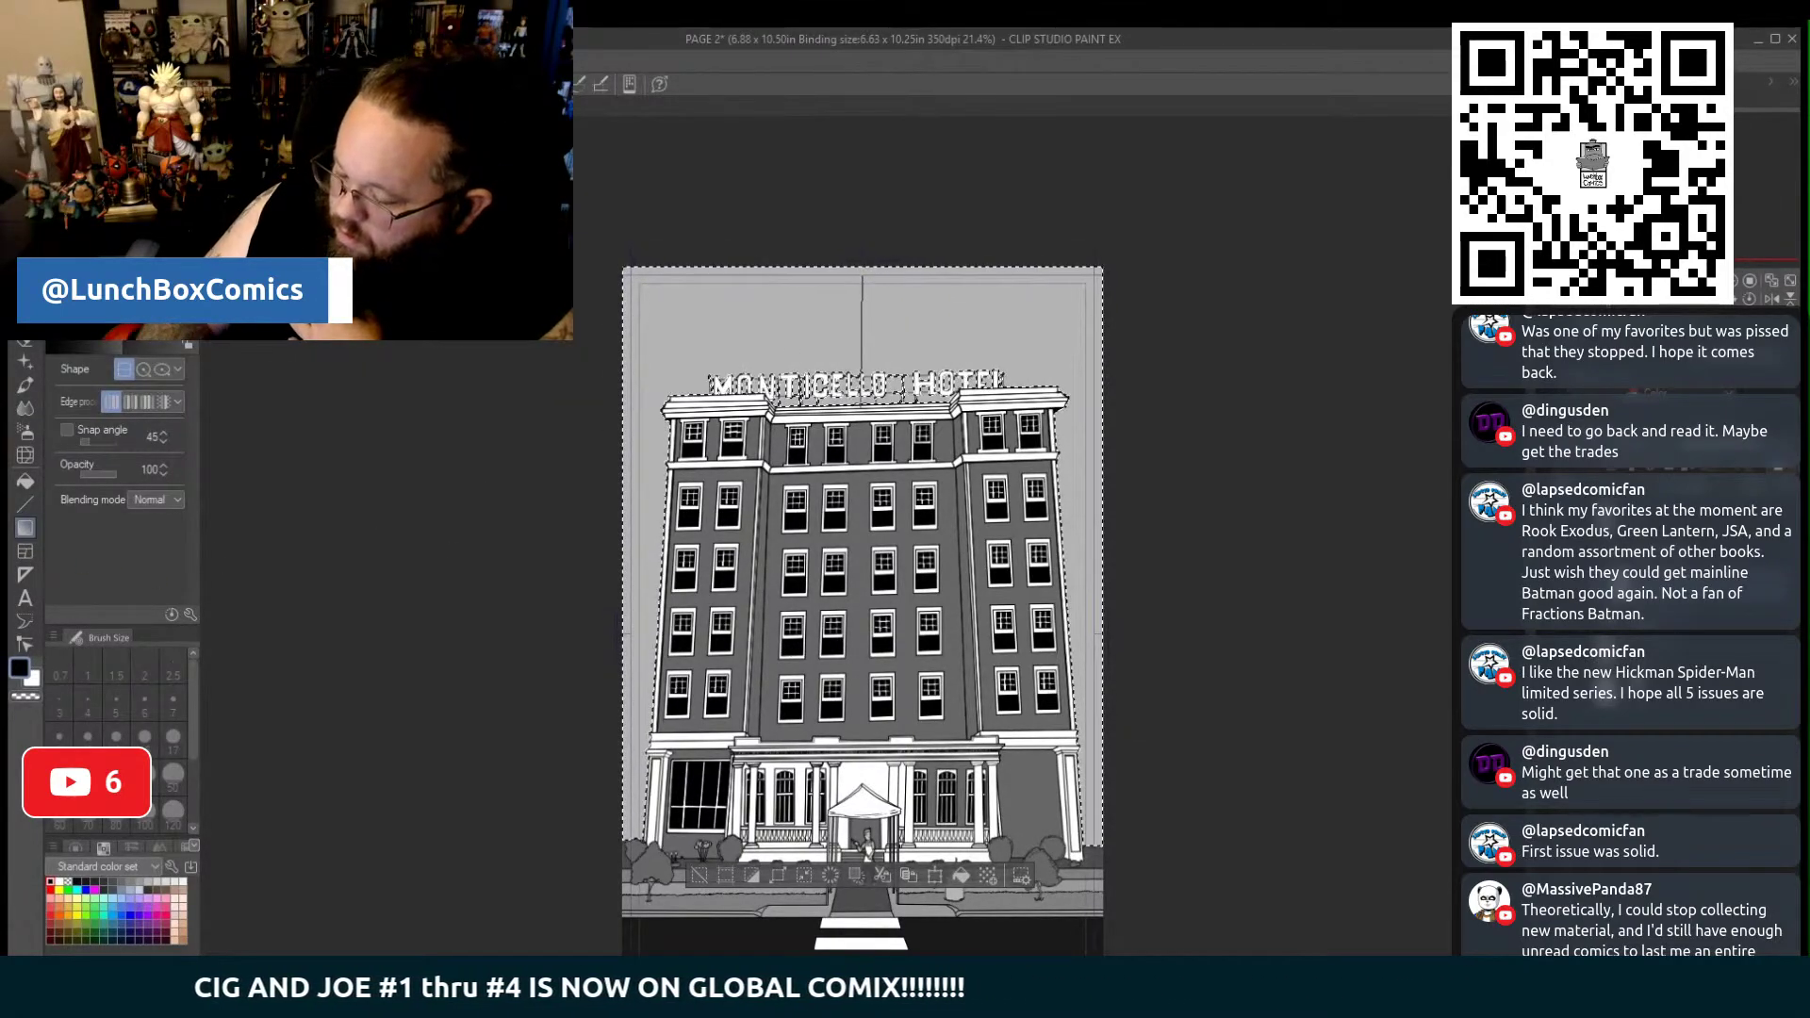
{"action": "left_click_drag", "start_coordinate": [860, 406], "coordinate": [861, 829]}
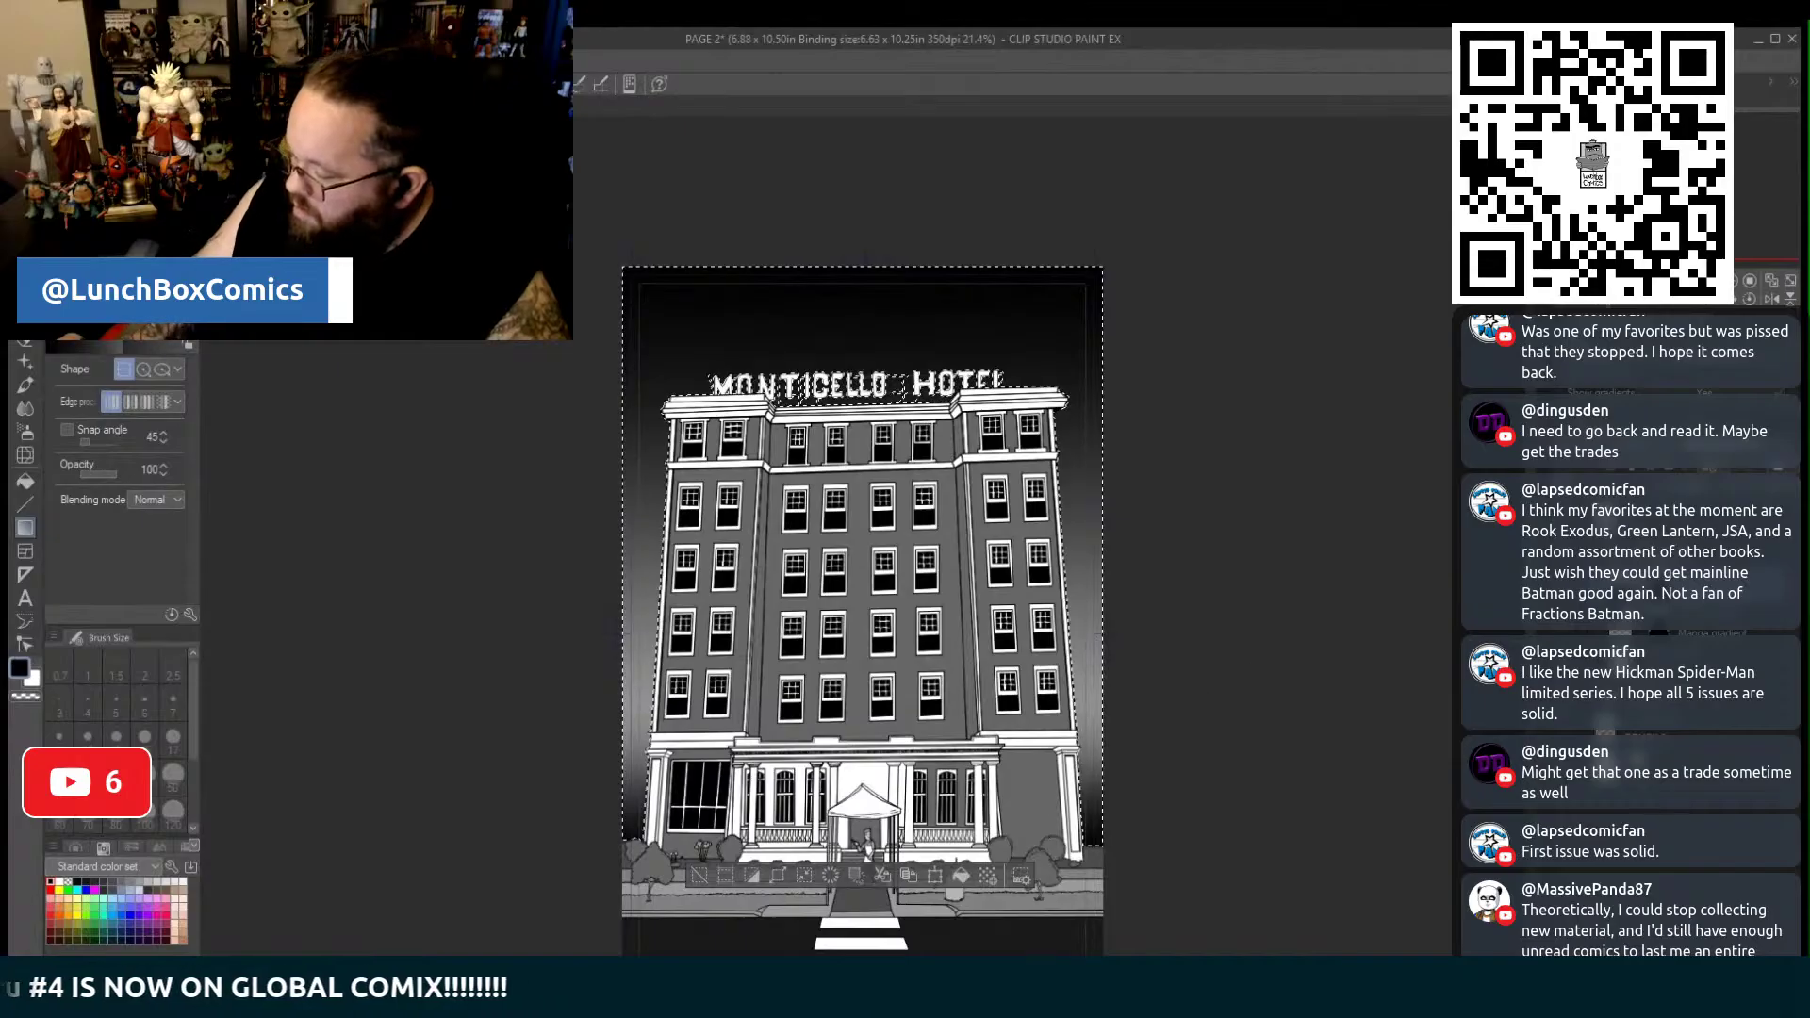
{"action": "scroll", "coordinate": [862, 604], "scroll_direction": "down", "scroll_amount": 4}
{"action": "scroll", "coordinate": [862, 603], "scroll_direction": "up", "scroll_amount": 2}
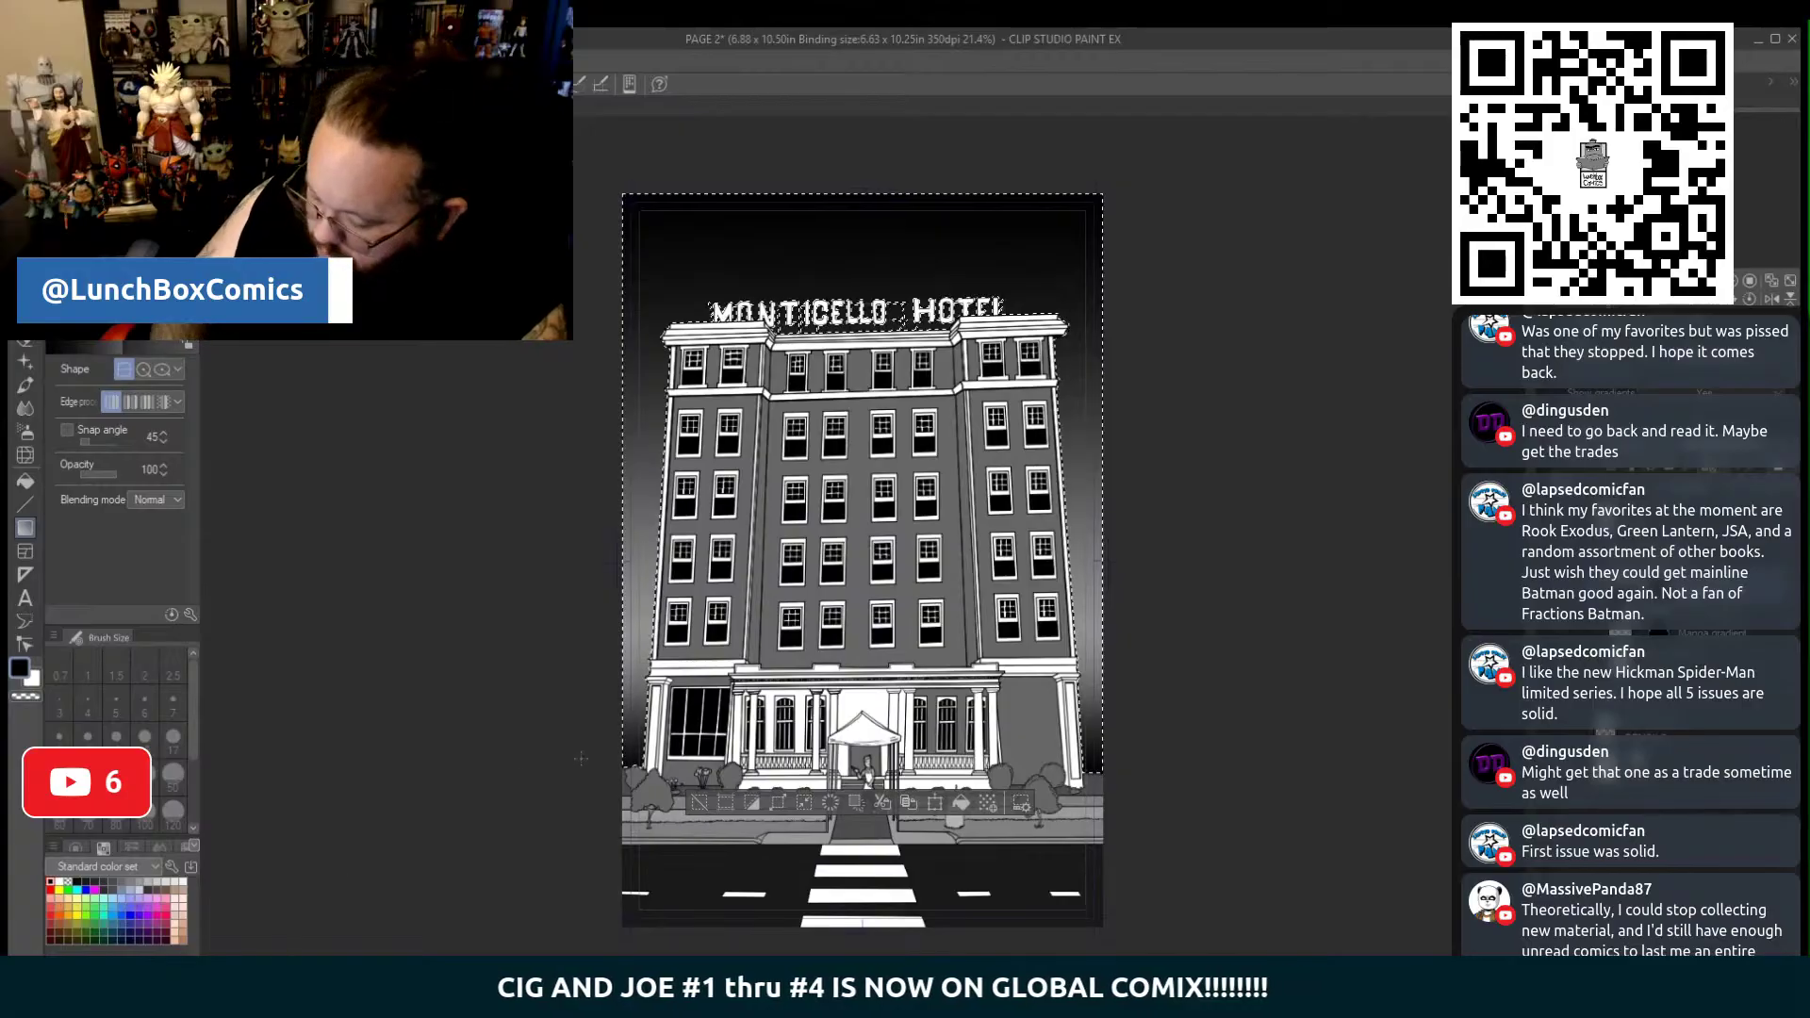
{"action": "key", "text": "ctrl+d"}
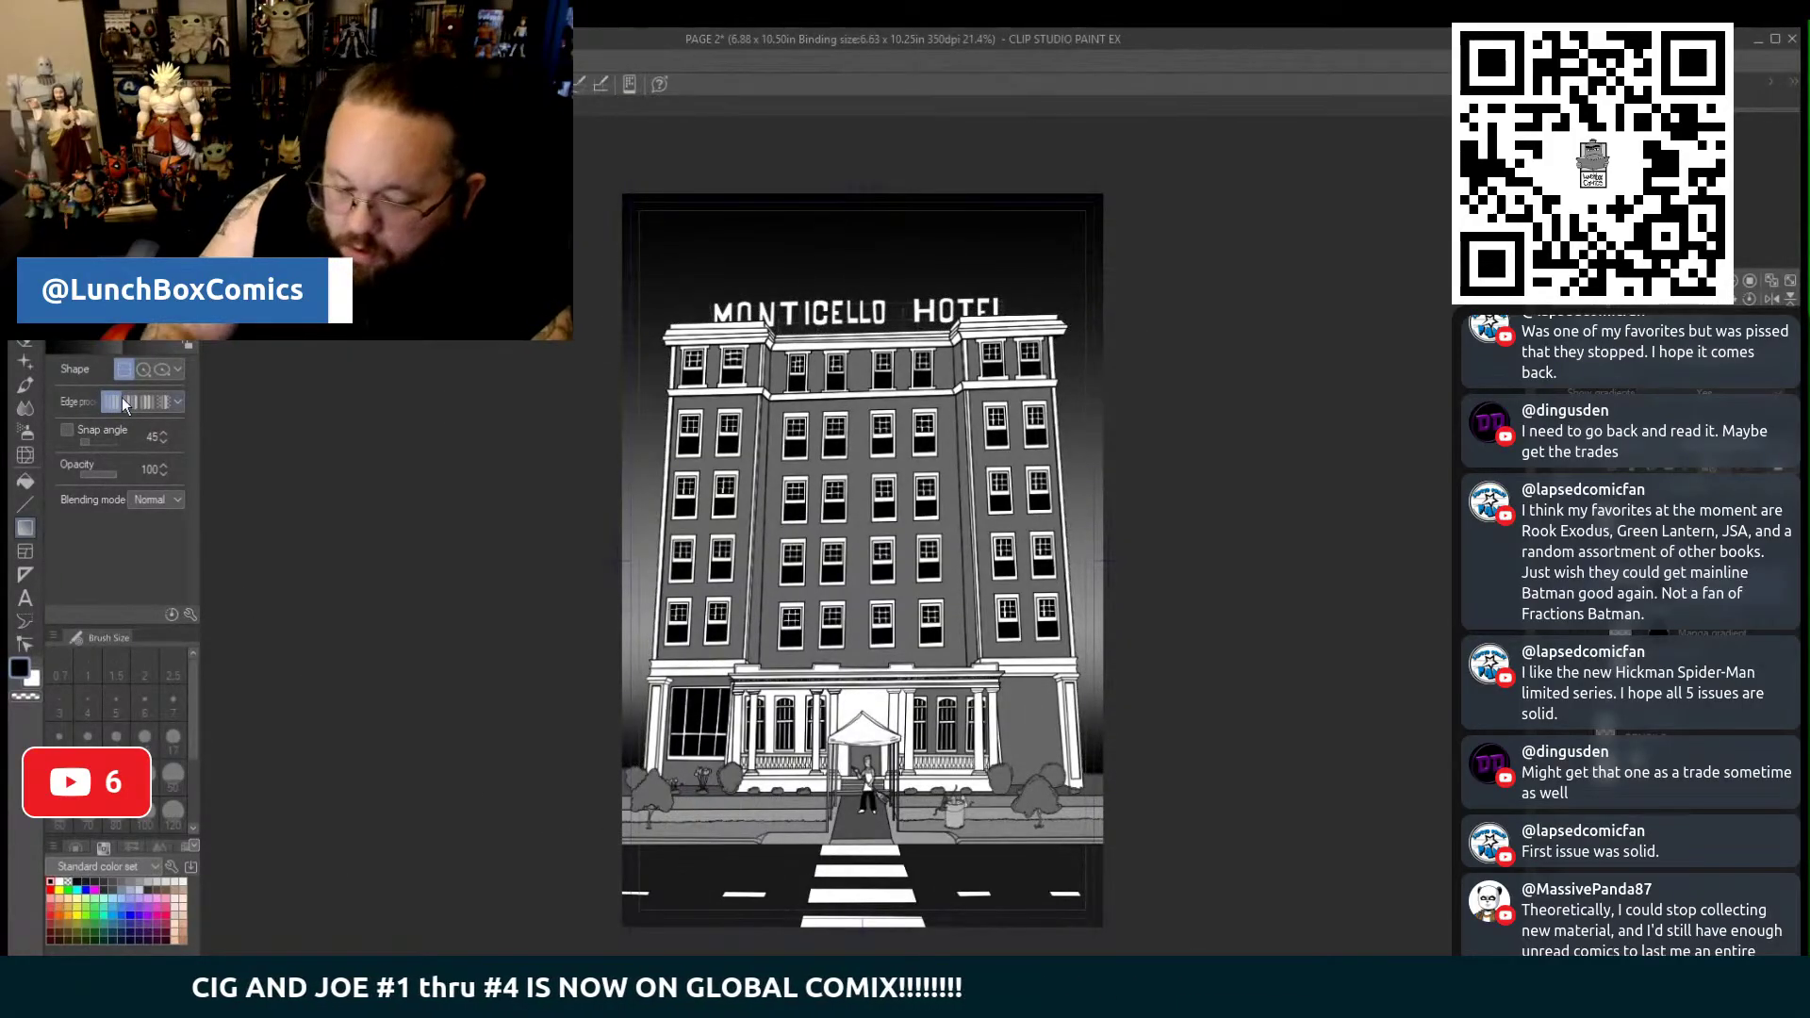
Select the porch wall sections behind the columns, remove the grey fill from the ones east of the canopy, and clear the selection
{"action": "key", "text": "w"}
{"action": "key", "text": "ctrl+plus"}
{"action": "key", "text": "ctrl+plus"}
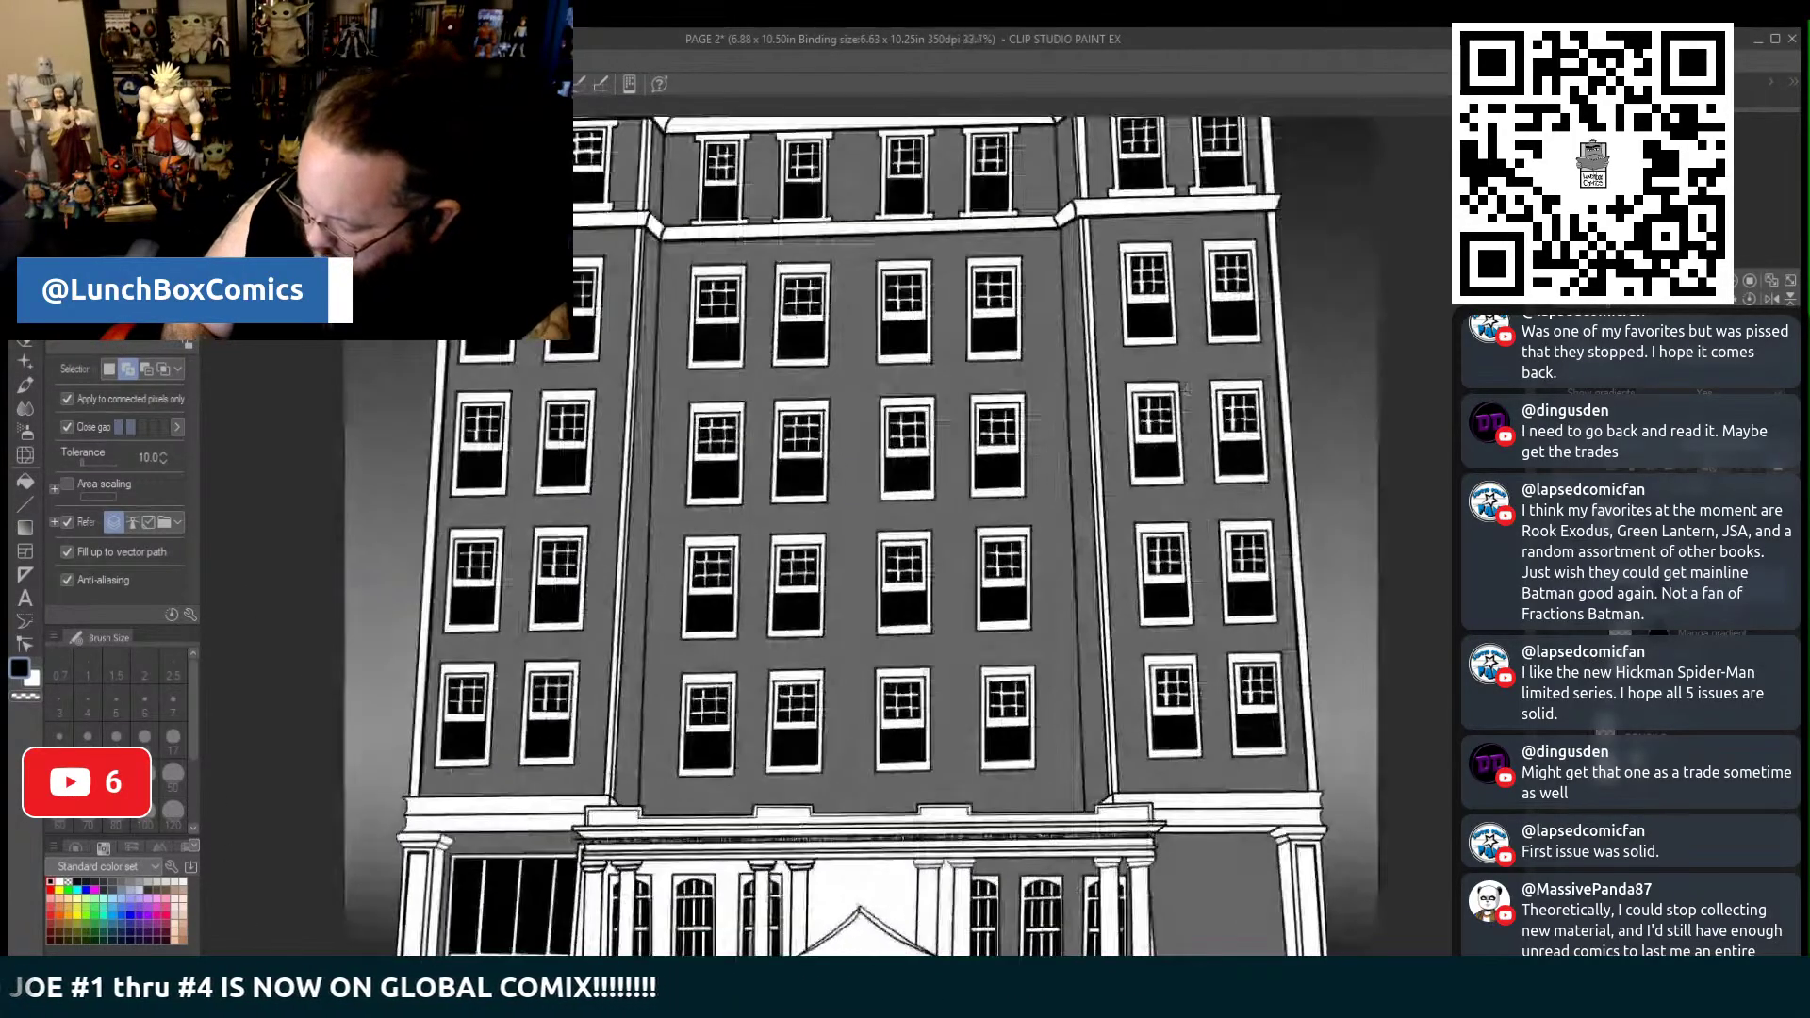
{"action": "scroll", "coordinate": [860, 534], "scroll_direction": "down", "scroll_amount": 5}
{"action": "key", "text": "ctrl+plus"}
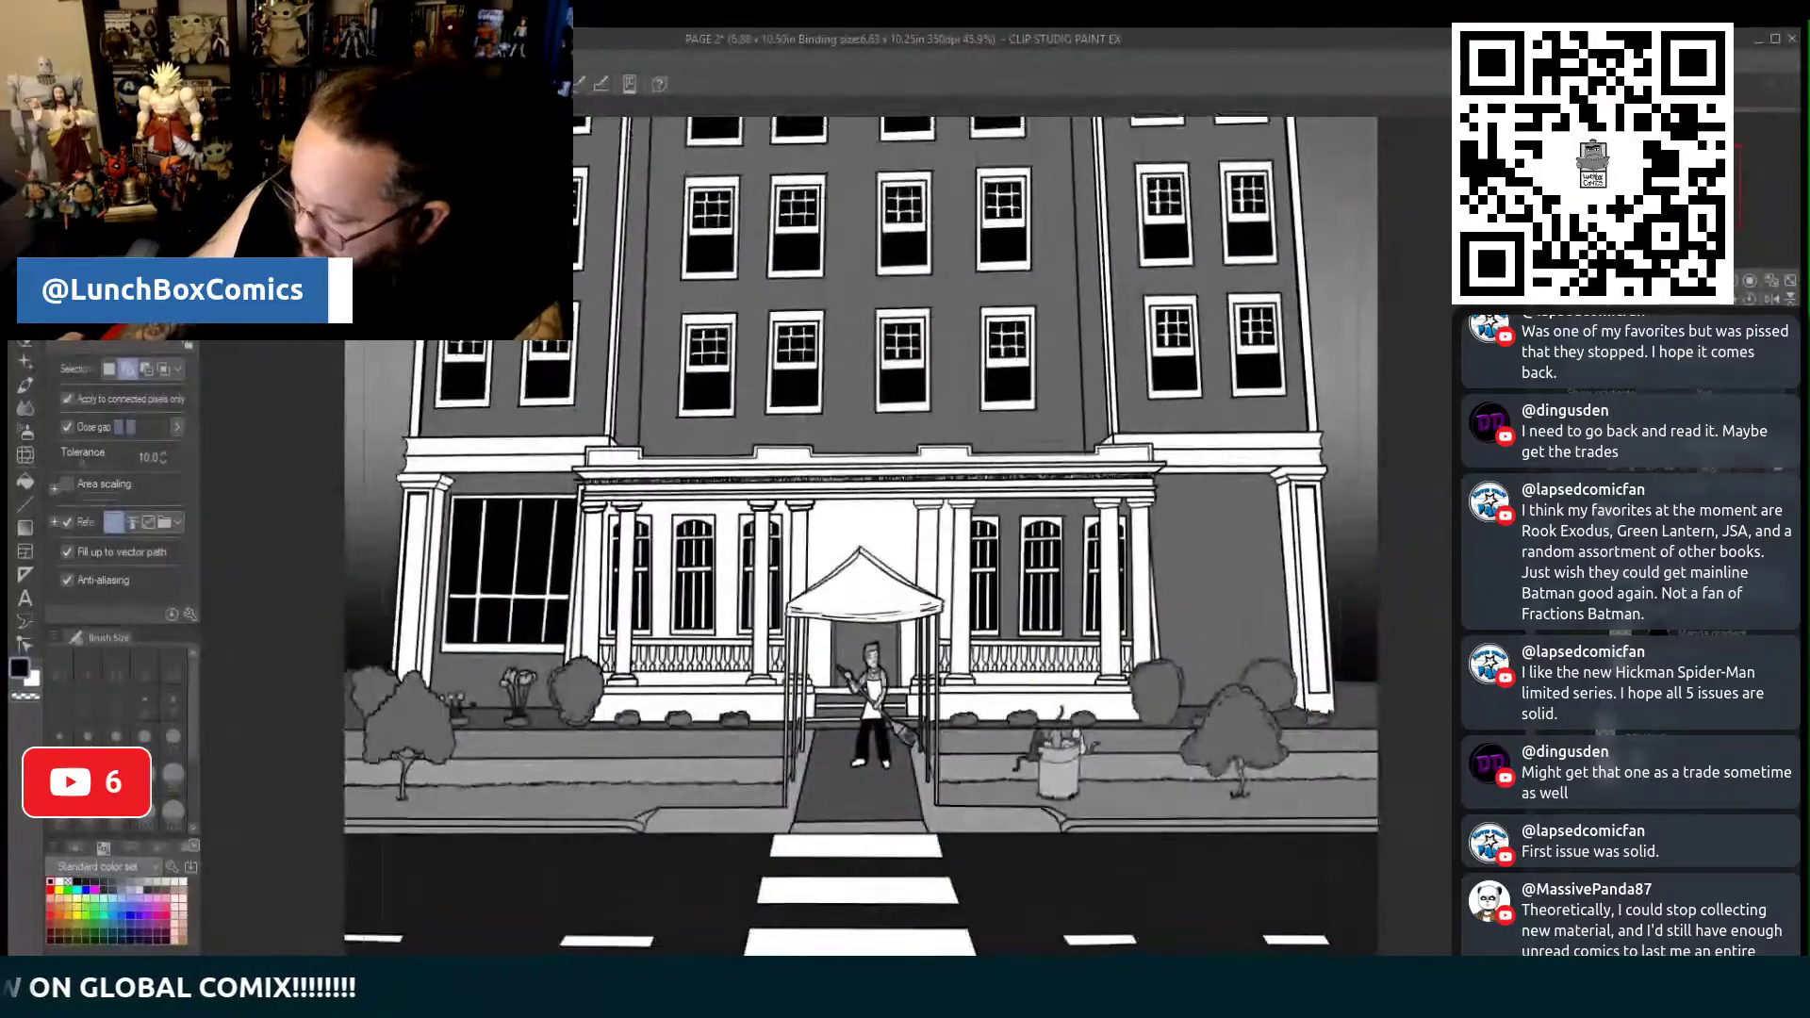
{"action": "key", "text": "ctrl+plus"}
{"action": "key", "text": "ctrl+plus"}
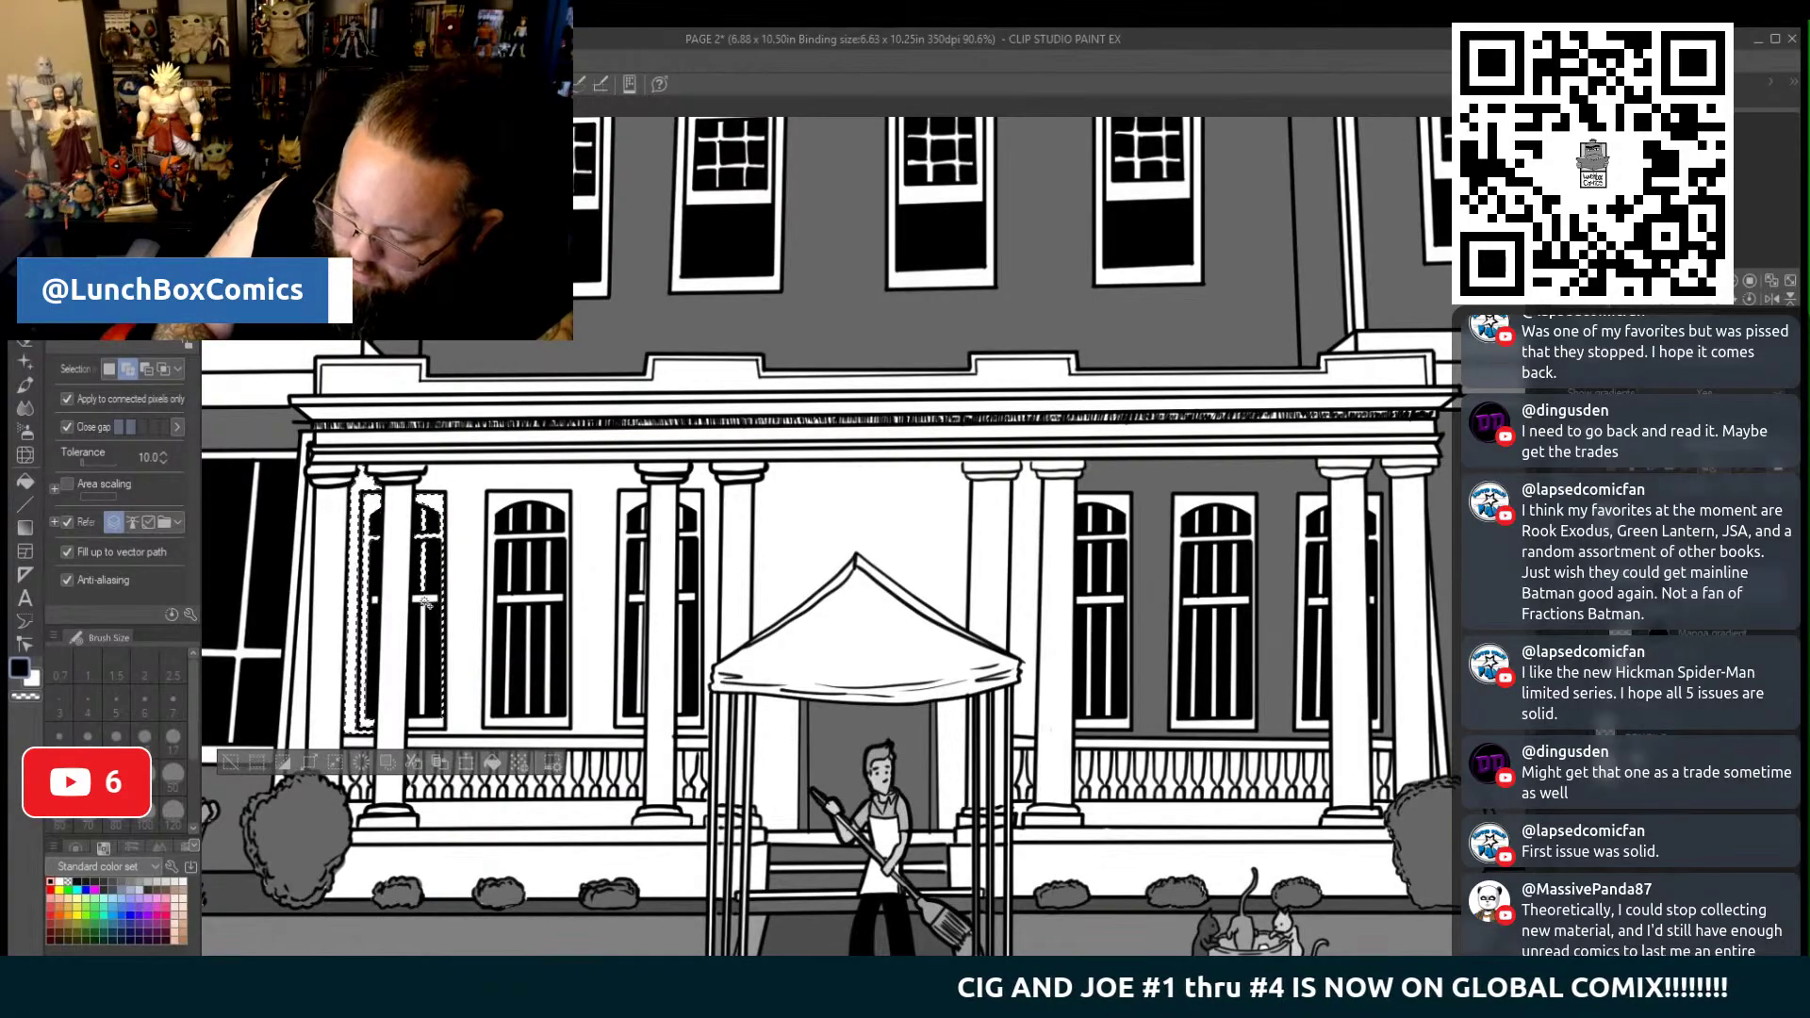
{"action": "left_click", "coordinate": [468, 537]}
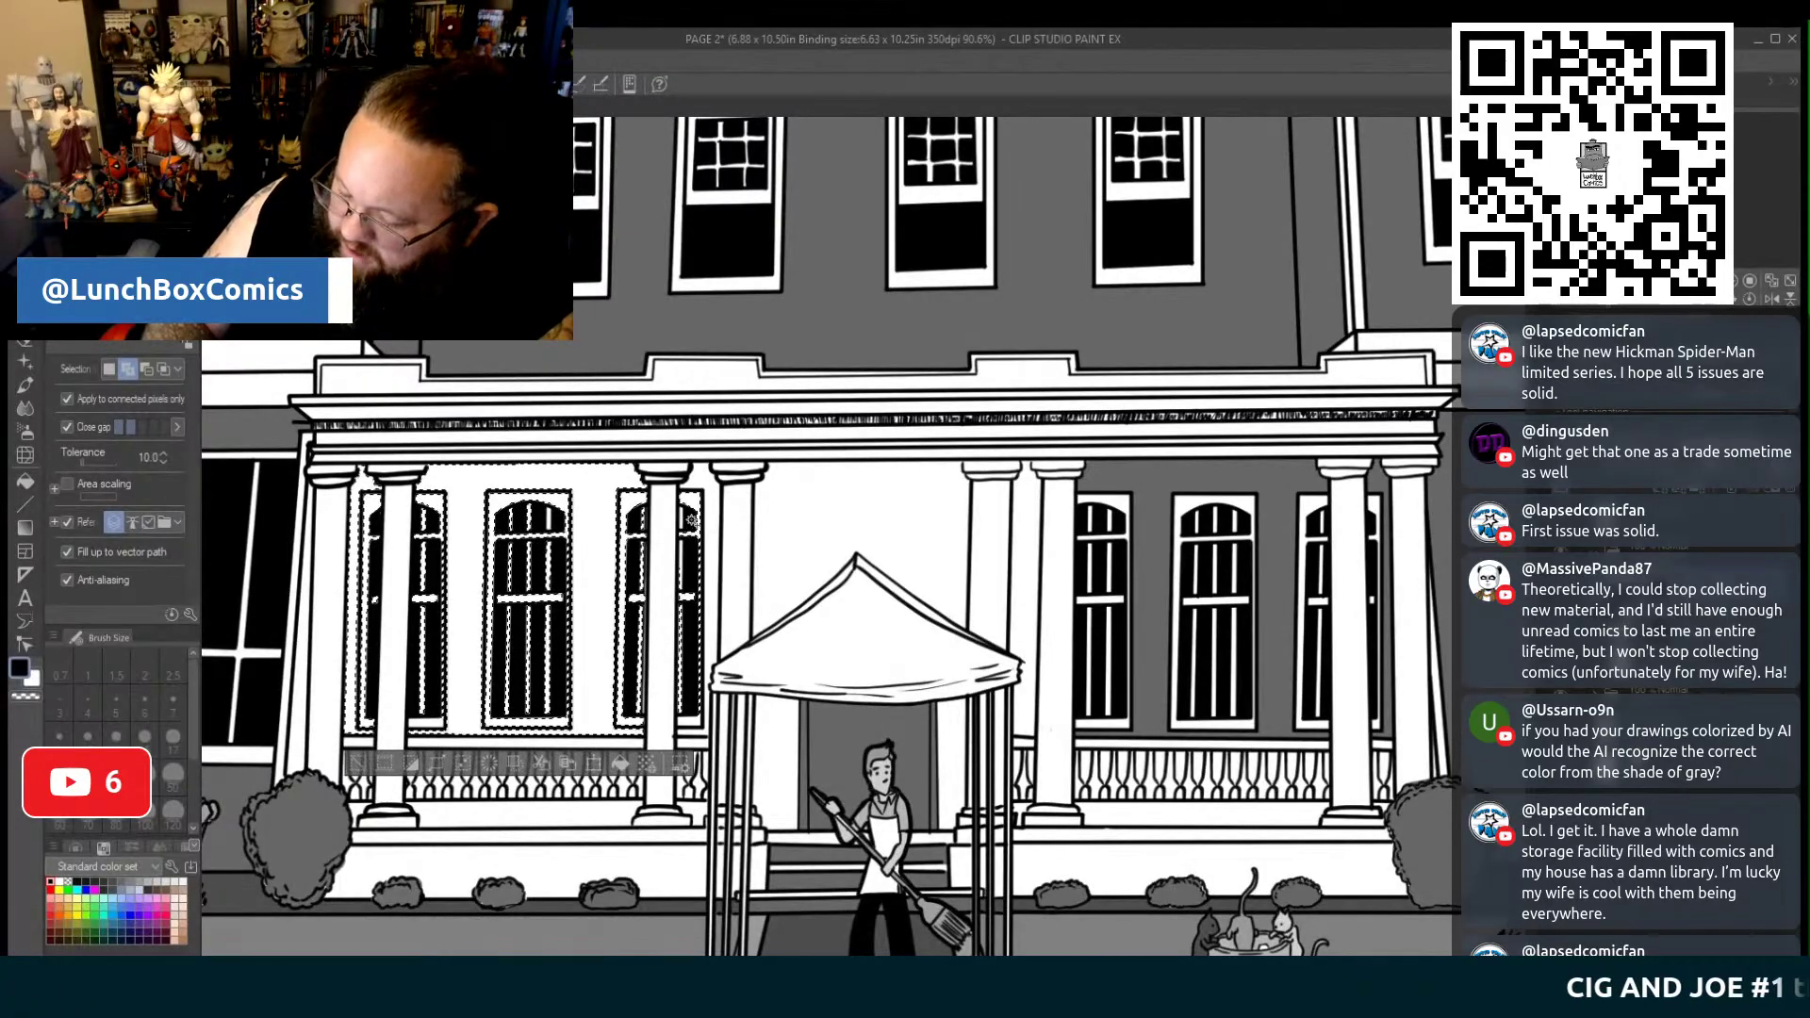
{"action": "left_click", "coordinate": [795, 555]}
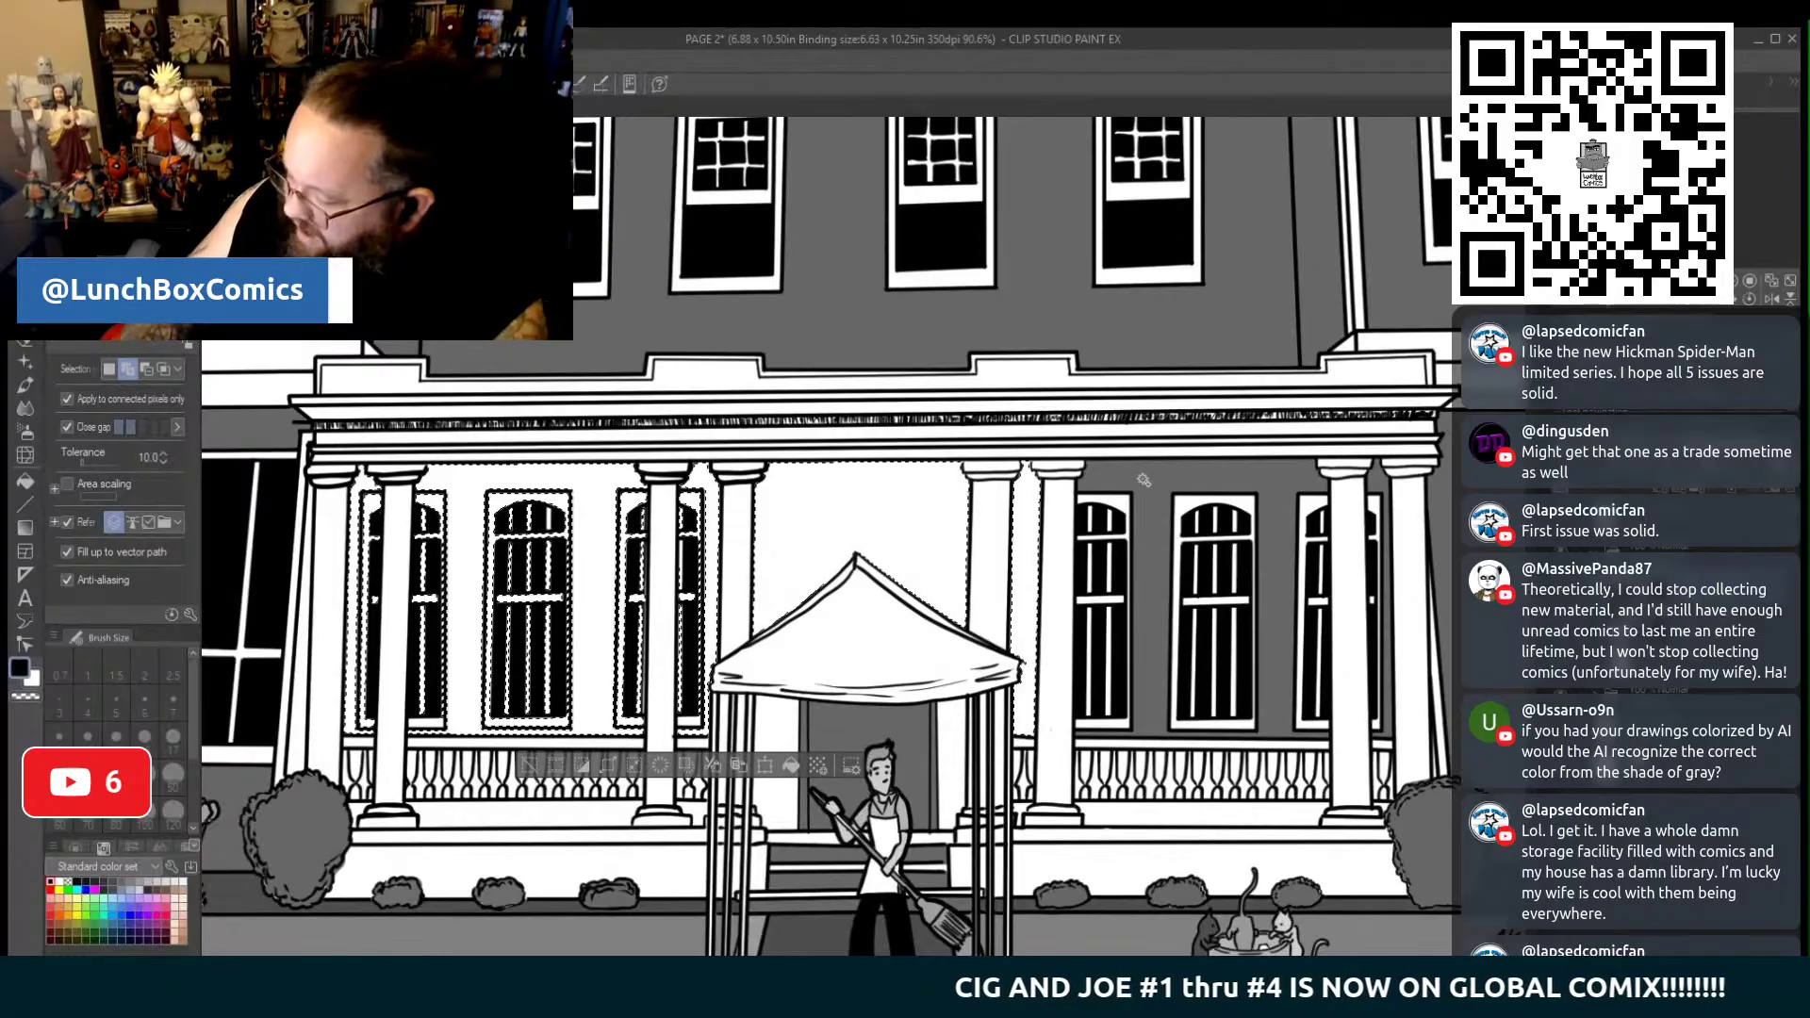
{"action": "left_click", "coordinate": [1133, 644]}
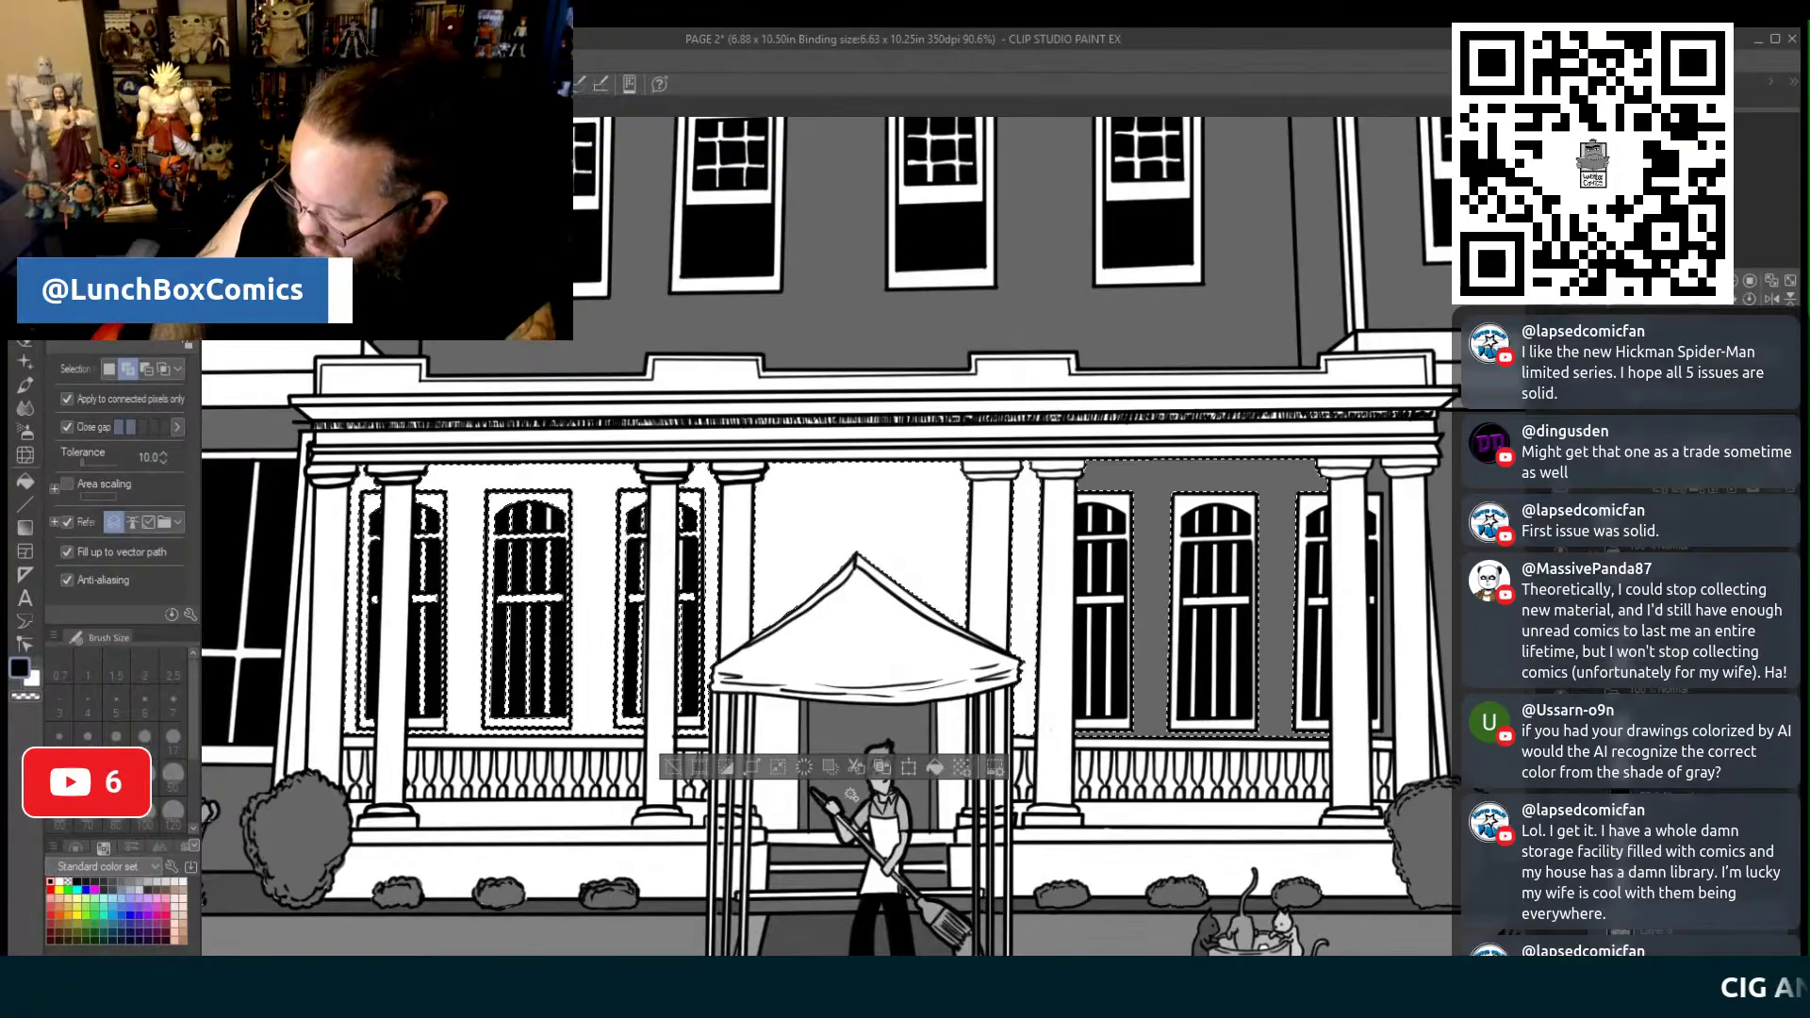
{"action": "left_click", "coordinate": [1386, 581]}
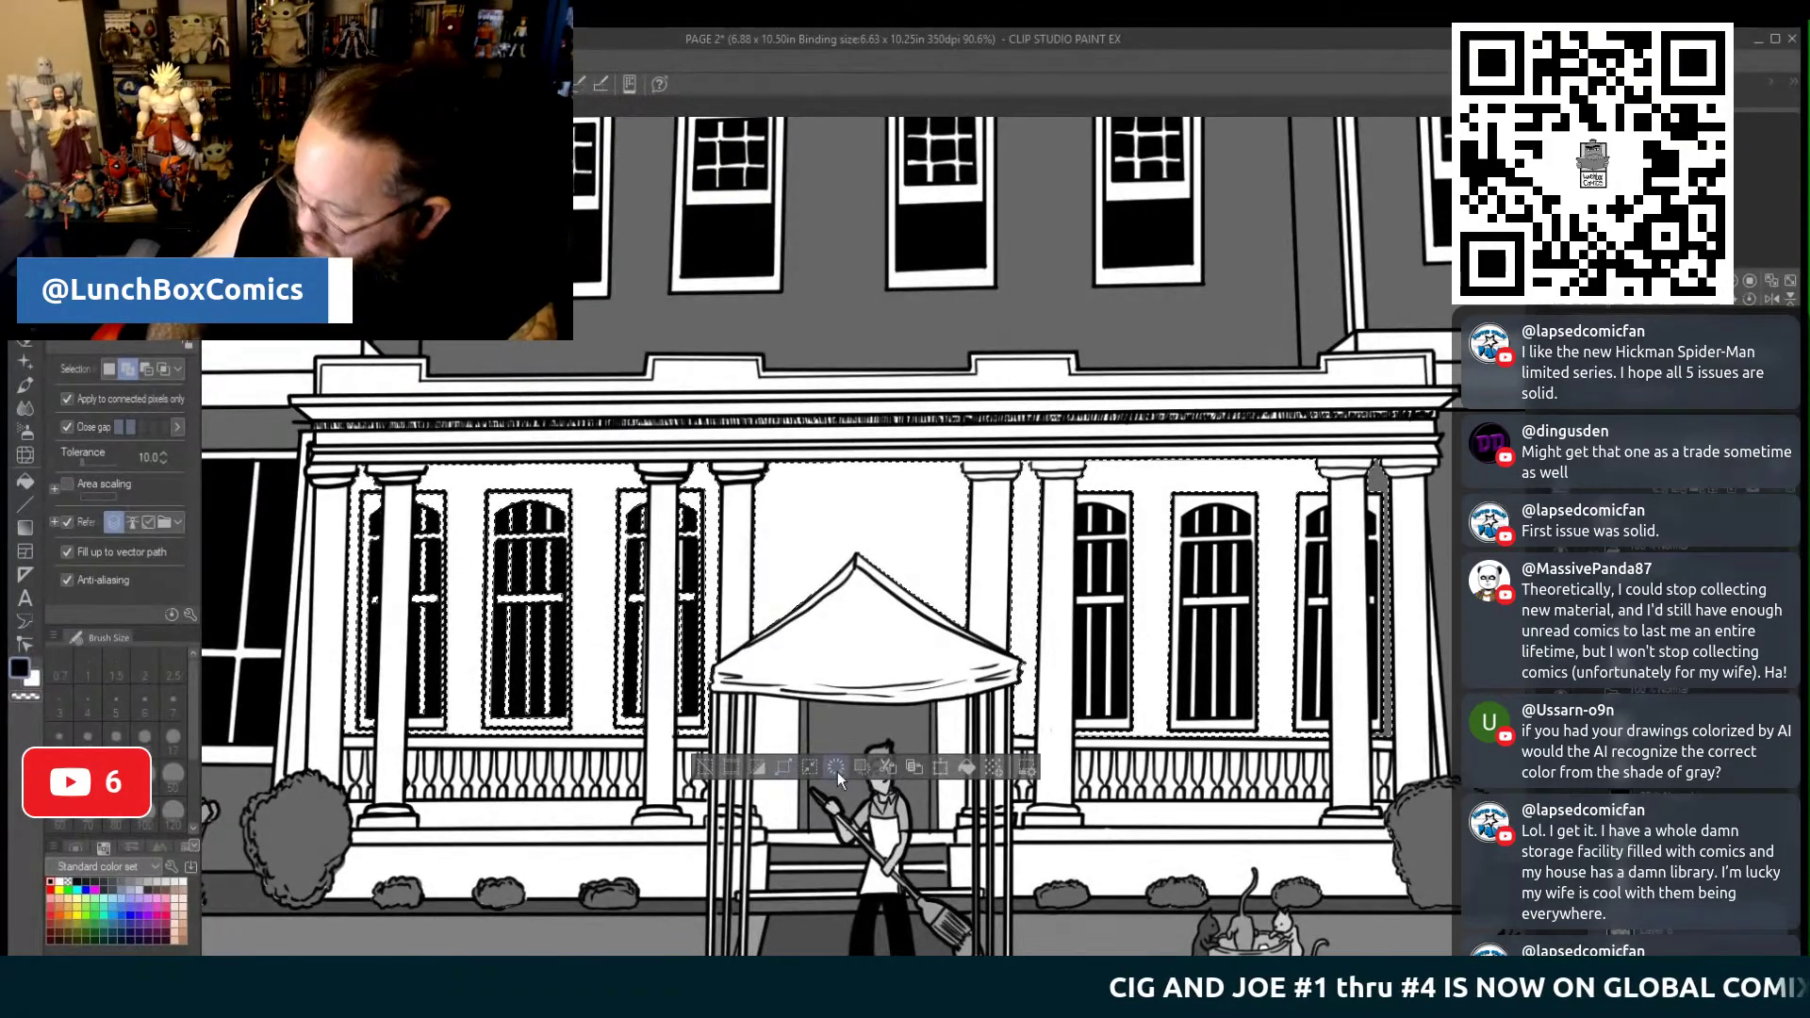
{"action": "left_click", "coordinate": [703, 768]}
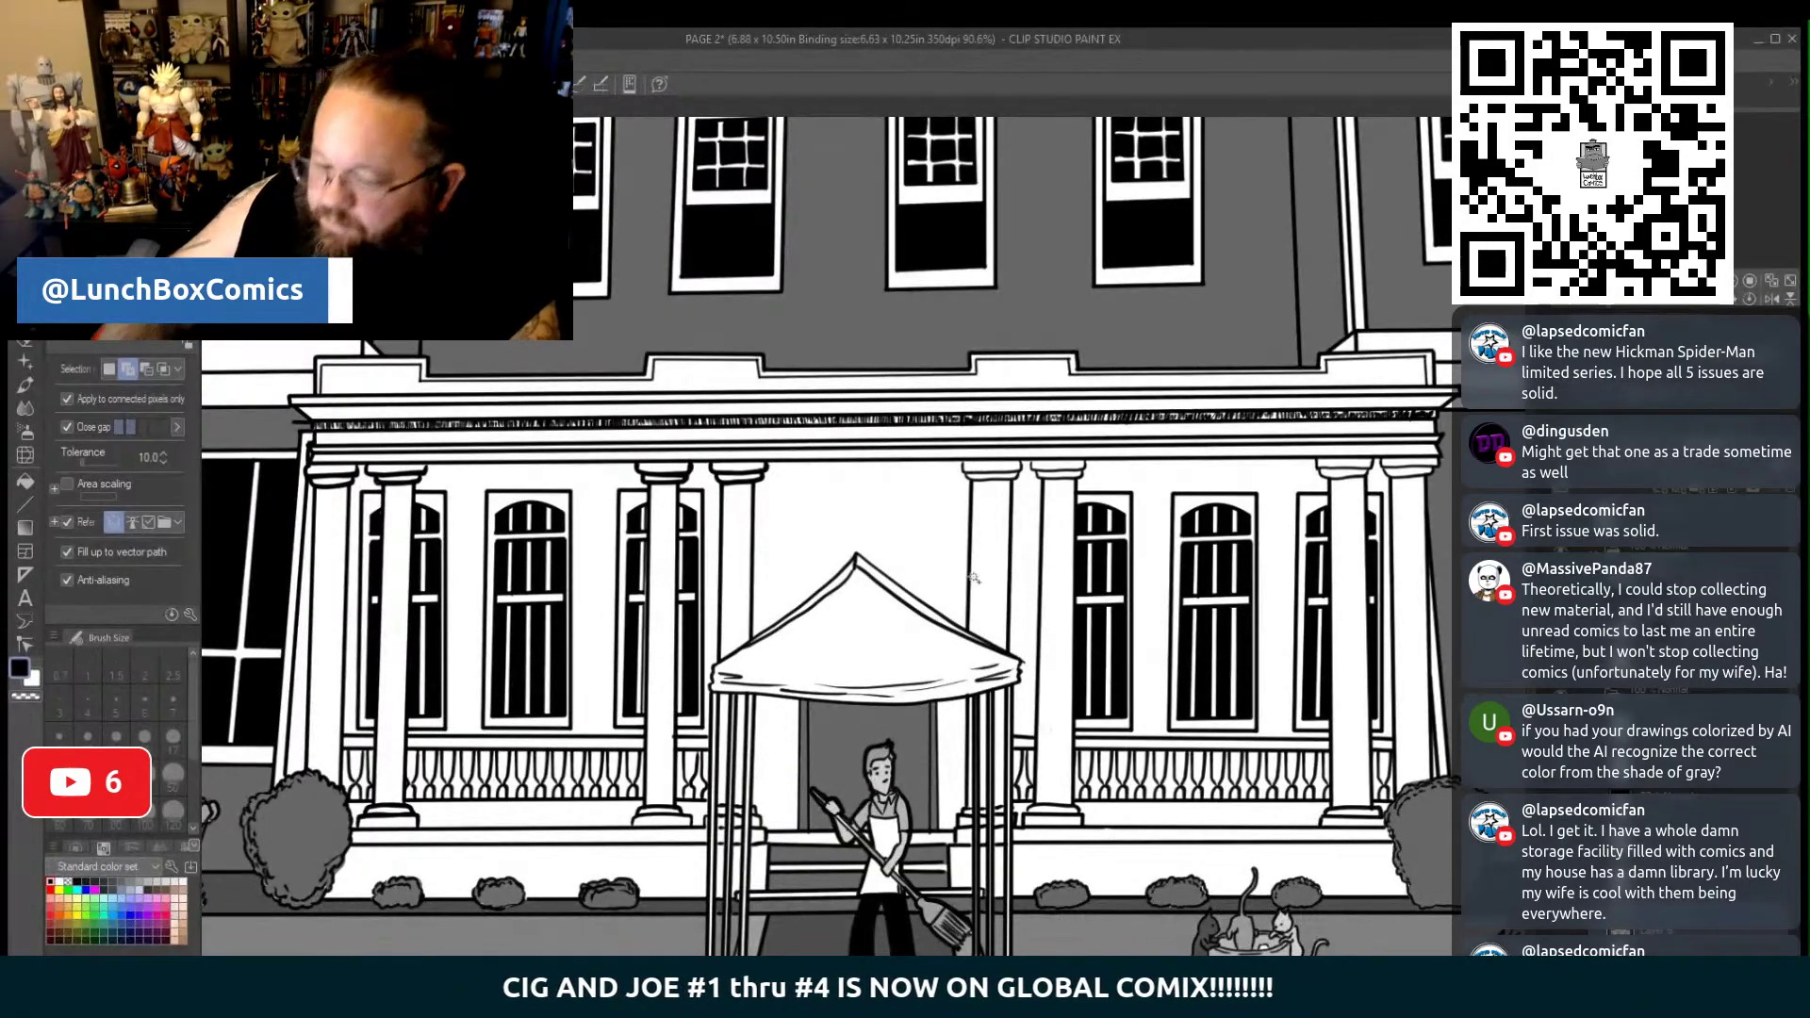
Fill the porch walls, railing gaps and door surround with a vertical black-to-white gradient, and the ground-floor window frames with dark grey
{"action": "left_click", "coordinate": [1101, 733]}
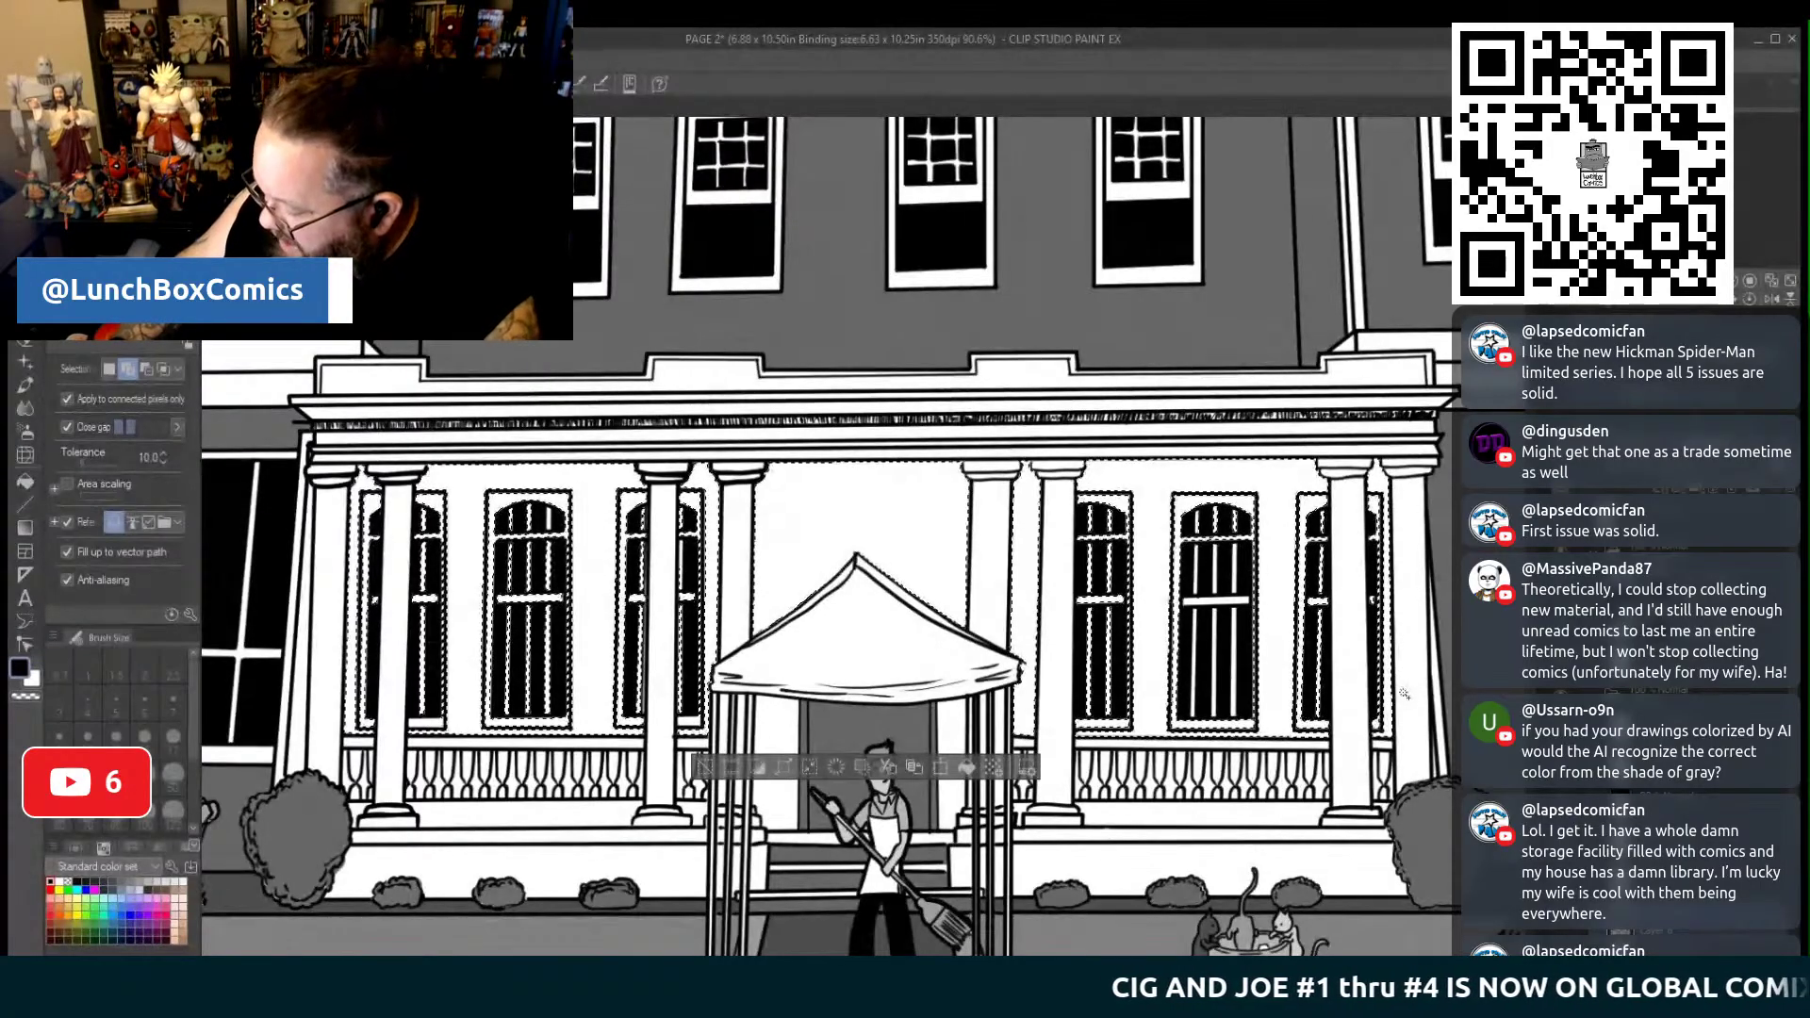
{"action": "left_click", "coordinate": [1390, 785]}
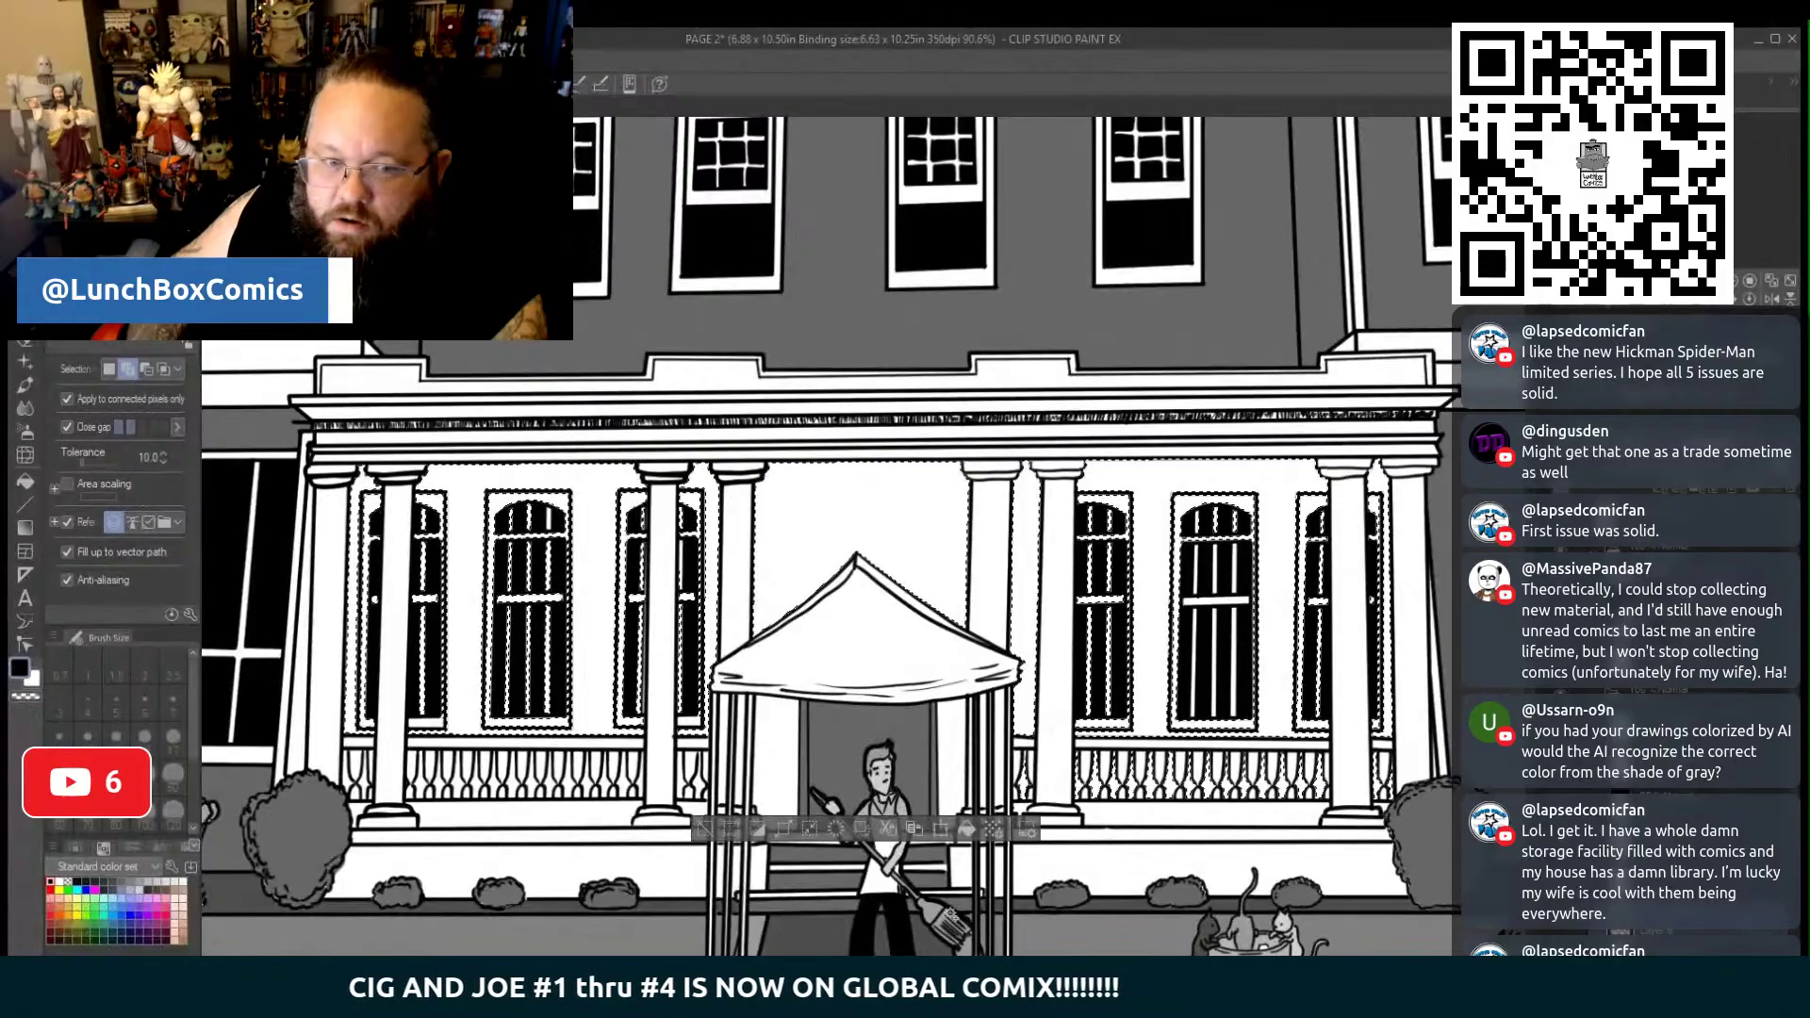
{"action": "left_click", "coordinate": [933, 675]}
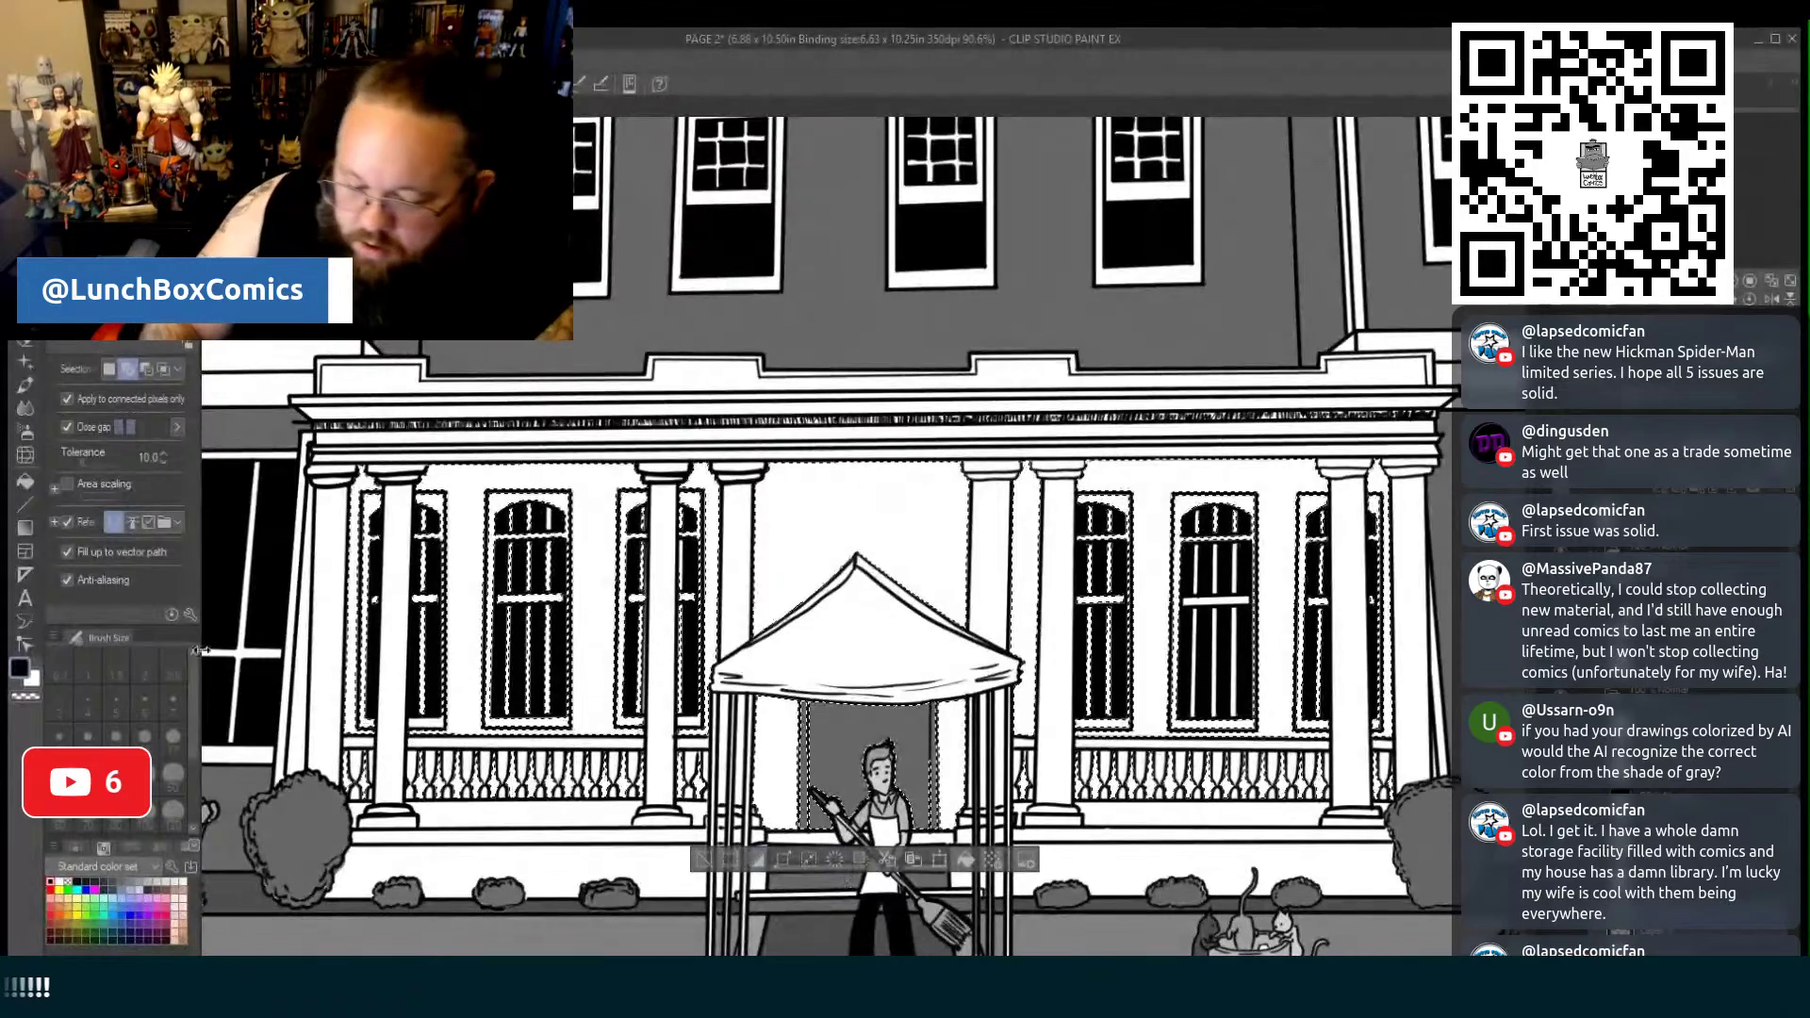
{"action": "left_click", "coordinate": [26, 528]}
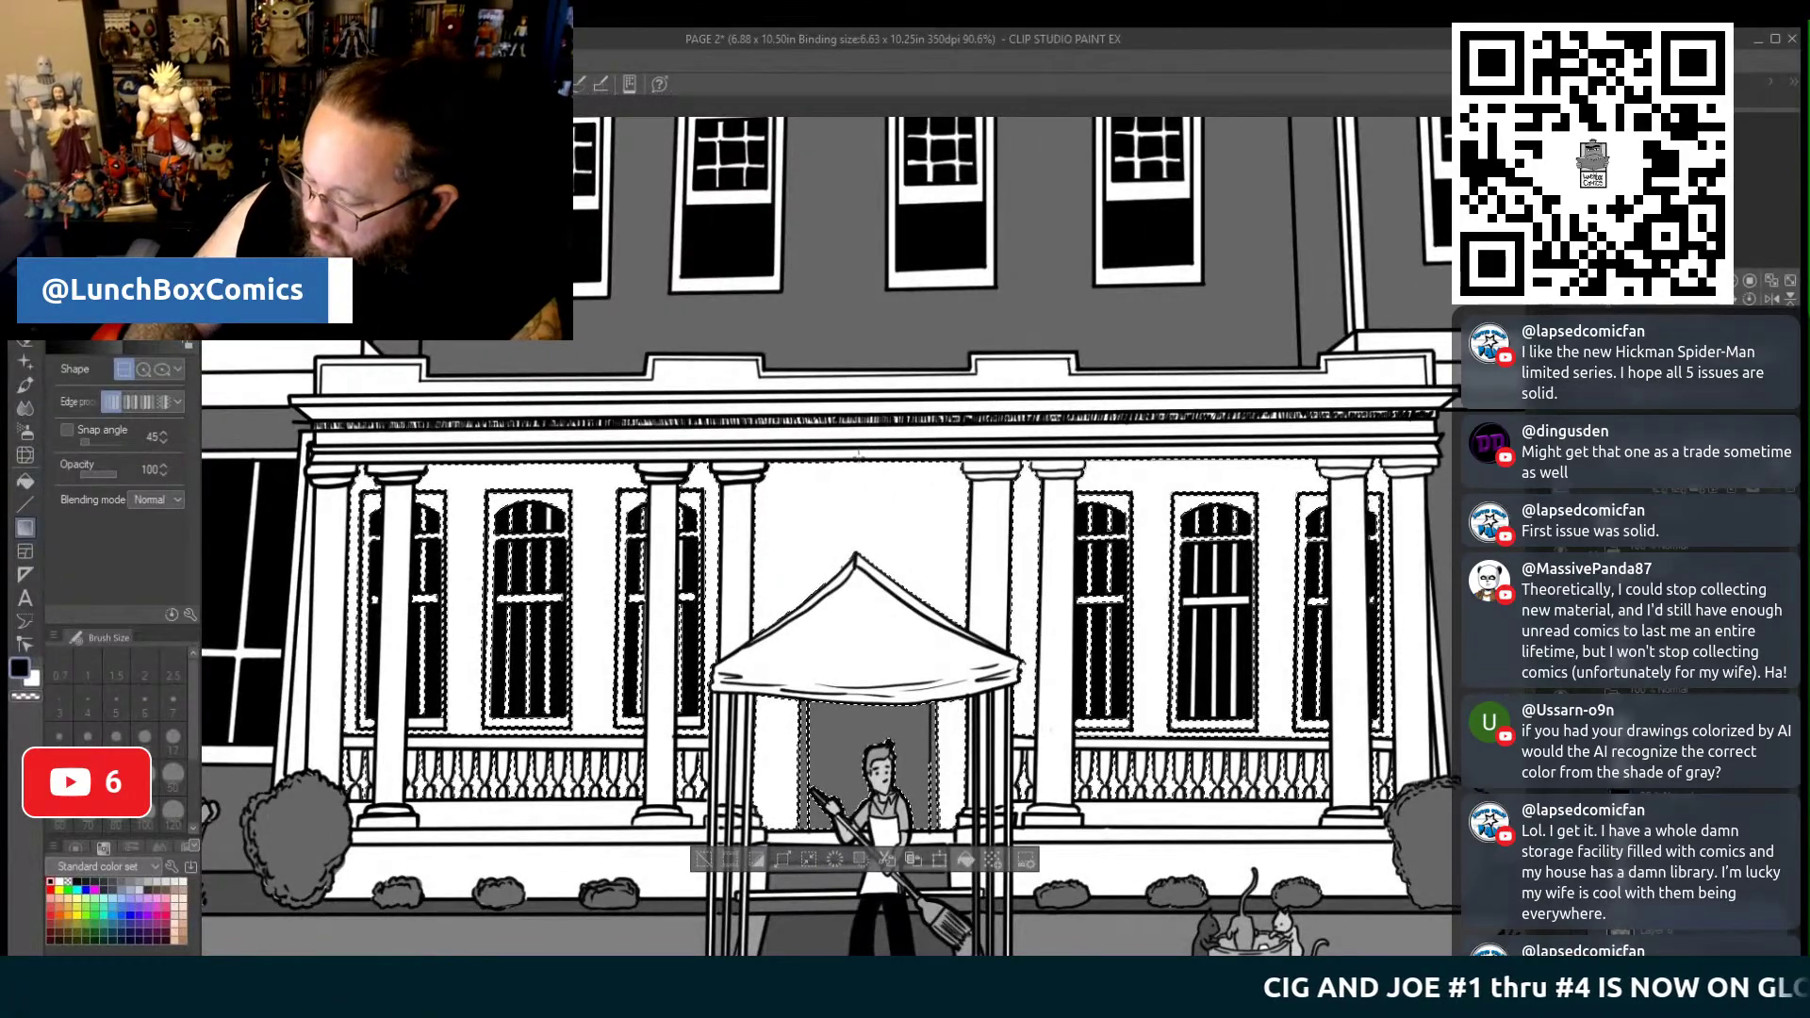
{"action": "left_click_drag", "start_coordinate": [858, 459], "coordinate": [858, 749]}
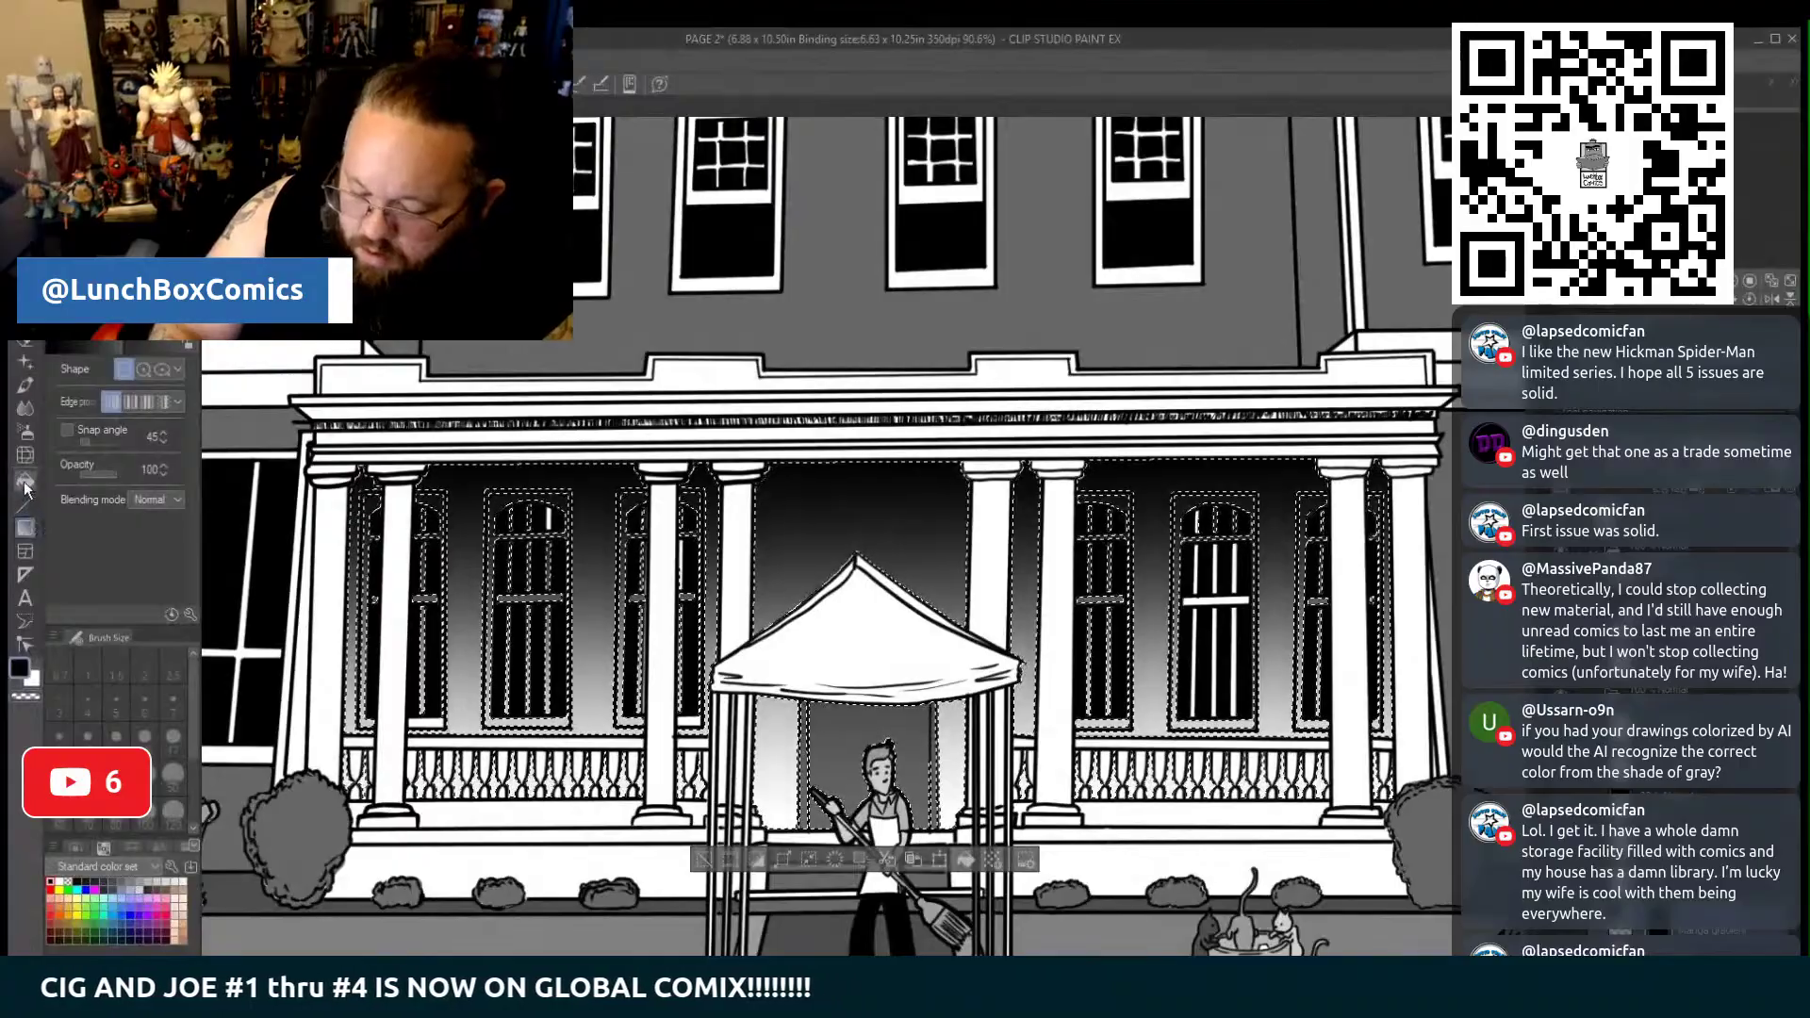
{"action": "key", "text": "g"}
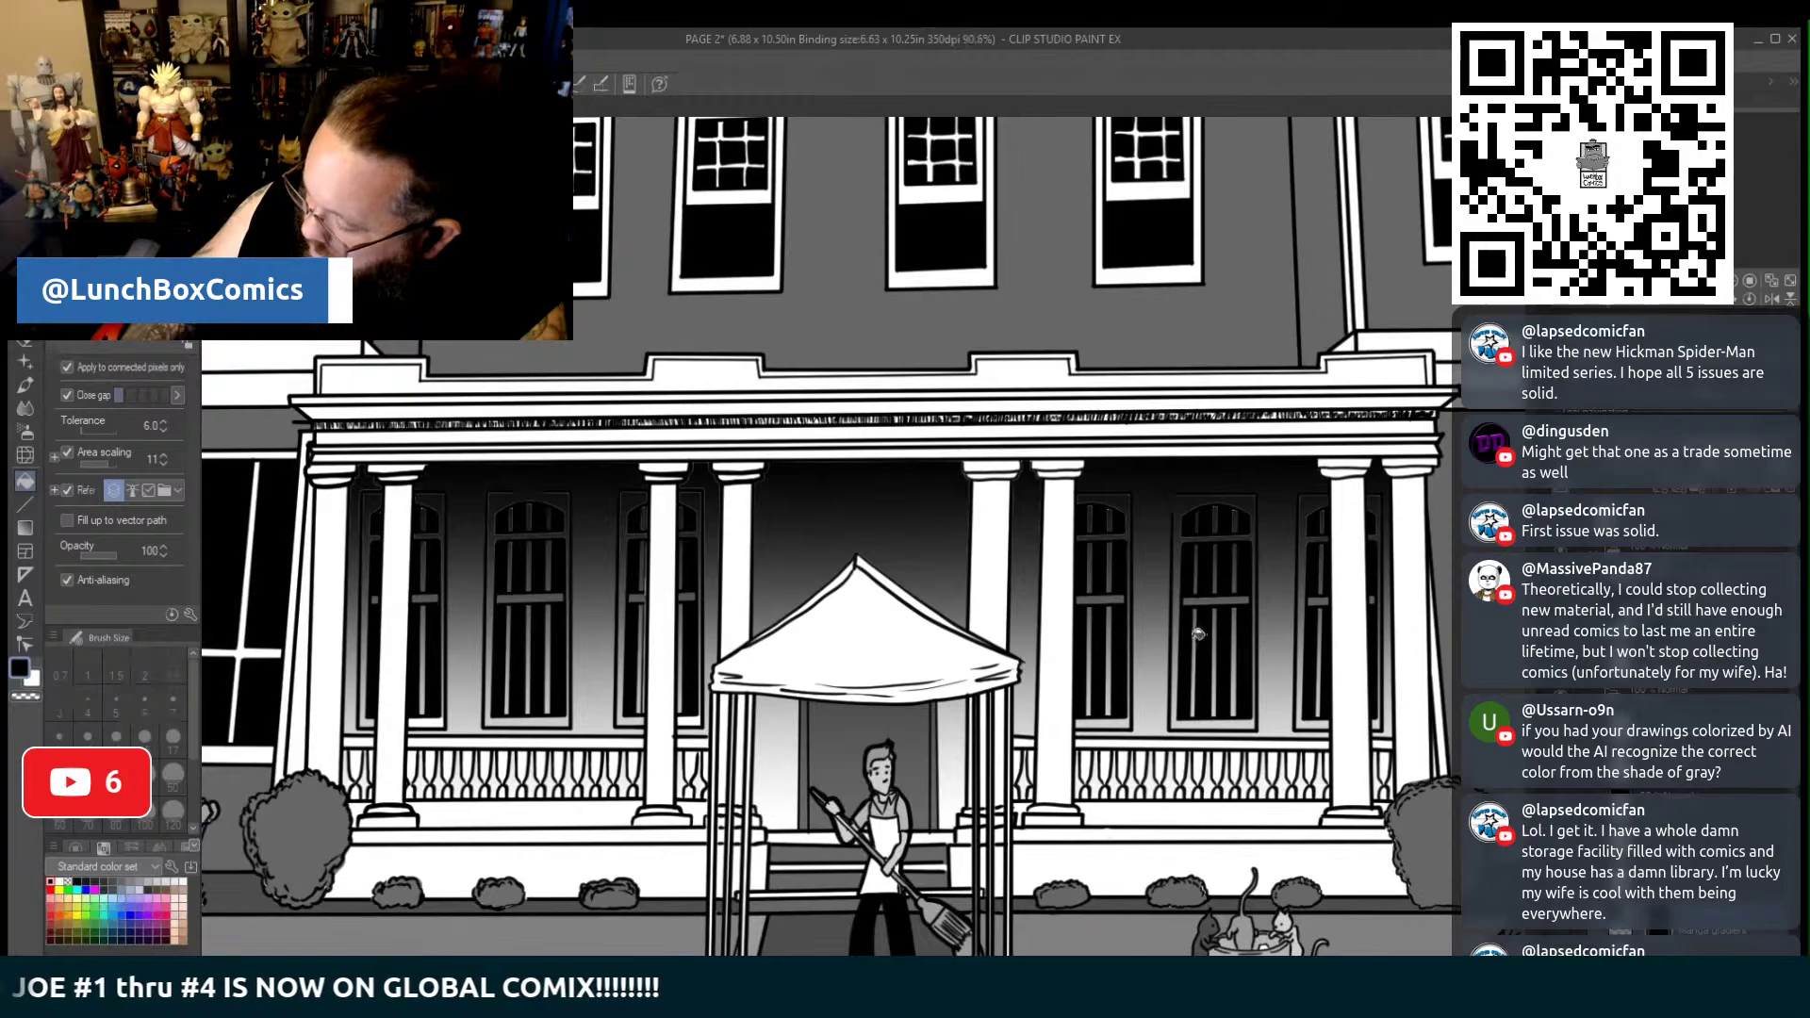
Examine the toning across the whole page, from the rooftop sign down to the porch and crosswalk
{"action": "scroll", "coordinate": [863, 547], "scroll_direction": "down", "scroll_amount": 3}
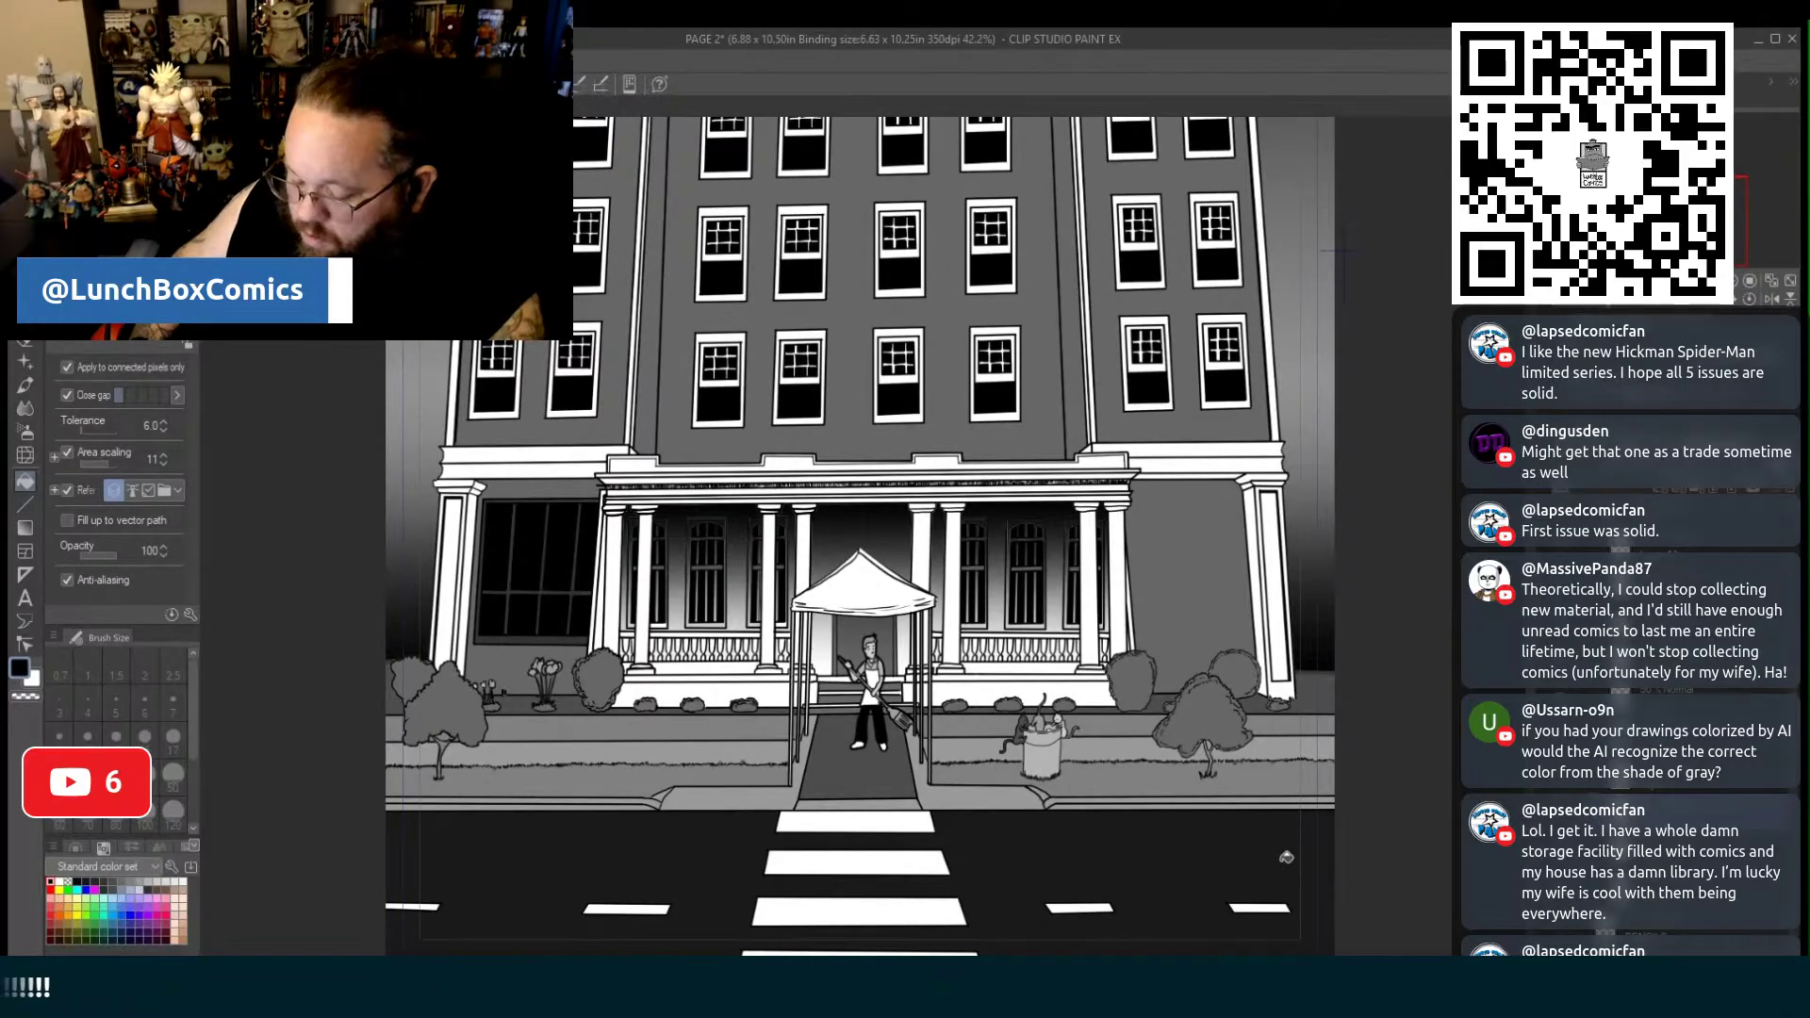
{"action": "scroll", "coordinate": [860, 535], "scroll_direction": "up", "scroll_amount": 10}
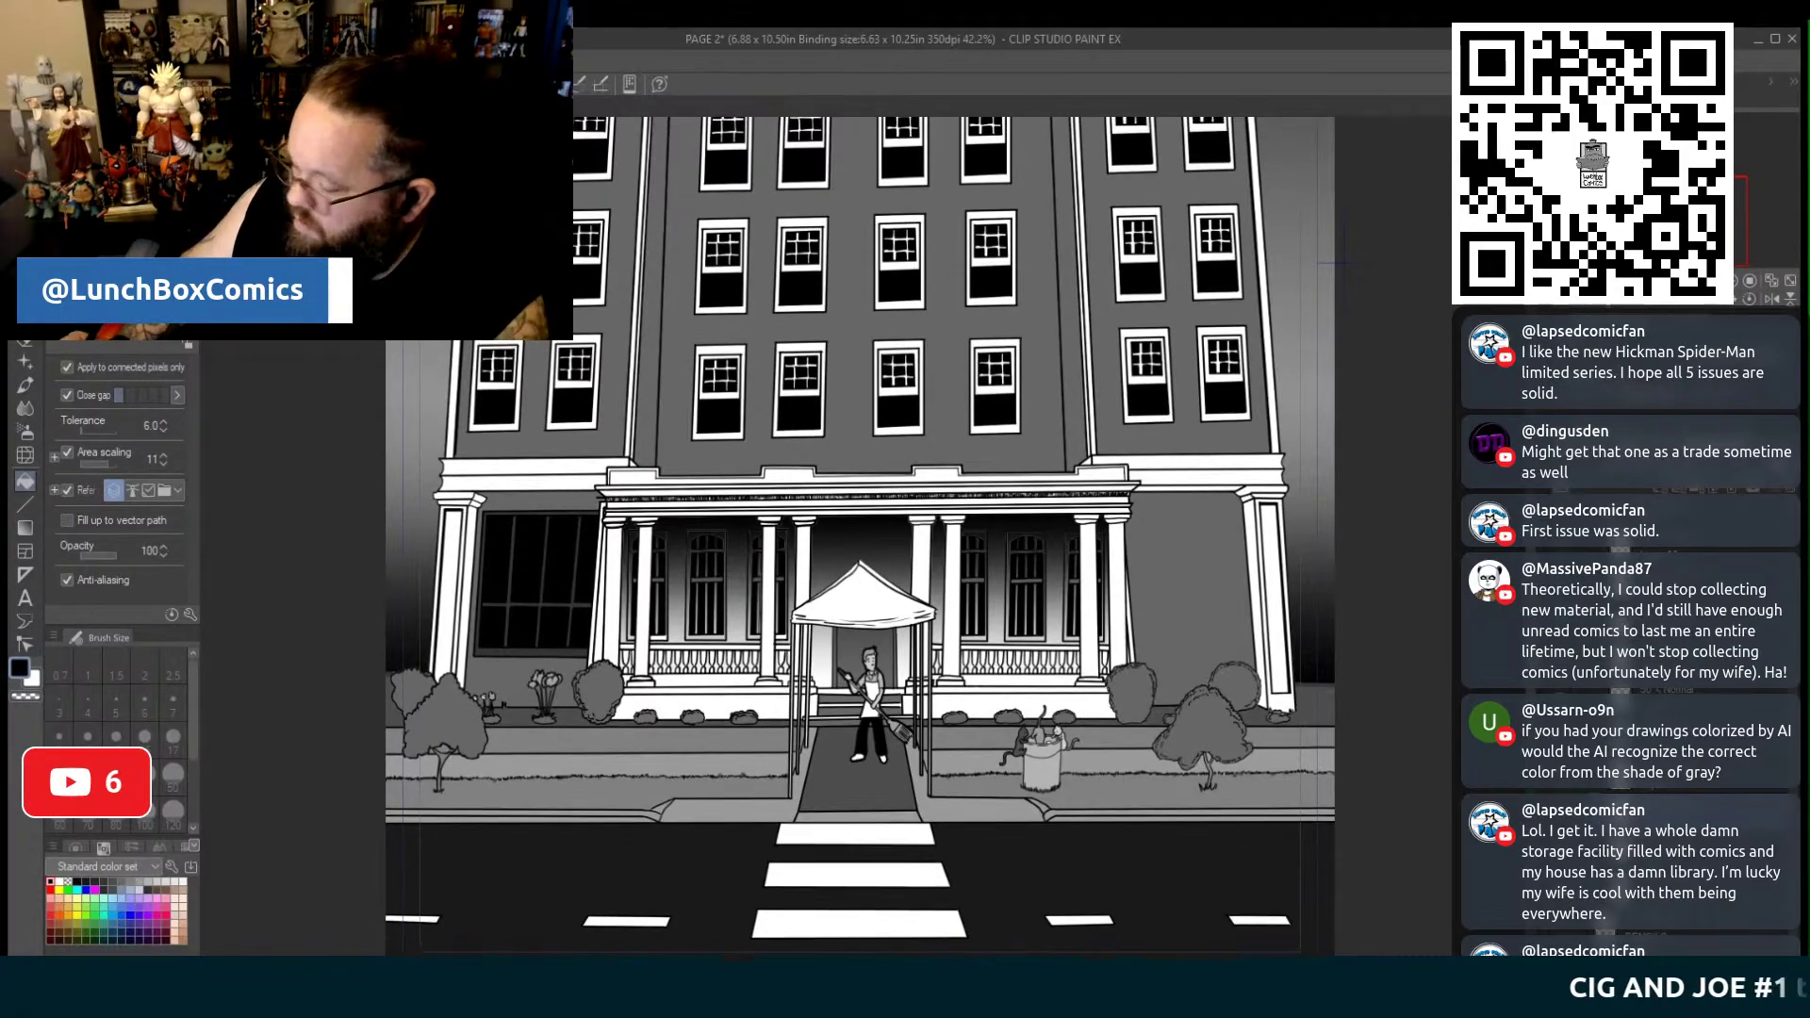
{"action": "scroll", "coordinate": [860, 535], "scroll_direction": "down", "scroll_amount": 3}
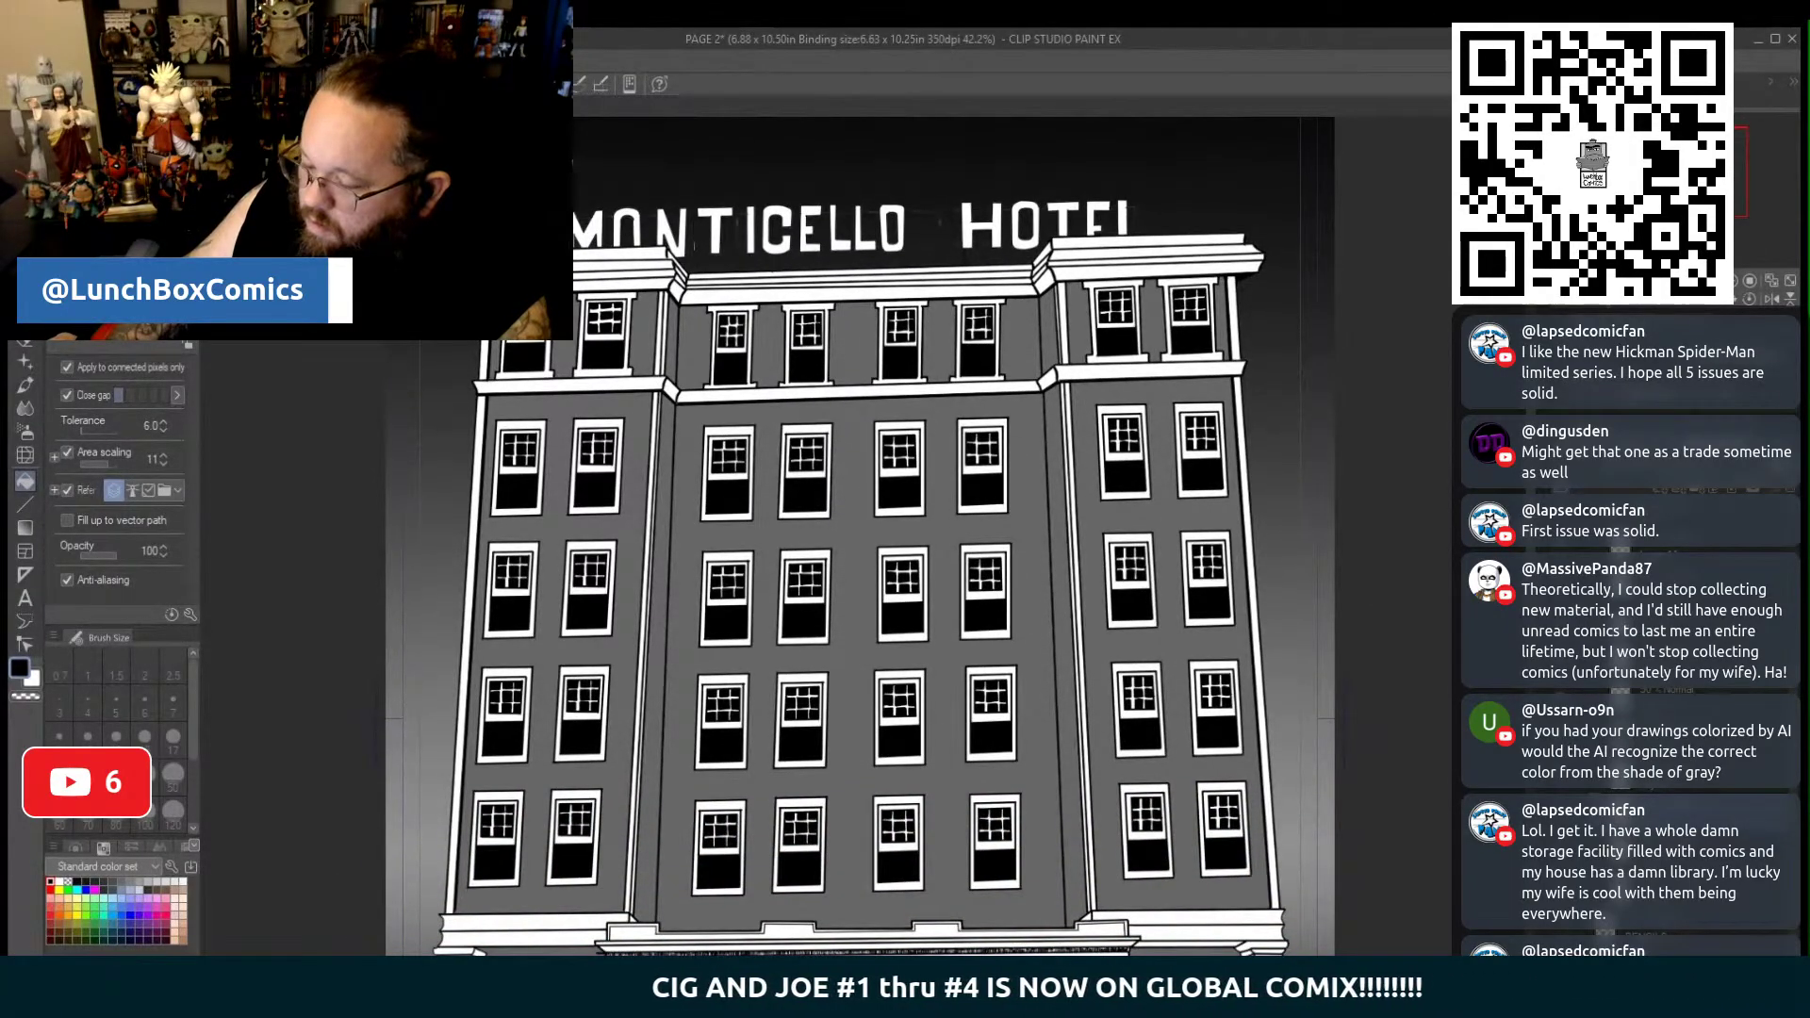
{"action": "scroll", "coordinate": [860, 535], "scroll_direction": "down", "scroll_amount": 10}
{"action": "scroll", "coordinate": [860, 536], "scroll_direction": "down", "scroll_amount": 1}
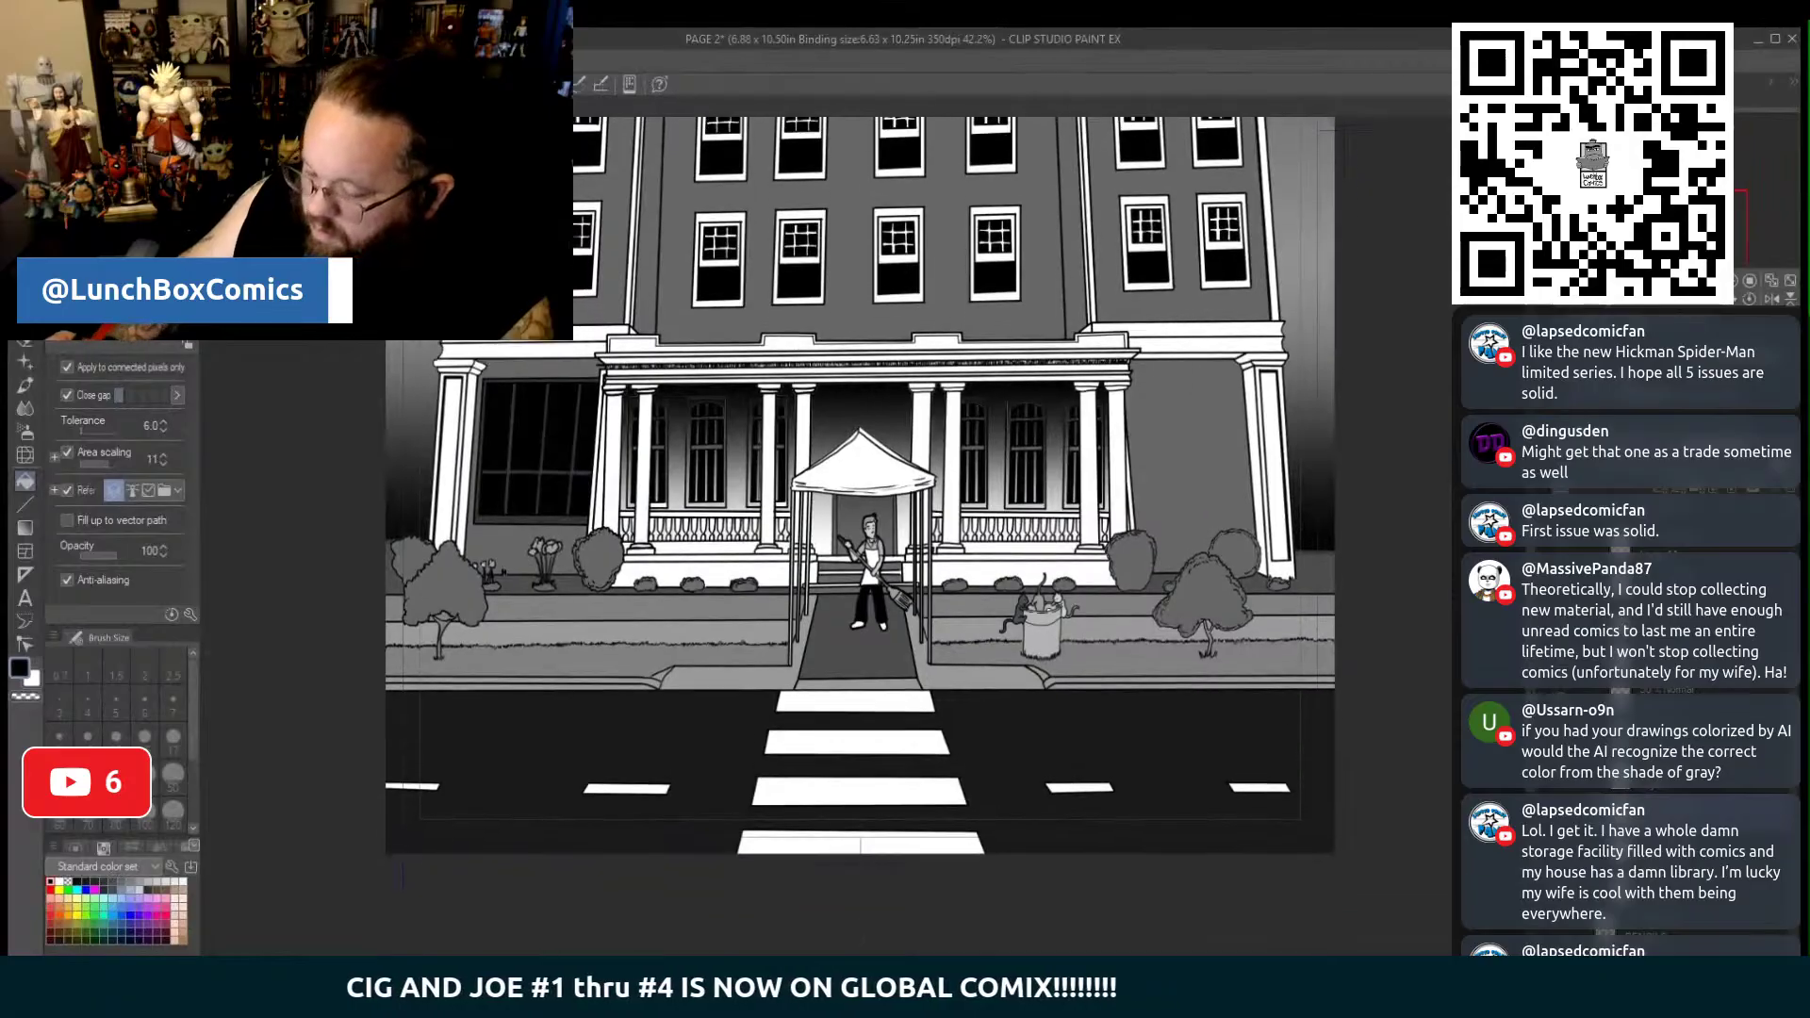
{"action": "scroll", "coordinate": [859, 535], "scroll_direction": "up", "scroll_amount": 10}
{"action": "scroll", "coordinate": [859, 536], "scroll_direction": "down", "scroll_amount": 10}
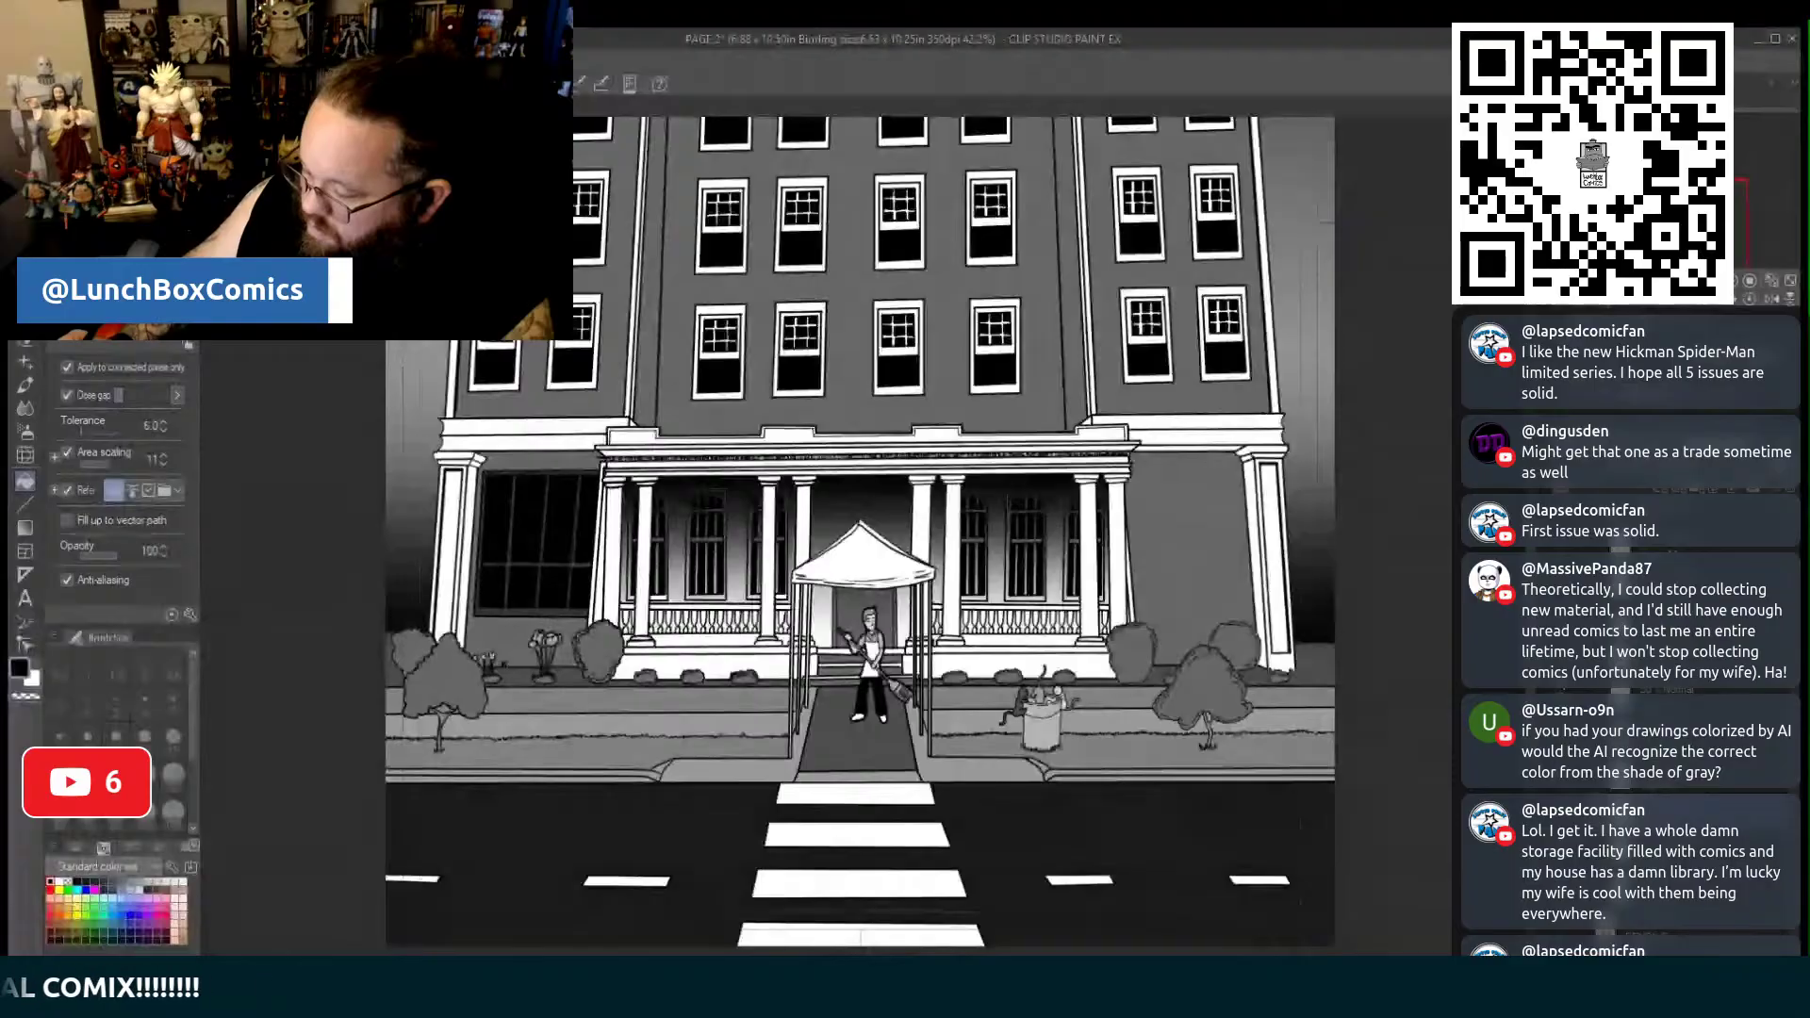
{"action": "scroll", "coordinate": [859, 535], "scroll_direction": "up", "scroll_amount": 2}
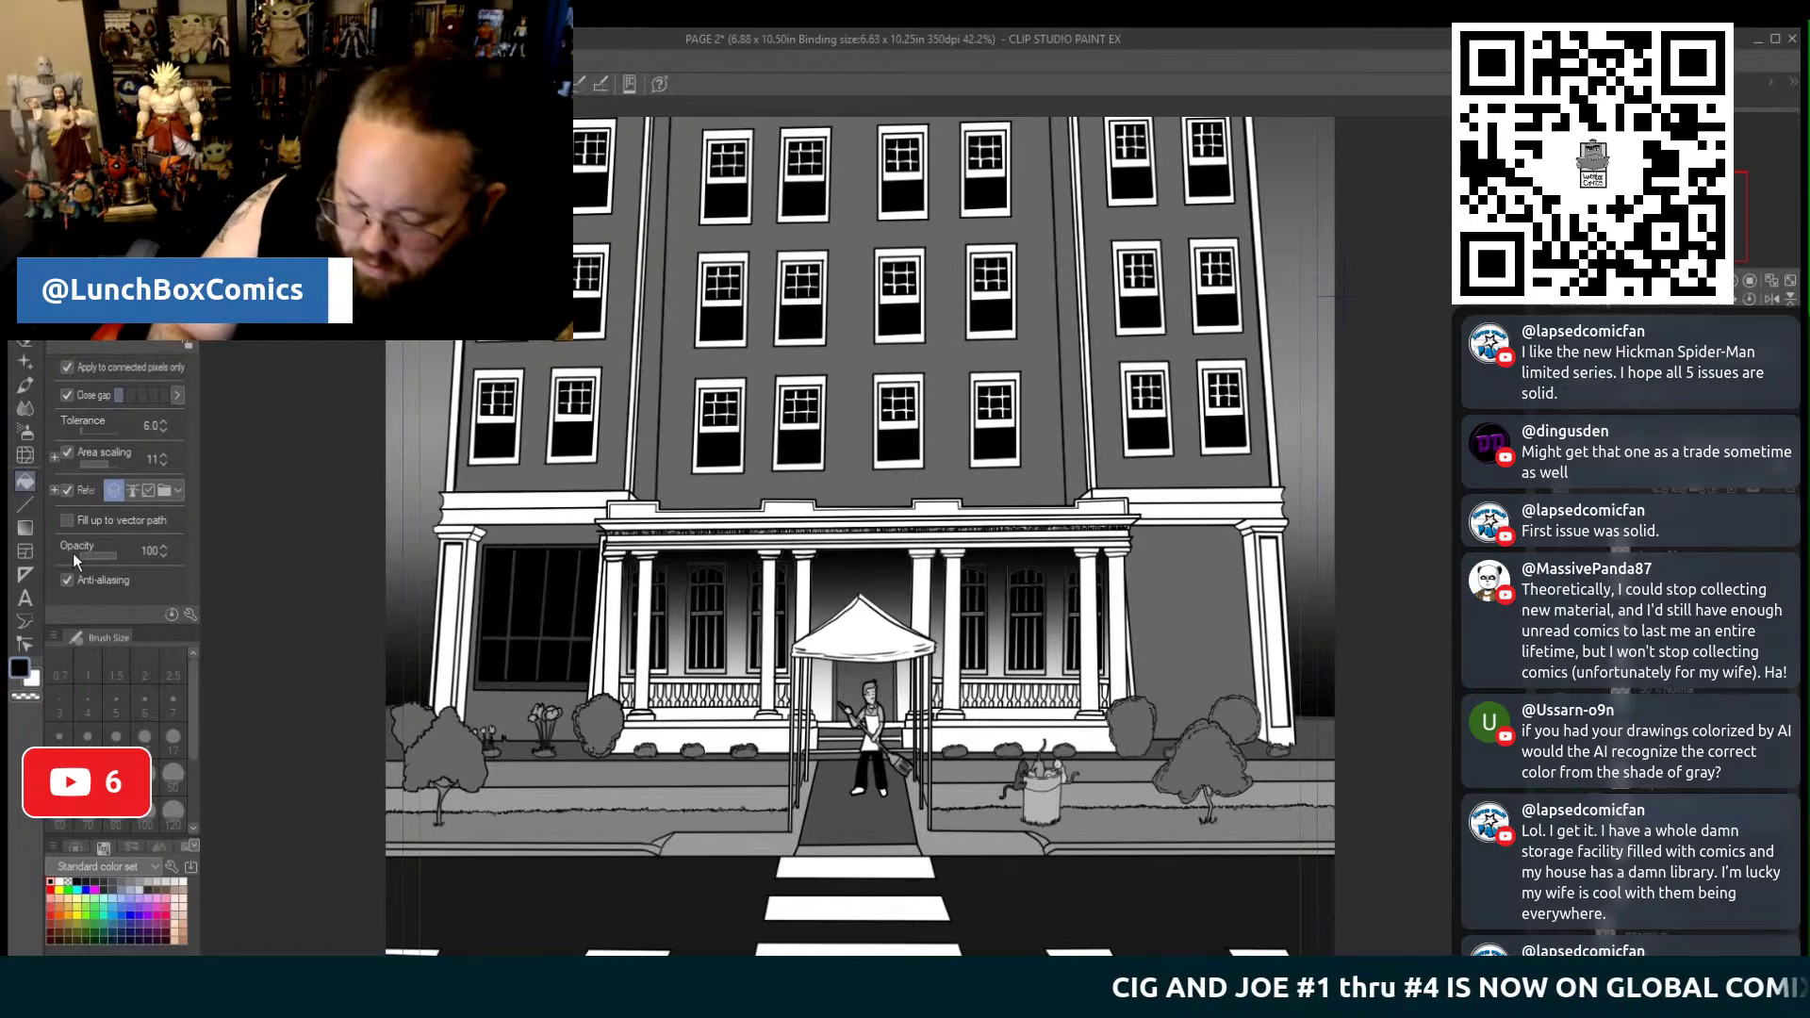
{"action": "key", "text": "u"}
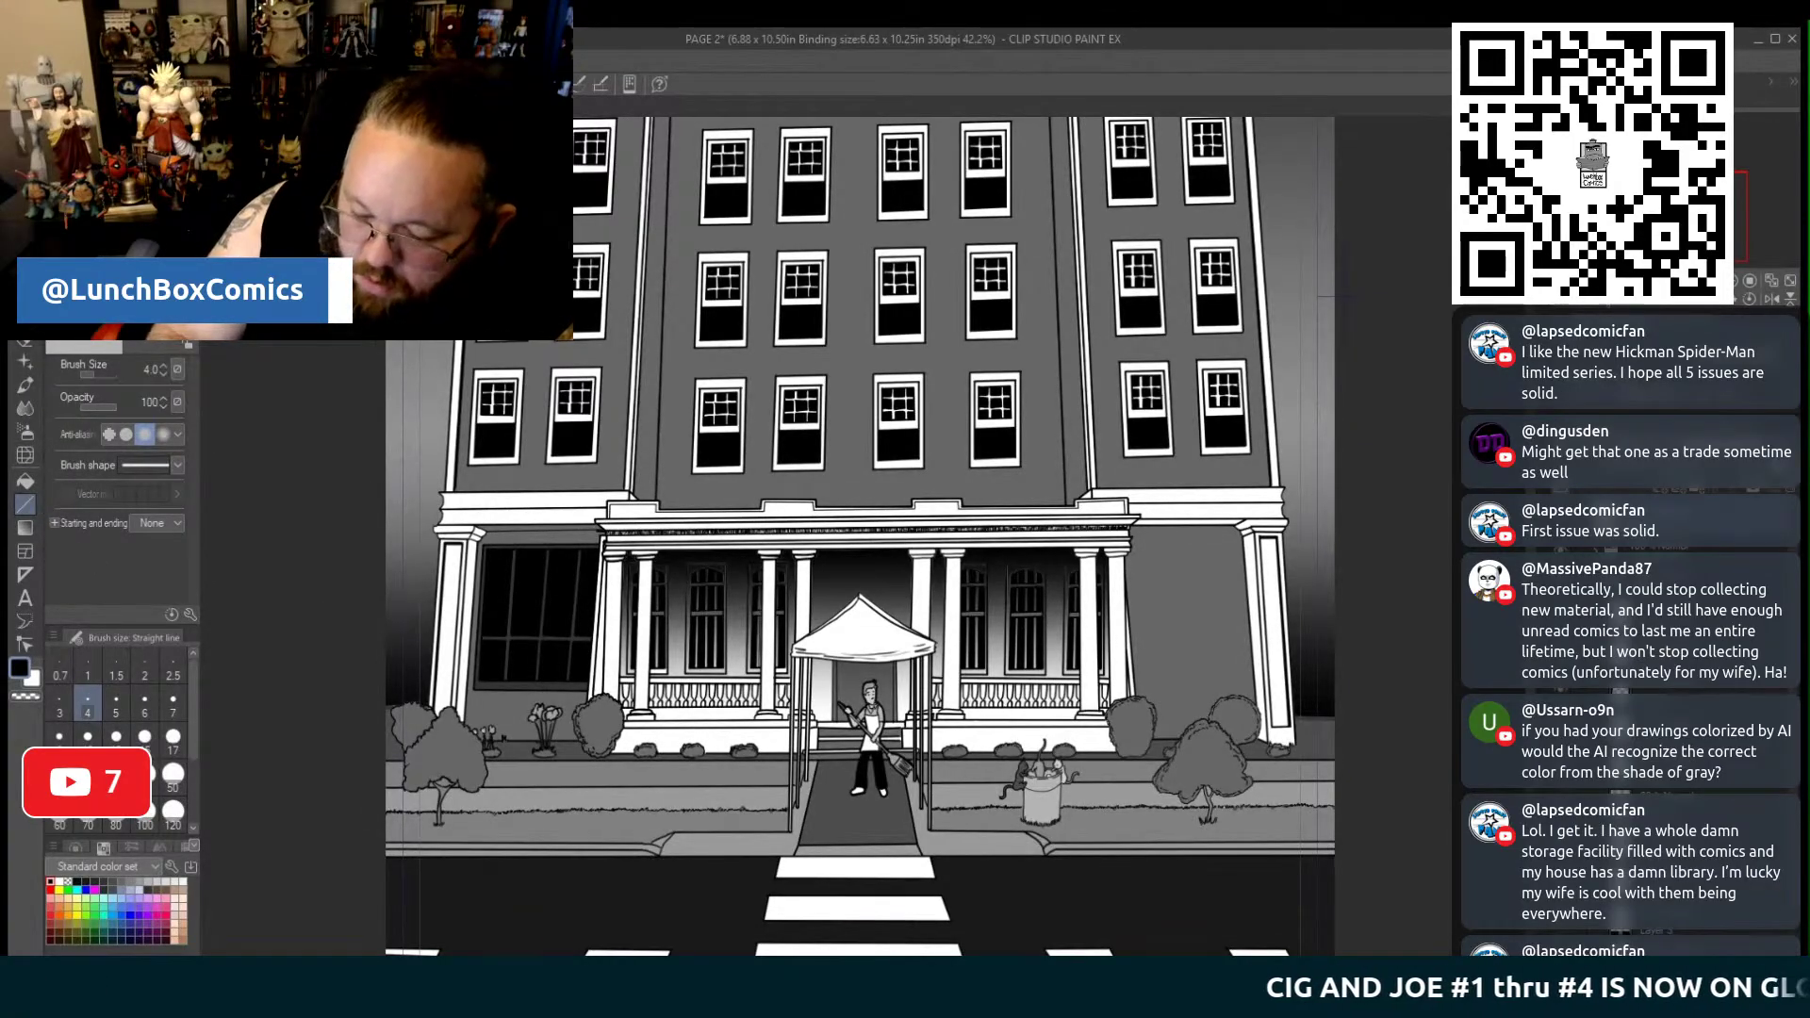
{"action": "key", "text": "g"}
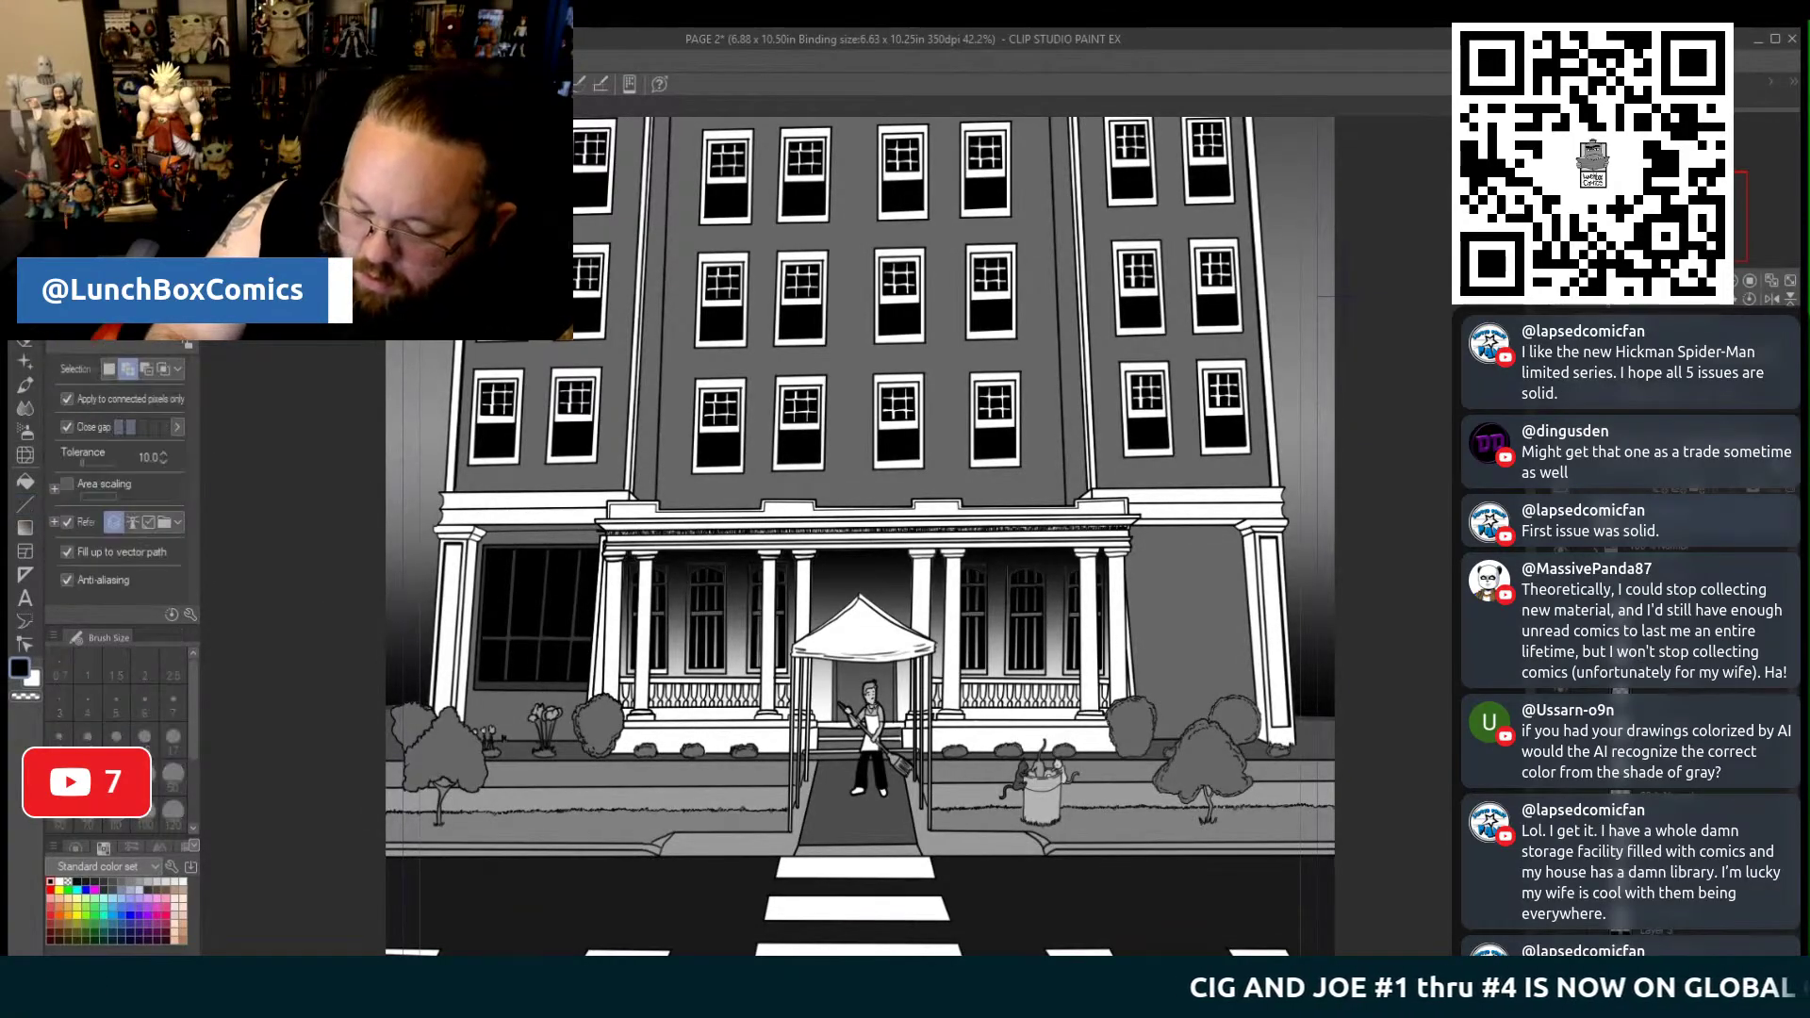
Select the wall sections at both ends of the porch, shade them with a vertical gradient from black at the top into grey, and clear the selection
{"action": "left_click", "coordinate": [562, 530]}
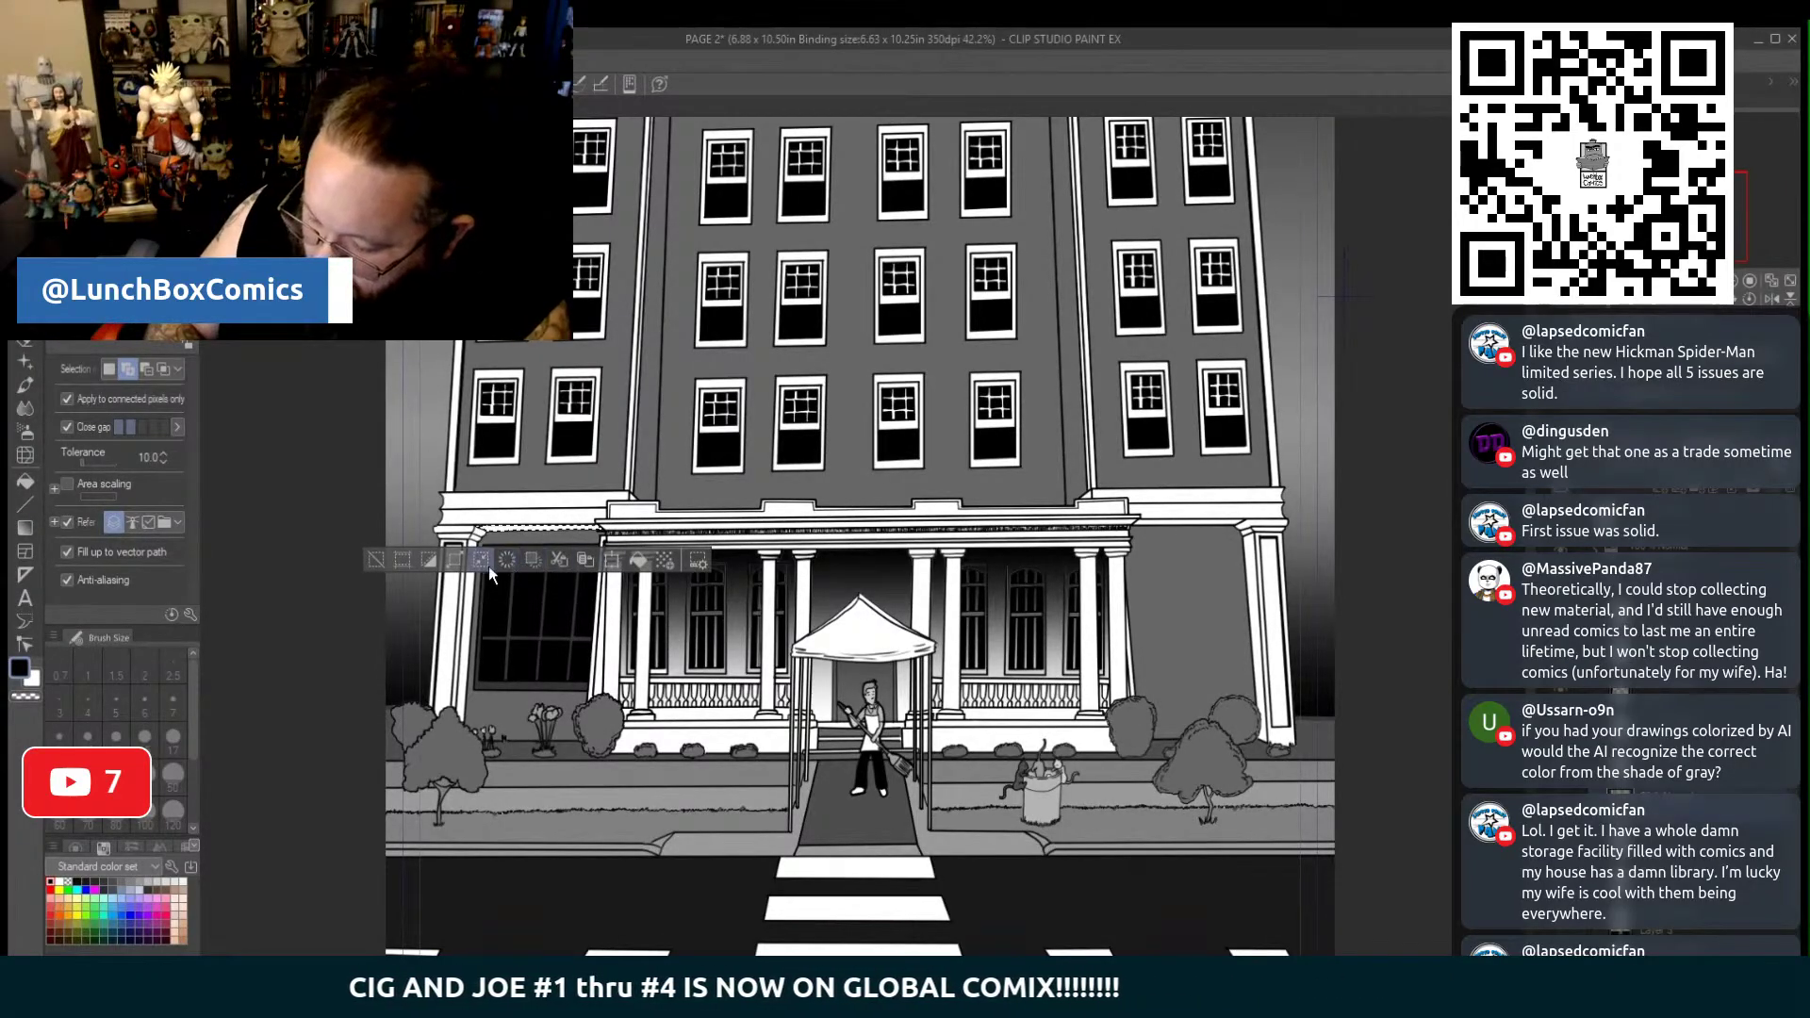
{"action": "left_click", "coordinate": [375, 558]}
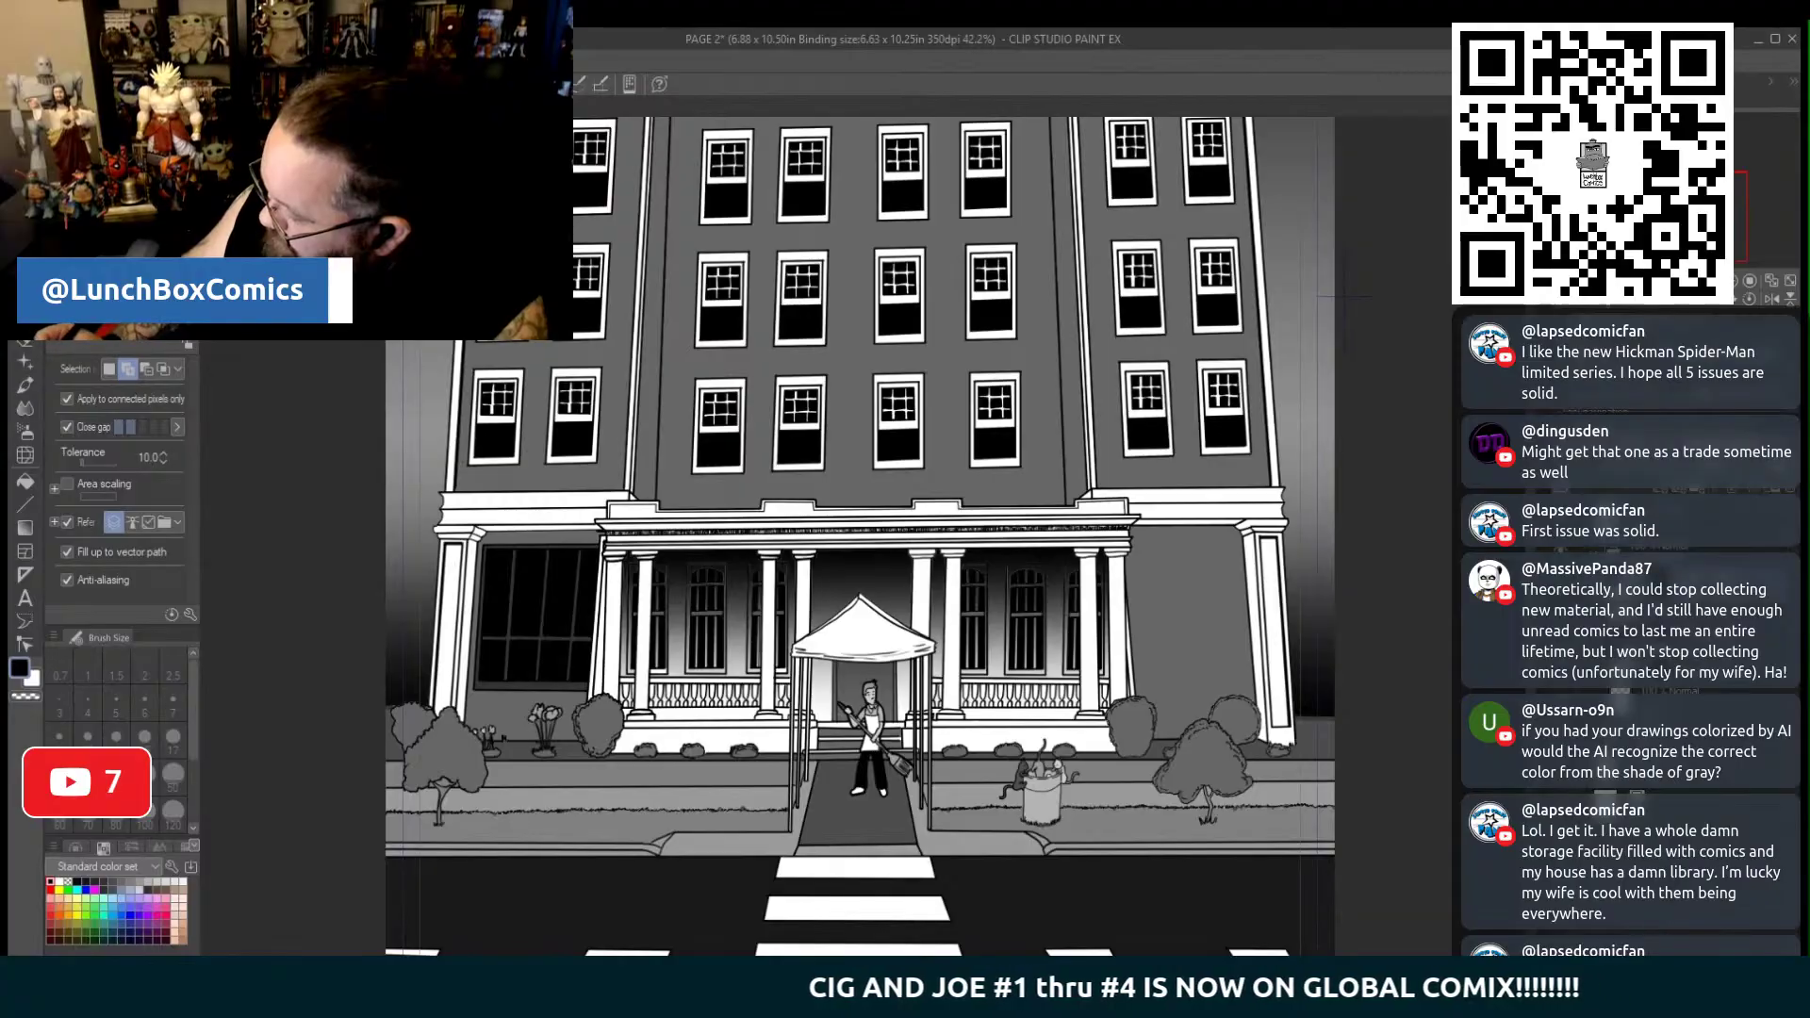
{"action": "left_click", "coordinate": [555, 539]}
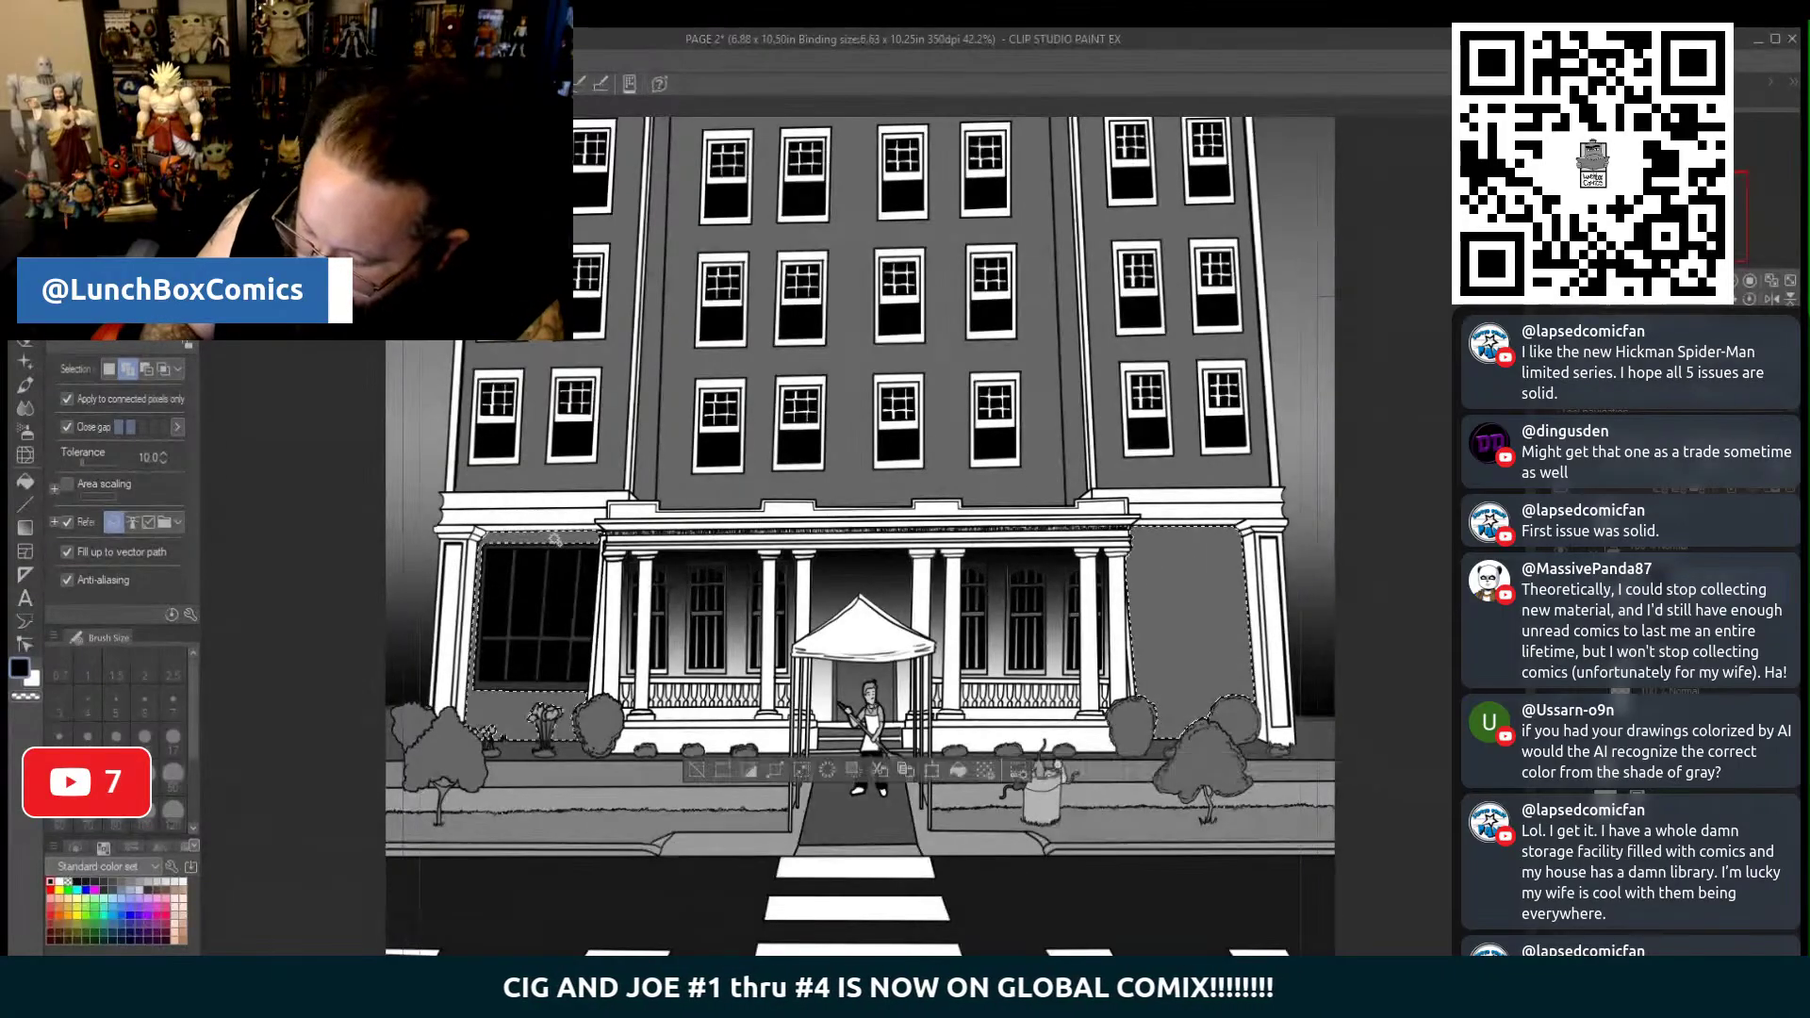
{"action": "left_click", "coordinate": [748, 601]}
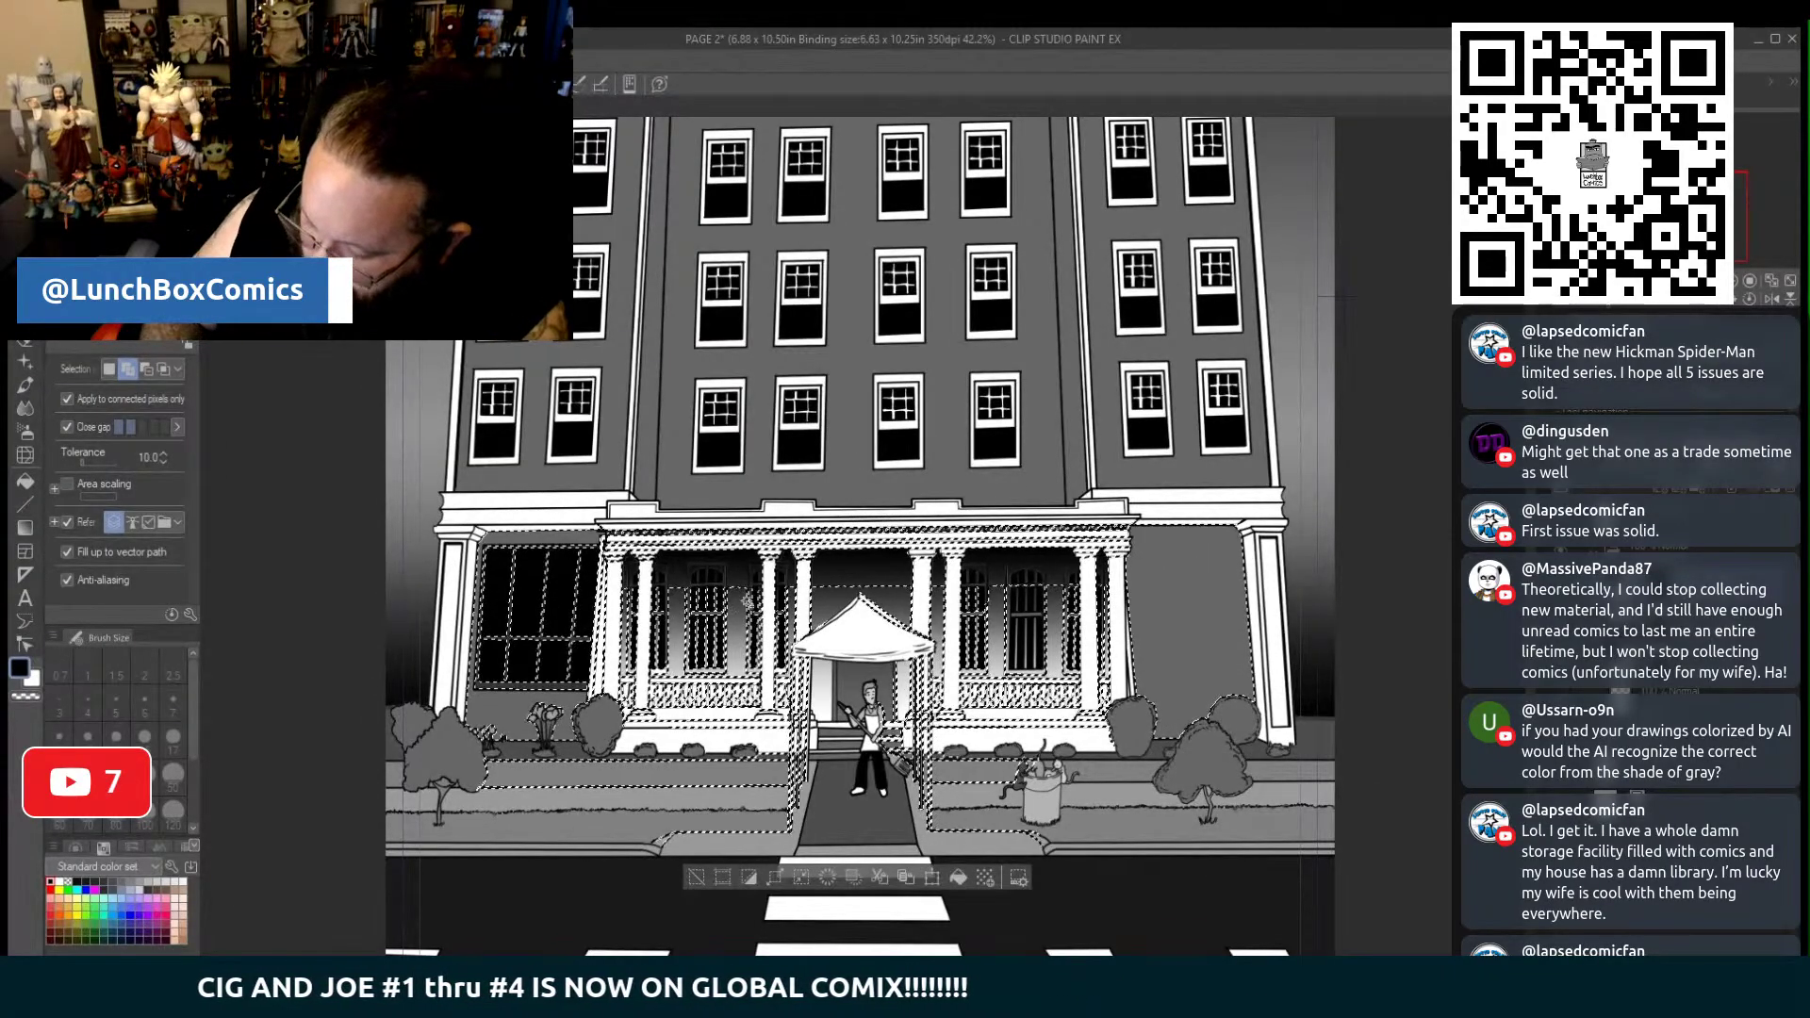
{"action": "key", "text": "ctrl+z"}
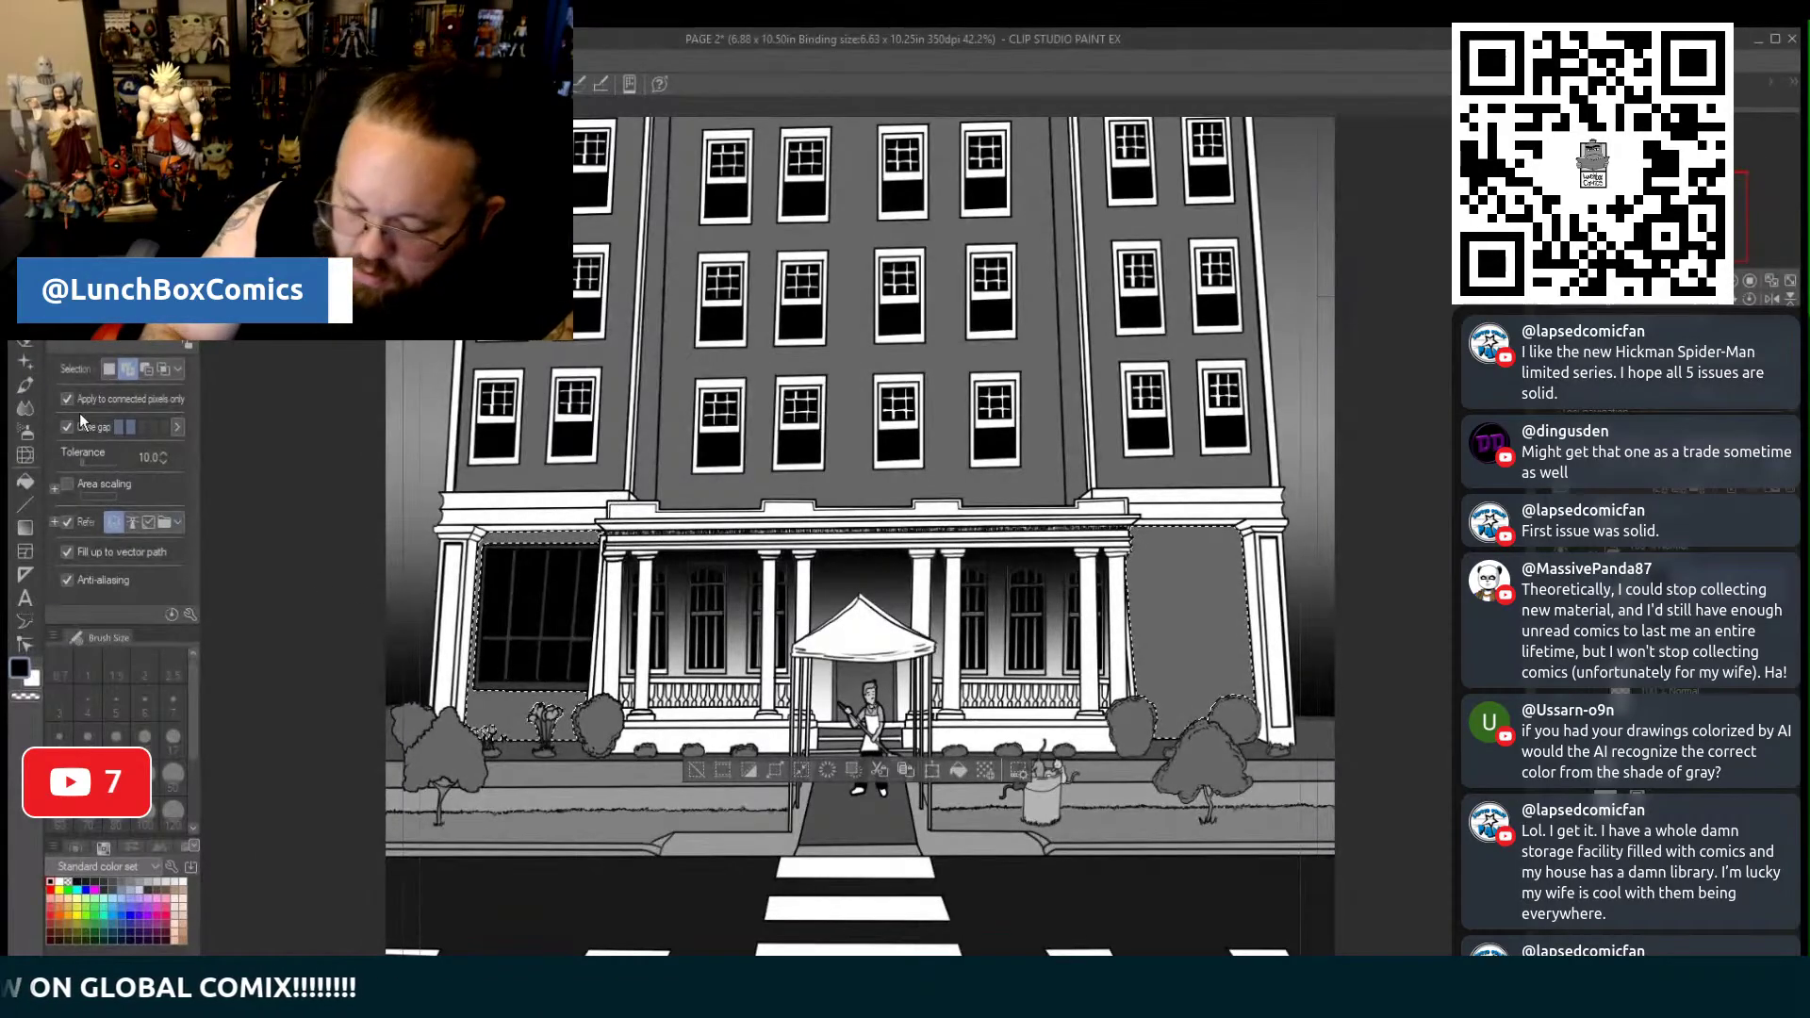
{"action": "left_click", "coordinate": [28, 529]}
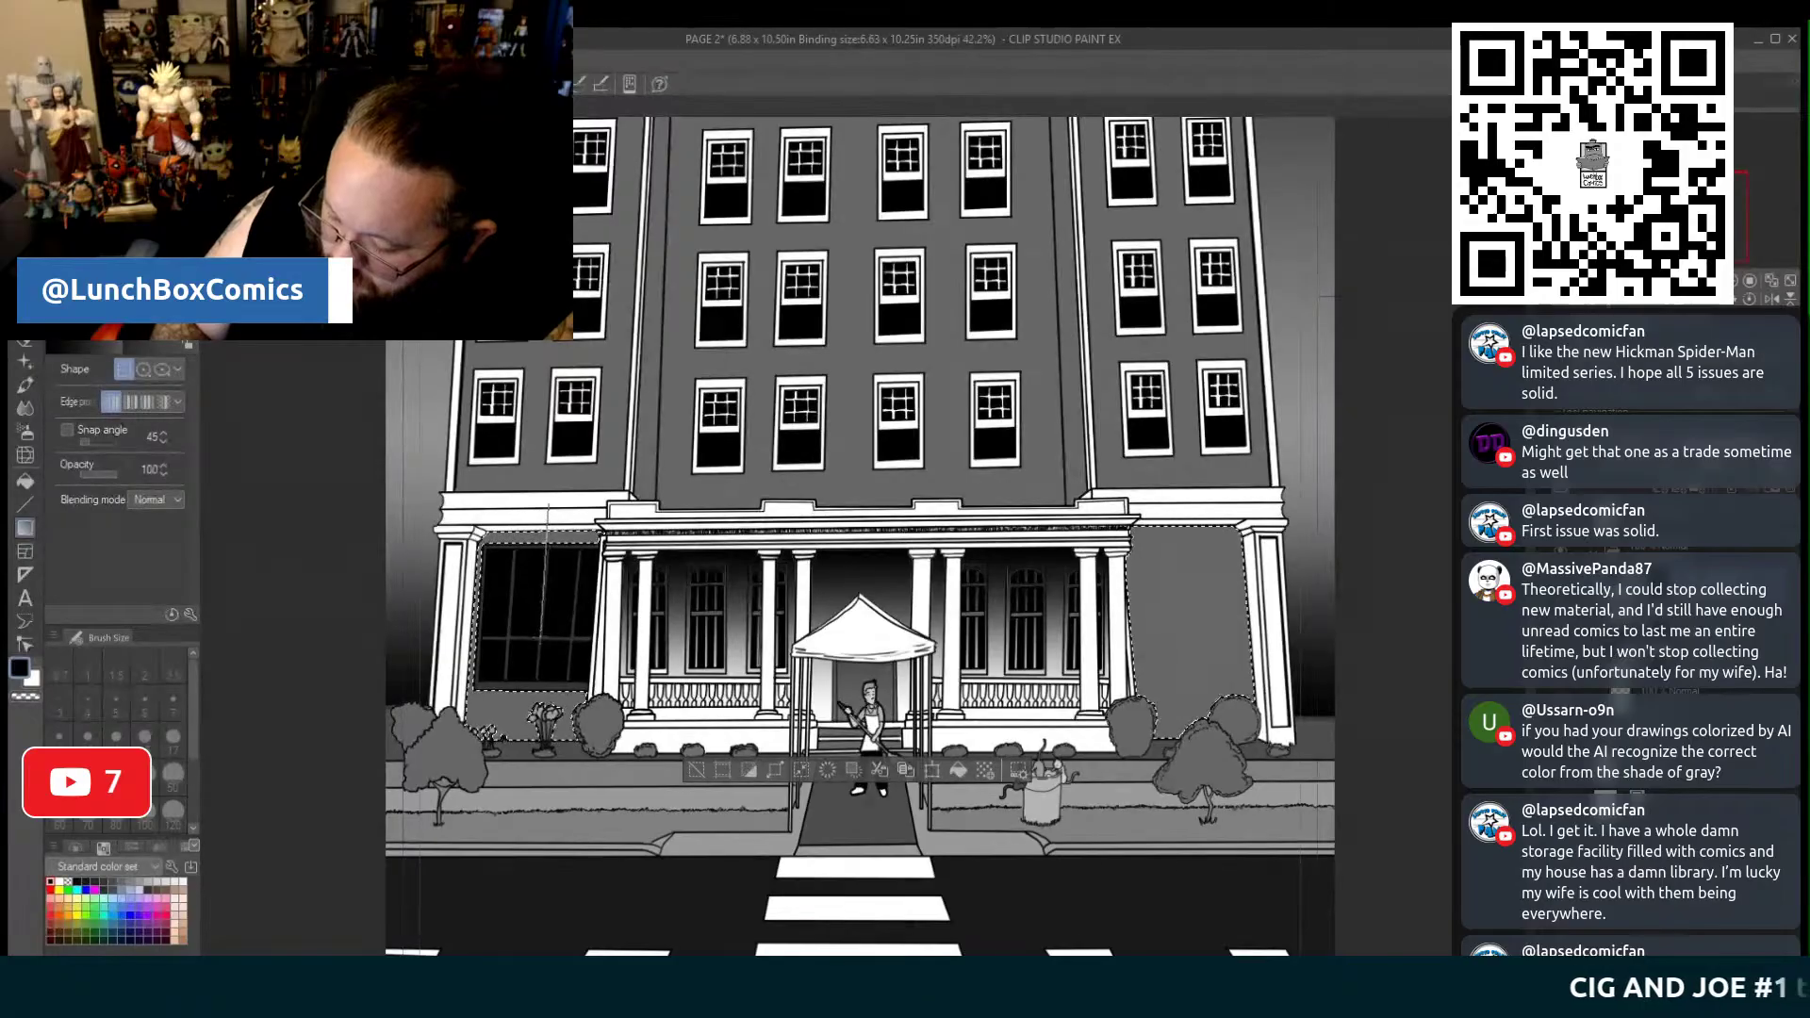
{"action": "left_click_drag", "start_coordinate": [543, 611], "coordinate": [538, 638]}
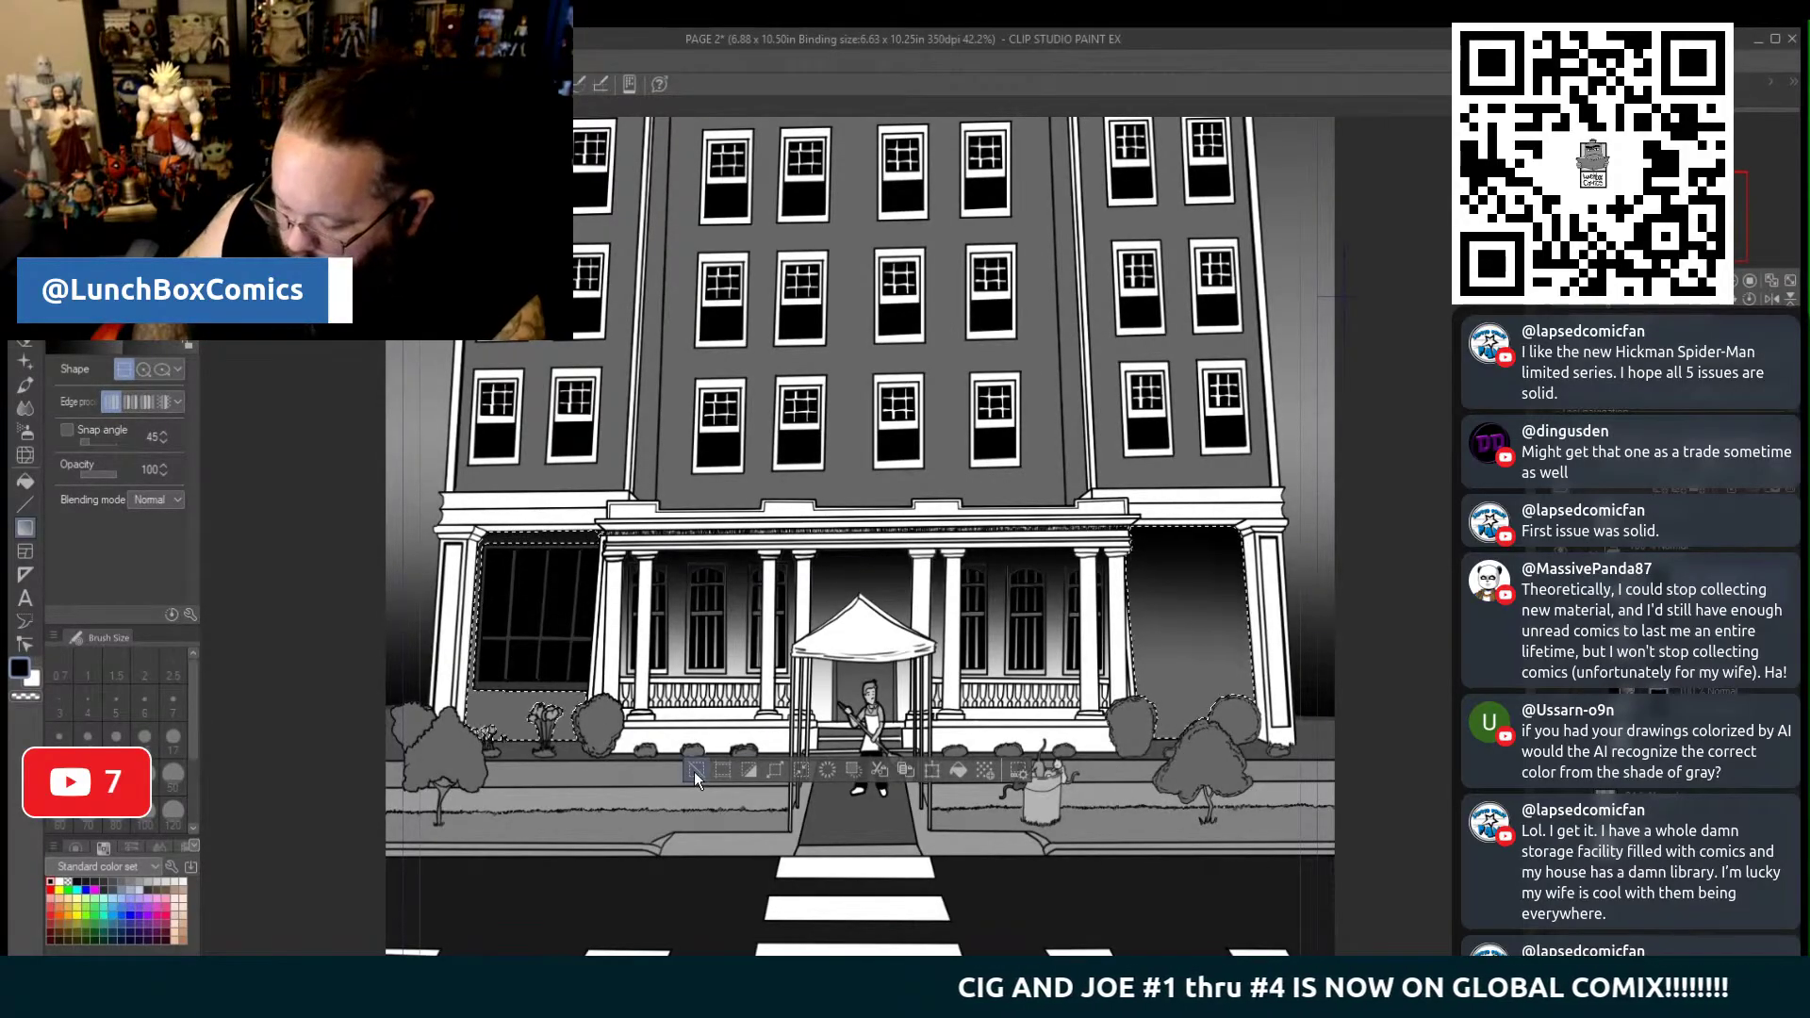
{"action": "key", "text": "ctrl+d"}
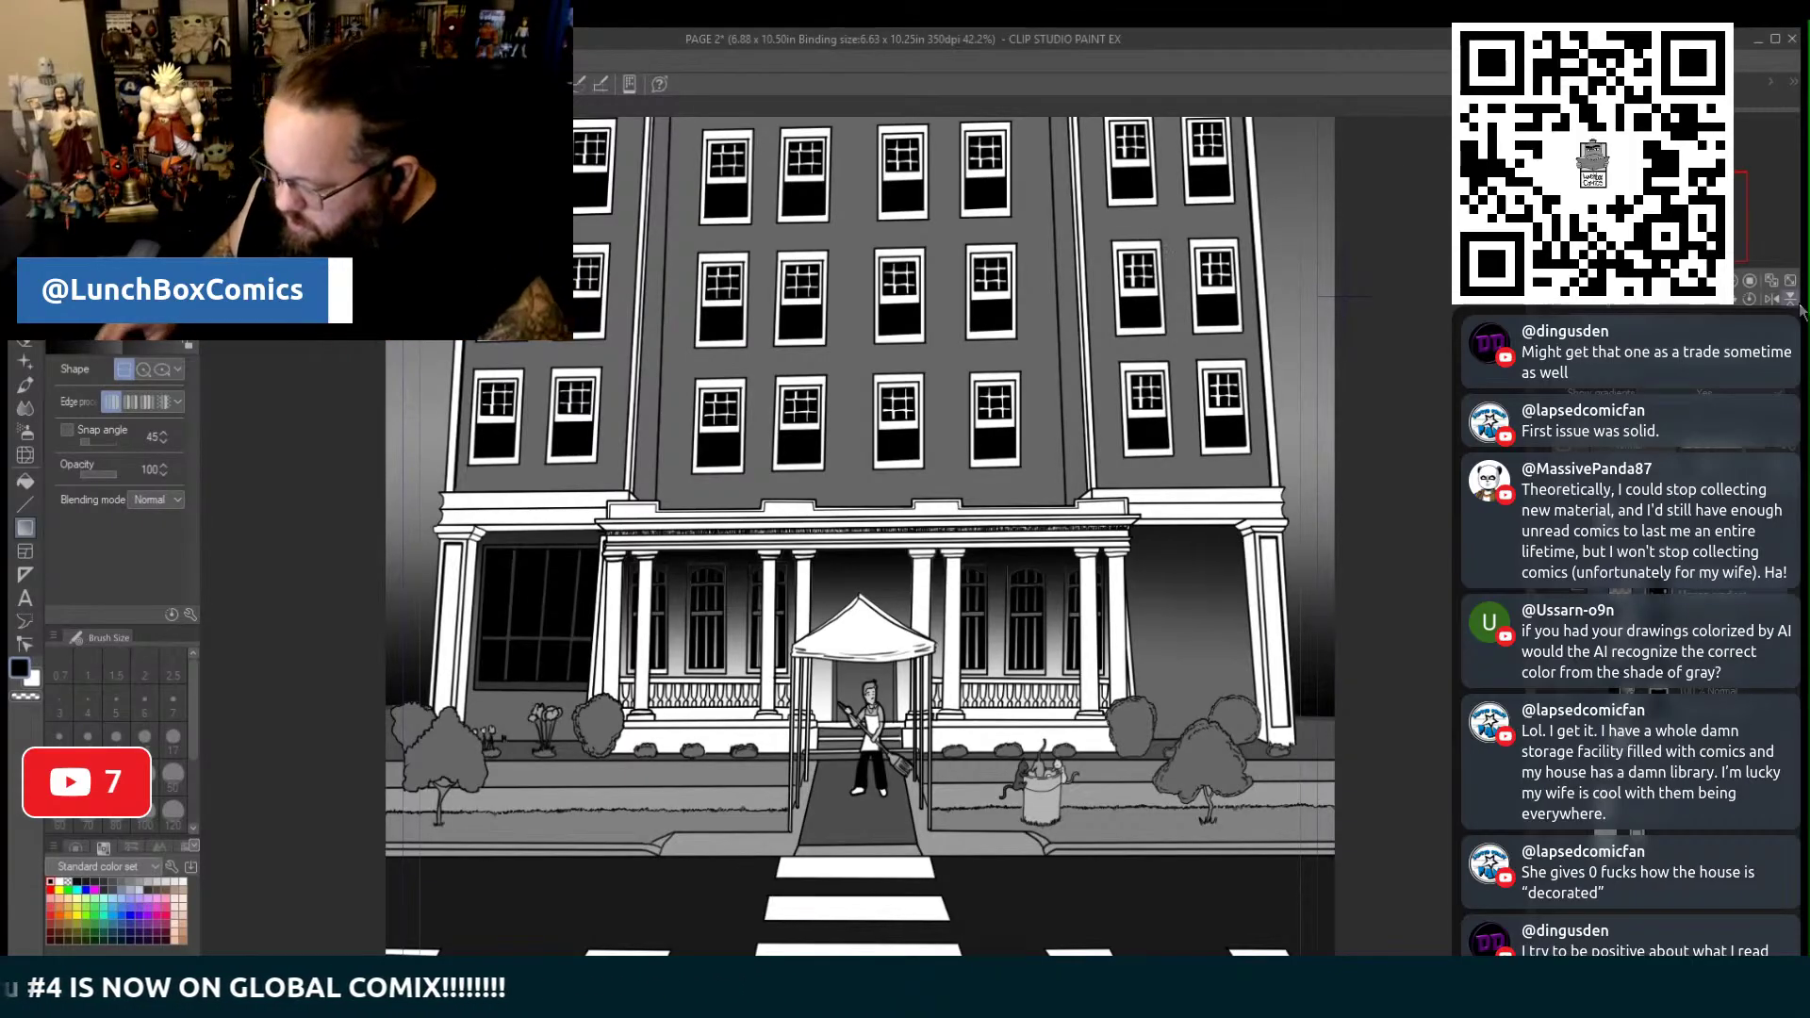
Select the walkway under the entrance canopy, shade it with a vertical gradient from black near the steps into dark grey, and clear the selection
{"action": "scroll", "coordinate": [1136, 612], "scroll_direction": "down", "scroll_amount": 3}
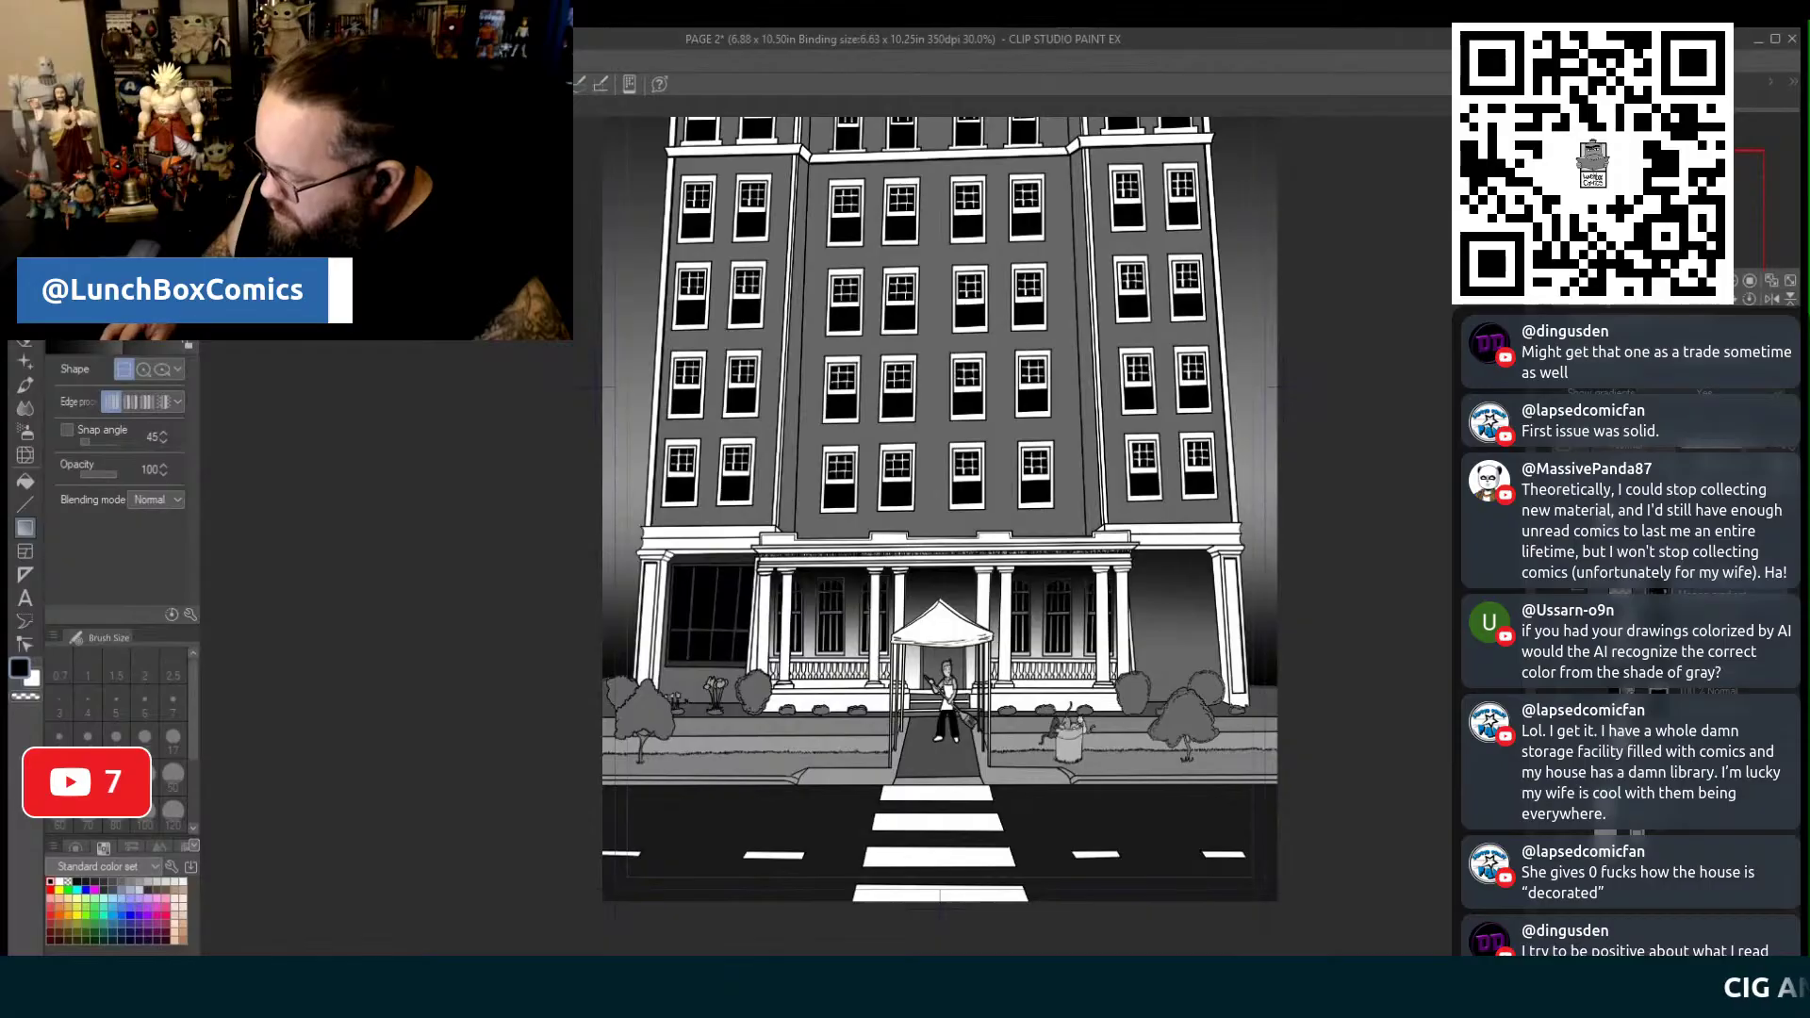
{"action": "scroll", "coordinate": [939, 535], "scroll_direction": "up", "scroll_amount": 3}
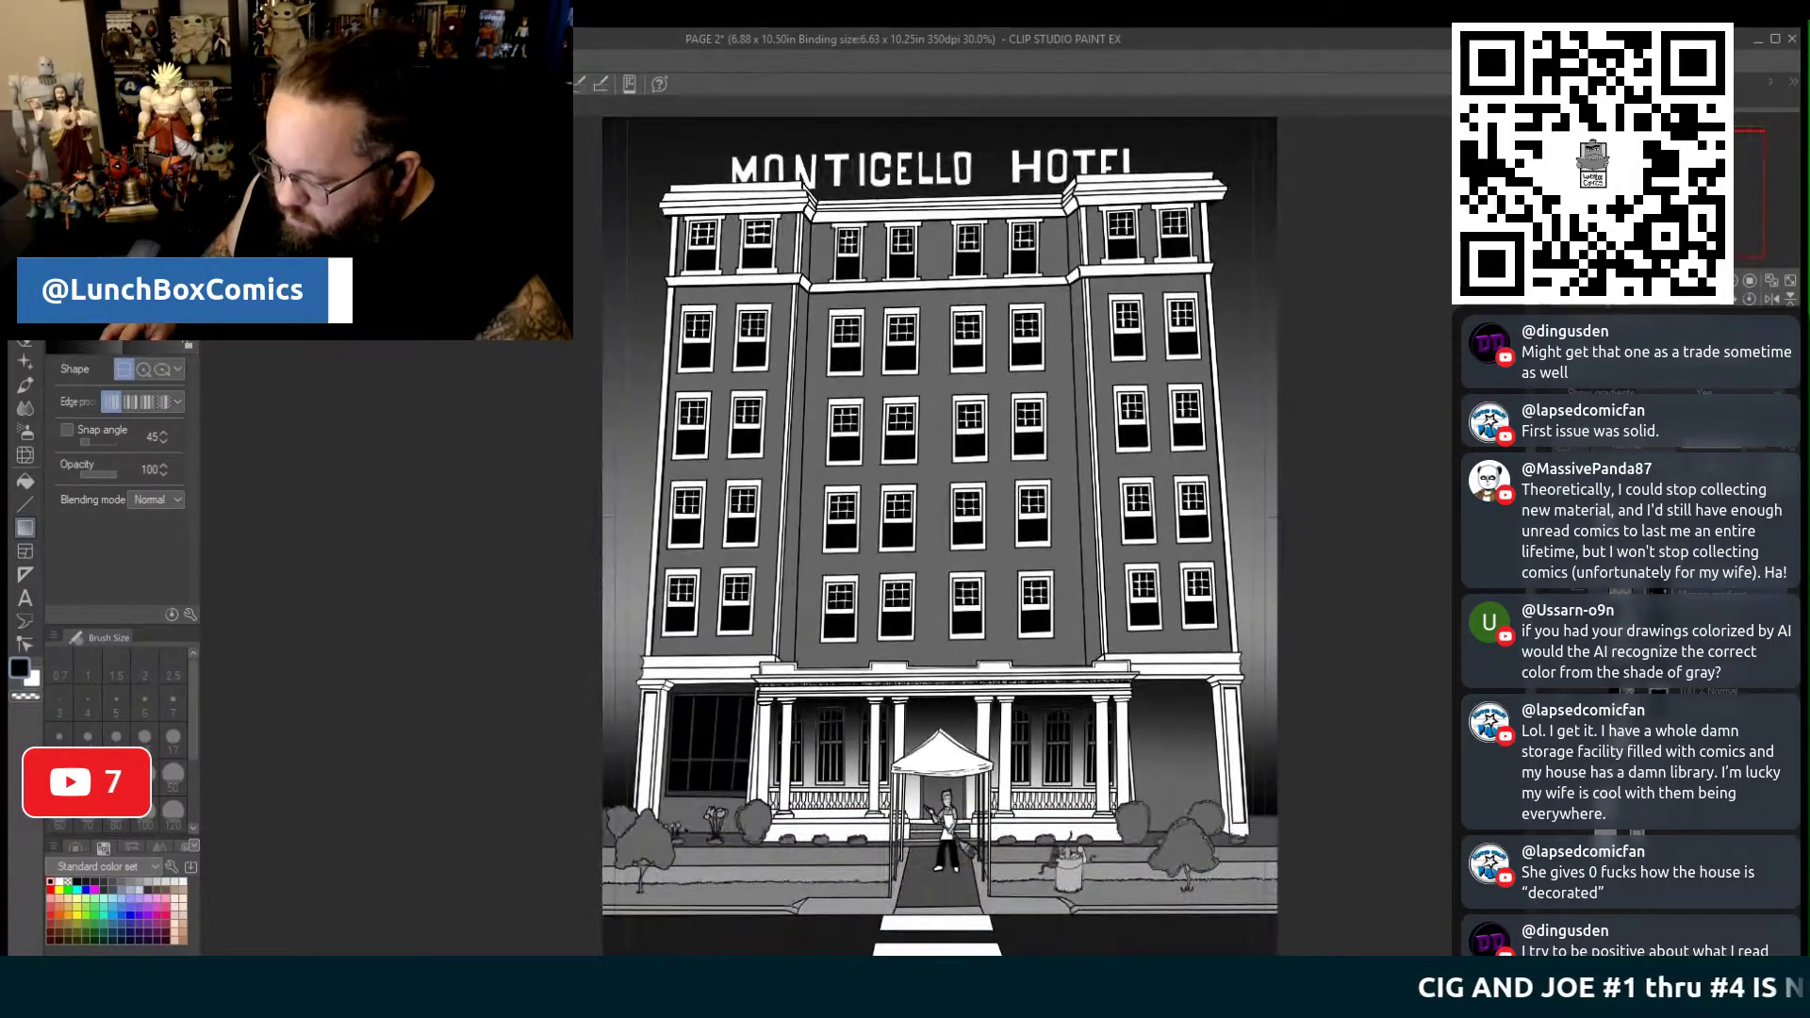
{"action": "scroll", "coordinate": [940, 536], "scroll_direction": "up", "scroll_amount": 1}
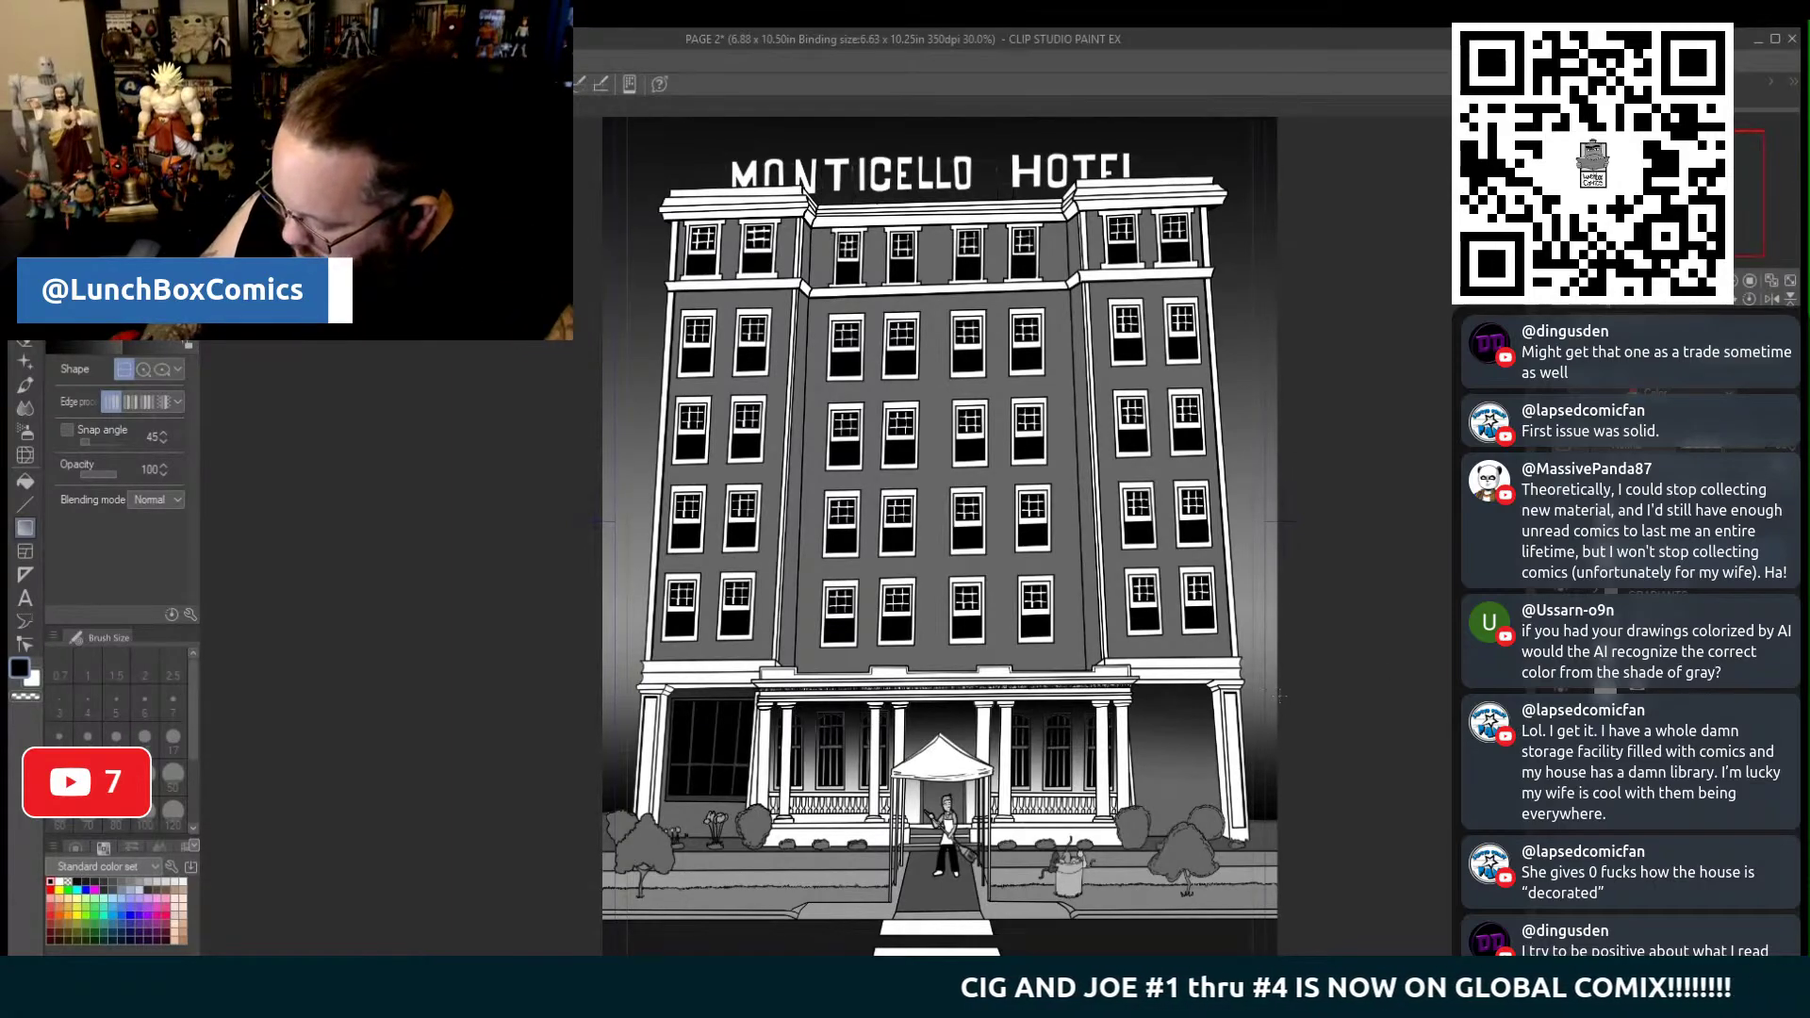
{"action": "scroll", "coordinate": [940, 537], "scroll_direction": "down", "scroll_amount": 5}
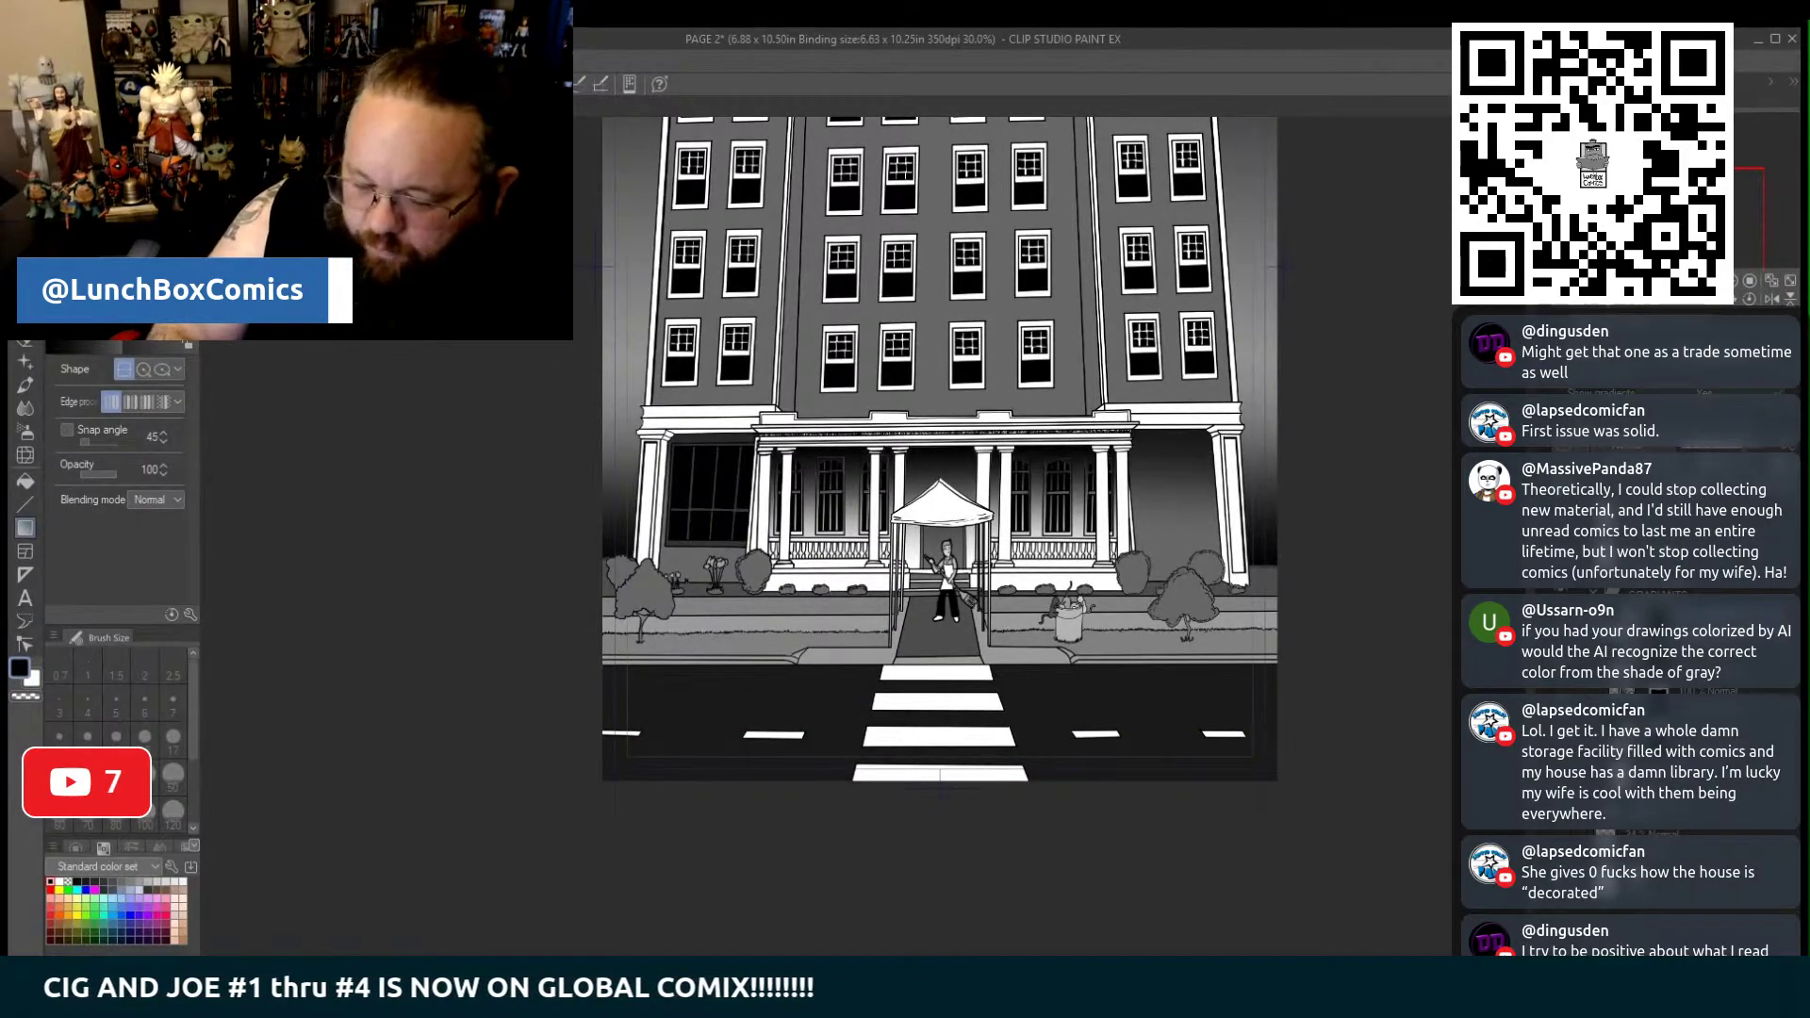
{"action": "left_click", "coordinate": [25, 480]}
{"action": "scroll", "coordinate": [1008, 731], "scroll_direction": "up", "scroll_amount": 5}
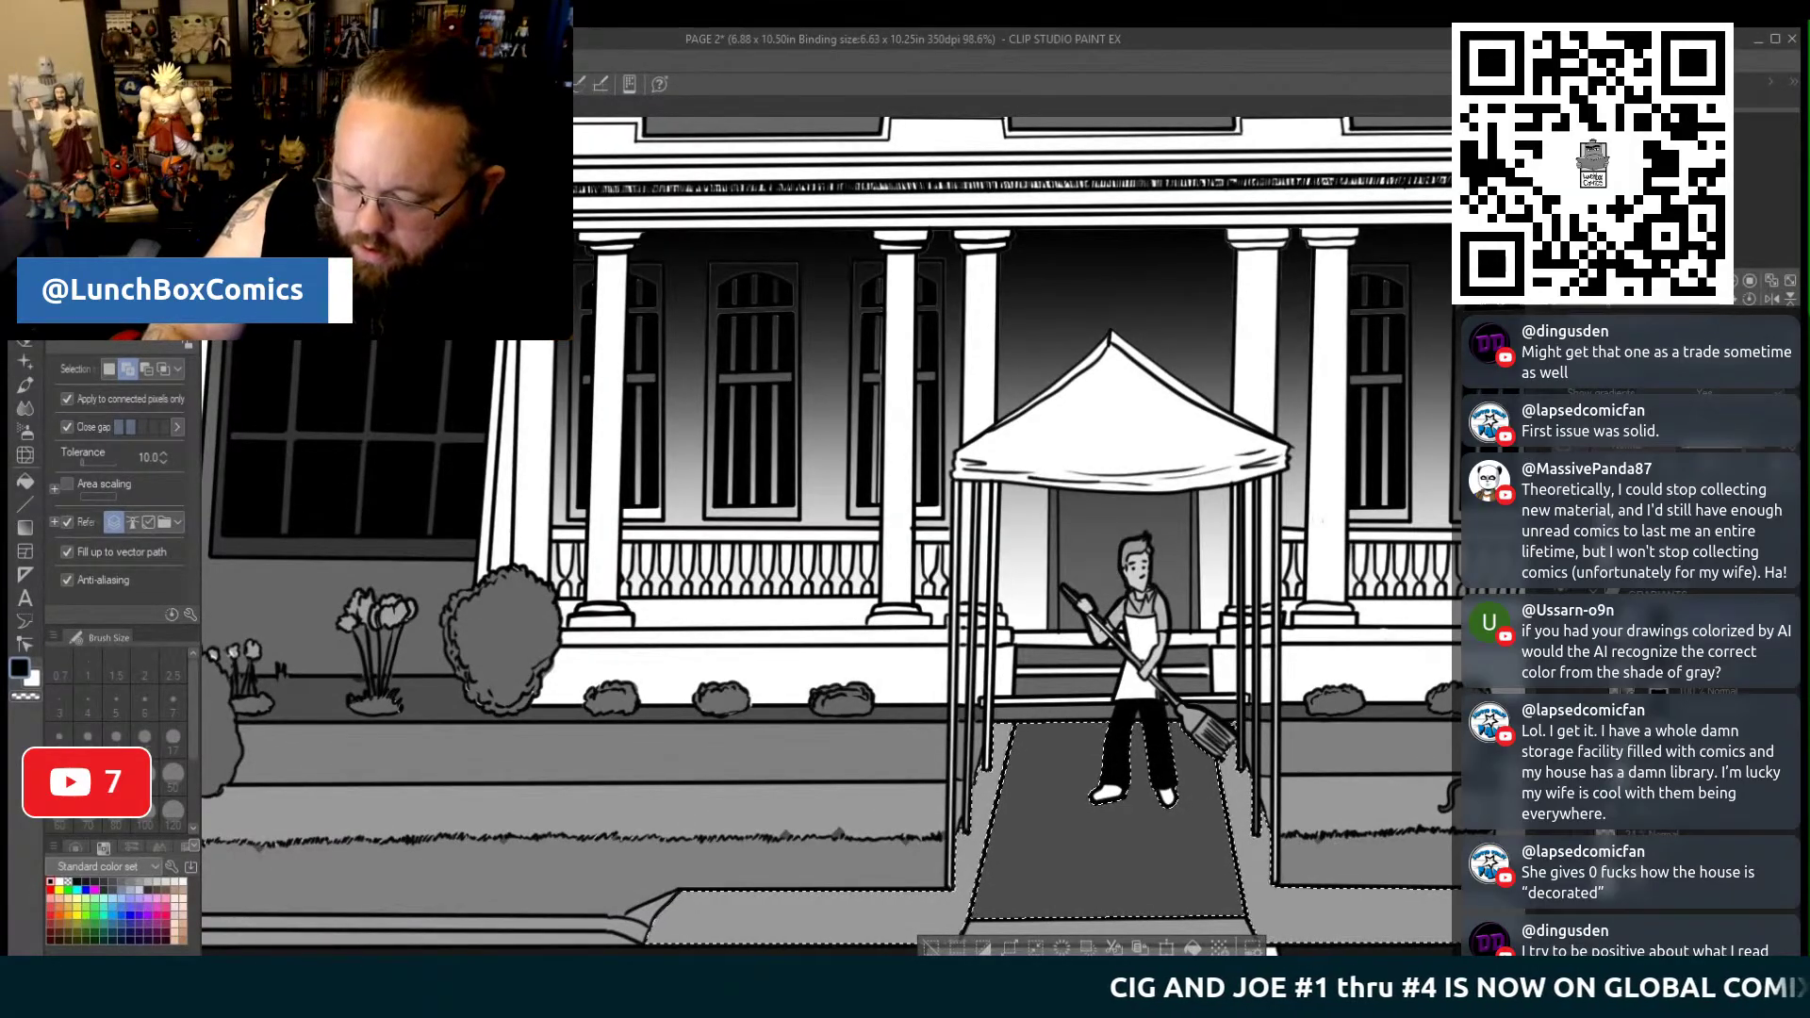
{"action": "left_click", "coordinate": [26, 528]}
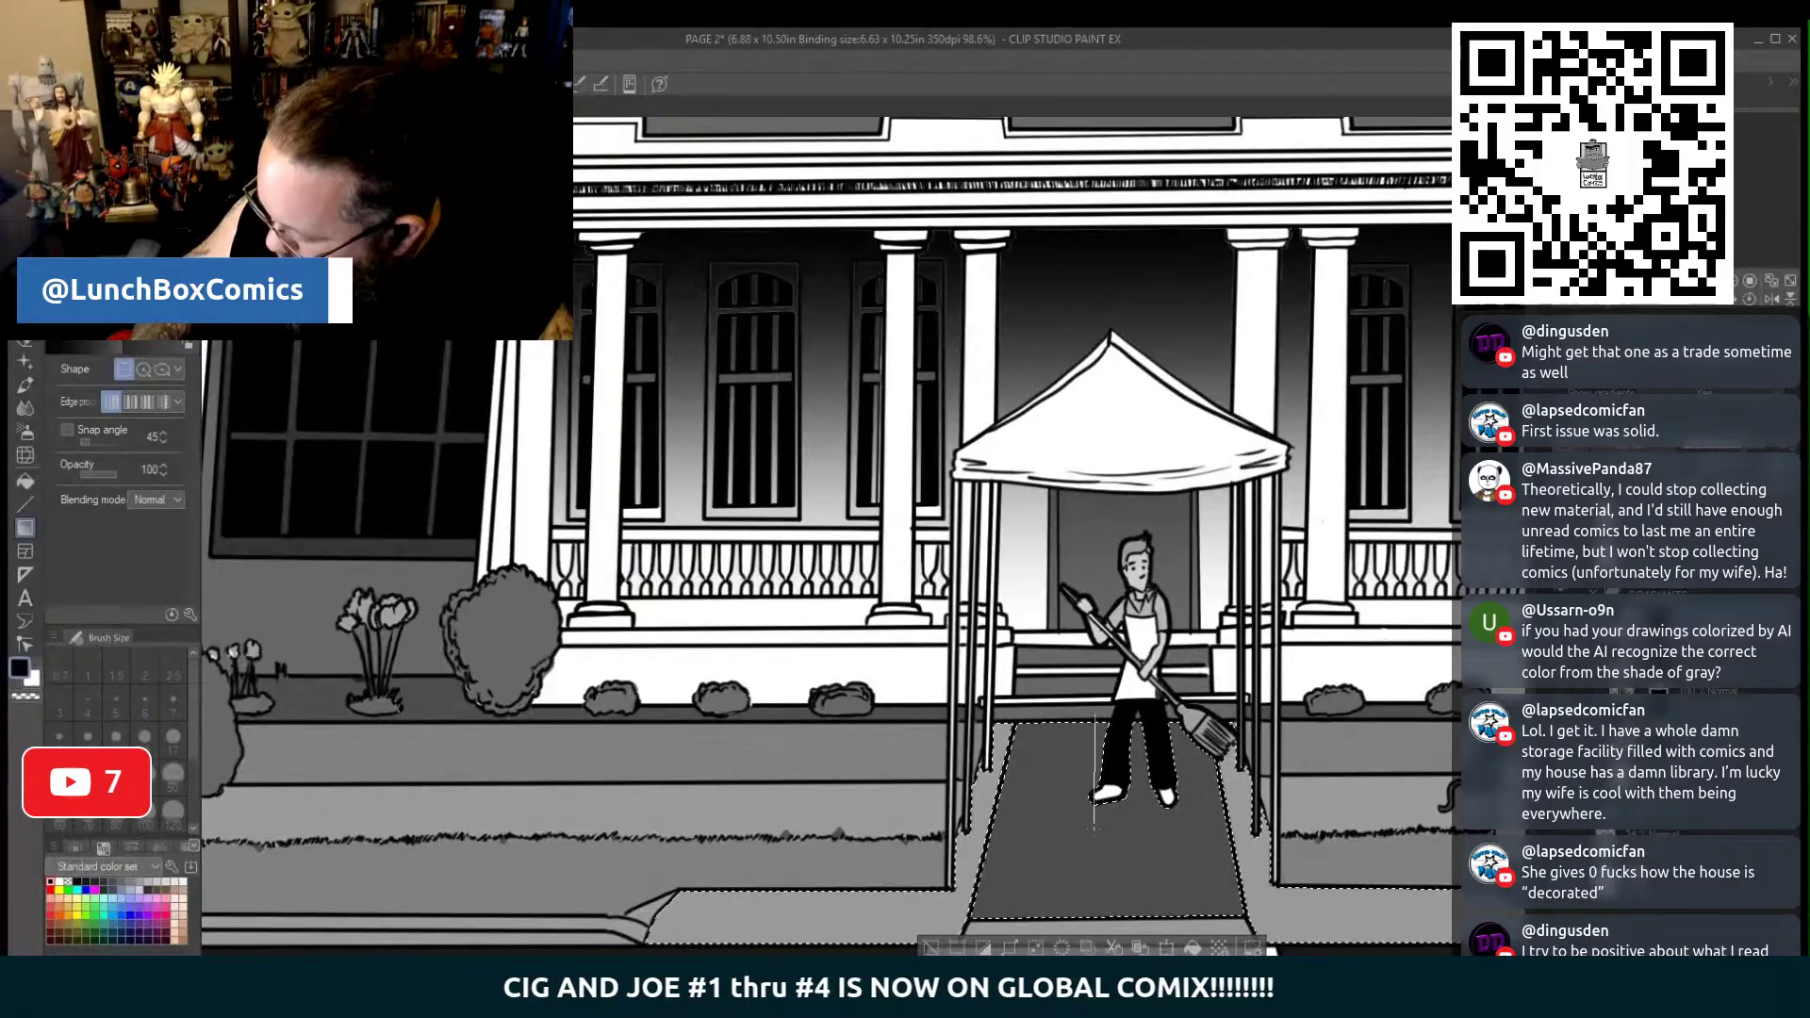
{"action": "left_click_drag", "start_coordinate": [1112, 731], "coordinate": [1112, 900]}
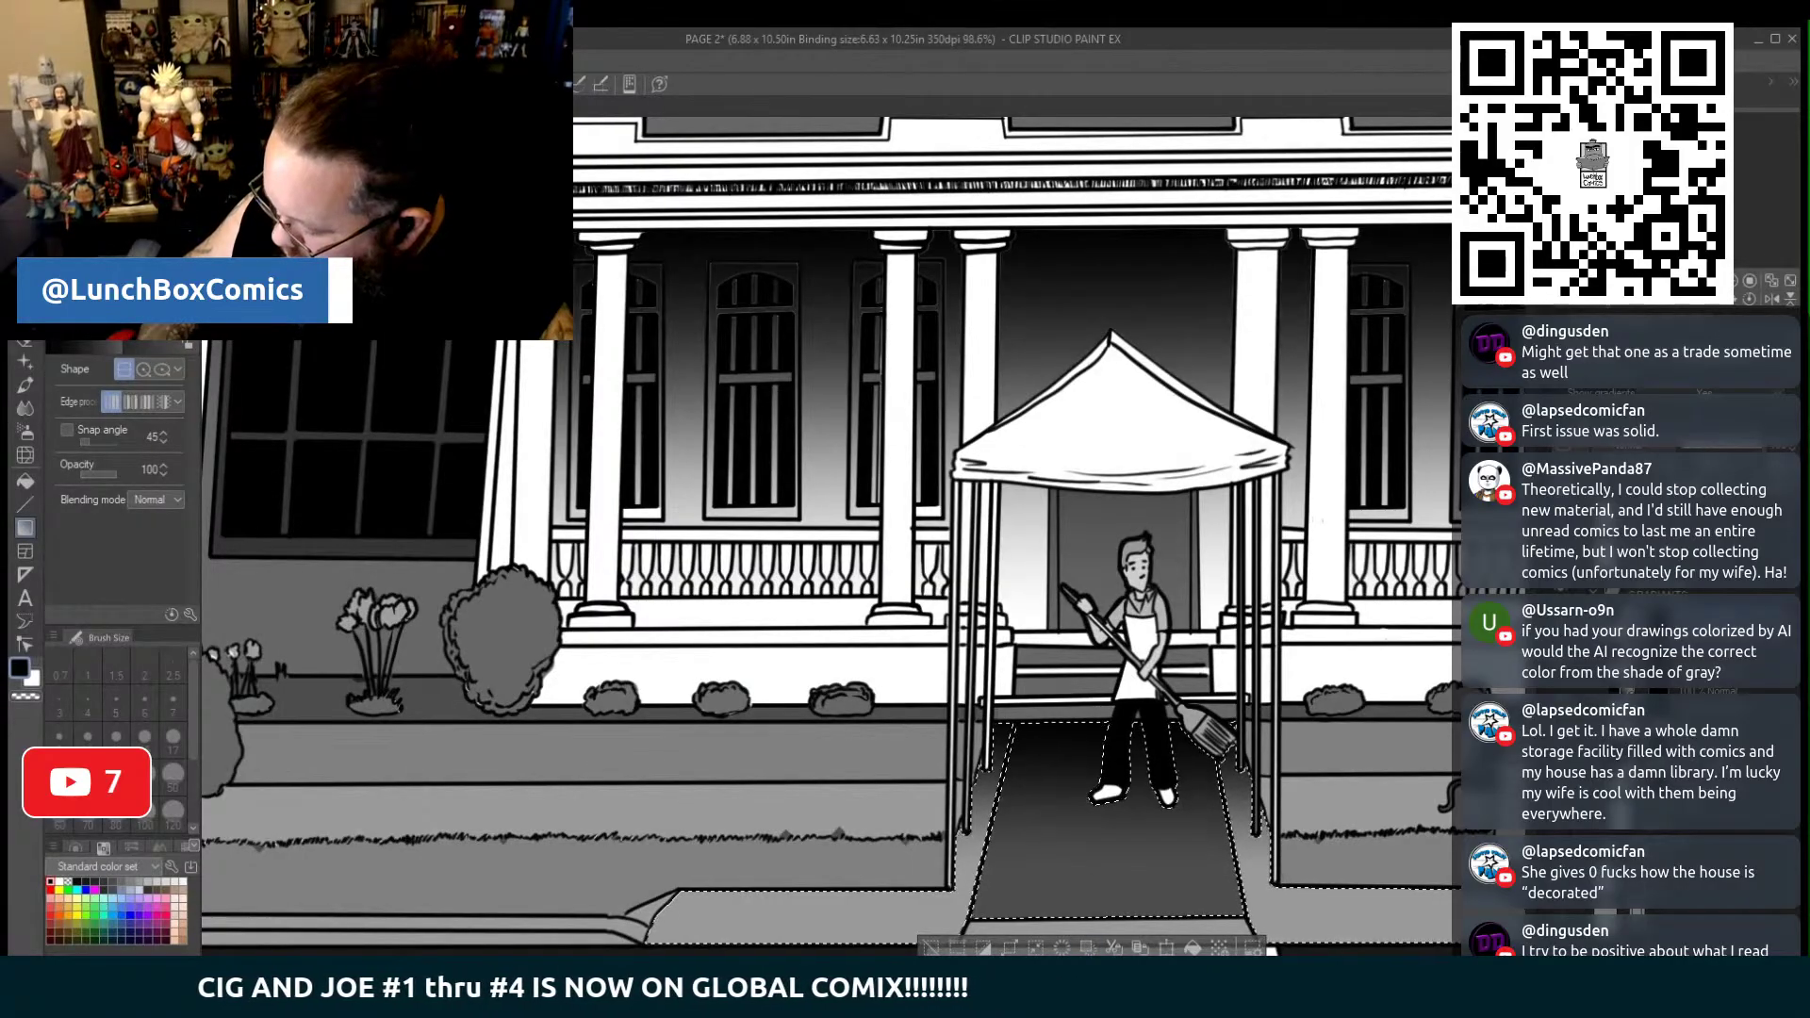
{"action": "key", "text": "ctrl+d"}
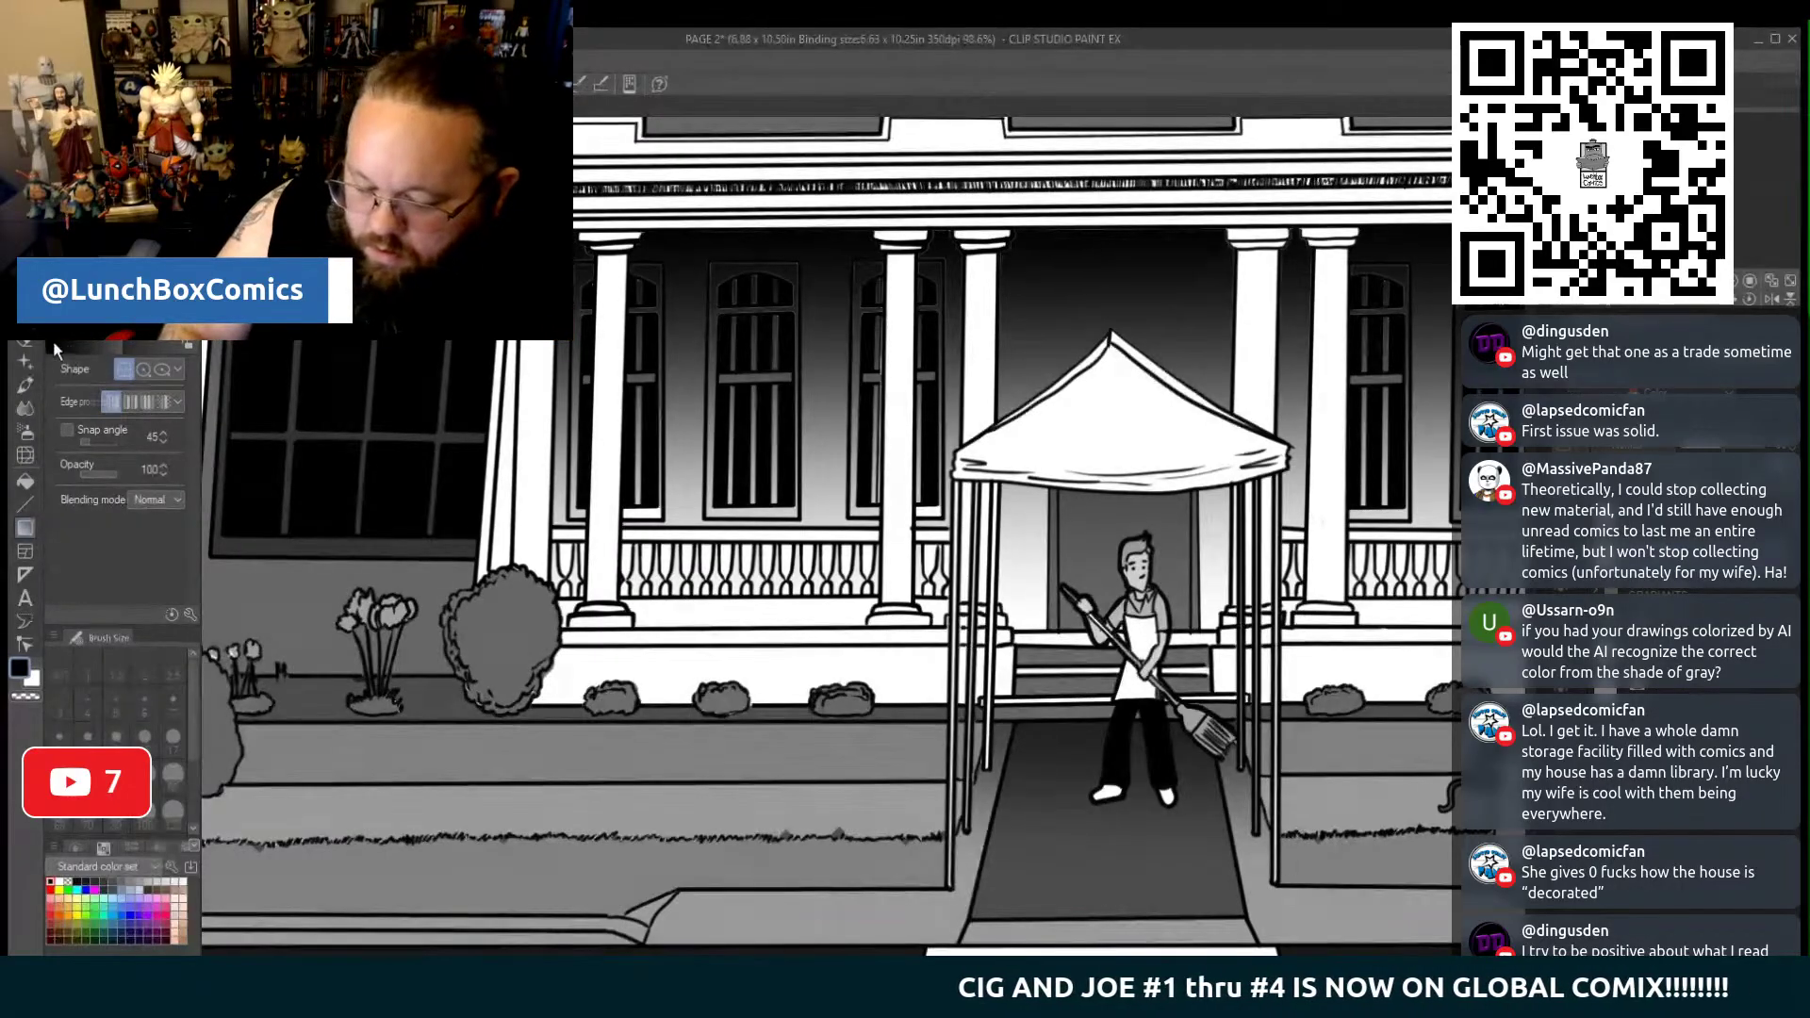
Set the straight line brush to size 8.0 and draw black shadow lines along the porch cornice and the beam above the columns
{"action": "left_click", "coordinate": [25, 505]}
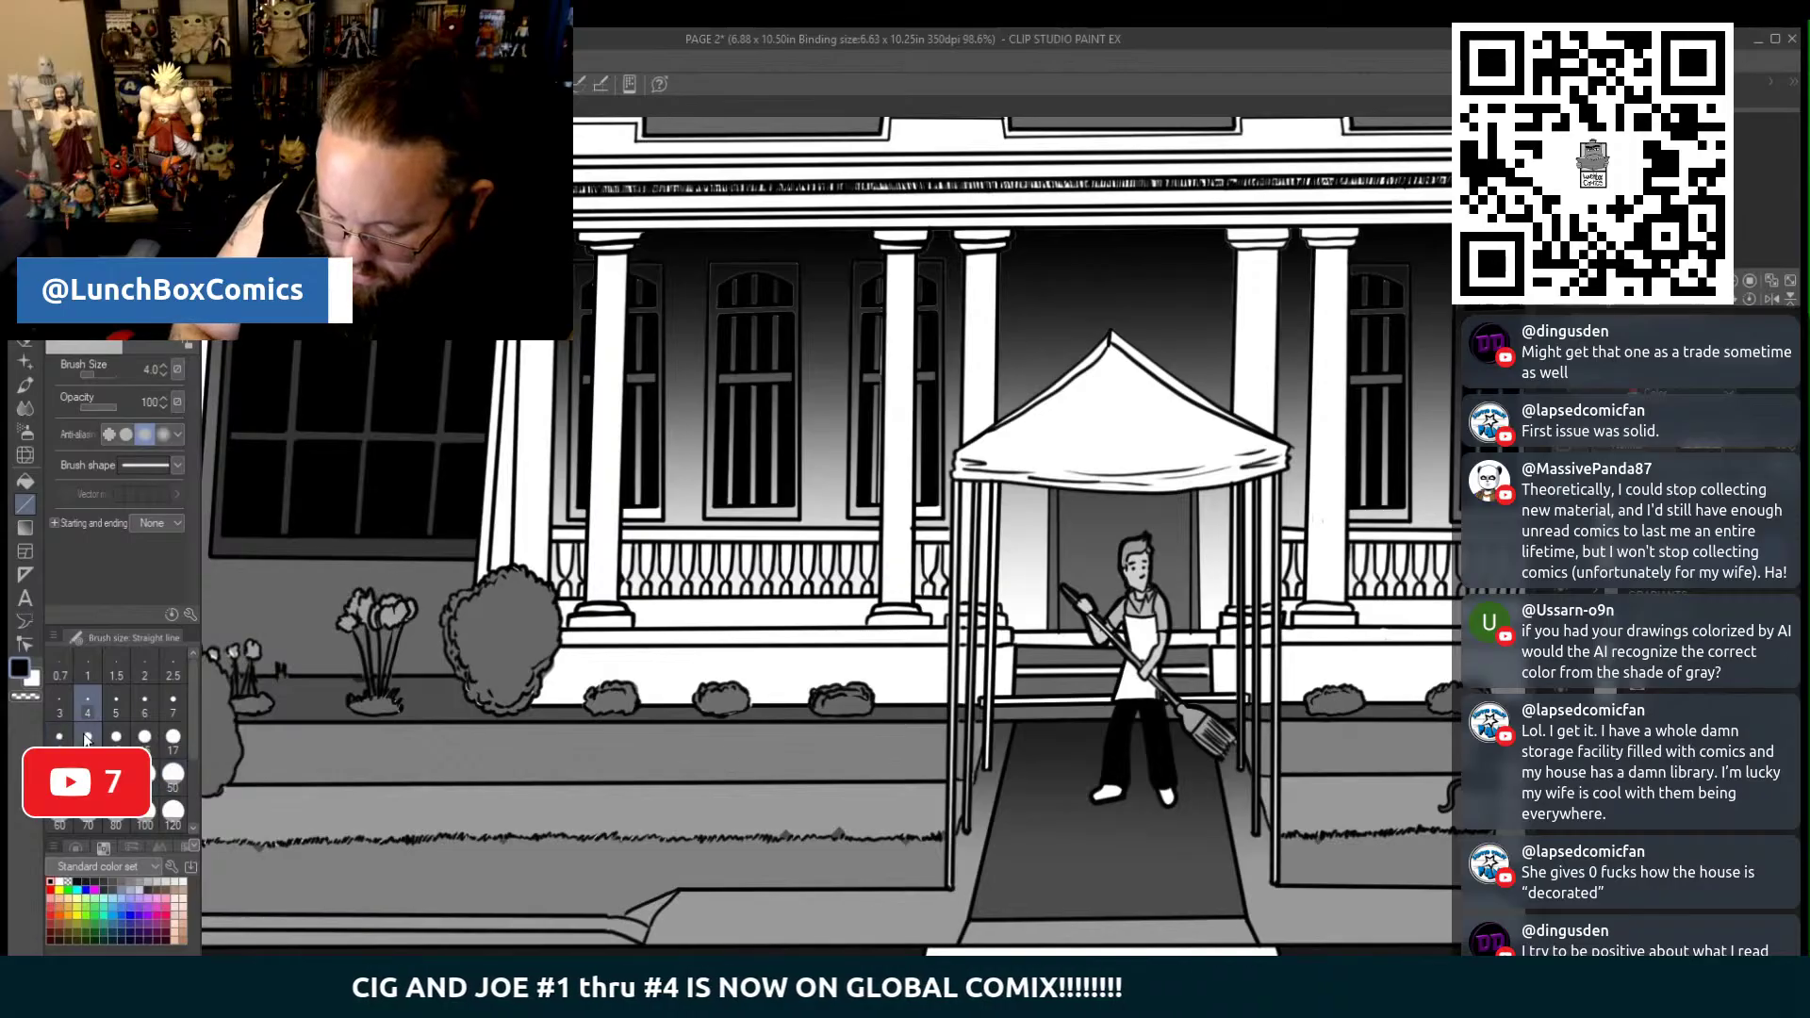
{"action": "left_click", "coordinate": [144, 705]}
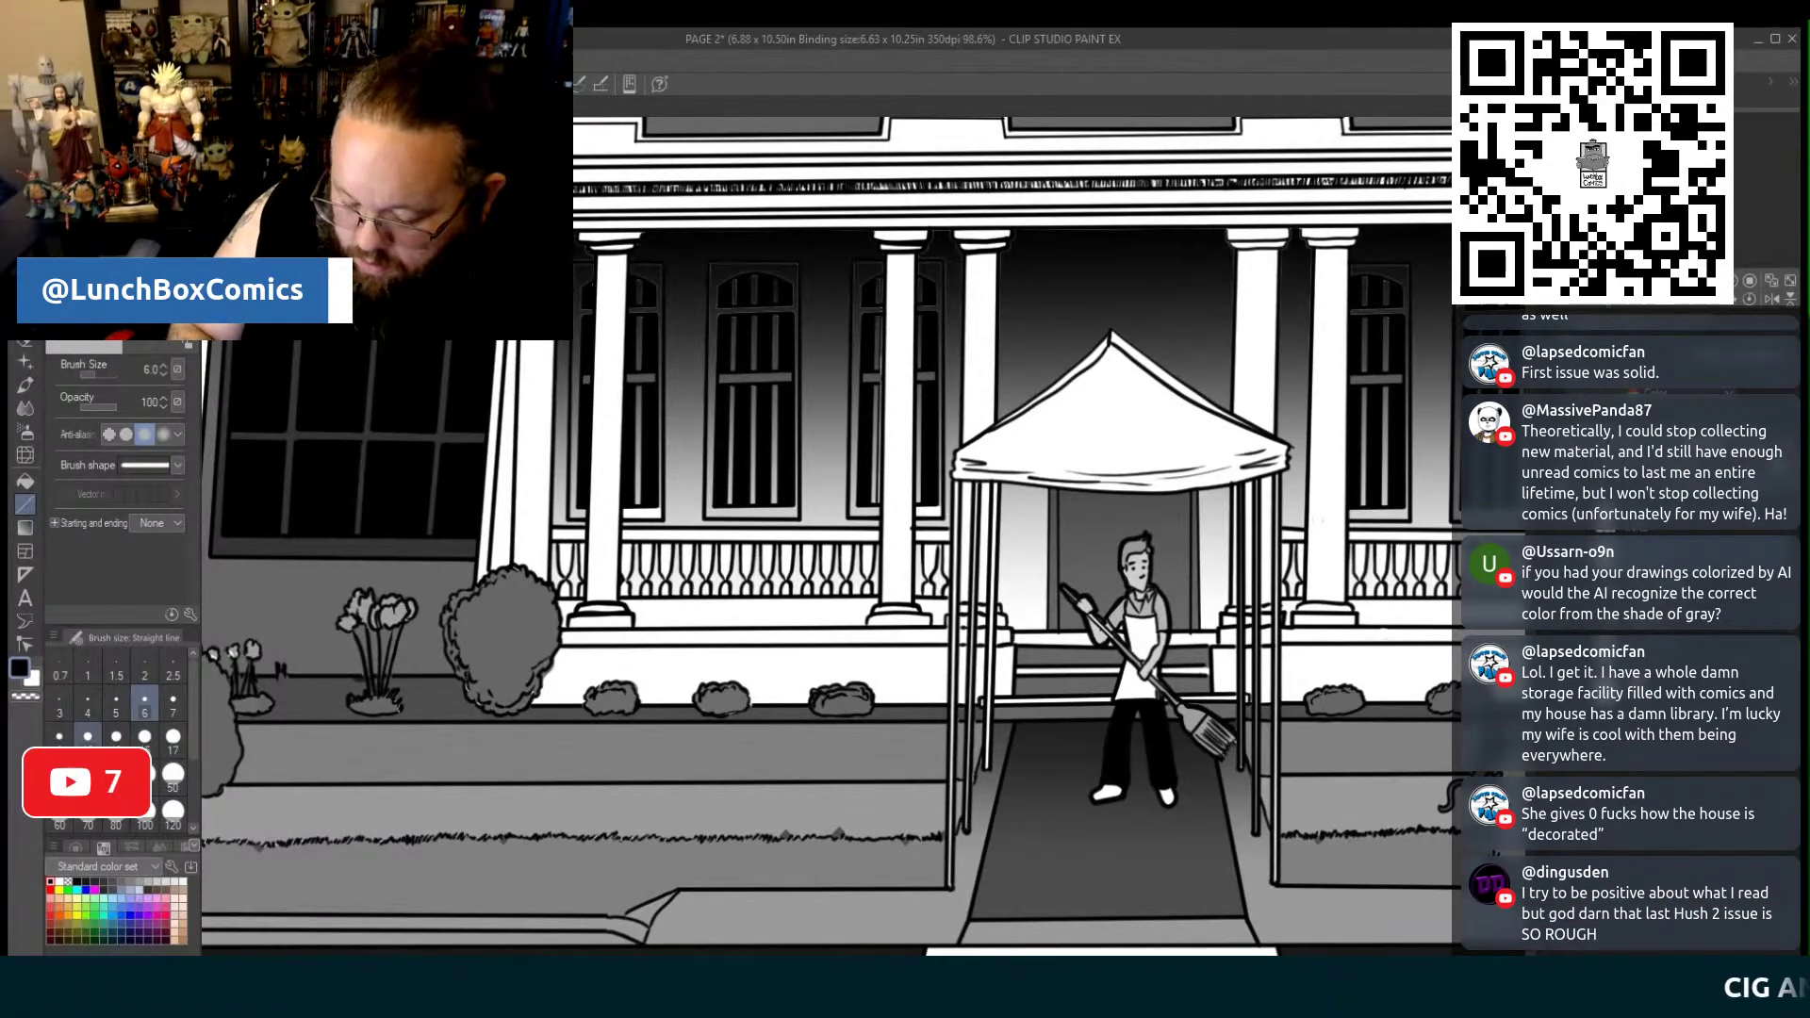
{"action": "left_click", "coordinate": [59, 736]}
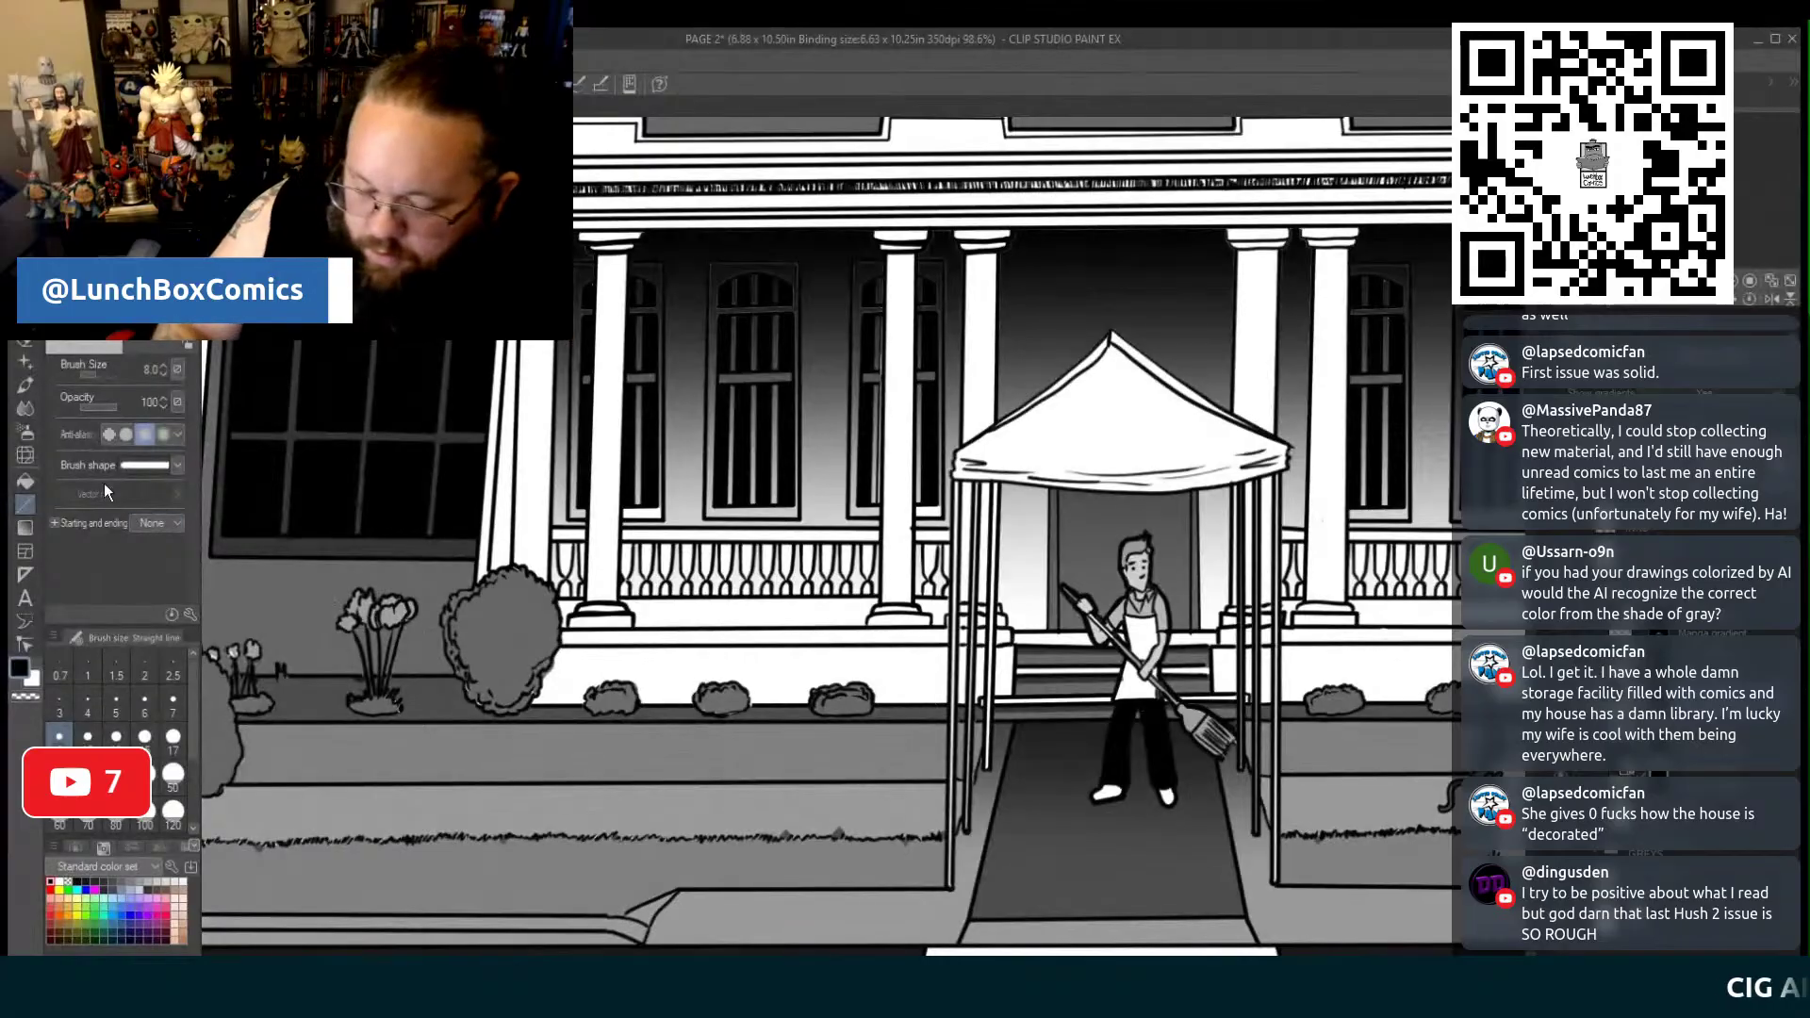
{"action": "left_click", "coordinate": [25, 482]}
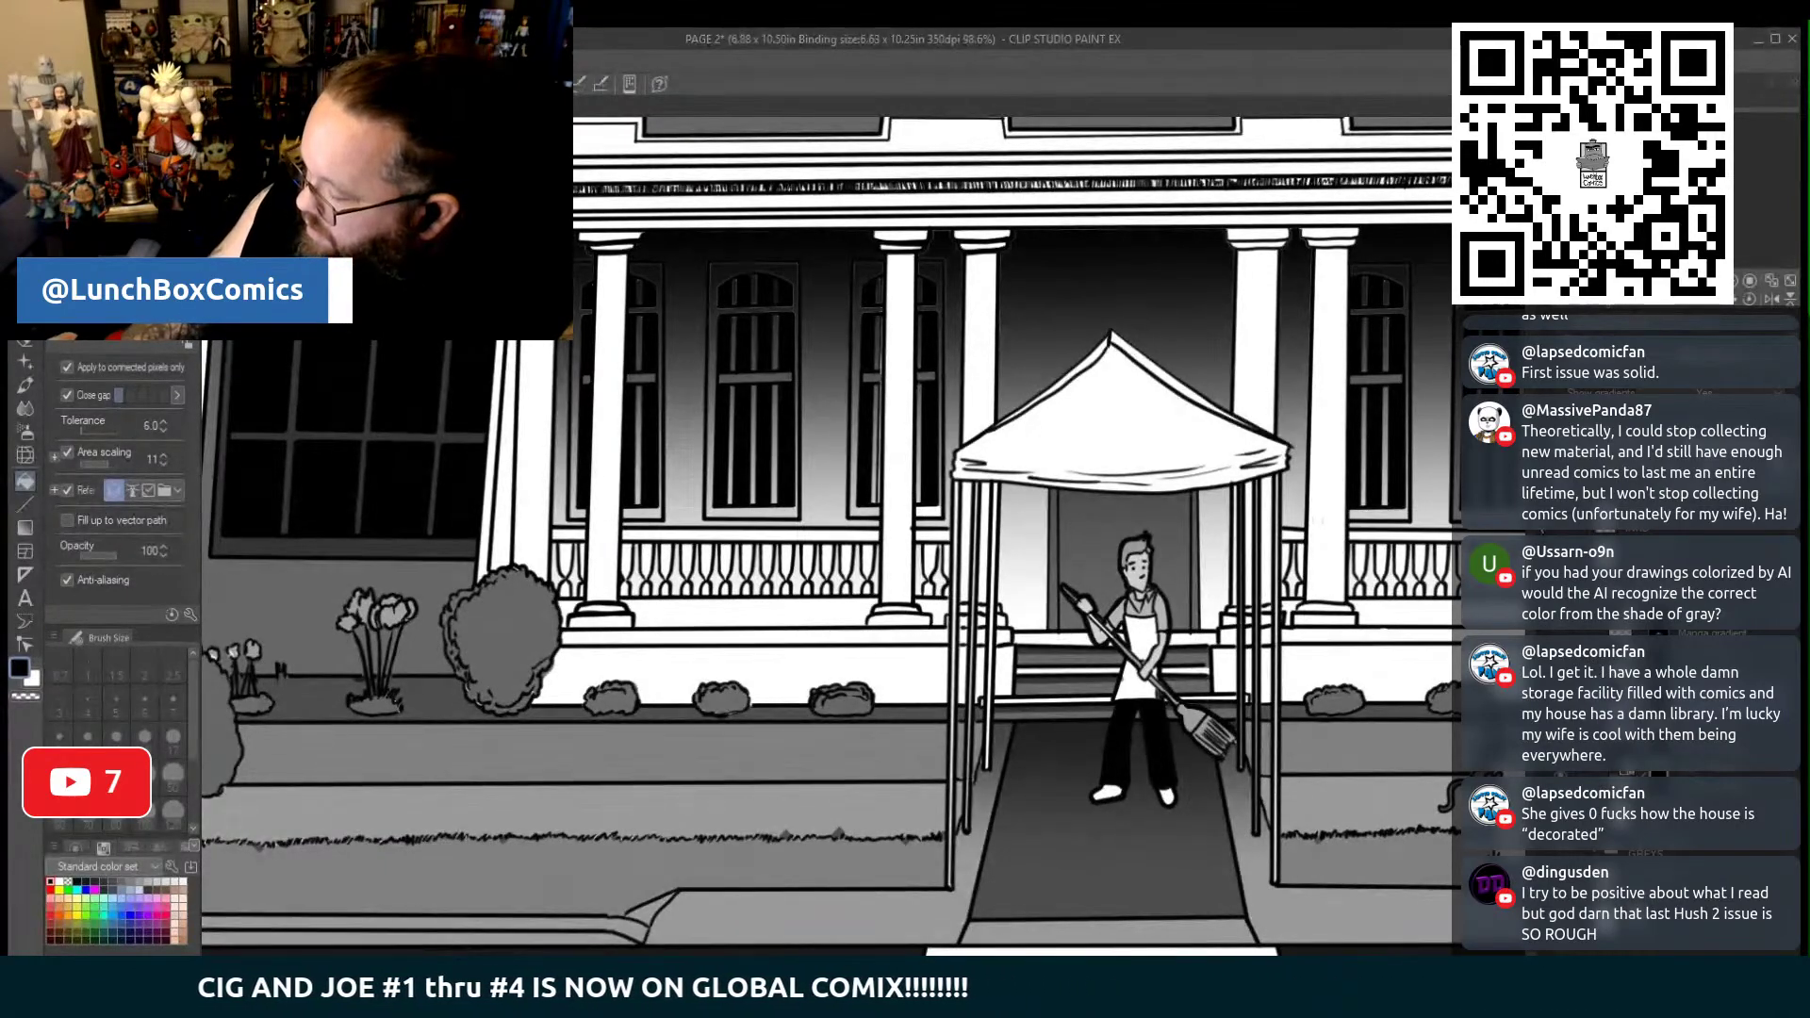
{"action": "scroll", "coordinate": [1322, 689], "scroll_direction": "up", "scroll_amount": 5}
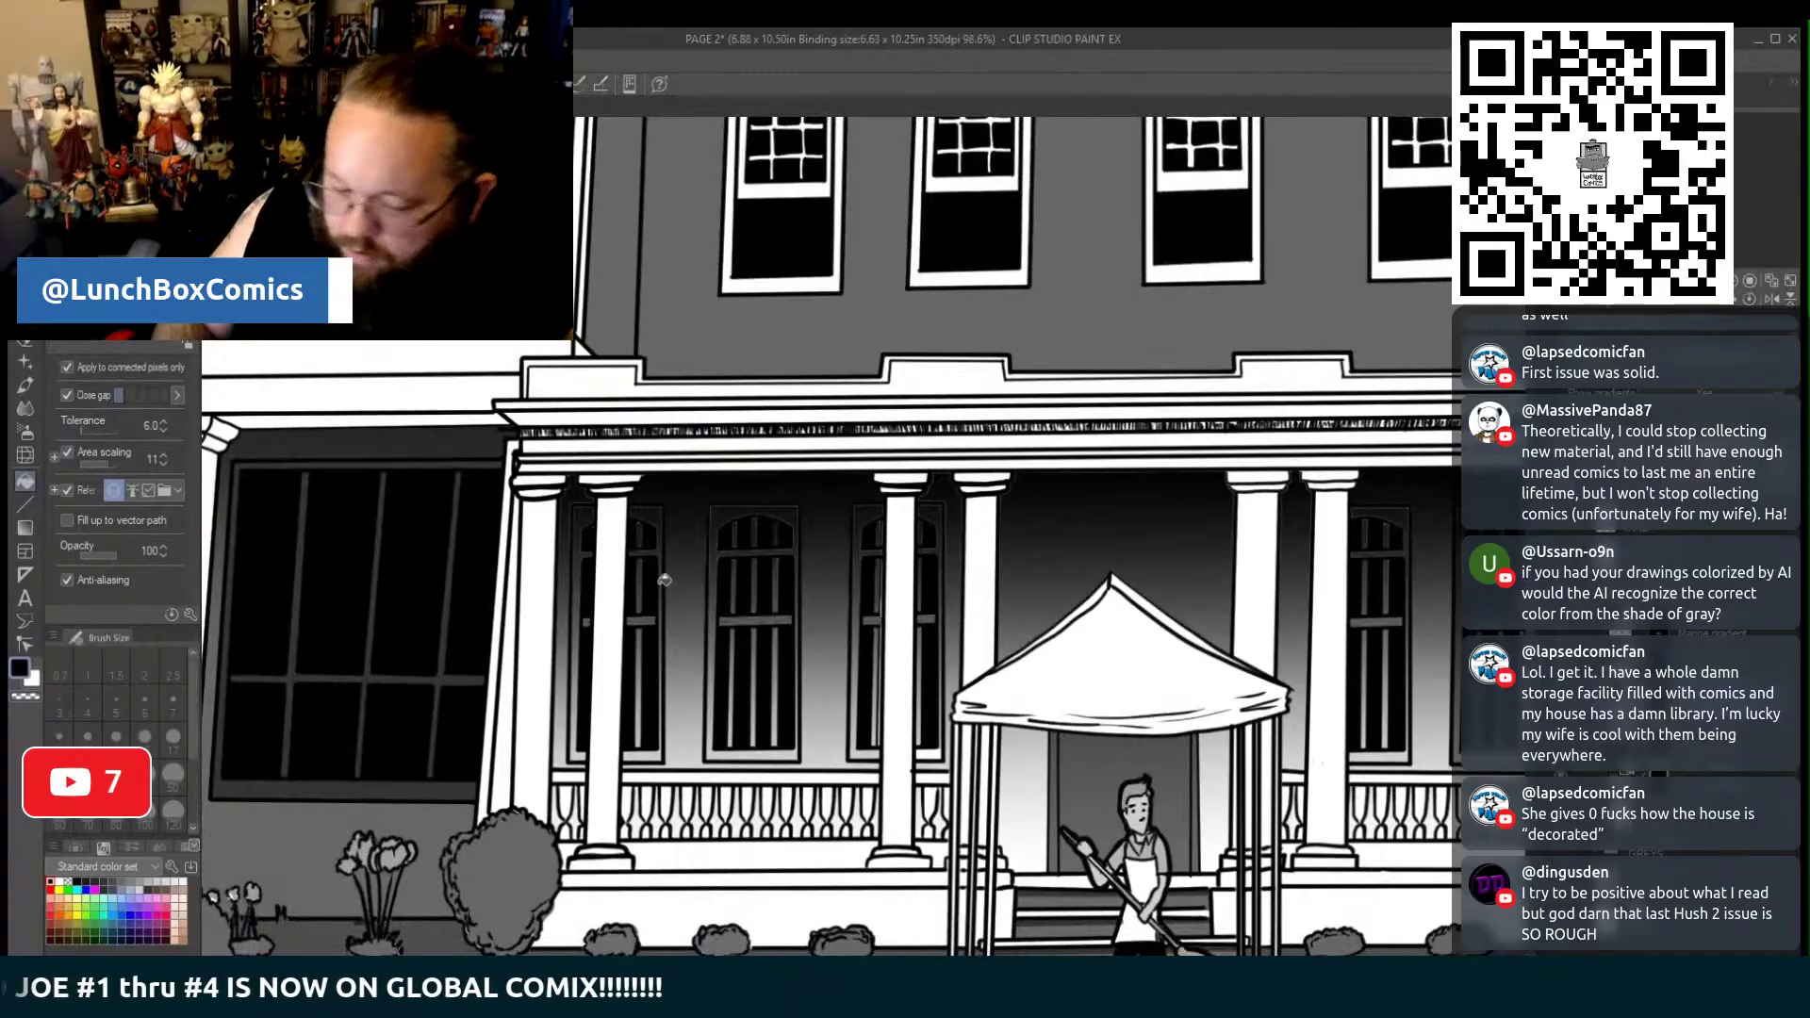
{"action": "key", "text": "u"}
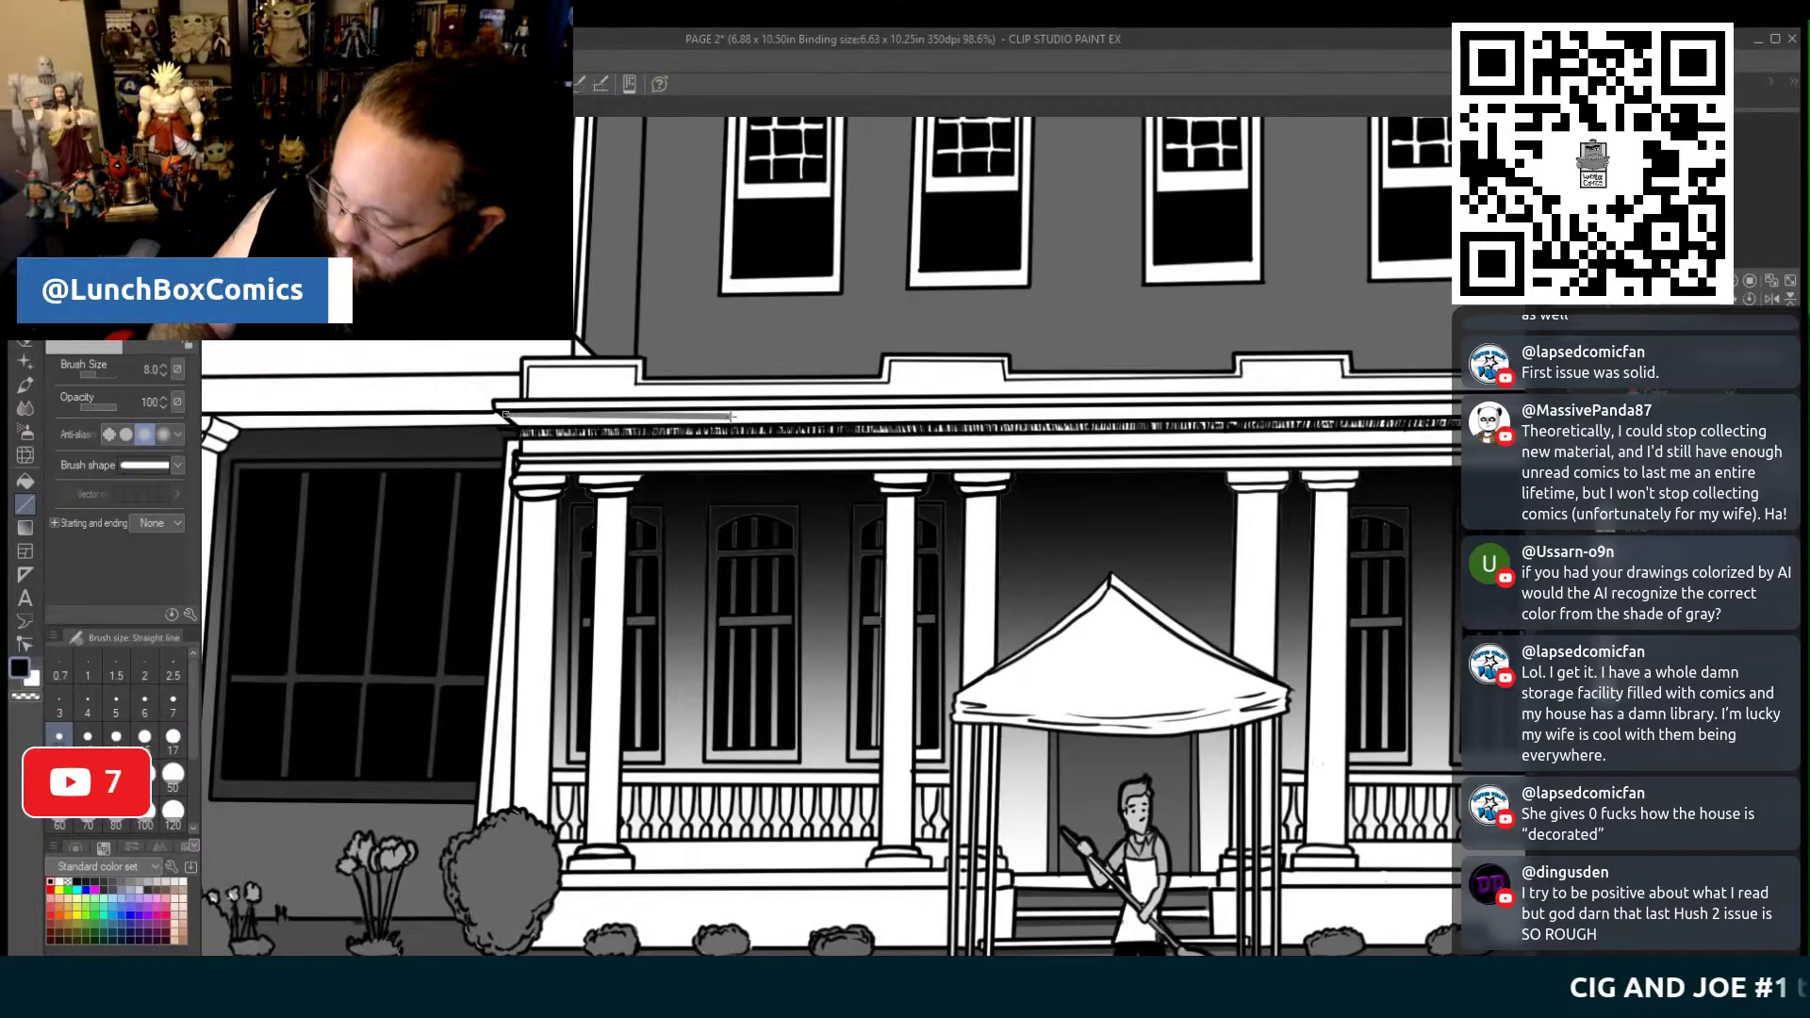
{"action": "scroll", "coordinate": [1348, 412], "scroll_direction": "right", "scroll_amount": 5}
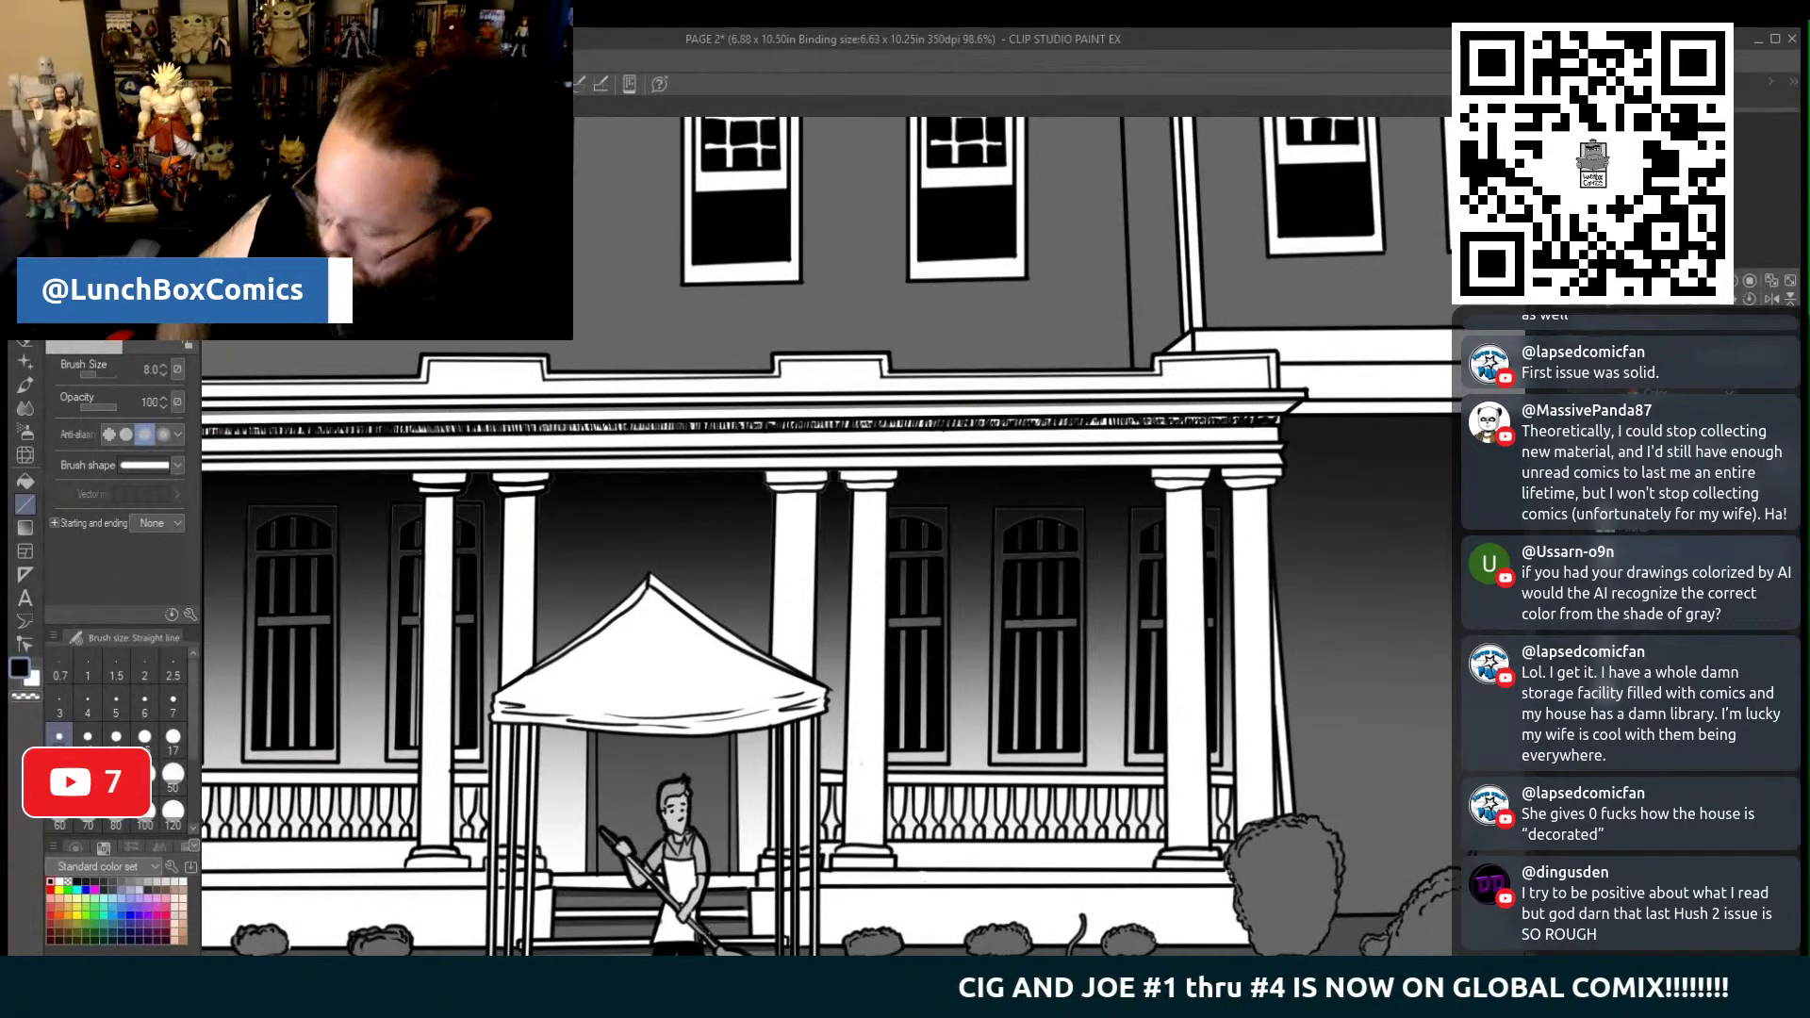
{"action": "scroll", "coordinate": [830, 528], "scroll_direction": "left", "scroll_amount": 3}
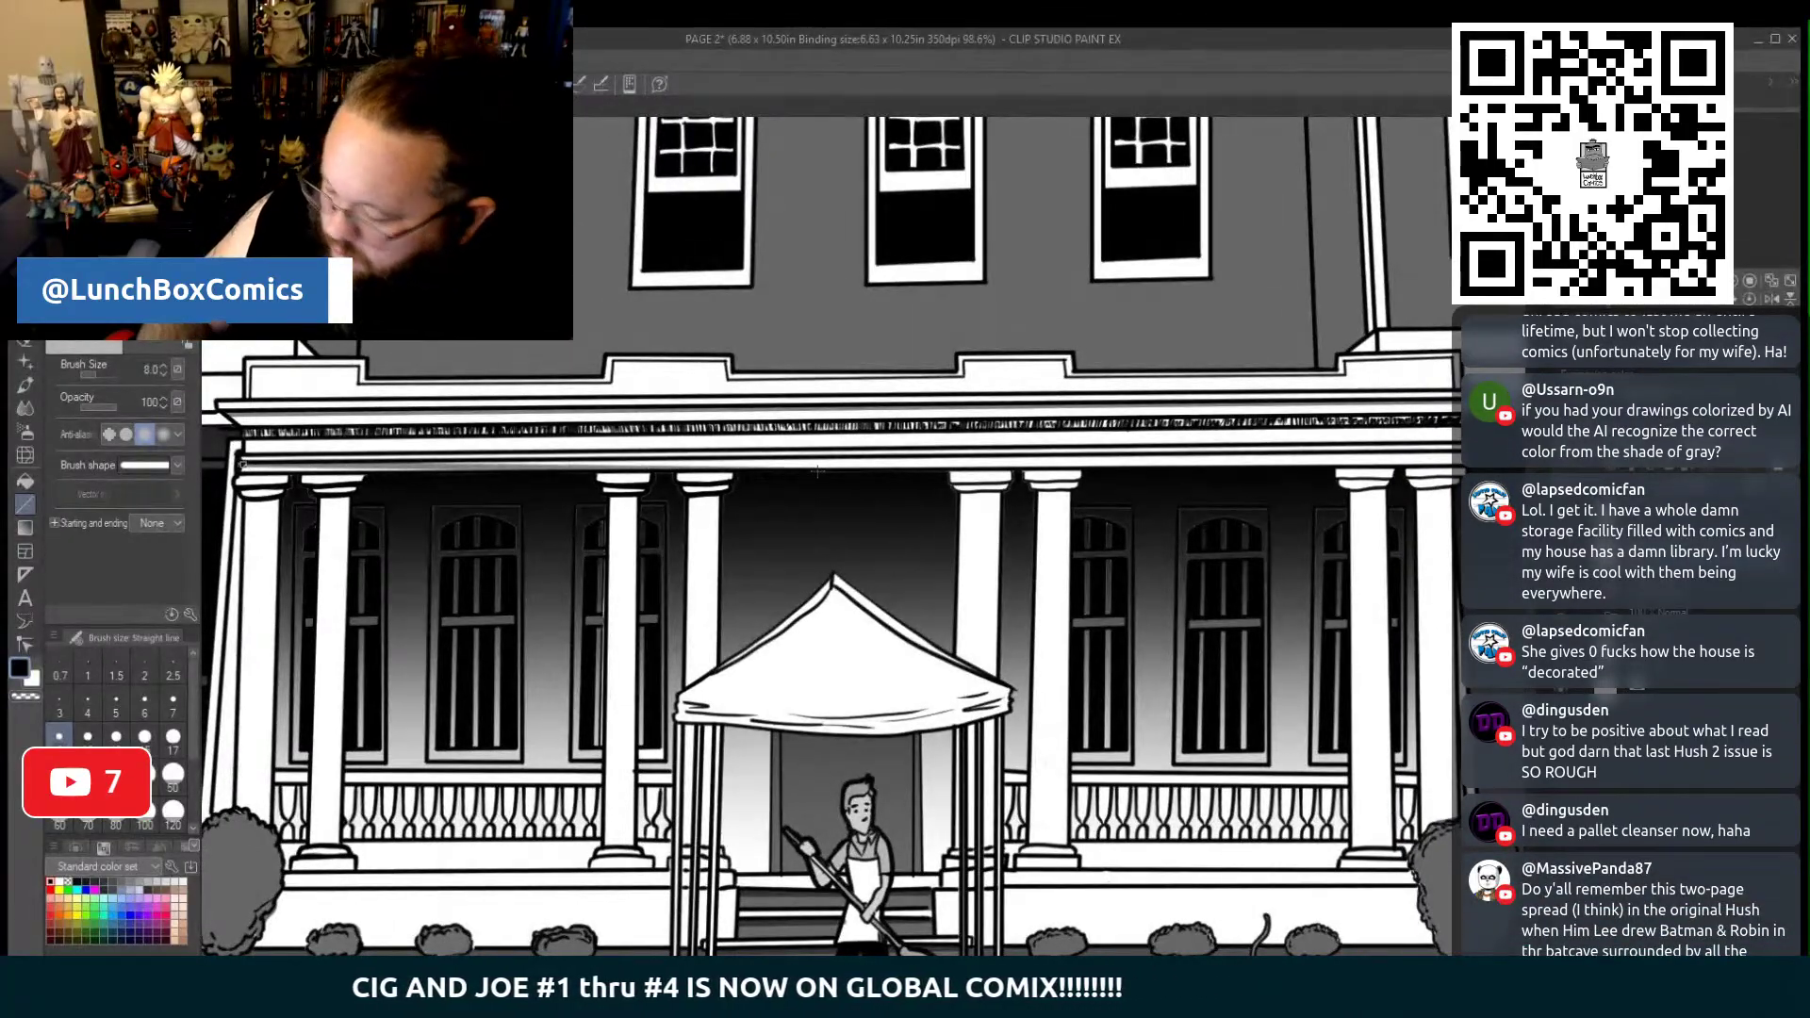
{"action": "left_click_drag", "start_coordinate": [241, 464], "coordinate": [1411, 455]}
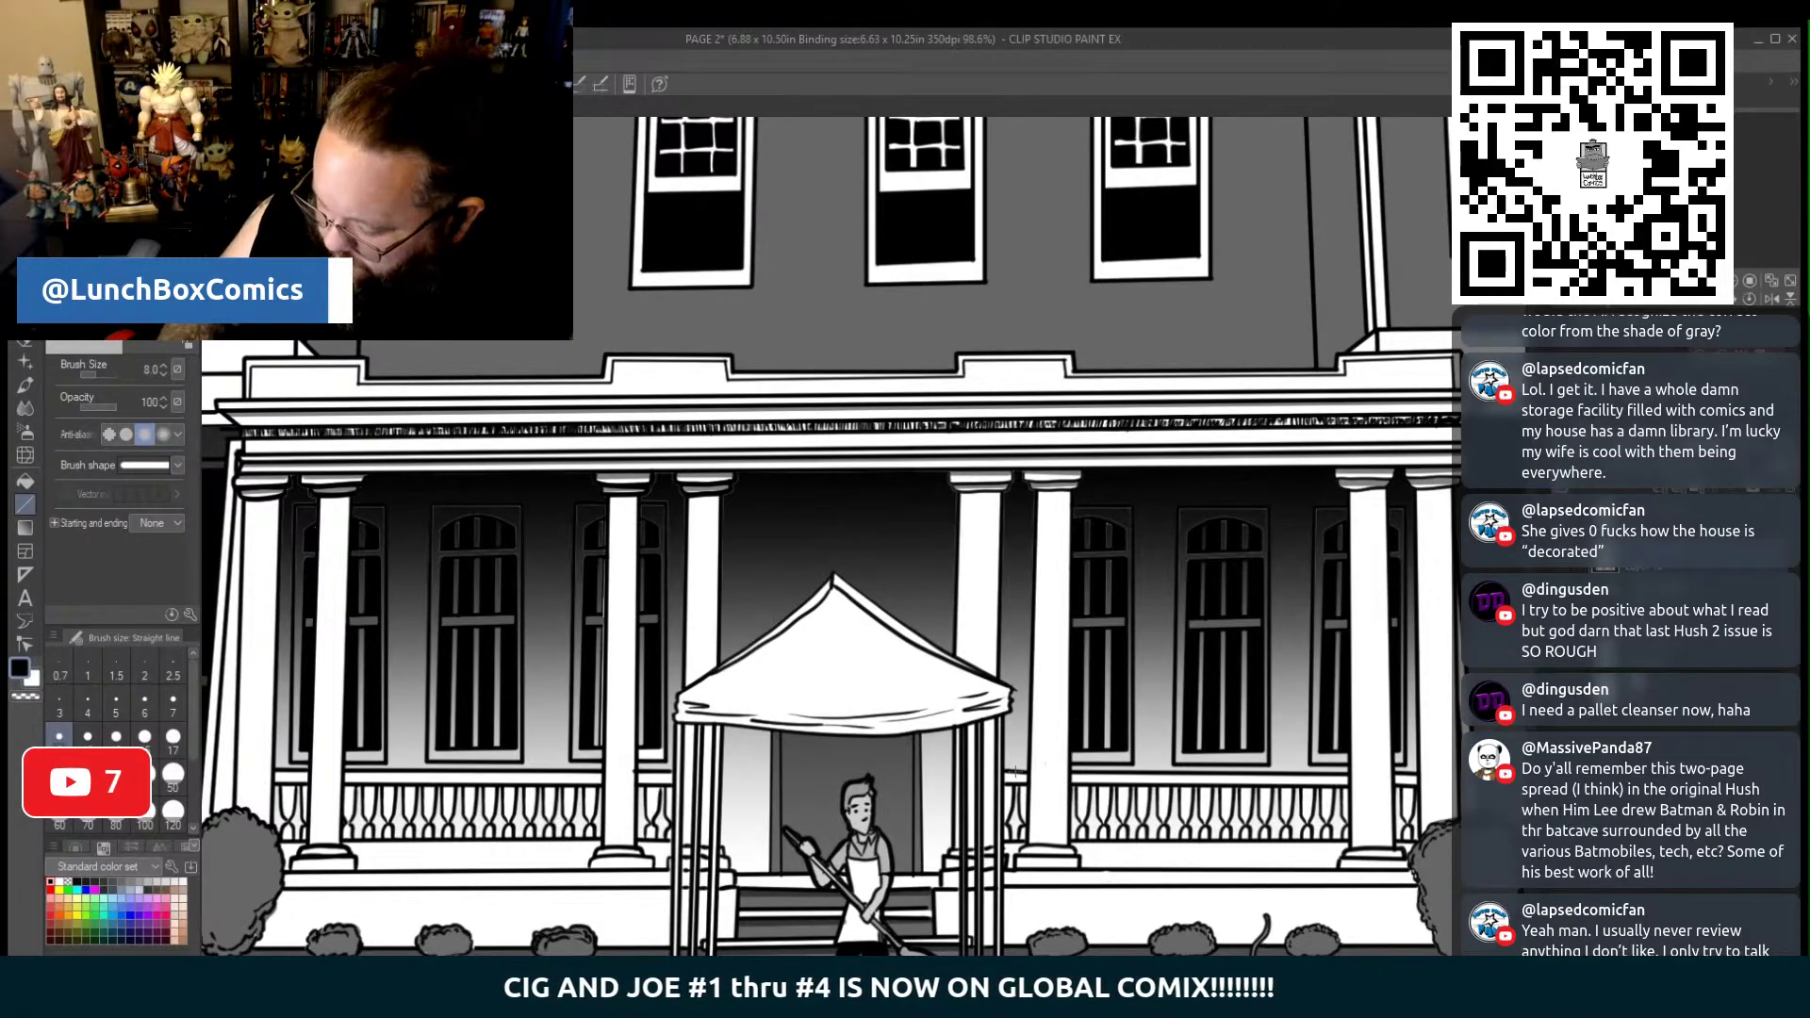
Draw straight black shadow lines down the shafts of the porch columns west of the canopy
{"action": "left_click_drag", "start_coordinate": [1058, 733], "coordinate": [1474, 733]}
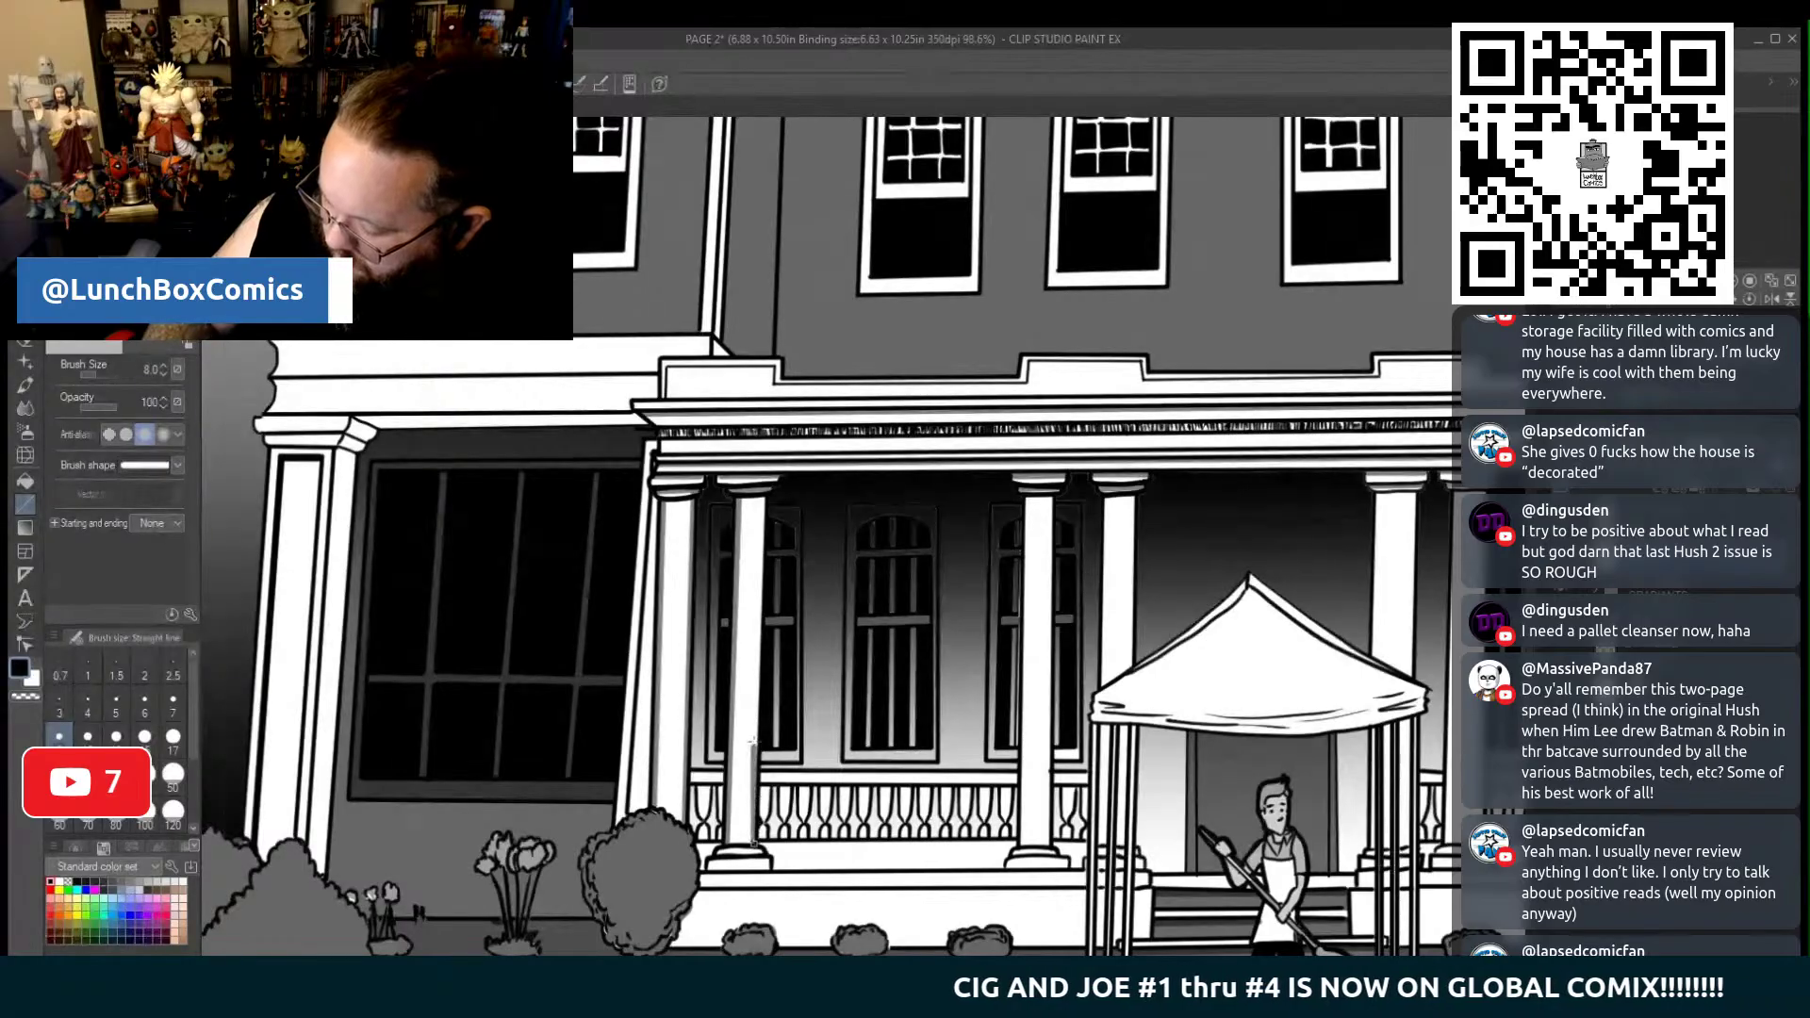
{"action": "left_click_drag", "start_coordinate": [758, 495], "coordinate": [754, 839]}
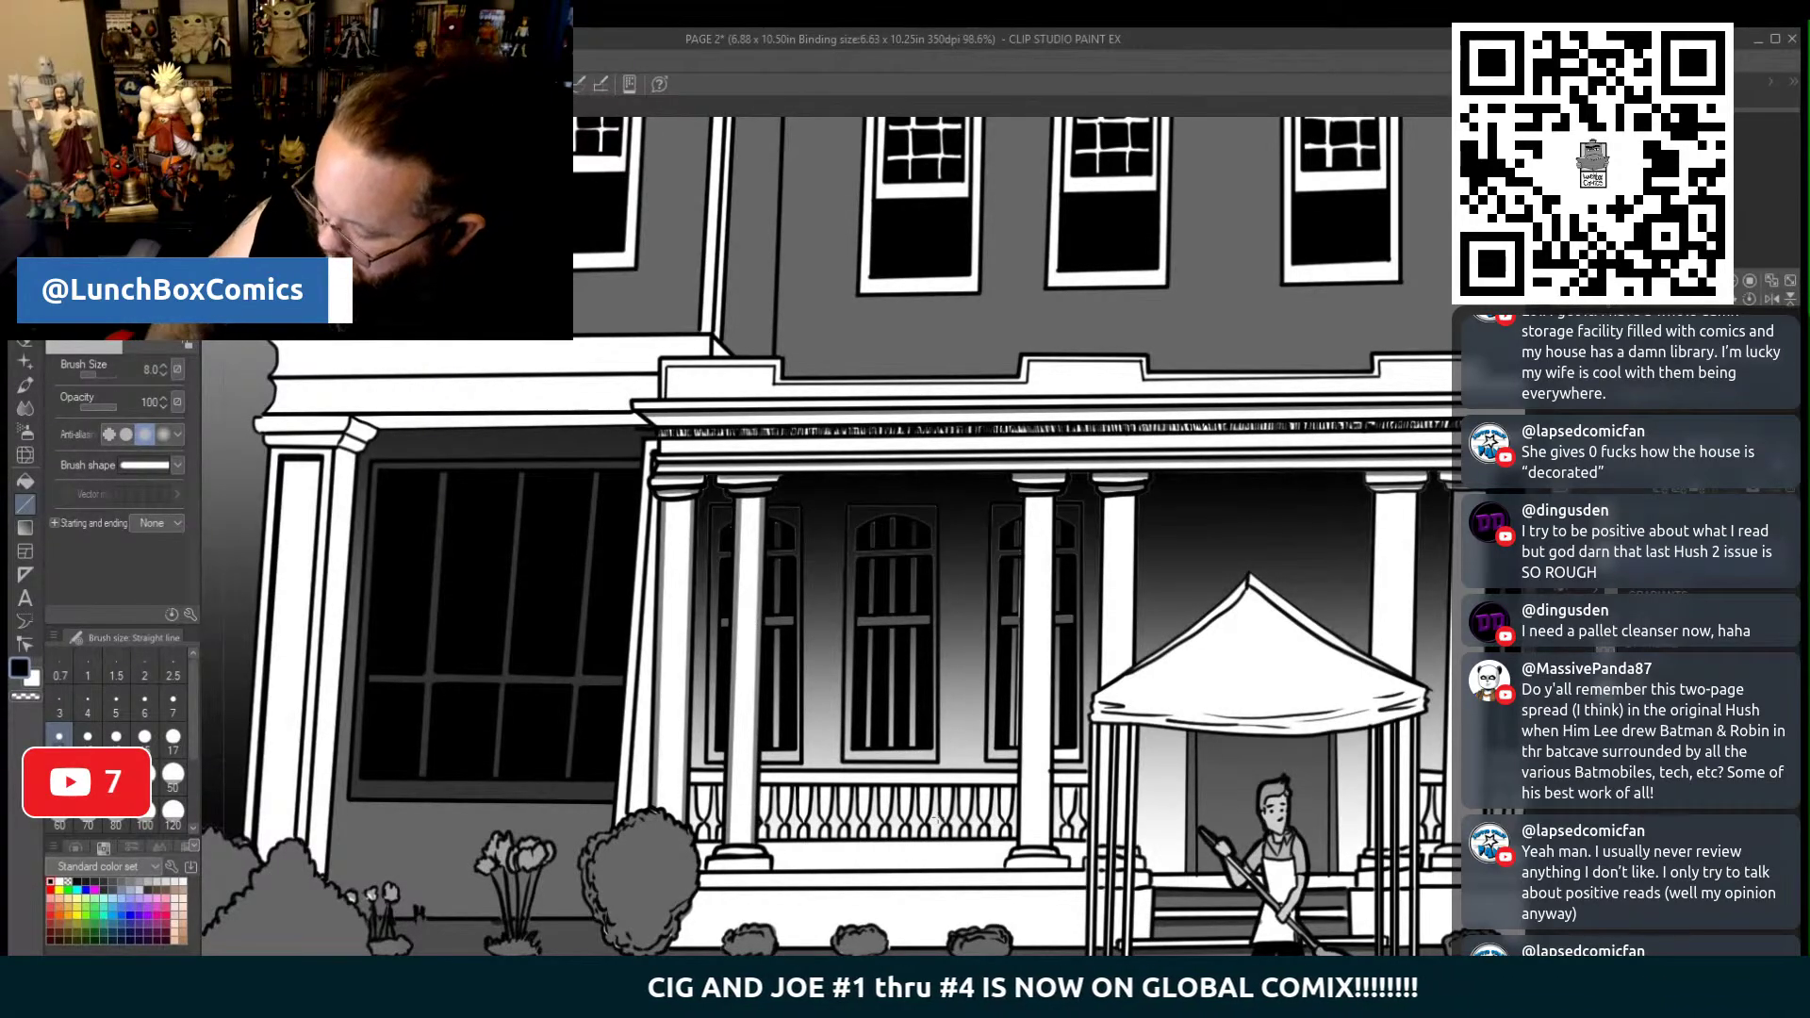
{"action": "left_click_drag", "start_coordinate": [1026, 497], "coordinate": [1025, 842]}
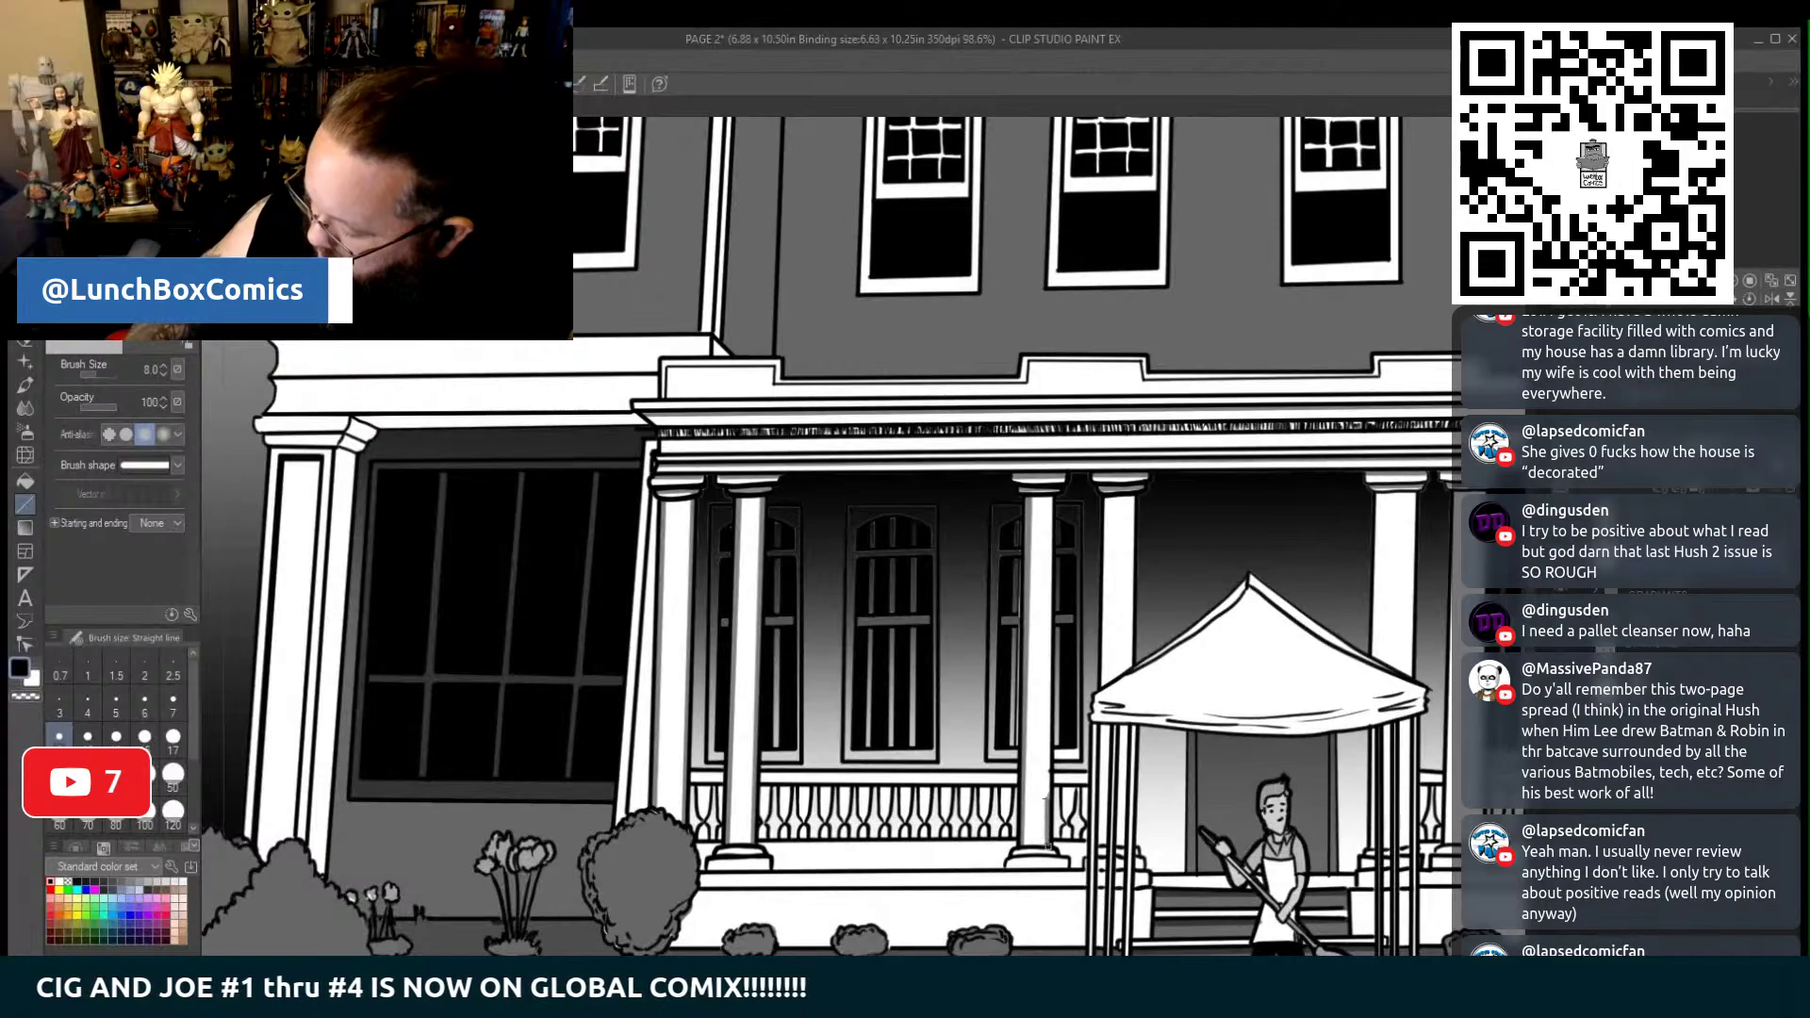
{"action": "left_click_drag", "start_coordinate": [1047, 846], "coordinate": [1052, 494]}
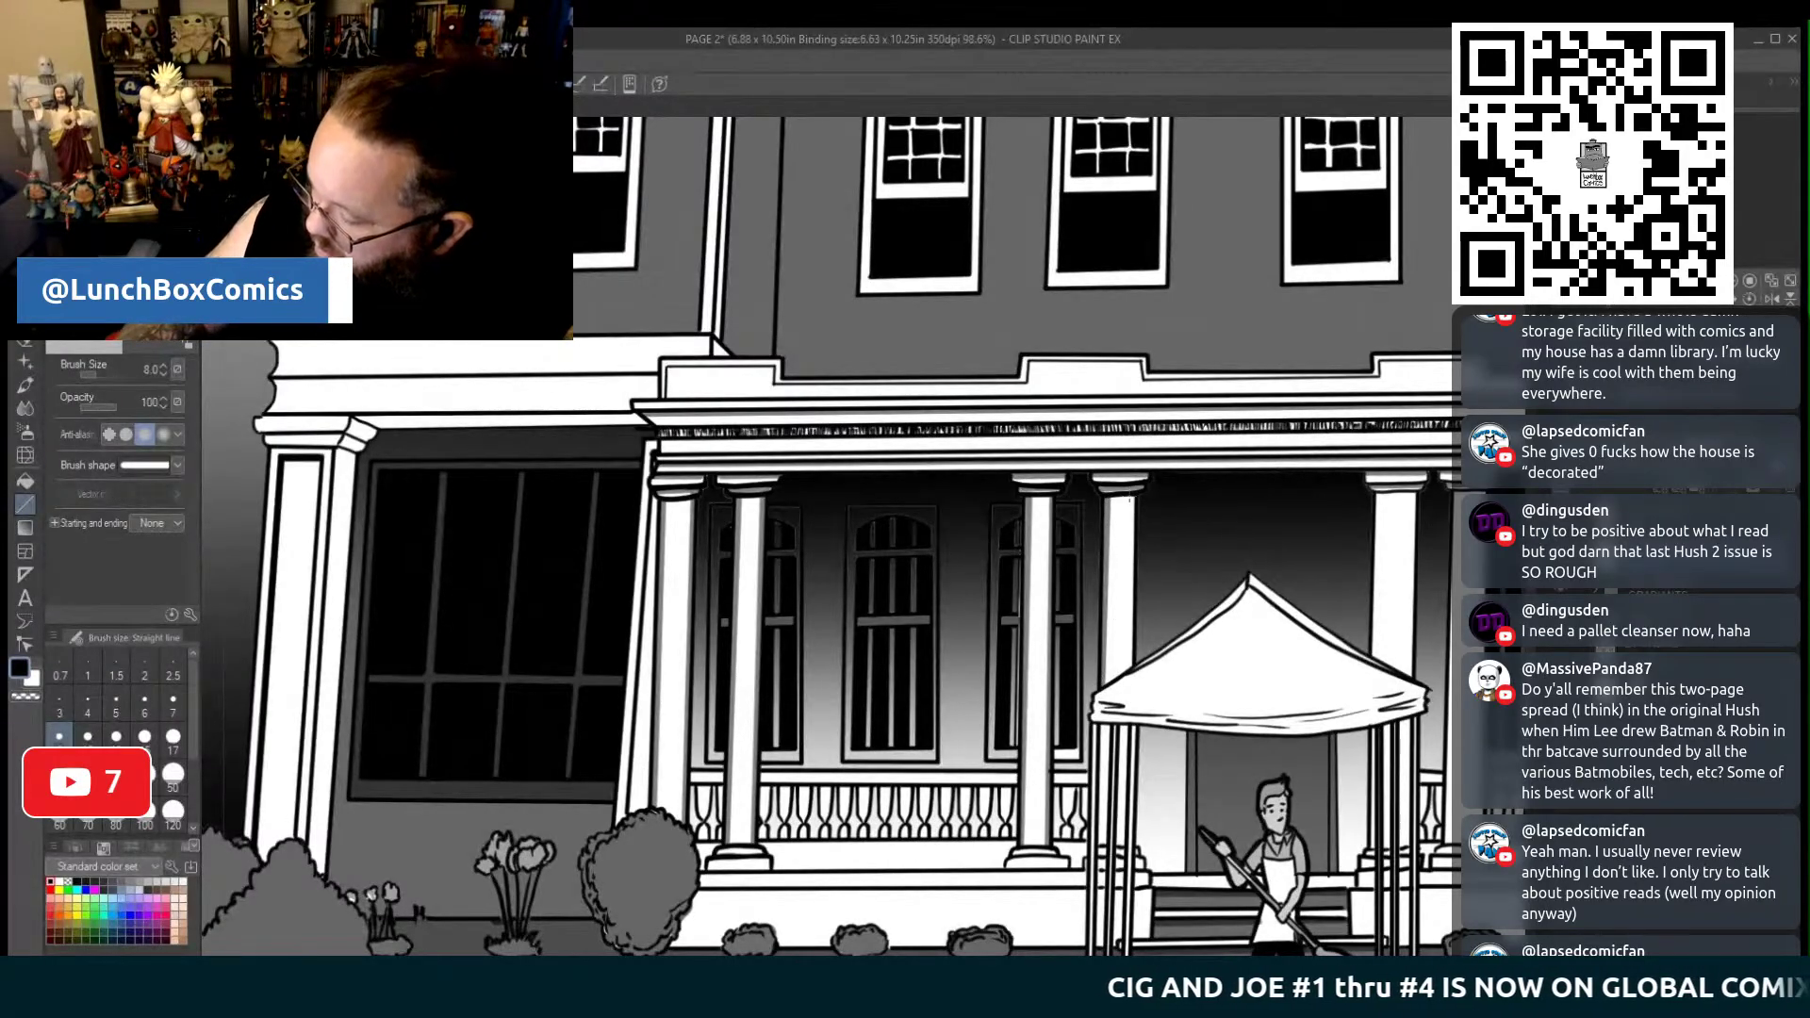
{"action": "left_click_drag", "start_coordinate": [1131, 496], "coordinate": [1125, 644]}
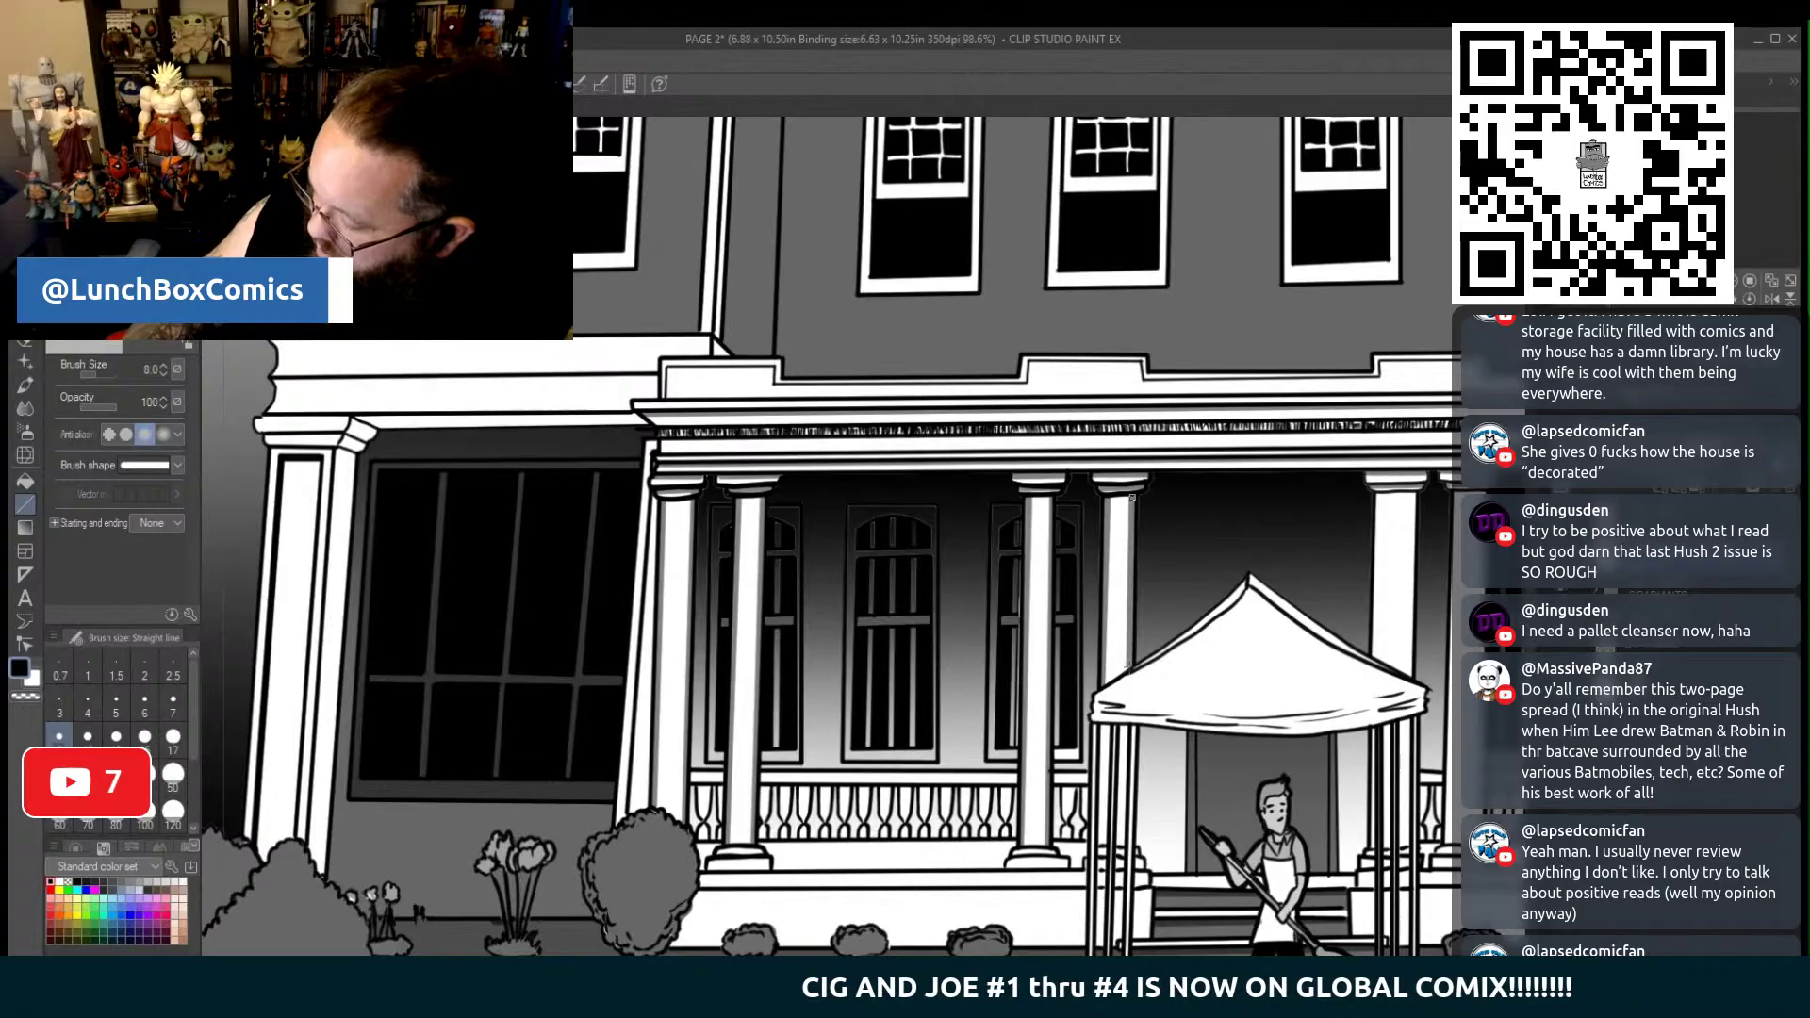
Draw straight black shadow lines down the shafts of the porch columns east of the canopy and along the building's east corner pillar
{"action": "scroll", "coordinate": [826, 535], "scroll_direction": "right", "scroll_amount": 5}
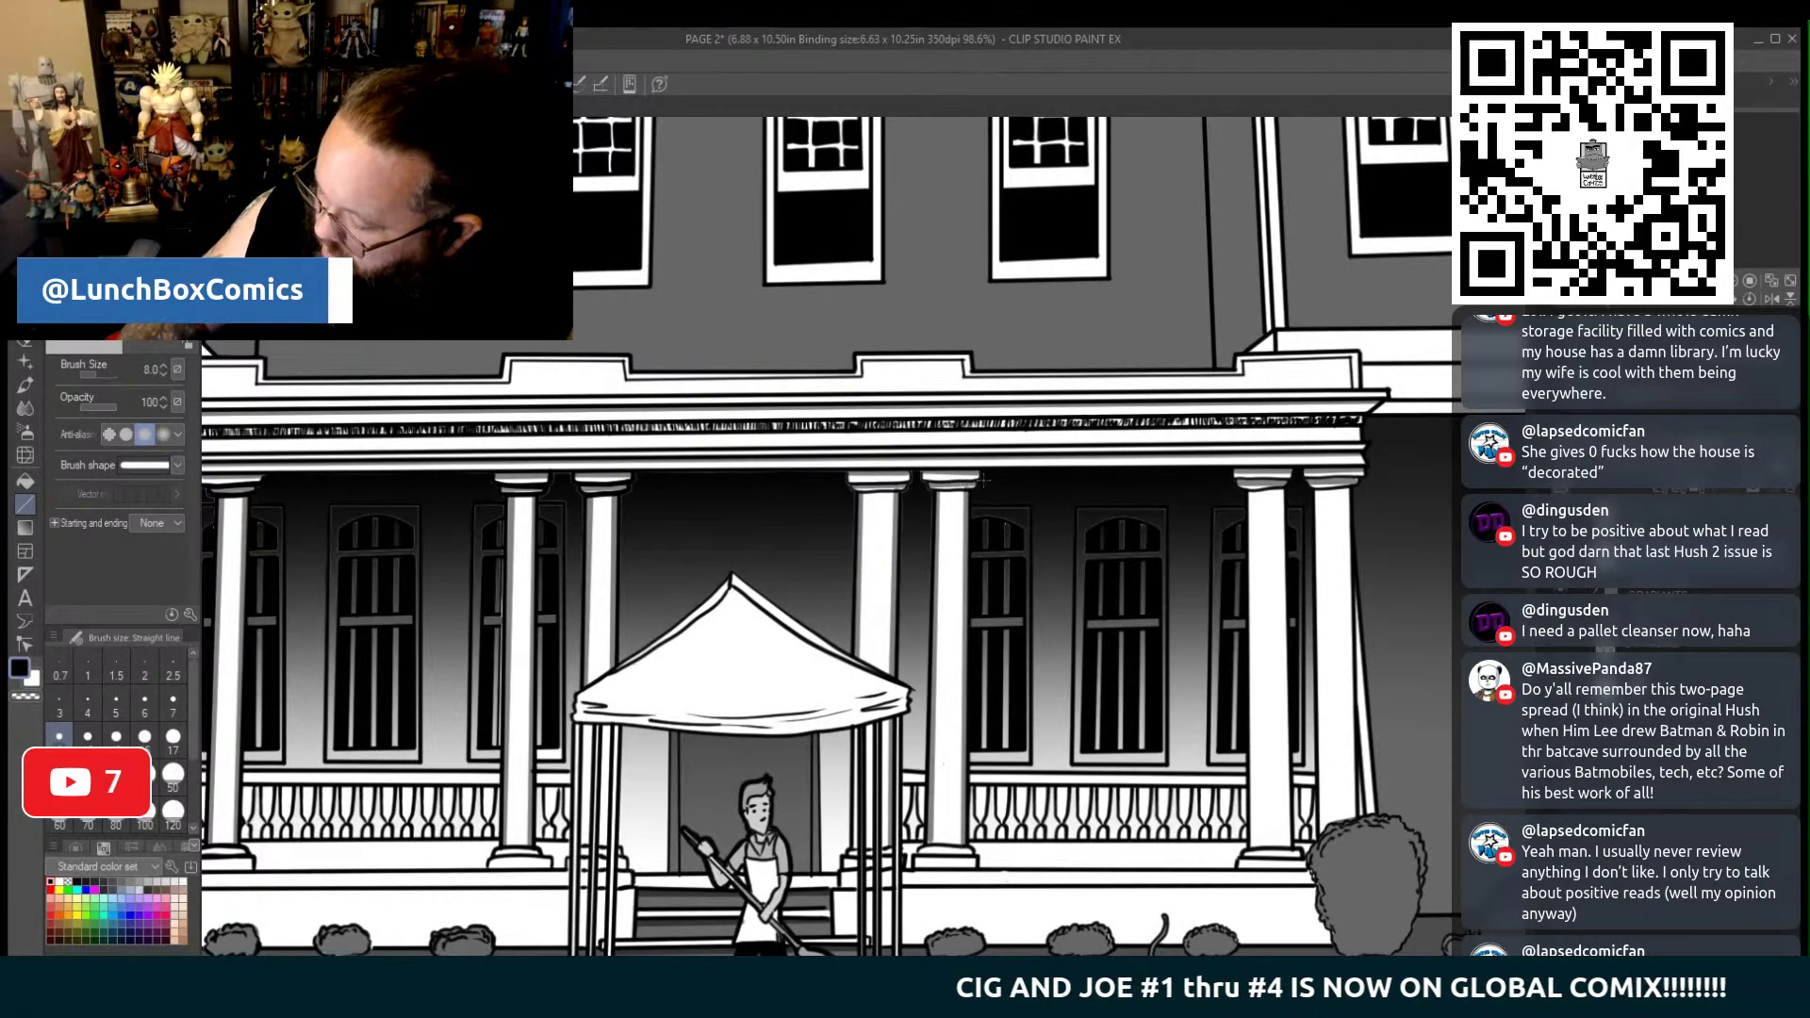
{"action": "left_click_drag", "start_coordinate": [1251, 491], "coordinate": [859, 491]}
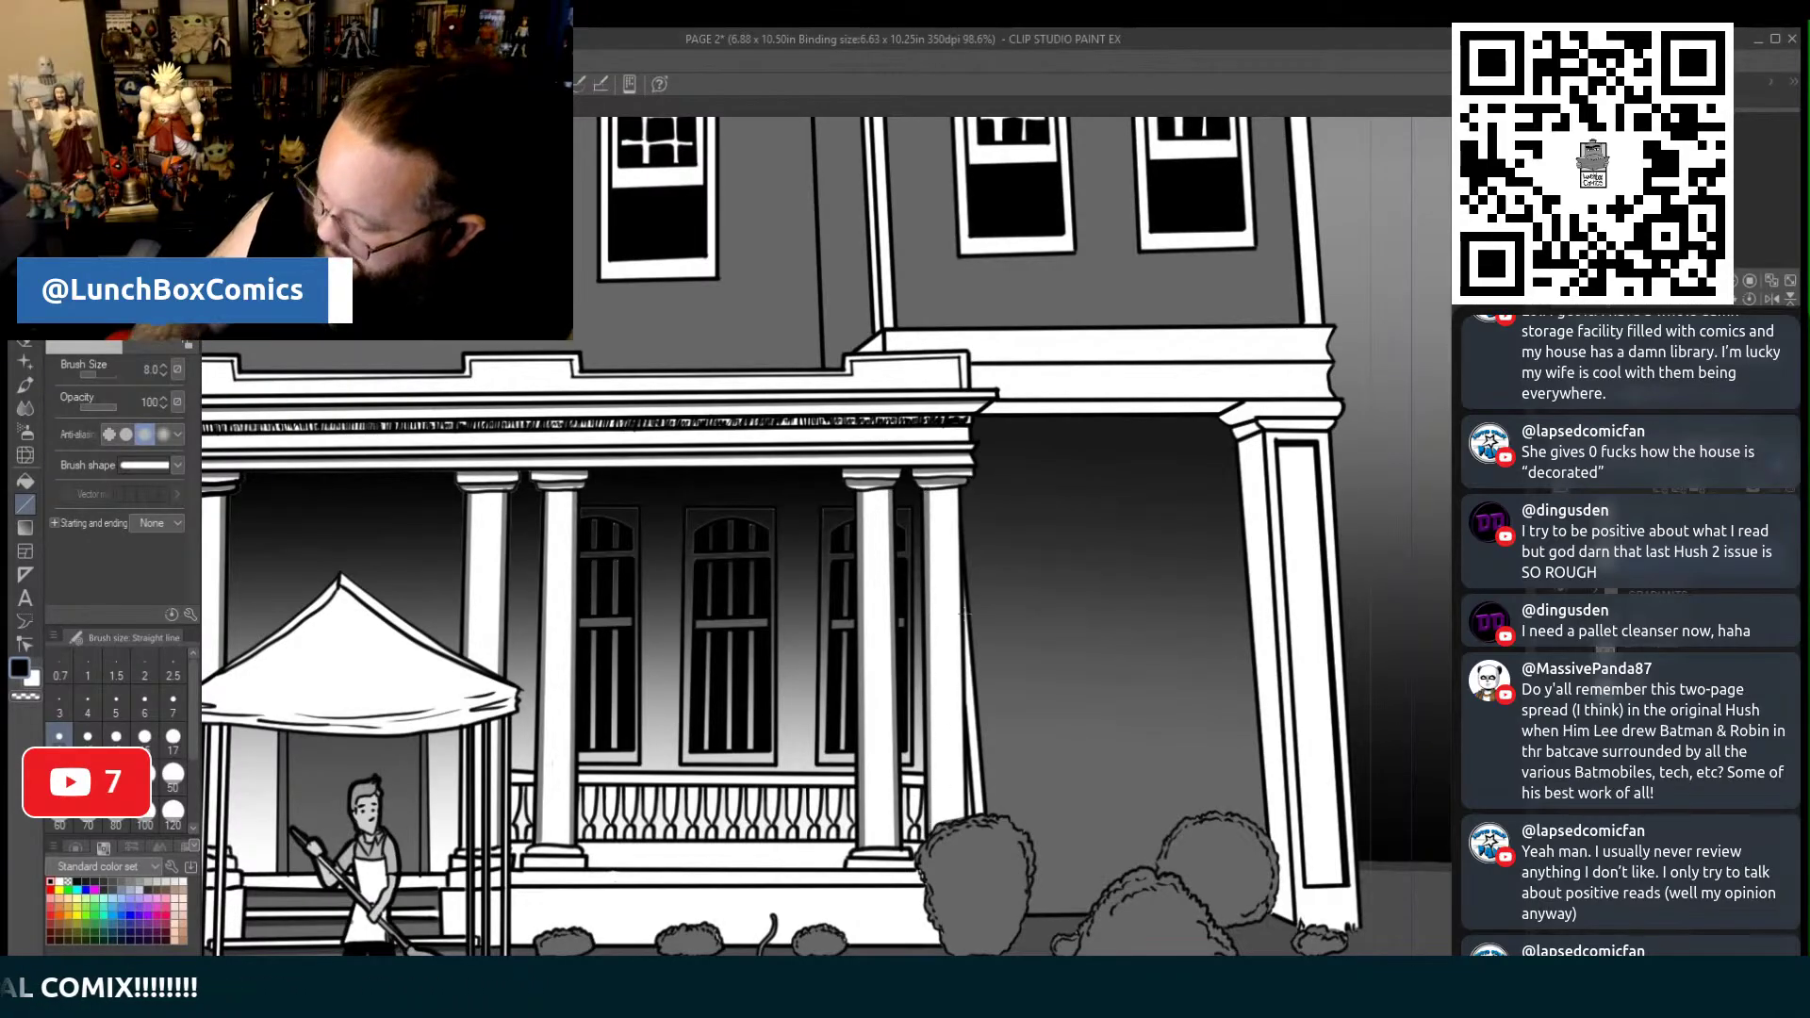
{"action": "left_click_drag", "start_coordinate": [956, 624], "coordinate": [961, 824]}
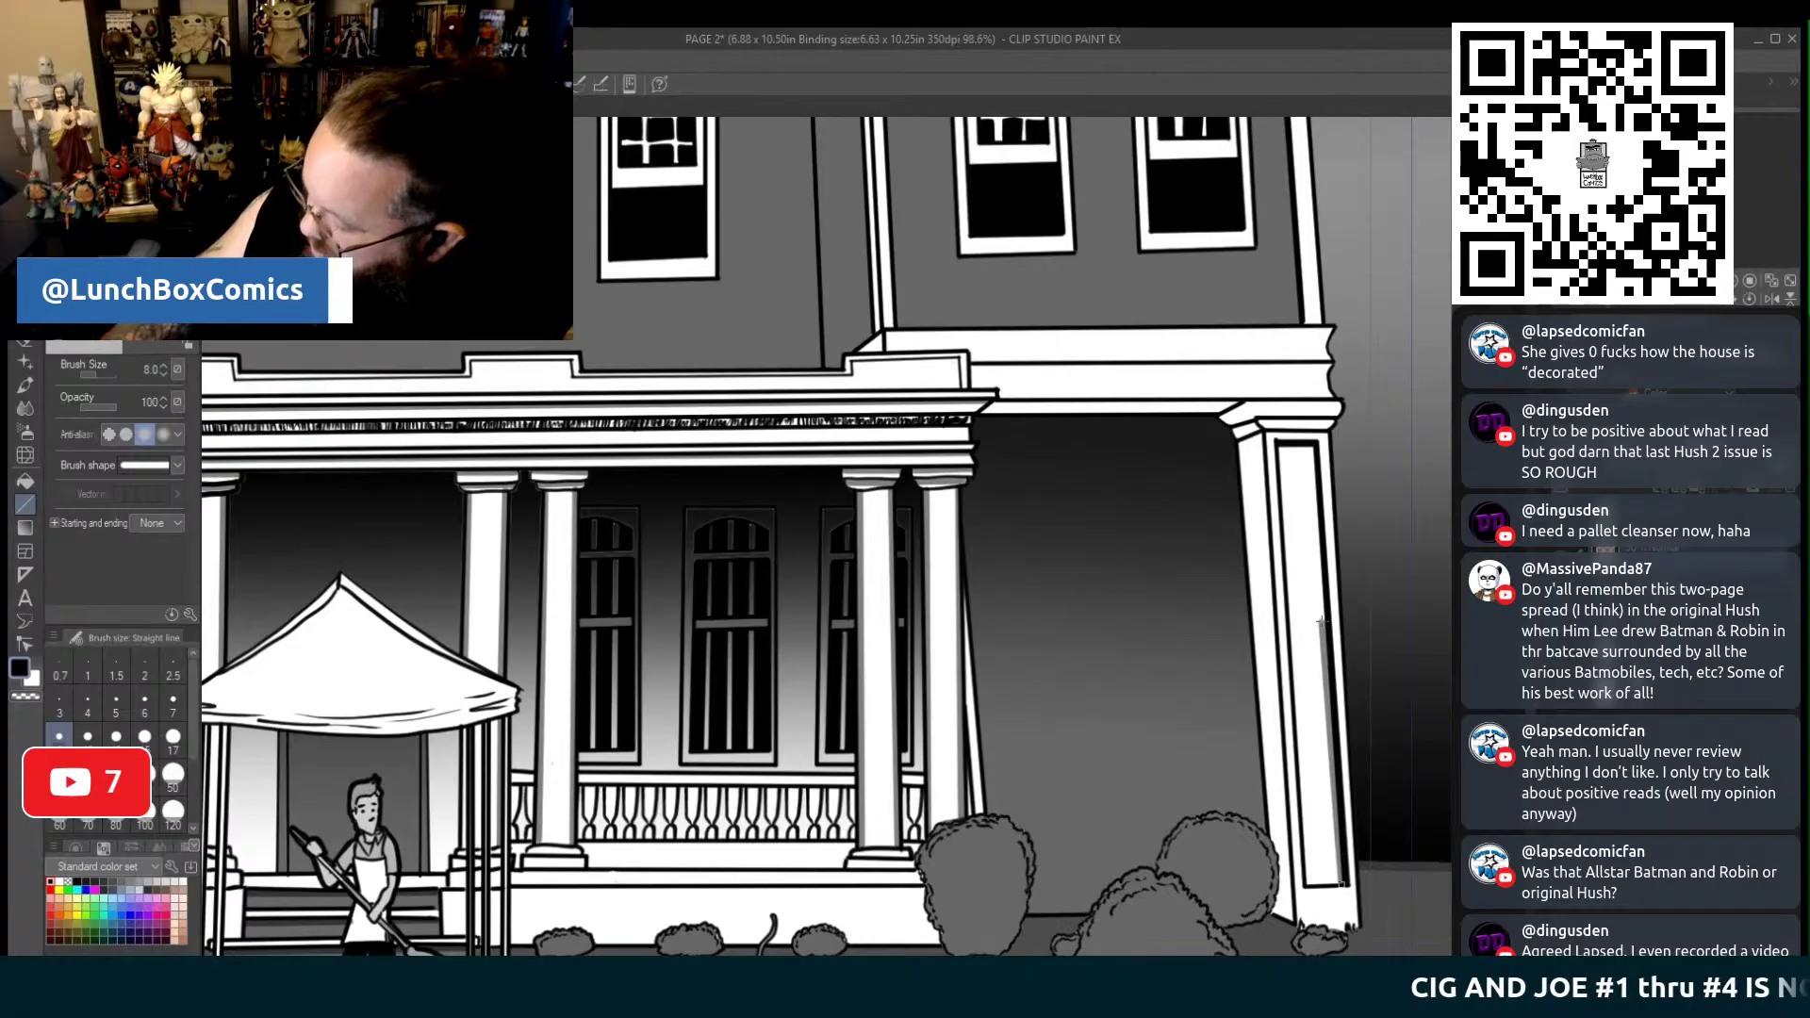
{"action": "left_click_drag", "start_coordinate": [1322, 622], "coordinate": [1313, 467]}
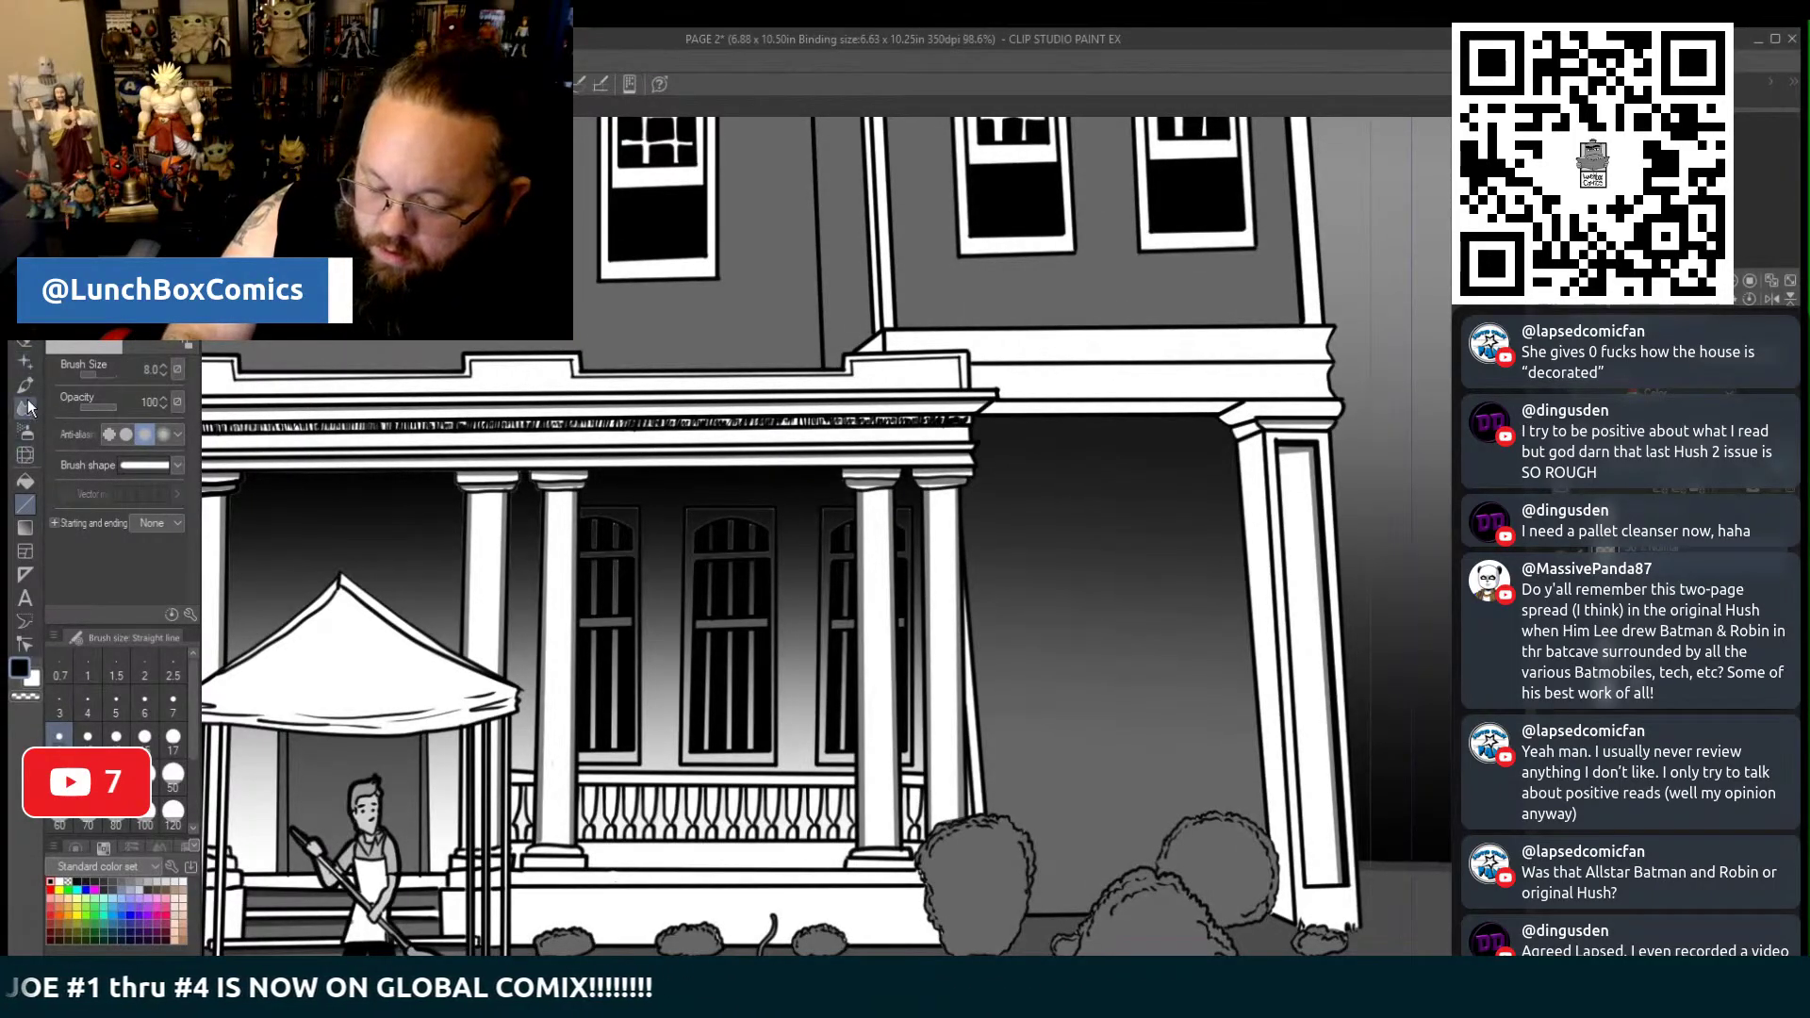
{"action": "left_click", "coordinate": [27, 481]}
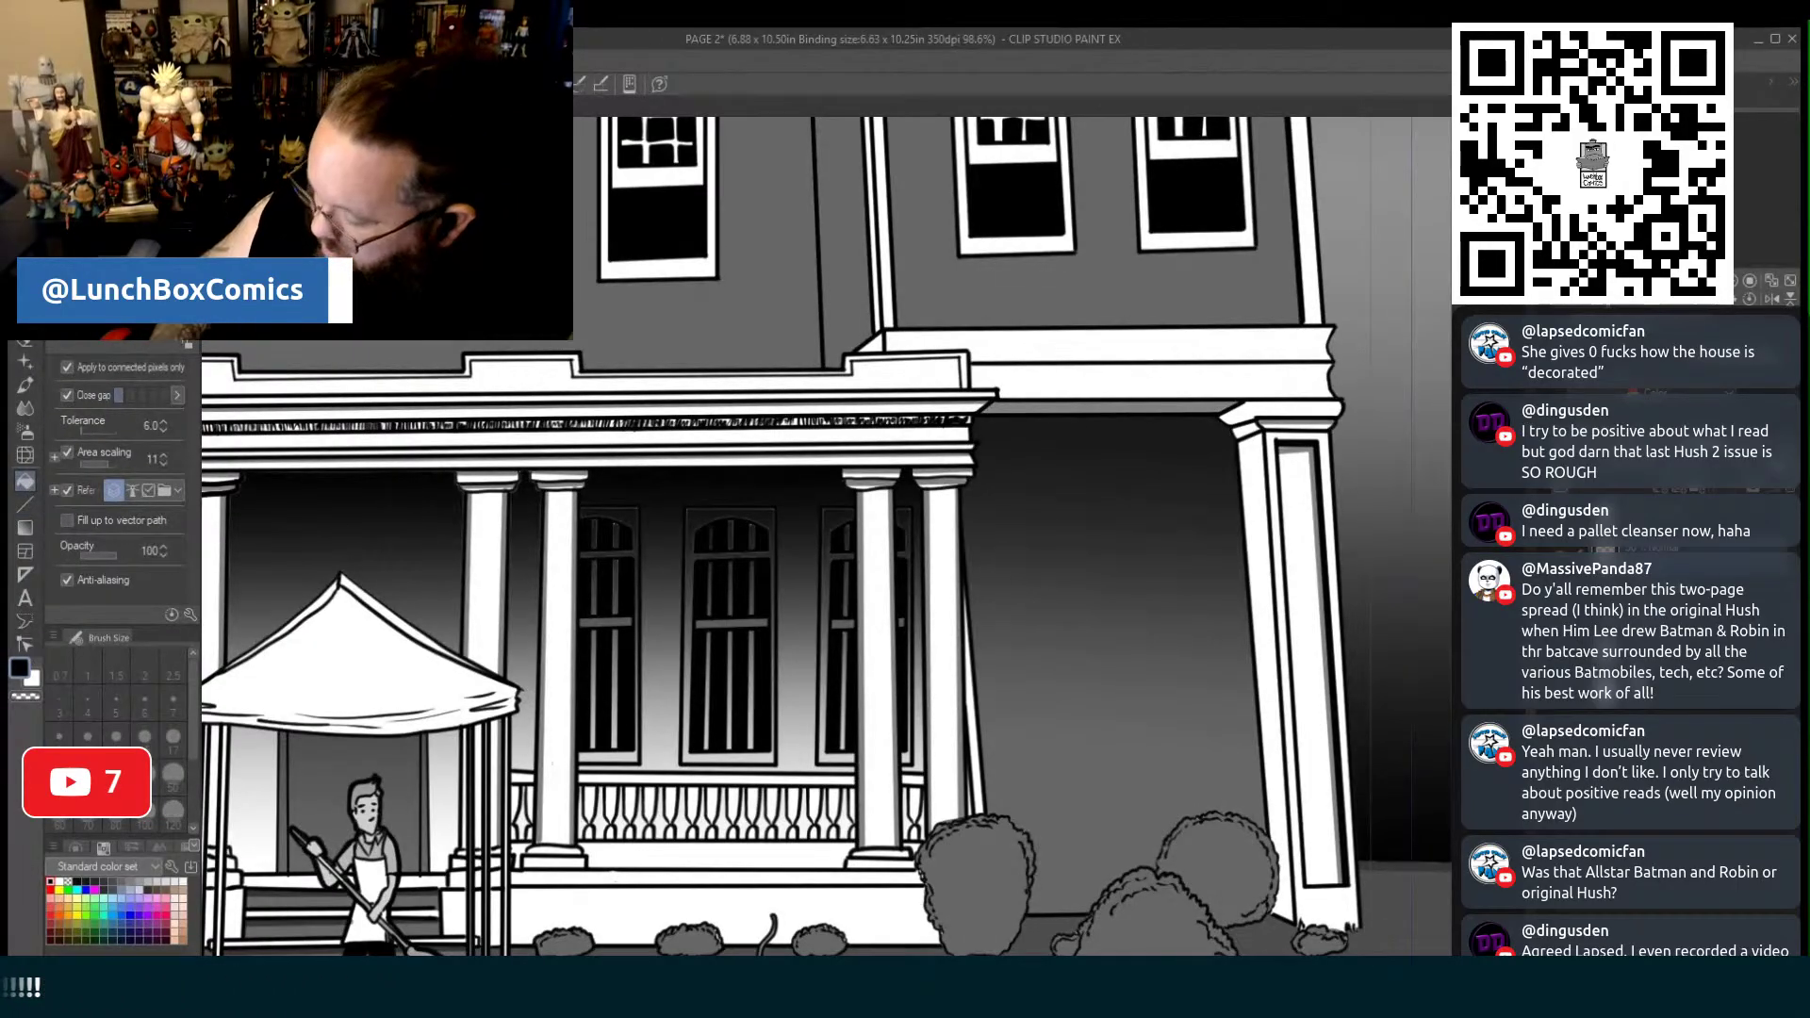
Draw straight black shadow lines at size 8.0 along the building's west corner pillar and the cornice above the large west window
{"action": "left_click_drag", "start_coordinate": [377, 547], "coordinate": [1365, 547]}
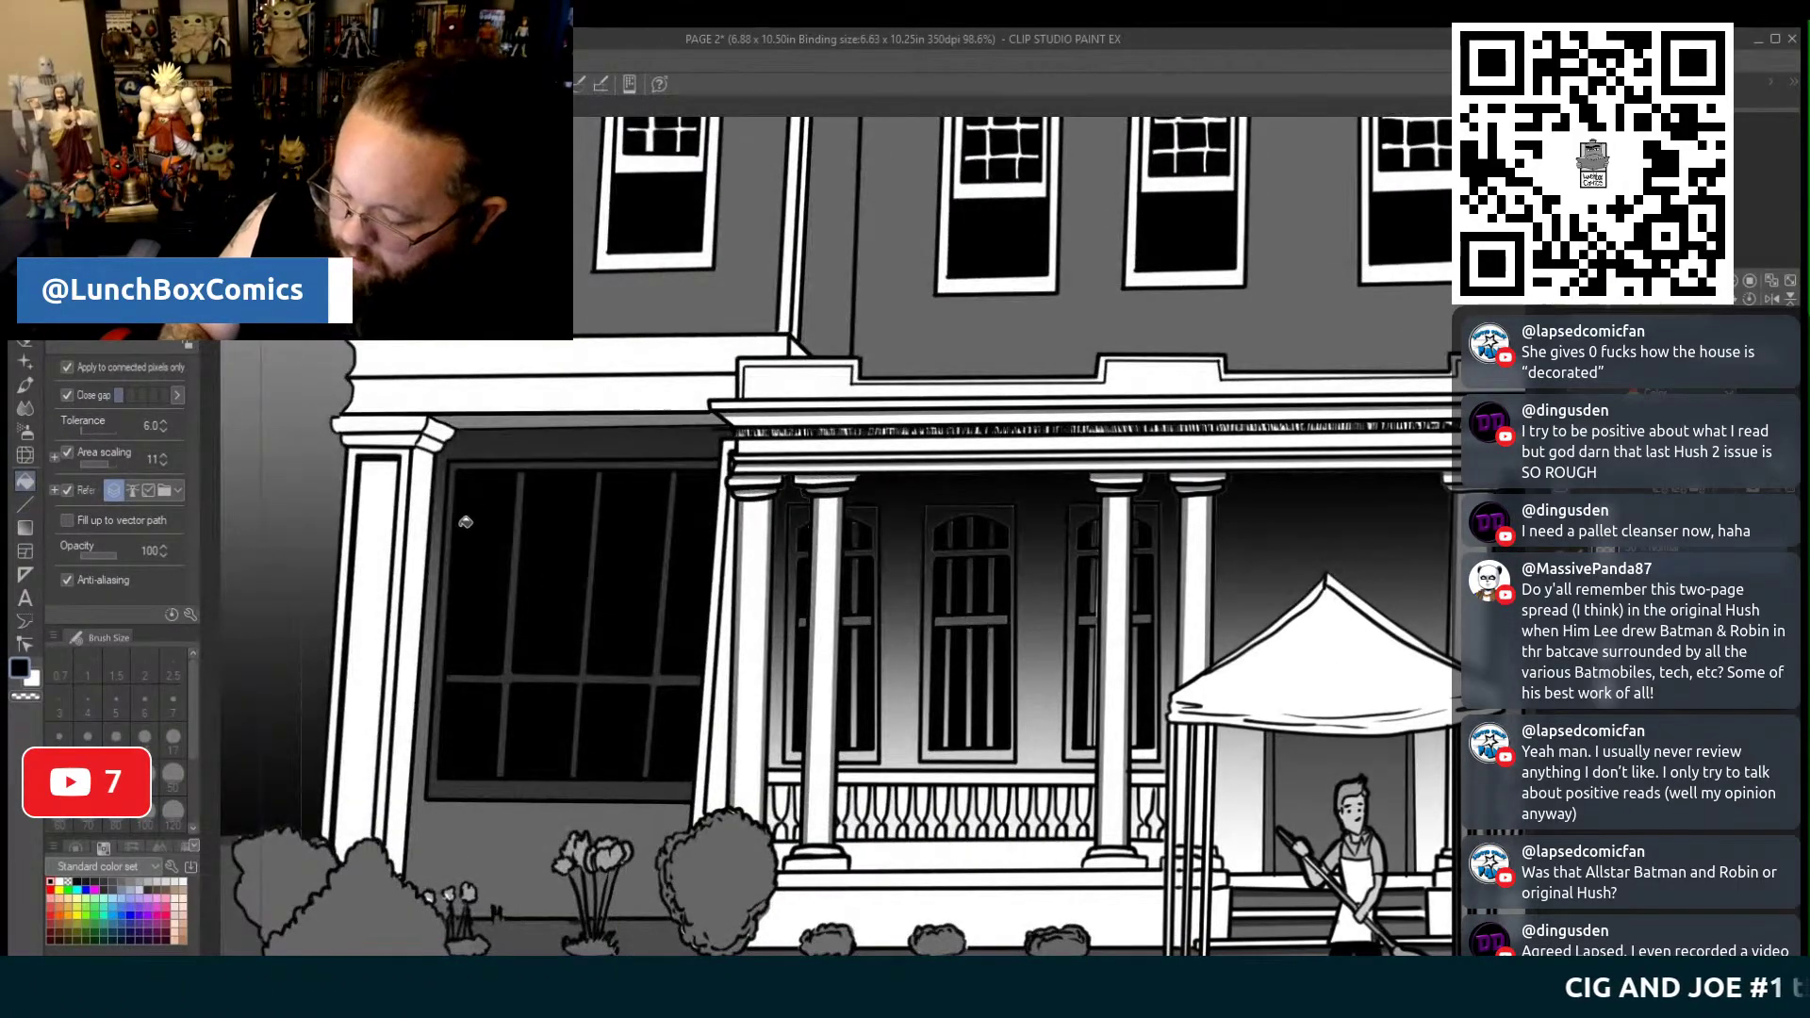
{"action": "left_click", "coordinate": [26, 503]}
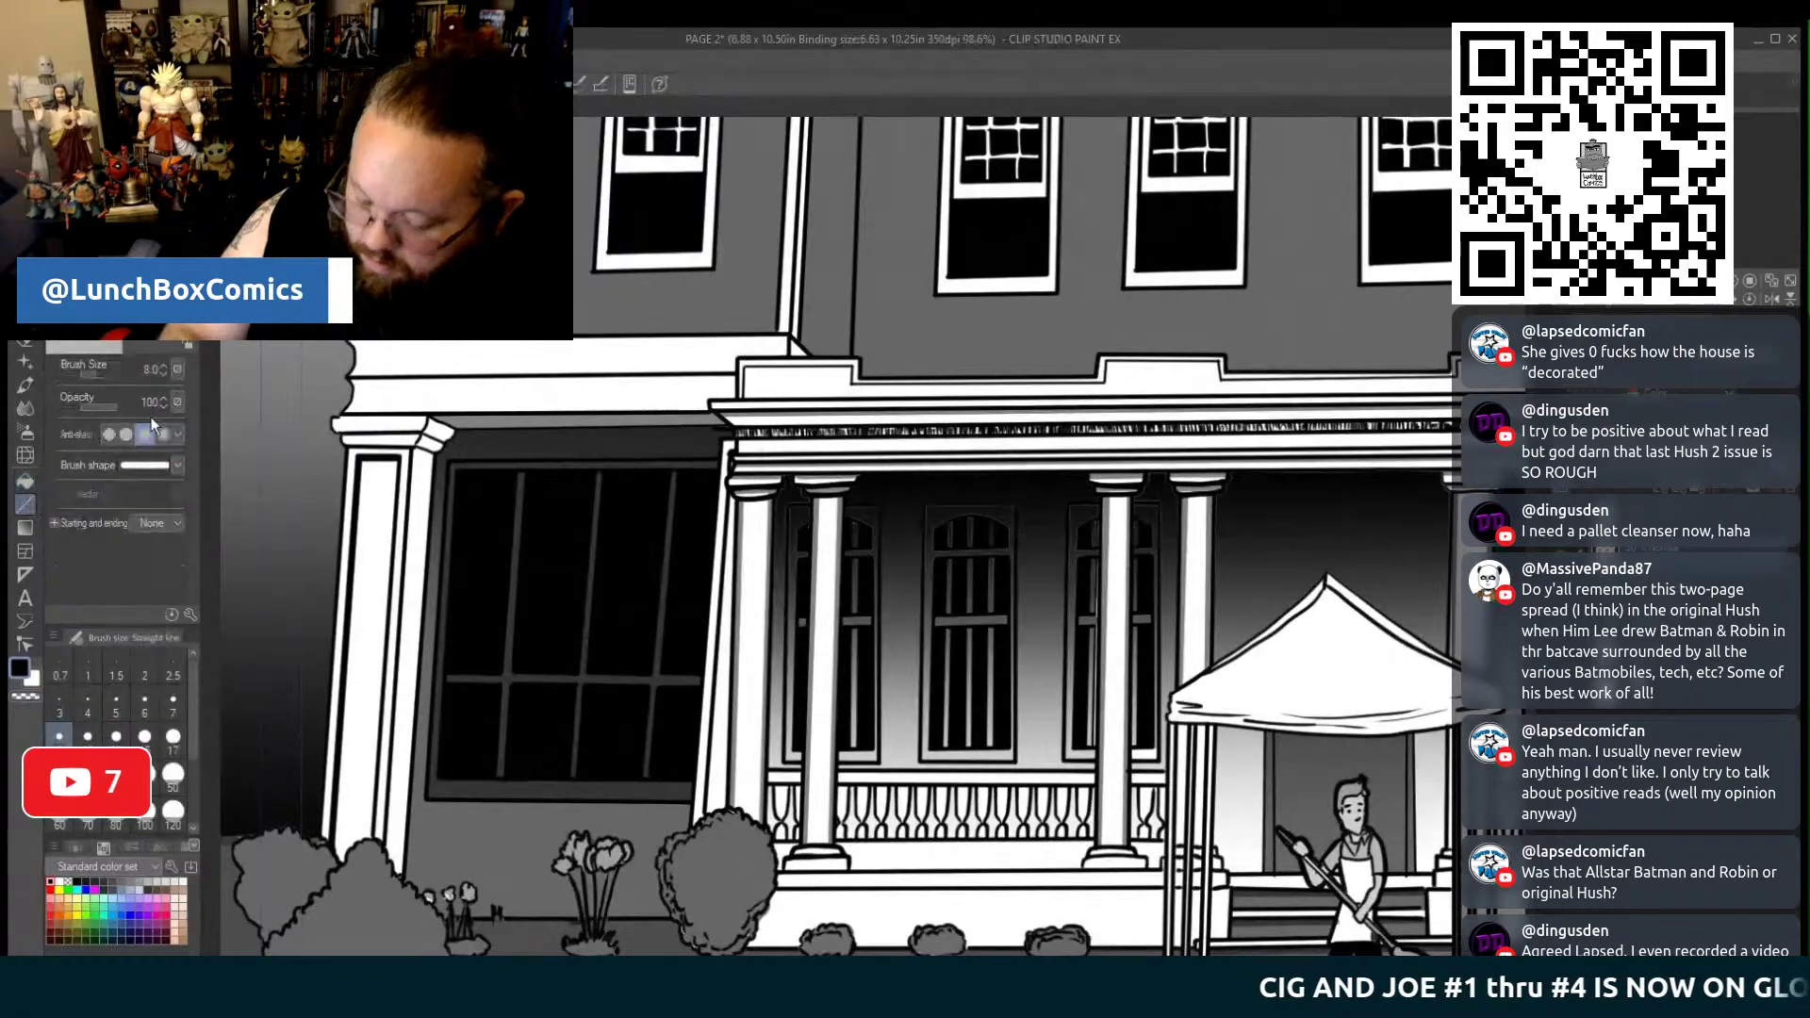
{"action": "mouse_move", "coordinate": [412, 653]}
{"action": "left_mouse_down"}
{"action": "mouse_move", "coordinate": [400, 875]}
{"action": "mouse_move", "coordinate": [416, 453]}
{"action": "left_mouse_up"}
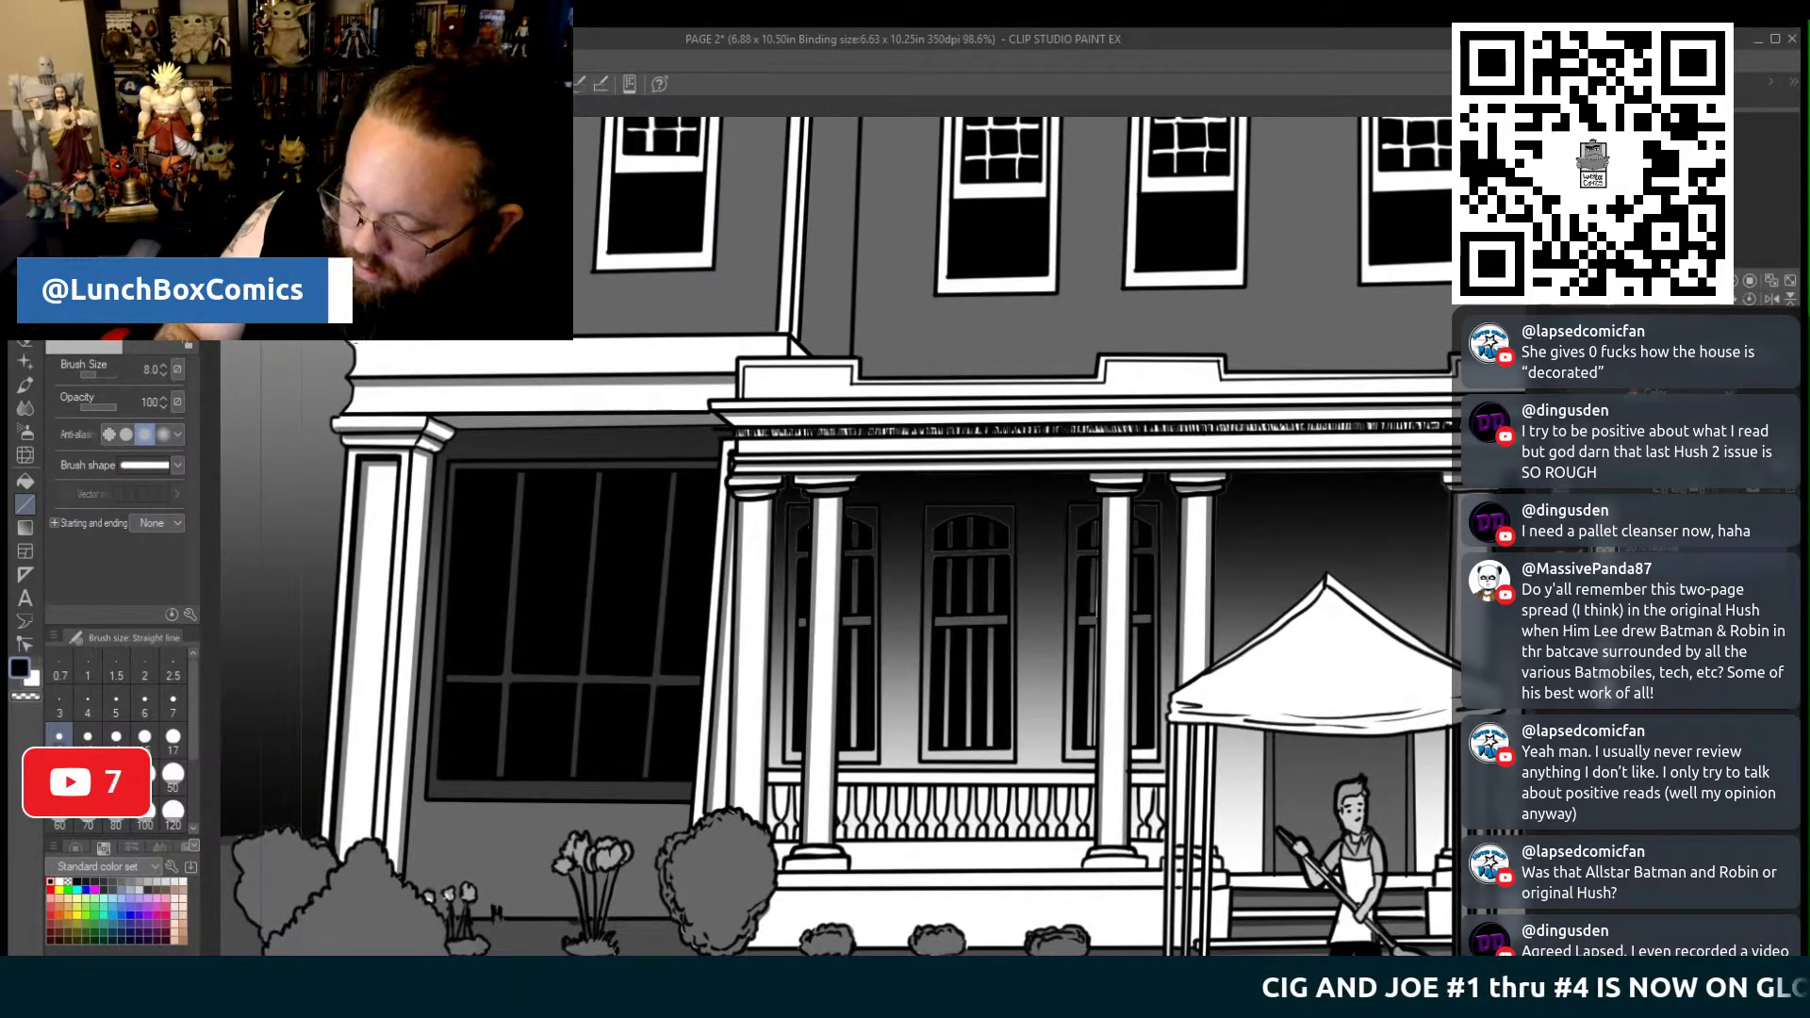
{"action": "left_click_drag", "start_coordinate": [371, 349], "coordinate": [693, 346]}
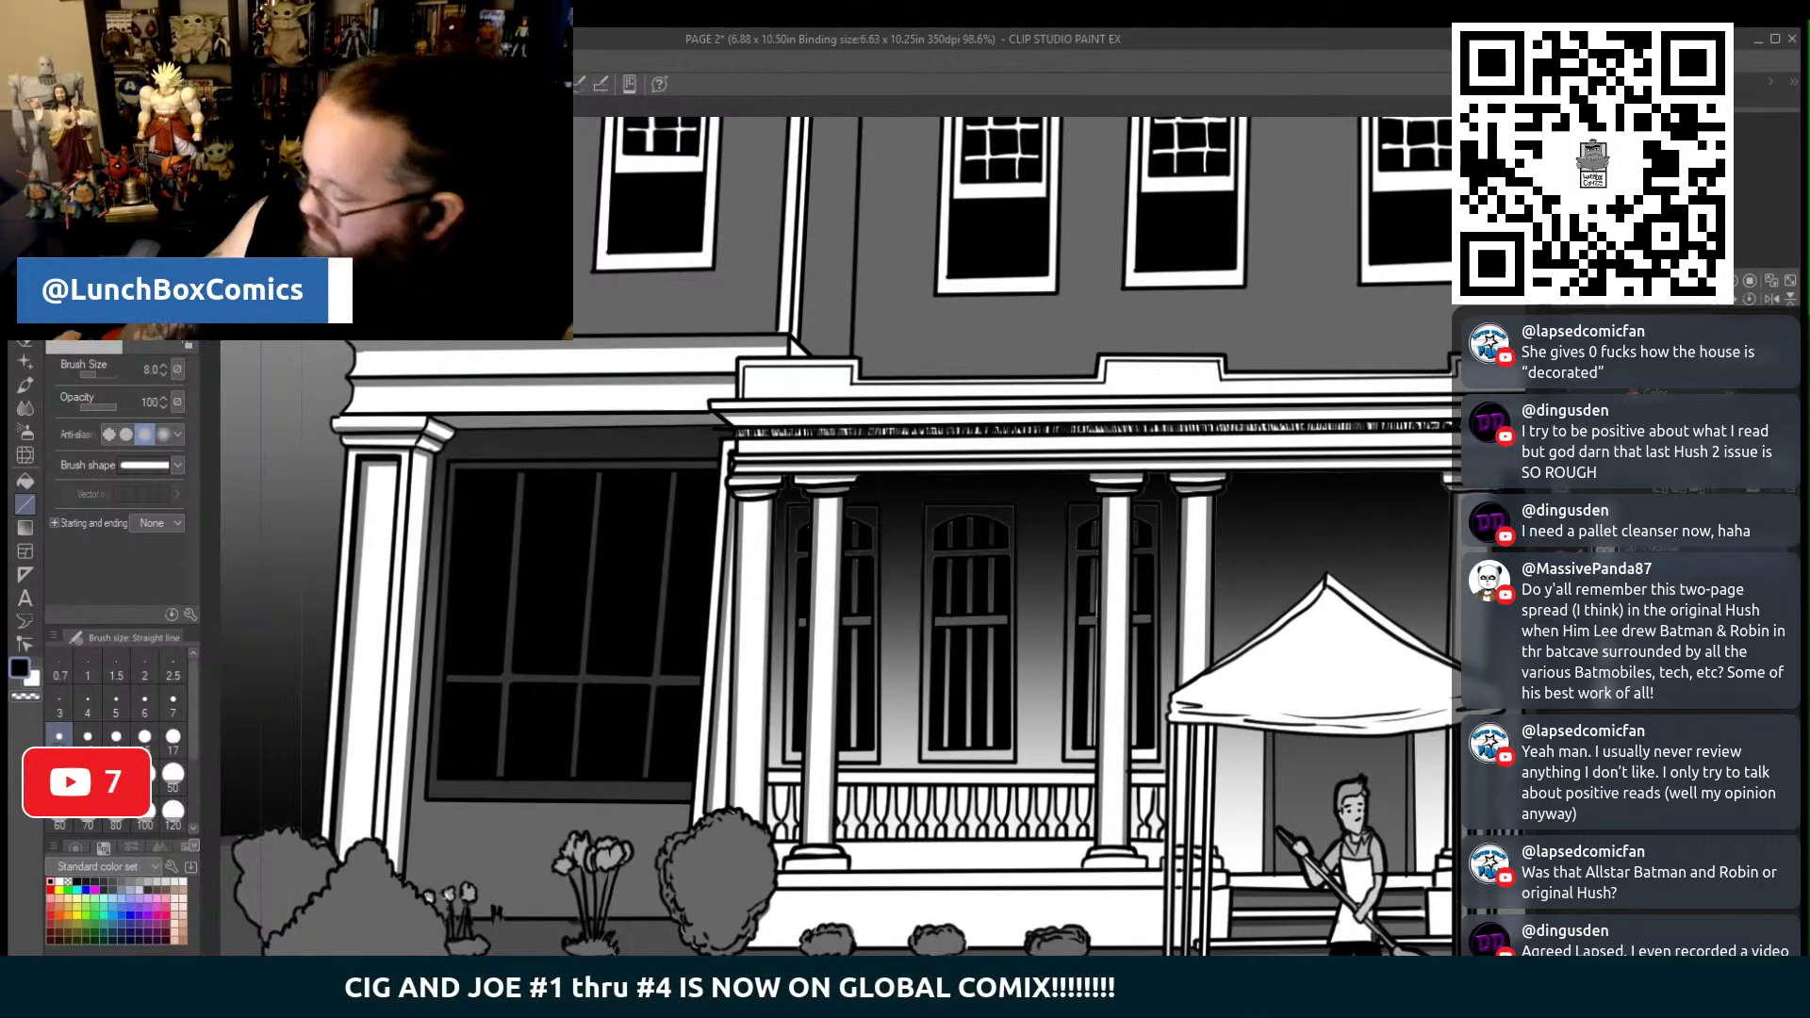
Set the straight line brush to size 12.0 and draw shadow lines under the upper ledge and down both inner corners of the recessed facade
{"action": "scroll", "coordinate": [848, 283], "scroll_direction": "up", "scroll_amount": 5}
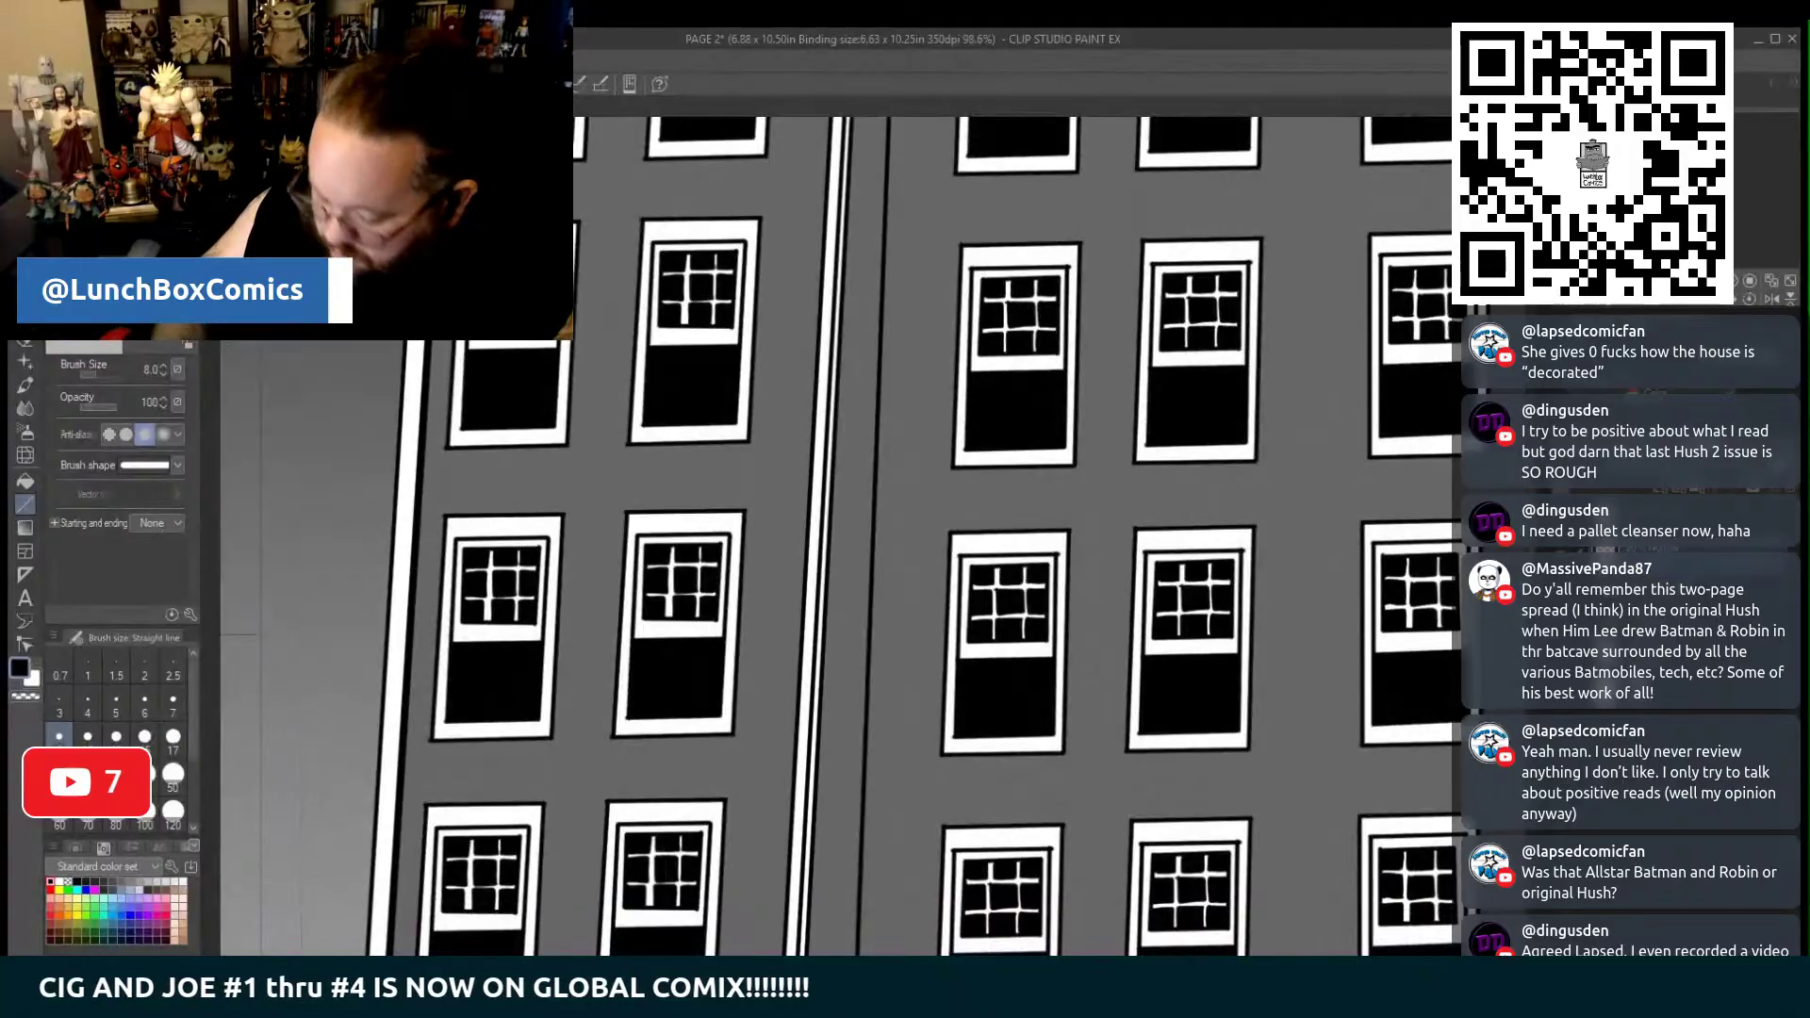
{"action": "scroll", "coordinate": [1014, 527], "scroll_direction": "down", "scroll_amount": 5}
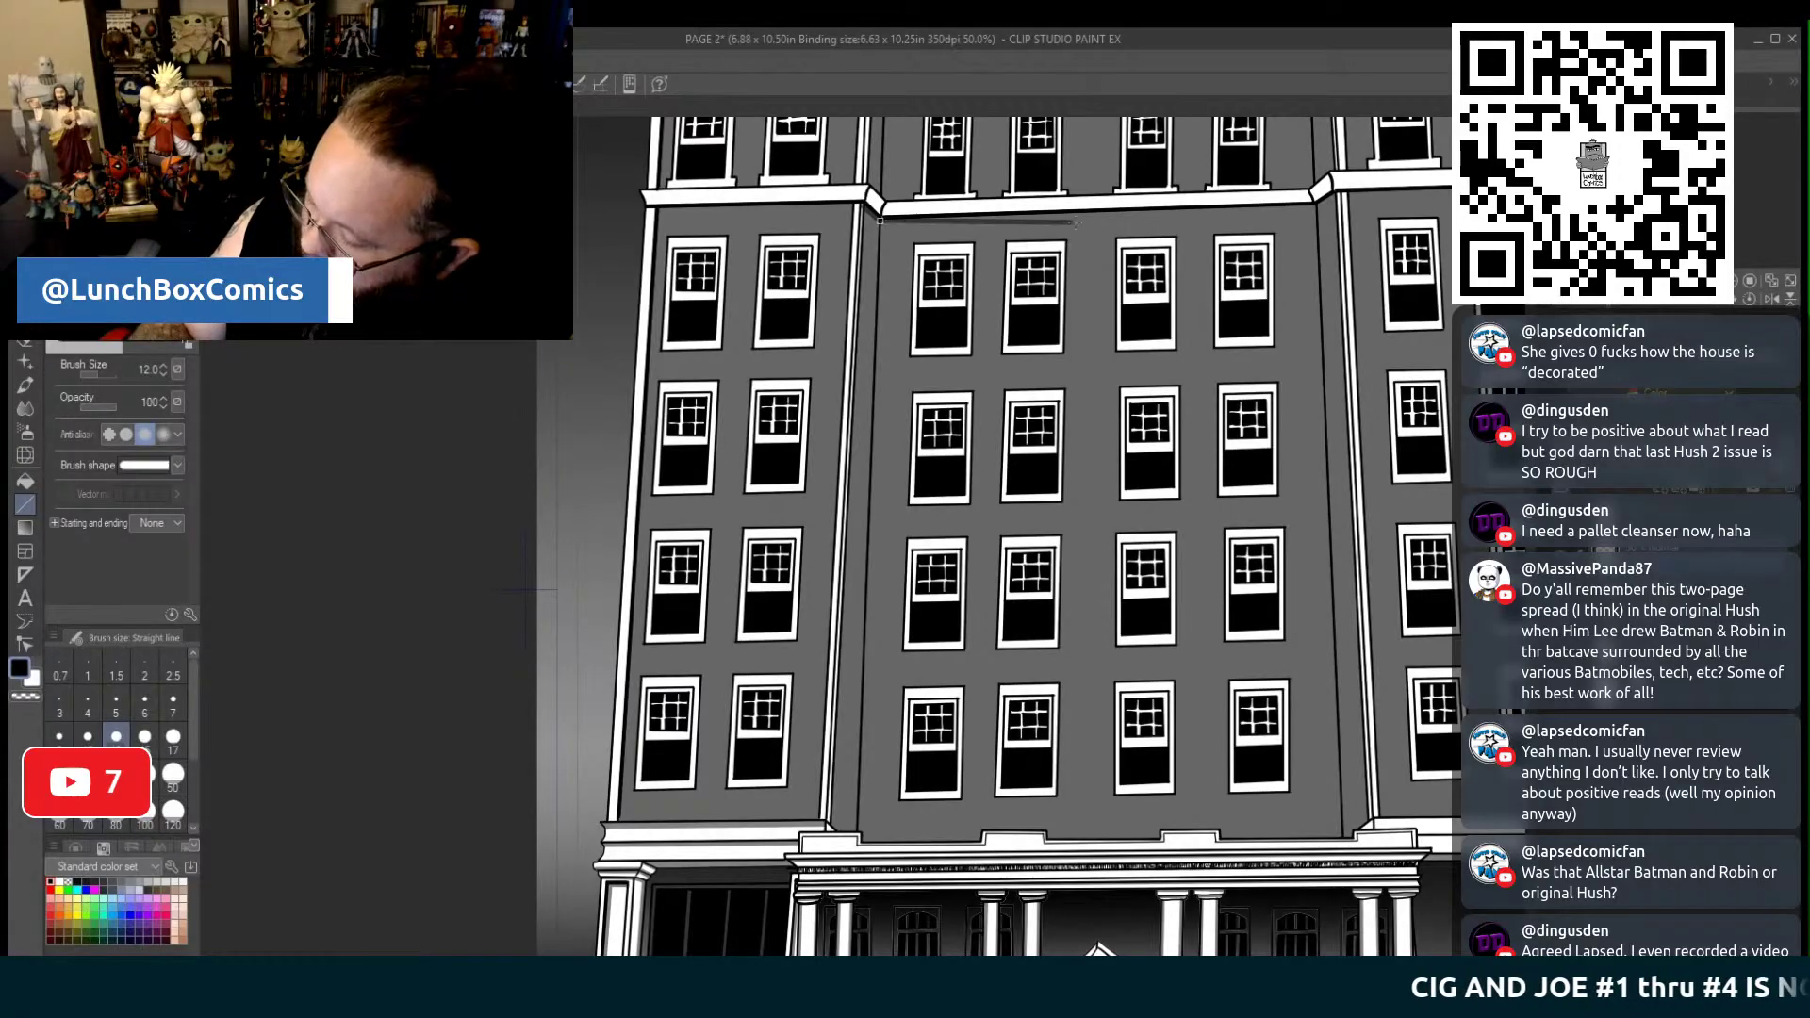
{"action": "left_click_drag", "start_coordinate": [1289, 215], "coordinate": [1315, 206]}
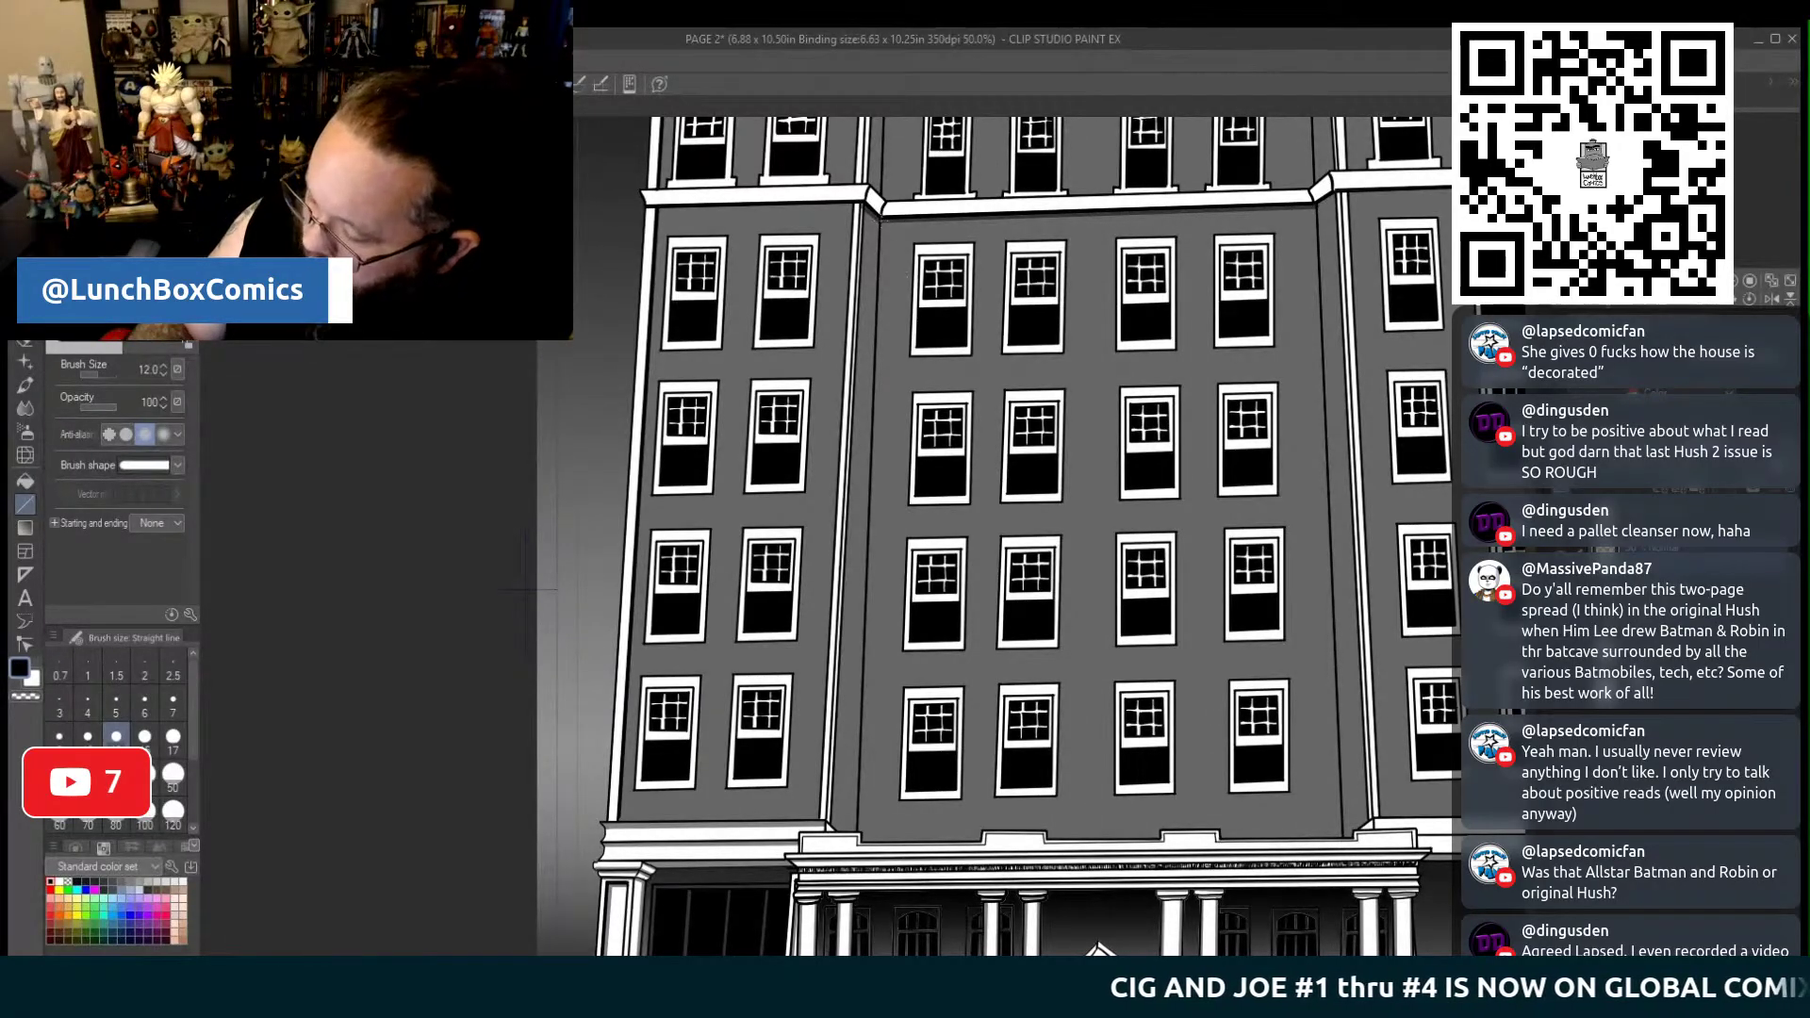
{"action": "left_click_drag", "start_coordinate": [877, 221], "coordinate": [863, 801]}
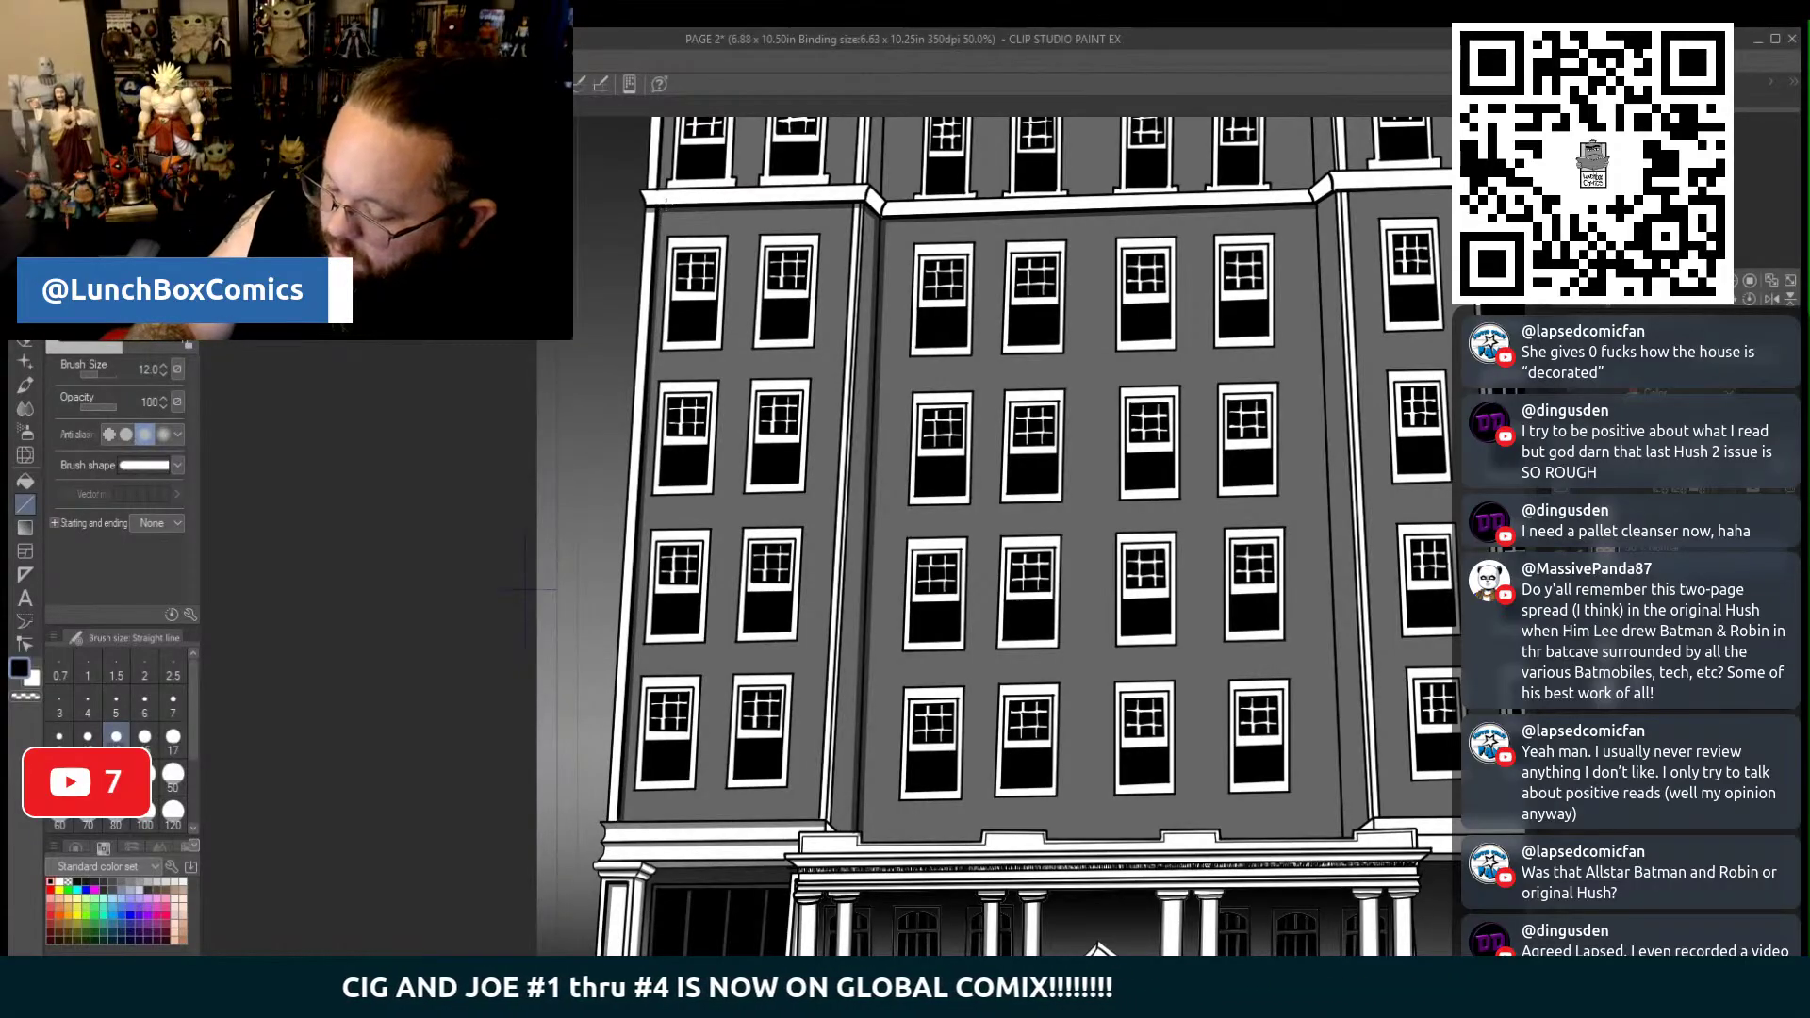
{"action": "left_click_drag", "start_coordinate": [900, 823], "coordinate": [509, 829]}
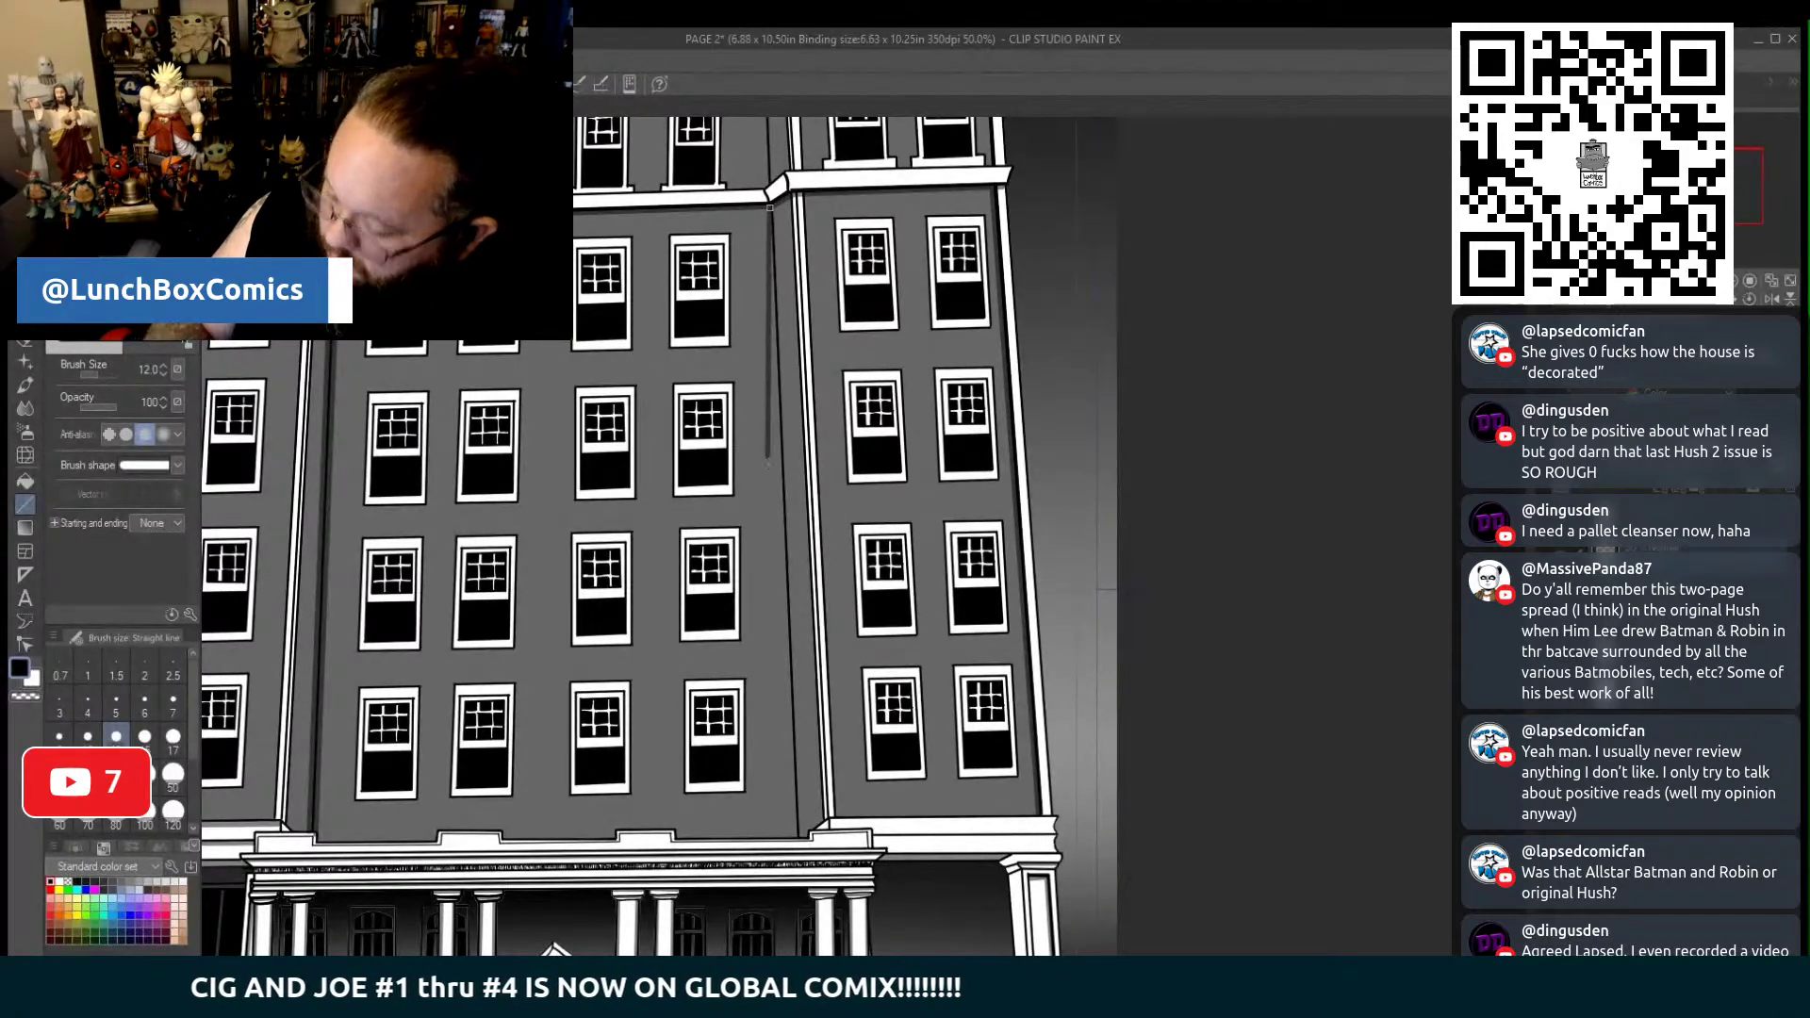
{"action": "left_click_drag", "start_coordinate": [770, 207], "coordinate": [796, 836]}
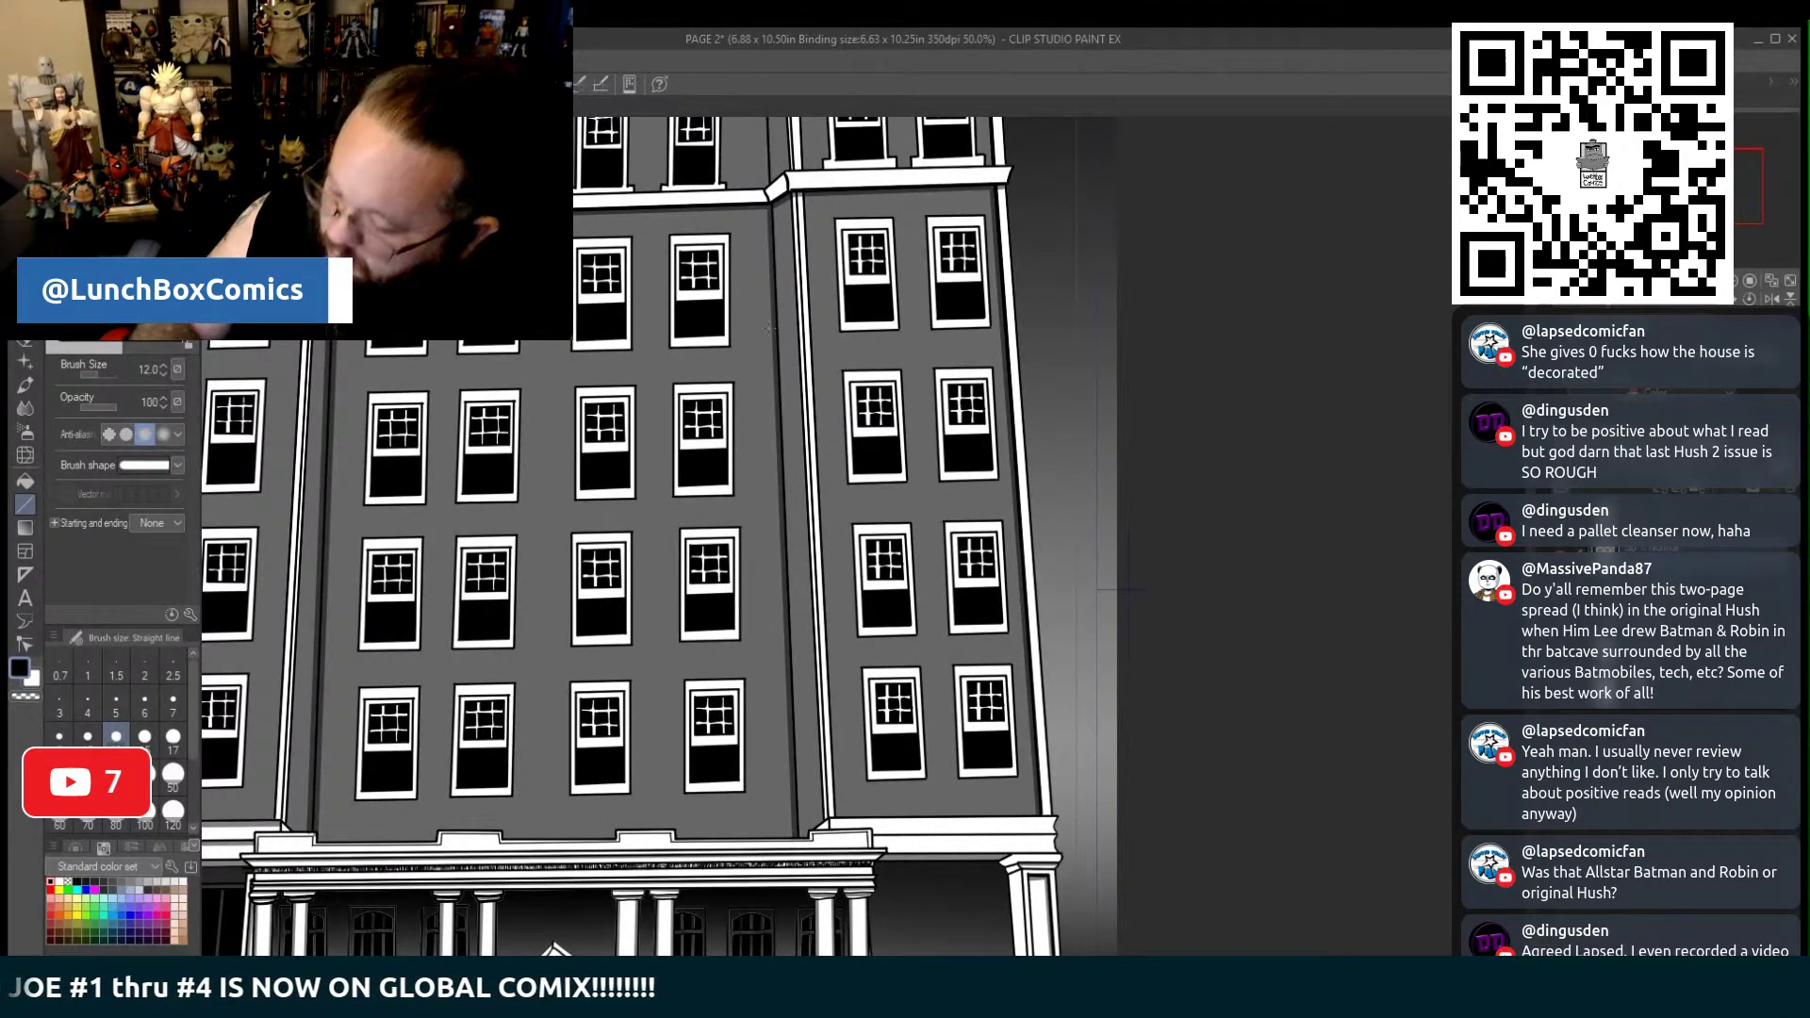
{"action": "left_click_drag", "start_coordinate": [775, 320], "coordinate": [803, 769]}
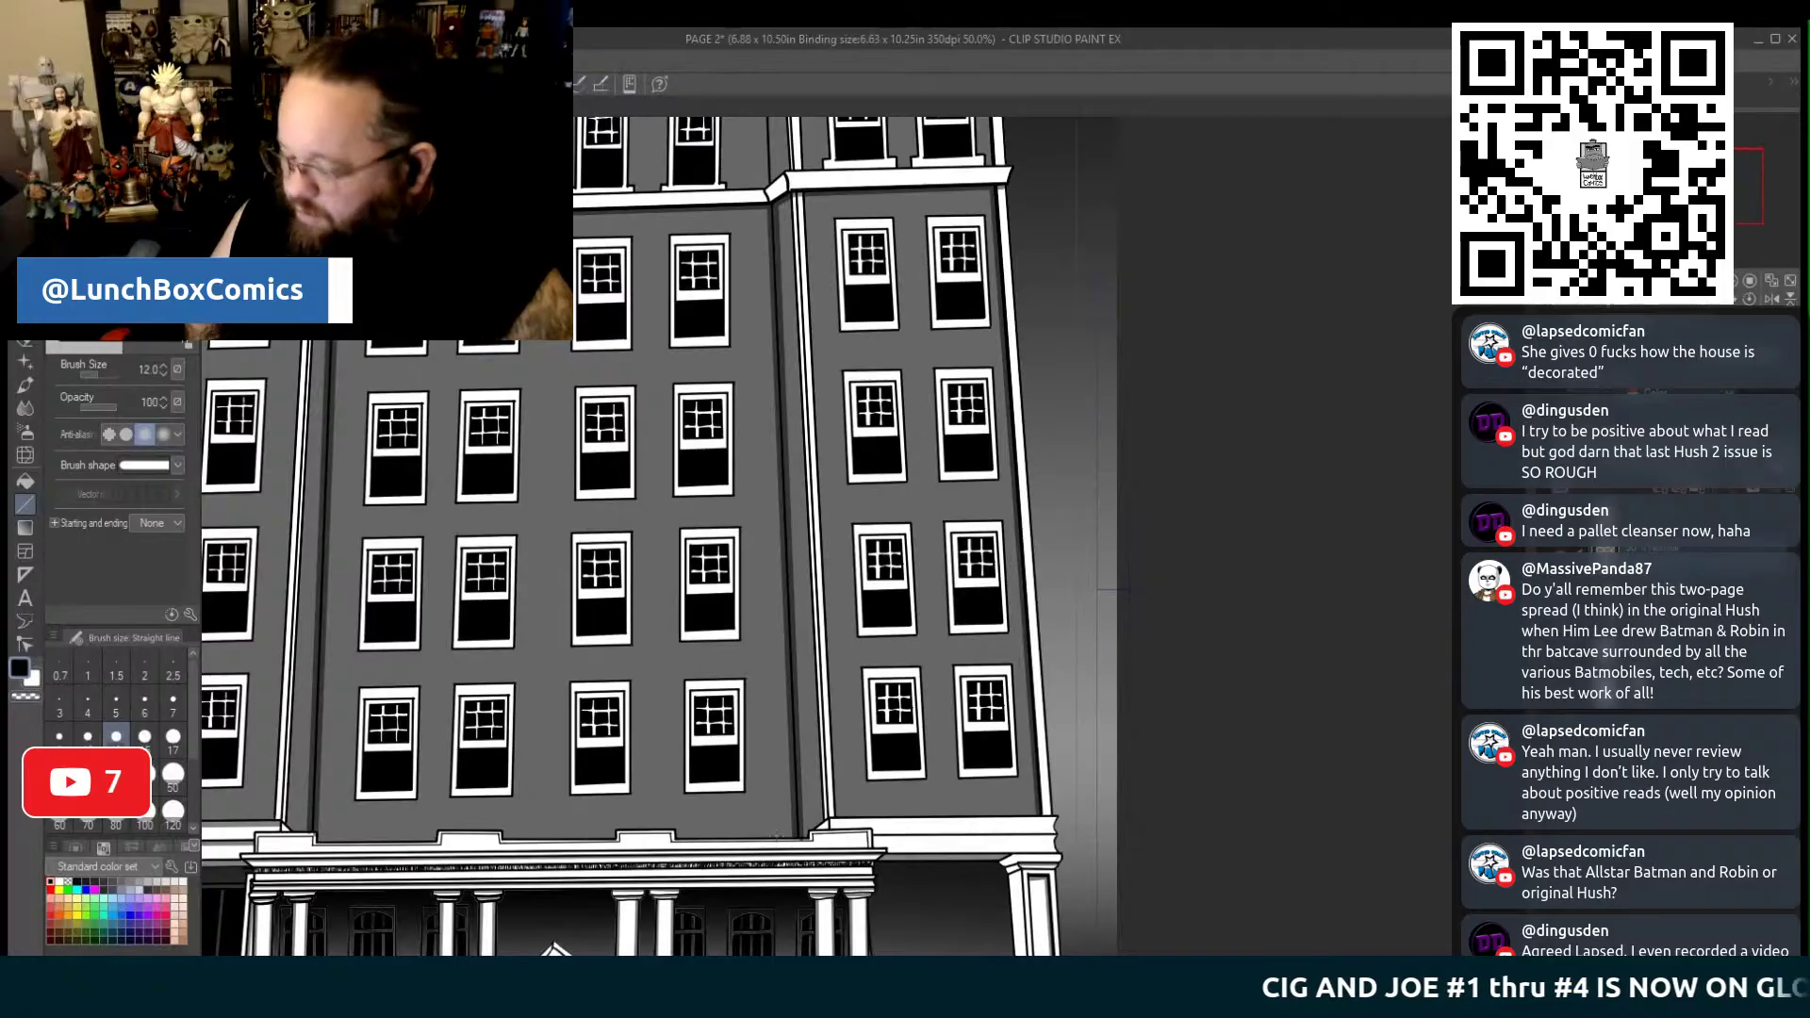
Draw straight black shadow lines at size 12.0 along the roof cornice and on the upper window frames of the facade
{"action": "scroll", "coordinate": [659, 537], "scroll_direction": "up", "scroll_amount": 5}
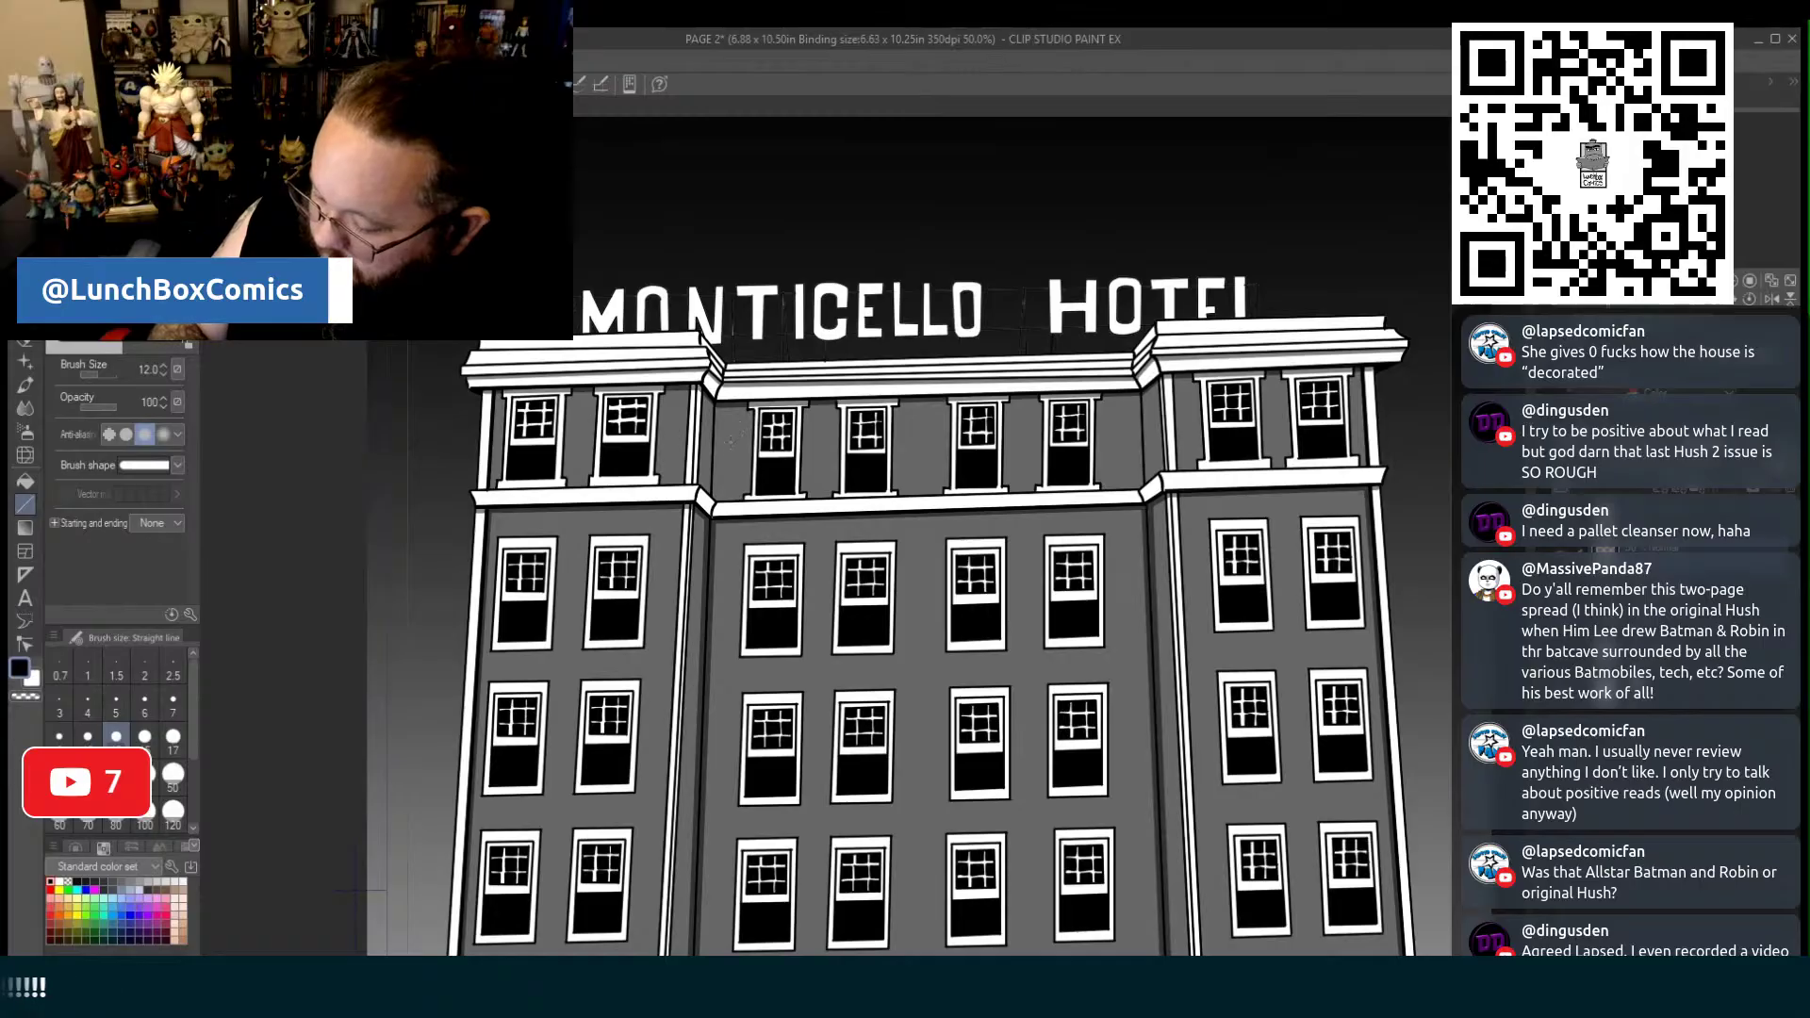
{"action": "key", "text": "p"}
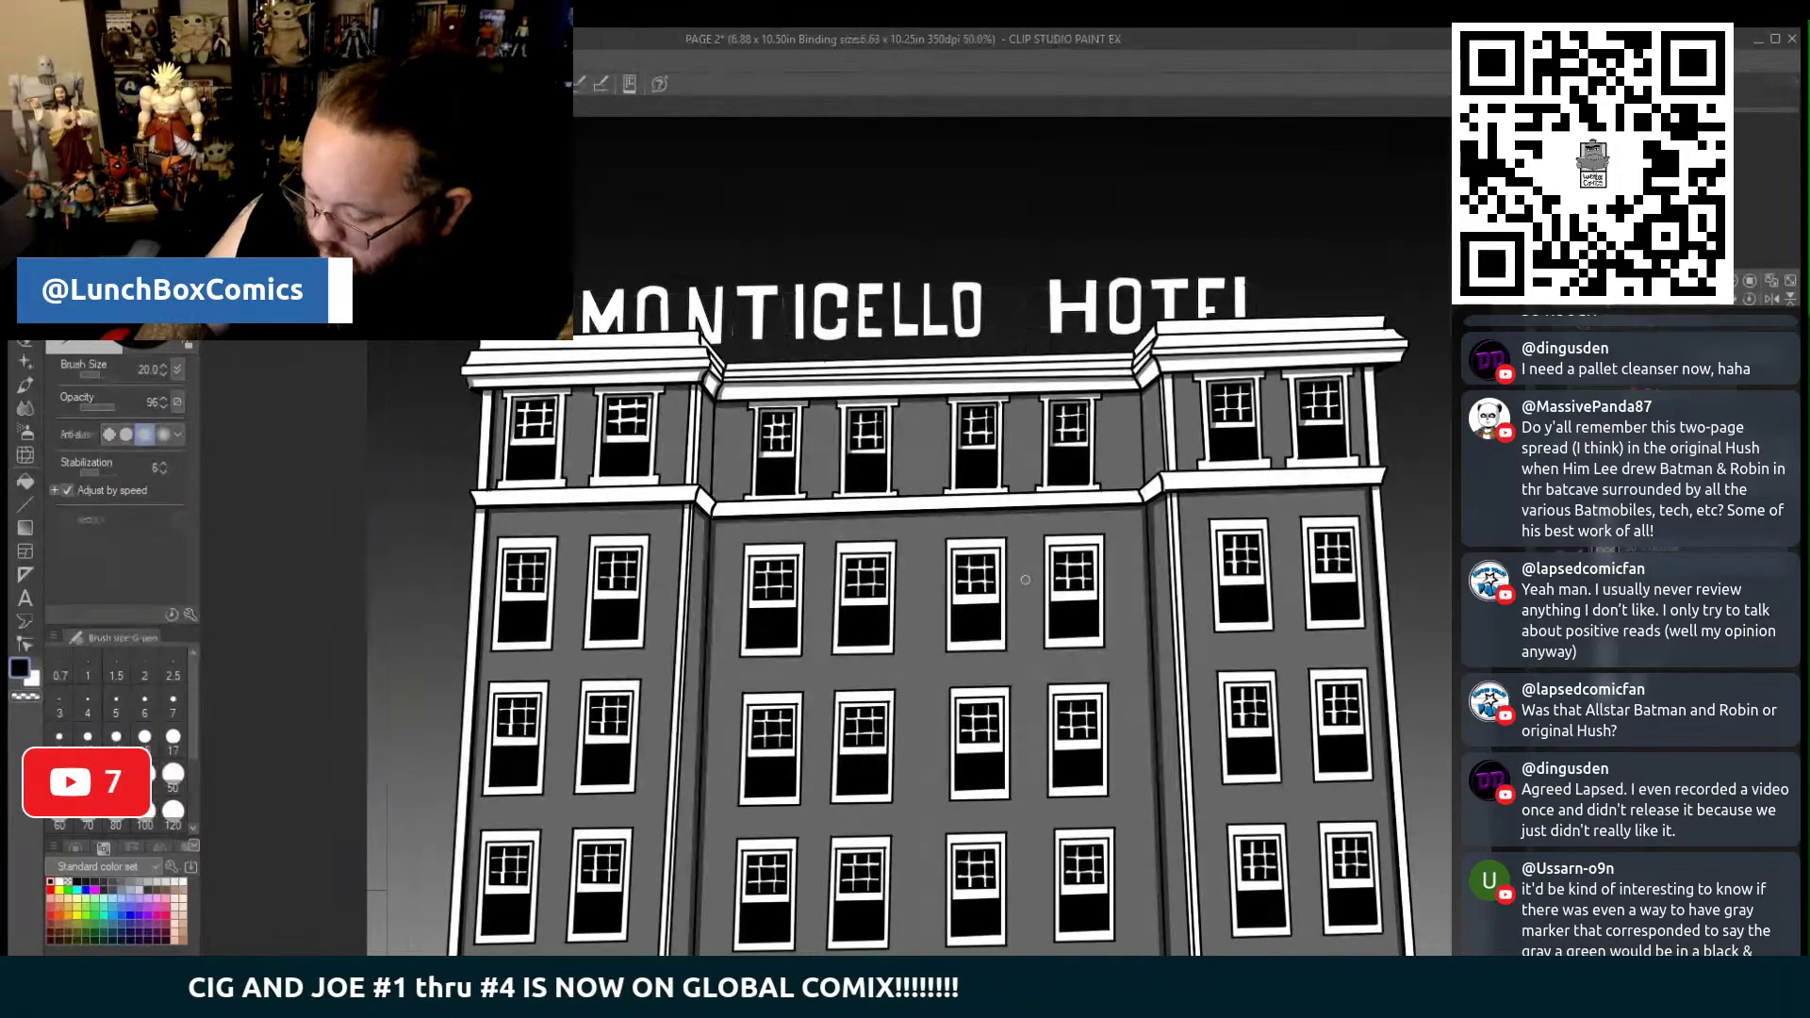
{"action": "left_click", "coordinate": [28, 507]}
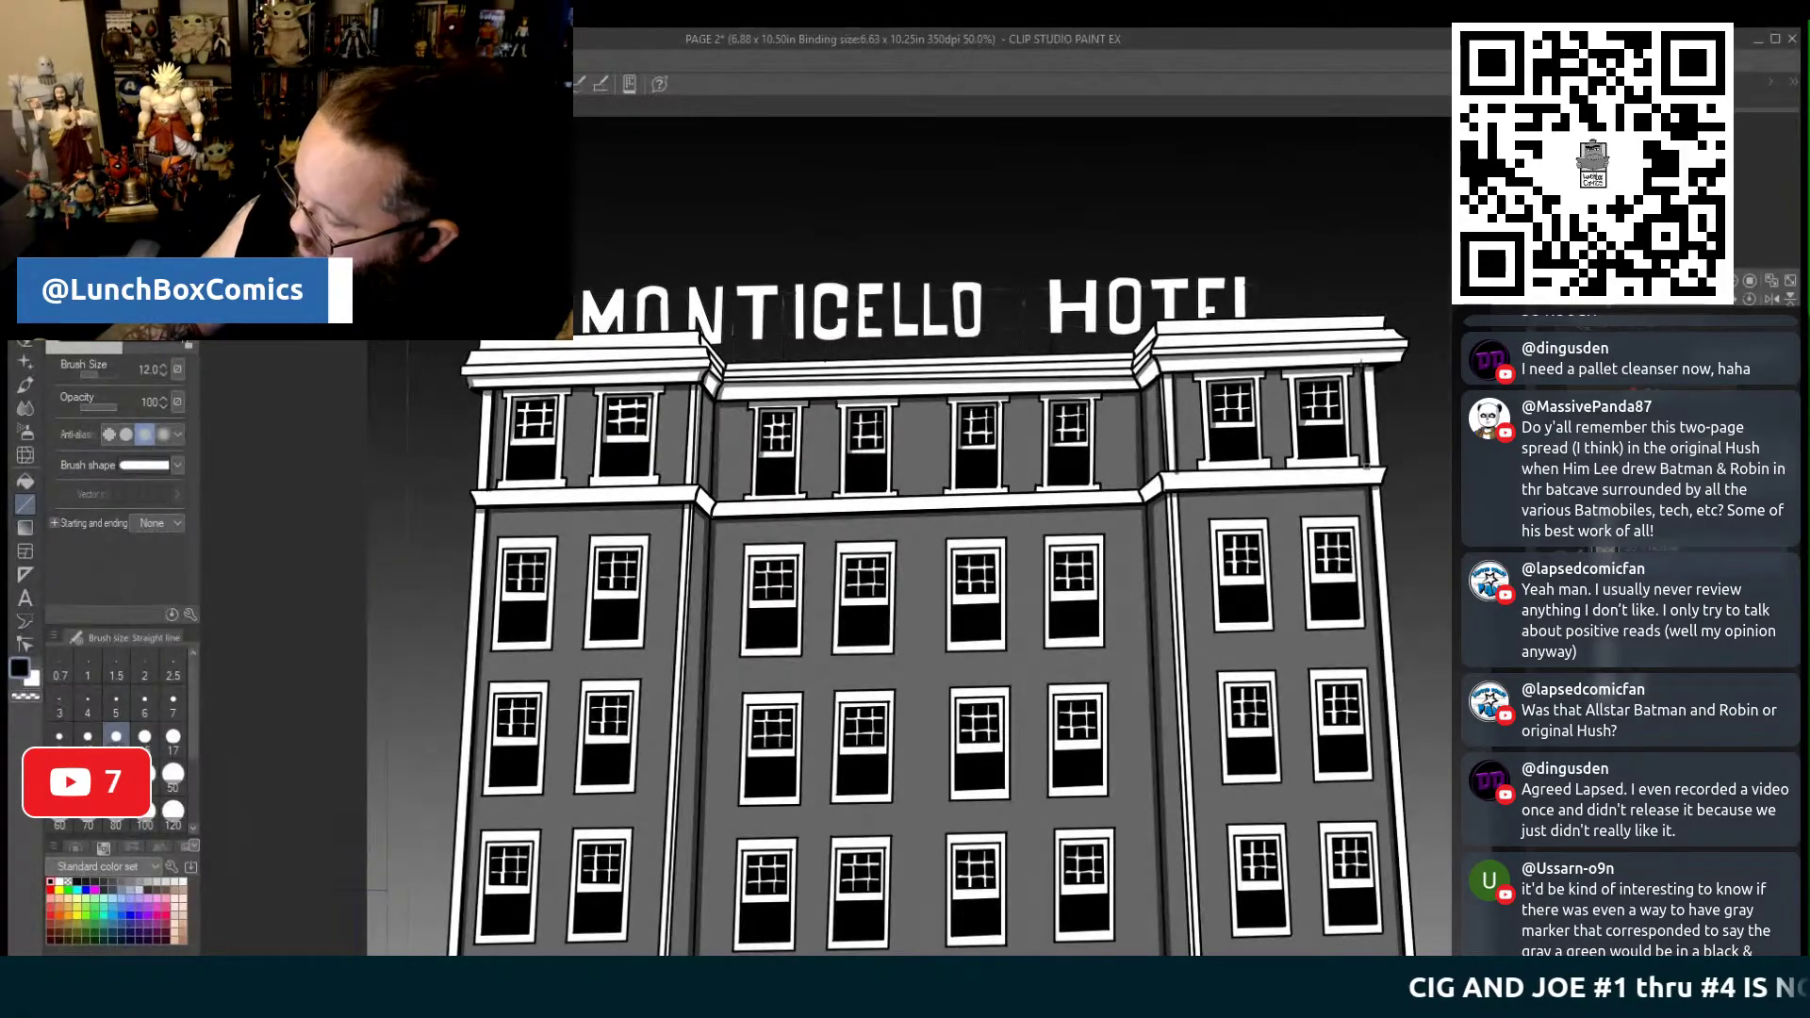
{"action": "scroll", "coordinate": [239, 781], "scroll_direction": "down", "scroll_amount": 5}
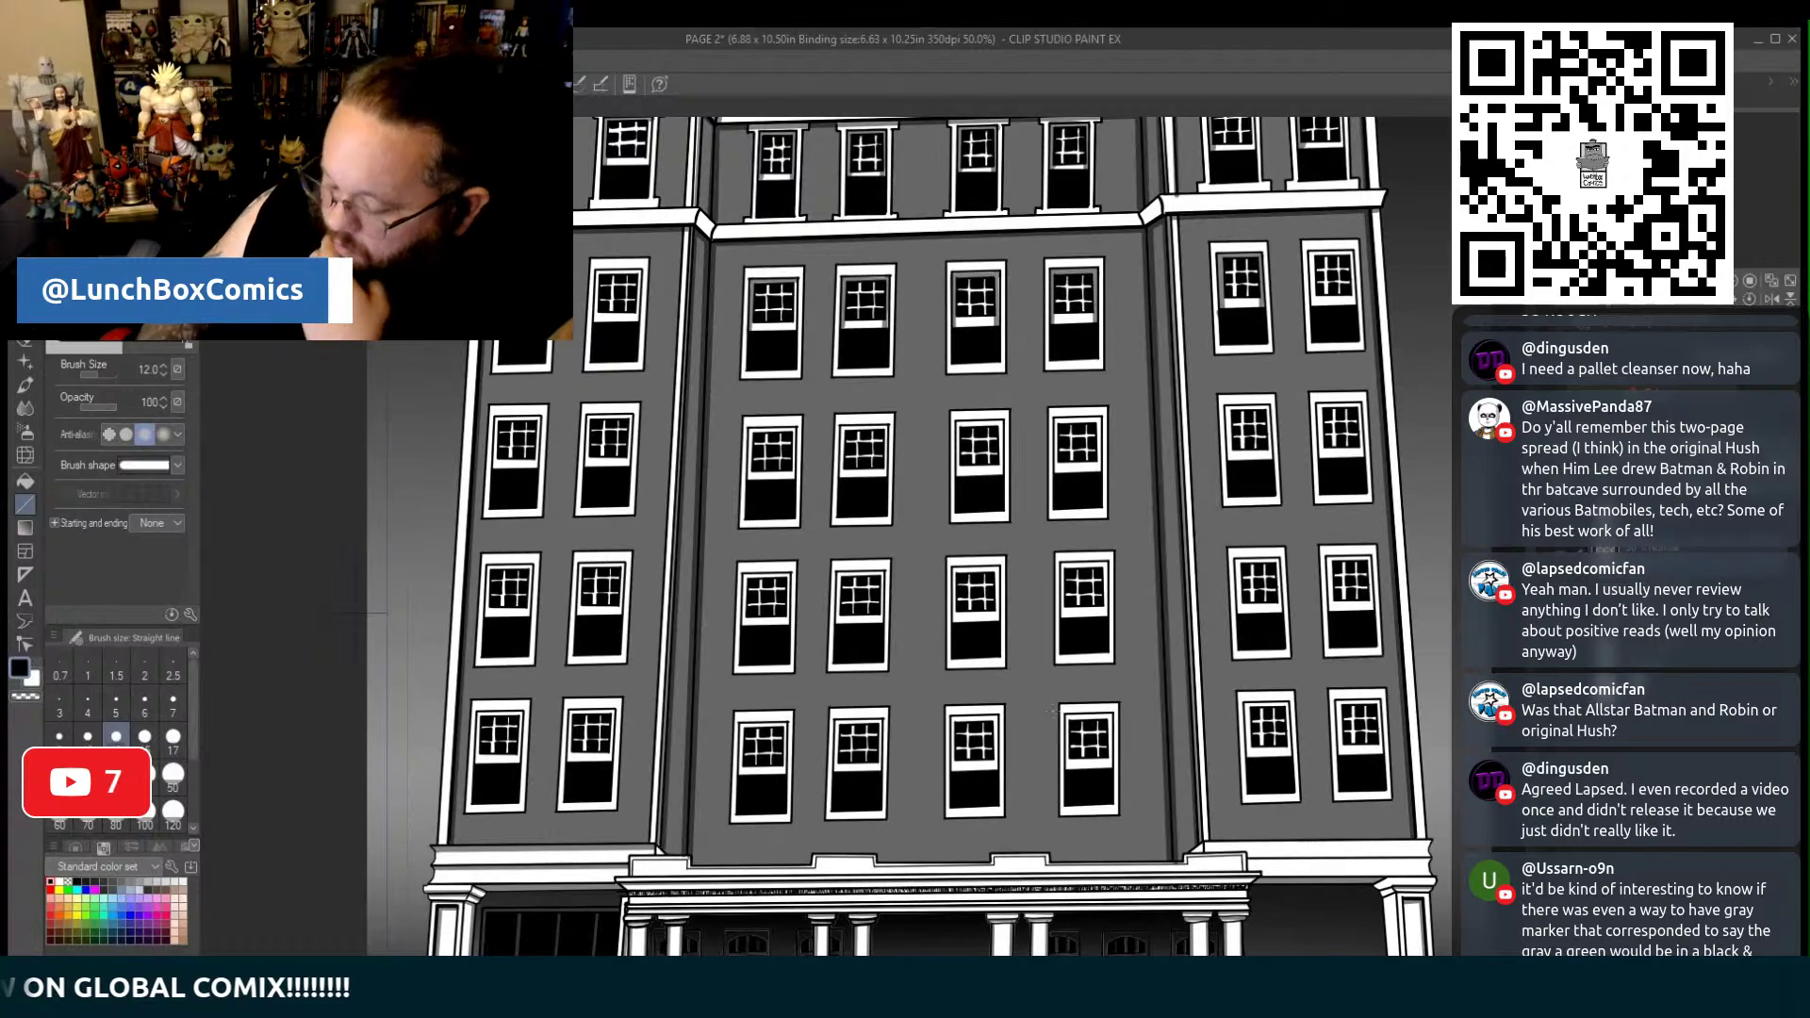
{"action": "scroll", "coordinate": [914, 537], "scroll_direction": "up", "scroll_amount": 5}
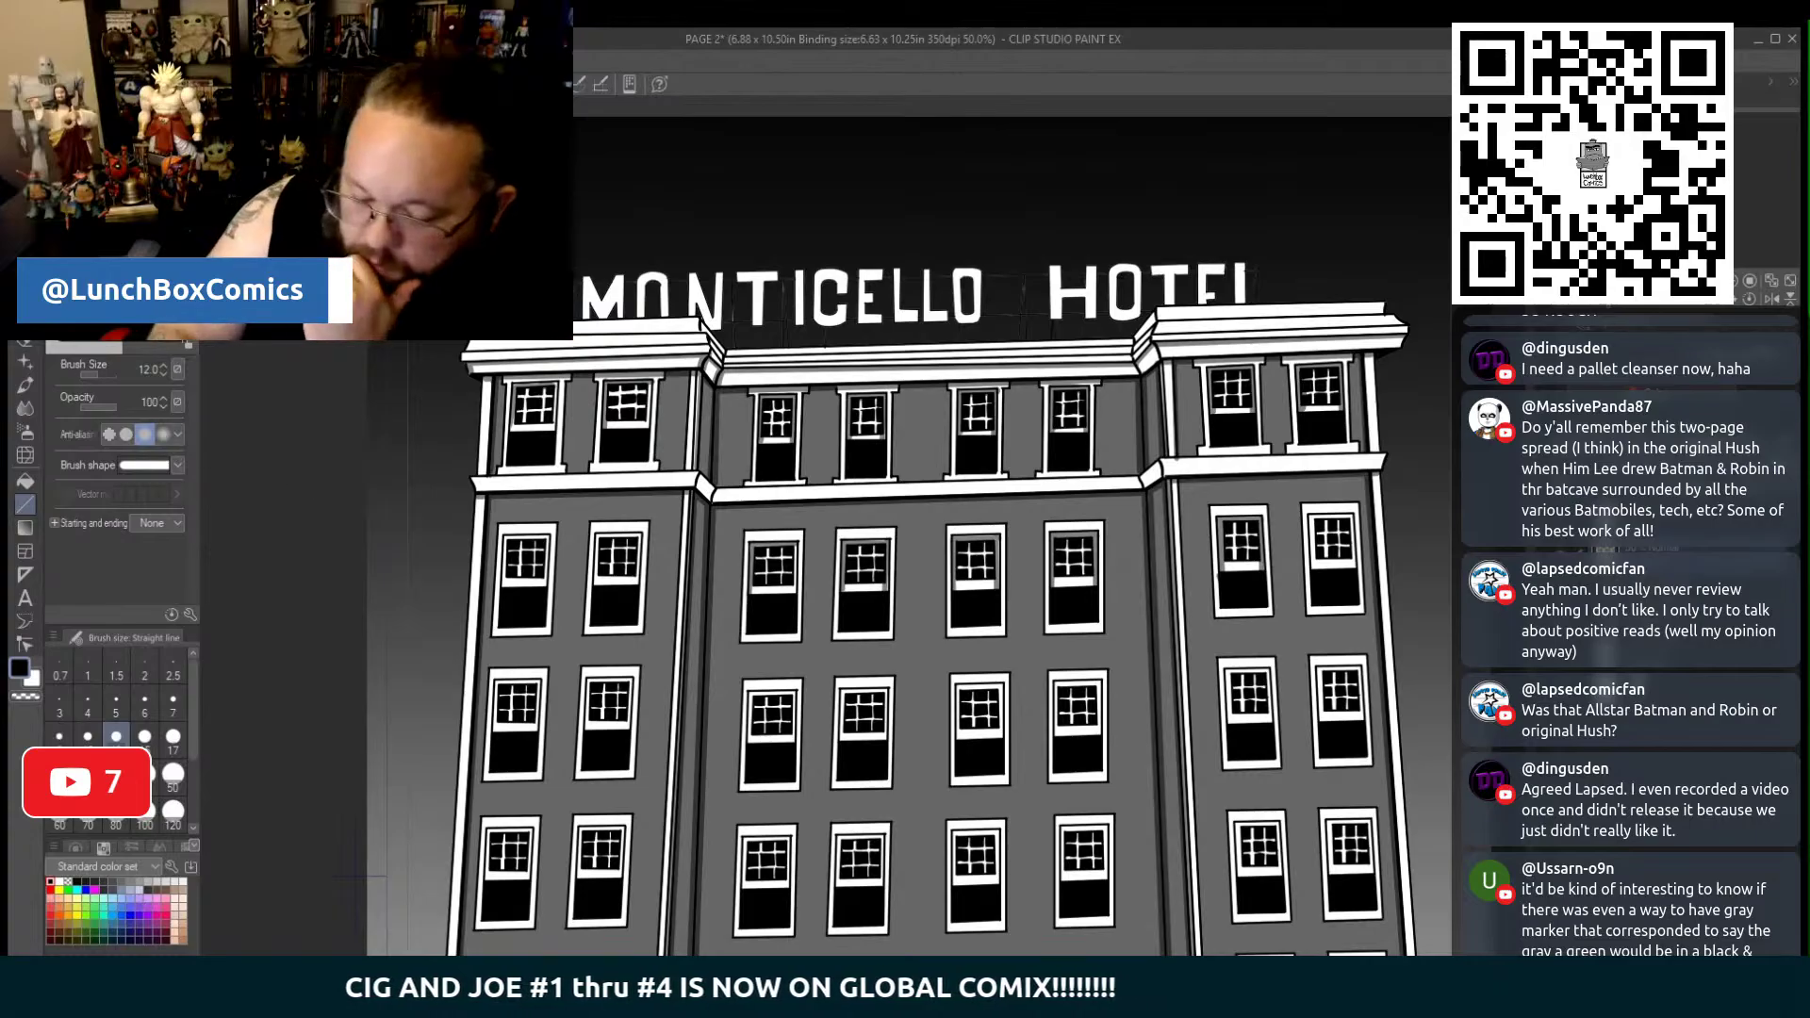
Draw shadows beneath the sills and along the frames of the facade windows with the G-pen at size 20.0
{"action": "key", "text": "p"}
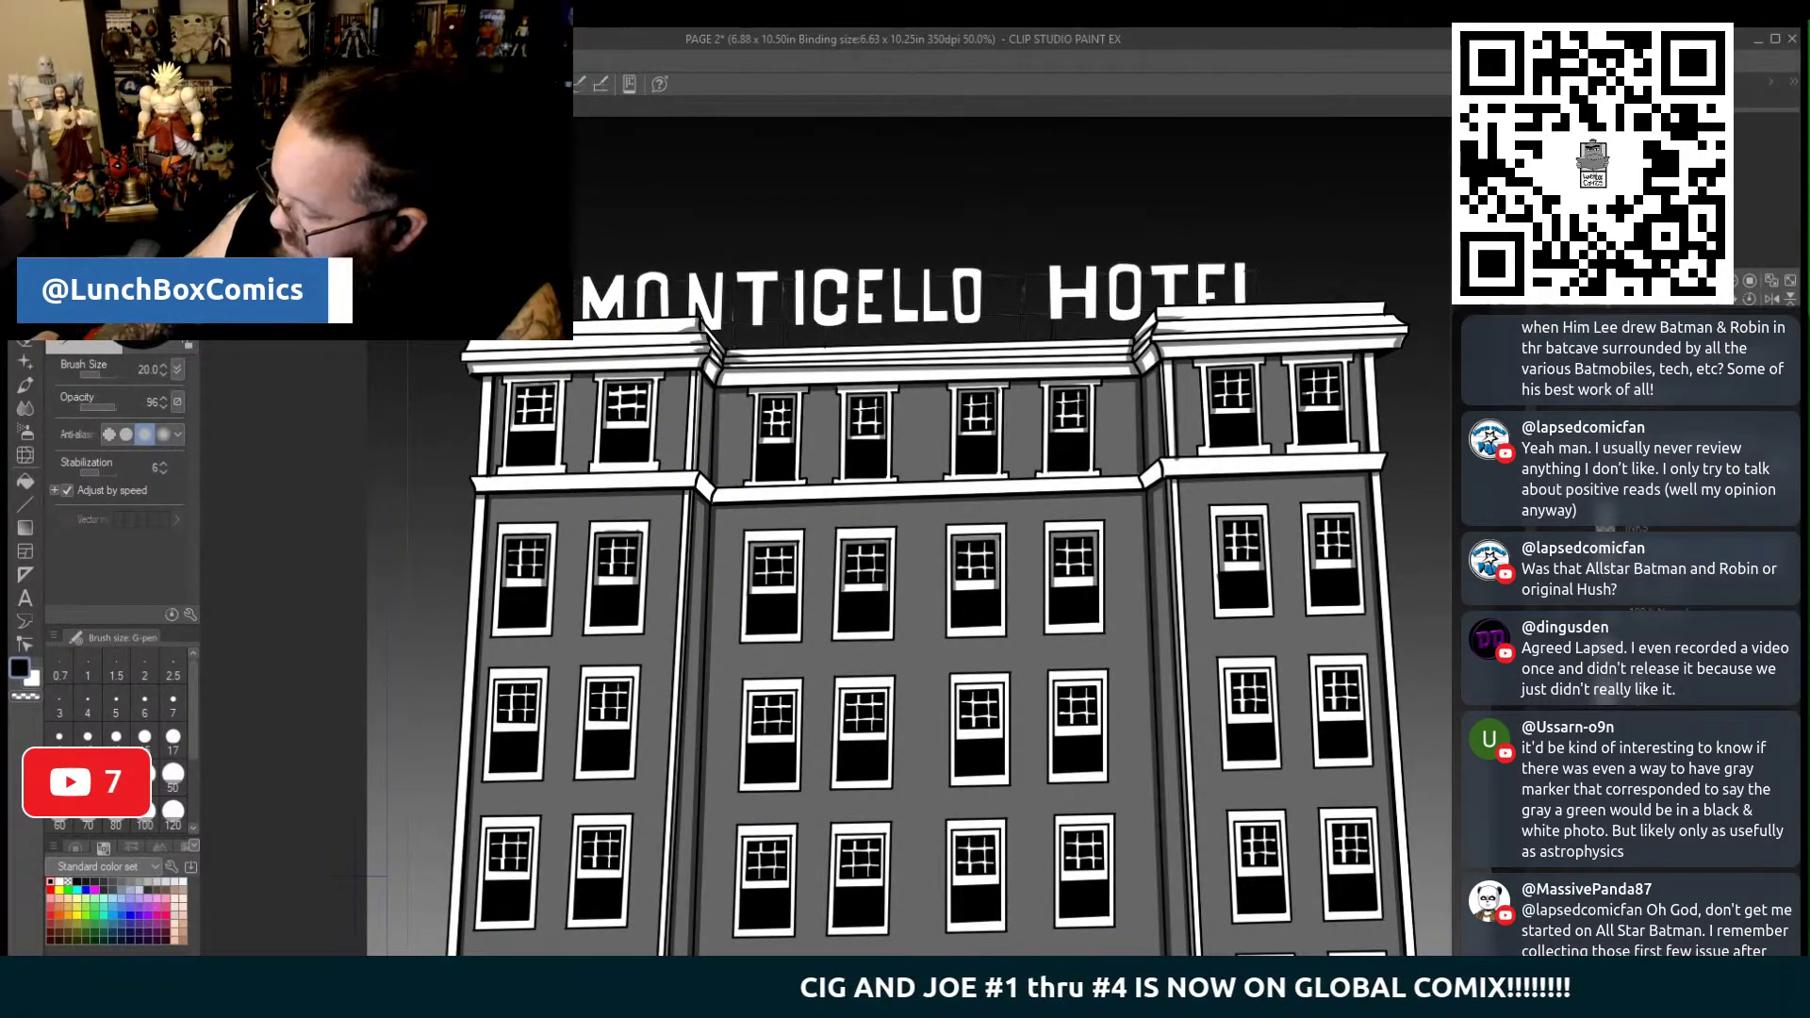
{"action": "scroll", "coordinate": [871, 659], "scroll_direction": "down", "scroll_amount": 5}
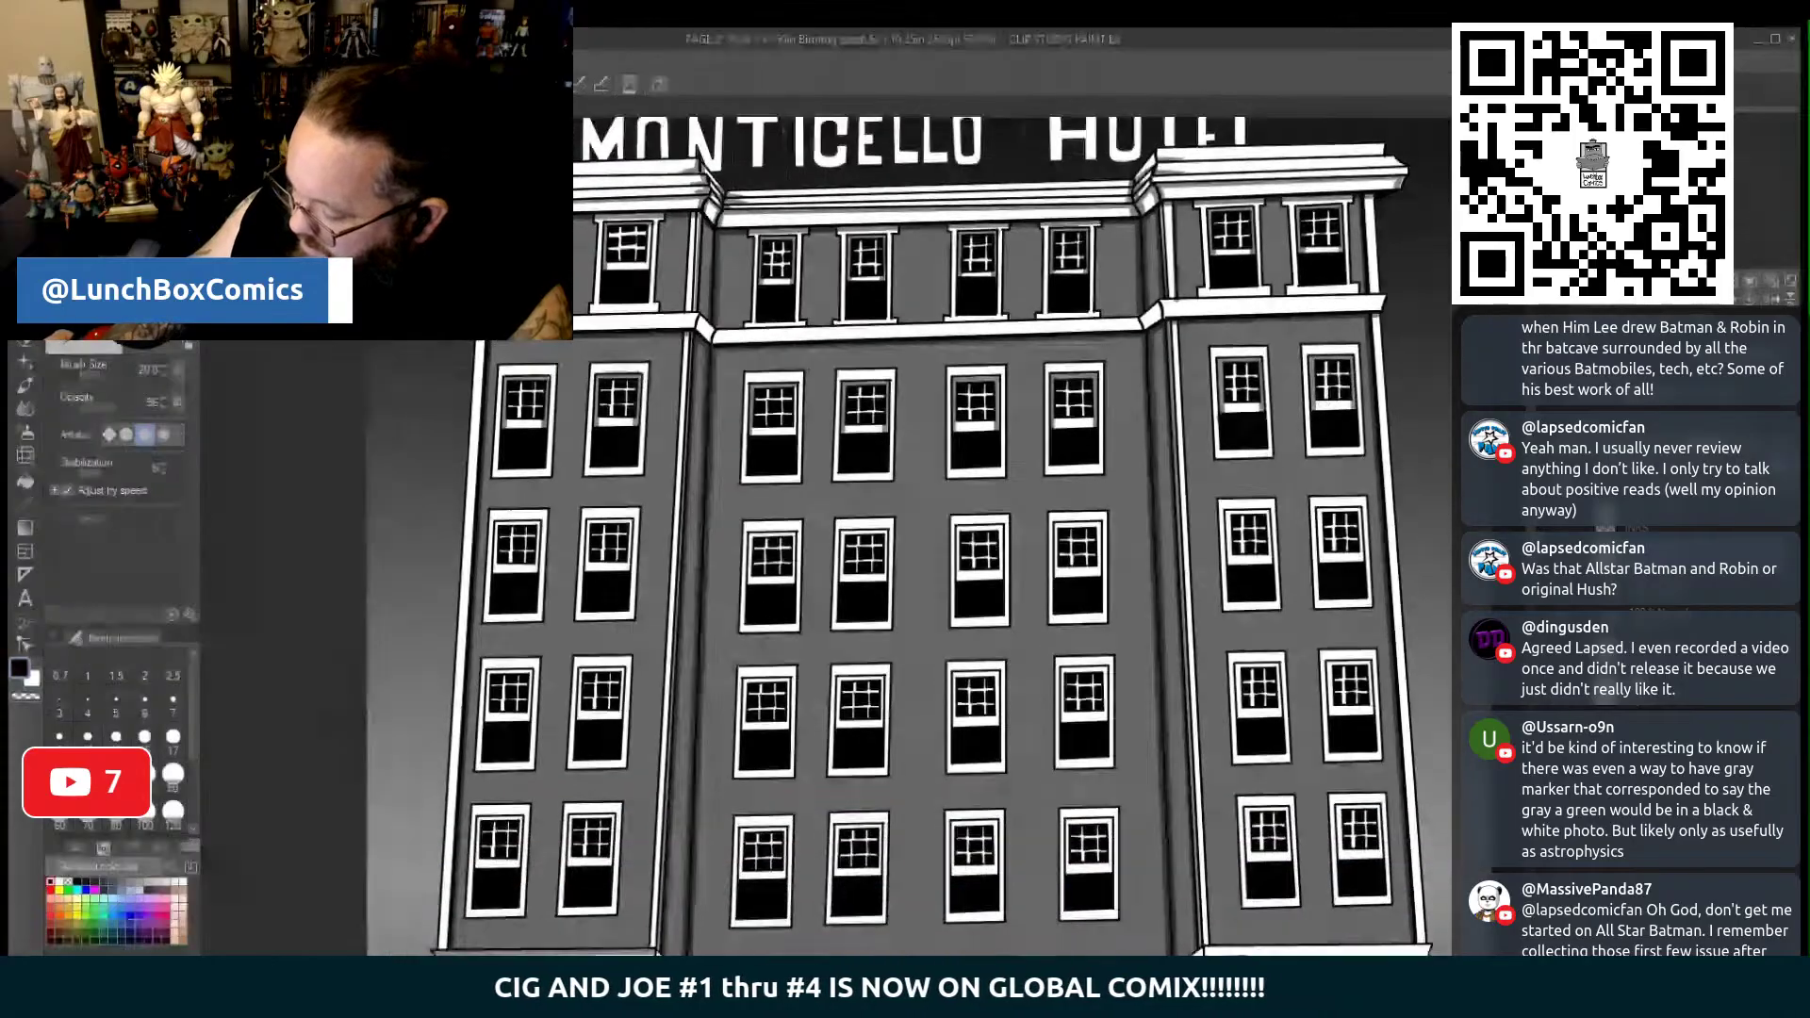
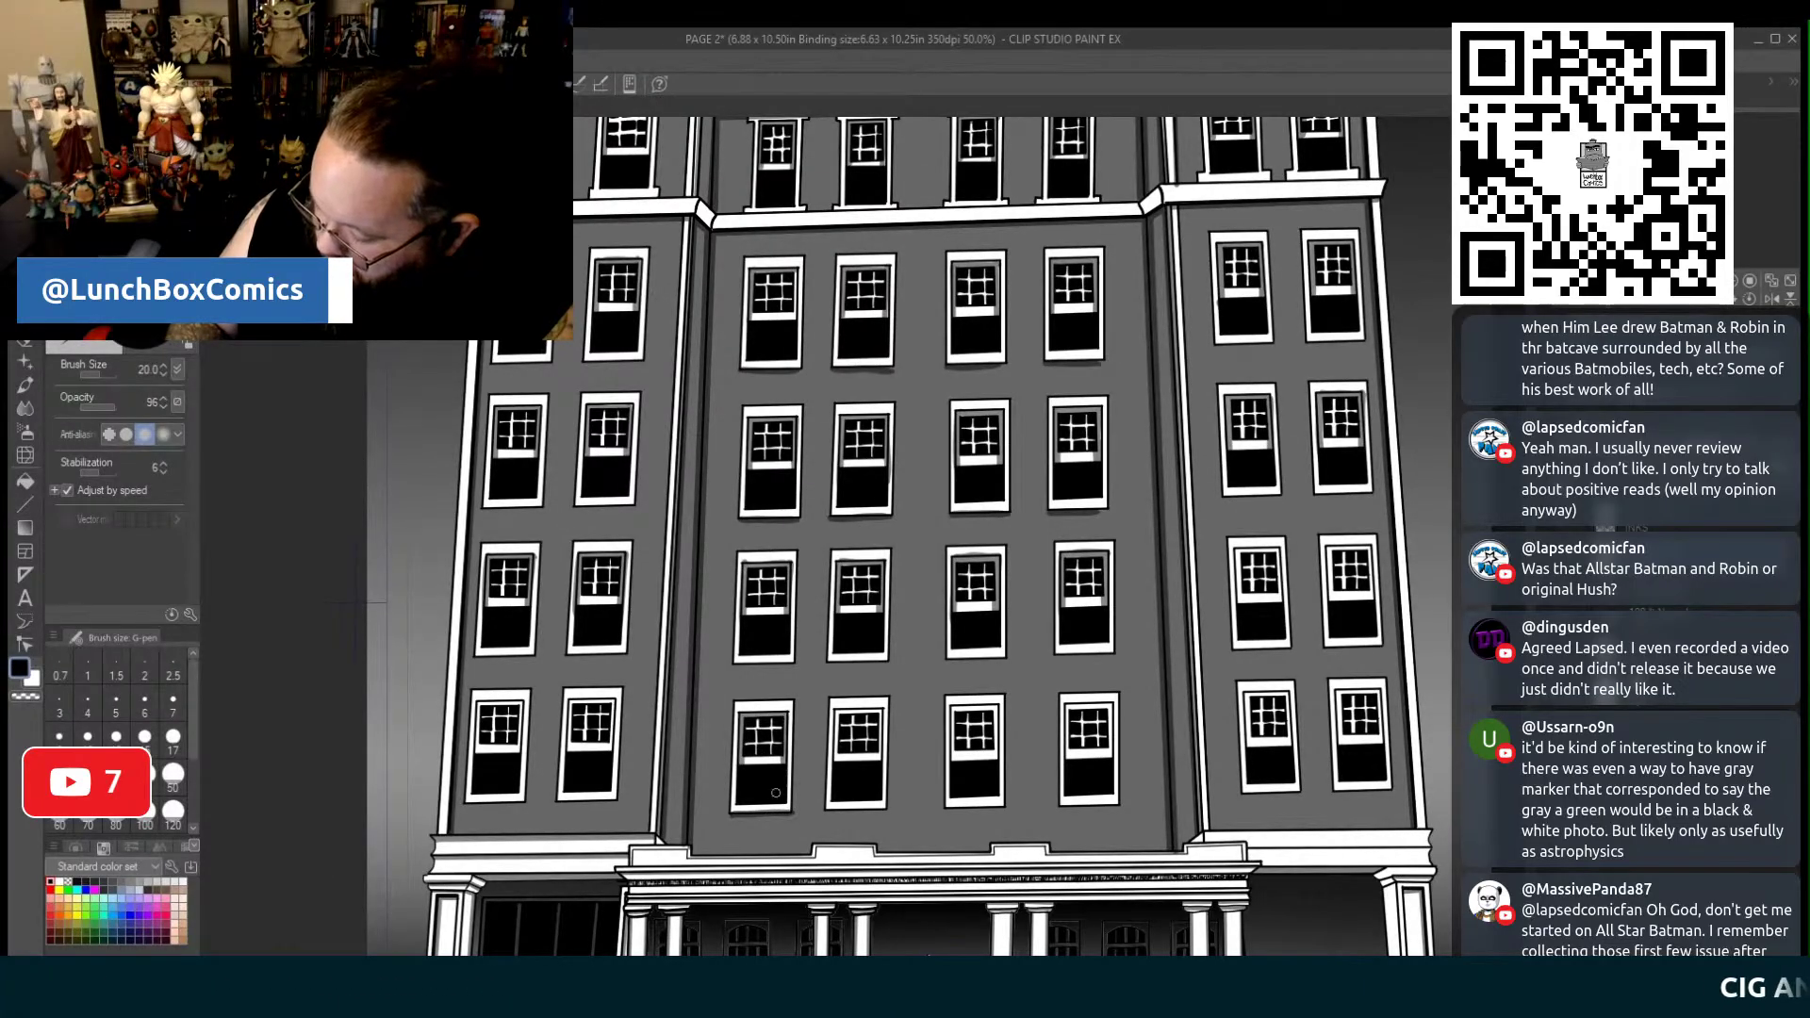
{"action": "key", "text": "ctrl+0"}
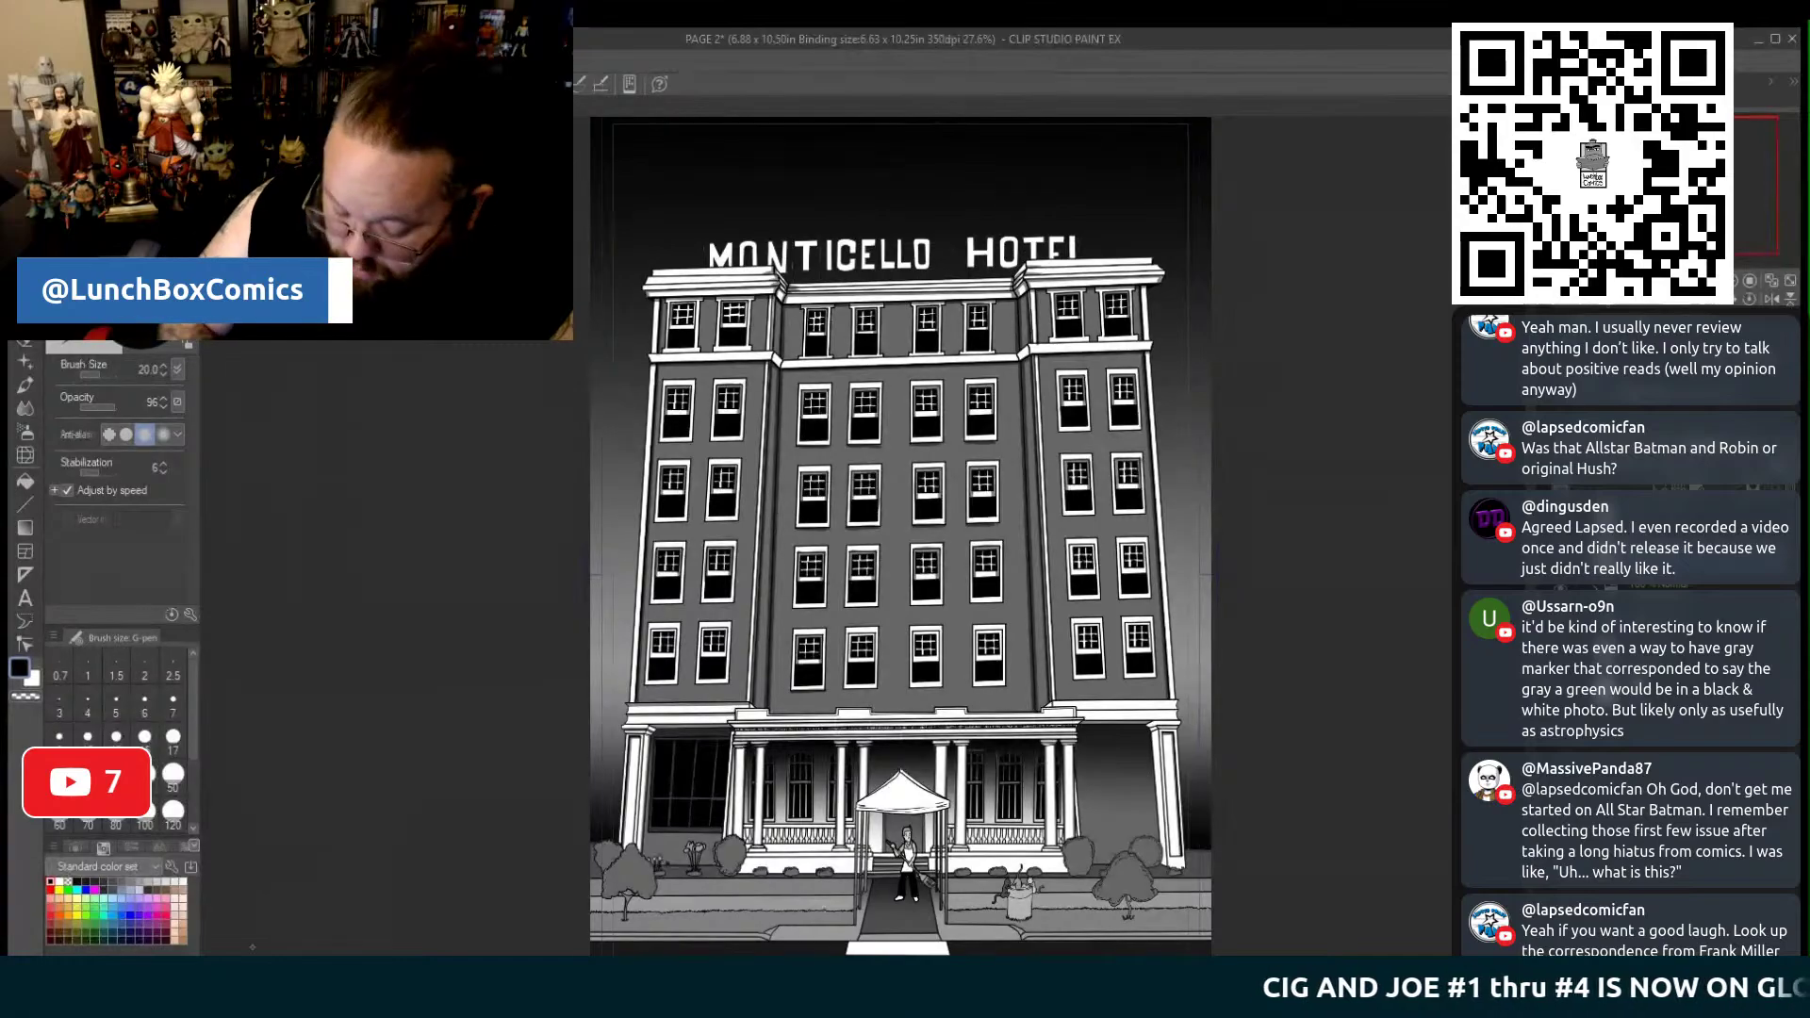
{"action": "key", "text": "ctrl+plus"}
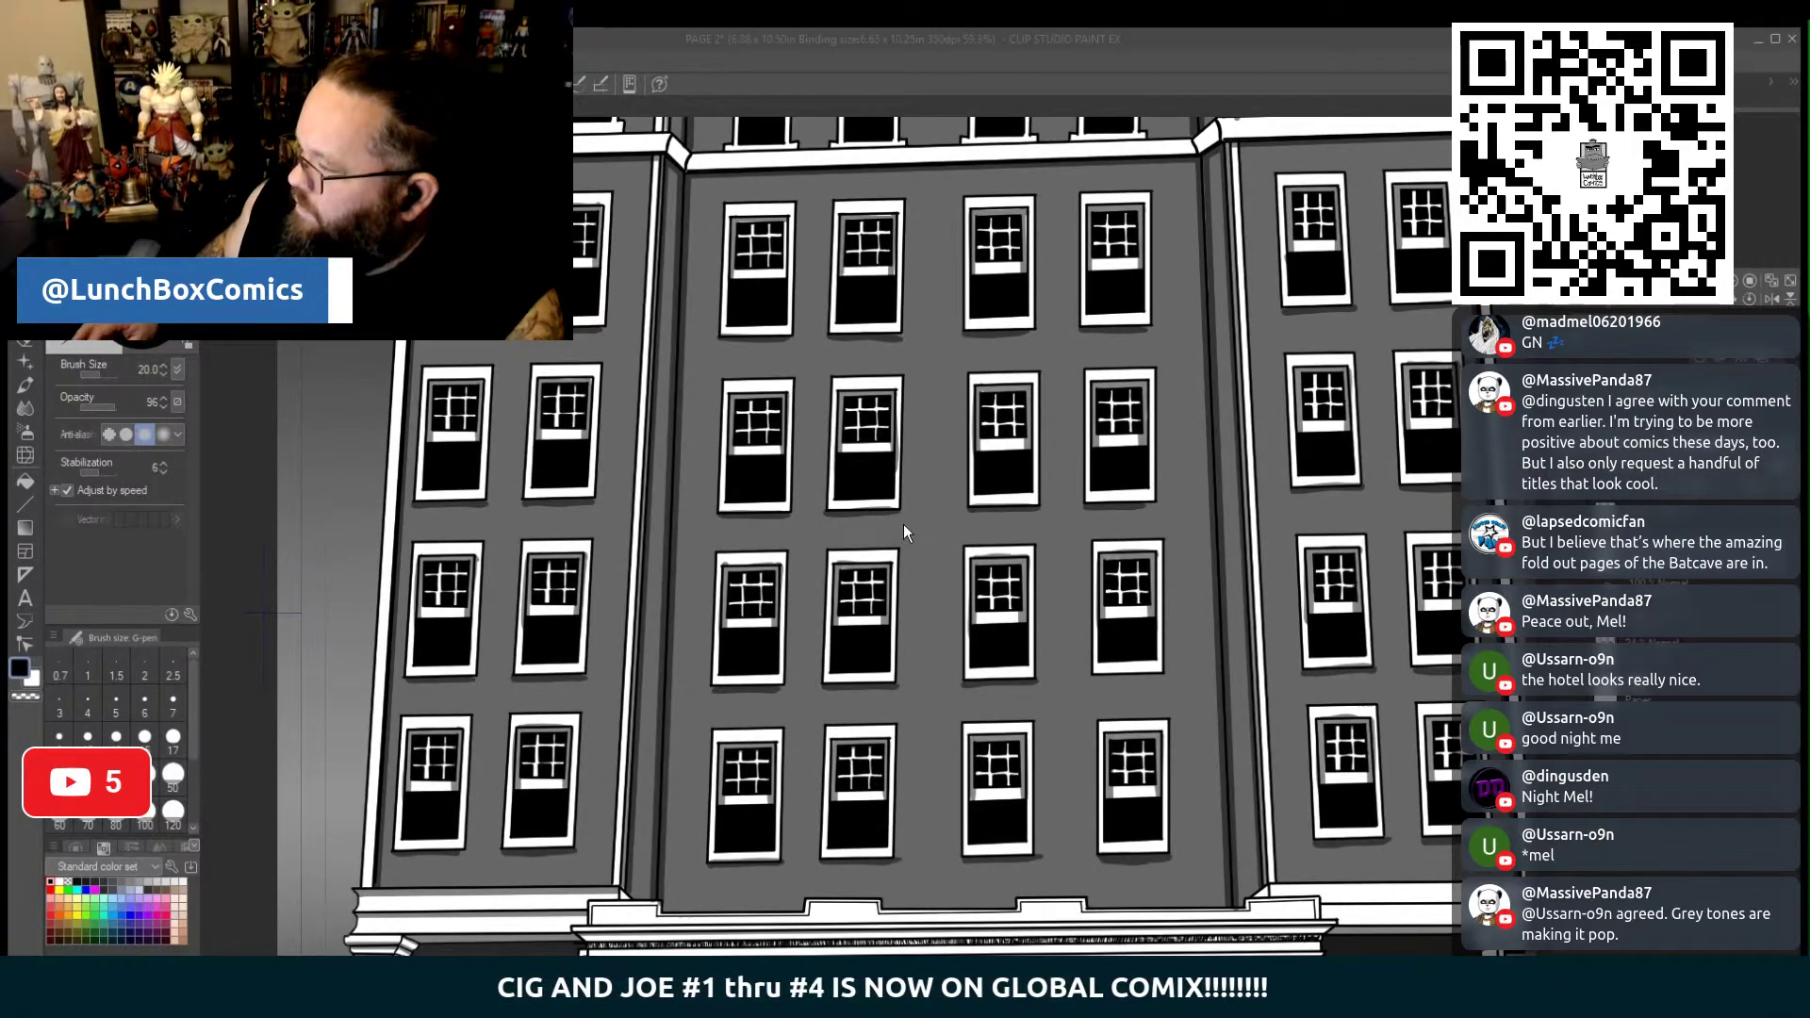
Reduce the G-pen to size 12.0 and shade the porch balustrades on both sides of the entrance canopy
{"action": "scroll", "coordinate": [903, 524], "scroll_direction": "down", "scroll_amount": 3}
{"action": "scroll", "coordinate": [903, 524], "scroll_direction": "up", "scroll_amount": 2}
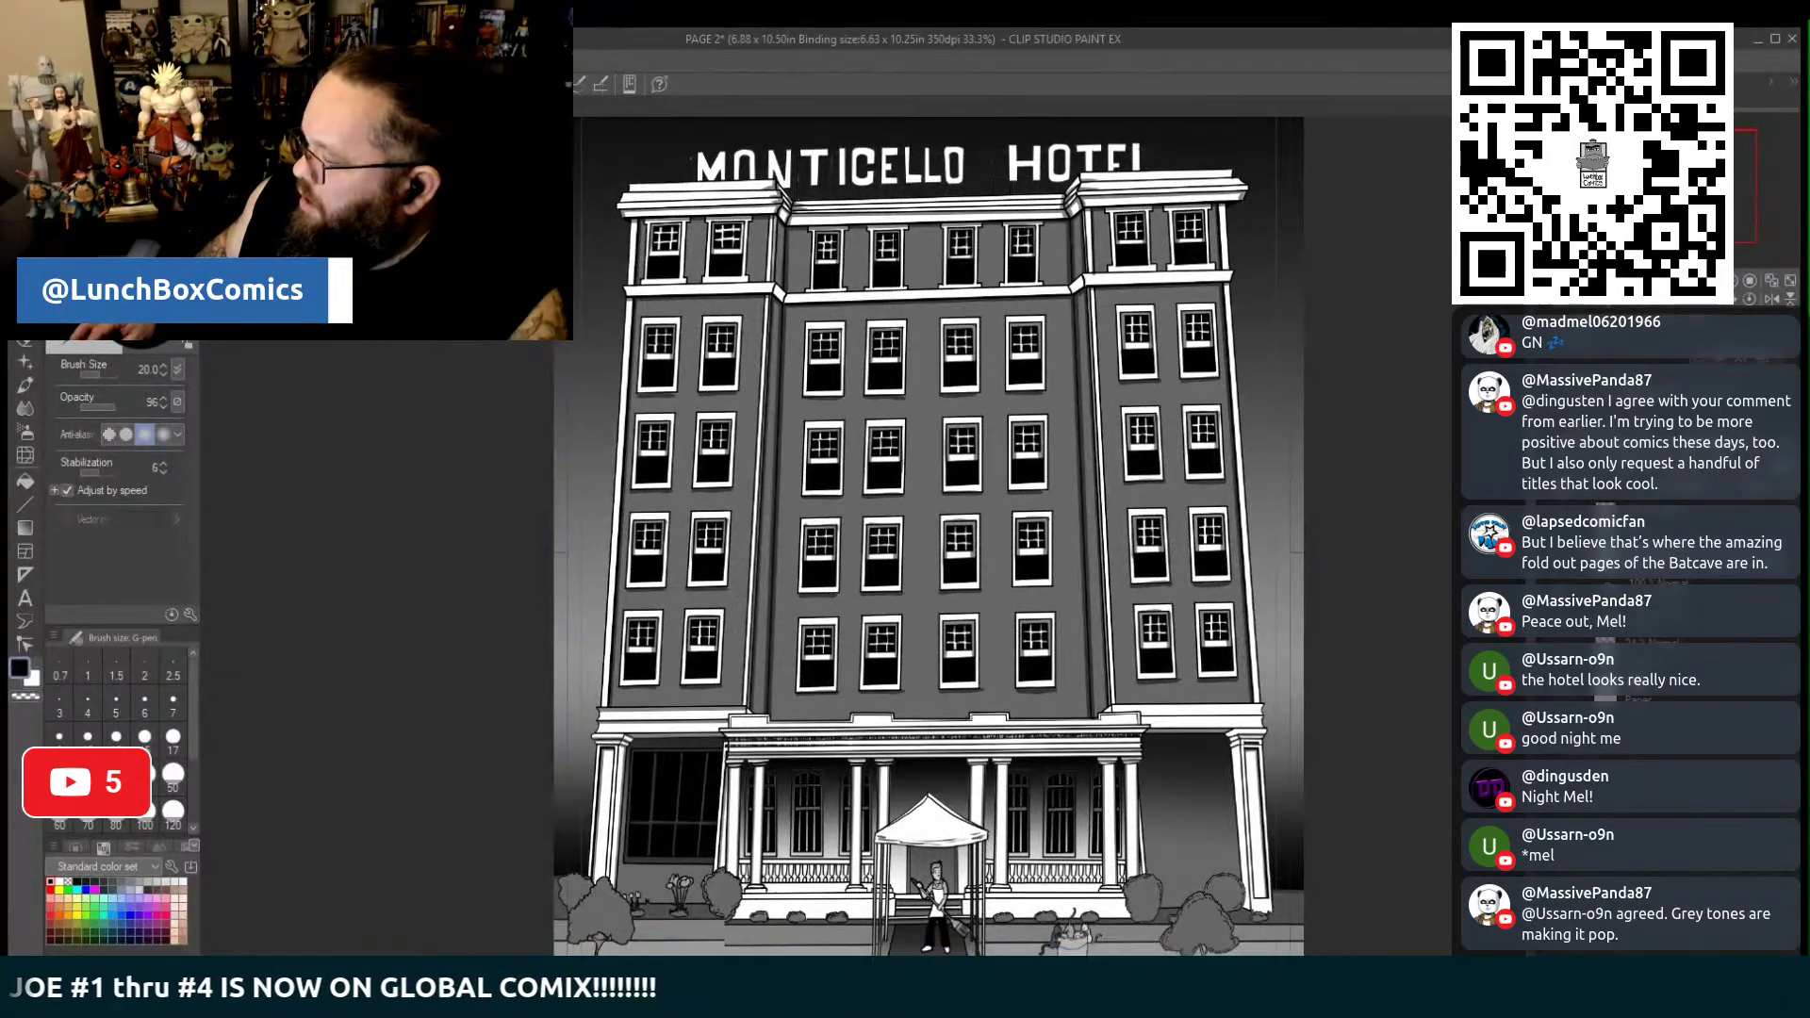
{"action": "scroll", "coordinate": [1038, 675], "scroll_direction": "down", "scroll_amount": 3}
{"action": "scroll", "coordinate": [1037, 675], "scroll_direction": "up", "scroll_amount": 2}
{"action": "scroll", "coordinate": [1038, 674], "scroll_direction": "up", "scroll_amount": 1}
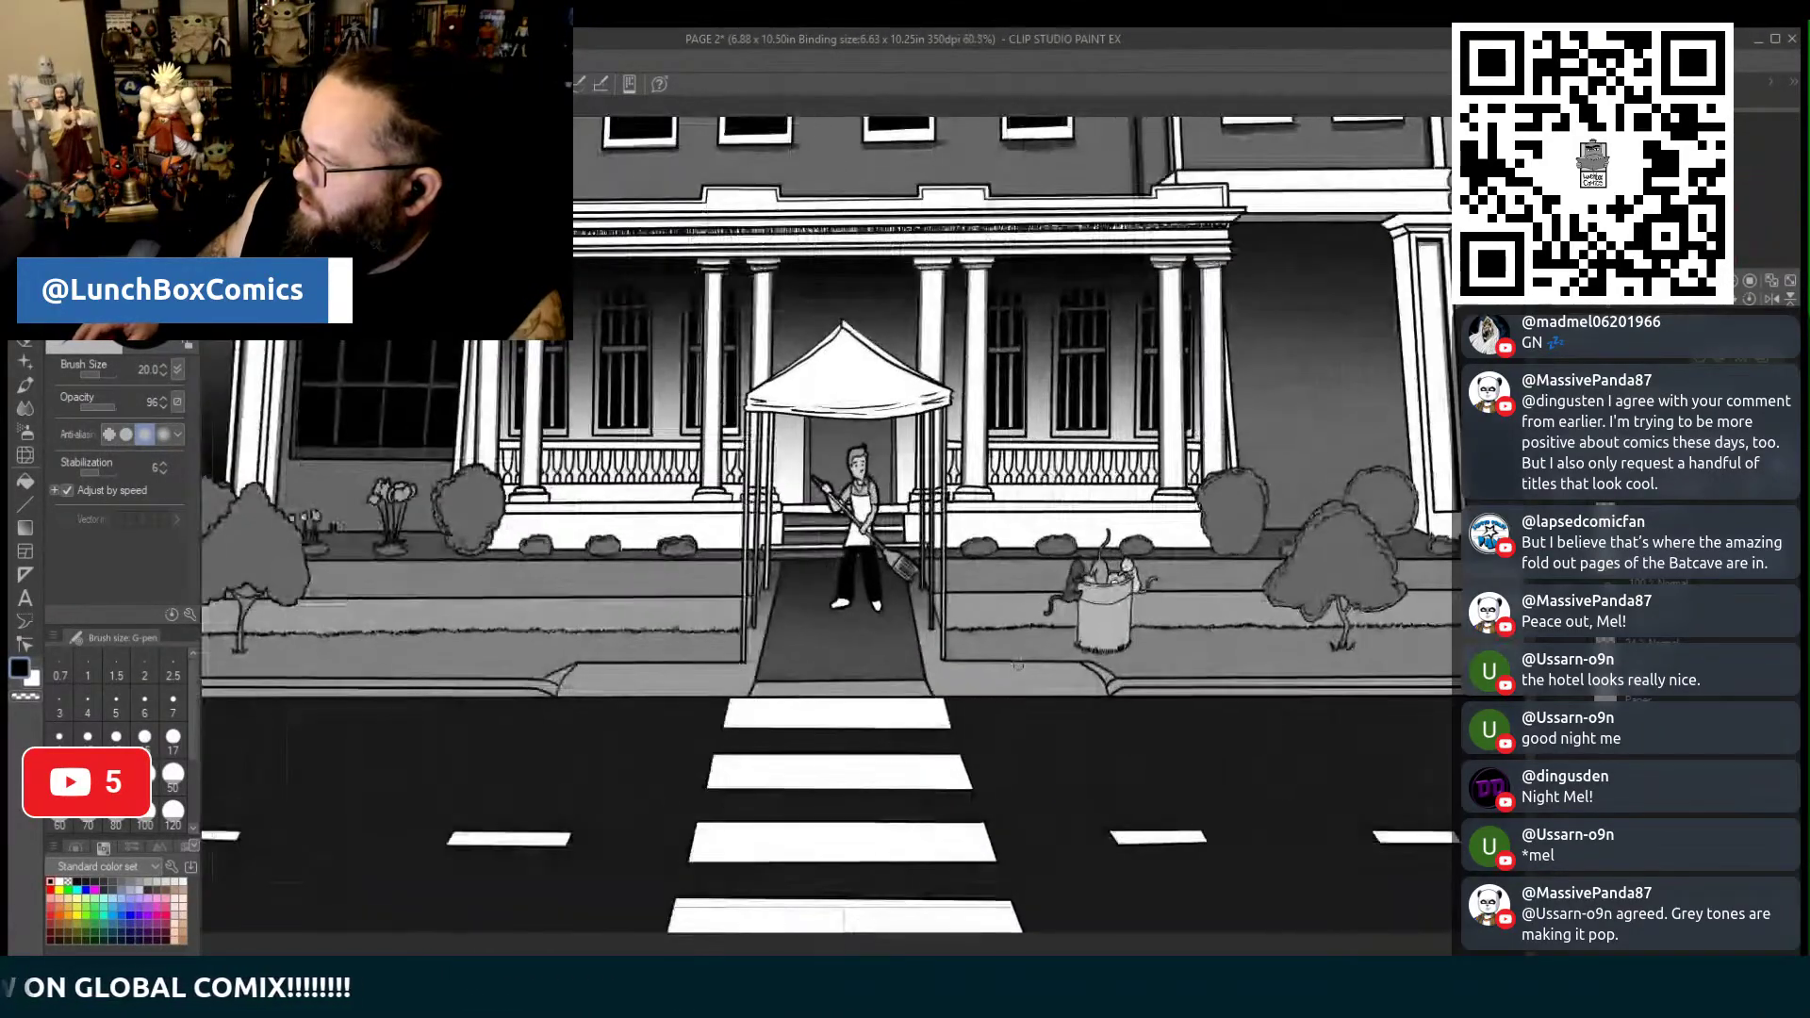
{"action": "scroll", "coordinate": [1018, 663], "scroll_direction": "up", "scroll_amount": 3}
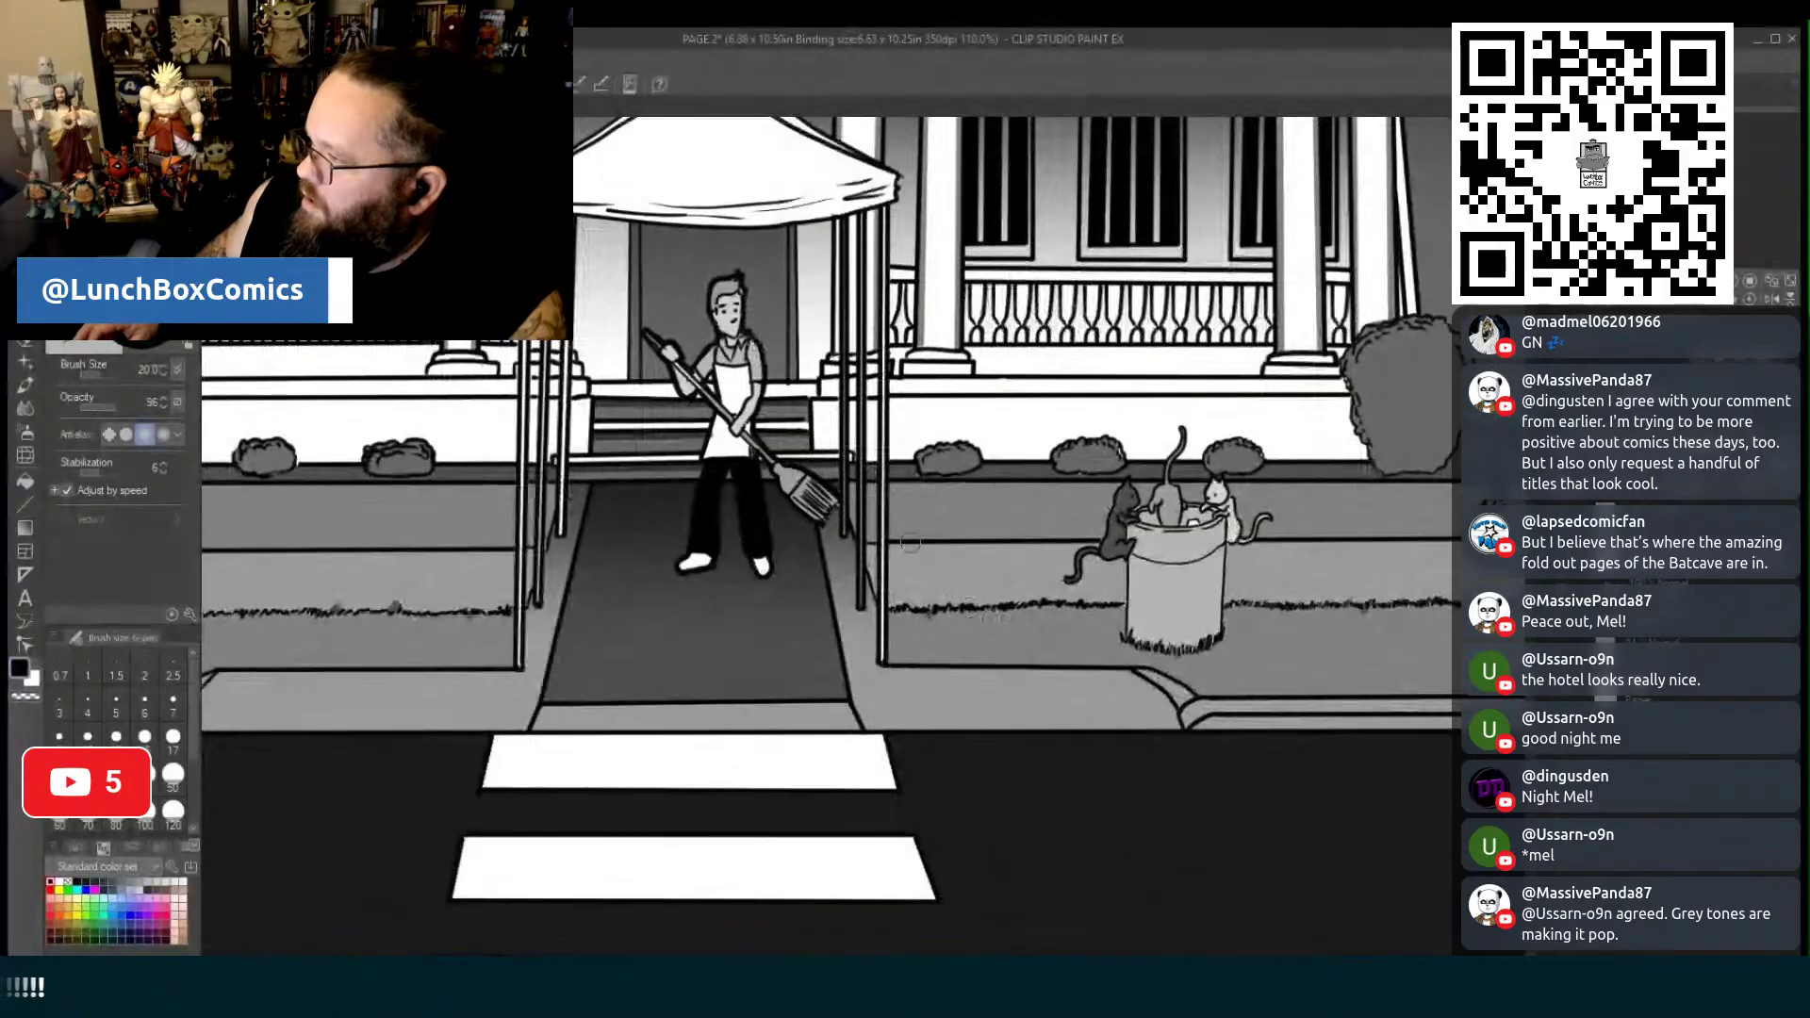
{"action": "scroll", "coordinate": [783, 378], "scroll_direction": "up", "scroll_amount": 2}
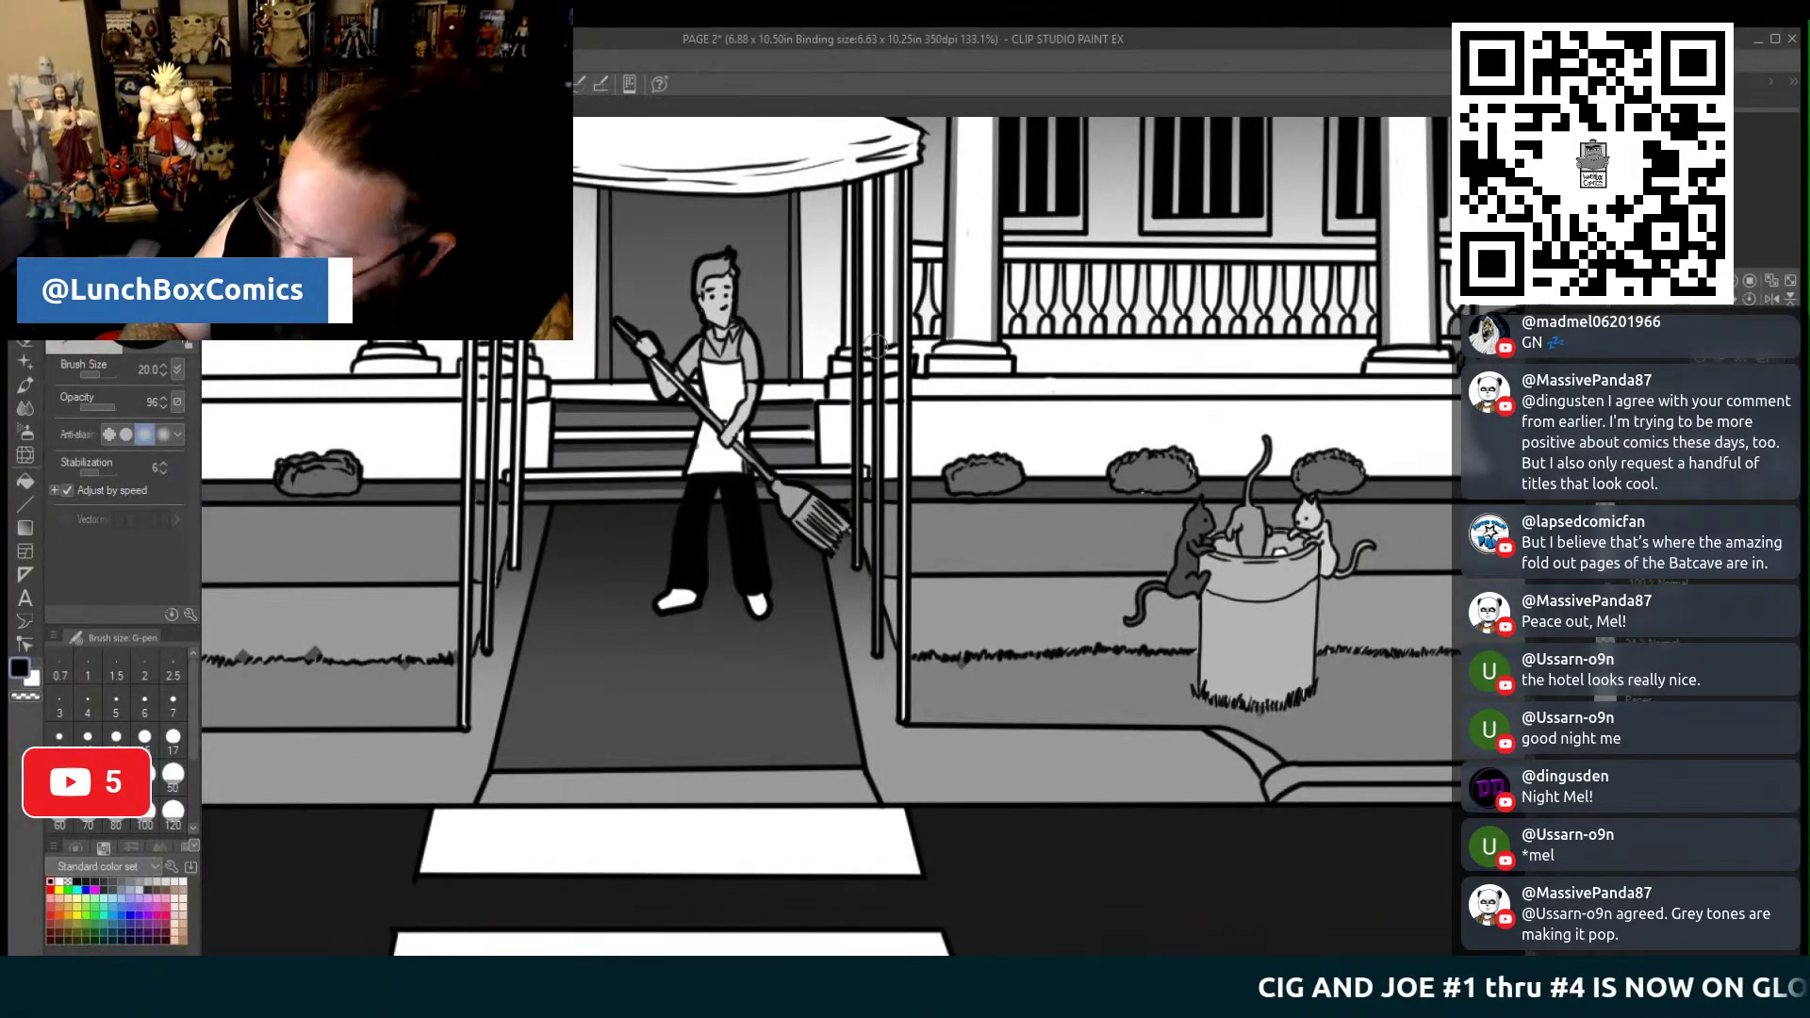
{"action": "key", "text": "bracketleft"}
{"action": "key", "text": "bracketleft"}
{"action": "key", "text": "bracketleft"}
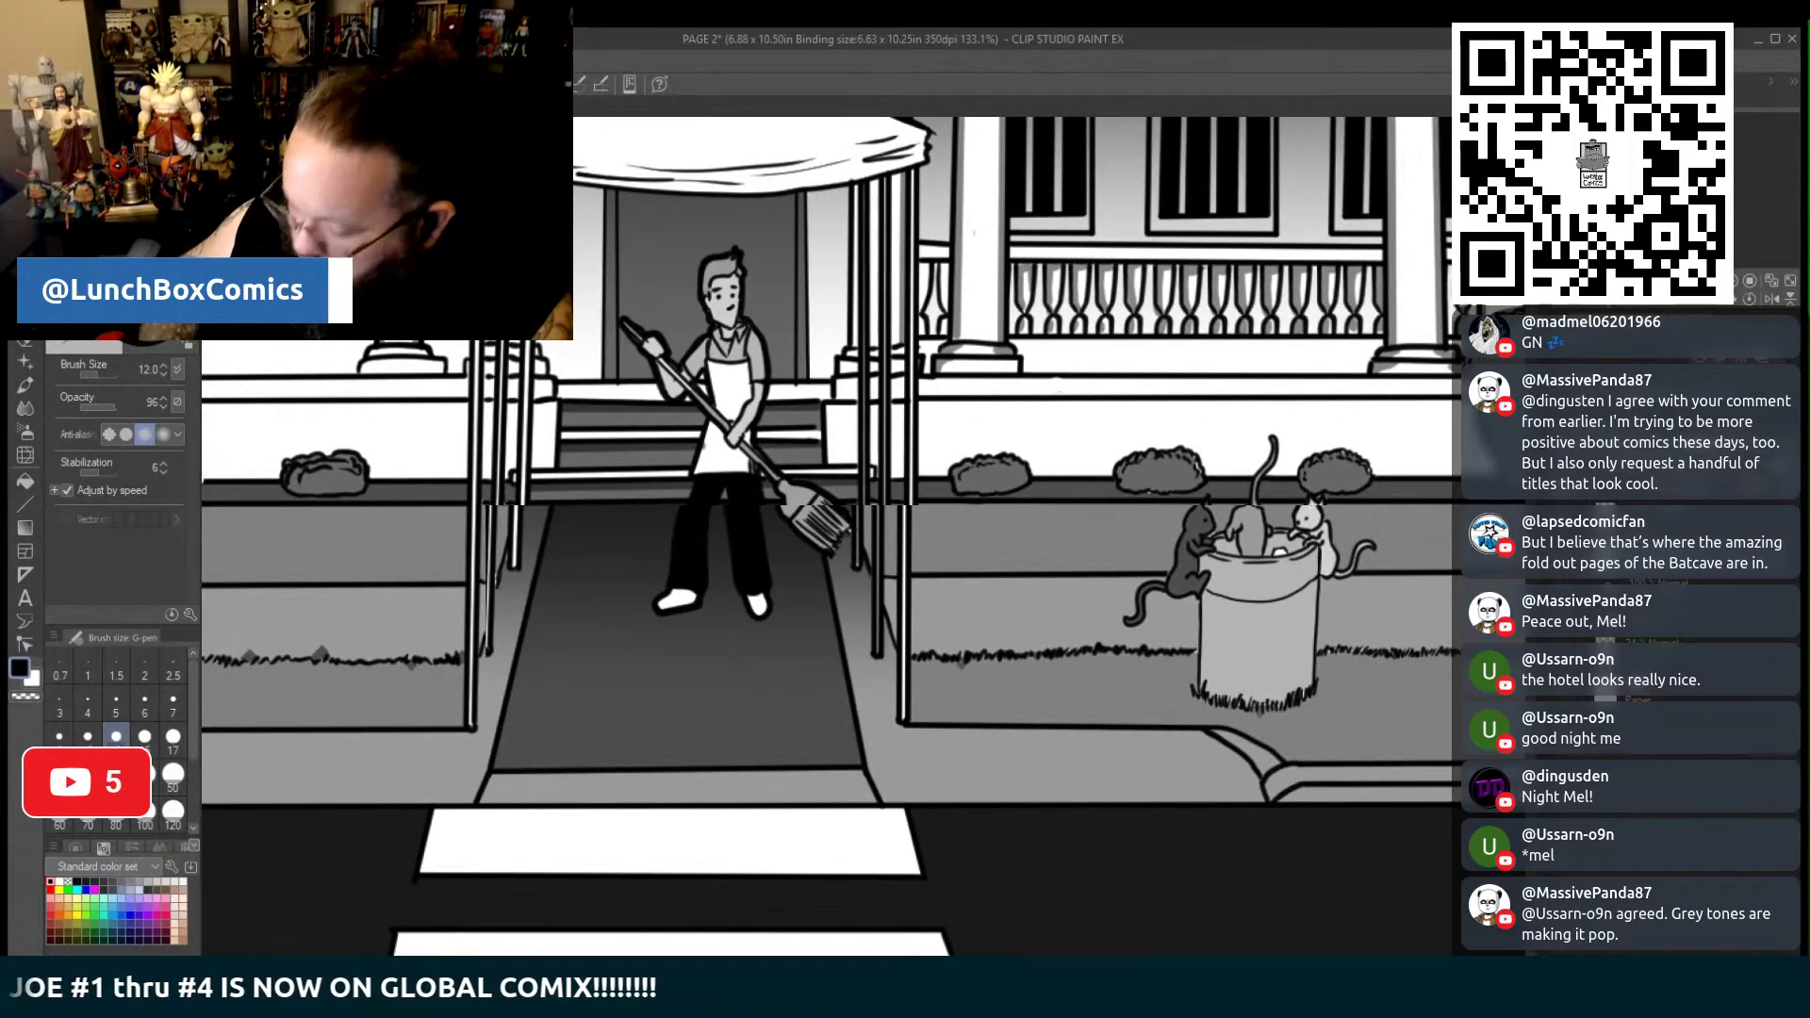
{"action": "left_click_drag", "start_coordinate": [463, 269], "coordinate": [1059, 269]}
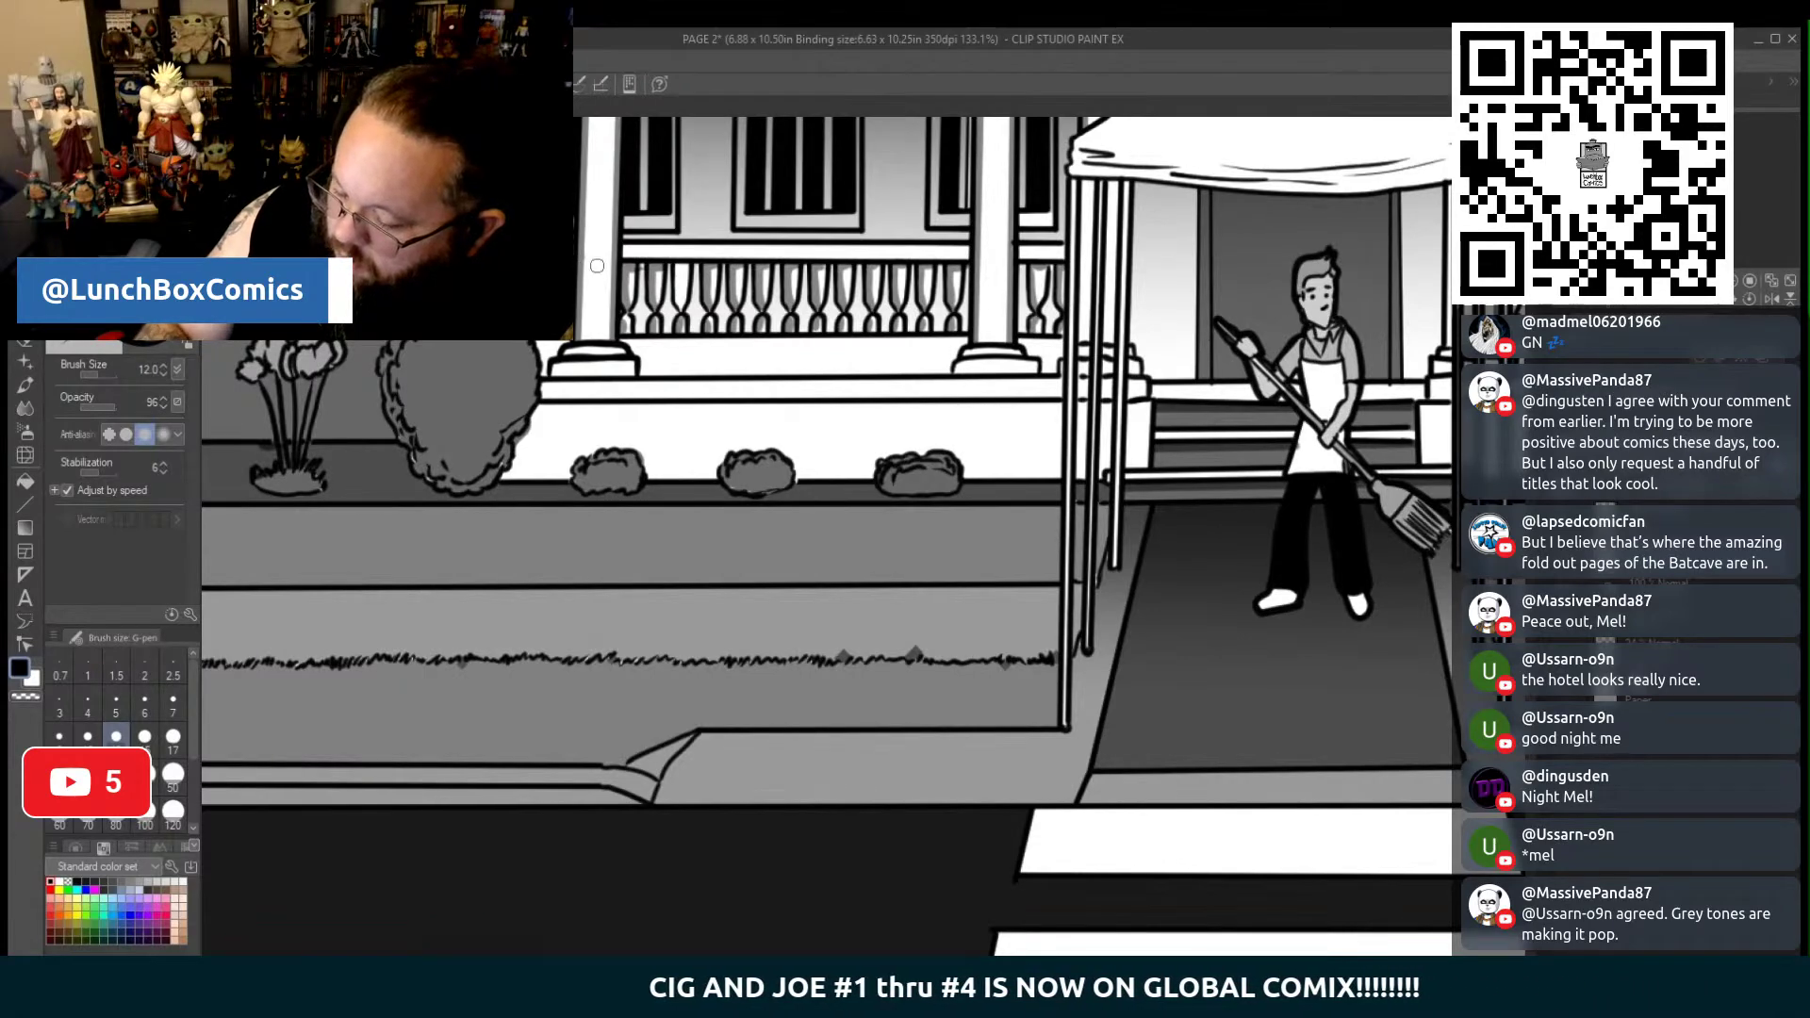
Draw straight shadow lines at size 12.0 under the porch handrails and along the porch base ledge on both sides of the canopy
{"action": "left_click", "coordinate": [22, 506]}
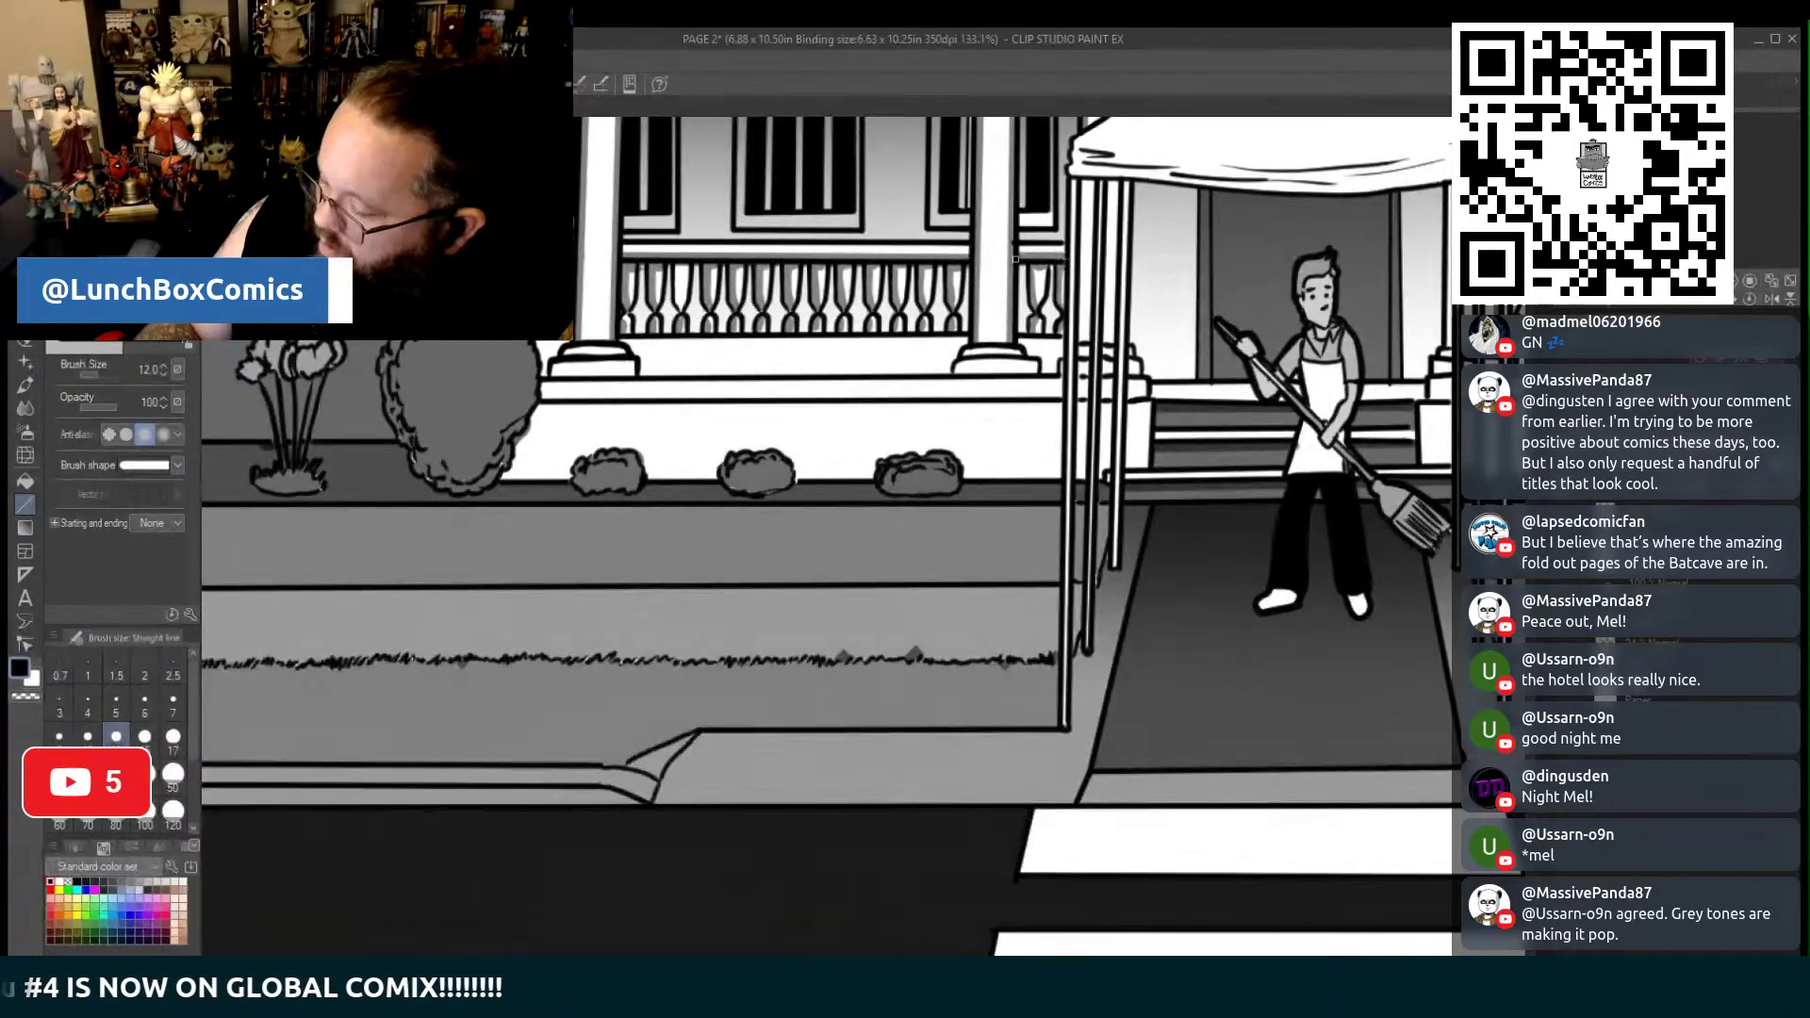
{"action": "scroll", "coordinate": [976, 952], "scroll_direction": "right", "scroll_amount": 10}
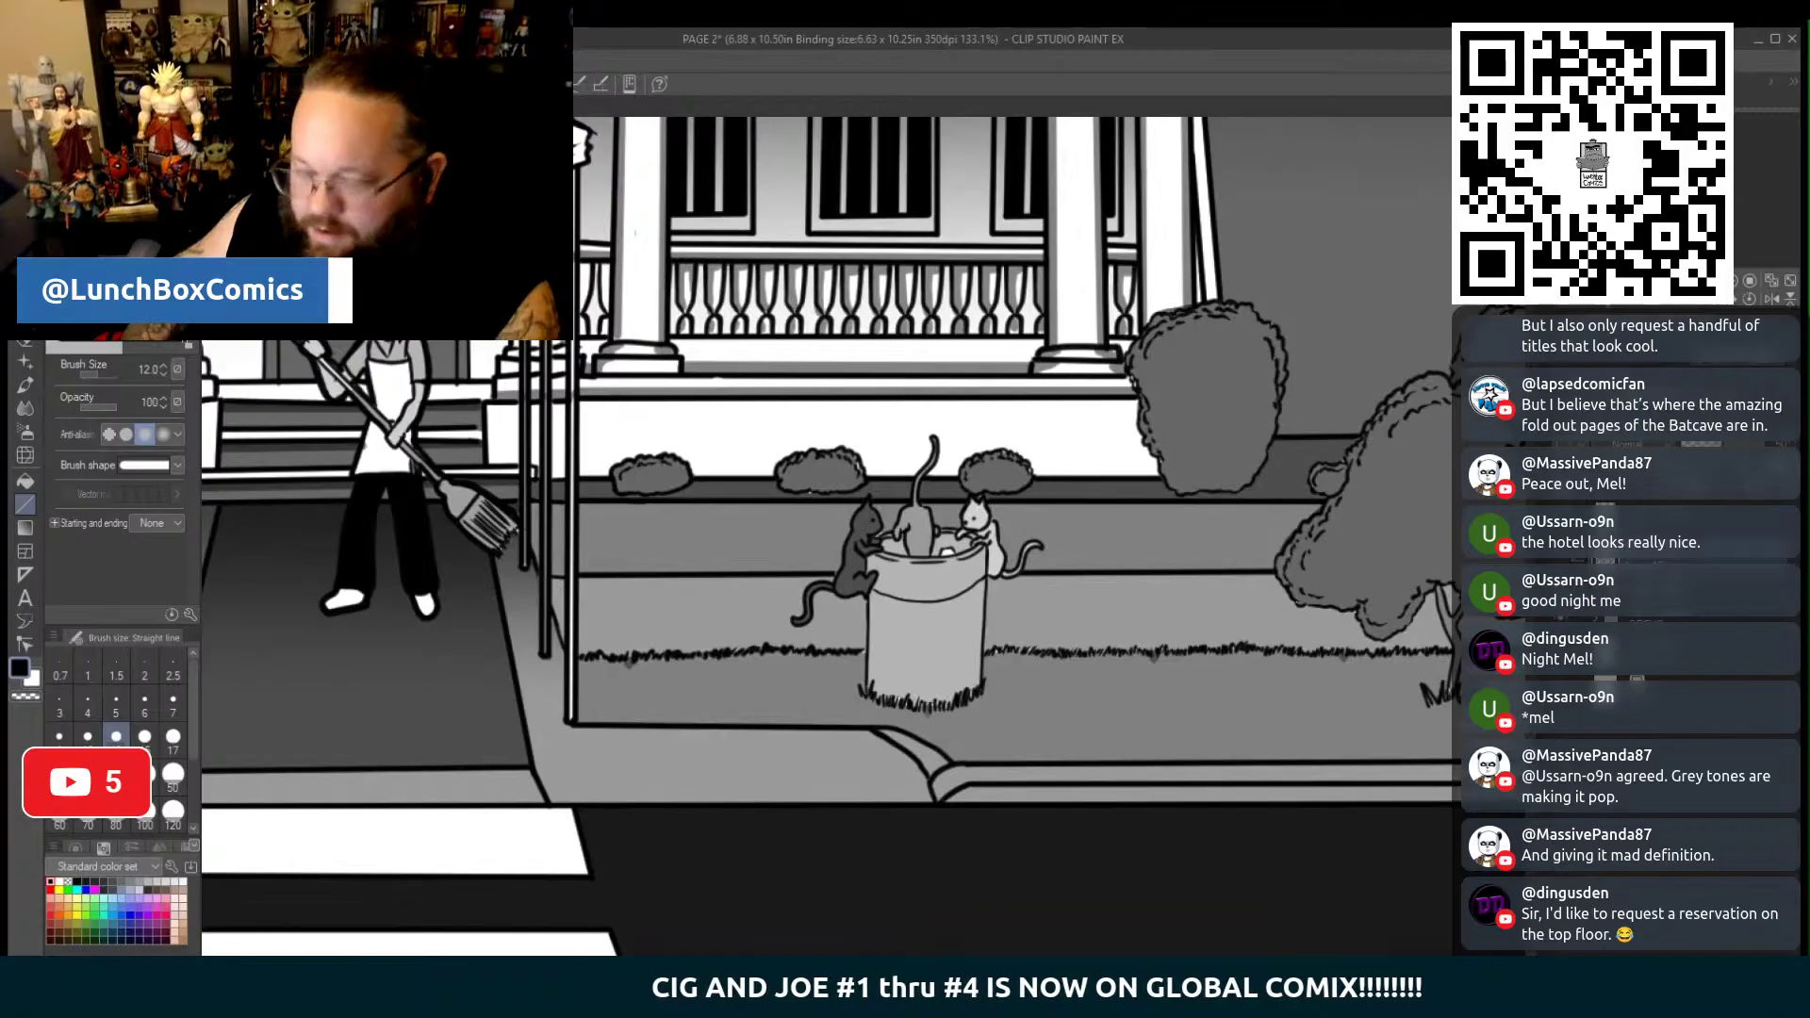
{"action": "left_click_drag", "start_coordinate": [471, 471], "coordinate": [1480, 471]}
{"action": "left_click_drag", "start_coordinate": [1148, 447], "coordinate": [1172, 447]}
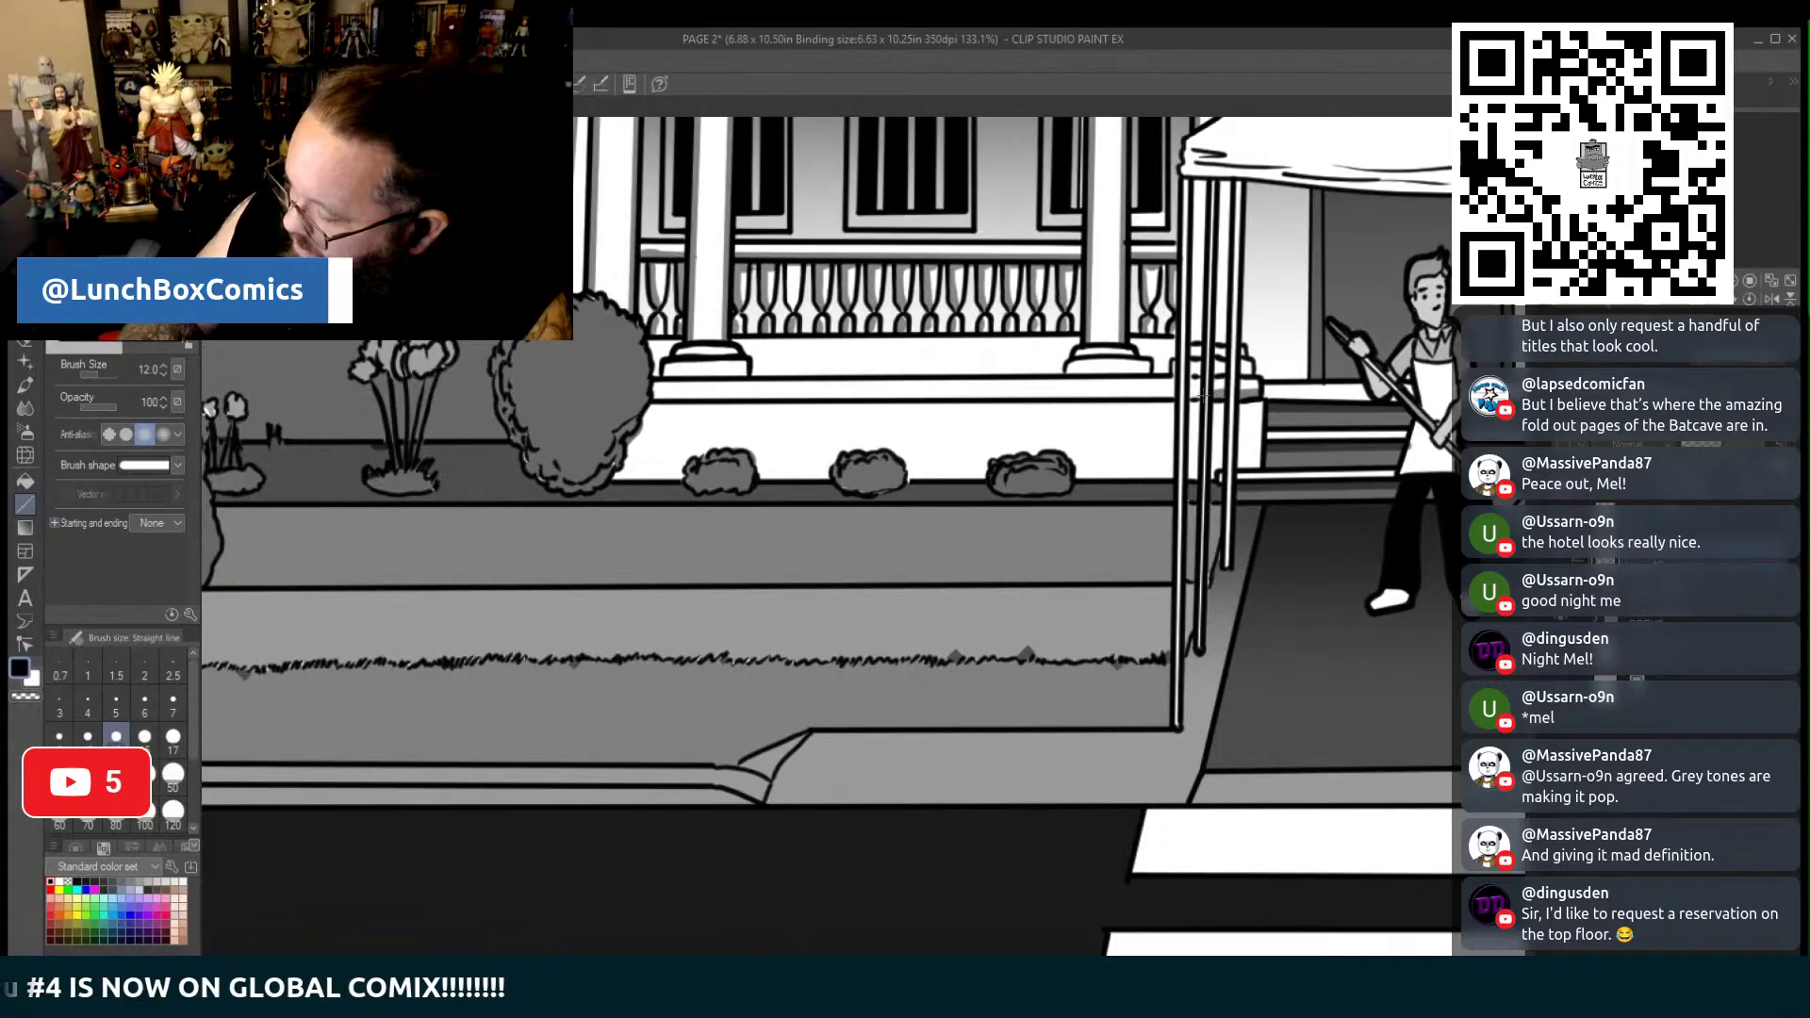
{"action": "left_click_drag", "start_coordinate": [1057, 389], "coordinate": [680, 390]}
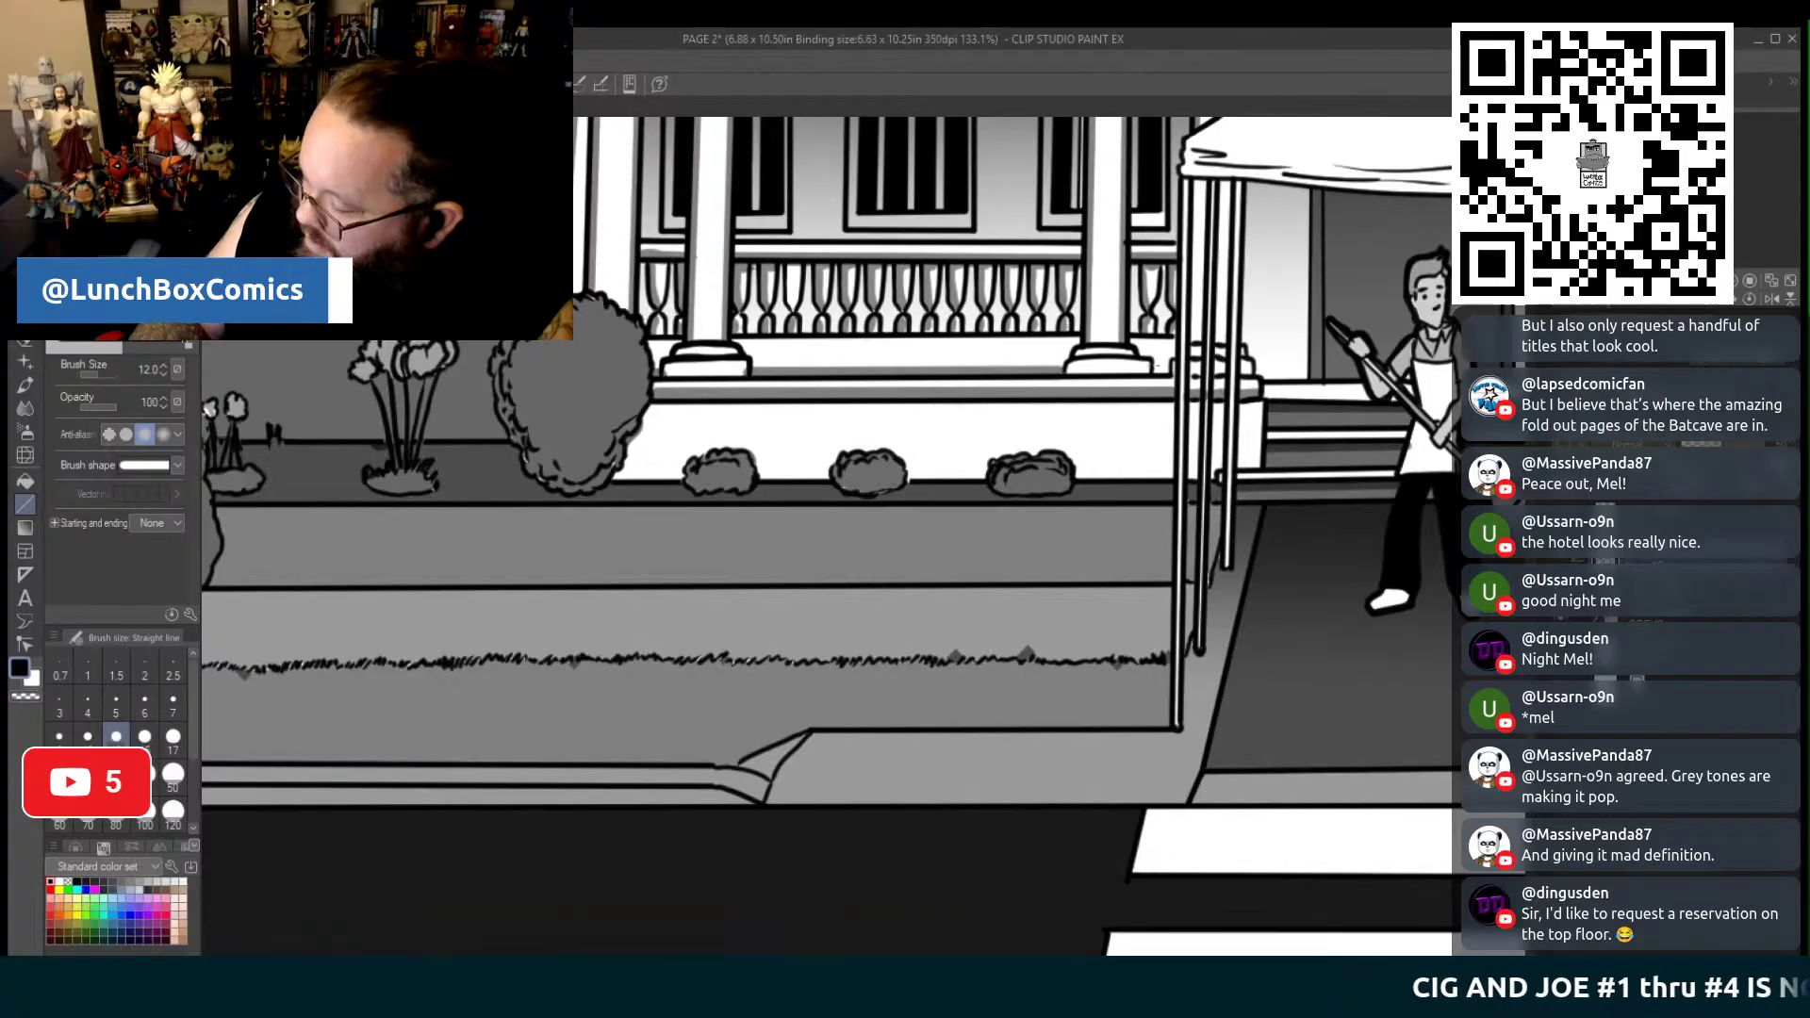
Shade the small shrubs and the large round bush west of the canopy with the G-pen at size 12.0
{"action": "key", "text": "p"}
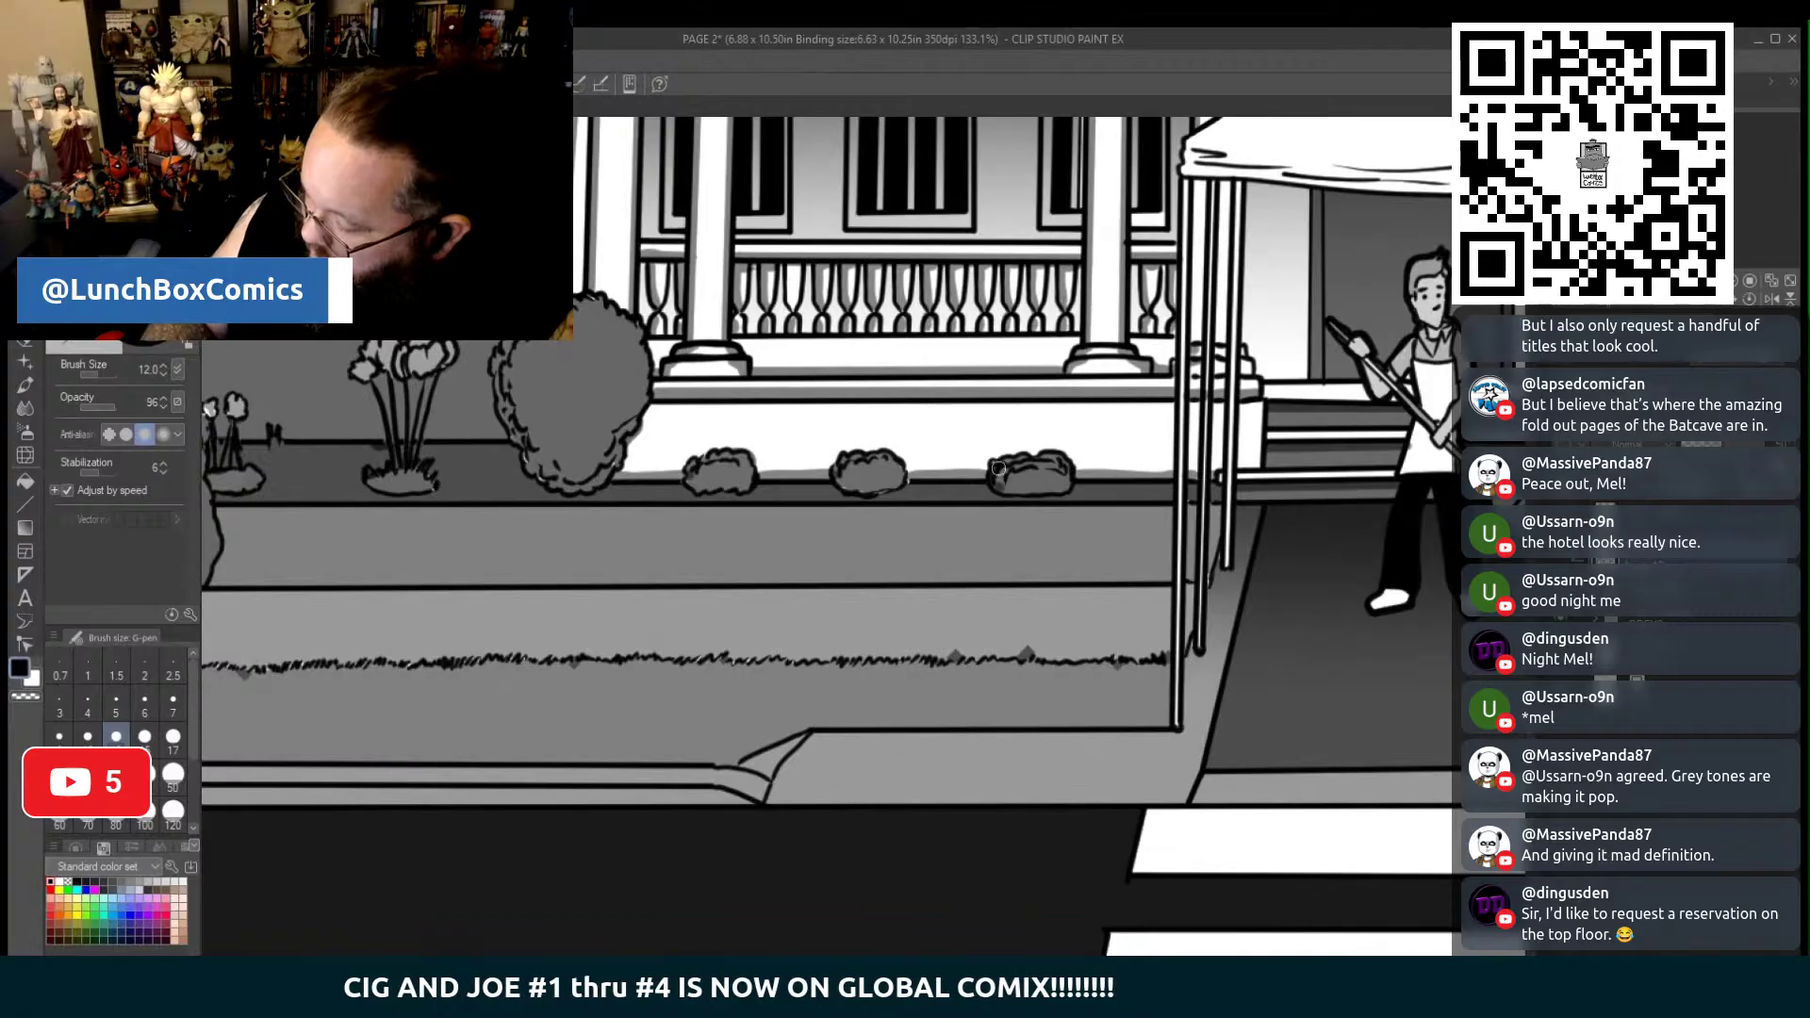
{"action": "mouse_move", "coordinate": [1014, 492]}
{"action": "left_mouse_down"}
{"action": "mouse_move", "coordinate": [1001, 479]}
{"action": "mouse_move", "coordinate": [1034, 489]}
{"action": "mouse_move", "coordinate": [1009, 473]}
{"action": "mouse_move", "coordinate": [1023, 468]}
{"action": "left_mouse_up"}
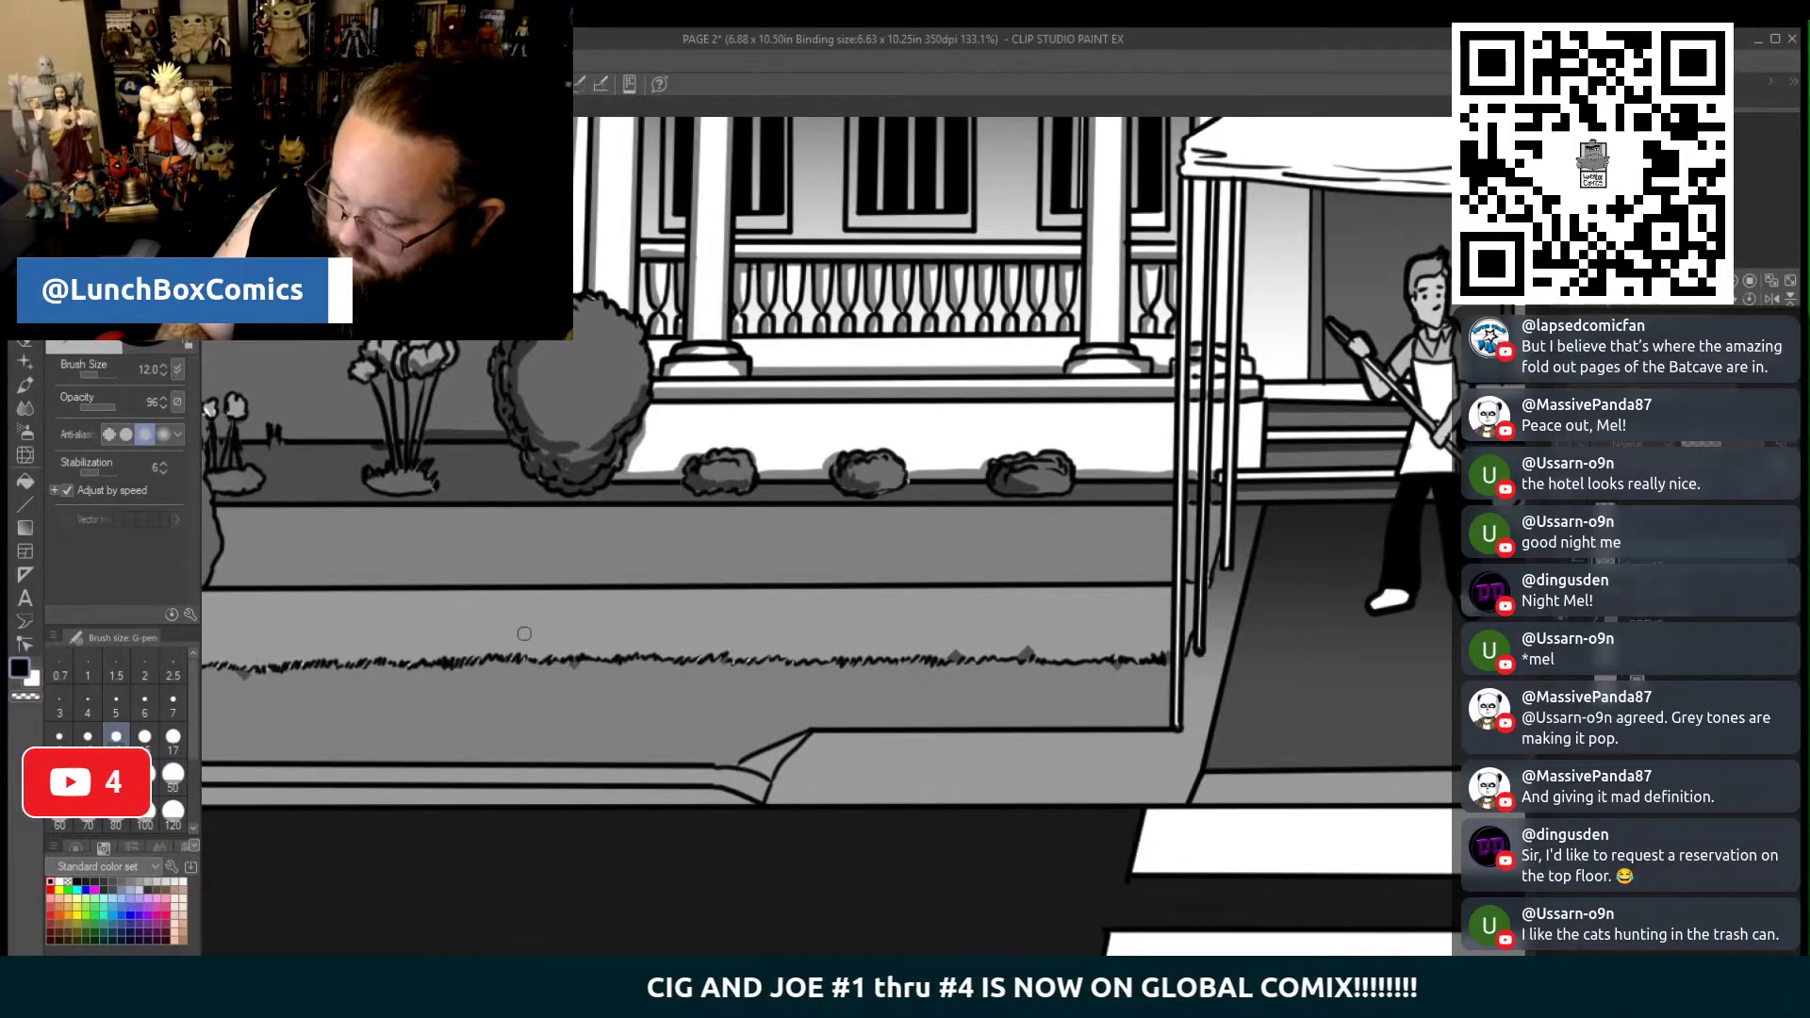
{"action": "left_click_drag", "start_coordinate": [524, 634], "coordinate": [874, 617]}
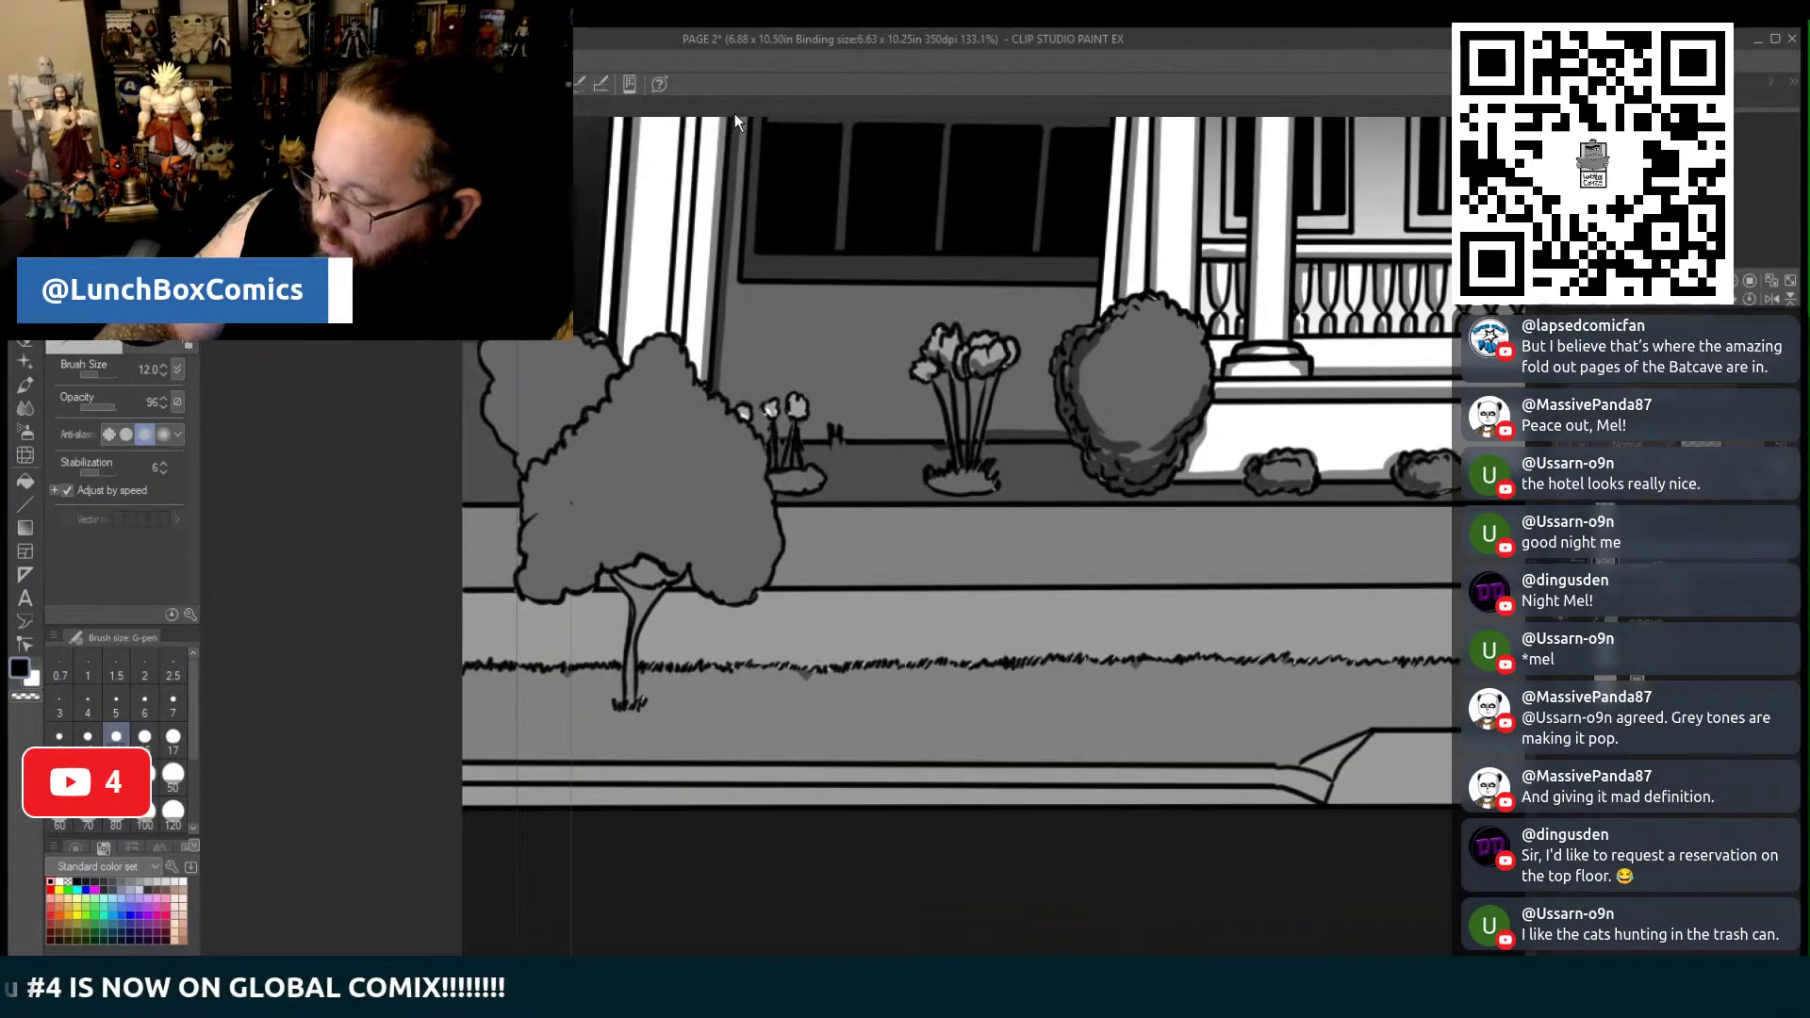
{"action": "scroll", "coordinate": [916, 666], "scroll_direction": "up", "scroll_amount": 5}
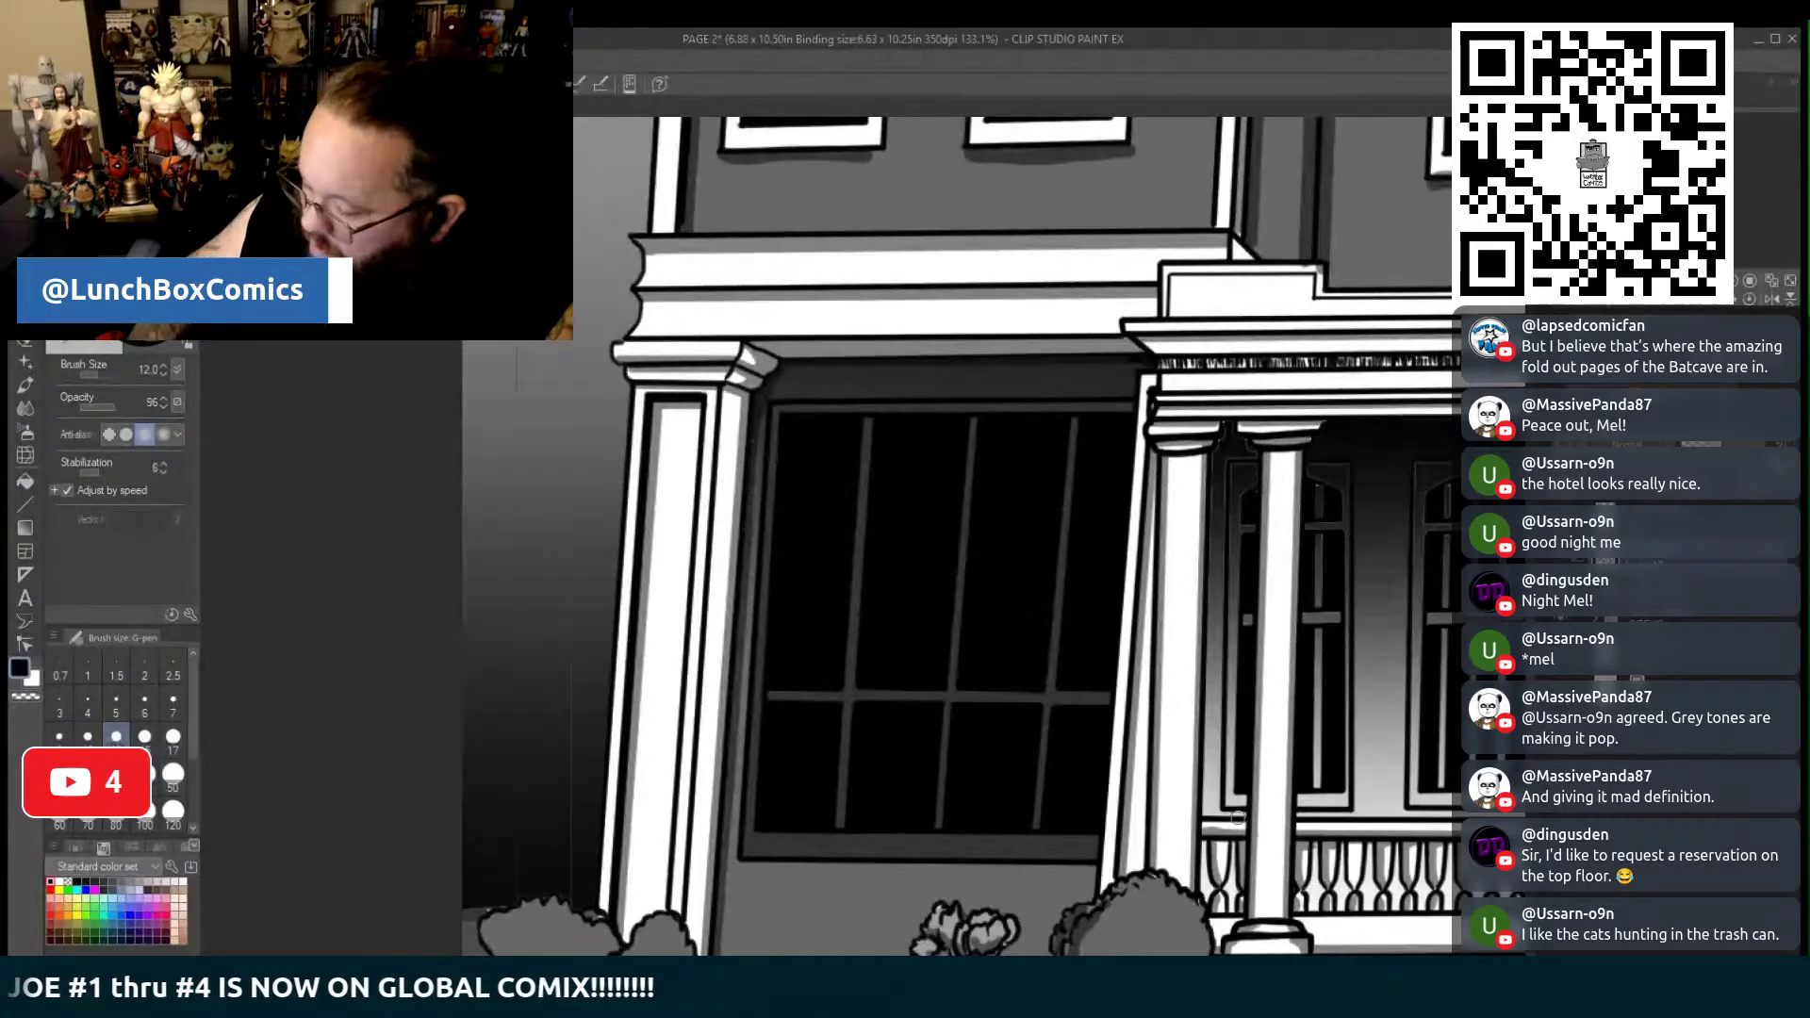
Shade the undersides of the two trees at the hotel's west end at size 12.0 and draw an oval ground shadow below the front tree
{"action": "scroll", "coordinate": [749, 537], "scroll_direction": "down", "scroll_amount": 5}
{"action": "scroll", "coordinate": [1290, 663], "scroll_direction": "up", "scroll_amount": 2}
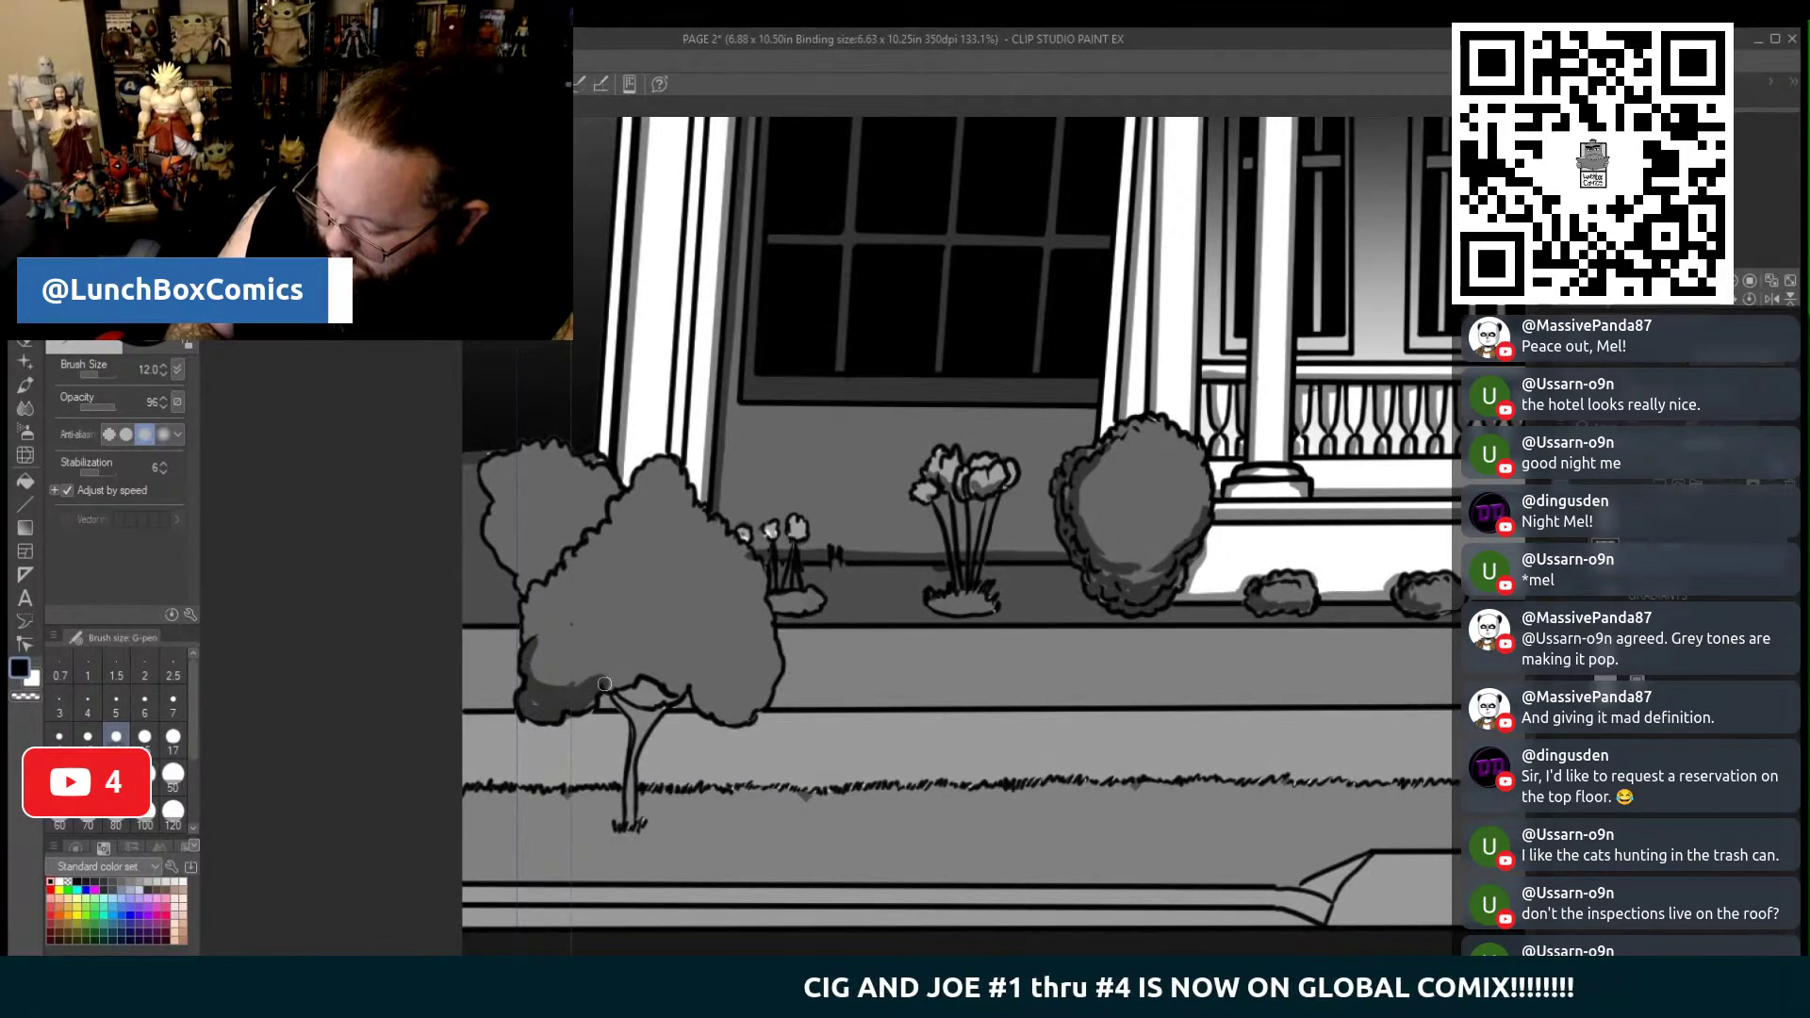
{"action": "mouse_move", "coordinate": [688, 685]}
{"action": "left_mouse_down"}
{"action": "mouse_move", "coordinate": [740, 717]}
{"action": "mouse_move", "coordinate": [772, 685]}
{"action": "left_mouse_up"}
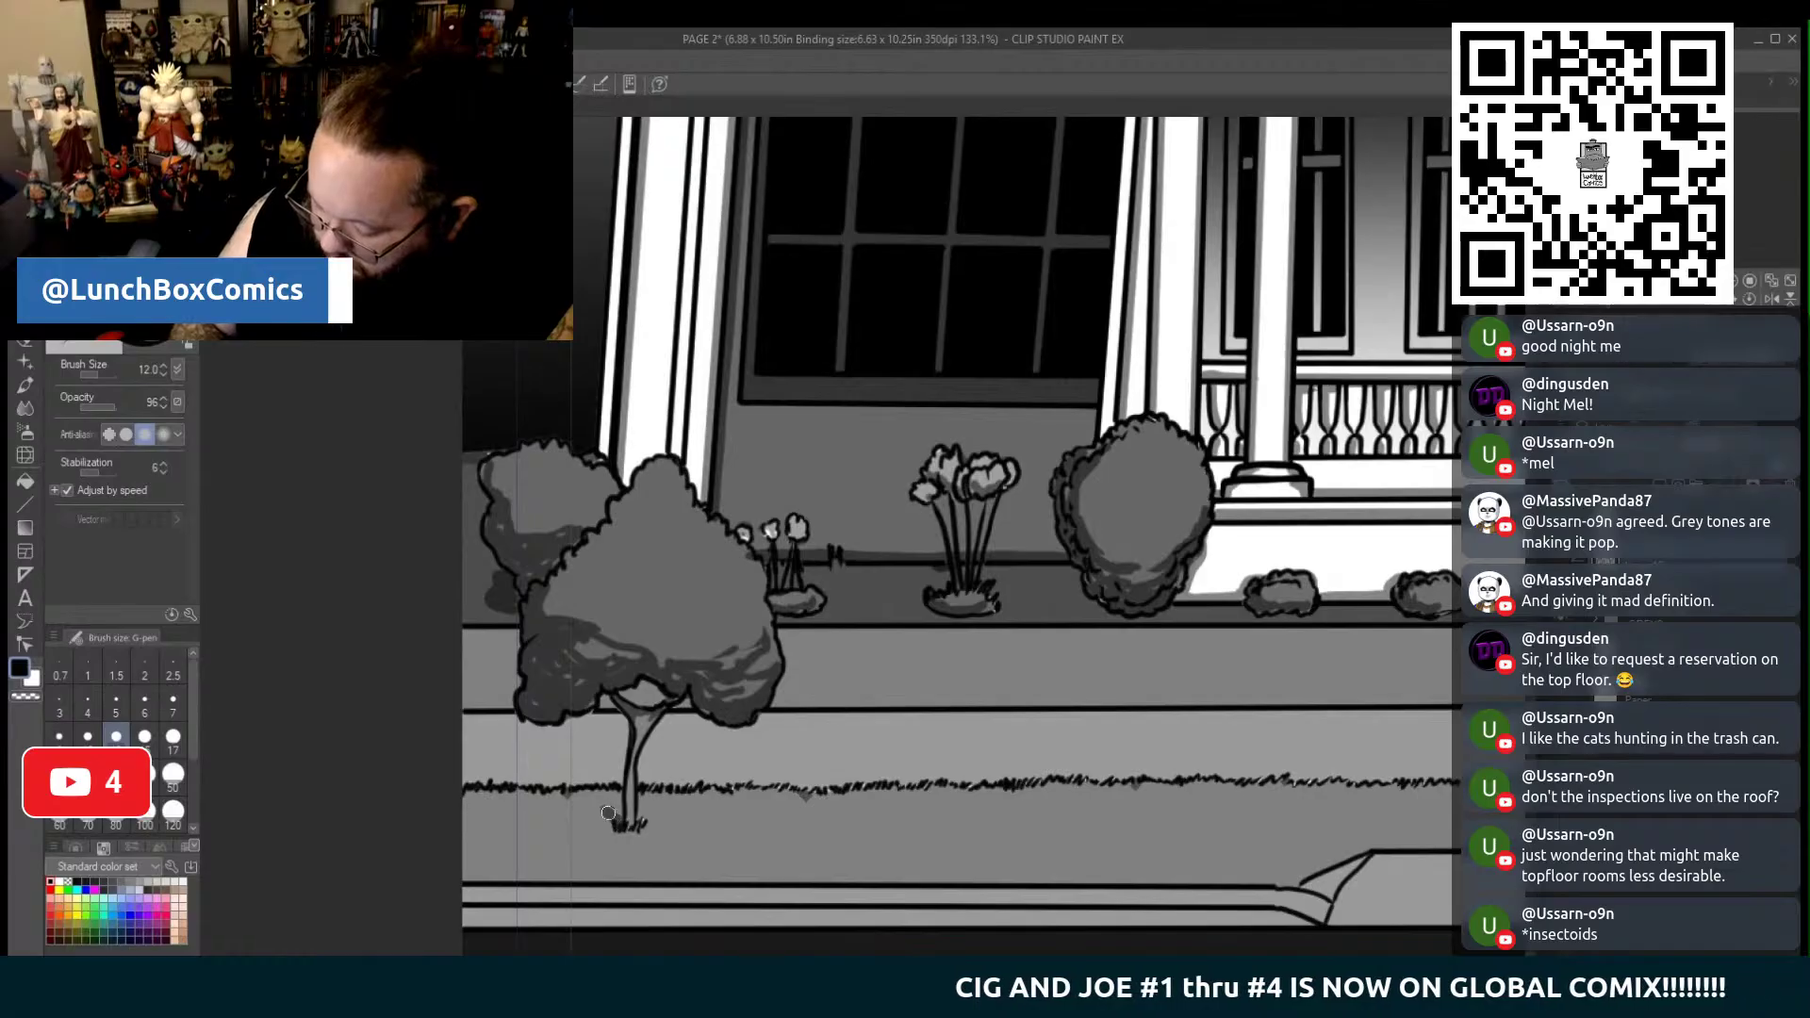
{"action": "mouse_move", "coordinate": [514, 791]}
{"action": "left_mouse_down"}
{"action": "mouse_move", "coordinate": [657, 771]}
{"action": "mouse_move", "coordinate": [639, 811]}
{"action": "left_mouse_up"}
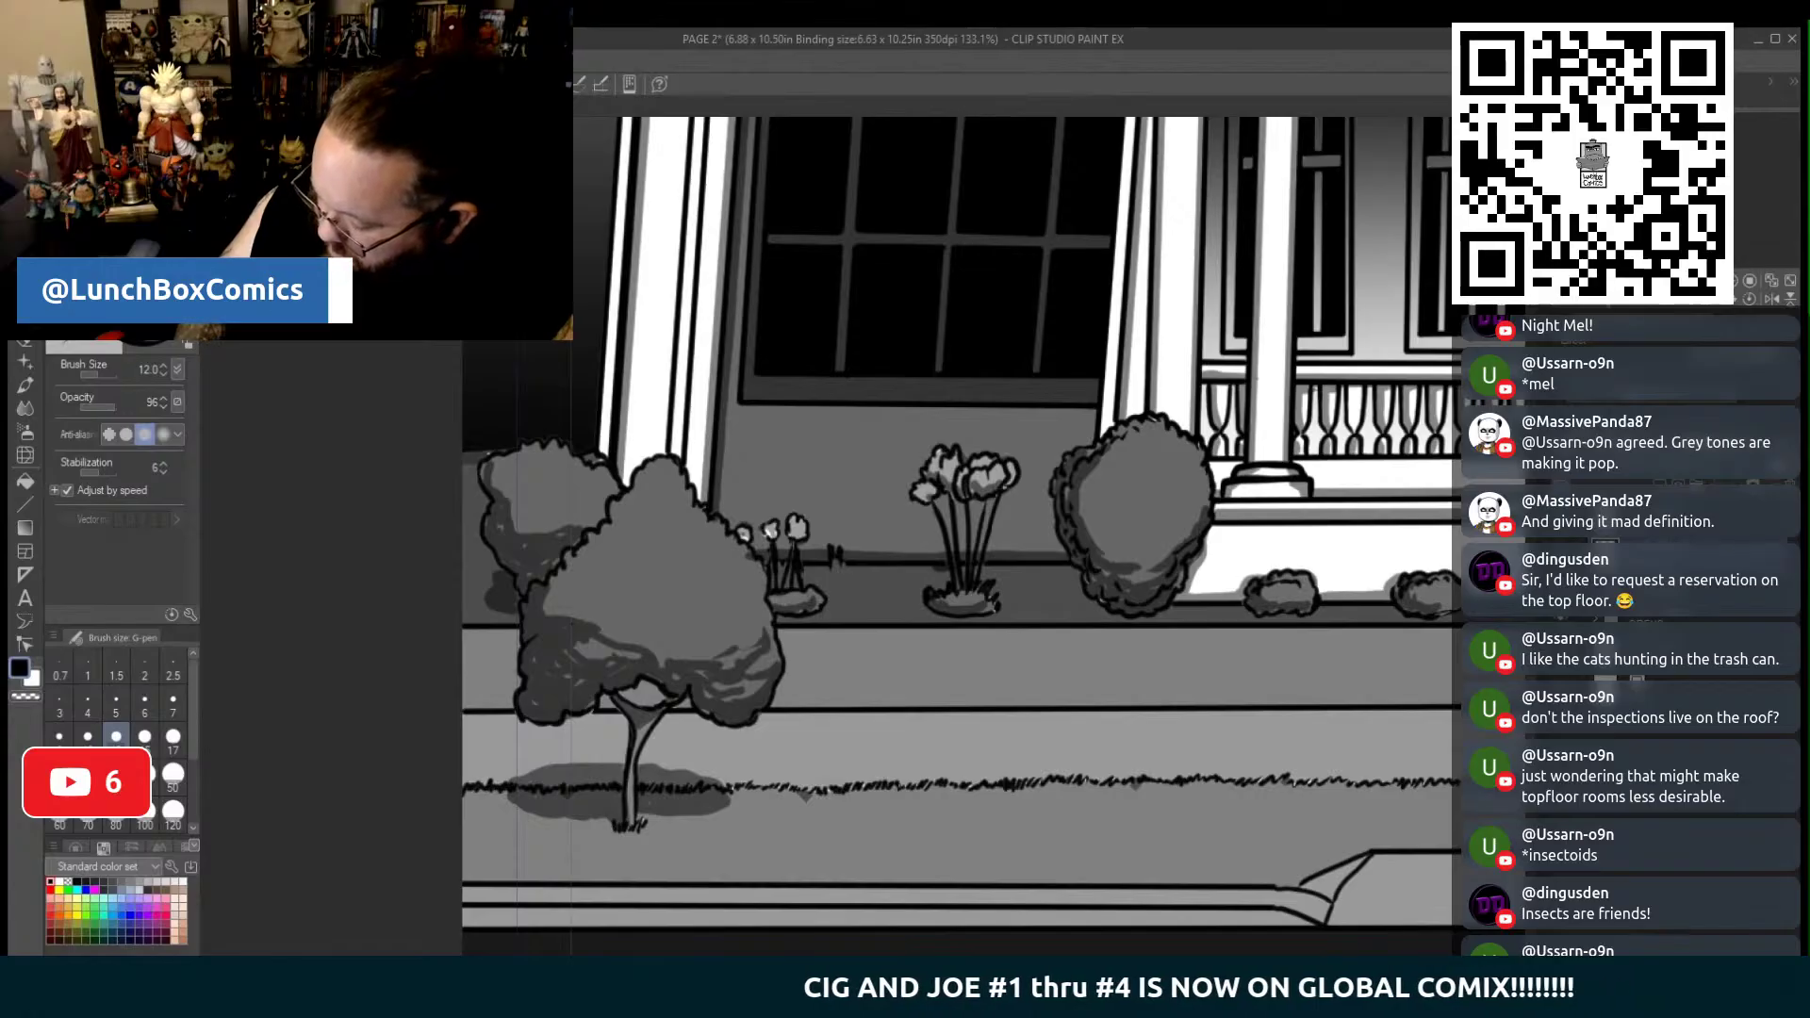
Shade the tree and round bush at the hotel's east end at size 12.0 and outline the tree's shadow on the lawn
{"action": "scroll", "coordinate": [830, 537], "scroll_direction": "right", "scroll_amount": 7}
{"action": "scroll", "coordinate": [829, 537], "scroll_direction": "right", "scroll_amount": 15}
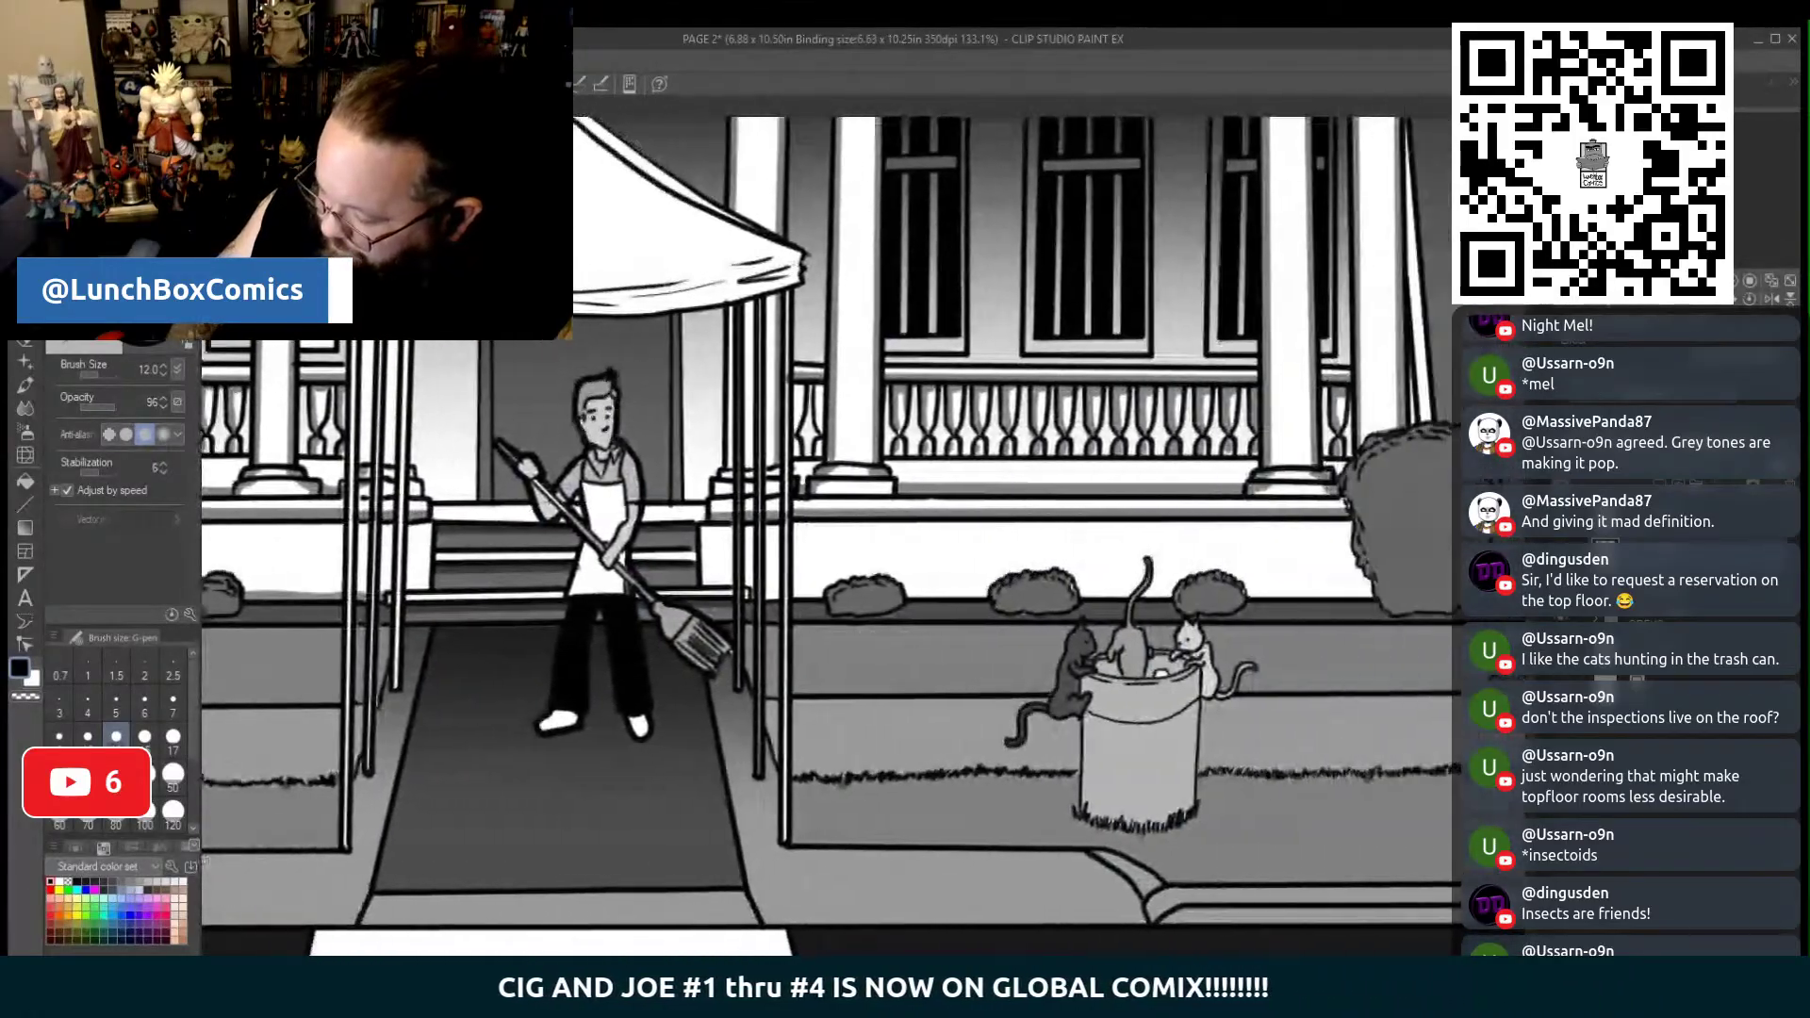
{"action": "scroll", "coordinate": [865, 741], "scroll_direction": "right", "scroll_amount": 1}
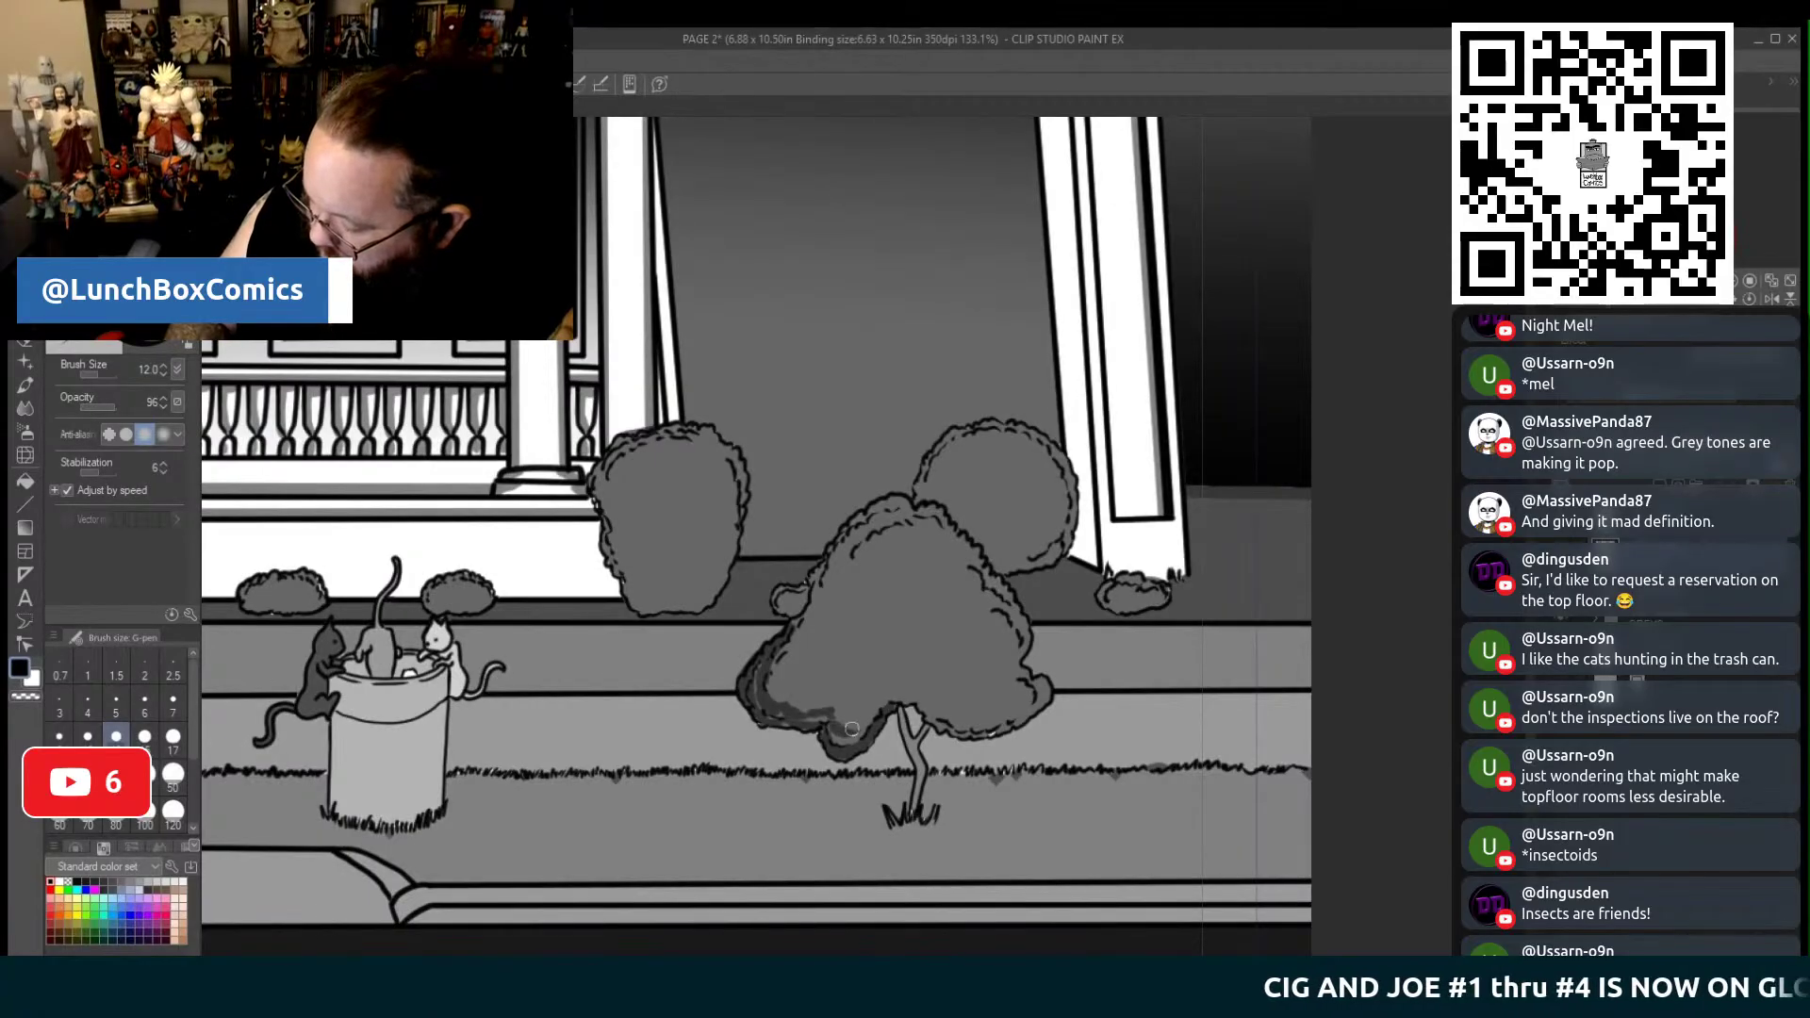
{"action": "mouse_move", "coordinate": [863, 716]}
{"action": "left_mouse_down"}
{"action": "mouse_move", "coordinate": [786, 697]}
{"action": "mouse_move", "coordinate": [788, 651]}
{"action": "mouse_move", "coordinate": [809, 710]}
{"action": "mouse_move", "coordinate": [860, 720]}
{"action": "left_mouse_up"}
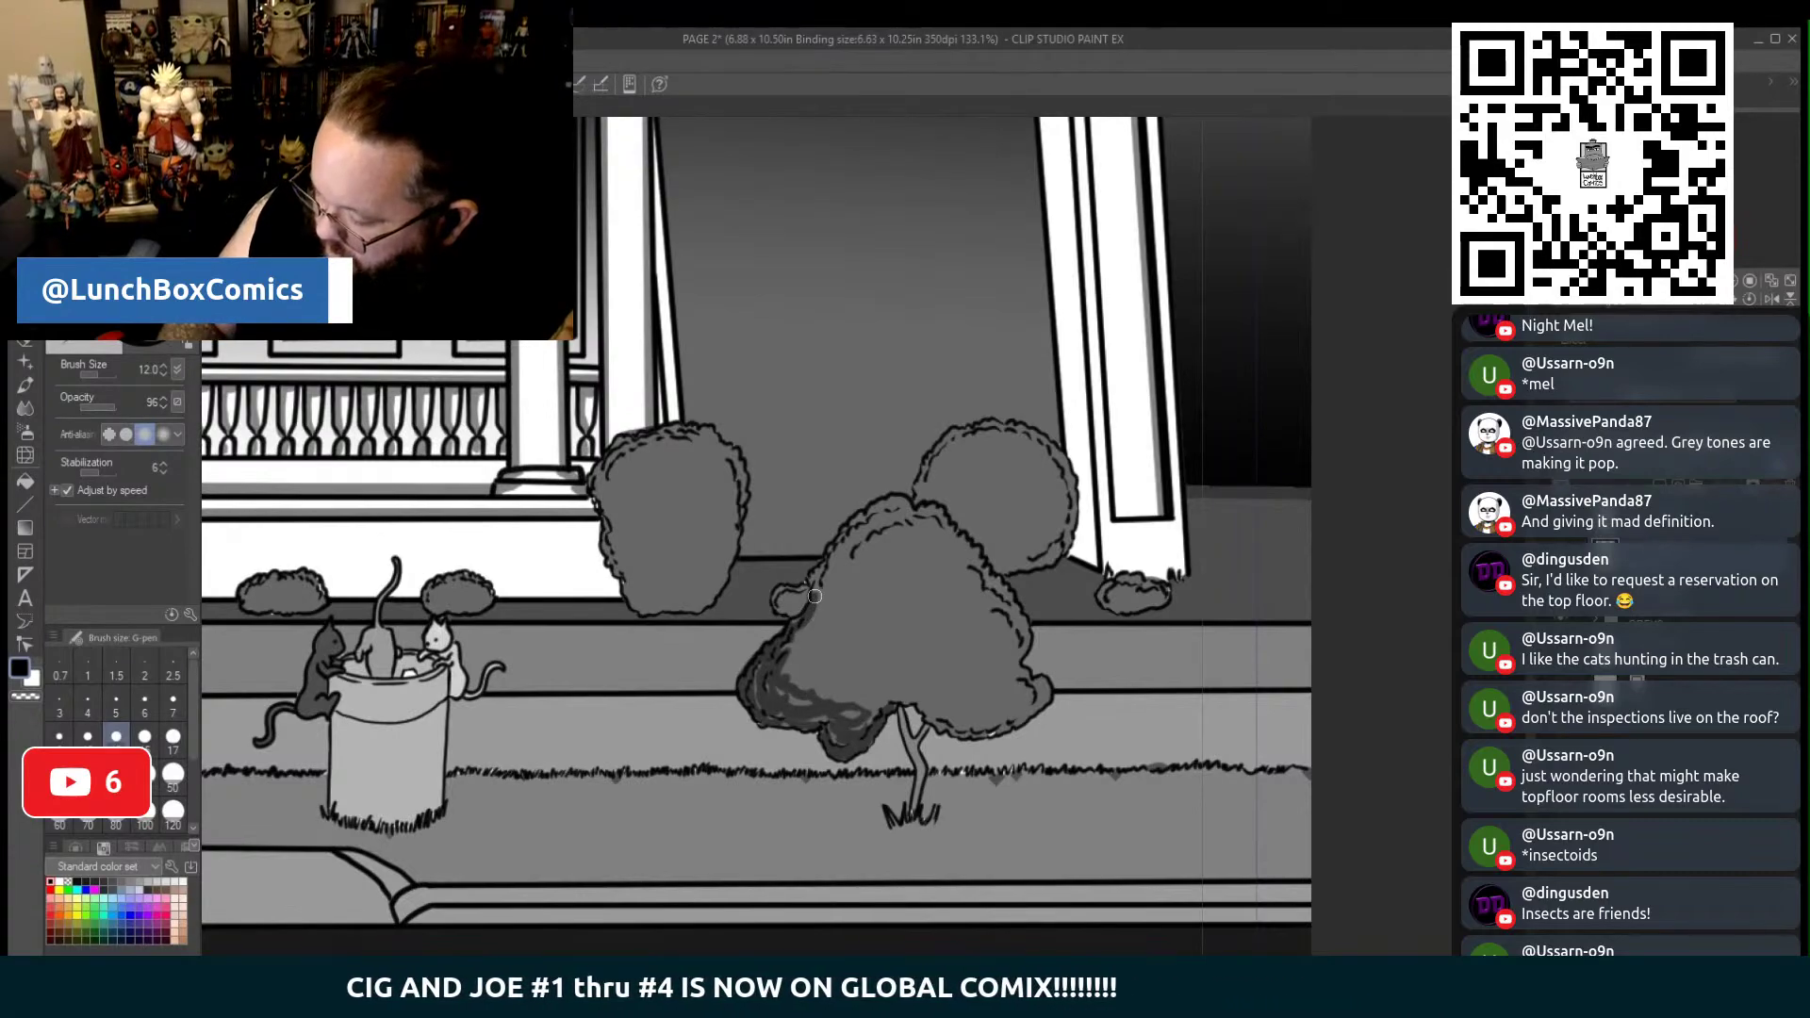
{"action": "left_click_drag", "start_coordinate": [811, 584], "coordinate": [790, 674]}
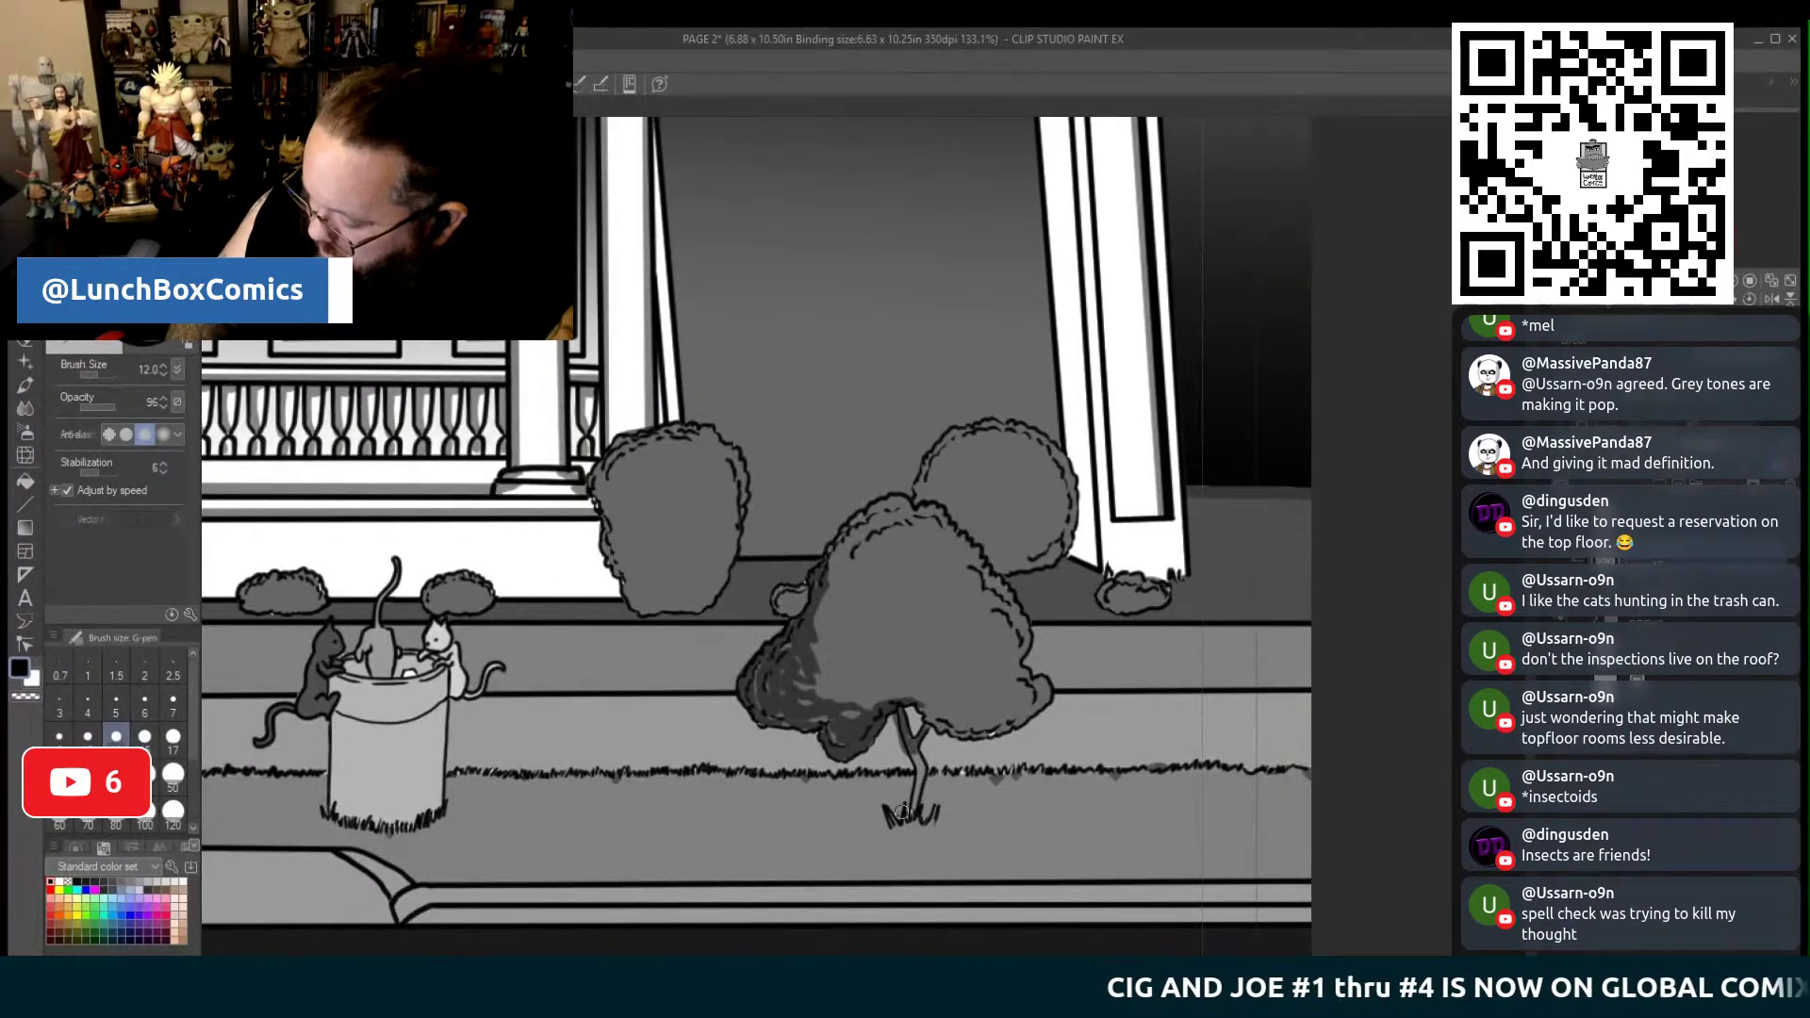
{"action": "mouse_move", "coordinate": [905, 803]}
{"action": "left_mouse_down"}
{"action": "mouse_move", "coordinate": [784, 785]}
{"action": "mouse_move", "coordinate": [756, 763]}
{"action": "mouse_move", "coordinate": [779, 736]}
{"action": "mouse_move", "coordinate": [767, 765]}
{"action": "mouse_move", "coordinate": [929, 727]}
{"action": "left_mouse_up"}
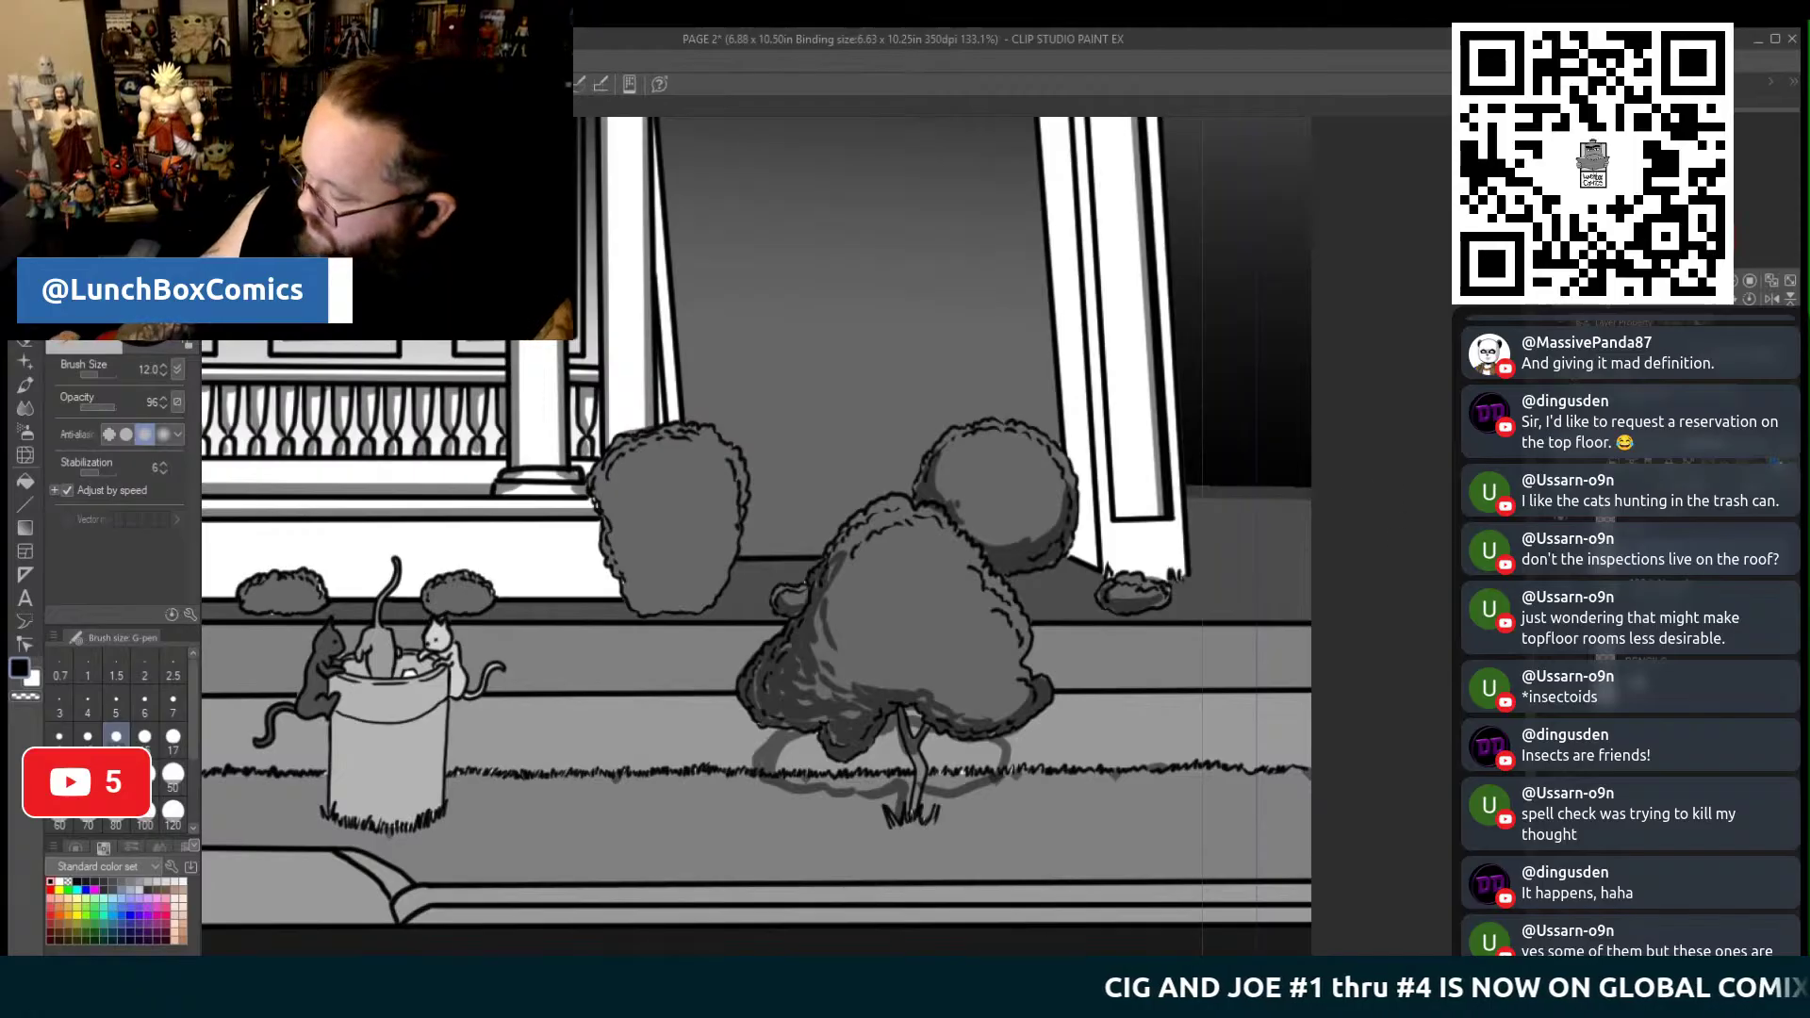
Draw straight shadow lines at size 12.0 under the east wing's beam and down the inner side of its large corner column
{"action": "scroll", "coordinate": [725, 704], "scroll_direction": "up", "scroll_amount": 5}
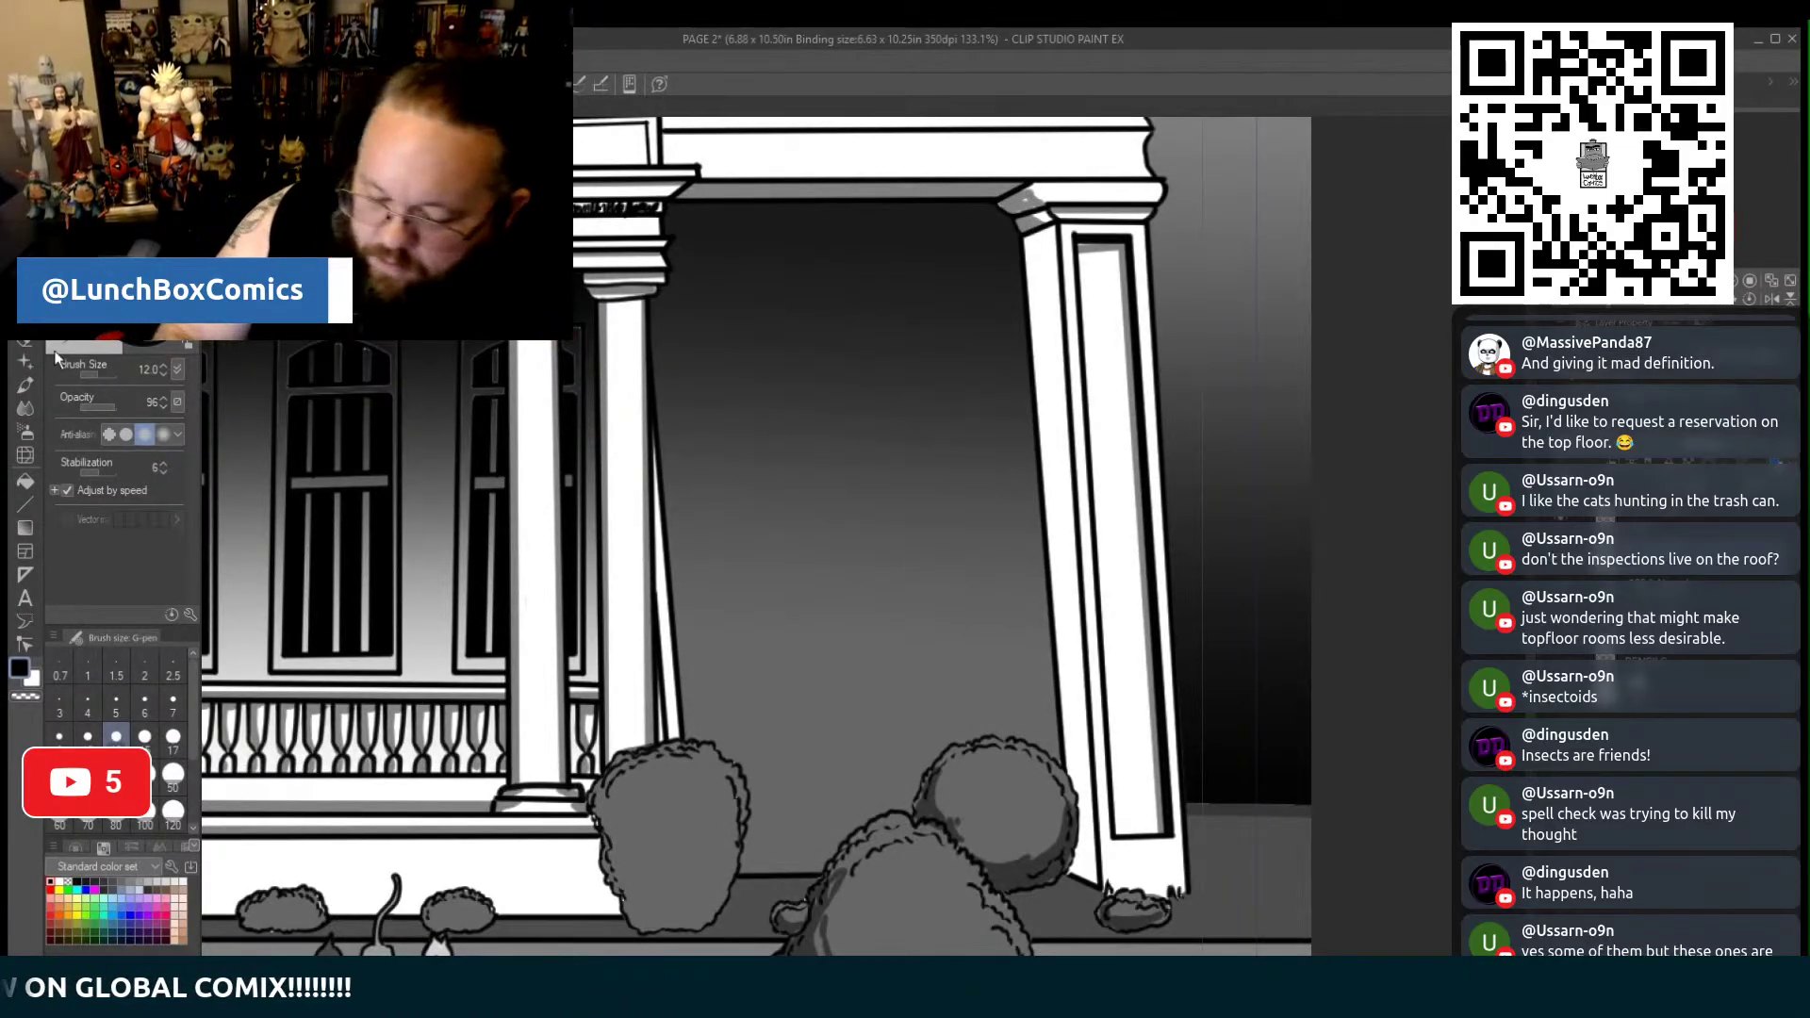
{"action": "left_click", "coordinate": [25, 483]}
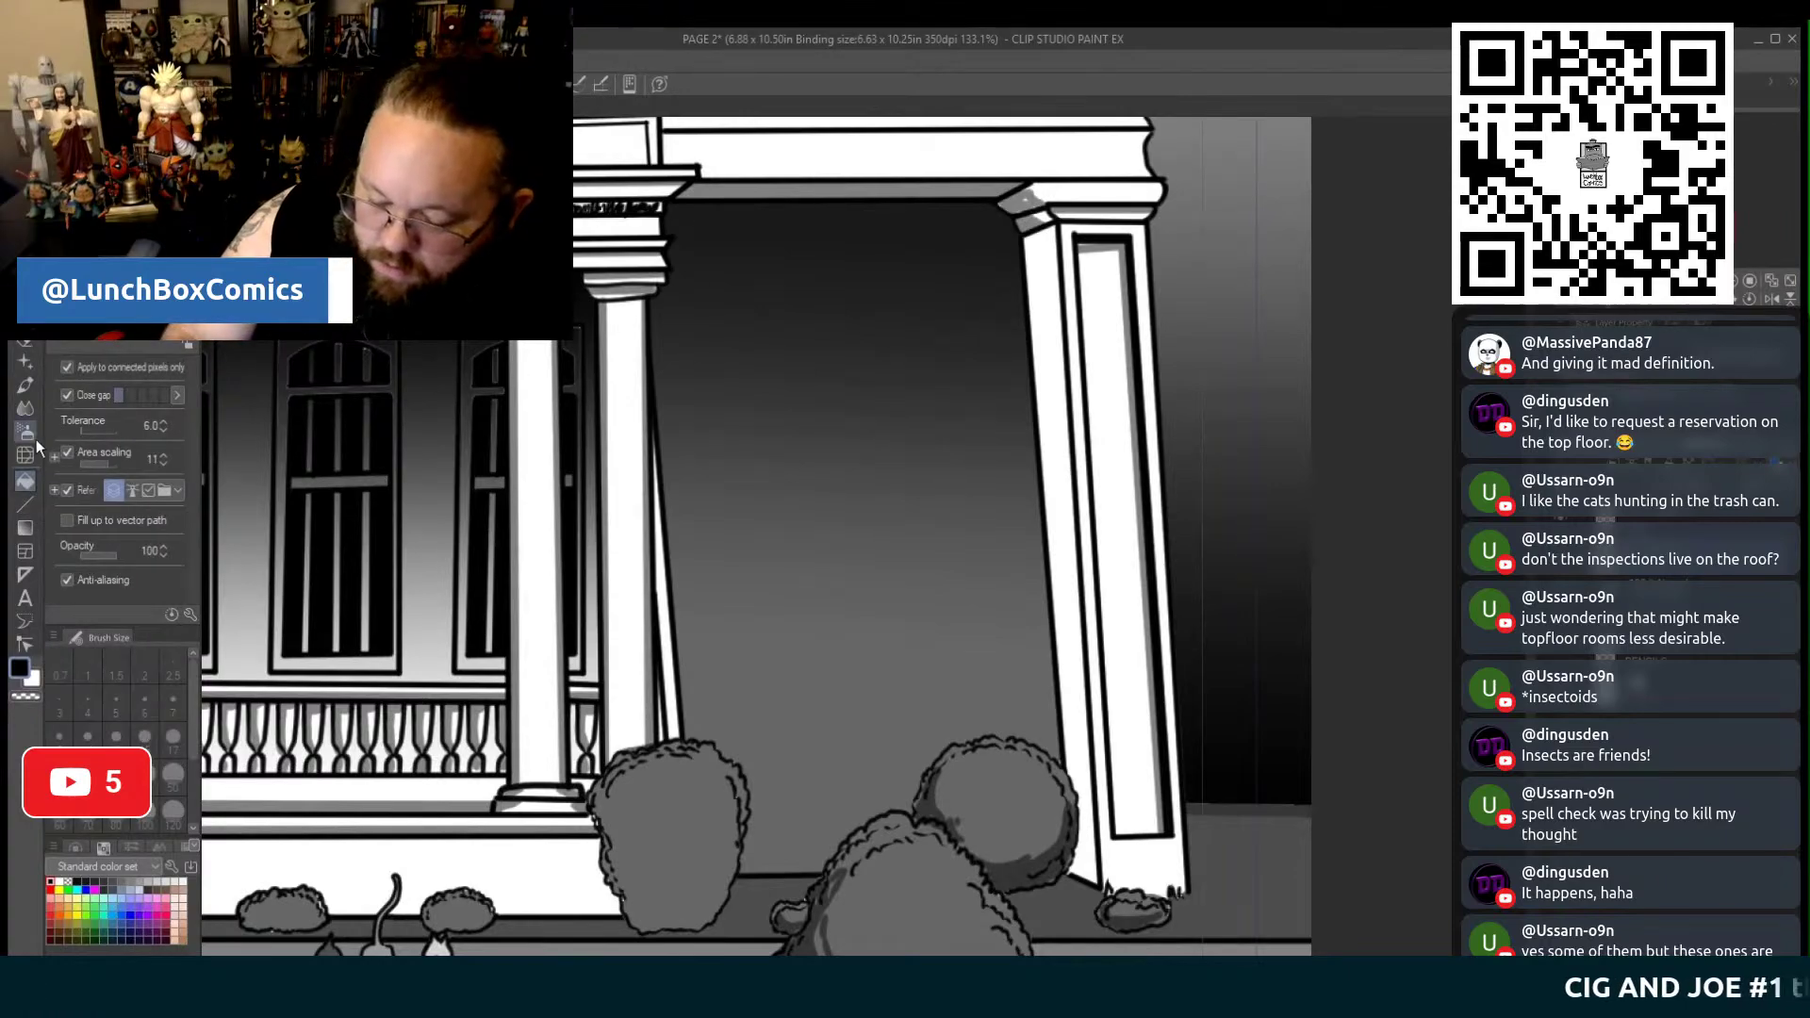
{"action": "left_click", "coordinate": [27, 504]}
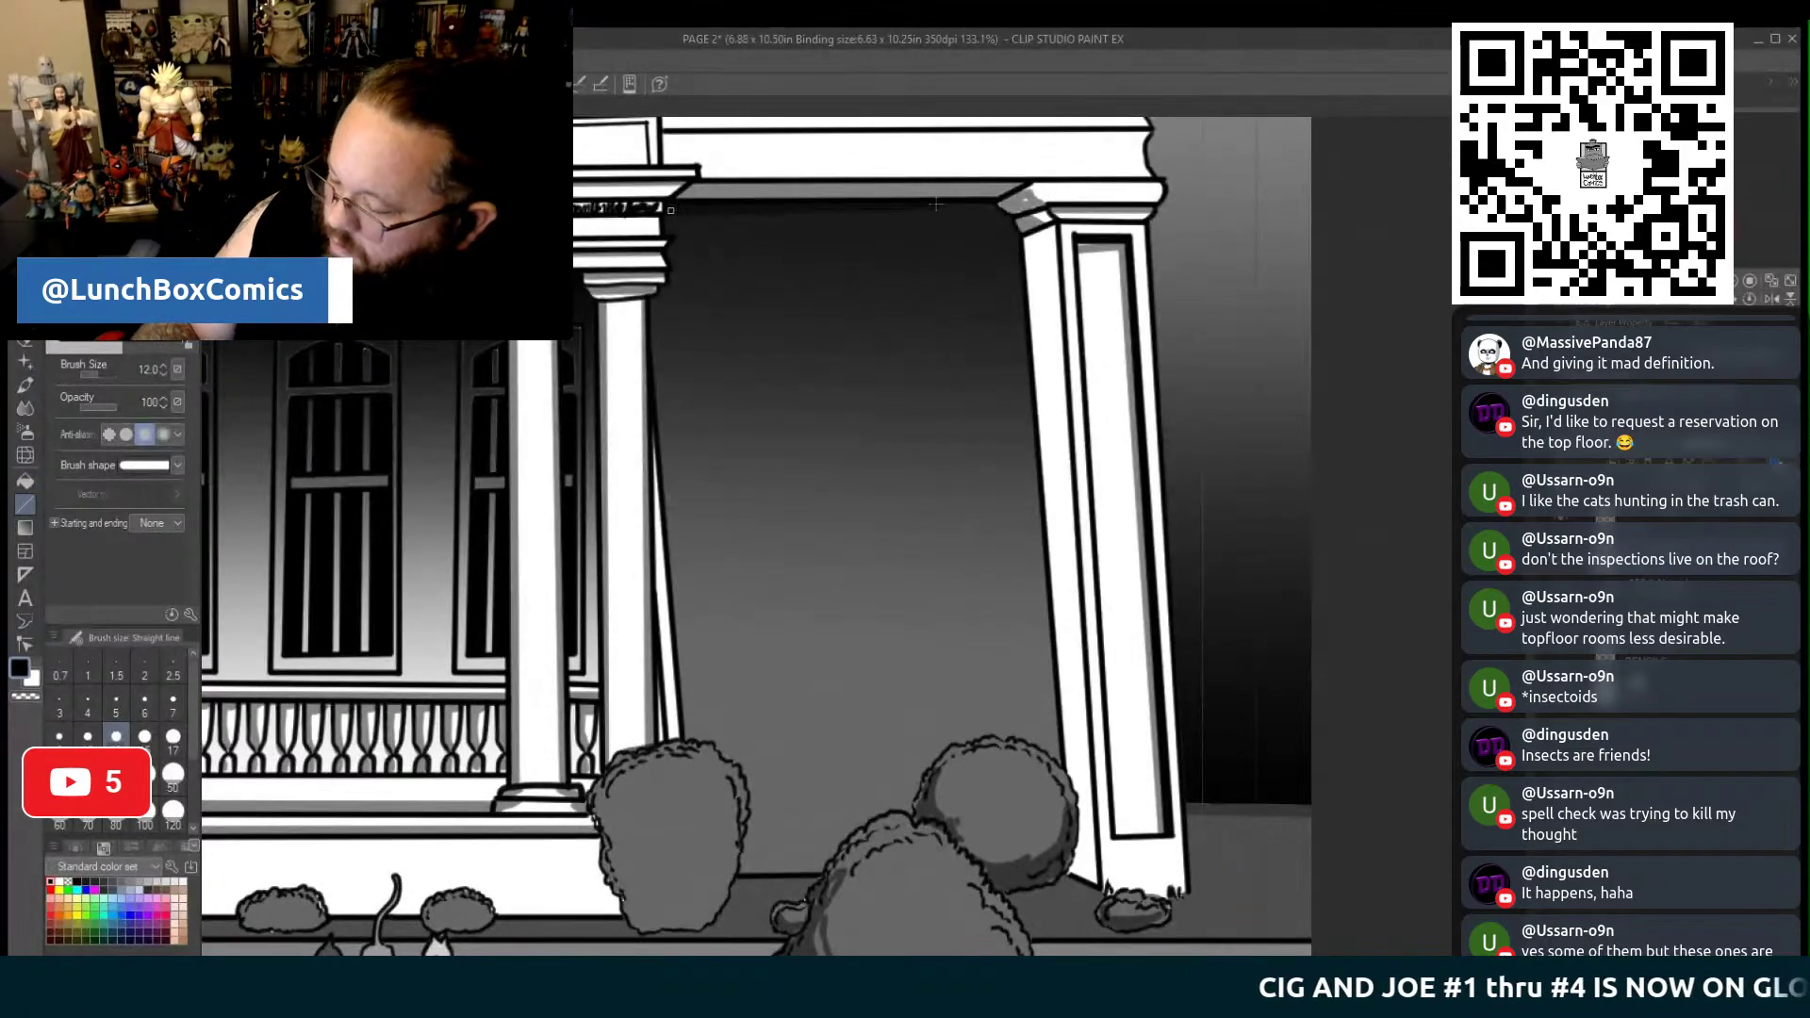
{"action": "left_click_drag", "start_coordinate": [998, 206], "coordinate": [999, 204]}
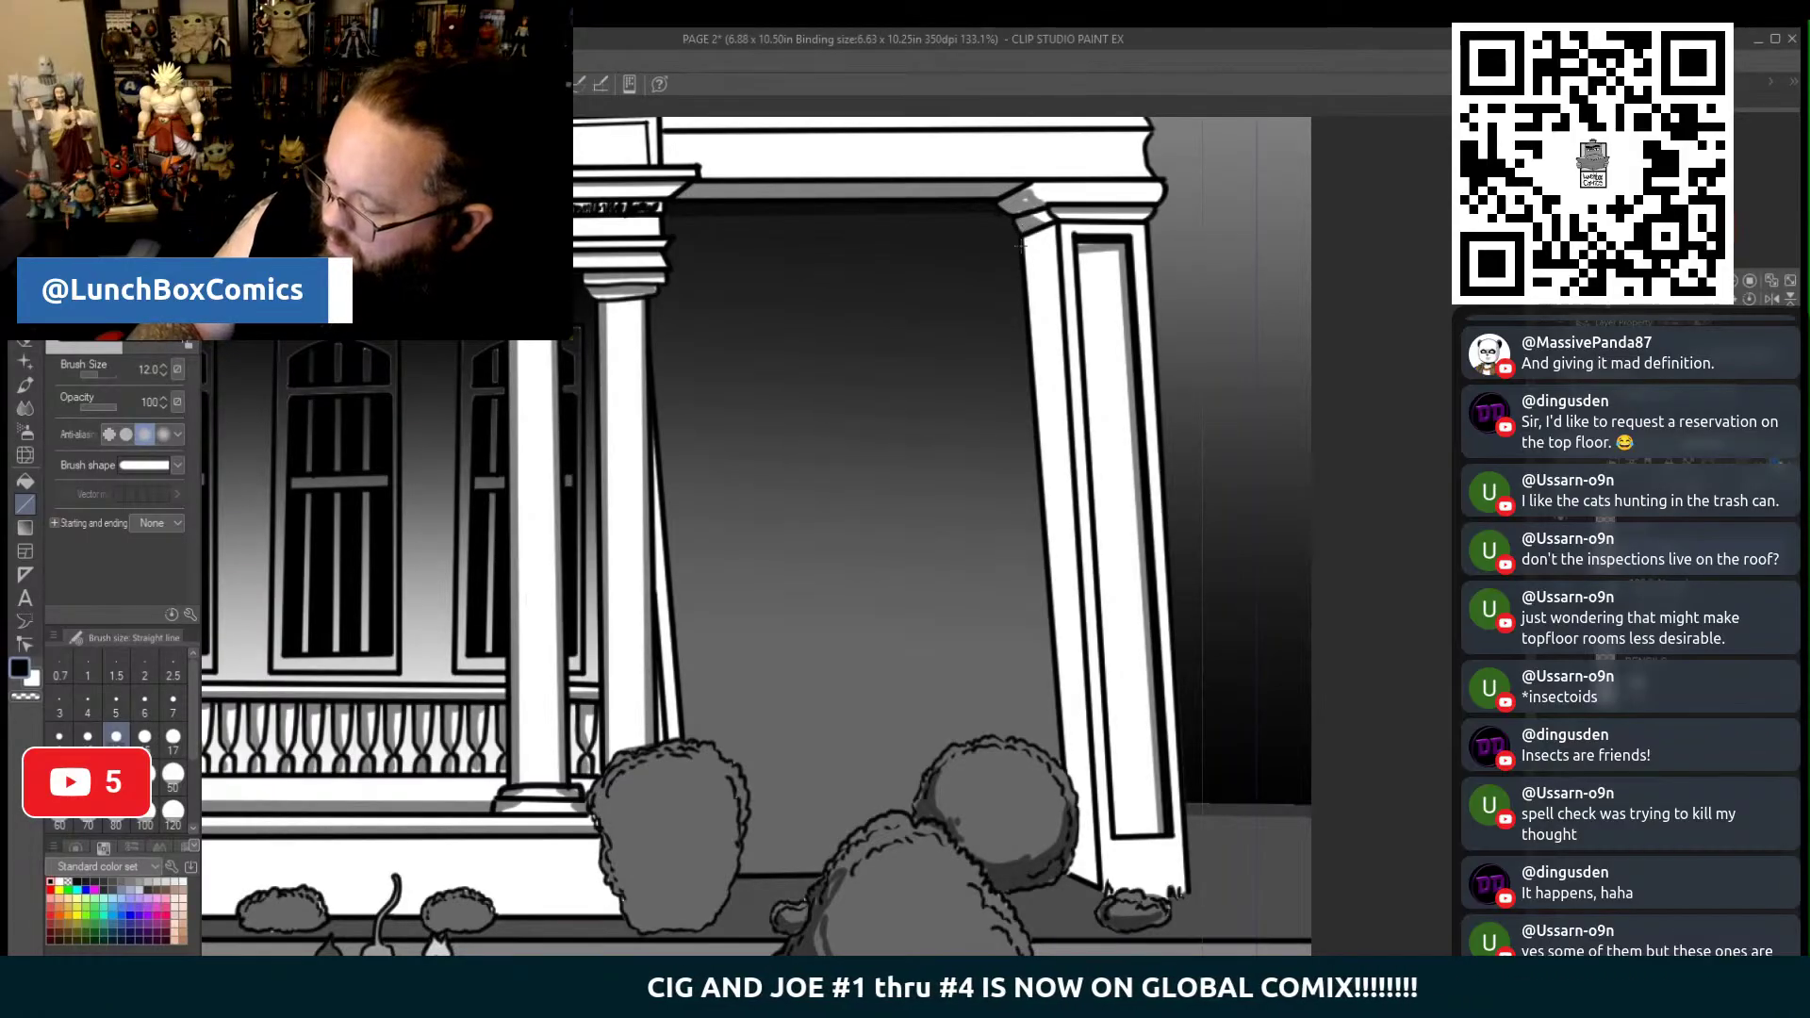
{"action": "left_click_drag", "start_coordinate": [1017, 243], "coordinate": [1057, 754]}
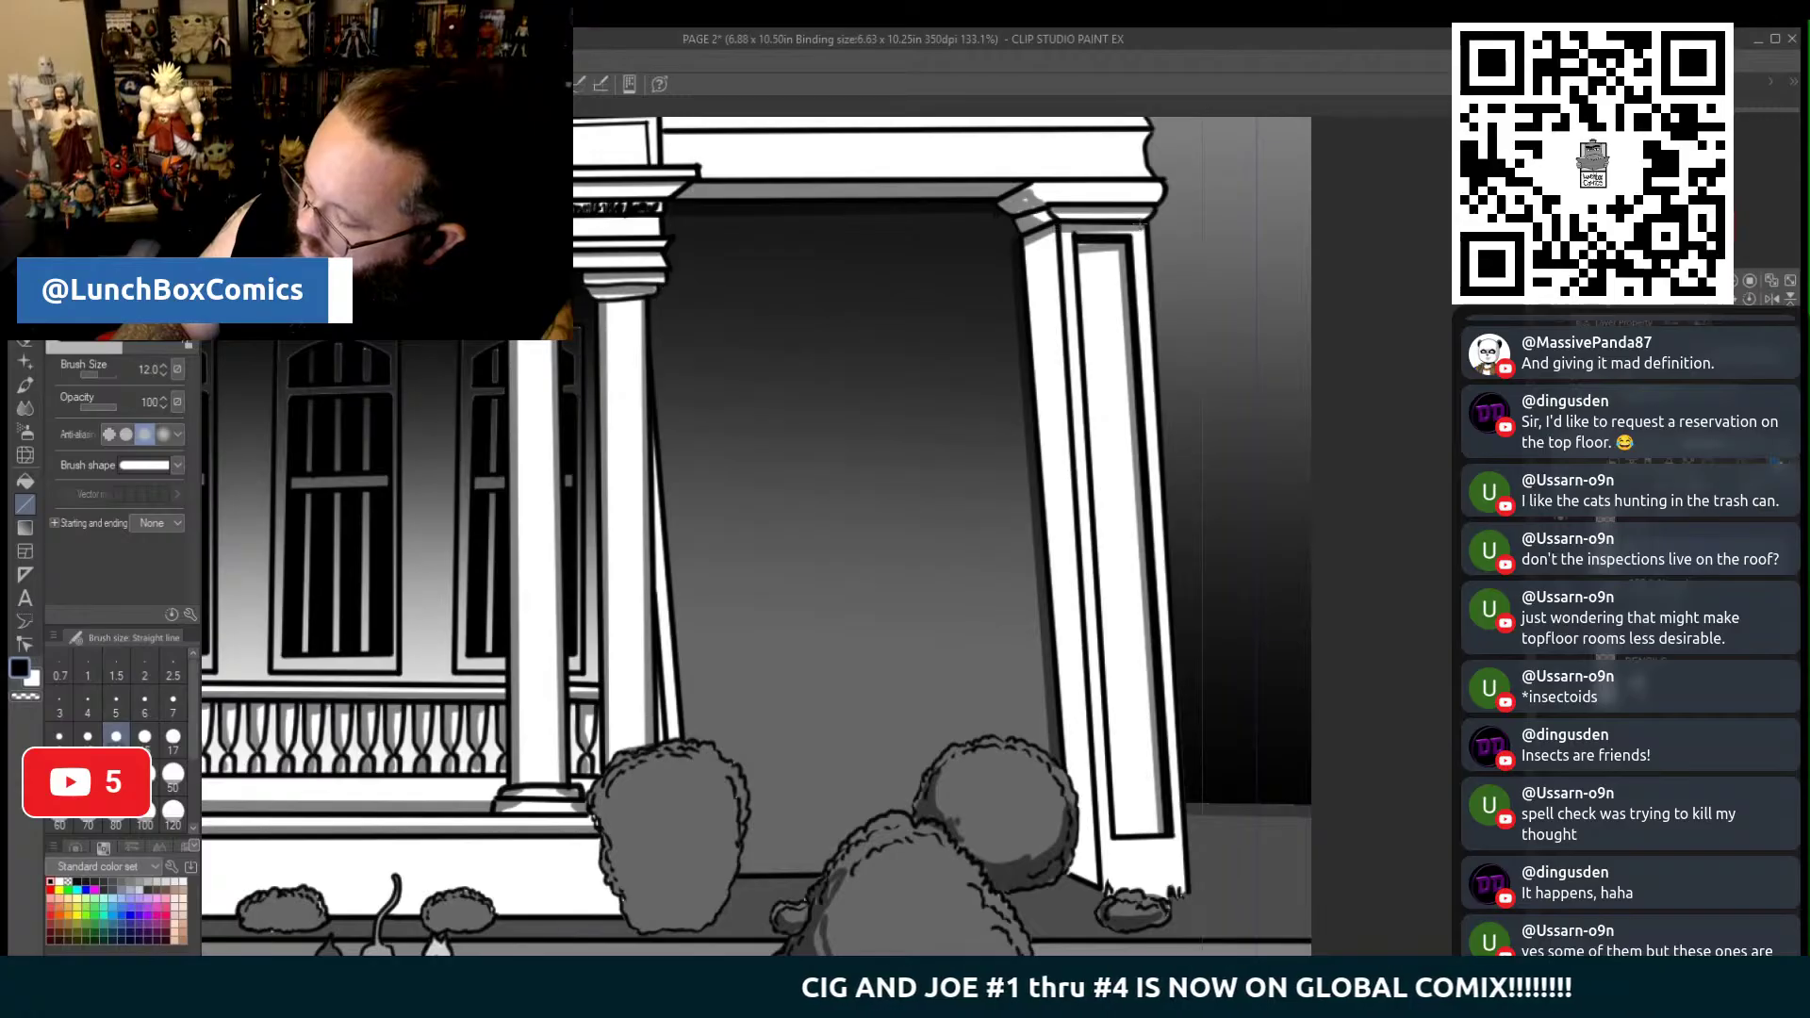
{"action": "left_click_drag", "start_coordinate": [1029, 245], "coordinate": [1078, 768]}
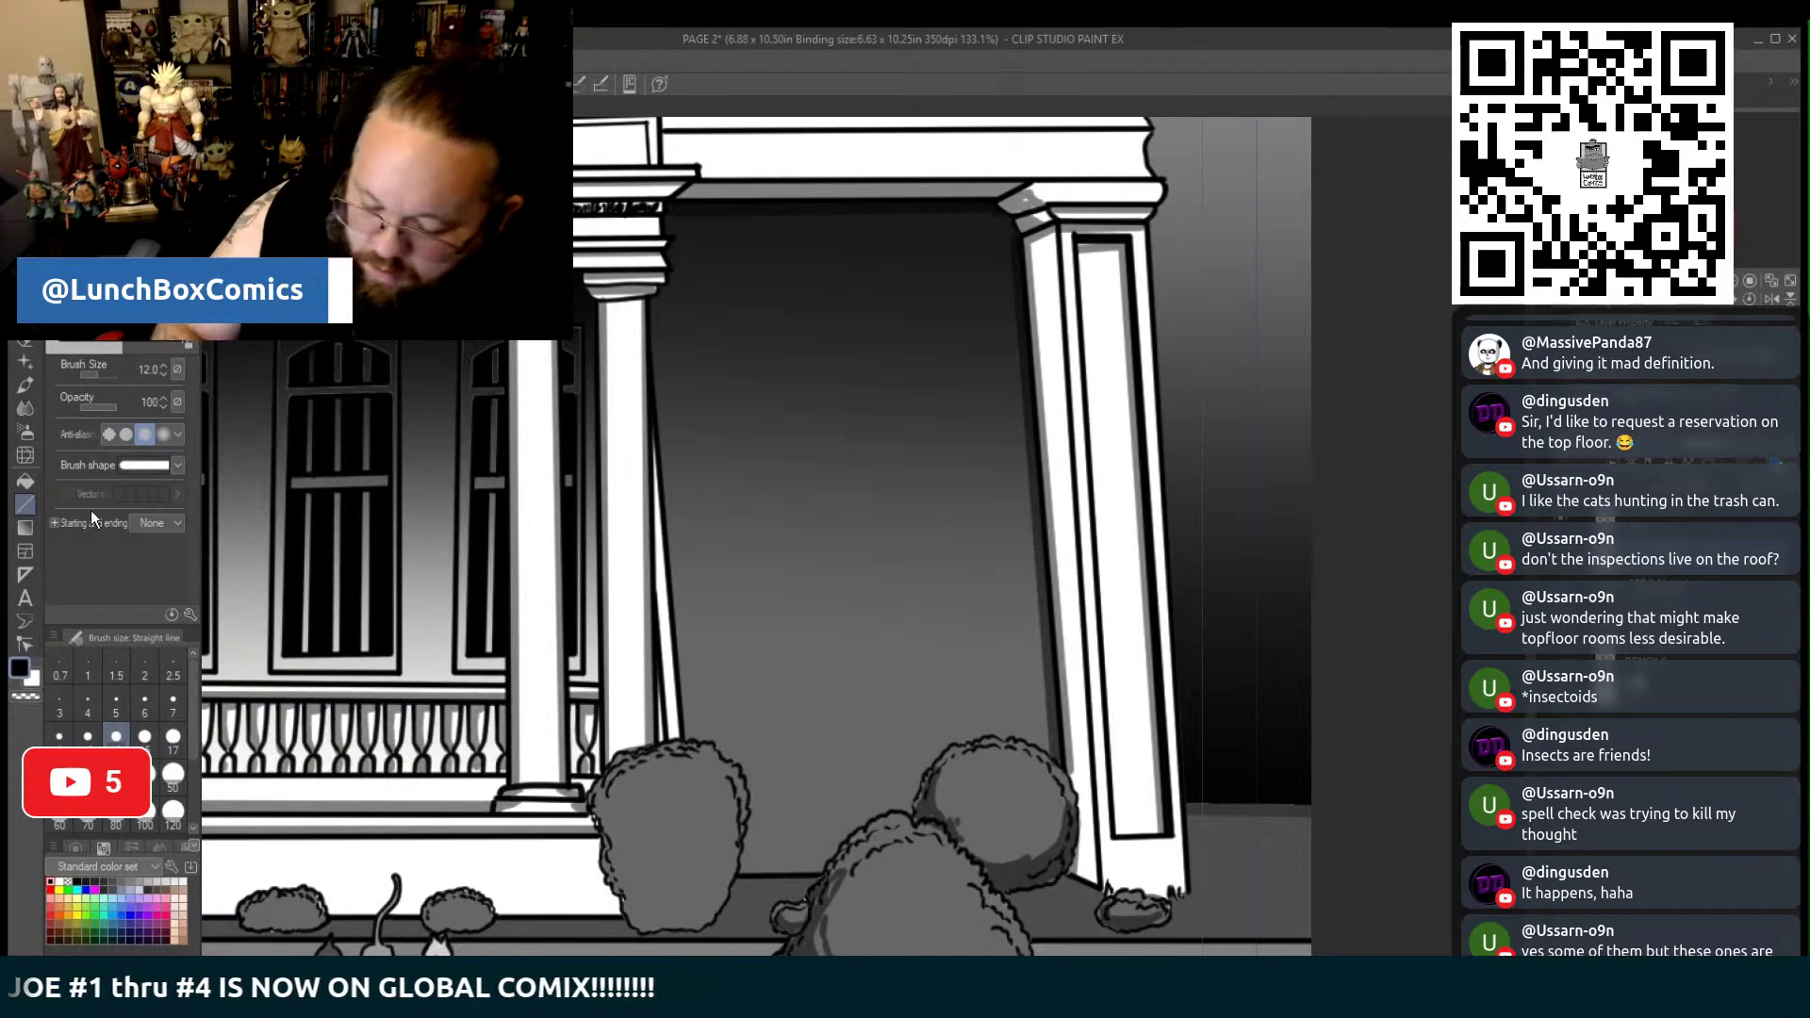
Shade the bushes east of the canopy with the G-pen at size 12.0 and add their cast shadows on the wall and porch base
{"action": "key", "text": "p"}
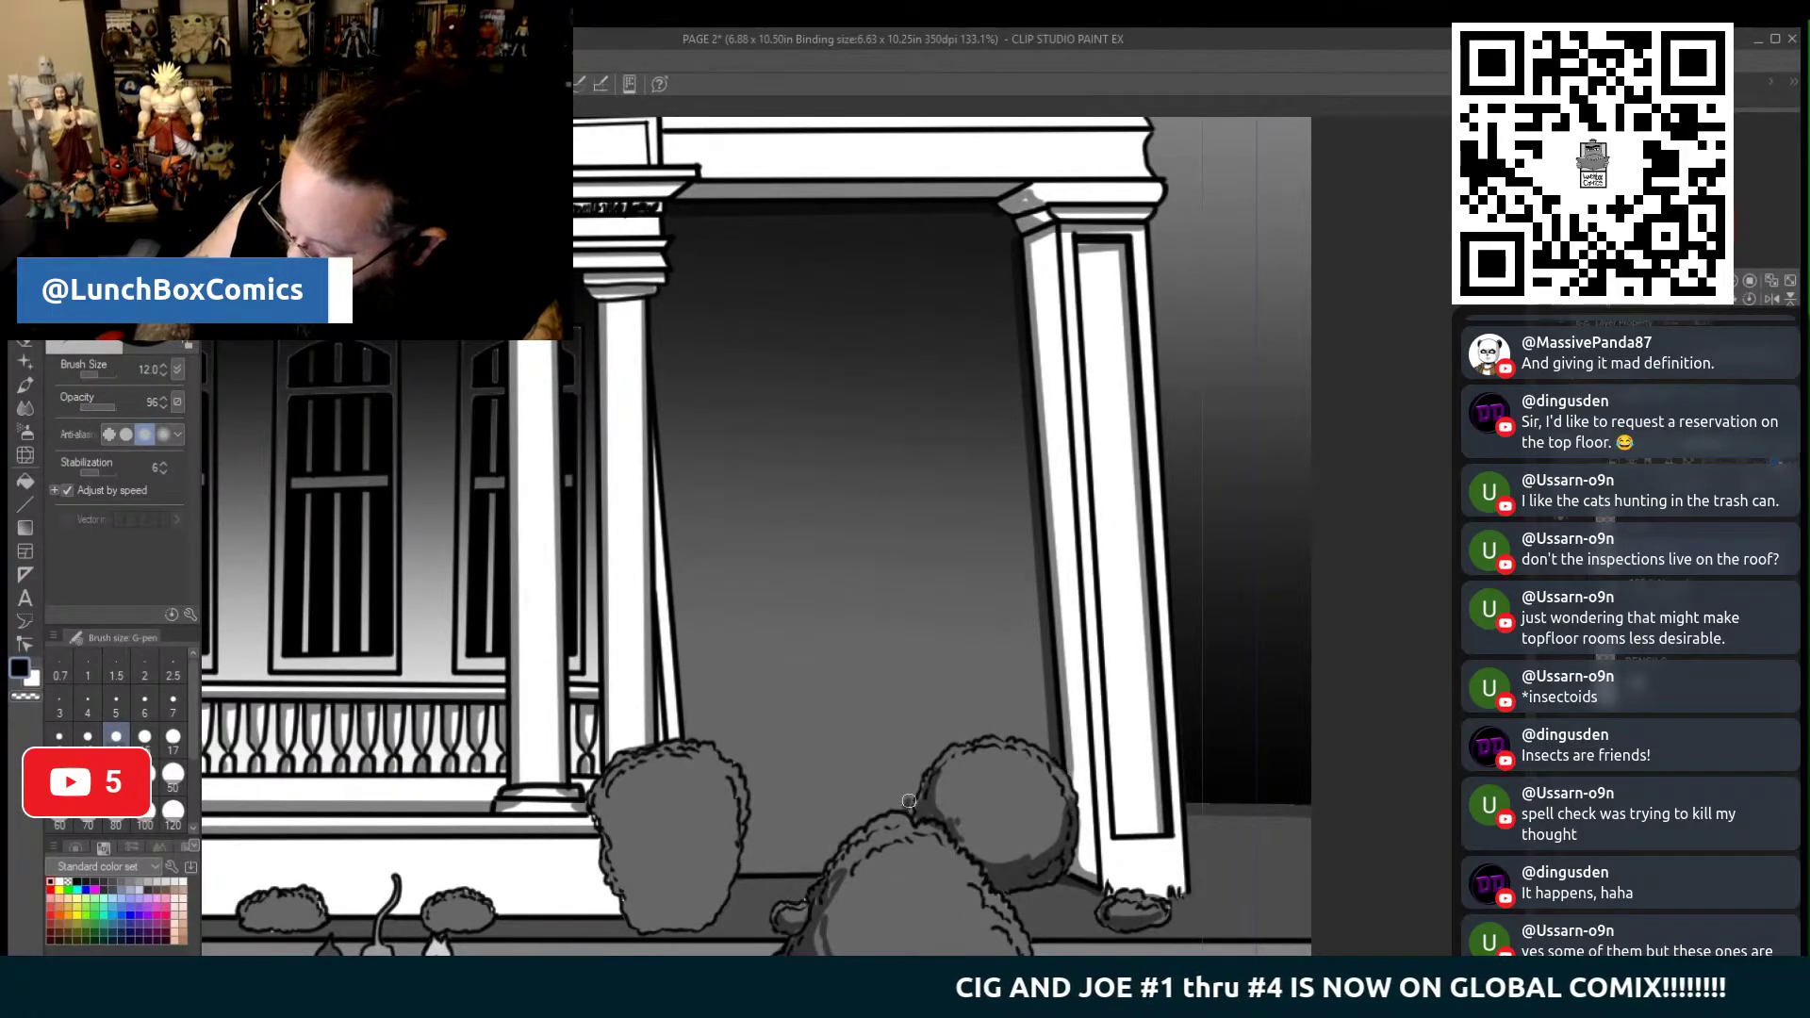
{"action": "left_click_drag", "start_coordinate": [917, 774], "coordinate": [911, 807]}
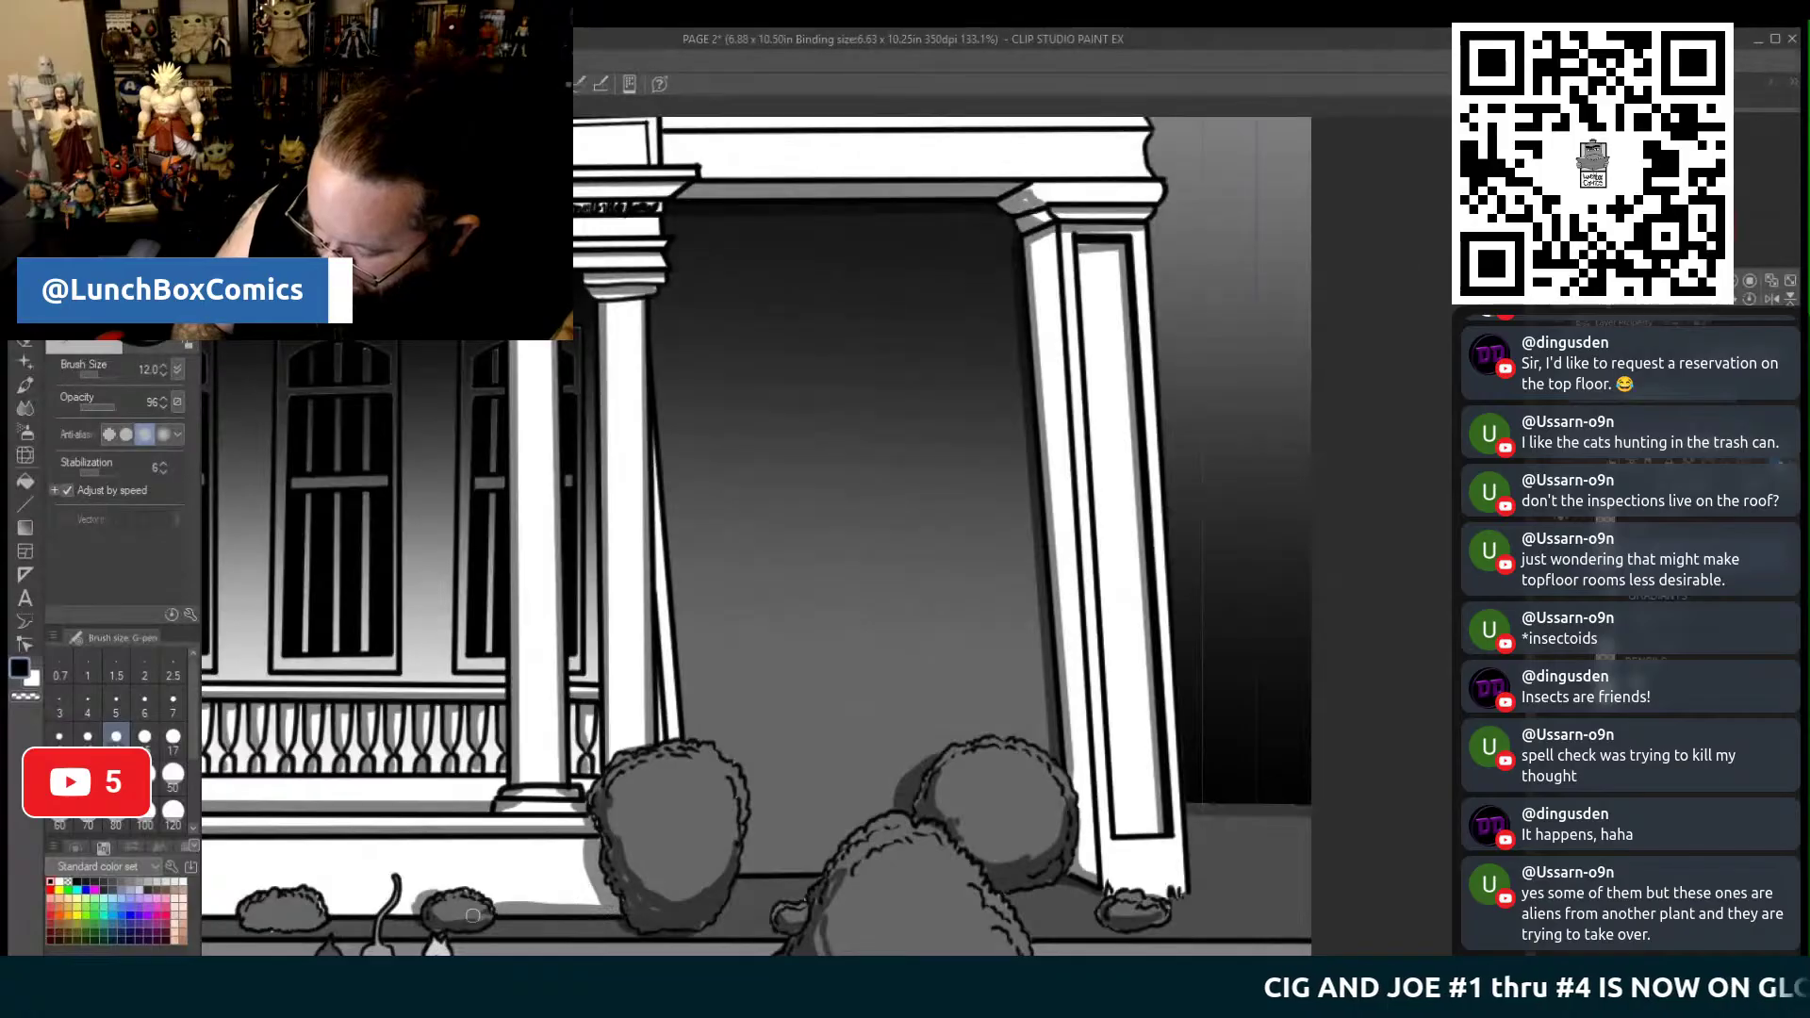
{"action": "left_click_drag", "start_coordinate": [1036, 965], "coordinate": [905, 965]}
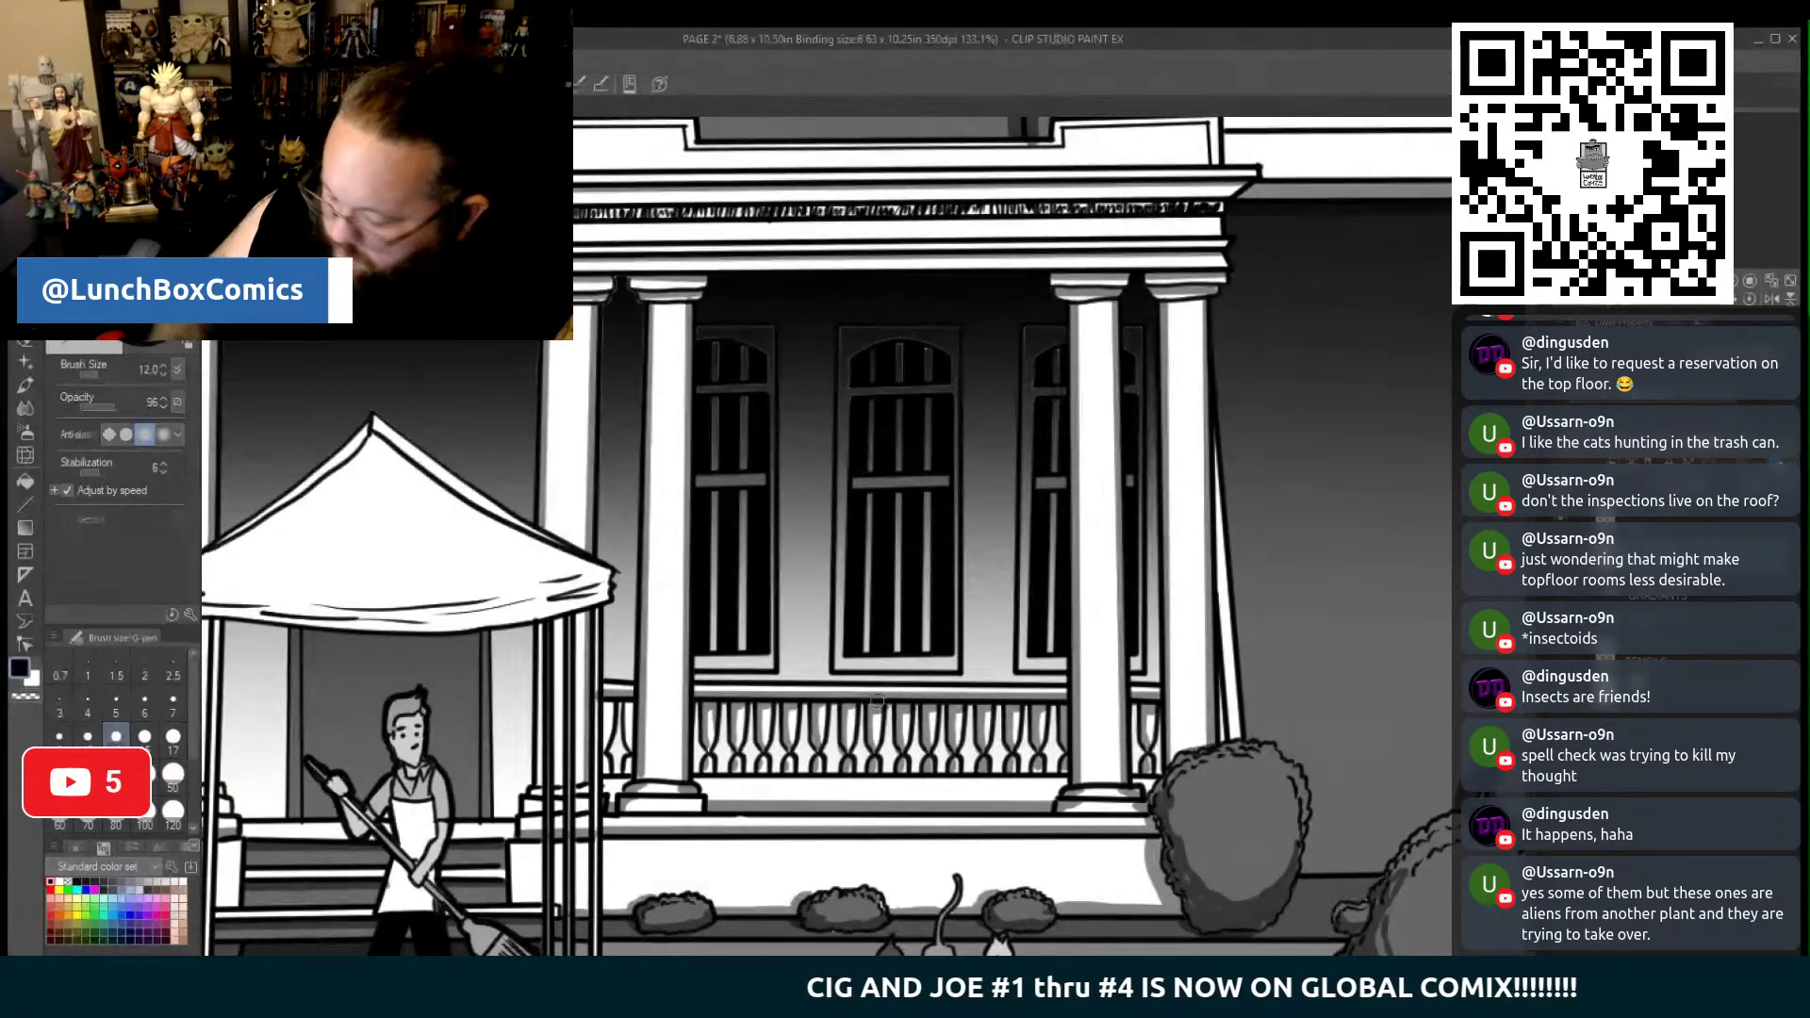
Reduce the G-pen to size 8.0 and shade the canopy folds and the sweeping man, including his cast shadow on the carpet
{"action": "scroll", "coordinate": [863, 537], "scroll_direction": "down", "scroll_amount": 4}
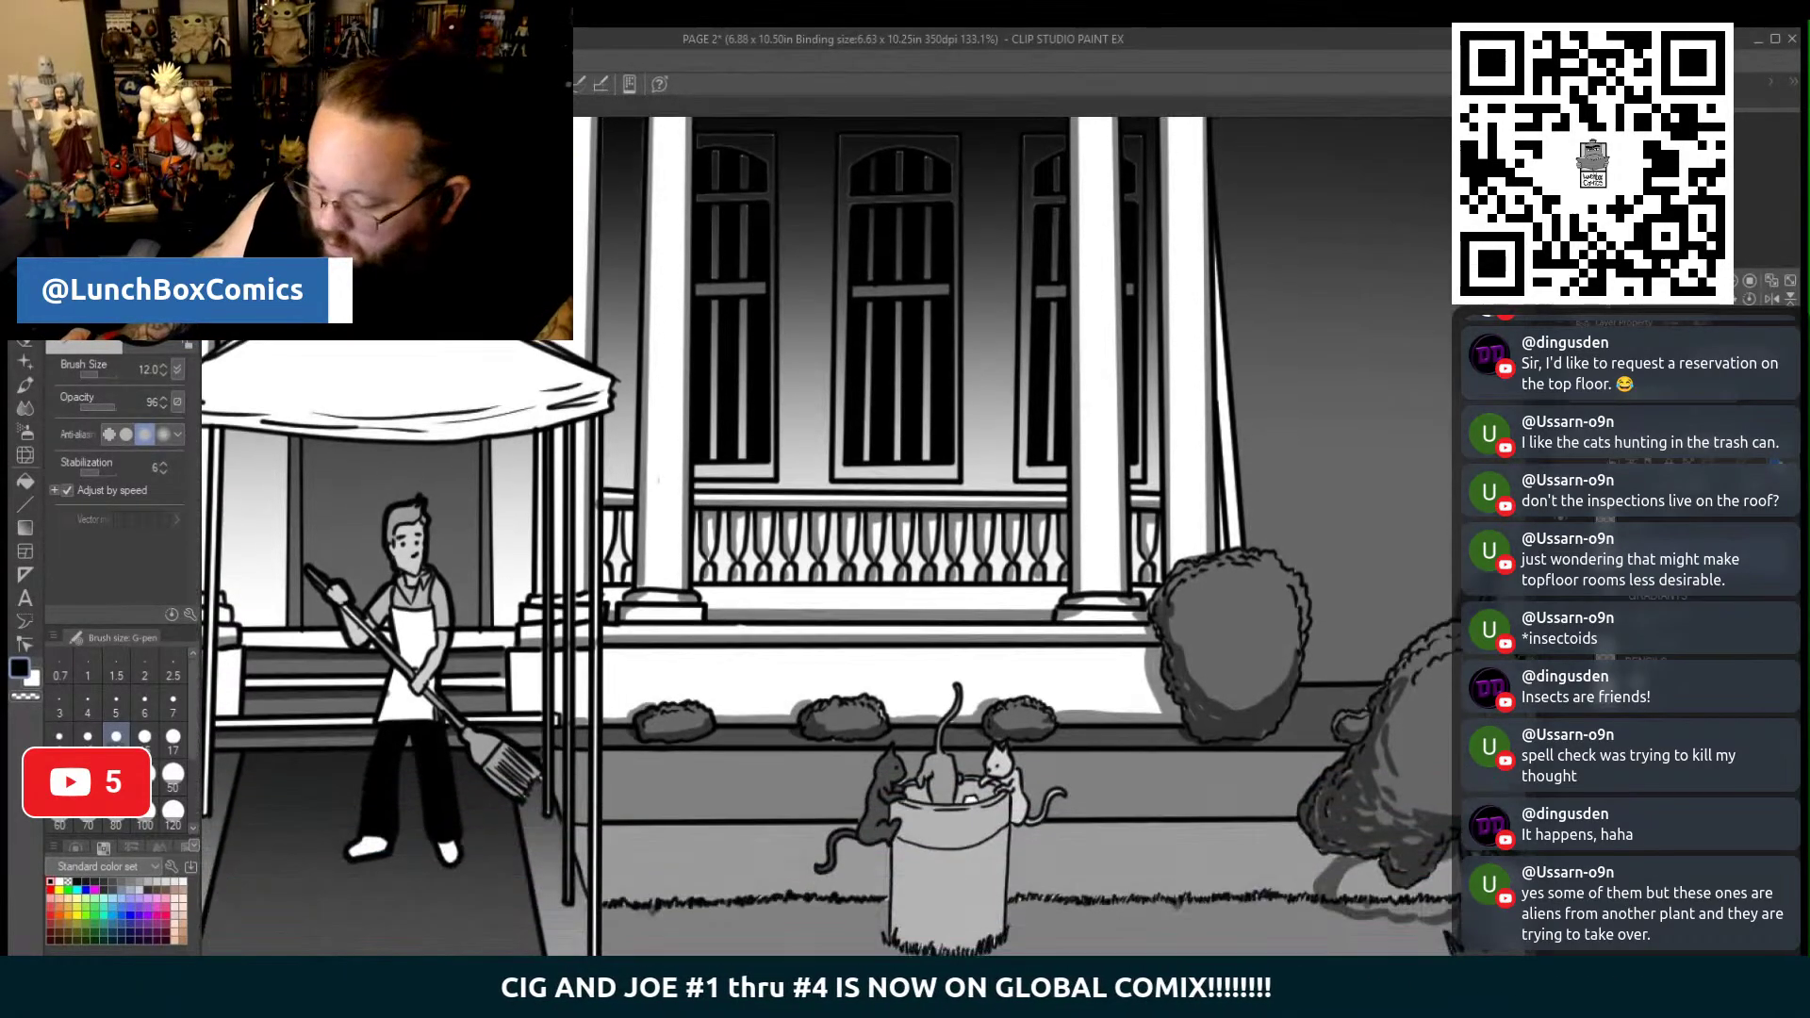
{"action": "scroll", "coordinate": [862, 537], "scroll_direction": "left", "scroll_amount": 5}
{"action": "scroll", "coordinate": [863, 537], "scroll_direction": "left", "scroll_amount": 5}
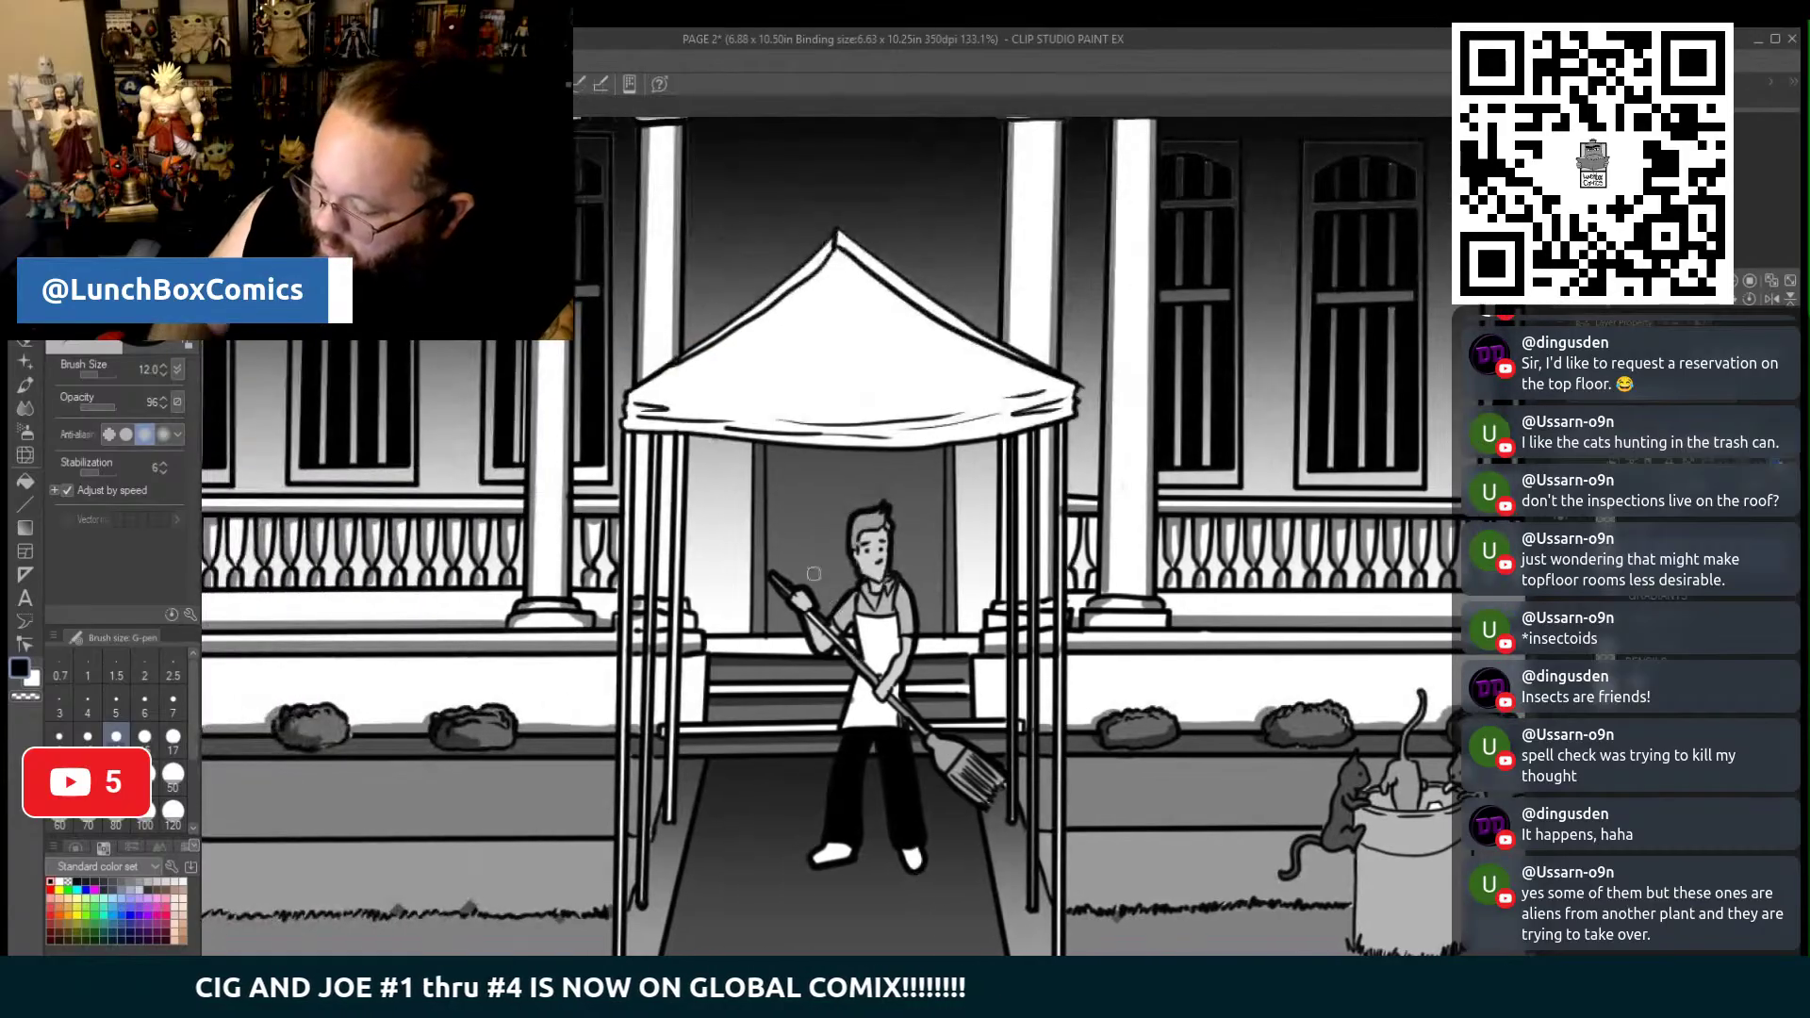
{"action": "left_click", "coordinate": [59, 736]}
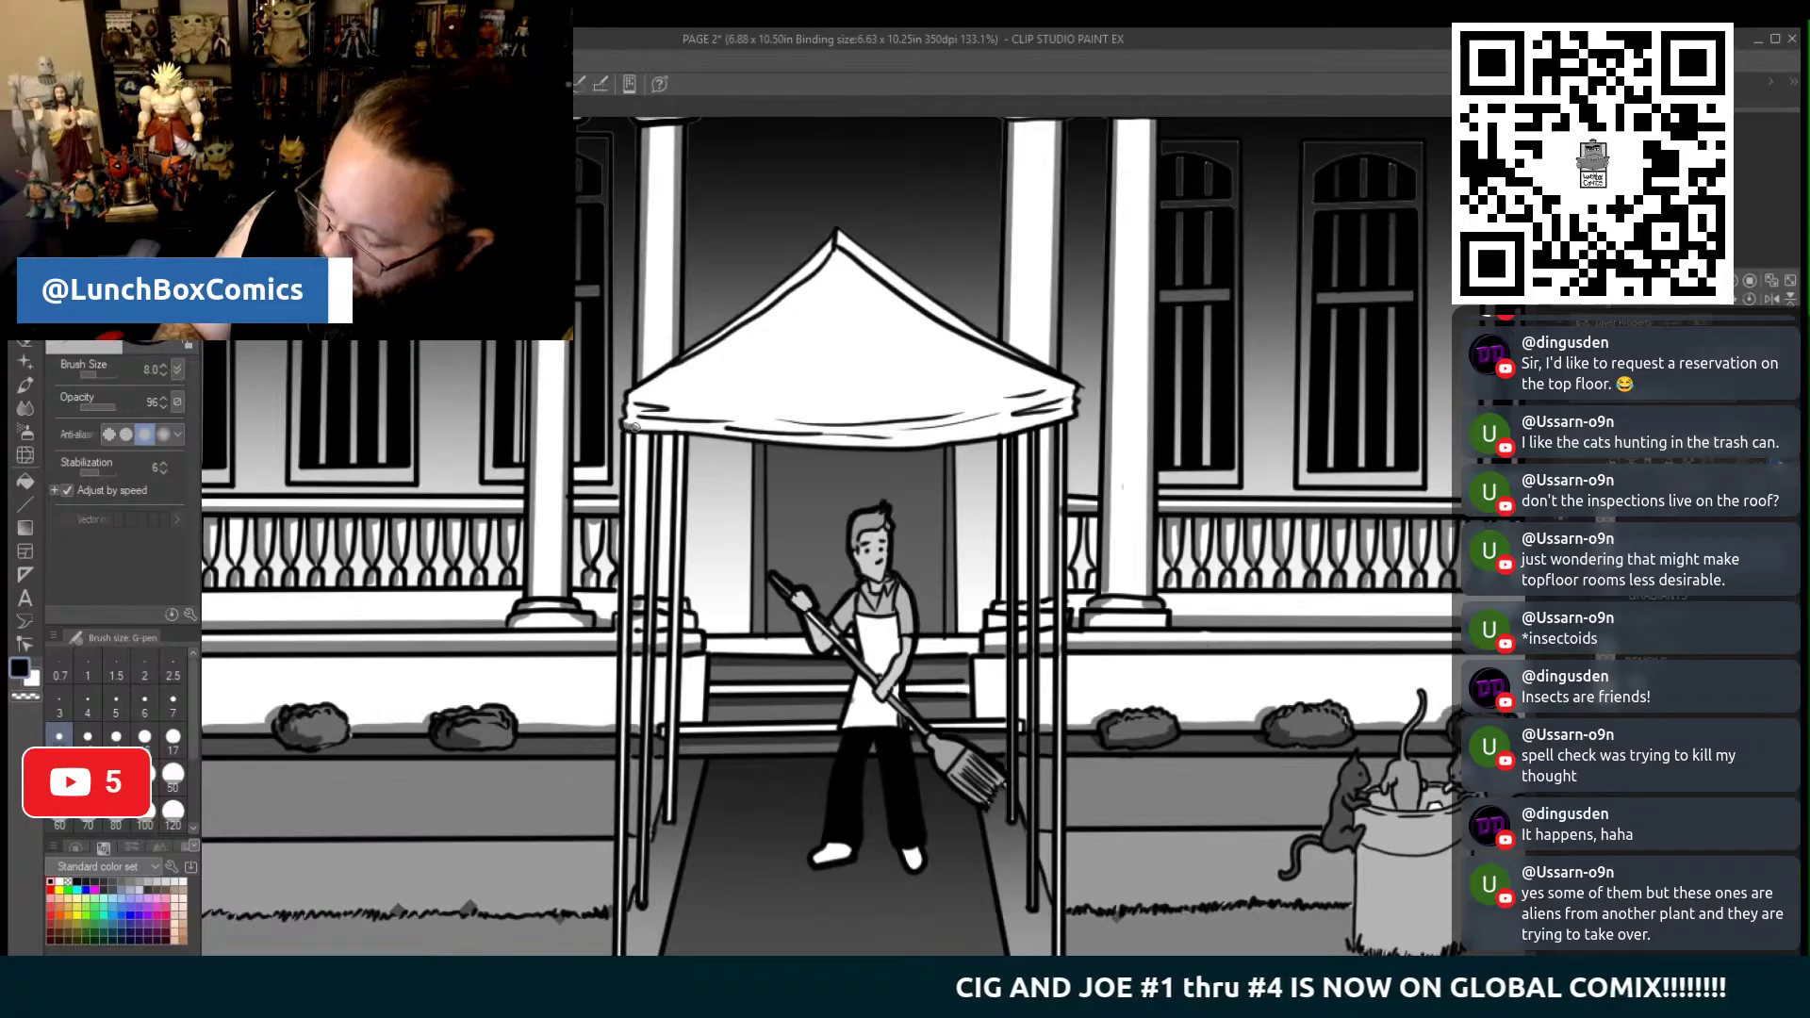
{"action": "mouse_move", "coordinate": [673, 430]}
{"action": "left_mouse_down"}
{"action": "mouse_move", "coordinate": [931, 444]}
{"action": "mouse_move", "coordinate": [1071, 414]}
{"action": "mouse_move", "coordinate": [825, 439]}
{"action": "left_mouse_up"}
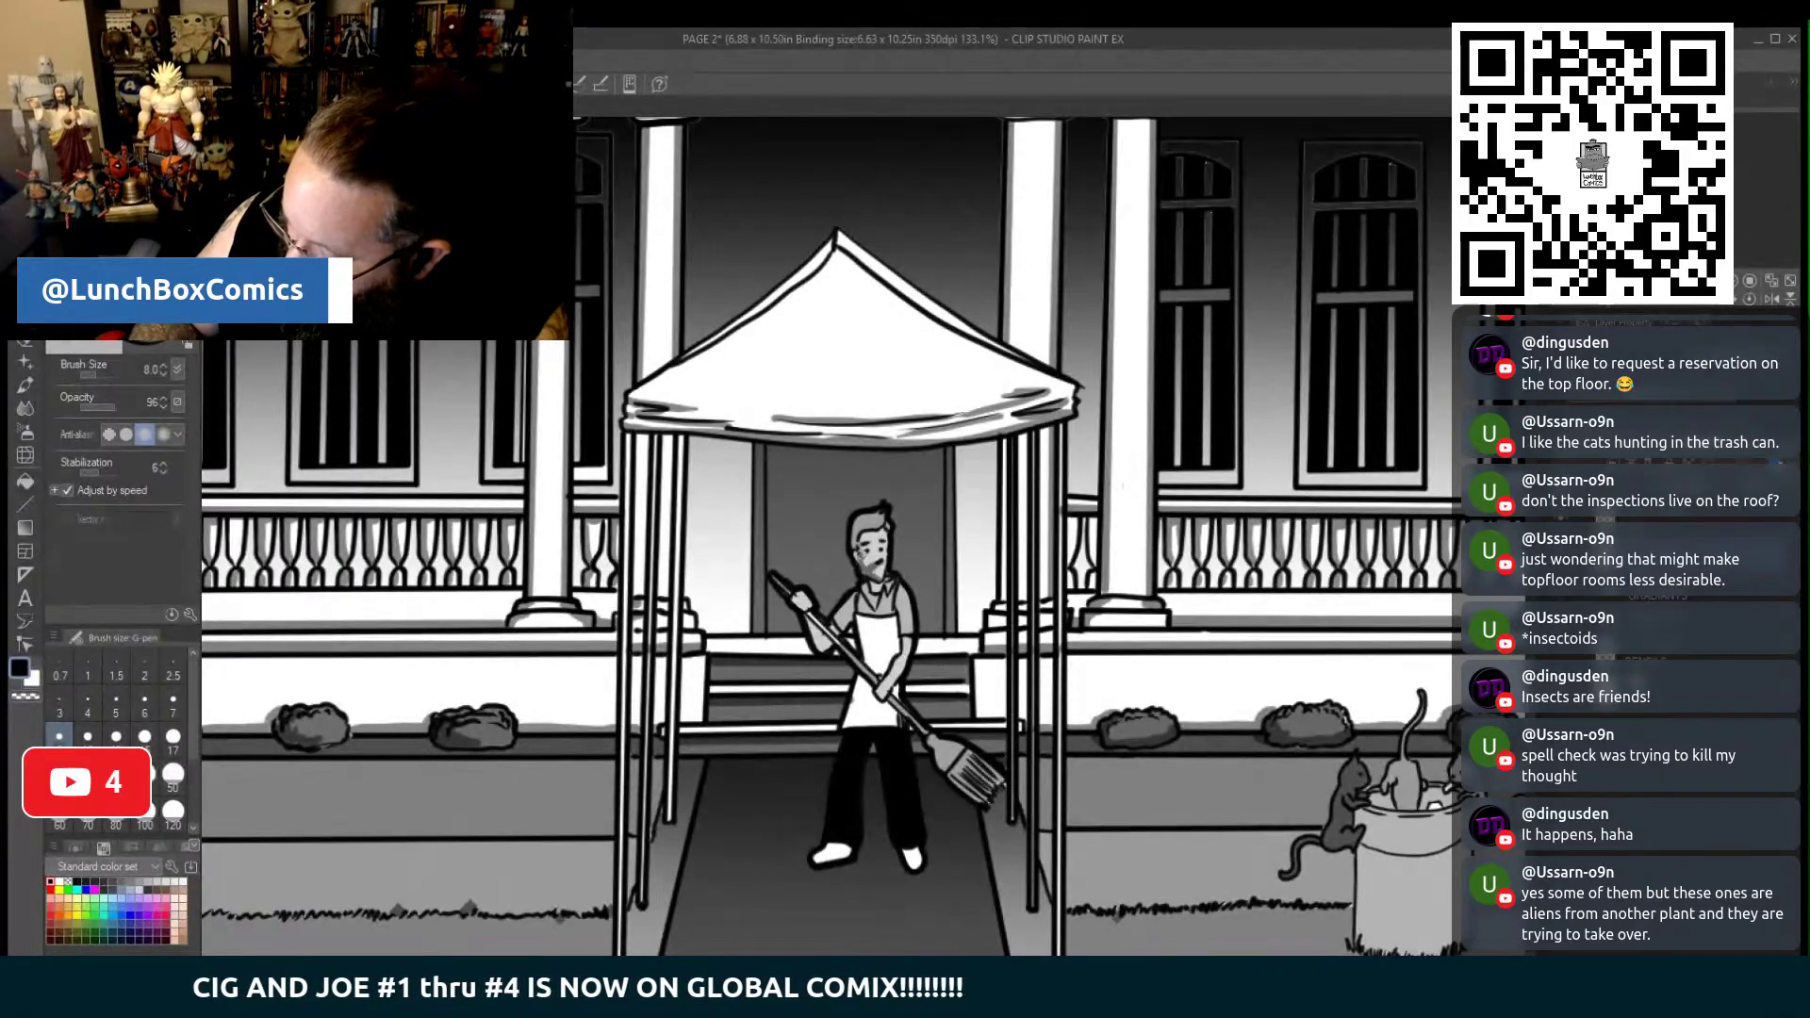
{"action": "mouse_move", "coordinate": [860, 564]}
{"action": "left_mouse_down"}
{"action": "mouse_move", "coordinate": [878, 571]}
{"action": "mouse_move", "coordinate": [865, 537]}
{"action": "left_mouse_up"}
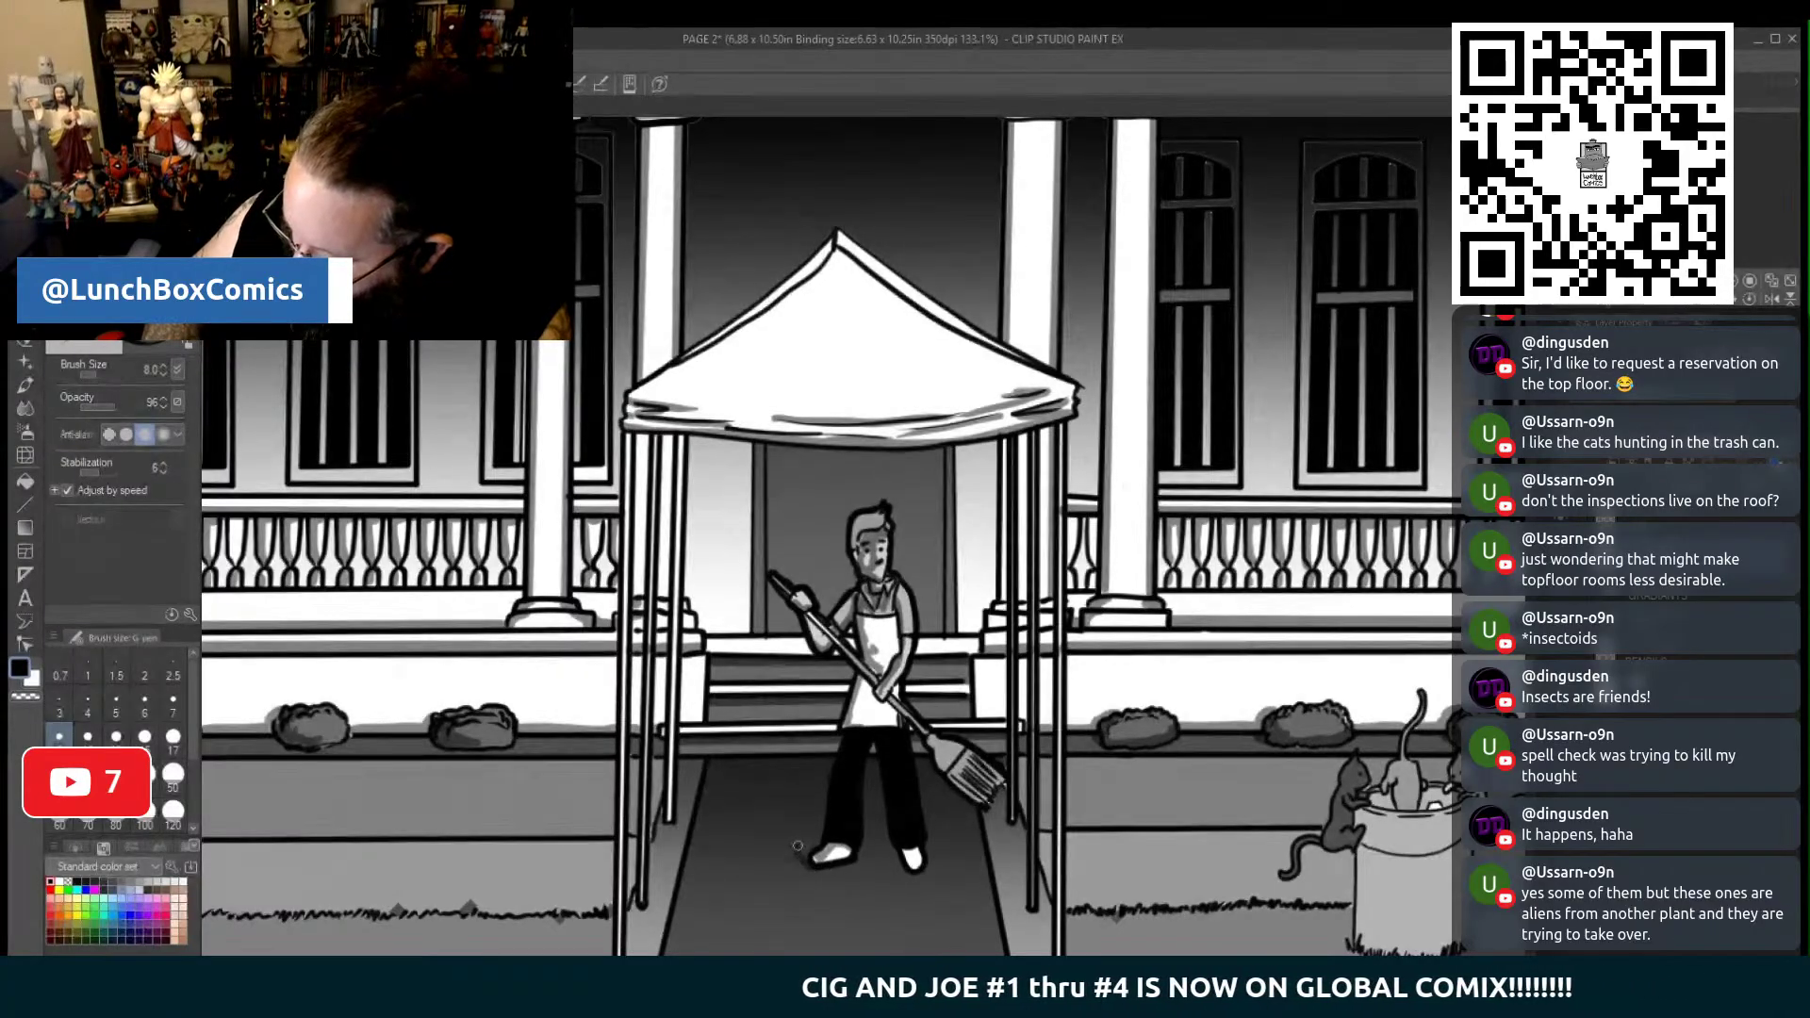
{"action": "mouse_move", "coordinate": [787, 805]}
{"action": "left_mouse_down"}
{"action": "mouse_move", "coordinate": [801, 783]}
{"action": "mouse_move", "coordinate": [891, 846]}
{"action": "left_mouse_up"}
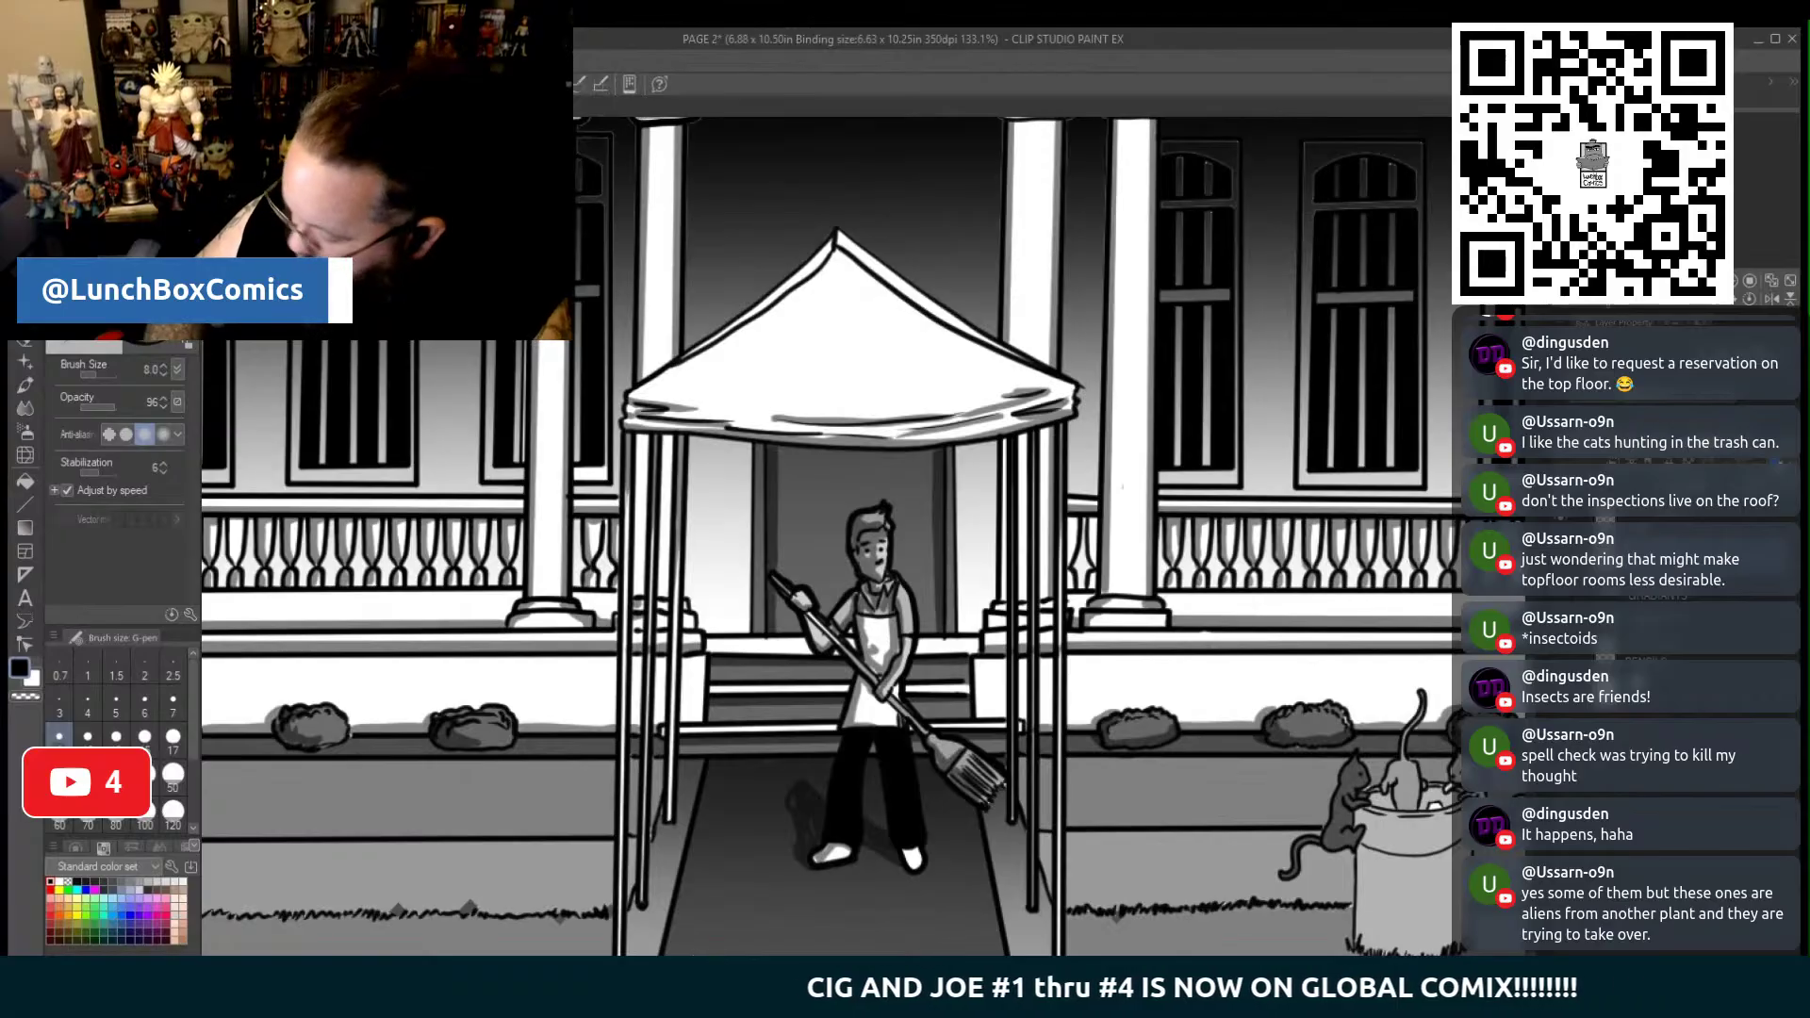
Fill the east tree's ground shadow and shade the trash can and cats at size 8.0, with their cast shadow on the grass
{"action": "scroll", "coordinate": [828, 536], "scroll_direction": "right", "scroll_amount": 1}
{"action": "scroll", "coordinate": [828, 536], "scroll_direction": "right", "scroll_amount": 10}
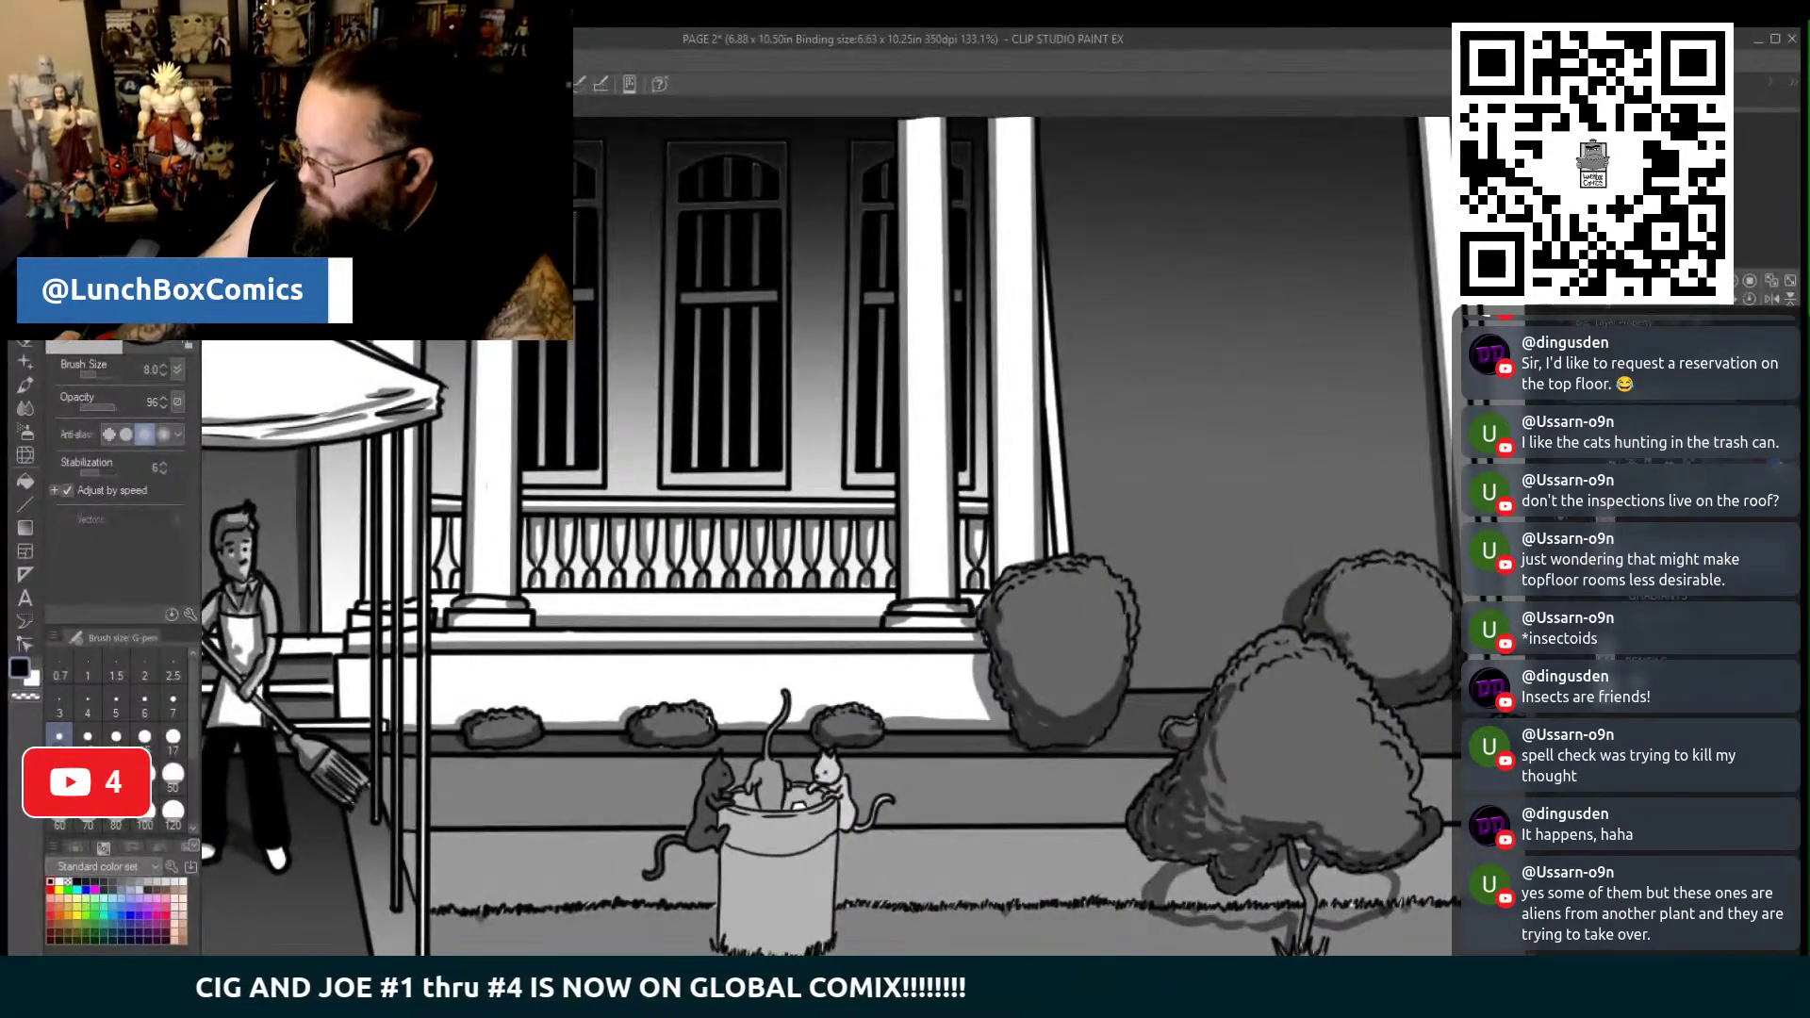
{"action": "scroll", "coordinate": [827, 535], "scroll_direction": "down", "scroll_amount": 4}
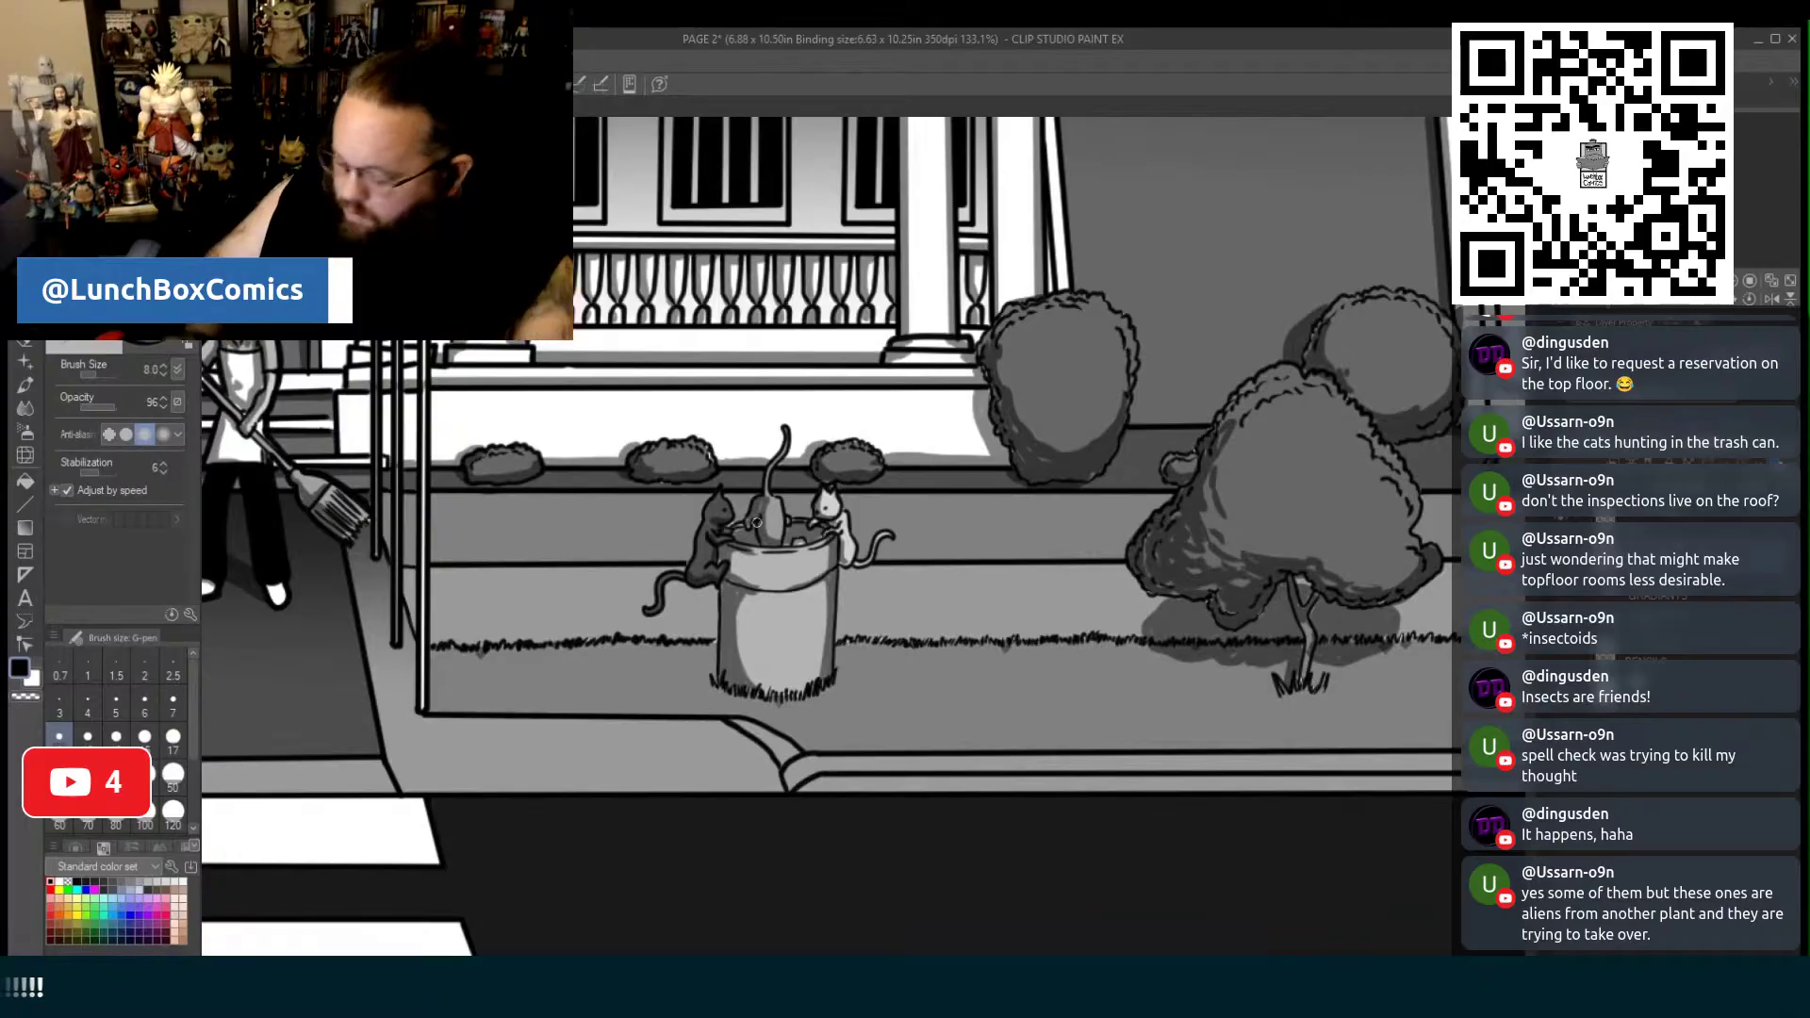
{"action": "scroll", "coordinate": [825, 455], "scroll_direction": "left", "scroll_amount": 5}
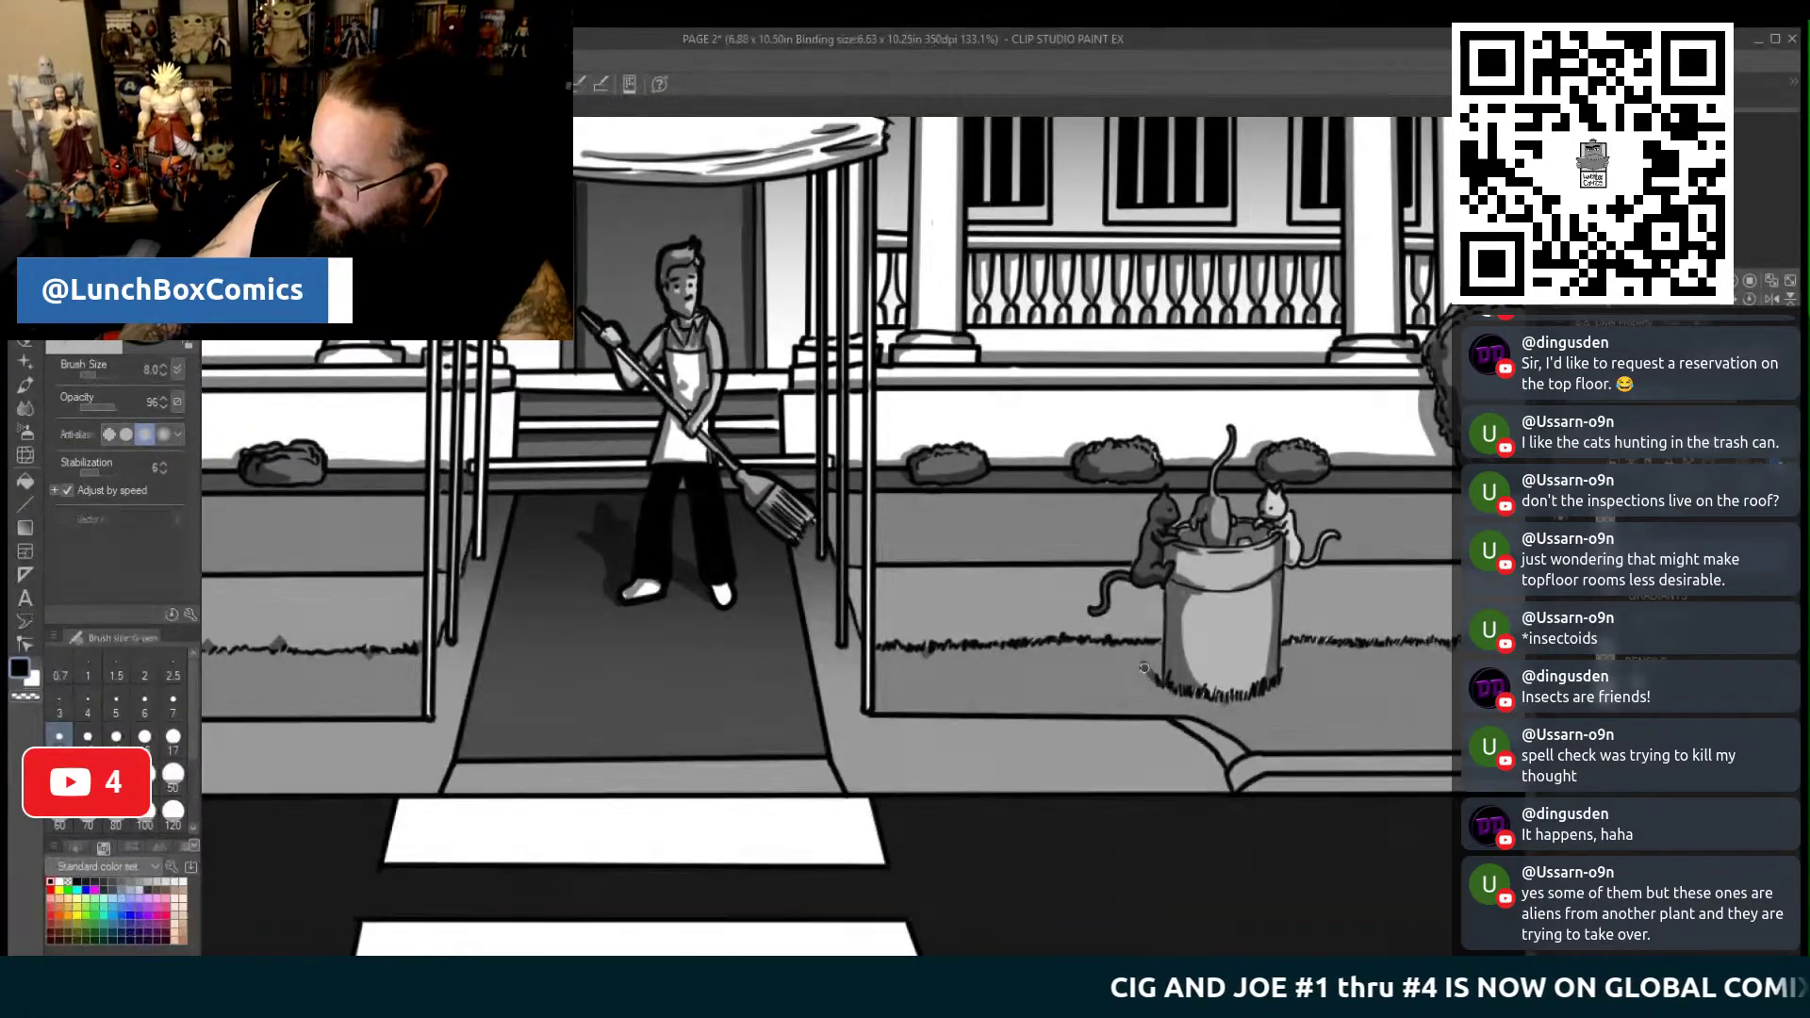
{"action": "left_click_drag", "start_coordinate": [1155, 678], "coordinate": [1150, 673]}
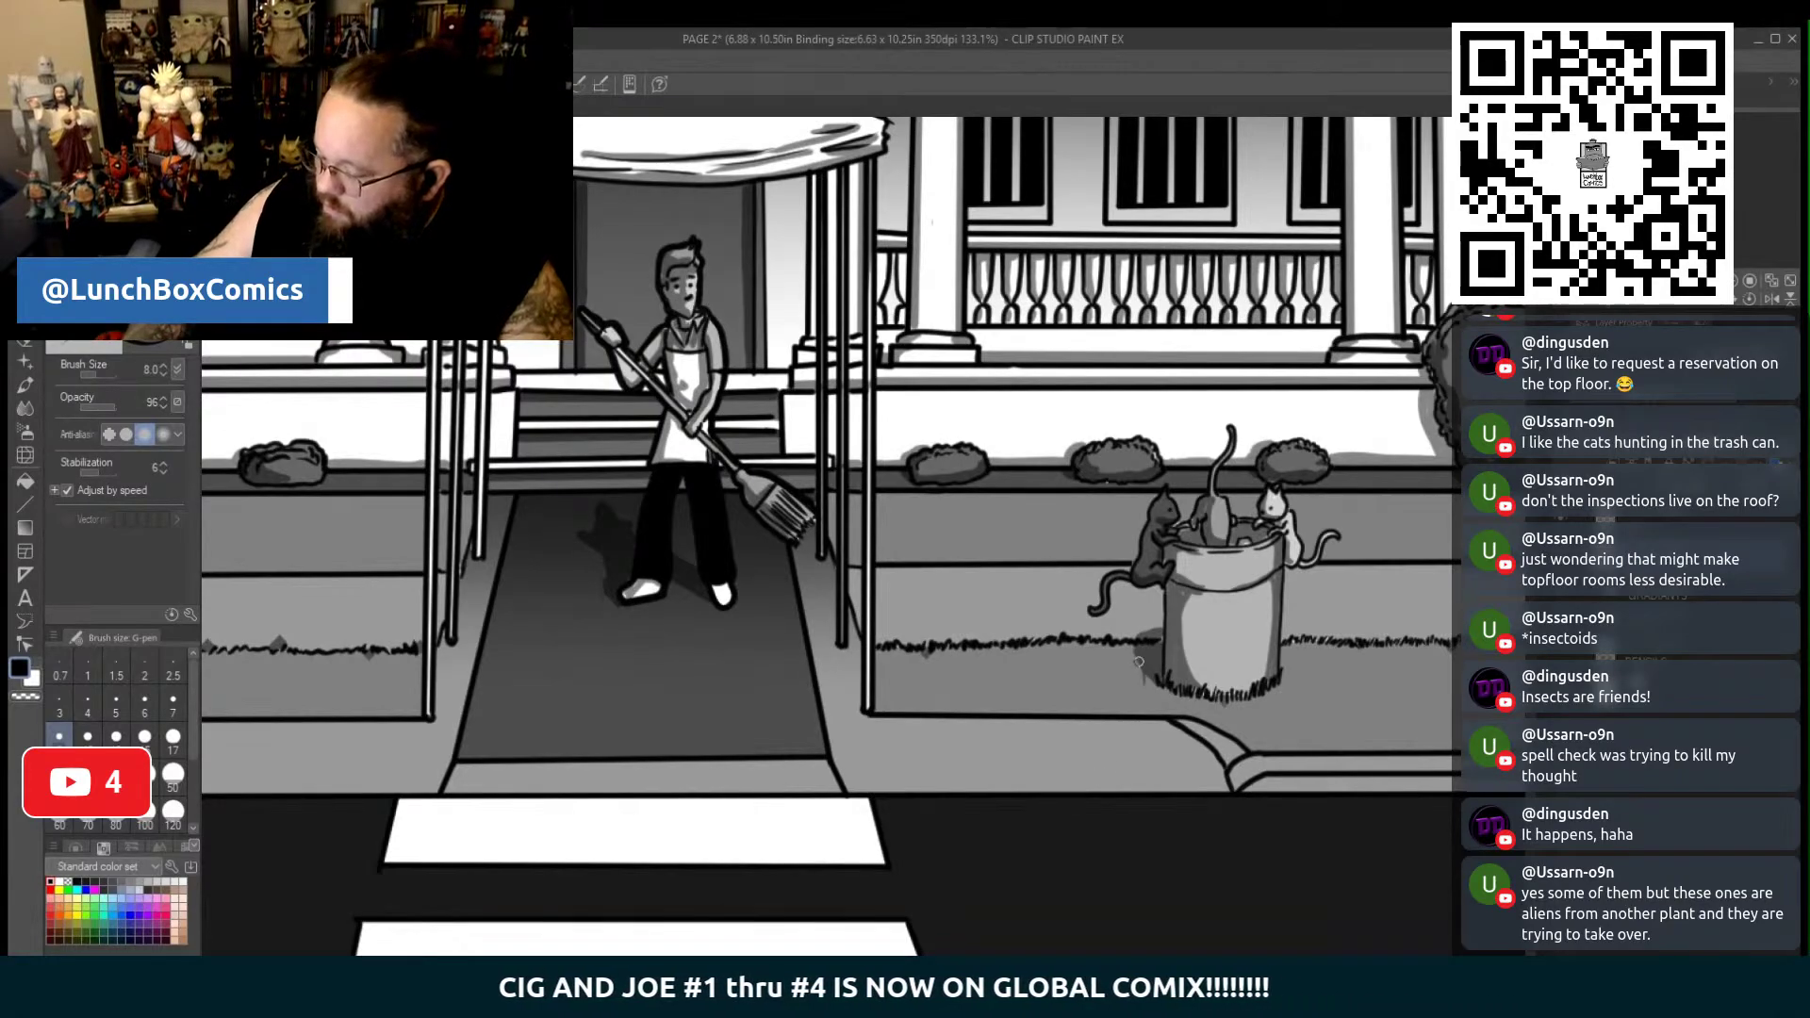
{"action": "left_click_drag", "start_coordinate": [1131, 649], "coordinate": [1148, 626]}
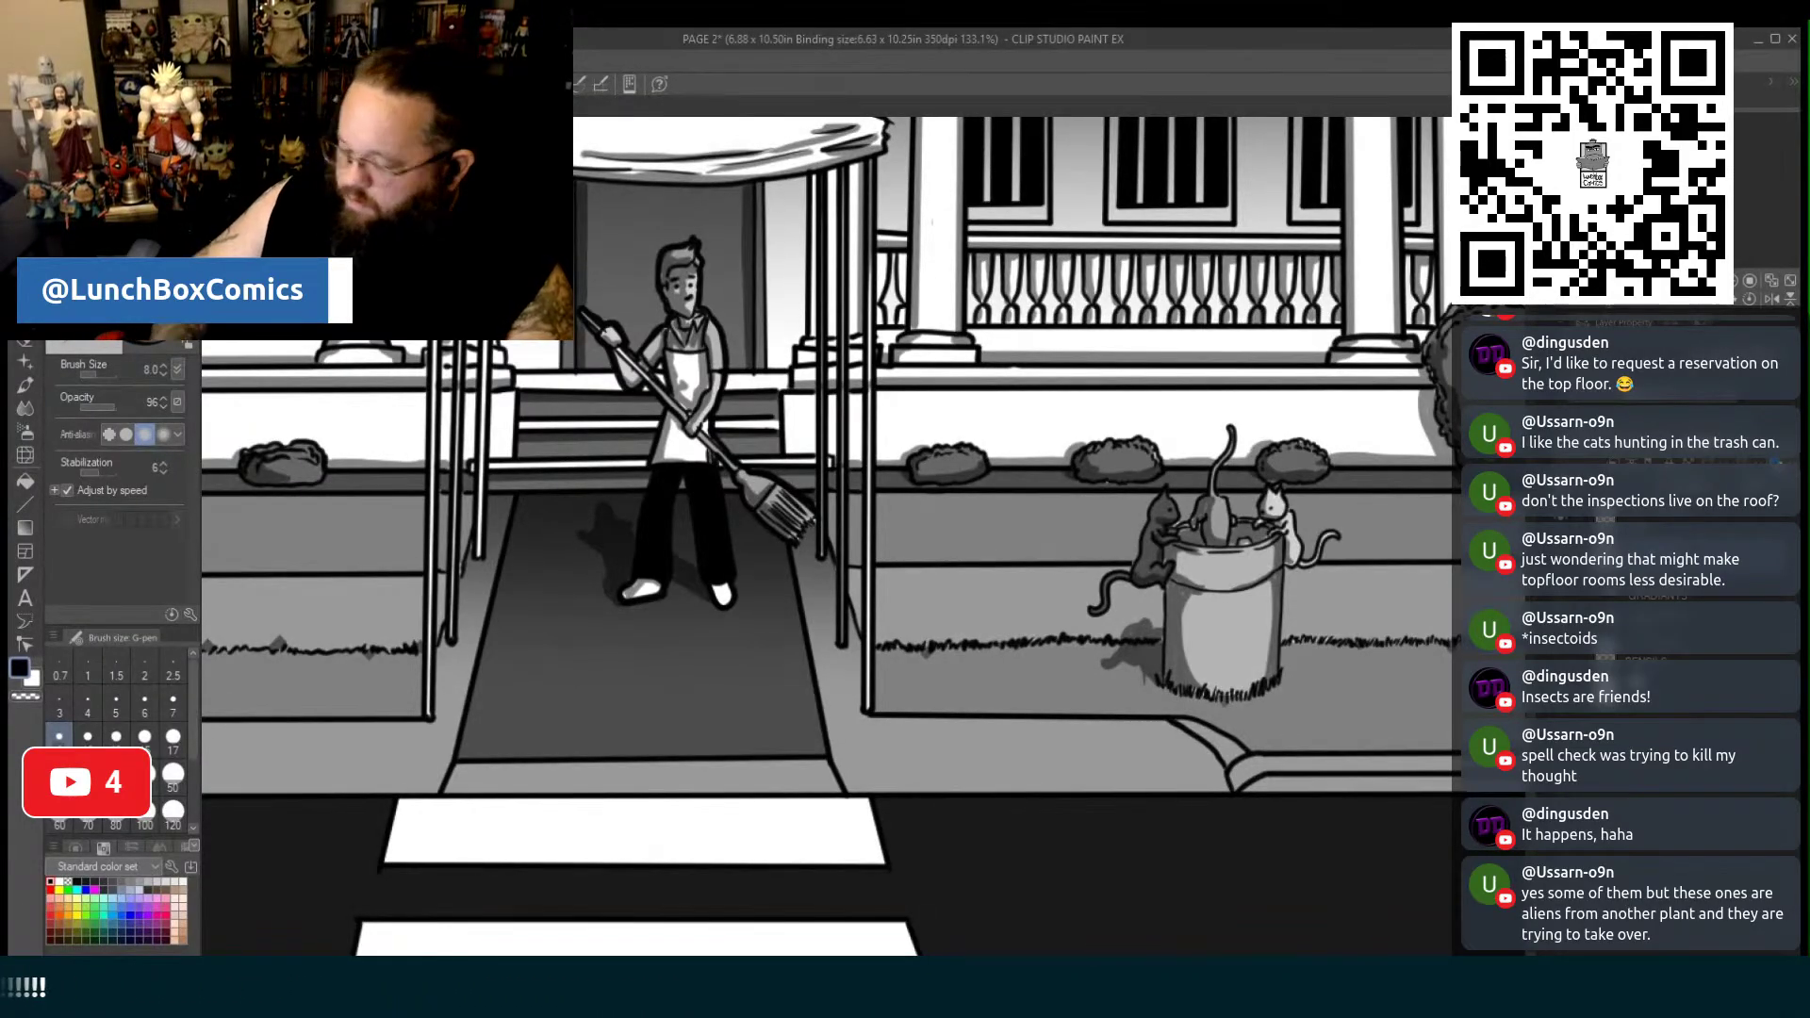
Draw straight shadow lines at size 12.0 along the curb on both sides of the crosswalk
{"action": "scroll", "coordinate": [863, 500], "scroll_direction": "down", "scroll_amount": 5}
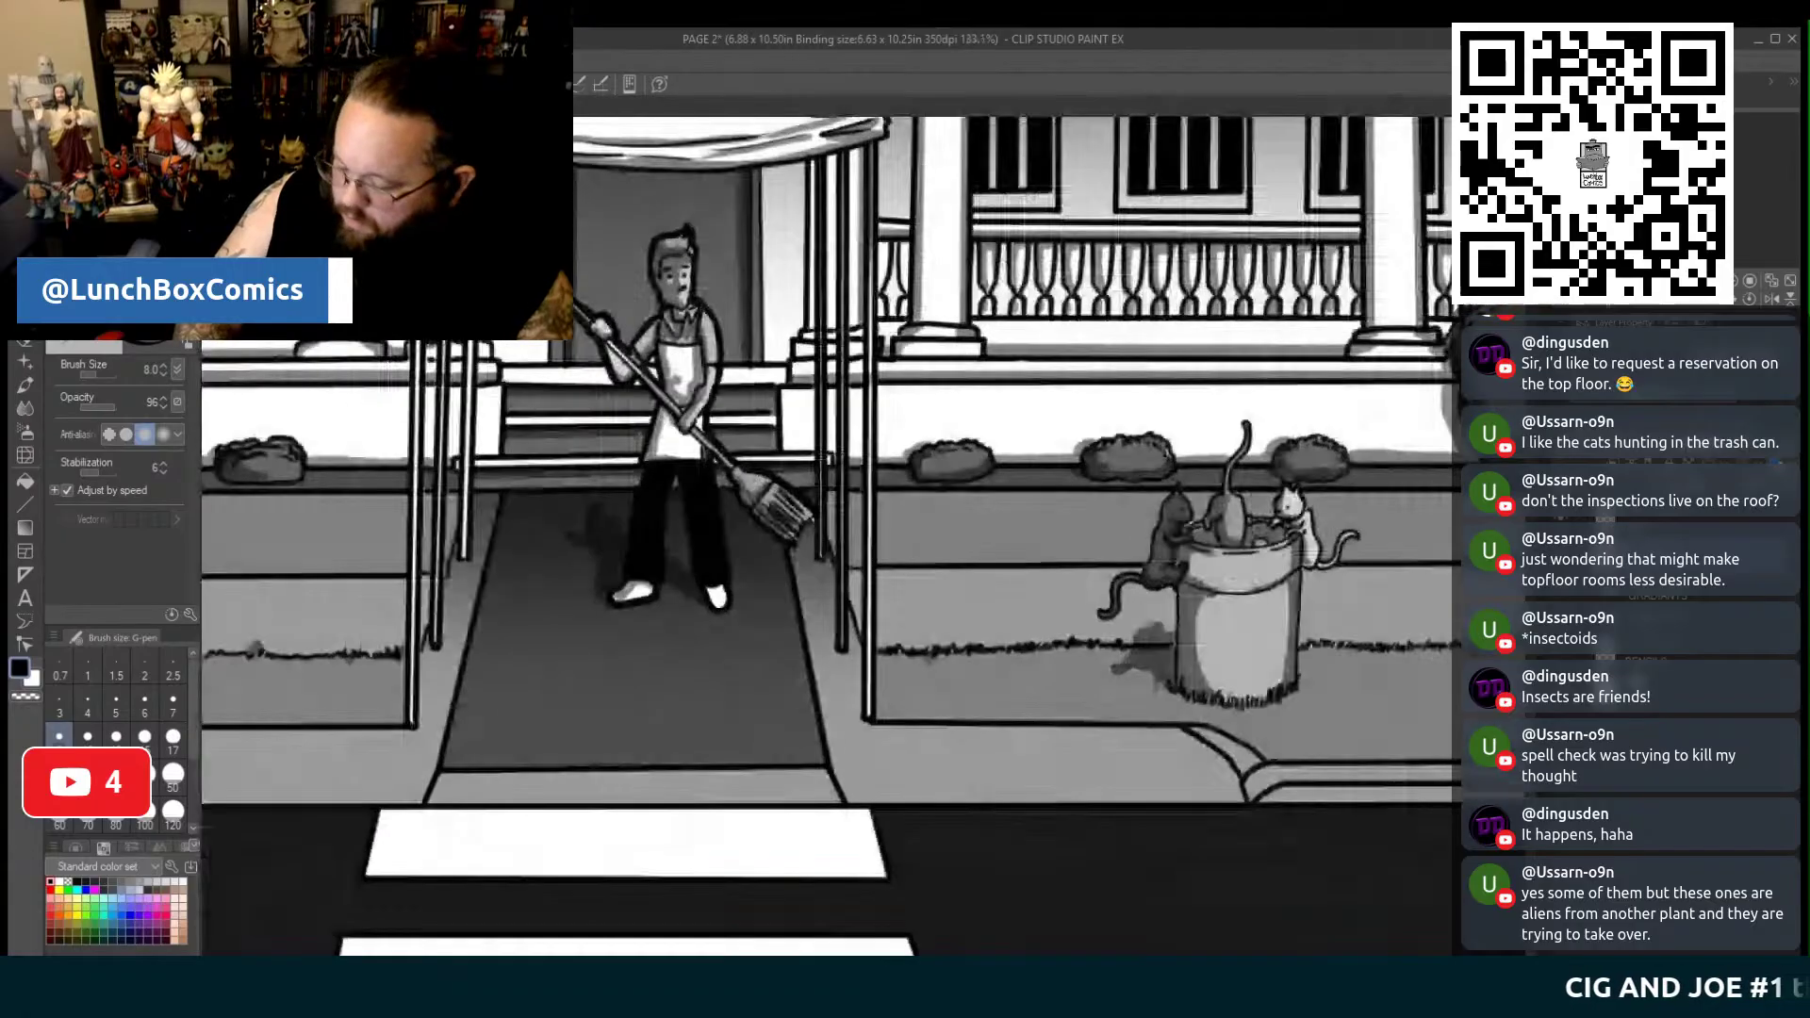
{"action": "scroll", "coordinate": [862, 499], "scroll_direction": "up", "scroll_amount": 2}
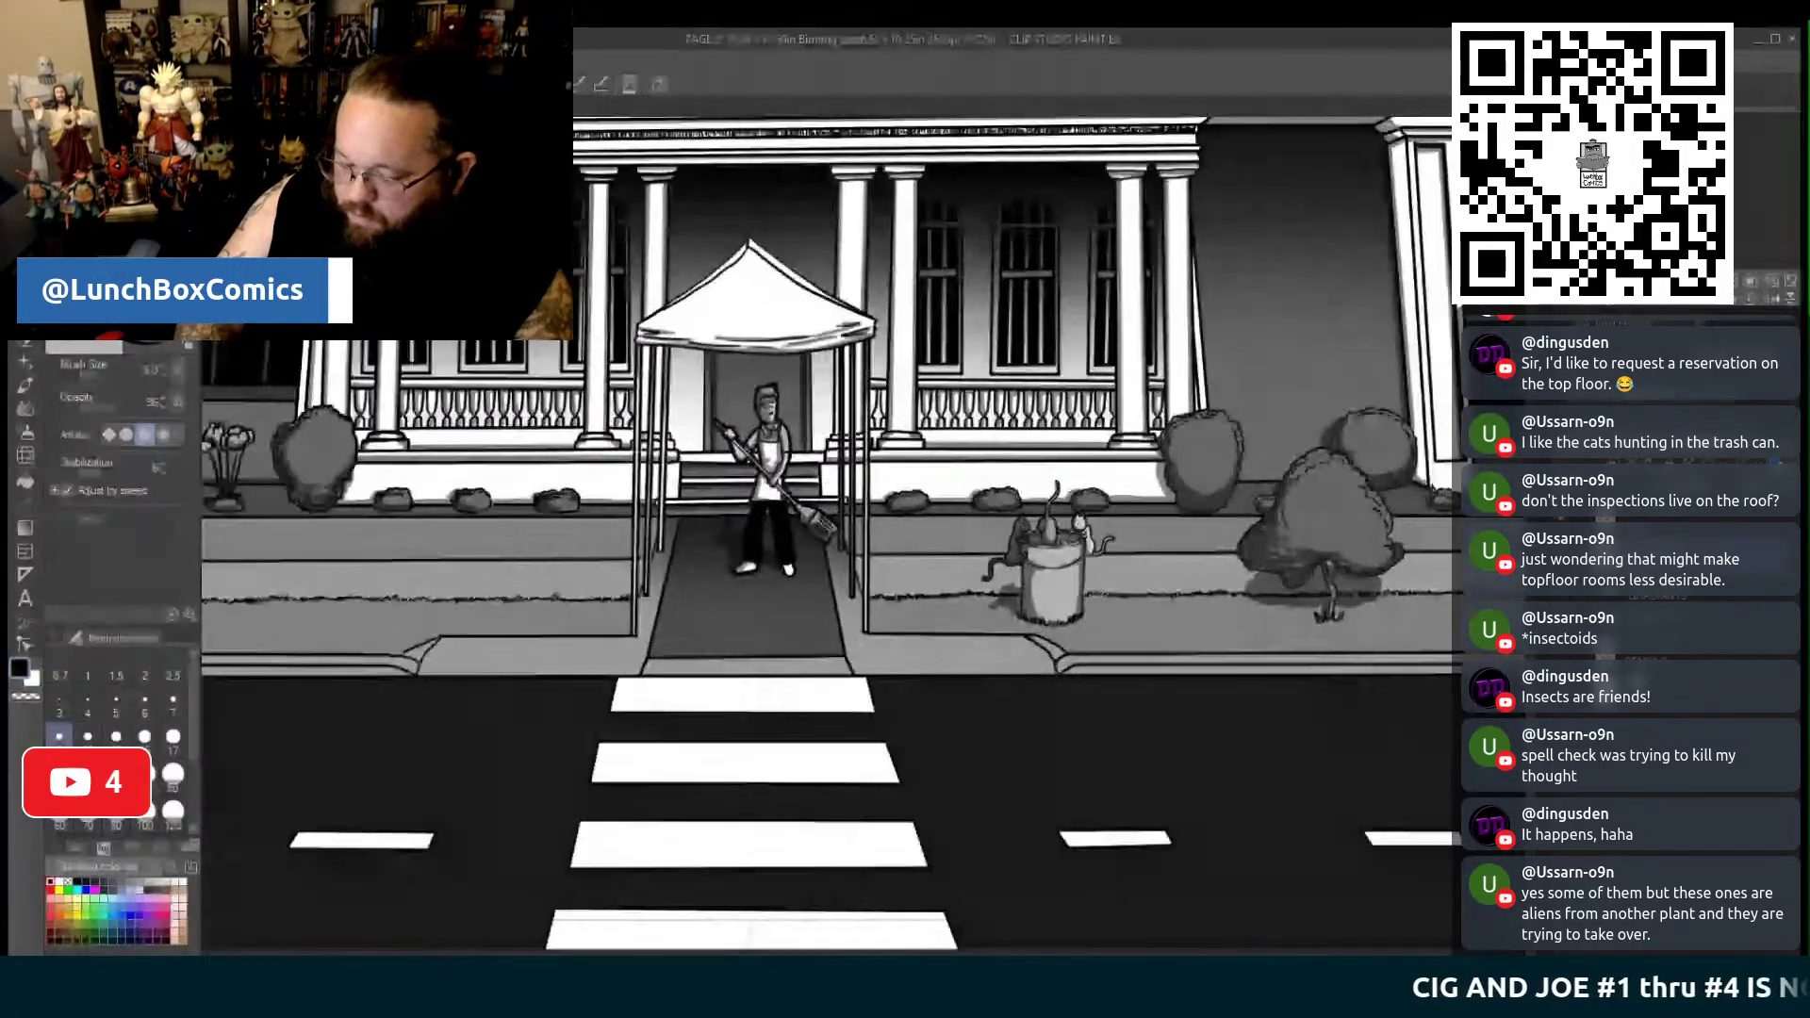
{"action": "left_click", "coordinate": [26, 504]}
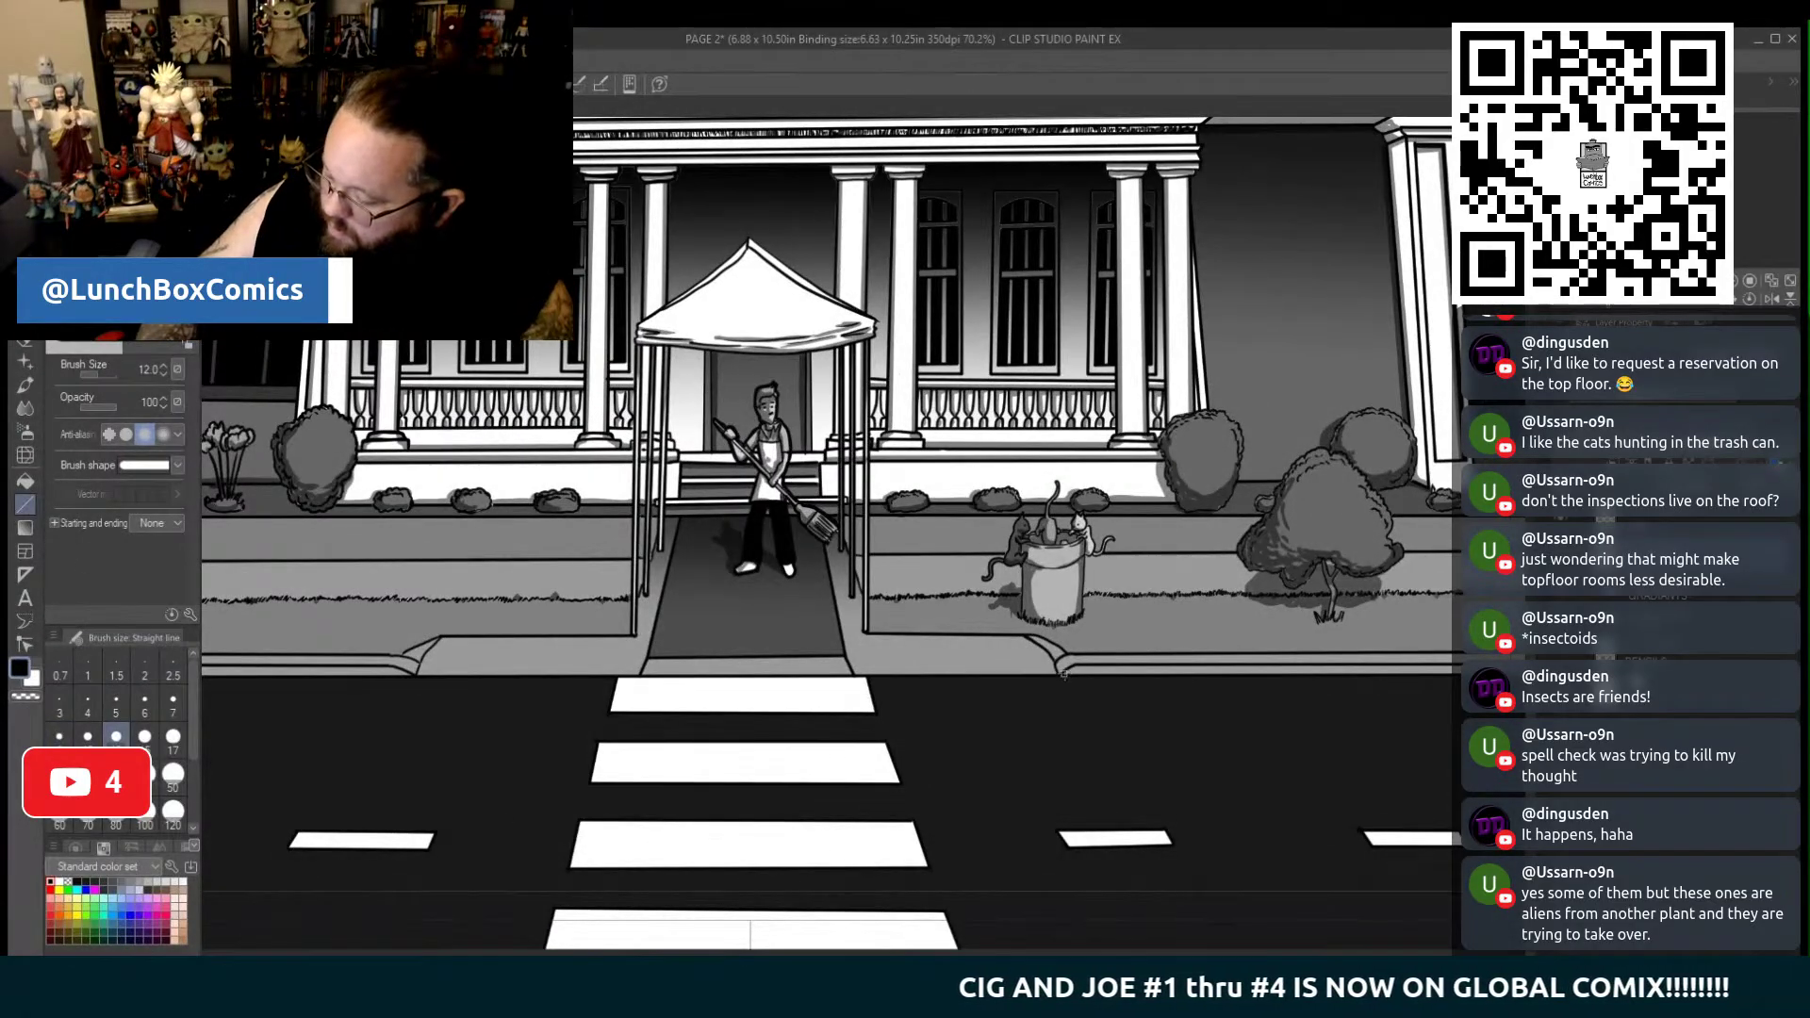
{"action": "left_click_drag", "start_coordinate": [1063, 675], "coordinate": [827, 673]}
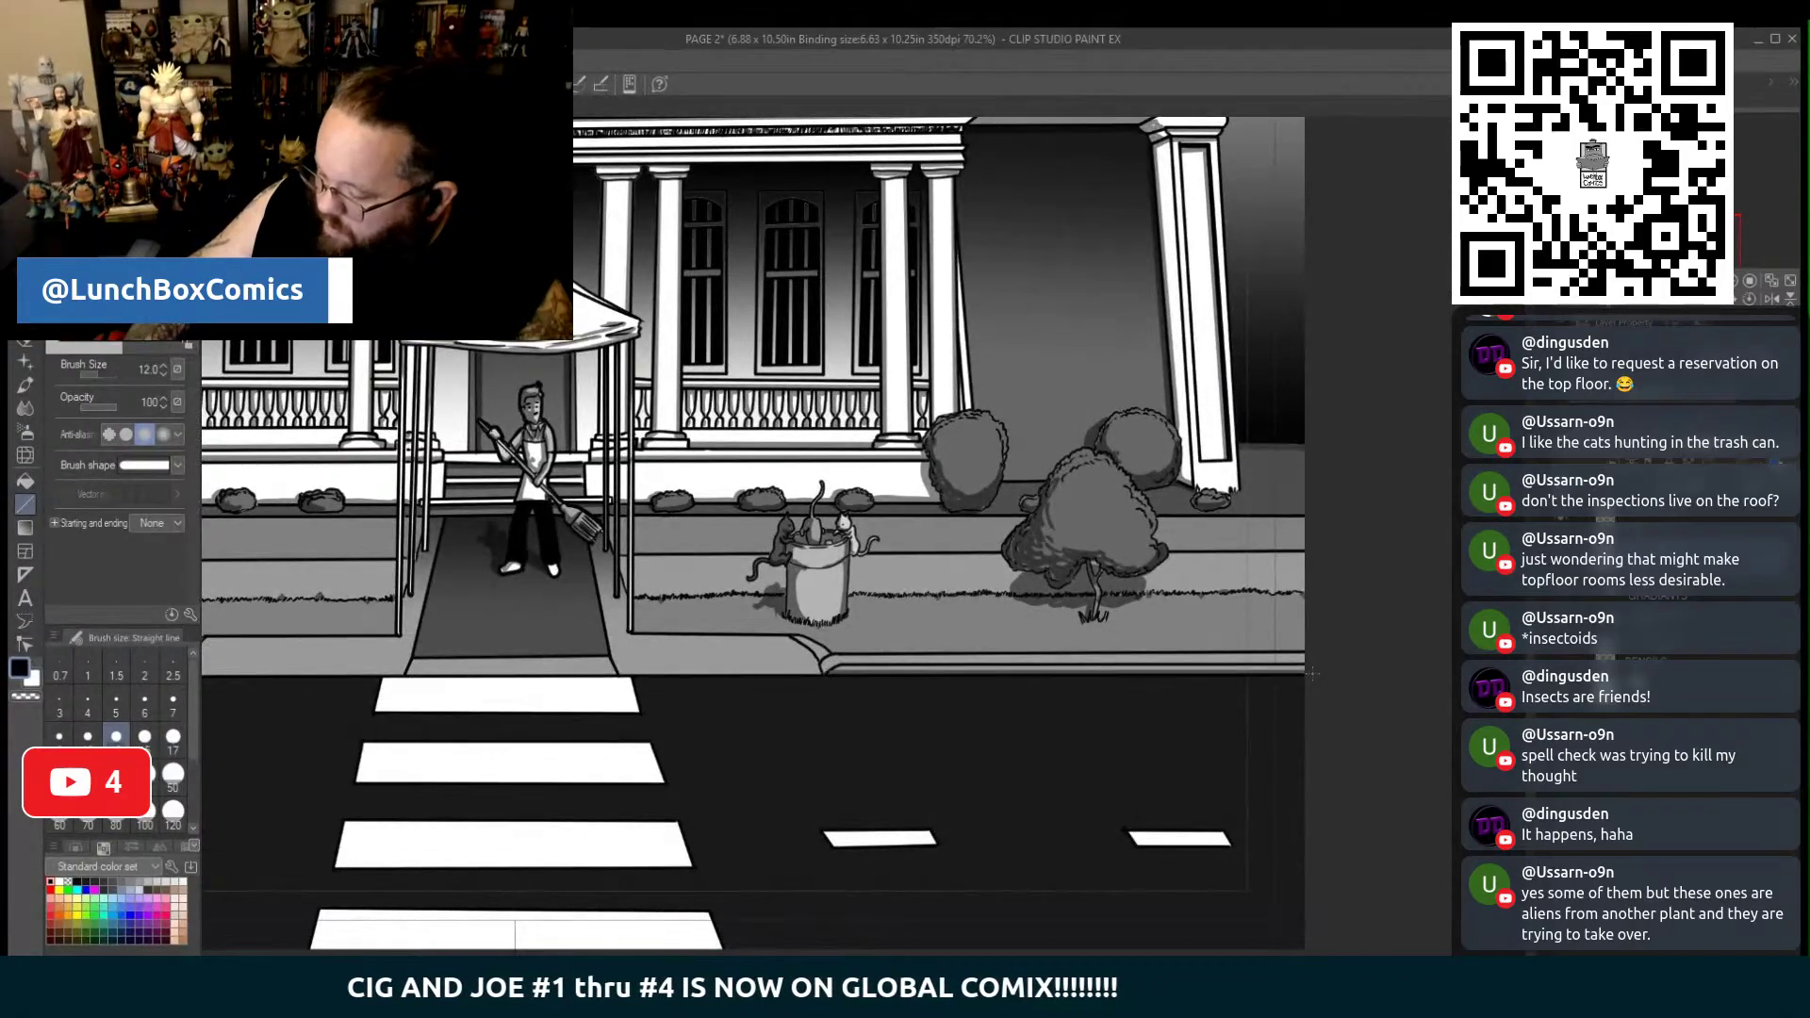
{"action": "left_click_drag", "start_coordinate": [1131, 952], "coordinate": [849, 950]}
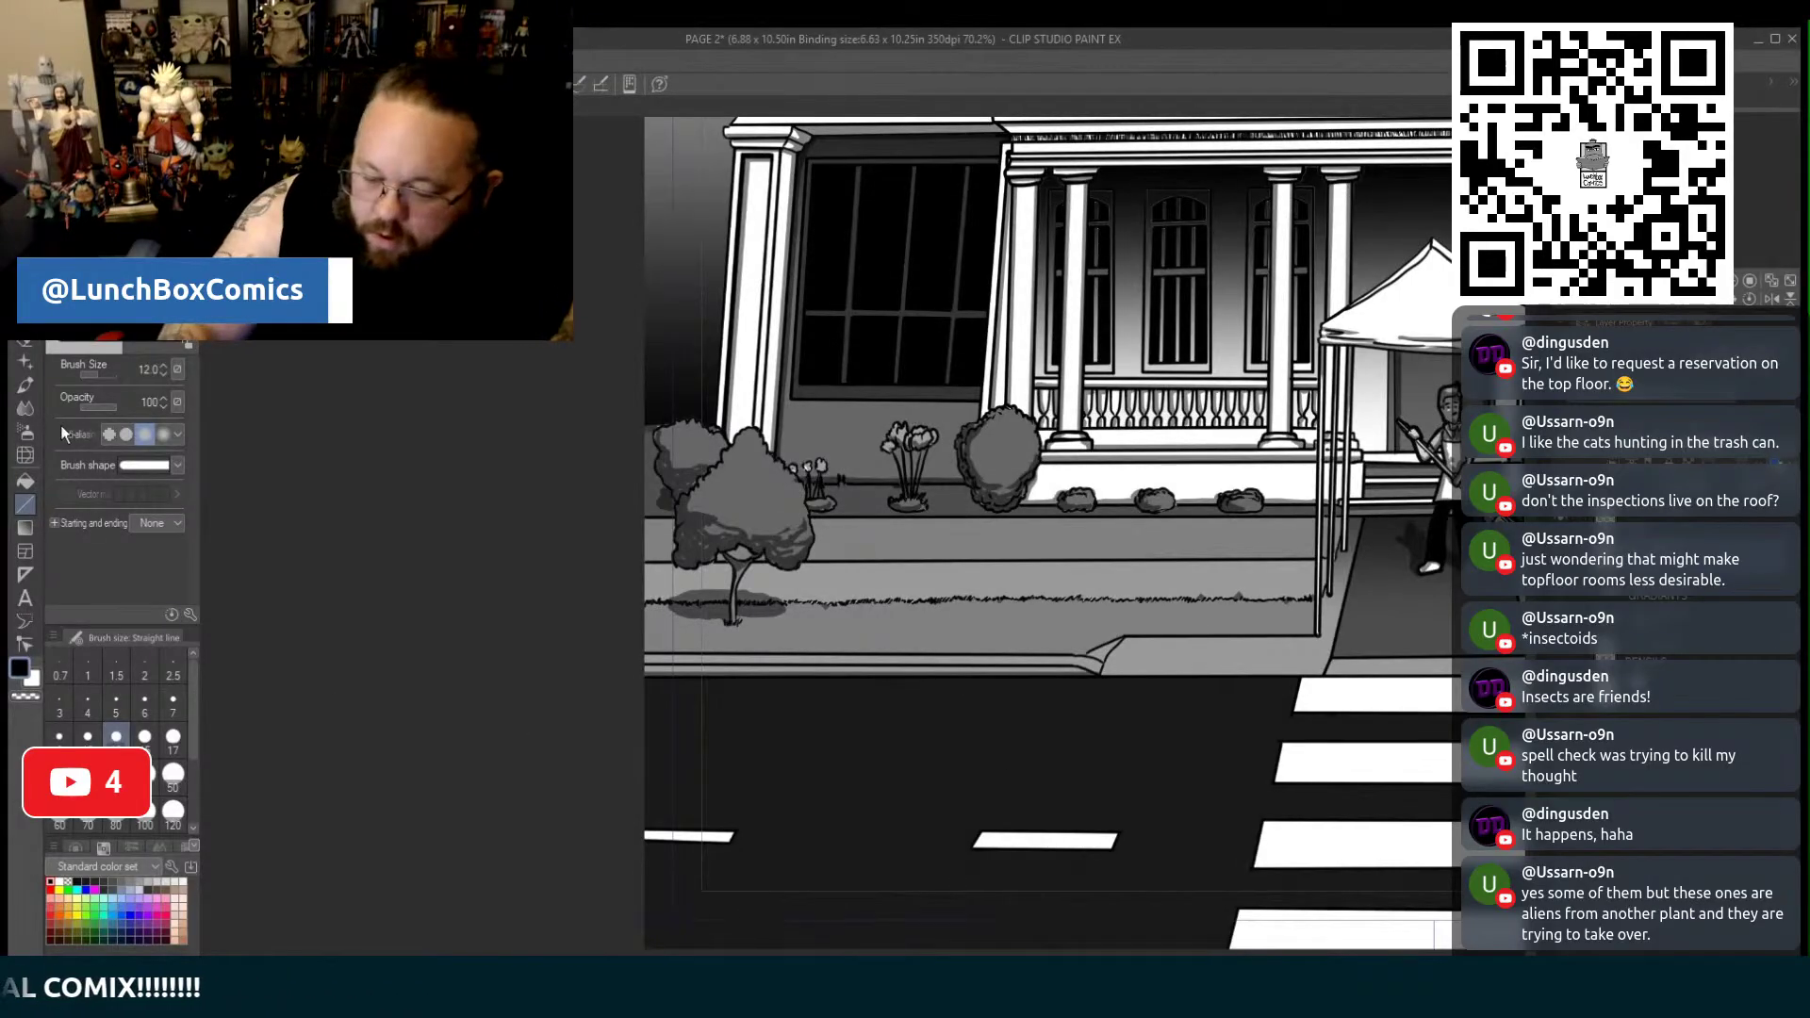
Review the hotel drawing from the street and crosswalk up to the rooftop sign and empty sky
{"action": "left_click", "coordinate": [38, 360]}
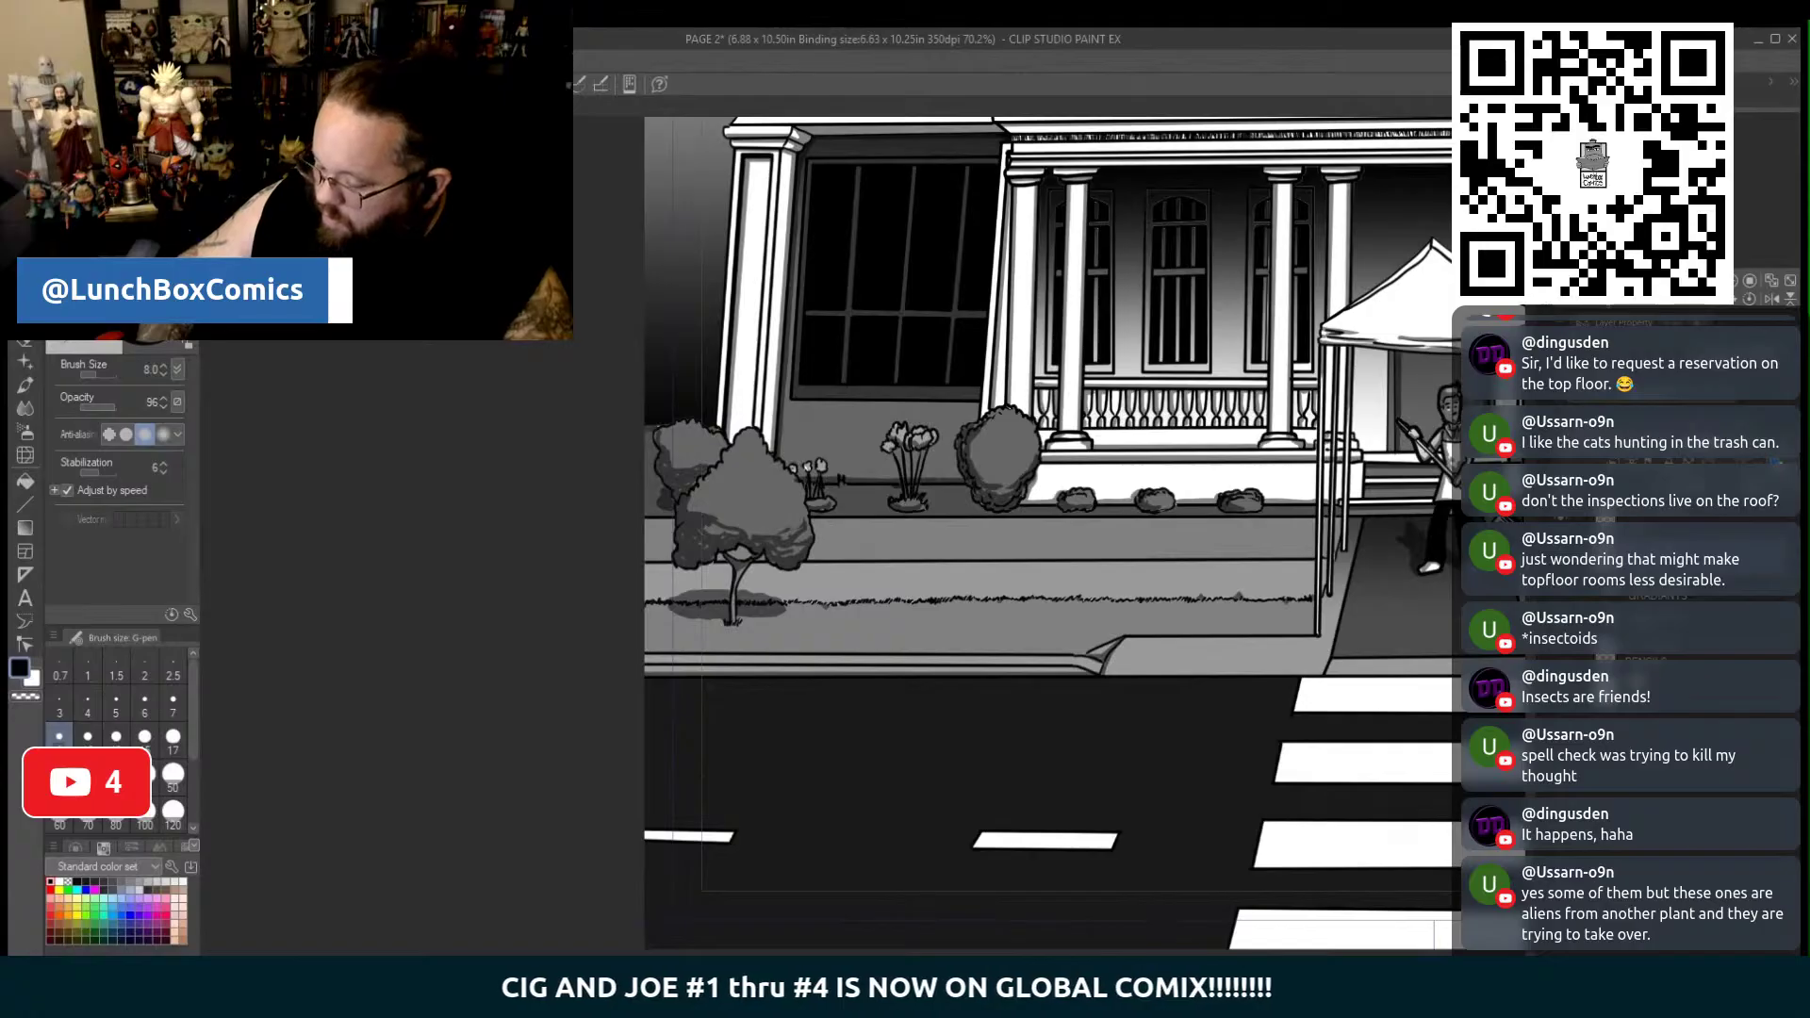
{"action": "scroll", "coordinate": [830, 532], "scroll_direction": "right", "scroll_amount": 5}
{"action": "scroll", "coordinate": [862, 415], "scroll_direction": "right", "scroll_amount": 2}
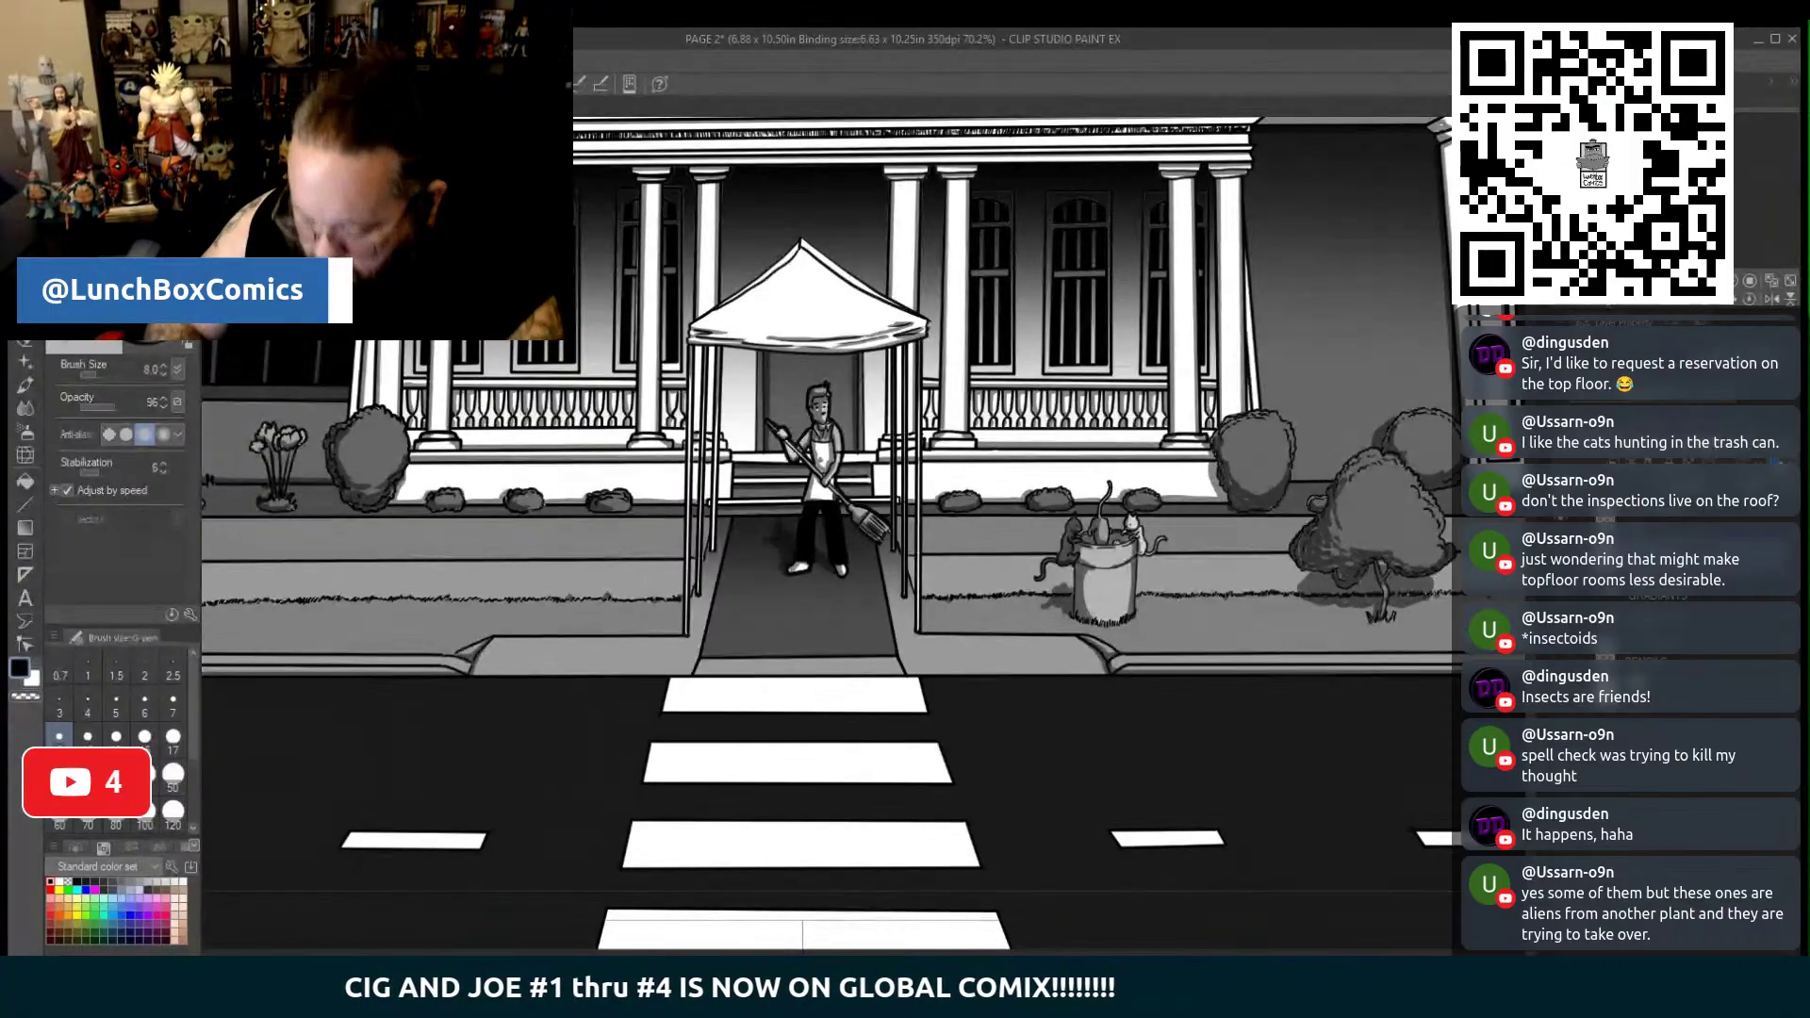
{"action": "key", "text": "ctrl+minus"}
{"action": "key", "text": "ctrl+minus"}
{"action": "key", "text": "ctrl+minus"}
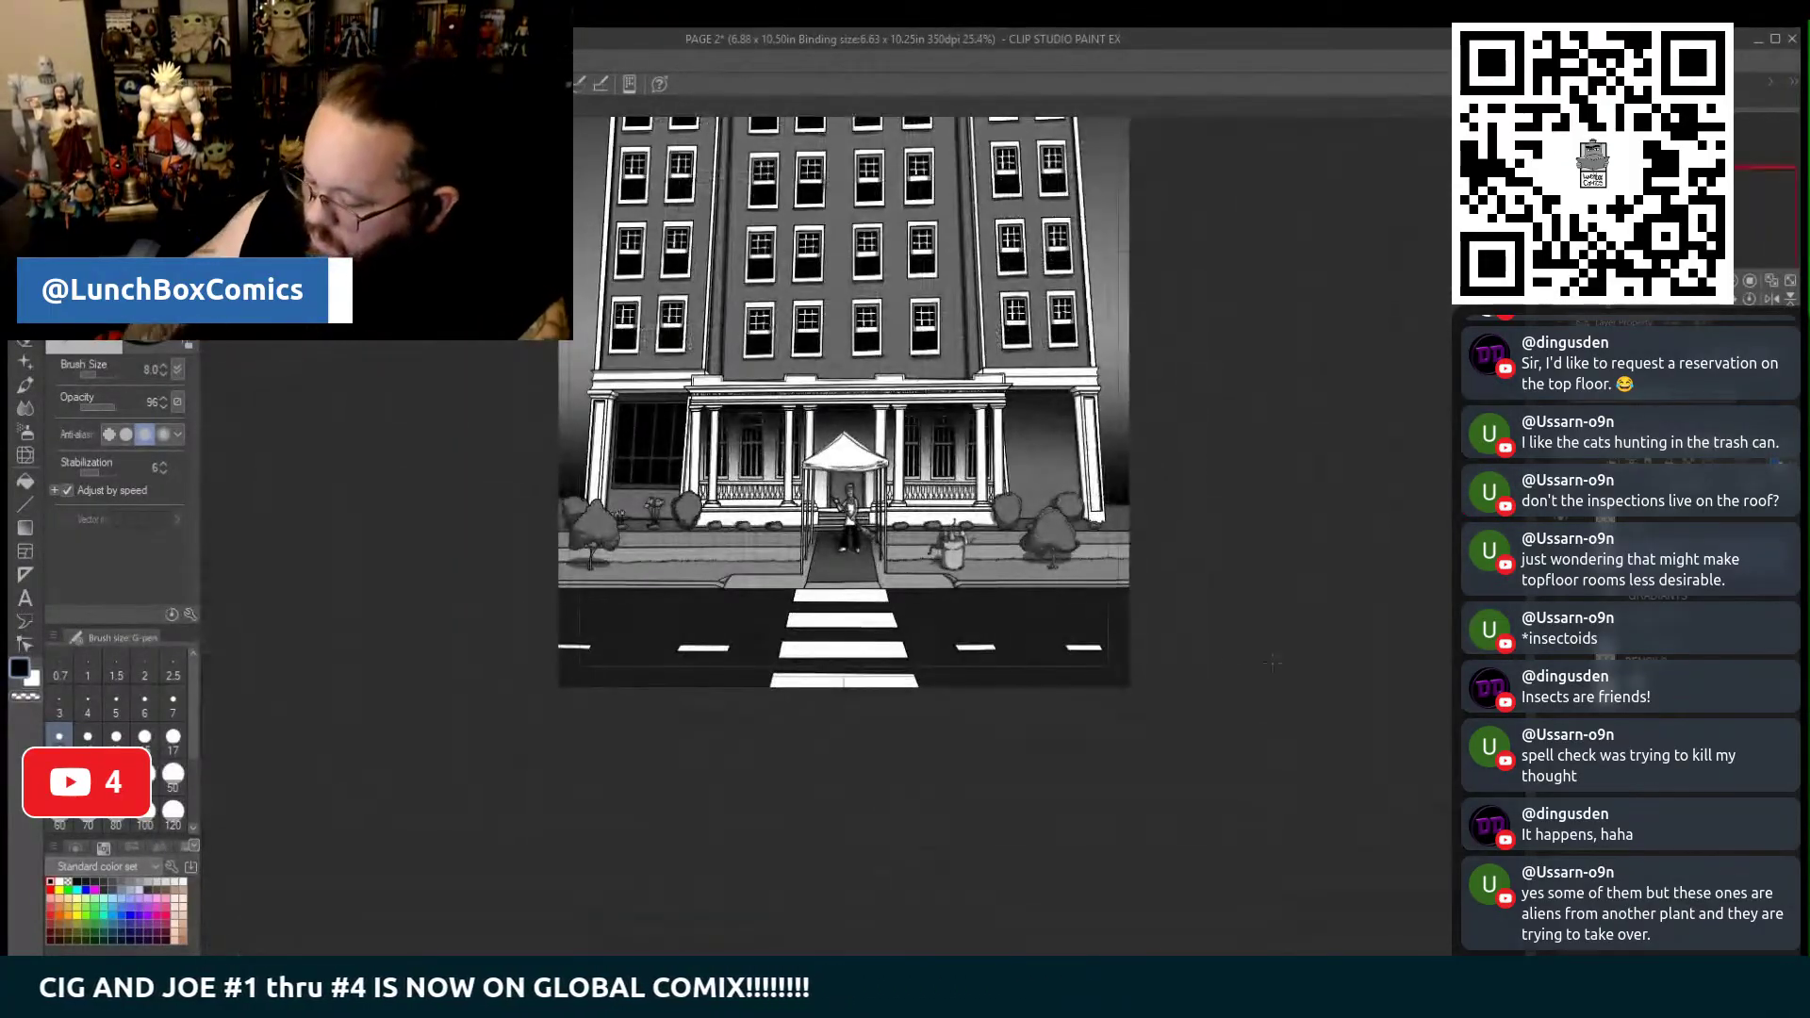
{"action": "scroll", "coordinate": [844, 537], "scroll_direction": "up", "scroll_amount": 5}
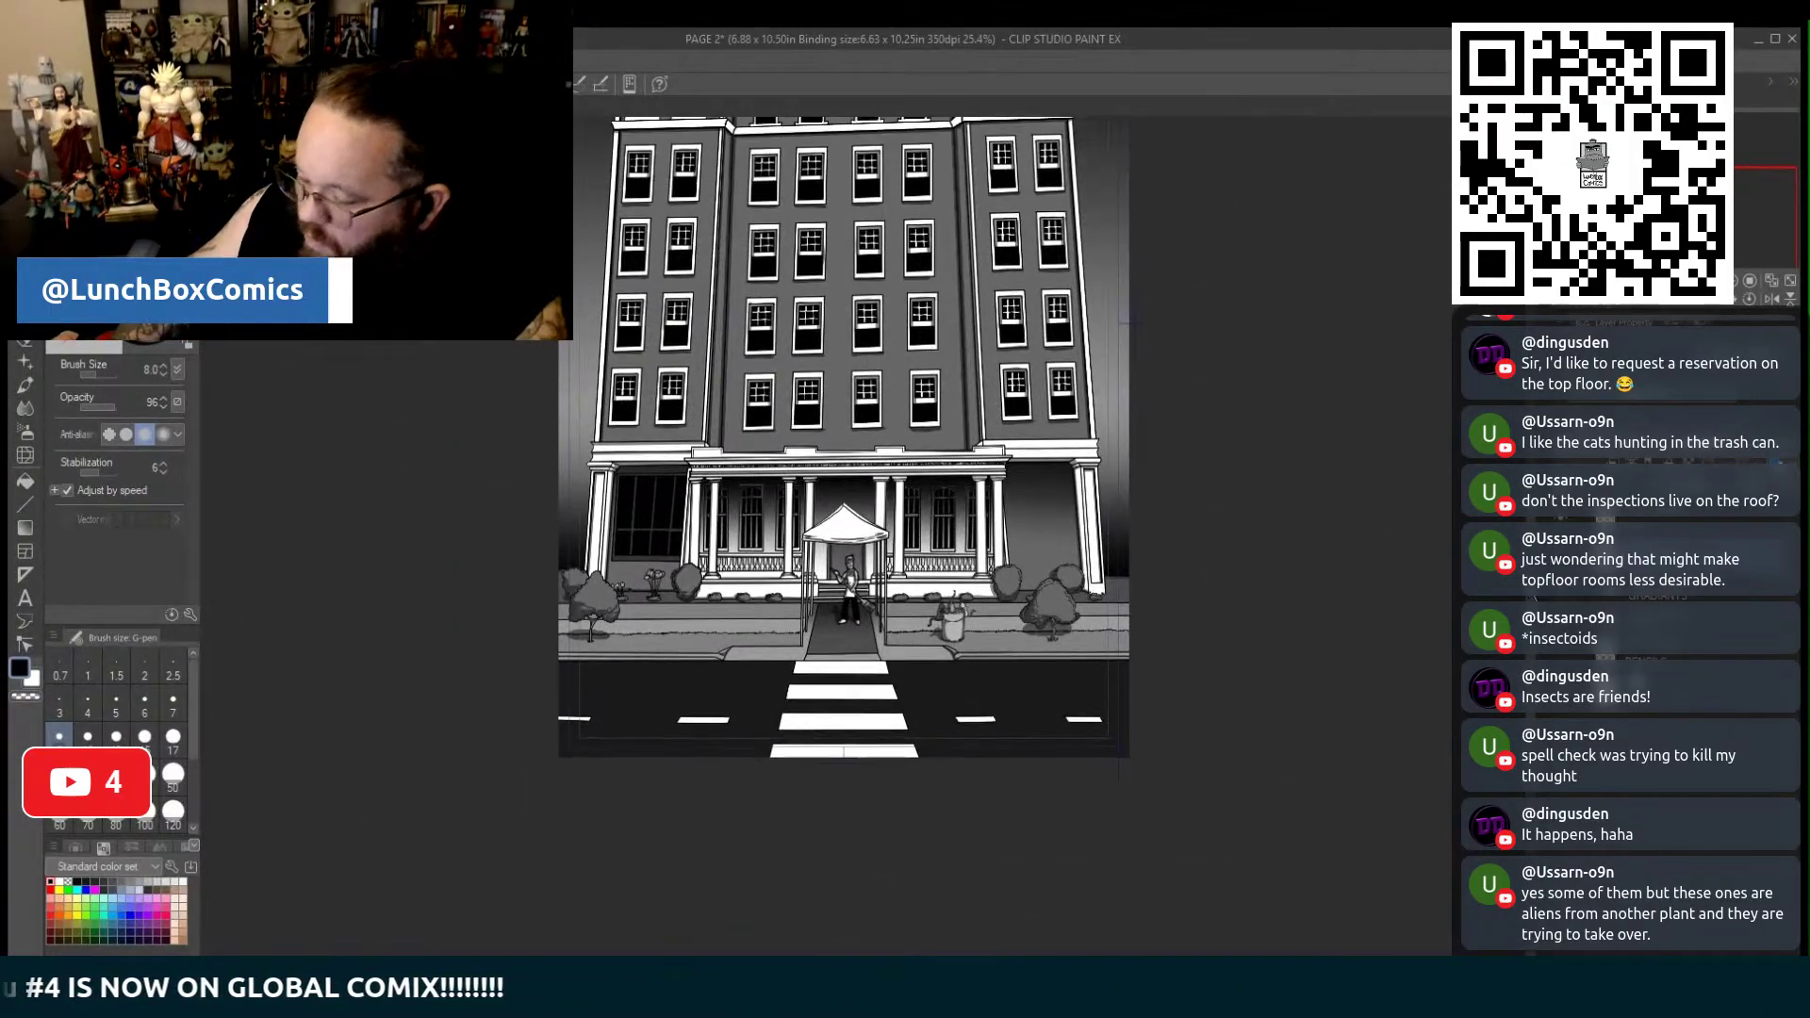
{"action": "scroll", "coordinate": [844, 565], "scroll_direction": "up", "scroll_amount": 5}
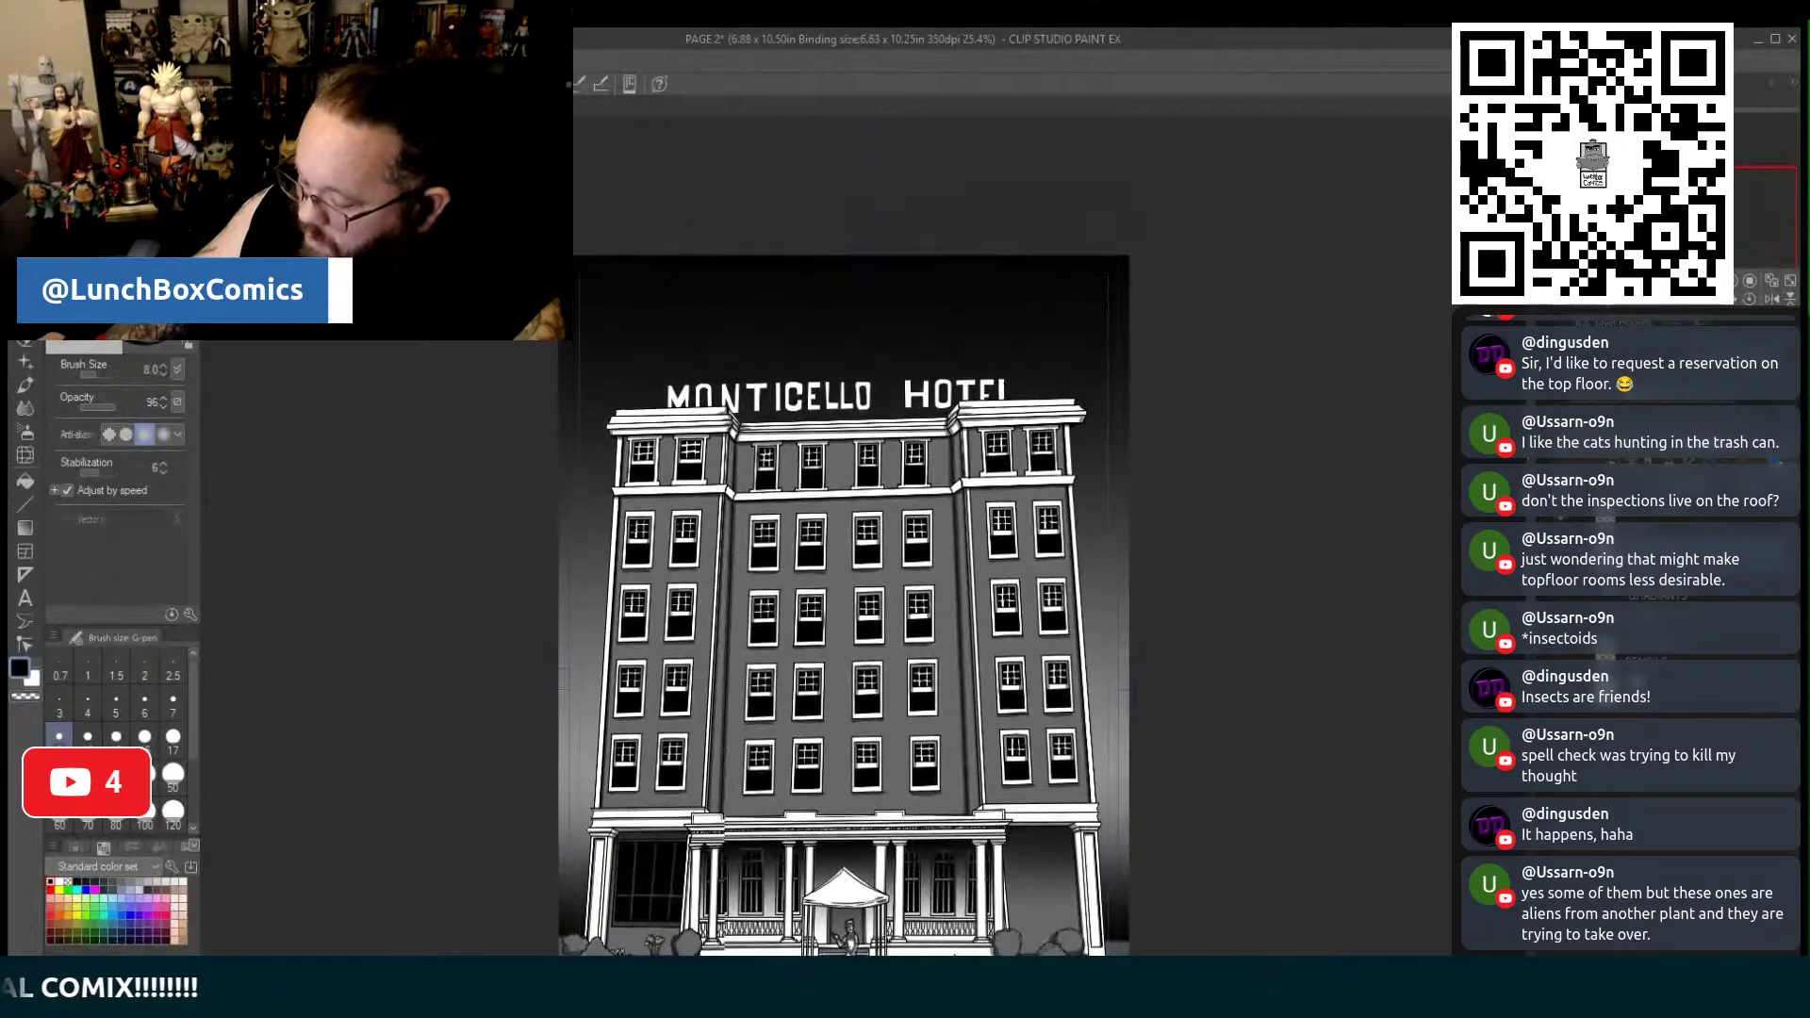
{"action": "scroll", "coordinate": [829, 565], "scroll_direction": "up", "scroll_amount": 3}
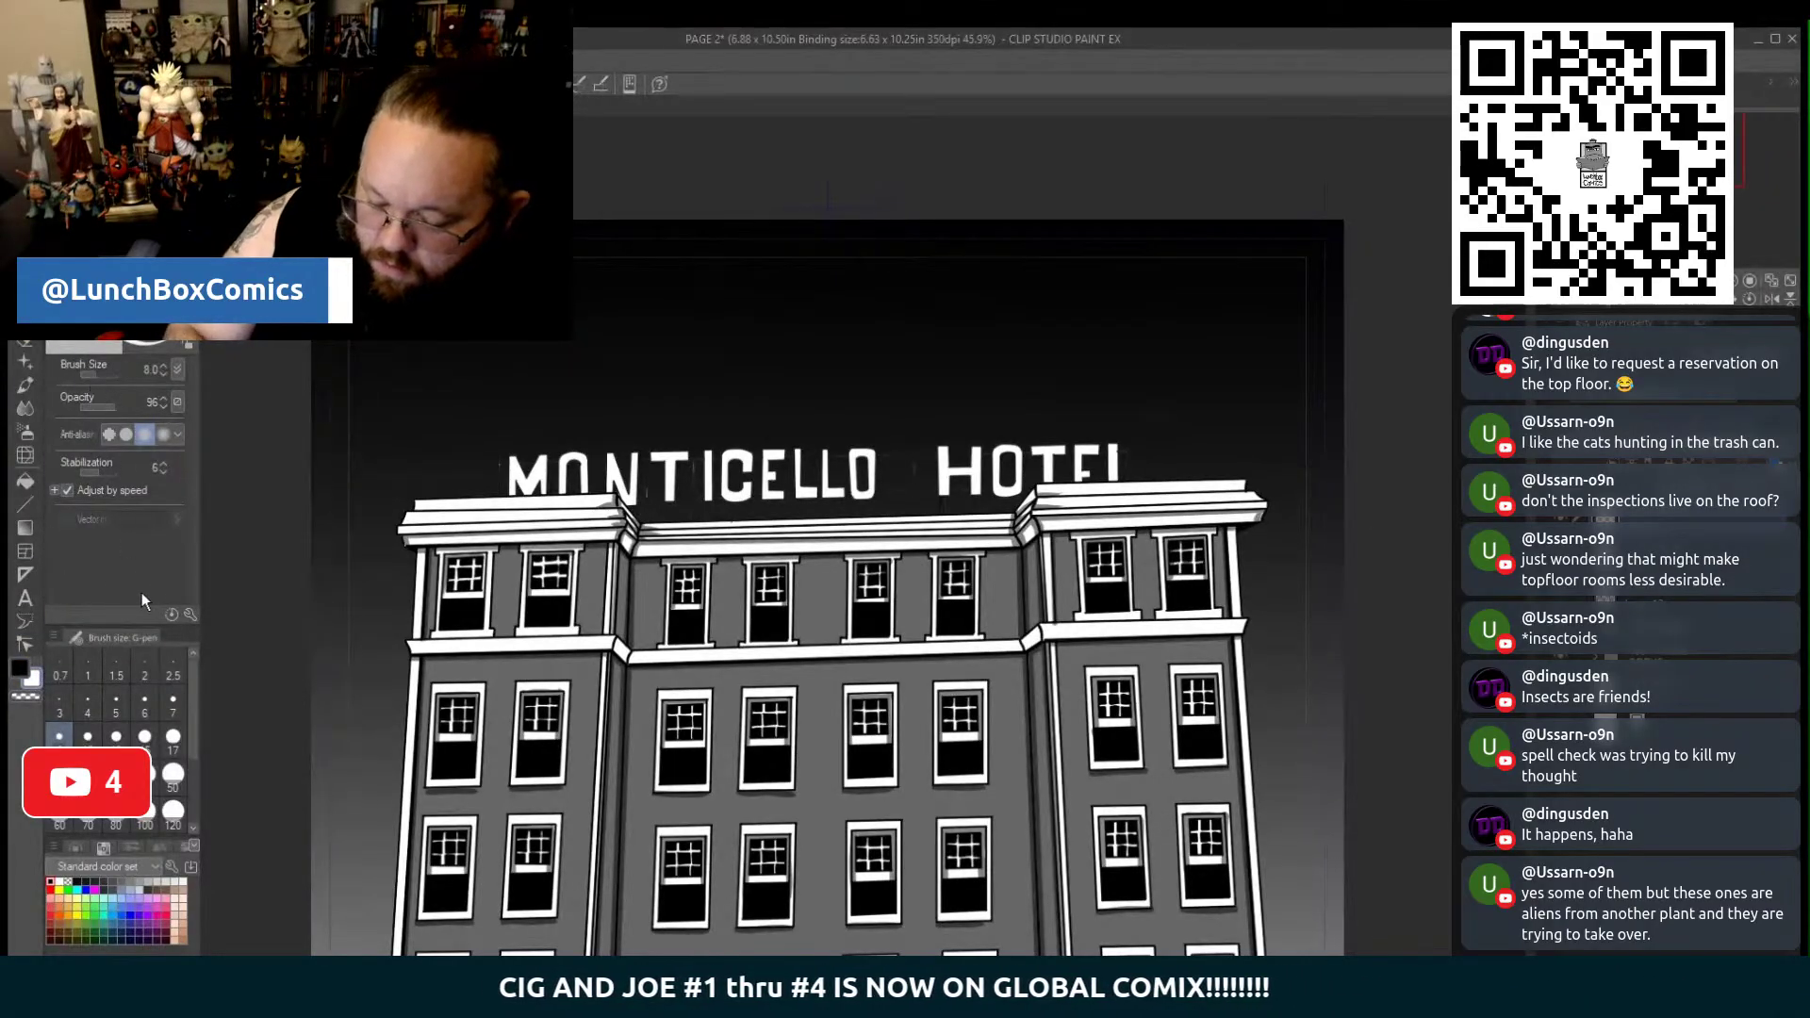
Choose the Droplet airbrush for spraying stars in the night sky
{"action": "left_click", "coordinate": [27, 429]}
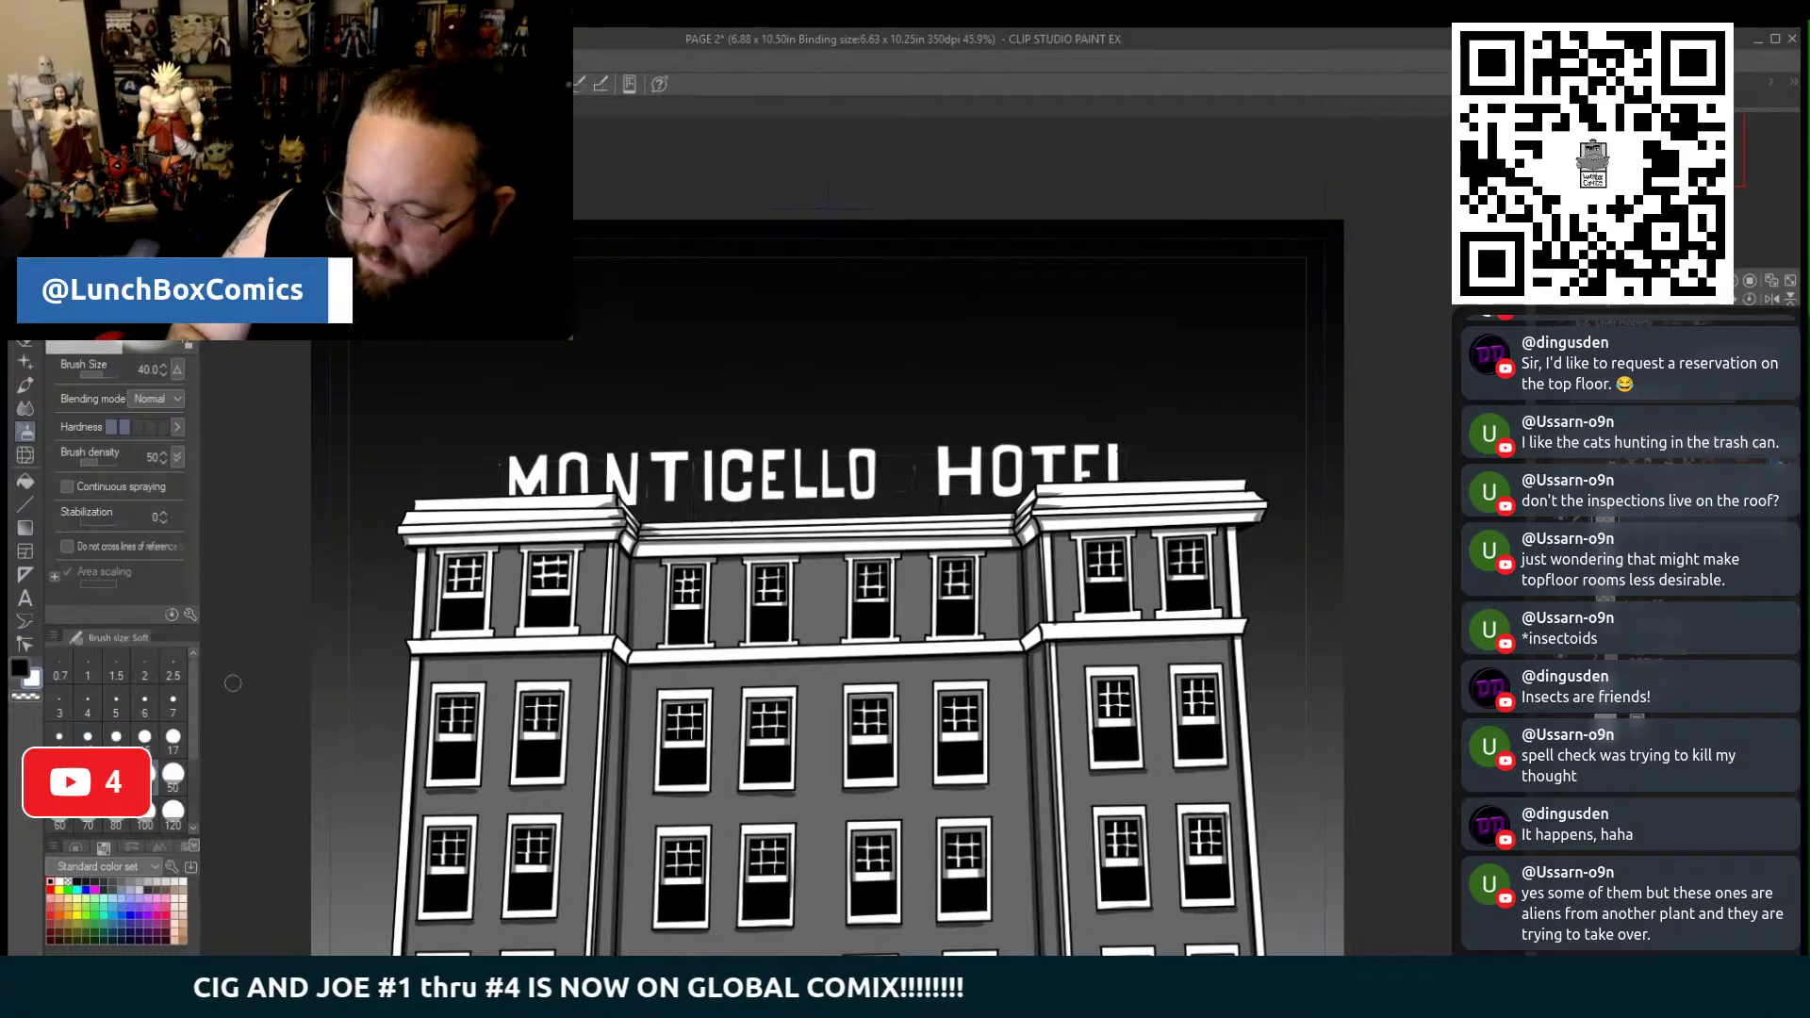
{"action": "left_click", "coordinate": [95, 283]}
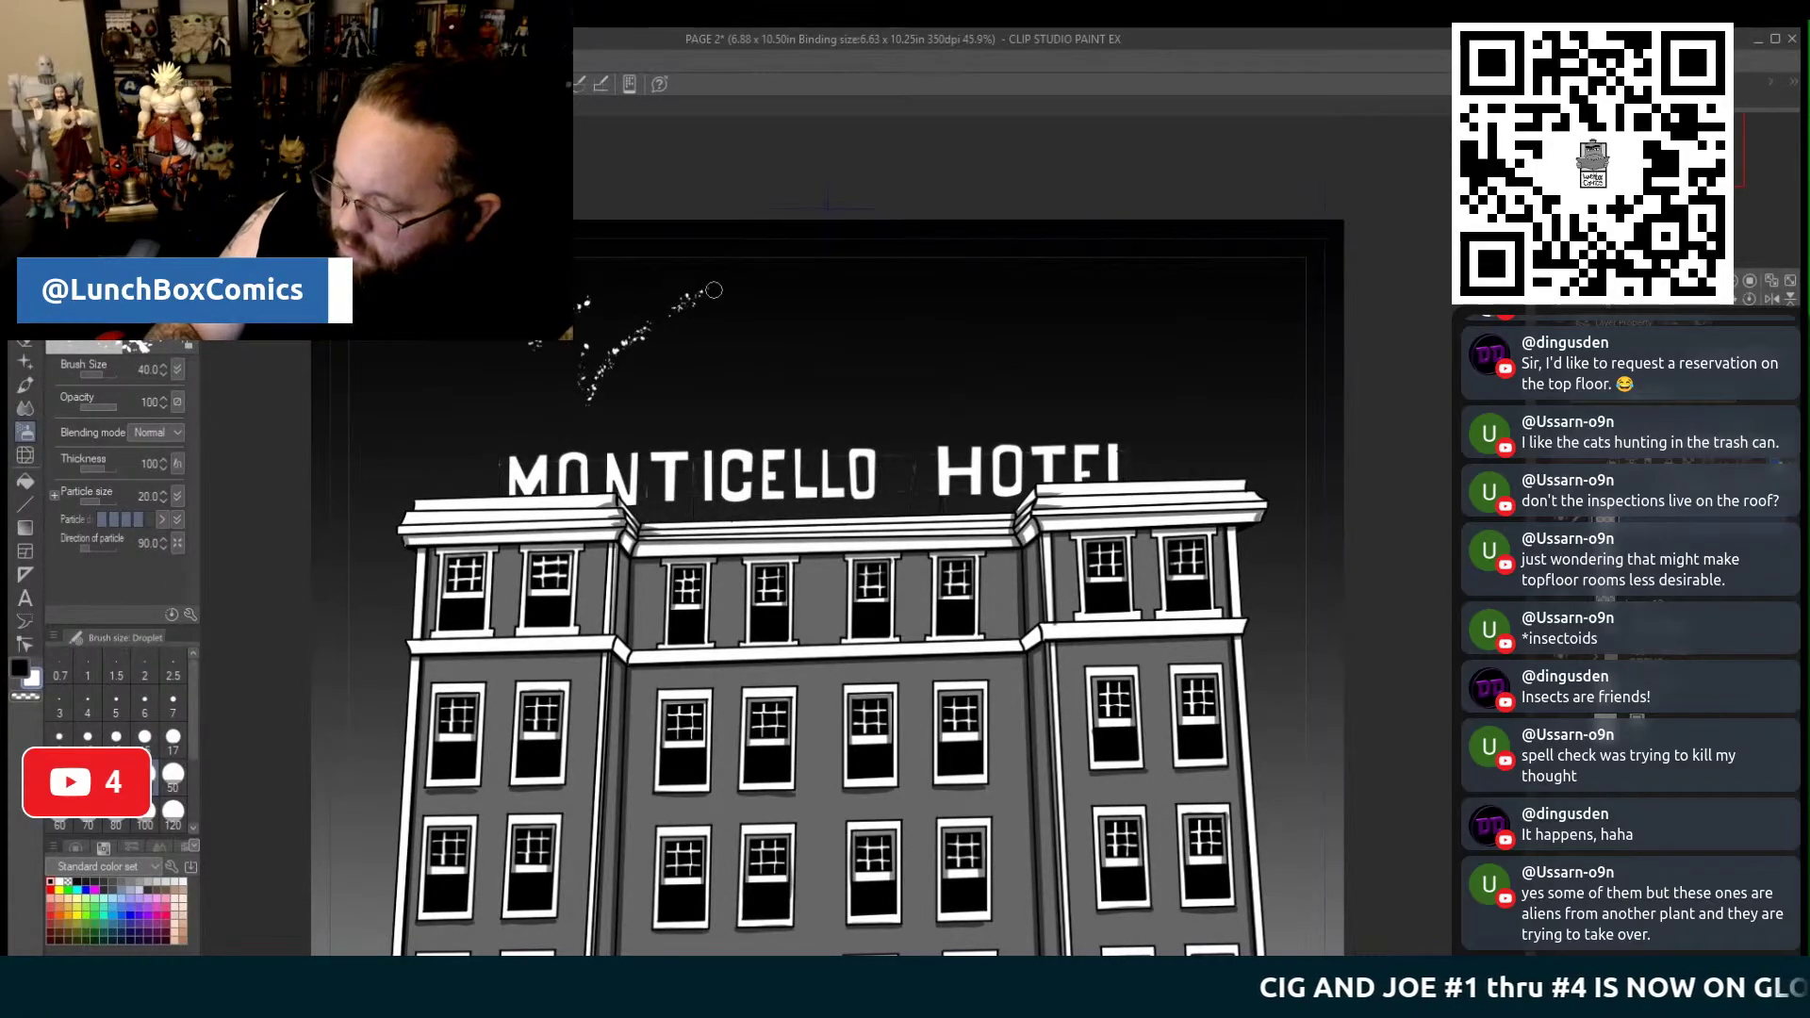
{"action": "left_click_drag", "start_coordinate": [895, 299], "coordinate": [1065, 340]}
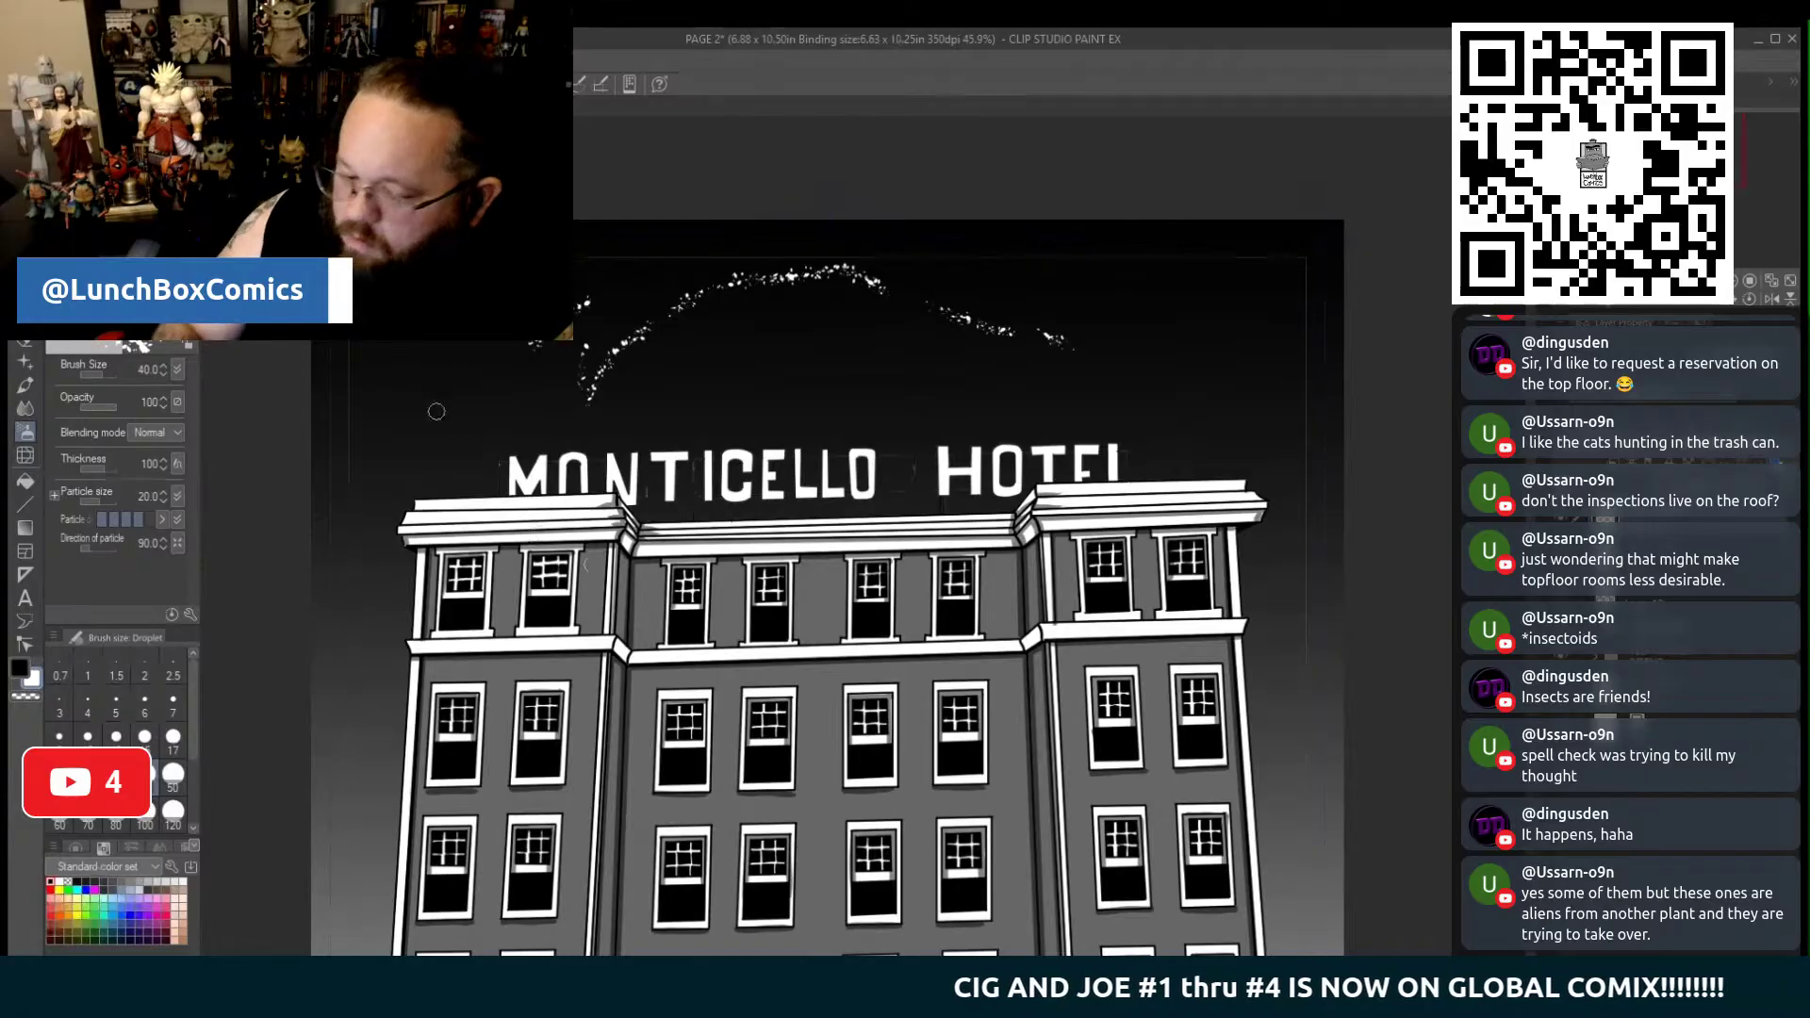
{"action": "key", "text": "ctrl+z"}
{"action": "key", "text": "ctrl+z"}
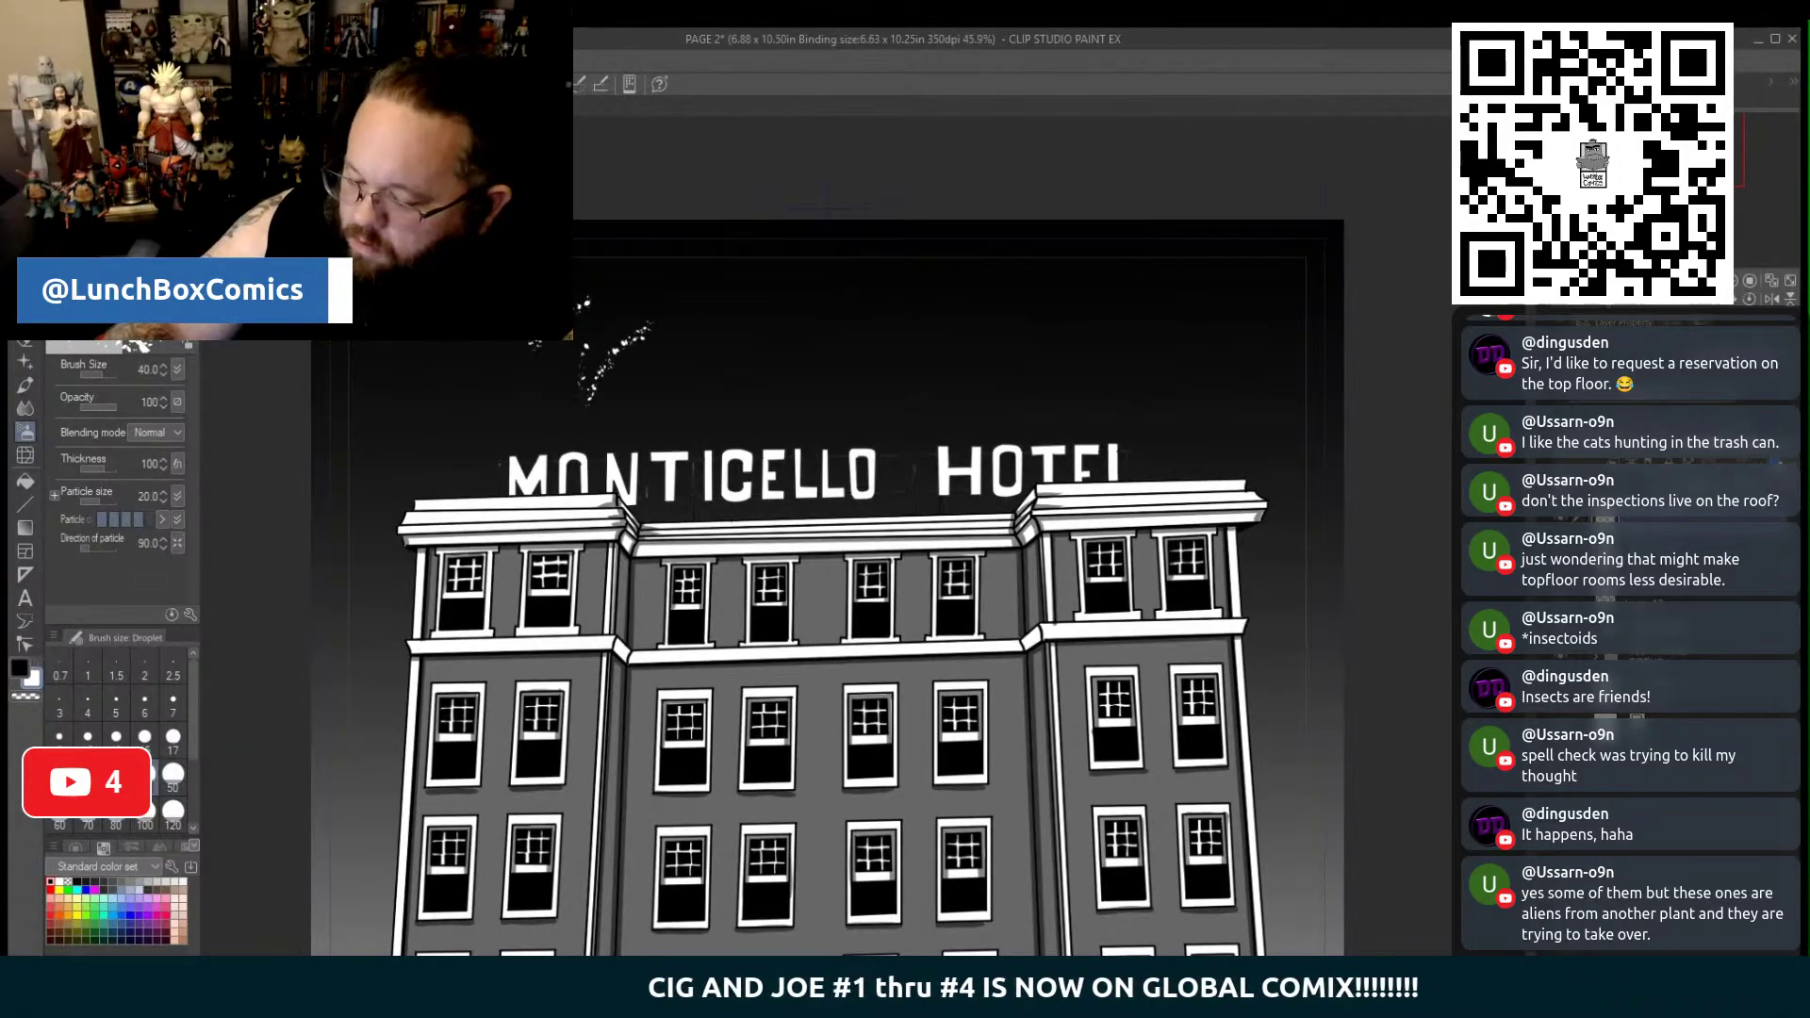
{"action": "key", "text": "ctrl+z"}
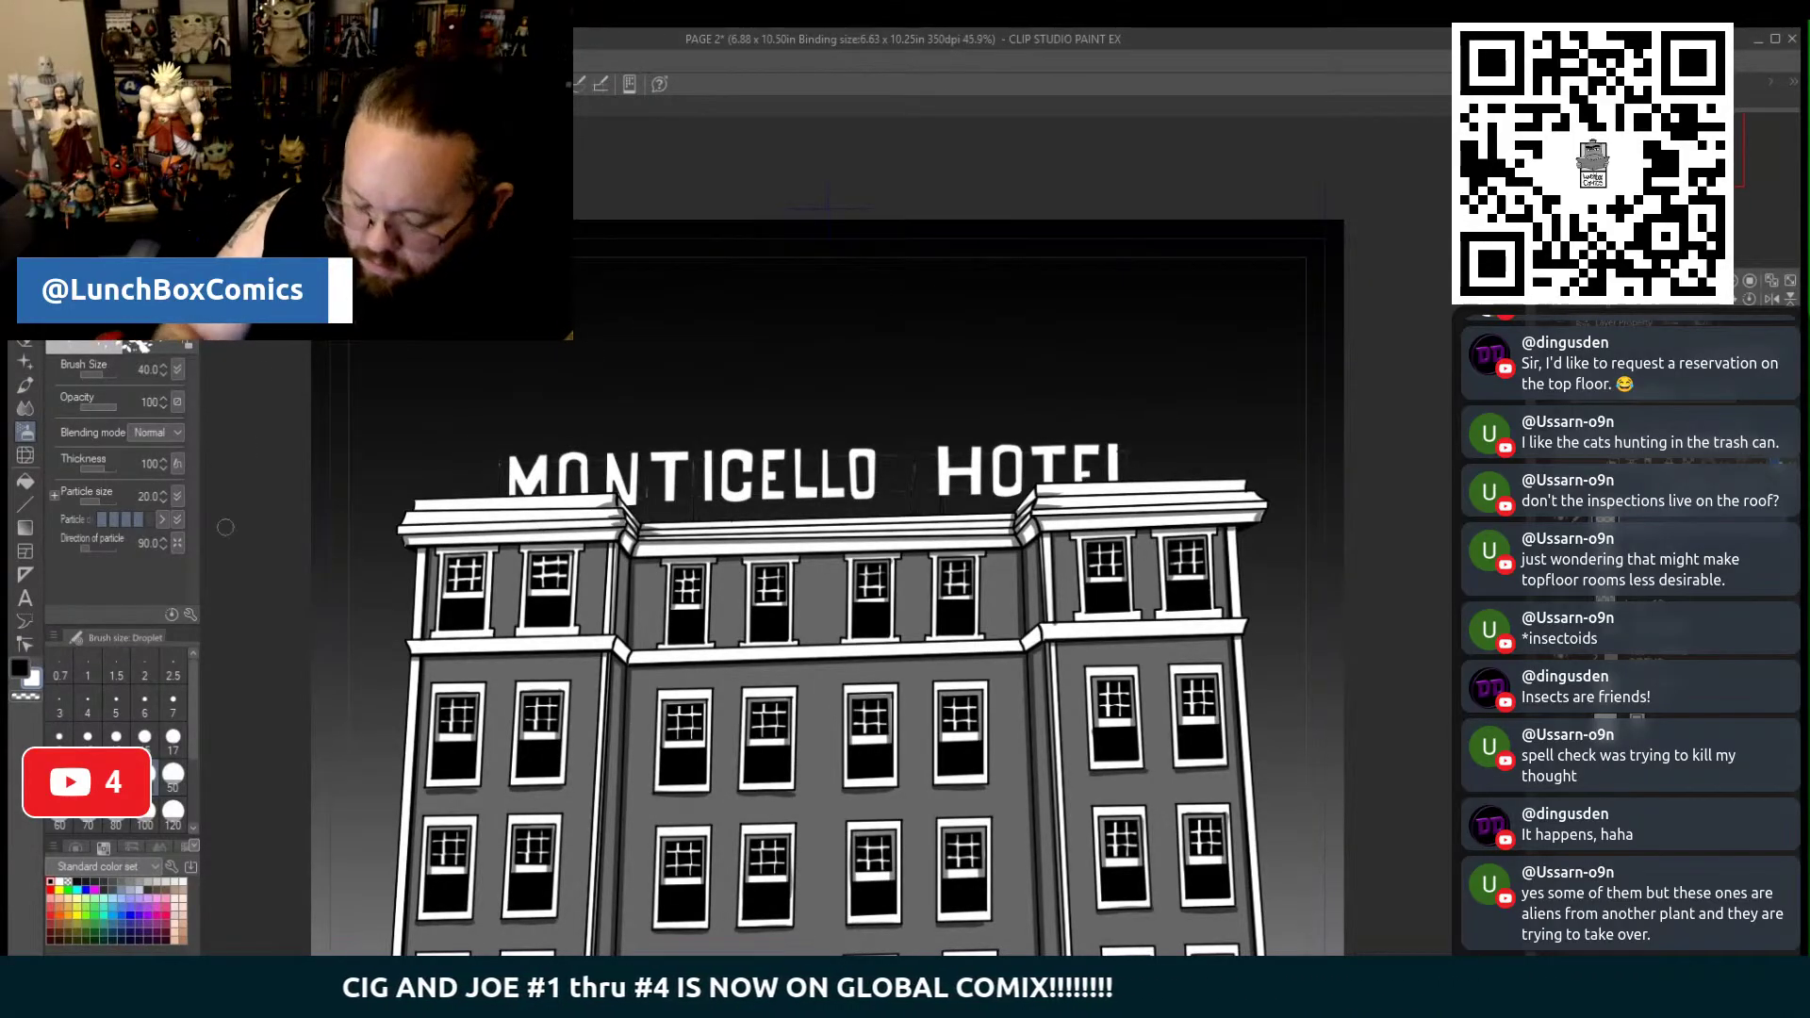
Spray white stars across the night sky around the hotel sign with the Droplet airbrush at size 300.0
{"action": "left_click_drag", "start_coordinate": [189, 722], "coordinate": [194, 781]}
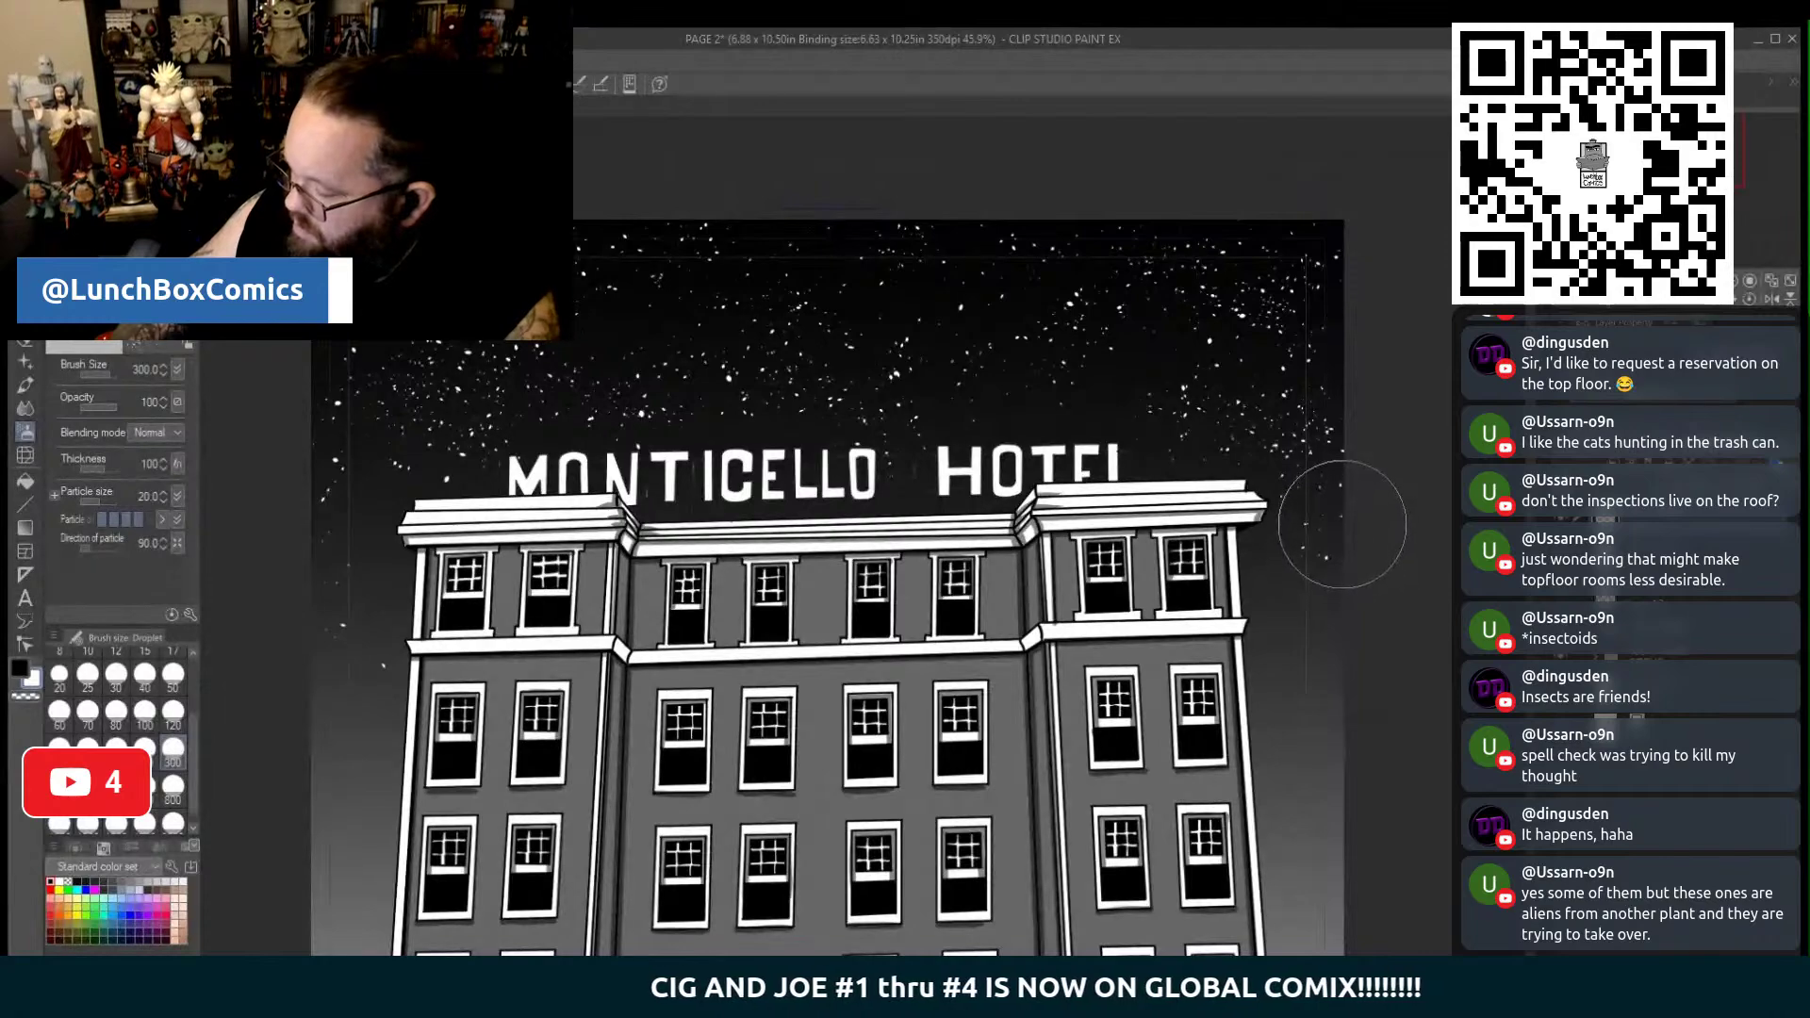
{"action": "left_click_drag", "start_coordinate": [1315, 518], "coordinate": [1326, 523]}
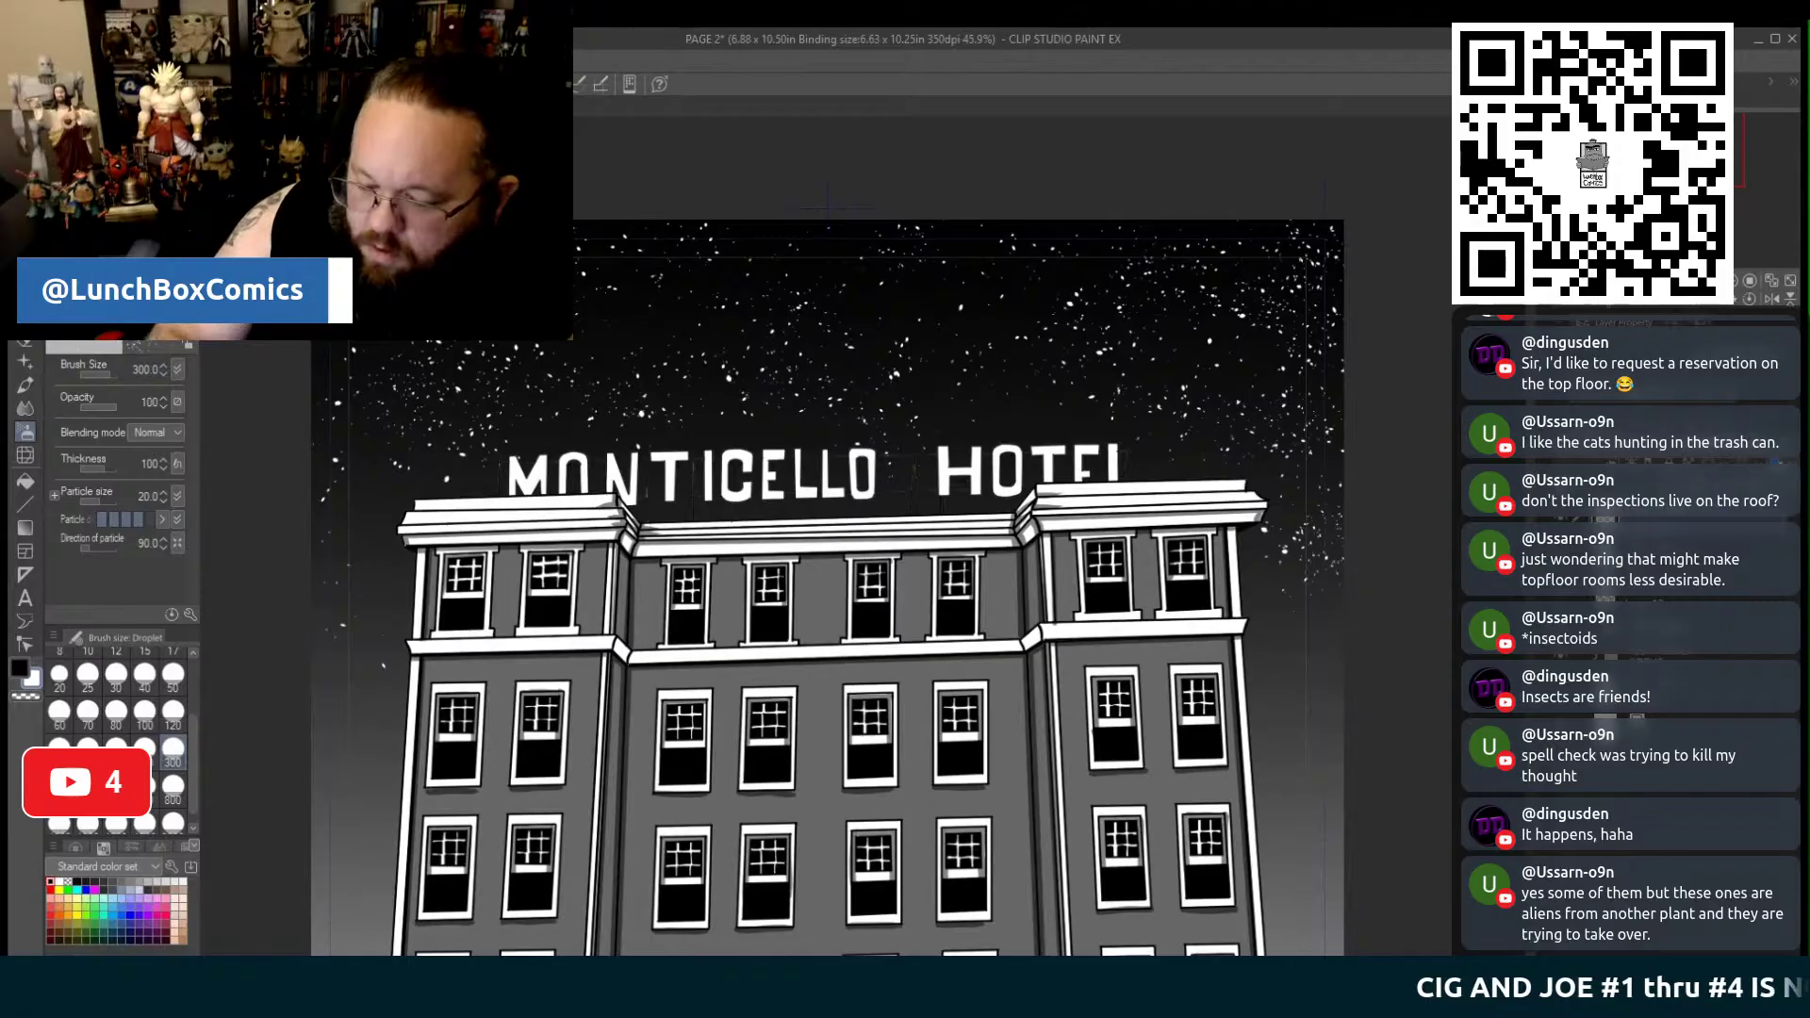
Paint white cloud wisps over the starry sky with the Soft airbrush at size 100.0 and smudge them with Blend at size 80.0
{"action": "key", "text": "b"}
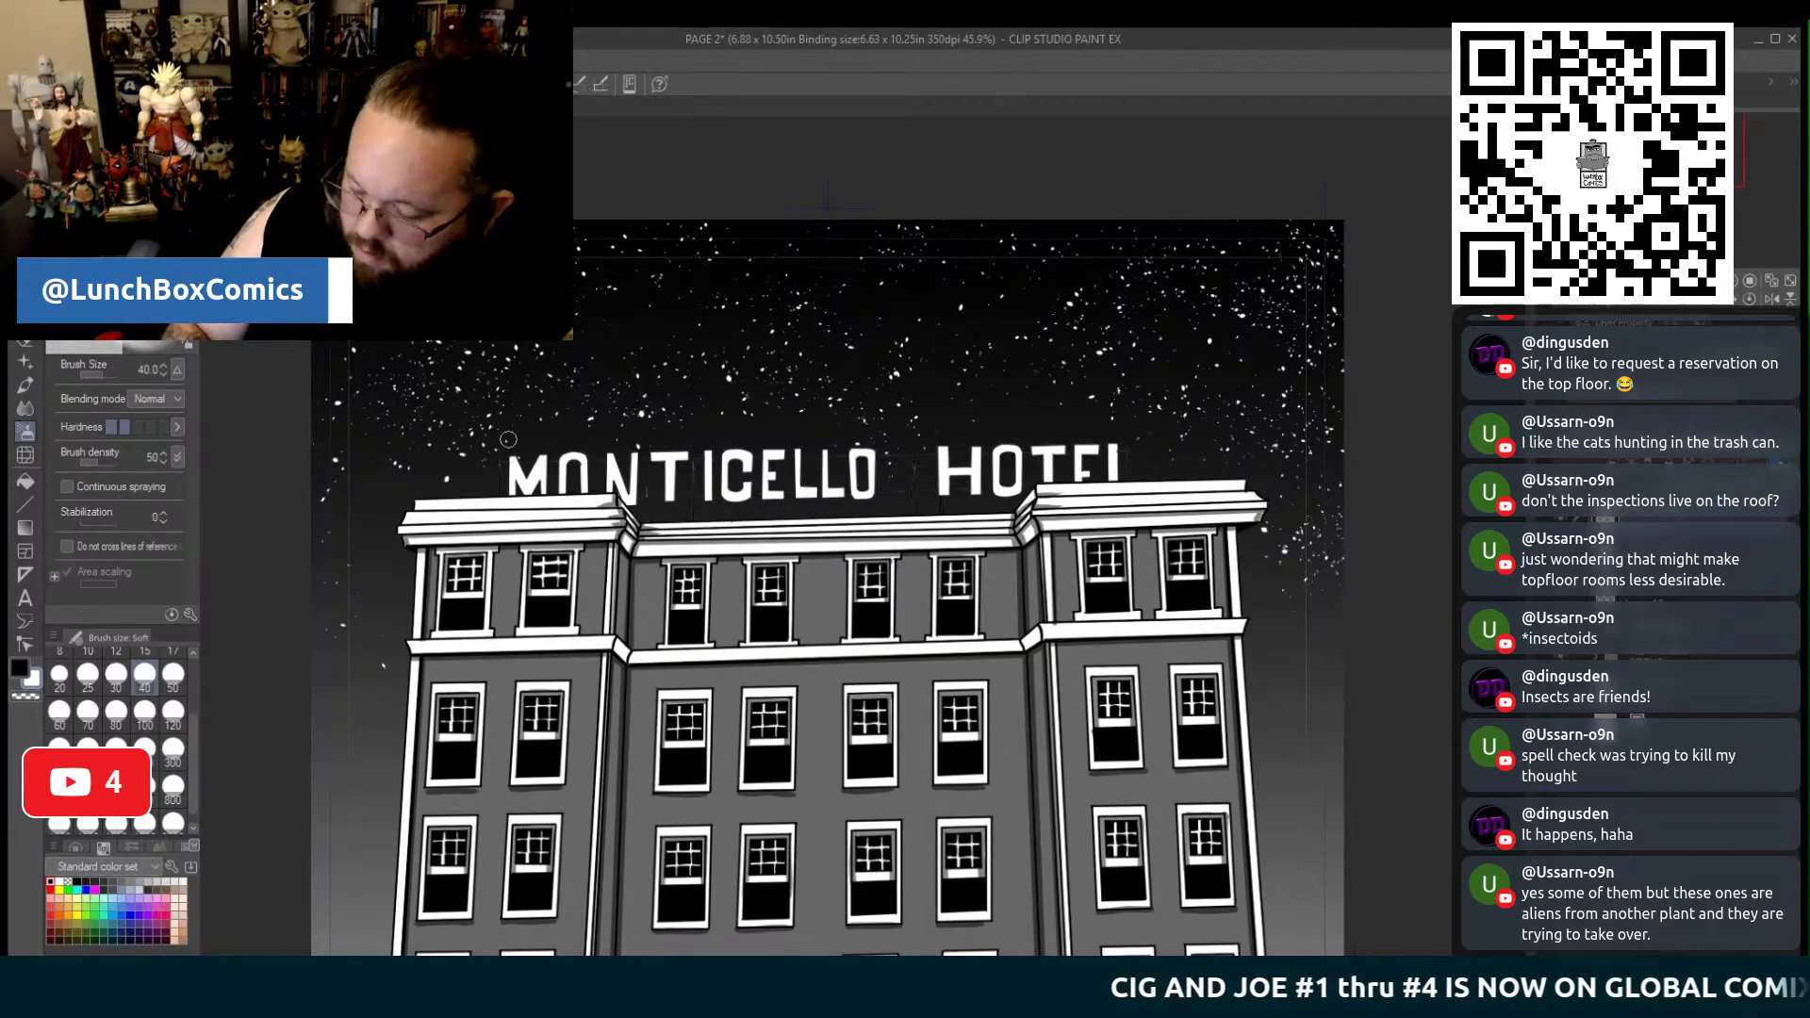
{"action": "left_click", "coordinate": [483, 416]}
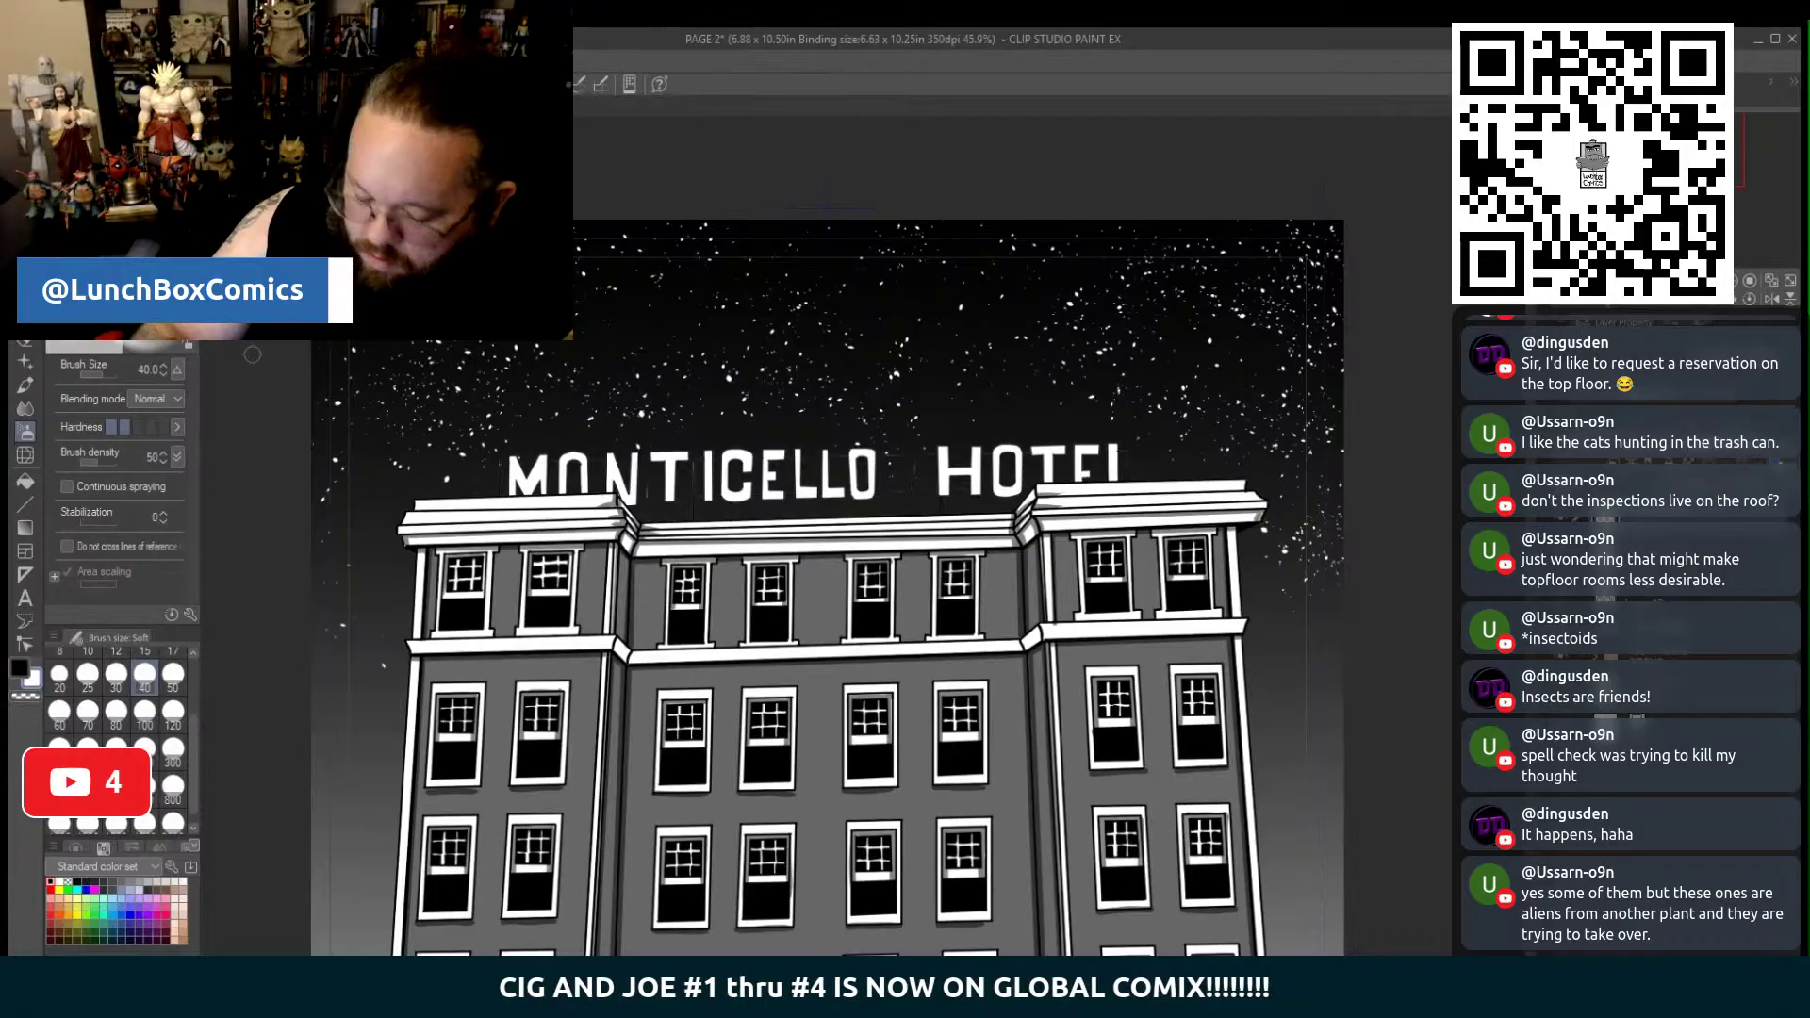
{"action": "left_click", "coordinate": [144, 713]}
{"action": "left_click_drag", "start_coordinate": [462, 387], "coordinate": [381, 426]}
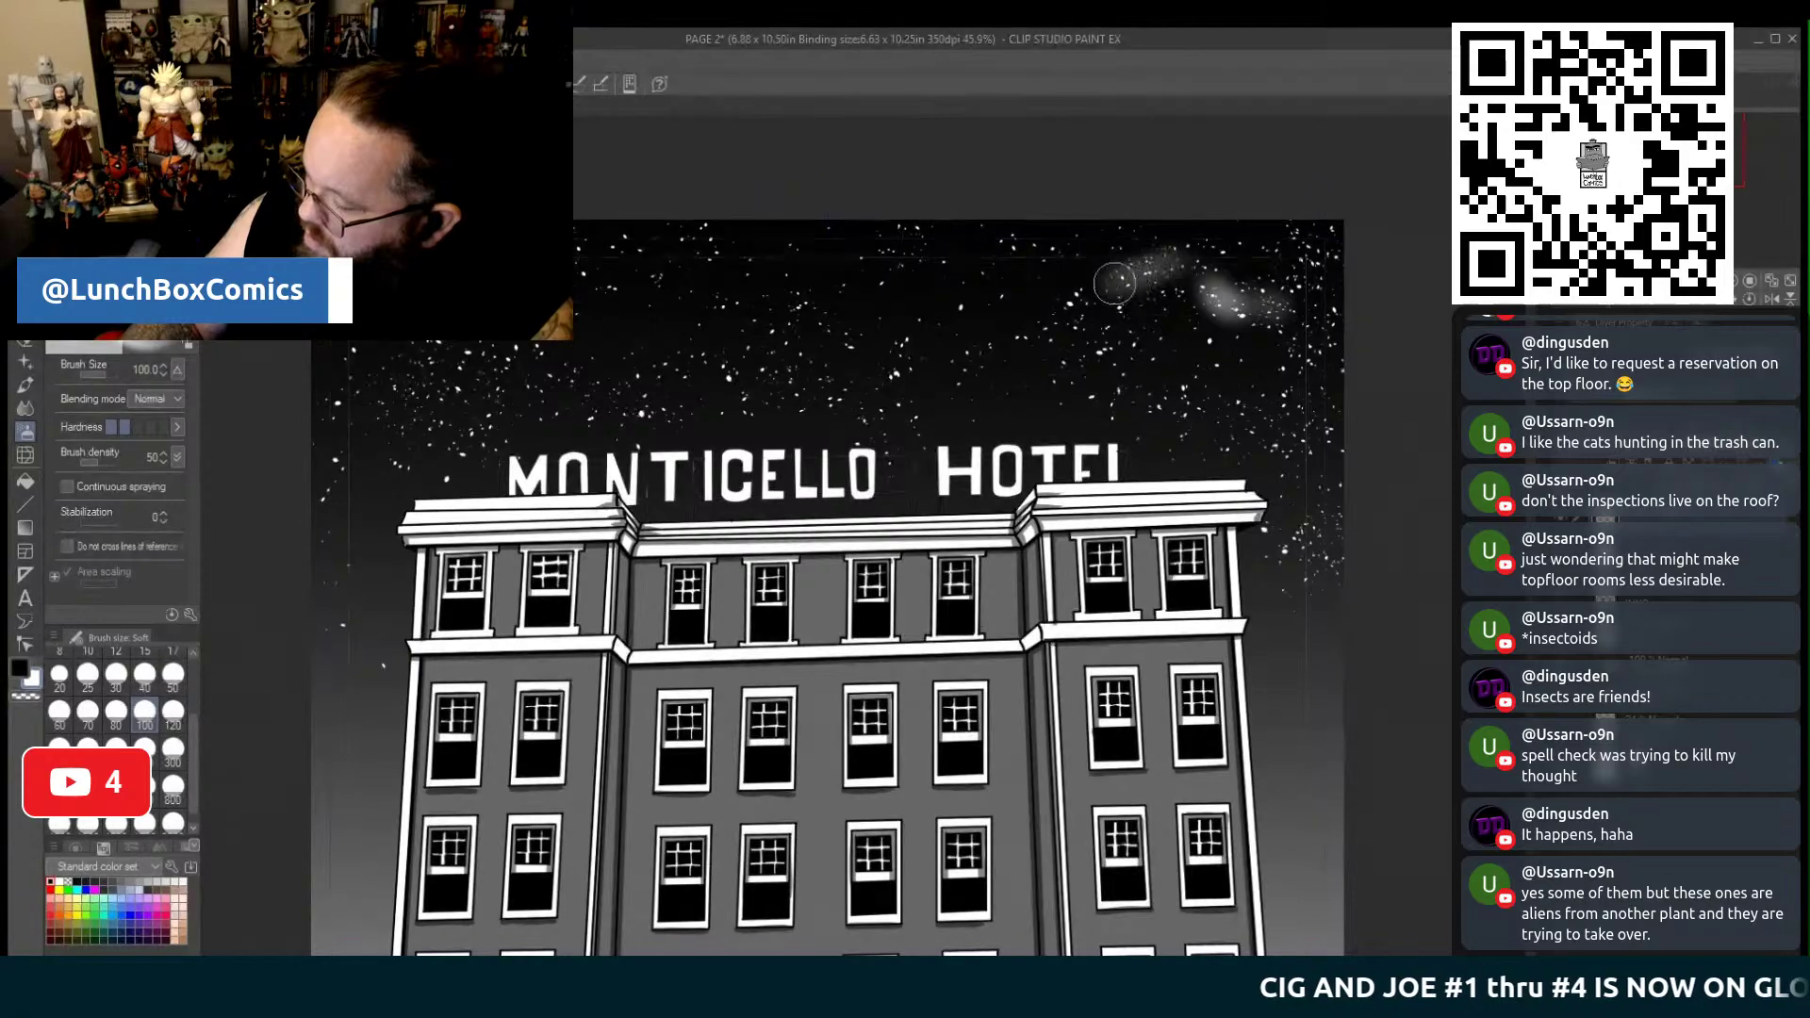
{"action": "mouse_move", "coordinate": [1070, 316]}
{"action": "left_mouse_down"}
{"action": "mouse_move", "coordinate": [1110, 328]}
{"action": "mouse_move", "coordinate": [1062, 376]}
{"action": "mouse_move", "coordinate": [1097, 371]}
{"action": "mouse_move", "coordinate": [1126, 419]}
{"action": "mouse_move", "coordinate": [1256, 401]}
{"action": "mouse_move", "coordinate": [1276, 416]}
{"action": "mouse_move", "coordinate": [1270, 435]}
{"action": "mouse_move", "coordinate": [1303, 457]}
{"action": "mouse_move", "coordinate": [1298, 550]}
{"action": "mouse_move", "coordinate": [1332, 524]}
{"action": "mouse_move", "coordinate": [1314, 236]}
{"action": "left_mouse_up"}
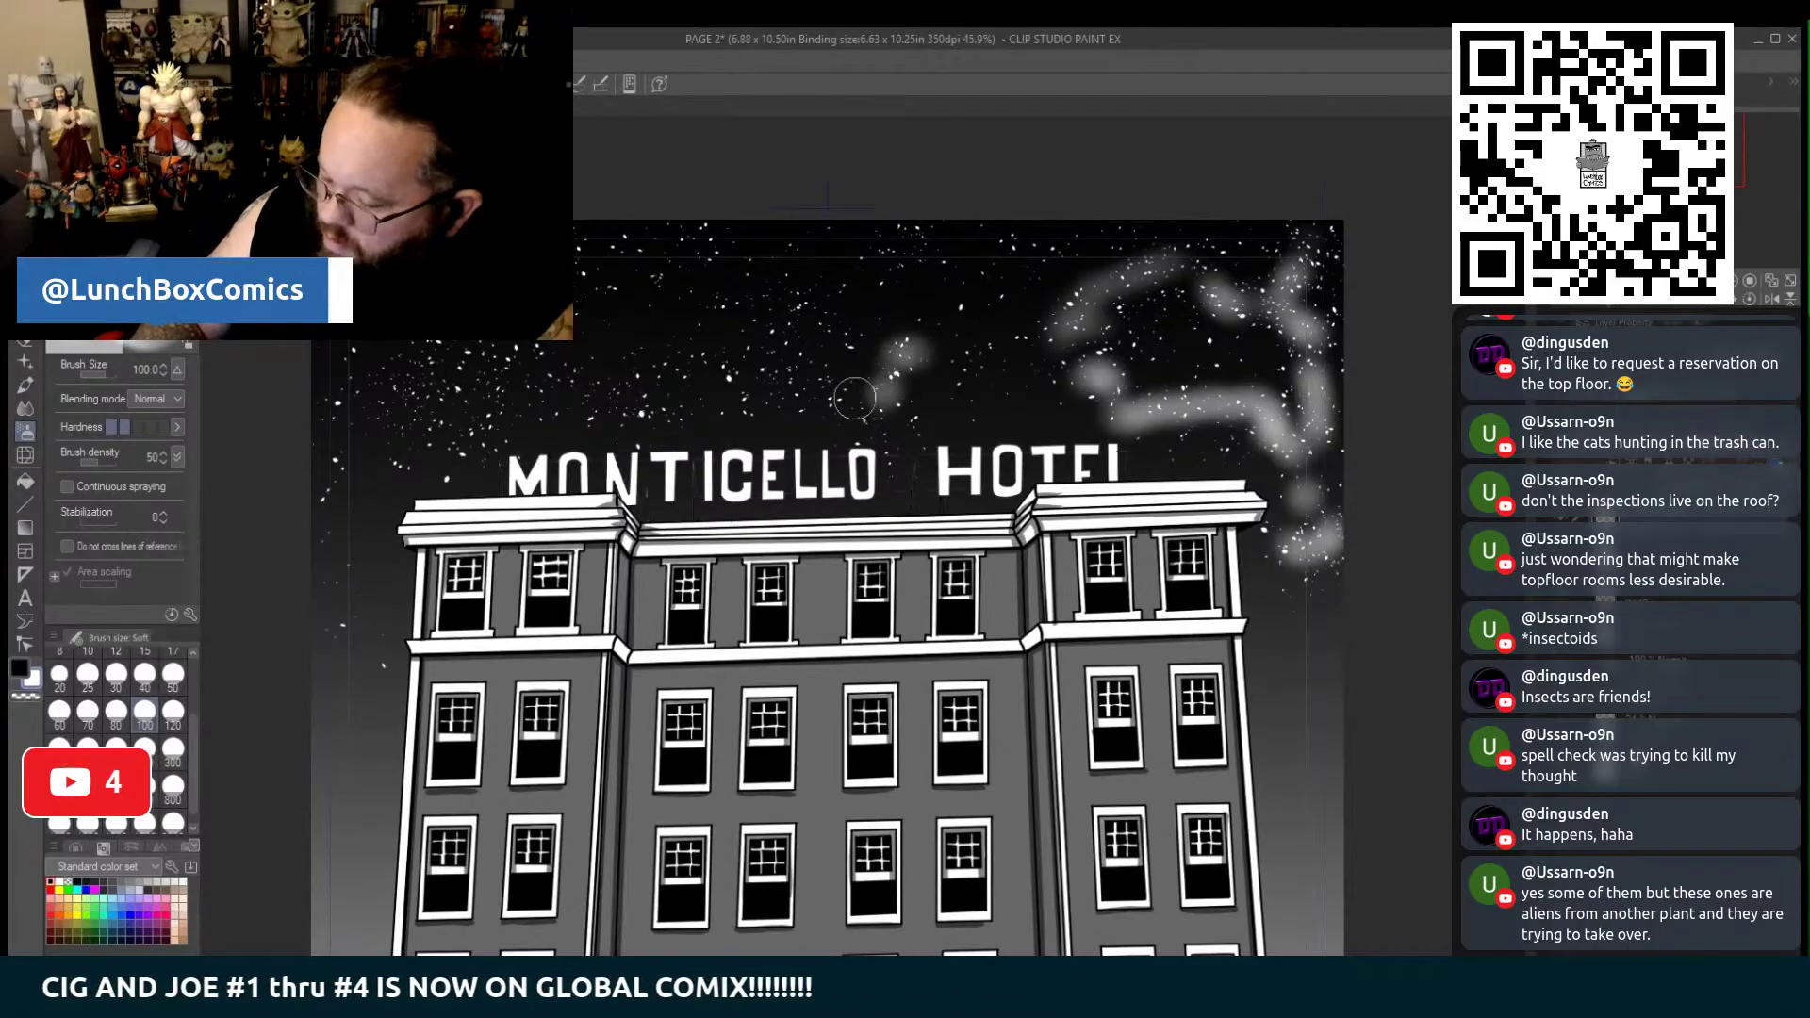
{"action": "mouse_move", "coordinate": [919, 349]}
{"action": "left_mouse_down"}
{"action": "mouse_move", "coordinate": [777, 401]}
{"action": "mouse_move", "coordinate": [787, 330]}
{"action": "left_mouse_up"}
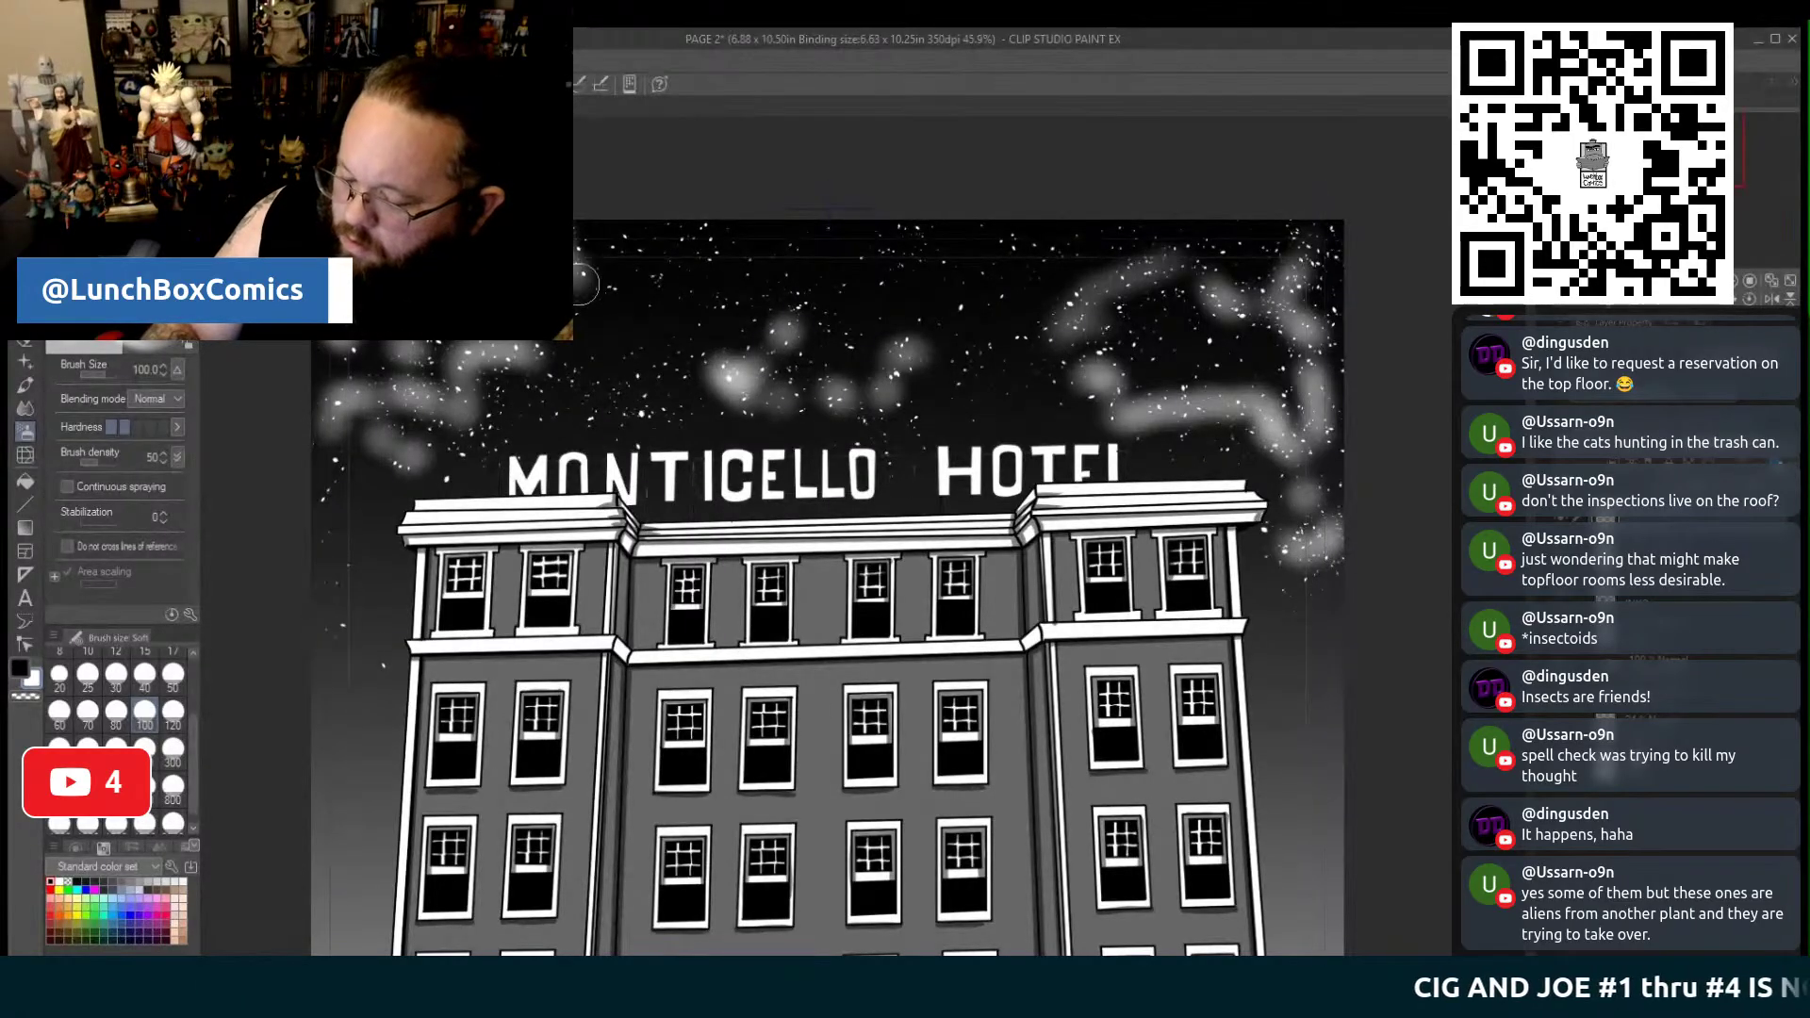
{"action": "mouse_move", "coordinate": [570, 387]}
{"action": "left_mouse_down"}
{"action": "mouse_move", "coordinate": [624, 417]}
{"action": "mouse_move", "coordinate": [735, 378]}
{"action": "left_mouse_up"}
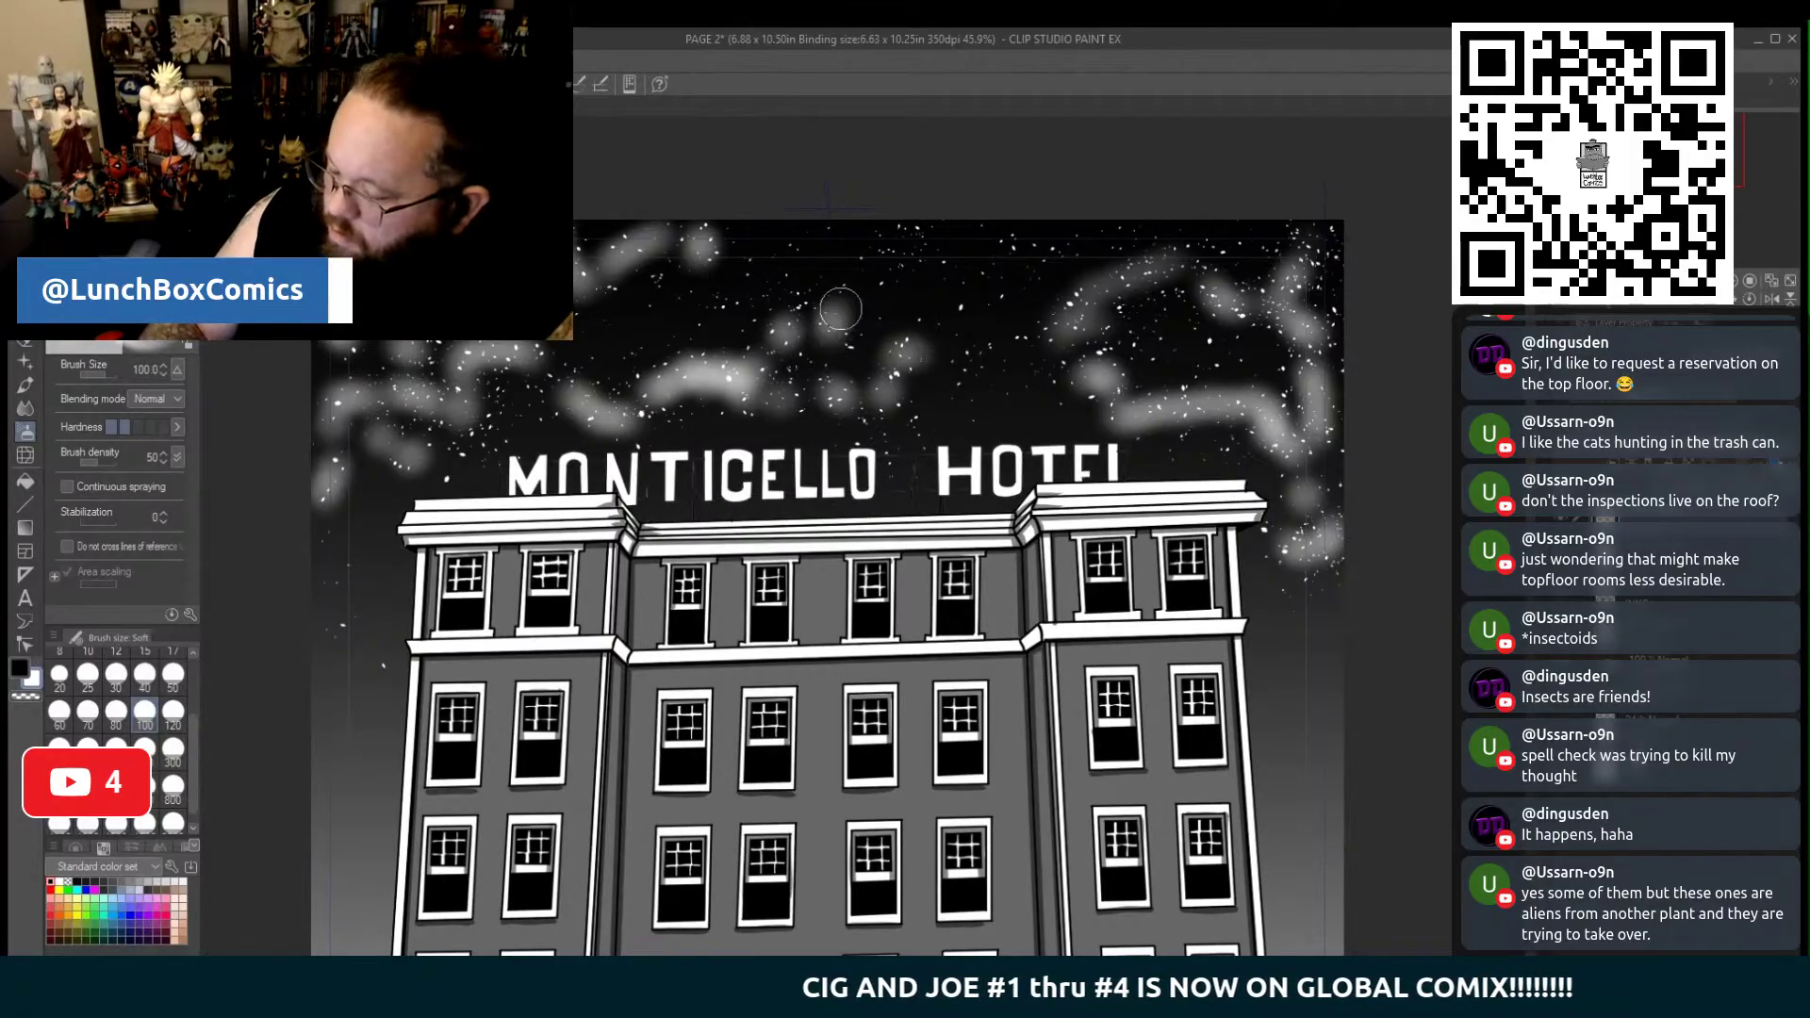
{"action": "mouse_move", "coordinate": [827, 330]}
{"action": "left_mouse_down"}
{"action": "mouse_move", "coordinate": [896, 236]}
{"action": "mouse_move", "coordinate": [933, 236]}
{"action": "left_mouse_up"}
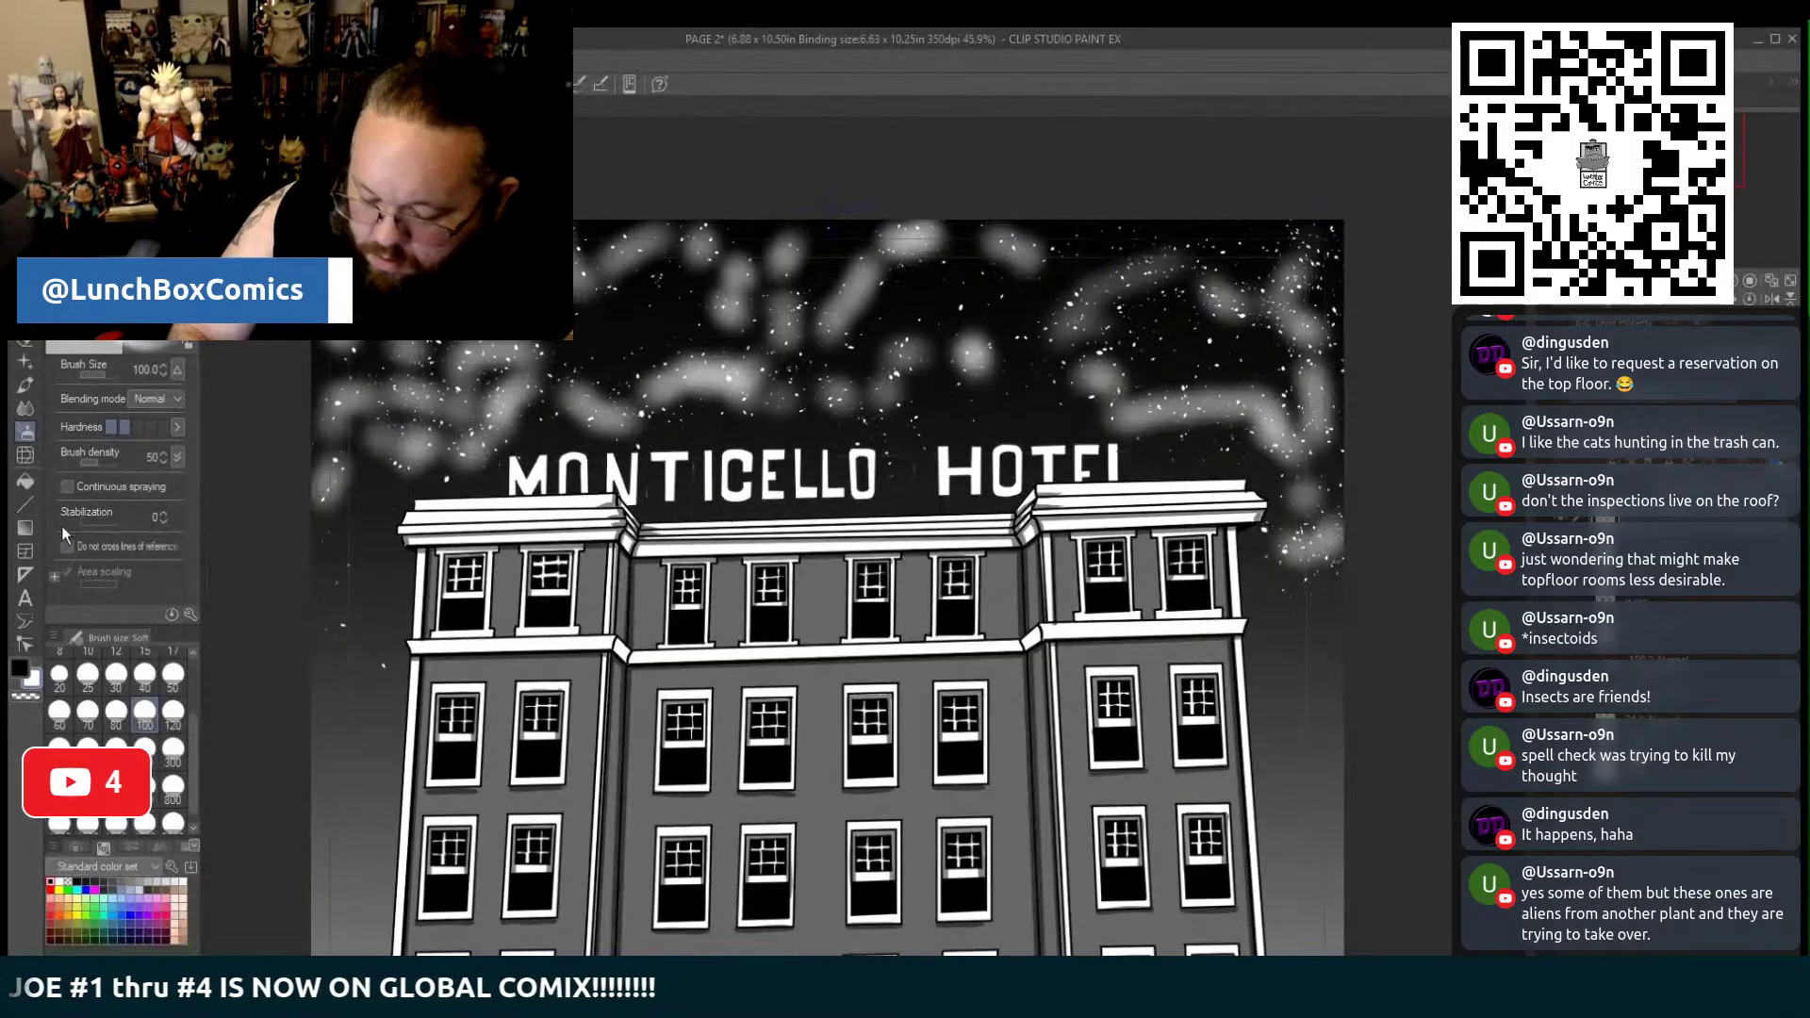
{"action": "left_click", "coordinate": [26, 411]}
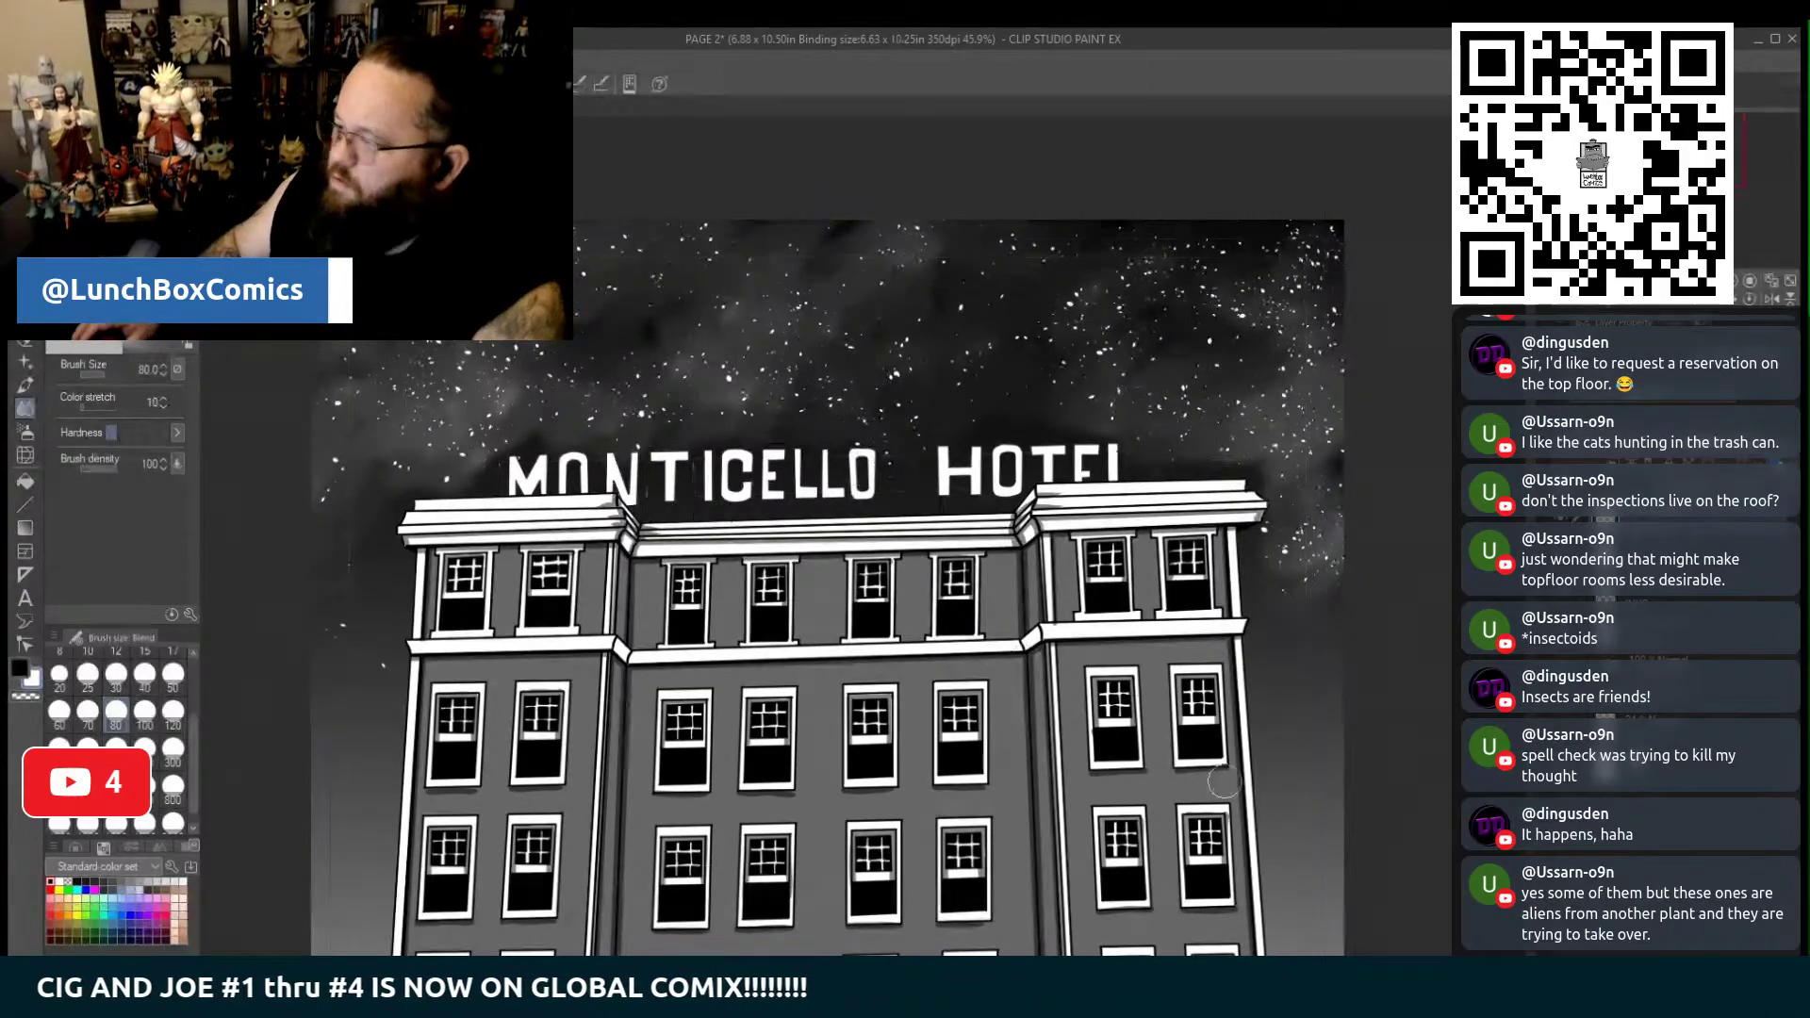
Examine the whole page to judge how the starry, cloudy sky works with the hotel and street
{"action": "scroll", "coordinate": [1084, 377], "scroll_direction": "down", "scroll_amount": 1}
{"action": "scroll", "coordinate": [1084, 377], "scroll_direction": "down", "scroll_amount": 2}
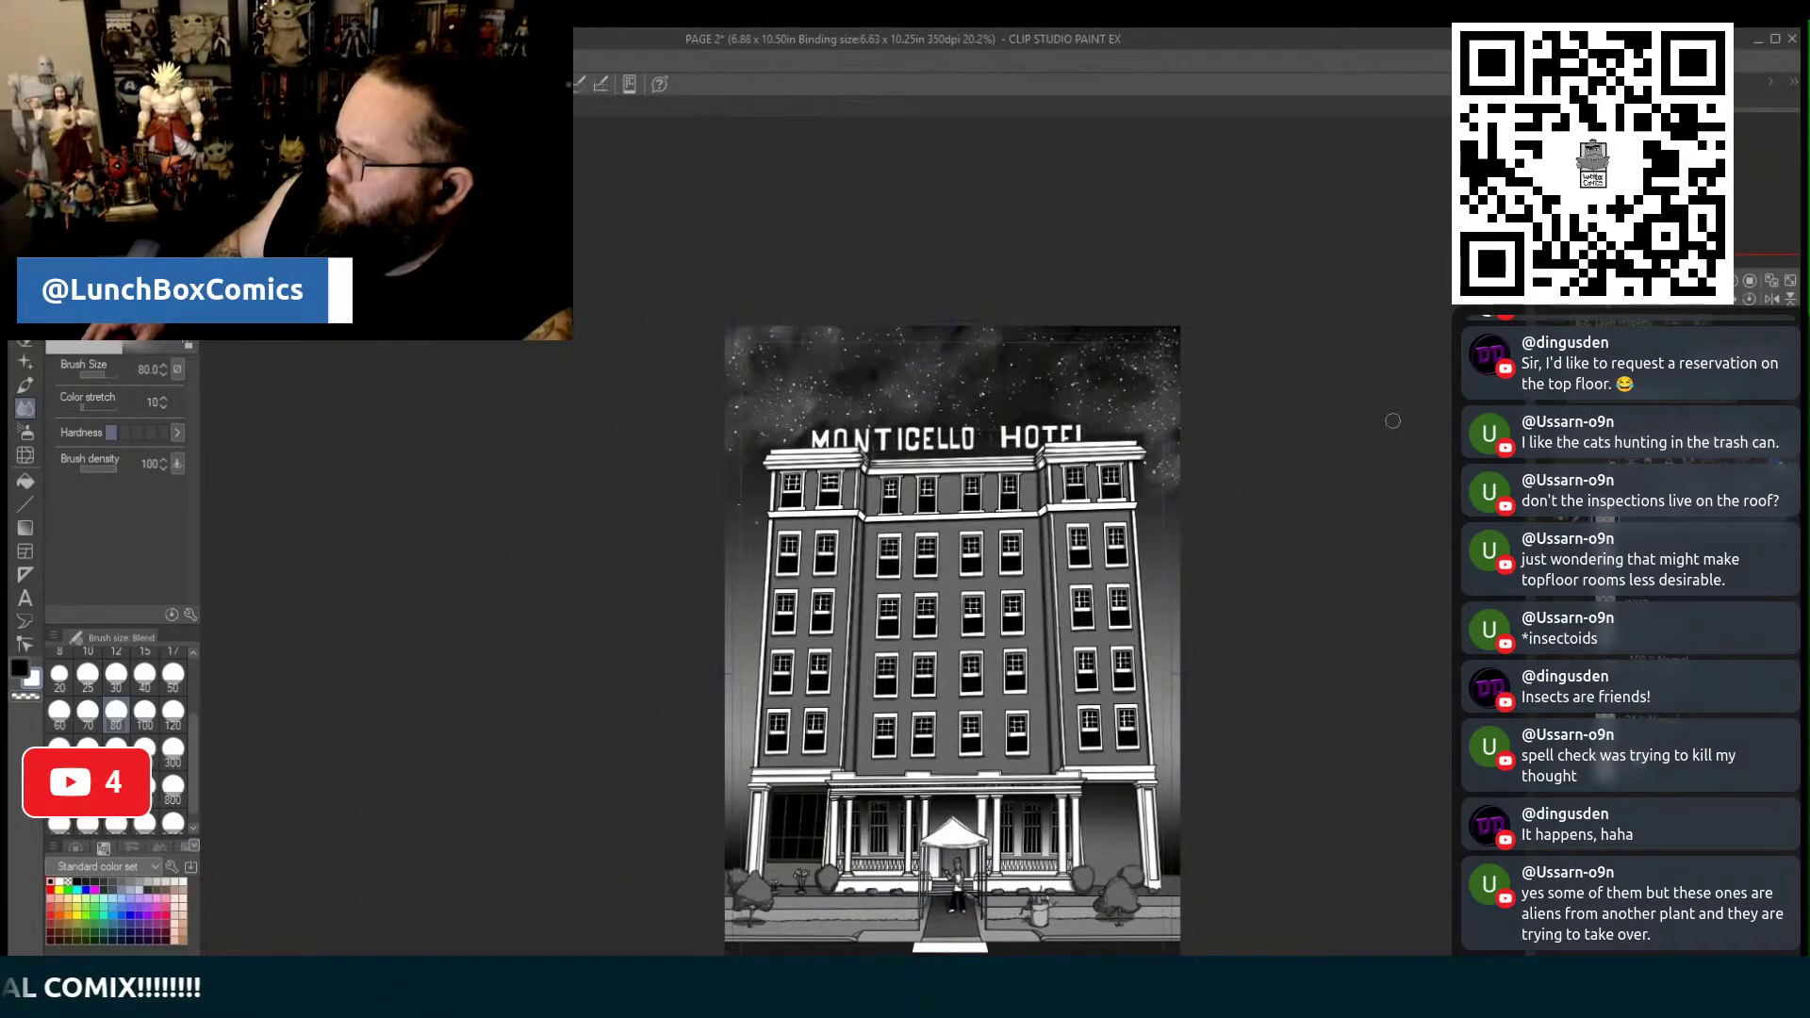
{"action": "scroll", "coordinate": [1223, 455], "scroll_direction": "down", "scroll_amount": 1}
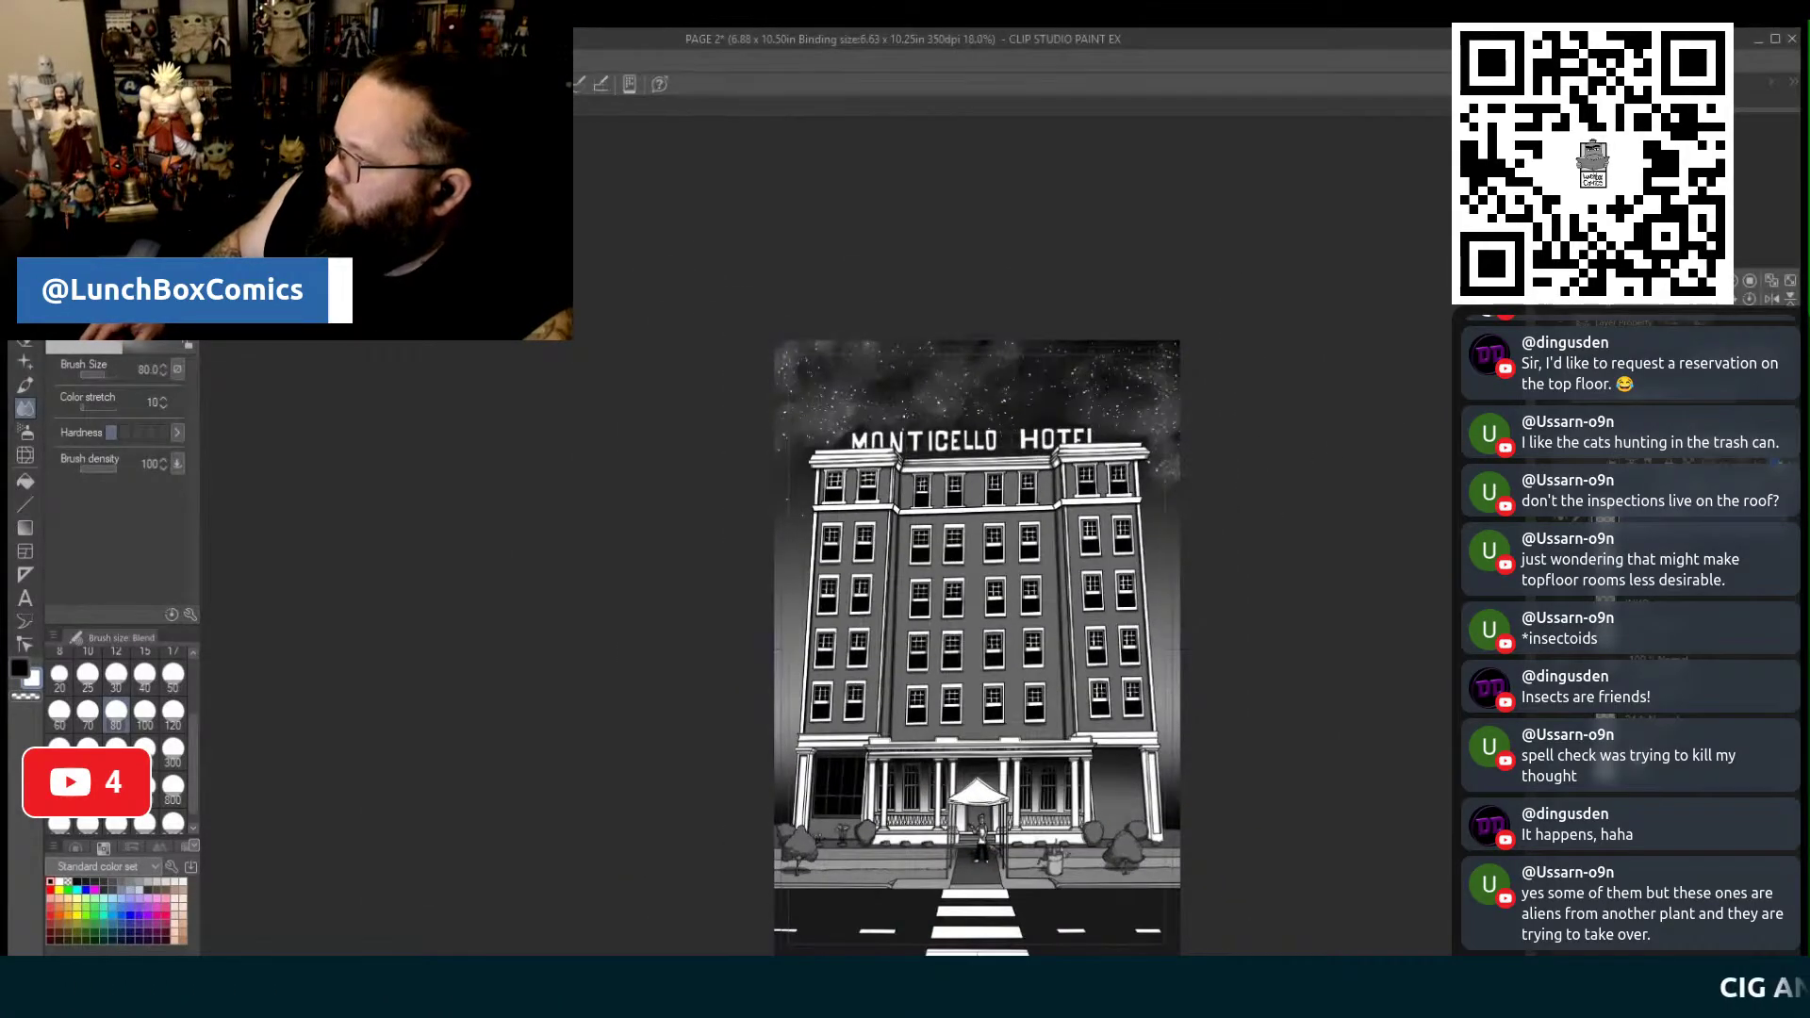
{"action": "scroll", "coordinate": [1267, 386], "scroll_direction": "down", "scroll_amount": 2}
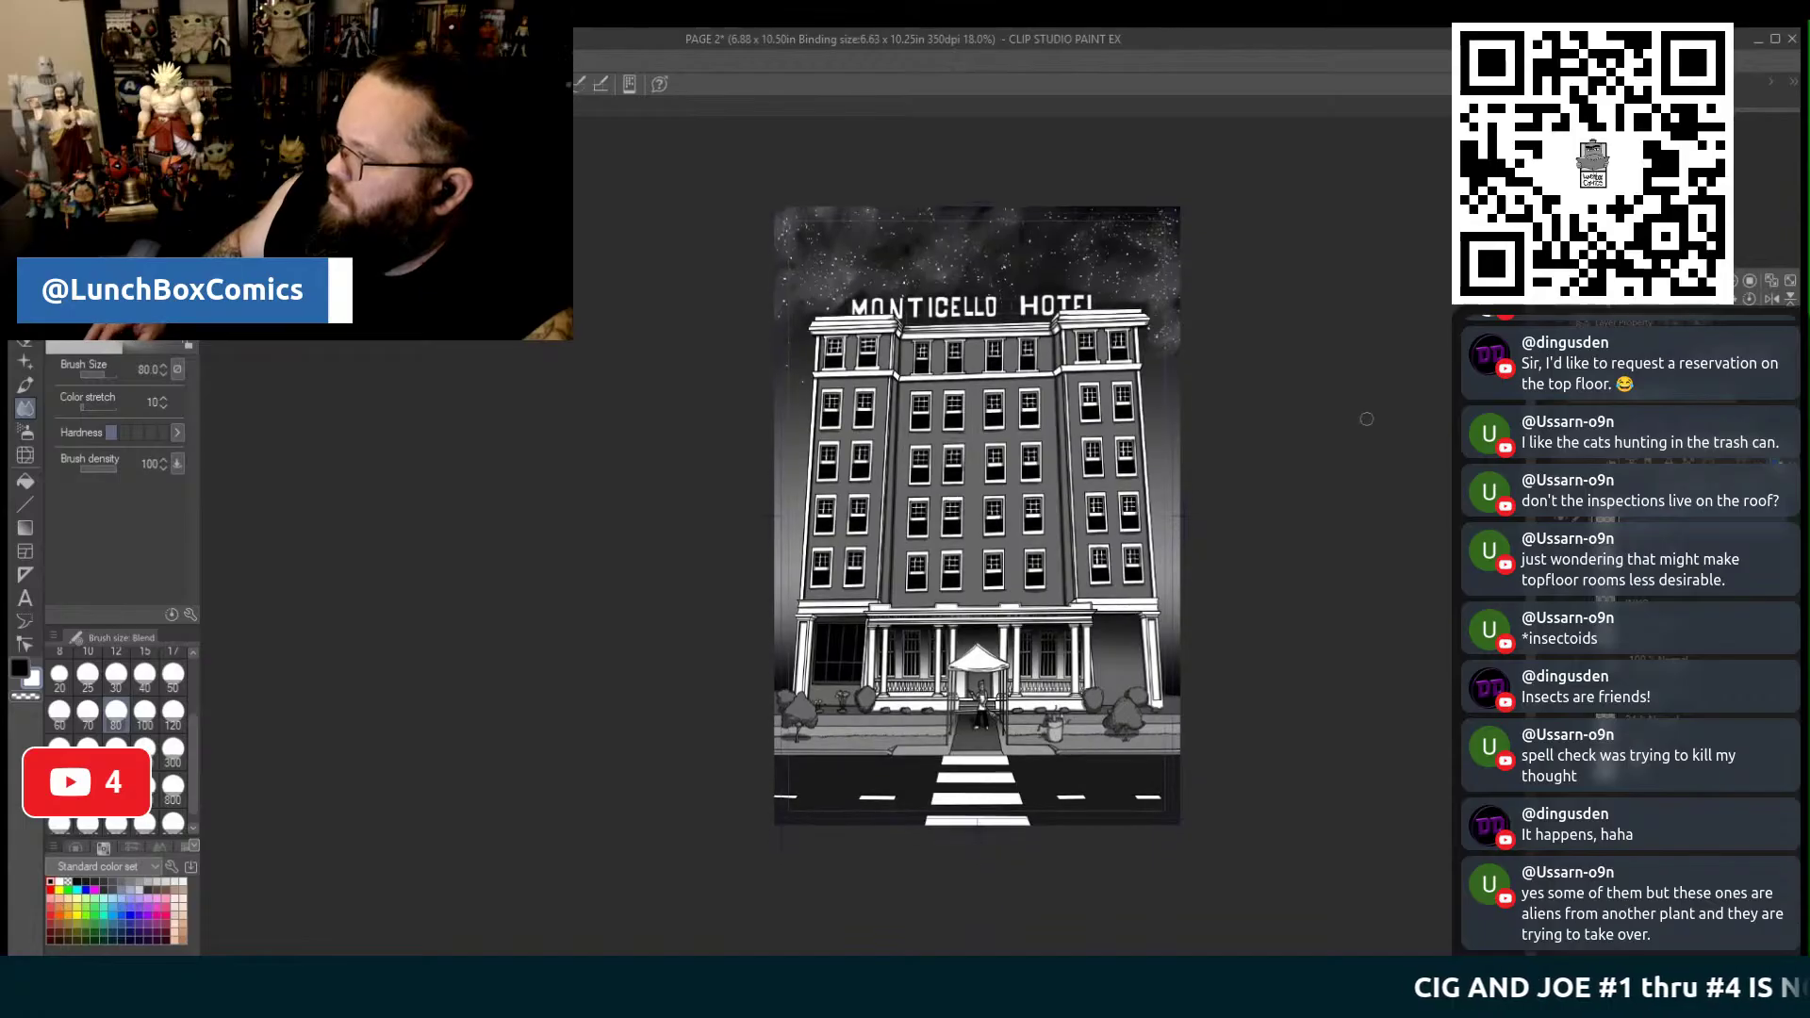
{"action": "scroll", "coordinate": [1267, 386], "scroll_direction": "up", "scroll_amount": 1}
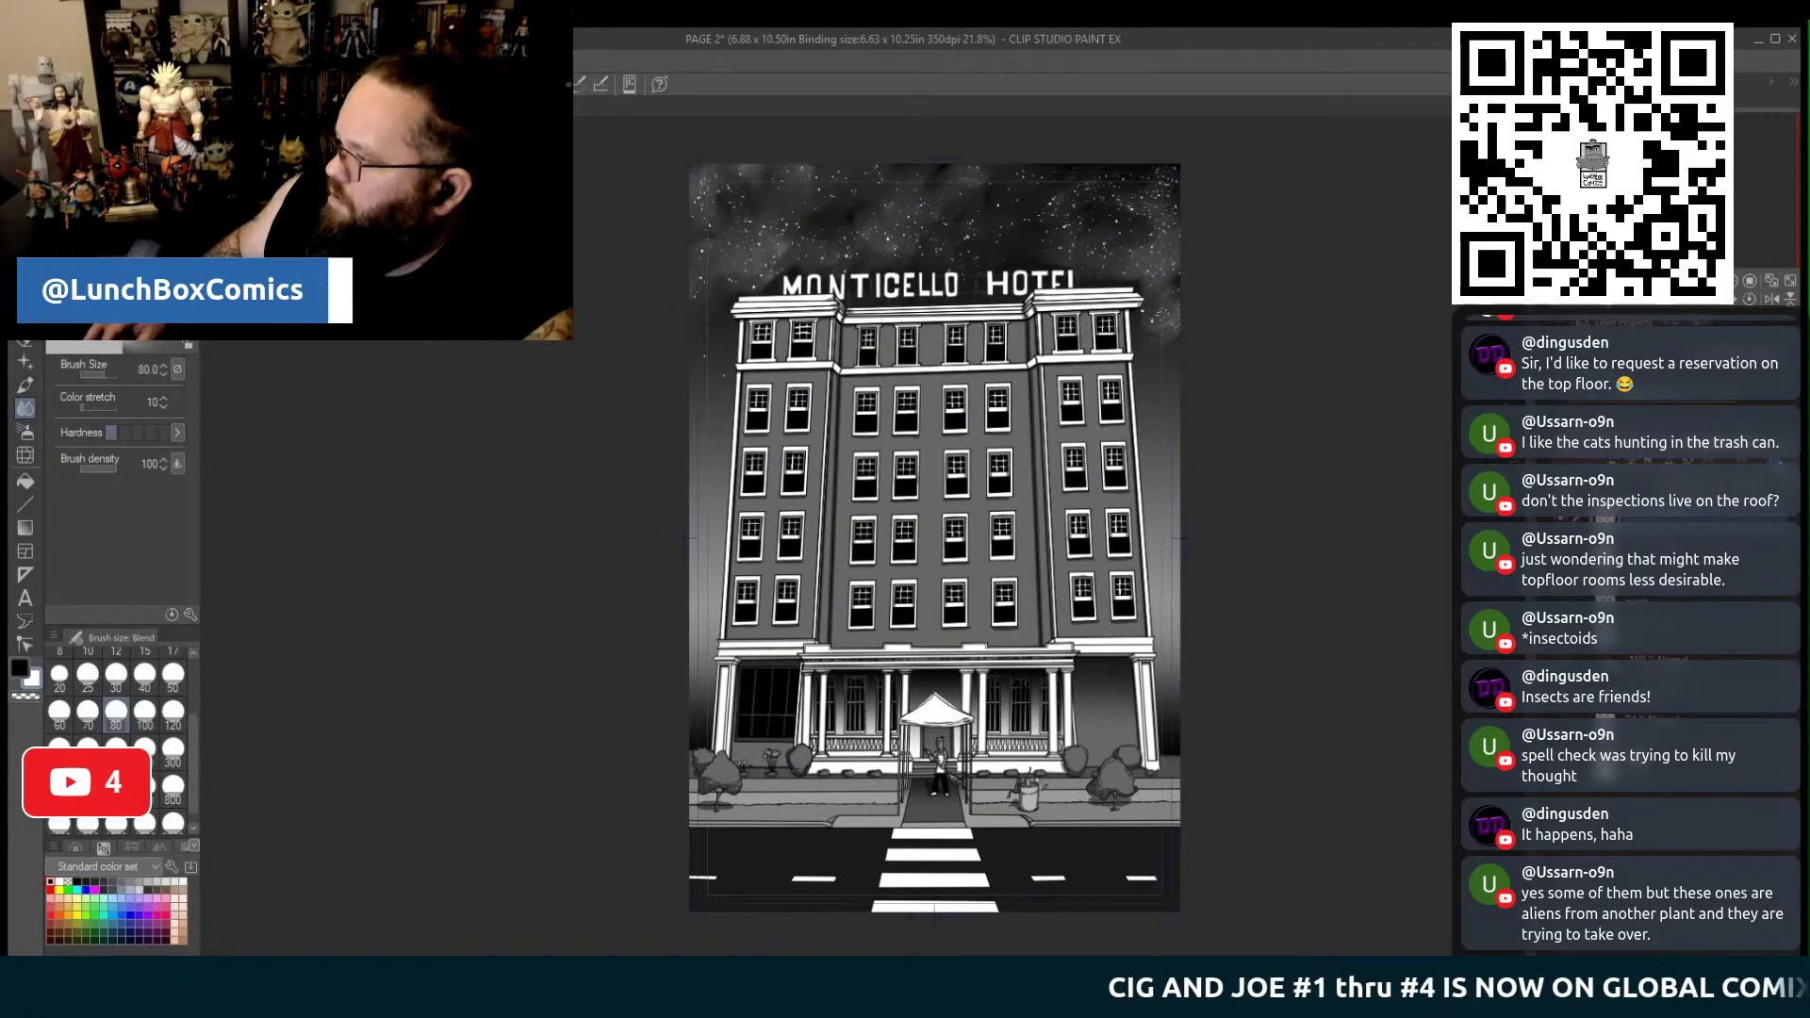
{"action": "scroll", "coordinate": [1313, 430], "scroll_direction": "up", "scroll_amount": 1}
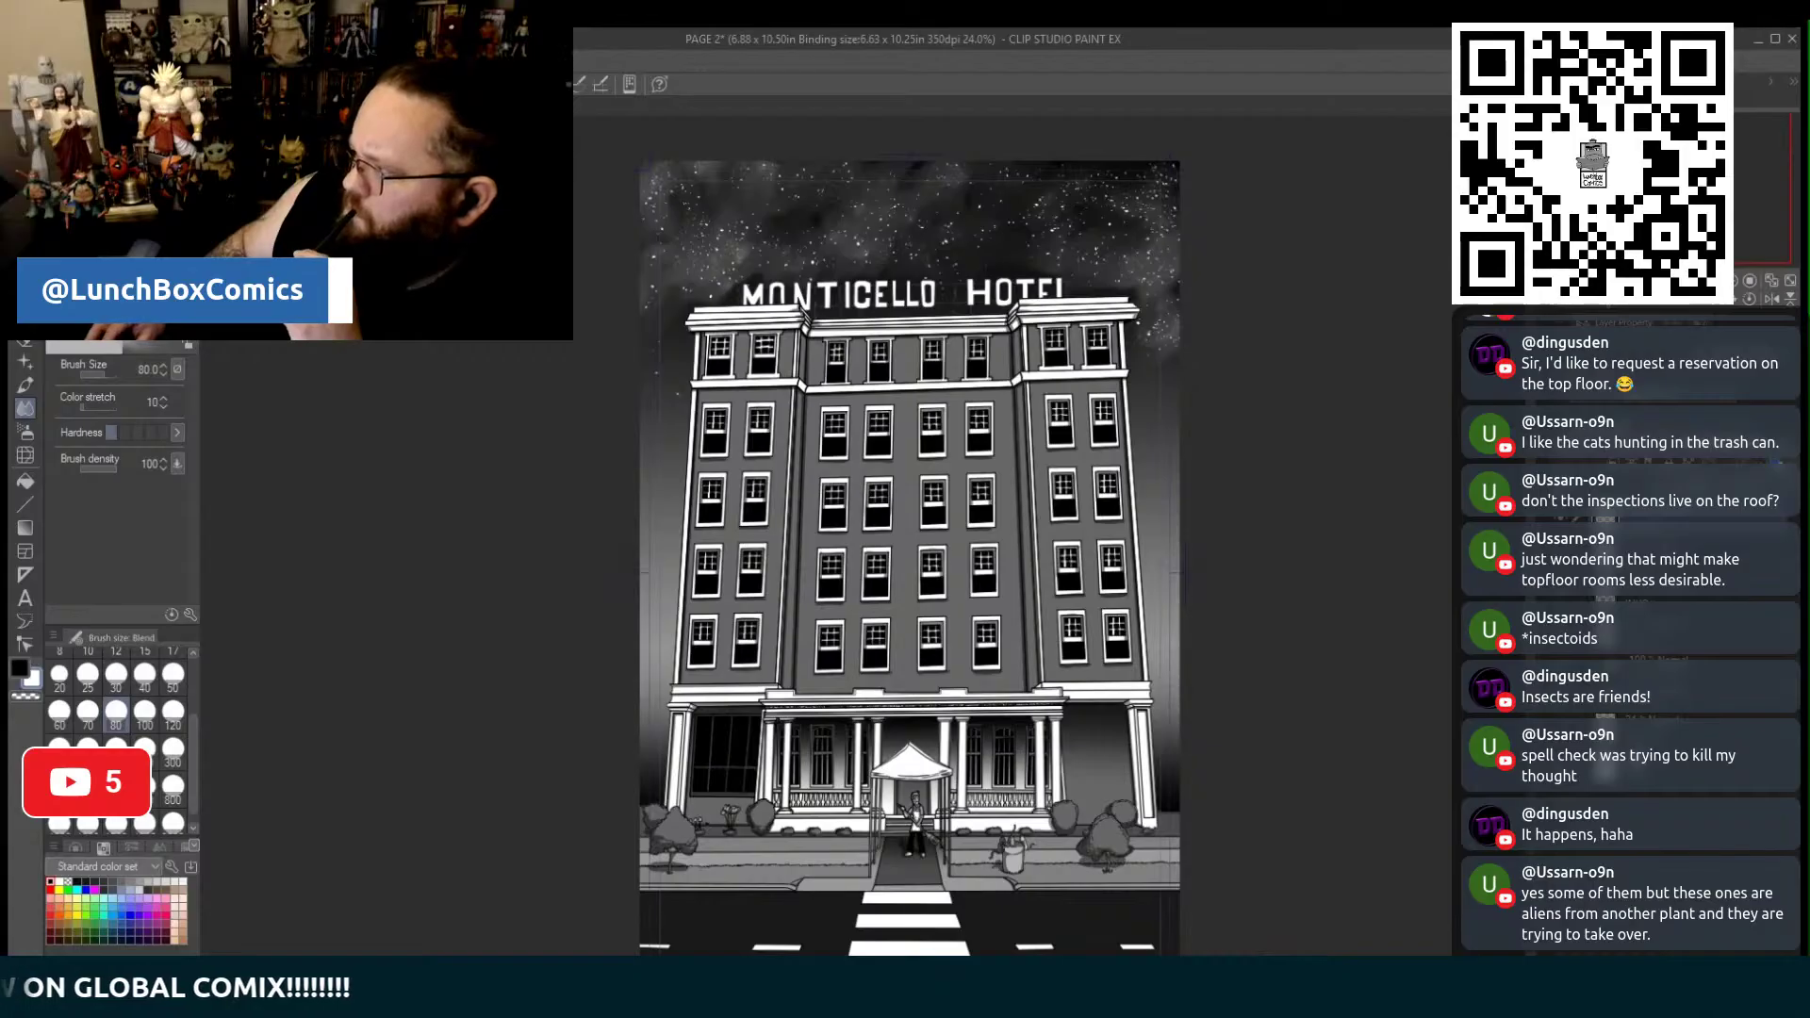
{"action": "scroll", "coordinate": [910, 556], "scroll_direction": "down", "scroll_amount": 1}
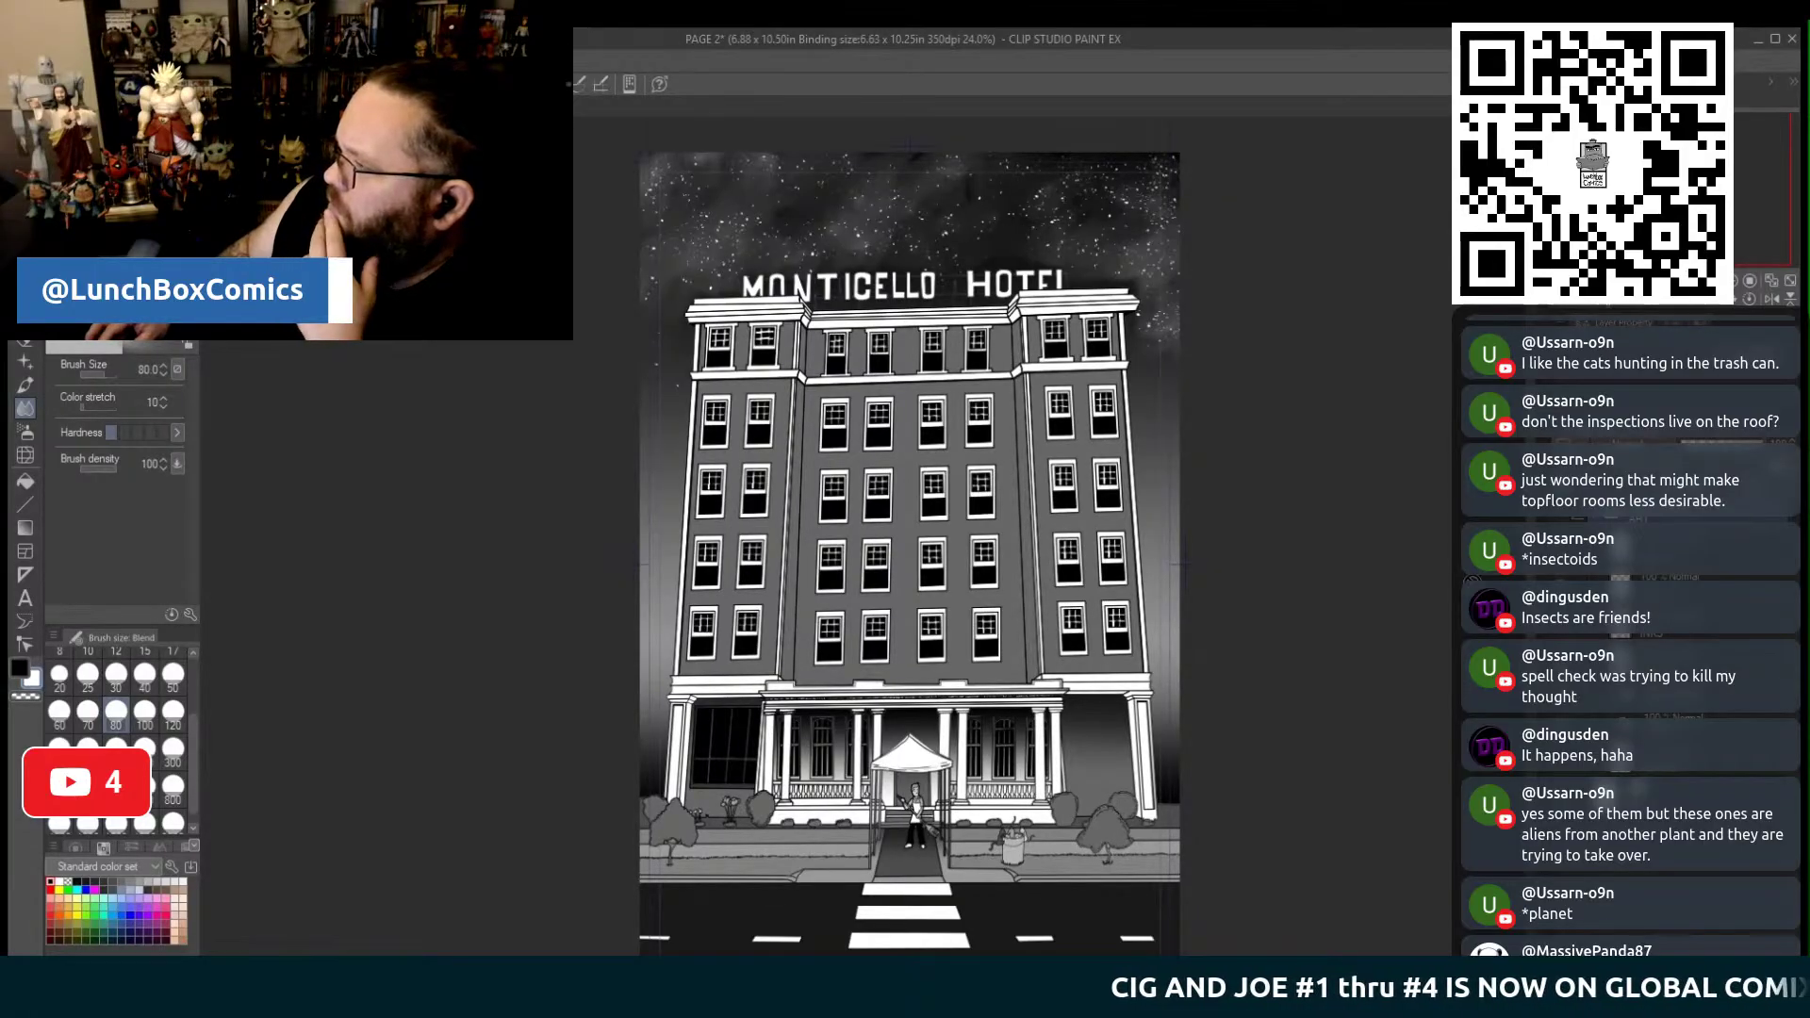
Select the top-floor wall panels between the windows, shade them with a dark gradient running down from the cornice, and clear the selection
{"action": "scroll", "coordinate": [948, 318], "scroll_direction": "up", "scroll_amount": 3}
{"action": "scroll", "coordinate": [948, 318], "scroll_direction": "up", "scroll_amount": 1}
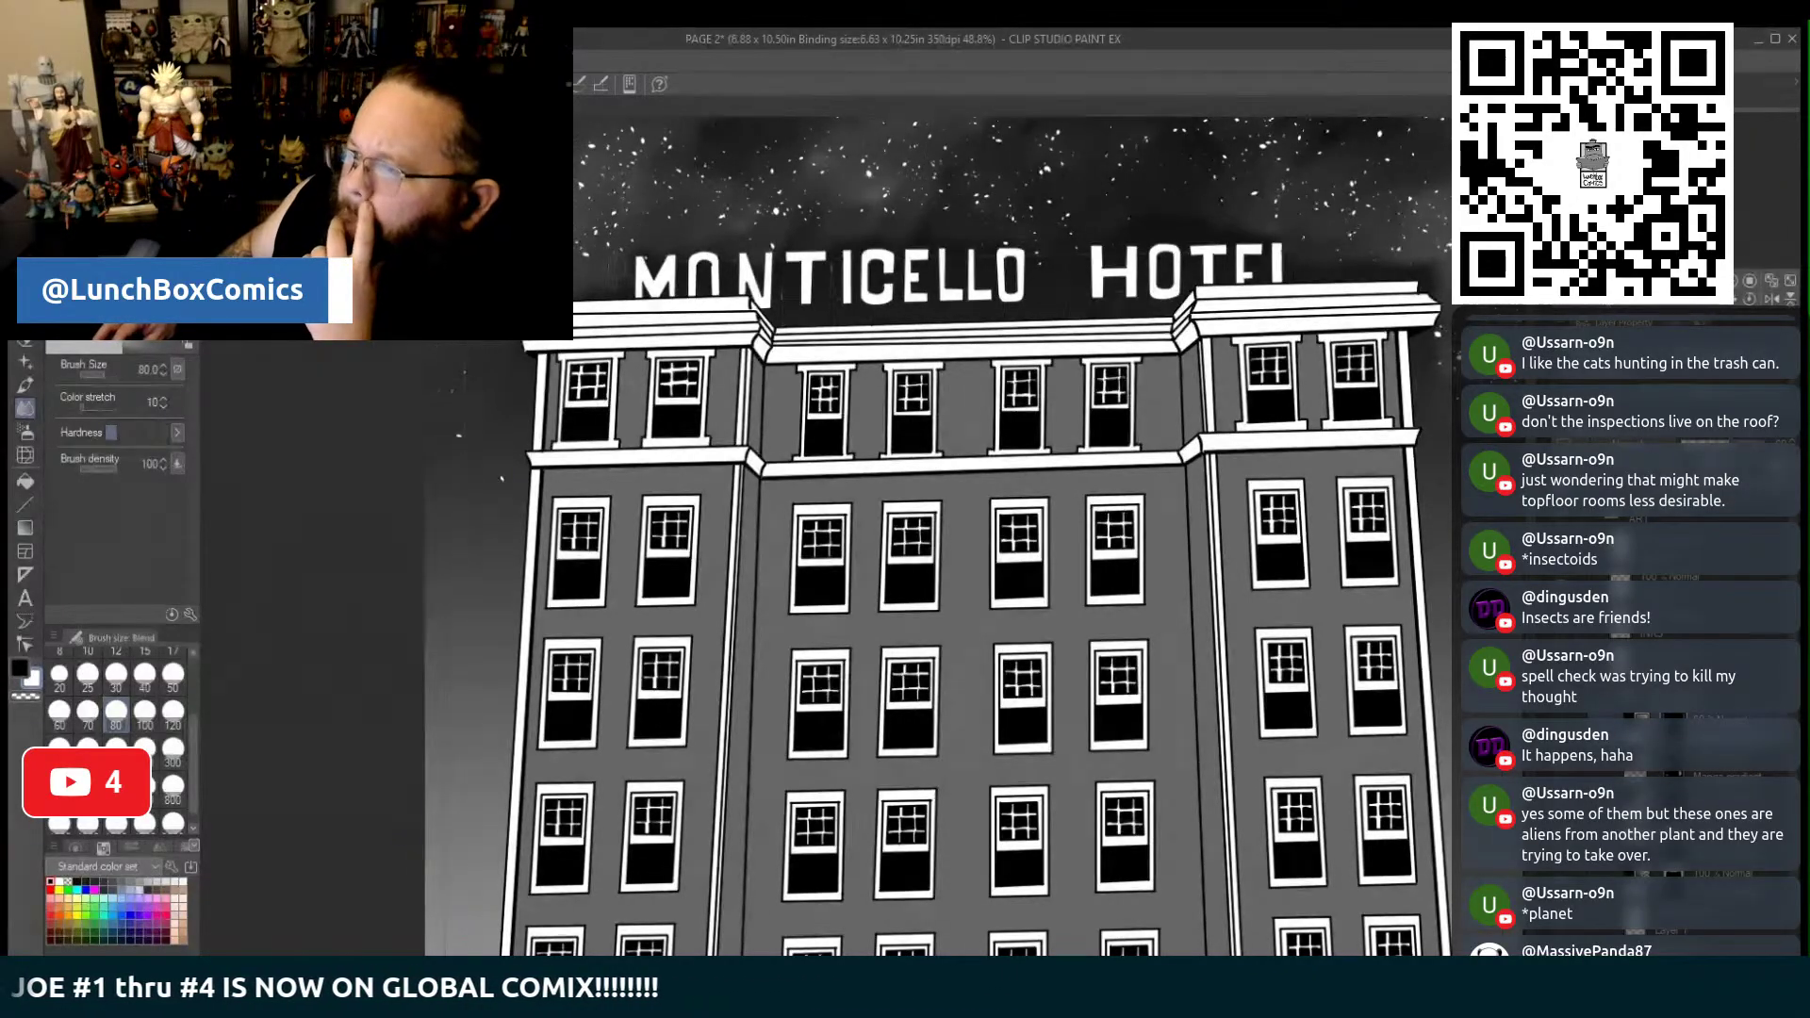
{"action": "key", "text": "g"}
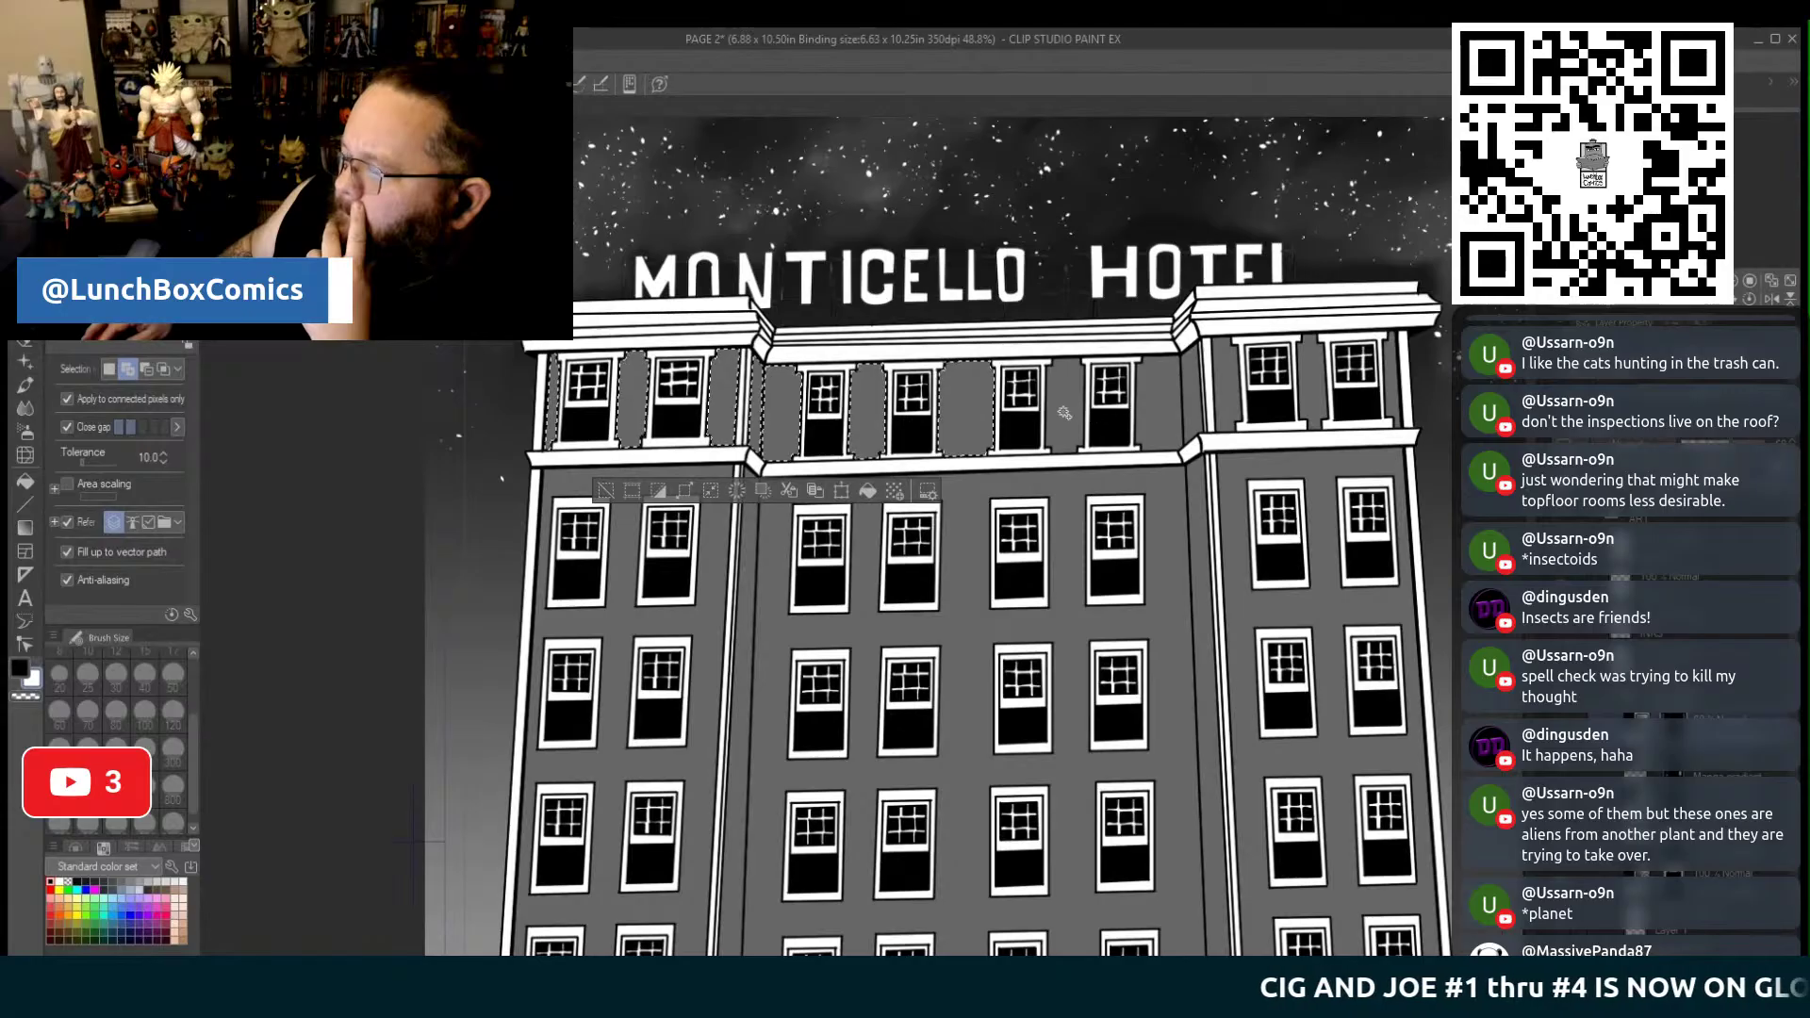
{"action": "left_click", "coordinate": [1162, 405]}
{"action": "left_click", "coordinate": [1224, 386]}
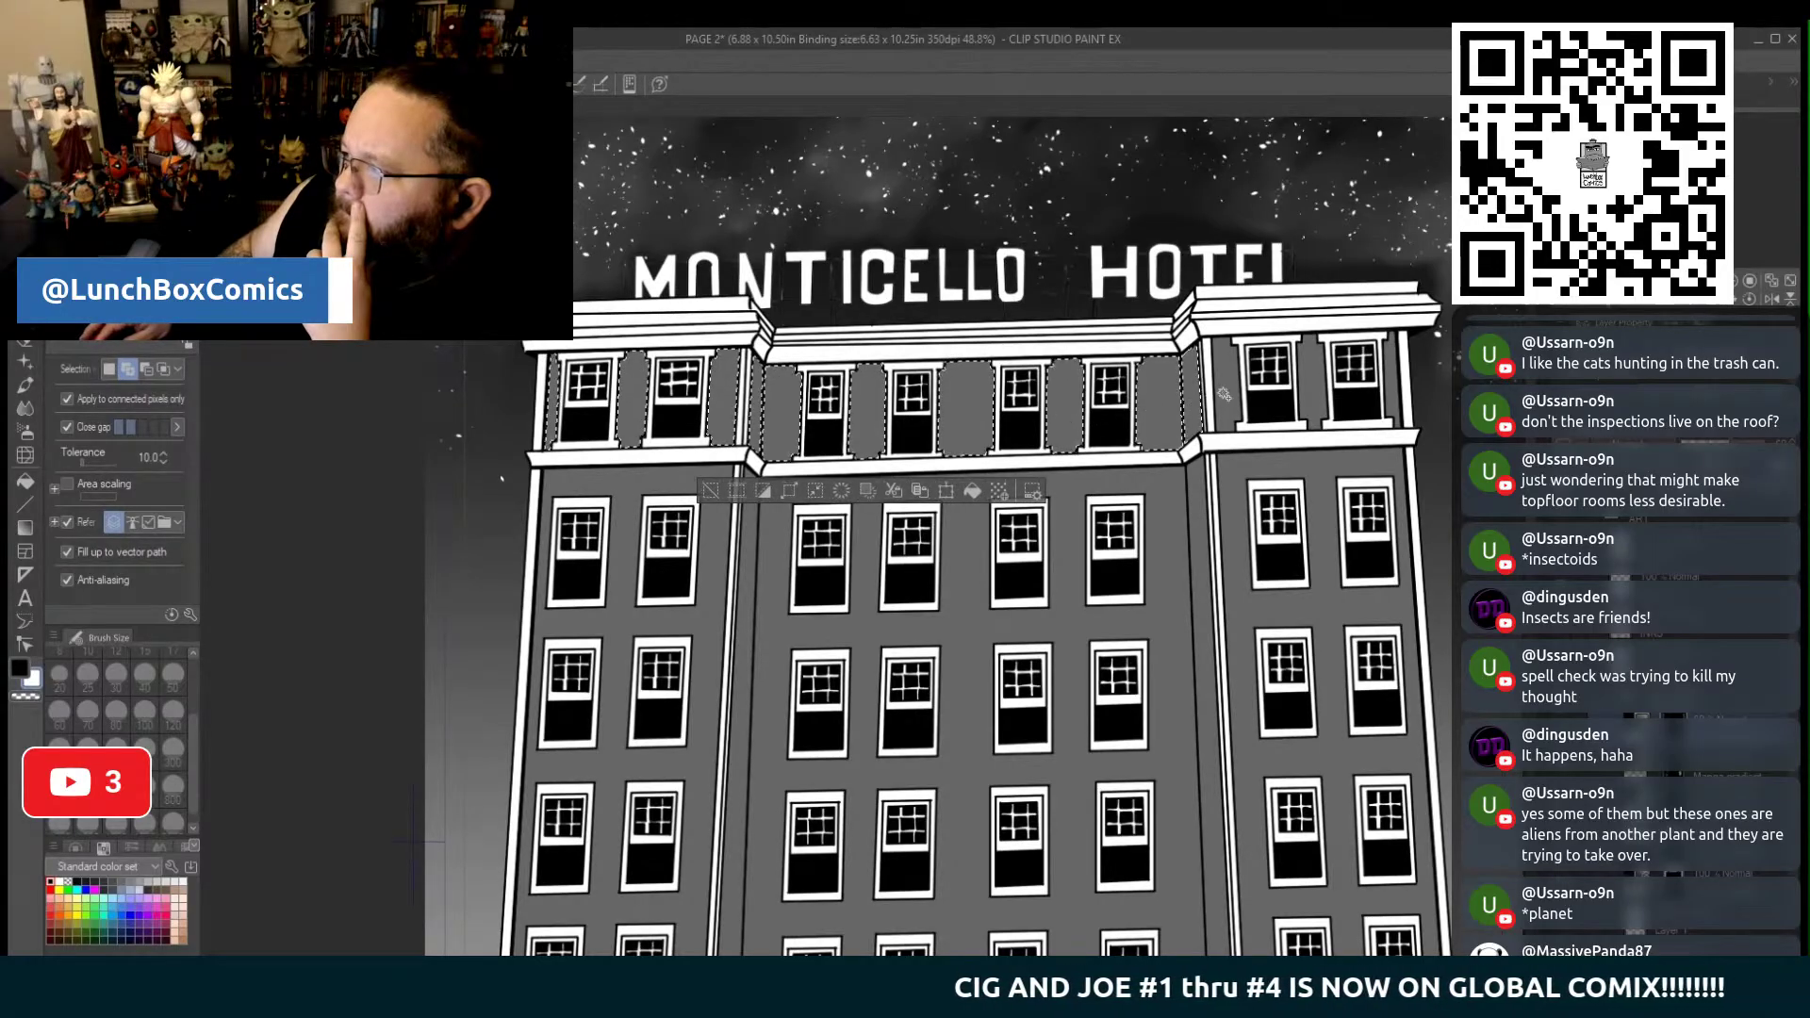
{"action": "left_click", "coordinate": [1311, 391]}
{"action": "left_click", "coordinate": [1391, 388]}
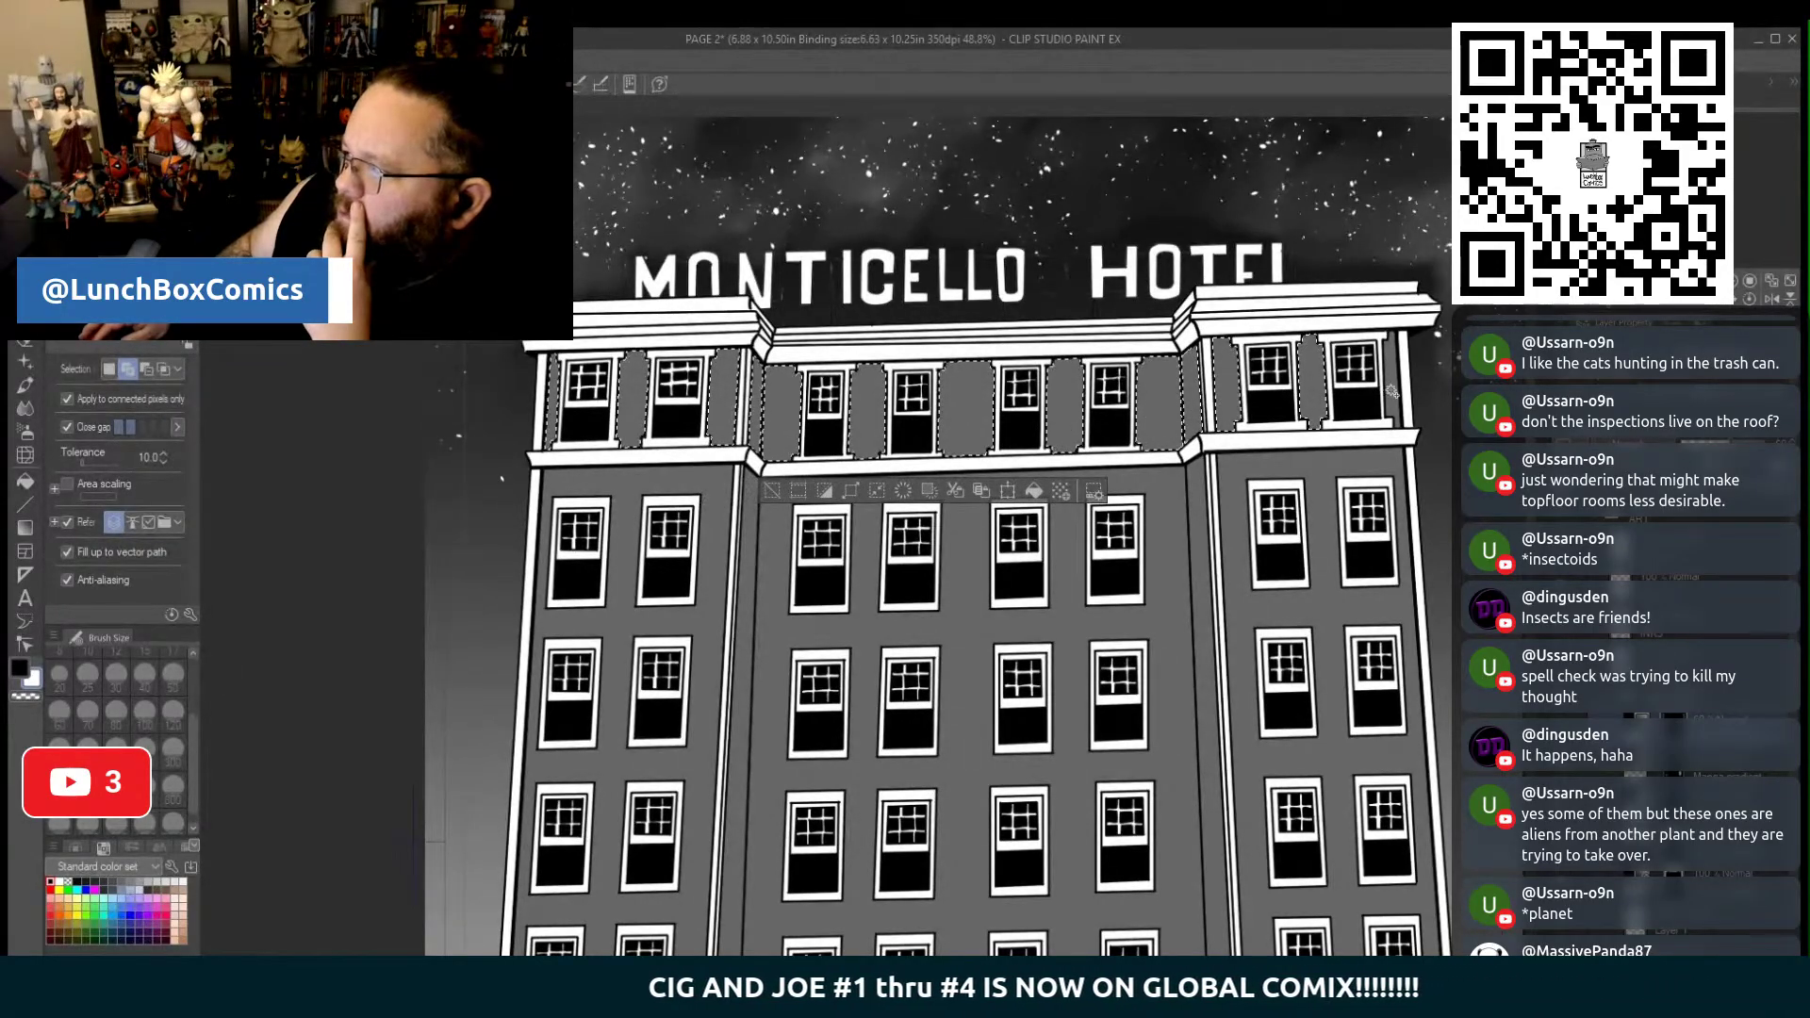
{"action": "left_click", "coordinate": [32, 523]}
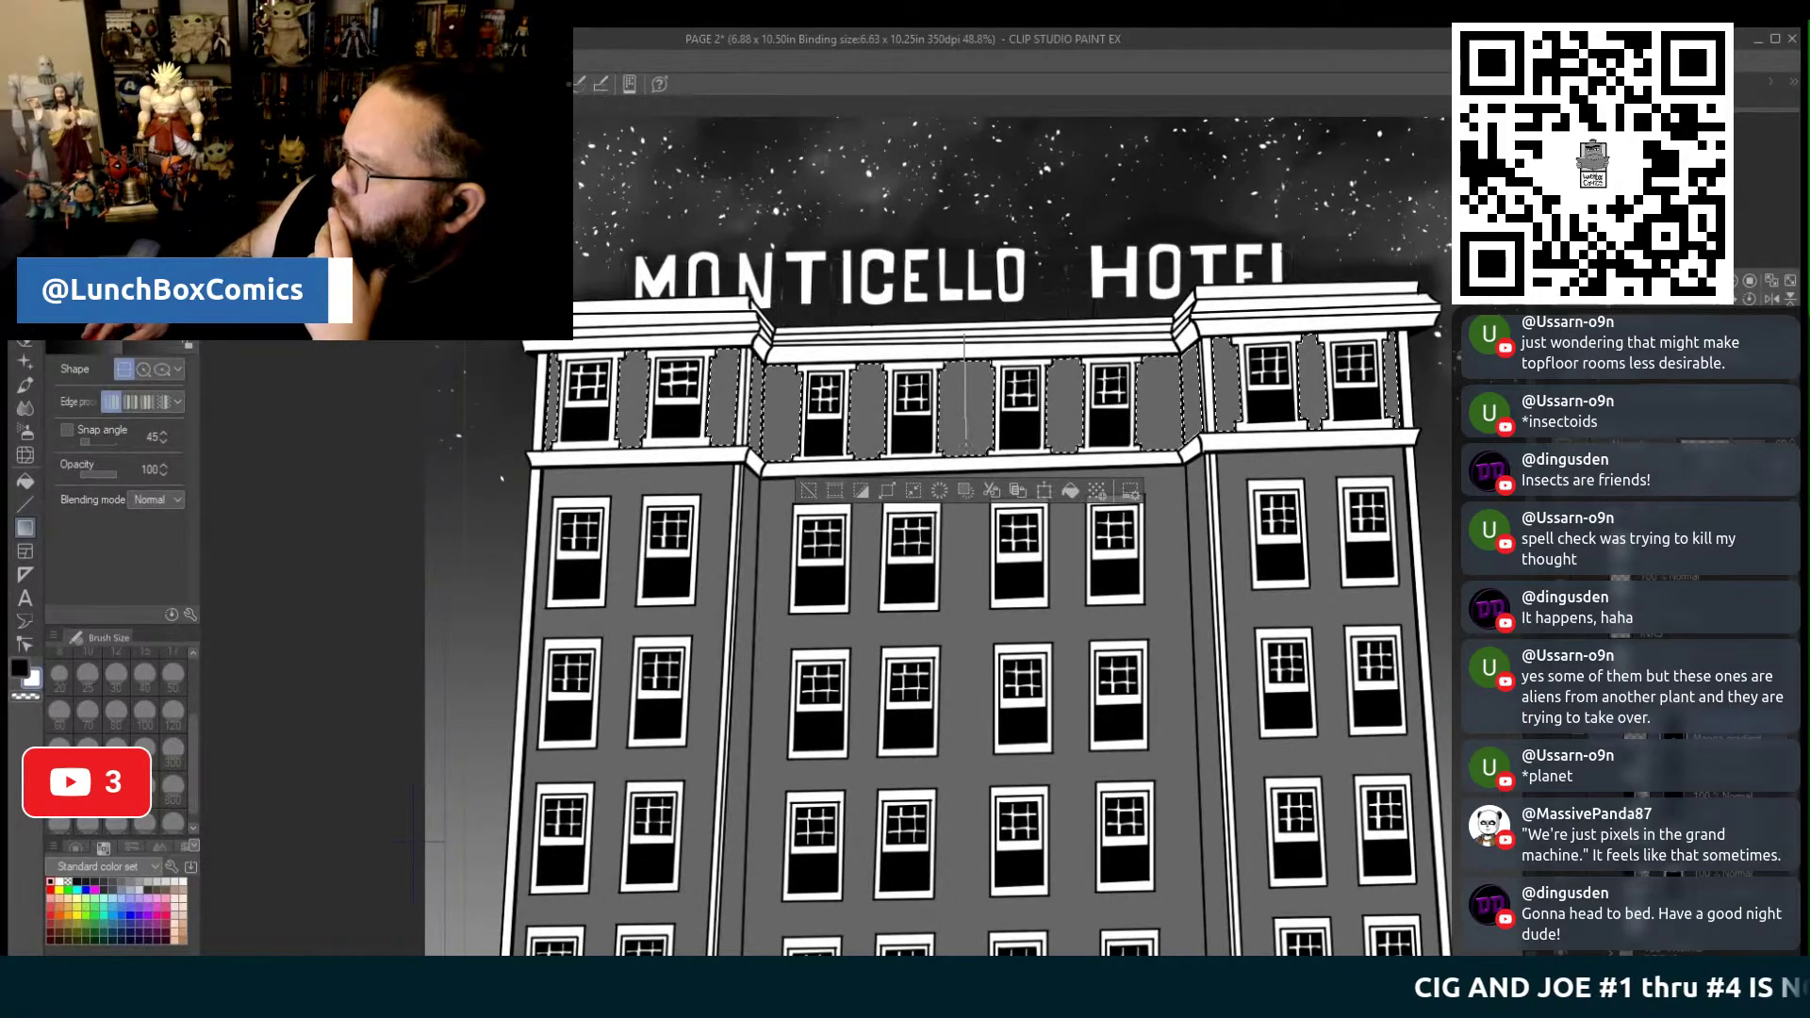
{"action": "left_click_drag", "start_coordinate": [968, 344], "coordinate": [965, 476]}
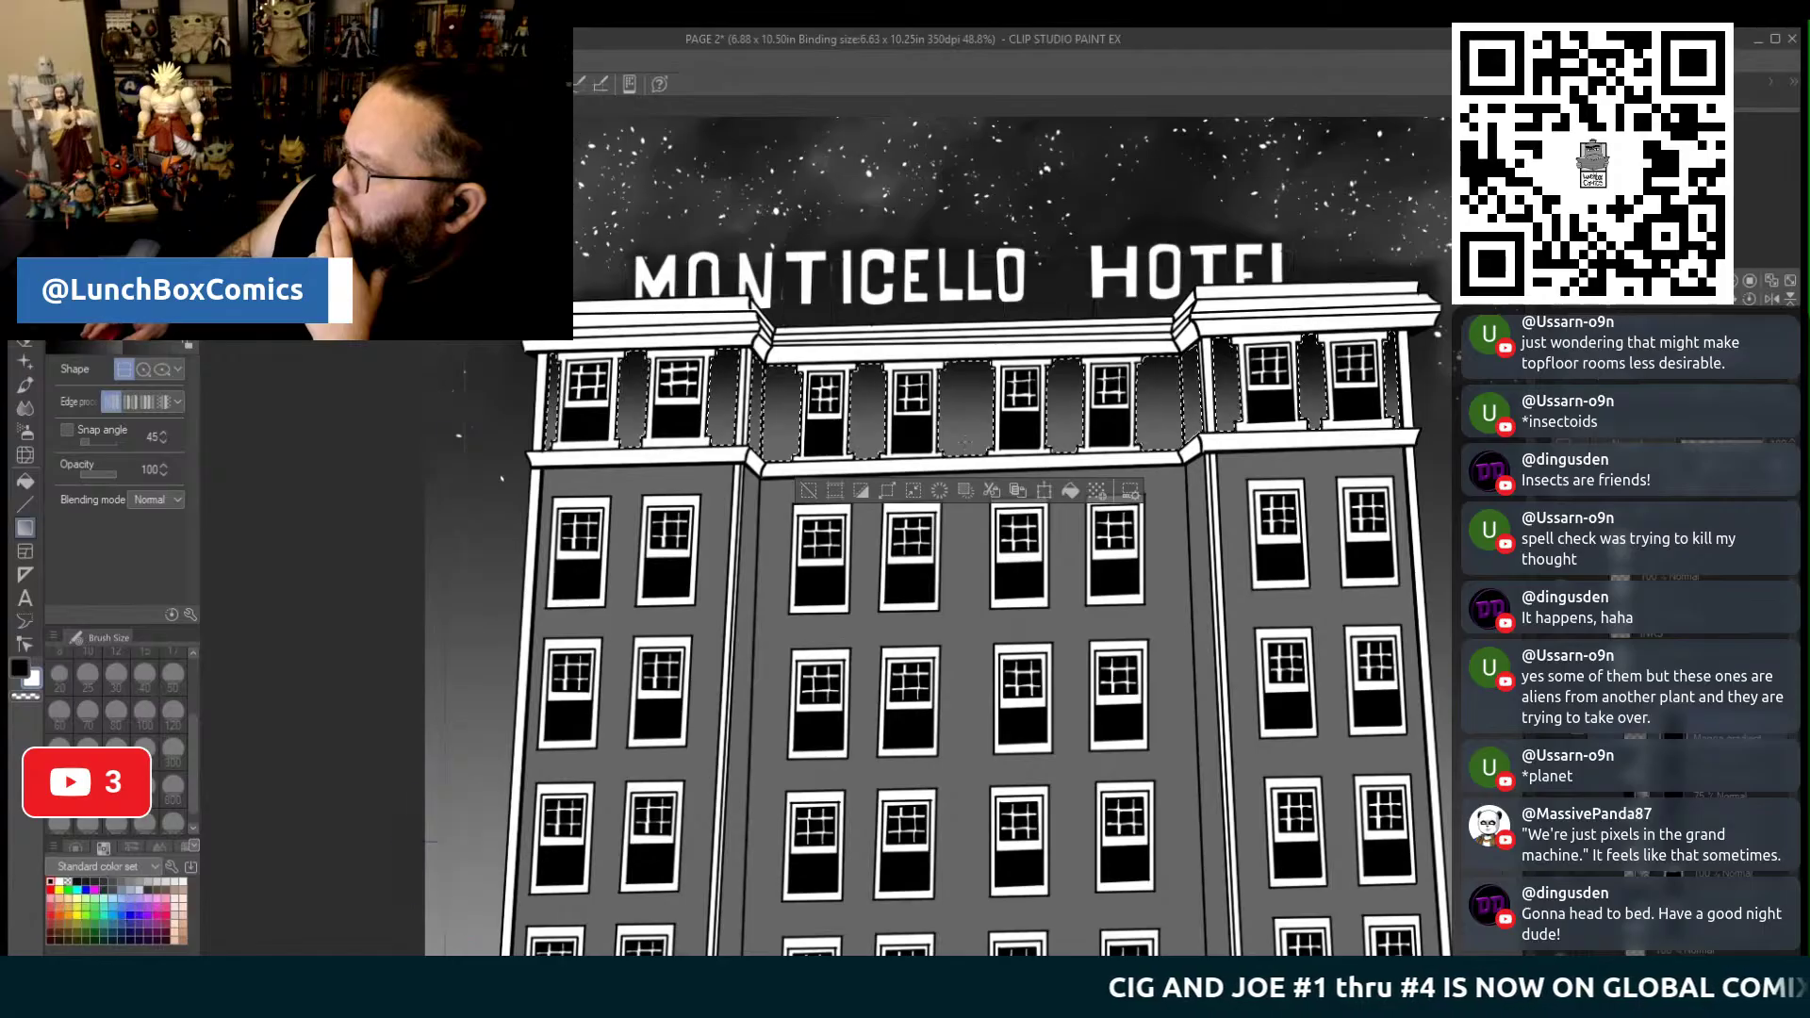
{"action": "key", "text": "ctrl+d"}
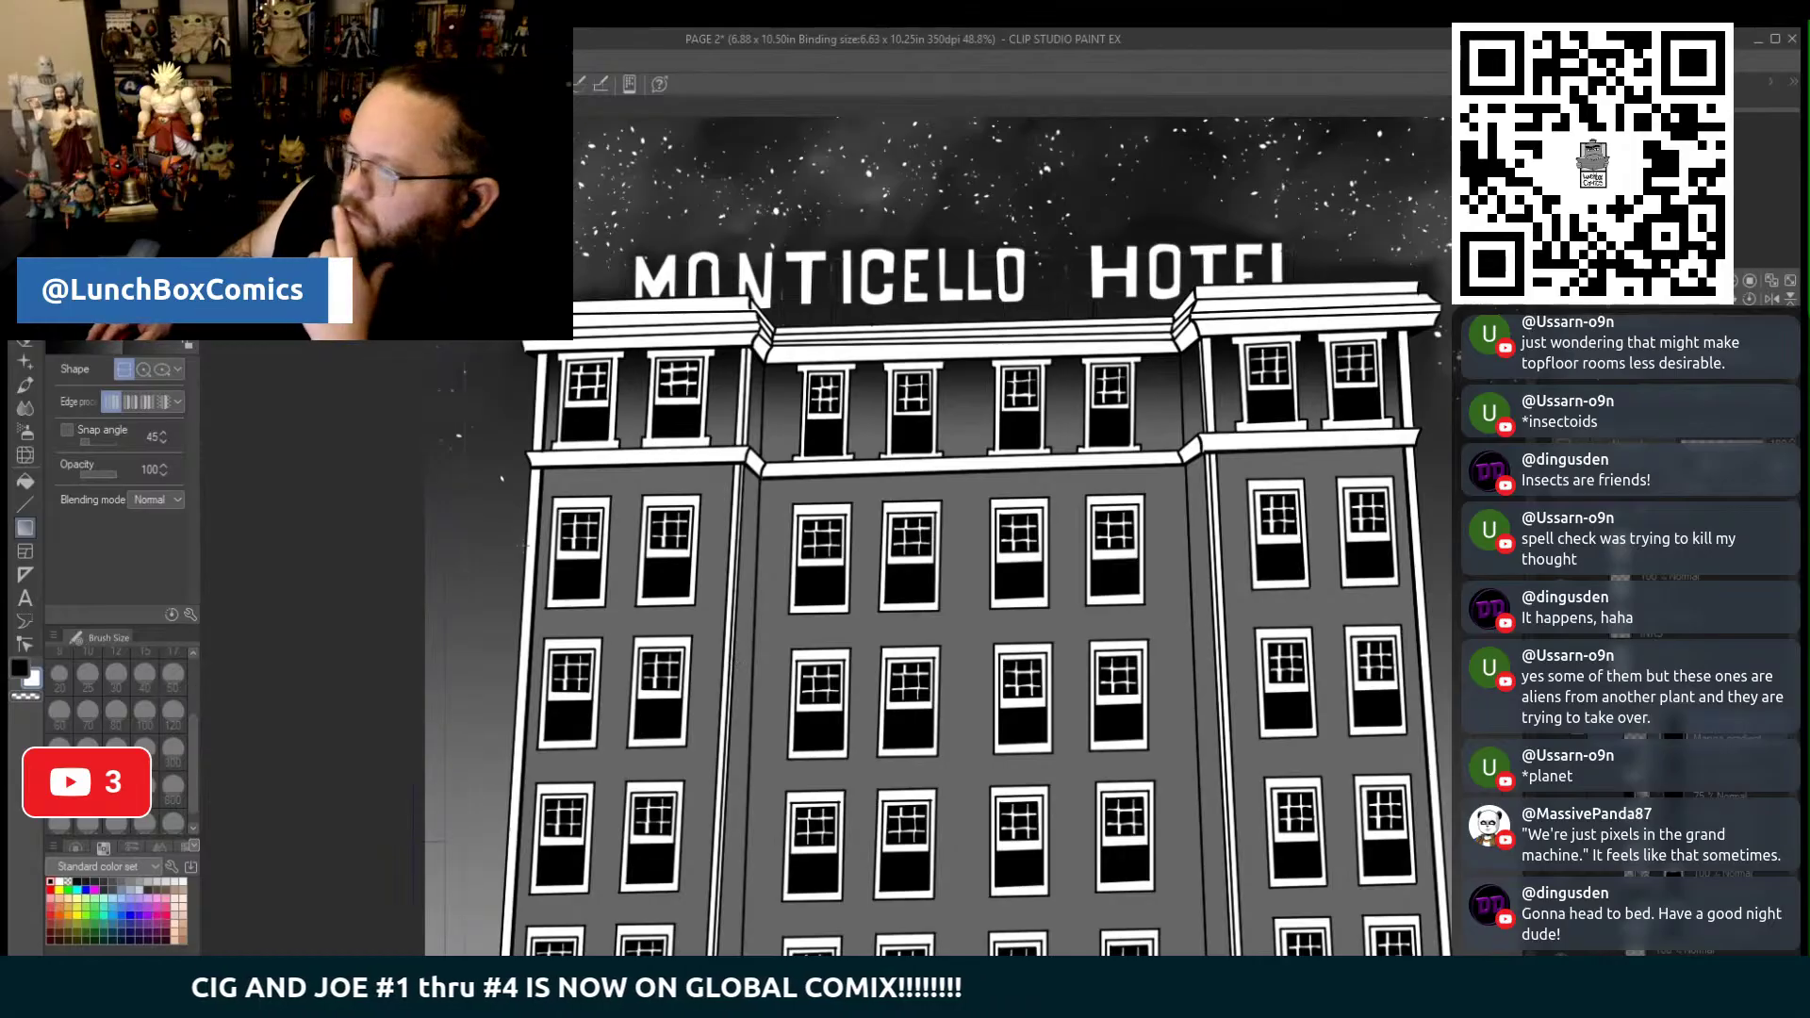
Try shading all the facade walls below the top-floor ledge with one dark gradient running downward, and undo the facade gradients
{"action": "key", "text": "g"}
{"action": "left_click", "coordinate": [612, 485]}
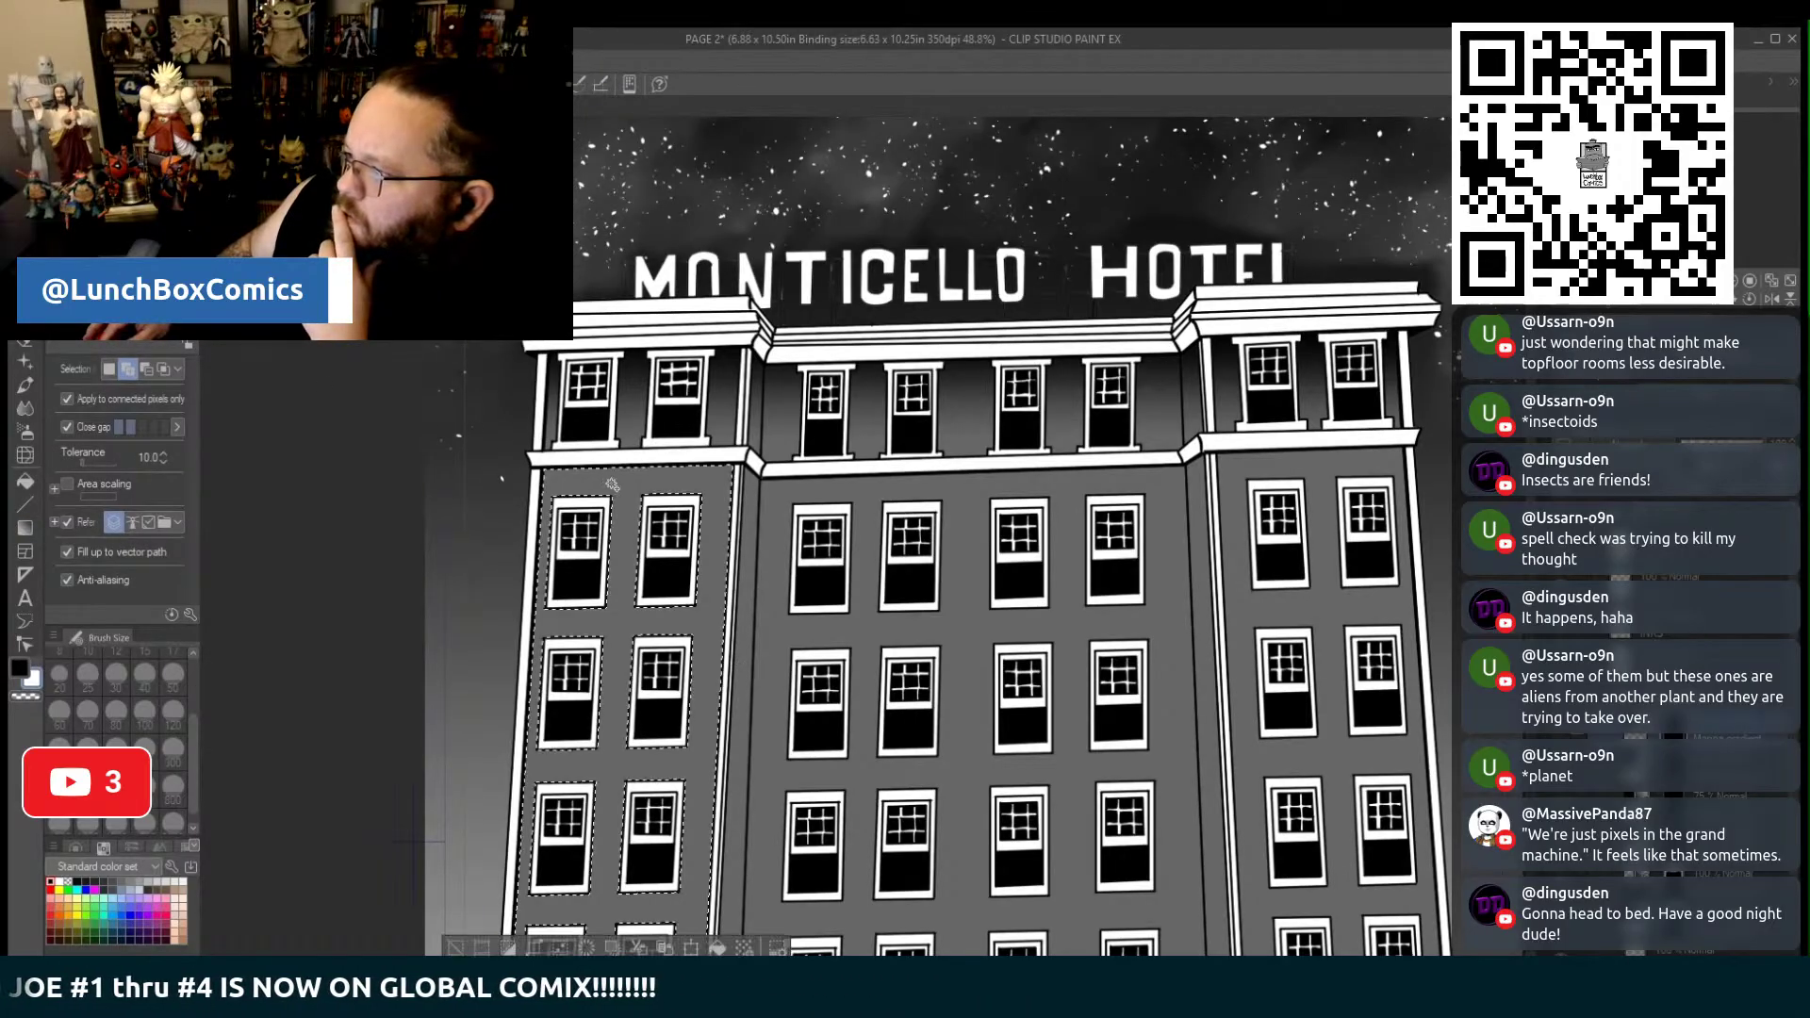
{"action": "left_click", "coordinate": [807, 494]}
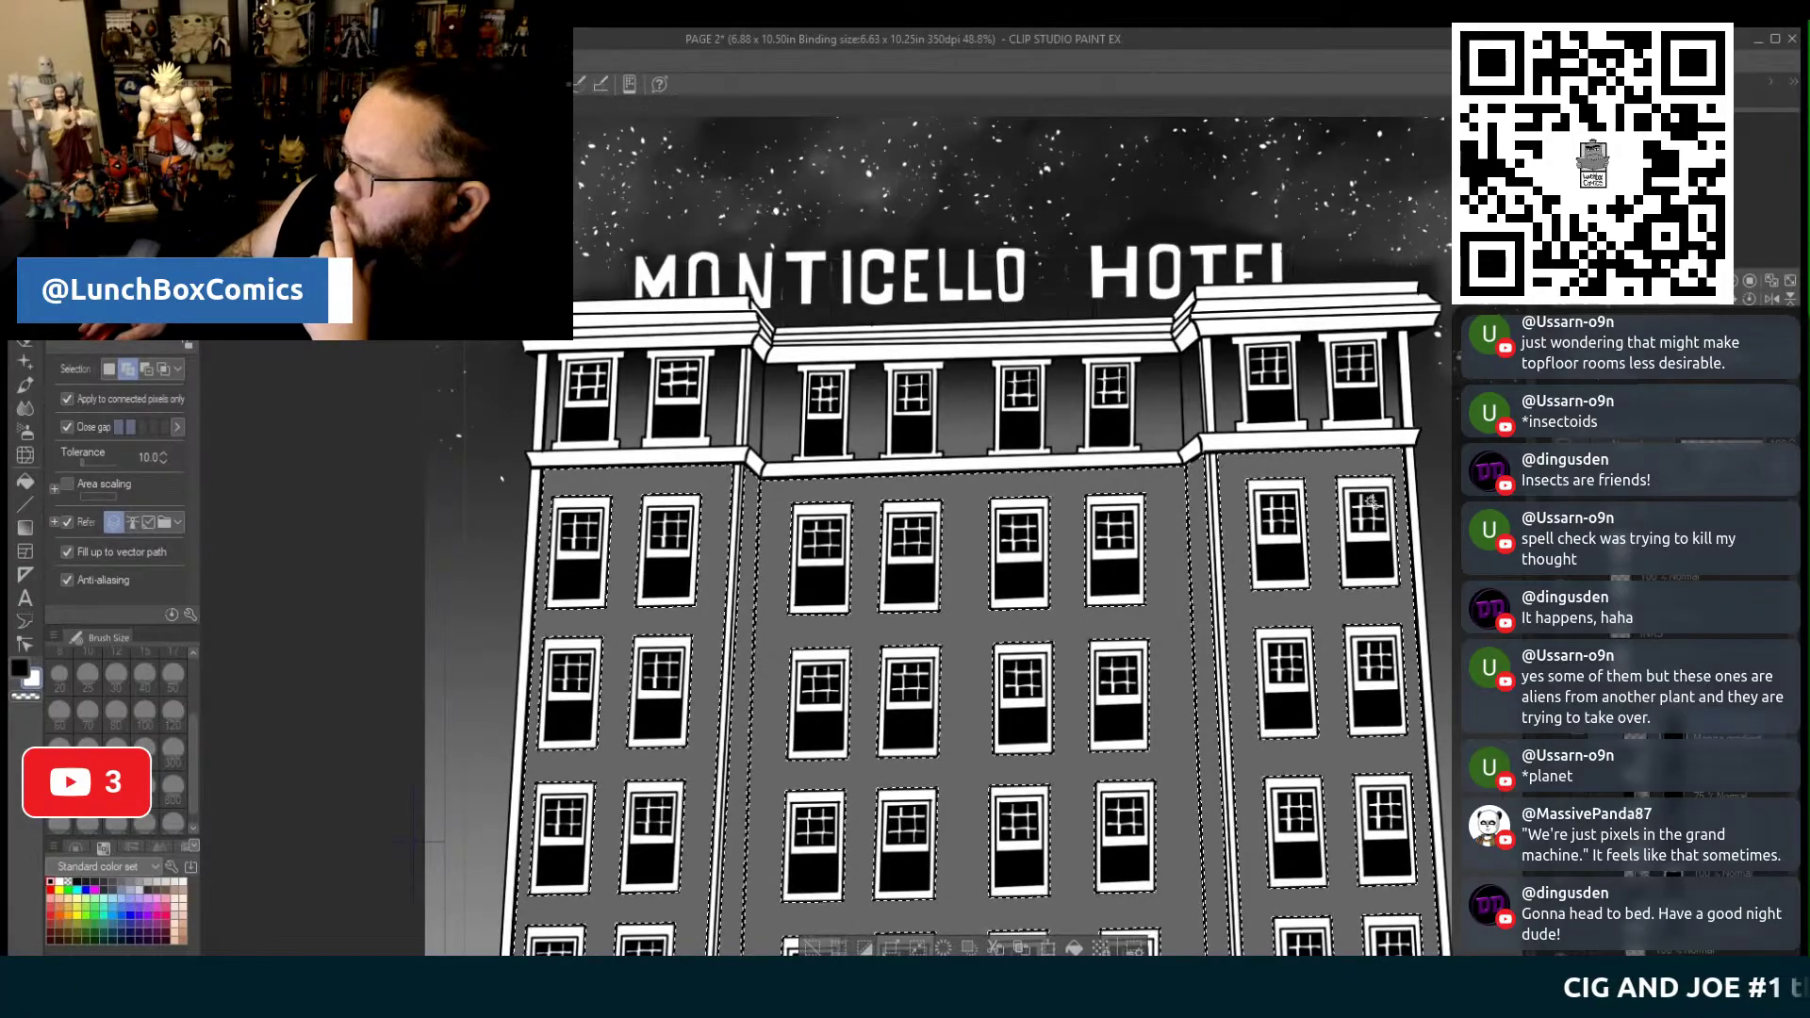
{"action": "scroll", "coordinate": [1367, 443], "scroll_direction": "down", "scroll_amount": 6}
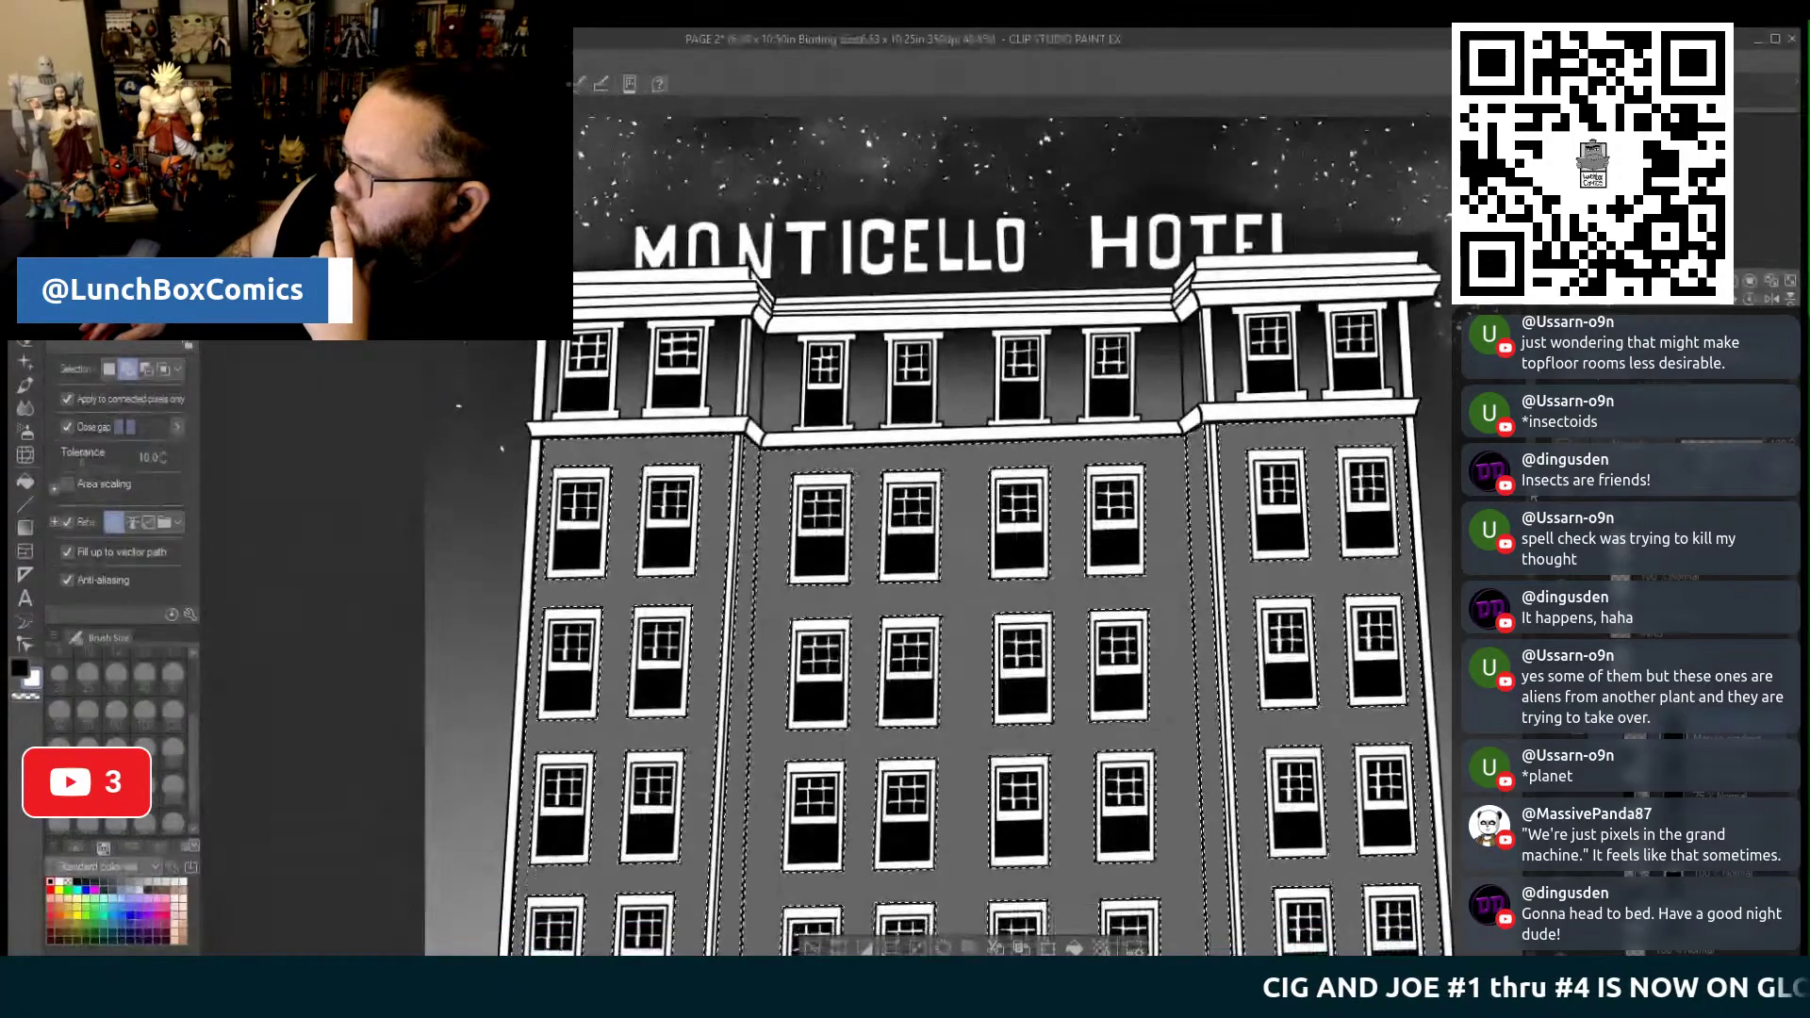
{"action": "scroll", "coordinate": [1367, 443], "scroll_direction": "up", "scroll_amount": 5}
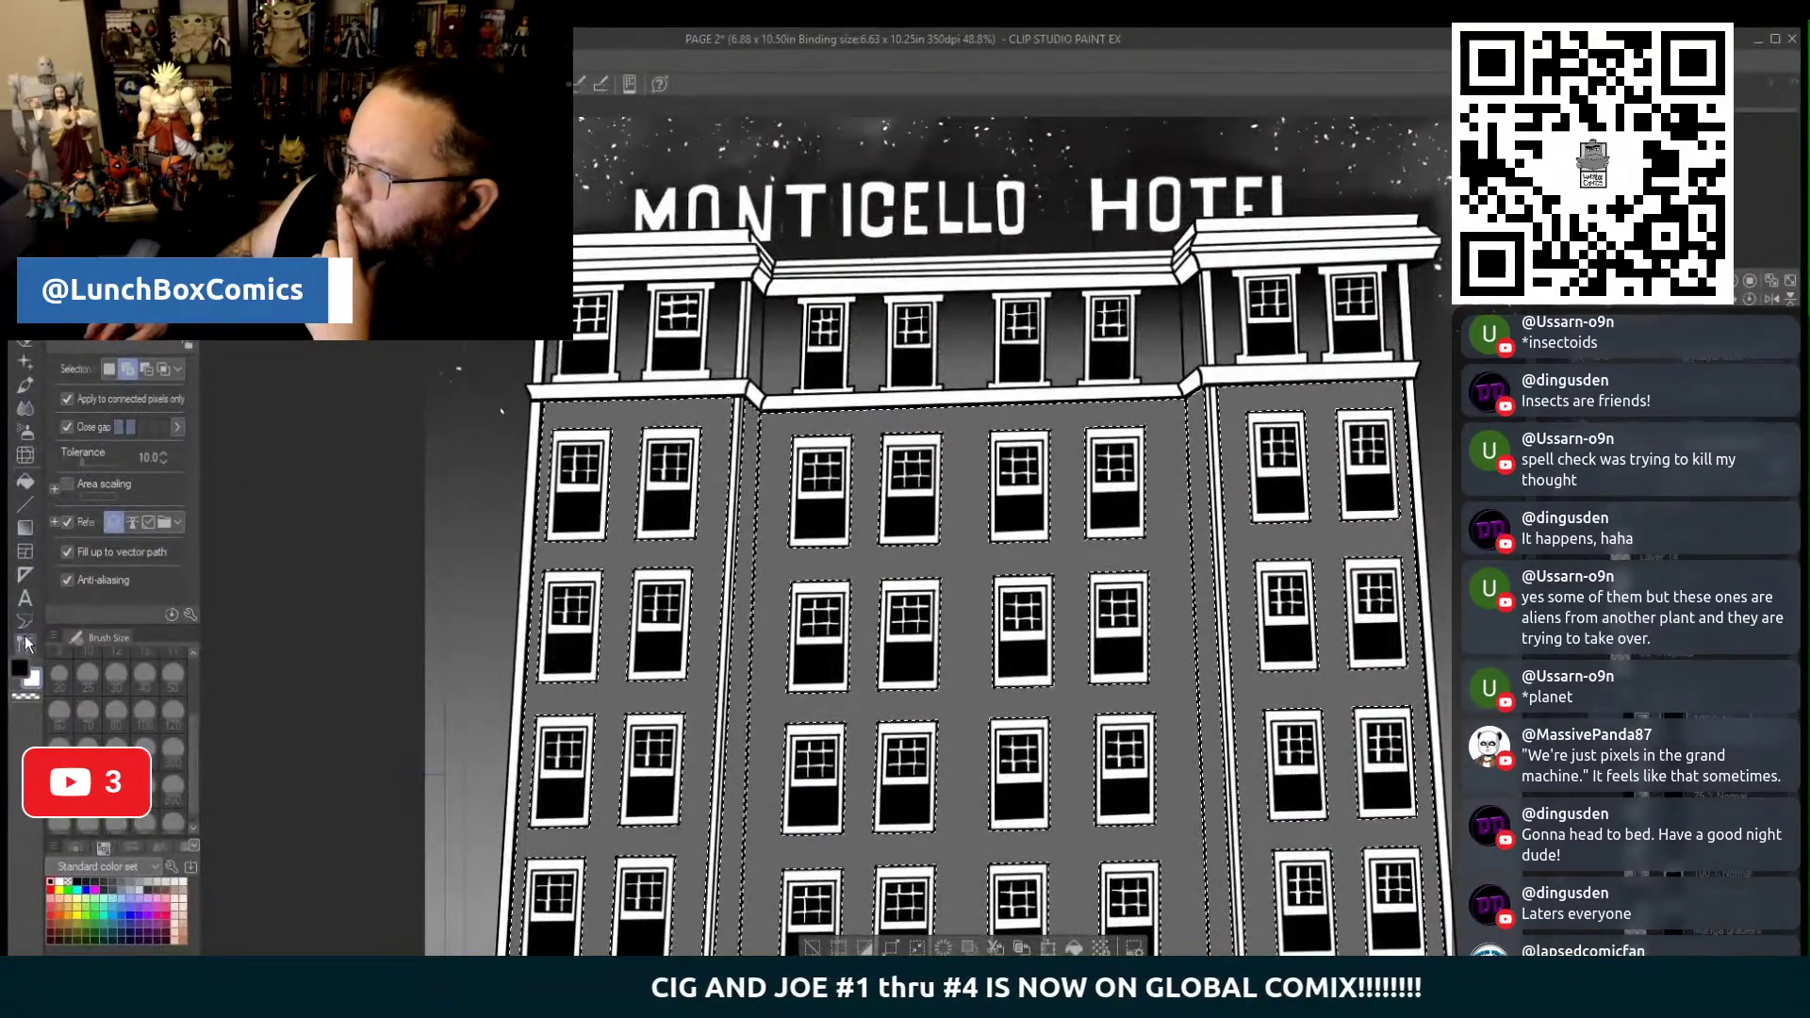
{"action": "left_click", "coordinate": [26, 530]}
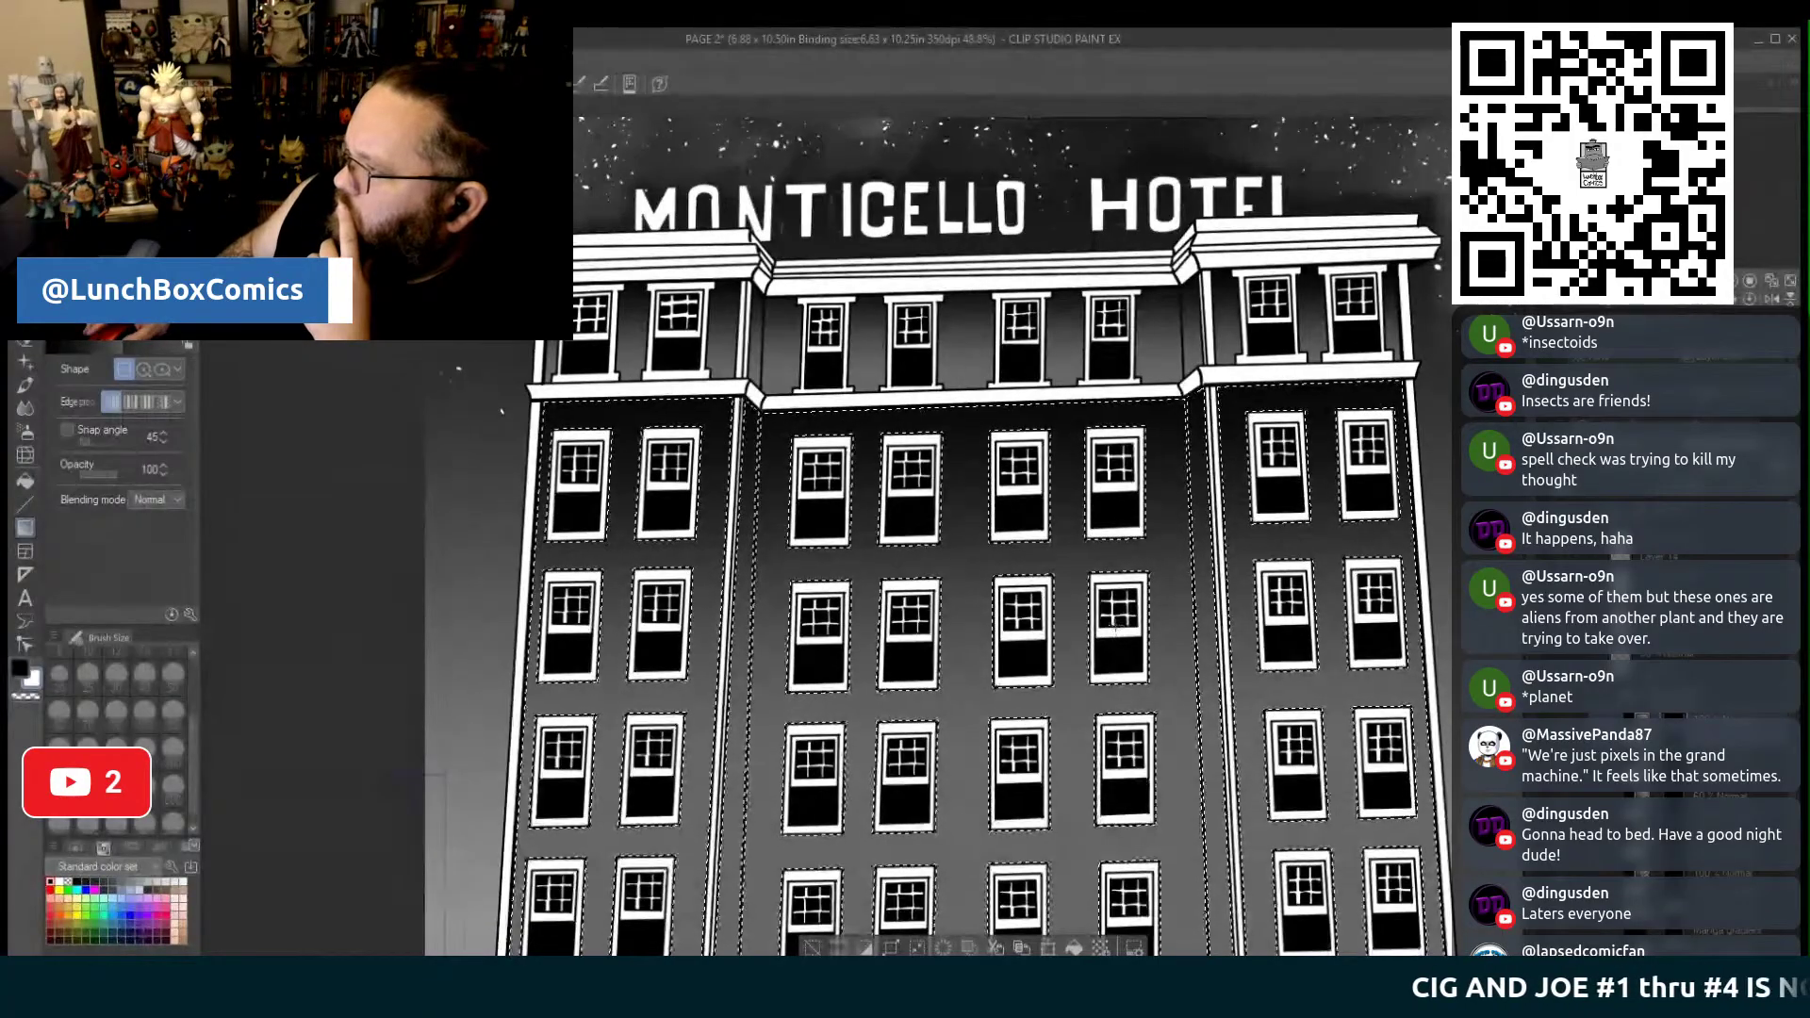
{"action": "scroll", "coordinate": [1116, 628], "scroll_direction": "down", "scroll_amount": 1}
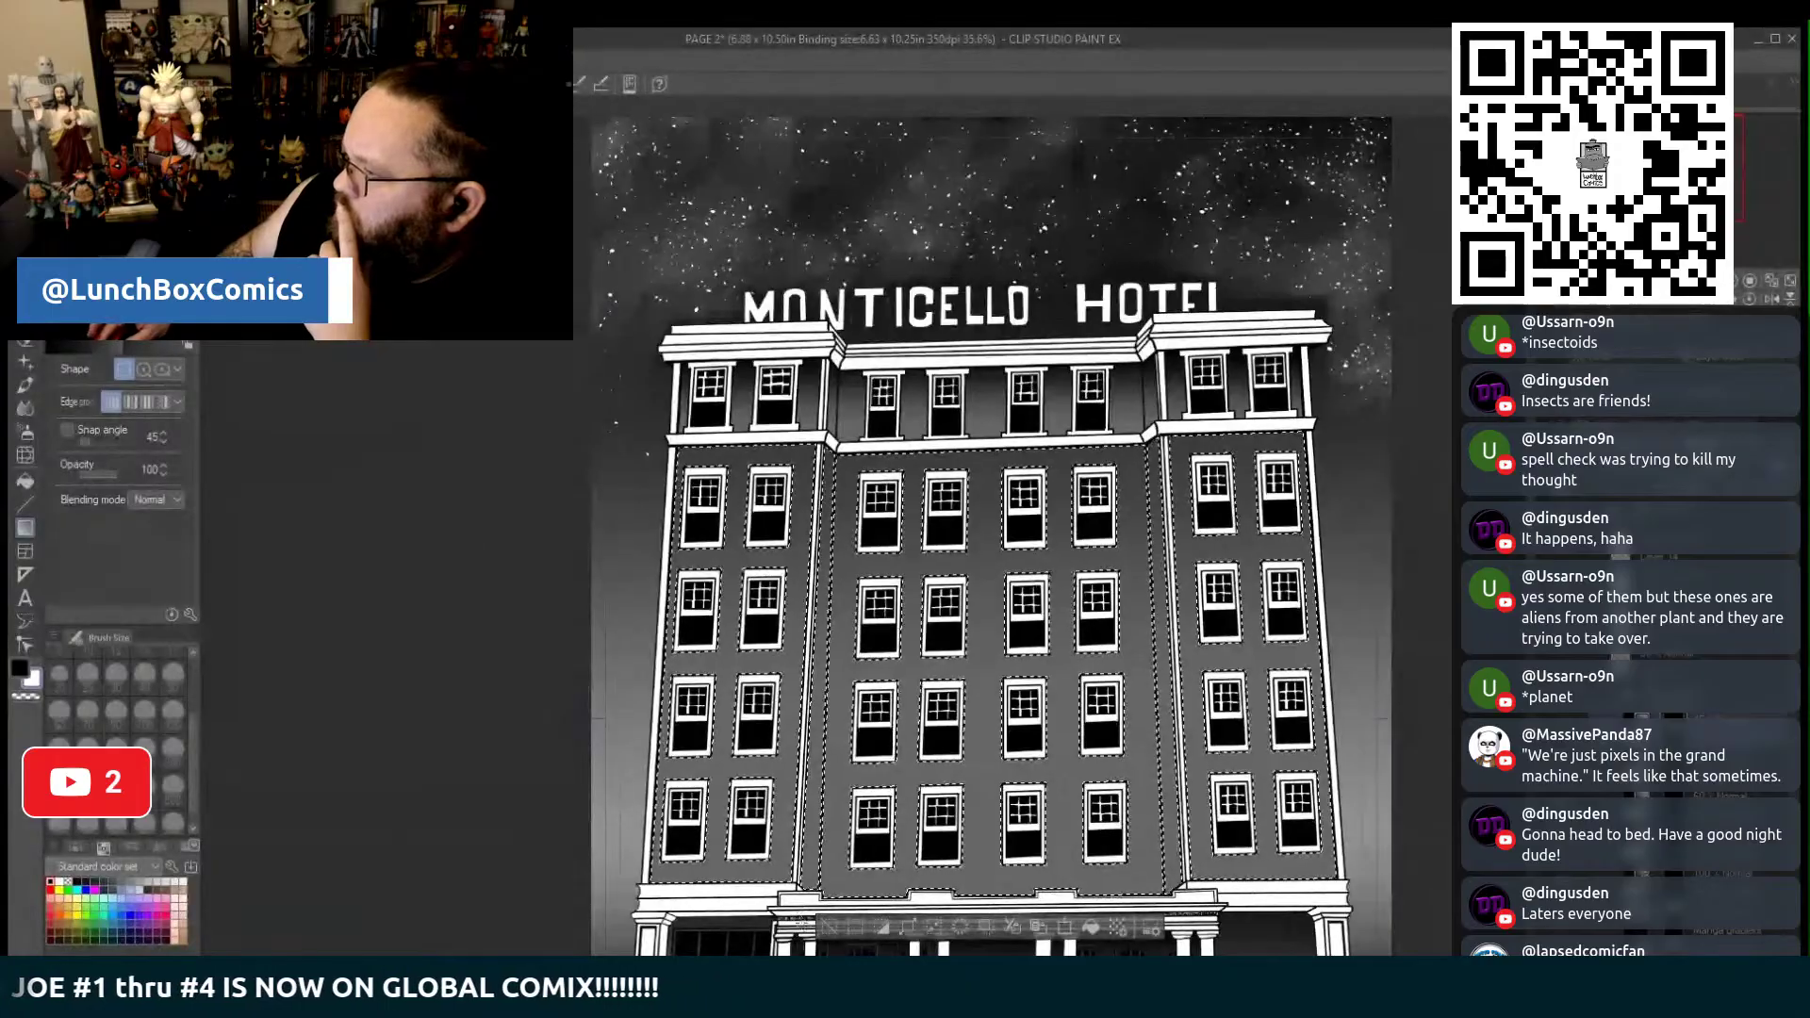
{"action": "key", "text": "ctrl+d"}
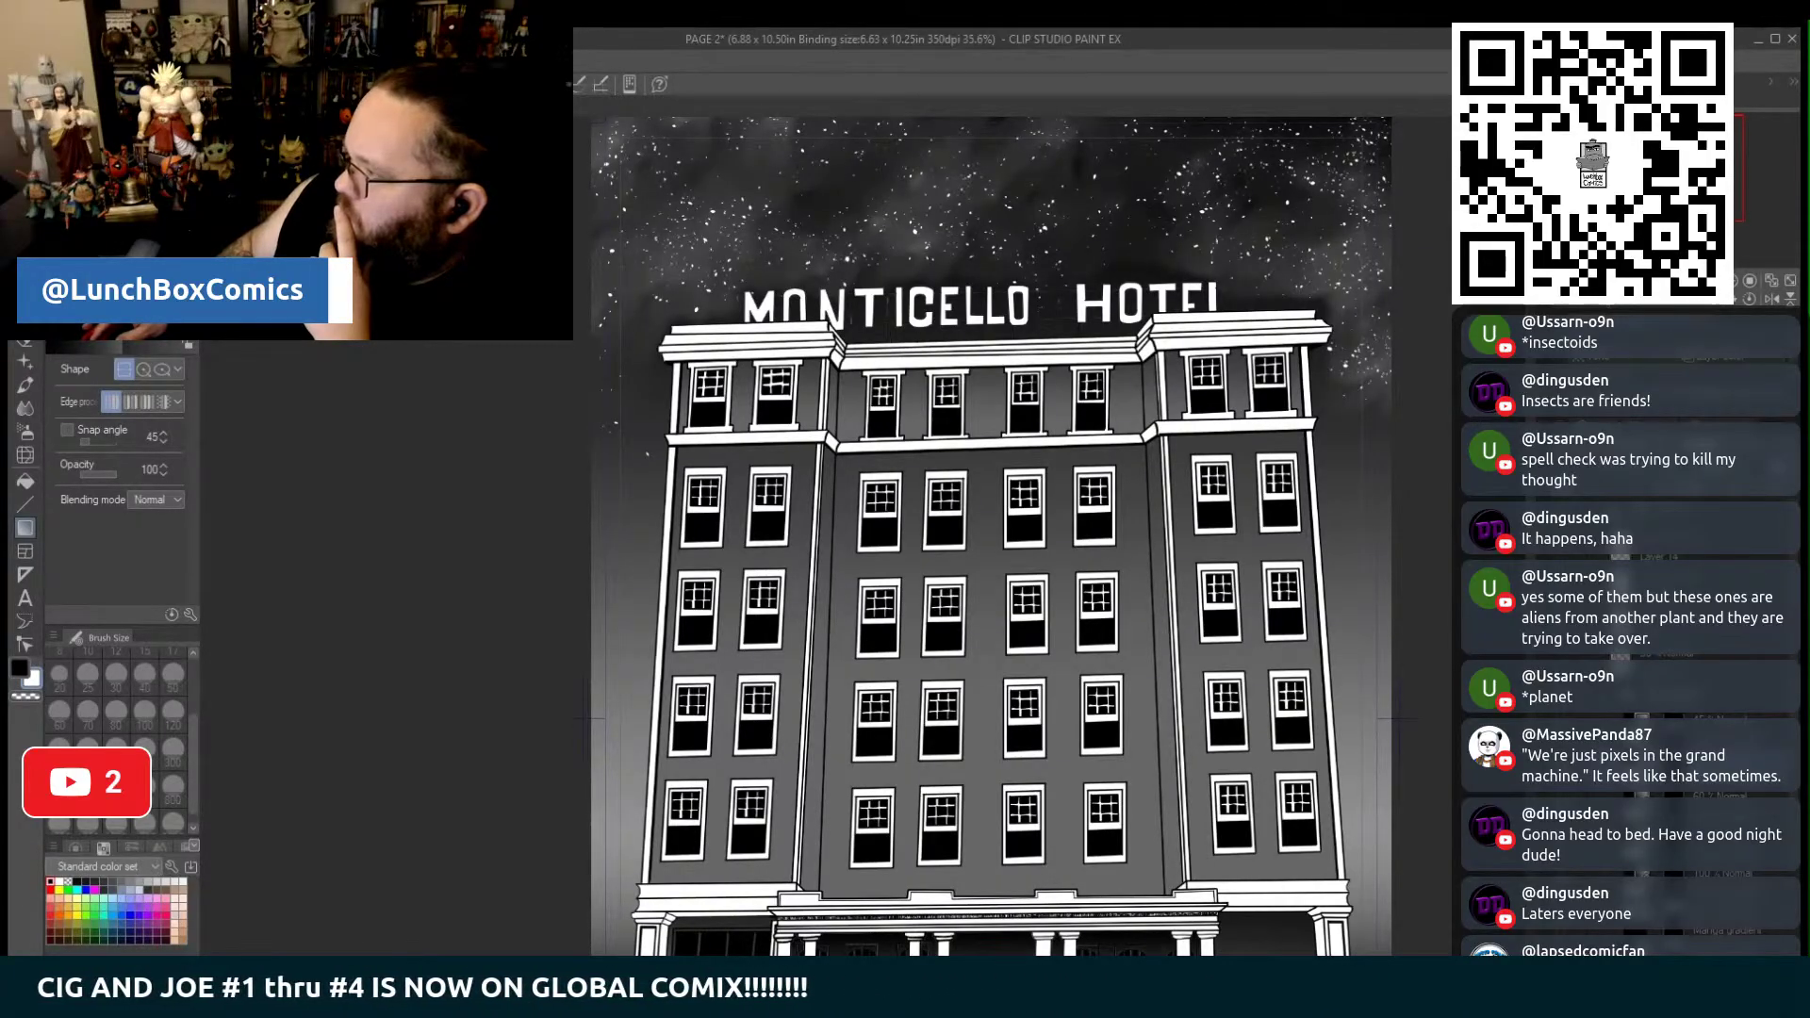
{"action": "key", "text": "ctrl+z"}
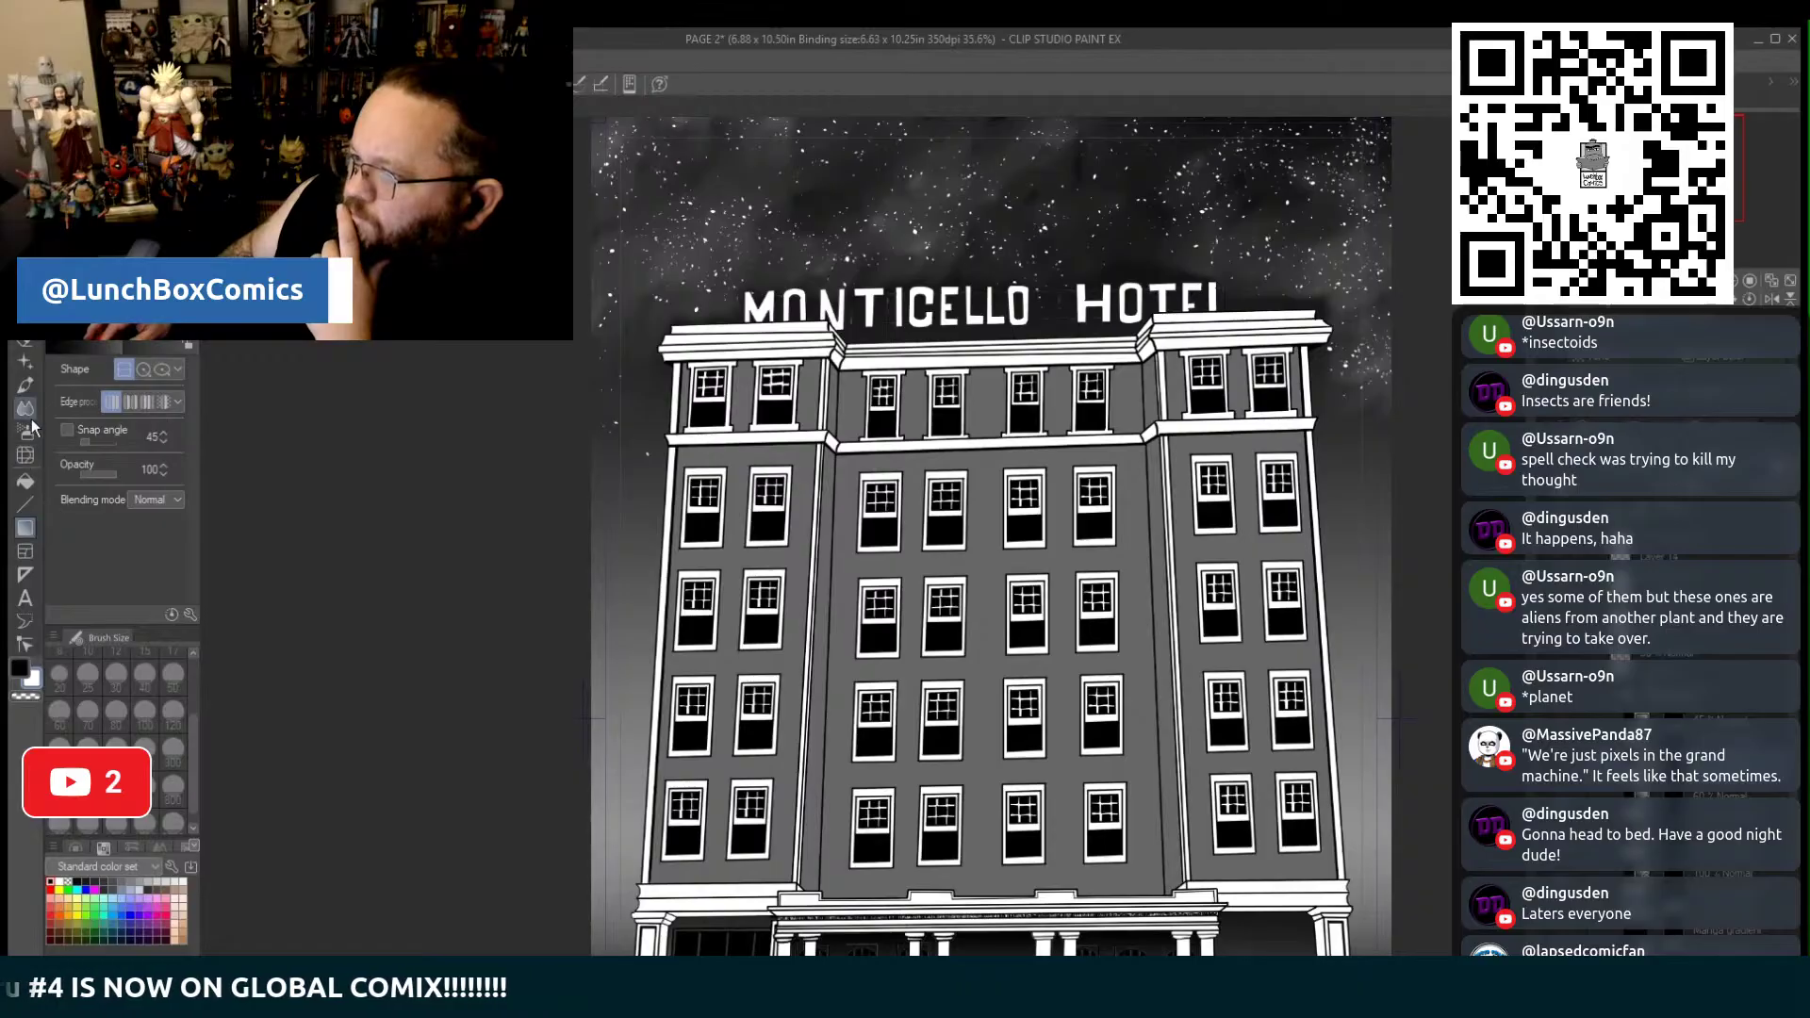
Try shading the narrow recessed side walls flanking the hotel's central section with a dark gradient across their width
{"action": "key", "text": "g"}
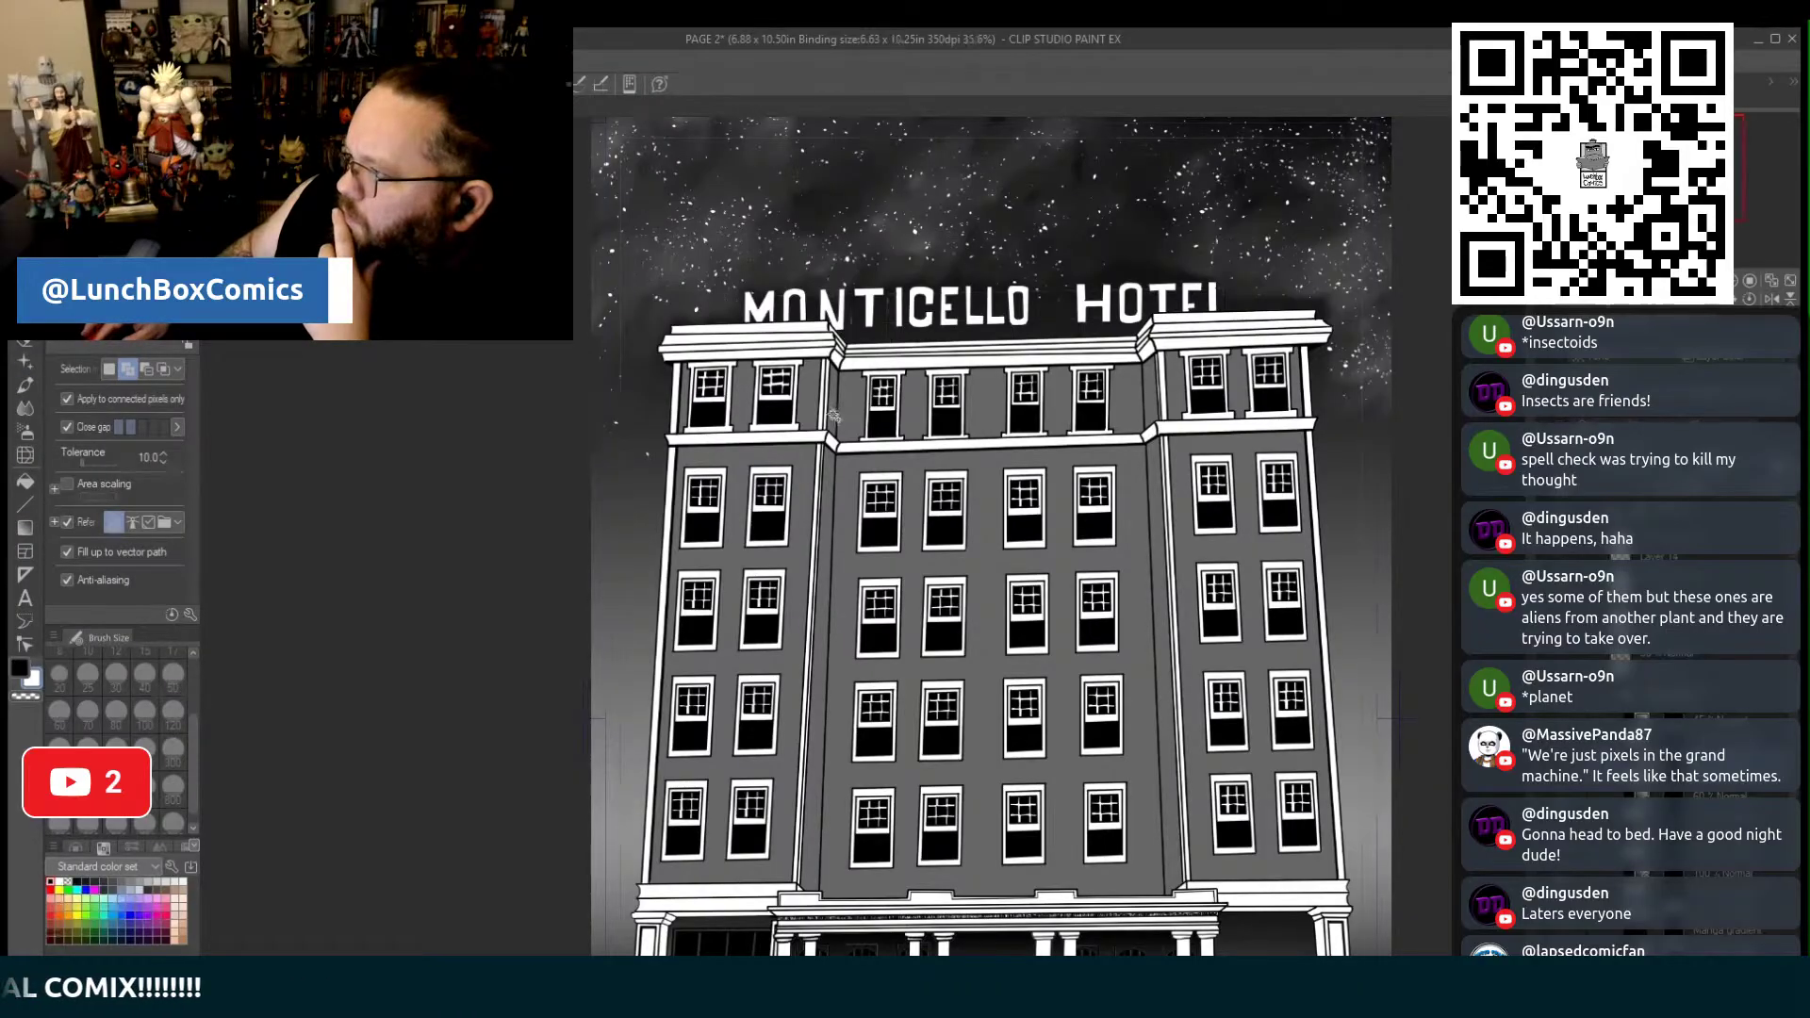
{"action": "left_click", "coordinate": [829, 507]}
{"action": "left_click", "coordinate": [1152, 406]}
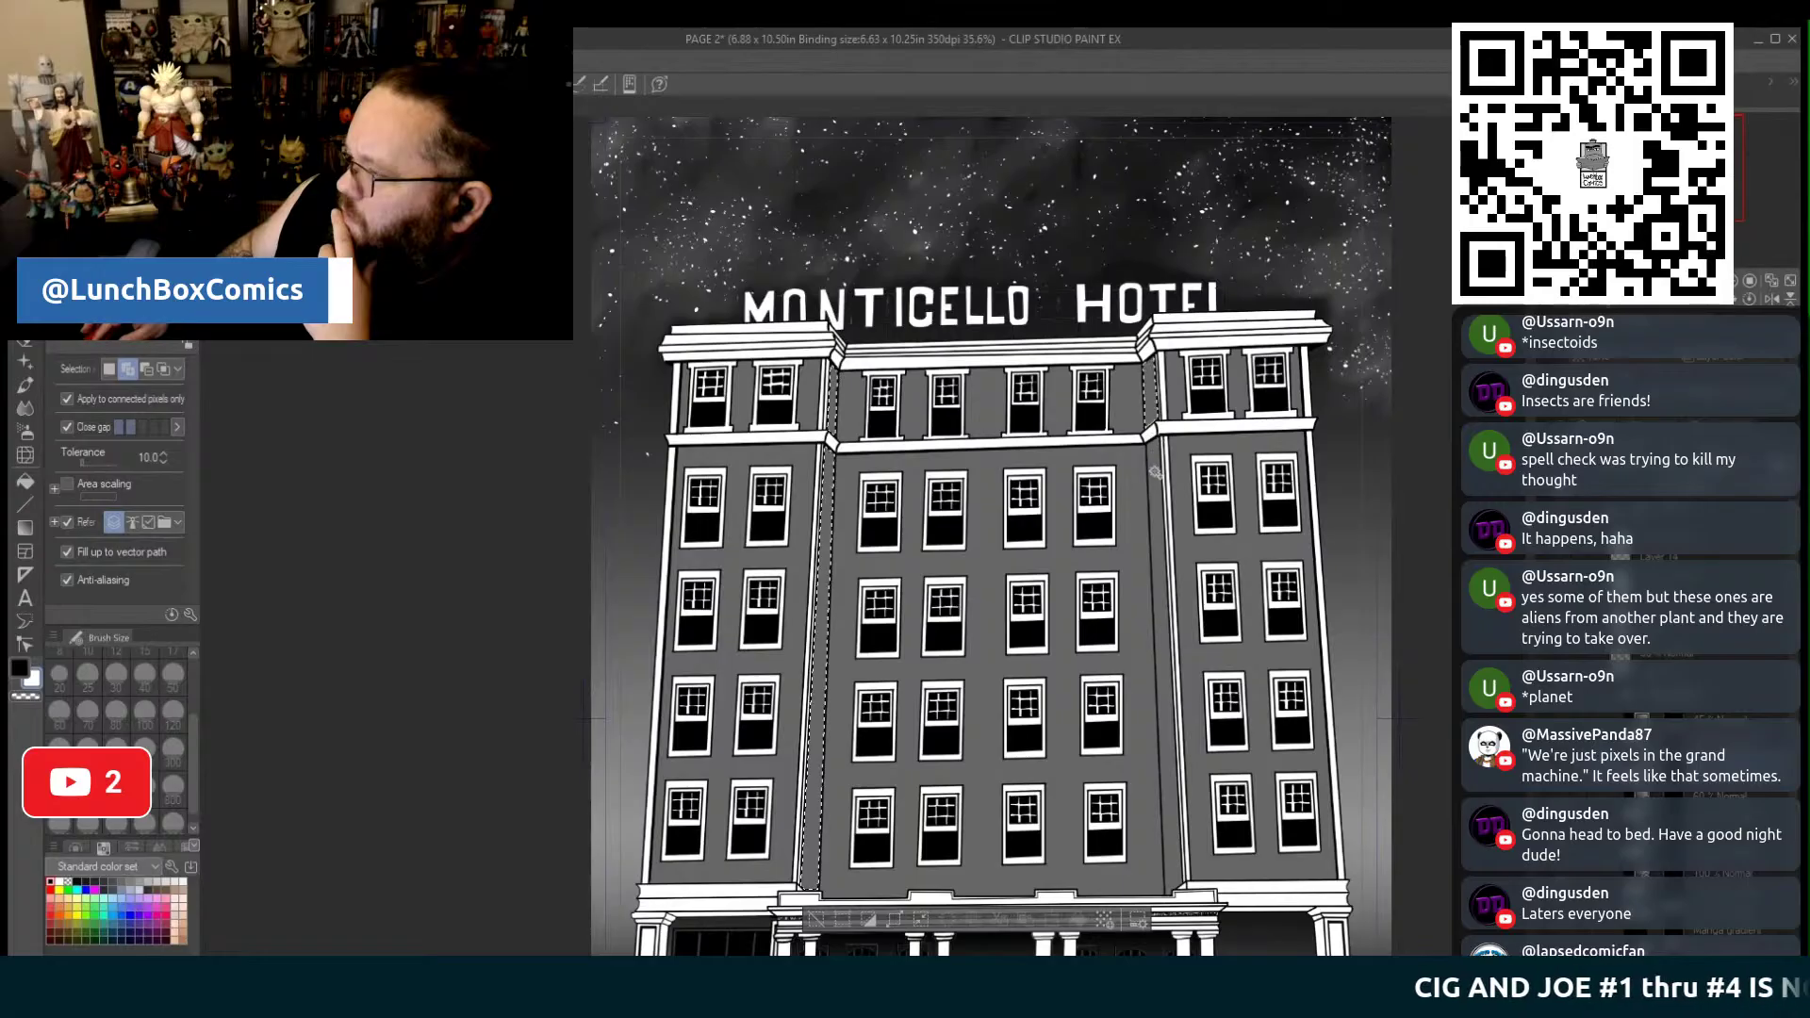
{"action": "left_click", "coordinate": [26, 530]}
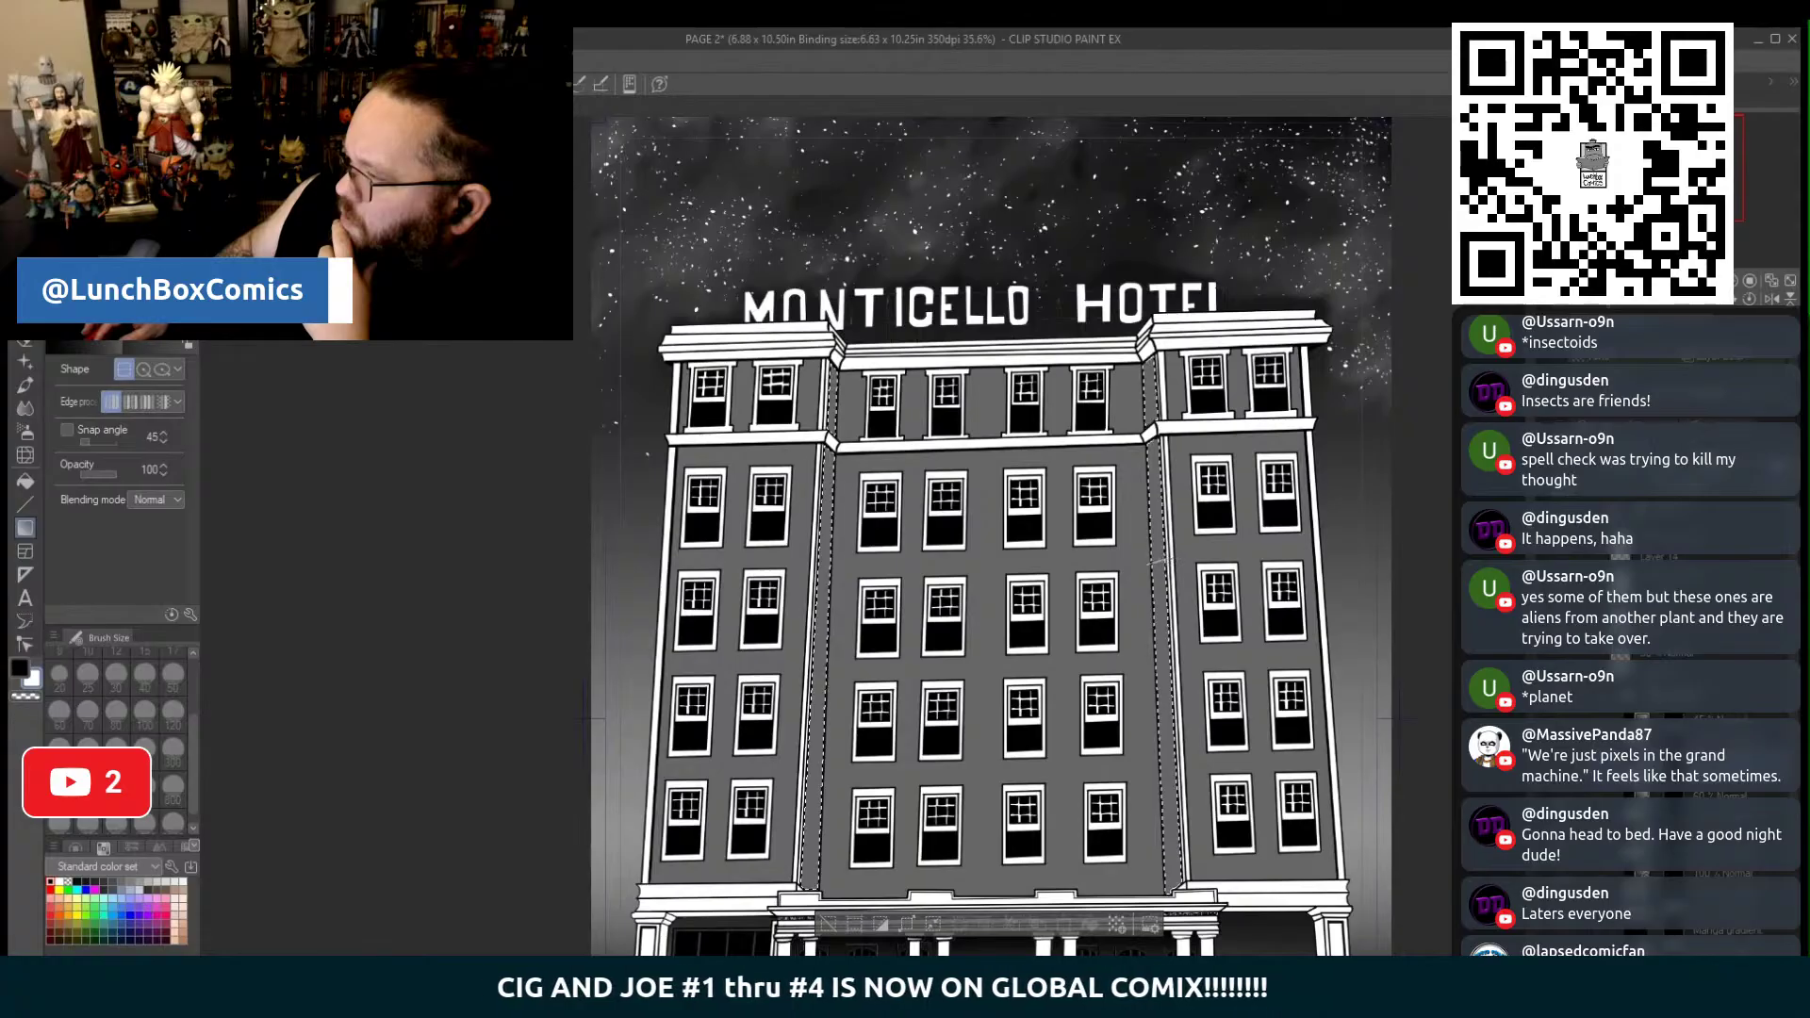
{"action": "left_click_drag", "start_coordinate": [1149, 564], "coordinate": [1178, 558]}
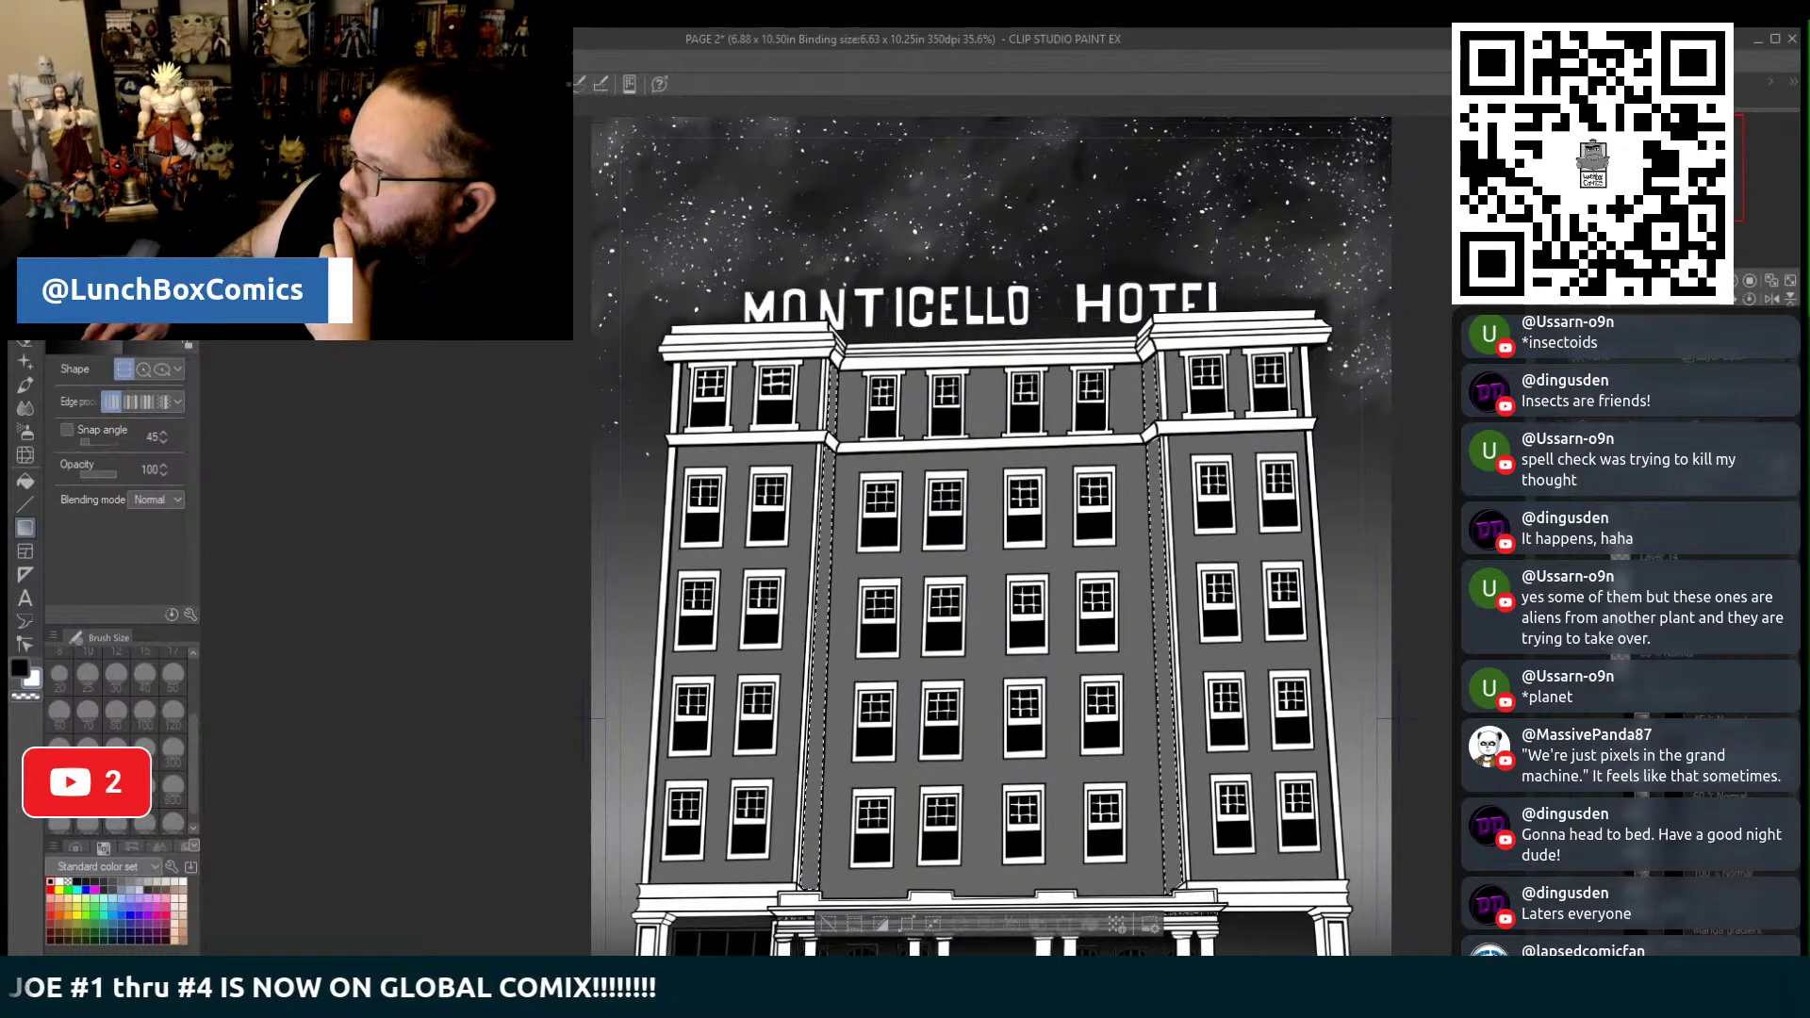
{"action": "key", "text": "ctrl+z"}
{"action": "key", "text": "ctrl+z"}
Try a dark gradient across the narrow side wall beside the left wing, and another running upward along it
{"action": "scroll", "coordinate": [826, 661], "scroll_direction": "up", "scroll_amount": 3}
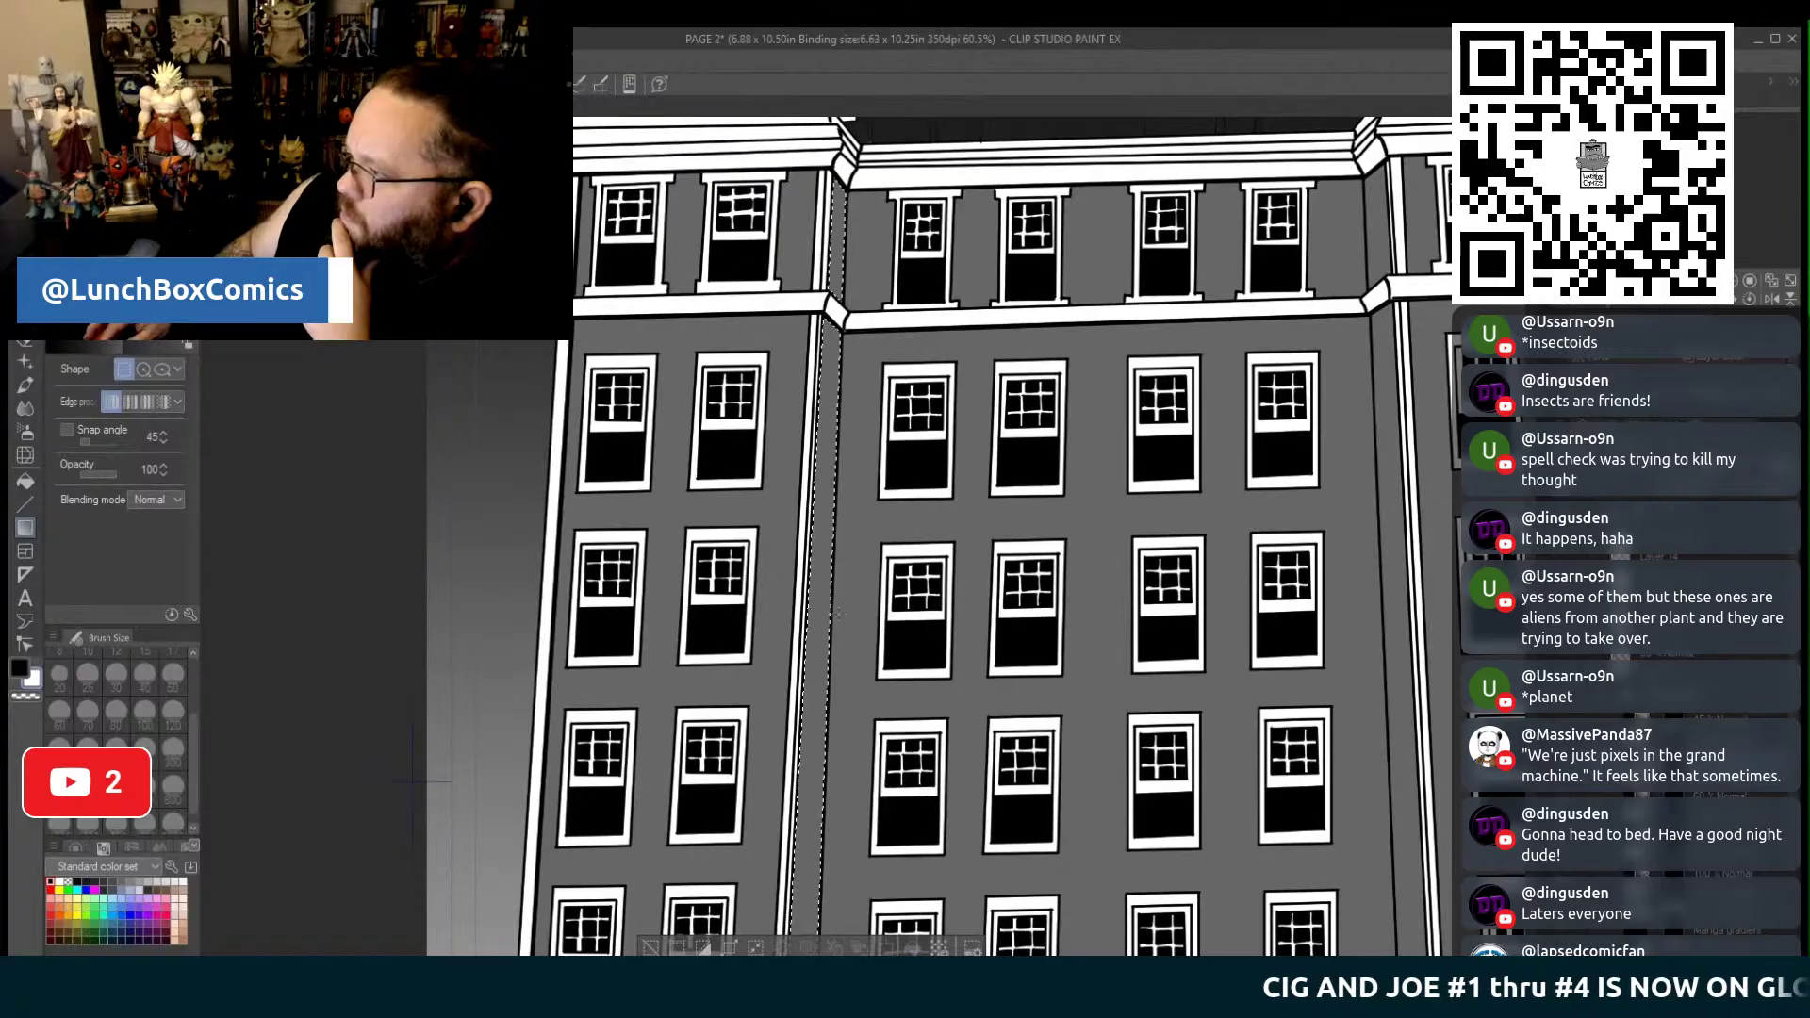
{"action": "left_click_drag", "start_coordinate": [838, 614], "coordinate": [839, 613]}
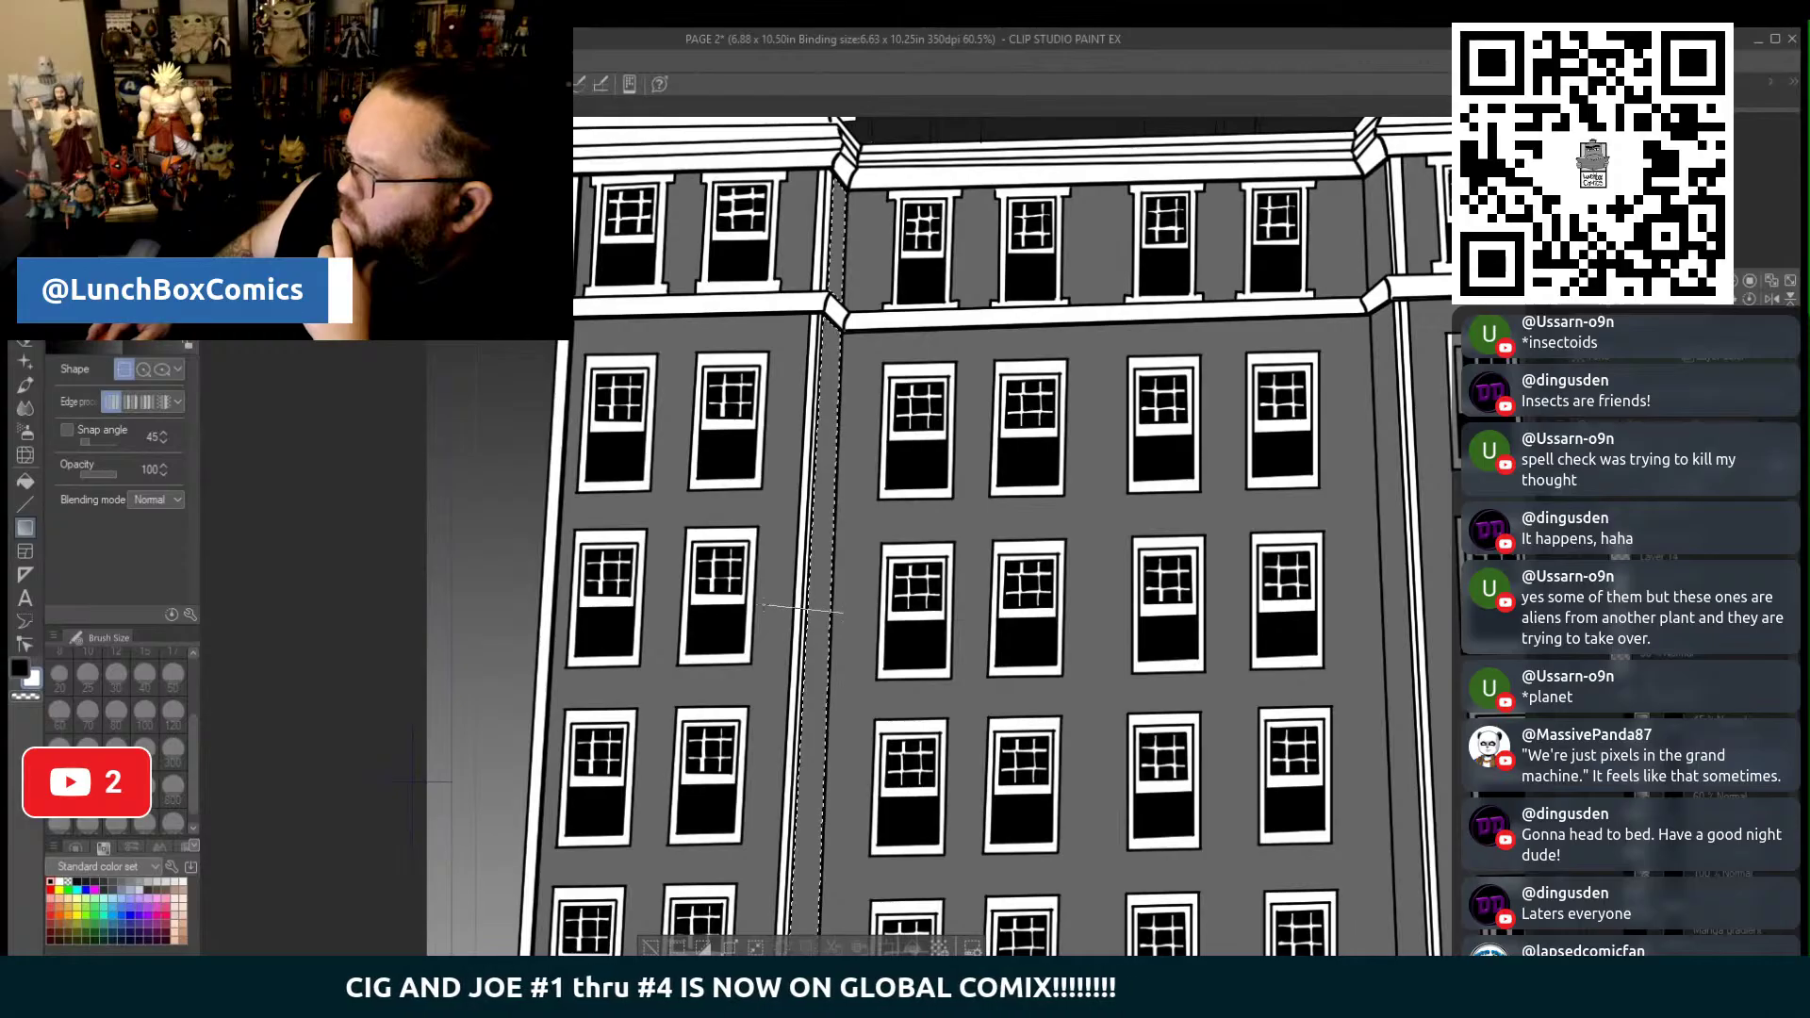
{"action": "left_click_drag", "start_coordinate": [767, 613], "coordinate": [767, 613]}
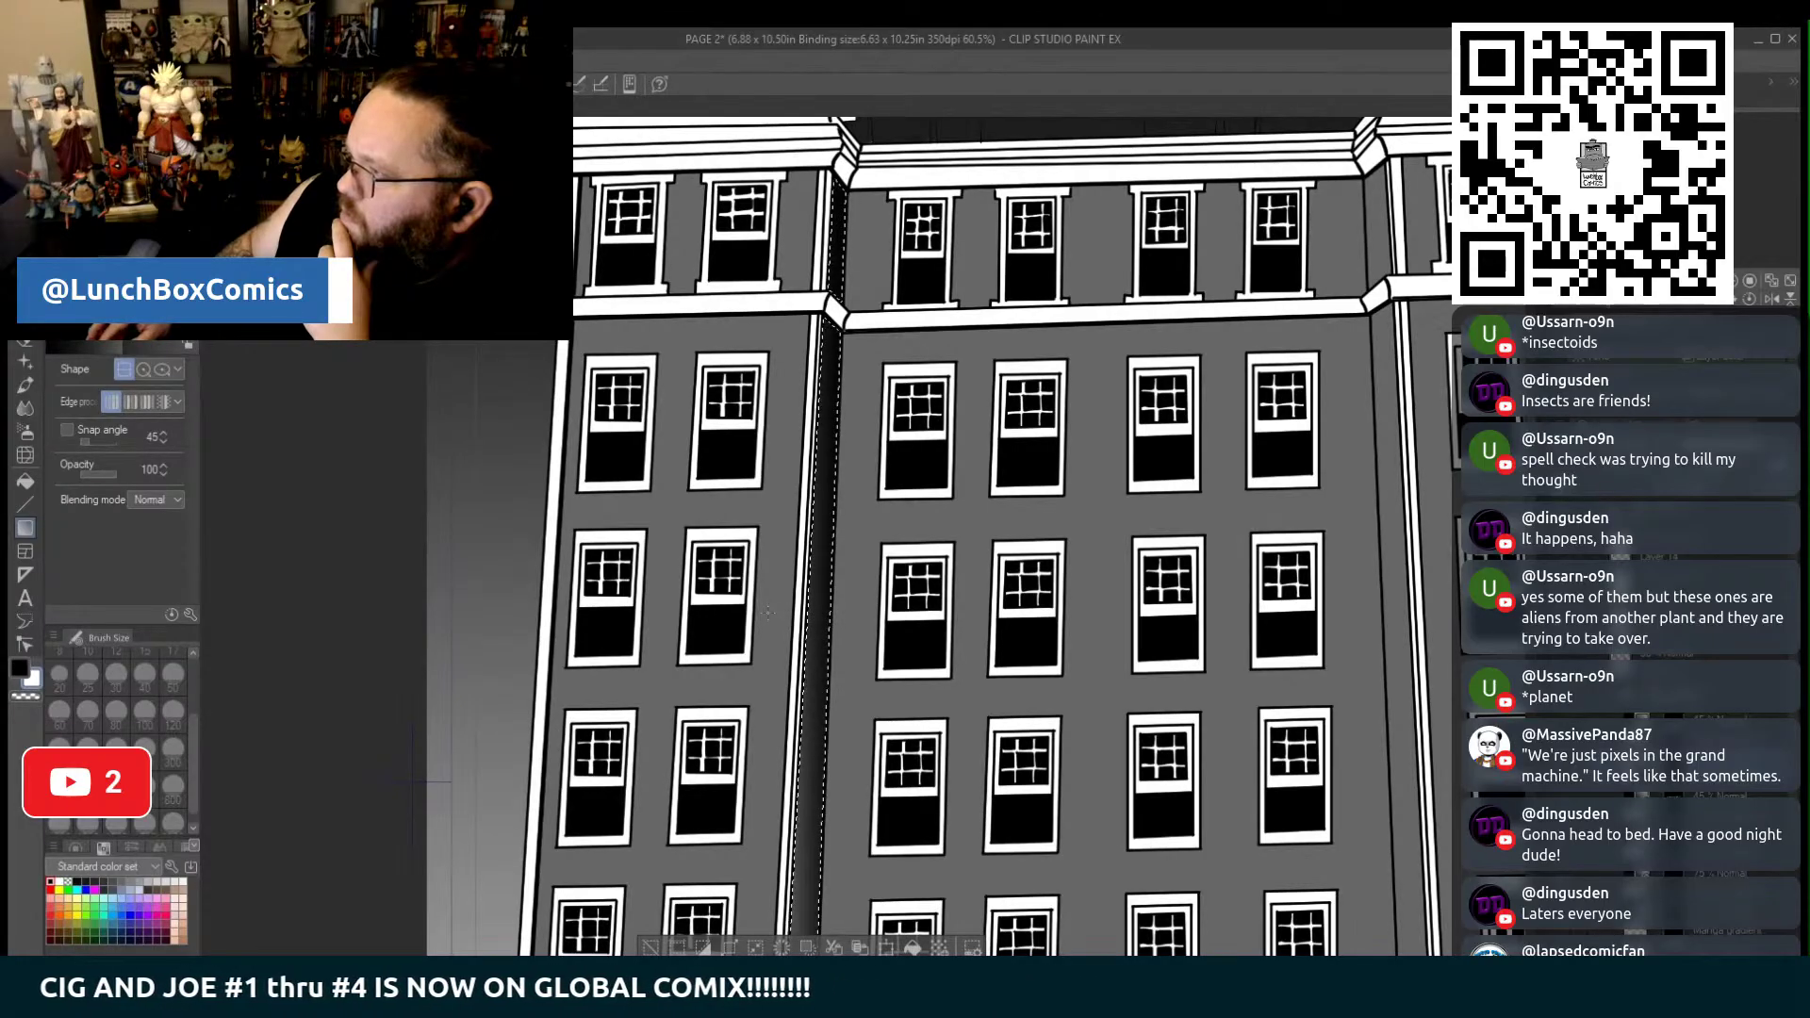
{"action": "scroll", "coordinate": [767, 612], "scroll_direction": "down", "scroll_amount": 3}
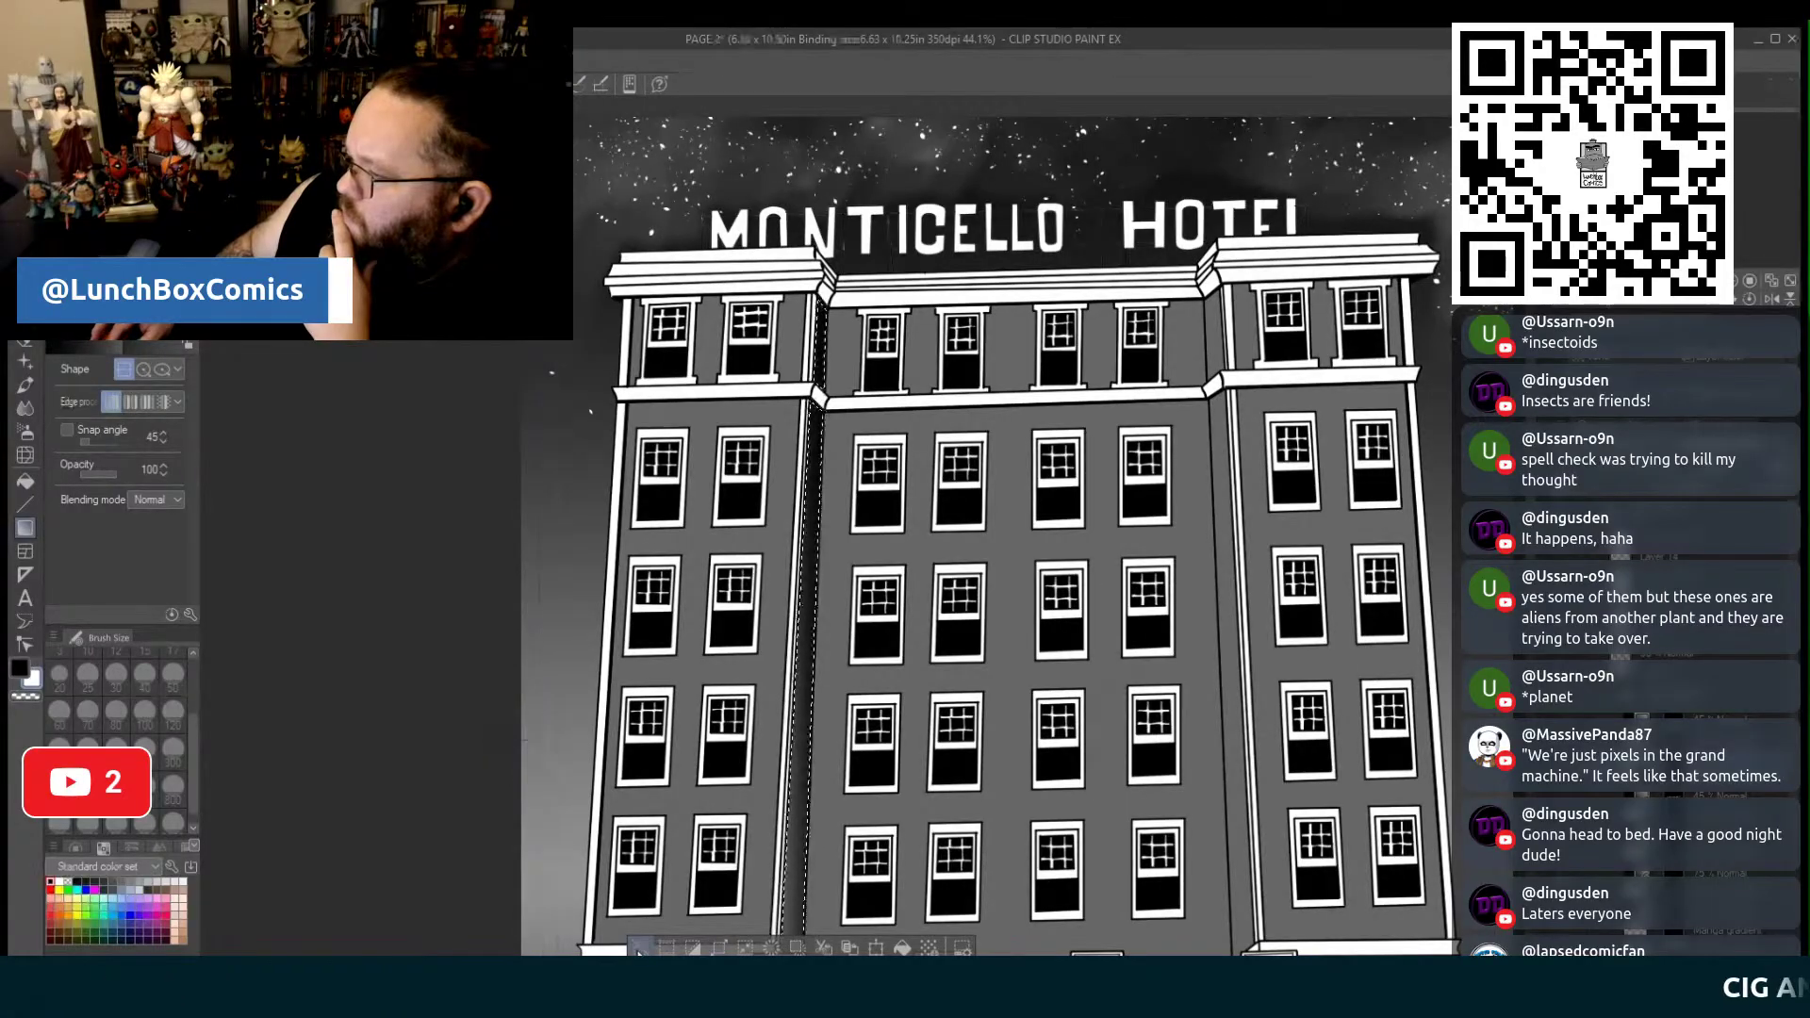
{"action": "scroll", "coordinate": [767, 613], "scroll_direction": "up", "scroll_amount": 3}
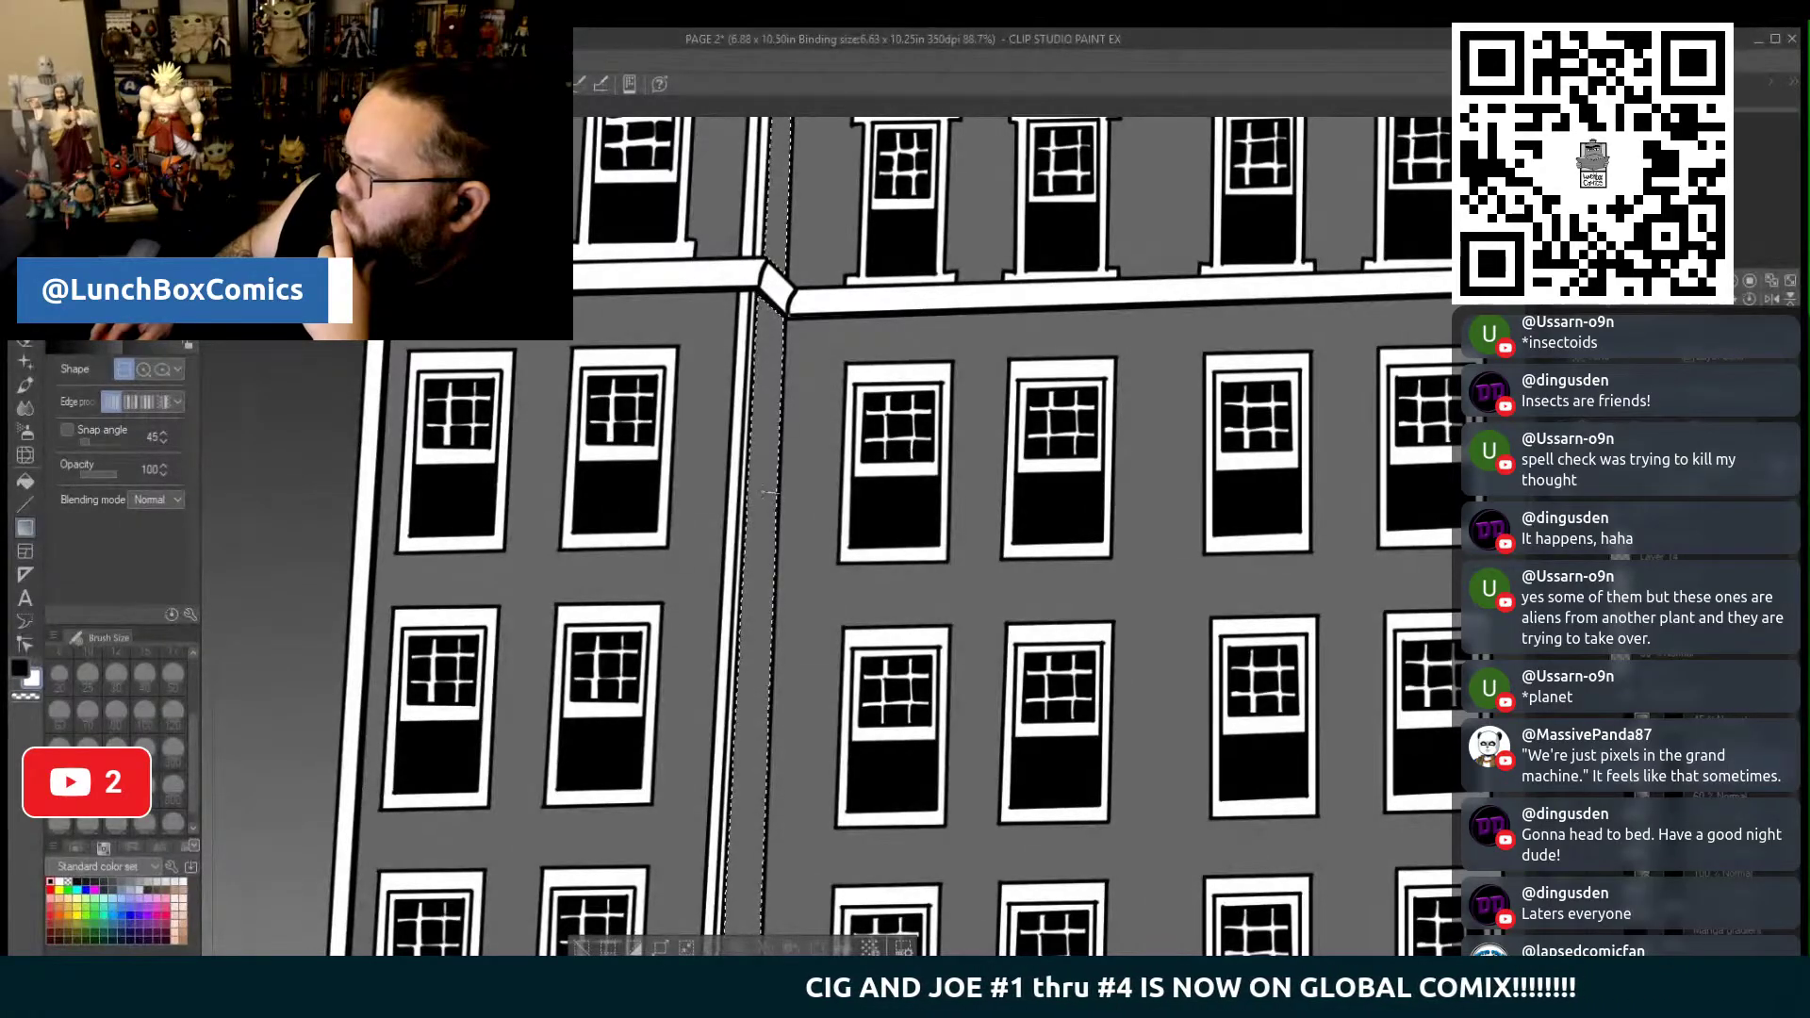
{"action": "left_click_drag", "start_coordinate": [765, 575], "coordinate": [766, 489]}
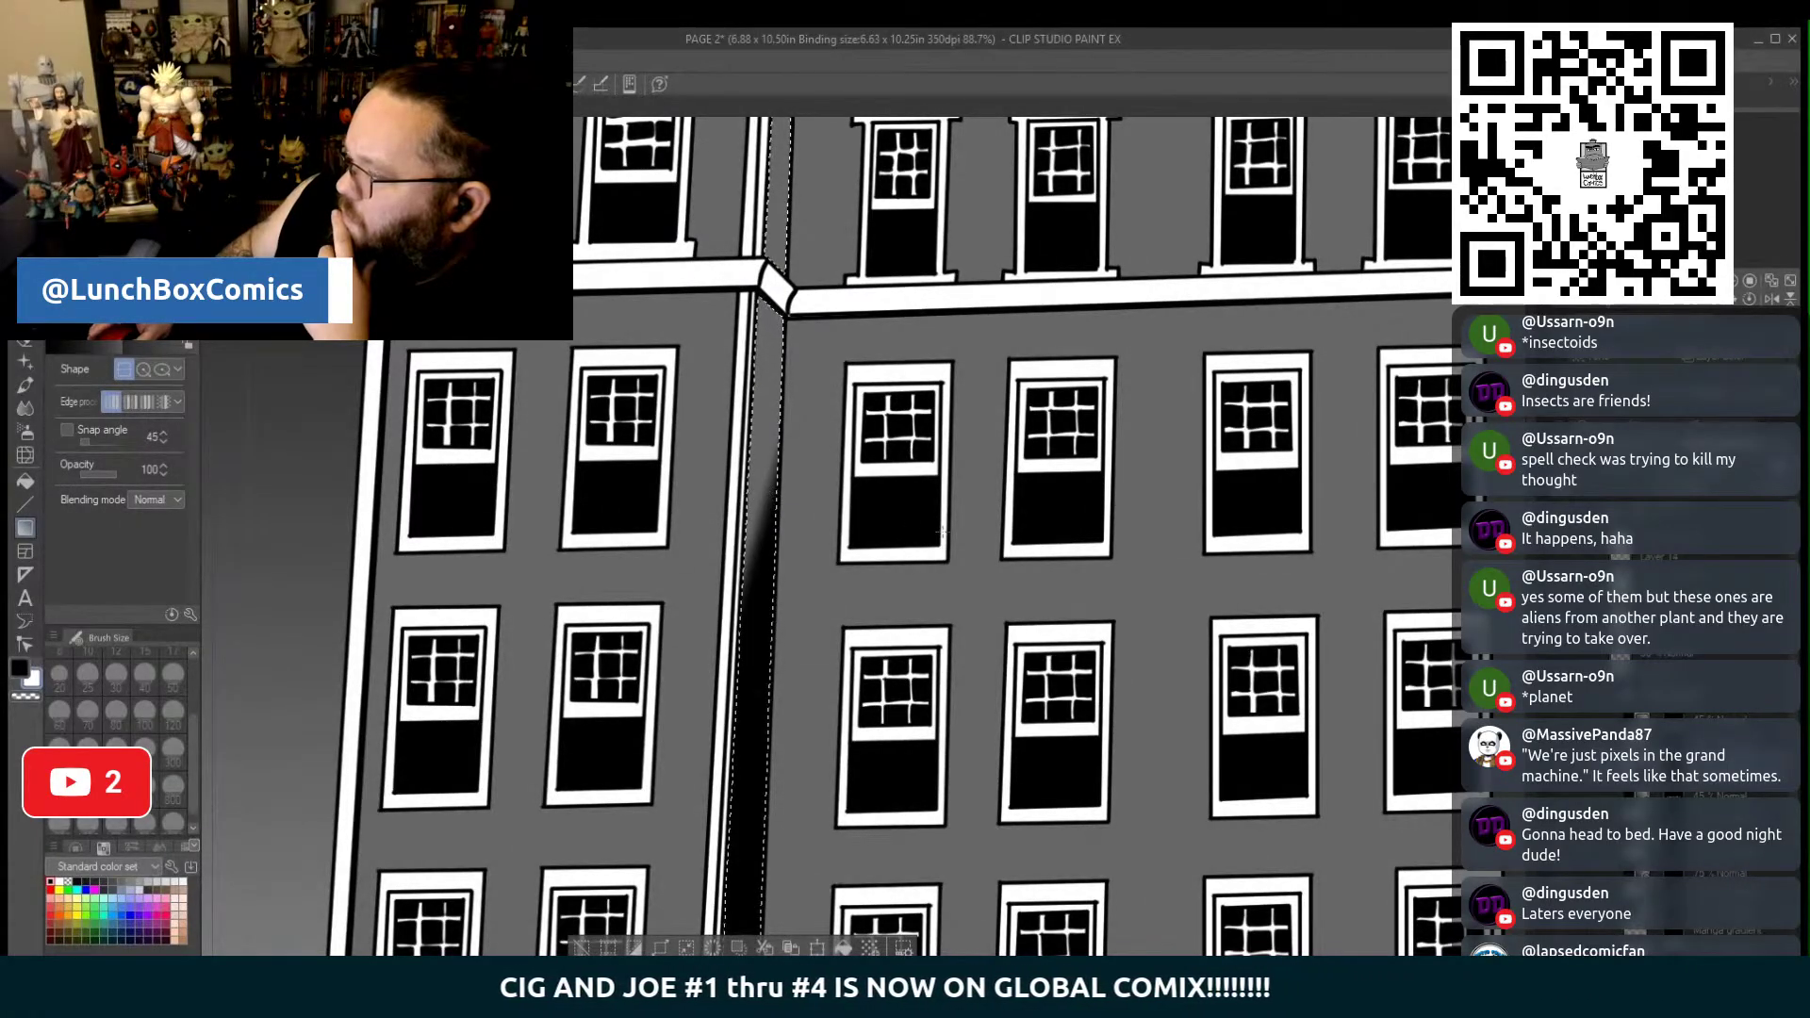
{"action": "key", "text": "ctrl+z"}
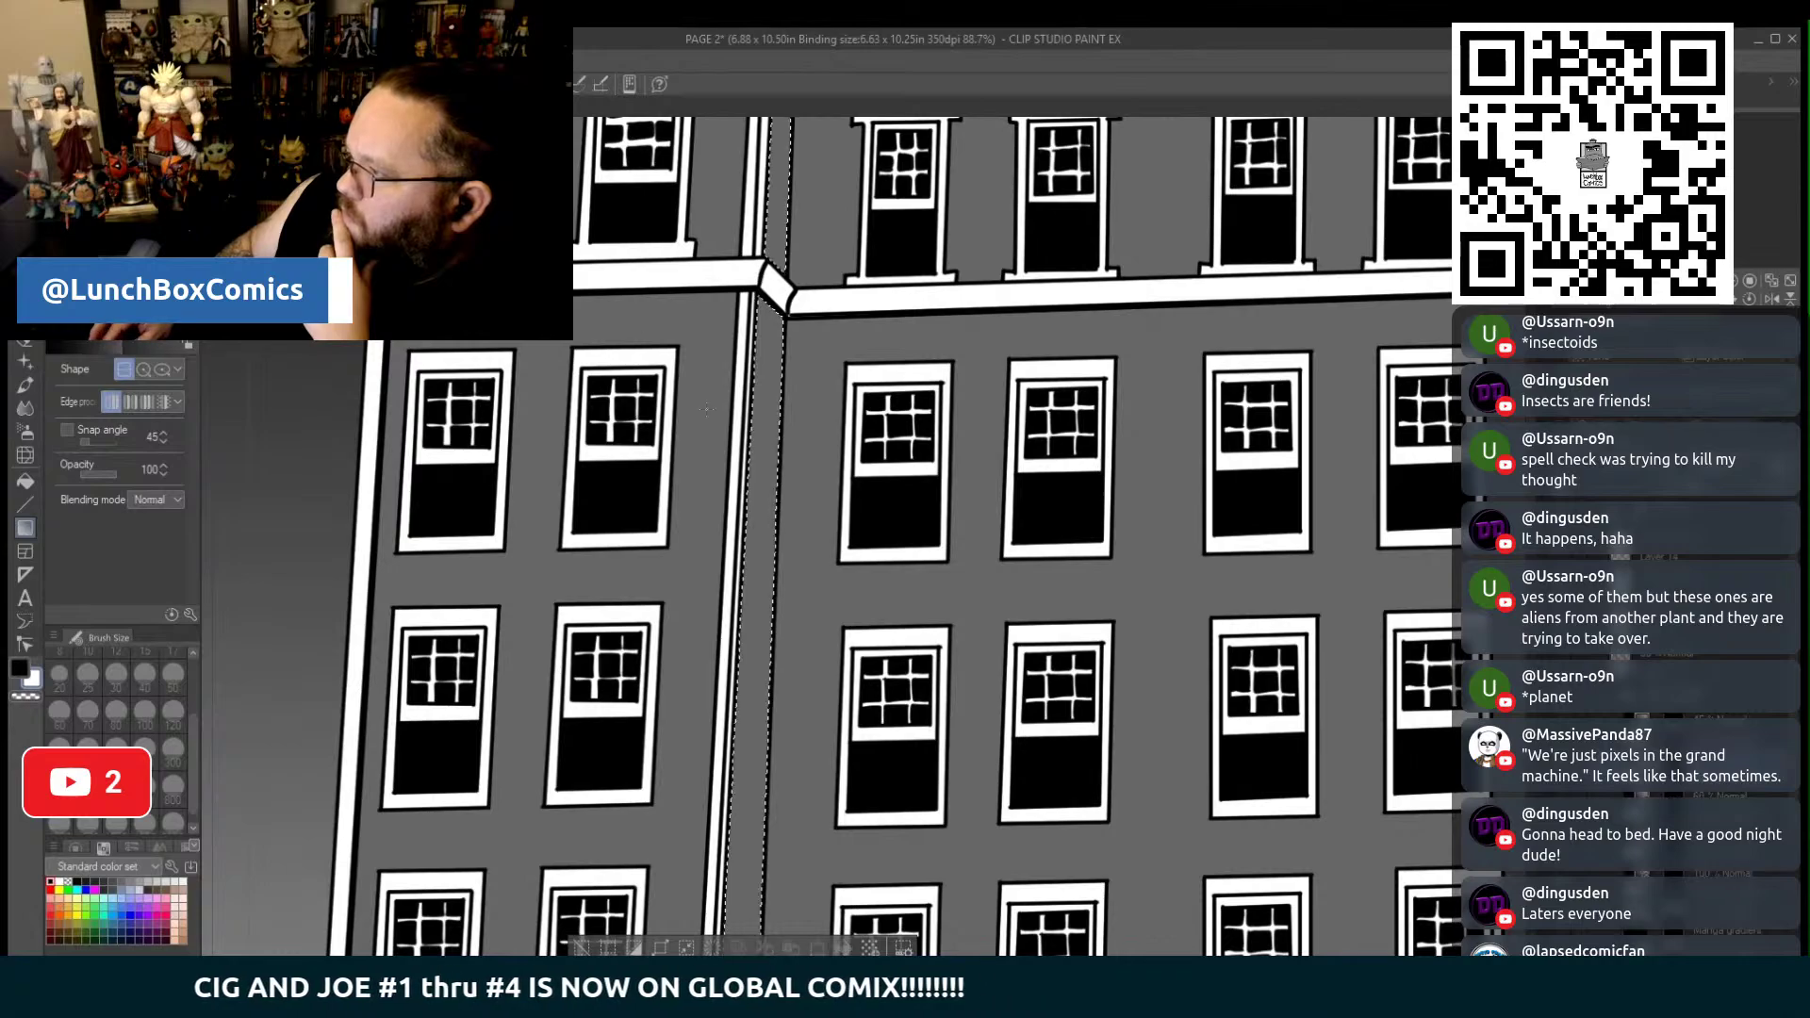
Try short, nearly horizontal dark gradients on the left wing's narrow side wall, and undo them together with the lower wall selection
{"action": "left_click_drag", "start_coordinate": [777, 525], "coordinate": [760, 526]}
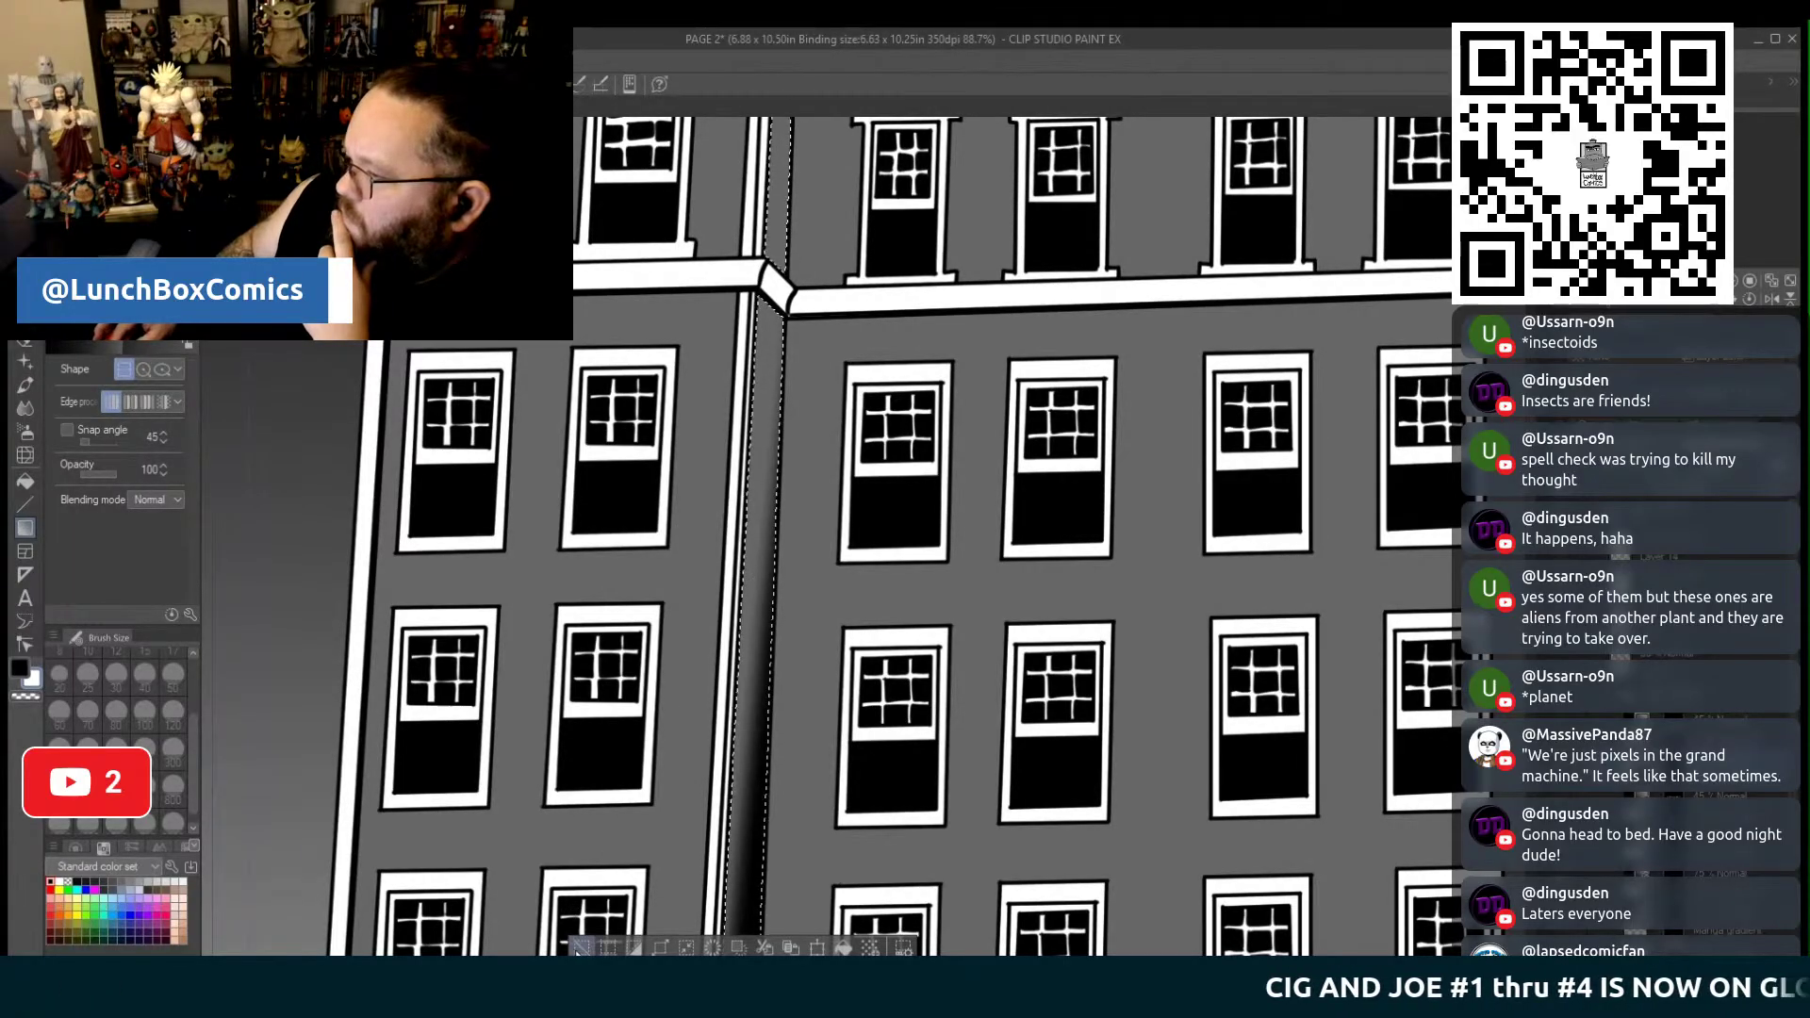
{"action": "key", "text": "ctrl+d"}
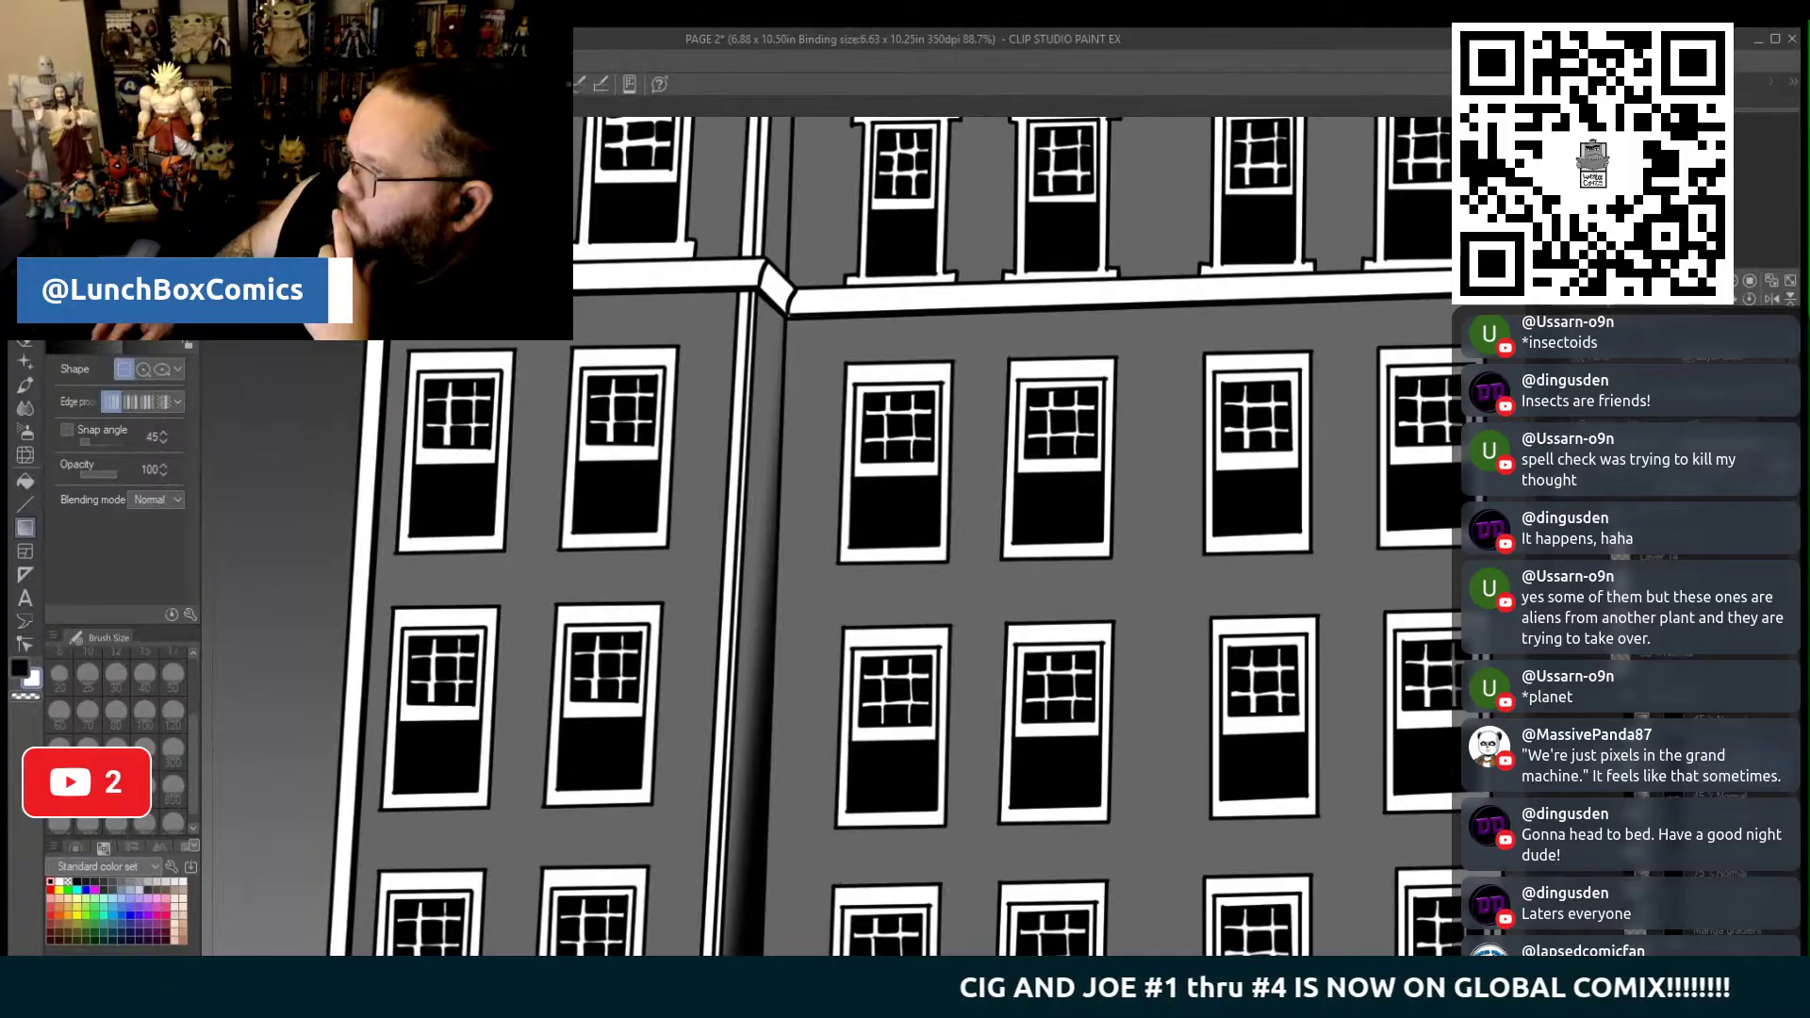
{"action": "key", "text": "ctrl+z"}
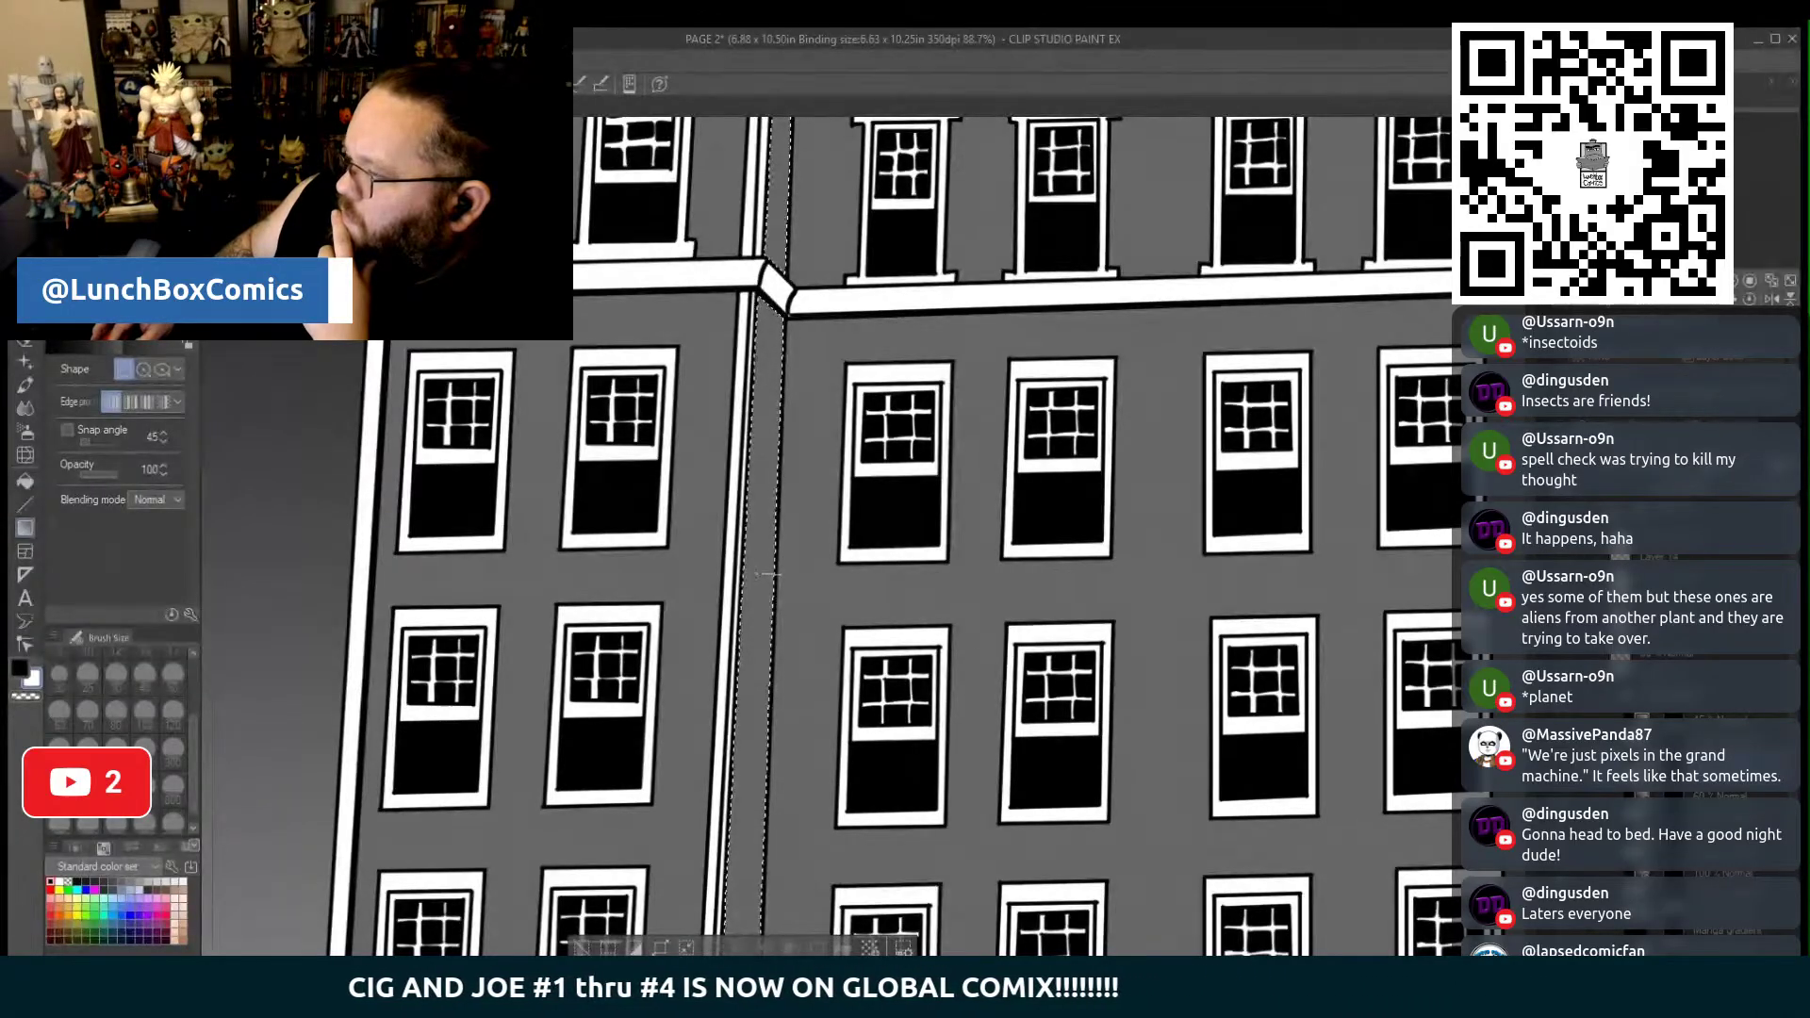
{"action": "left_click_drag", "start_coordinate": [782, 574], "coordinate": [756, 574]}
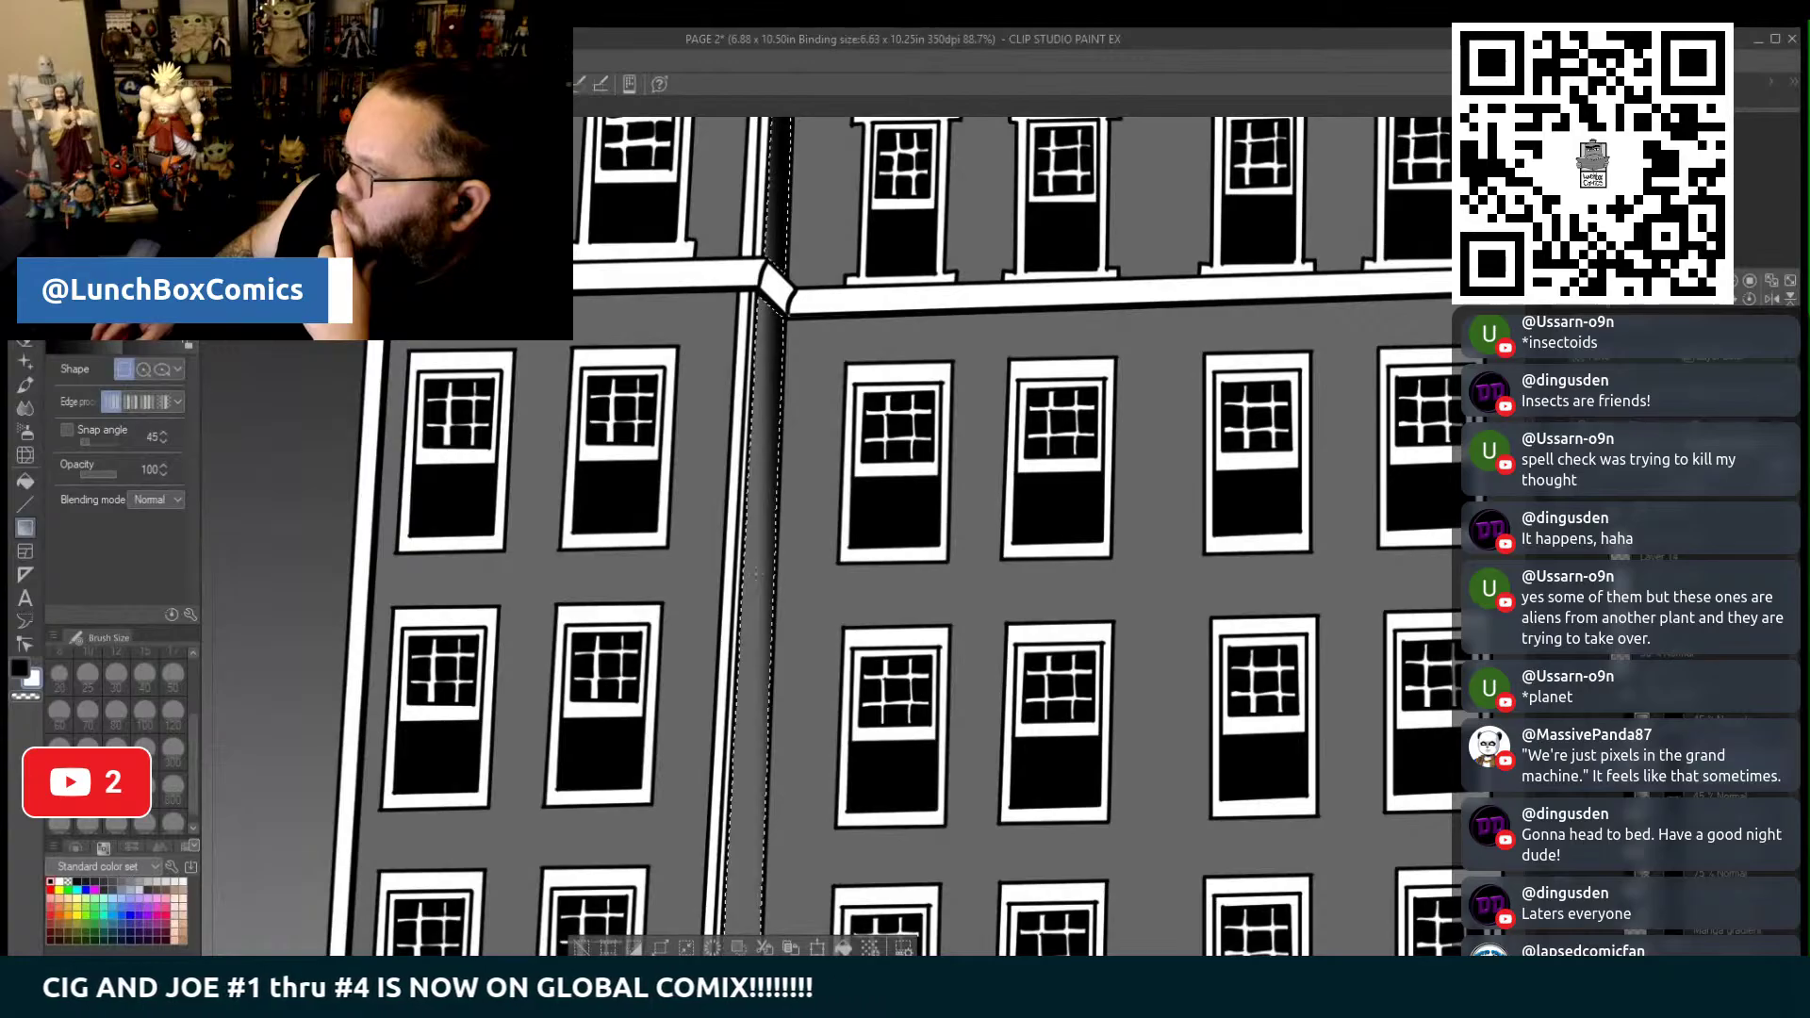
{"action": "key", "text": "ctrl+z"}
{"action": "key", "text": "ctrl+z"}
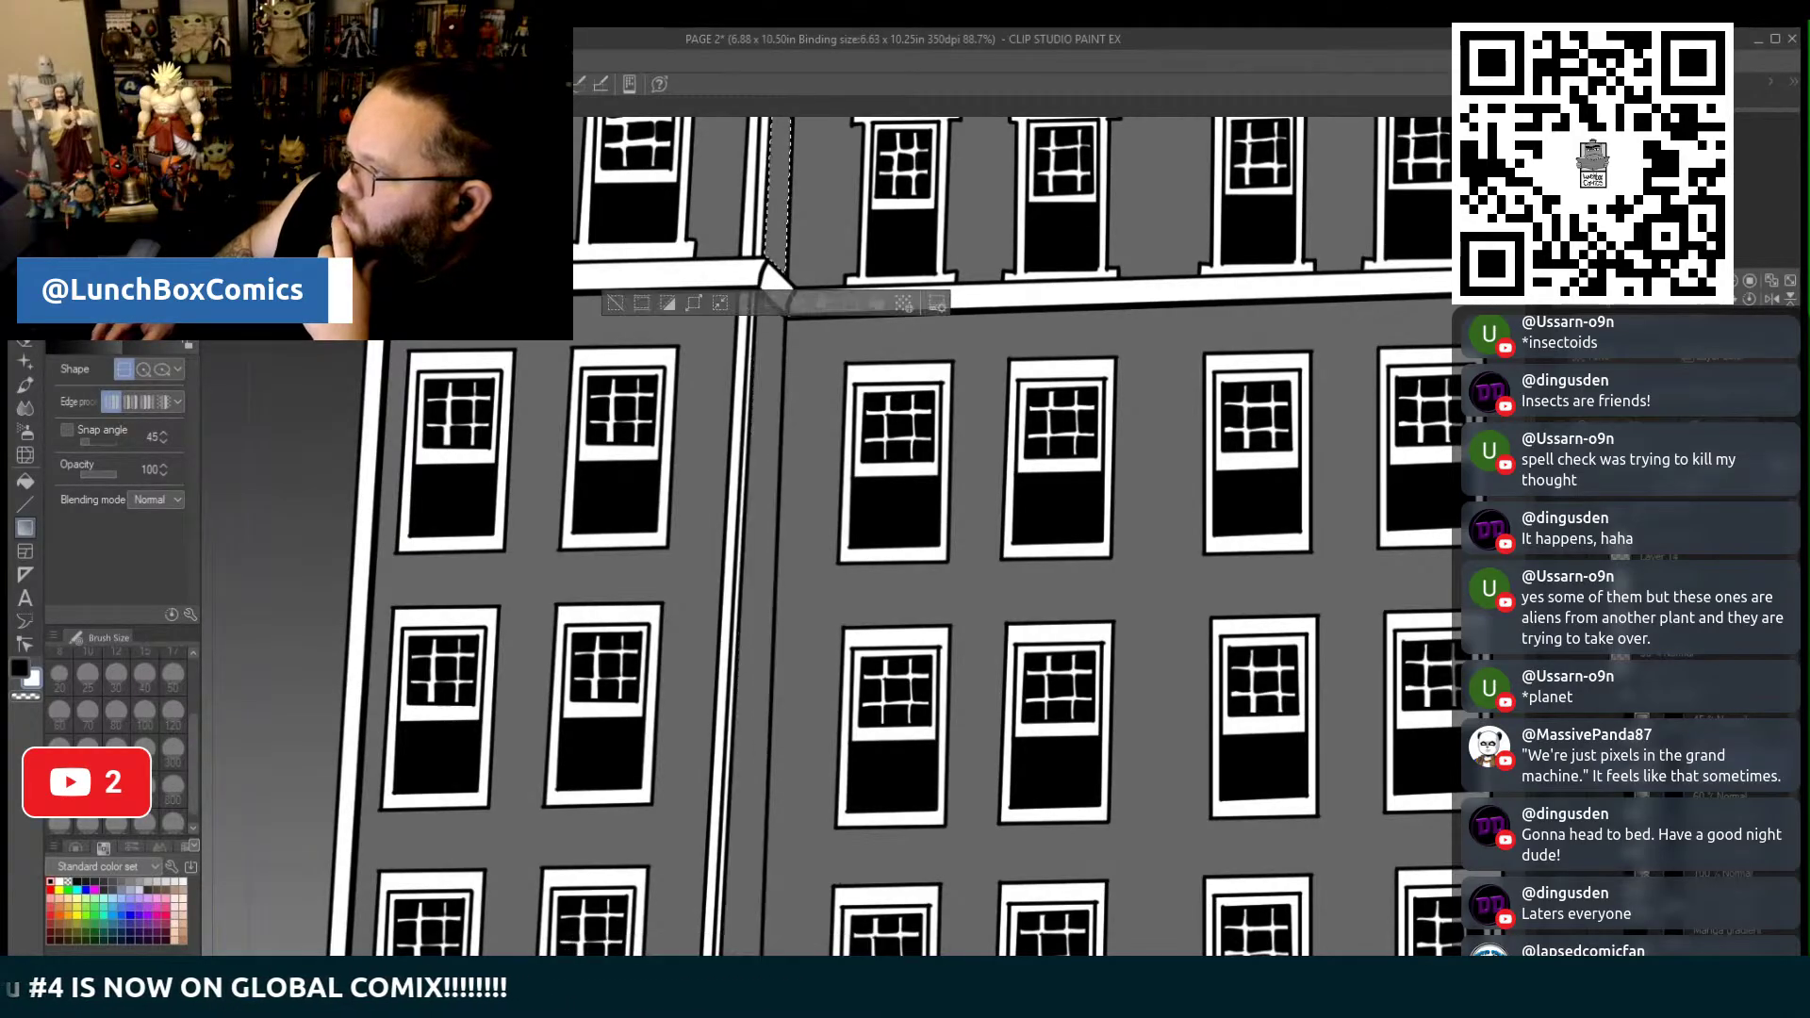
Examine the whole hotel page to judge its overall tones, look briefly at page 3, and return to page 2
{"action": "scroll", "coordinate": [836, 641], "scroll_direction": "down", "scroll_amount": 2}
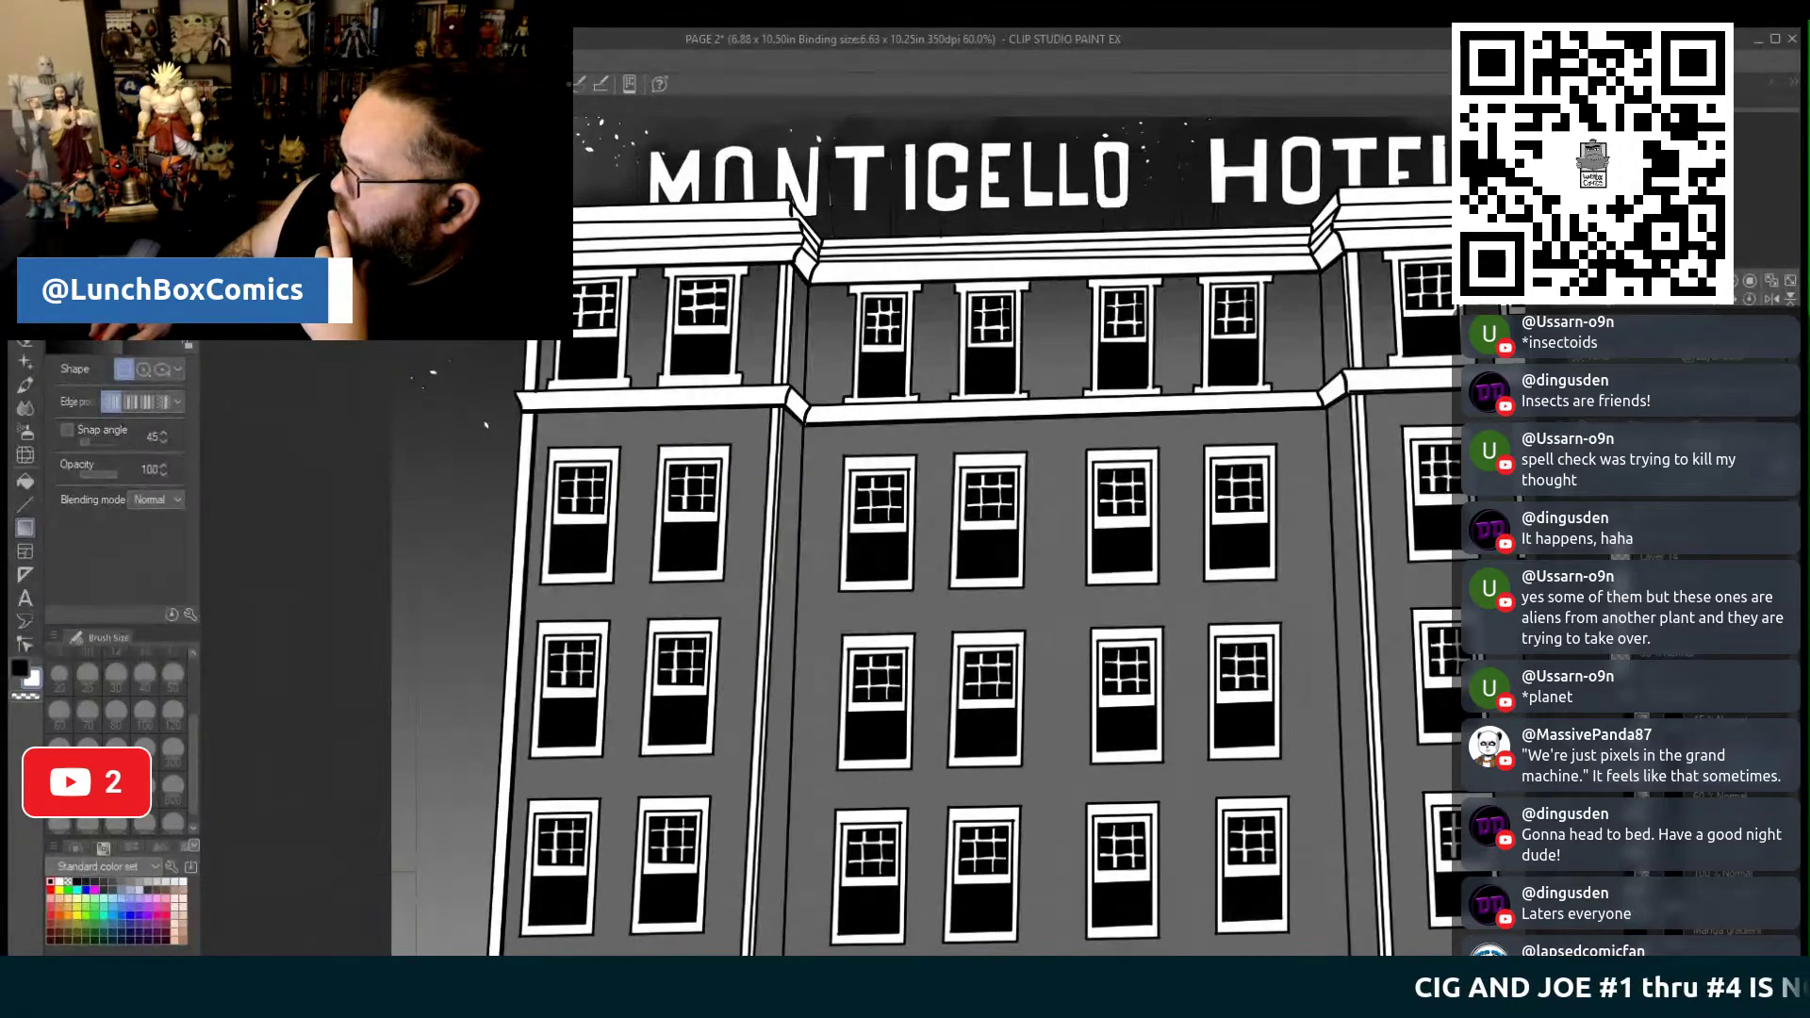
{"action": "scroll", "coordinate": [1053, 736], "scroll_direction": "down", "scroll_amount": 2}
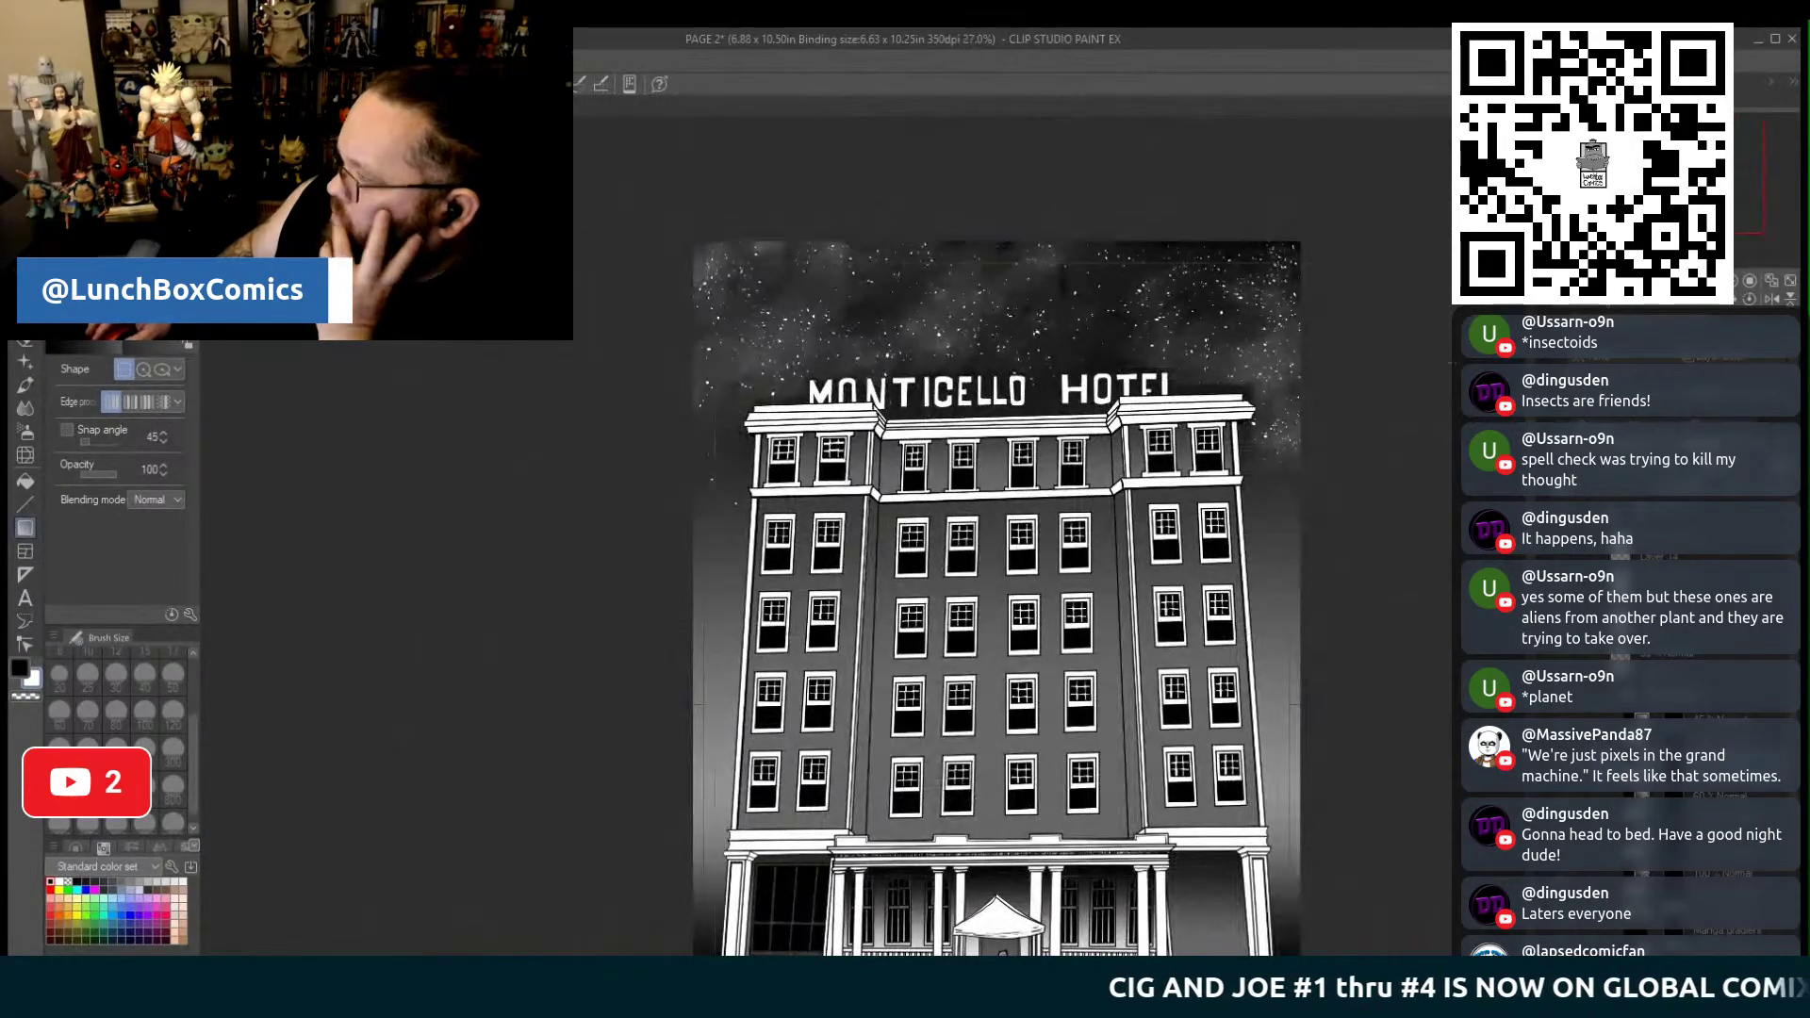
{"action": "scroll", "coordinate": [997, 584], "scroll_direction": "down", "scroll_amount": 5}
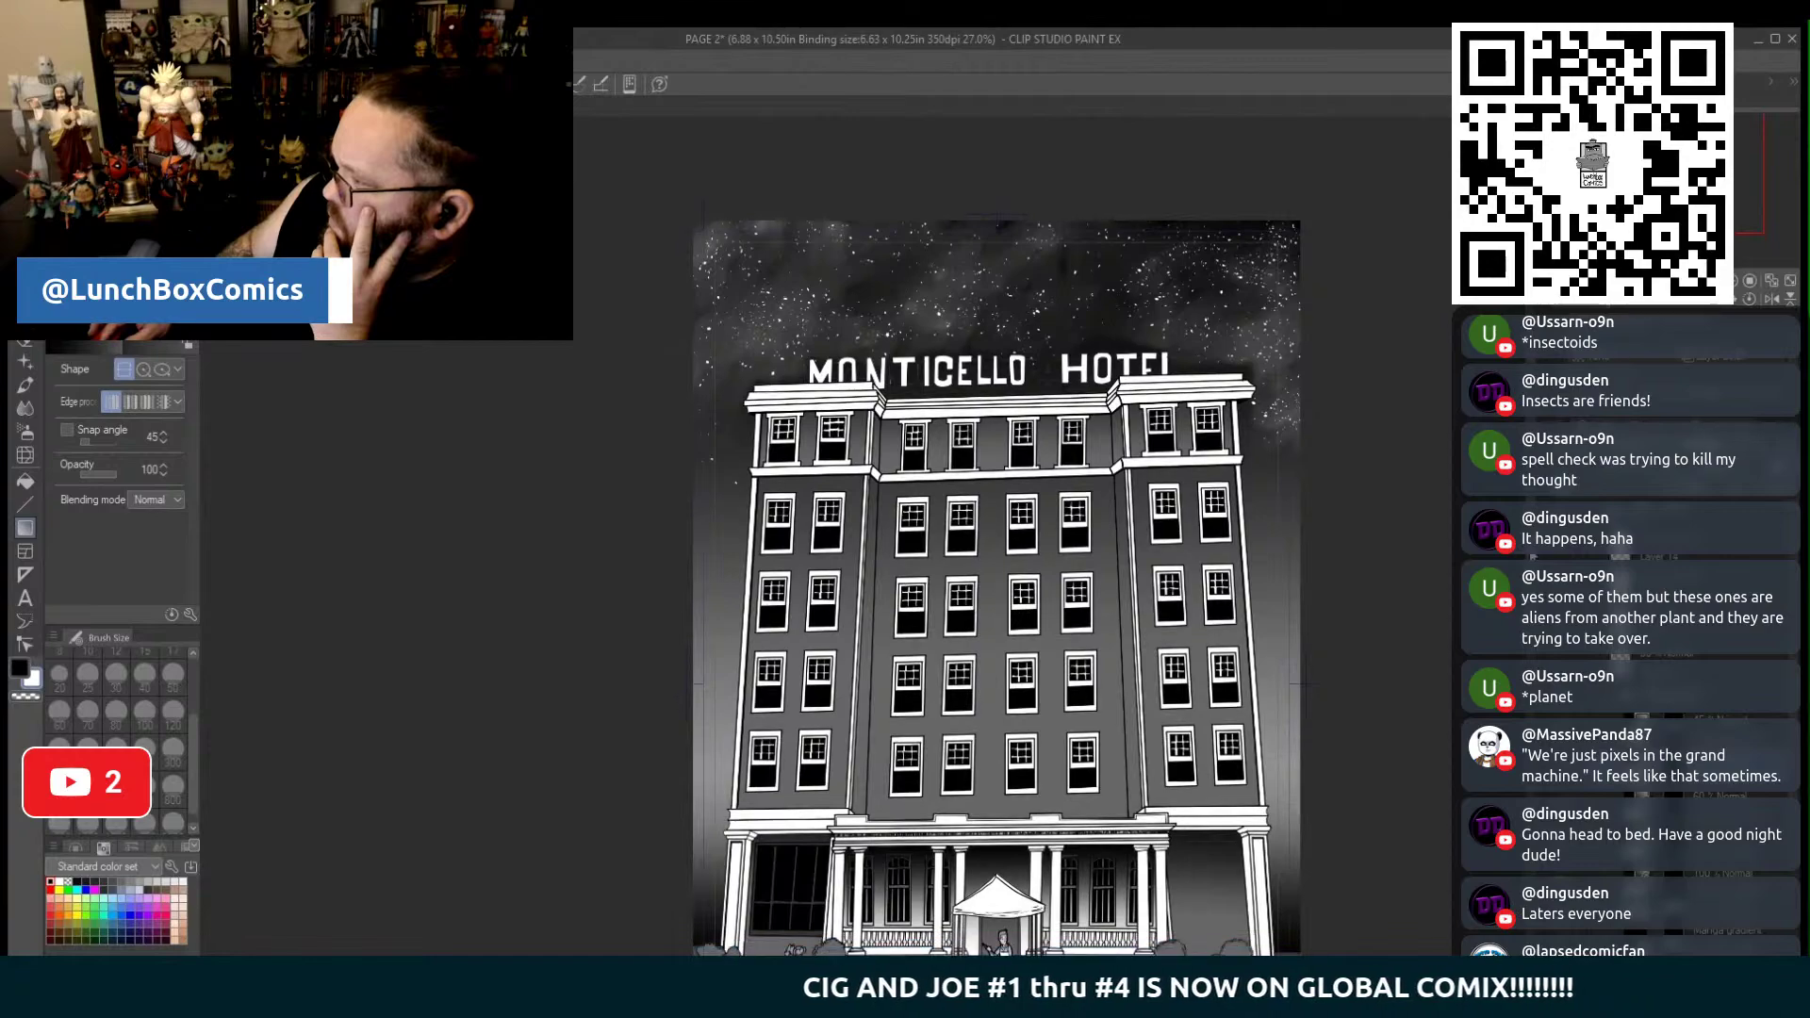
{"action": "scroll", "coordinate": [997, 585], "scroll_direction": "up", "scroll_amount": 1}
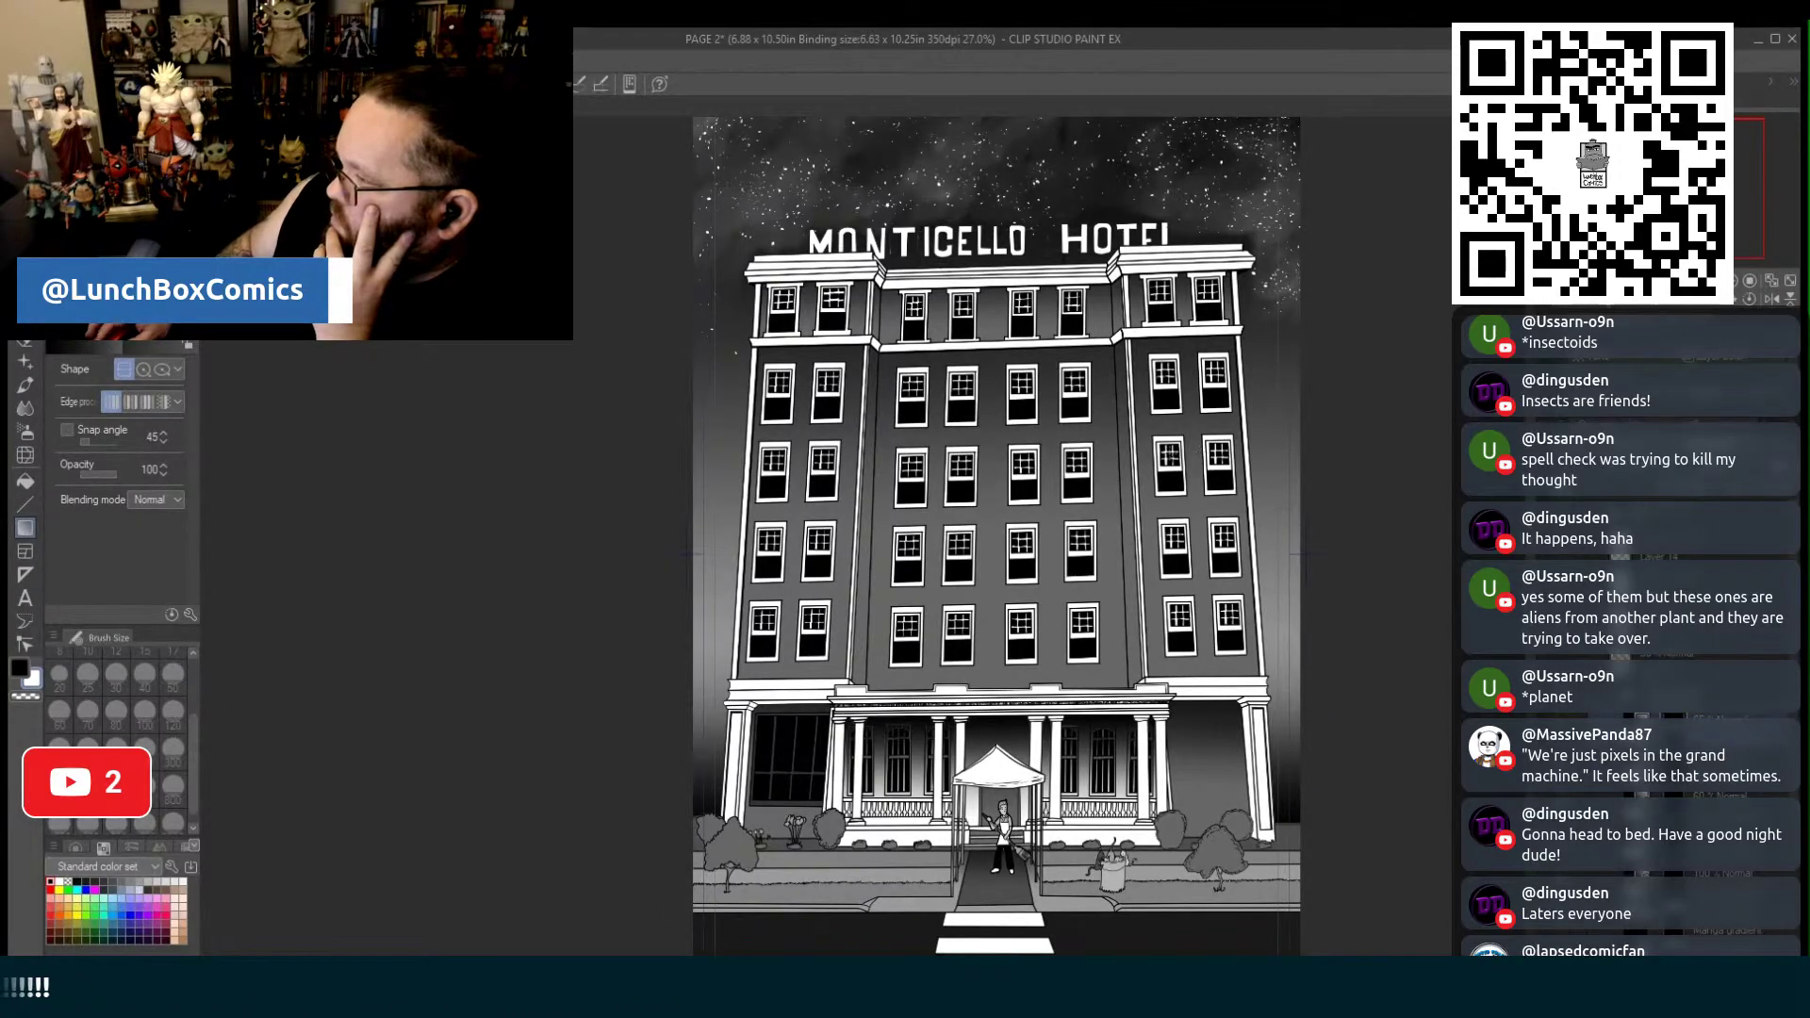
{"action": "scroll", "coordinate": [1163, 325], "scroll_direction": "down", "scroll_amount": 1}
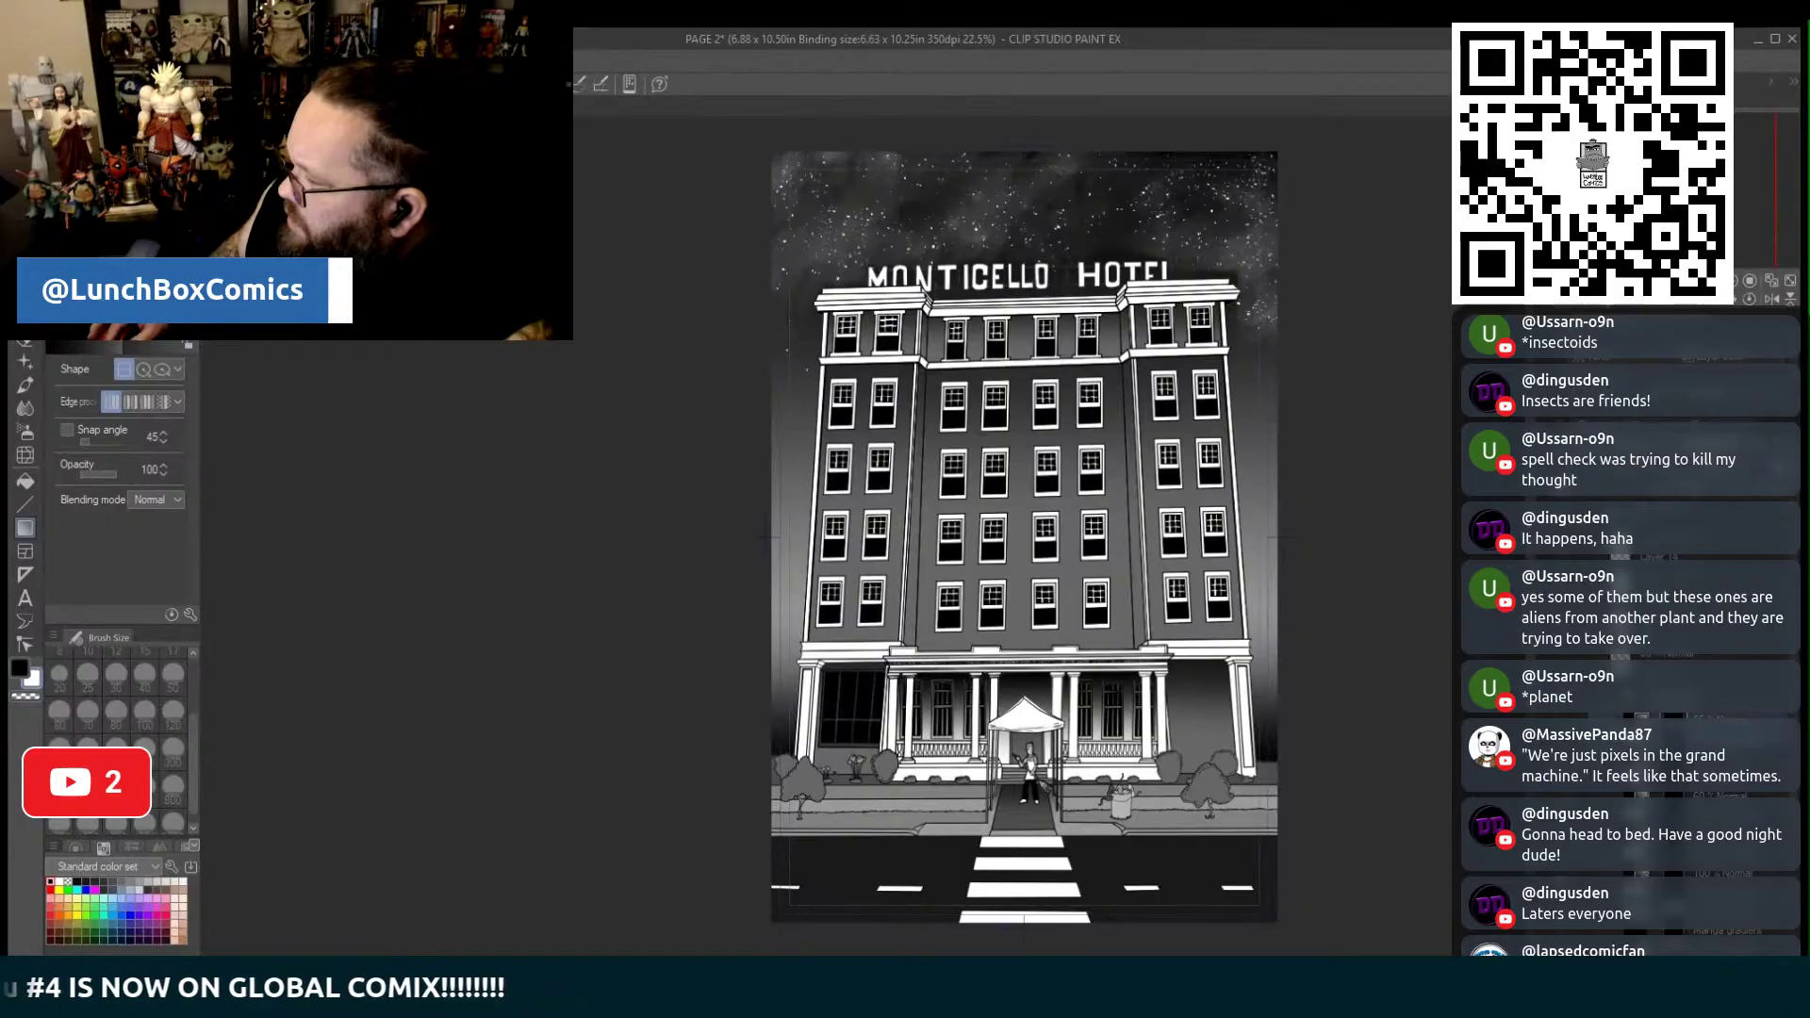
{"action": "scroll", "coordinate": [1023, 538], "scroll_direction": "right", "scroll_amount": 2}
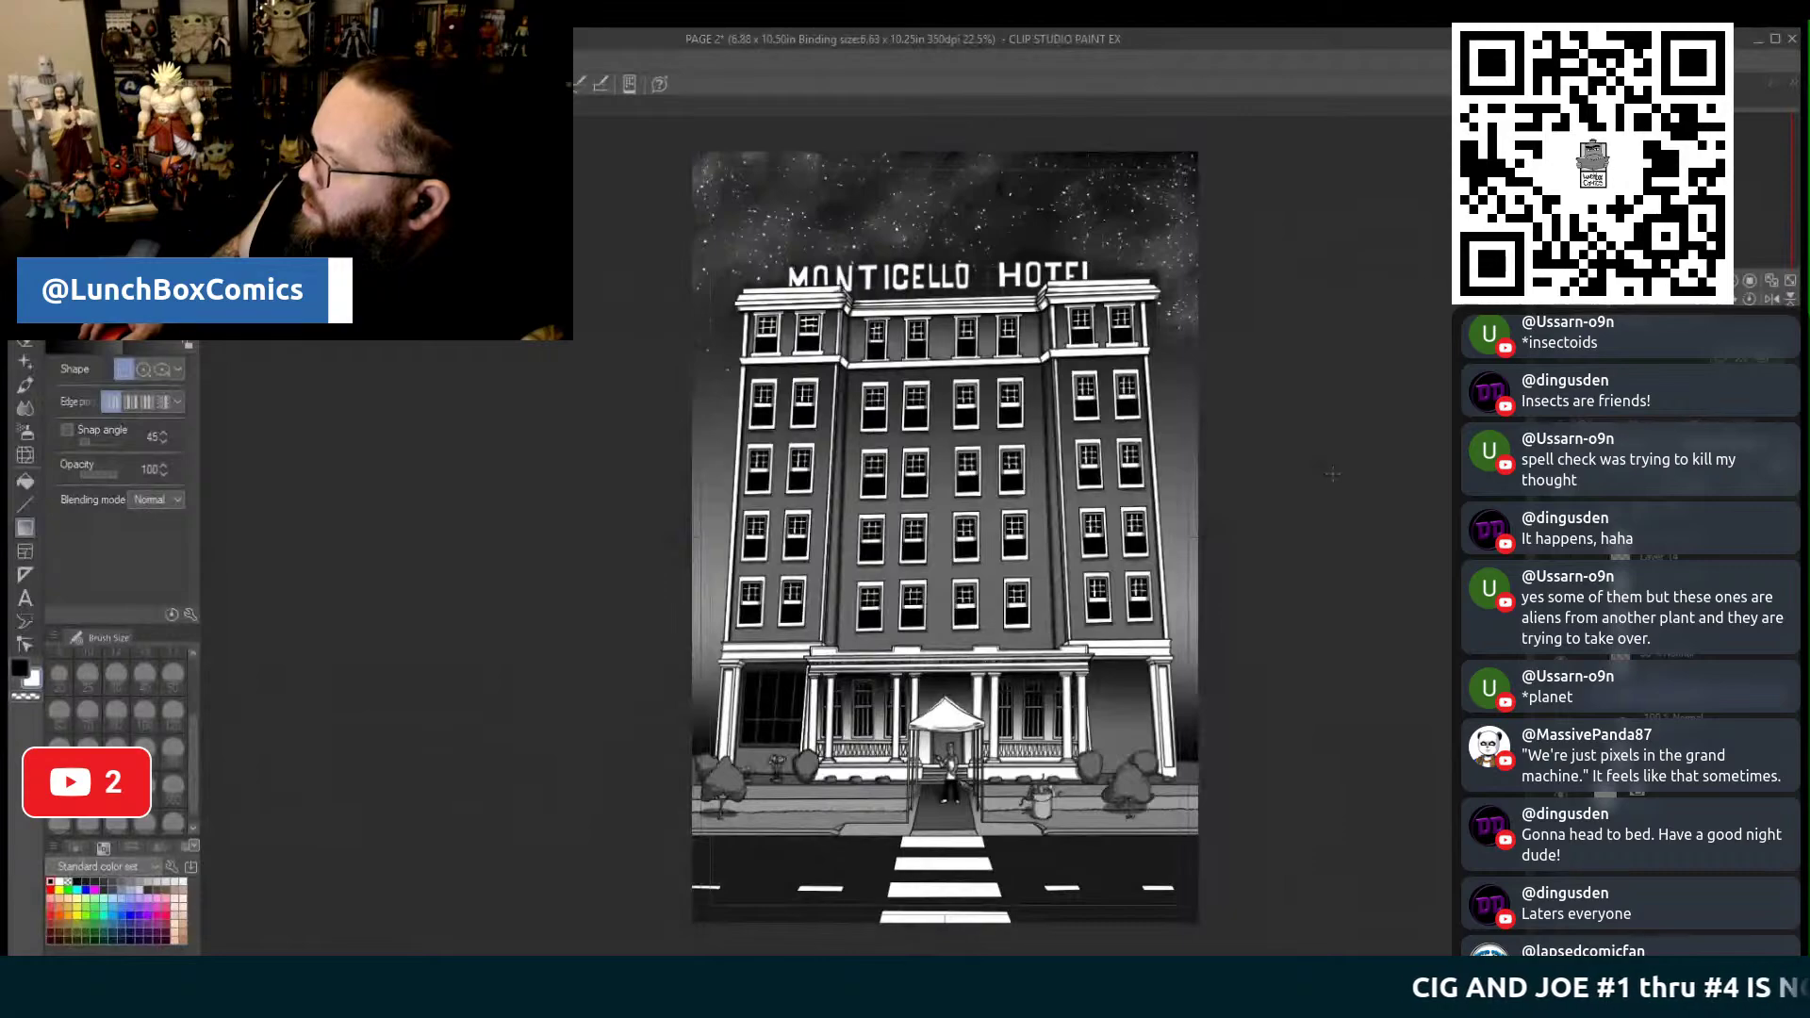
{"action": "scroll", "coordinate": [1333, 473], "scroll_direction": "up", "scroll_amount": 1}
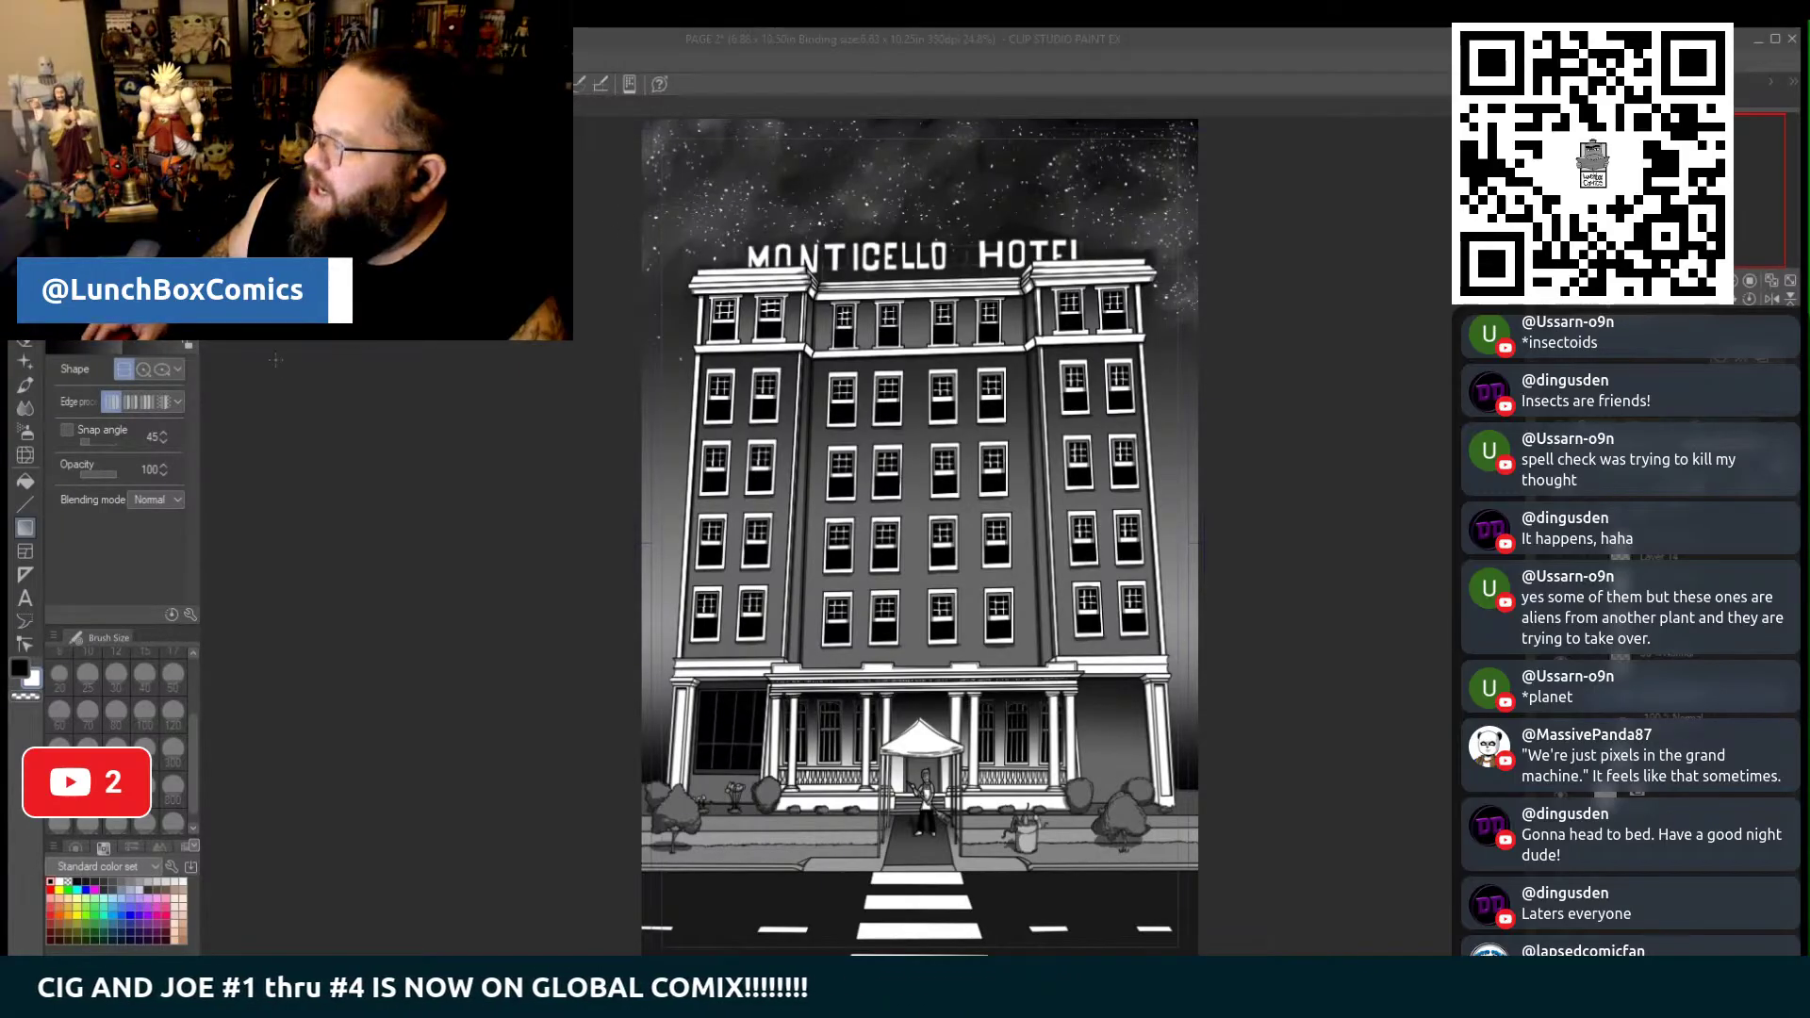
{"action": "left_click", "coordinate": [311, 106]}
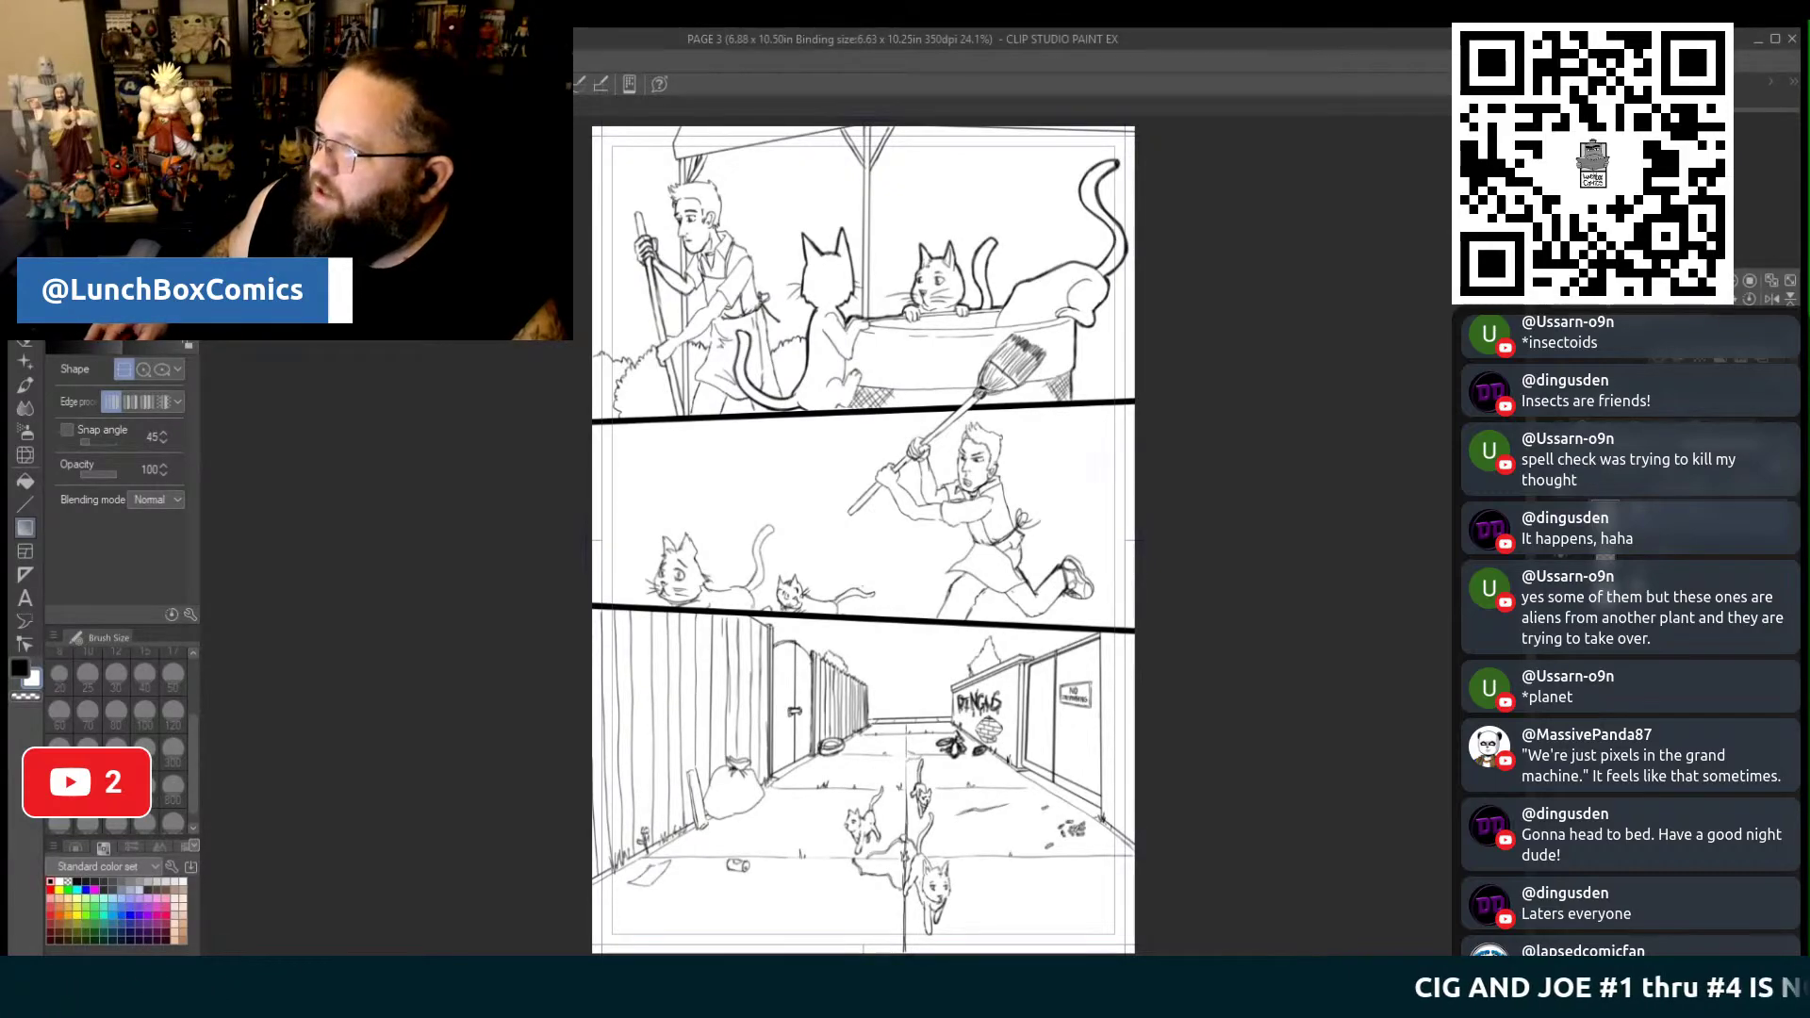
{"action": "key", "text": "ctrl+tab"}
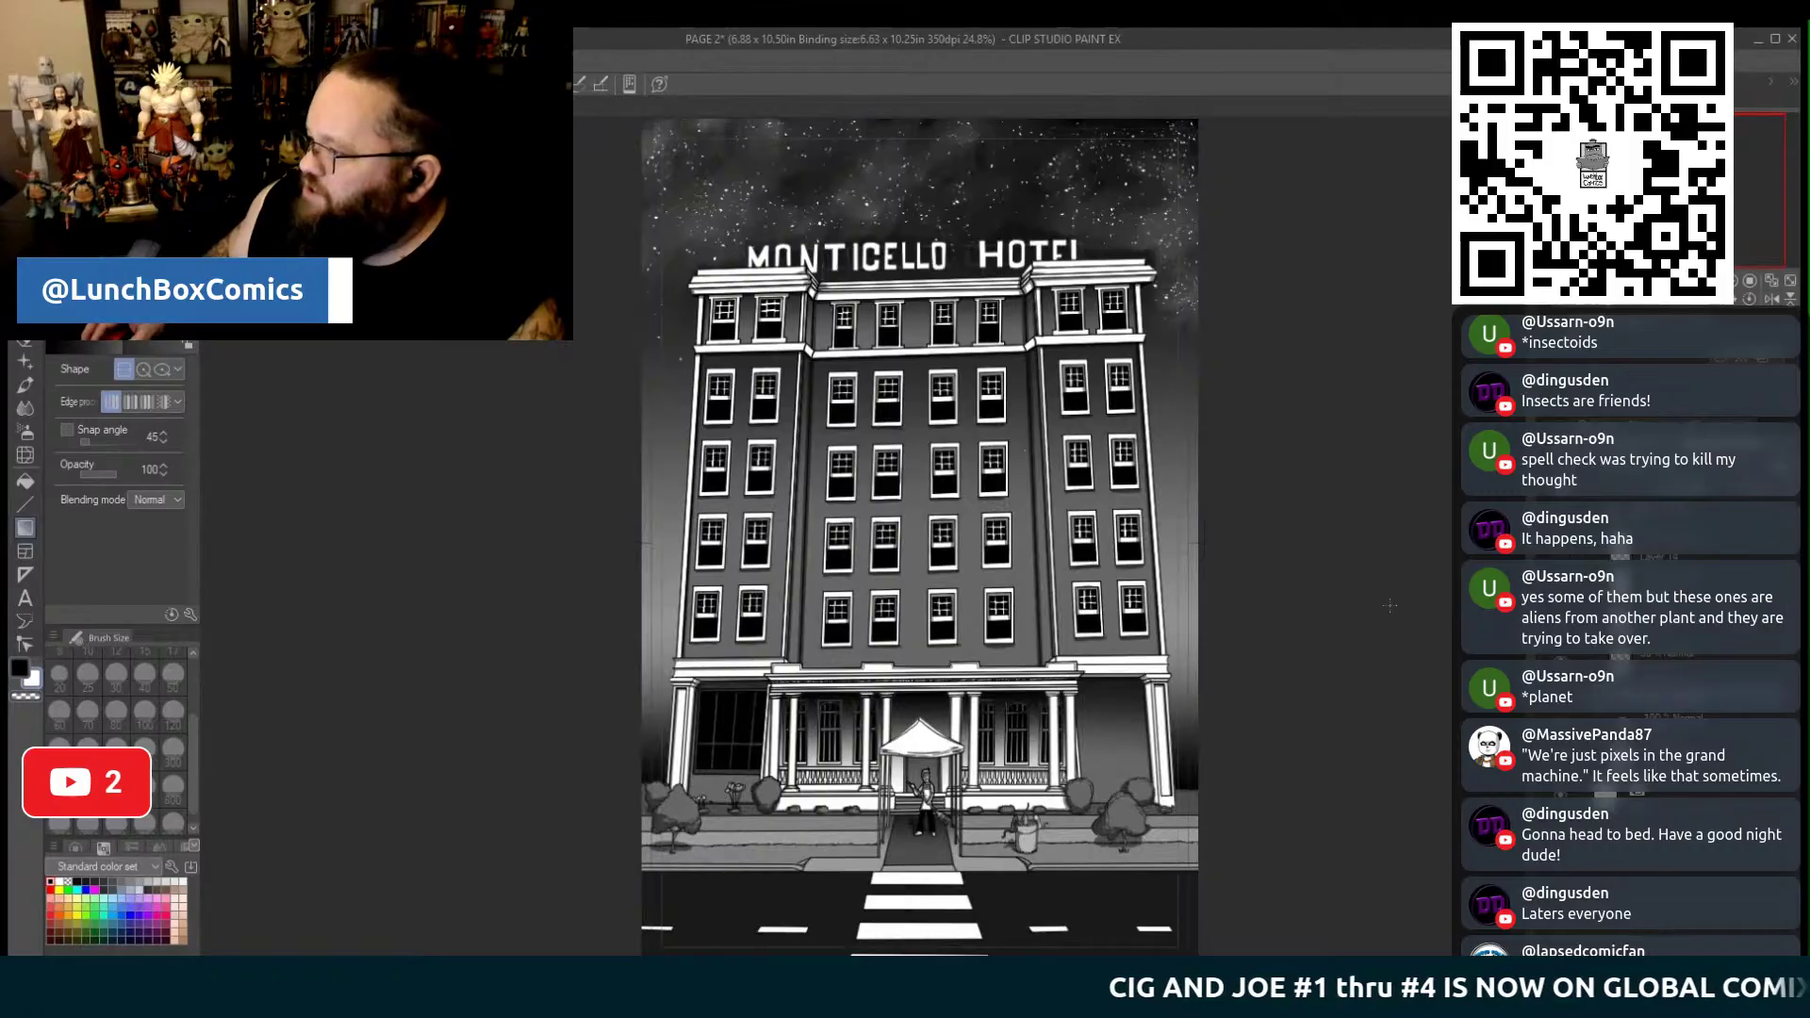